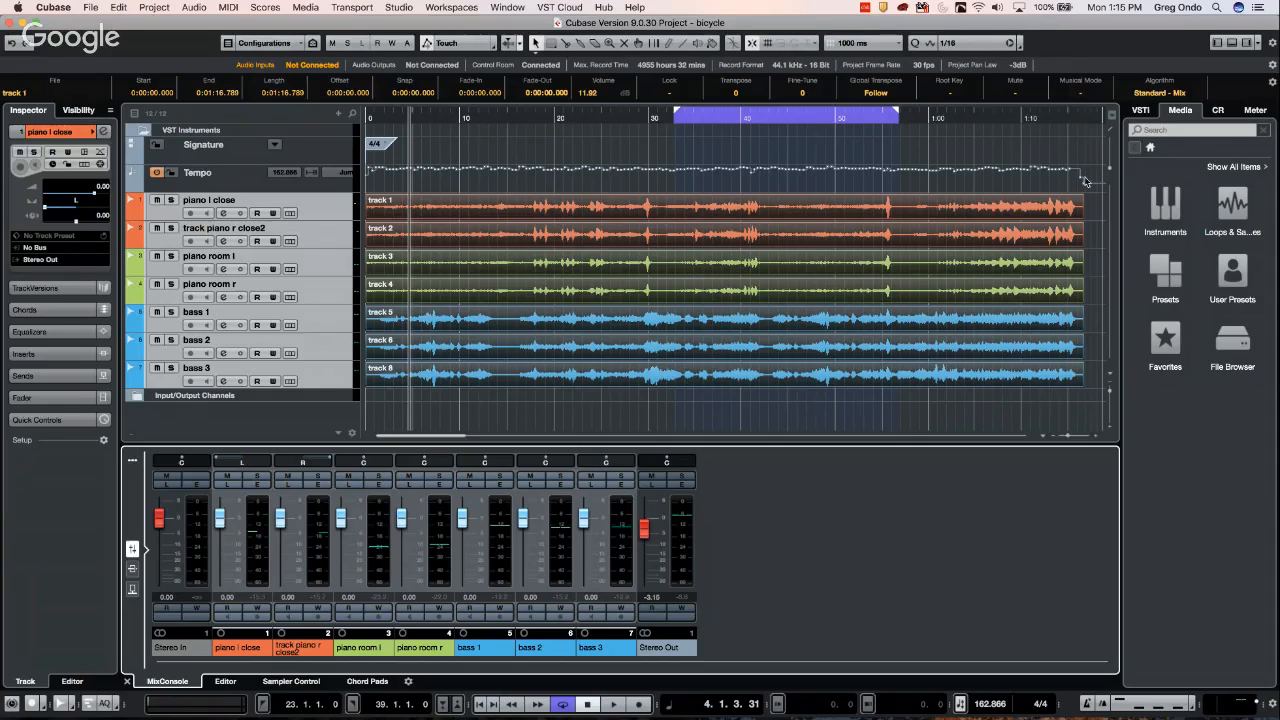
# Select all the audio events from track 1 to track 8 and add a short fade-out and fade-in to them together
pyautogui.click(1042, 191)
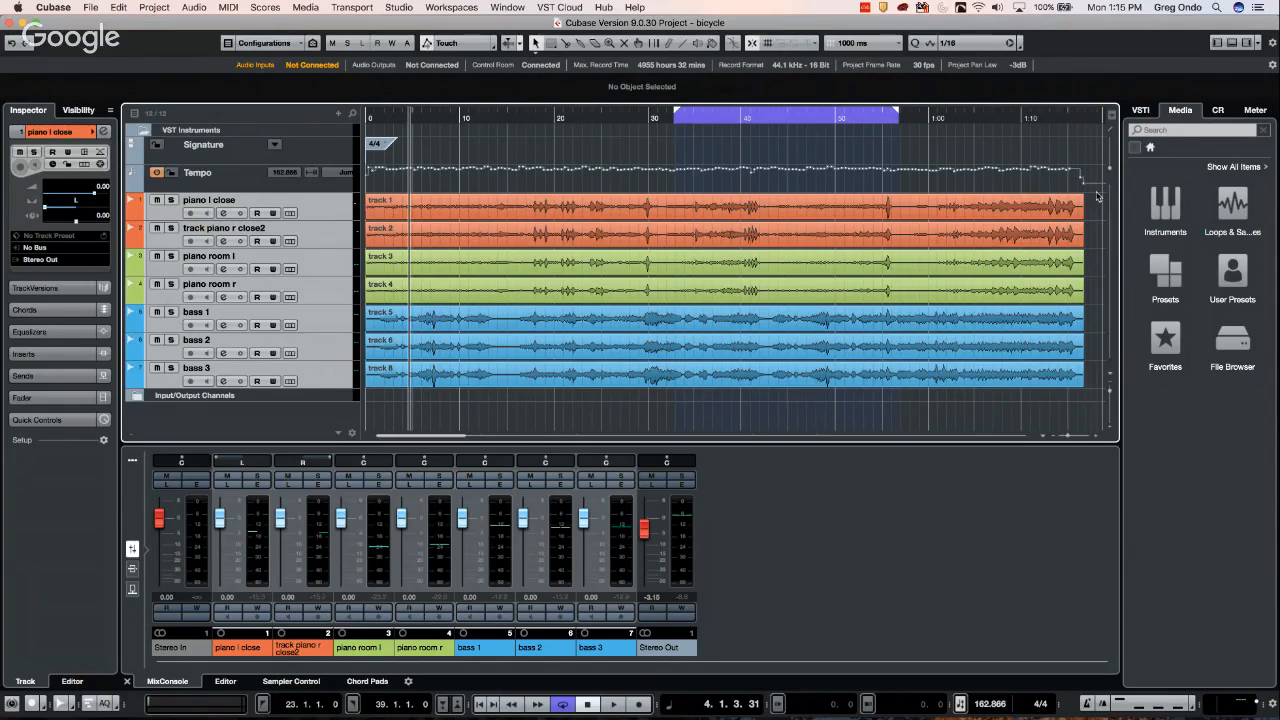
pyautogui.moveTo(1060, 188); pyautogui.dragTo(1062, 394)
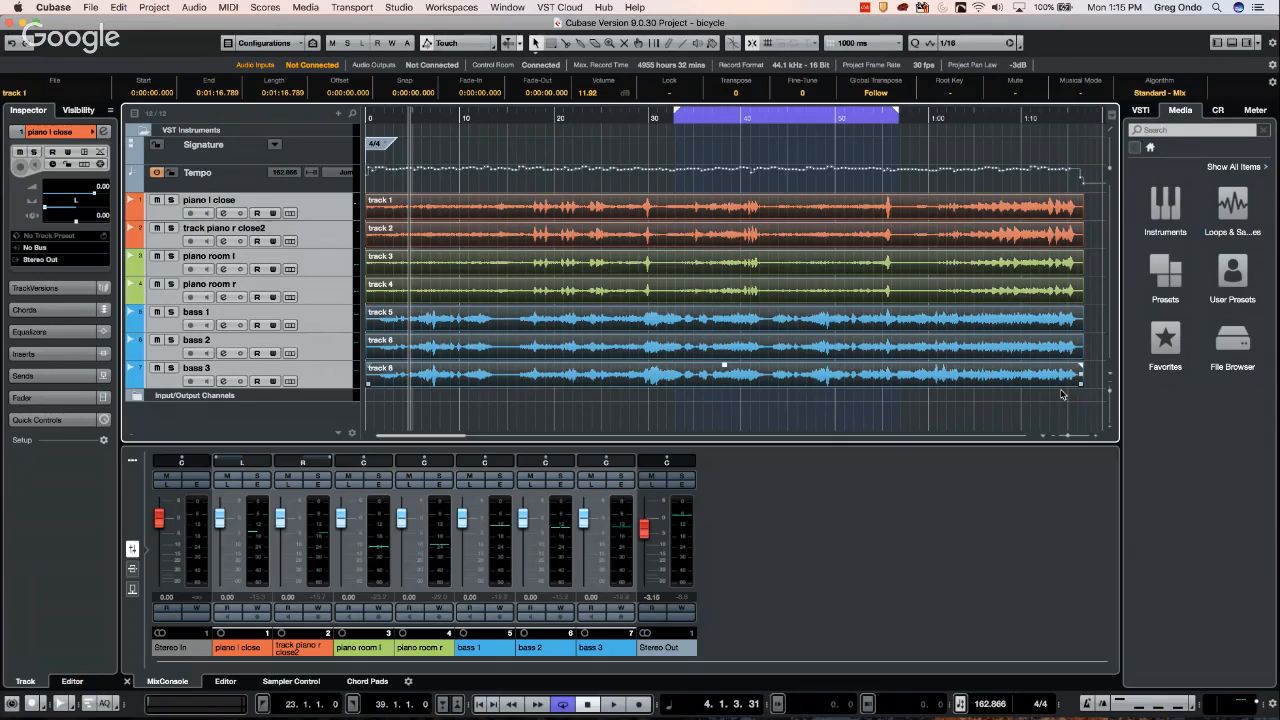
pyautogui.moveTo(1080, 200)
pyautogui.mouseDown()
pyautogui.moveTo(1000, 205)
pyautogui.moveTo(1095, 203)
pyautogui.moveTo(838, 211)
pyautogui.moveTo(1080, 200)
pyautogui.mouseUp()
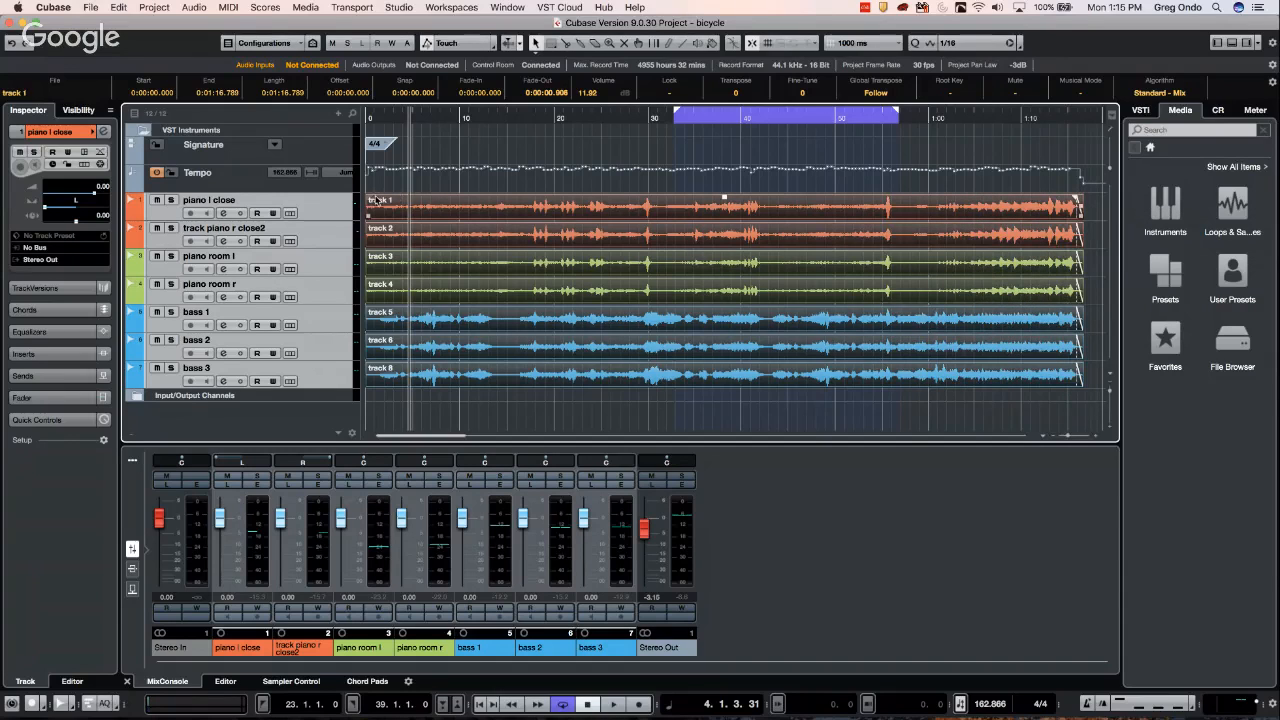
pyautogui.moveTo(370, 198); pyautogui.dragTo(383, 201)
# Select a range over the first 8 seconds of all audio tracks and adjust the fade-ins to that range
pyautogui.rightClick(506, 170)
pyautogui.click(445, 262)
pyautogui.press('2')
pyautogui.moveTo(421, 236); pyautogui.dragTo(369, 375)
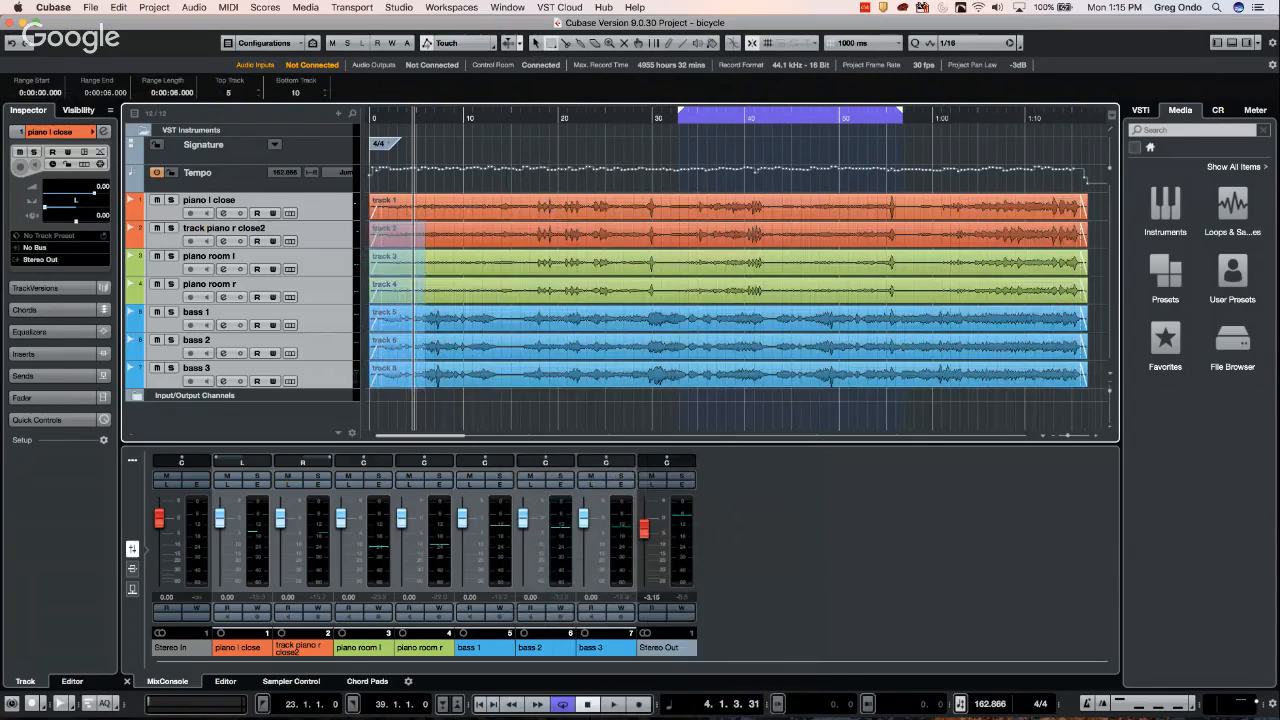
pyautogui.click(194, 8)
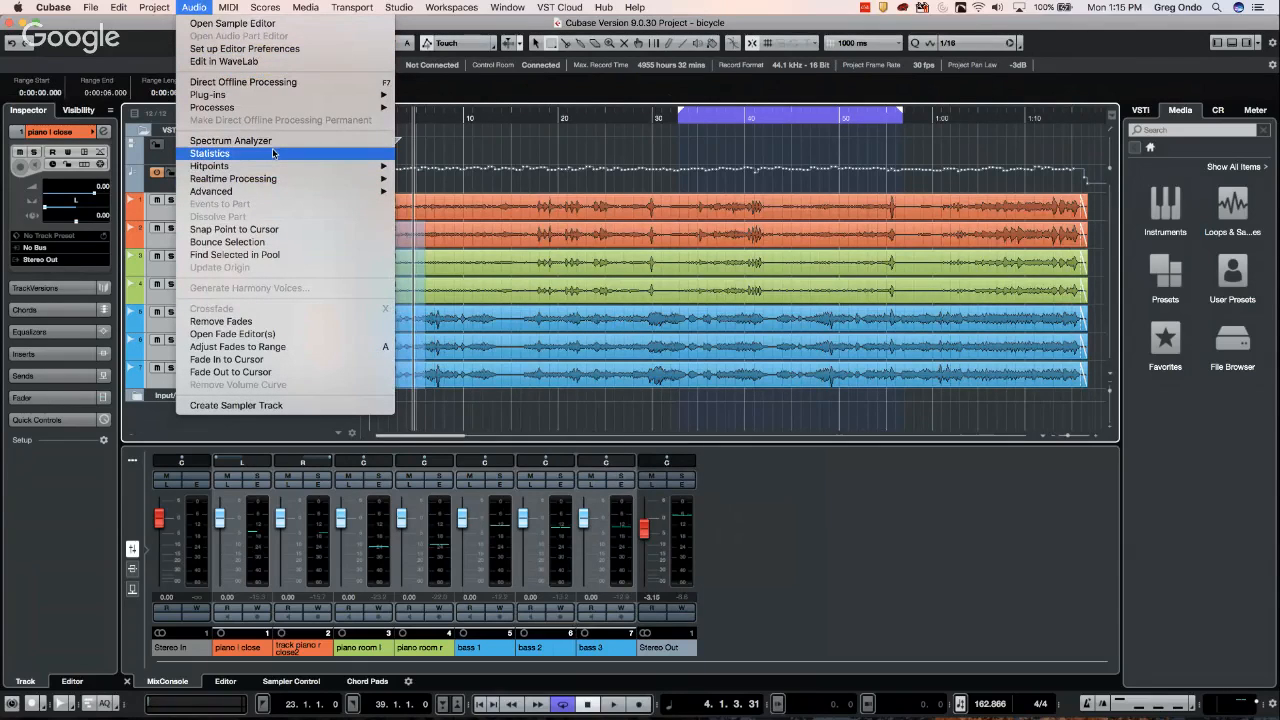
pyautogui.moveTo(270, 188)
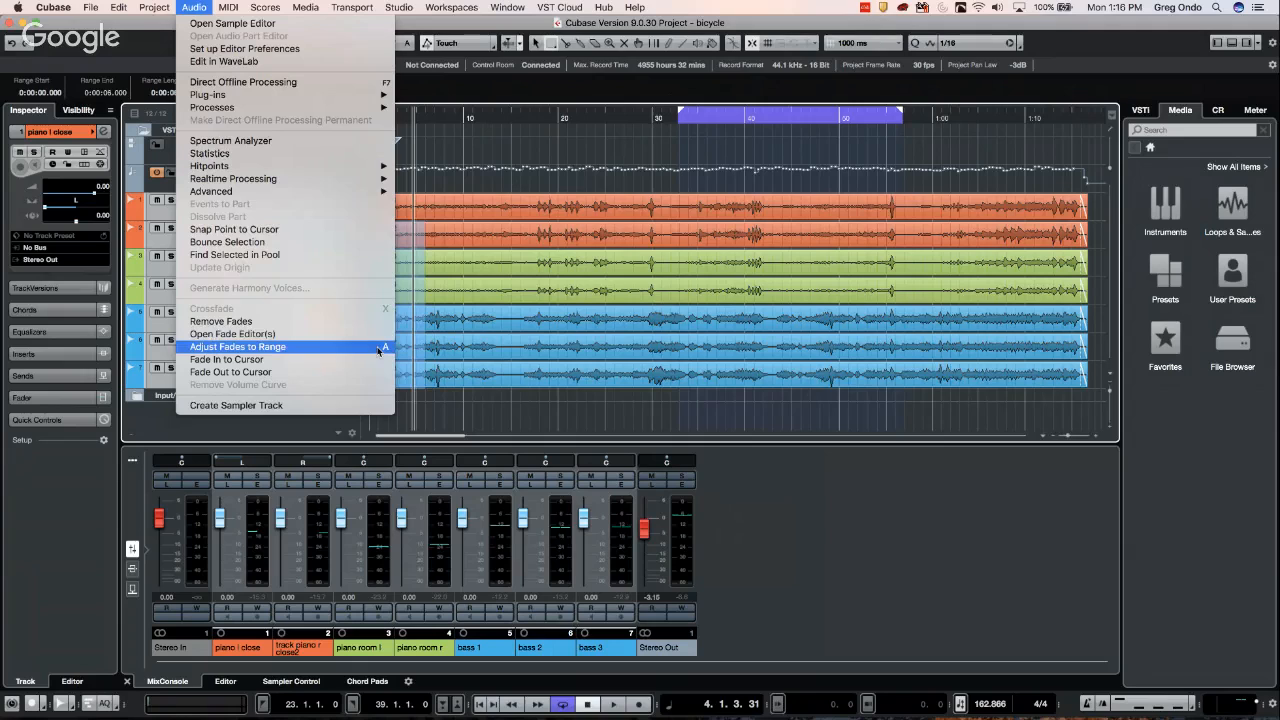
pyautogui.click(437, 195)
pyautogui.moveTo(436, 194); pyautogui.dragTo(295, 418)
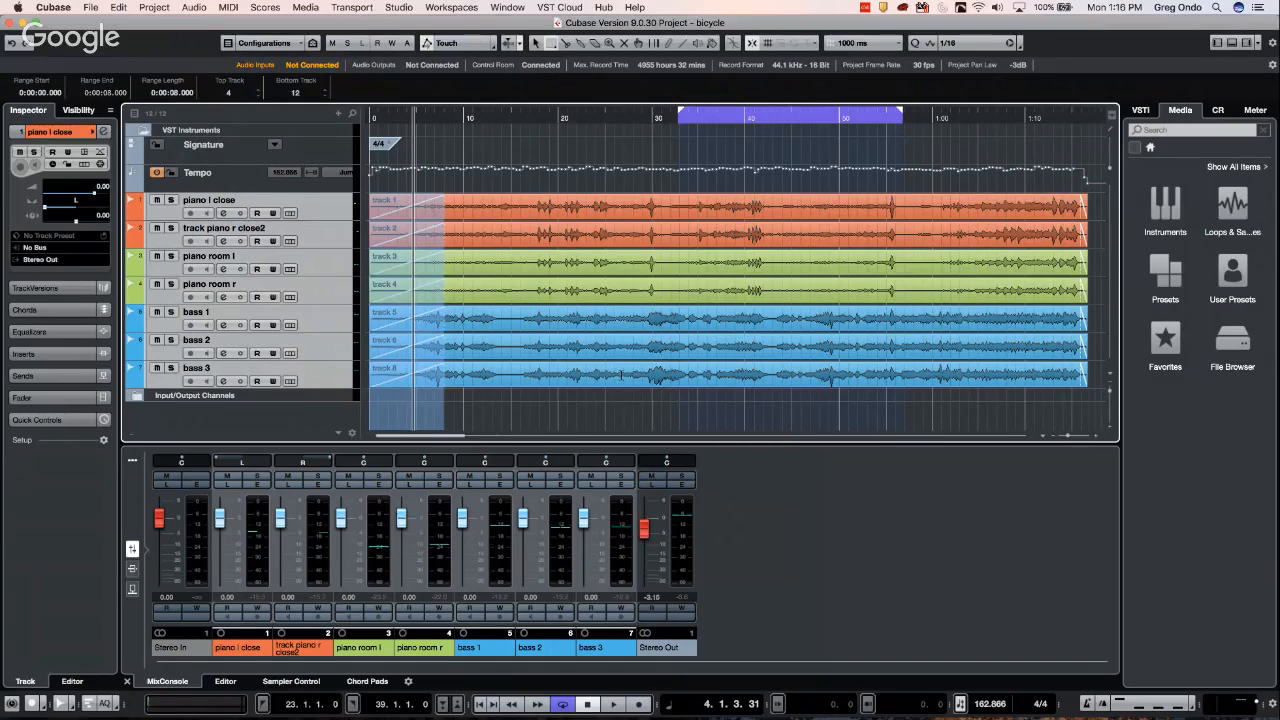
# Select the range from 1:07 to 1:17 across the piano tracks, bass 1 and bass 2, and adjust their fade-outs to it
pyautogui.moveTo(998, 200); pyautogui.dragTo(1088, 352)
pyautogui.press('a')
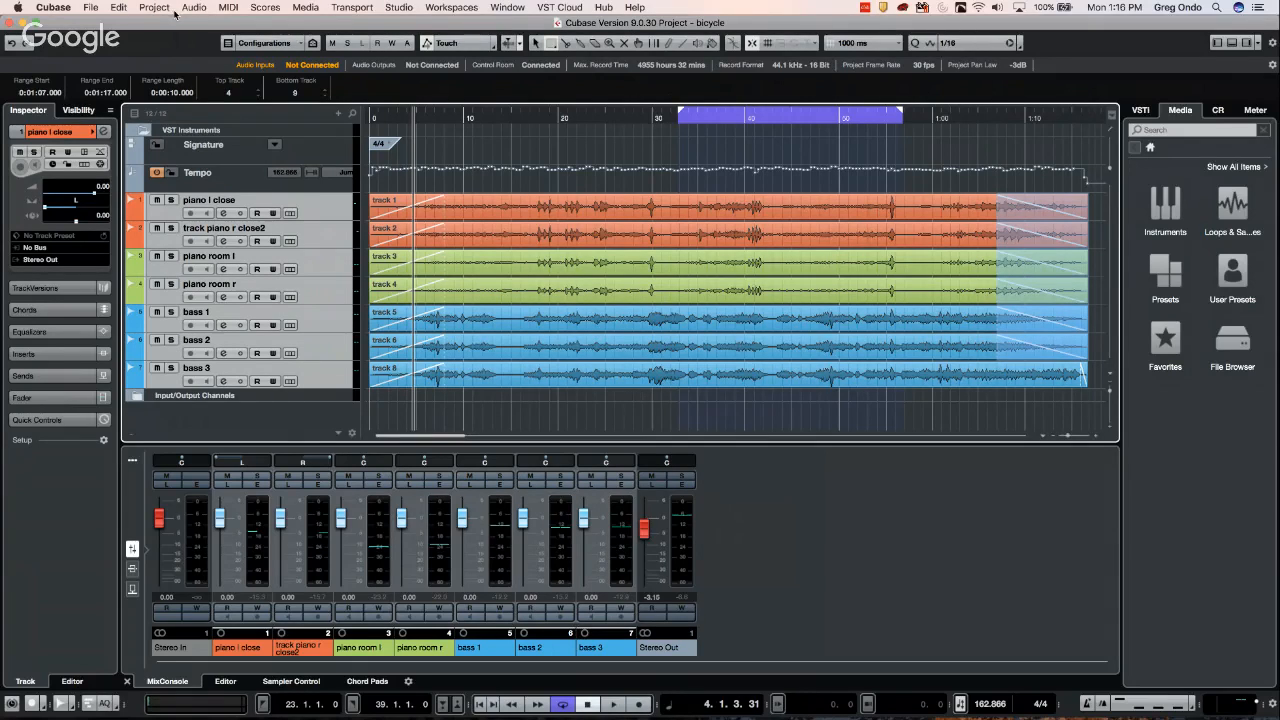
pyautogui.click(373, 236)
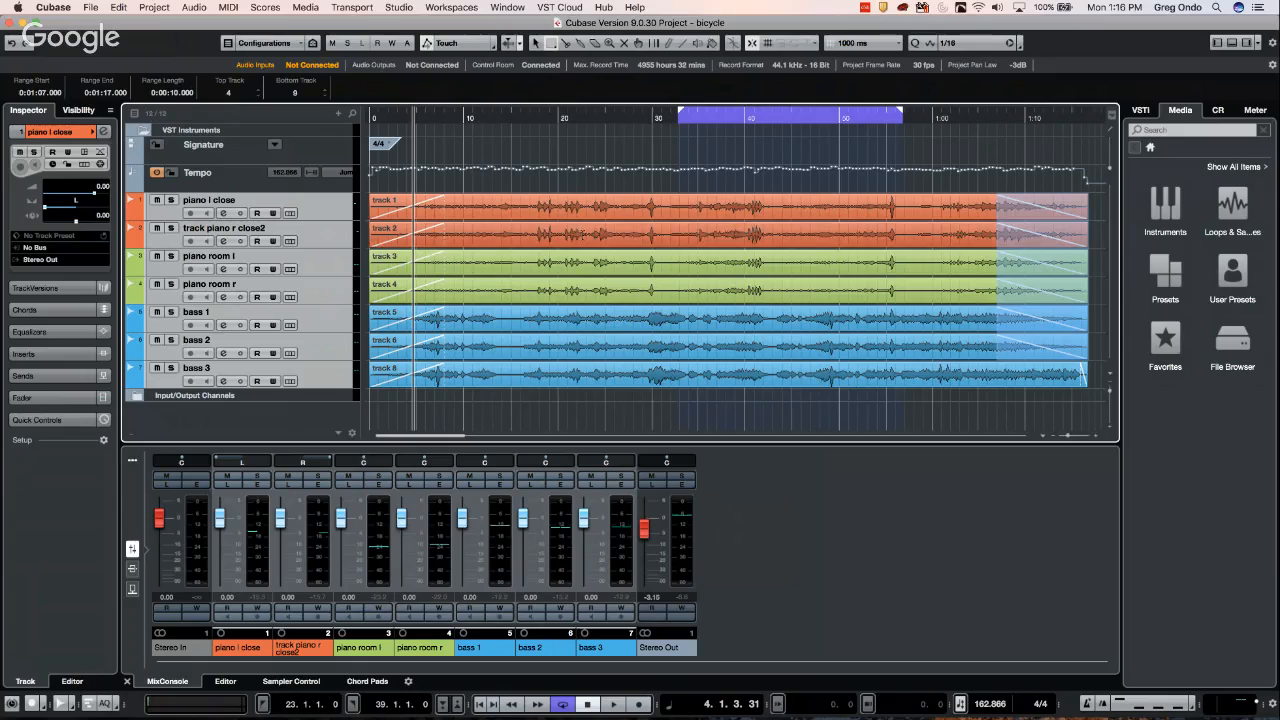
# Place the project cursor at about 22 seconds and apply Fade In to Cursor to the selected events
pyautogui.click(194, 7)
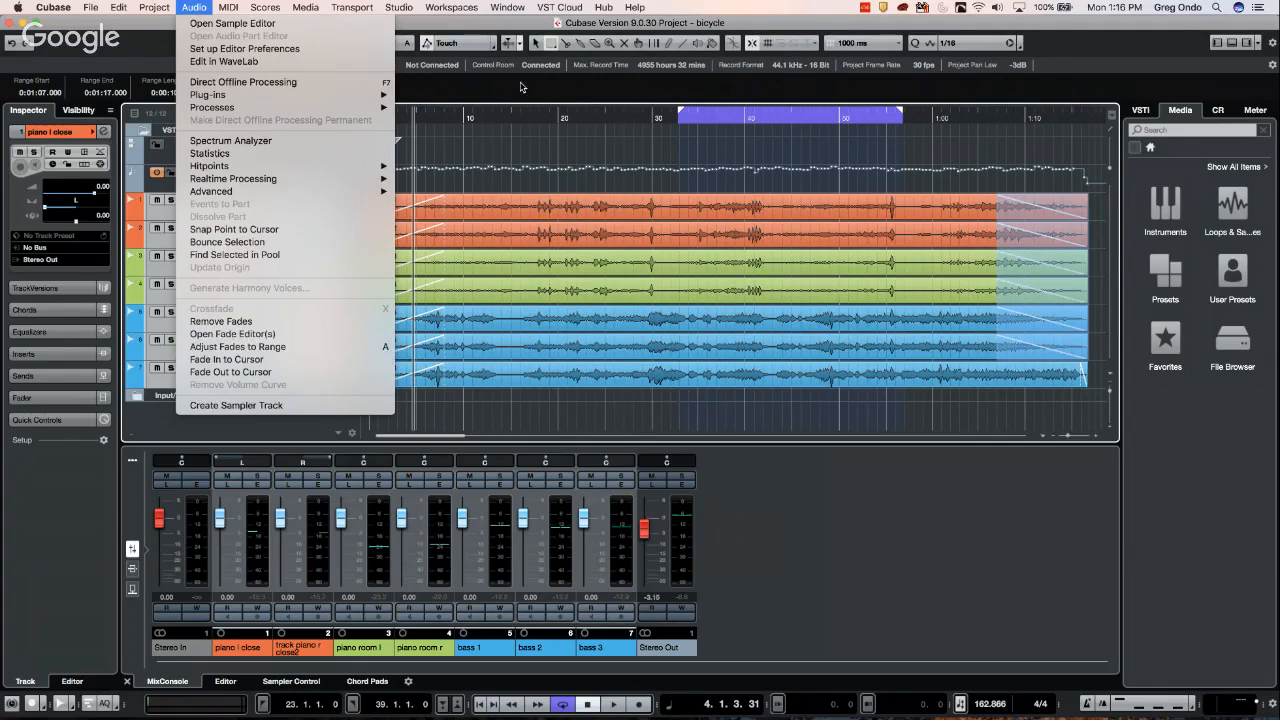
pyautogui.click(432, 120)
pyautogui.click(453, 121)
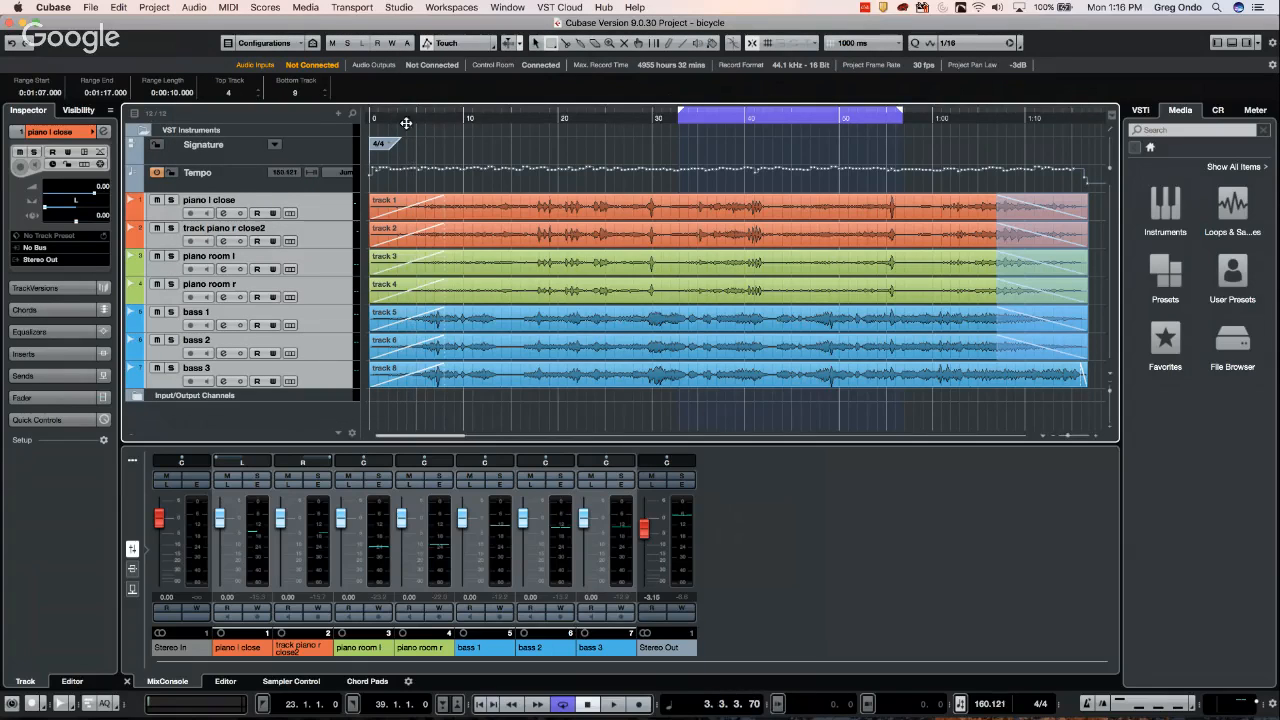
pyautogui.click(577, 120)
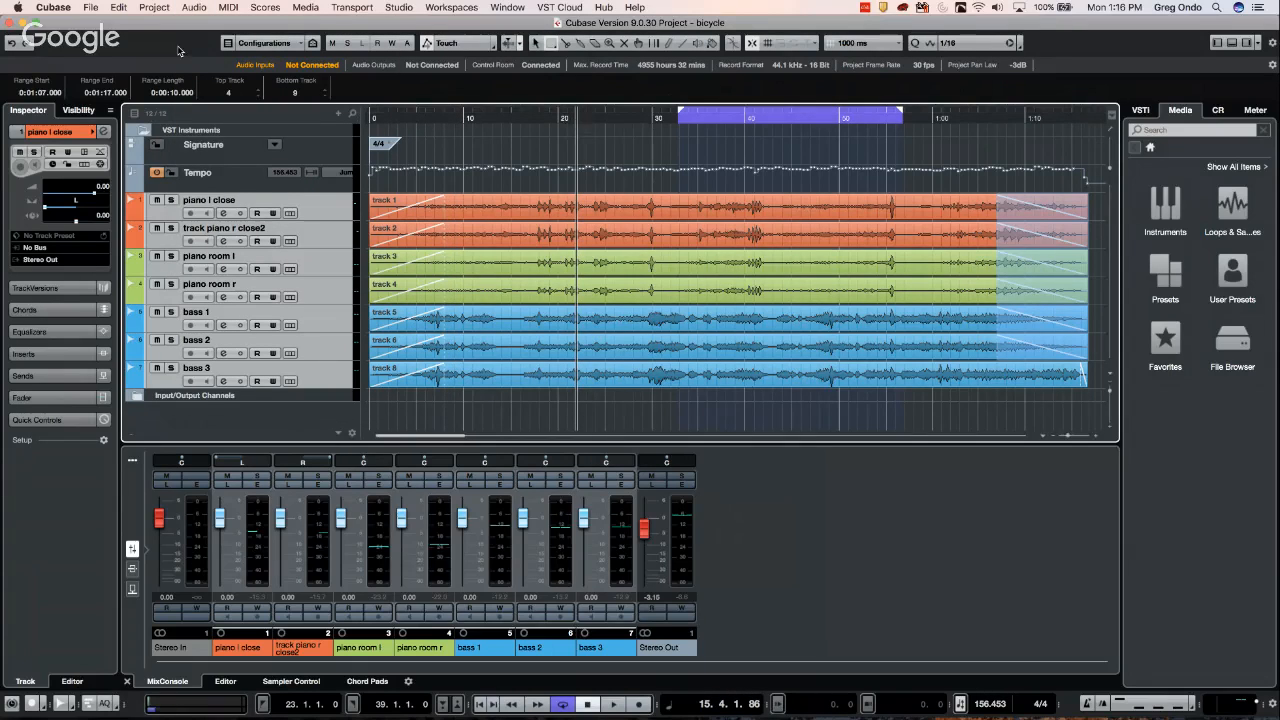
pyautogui.click(194, 8)
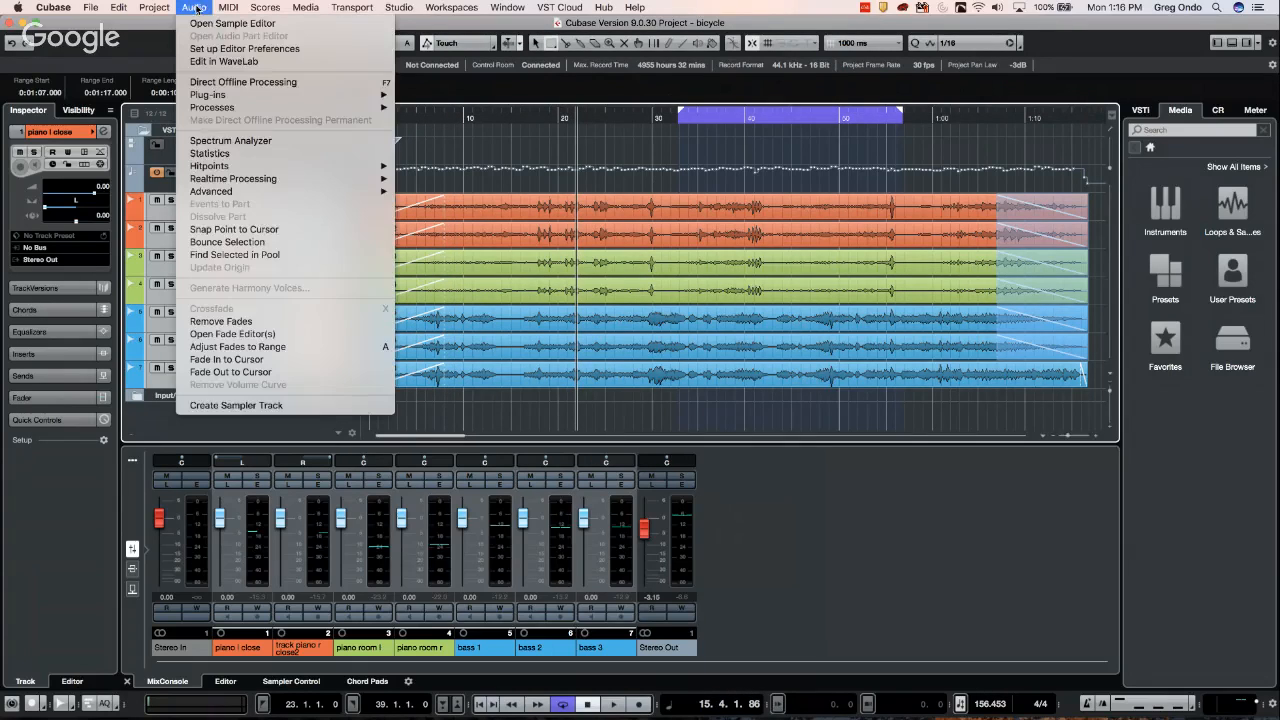
pyautogui.click(268, 360)
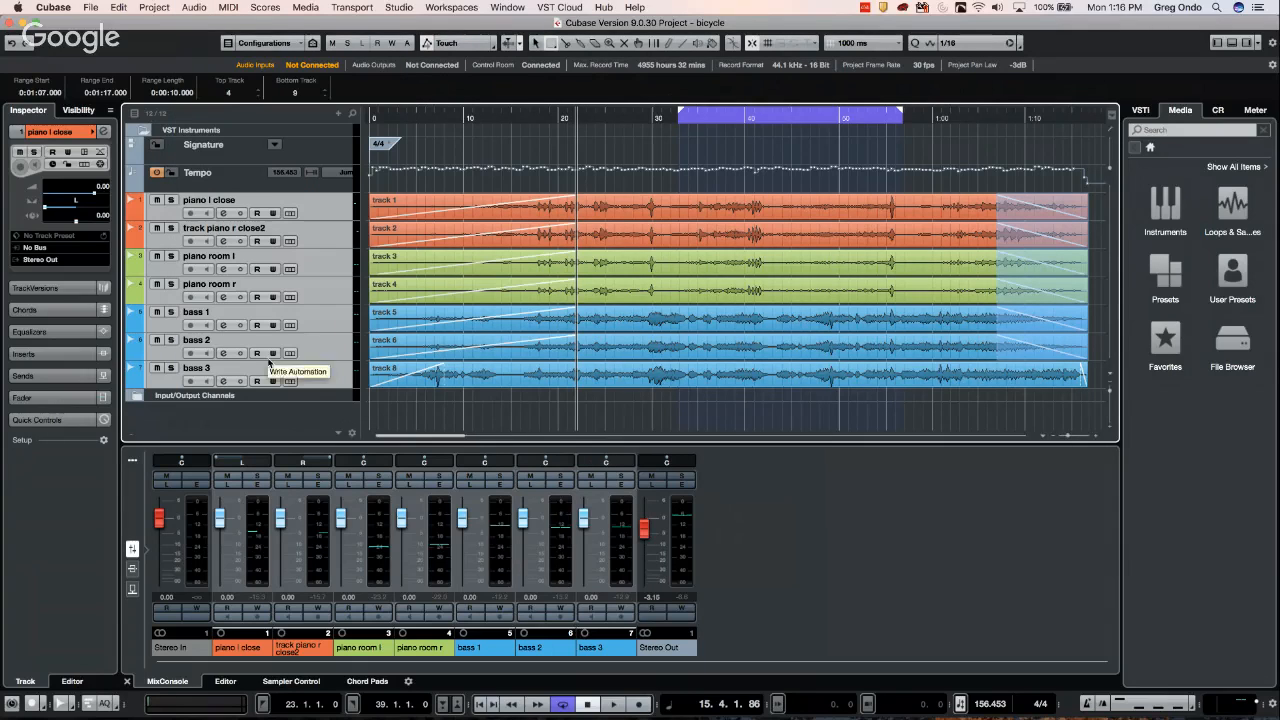
# Place the project cursor at about 58 seconds and apply Fade Out to Cursor to the selected events
pyautogui.click(921, 121)
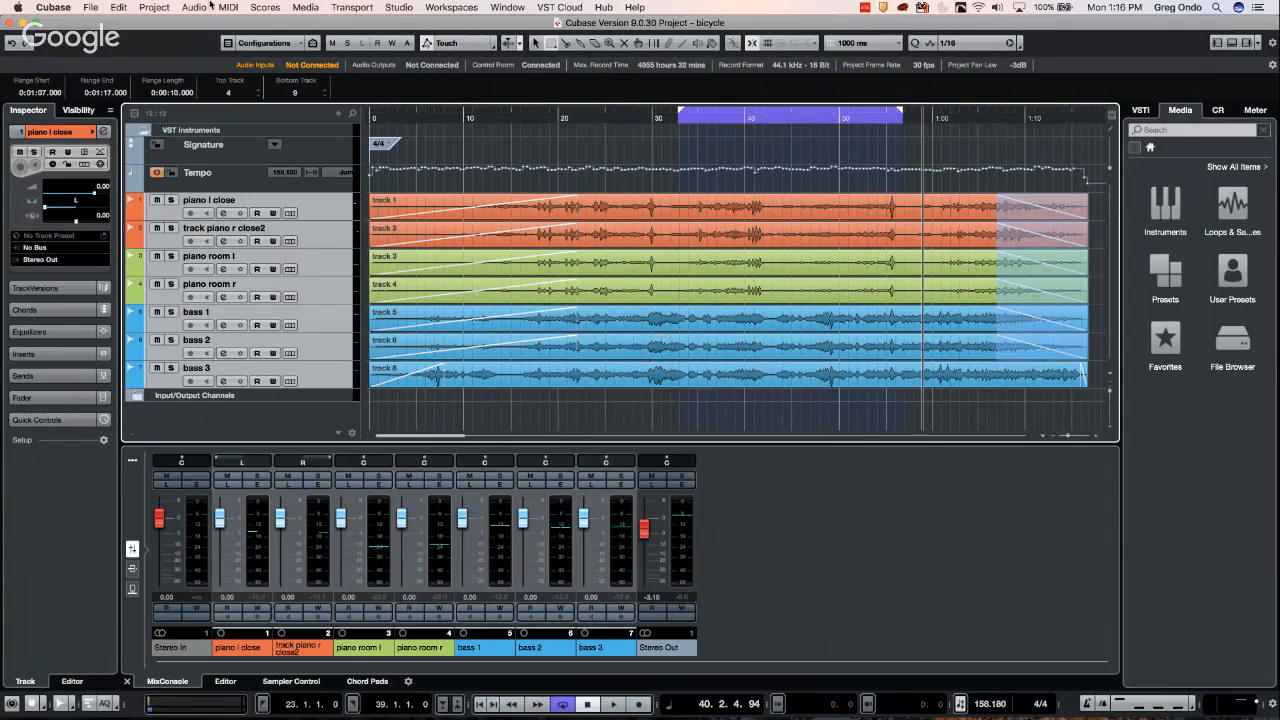
pyautogui.click(200, 10)
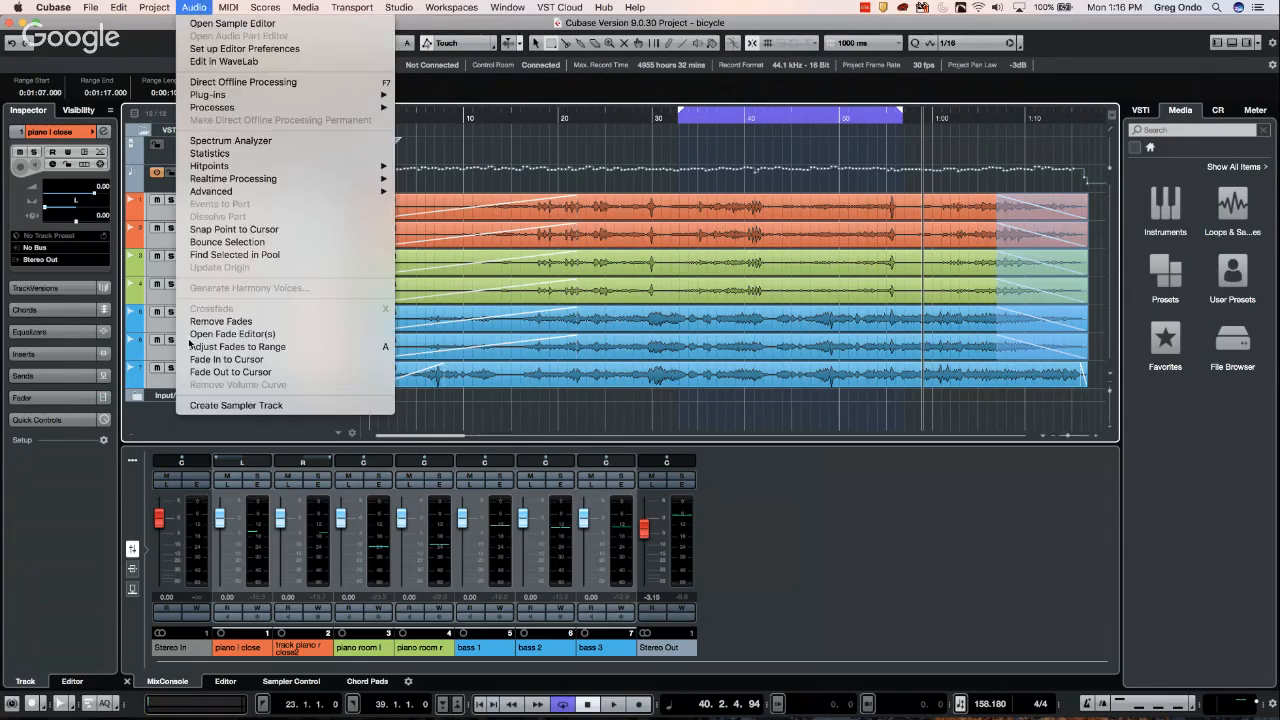
pyautogui.click(285, 372)
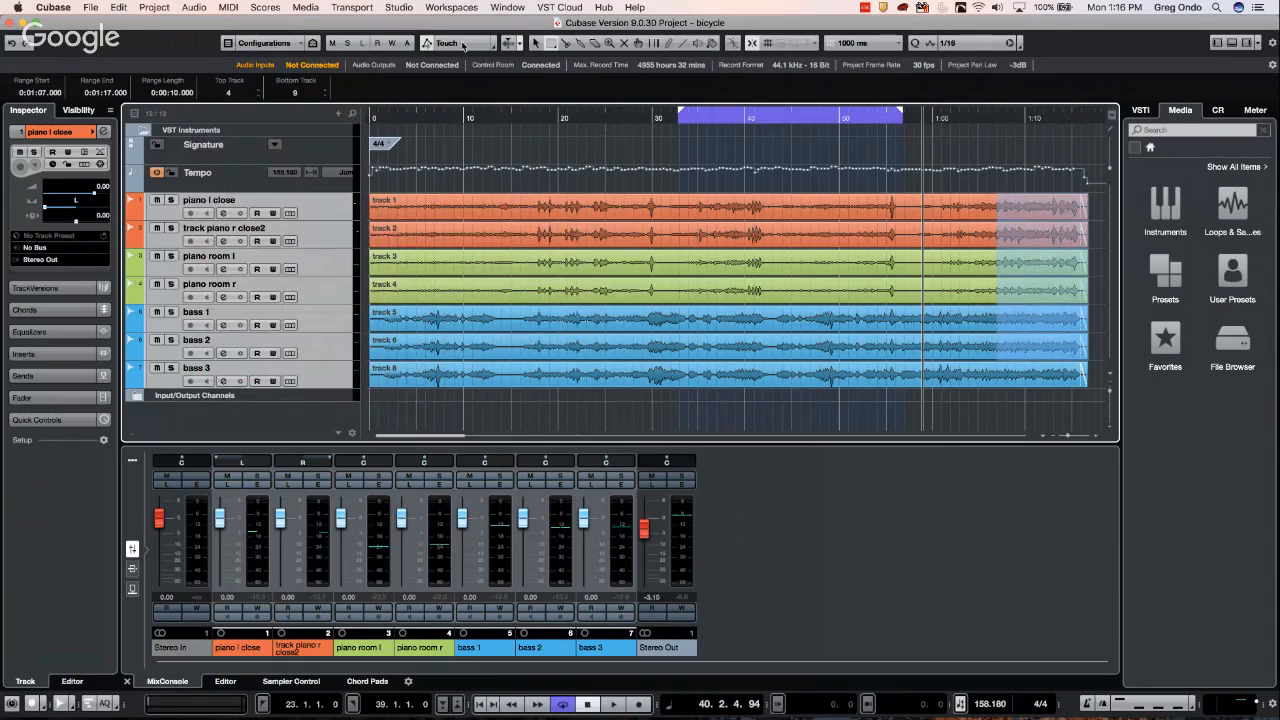
# Switch to the Object Selection tool and select all the audio events in the project
pyautogui.rightClick(539, 161)
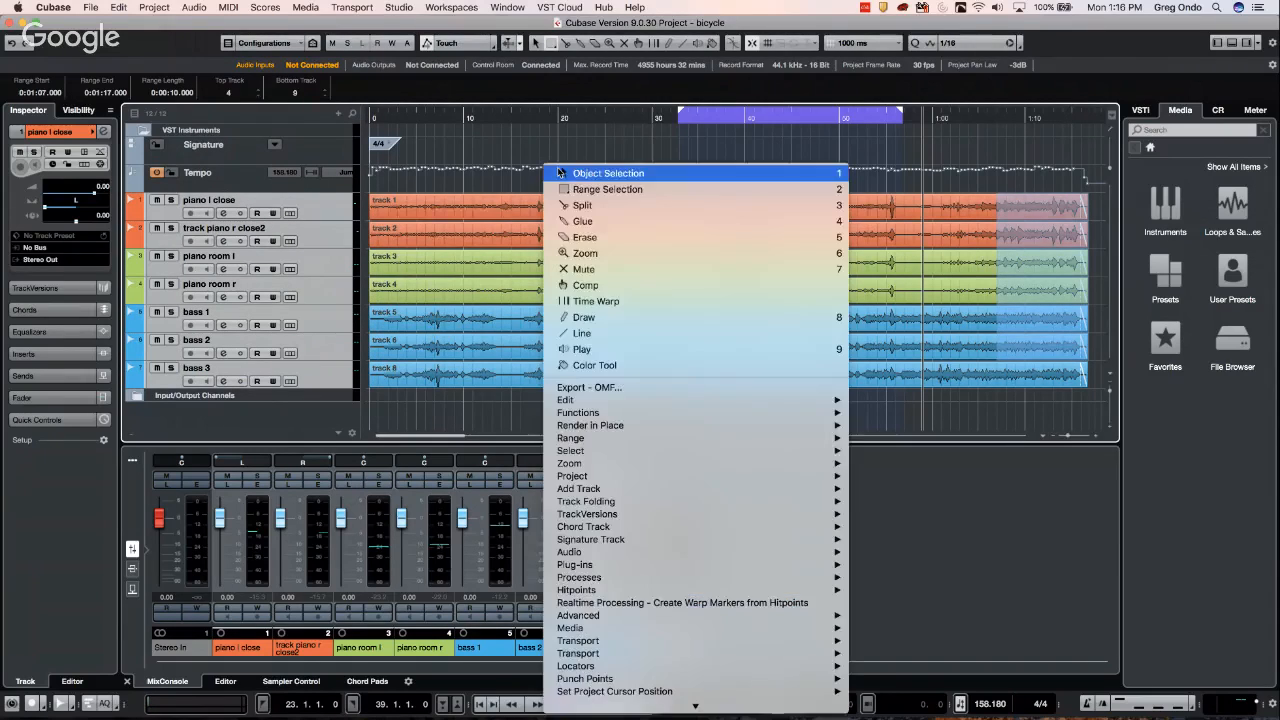
pyautogui.click(563, 181)
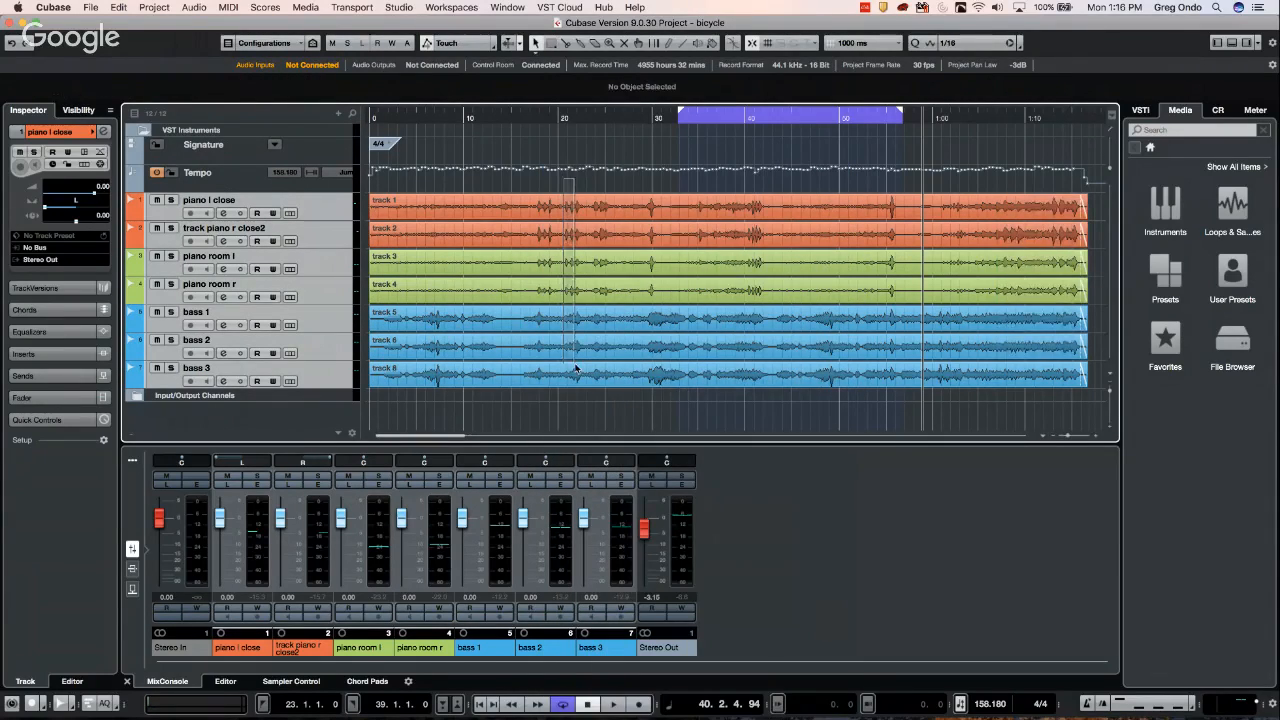
pyautogui.press('super+a')
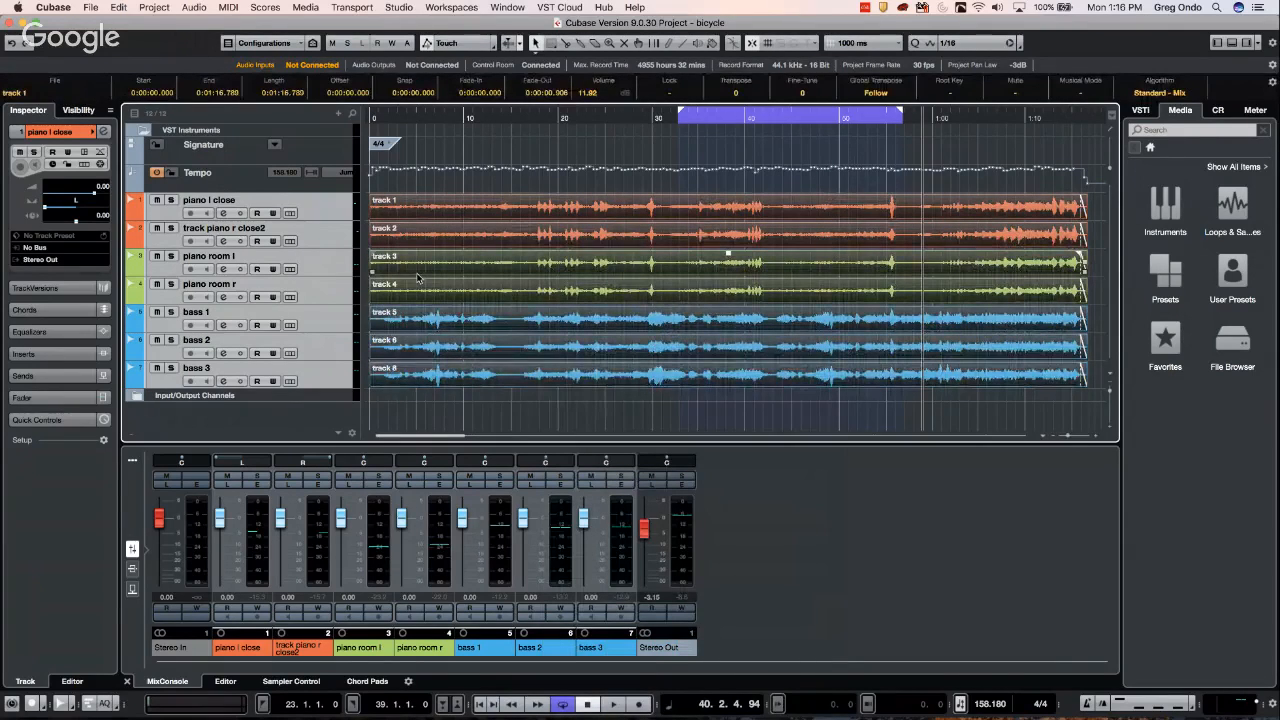
# Enable Use Mouse Wheel for Event Volume and Fades in the audio editing preferences and apply the change
pyautogui.click(68, 9)
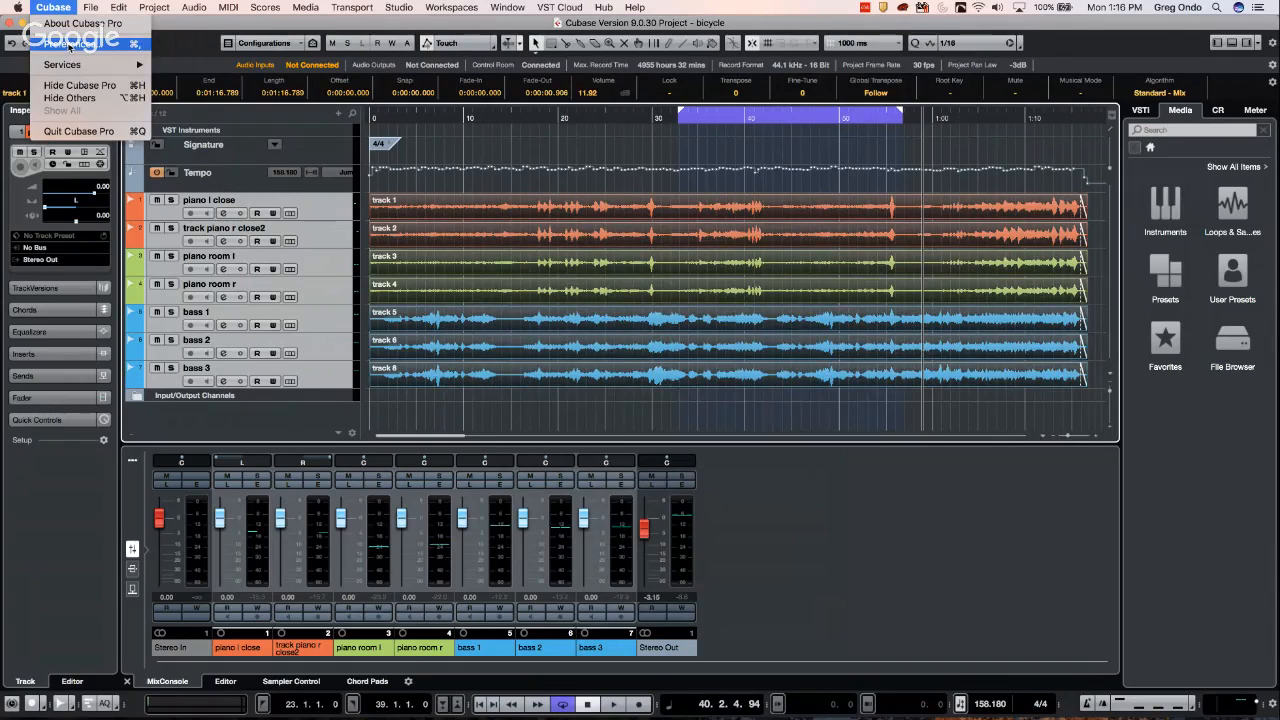
pyautogui.click(70, 44)
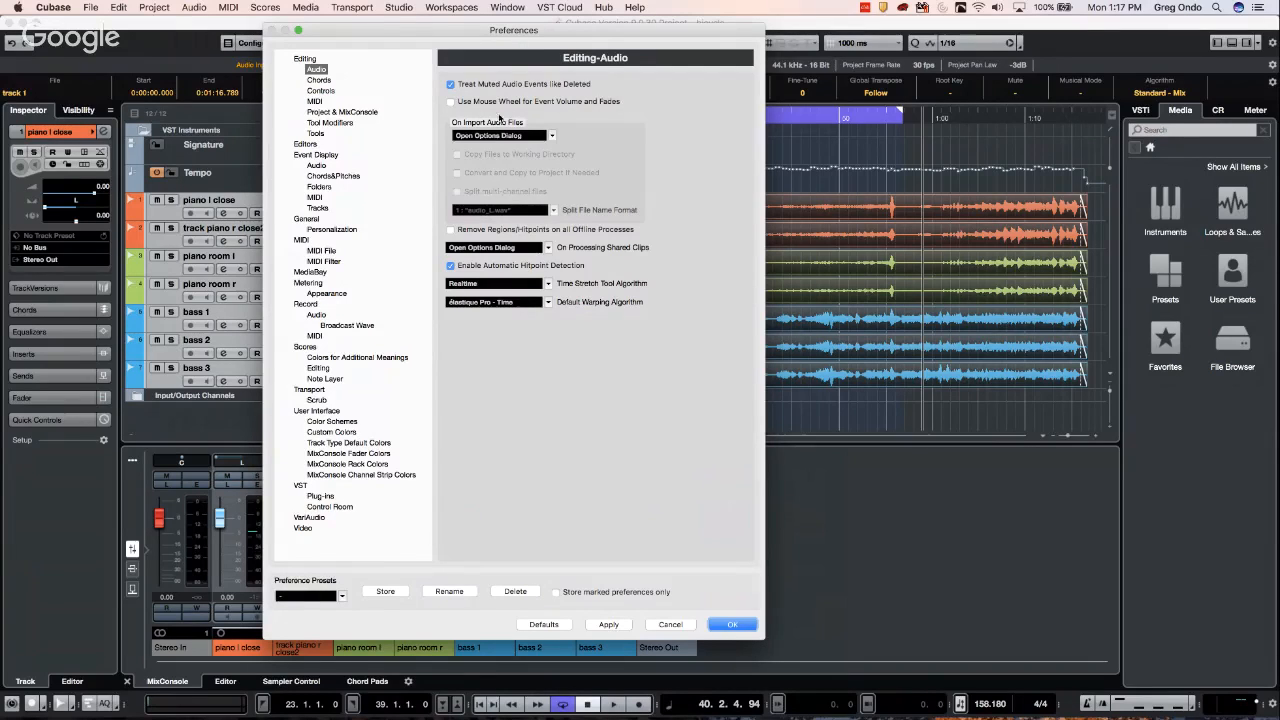
pyautogui.click(451, 102)
pyautogui.click(731, 625)
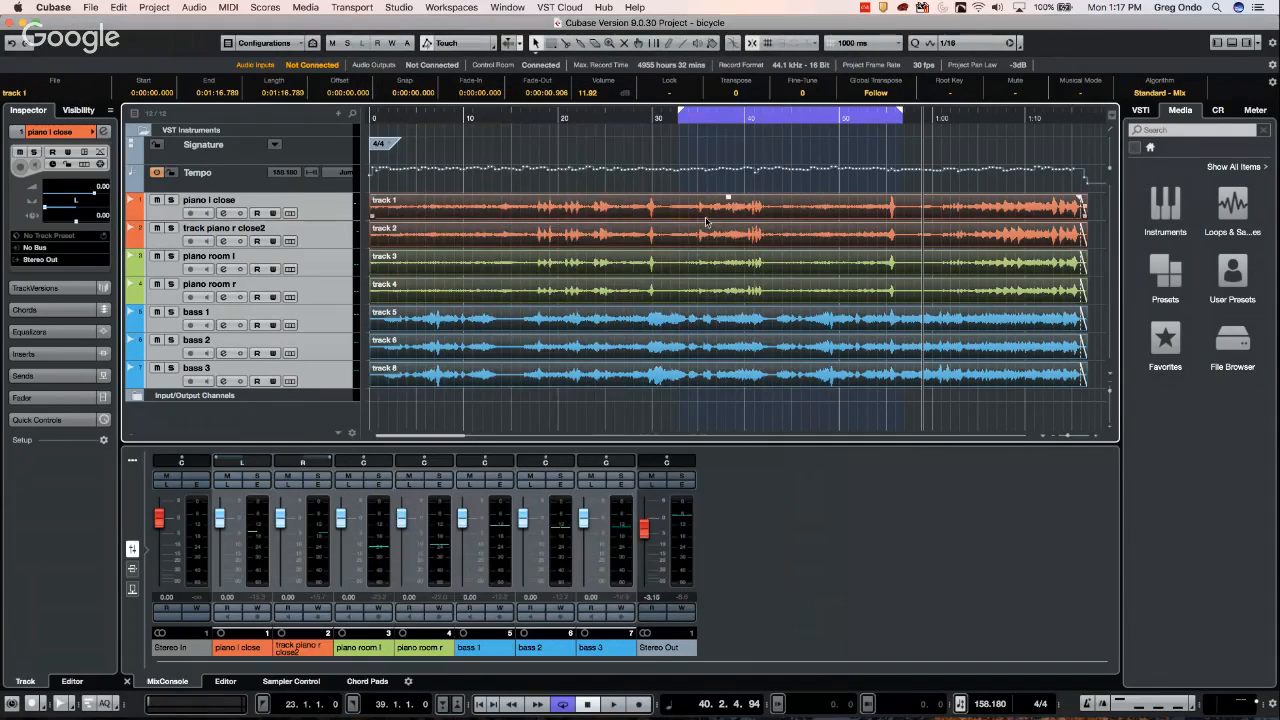
# Raise the volume of all selected events together, bringing track 1 to 15.50, and set the track 3 event alone to 17.30
pyautogui.moveTo(731, 199); pyautogui.dragTo(745, 210)
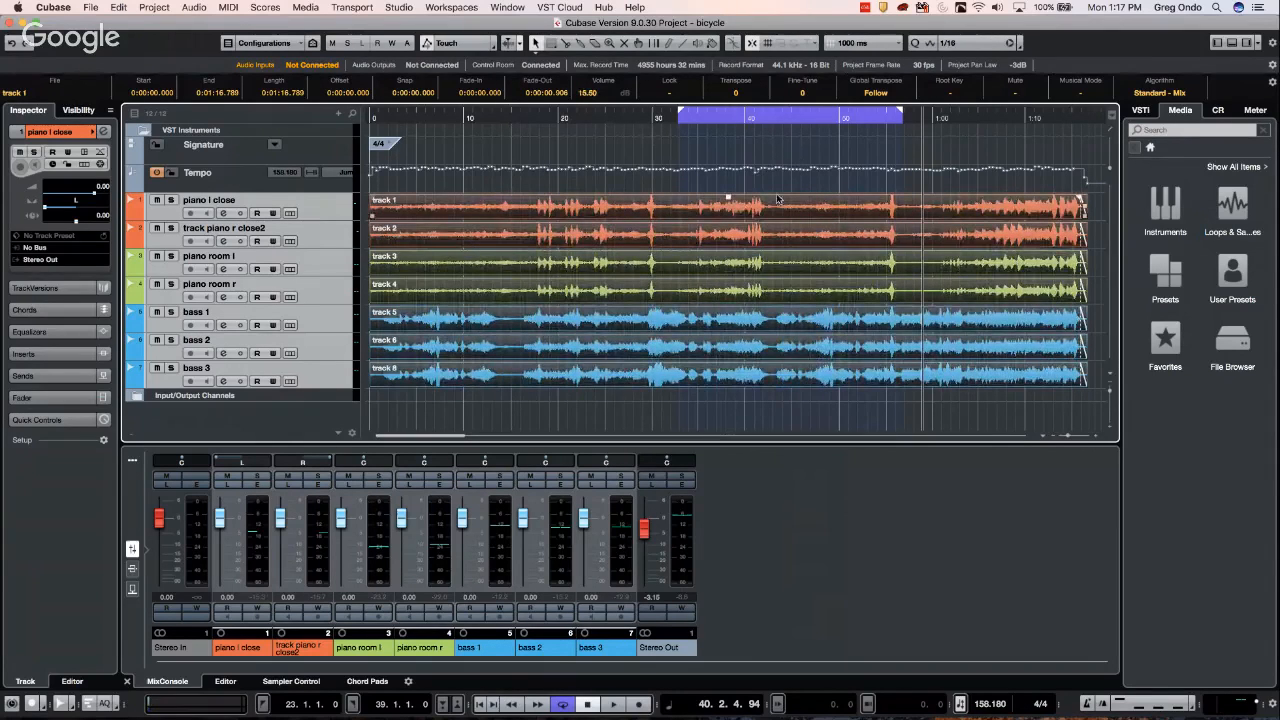
pyautogui.click(778, 184)
pyautogui.click(774, 262)
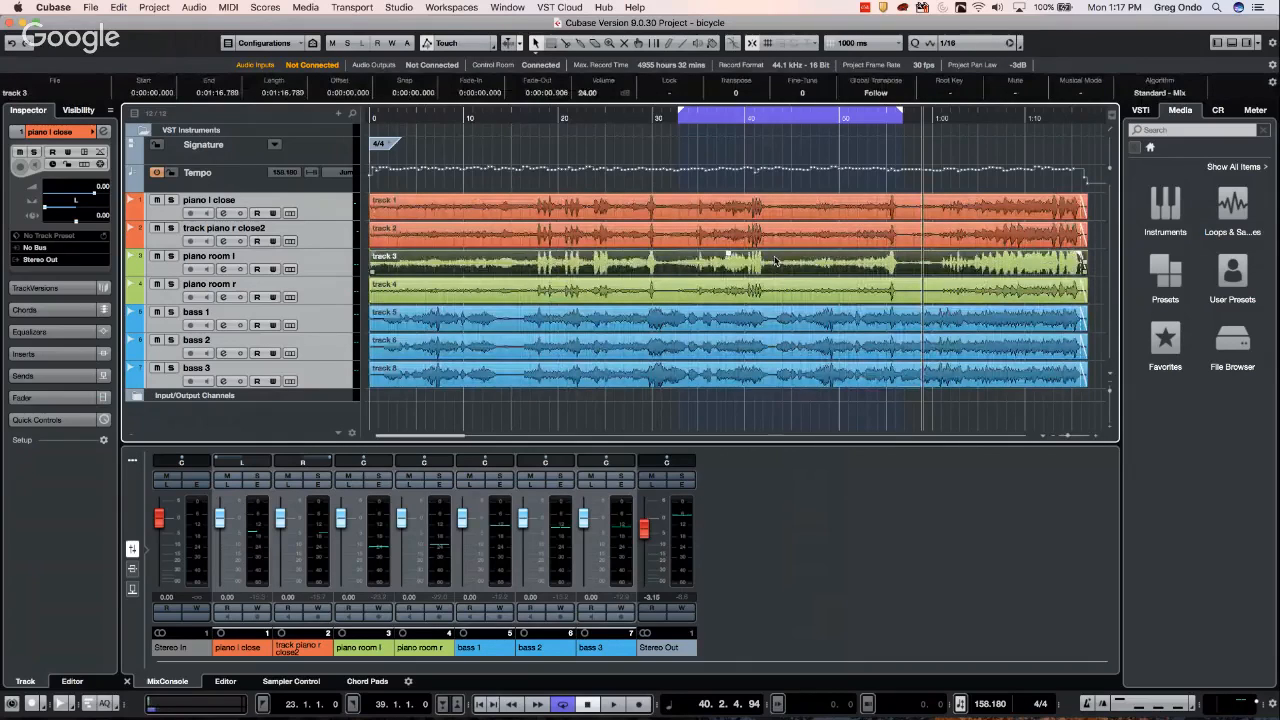
pyautogui.scroll(5, 773, 256)
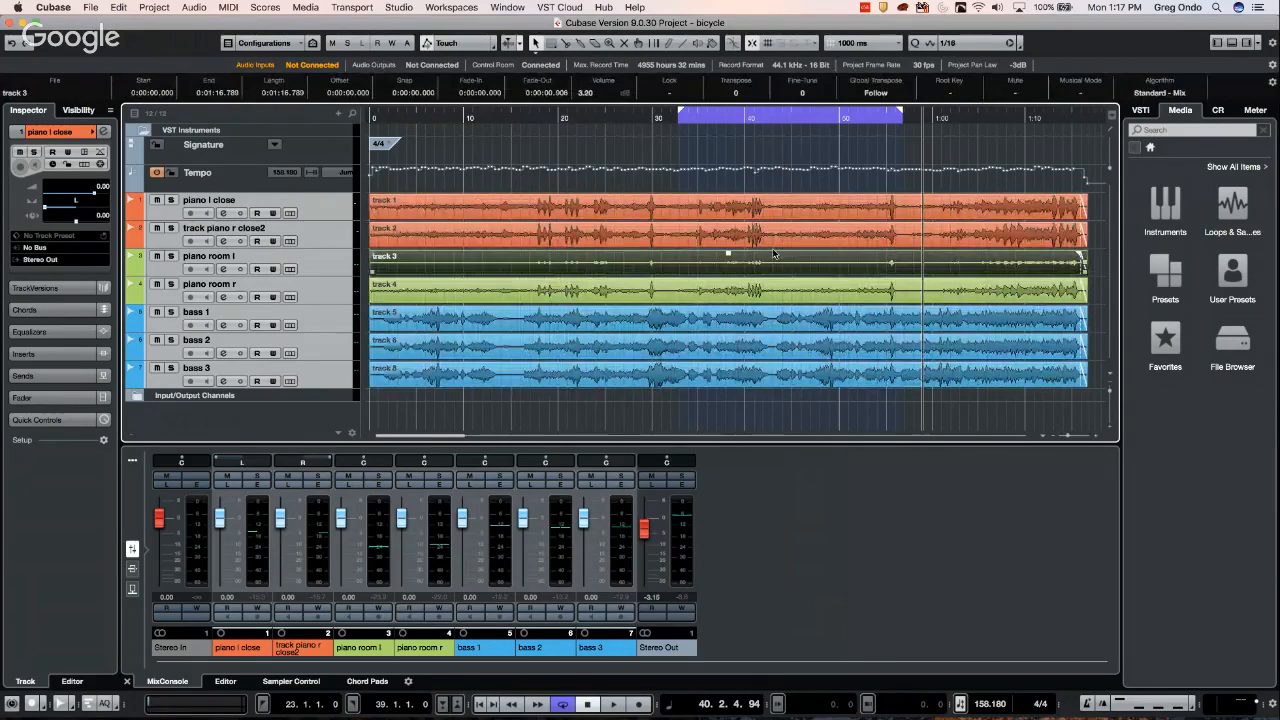
pyautogui.scroll(5, 776, 256)
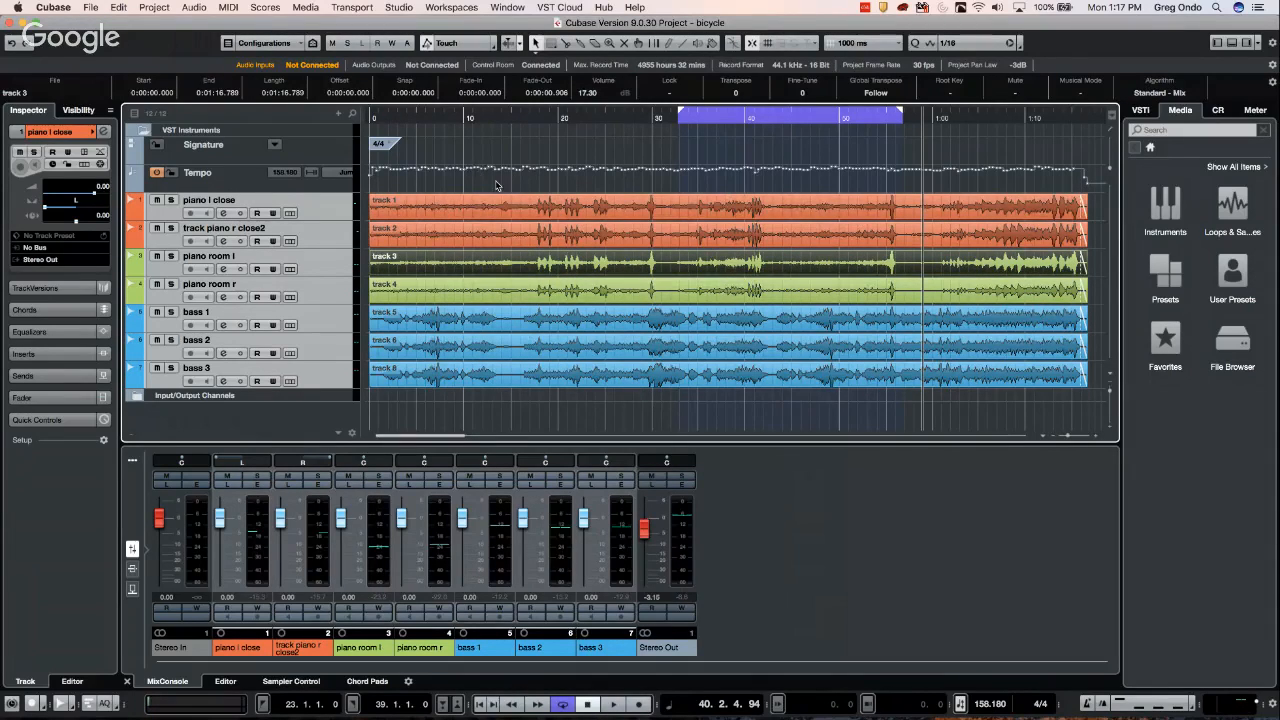
# Select all the audio events, lengthen their fade-ins together, and reduce the fade-ins back to zero
pyautogui.moveTo(436, 181); pyautogui.dragTo(422, 395)
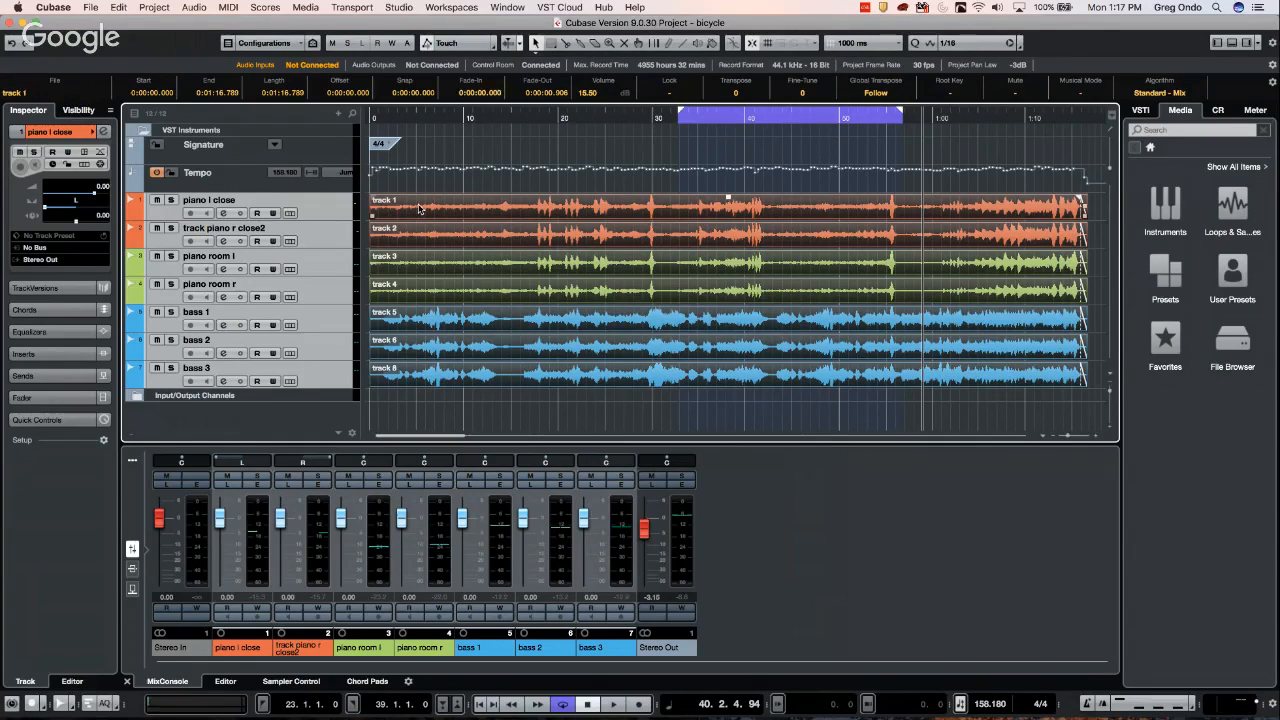
pyautogui.scroll(20, 423, 208)
pyautogui.scroll(-20, 425, 204)
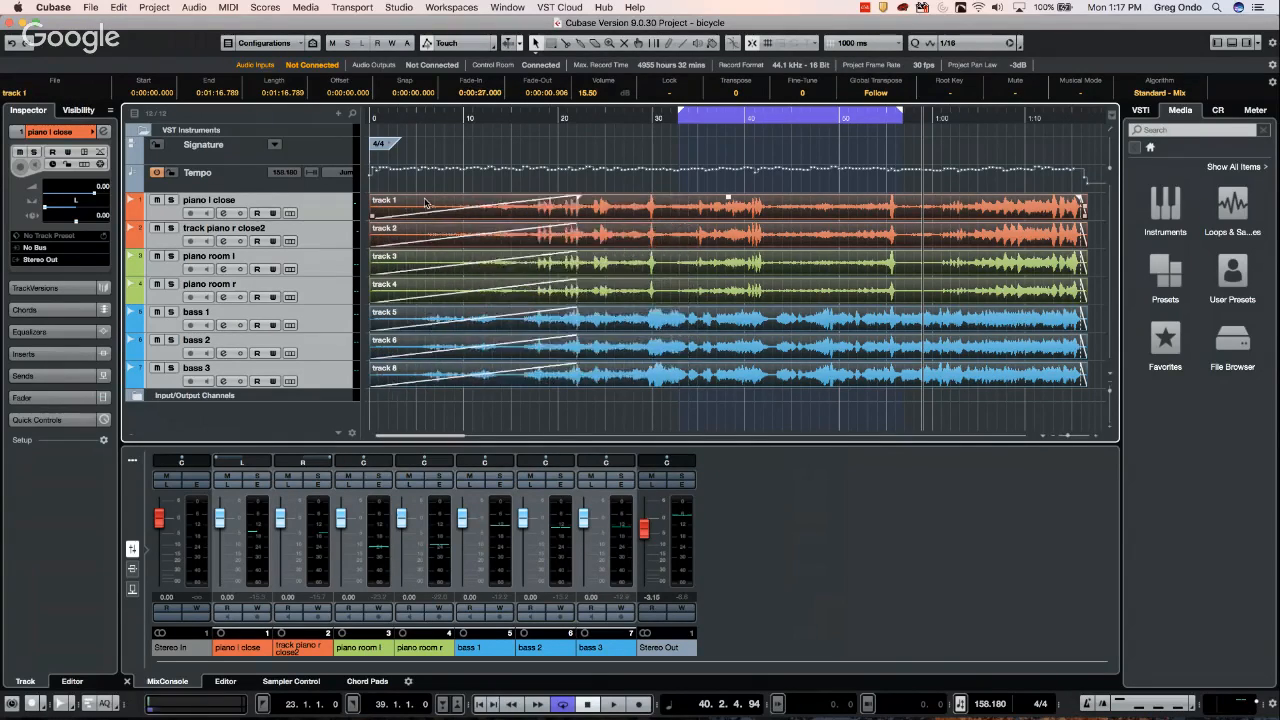
pyautogui.scroll(-11, 428, 202)
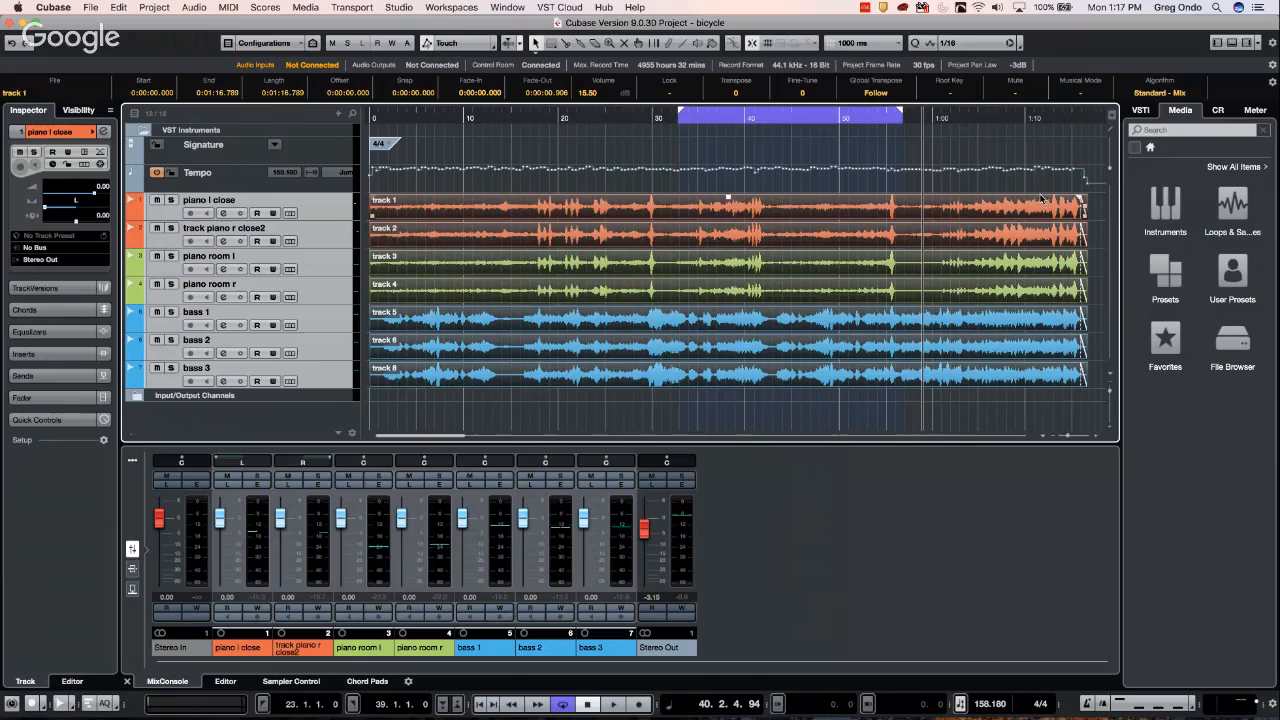
# Set the fade-outs of all the selected events to 10 seconds and select only the track 3 event
pyautogui.scroll(-1, 1060, 197)
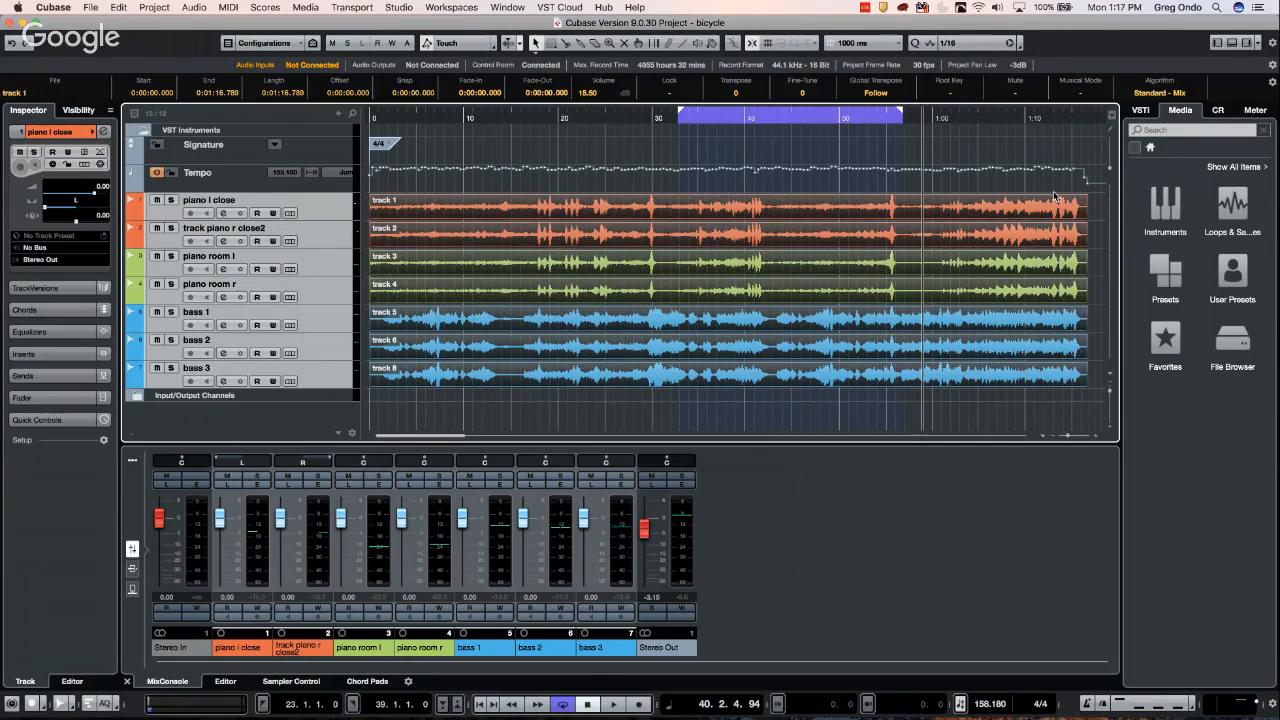
pyautogui.scroll(15, 1055, 207)
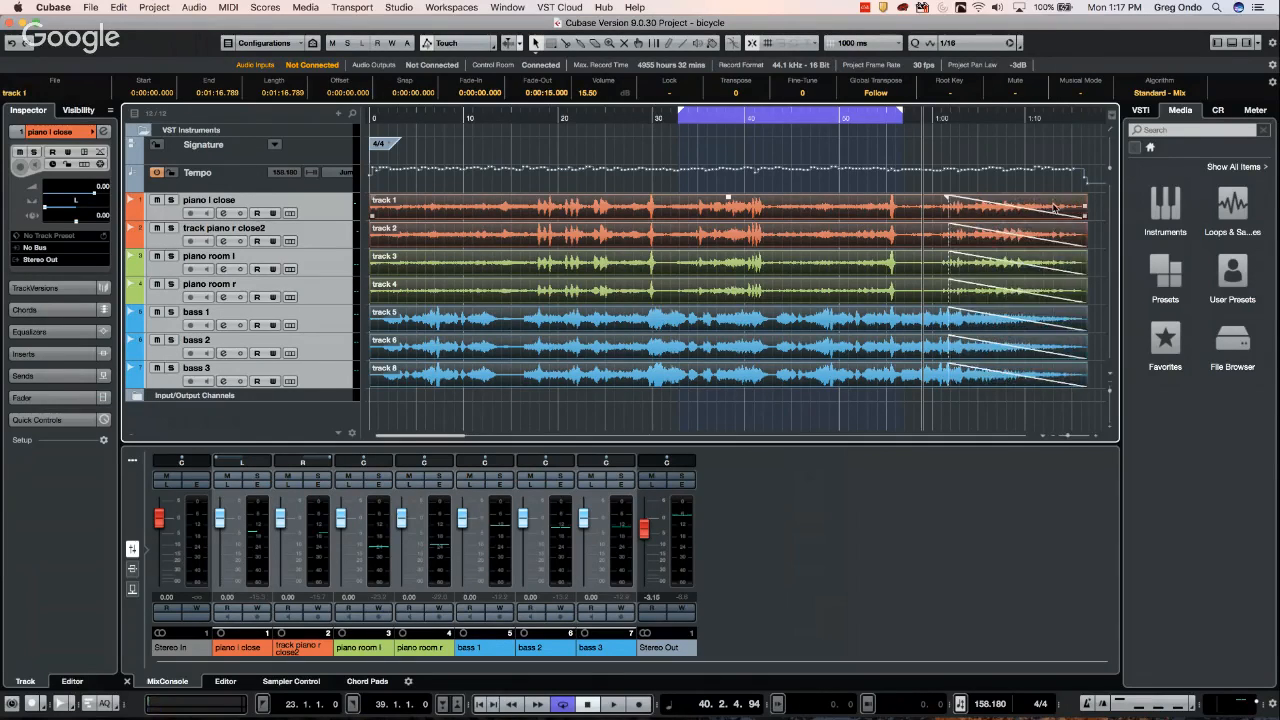
pyautogui.scroll(-8, 1053, 207)
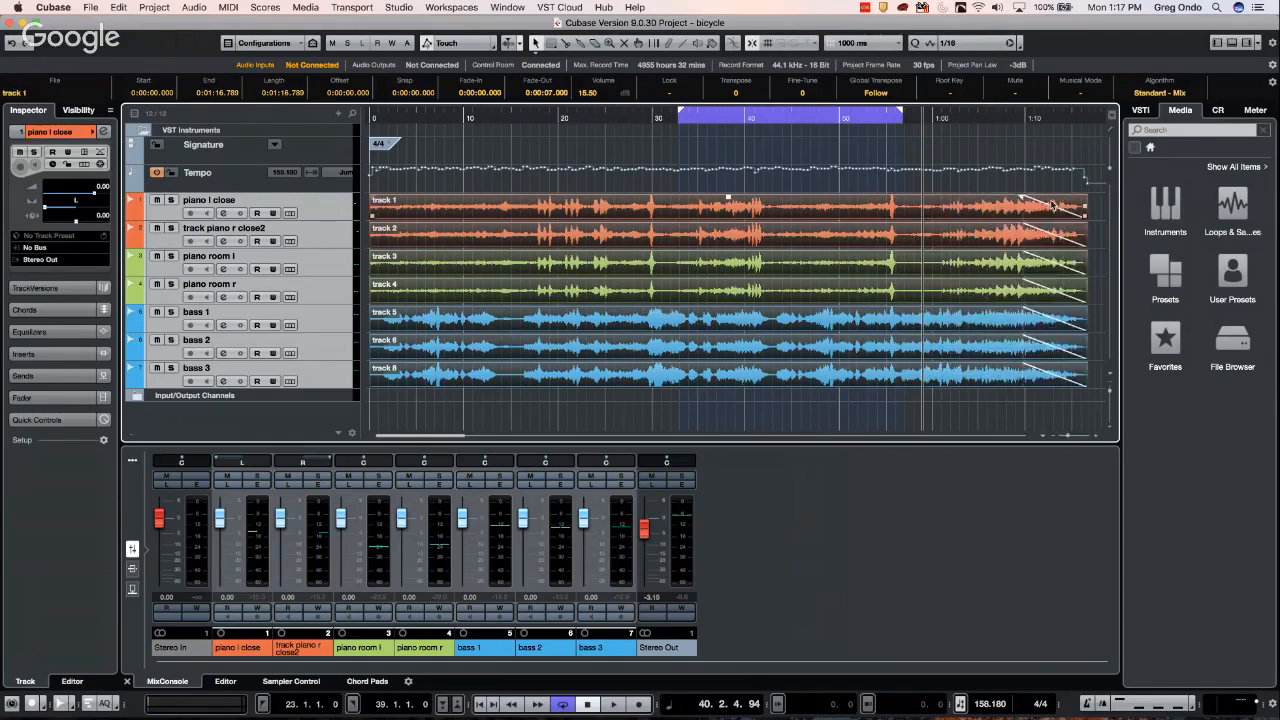
pyautogui.scroll(3, 1053, 207)
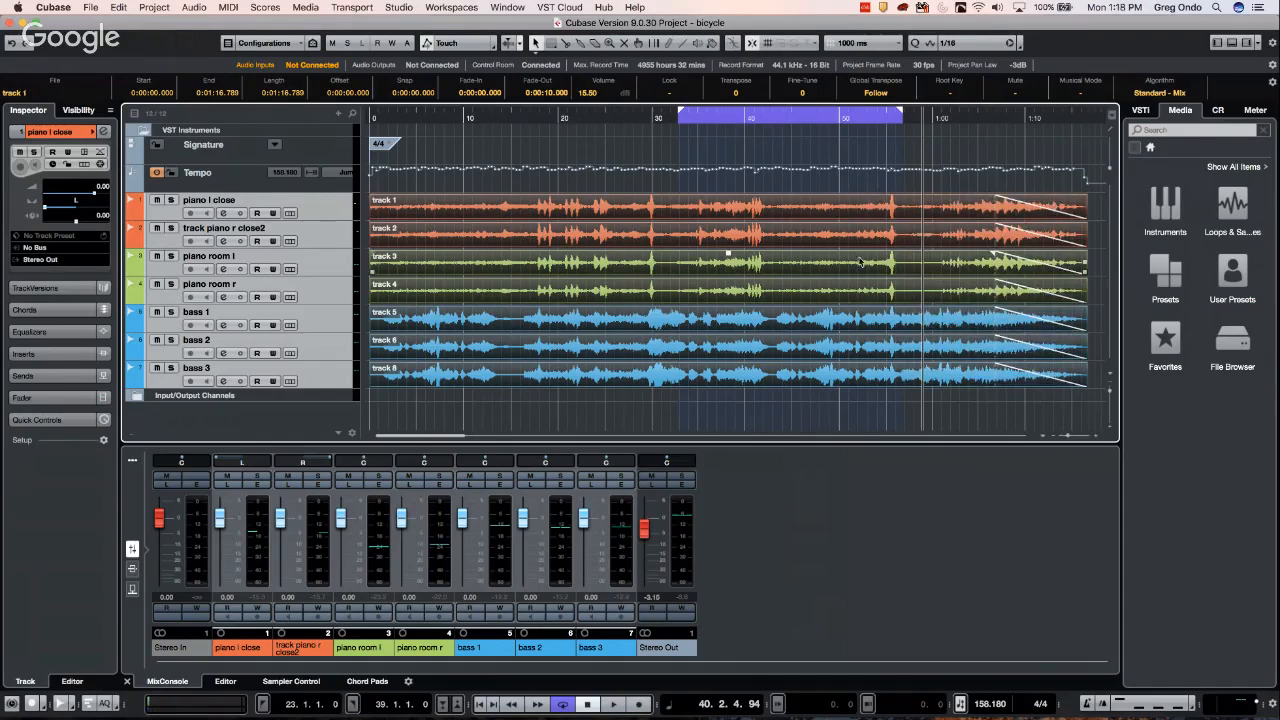
pyautogui.click(859, 262)
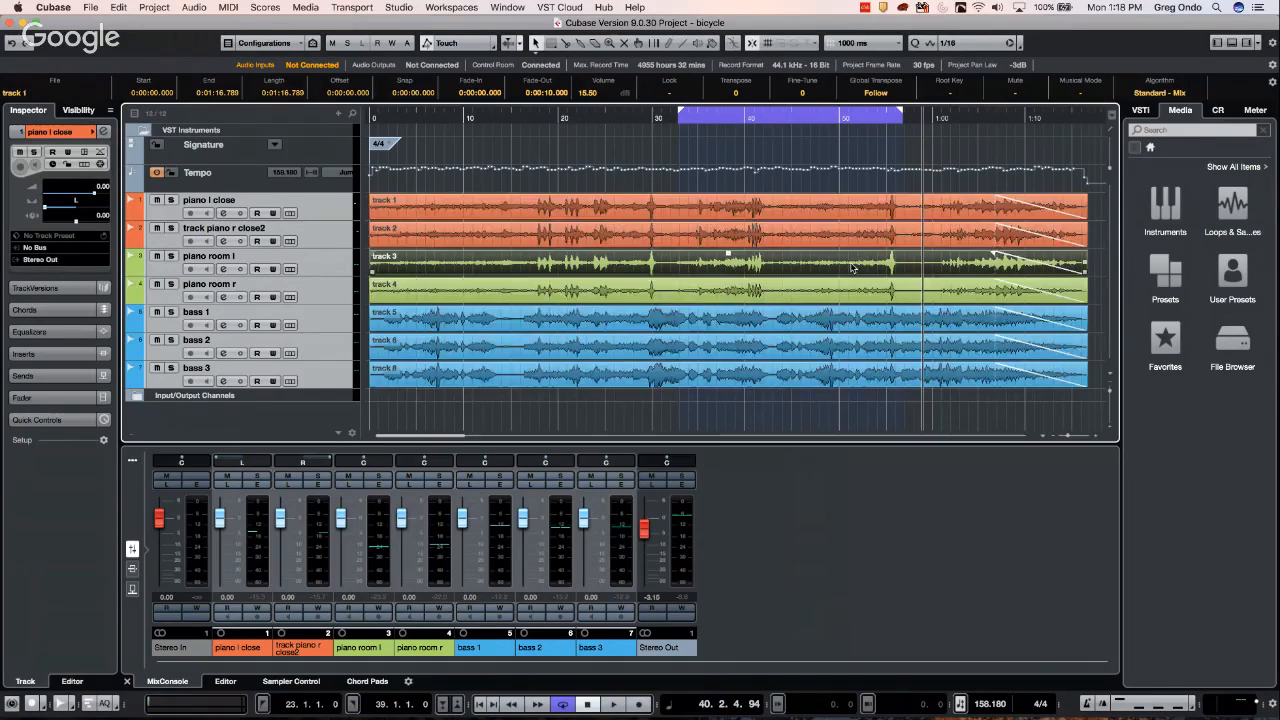
# Add the track 5 event to the selection and adjust the volume of both selected events together, ending at 18.60
pyautogui.click(910, 320)
pyautogui.scroll(3, 944, 314)
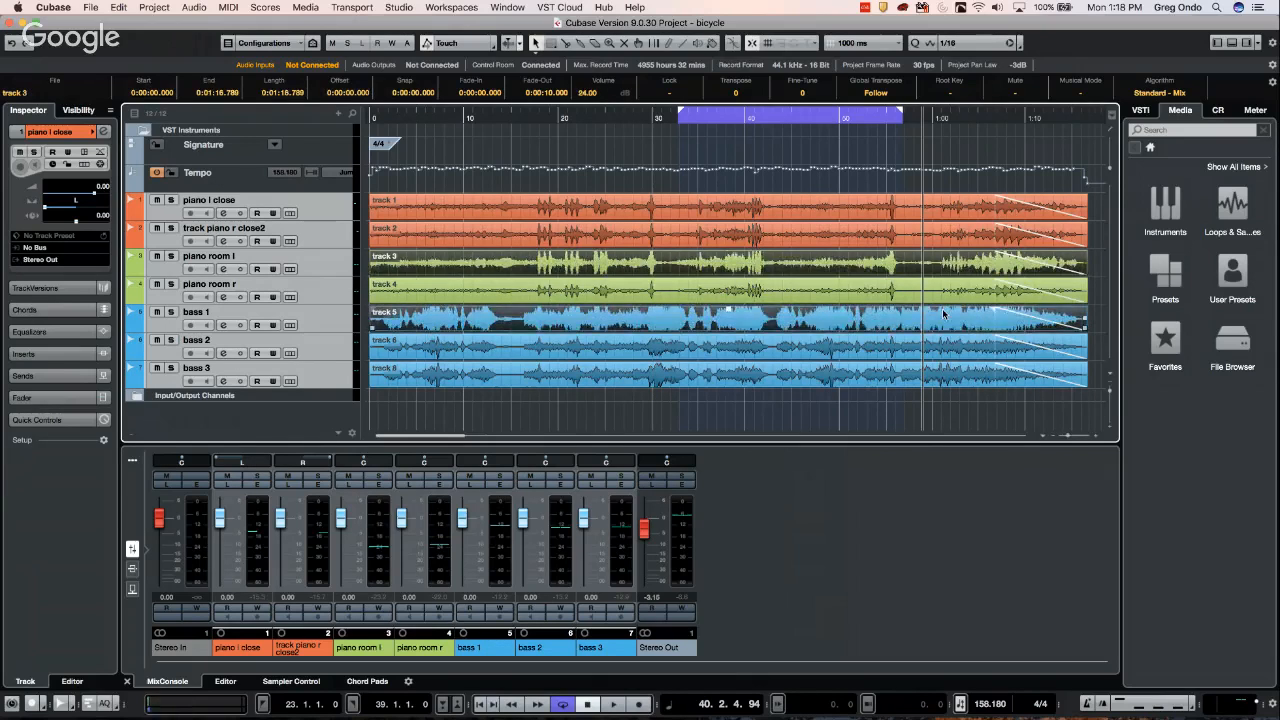
pyautogui.scroll(-1, 944, 314)
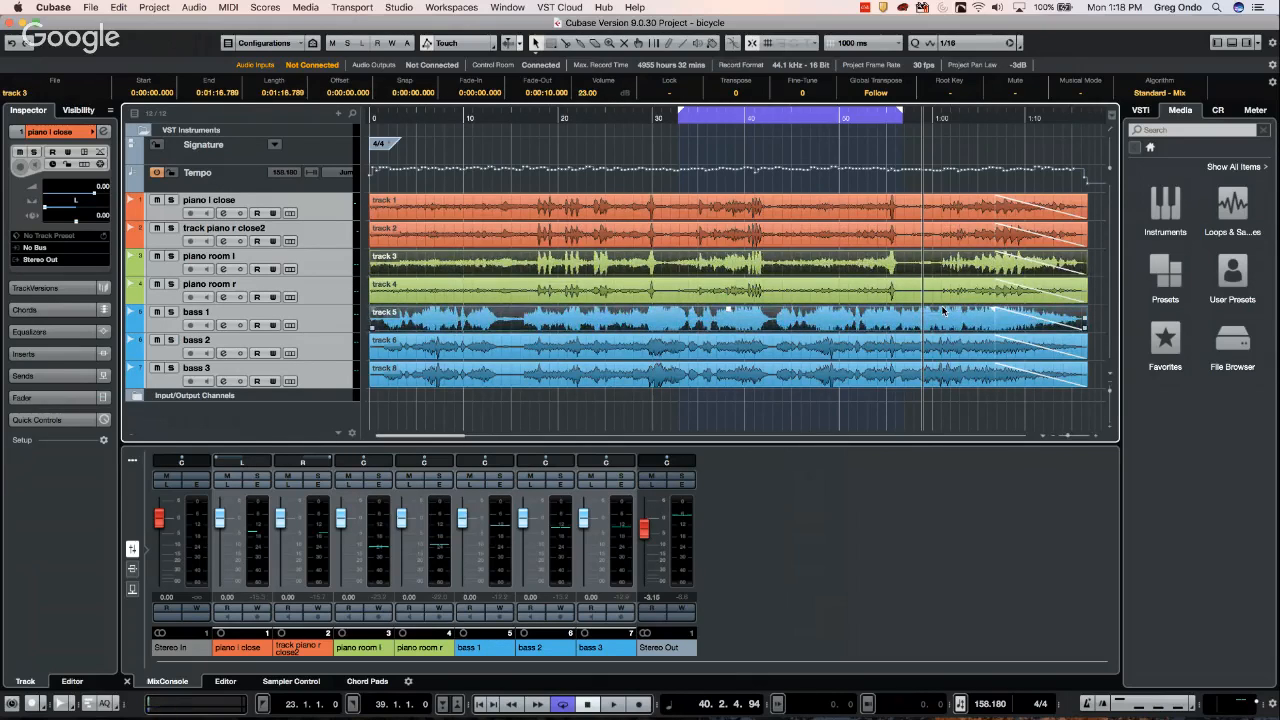
pyautogui.scroll(-4, 943, 310)
pyautogui.hscroll(15, 942, 301)
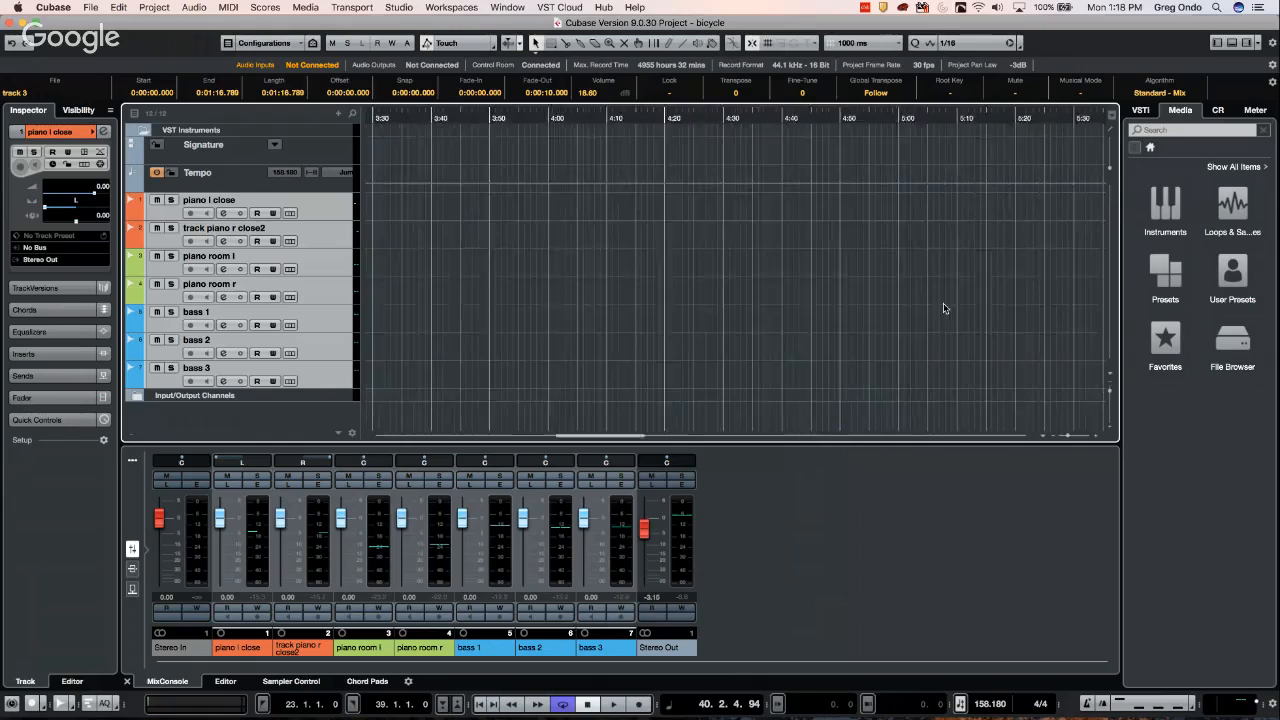
# Return the project cursor to the project start and try removing the fade-outs of the track 3 and track 5 events
pyautogui.click(429, 117)
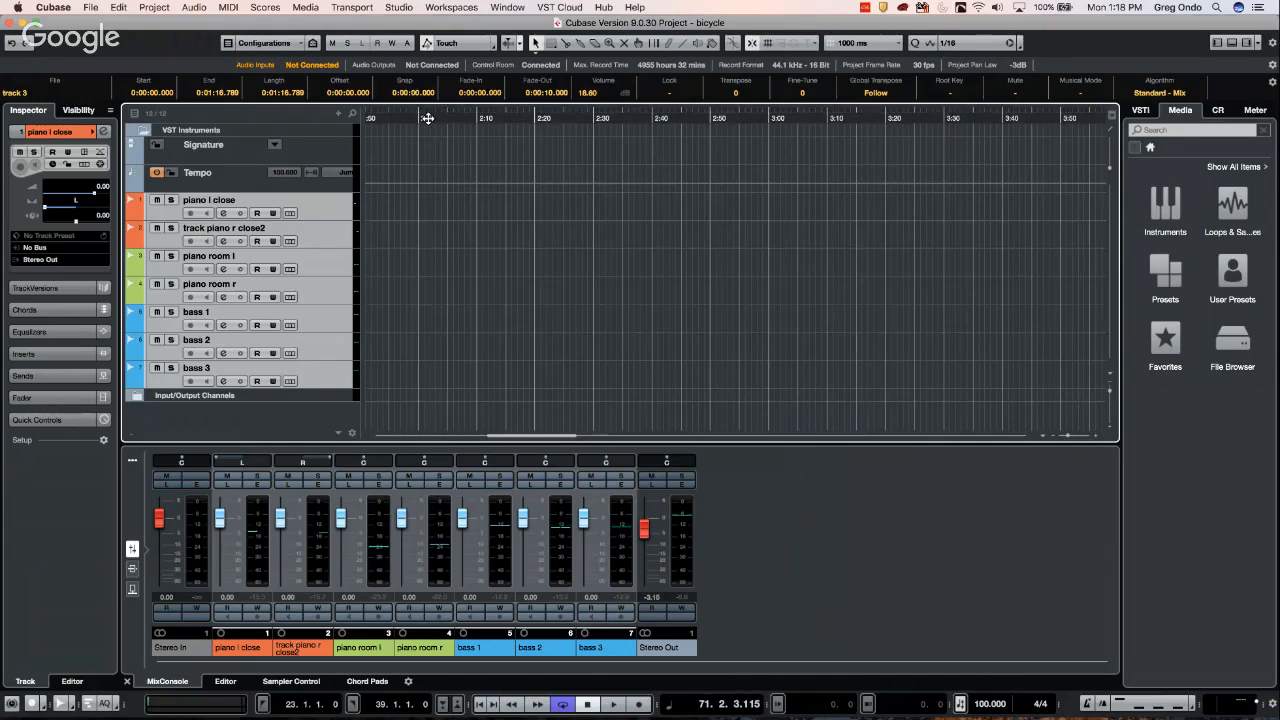
pyautogui.press('.')
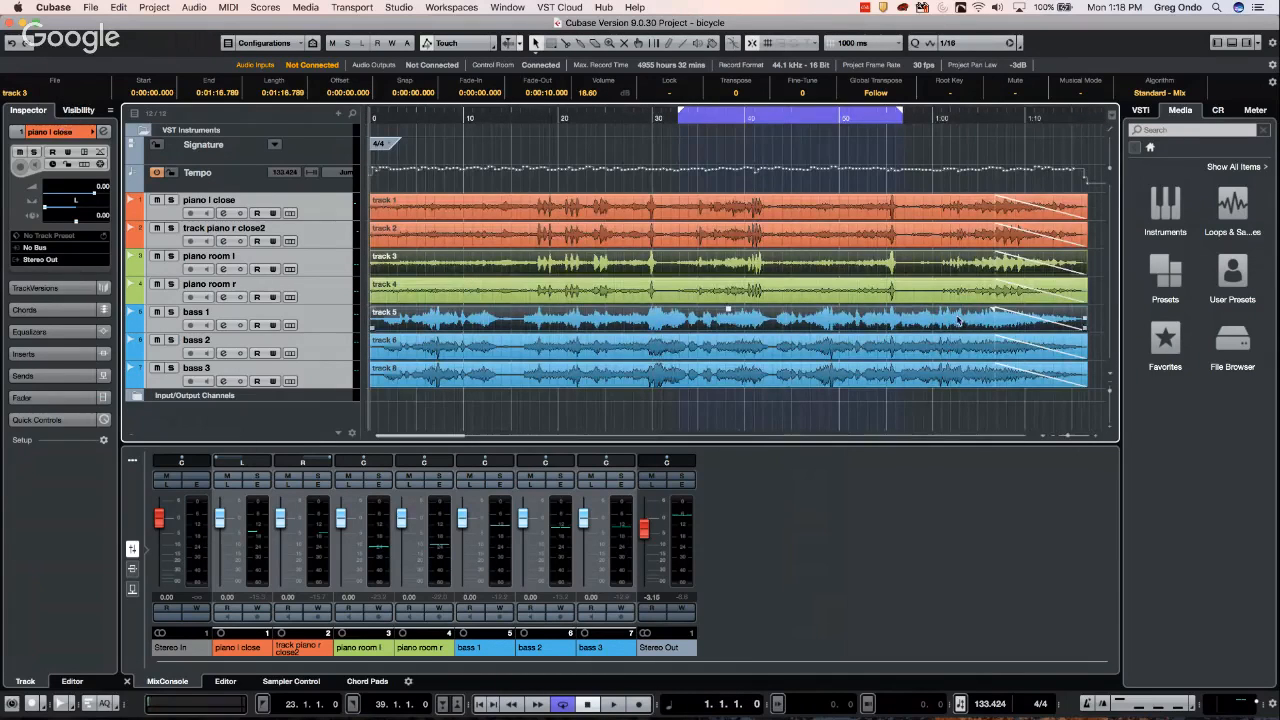
pyautogui.moveTo(1084, 307); pyautogui.dragTo(835, 307)
pyautogui.hotkey('ctrl', 'z')
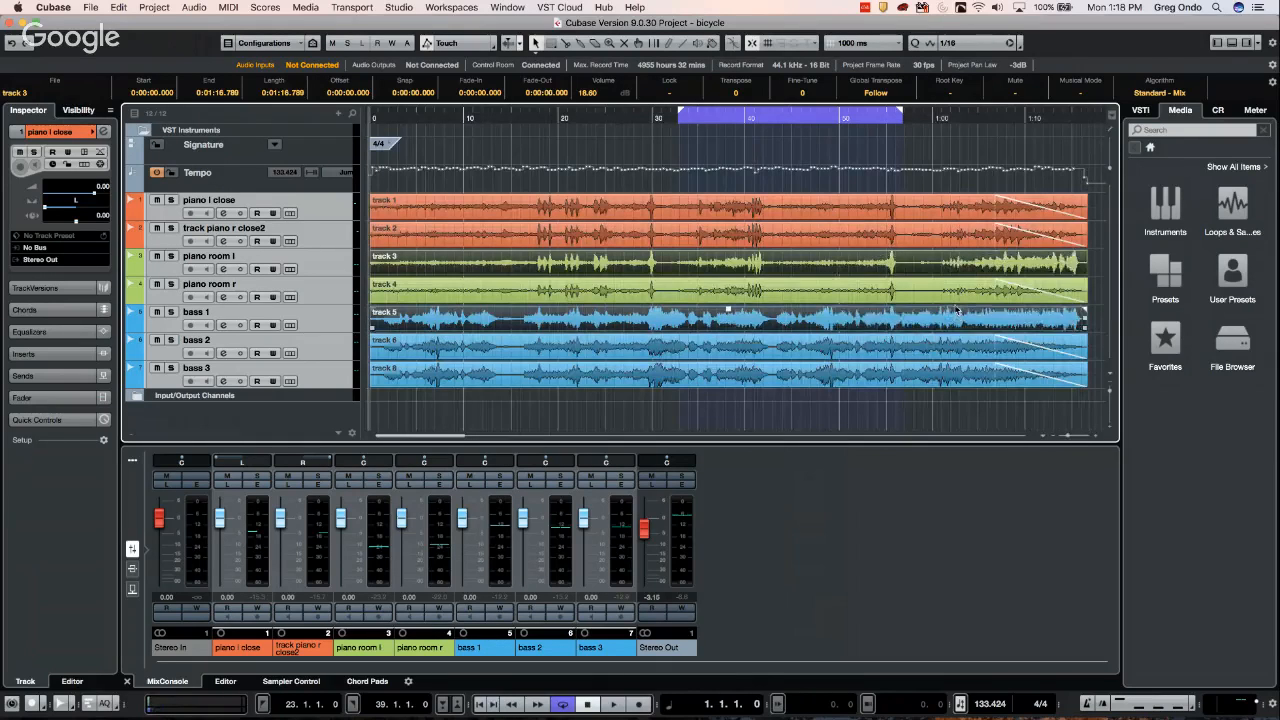
pyautogui.hscroll(10, 953, 307)
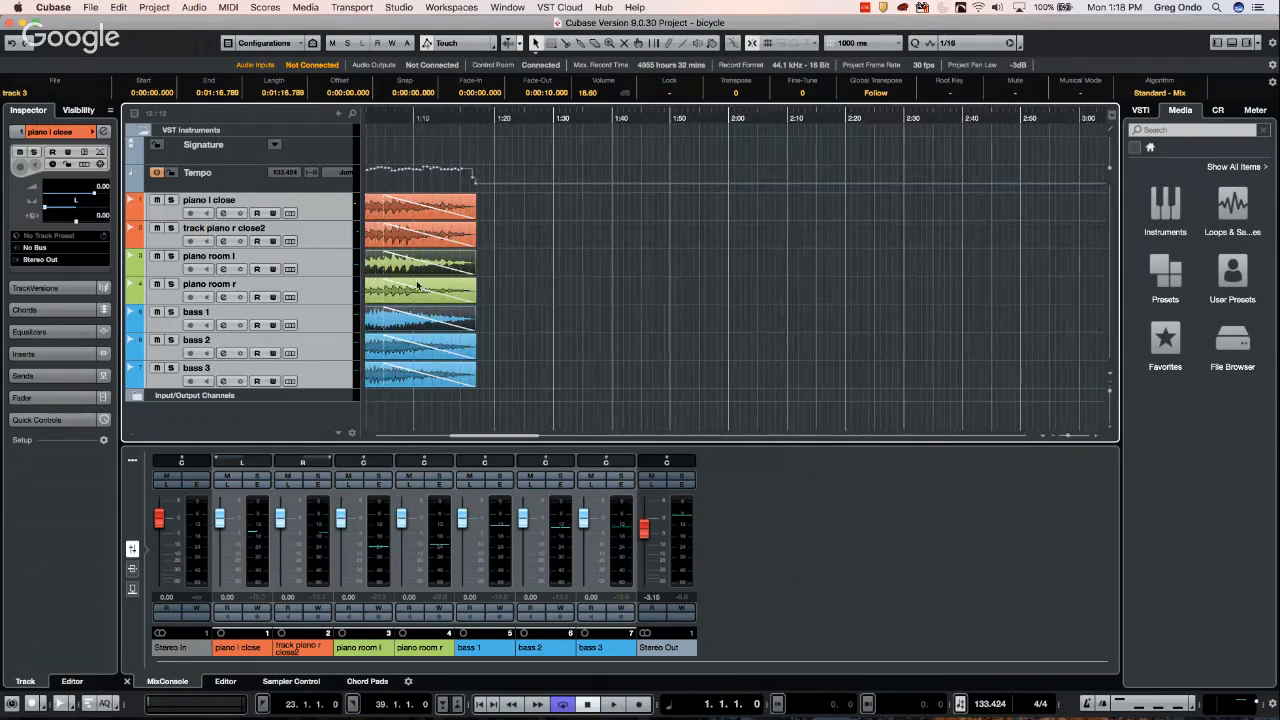
pyautogui.moveTo(388, 114); pyautogui.dragTo(237, 128)
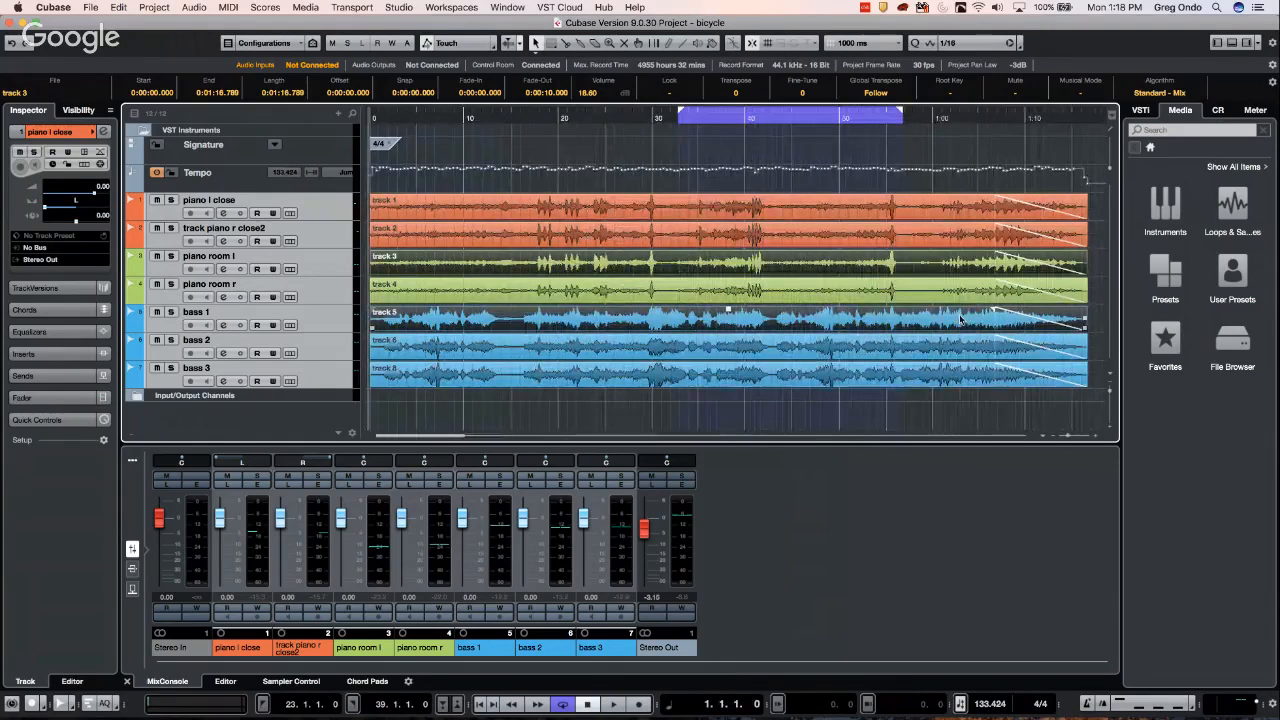
# Lengthen the fade-outs of the track 3 and track 5 events together to 17 seconds, and return them to 10 seconds
pyautogui.moveTo(995, 309); pyautogui.dragTo(962, 318)
pyautogui.scroll(-5, 962, 321)
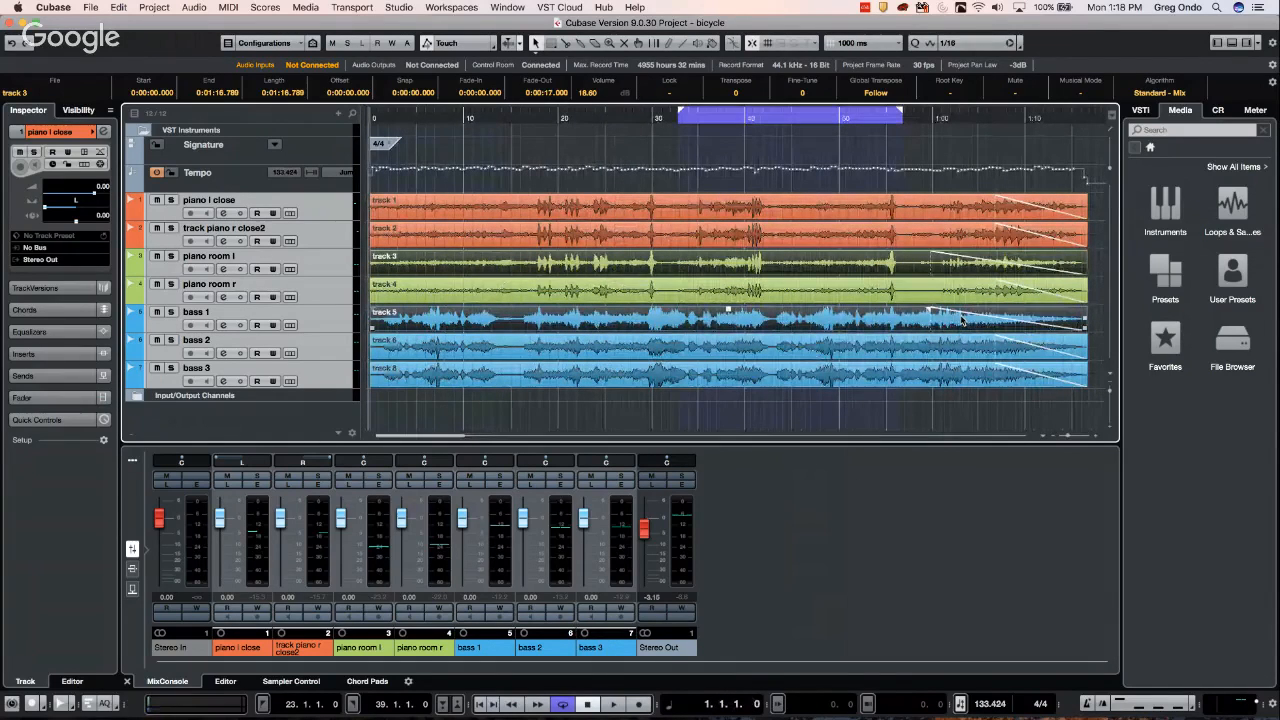
pyautogui.scroll(5, 962, 321)
pyautogui.scroll(-6, 962, 321)
pyautogui.scroll(7, 962, 322)
pyautogui.scroll(-2, 962, 321)
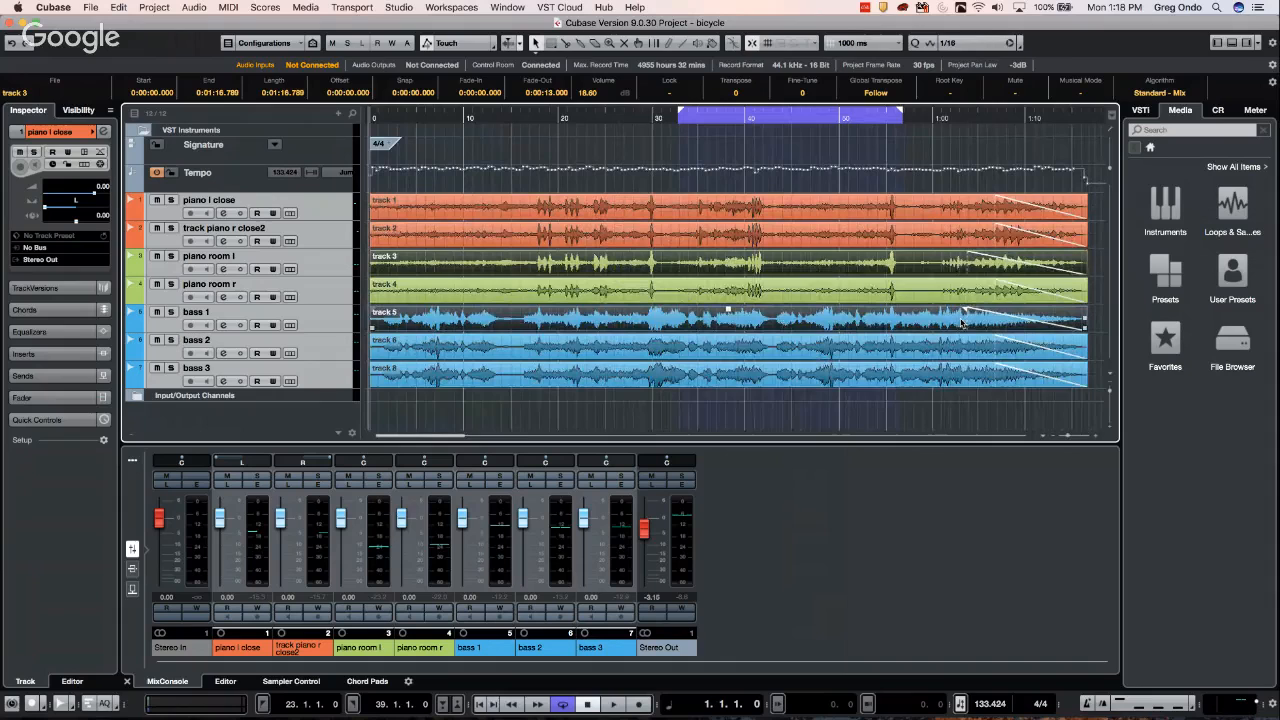
pyautogui.scroll(3, 962, 321)
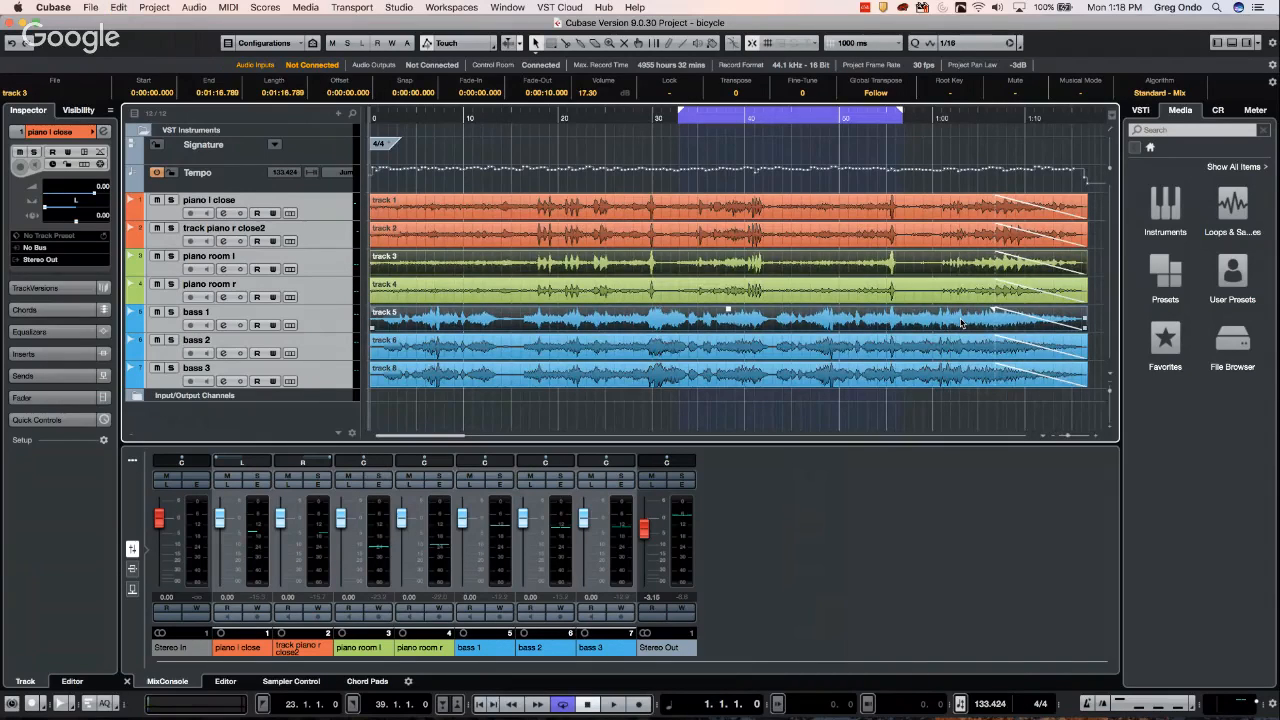
# Select all the audio events and set their fade-outs together to 4.530 seconds
pyautogui.scroll(10, 962, 321)
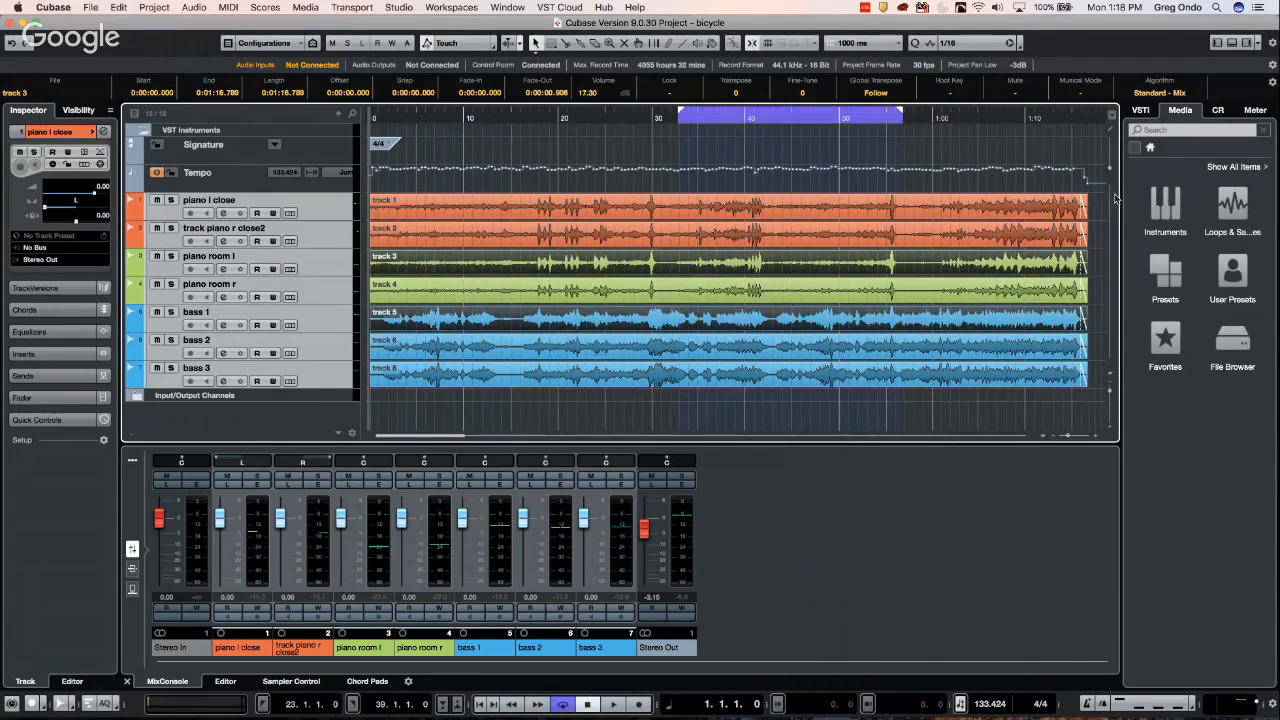
pyautogui.click(1084, 199)
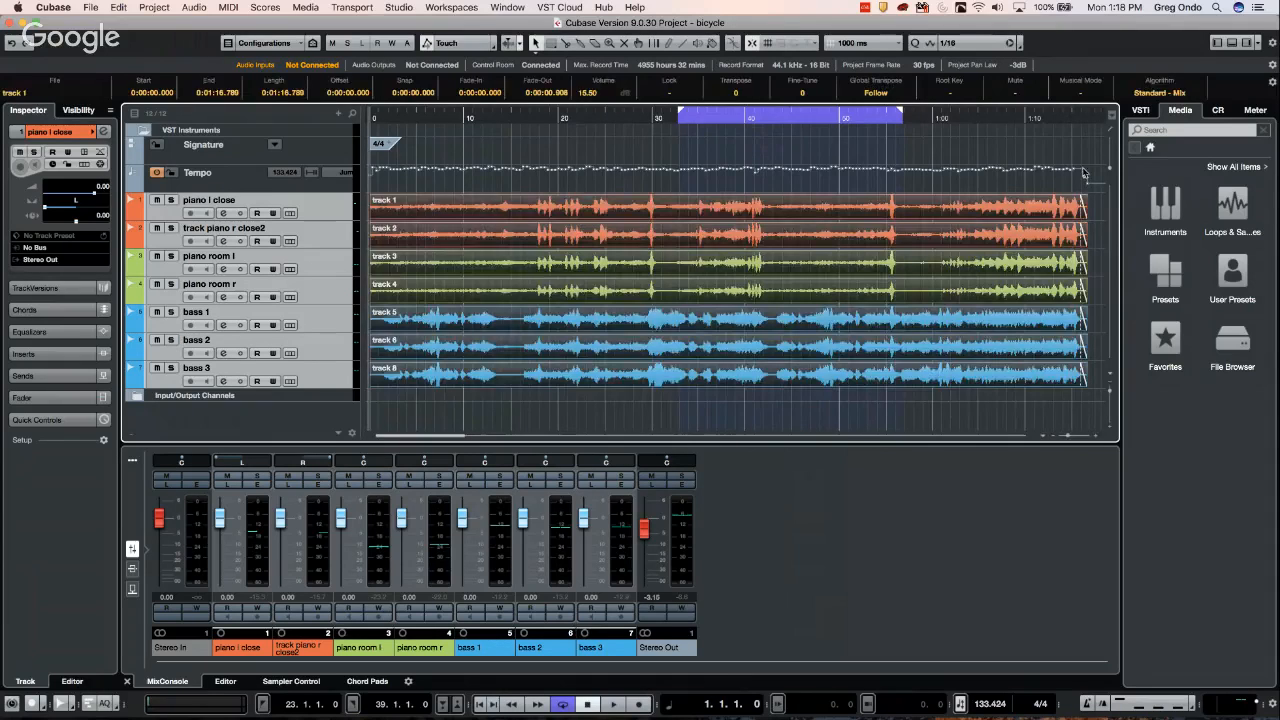
pyautogui.moveTo(1084, 199); pyautogui.dragTo(1047, 202)
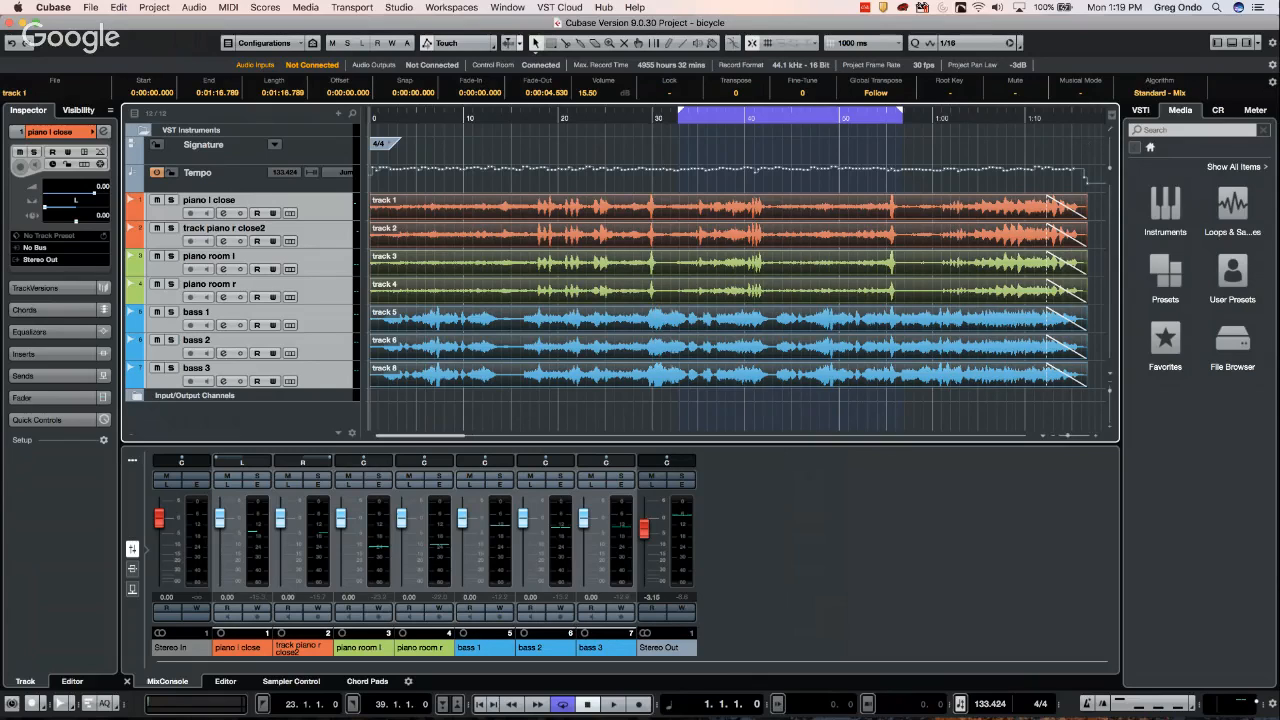
# Browse Loops & Samples in the media rack, viewing the contents of Drum Loops and AM SignatureDrums
pyautogui.click(1139, 112)
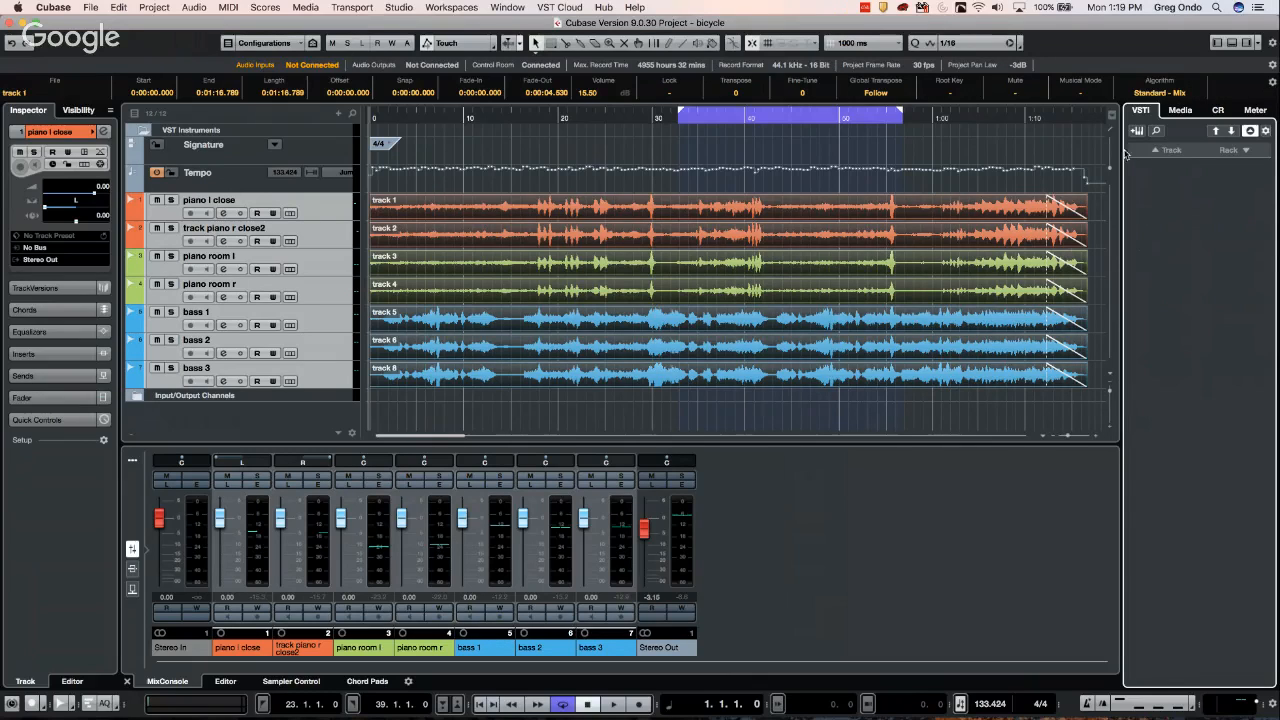
pyautogui.click(1184, 110)
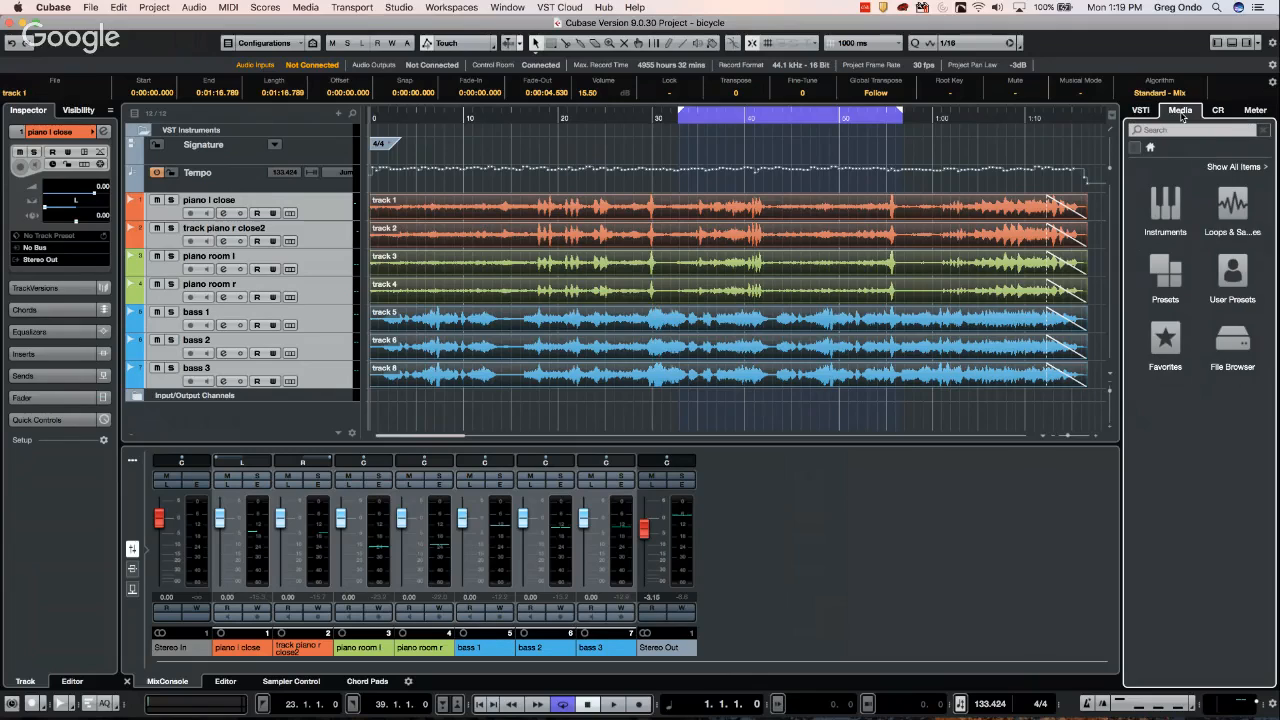
pyautogui.click(1221, 211)
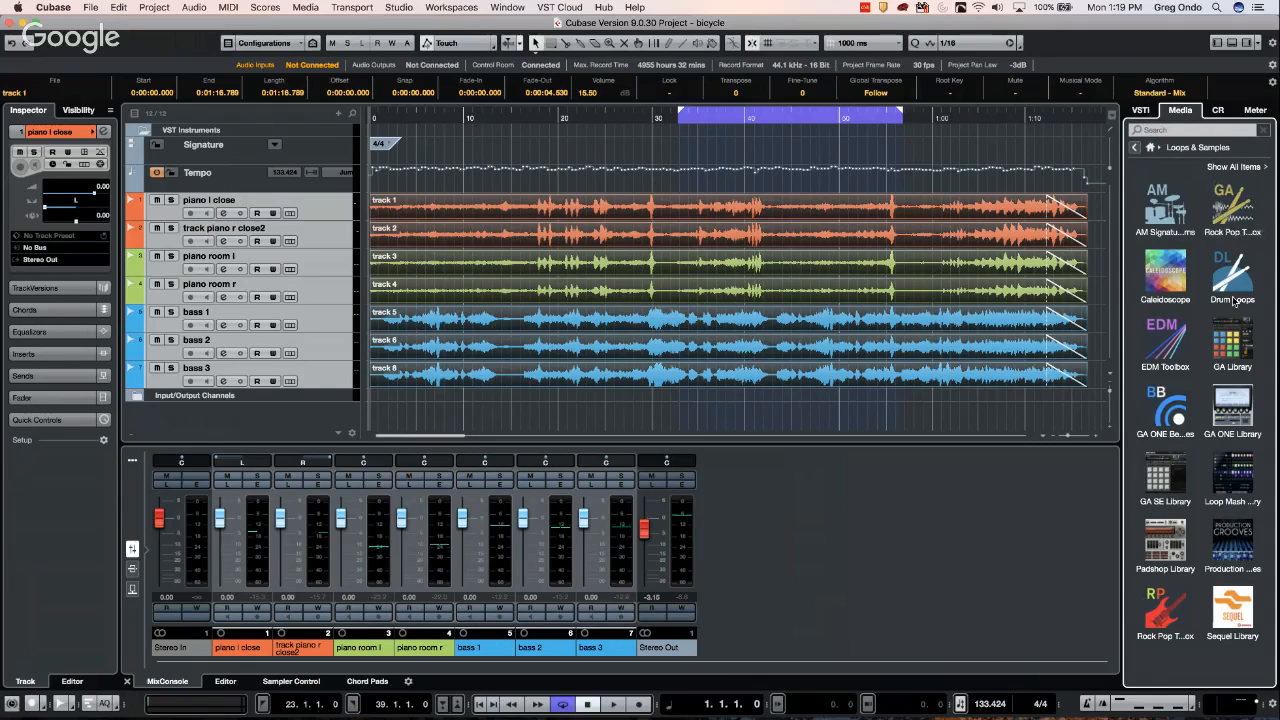
pyautogui.click(1245, 286)
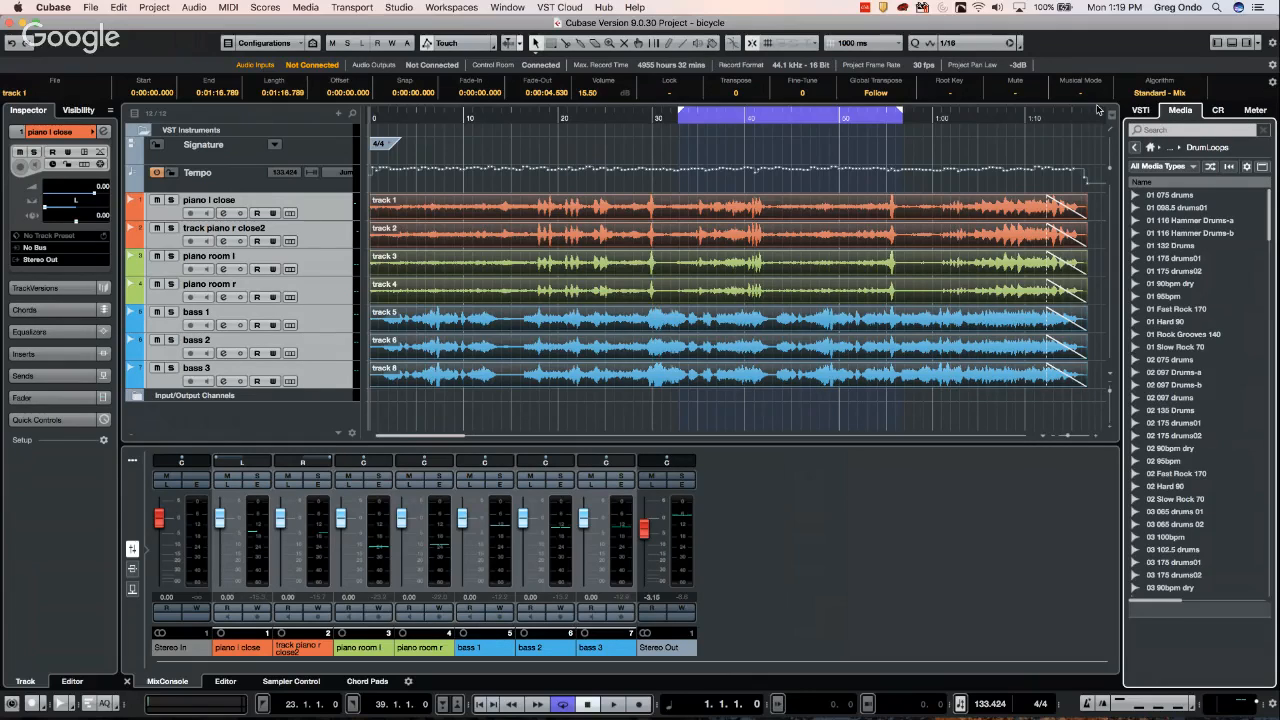
pyautogui.click(1135, 147)
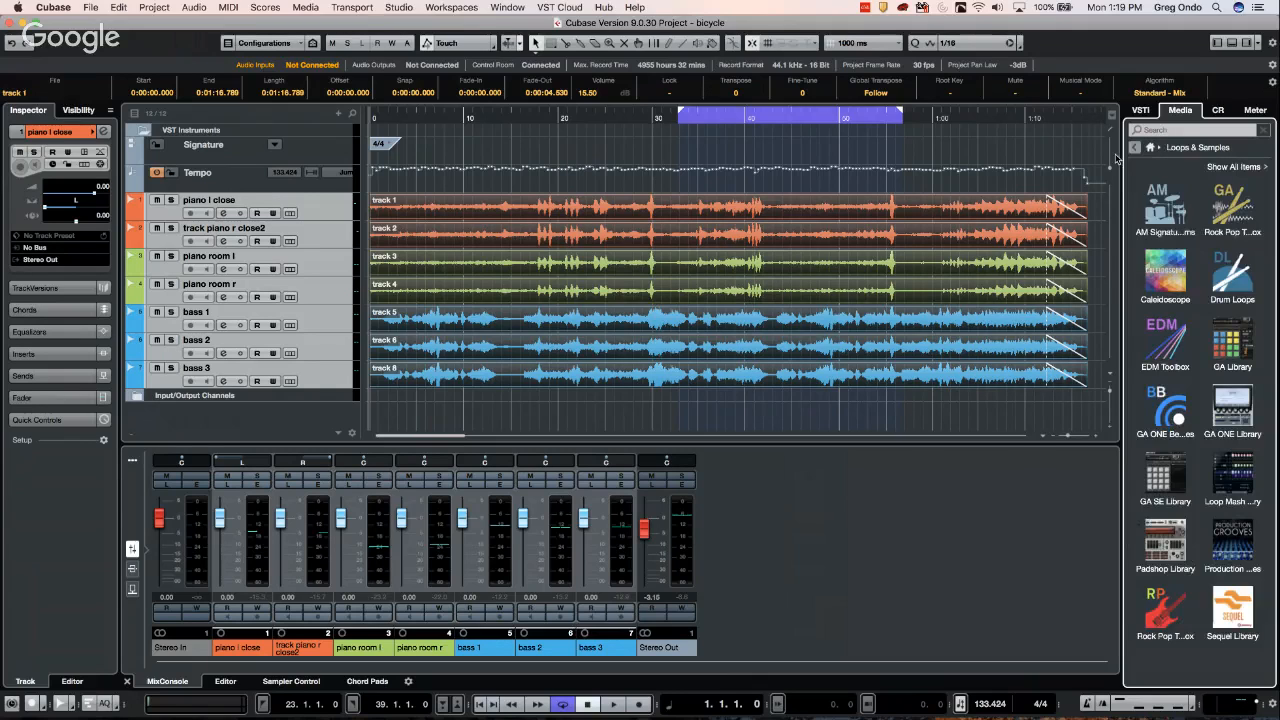
pyautogui.click(1160, 211)
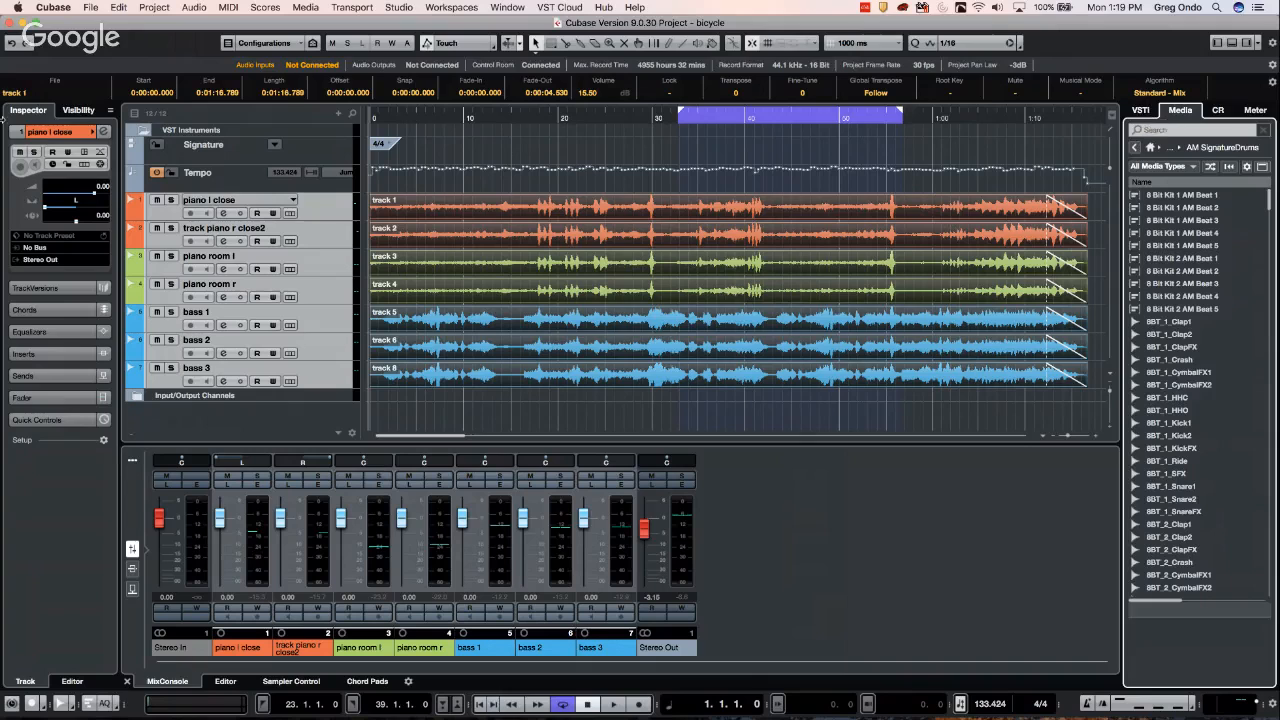
# Open the MediaBay window
pyautogui.click(399, 7)
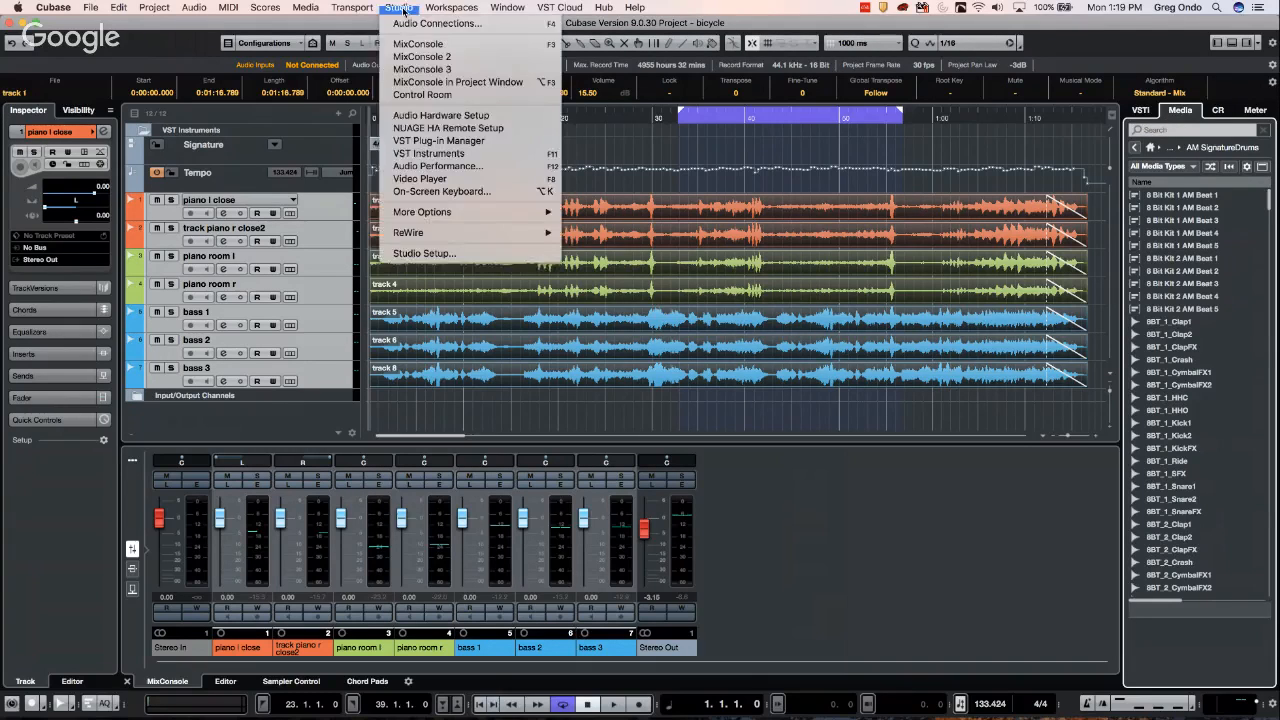
pyautogui.moveTo(352, 7)
pyautogui.moveTo(305, 7)
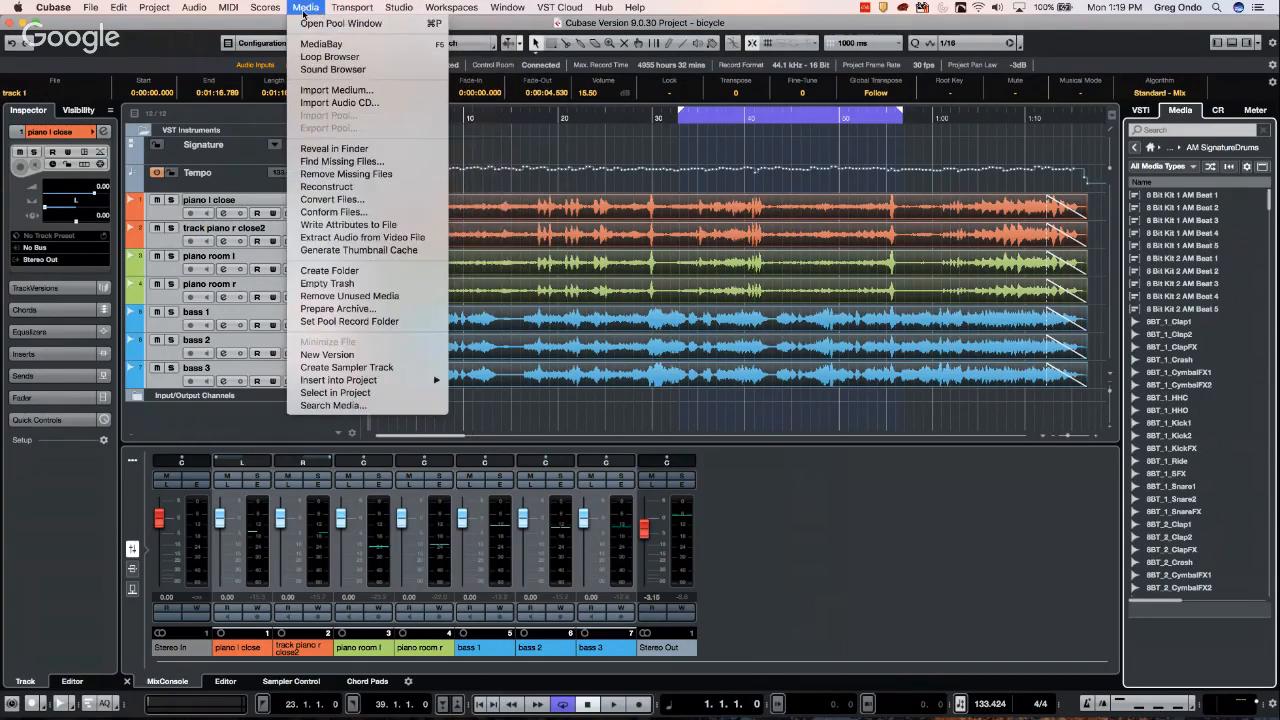
pyautogui.click(350, 45)
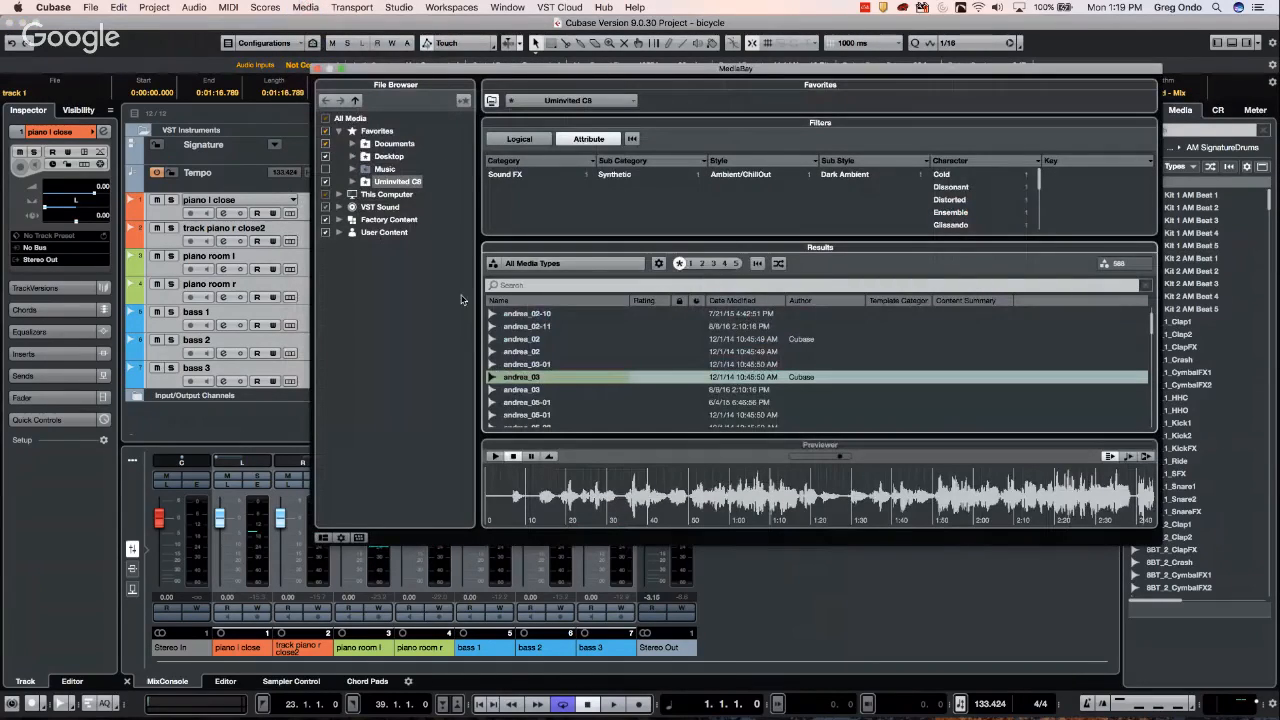
# Toggle MediaBay's File Browser section off and back on, check the MediaBay settings, and close the window
pyautogui.click(341, 537)
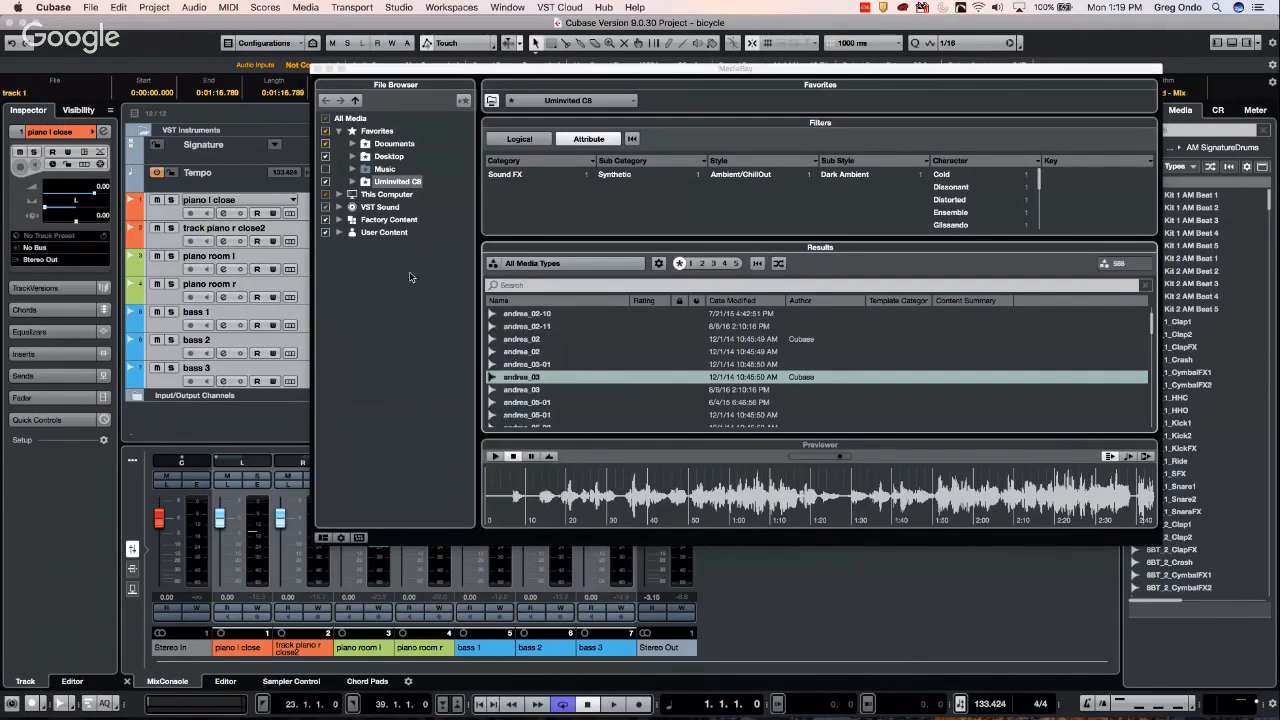
pyautogui.click(323, 538)
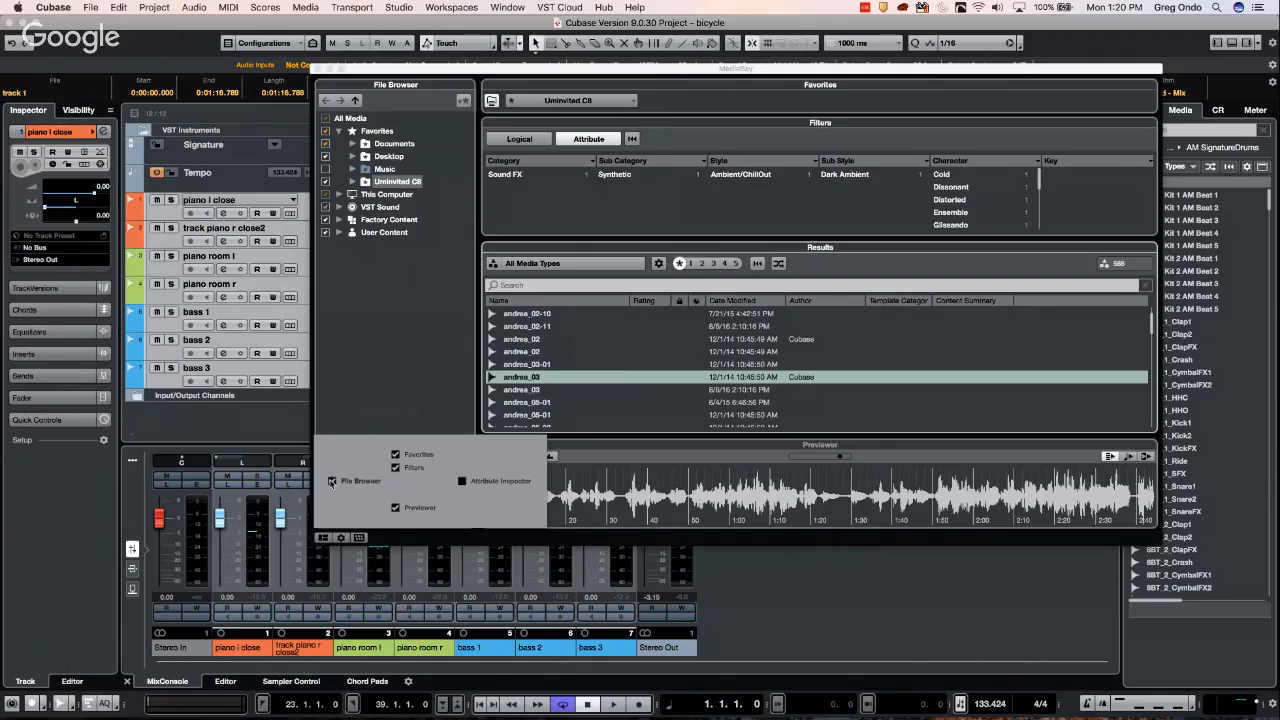
pyautogui.click(332, 482)
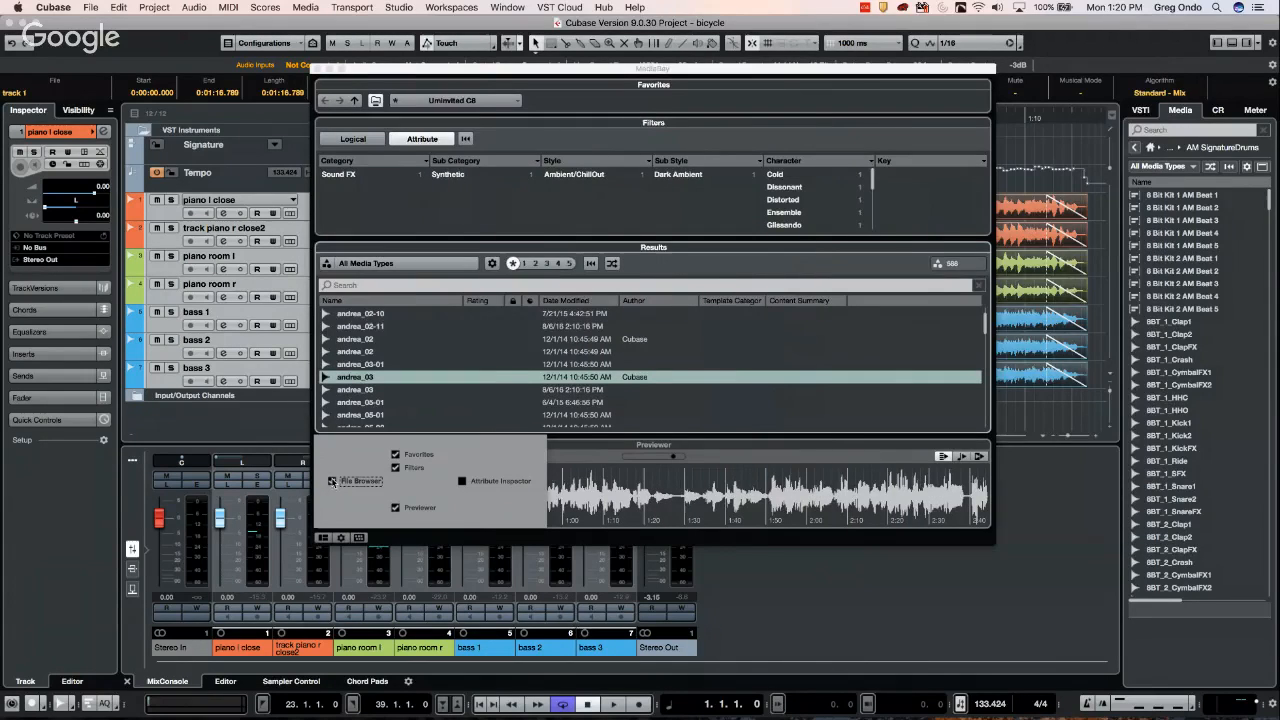
pyautogui.click(332, 481)
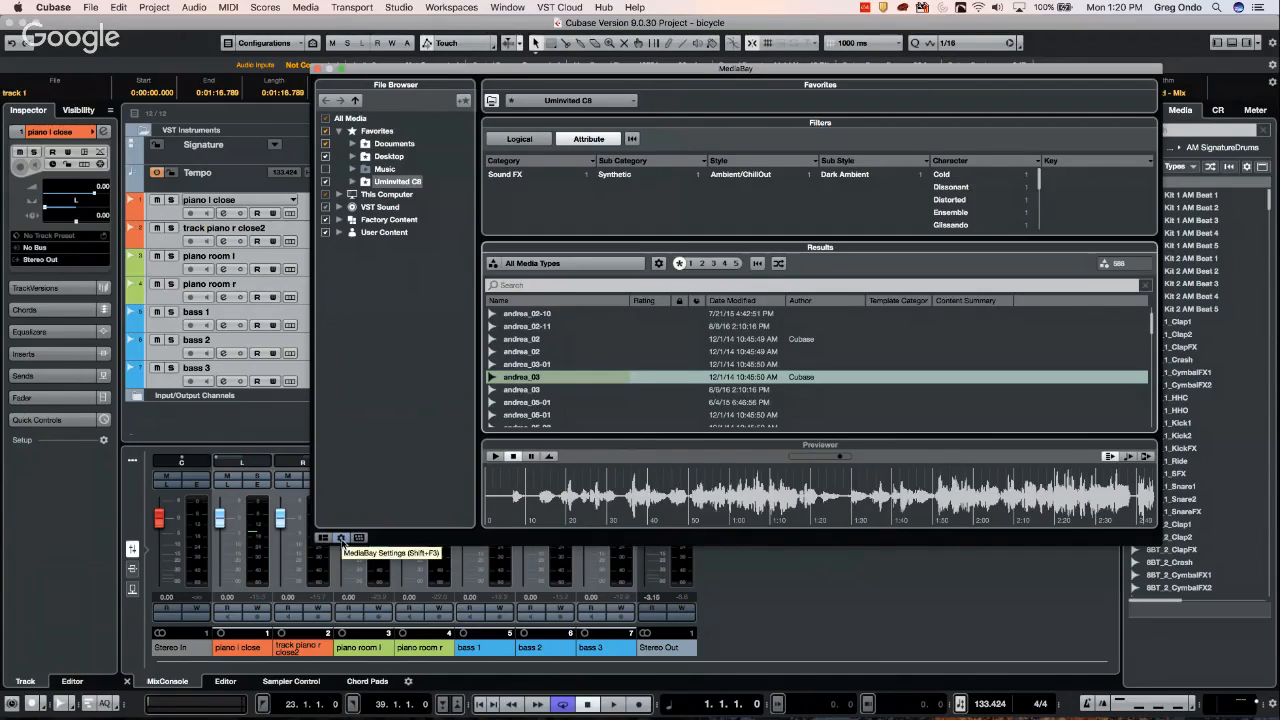
pyautogui.click(341, 539)
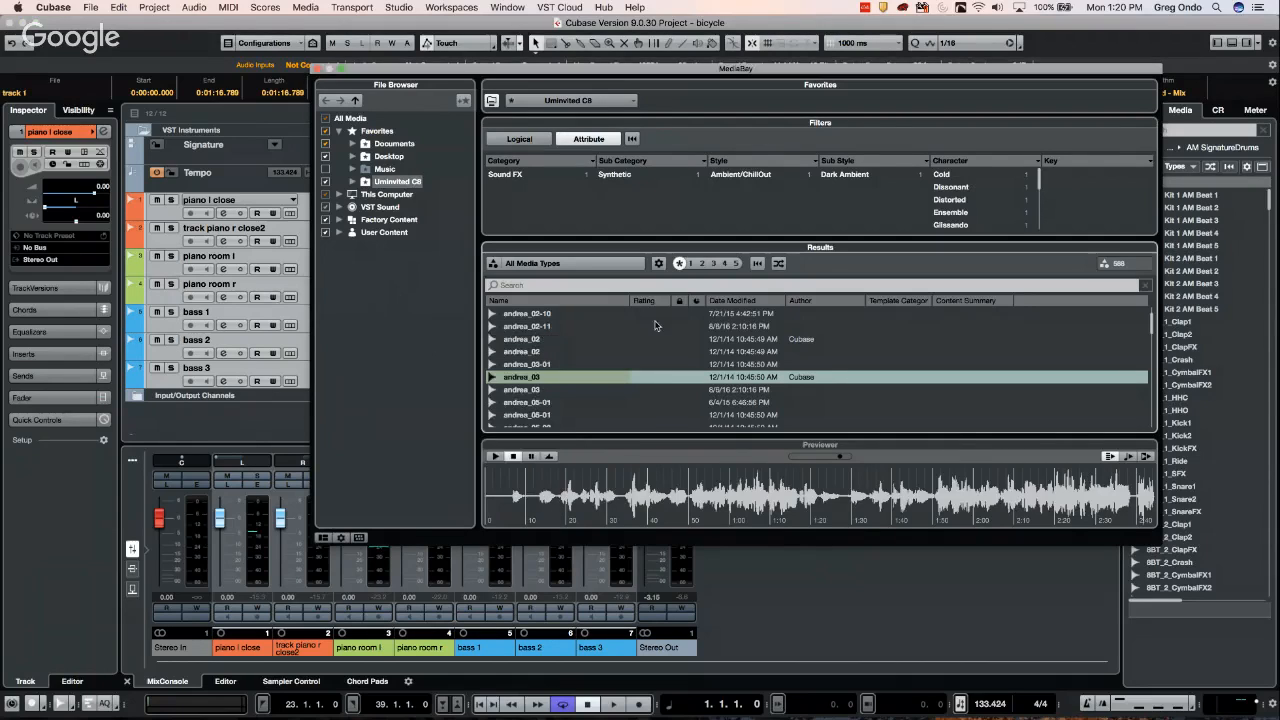
pyautogui.click(316, 69)
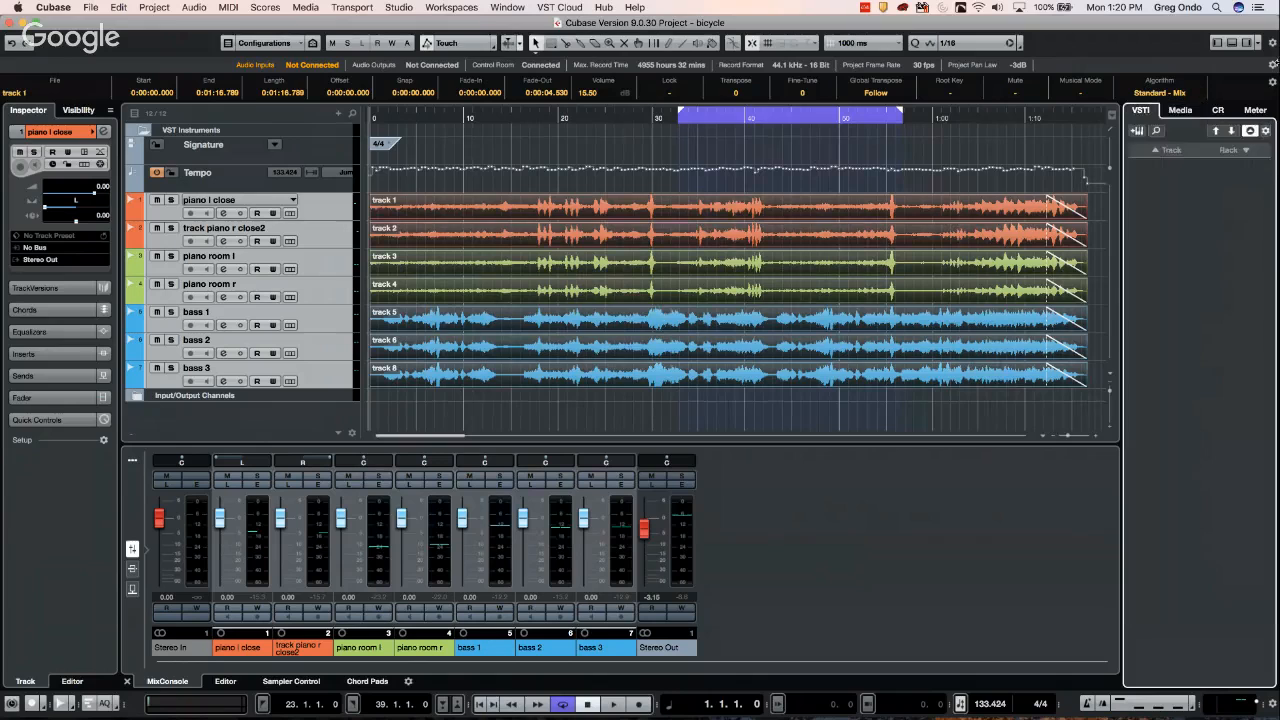
# Return the media rack to its home view, glance at the Control Room, and look through Drum Loops under Loops & Samples
pyautogui.click(1180, 110)
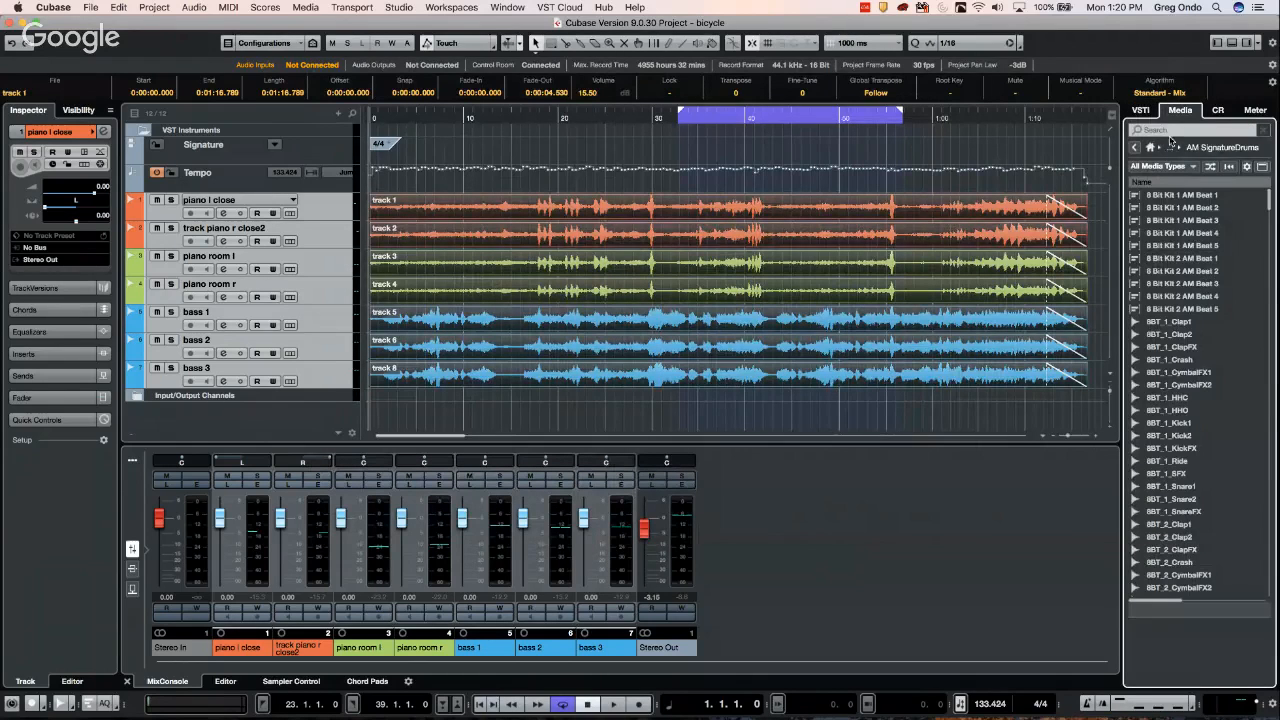
pyautogui.click(1150, 147)
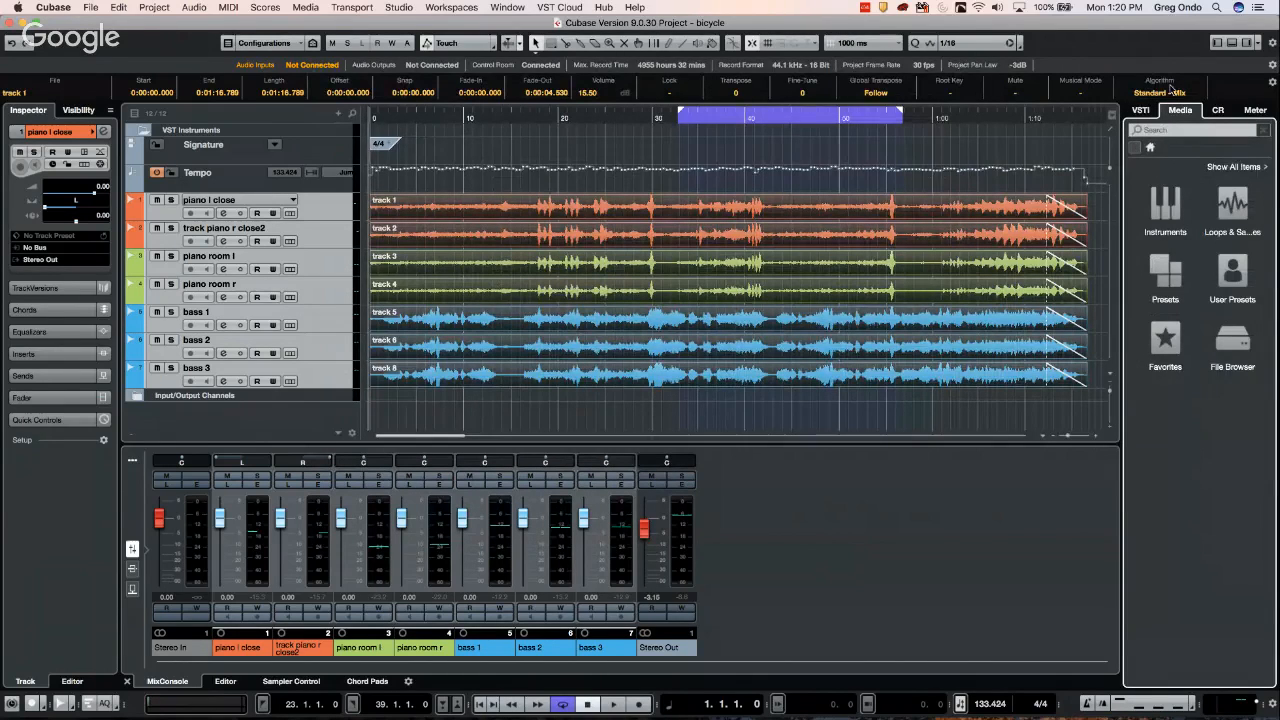
pyautogui.click(1222, 110)
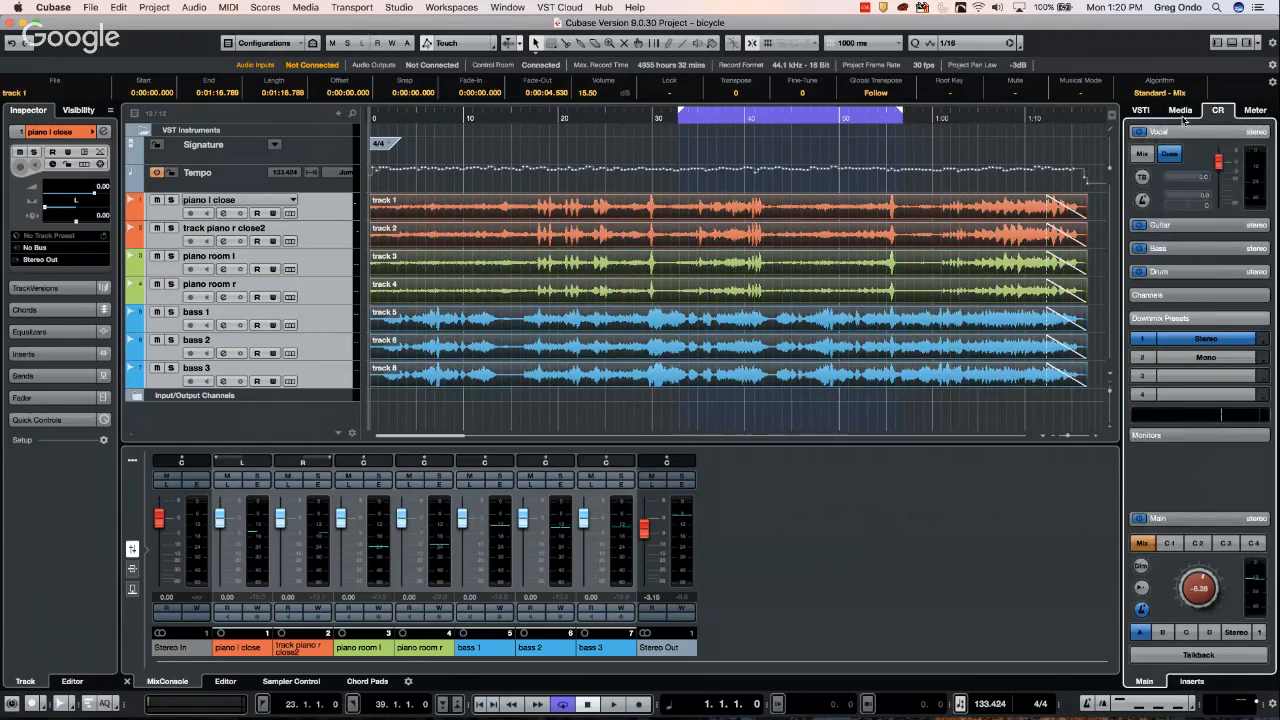
pyautogui.click(1182, 114)
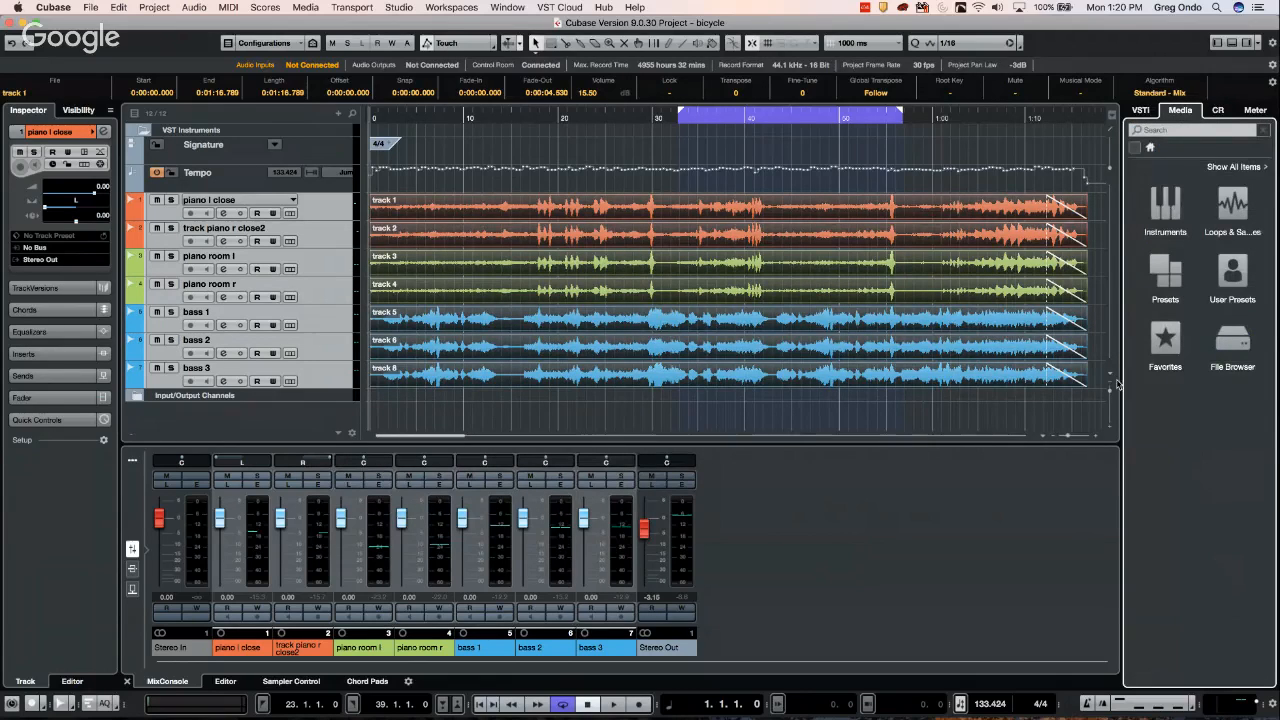
pyautogui.click(1223, 229)
pyautogui.click(1223, 278)
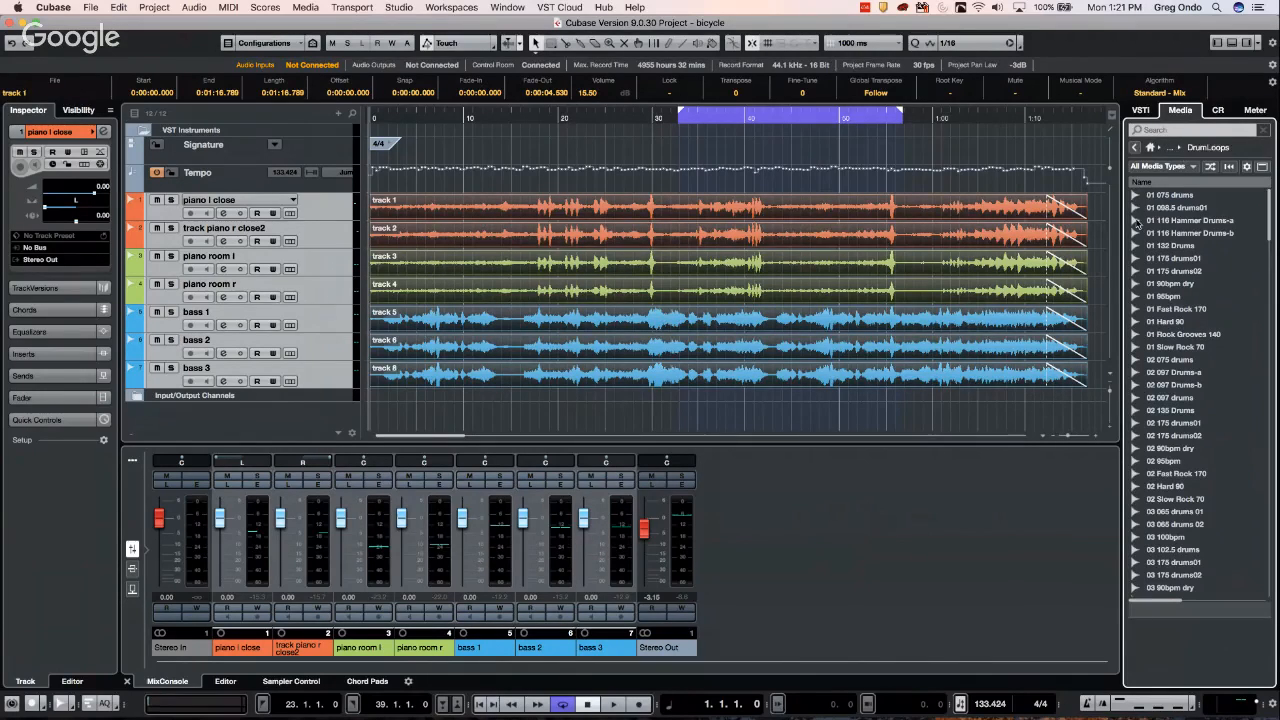
pyautogui.click(1135, 148)
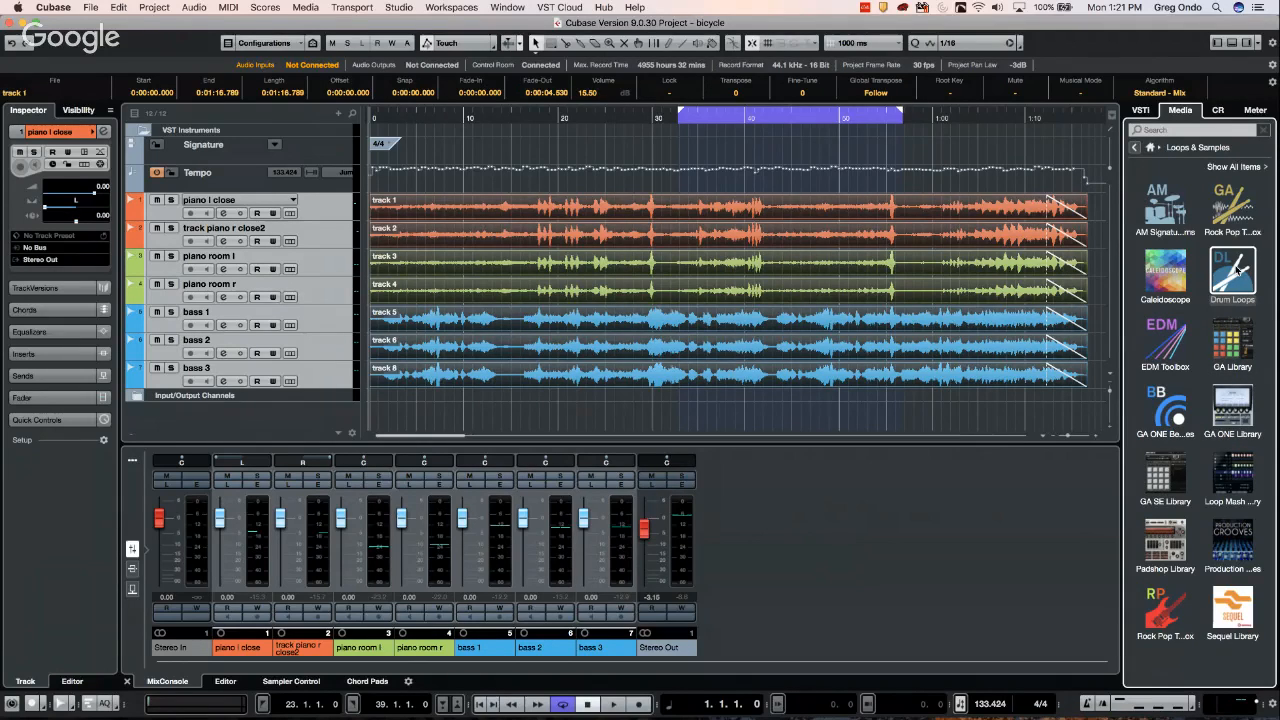
# Show the GA Library contents in the media rack and reopen the MediaBay window
pyautogui.click(1232, 343)
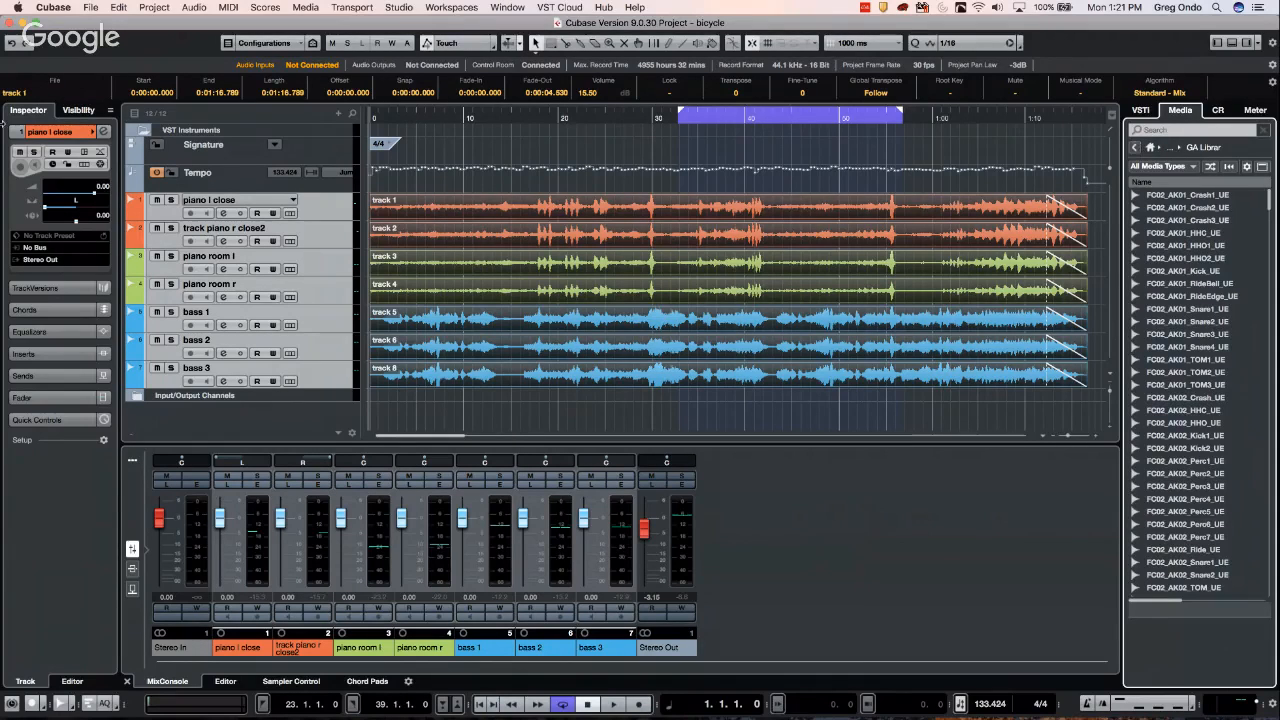
pyautogui.click(276, 8)
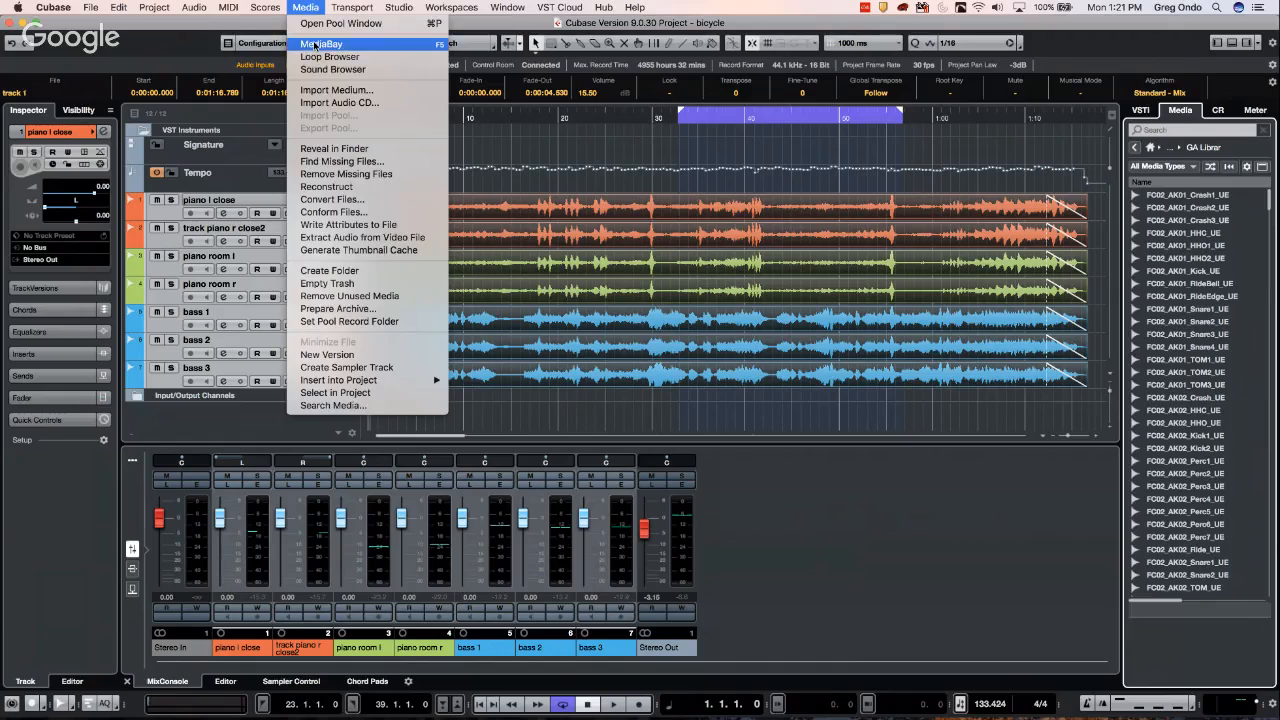
pyautogui.click(313, 44)
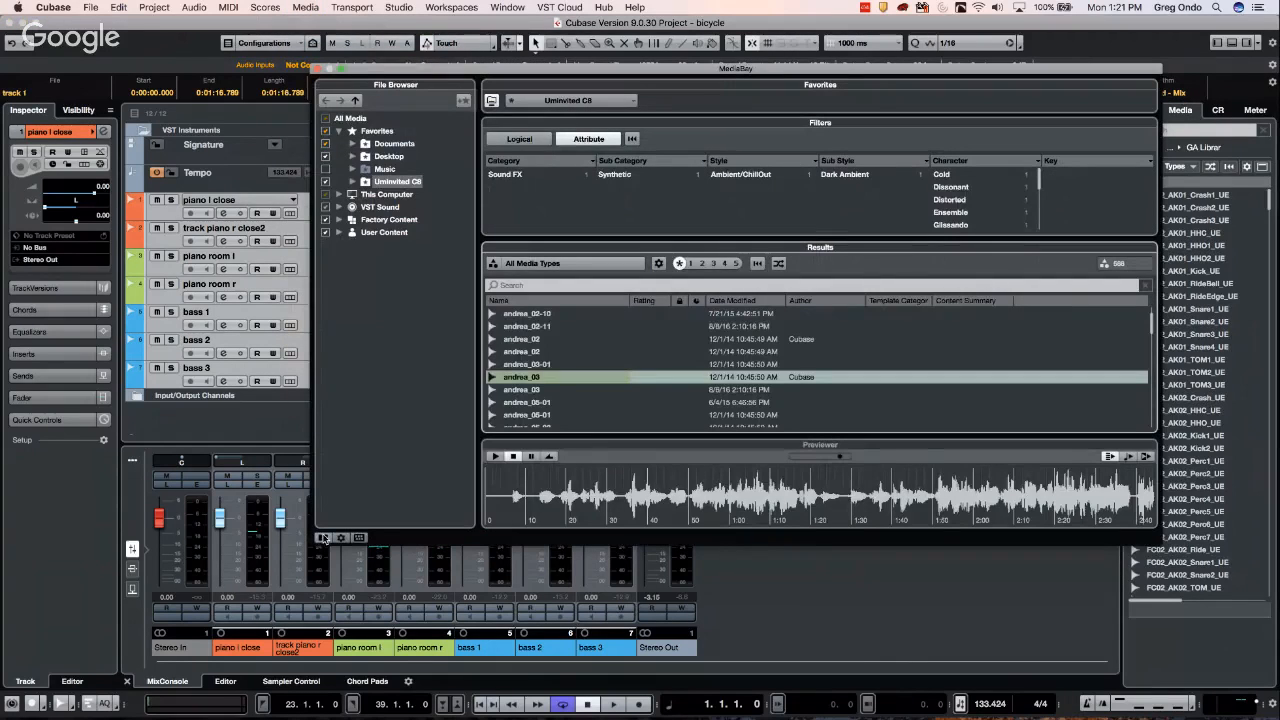
# Expand This Computer and its Macintosh HD in MediaBay's File Browser to view the folders, and close the window
pyautogui.click(341, 538)
pyautogui.click(339, 195)
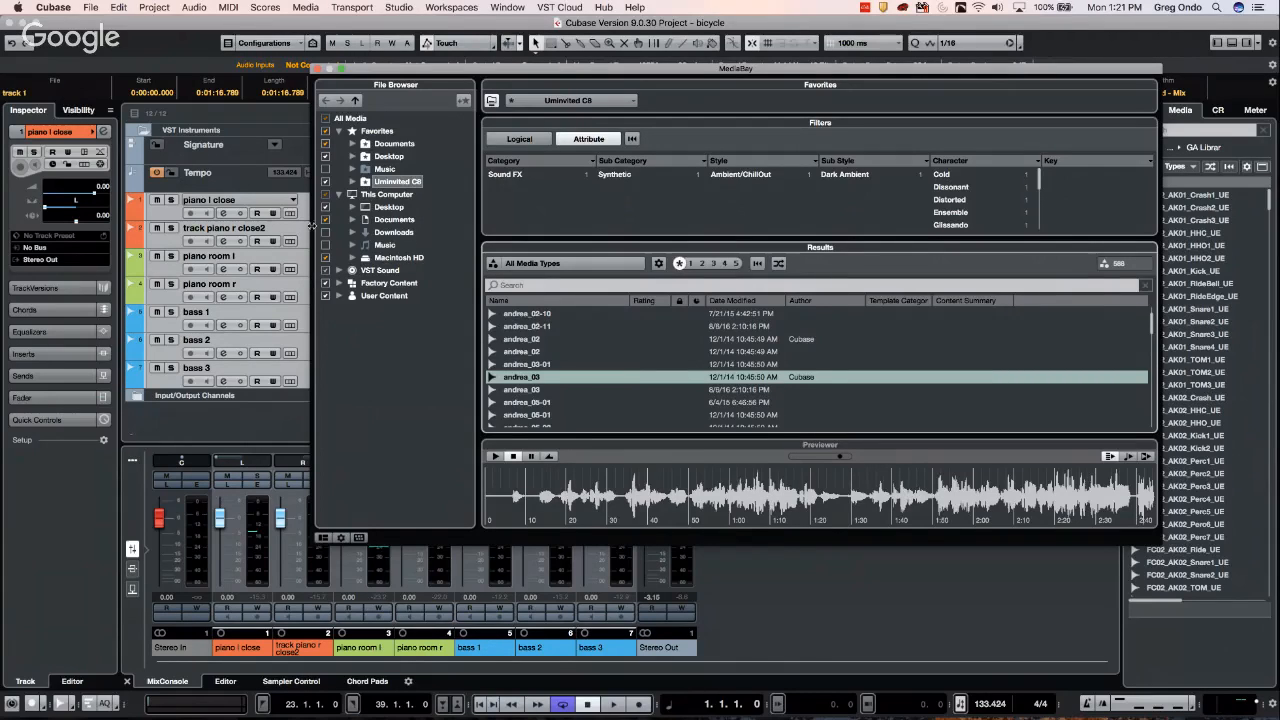
pyautogui.click(353, 257)
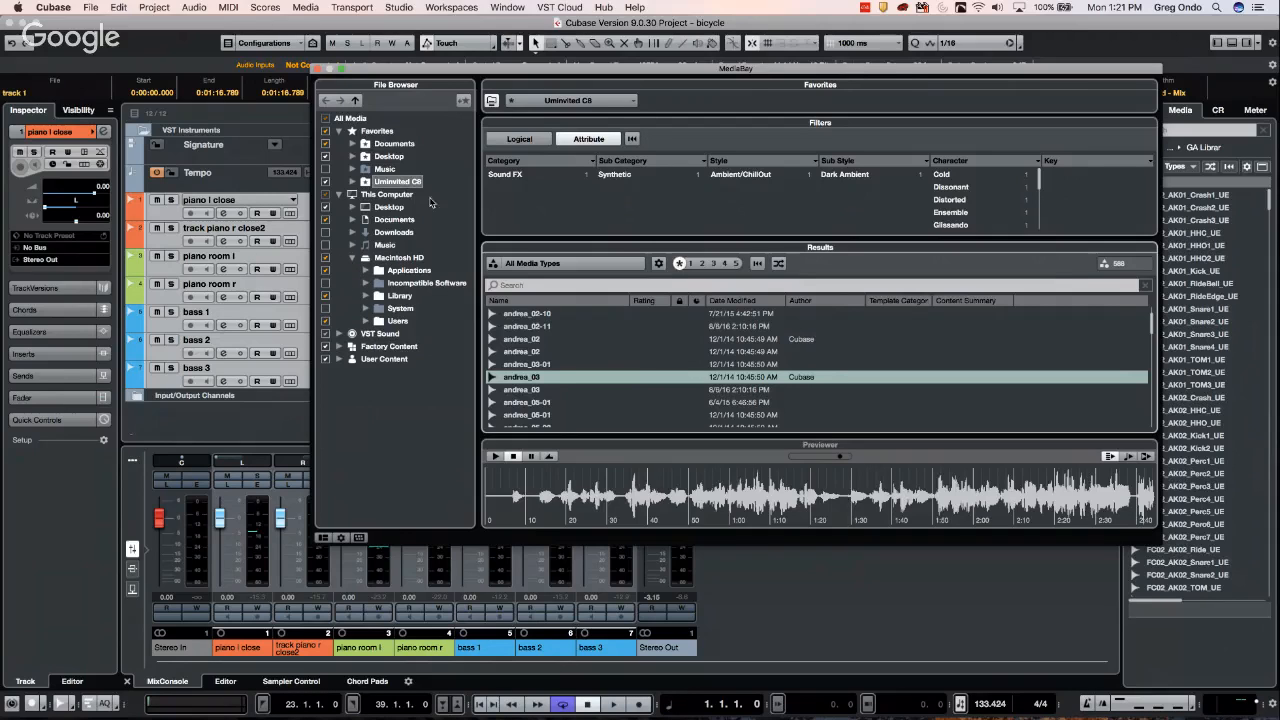
pyautogui.click(318, 72)
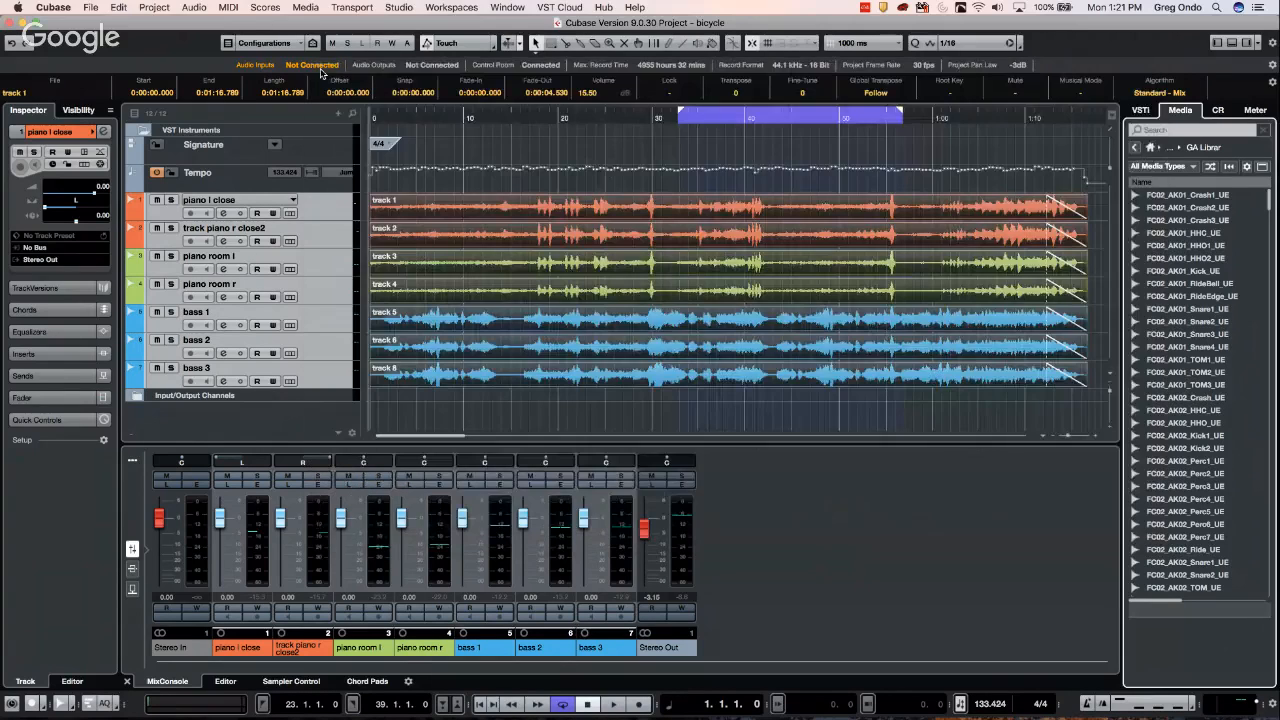
# Deselect all events and add one marker track directly below the Signature track
pyautogui.click(543, 148)
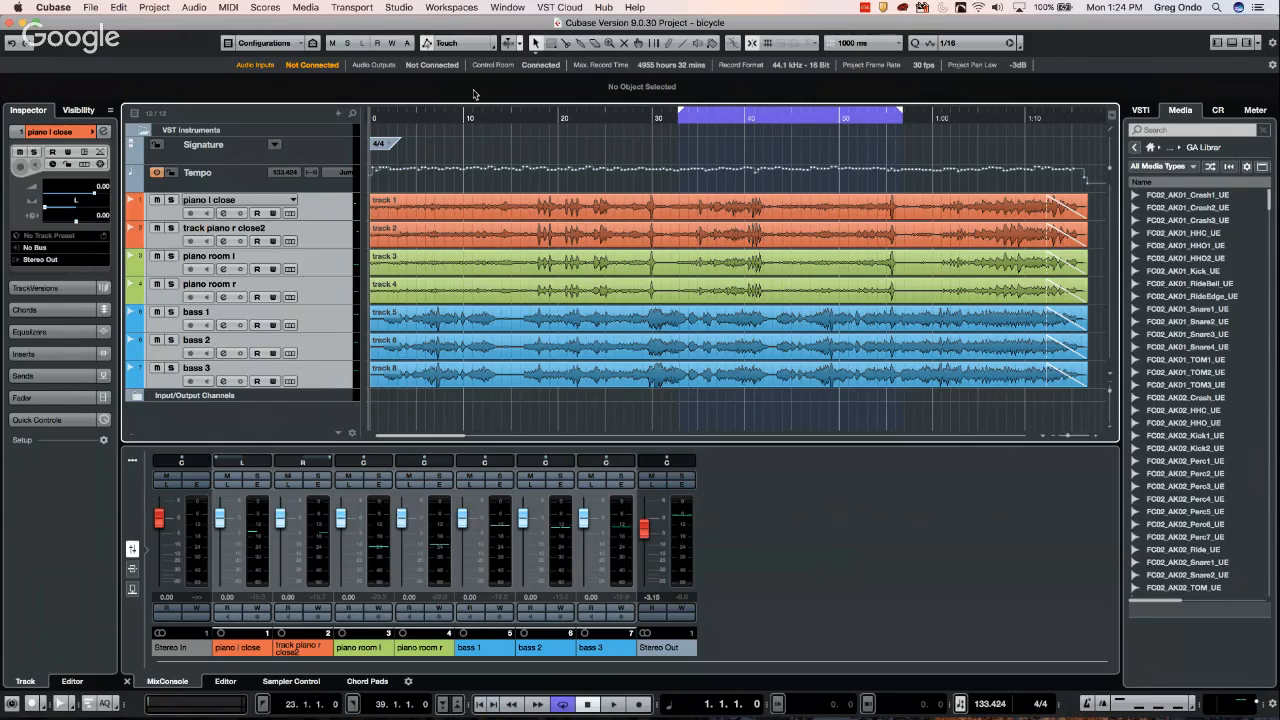
pyautogui.click(332, 156)
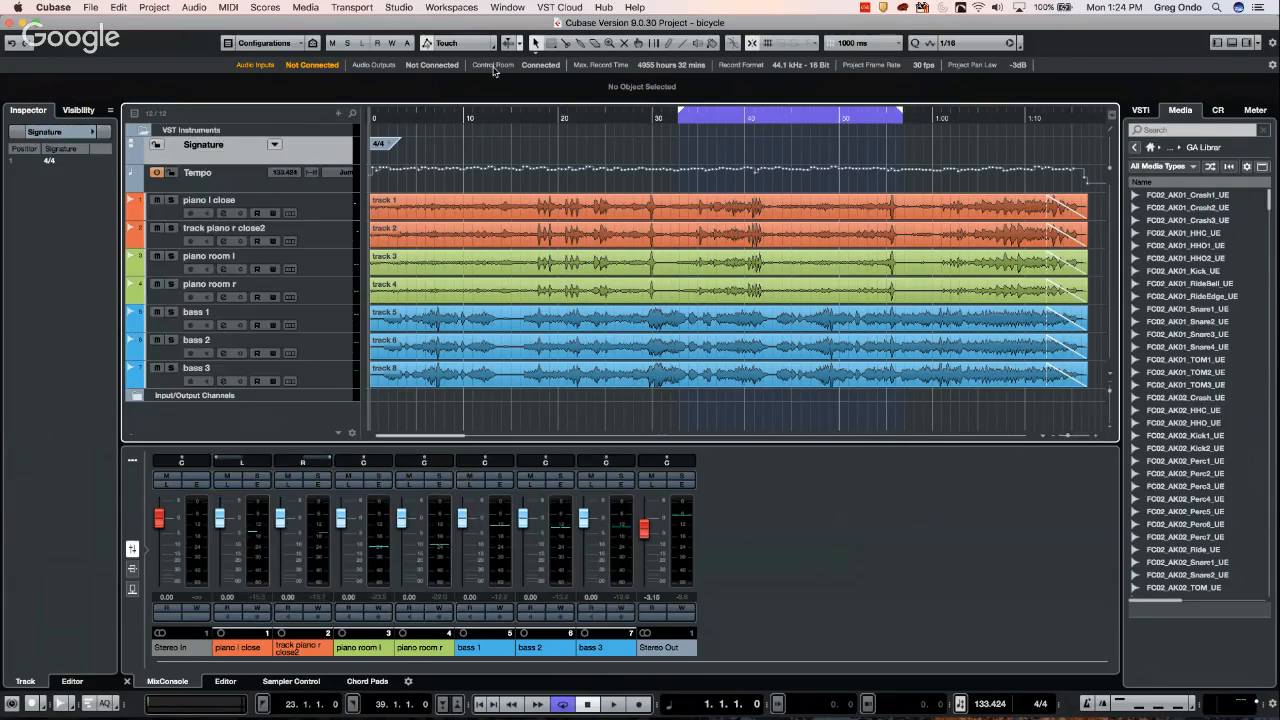
pyautogui.rightClick(328, 152)
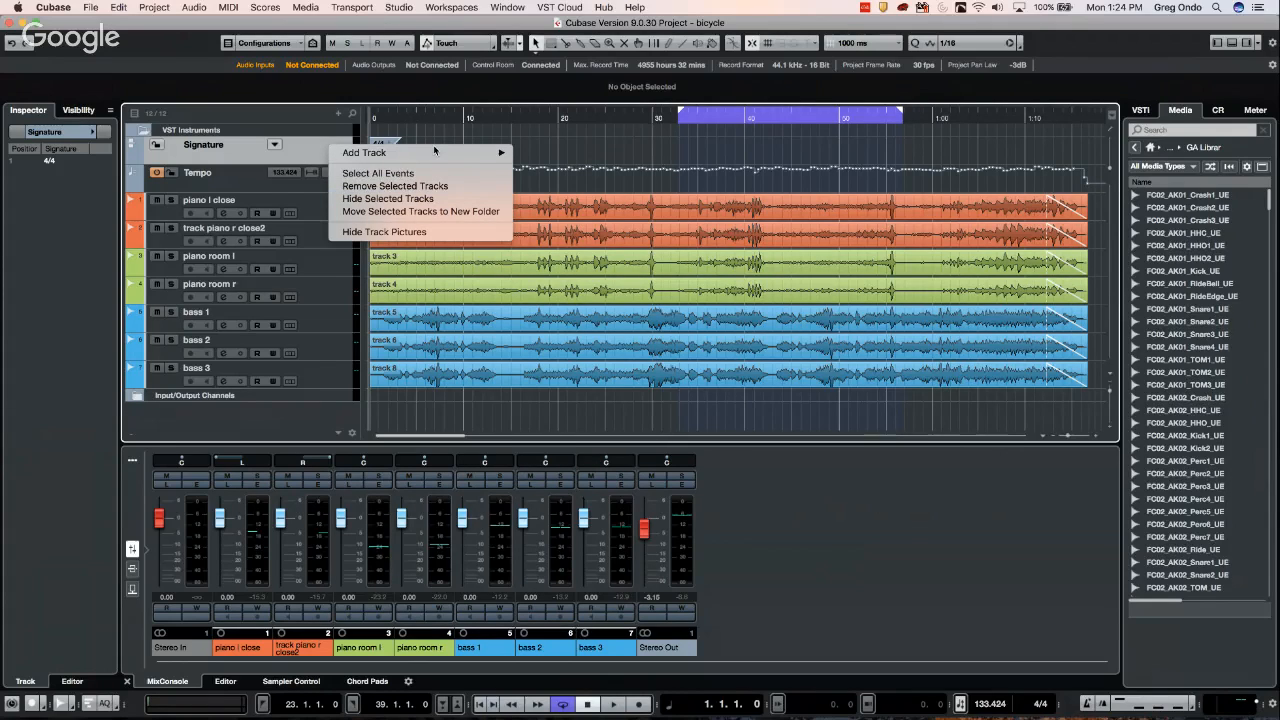
pyautogui.moveTo(385, 153)
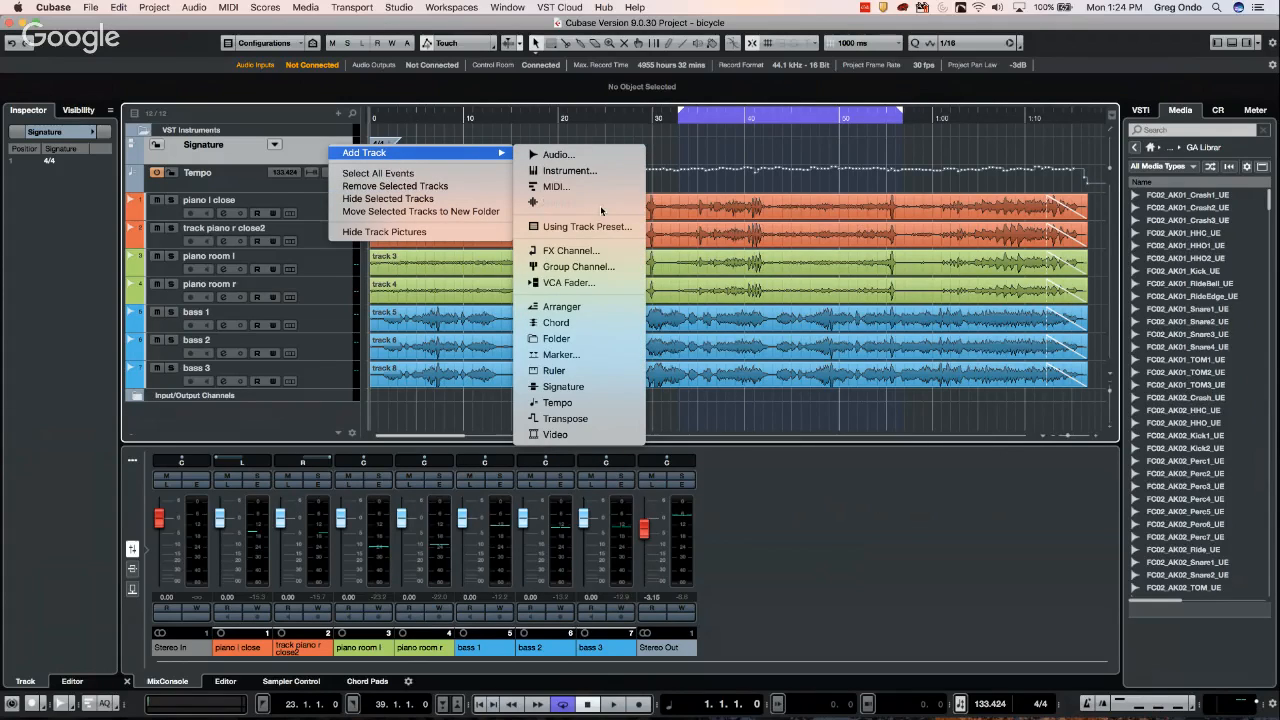
pyautogui.click(603, 355)
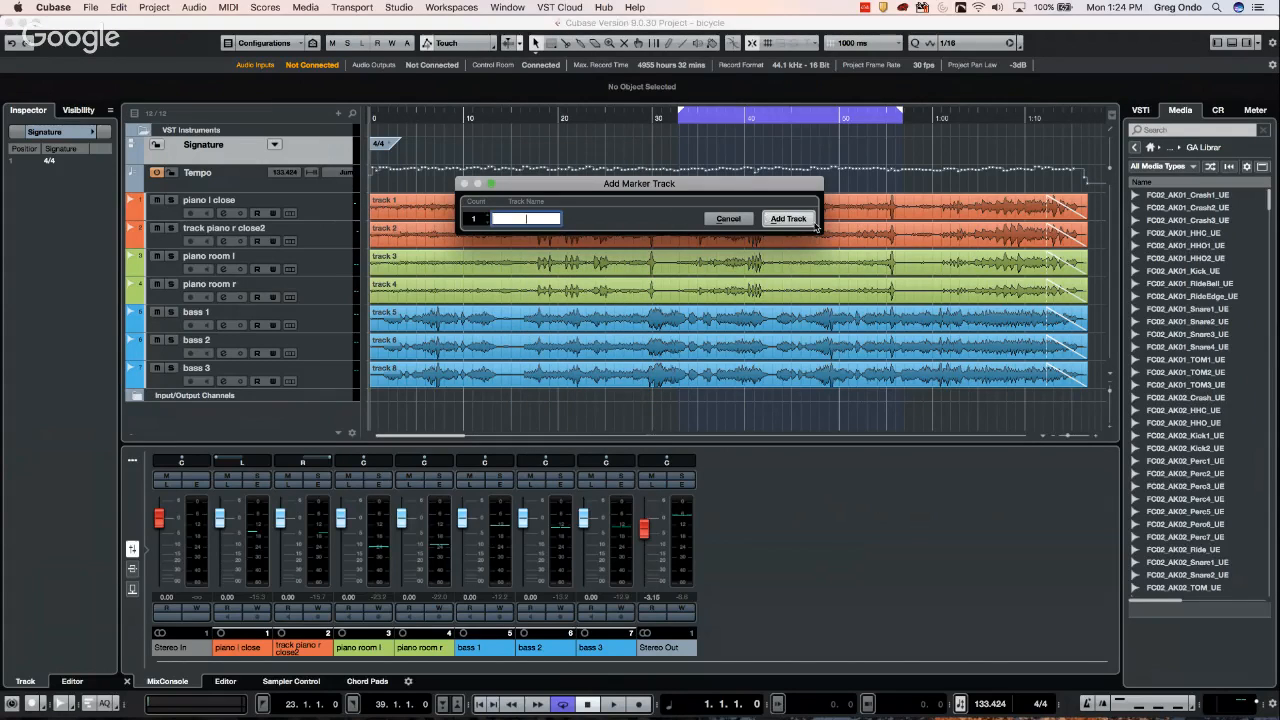
pyautogui.click(800, 220)
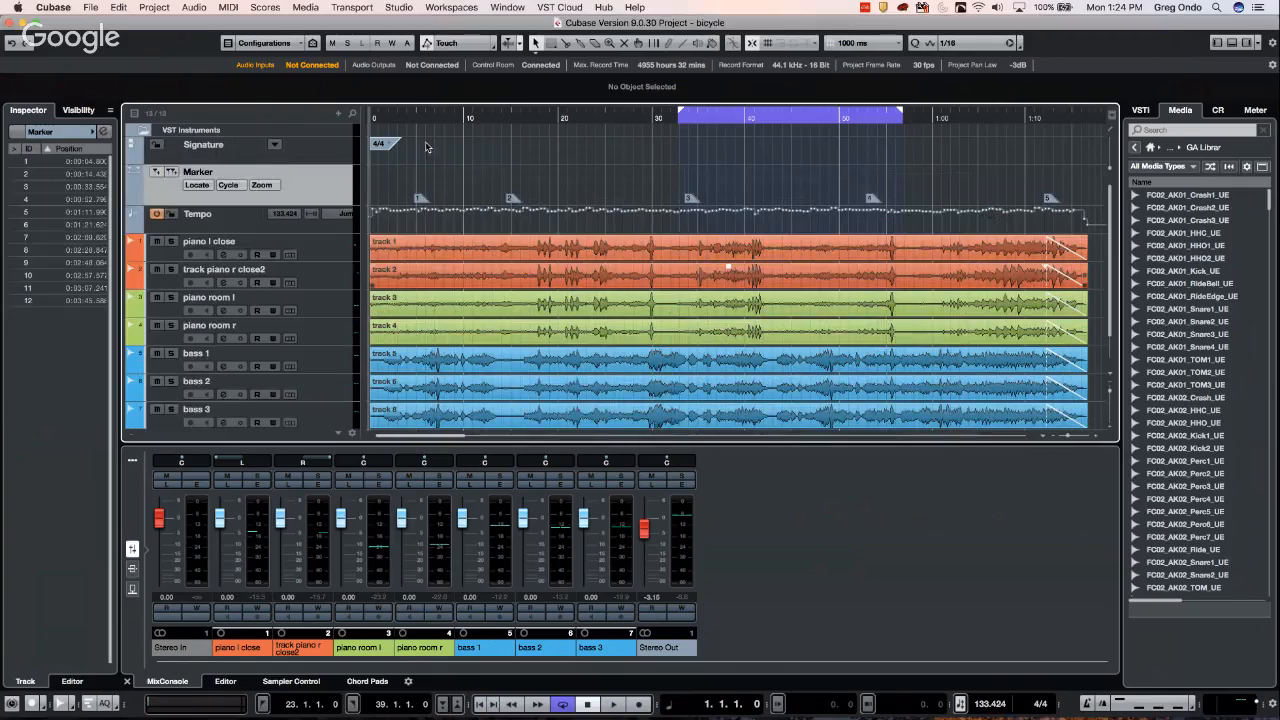
# Place the project cursor at about 11 seconds and range-select all tracks between markers 3 and 4 with the Range Selection tool
pyautogui.click(472, 117)
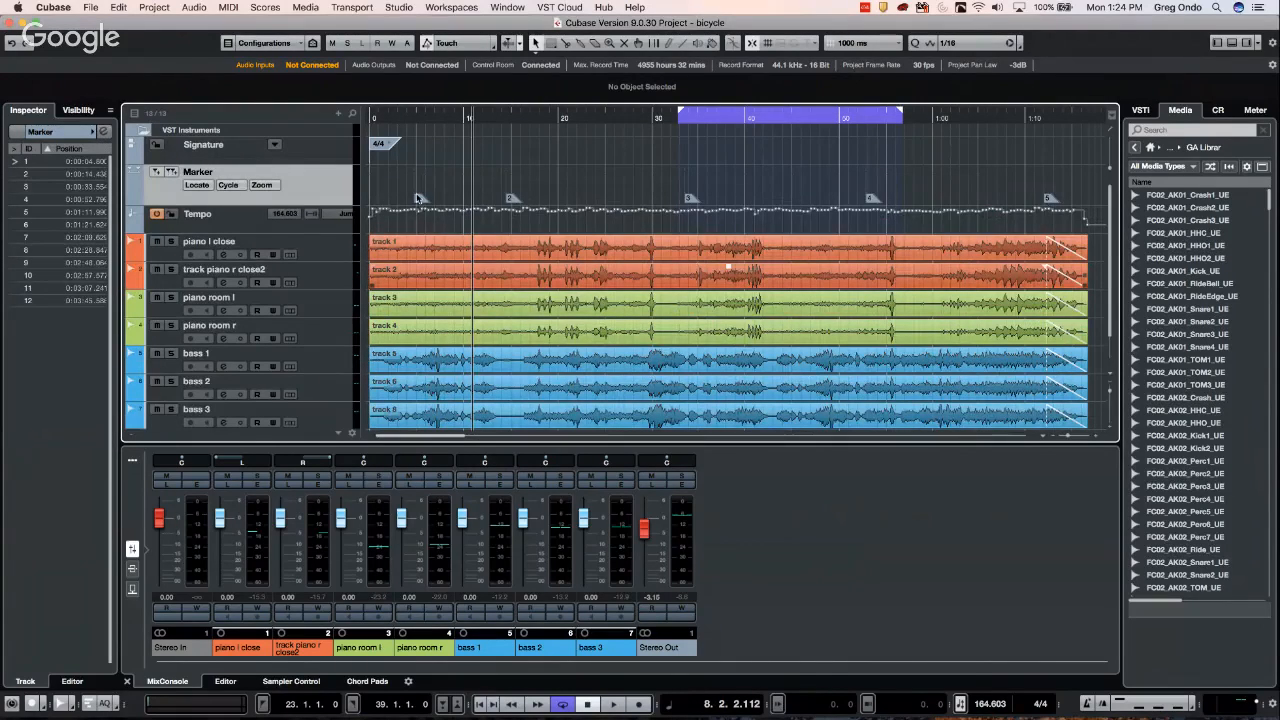
pyautogui.rightClick(643, 187)
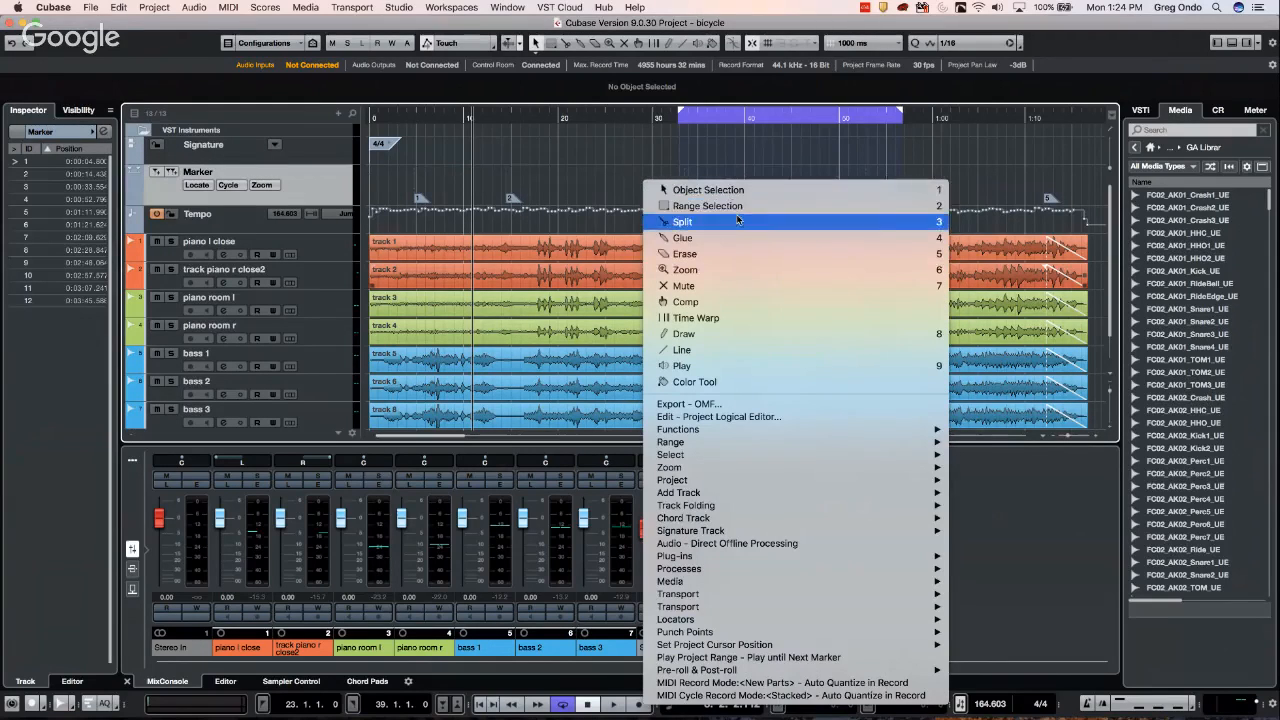
pyautogui.click(578, 187)
pyautogui.press('2')
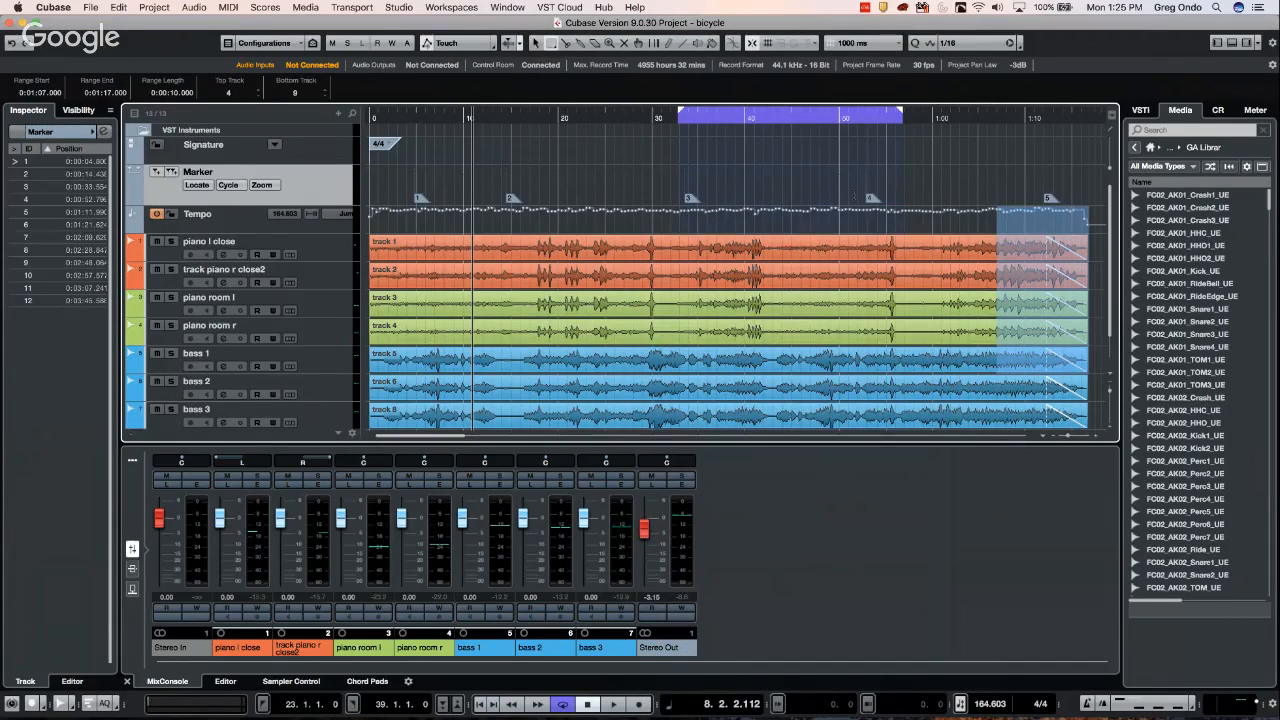
pyautogui.doubleClick(787, 189)
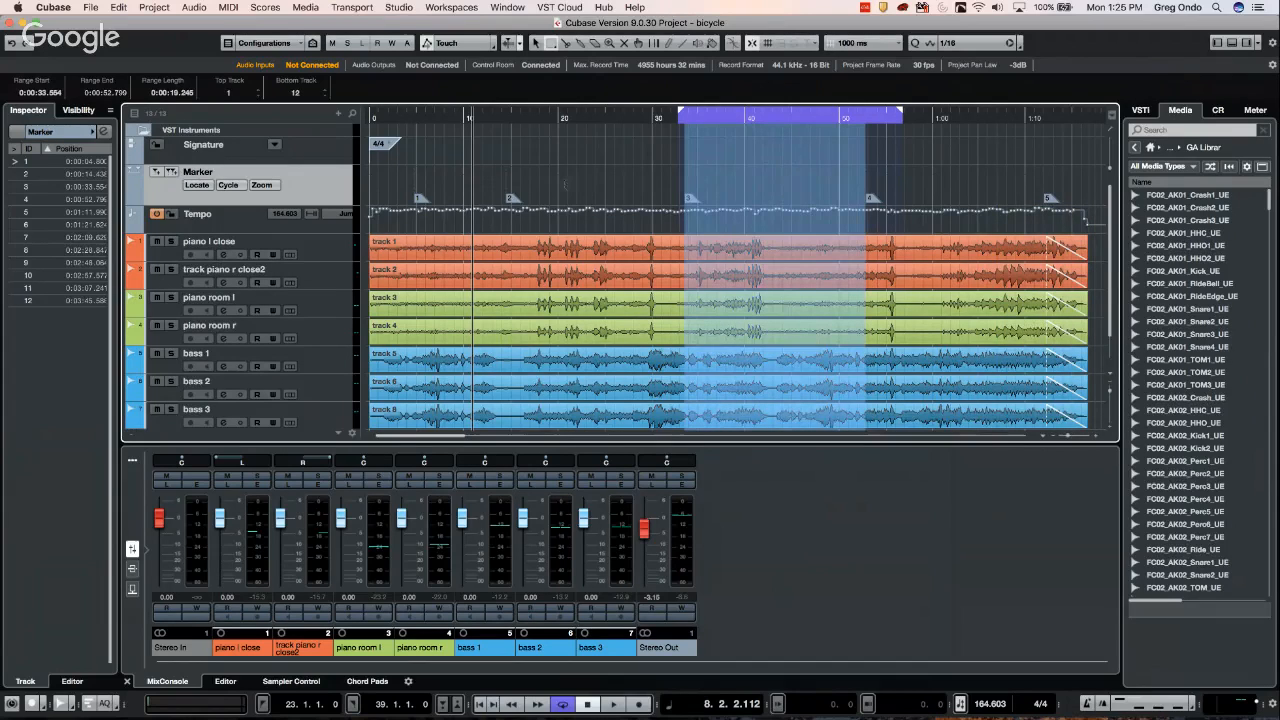
# With the Range Selection tool, select the spans between markers 2 and 3, 4 and 5, 1 and 2, and 2 and 3 again
pyautogui.rightClick(633, 164)
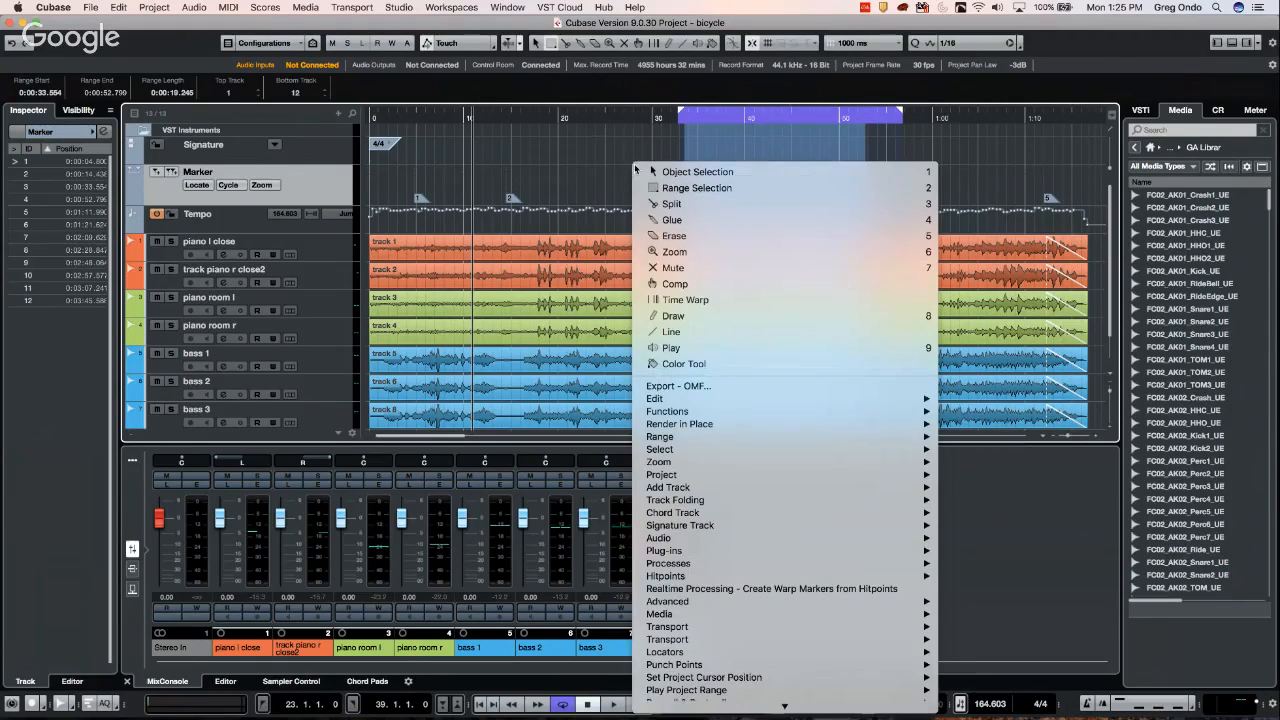
pyautogui.click(686, 189)
pyautogui.doubleClick(606, 192)
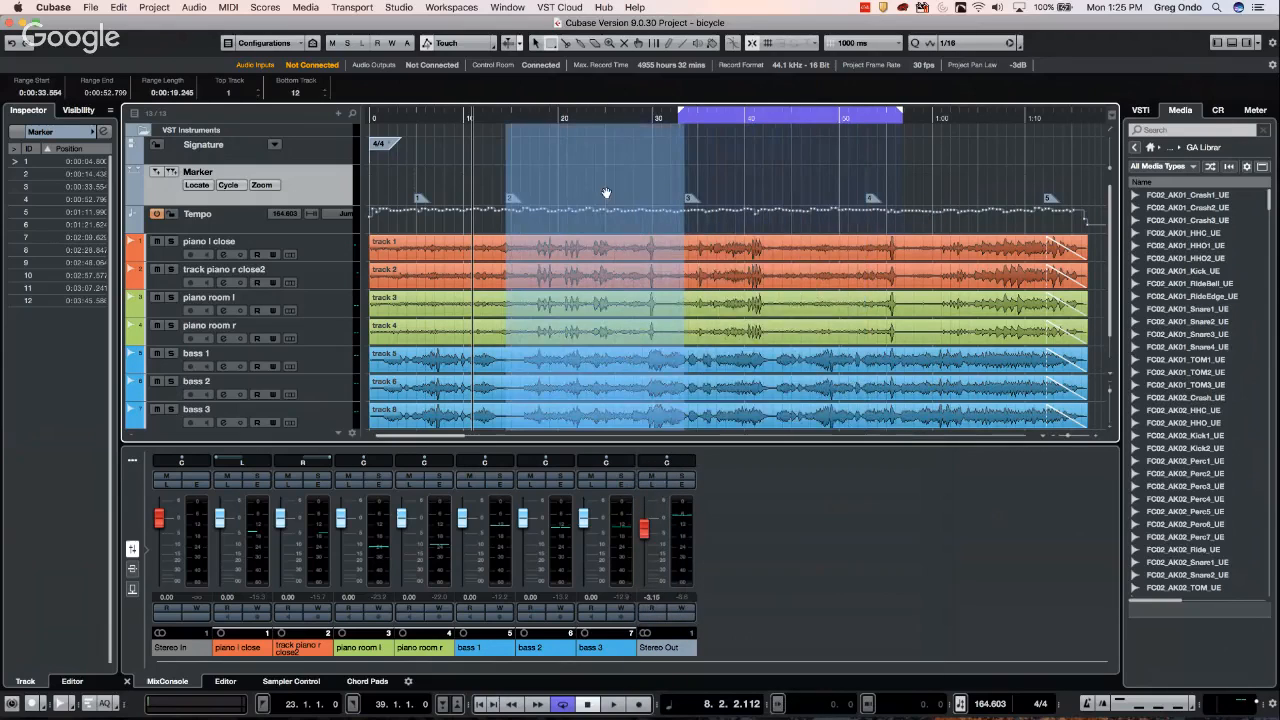
pyautogui.doubleClick(957, 192)
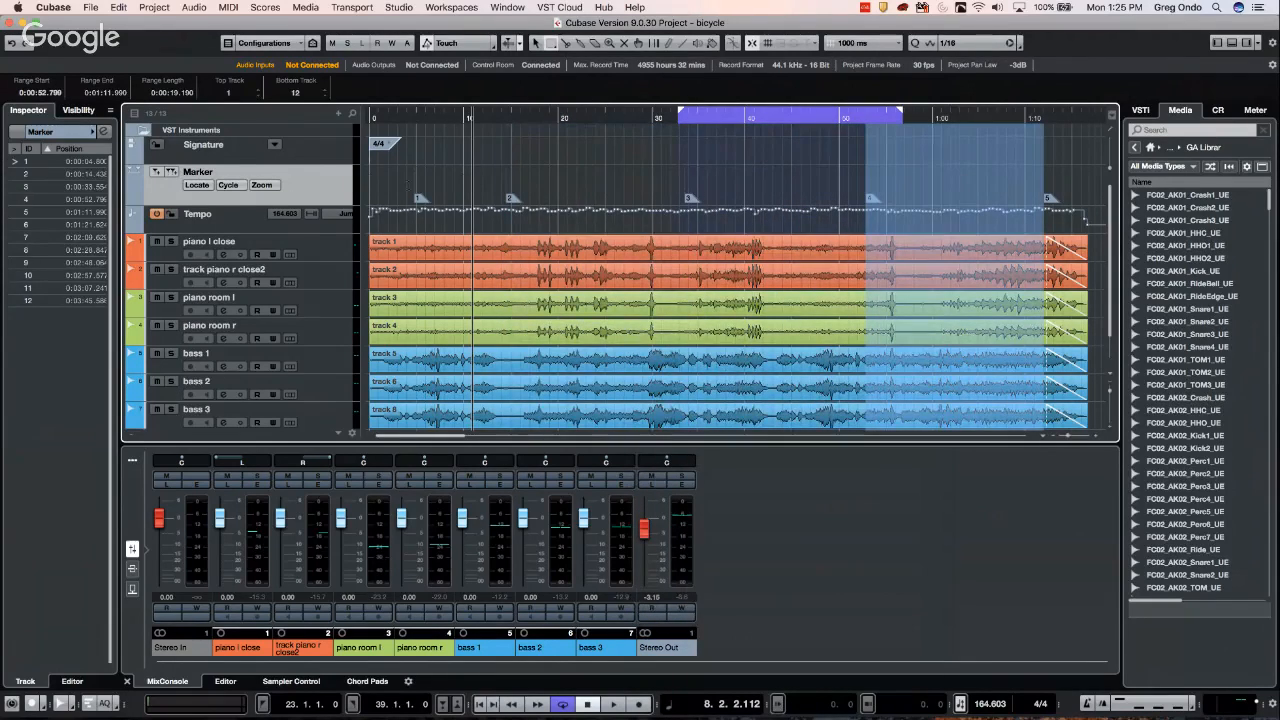
pyautogui.doubleClick(474, 190)
pyautogui.doubleClick(559, 186)
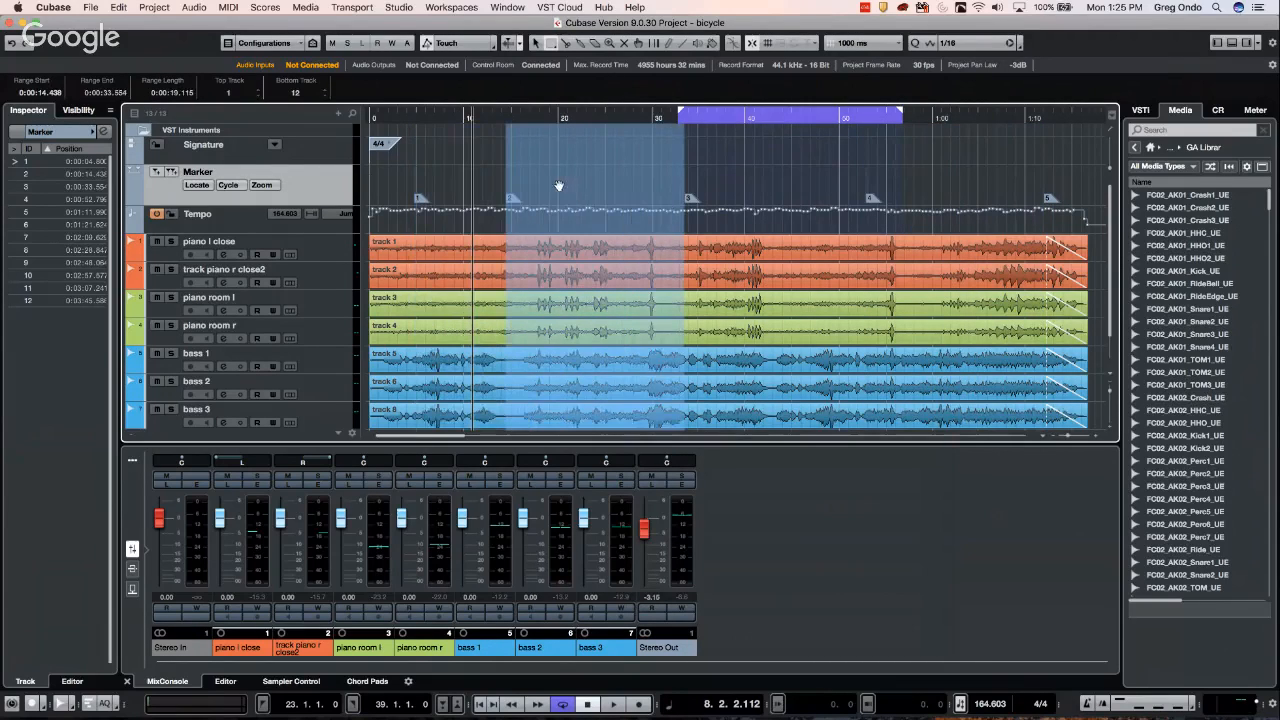
# Range-select between markers 3 and 4, switch to the span between markers 1 and 2, clear it, and reselect markers 3 to 4
pyautogui.doubleClick(715, 174)
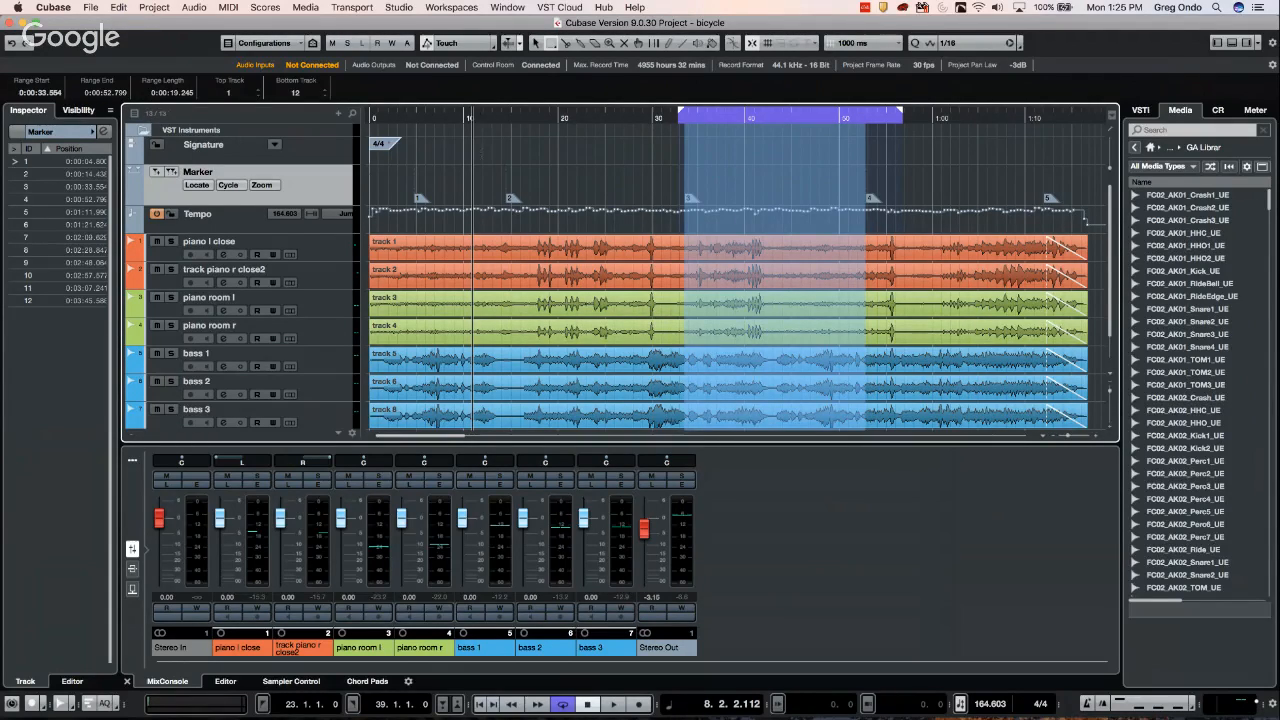
pyautogui.doubleClick(465, 192)
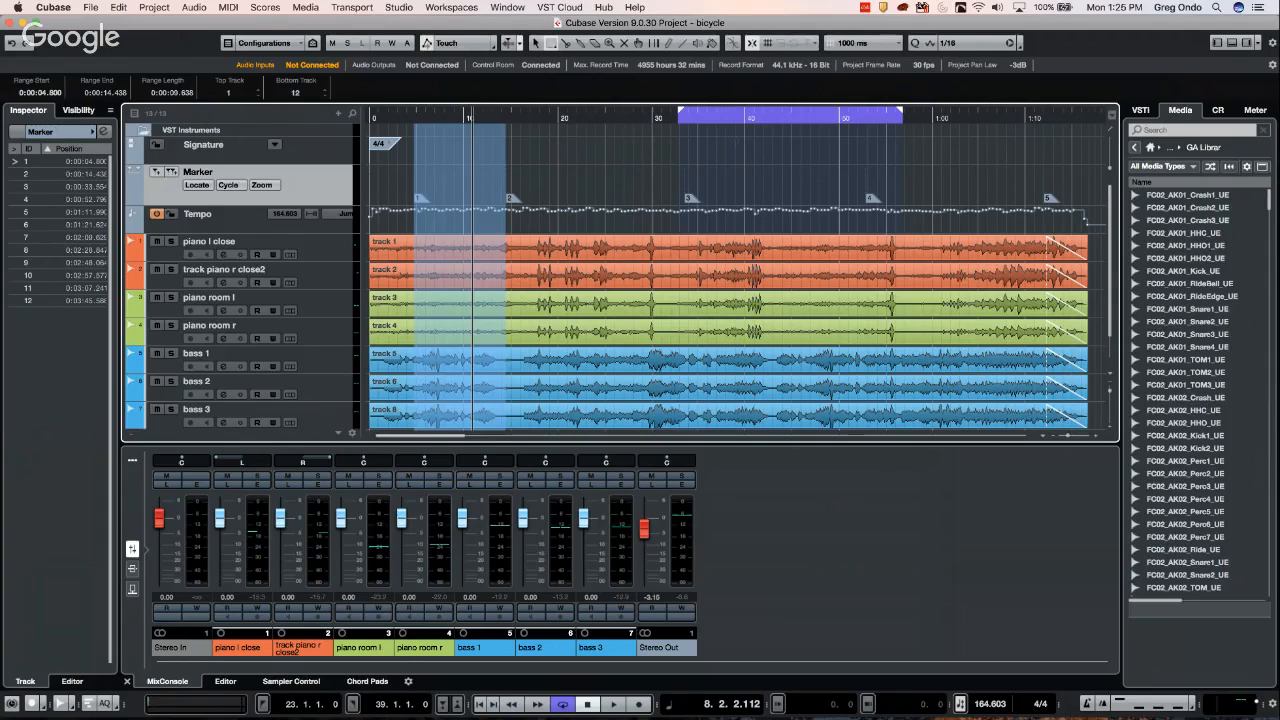
pyautogui.click(742, 178)
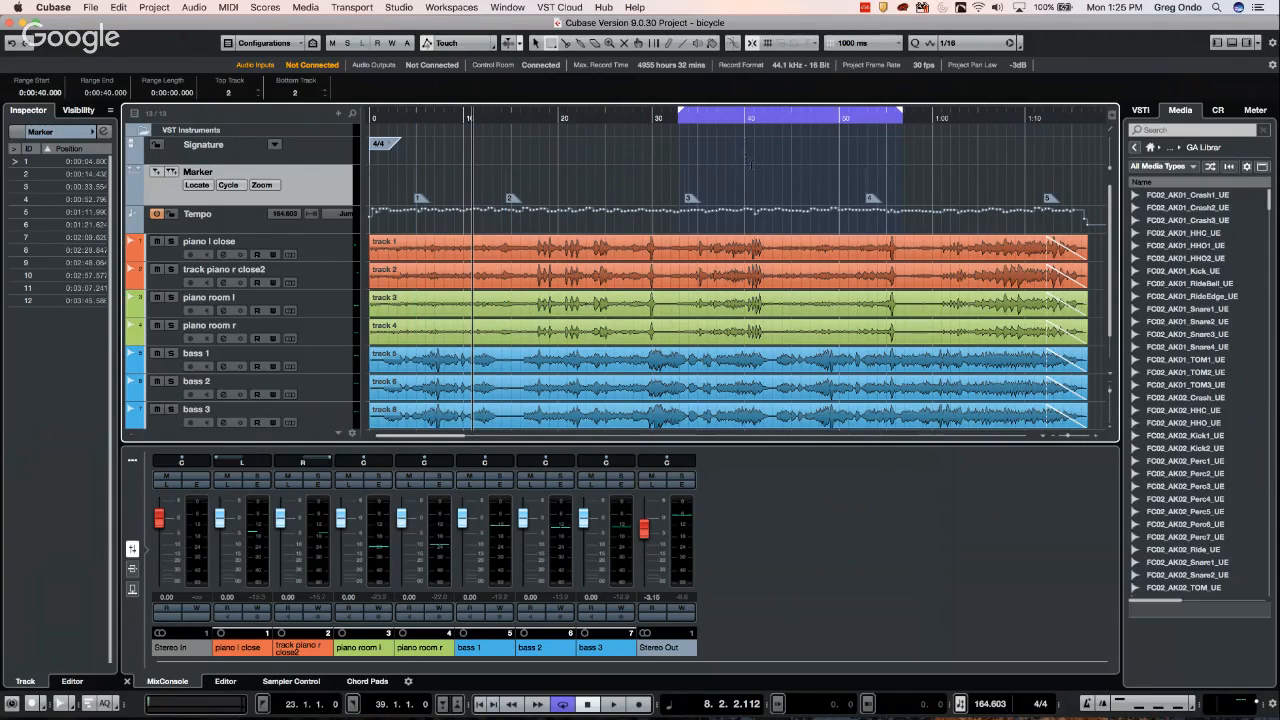
pyautogui.doubleClick(748, 162)
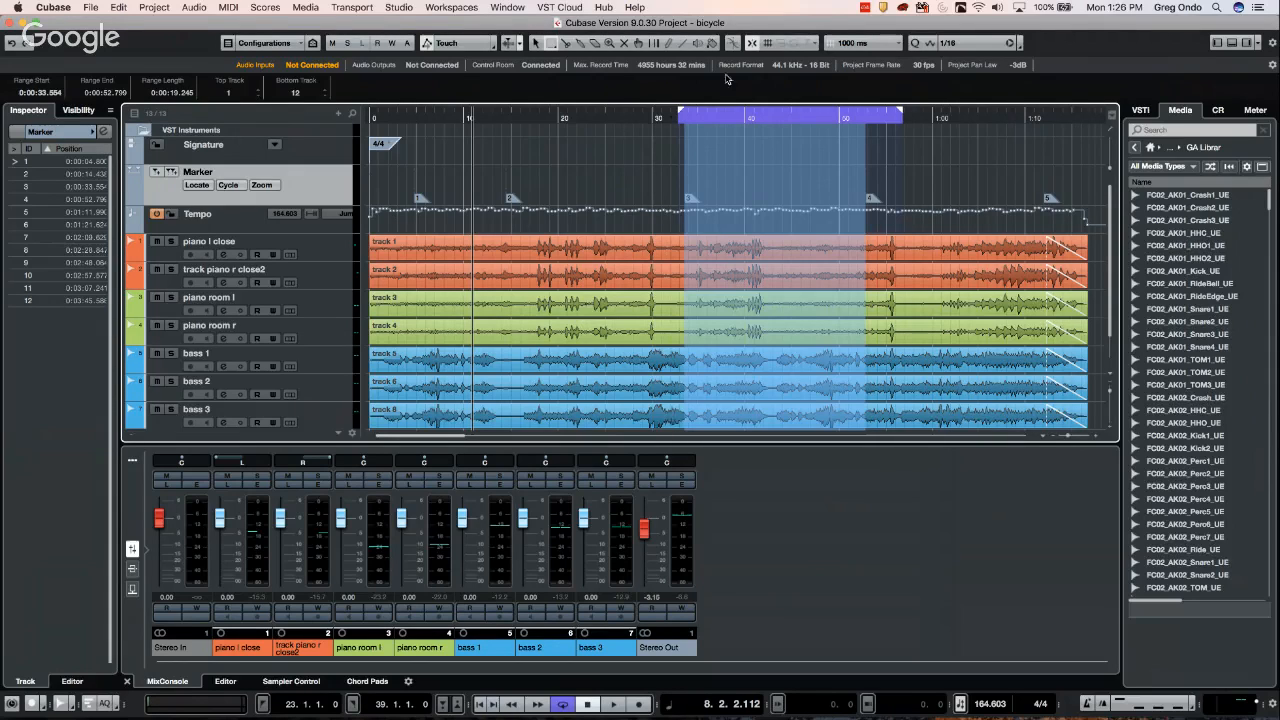
# Set the project ruler's display format to Bars+Beats and check the ruler's format options
pyautogui.rightClick(605, 119)
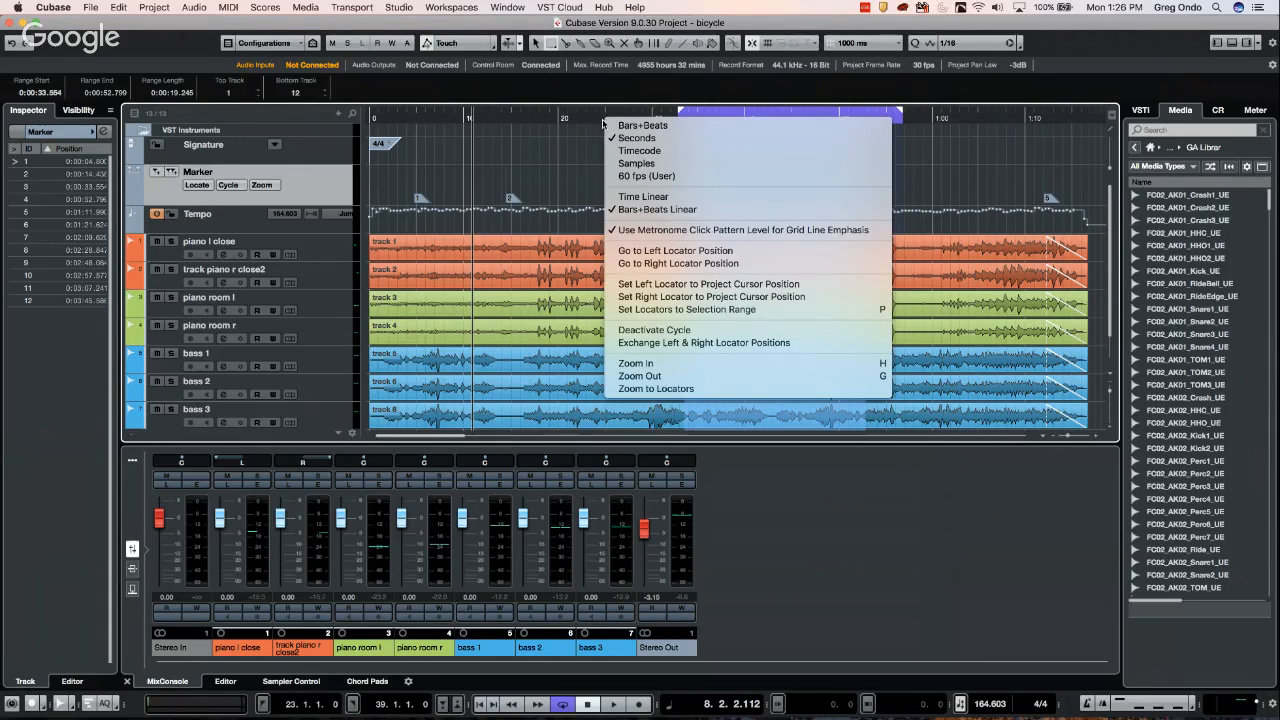
pyautogui.click(680, 126)
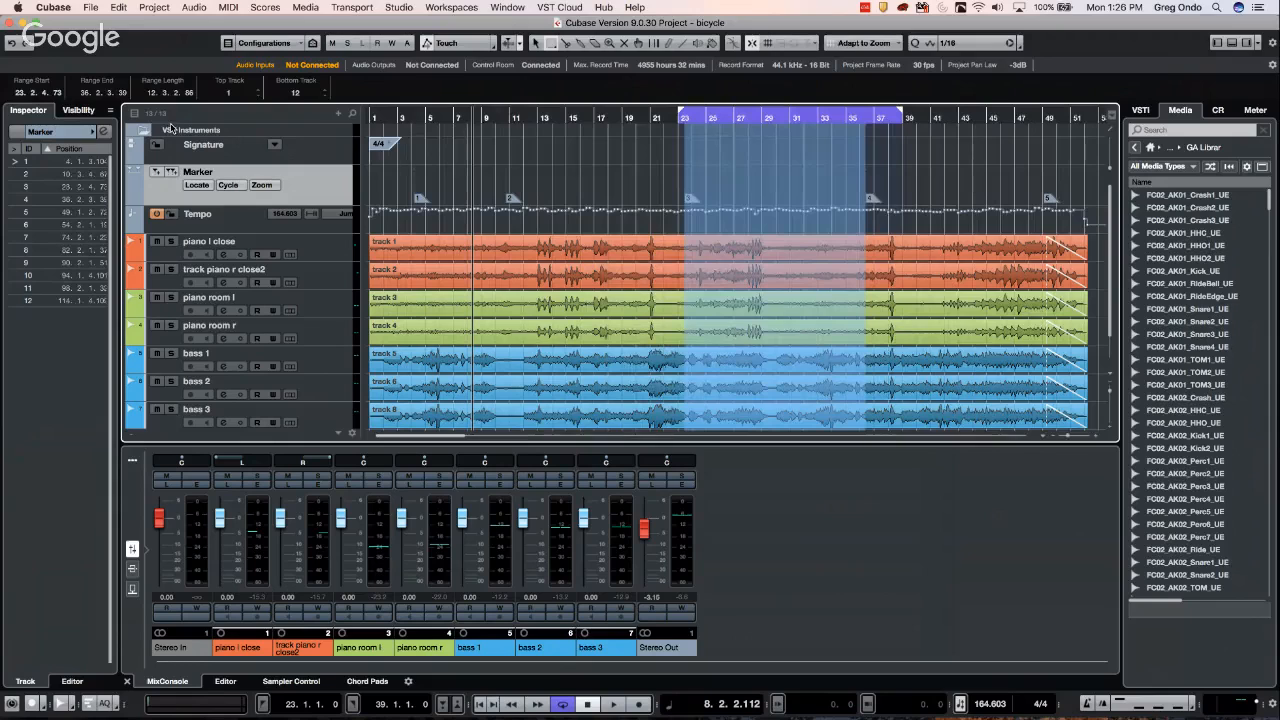
pyautogui.rightClick(533, 114)
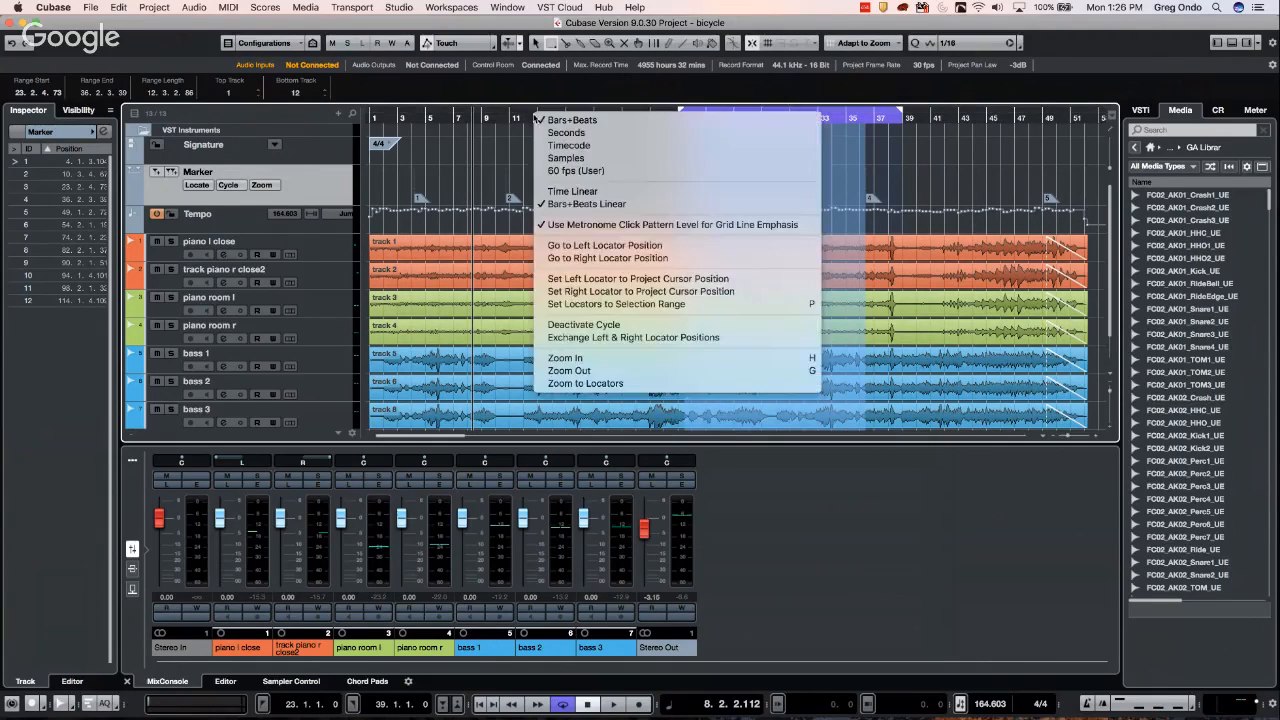
pyautogui.click(498, 141)
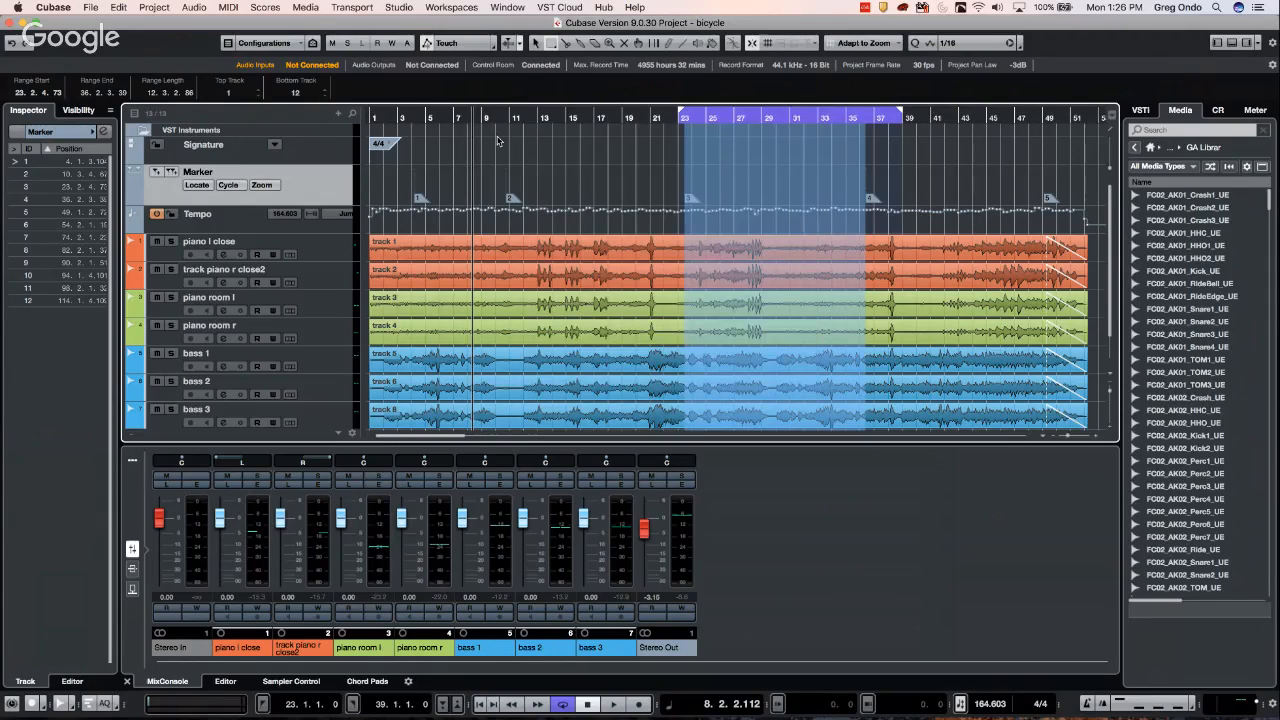
# Set the transport's primary time format to Seconds
pyautogui.click(671, 706)
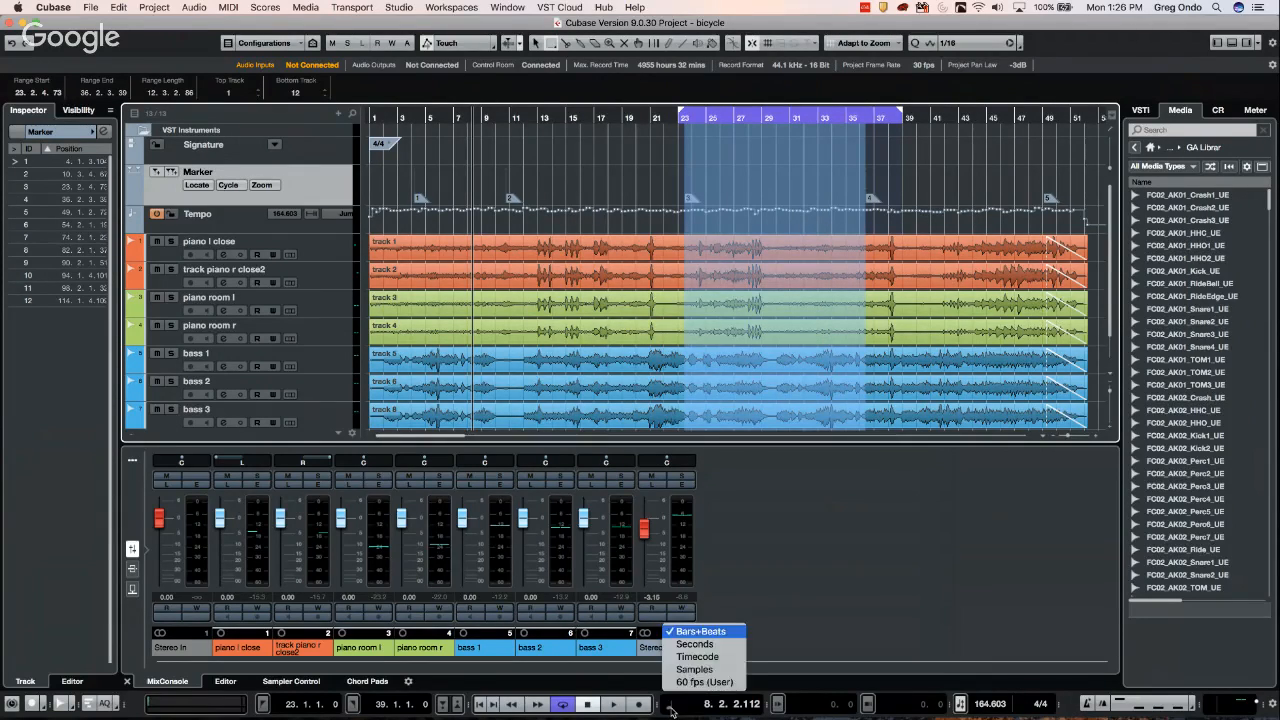
pyautogui.click(697, 645)
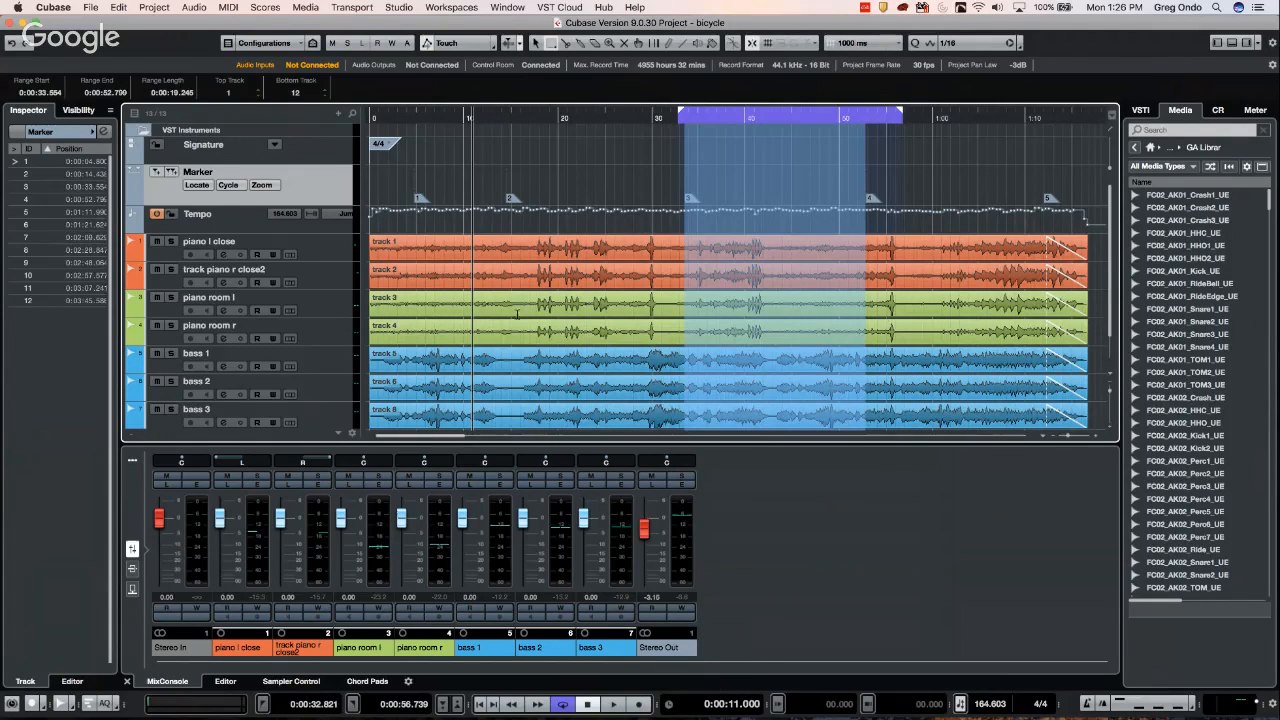
# Switch the project ruler to Bars+Beats and back to Seconds
pyautogui.rightClick(539, 118)
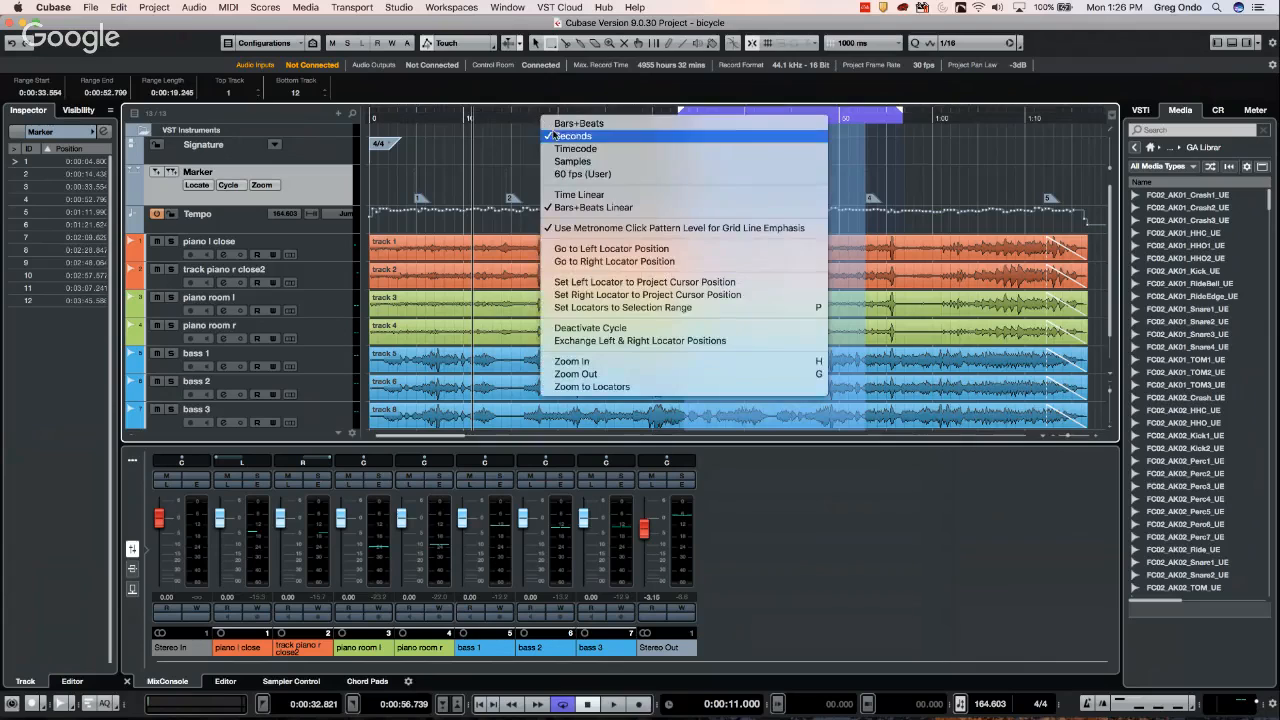
pyautogui.click(558, 125)
pyautogui.rightClick(535, 117)
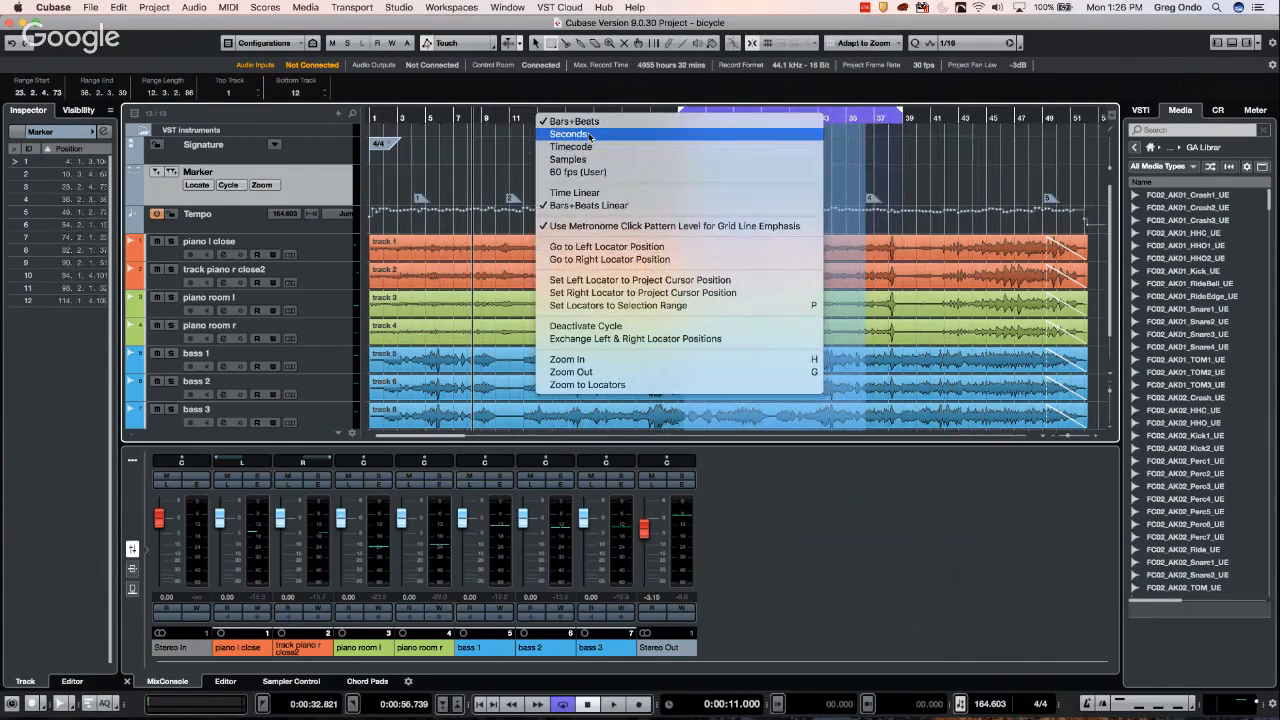
pyautogui.click(497, 114)
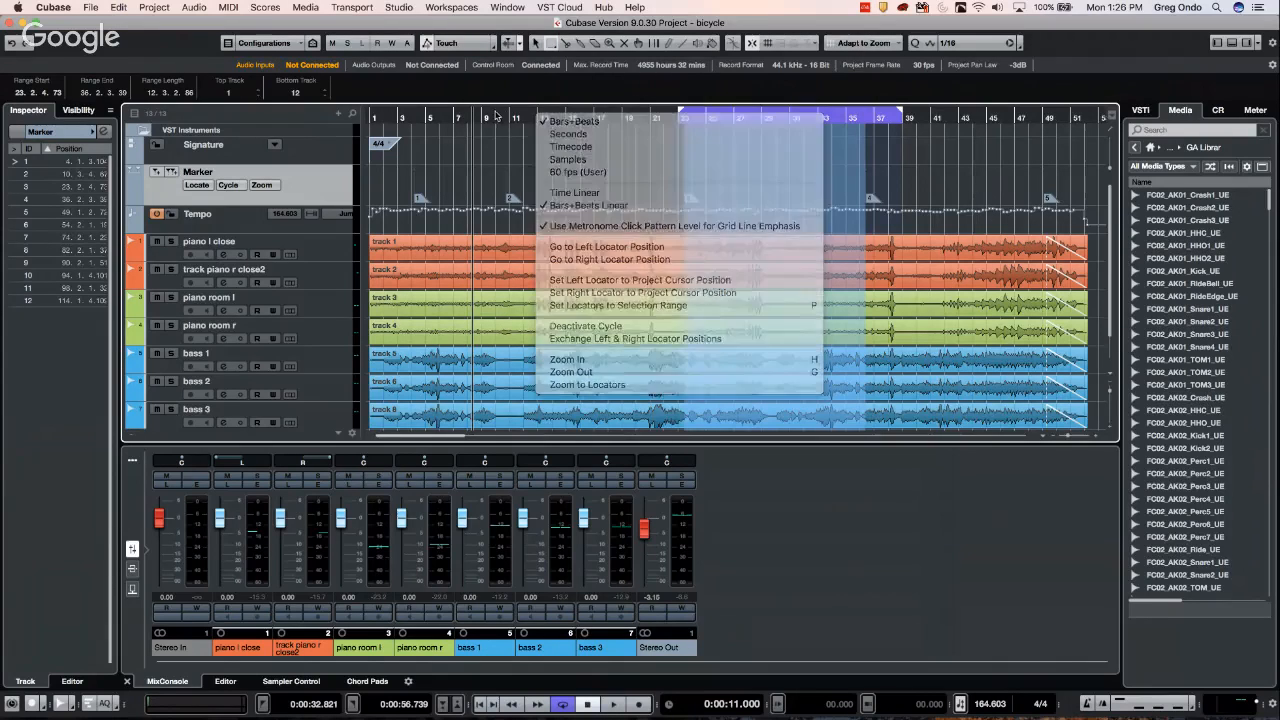
pyautogui.rightClick(498, 106)
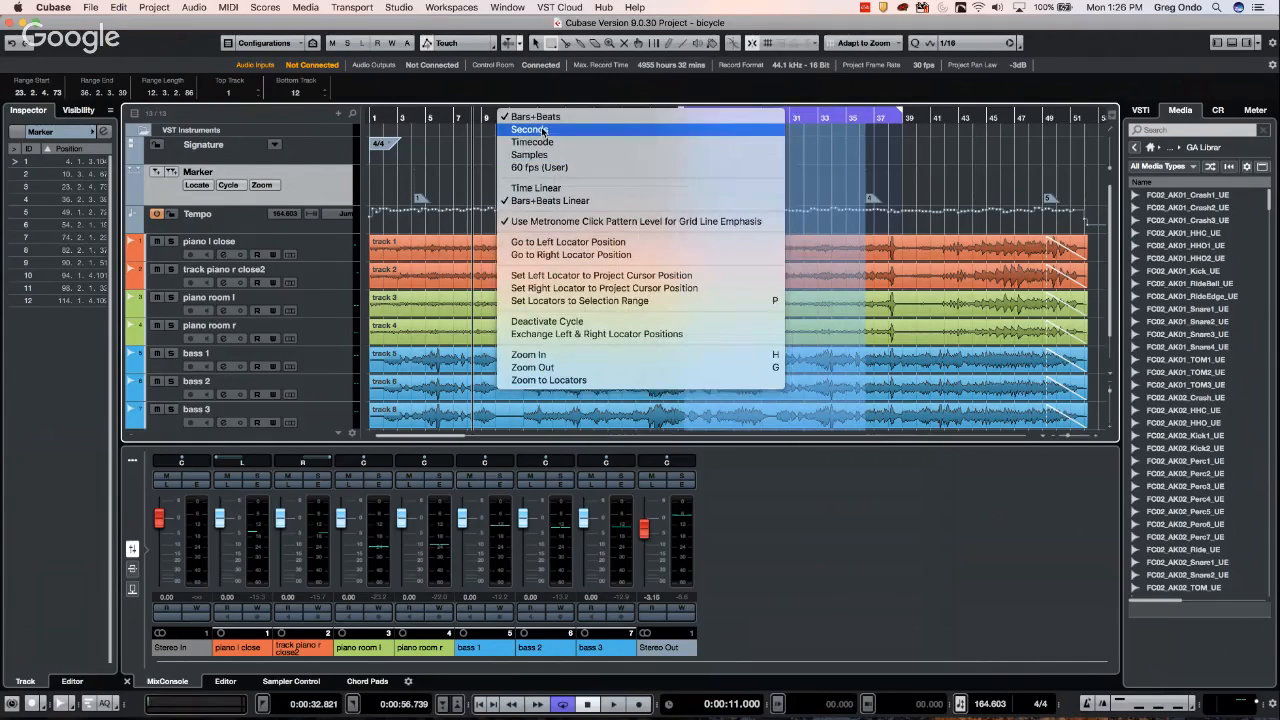
pyautogui.click(543, 131)
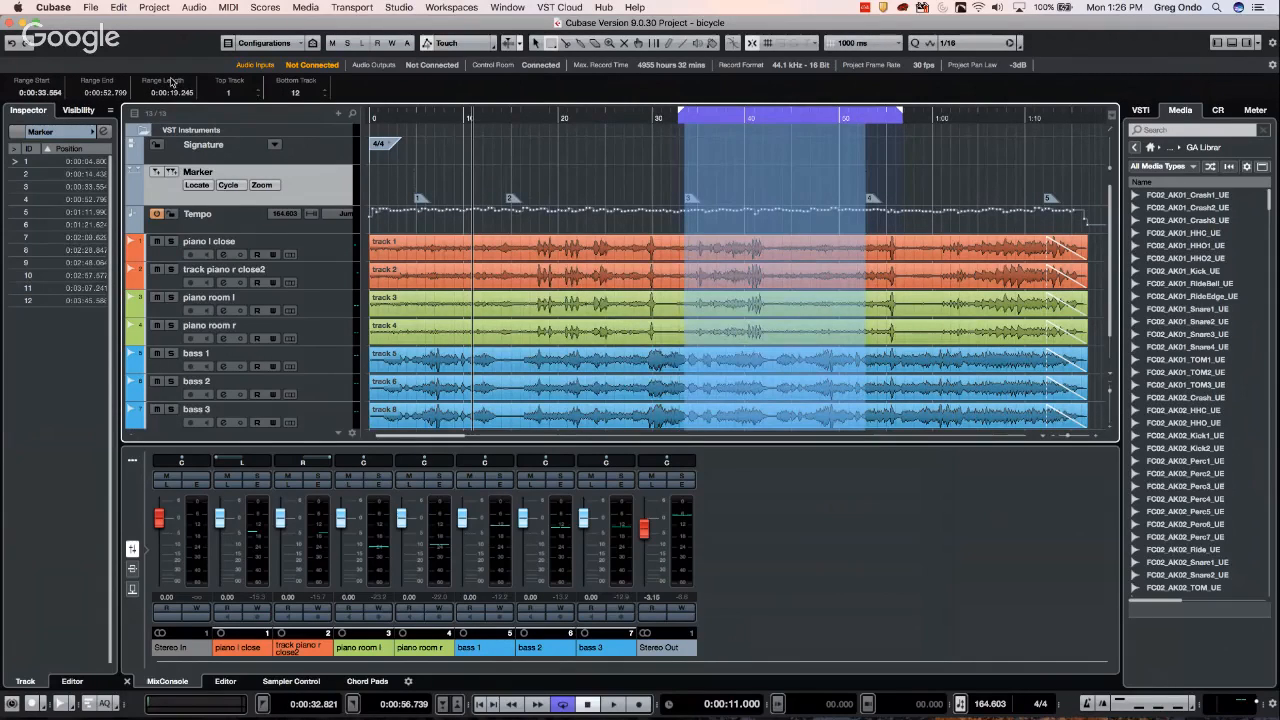
# Range-select the span between markers 2 and 3, clear it, and range-select from marker 4 to marker 5
pyautogui.click(590, 180)
pyautogui.doubleClick(590, 180)
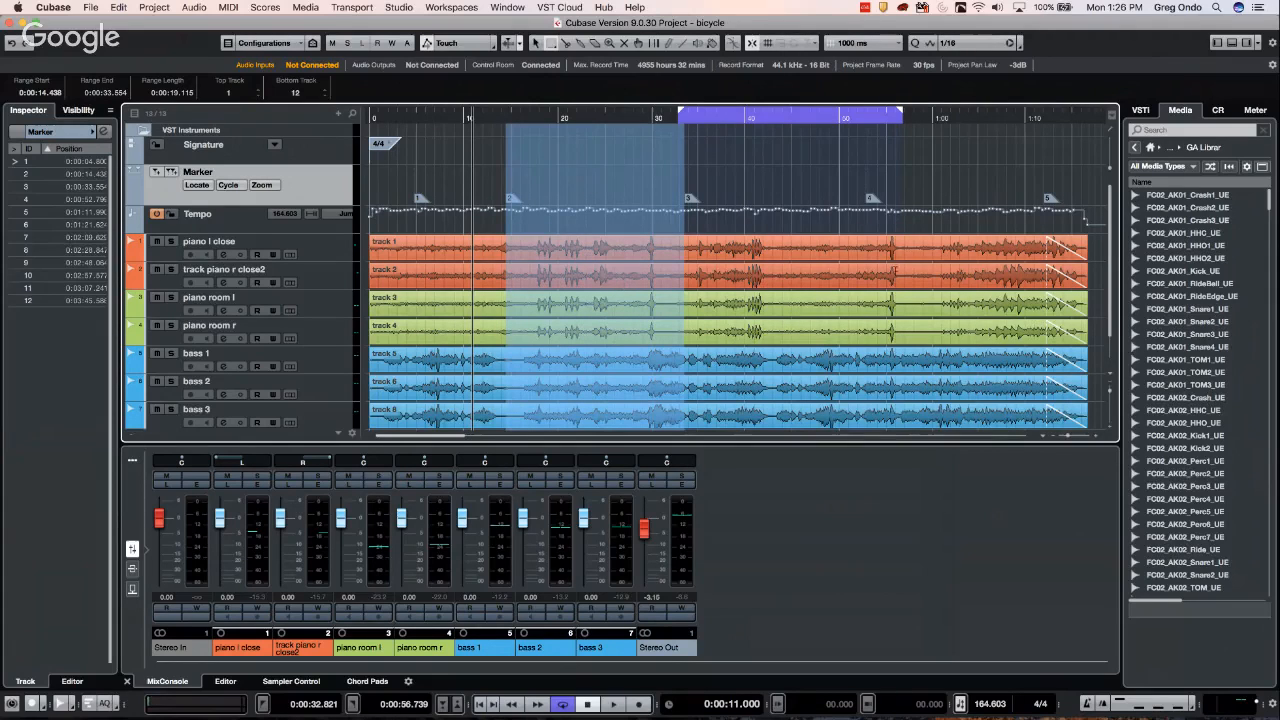
pyautogui.click(950, 305)
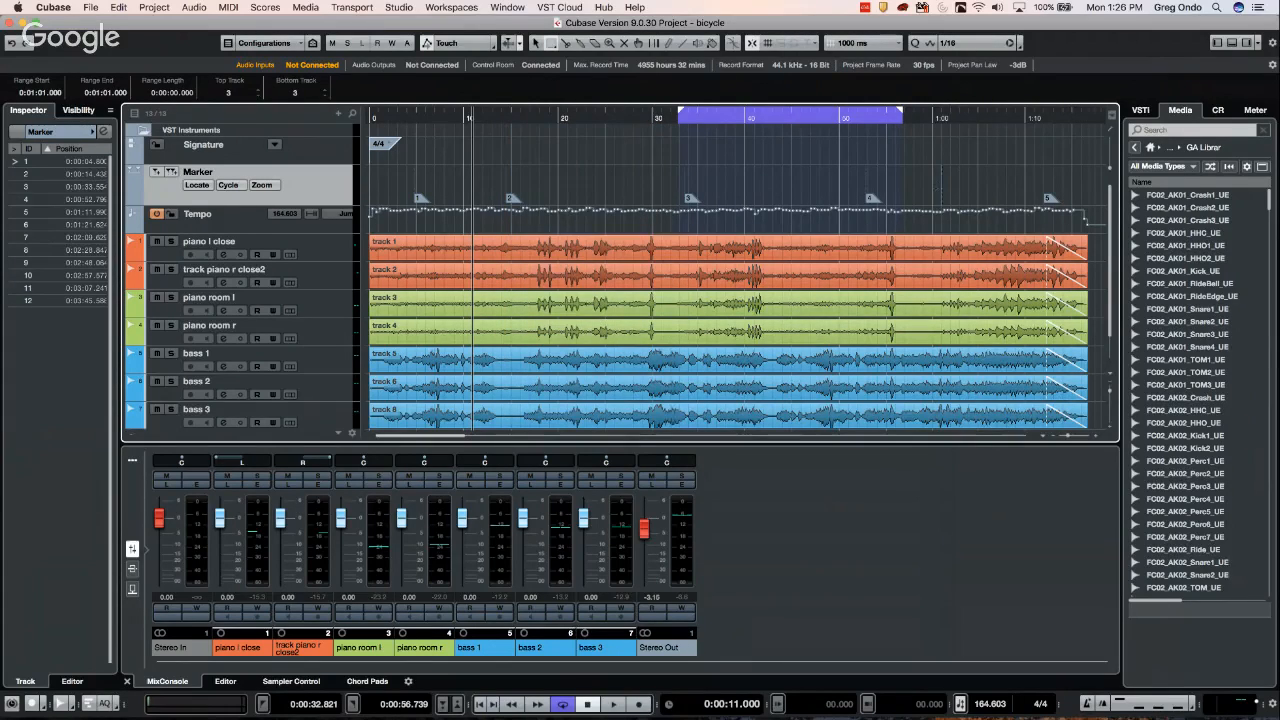
pyautogui.doubleClick(938, 188)
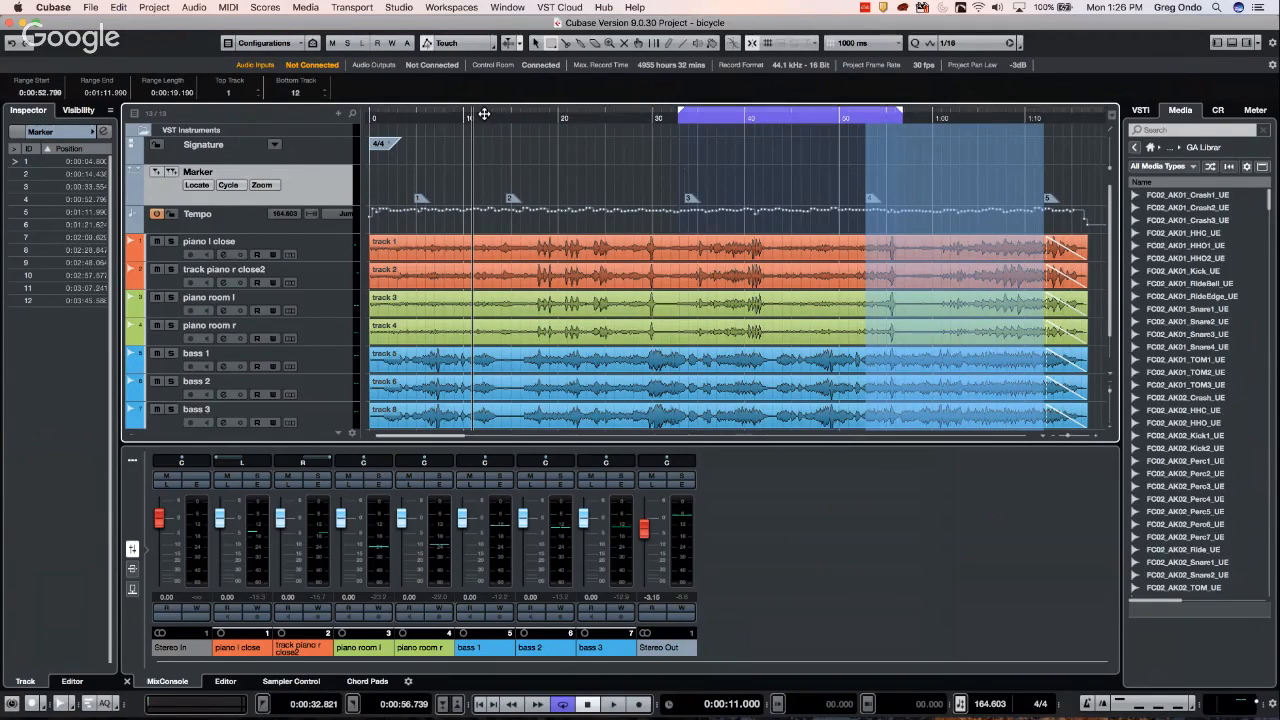
# Exchange the primary and secondary time formats, and show the Transport Panel
pyautogui.click(307, 8)
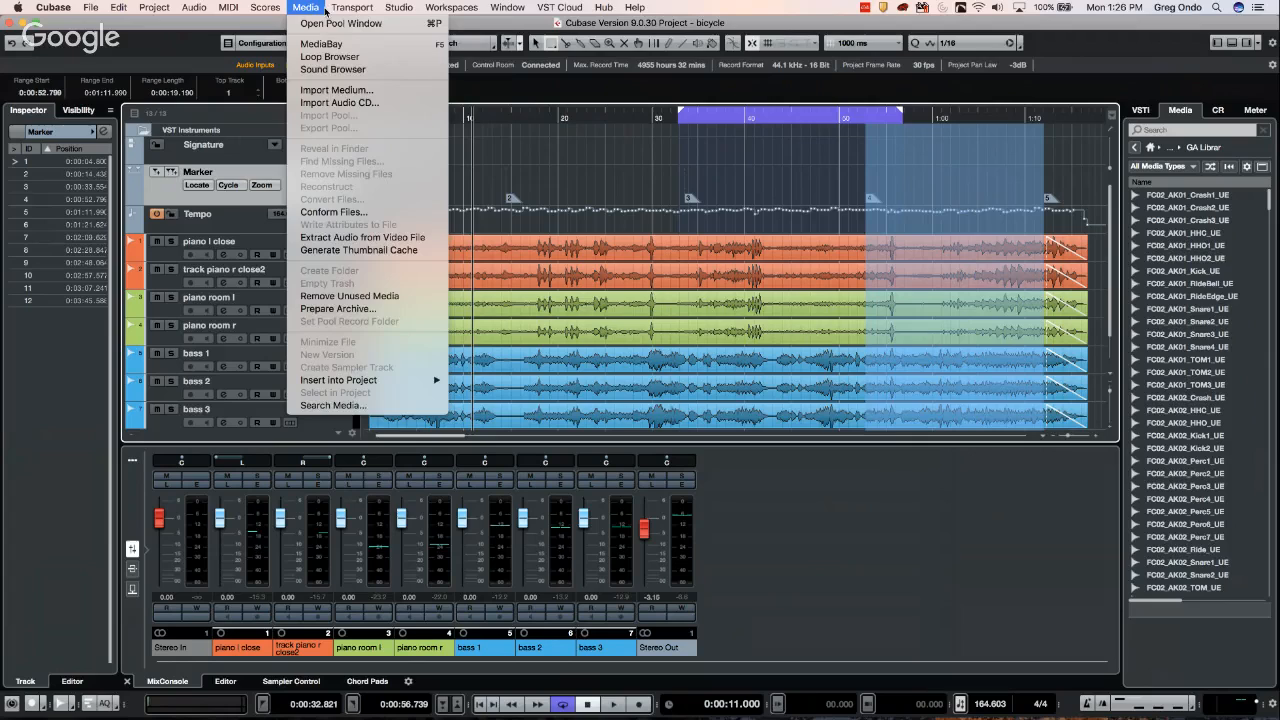
pyautogui.moveTo(352, 8)
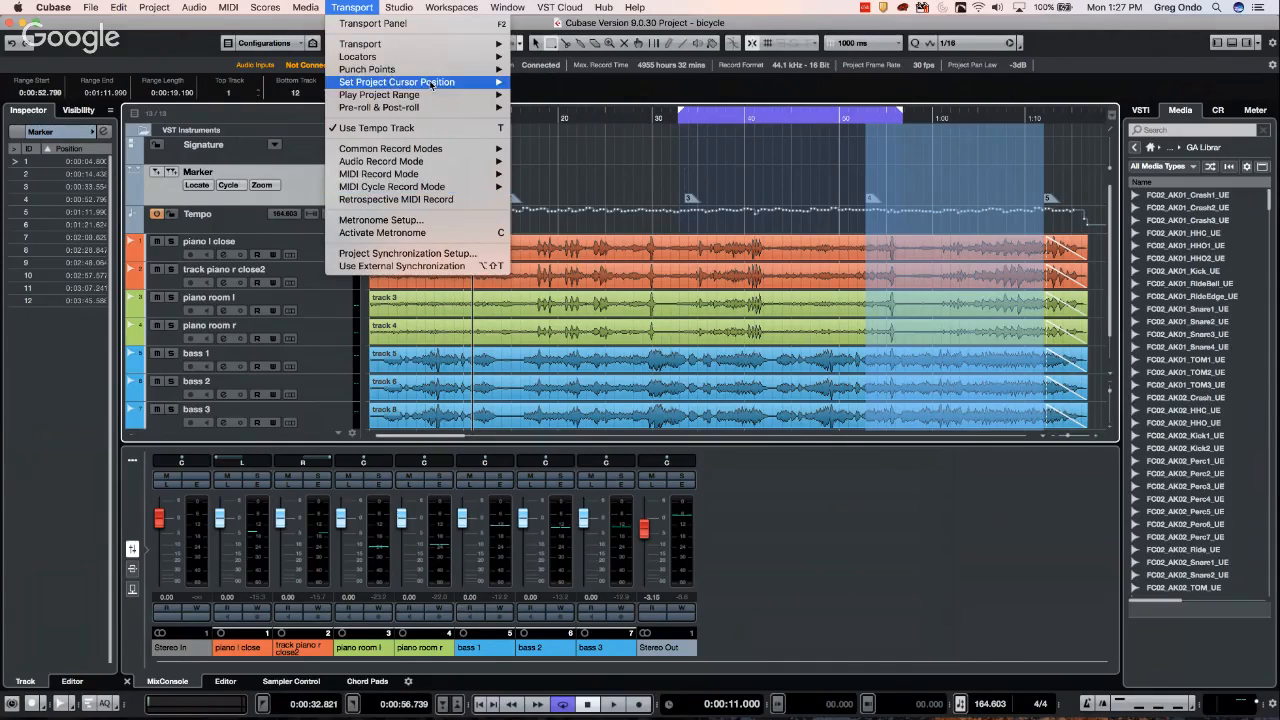
pyautogui.moveTo(434, 48)
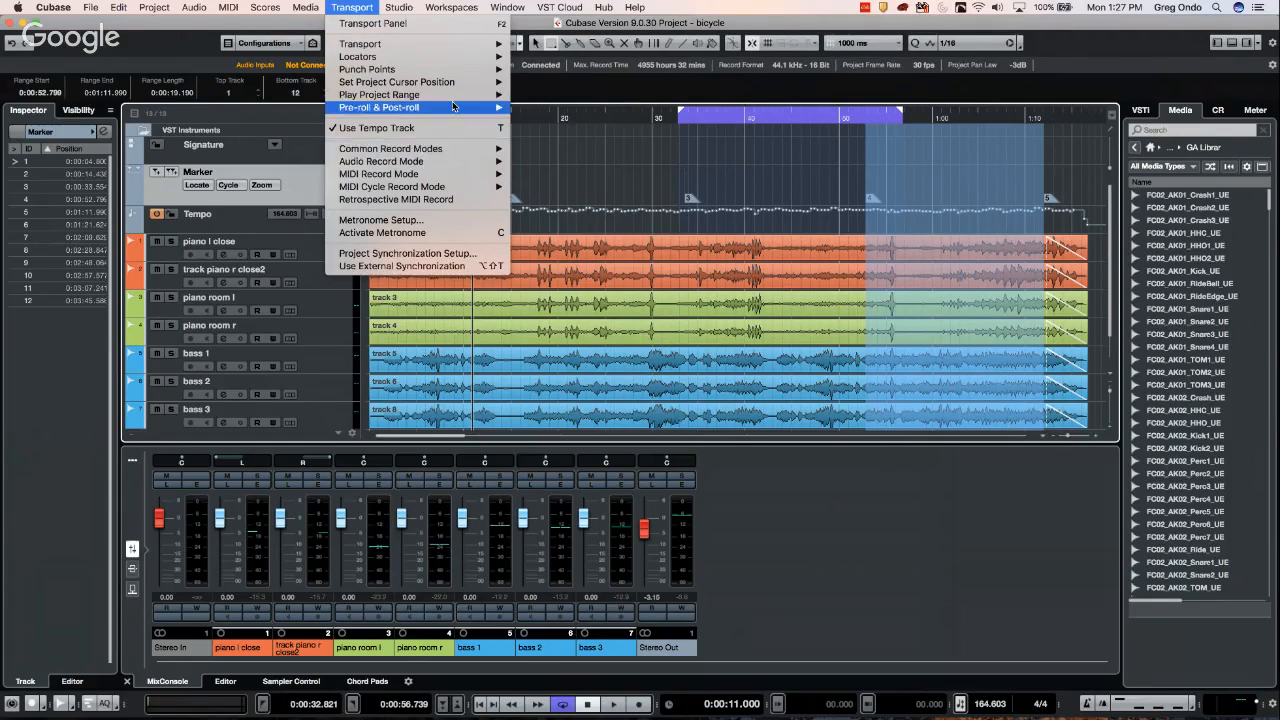
pyautogui.moveTo(452, 7)
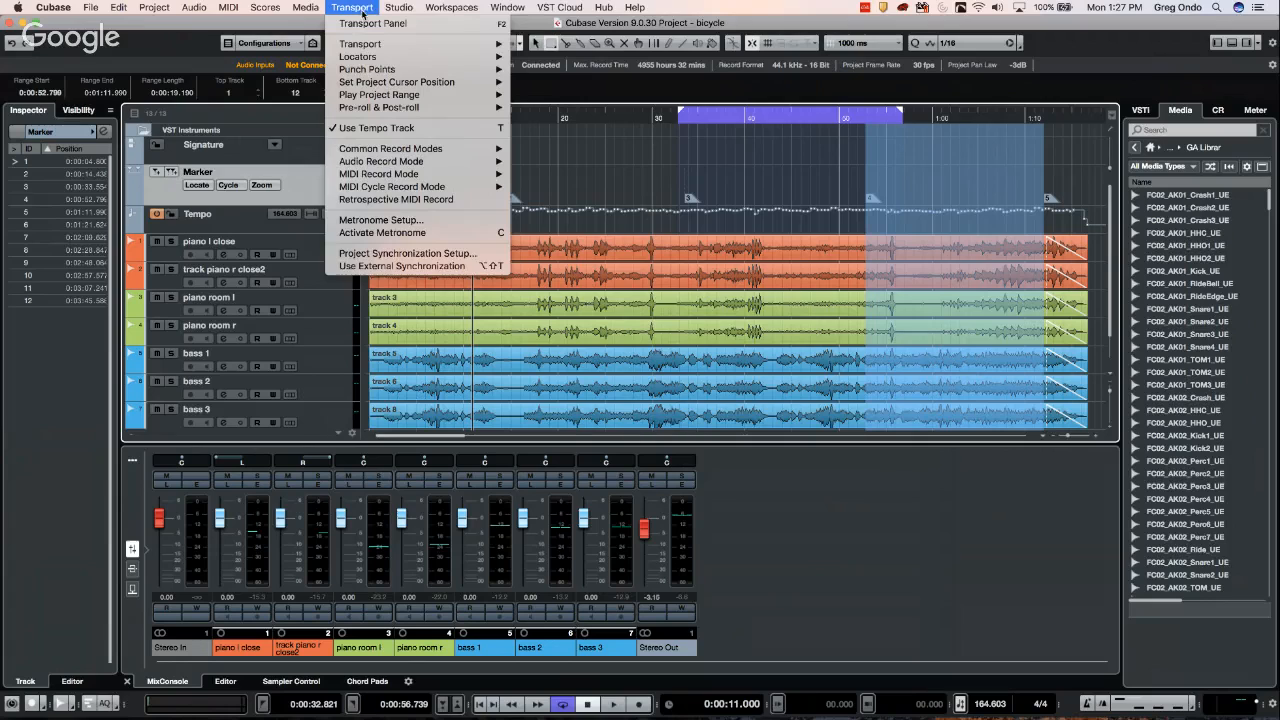
pyautogui.moveTo(375, 44)
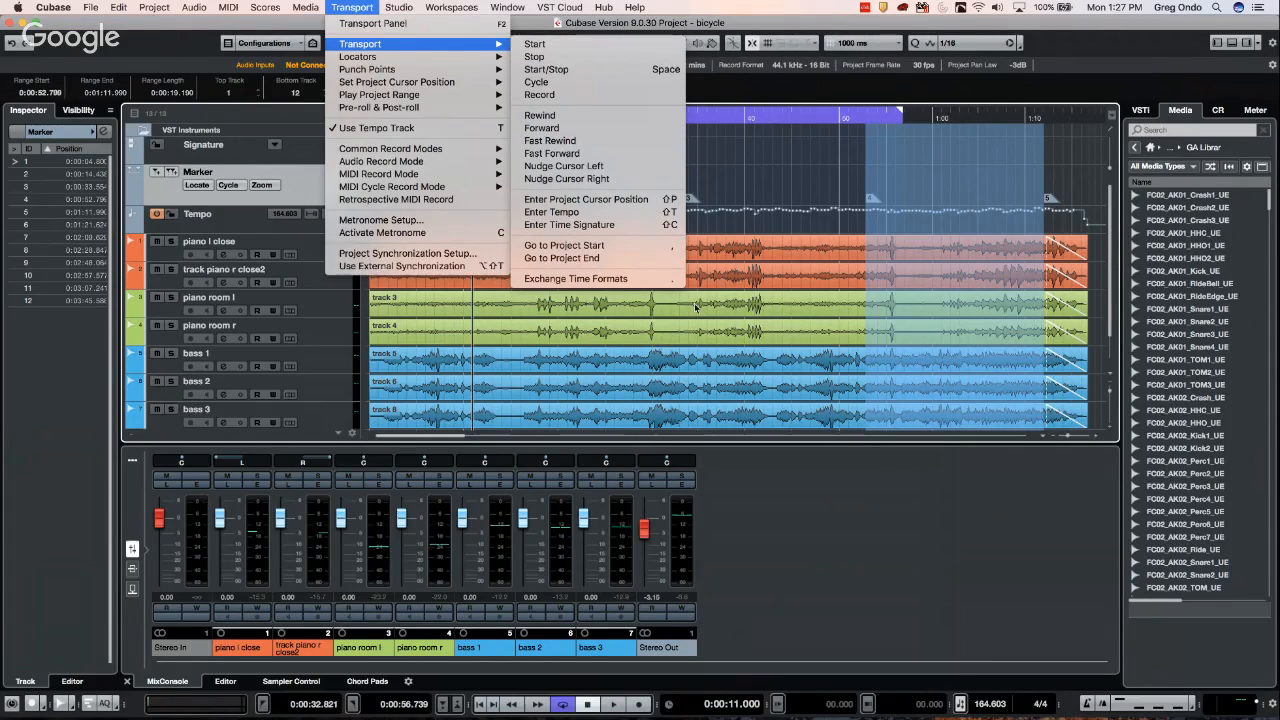
pyautogui.click(629, 280)
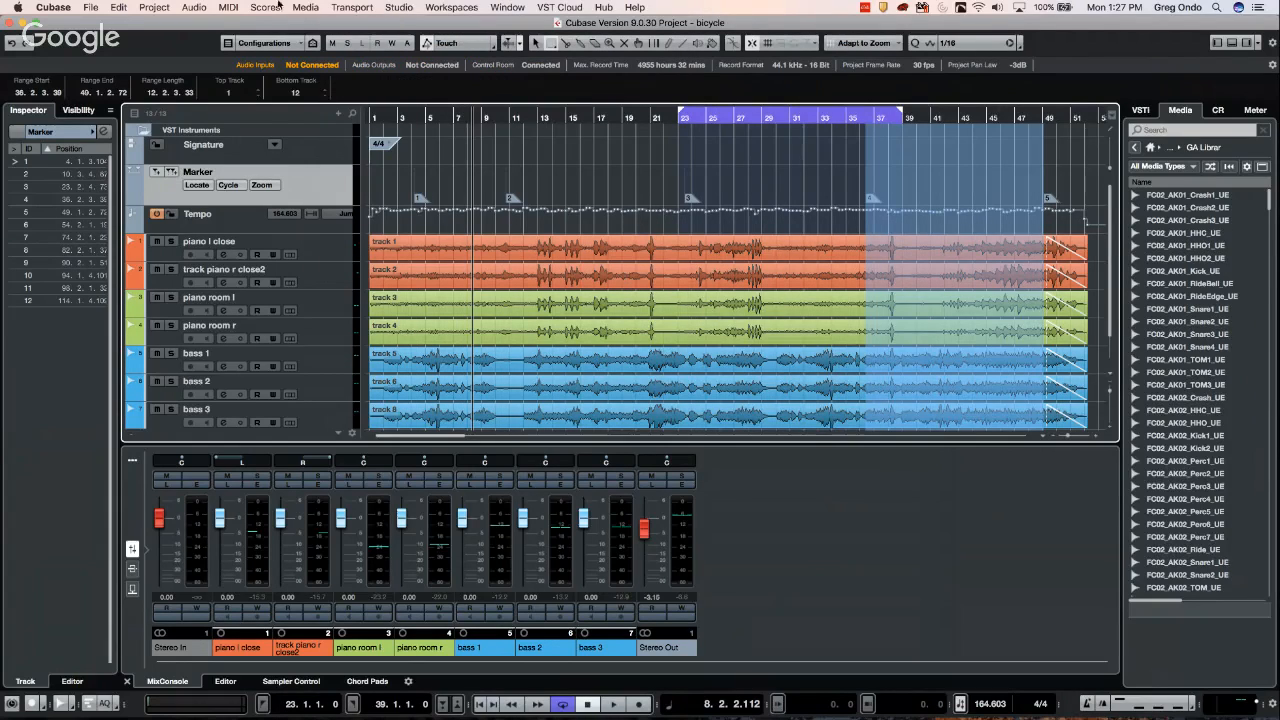
pyautogui.click(314, 7)
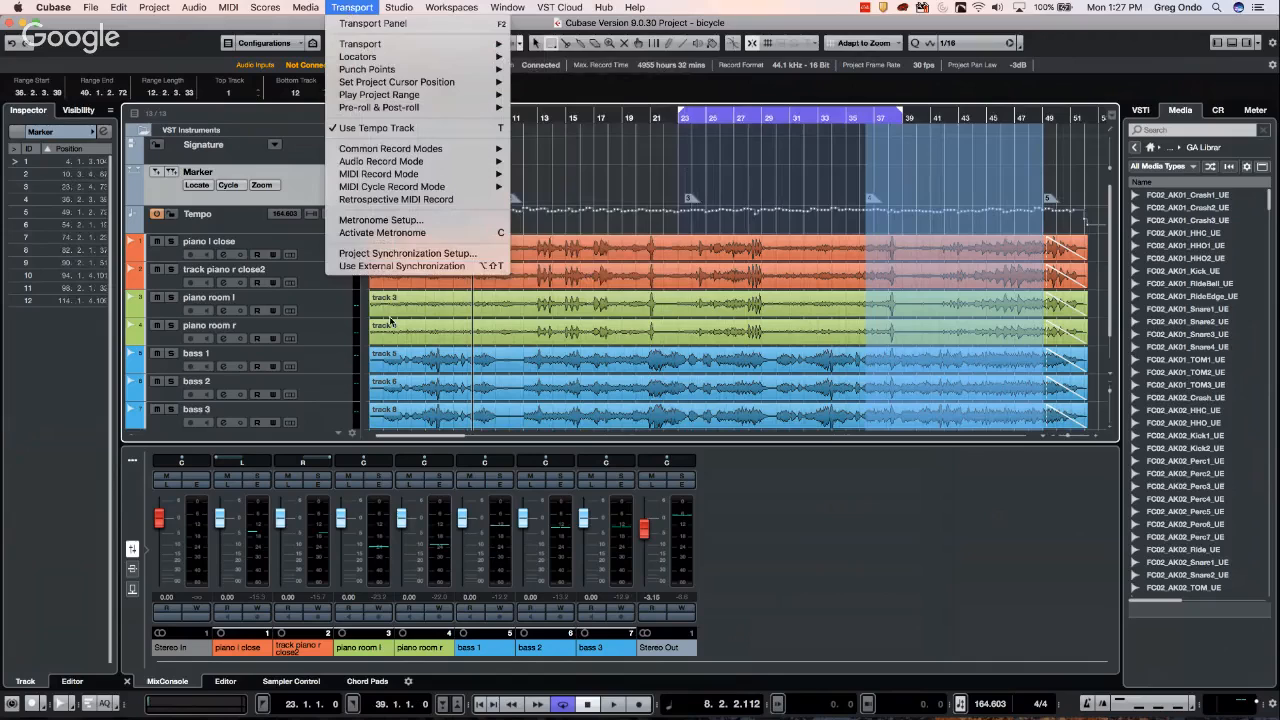
pyautogui.click(364, 23)
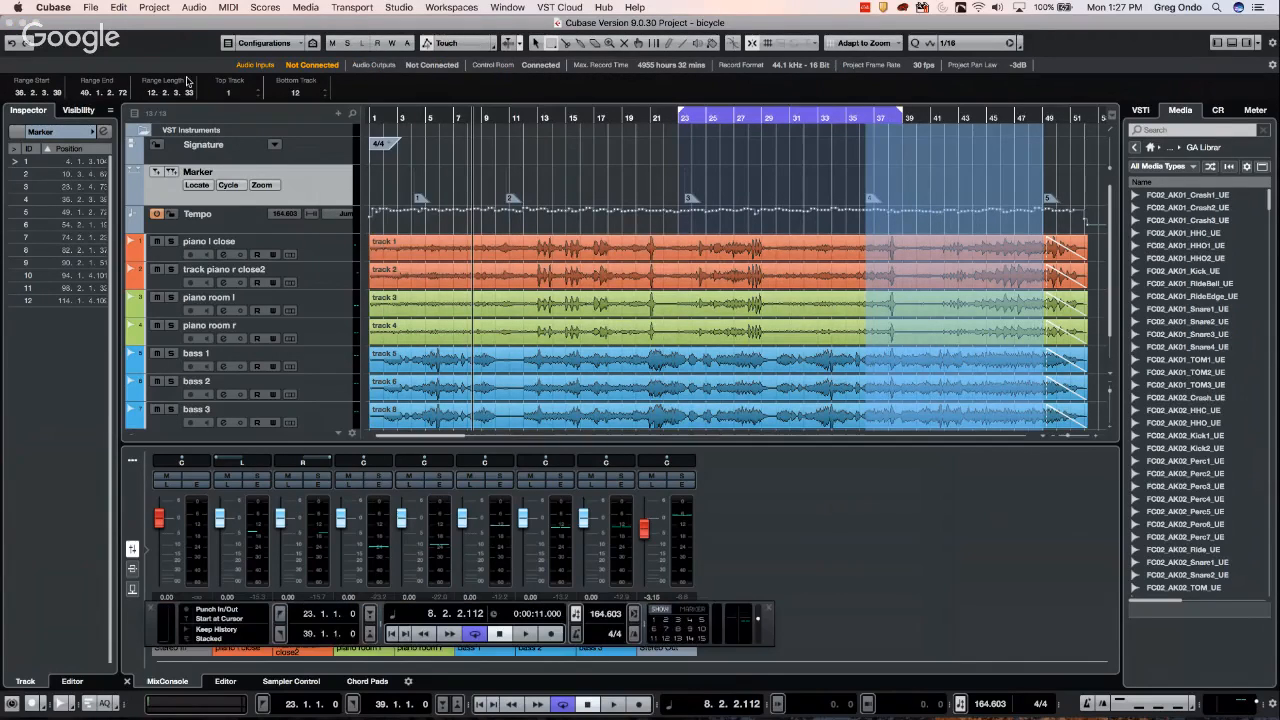
# Look up the key command for Exchange Time Formats by searching for "exchange time", and close the key commands
pyautogui.click(89, 8)
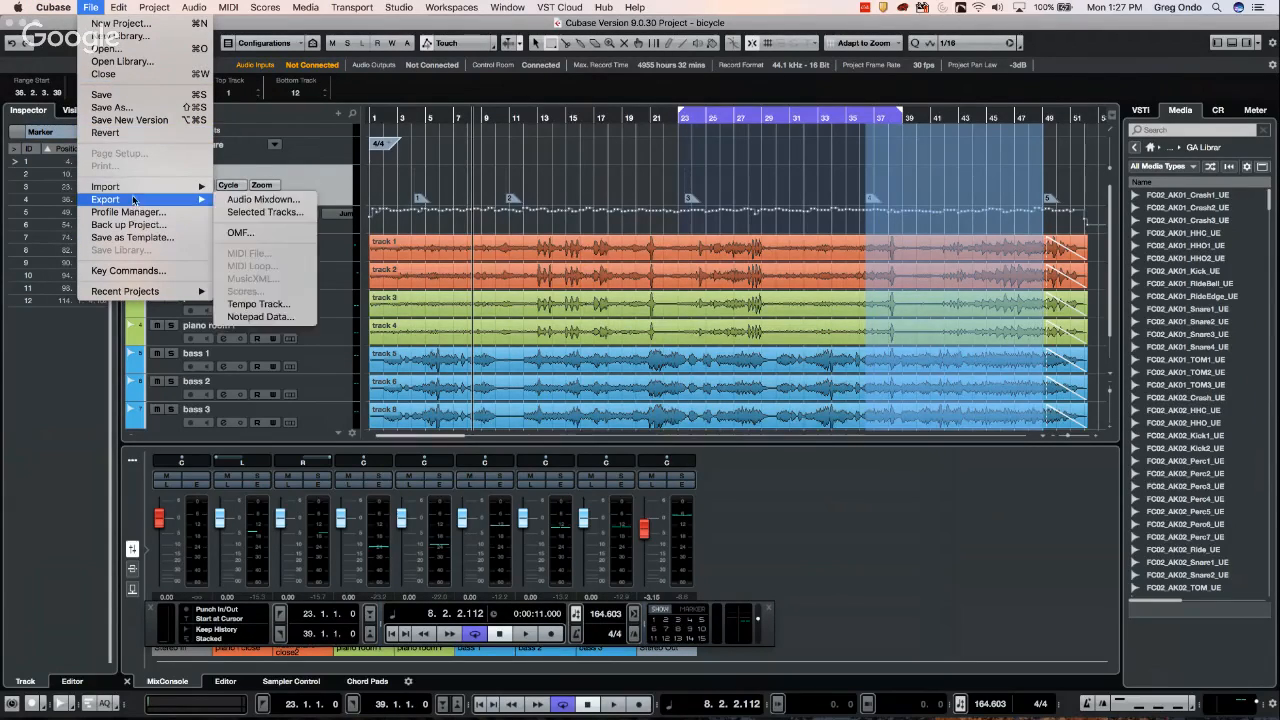
pyautogui.click(140, 270)
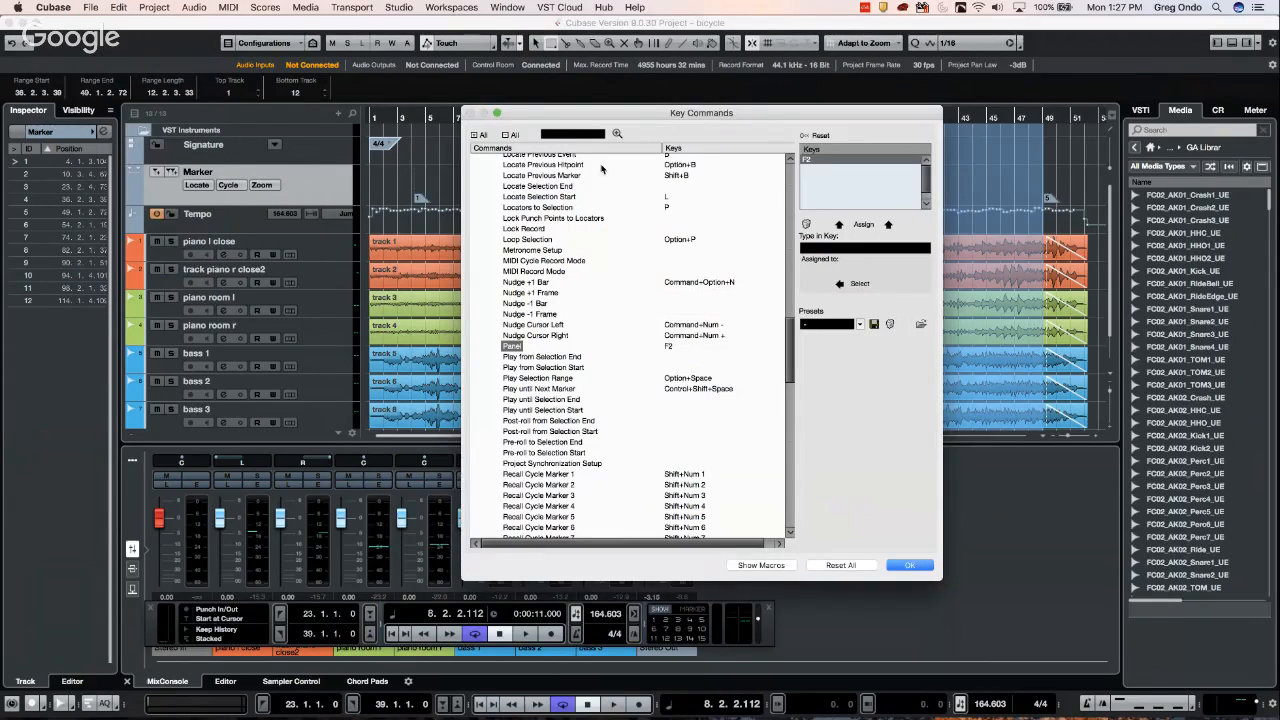
pyautogui.click(571, 133)
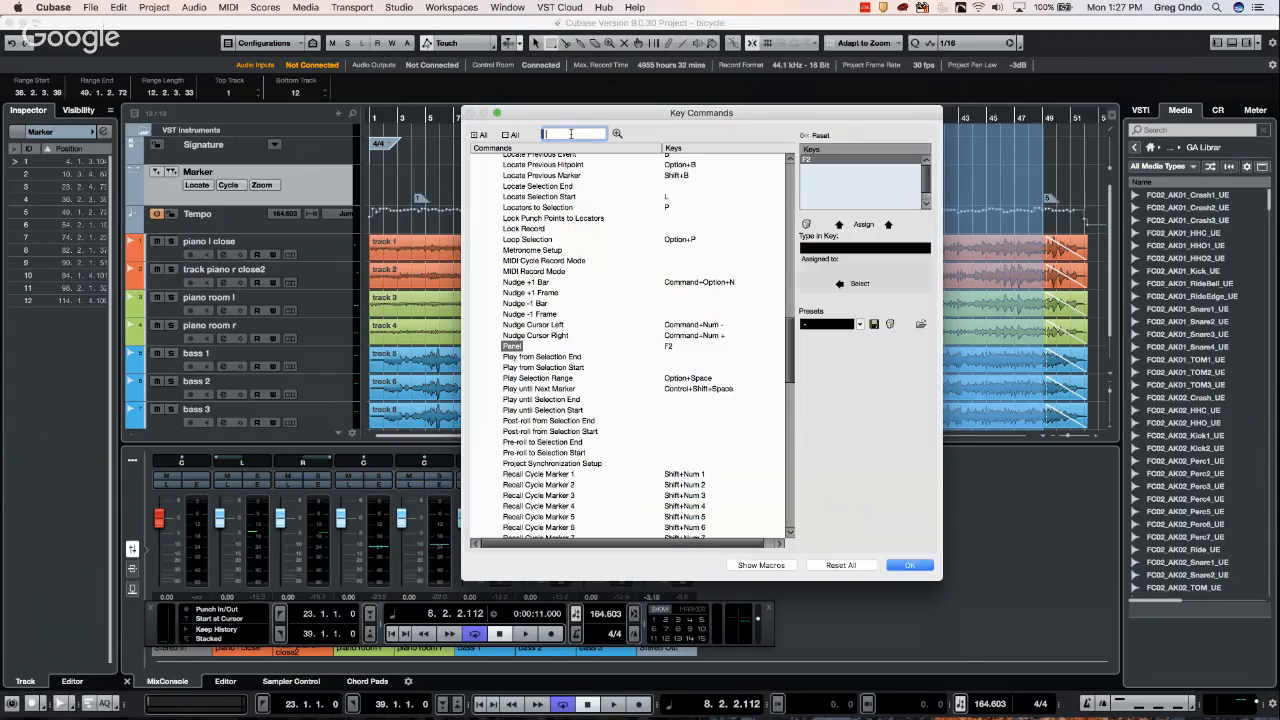
pyautogui.write('exchange time')
pyautogui.press('Return')
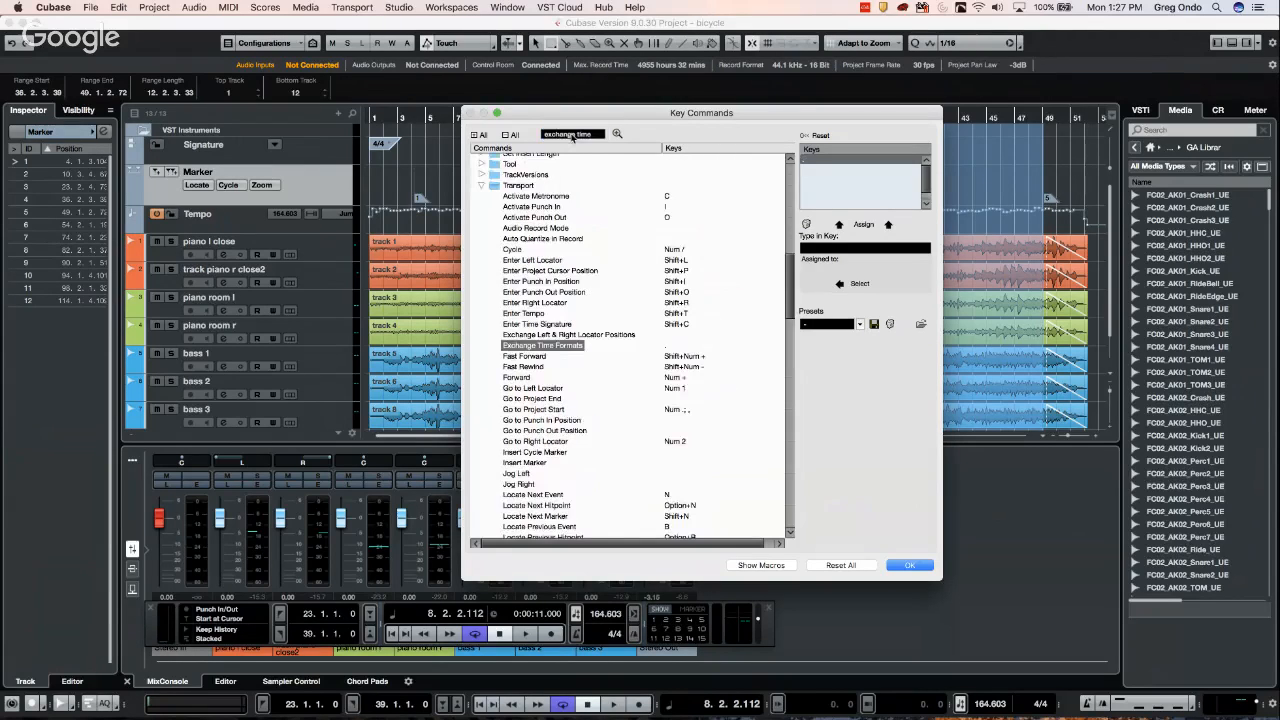
pyautogui.click(912, 566)
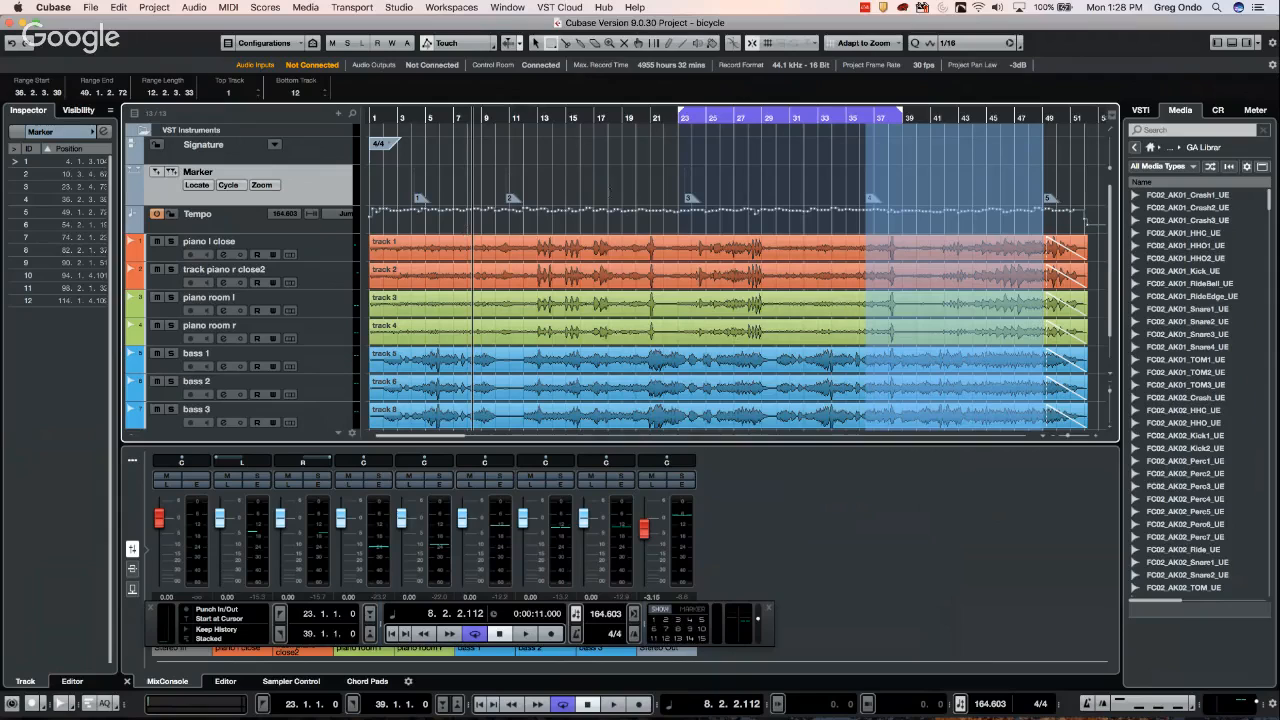
# Range-select between markers 2 and 3, 3 and 4, 4 and 5 in turn, ending on the span from marker 3 to 4
pyautogui.doubleClick(598, 200)
pyautogui.doubleClick(754, 190)
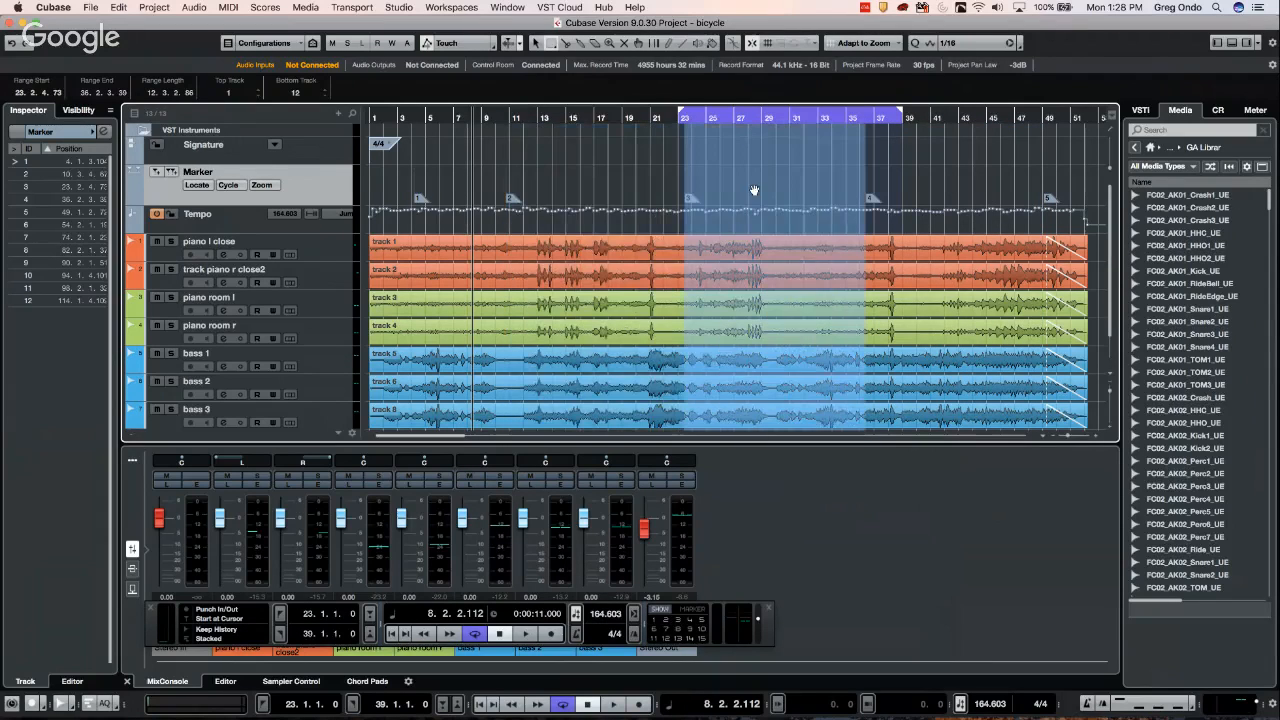
pyautogui.doubleClick(945, 186)
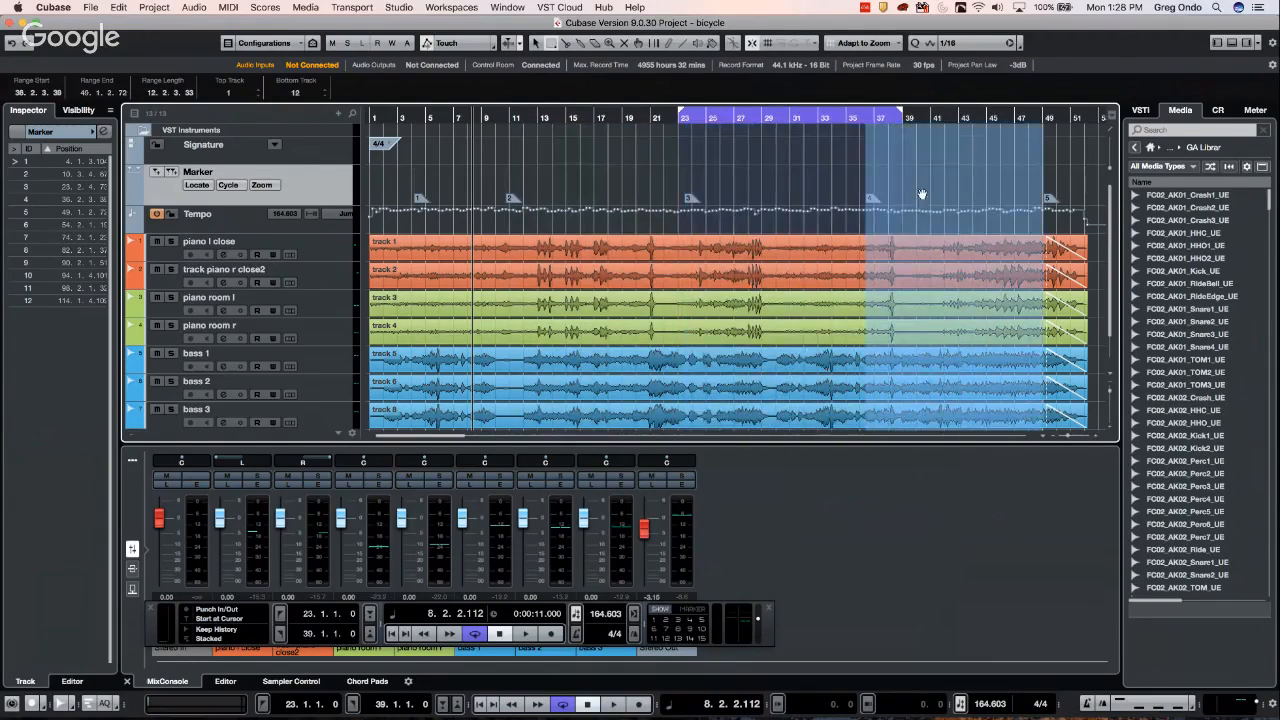
pyautogui.doubleClick(768, 183)
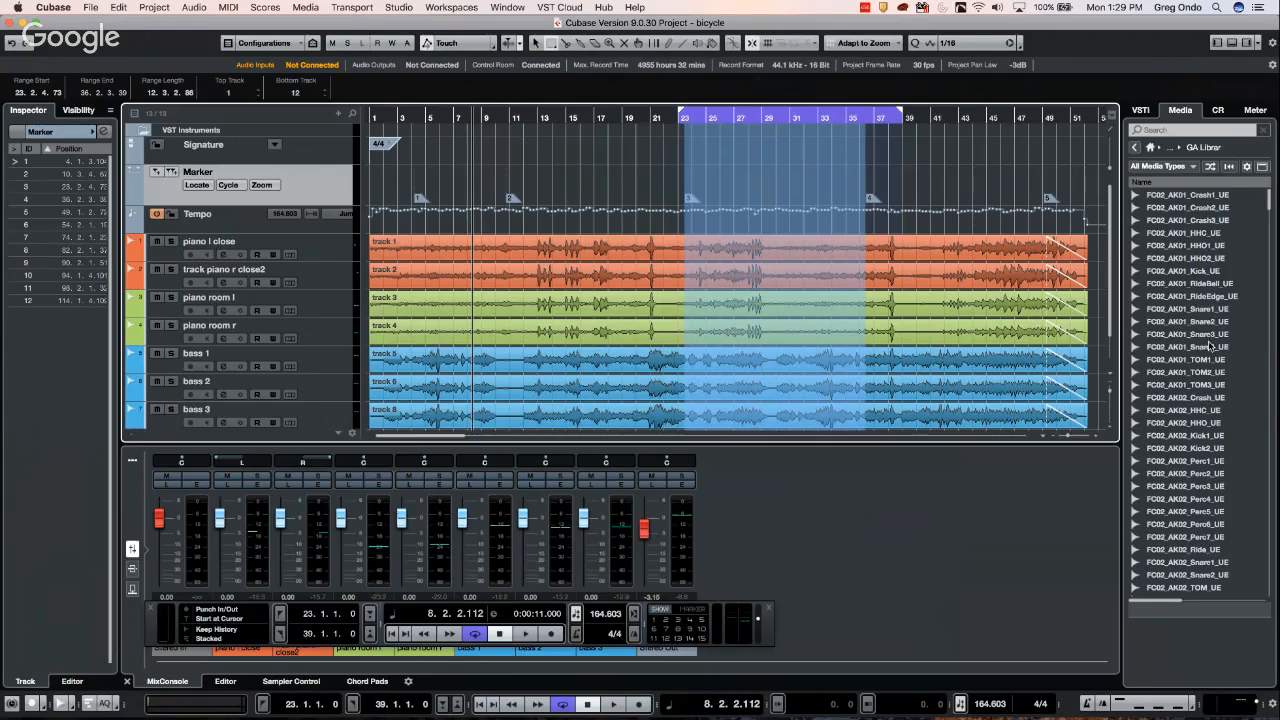
# Open the recent project "add groove to drums.cpr" and activate it
pyautogui.click(91, 8)
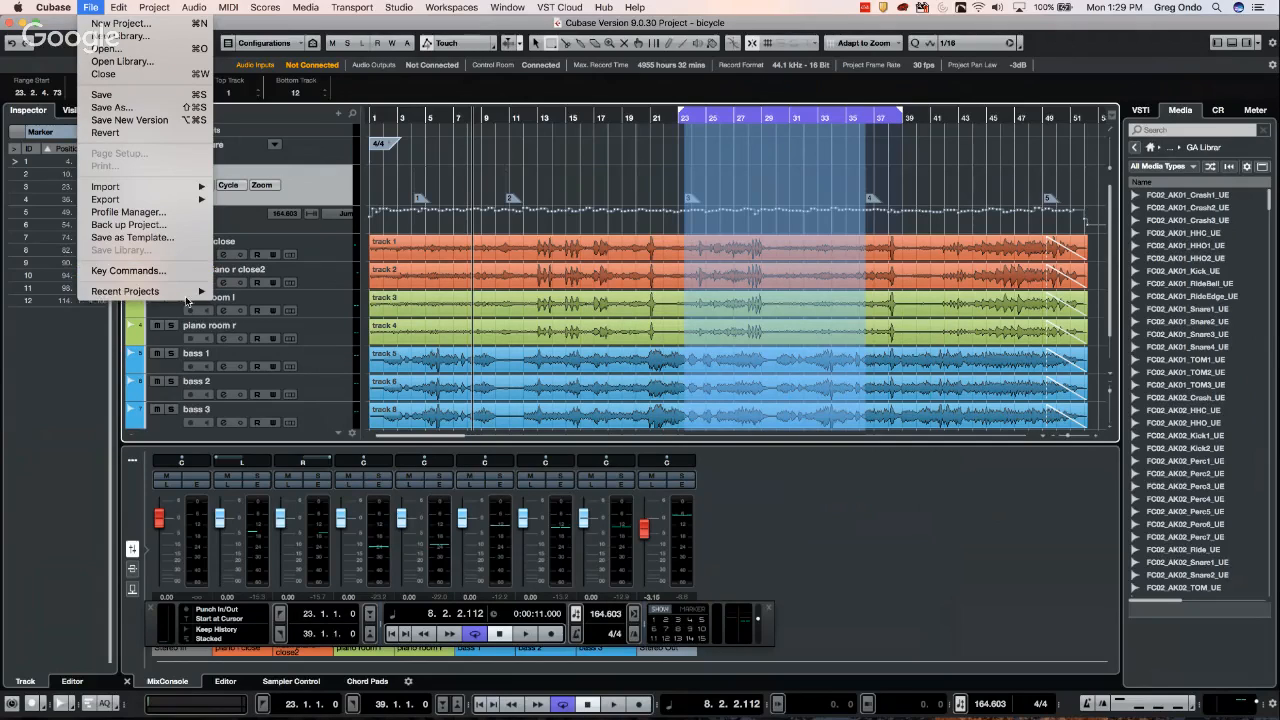
pyautogui.moveTo(188, 295)
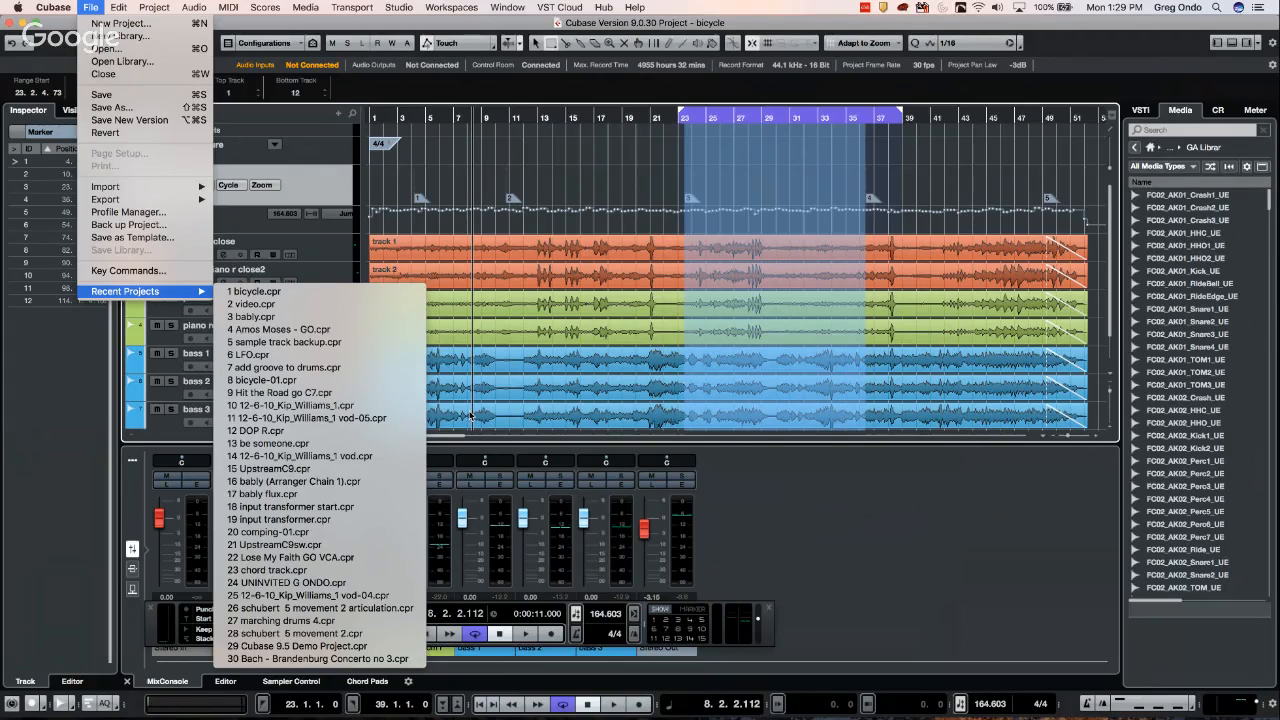
pyautogui.click(364, 370)
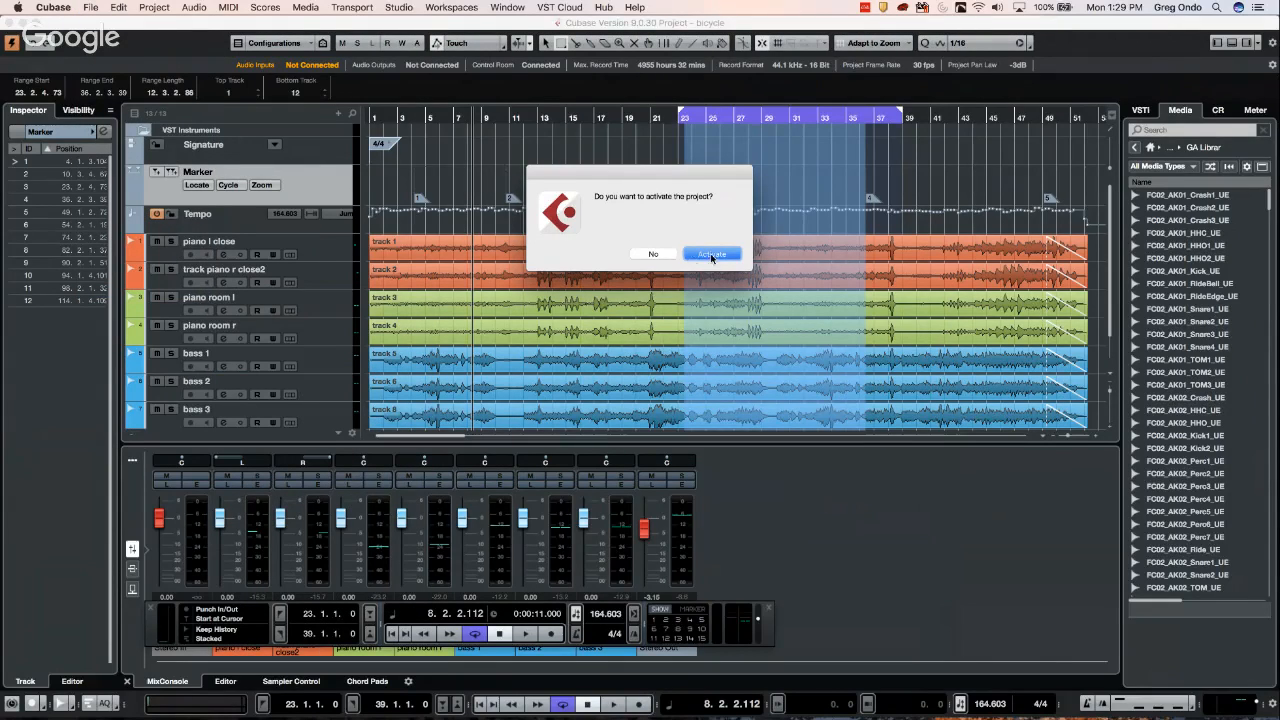
pyautogui.click(712, 255)
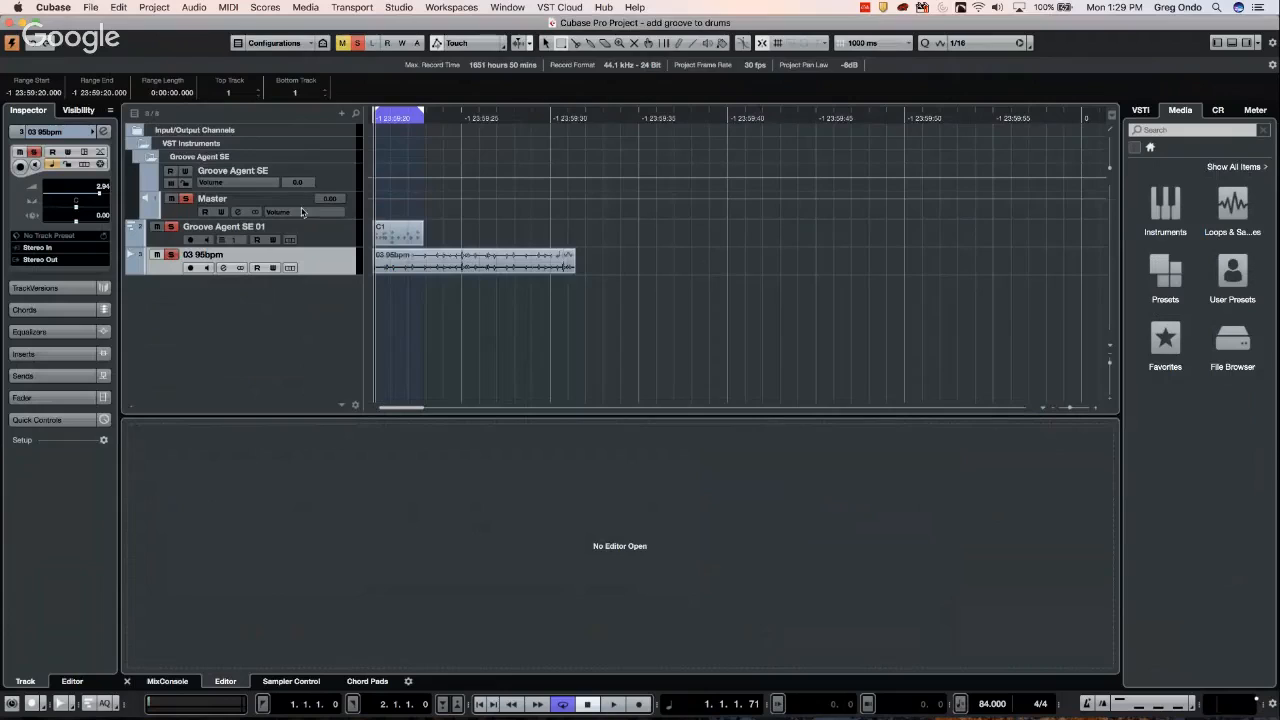
# Select the C1 part with the Object Selection tool and set the project ruler to Bars+Beats
pyautogui.rightClick(560, 233)
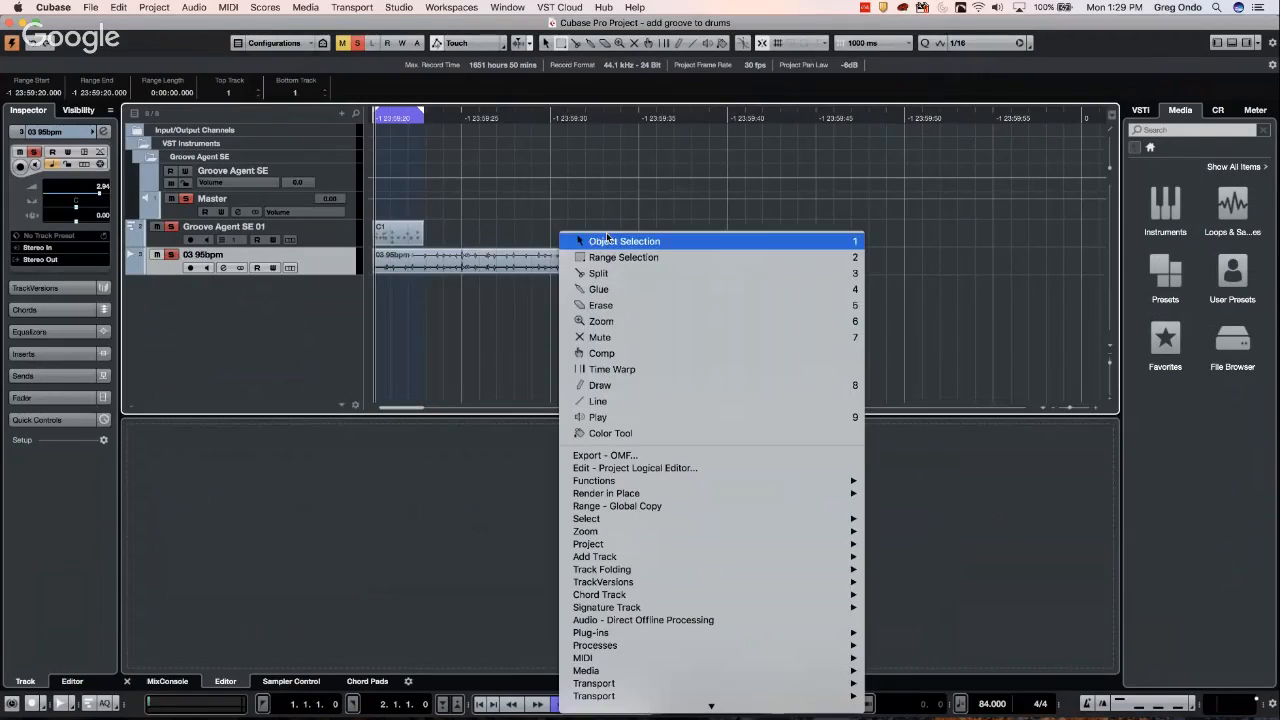
pyautogui.click(607, 240)
pyautogui.click(396, 235)
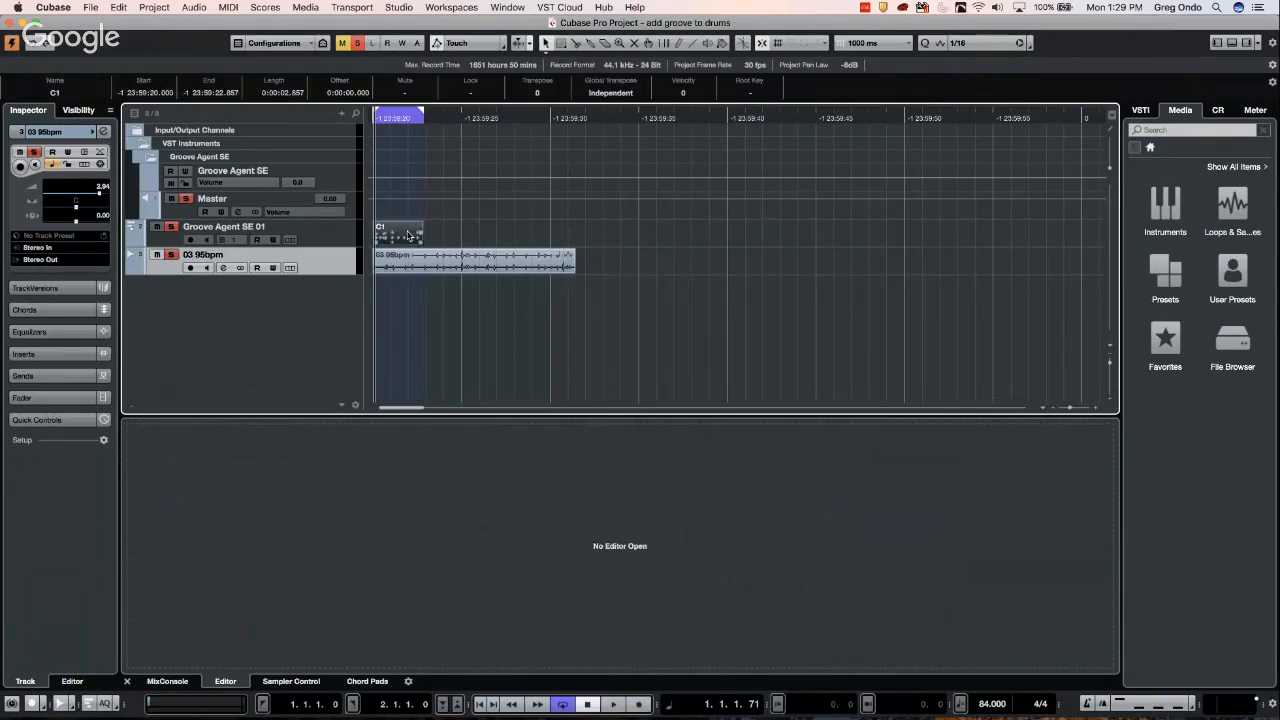
pyautogui.rightClick(410, 116)
pyautogui.click(440, 118)
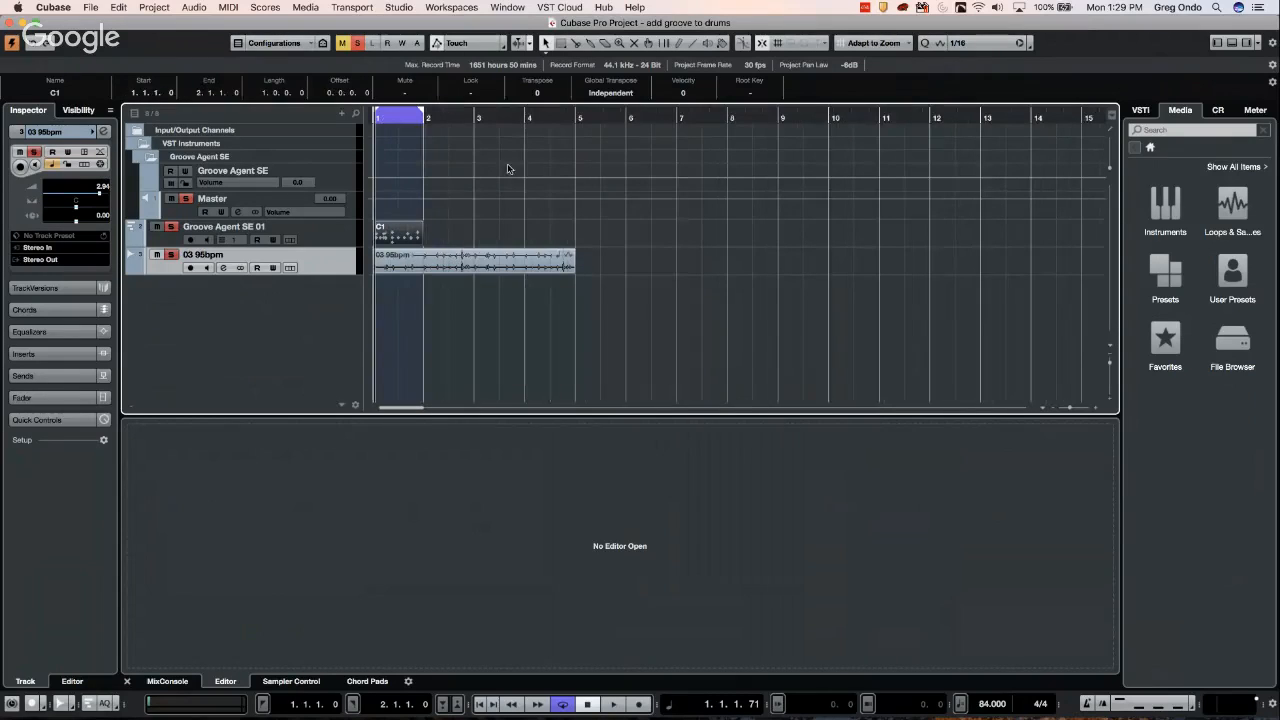
# Unsolo and mute the 03 95bpm track, and play the Groove Agent SE drum loop
pyautogui.click(171, 254)
pyautogui.click(156, 254)
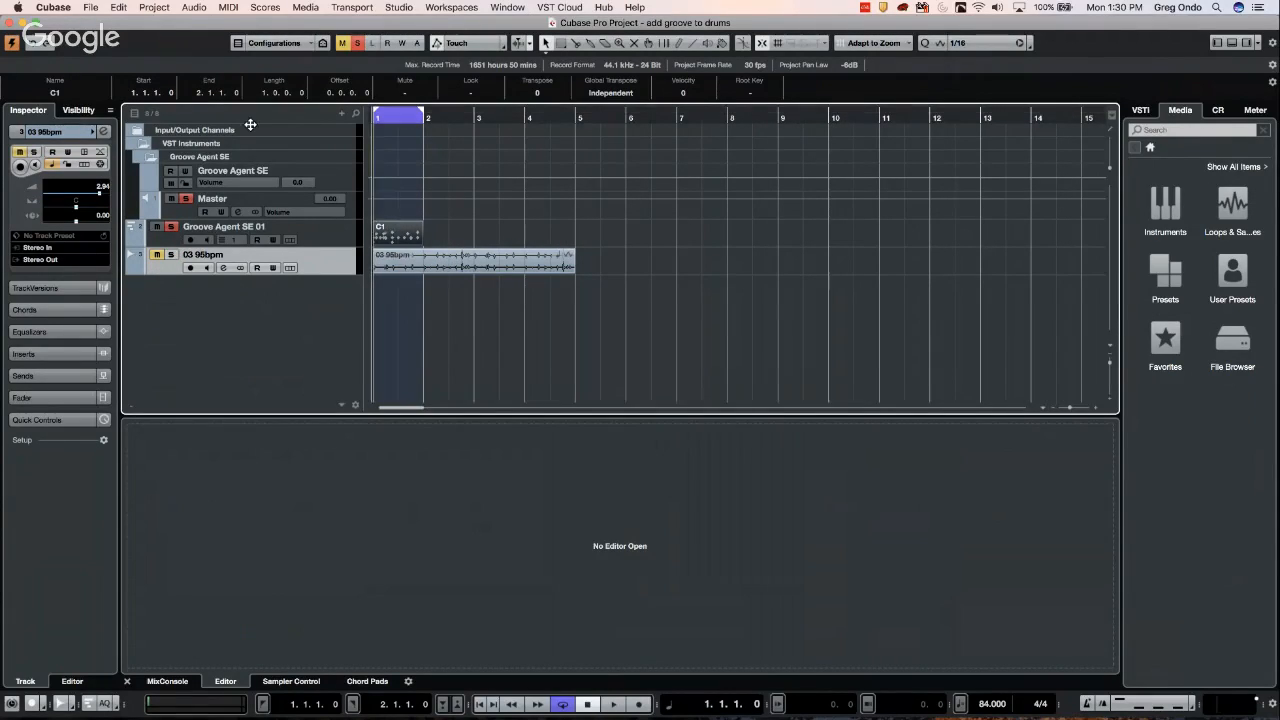
pyautogui.press('space')
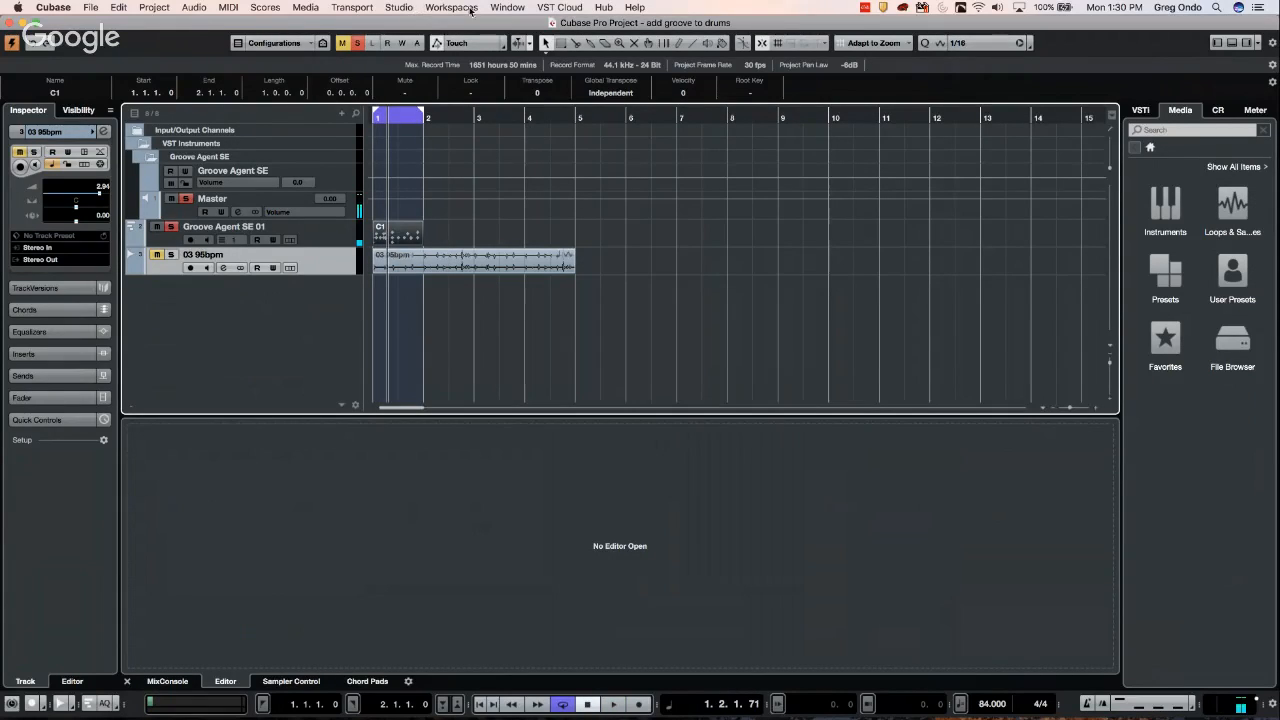
# Set the Hall reverb time to 0.289 s in the Steinberg UR44 hardware setup's reverb routing, and close the setup
pyautogui.click(408, 8)
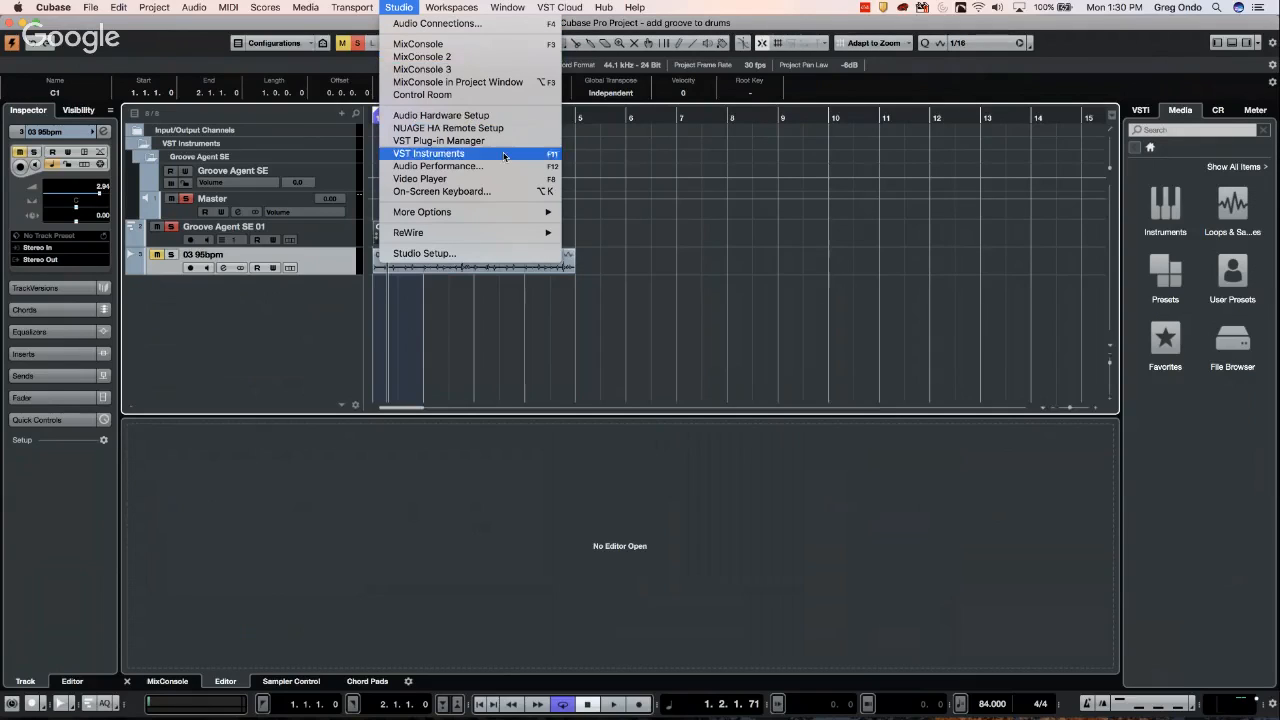
pyautogui.moveTo(512, 215)
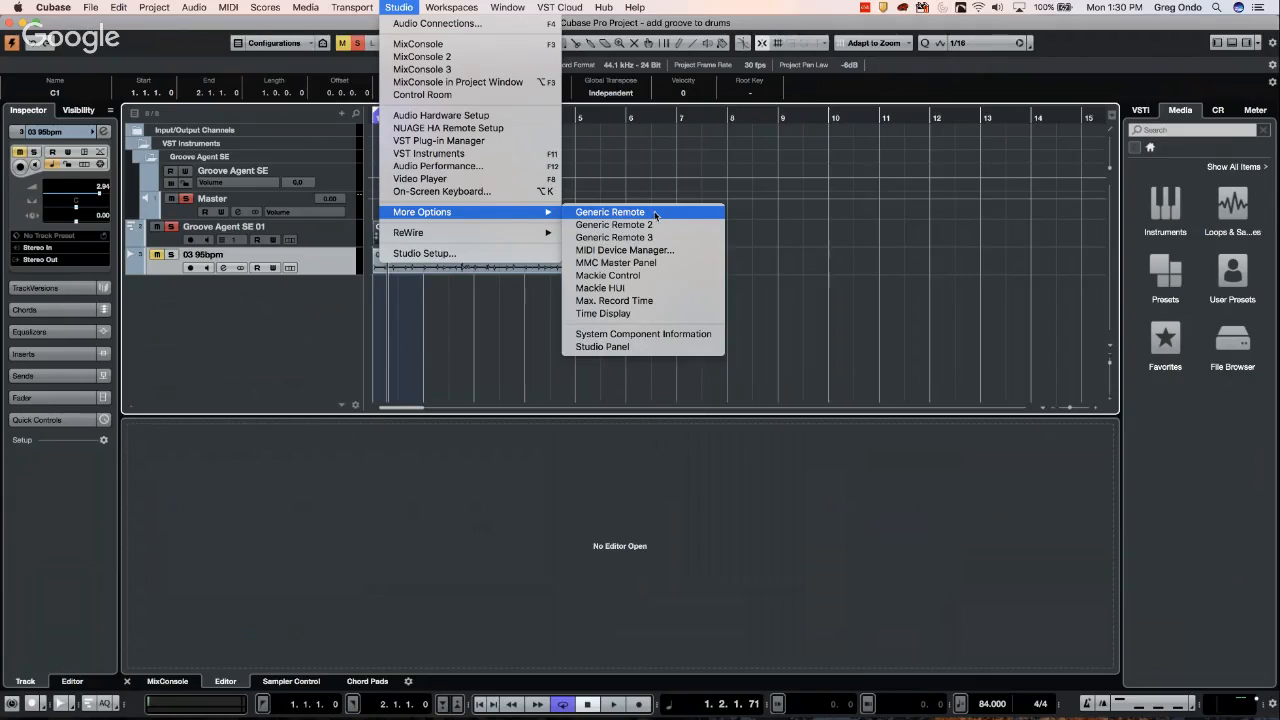
pyautogui.click(537, 116)
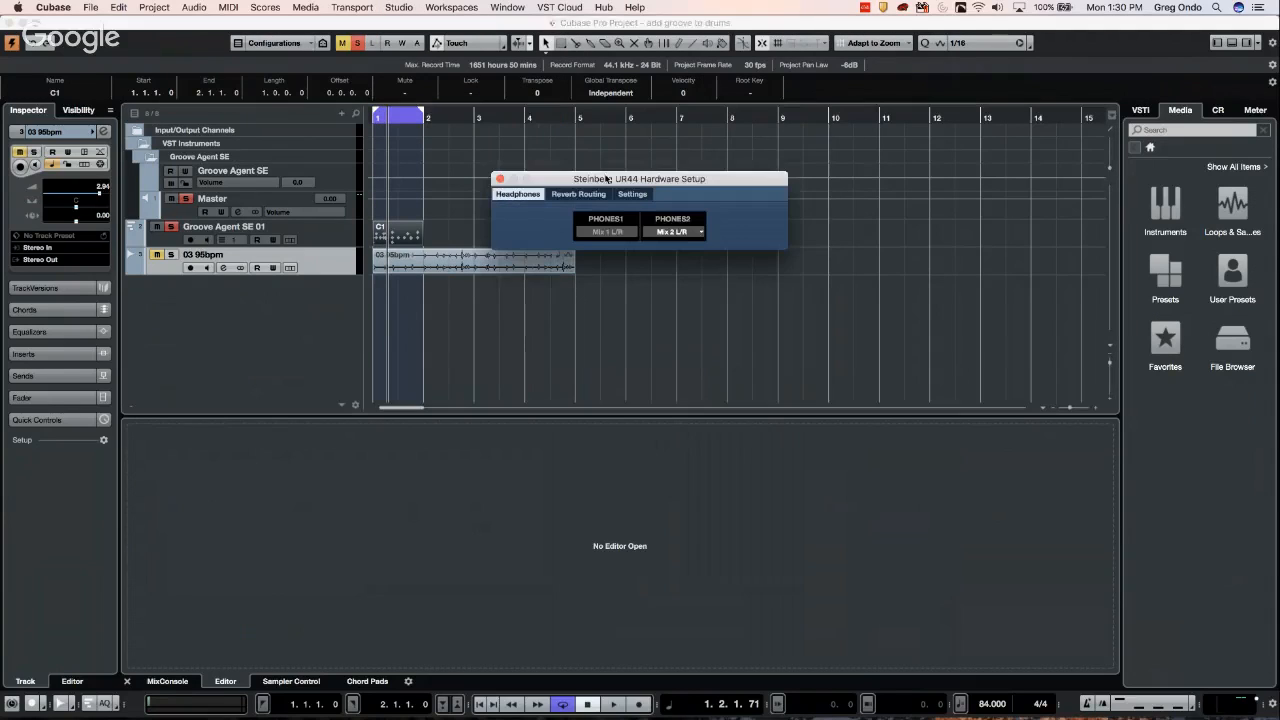
pyautogui.click(588, 195)
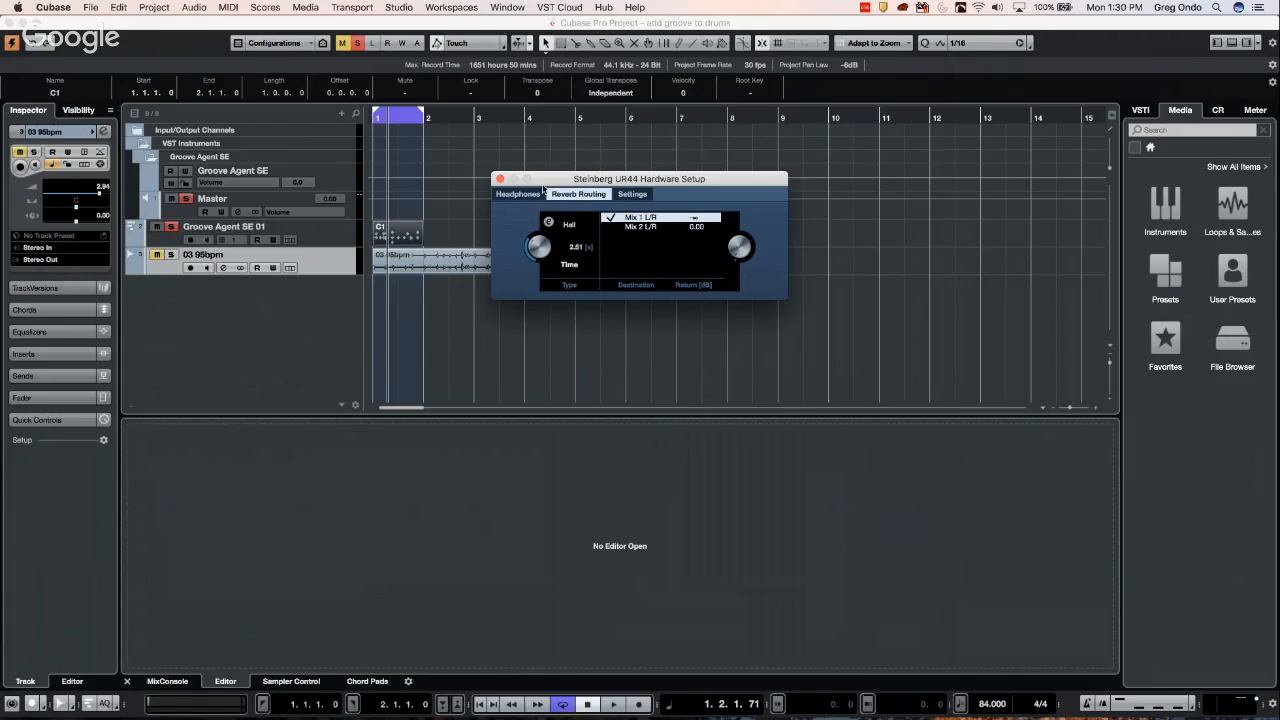
pyautogui.moveTo(538, 245); pyautogui.dragTo(500, 286)
pyautogui.click(500, 179)
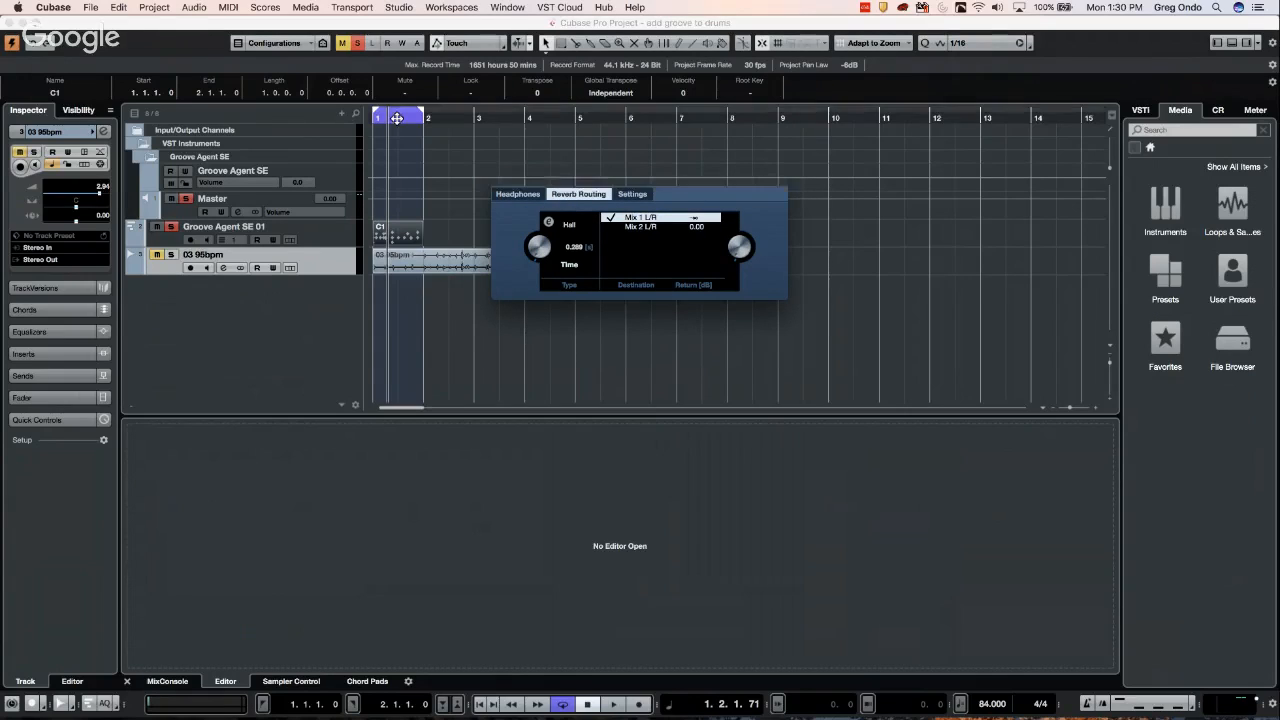
# Play the drum loop from the project start and select the Groove Agent SE 01 track
pyautogui.press('KP_Decimal')
pyautogui.press('space')
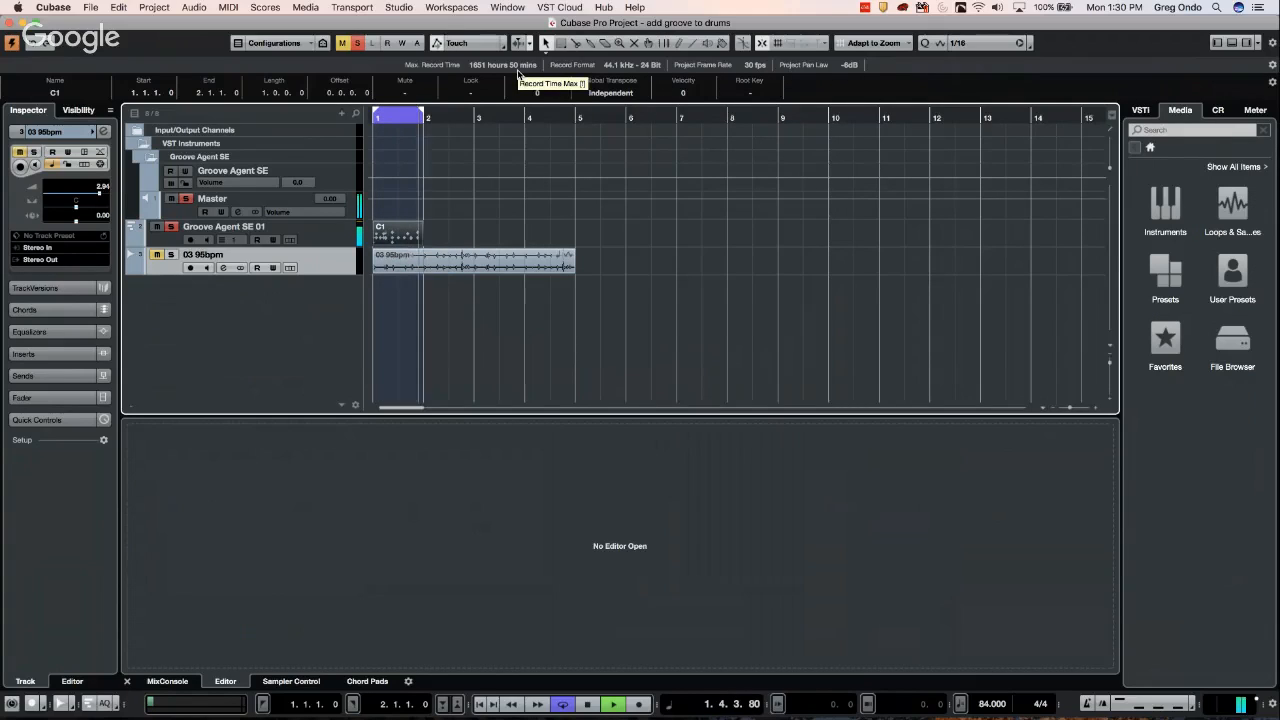
pyautogui.click(325, 241)
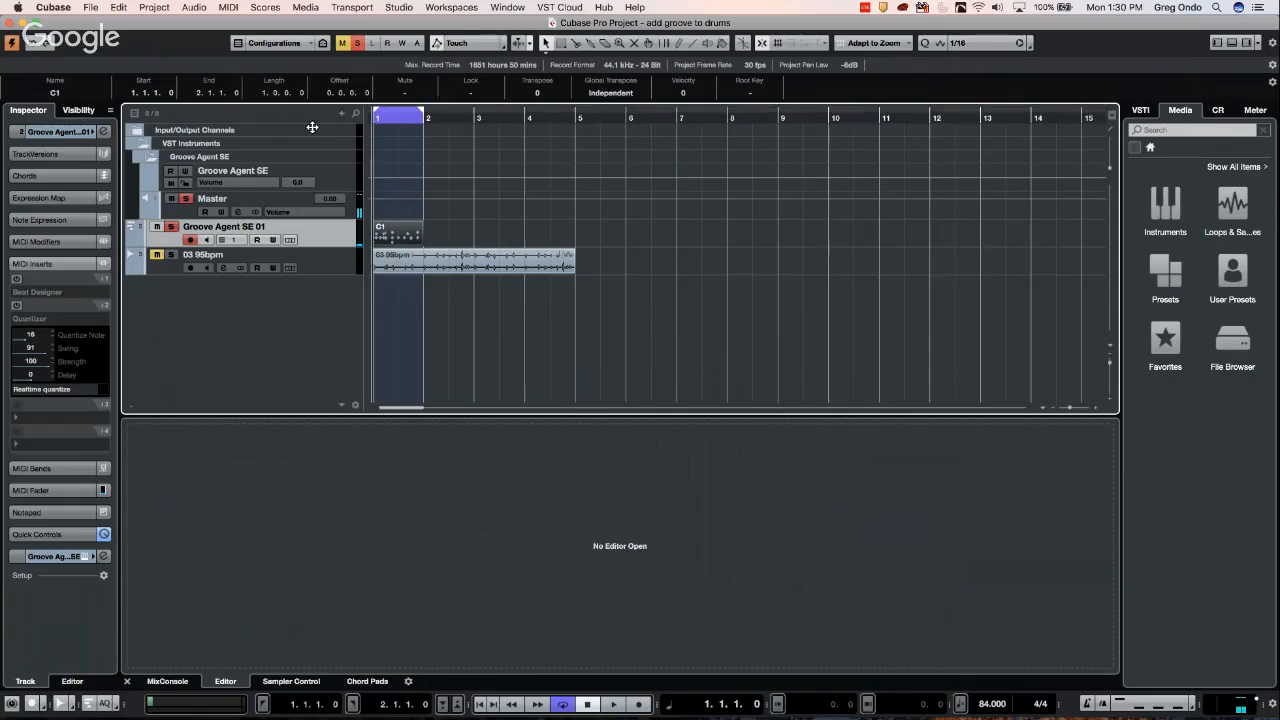
# Audition the one-bar drum loop and repeat the C1 part three times to fill bars 1 through 4
pyautogui.press('space')
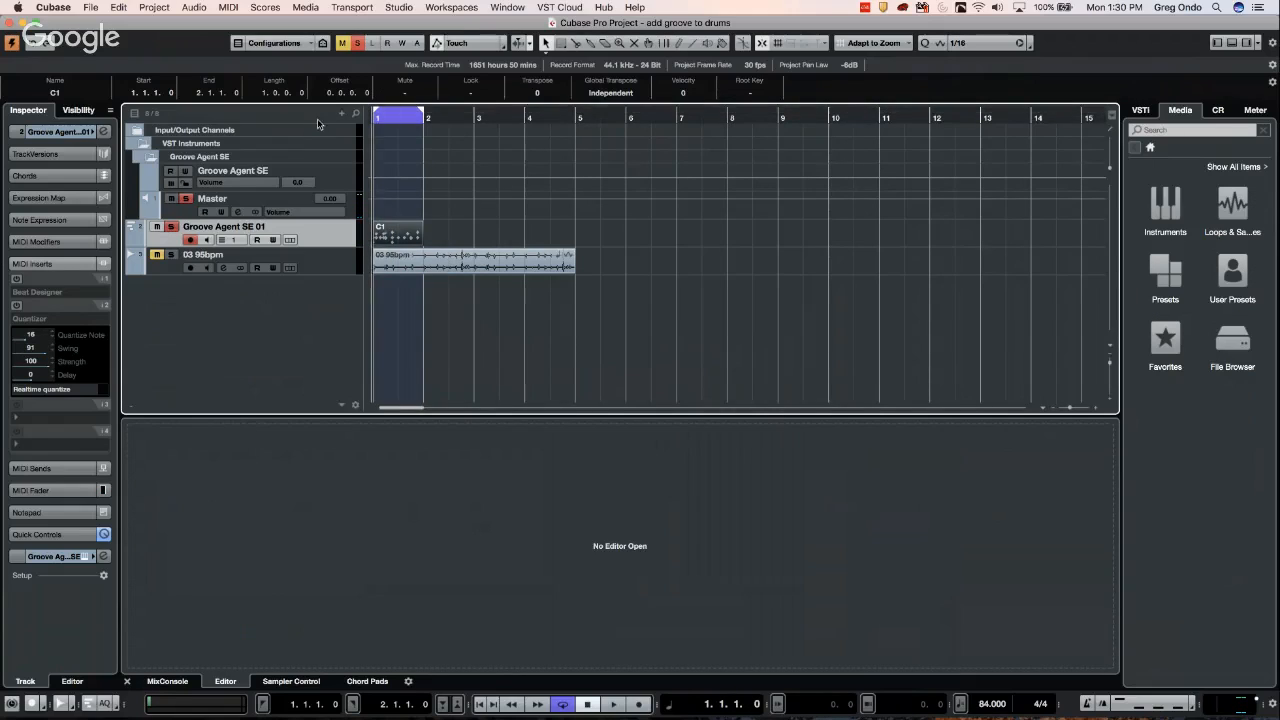
pyautogui.press('space')
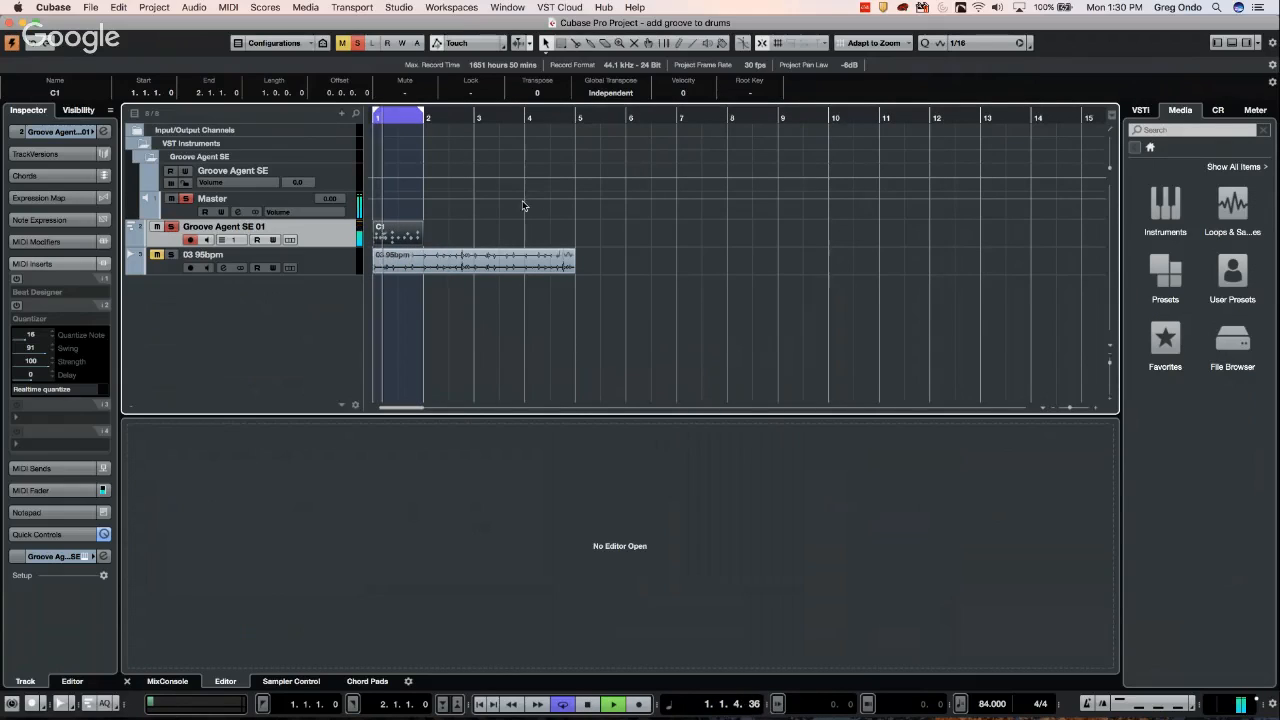
pyautogui.press('space')
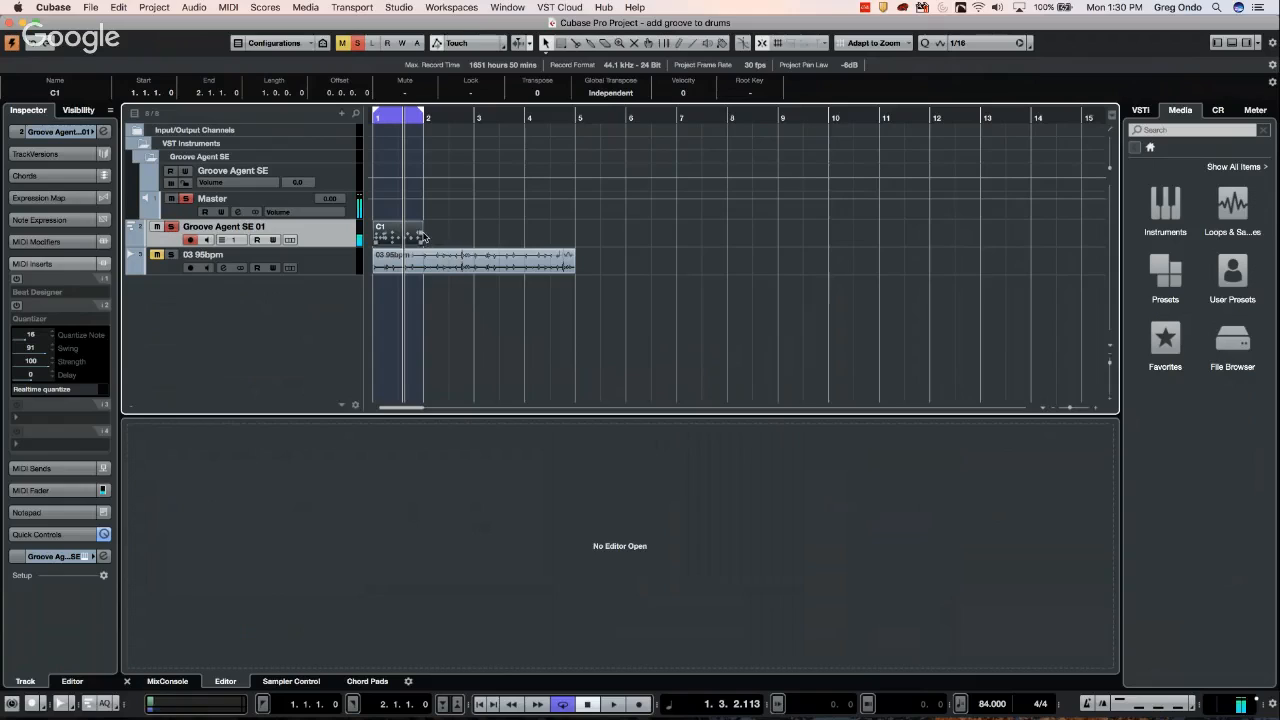
pyautogui.moveTo(430, 240); pyautogui.dragTo(573, 238)
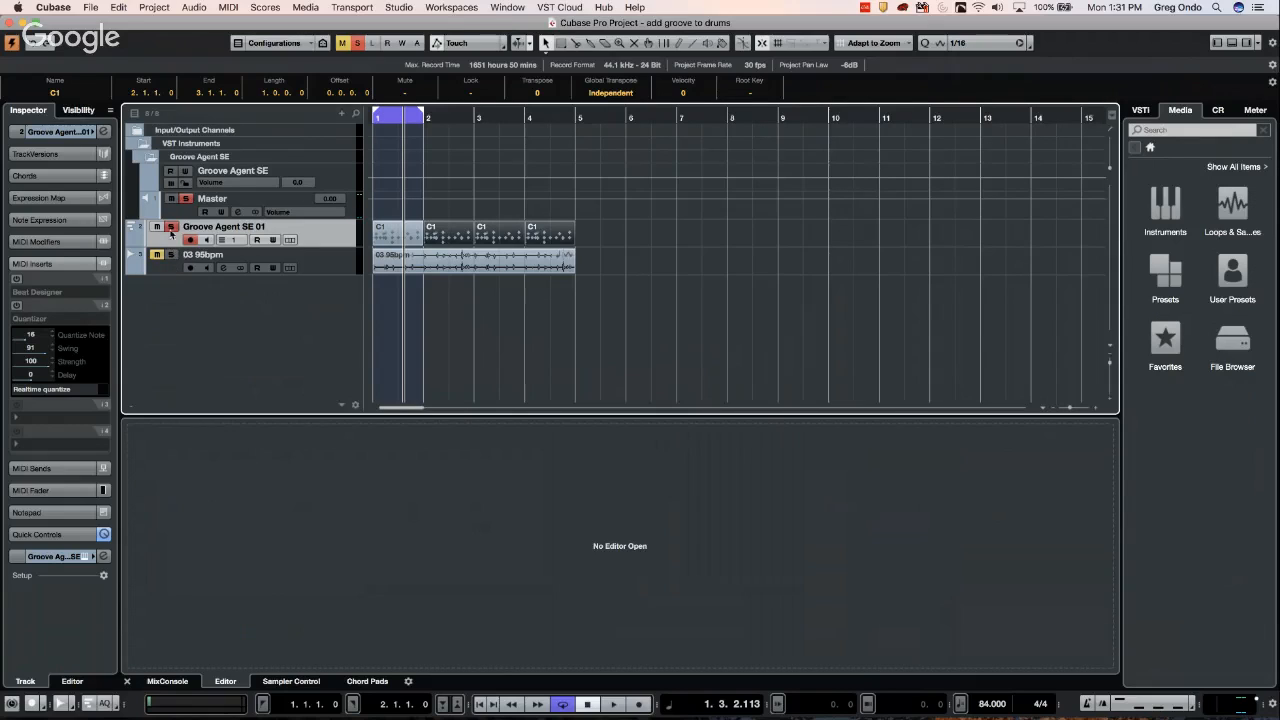
# Solo only the 03 95bpm track and play it, extending the cycle range to bar 5
pyautogui.click(356, 47)
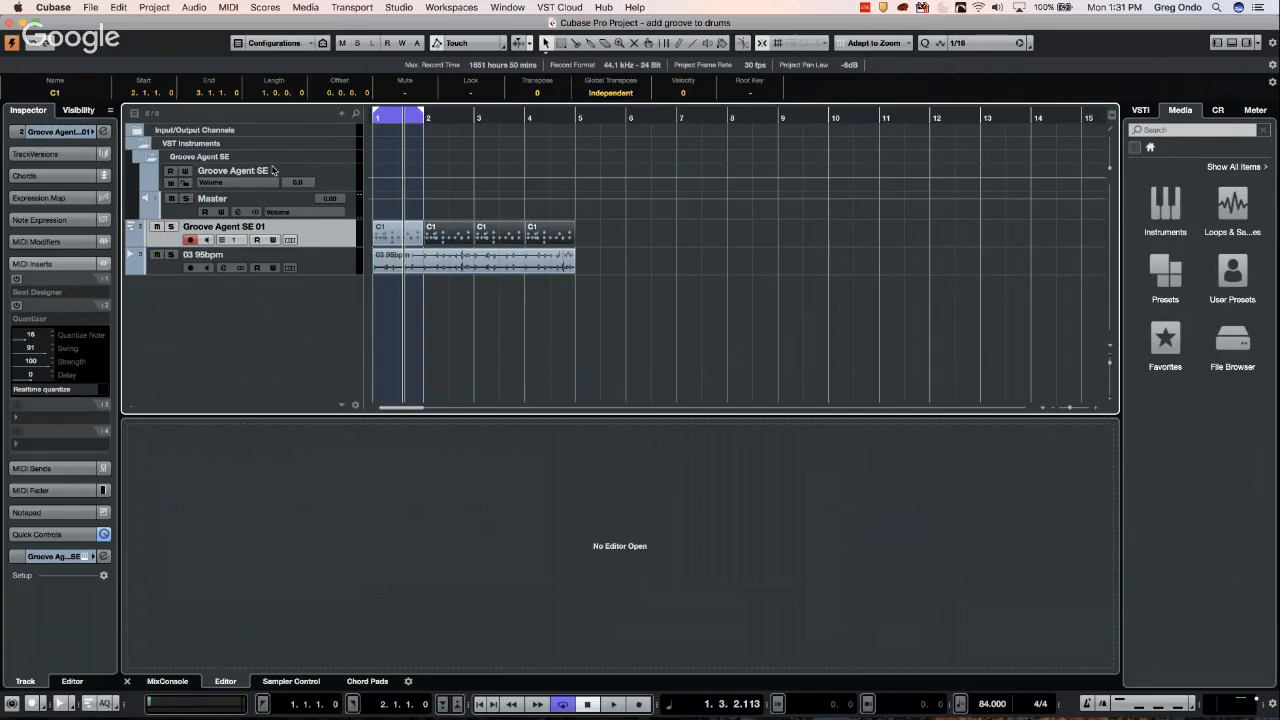
pyautogui.click(171, 255)
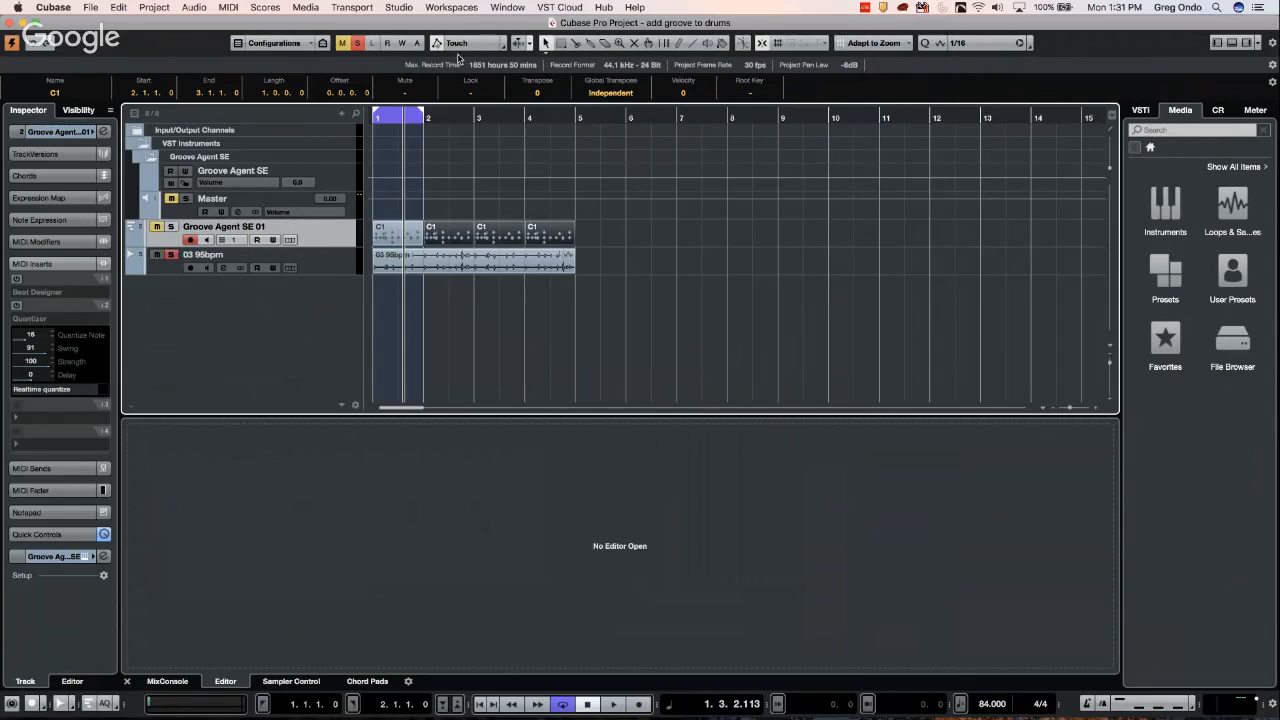
pyautogui.click(430, 118)
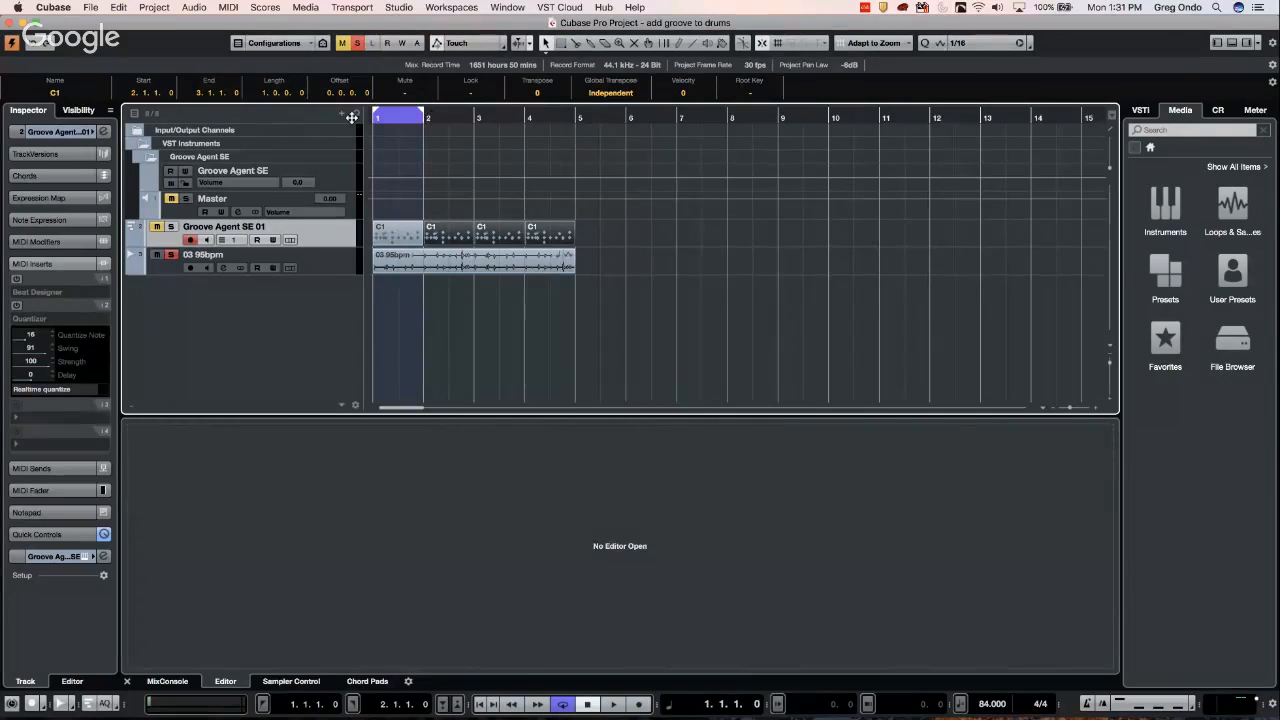
pyautogui.press('space')
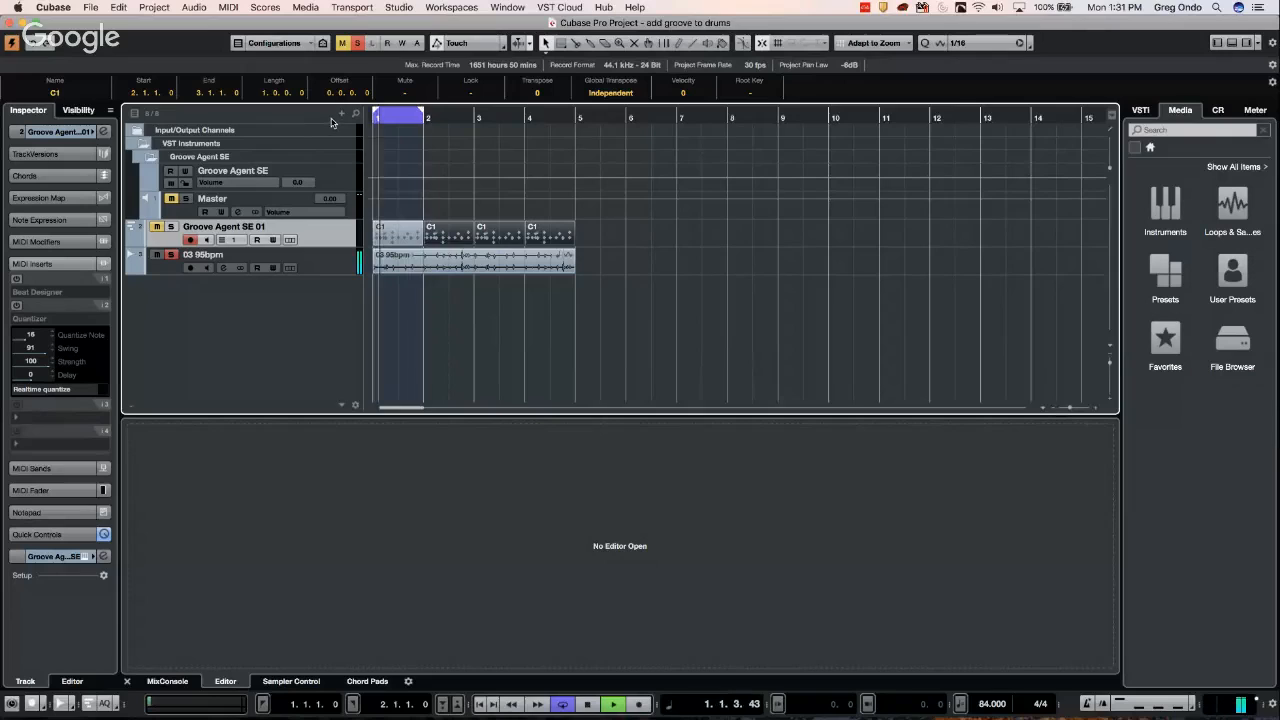
pyautogui.moveTo(420, 111)
pyautogui.mouseDown()
pyautogui.moveTo(596, 113)
pyautogui.moveTo(558, 114)
pyautogui.moveTo(577, 118)
pyautogui.mouseUp()
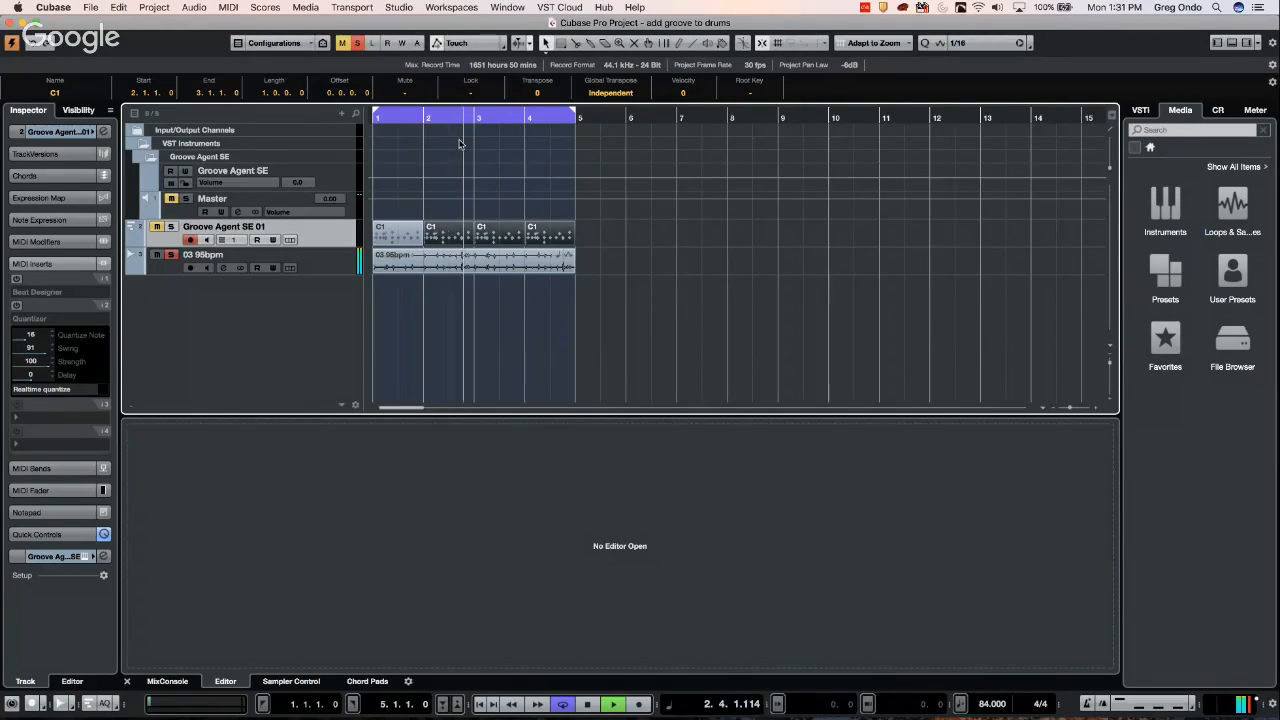
pyautogui.press('space')
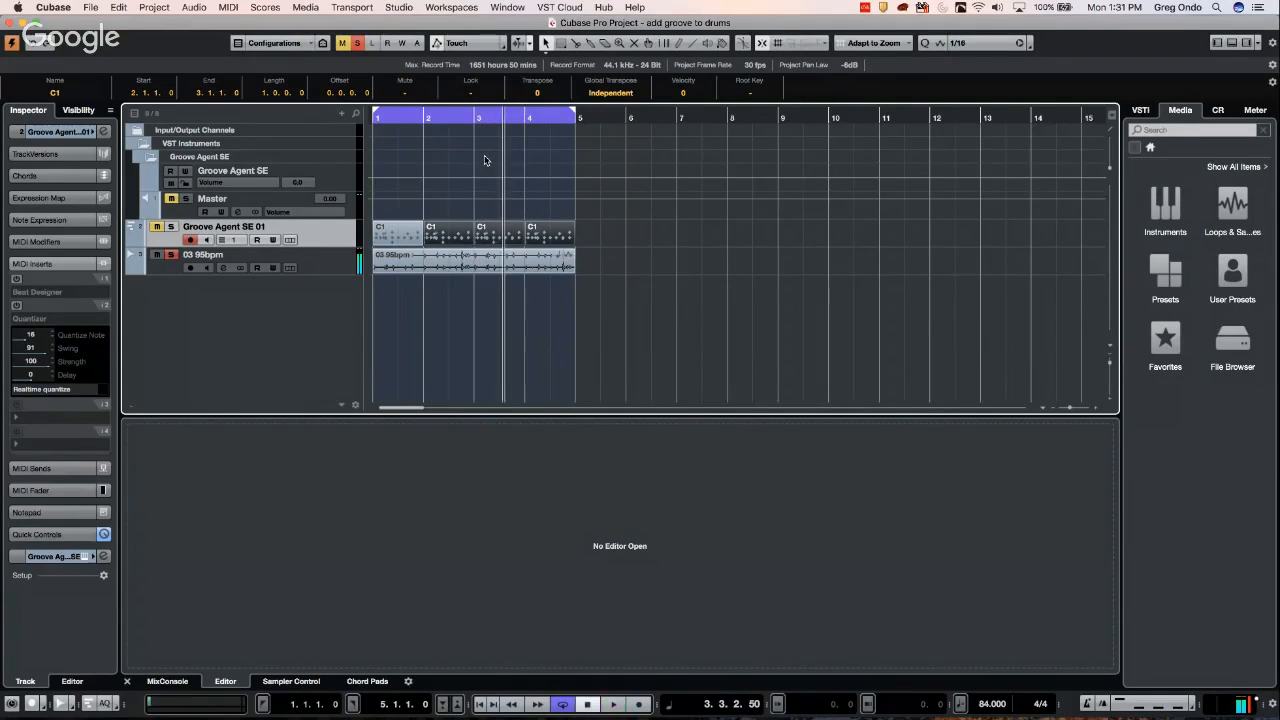
# Join the four C1 parts into one with the Glue tool, and return to the Object Selection tool
pyautogui.rightClick(470, 207)
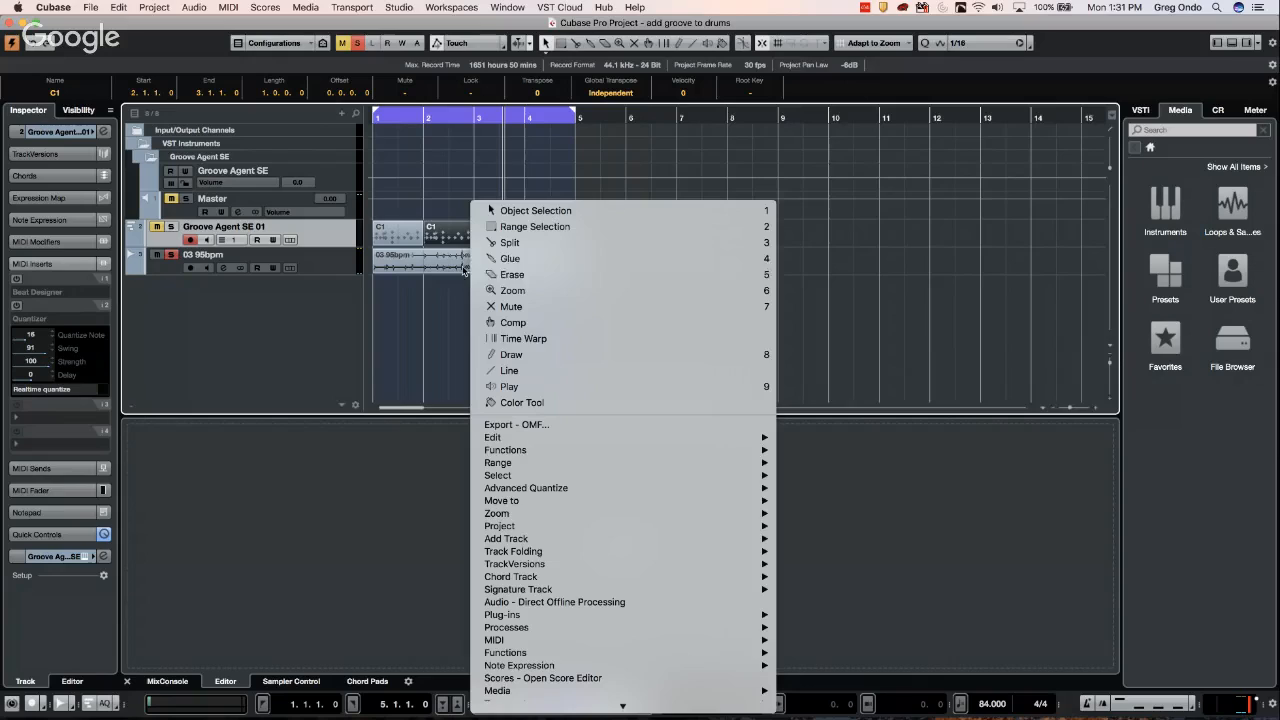
pyautogui.click(534, 243)
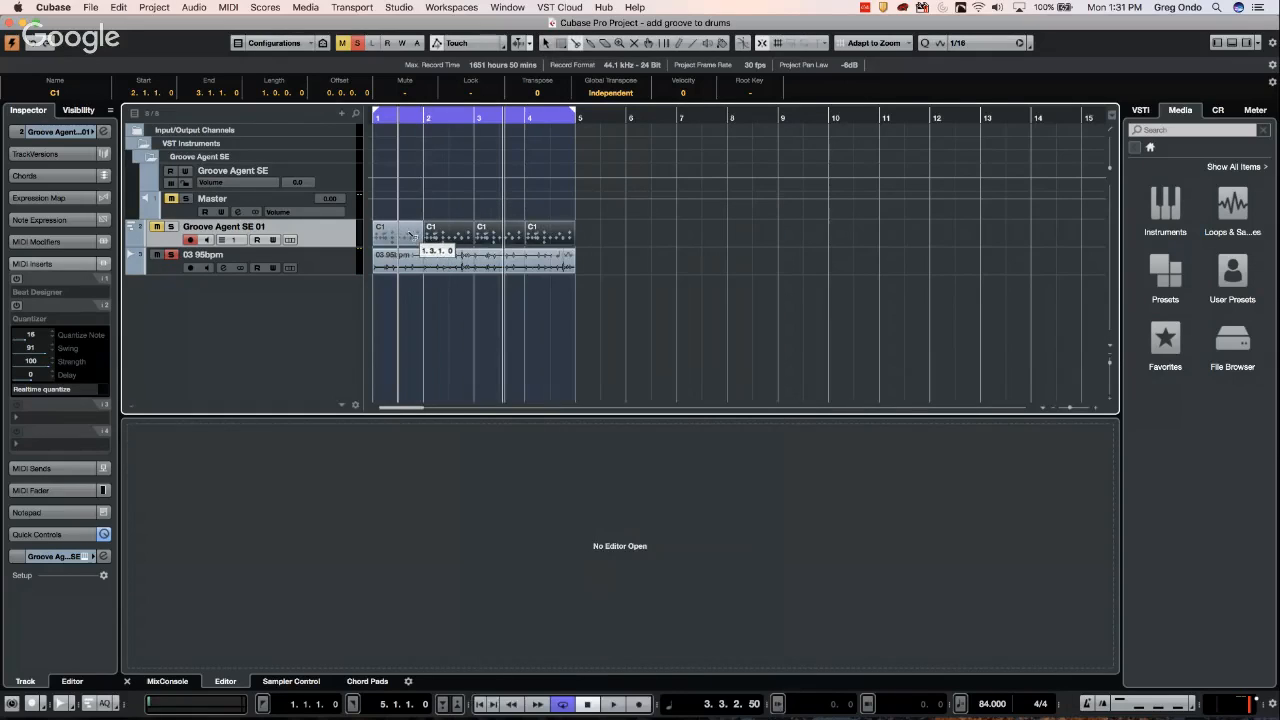
pyautogui.rightClick(415, 212)
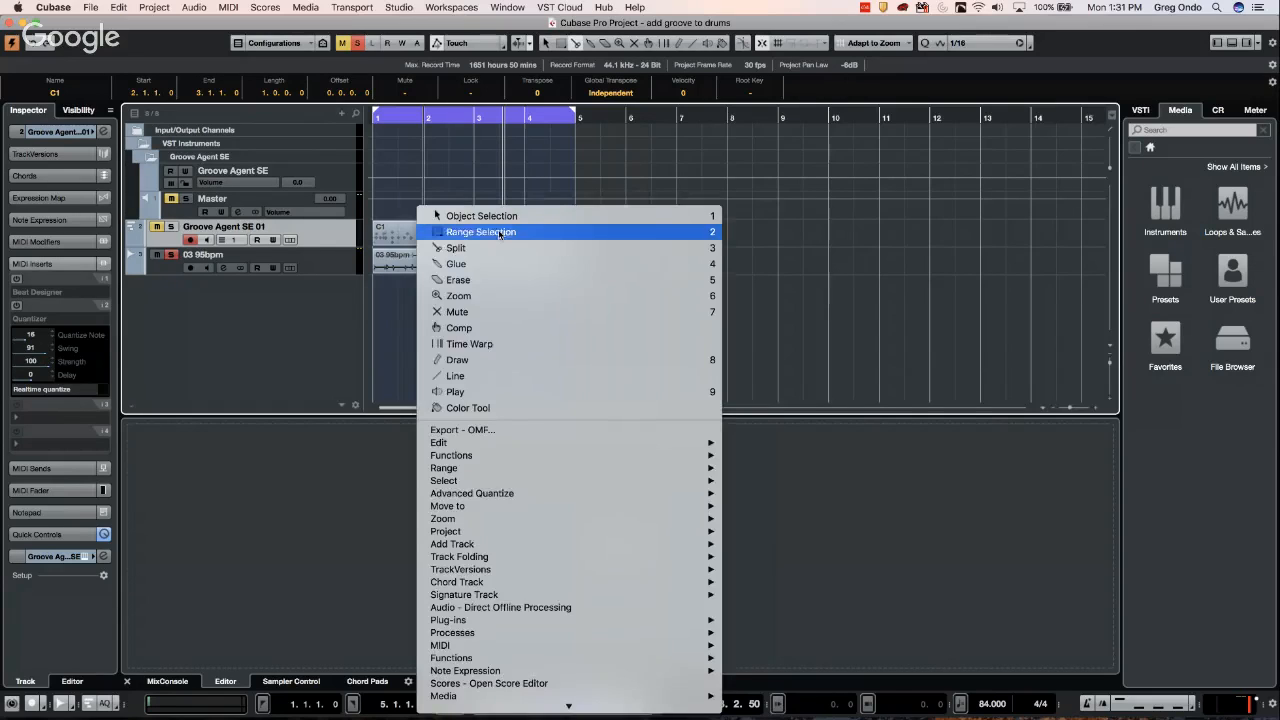
pyautogui.click(477, 264)
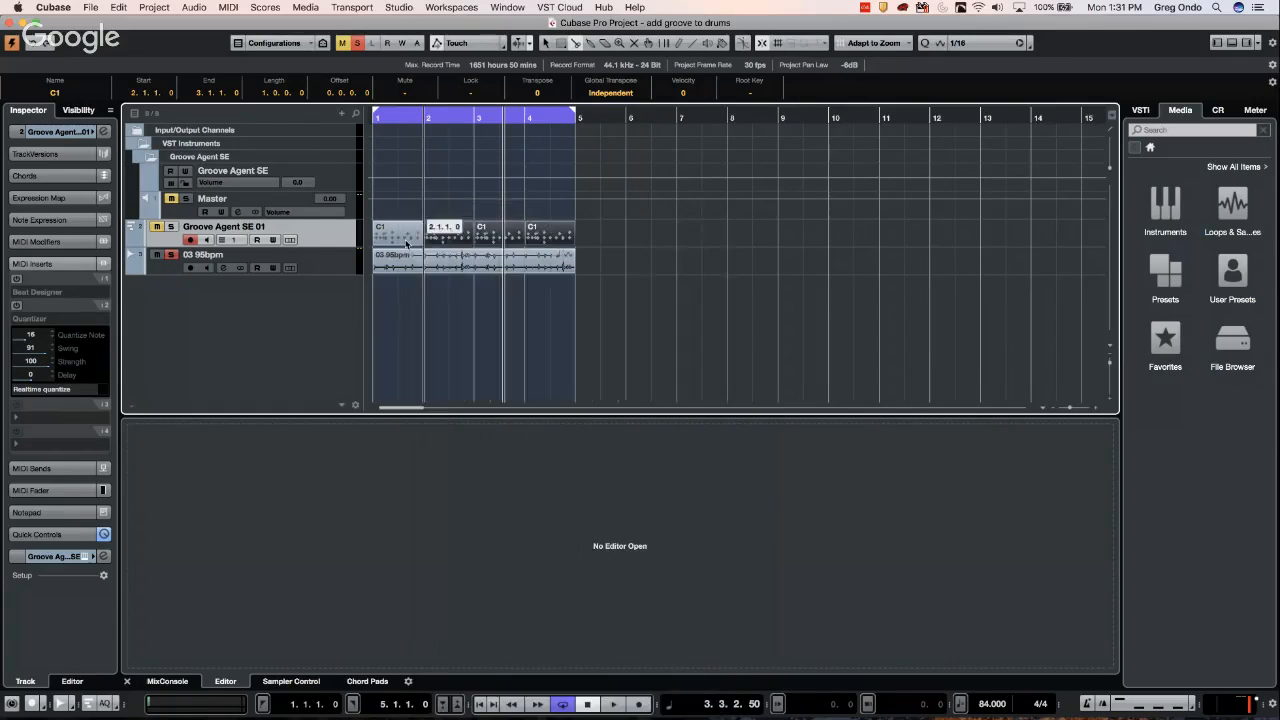
pyautogui.click(397, 238)
pyautogui.click(397, 238)
pyautogui.click(397, 238)
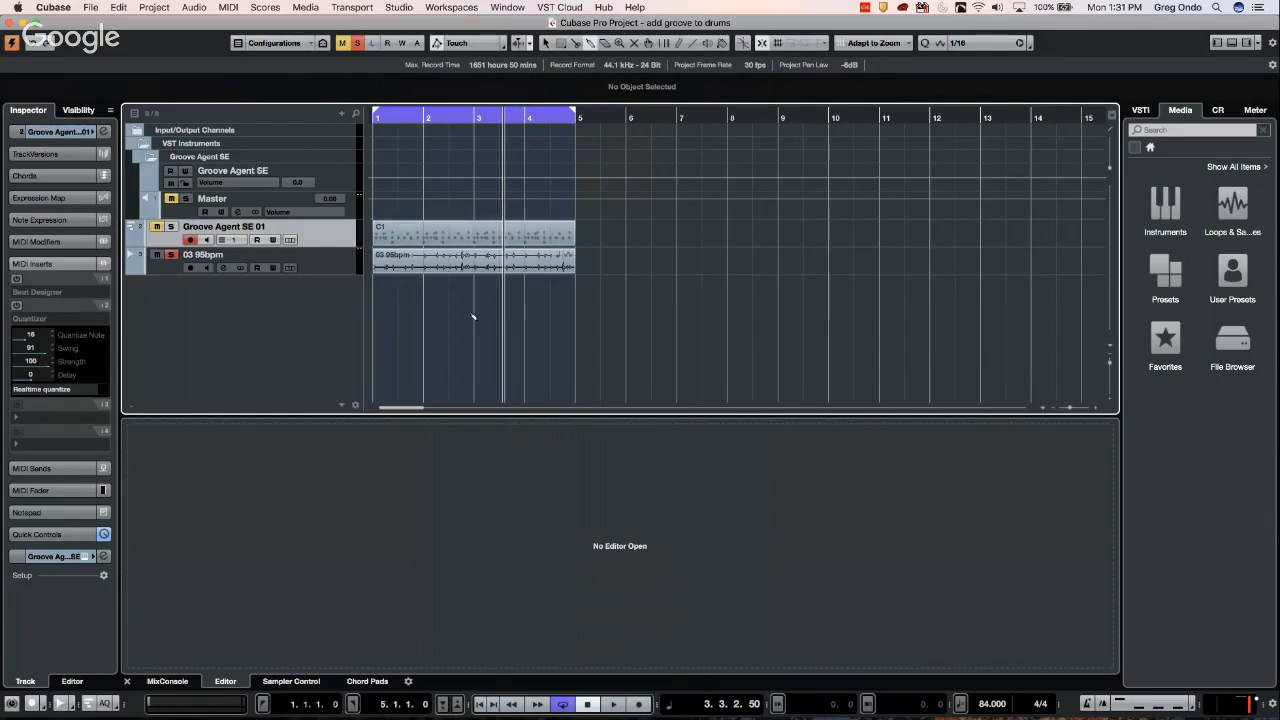
pyautogui.rightClick(514, 296)
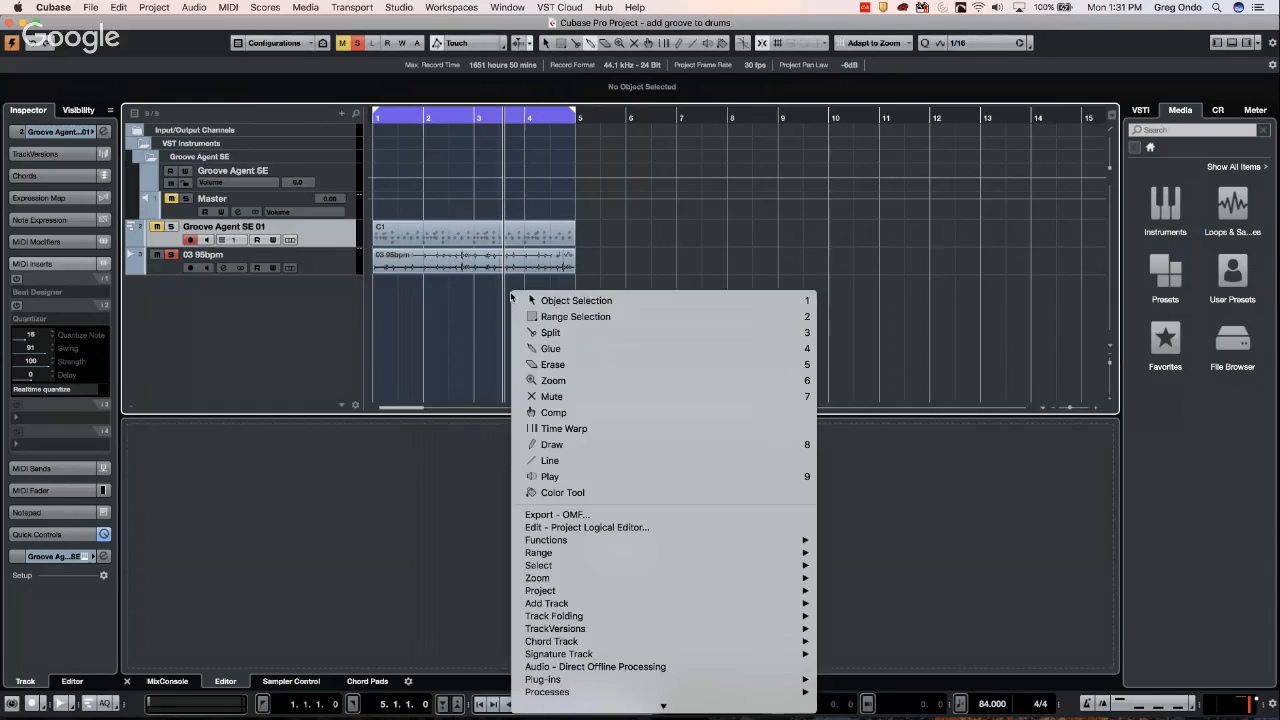
pyautogui.click(540, 295)
# Open the 03 95bpm event in the Sample Editor, check the quantize presets, and show its Hitpoints settings
pyautogui.click(498, 268)
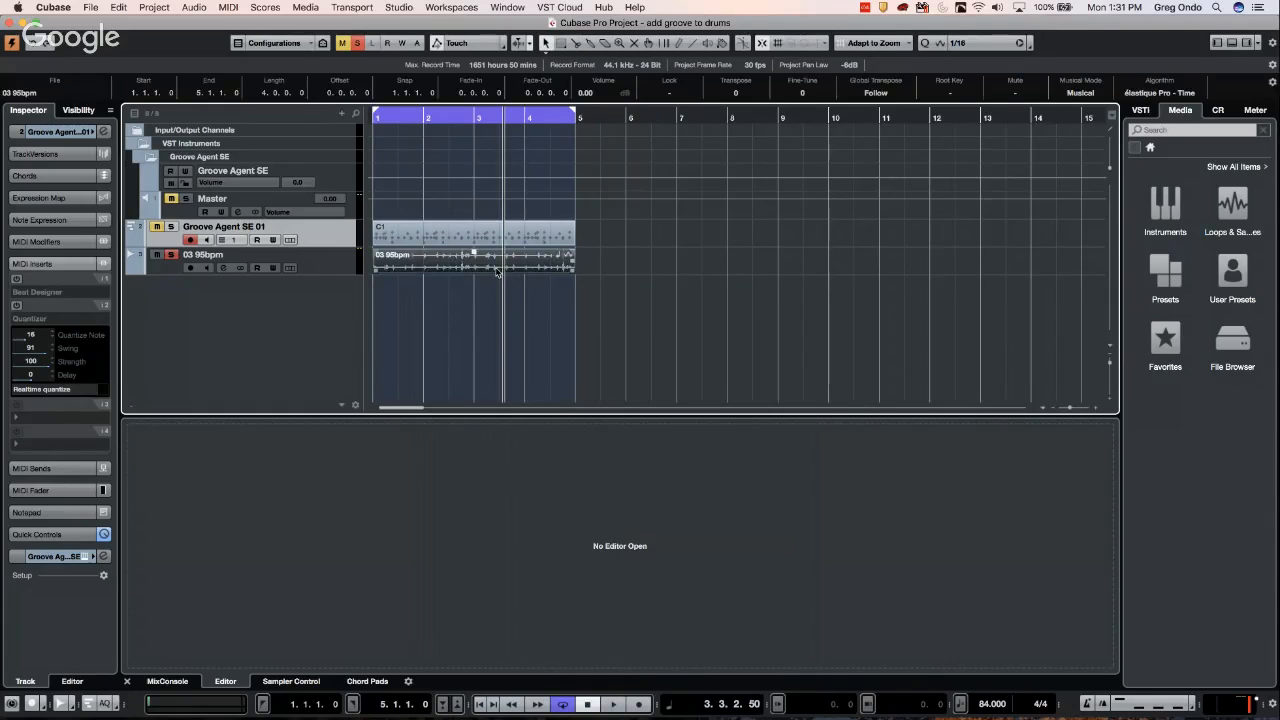
pyautogui.doubleClick(497, 268)
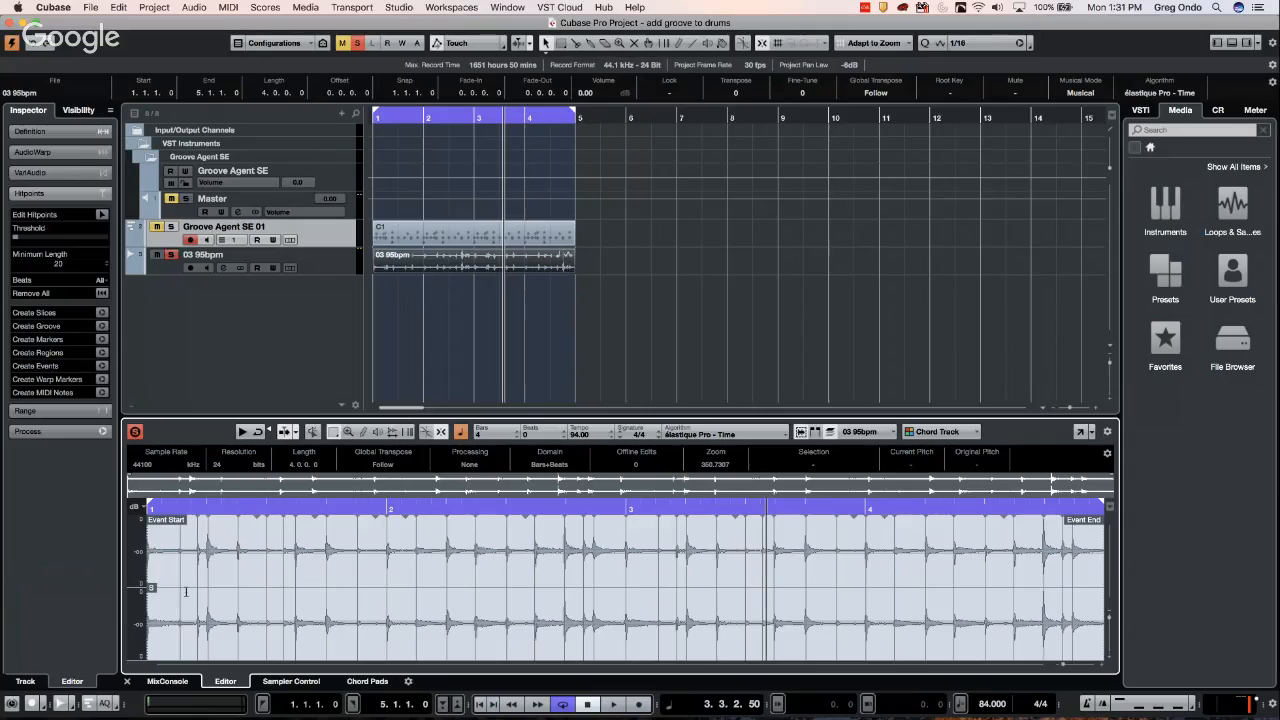
pyautogui.click(40, 173)
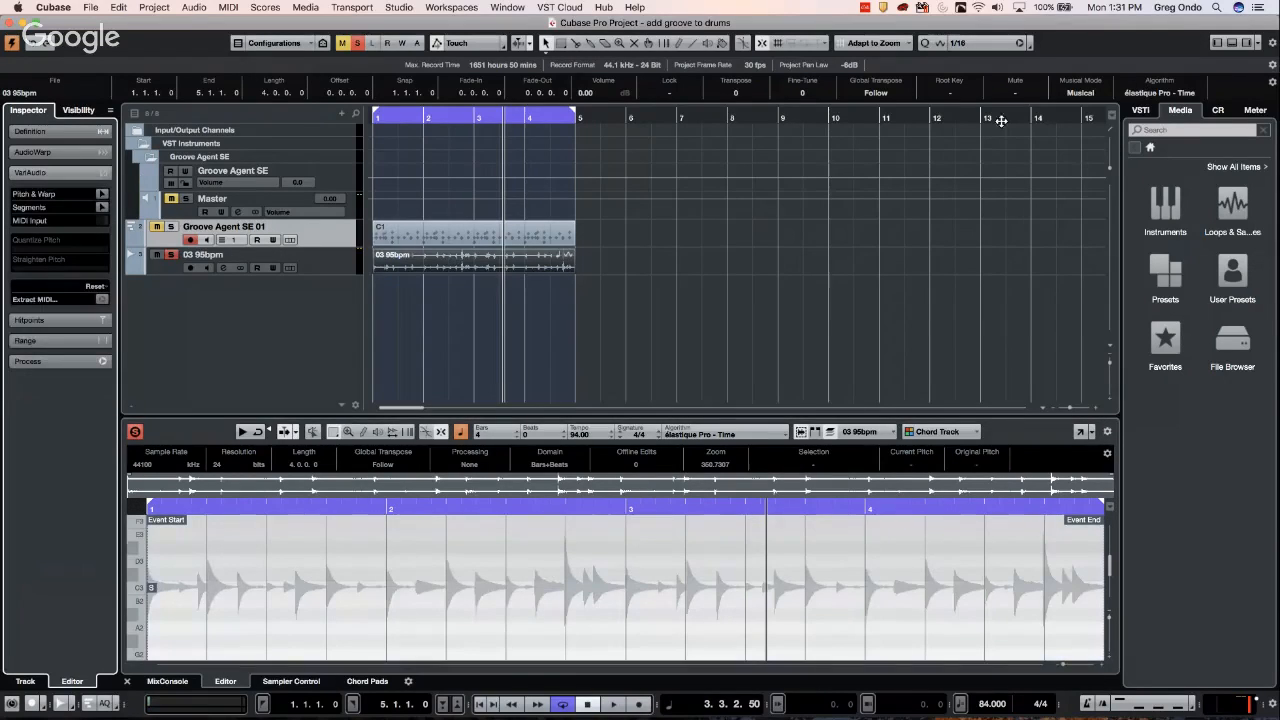
pyautogui.click(972, 43)
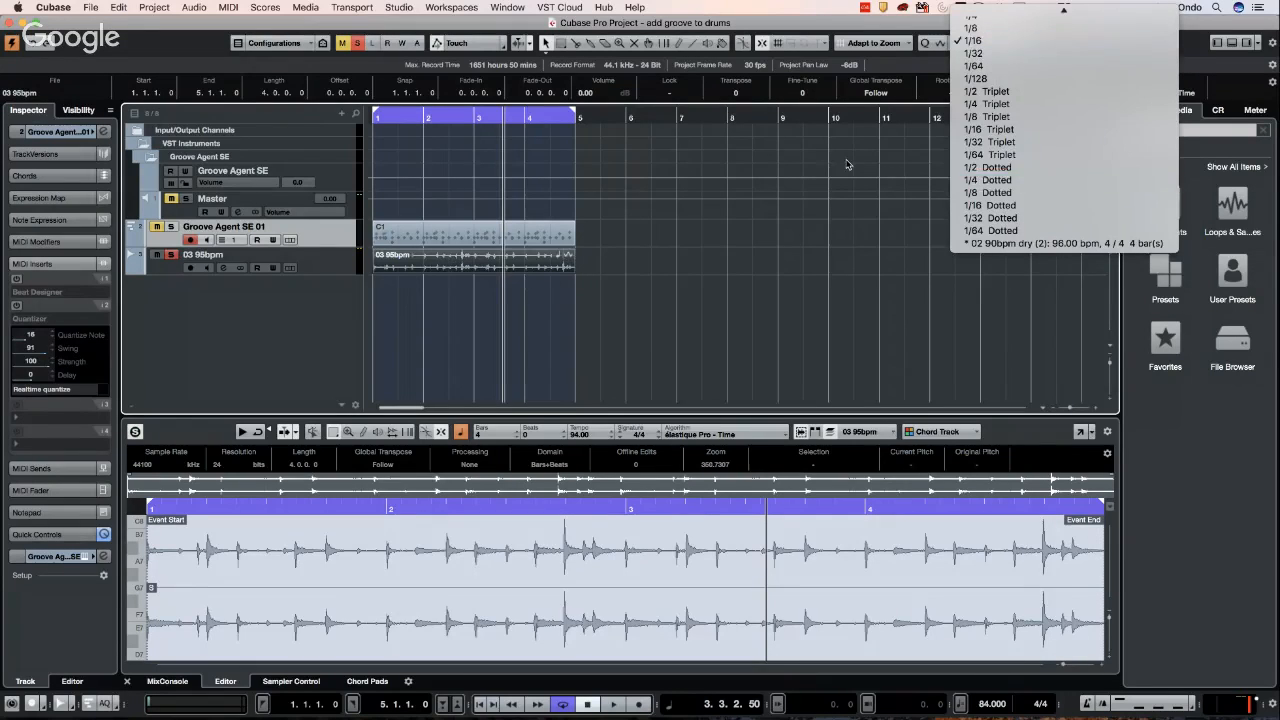
pyautogui.click(971, 45)
pyautogui.click(509, 262)
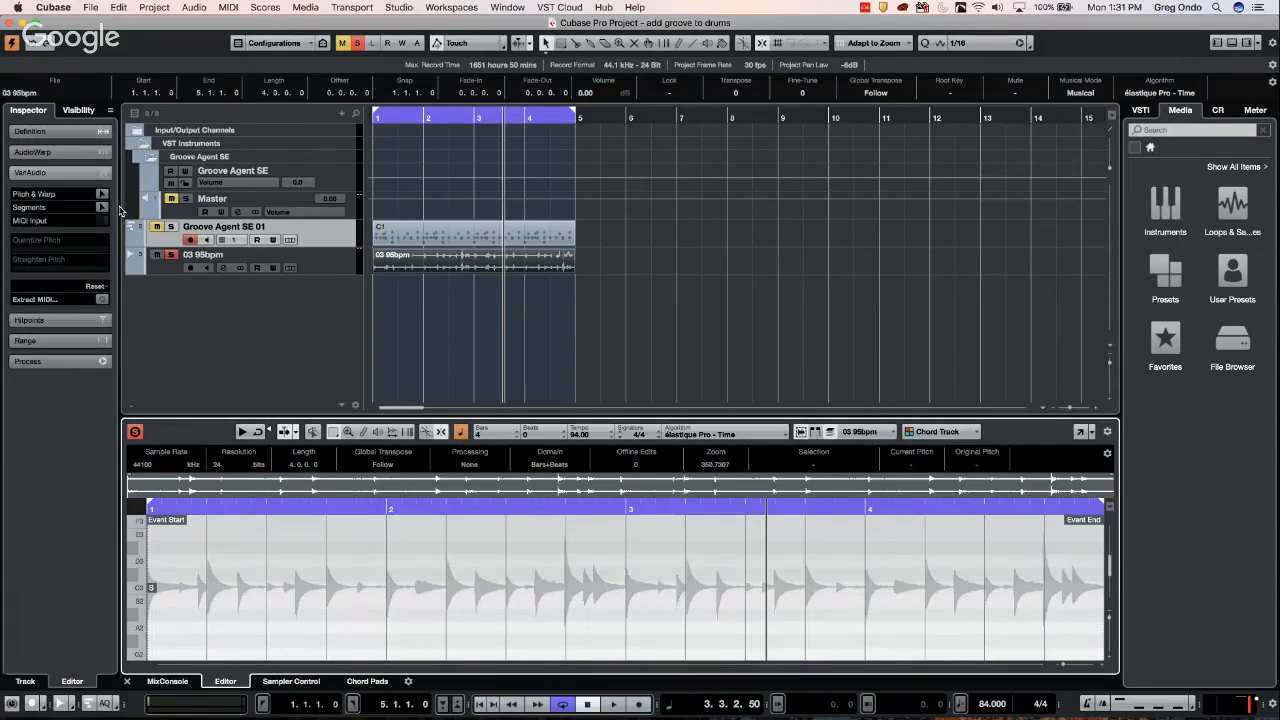
pyautogui.click(40, 320)
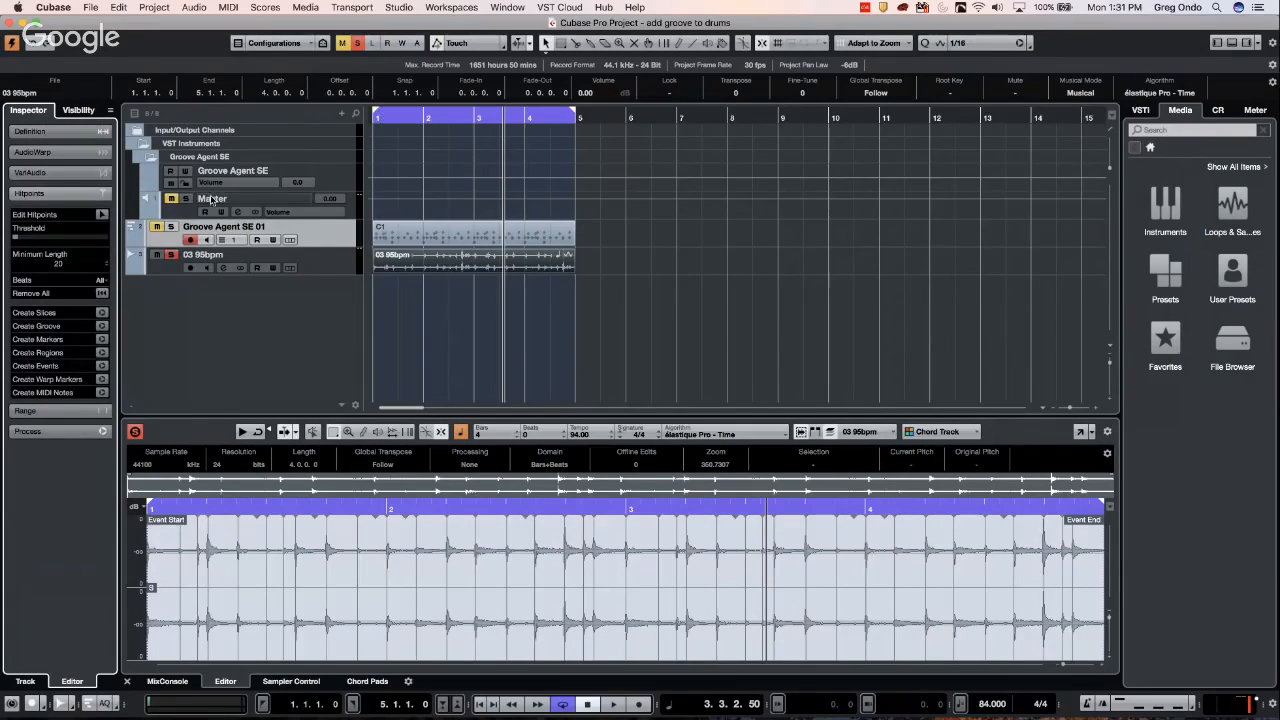
# Clear all solo and mute states and play both tracks together from the project start
pyautogui.click(357, 43)
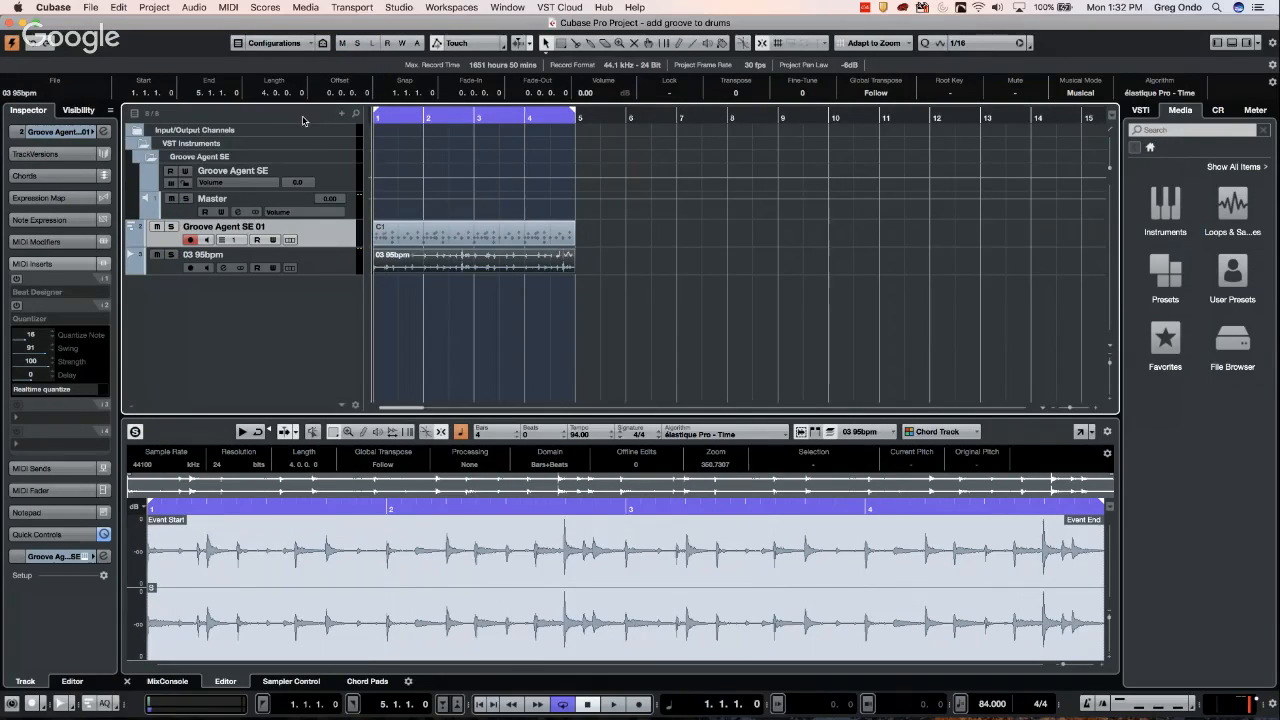
pyautogui.press('space')
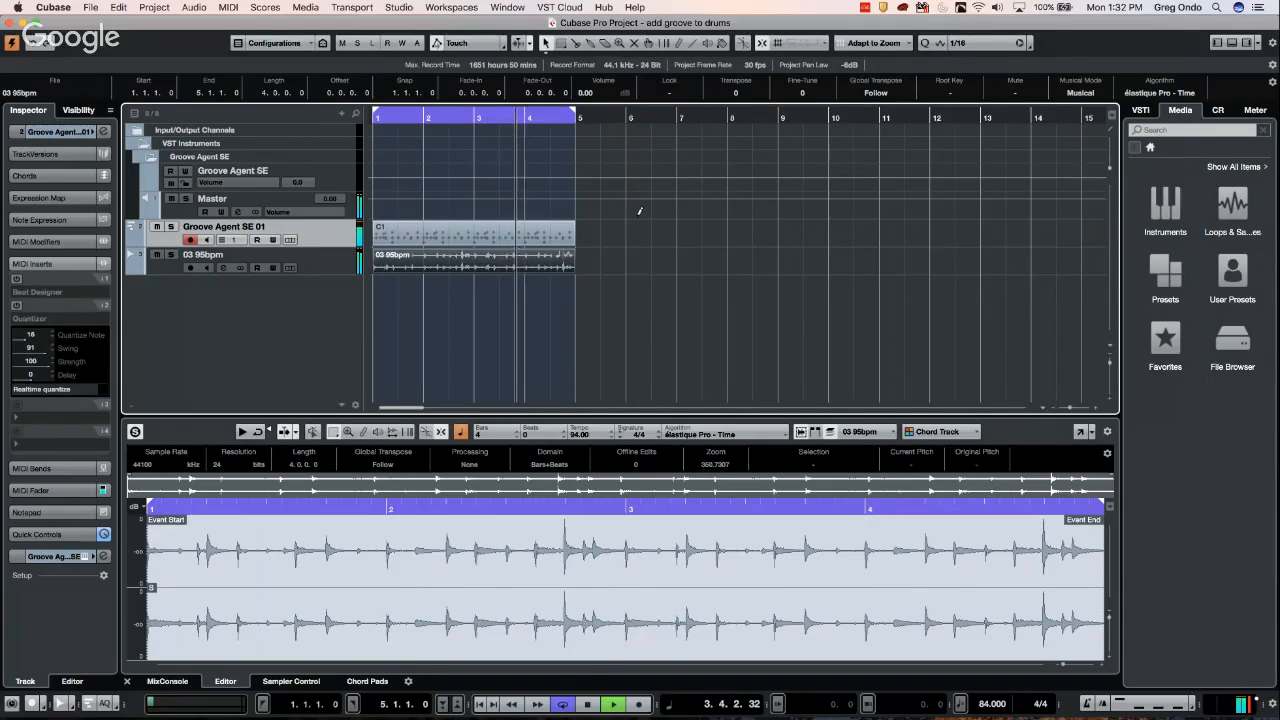
pyautogui.press('space')
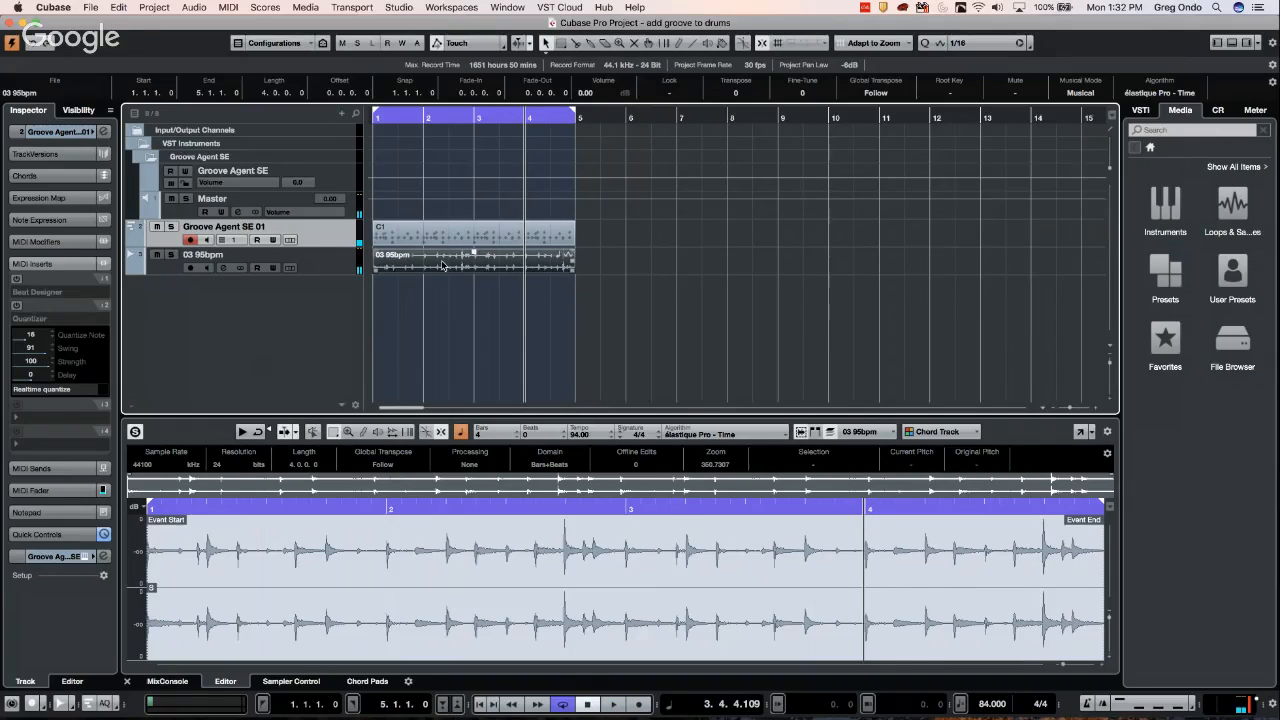
# Enable hitpoint editing for the 03 95bpm event, lower the hitpoint threshold slightly, and create a groove from it
pyautogui.click(320, 258)
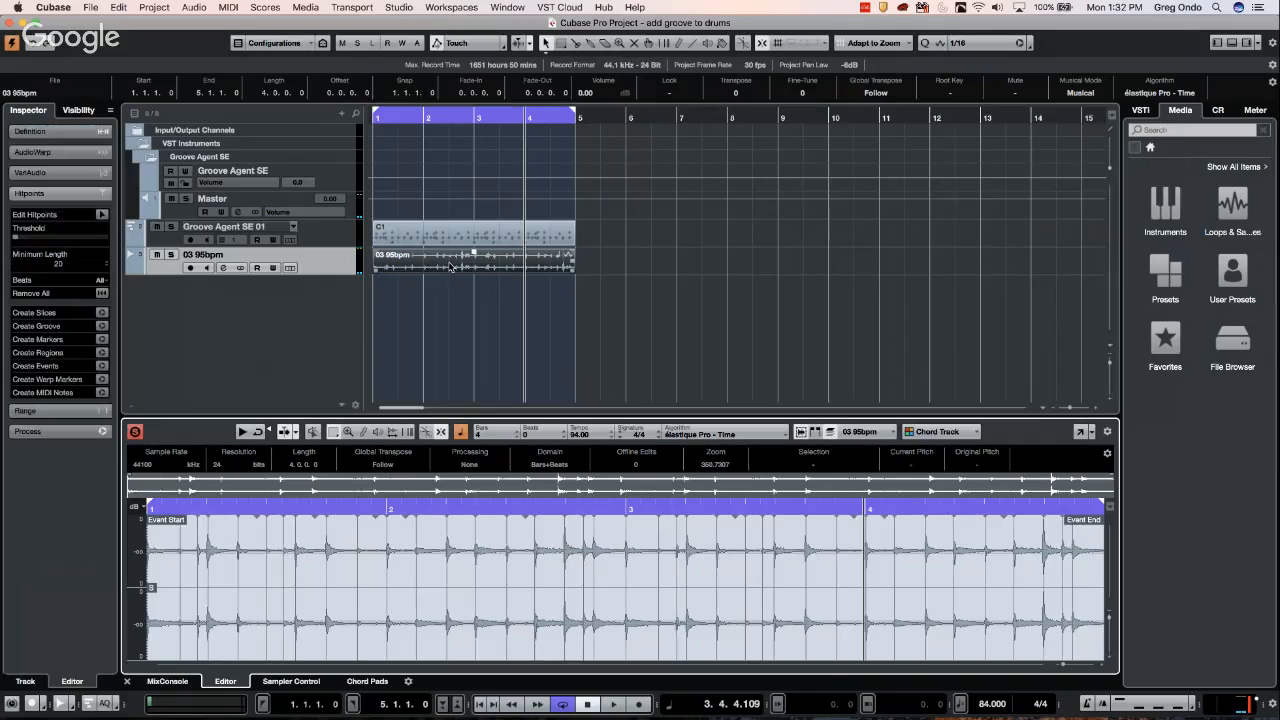
pyautogui.click(101, 214)
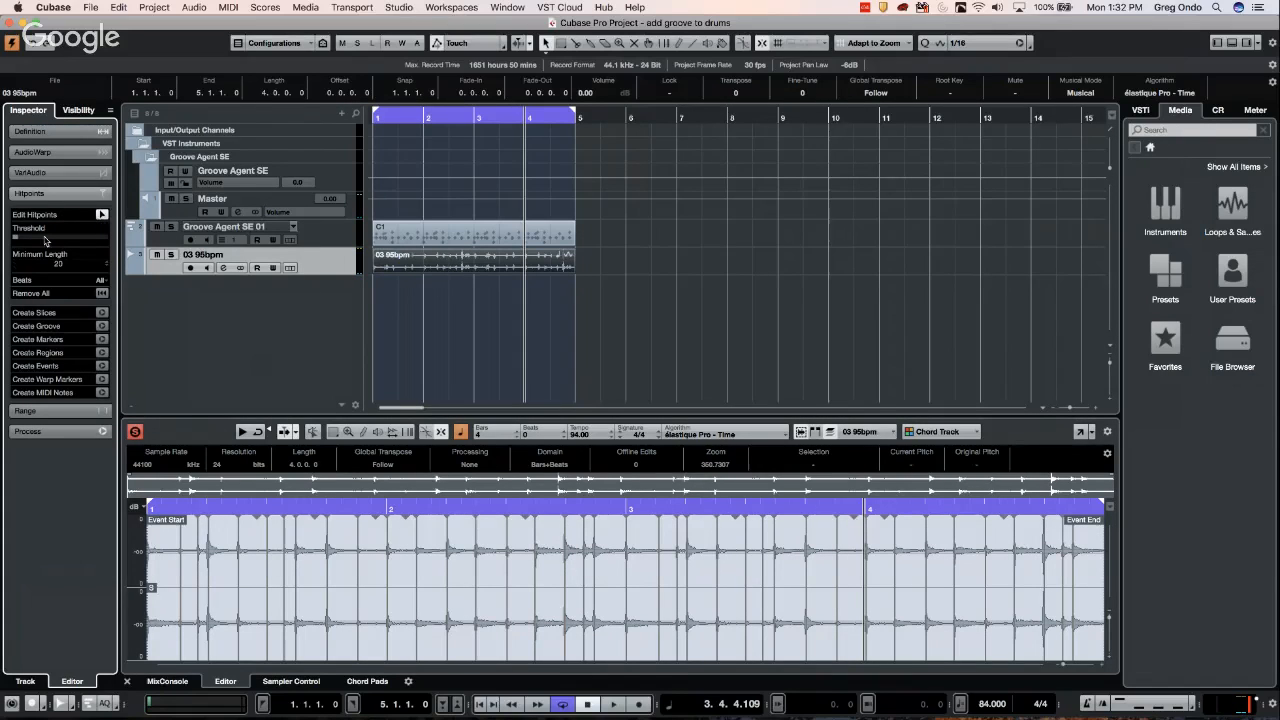
pyautogui.moveTo(20, 241); pyautogui.dragTo(15, 244)
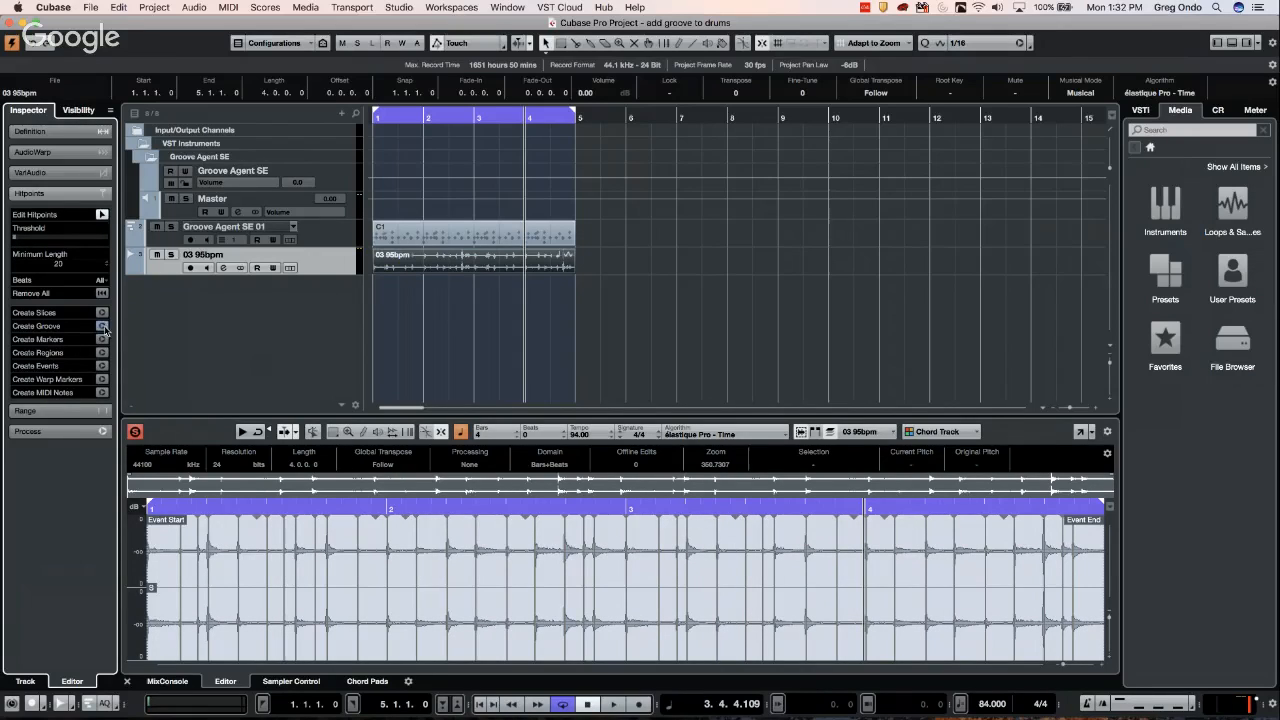
pyautogui.click(102, 326)
# Select the C1 part and check the quantize presets for the groove extracted from 03 95bpm
pyautogui.click(997, 44)
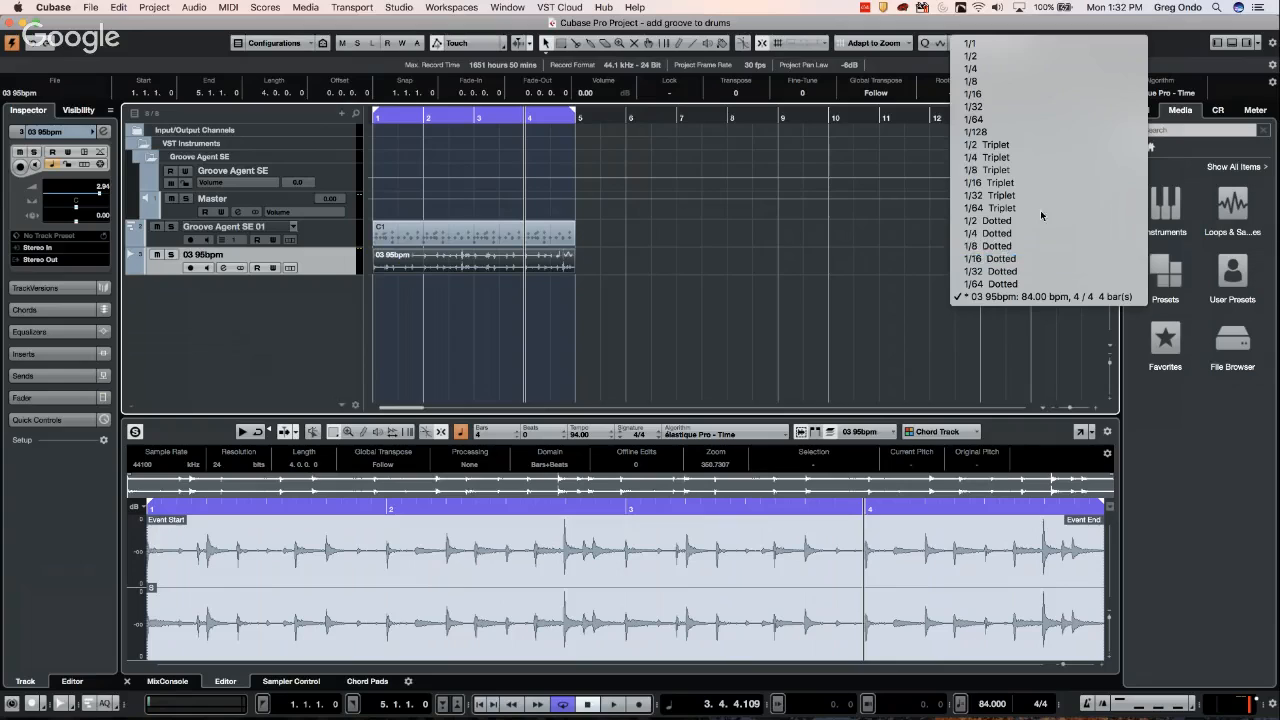
pyautogui.click(545, 236)
pyautogui.click(541, 236)
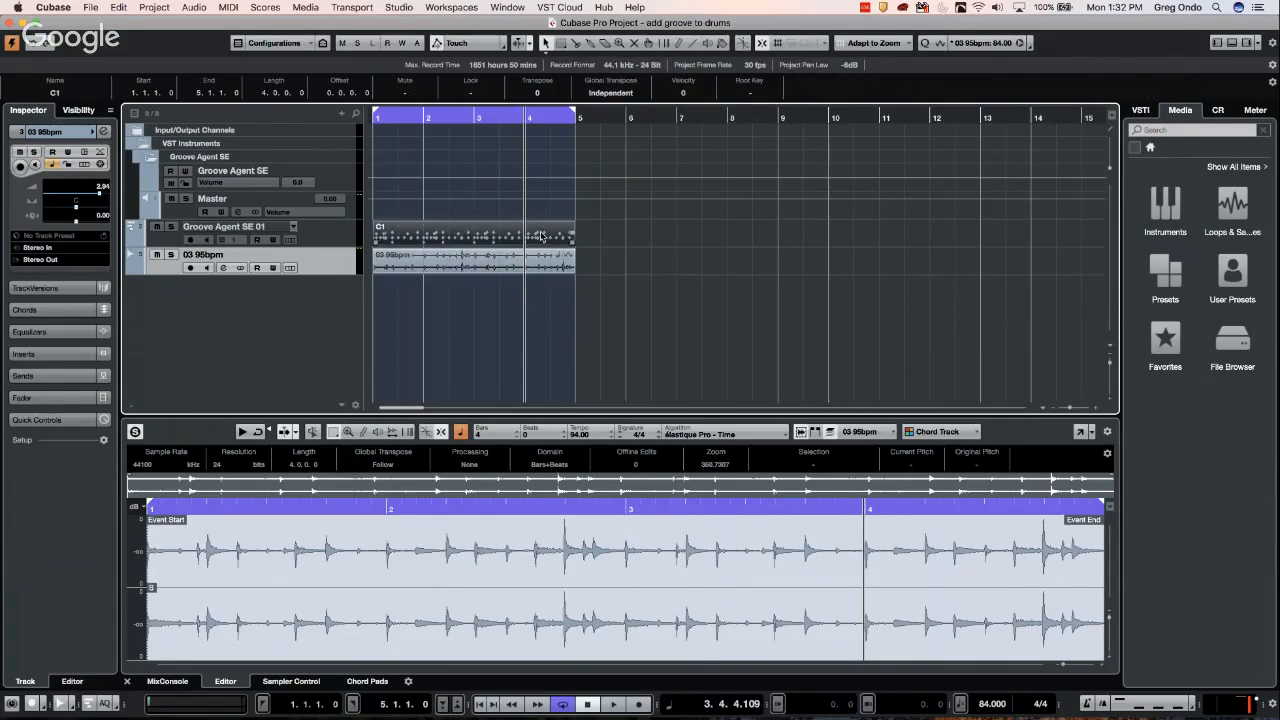
pyautogui.click(995, 48)
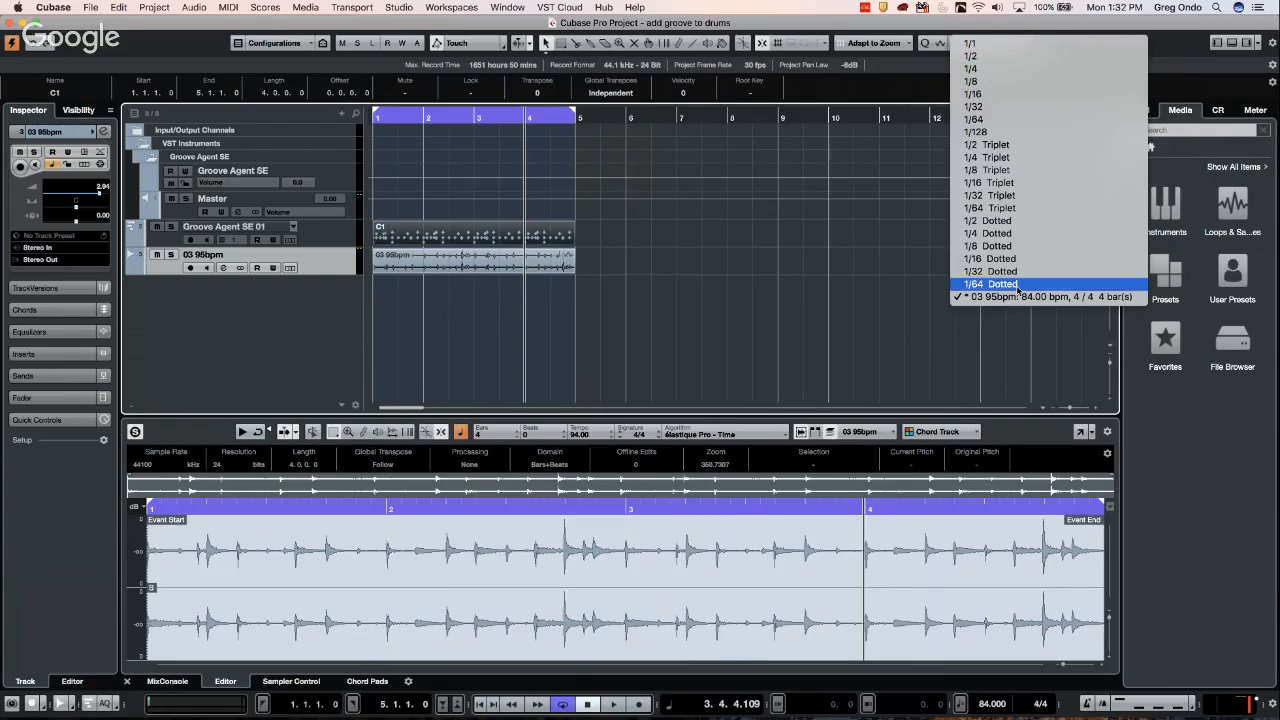
pyautogui.click(554, 240)
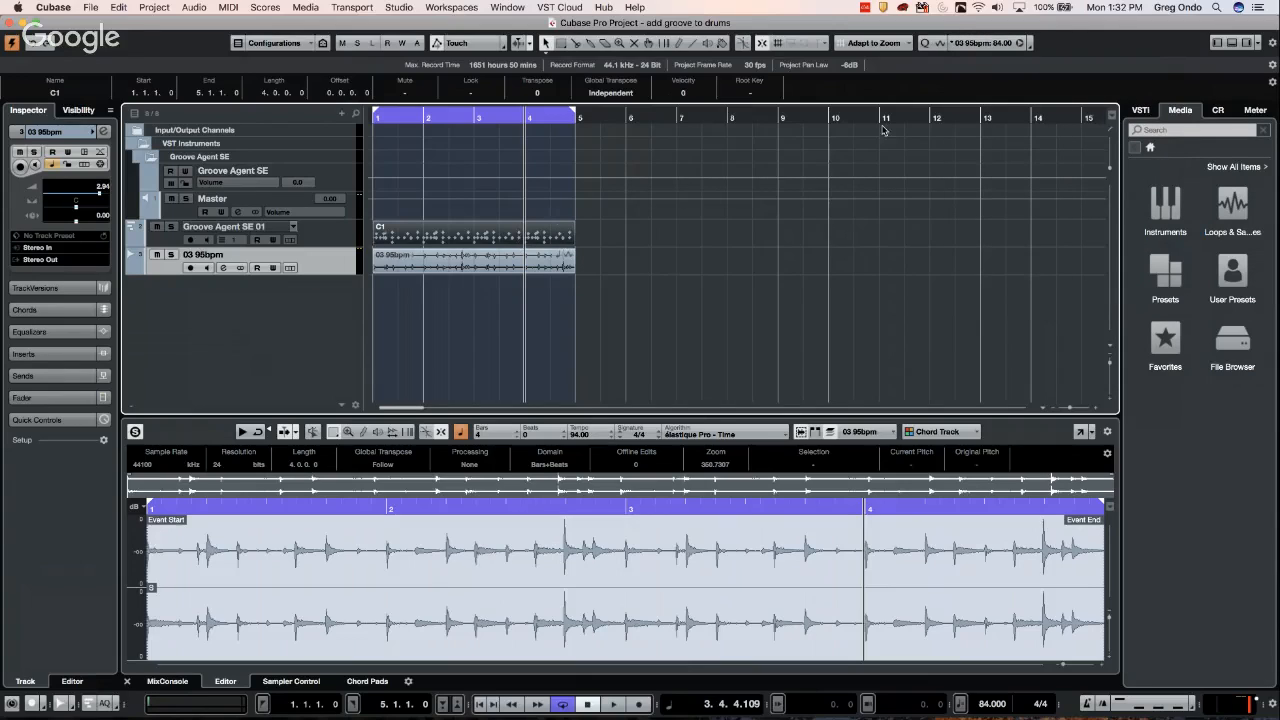
# Open the C1 part in the Drum Editor with bars 1 to 4 enlarged and the cursor at the start
pyautogui.click(498, 238)
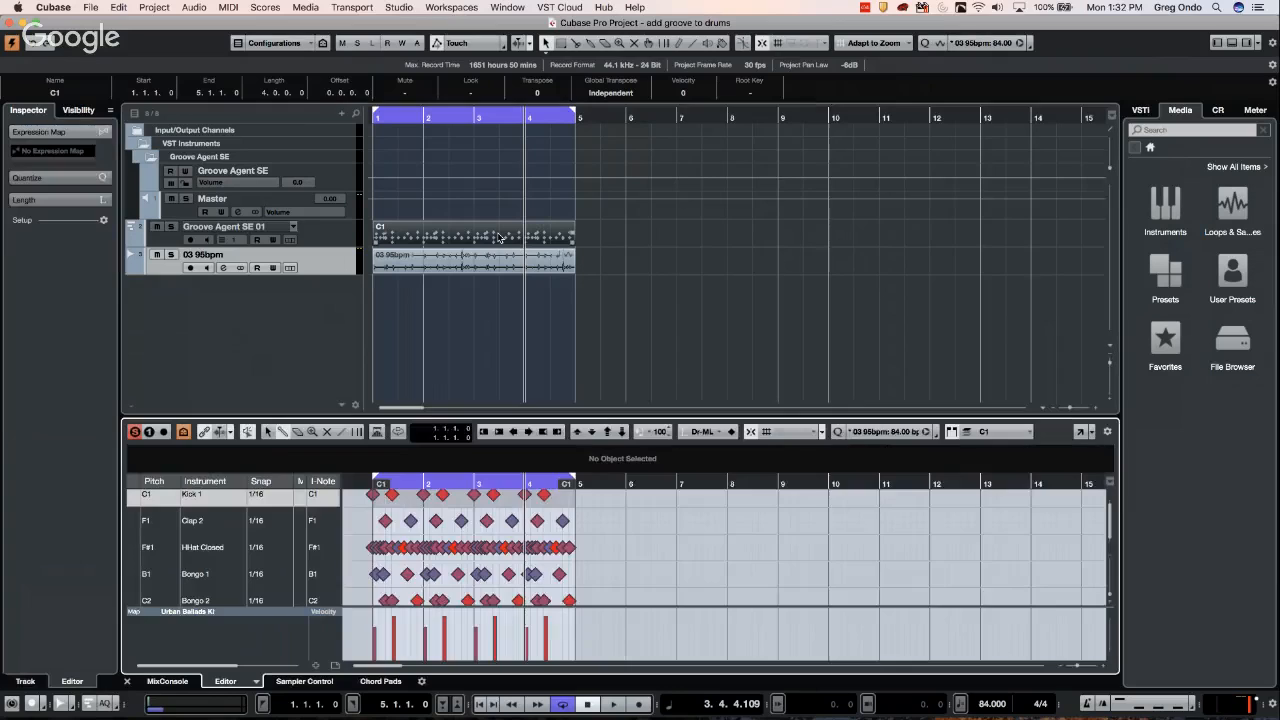
pyautogui.moveTo(404, 482); pyautogui.dragTo(432, 530)
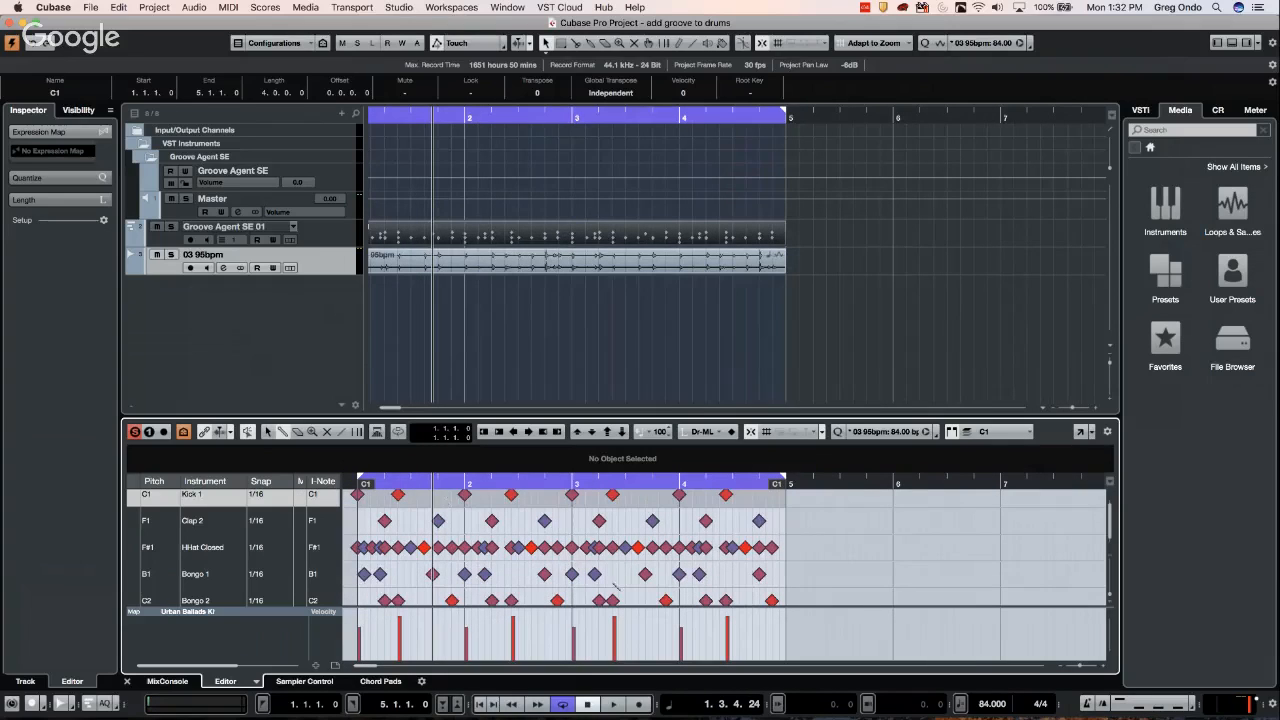
pyautogui.moveTo(443, 118); pyautogui.dragTo(318, 126)
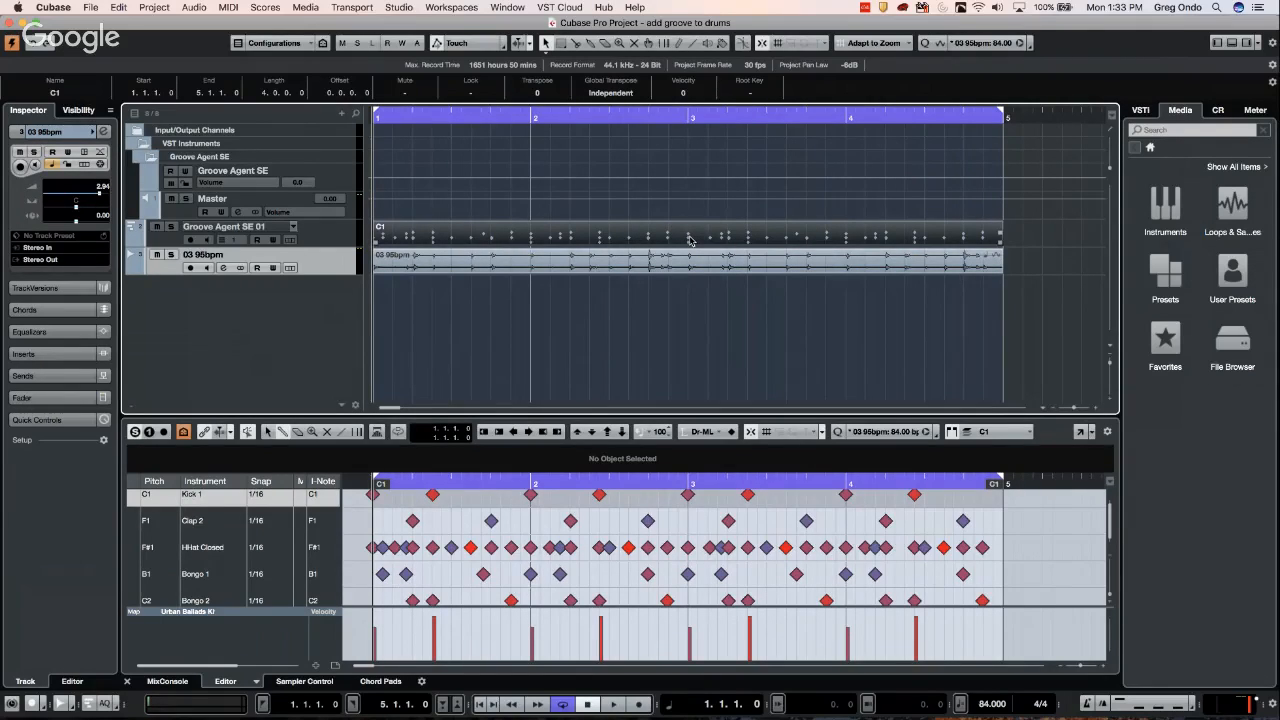
# Play the project with the Groove Agent SE 01 track selected, and review the 03 95bpm groove settings in the Quantize Panel
pyautogui.click(340, 236)
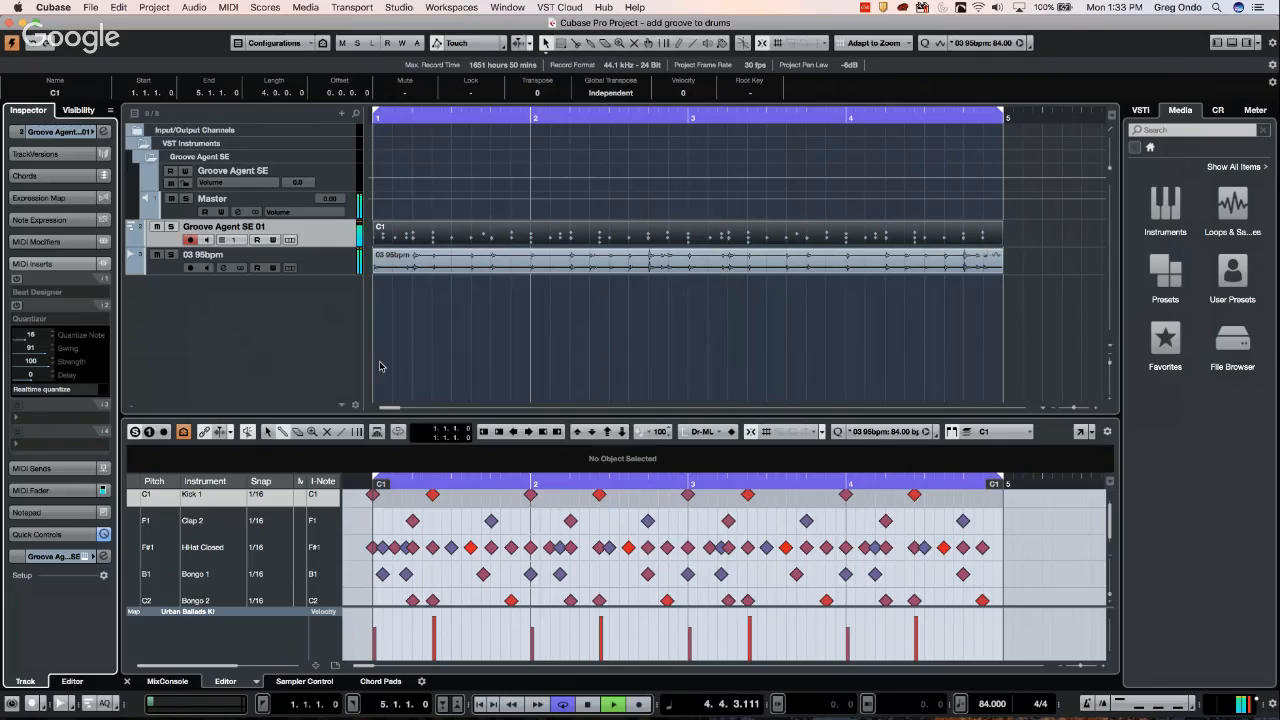
pyautogui.press('space')
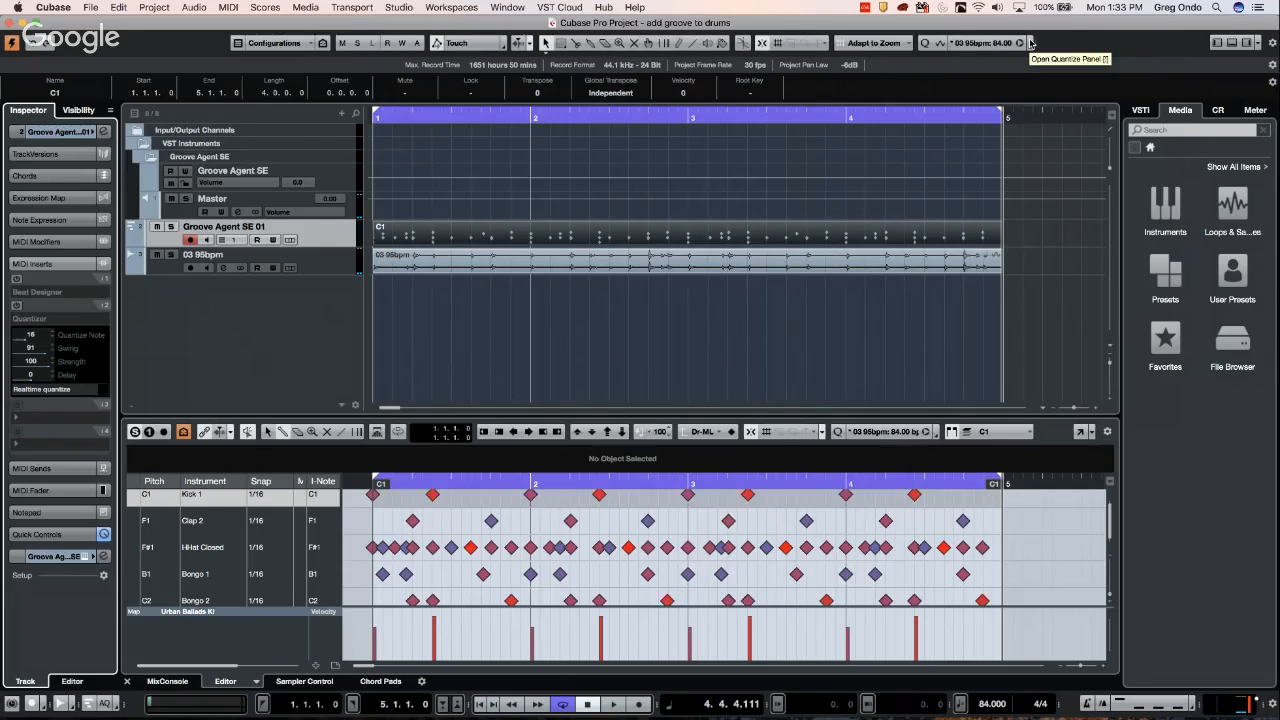
pyautogui.click(1031, 43)
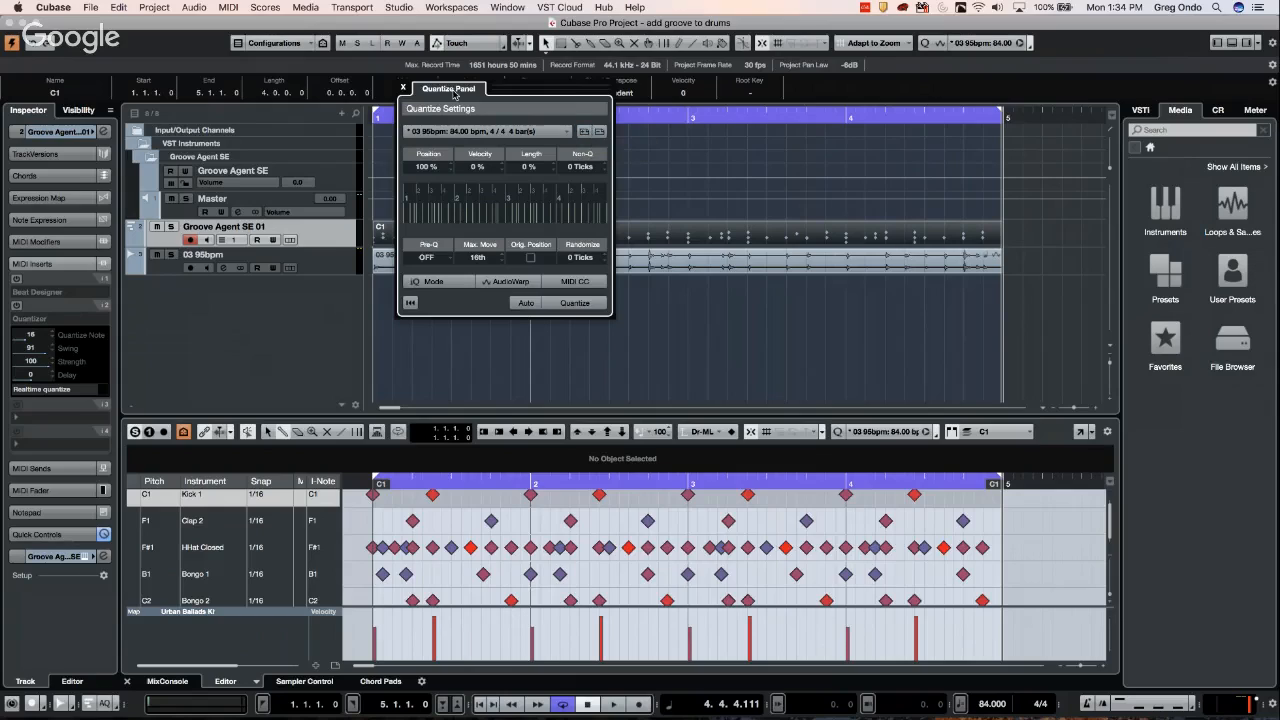
pyautogui.click(404, 89)
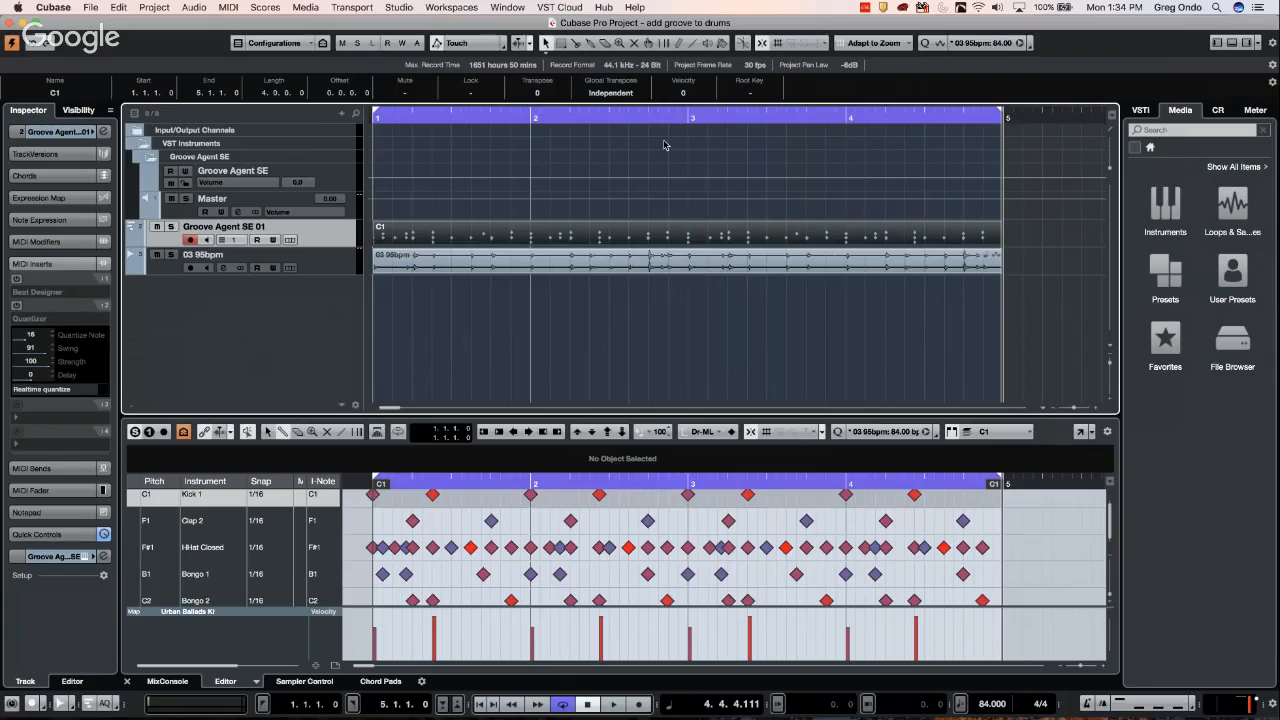
# Switch to Steinberg Download Assistant, view the downloads for Absolute 3 VST Collection, and minimize its window
pyautogui.press('super+Tab')
pyautogui.press('super+Tab')
pyautogui.press('super+Tab')
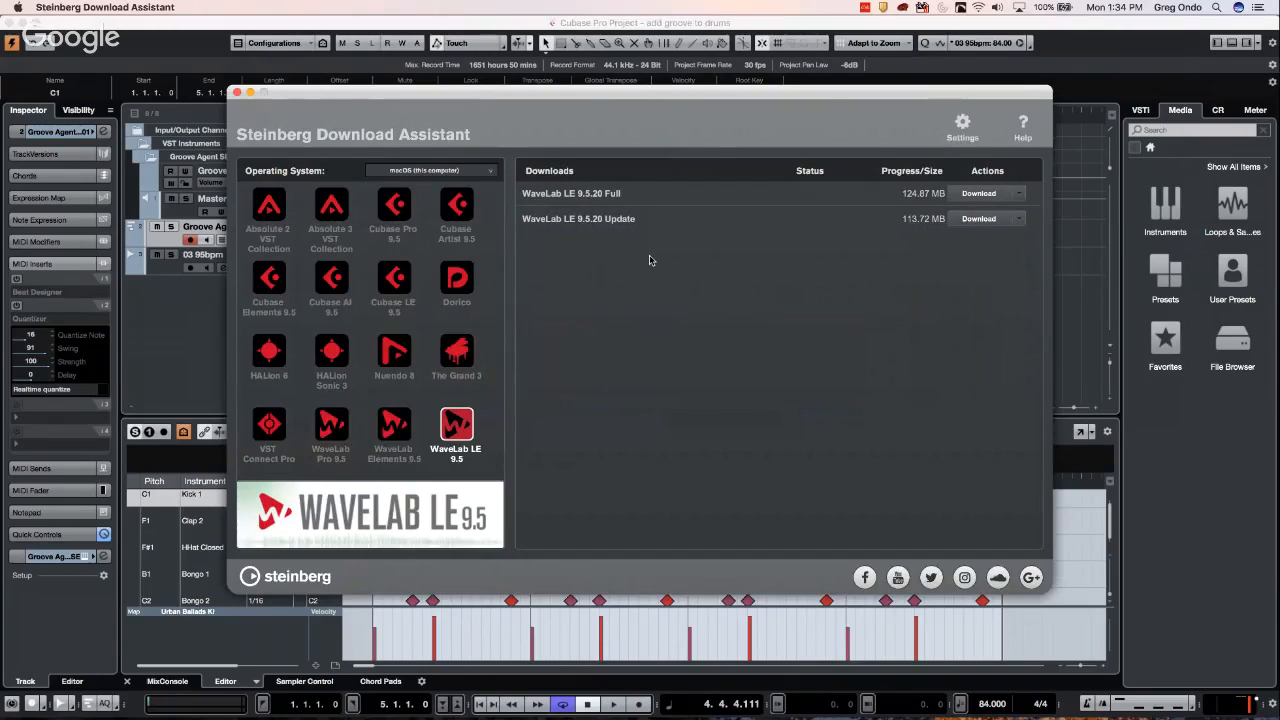
pyautogui.click(340, 218)
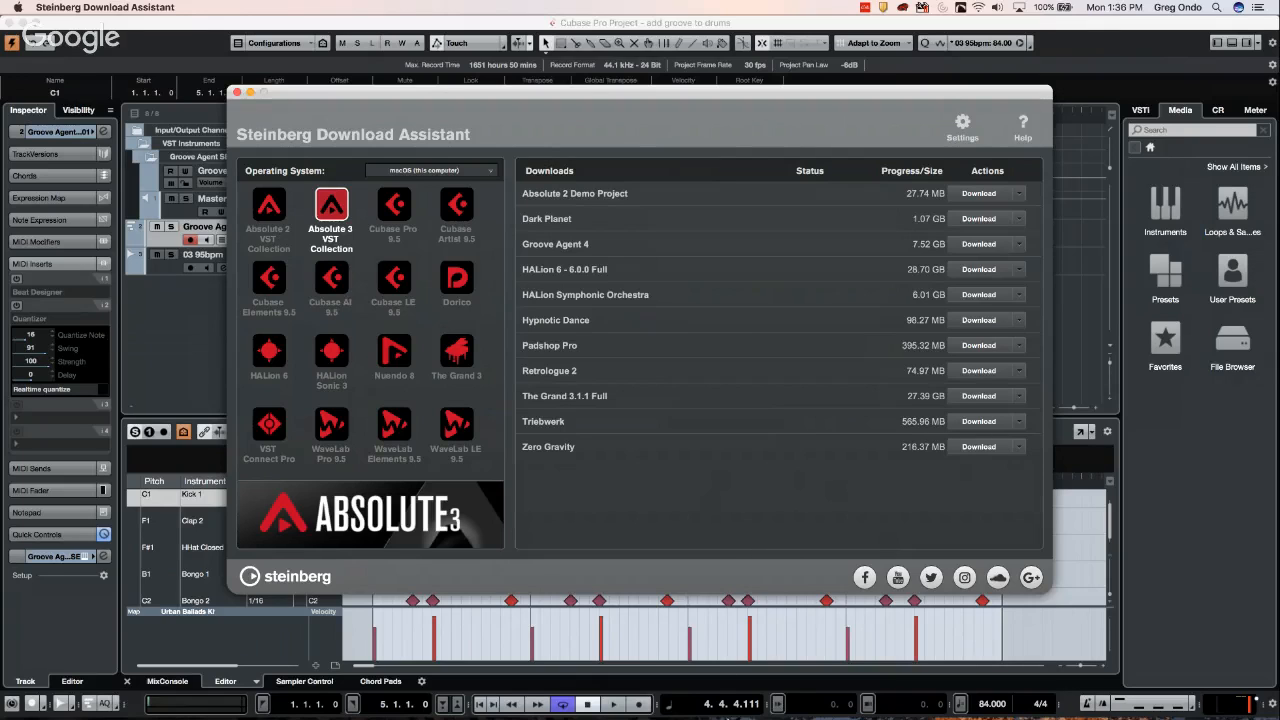
pyautogui.click(250, 92)
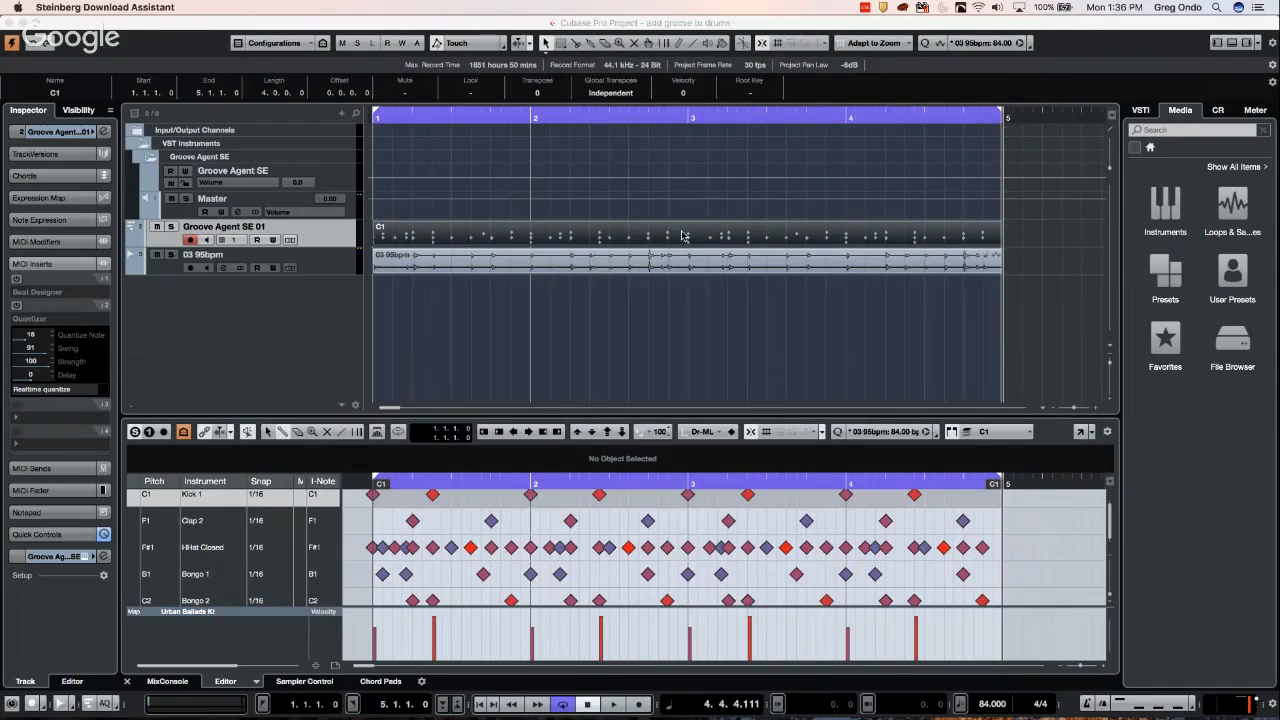
# Look through the instruments in the media browser and show the VST instruments rack
pyautogui.click(1170, 208)
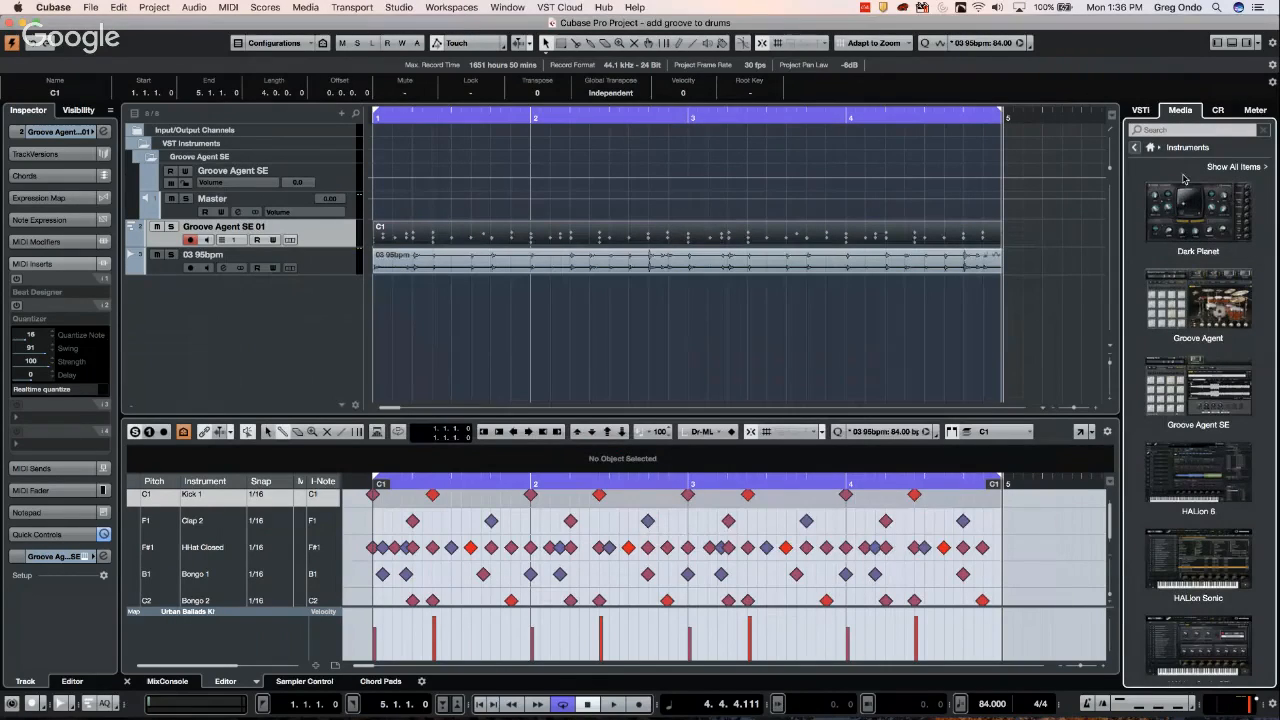
pyautogui.click(1135, 148)
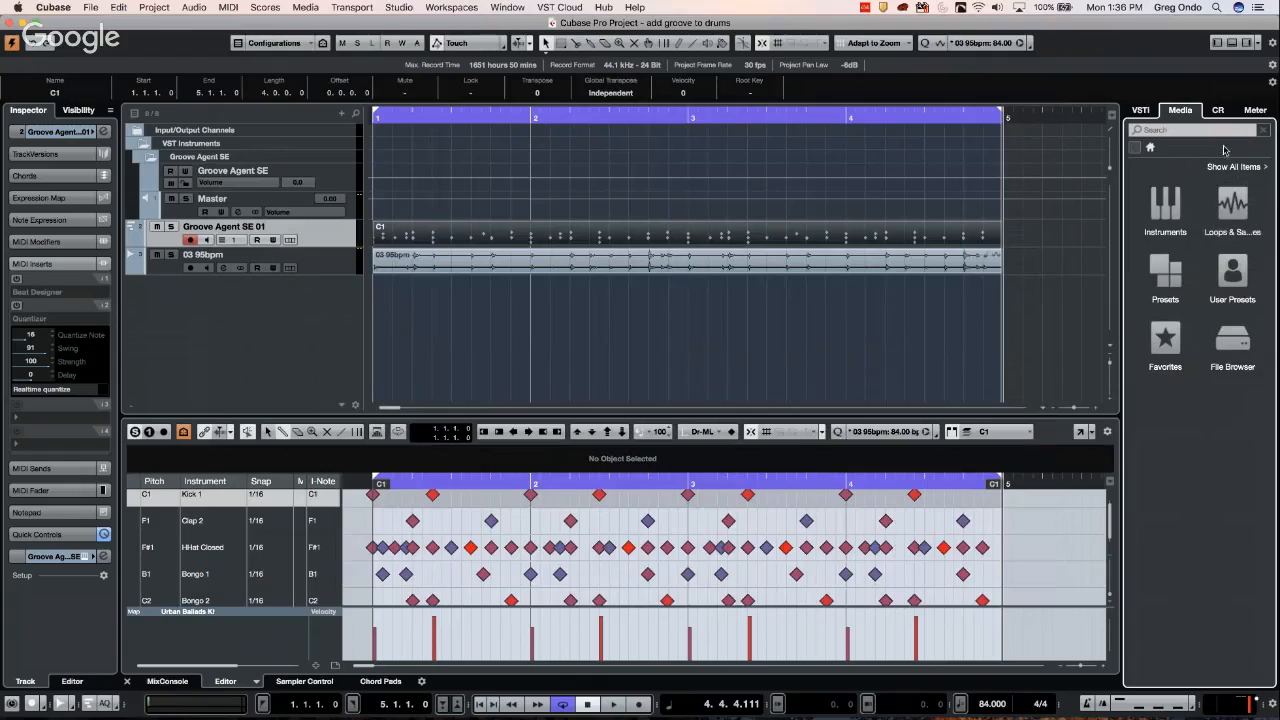
pyautogui.click(1141, 111)
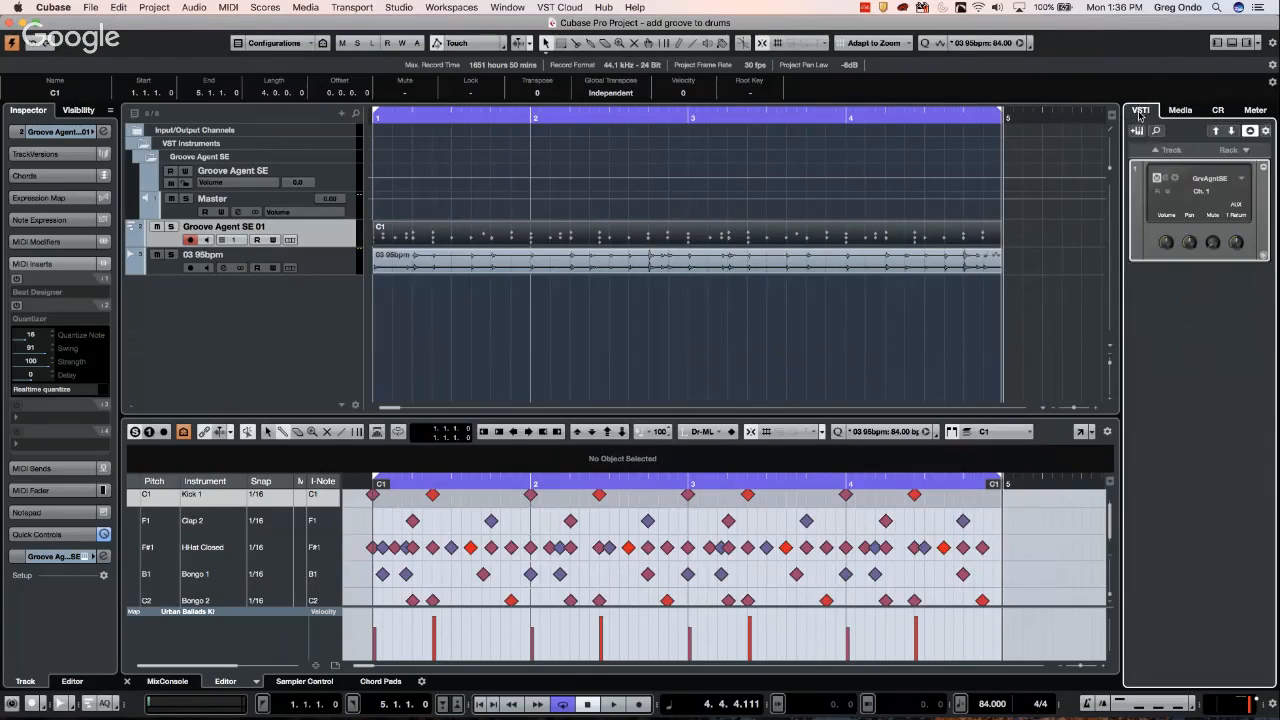
# Add one instrument track using HALion 6 with its output routed to Stereo Out
pyautogui.click(1156, 151)
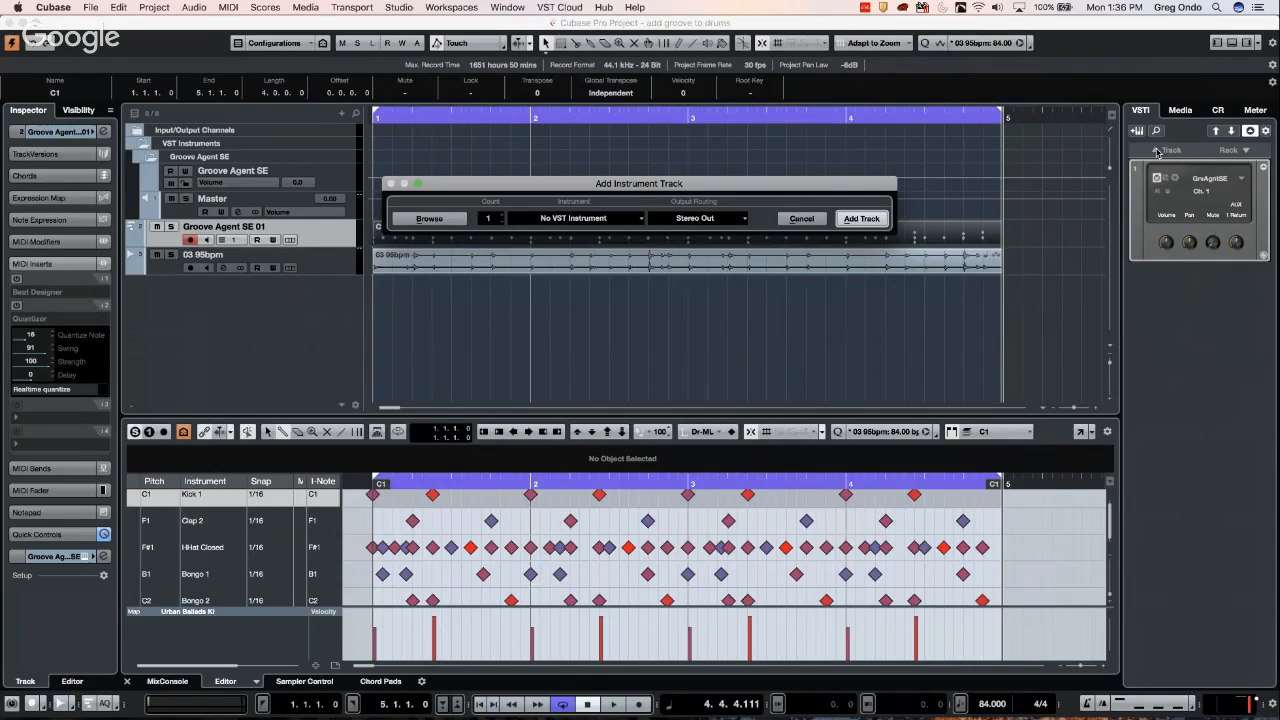
pyautogui.click(799, 218)
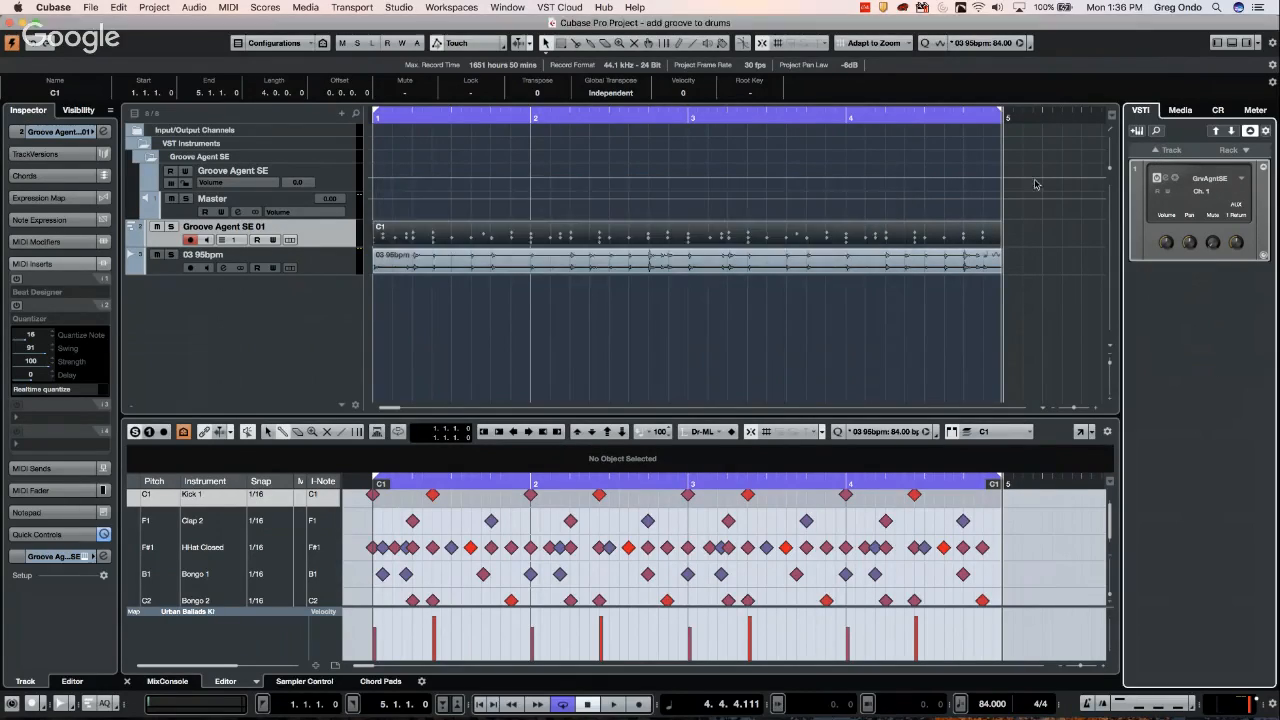
pyautogui.click(1156, 152)
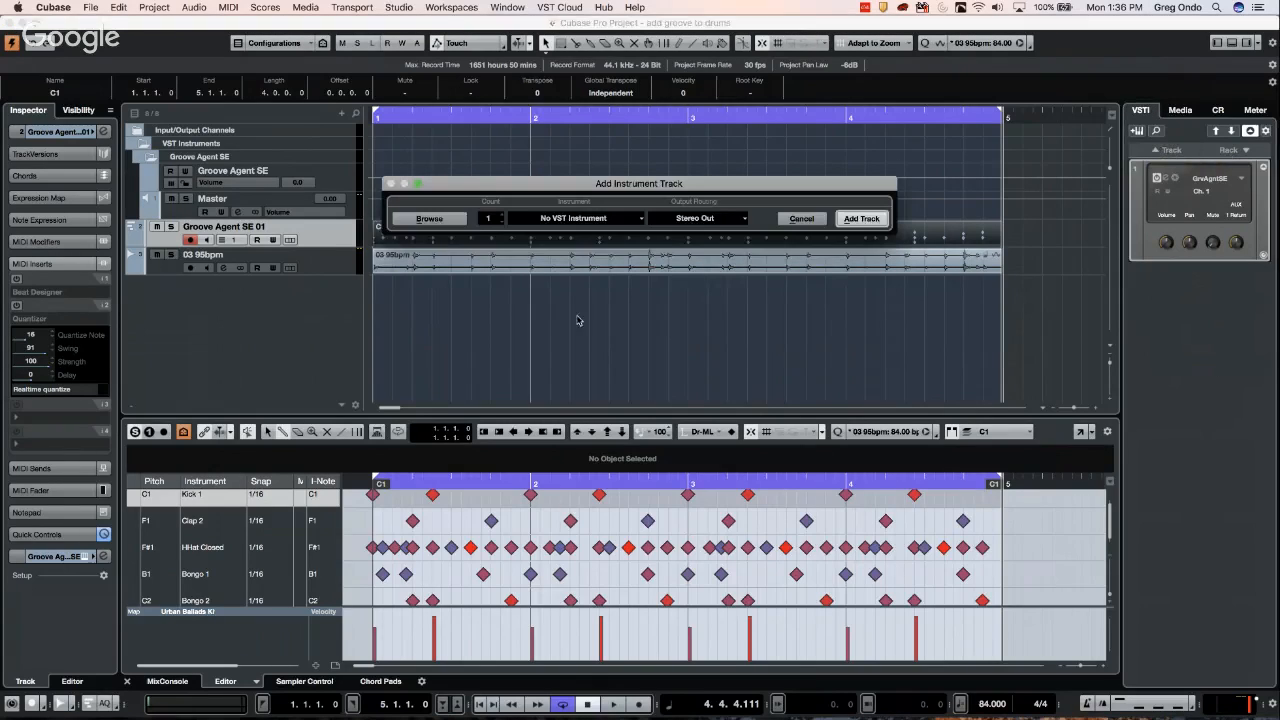
pyautogui.click(588, 220)
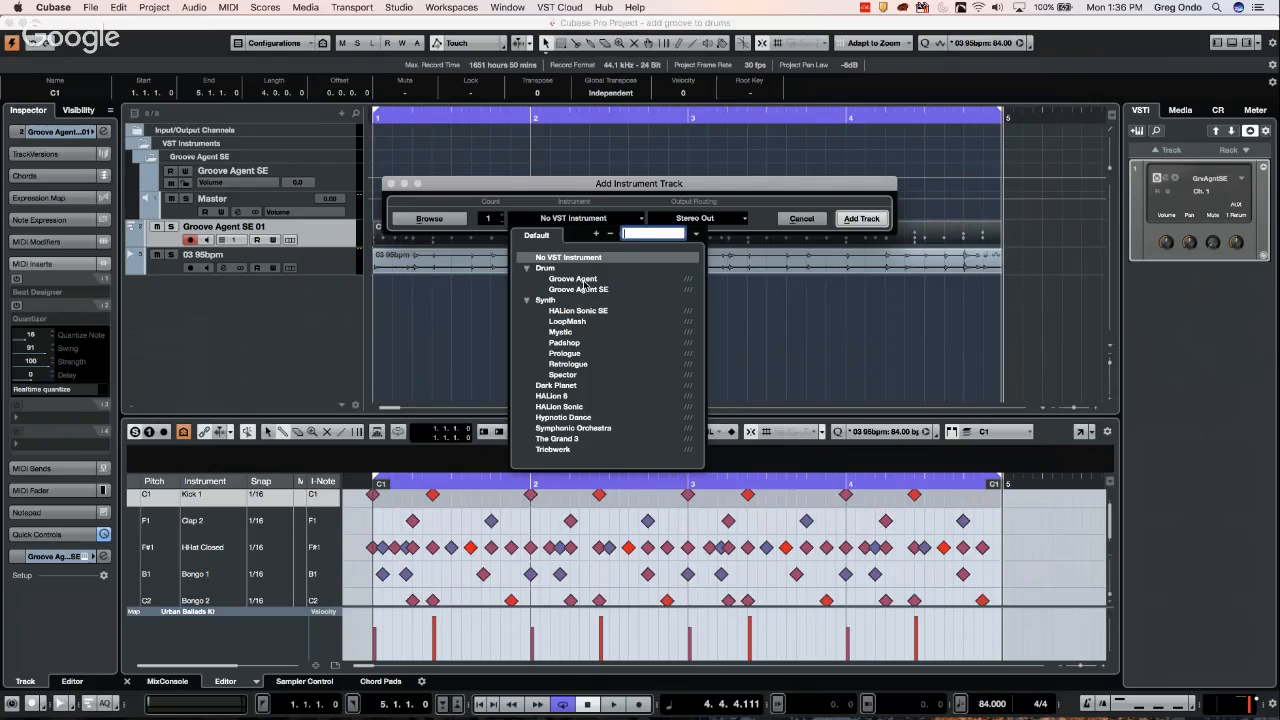
pyautogui.click(551, 396)
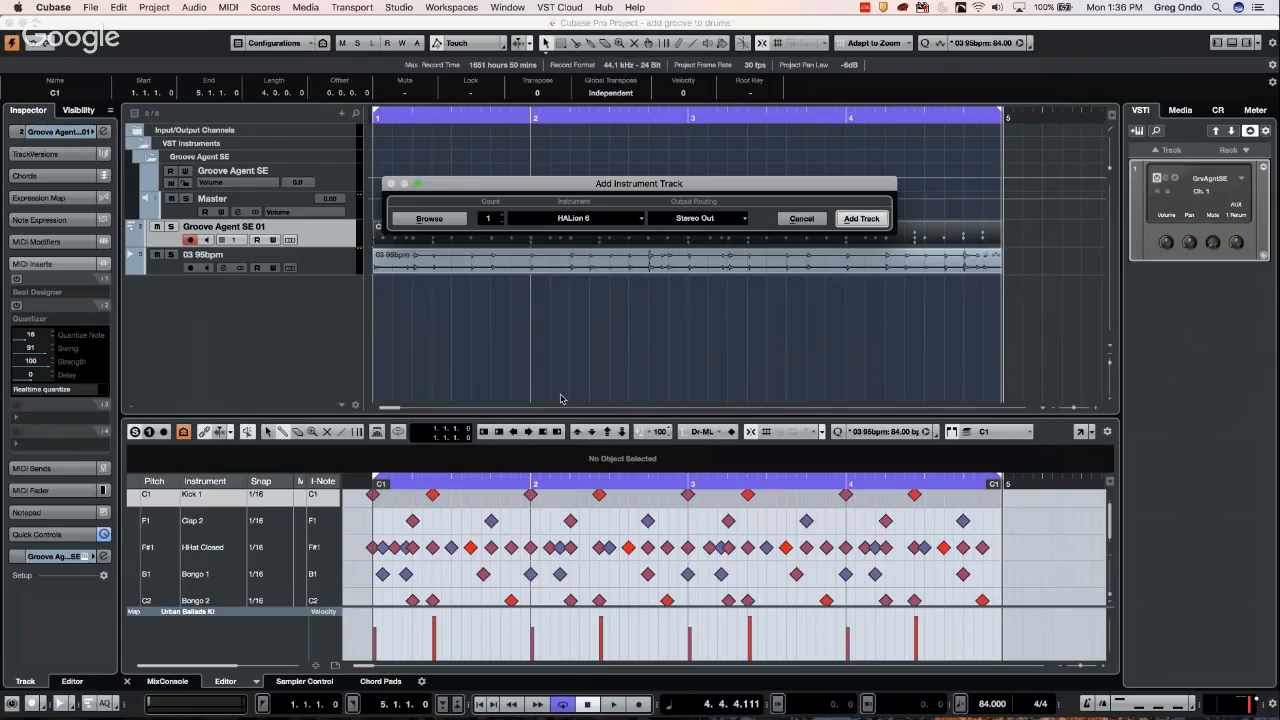
pyautogui.click(865, 219)
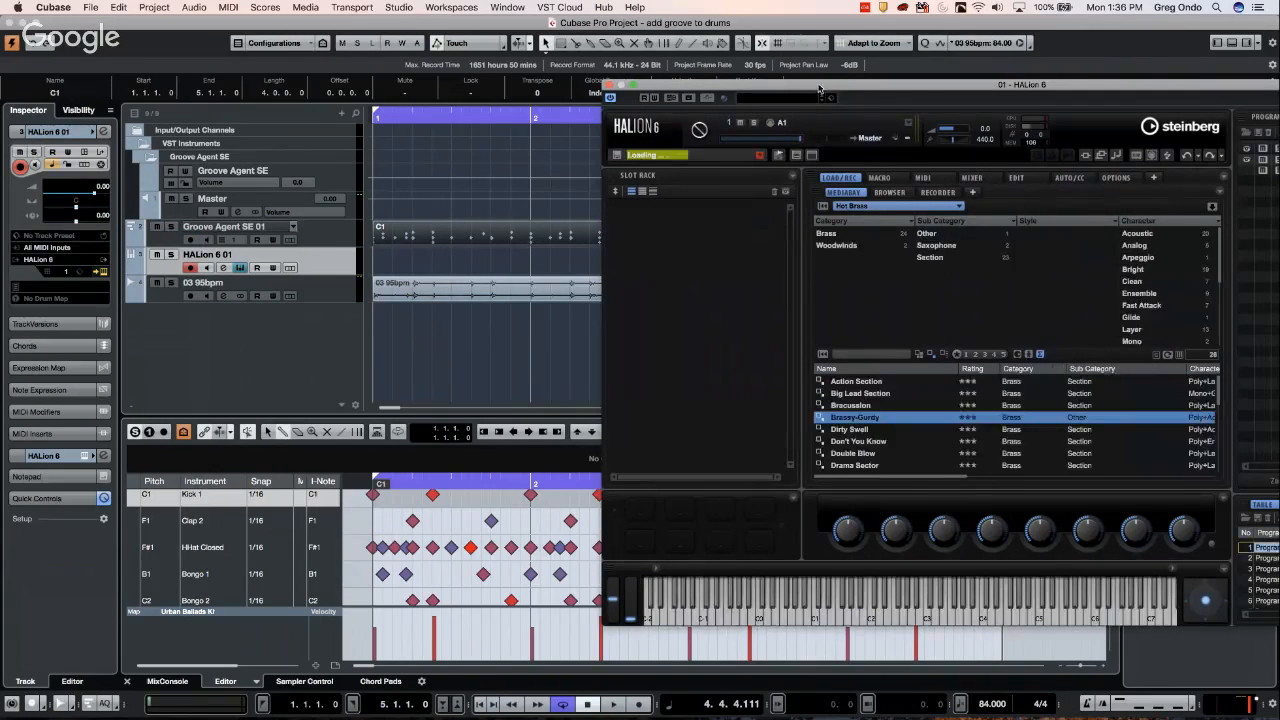
# Examine the Other Content folders under VST Sound in HALion 6's browser, and close the instrument window
pyautogui.moveTo(808, 97); pyautogui.dragTo(547, 33)
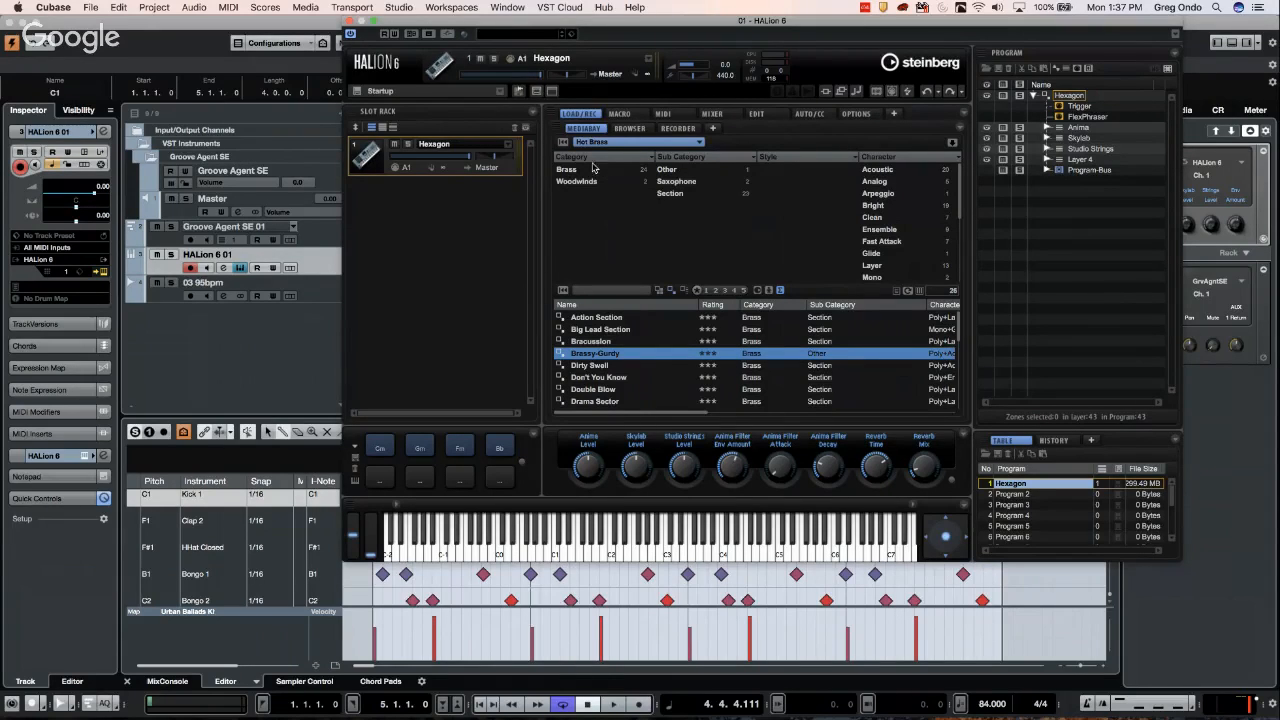
pyautogui.click(637, 133)
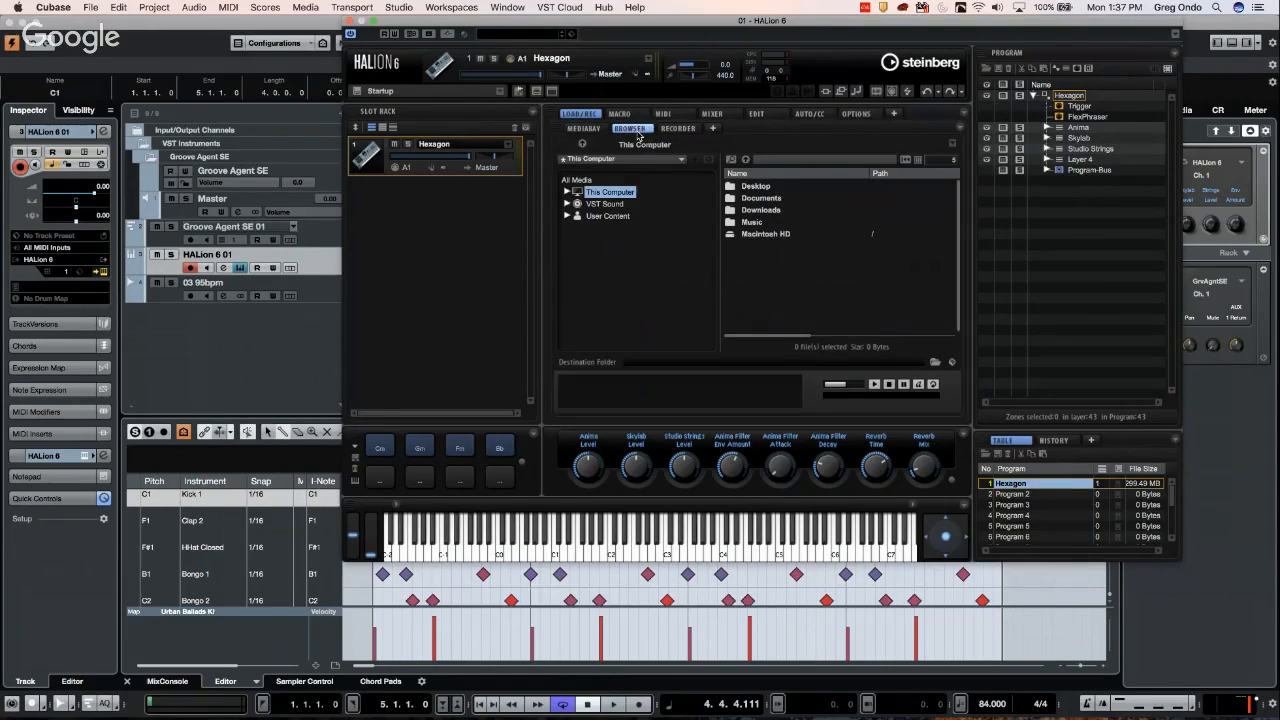
pyautogui.click(567, 205)
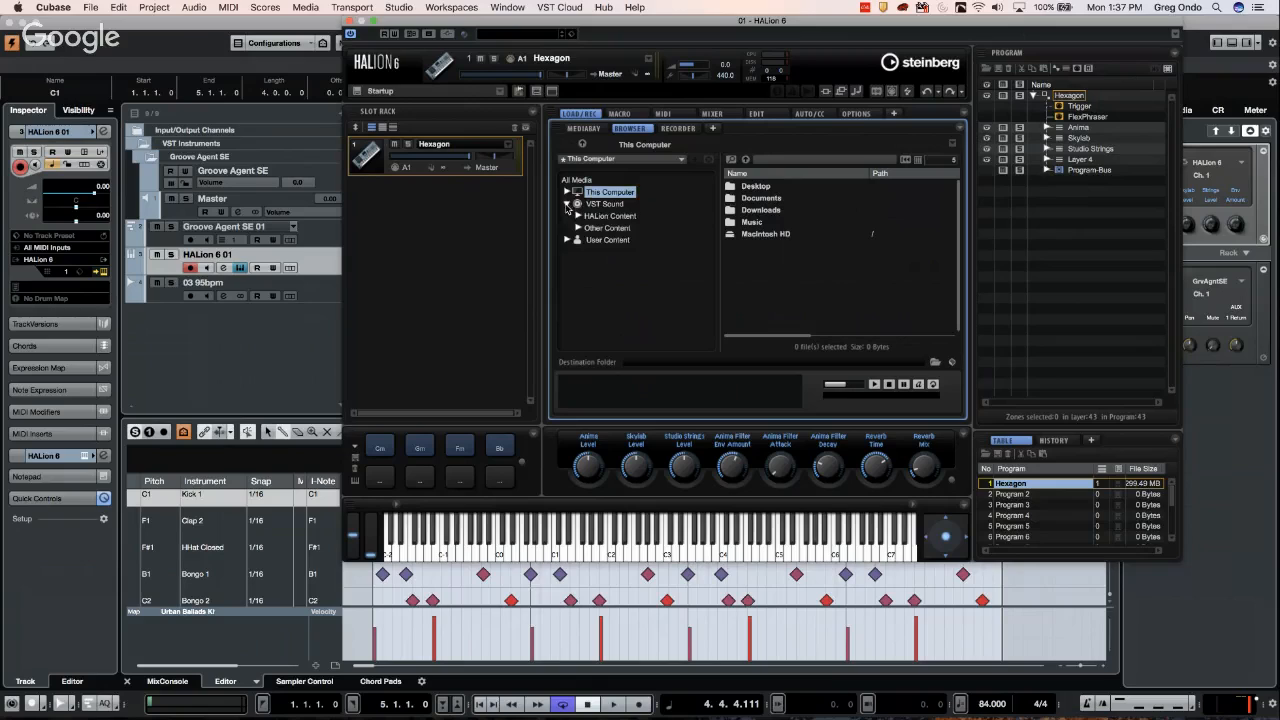
pyautogui.click(579, 229)
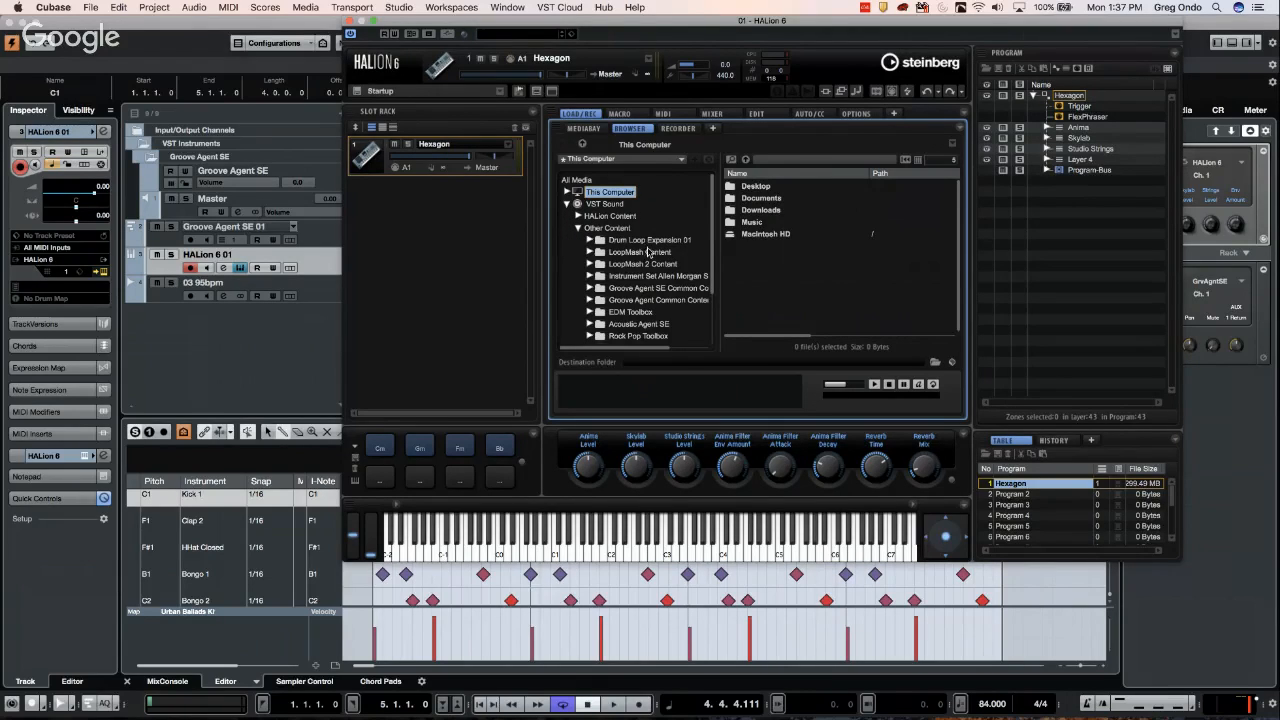
pyautogui.scroll(-3, 637, 290)
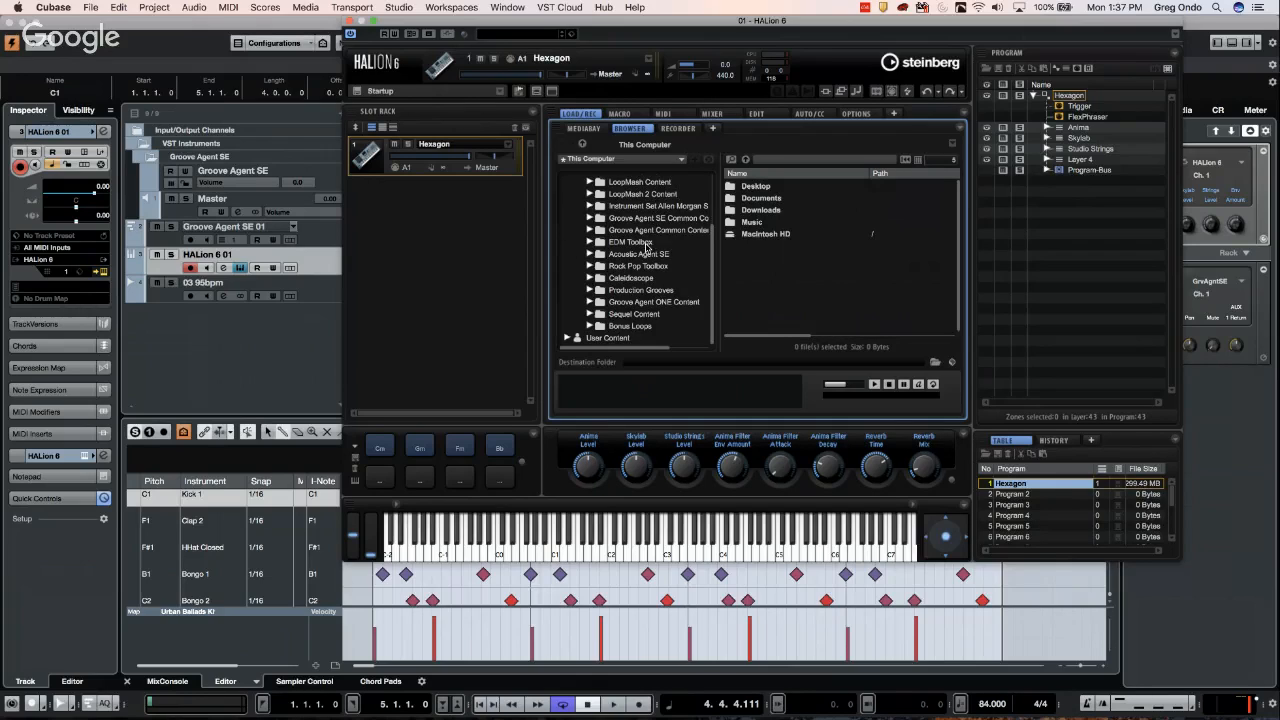
pyautogui.scroll(3, 648, 249)
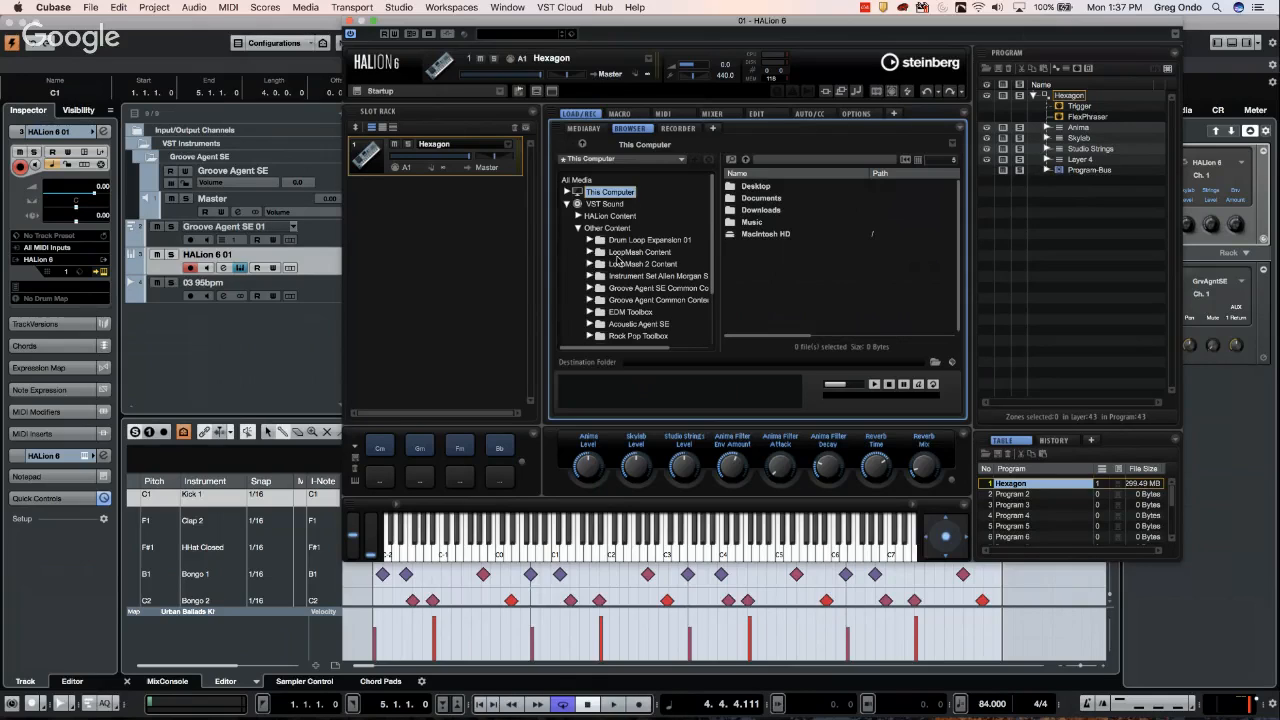
pyautogui.scroll(-3, 620, 265)
pyautogui.scroll(2, 618, 262)
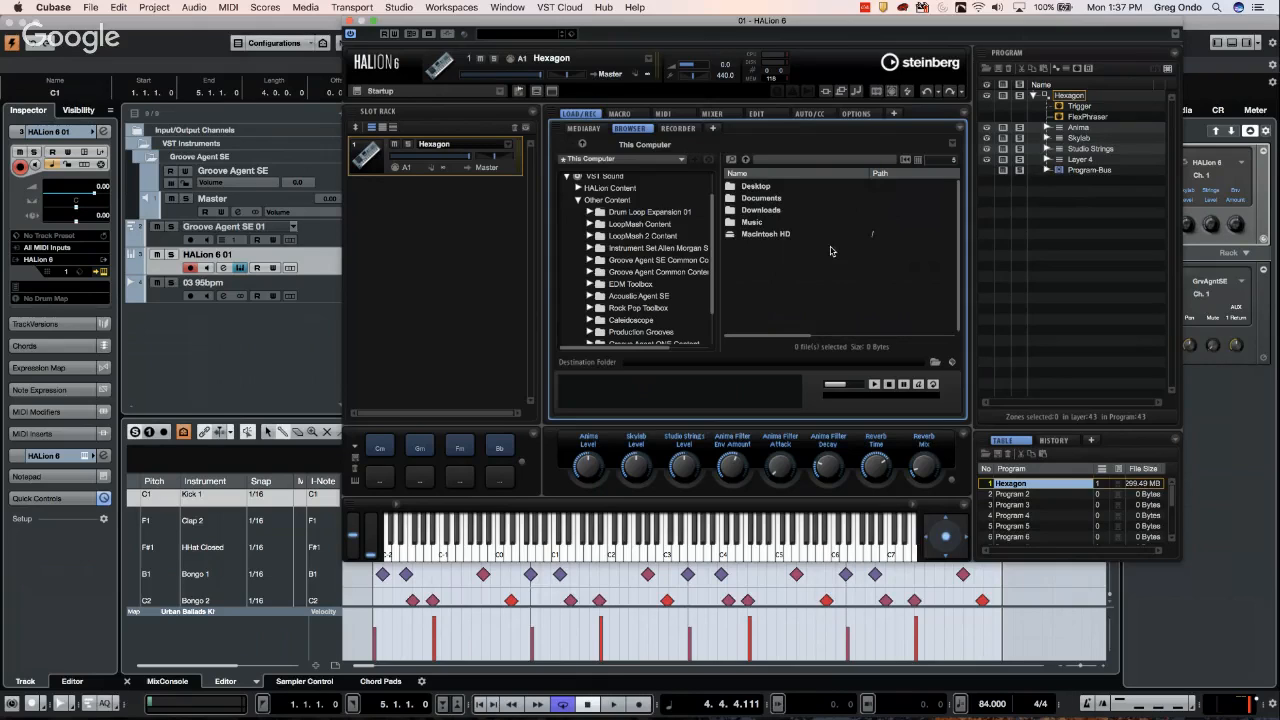
pyautogui.click(350, 21)
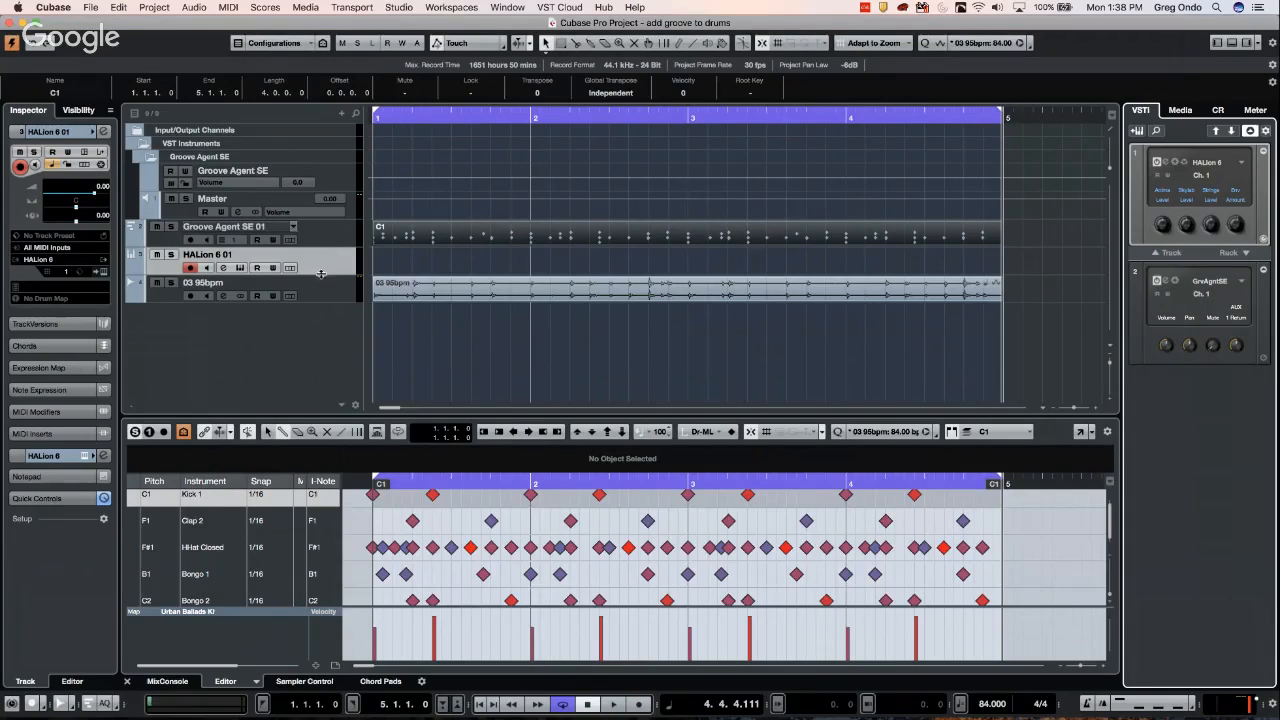
# Place the project cursor at 1.3.1.0 and check the track commands available for the 03 95bpm track
pyautogui.click(420, 111)
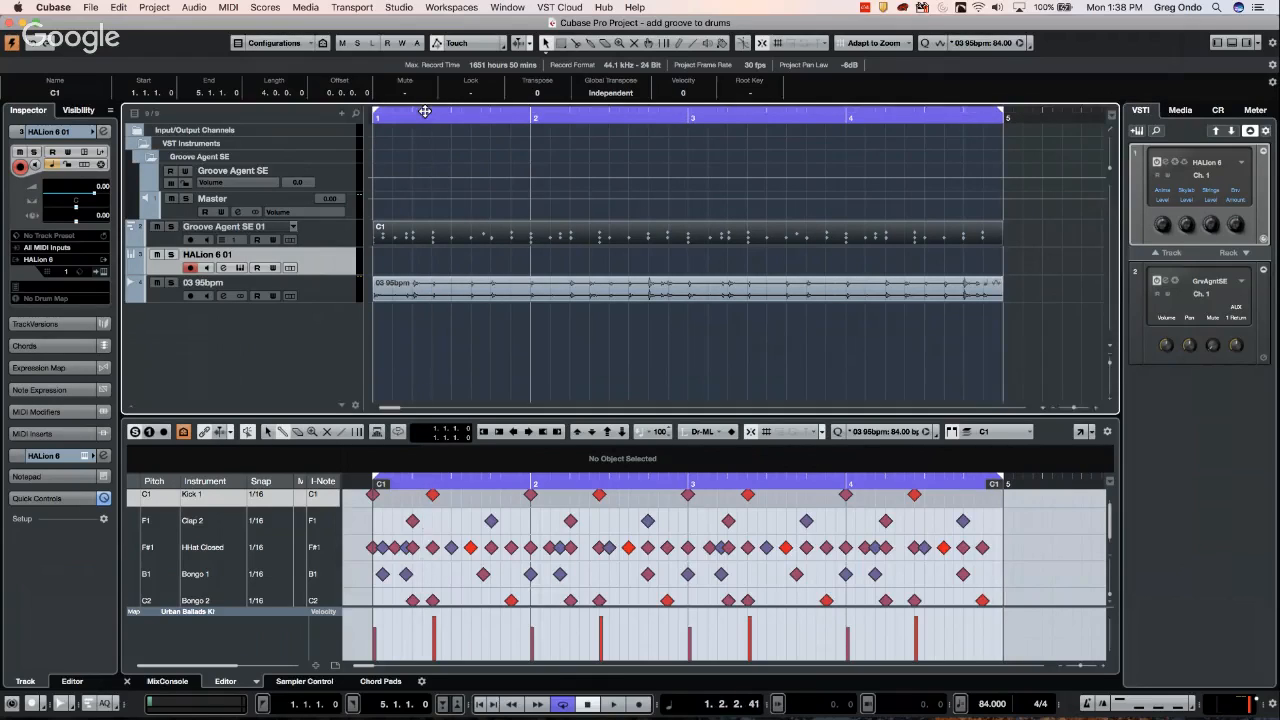
pyautogui.moveTo(425, 111); pyautogui.dragTo(408, 58)
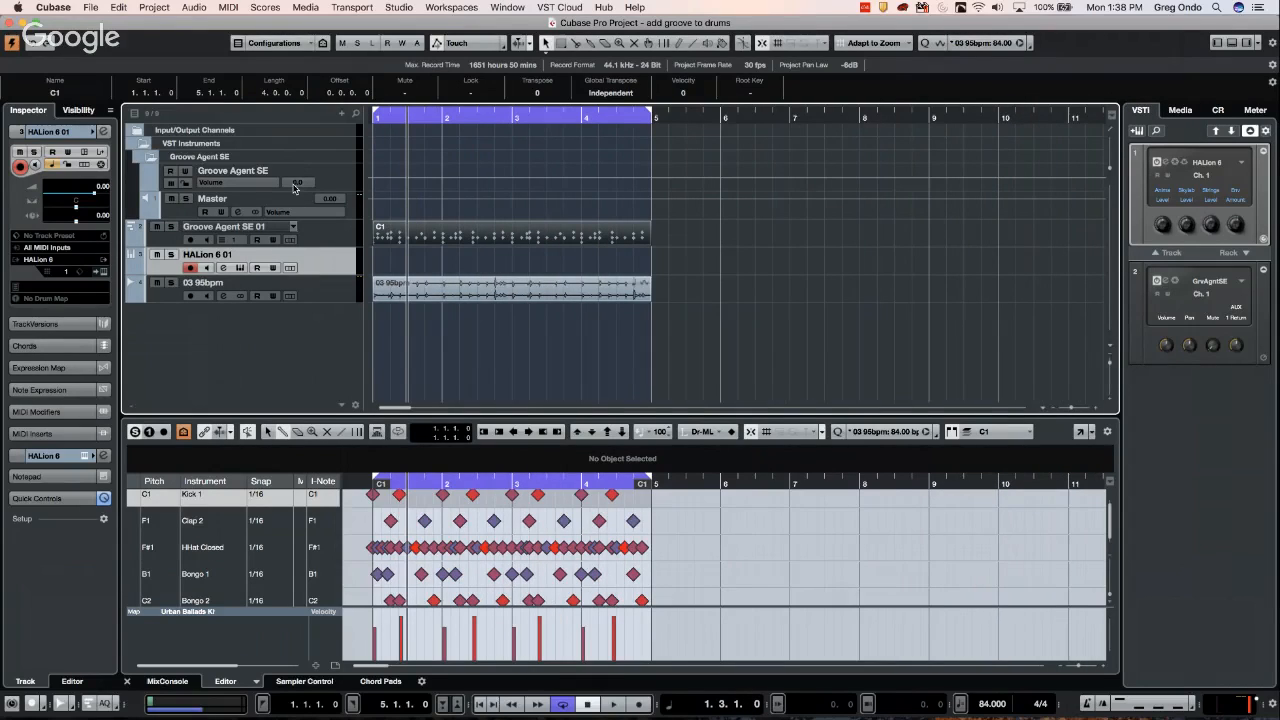
pyautogui.click(332, 292)
pyautogui.rightClick(318, 289)
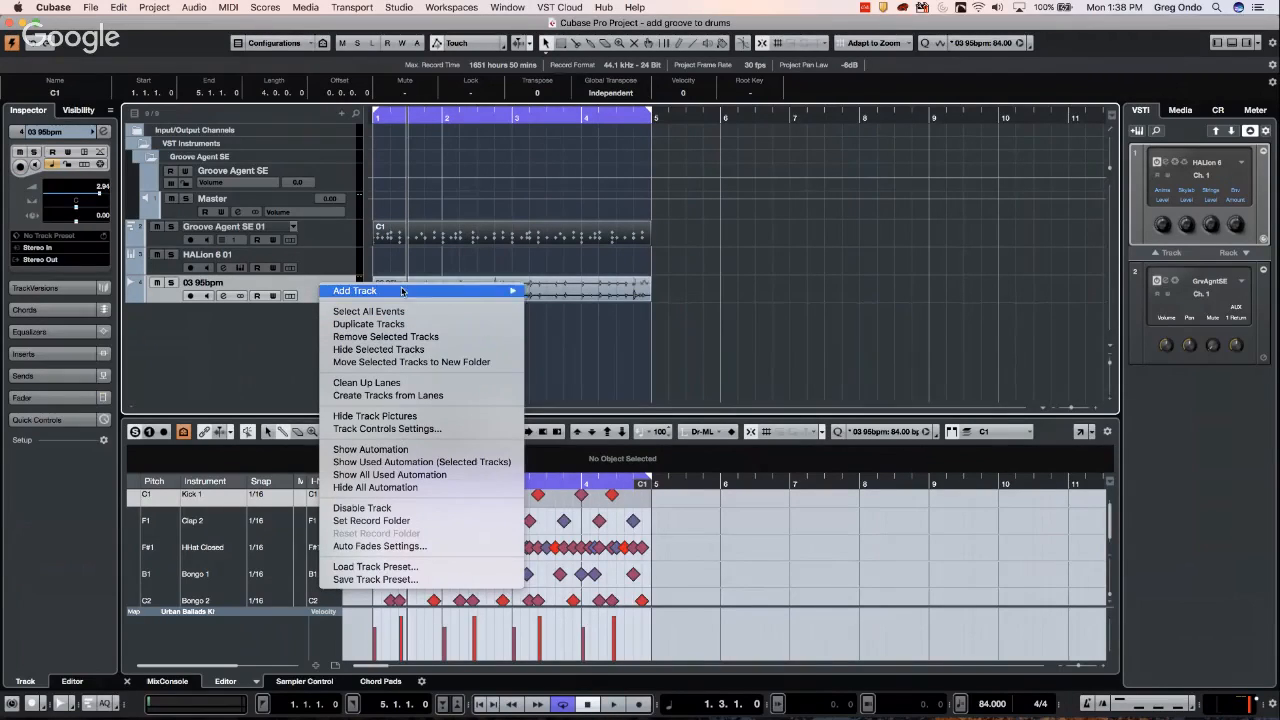
pyautogui.moveTo(400, 290)
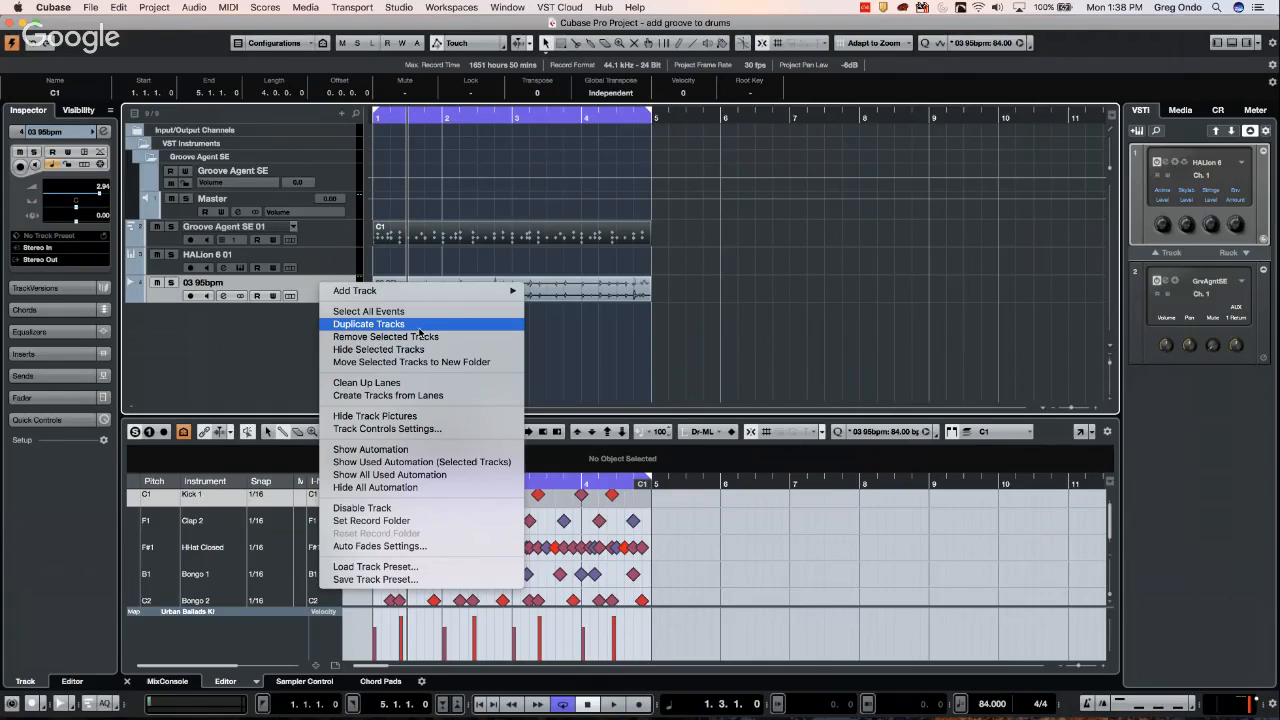
# Search the Key Commands for "duplicate tracks" and go to the Duplicate Tracks command in the Project category
pyautogui.click(90, 8)
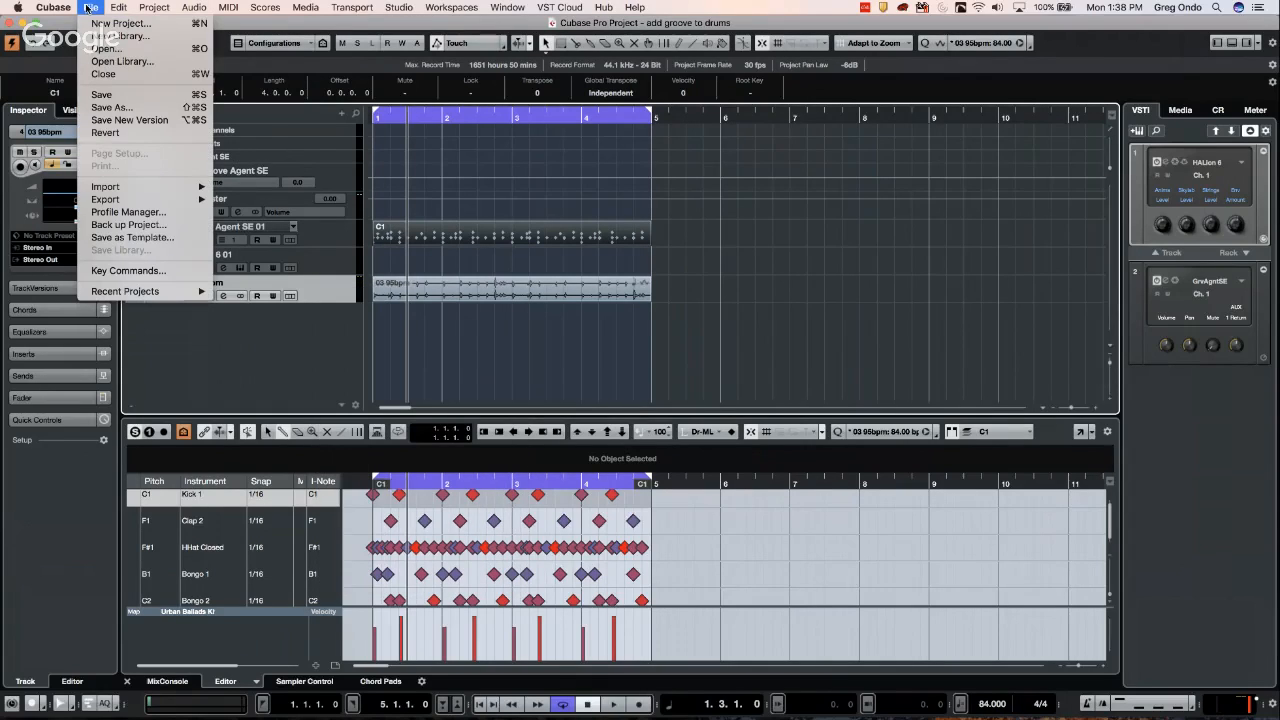
pyautogui.click(128, 270)
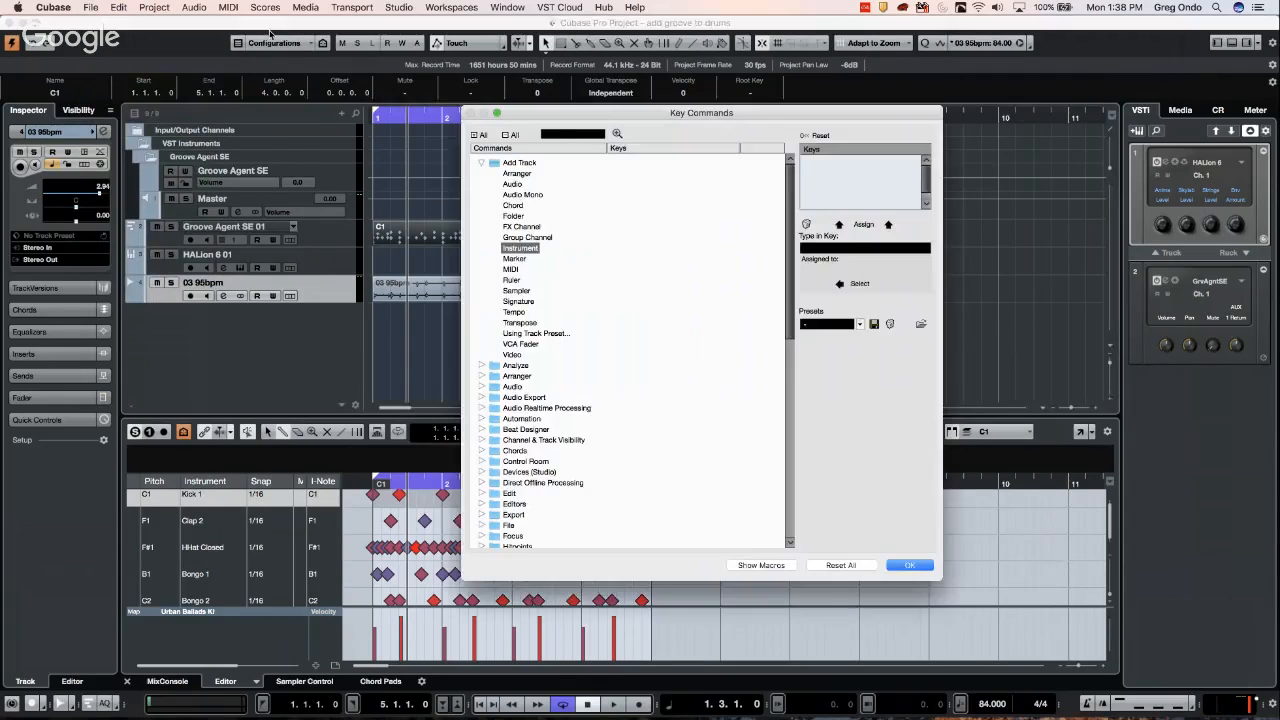
pyautogui.click(561, 133)
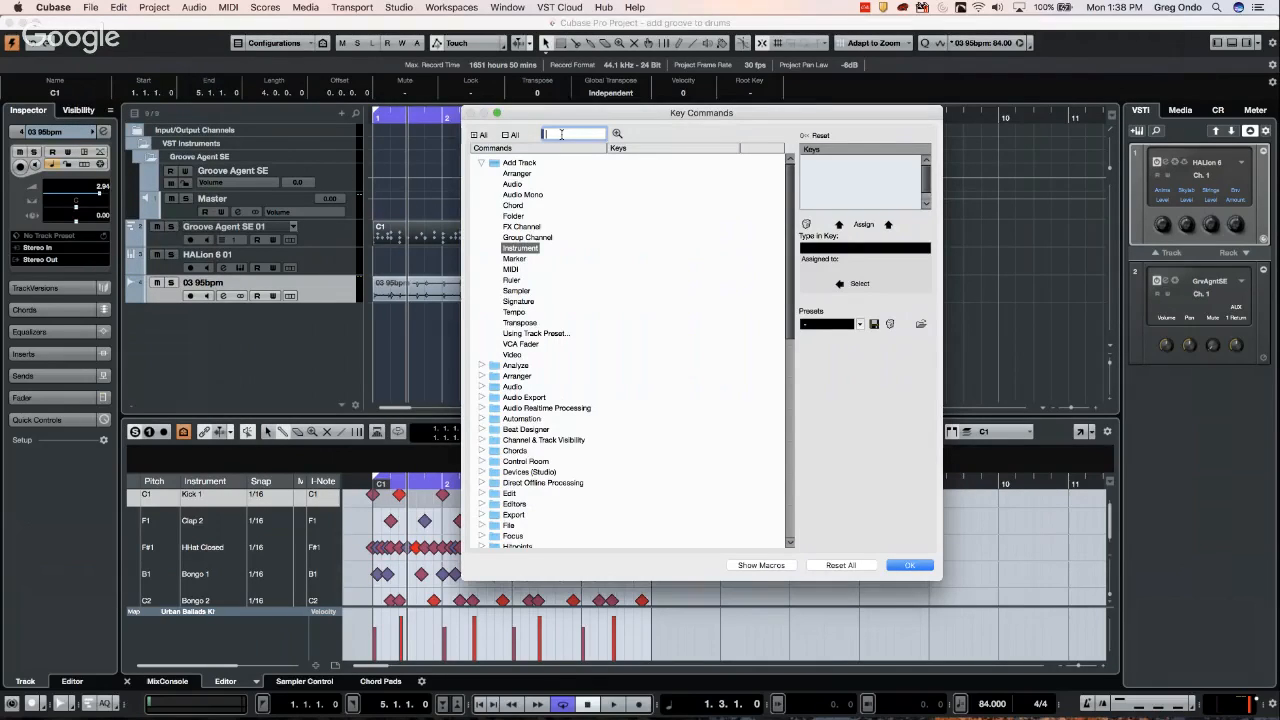
pyautogui.write('duplicate tracks')
pyautogui.press('Return')
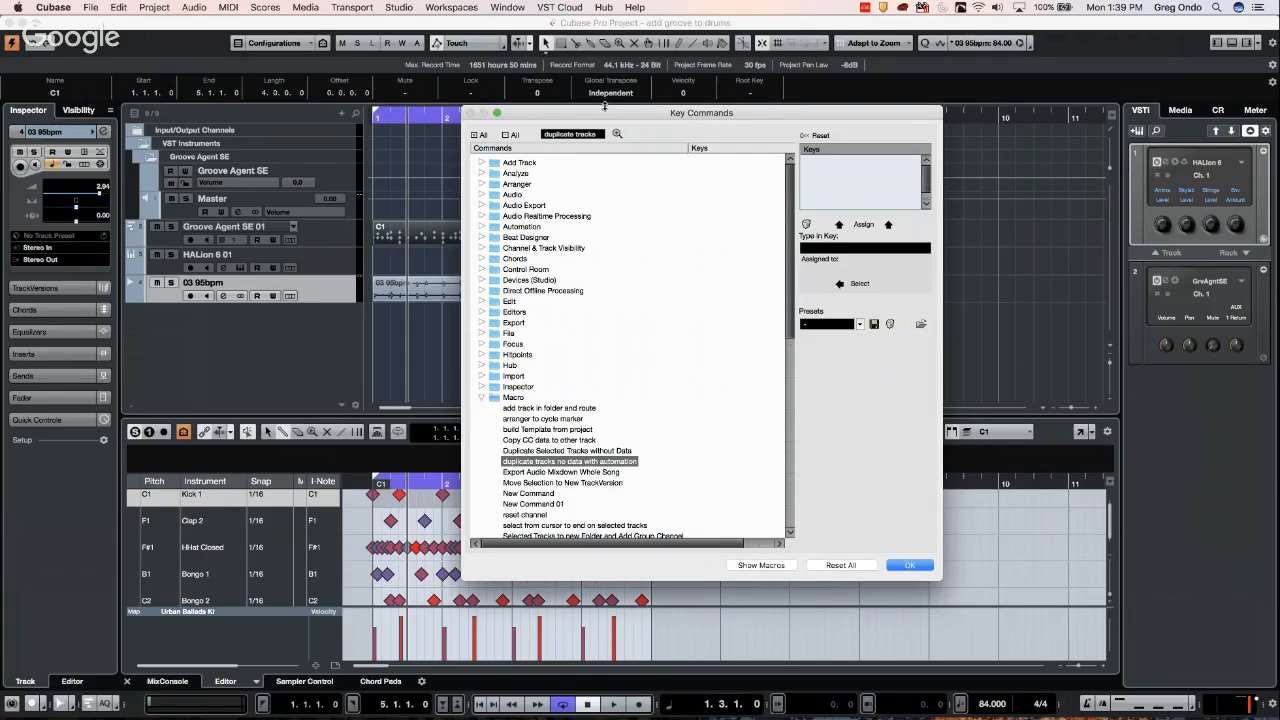
pyautogui.click(617, 134)
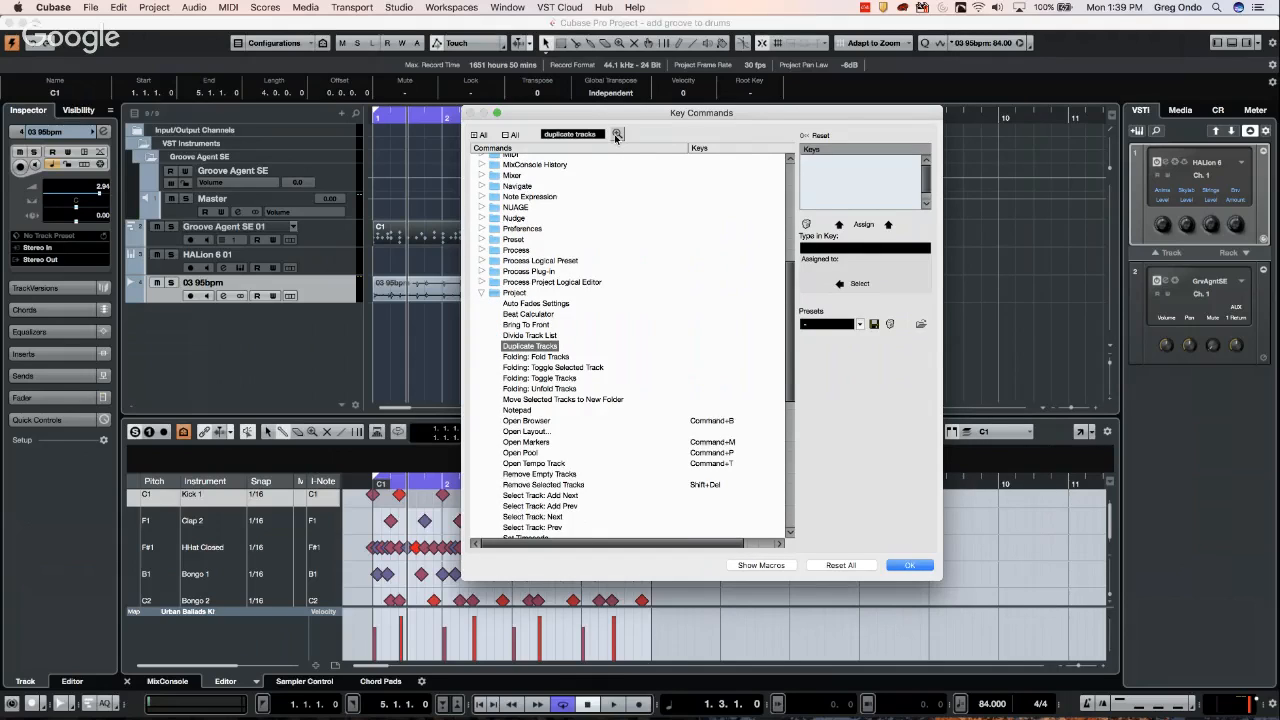
# Try Command+Shift+D and Command+Shift+C as key commands for Duplicate Tracks, and close the Key Commands window without assigning one
pyautogui.moveTo(575, 542)
pyautogui.mouseDown()
pyautogui.moveTo(617, 542)
pyautogui.moveTo(550, 544)
pyautogui.mouseUp()
pyautogui.hscroll(3, 665, 545)
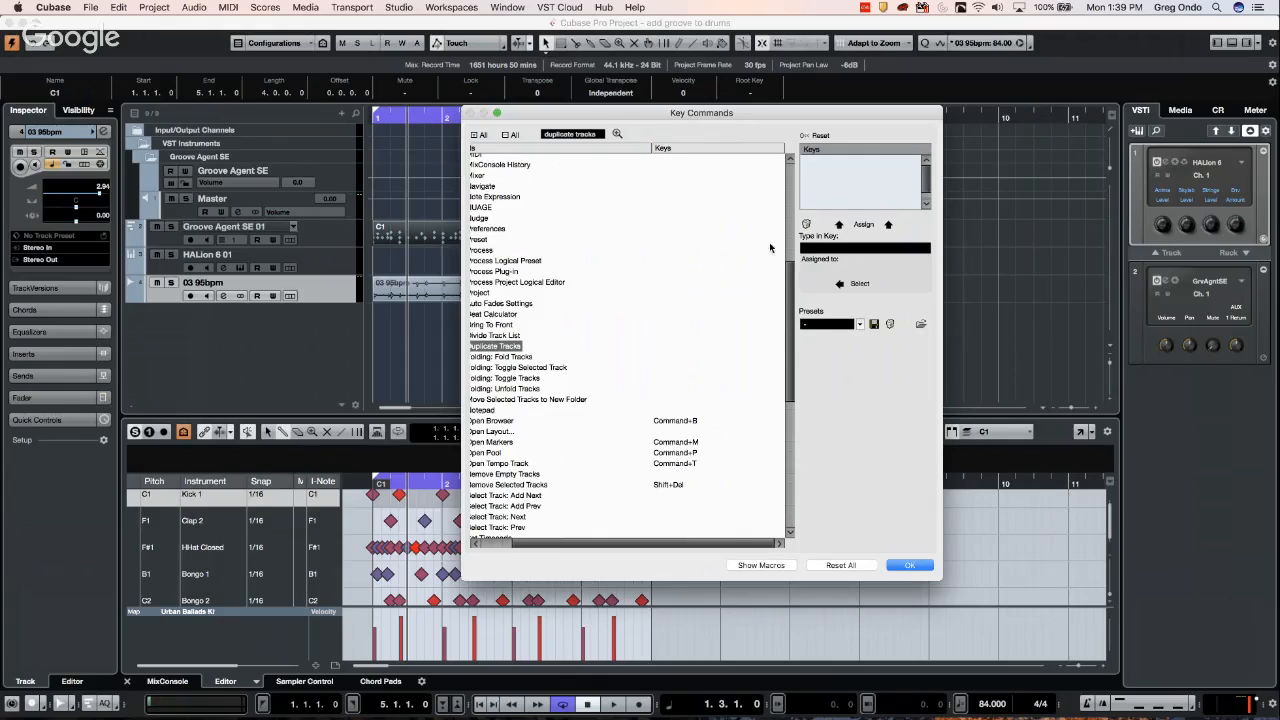
pyautogui.click(869, 250)
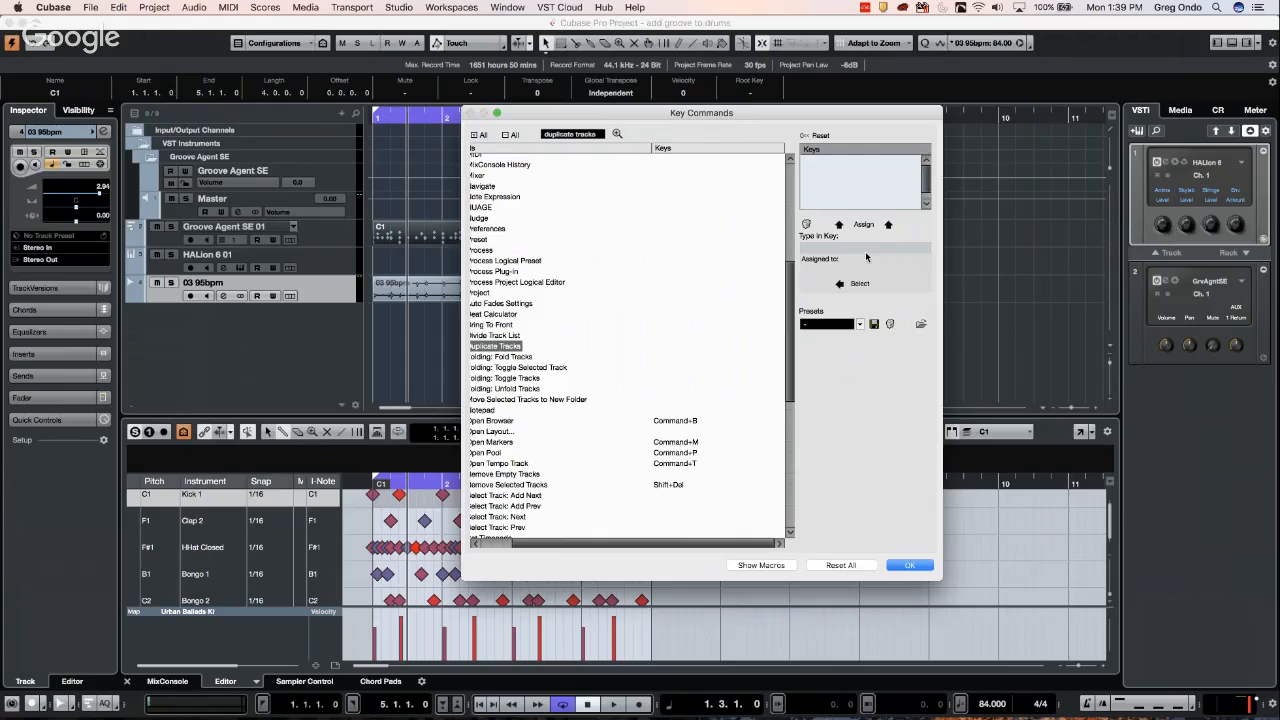
pyautogui.press('super+shift+d')
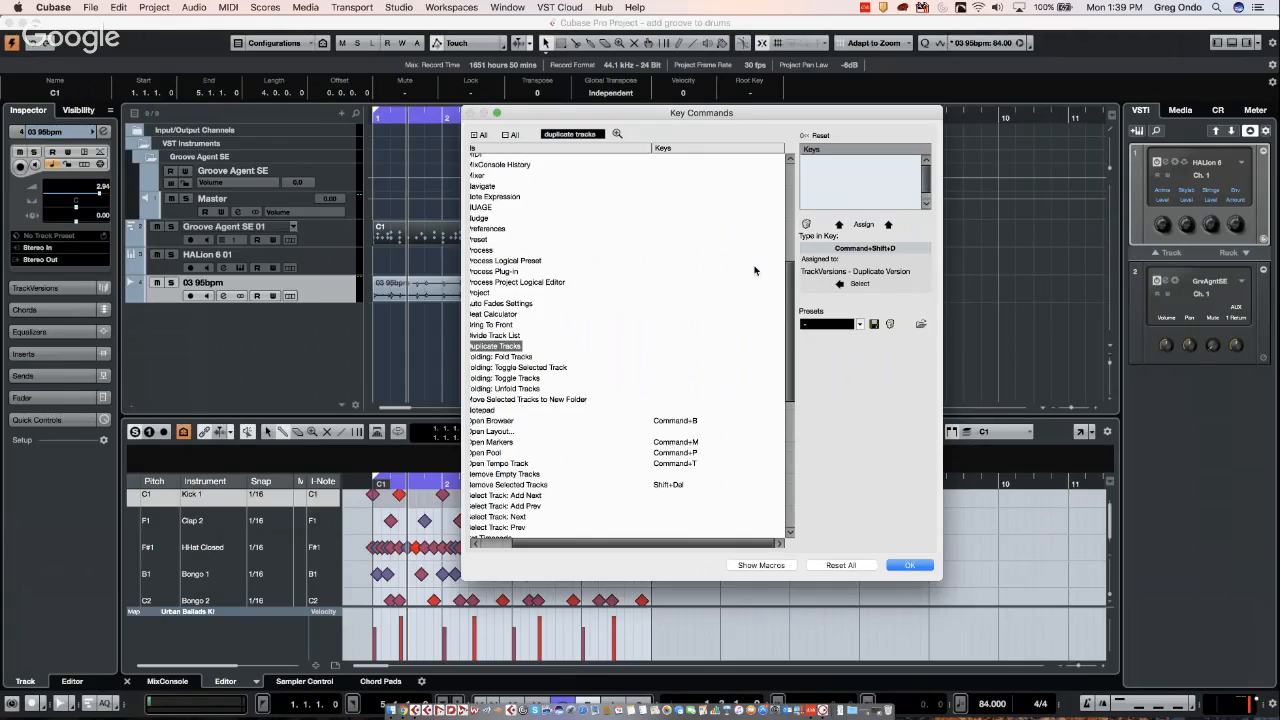
pyautogui.click(890, 248)
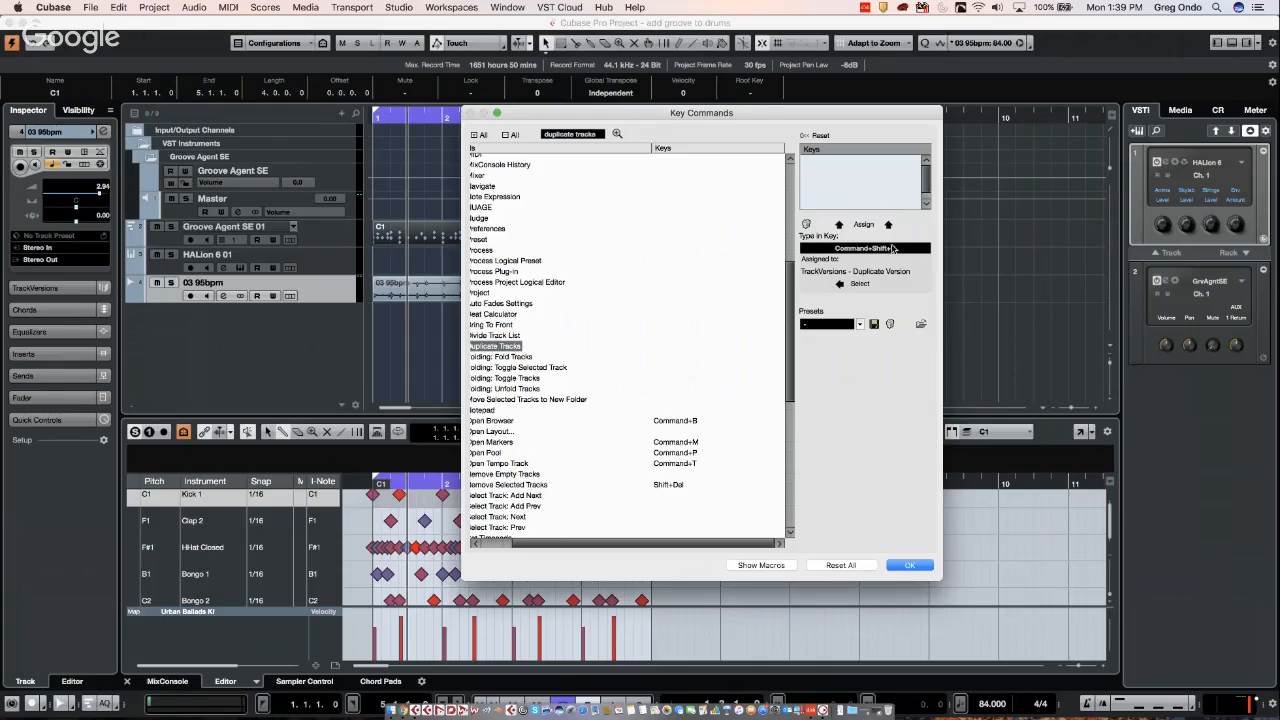
pyautogui.press('super+shift+c')
pyautogui.press('BackSpace')
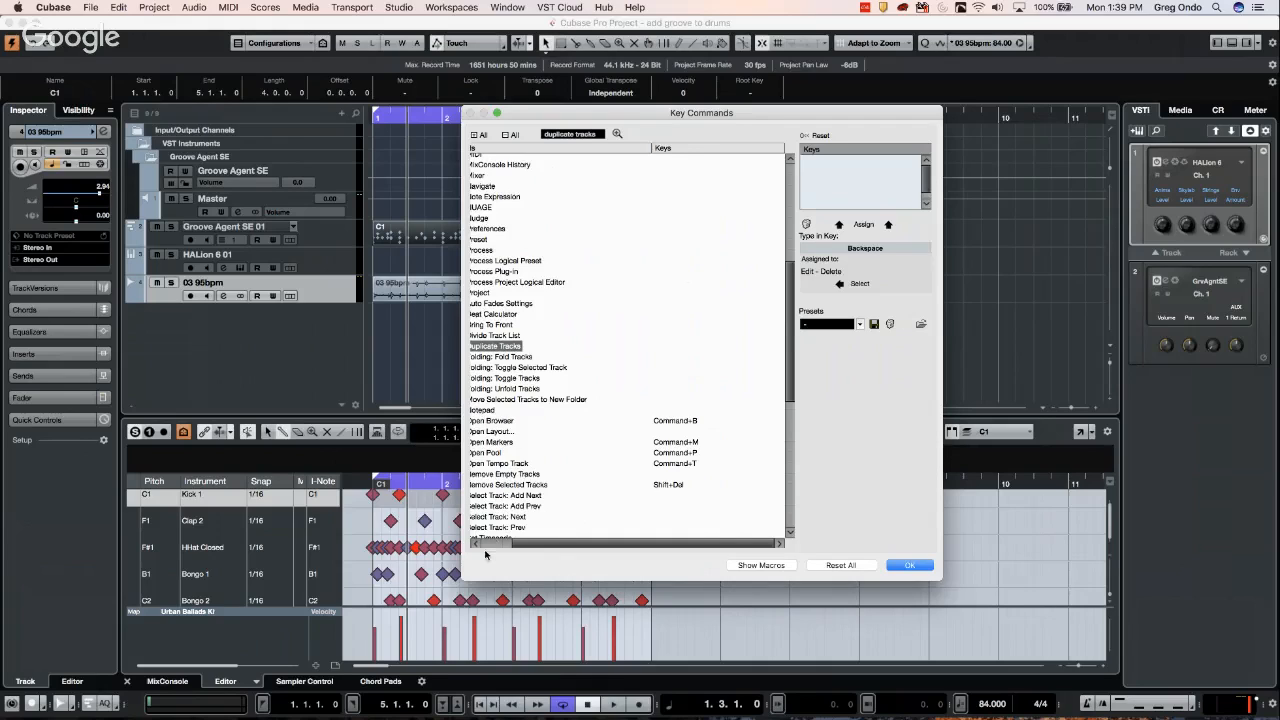
pyautogui.hscroll(-3, 488, 543)
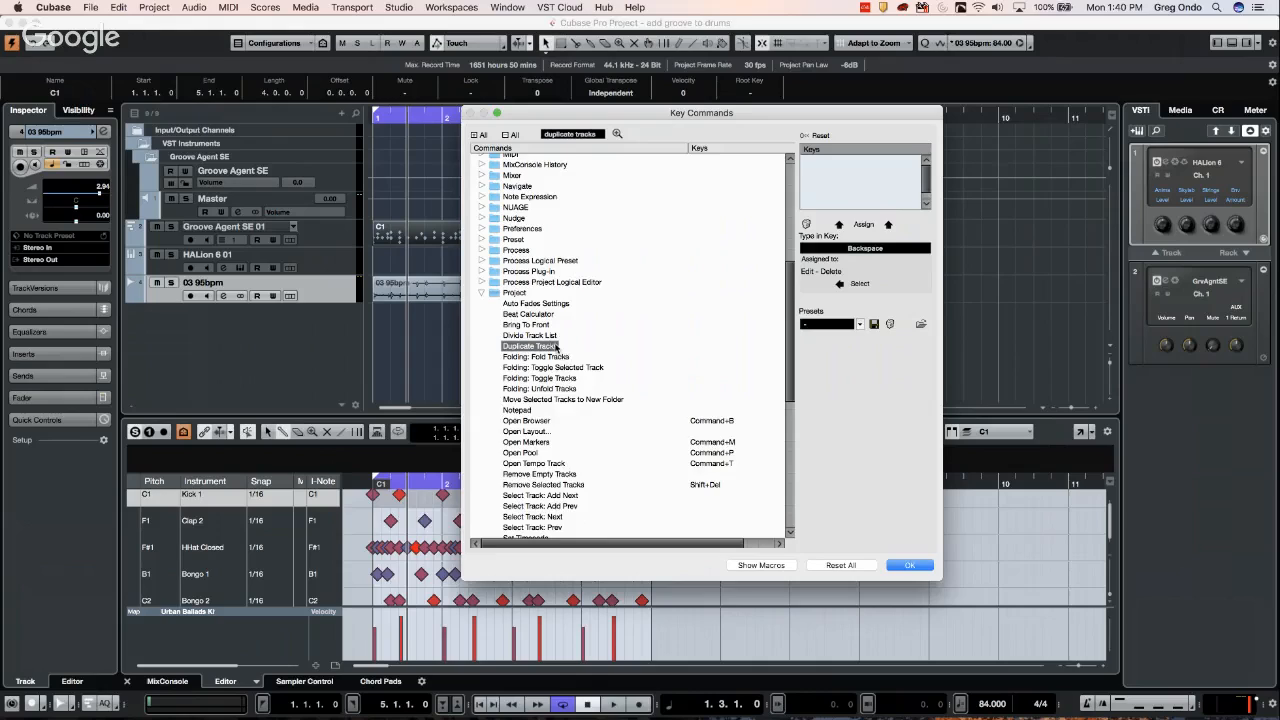
pyautogui.click(870, 248)
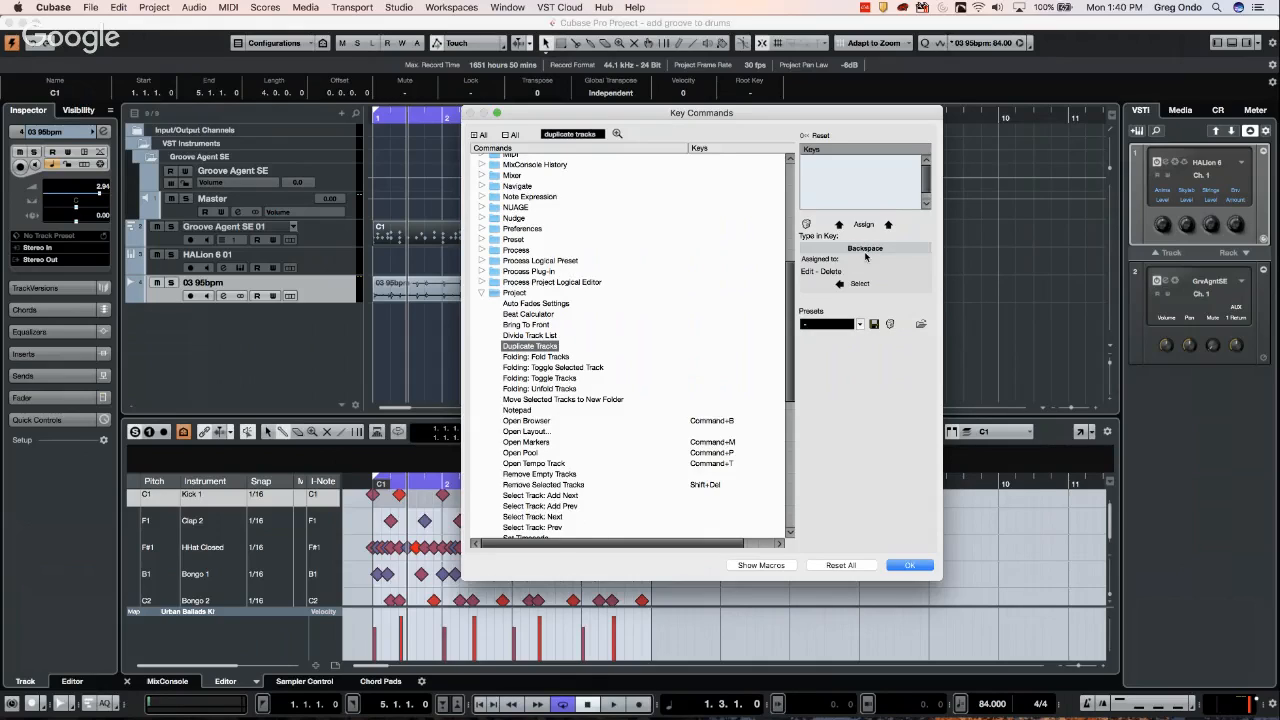
pyautogui.click(540, 347)
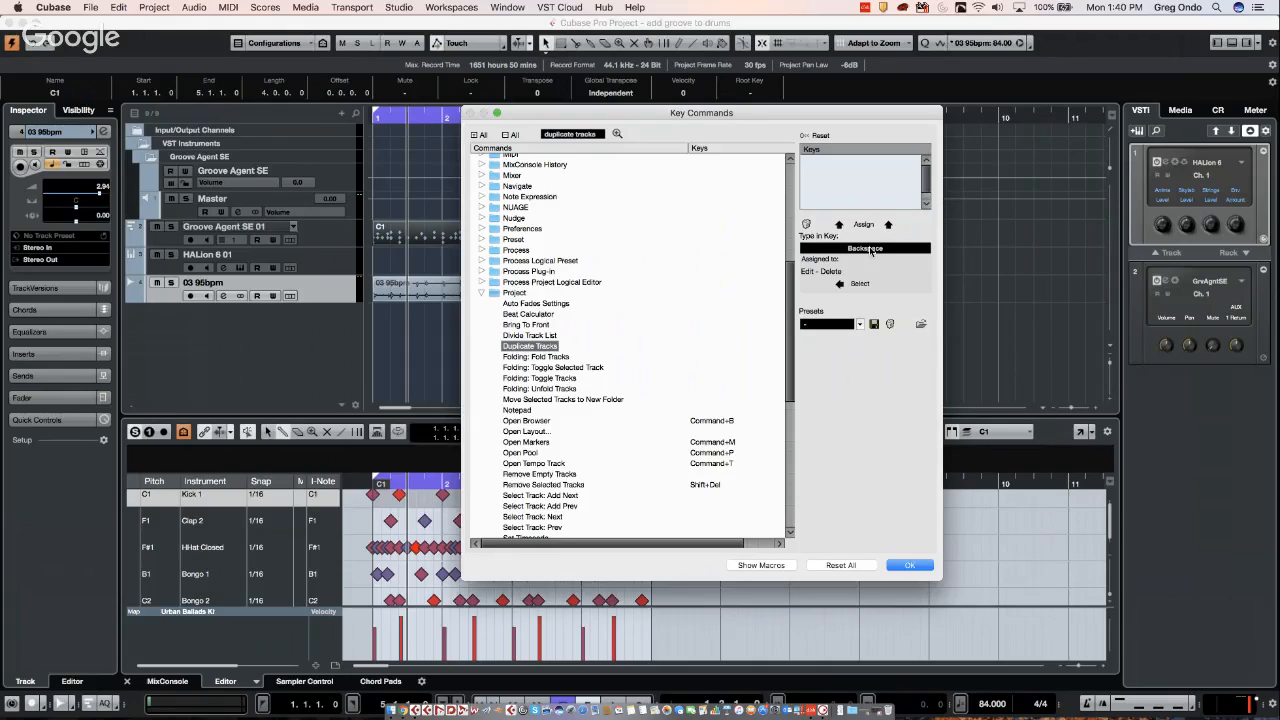
pyautogui.click(876, 250)
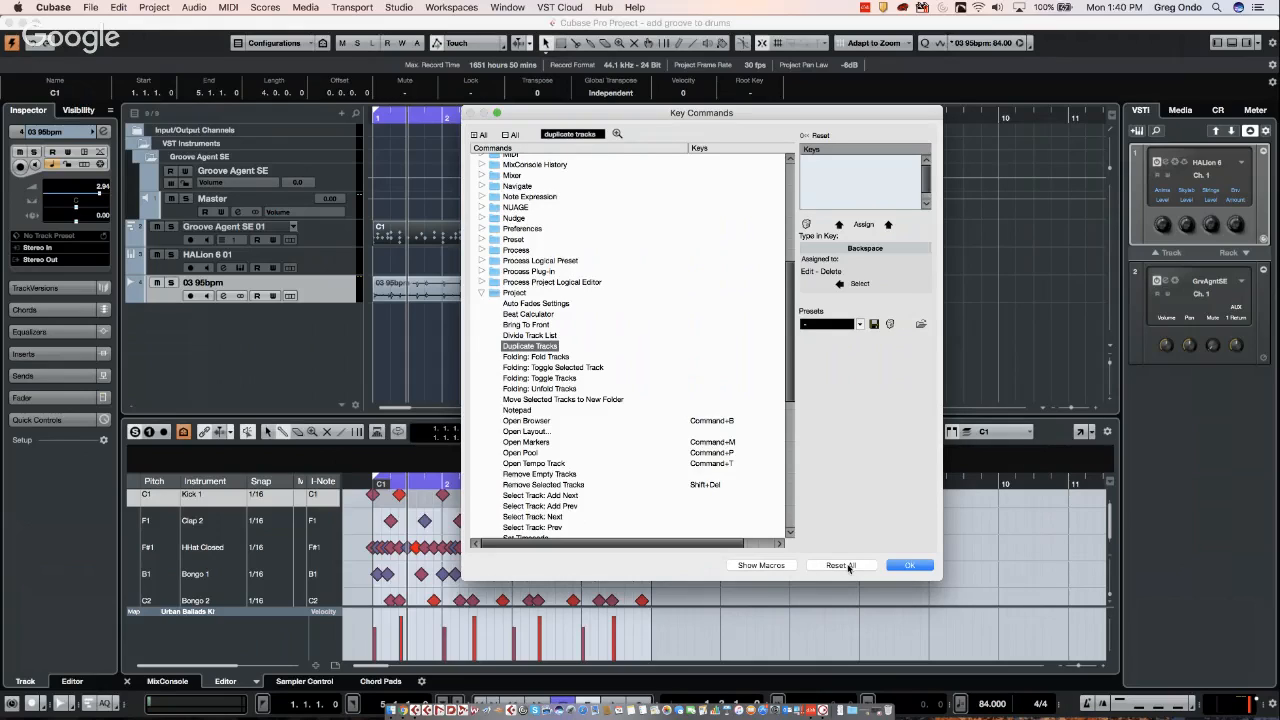
pyautogui.click(906, 566)
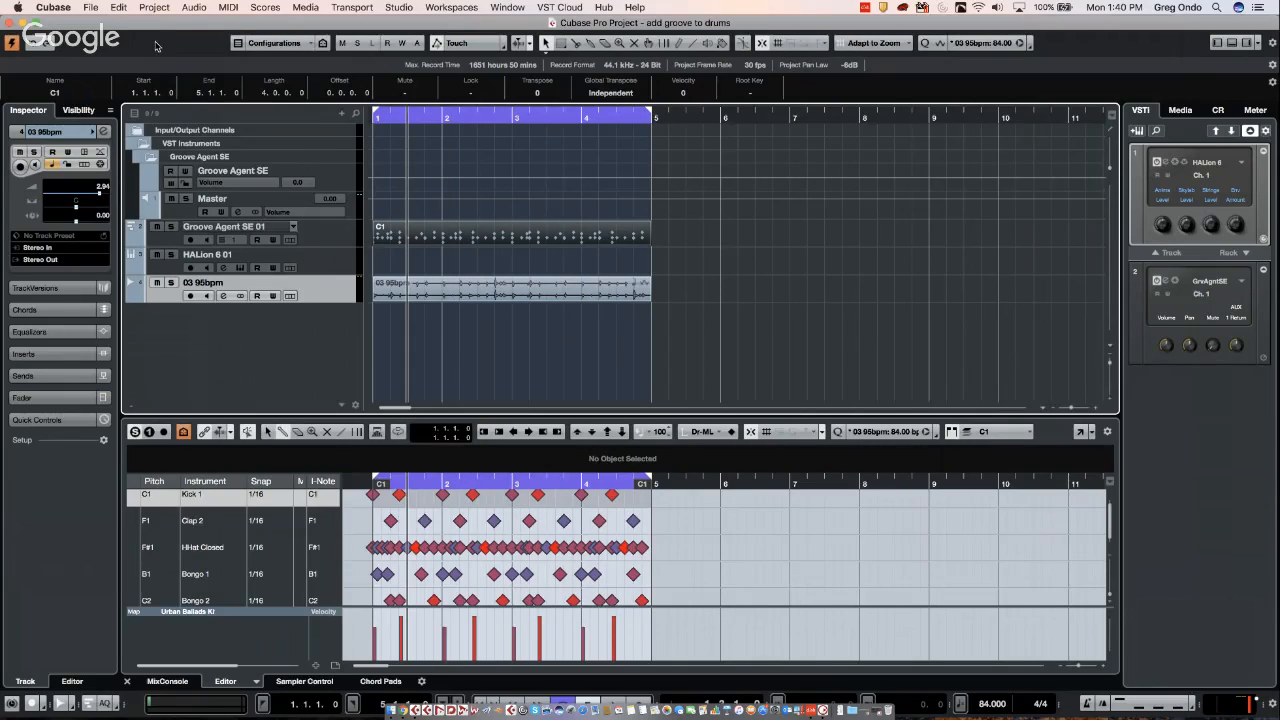
# Reopen the Key Commands, try Command+Control+S for Duplicate Tracks, and close the window without assigning it
pyautogui.click(91, 7)
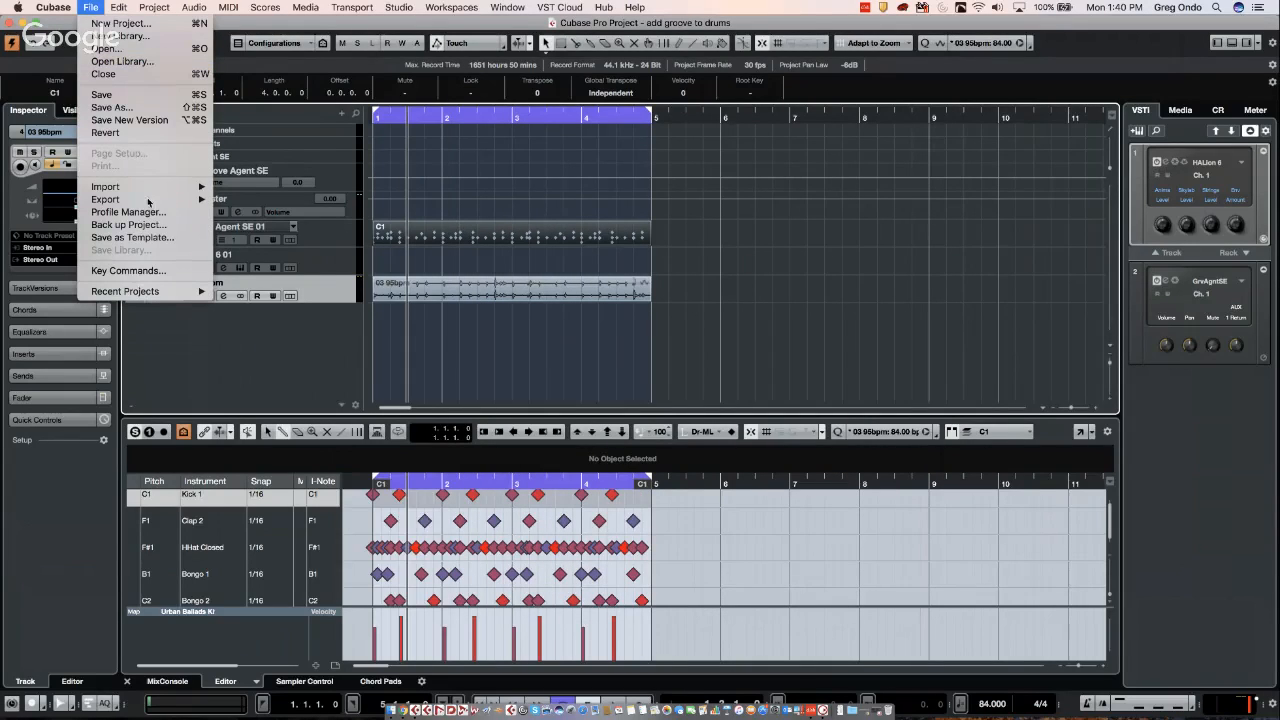
pyautogui.moveTo(146, 200)
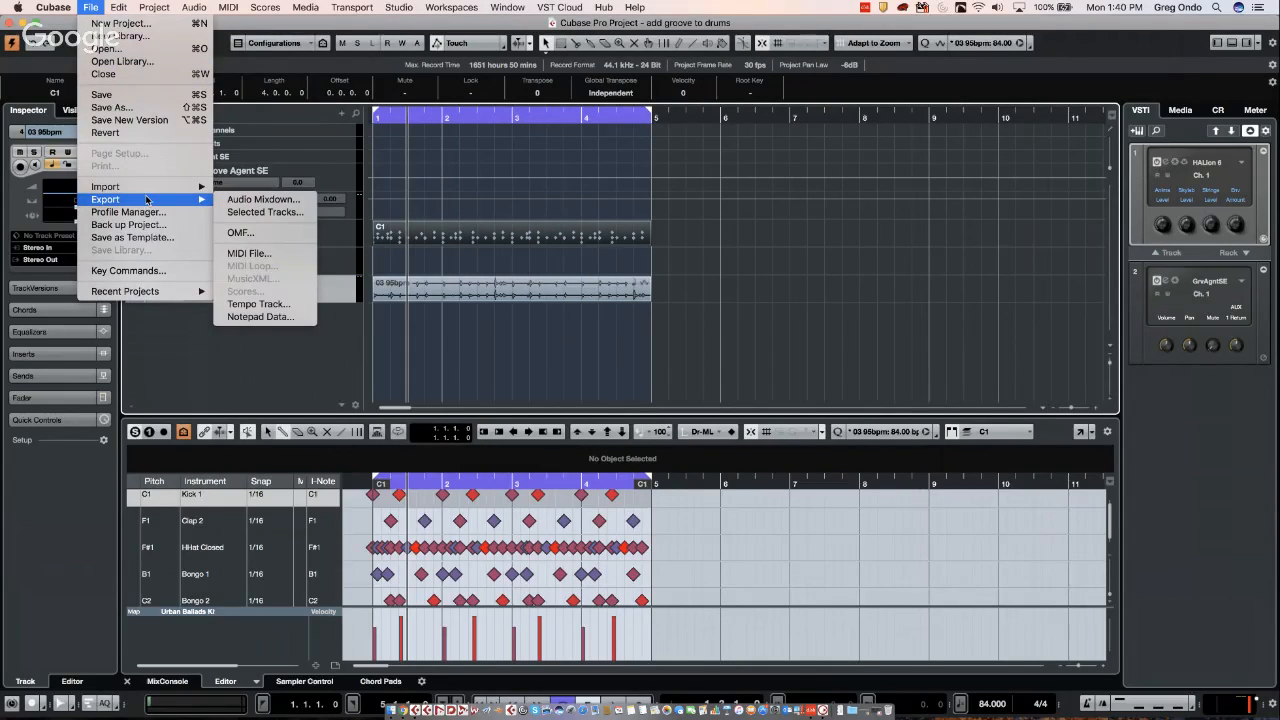
pyautogui.click(146, 269)
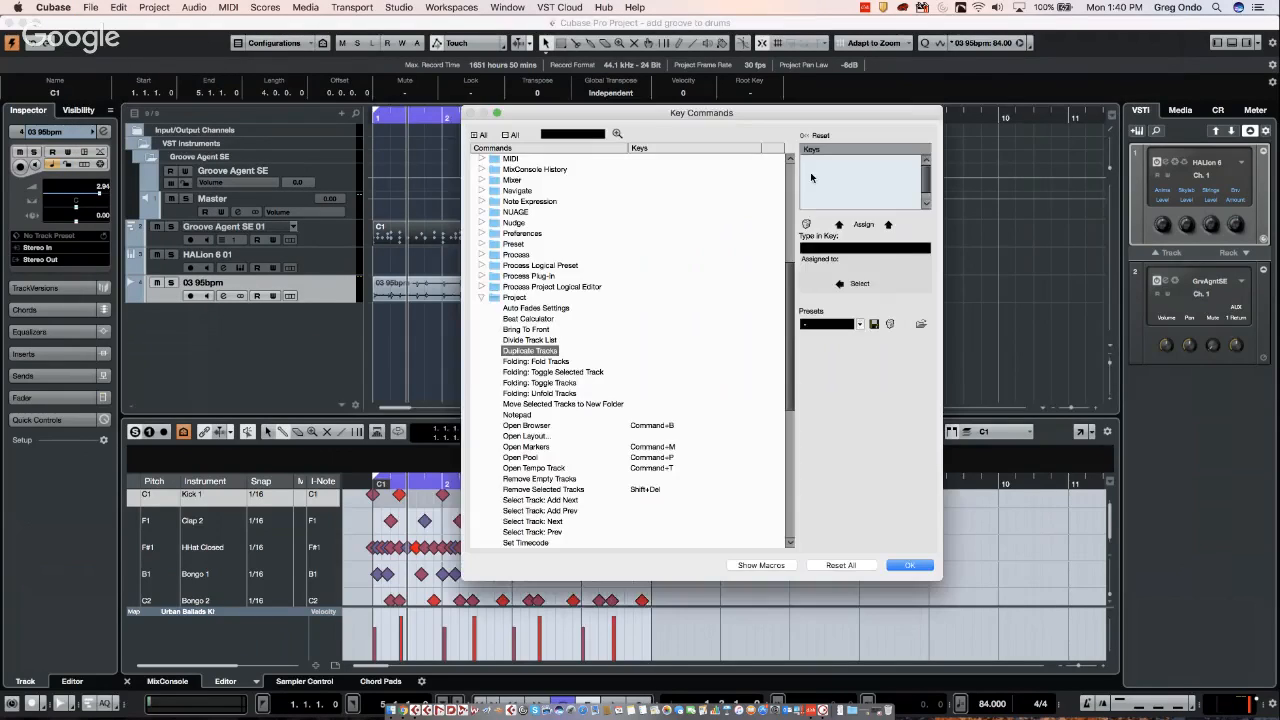
pyautogui.click(890, 249)
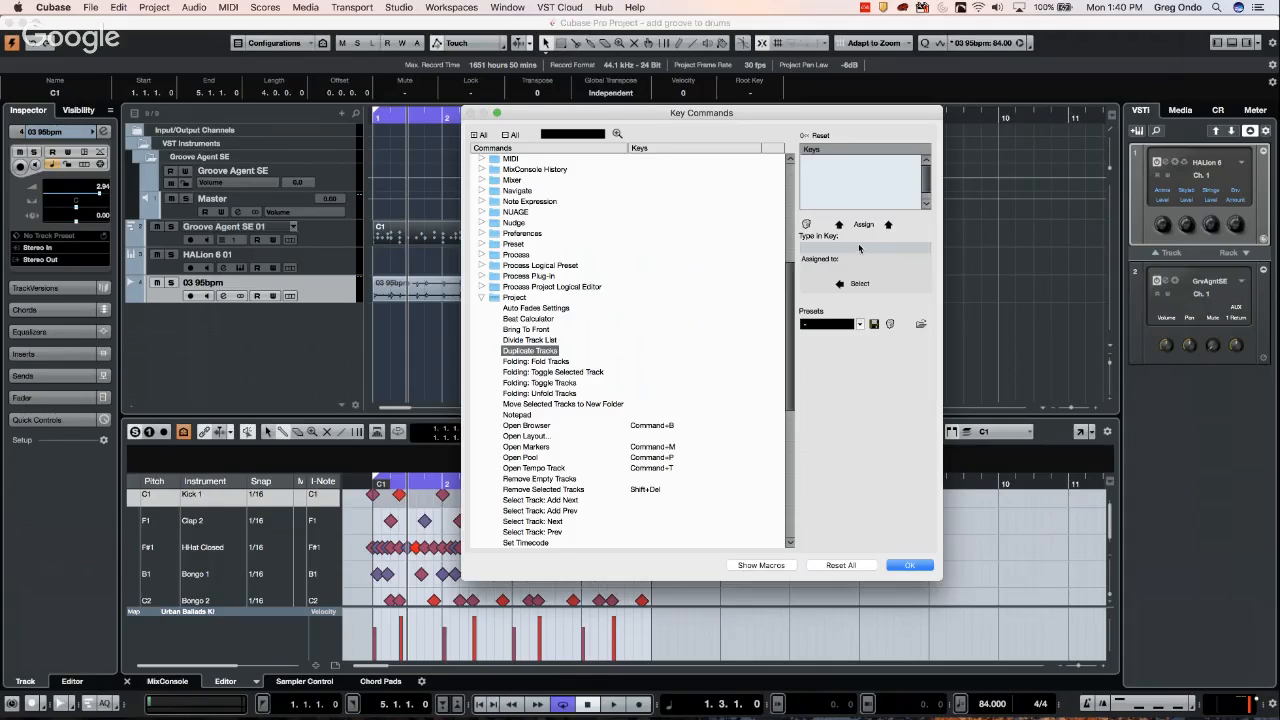
pyautogui.press('super+ctrl+s')
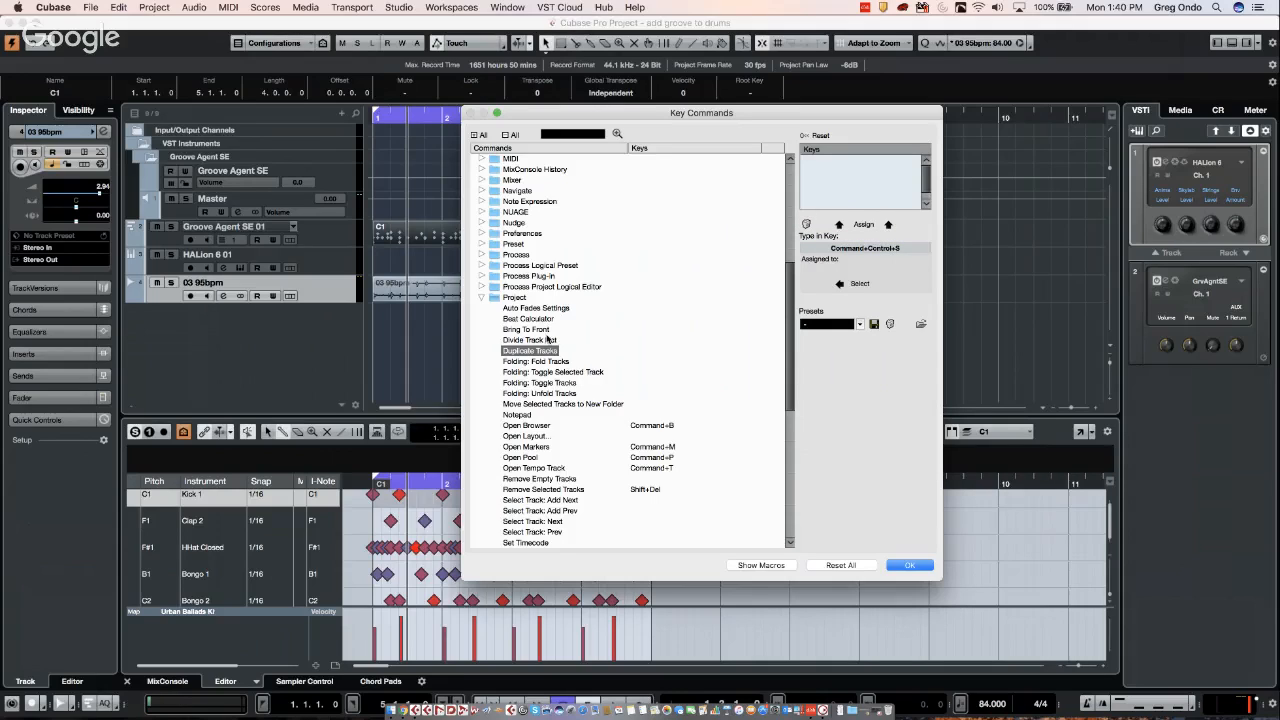
pyautogui.click(907, 565)
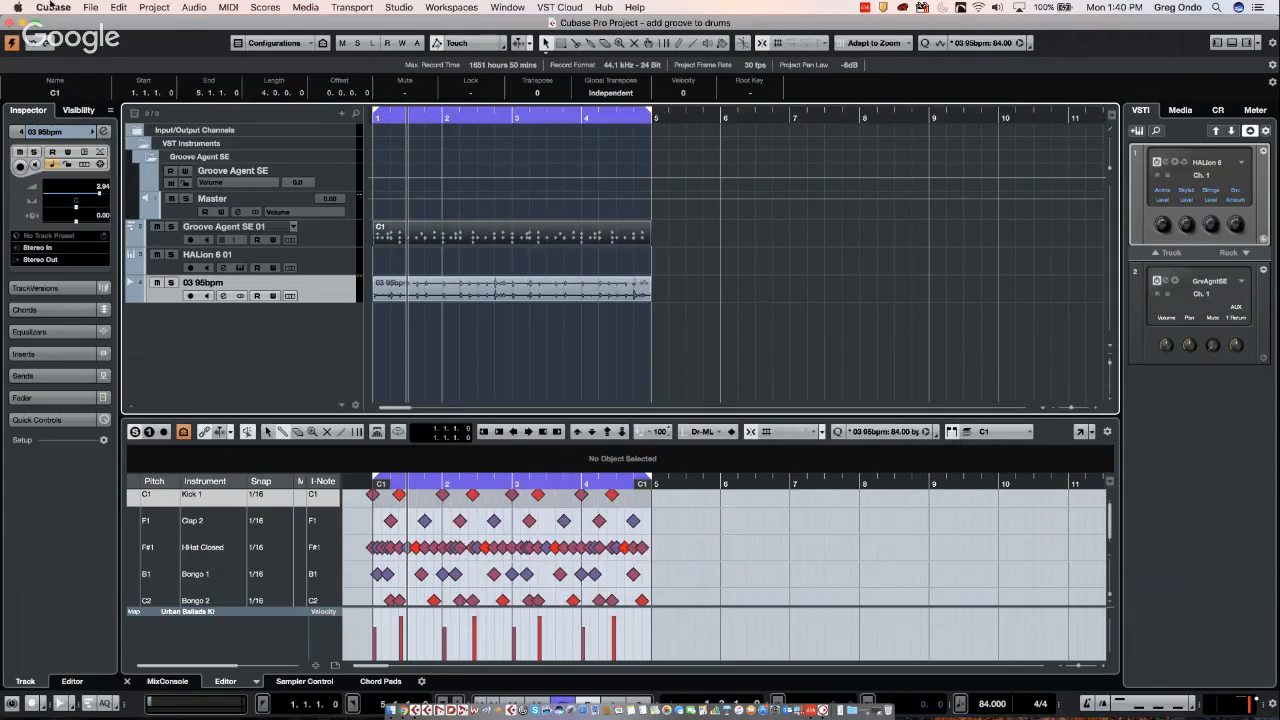
# Assign Control+Shift+D to the Duplicate Tracks command in the Key Commands' Project category and confirm the window
pyautogui.click(90, 7)
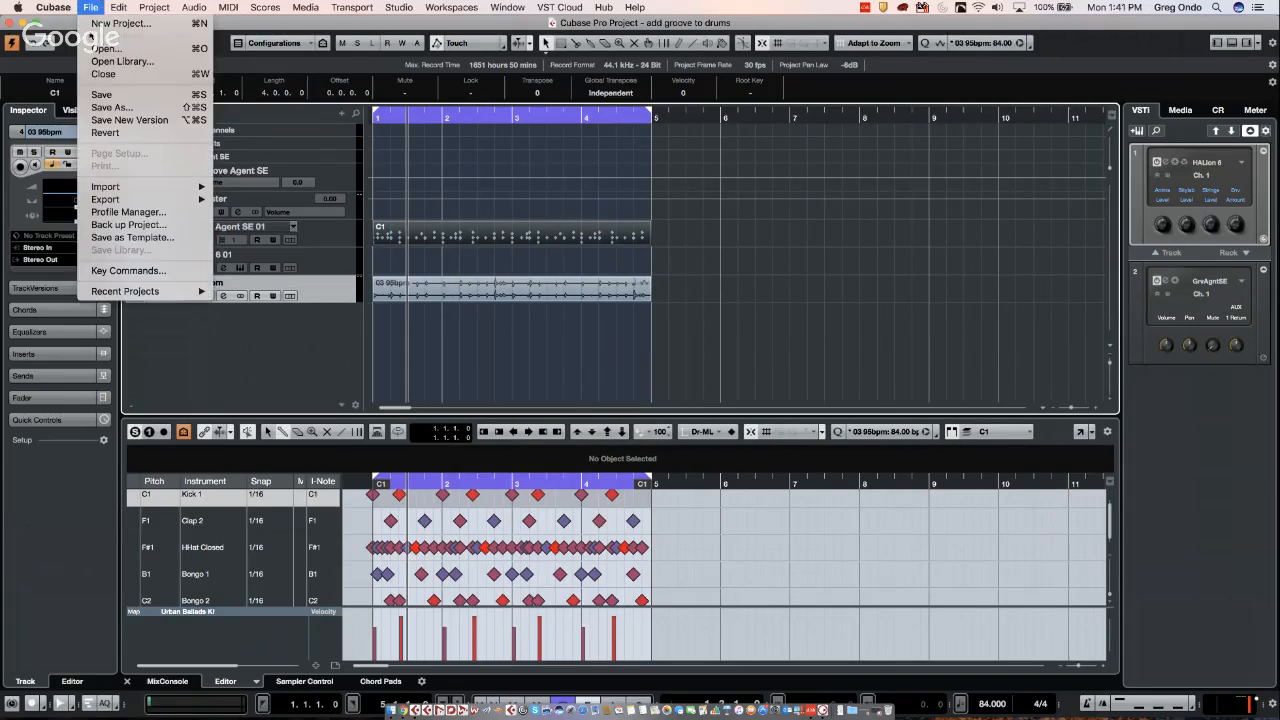
pyautogui.click(165, 271)
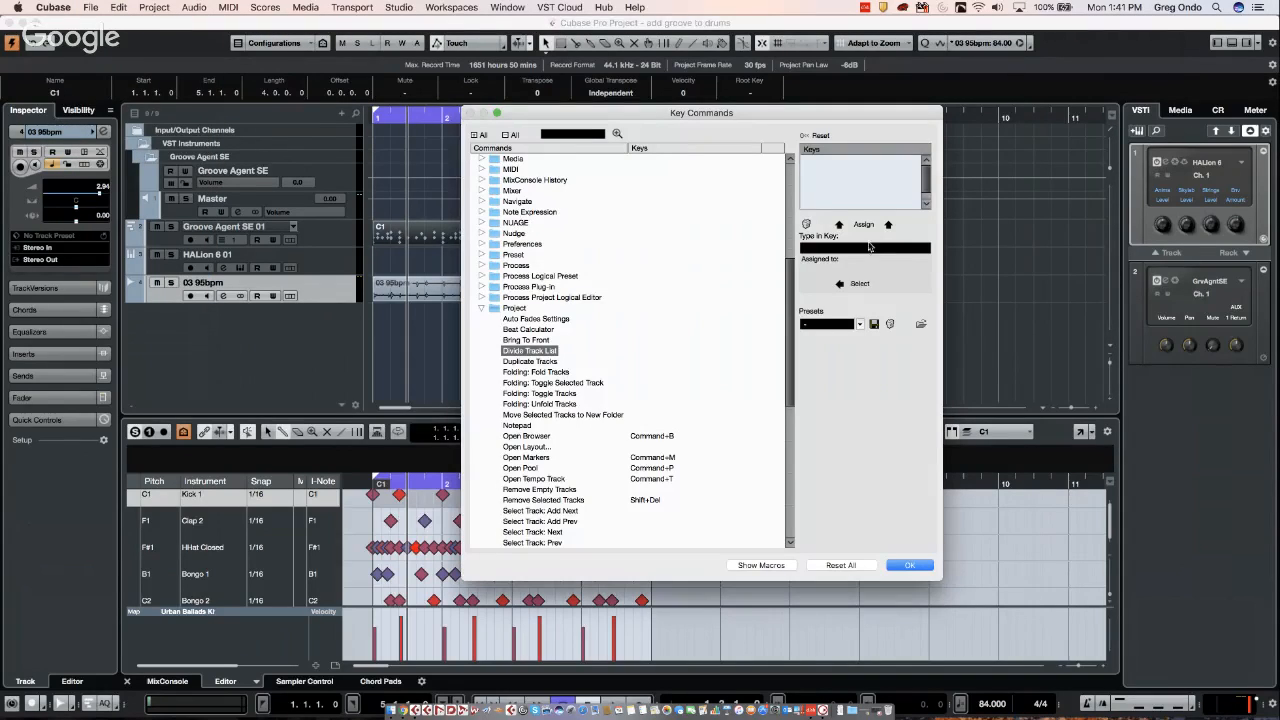
pyautogui.click(550, 364)
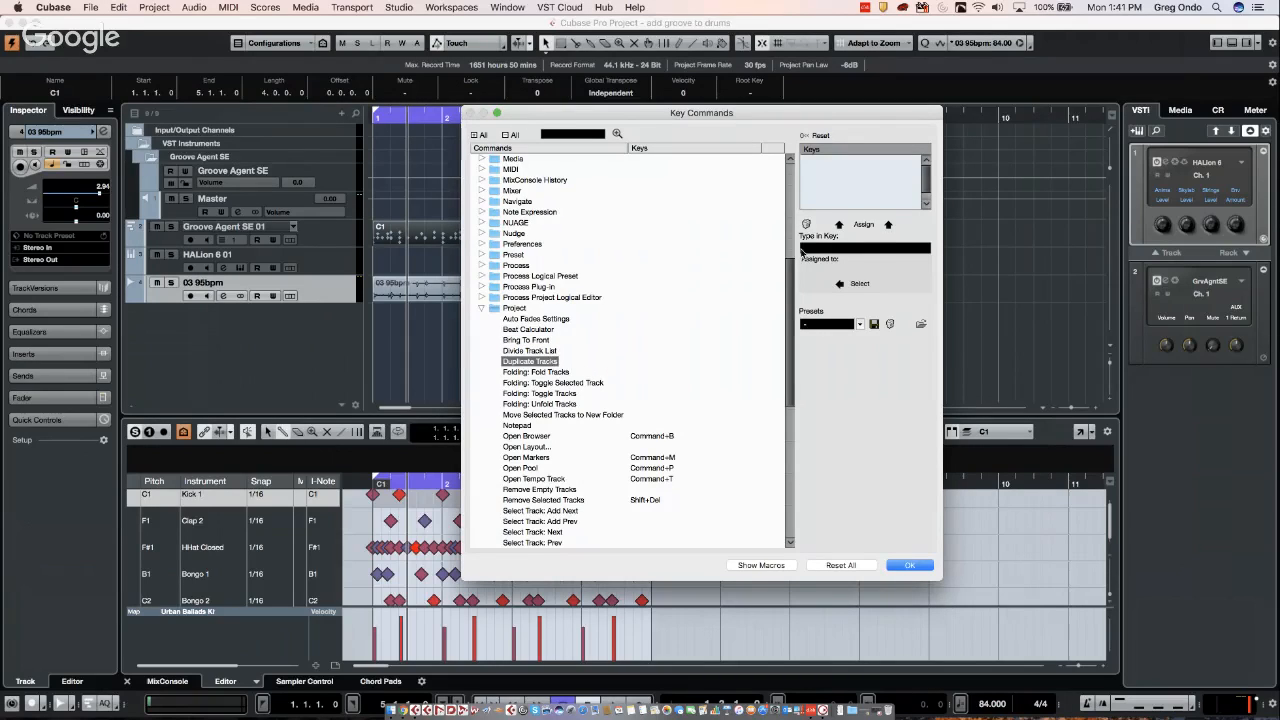
pyautogui.click(894, 249)
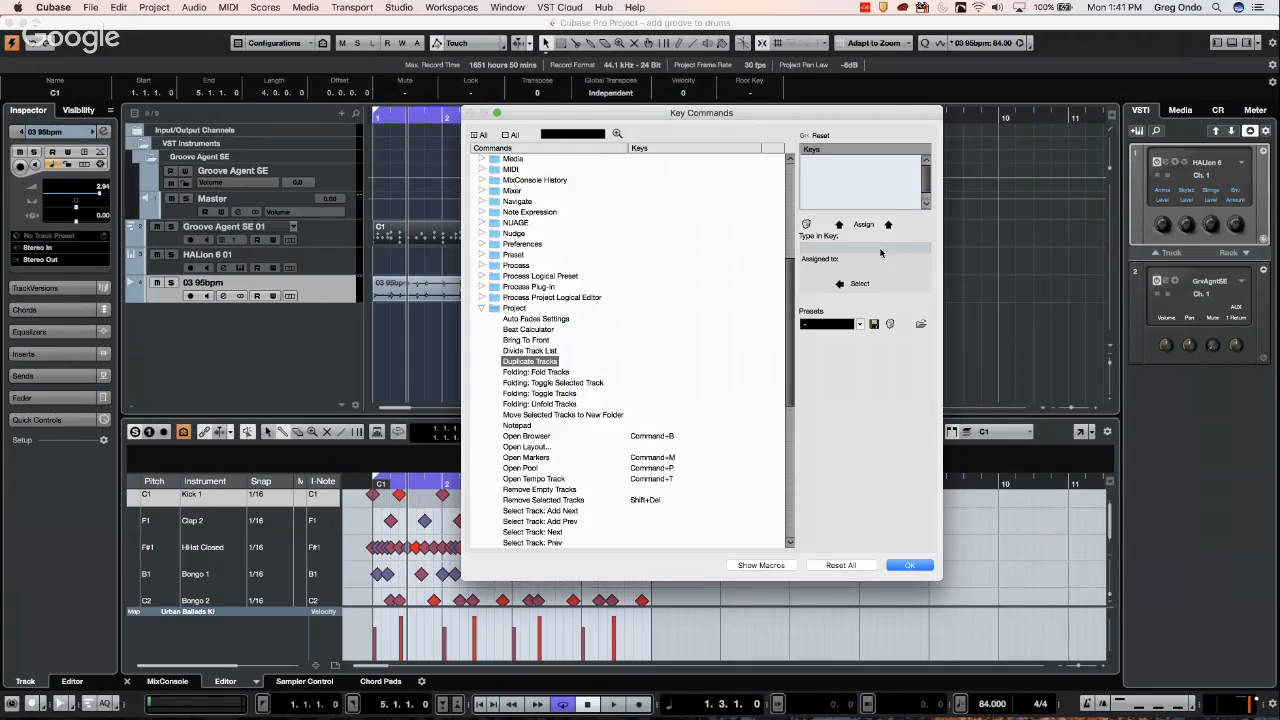
pyautogui.click(540, 352)
pyautogui.click(863, 250)
pyautogui.hotkey('ctrl', 'shift', 'd')
pyautogui.click(865, 232)
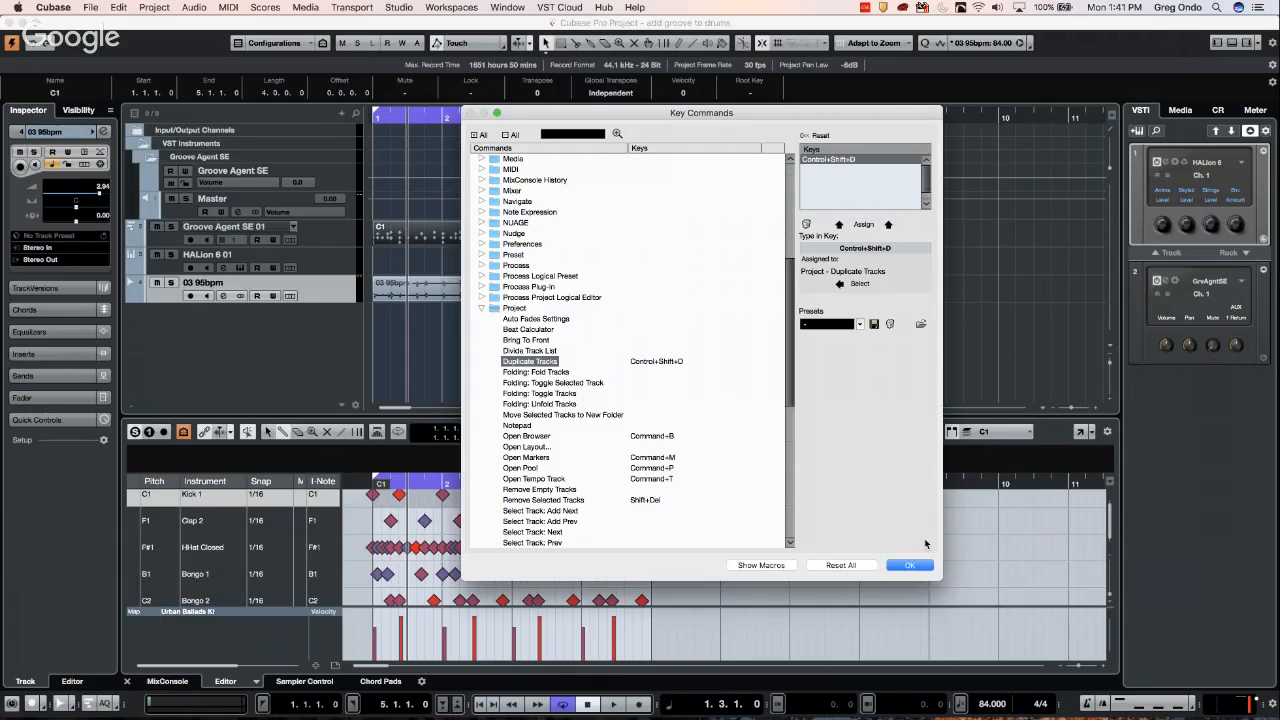
pyautogui.click(909, 565)
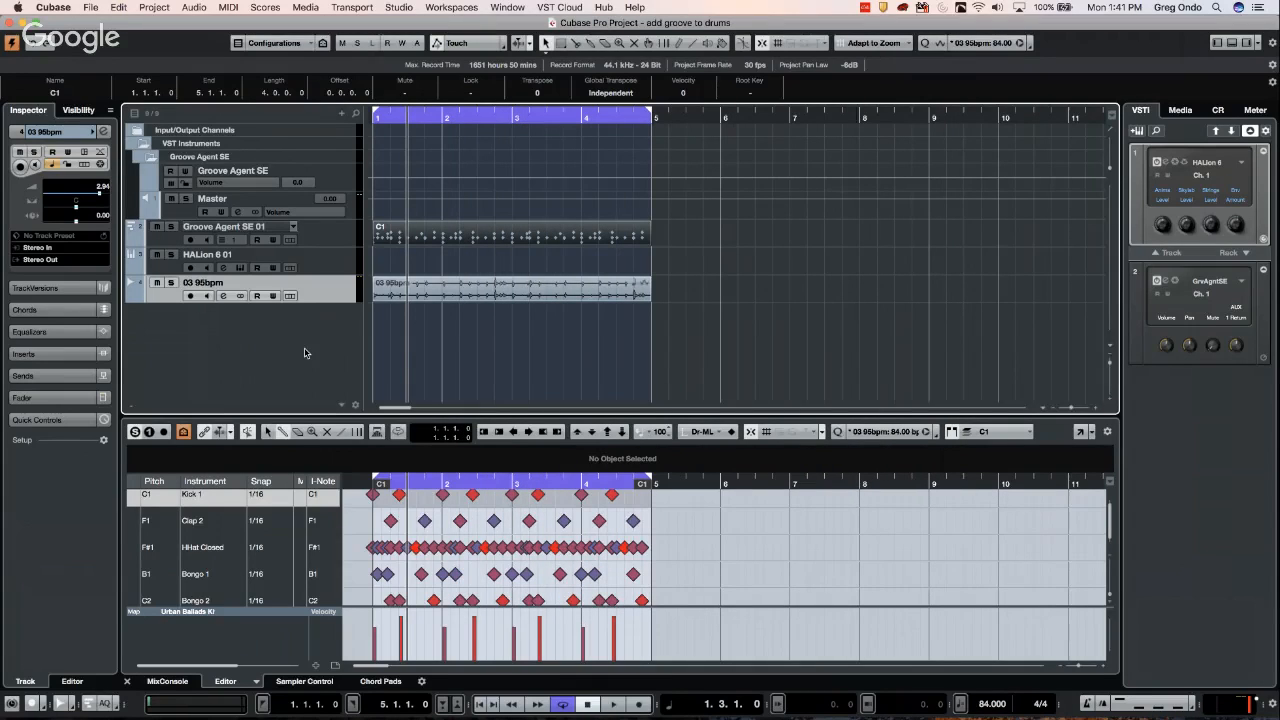
# Duplicate the 03 95bpm track nine times using its new key command
pyautogui.hotkey('ctrl', 'shift', 'd')
pyautogui.hotkey('ctrl', 'shift', 'd')
pyautogui.hotkey('ctrl', 'shift', 'd')
pyautogui.hotkey('ctrl', 'shift', 'd')
pyautogui.hotkey('ctrl', 'shift', 'd')
pyautogui.hotkey('ctrl', 'shift', 'd')
pyautogui.hotkey('ctrl', 'shift', 'd')
pyautogui.hotkey('ctrl', 'shift', 'd')
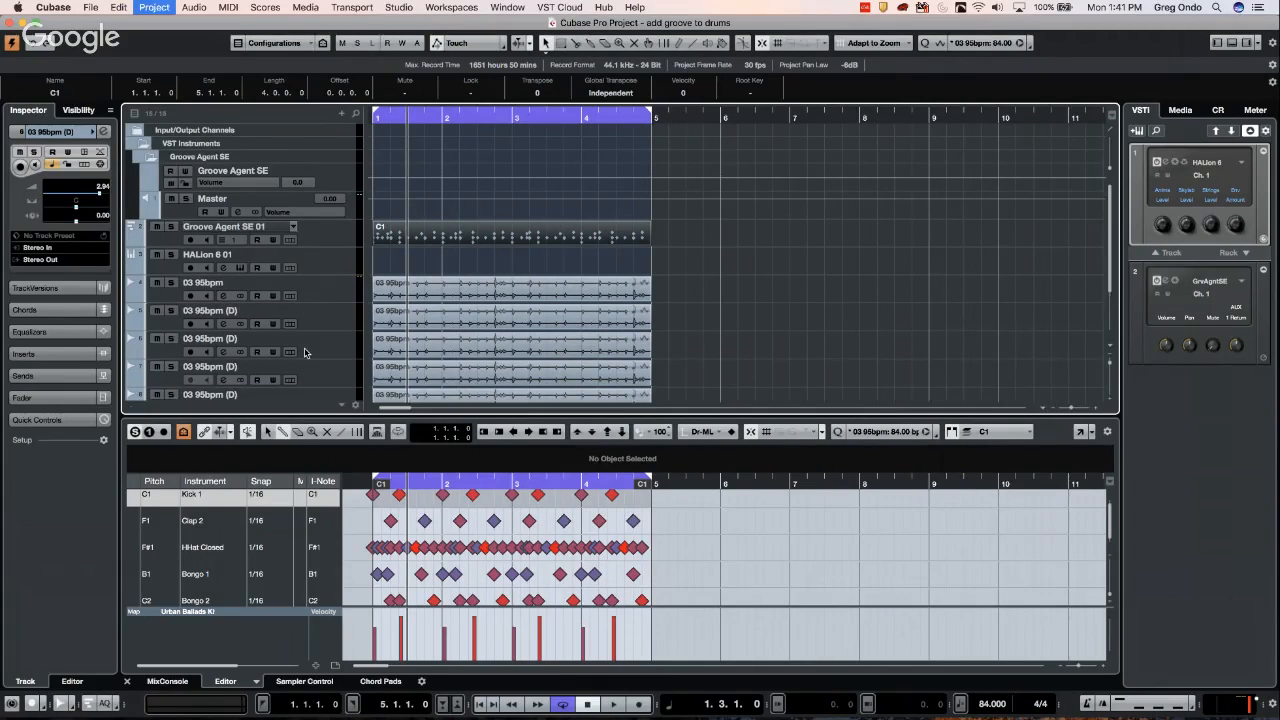
pyautogui.hotkey('ctrl', 'shift', 'd')
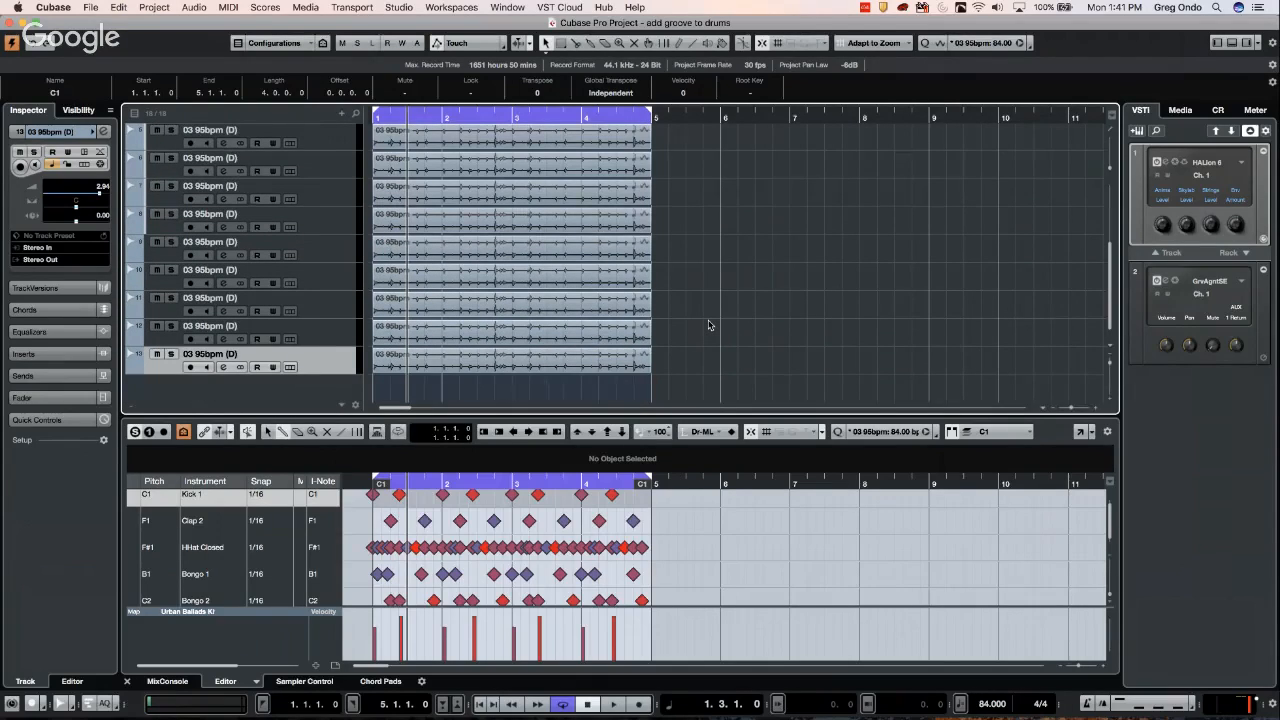
# Undo all the duplications of the 03 95bpm track
pyautogui.hotkey('ctrl', 'z')
pyautogui.hotkey('ctrl', 'z')
pyautogui.hotkey('ctrl', 'z')
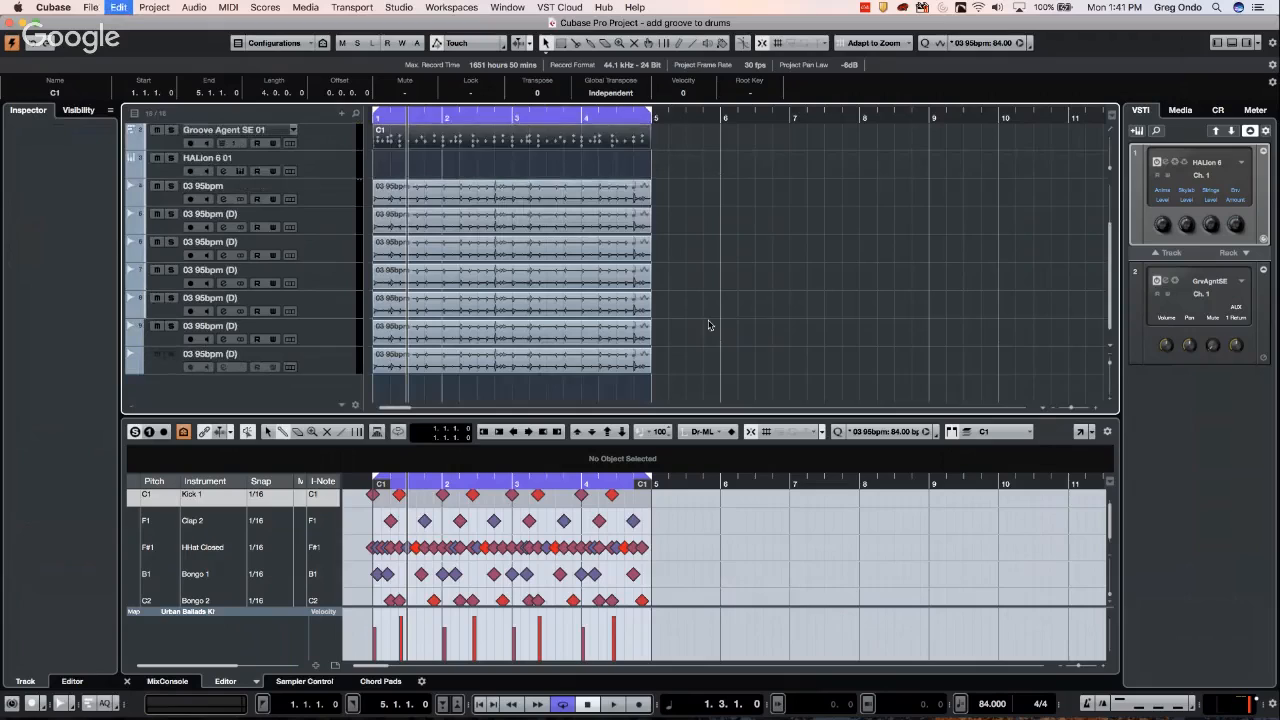
pyautogui.hotkey('ctrl', 'z')
pyautogui.hotkey('ctrl', 'z')
pyautogui.hotkey('ctrl', 'z')
pyautogui.hotkey('ctrl', 'z')
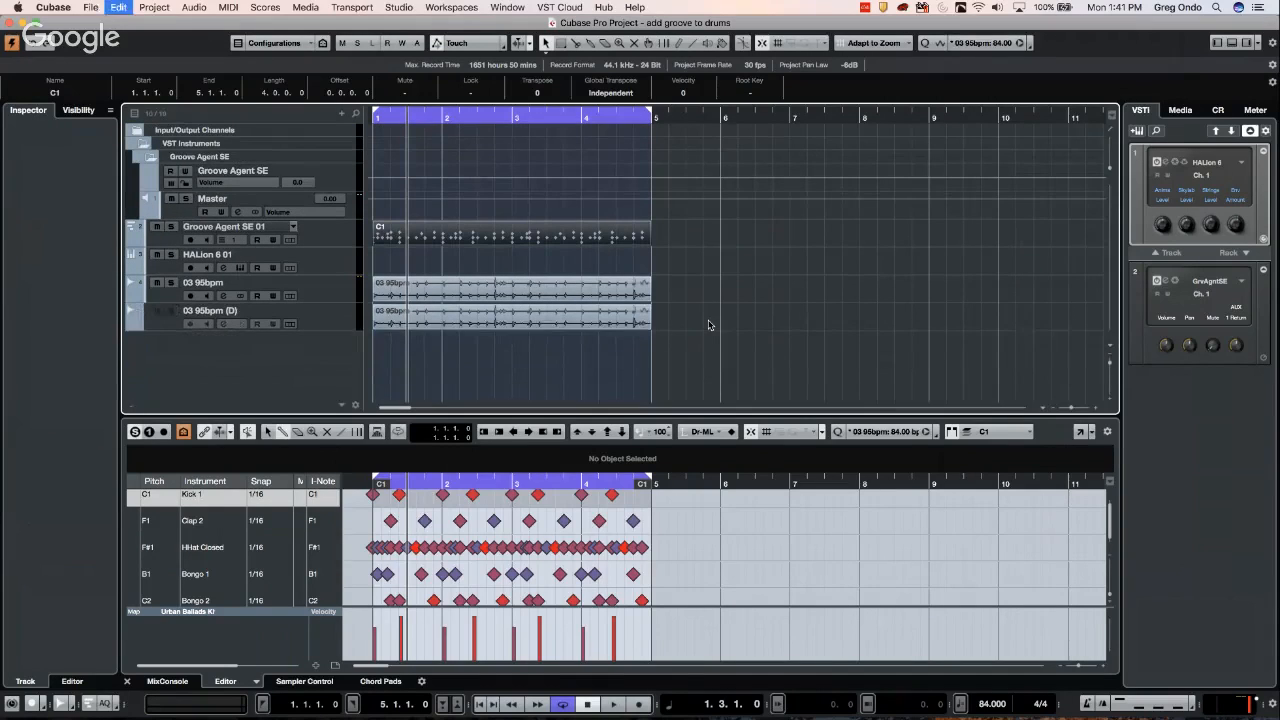
pyautogui.press('super+z')
# Select the original 03 95bpm track and make eleven duplicates of it with the assigned key command
pyautogui.click(282, 300)
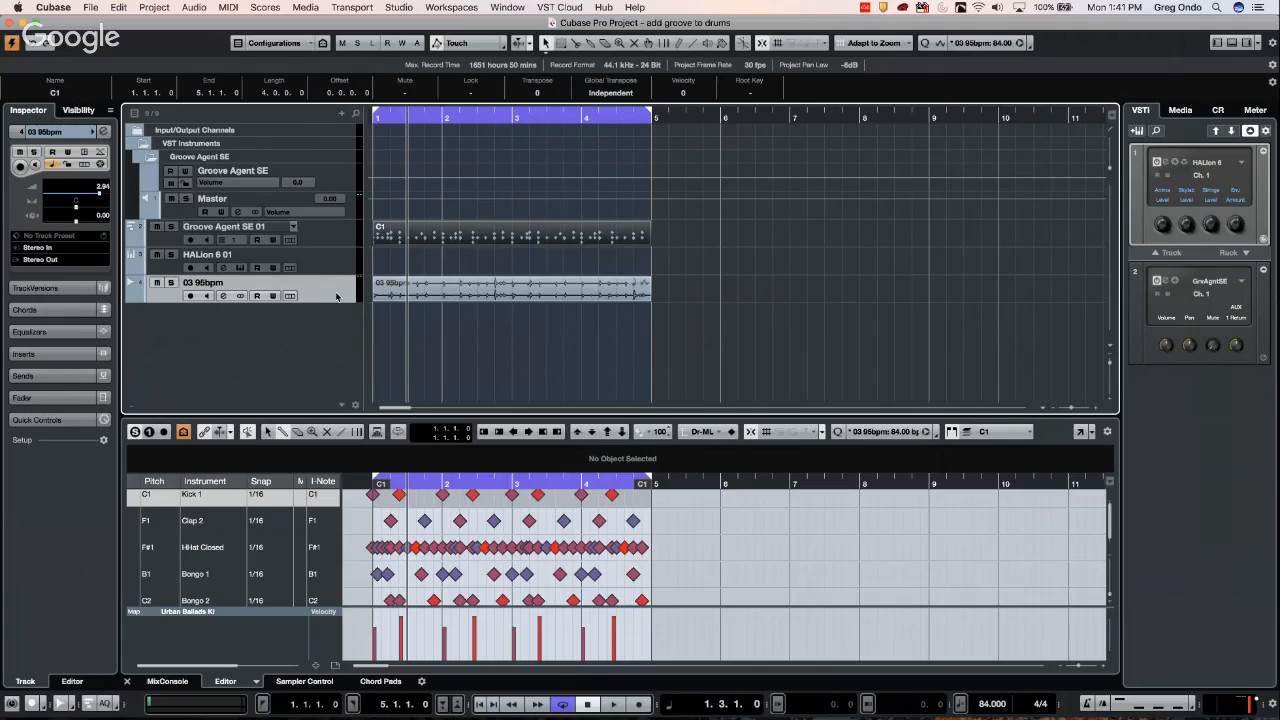
pyautogui.press('shift+super+d')
pyautogui.press('shift+super+d')
pyautogui.press('shift+super+d')
pyautogui.press('shift+super+d')
pyautogui.press('shift+super+d')
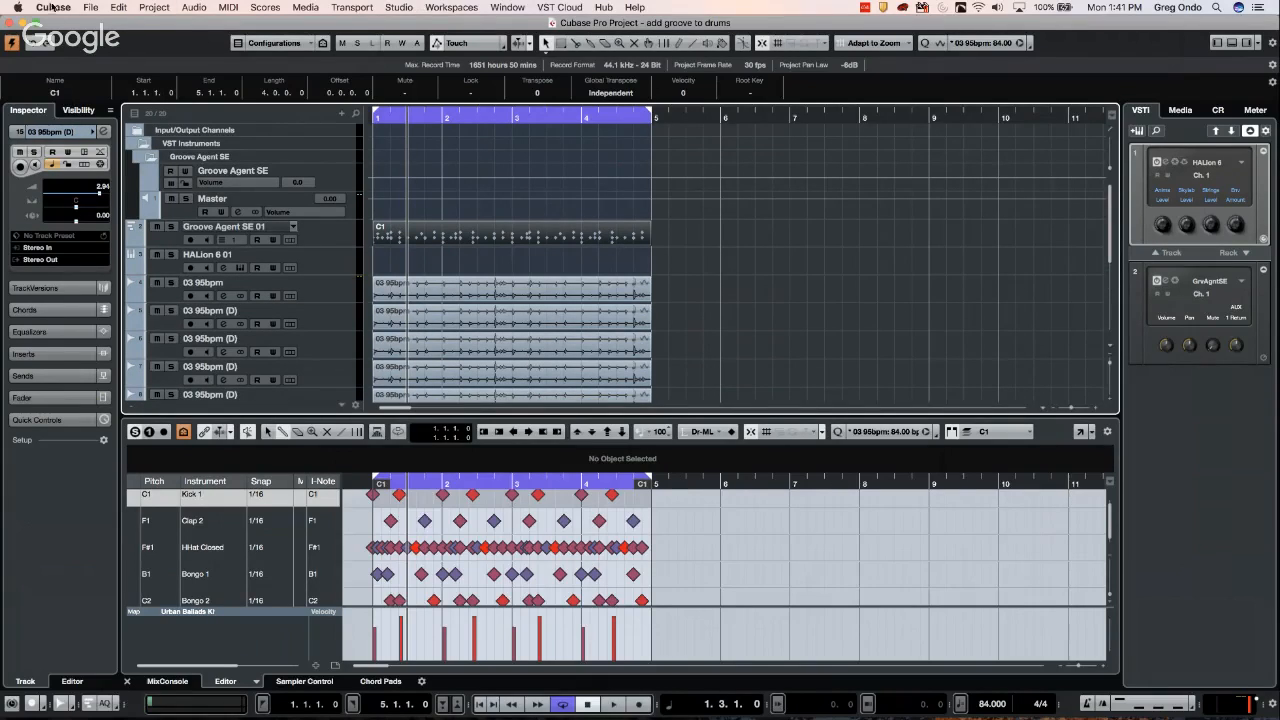
# Show the macros in the Key Commands window and create a new macro named "duplocate 5x"
pyautogui.click(92, 8)
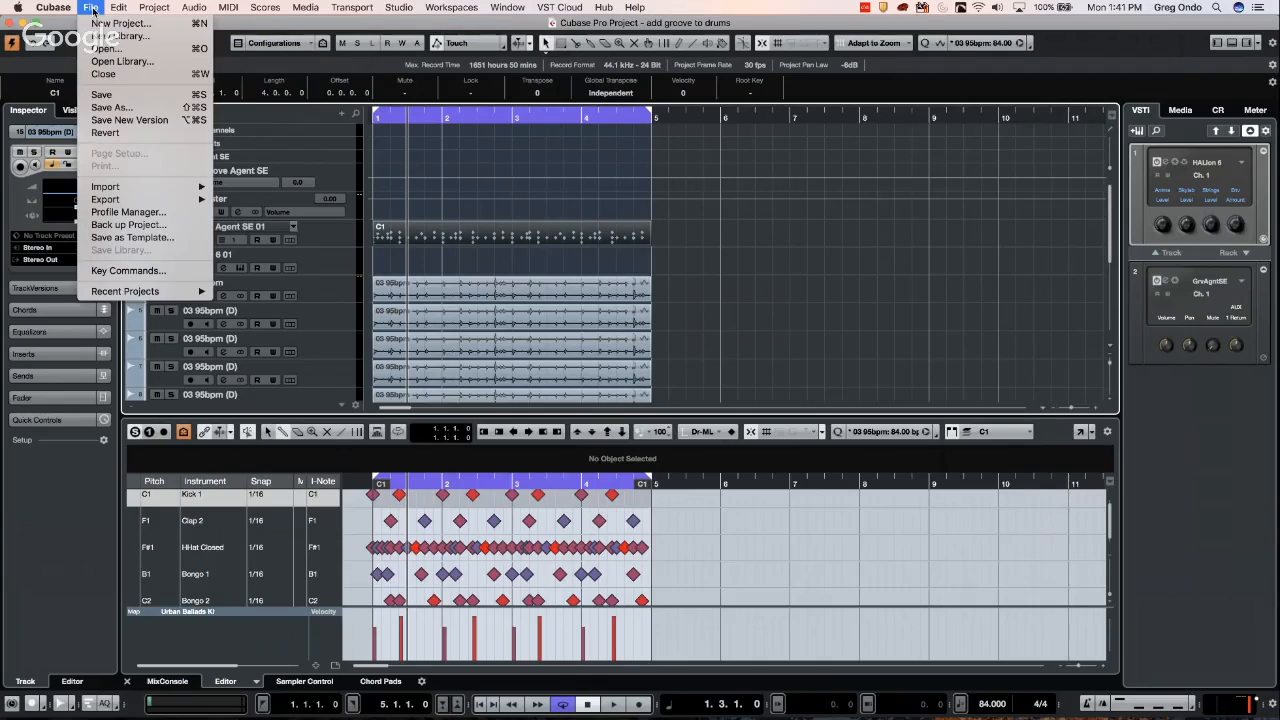
pyautogui.click(128, 270)
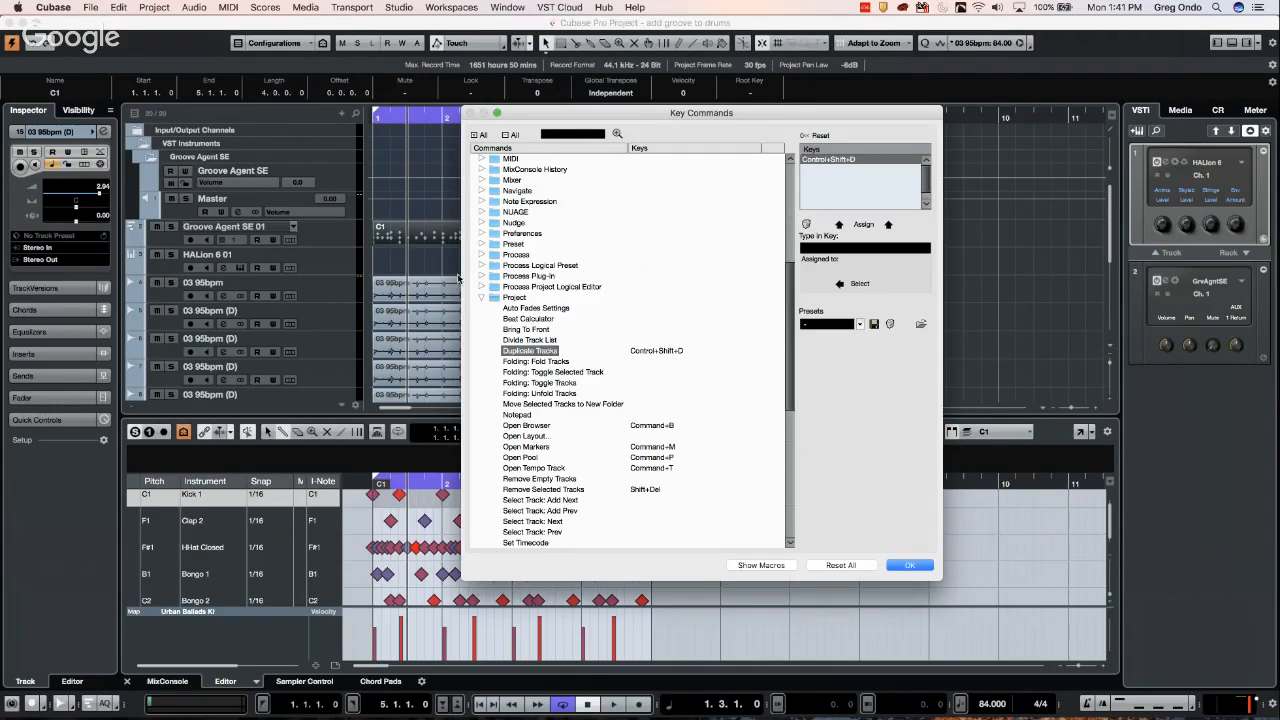
pyautogui.click(482, 303)
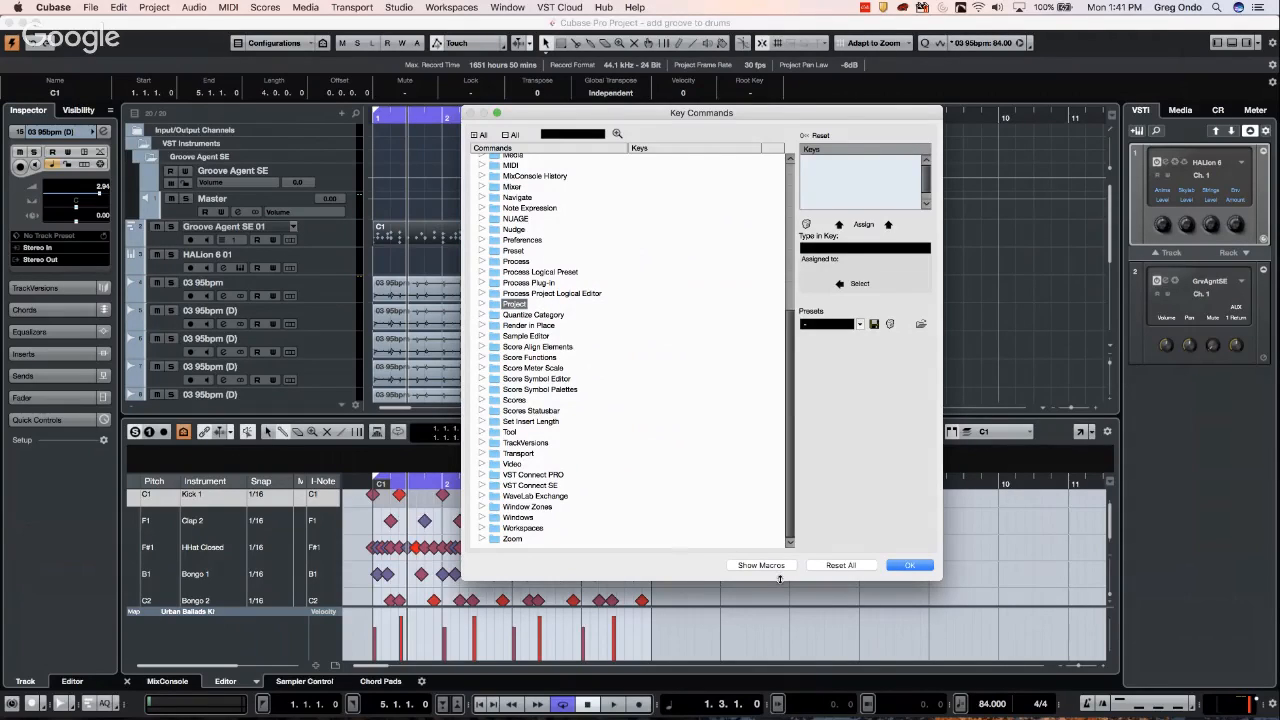
pyautogui.click(765, 566)
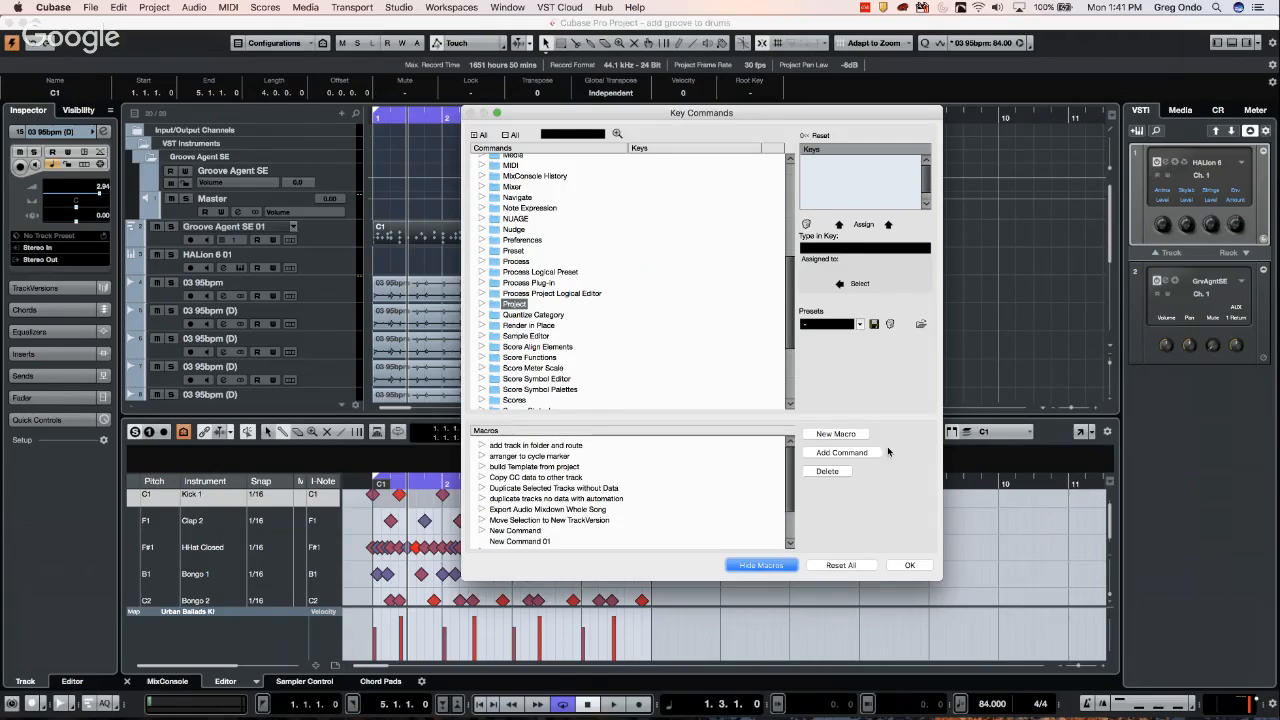
pyautogui.click(836, 434)
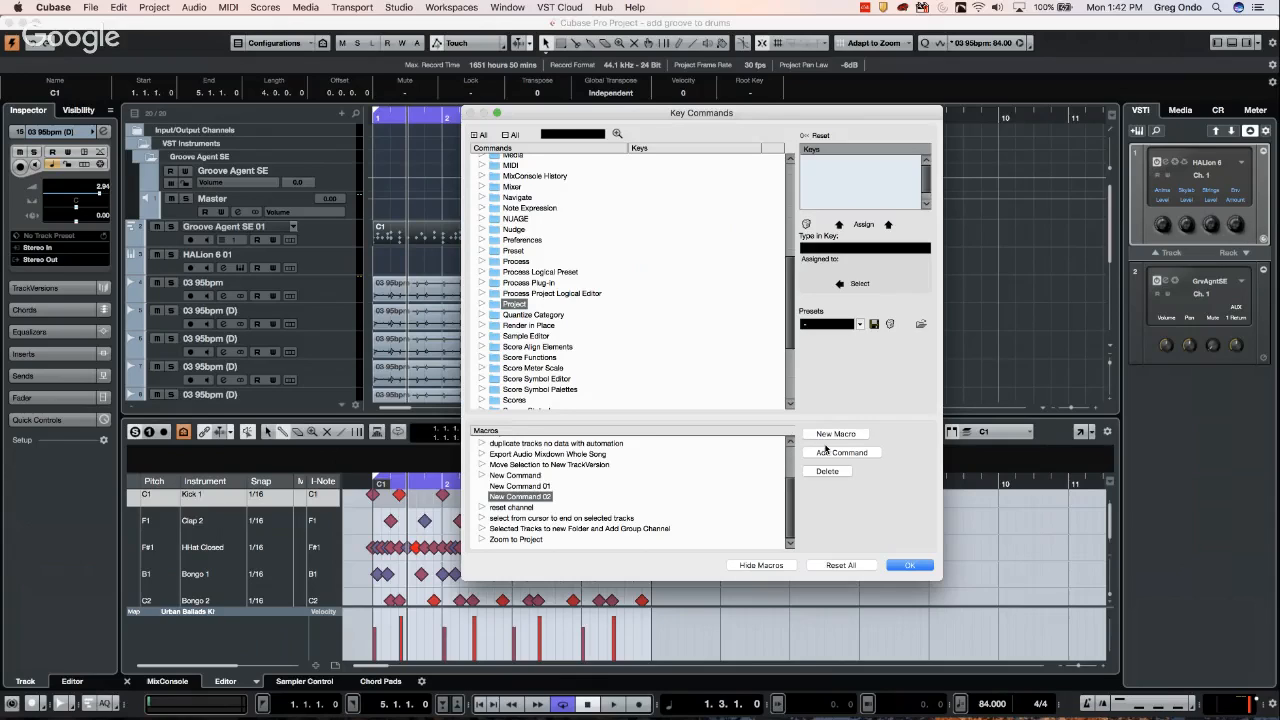
pyautogui.doubleClick(550, 497)
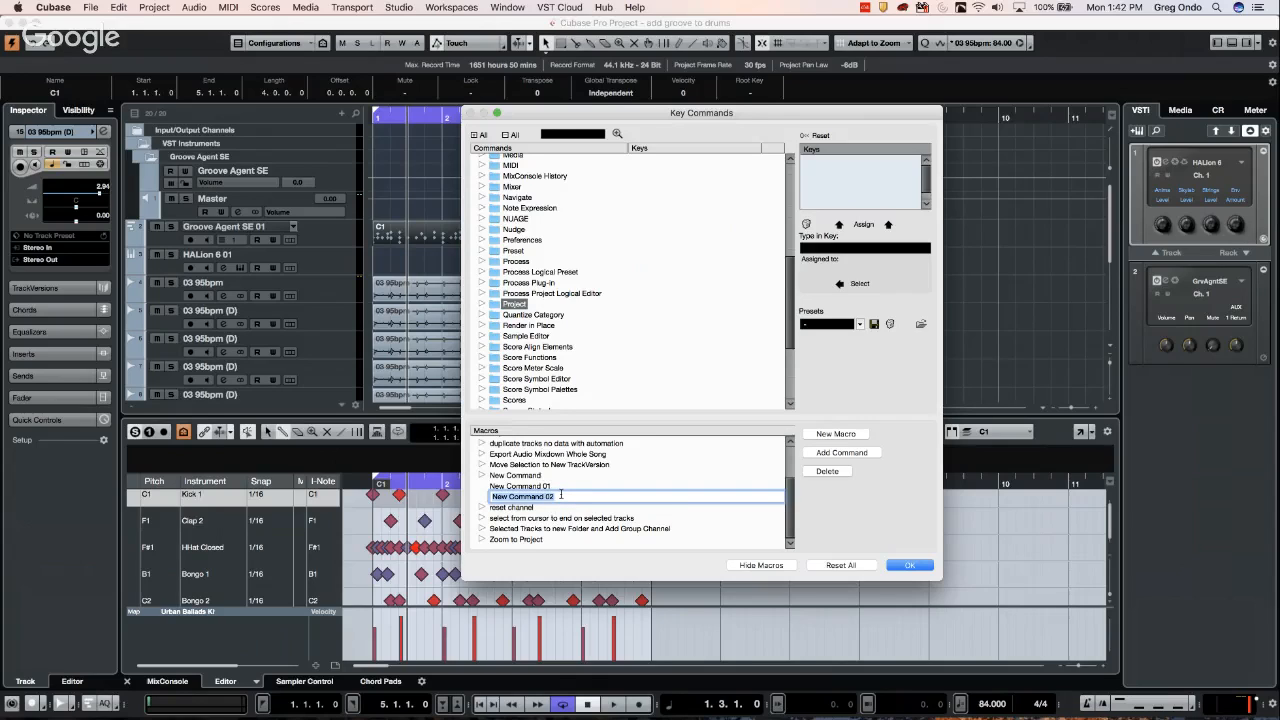
pyautogui.write('duplicate 5x')
pyautogui.press('Return')
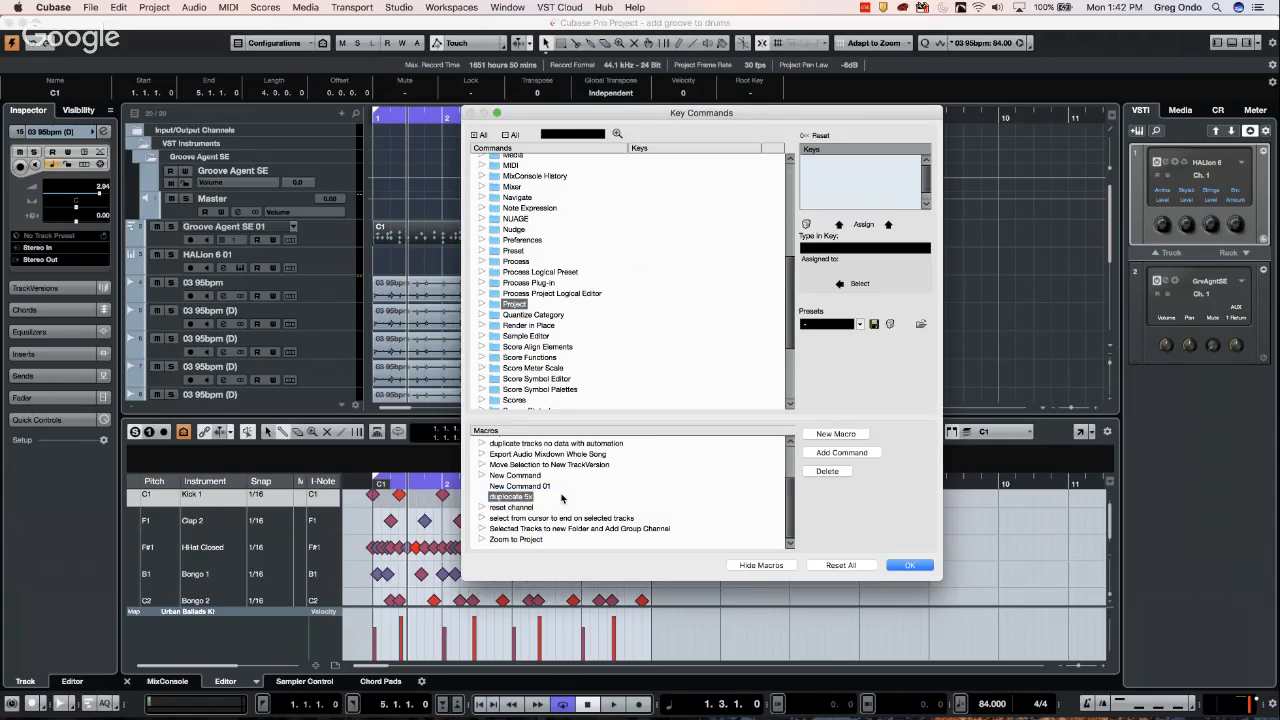
# Add the Project category's Duplicate Tracks command five times to the "duplocate 5x" macro and accept the key command changes
pyautogui.click(829, 452)
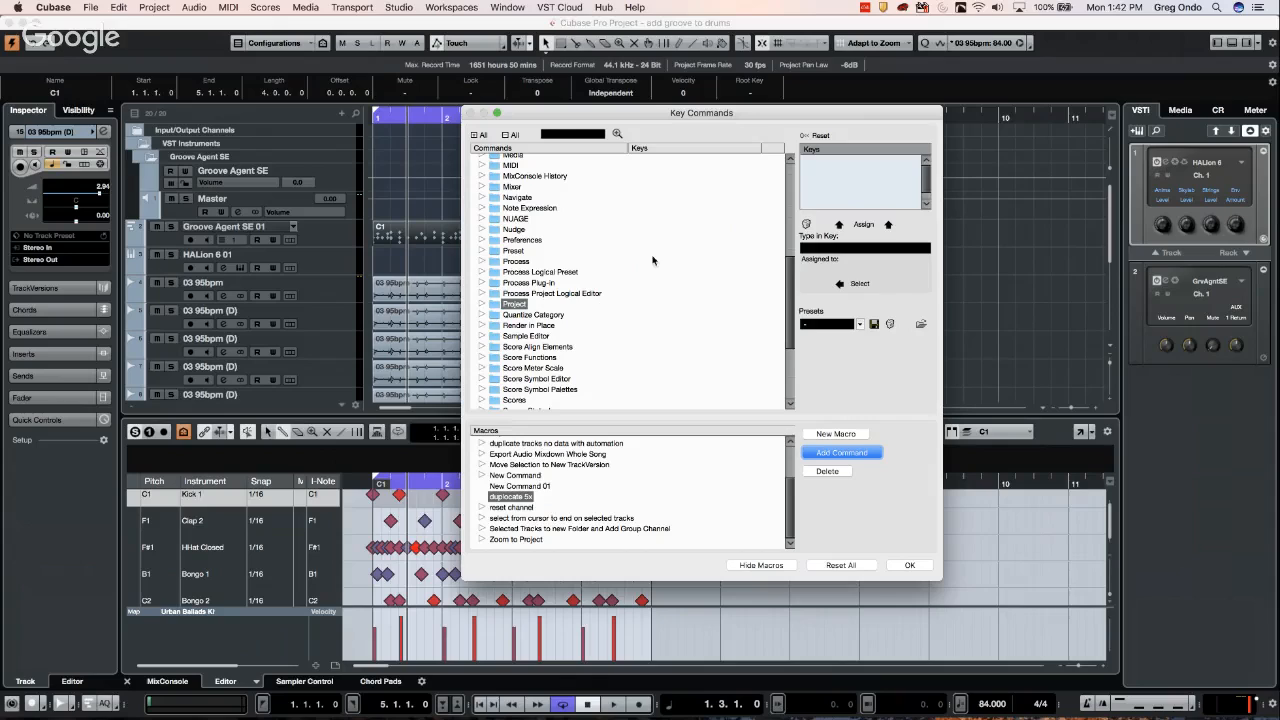
pyautogui.click(481, 304)
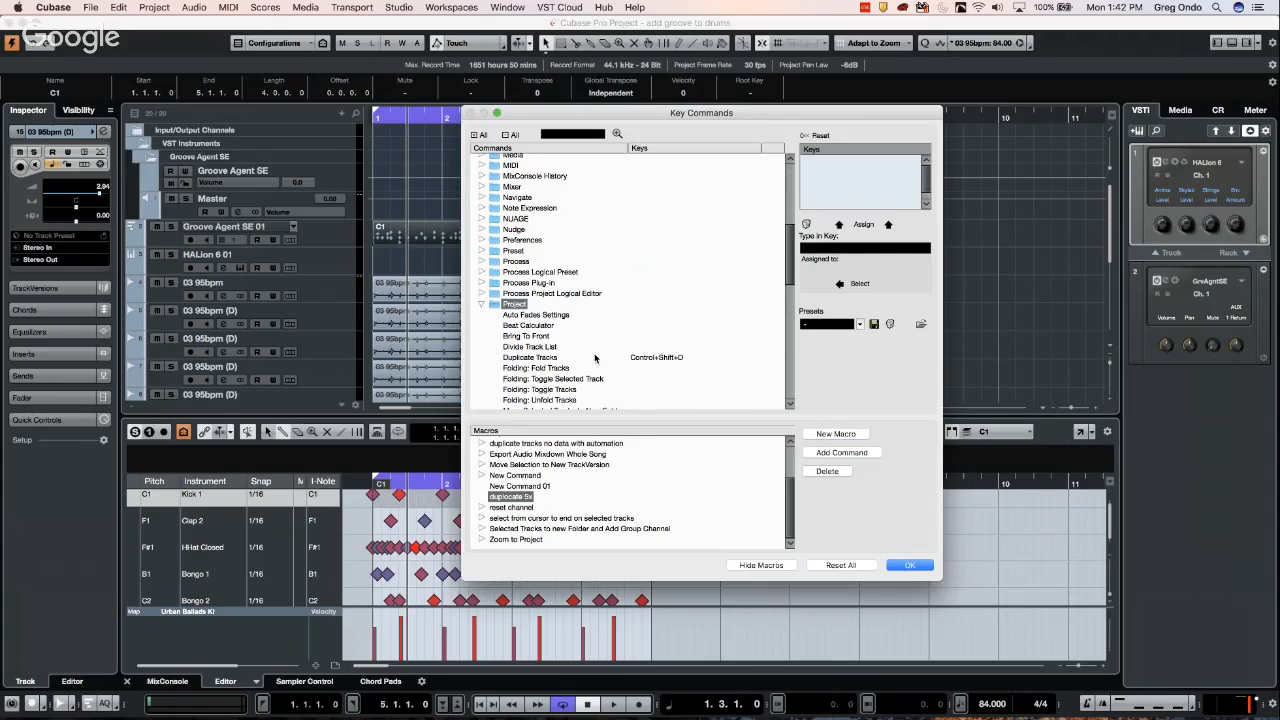
pyautogui.click(564, 357)
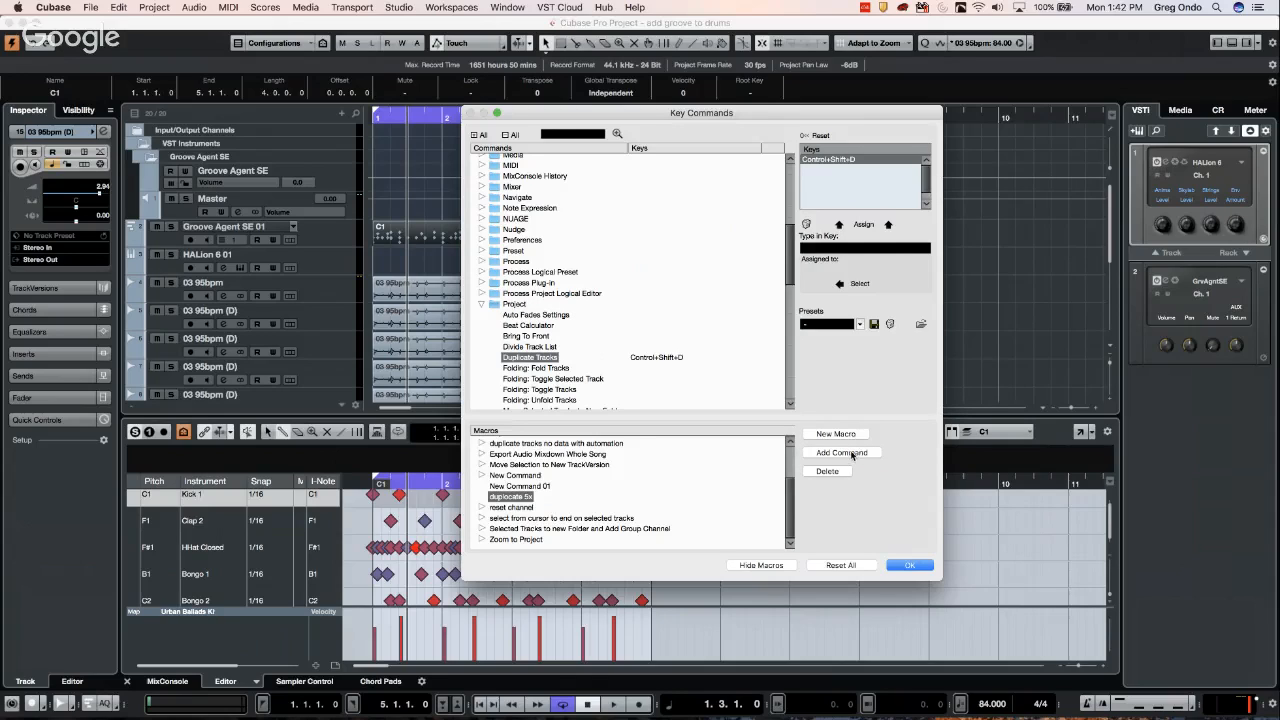
pyautogui.click(852, 453)
pyautogui.click(852, 453)
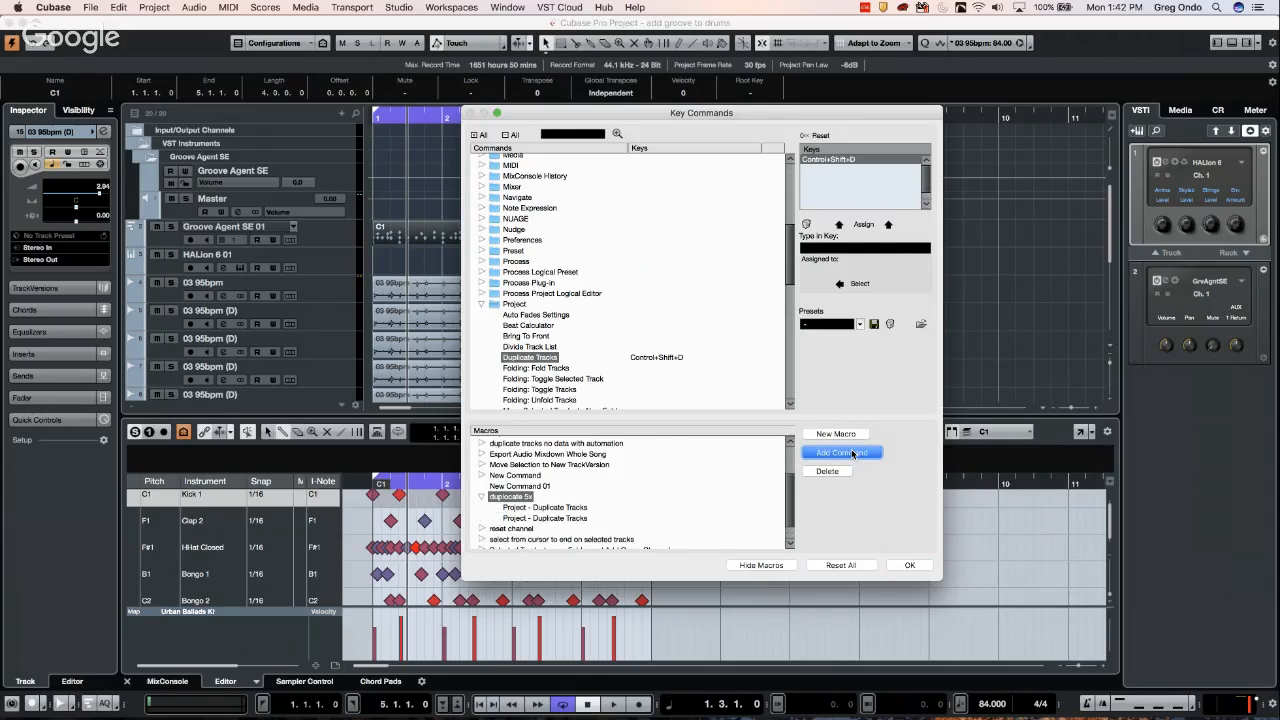
pyautogui.click(852, 453)
pyautogui.click(852, 453)
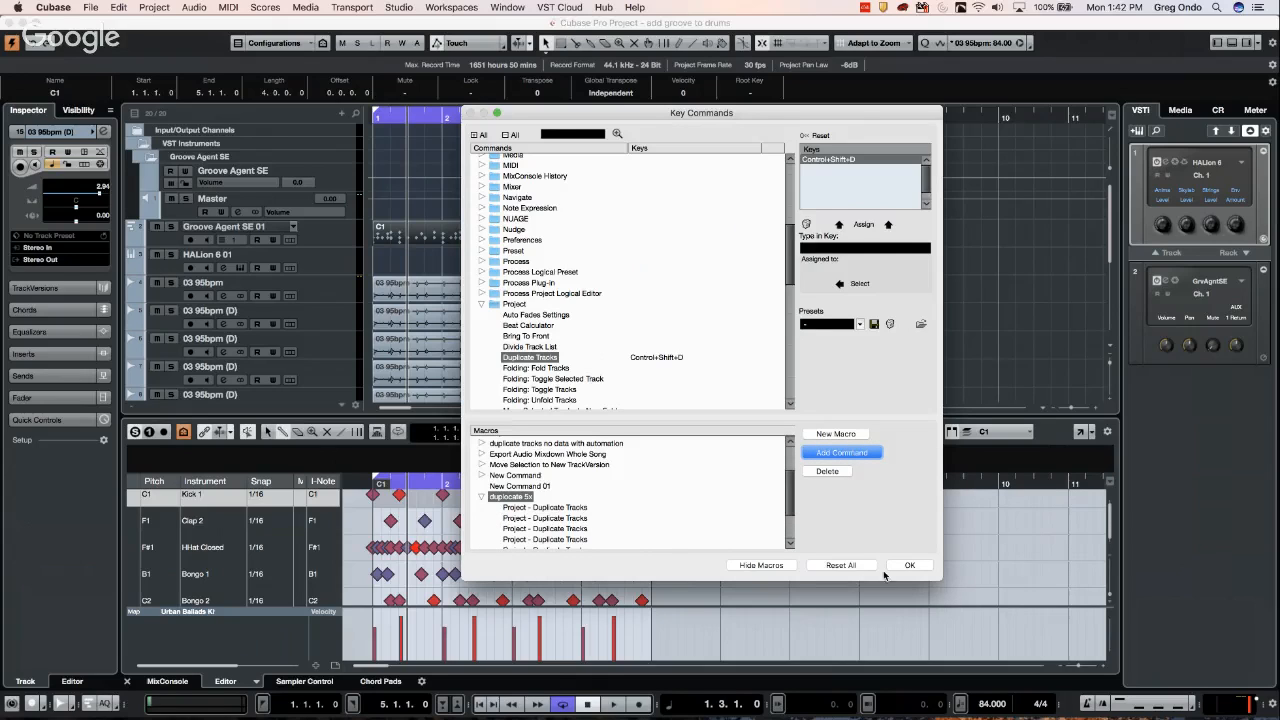
pyautogui.click(899, 565)
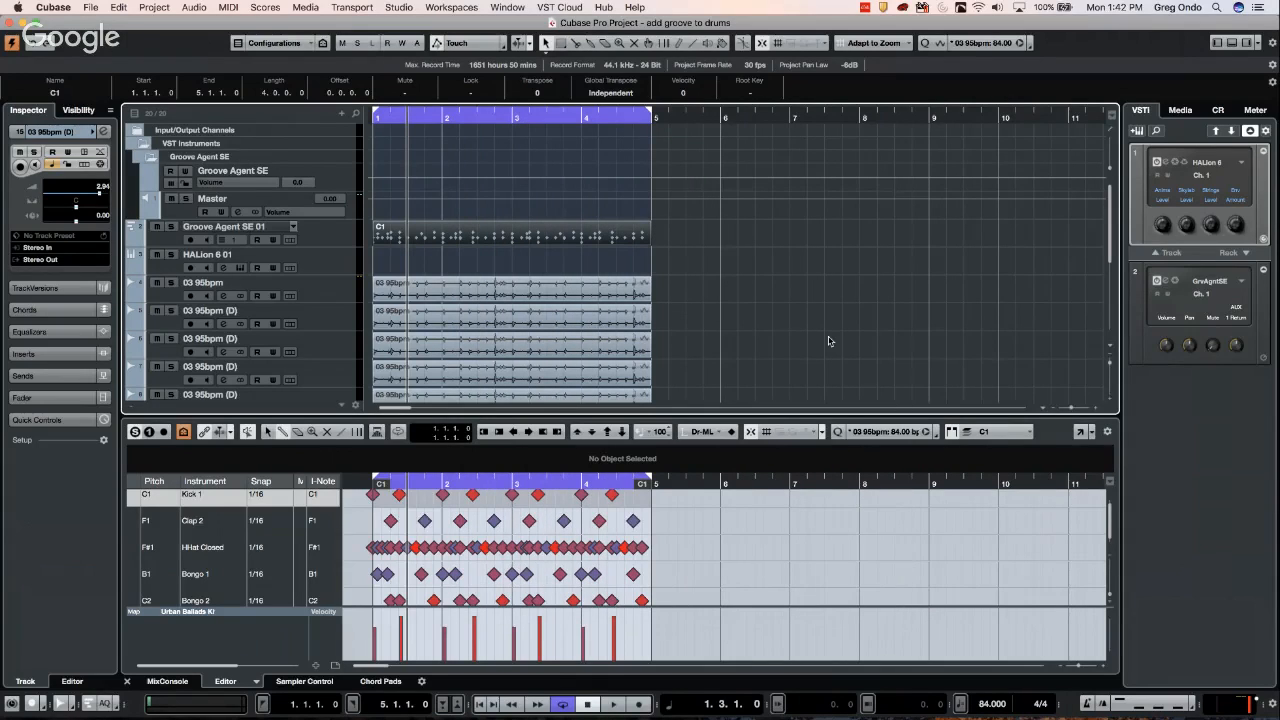
# Undo all the duplicates of the 03 95bpm track and the addition of the HALion 6 01 track
pyautogui.press('super+z')
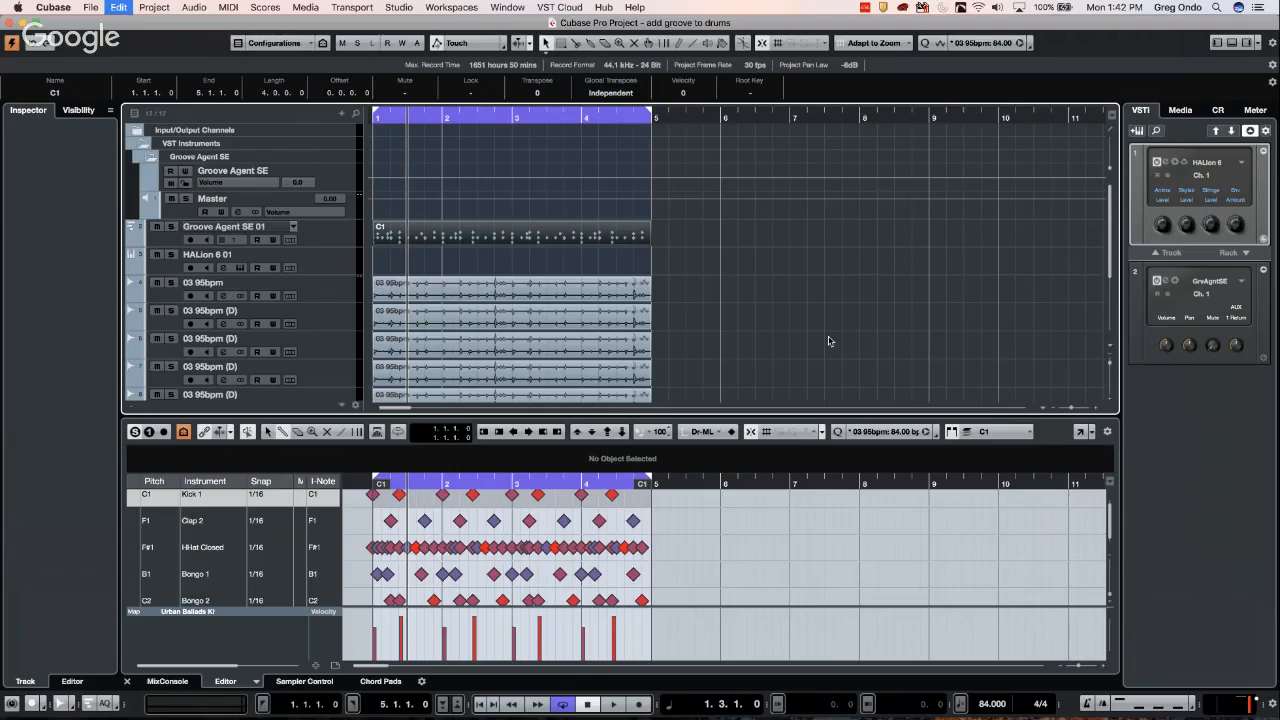
pyautogui.press('super+z')
pyautogui.press('super+z')
pyautogui.press('super+z')
pyautogui.press('super+z')
pyautogui.press('super+z')
pyautogui.press('super+z')
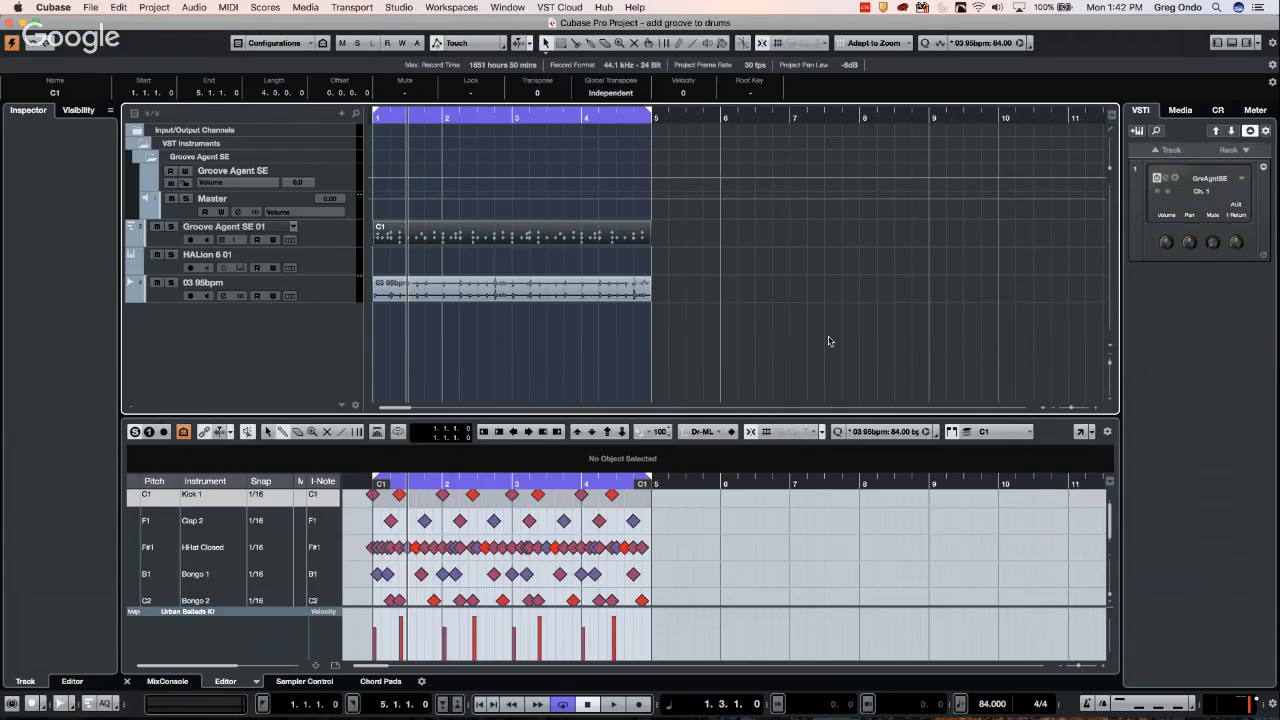
# Run the "duplocate 5x" macro on the 03 95bpm track and undo the resulting duplicates
pyautogui.click(154, 7)
pyautogui.moveTo(118, 7)
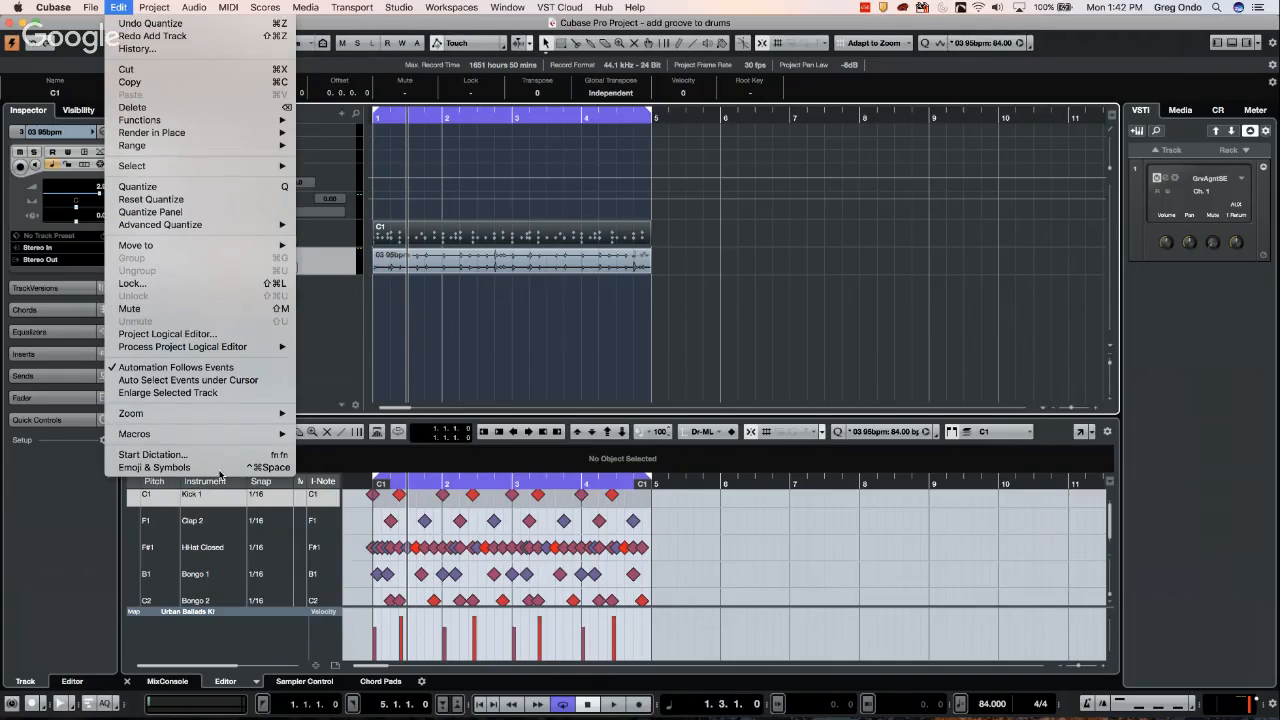
pyautogui.moveTo(220, 434)
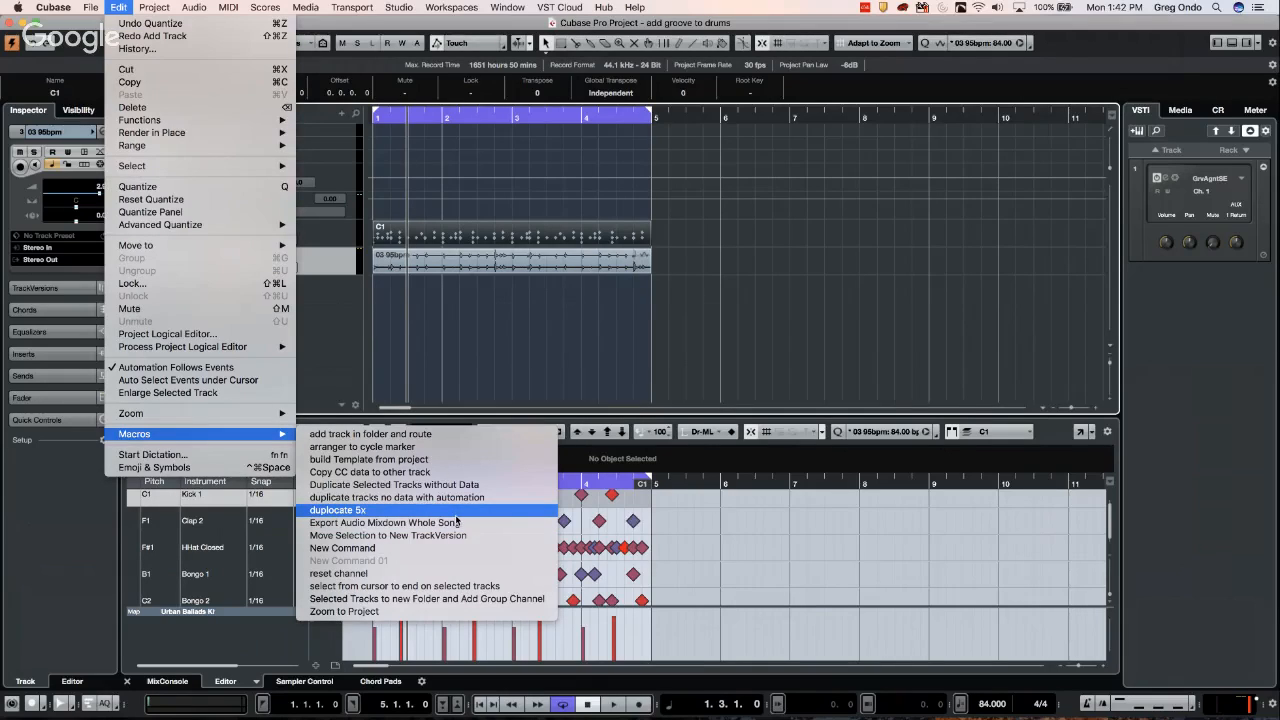
pyautogui.click(492, 509)
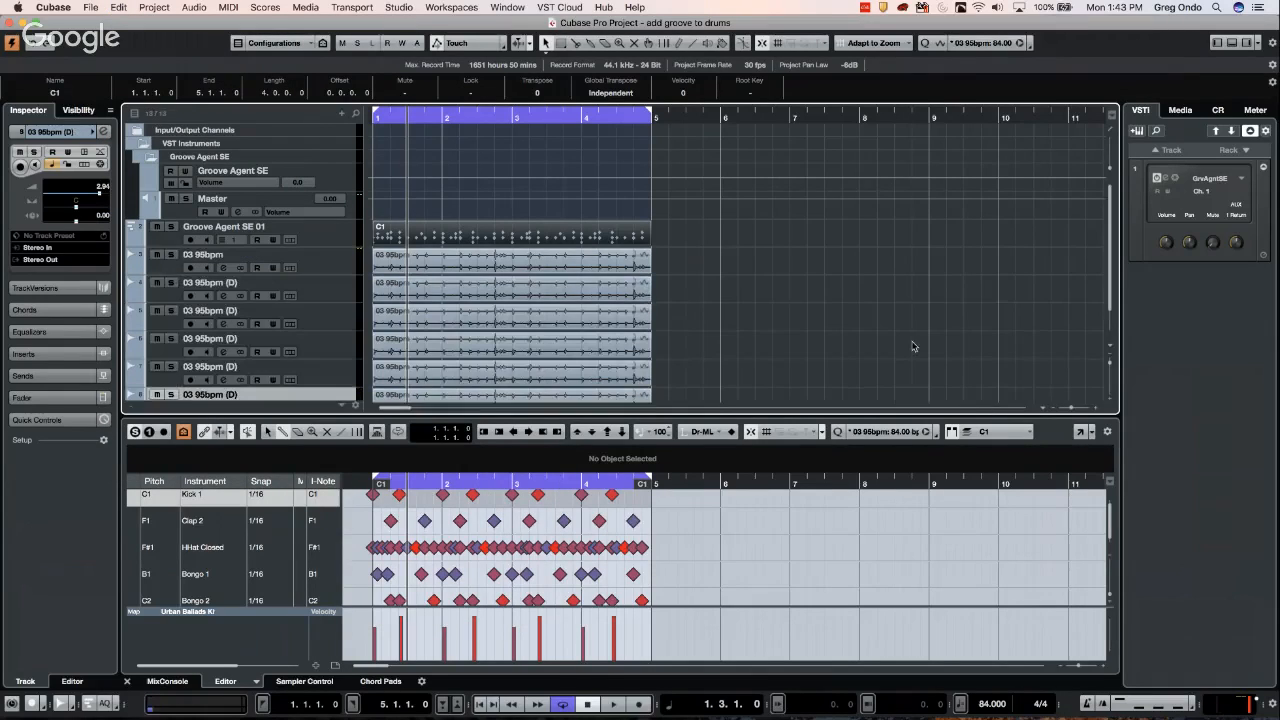
pyautogui.scroll(-2, 823, 348)
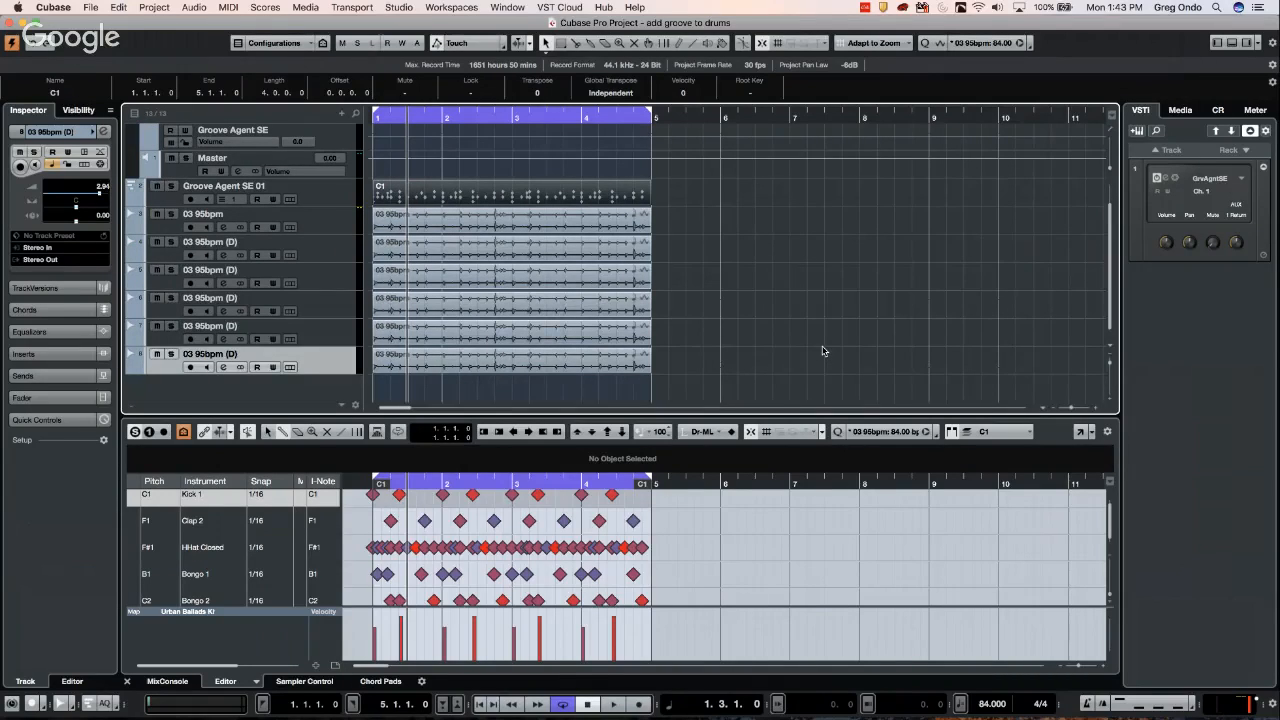
pyautogui.press('super+z')
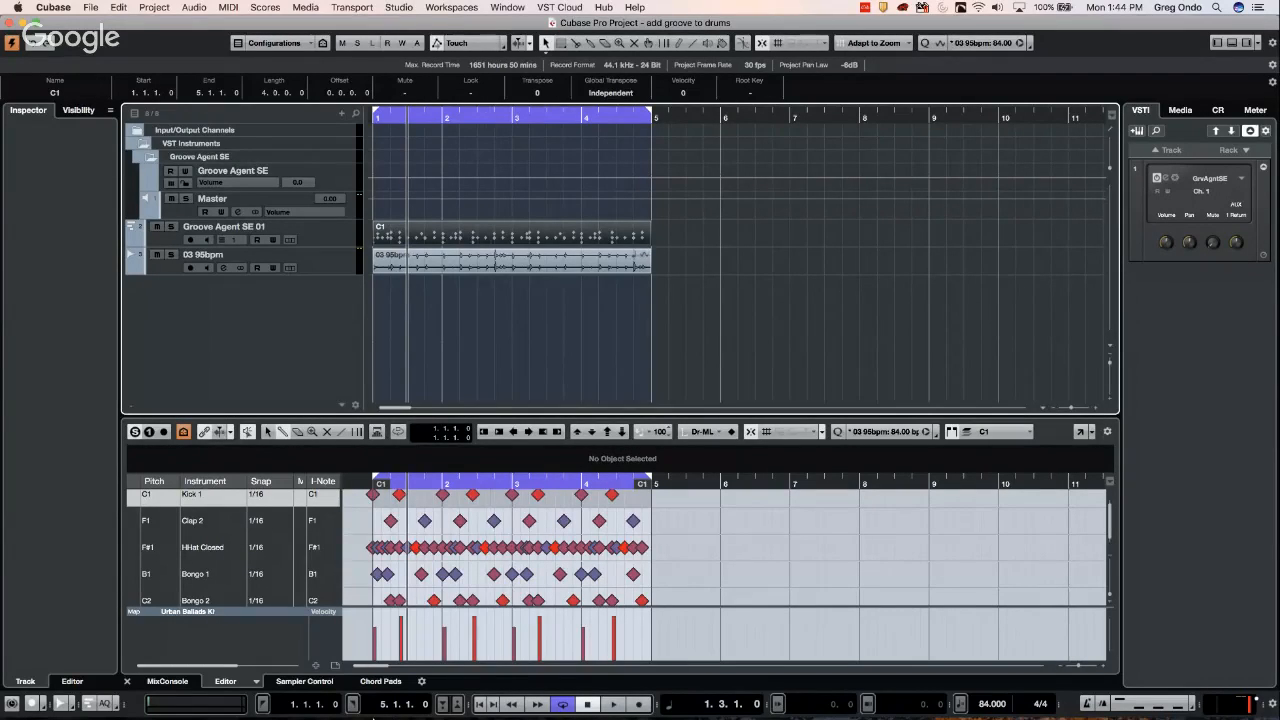
# Launch Cubase 9 in safe-start mode and continue with the current program preferences
pyautogui.moveTo(408, 714)
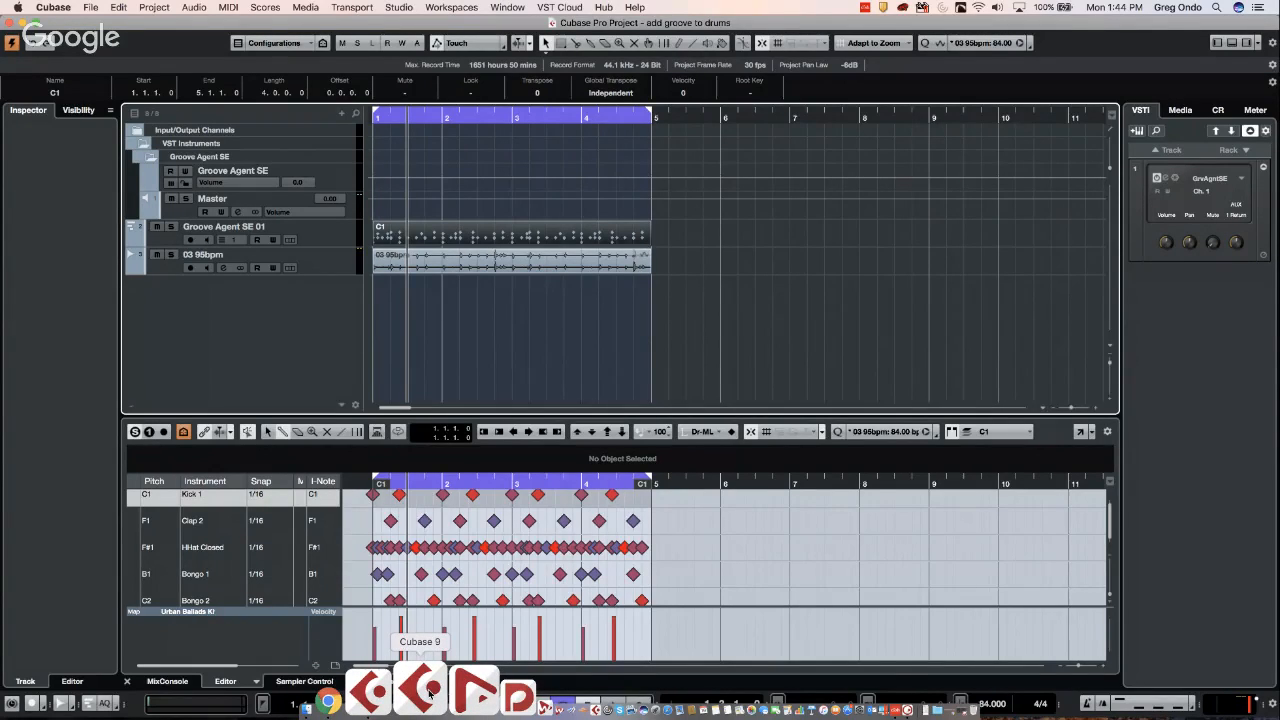
pyautogui.click(430, 690)
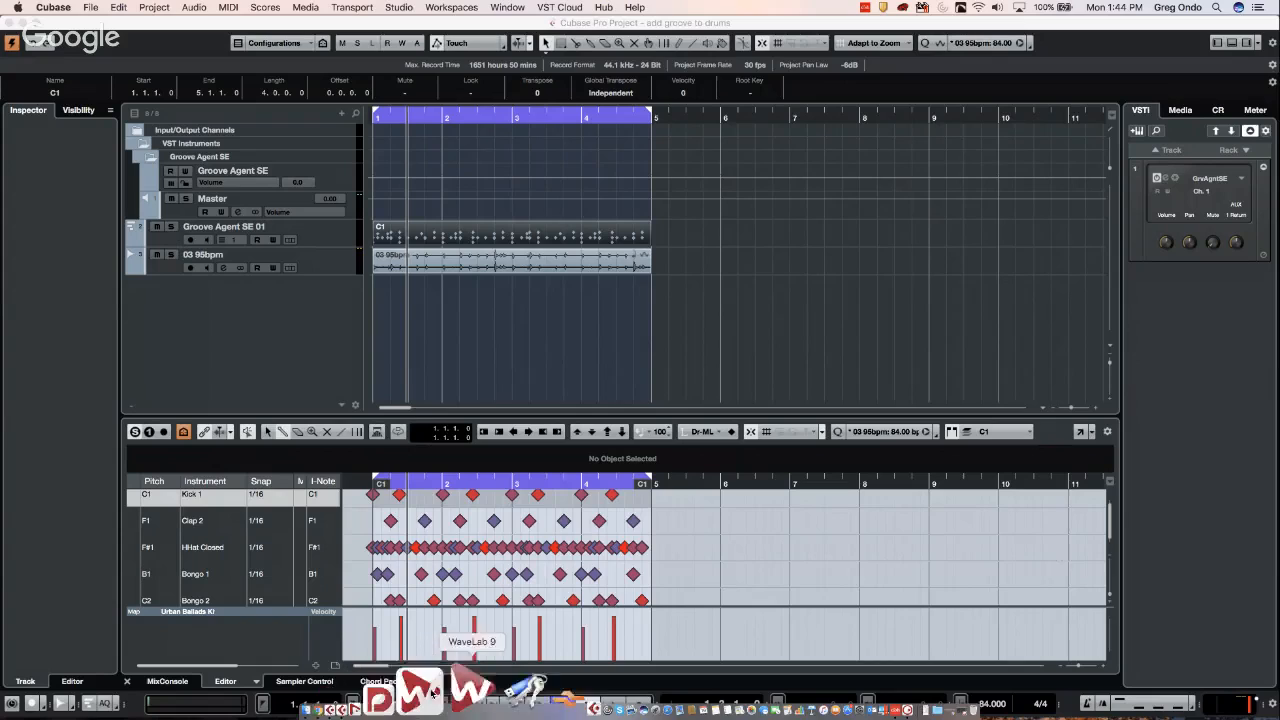
pyautogui.click(816, 259)
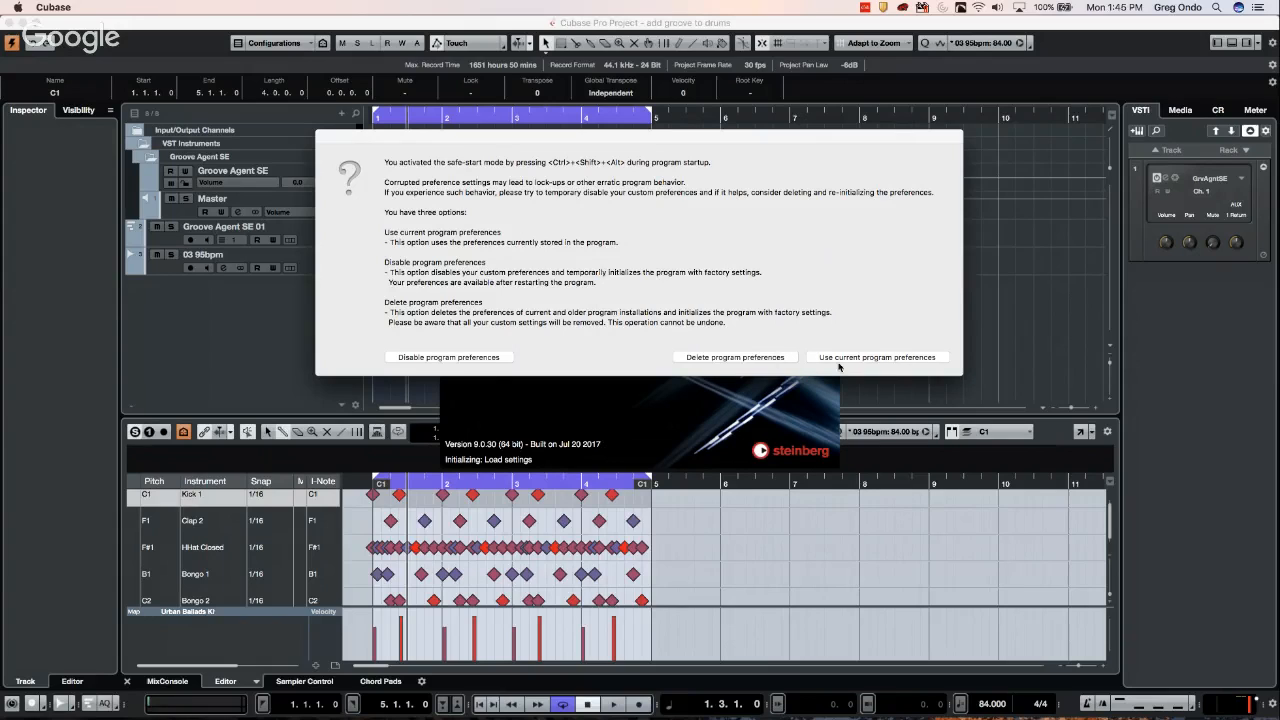
pyautogui.click(887, 361)
pyautogui.click(884, 359)
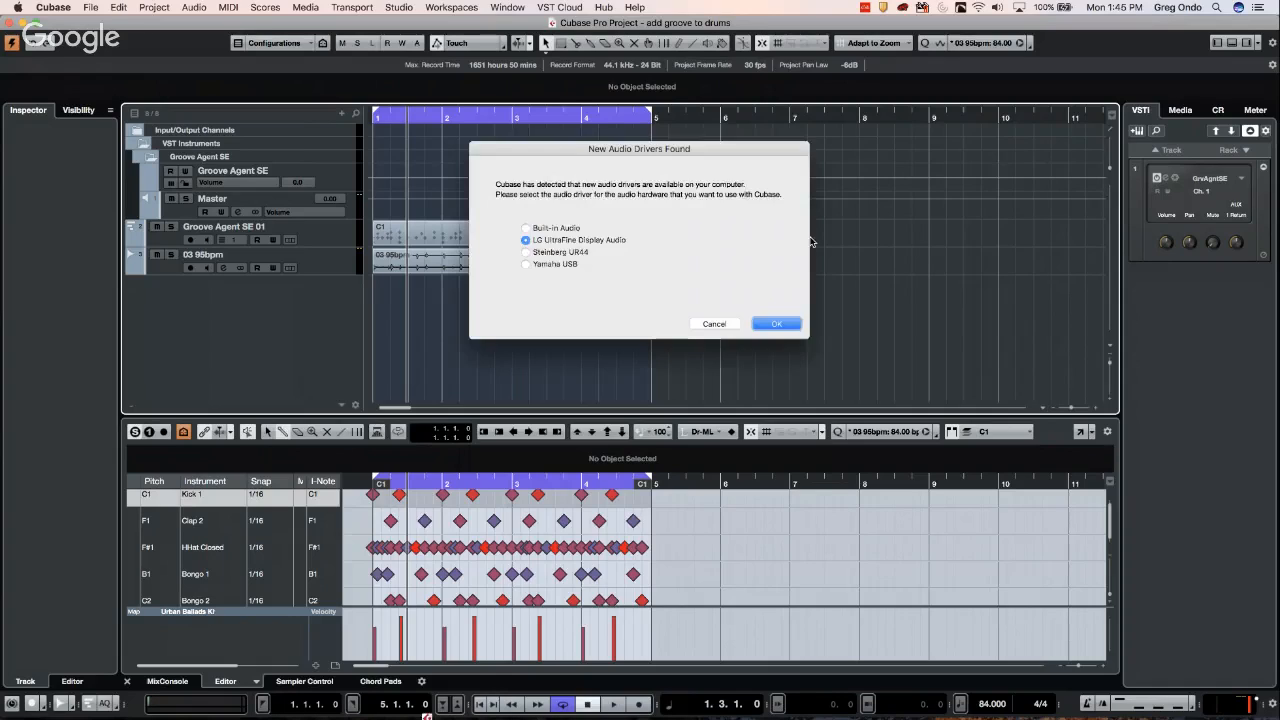
# Choose Built-in Audio as the audio driver for Cubase 9 and dismiss the Steinberg Hub without opening a project
pyautogui.press('Return')
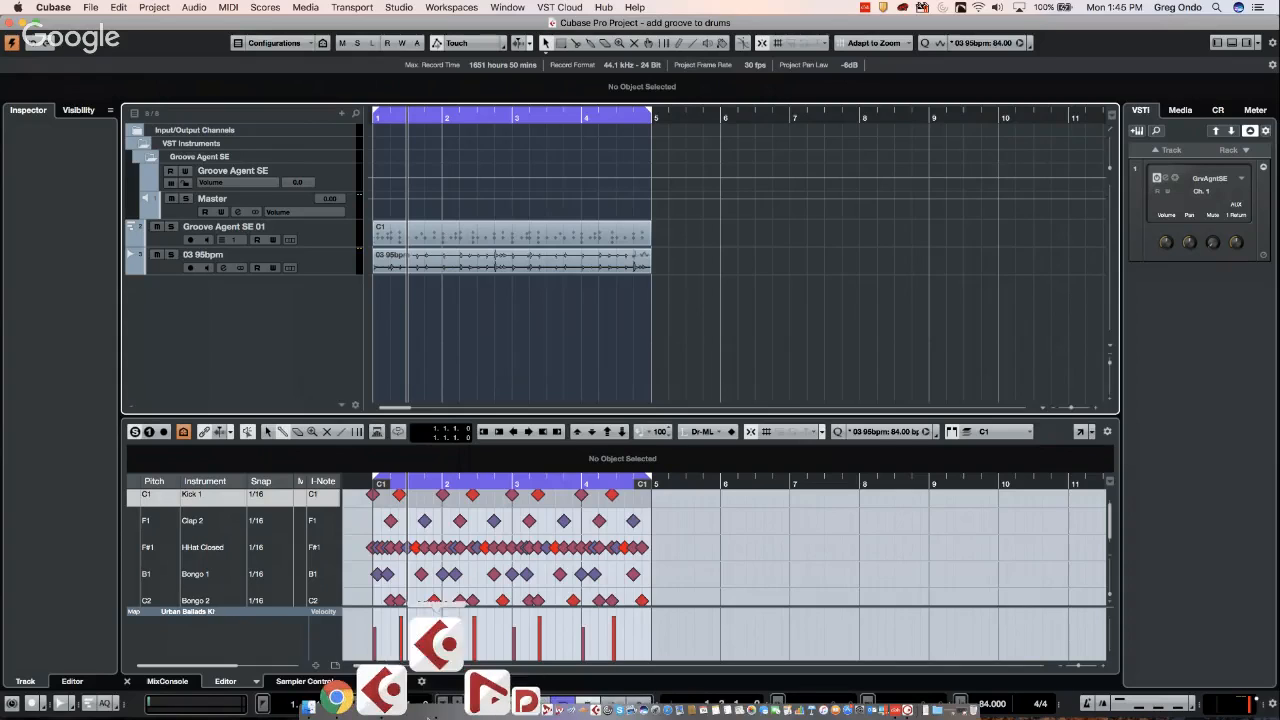
pyautogui.click(426, 688)
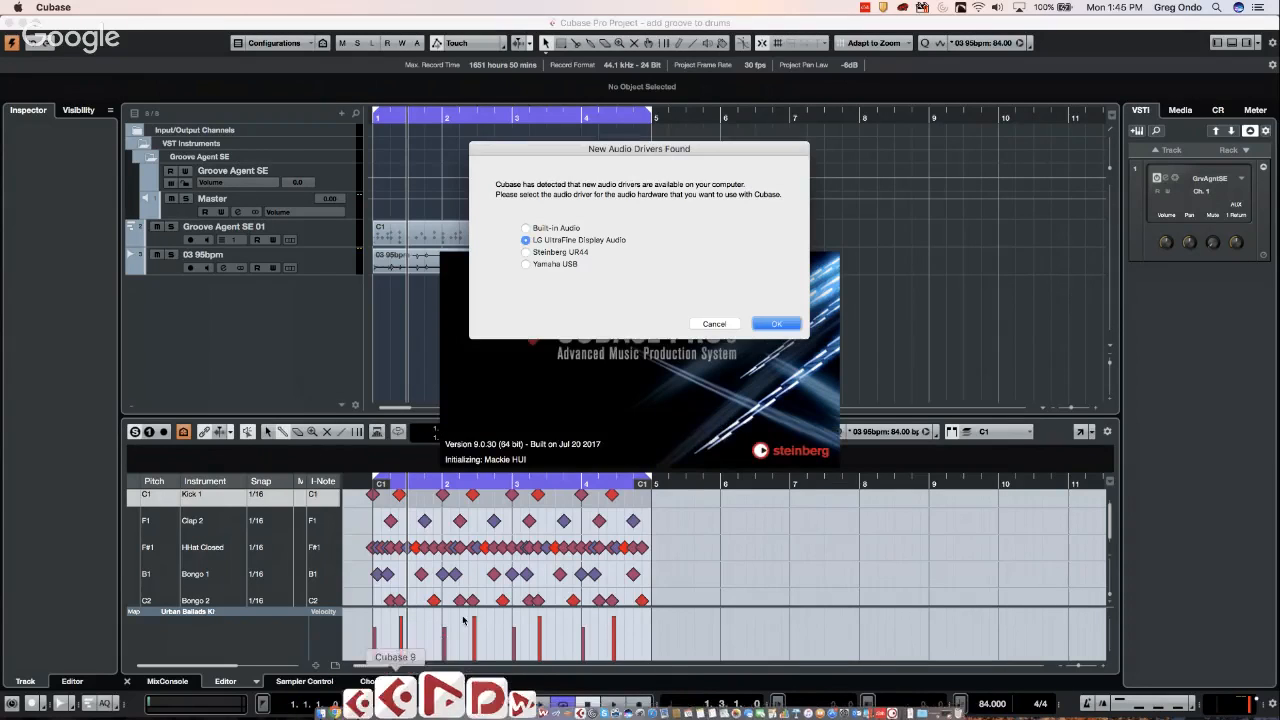
pyautogui.click(527, 252)
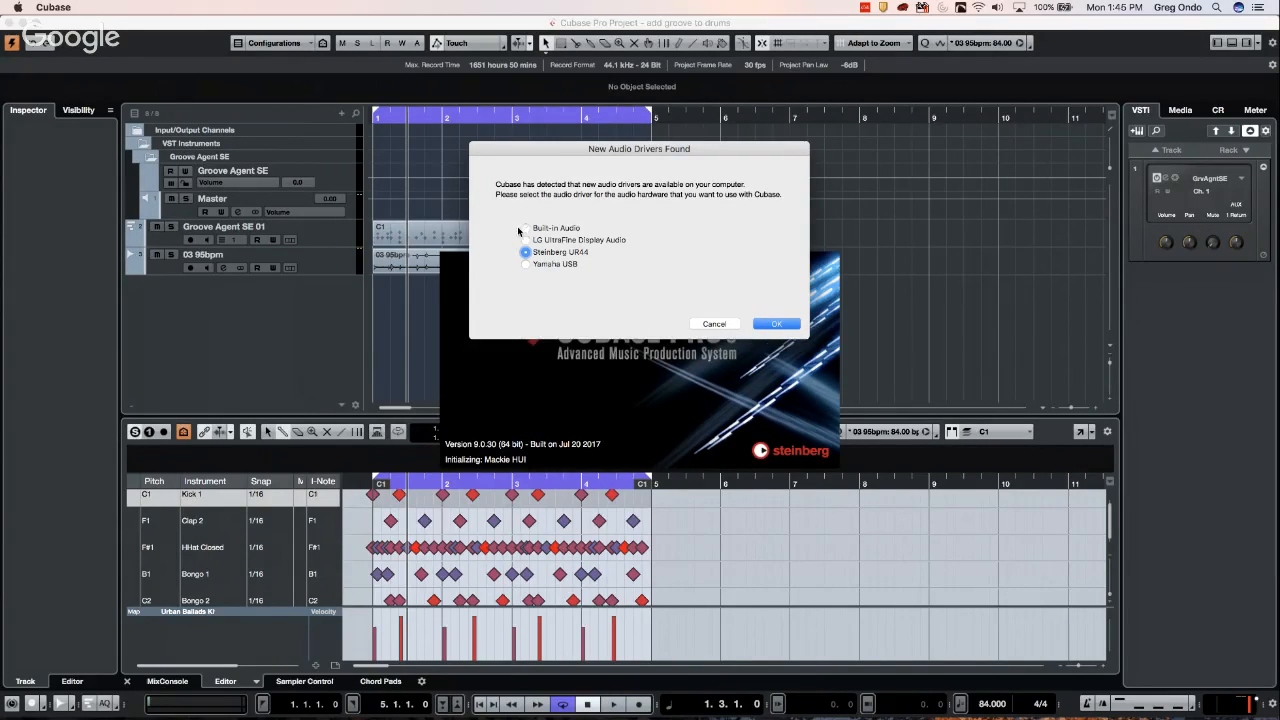
pyautogui.click(521, 229)
pyautogui.click(777, 324)
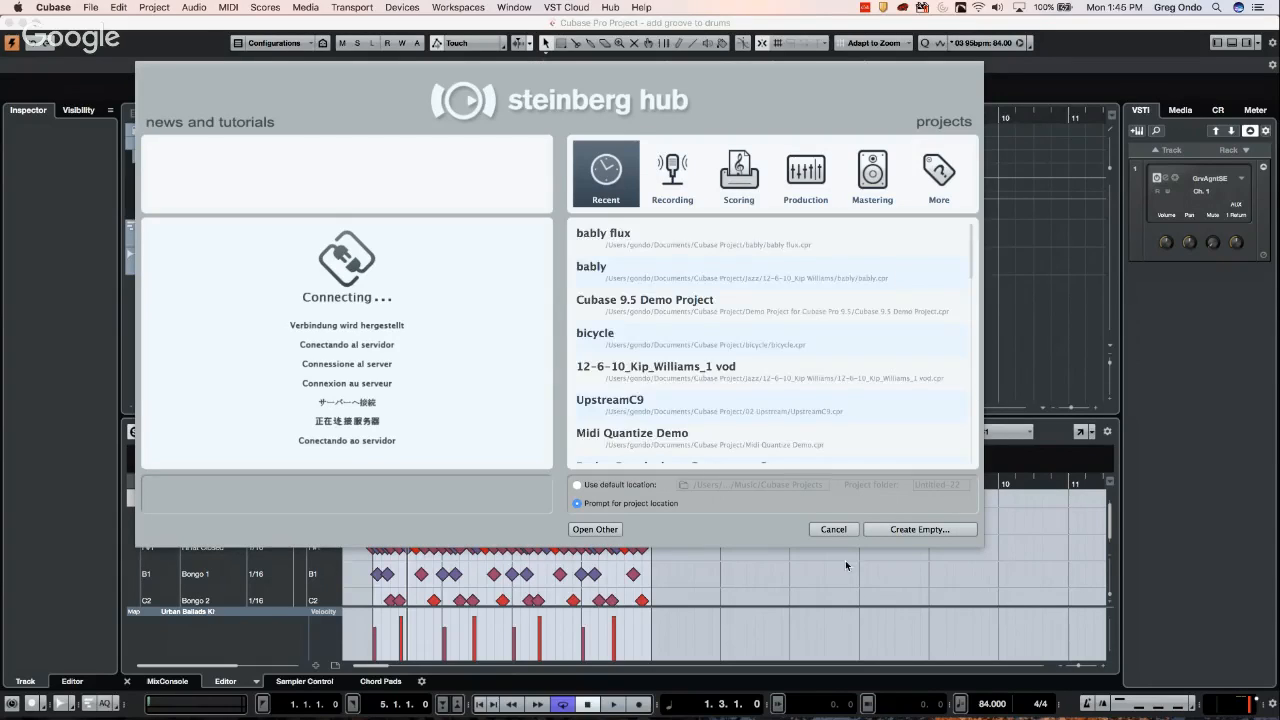
pyautogui.click(836, 529)
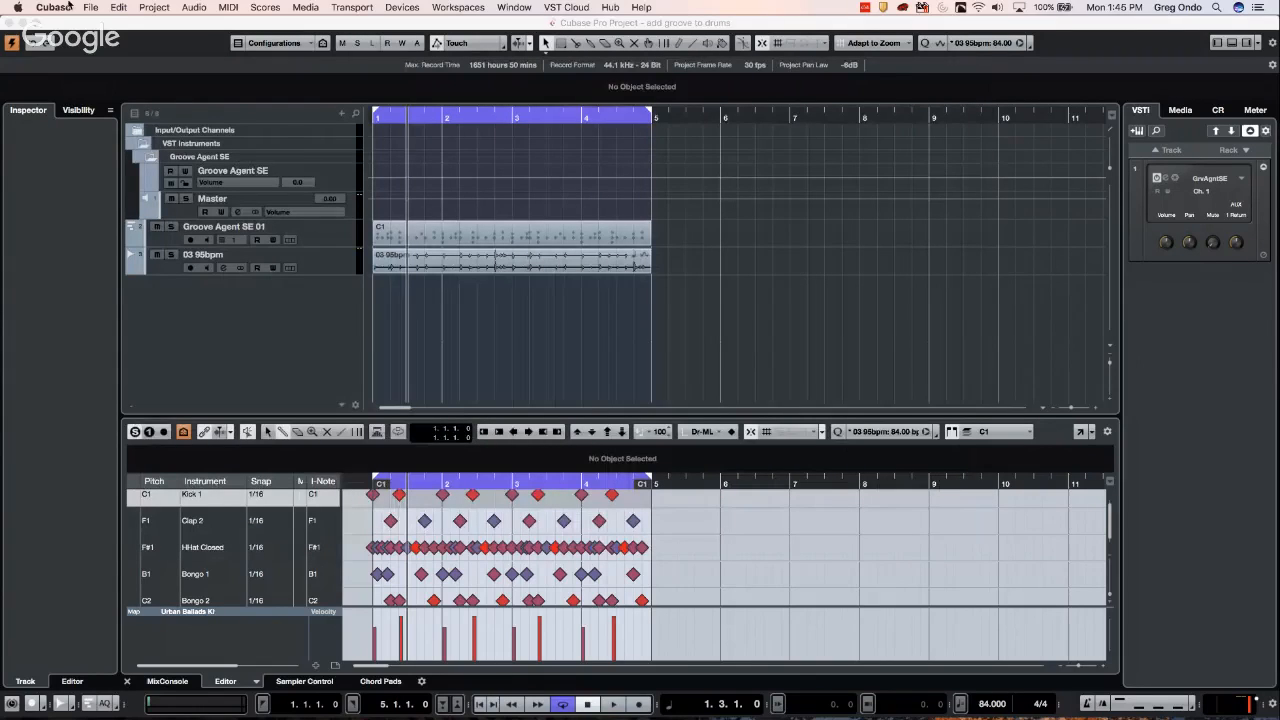
# Check the version information of Cubase Pro 9 in its About window and close it
pyautogui.click(66, 7)
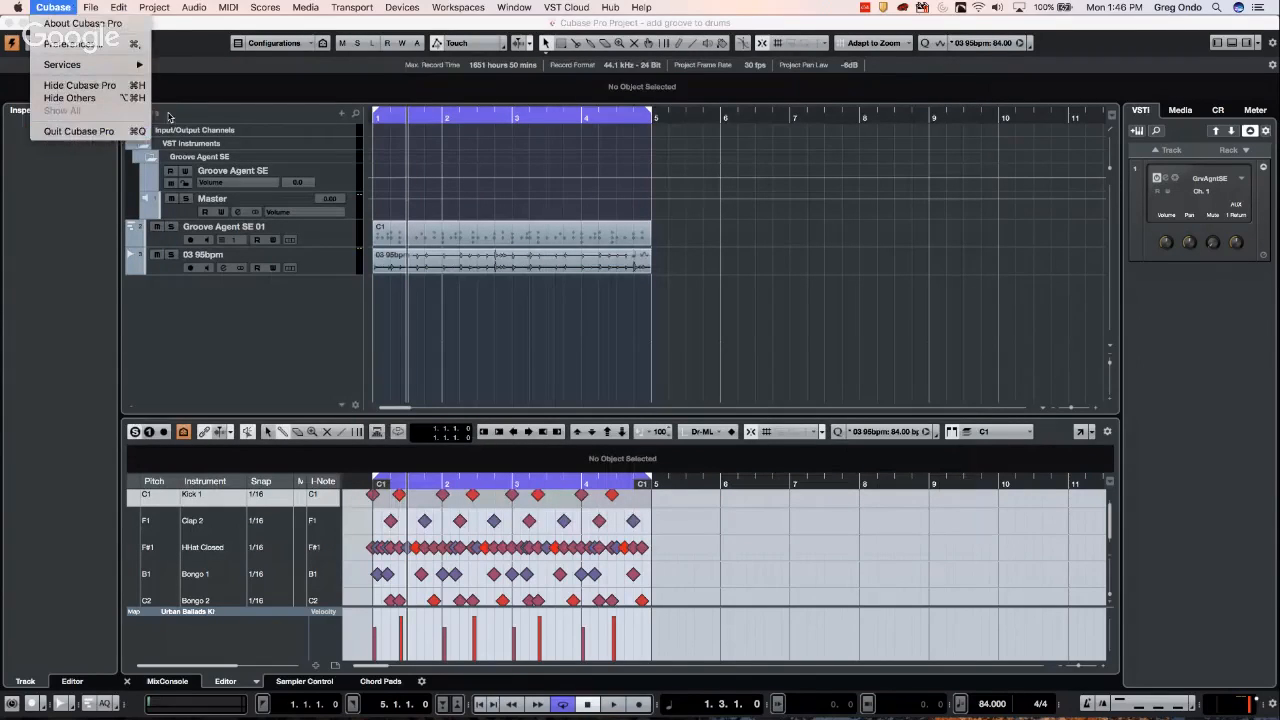
pyautogui.moveTo(662, 63)
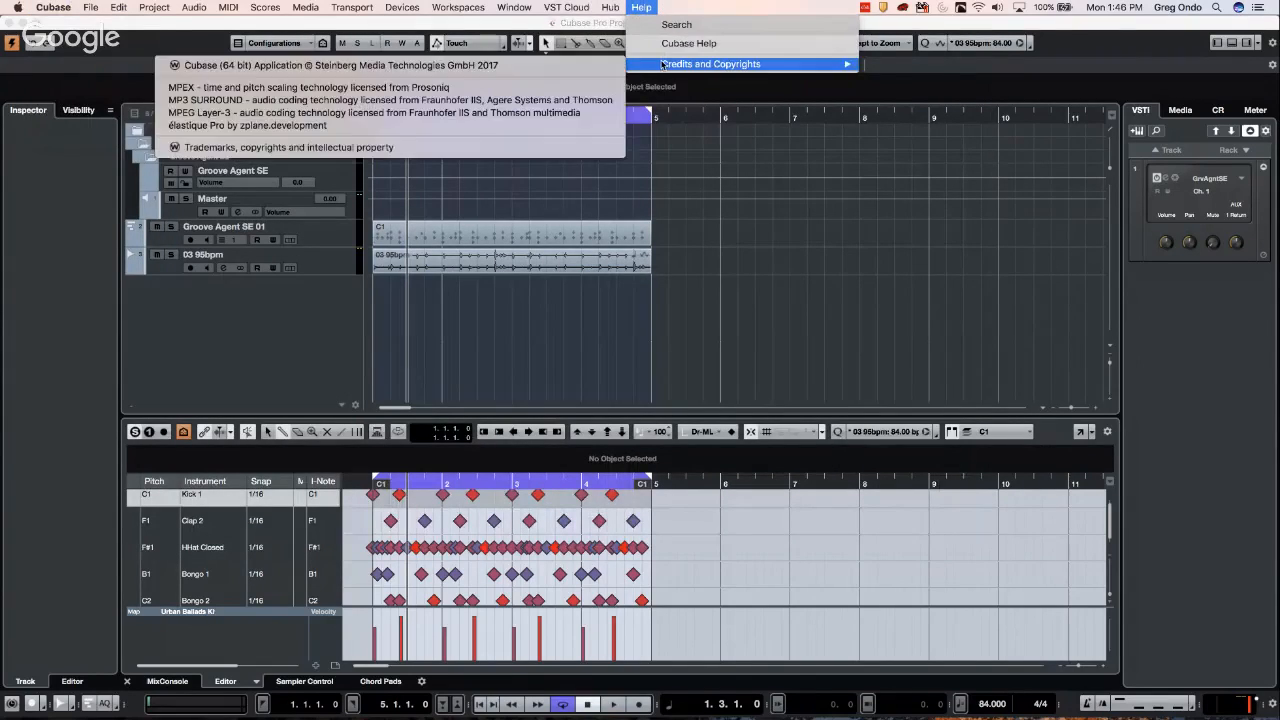
pyautogui.moveTo(17, 7)
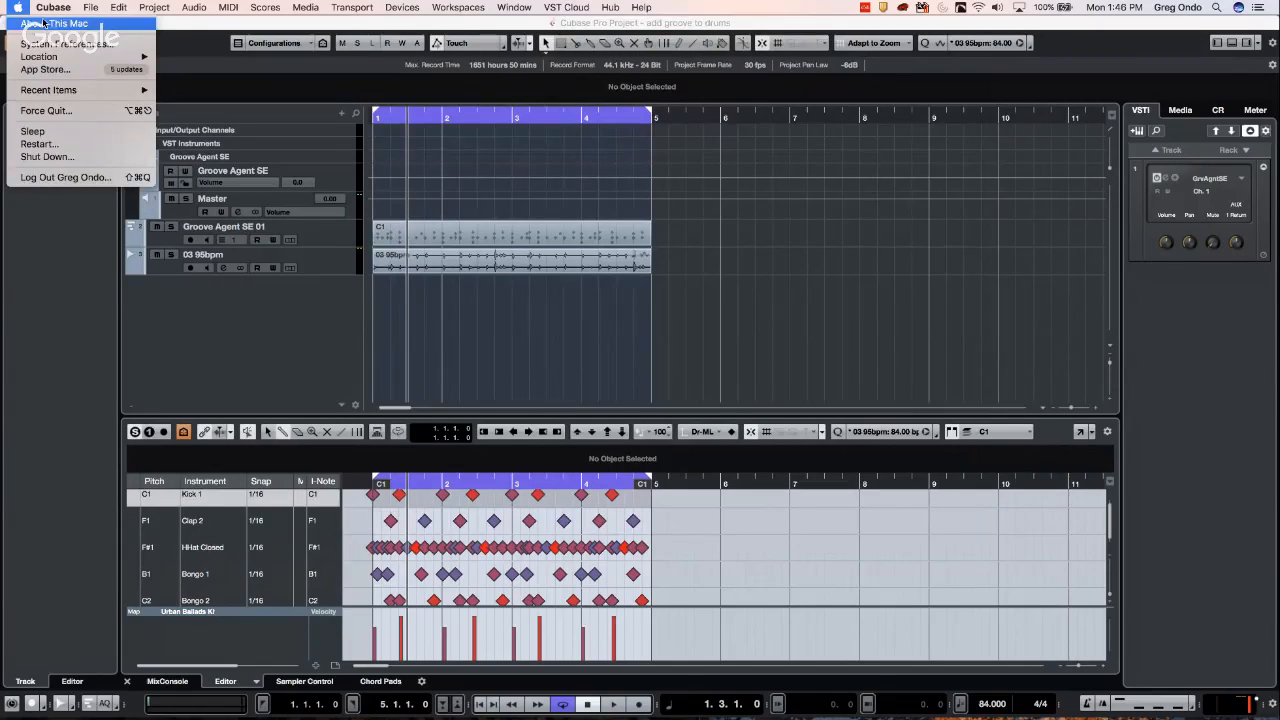
pyautogui.click(57, 22)
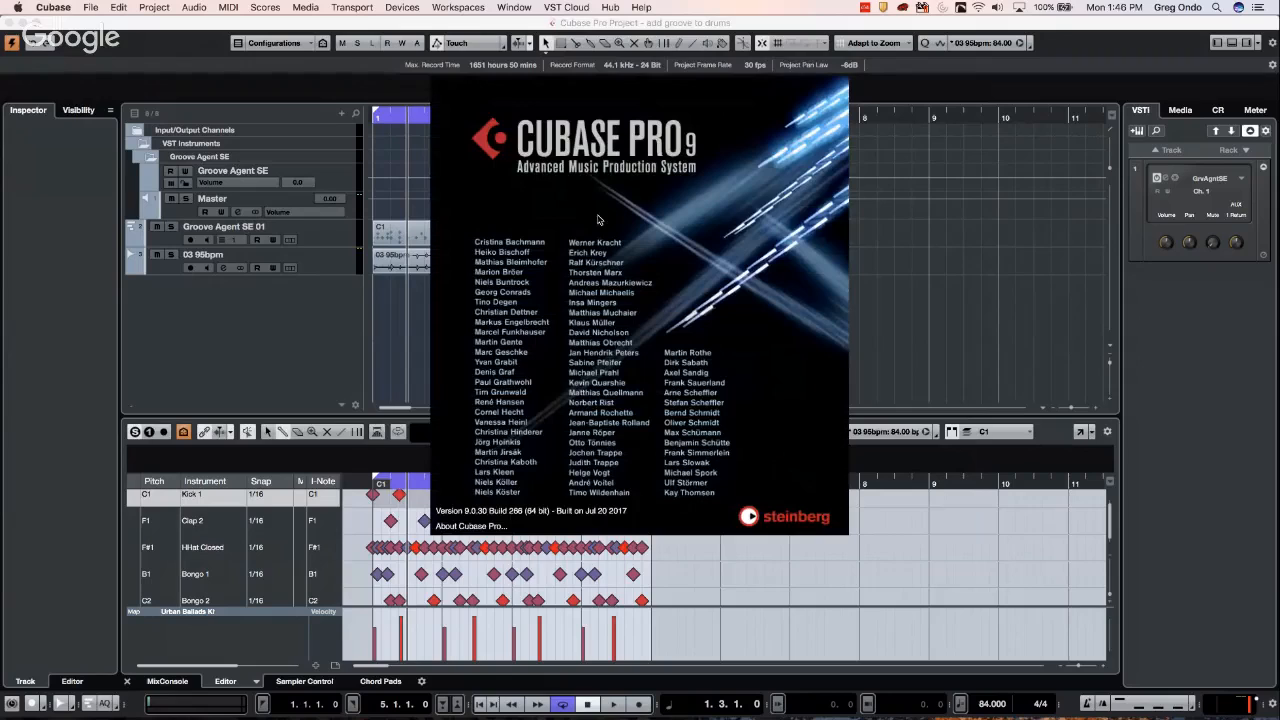
pyautogui.click(598, 219)
# Quit Cubase Pro 9 and return to the "add groove to drums" project in the other Cubase version
pyautogui.click(53, 7)
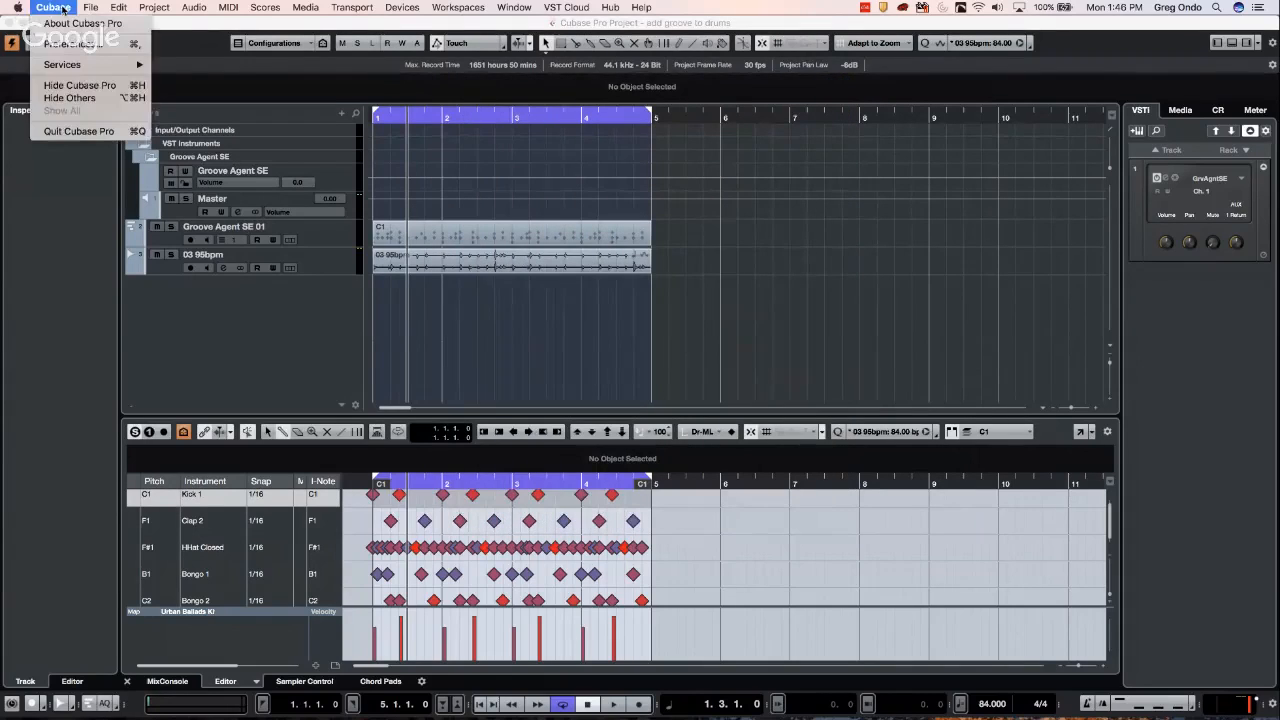
pyautogui.click(88, 131)
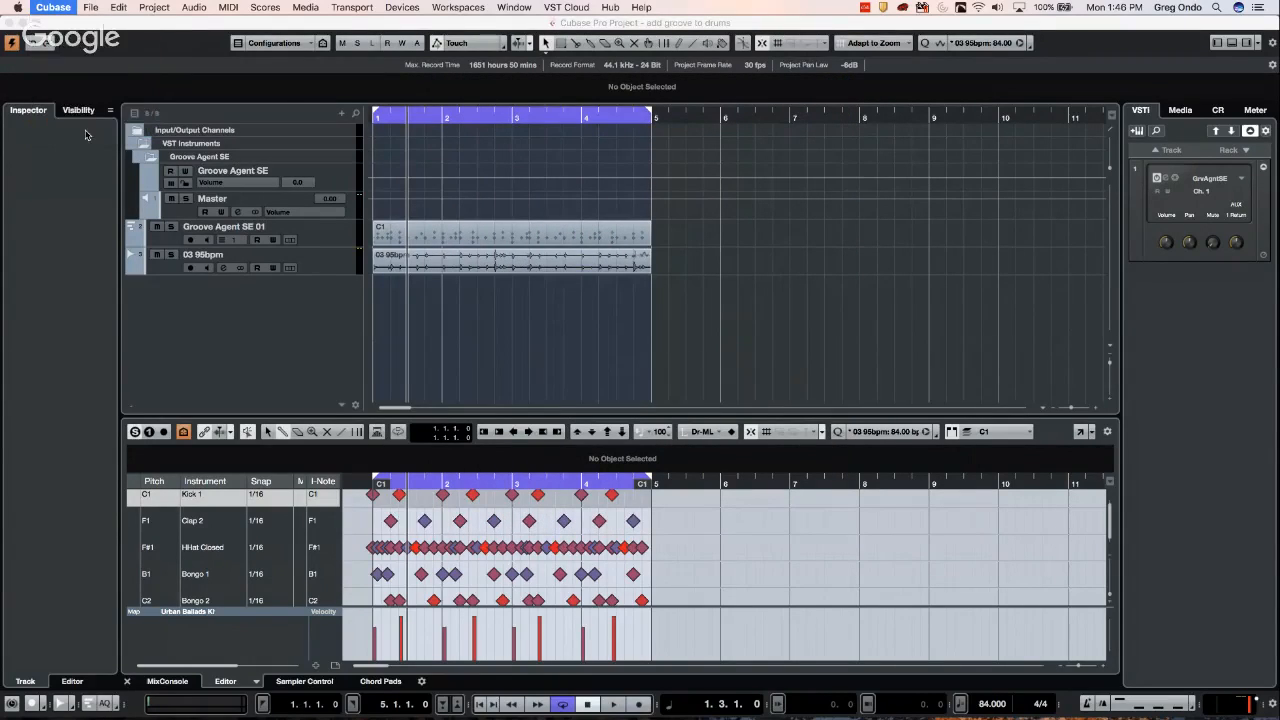
pyautogui.click(747, 250)
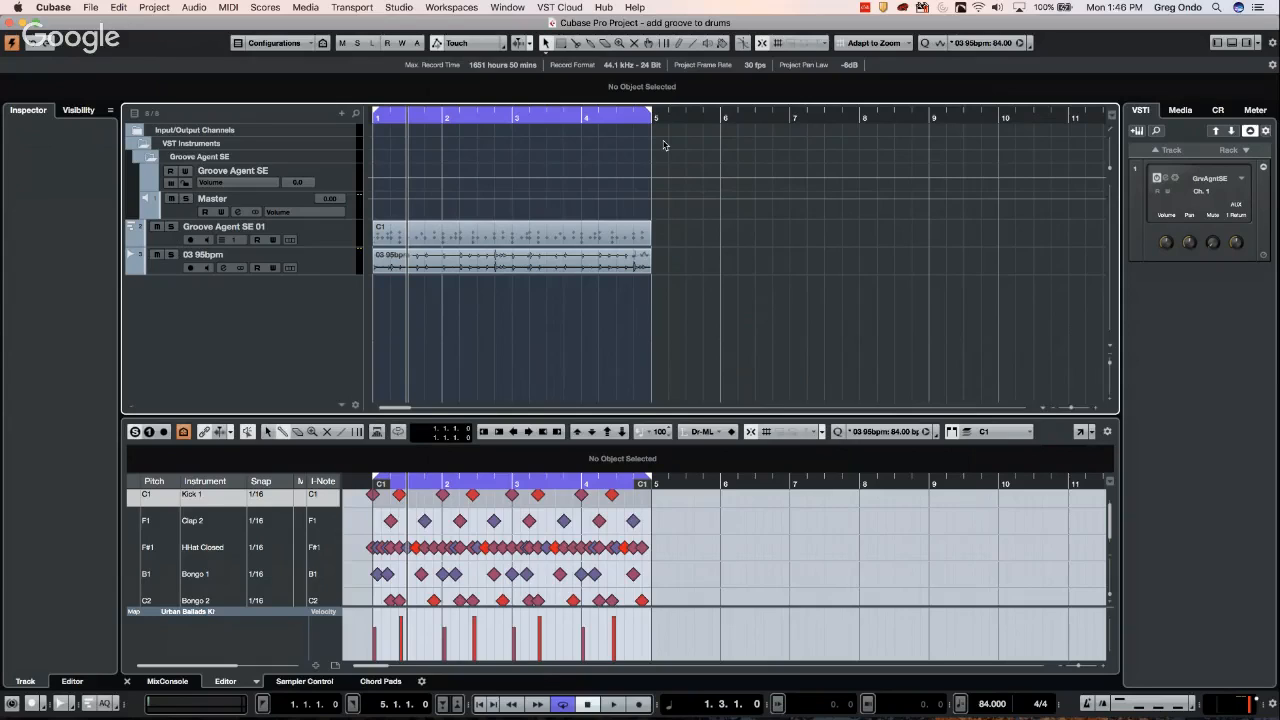
# Select the 03 95bpm track and run the "duplocate 5x" macro on it
pyautogui.click(322, 263)
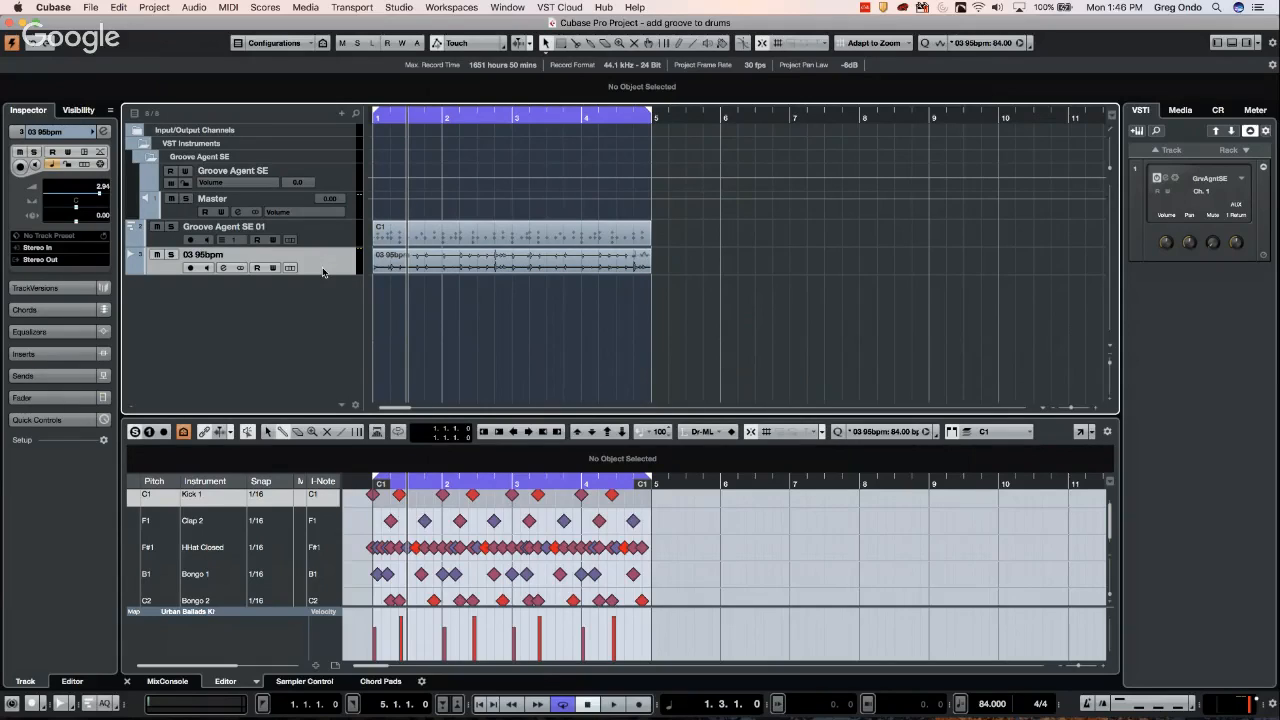
pyautogui.click(100, 9)
pyautogui.moveTo(125, 291)
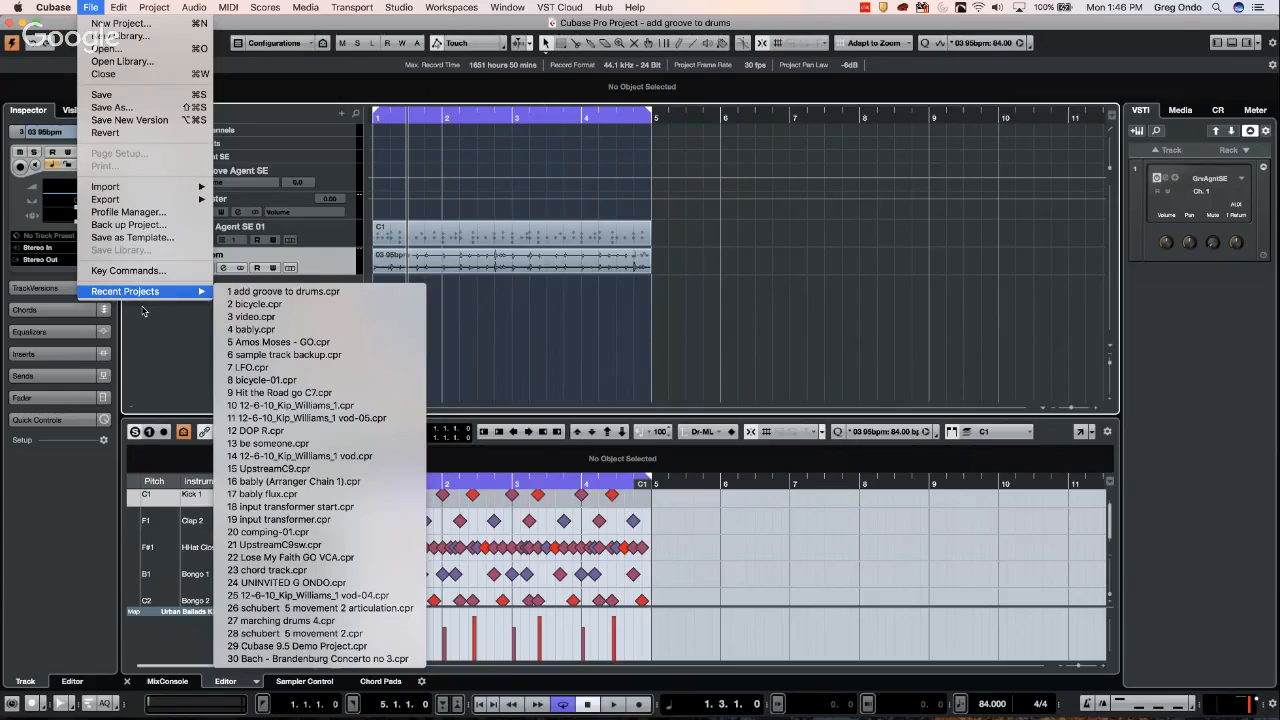
pyautogui.moveTo(118, 7)
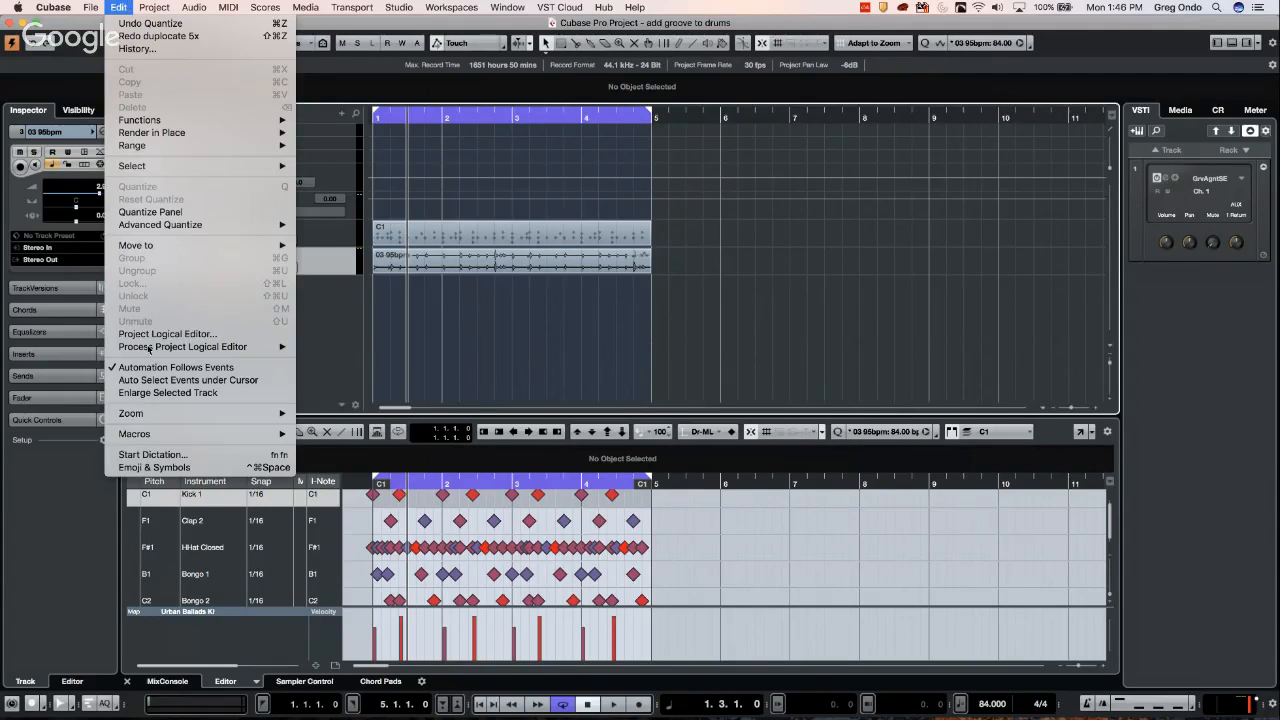
pyautogui.moveTo(200, 434)
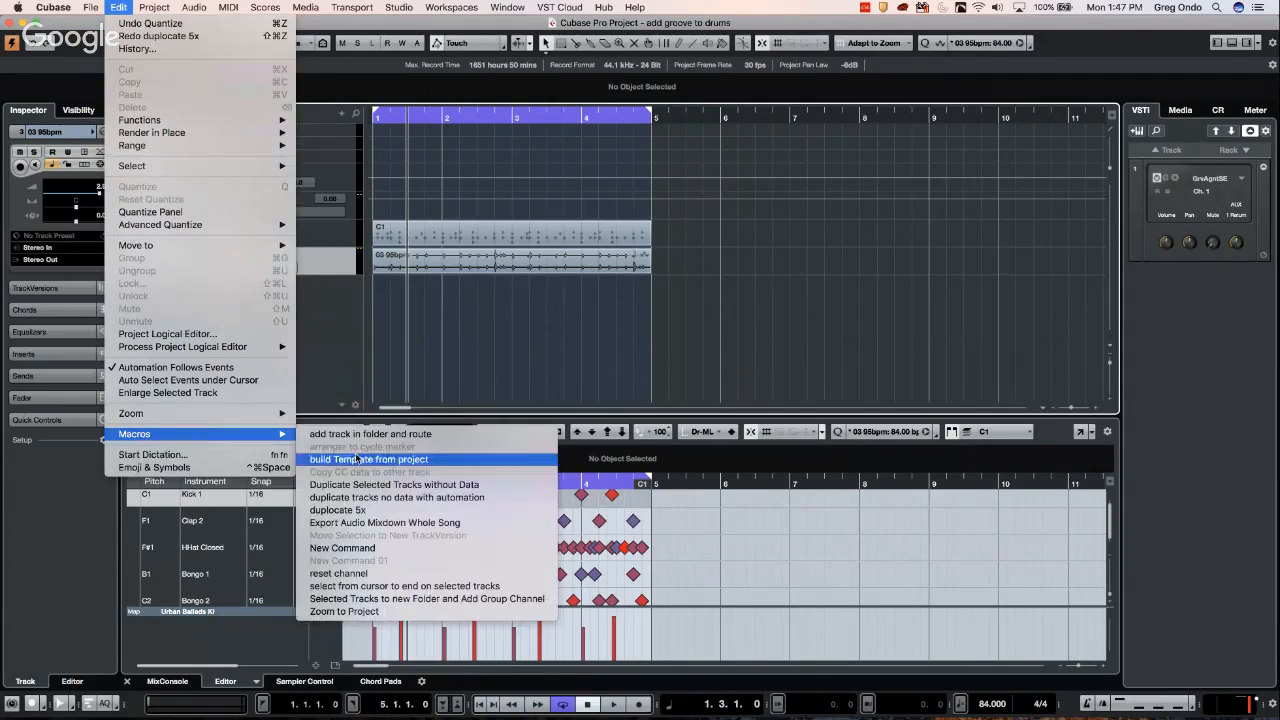
pyautogui.click(410, 512)
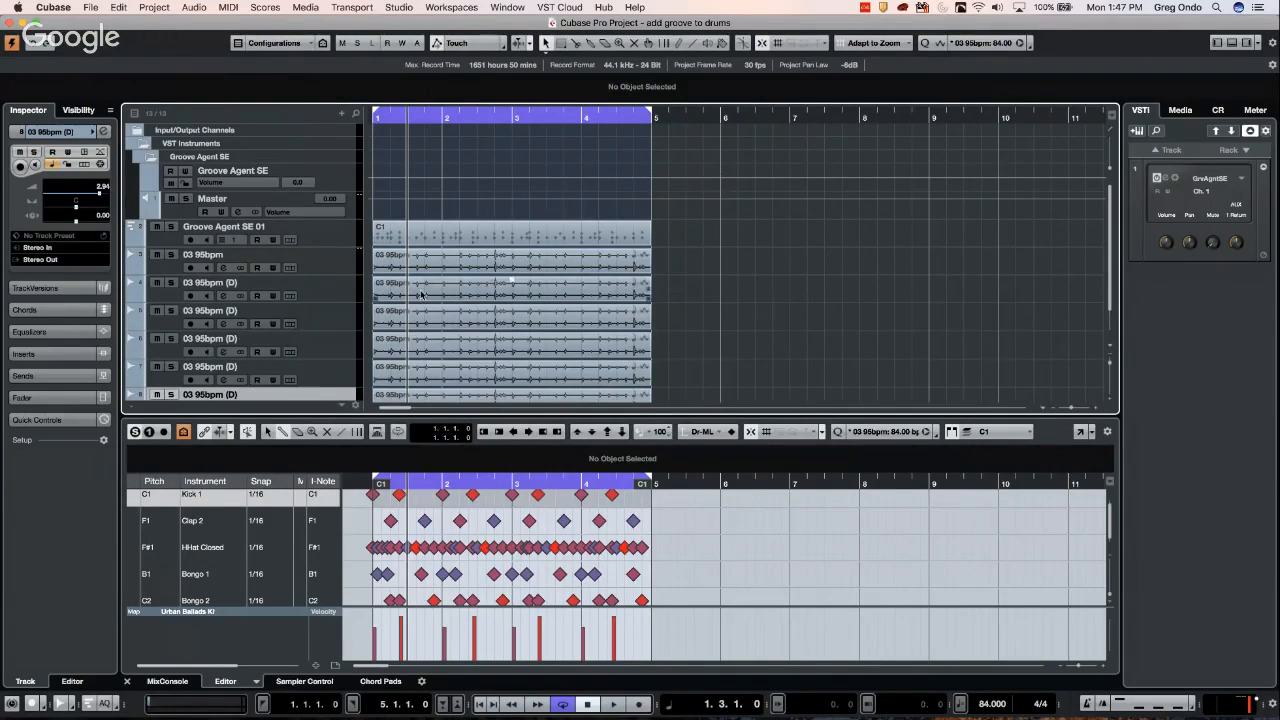
# Run the "duplicate 5x" macro again on the last 03 95bpm duplicate track
pyautogui.click(90, 7)
pyautogui.moveTo(118, 7)
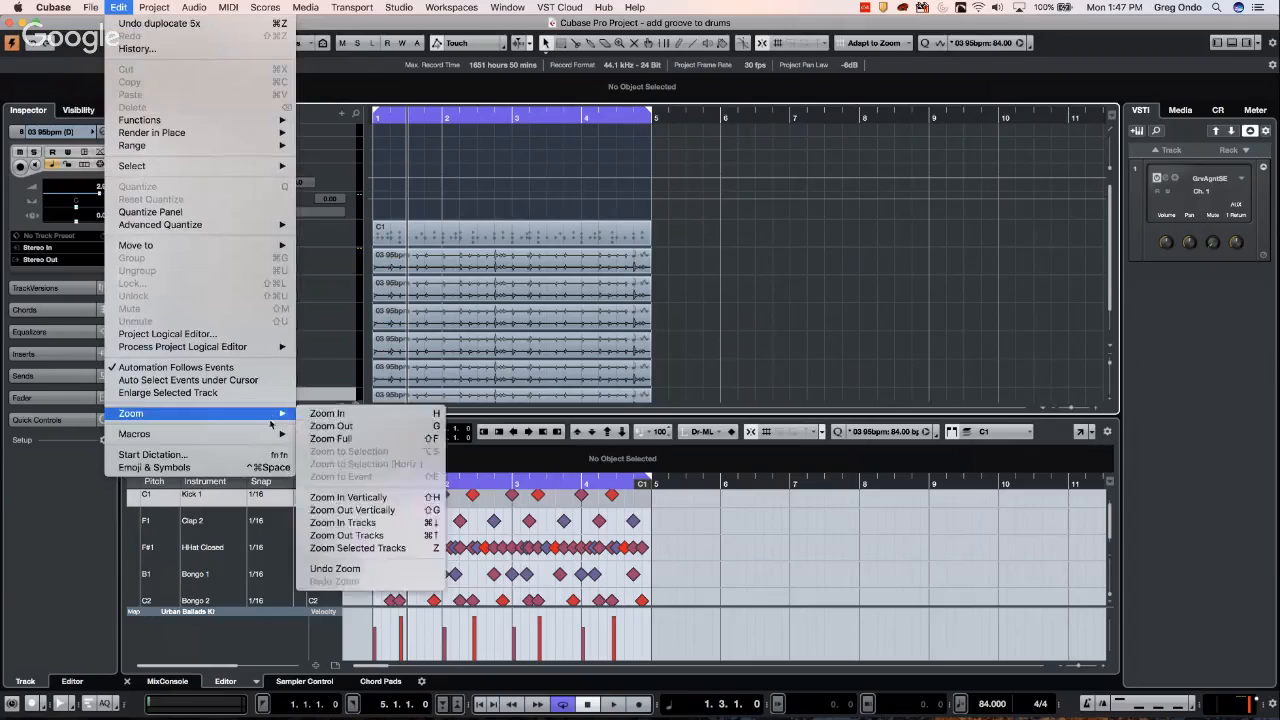
pyautogui.moveTo(270, 434)
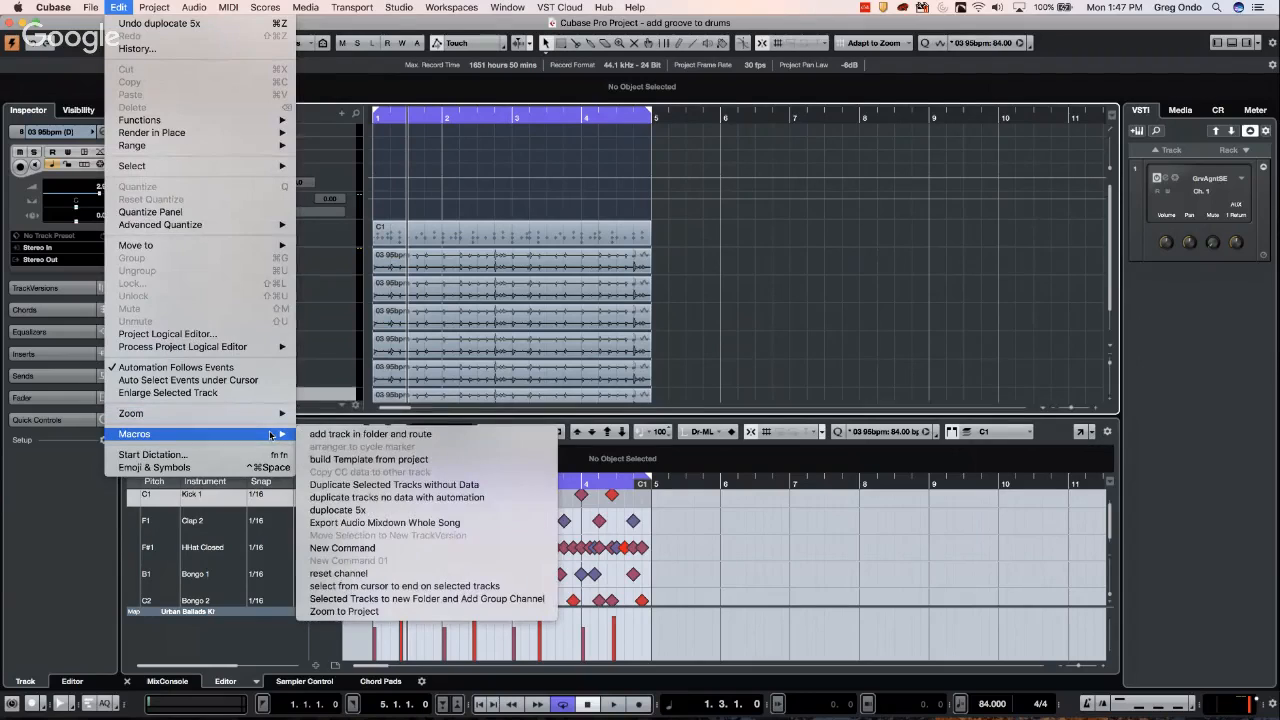
pyautogui.click(421, 510)
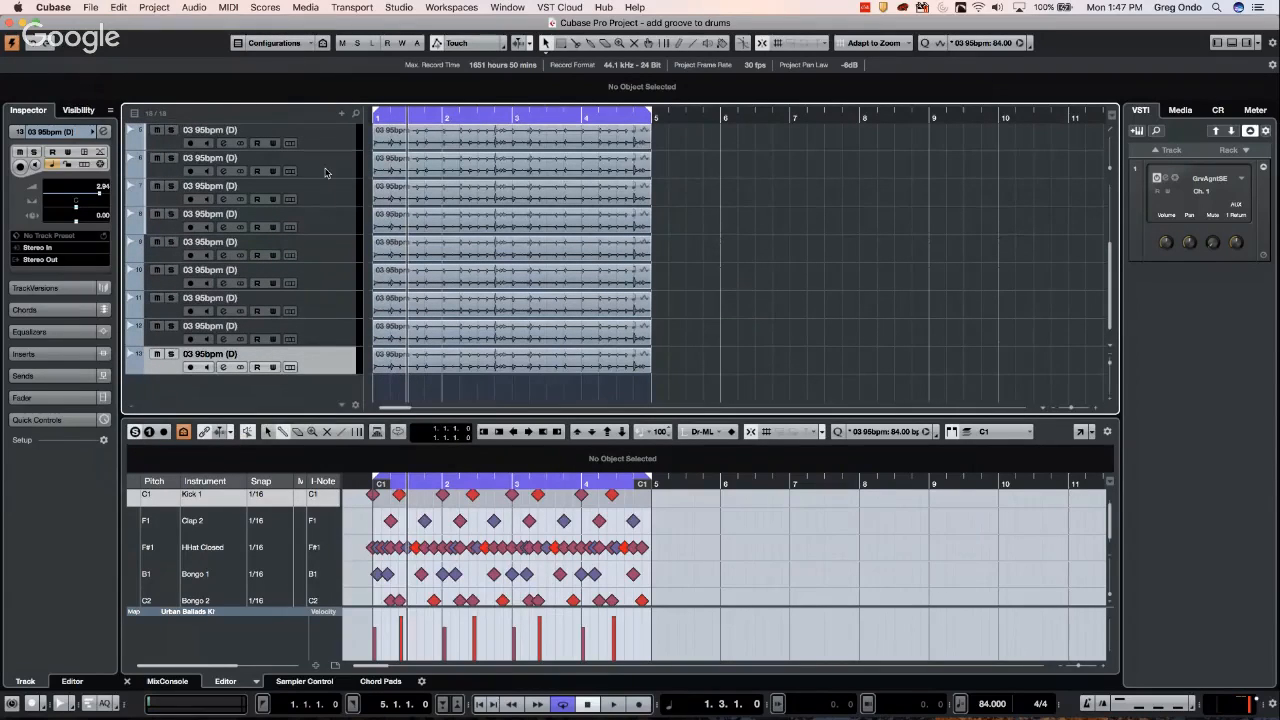
# Select all the 03 95bpm (D) duplicate tracks and remove them, confirming the deletion of their events
pyautogui.scroll(1, 323, 238)
pyautogui.scroll(3, 323, 238)
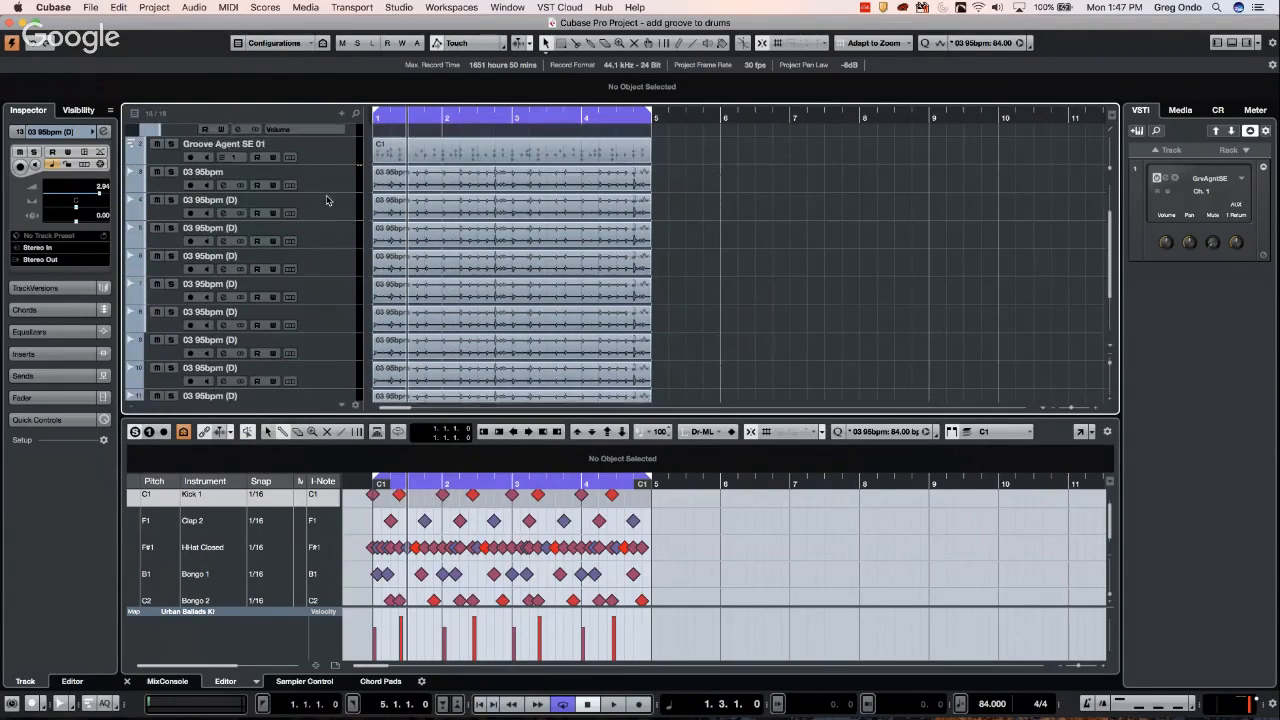
pyautogui.keyDown('shift'); pyautogui.click(330, 197); pyautogui.keyUp('shift')
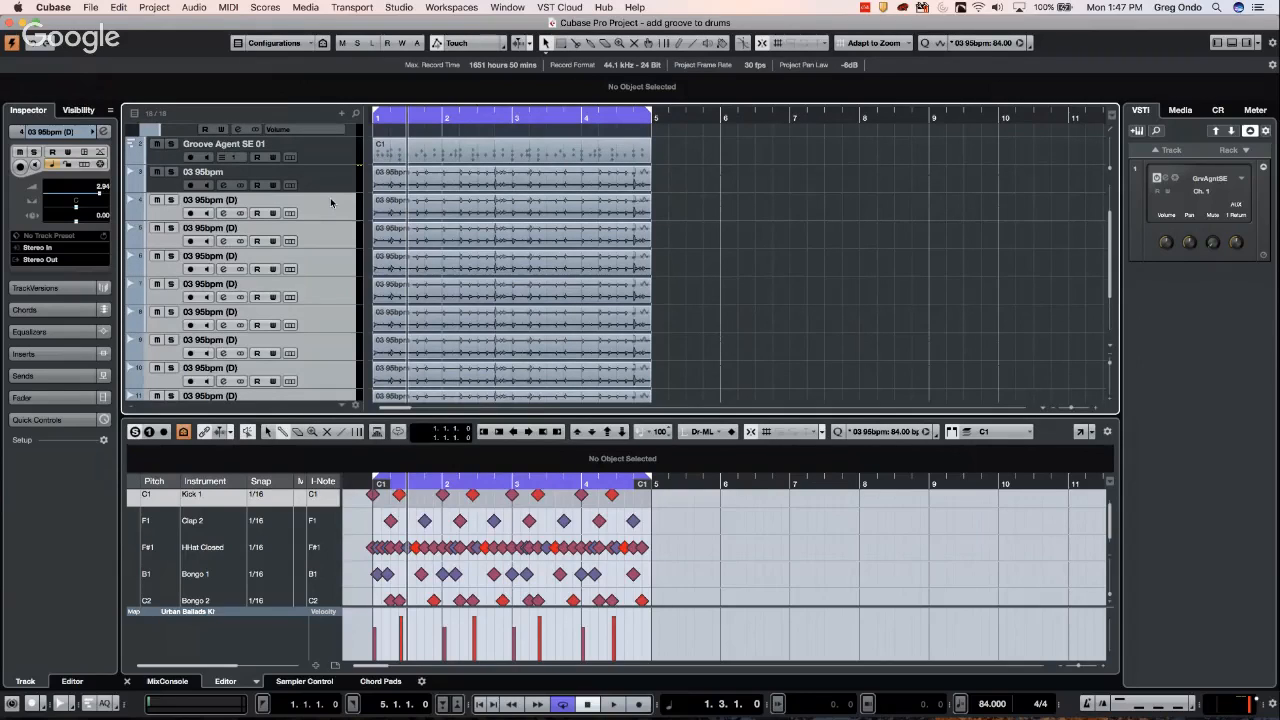
pyautogui.rightClick(330, 203)
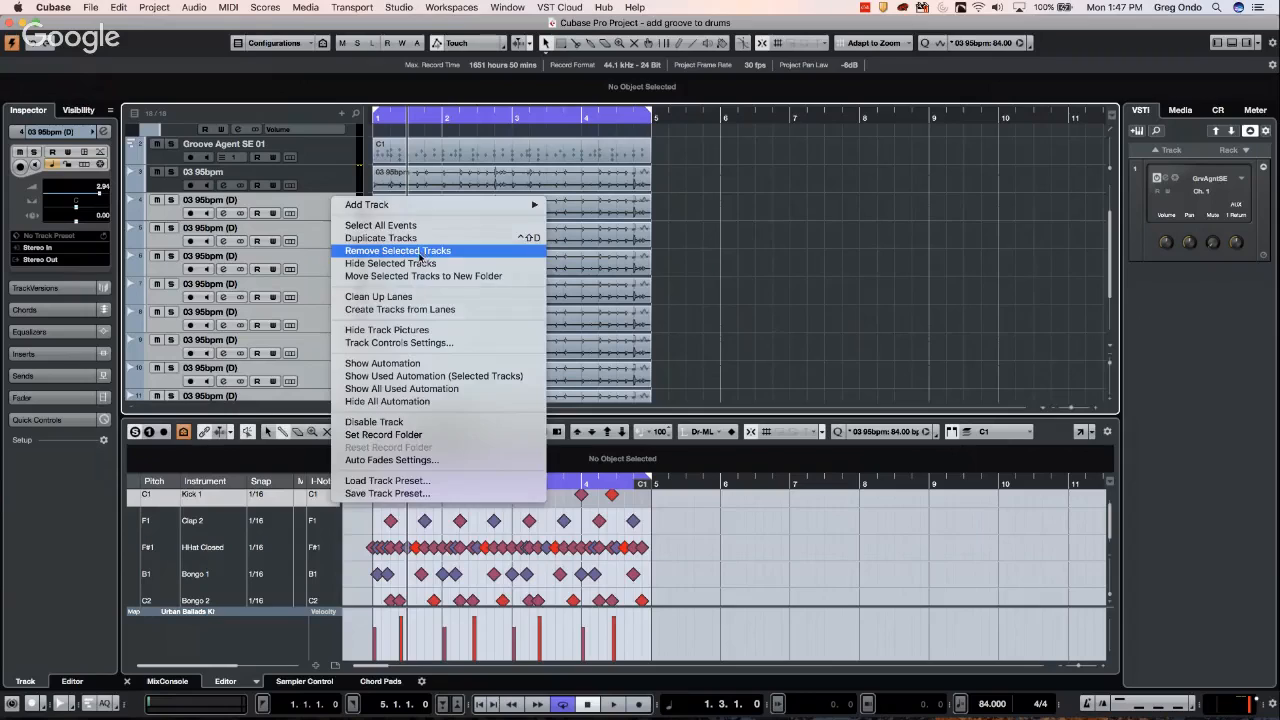
pyautogui.click(420, 253)
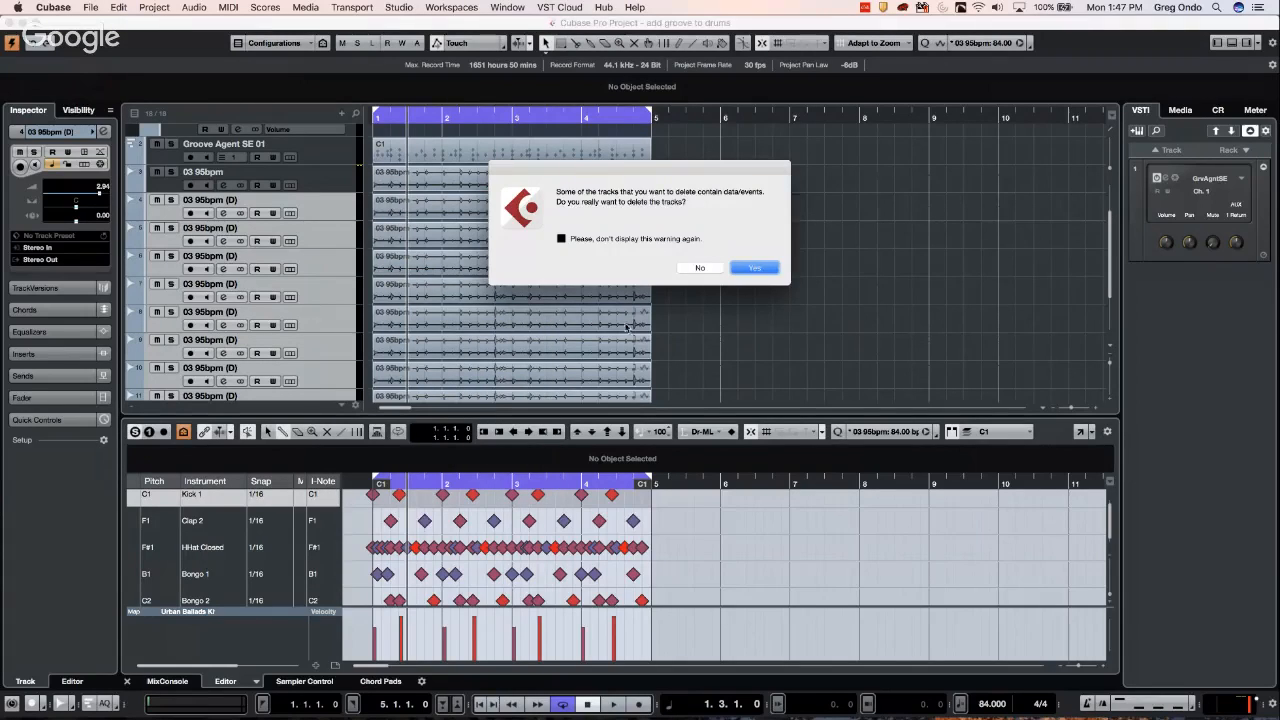
pyautogui.click(759, 267)
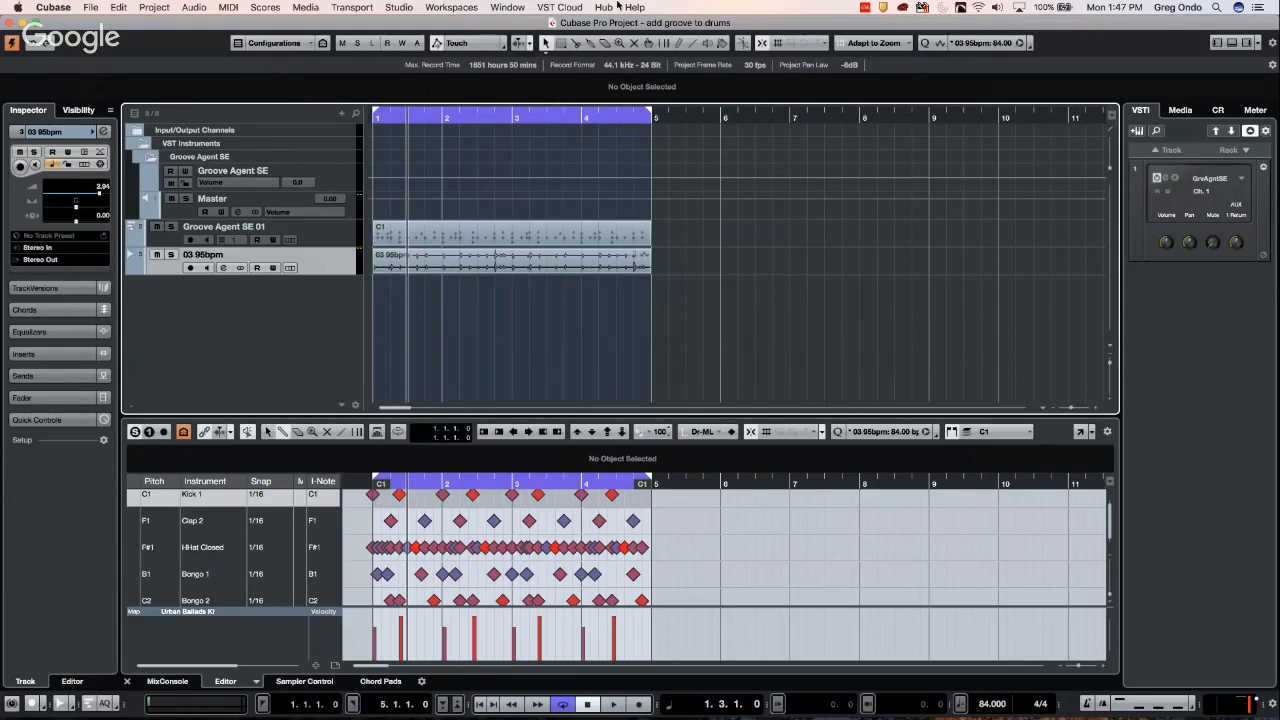
# Bring the bicycle project window to the front and enlarge its track area above the mixer
pyautogui.click(508, 7)
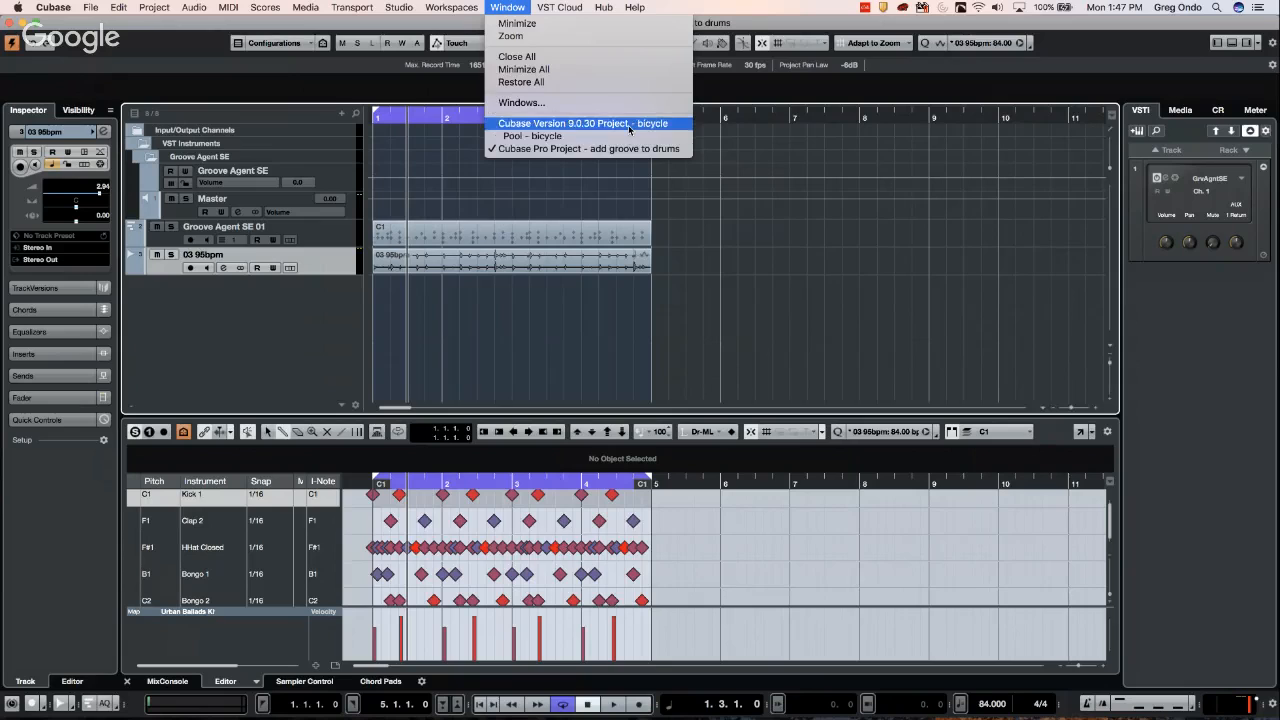
pyautogui.click(600, 123)
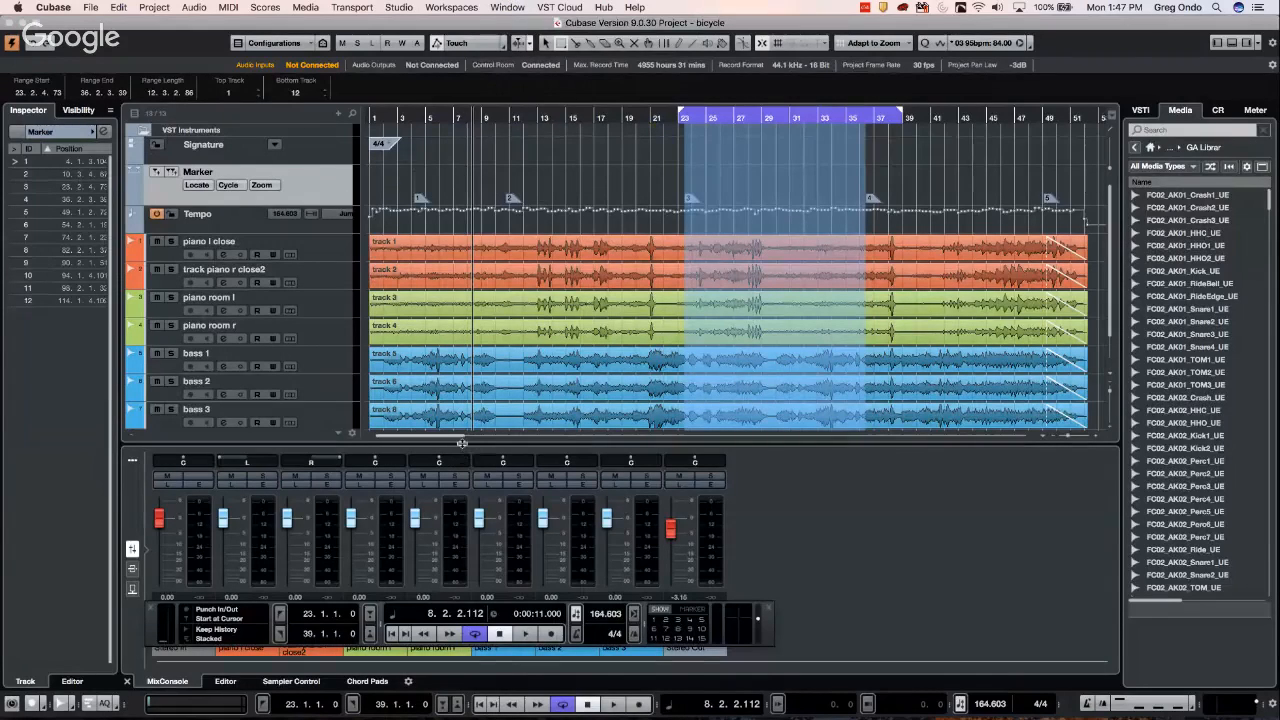
pyautogui.moveTo(461, 441); pyautogui.dragTo(461, 493)
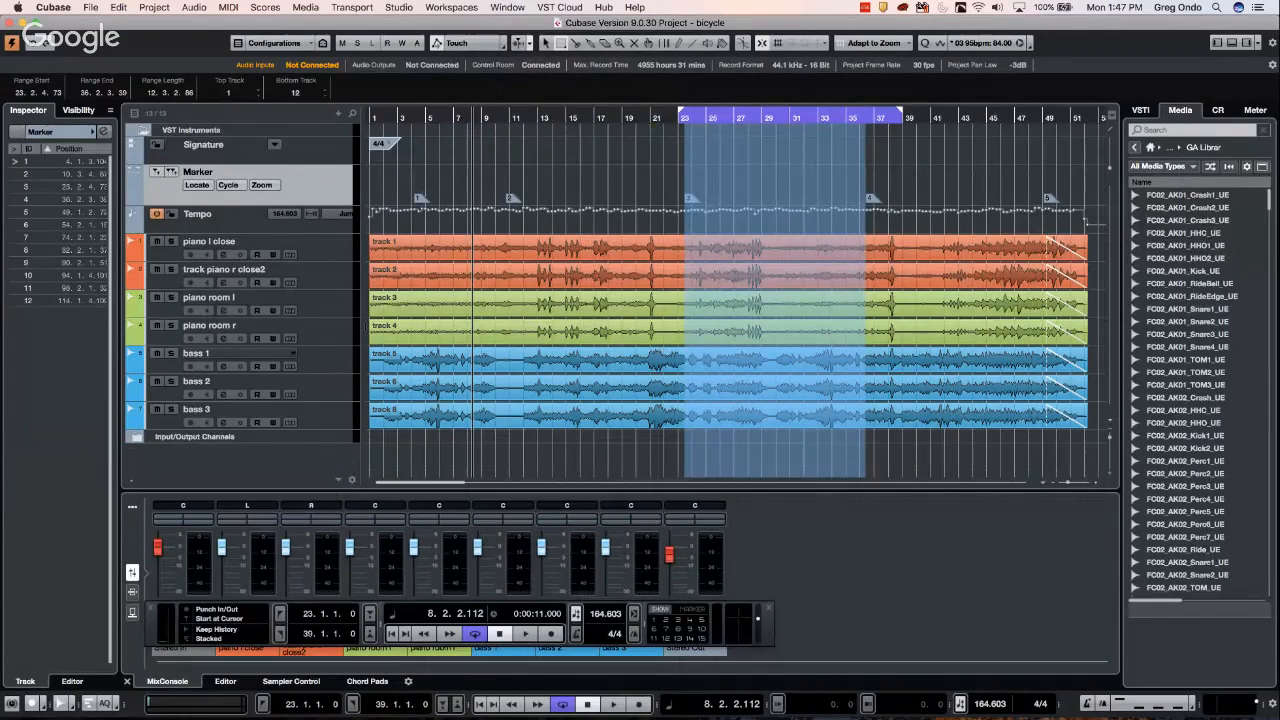
# Remove the tracks from piano room l through bass 3 together with their events, and undo the removal
pyautogui.click(335, 310)
pyautogui.keyDown('shift'); pyautogui.click(341, 418); pyautogui.keyUp('shift')
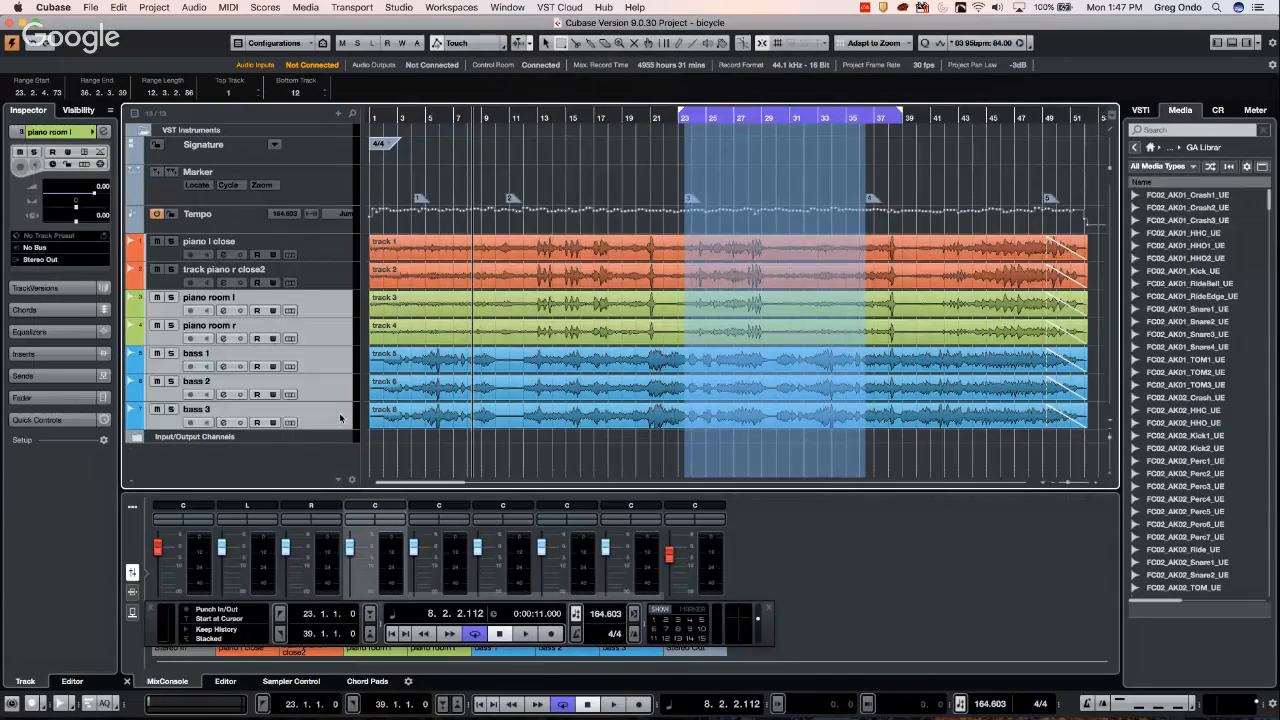
pyautogui.rightClick(332, 310)
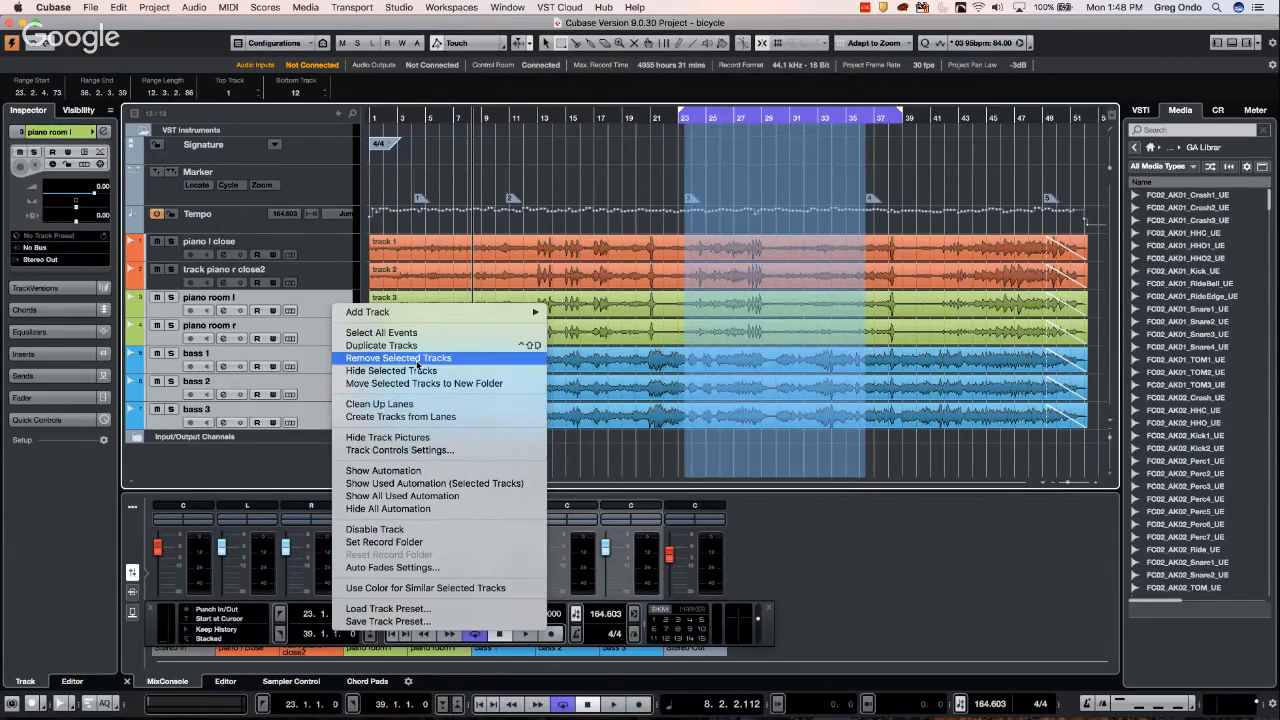
pyautogui.click(418, 360)
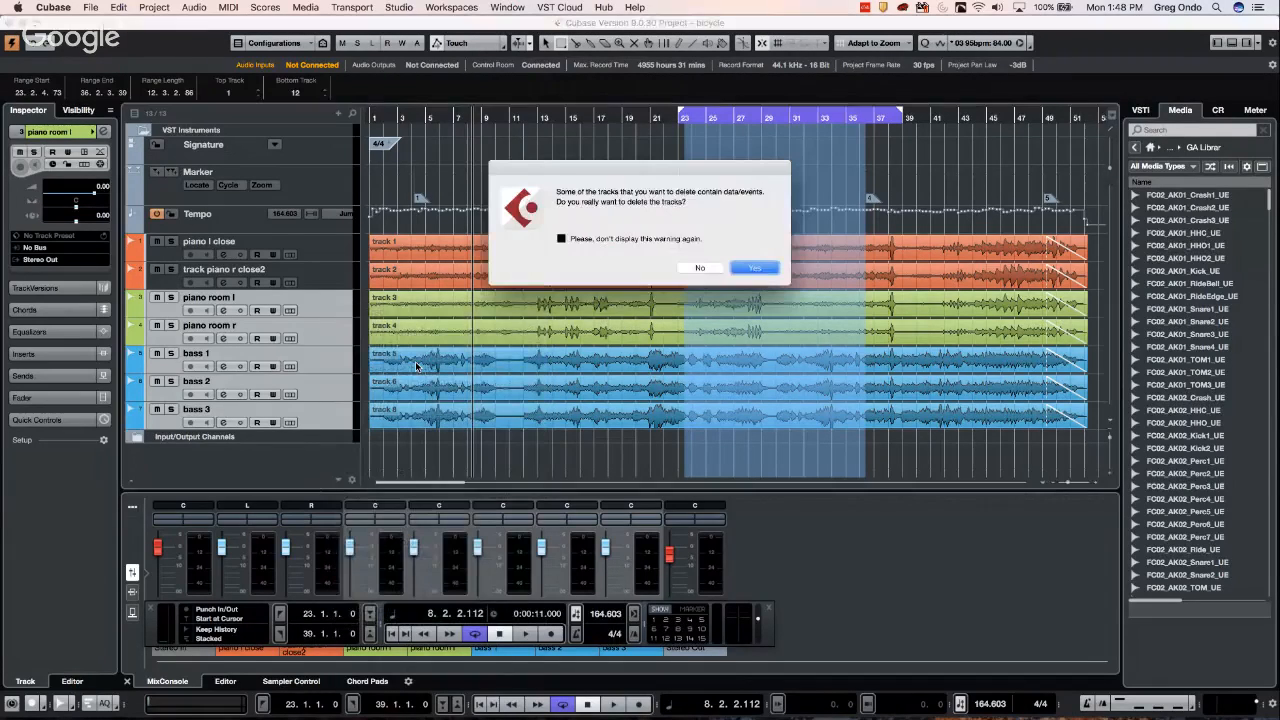
pyautogui.click(766, 268)
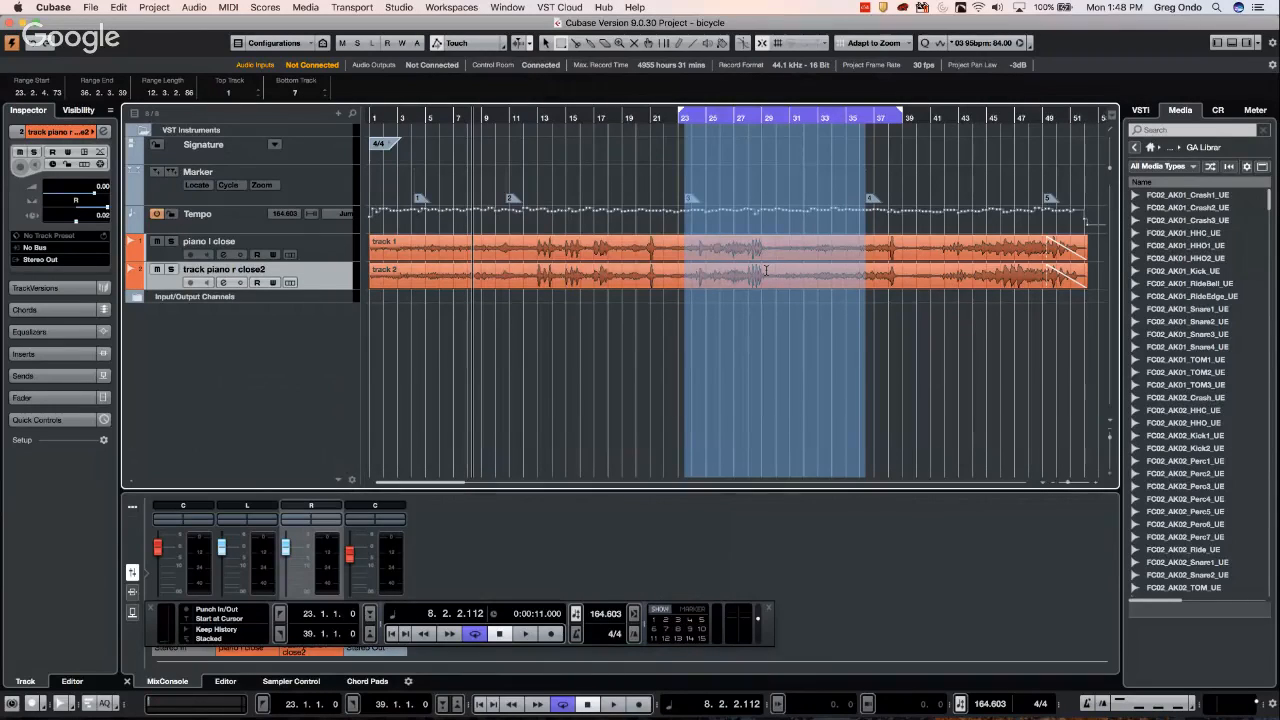
pyautogui.press('super+z')
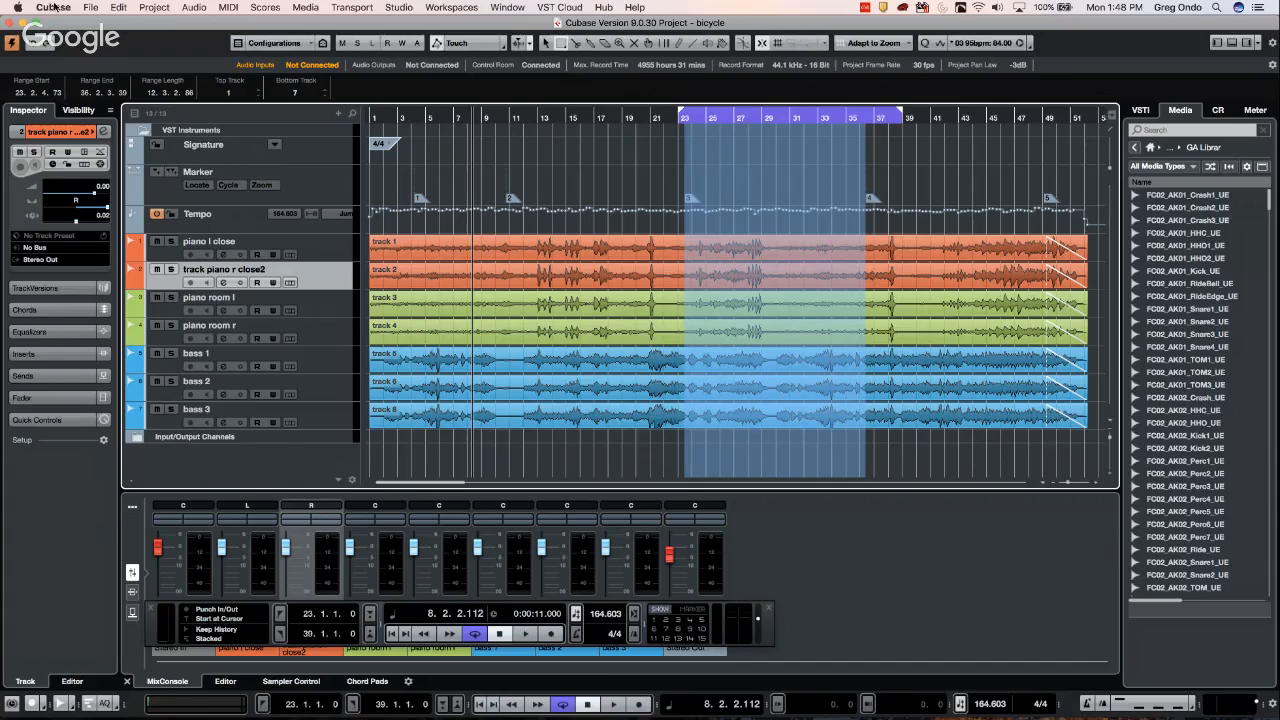
# Open the recent project "be someone.cpr" and activate it
pyautogui.click(91, 8)
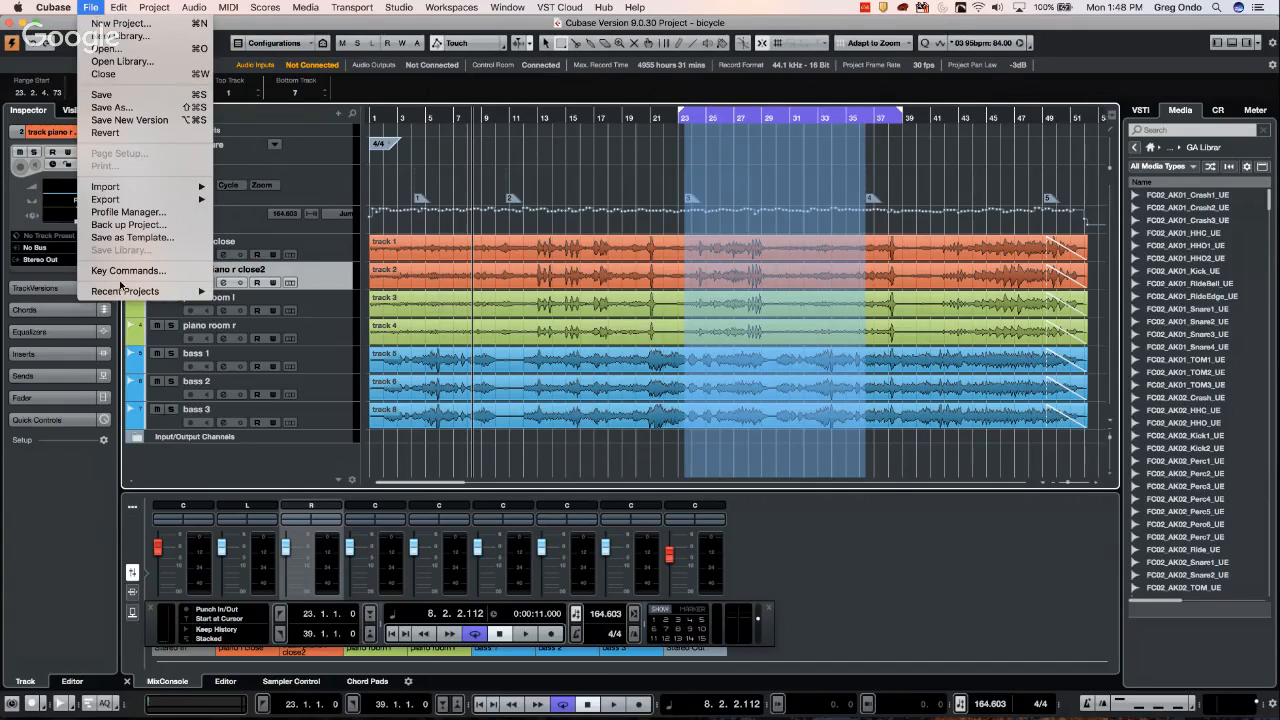
pyautogui.moveTo(122, 291)
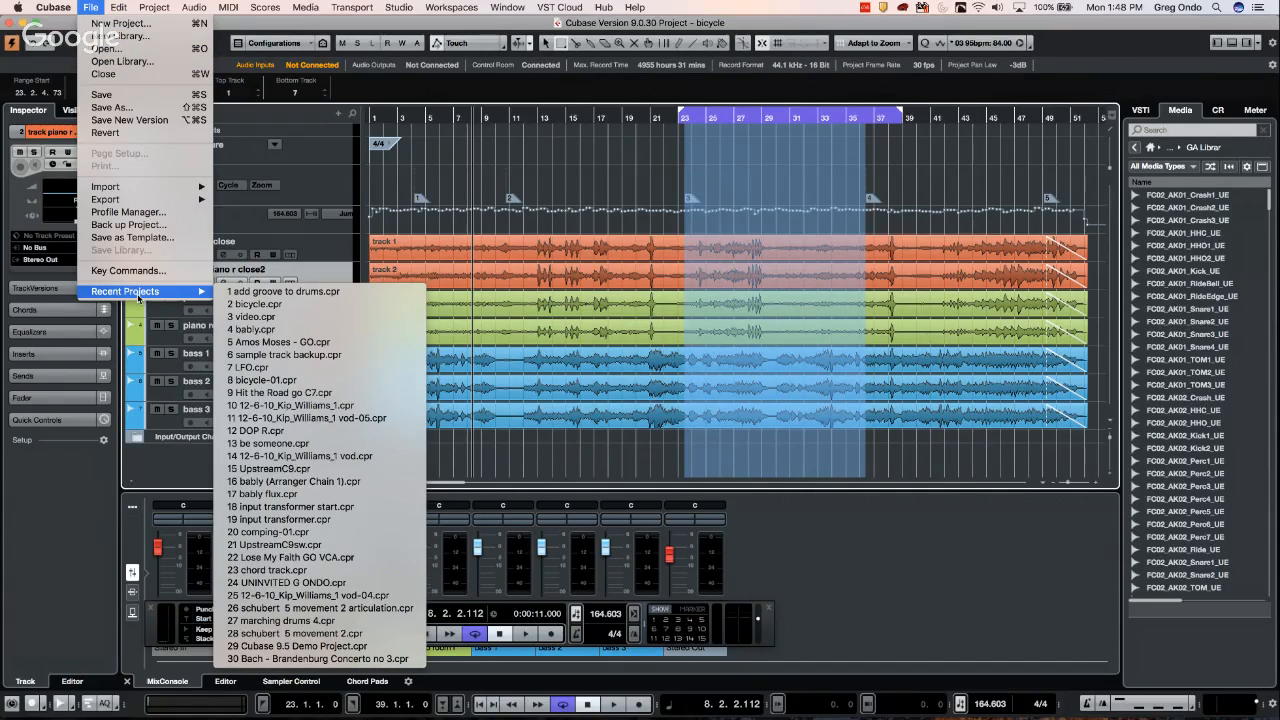
pyautogui.click(266, 446)
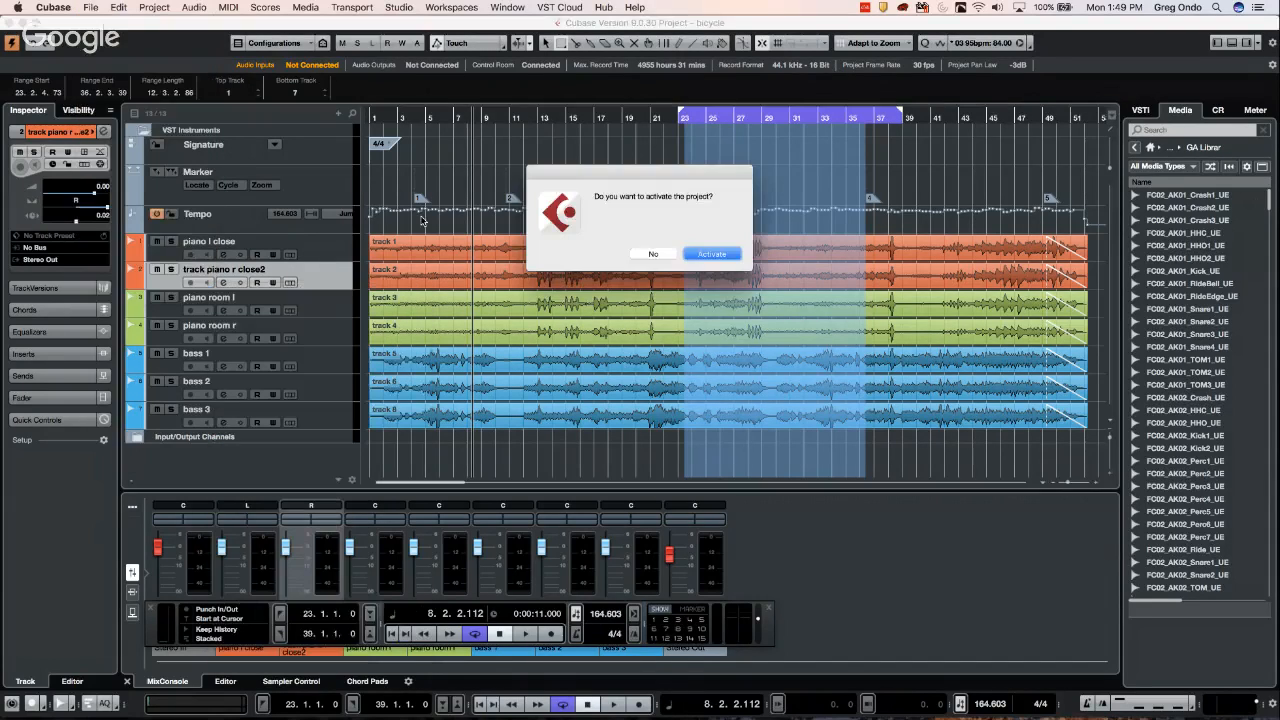
pyautogui.click(713, 253)
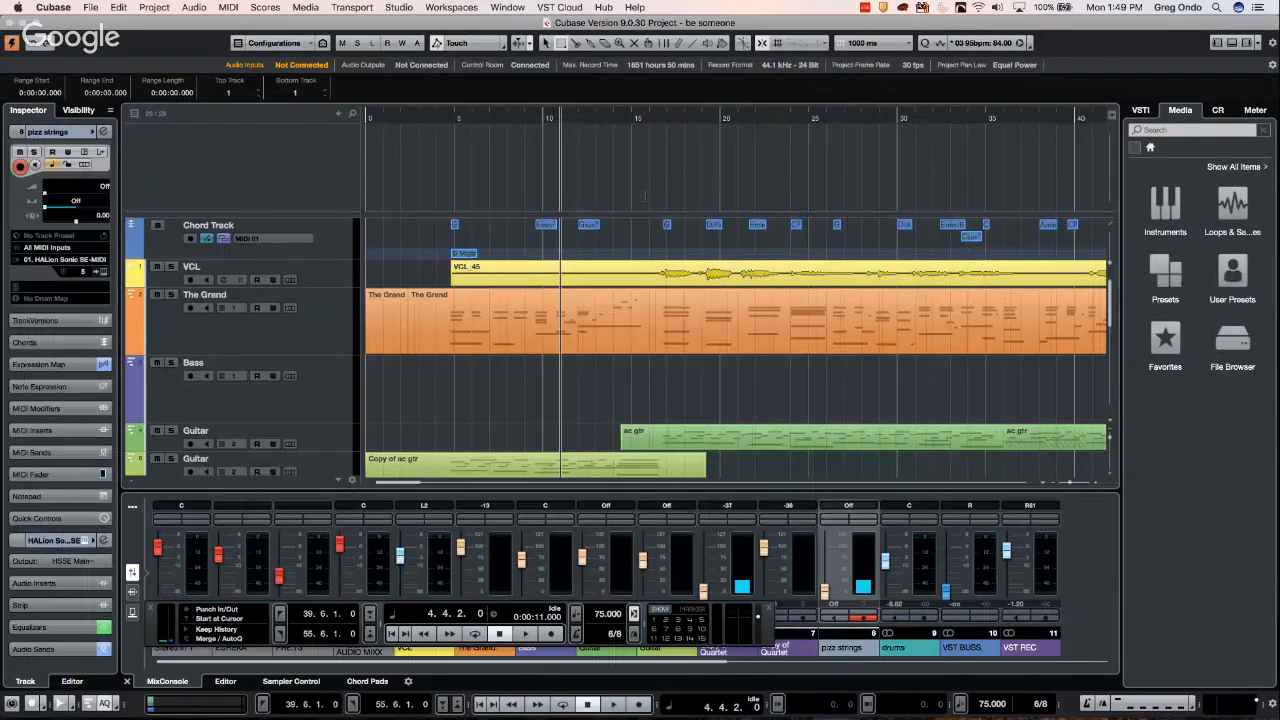
# Increase the height of the VCL track and reduce the height of The Grand track
pyautogui.click(330, 285)
pyautogui.moveTo(330, 287); pyautogui.dragTo(331, 337)
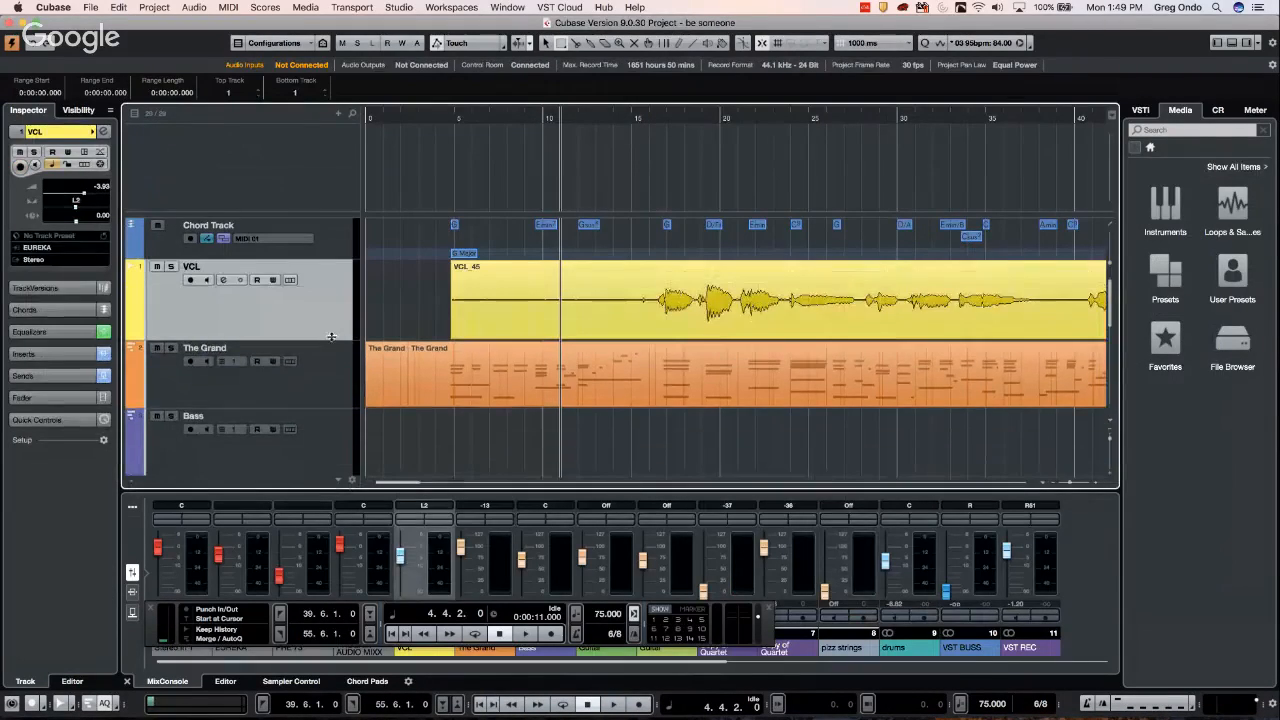
pyautogui.click(324, 405)
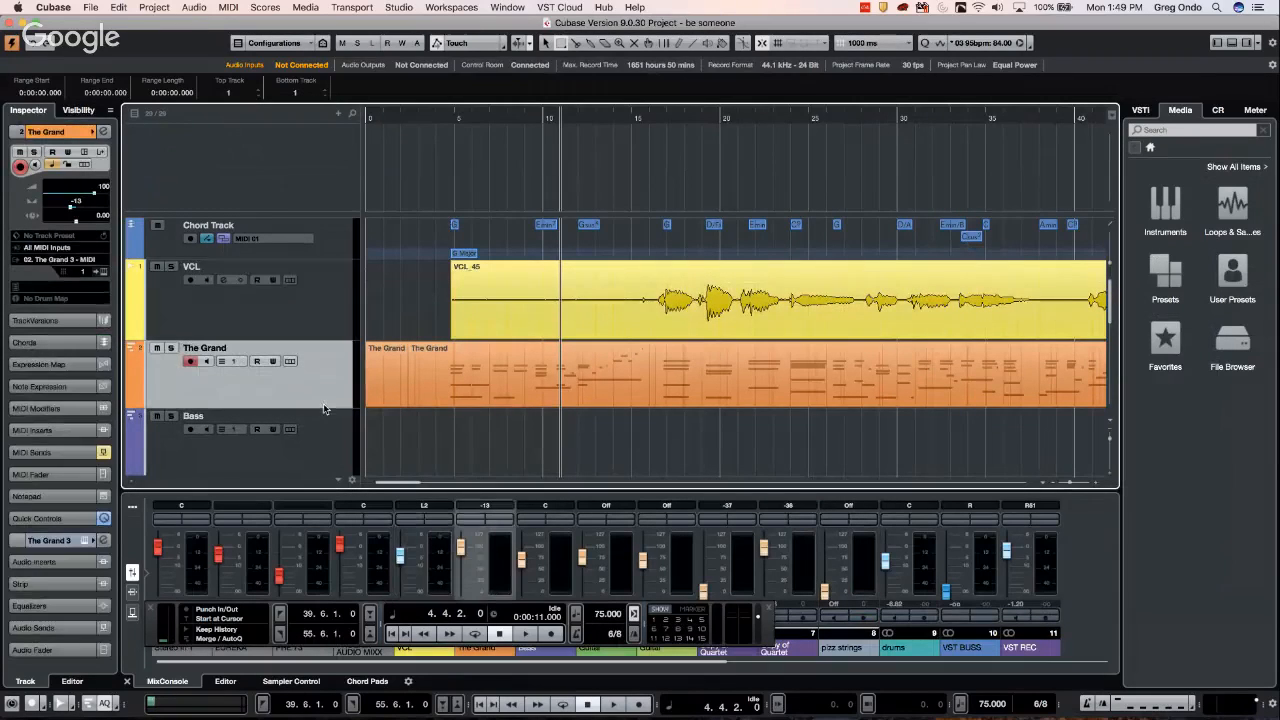
pyautogui.moveTo(324, 406); pyautogui.dragTo(321, 386)
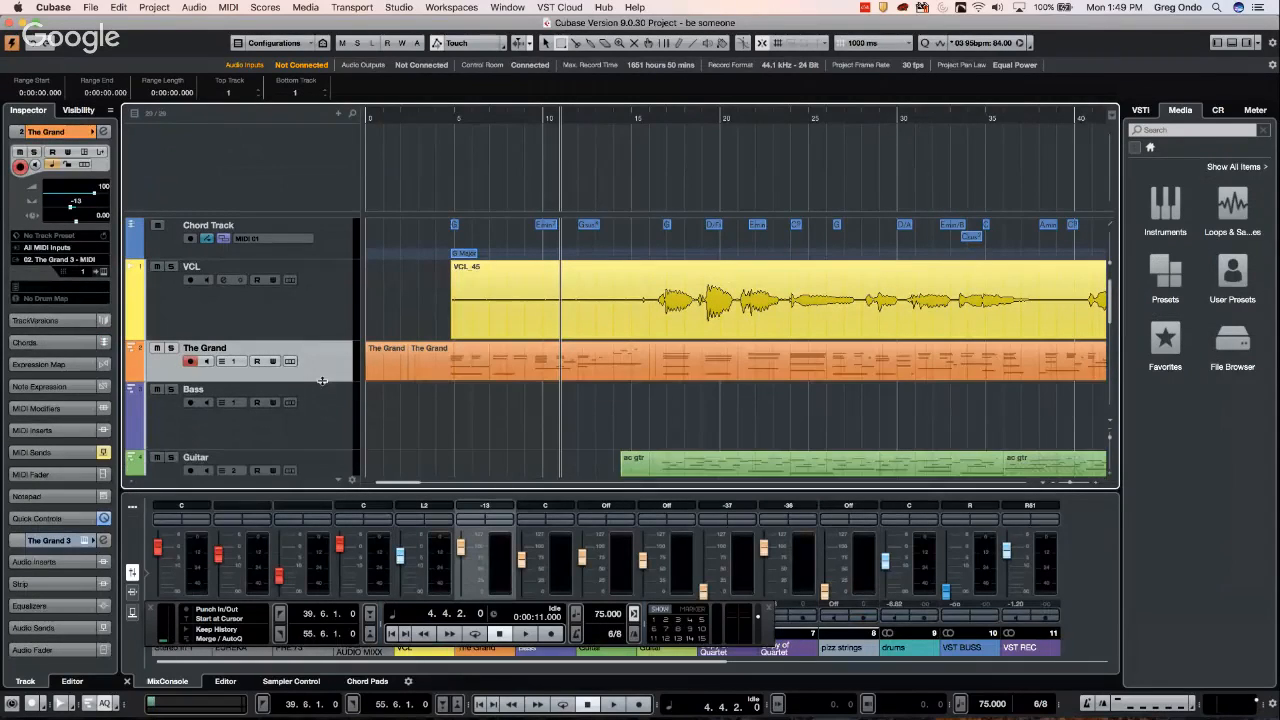
# Play the be someone project from the 11-second position for a short passage and stop playback
pyautogui.moveTo(571, 116); pyautogui.dragTo(566, 80)
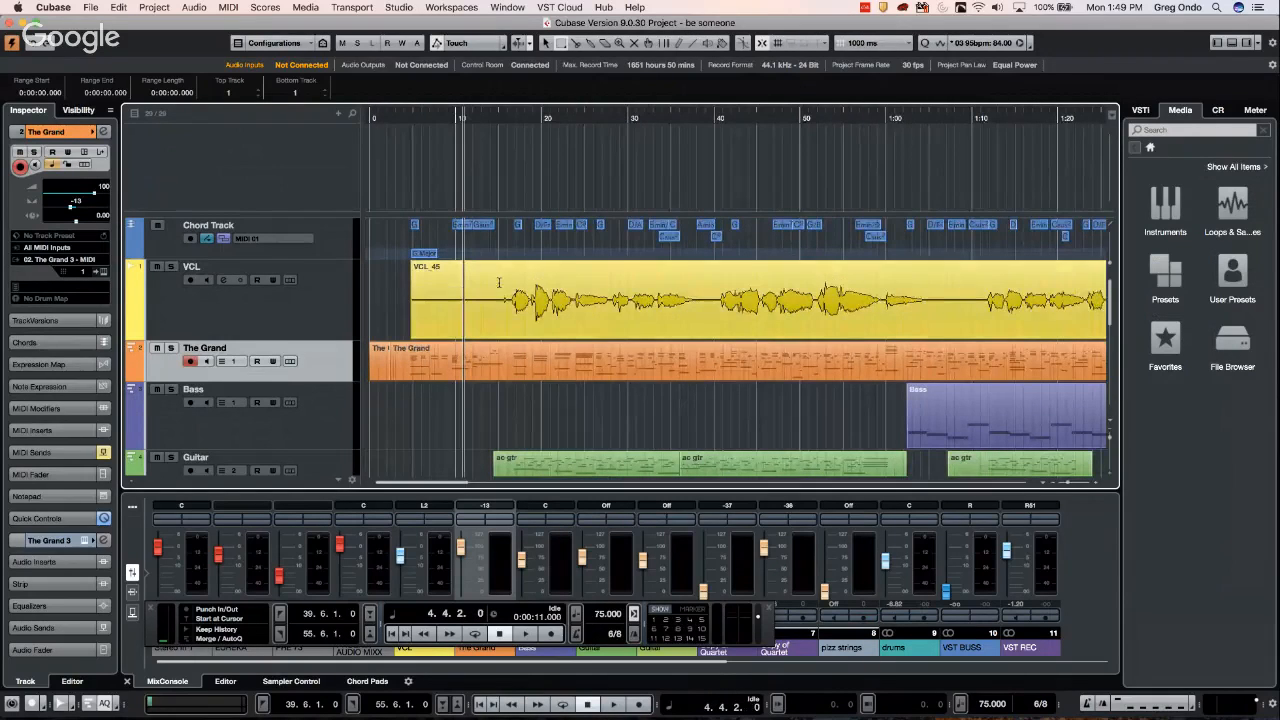
pyautogui.press('space')
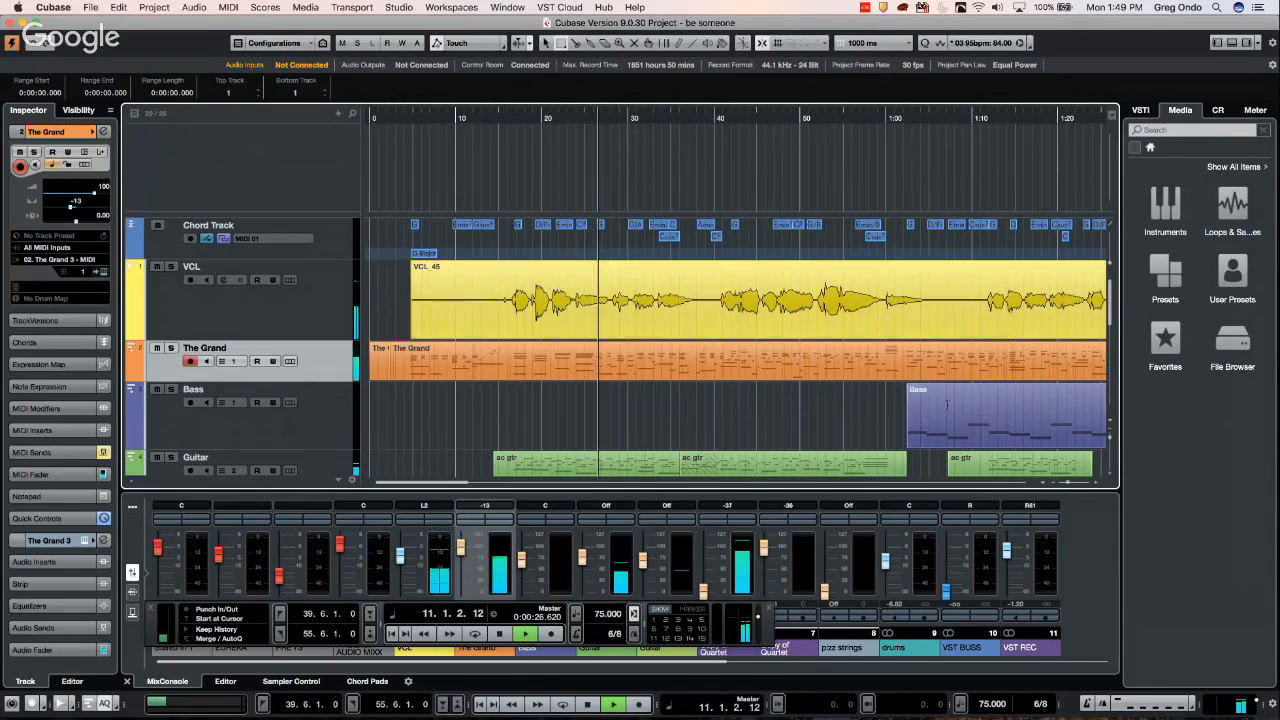
pyautogui.press('space')
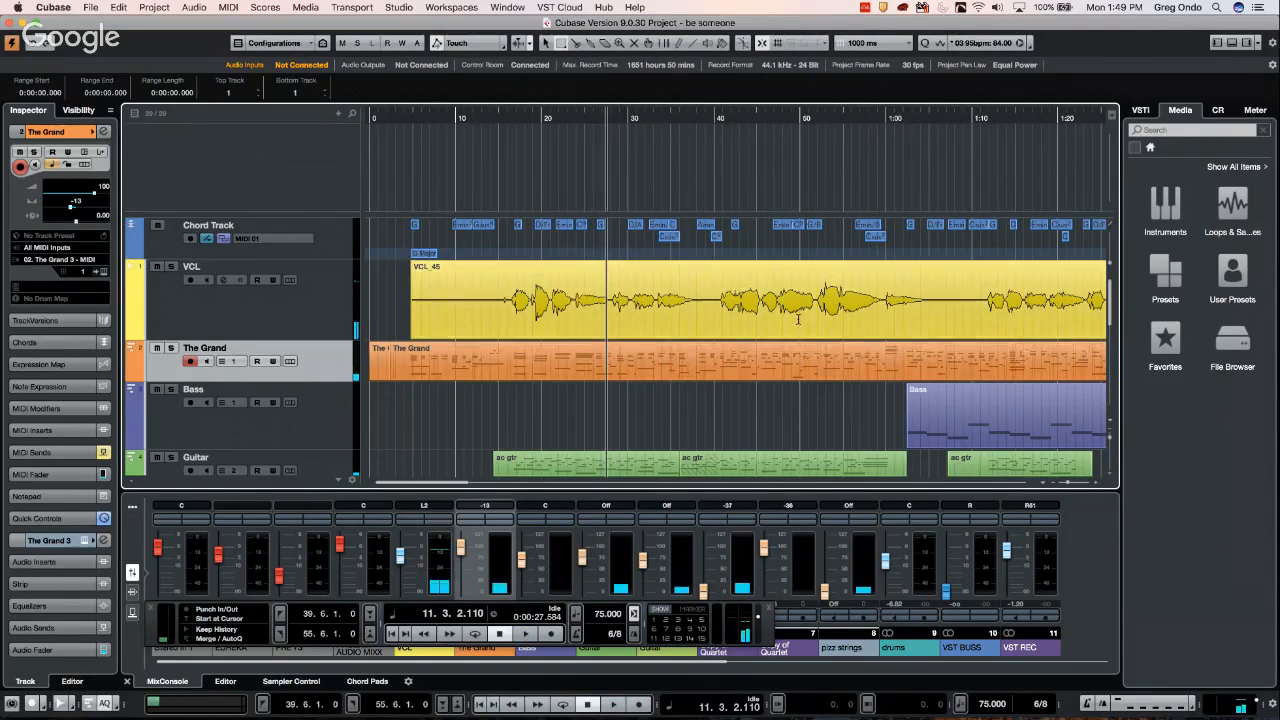
# Audition the VCL_45 vocal event on its own with the Play tool
pyautogui.rightClick(586, 290)
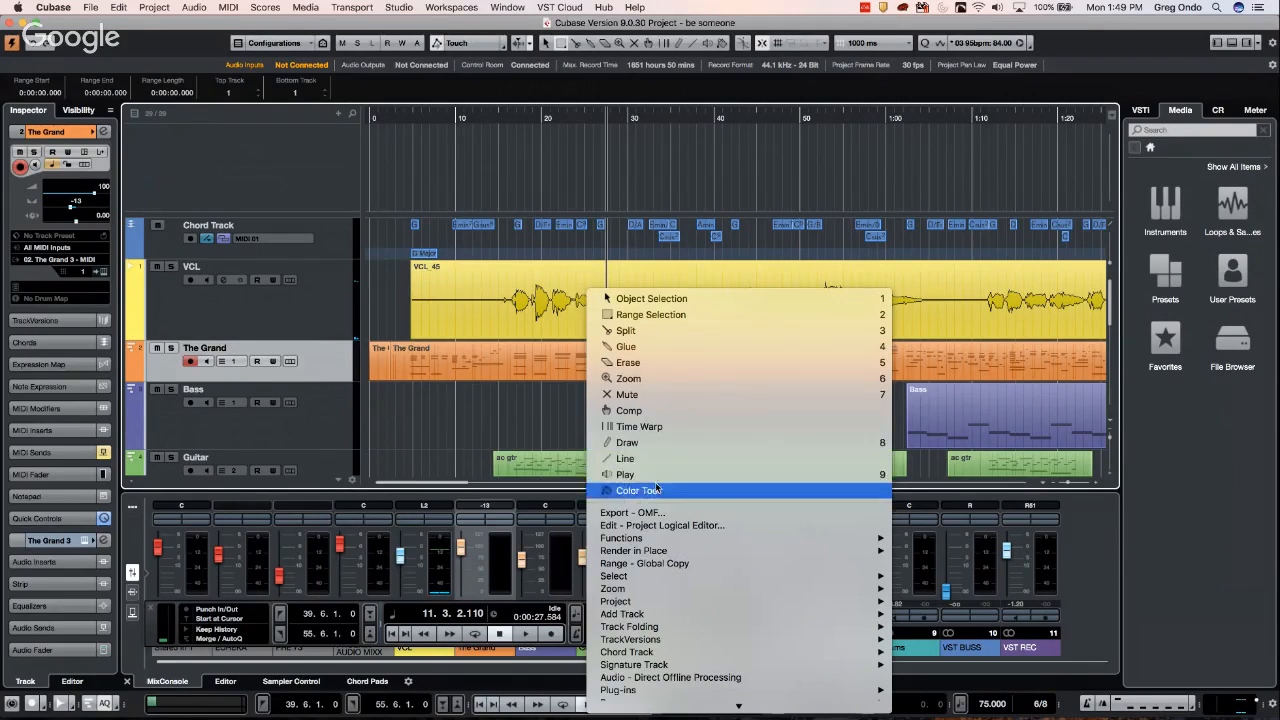
pyautogui.click(578, 297)
pyautogui.click(568, 298)
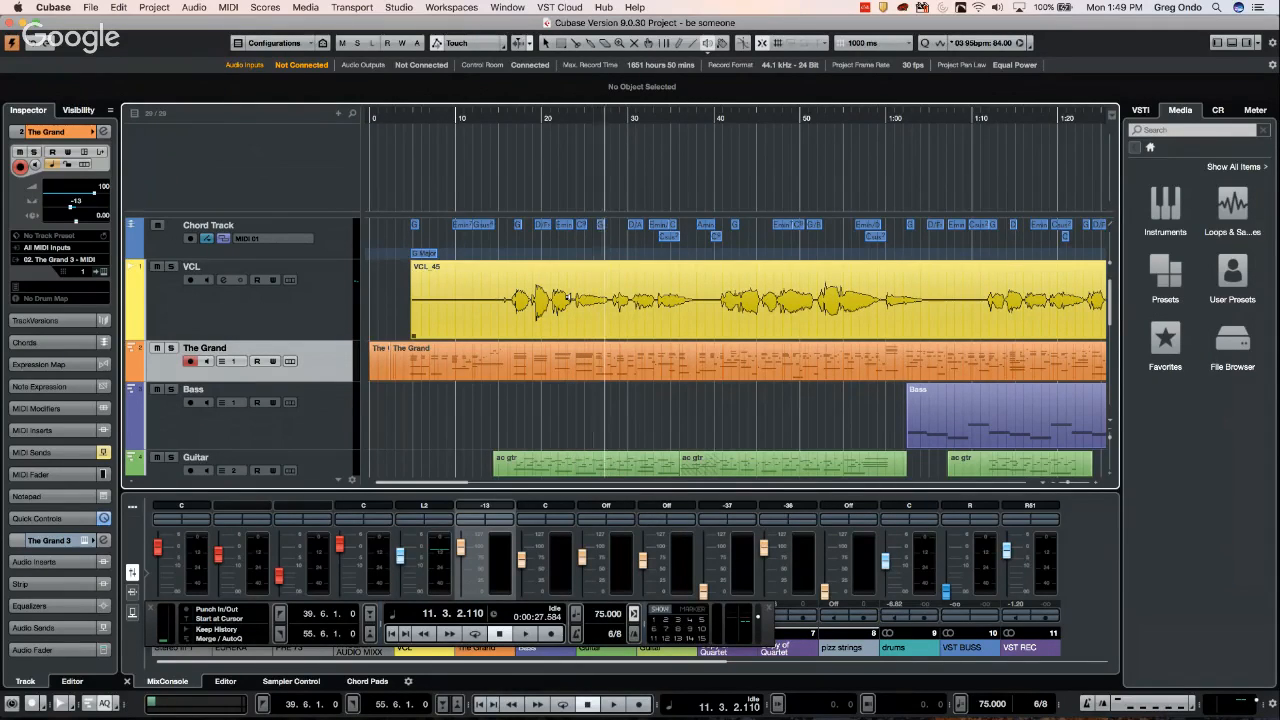
pyautogui.click(567, 298)
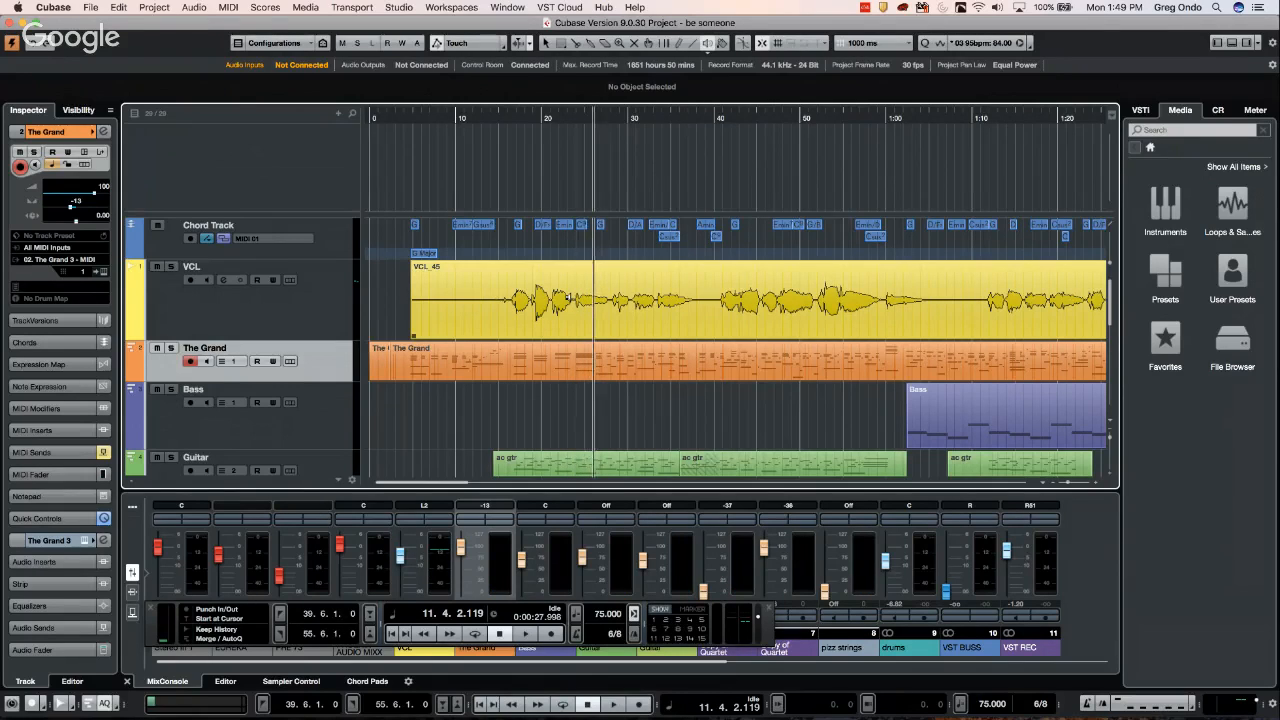
# Select the range from 0:00:24.000 to 0:00:27.000 on the VCL track with the Range Selection tool
pyautogui.rightClick(604, 283)
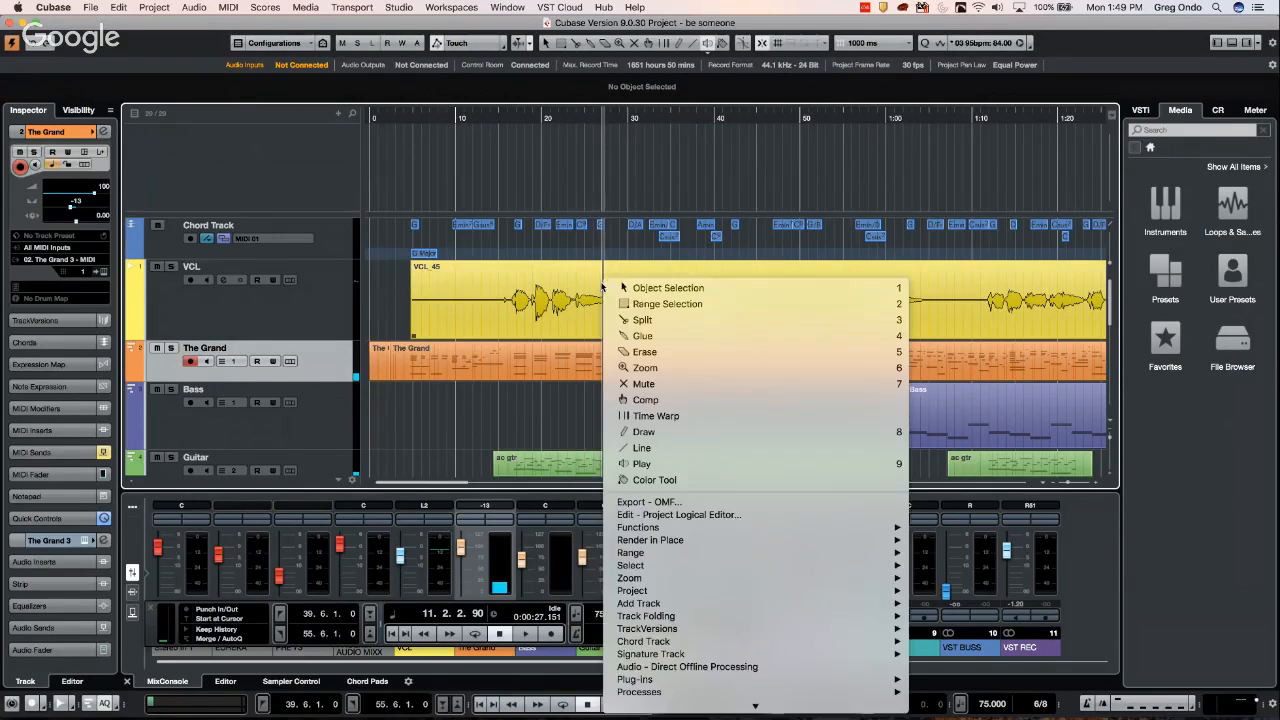
pyautogui.click(692, 303)
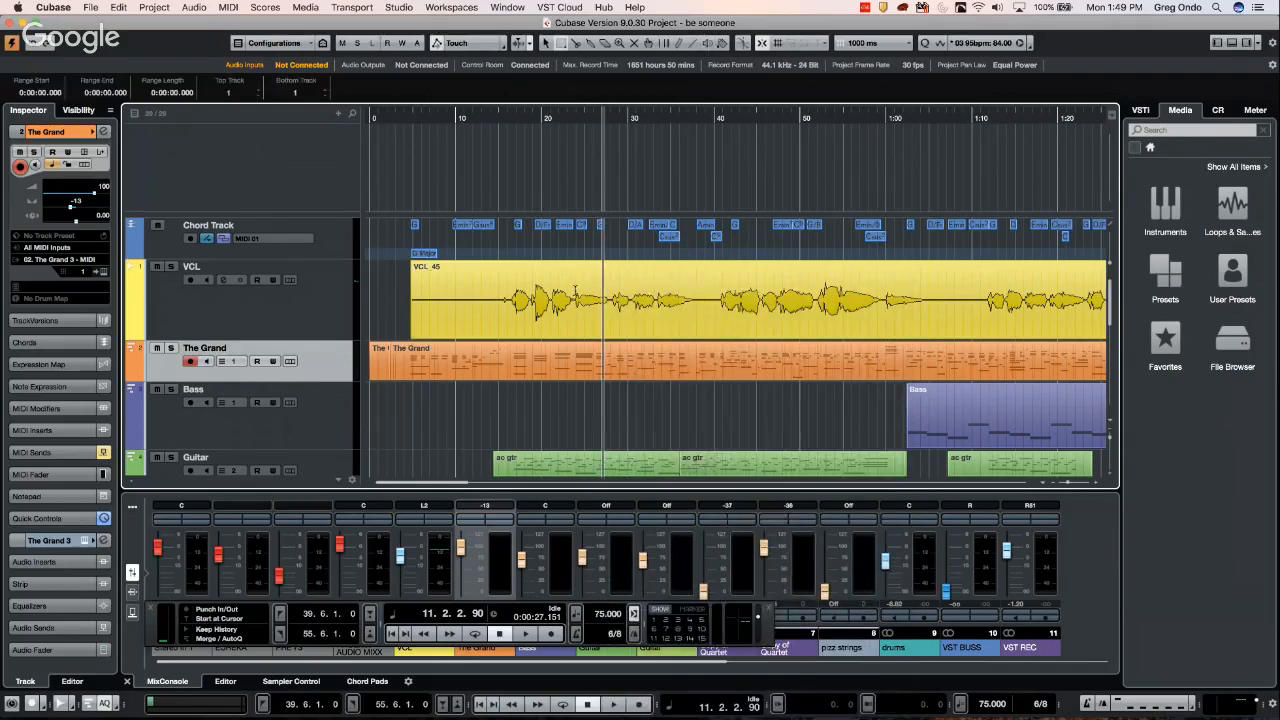
pyautogui.moveTo(576, 293); pyautogui.dragTo(604, 296)
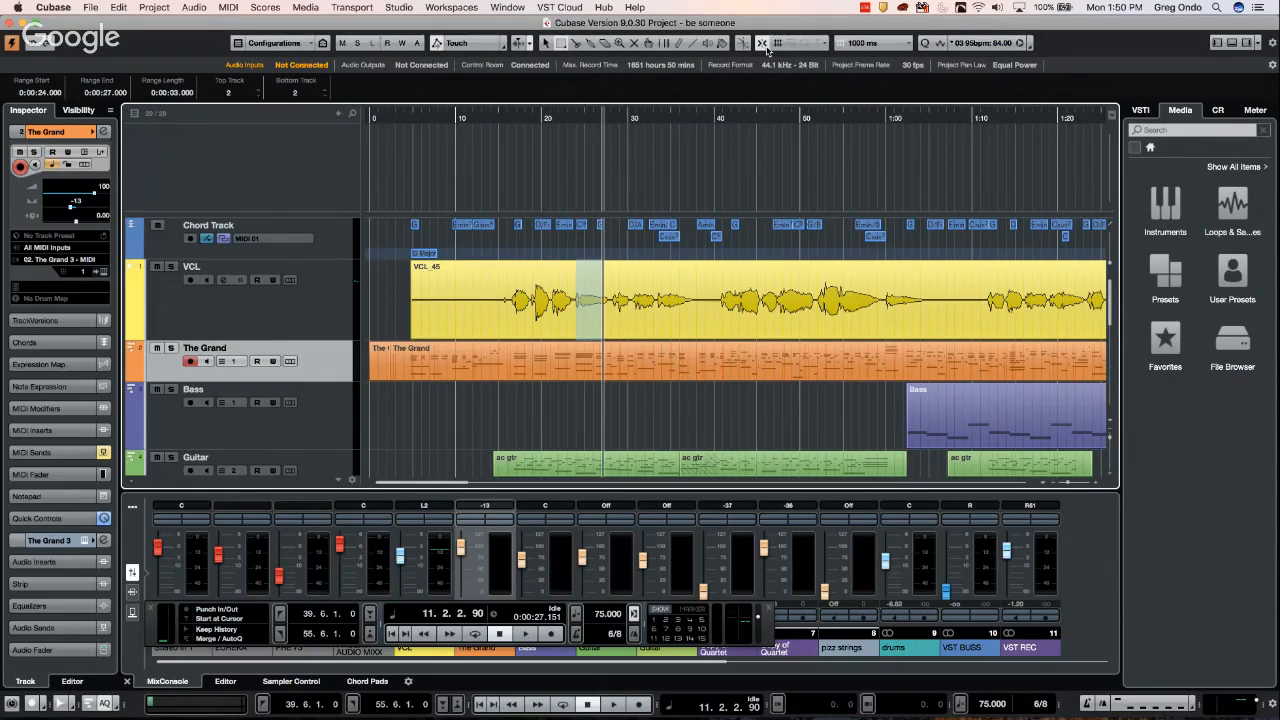
# With snap off, extend the VCL range to 0:00:23.700–0:00:27.966 around the vocal phrase and set the locators to it
pyautogui.moveTo(566, 116); pyautogui.dragTo(566, 146)
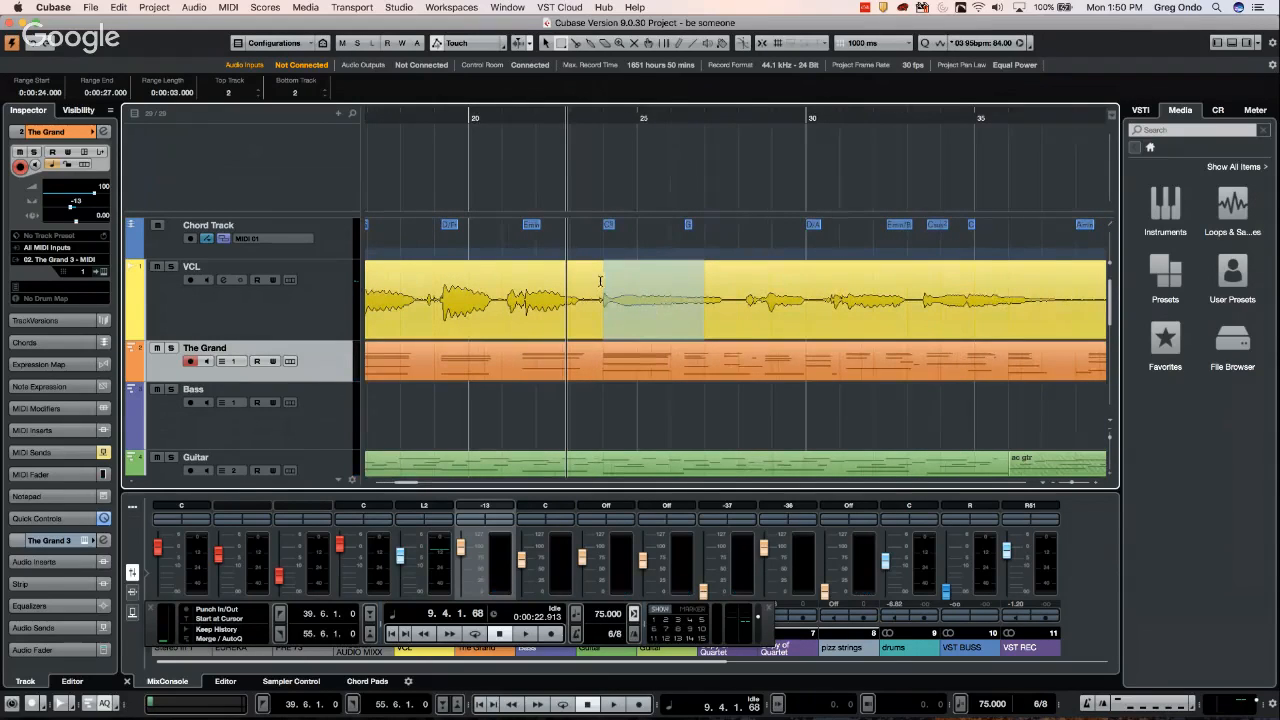
pyautogui.moveTo(603, 284); pyautogui.dragTo(594, 286)
pyautogui.moveTo(704, 286); pyautogui.dragTo(736, 286)
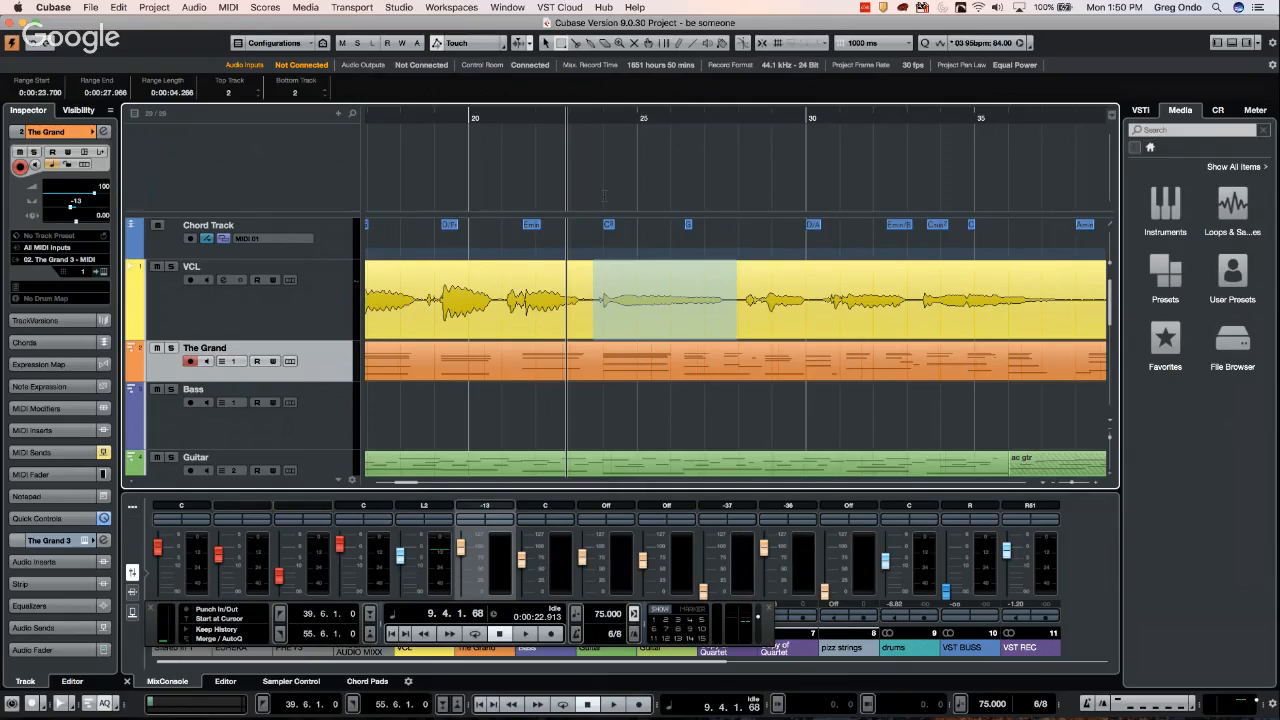
pyautogui.press('p')
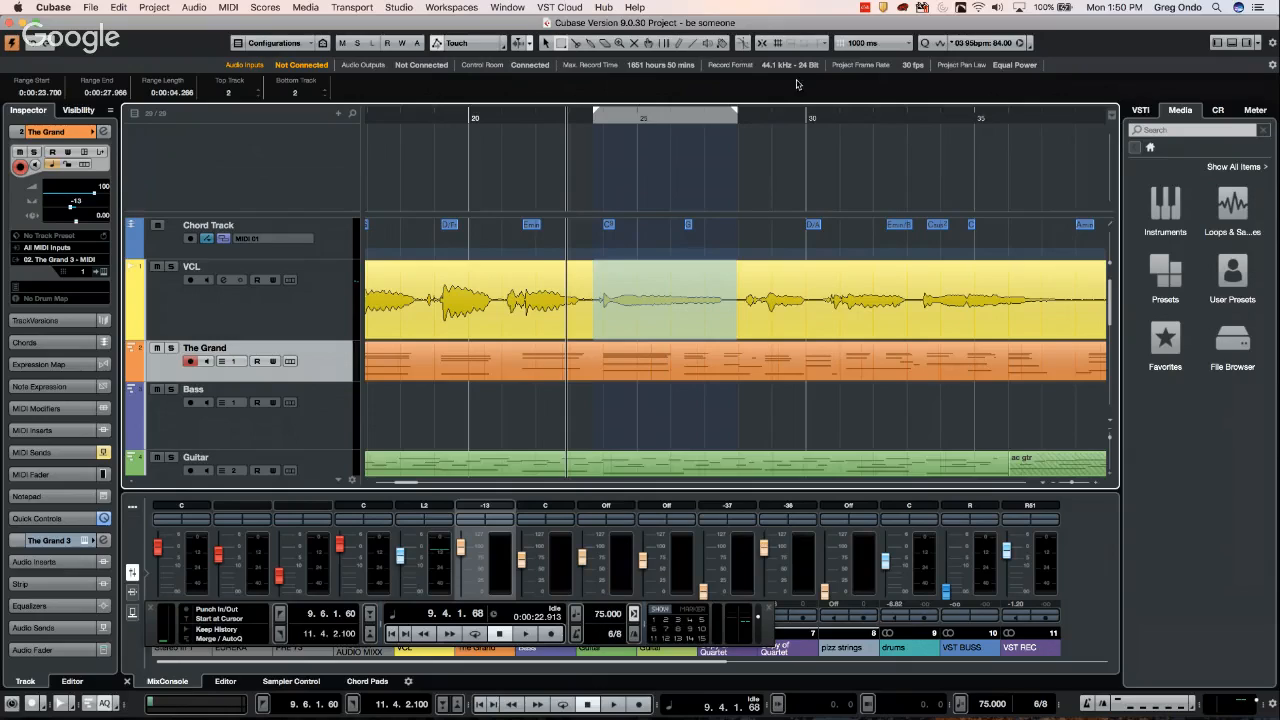
# Activate cycle between the locators, and move the floating transport panel off the mixer and hide it
pyautogui.click(651, 113)
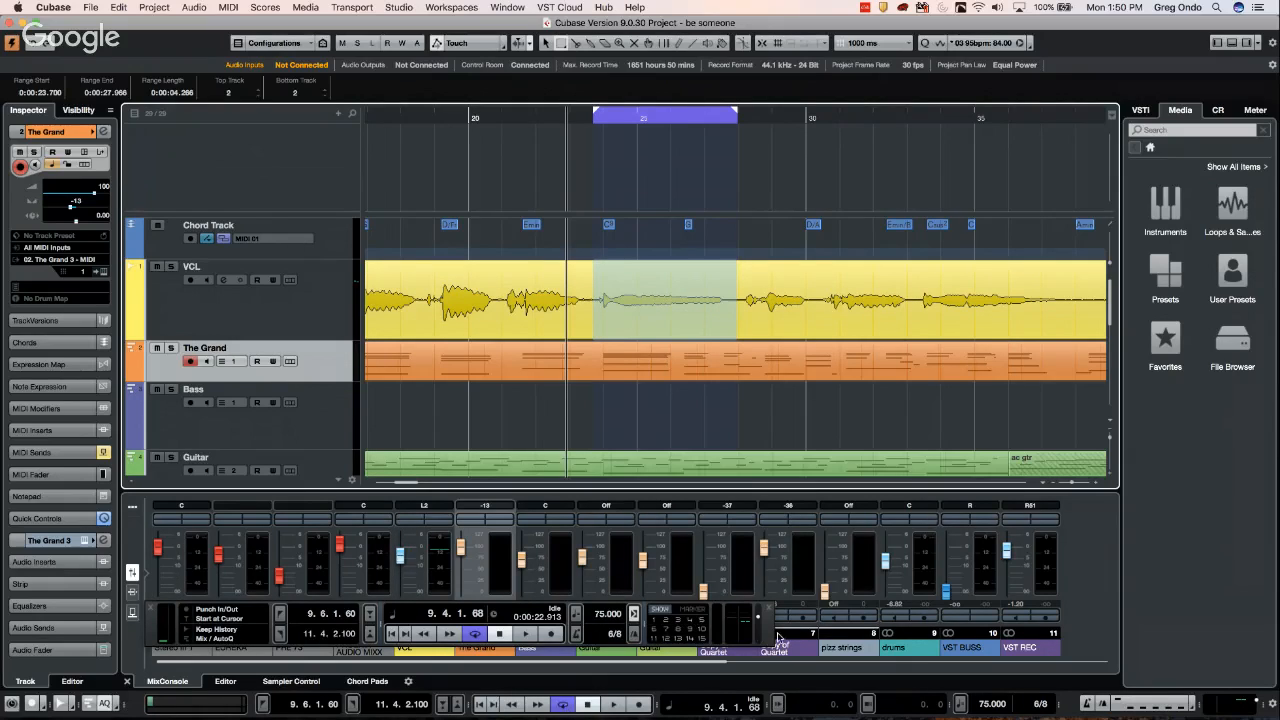
pyautogui.moveTo(770, 636); pyautogui.dragTo(1019, 400)
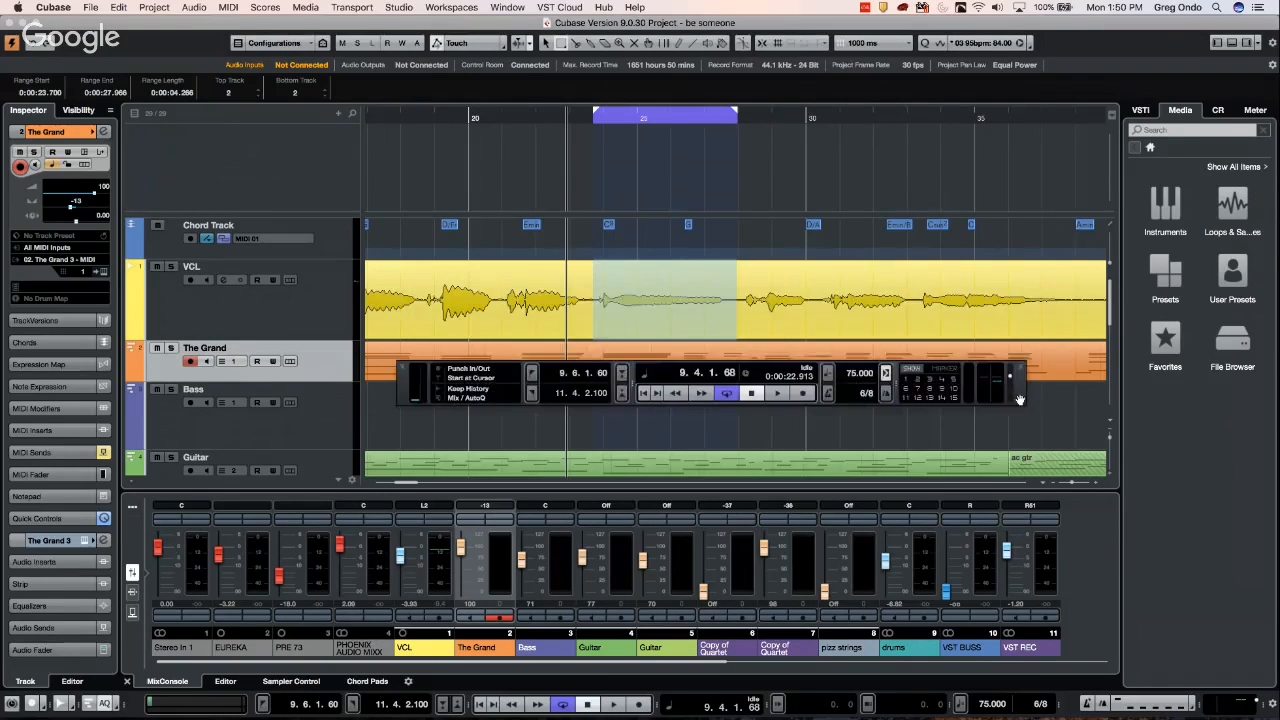
pyautogui.press('F2')
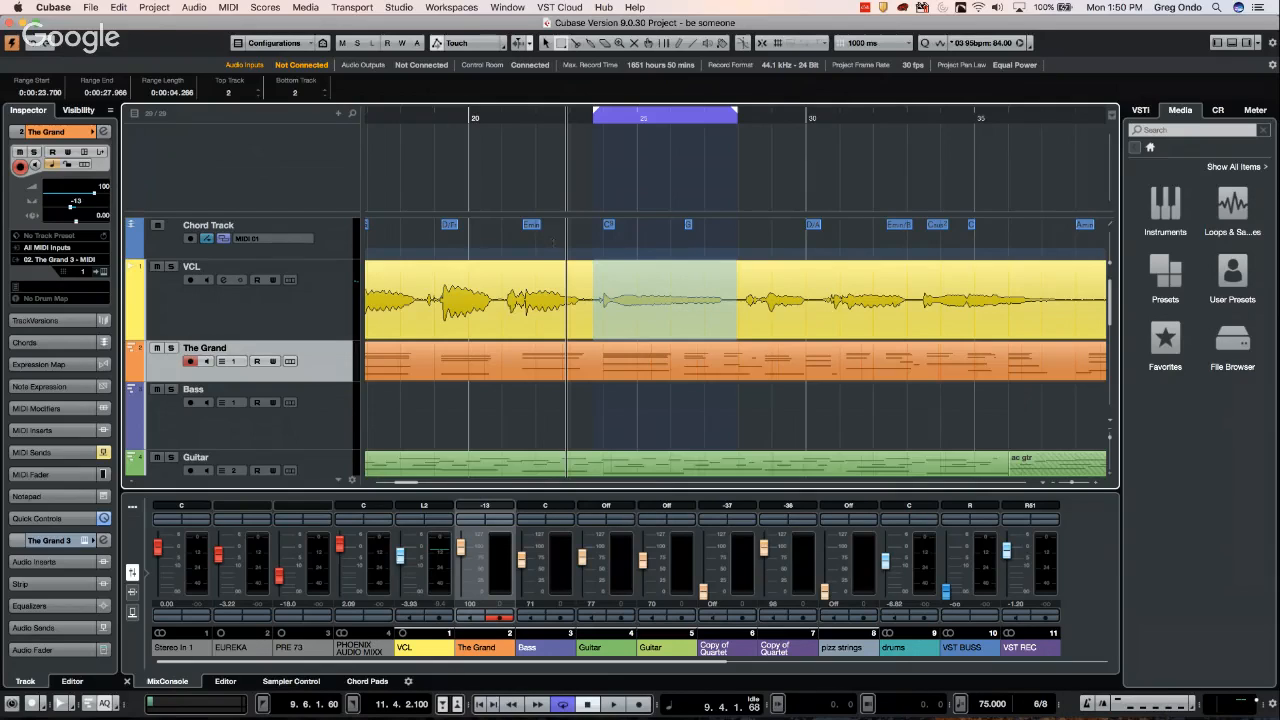
# Play the song into the cycle range from position 9.1.1.87
pyautogui.click(536, 114)
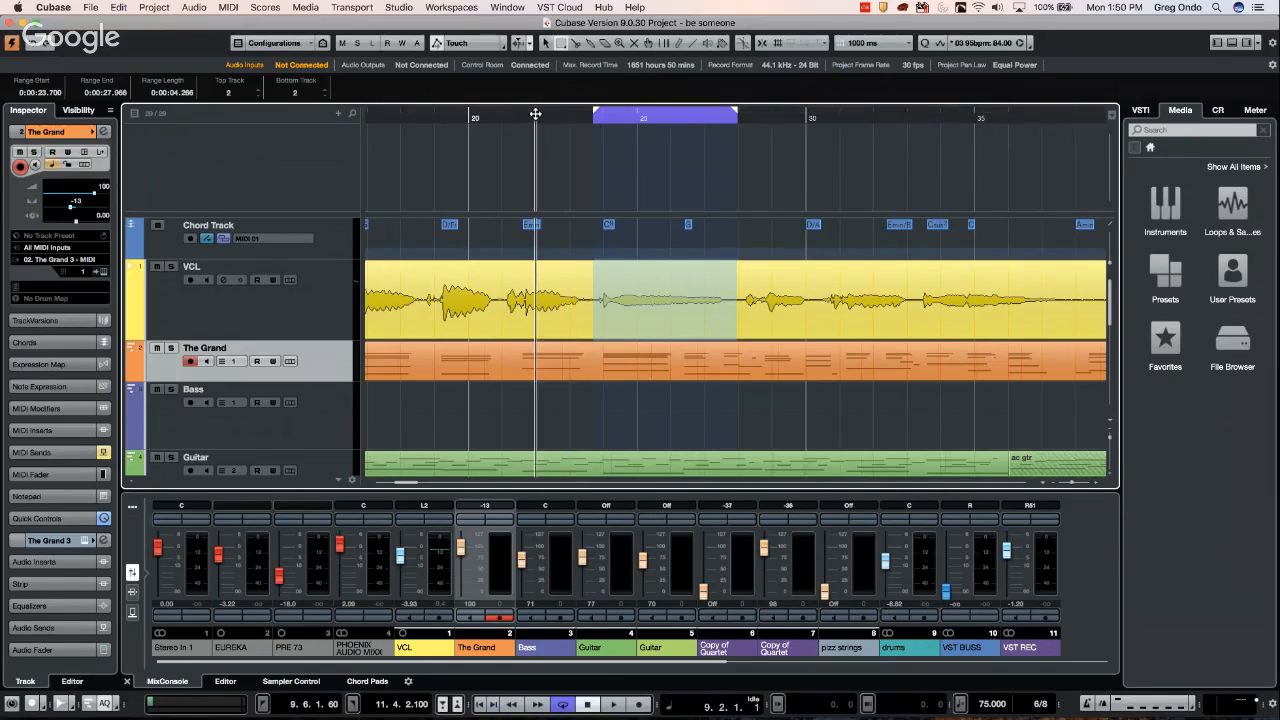
pyautogui.click(527, 114)
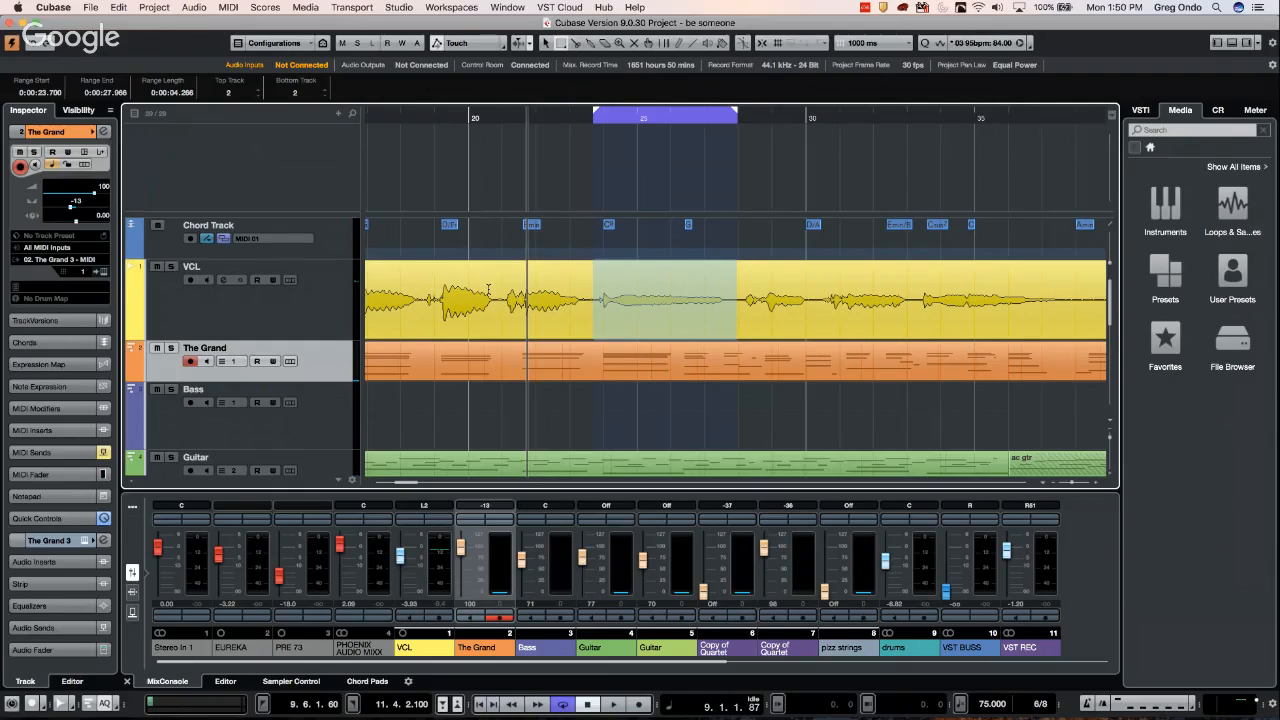
pyautogui.press('space')
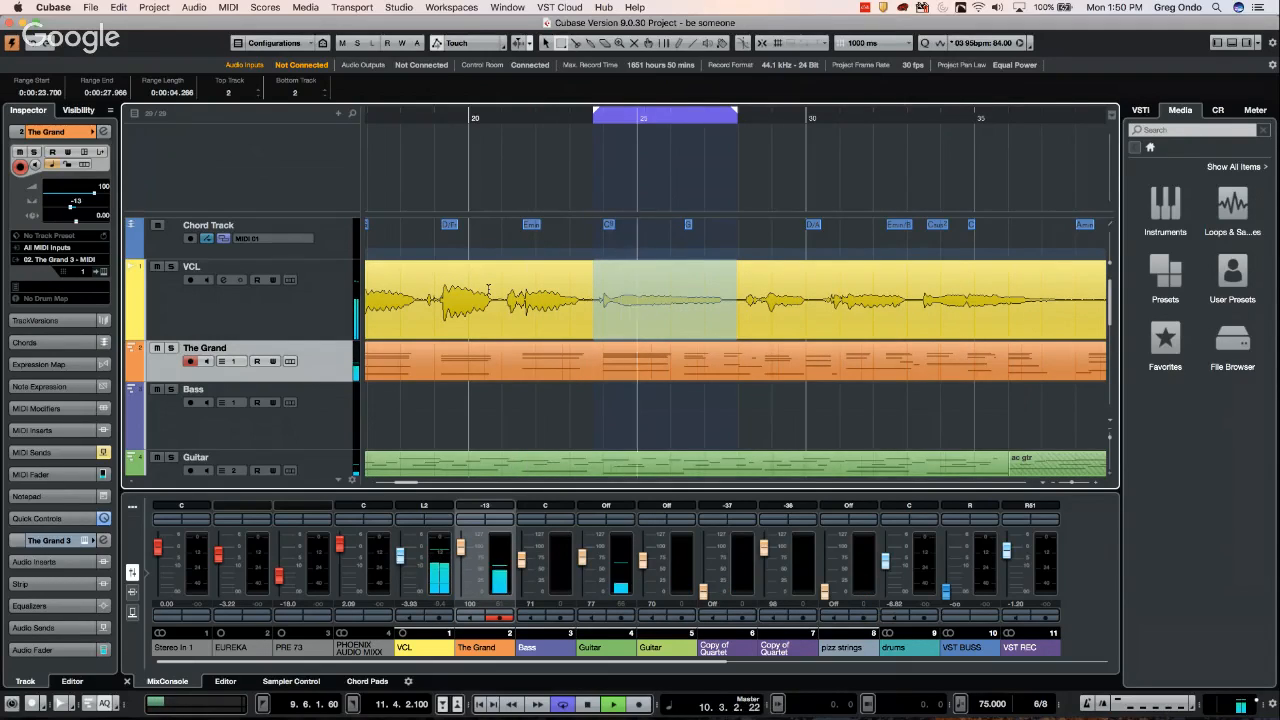
# Select the VCL track, play the cycled phrase from just before its start, and record-enable the track
pyautogui.click(198, 318)
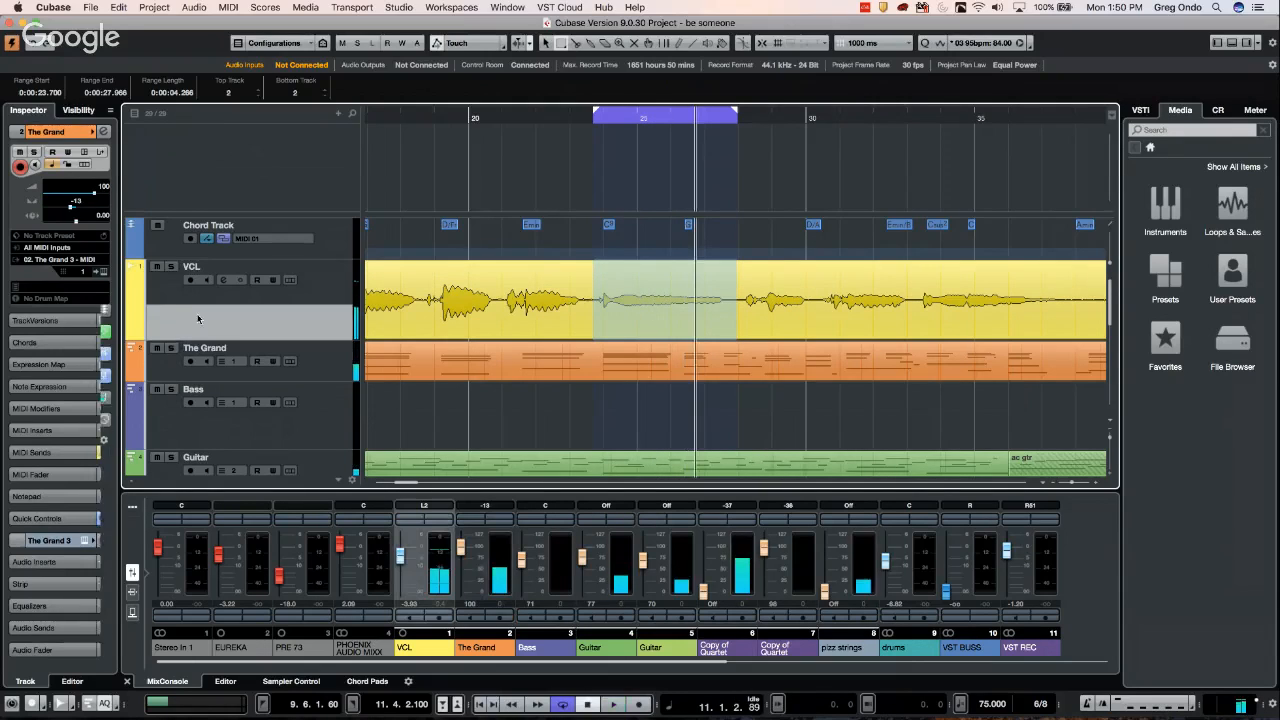
pyautogui.click(560, 118)
pyautogui.press('space')
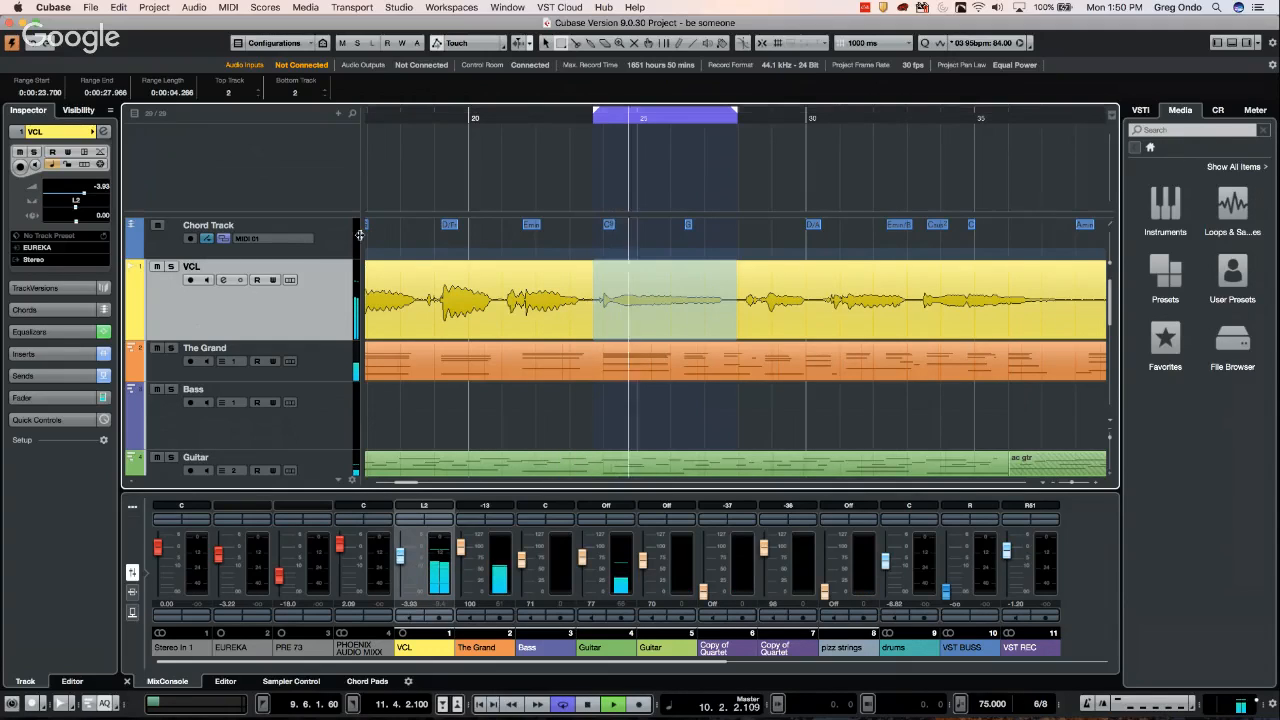
pyautogui.click(190, 279)
pyautogui.press('space')
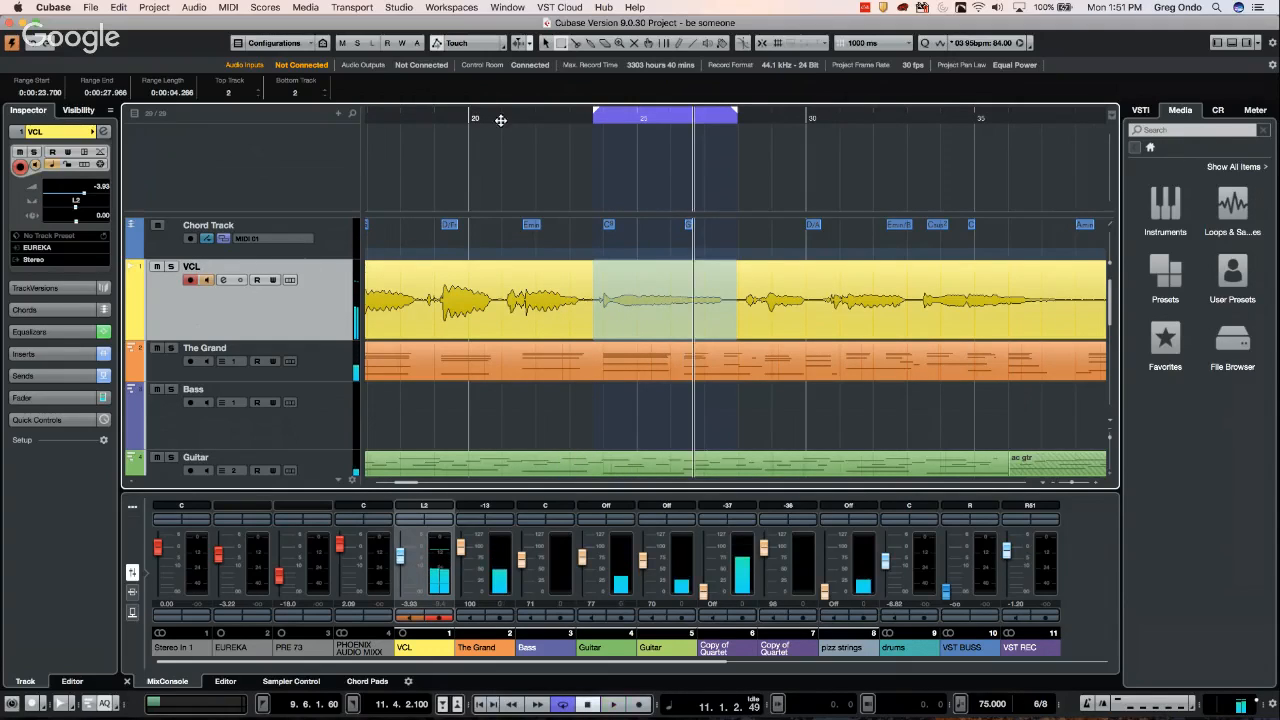
# Play the lead-in and the cycled phrase again with VCL record-enabled, and stop
pyautogui.click(550, 119)
pyautogui.press('space')
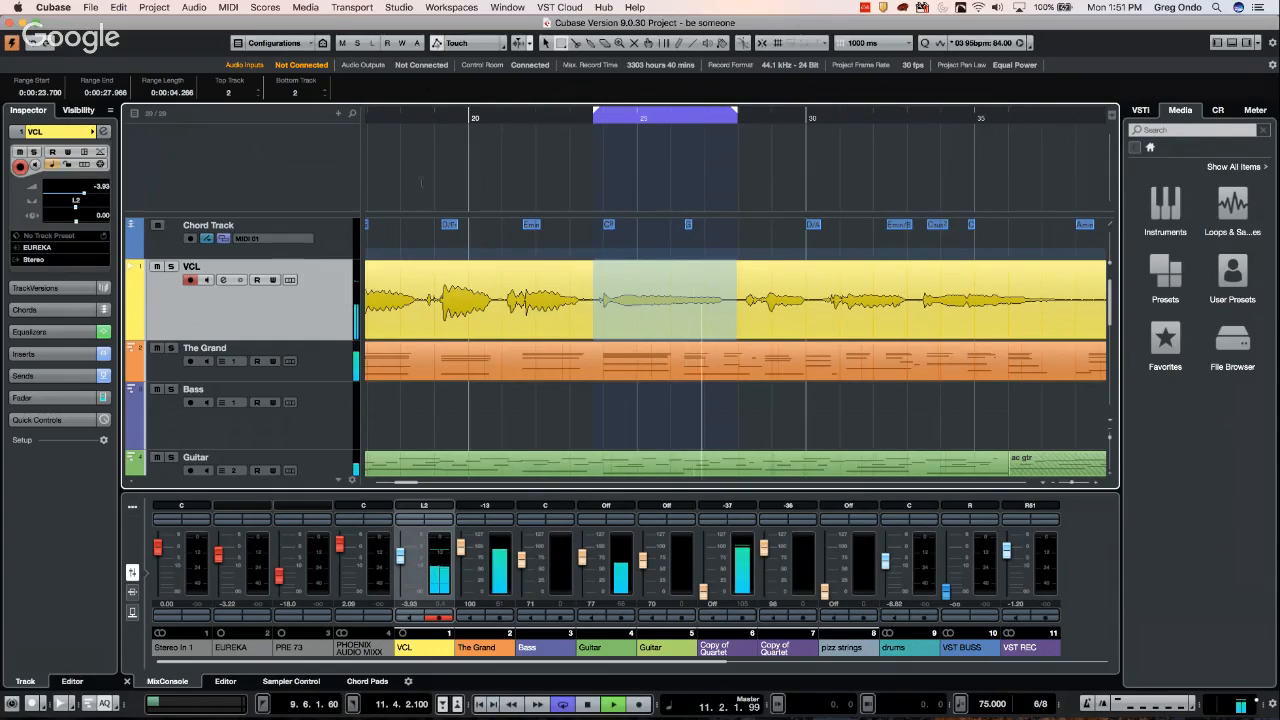
pyautogui.press('space')
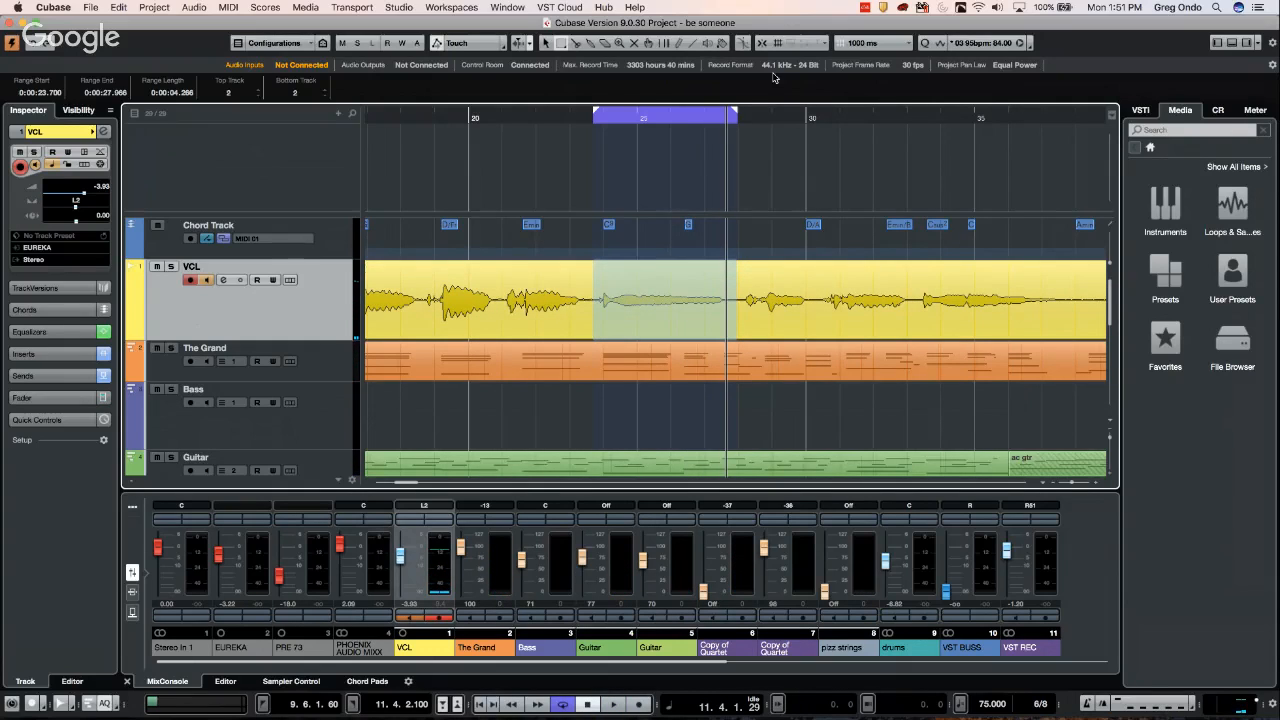
# Move the left locator to 9.5.2.73 and lock the punch points to the locators
pyautogui.moveTo(595, 112)
pyautogui.mouseDown()
pyautogui.moveTo(569, 115)
pyautogui.moveTo(590, 117)
pyautogui.mouseUp()
pyautogui.click(369, 12)
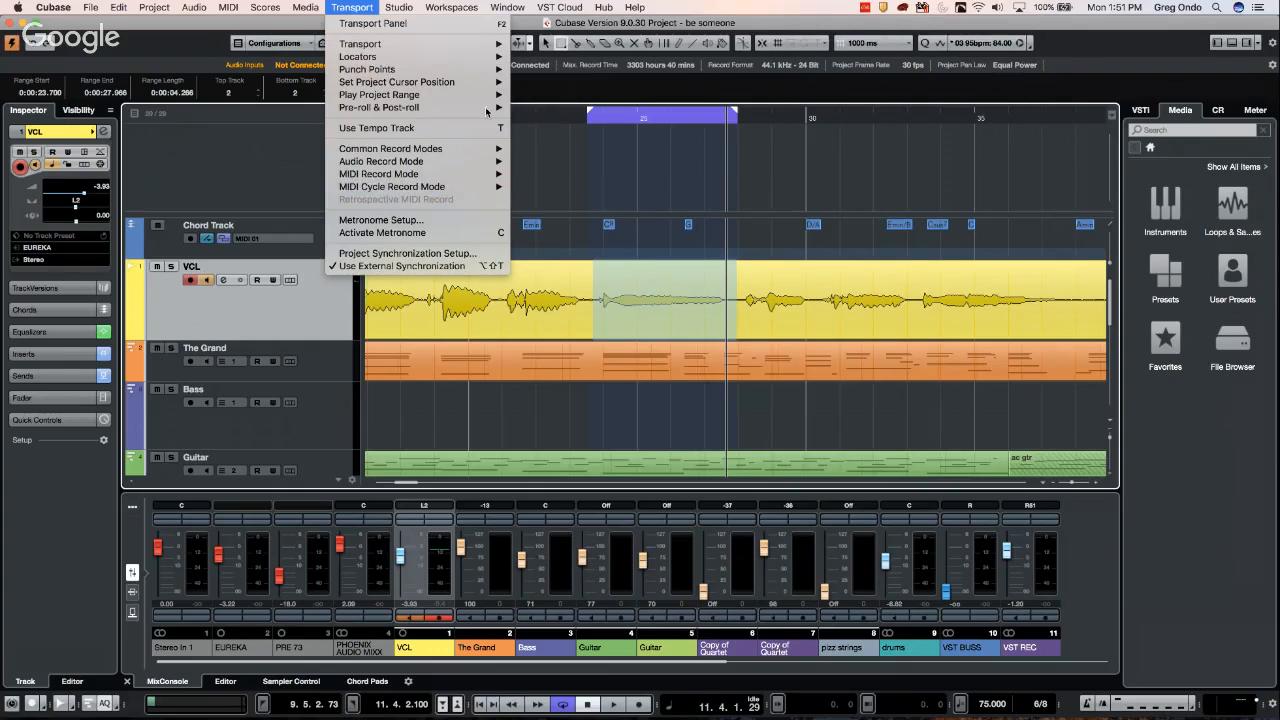
pyautogui.moveTo(487, 71)
pyautogui.click(605, 71)
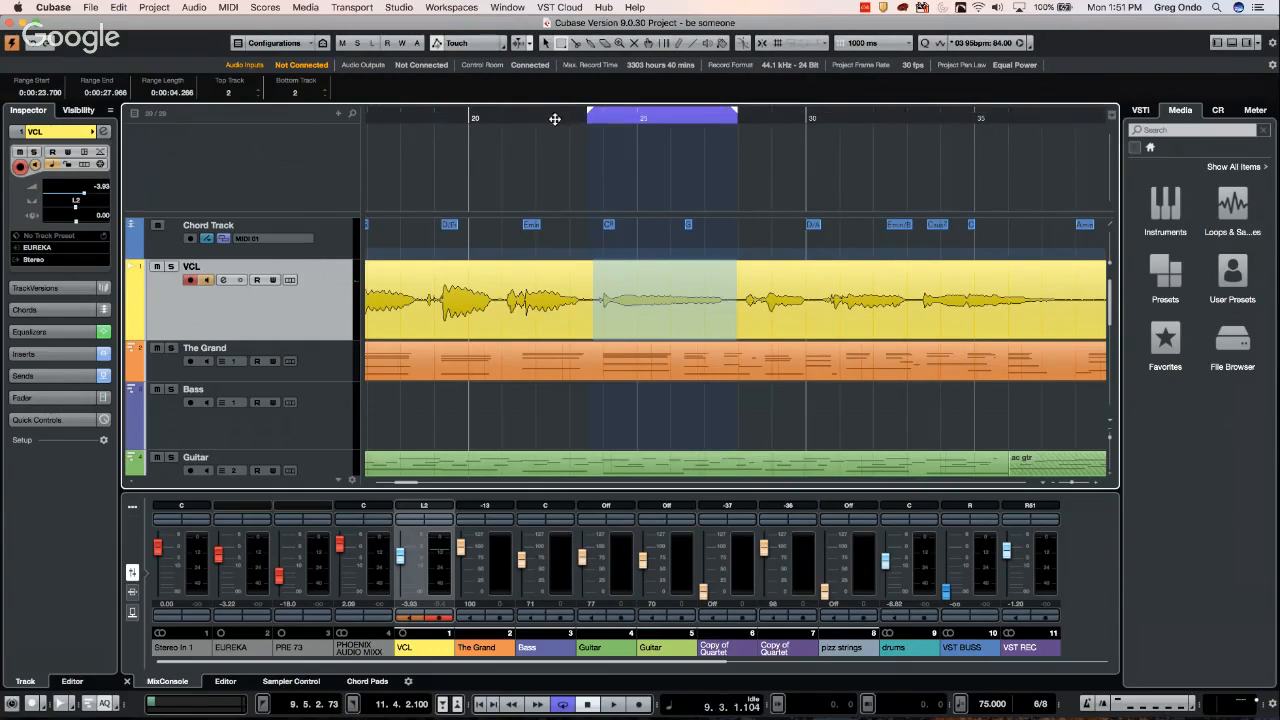
# Disarm VCL, play the passage from 9.2.1.72, stop, and record-enable the track again
pyautogui.click(541, 120)
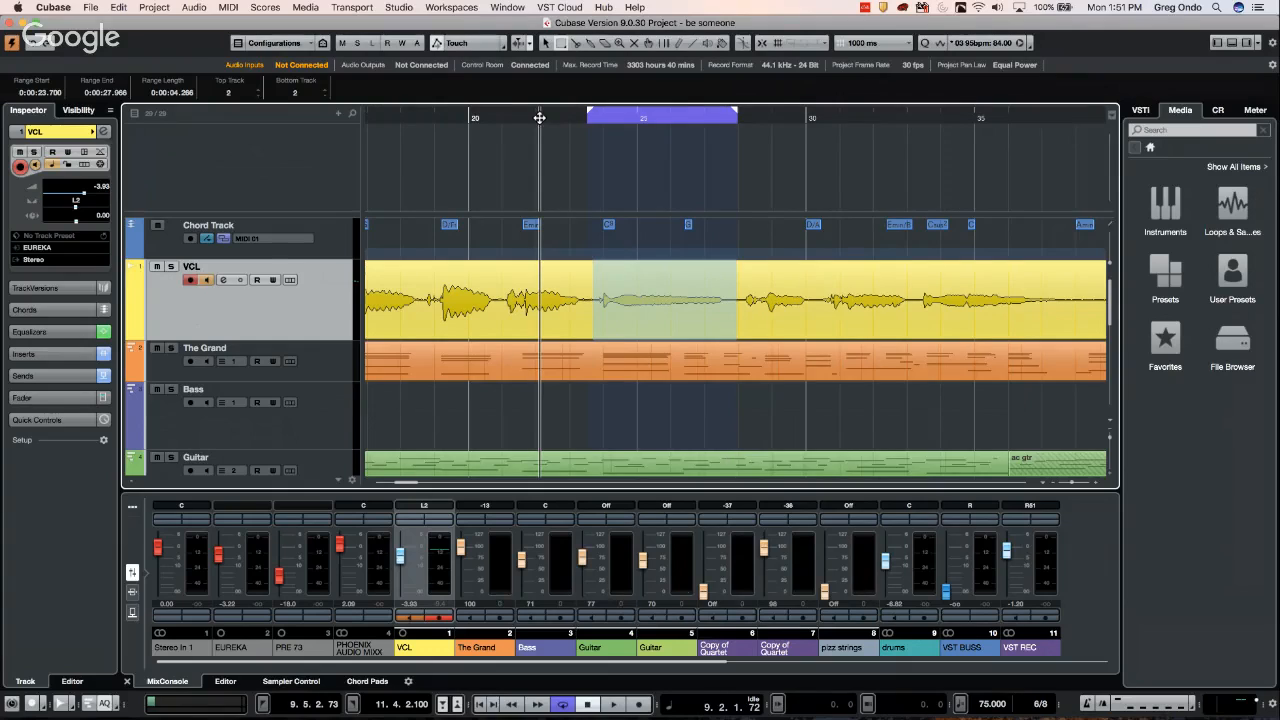
pyautogui.click(190, 279)
pyautogui.press('space')
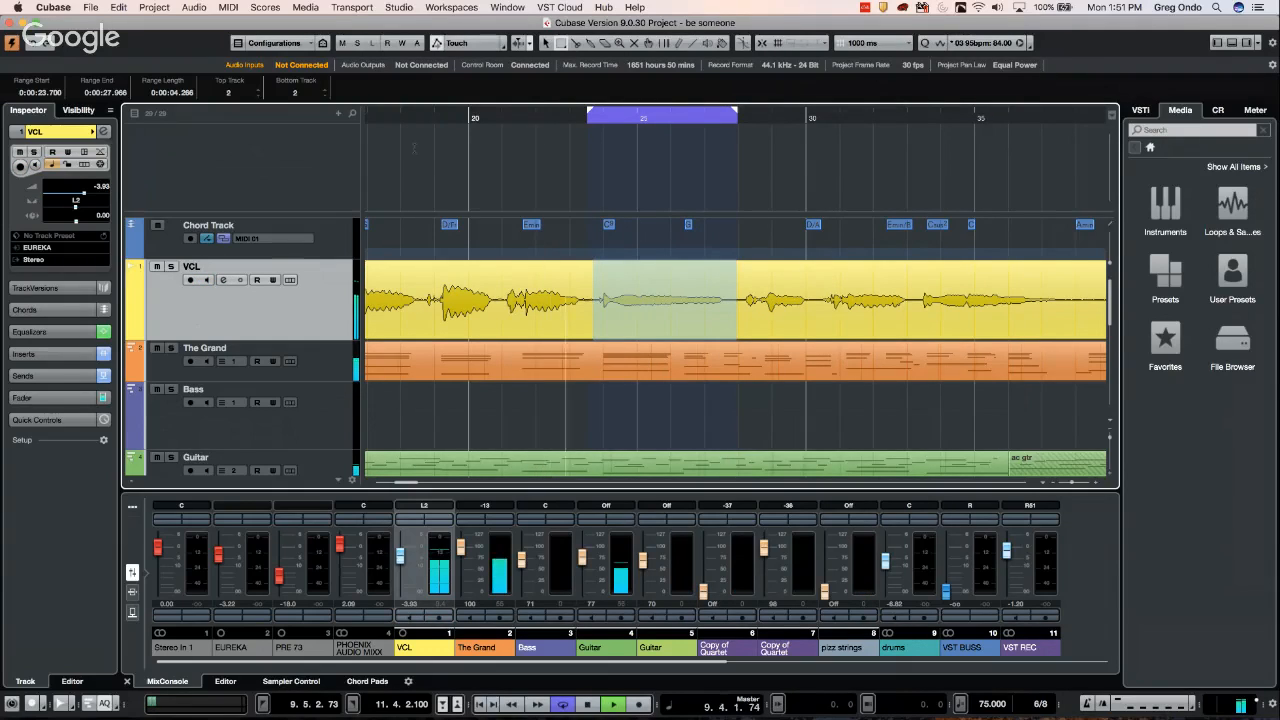
pyautogui.press('space')
pyautogui.click(190, 280)
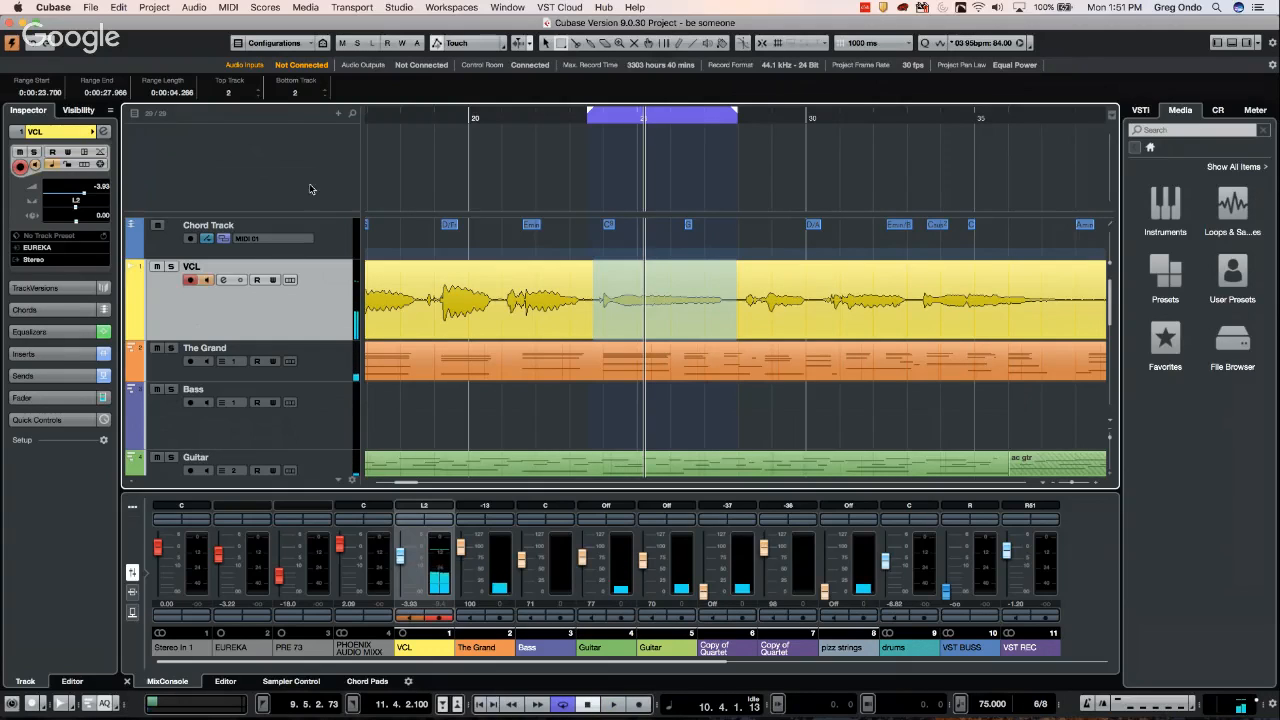
# Record cycled punch-in takes over the vocal phrase on VCL, stop, and undo the recording
pyautogui.click(531, 120)
pyautogui.press('space')
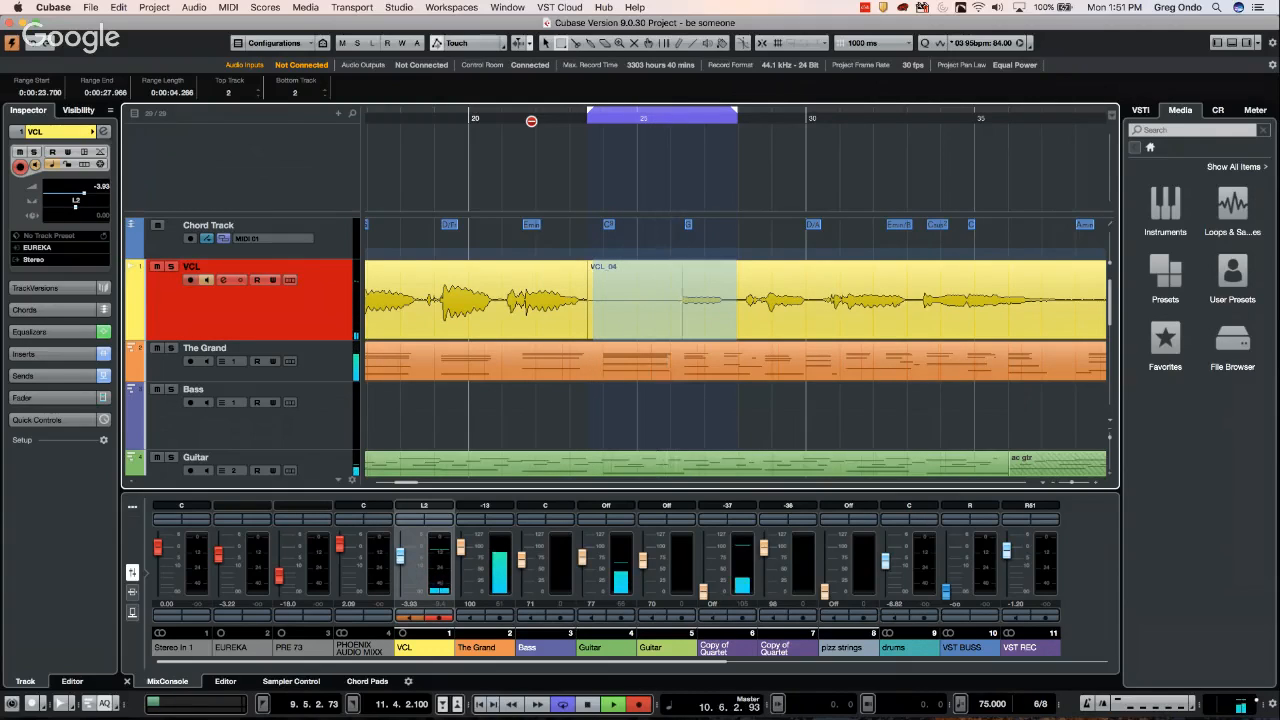
pyautogui.press('space')
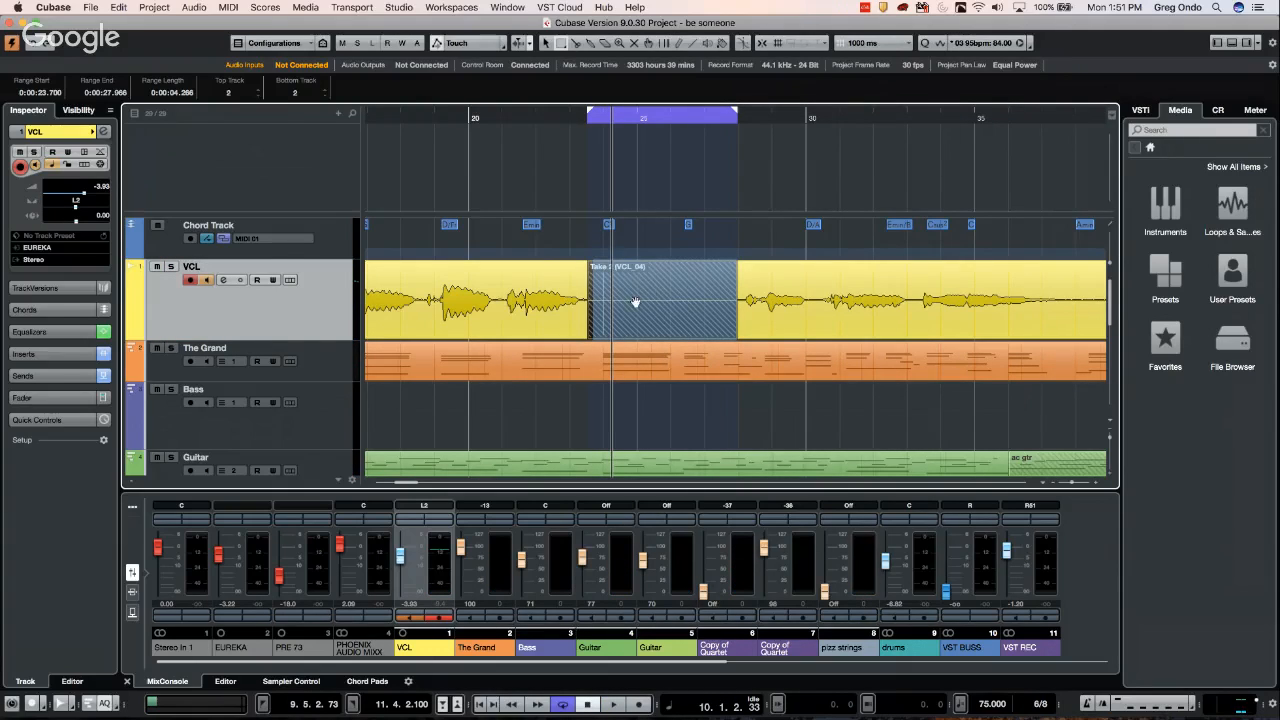
pyautogui.press('super+z')
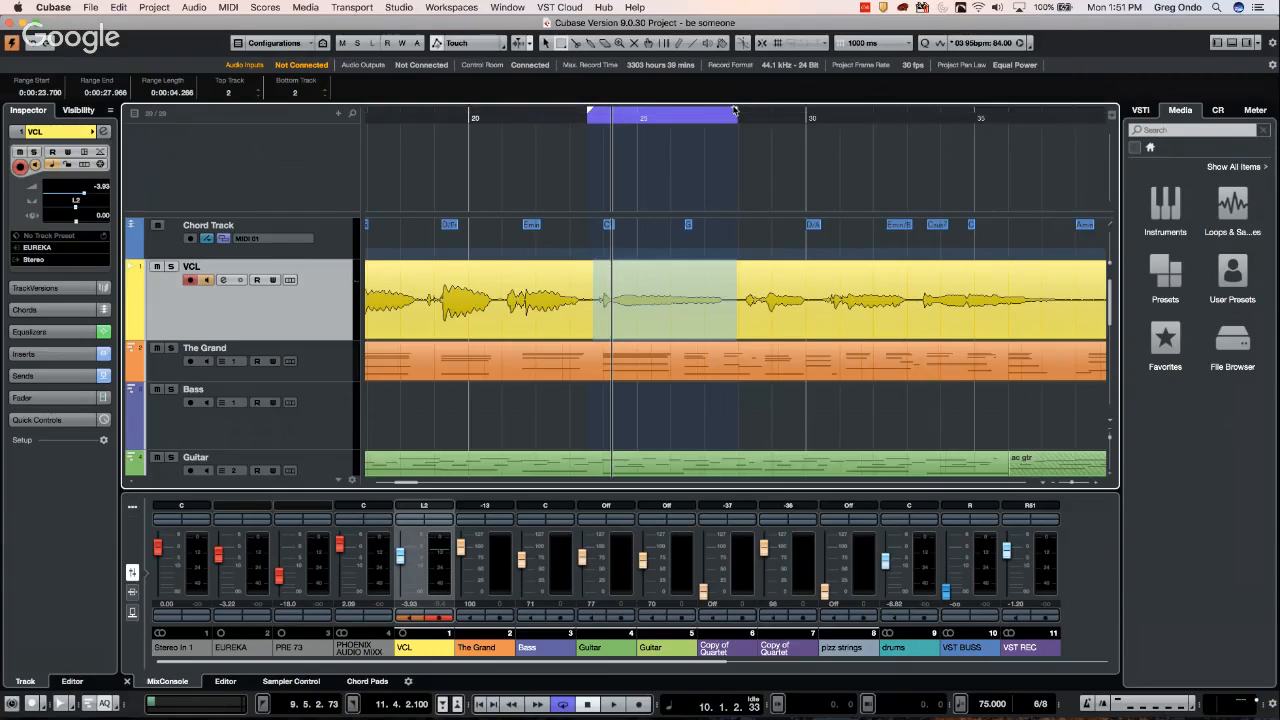
# Record another punch-in pass on VCL from 9.1.2.97 and stop partway through the cycle range
pyautogui.click(535, 119)
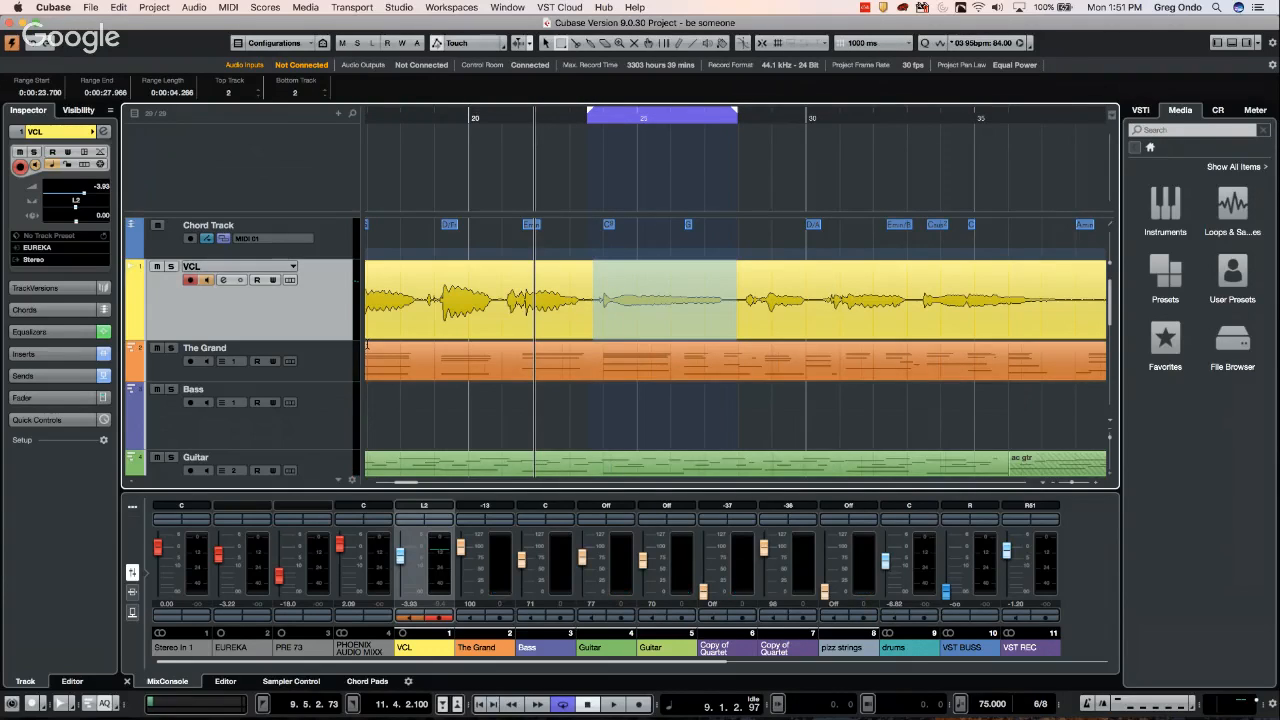
pyautogui.press('KP_Multiply')
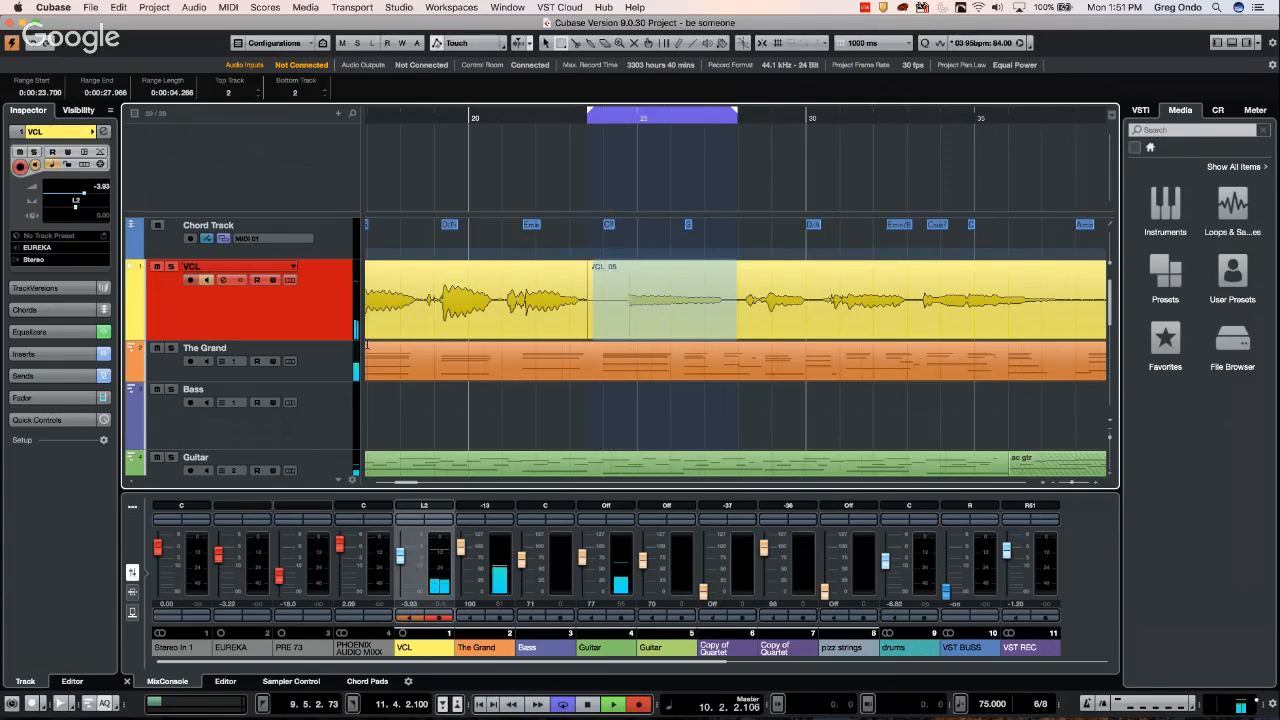
pyautogui.press('space')
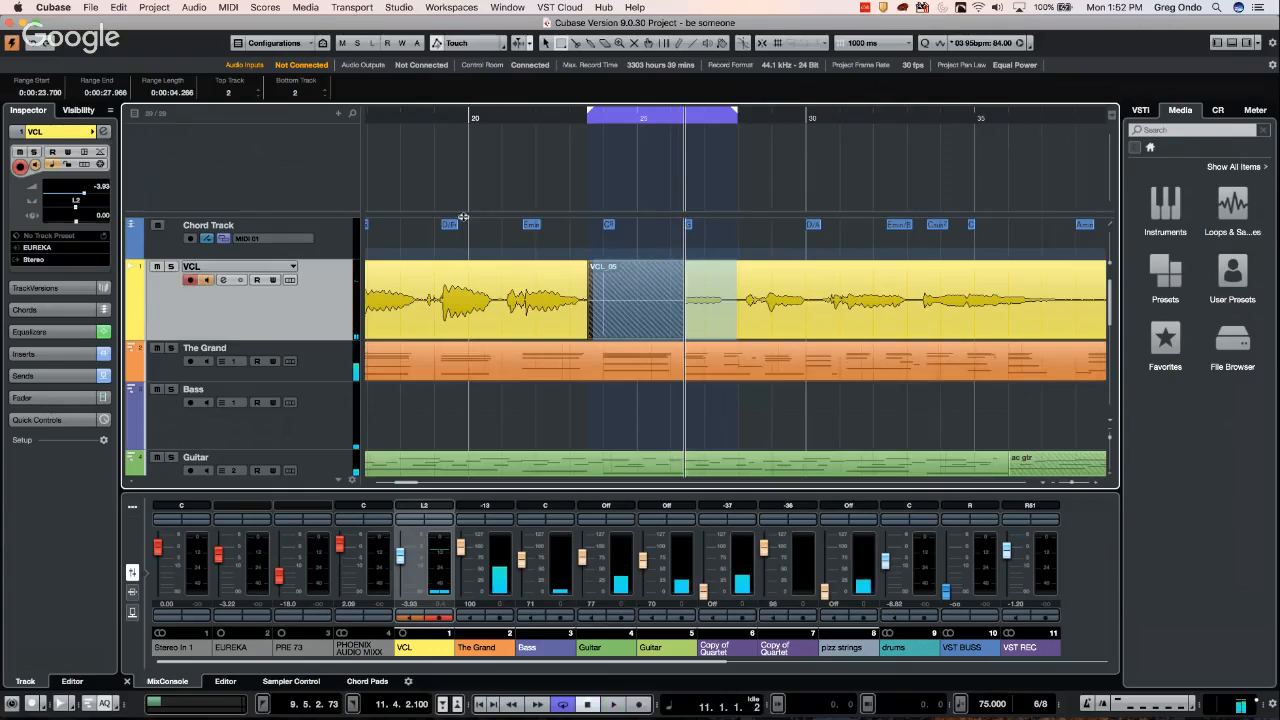
# Turn cycle off and record a single punch-in/punch-out pass on VCL from 9.2.1.84
pyautogui.click(662, 114)
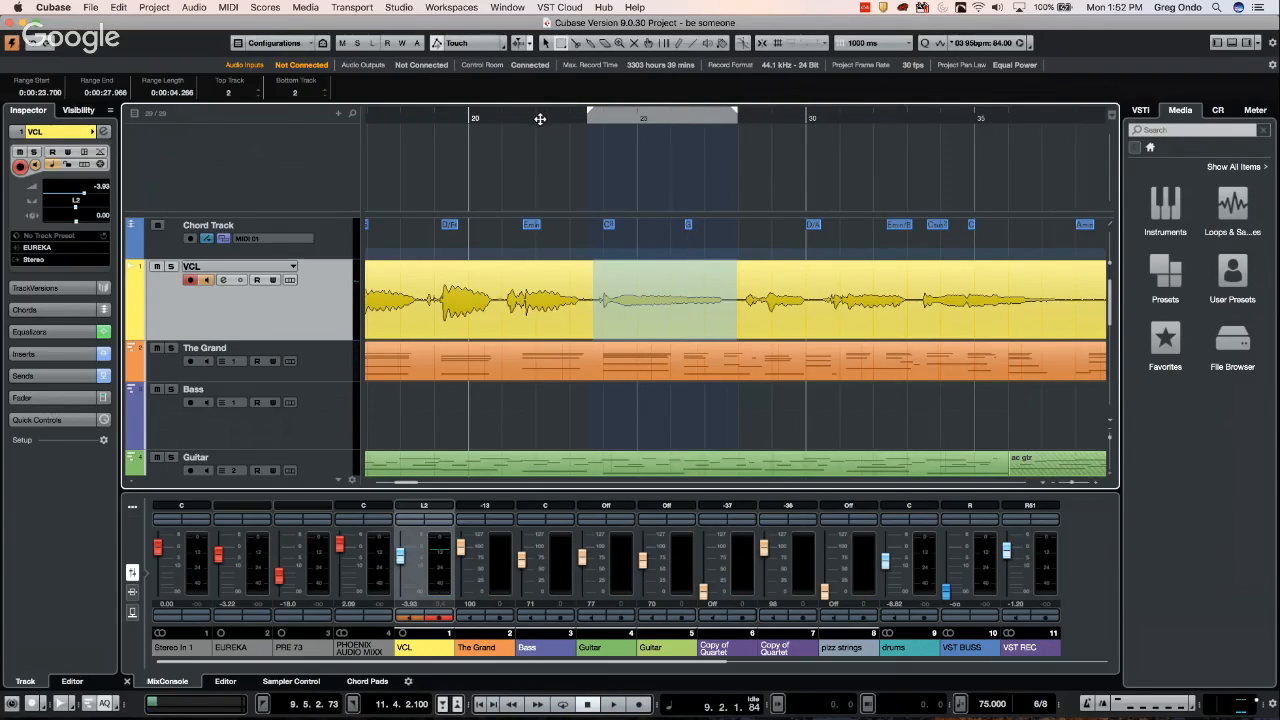
pyautogui.click(540, 121)
pyautogui.press('space')
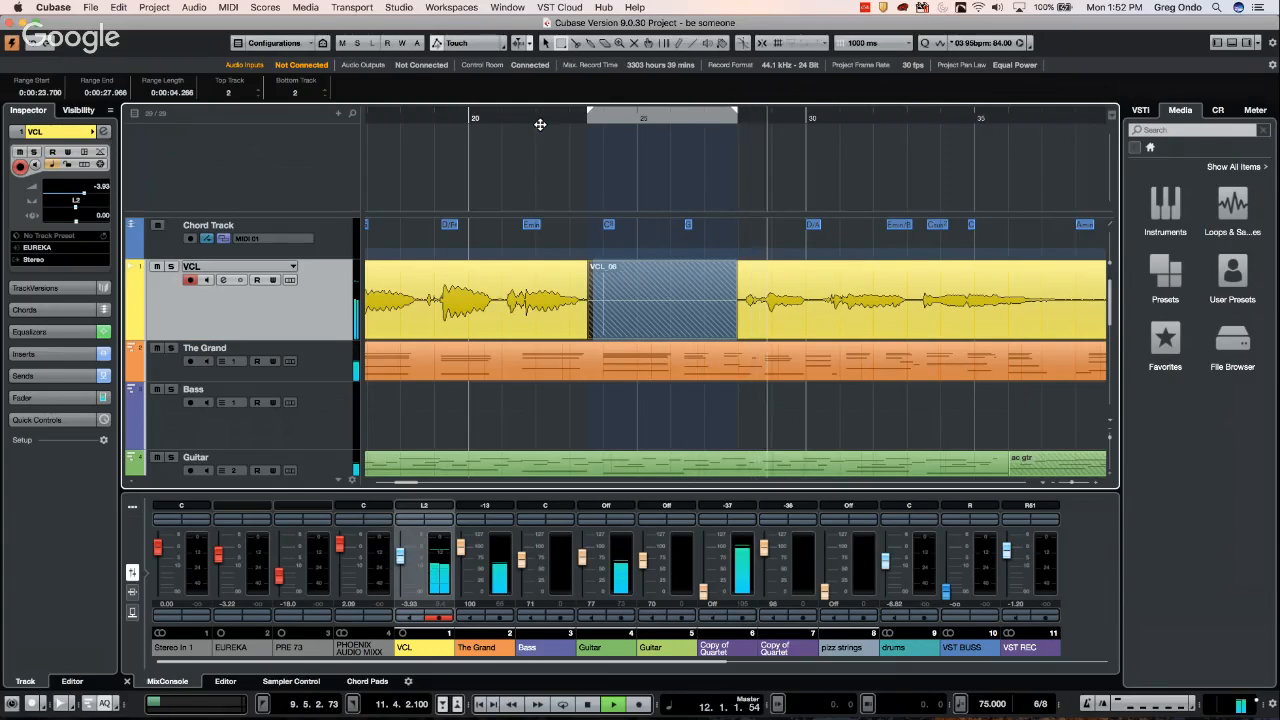
pyautogui.press('space')
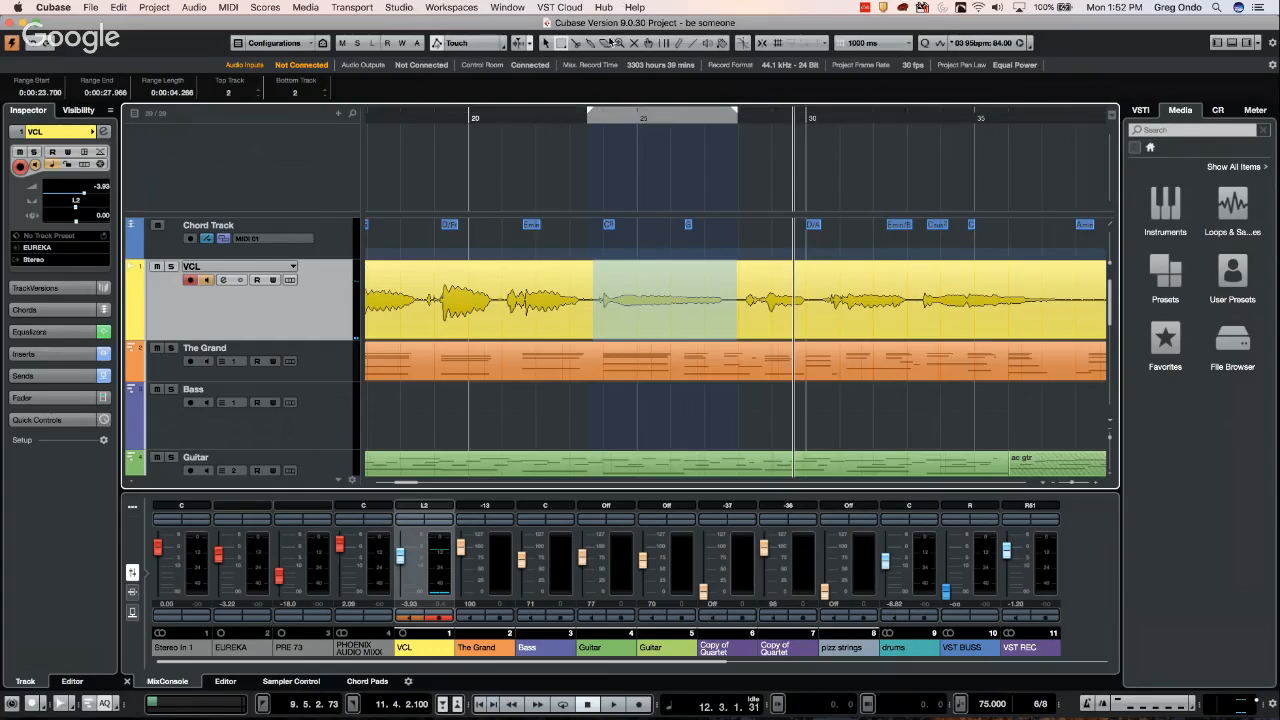
# Widen the locators to 8.6.2.5 and 12.4.1.12 around the phrase and turn cycle on
pyautogui.moveTo(597, 108); pyautogui.dragTo(518, 112)
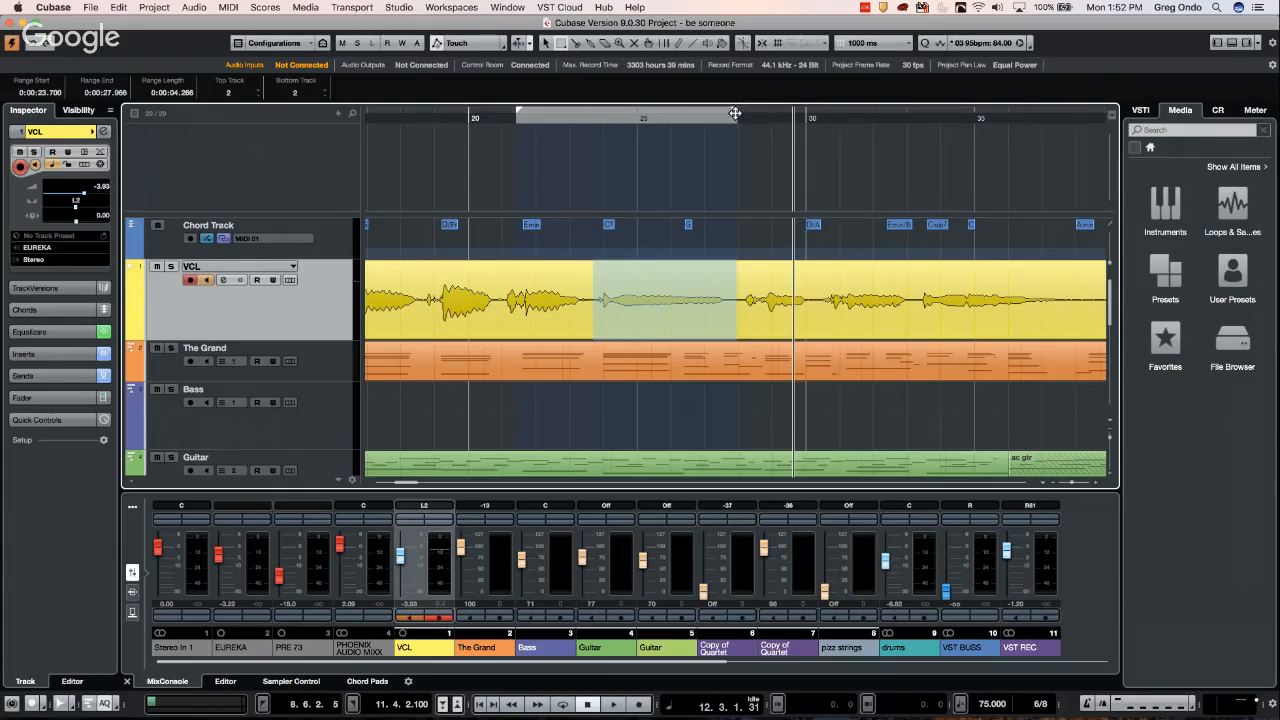
pyautogui.click(773, 115)
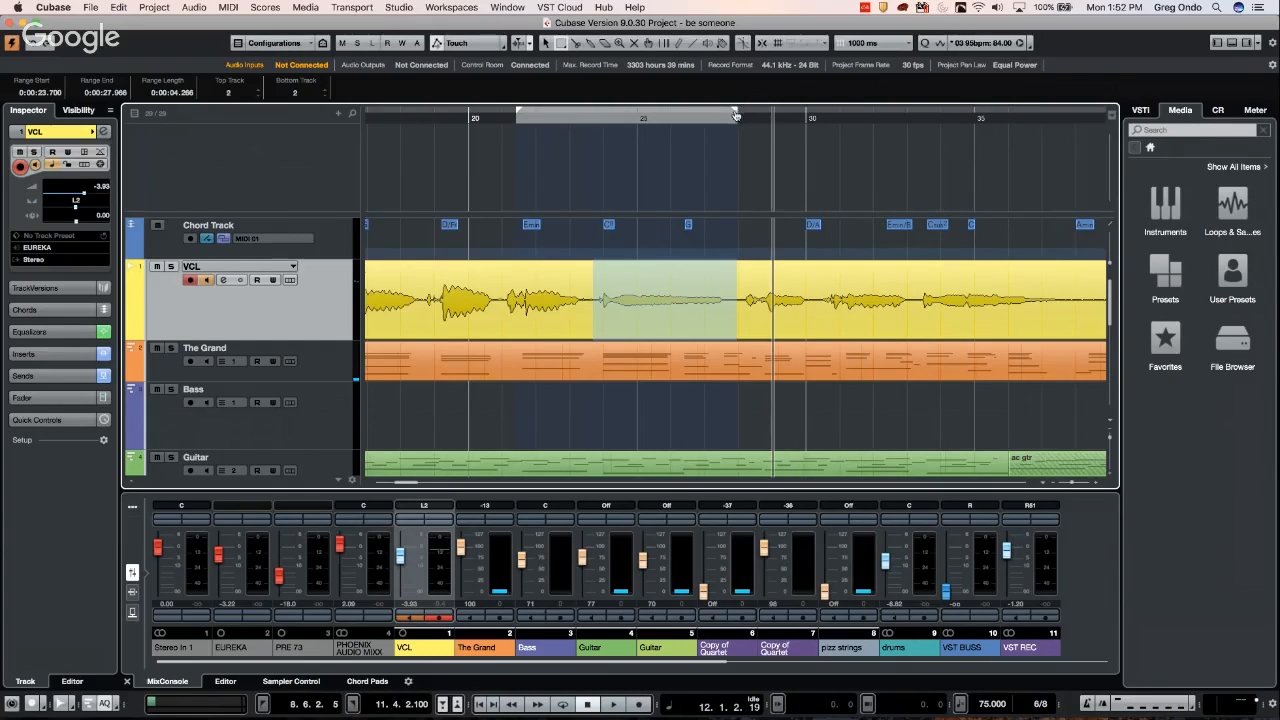
pyautogui.moveTo(738, 113); pyautogui.dragTo(800, 116)
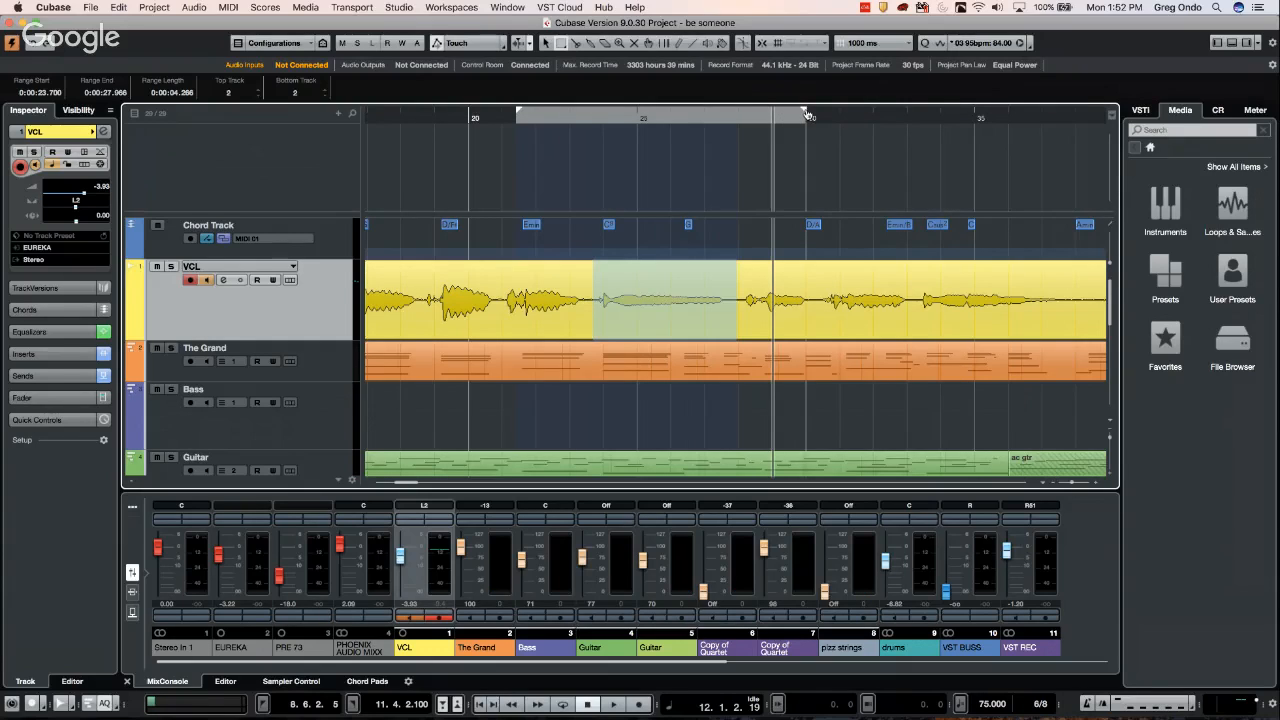
pyautogui.click(603, 114)
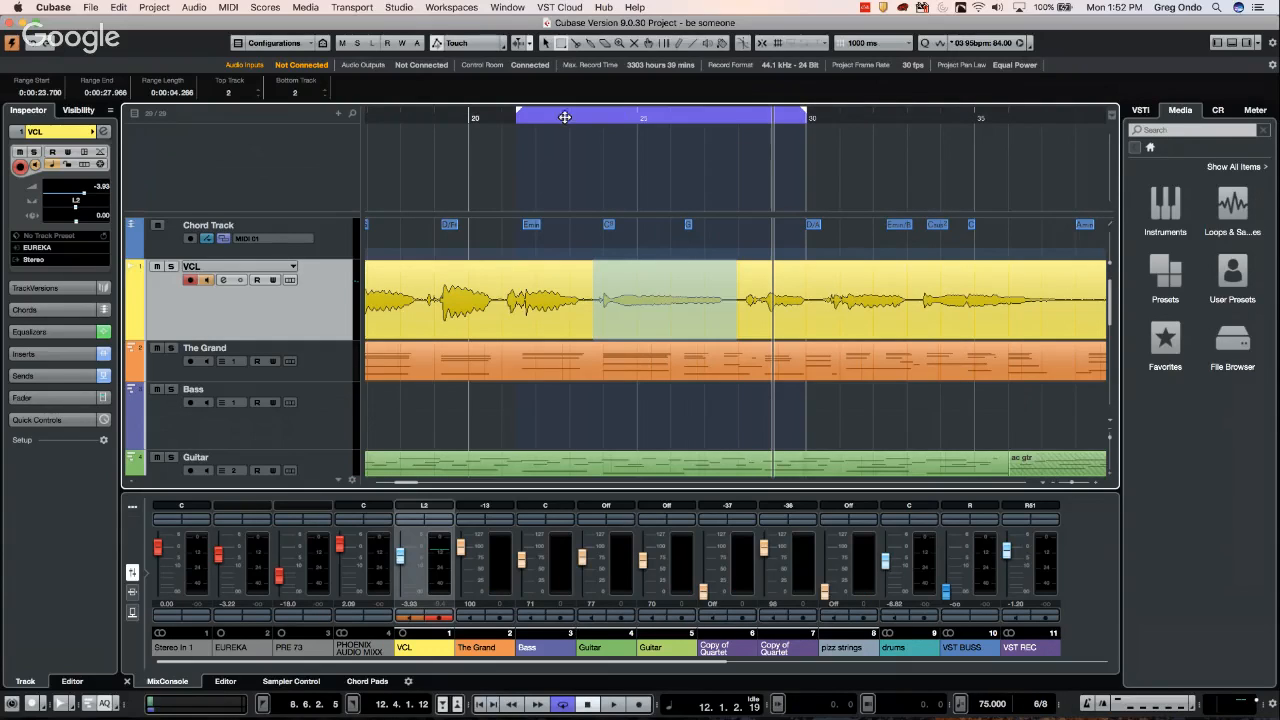
# Place the project cursor at 8.5.1.105 and select the range 0:00:23.661–0:00:28.045 on the VCL track
pyautogui.click(503, 117)
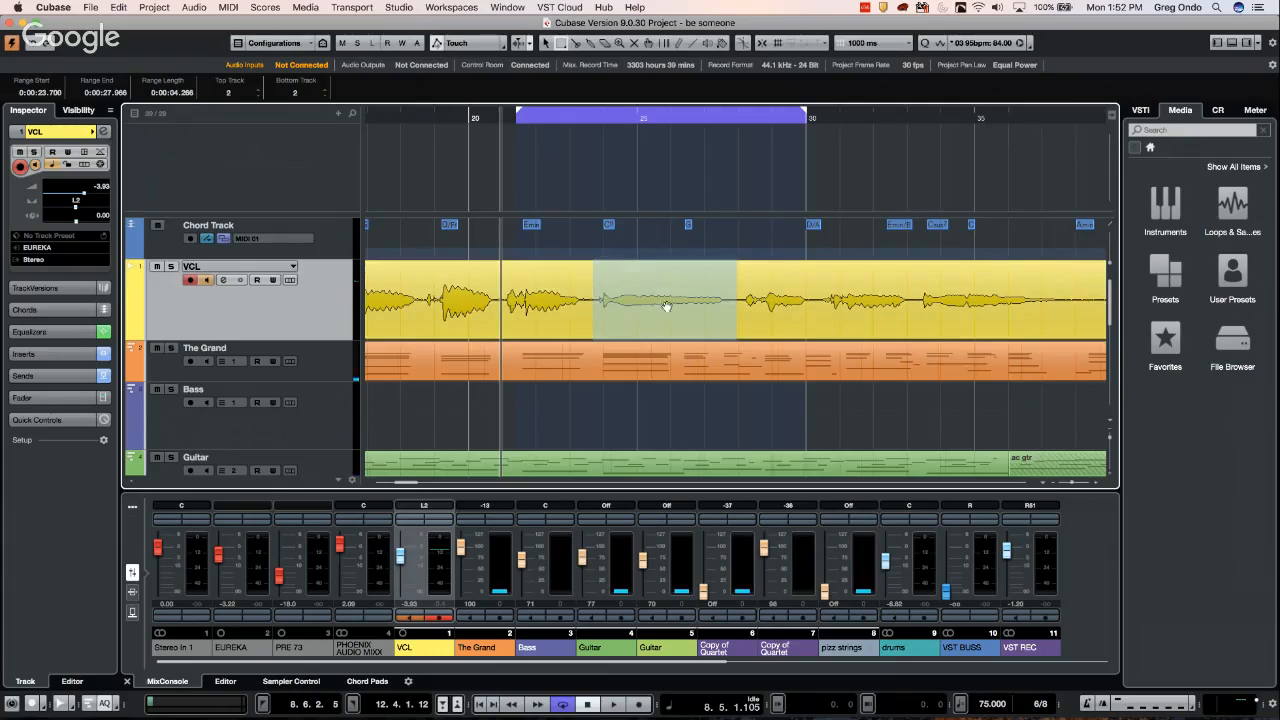
pyautogui.rightClick(564, 183)
pyautogui.click(591, 207)
pyautogui.click(598, 292)
pyautogui.moveTo(604, 285); pyautogui.dragTo(740, 285)
# Unlock the punch points from the locators and set them to the selected VCL range
pyautogui.click(352, 7)
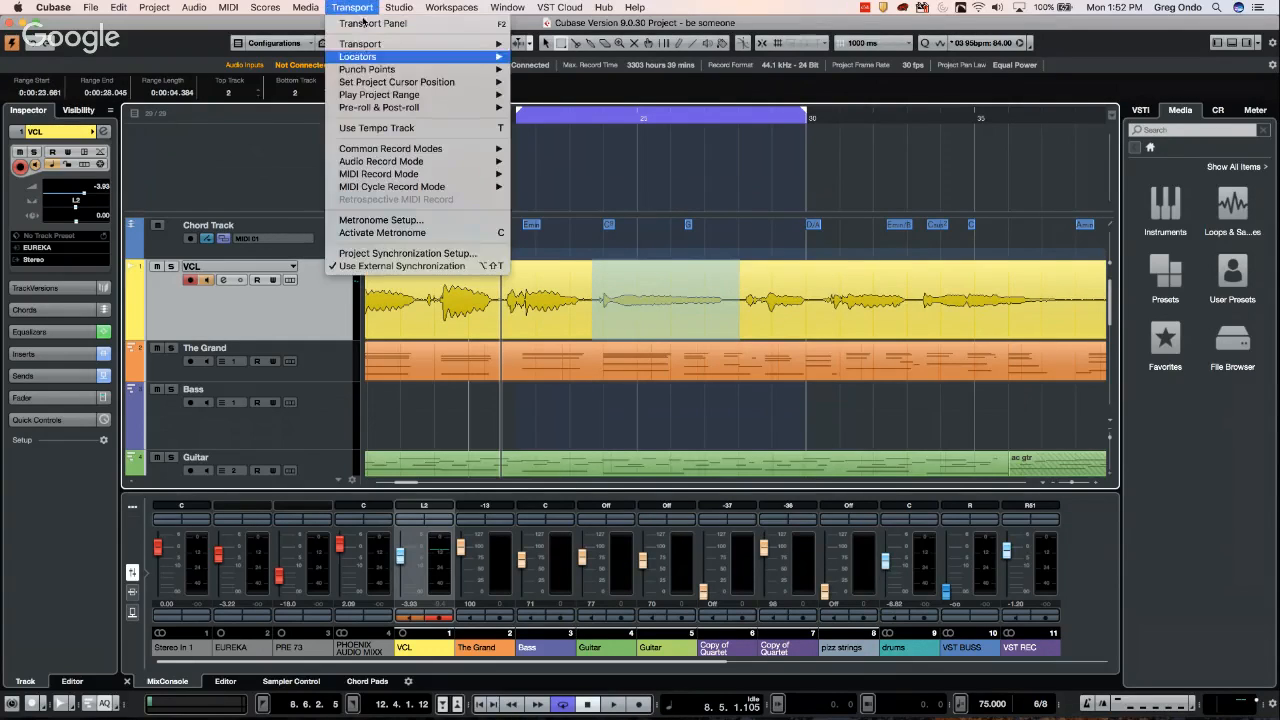
pyautogui.moveTo(384, 70)
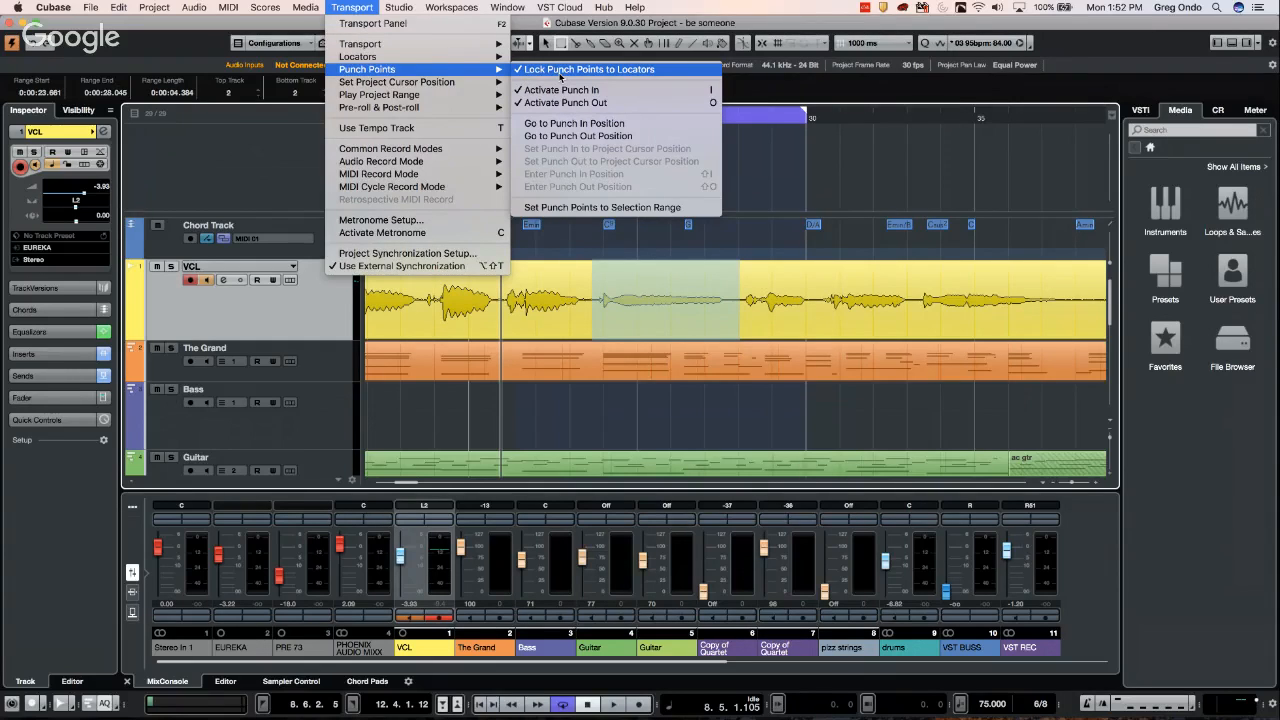
pyautogui.click(588, 70)
pyautogui.click(367, 8)
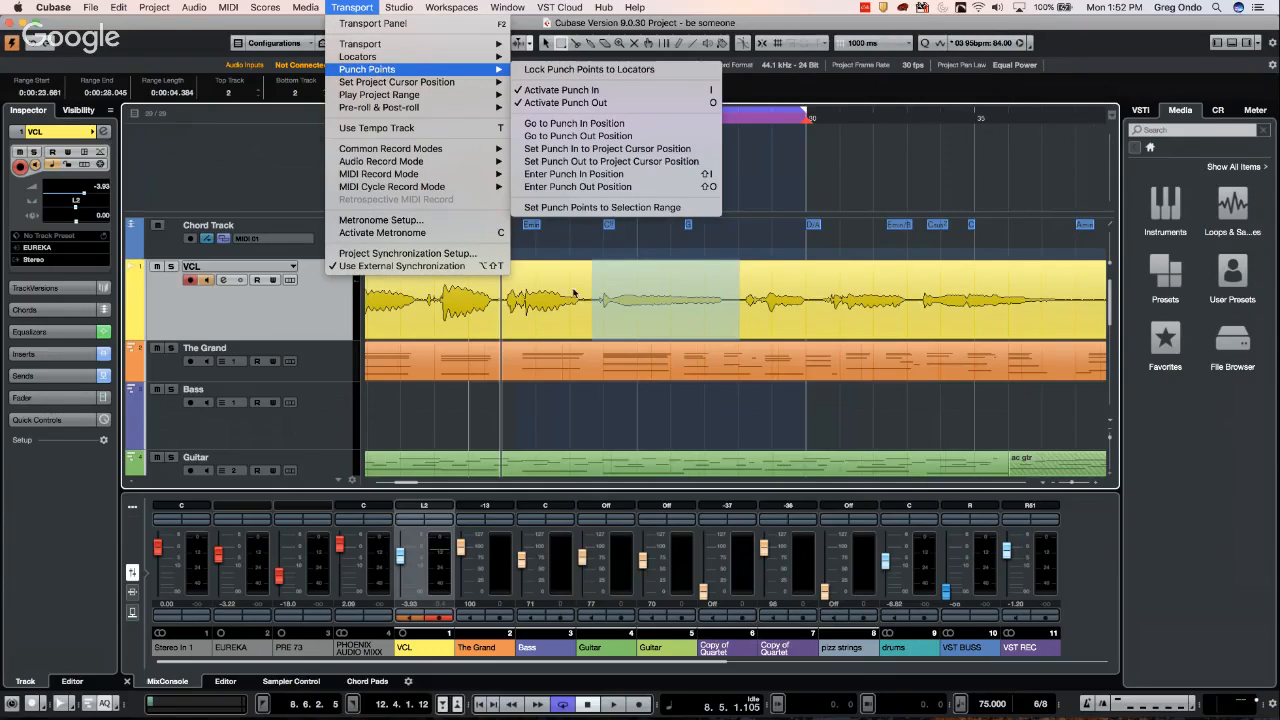
pyautogui.click(640, 208)
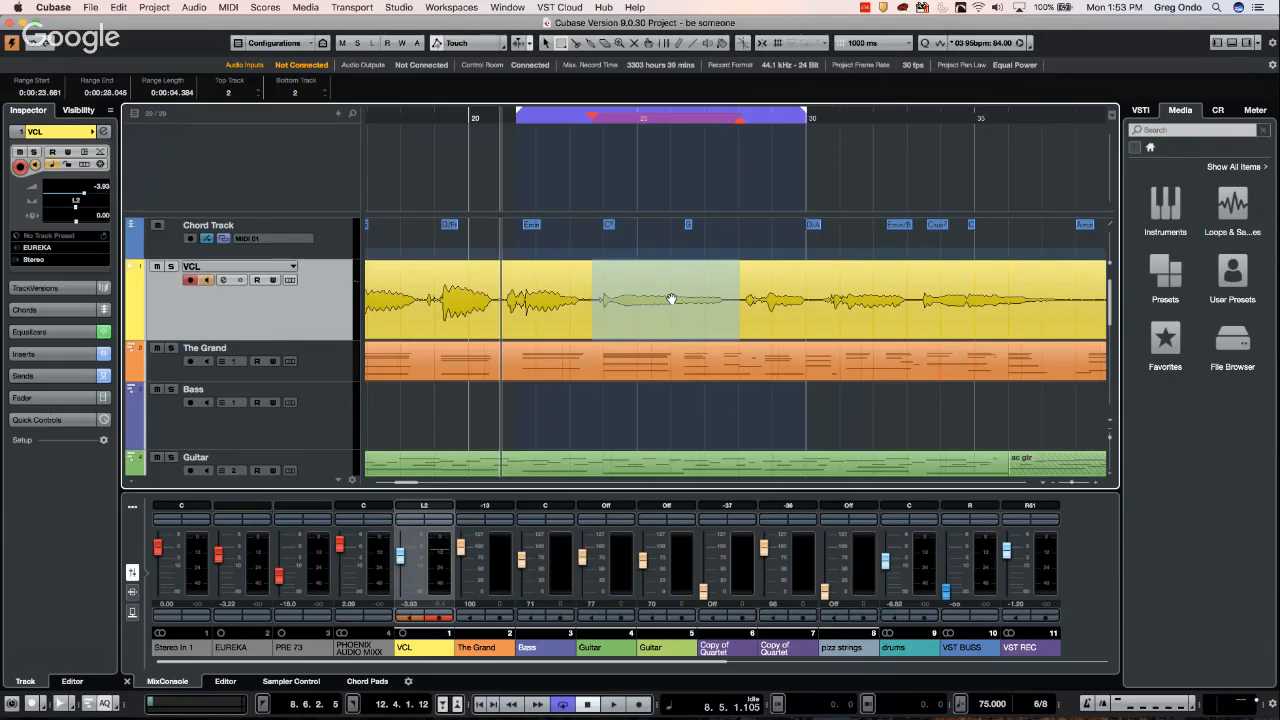
# Record a cycled punch-in pass on VCL between the punch points
pyautogui.press('space')
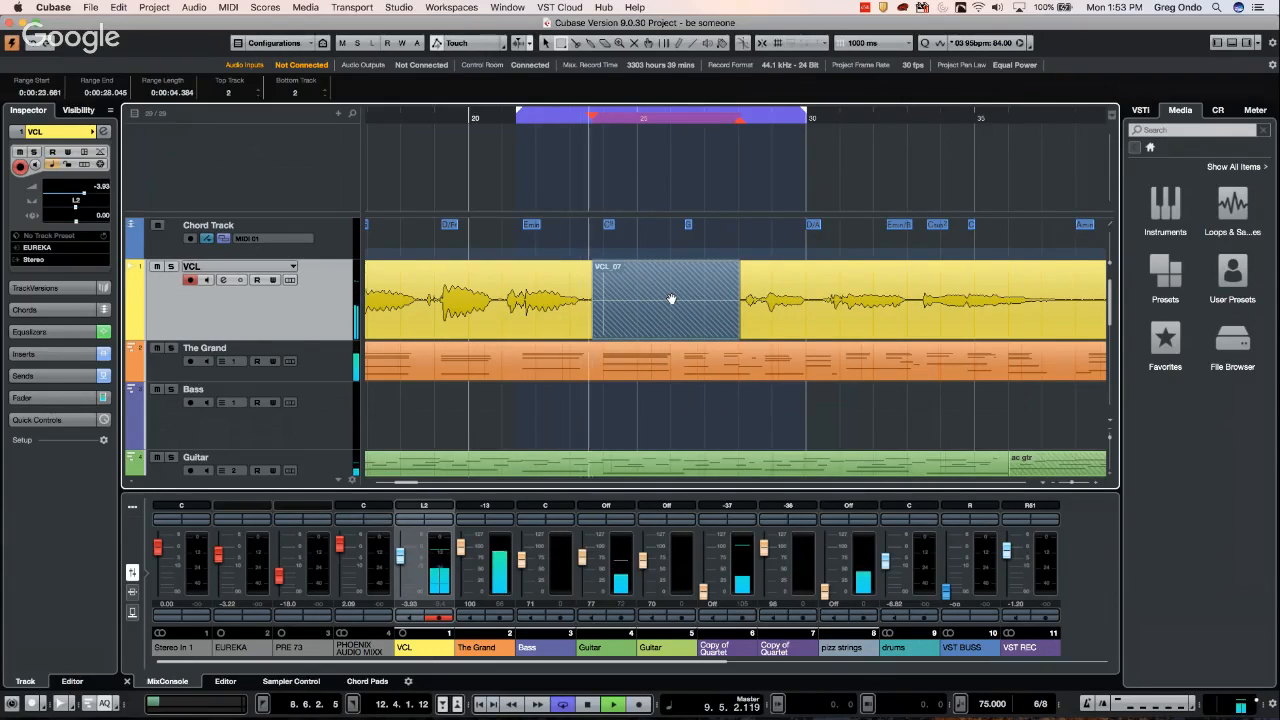
pyautogui.press('space')
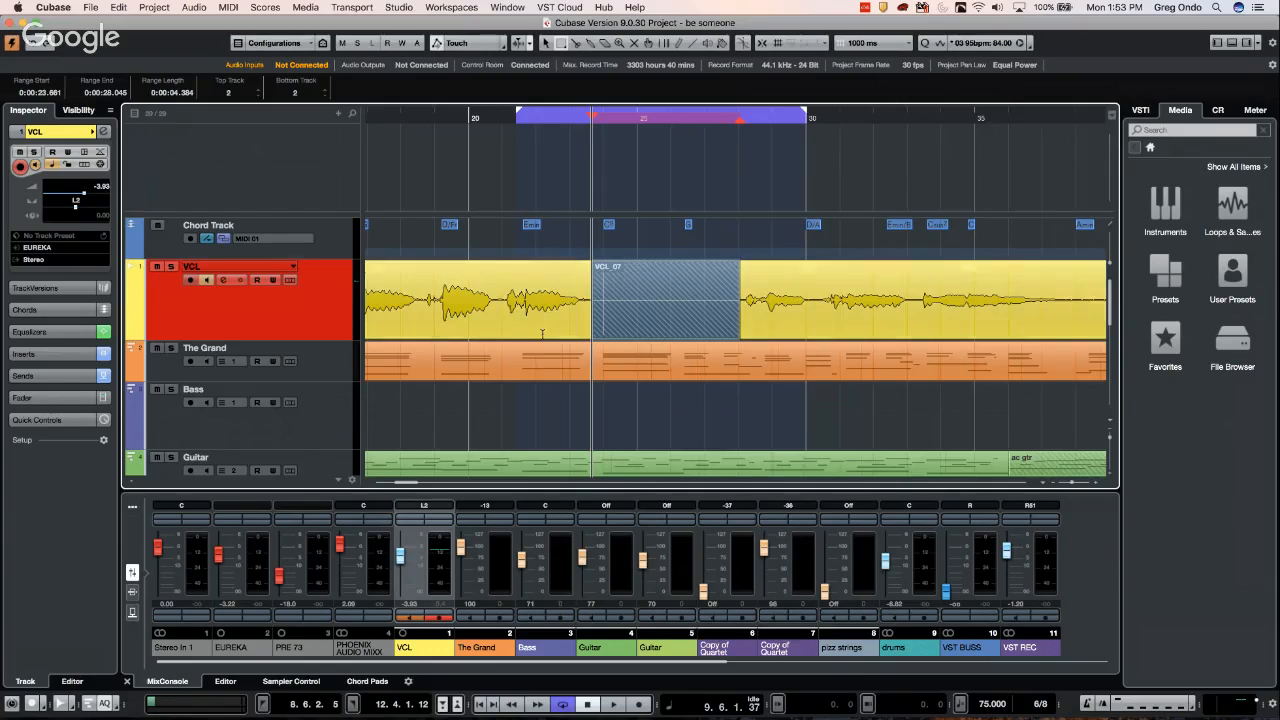
# Switch to the Object Selection tool, then disarm VCL and undo the punch recording
pyautogui.rightClick(653, 224)
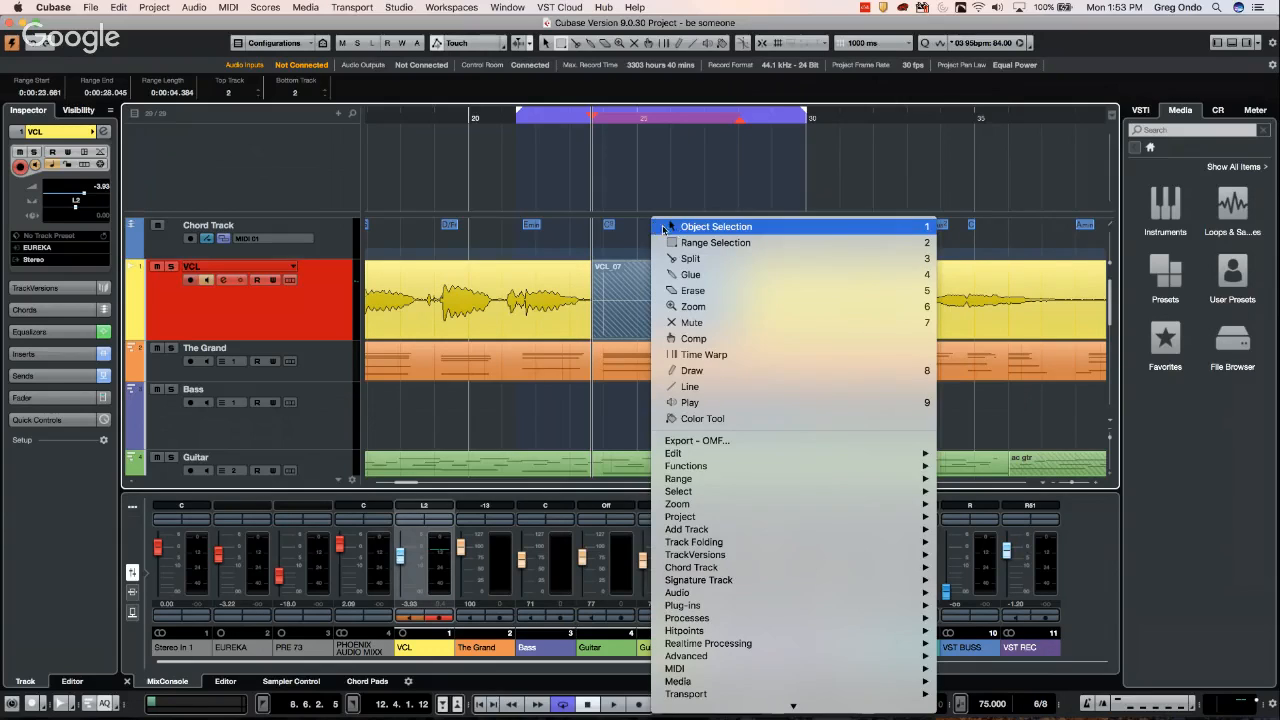
pyautogui.click(664, 227)
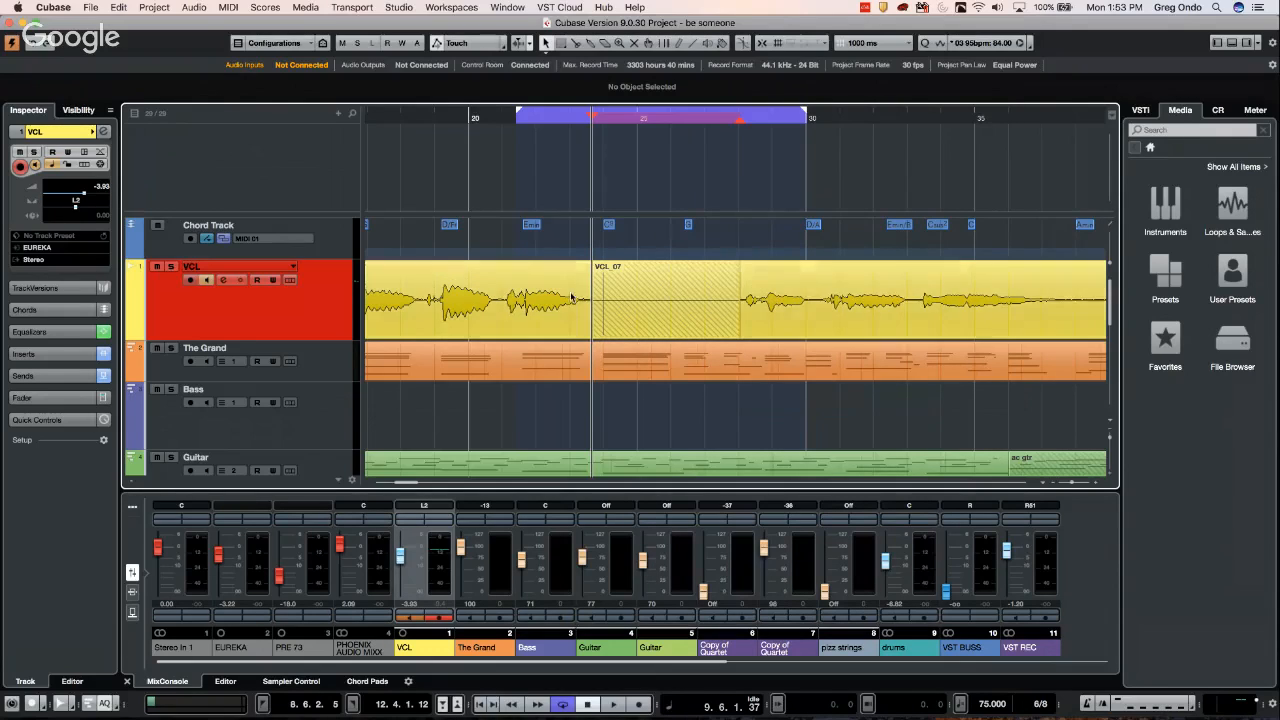
pyautogui.click(197, 282)
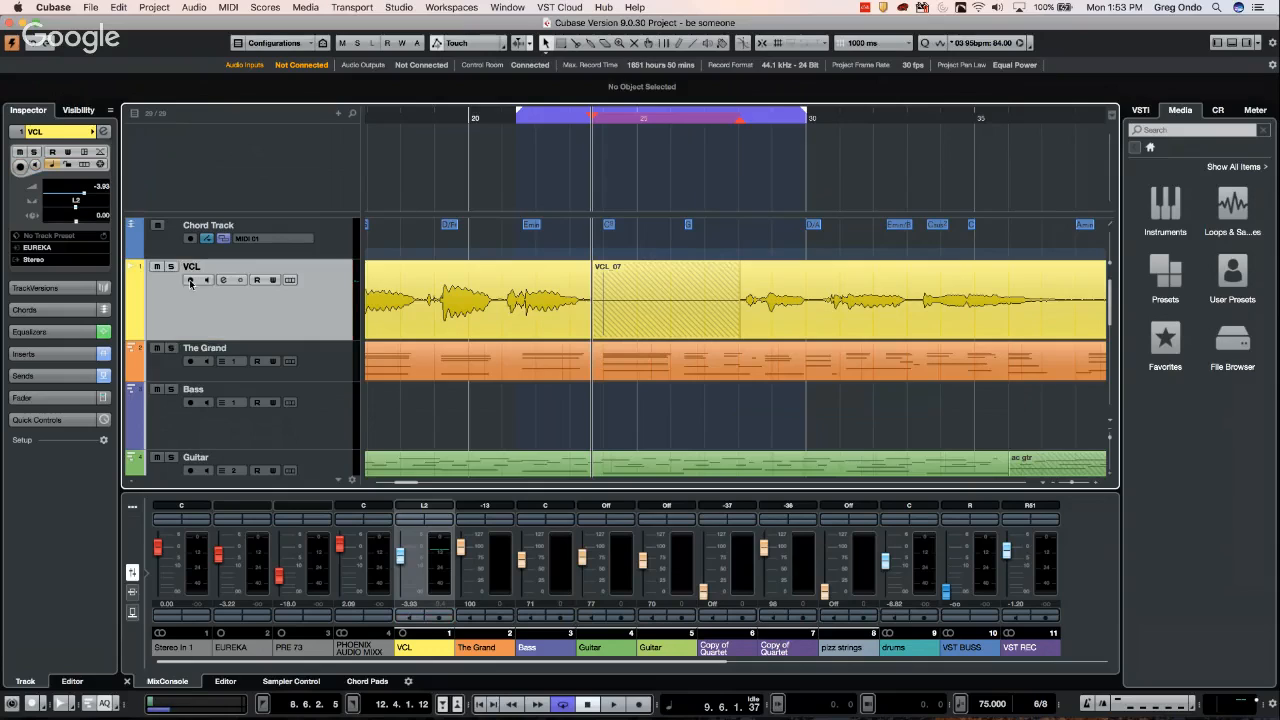
pyautogui.press('super+z')
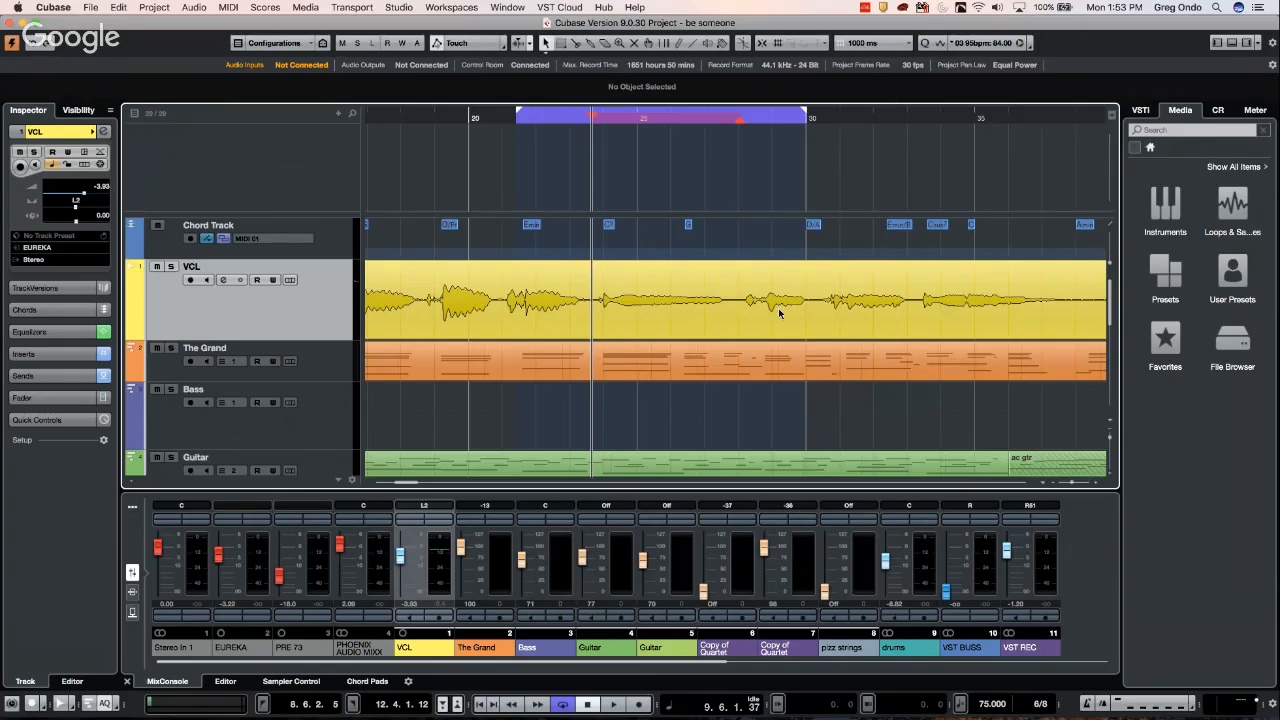
# Toggle input monitoring on the VCL track on and off several times, leaving it off
pyautogui.click(209, 283)
pyautogui.click(209, 283)
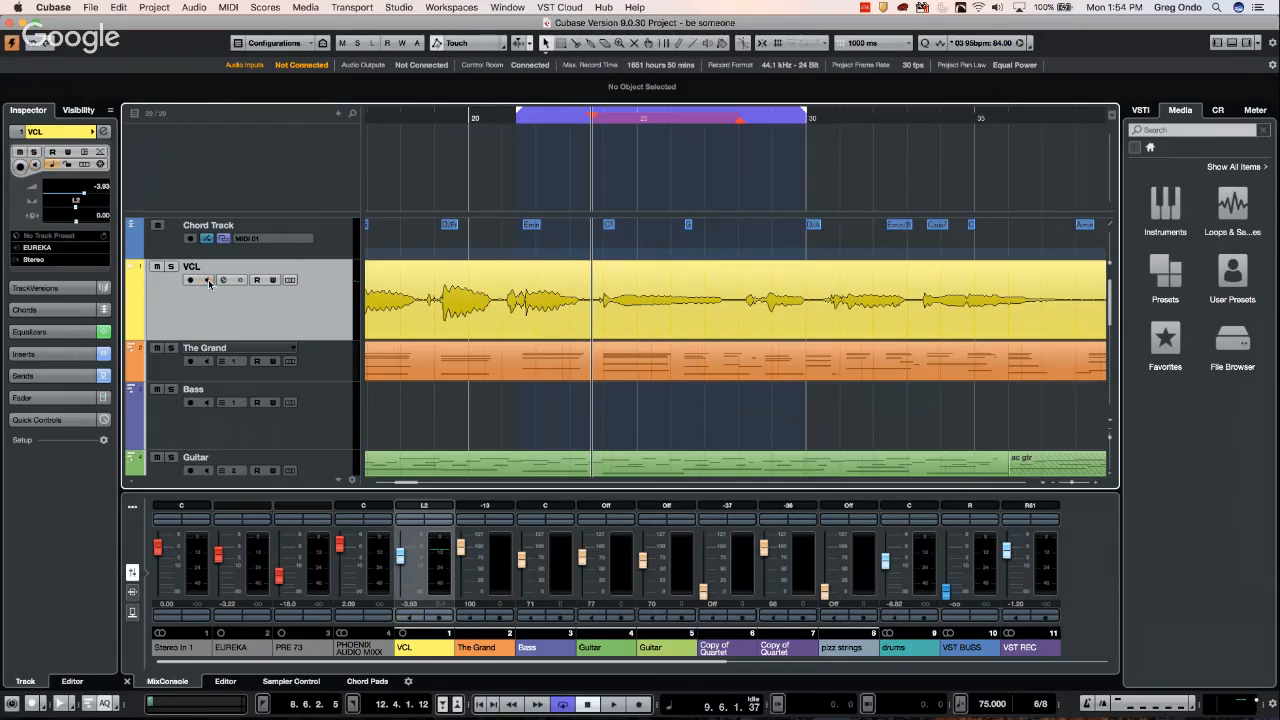
pyautogui.click(209, 282)
pyautogui.click(209, 282)
pyautogui.click(209, 283)
pyautogui.click(209, 283)
# In the VST preferences, switch Auto Monitoring to Manual and back to Tapemachine Style, and confirm
pyautogui.click(53, 8)
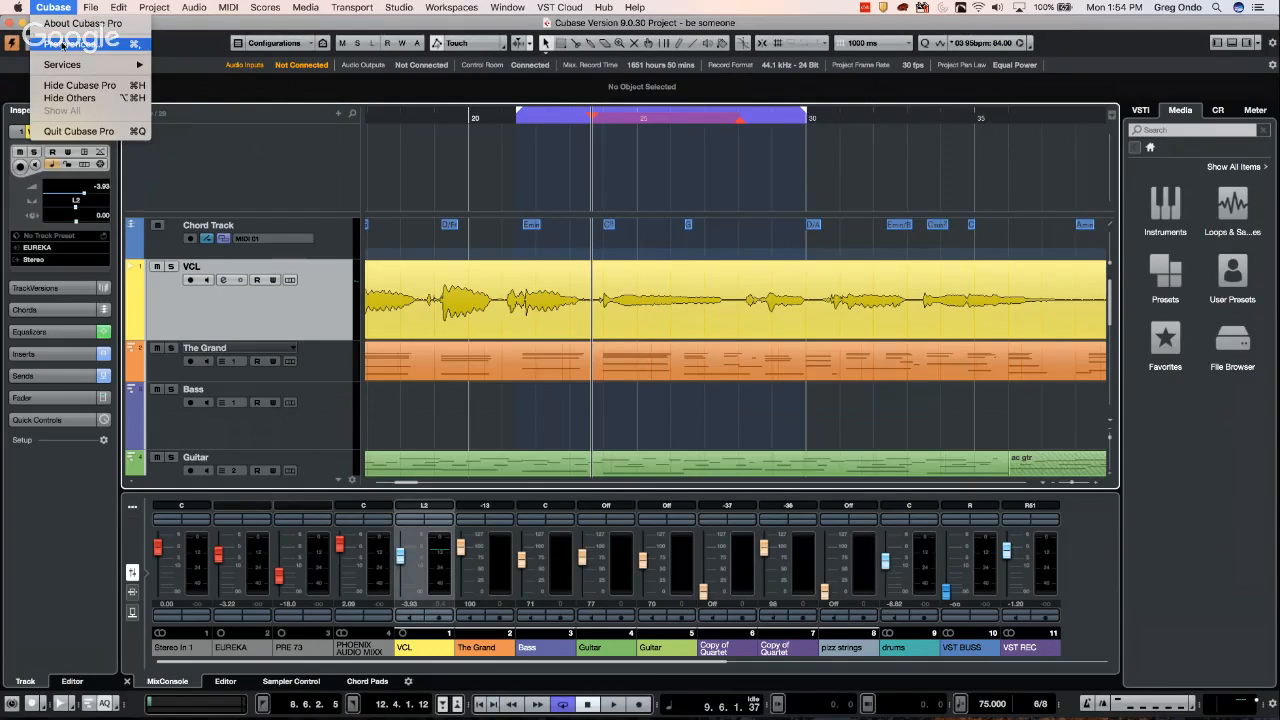
pyautogui.click(58, 44)
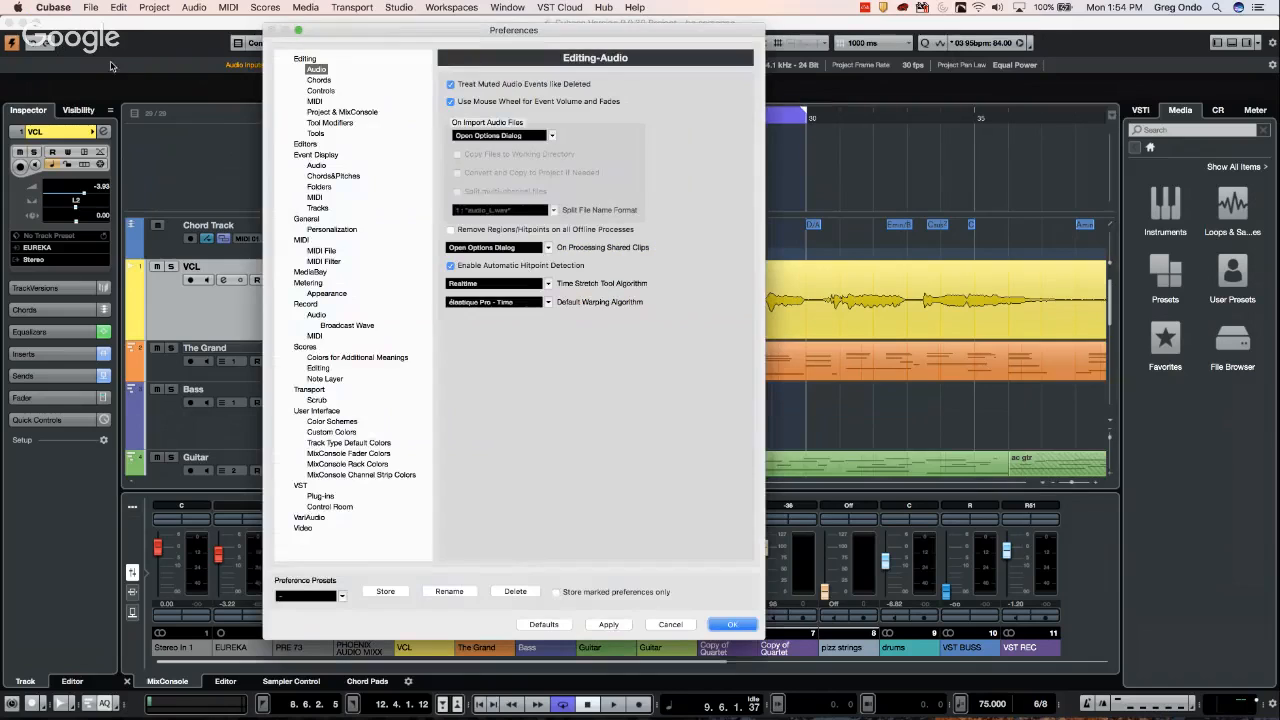
pyautogui.click(300, 486)
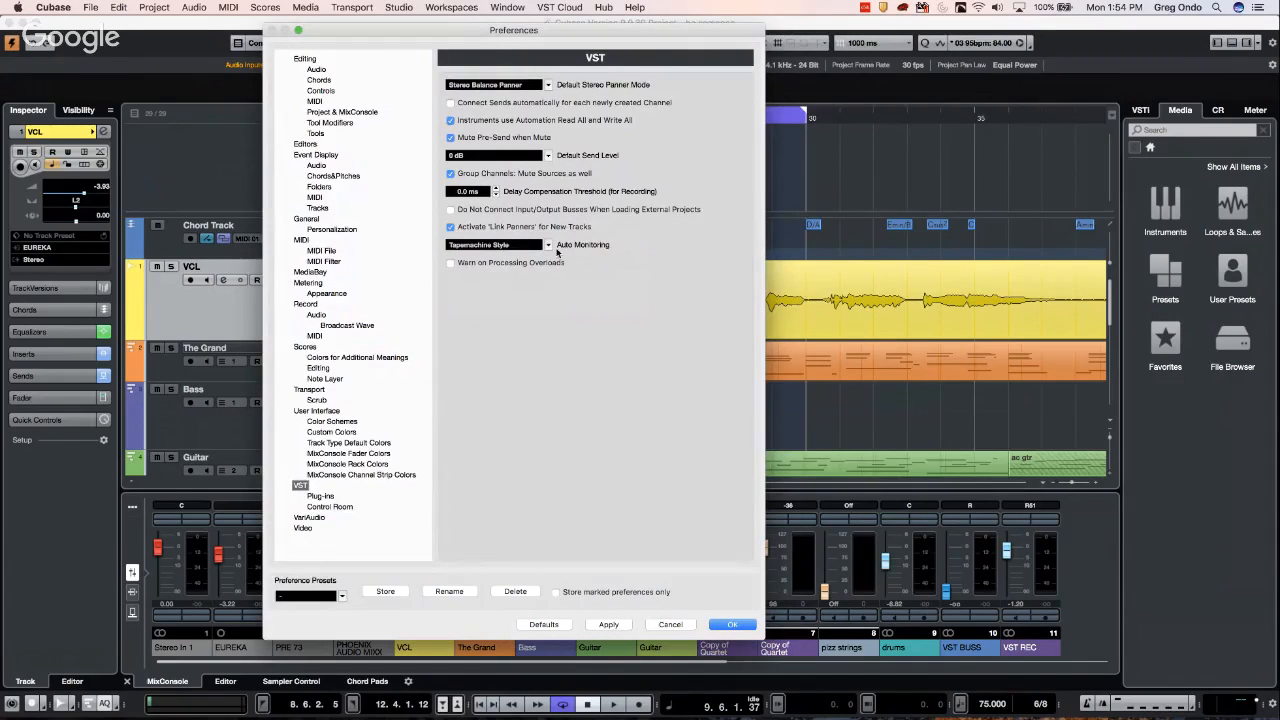
pyautogui.click(550, 246)
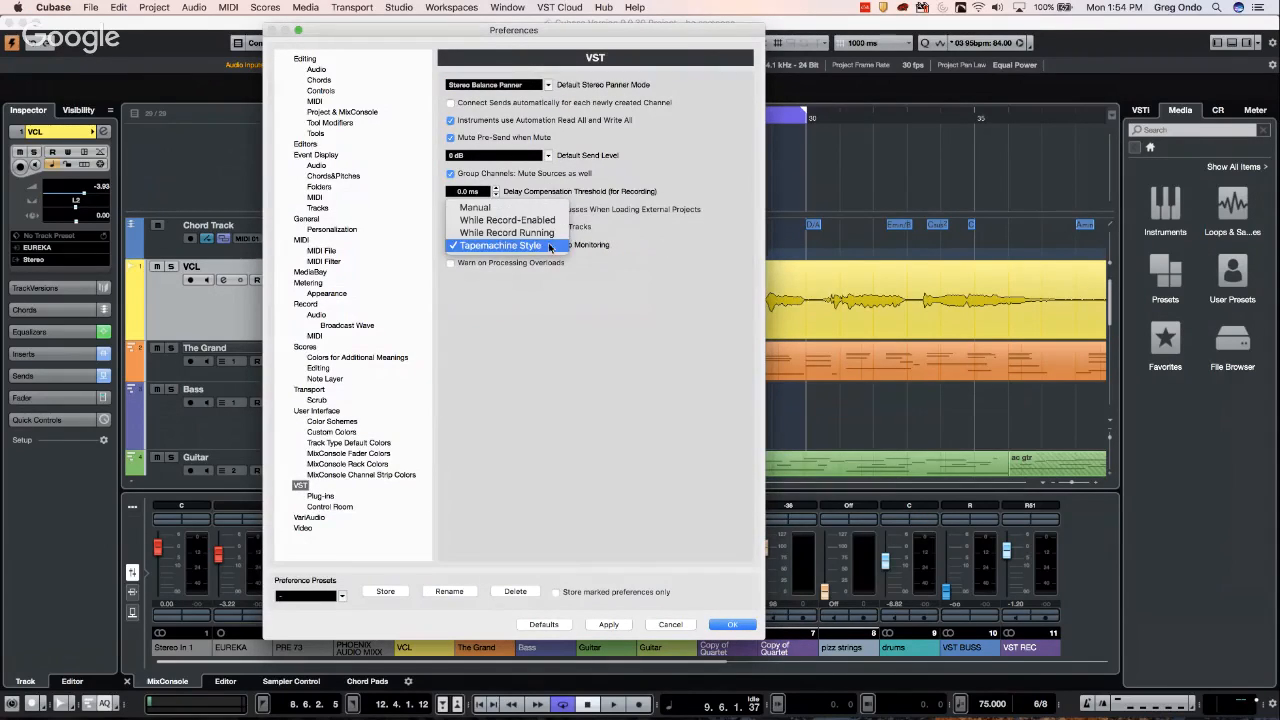
pyautogui.click(516, 207)
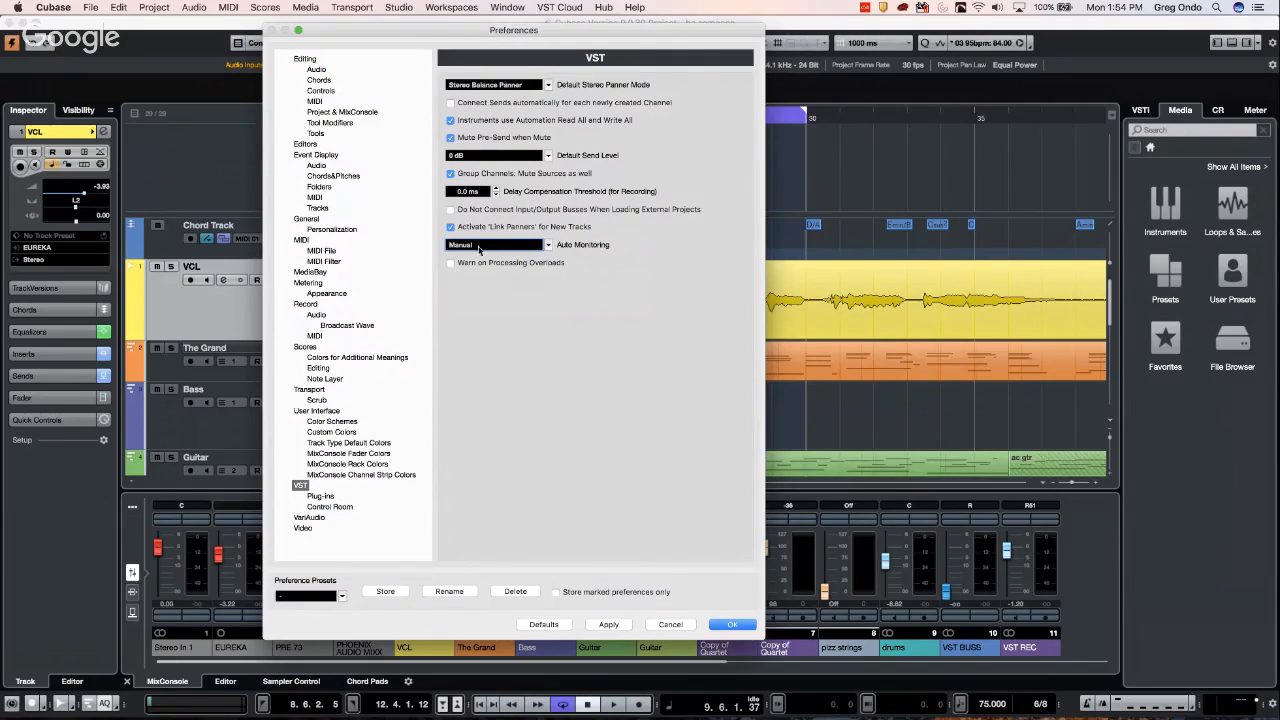
pyautogui.click(547, 245)
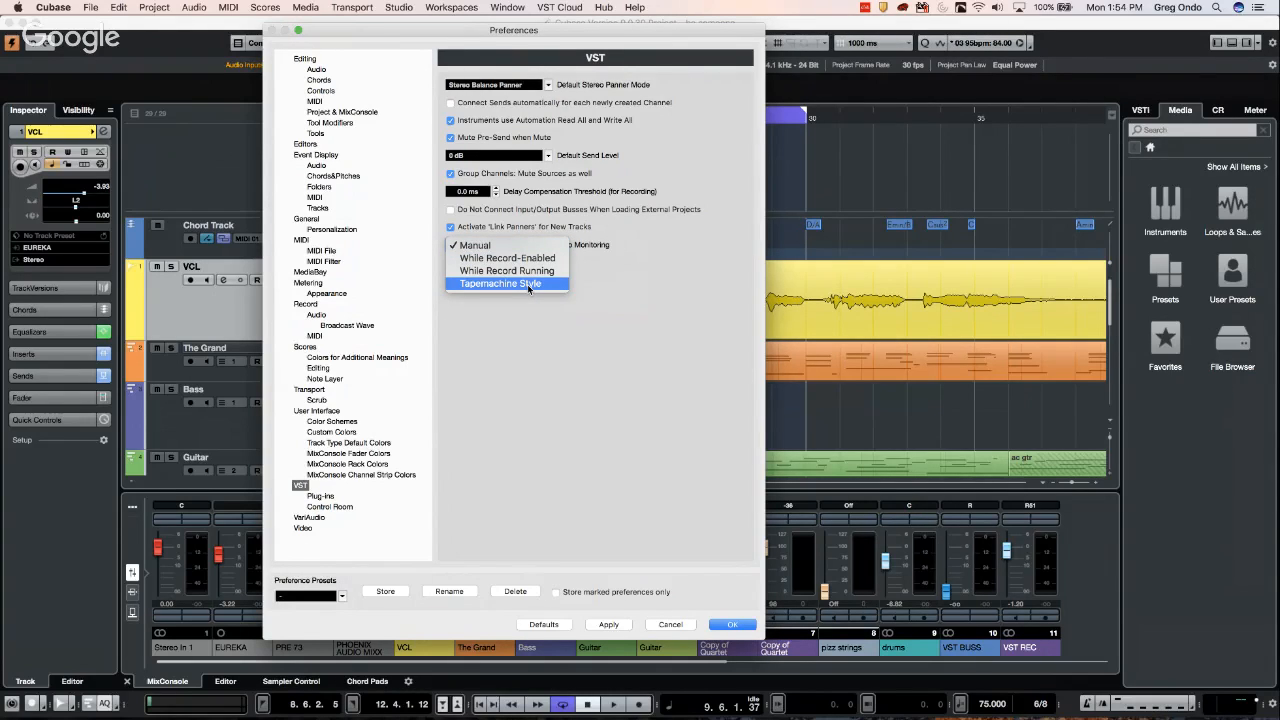
pyautogui.click(528, 284)
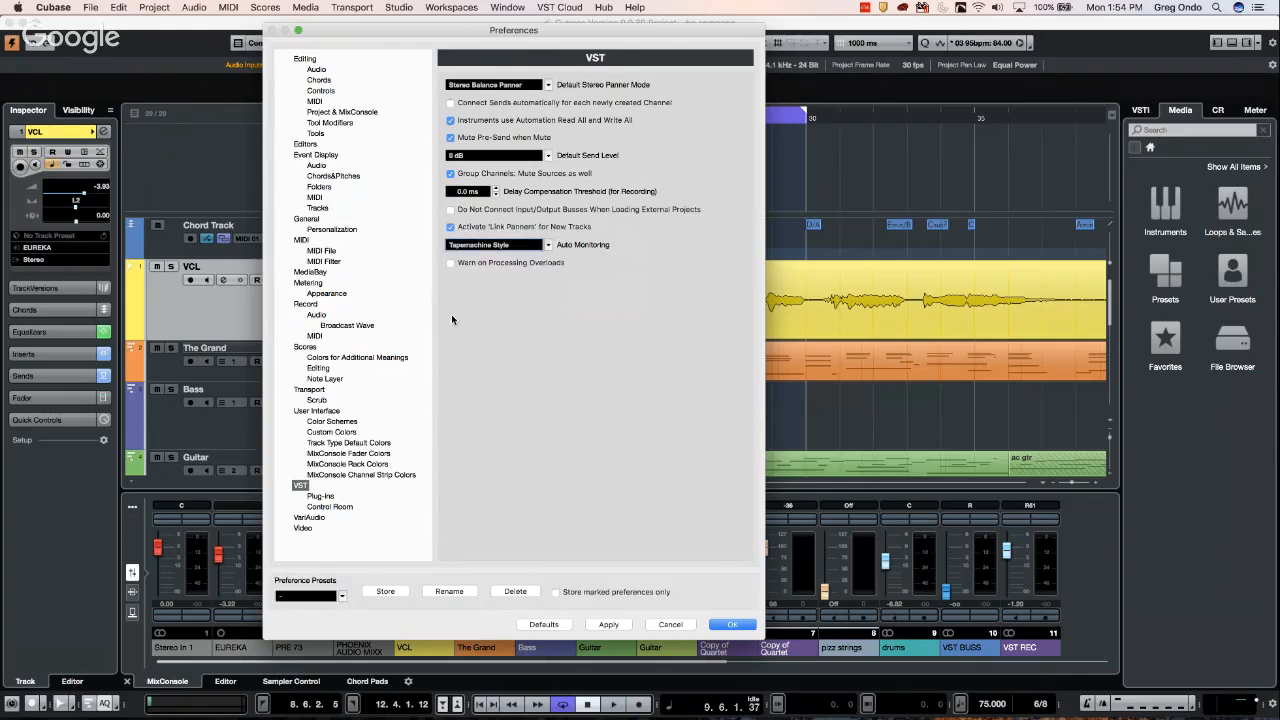
pyautogui.click(731, 624)
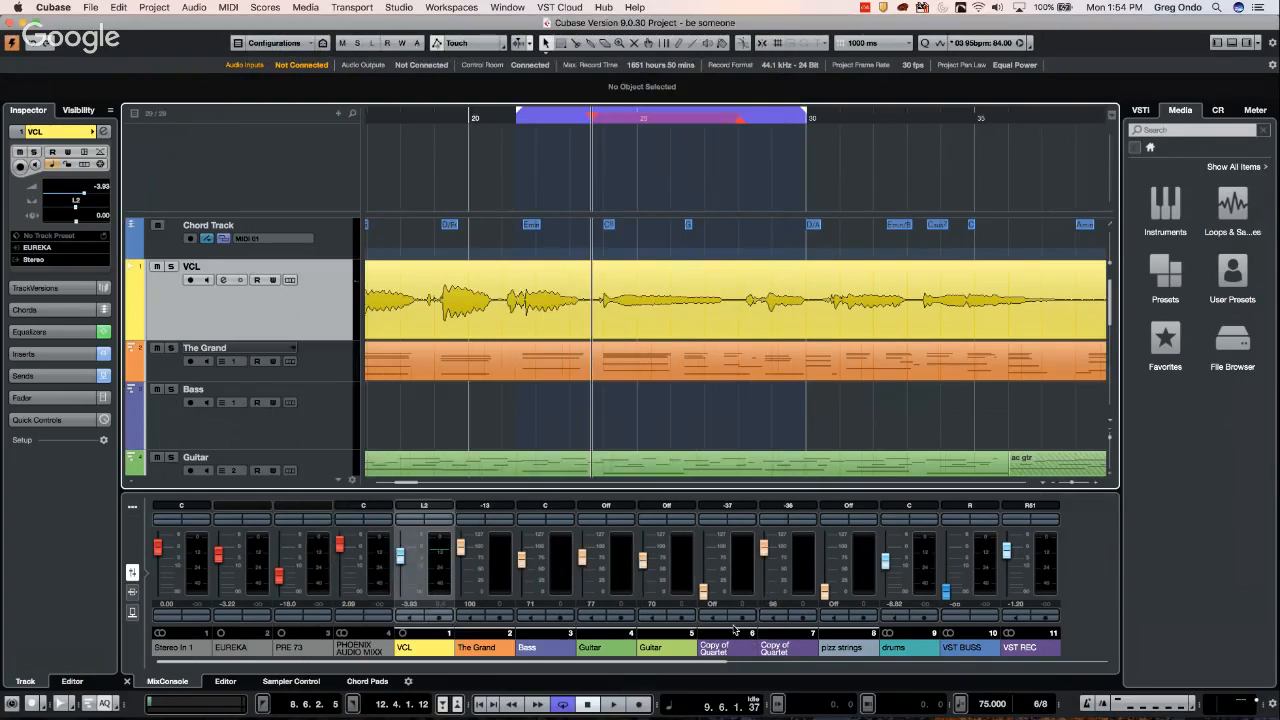
# Arm VCL, turn its input monitoring off, and record a punch pass starting playback from 8.3.1.63
pyautogui.click(477, 115)
pyautogui.moveTo(477, 114); pyautogui.dragTo(472, 115)
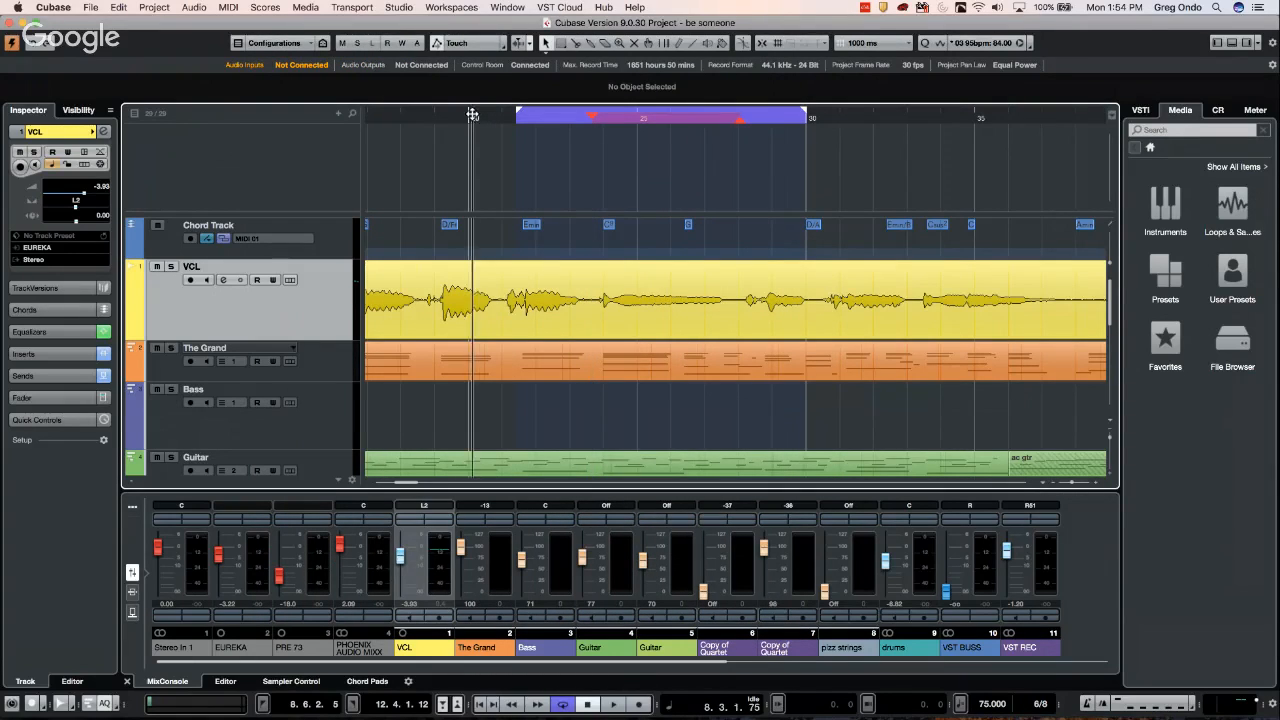
pyautogui.click(191, 281)
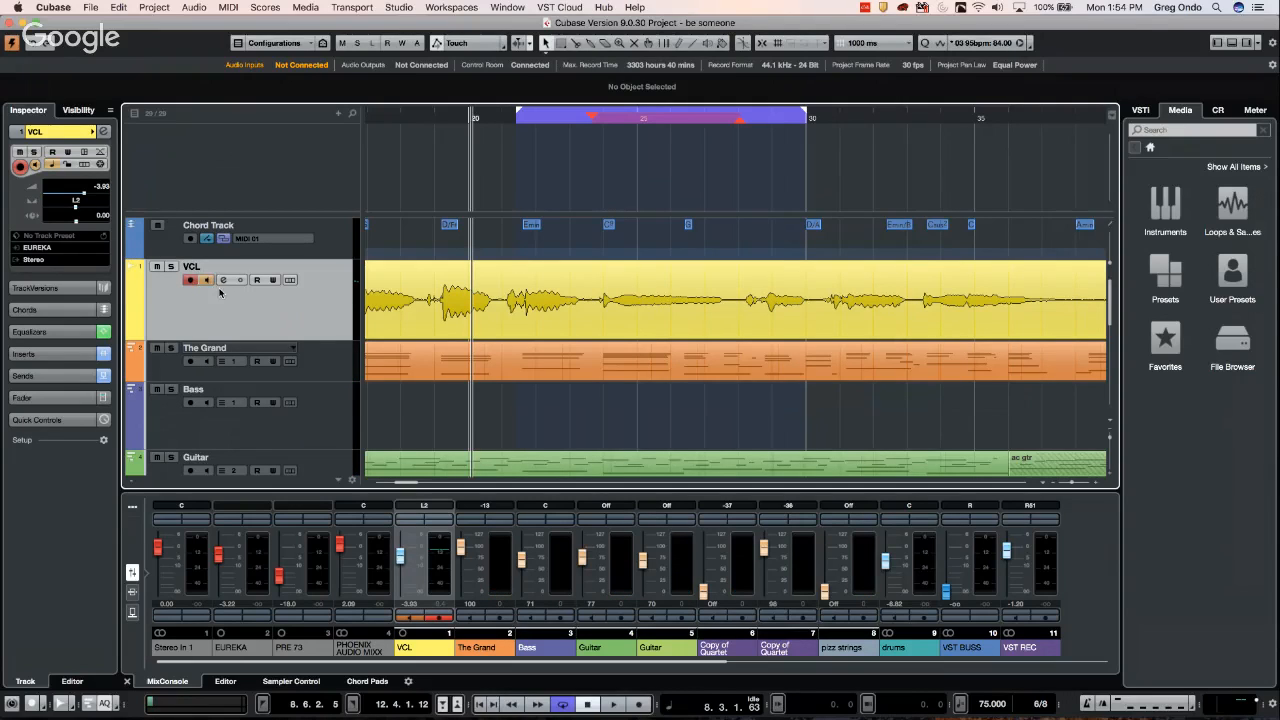
pyautogui.click(207, 280)
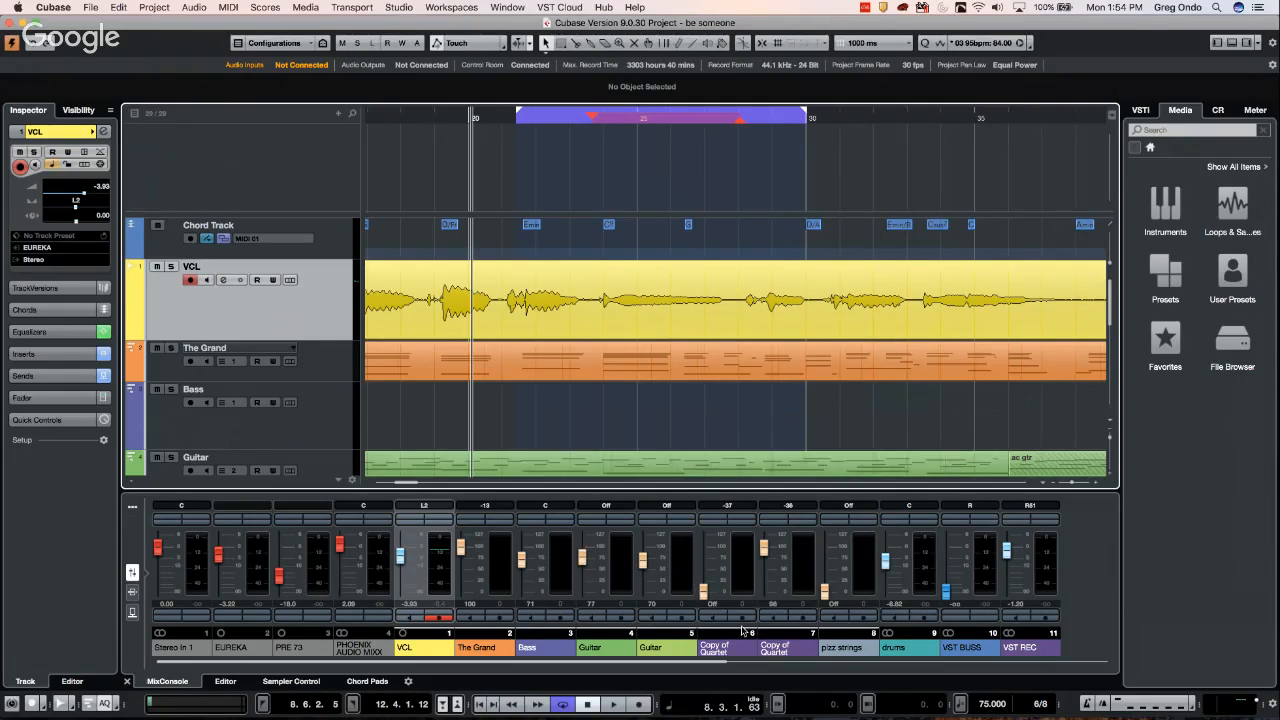
pyautogui.click(616, 704)
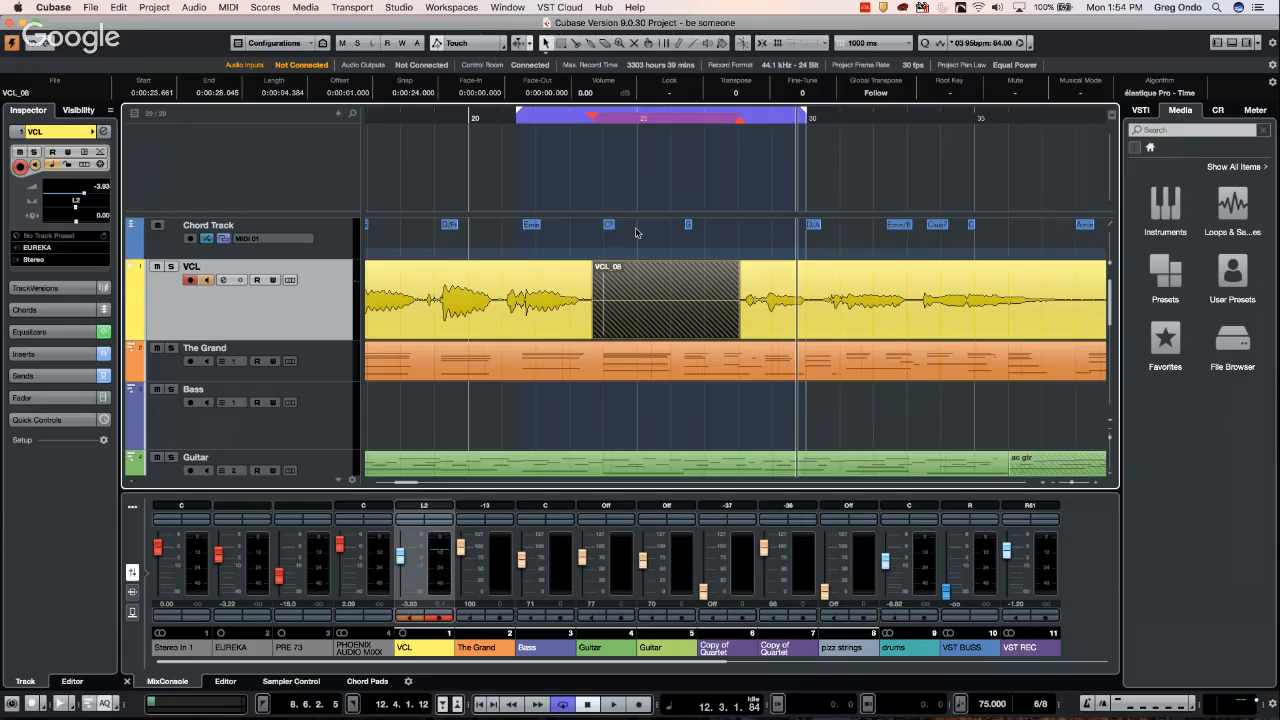
# Reopen the VST preferences and review the Auto Monitoring choices, keeping Tapemachine Style
pyautogui.click(40, 8)
pyautogui.moveTo(49, 68)
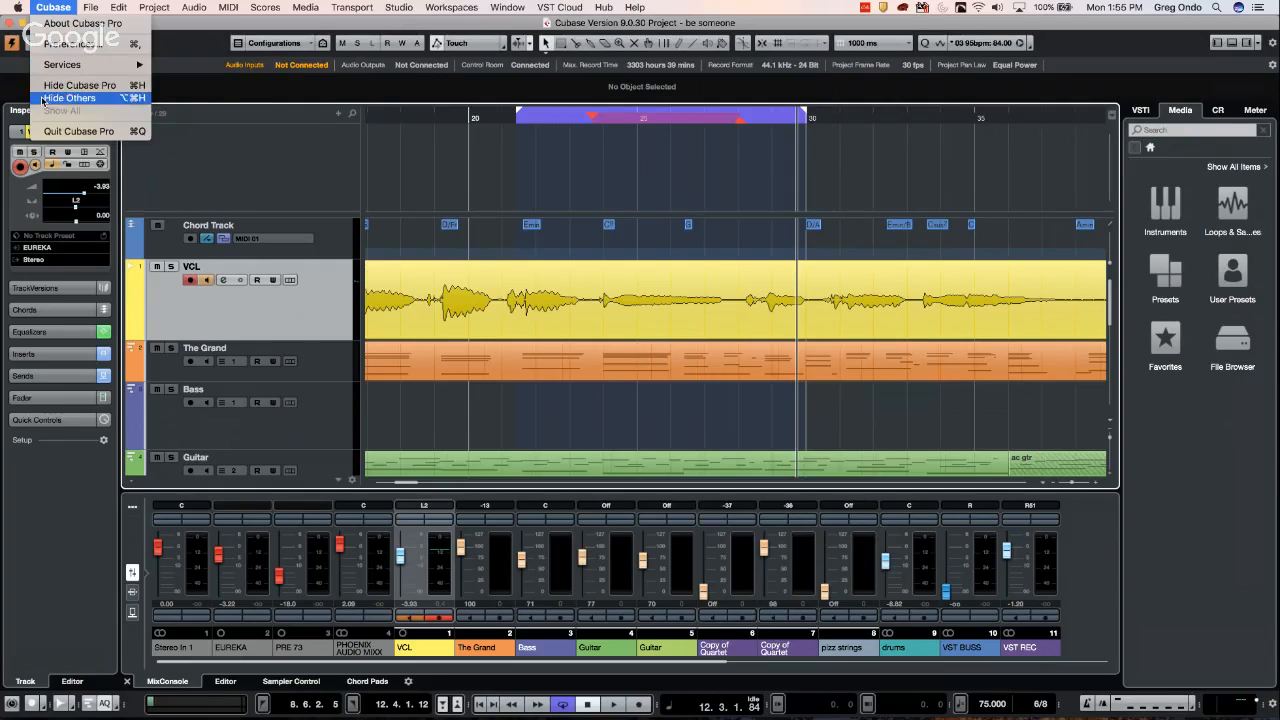
pyautogui.click(199, 190)
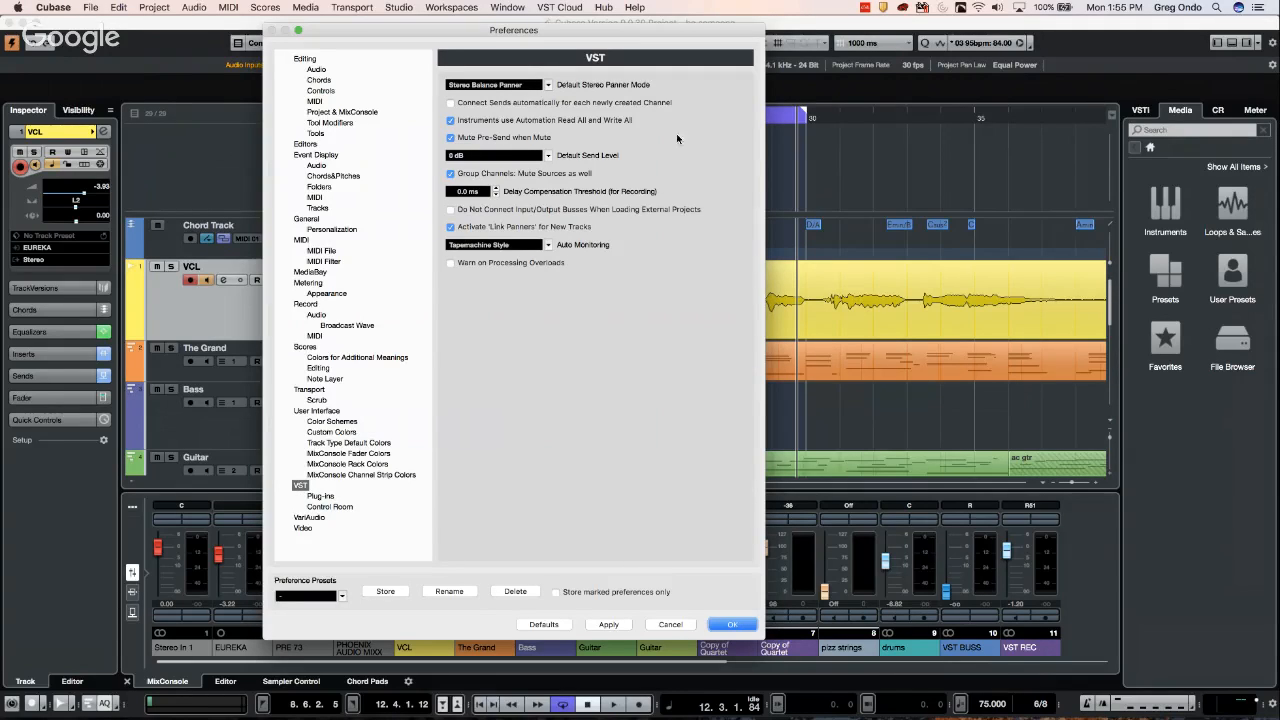
pyautogui.click(512, 244)
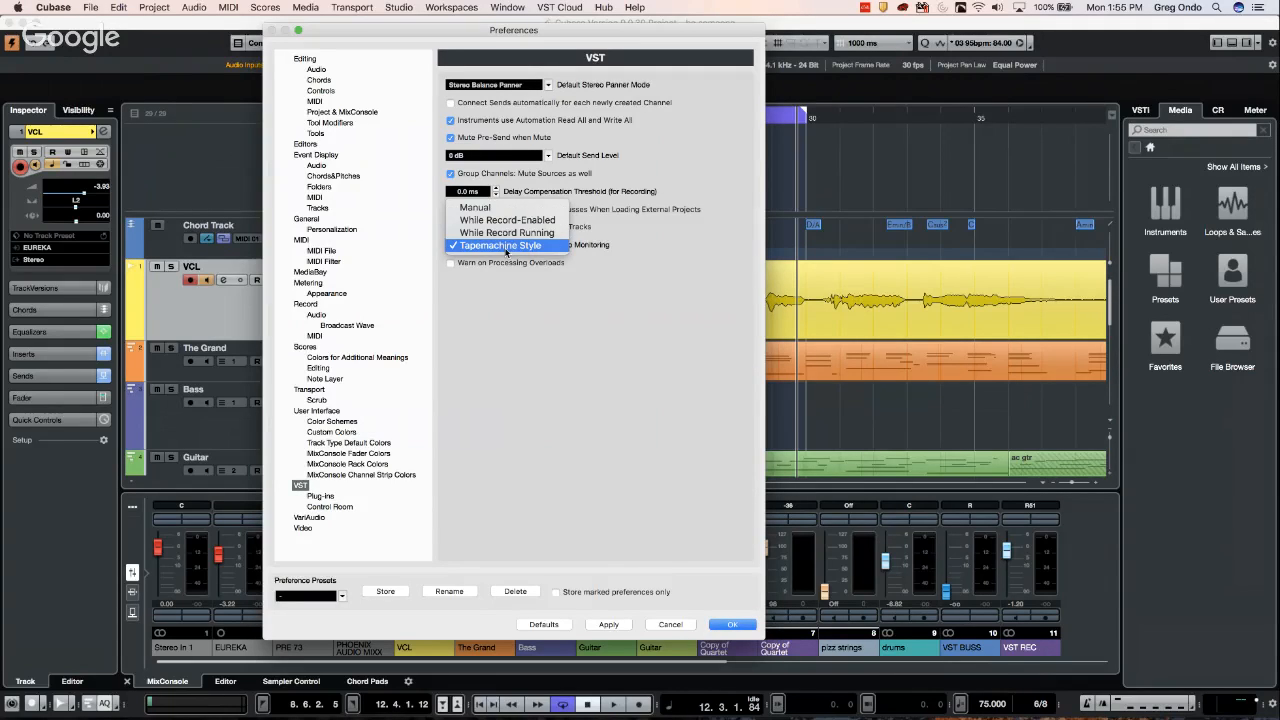
pyautogui.click(507, 252)
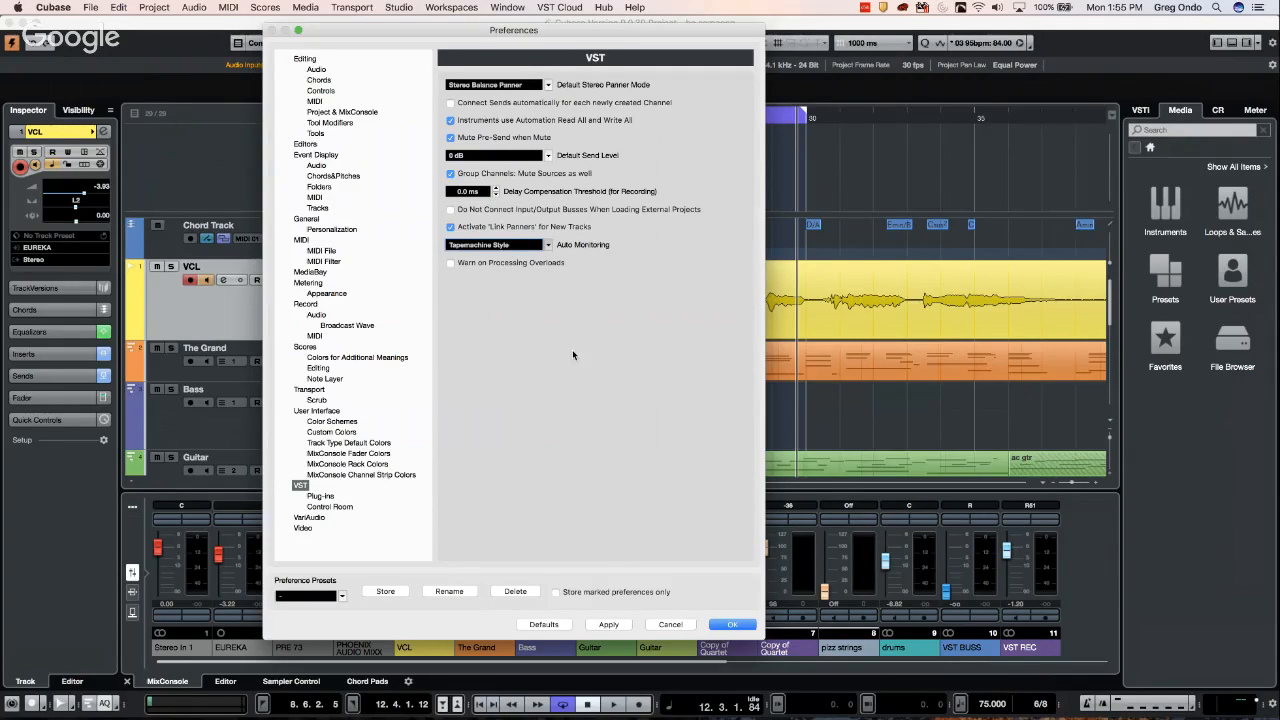
pyautogui.click(741, 626)
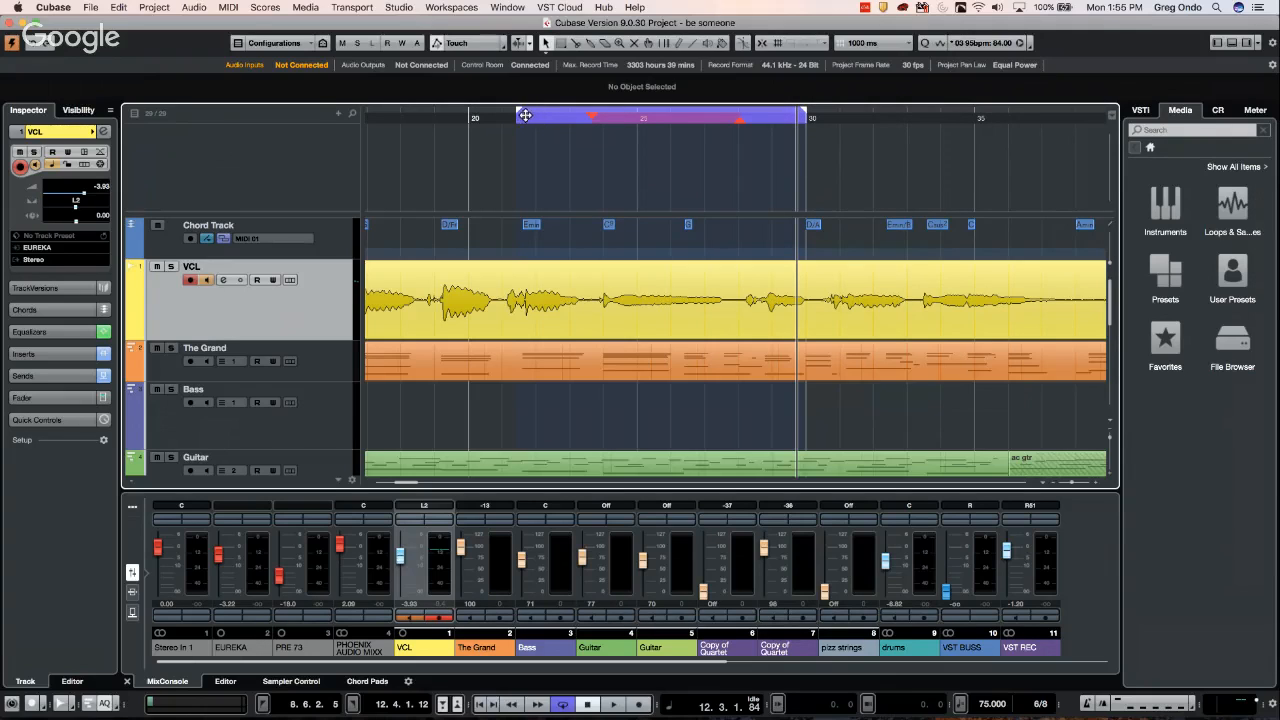
# Examine the transport's punch point commands, including locking to locators and activating punch in and punch out
pyautogui.click(316, 7)
pyautogui.moveTo(352, 8)
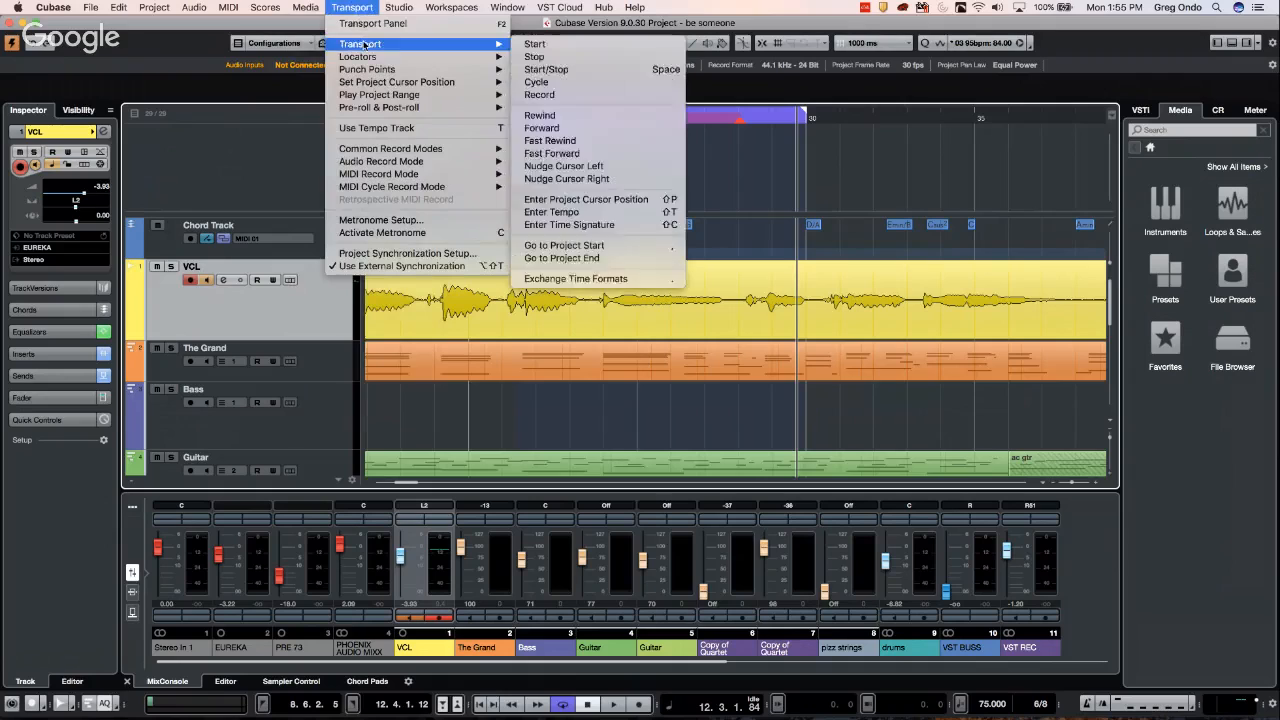
pyautogui.moveTo(496, 69)
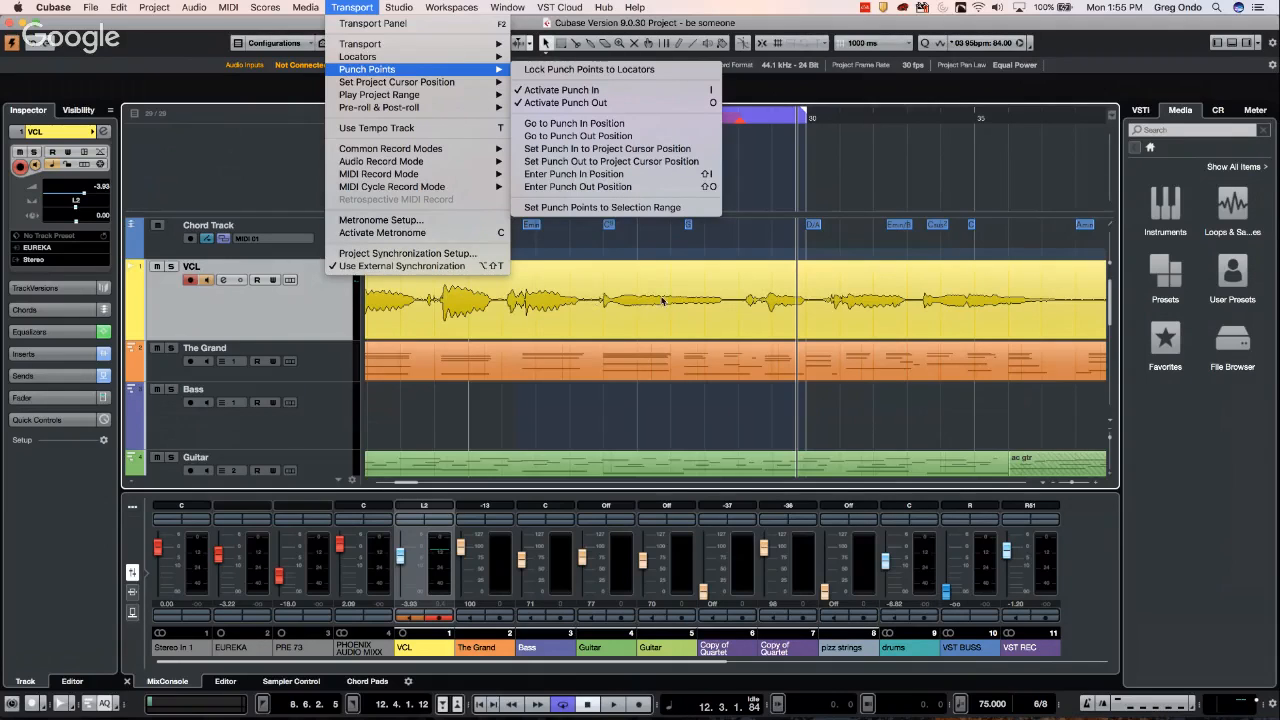
pyautogui.click(759, 229)
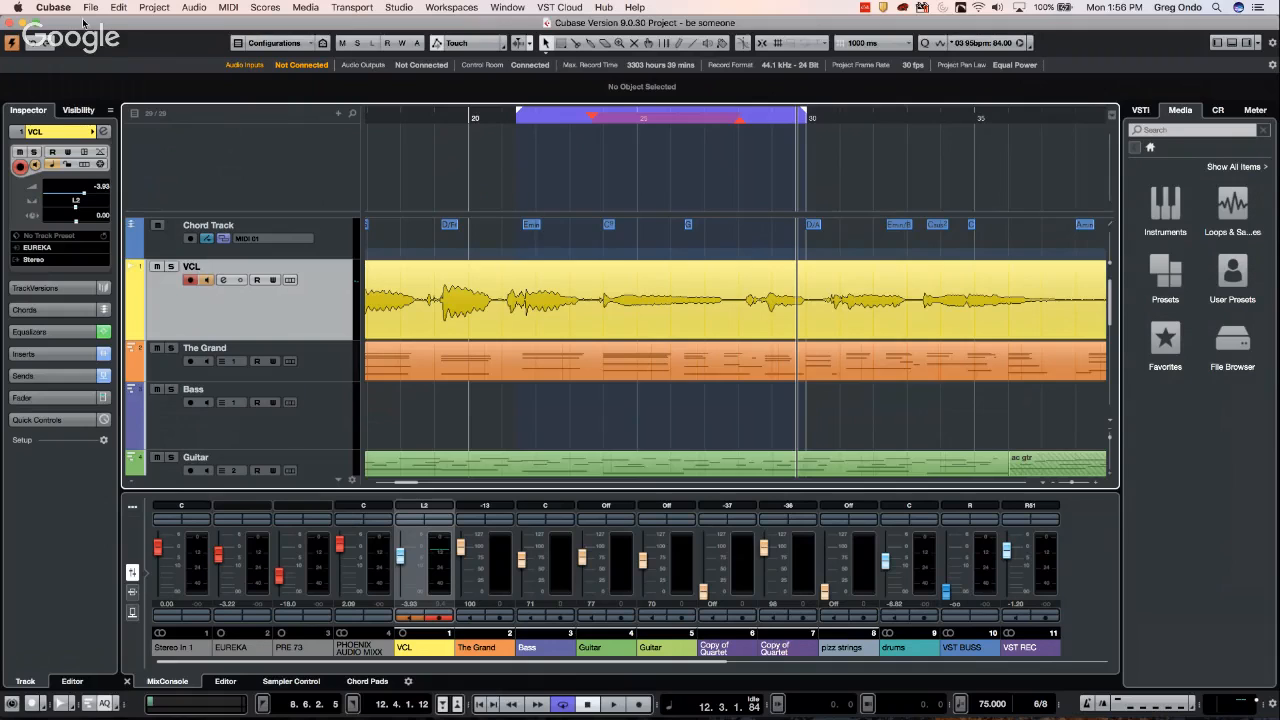
# Check the Auto Monitoring options in the VST preferences once more and close the preferences with Tapemachine Style kept
pyautogui.click(54, 8)
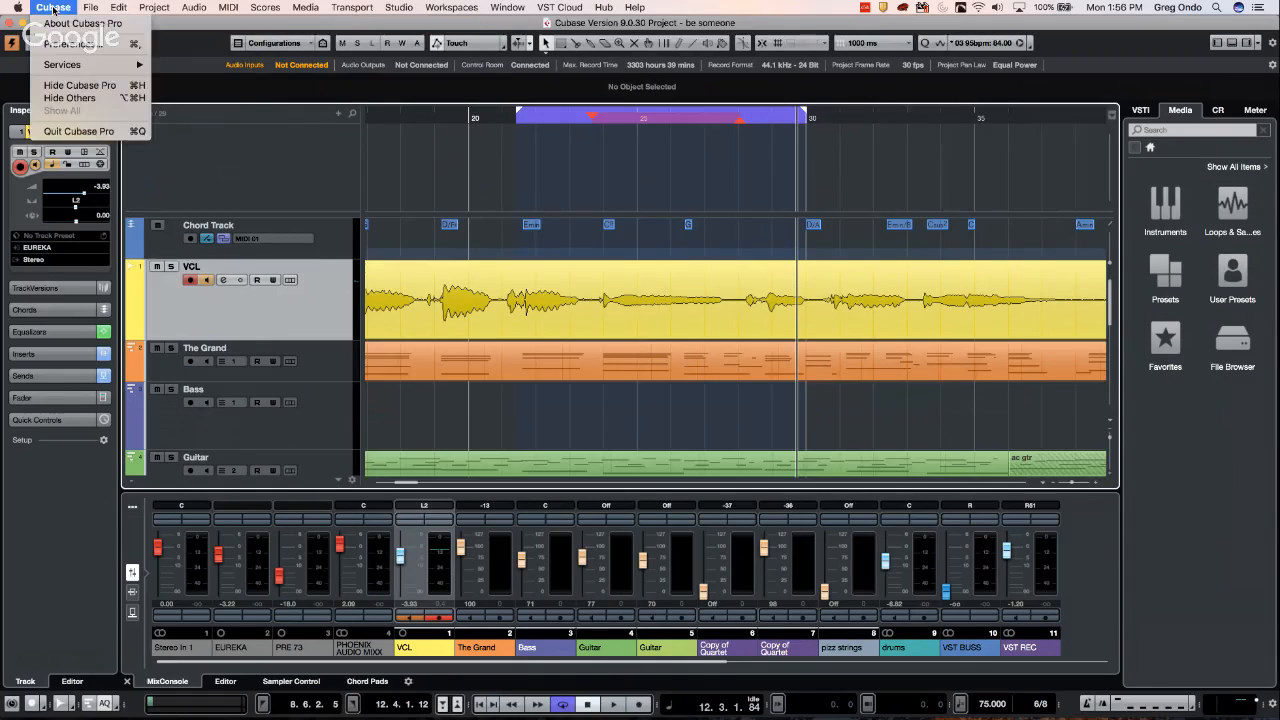
pyautogui.click(70, 44)
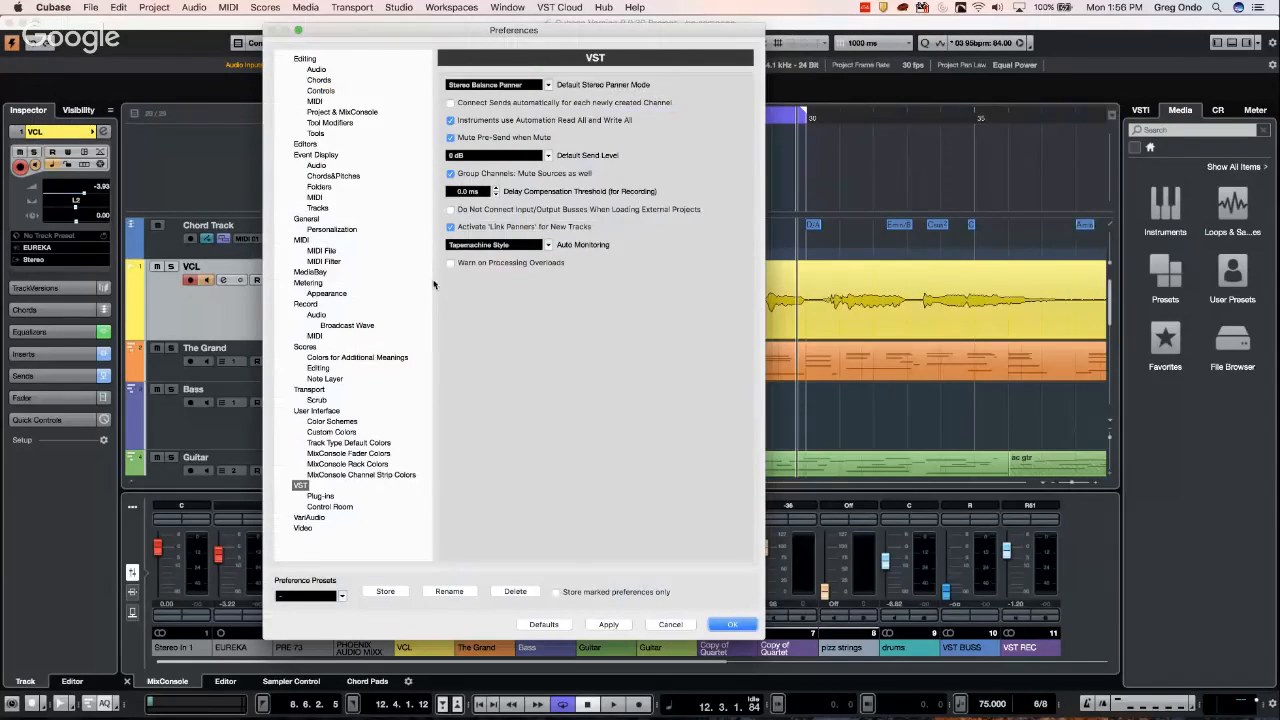
pyautogui.click(549, 246)
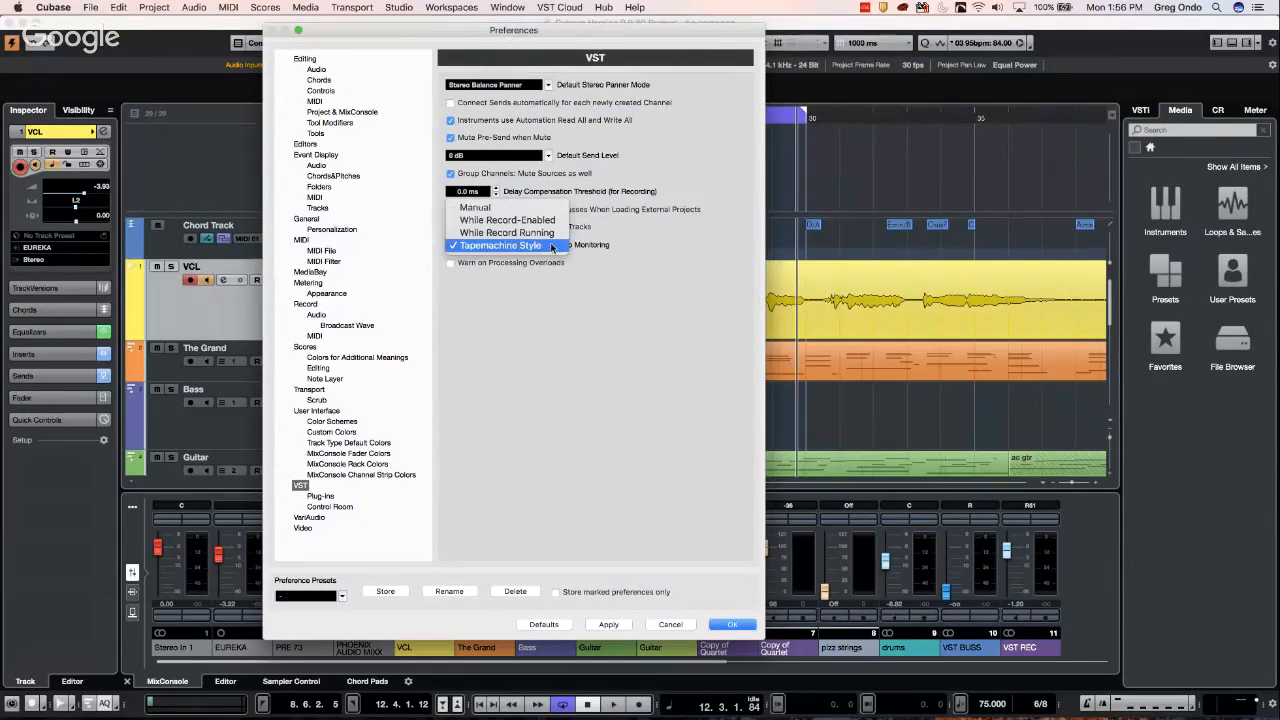
pyautogui.click(606, 405)
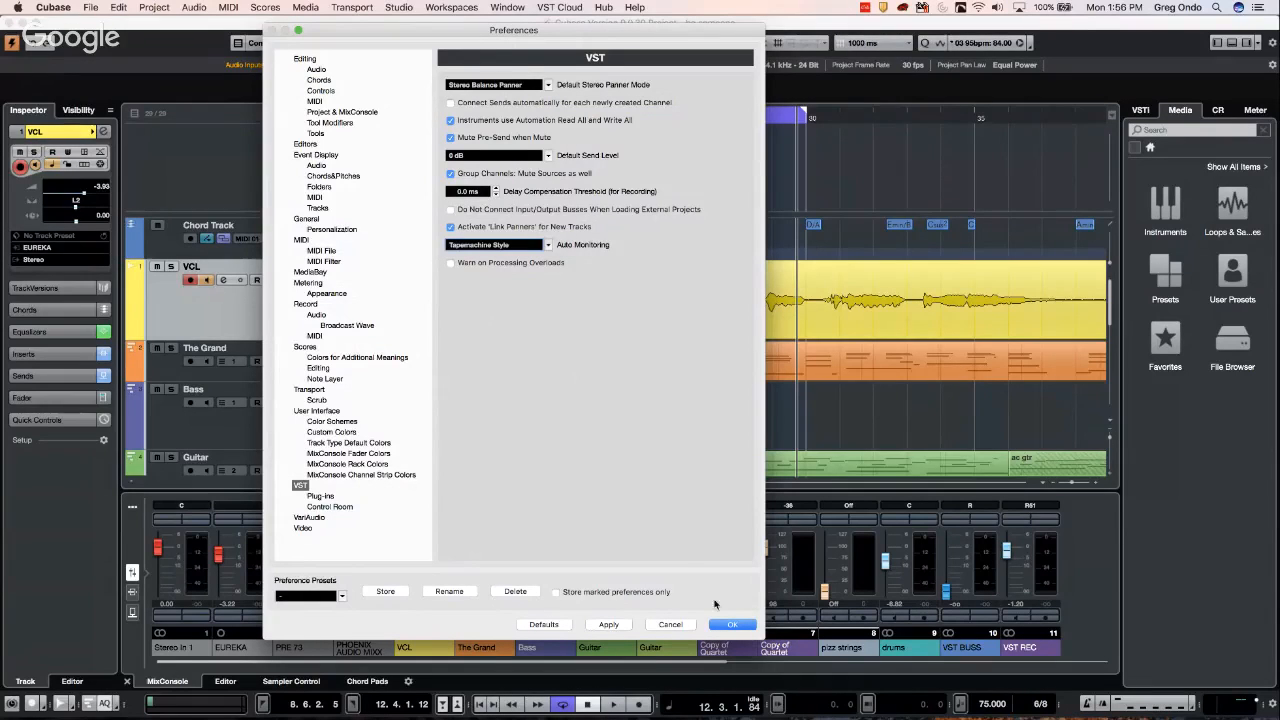
pyautogui.click(735, 624)
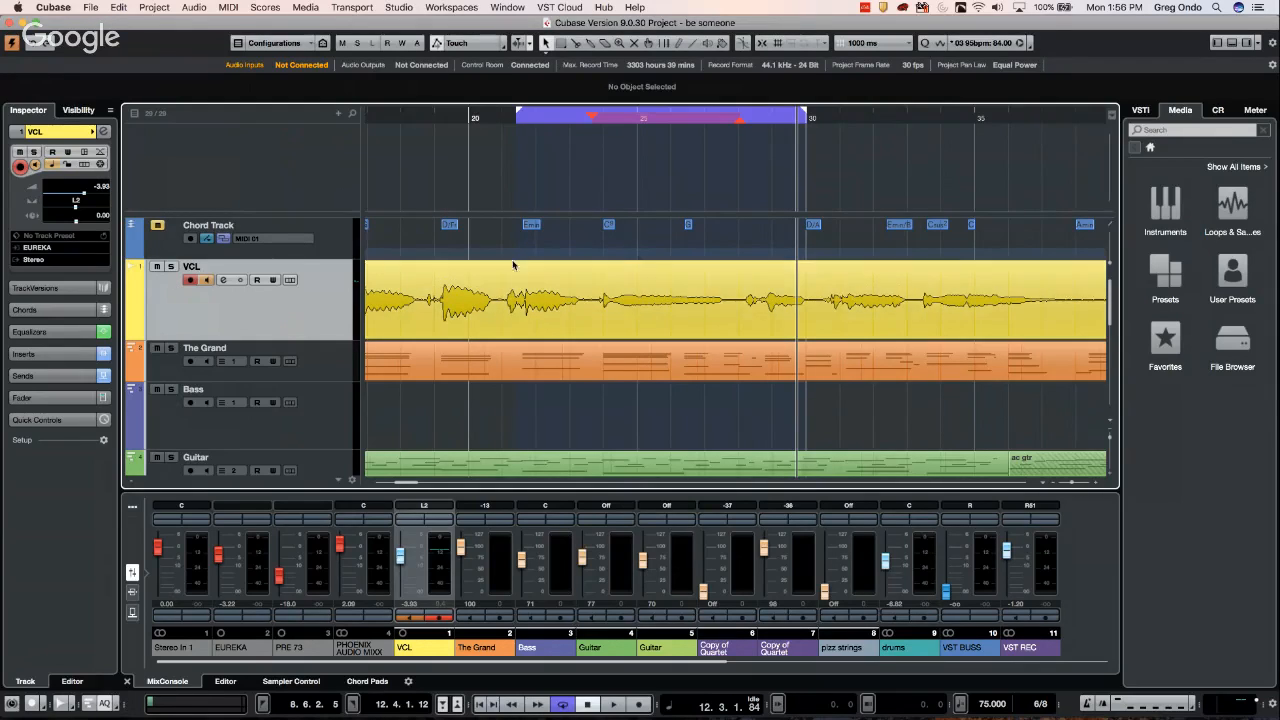
# Remove the Chord Track from the project and confirm deleting its events
pyautogui.click(344, 242)
pyautogui.rightClick(350, 230)
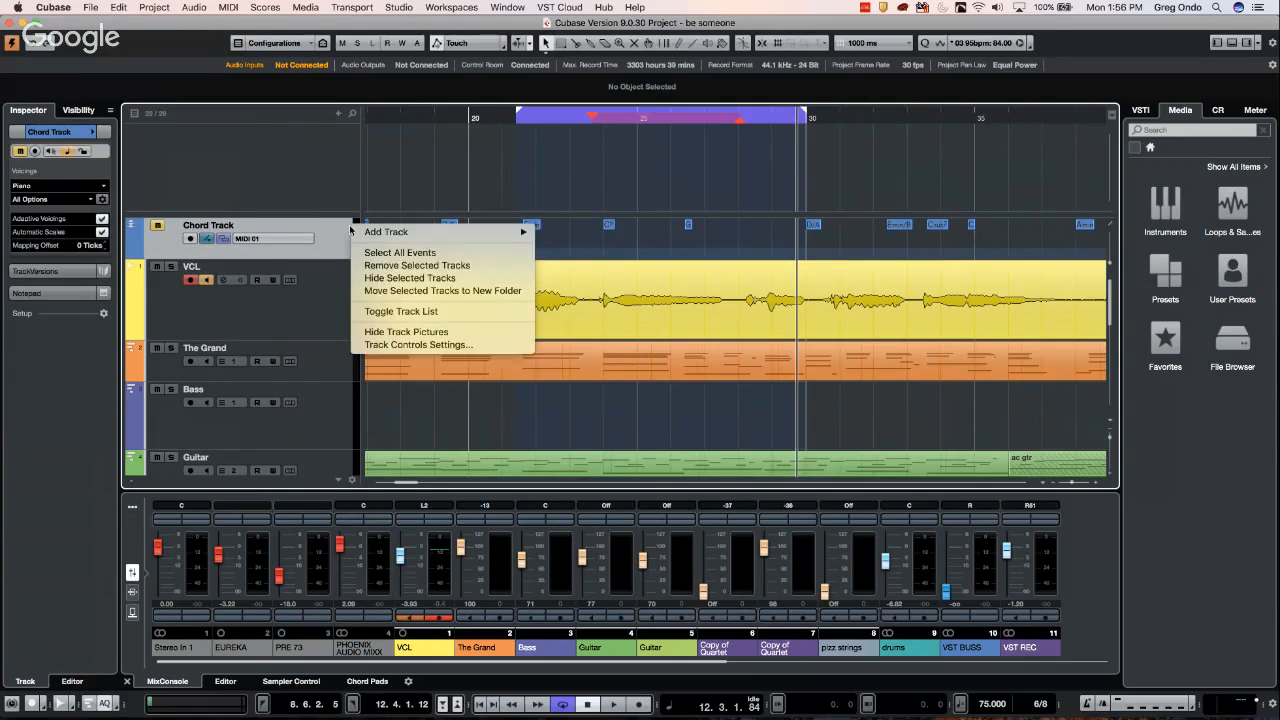
pyautogui.click(468, 266)
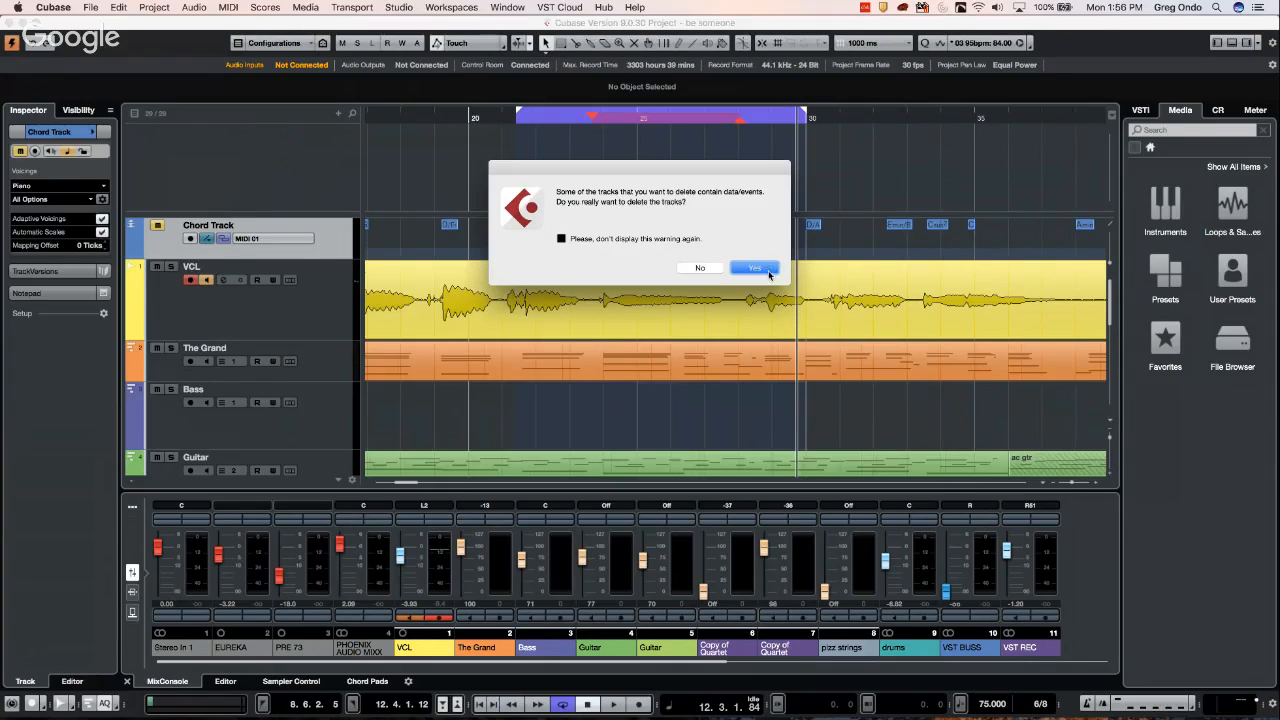
pyautogui.click(757, 268)
# Play from just before the left locator and record a short punch-in take on the VCL track
pyautogui.moveTo(490, 118); pyautogui.dragTo(482, 122)
pyautogui.press('space')
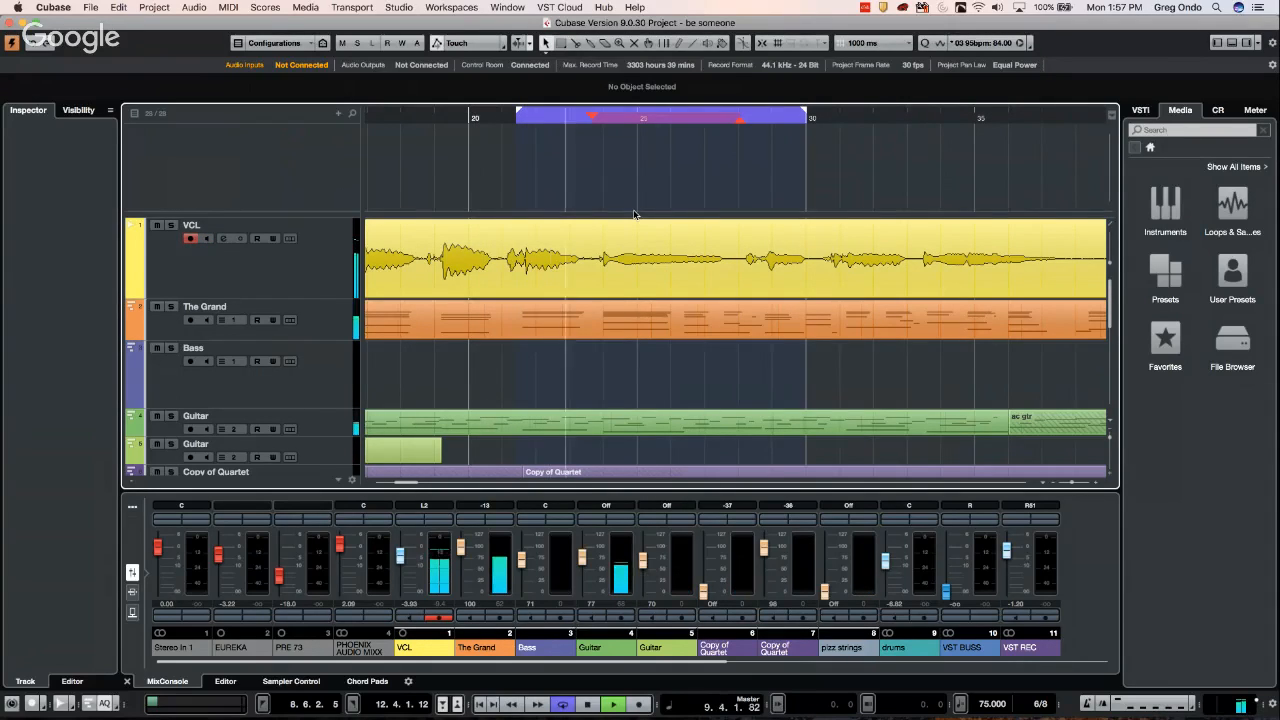
pyautogui.press('KP_Multiply')
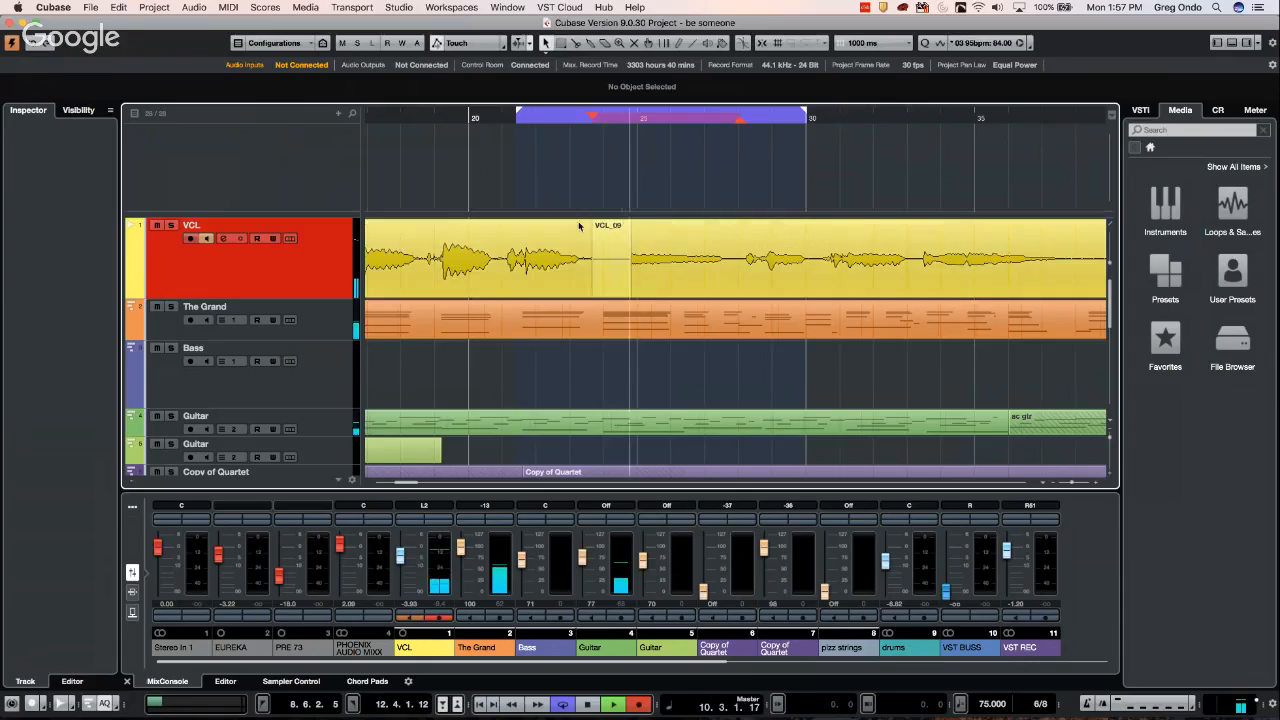
pyautogui.press('space')
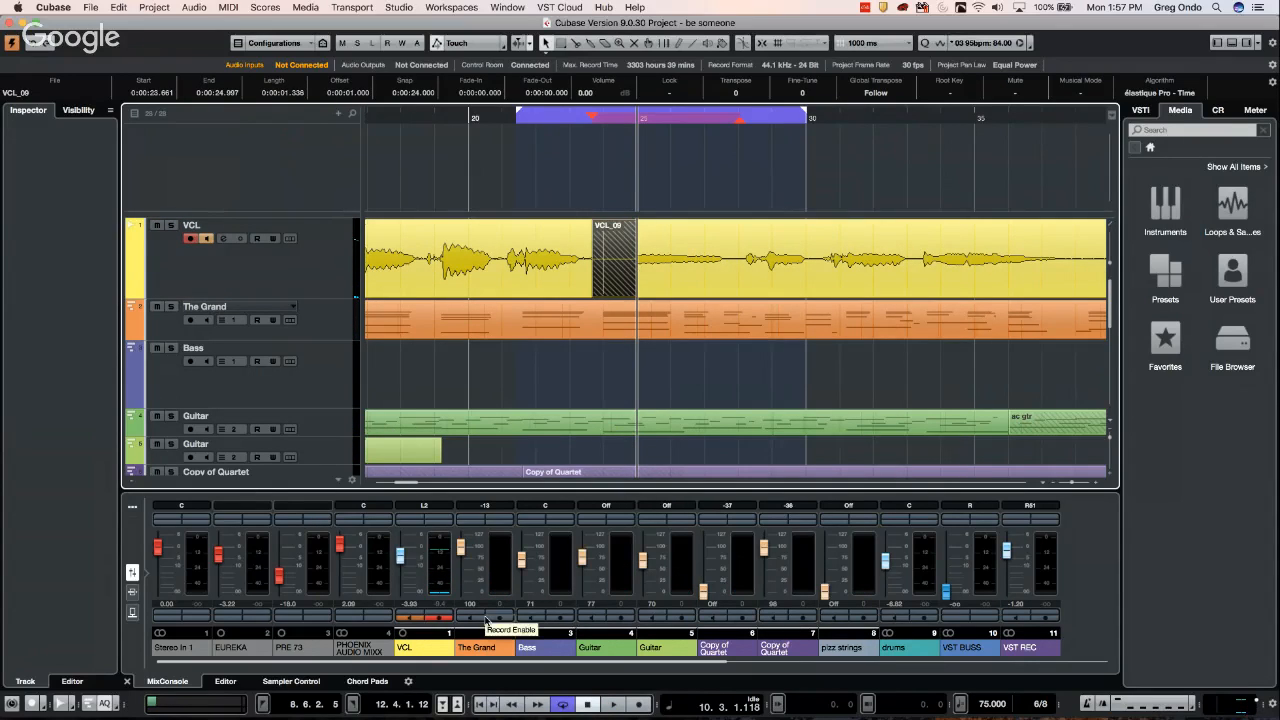
# Toggle punch in and punch out several times, leave both deactivated, and delete the recorded take from the VCL track
pyautogui.press('i')
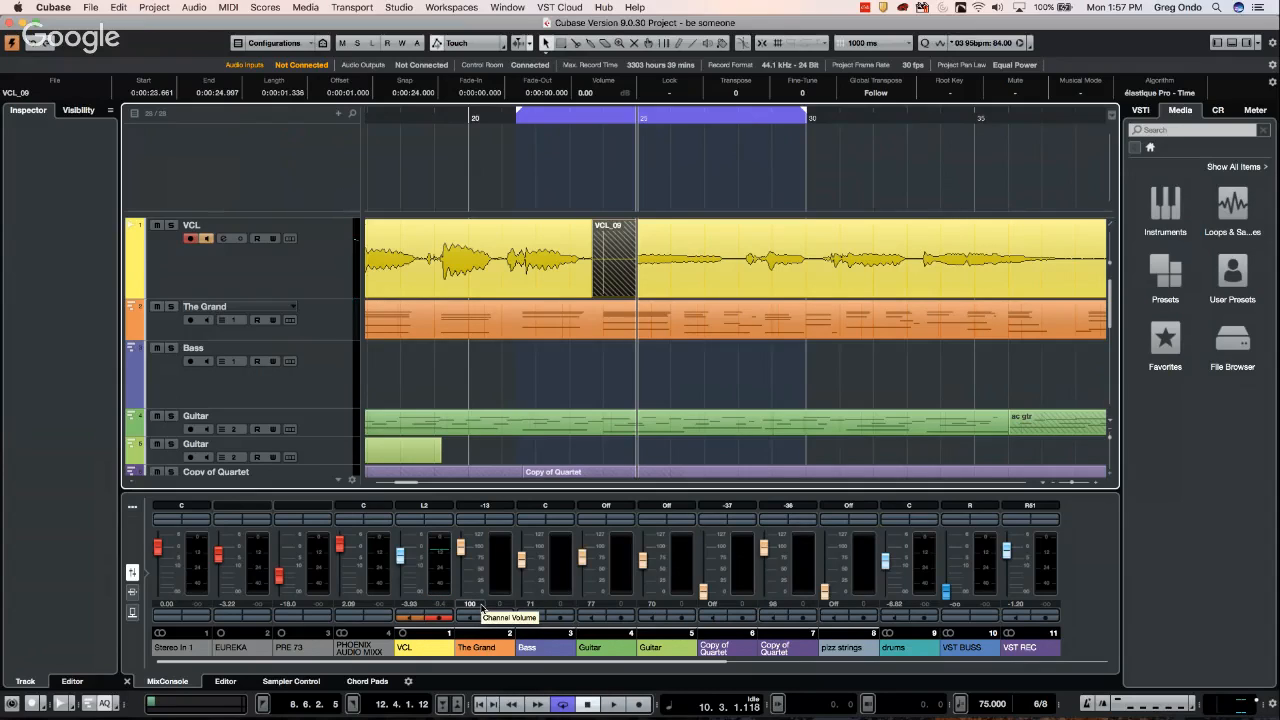
pyautogui.press('i')
pyautogui.press('i')
pyautogui.press('o')
pyautogui.press('o')
pyautogui.press('i')
pyautogui.press('i')
pyautogui.press('o')
pyautogui.press('o')
pyautogui.press('i')
pyautogui.press('i')
pyautogui.press('Delete')
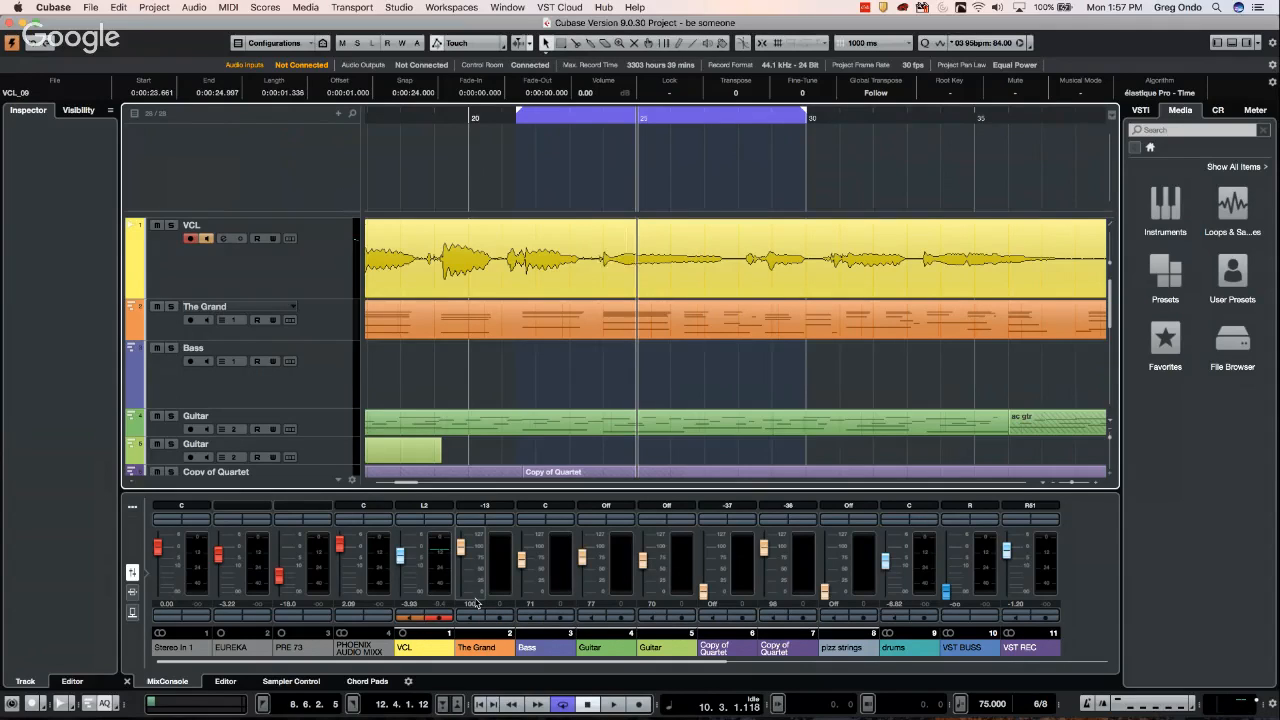
# Play the VCL track from just before the left locator, and select a range of about 4 seconds in its vocal with Range Selection
pyautogui.click(503, 116)
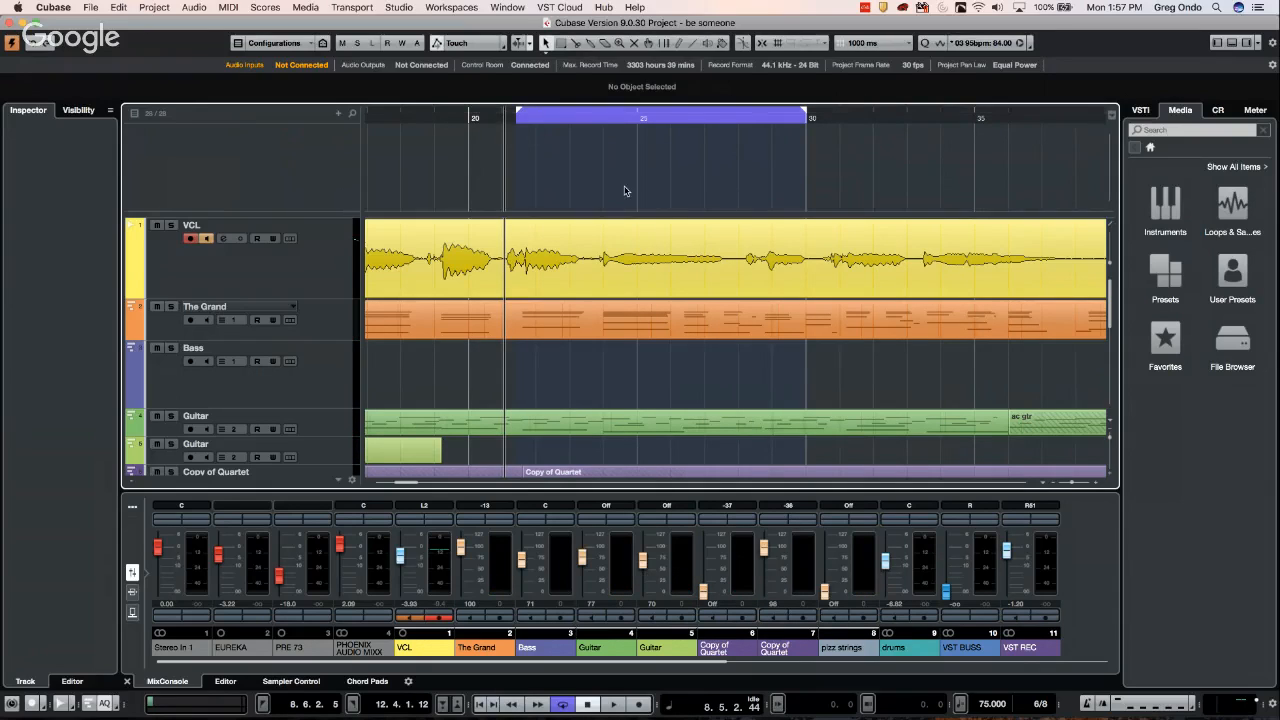
pyautogui.press('space')
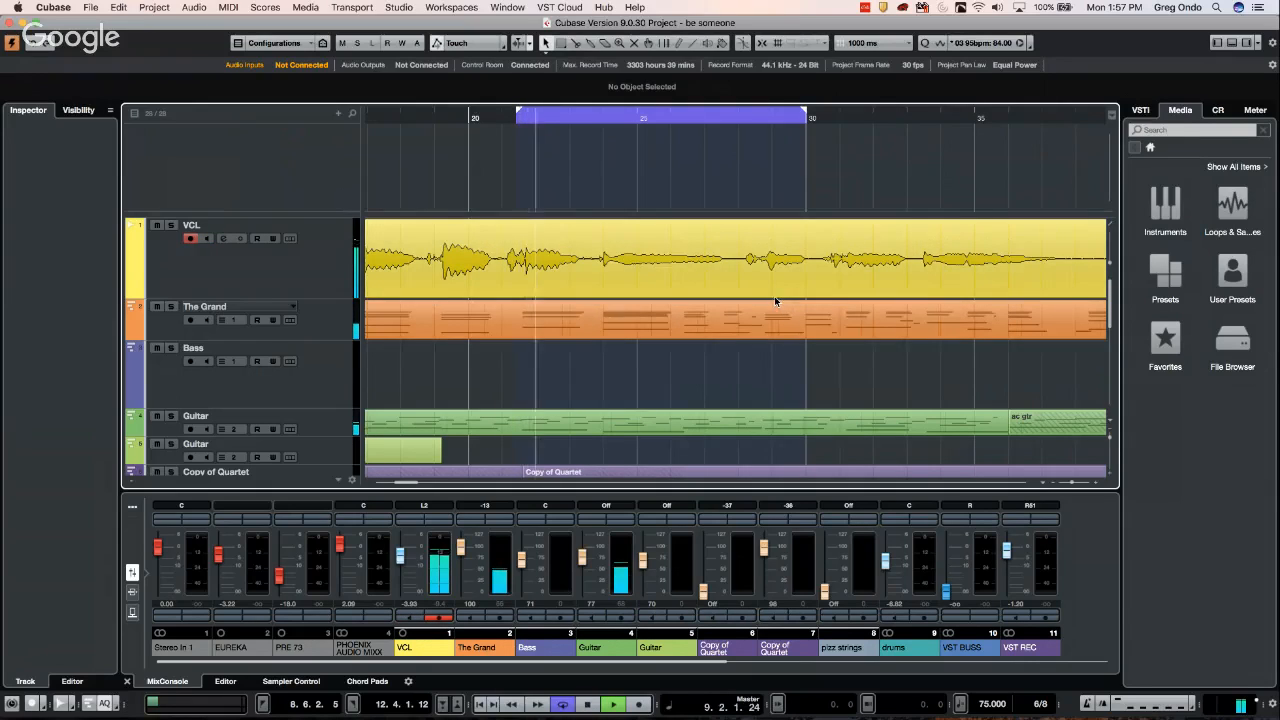
pyautogui.rightClick(608, 262)
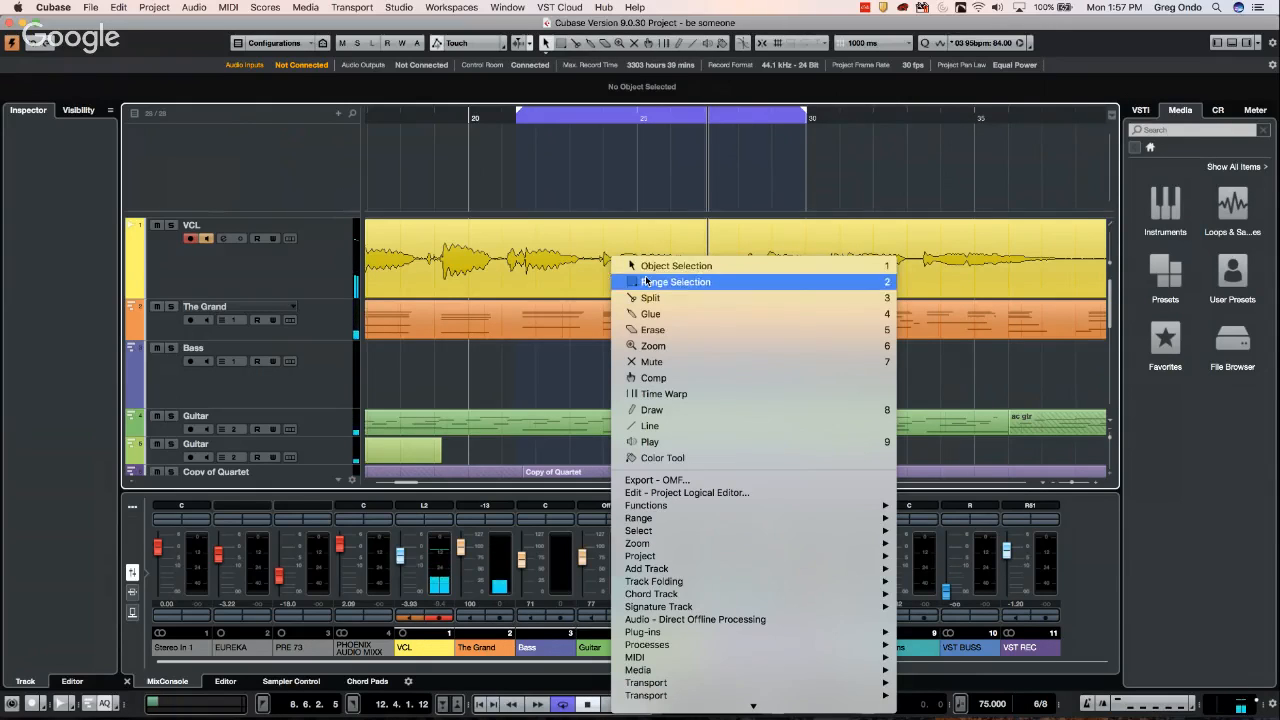
pyautogui.click(660, 282)
pyautogui.moveTo(595, 259); pyautogui.dragTo(730, 243)
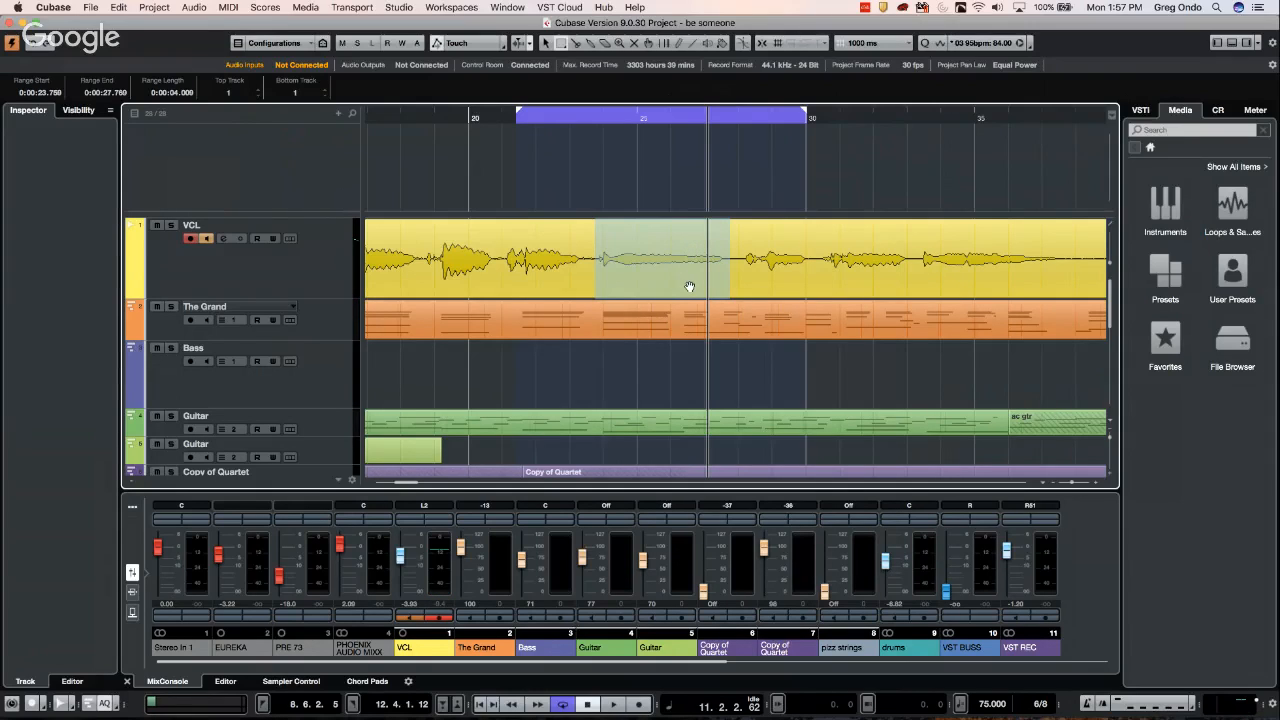
# Generate 4 harmony voices from the selected VCL range, with Reduce Vibrato Strength at 80
pyautogui.click(263, 7)
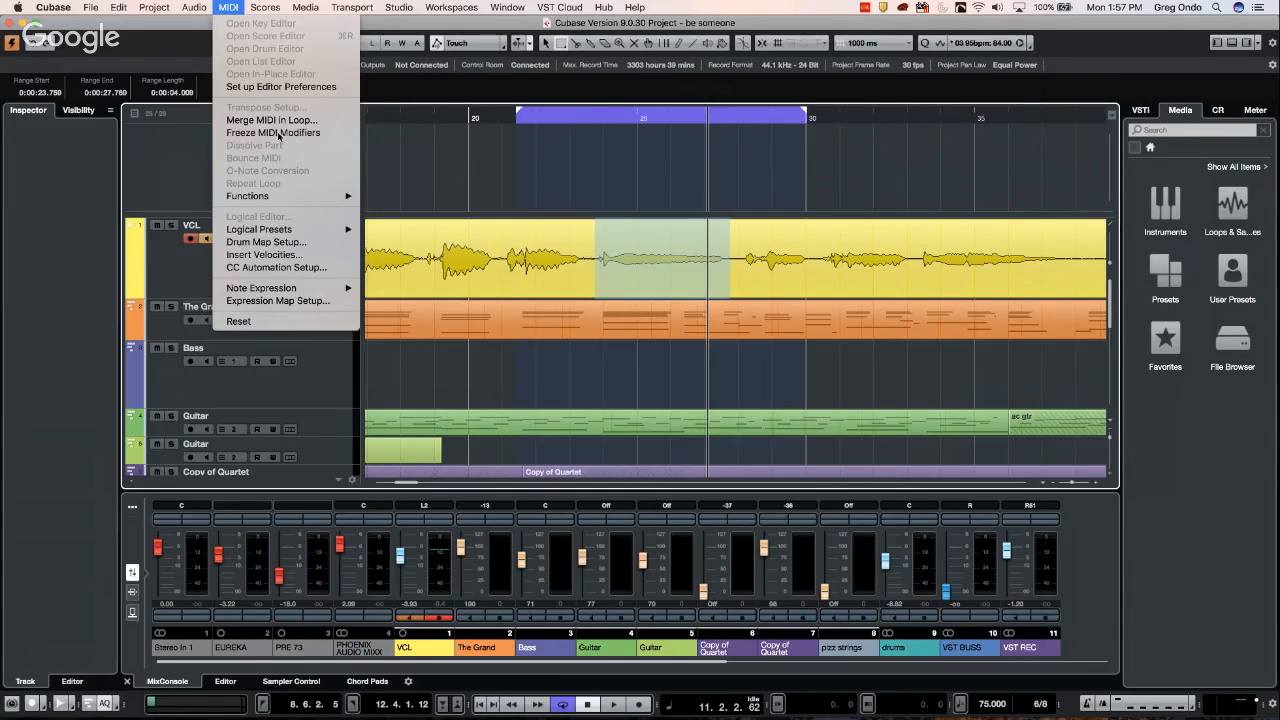
pyautogui.moveTo(154, 8)
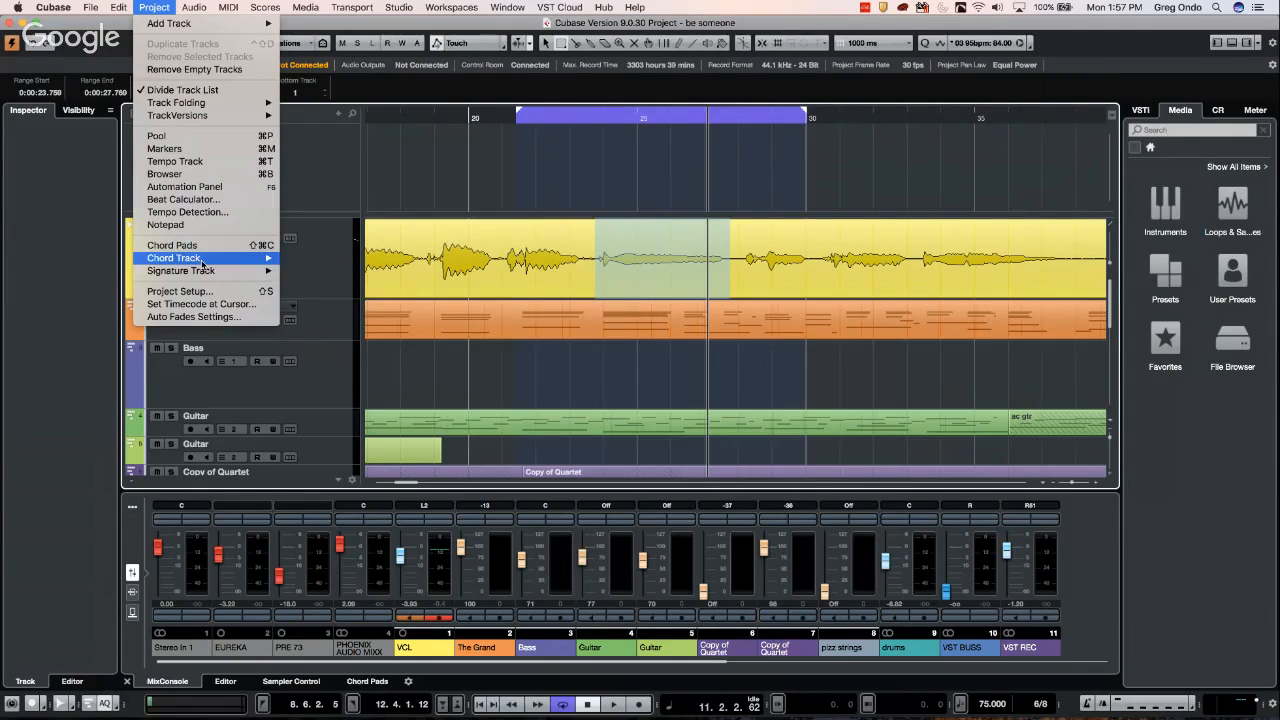
pyautogui.moveTo(202, 265)
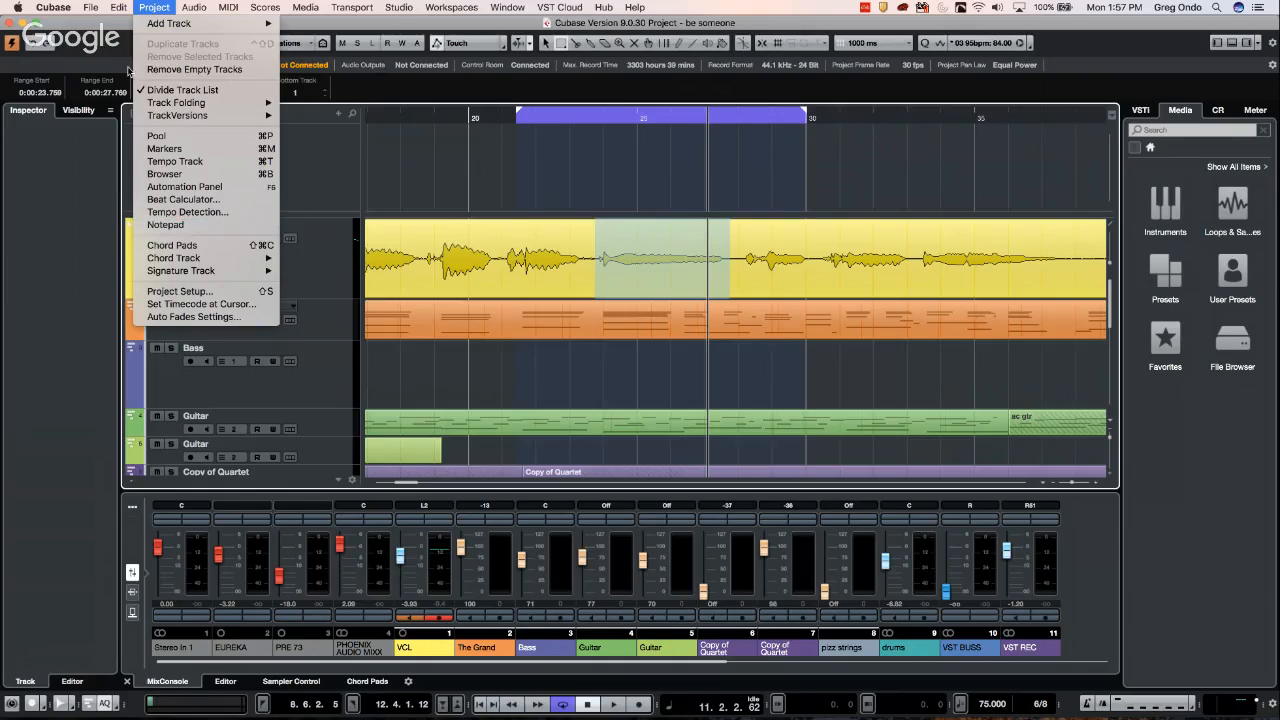
pyautogui.moveTo(194, 8)
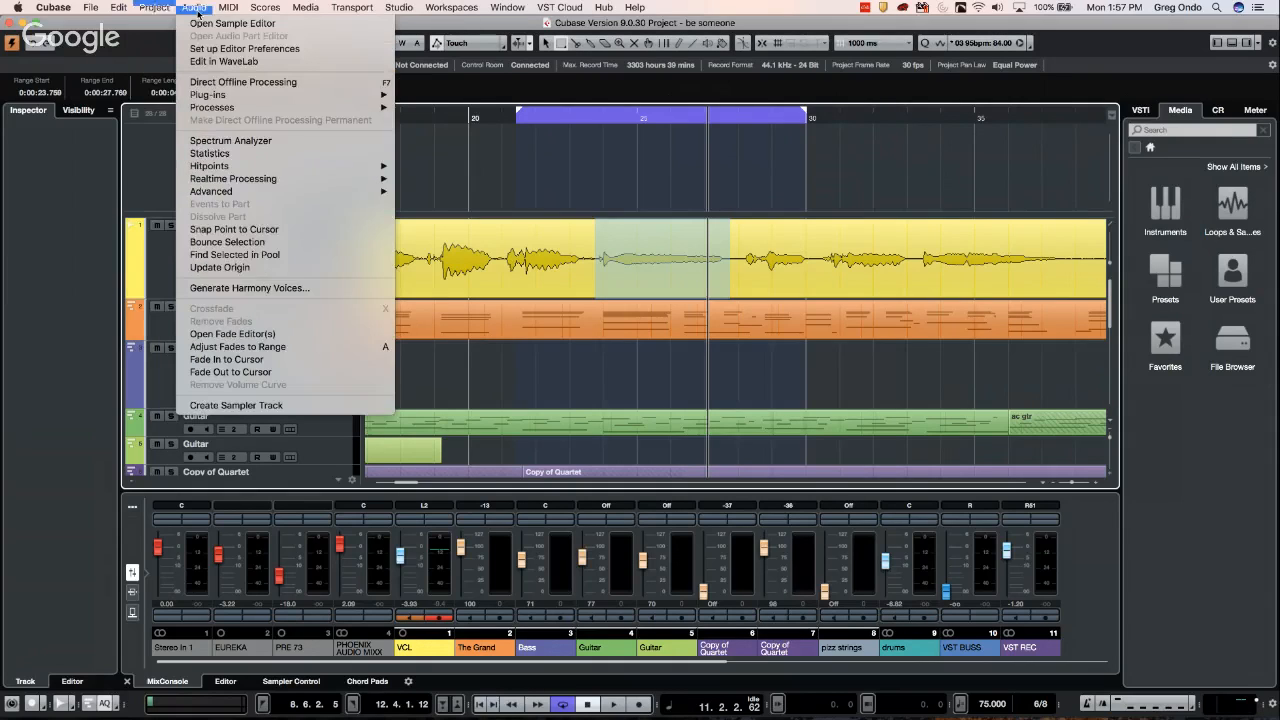
pyautogui.click(256, 288)
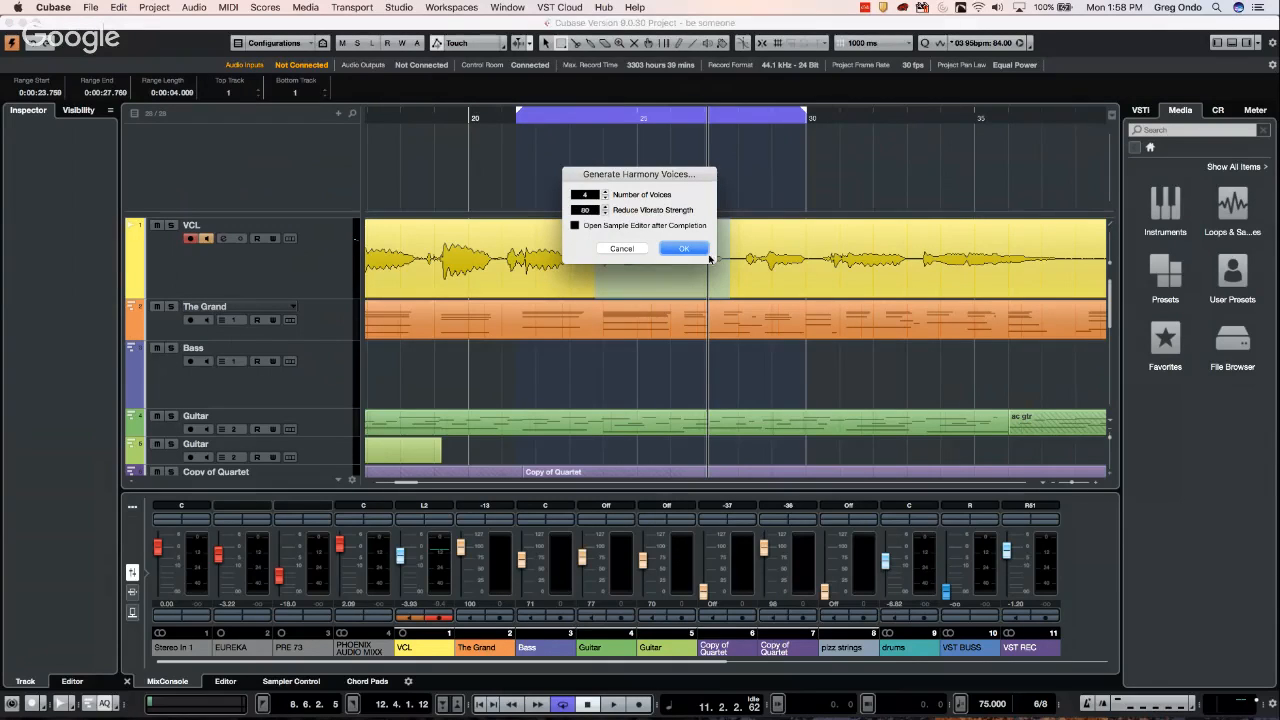
pyautogui.click(683, 249)
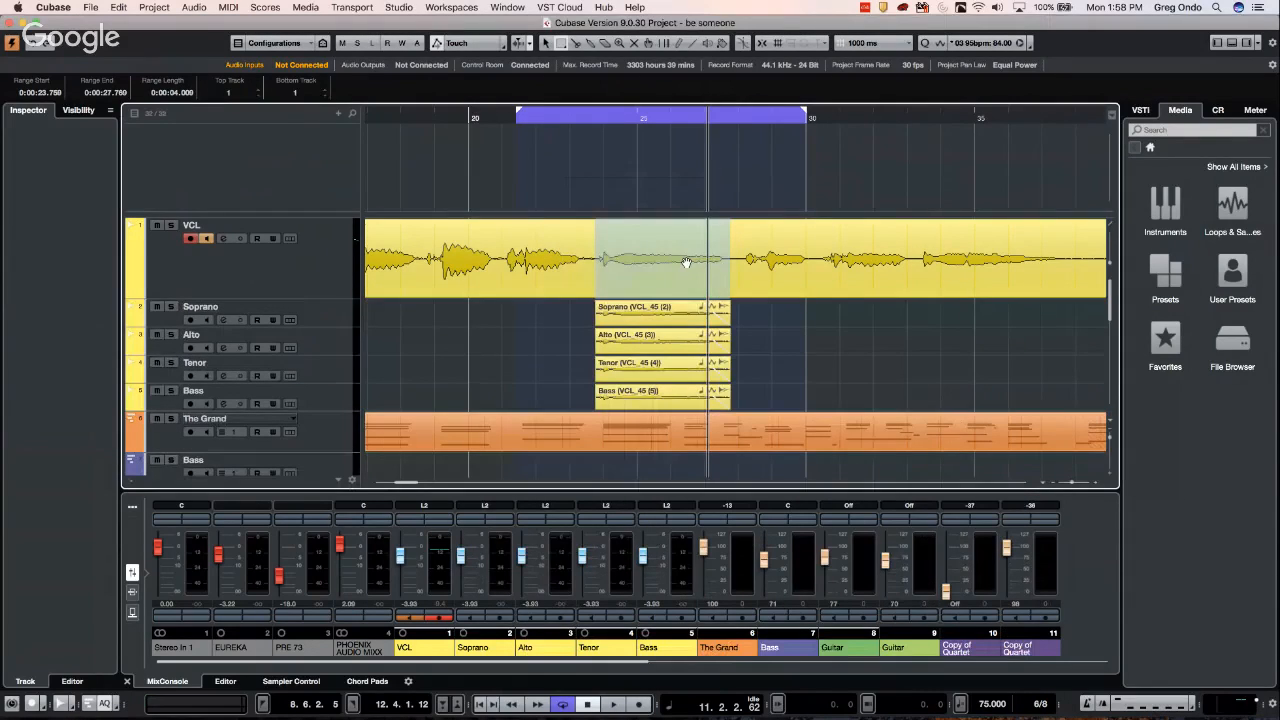
# Select the Soprano, Alto, Tenor and Bass harmony events with Object Selection and set their volume to 7.25 dB
pyautogui.rightClick(767, 316)
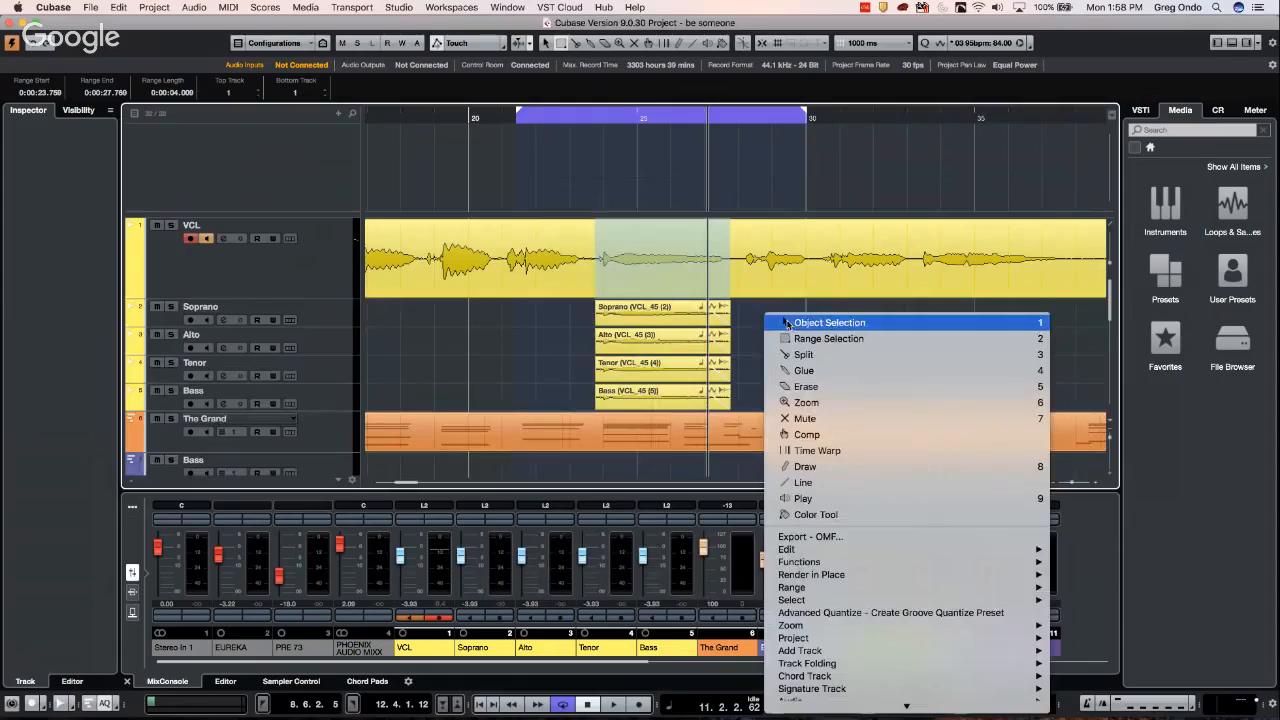
pyautogui.click(786, 322)
pyautogui.moveTo(748, 309); pyautogui.dragTo(638, 402)
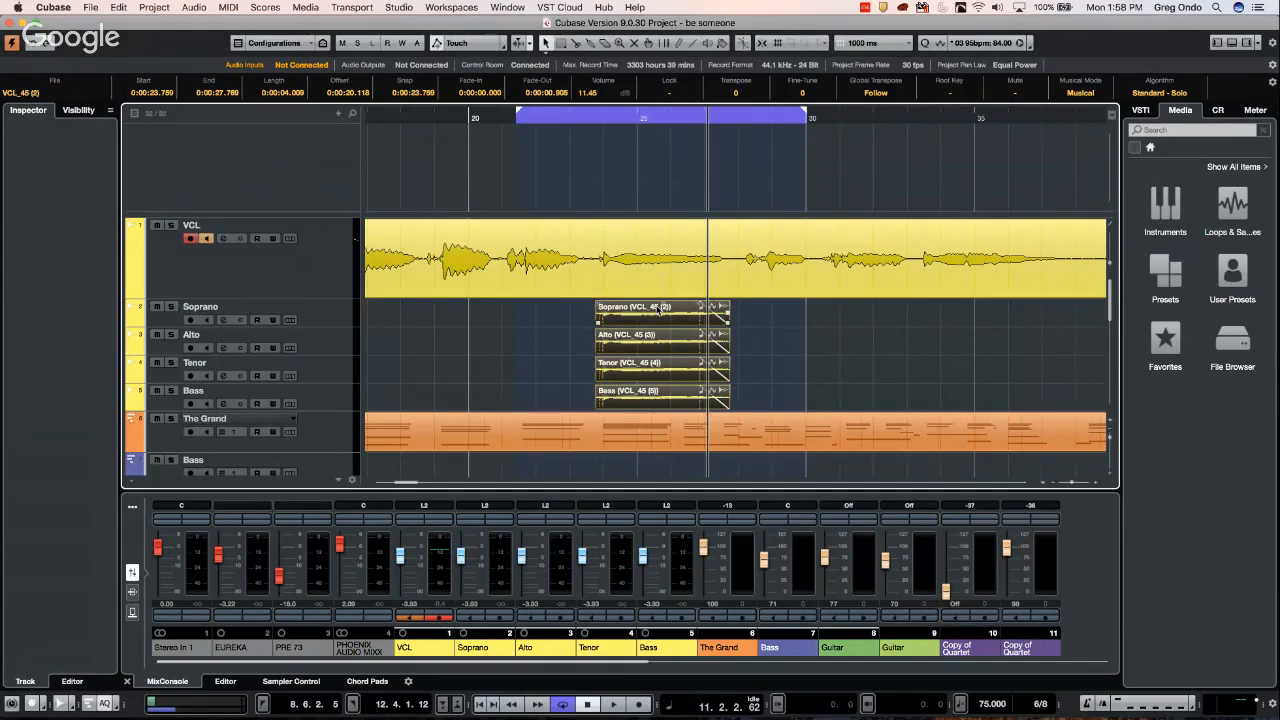
pyautogui.moveTo(659, 311); pyautogui.dragTo(660, 317)
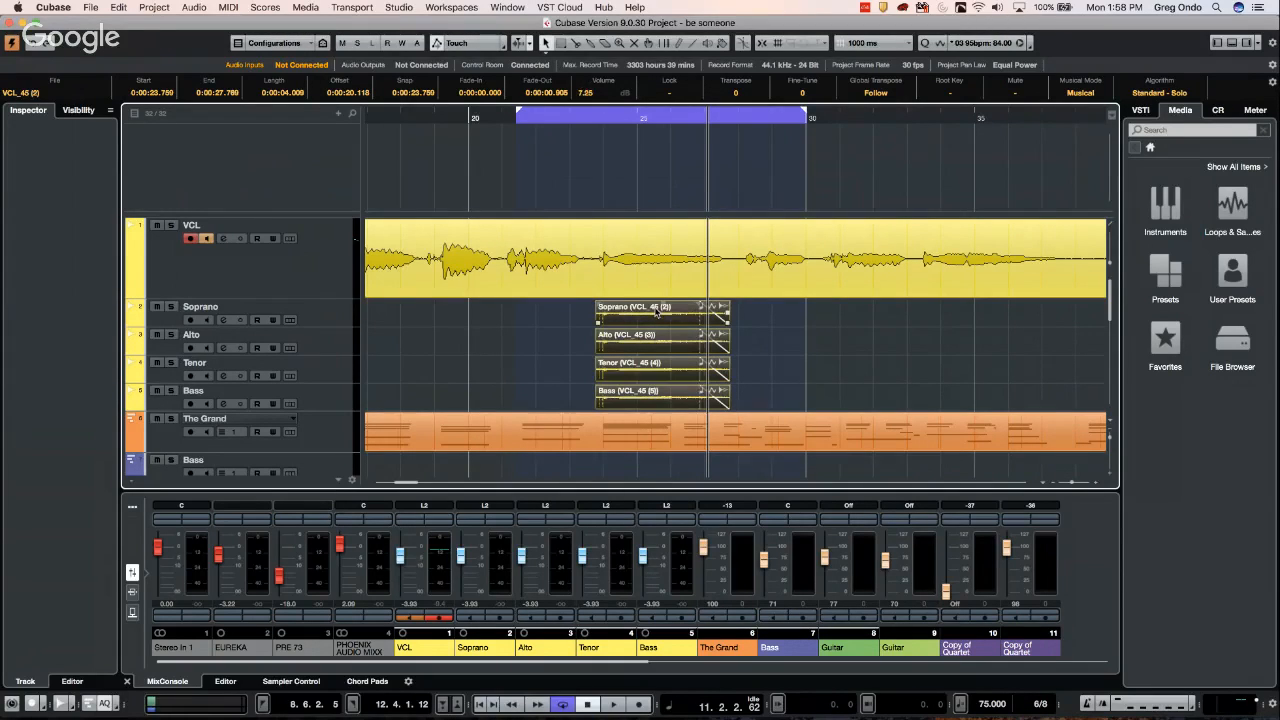
# Play back the passage leading into the harmony events to hear the lead vocal with all four voices
pyautogui.click(570, 114)
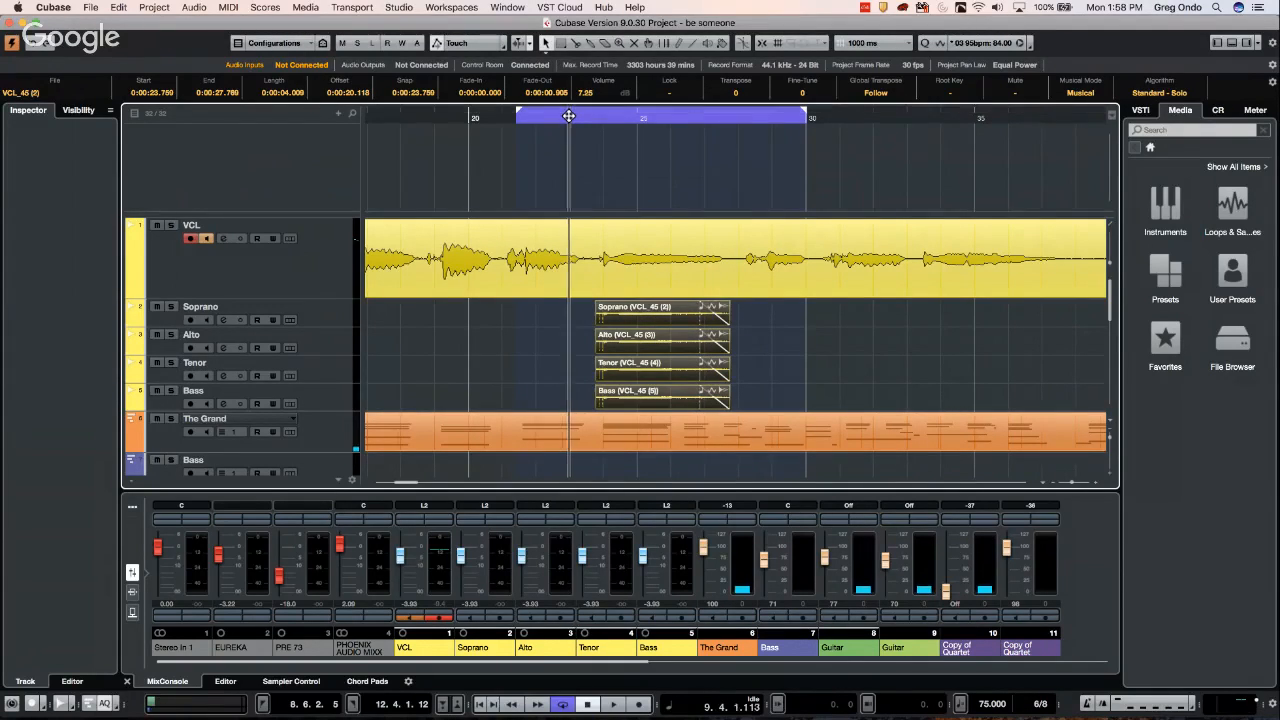
pyautogui.click(493, 124)
pyautogui.press('space')
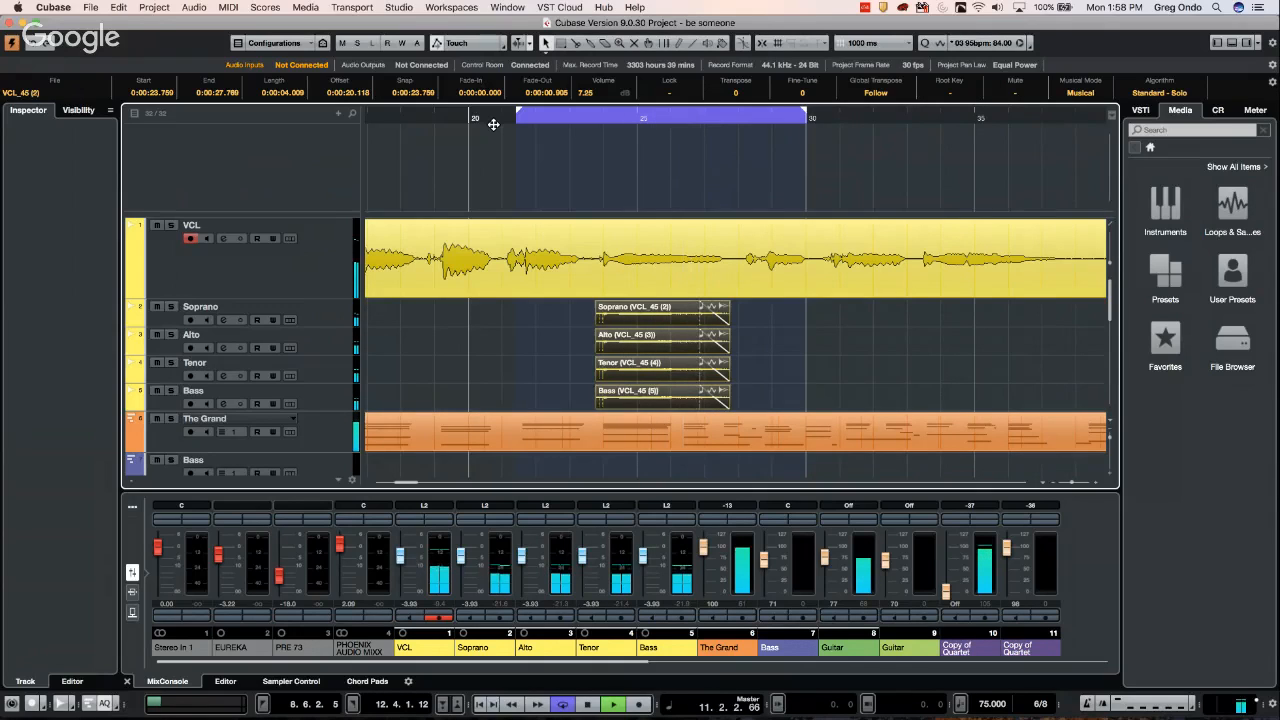
pyautogui.press('space')
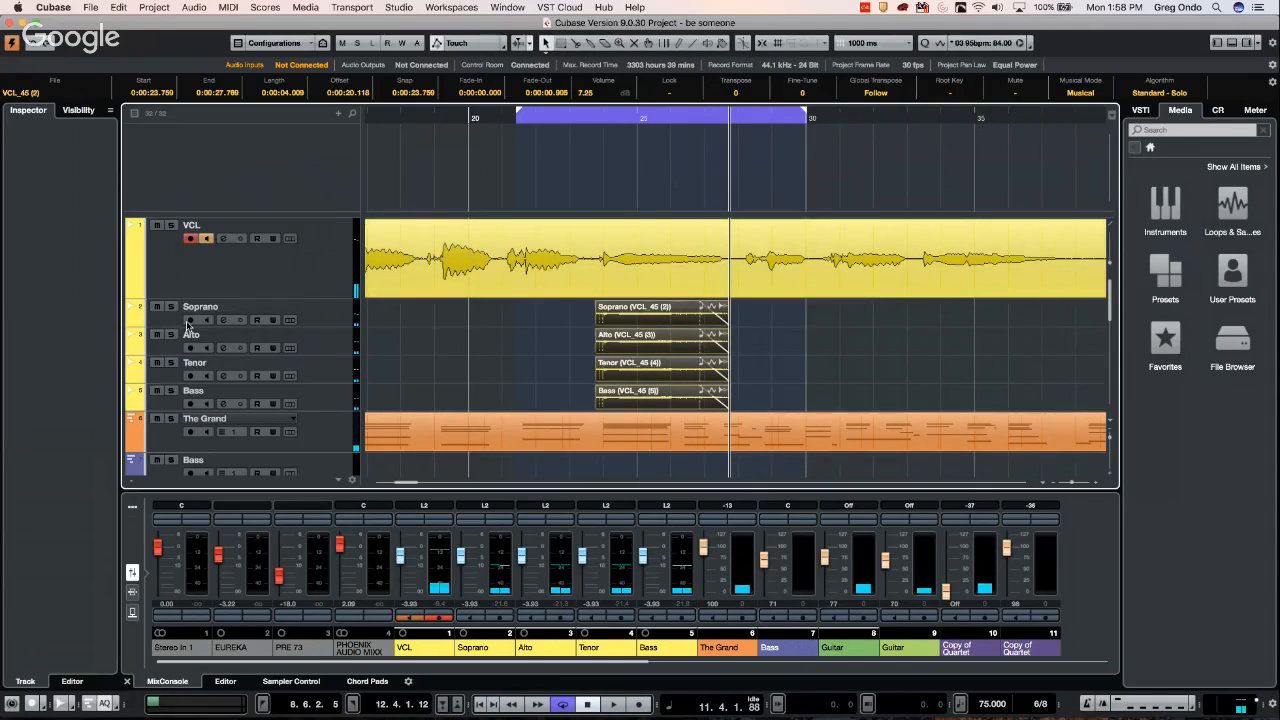
# Mute the Bass, Tenor and Alto harmony tracks and play back the passage with the lead vocal and Soprano harmony
pyautogui.click(172, 225)
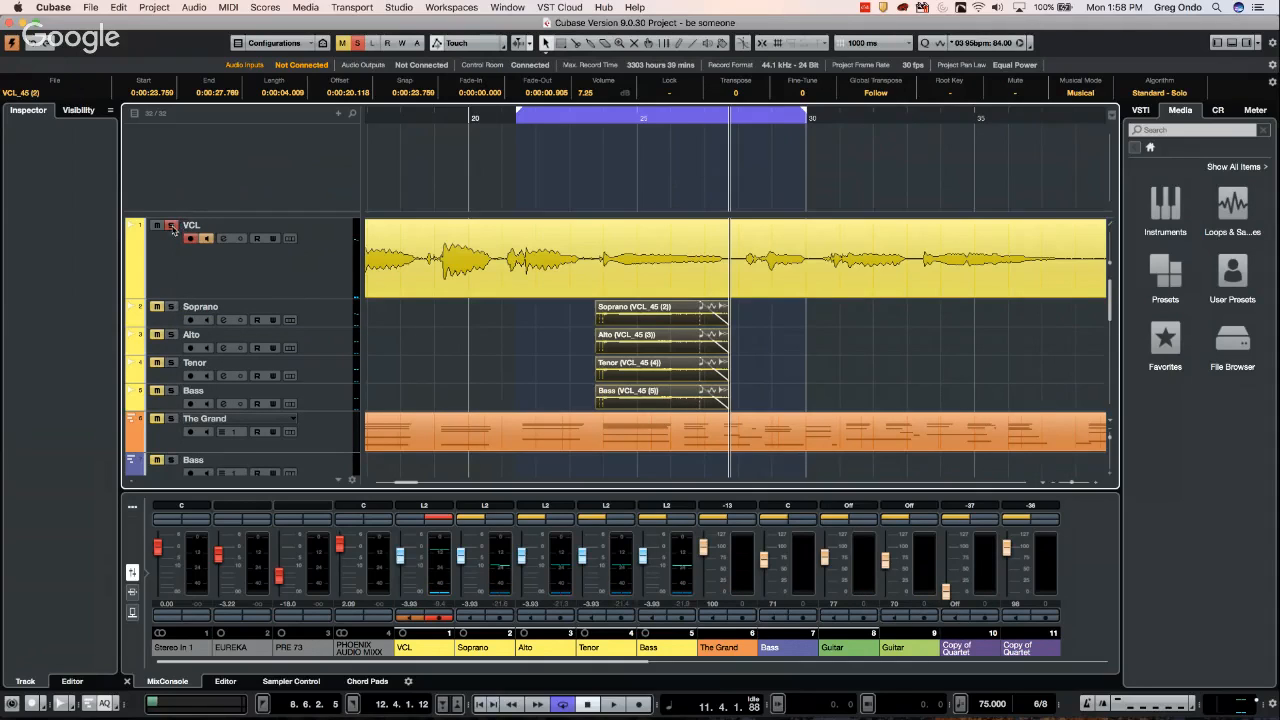
pyautogui.click(172, 226)
pyautogui.click(156, 390)
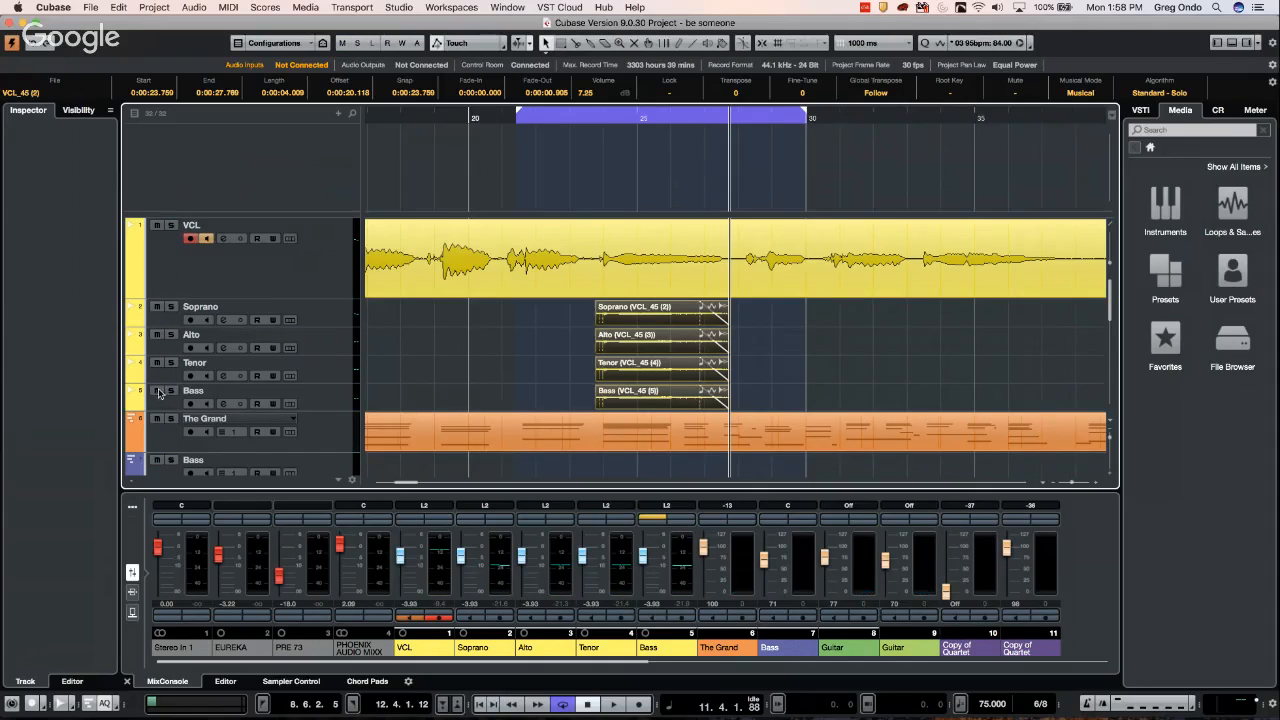
pyautogui.click(156, 362)
pyautogui.click(156, 334)
pyautogui.click(603, 127)
pyautogui.press('space')
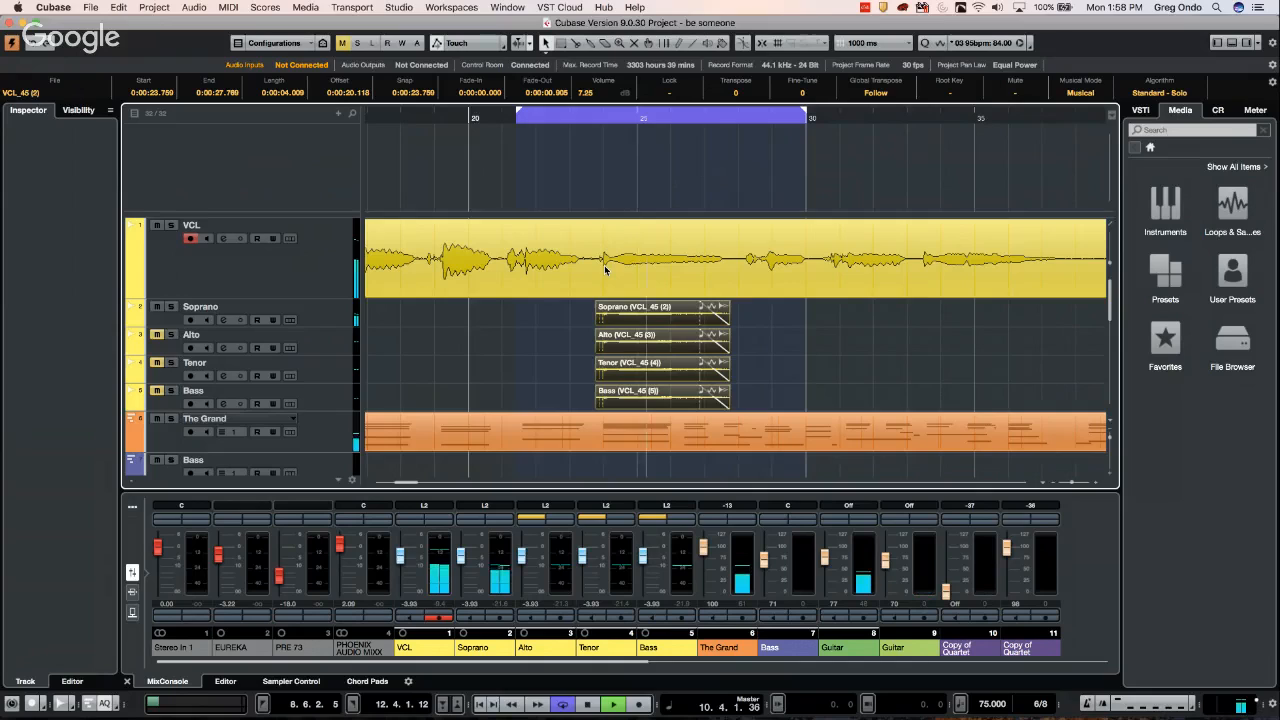
pyautogui.press('space')
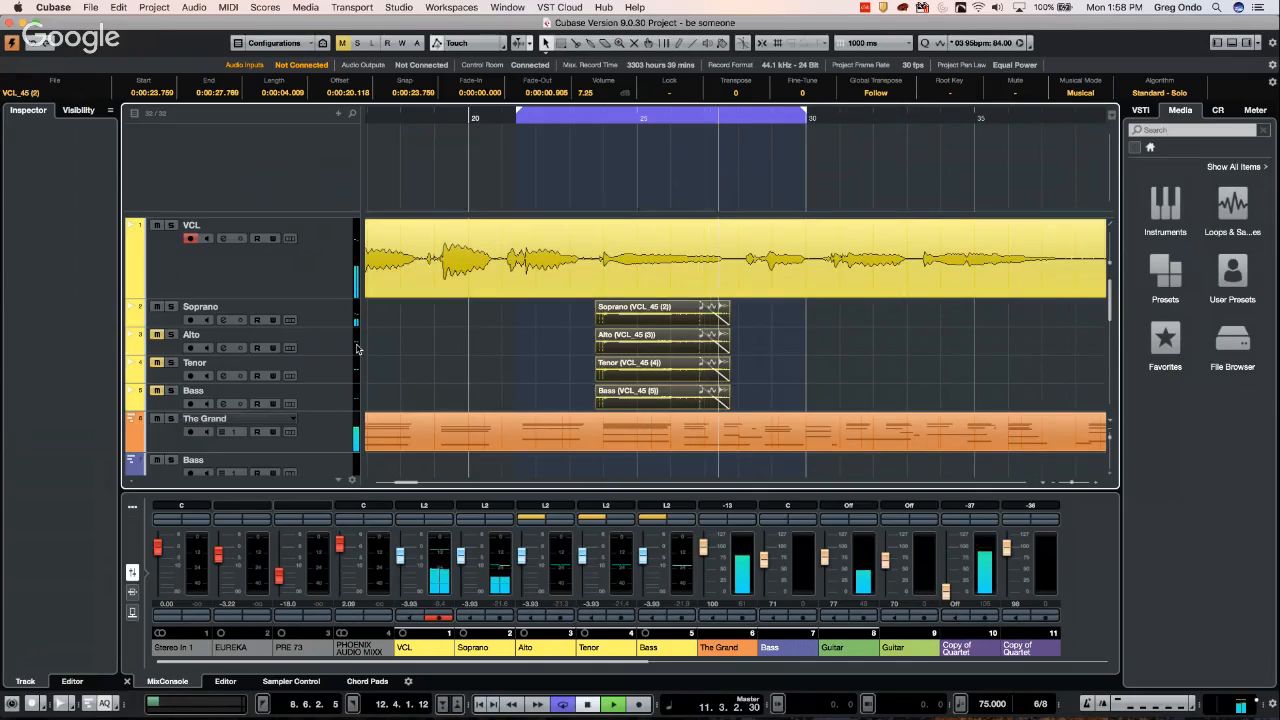
# Mute the Soprano track, unmute Alto, and play back the passage with only the Alto harmony under the lead
pyautogui.click(156, 306)
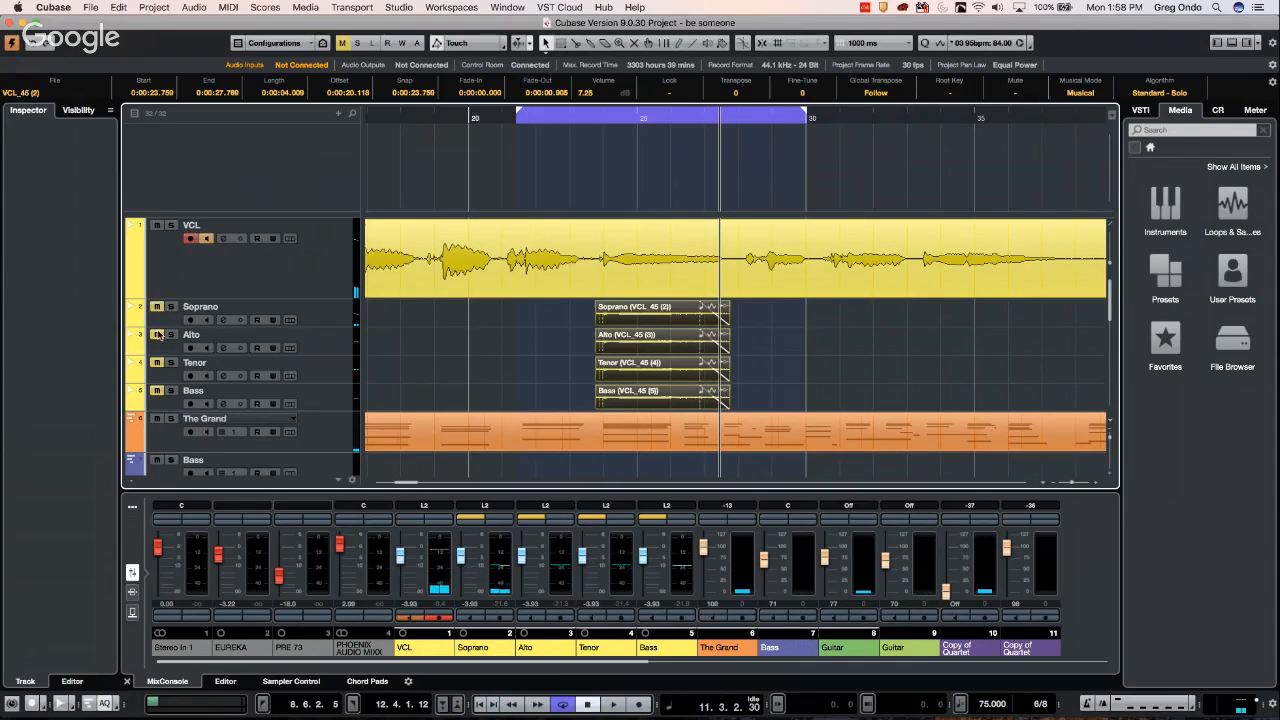
pyautogui.click(156, 334)
pyautogui.doubleClick(580, 116)
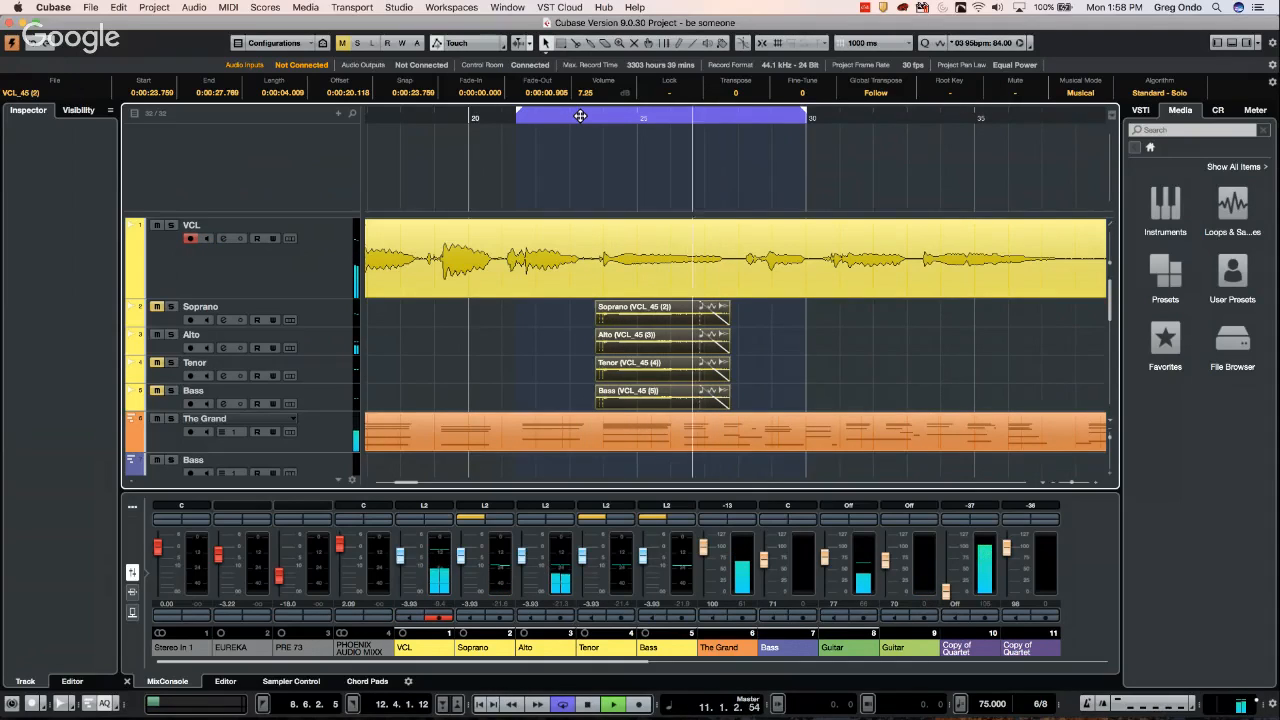
pyautogui.press('space')
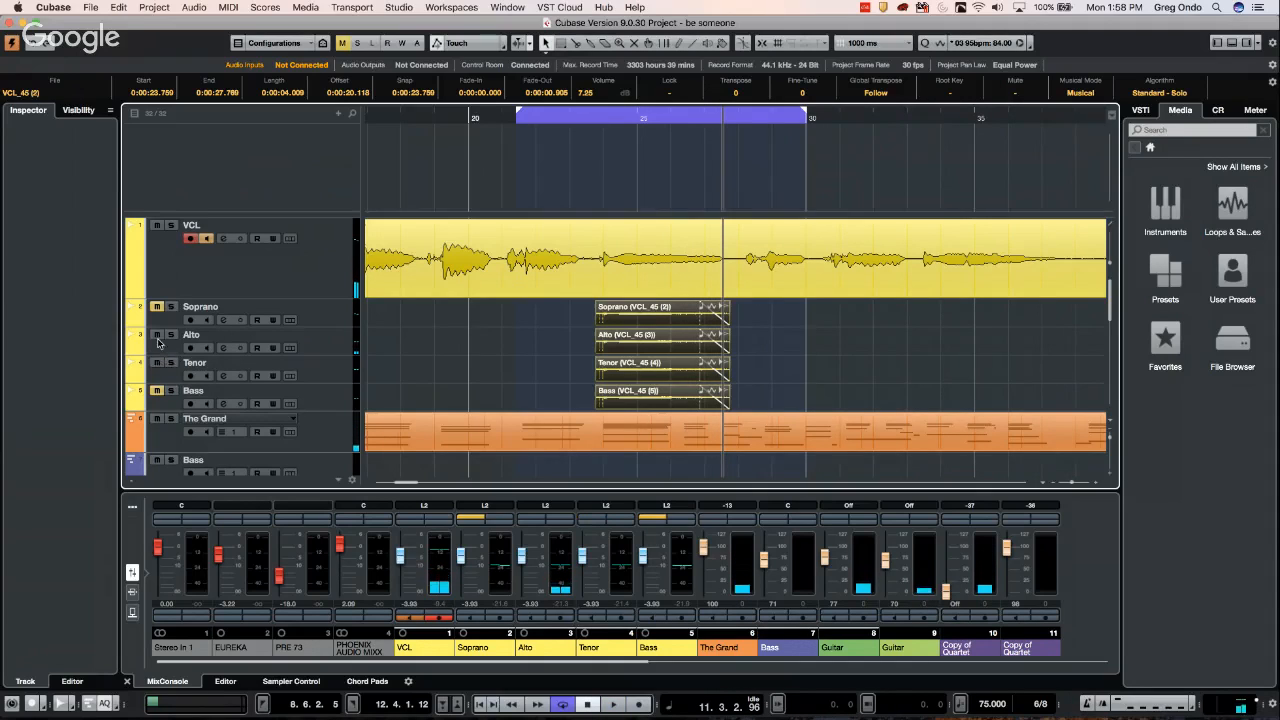
# Play back the passage with only the Tenor harmony and again with only the Bass harmony, muting the other voices
pyautogui.doubleClick(598, 120)
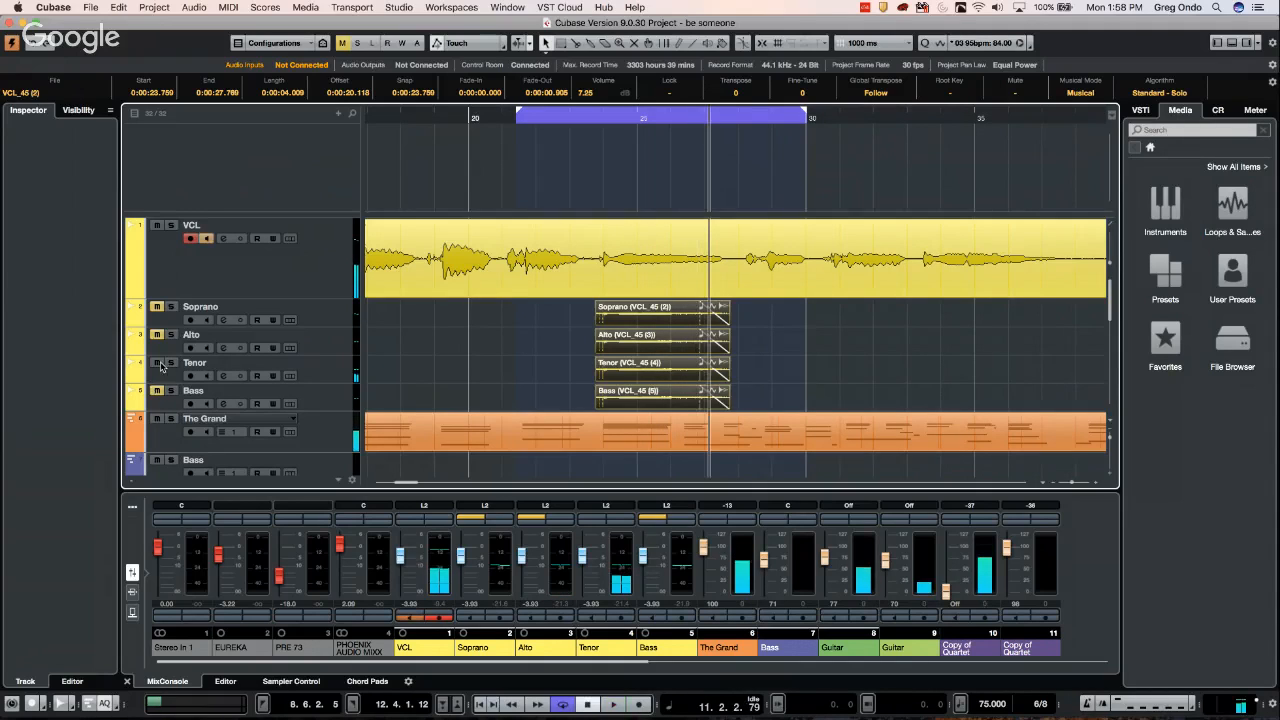
pyautogui.press('space')
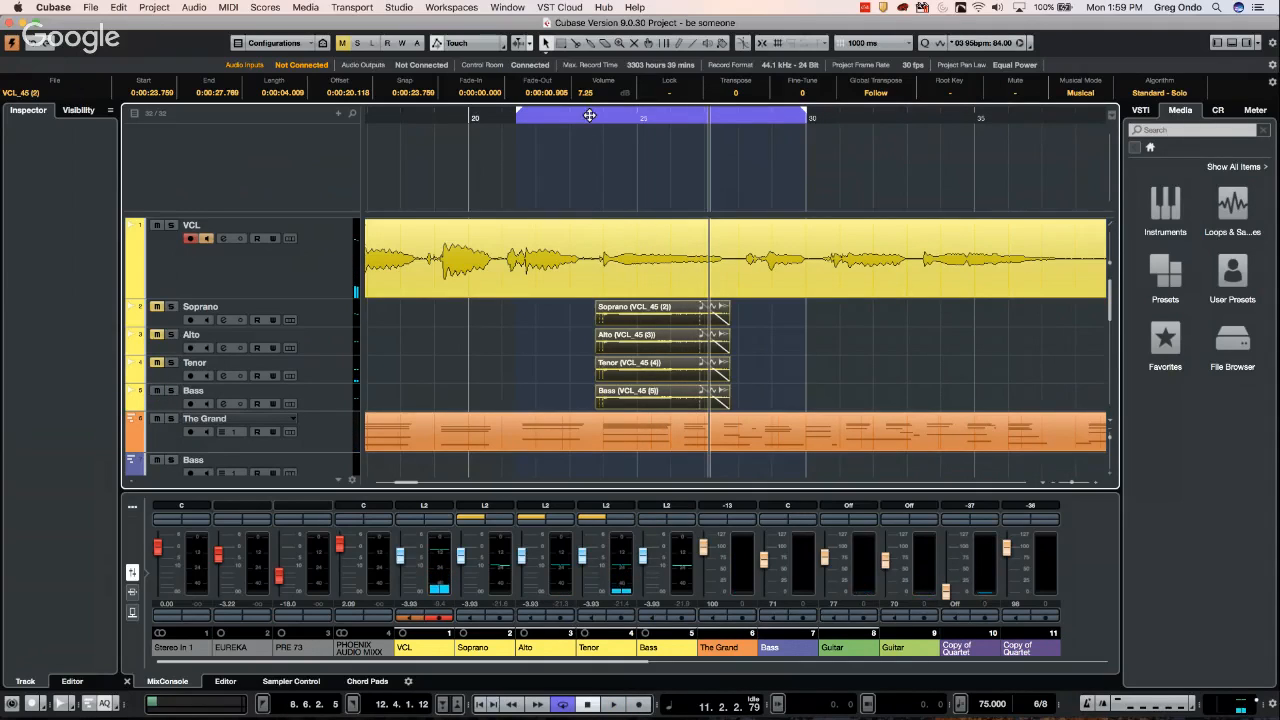
pyautogui.doubleClick(590, 117)
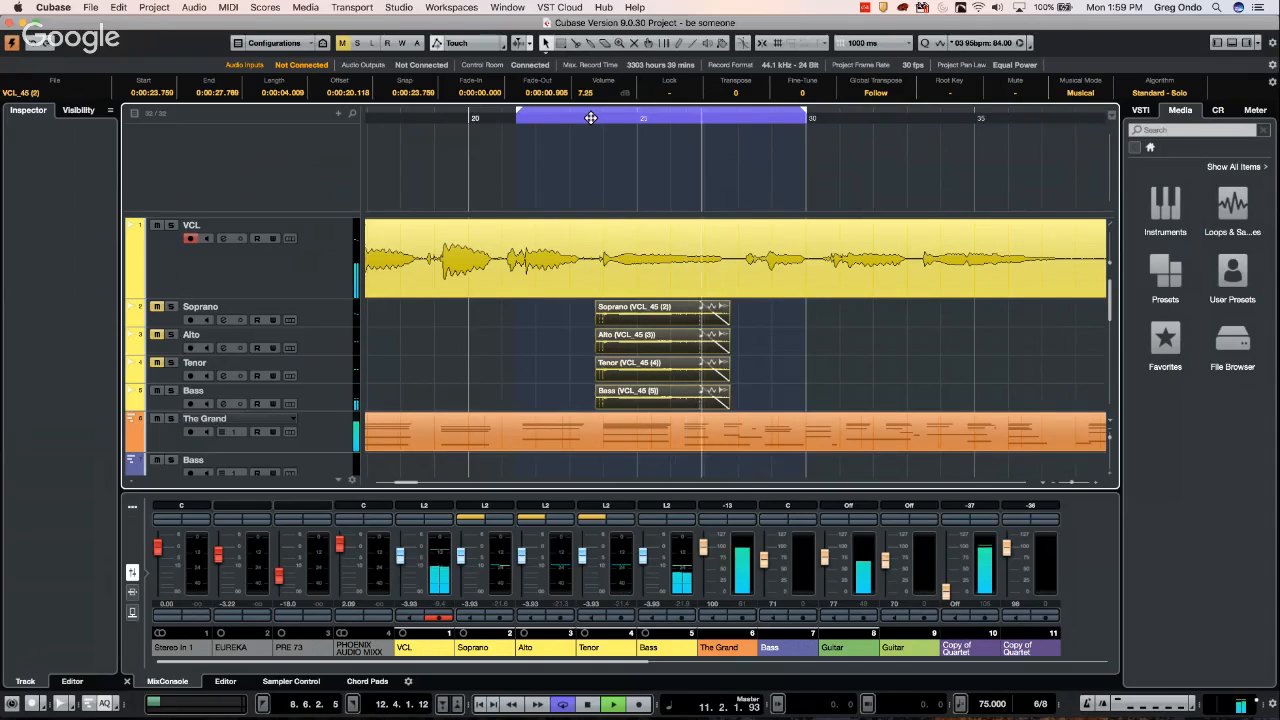
pyautogui.press('space')
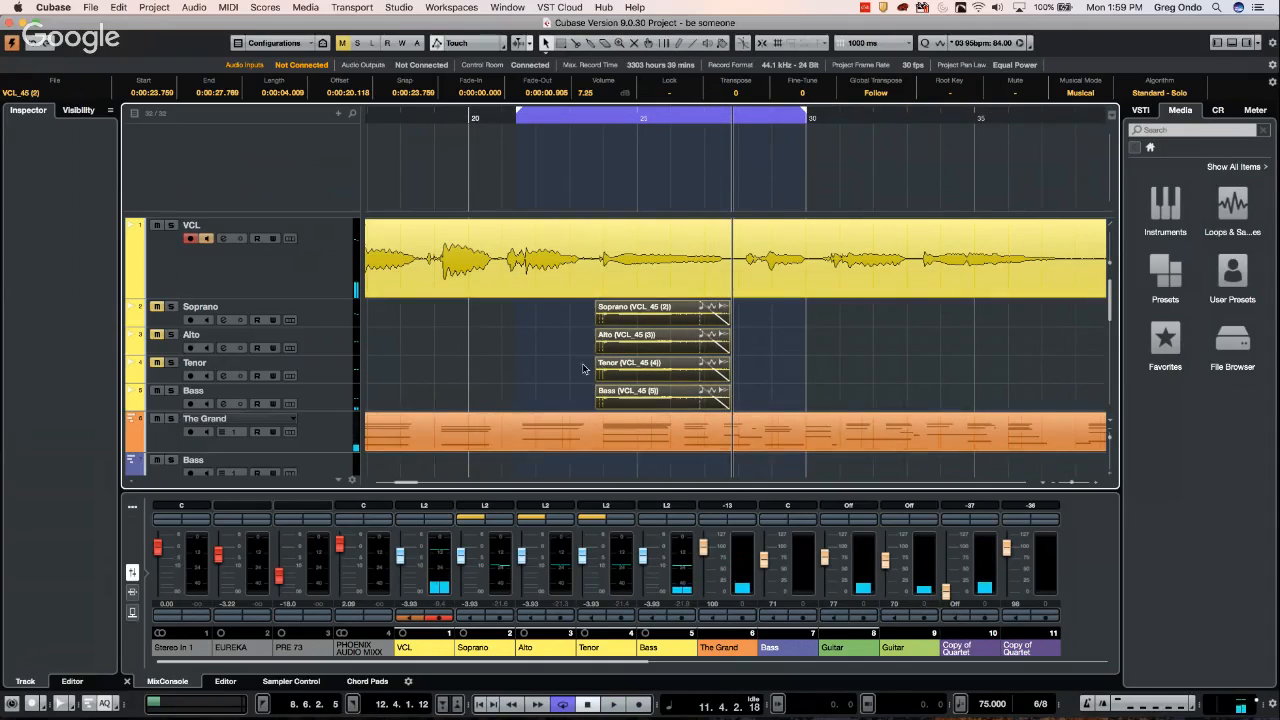
# Unmute the Soprano, Alto and Tenor harmony tracks
pyautogui.click(158, 309)
pyautogui.click(158, 336)
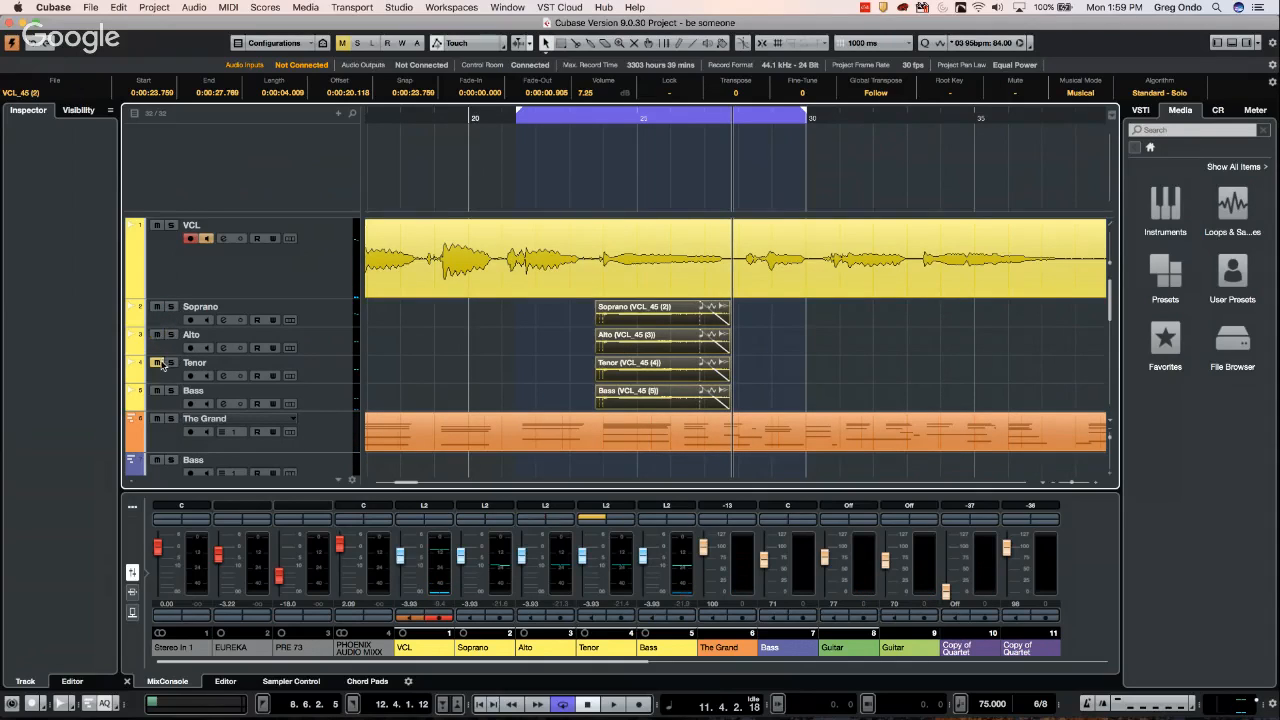
pyautogui.click(158, 364)
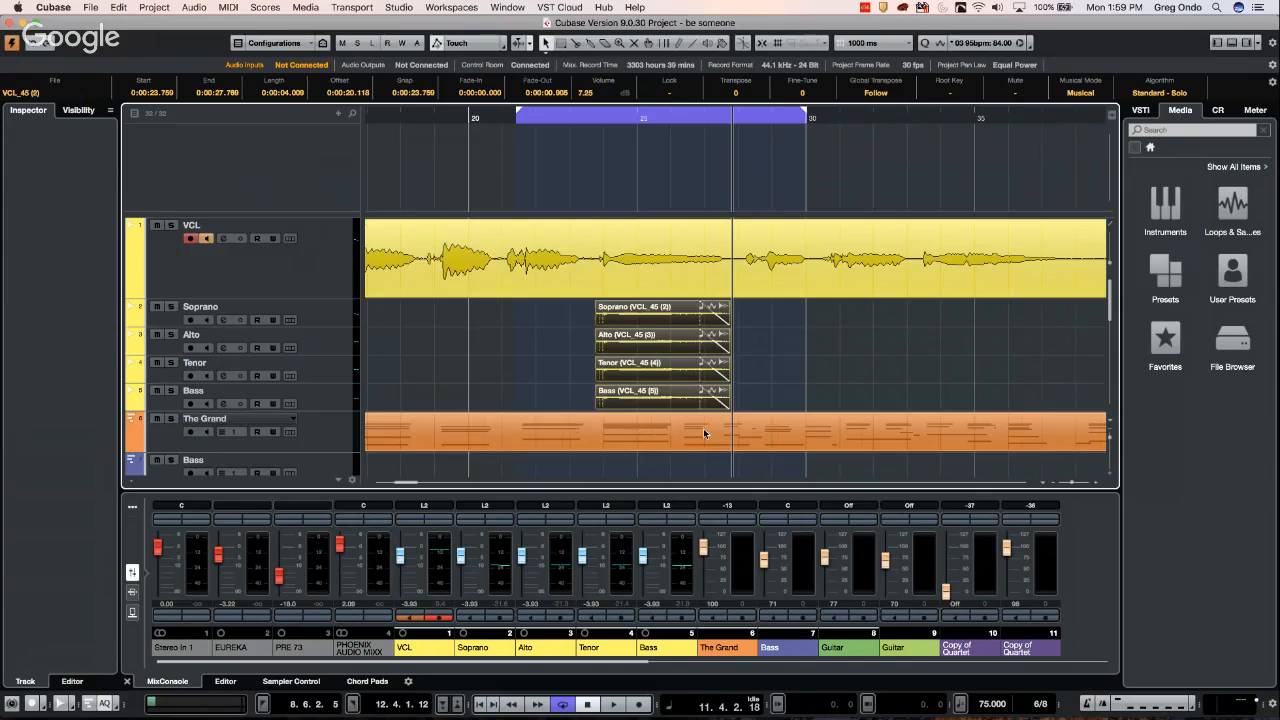
# Undo the harmony volume change and the generation of the four harmony voices
pyautogui.scroll(4, 619, 325)
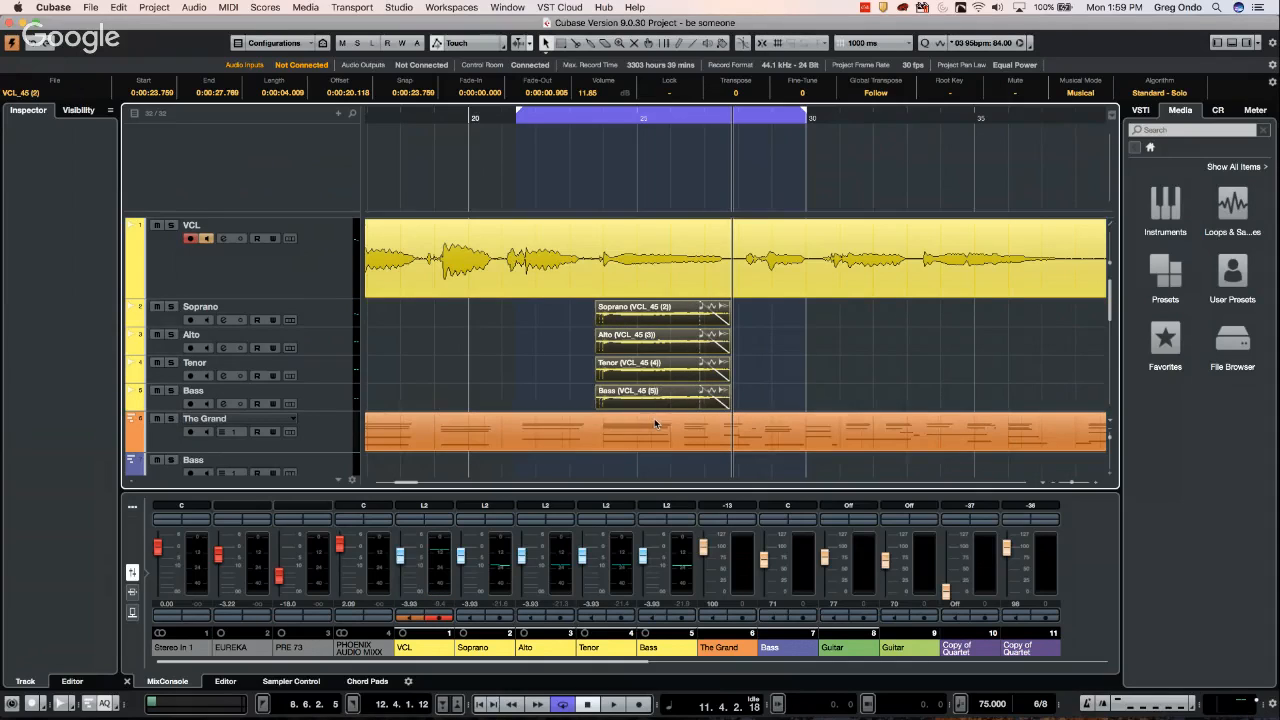
pyautogui.press('super+z')
pyautogui.press('super+z')
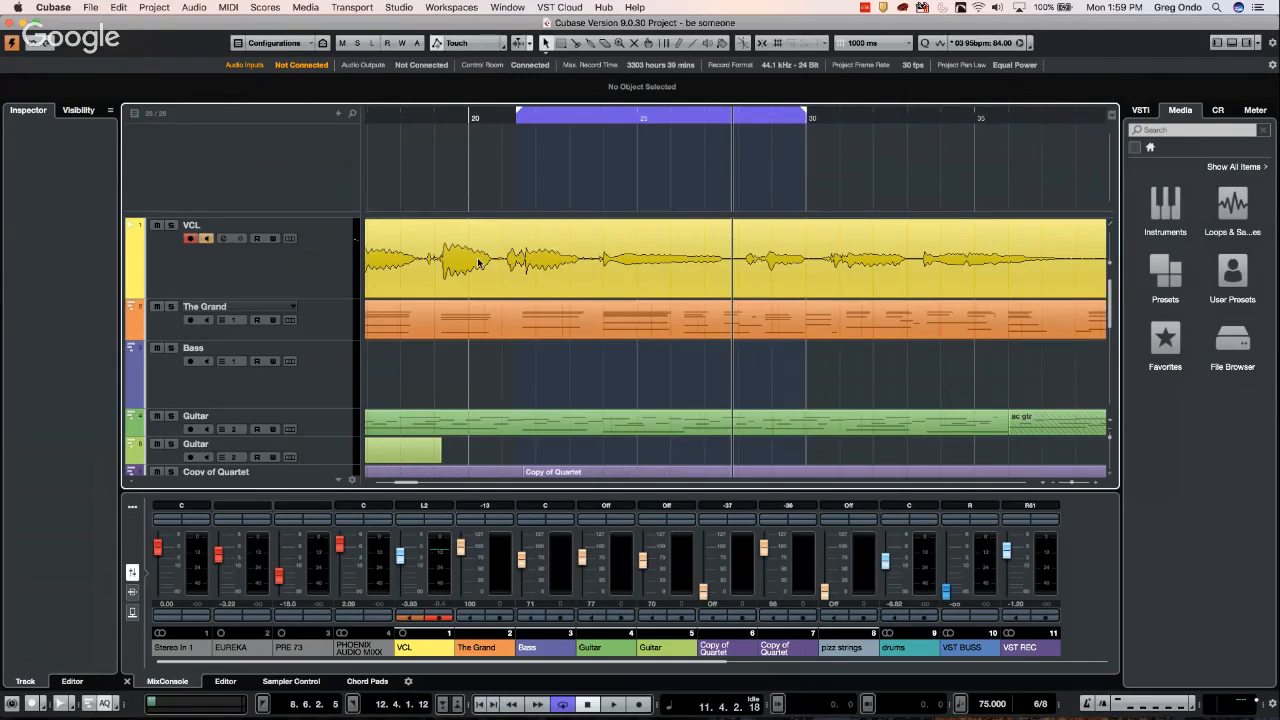
pyautogui.press('super+z')
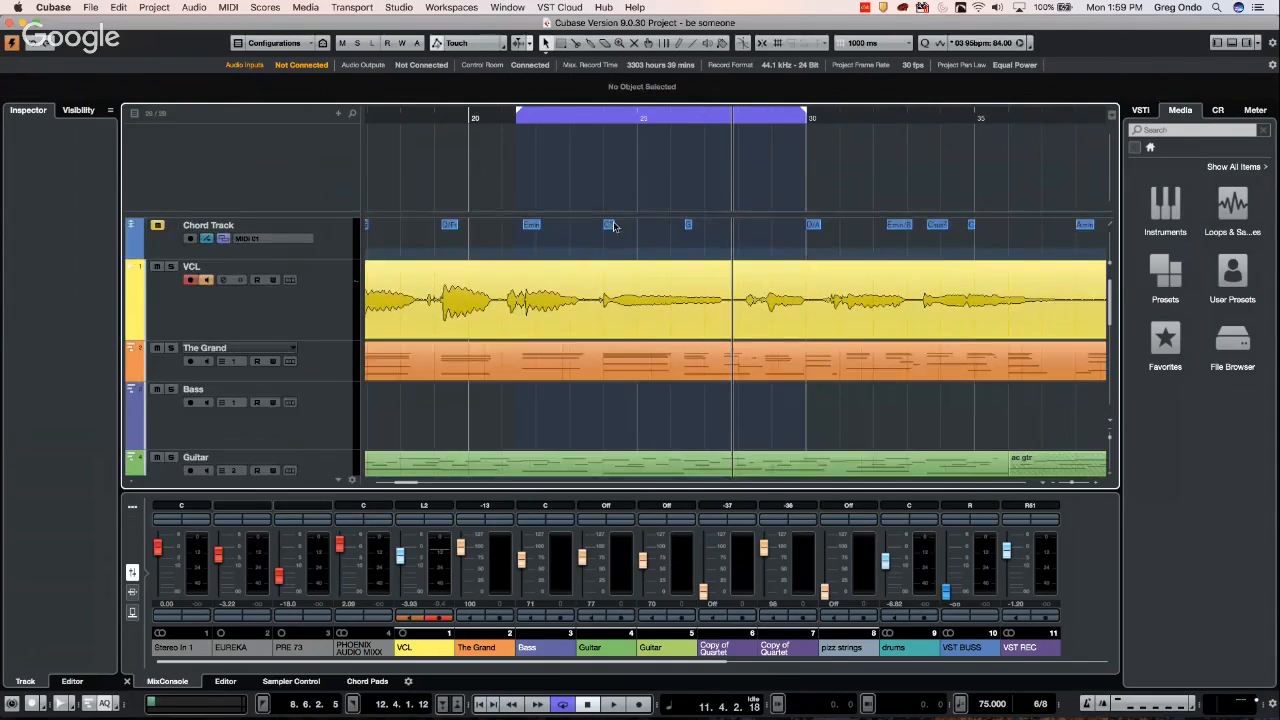
# Use Range Selection to mark the roughly 4-second vocal phrase starting at 0:00:23.759 on the VCL track
pyautogui.click(597, 285)
pyautogui.rightClick(600, 283)
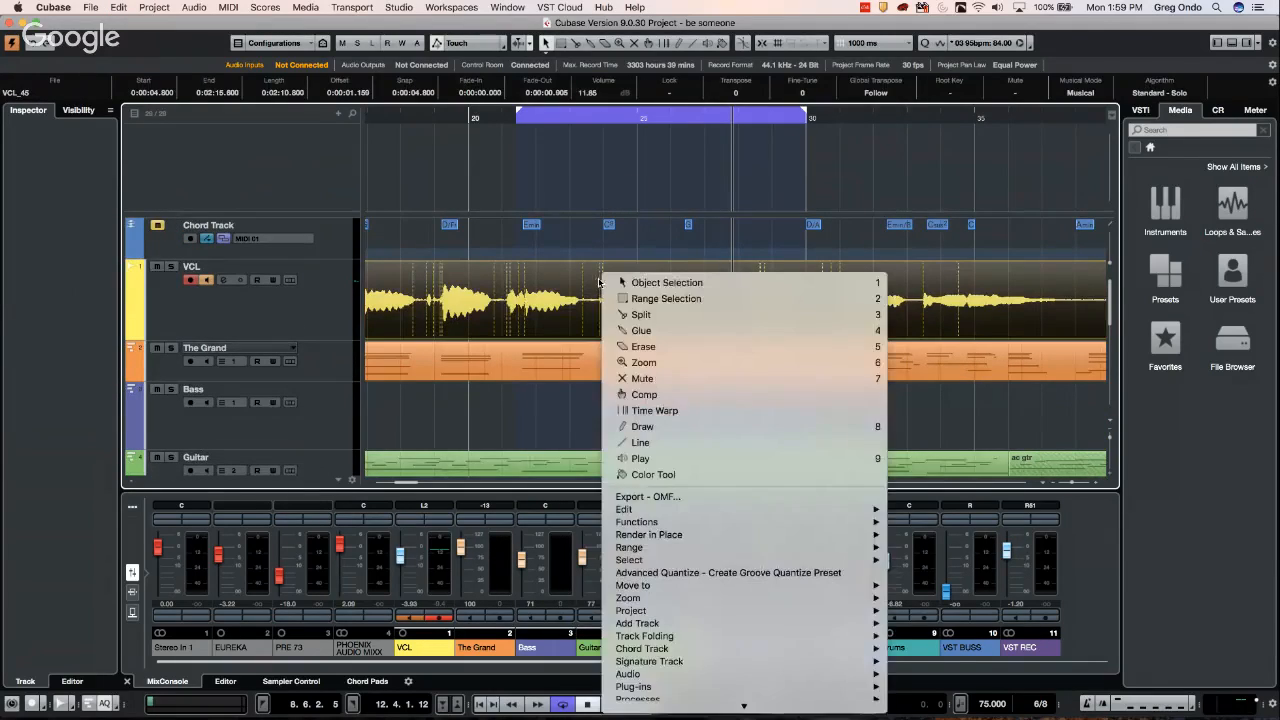
pyautogui.click(605, 298)
pyautogui.moveTo(730, 240); pyautogui.dragTo(595, 245)
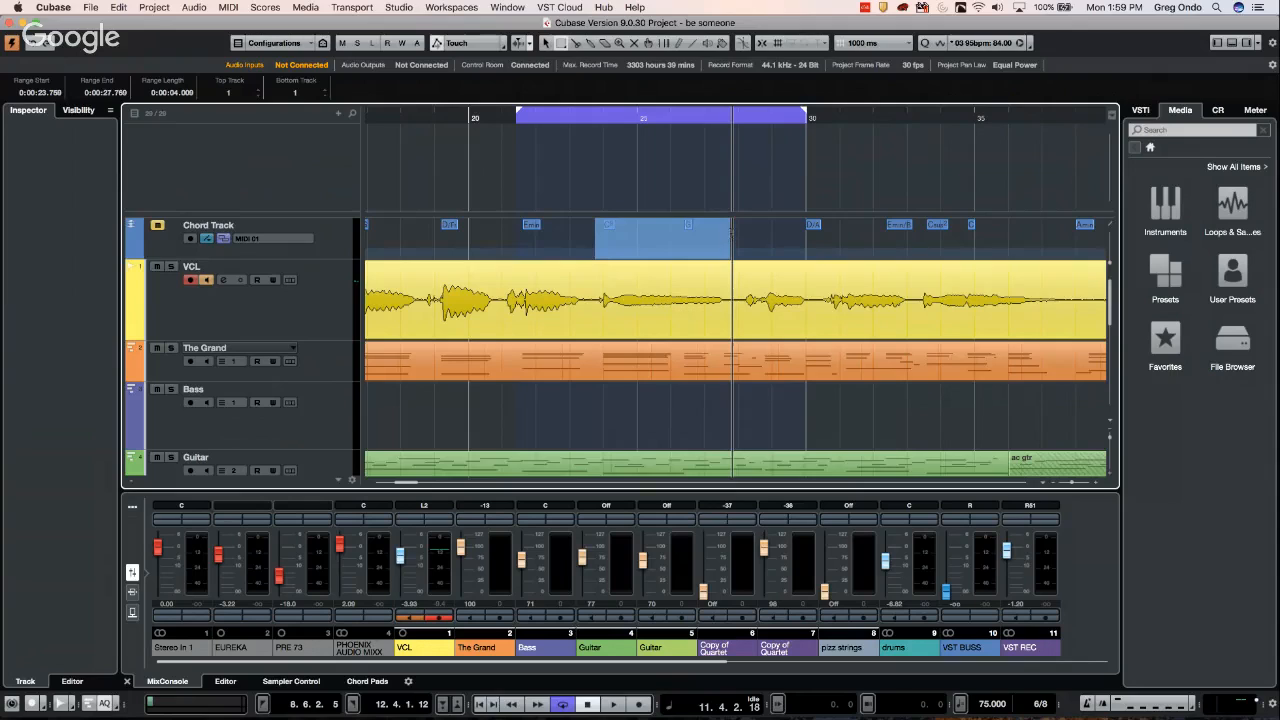
pyautogui.click(790, 224)
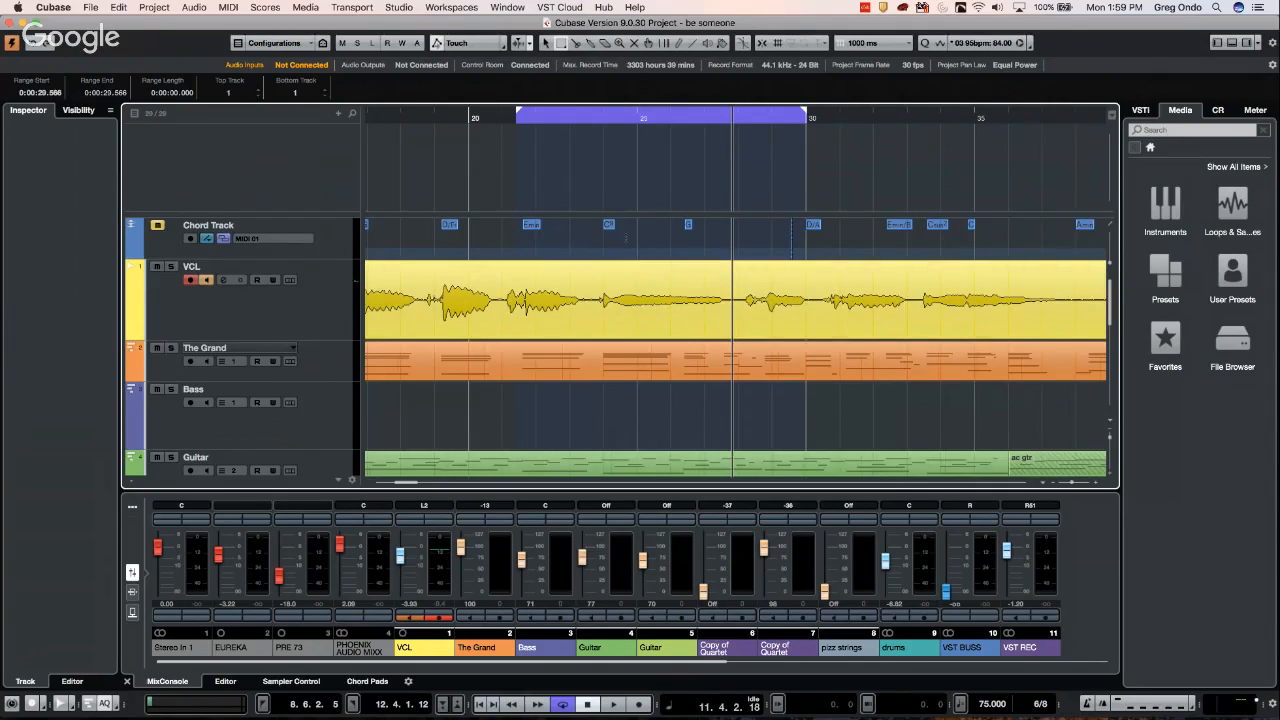
pyautogui.moveTo(595, 268); pyautogui.dragTo(731, 272)
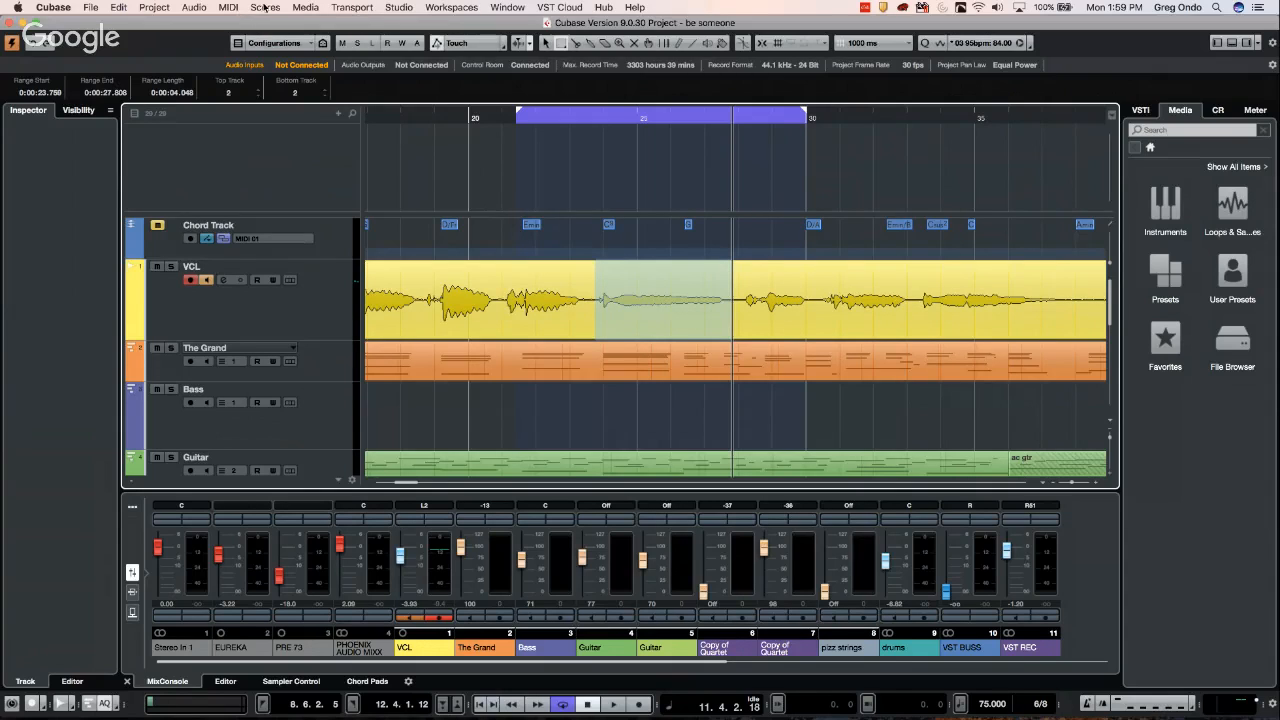
# Generate harmony voices from the selected vocal range with 4 voices and Reduce Vibrato Strength at 80
pyautogui.click(194, 8)
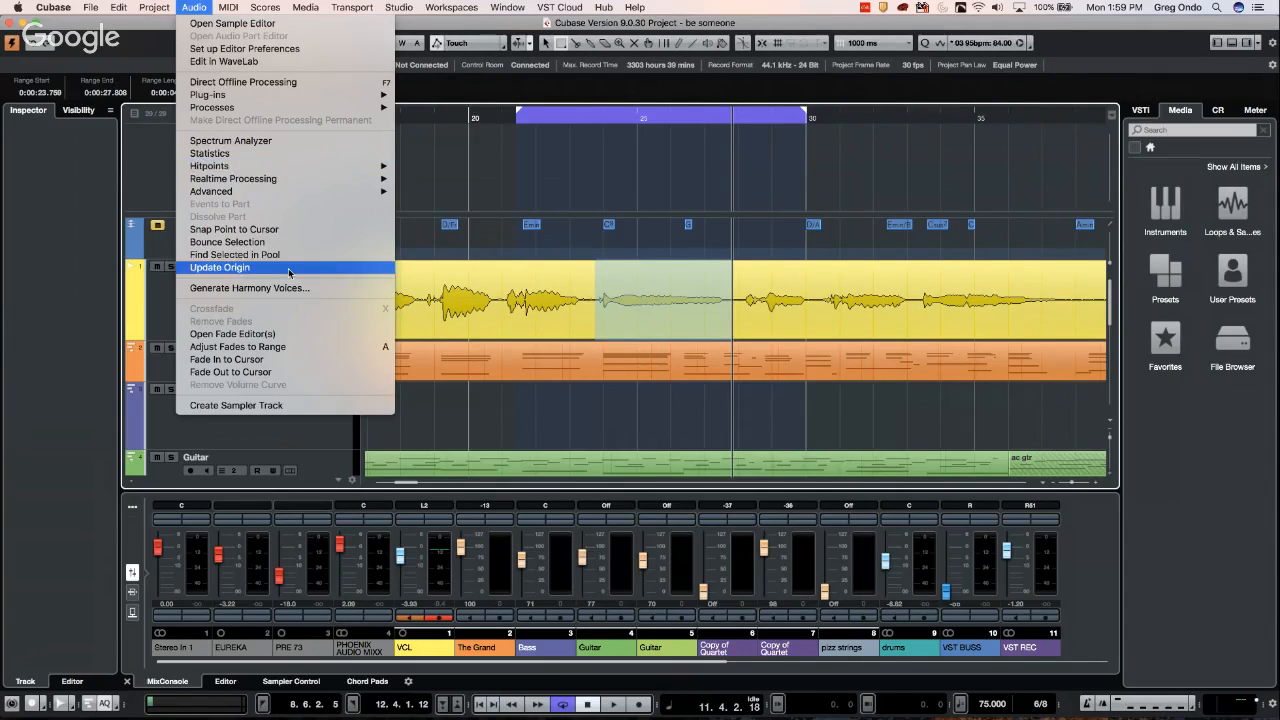
pyautogui.moveTo(195, 172)
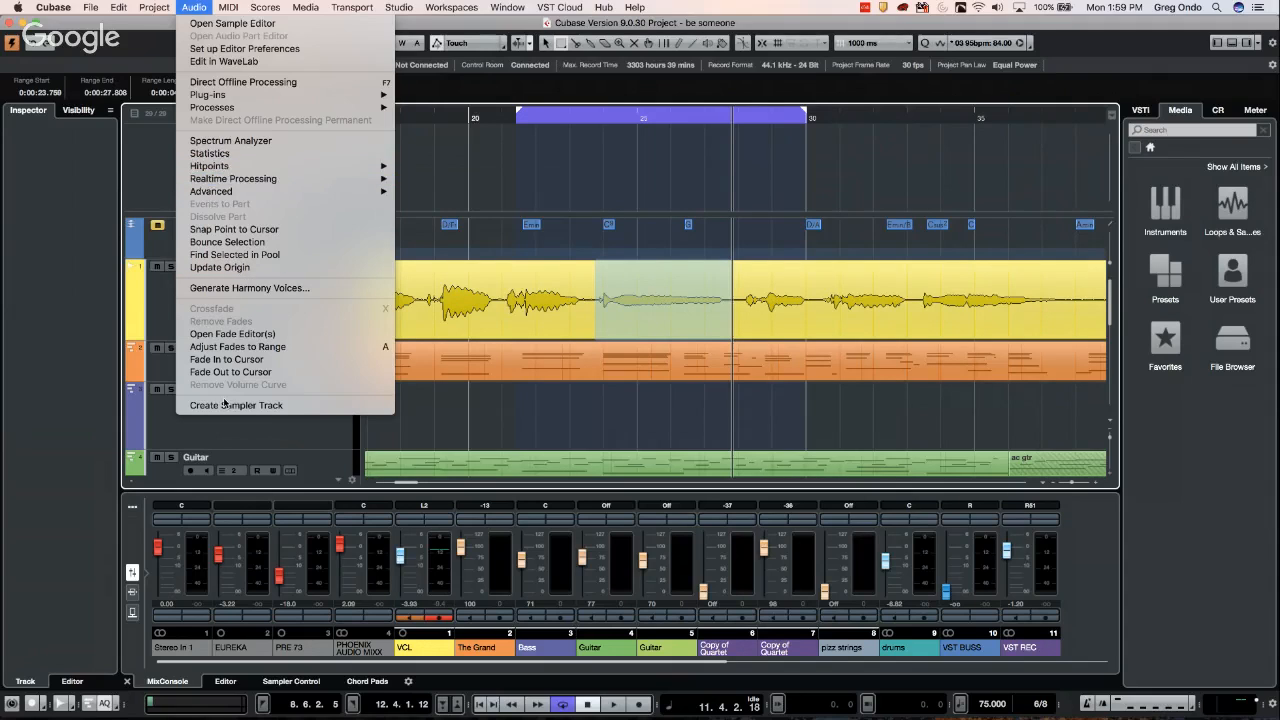
pyautogui.click(237, 289)
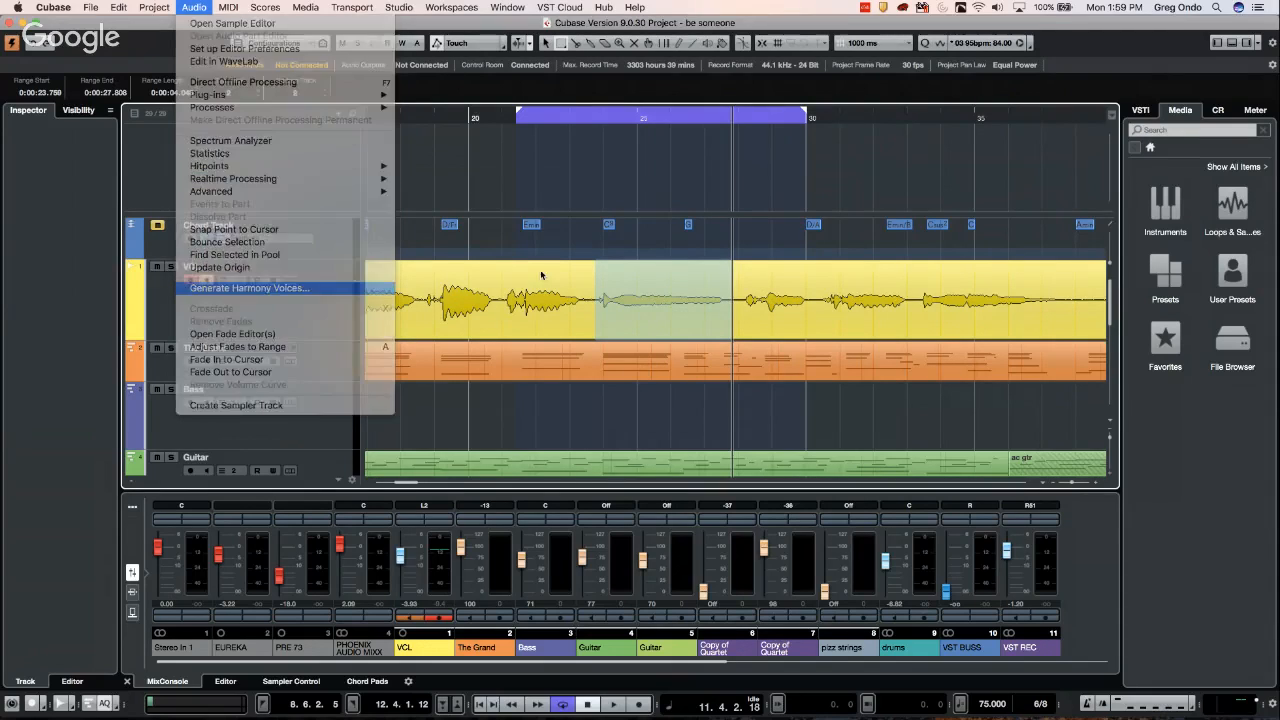
pyautogui.moveTo(656, 175); pyautogui.dragTo(827, 206)
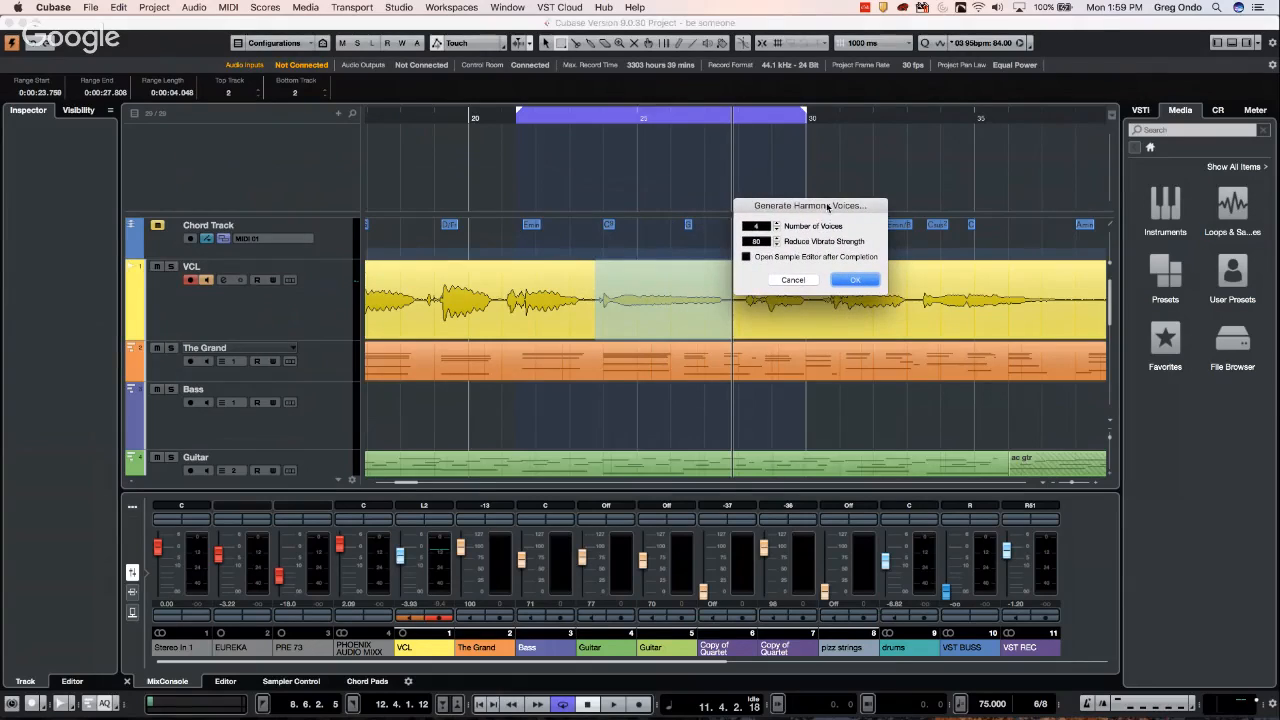
pyautogui.click(863, 277)
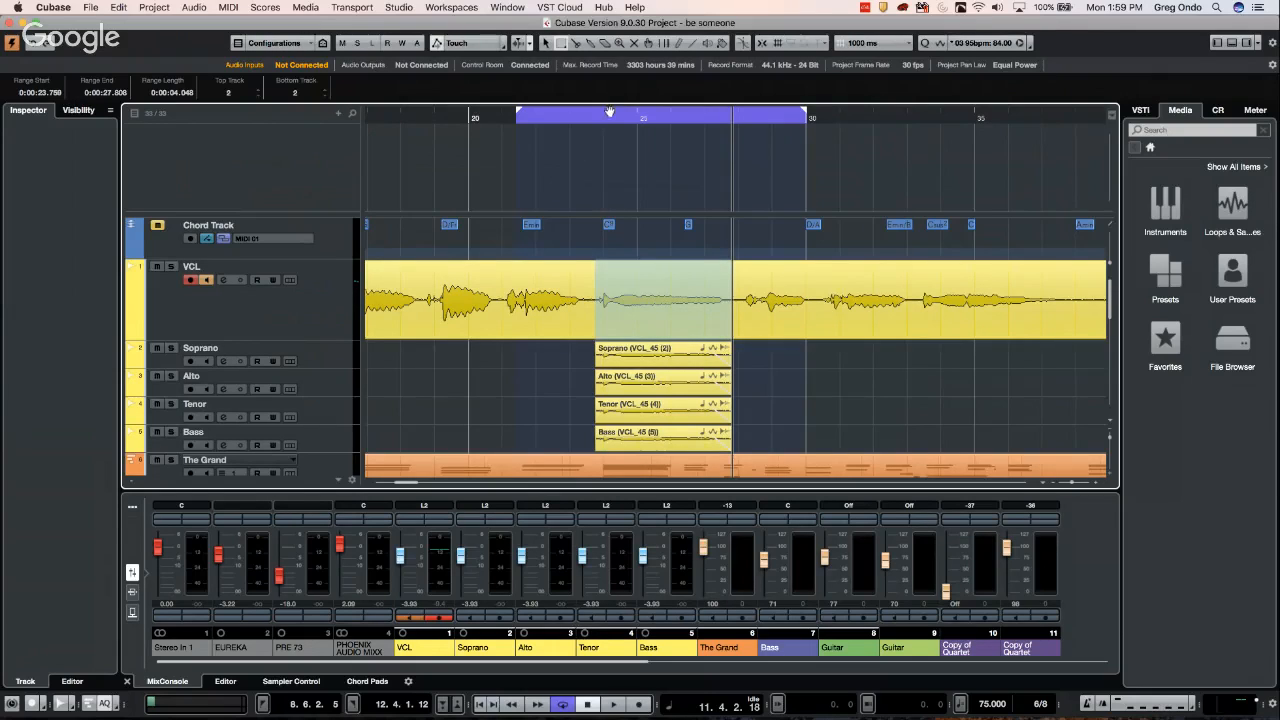
# Play back the passage with the newly generated harmony voices, and undo their generation
pyautogui.moveTo(609, 112); pyautogui.dragTo(562, 118)
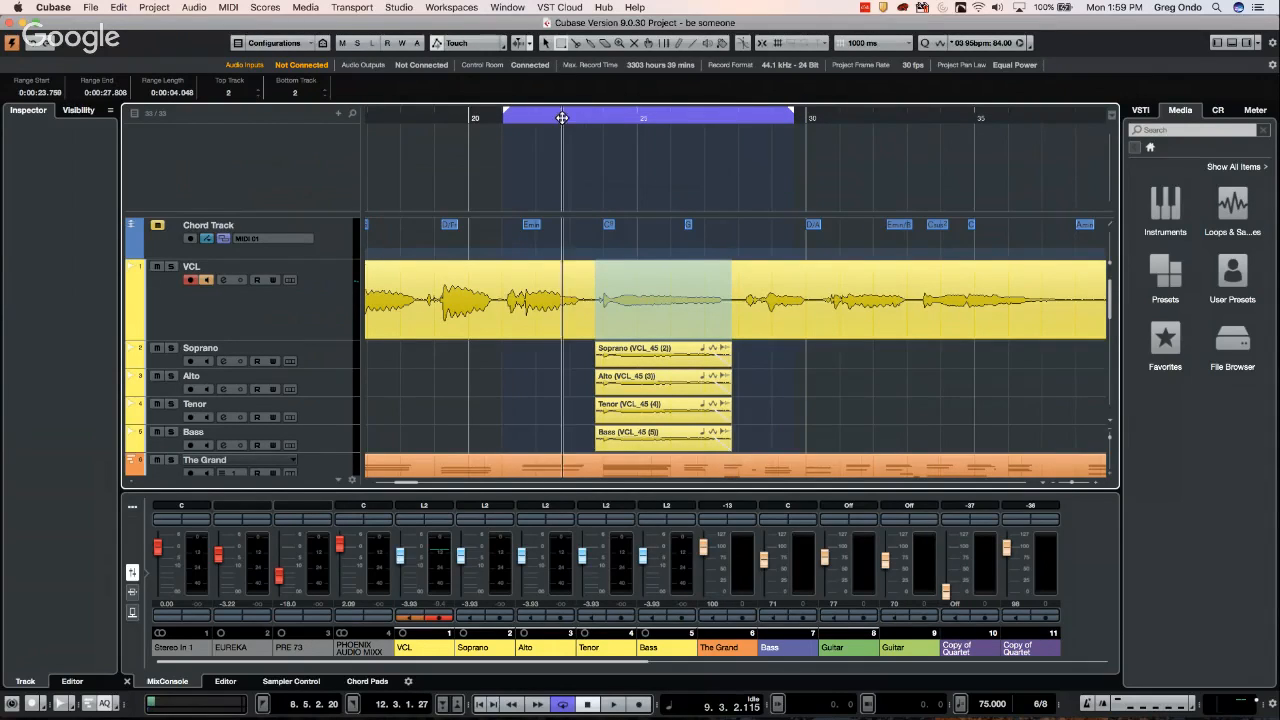
pyautogui.press('space')
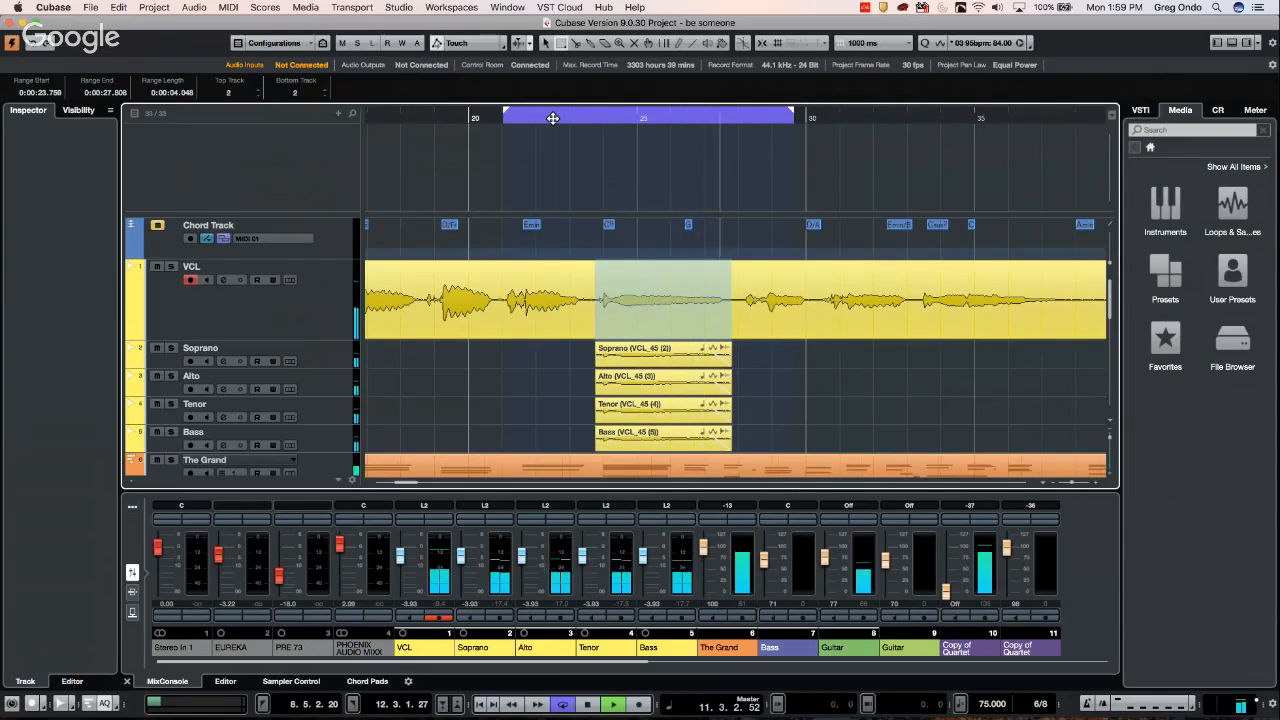
pyautogui.press('space')
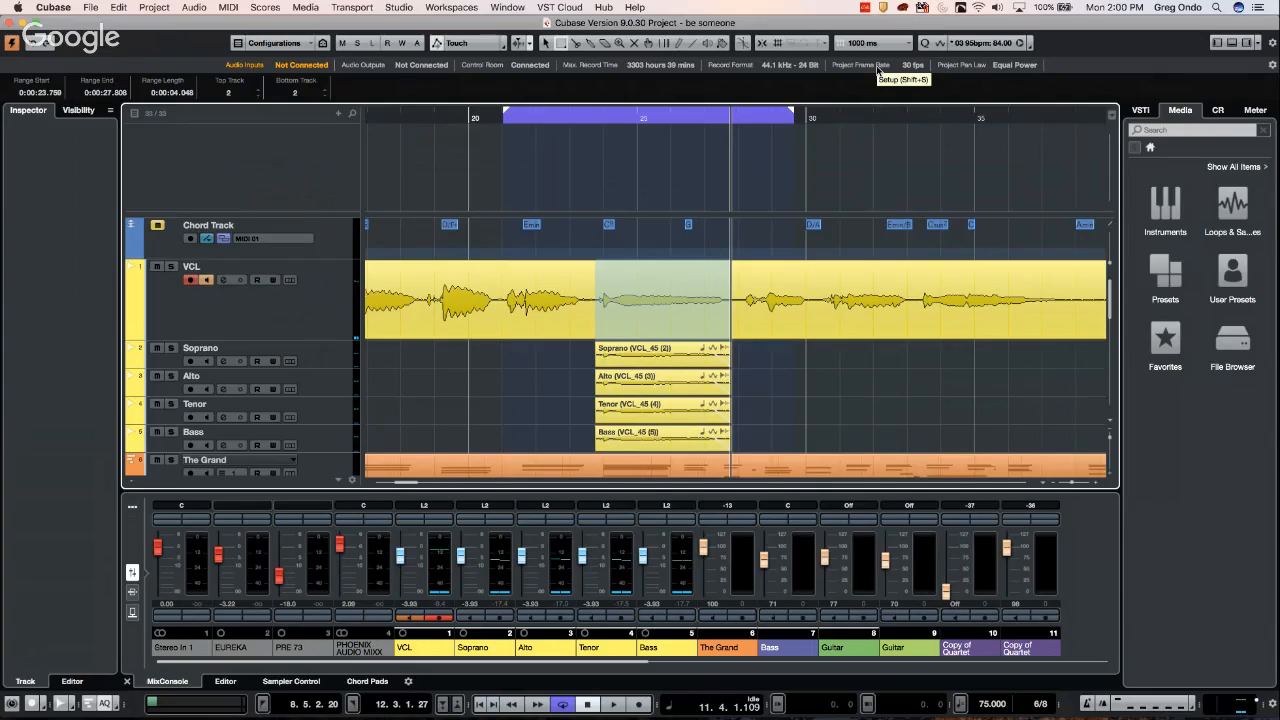
pyautogui.press('super+z')
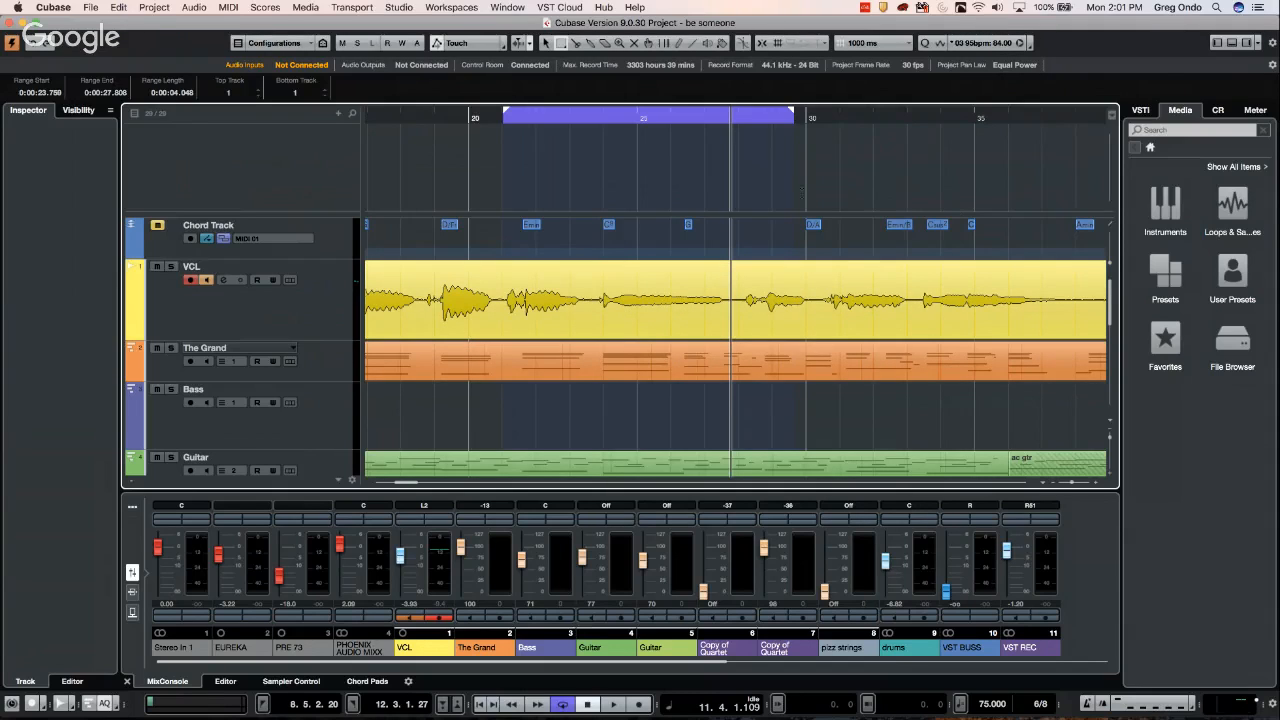
# Set the ruler's display format to Bars+Beats
pyautogui.rightClick(722, 114)
pyautogui.rightClick(752, 121)
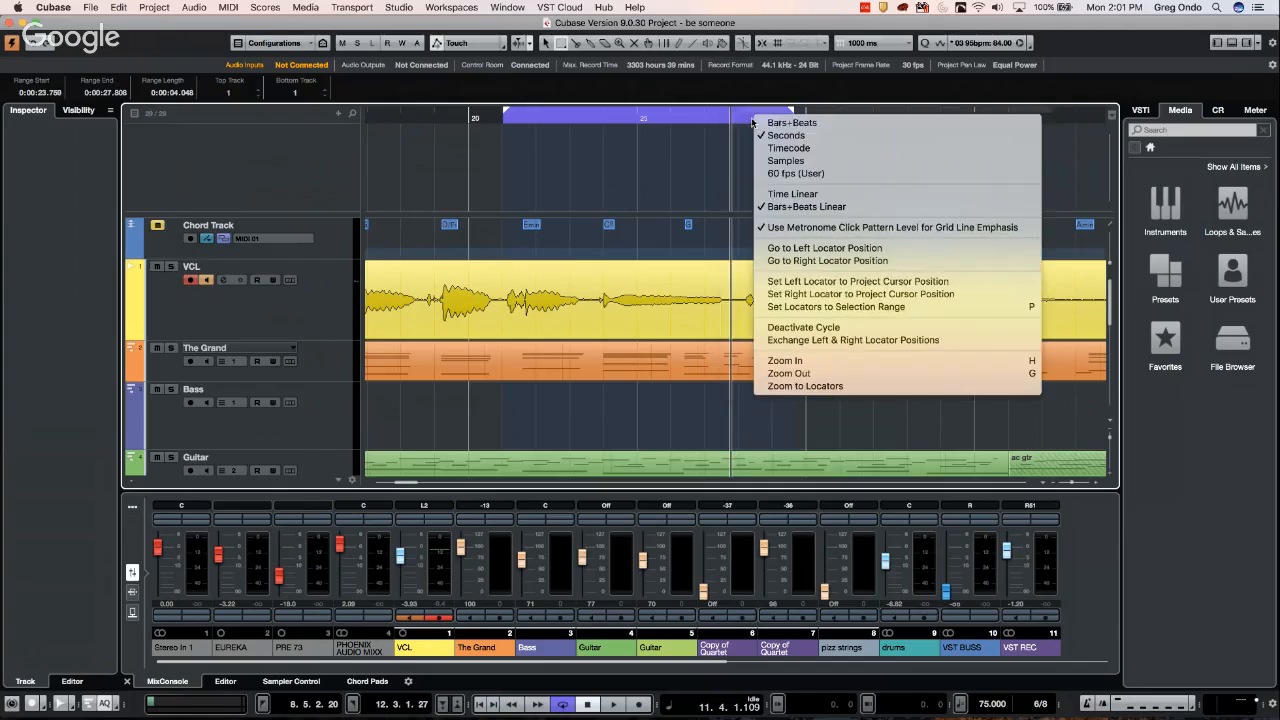
pyautogui.click(768, 122)
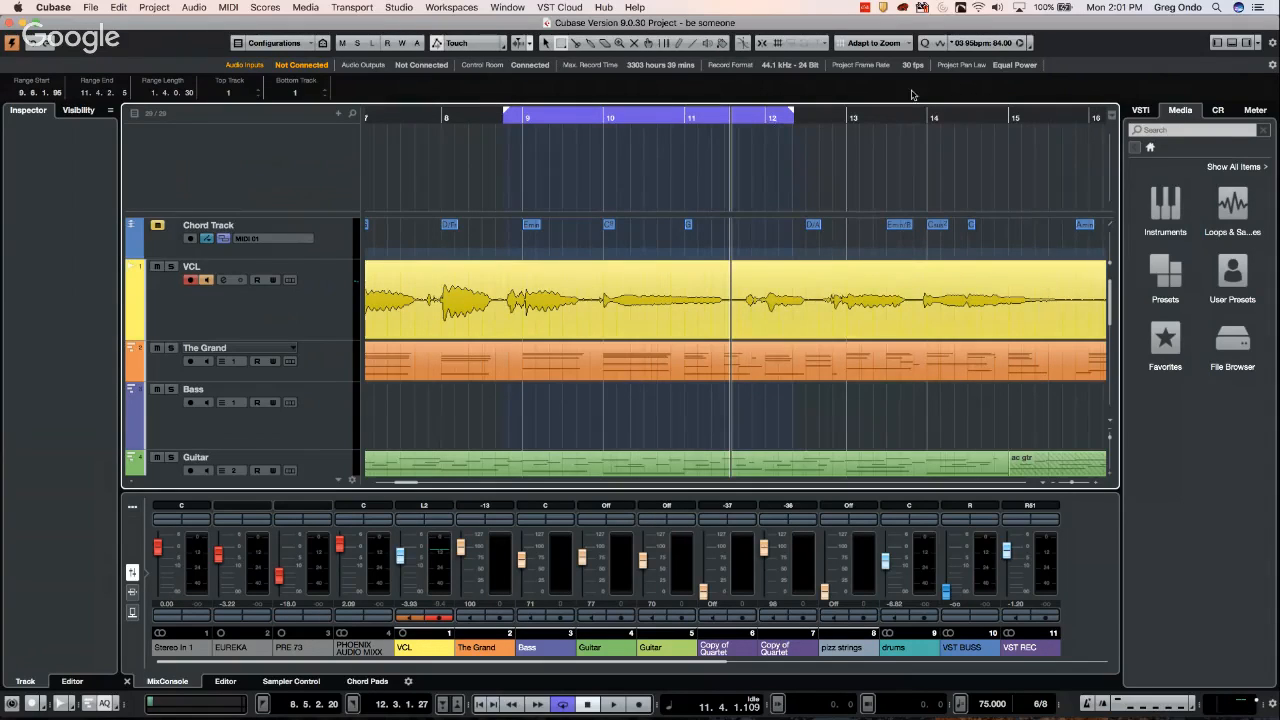
# Place the project cursor at about 11.6.1.48 and activate the Split tool over the VCL event
pyautogui.click(755, 117)
pyautogui.press('h')
pyautogui.press('h')
pyautogui.press('h')
pyautogui.press('h')
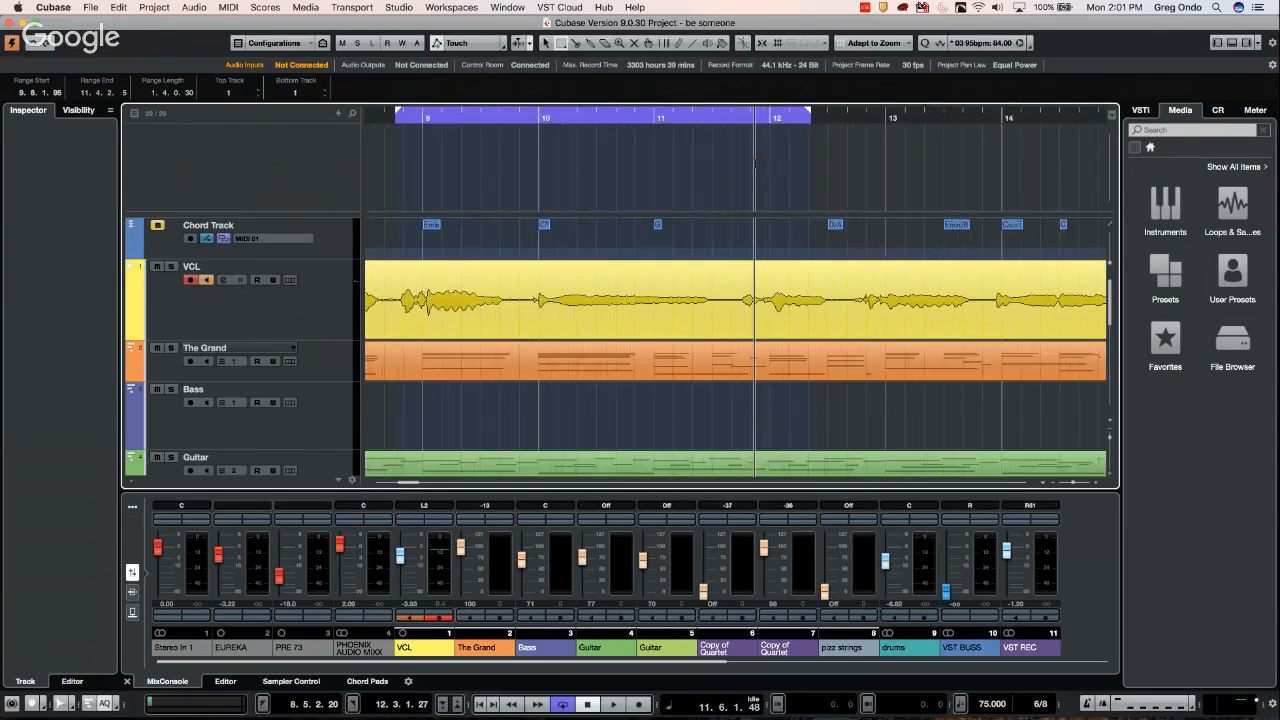
pyautogui.press('g')
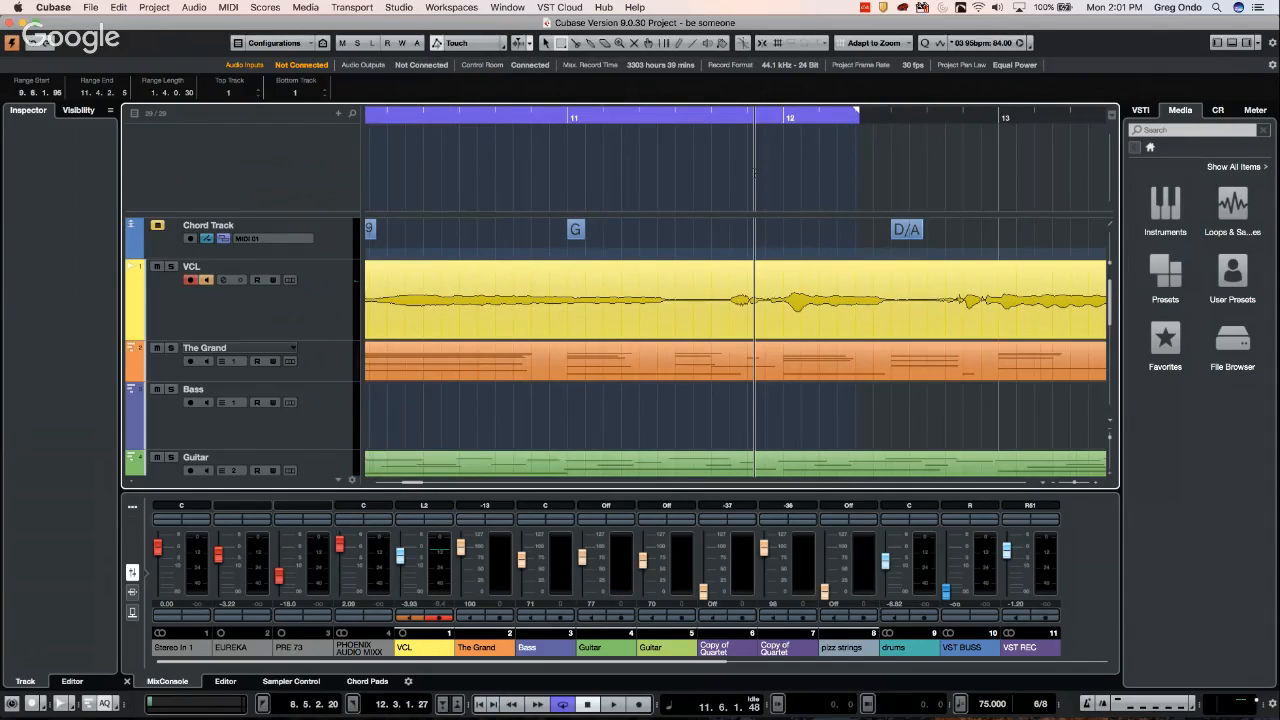
pyautogui.rightClick(706, 199)
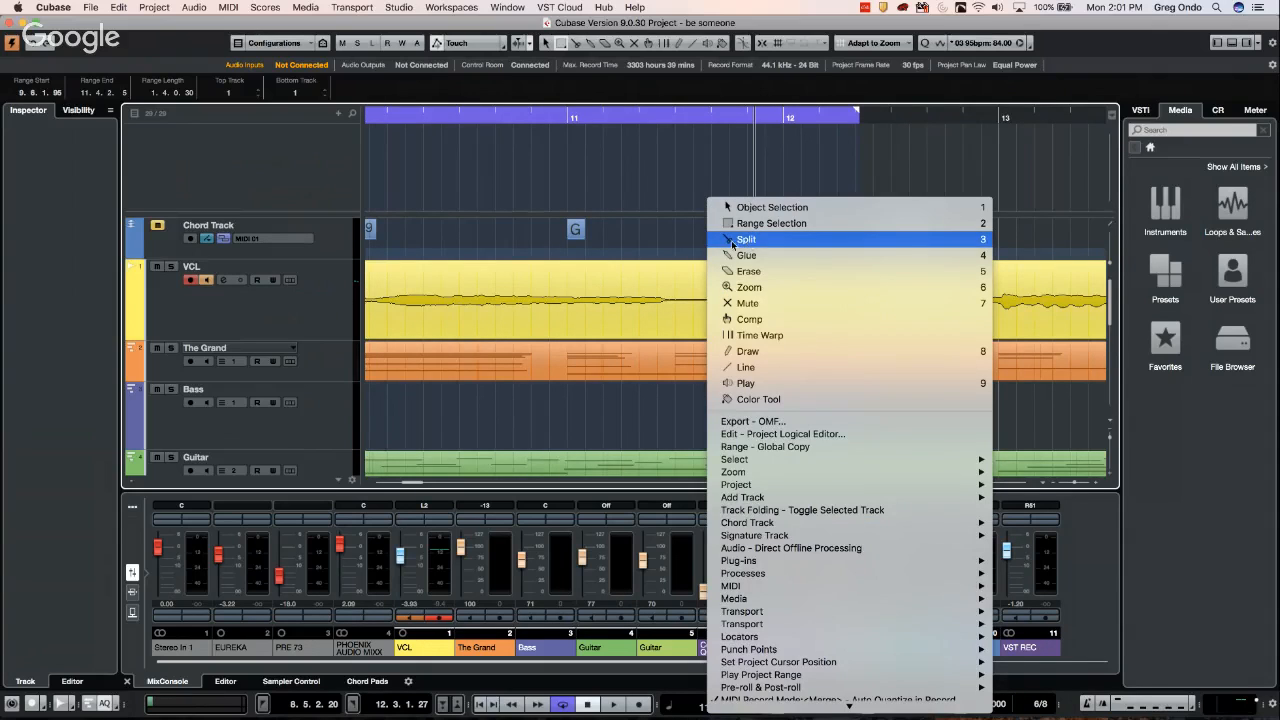
pyautogui.click(731, 240)
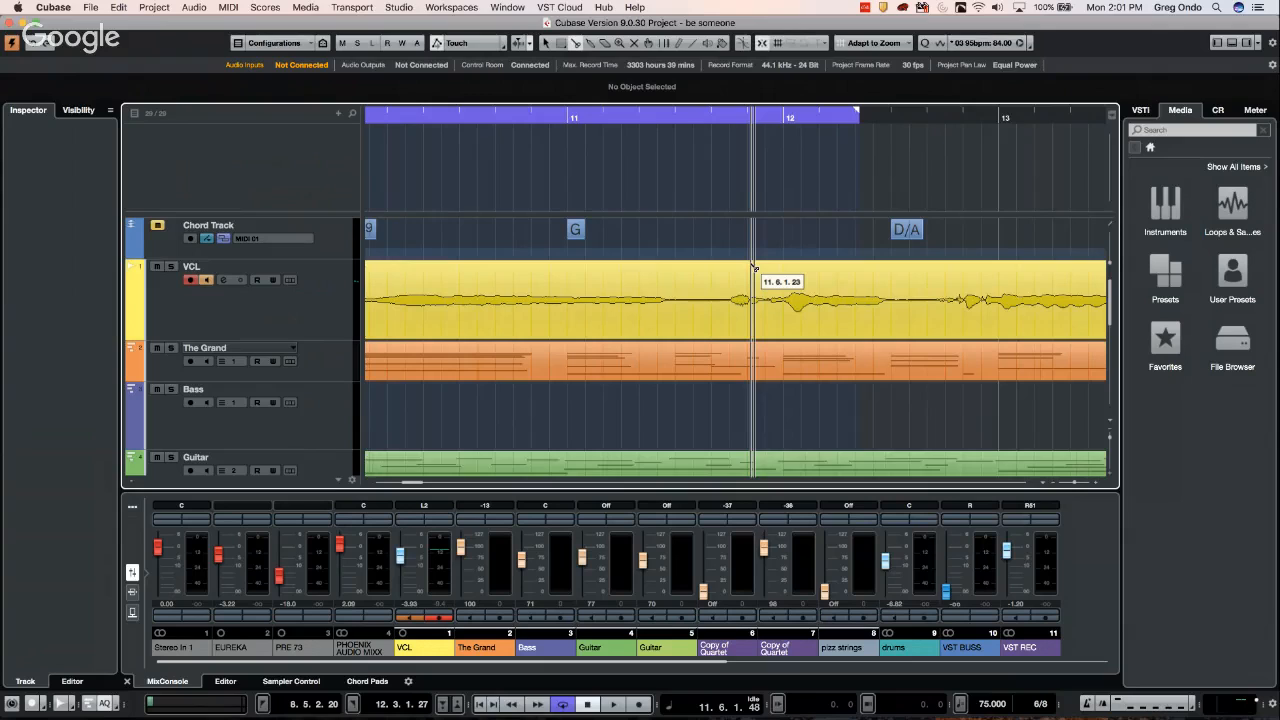
pyautogui.click(836, 282)
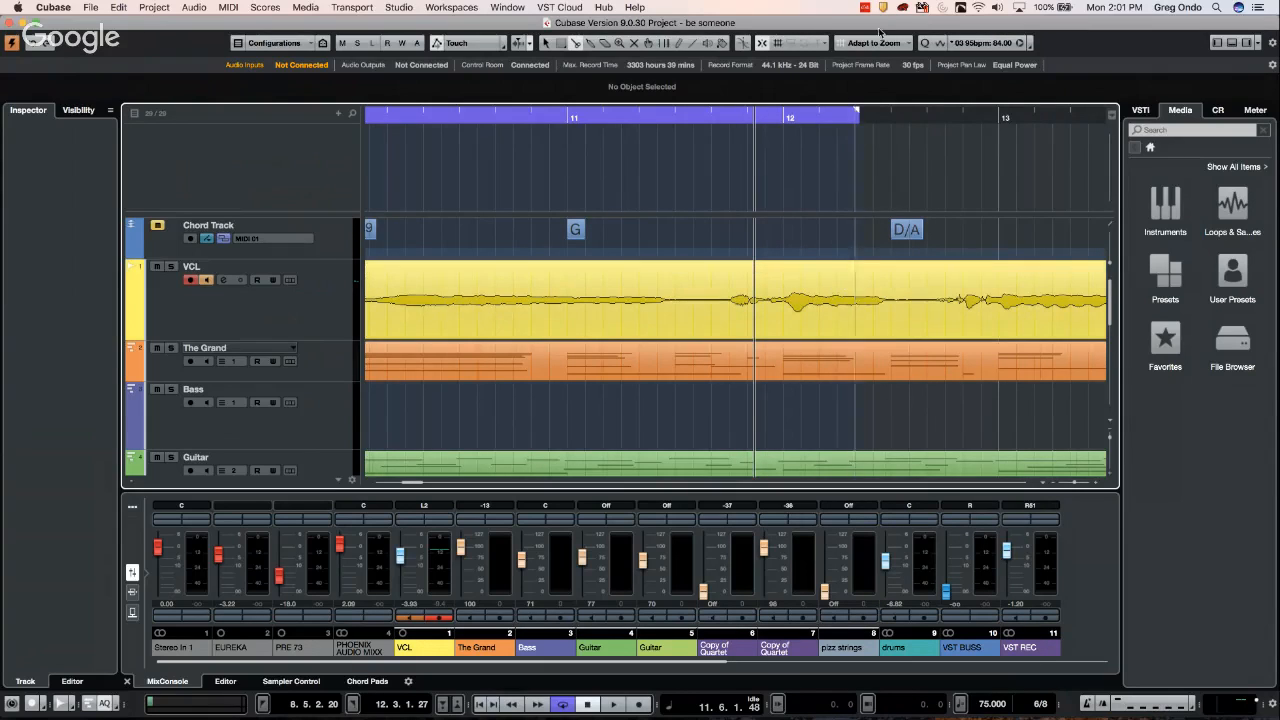
# Set the grid type to Bar and split the VCL event at the starts of bars 11 and 12
pyautogui.click(884, 43)
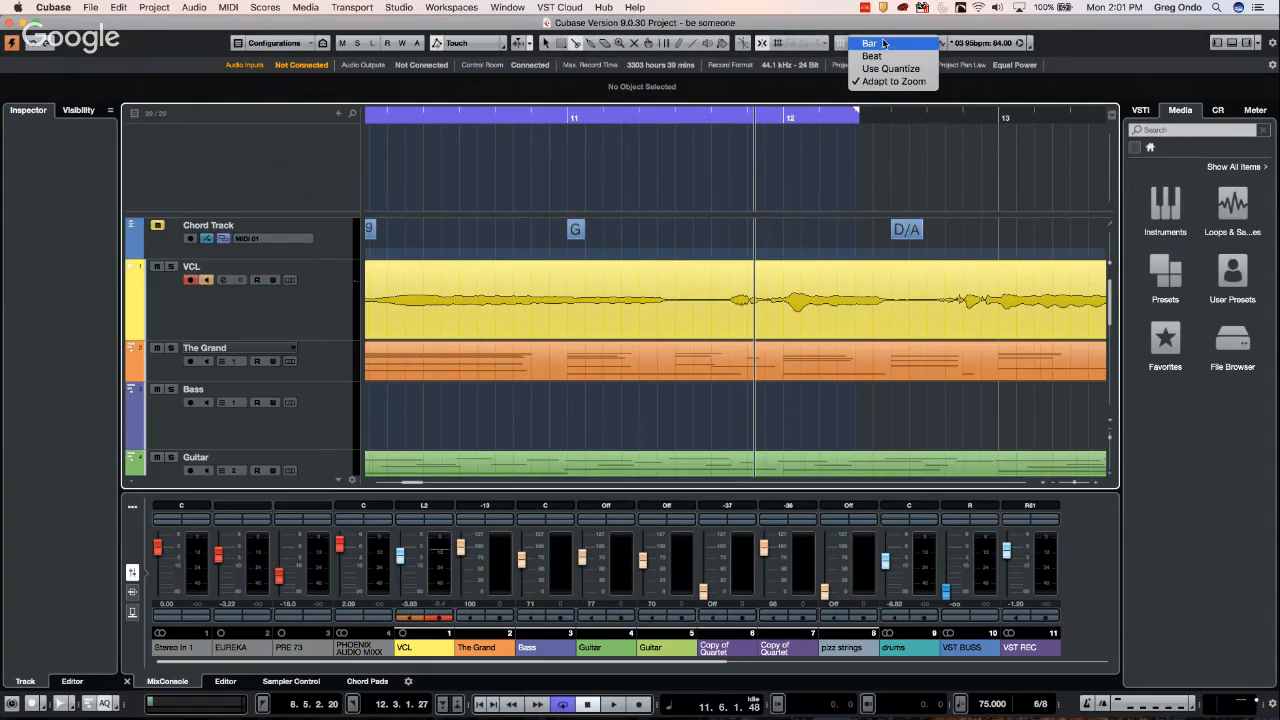
pyautogui.click(884, 43)
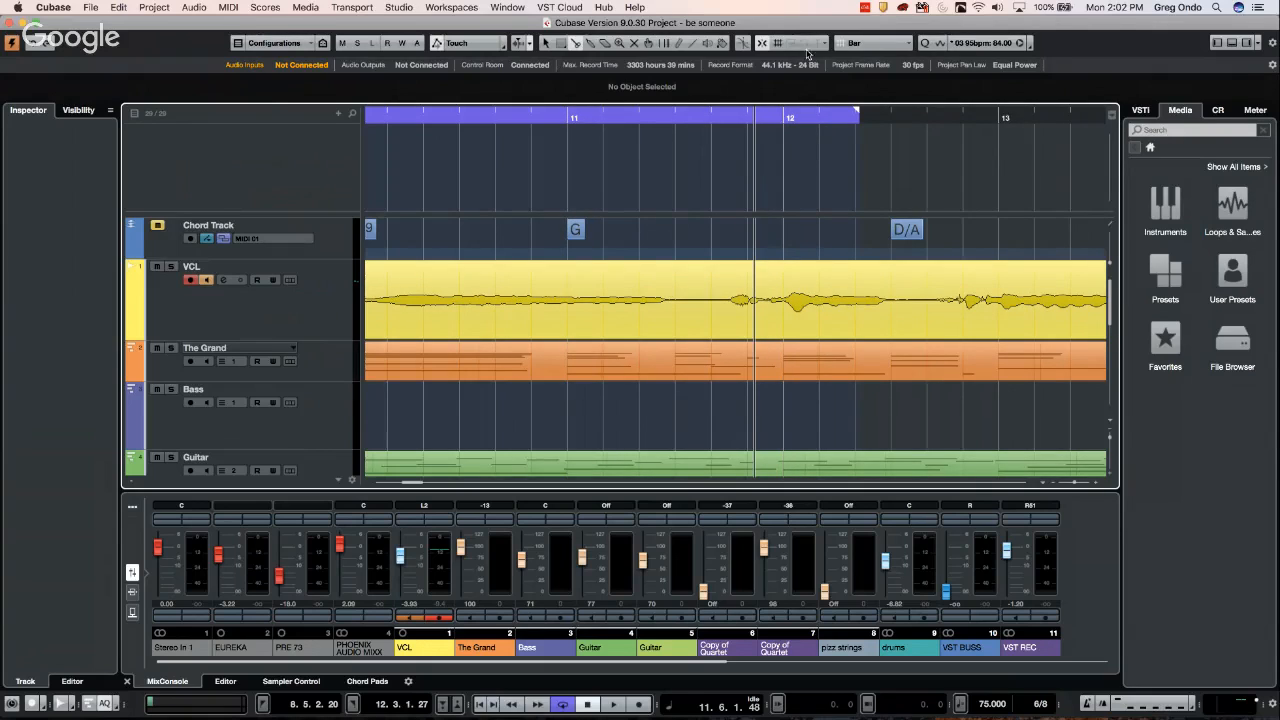
pyautogui.click(858, 47)
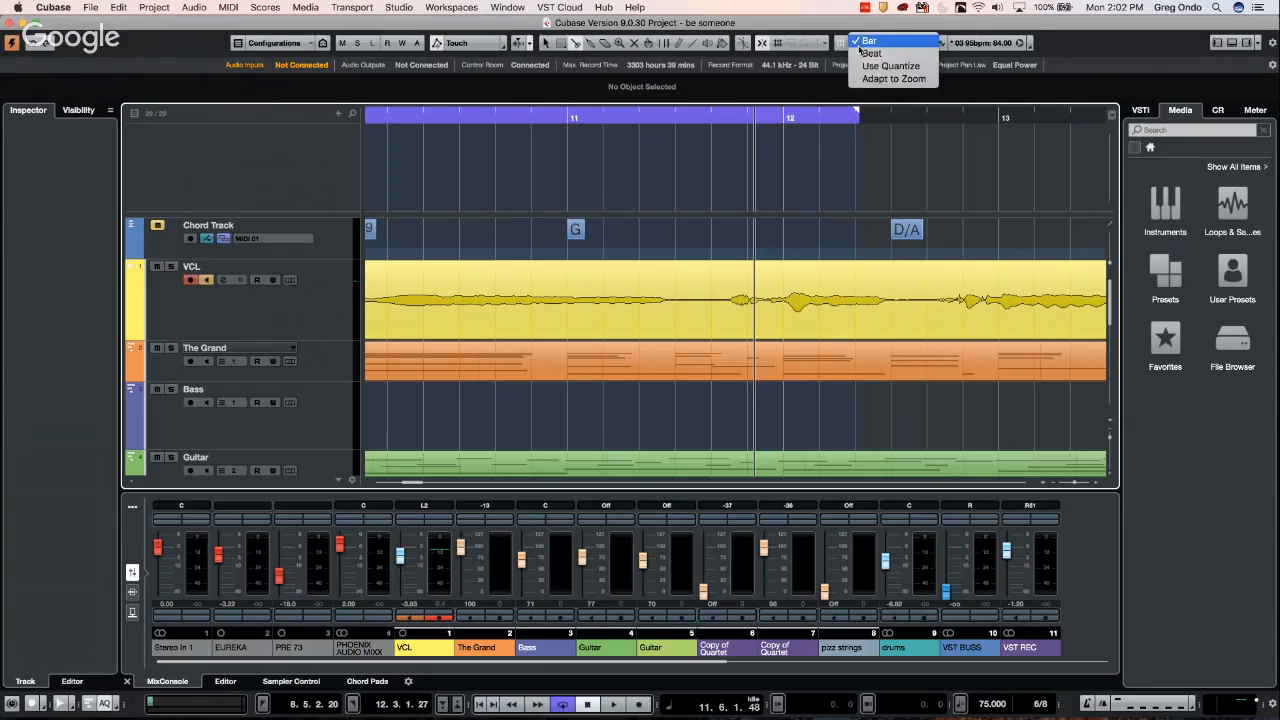
pyautogui.click(865, 42)
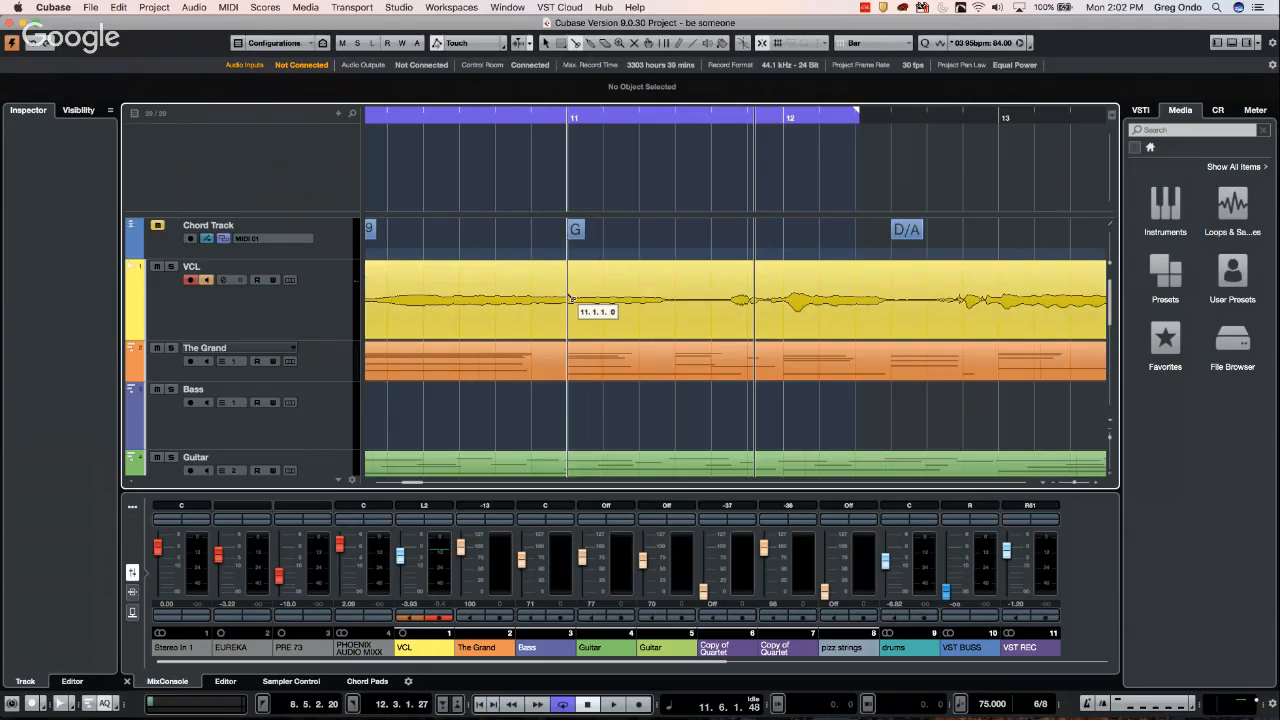
pyautogui.click(581, 302)
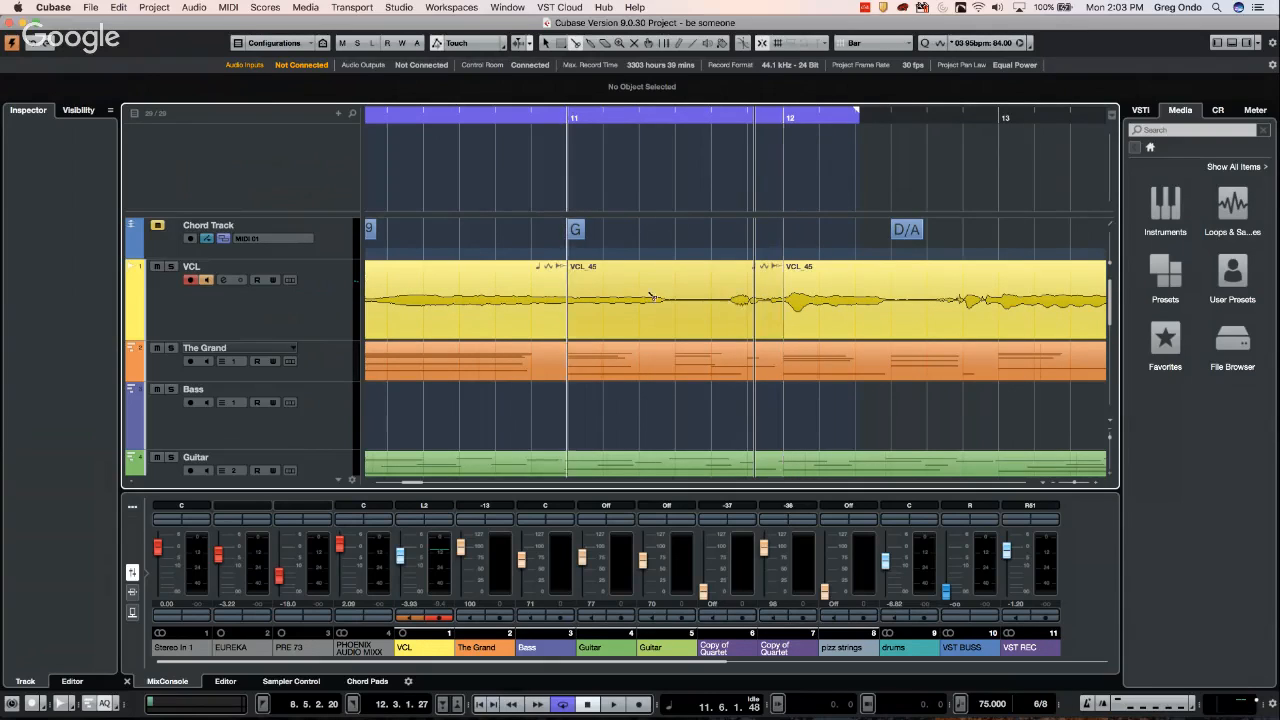
# Set the grid type to Beat and split the VCL events at successive beats in bars 11 and 12
pyautogui.click(880, 43)
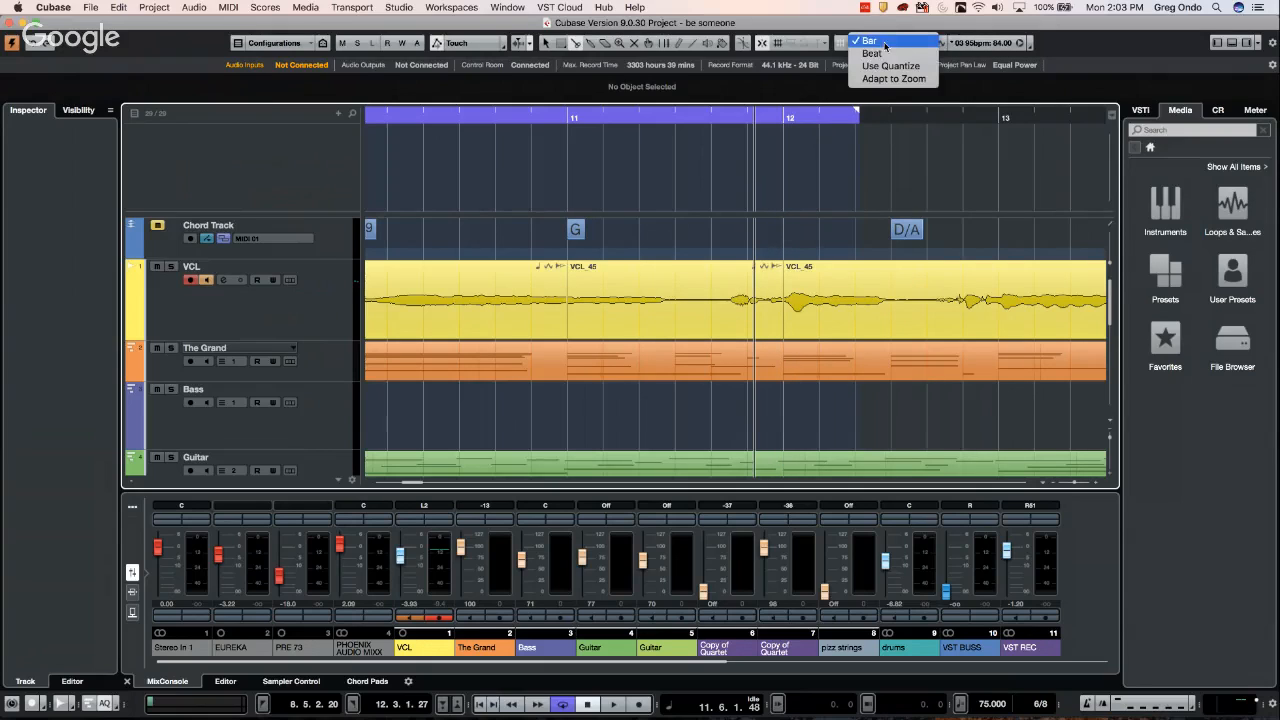
pyautogui.click(871, 53)
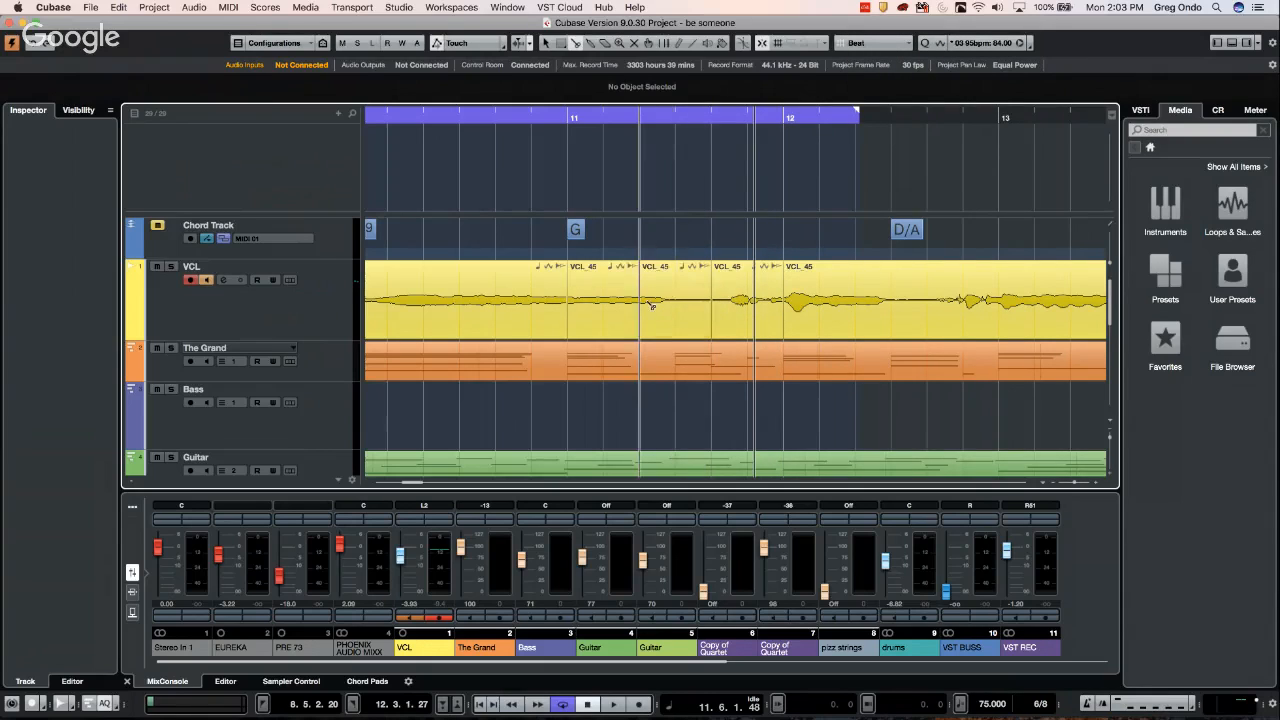
pyautogui.click(677, 305)
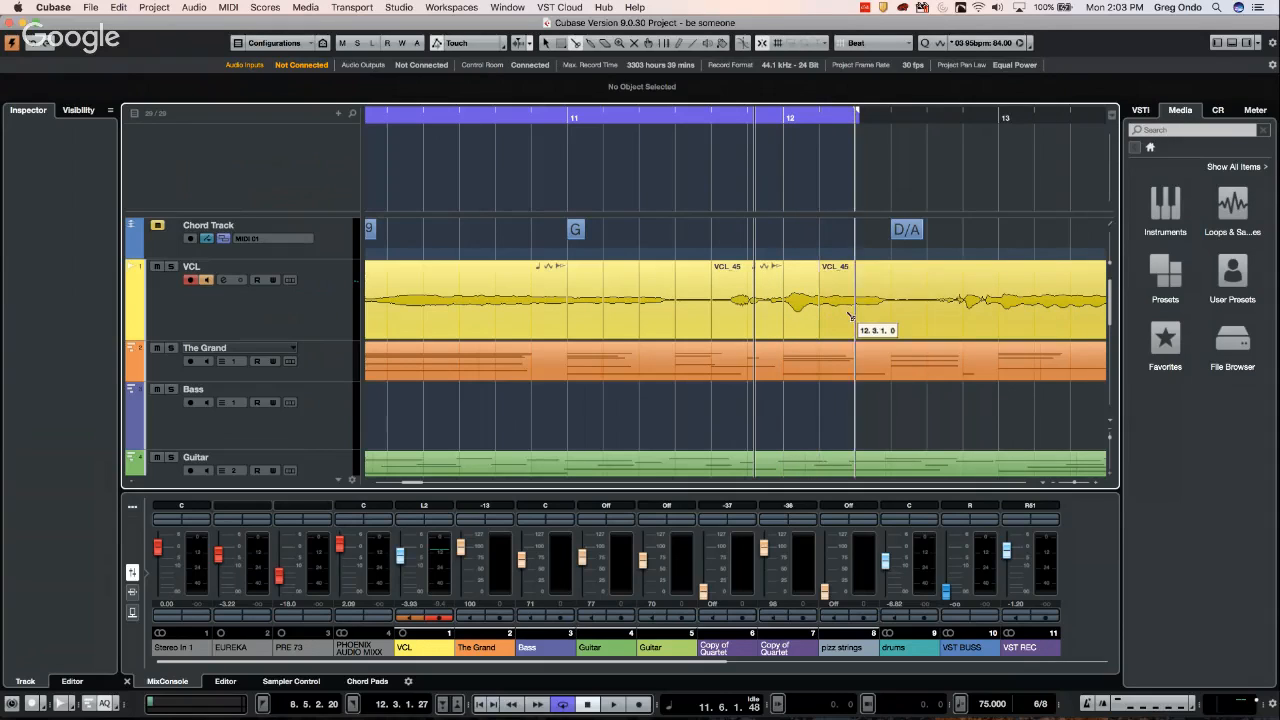
pyautogui.click(912, 305)
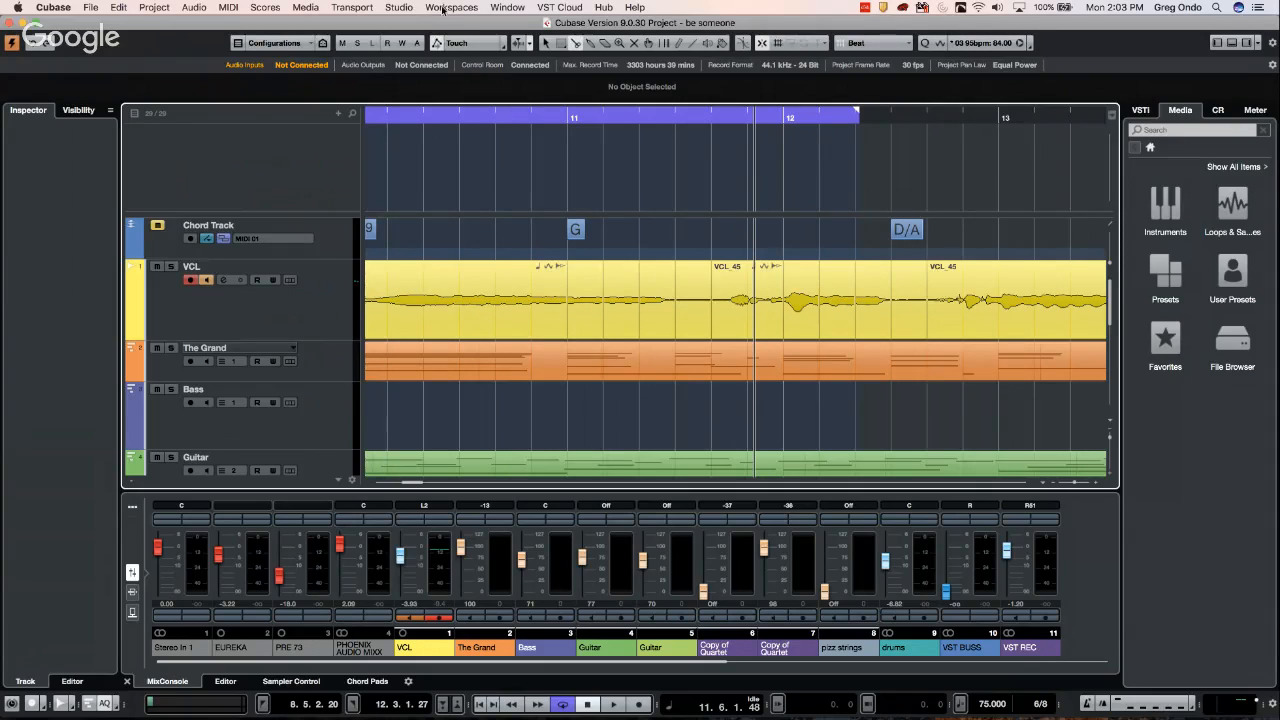
pyautogui.click(601, 296)
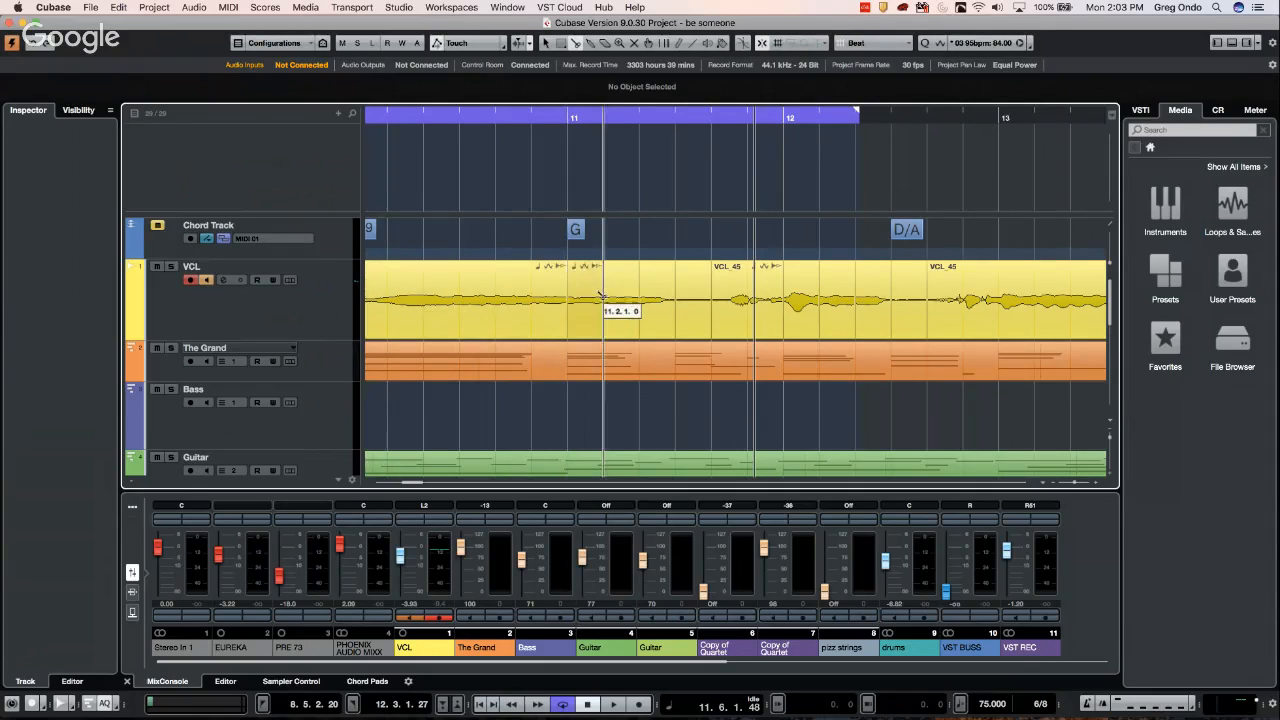
pyautogui.press('super+z')
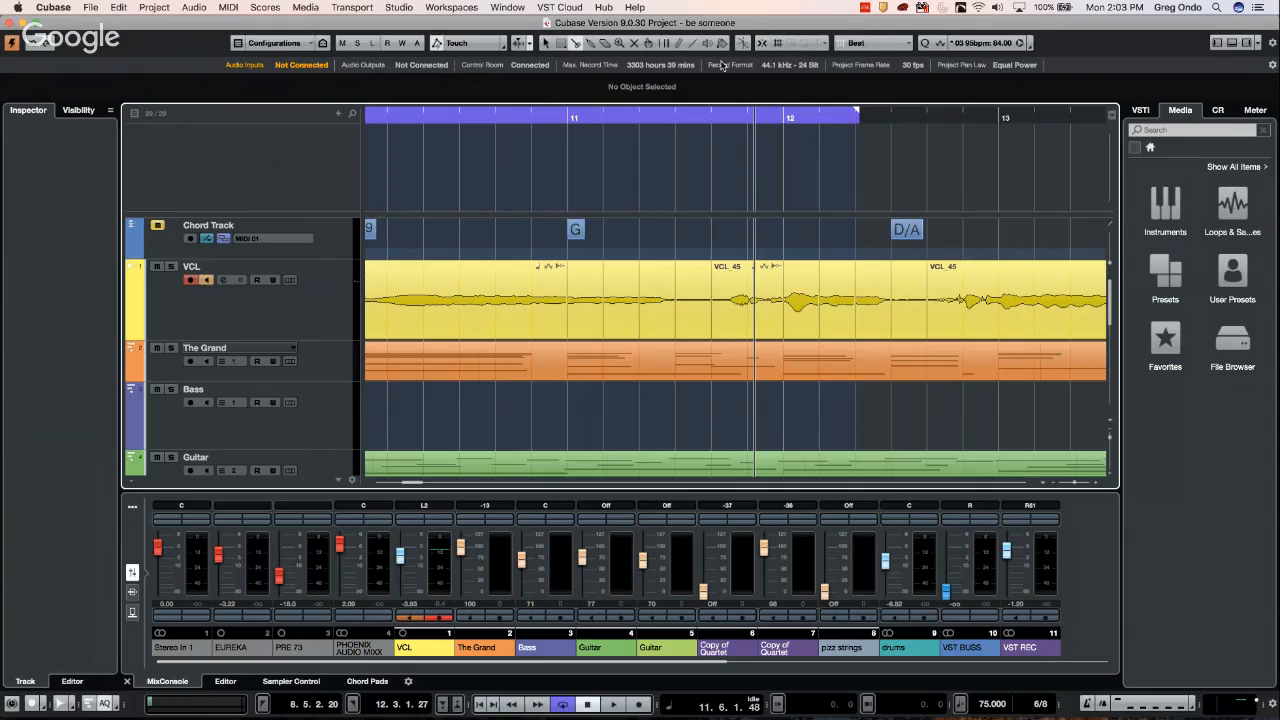
# Turn snapping off and cut a thin slice of the VCL event between beats 5 and 6 of bar 10
pyautogui.press('j')
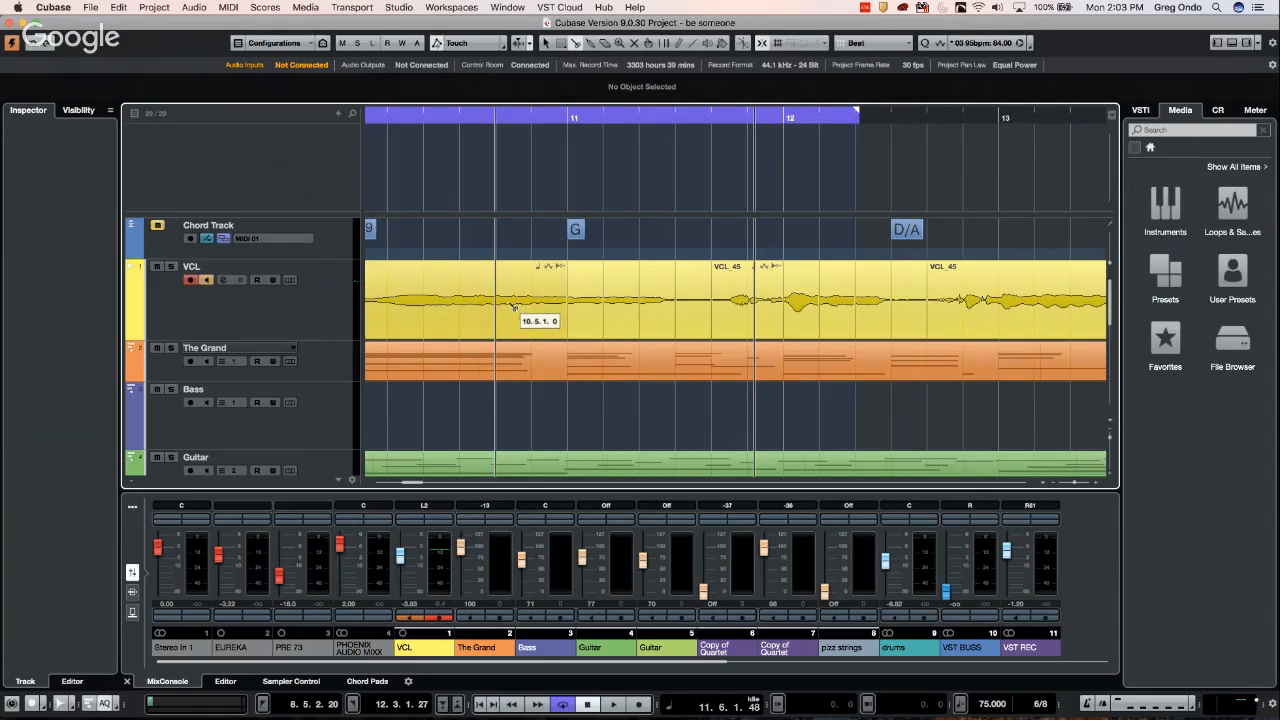
pyautogui.press('j')
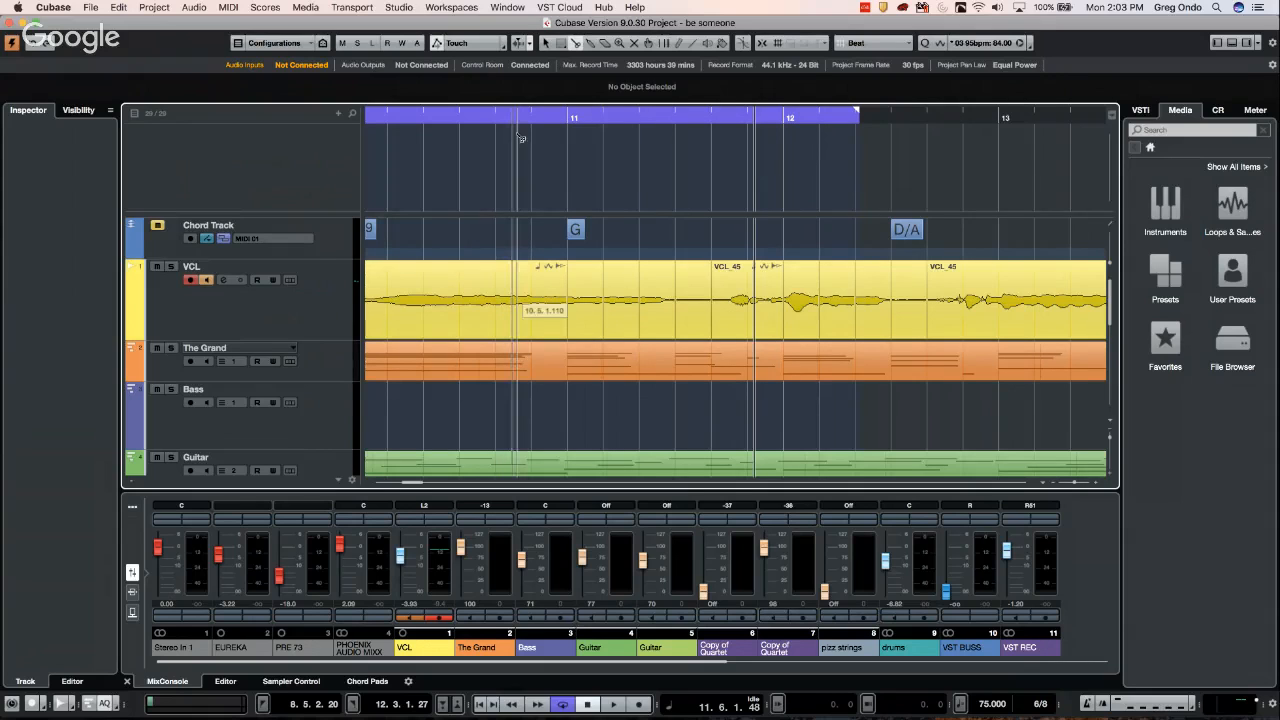
pyautogui.moveTo(505, 116); pyautogui.dragTo(531, 289)
pyautogui.click(548, 289)
# Remove the thin slice from the VCL track with the Erase tool
pyautogui.rightClick(549, 282)
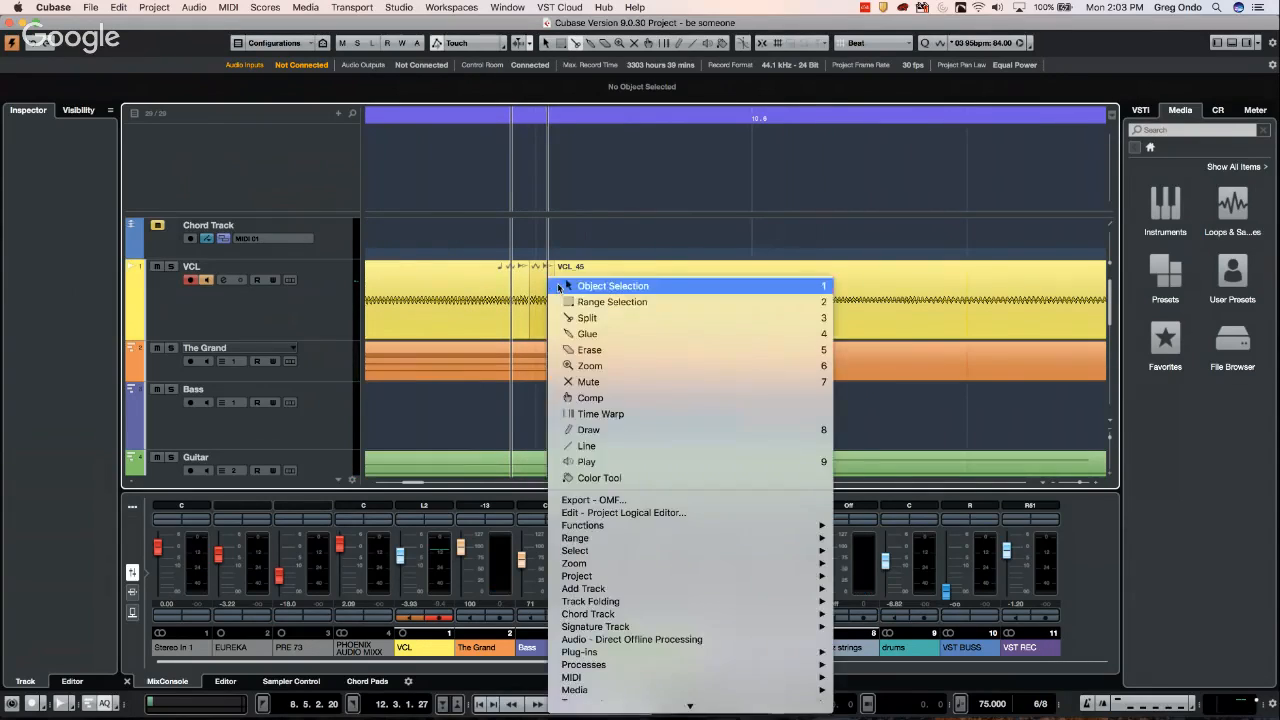
pyautogui.click(560, 285)
pyautogui.rightClick(542, 282)
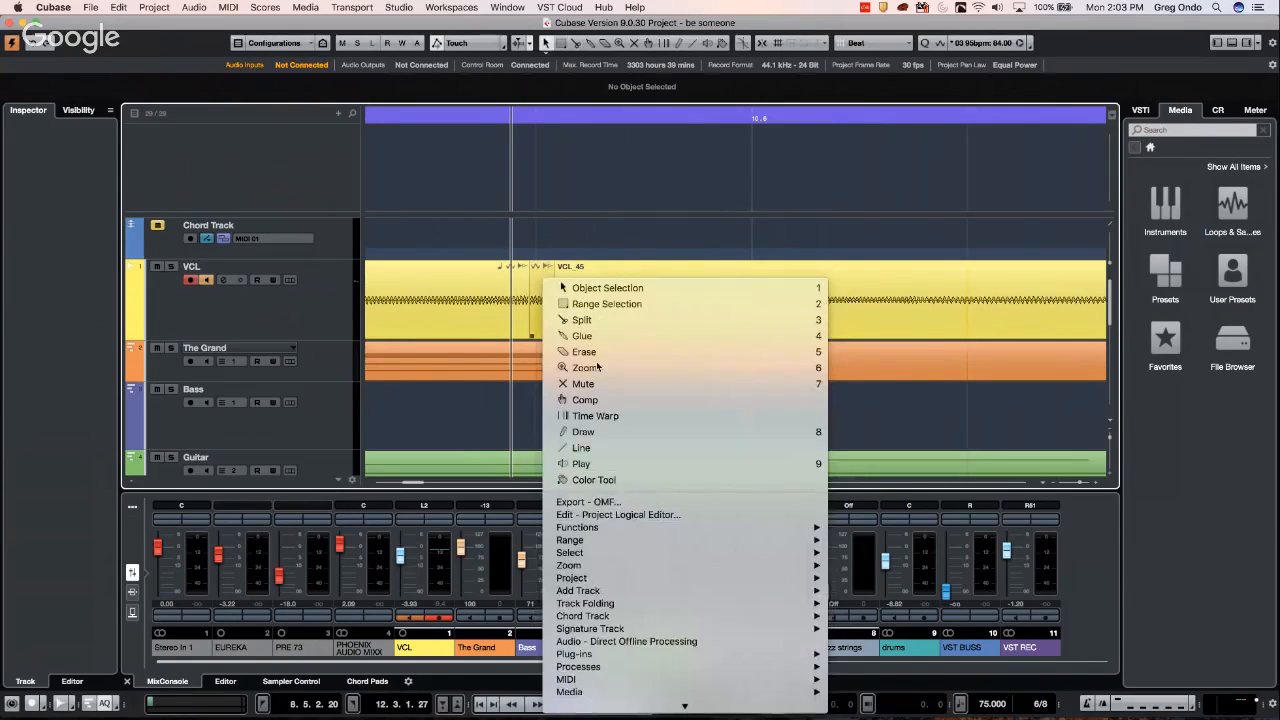
pyautogui.click(595, 355)
pyautogui.click(549, 312)
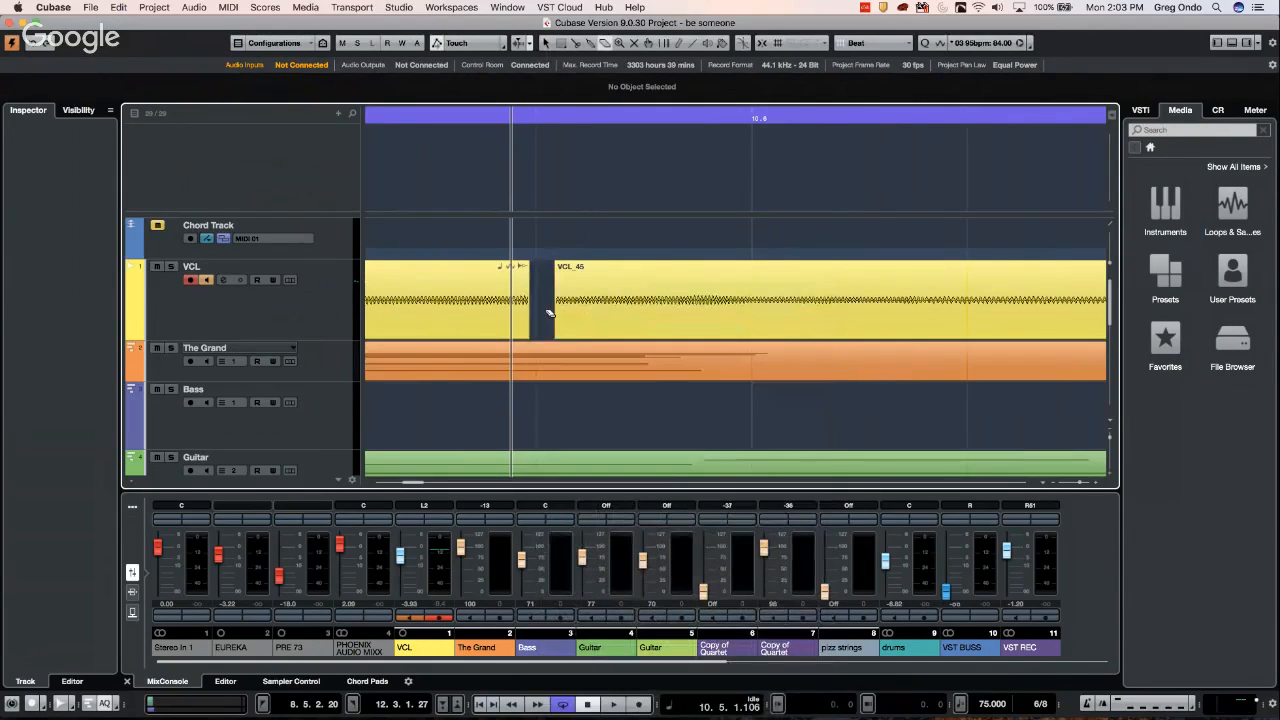
# Mark the one-beat range from 10.6.1.0 to 11.1.1.0 on the VCL track with Range Selection
pyautogui.press('g')
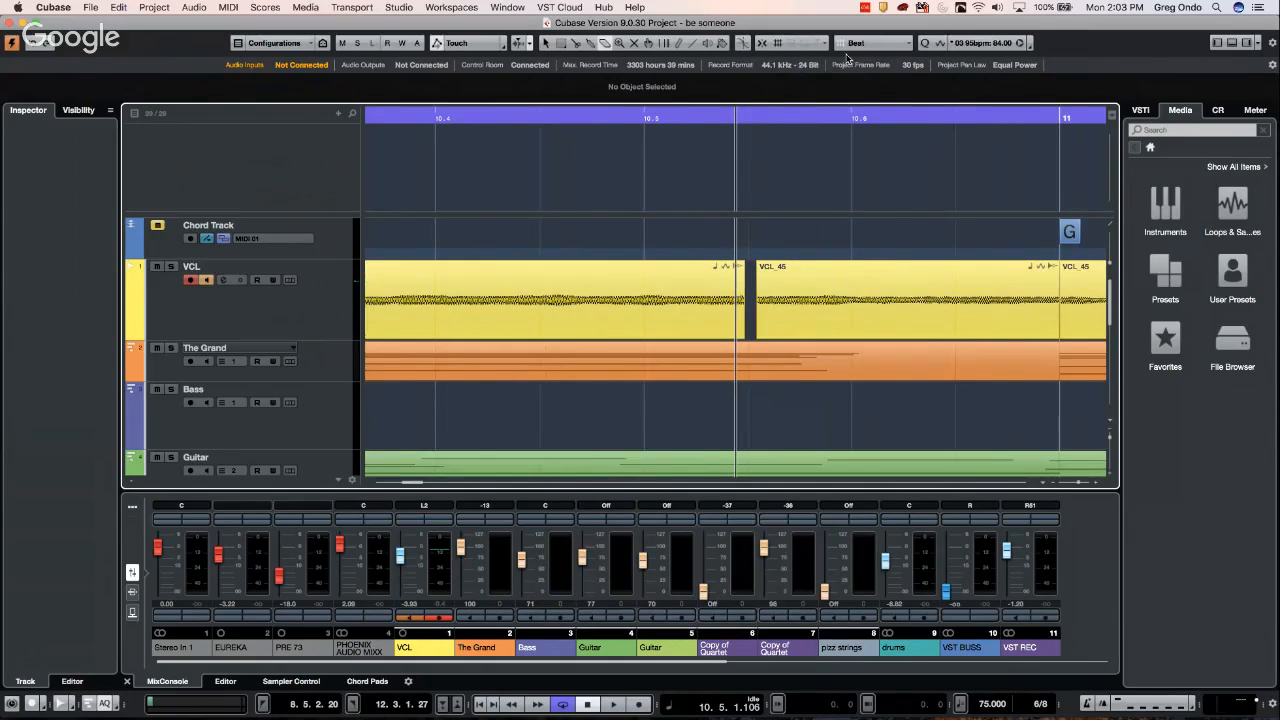
pyautogui.press('g')
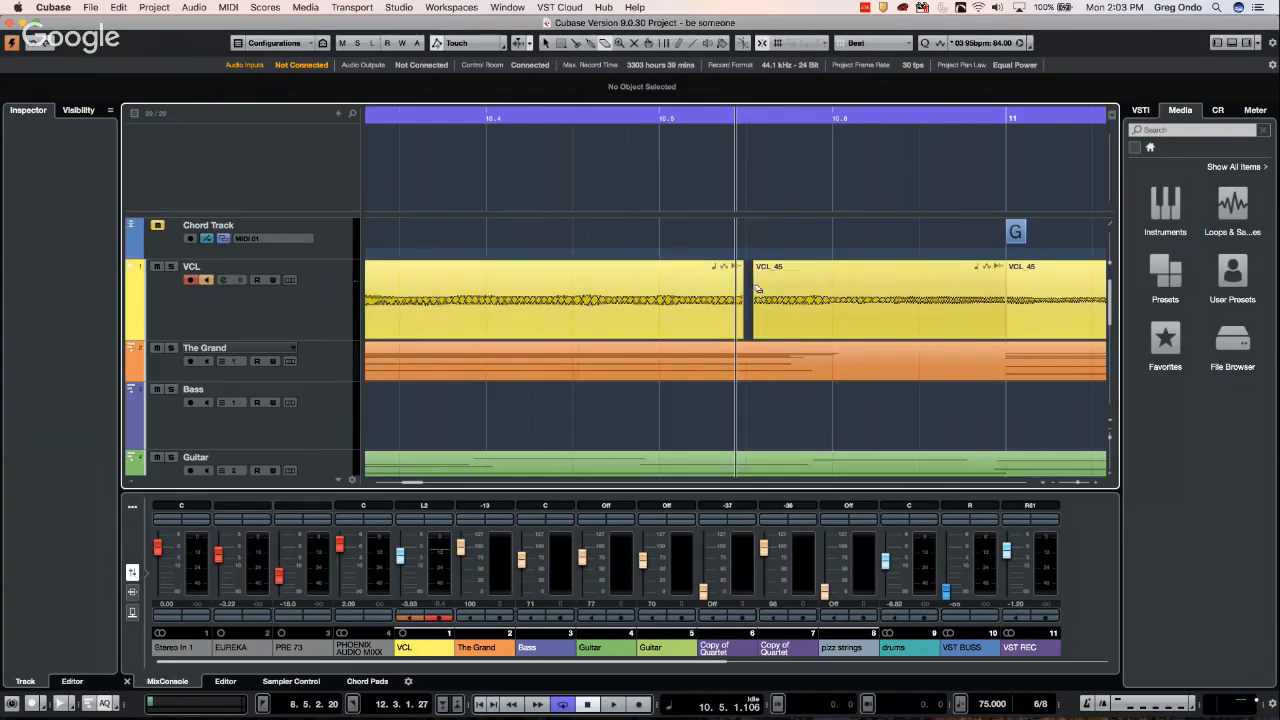
pyautogui.rightClick(687, 250)
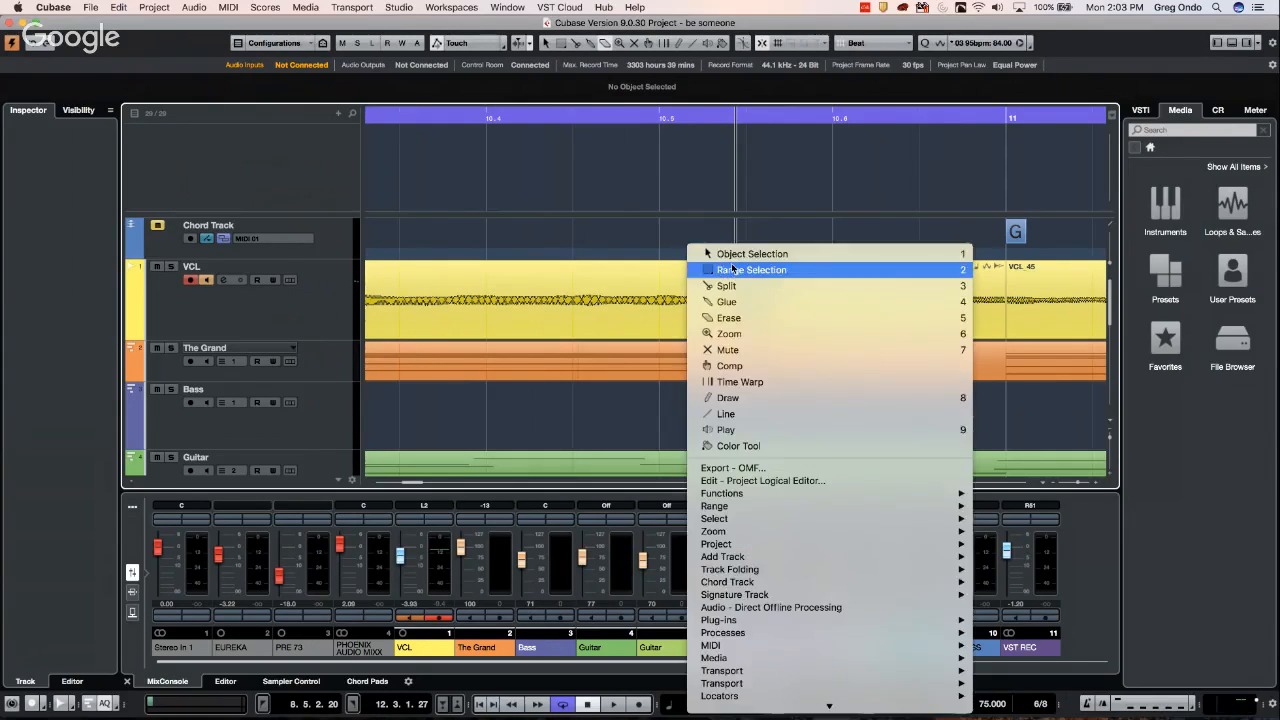
pyautogui.click(734, 270)
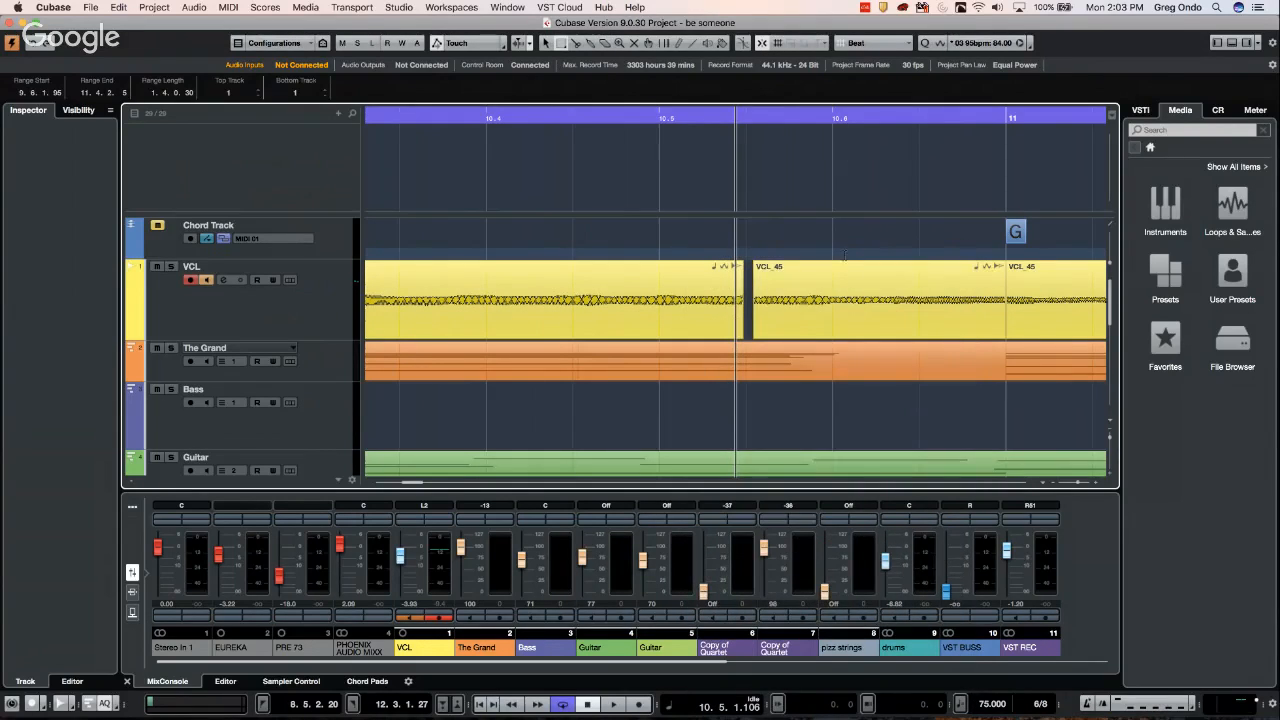
pyautogui.moveTo(903, 291); pyautogui.dragTo(961, 286)
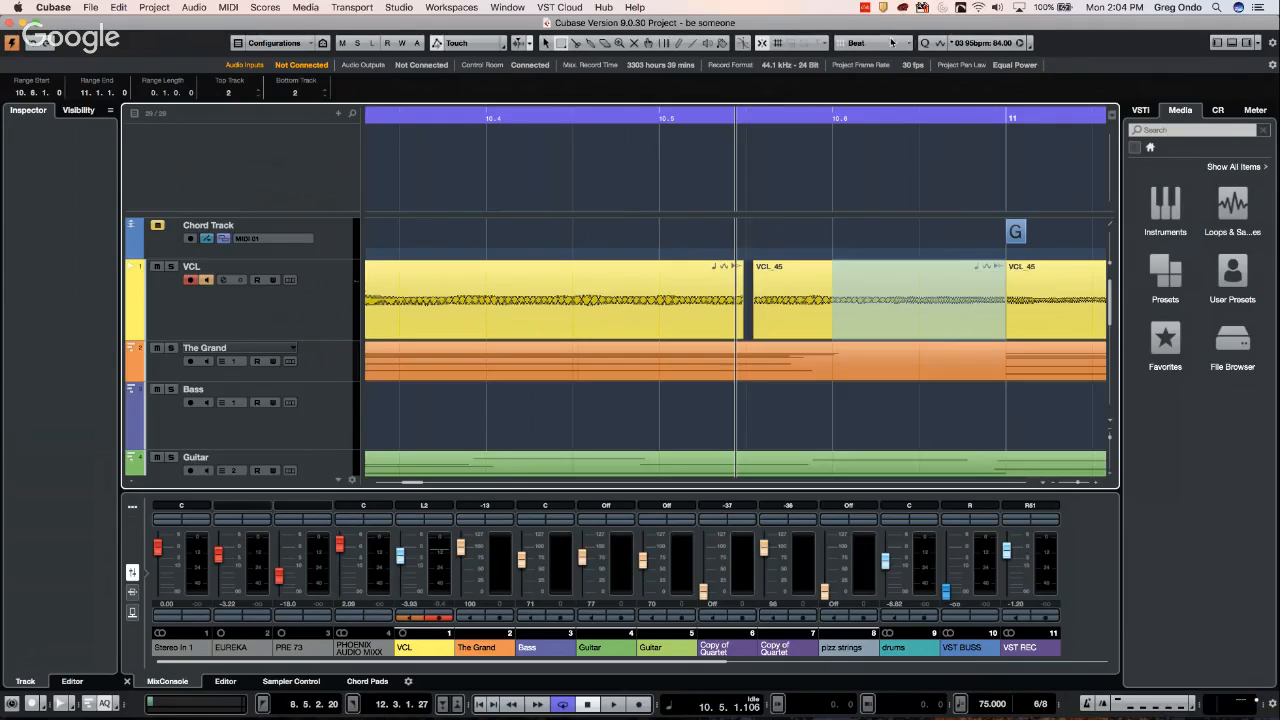
# Undo the slice's removal and its second cut, and set the grid type to Use Quantize
pyautogui.press('super+z')
pyautogui.press('super+z')
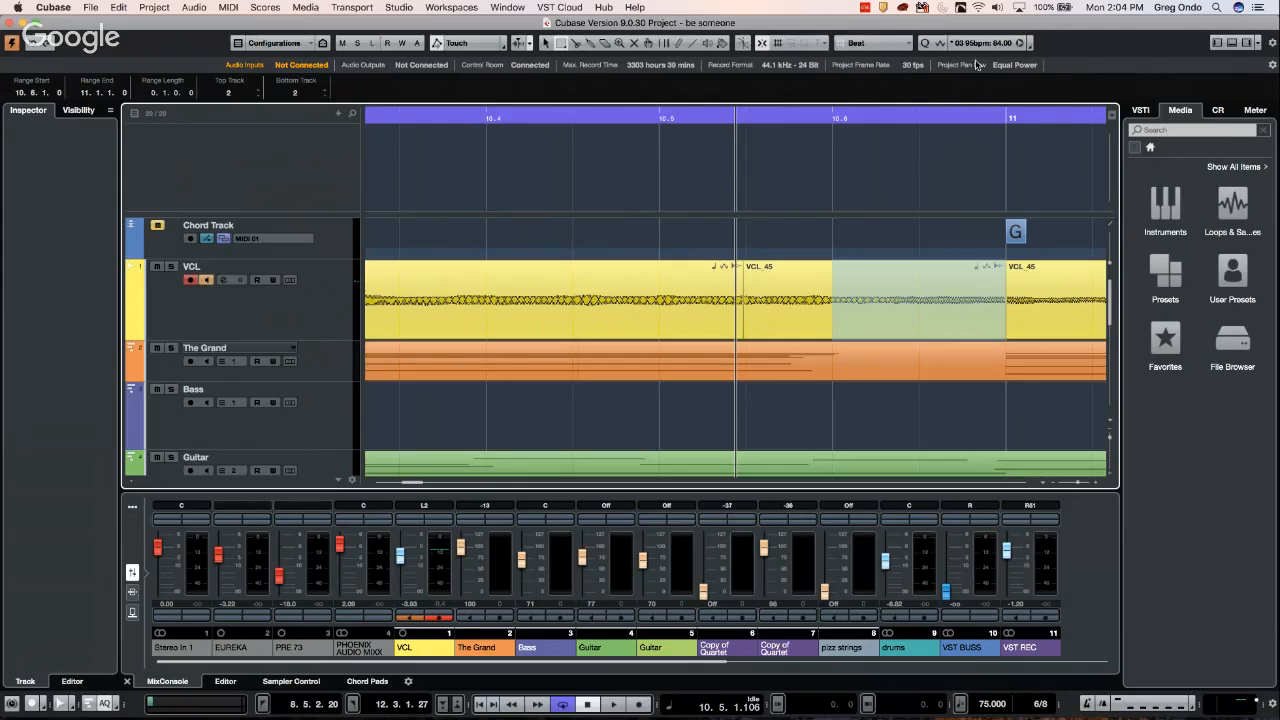
pyautogui.click(860, 47)
pyautogui.click(866, 103)
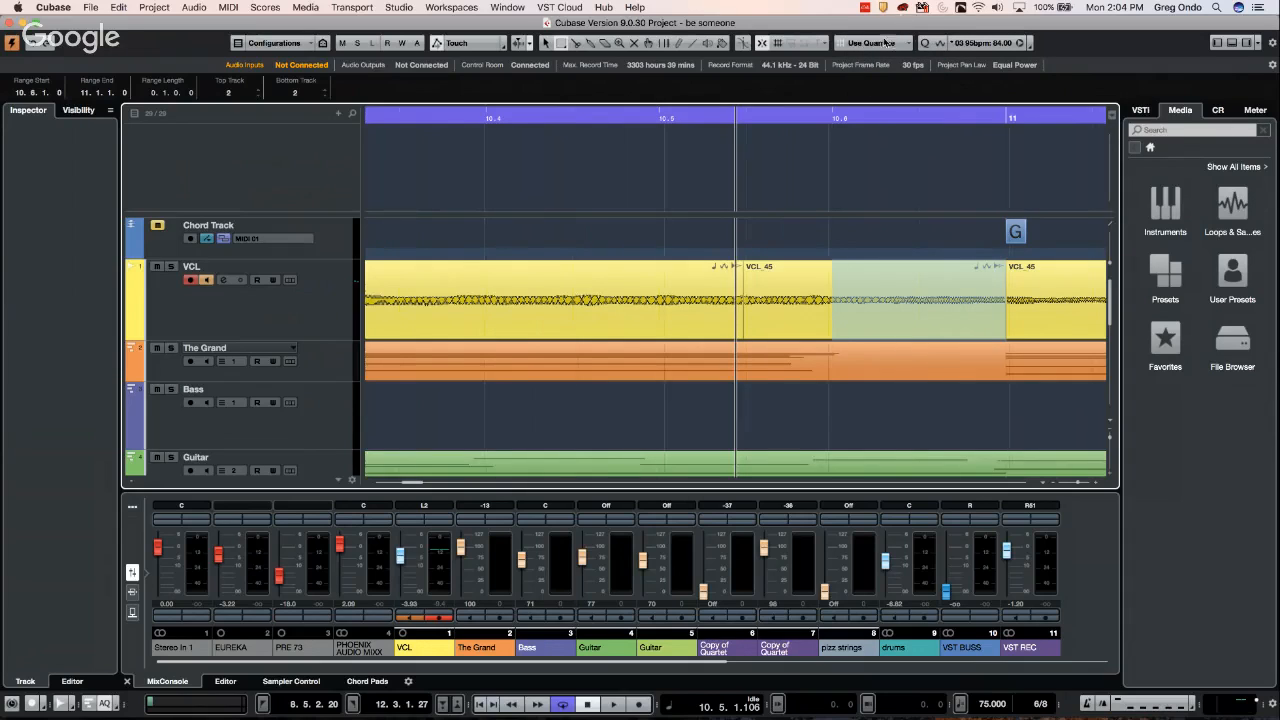
pyautogui.click(882, 42)
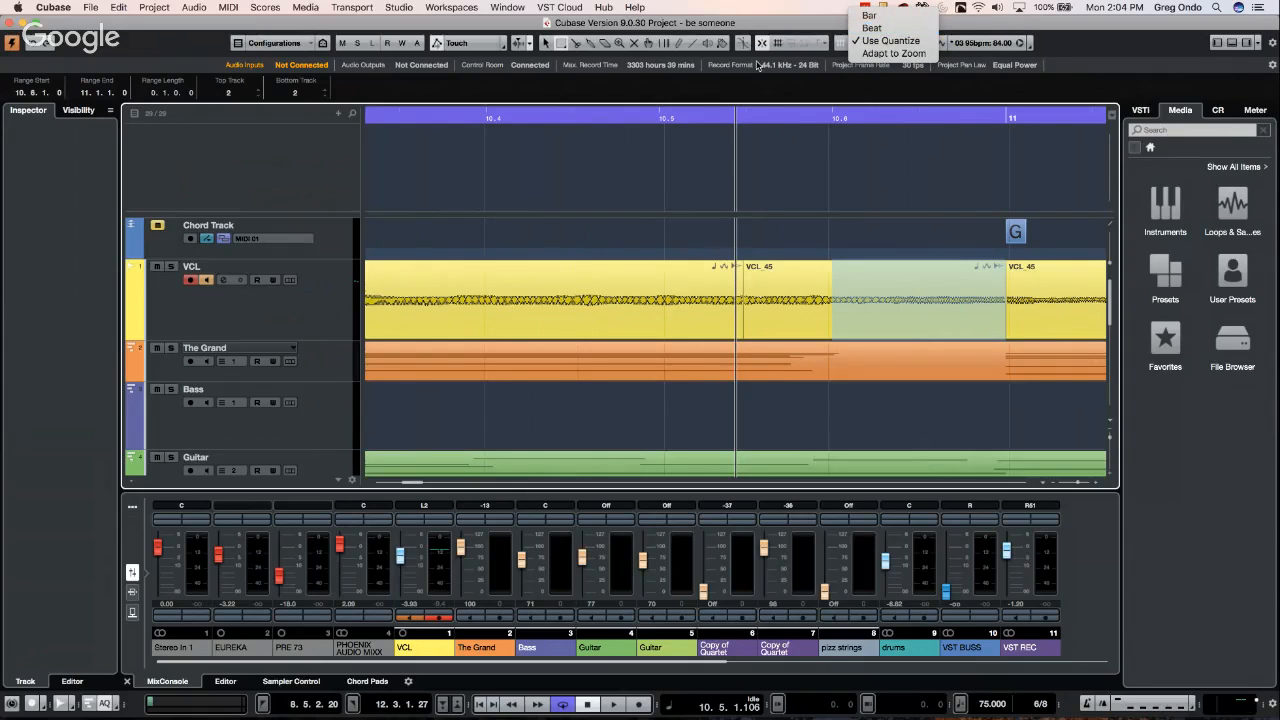
# Set the ruler's display format to Seconds and open the list of grid intervals
pyautogui.rightClick(696, 116)
pyautogui.rightClick(696, 116)
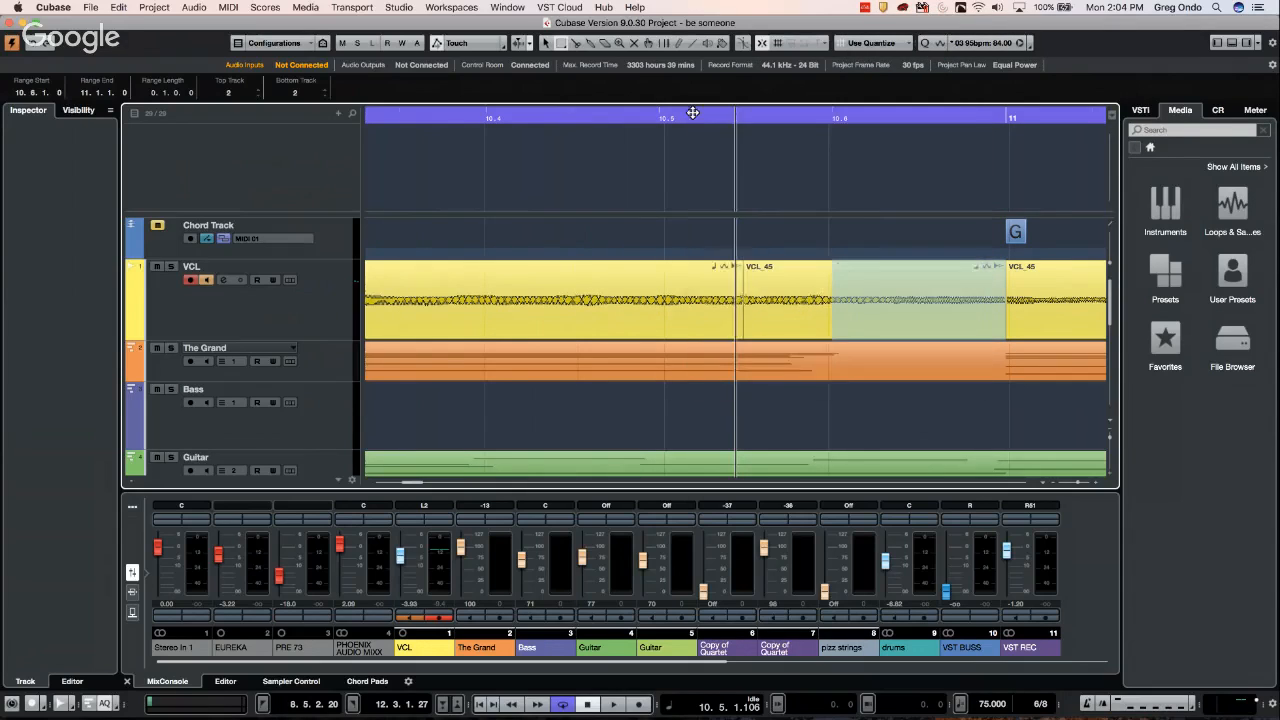
pyautogui.click(708, 130)
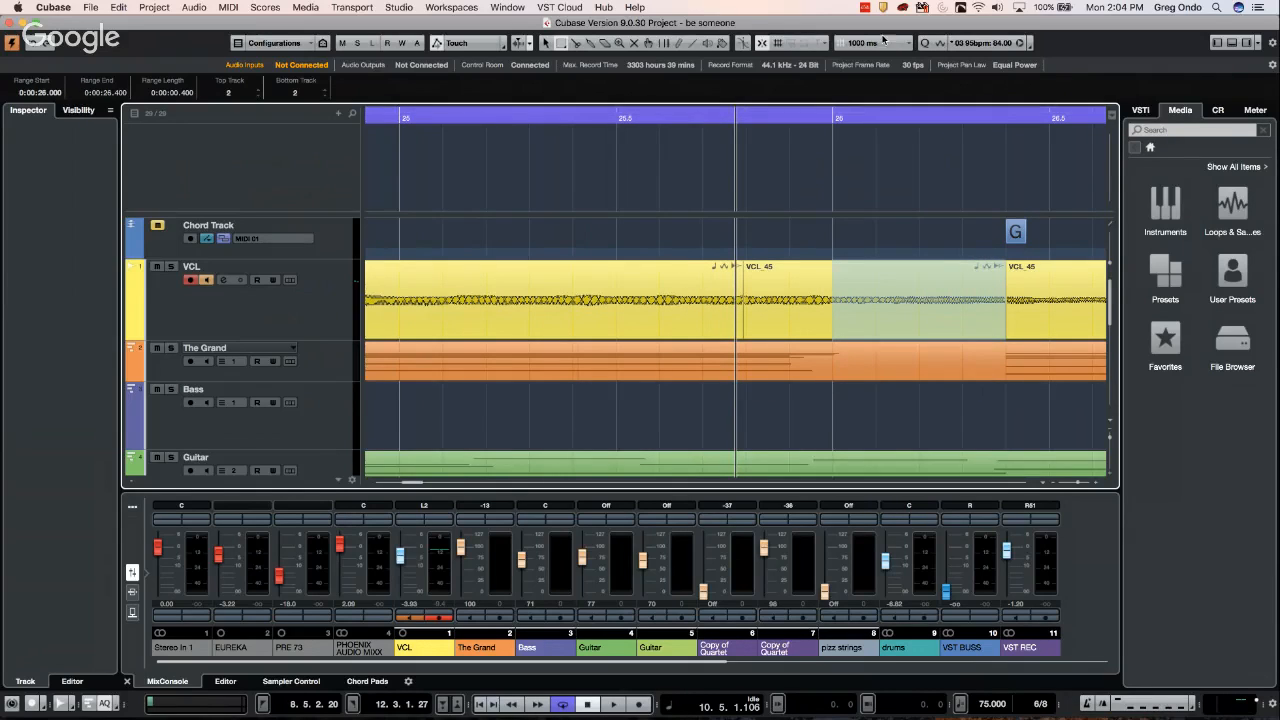
pyautogui.click(884, 43)
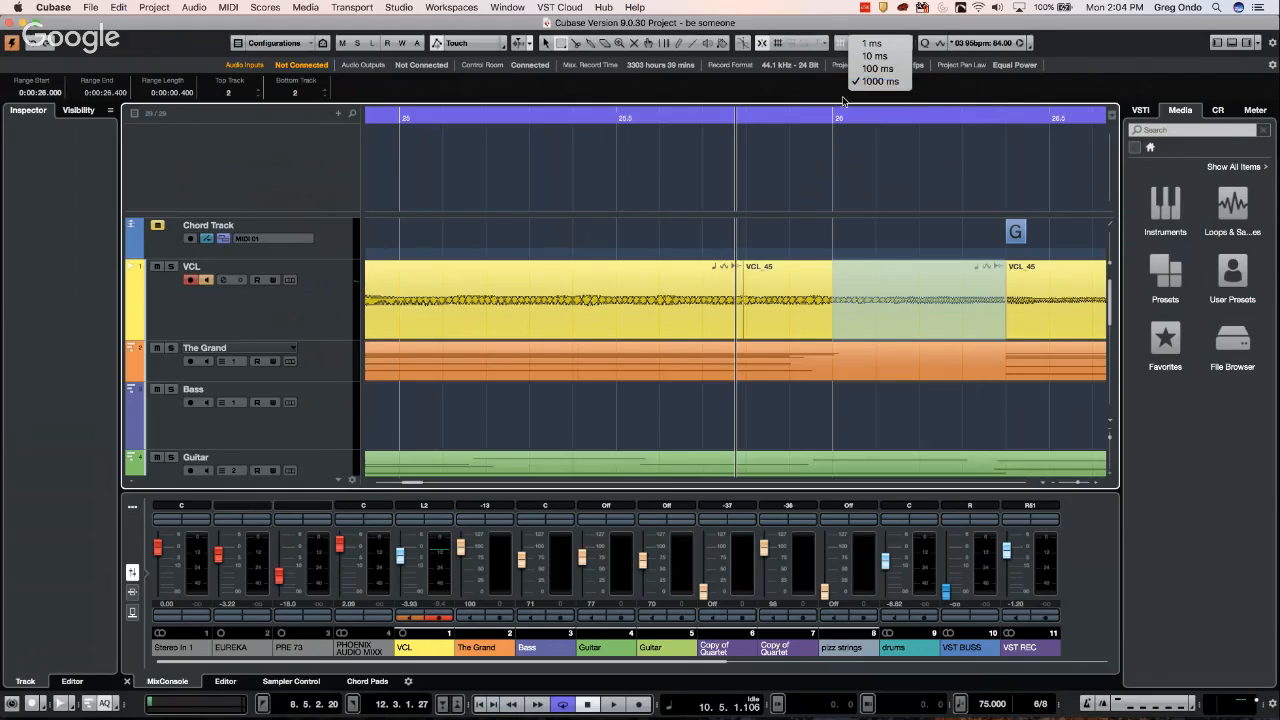
# Switch the ruler's display format to Bars+Beats, then to Timecode, and open the list of frame-based grid intervals
pyautogui.click(800, 115)
pyautogui.rightClick(800, 115)
pyautogui.click(799, 116)
pyautogui.rightClick(800, 115)
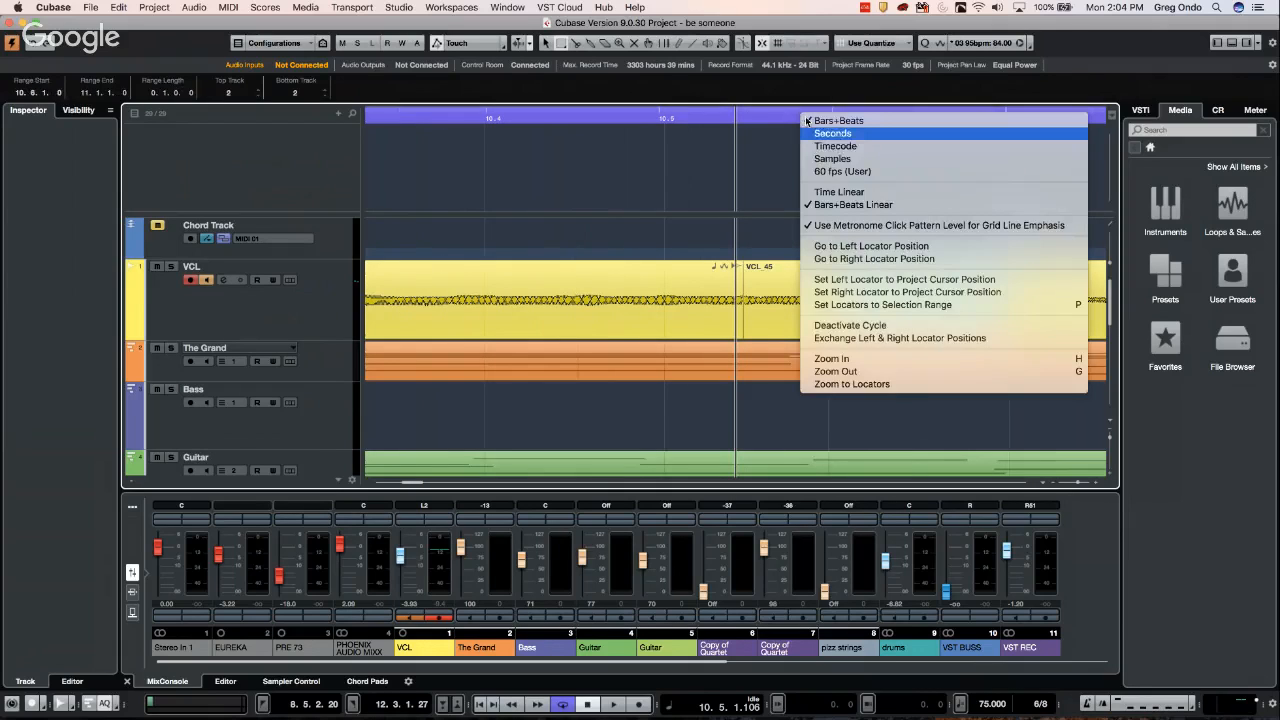
pyautogui.click(830, 146)
pyautogui.click(864, 44)
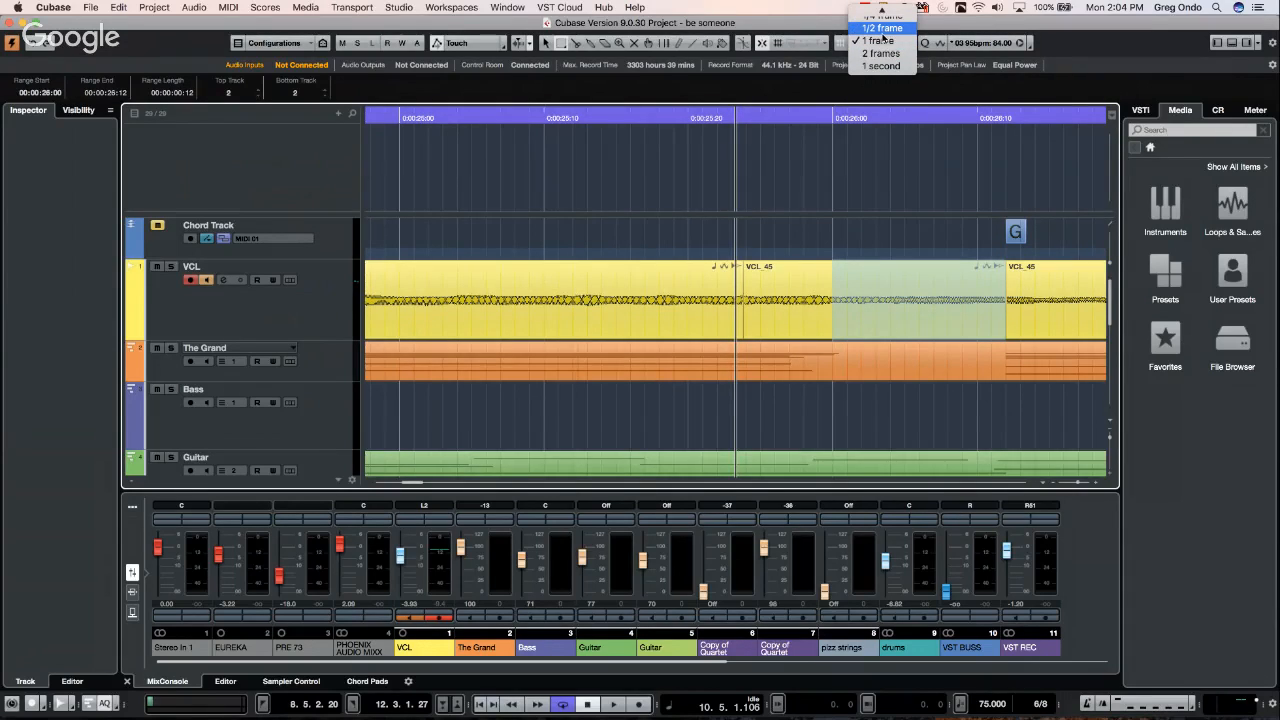
# Return the ruler to Bars+Beats, switch it to Samples, and open the list of sample-based grid intervals
pyautogui.rightClick(792, 118)
pyautogui.rightClick(792, 118)
pyautogui.click(793, 120)
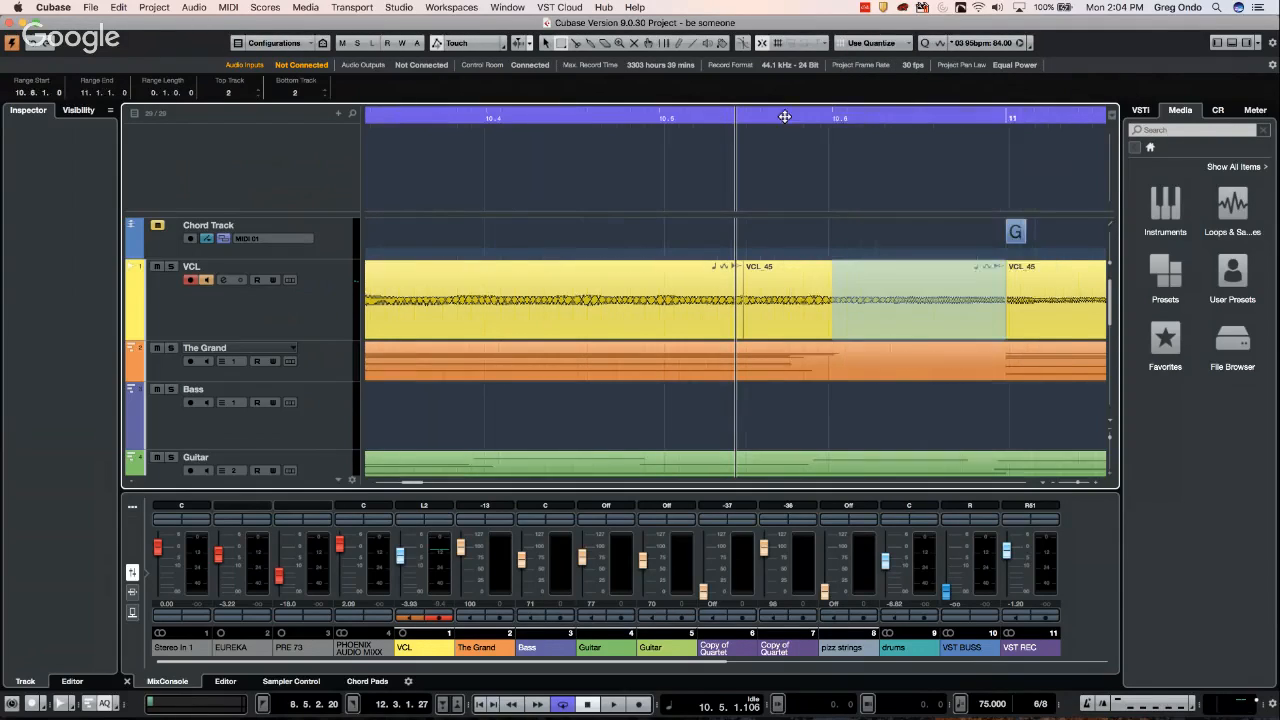
pyautogui.rightClick(787, 117)
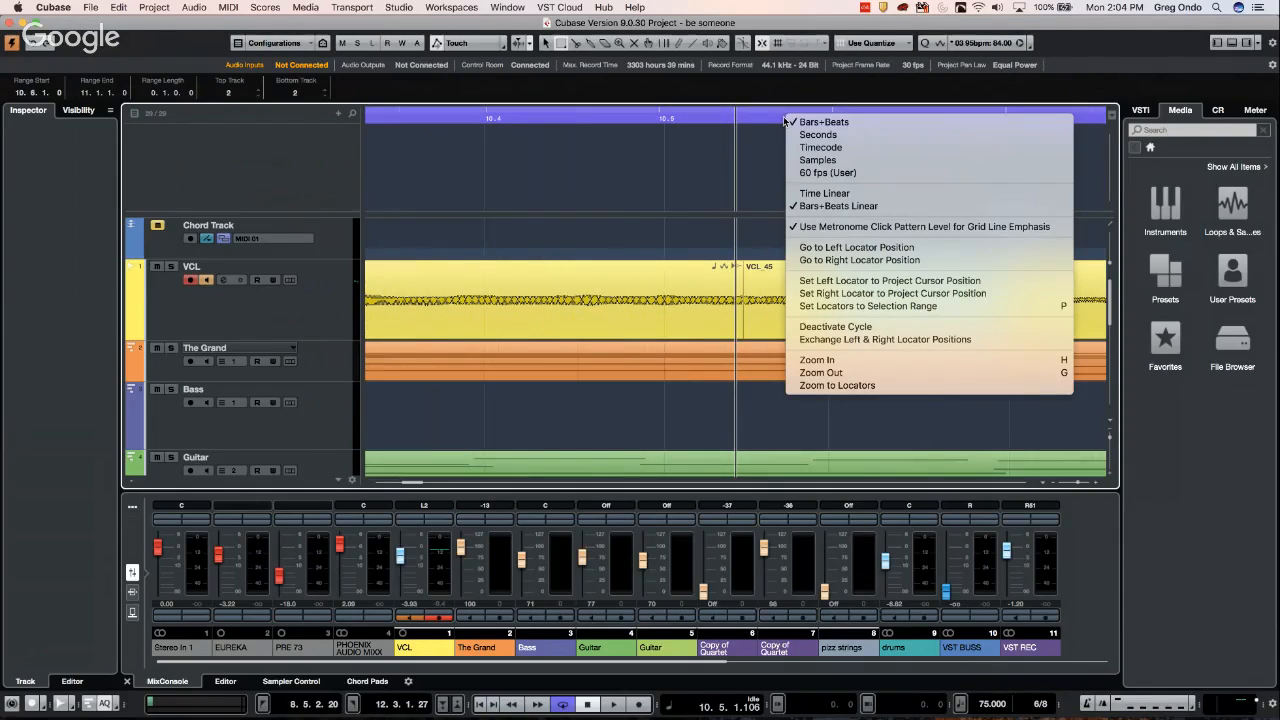
pyautogui.click(836, 161)
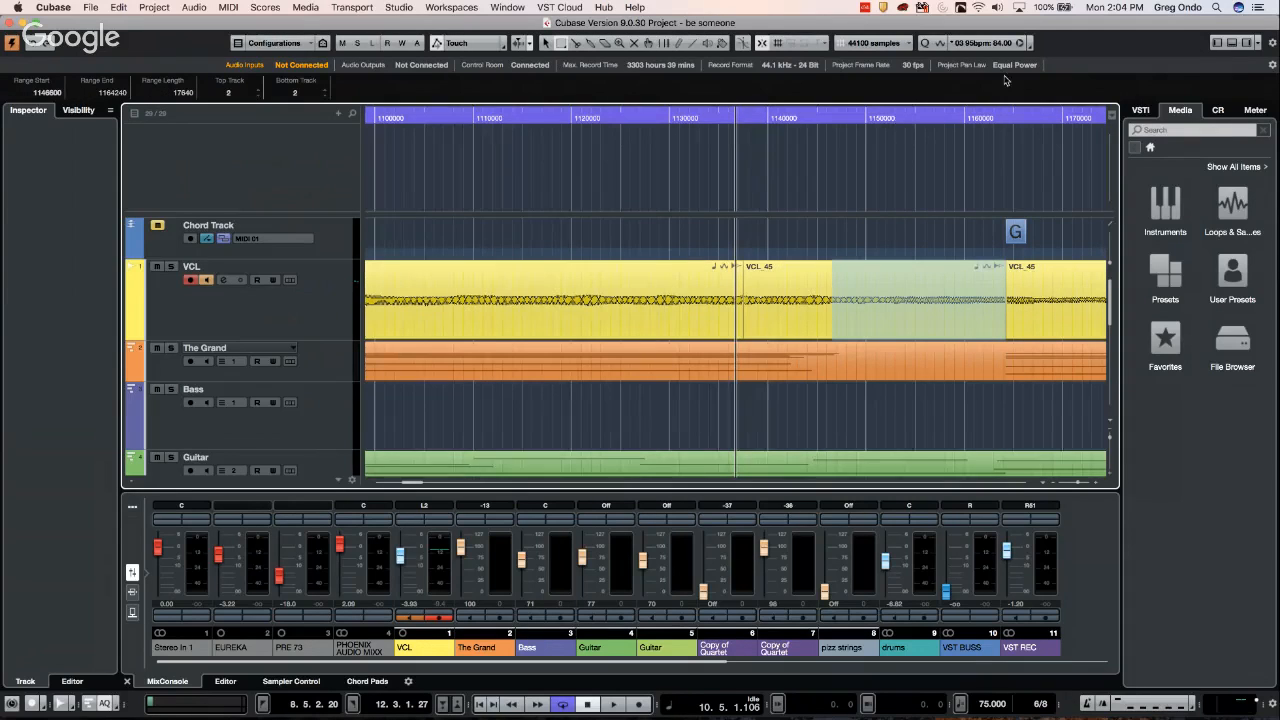
pyautogui.click(891, 44)
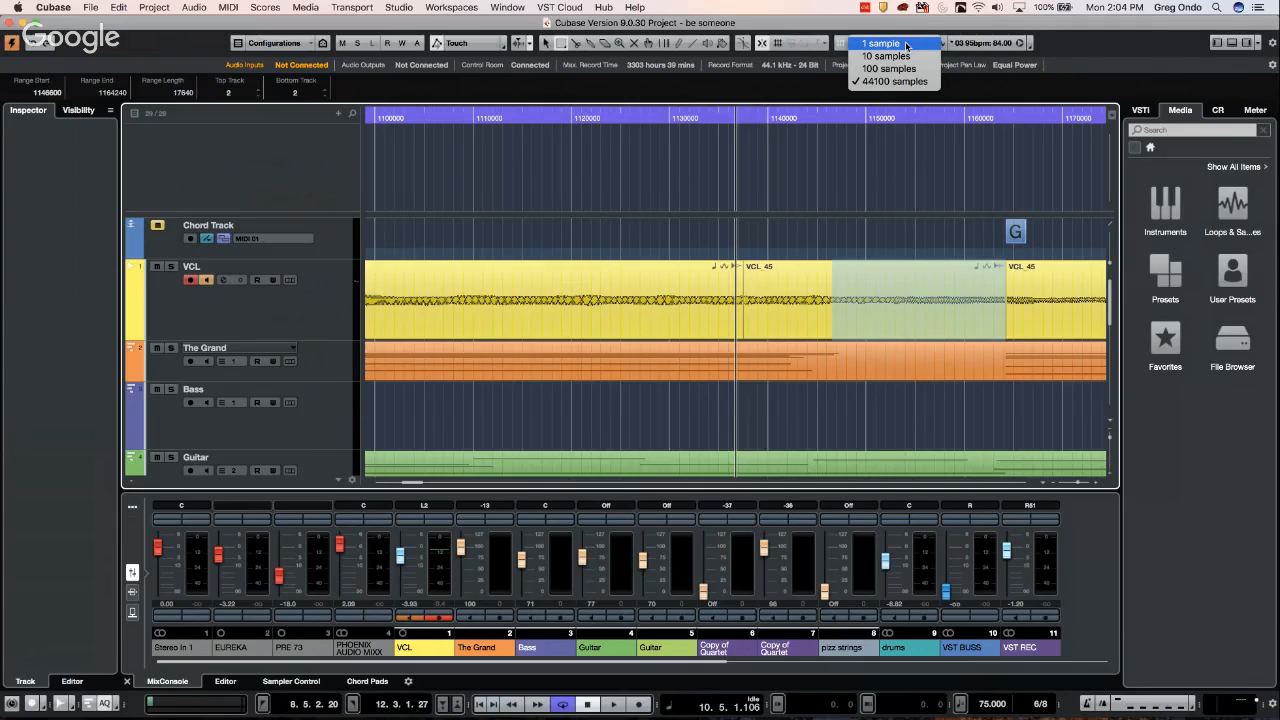
# Set the ruler's display format back to Bars+Beats and choose Bar as the grid type
pyautogui.rightClick(808, 116)
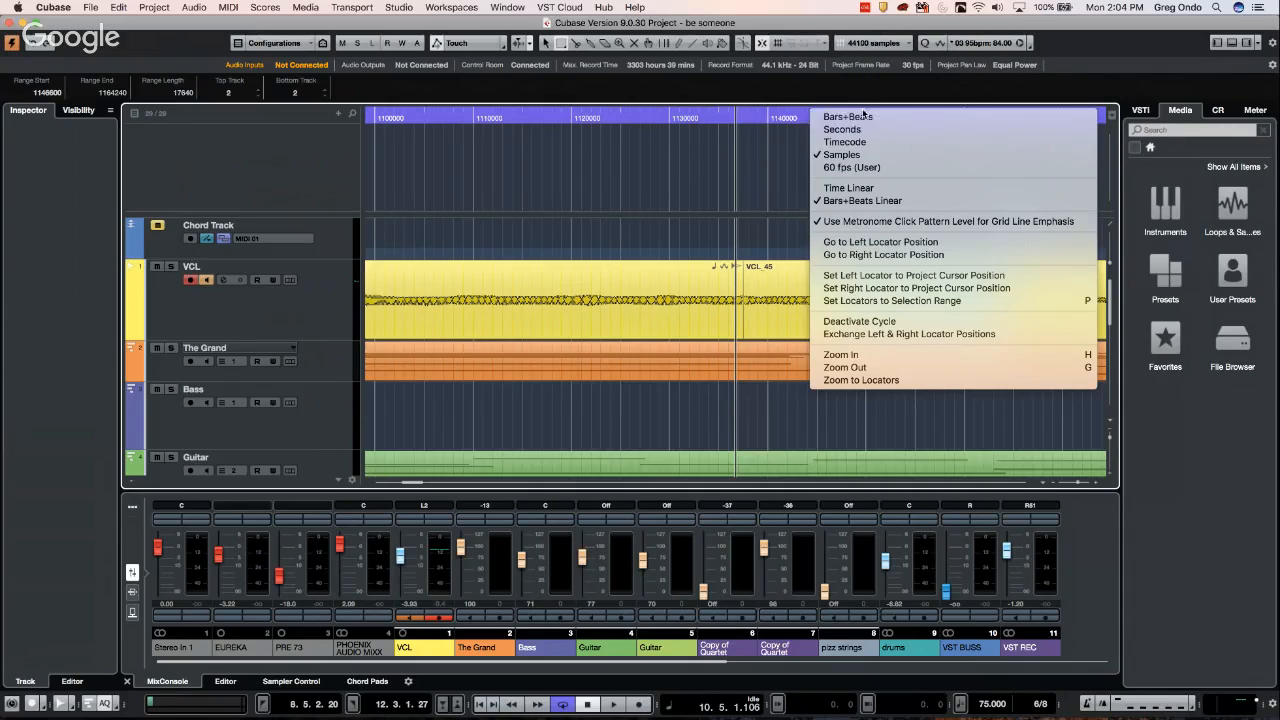
pyautogui.click(886, 45)
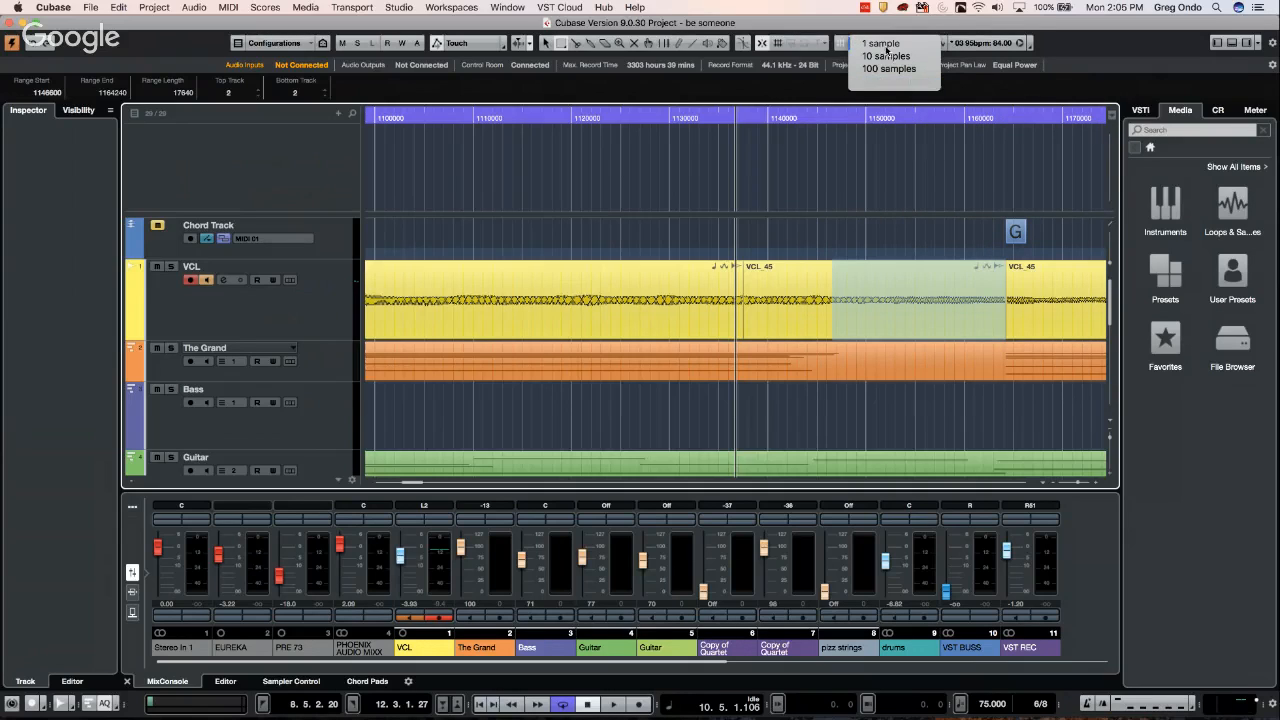
pyautogui.rightClick(840, 116)
pyautogui.rightClick(840, 116)
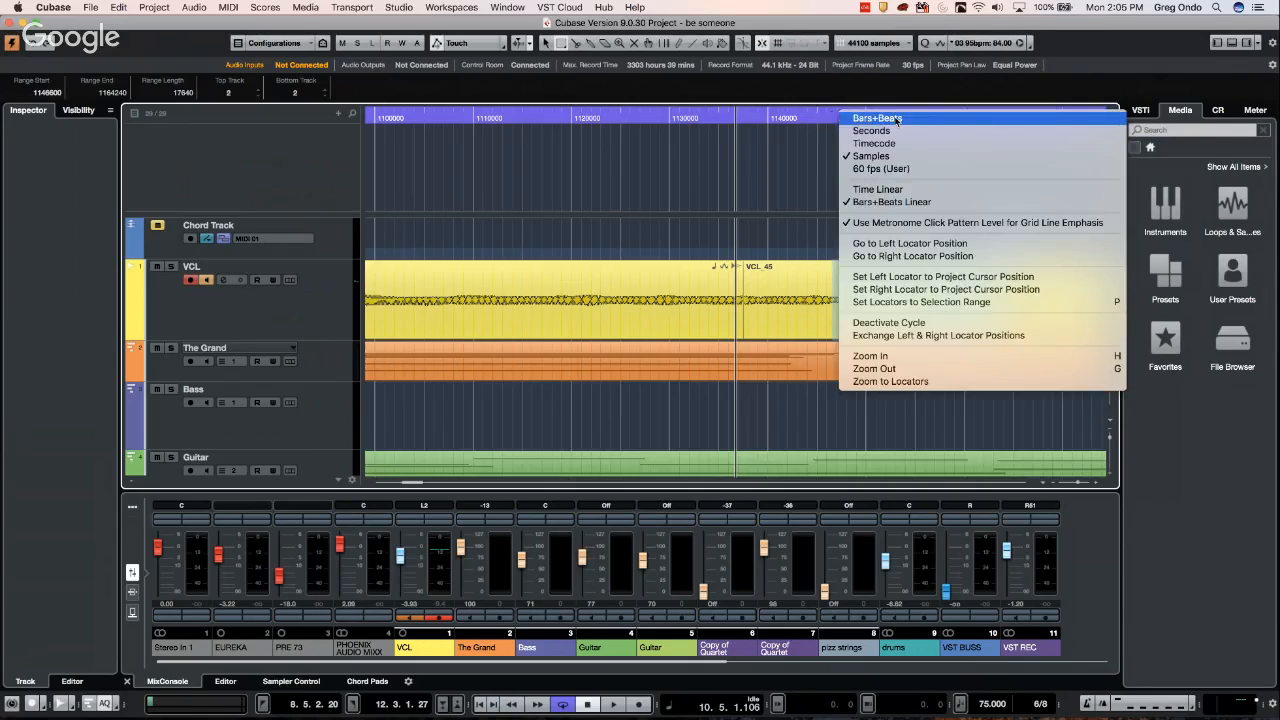
pyautogui.click(860, 118)
pyautogui.click(887, 43)
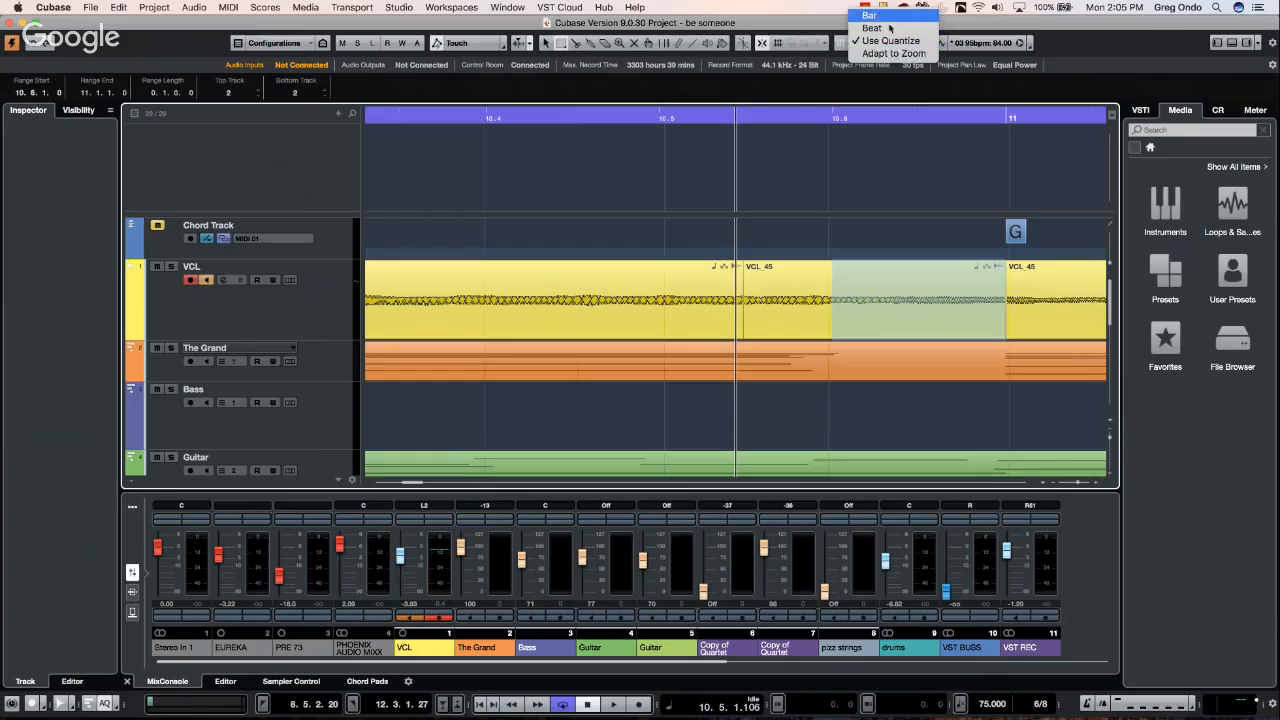
pyautogui.click(885, 16)
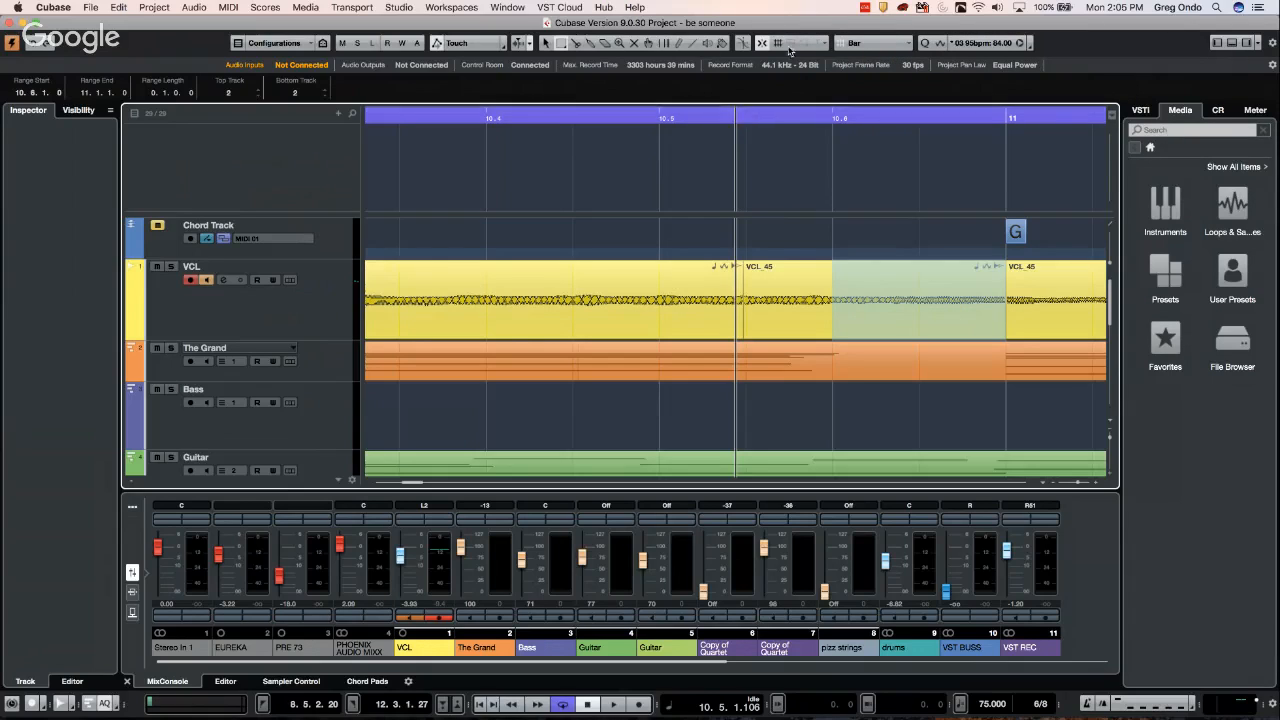
# Change the grid type to Adapt to Zoom and place the project cursor at 11.1.1.0, with the whole song in view
pyautogui.click(772, 115)
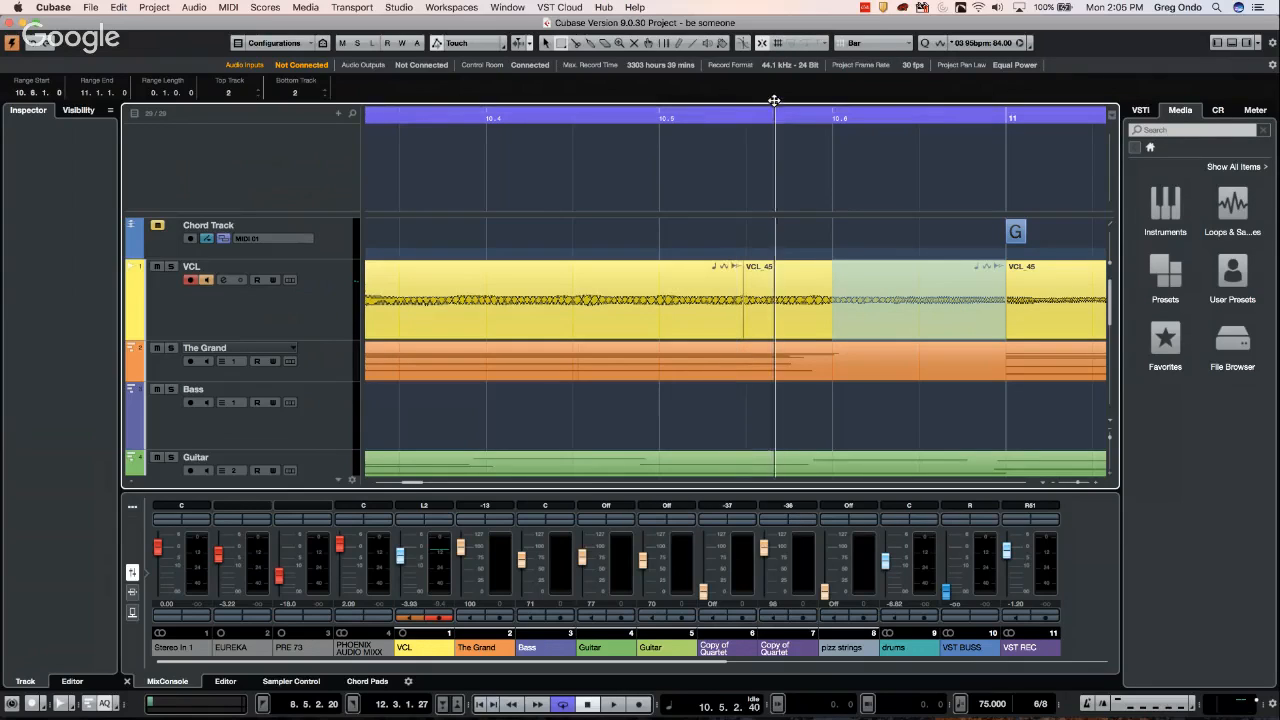
pyautogui.moveTo(772, 89); pyautogui.dragTo(773, 70)
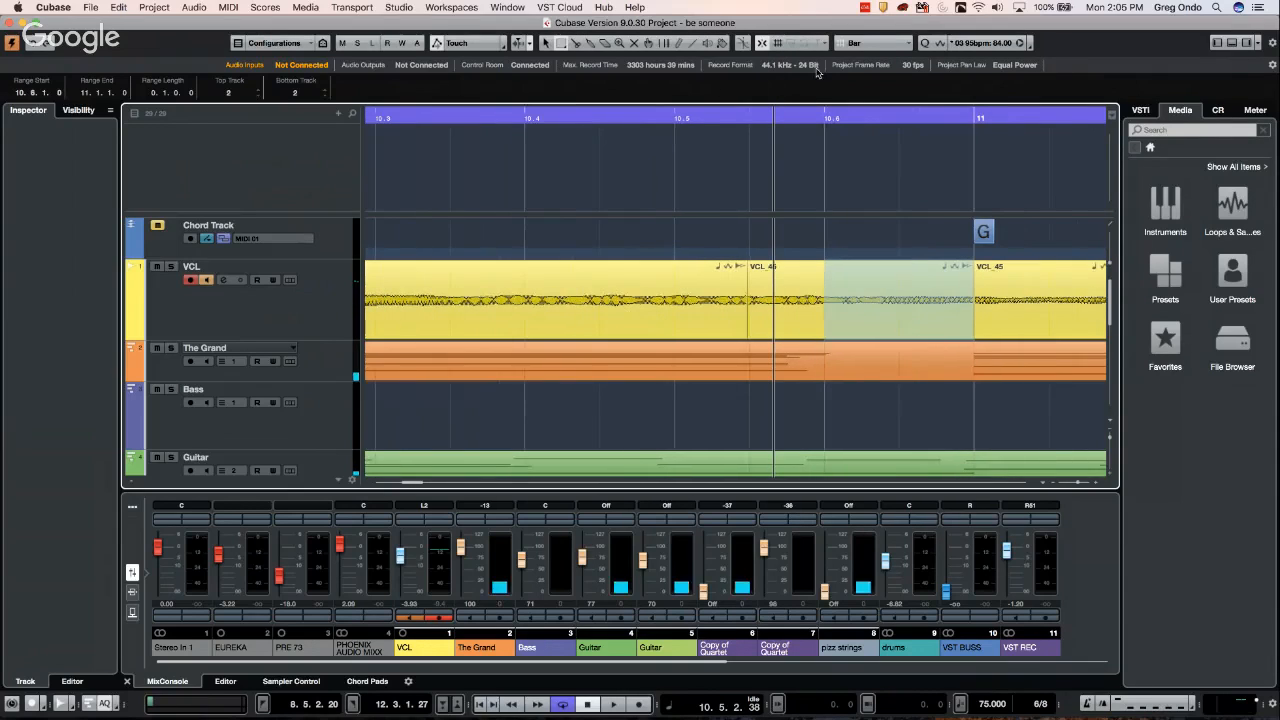
pyautogui.click(863, 43)
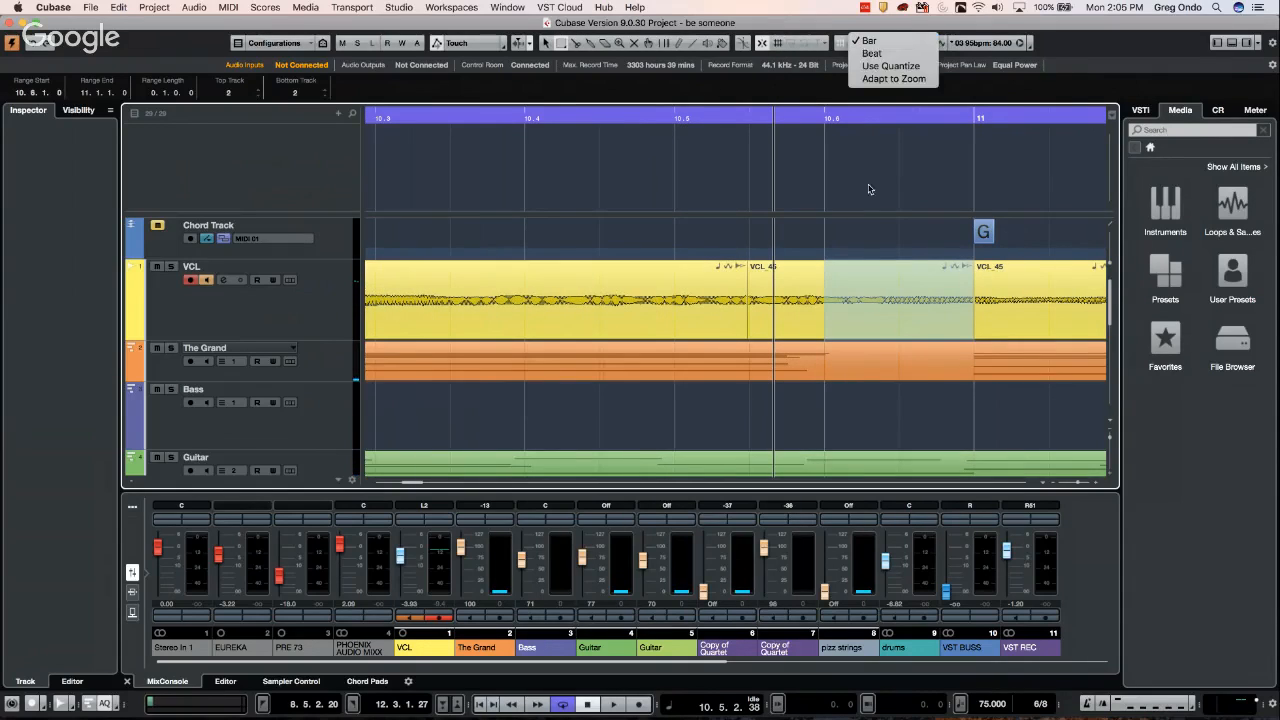
pyautogui.click(887, 79)
pyautogui.moveTo(725, 114); pyautogui.dragTo(714, 22)
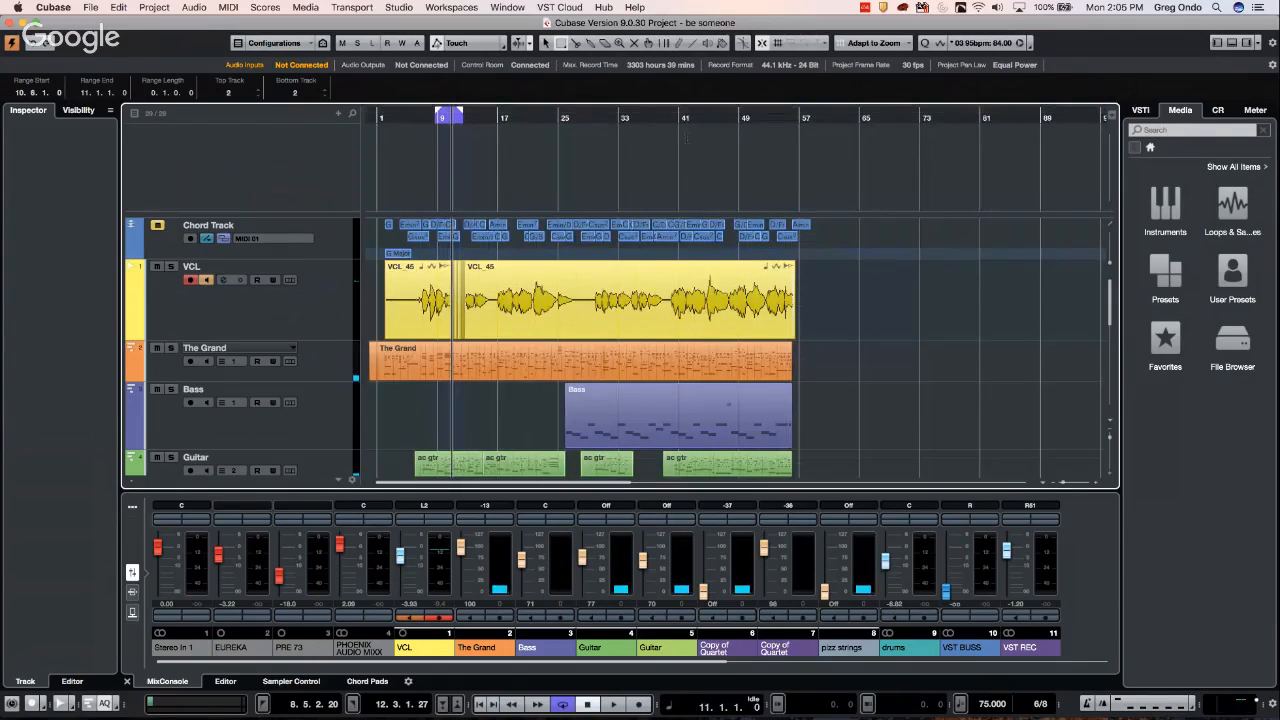
# Activate the Split tool and examine how its snap positions on the VCL track follow the grid at different zoom levels
pyautogui.rightClick(682, 290)
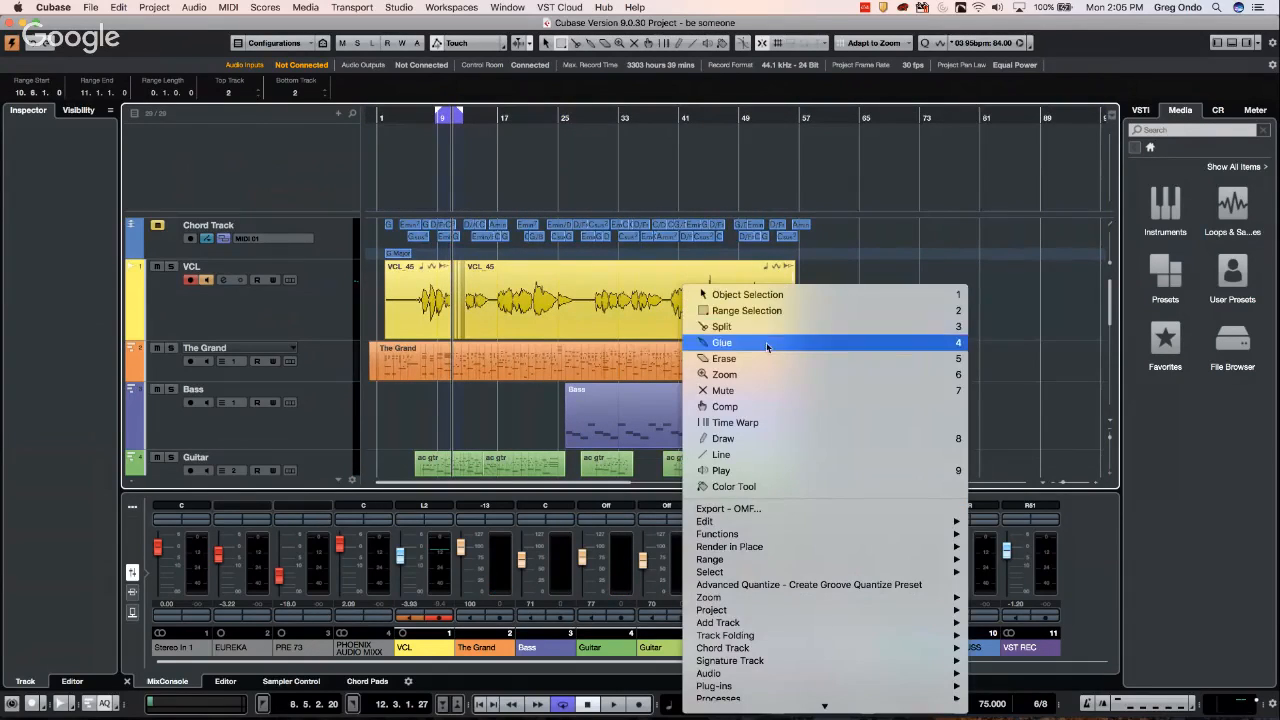
pyautogui.click(730, 326)
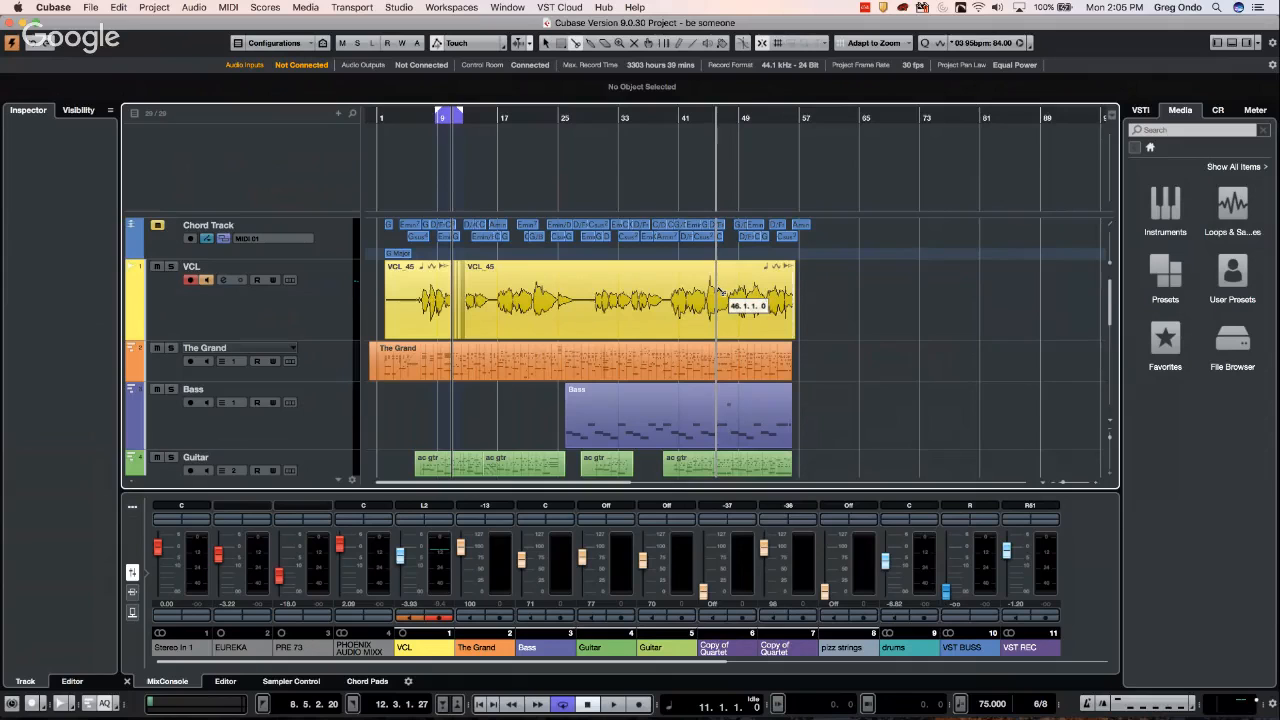
pyautogui.press('h')
pyautogui.press('h')
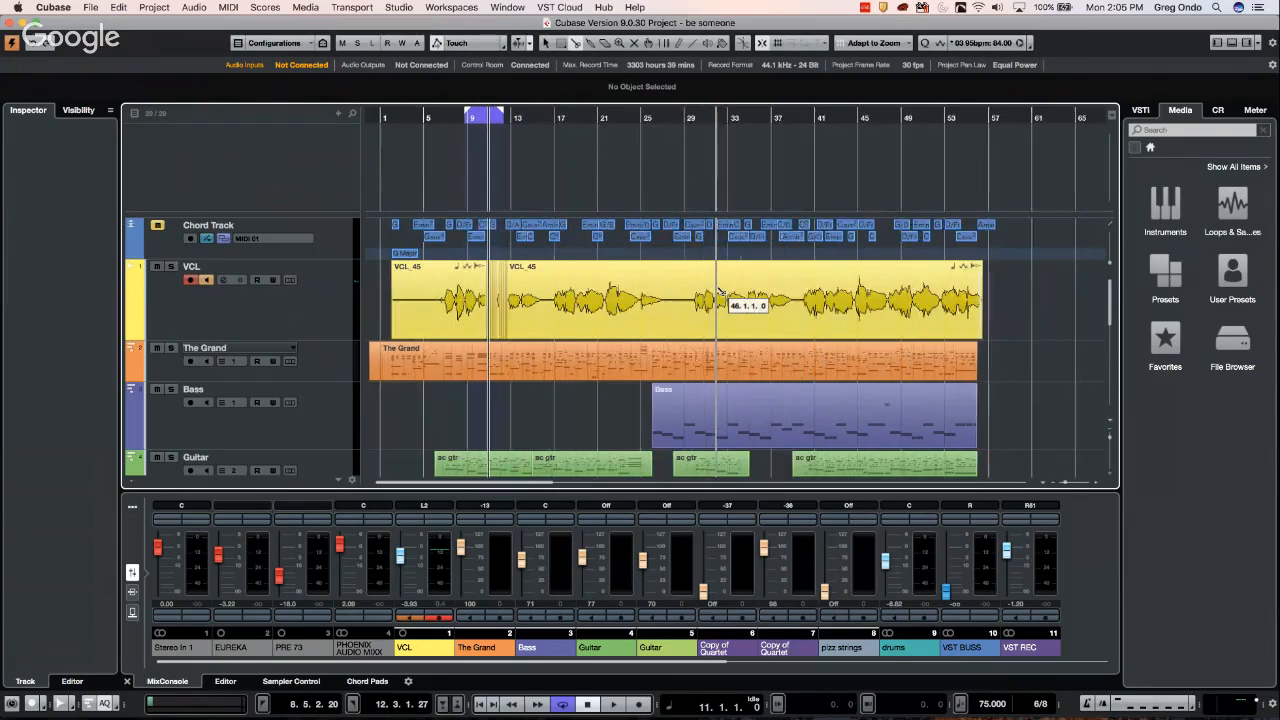
pyautogui.press('h')
pyautogui.press('h')
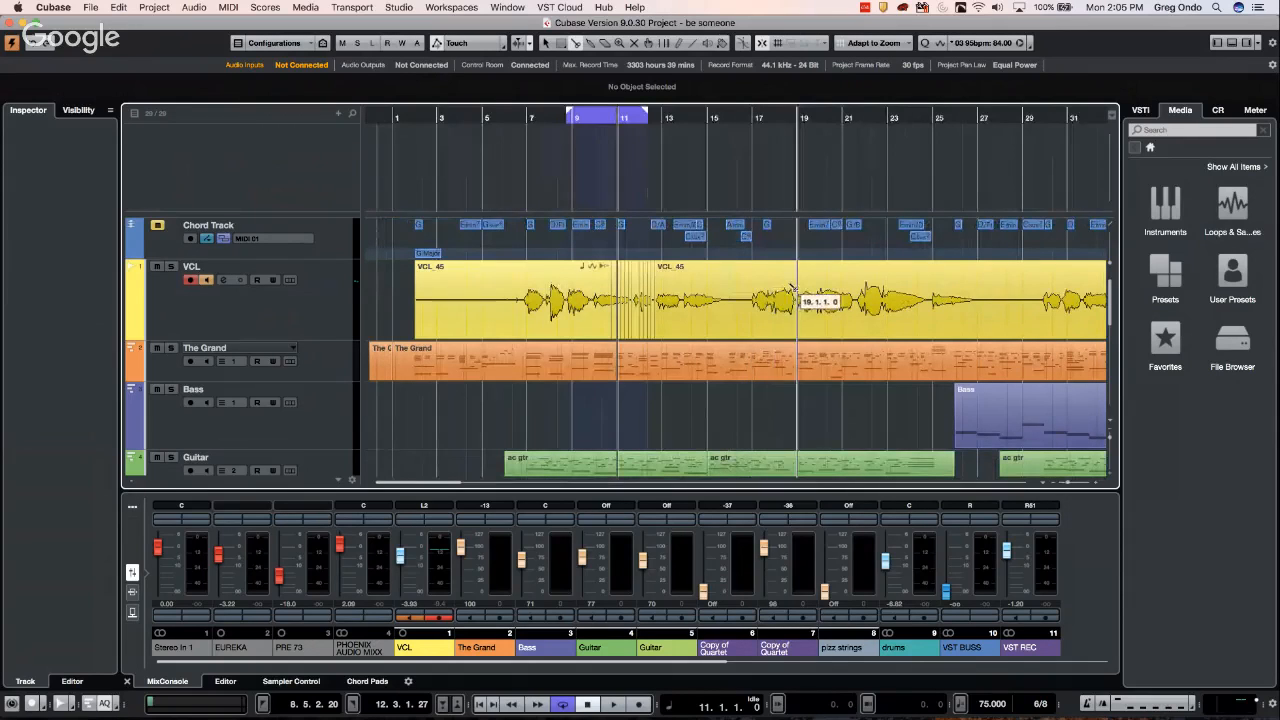
pyautogui.press('h')
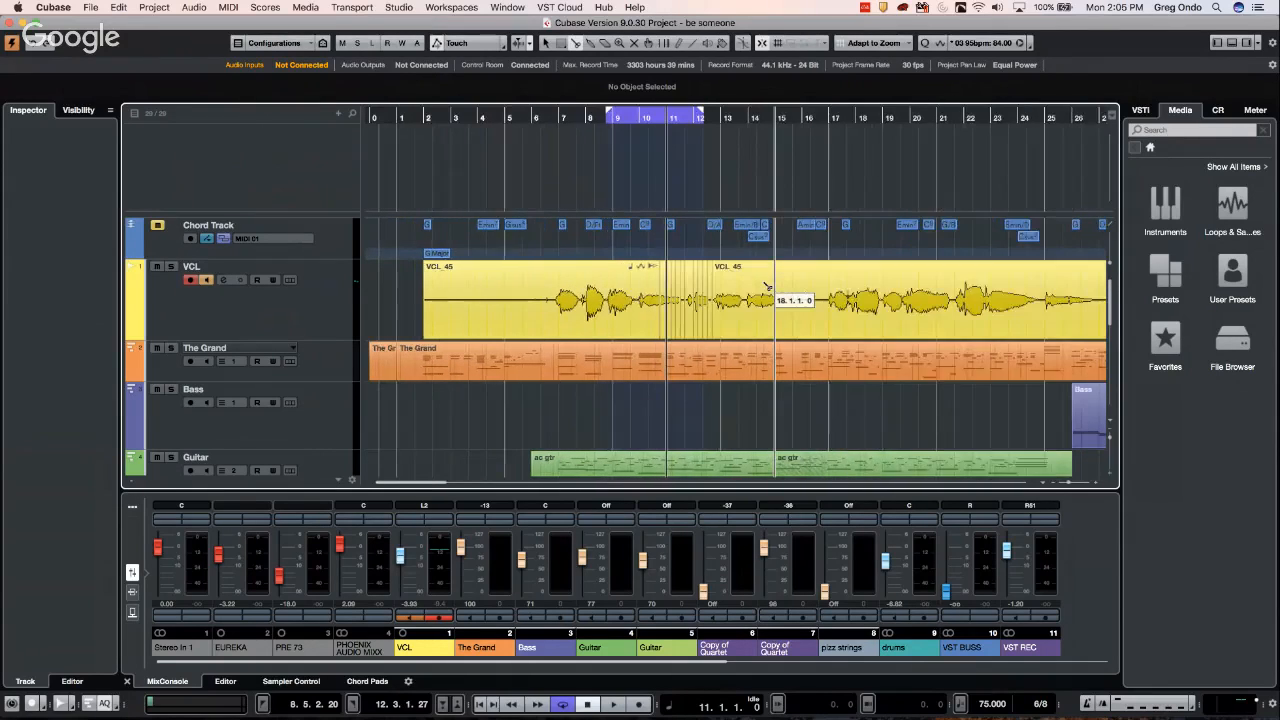
pyautogui.press('h')
pyautogui.press('h')
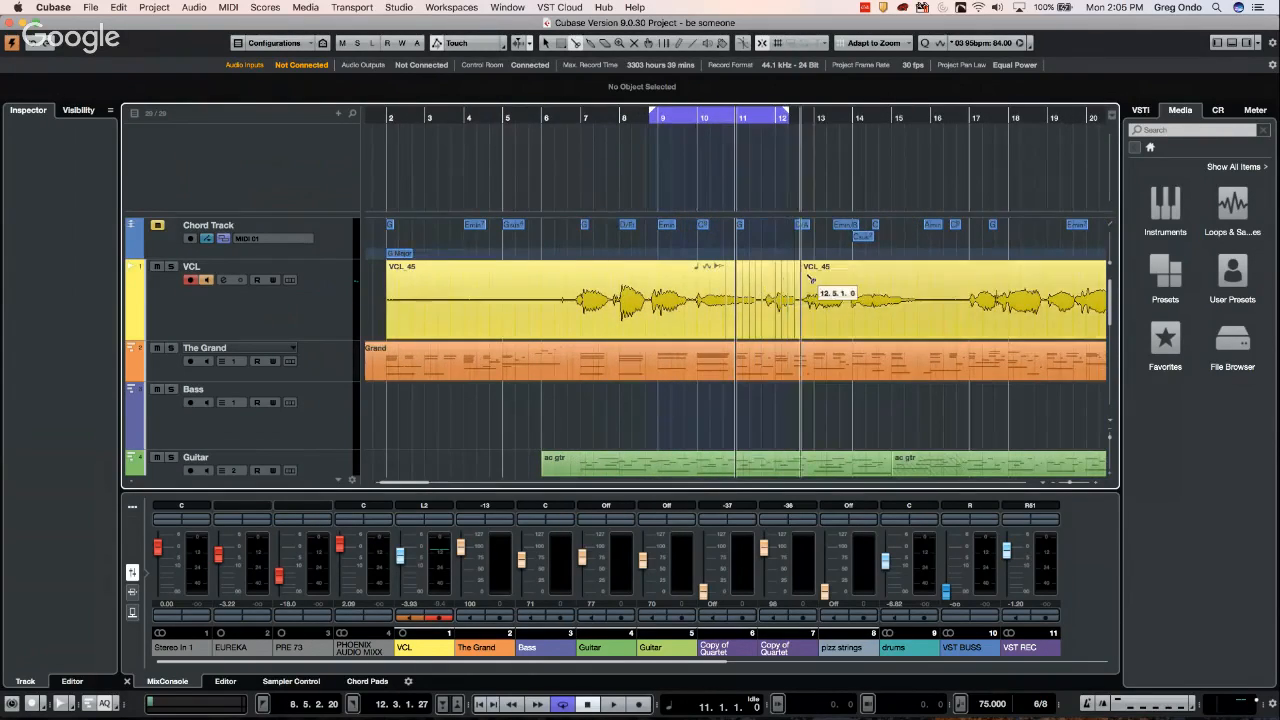
pyautogui.press('h')
pyautogui.press('h')
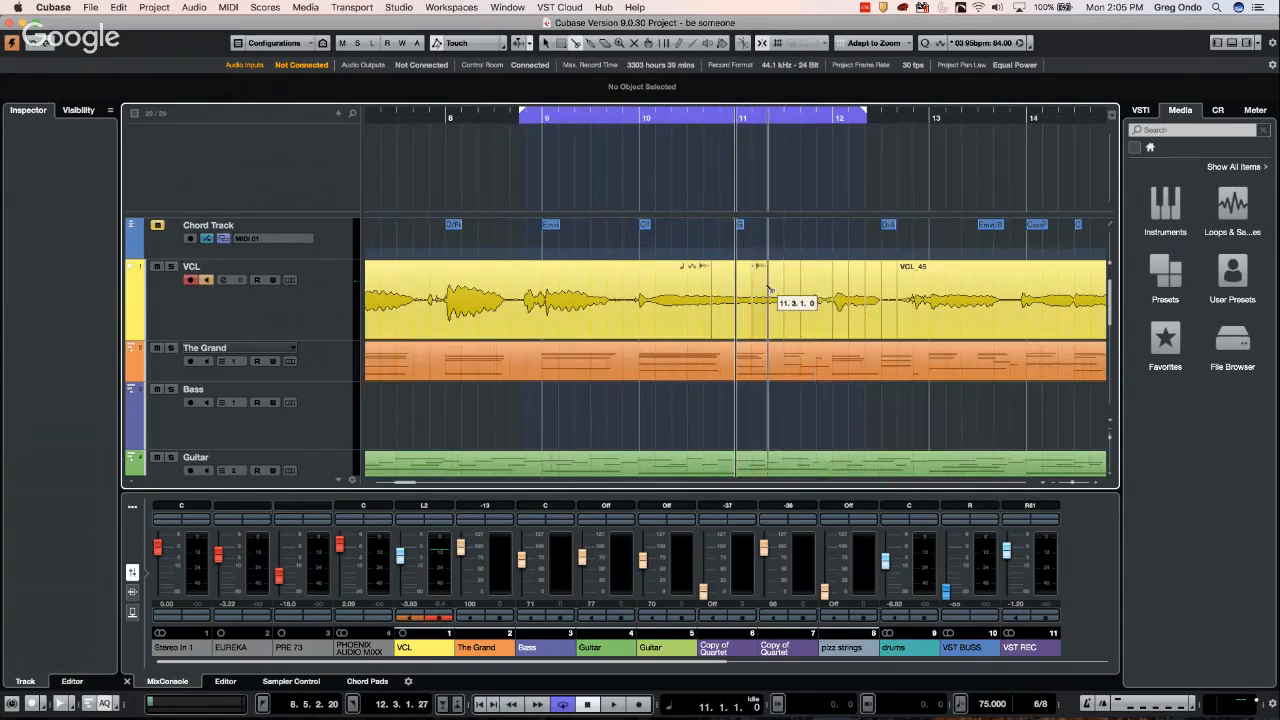
pyautogui.press('h')
pyautogui.press('h')
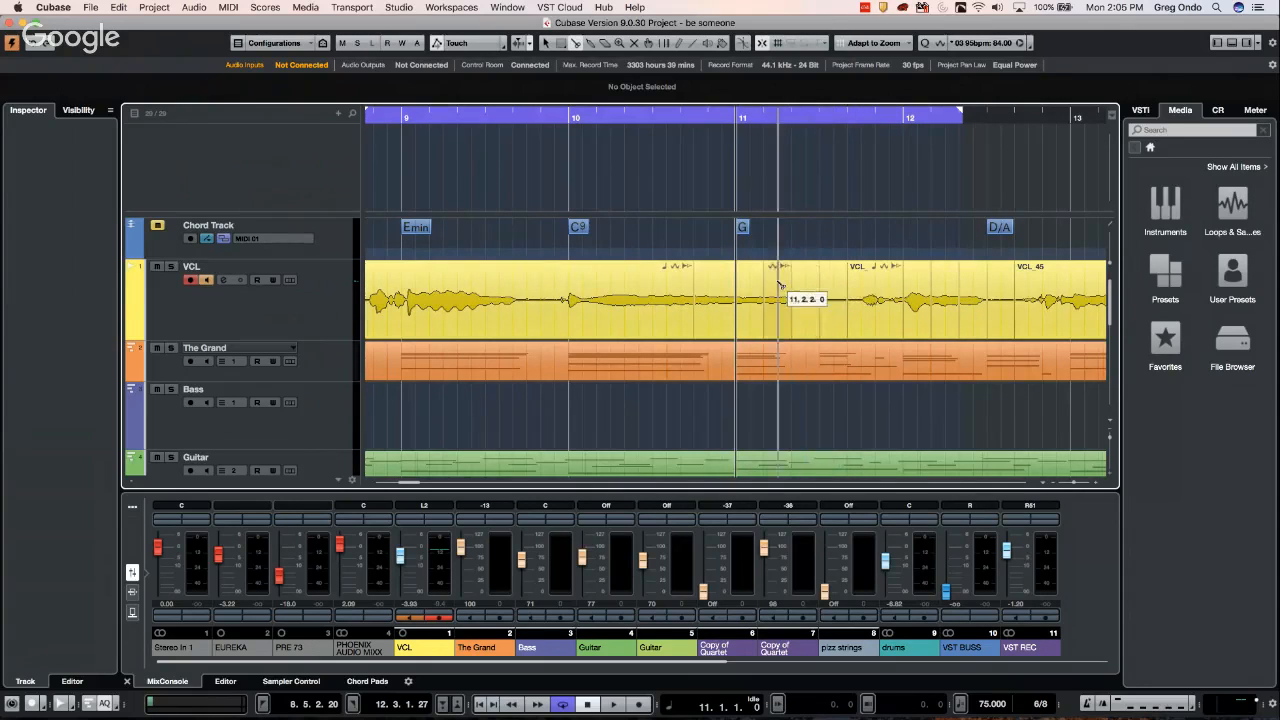
pyautogui.press('h')
pyautogui.press('h')
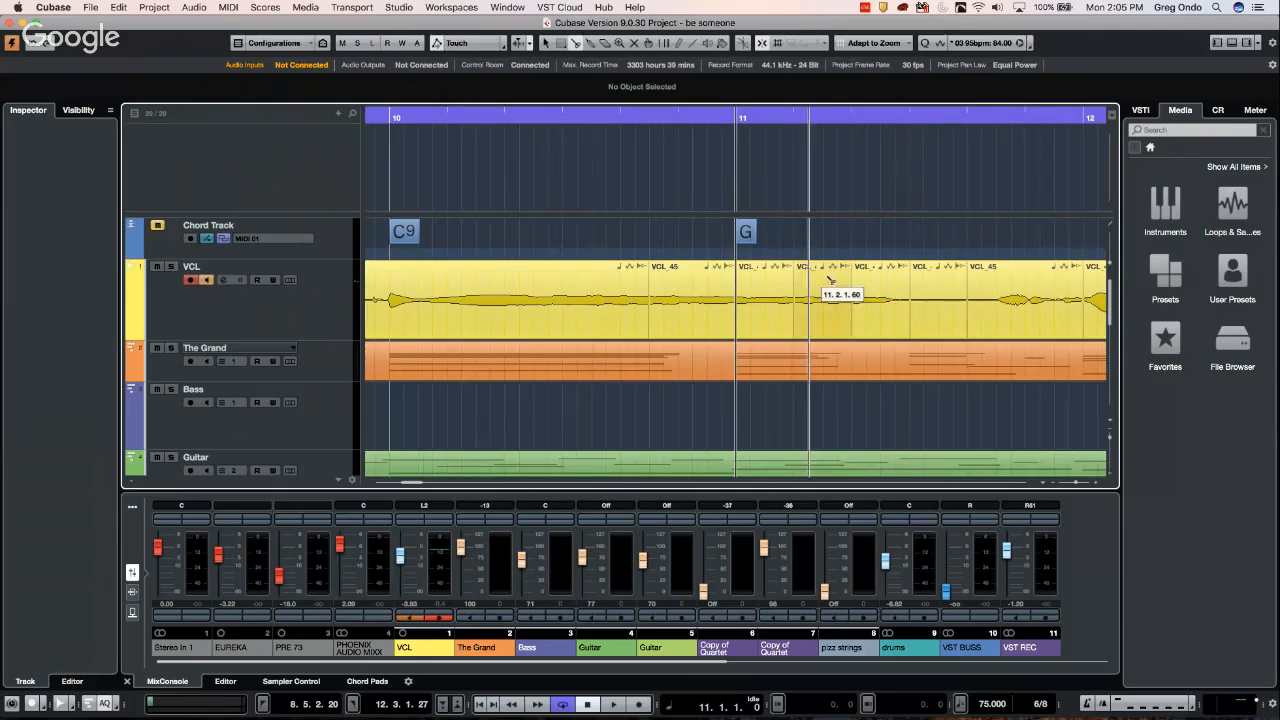
pyautogui.press('g')
pyautogui.press('g')
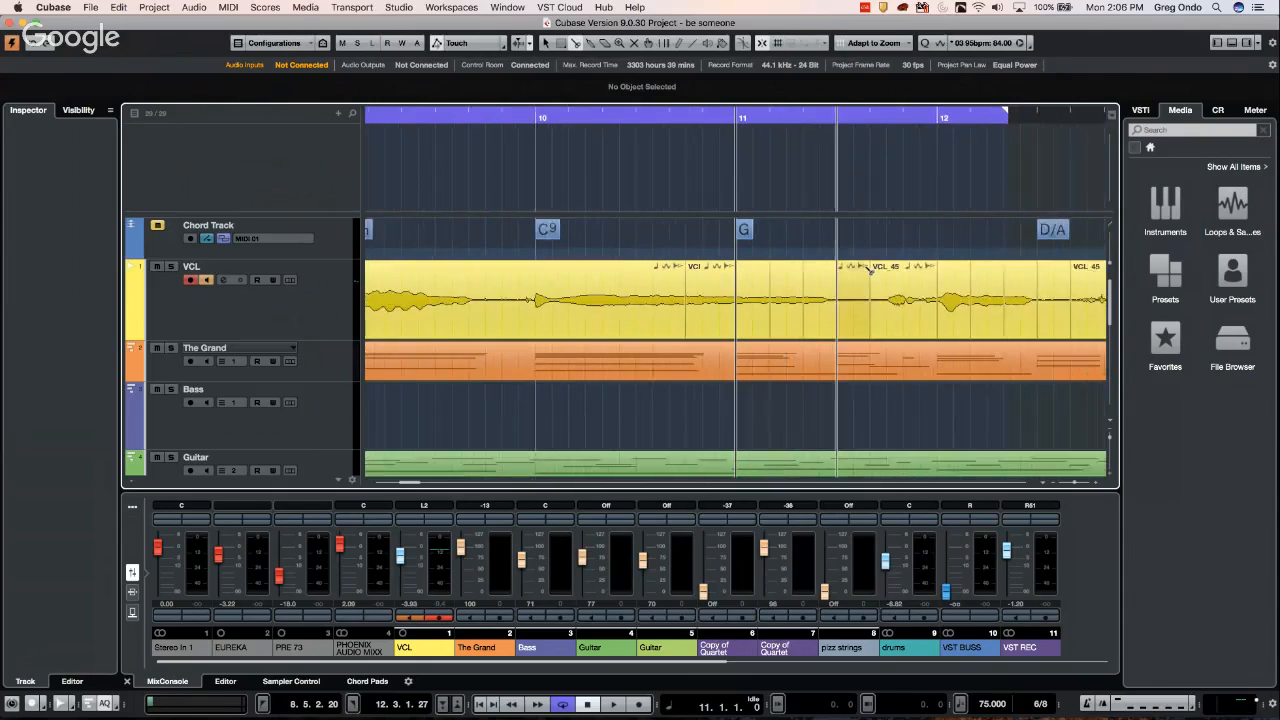
pyautogui.press('g')
pyautogui.press('g')
pyautogui.press('g')
pyautogui.press('g')
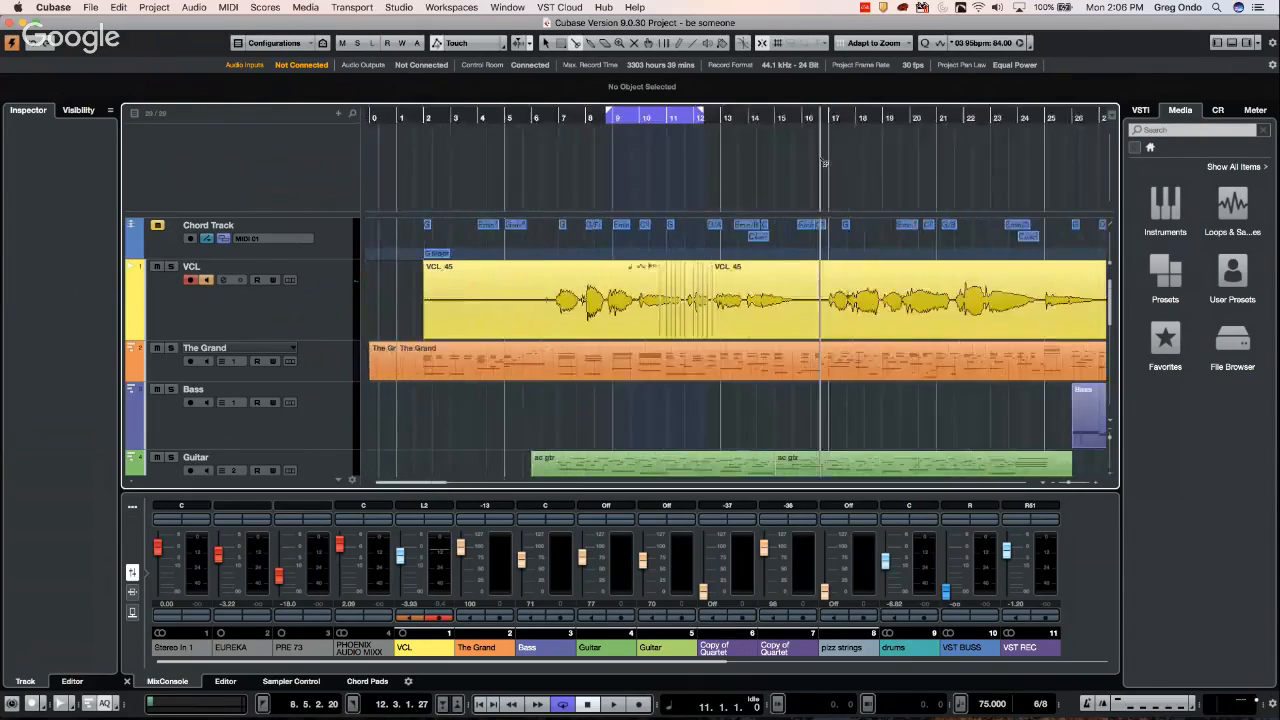
pyautogui.press('g')
# Review the available snap types, keep Grid selected, and move the project cursor to 20.1.1.0
pyautogui.click(780, 43)
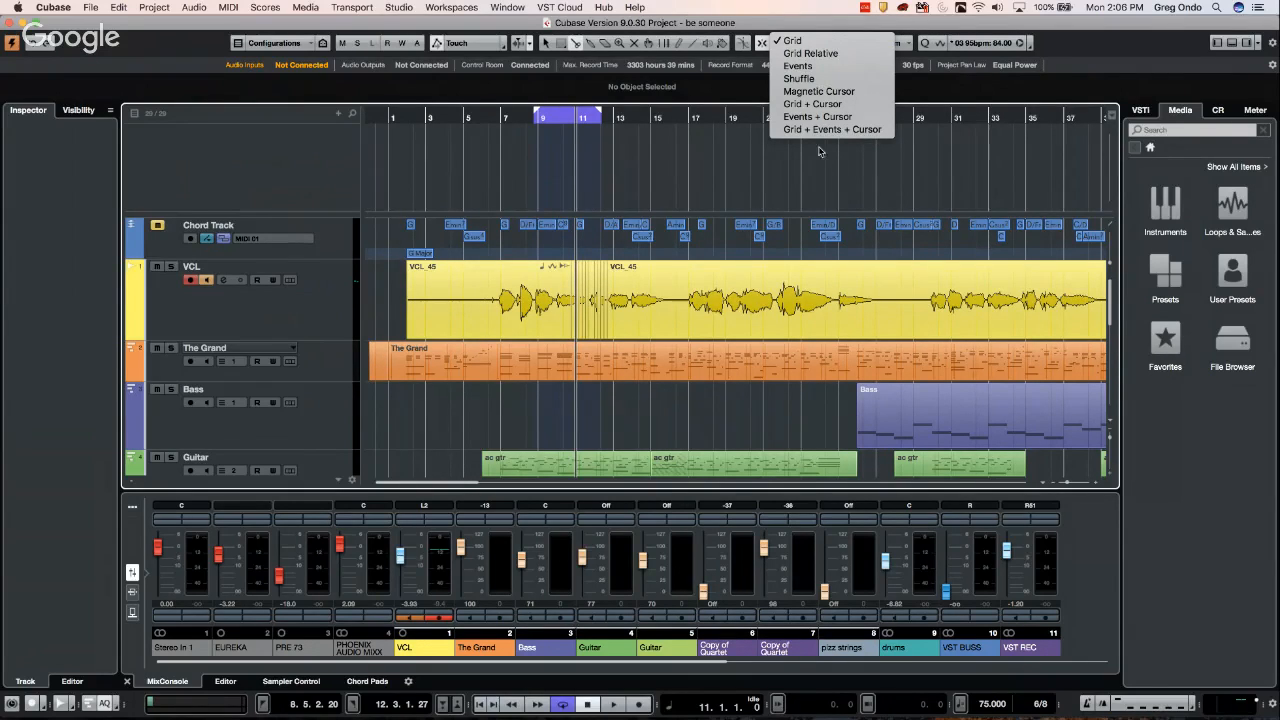
pyautogui.click(803, 42)
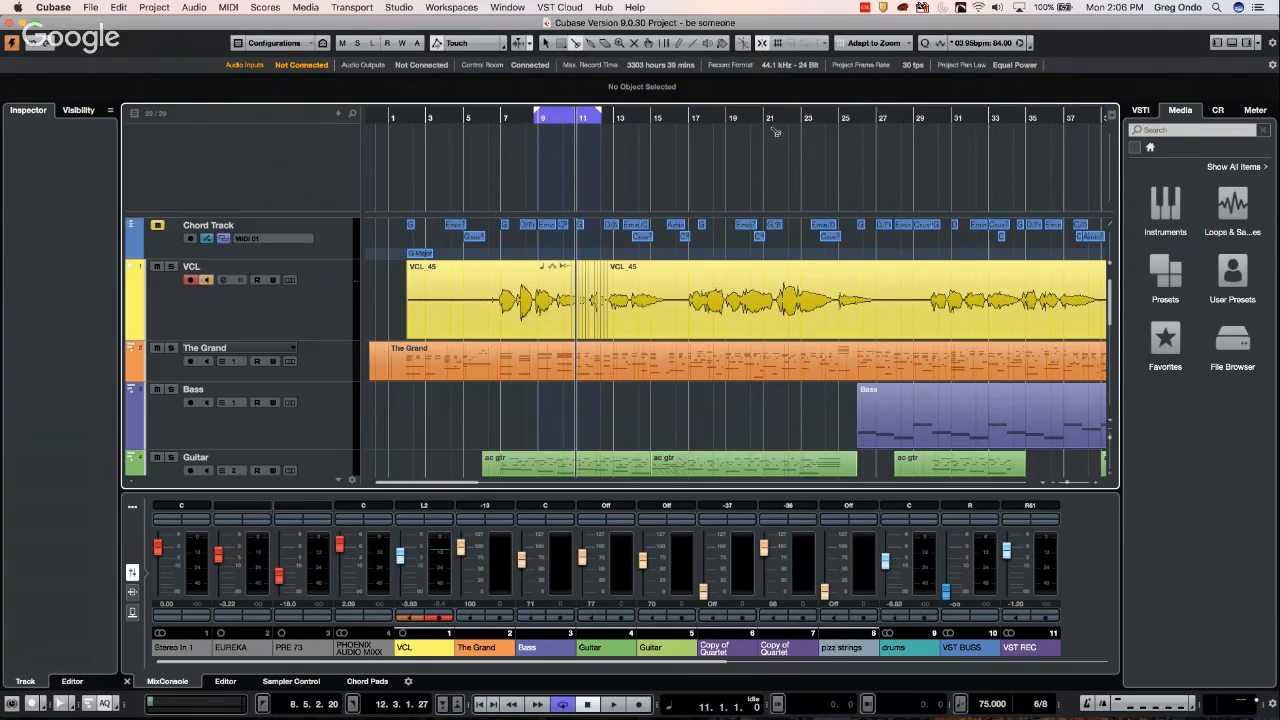
pyautogui.moveTo(763, 122); pyautogui.dragTo(748, 110)
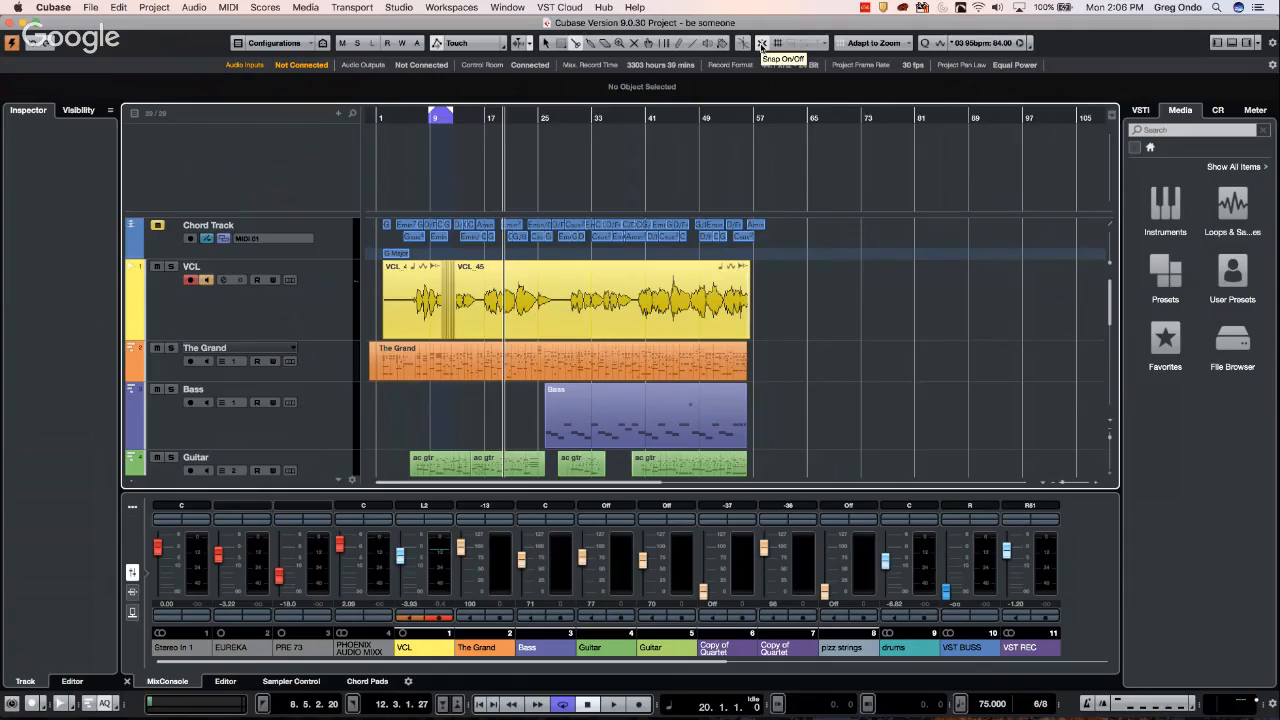
# Toggle Snap off and on again, and reselect Grid as the snap type
pyautogui.click(762, 47)
pyautogui.click(762, 47)
pyautogui.click(762, 47)
pyautogui.click(762, 47)
pyautogui.click(782, 44)
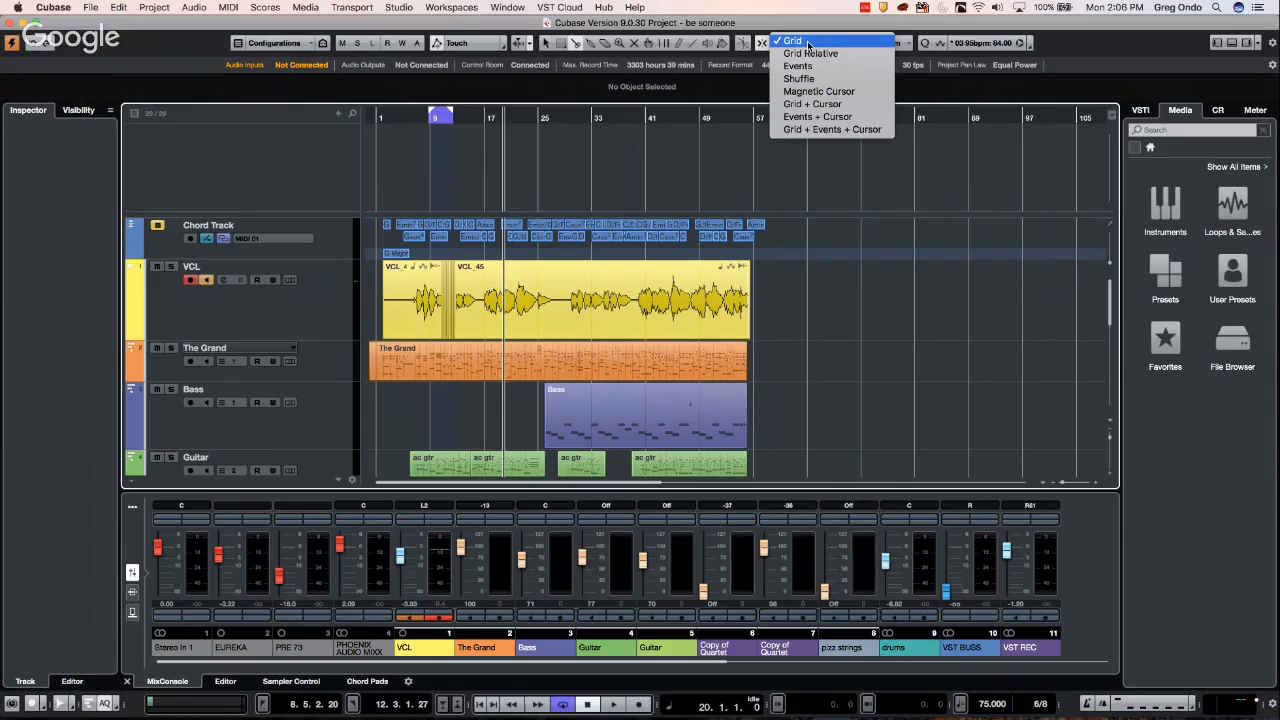
pyautogui.click(808, 44)
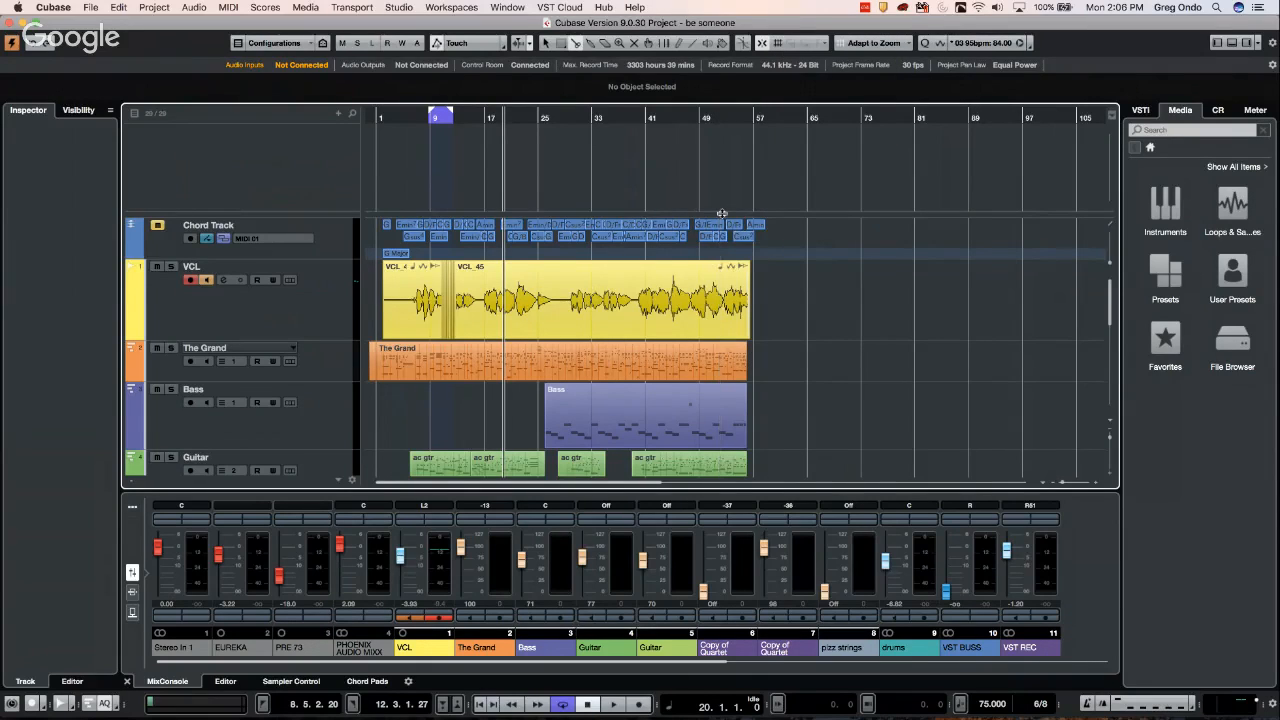
# Enlarge the song's arrangement in the project view and open the Studio Setup dialog
pyautogui.press('h')
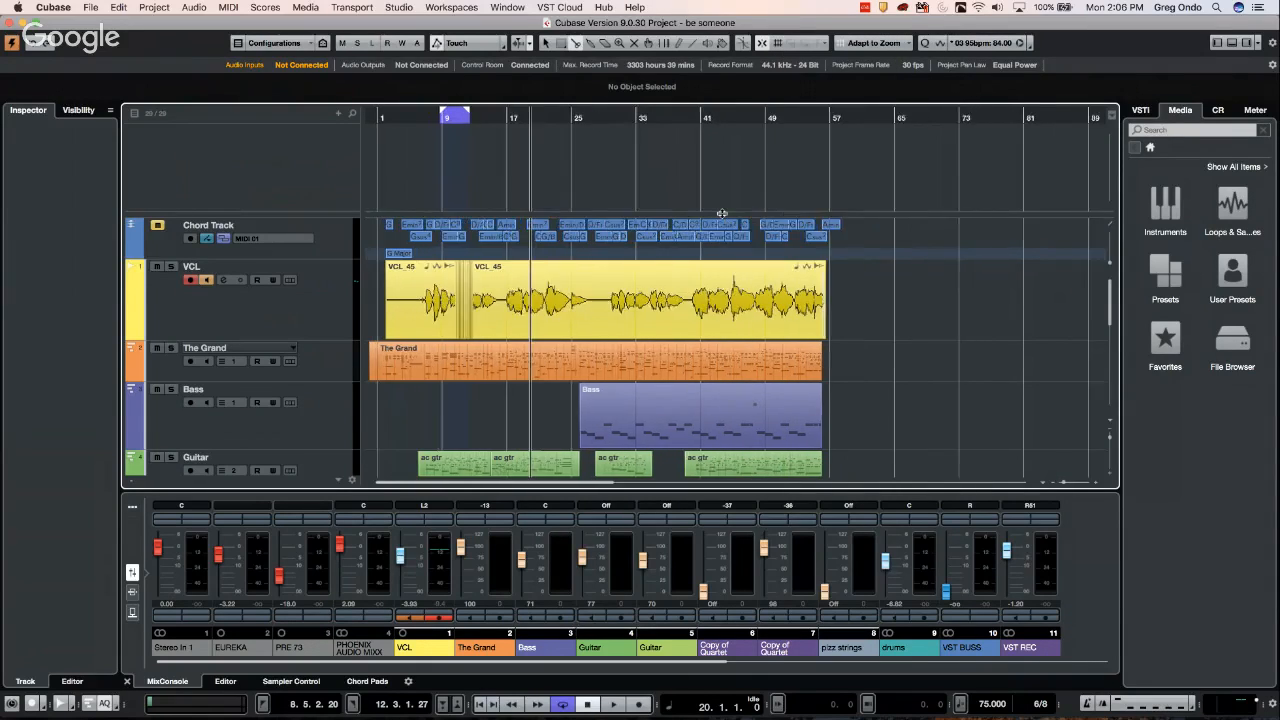
pyautogui.press('h')
pyautogui.press('h')
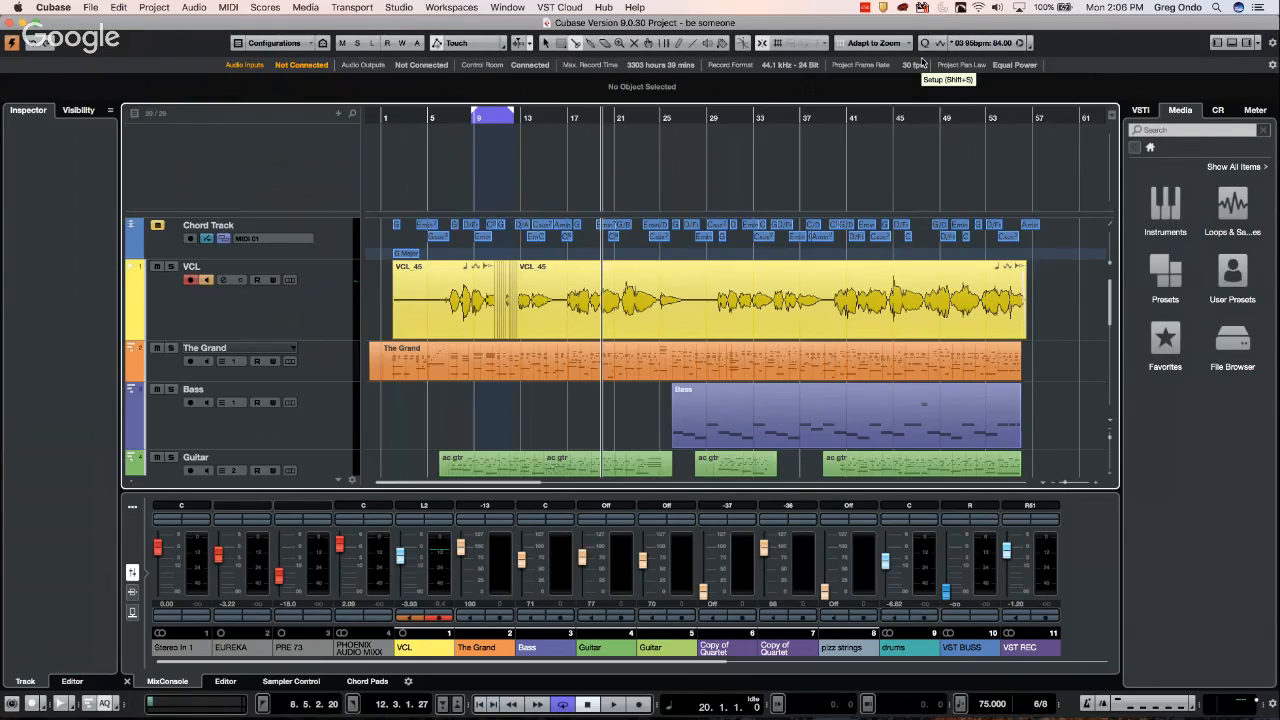
pyautogui.click(502, 10)
pyautogui.moveTo(398, 7)
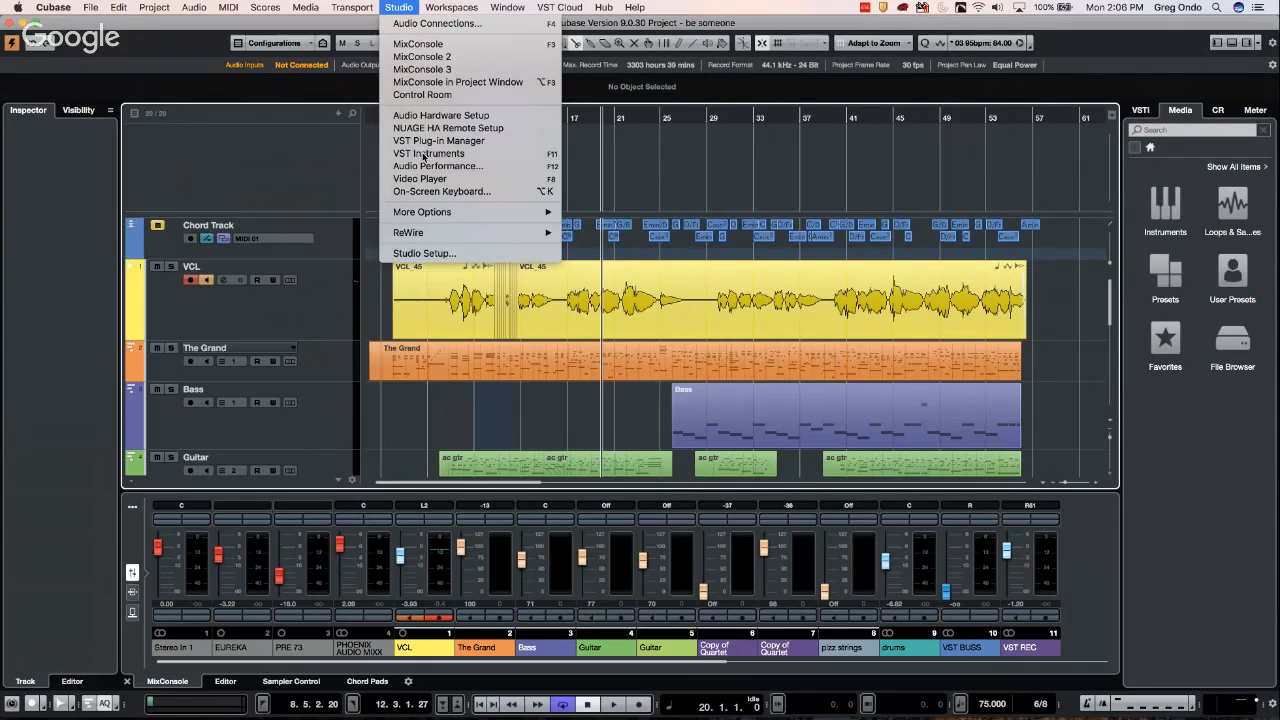
pyautogui.click(446, 254)
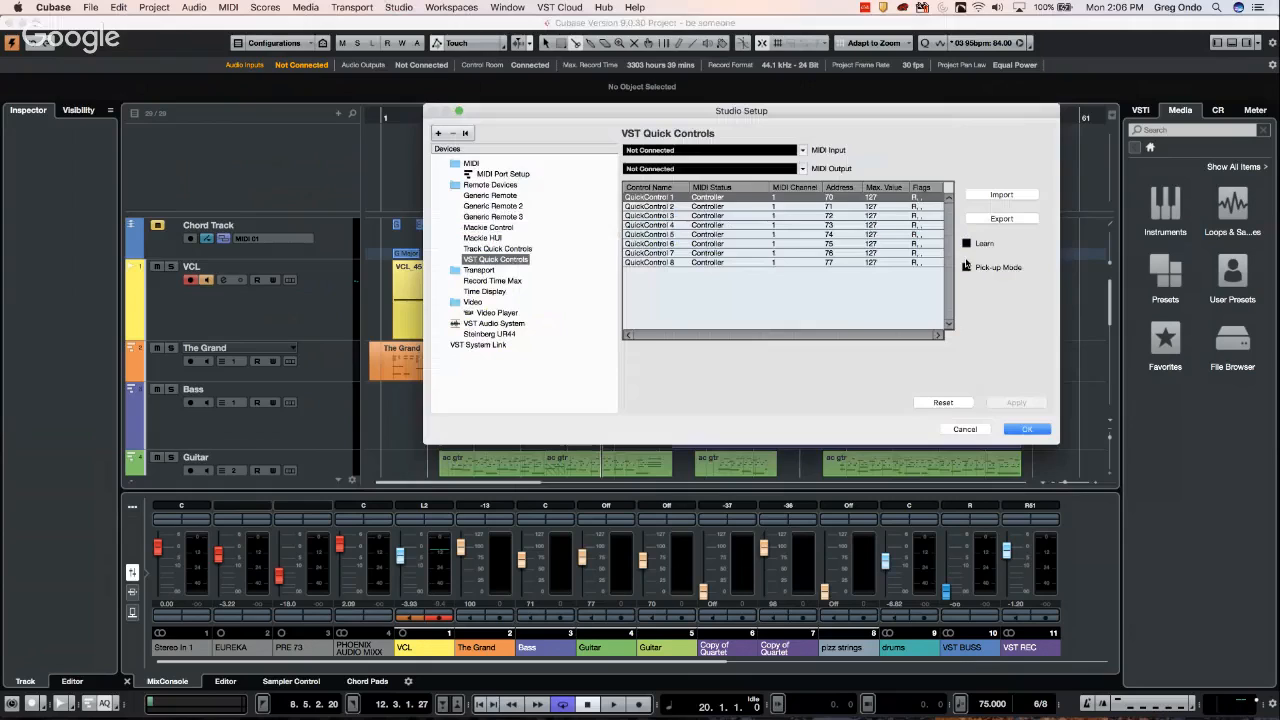
# Examine the VST Audio System settings in Studio Setup and cancel the dialog
pyautogui.click(518, 324)
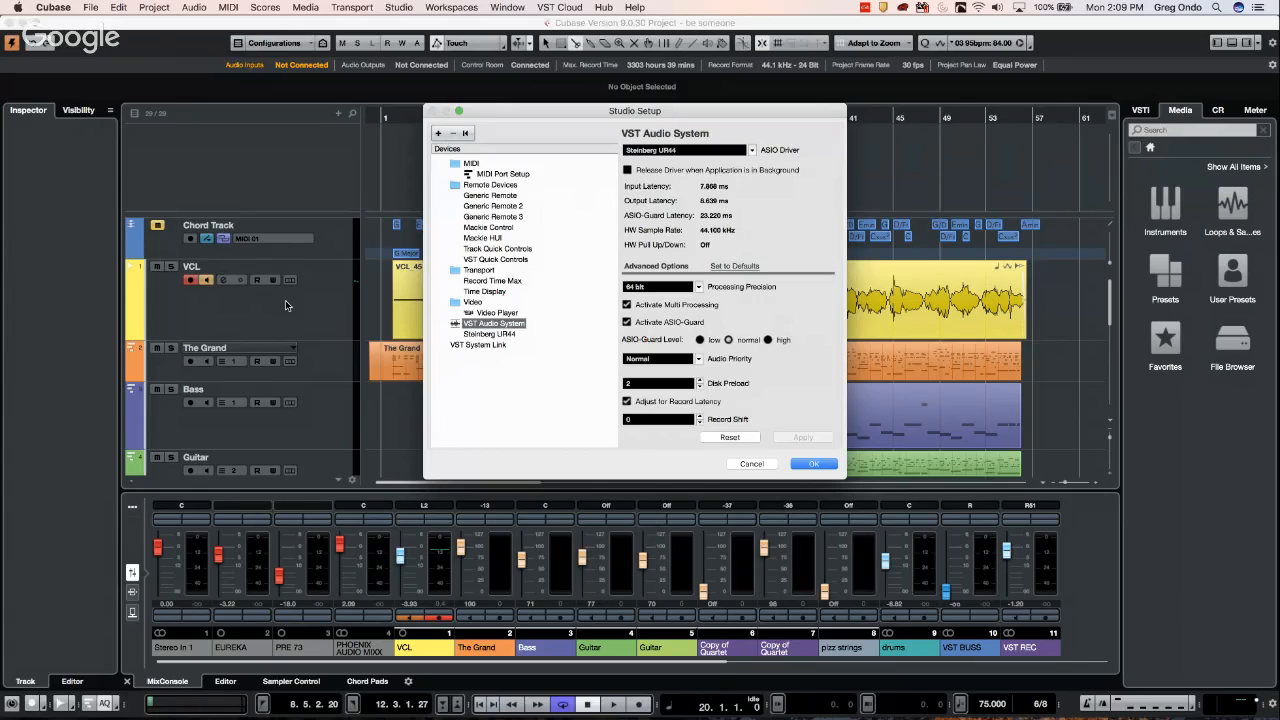
pyautogui.click(766, 466)
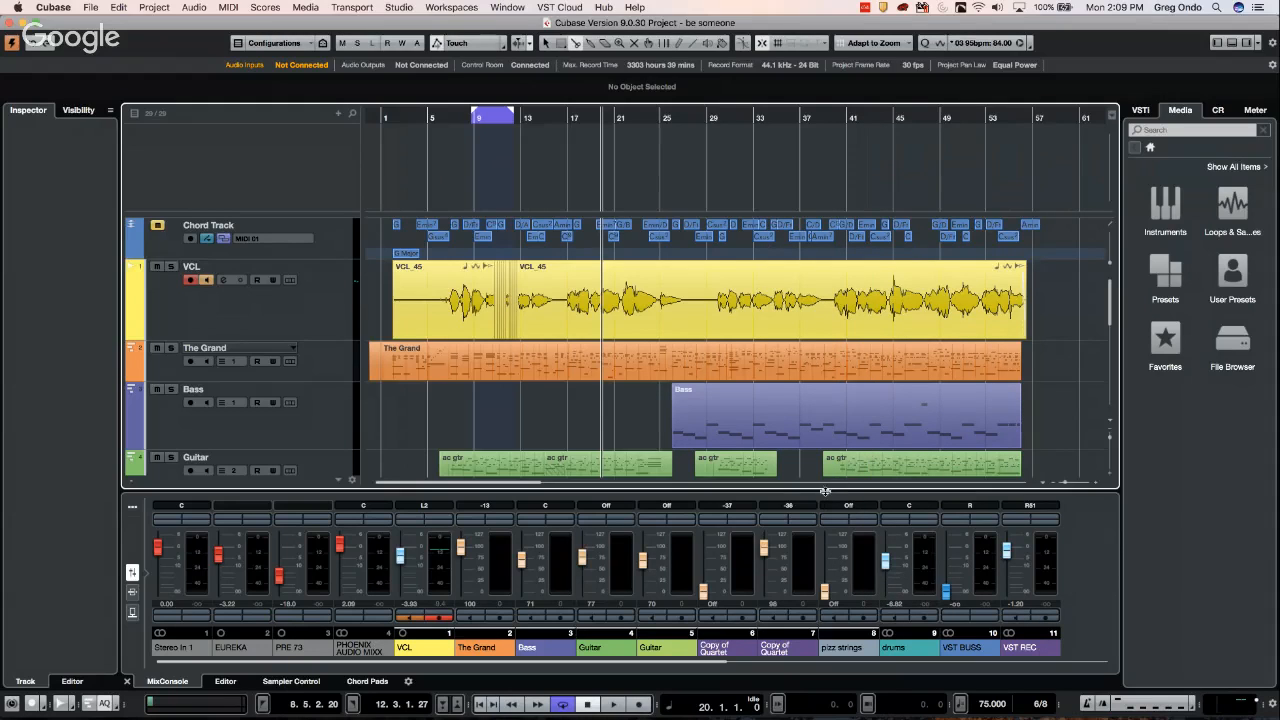
# Enlarge the lower-zone MixConsole with its toolbar shown, and view the full mixer in its own window before closing that window
pyautogui.moveTo(825, 491); pyautogui.dragTo(825, 428)
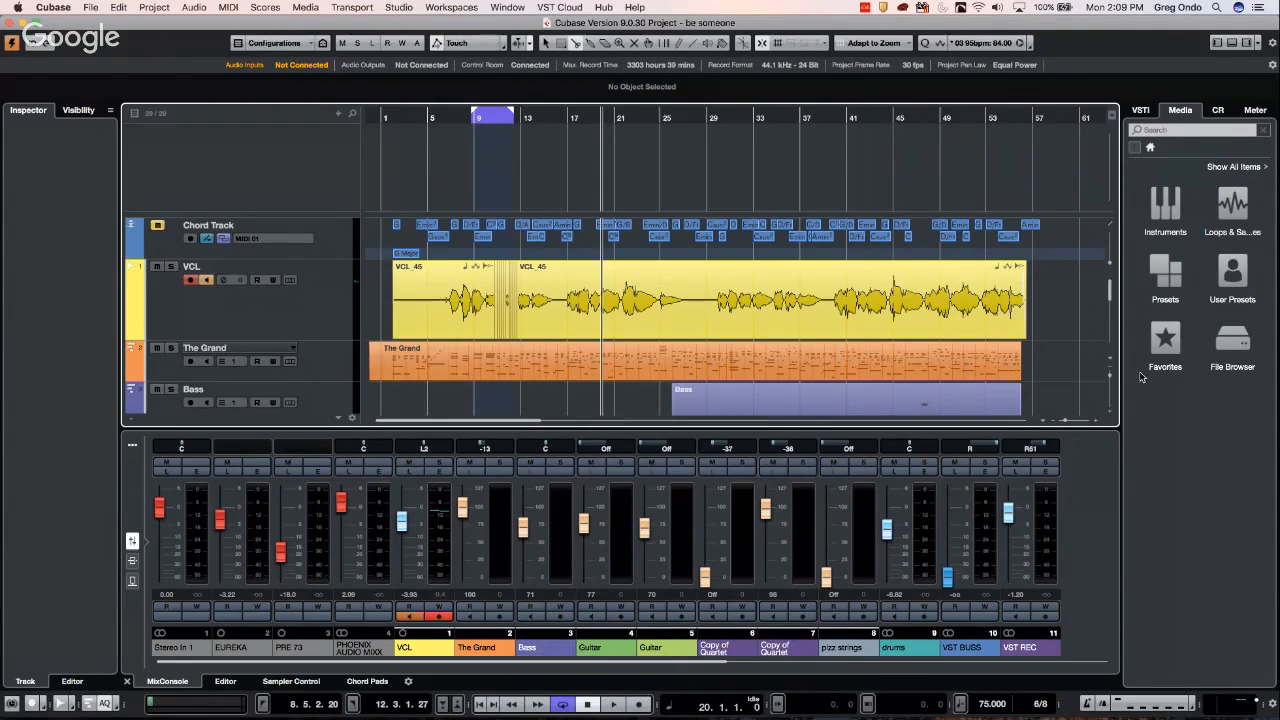
pyautogui.click(132, 444)
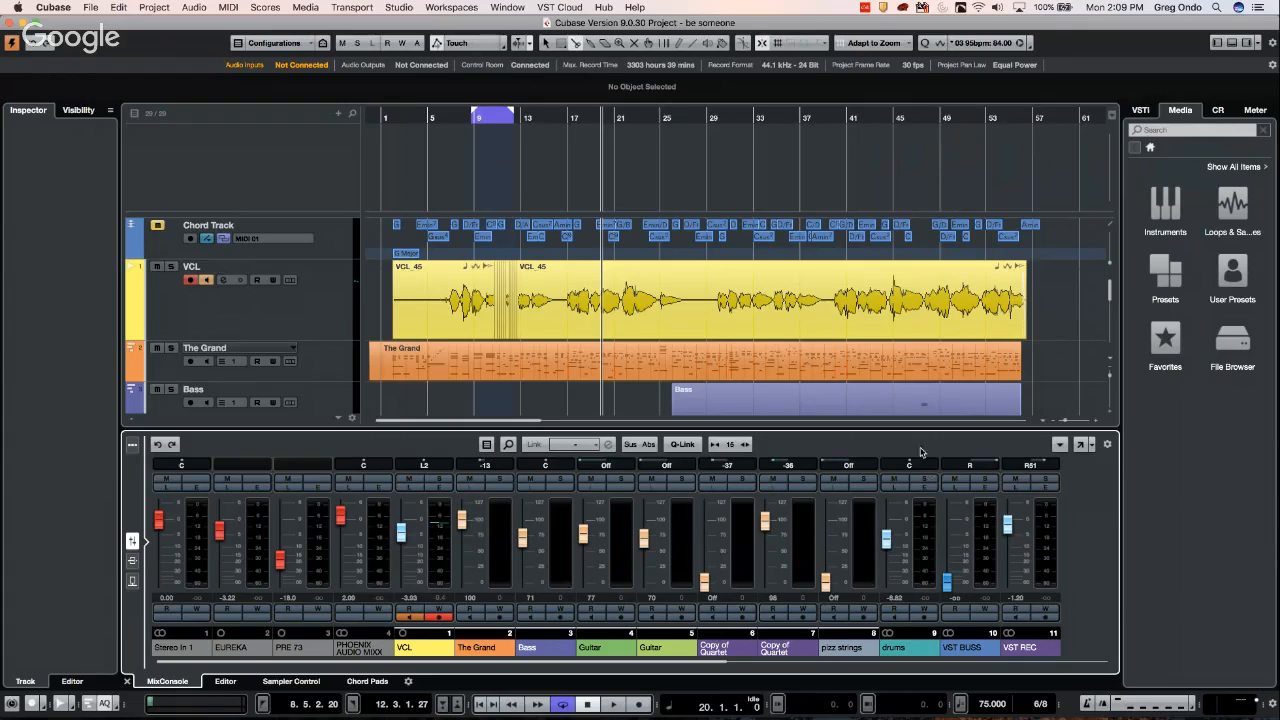
pyautogui.click(1080, 444)
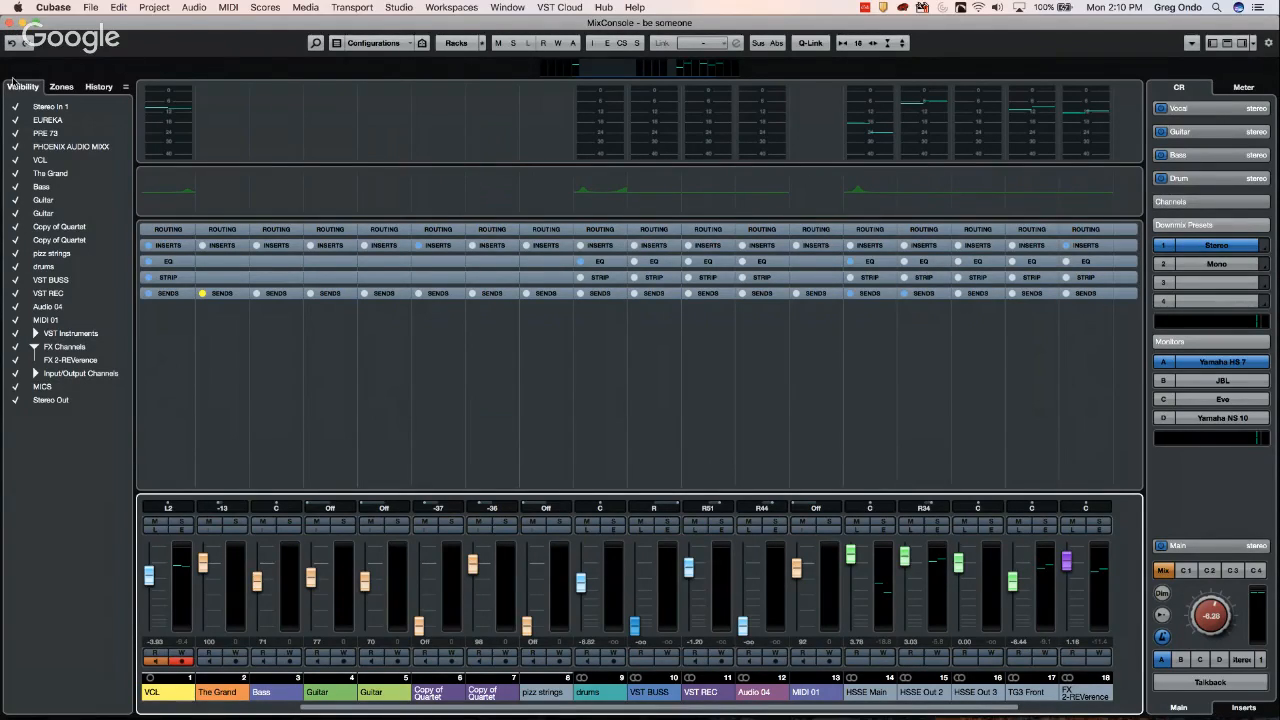
pyautogui.click(9, 24)
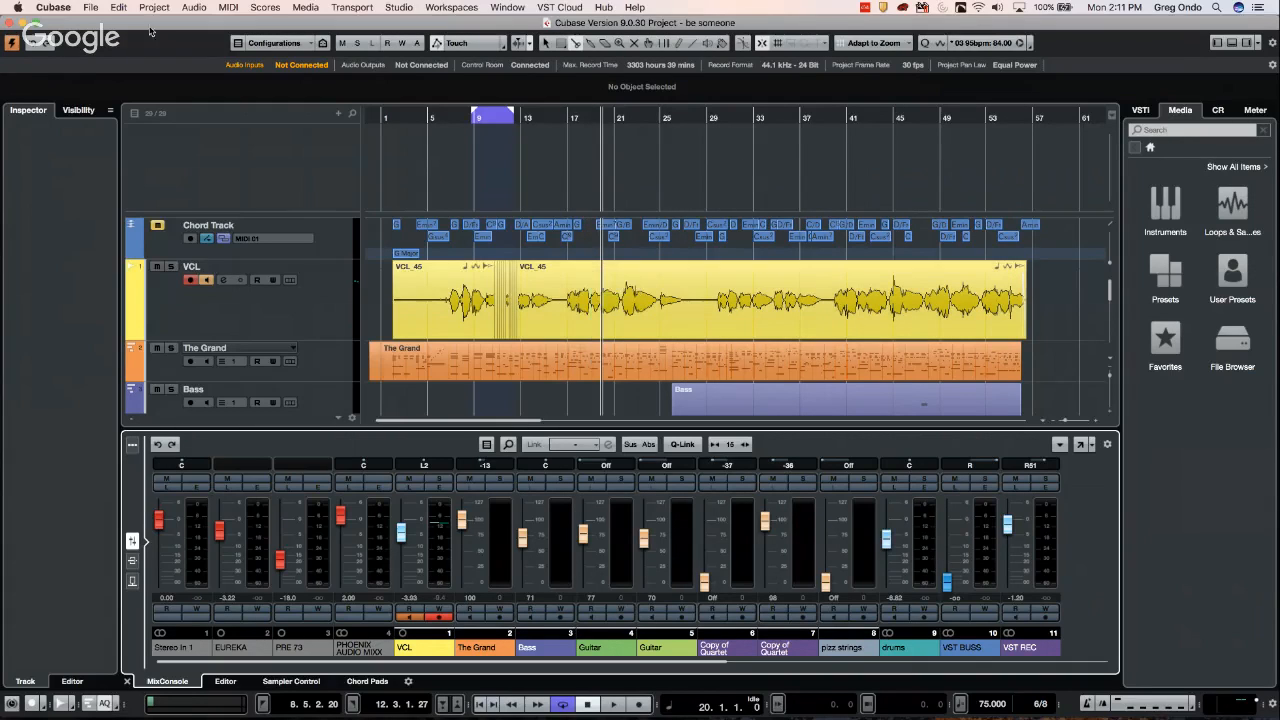
# Split The Grand part at bar 17 and select the portion after the split with the Object Selection tool
pyautogui.click(202, 8)
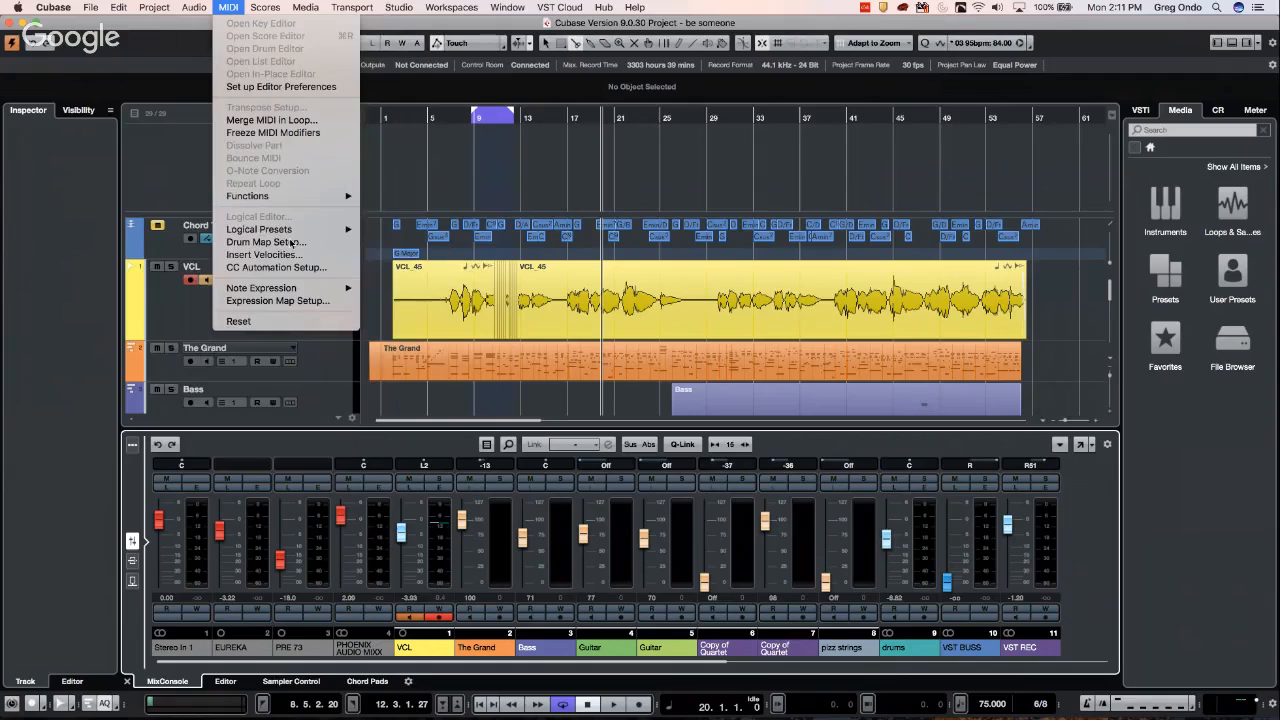
pyautogui.moveTo(276, 236)
pyautogui.click(530, 362)
pyautogui.click(568, 362)
pyautogui.rightClick(570, 350)
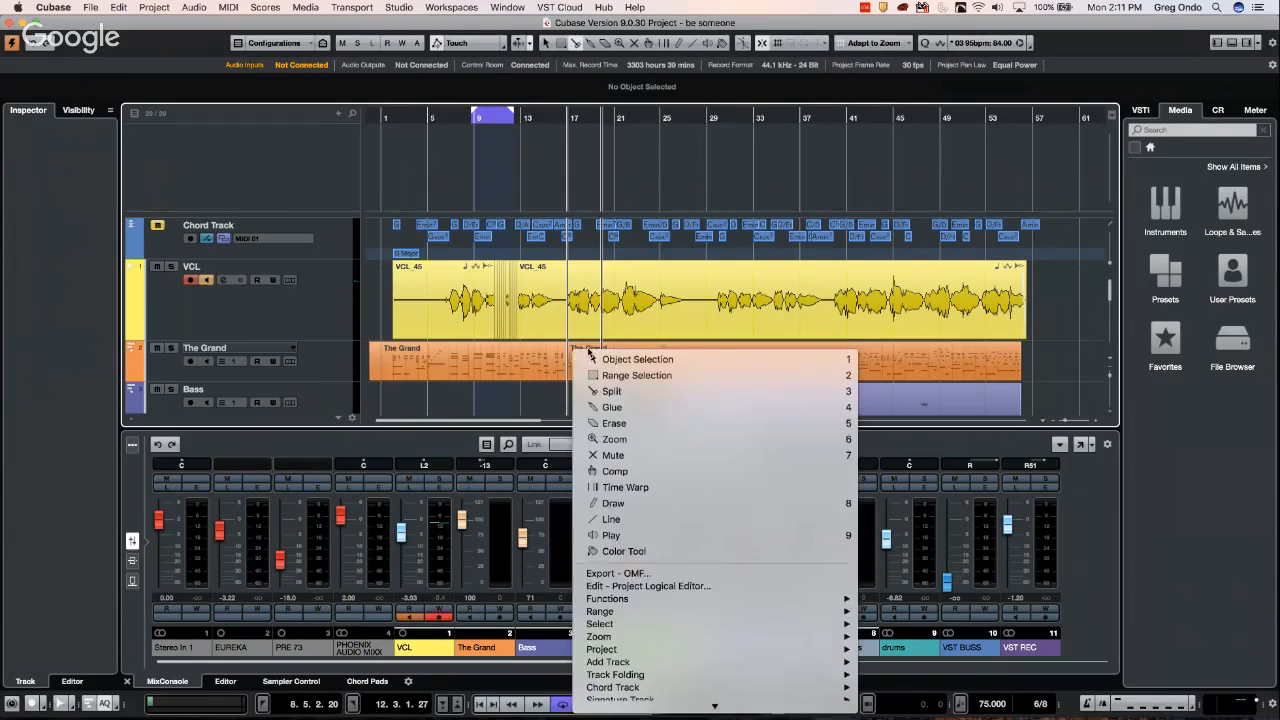
pyautogui.click(736, 356)
pyautogui.click(736, 353)
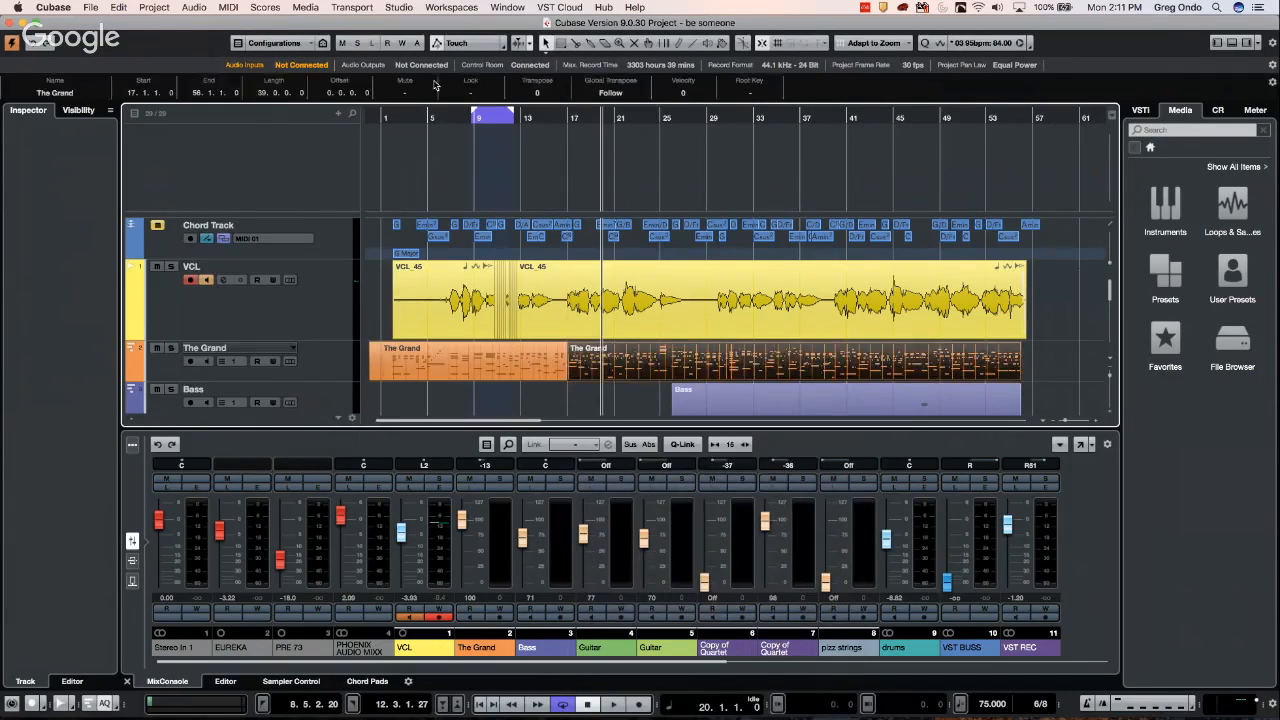
# Add a second filter condition targeting Value 1 in the MIDI Logical Editor, and close the editor without applying it
pyautogui.click(186, 7)
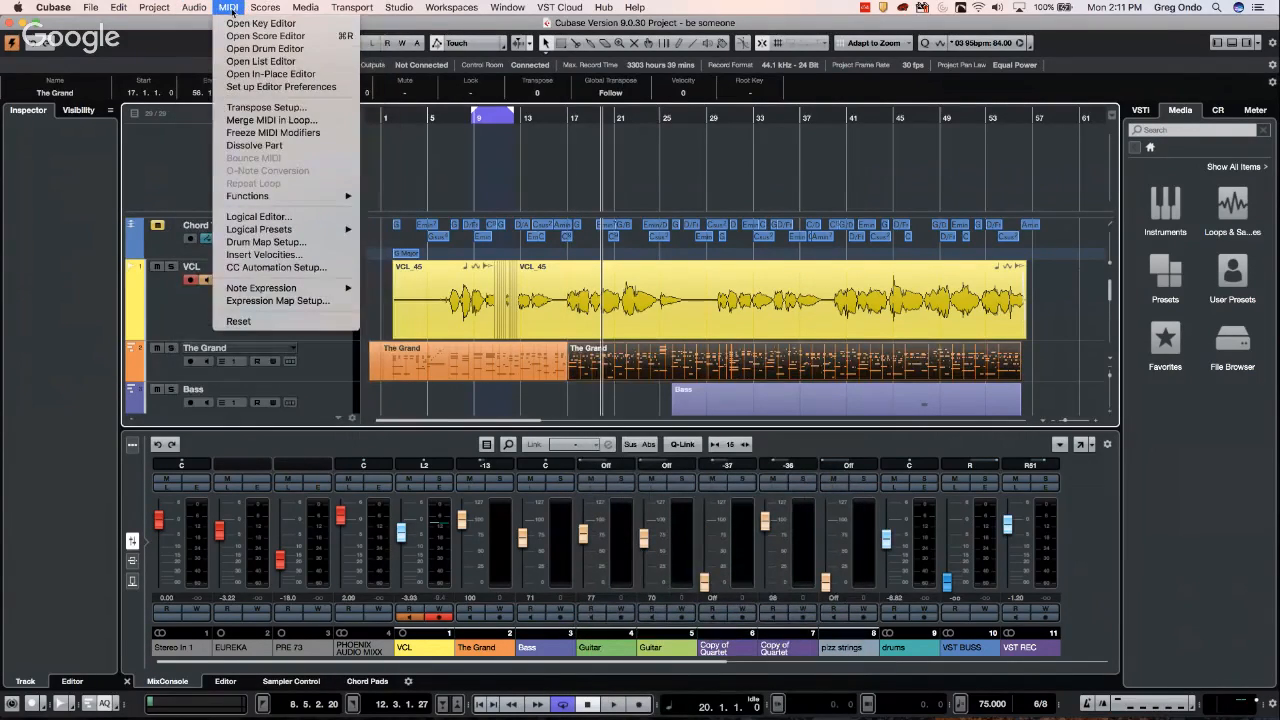
pyautogui.click(268, 220)
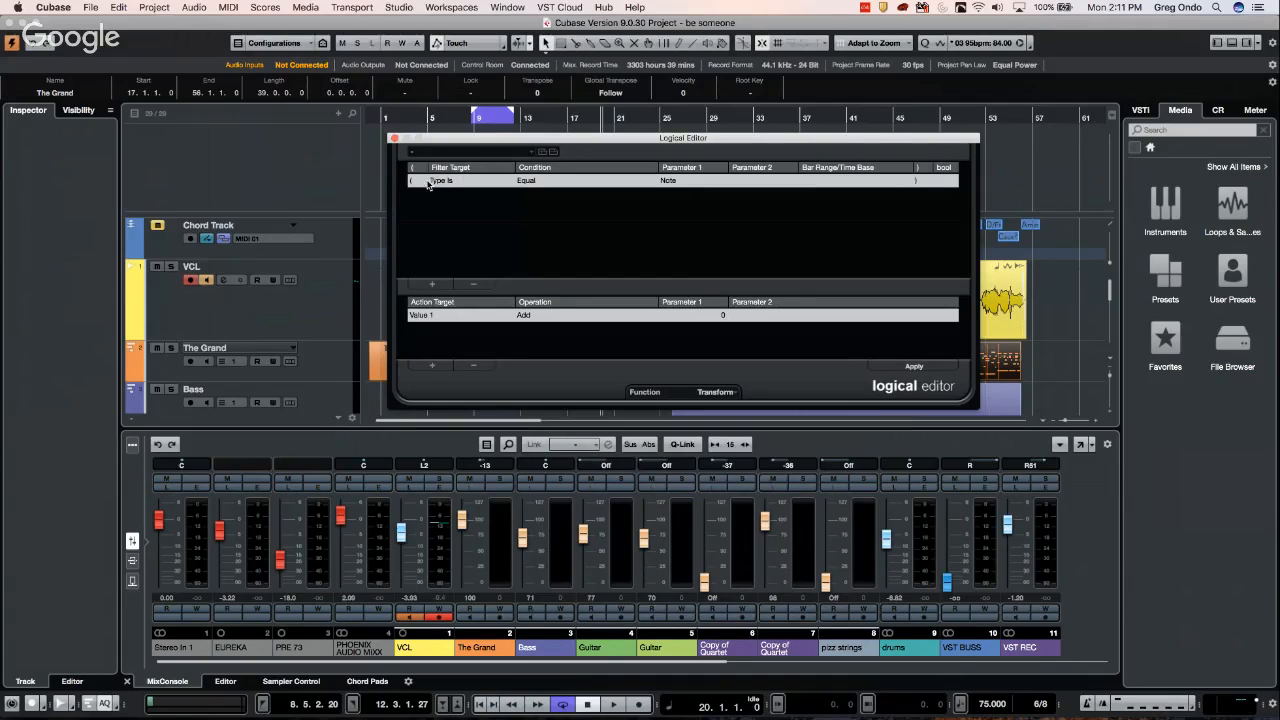
pyautogui.click(432, 284)
pyautogui.click(443, 194)
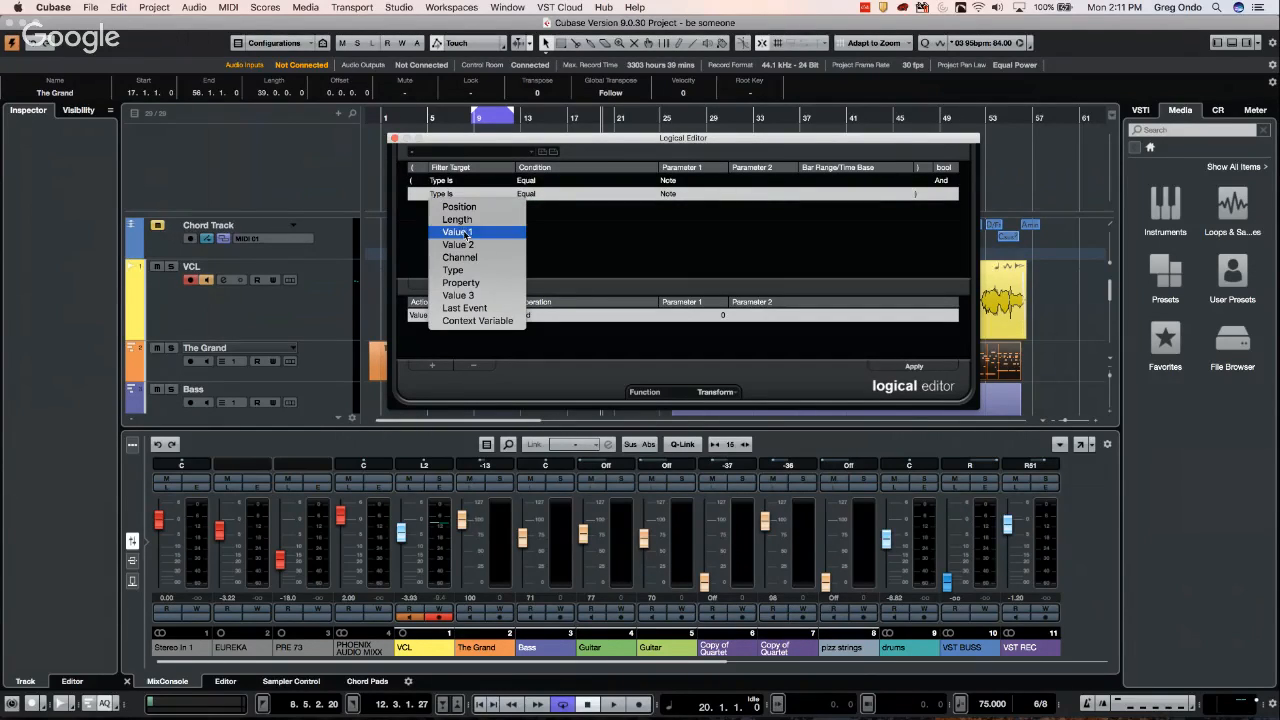
pyautogui.click(466, 231)
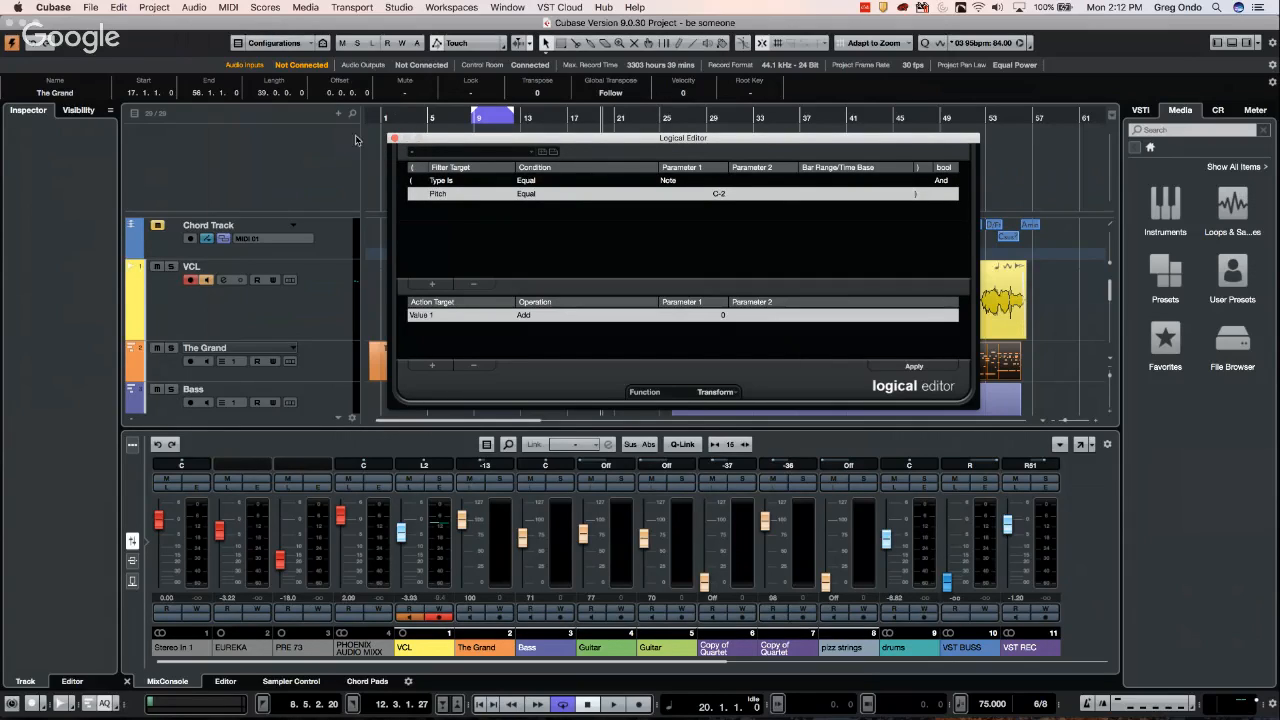
pyautogui.click(397, 141)
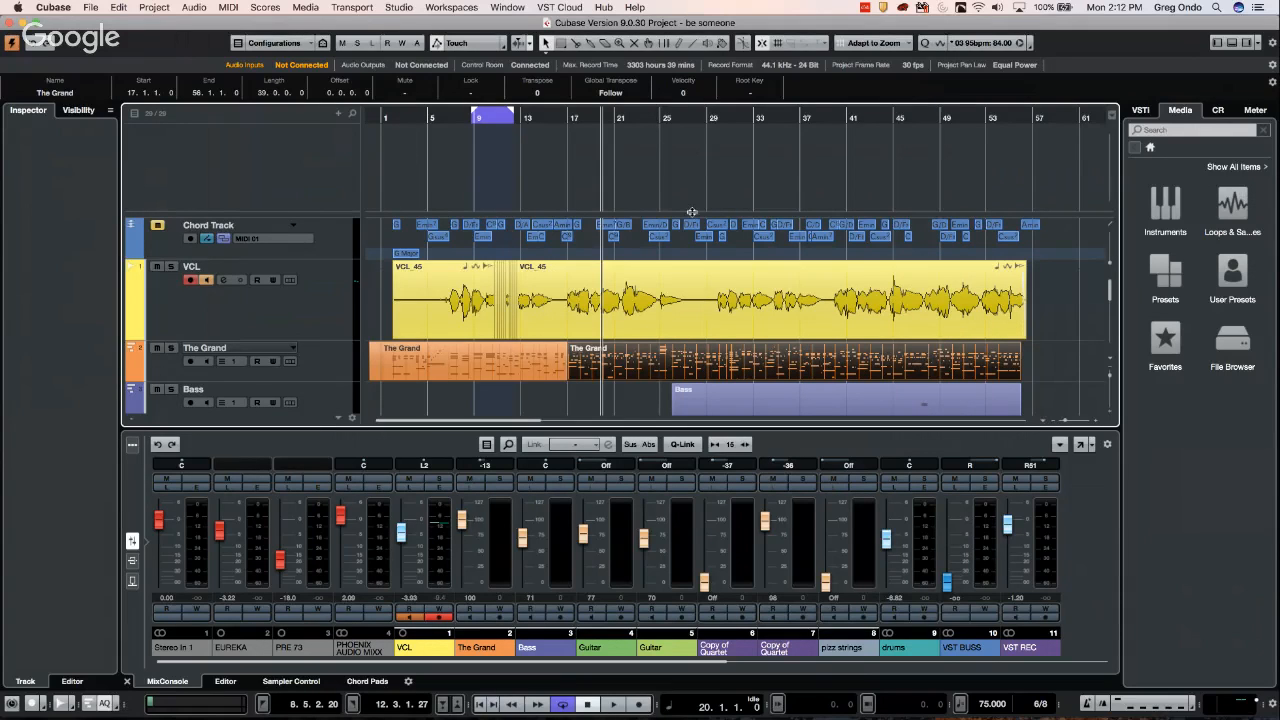
# Open Cubase Help in Safari and load the English PDF of the Cubase Pro 9.5 Operation Manual
pyautogui.click(634, 279)
pyautogui.click(638, 8)
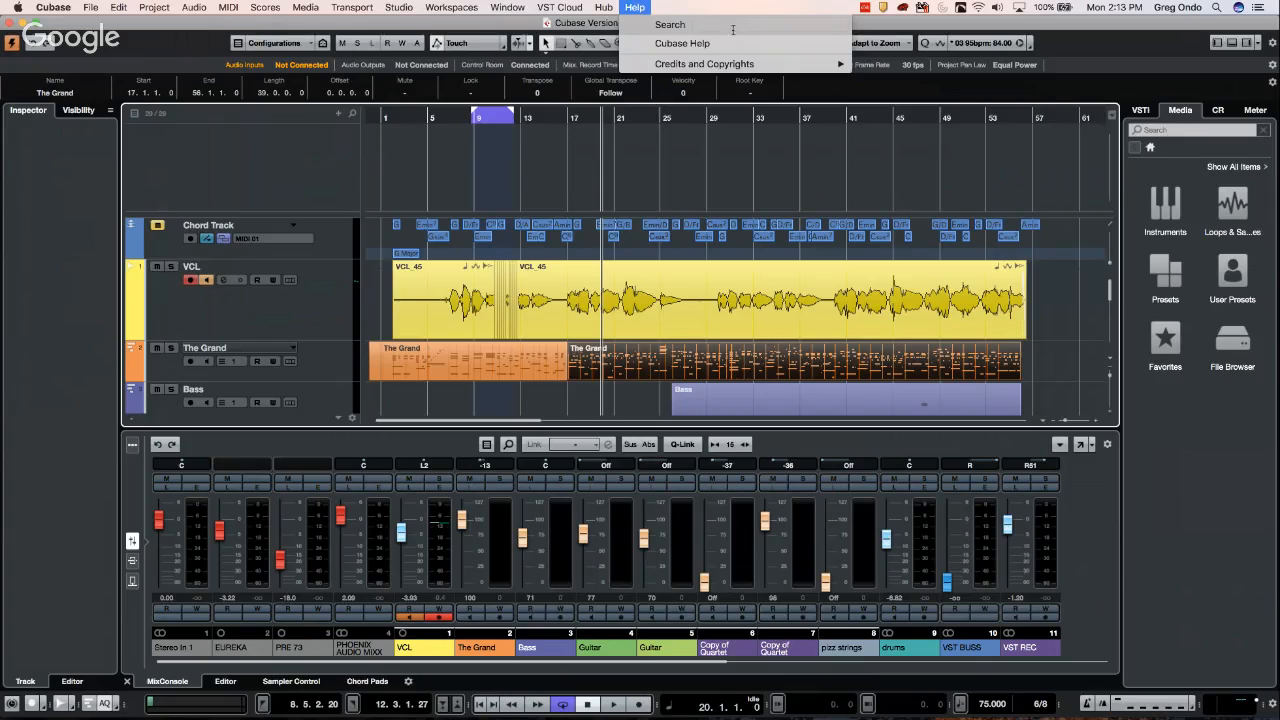
pyautogui.click(766, 64)
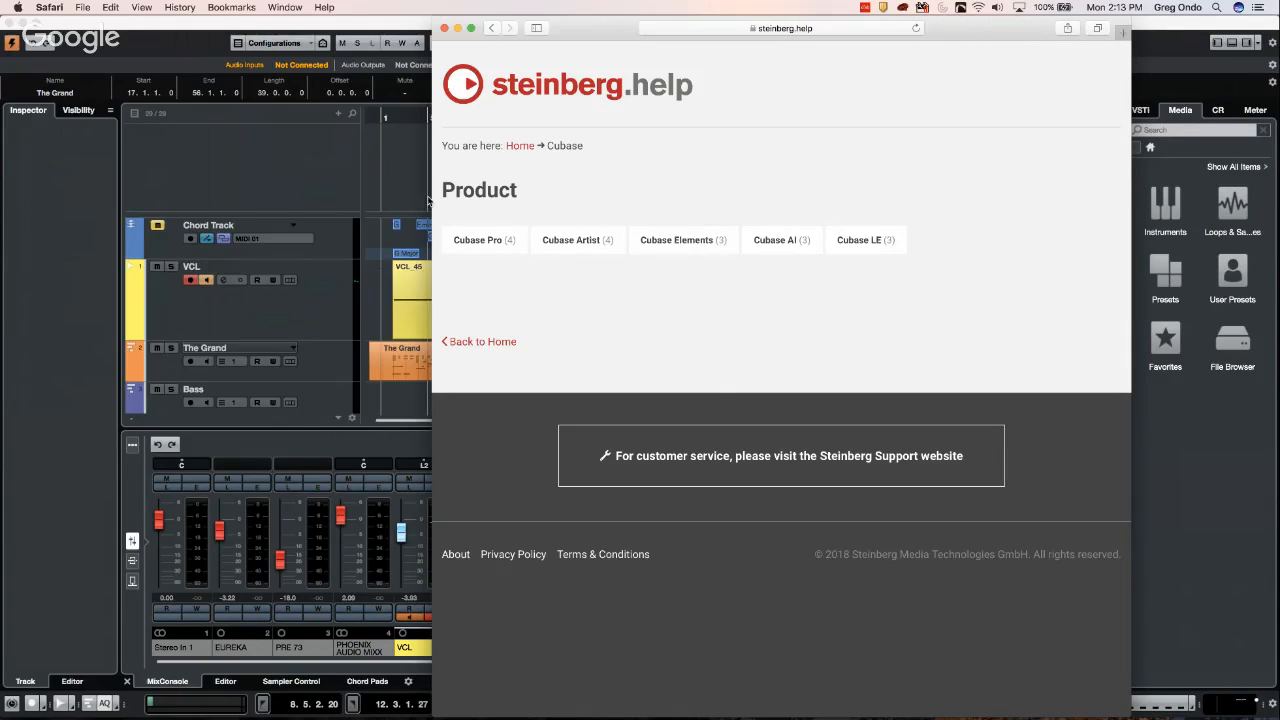
pyautogui.click(491, 242)
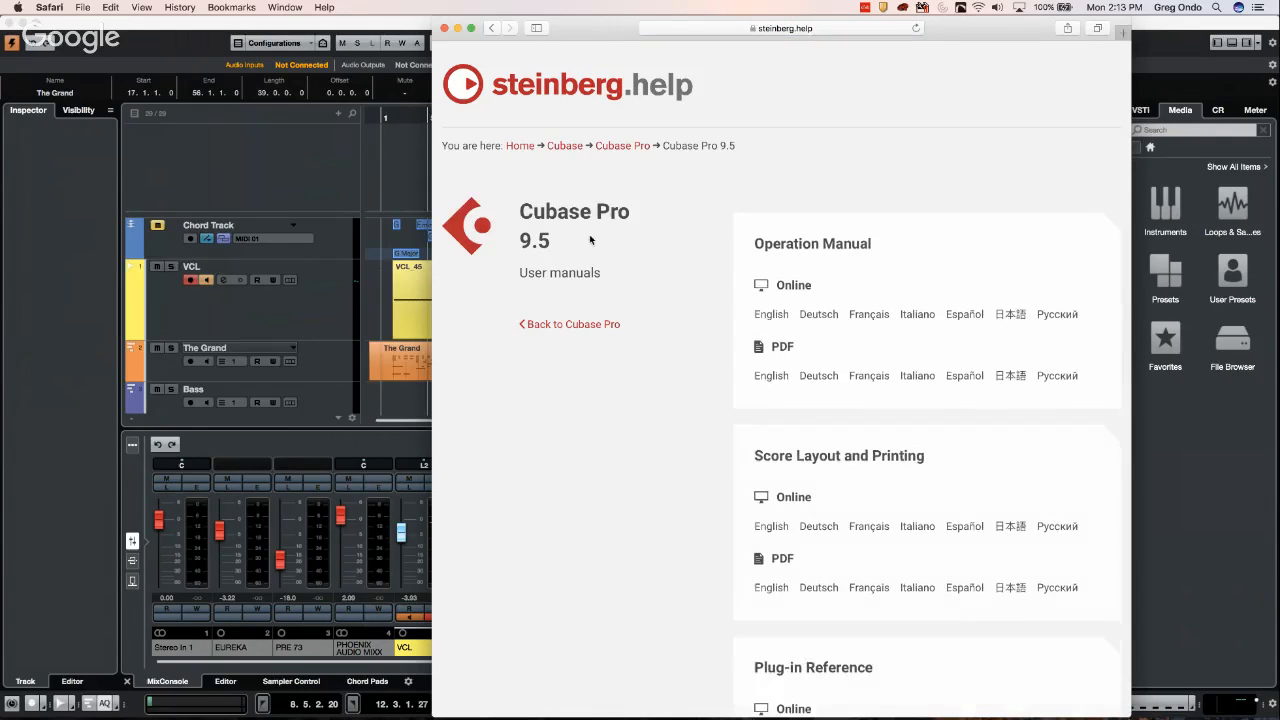
pyautogui.click(772, 376)
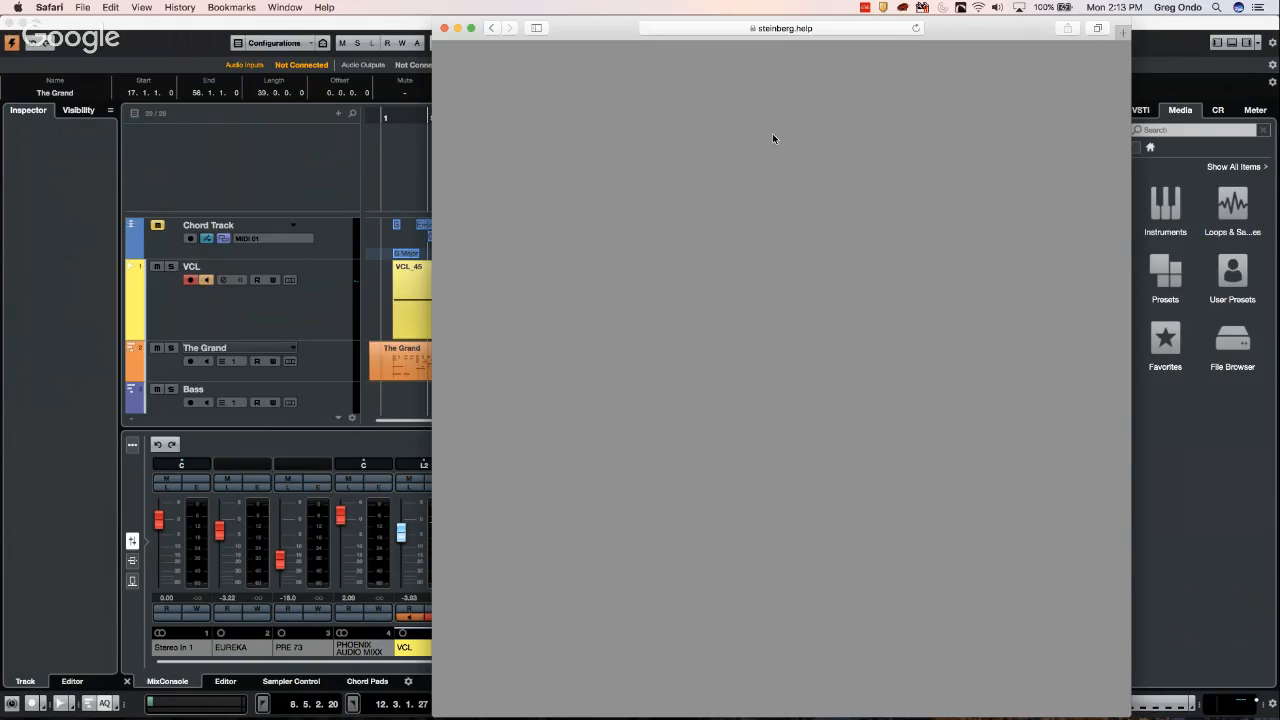
# Search the manual for "logical editor" and go to the Logical Editor chapter from the table of contents
pyautogui.press('super+f')
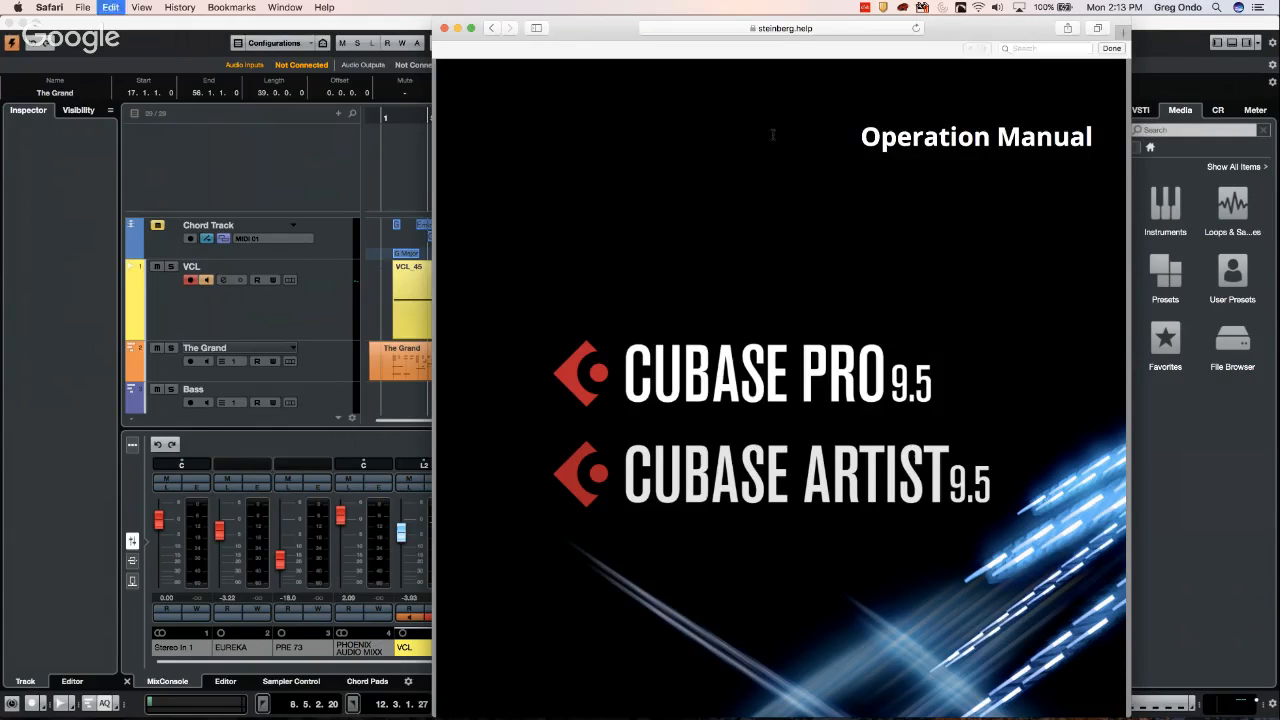
pyautogui.write('logical')
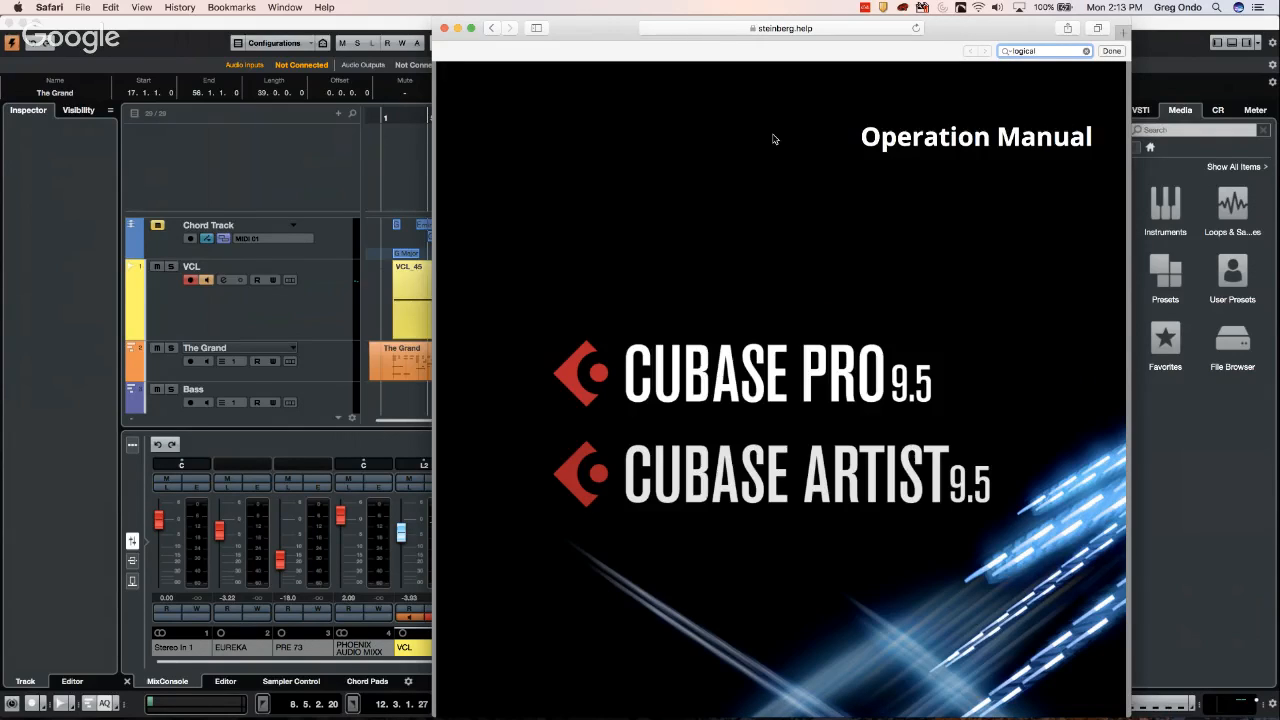
pyautogui.write(' editor')
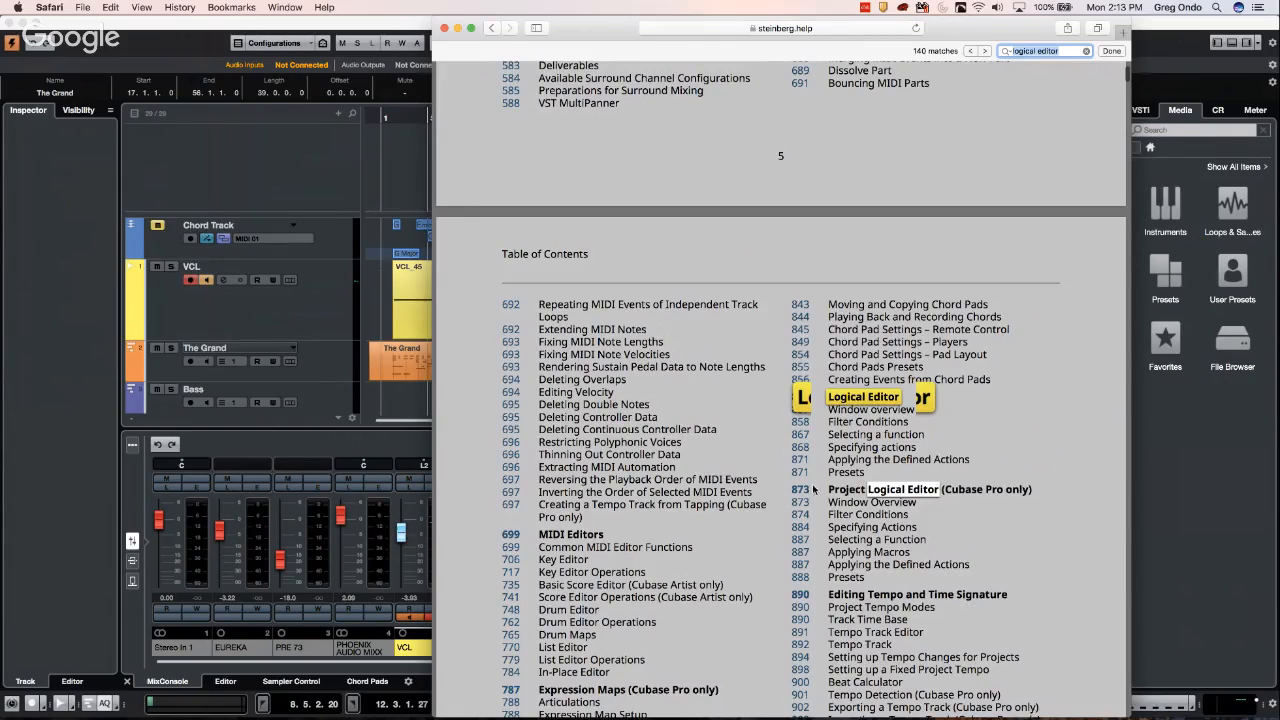
pyautogui.click(806, 404)
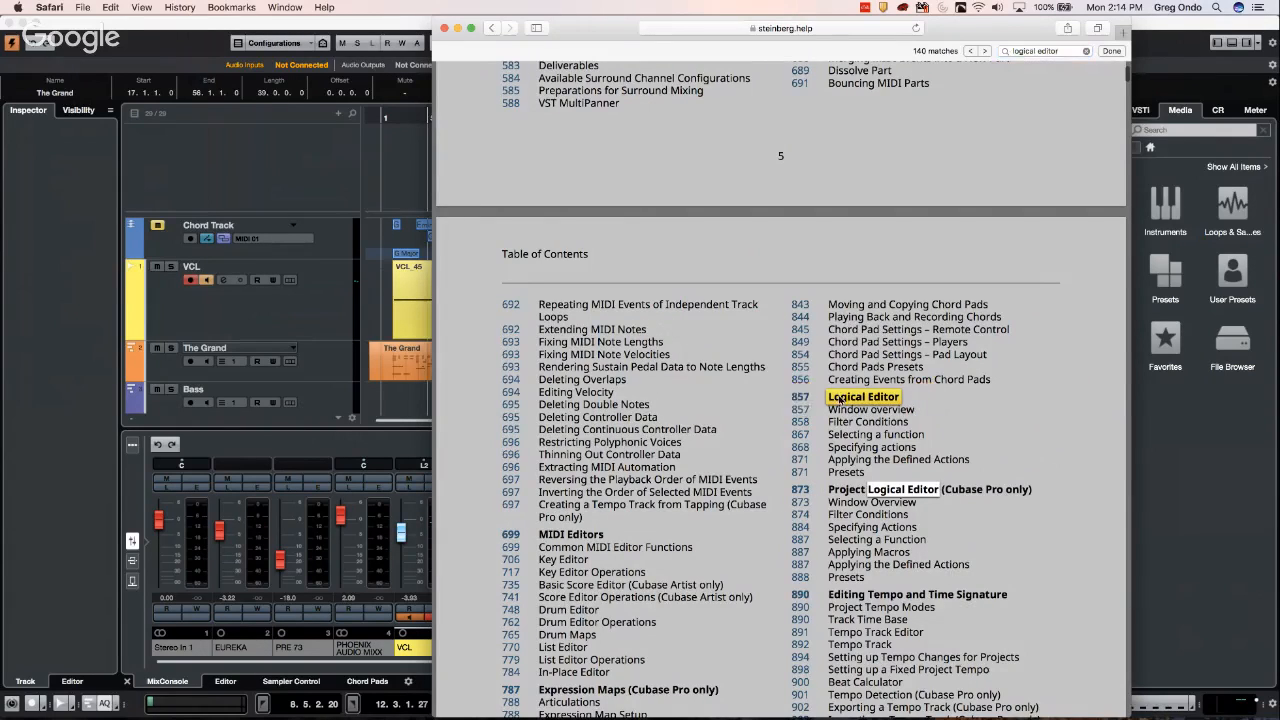
# Read through the Logical Editor chapter's filter conditions up to the table of Value 1 and Value 2 meanings
pyautogui.scroll(-15, 750, 457)
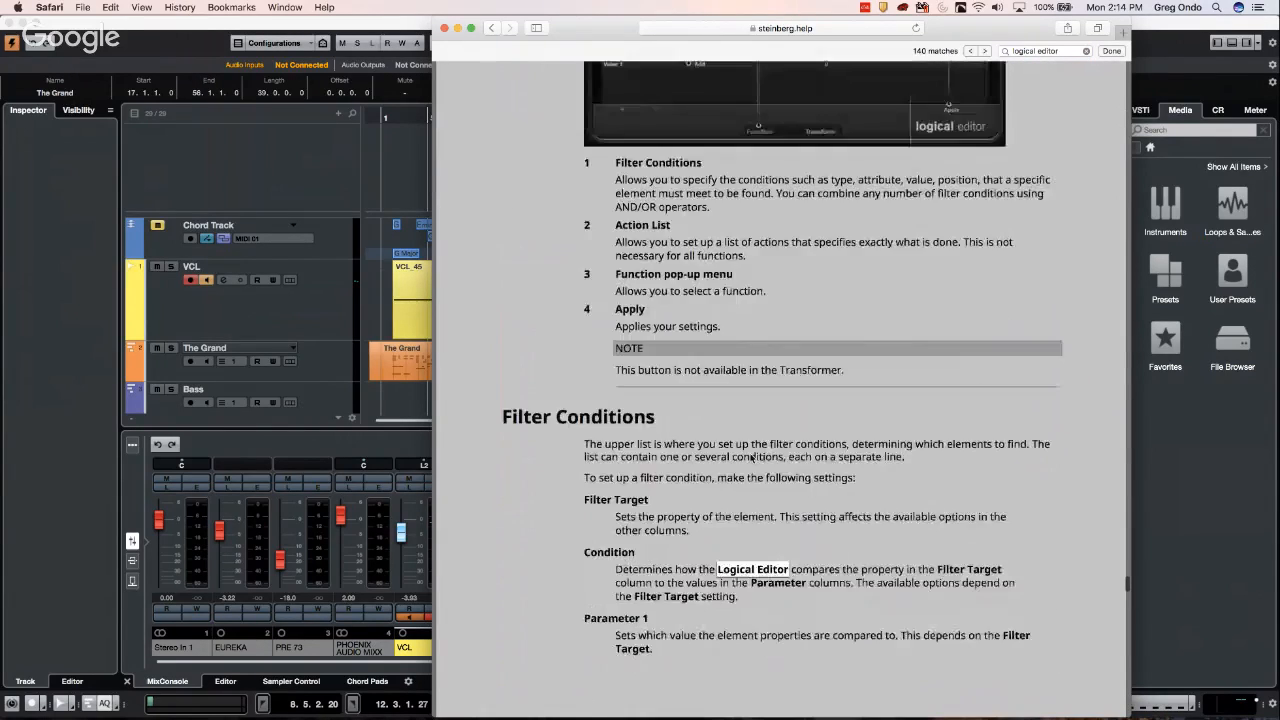
pyautogui.scroll(-20, 749, 451)
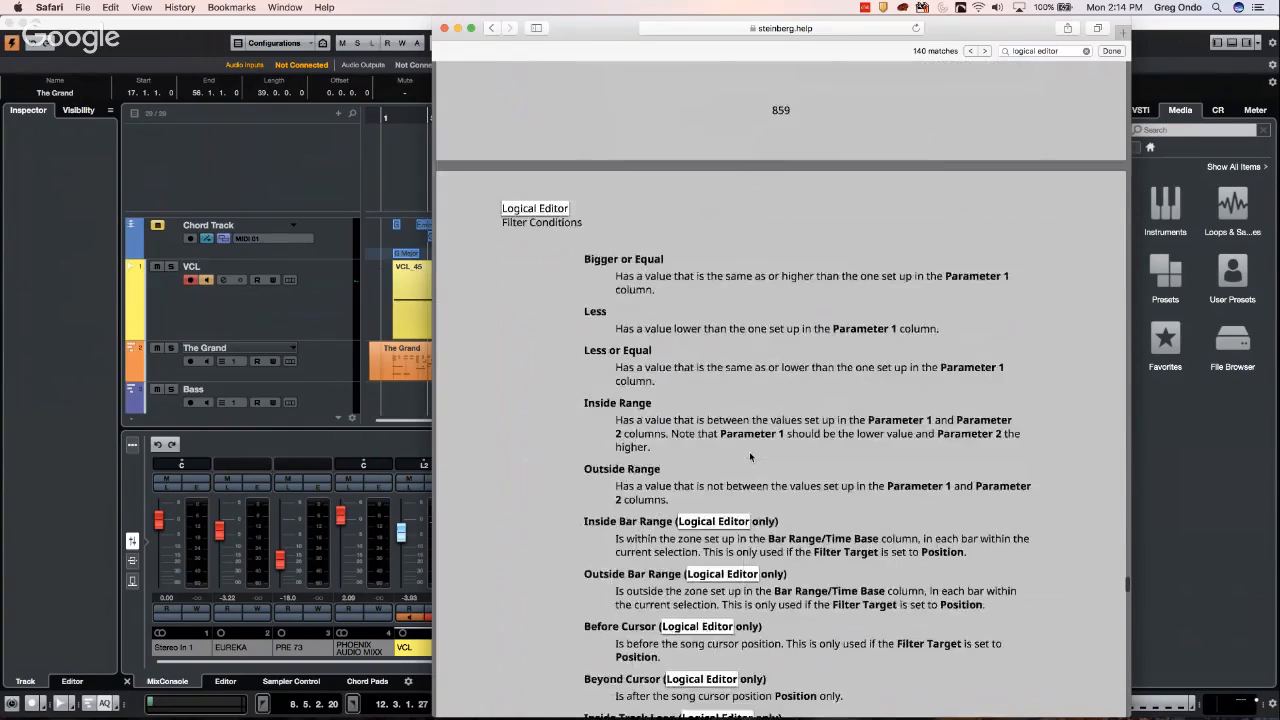
pyautogui.scroll(-15, 750, 456)
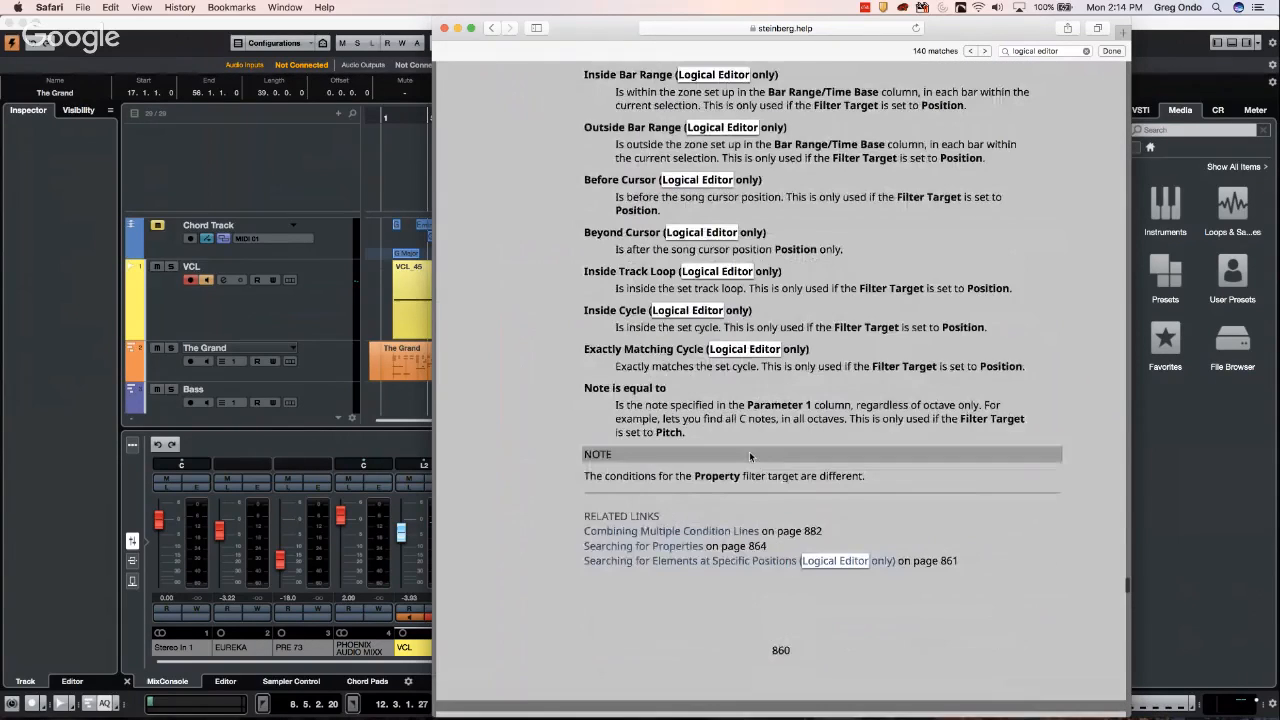
pyautogui.scroll(10, 750, 457)
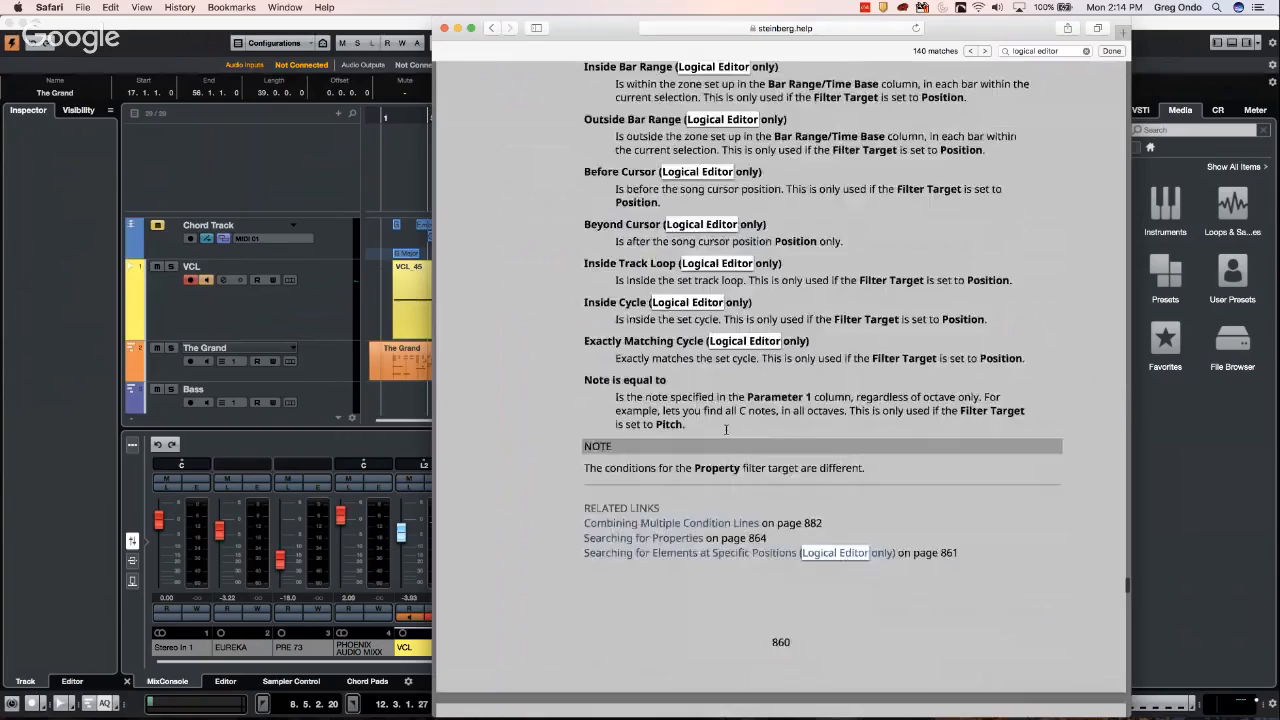
pyautogui.scroll(-10, 726, 432)
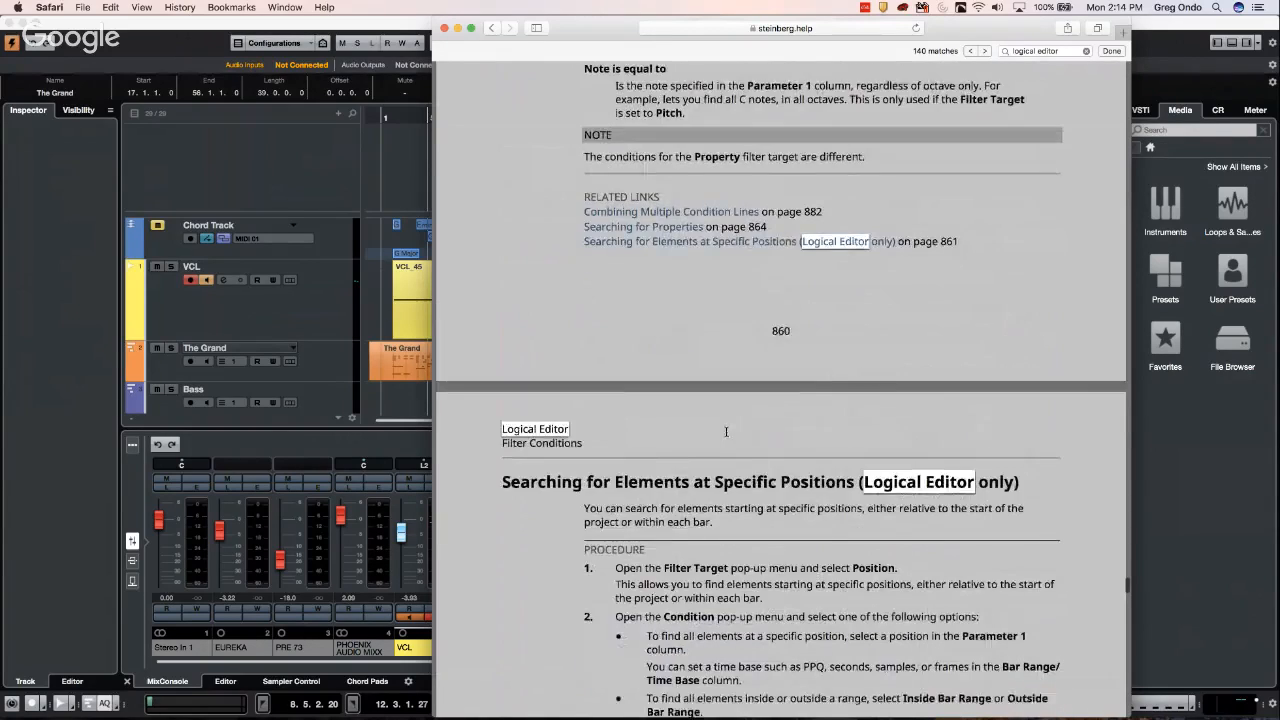
pyautogui.scroll(-6, 726, 432)
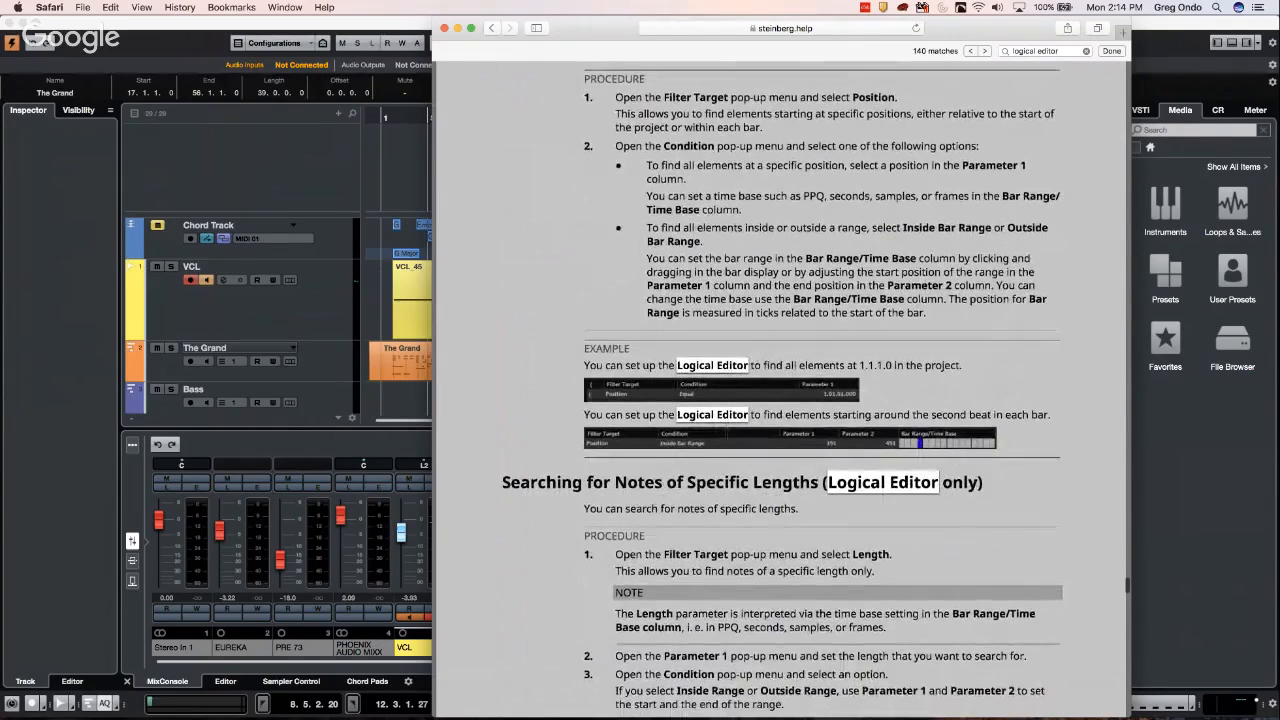
pyautogui.scroll(-13, 726, 434)
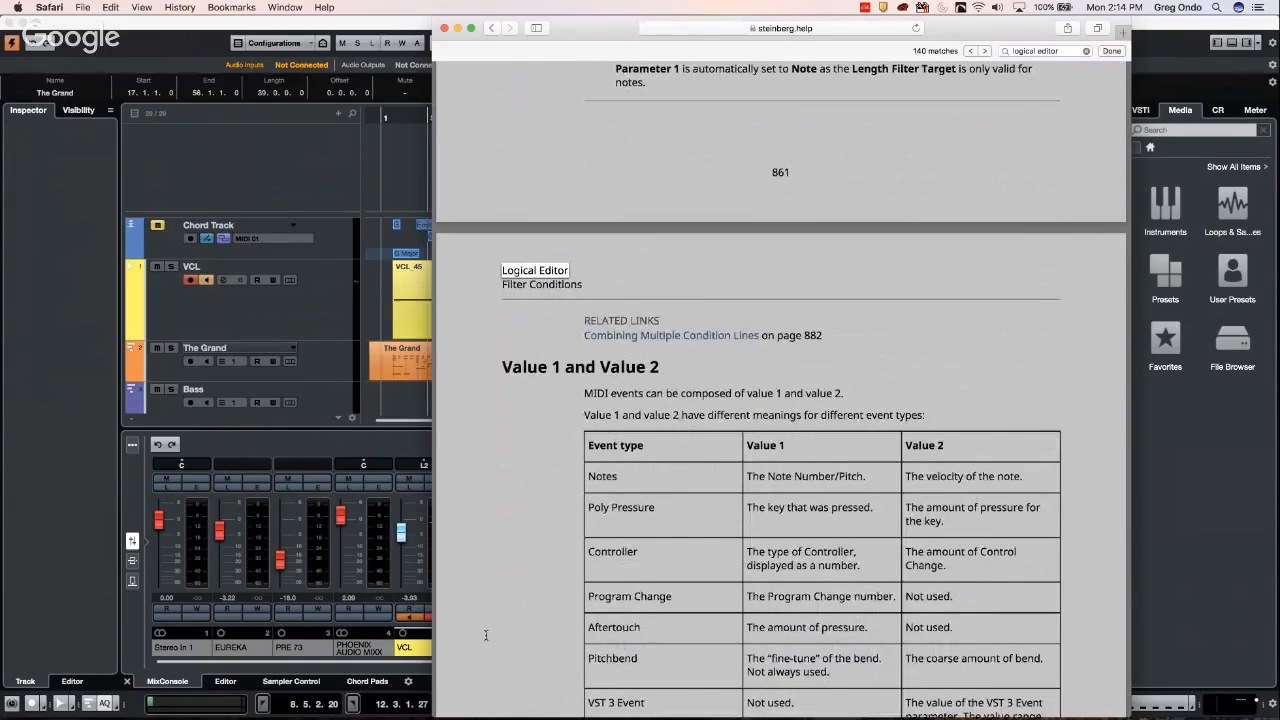
pyautogui.scroll(-3, 487, 600)
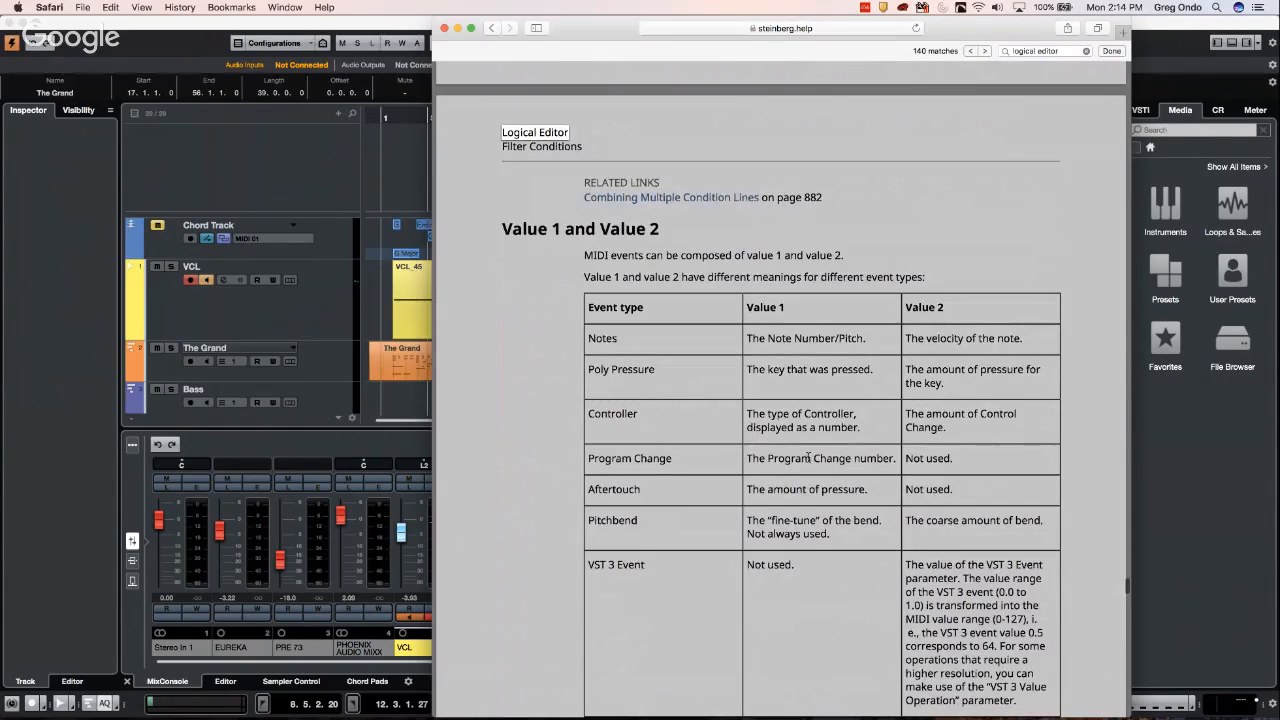
pyautogui.scroll(-2, 743, 533)
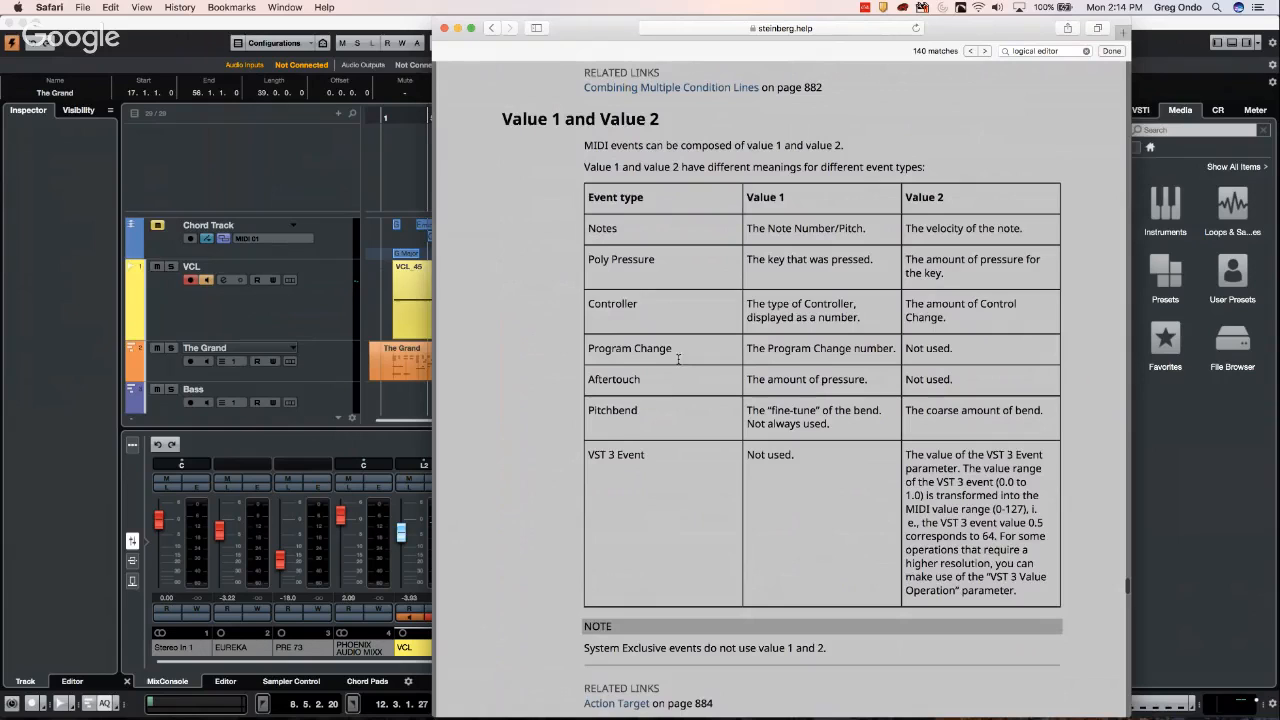
pyautogui.scroll(-2, 702, 424)
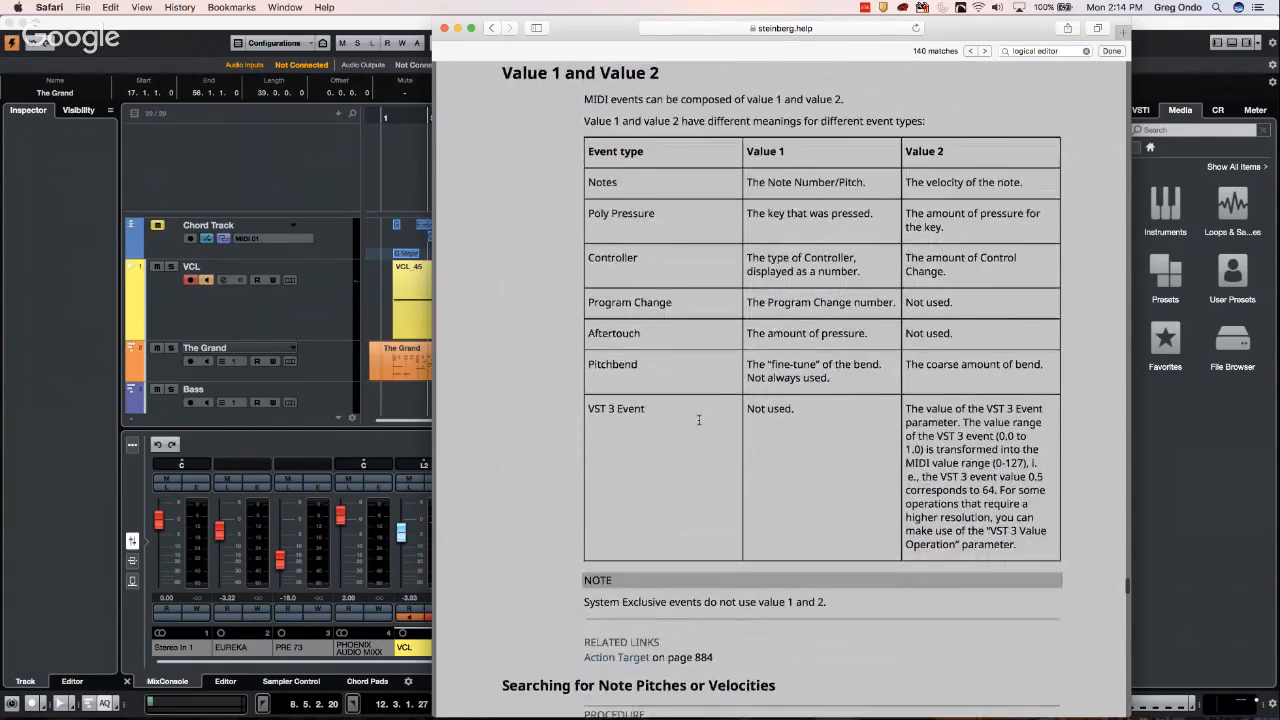
pyautogui.scroll(3, 697, 423)
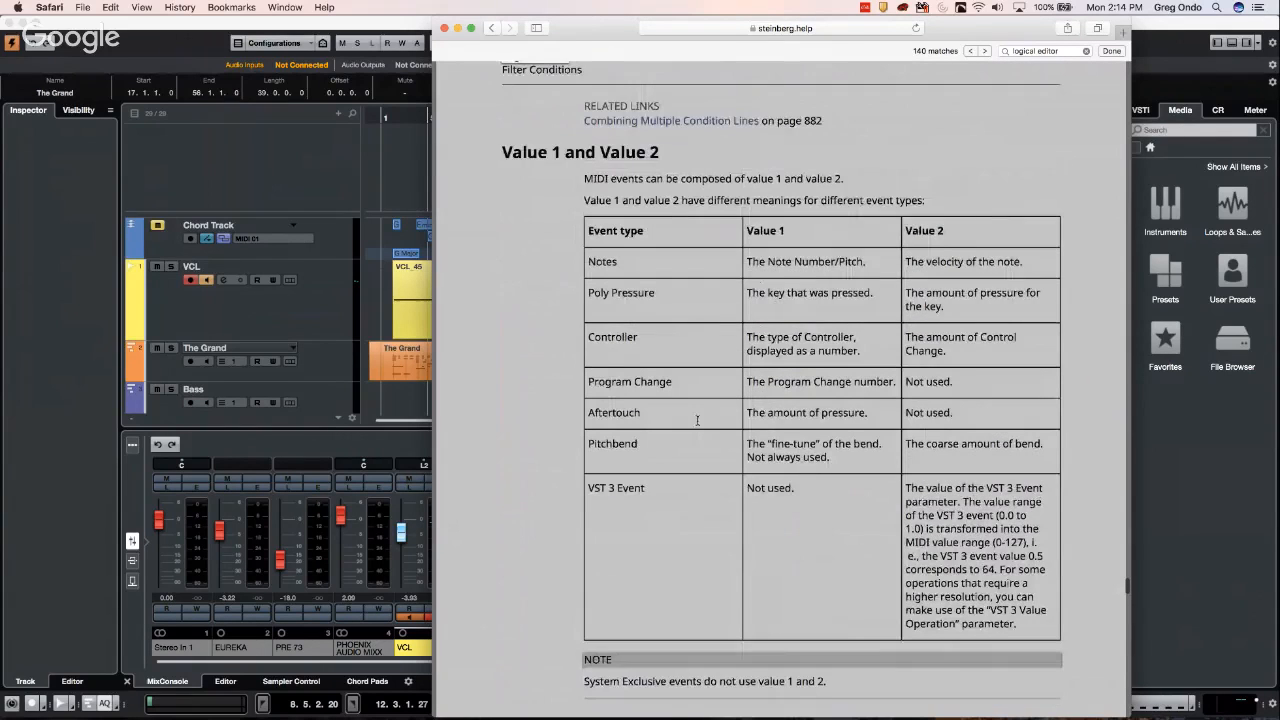
# Close the manual's browser window, return to the Cubase project and move the project cursor to 18.1.1.0
pyautogui.click(445, 28)
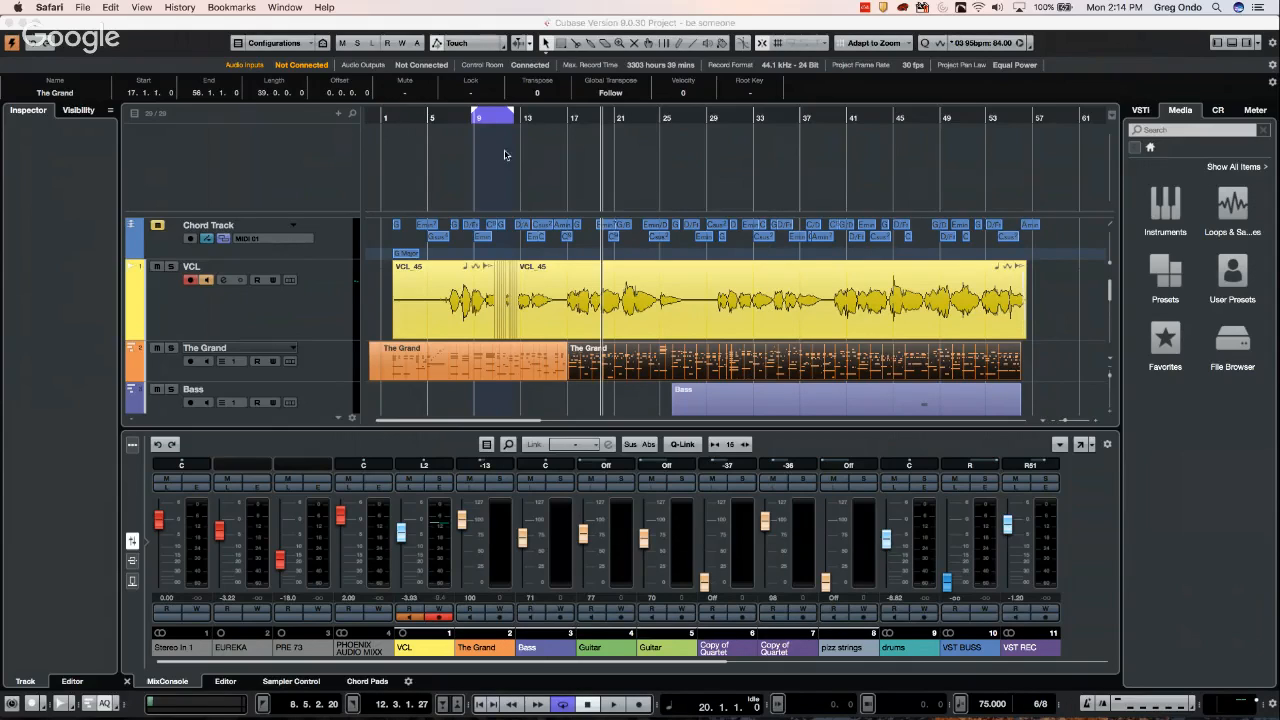
pyautogui.click(603, 138)
pyautogui.click(578, 117)
pyautogui.click(588, 290)
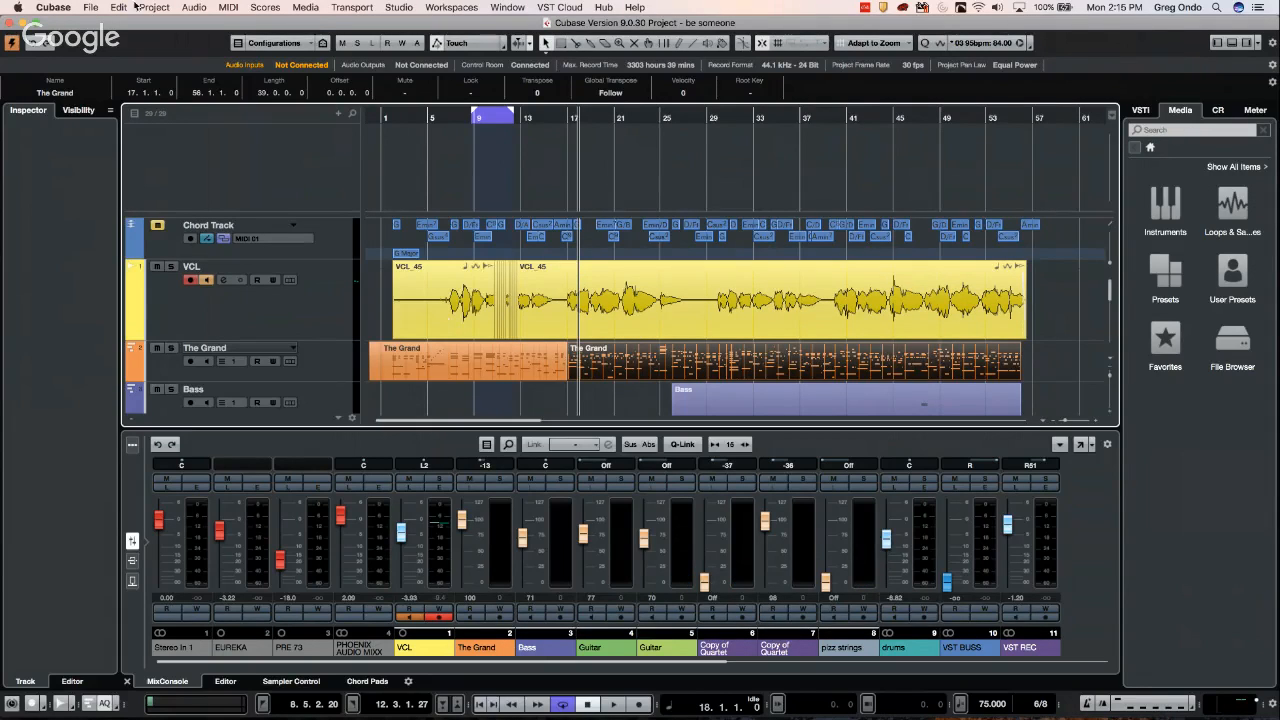
# Revert the project to its previously saved version and delete the newly recorded files
pyautogui.click(90, 8)
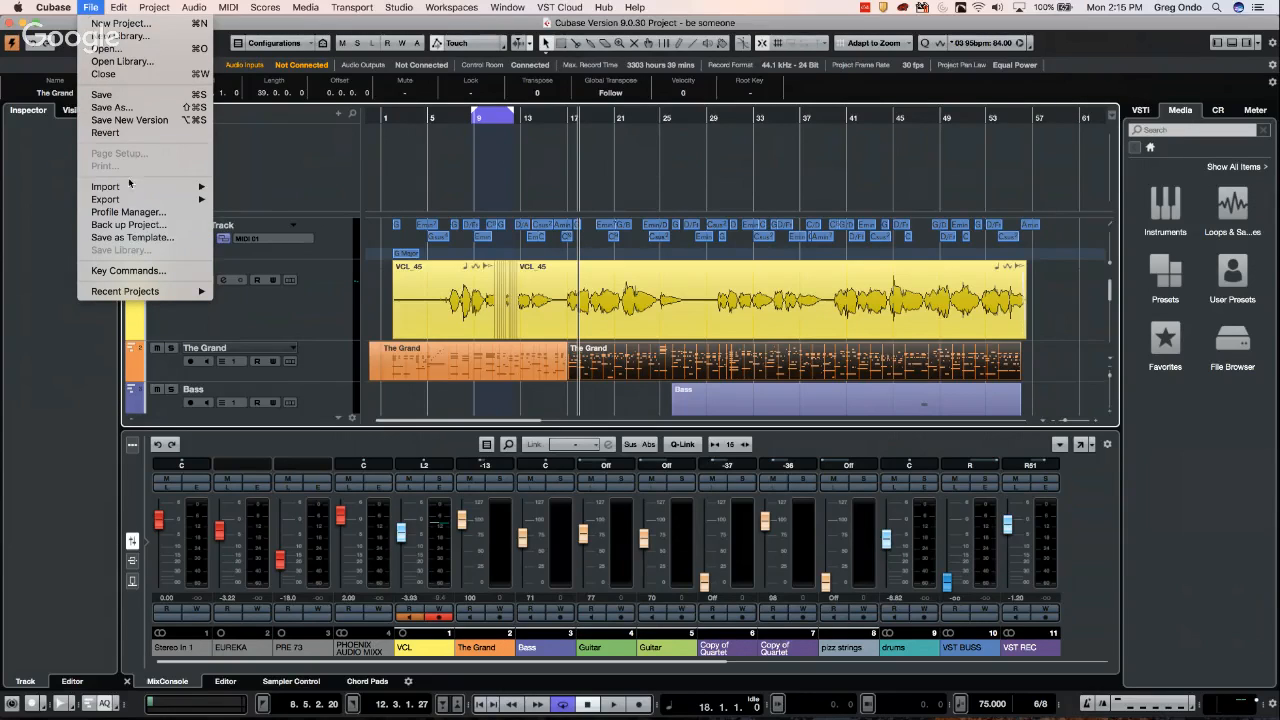
pyautogui.click(129, 134)
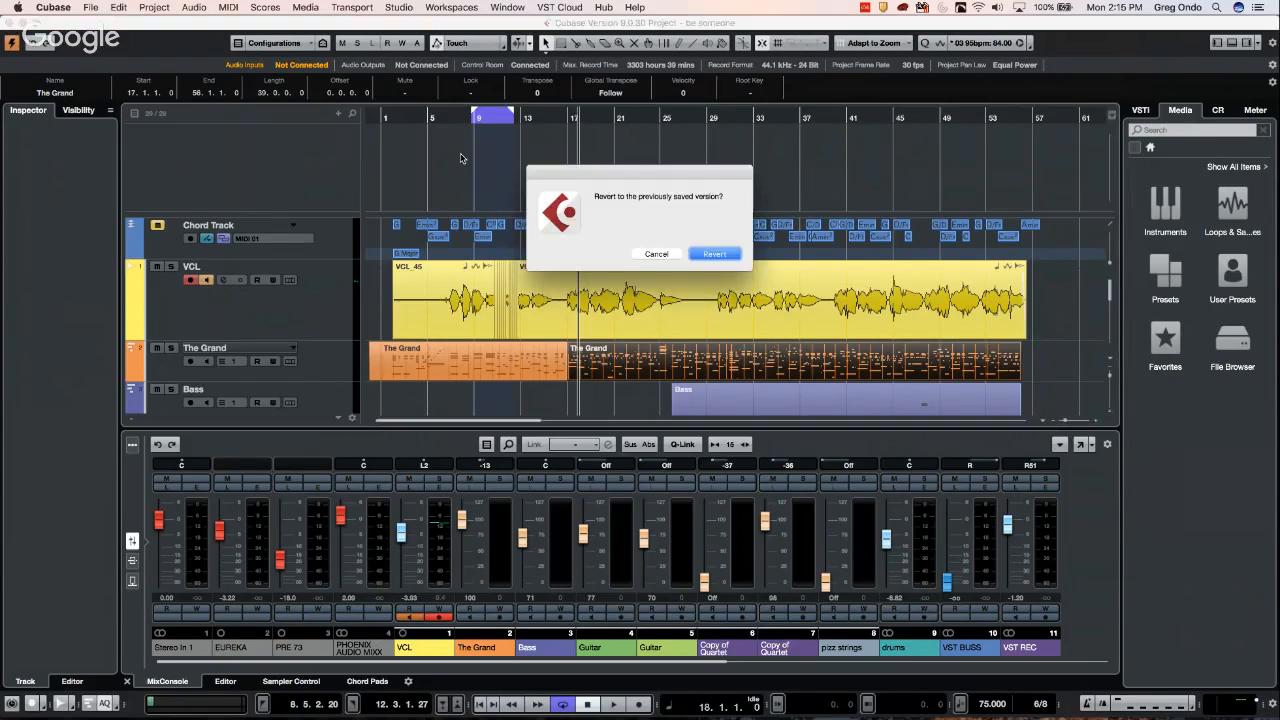
pyautogui.click(713, 254)
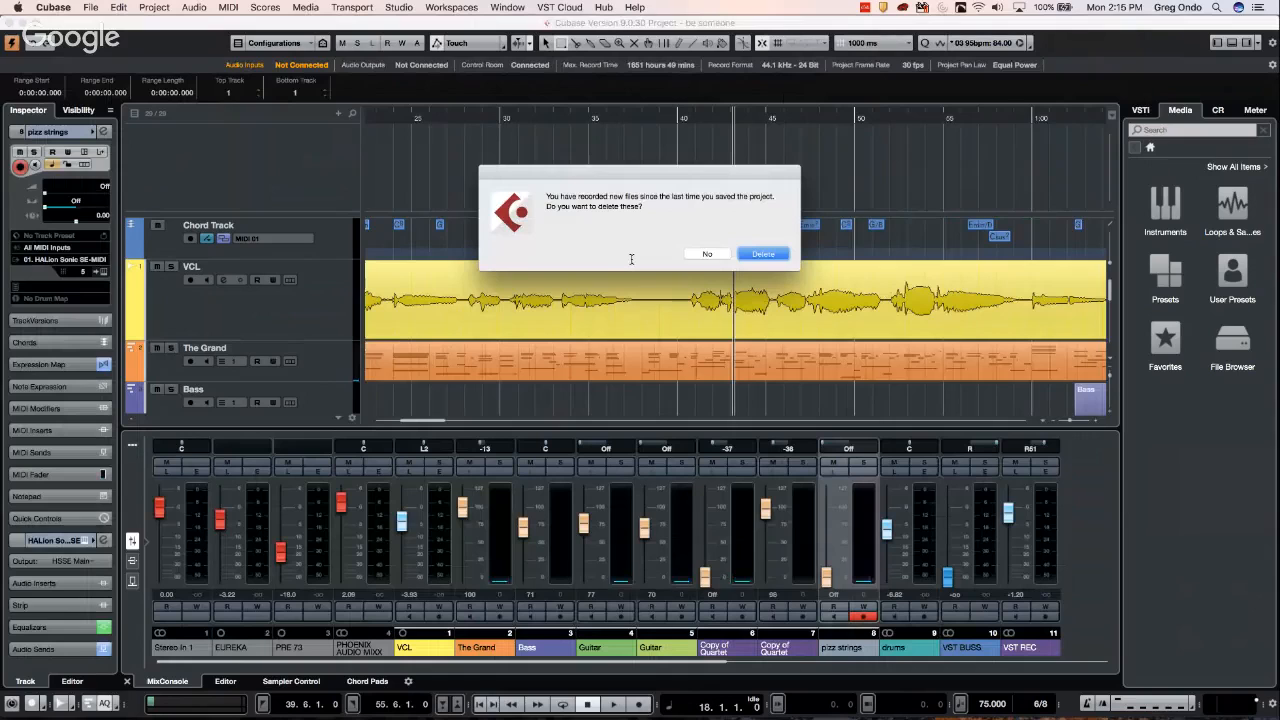
pyautogui.click(760, 253)
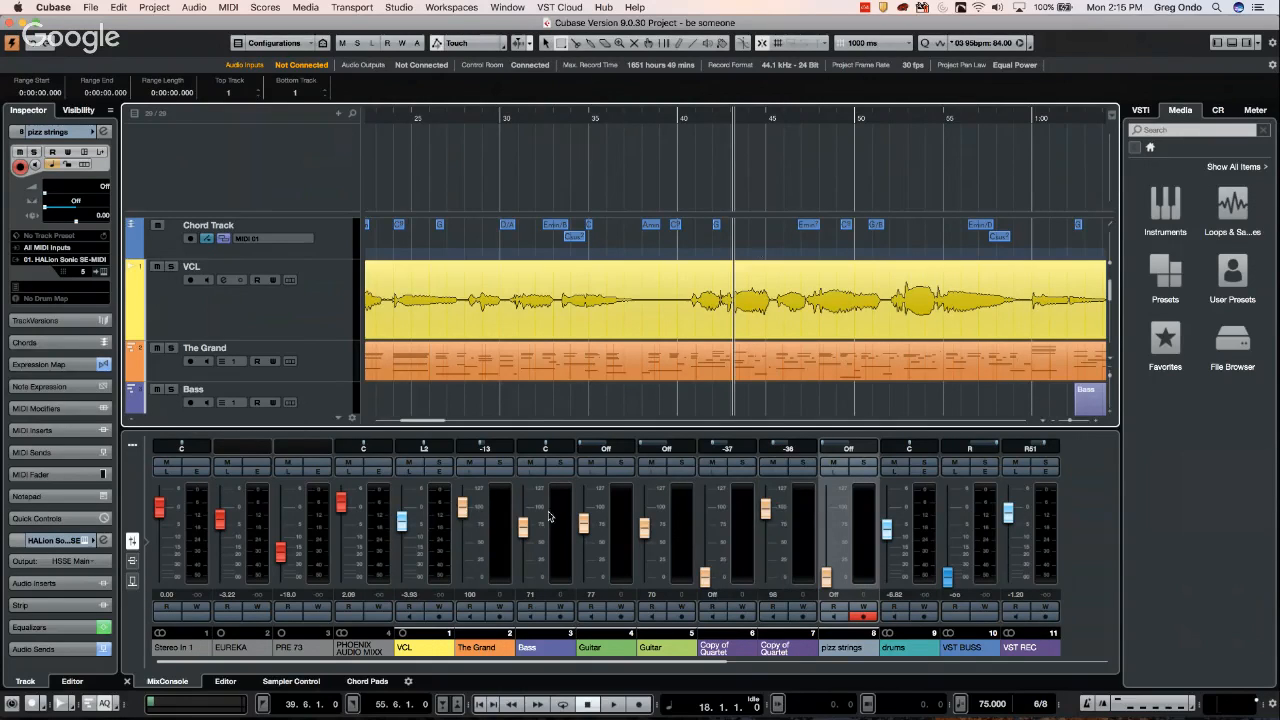
# Switch from the Range Selection tool to the Object Selection tool for the project window
pyautogui.click(953, 273)
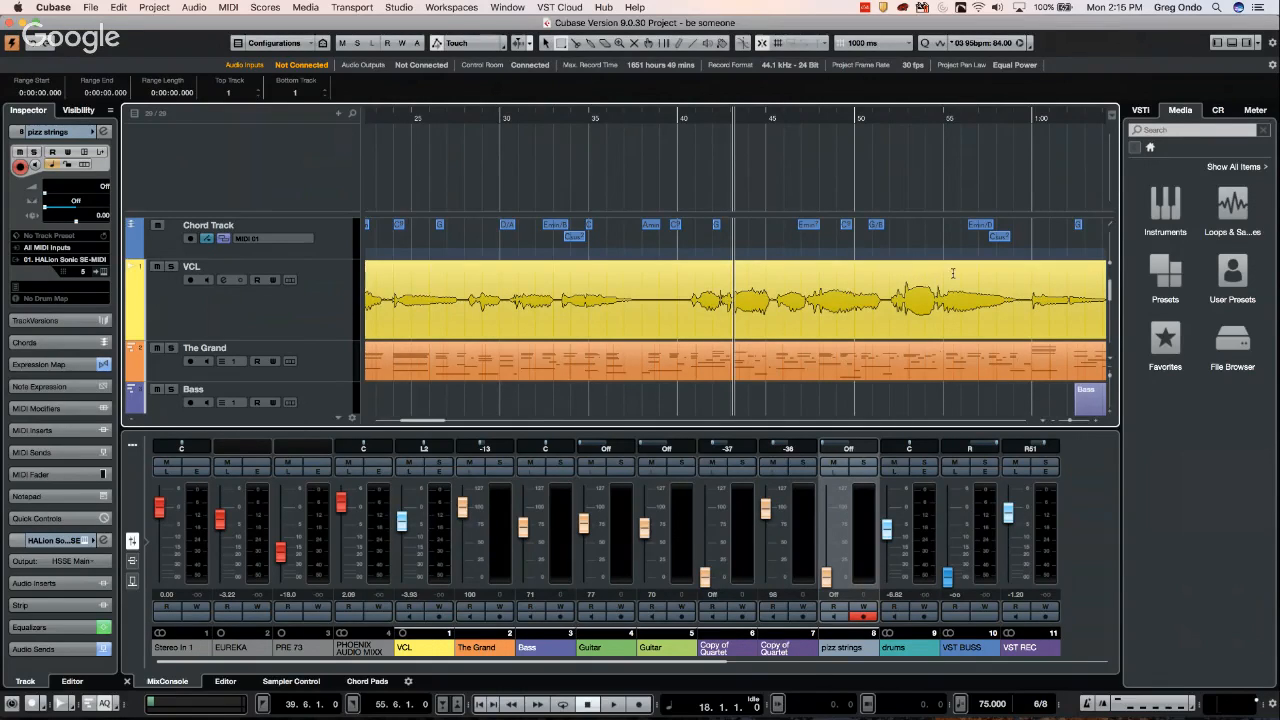
pyautogui.click(1087, 313)
pyautogui.rightClick(585, 280)
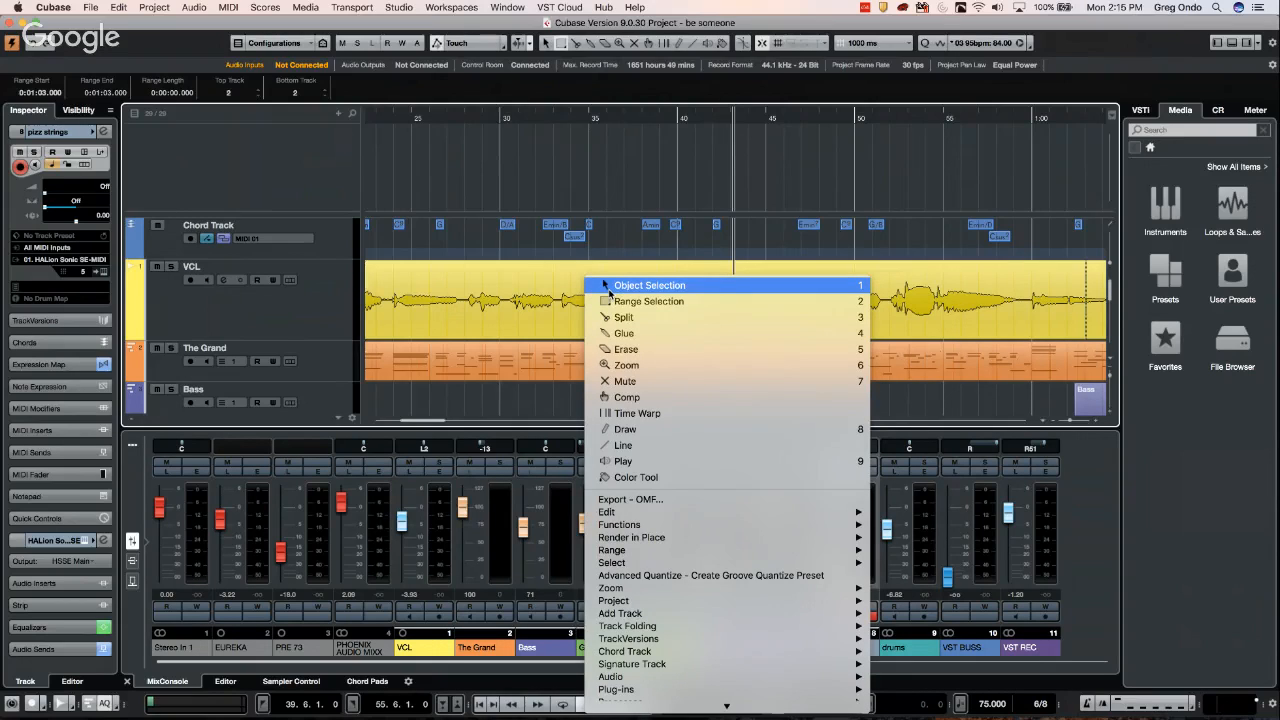
pyautogui.click(640, 286)
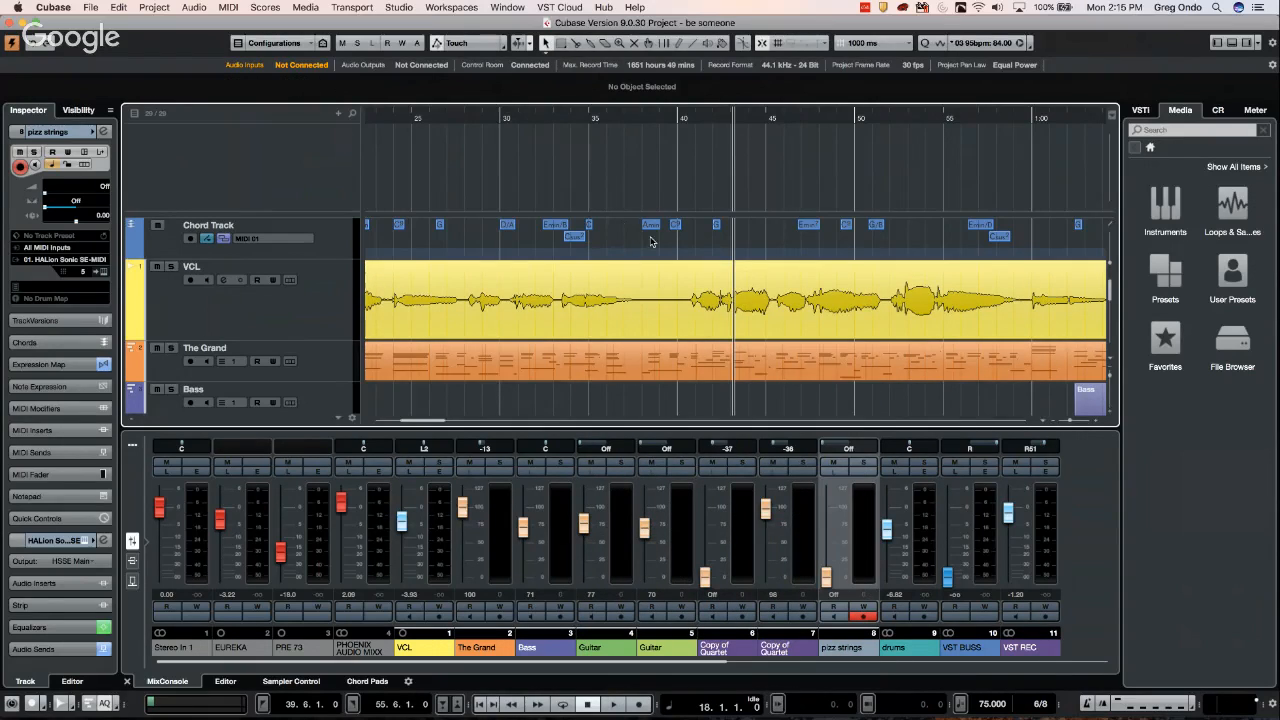
pyautogui.rightClick(654, 213)
pyautogui.click(698, 219)
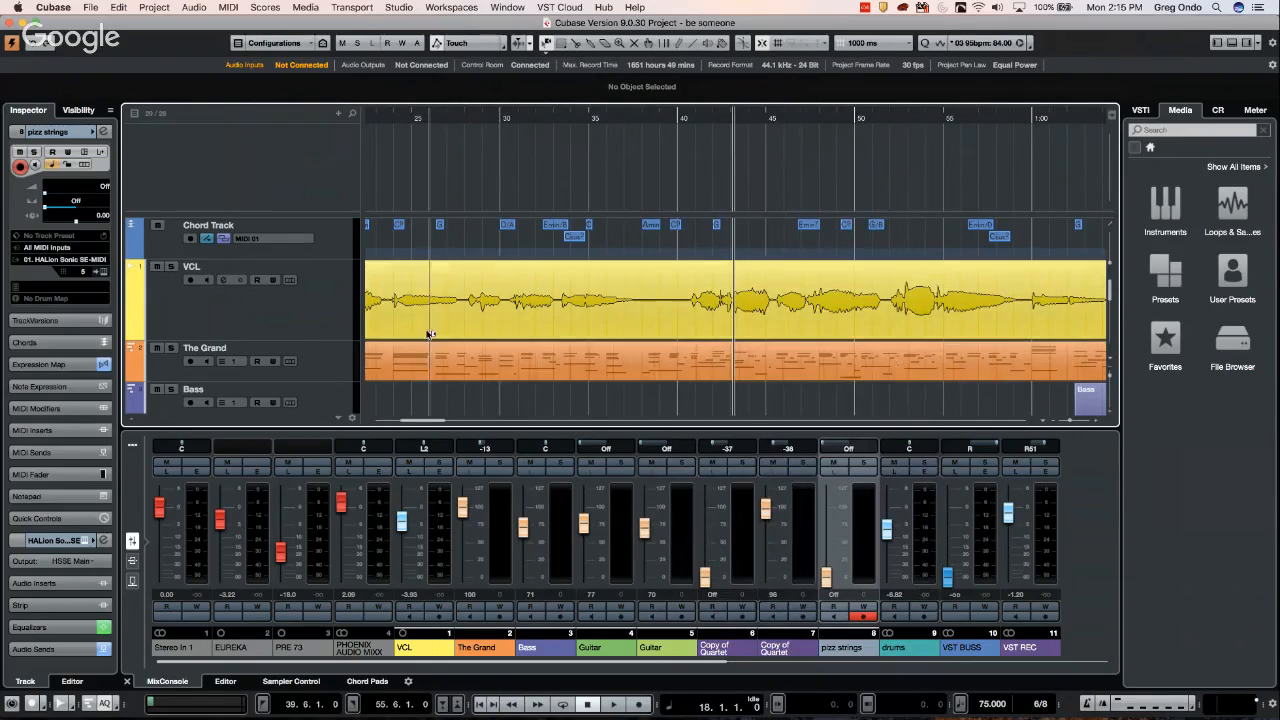
# Relocate the project cursor directly over the VCL event at several points, ending at 46.2.2.0 with the whole event in view
pyautogui.keyDown('alt'); pyautogui.keyDown('shift'); pyautogui.click(520, 300); pyautogui.keyUp('shift'); pyautogui.keyUp('alt')
pyautogui.keyDown('alt'); pyautogui.keyDown('shift'); pyautogui.click(977, 298); pyautogui.keyUp('shift'); pyautogui.keyUp('alt')
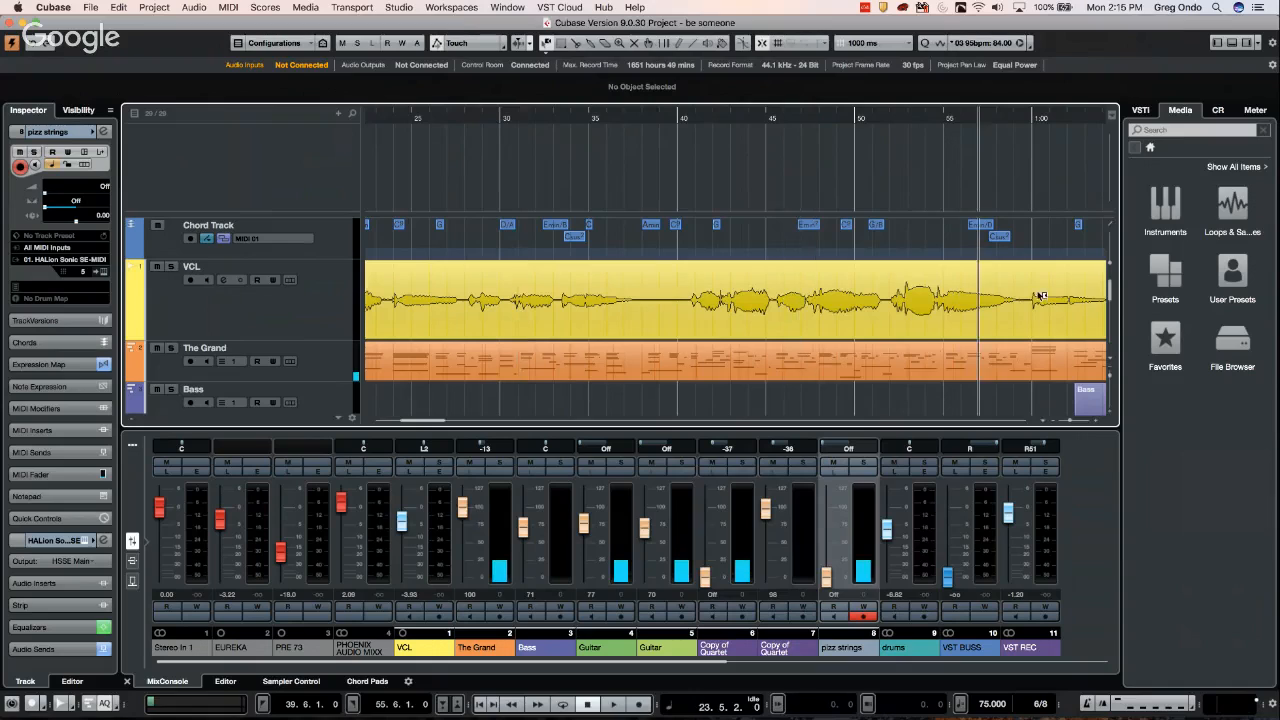
pyautogui.keyDown('alt'); pyautogui.keyDown('shift'); pyautogui.click(1048, 294); pyautogui.keyUp('shift'); pyautogui.keyUp('alt')
pyautogui.keyDown('alt'); pyautogui.keyDown('shift'); pyautogui.click(771, 314); pyautogui.keyUp('shift'); pyautogui.keyUp('alt')
pyautogui.keyDown('alt'); pyautogui.keyDown('shift'); pyautogui.click(604, 320); pyautogui.keyUp('shift'); pyautogui.keyUp('alt')
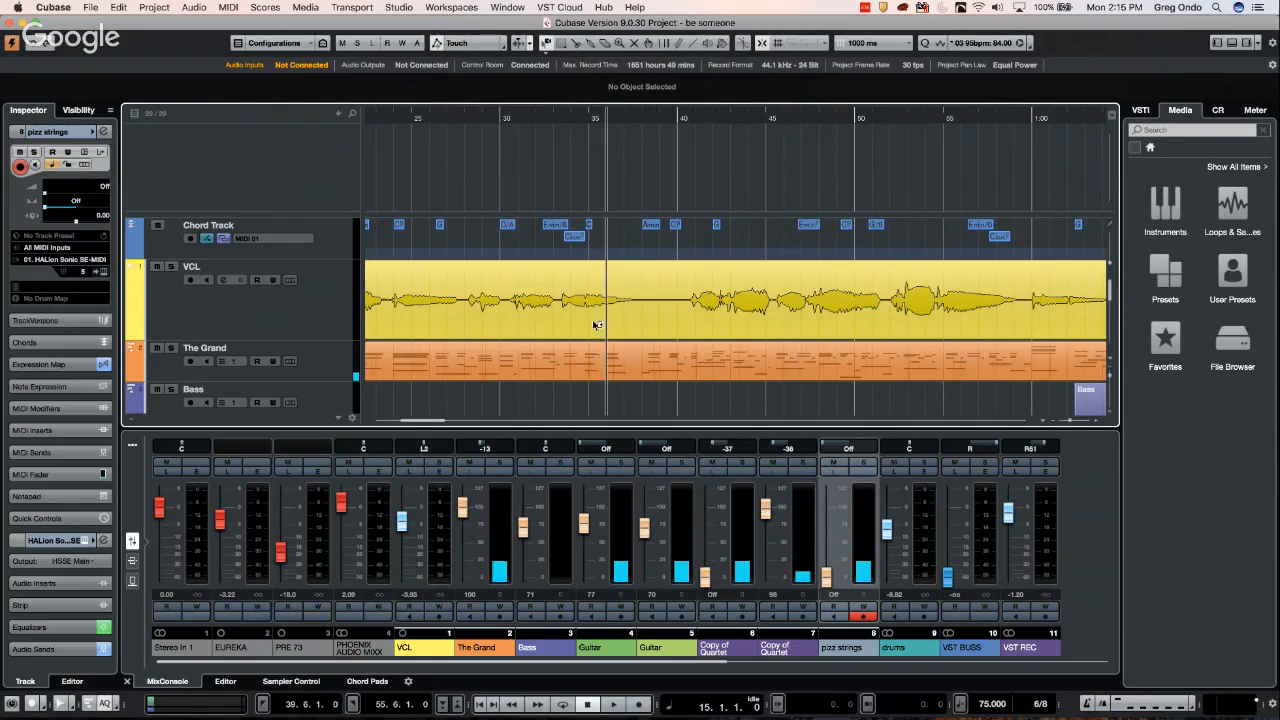
pyautogui.keyDown('alt'); pyautogui.keyDown('shift'); pyautogui.click(482, 316); pyautogui.keyUp('shift'); pyautogui.keyUp('alt')
pyautogui.keyDown('alt'); pyautogui.keyDown('shift'); pyautogui.click(890, 315); pyautogui.keyUp('shift'); pyautogui.keyUp('alt')
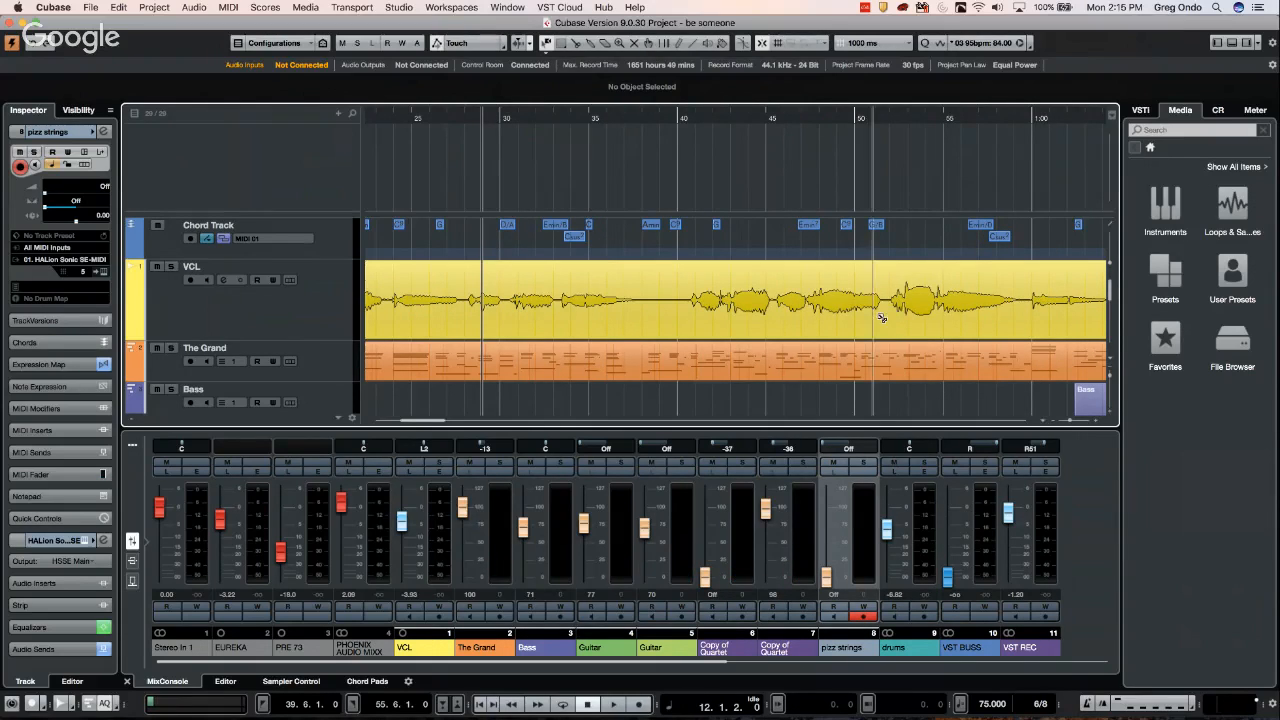
pyautogui.moveTo(630, 125); pyautogui.dragTo(628, 40)
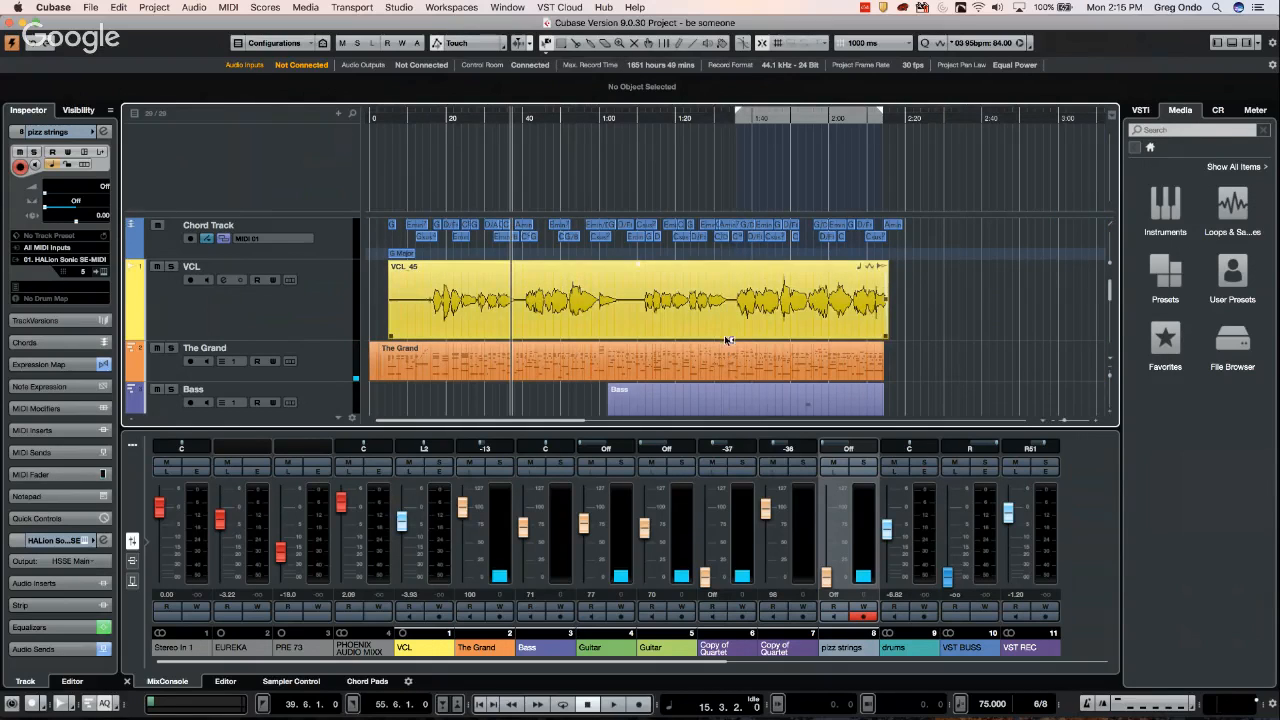
pyautogui.keyDown('alt'); pyautogui.keyDown('shift'); pyautogui.click(795, 296); pyautogui.keyUp('shift'); pyautogui.keyUp('alt')
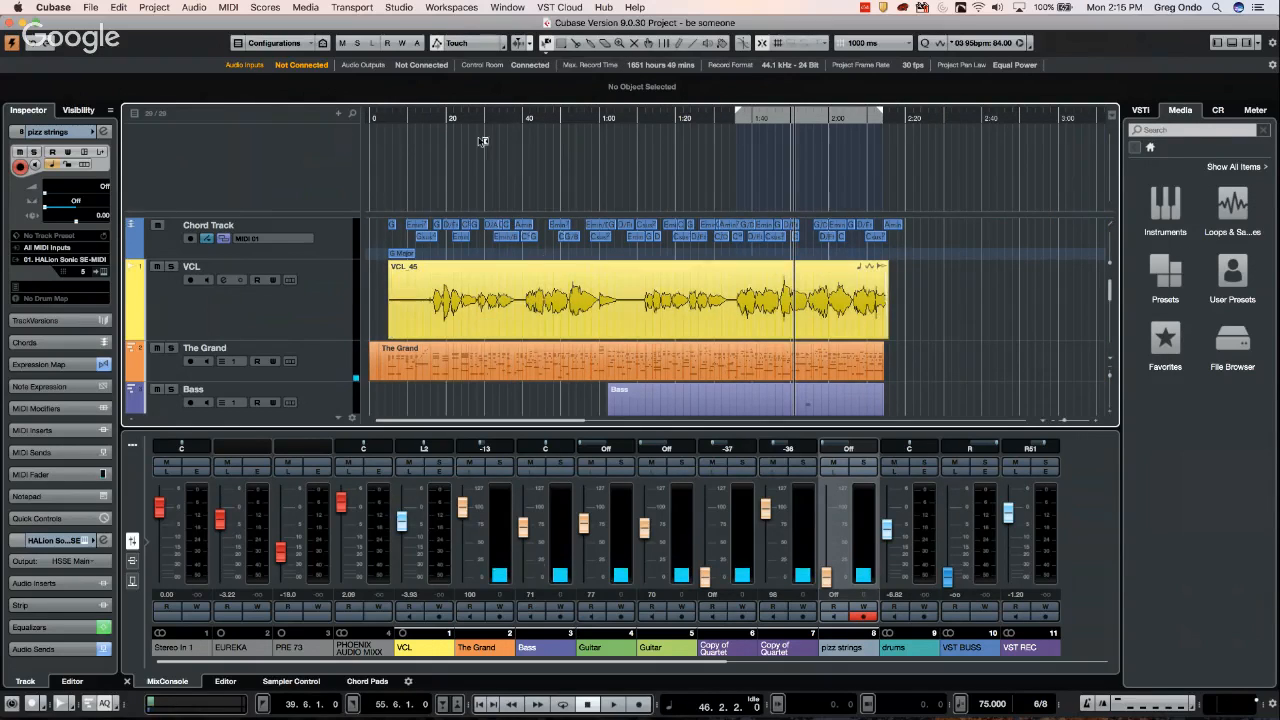
# Start playback from 7.1.2.0, jump forward to several points over the VCL event, then select that event and stop playback
pyautogui.click(434, 116)
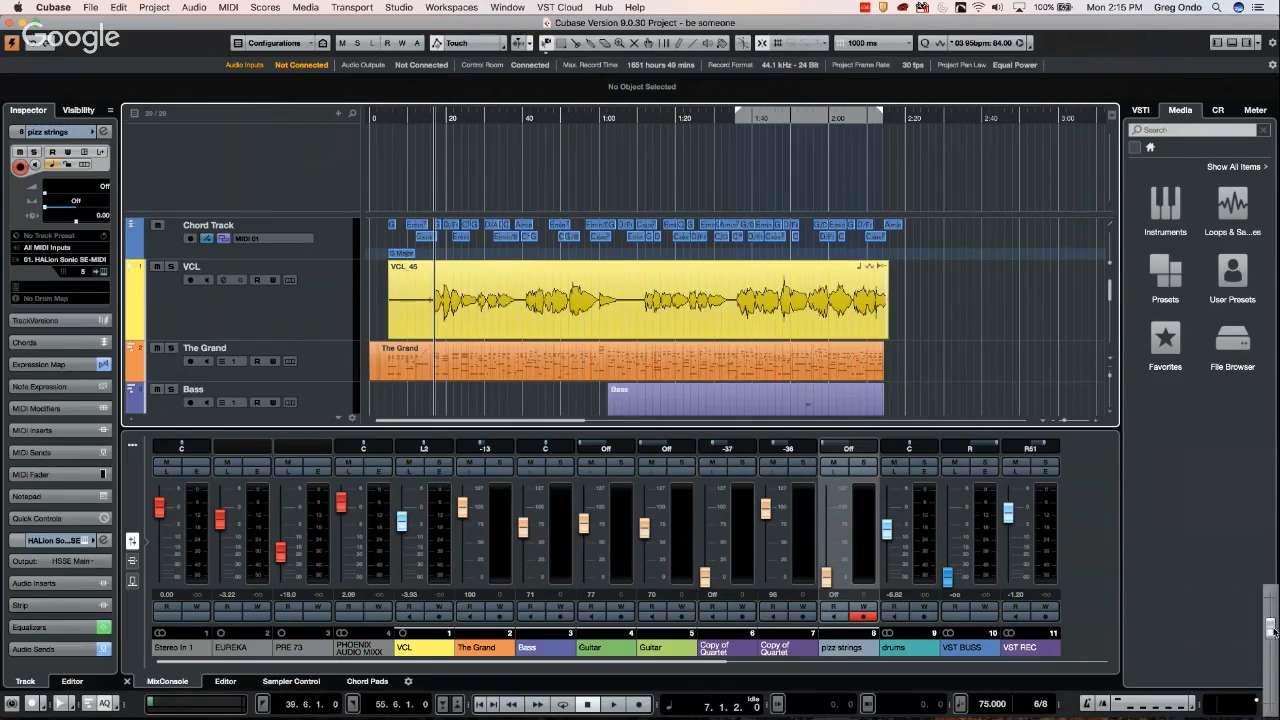
pyautogui.press('space')
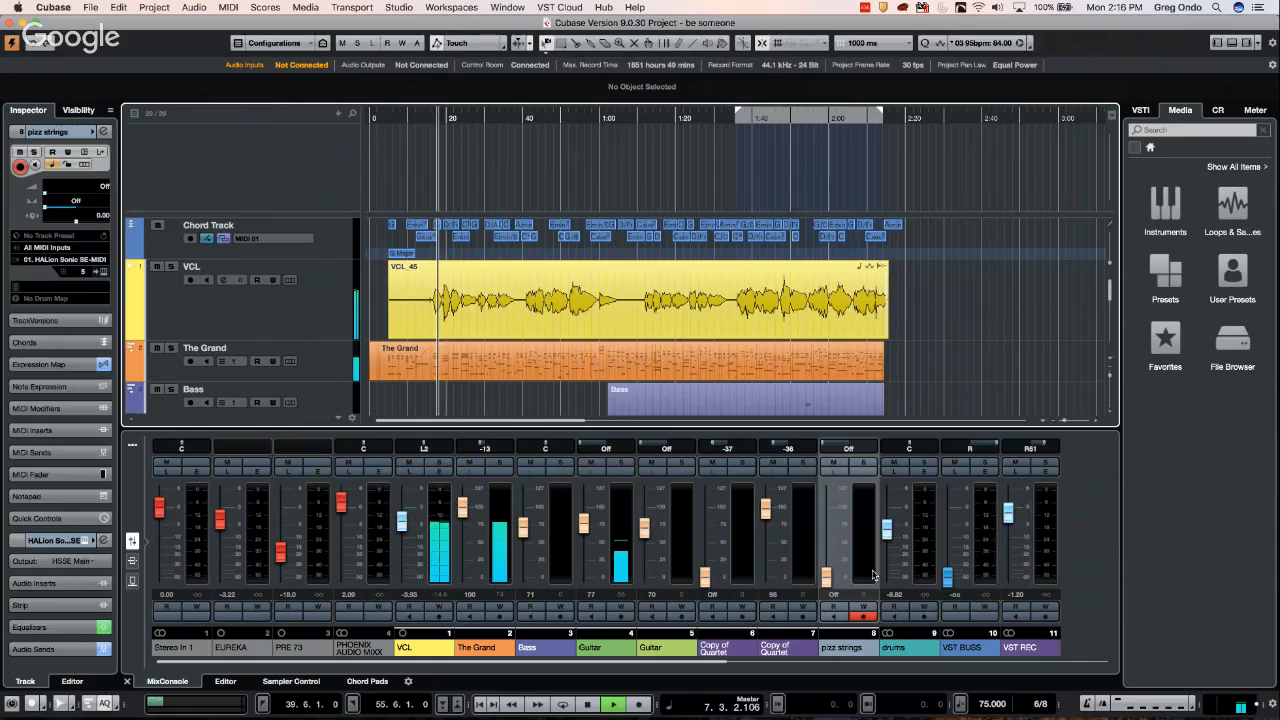
pyautogui.keyDown('alt'); pyautogui.keyDown('shift'); pyautogui.click(572, 298); pyautogui.keyUp('shift'); pyautogui.keyUp('alt')
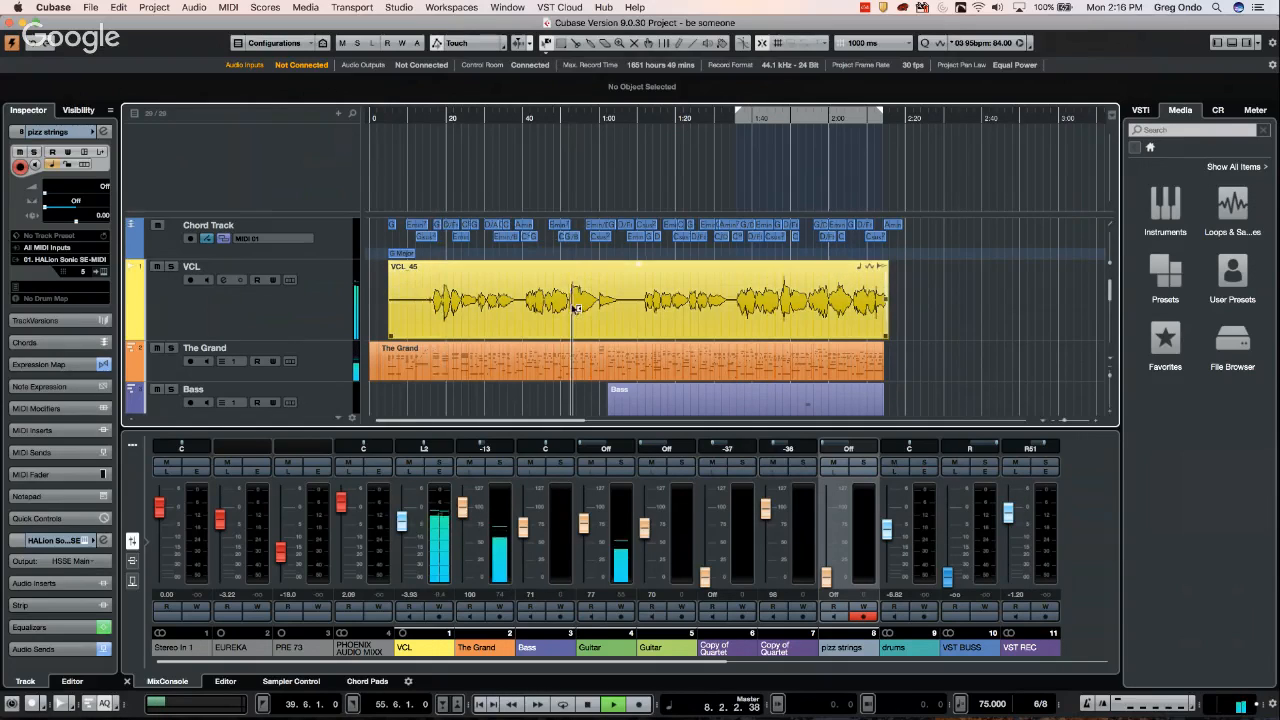
pyautogui.keyDown('alt'); pyautogui.keyDown('shift'); pyautogui.click(709, 298); pyautogui.keyUp('shift'); pyautogui.keyUp('alt')
pyautogui.keyDown('alt'); pyautogui.keyDown('shift'); pyautogui.click(768, 300); pyautogui.keyUp('shift'); pyautogui.keyUp('alt')
pyautogui.keyDown('alt'); pyautogui.keyDown('shift'); pyautogui.click(829, 300); pyautogui.keyUp('shift'); pyautogui.keyUp('alt')
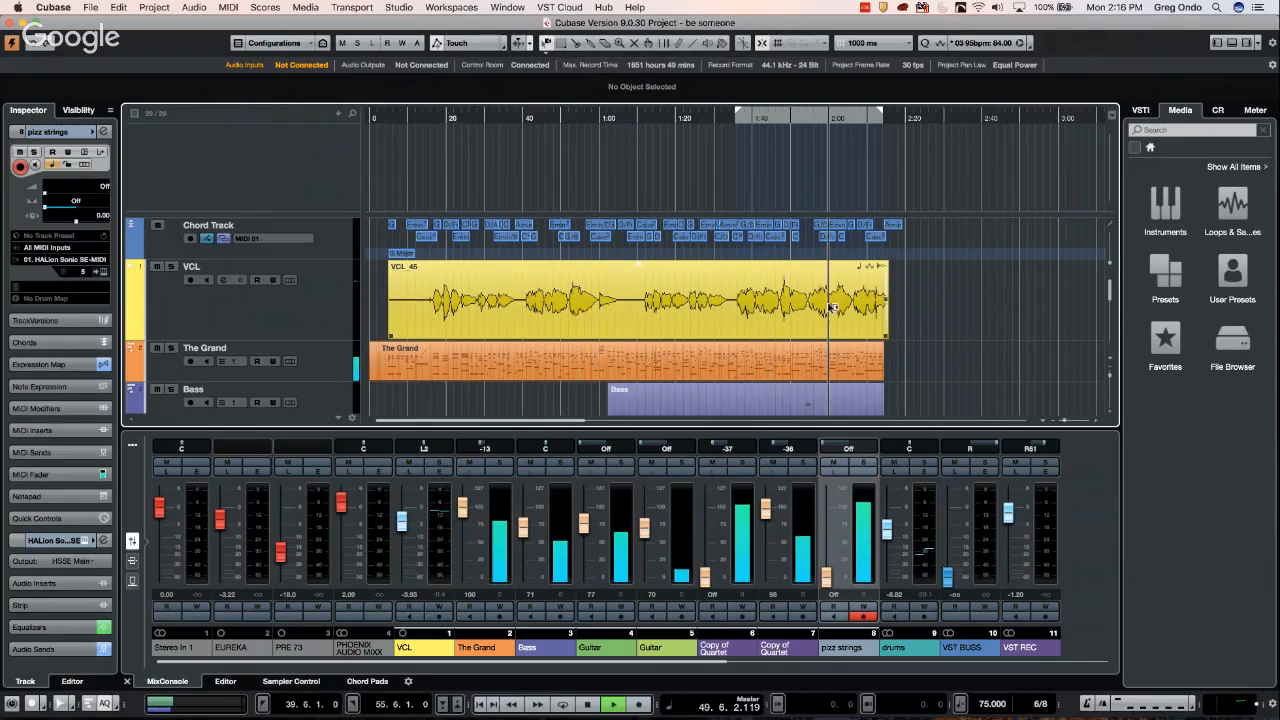
pyautogui.click(664, 304)
pyautogui.press('space')
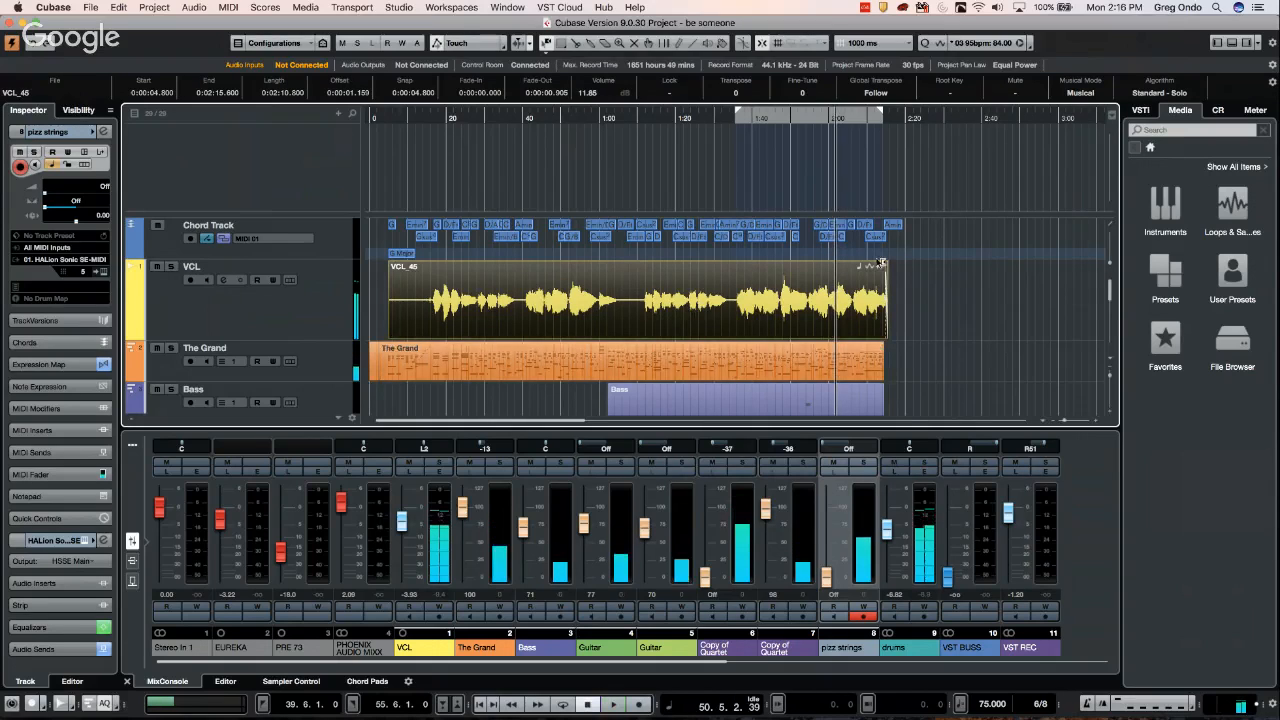
# With playback stopped, select the VCL event and relocate the project cursor across it, ending at 35.1.1.0
pyautogui.click(650, 362)
pyautogui.click(494, 304)
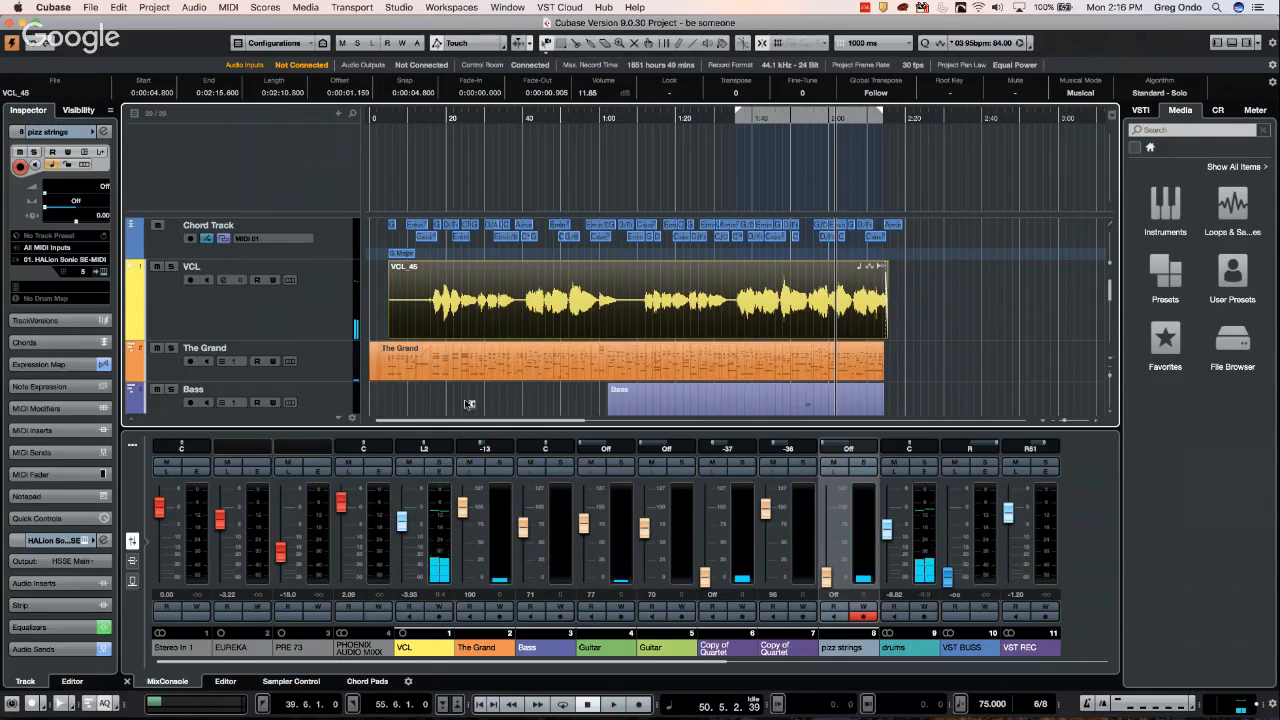
pyautogui.keyDown('alt'); pyautogui.keyDown('shift'); pyautogui.click(493, 303); pyautogui.keyUp('shift'); pyautogui.keyUp('alt')
pyautogui.keyDown('alt'); pyautogui.keyDown('shift'); pyautogui.click(605, 304); pyautogui.keyUp('shift'); pyautogui.keyUp('alt')
pyautogui.keyDown('alt'); pyautogui.keyDown('shift'); pyautogui.click(693, 302); pyautogui.keyUp('shift'); pyautogui.keyUp('alt')
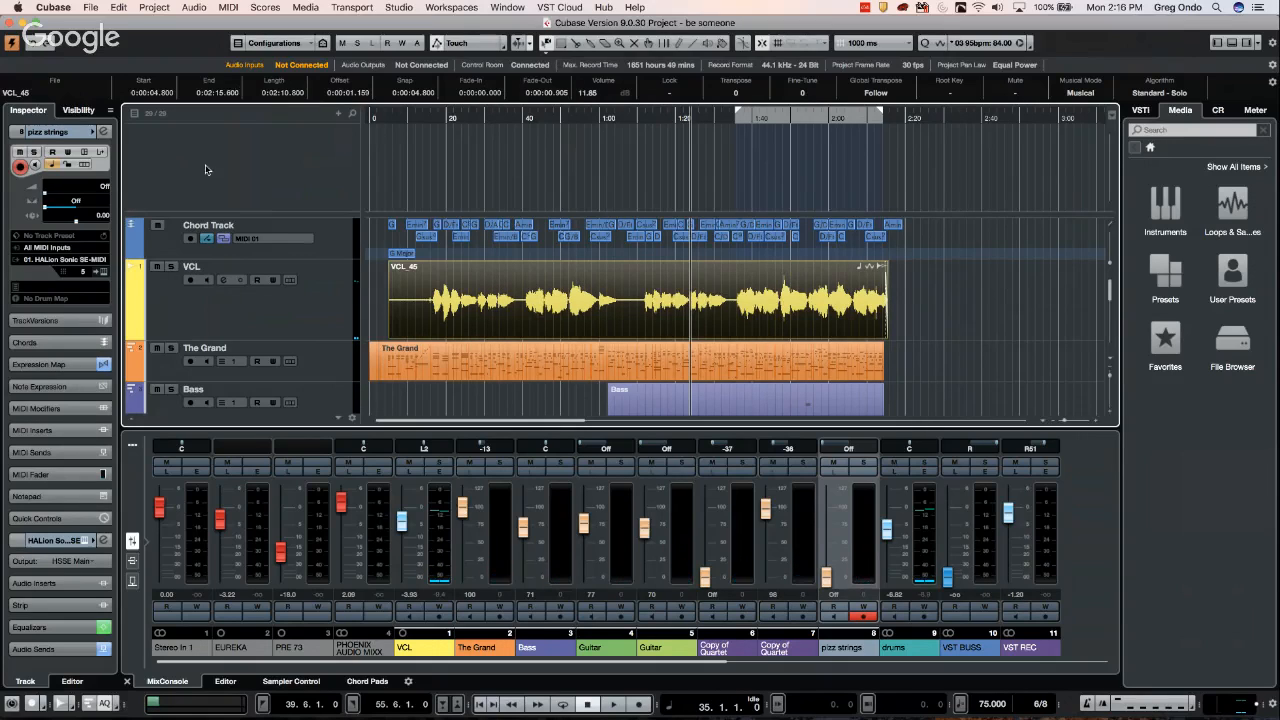
# Enable Locate when Clicked in Empty Space in the Transport preferences, then apply and confirm the change
pyautogui.click(55, 8)
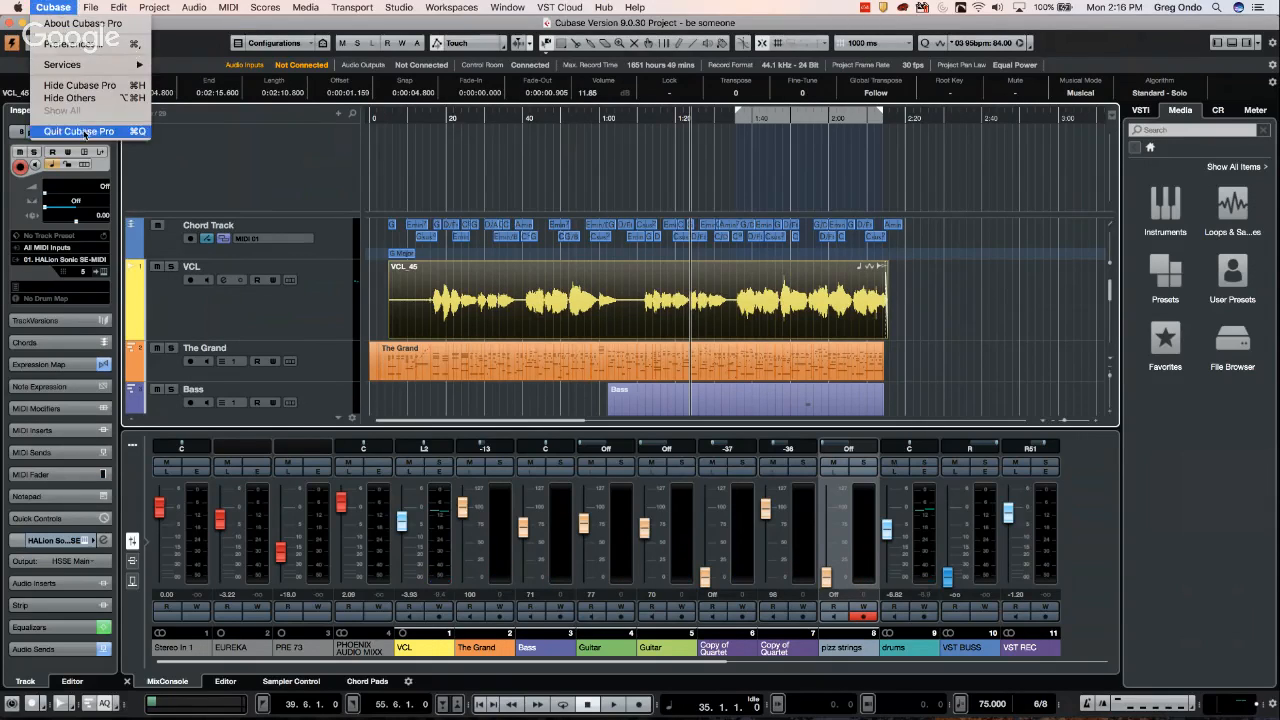
pyautogui.click(86, 46)
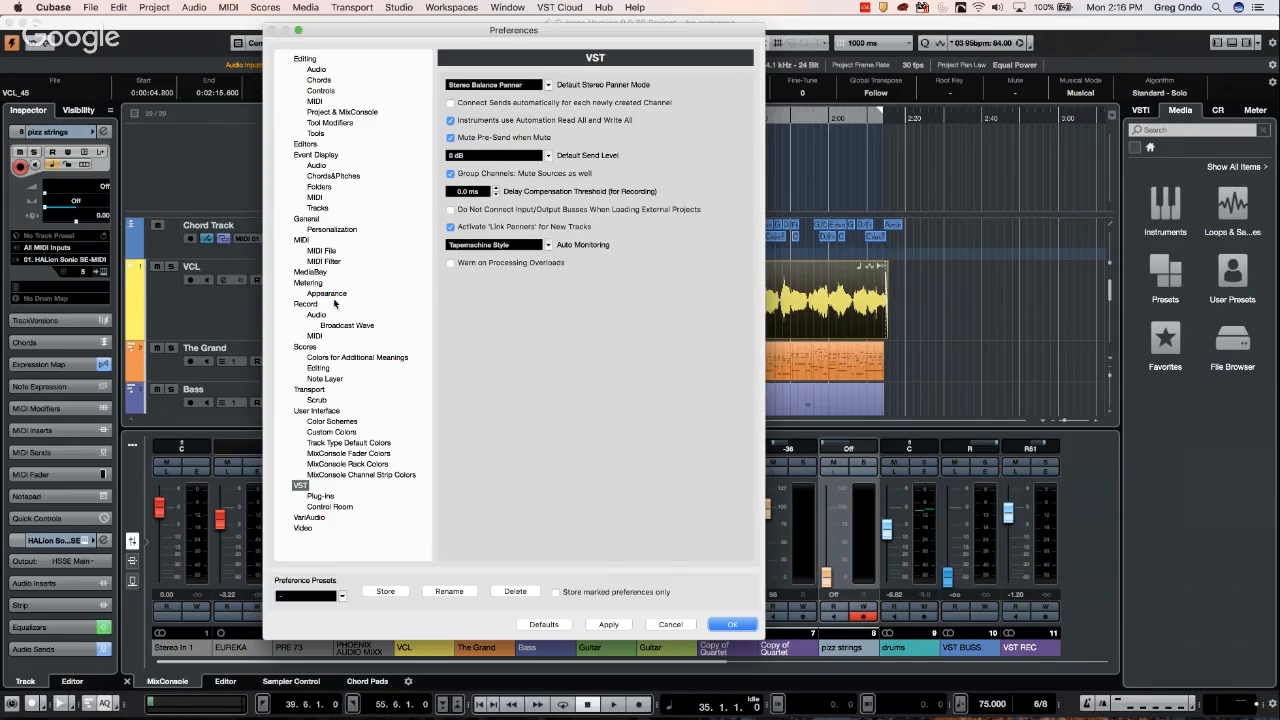
pyautogui.click(312, 389)
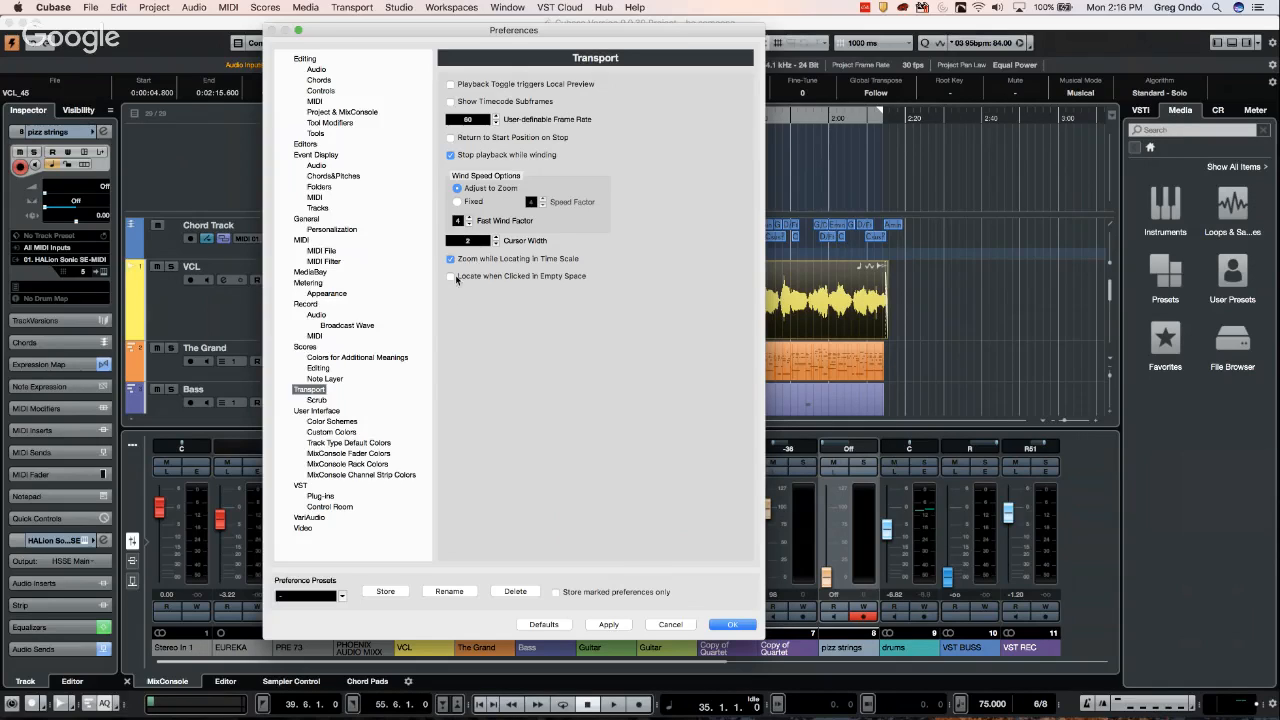
pyautogui.click(451, 277)
pyautogui.click(612, 625)
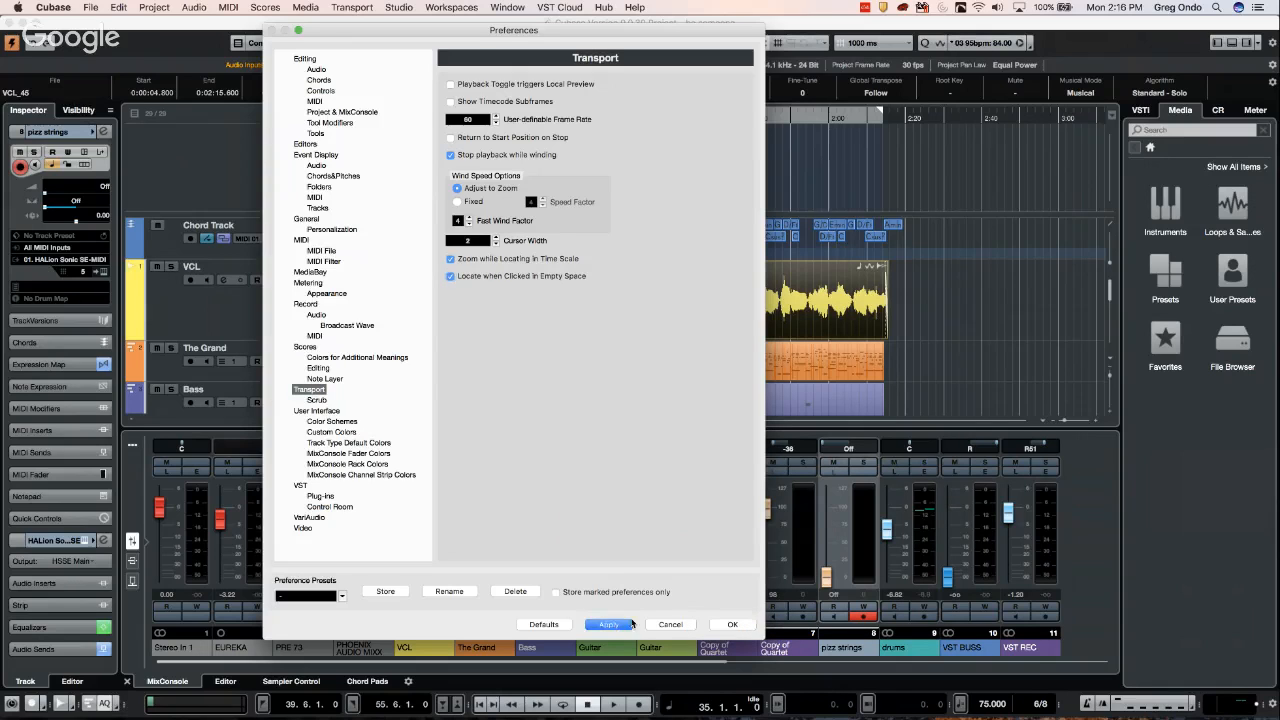
pyautogui.click(732, 625)
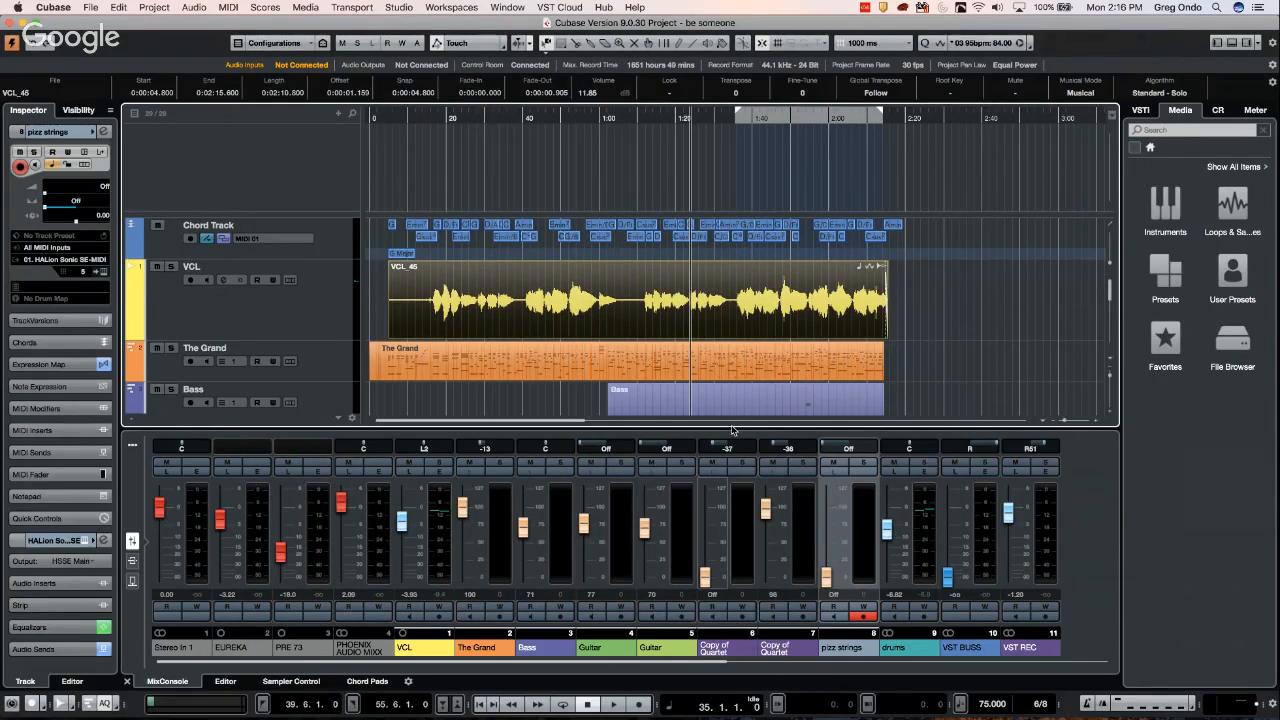
# Start playback from the ruler, jump to the empty space before the Bass event and to points over it, then stop
pyautogui.doubleClick(476, 119)
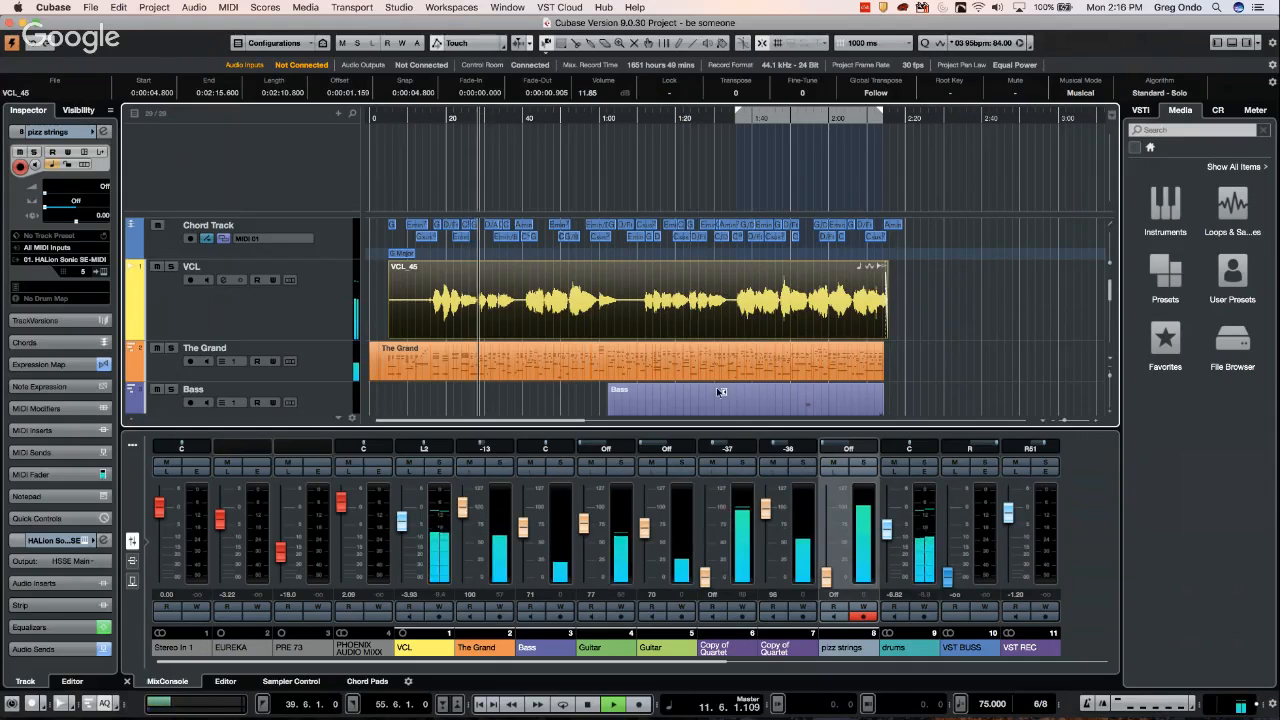
pyautogui.click(603, 393)
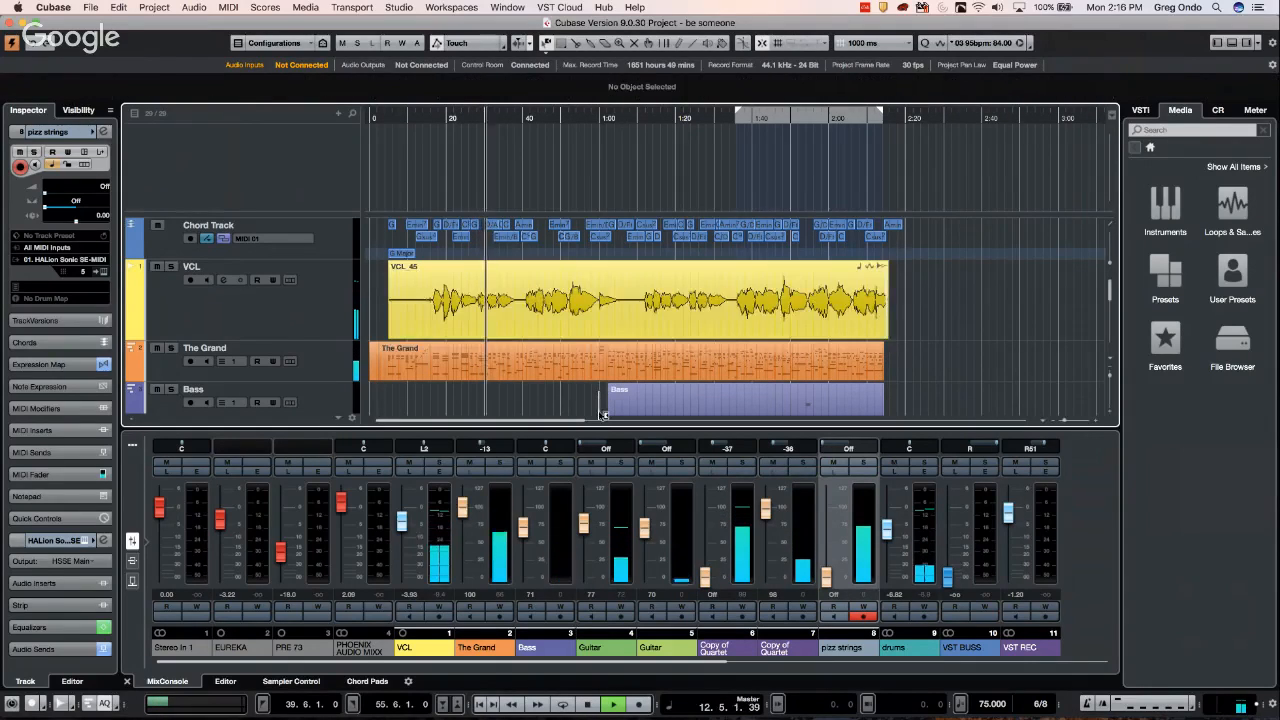
pyautogui.click(603, 395)
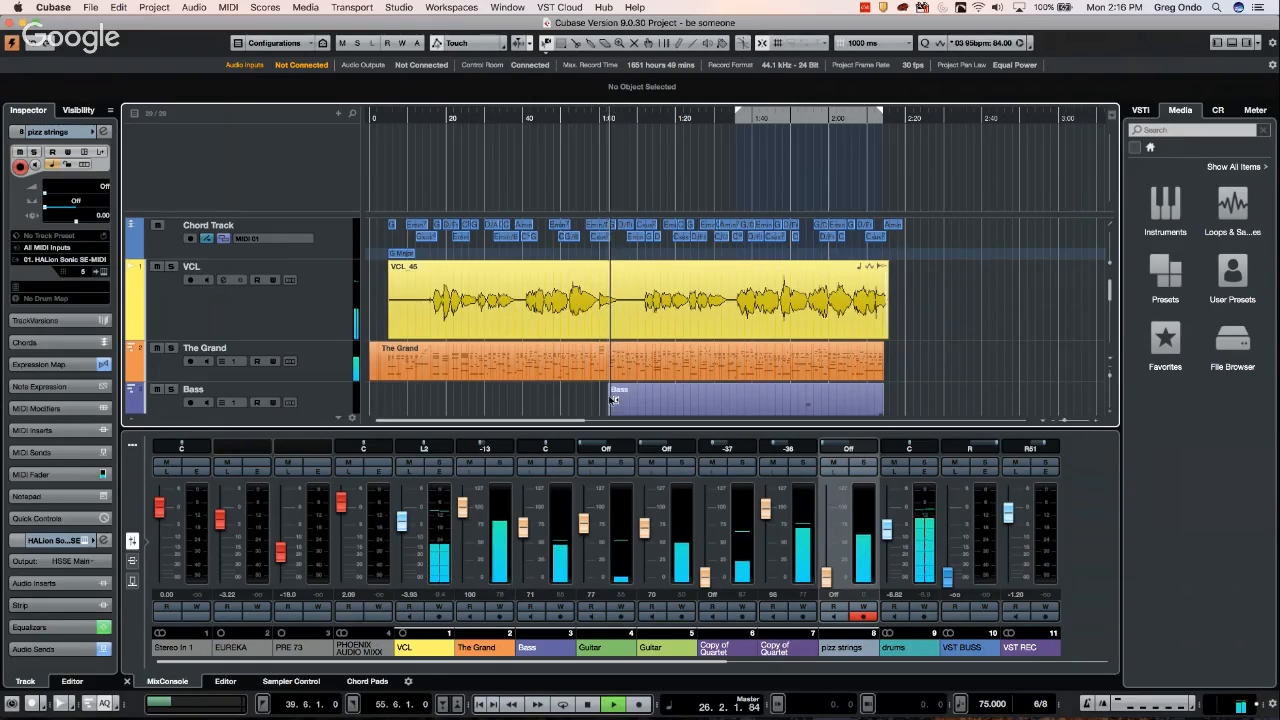
pyautogui.click(678, 393)
pyautogui.click(801, 382)
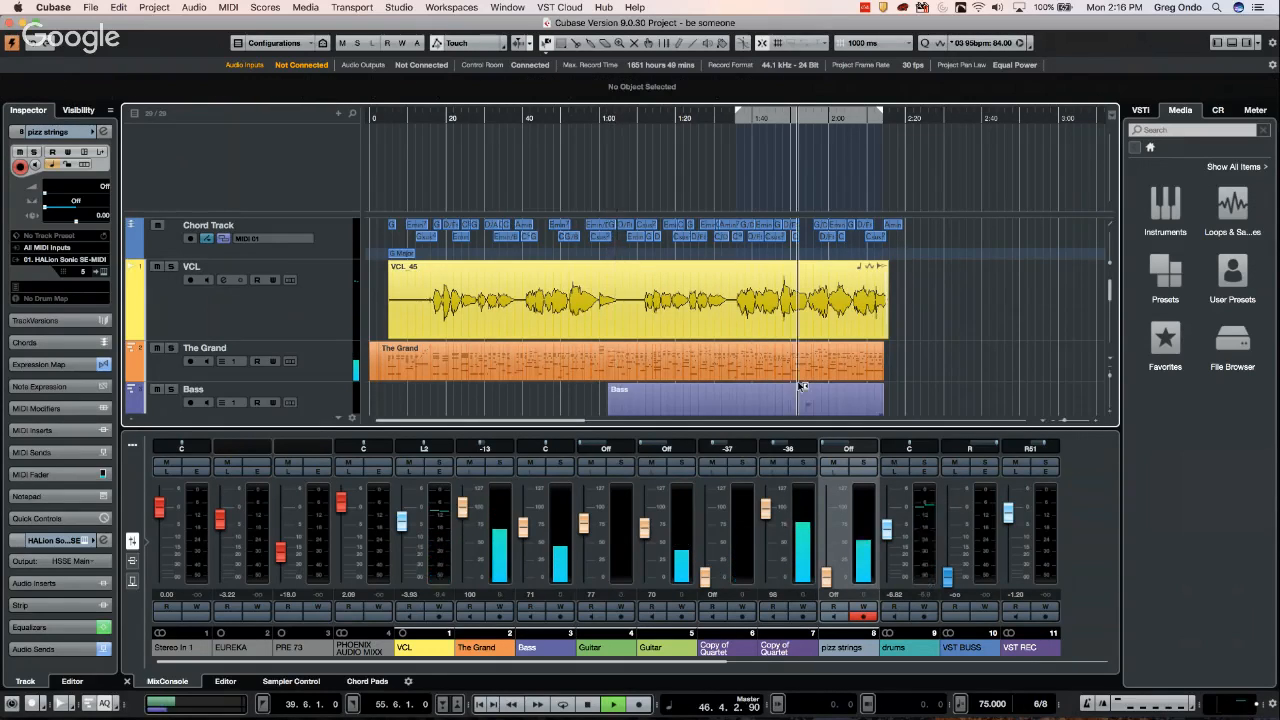
pyautogui.click(802, 383)
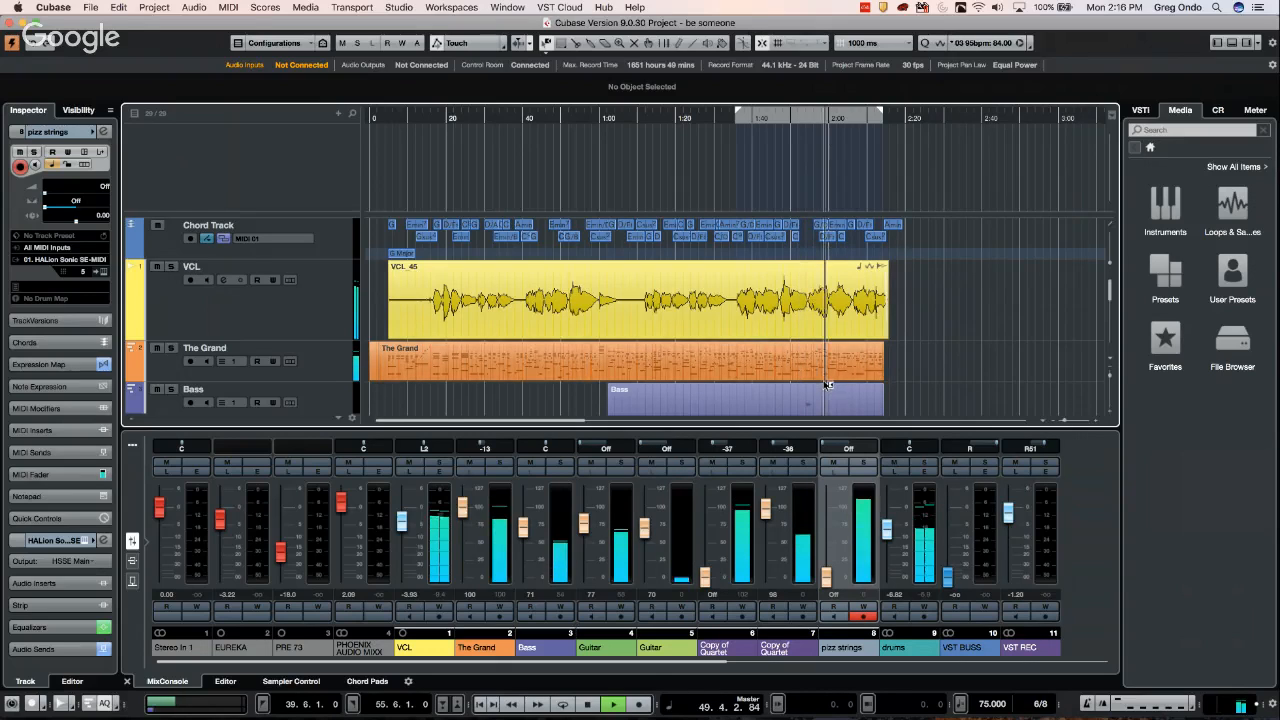
pyautogui.press('space')
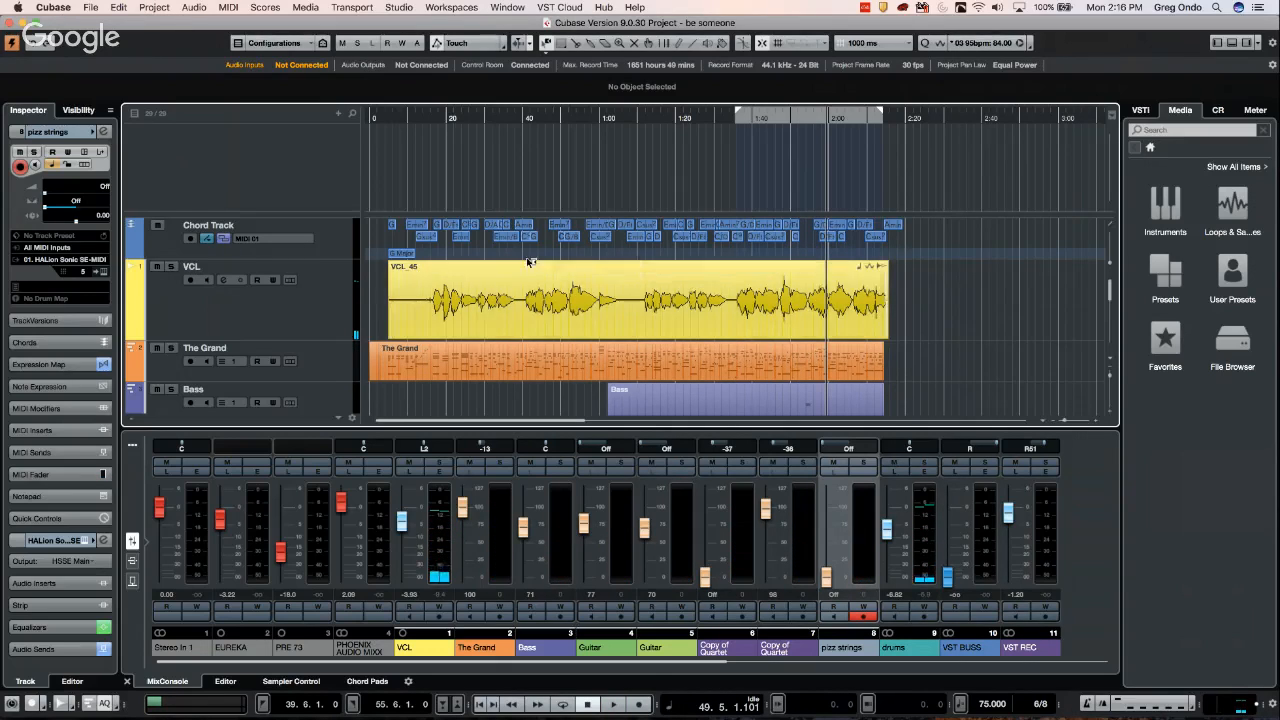
# Select the VCL event, start playback from 10.3.2.0 and select The Grand event while it plays
pyautogui.click(481, 298)
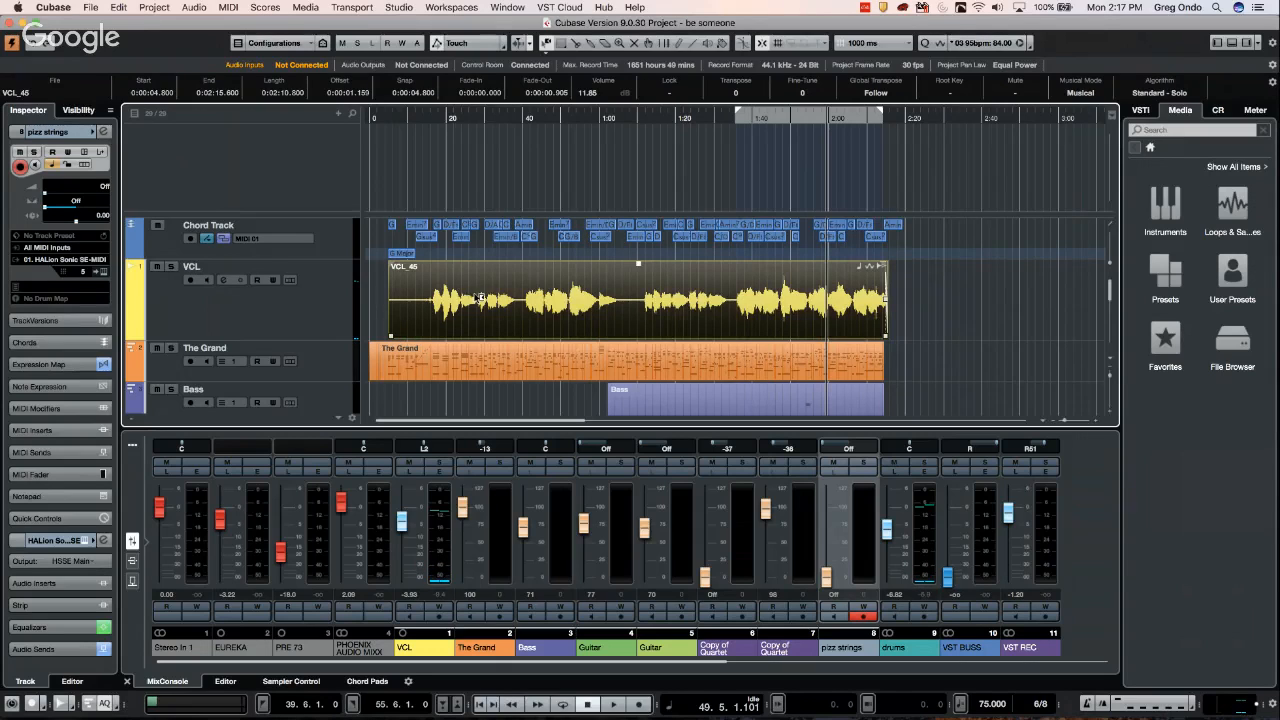
pyautogui.click(467, 114)
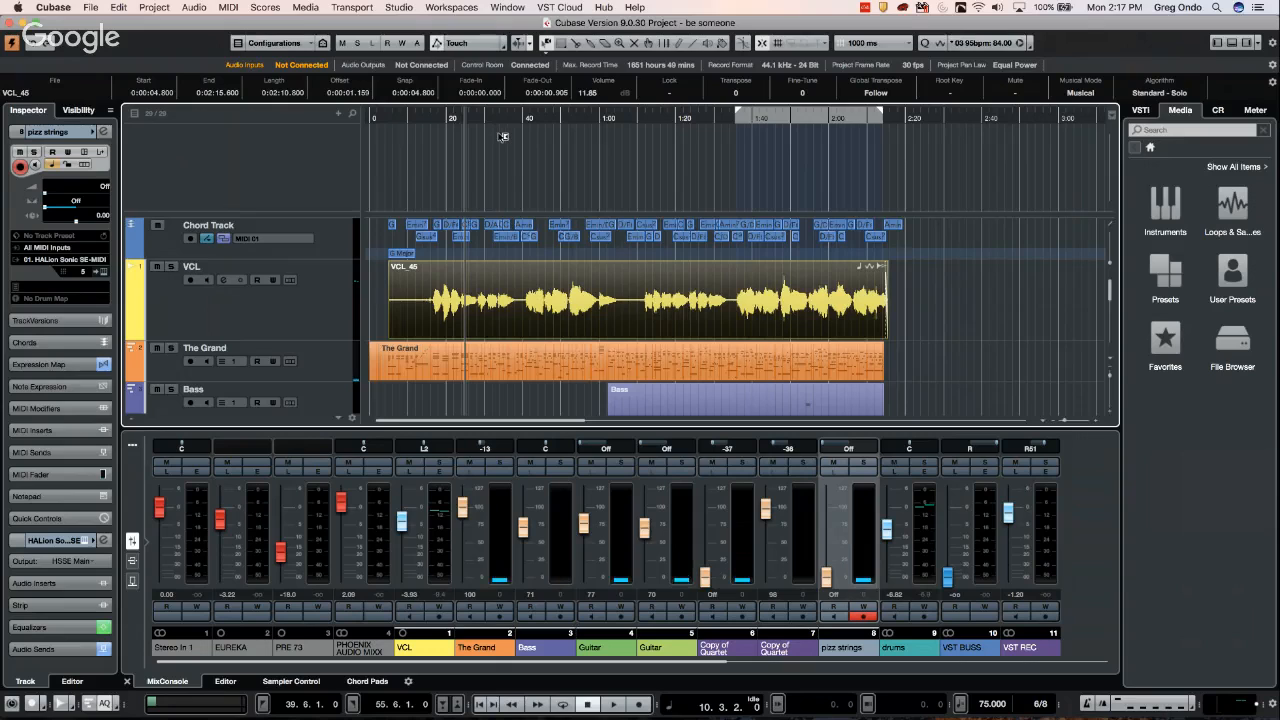
pyautogui.press('space')
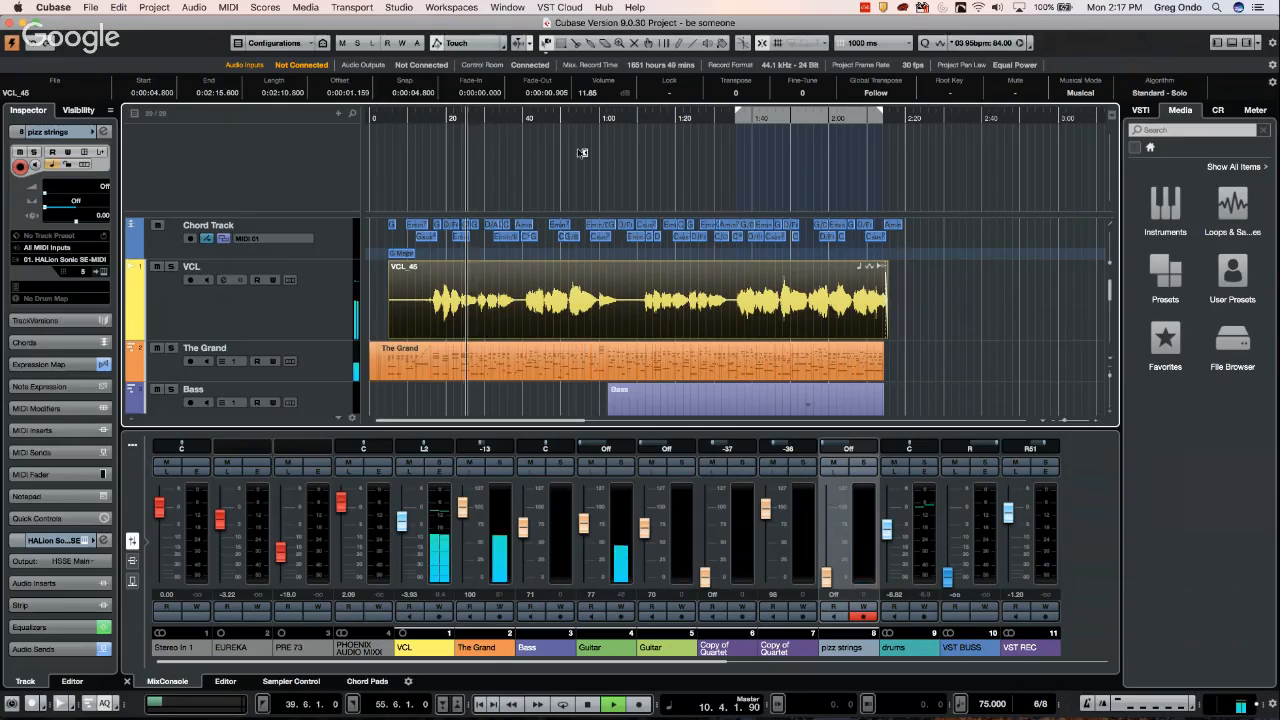
pyautogui.click(806, 362)
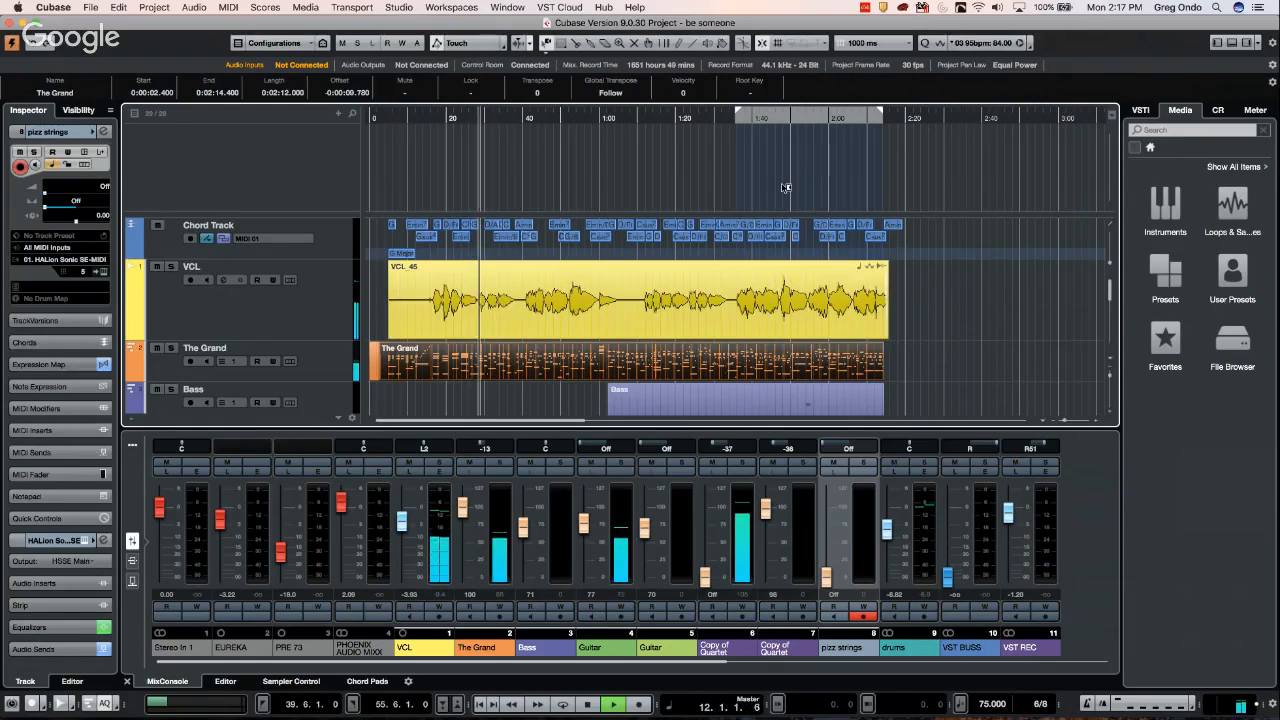
# Stop playback, disable Locate when Clicked in Empty Space in the Transport preferences, and apply the change
pyautogui.press('h')
pyautogui.press('h')
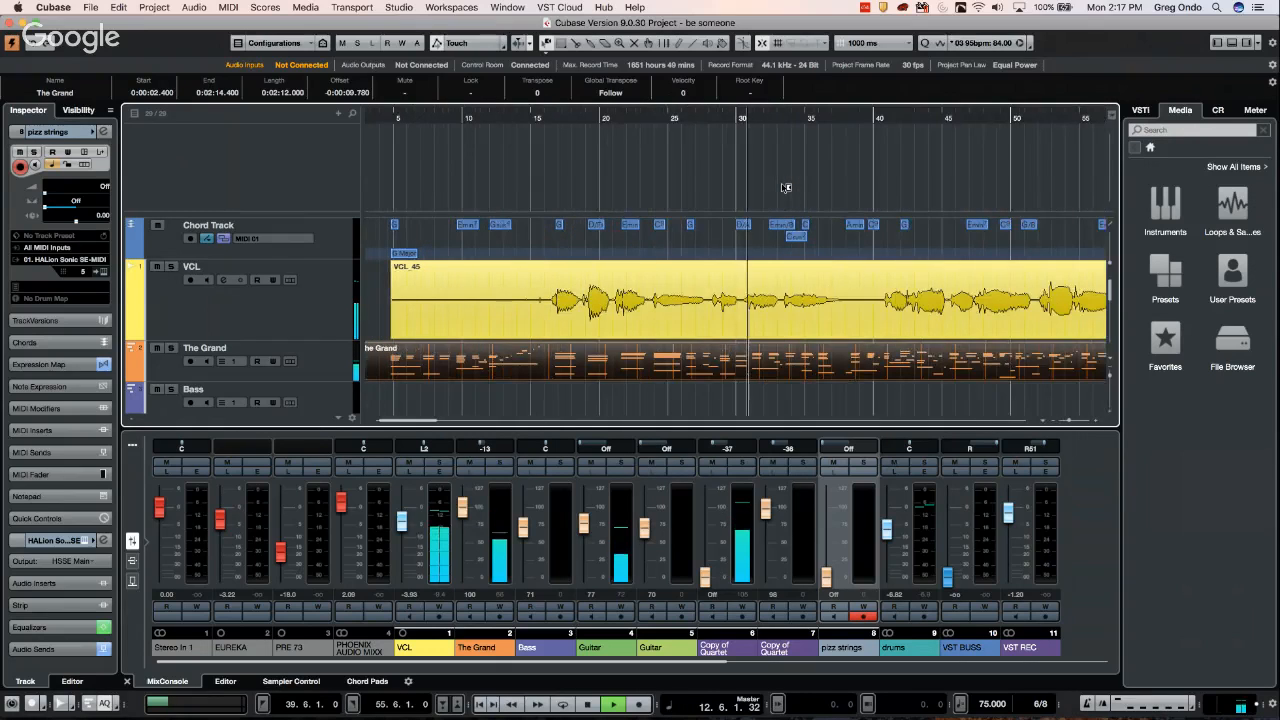
pyautogui.press('space')
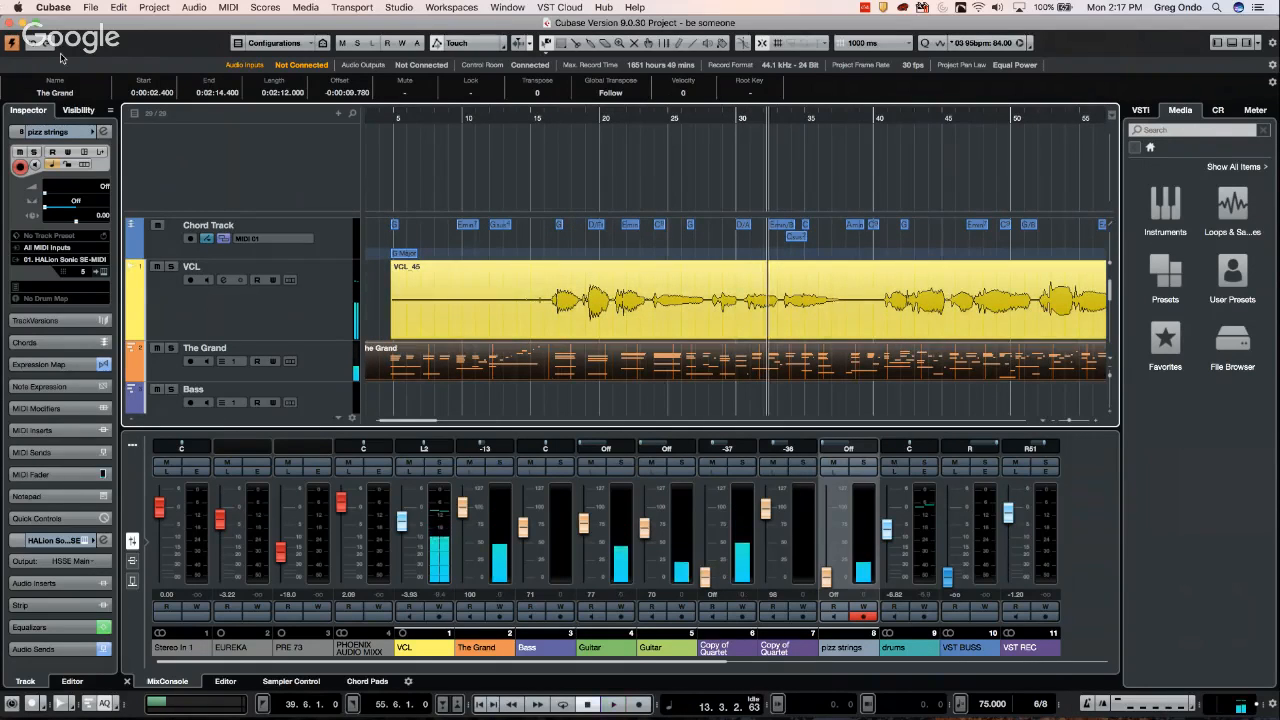
pyautogui.click(91, 8)
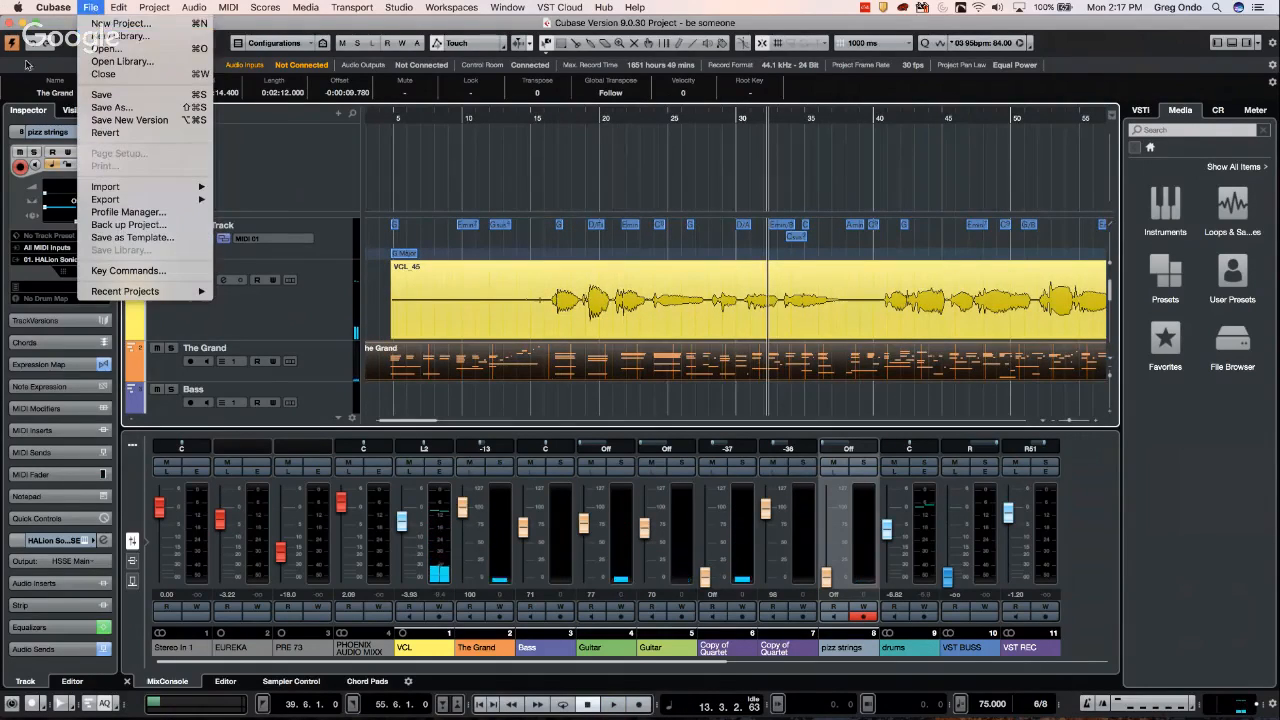
pyautogui.moveTo(55, 8)
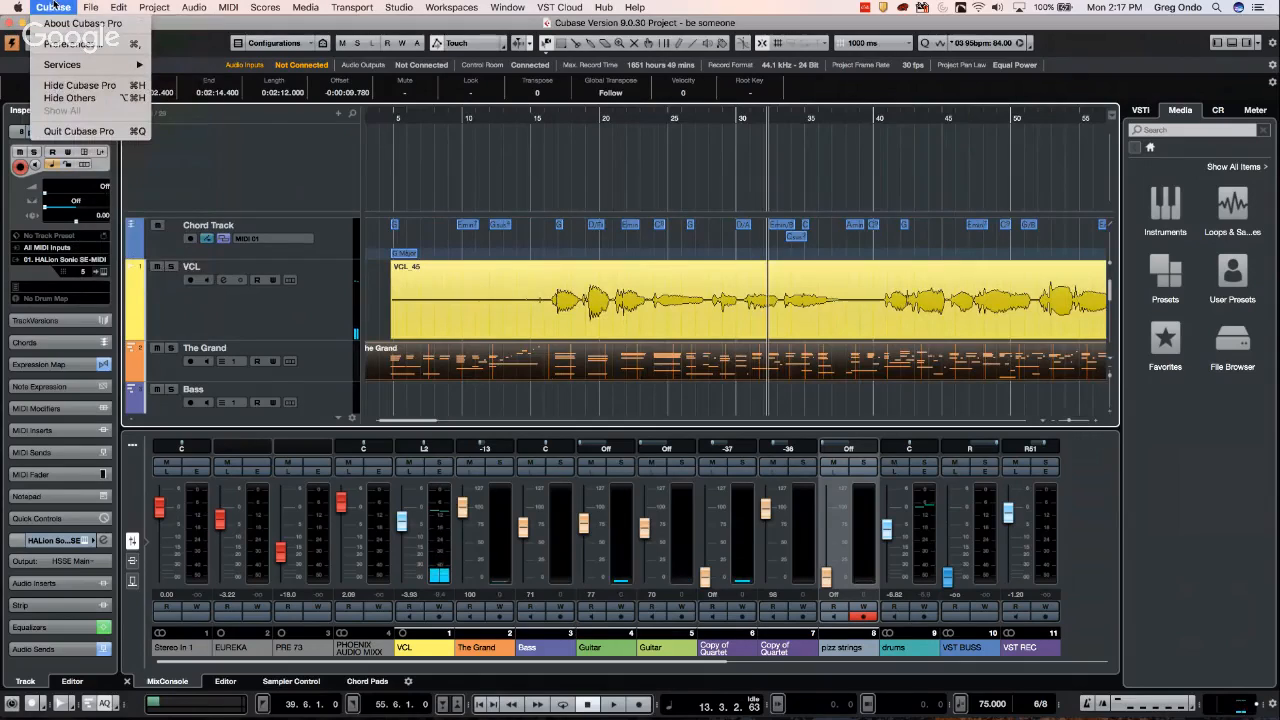
pyautogui.click(79, 45)
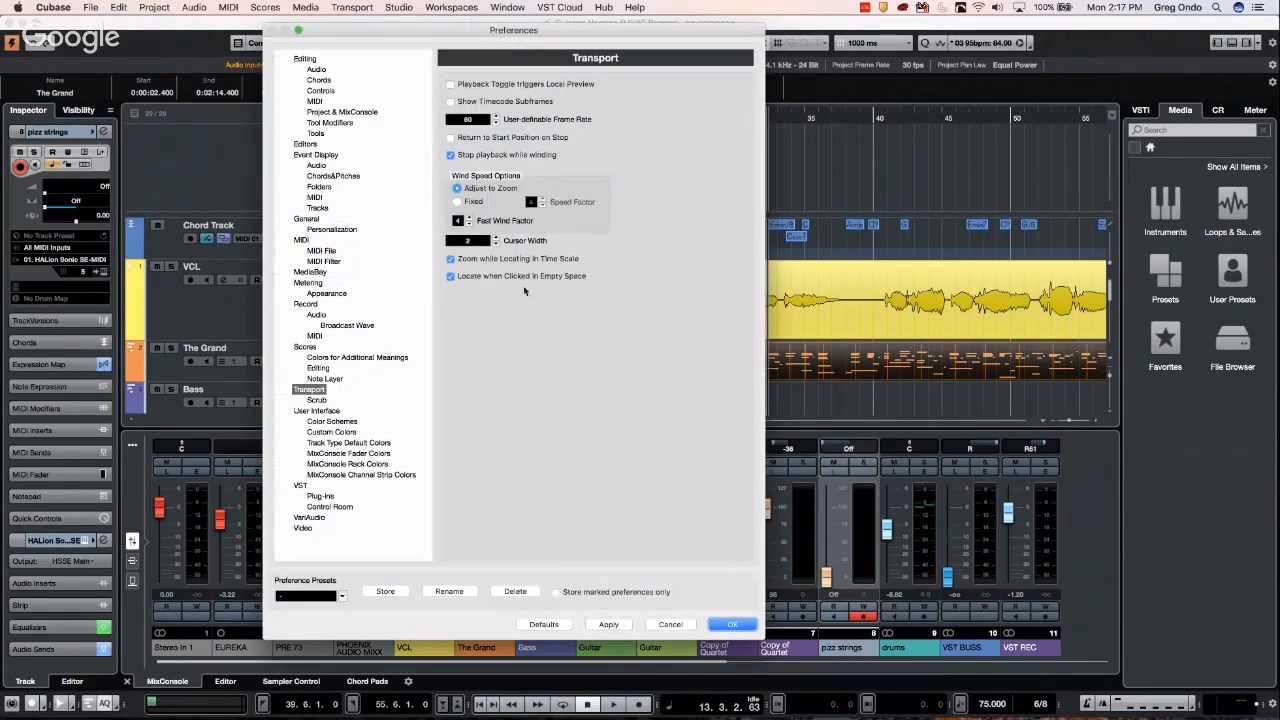
pyautogui.click(451, 277)
pyautogui.click(607, 627)
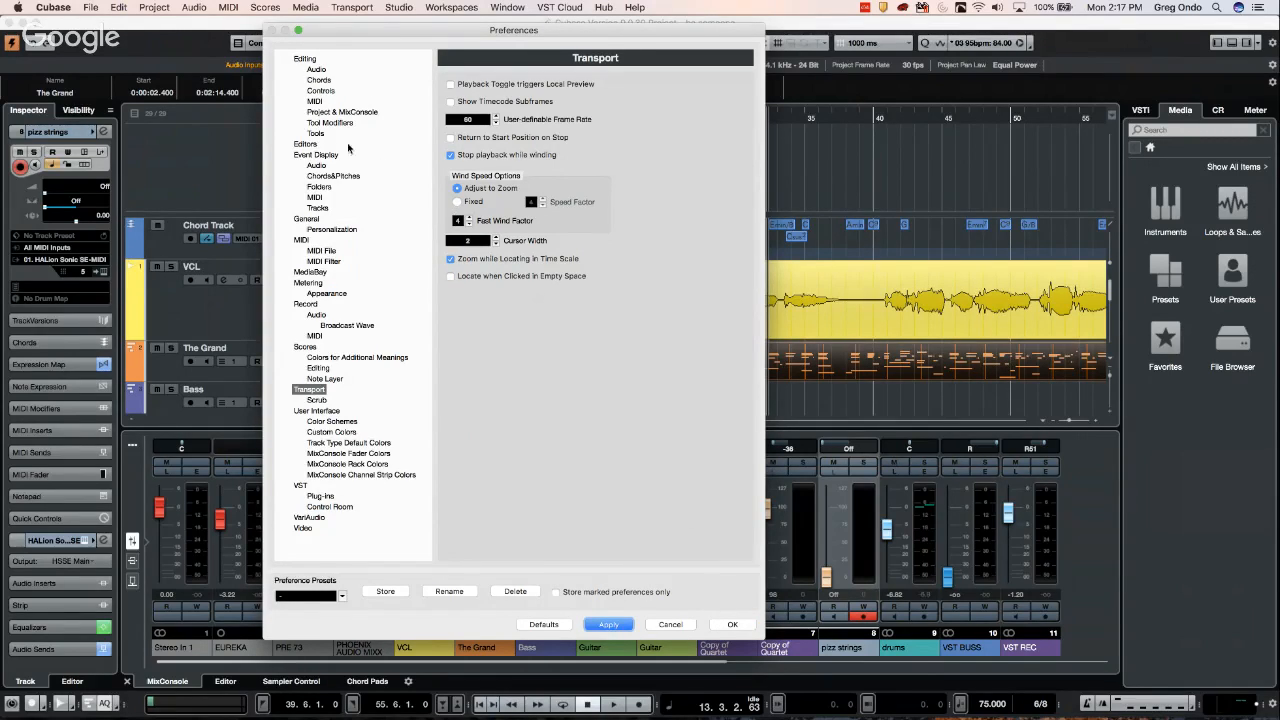
# Review the Project & MixConsole, Audio, Tool Modifiers and Tools pages of the Editing preferences, then close the preferences
pyautogui.click(332, 112)
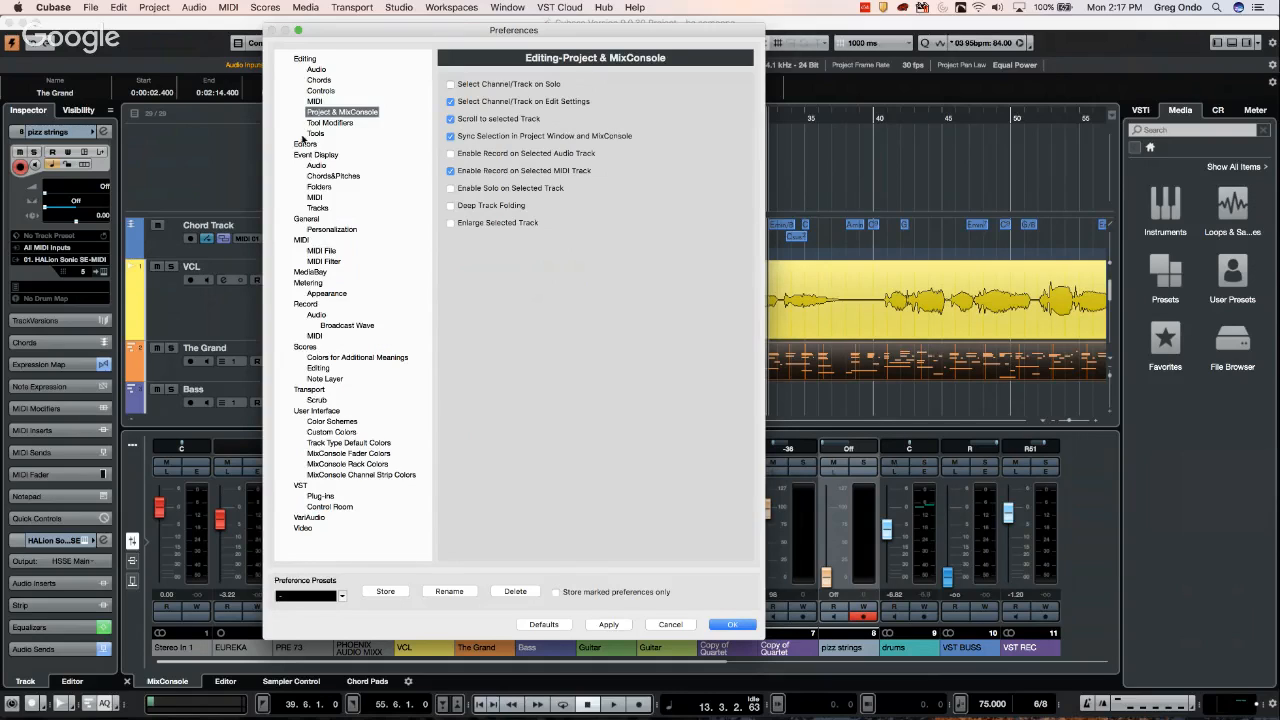
pyautogui.click(316, 70)
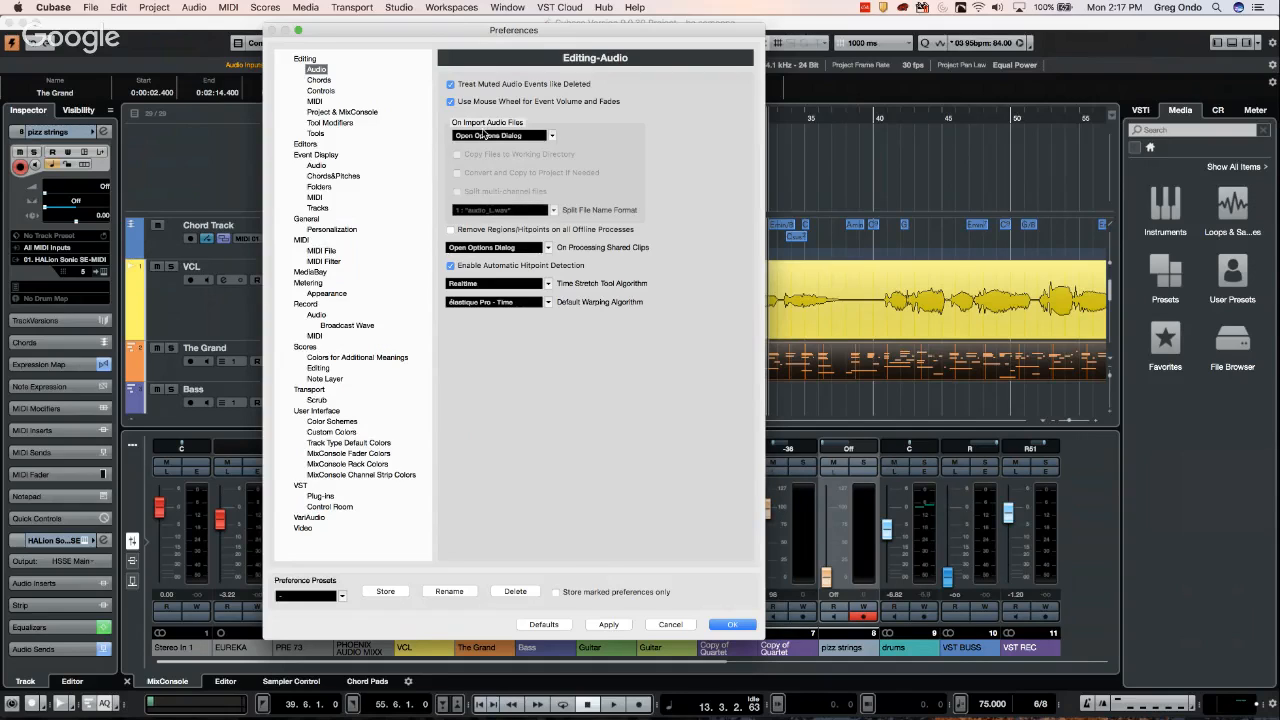
pyautogui.click(345, 124)
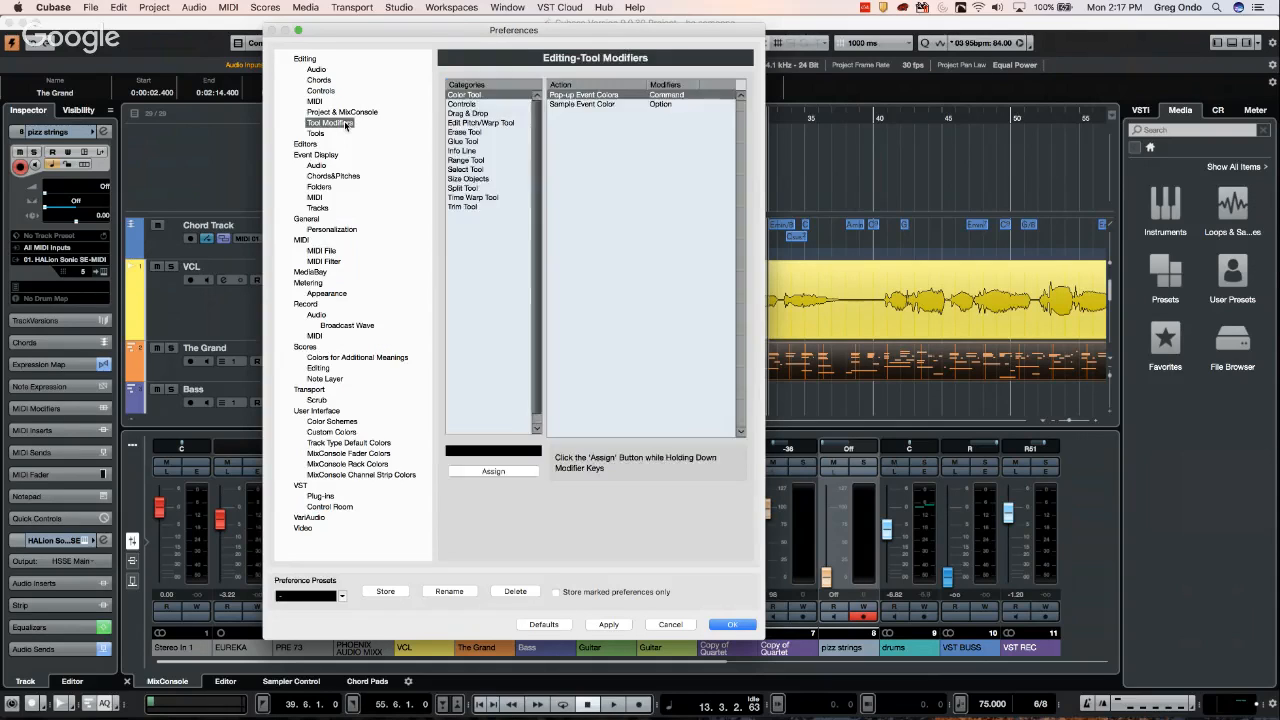
pyautogui.click(316, 133)
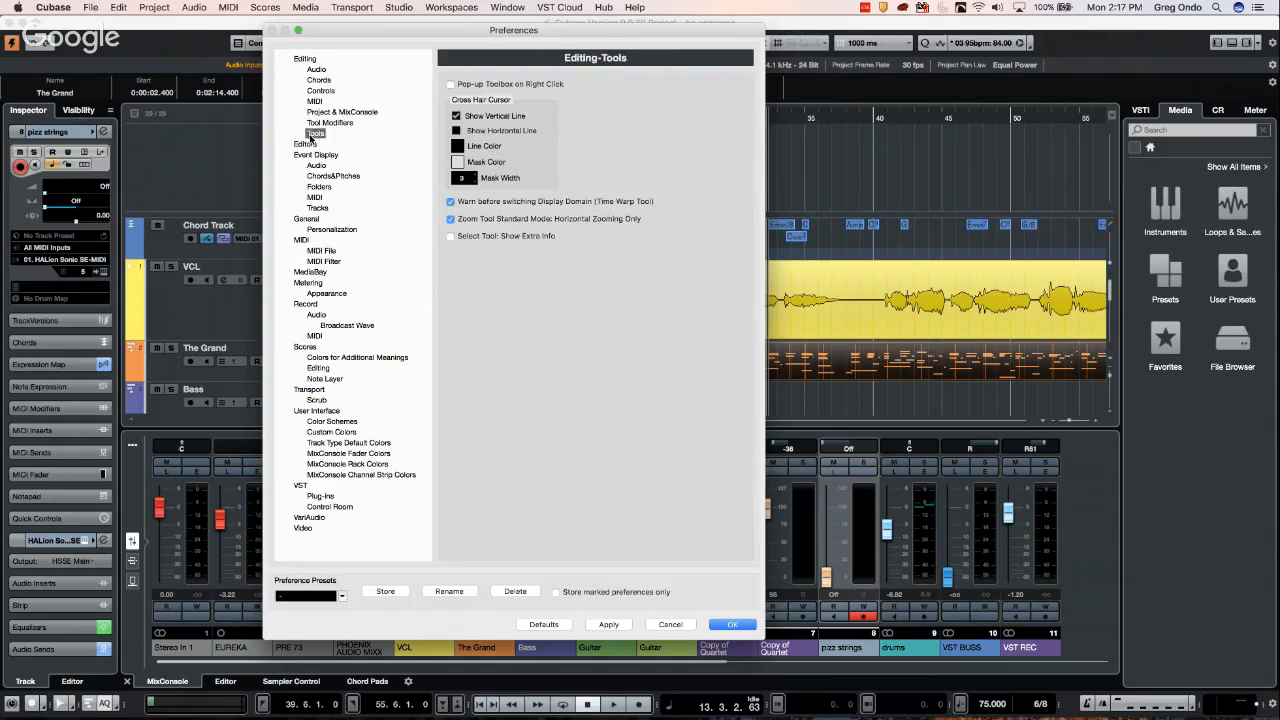
pyautogui.click(732, 624)
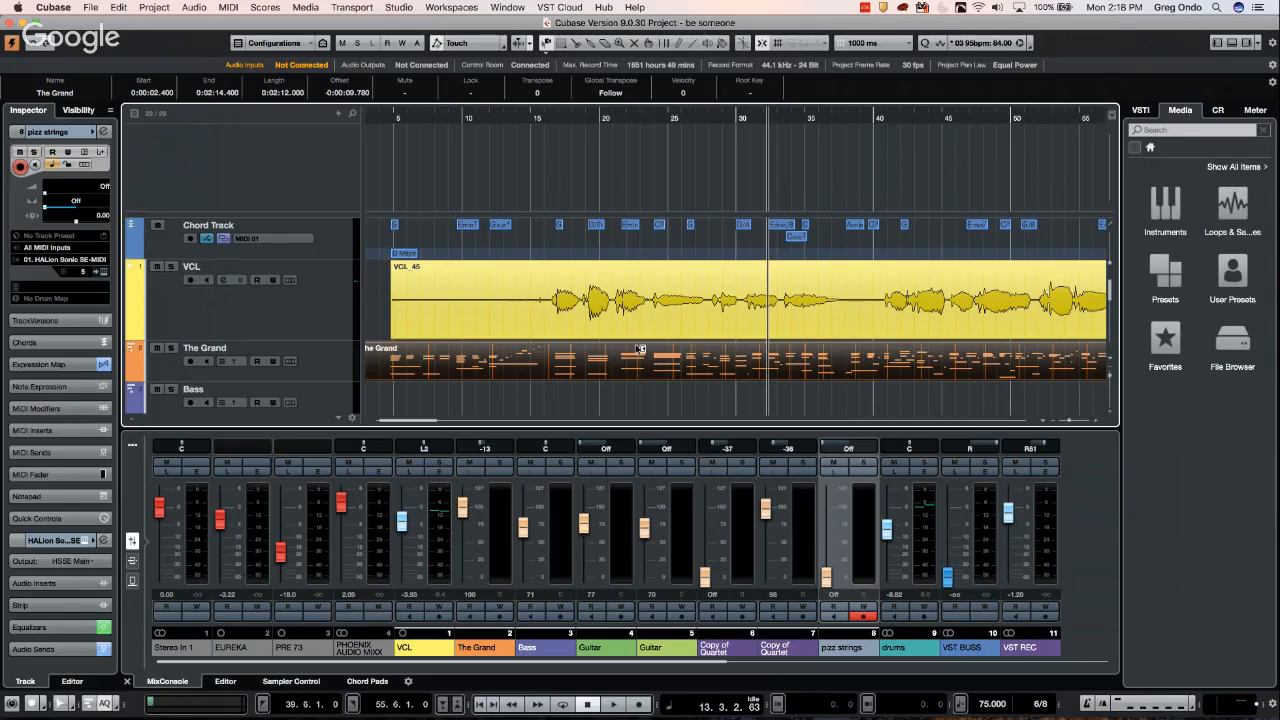
# Reopen the preferences, check the Editing Audio page and the Transport page, and close them again
pyautogui.click(52, 8)
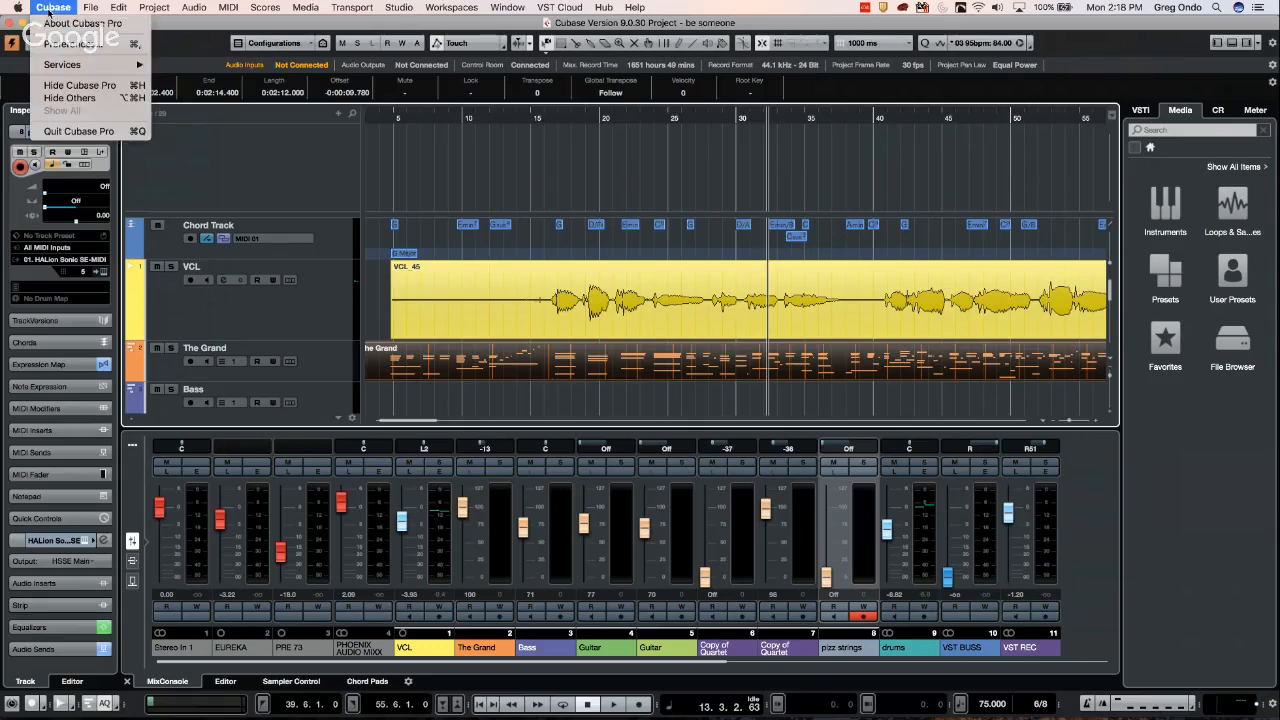
pyautogui.click(78, 44)
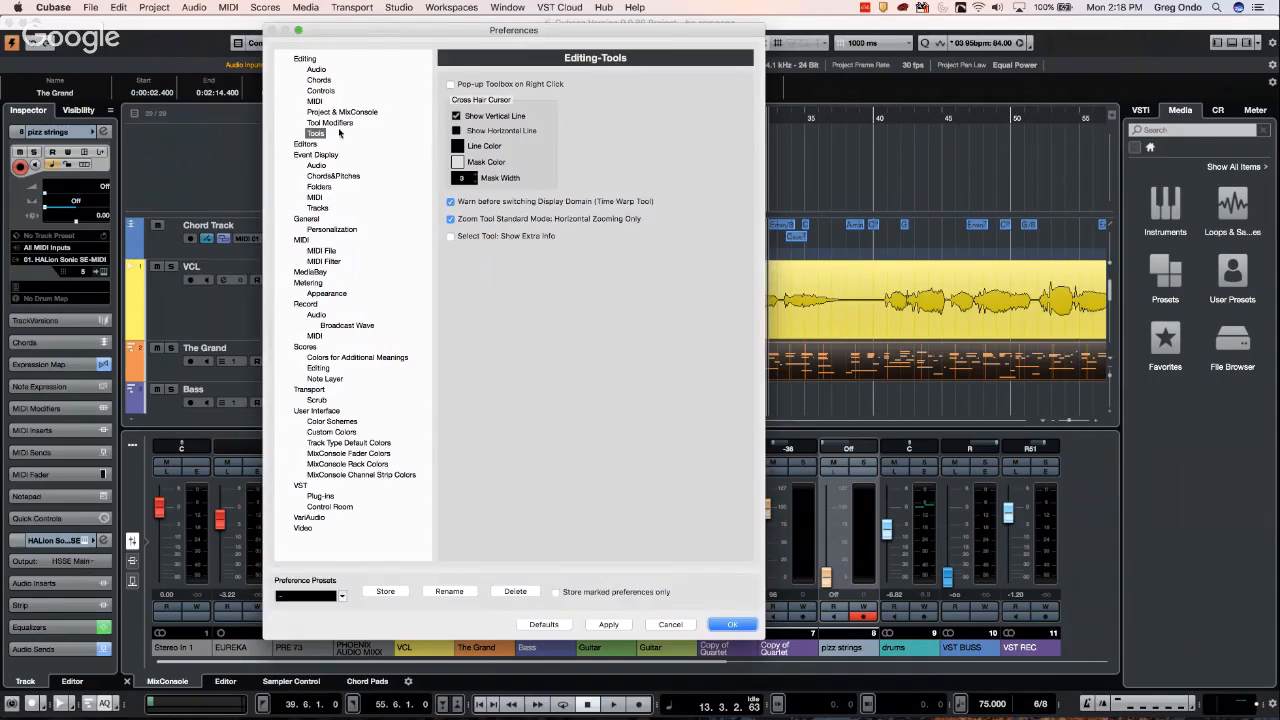
pyautogui.click(317, 70)
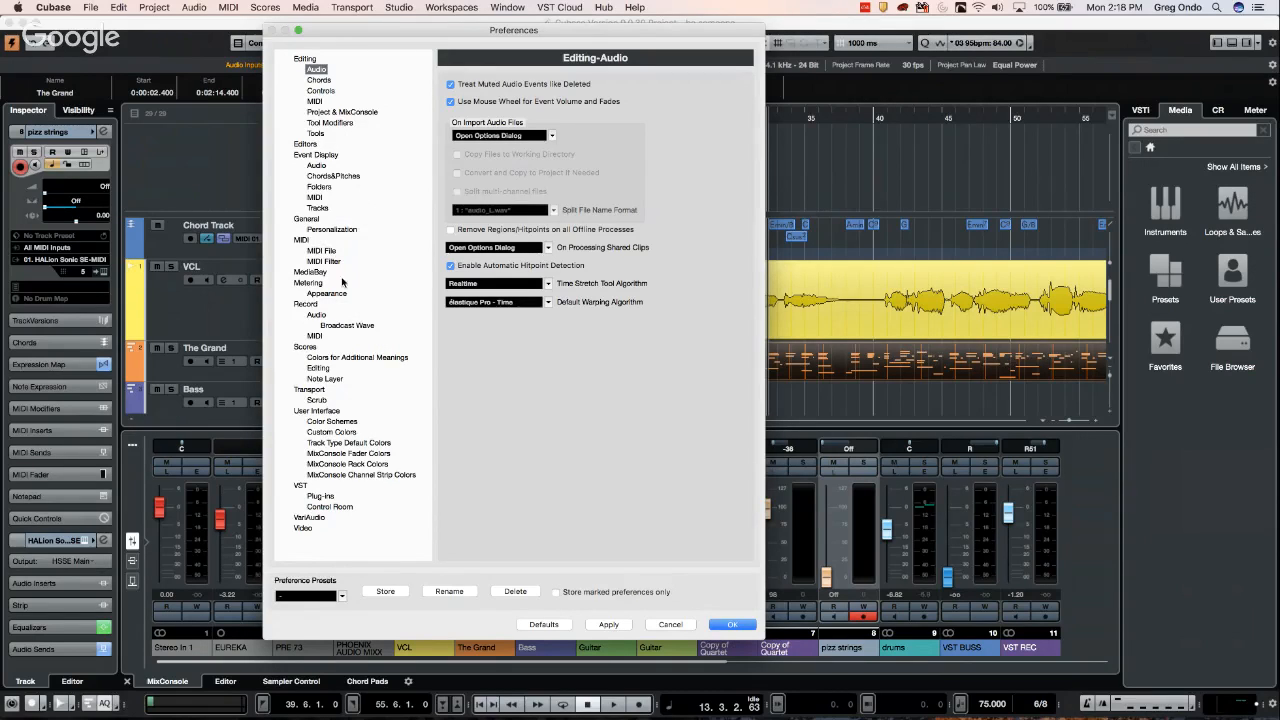
pyautogui.click(318, 390)
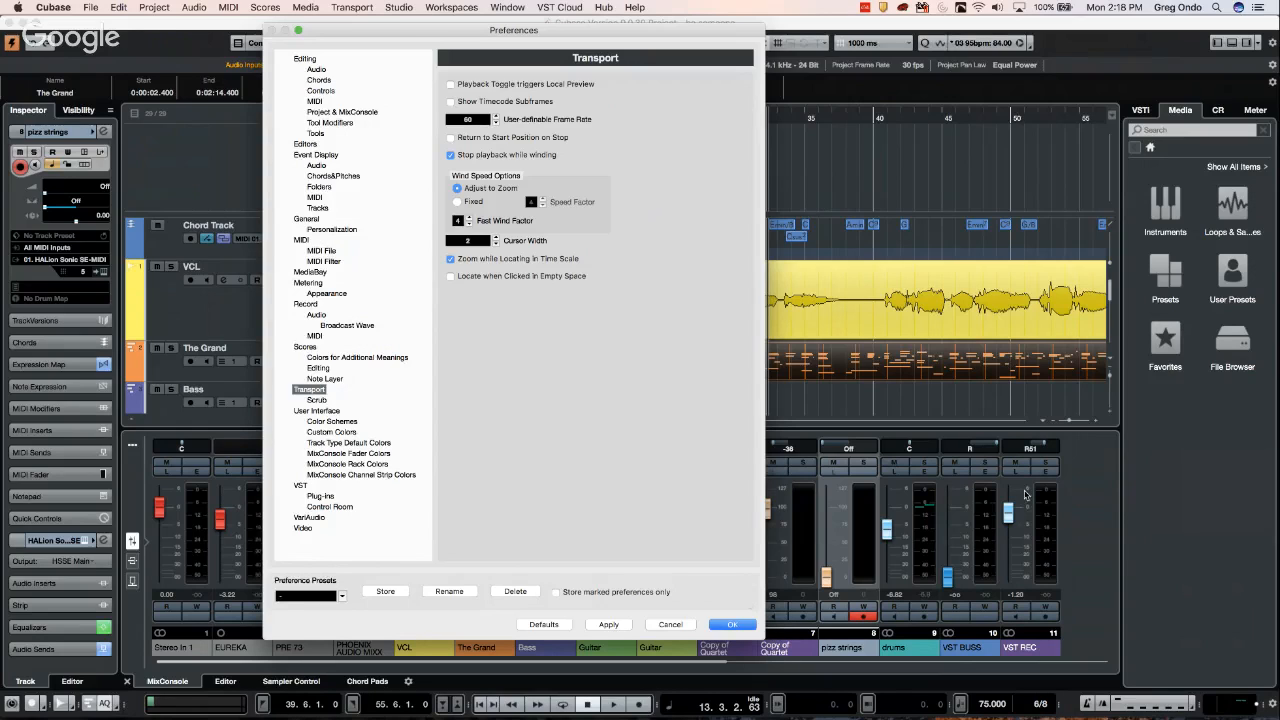
pyautogui.click(733, 624)
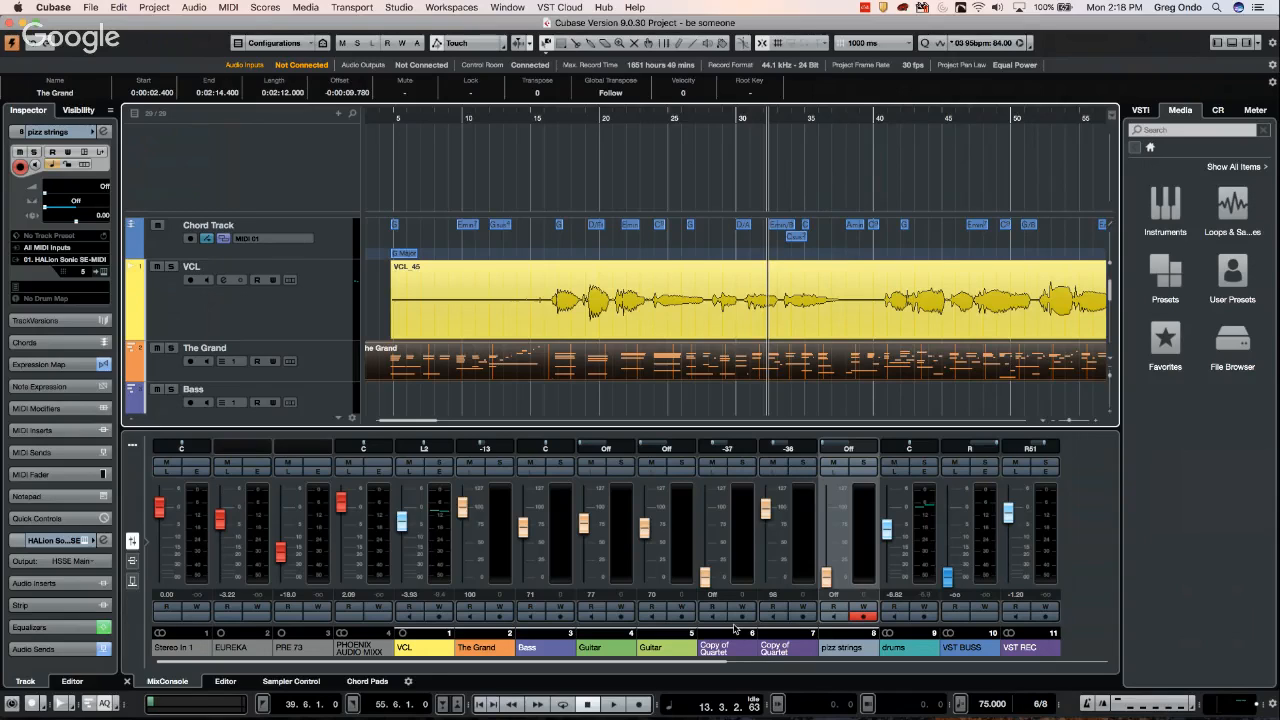
# Relocate the project cursor along the ruler while zooming out the time scale, ending at 26.2.2.0
pyautogui.click(719, 116)
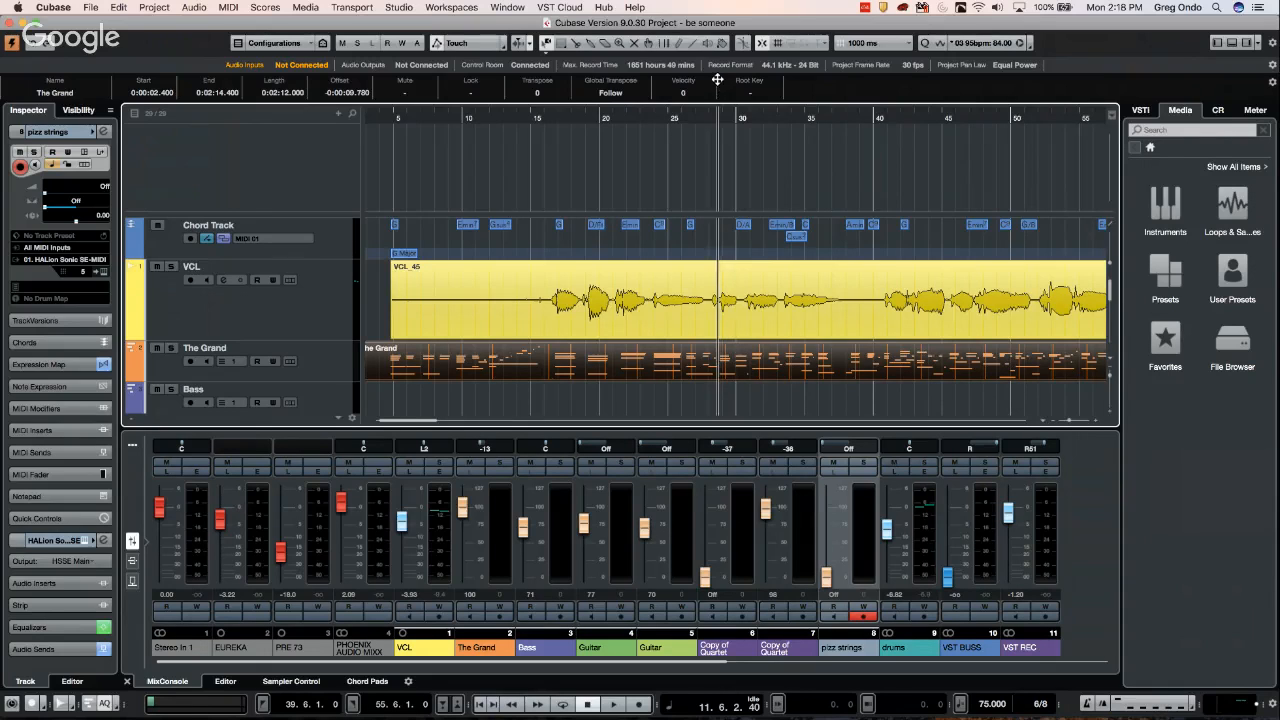
pyautogui.moveTo(717, 79); pyautogui.dragTo(717, 63)
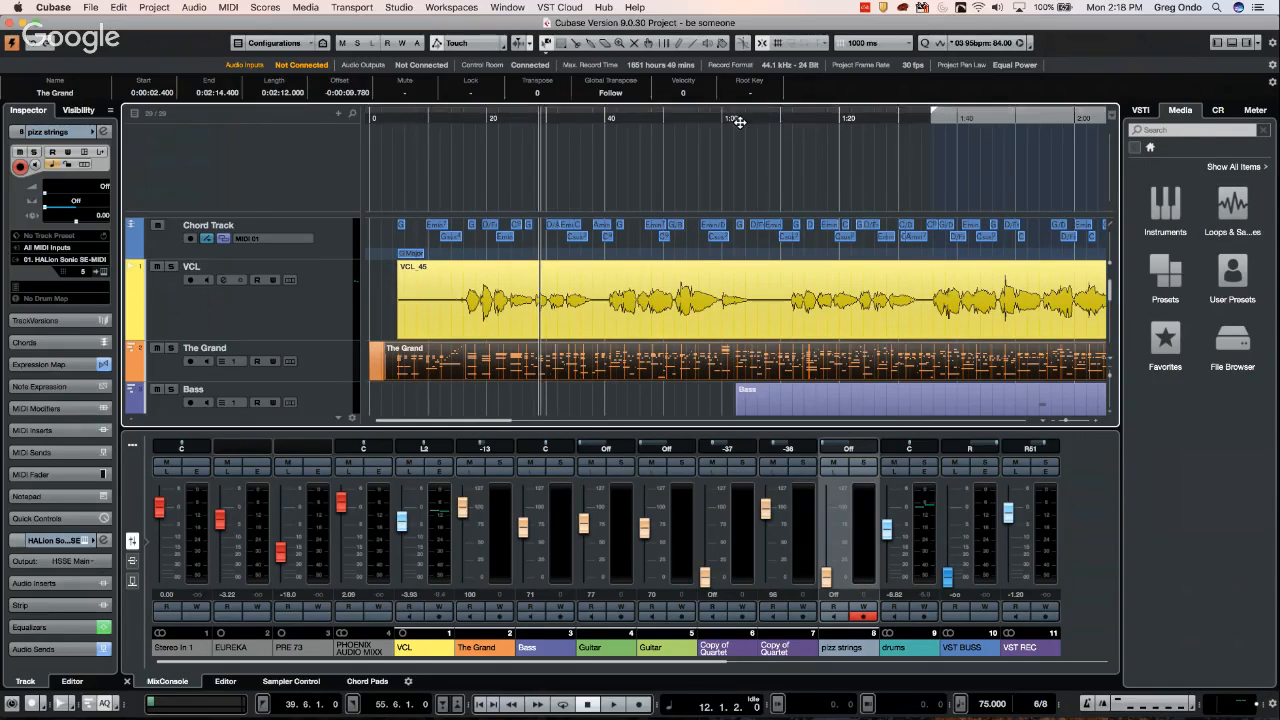
pyautogui.moveTo(739, 121); pyautogui.dragTo(737, 100)
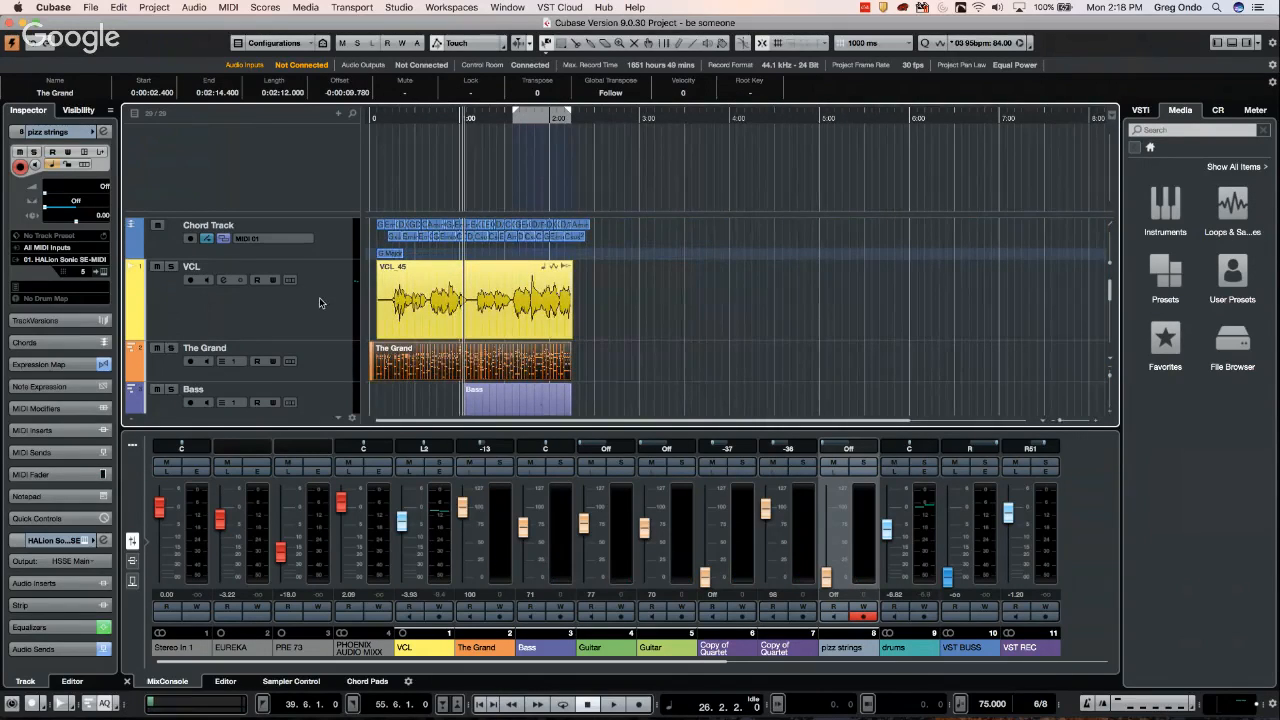
# Add one instrument track below the VCL track, using HALion Sonic SE with Stereo output routing
pyautogui.click(320, 302)
pyautogui.rightClick(319, 299)
pyautogui.moveTo(488, 312)
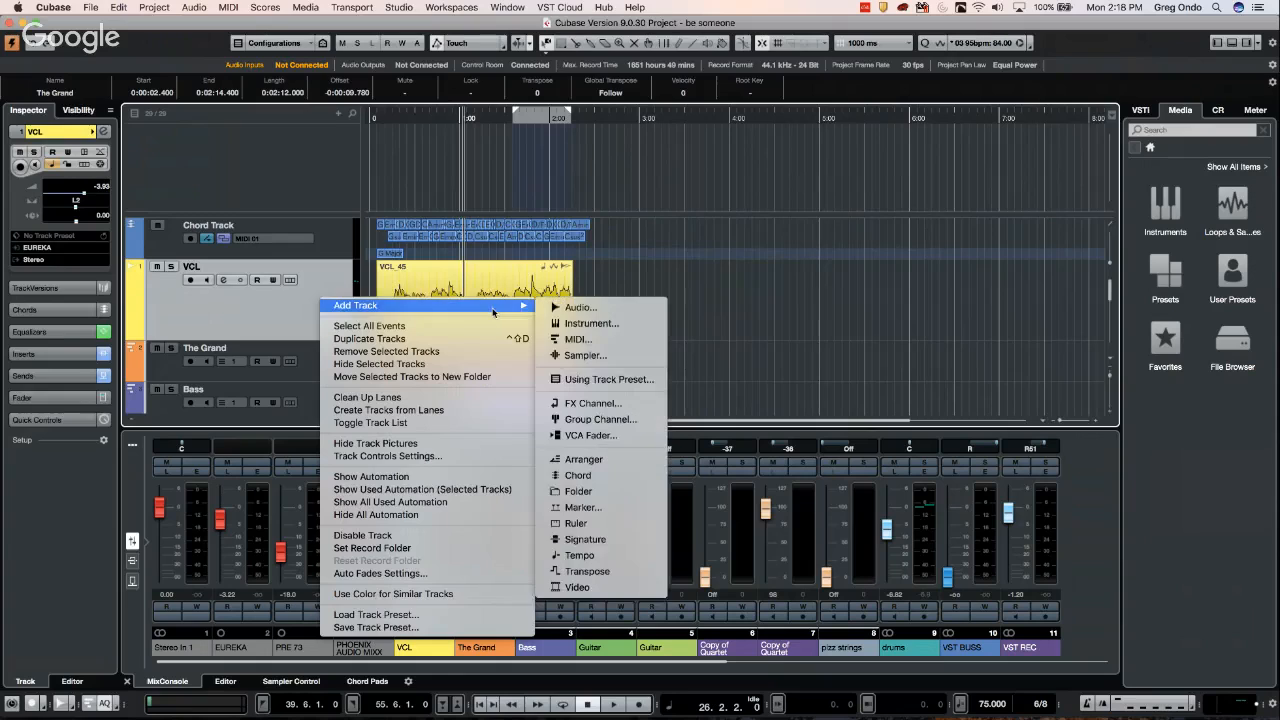
pyautogui.click(617, 325)
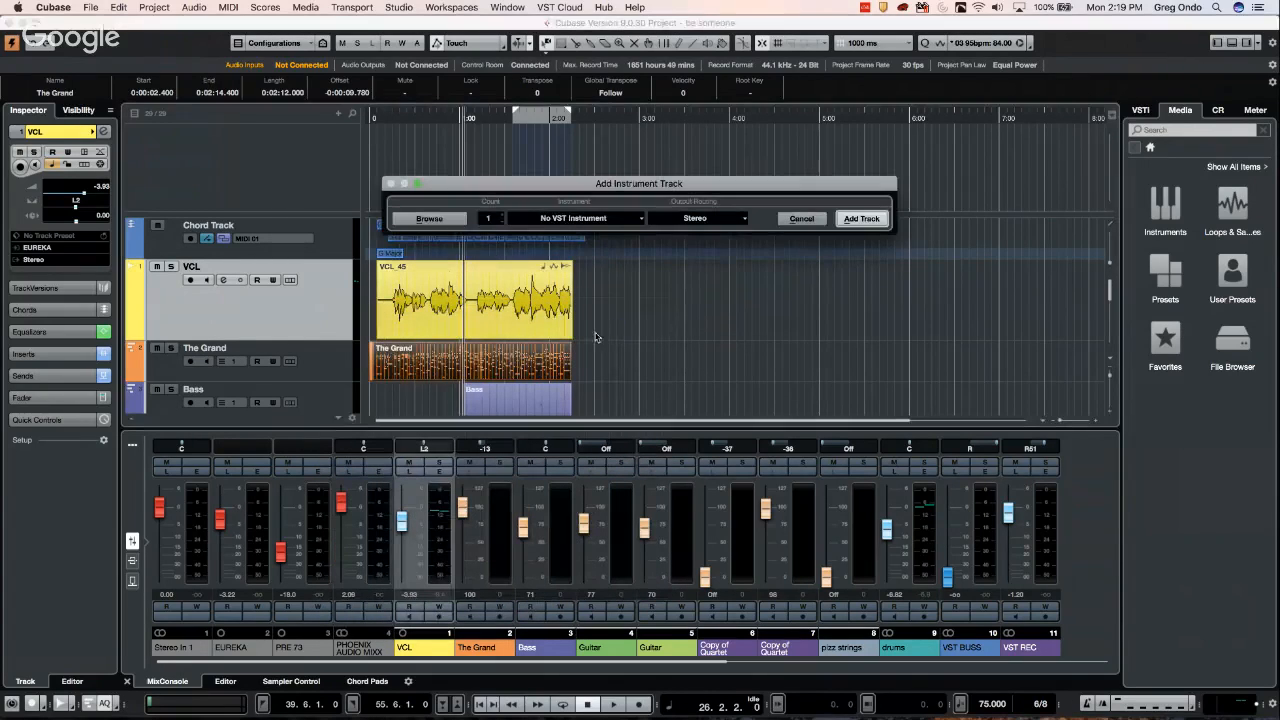
pyautogui.click(590, 218)
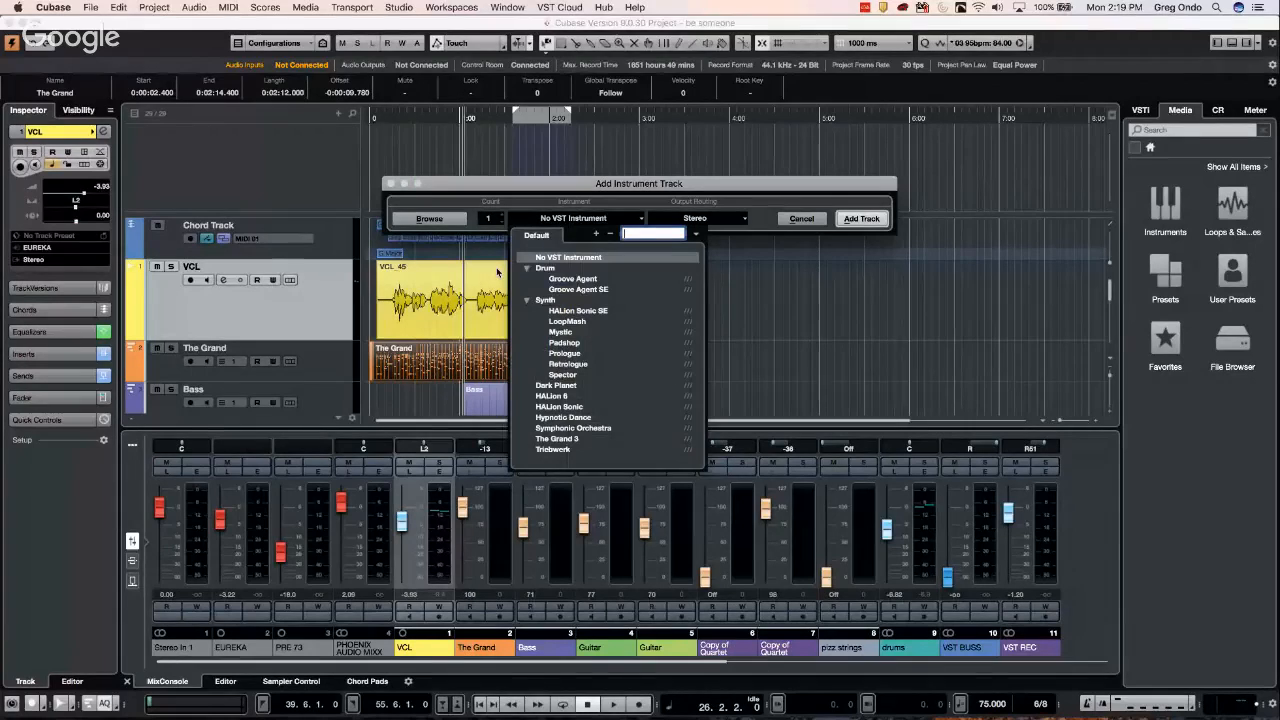
pyautogui.click(594, 311)
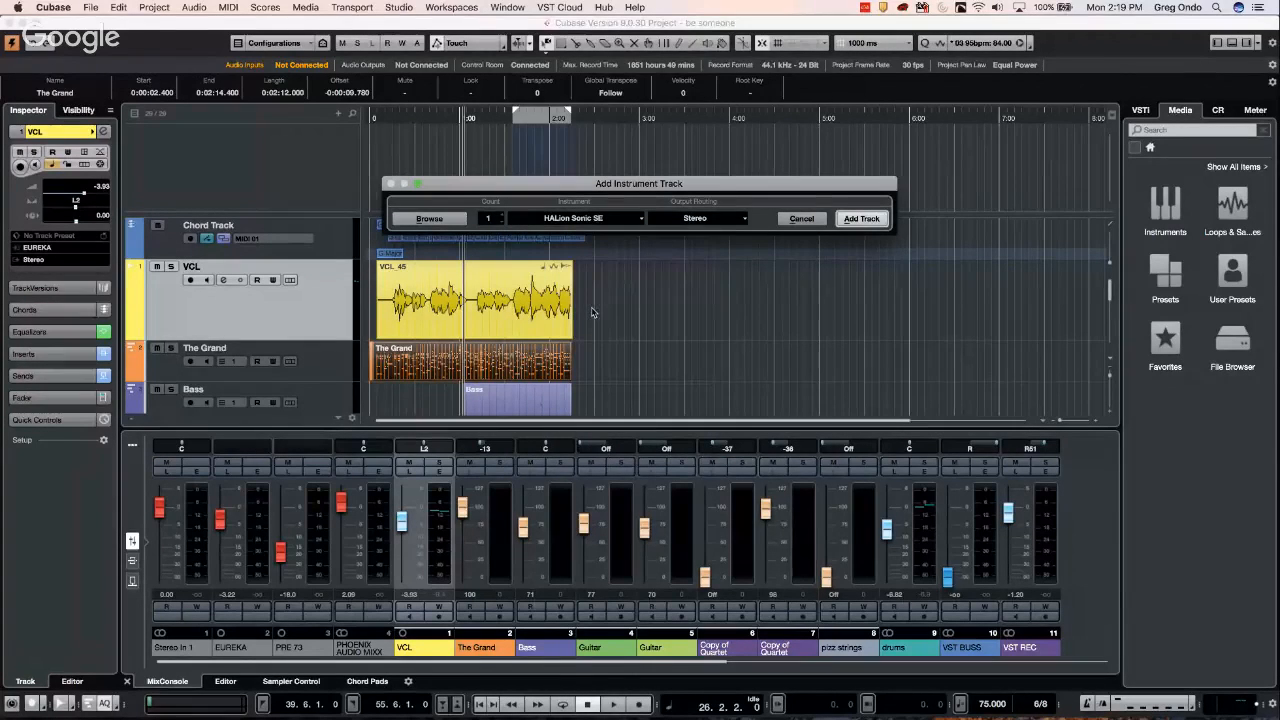
pyautogui.click(861, 218)
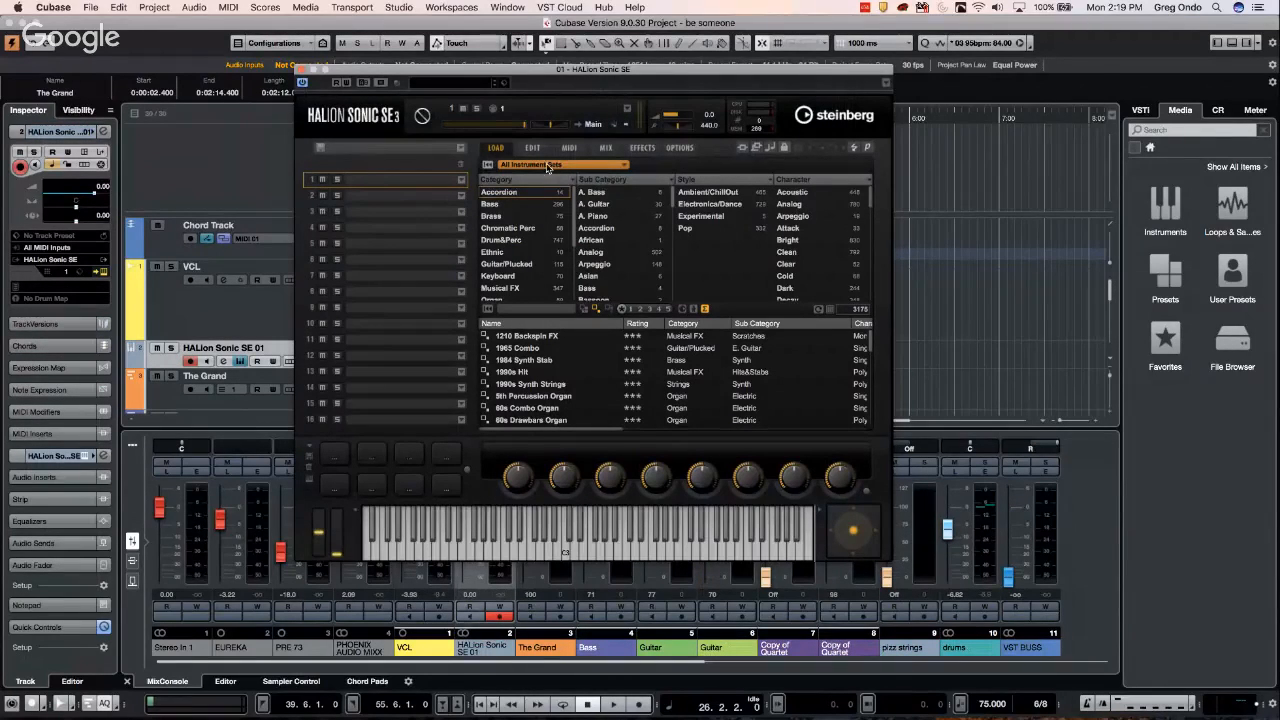
# Search the HALion Sonic SE instrument sets for s90 and load YAMAHA S90ES Piano into slot 1
pyautogui.click(538, 309)
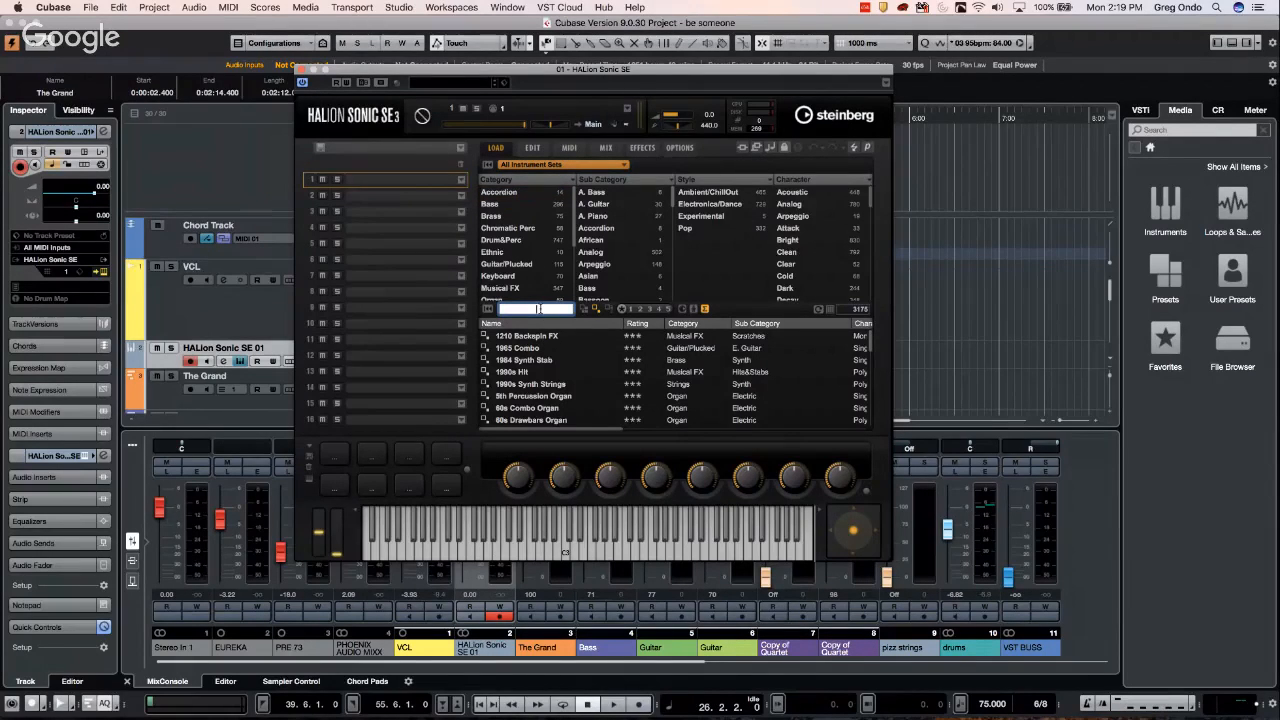
pyautogui.write('s90')
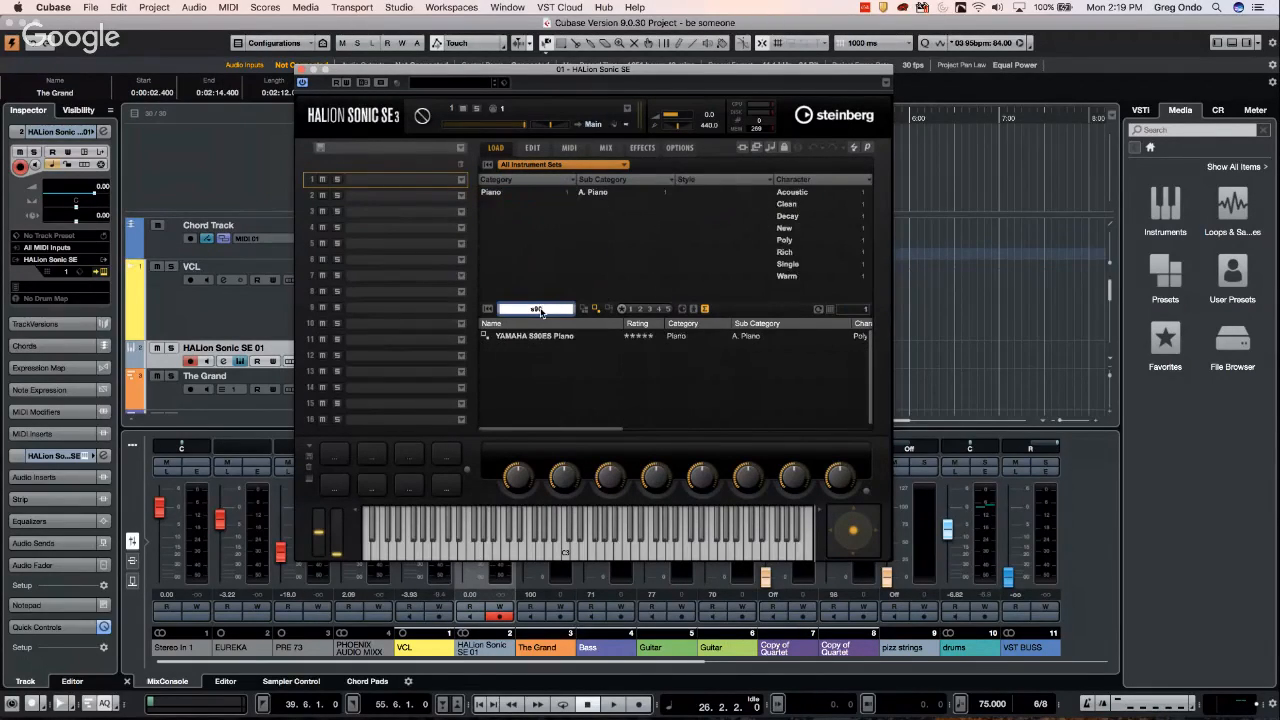
pyautogui.click(555, 338)
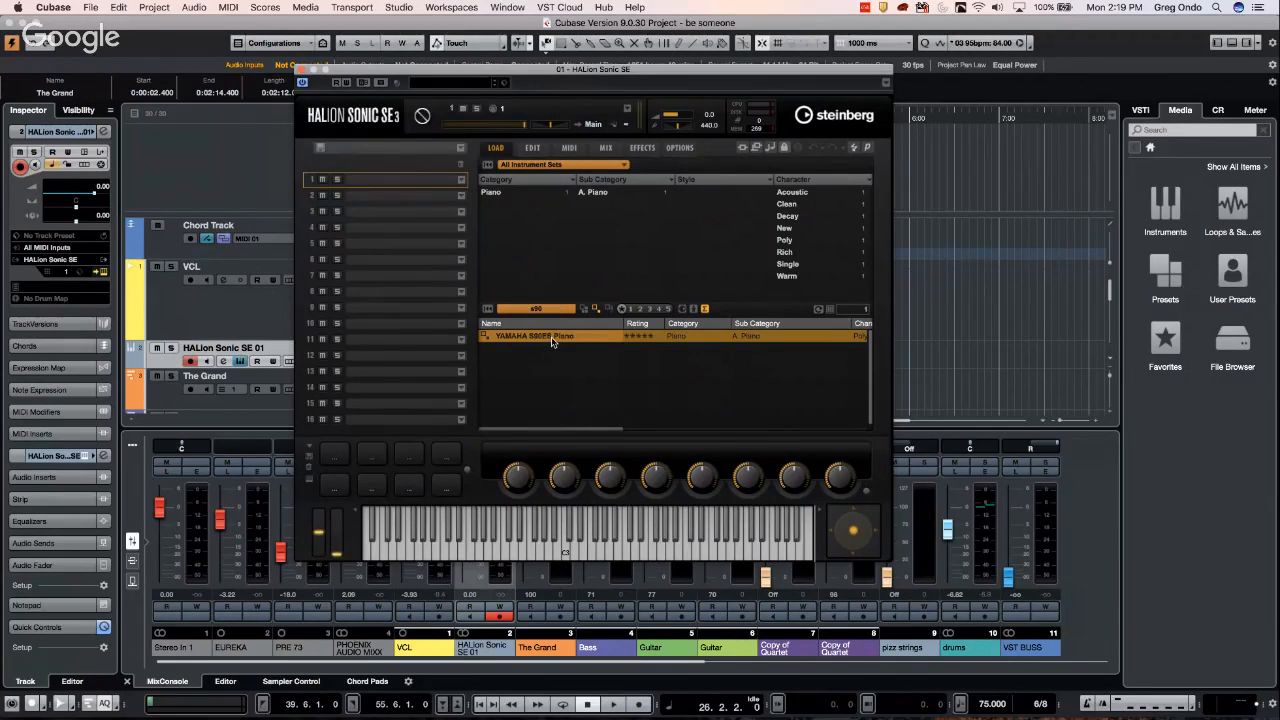
pyautogui.doubleClick(551, 338)
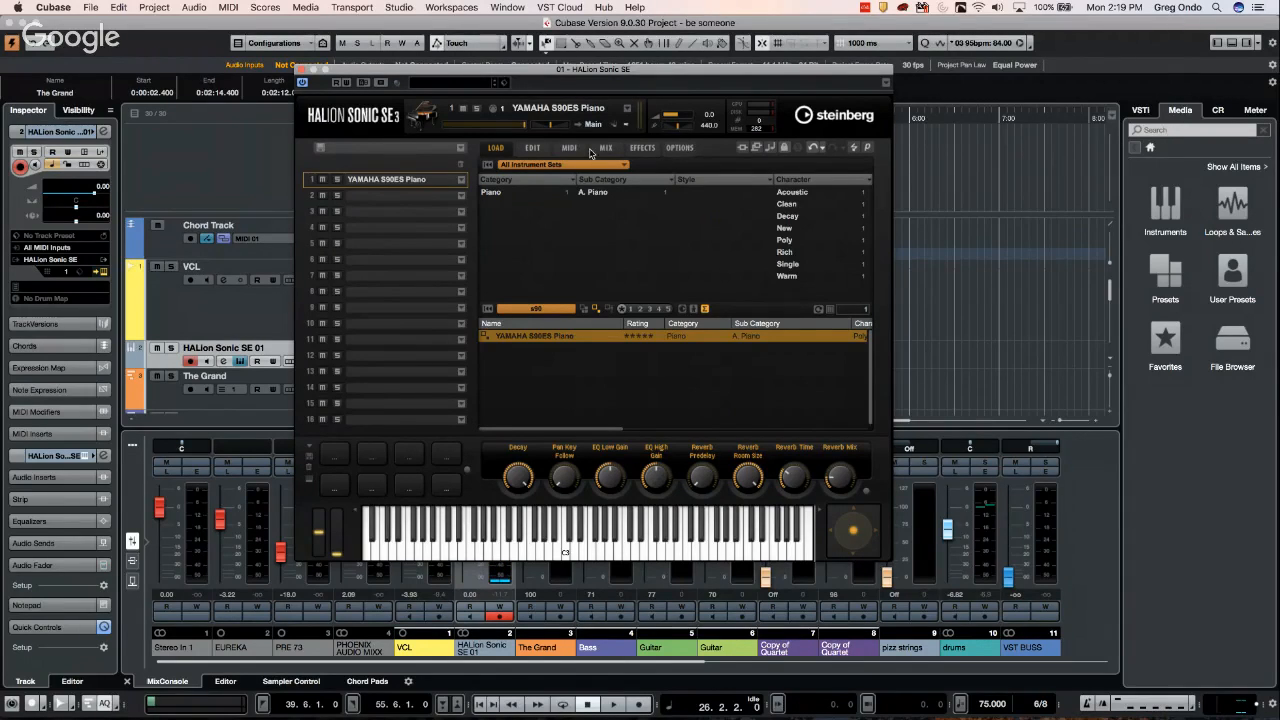
# Look through the piano's Edit, MIDI, Mix and Effects pages, and view the output choices for AUX FX 1
pyautogui.click(532, 148)
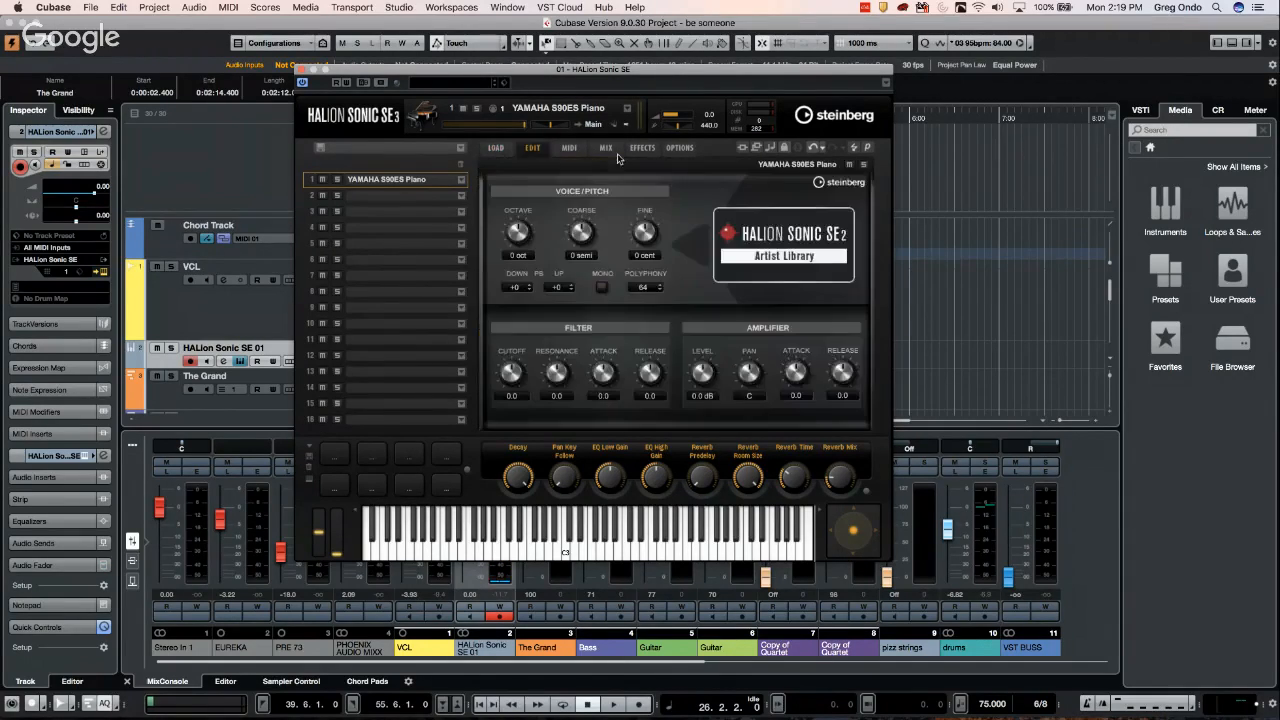
pyautogui.click(570, 148)
pyautogui.click(605, 148)
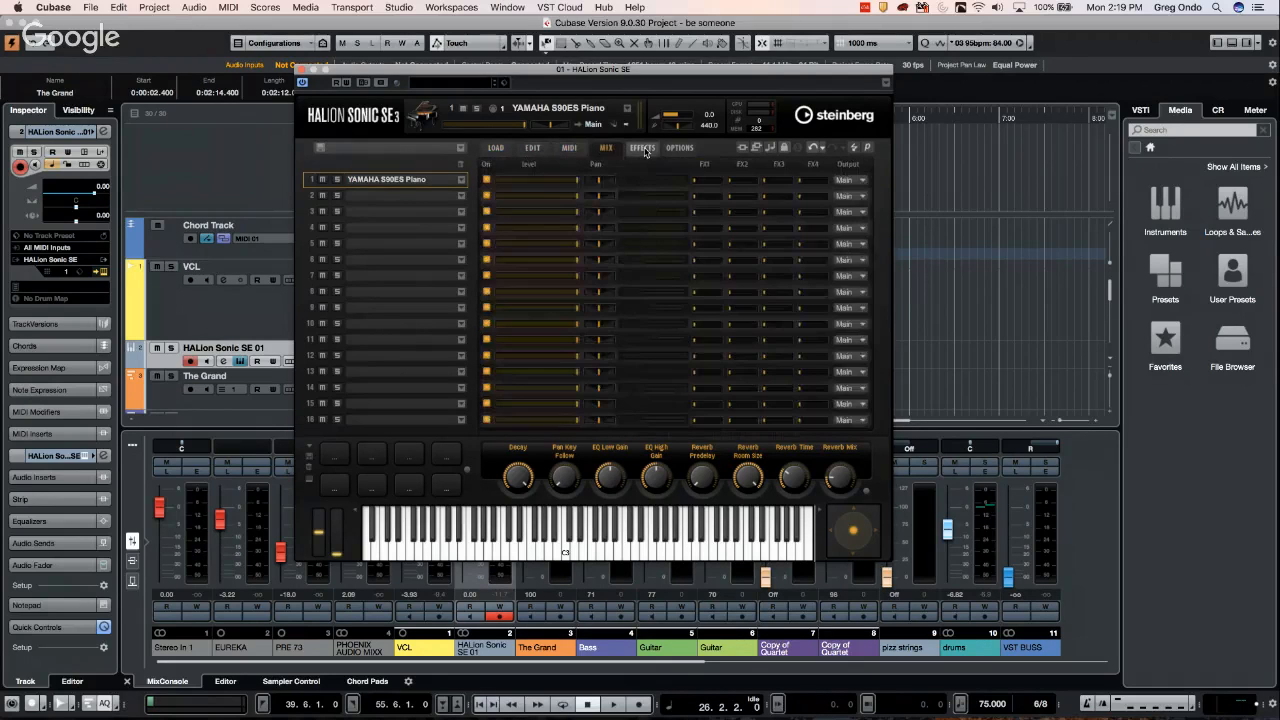
pyautogui.click(643, 148)
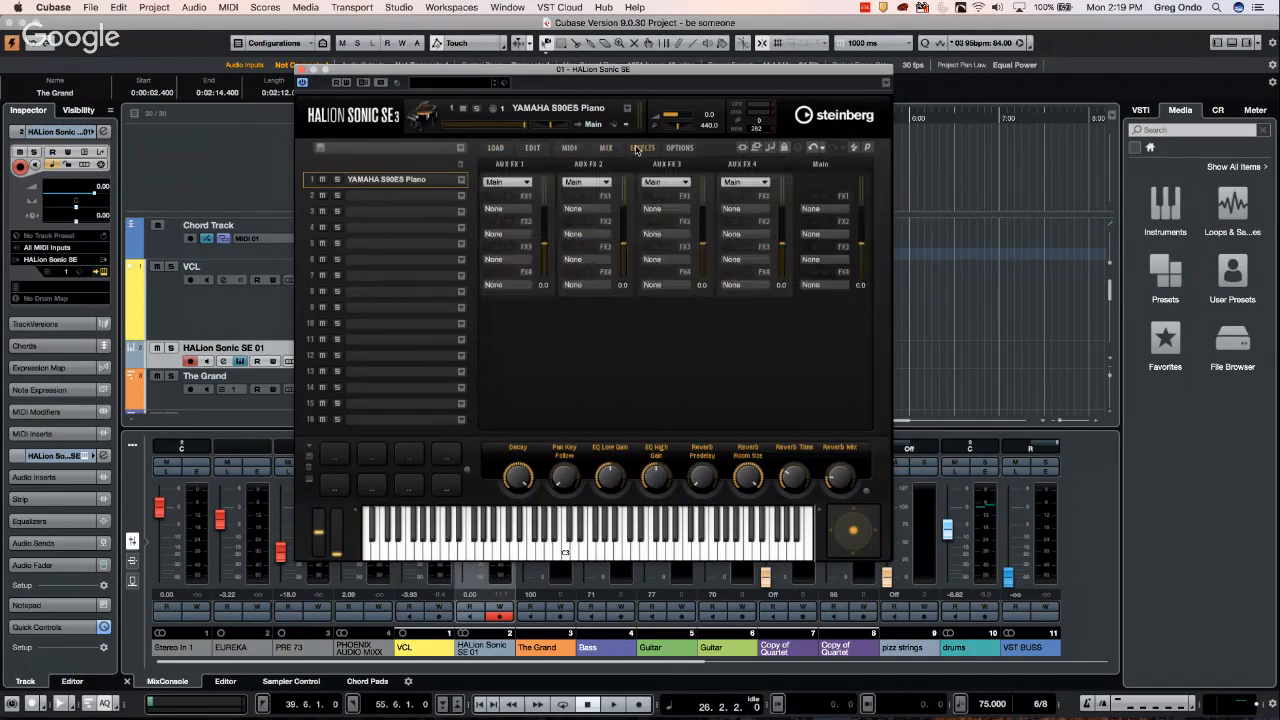
pyautogui.click(518, 183)
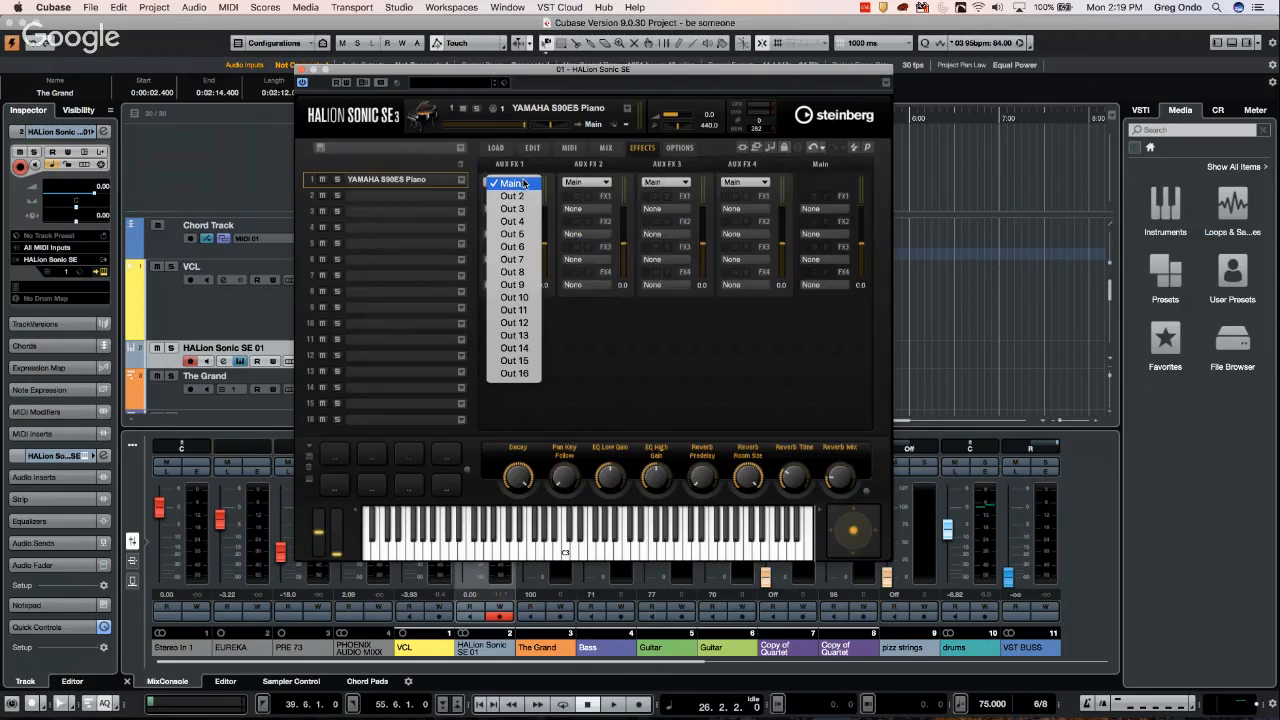
pyautogui.click(616, 163)
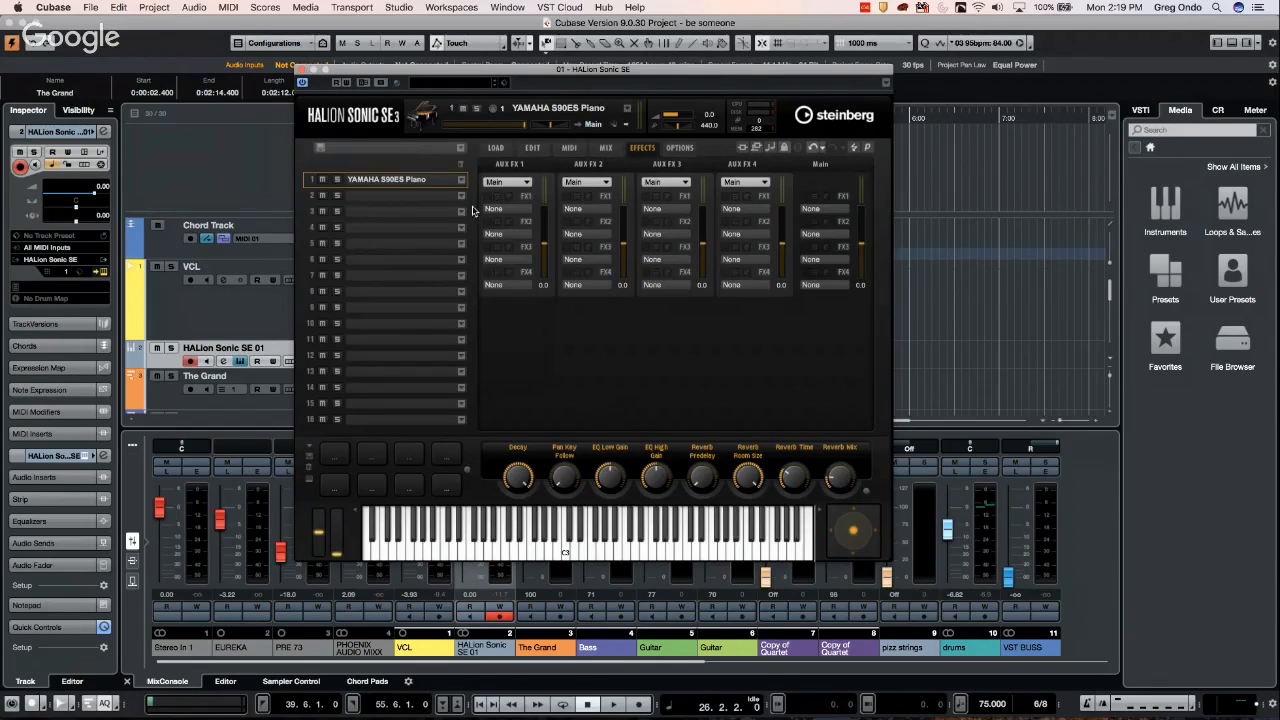
# Load the REVerence reverb into the first insert slot of AUX FX 1 and audition a piano note
pyautogui.click(529, 212)
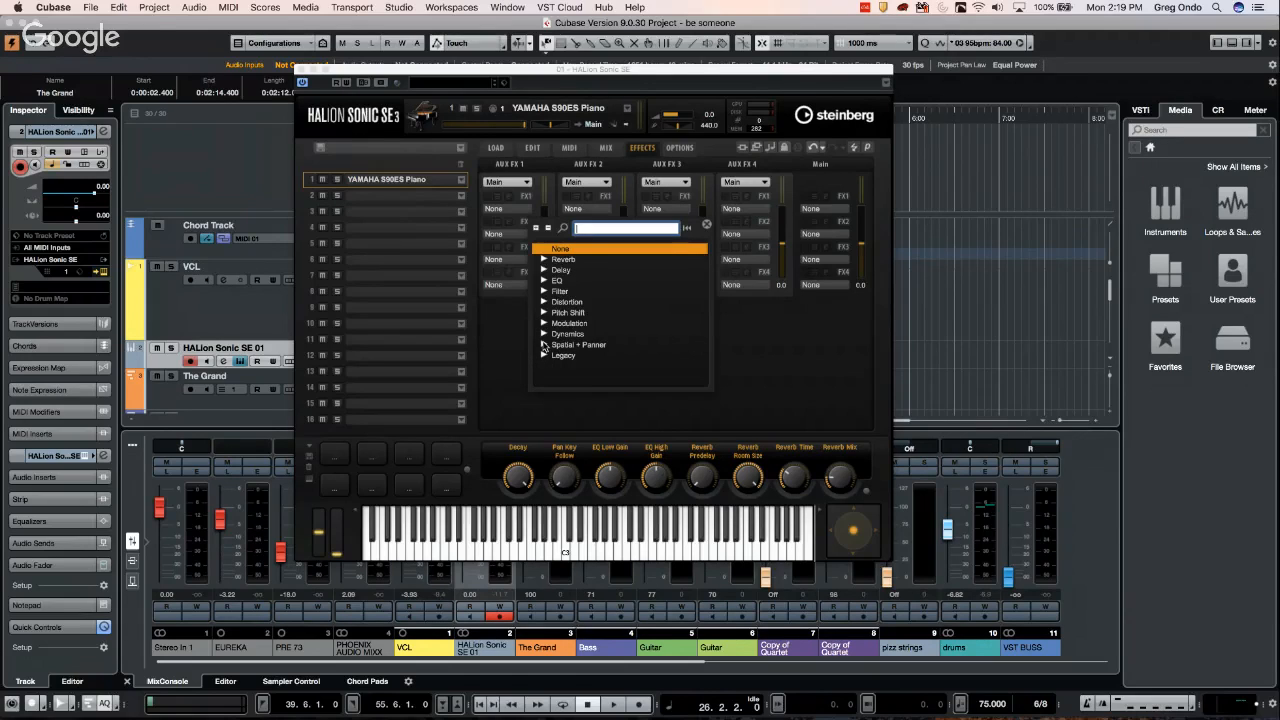
pyautogui.click(543, 261)
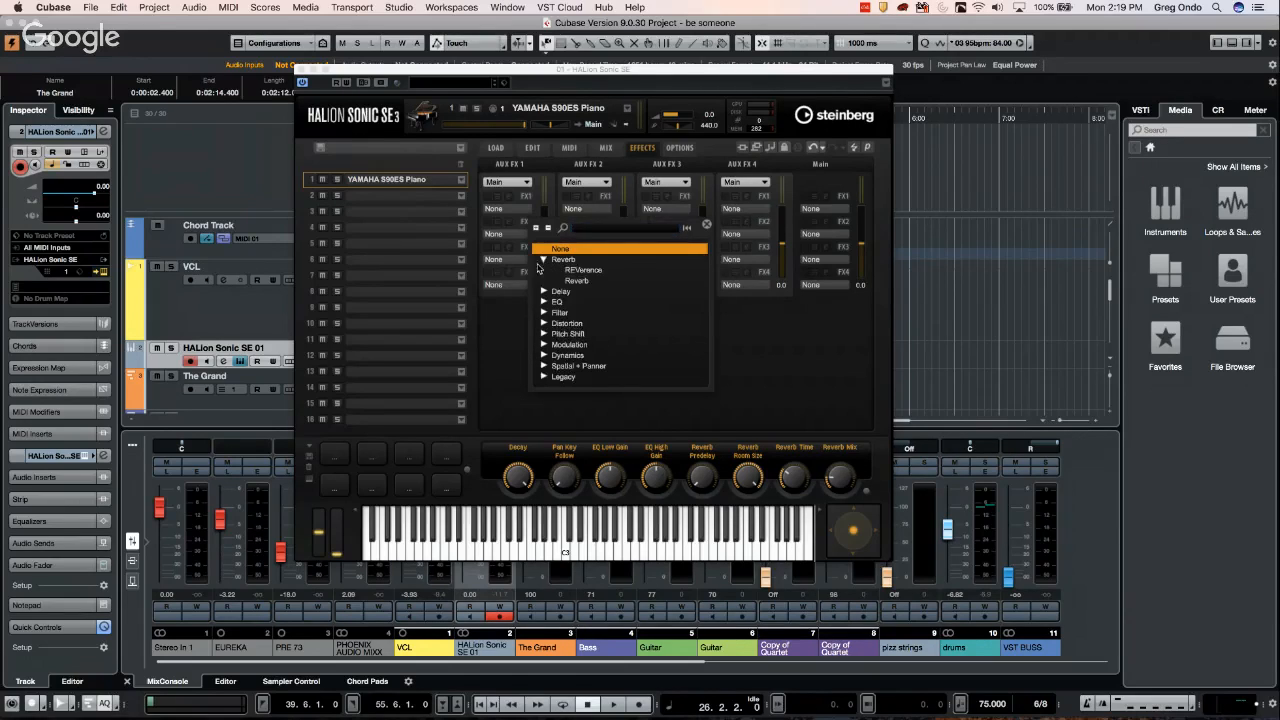
pyautogui.click(584, 270)
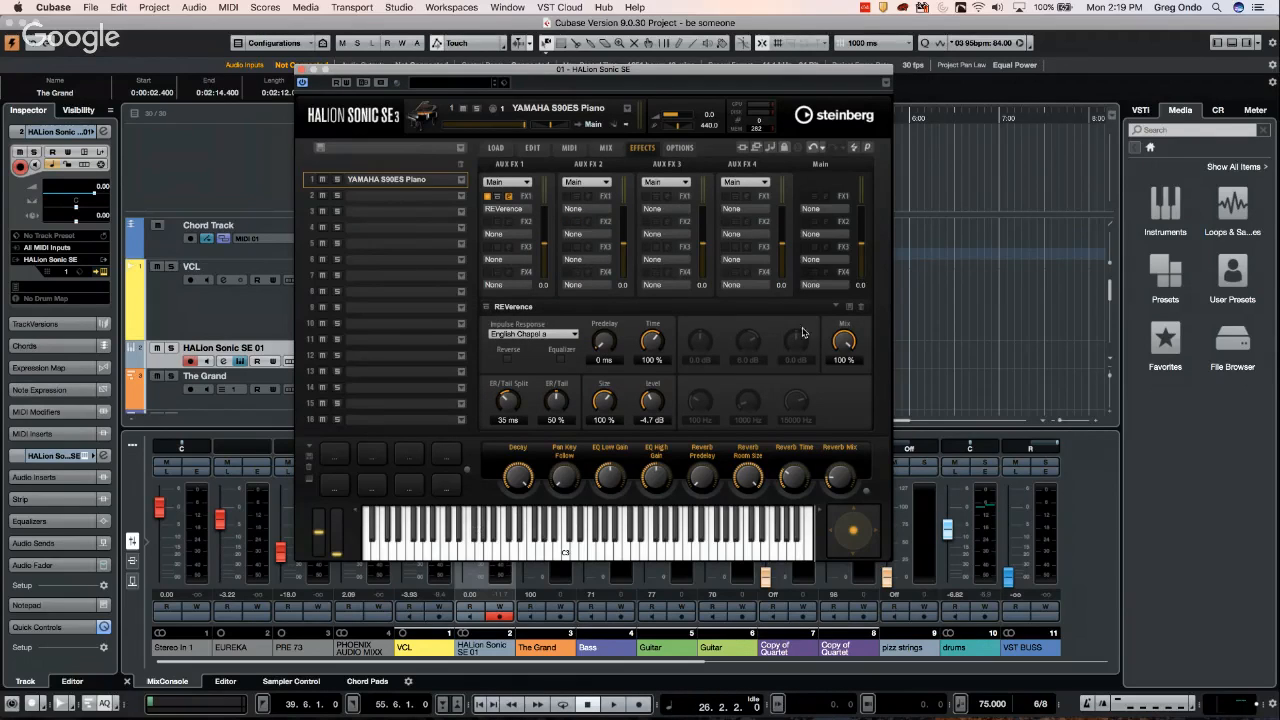
pyautogui.click(530, 556)
# Set REVerence's impulse response to the concert hall Large Viennese Hall a and audition a piano note
pyautogui.click(555, 336)
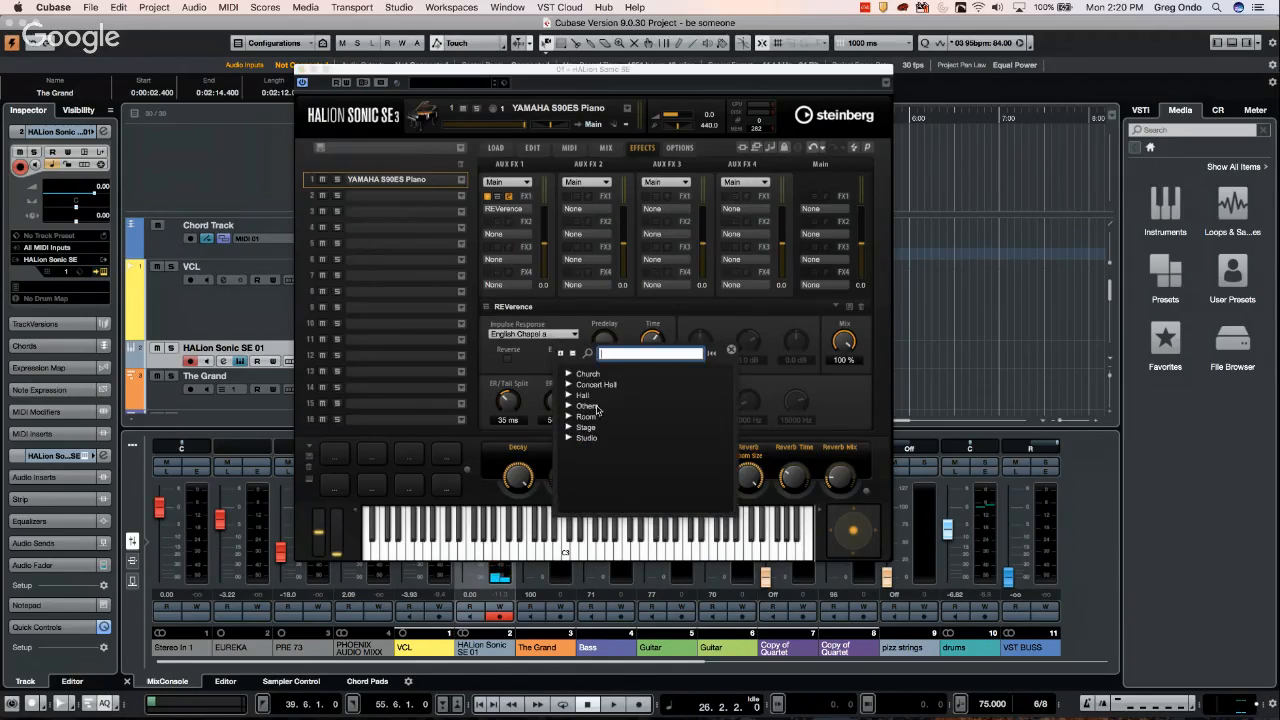
pyautogui.click(567, 385)
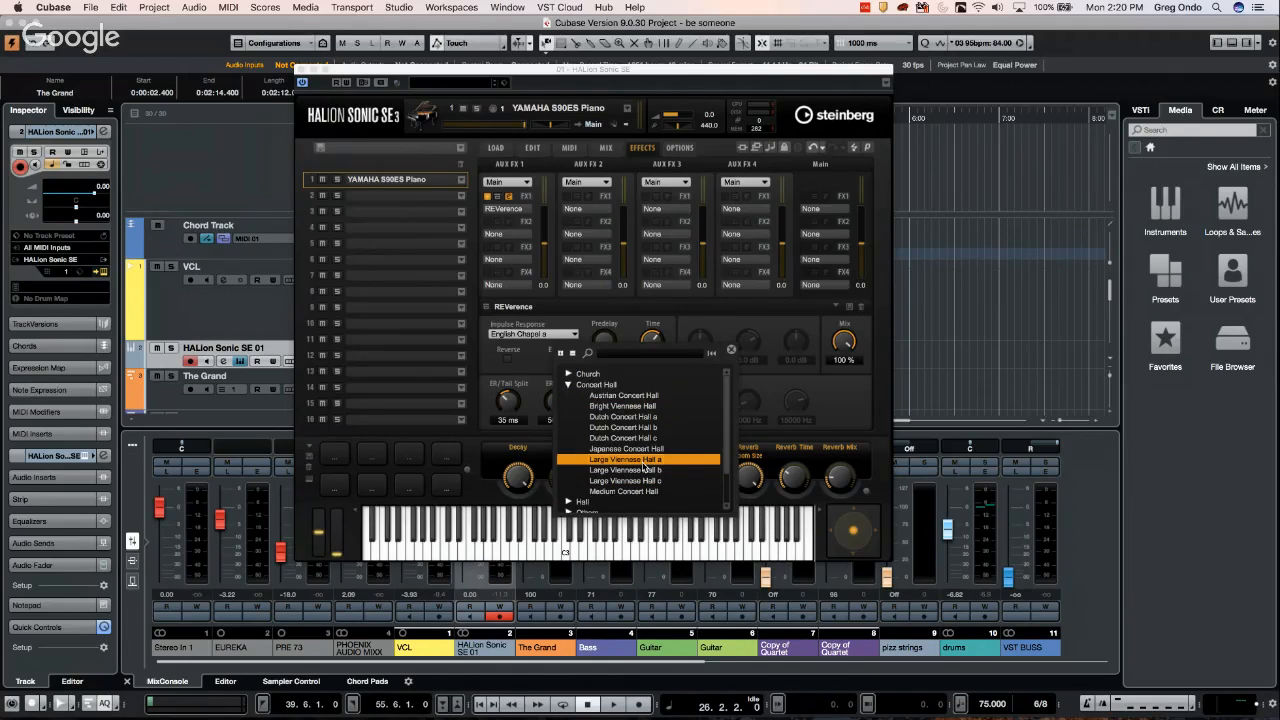
pyautogui.click(645, 462)
pyautogui.click(776, 330)
pyautogui.click(555, 545)
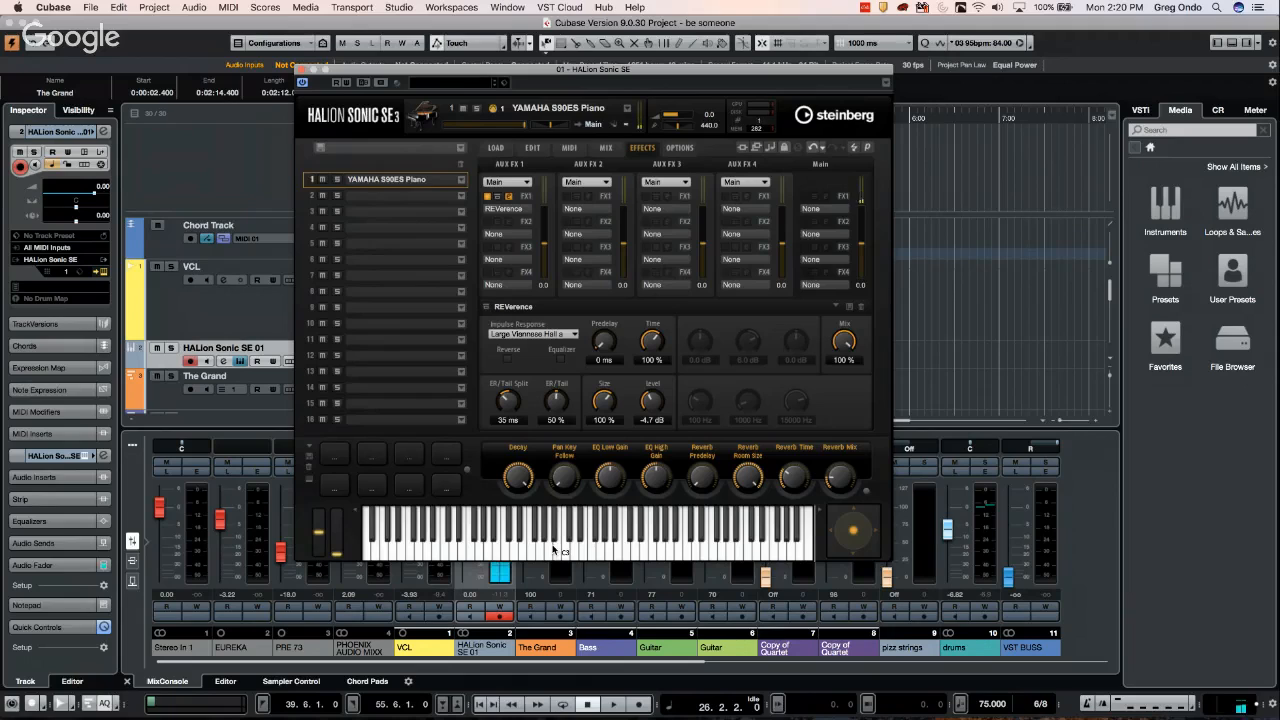
# Raise the piano's FX1 send level in the mix and the master volume to 10.0, auditioning several notes
pyautogui.click(604, 150)
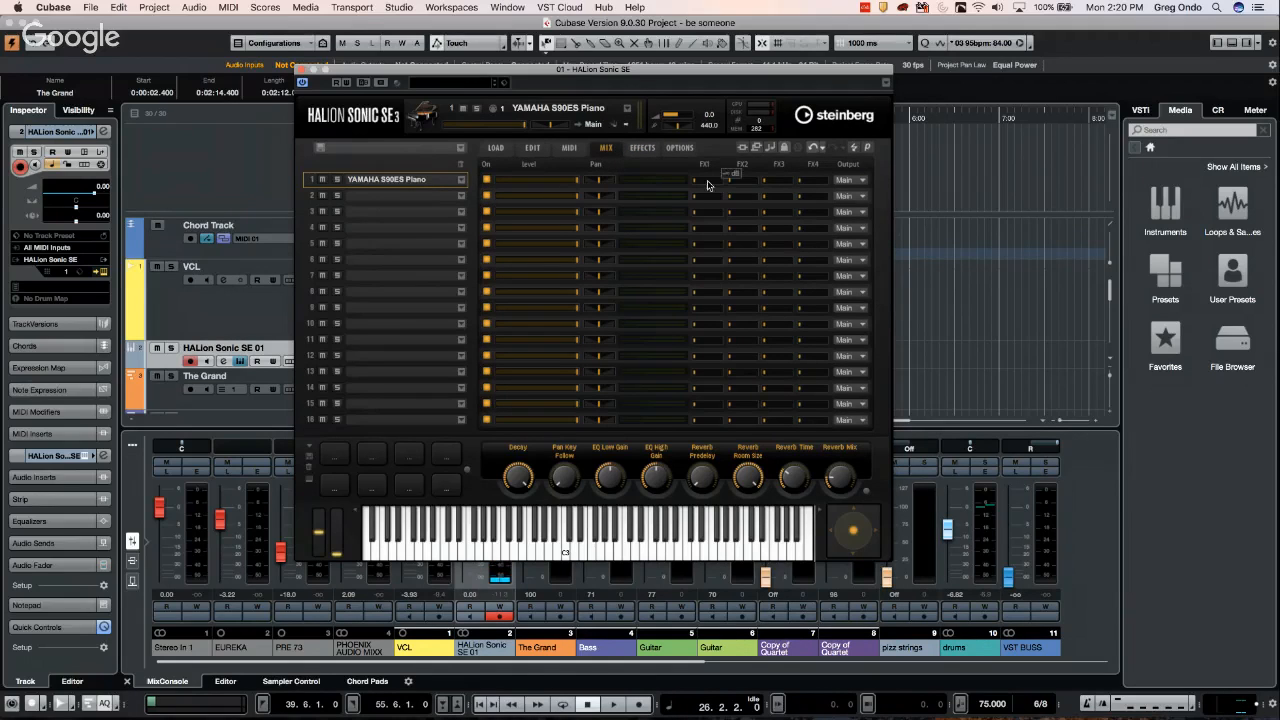
pyautogui.moveTo(708, 182); pyautogui.dragTo(738, 187)
pyautogui.moveTo(678, 118); pyautogui.dragTo(691, 117)
pyautogui.click(506, 557)
pyautogui.click(538, 548)
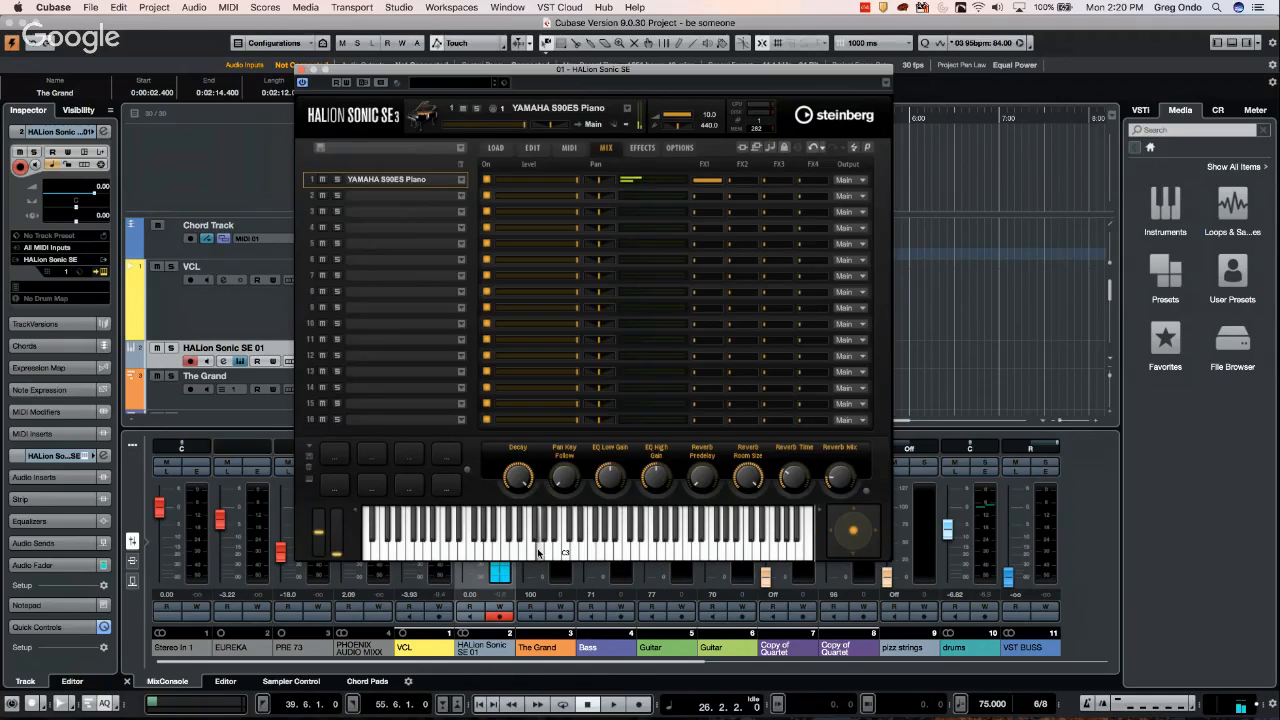
pyautogui.click(416, 558)
# Set REVerence's time to 150 %, size to 109 % and level to 6.5 dB while auditioning notes
pyautogui.moveTo(420, 72); pyautogui.dragTo(615, 75)
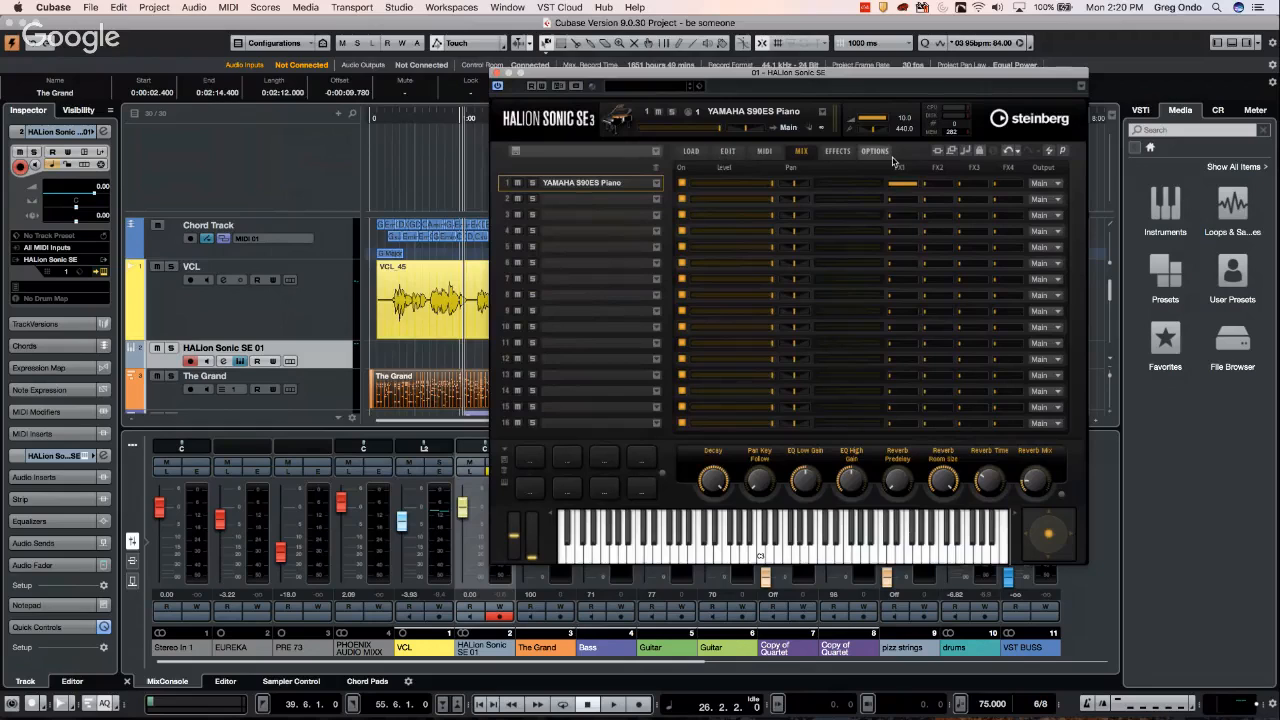
pyautogui.click(838, 151)
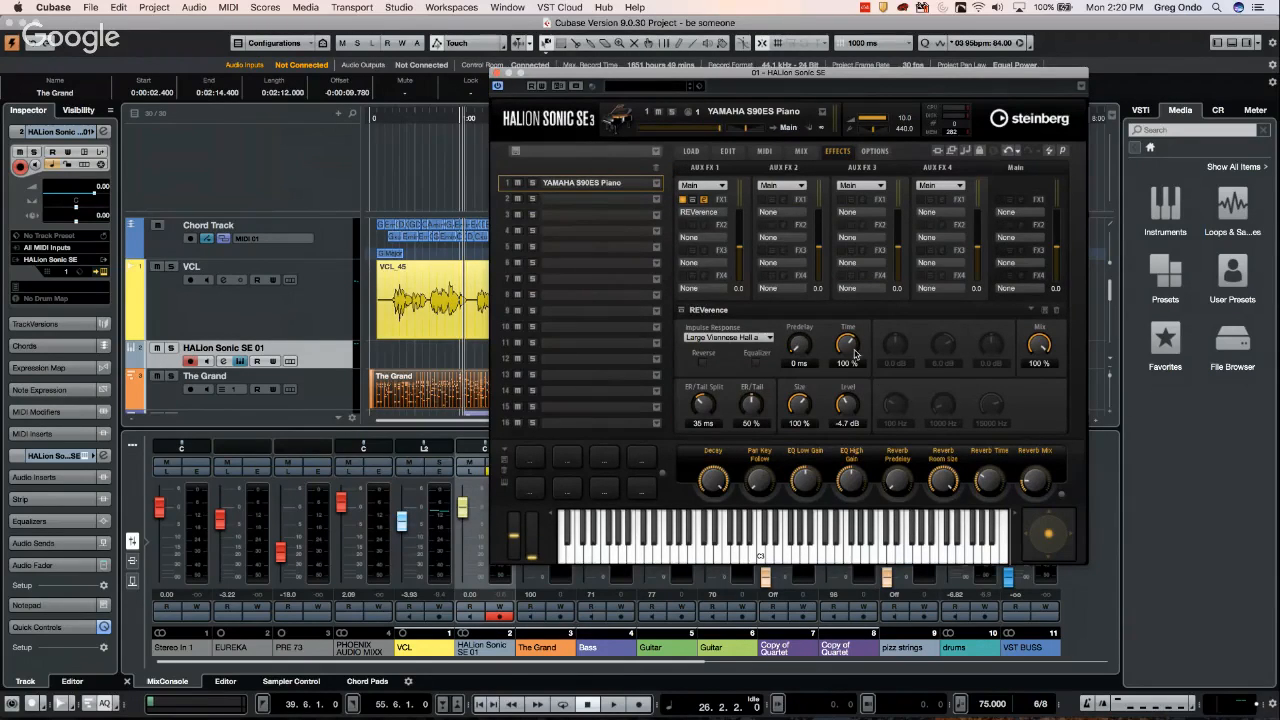
pyautogui.moveTo(855, 350); pyautogui.dragTo(856, 254)
pyautogui.moveTo(846, 404); pyautogui.dragTo(860, 303)
pyautogui.moveTo(801, 405); pyautogui.dragTo(810, 338)
pyautogui.click(684, 540)
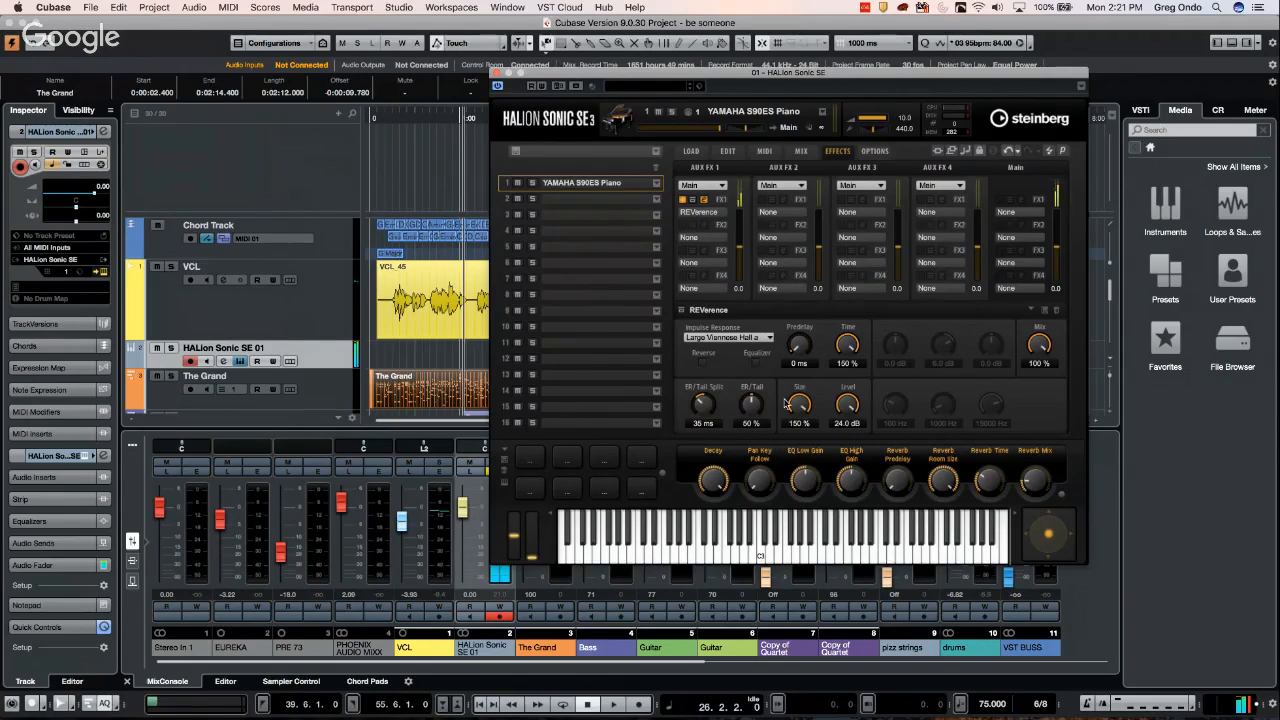
pyautogui.moveTo(797, 420); pyautogui.dragTo(842, 447)
pyautogui.click(664, 562)
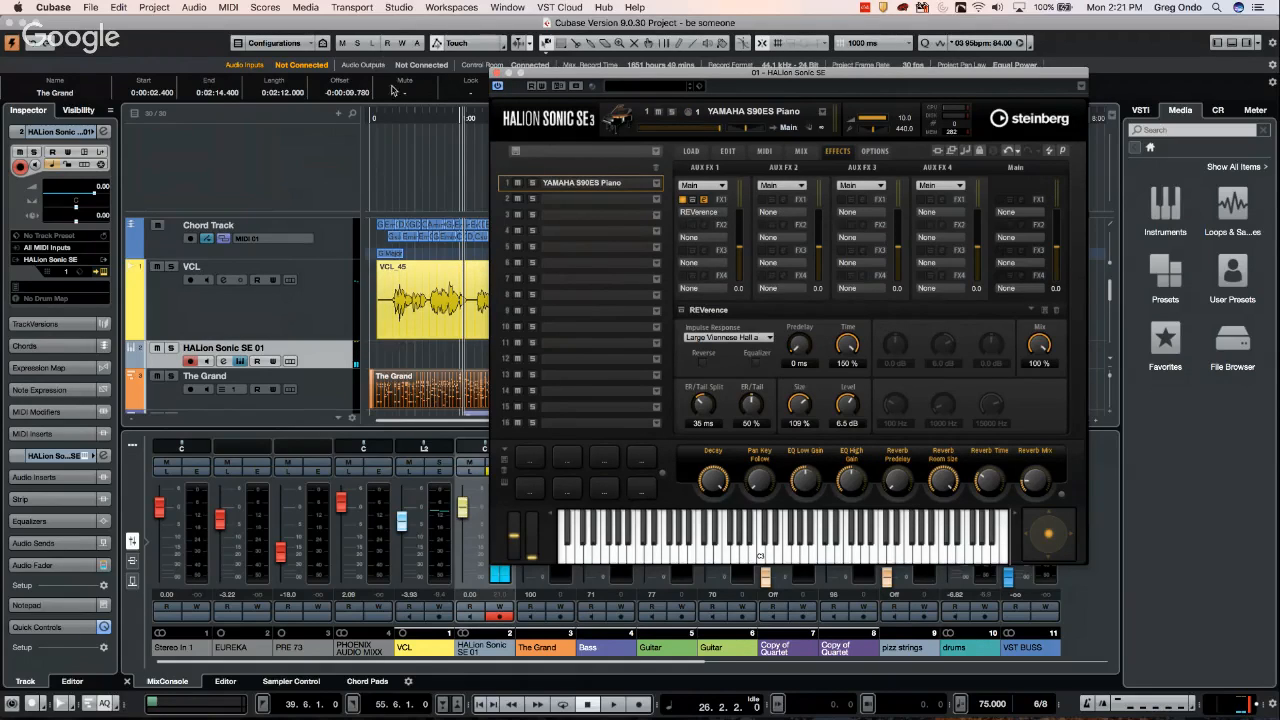
# Draw a MIDI part on the HALion Sonic SE 01 track from 0:00:30.000 to 0:00:46.000
pyautogui.click(406, 120)
pyautogui.moveTo(406, 120); pyautogui.dragTo(404, 330)
pyautogui.rightClick(404, 330)
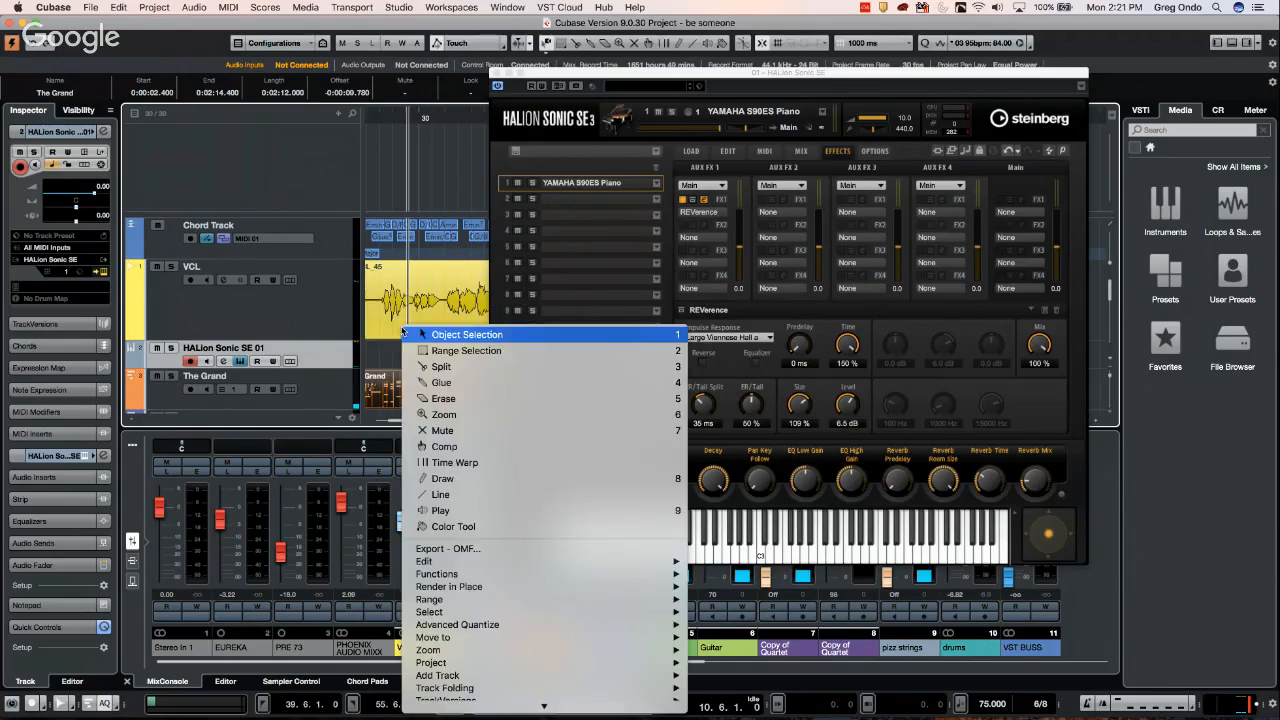
pyautogui.click(499, 471)
pyautogui.click(421, 347)
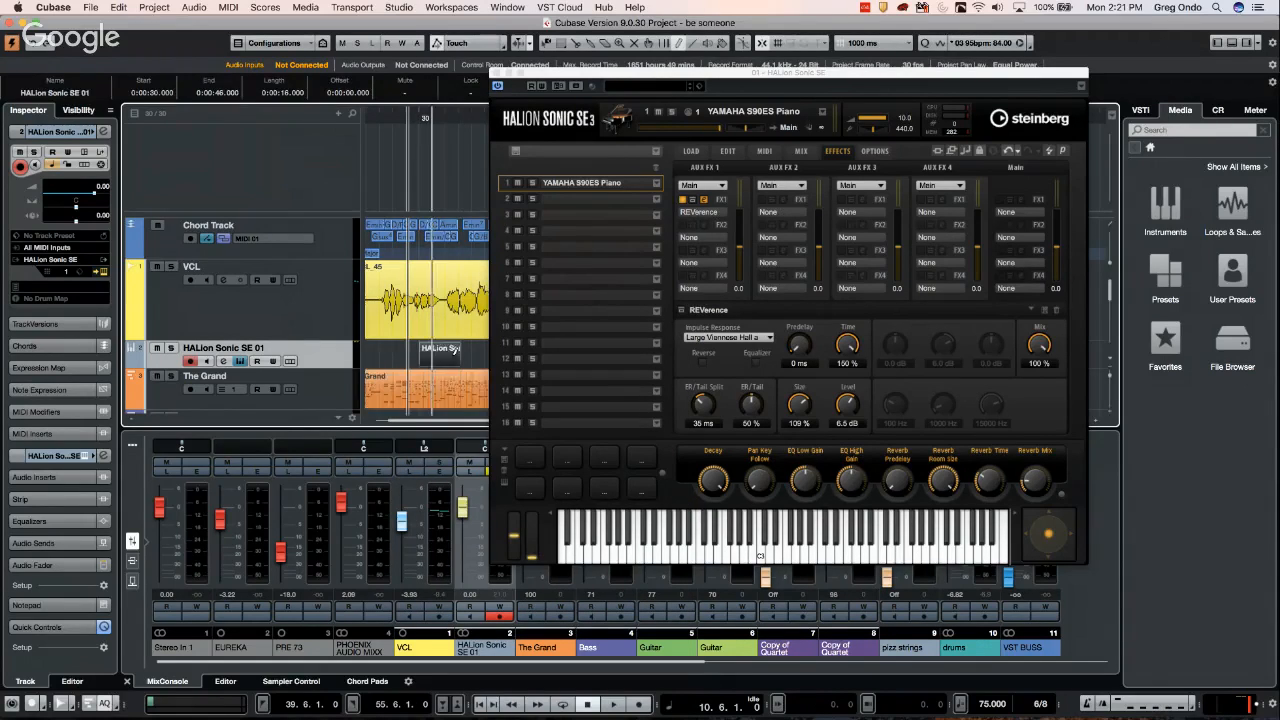
# Open the new HALion Sonic SE 01 part in the note editor and close the instrument window
pyautogui.rightClick(426, 342)
pyautogui.click(444, 356)
pyautogui.doubleClick(444, 356)
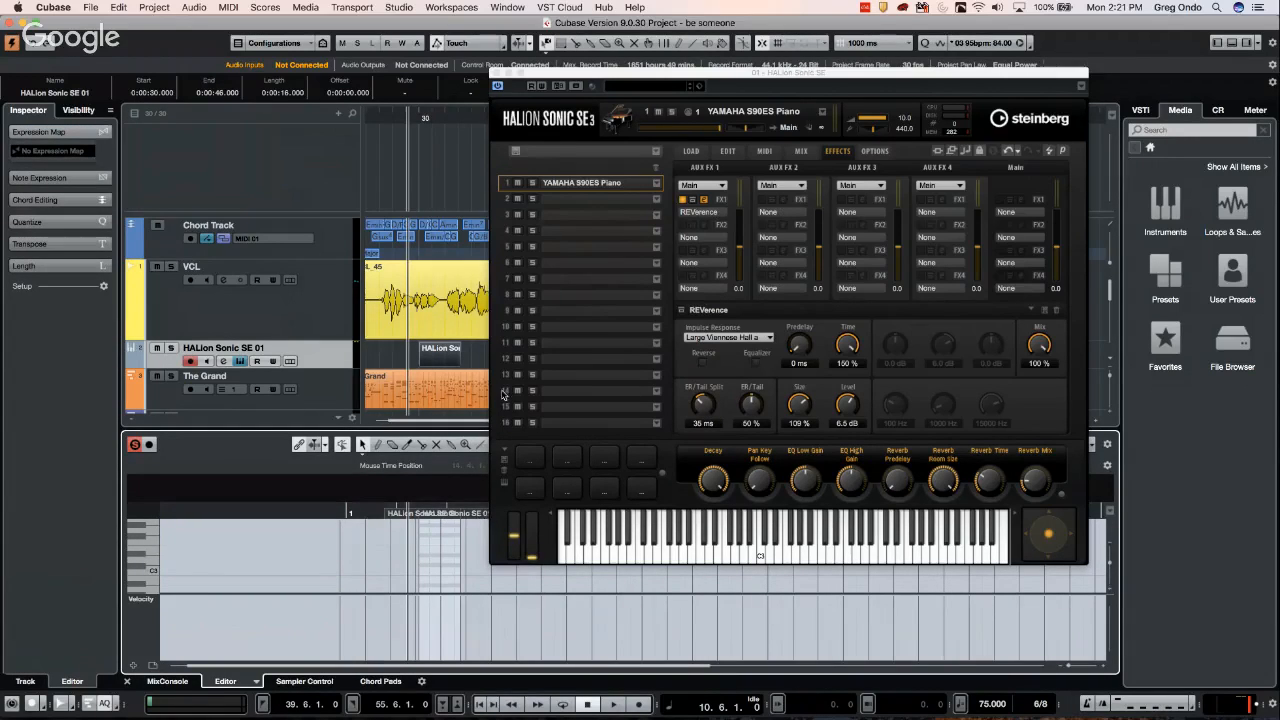
pyautogui.click(496, 76)
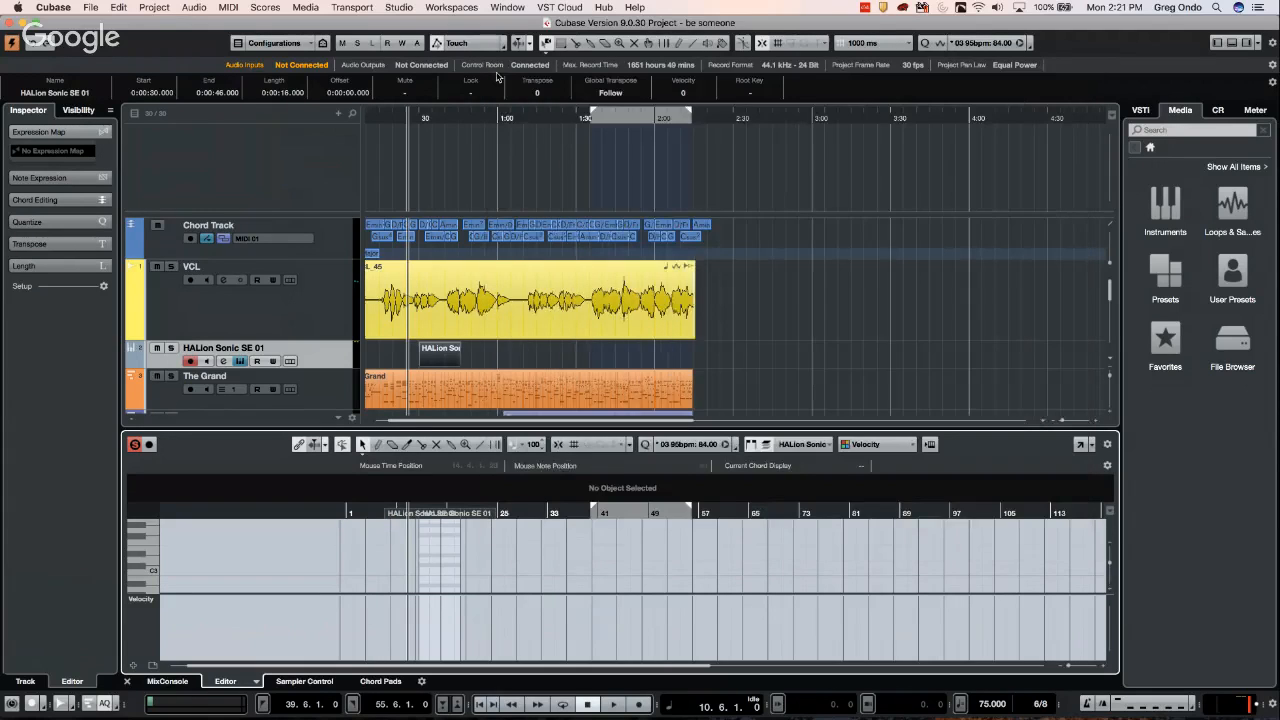
# Draw a short C#3 note at the start of bar 16 in the HALion Sonic SE 01 part
pyautogui.moveTo(430, 517); pyautogui.dragTo(395, 530)
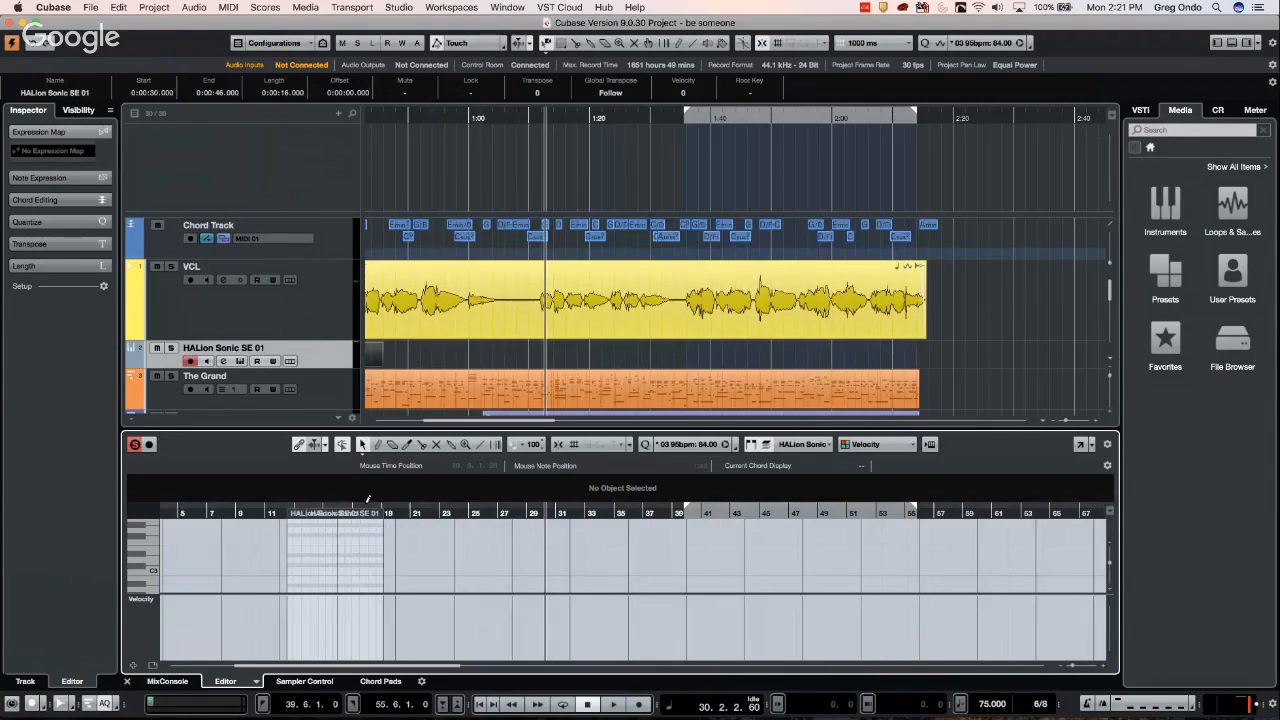
pyautogui.moveTo(401, 512); pyautogui.dragTo(310, 558)
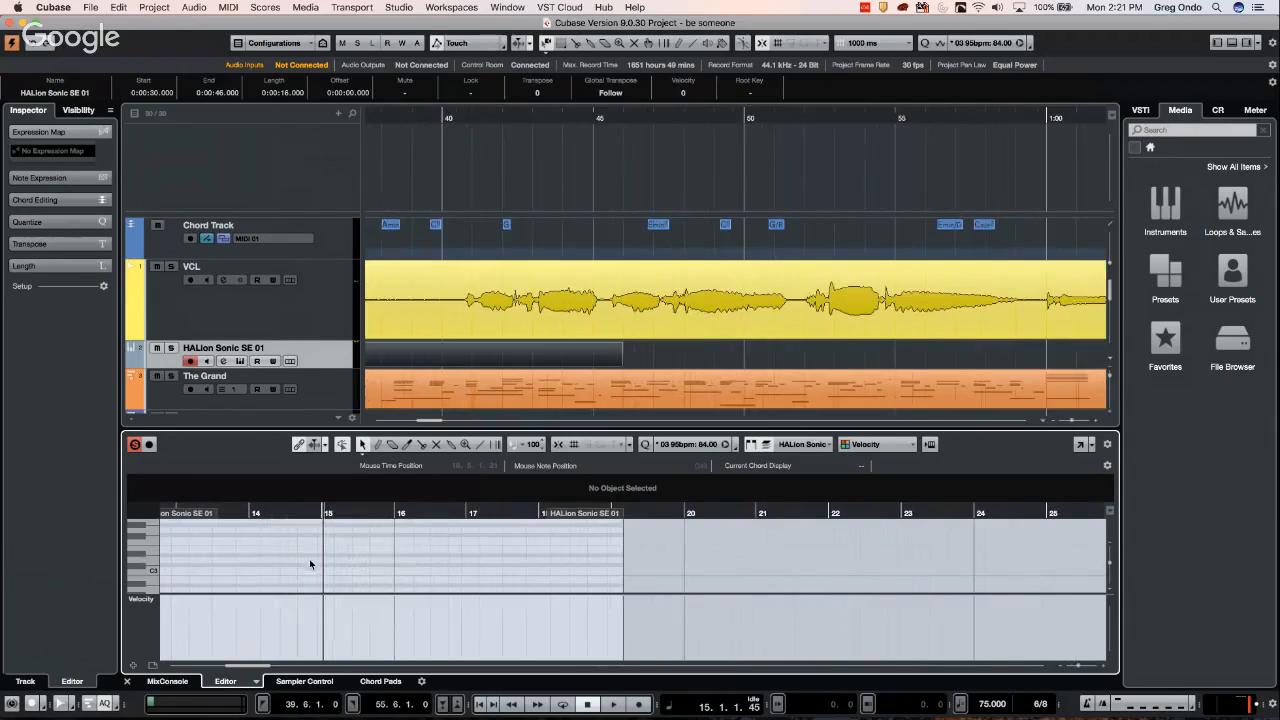
pyautogui.rightClick(396, 555)
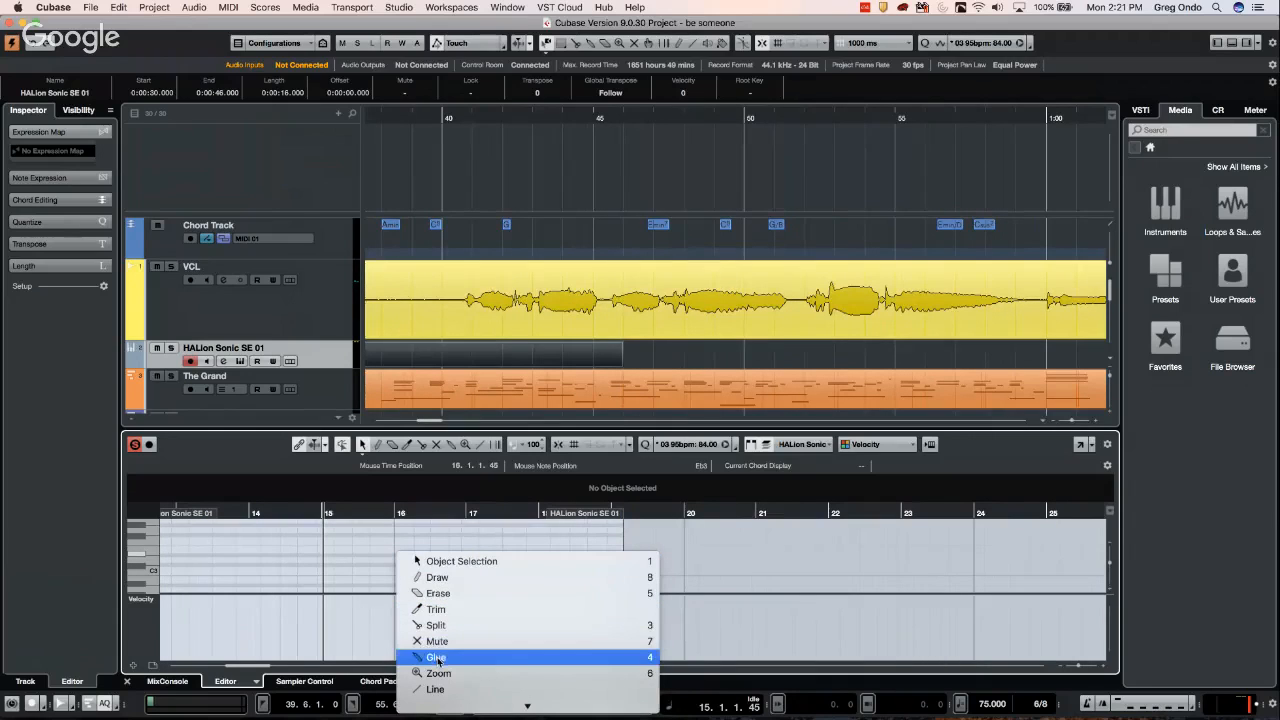
pyautogui.click(436, 577)
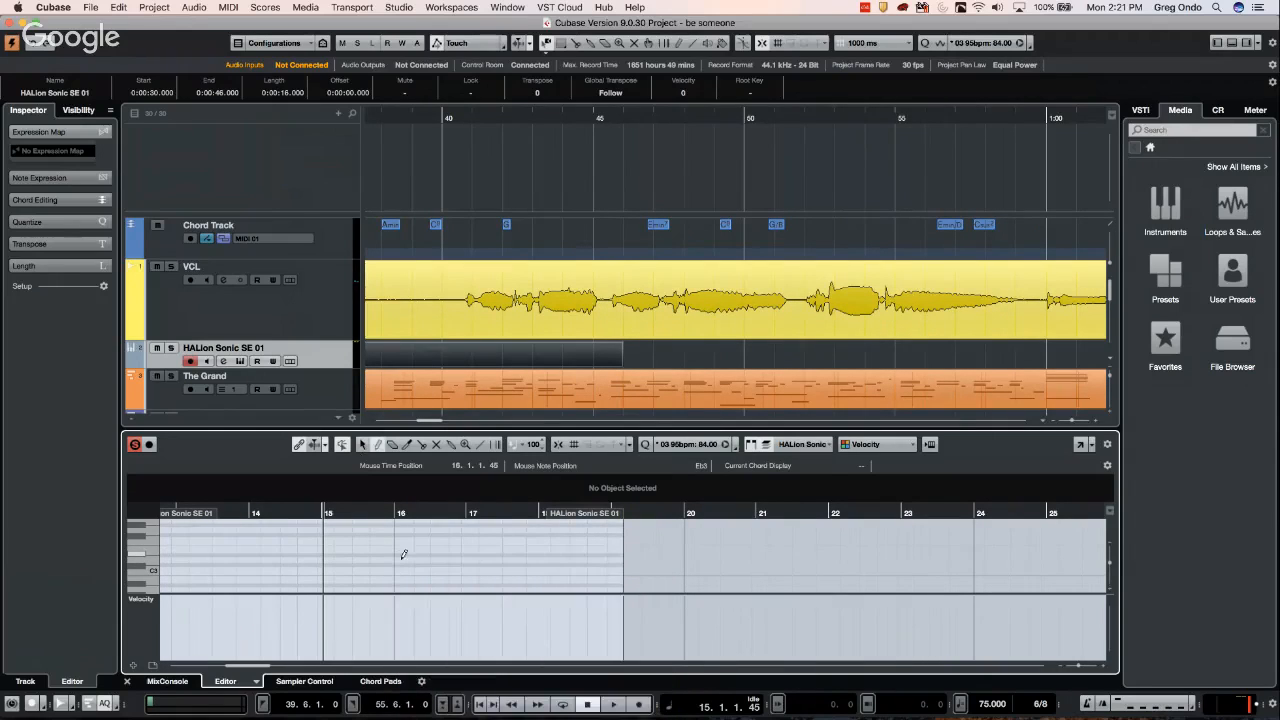
pyautogui.click(400, 565)
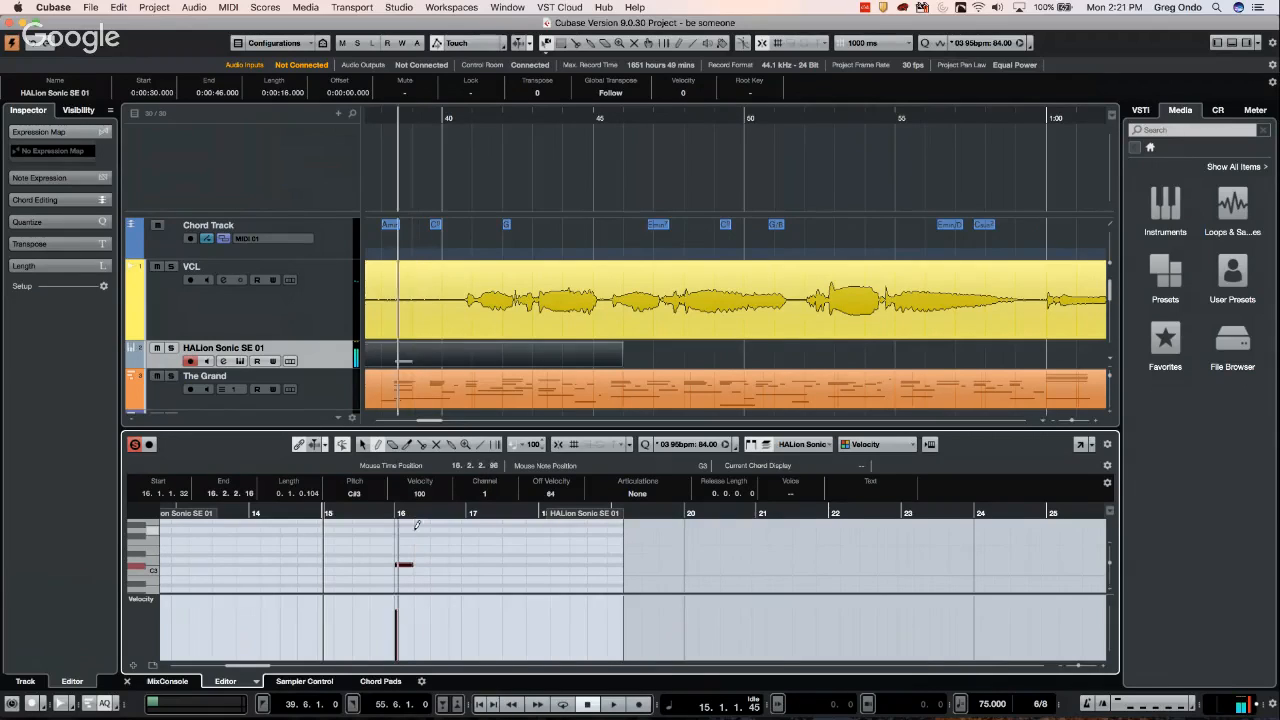
# Play back the C#3 note from 15.4.1.117, just before bar 16, and stop playback after it sounds
pyautogui.moveTo(393, 515); pyautogui.dragTo(363, 516)
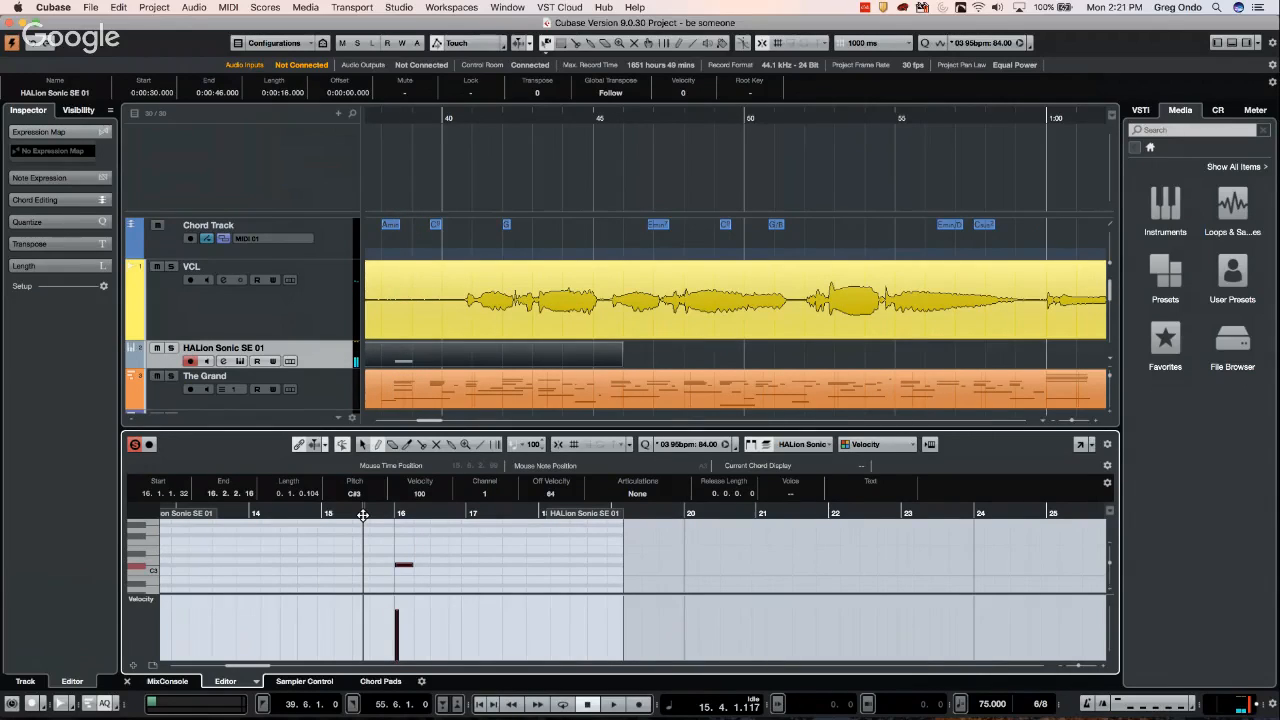
pyautogui.press('space')
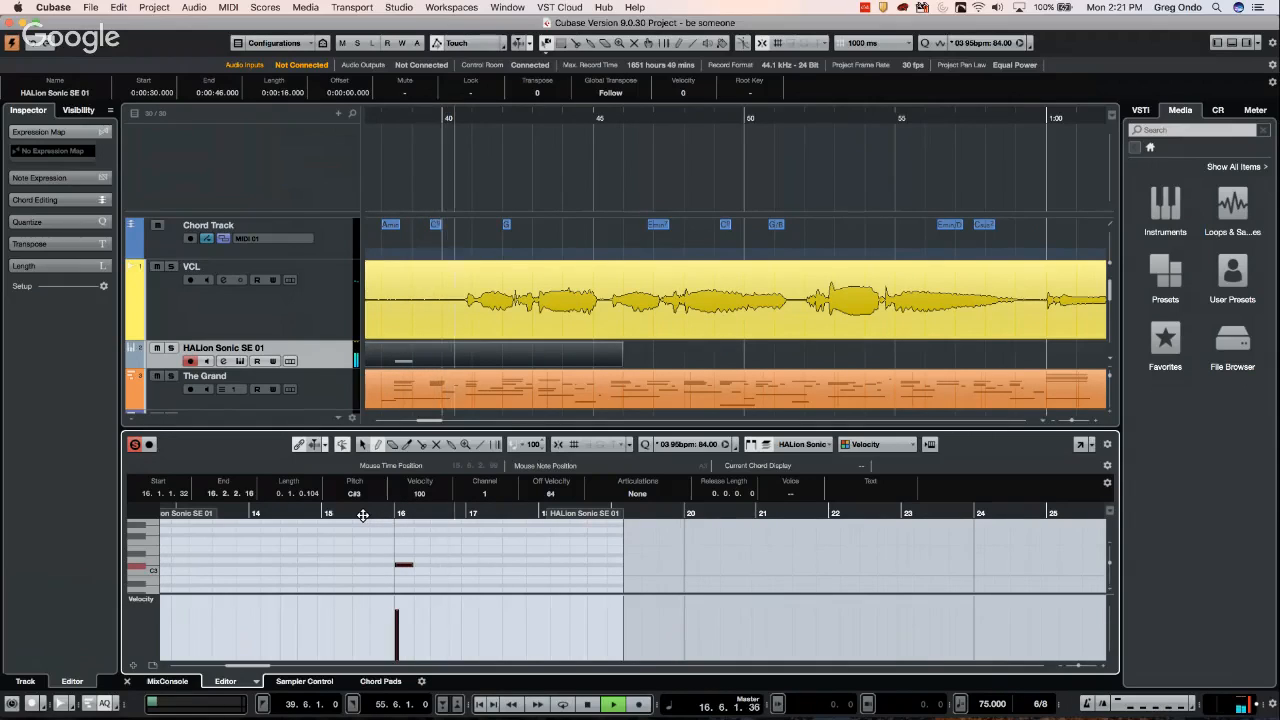
pyautogui.press('space')
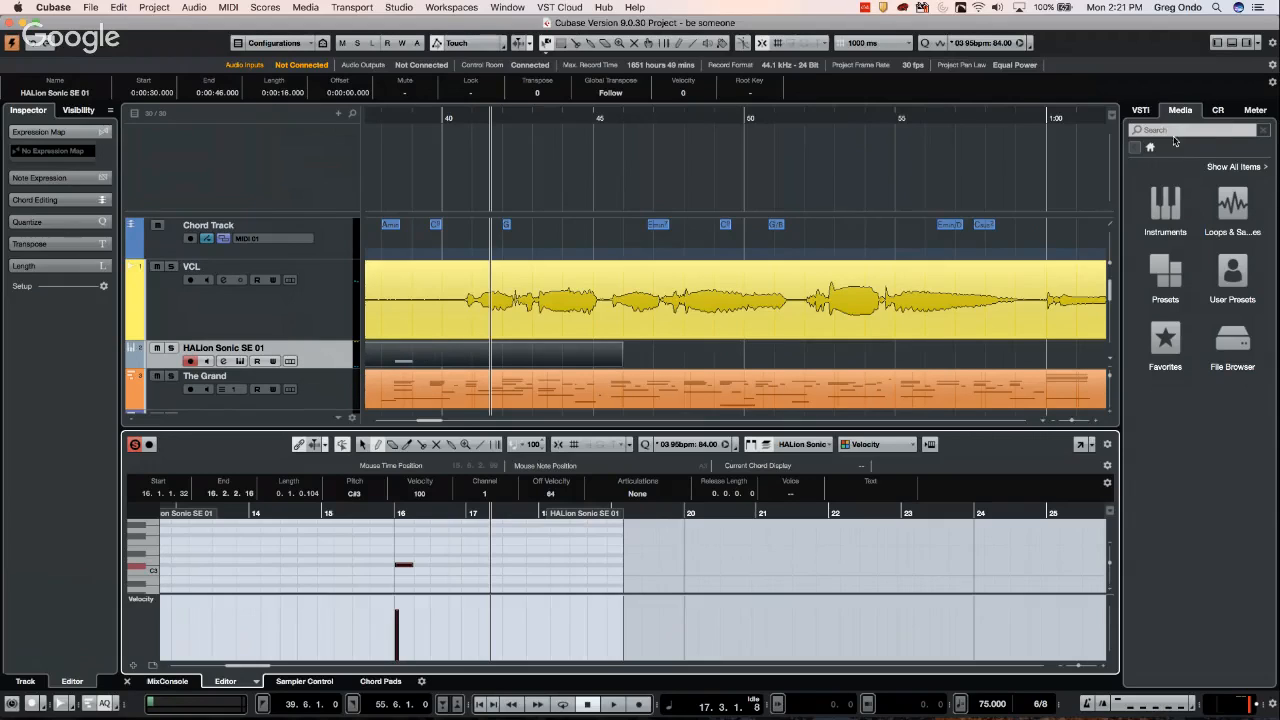
# Show the list of loaded VST instruments and make the HALion Sonic SE 01 track slightly taller
pyautogui.click(1141, 110)
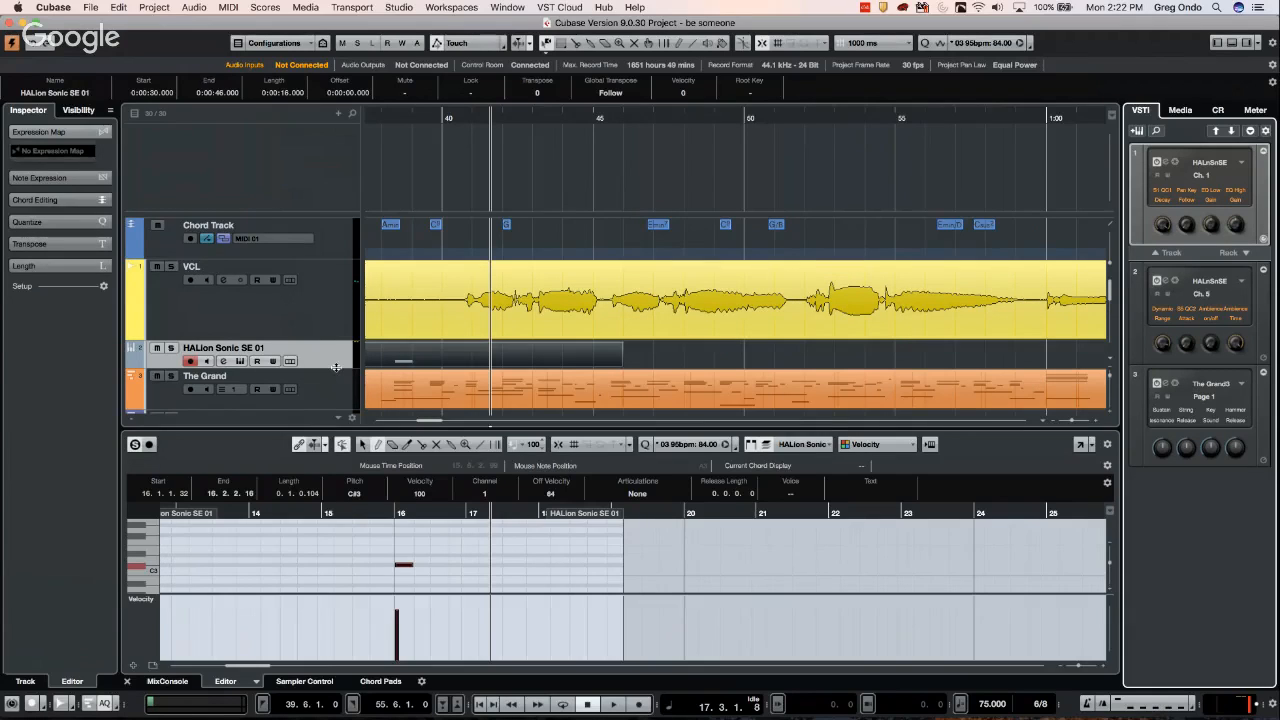
pyautogui.moveTo(336, 367); pyautogui.dragTo(336, 381)
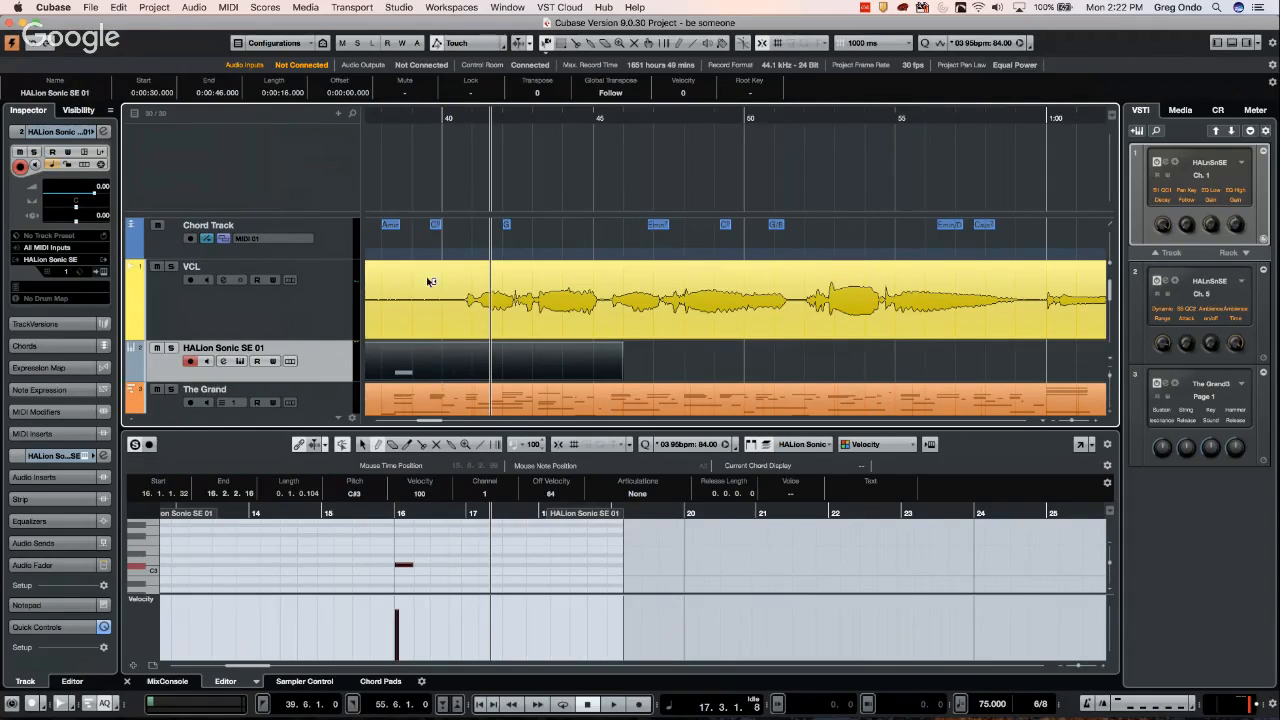
# Replay the C#3 note from shortly before bar 16 to listen to its reverb tail
pyautogui.click(384, 515)
pyautogui.press('space')
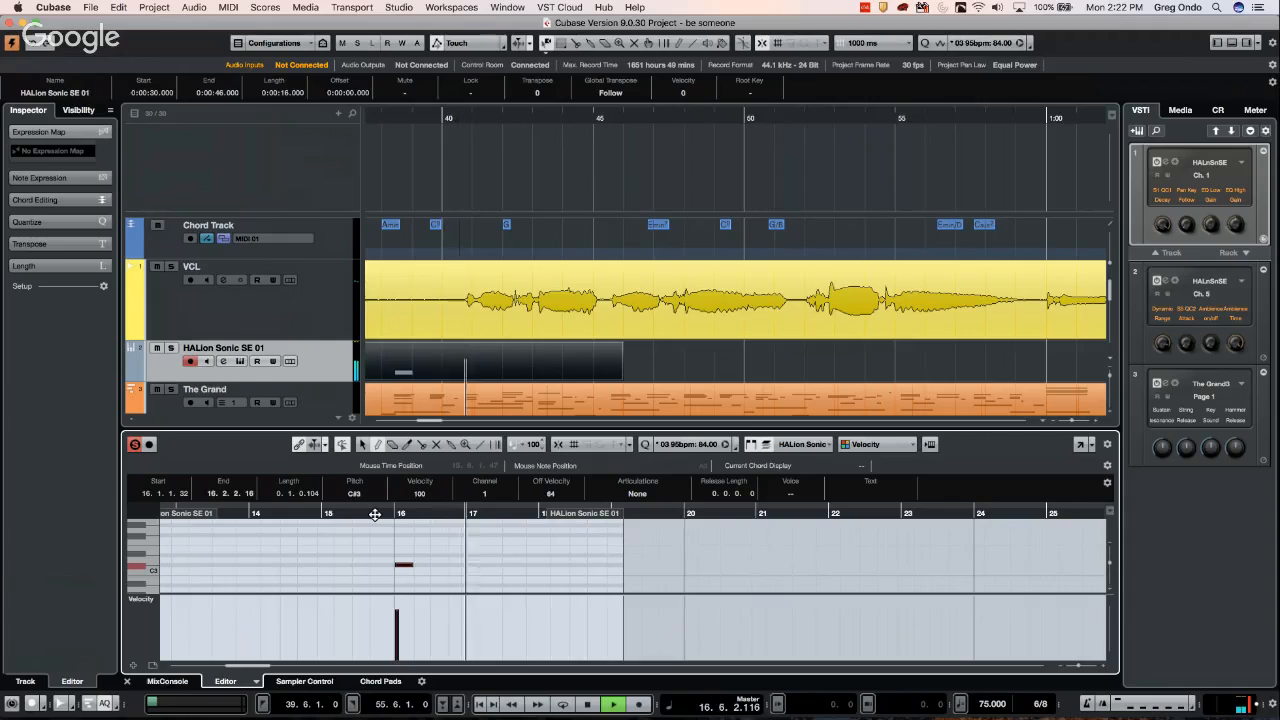
pyautogui.press('space')
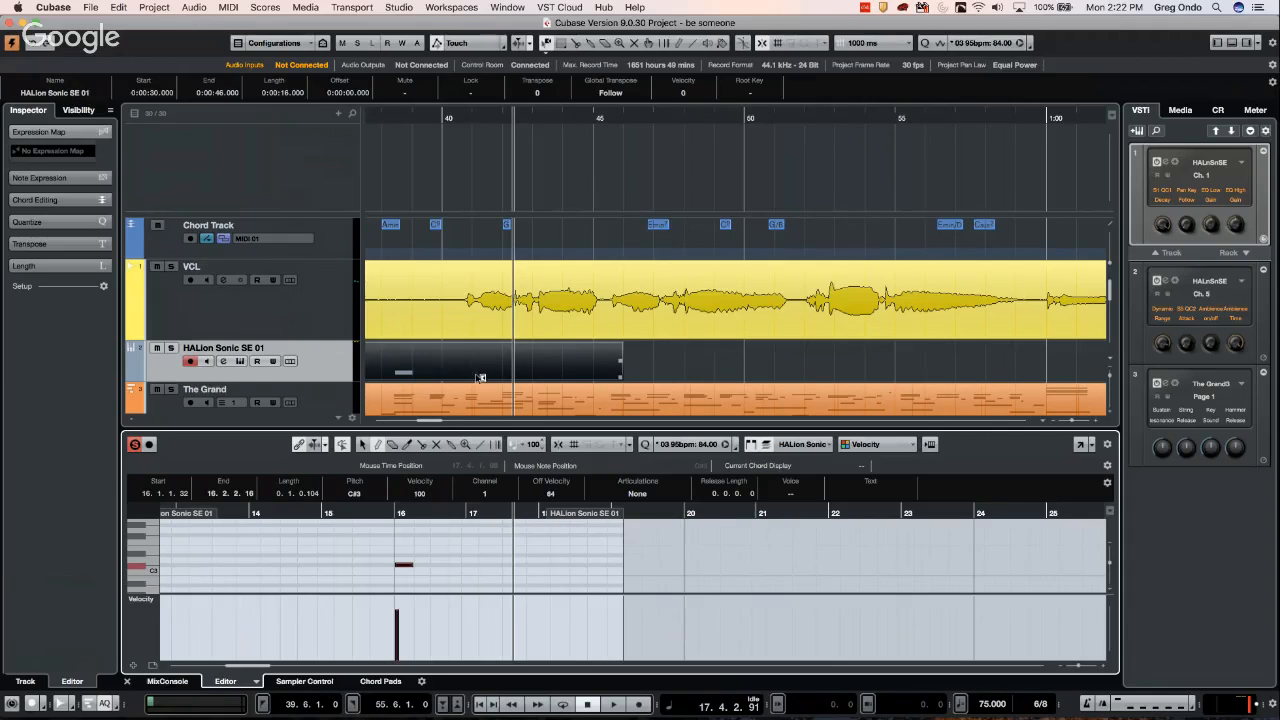
# Extend the end of the HALion Sonic SE 01 part to 0:00:47.000
pyautogui.moveTo(619, 377); pyautogui.dragTo(665, 377)
pyautogui.click(625, 378)
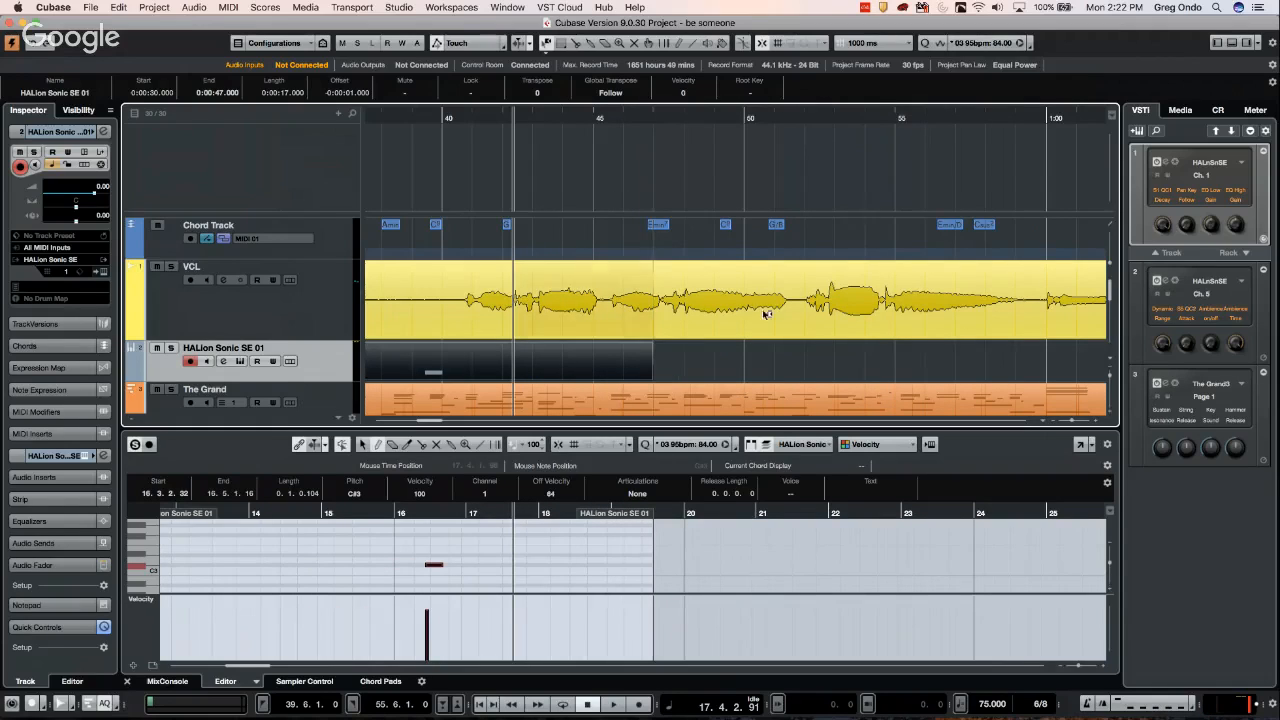
# Switch the Object Selection tool to Normal Sizing and shorten the HALion Sonic SE 01 part to end at 0:00:41.000
pyautogui.click(546, 47)
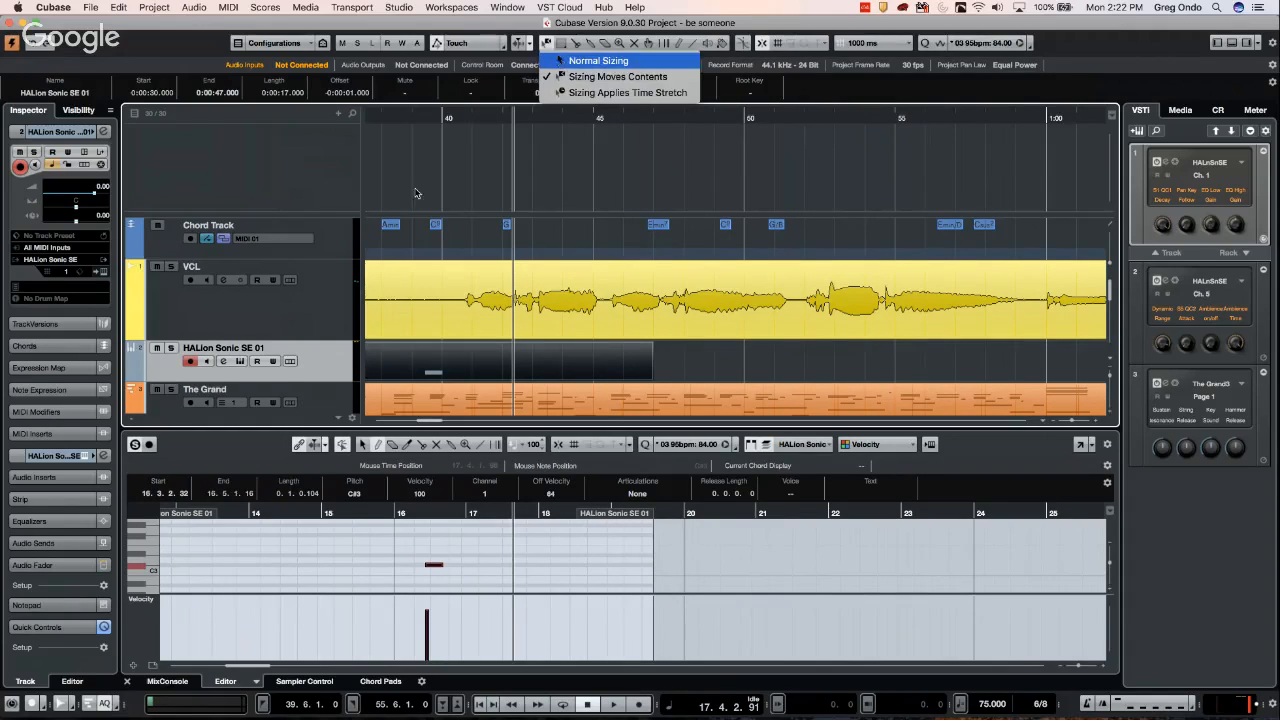
pyautogui.click(585, 60)
pyautogui.moveTo(652, 378); pyautogui.dragTo(480, 384)
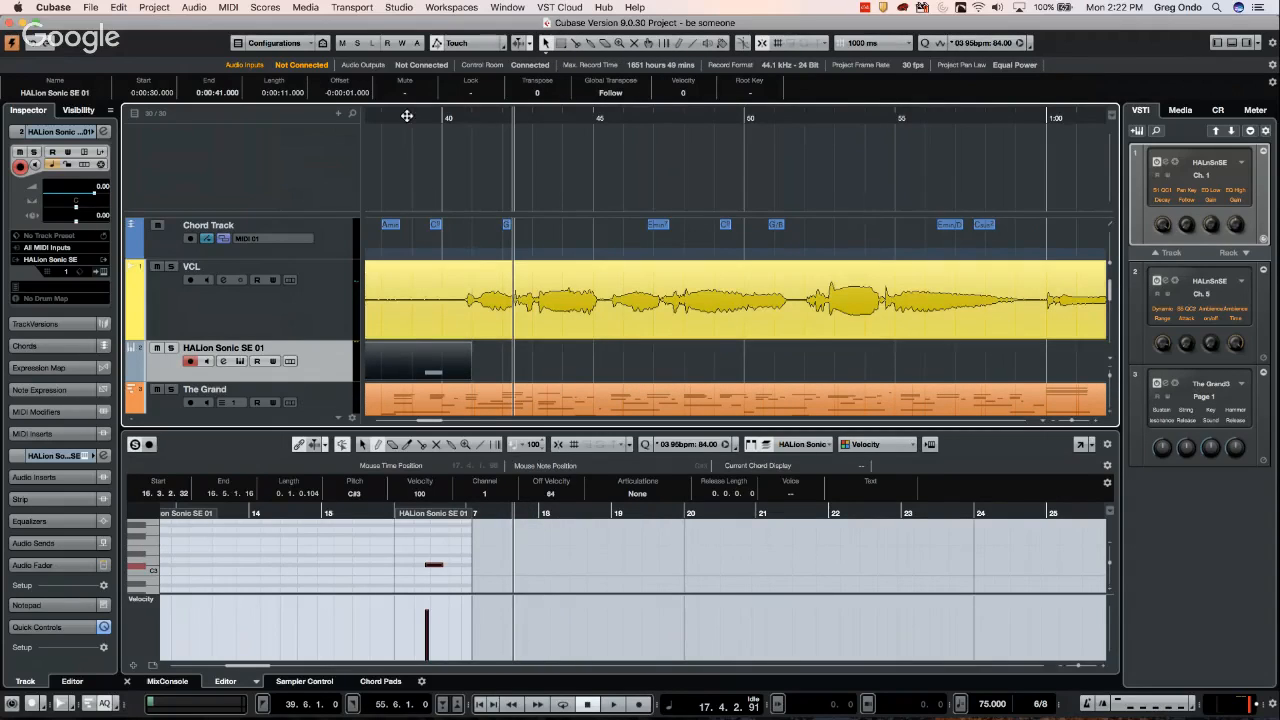
# Trim the start of the HALion Sonic SE 01 part and move it earlier so it spans 0:00:30.000 to 0:00:32.000
pyautogui.moveTo(409, 114); pyautogui.dragTo(460, 110)
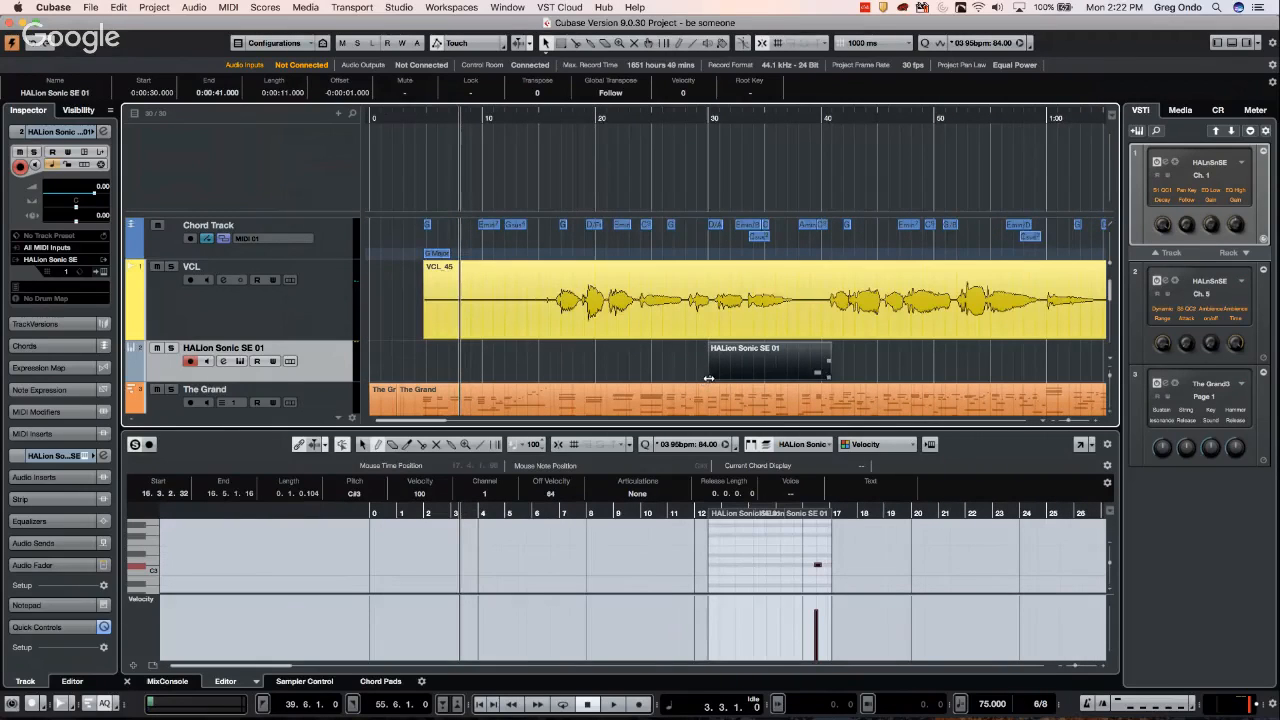
pyautogui.moveTo(708, 378); pyautogui.dragTo(800, 376)
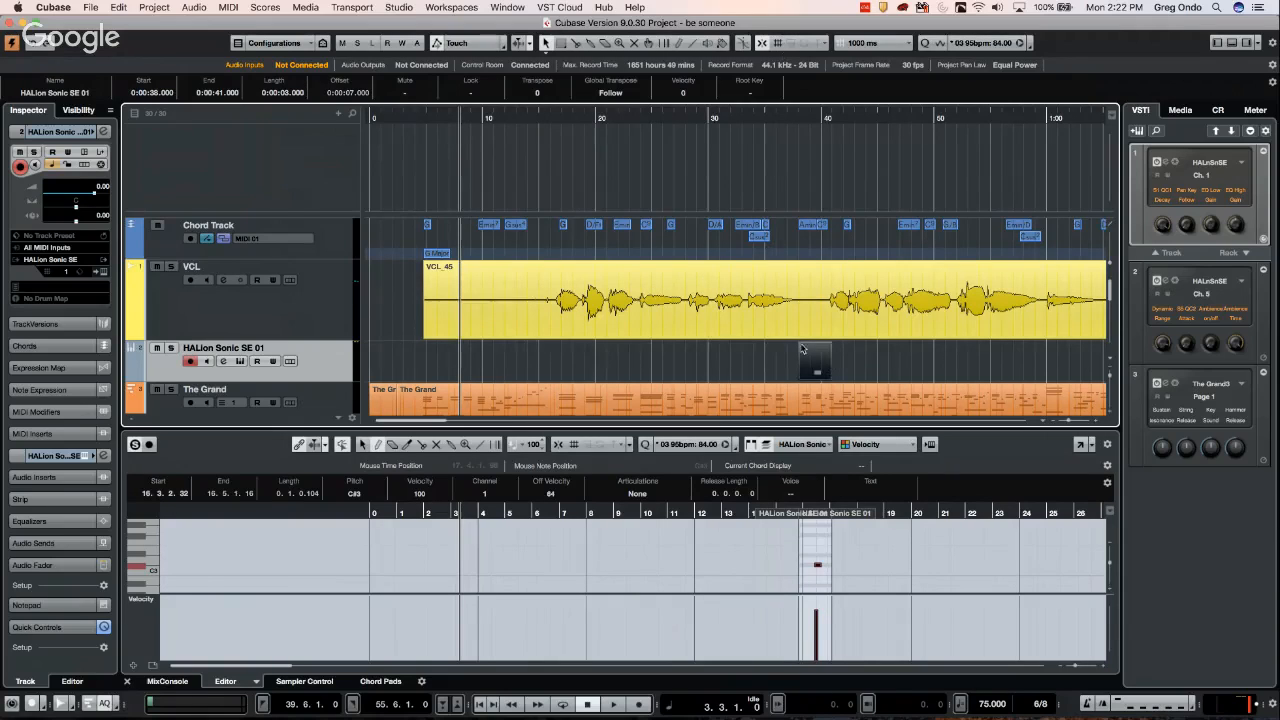
pyautogui.moveTo(820, 366); pyautogui.dragTo(718, 362)
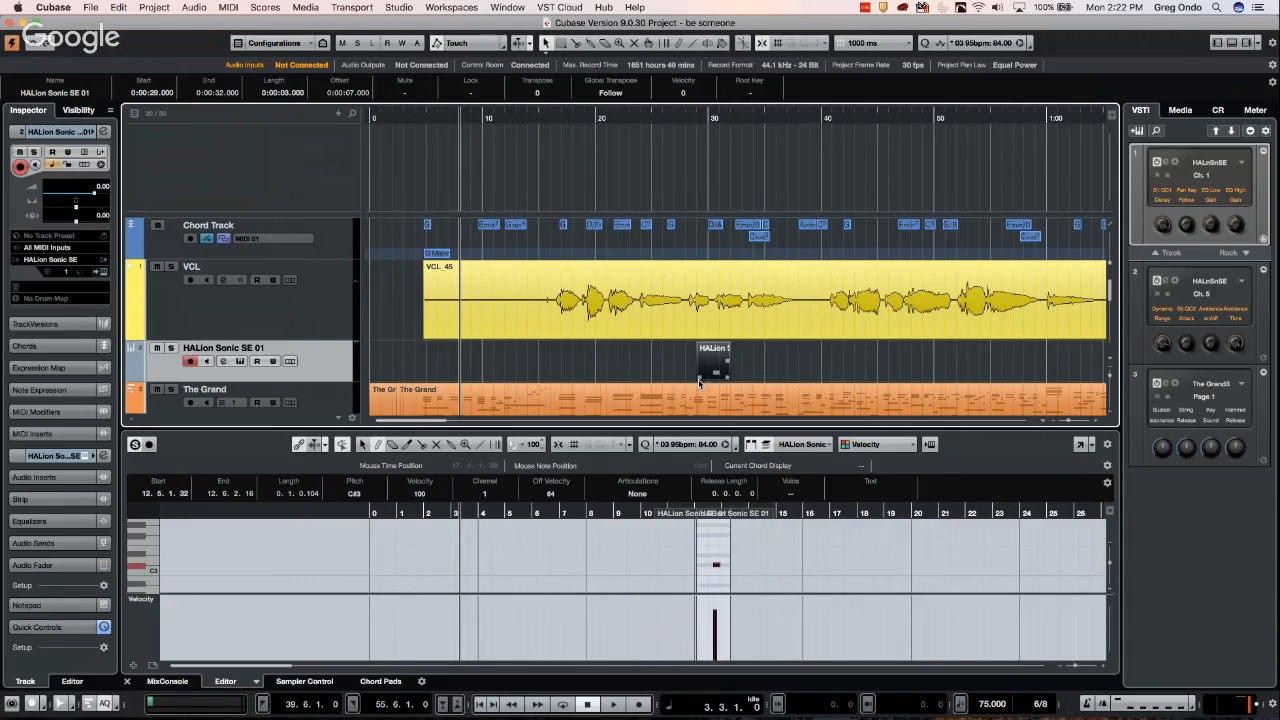
pyautogui.moveTo(698, 377); pyautogui.dragTo(708, 376)
pyautogui.moveTo(729, 120); pyautogui.dragTo(730, 240)
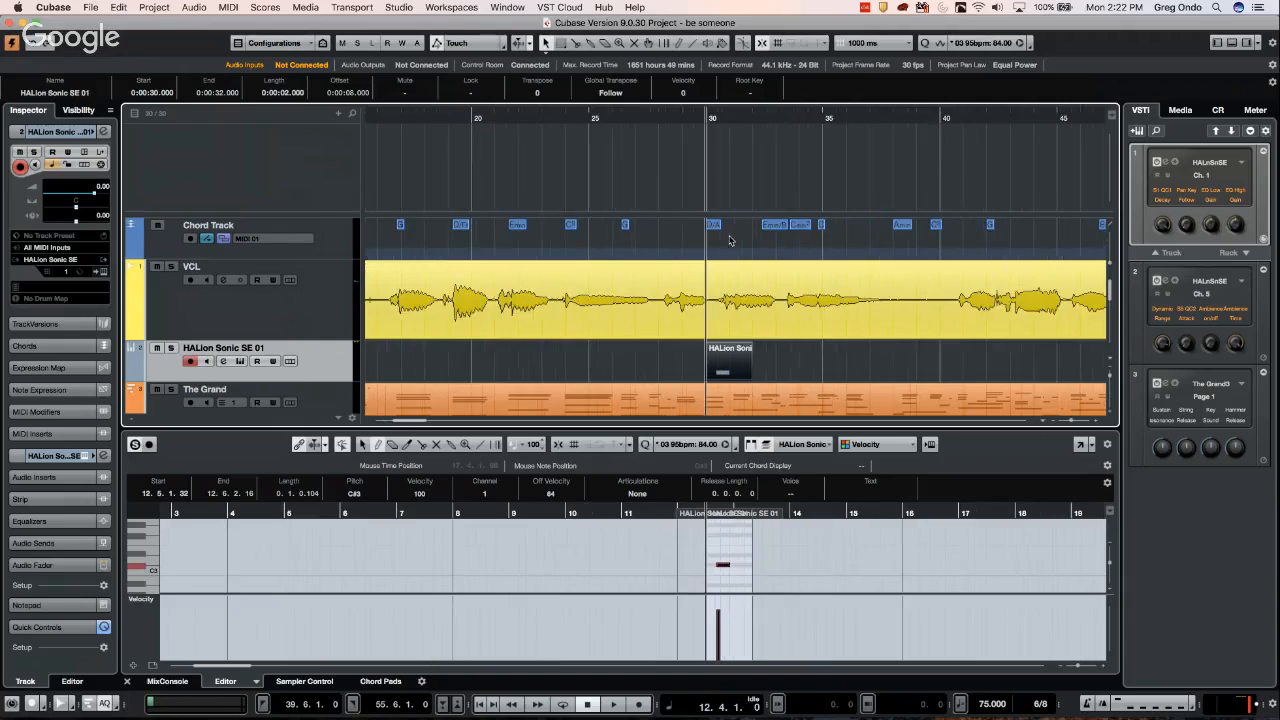
# Render the HALion Sonic SE 01 part in place as one event with Channel Settings and Tail Size off, and undo the render
pyautogui.rightClick(733, 358)
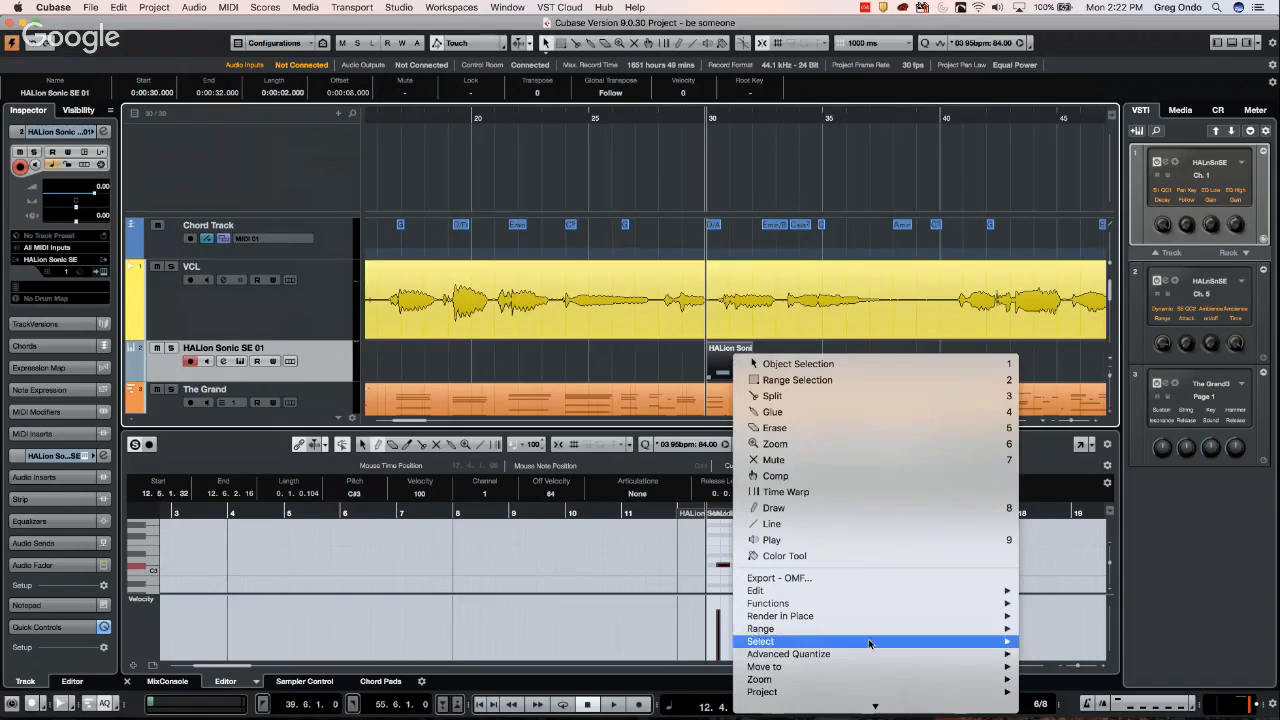
pyautogui.moveTo(869, 708)
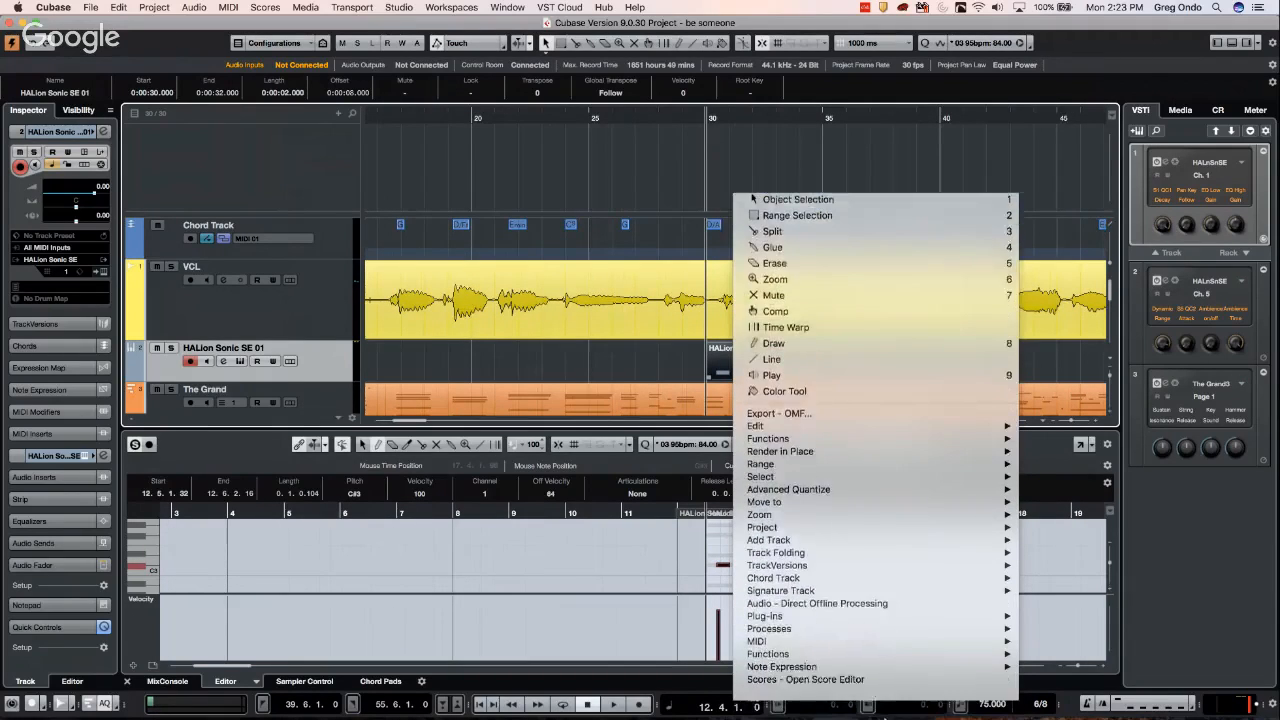
pyautogui.moveTo(907, 407)
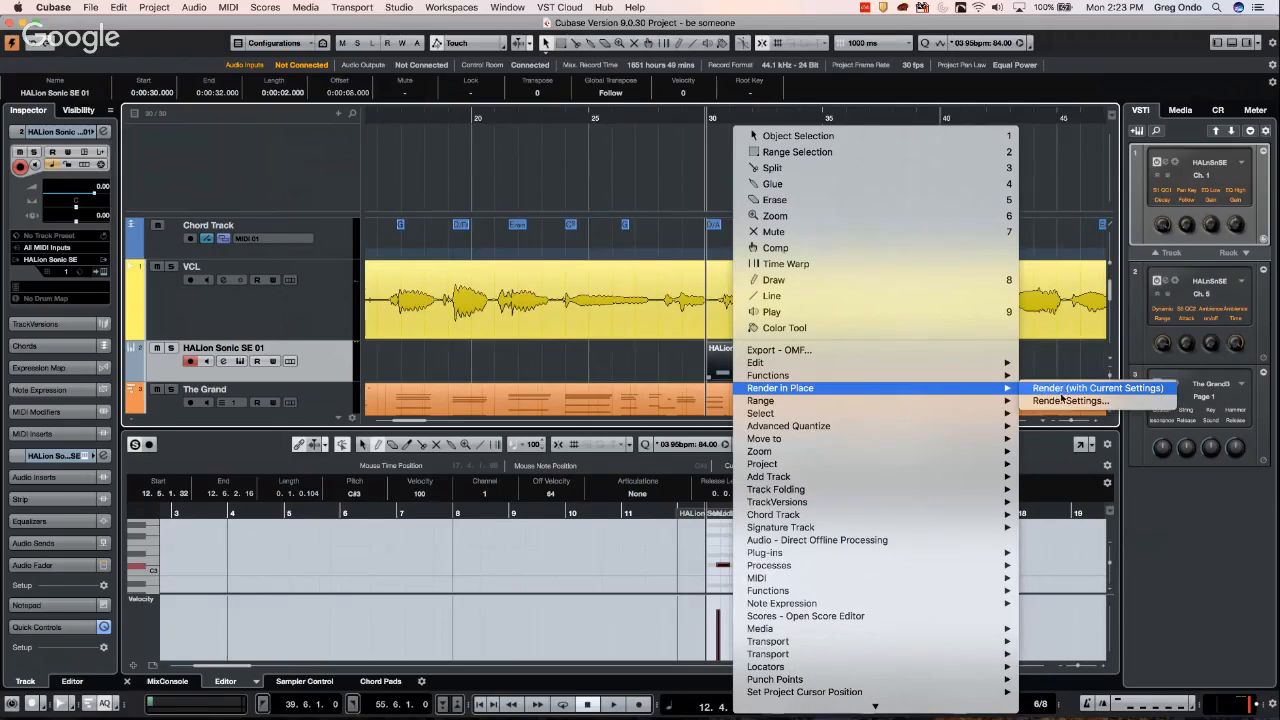
pyautogui.click(1064, 400)
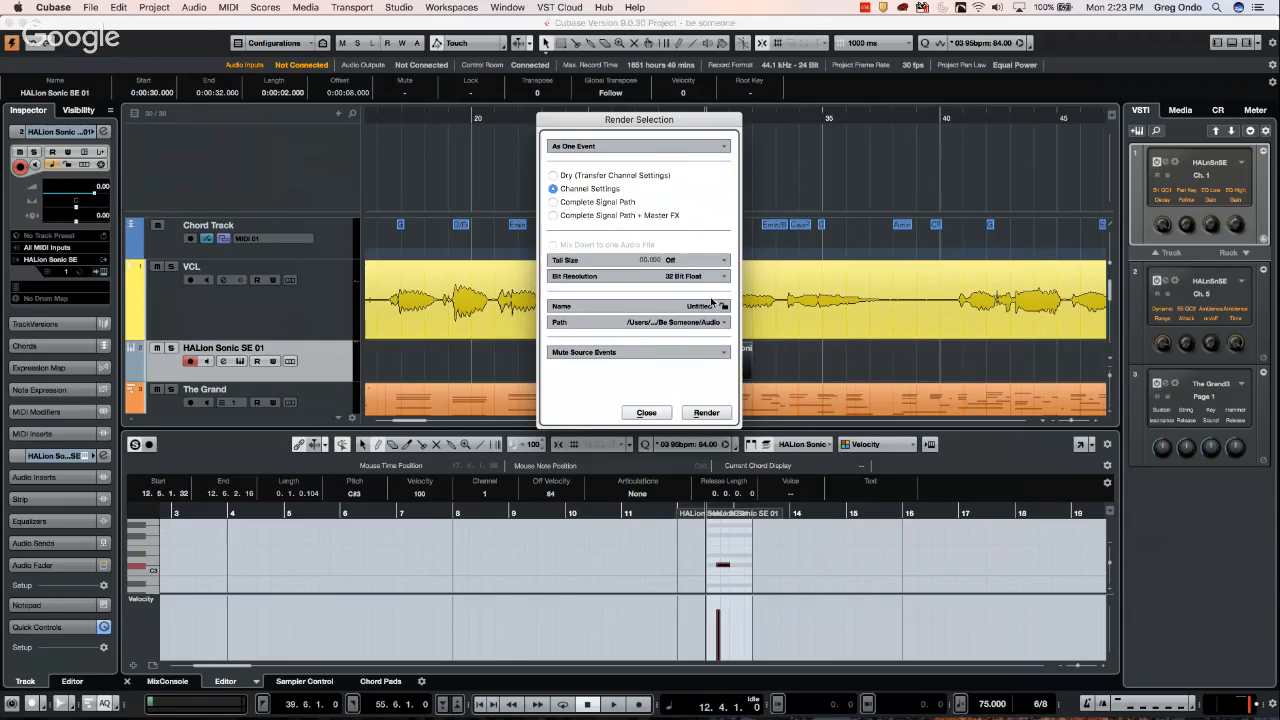
pyautogui.click(711, 414)
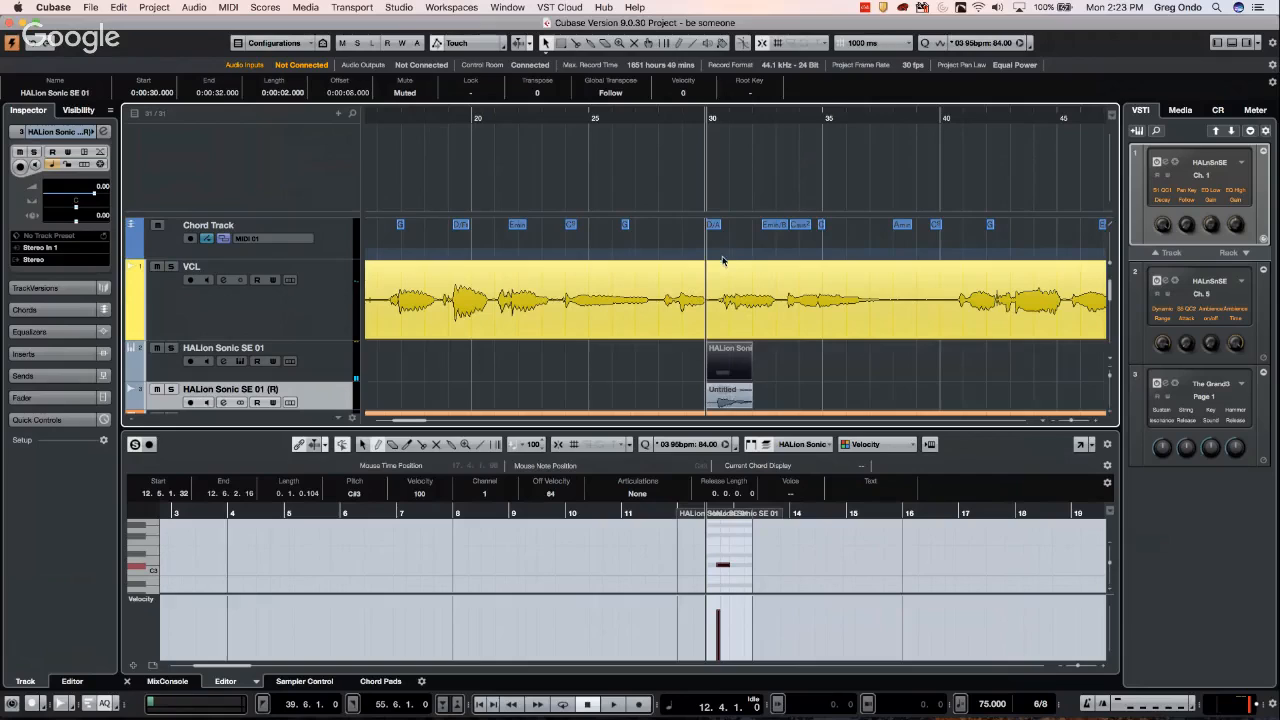
pyautogui.press('super+z')
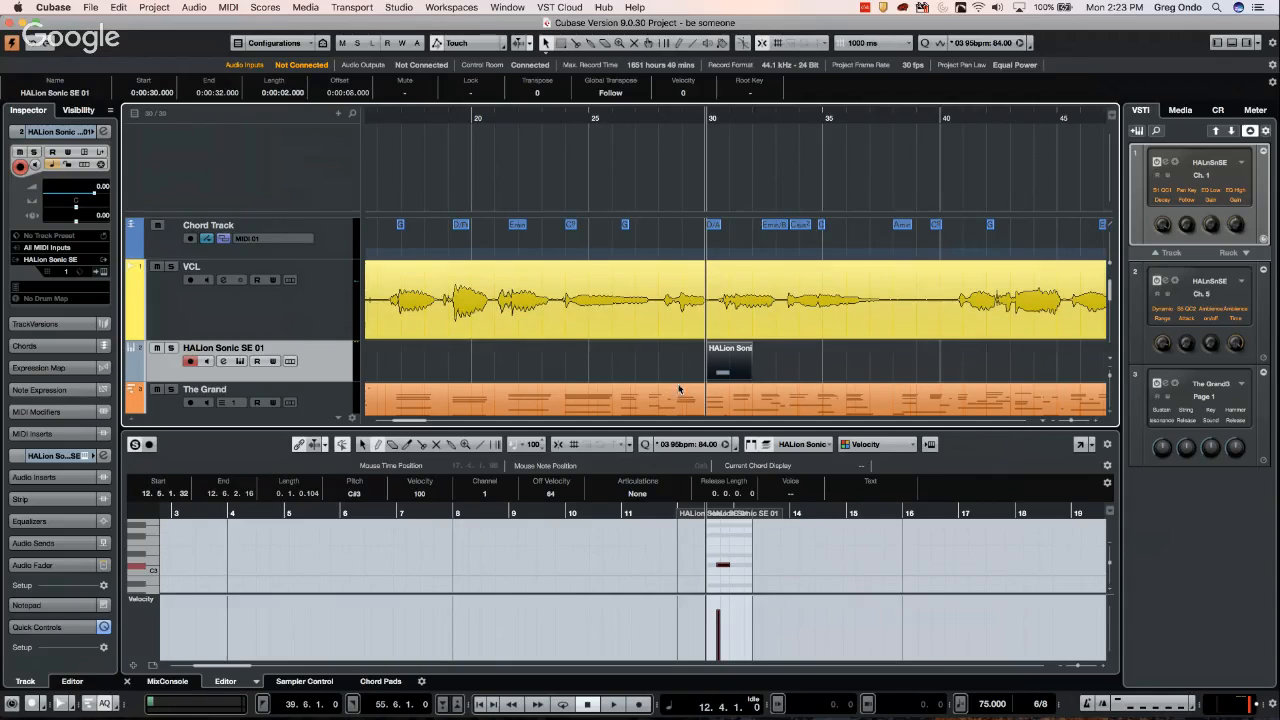
# Render the HALion Sonic SE 01 part in place with Channel Settings and a Tail Size of 2 seconds
pyautogui.rightClick(658, 254)
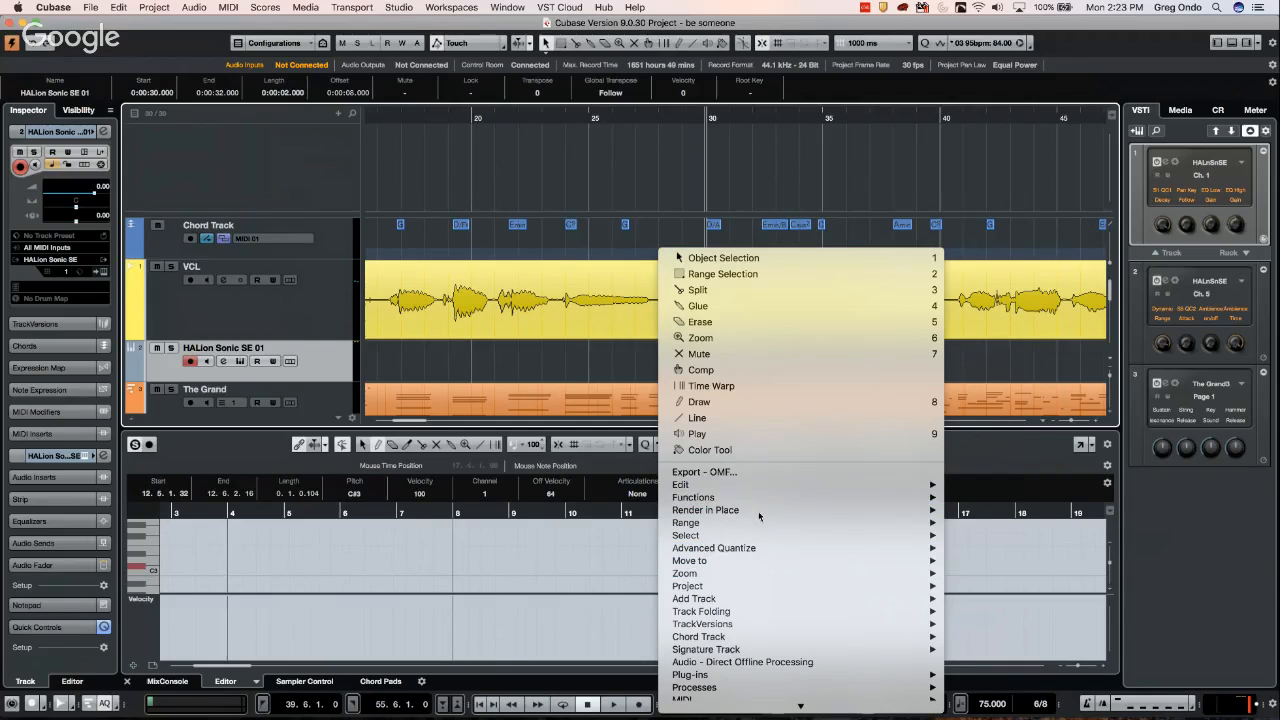
pyautogui.moveTo(783, 507)
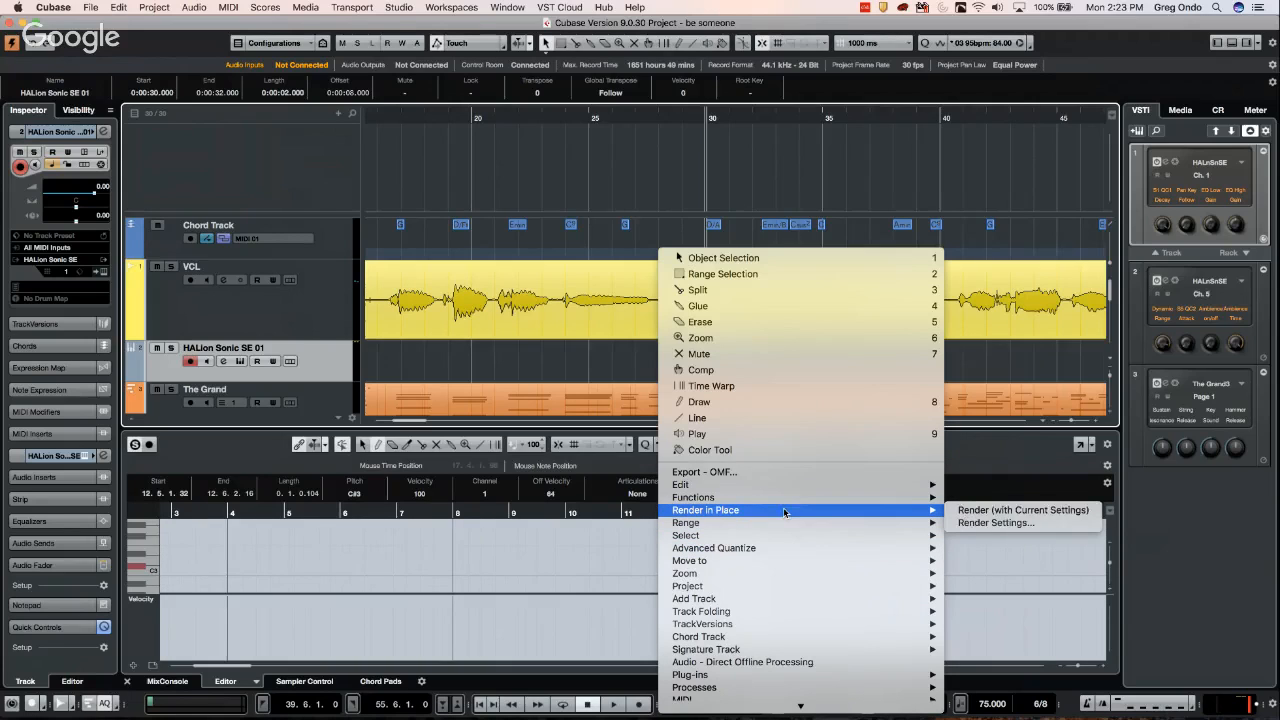
pyautogui.click(1005, 523)
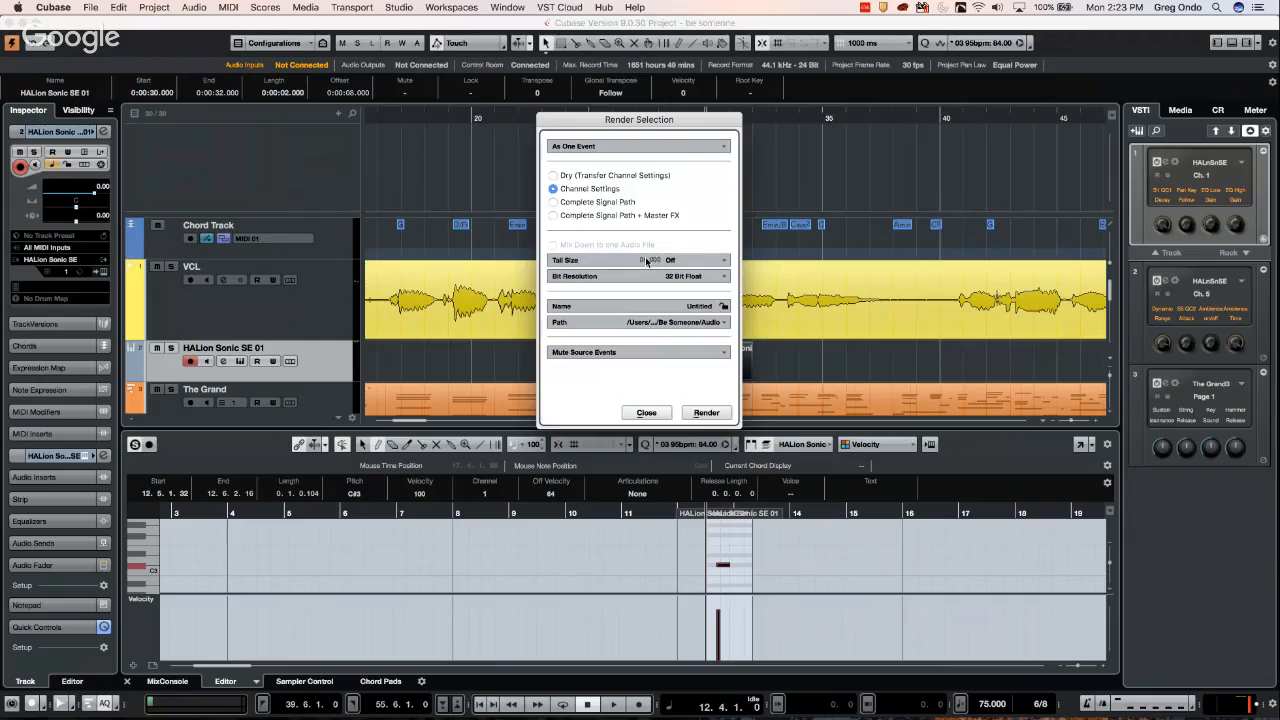
pyautogui.click(720, 262)
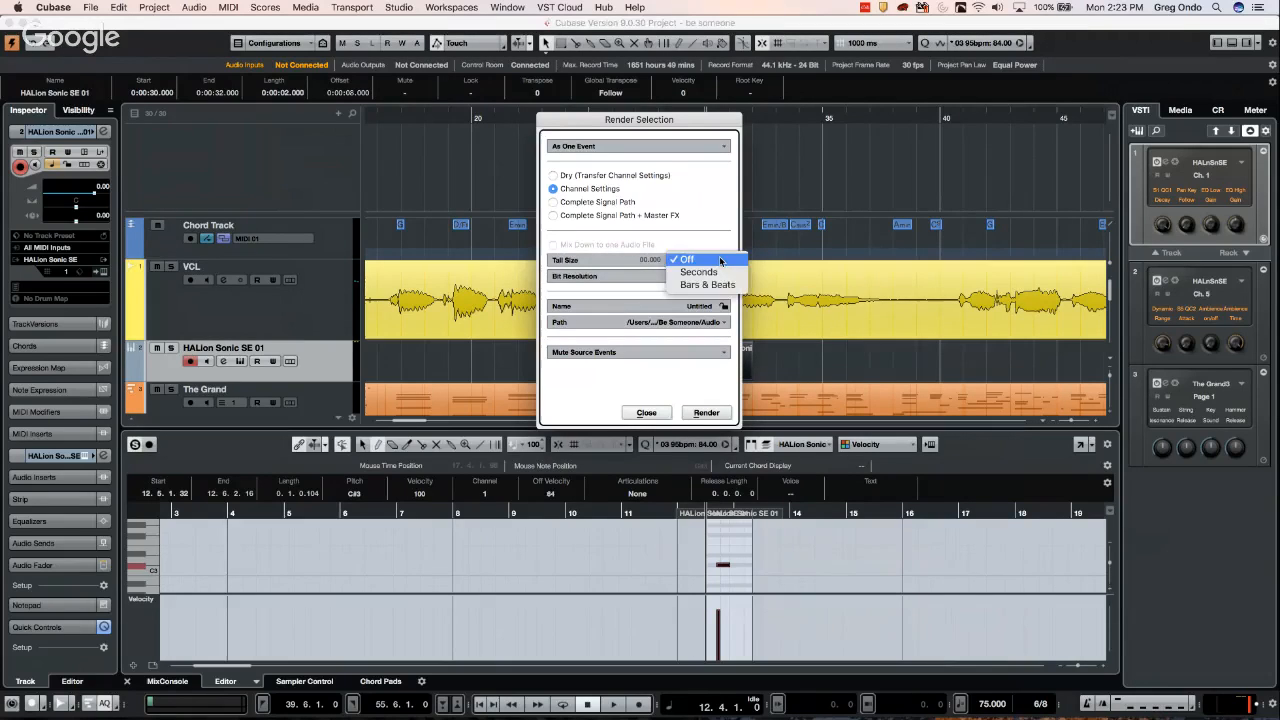
pyautogui.click(713, 273)
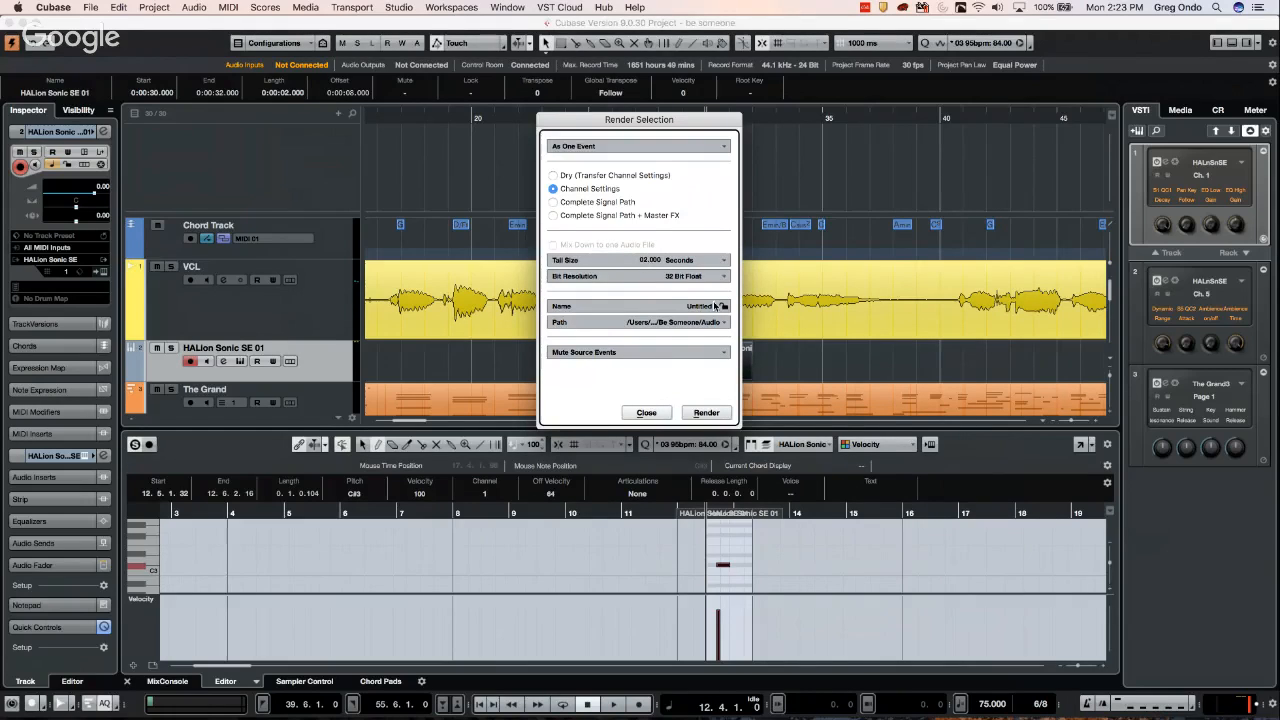
pyautogui.click(707, 413)
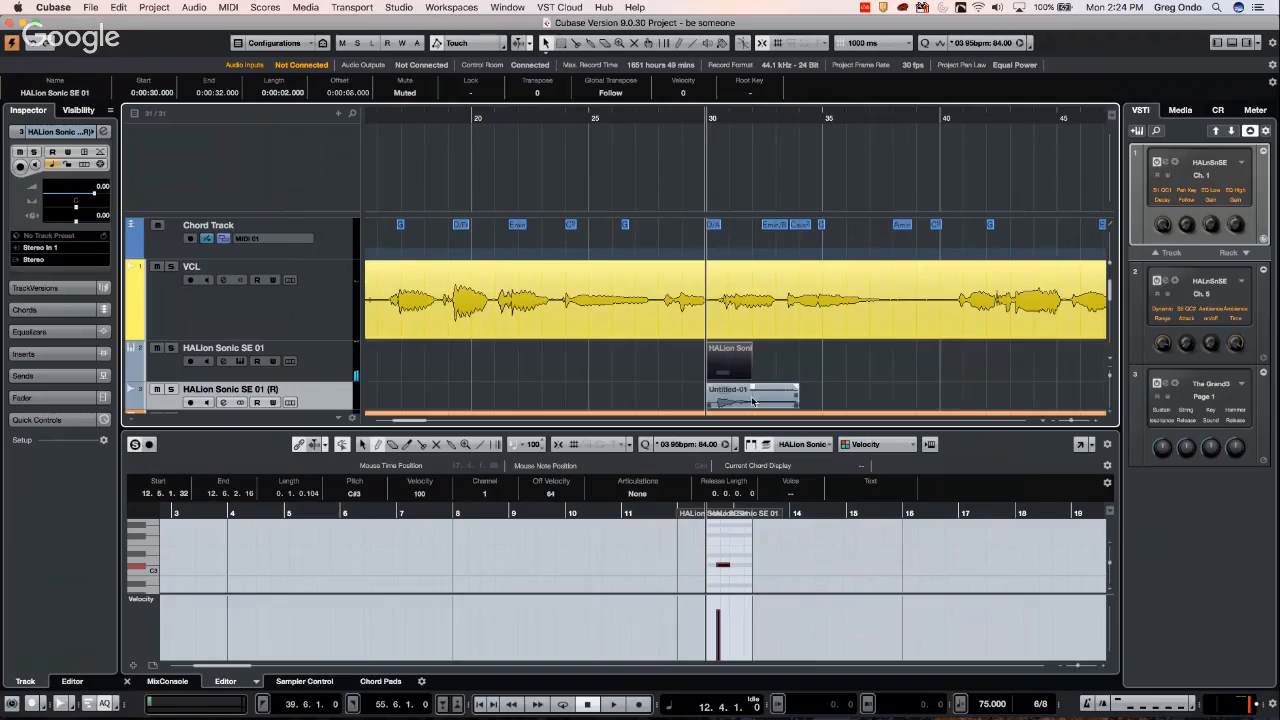
# Listen to the rendered event on the HALion Sonic SE 01 (R) track with the Play tool, and undo the render
pyautogui.rightClick(753, 398)
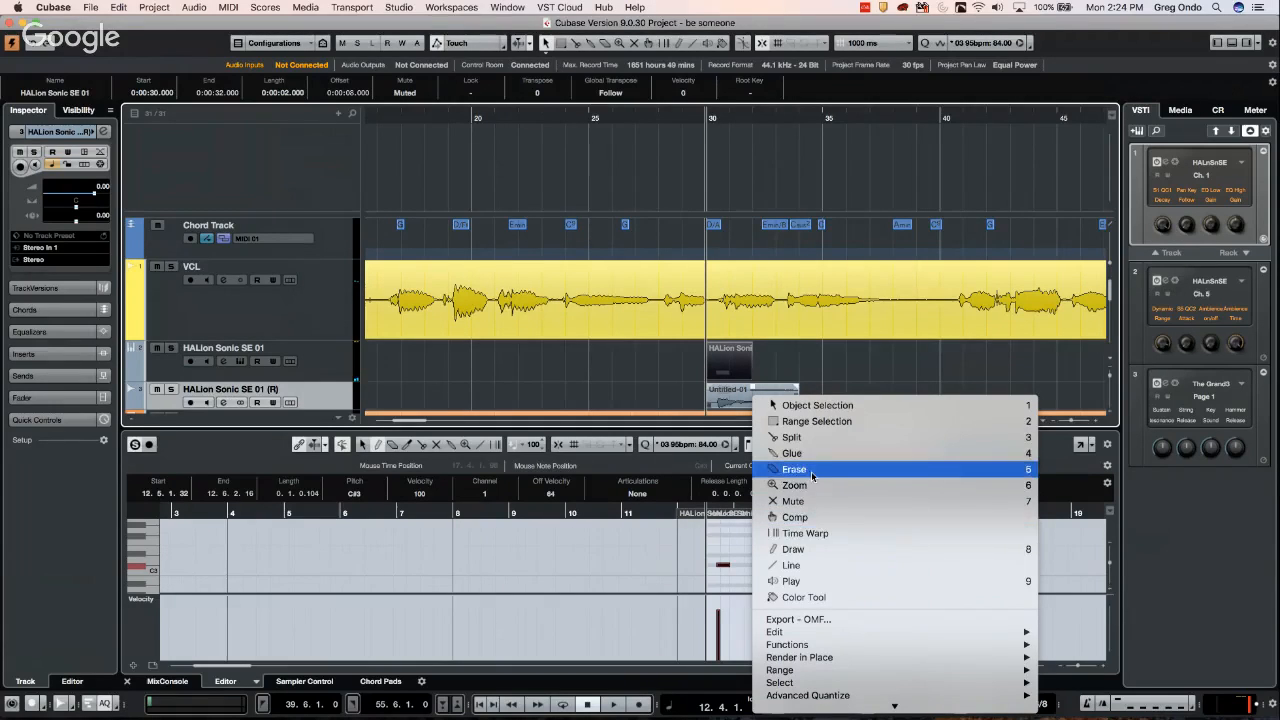
pyautogui.click(812, 582)
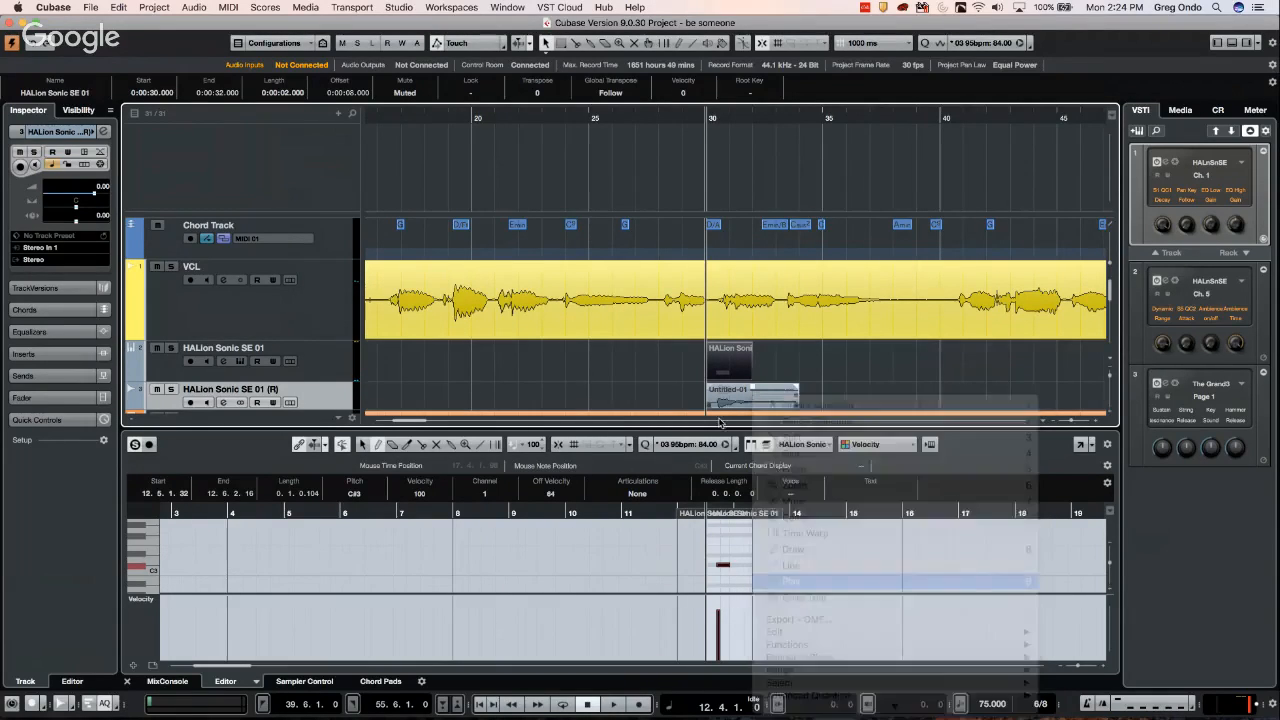
pyautogui.moveTo(712, 395); pyautogui.dragTo(712, 395)
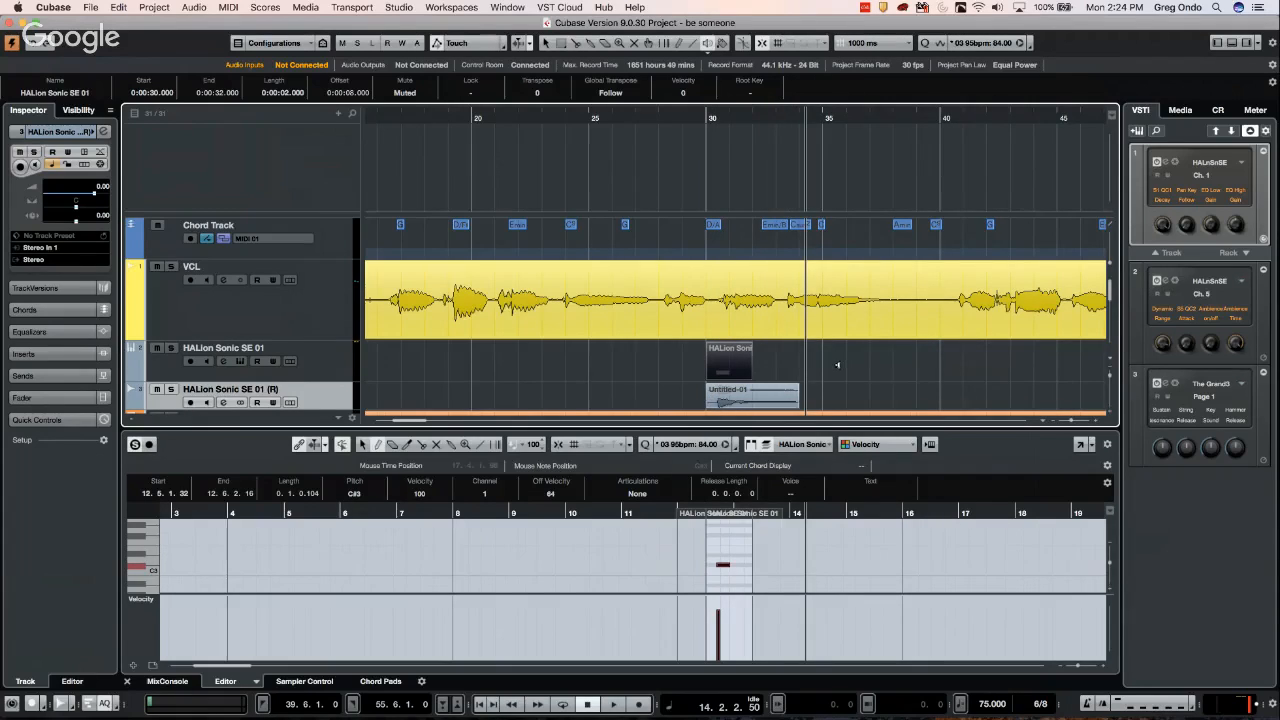
pyautogui.scroll(-1, 845, 355)
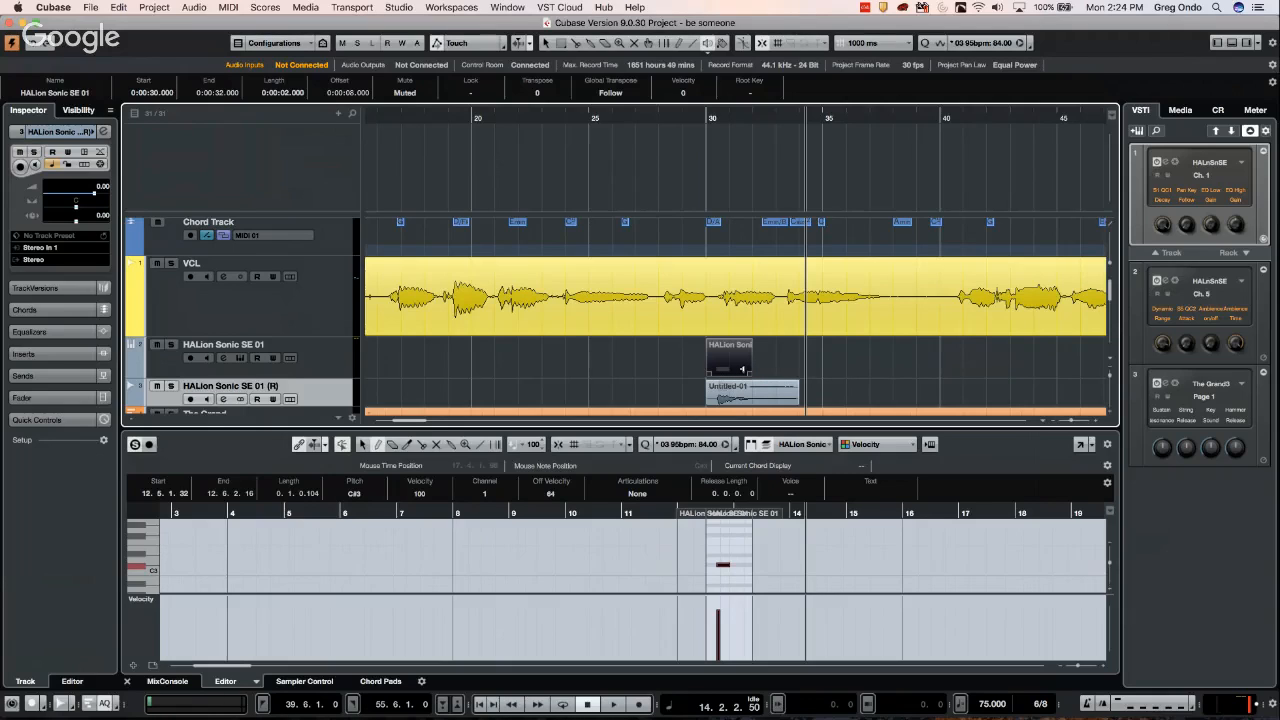
pyautogui.press('Delete')
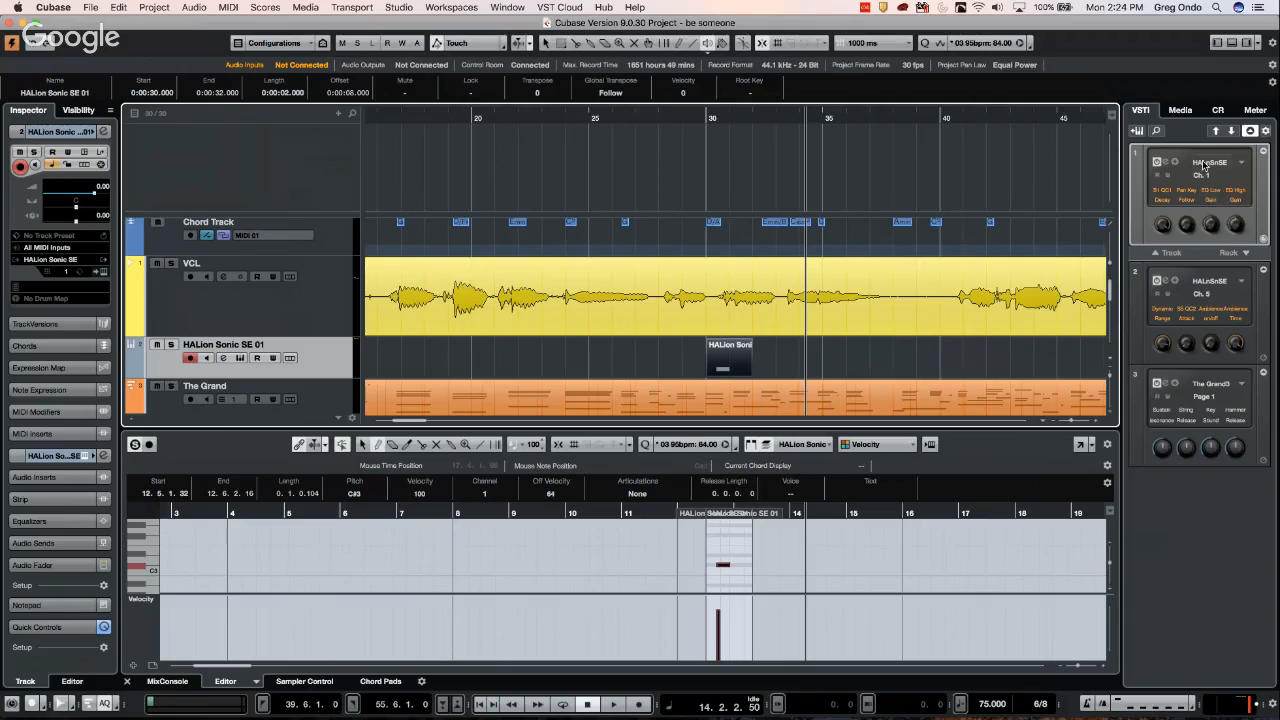
# Examine the tail size setting in the freeze options of the first HALion Sonic SE instrument and close them without freezing
pyautogui.click(1167, 286)
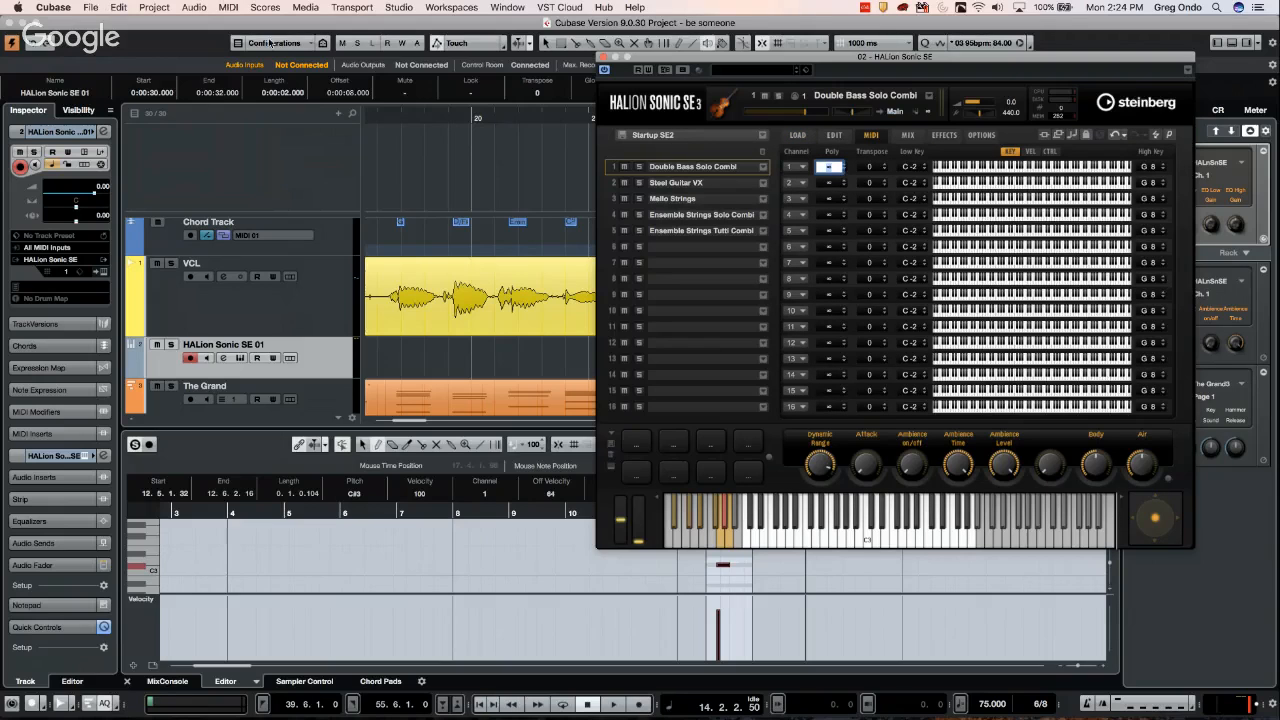
pyautogui.click(606, 57)
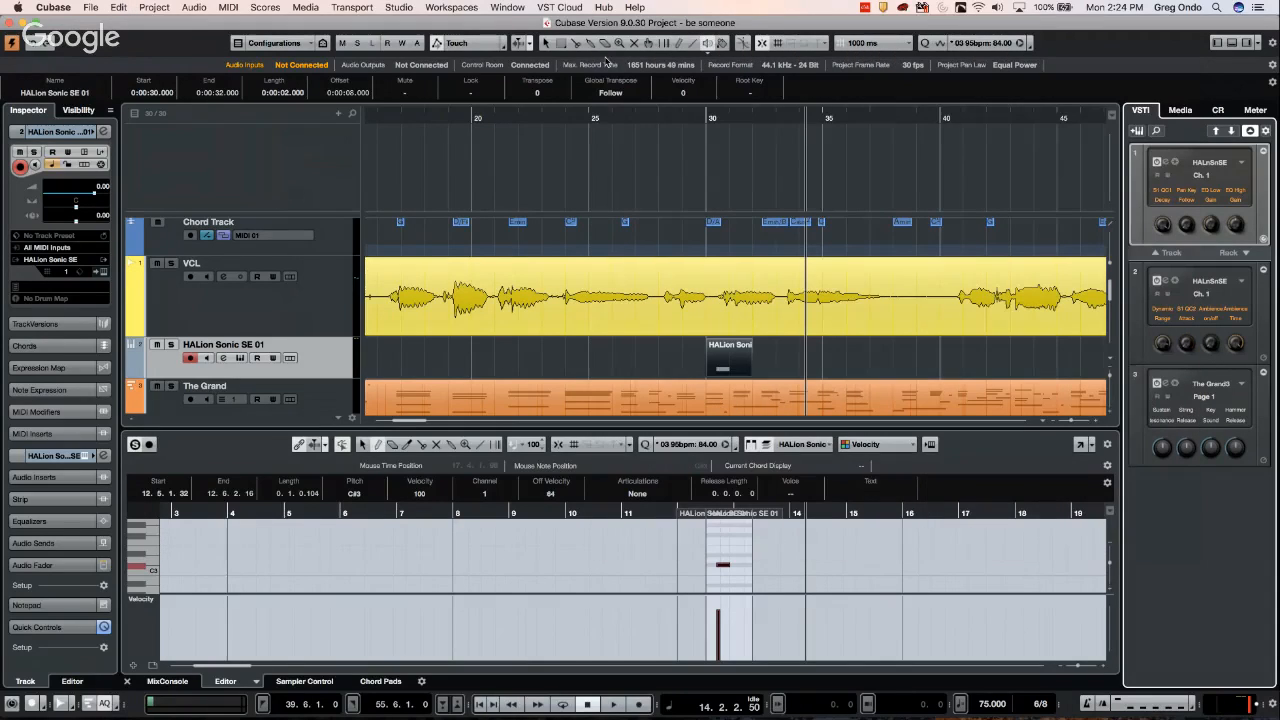
pyautogui.click(1176, 166)
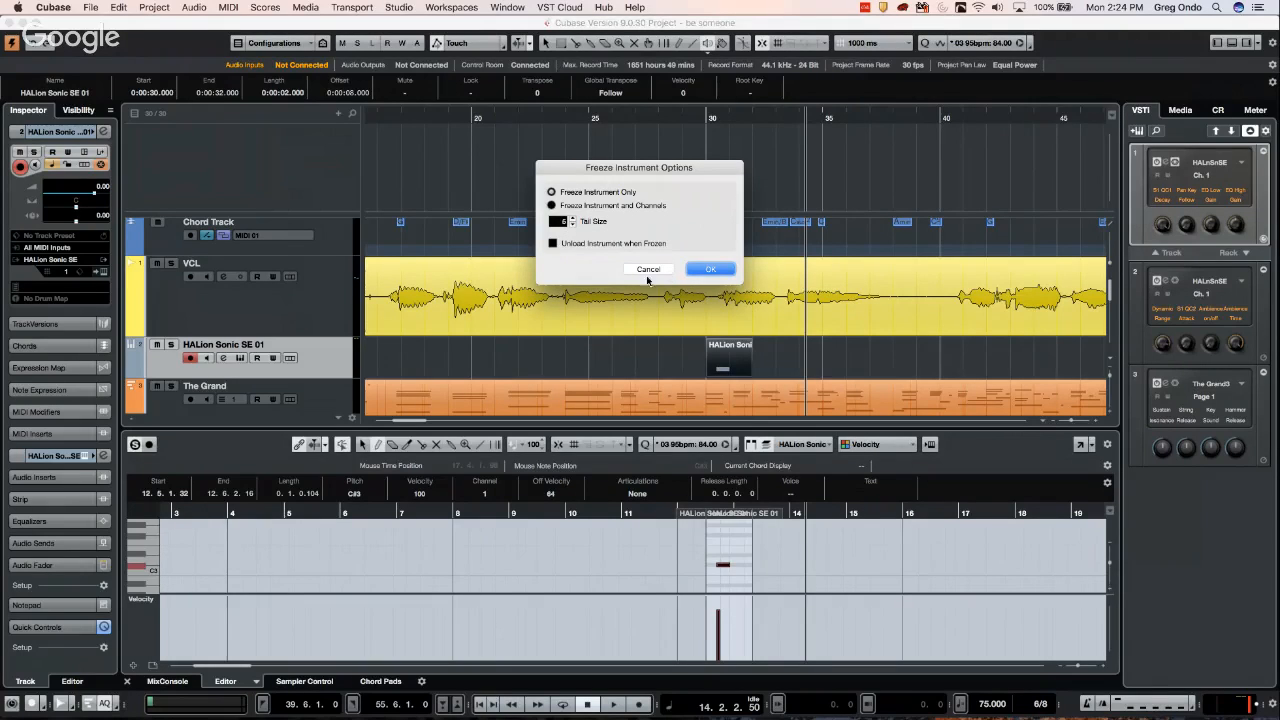
pyautogui.click(646, 269)
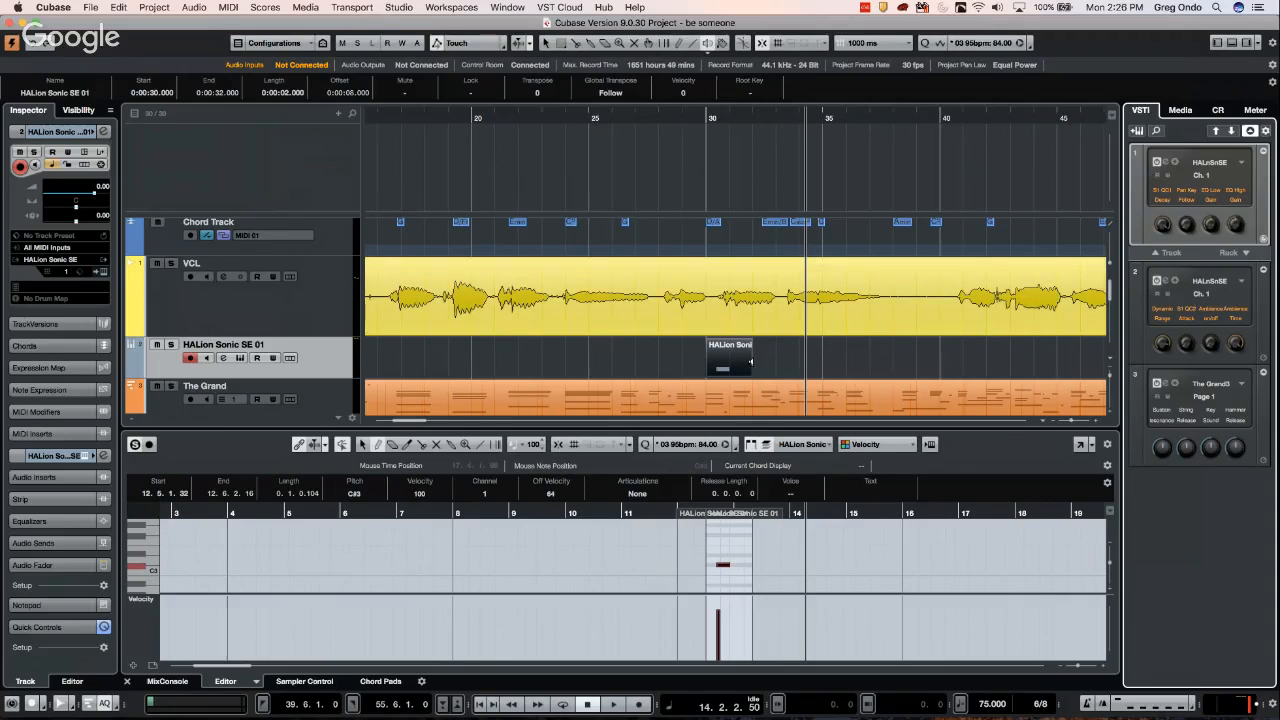
# Remove the MIDI part from the HALion Sonic SE 01 track with the Erase tool
pyautogui.rightClick(750, 344)
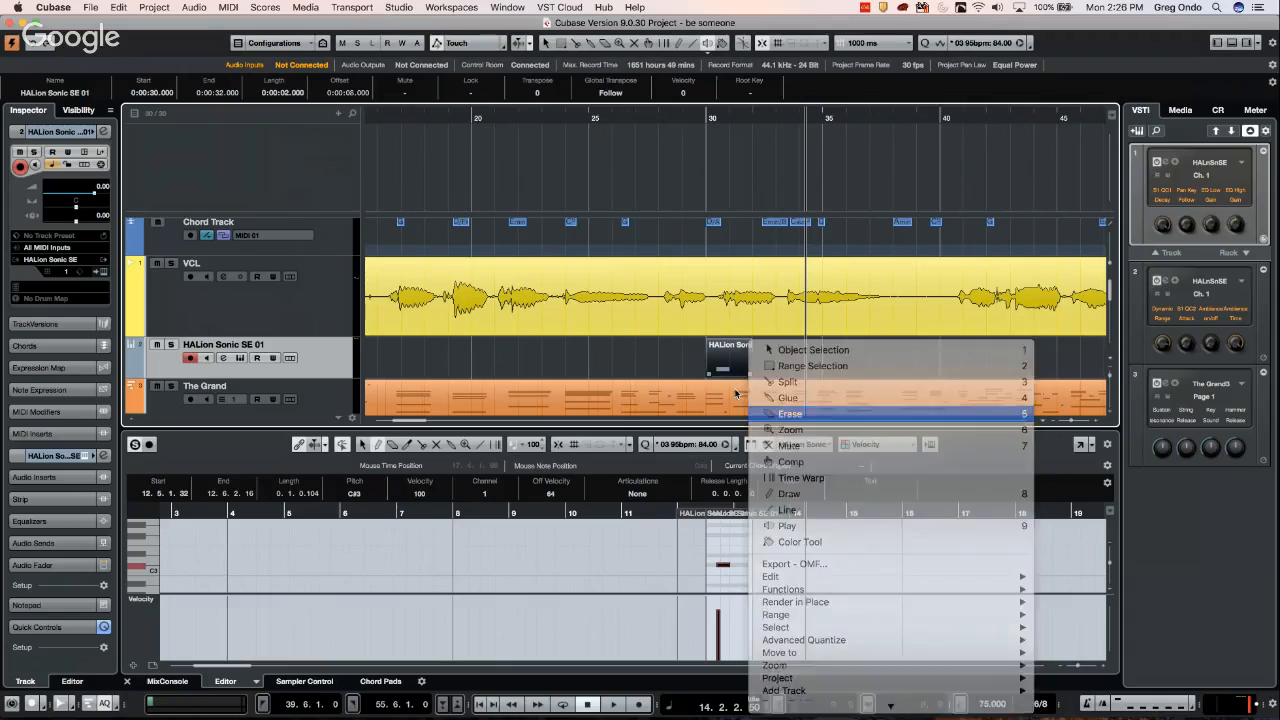
pyautogui.click(790, 414)
pyautogui.click(726, 358)
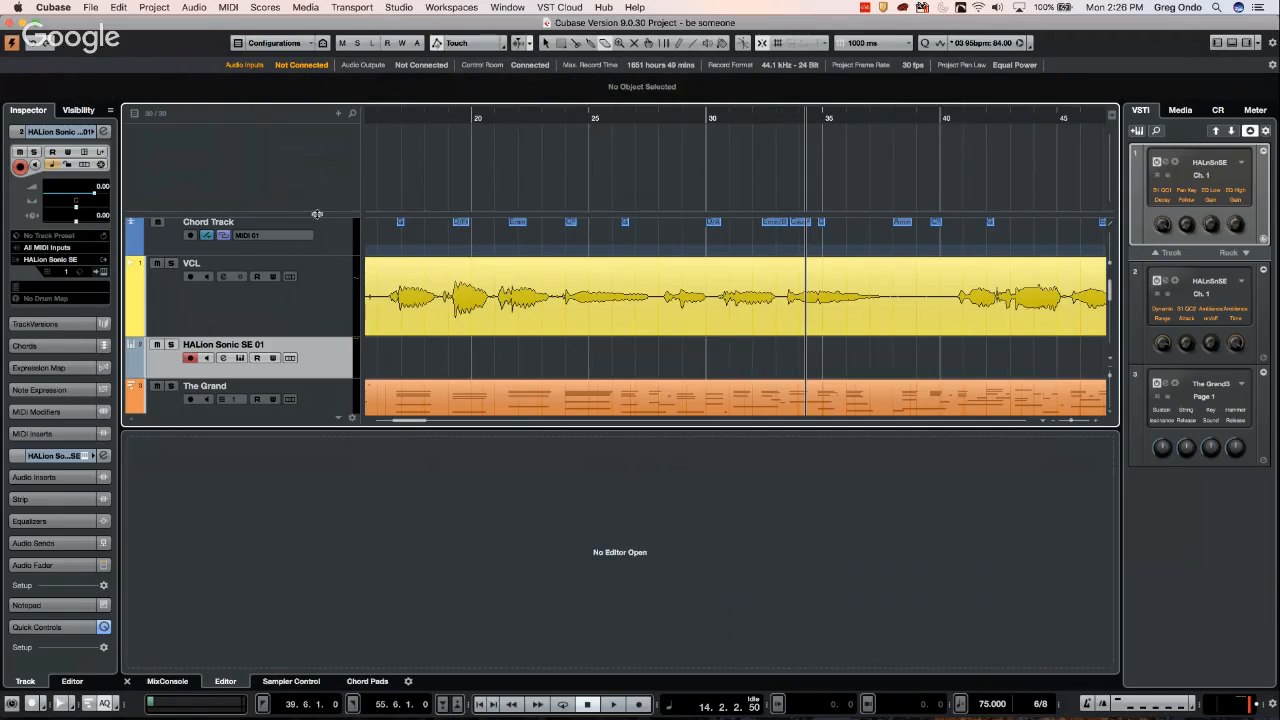
# Show the Volume automation lane of the VCL track and enlarge the lane's height
pyautogui.click(134, 334)
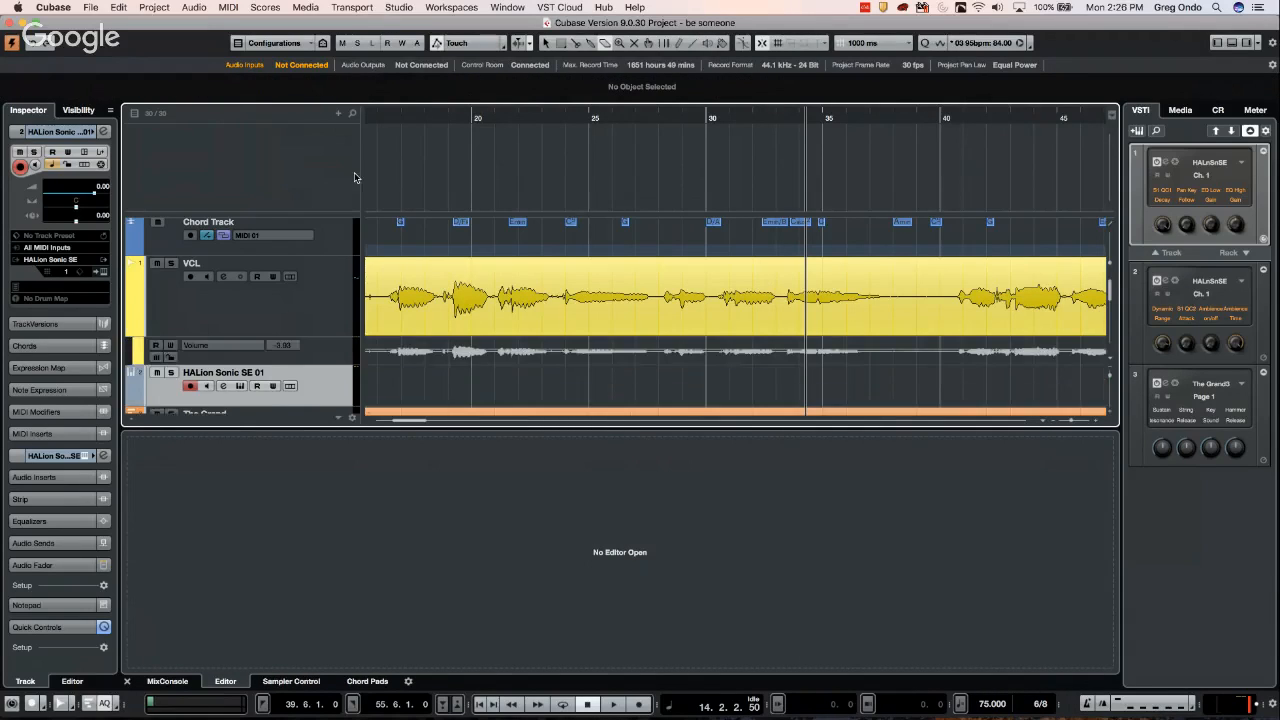
pyautogui.click(328, 358)
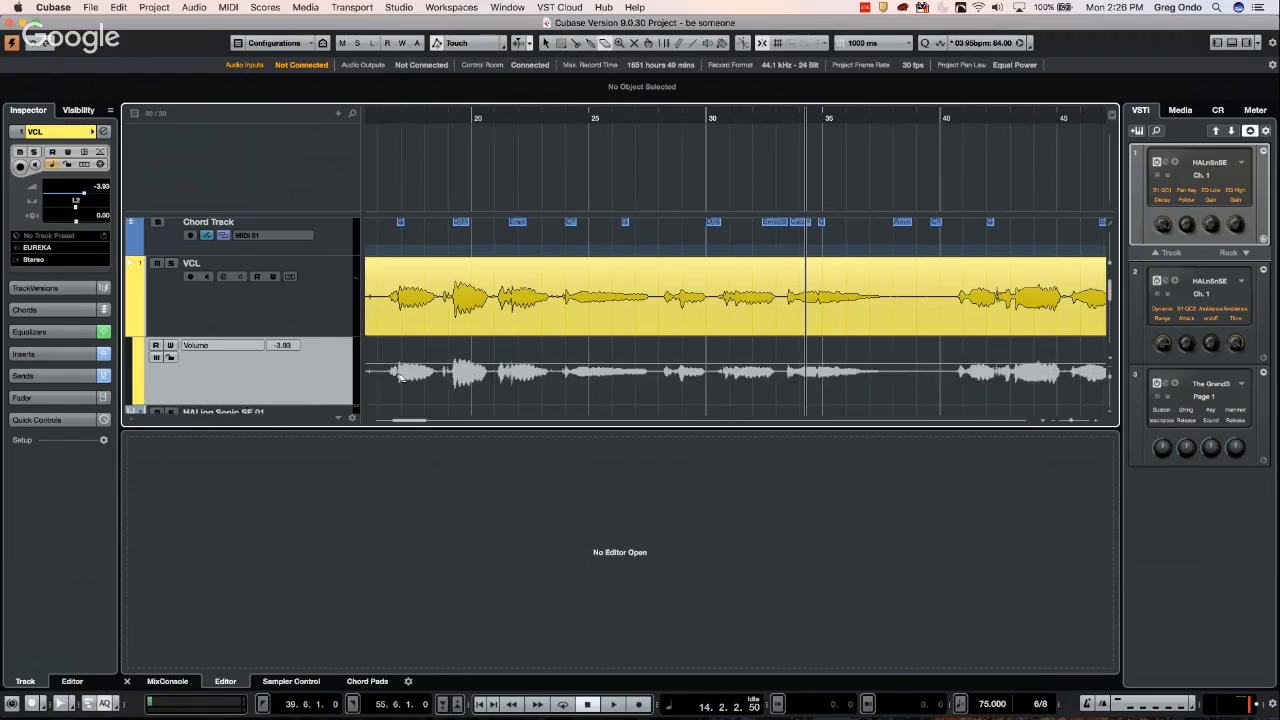
pyautogui.scroll(-1, 674, 248)
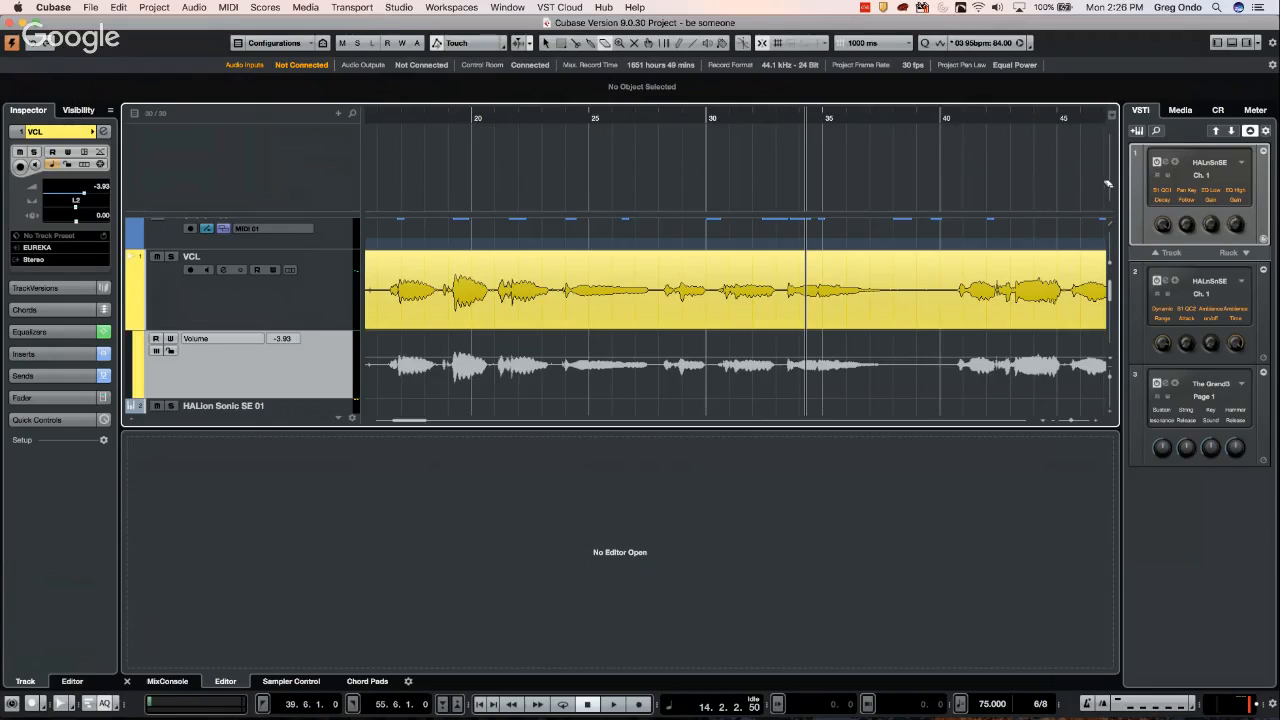
pyautogui.scroll(-2, 1113, 228)
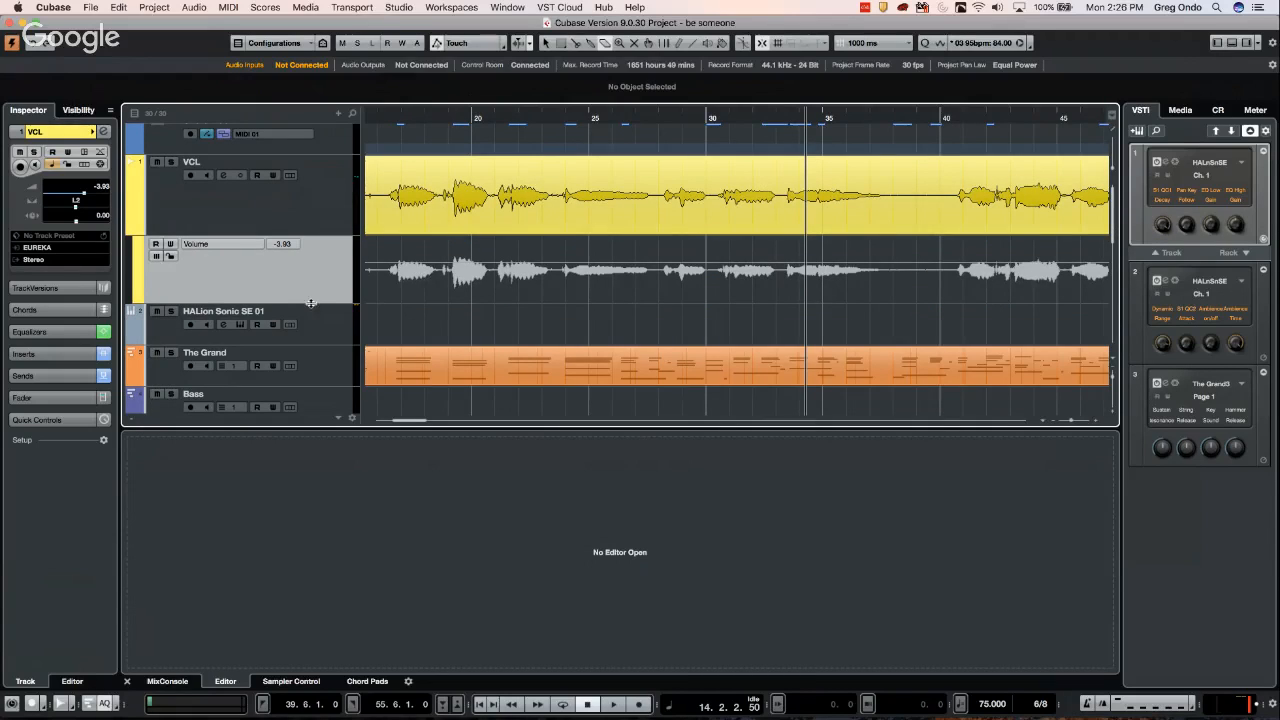
pyautogui.moveTo(311, 302); pyautogui.dragTo(305, 328)
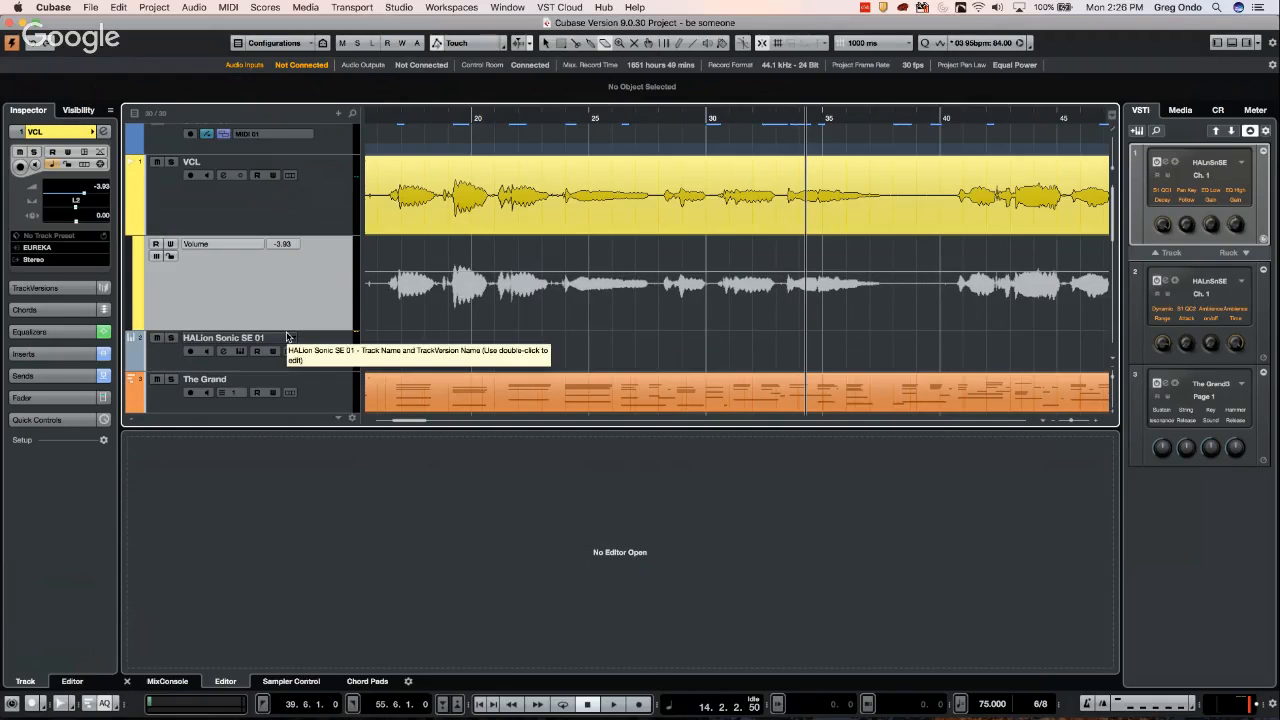
# Open the Automation Panel and turn off Show Data on Tracks in its automation settings
pyautogui.press('F5')
pyautogui.press('F5')
pyautogui.press('F6')
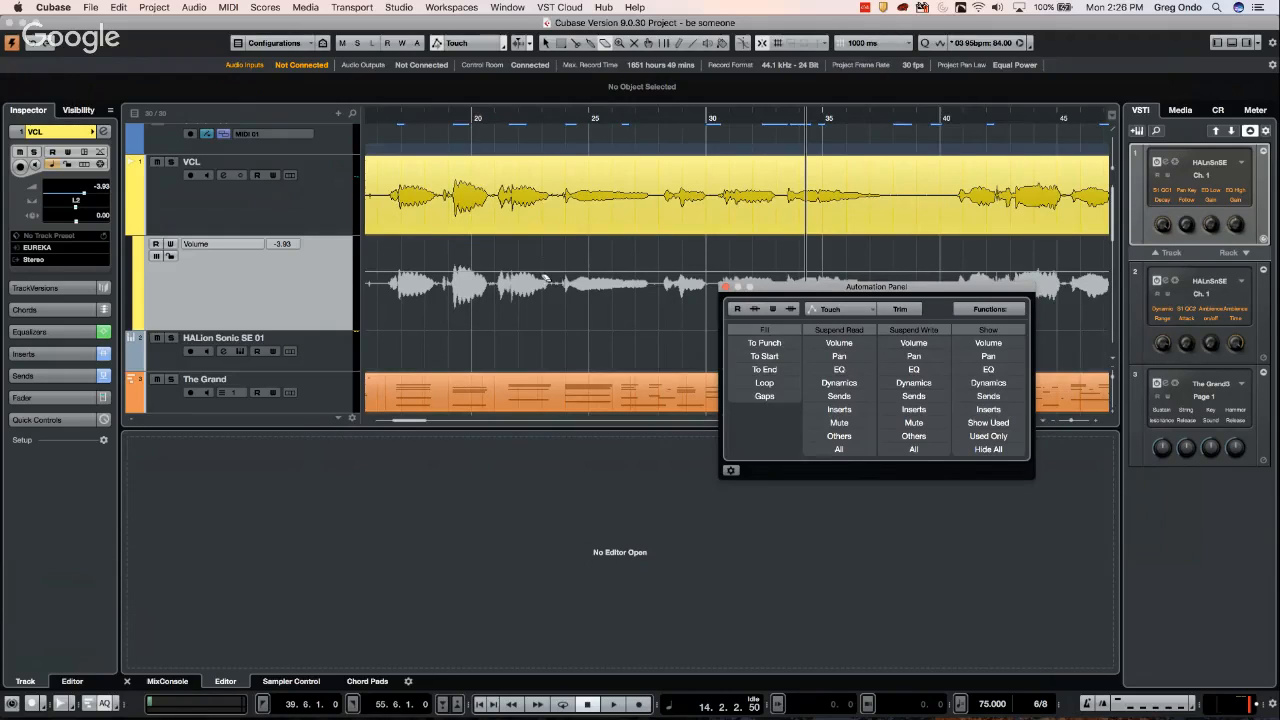
pyautogui.click(731, 470)
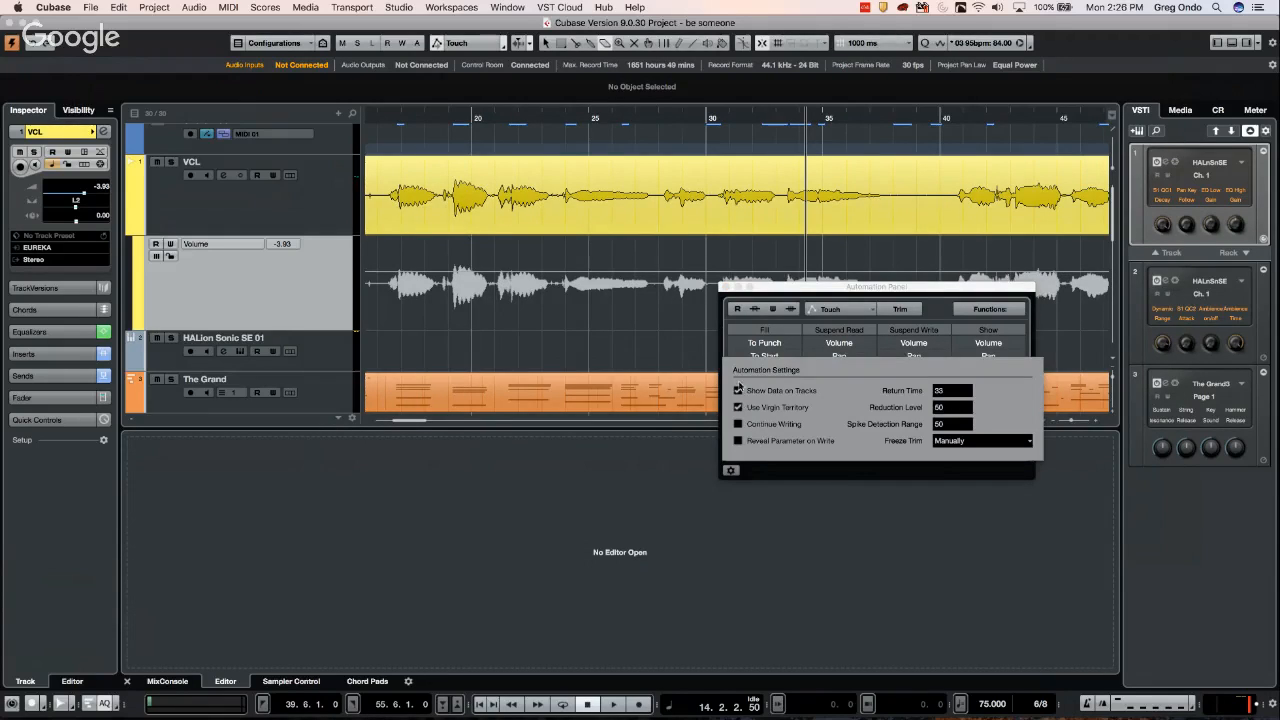
pyautogui.click(739, 391)
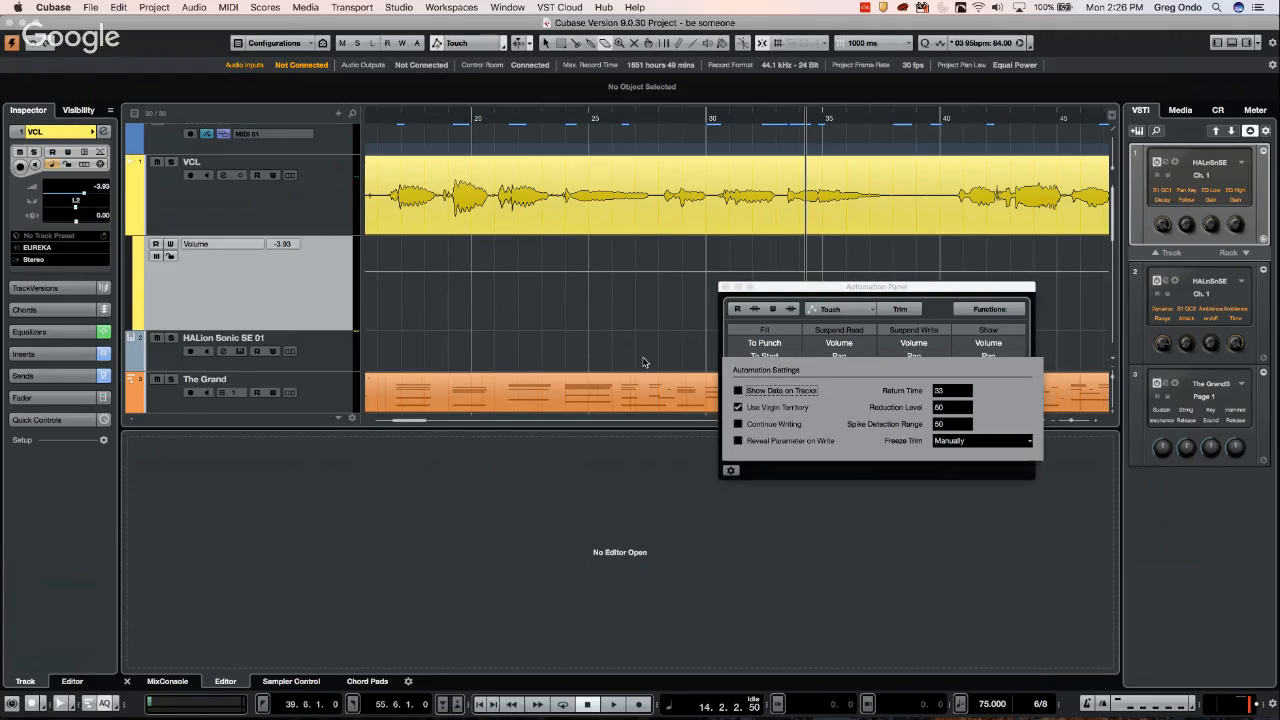
# Draw a freehand volume curve from about 24 to 31 seconds in the VCL Volume lane with the Draw tool
pyautogui.rightClick(563, 283)
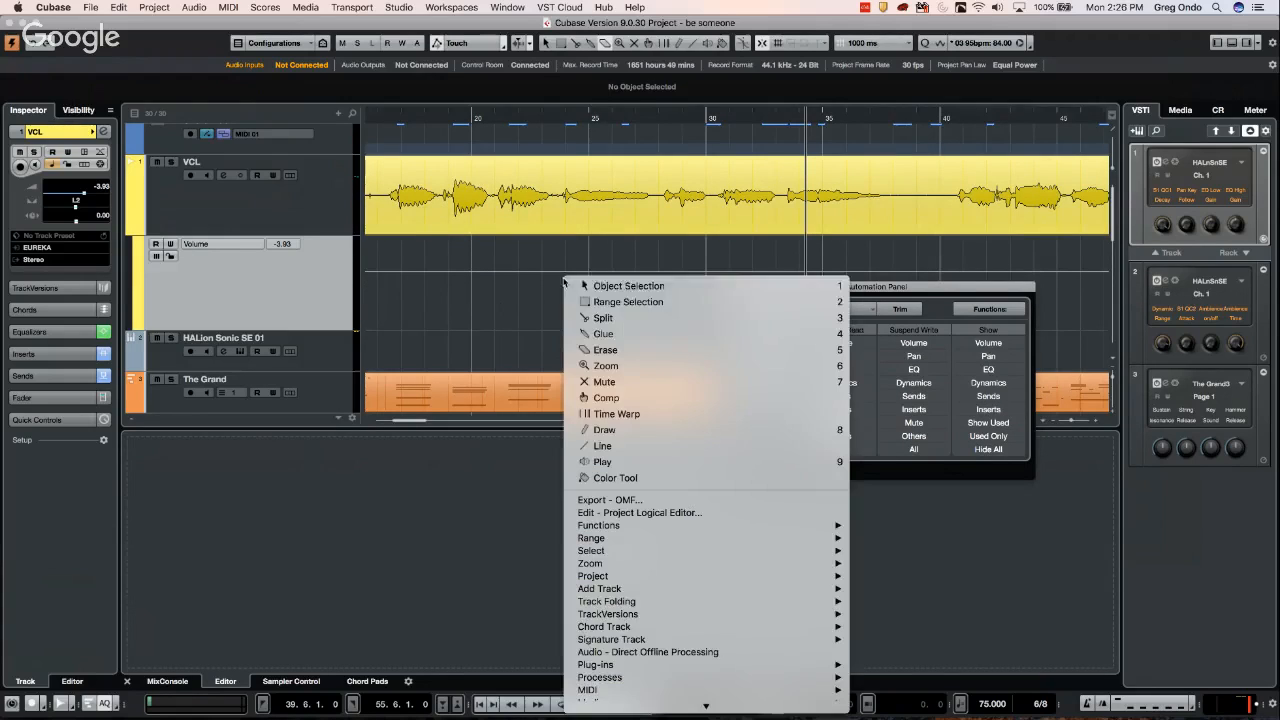
pyautogui.click(626, 442)
pyautogui.click(572, 276)
pyautogui.moveTo(572, 276)
pyautogui.mouseDown()
pyautogui.moveTo(643, 282)
pyautogui.moveTo(736, 260)
pyautogui.mouseUp()
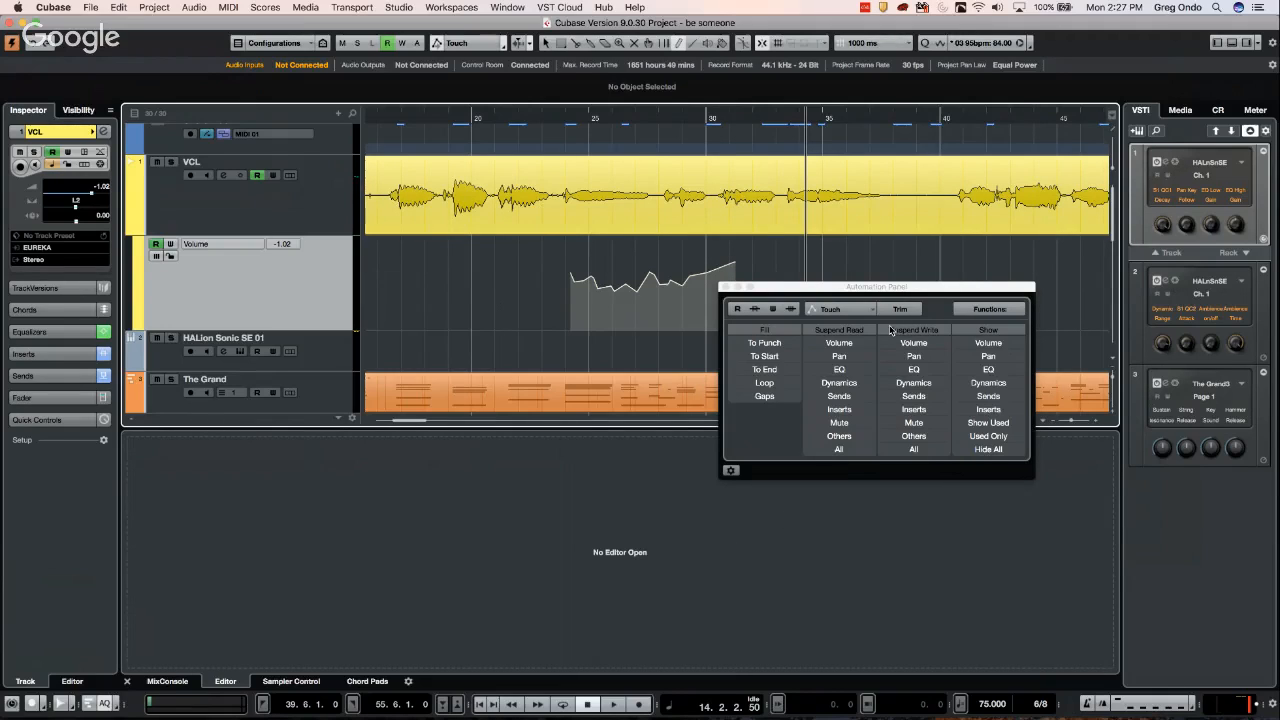
# Turn Show Data on Tracks back on in the automation settings
pyautogui.click(731, 469)
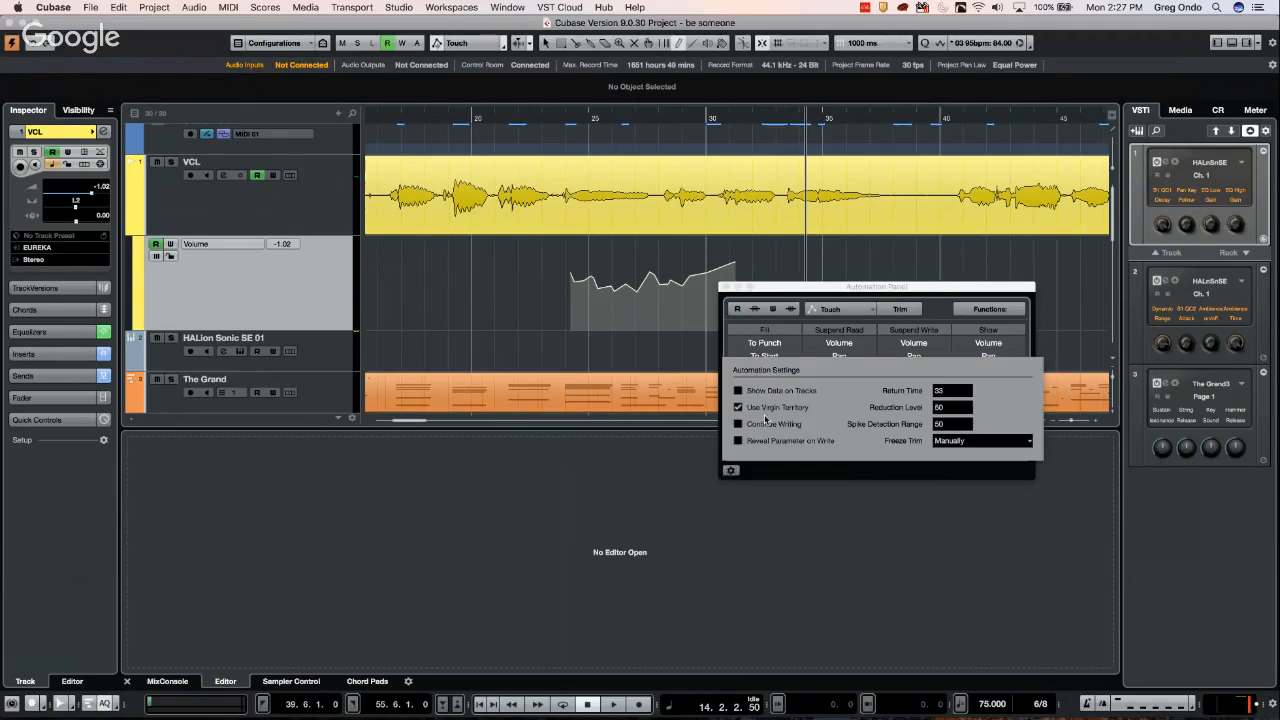
pyautogui.click(743, 393)
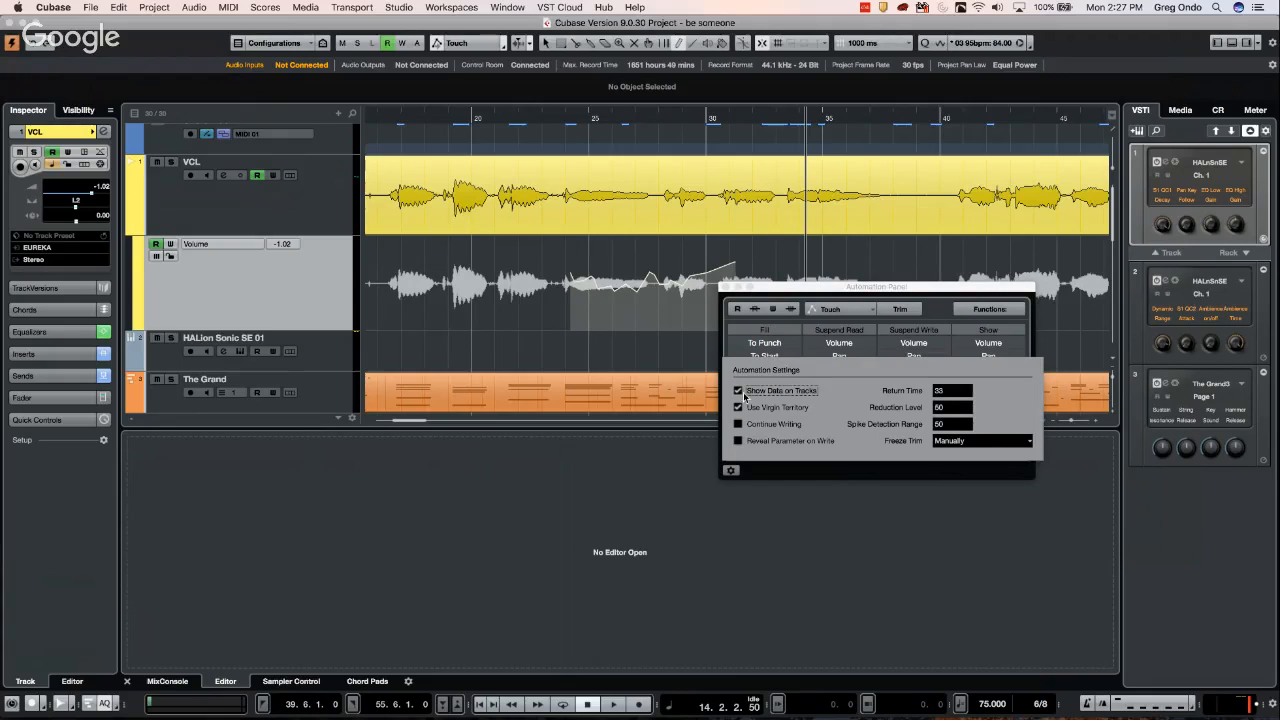
# Turn off Show Data on Tracks in the automation settings
pyautogui.click(743, 392)
pyautogui.click(743, 392)
pyautogui.click(738, 391)
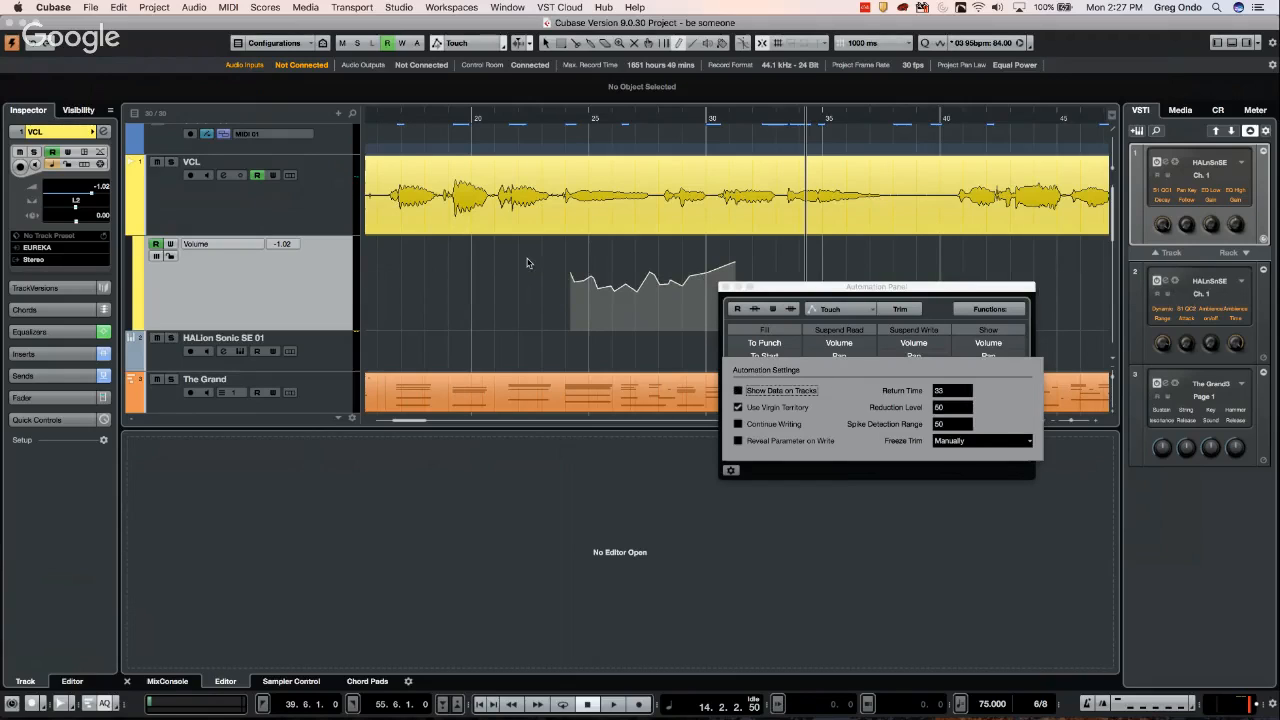
# Draw a falling volume ramp from about 22 to 32 seconds in the VCL Volume lane, keeping the Draw tool selected
pyautogui.click(581, 268)
pyautogui.moveTo(534, 256); pyautogui.dragTo(755, 287)
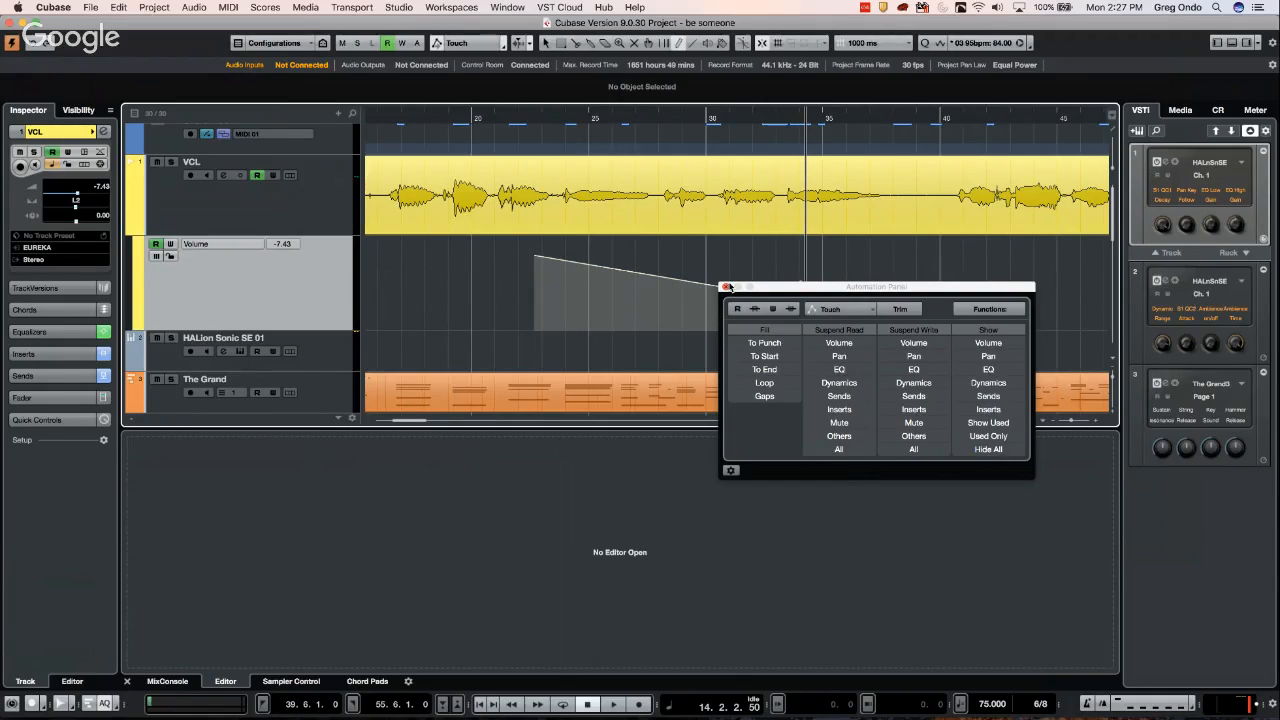
pyautogui.press('g')
pyautogui.press('g')
pyautogui.press('g')
pyautogui.rightClick(578, 268)
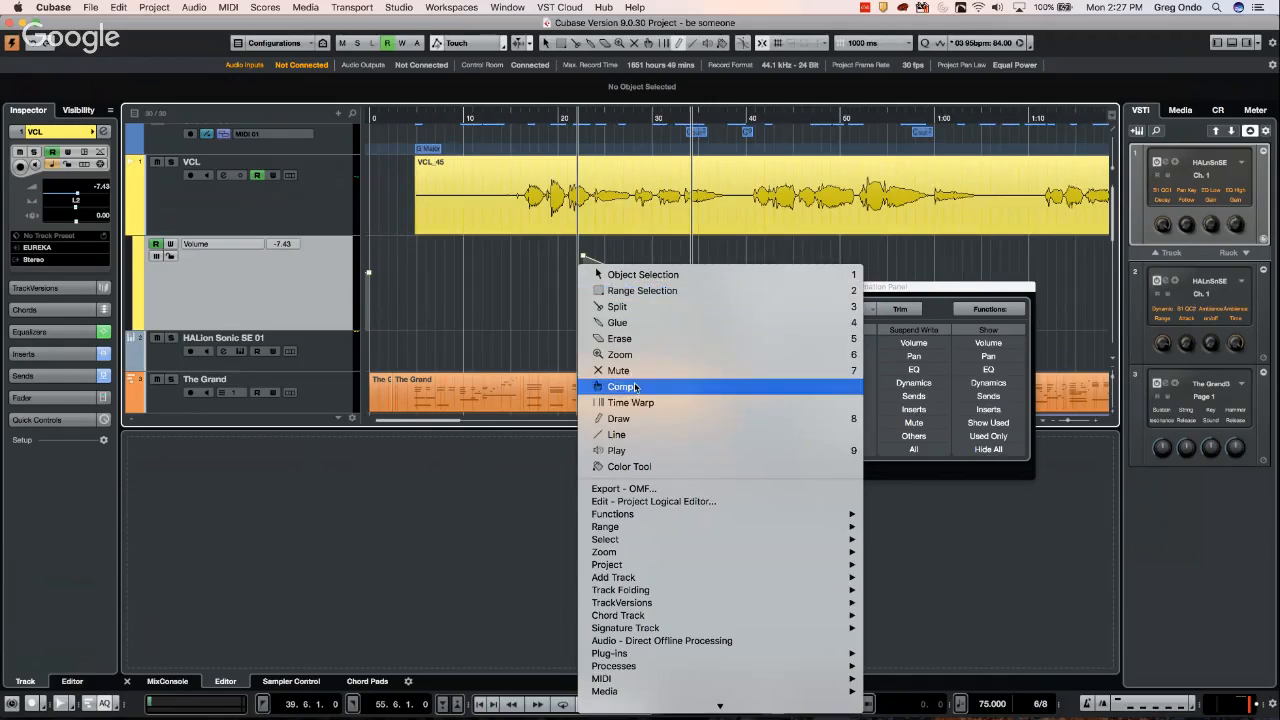
pyautogui.click(636, 418)
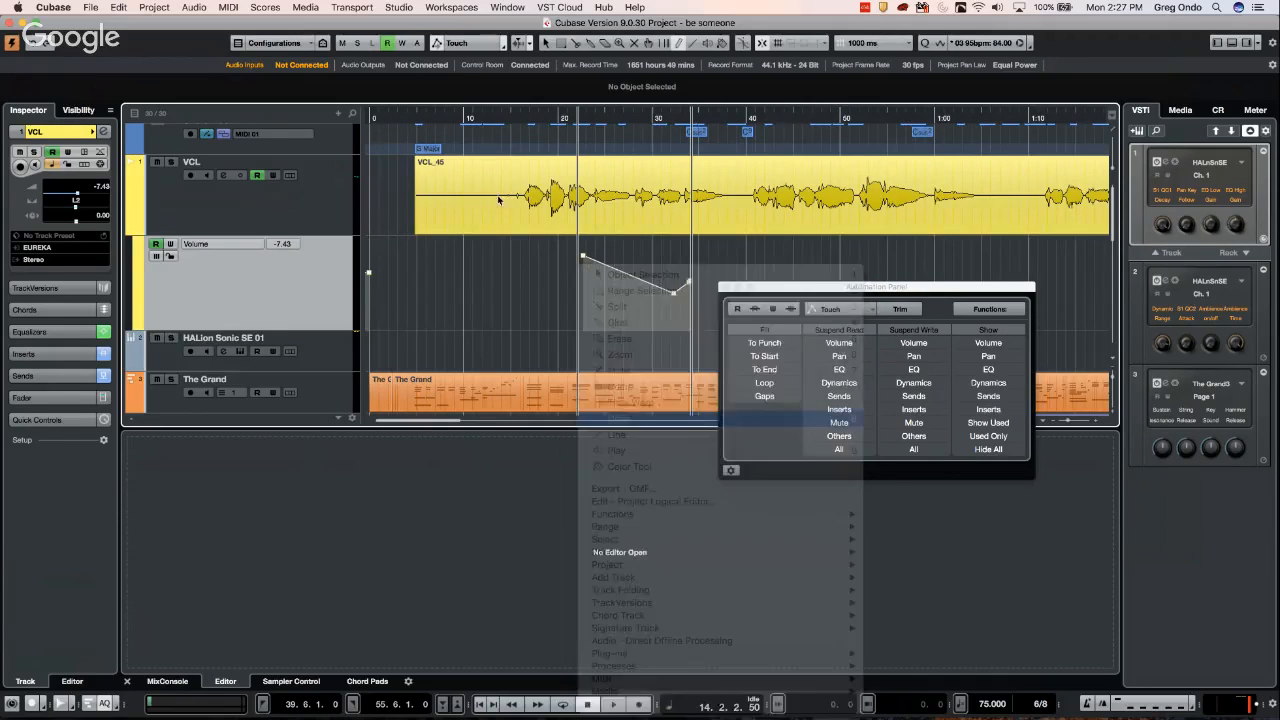
# Show the VCL track's fader in the Inspector, keep the automation mode at Touch and close the Automation Panel
pyautogui.click(52, 397)
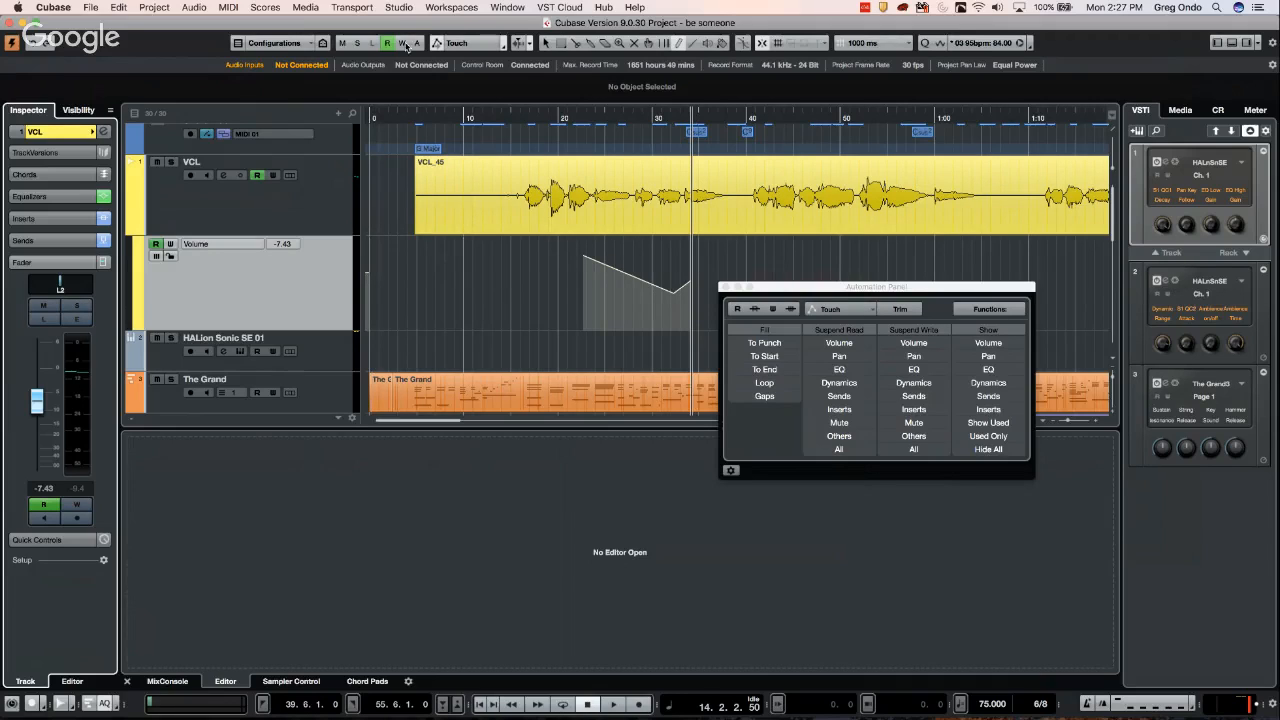
pyautogui.click(490, 44)
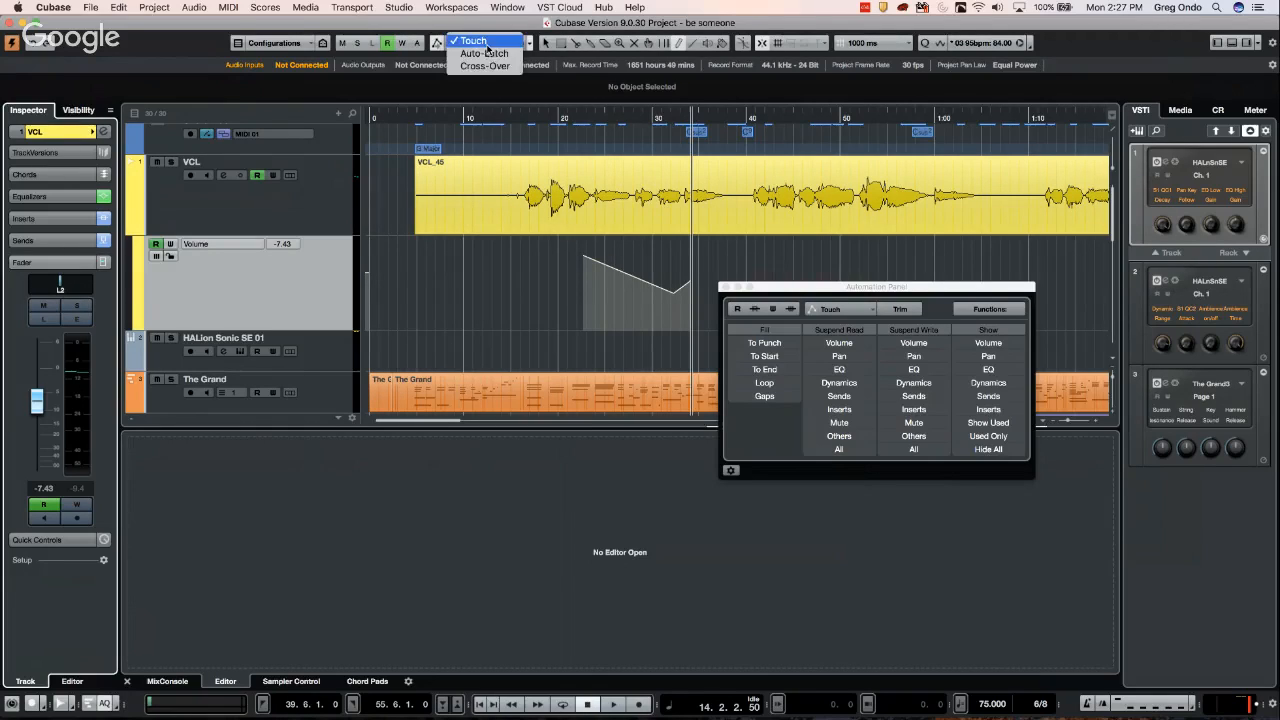
pyautogui.click(478, 41)
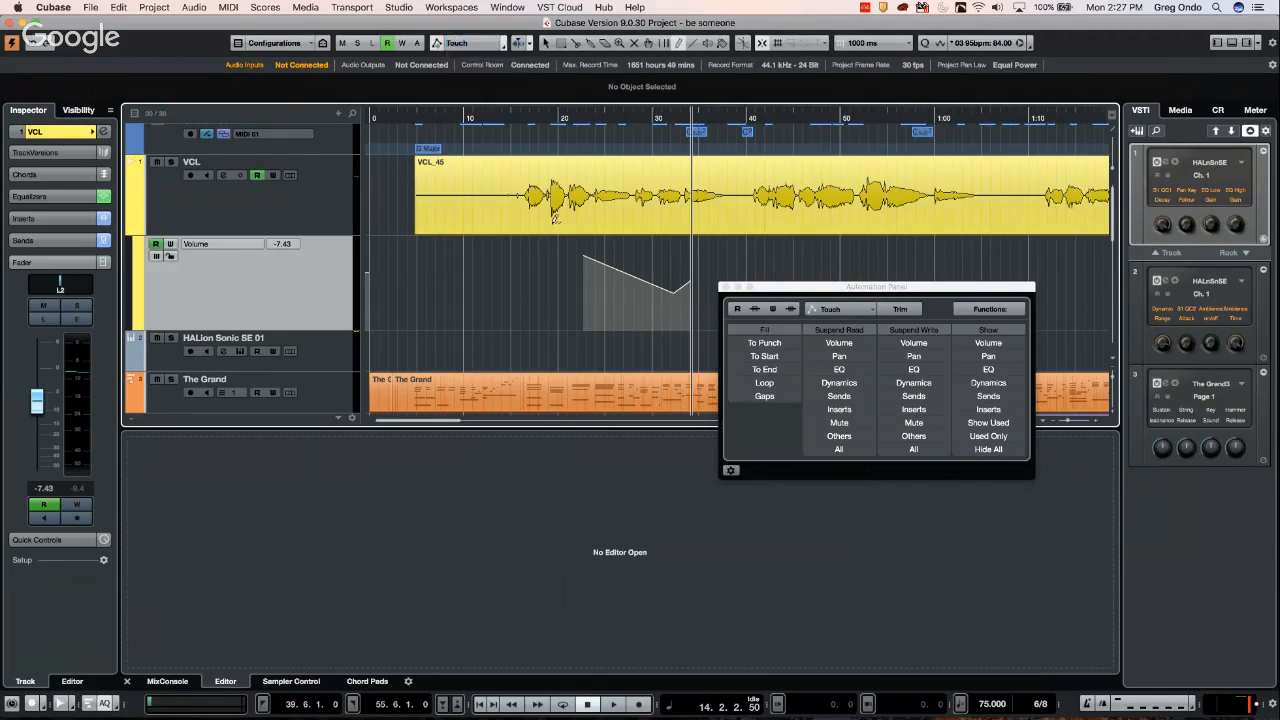
pyautogui.click(726, 287)
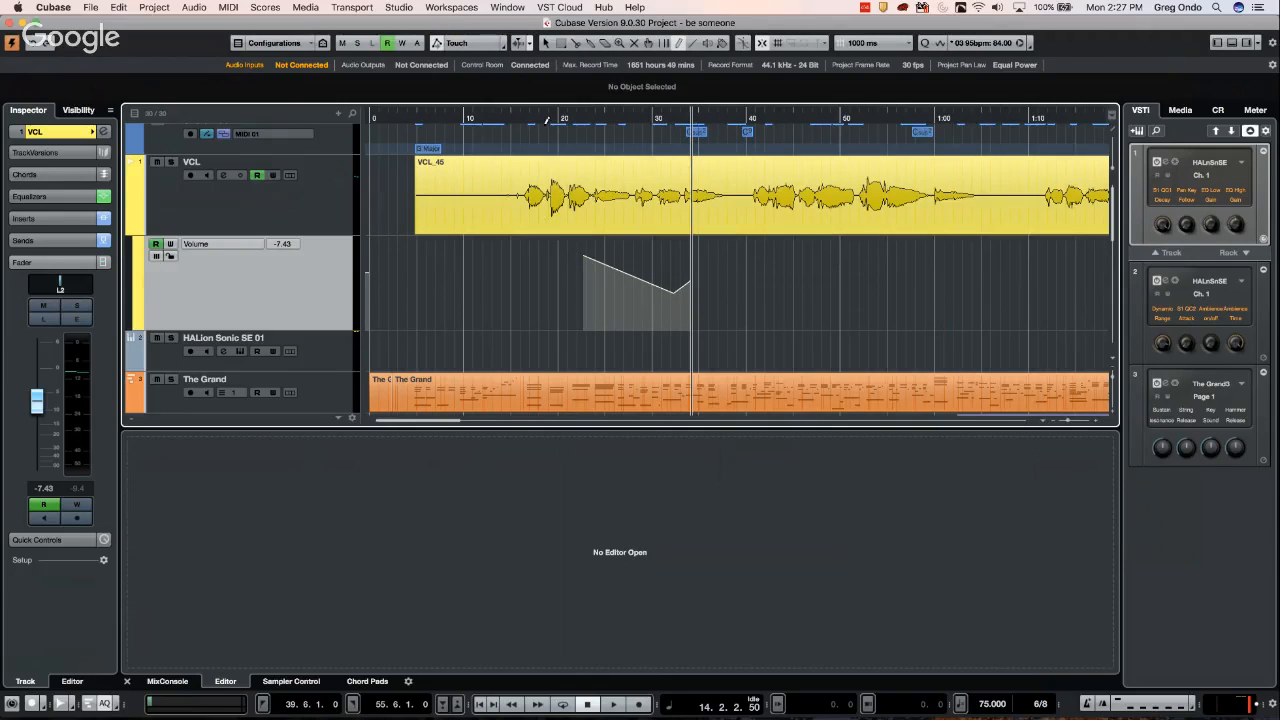
# Undo the drawn volume ramp and write fader automation on VCL from about 38 to 45 seconds during playback
pyautogui.press('super+z')
pyautogui.press('super+z')
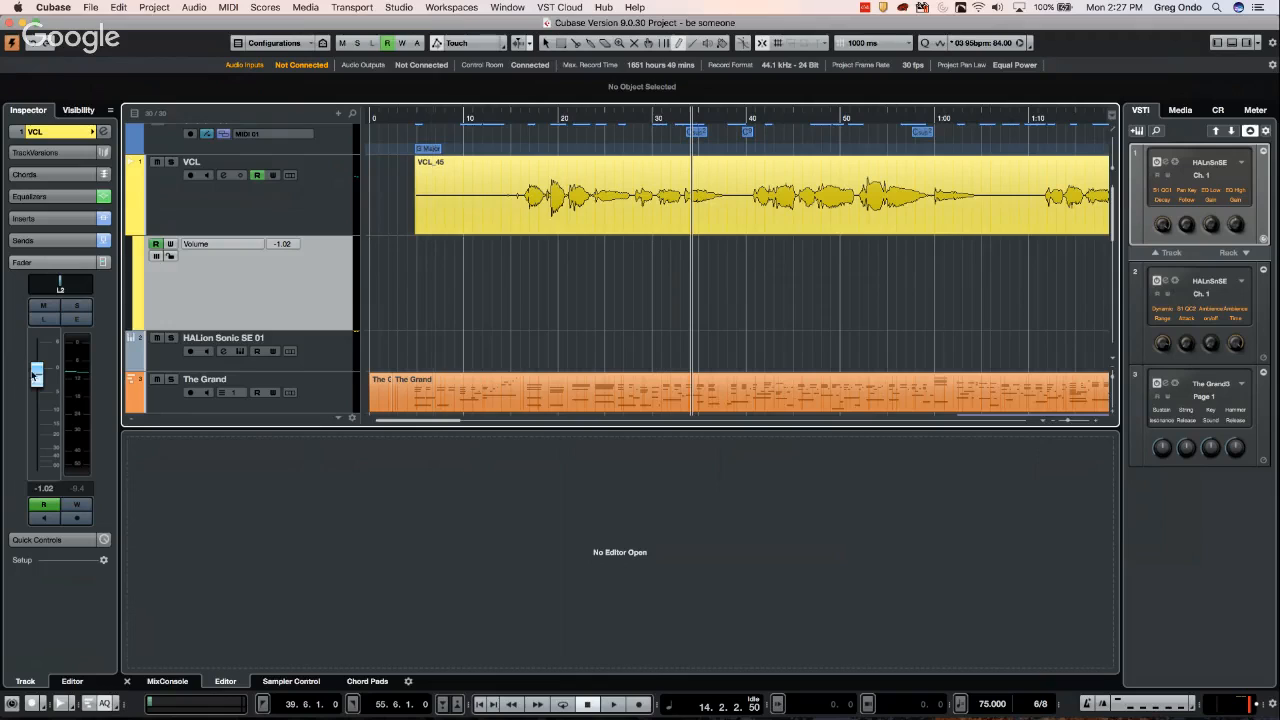
pyautogui.moveTo(40, 377)
pyautogui.mouseDown()
pyautogui.moveTo(37, 421)
pyautogui.moveTo(37, 380)
pyautogui.mouseUp()
pyautogui.press('space')
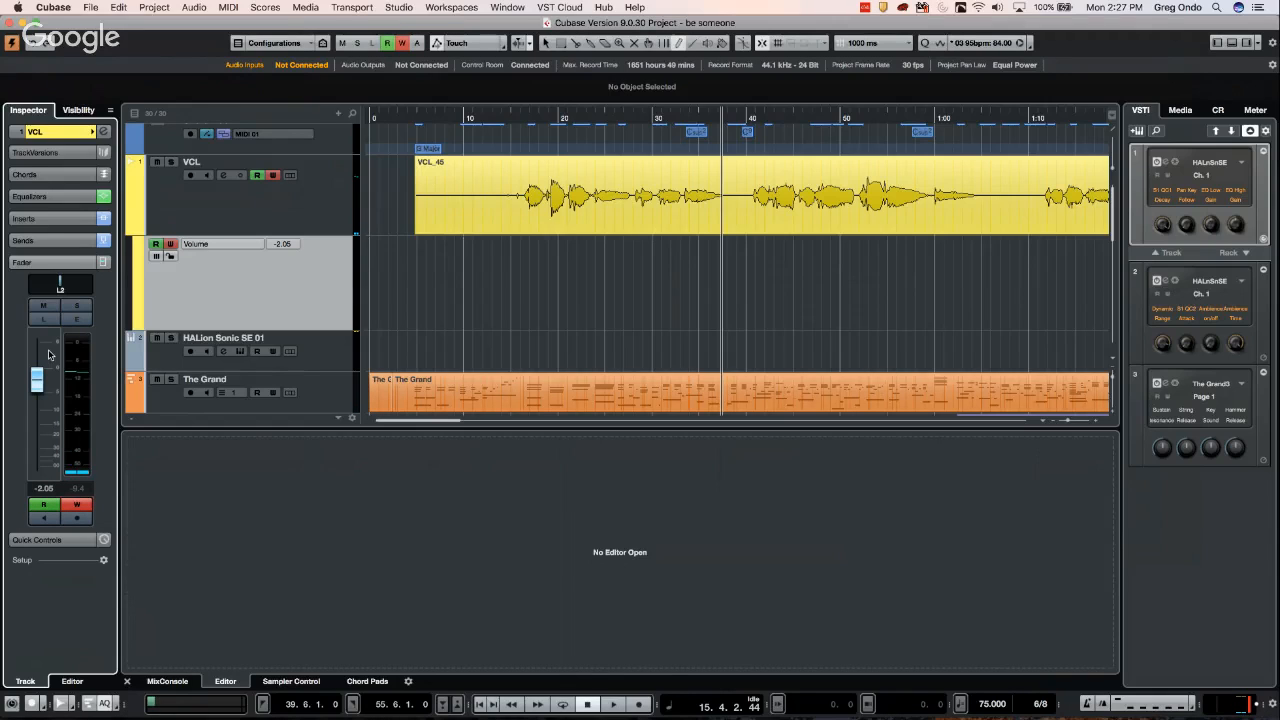
pyautogui.moveTo(40, 378); pyautogui.dragTo(64, 362)
pyautogui.press('space')
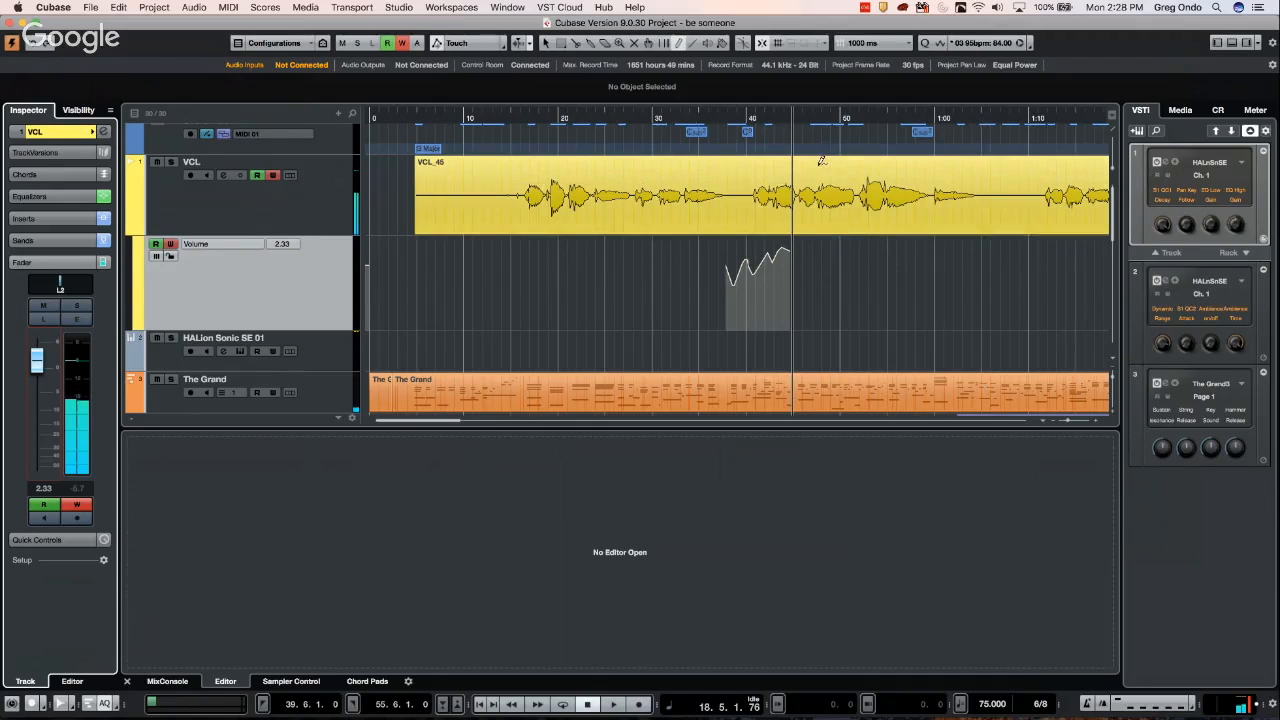
# Play VCL from about 25 seconds, ahead of the written volume section, and undo that automation pass
pyautogui.moveTo(675, 120); pyautogui.dragTo(628, 117)
pyautogui.press('space')
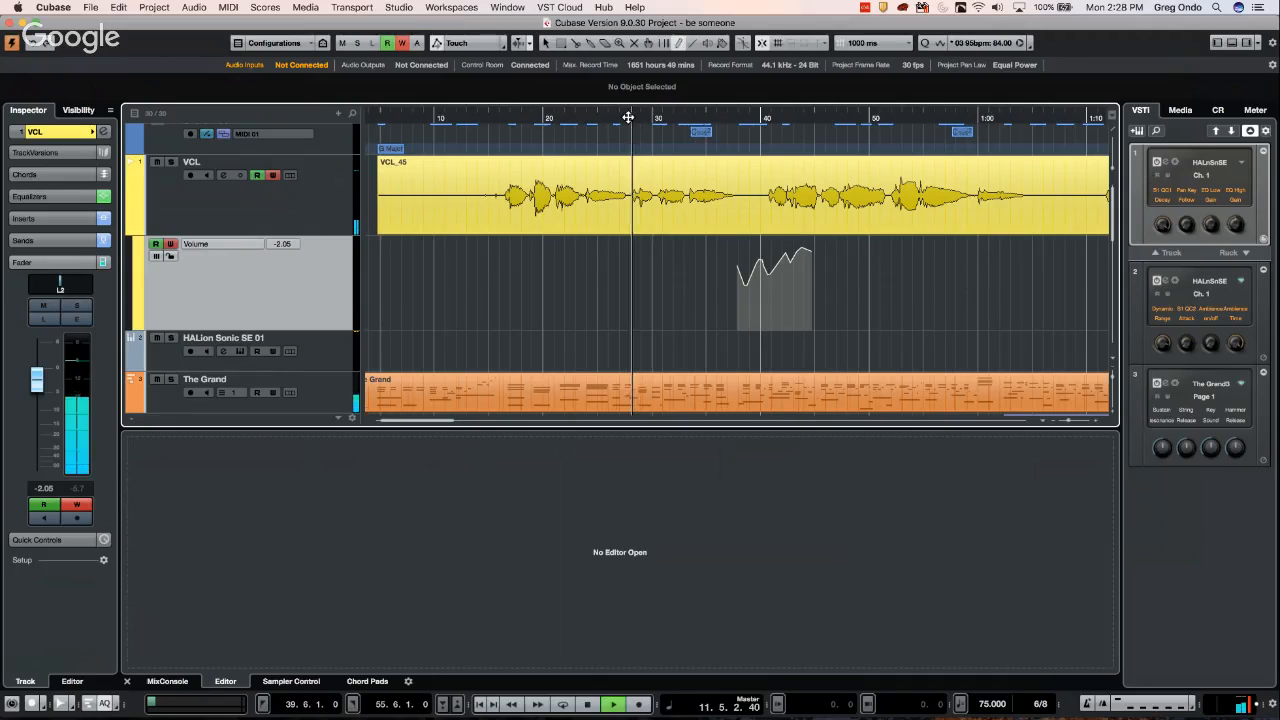
pyautogui.press('space')
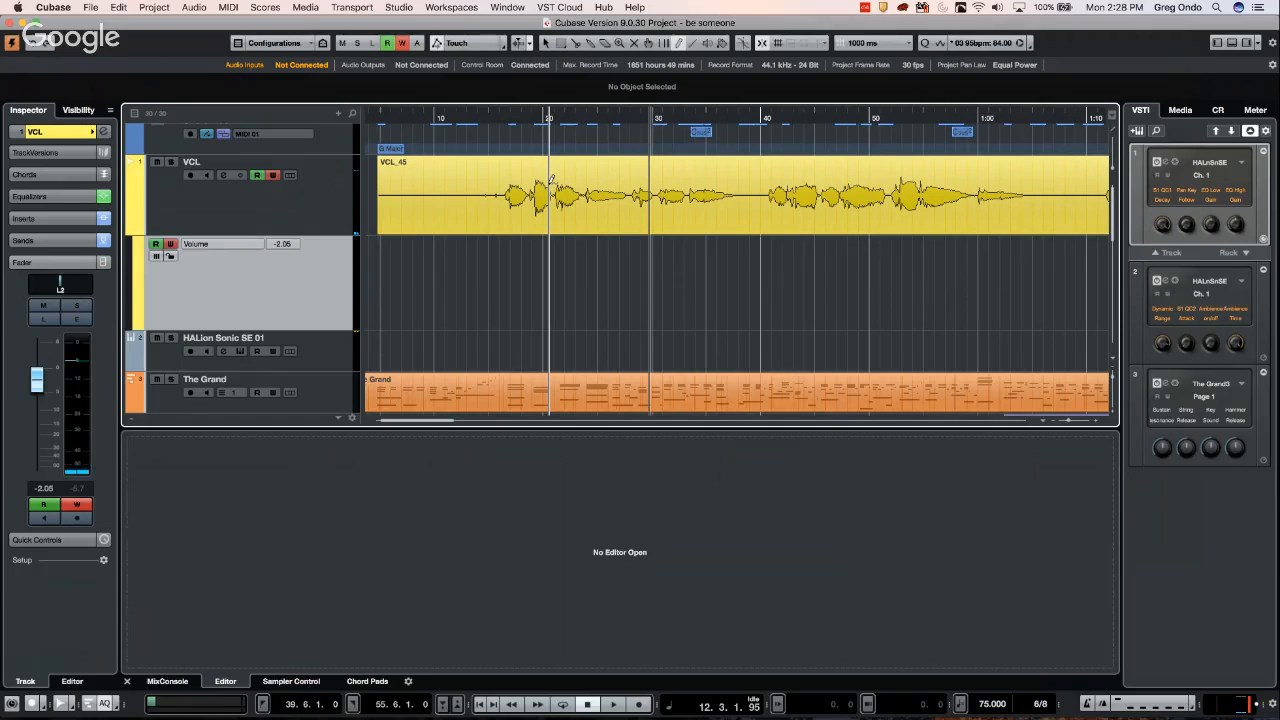
# Turn on Show Data on Tracks in the Automation Panel settings and close the panel
pyautogui.press('F5')
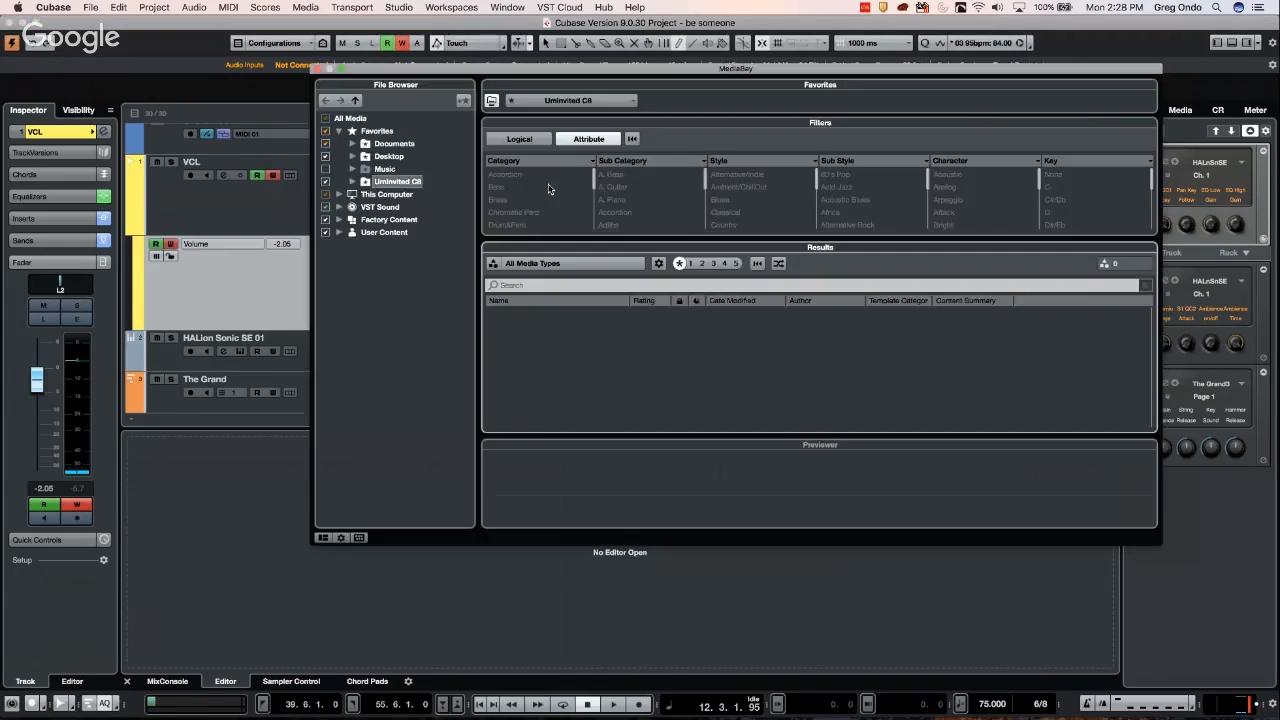
pyautogui.press('F5')
pyautogui.press('F6')
pyautogui.click(731, 471)
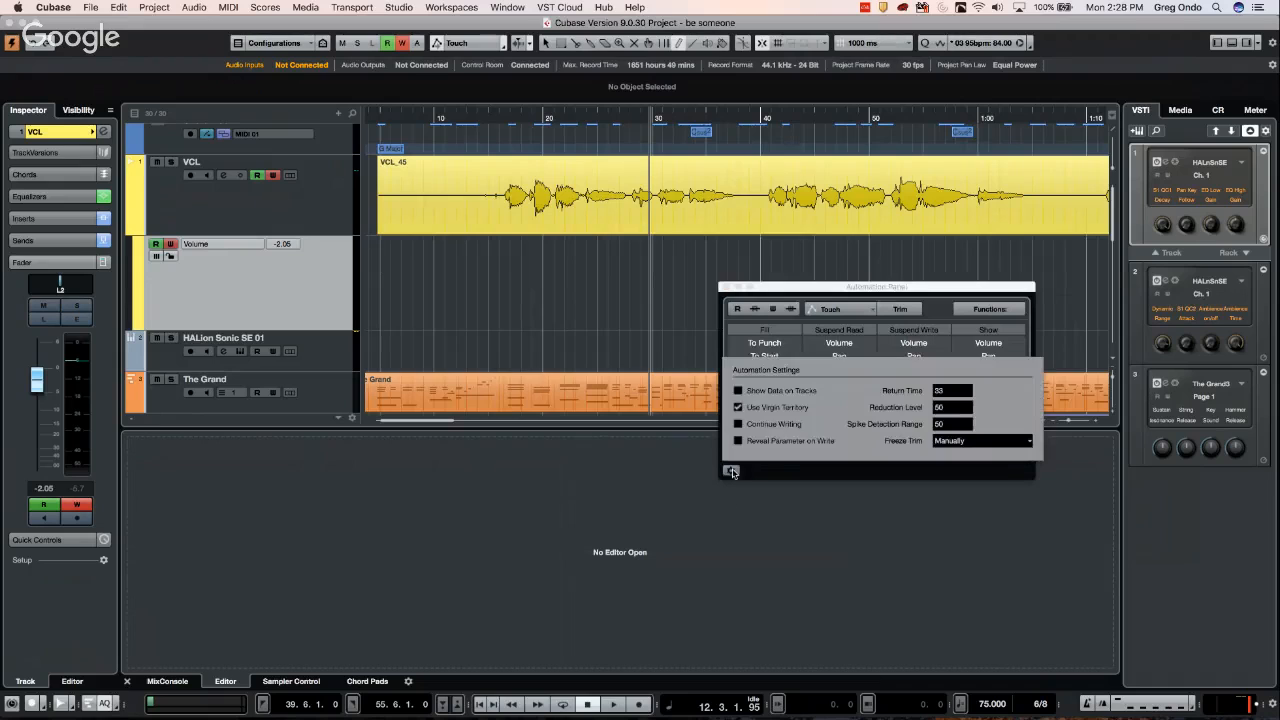
pyautogui.click(738, 391)
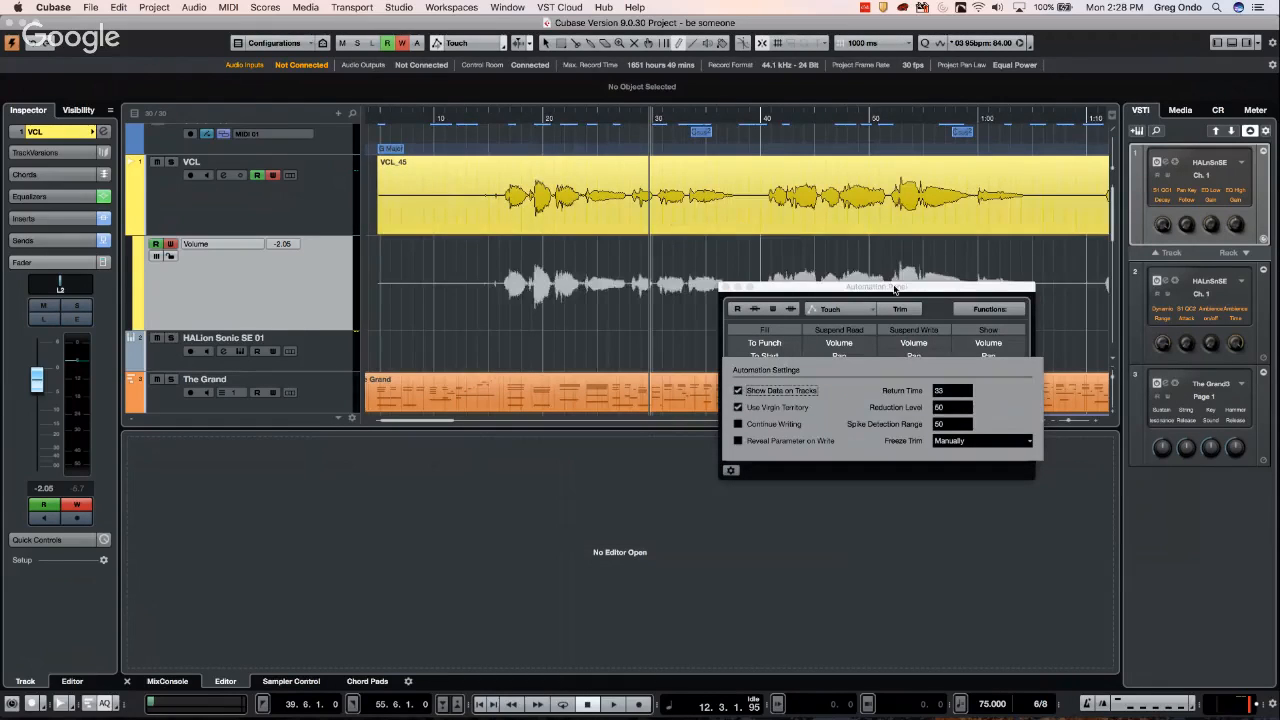
pyautogui.click(726, 287)
# Play from about 14 seconds and write a volume drop to -16.1 on VCL with the fader
pyautogui.click(477, 118)
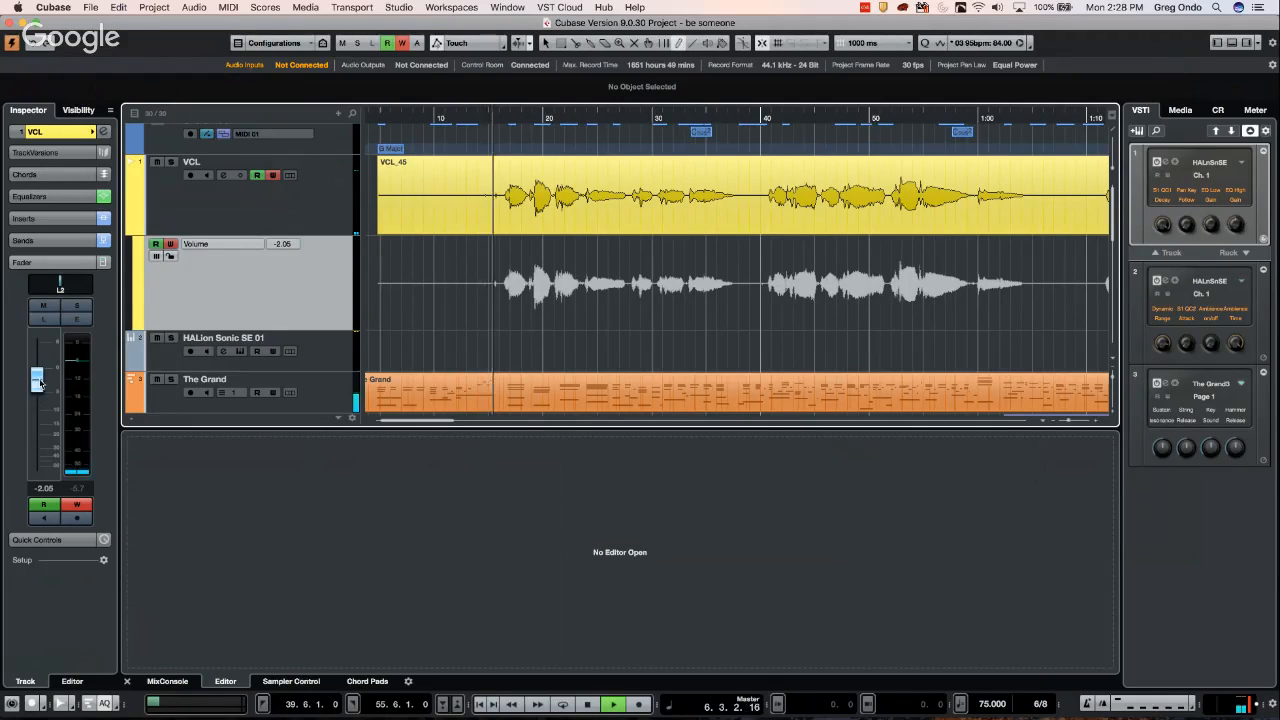
pyautogui.moveTo(40, 383); pyautogui.dragTo(37, 430)
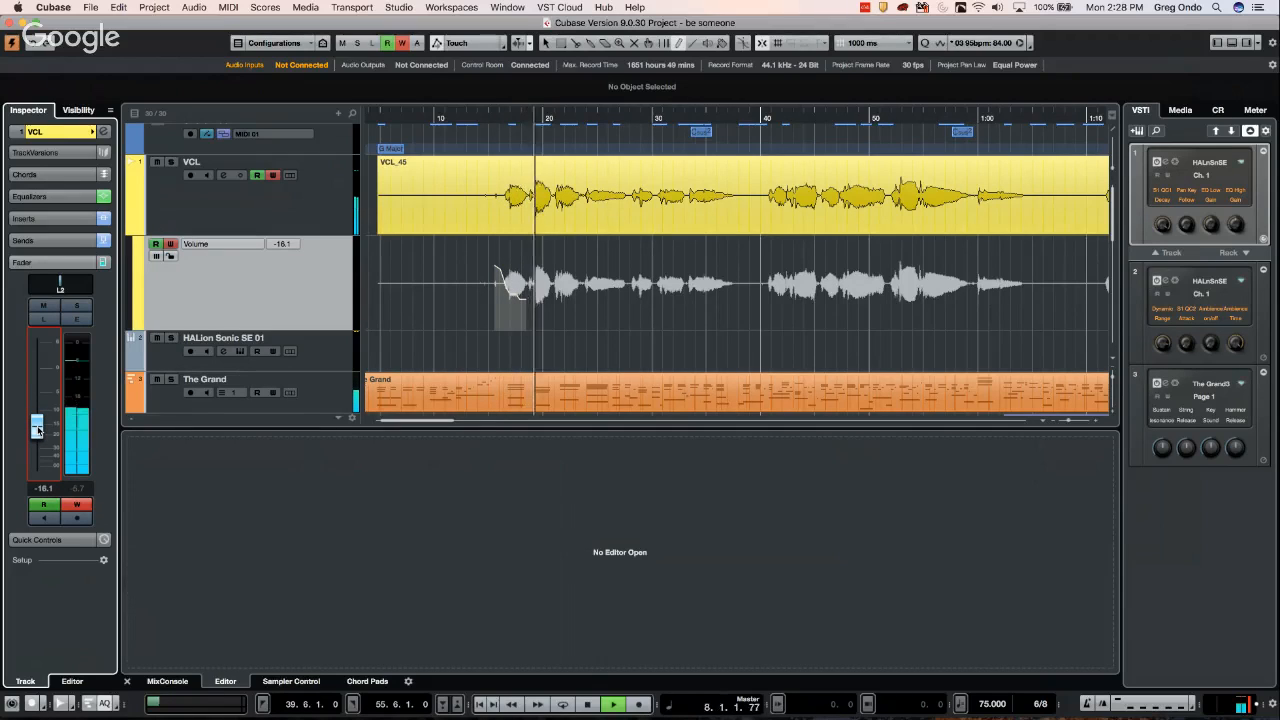
pyautogui.click(502, 276)
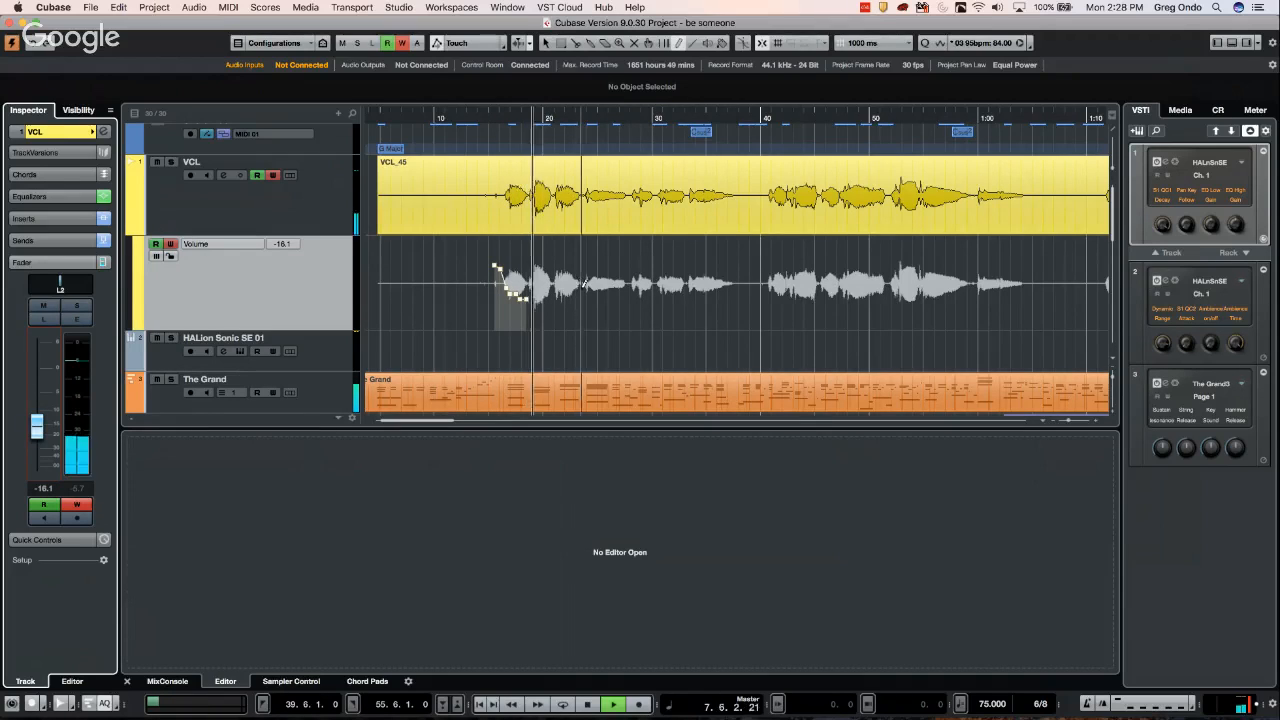
pyautogui.press('space')
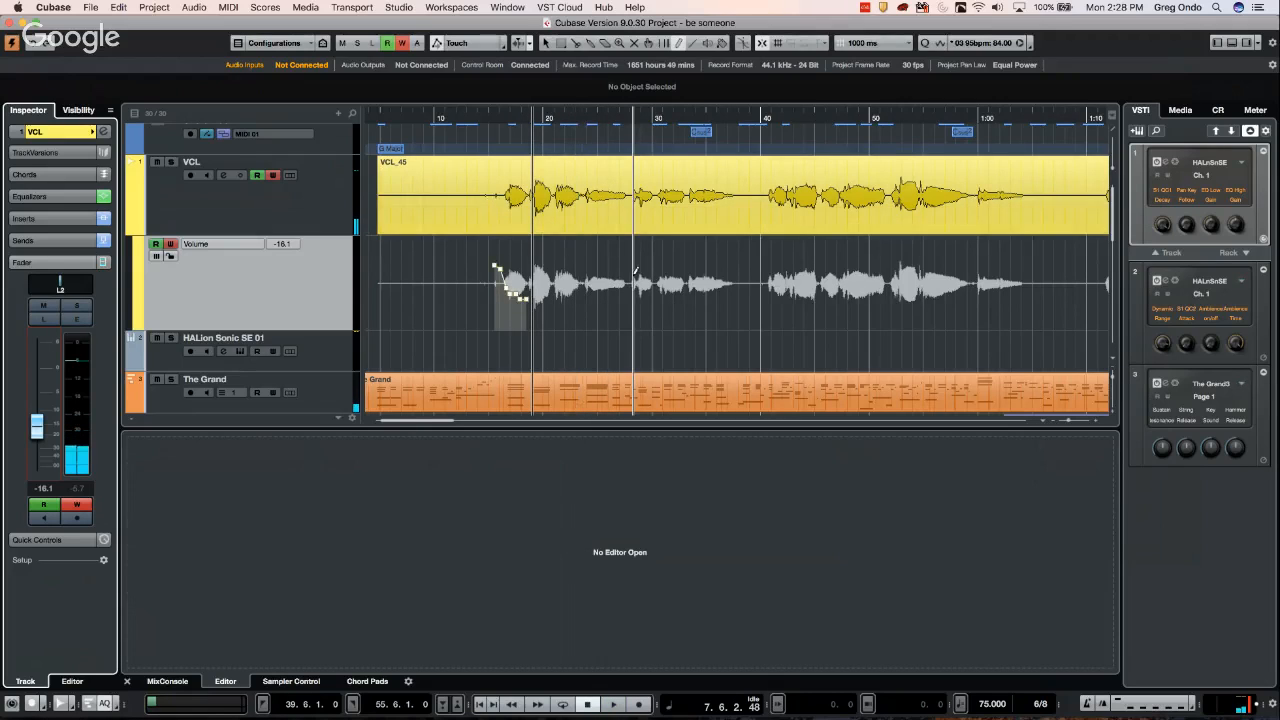
# Turn off Use Virgin Territory in the Automation Panel settings and close the panel
pyautogui.press('F6')
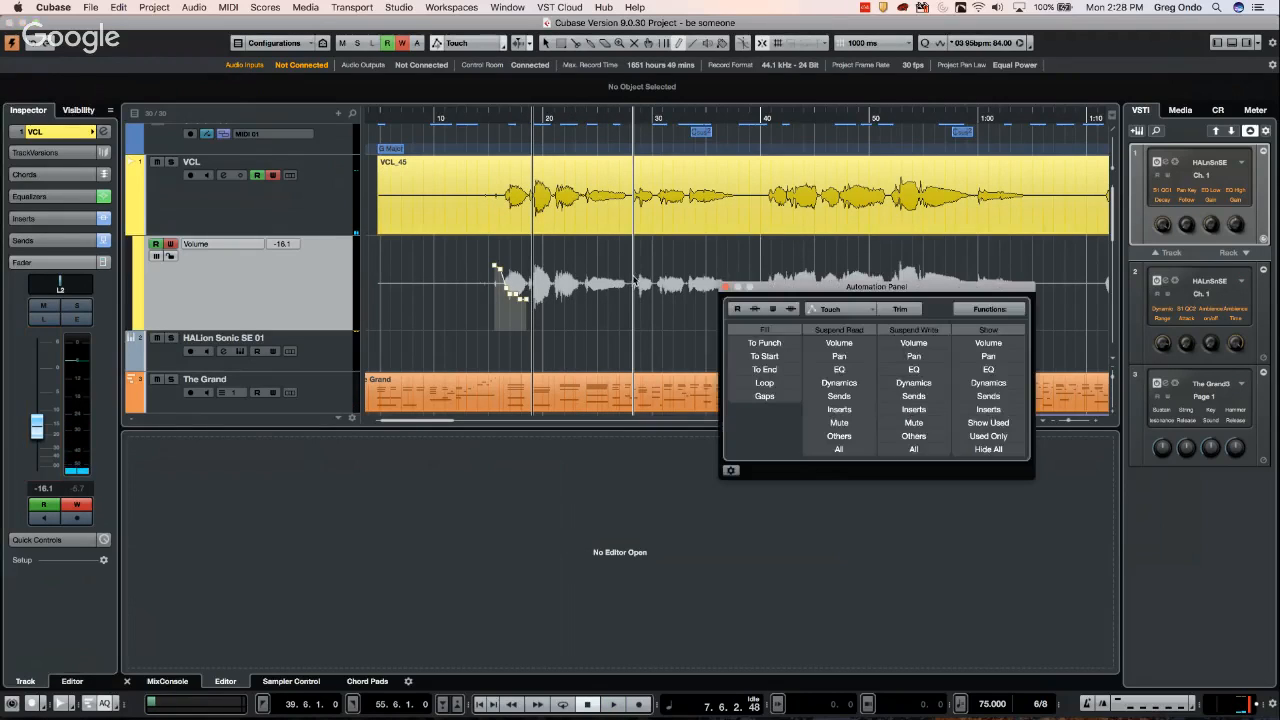
pyautogui.press('F6')
pyautogui.press('F6')
pyautogui.click(731, 471)
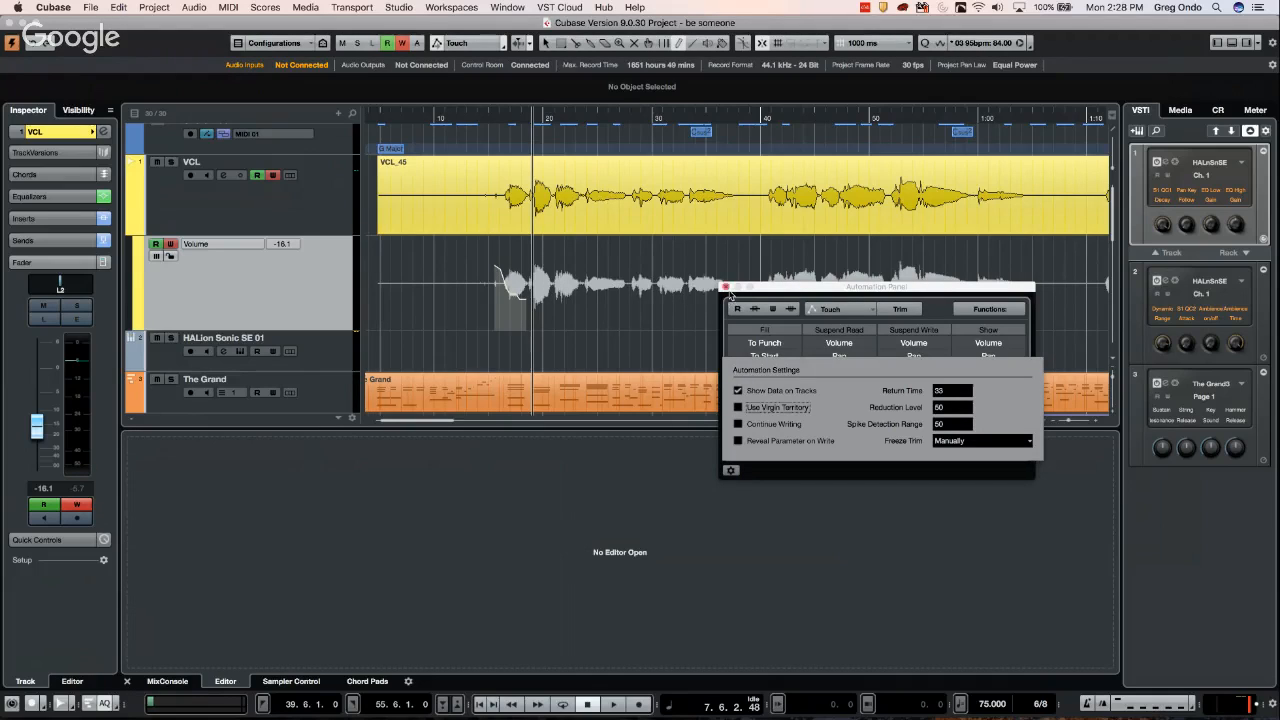
pyautogui.click(726, 288)
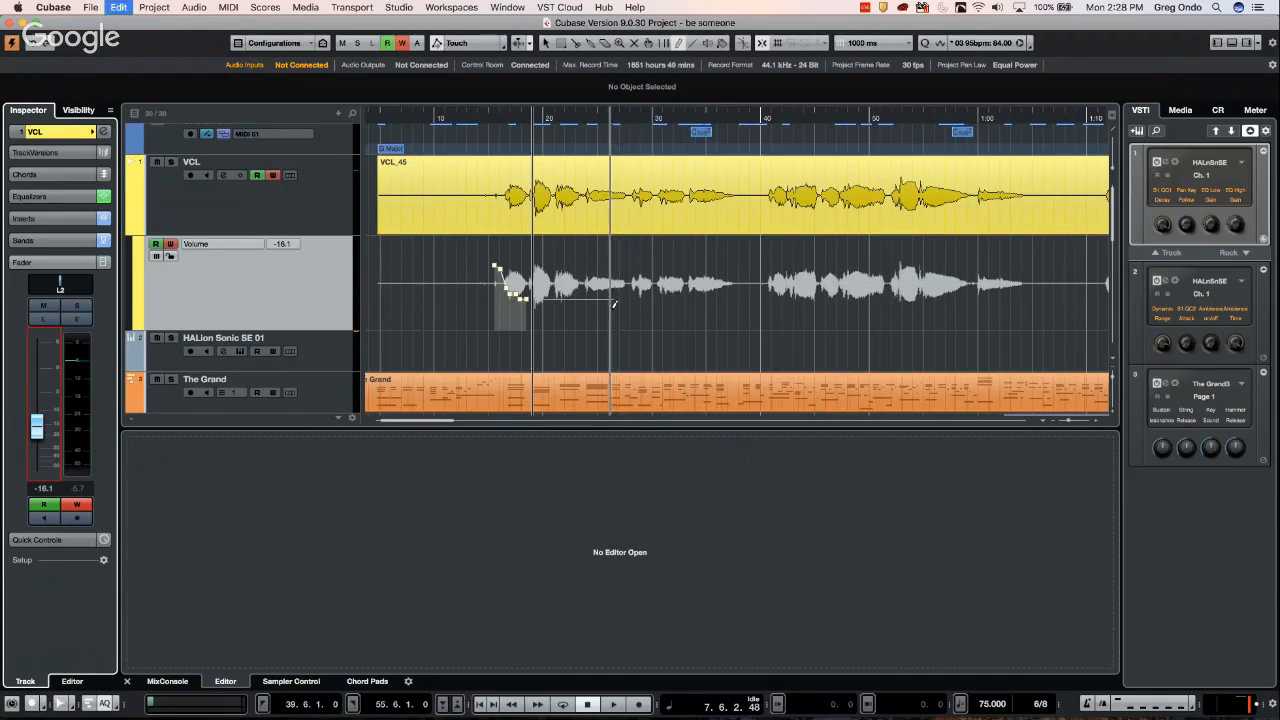
# Delete the existing VCL volume points and write new fader moves from about 20 to 31 seconds, ending at -10.2
pyautogui.press('Delete')
pyautogui.press('space')
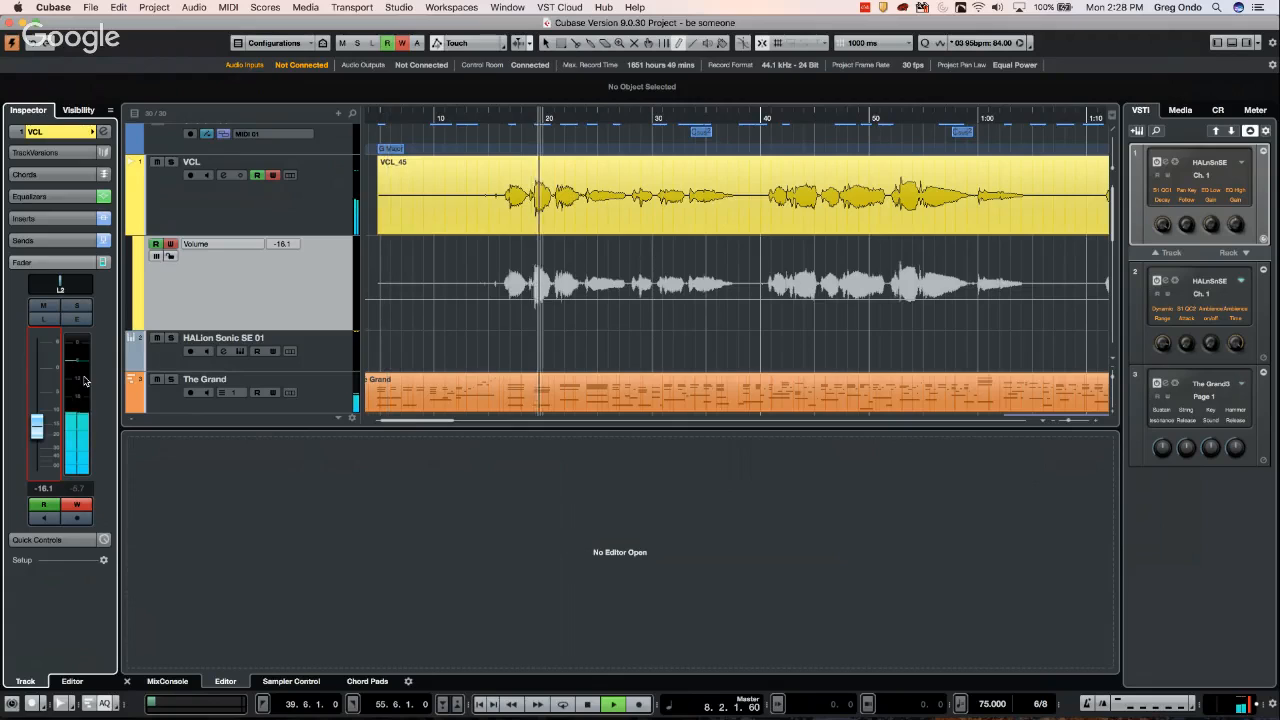
pyautogui.moveTo(36, 426)
pyautogui.mouseDown()
pyautogui.moveTo(36, 380)
pyautogui.moveTo(35, 417)
pyautogui.mouseUp()
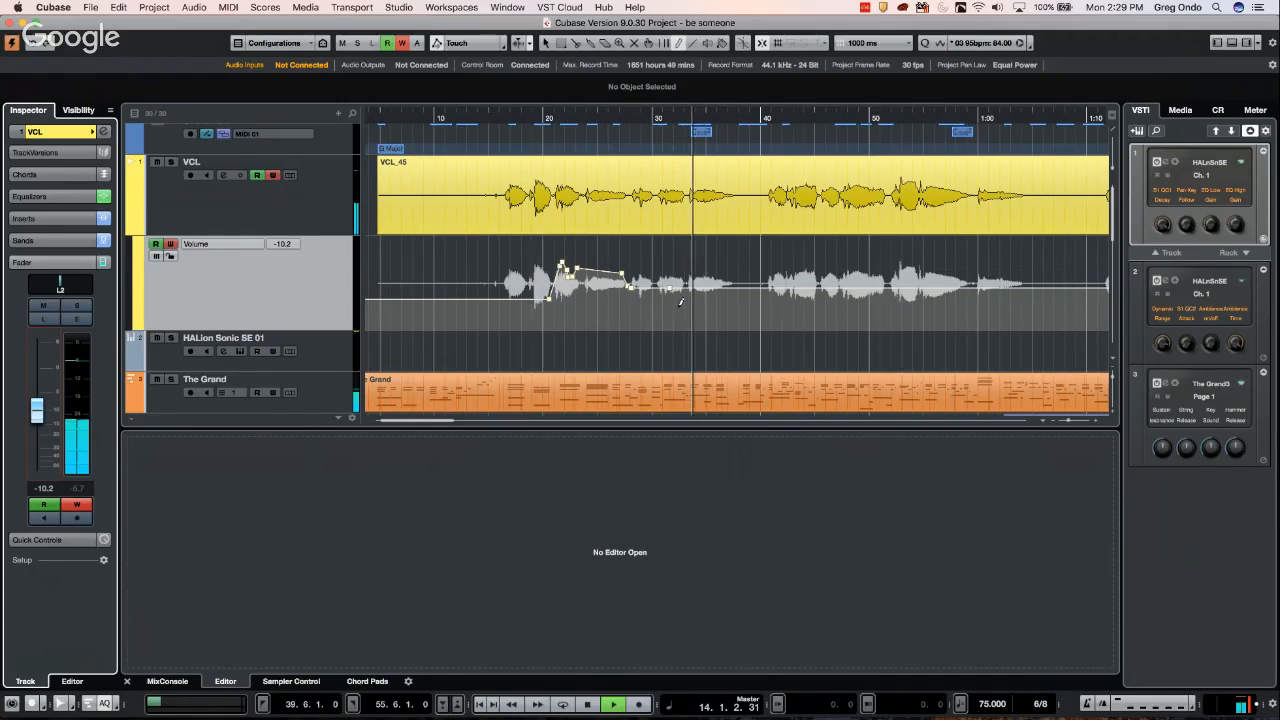
pyautogui.press('space')
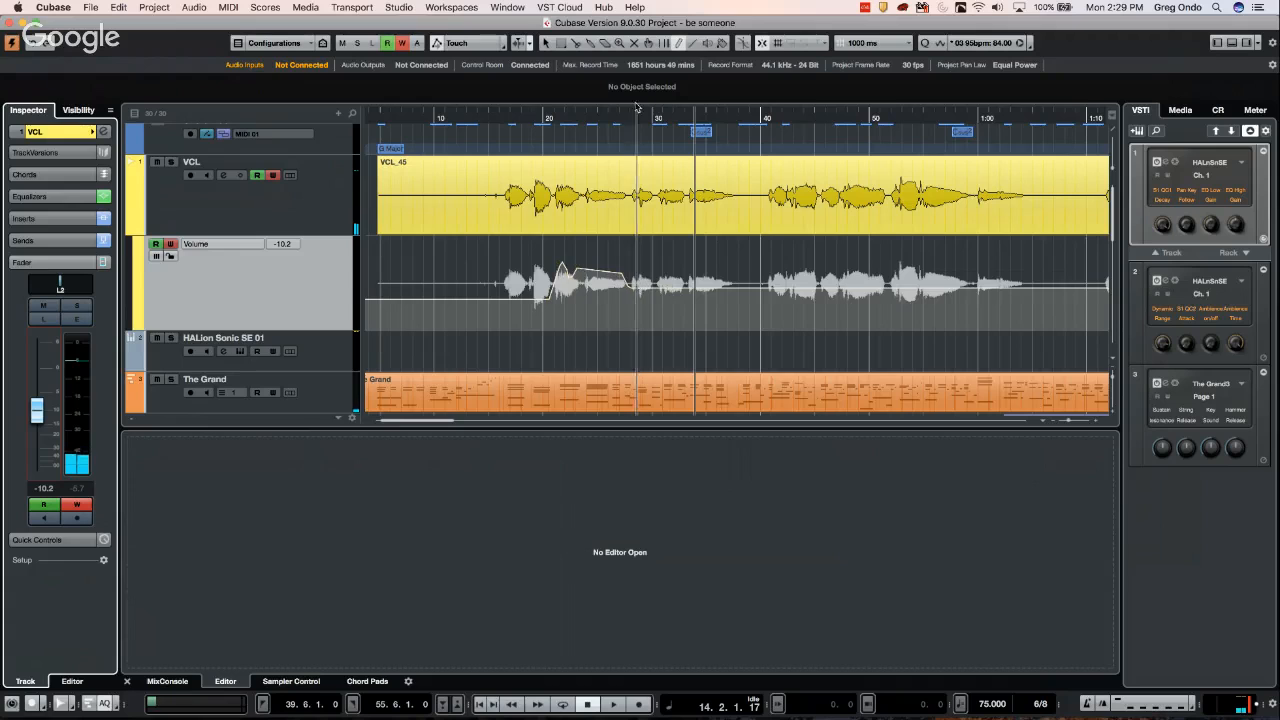
# Add a volume point above the existing curve at the end of the VCL event in the Volume lane
pyautogui.click(604, 111)
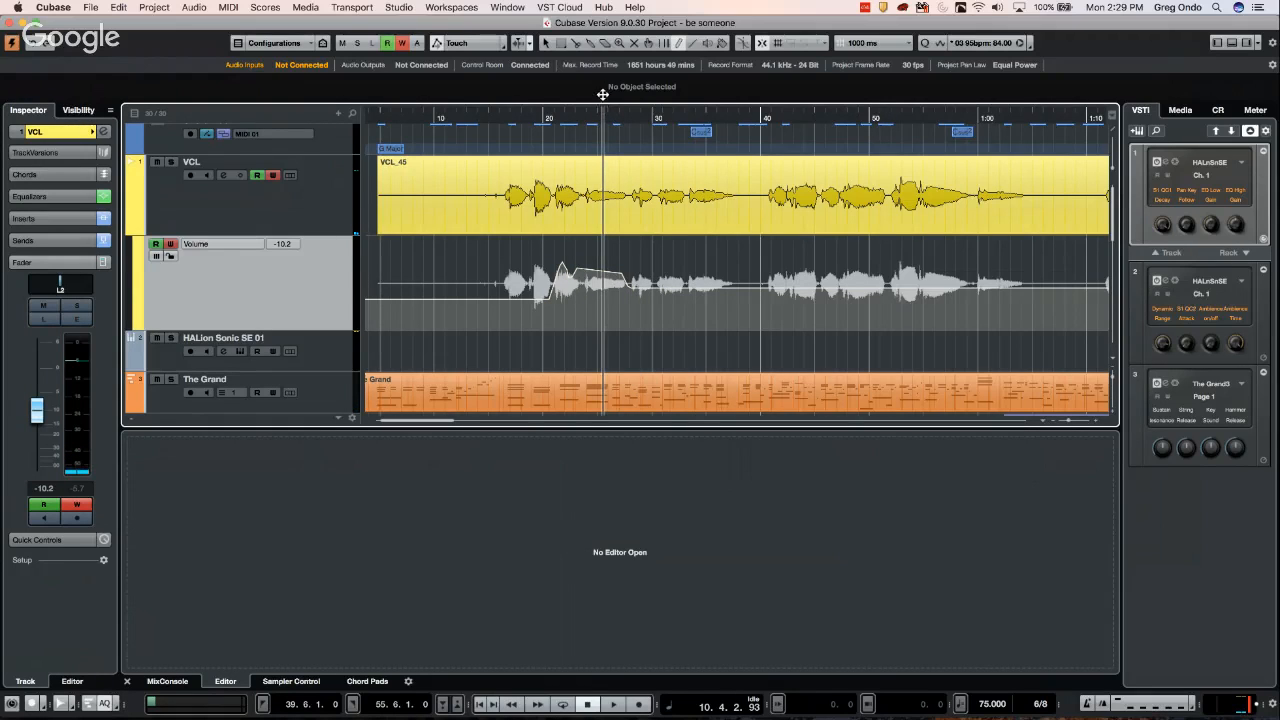
pyautogui.moveTo(603, 94); pyautogui.dragTo(601, 72)
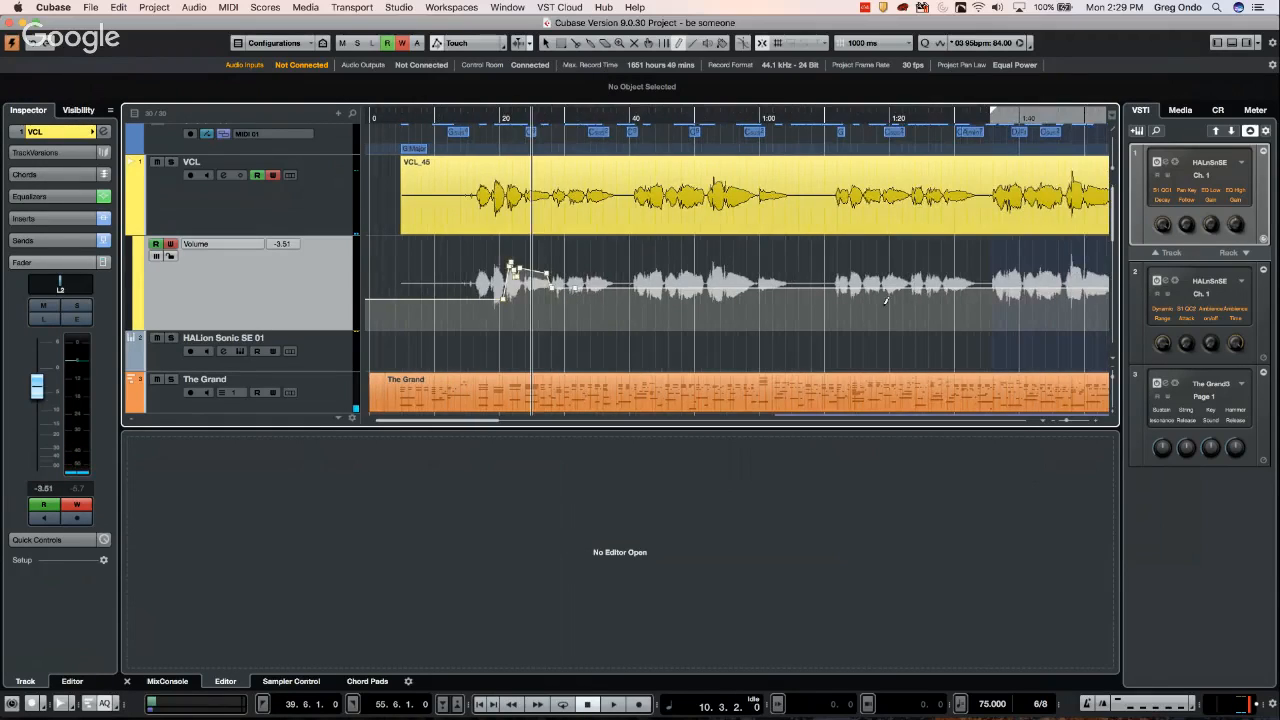
pyautogui.moveTo(533, 97); pyautogui.dragTo(531, 93)
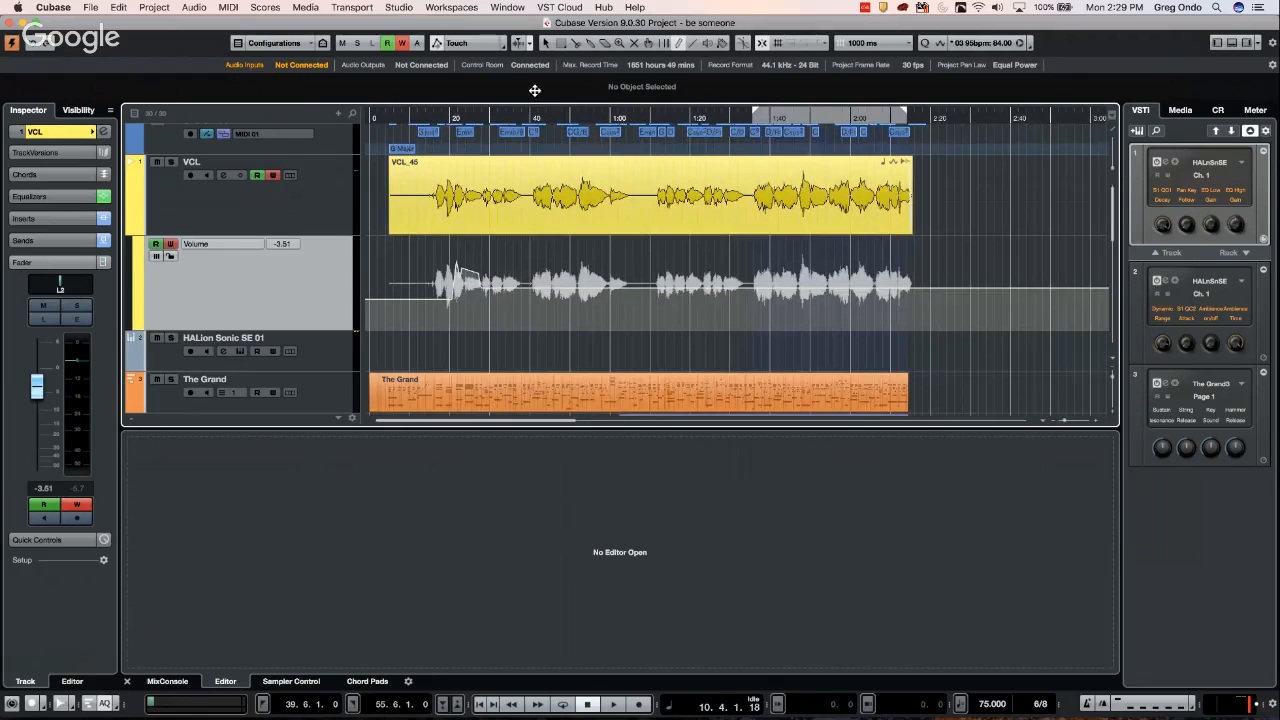
pyautogui.click(911, 269)
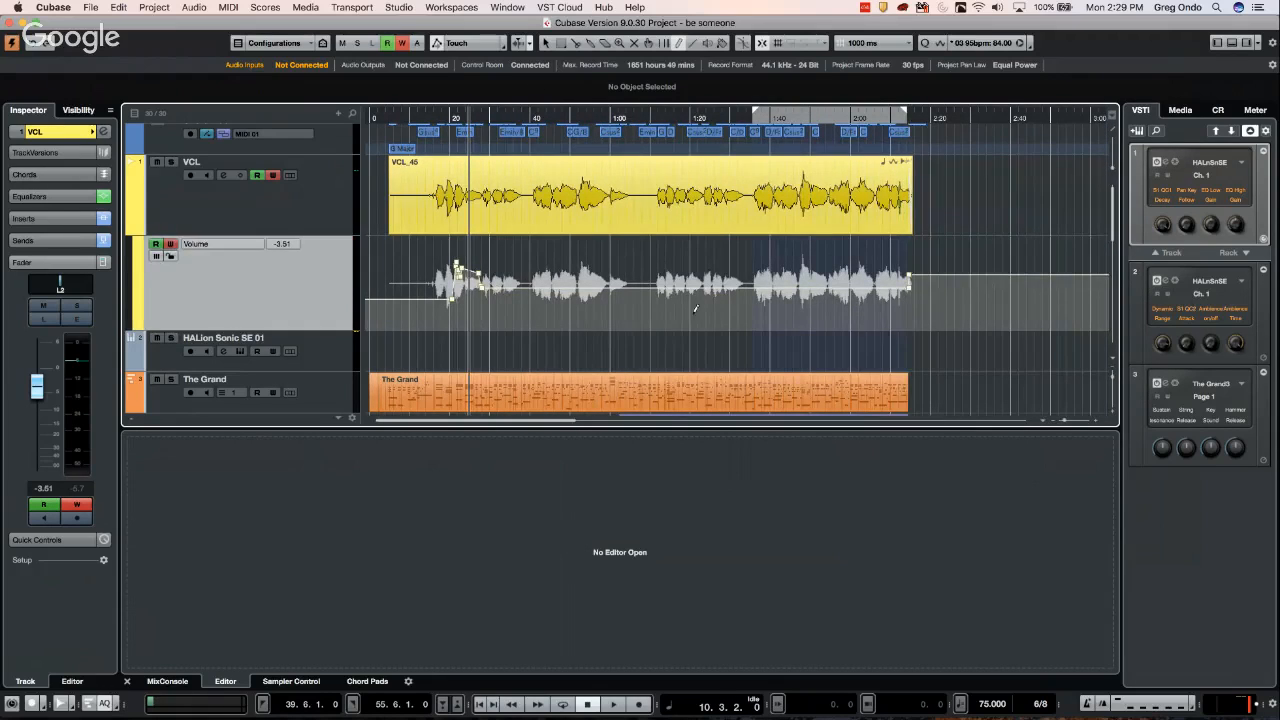
# Play from about 38 seconds and write fader boosts into the VCL Volume lane between about 41 and 50 seconds
pyautogui.moveTo(523, 121); pyautogui.dragTo(523, 125)
pyautogui.click(523, 125)
pyautogui.press('space')
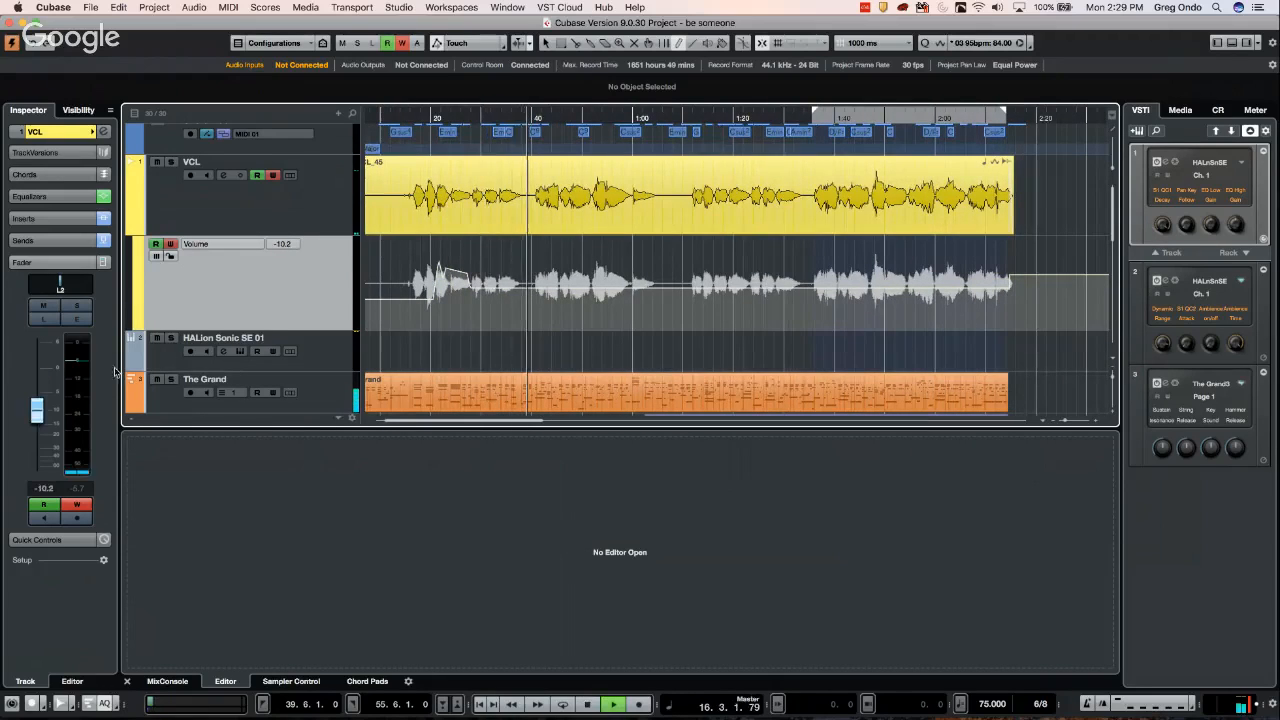
pyautogui.moveTo(36, 404)
pyautogui.mouseDown()
pyautogui.moveTo(38, 376)
pyautogui.moveTo(55, 371)
pyautogui.moveTo(37, 408)
pyautogui.moveTo(41, 380)
pyautogui.mouseUp()
pyautogui.press('h')
pyautogui.press('h')
pyautogui.press('h')
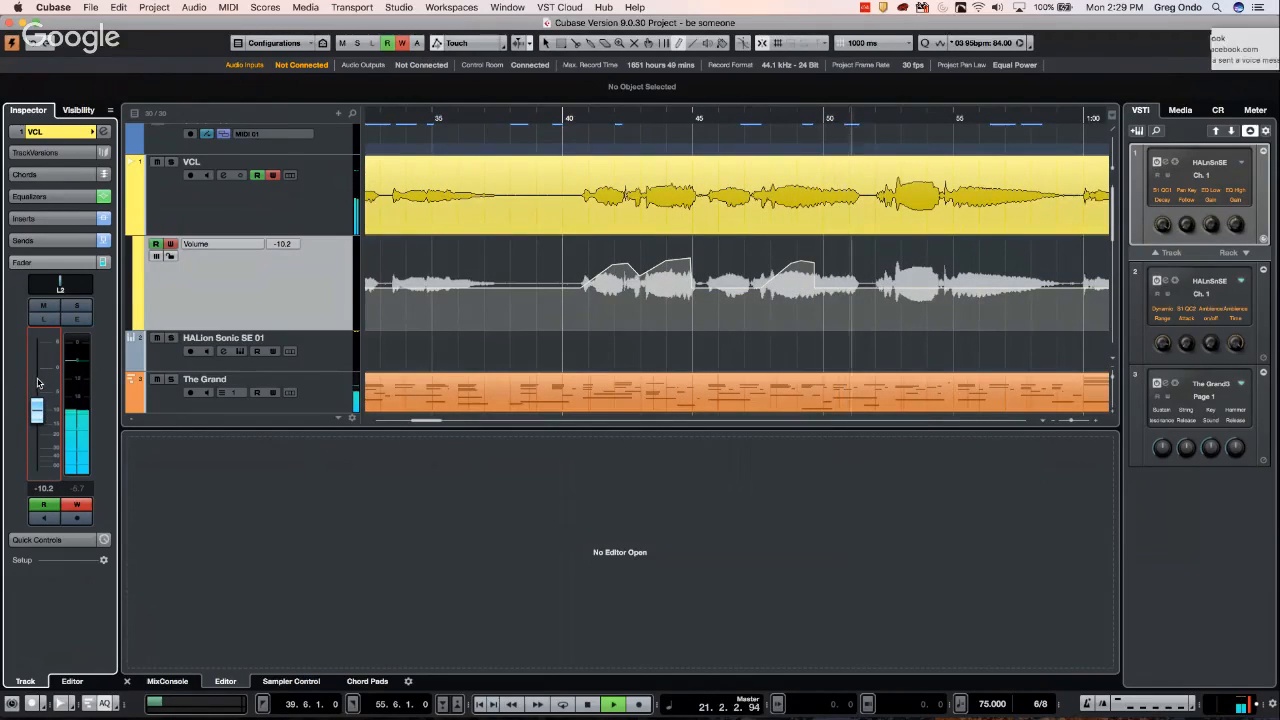
pyautogui.press('space')
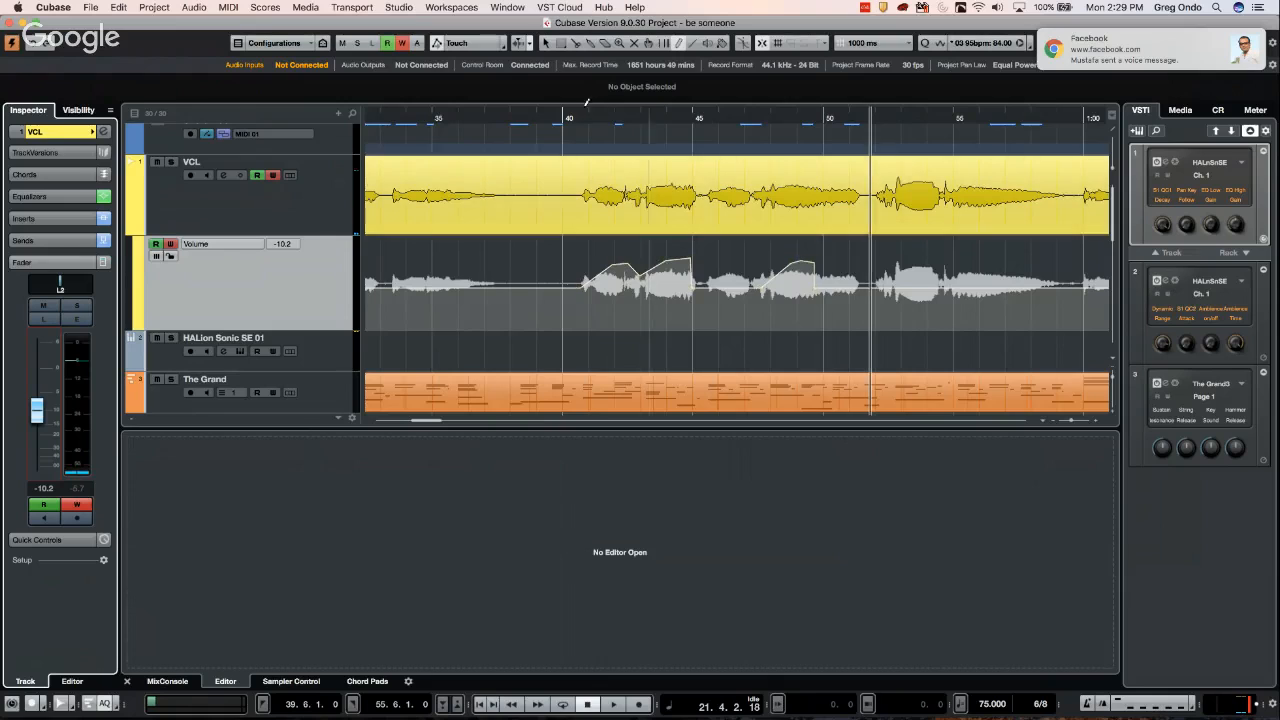
# Move the playhead to about 42 seconds and examine the volume boosts within the surrounding automation curve
pyautogui.click(608, 116)
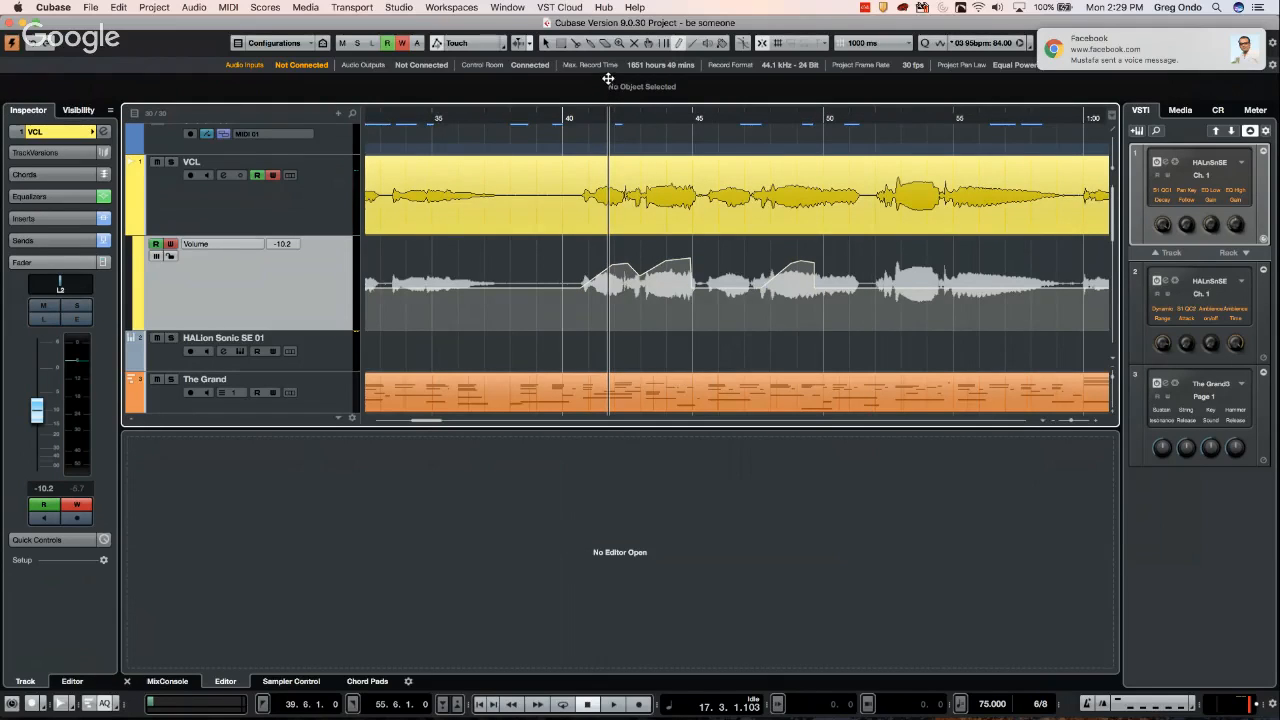
pyautogui.press('g')
pyautogui.press('g')
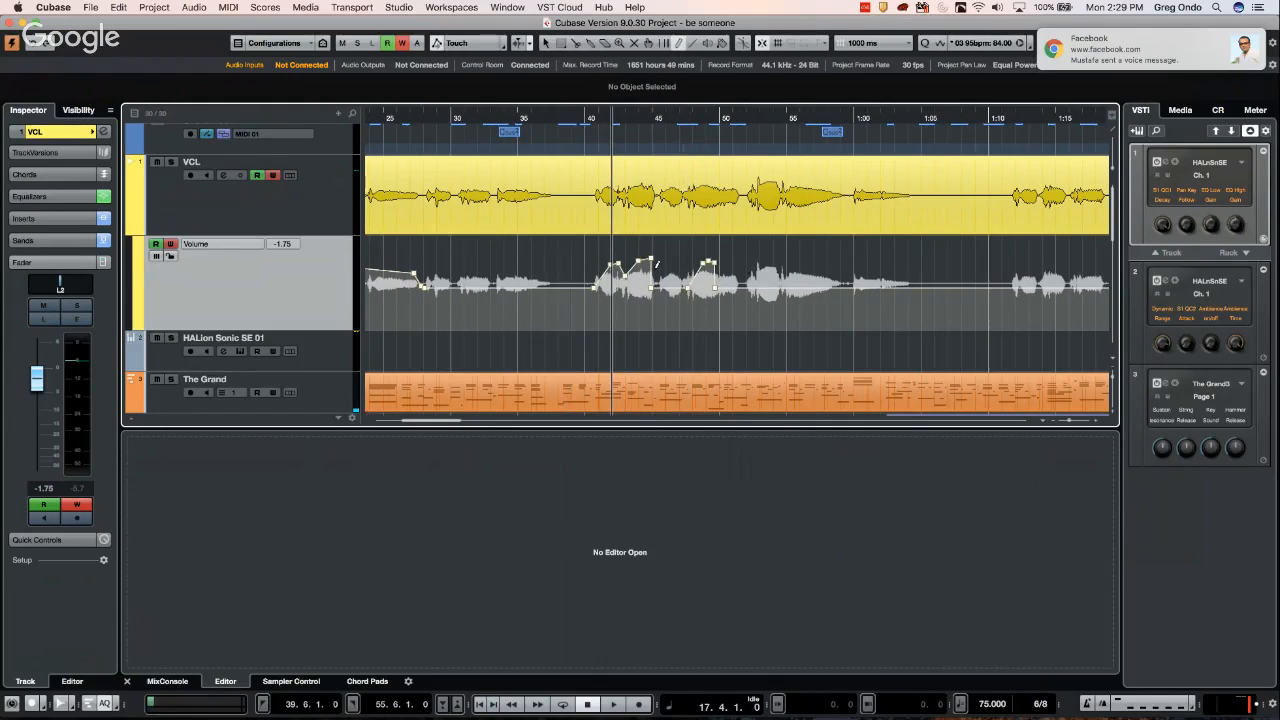
# Play from about 13 seconds in Touch mode and write fader moves into the VCL Volume lane up to about 28 seconds
pyautogui.rightClick(759, 263)
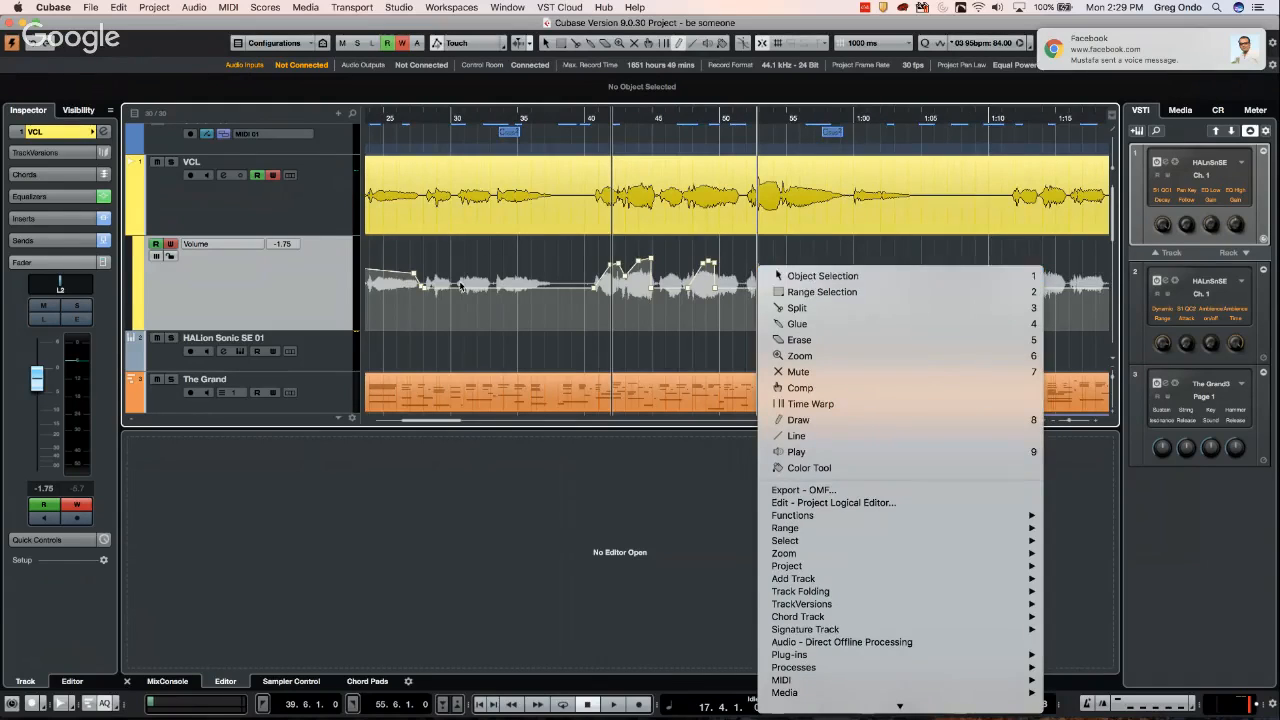
pyautogui.click(120, 343)
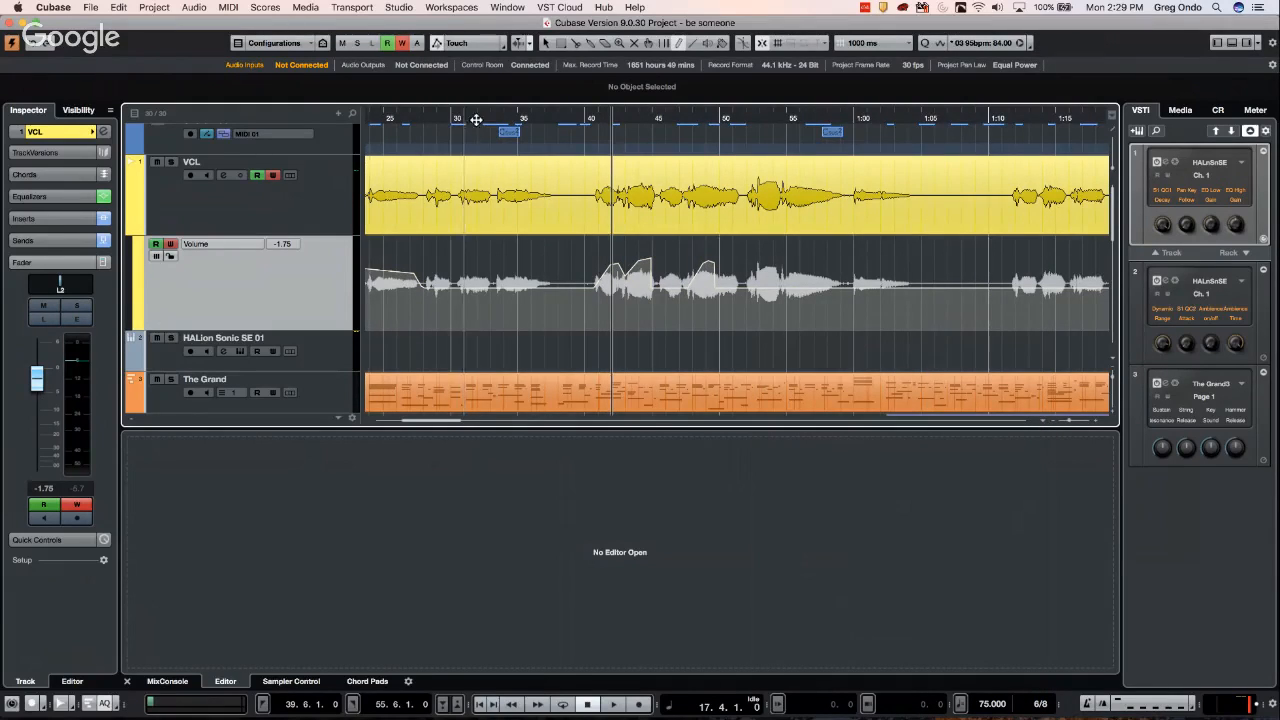
pyautogui.moveTo(476, 119); pyautogui.dragTo(592, 119)
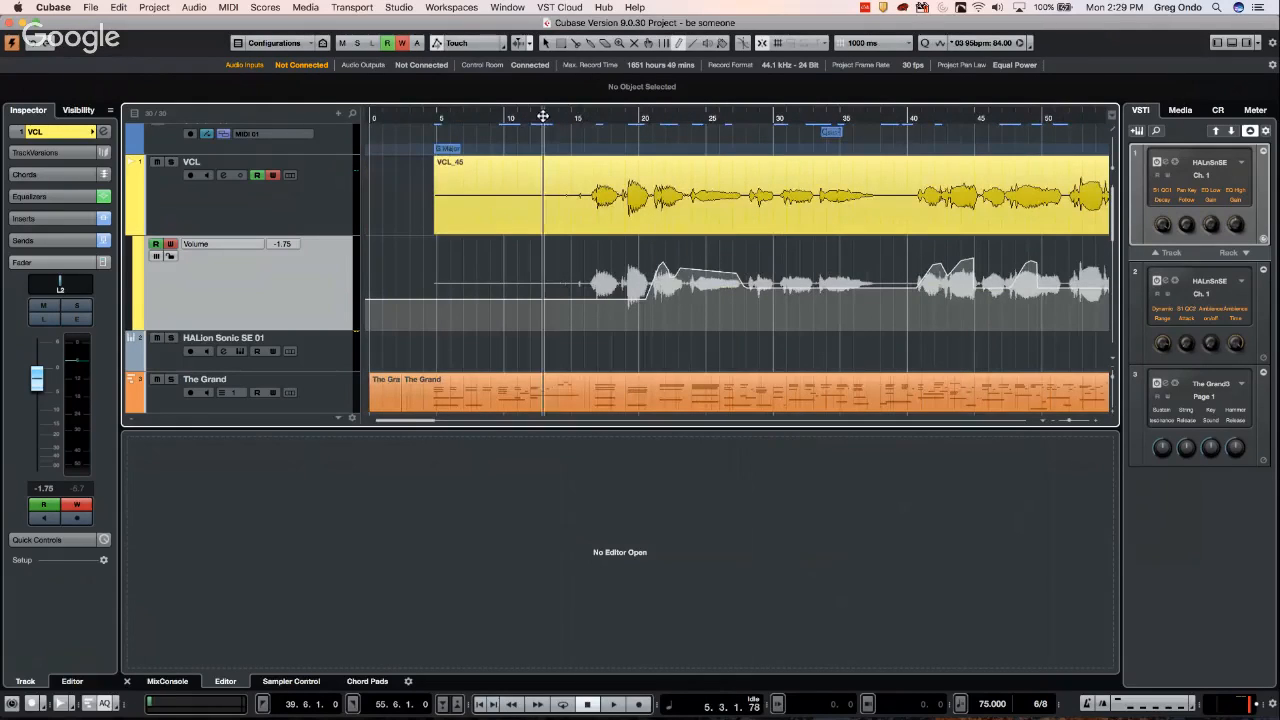
pyautogui.press('space')
pyautogui.moveTo(36, 378)
pyautogui.mouseDown()
pyautogui.moveTo(40, 418)
pyautogui.moveTo(53, 378)
pyautogui.moveTo(46, 394)
pyautogui.mouseUp()
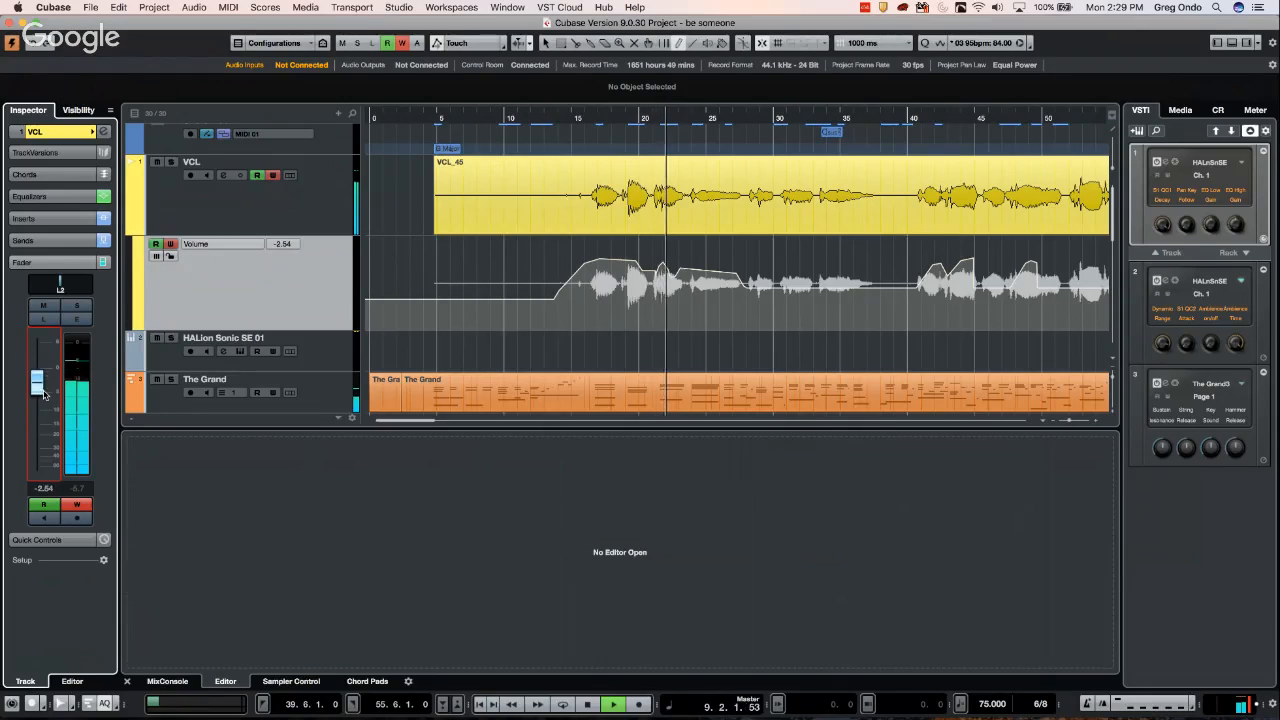
pyautogui.moveTo(40, 398)
pyautogui.mouseDown()
pyautogui.moveTo(36, 437)
pyautogui.moveTo(41, 376)
pyautogui.mouseUp()
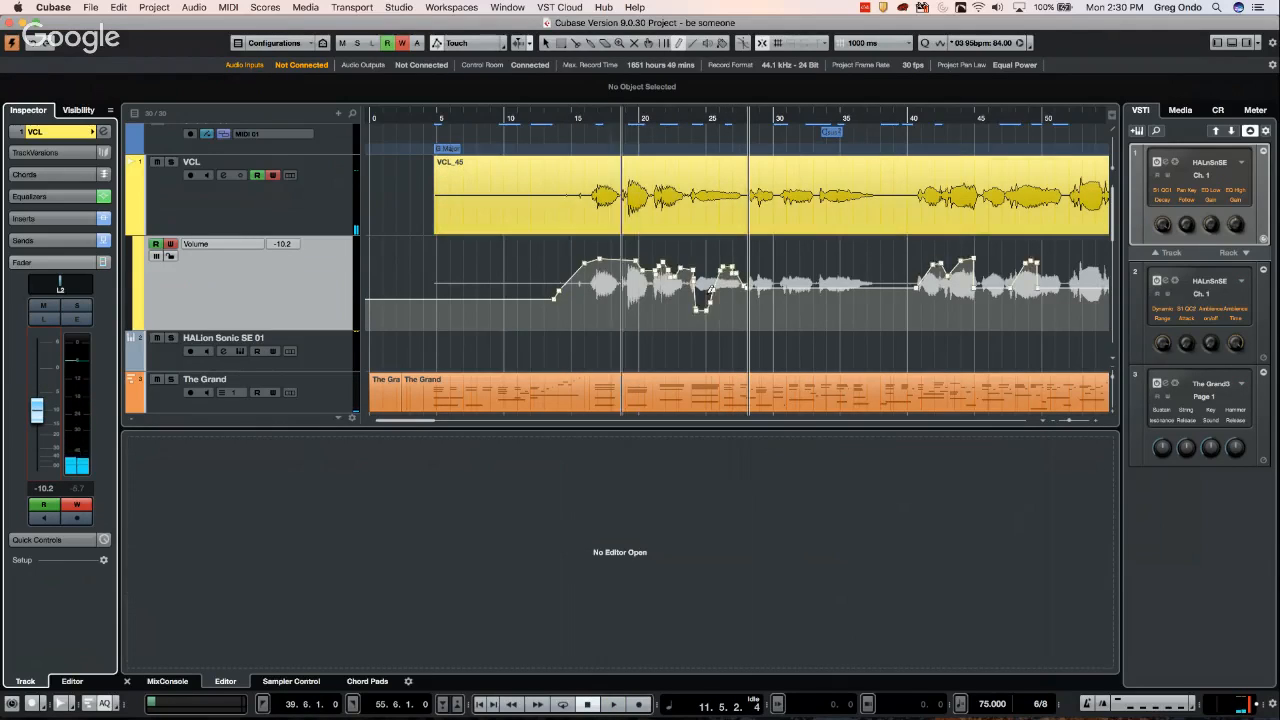
# Switch the automation mode to Auto-Latch and write a VCL fader boost to -0.33 between about 28 and 37 seconds
pyautogui.click(471, 42)
pyautogui.press('Escape')
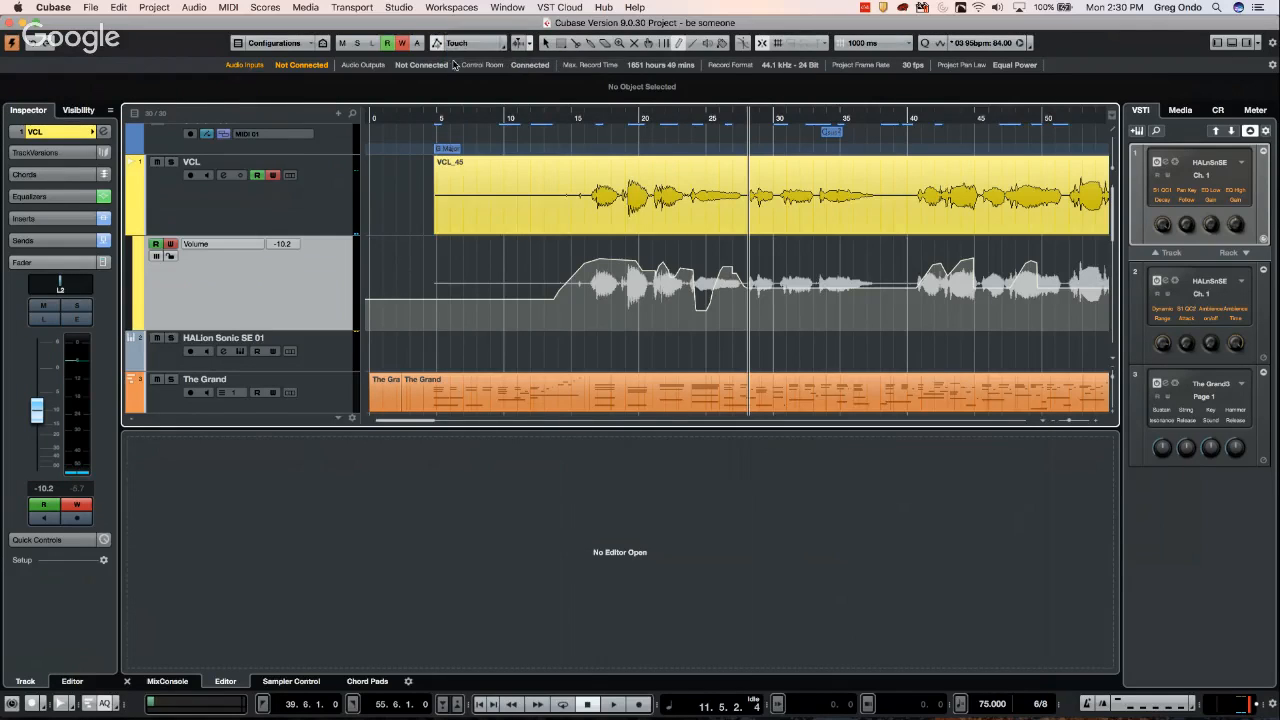
pyautogui.press('space')
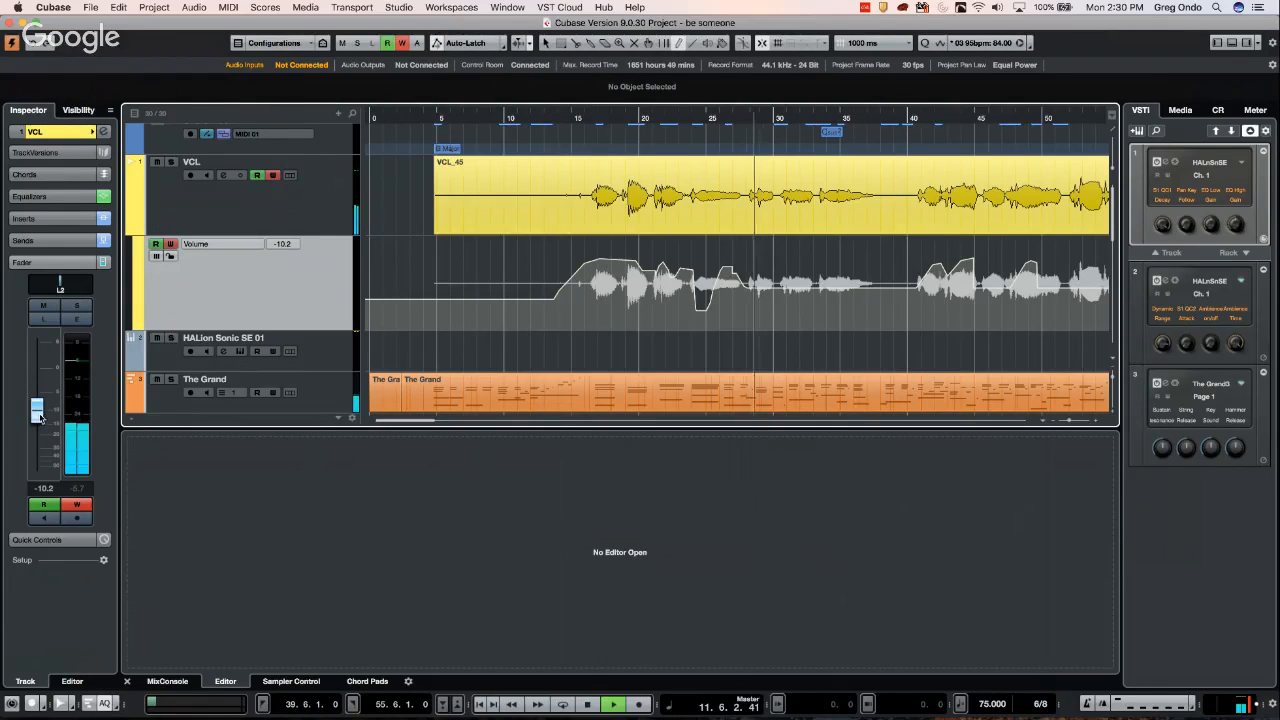
pyautogui.moveTo(37, 408); pyautogui.dragTo(45, 377)
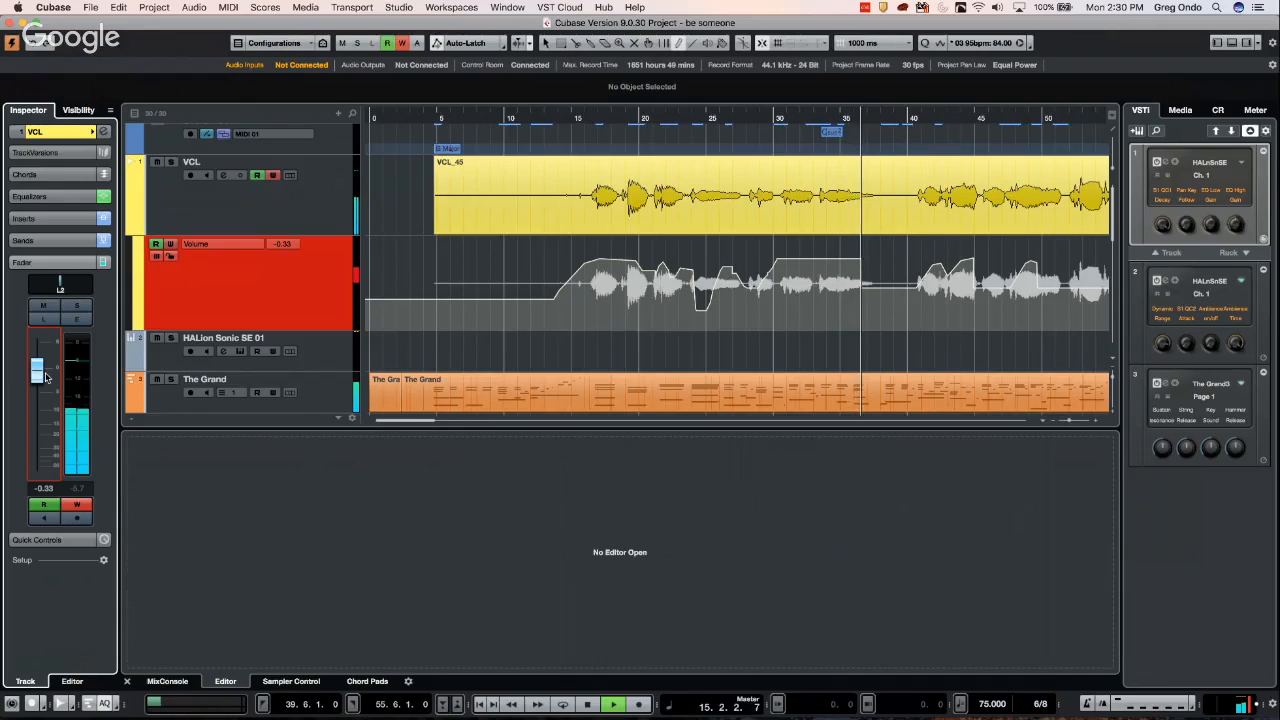
pyautogui.press('space')
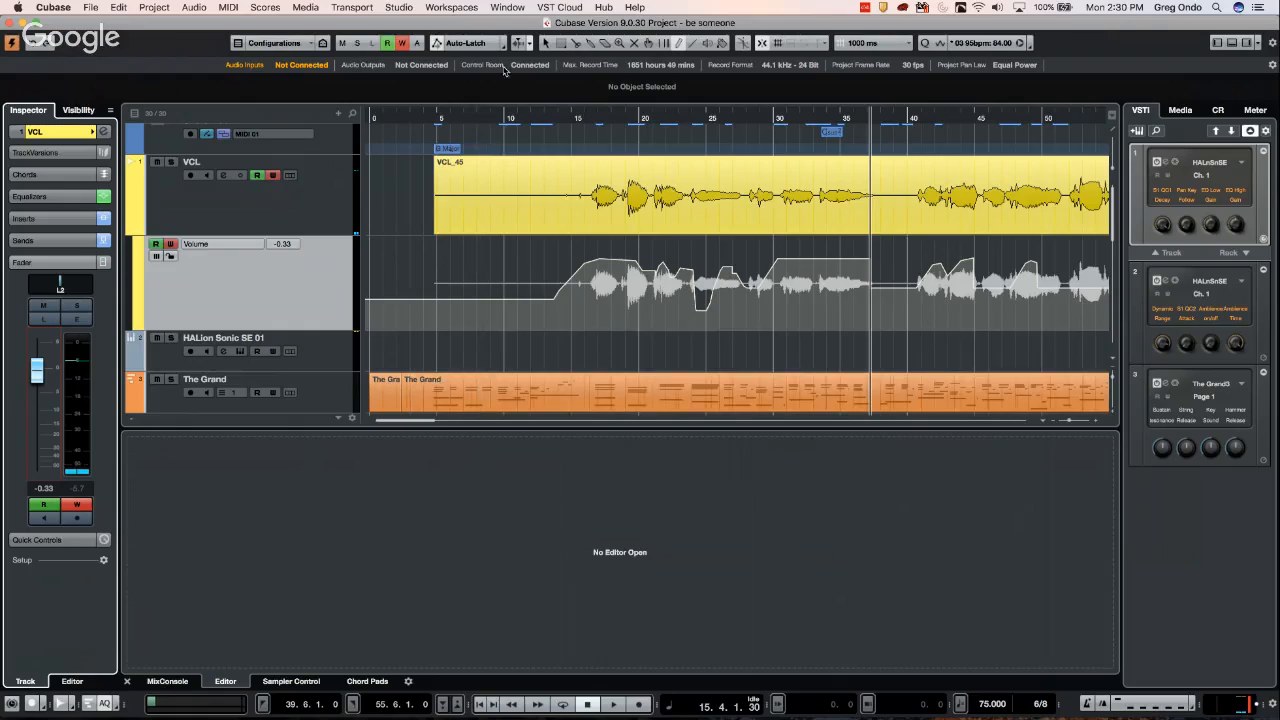
# Set the automation mode to Cross-Over and write VCL fader moves from about 27 to 38 seconds, ending at 6.02
pyautogui.click(728, 118)
pyautogui.click(745, 118)
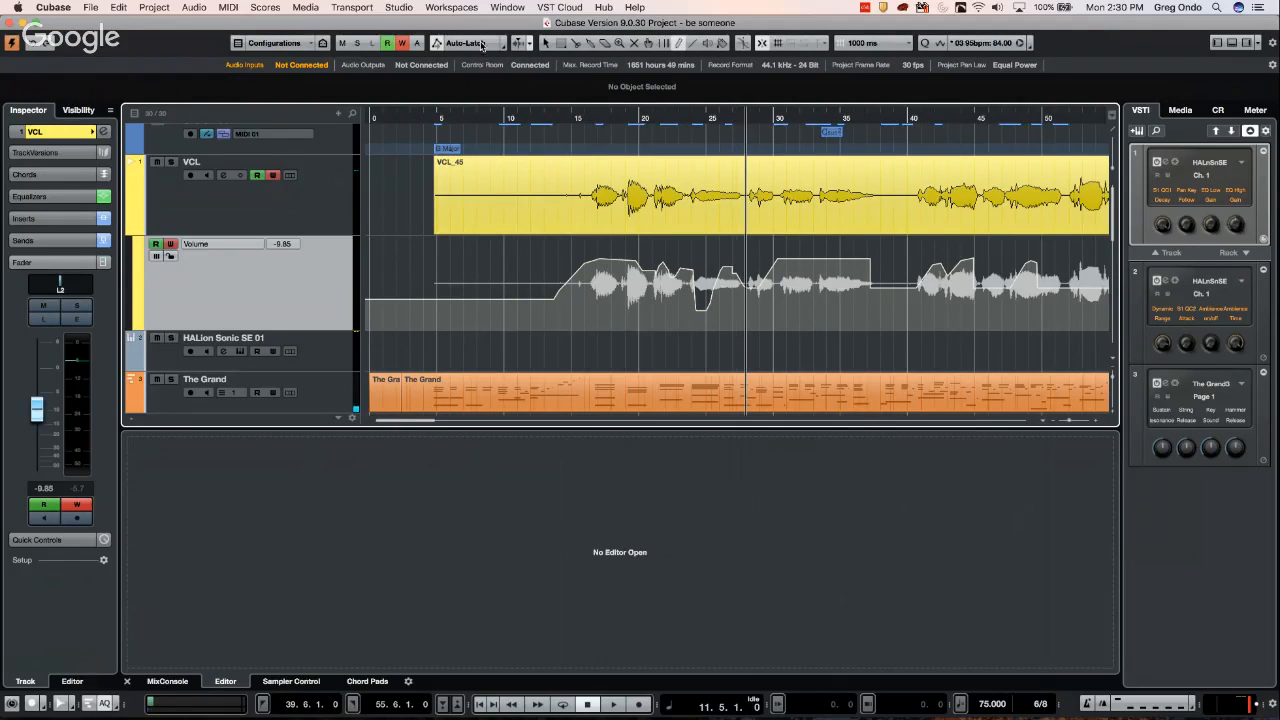
pyautogui.click(481, 45)
pyautogui.click(485, 54)
pyautogui.click(731, 120)
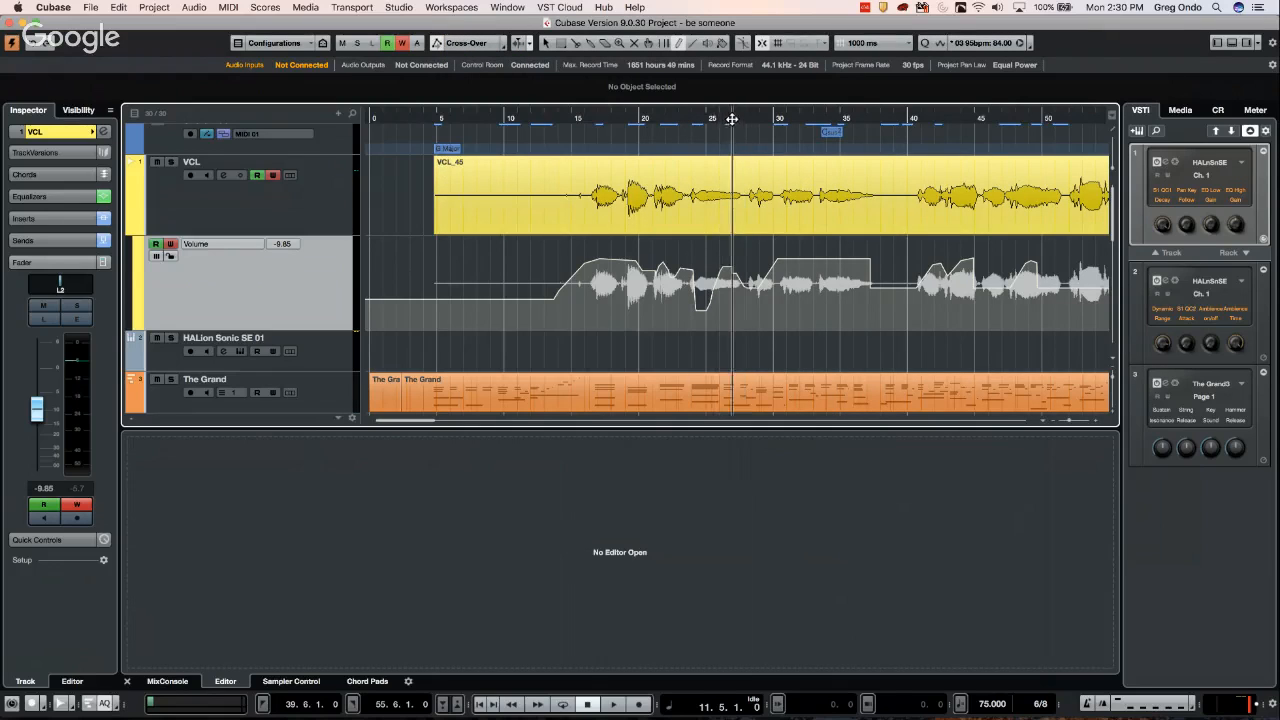
pyautogui.press('space')
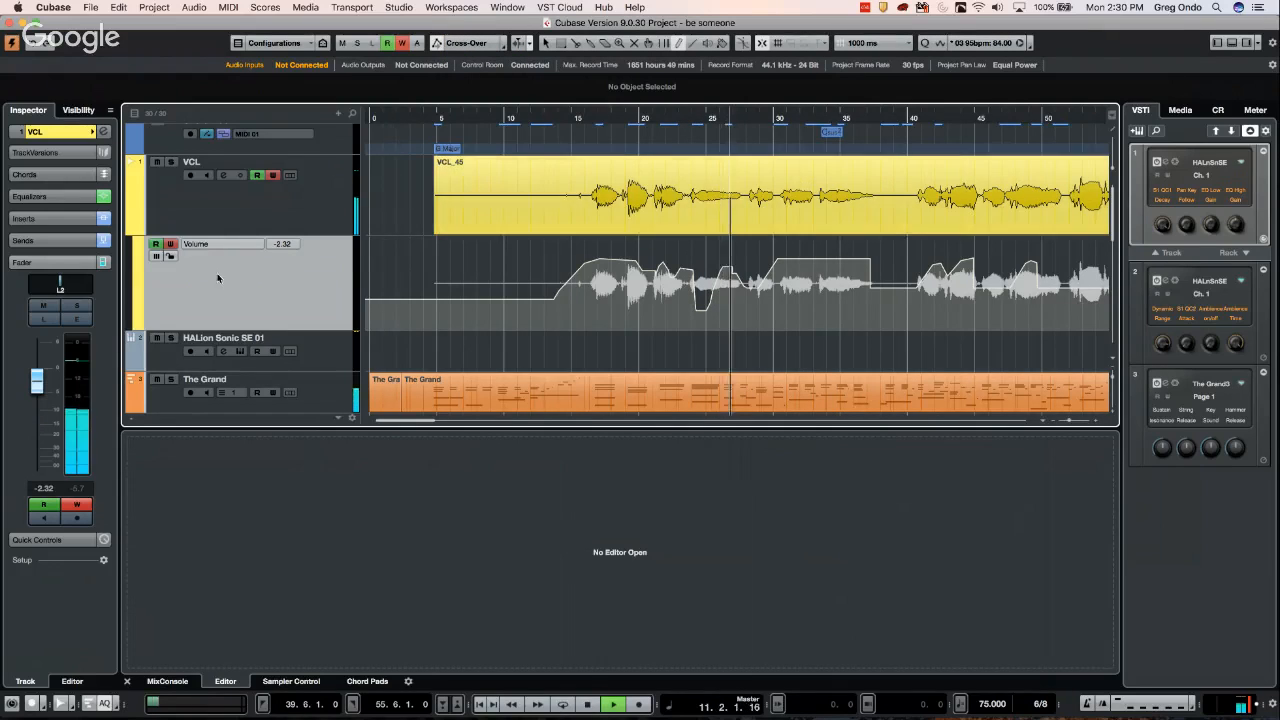
pyautogui.moveTo(36, 407); pyautogui.dragTo(45, 322)
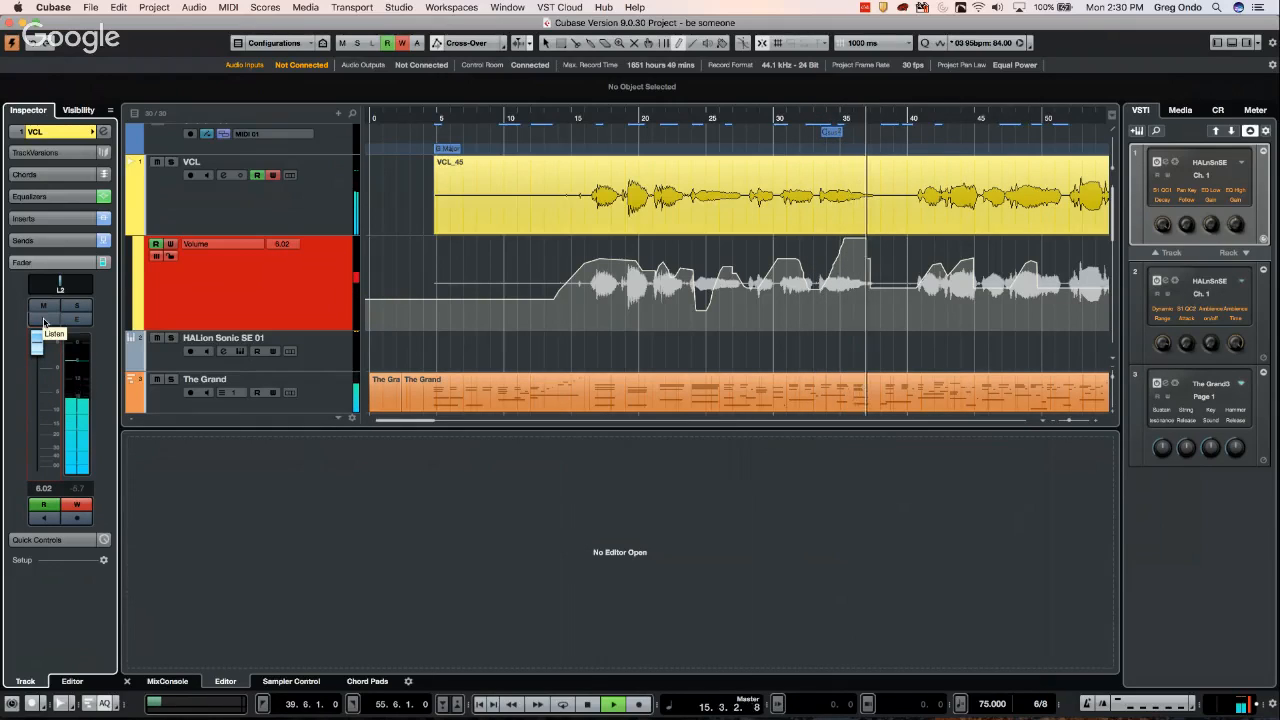
pyautogui.press('space')
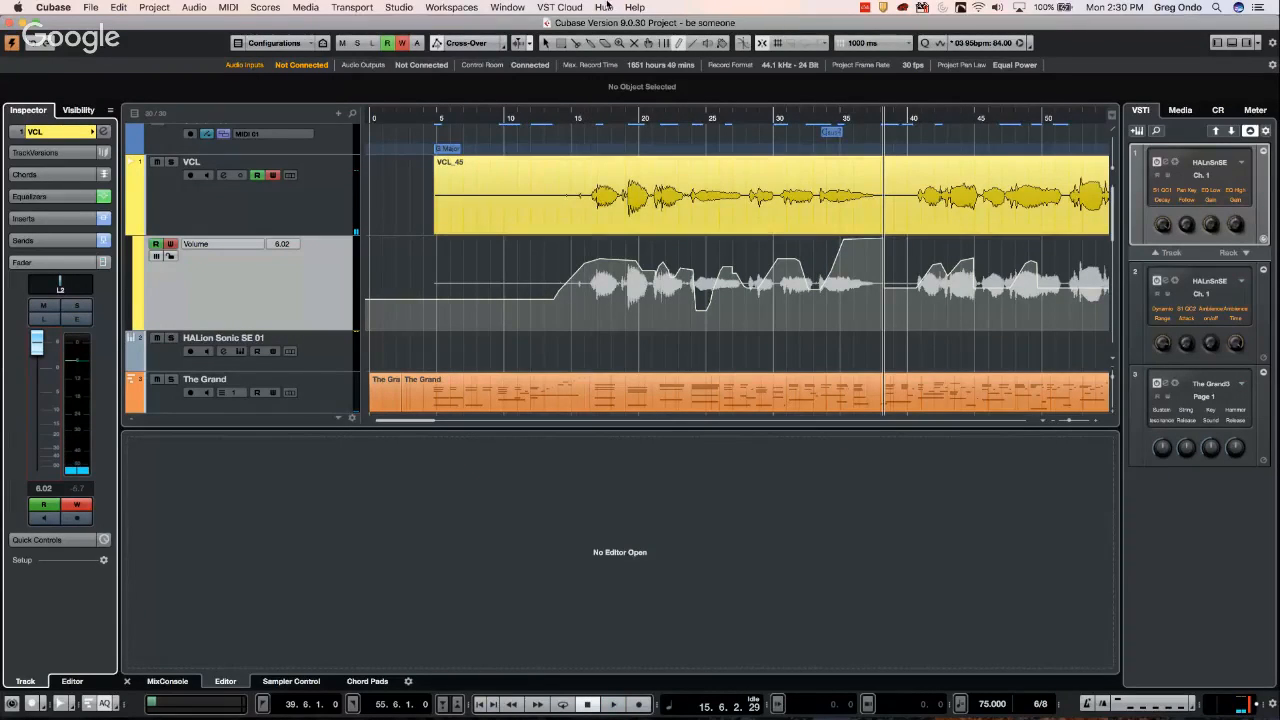
# Keep Cross-Over mode, enable Trim in the Automation Panel, and write VCL trim moves from about 14 to 24 seconds, ending at 3.9
pyautogui.click(482, 43)
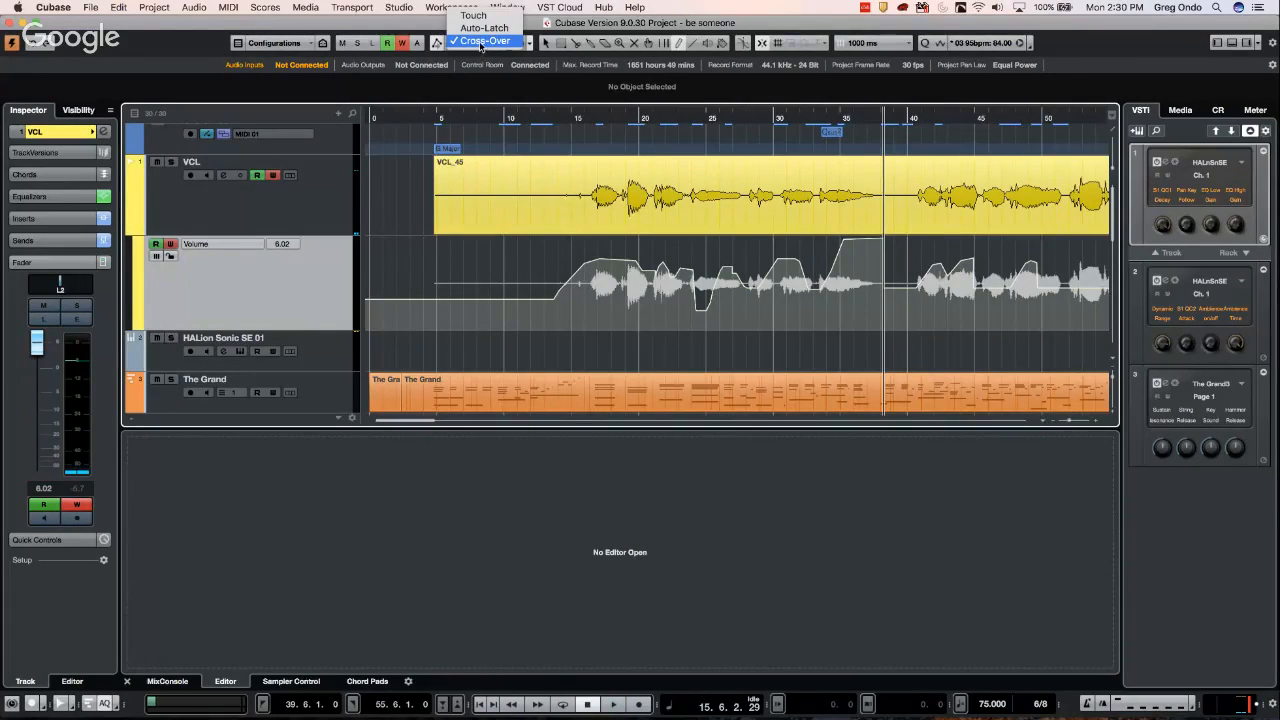
pyautogui.click(460, 41)
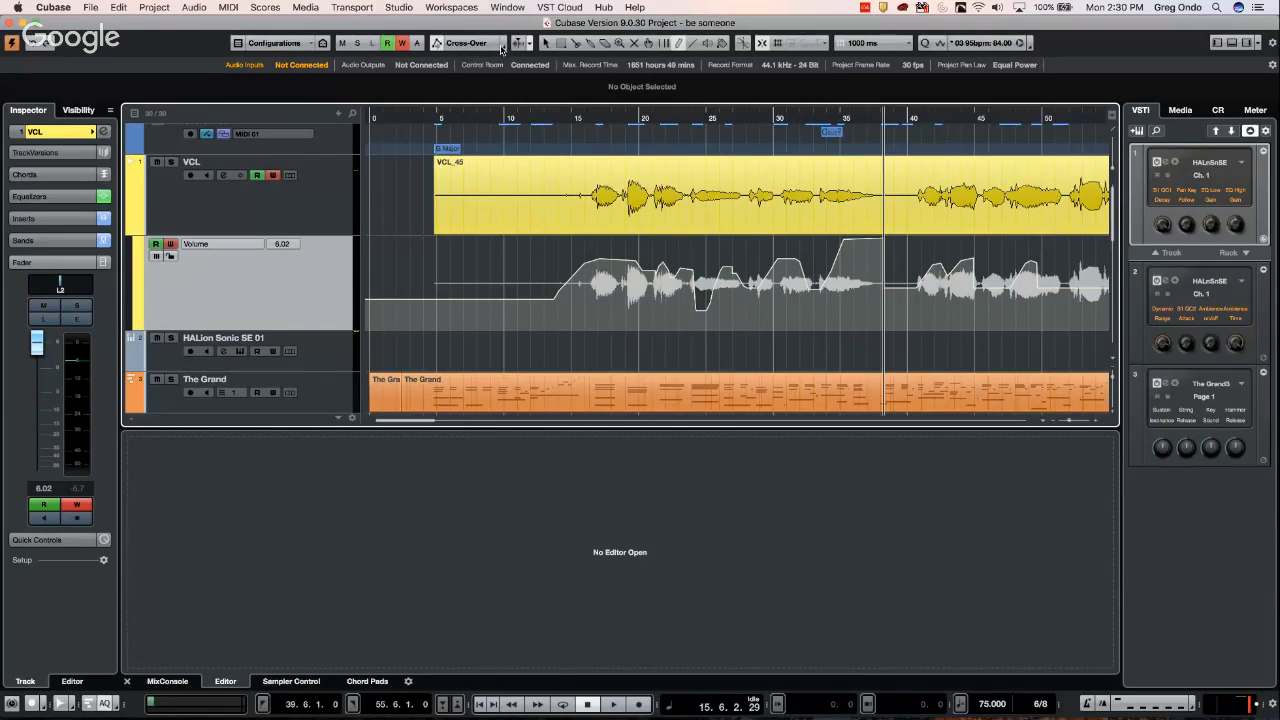
pyautogui.click(504, 44)
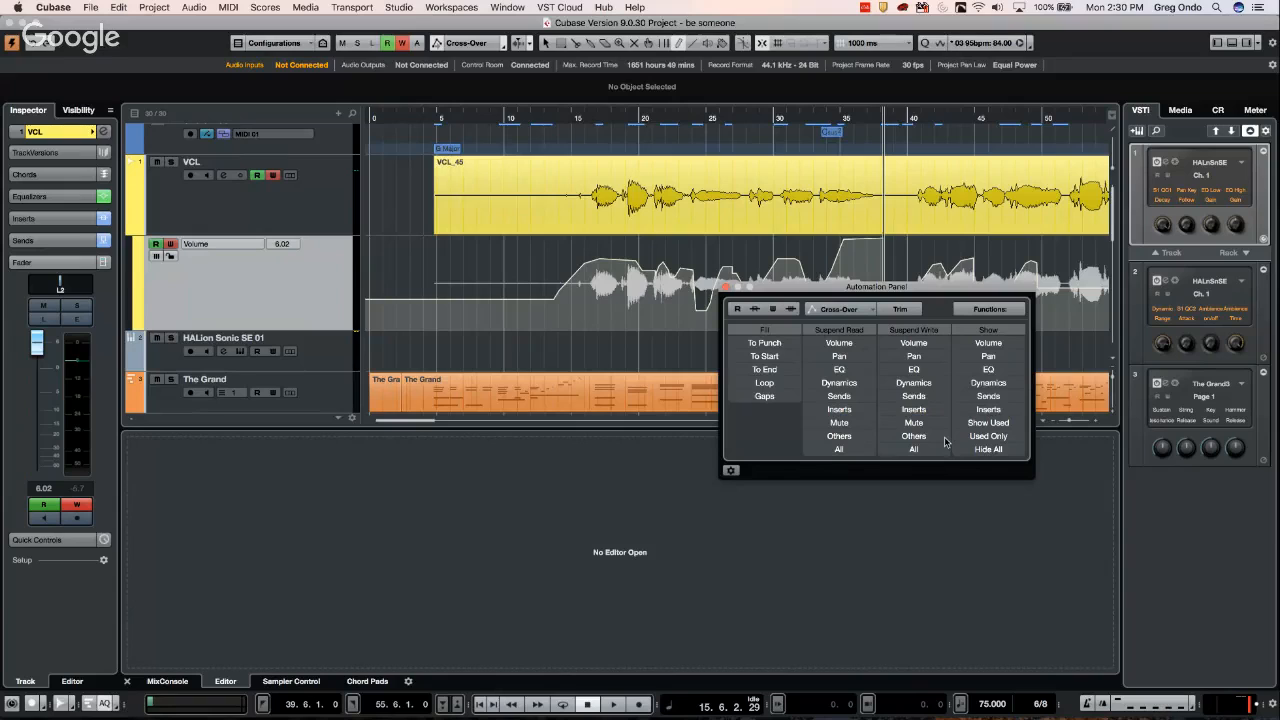
pyautogui.click(908, 314)
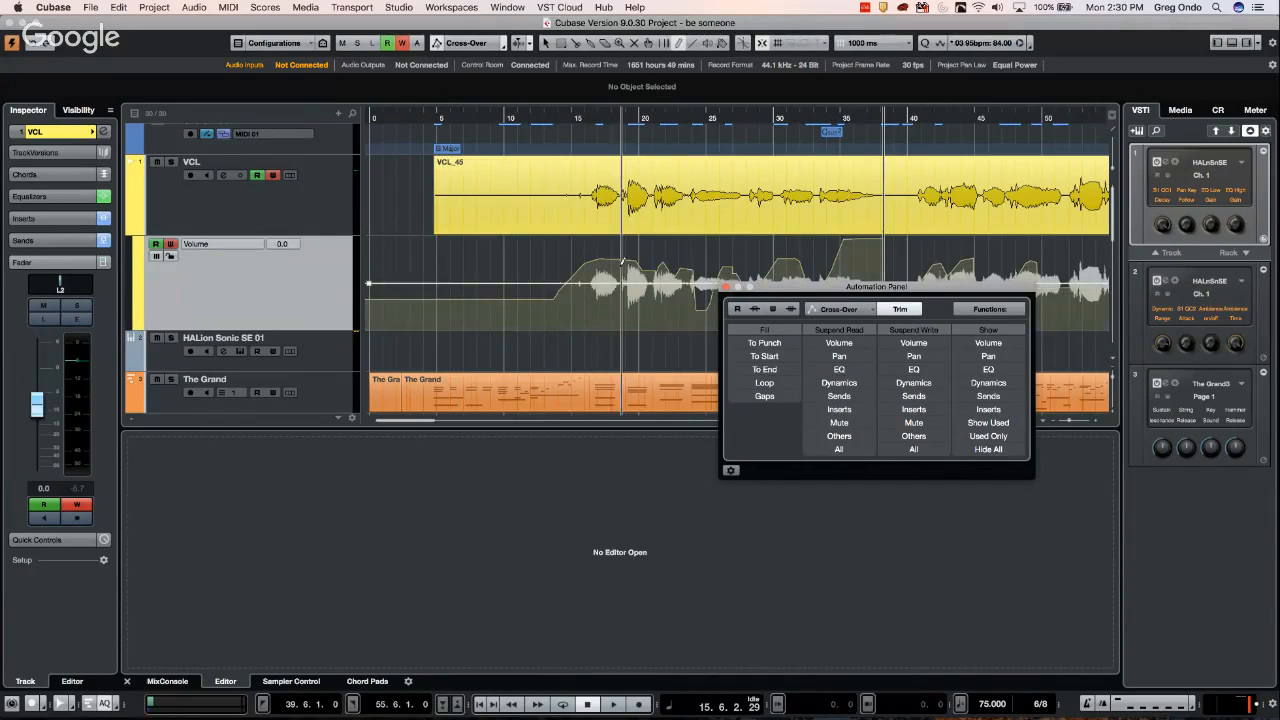
pyautogui.click(563, 117)
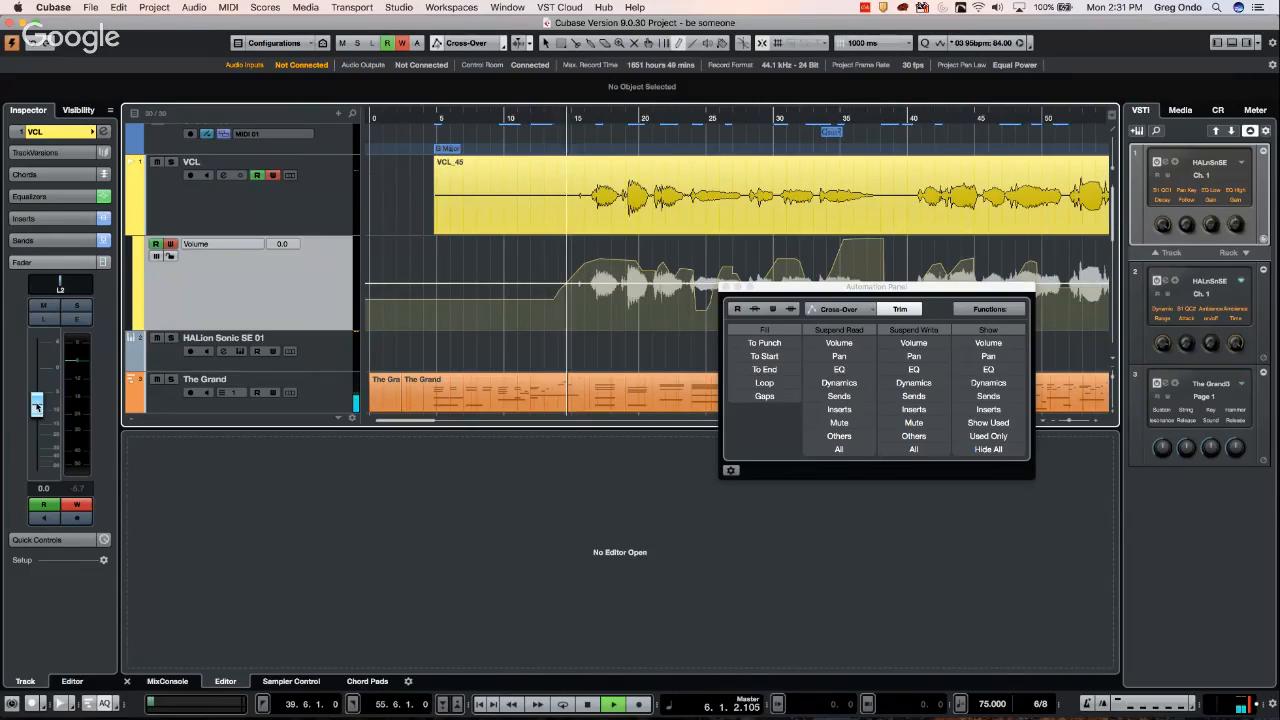
pyautogui.moveTo(36, 408); pyautogui.dragTo(36, 410)
pyautogui.moveTo(35, 413)
pyautogui.mouseDown()
pyautogui.moveTo(33, 432)
pyautogui.moveTo(40, 396)
pyautogui.mouseUp()
pyautogui.press('space')
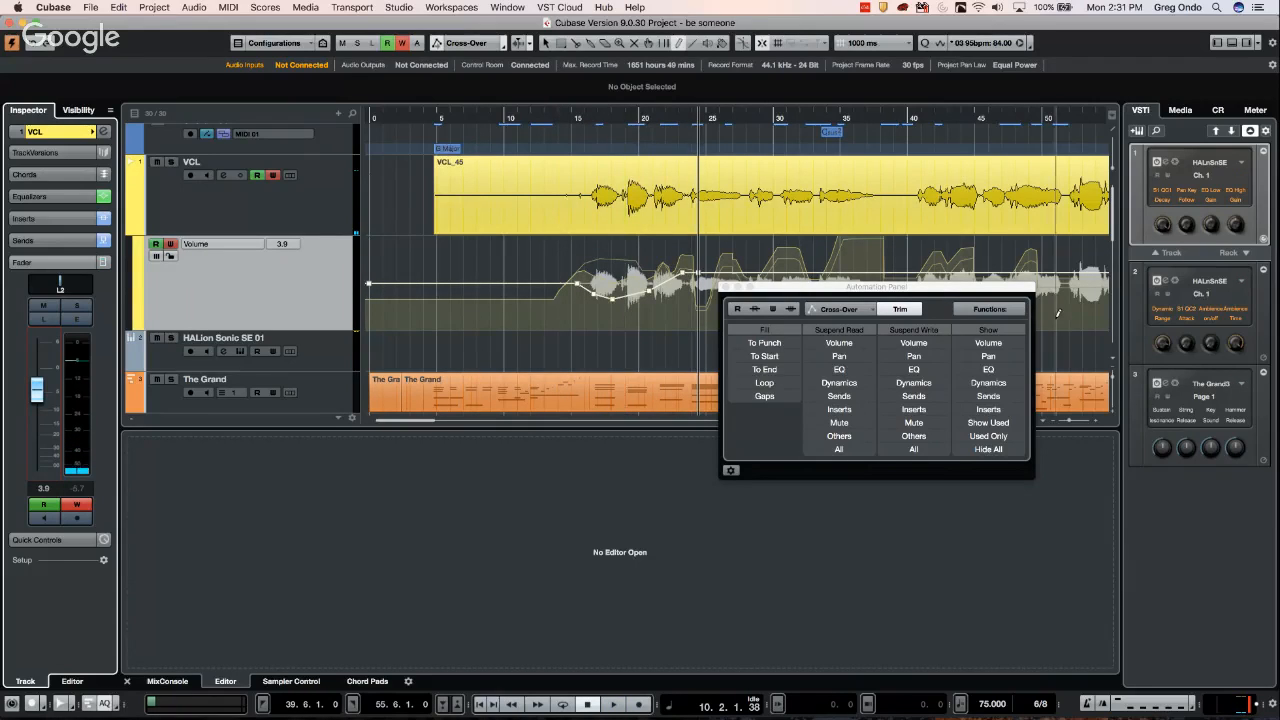
# Freeze the trim automation of the selected tracks and close the Automation Panel
pyautogui.click(990, 309)
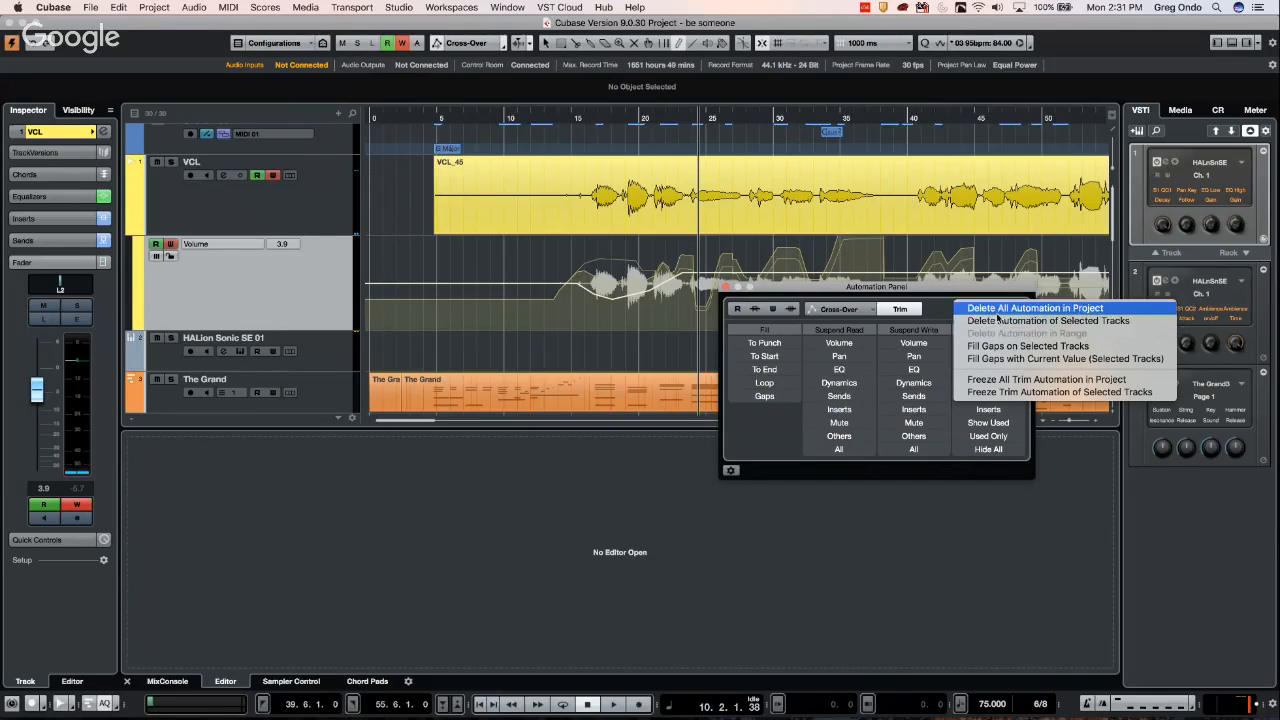
pyautogui.click(1050, 392)
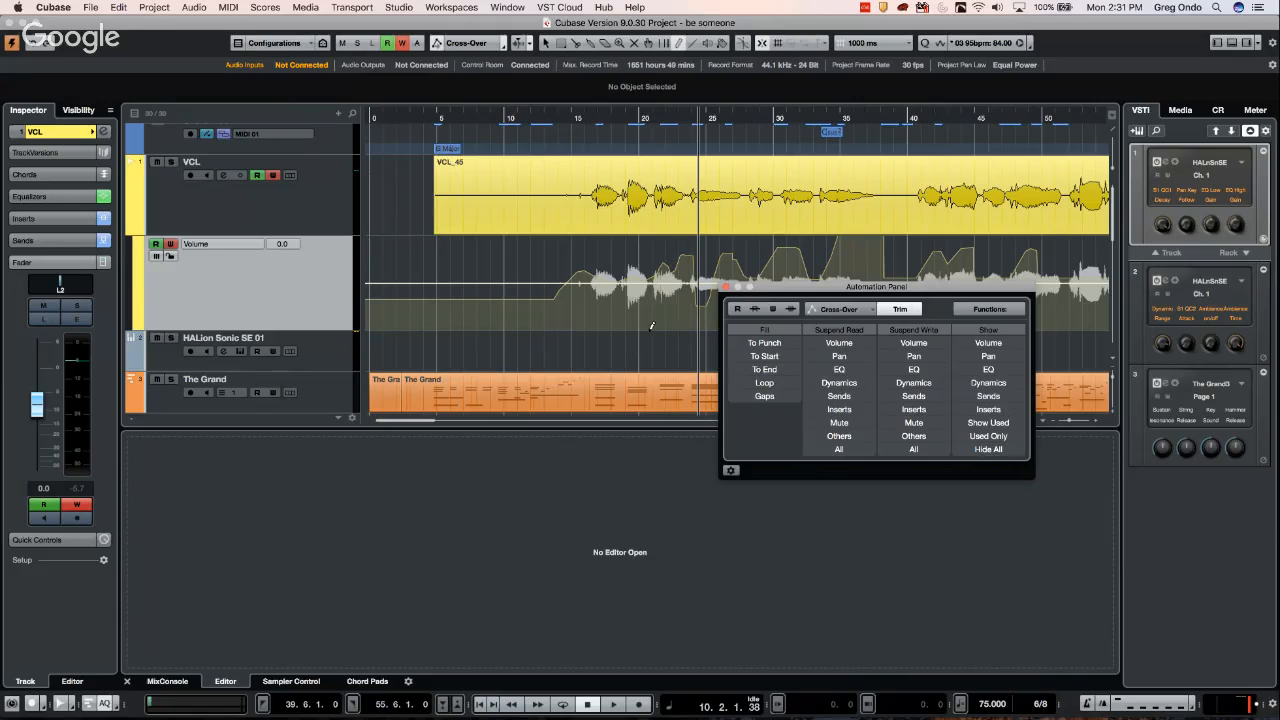
pyautogui.click(728, 288)
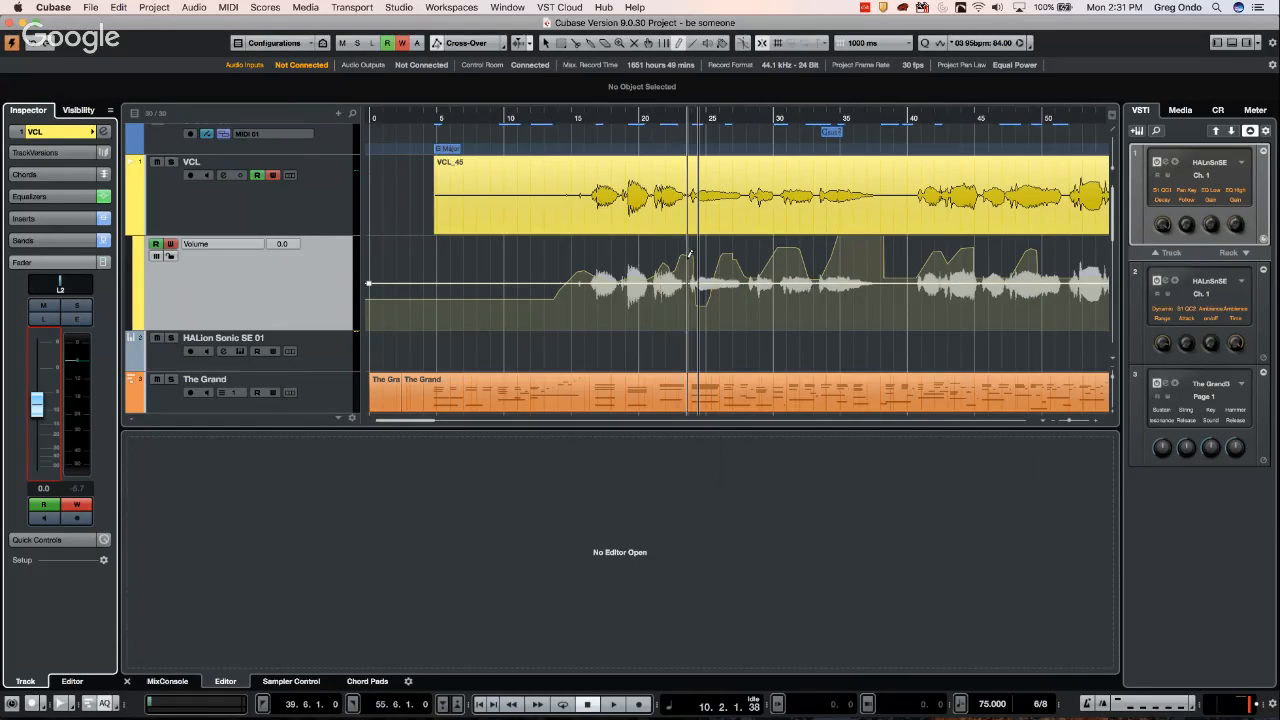
# Select the range from 29 to 33 seconds in the VCL Volume lane and lower its trim curve
pyautogui.rightClick(750, 284)
pyautogui.click(776, 291)
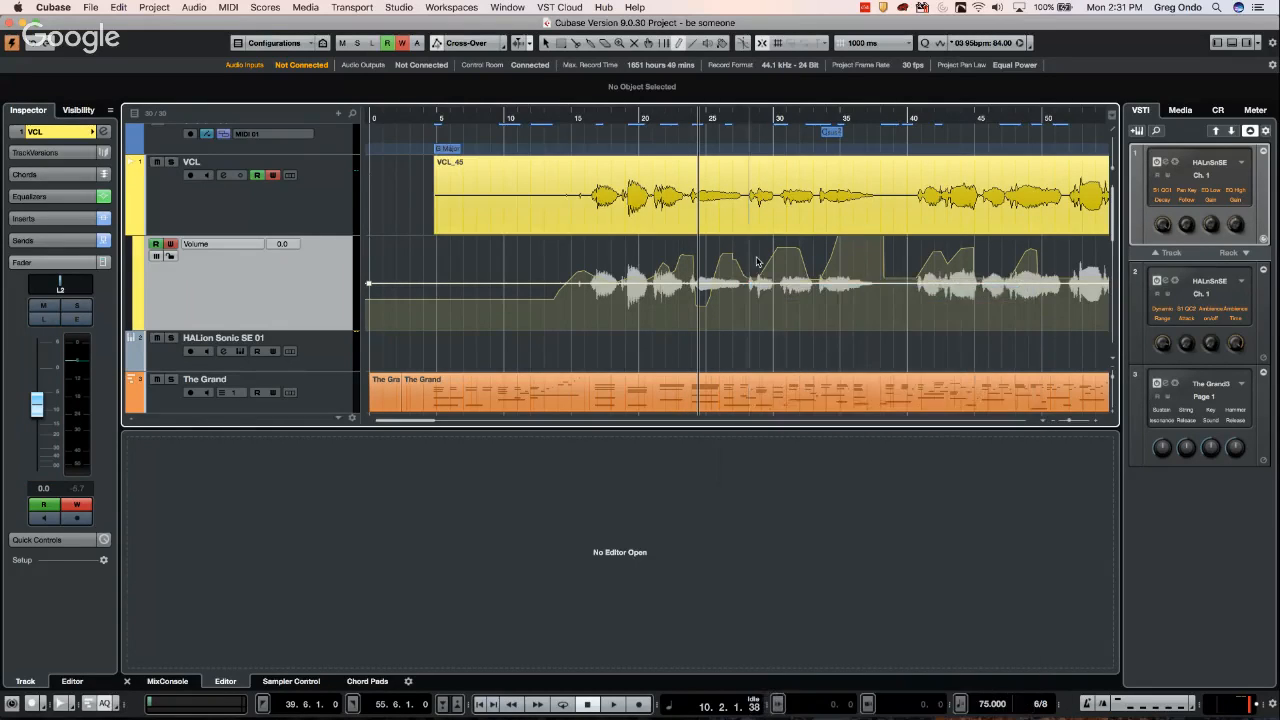
pyautogui.rightClick(760, 263)
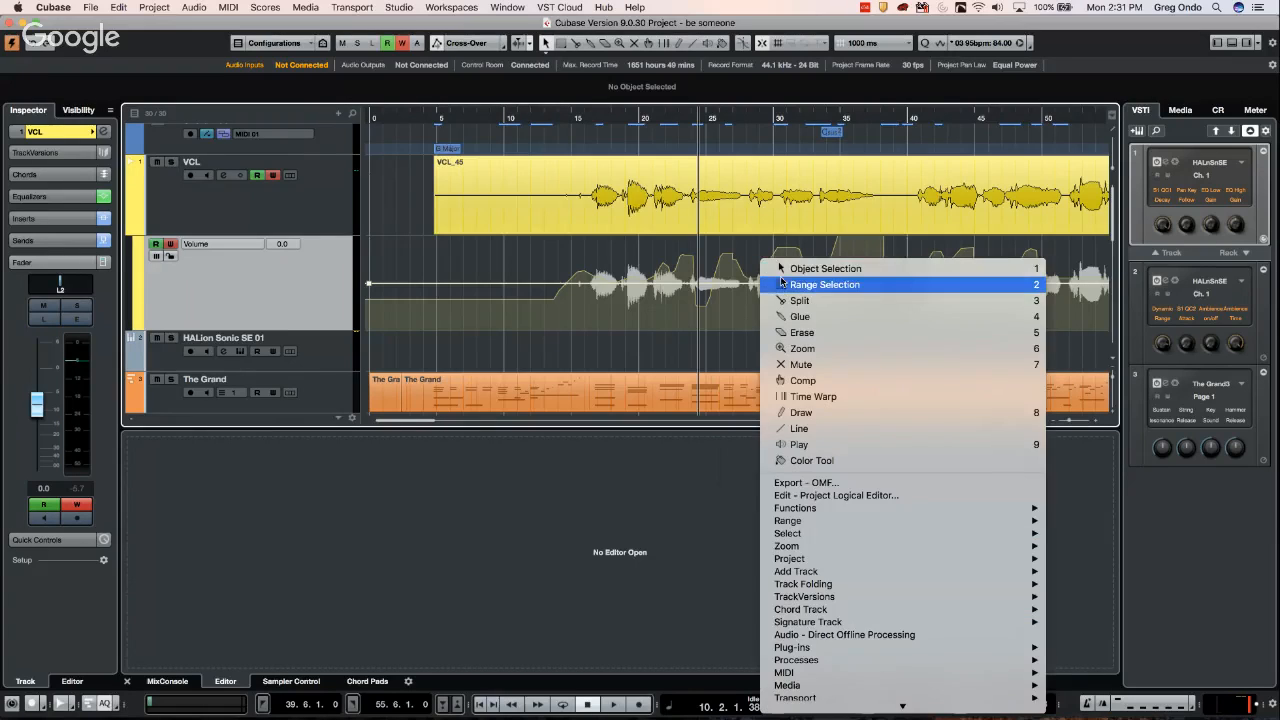
pyautogui.click(784, 284)
pyautogui.moveTo(754, 256); pyautogui.dragTo(812, 284)
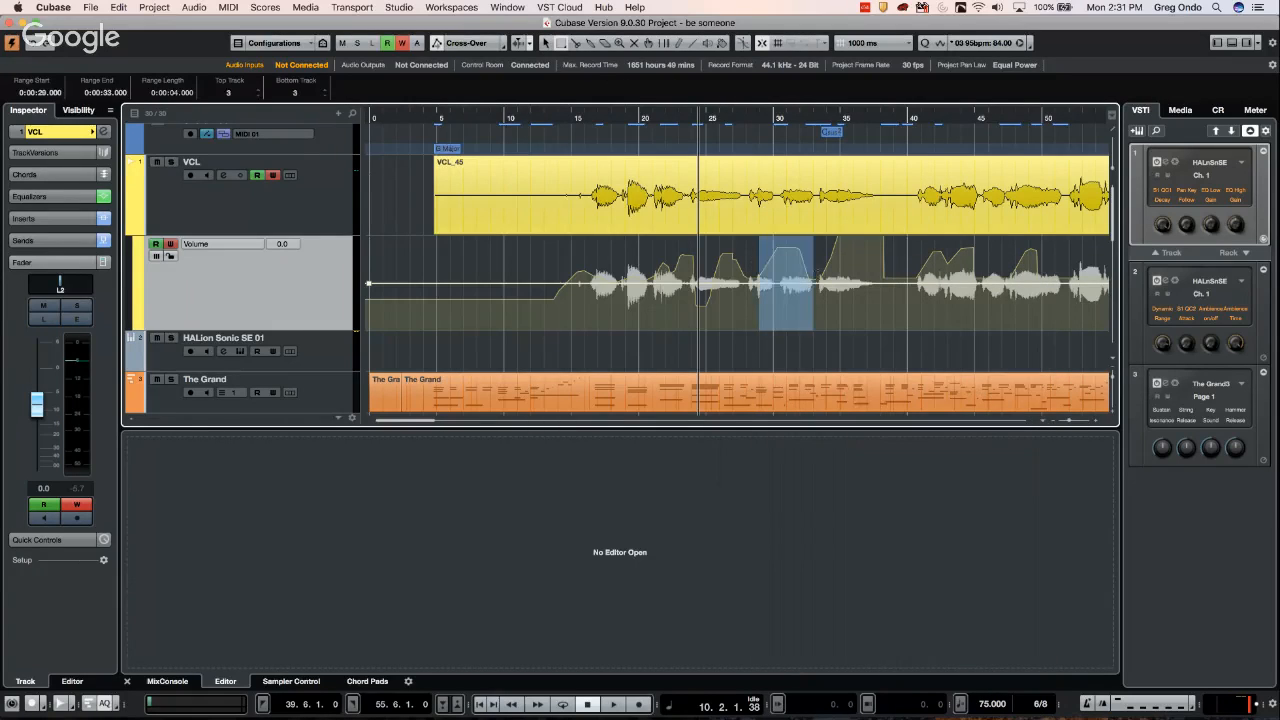
pyautogui.moveTo(786, 243); pyautogui.dragTo(791, 273)
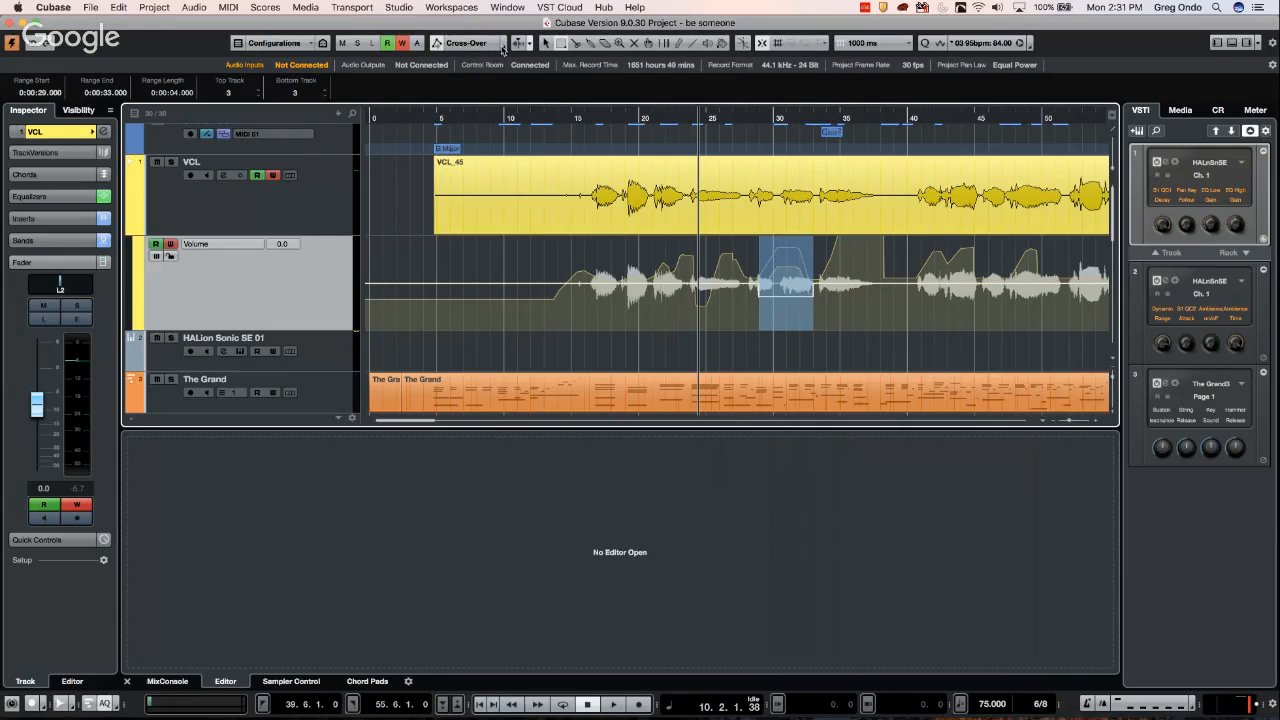
# Turn off Trim in the Automation Panel, activate the Object Selection tool, and close the panel
pyautogui.click(508, 46)
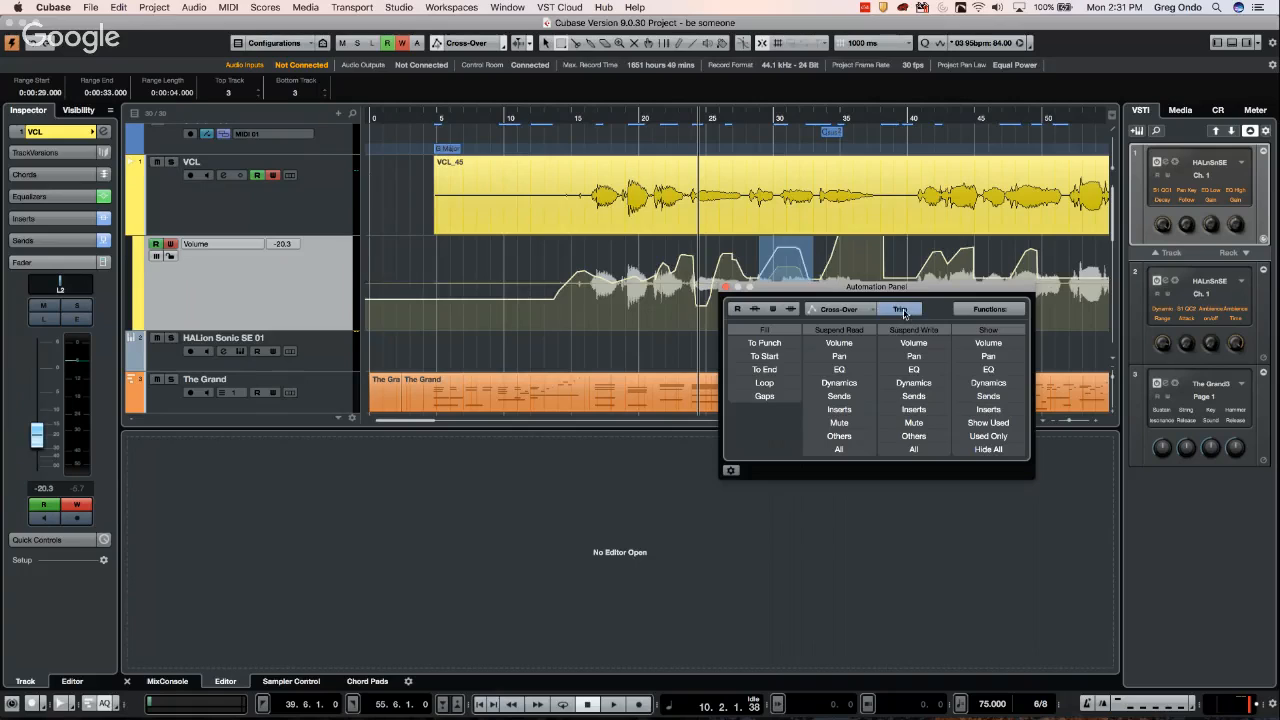
pyautogui.rightClick(616, 252)
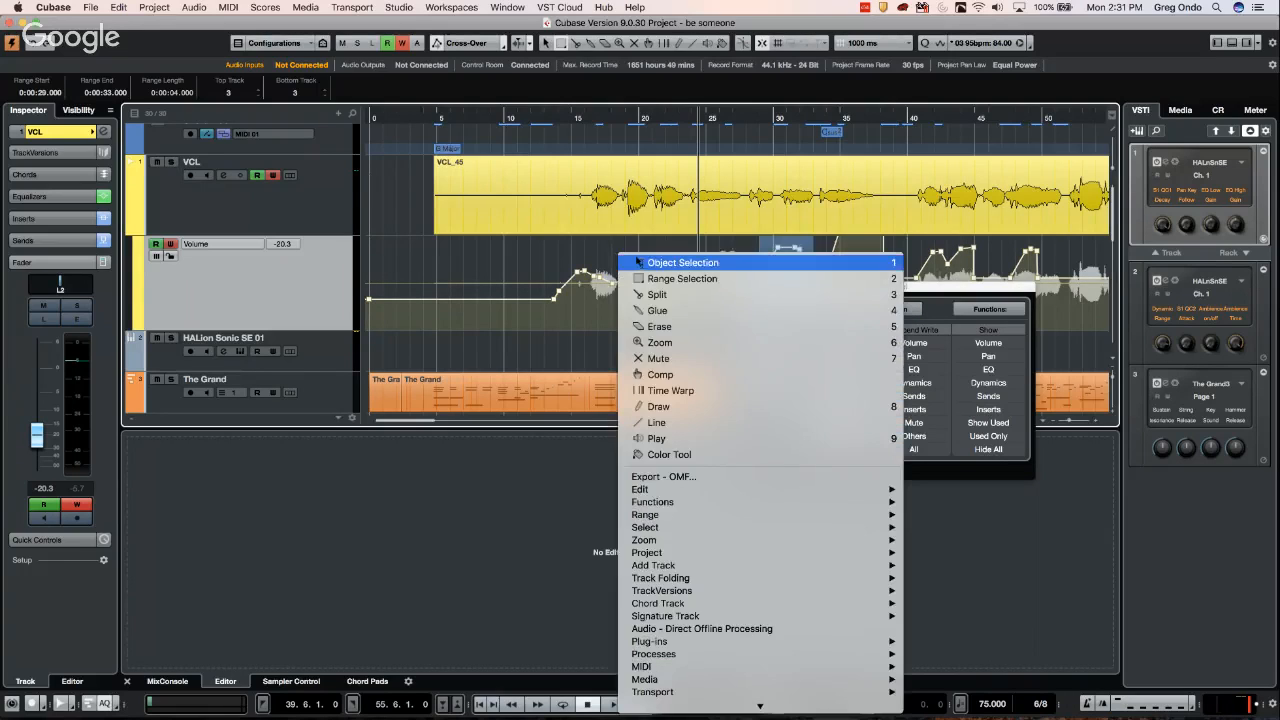
pyautogui.click(624, 259)
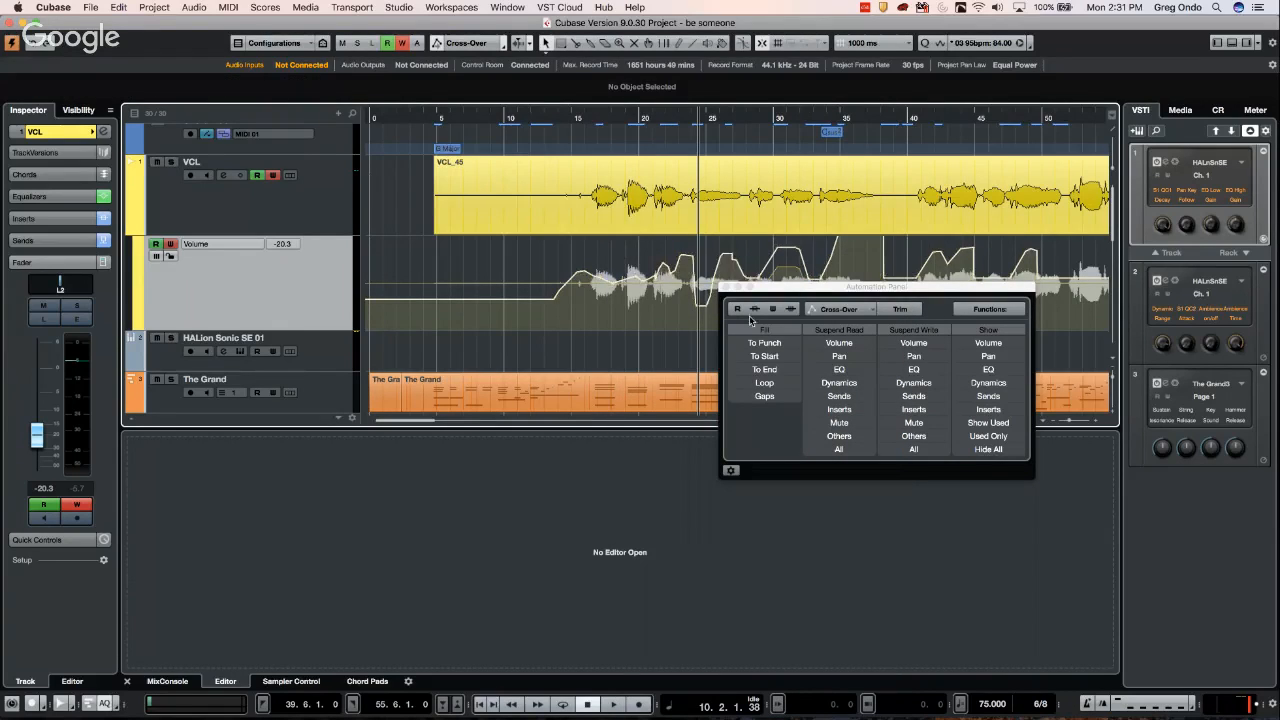
pyautogui.click(728, 287)
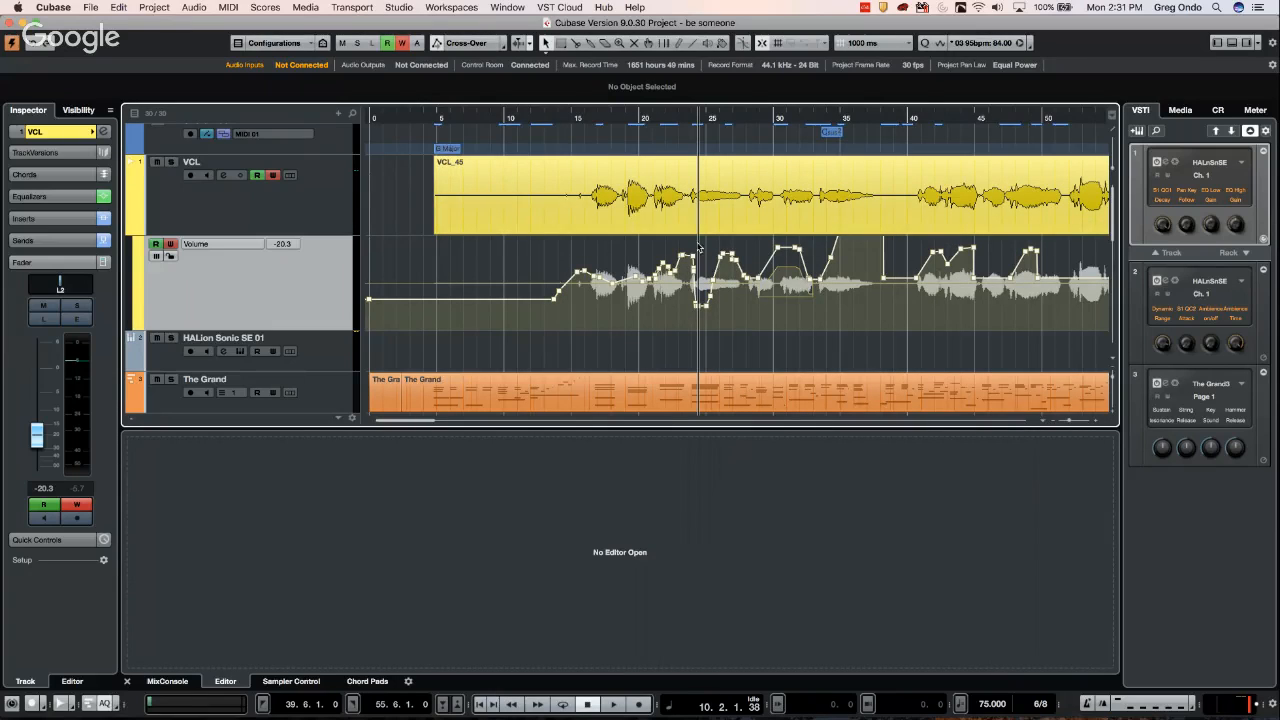
# Select the VCL volume points between about 14 and 20 seconds, then scale them vertically and tilt their start downward
pyautogui.moveTo(552, 262); pyautogui.dragTo(645, 312)
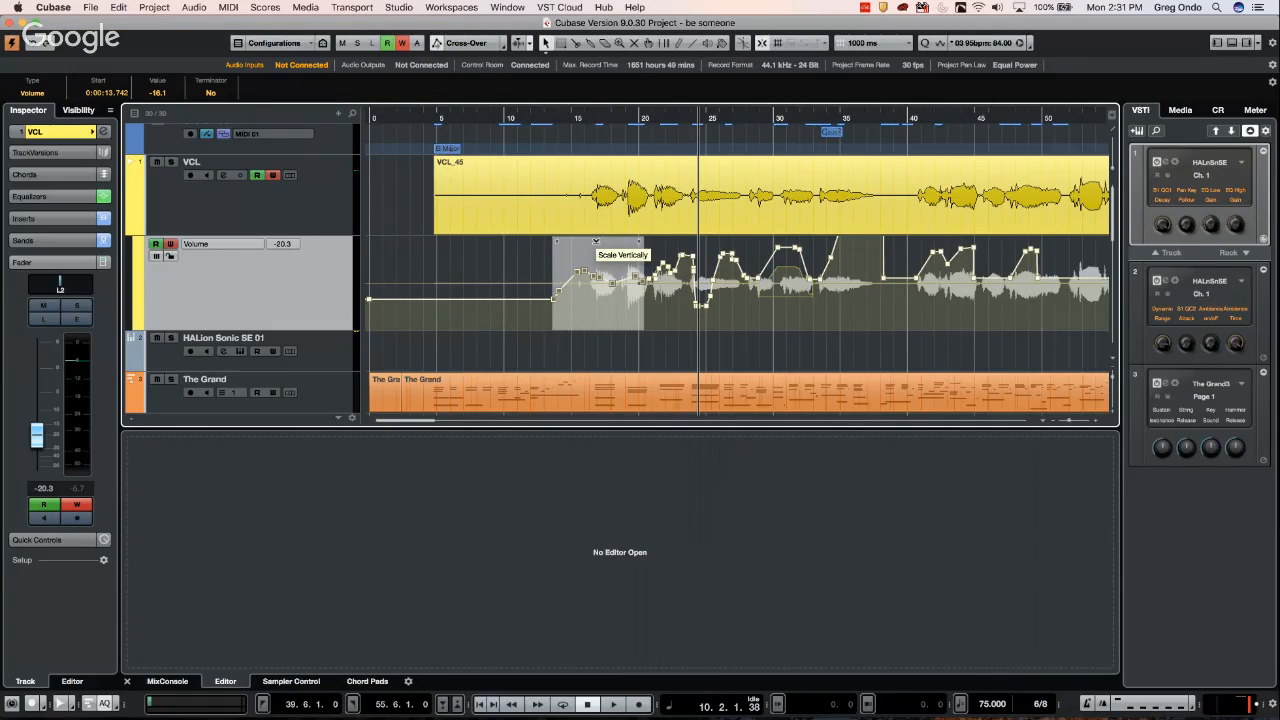
pyautogui.moveTo(596, 241); pyautogui.dragTo(618, 198)
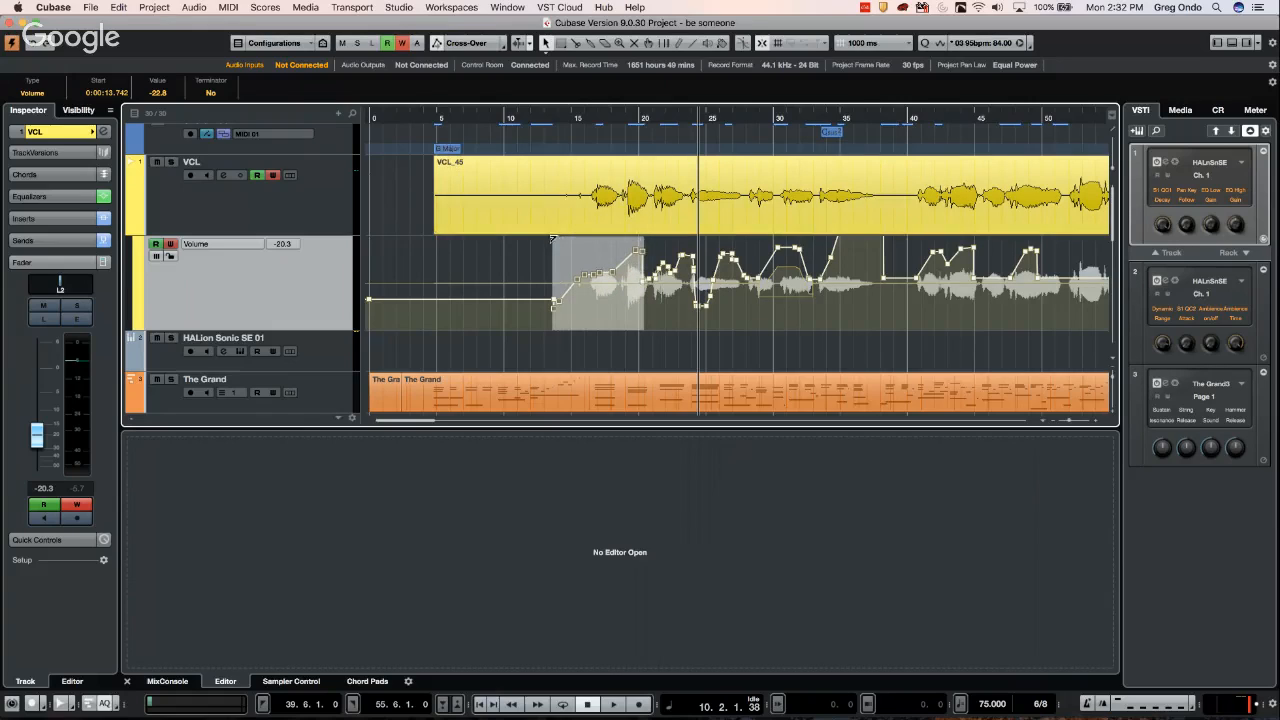
pyautogui.moveTo(553, 240); pyautogui.dragTo(555, 282)
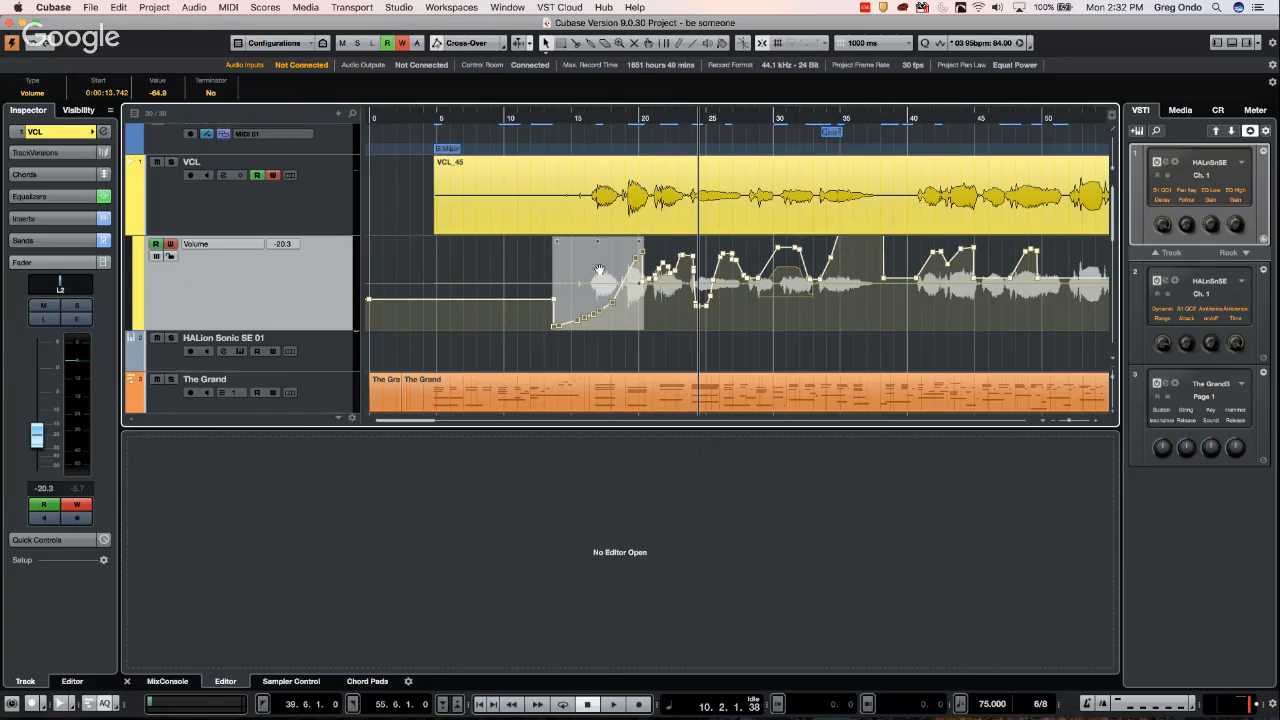
pyautogui.moveTo(598, 237); pyautogui.dragTo(601, 220)
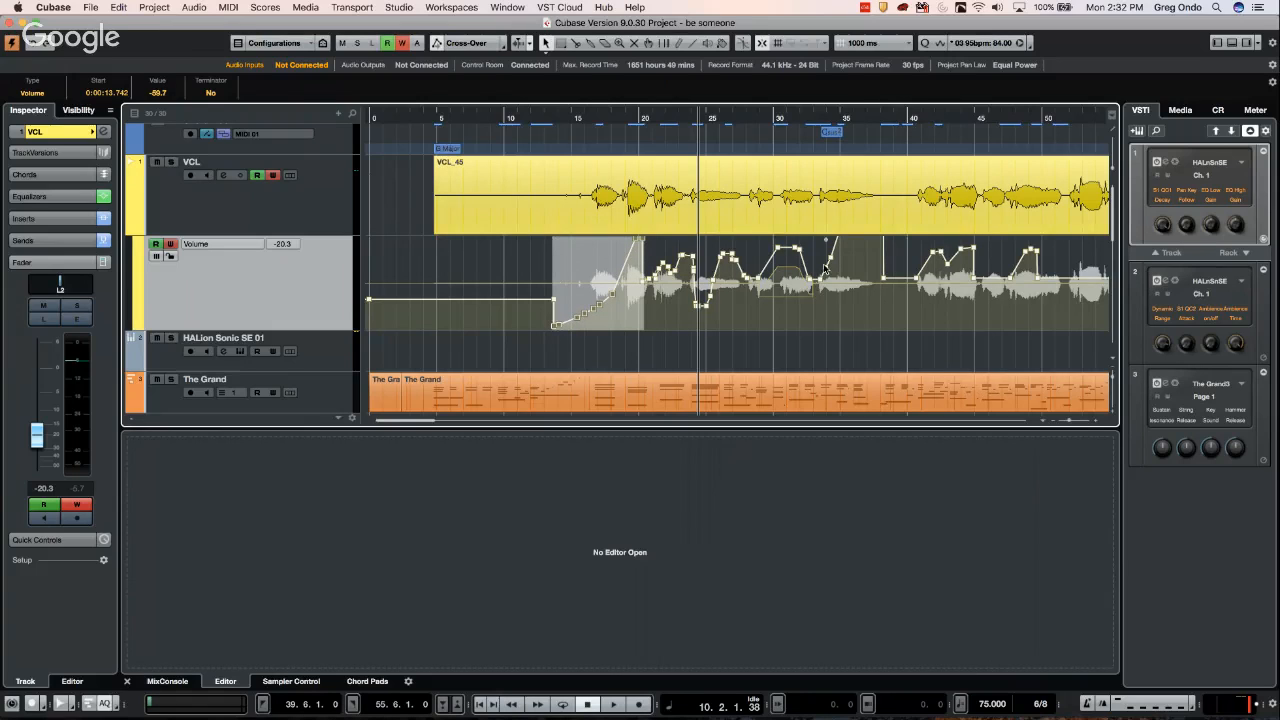
# Activate the Range Selection tool, lower the VCL volume between about 1:07 and 1:27, and select the range from 1:31 to 1:45
pyautogui.click(533, 117)
pyautogui.press('g')
pyautogui.press('g')
pyautogui.press('g')
pyautogui.press('g')
pyautogui.press('g')
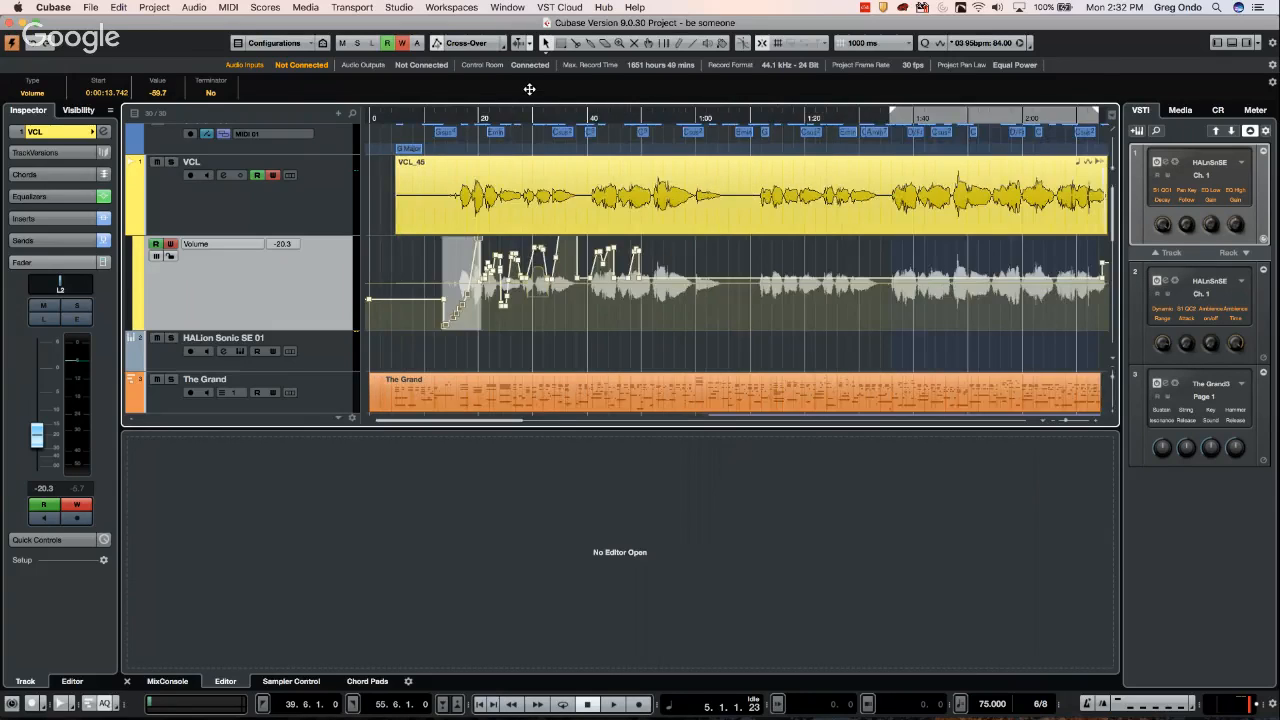
pyautogui.rightClick(540, 263)
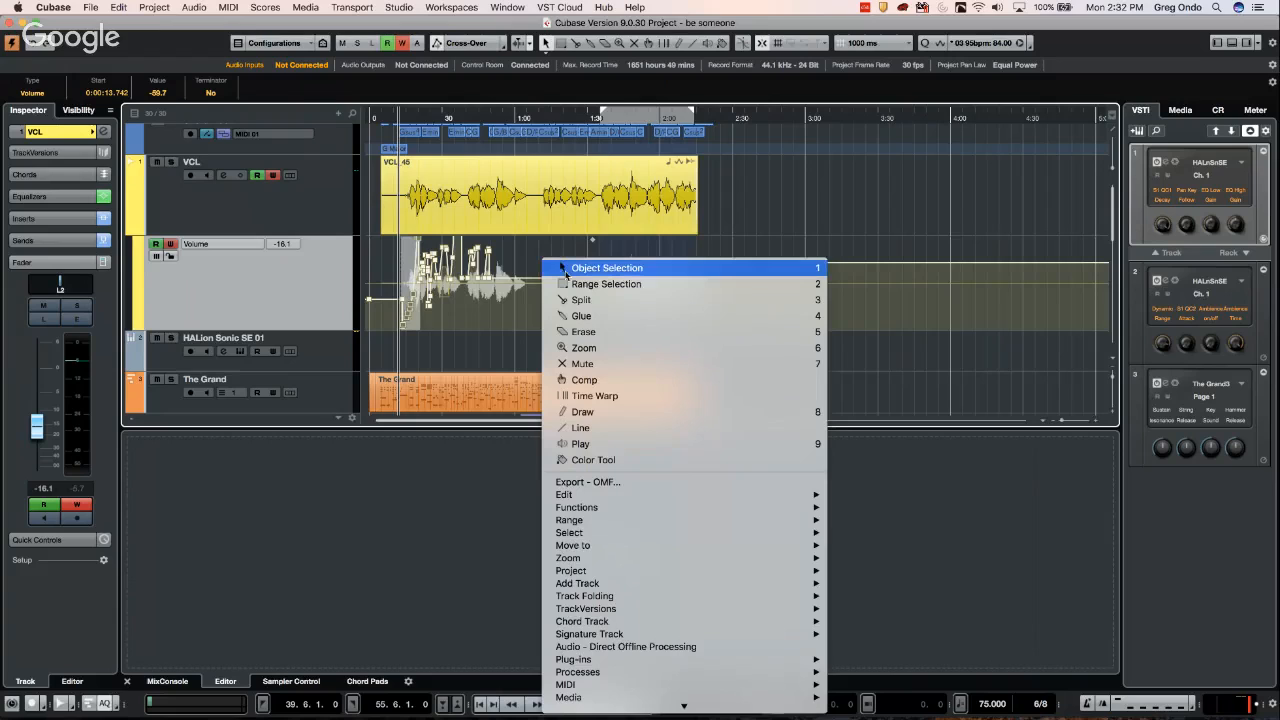
pyautogui.click(545, 266)
pyautogui.rightClick(543, 264)
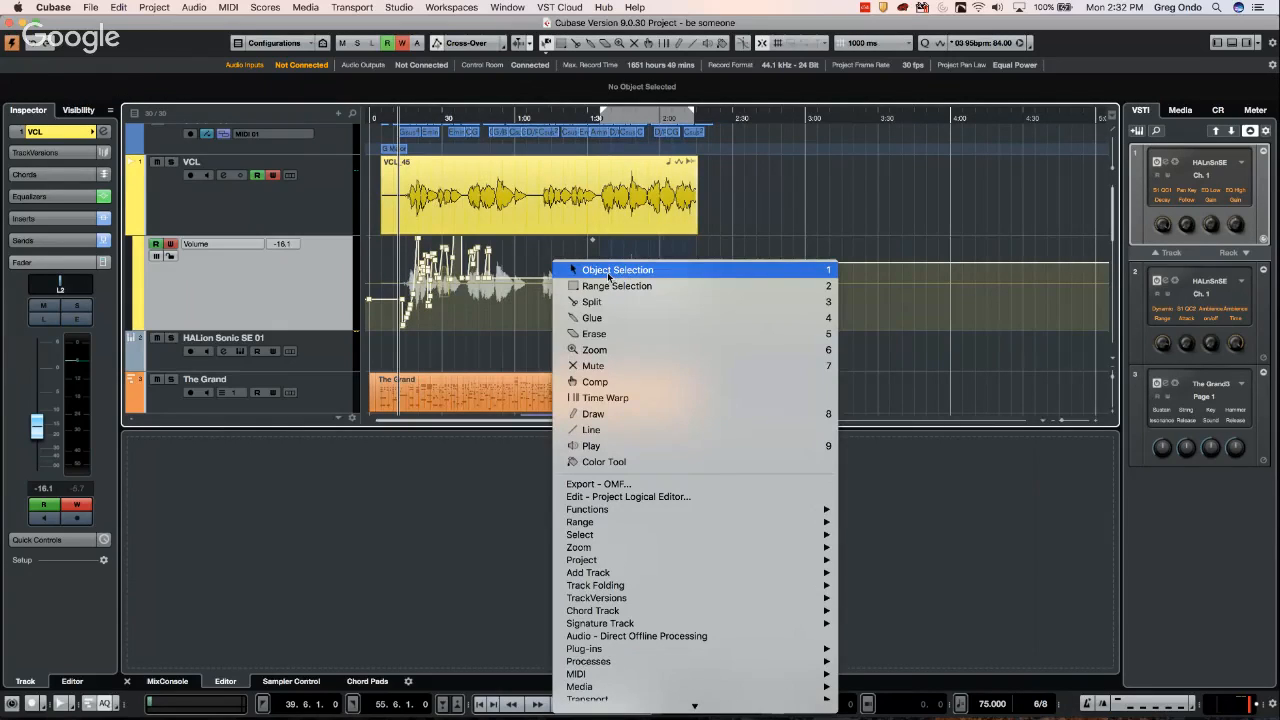
pyautogui.click(612, 287)
pyautogui.moveTo(537, 252); pyautogui.dragTo(624, 265)
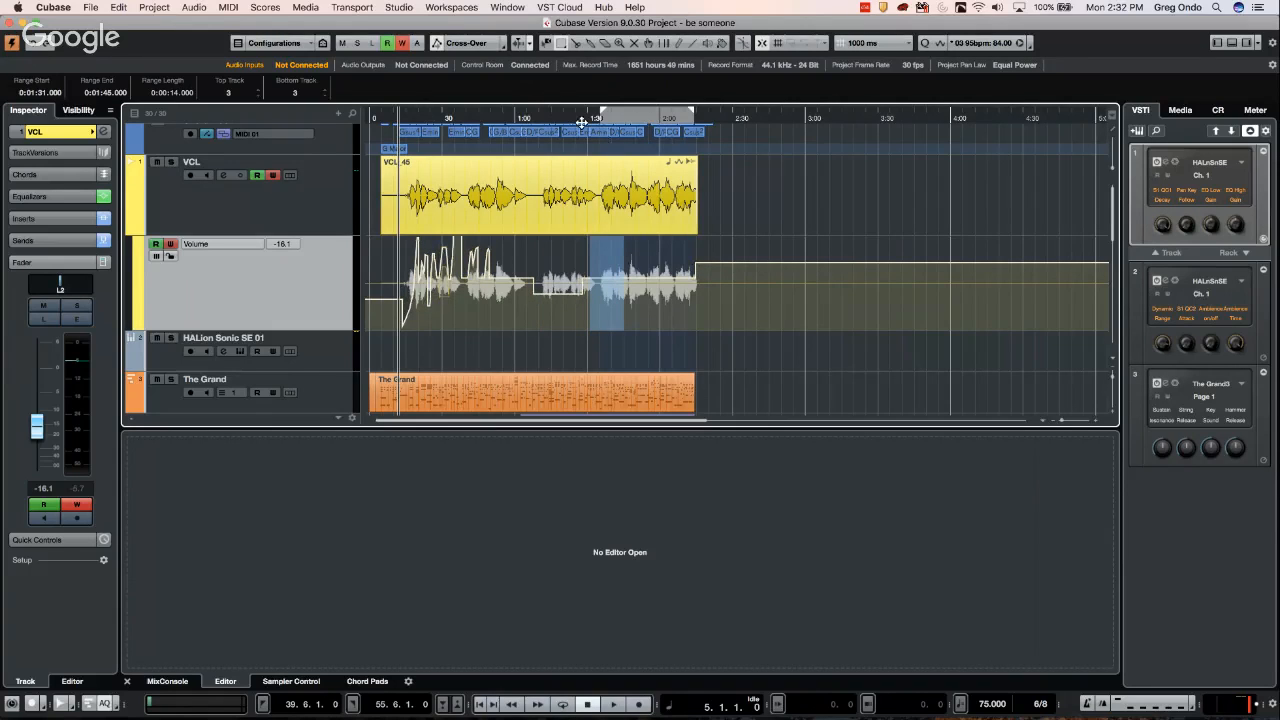
# Lower the selected 1:31 to 1:45 range in the VCL Volume lane, then raise the volume between 1:36 and 1:42
pyautogui.moveTo(580, 114); pyautogui.dragTo(708, 200)
pyautogui.click(668, 258)
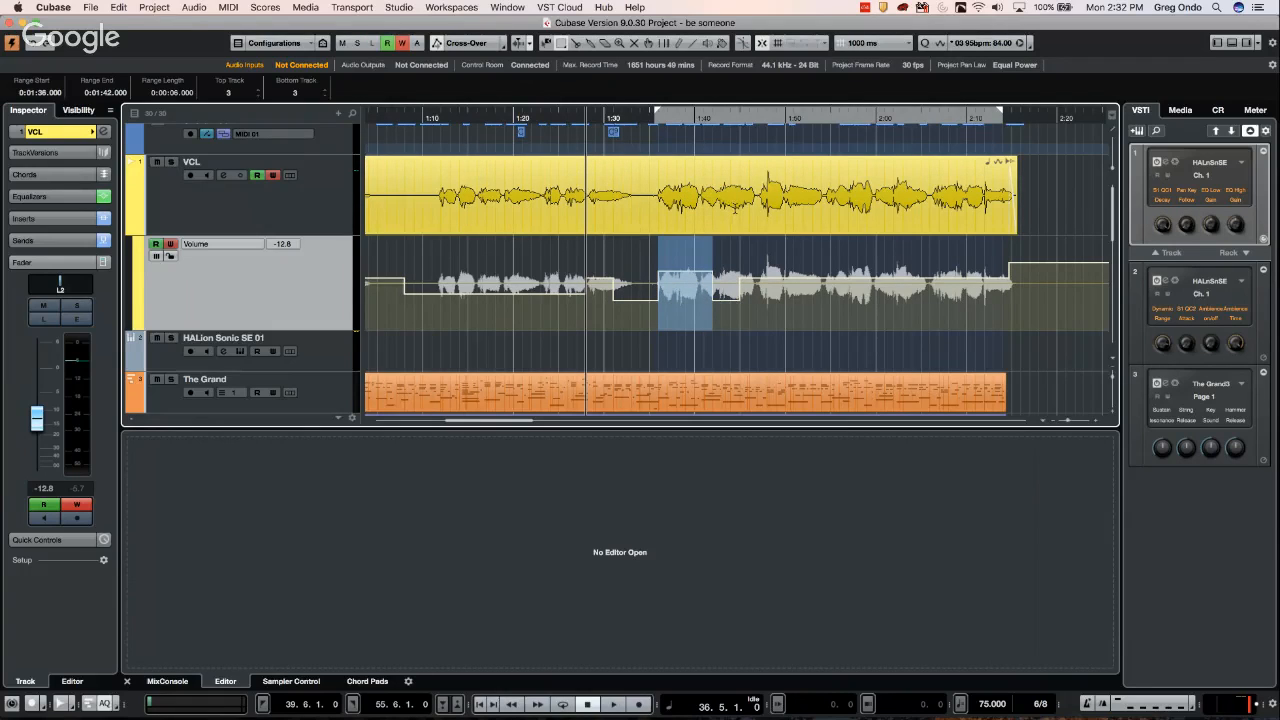
pyautogui.click(712, 266)
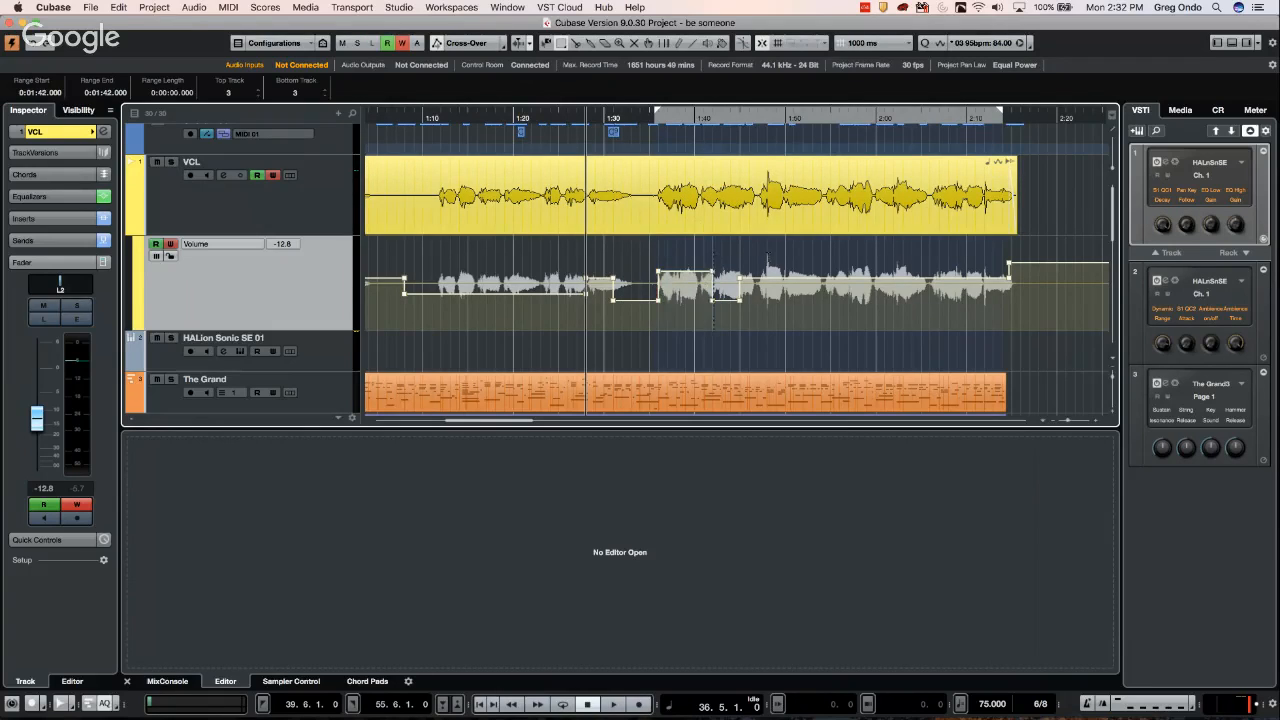
# Select the range from 1:59 to 2:13 in the VCL Volume lane and tilt it into a ramp with a low start and high end
pyautogui.moveTo(786, 270); pyautogui.dragTo(987, 204)
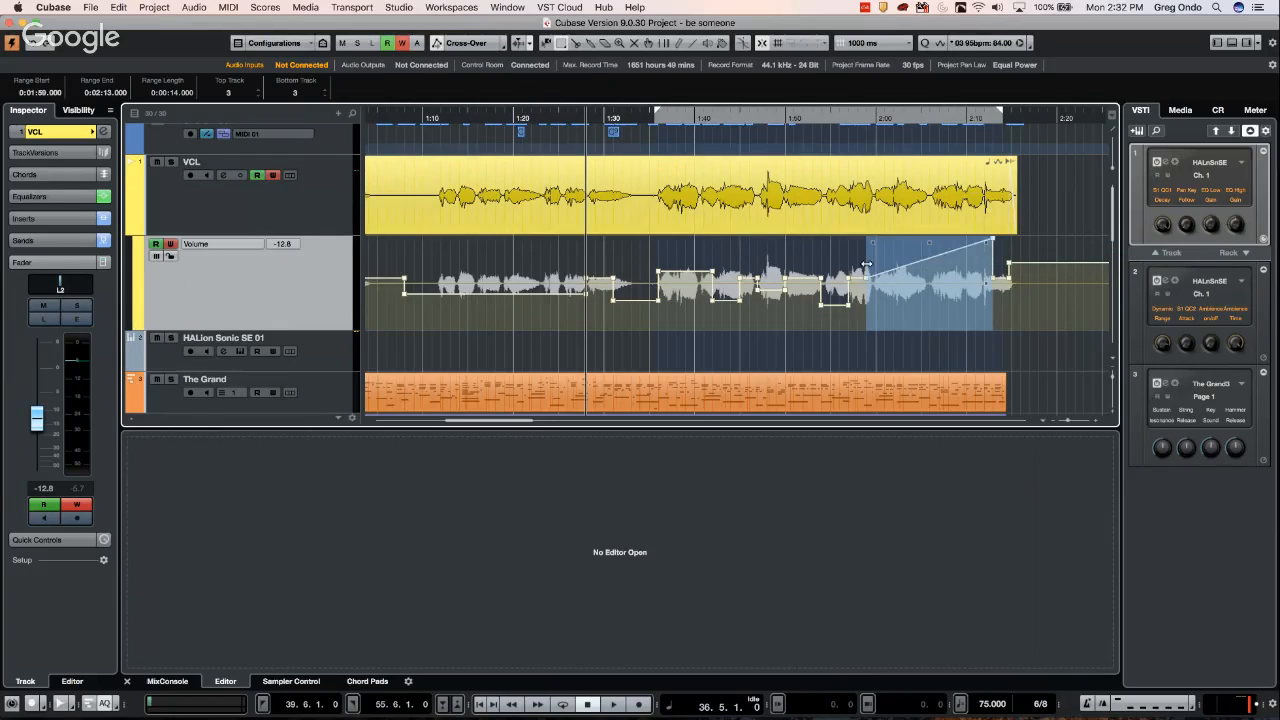
pyautogui.moveTo(869, 243); pyautogui.dragTo(867, 326)
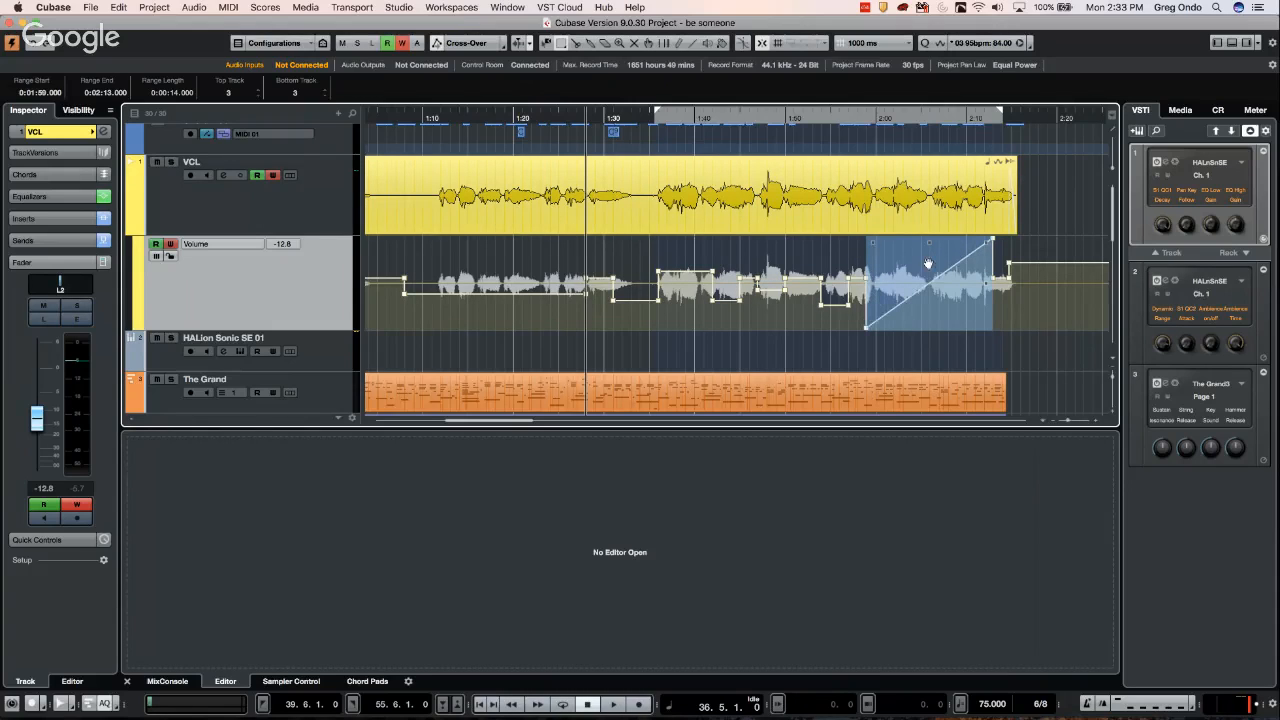
# With the Object Selection tool, lower the volume points between about 1:31 and 1:45 and bend the 1:59 to 2:13 ramp into a curve
pyautogui.rightClick(915, 276)
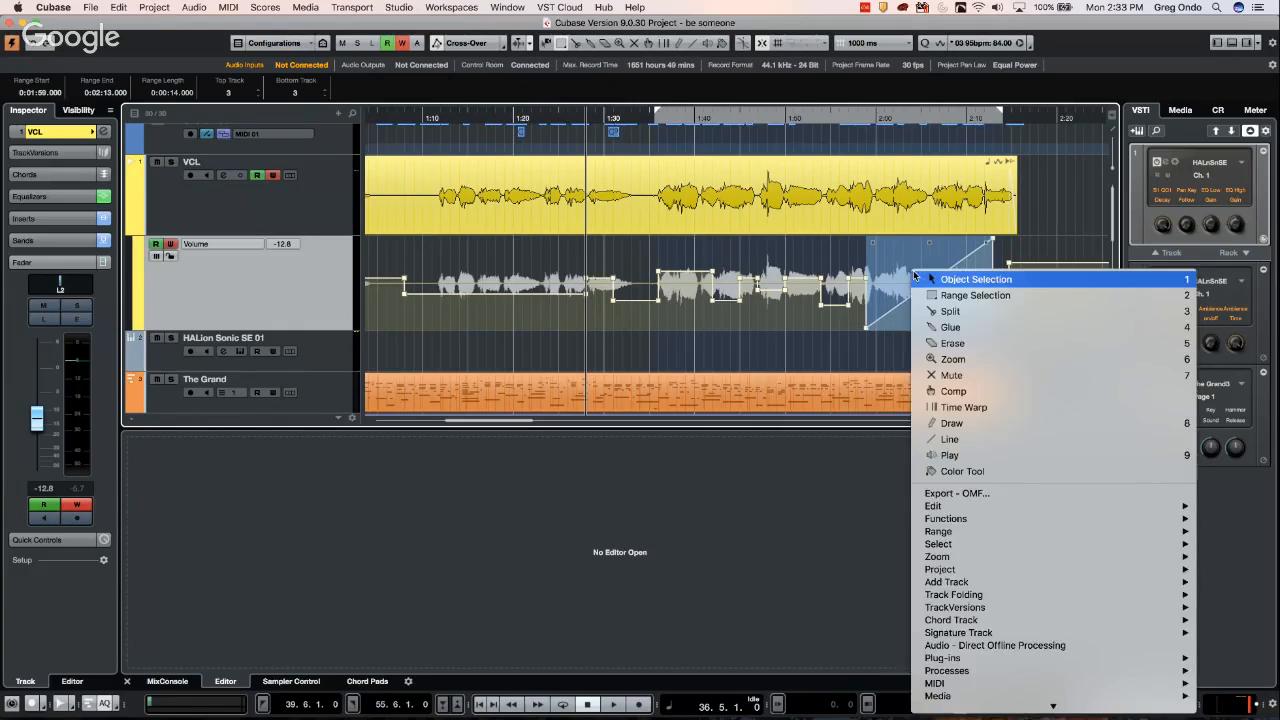
pyautogui.click(935, 277)
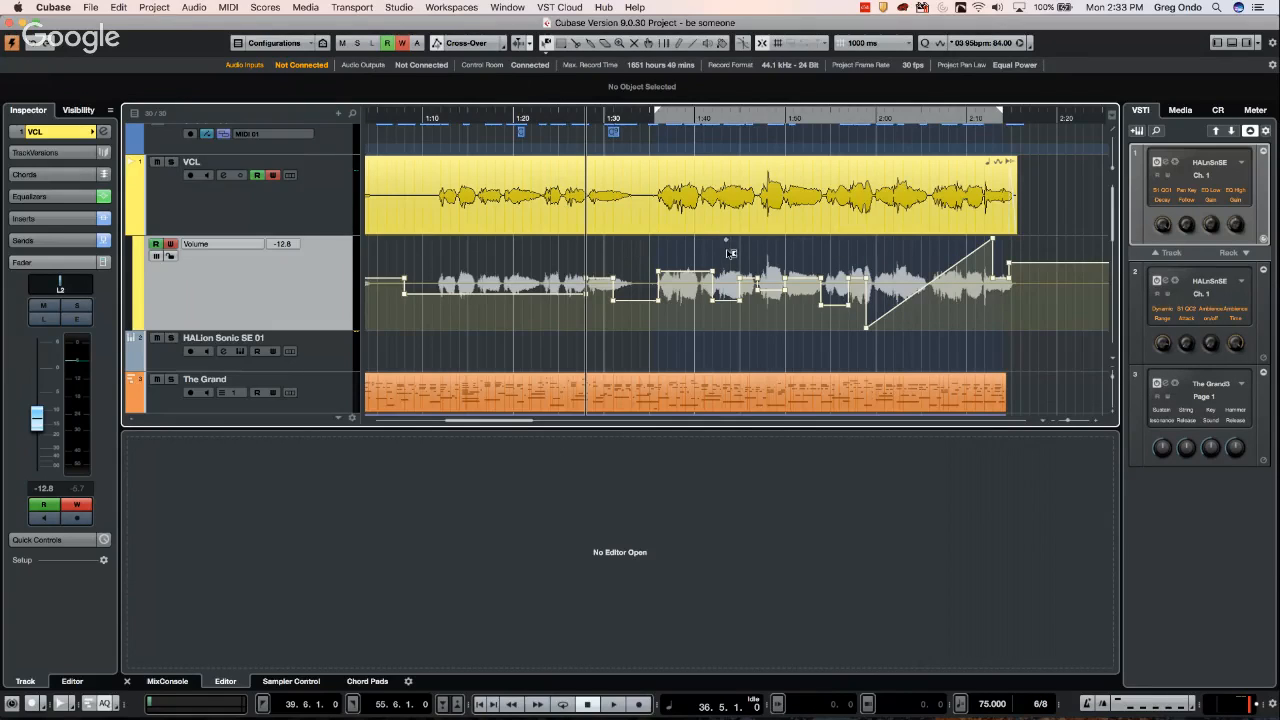
pyautogui.rightClick(848, 268)
pyautogui.click(859, 275)
pyautogui.moveTo(637, 241); pyautogui.dragTo(685, 251)
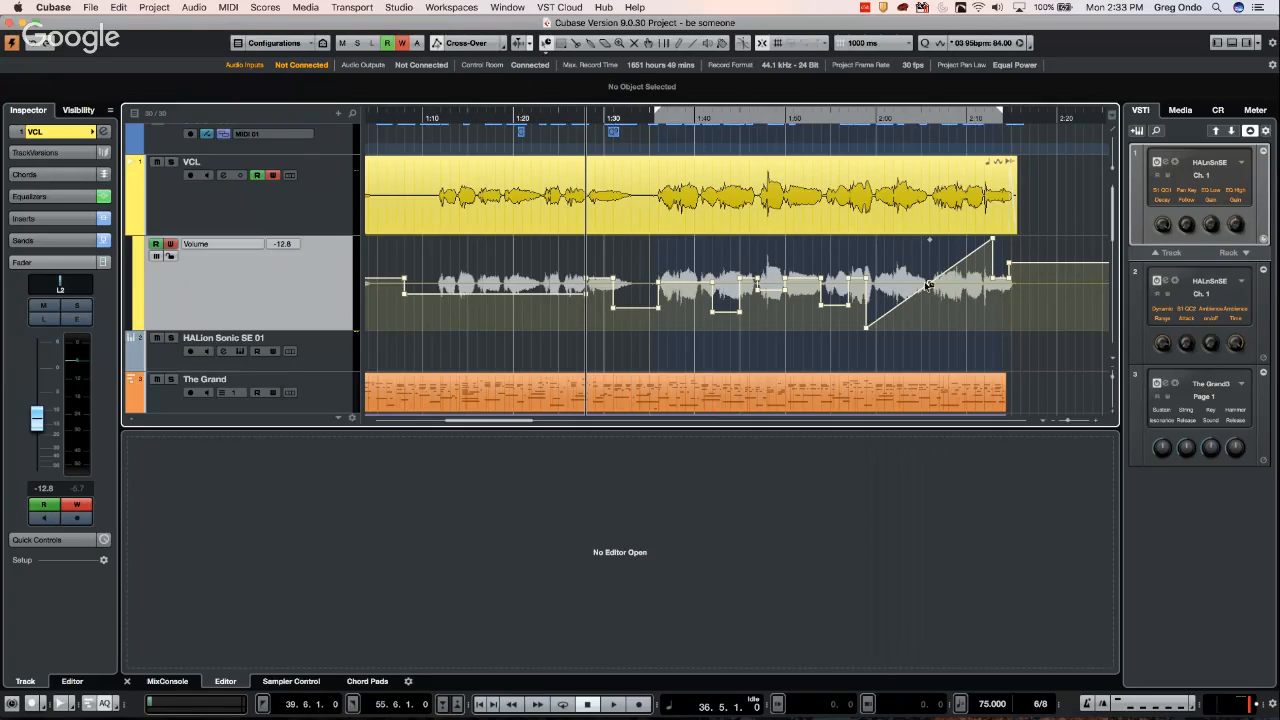
pyautogui.moveTo(930, 284)
pyautogui.mouseDown()
pyautogui.moveTo(911, 274)
pyautogui.moveTo(965, 313)
pyautogui.moveTo(930, 280)
pyautogui.moveTo(956, 306)
pyautogui.moveTo(924, 292)
pyautogui.moveTo(942, 304)
pyautogui.mouseUp()
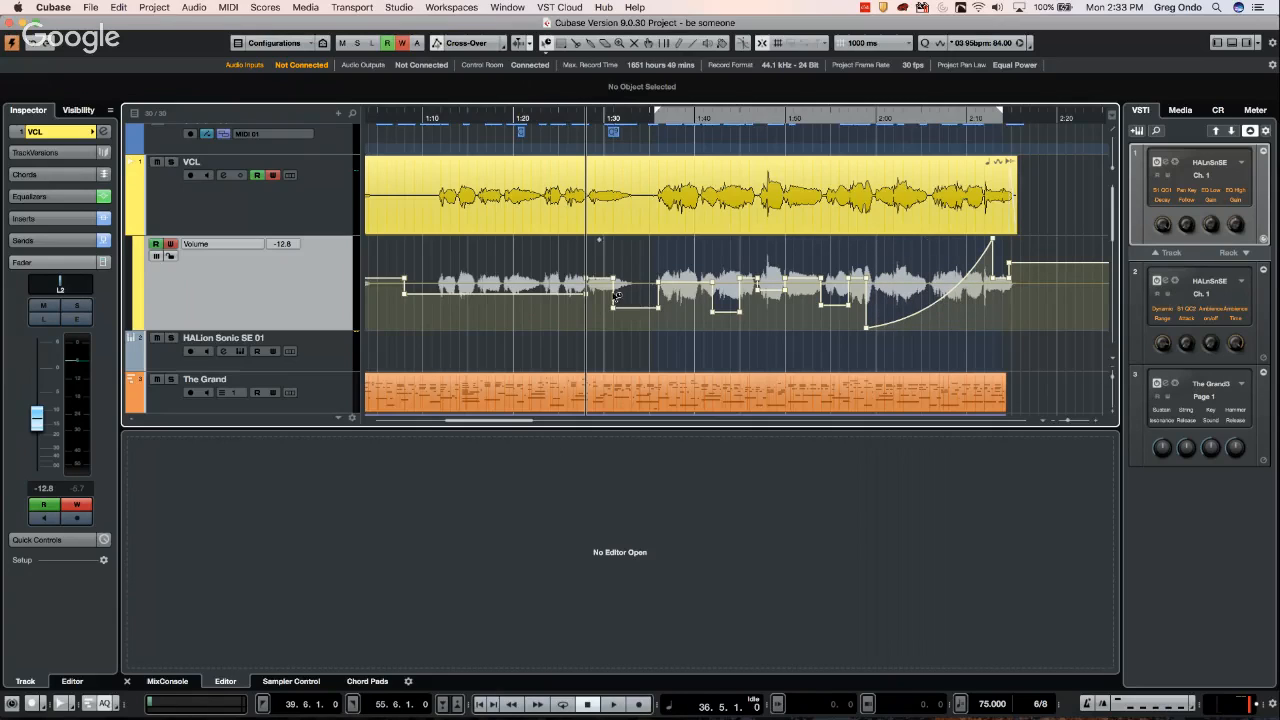
# Draw freehand volume automation in the VCL Volume lane between about 1:14 and 1:25 with the Draw tool
pyautogui.rightClick(466, 255)
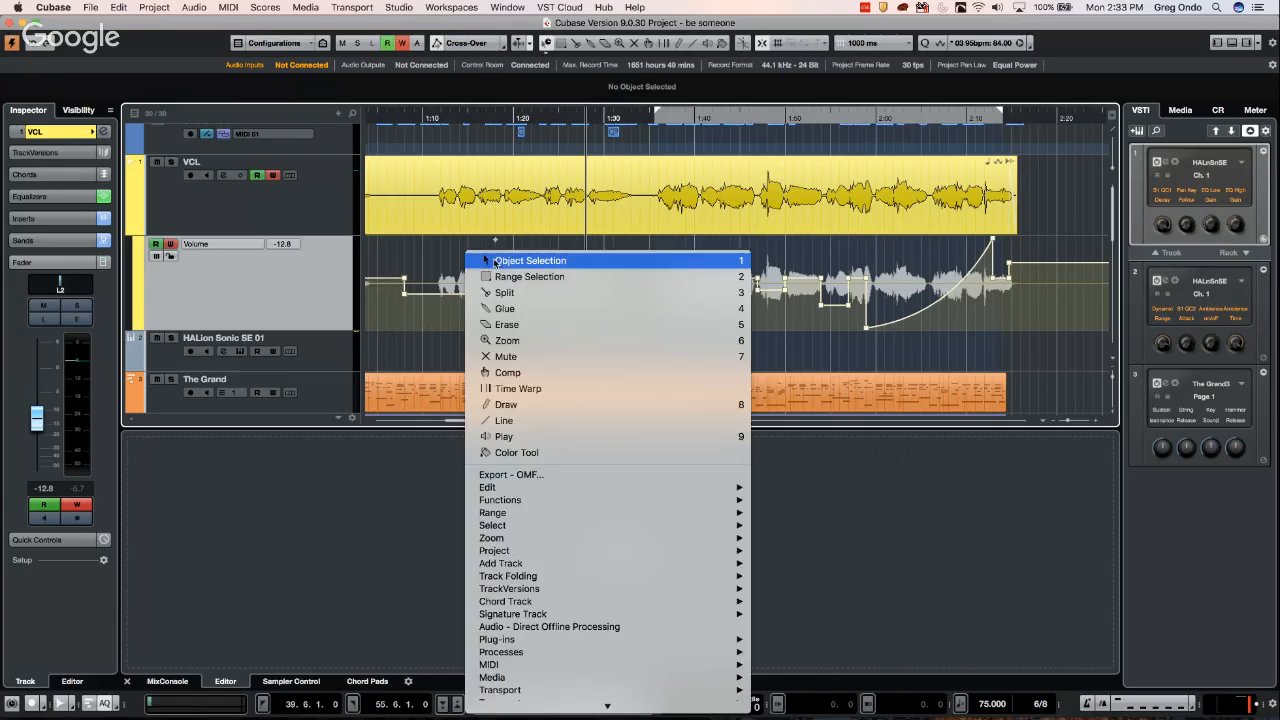
pyautogui.click(505, 404)
pyautogui.moveTo(466, 282)
pyautogui.mouseDown()
pyautogui.moveTo(542, 287)
pyautogui.moveTo(558, 272)
pyautogui.mouseUp()
# Select the freehand volume points between about 1:14 and 1:25 with the Object Selection tool and scale them vertically
pyautogui.rightClick(482, 270)
pyautogui.click(563, 280)
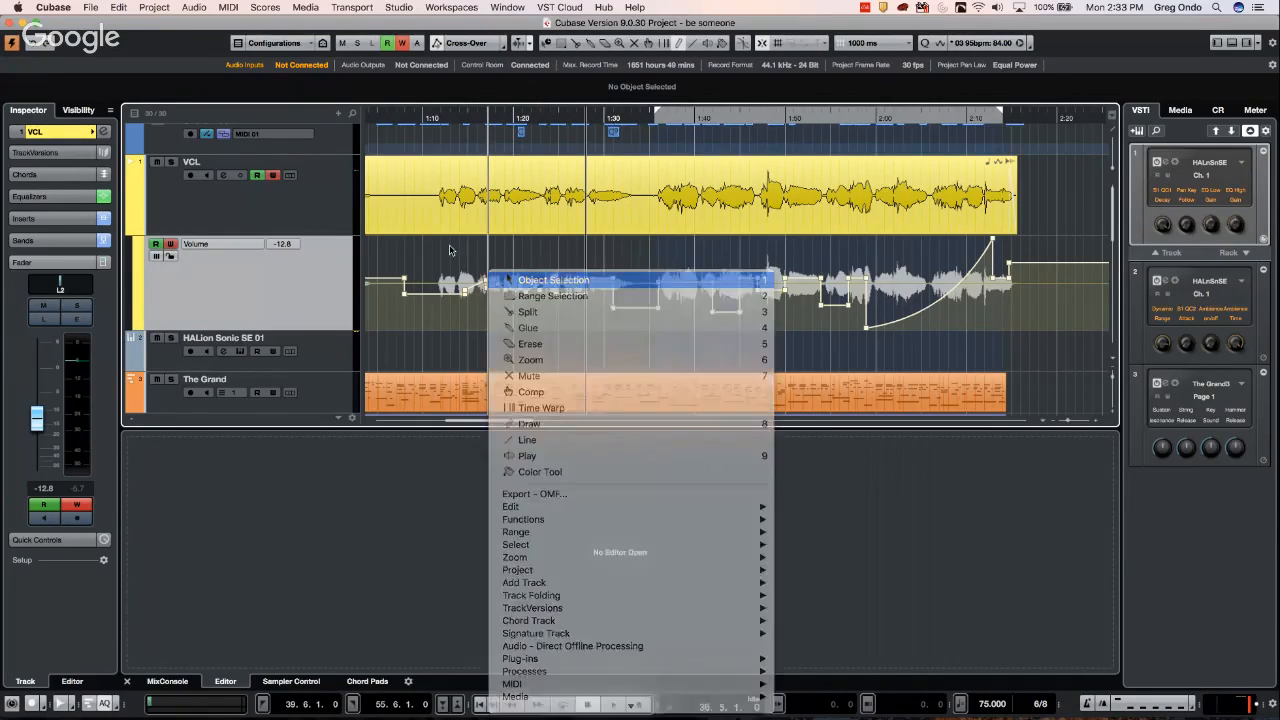
pyautogui.moveTo(462, 262); pyautogui.dragTo(578, 322)
pyautogui.moveTo(508, 247)
pyautogui.mouseDown()
pyautogui.moveTo(496, 313)
pyautogui.moveTo(511, 234)
pyautogui.mouseUp()
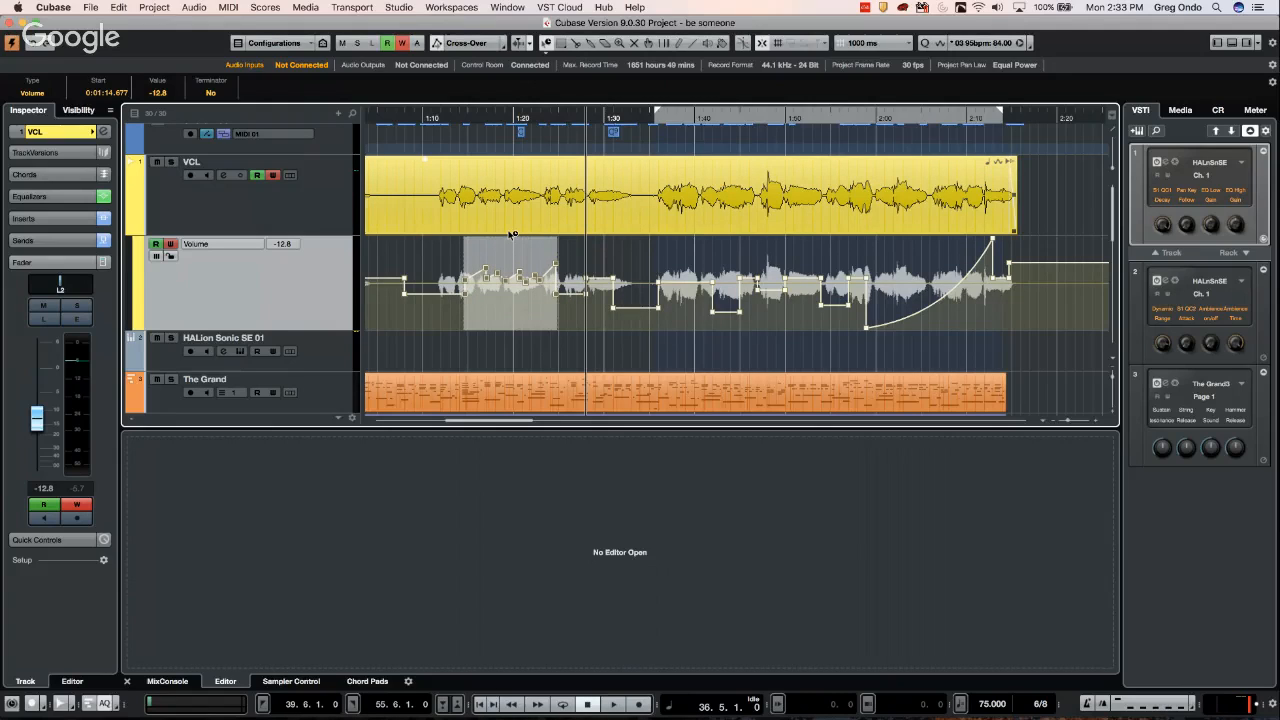
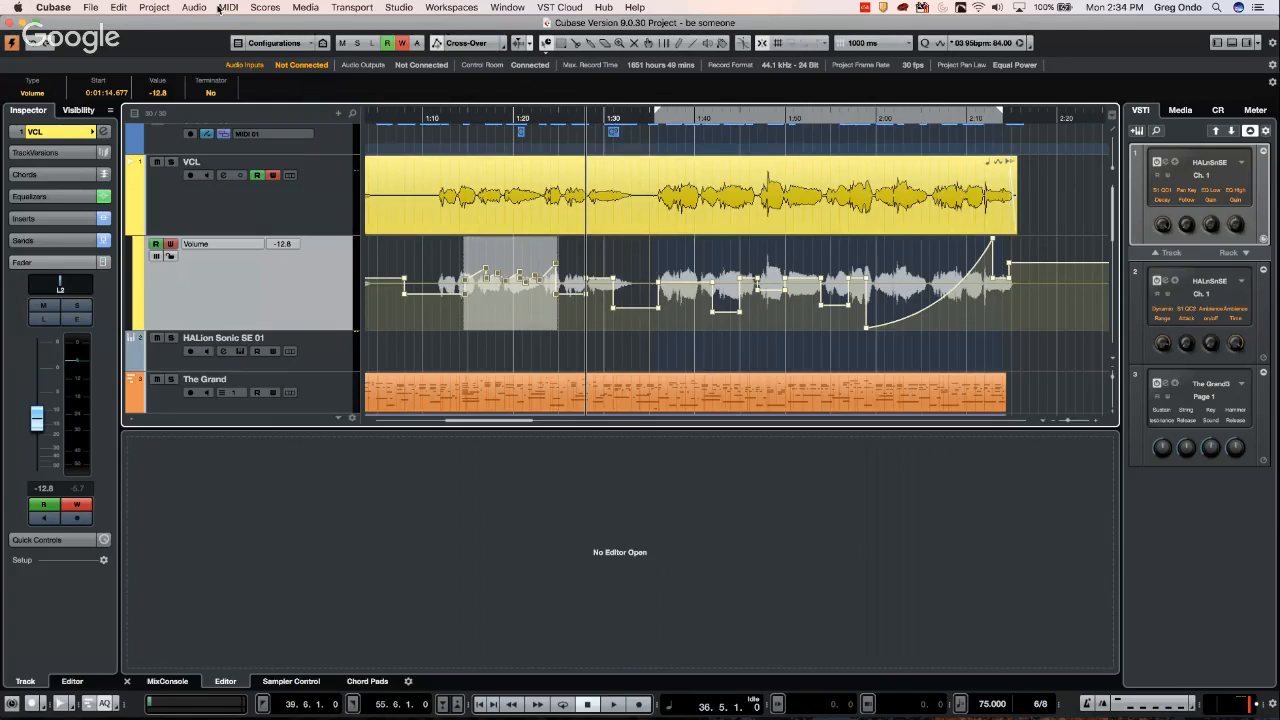
# Open and activate the fourteenth recent project, whose name starts with 12-6-10 and ends with "_1 vod", and dismiss the missing plug-in warning
pyautogui.click(91, 8)
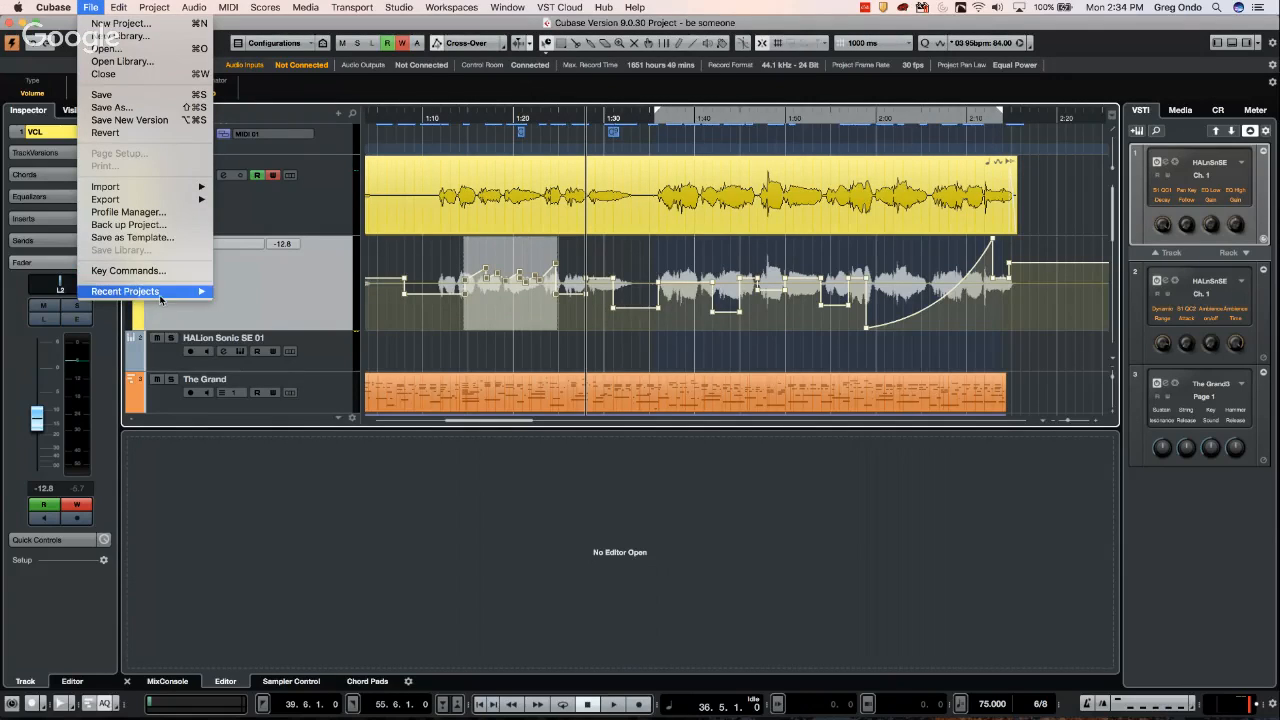
pyautogui.moveTo(160, 298)
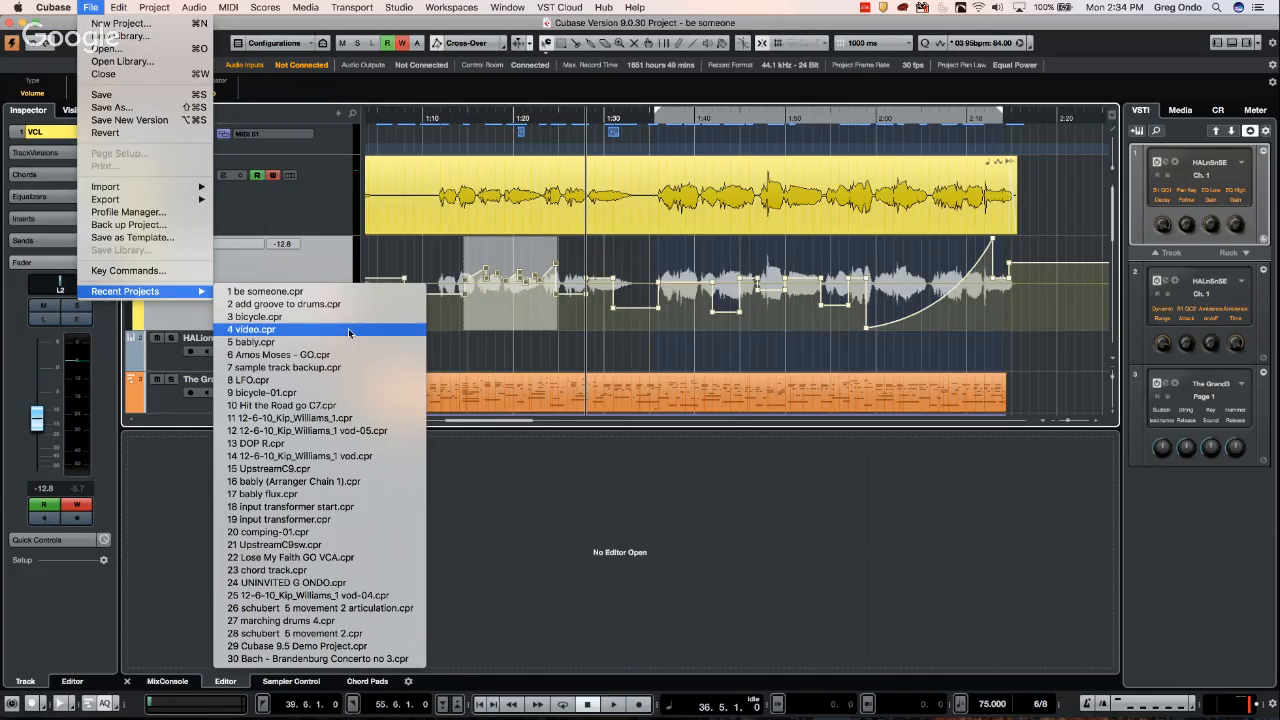
pyautogui.click(372, 458)
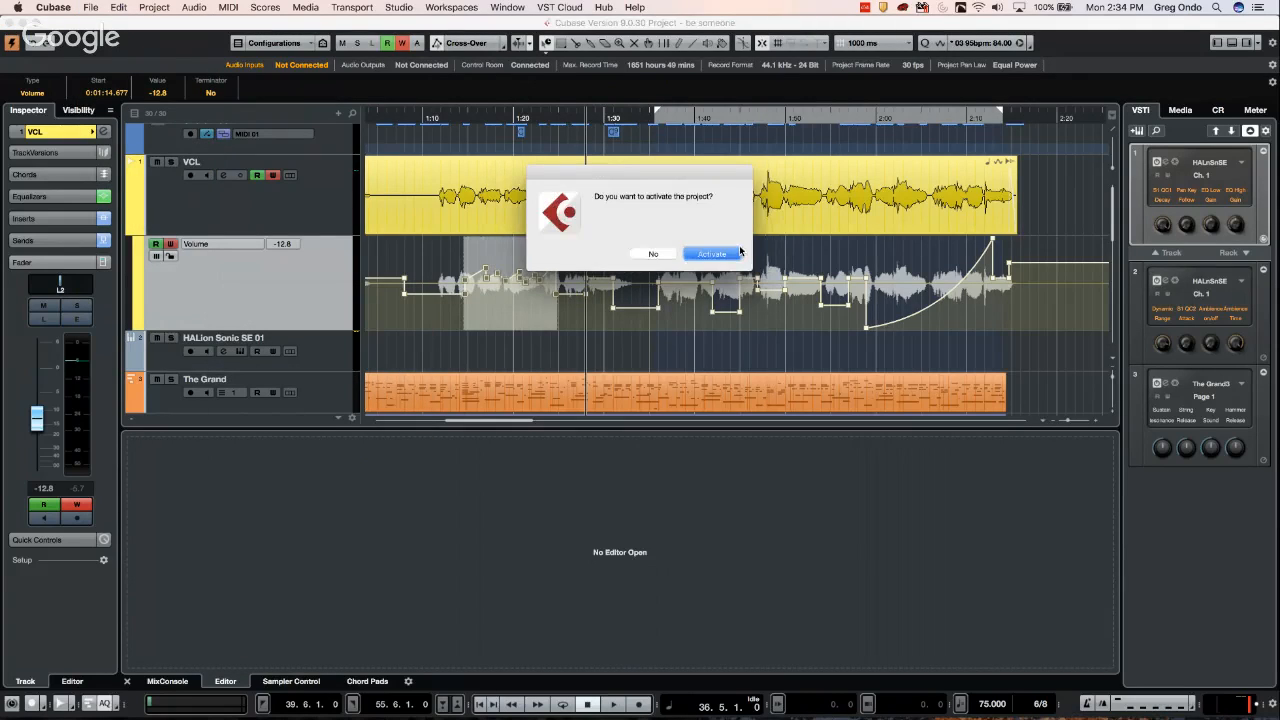
pyautogui.click(714, 256)
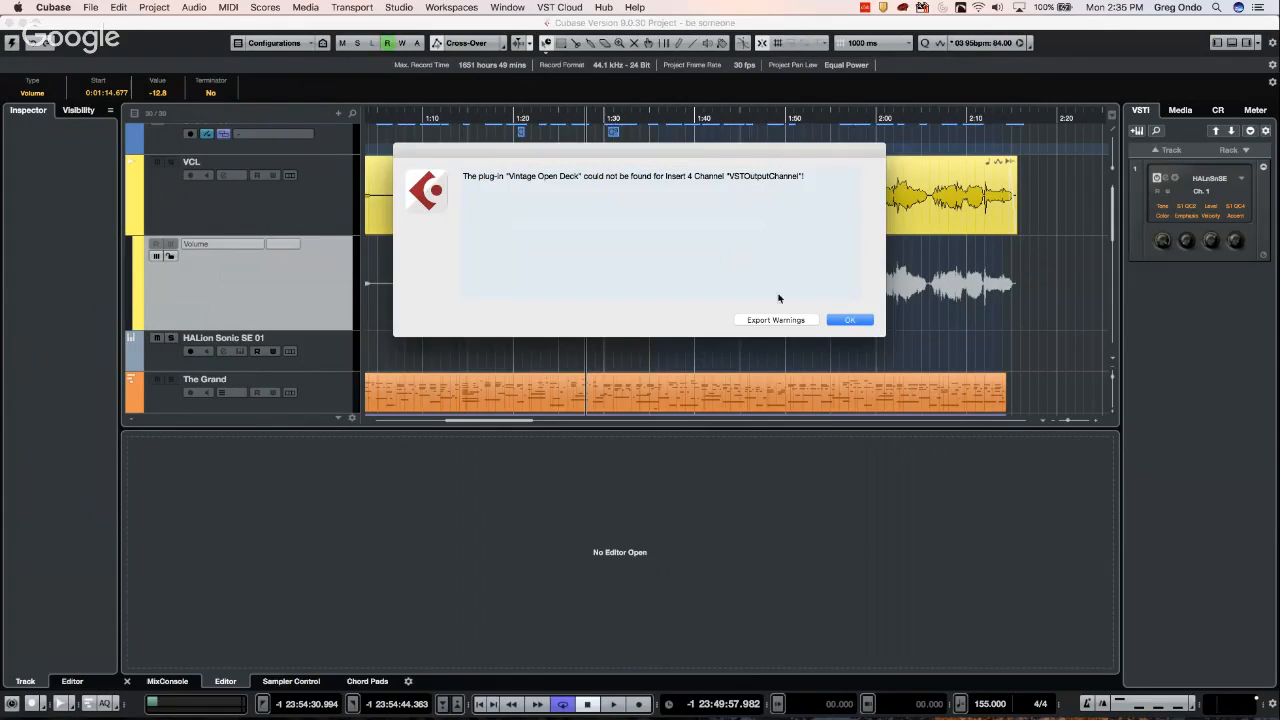
pyautogui.click(850, 318)
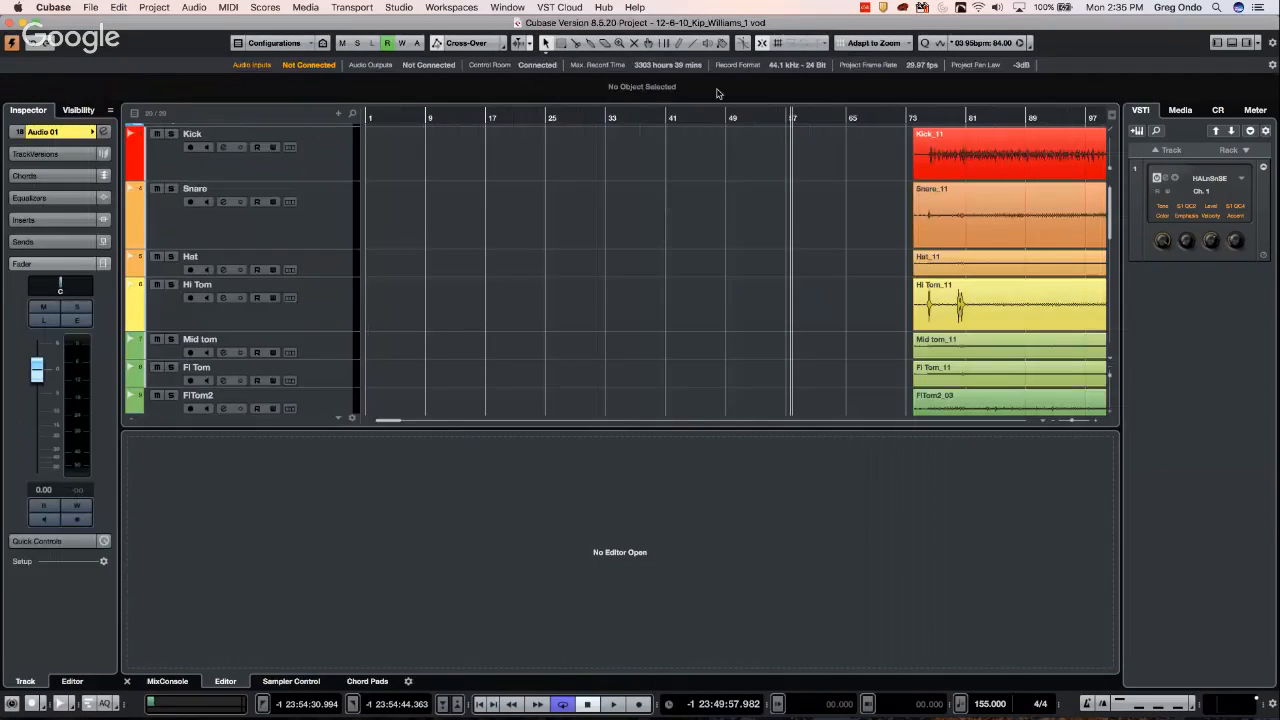
# Show the MixConsole in the lower zone and hide the input channels using the channel type filter
pyautogui.moveTo(645, 115); pyautogui.dragTo(628, 65)
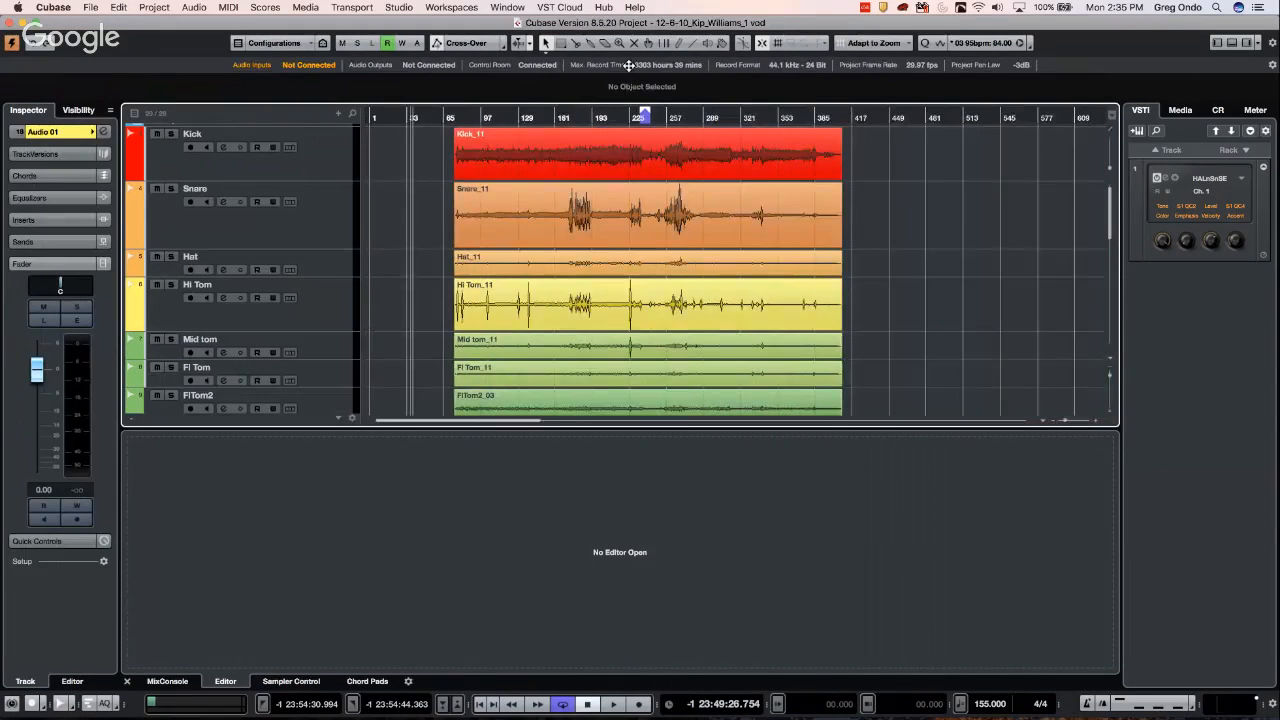
pyautogui.click(466, 121)
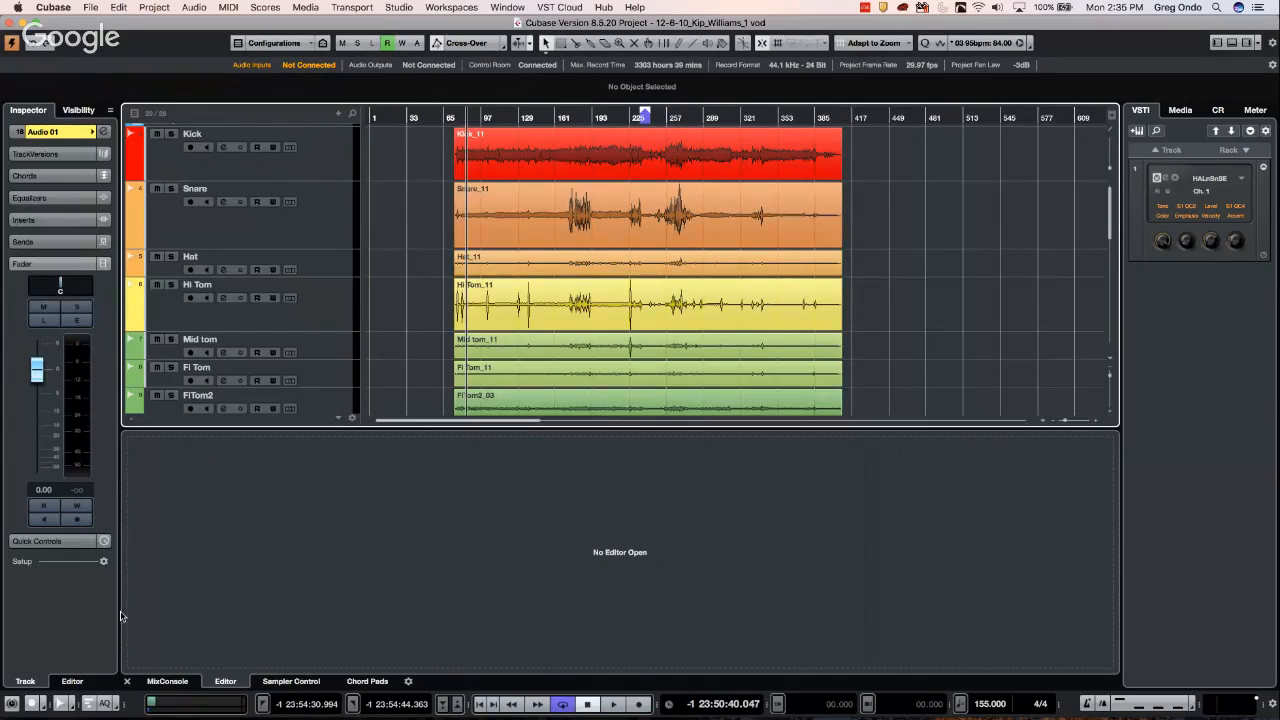
pyautogui.click(167, 681)
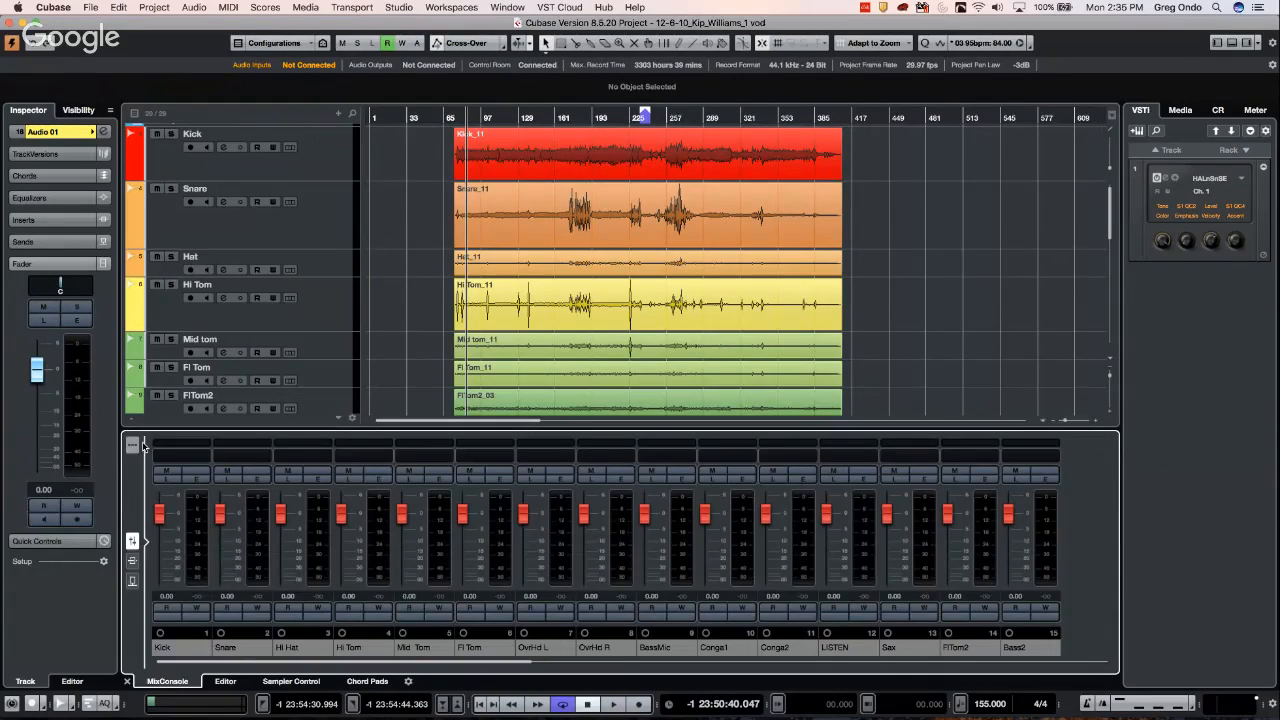
pyautogui.click(487, 444)
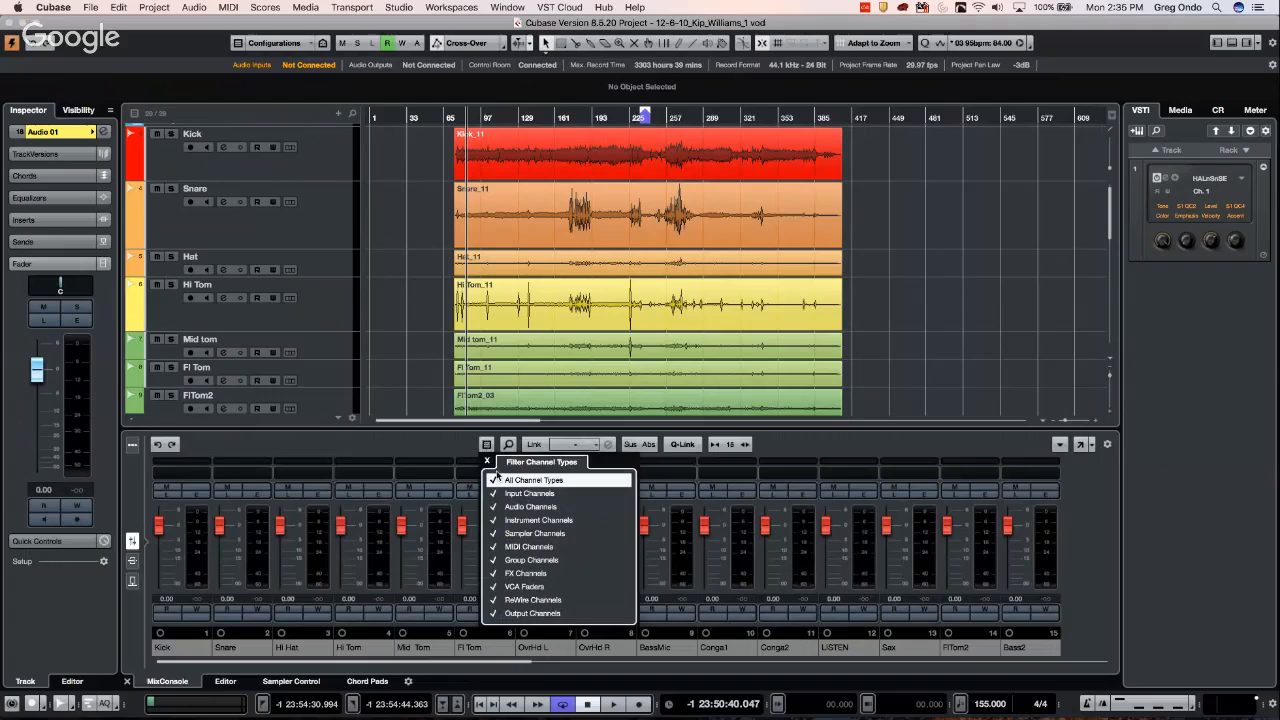
pyautogui.click(507, 491)
# Place the playhead near the start of the recorded drum events and play back the project
pyautogui.click(489, 90)
pyautogui.moveTo(455, 118); pyautogui.dragTo(498, 174)
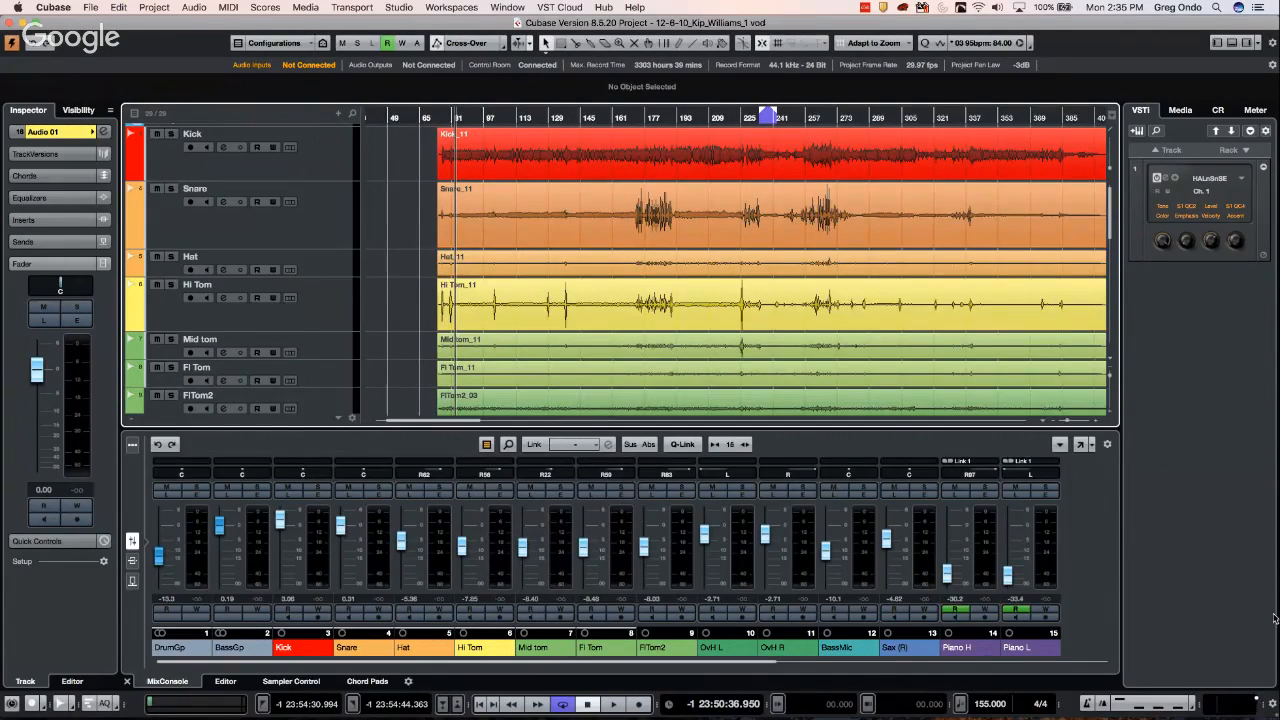
pyautogui.press('space')
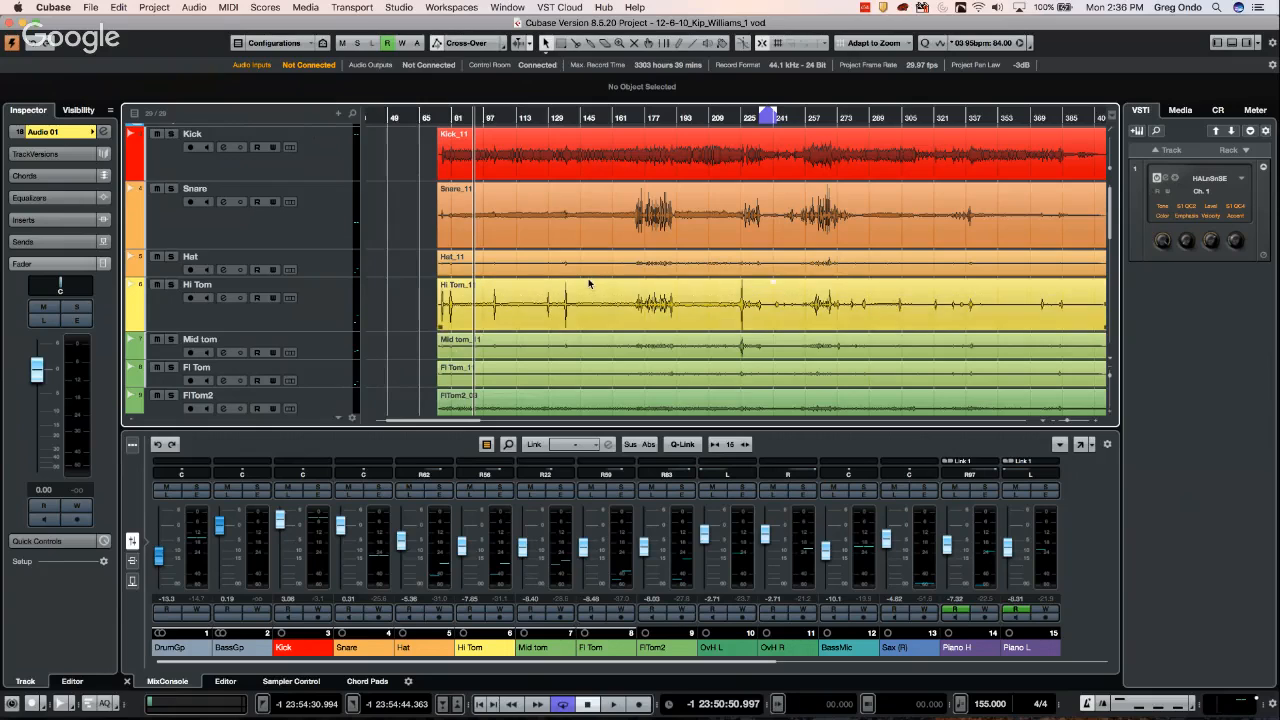
# Select the OvH L_11 audio event, open Tempo Detection for it, and analyze its tempo
pyautogui.scroll(-1, 586, 287)
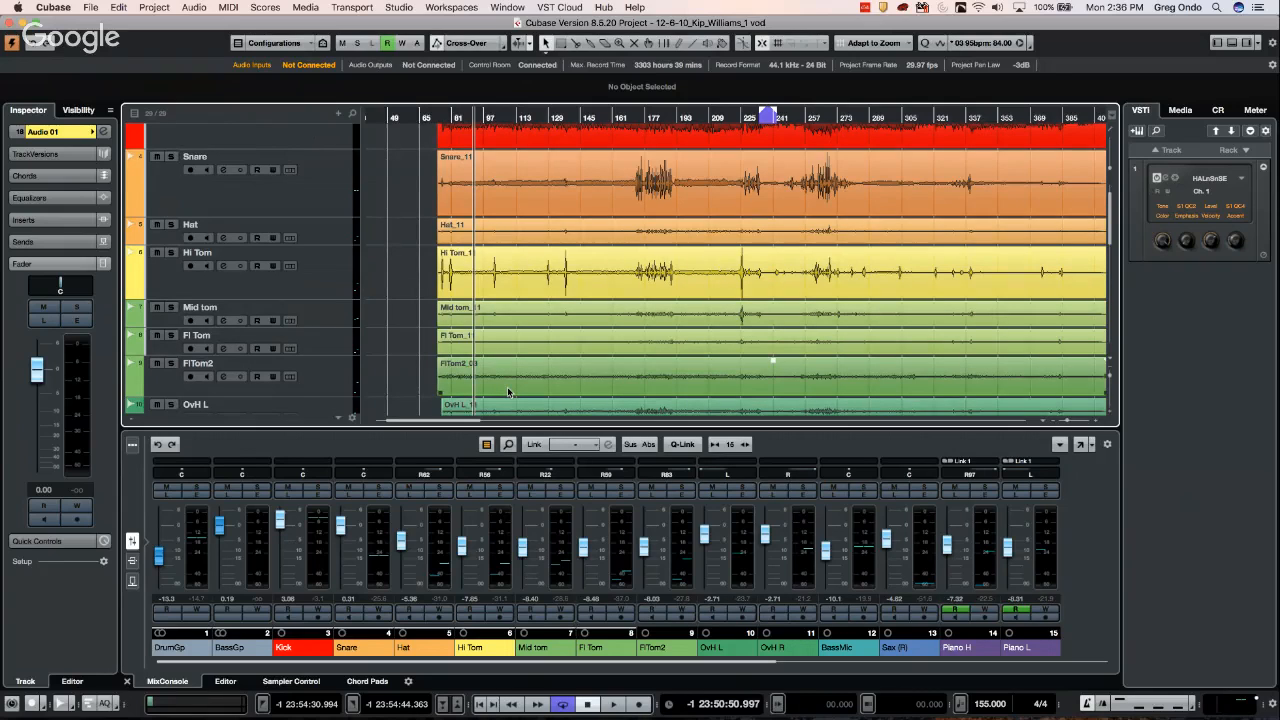
pyautogui.scroll(-1, 508, 392)
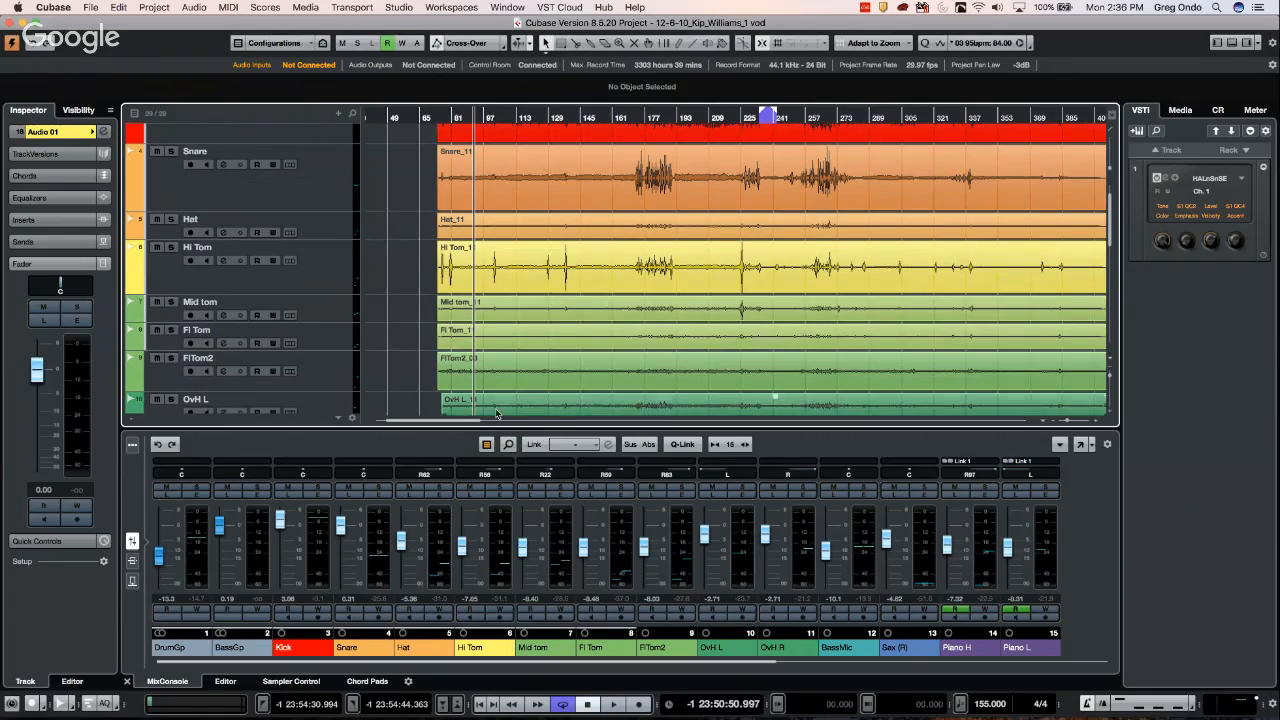
pyautogui.click(561, 405)
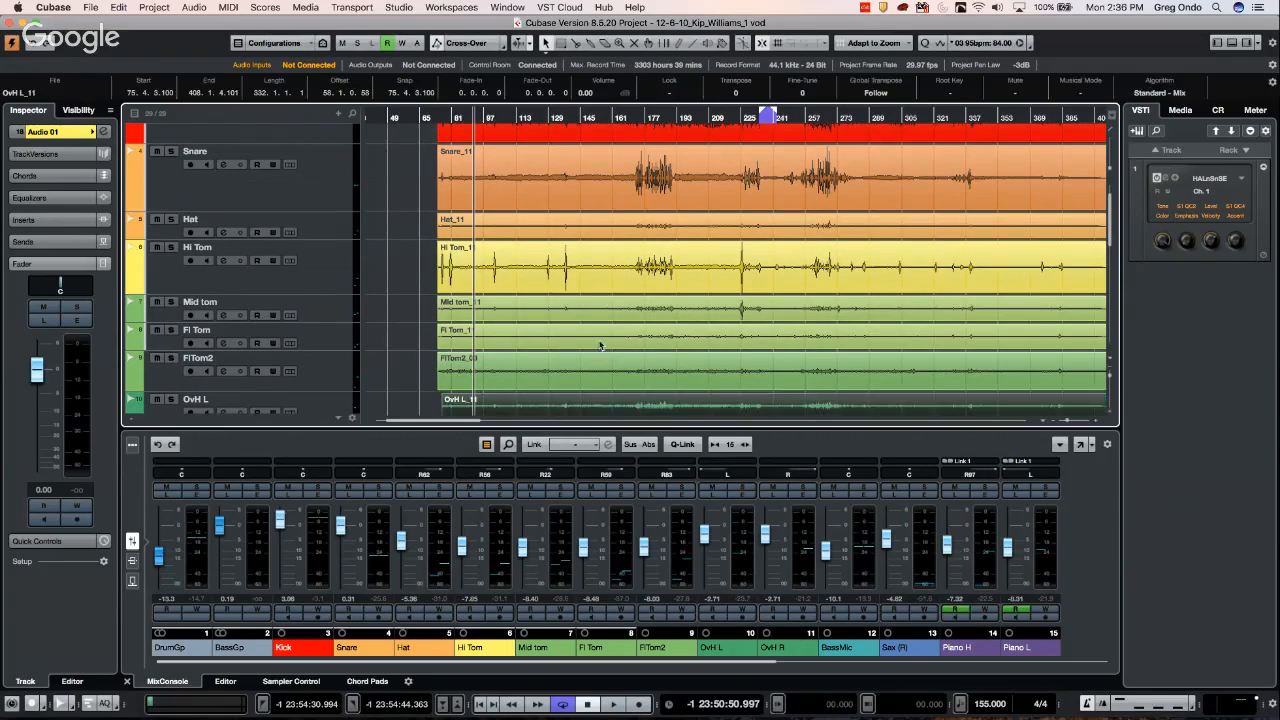
pyautogui.click(153, 8)
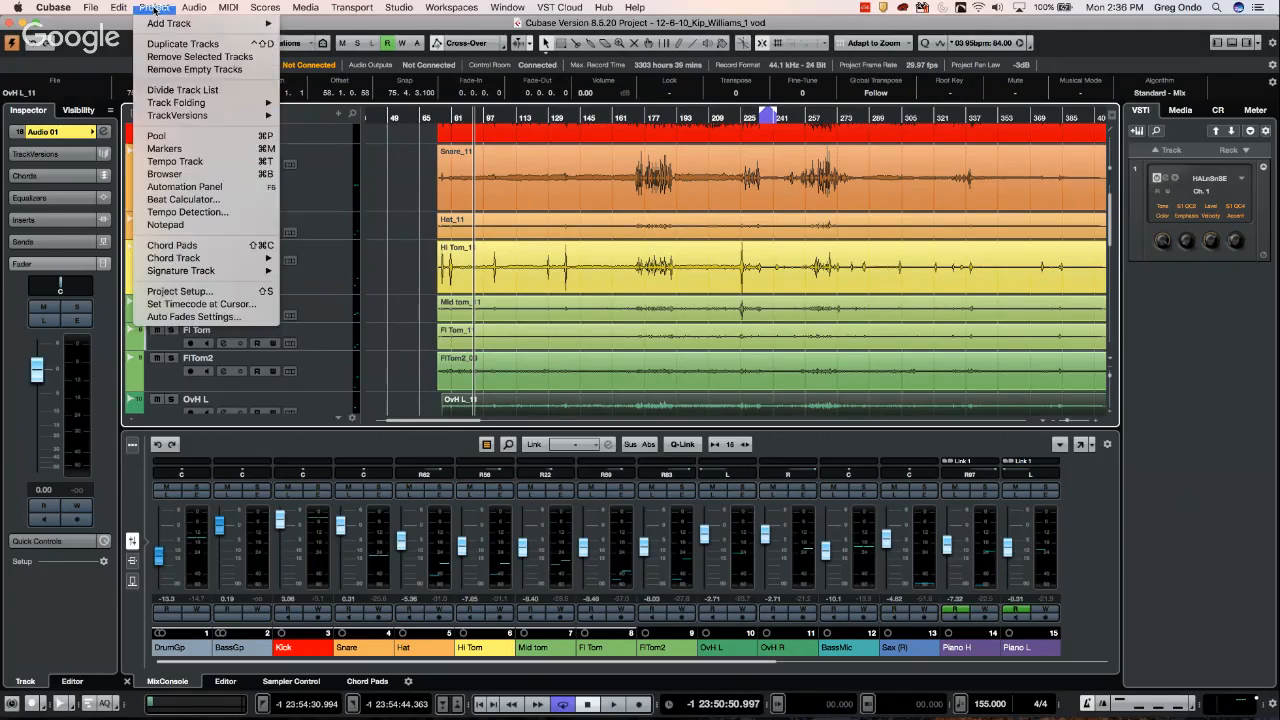
pyautogui.click(184, 213)
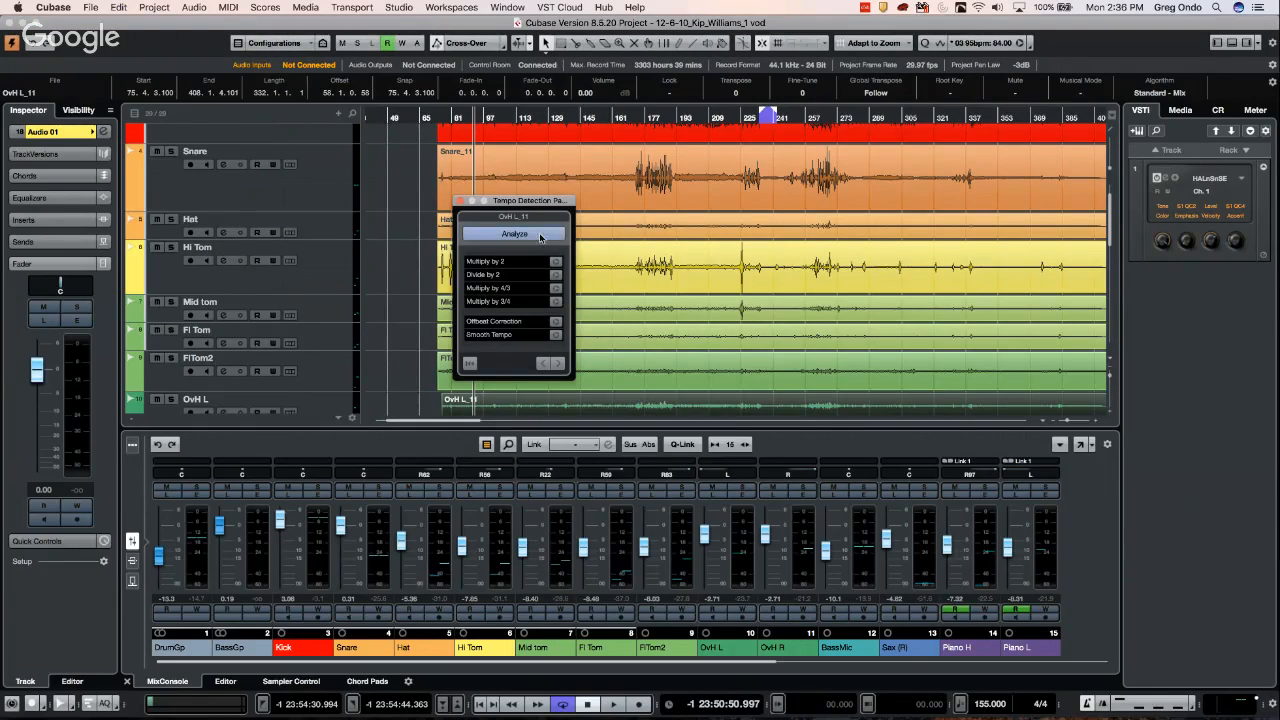
pyautogui.click(536, 236)
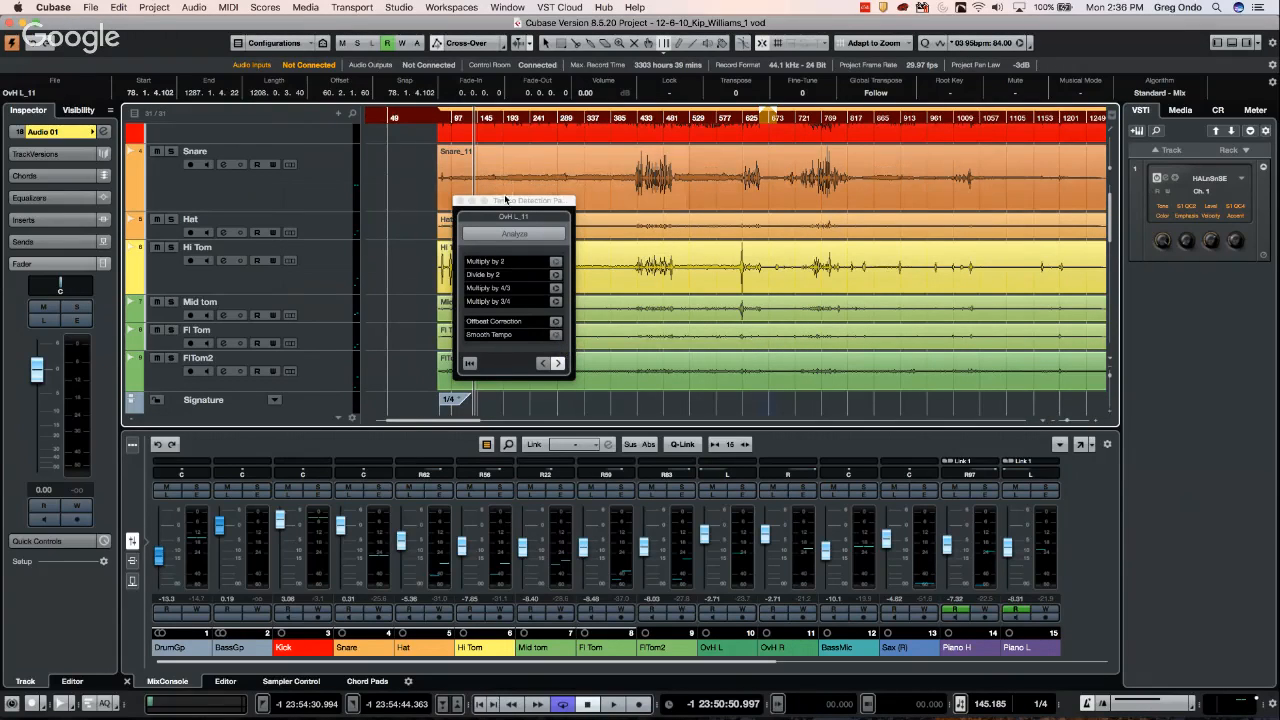
# Move the Tempo Detection panel out of the way and bring the Signature and Tempo tracks into view
pyautogui.moveTo(498, 199); pyautogui.dragTo(755, 168)
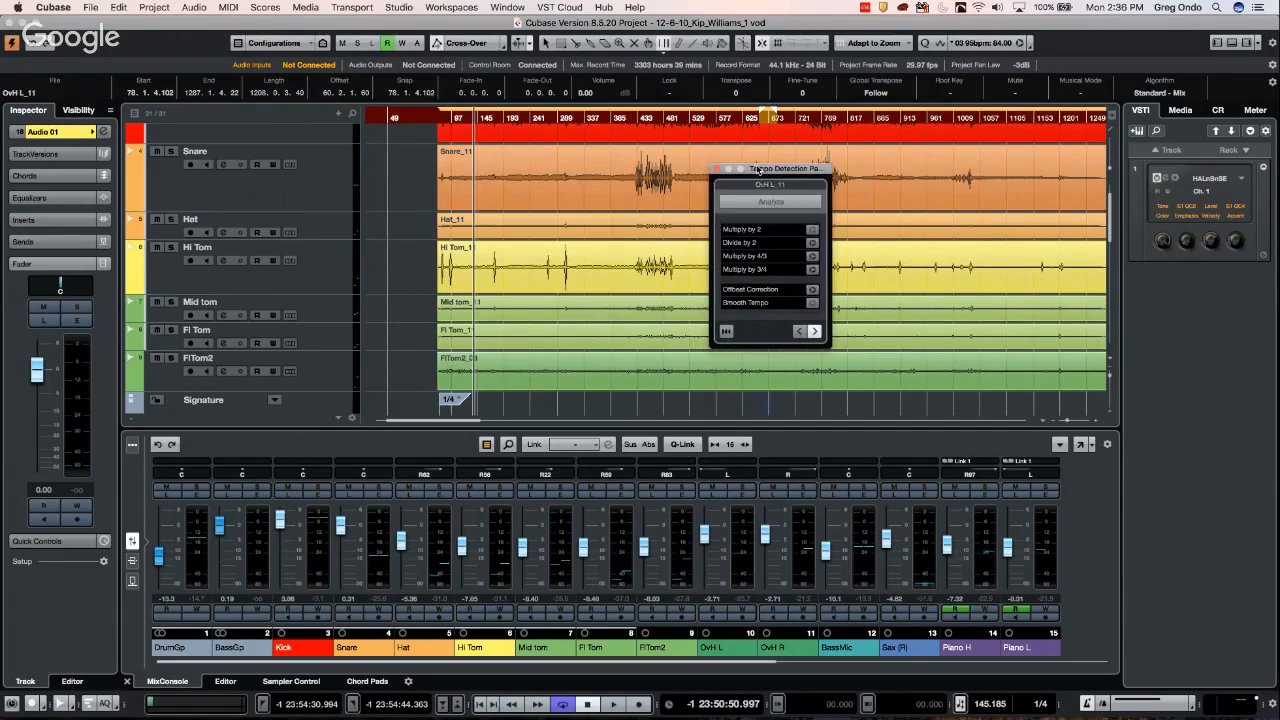
pyautogui.scroll(-1, 511, 290)
pyautogui.scroll(-3, 511, 290)
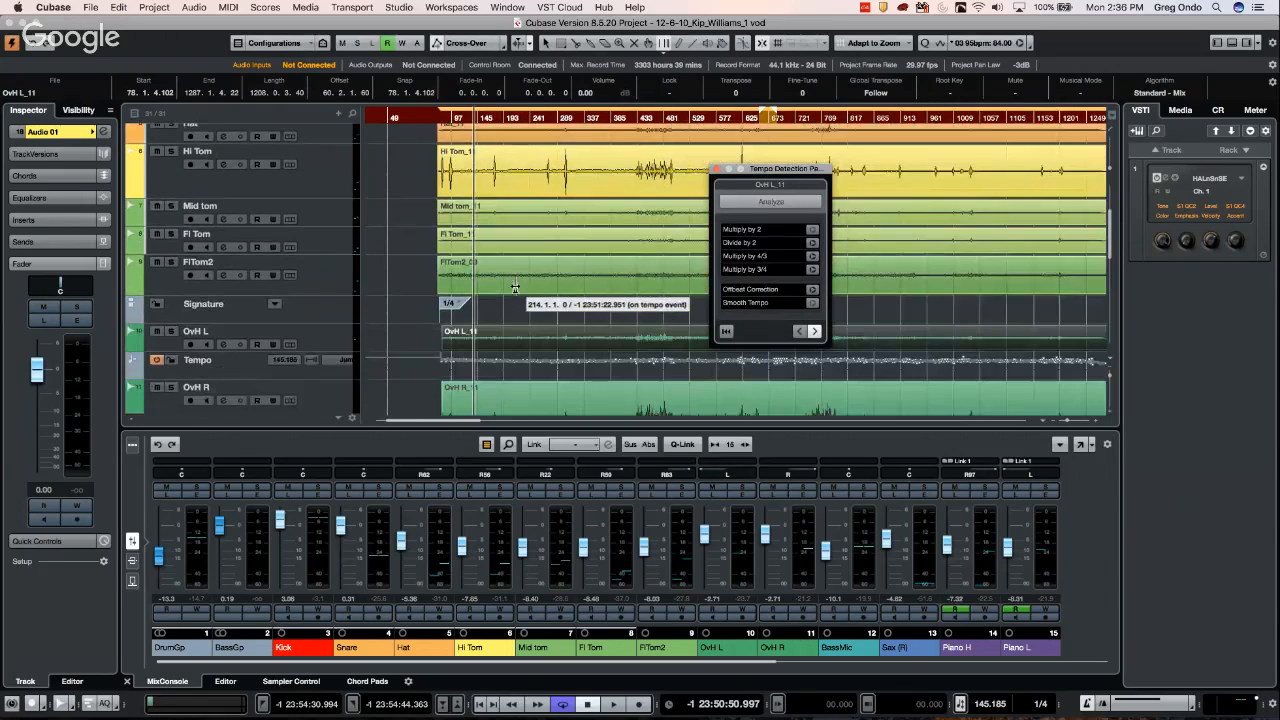
# Play back the recording against the detected tempo, return to the start of the drum events, and stop playback
pyautogui.press('space')
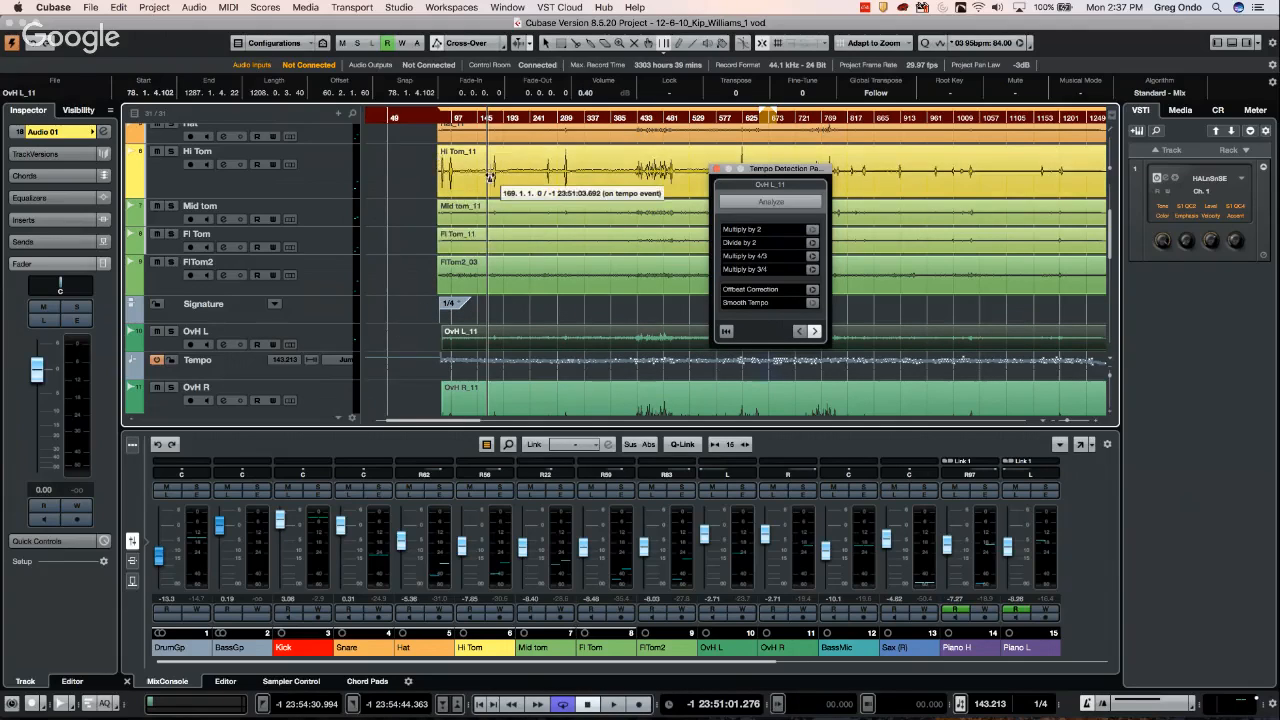
pyautogui.press('space')
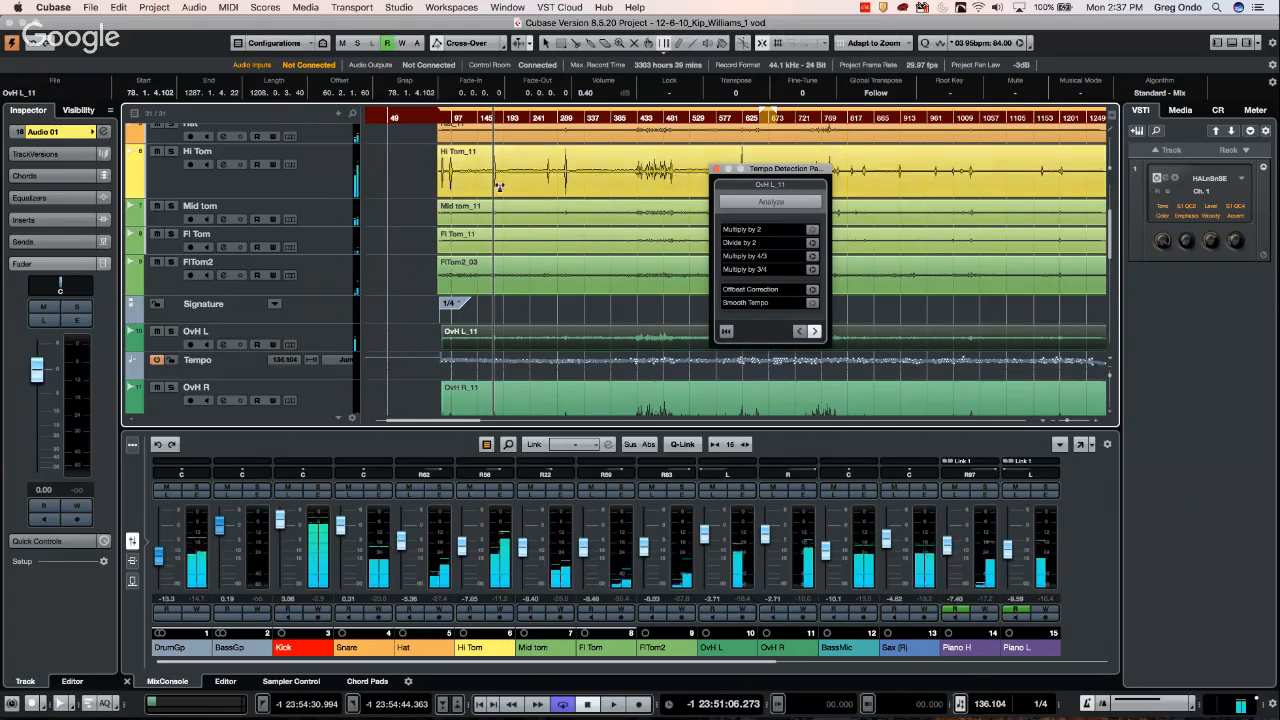
pyautogui.click(446, 117)
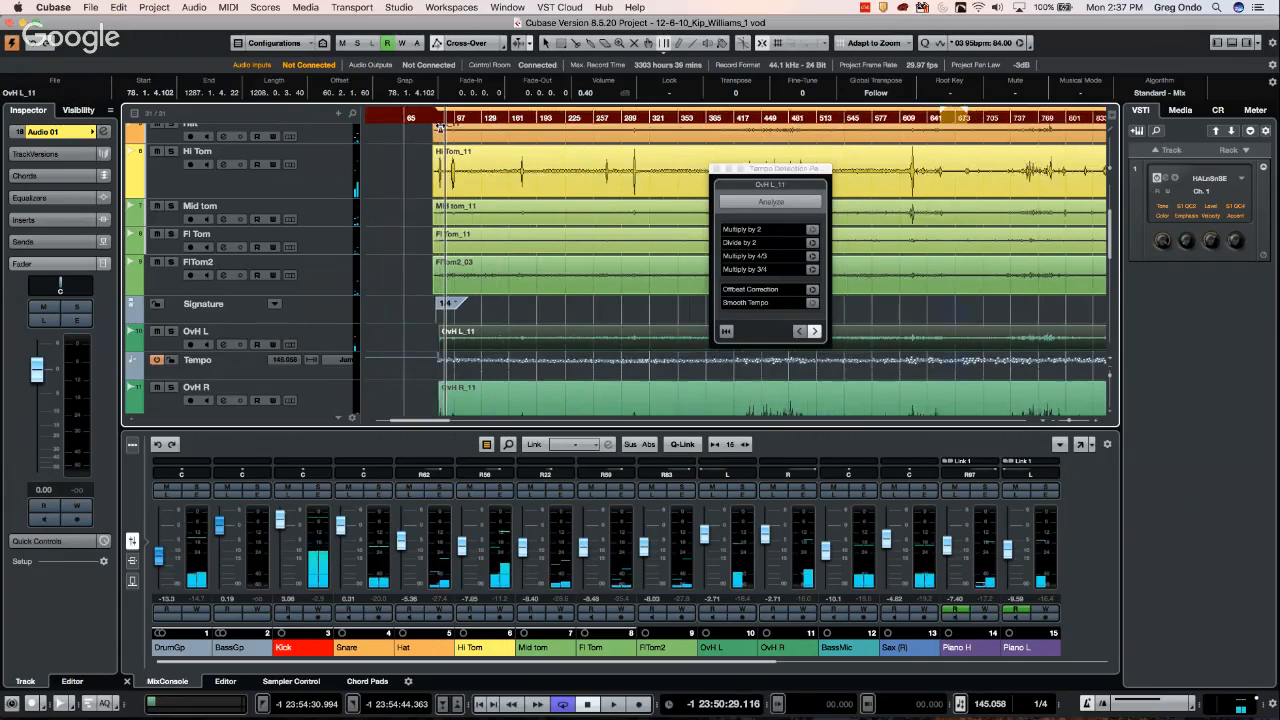
pyautogui.moveTo(441, 128); pyautogui.dragTo(383, 210)
pyautogui.press('space')
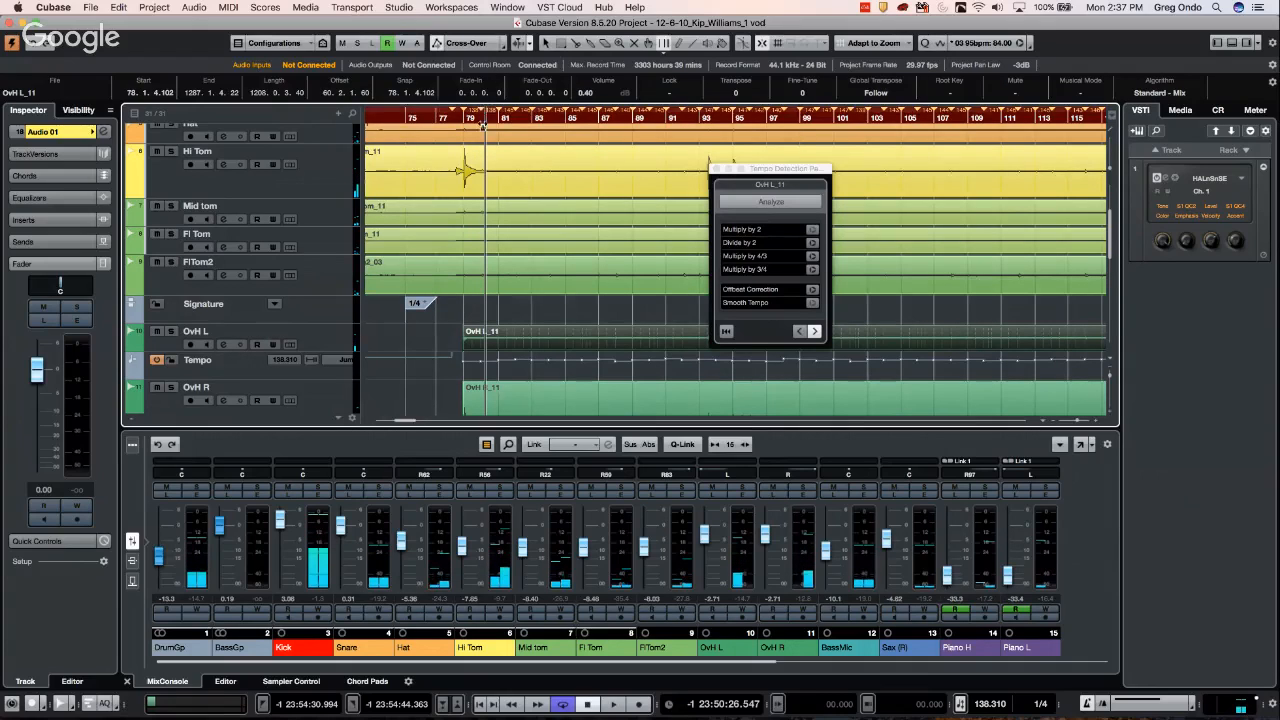
# Enlarge the OvH L track's height and draw a 4/4 time signature event at bar 80 on the Signature track
pyautogui.moveTo(427, 115); pyautogui.dragTo(524, 121)
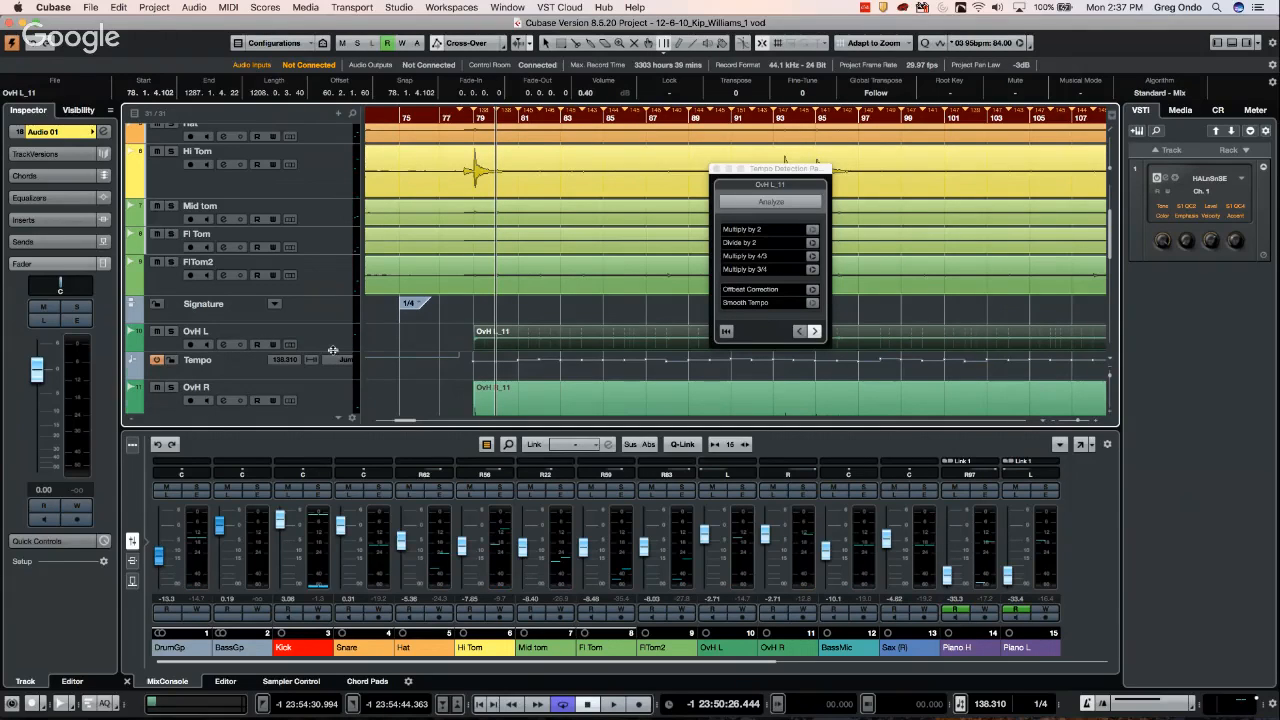
pyautogui.moveTo(333, 350); pyautogui.dragTo(320, 412)
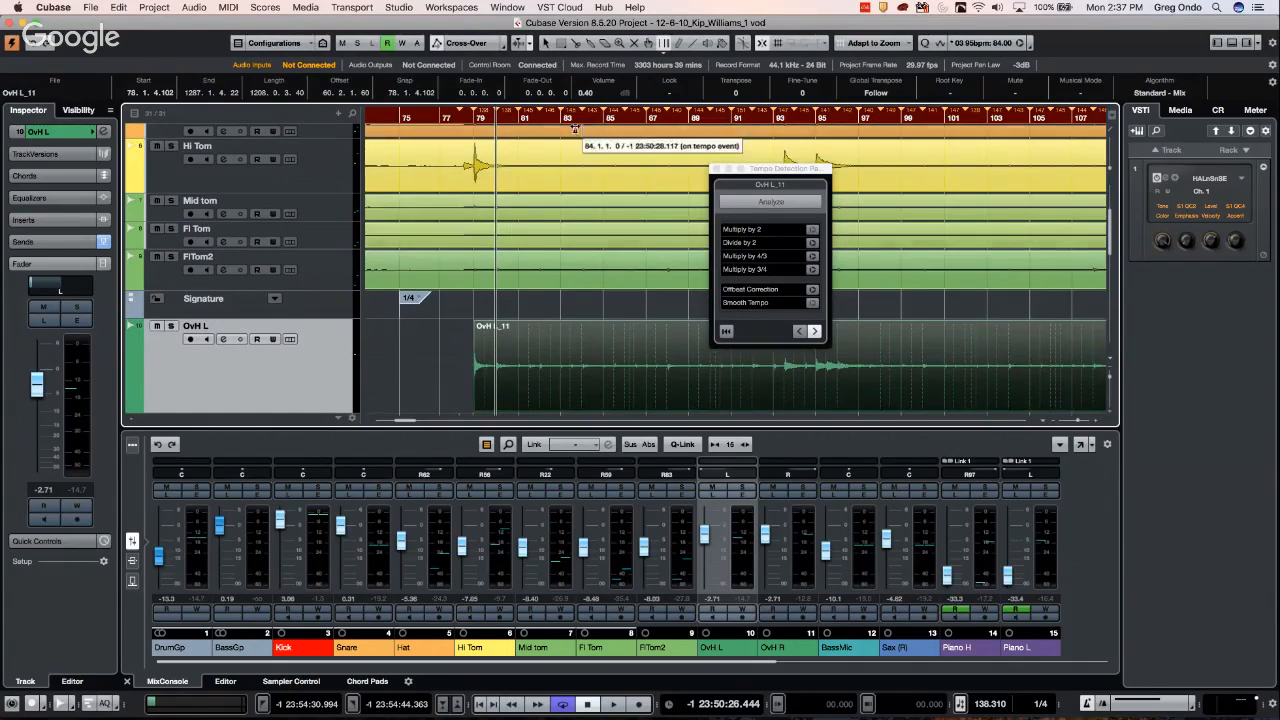
pyautogui.rightClick(499, 298)
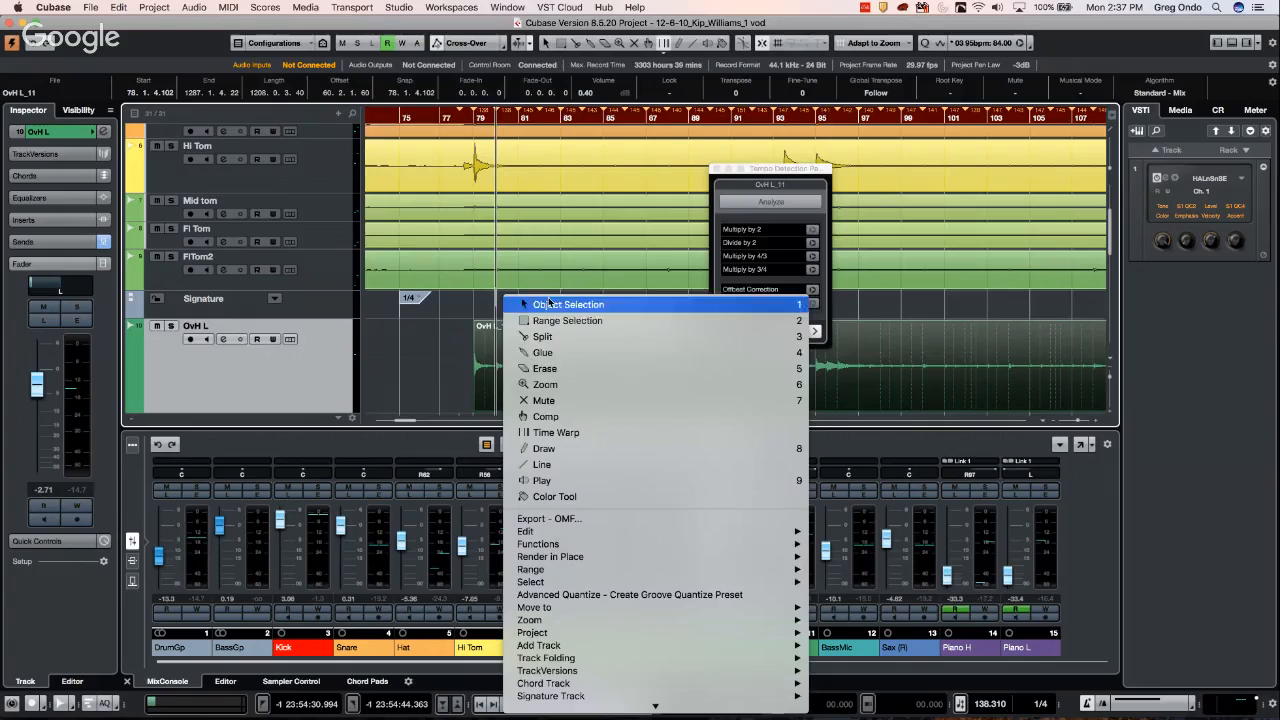
pyautogui.click(557, 440)
pyautogui.click(792, 255)
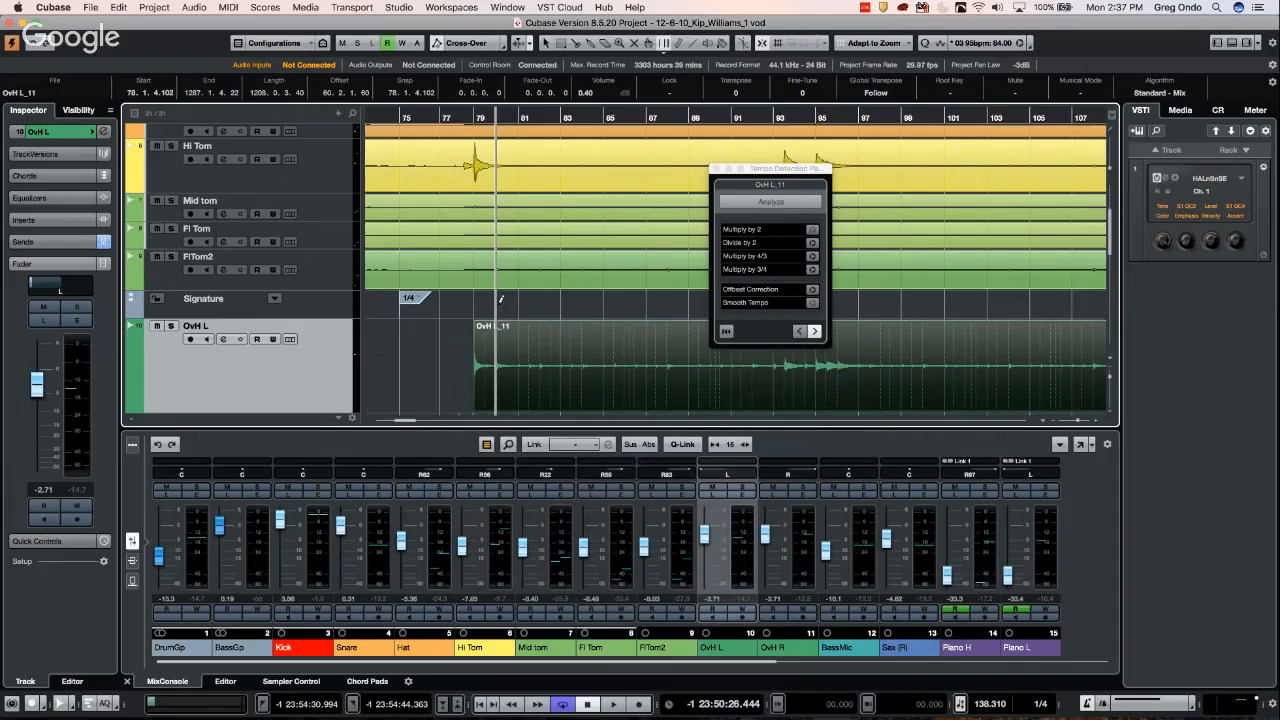
pyautogui.click(815, 304)
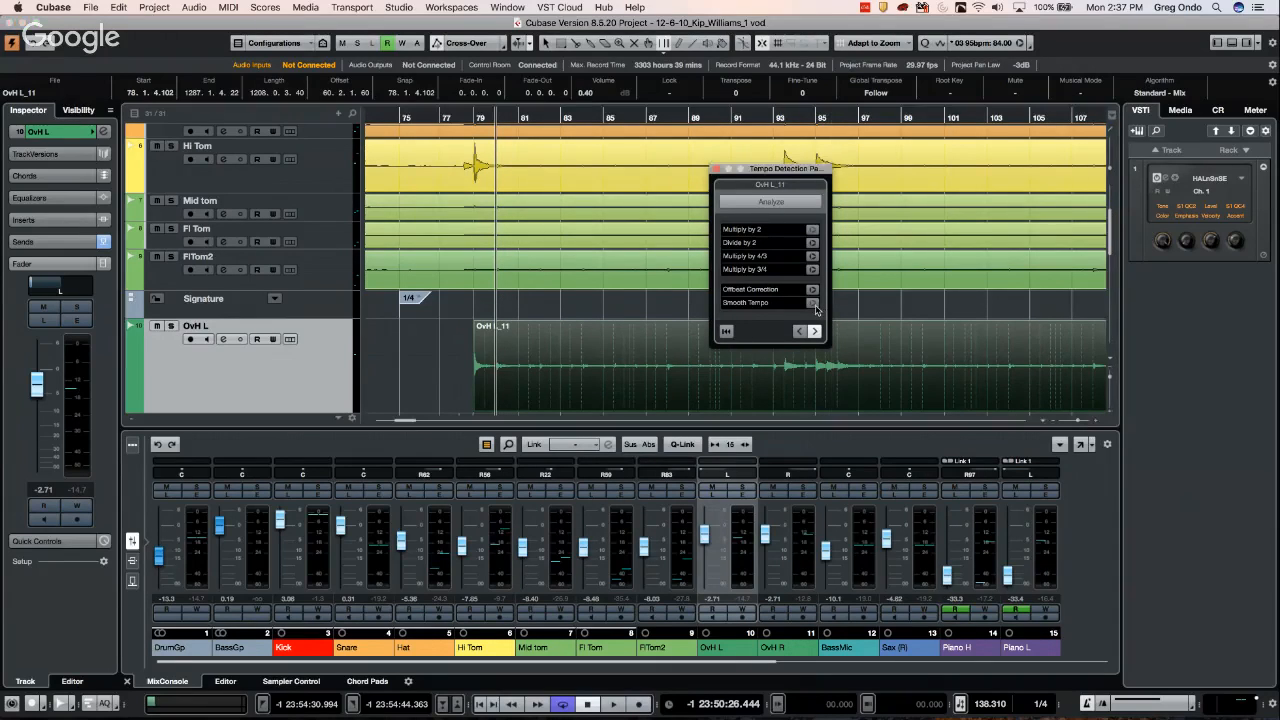
pyautogui.click(514, 298)
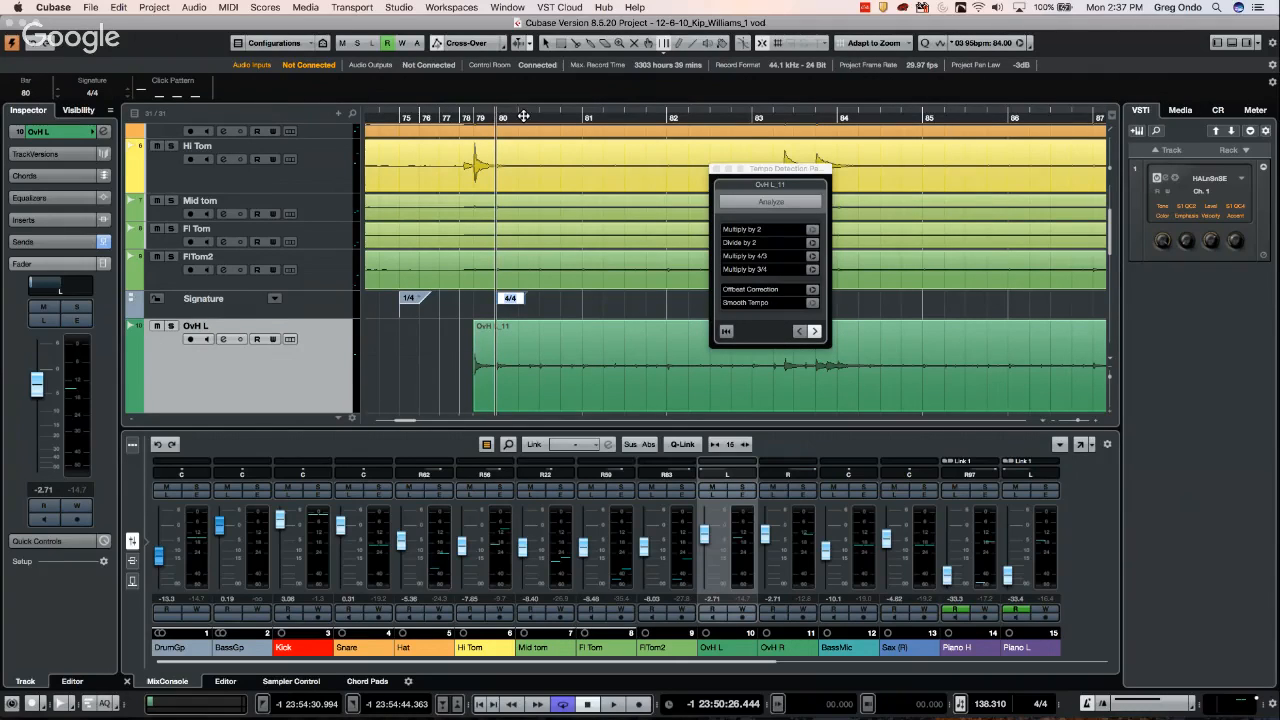
# Play back from just before the first drum hit to check the bar grid against the recording
pyautogui.click(412, 119)
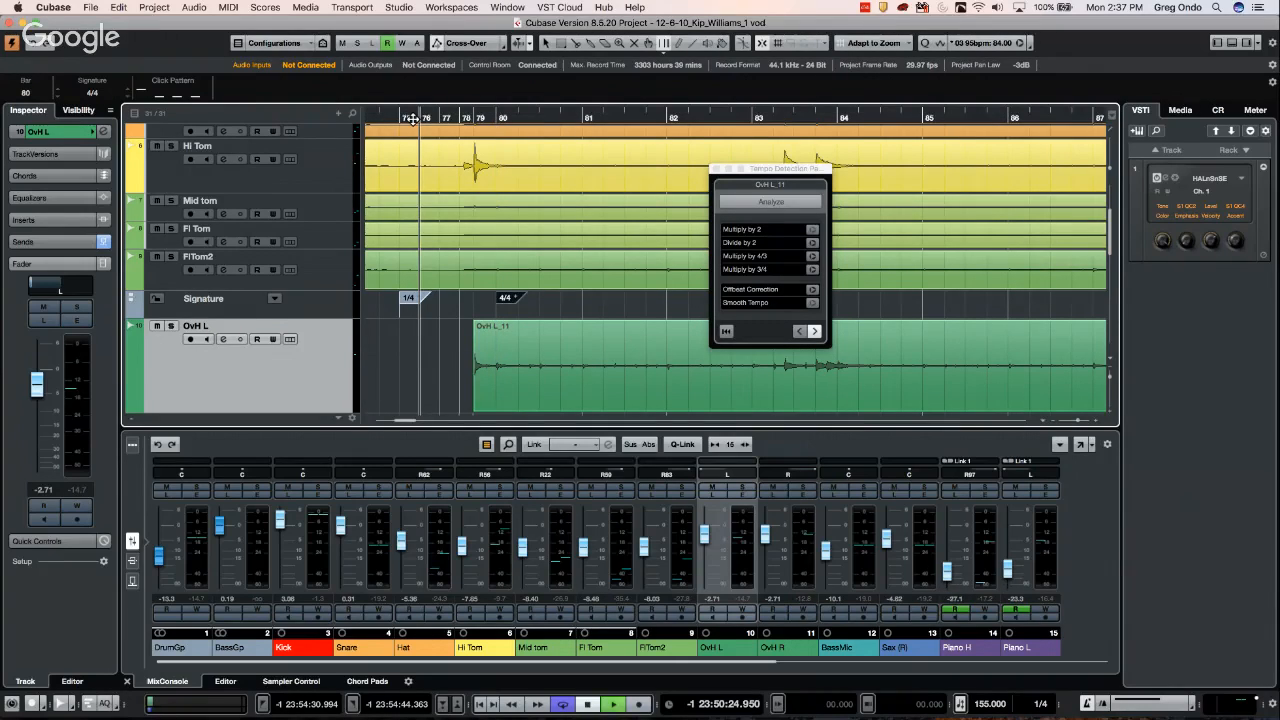
pyautogui.press('space')
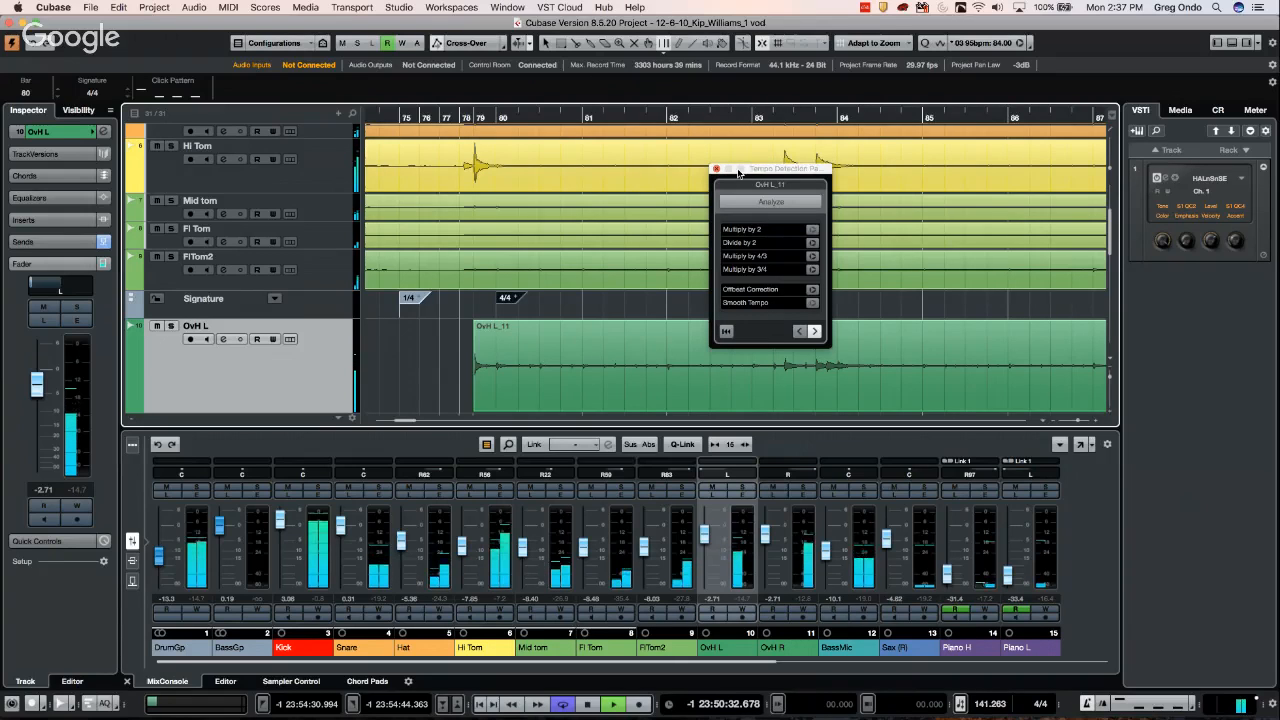
pyautogui.press('g')
pyautogui.press('g')
pyautogui.press('g')
pyautogui.press('g')
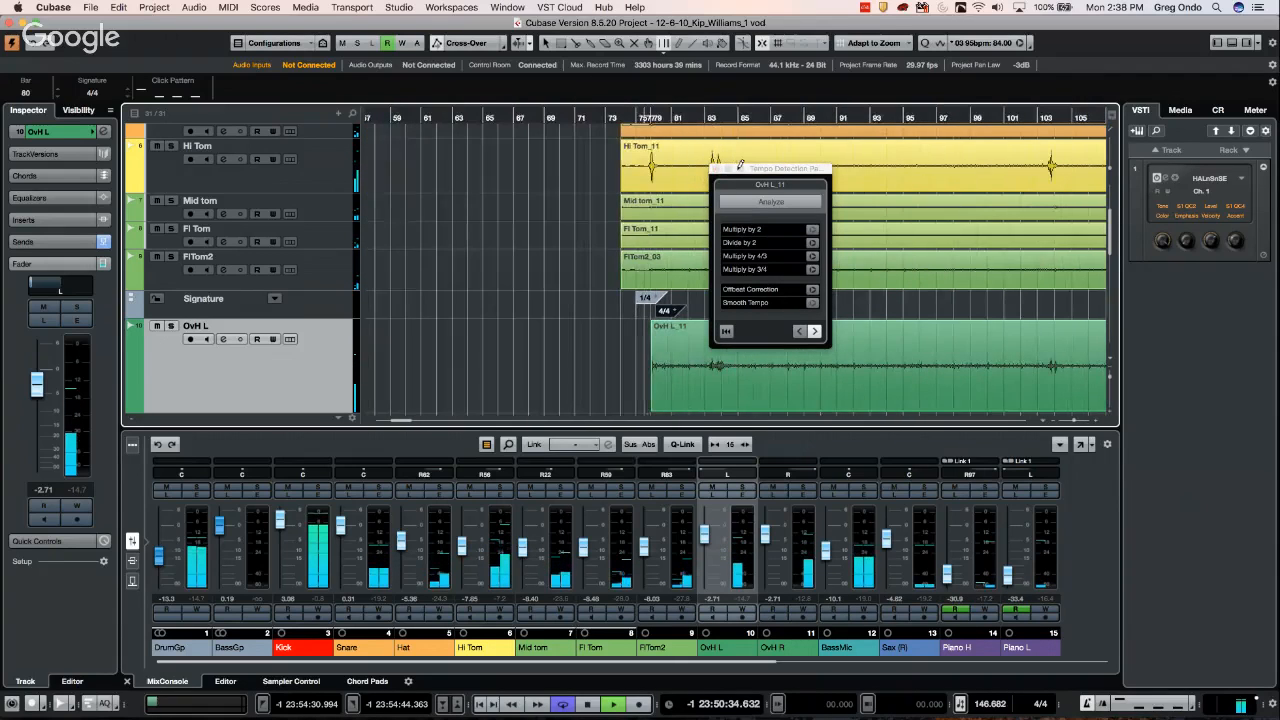
# Close the Tempo Detection panel and increase the Tempo track's height to spread out its tempo points
pyautogui.click(716, 170)
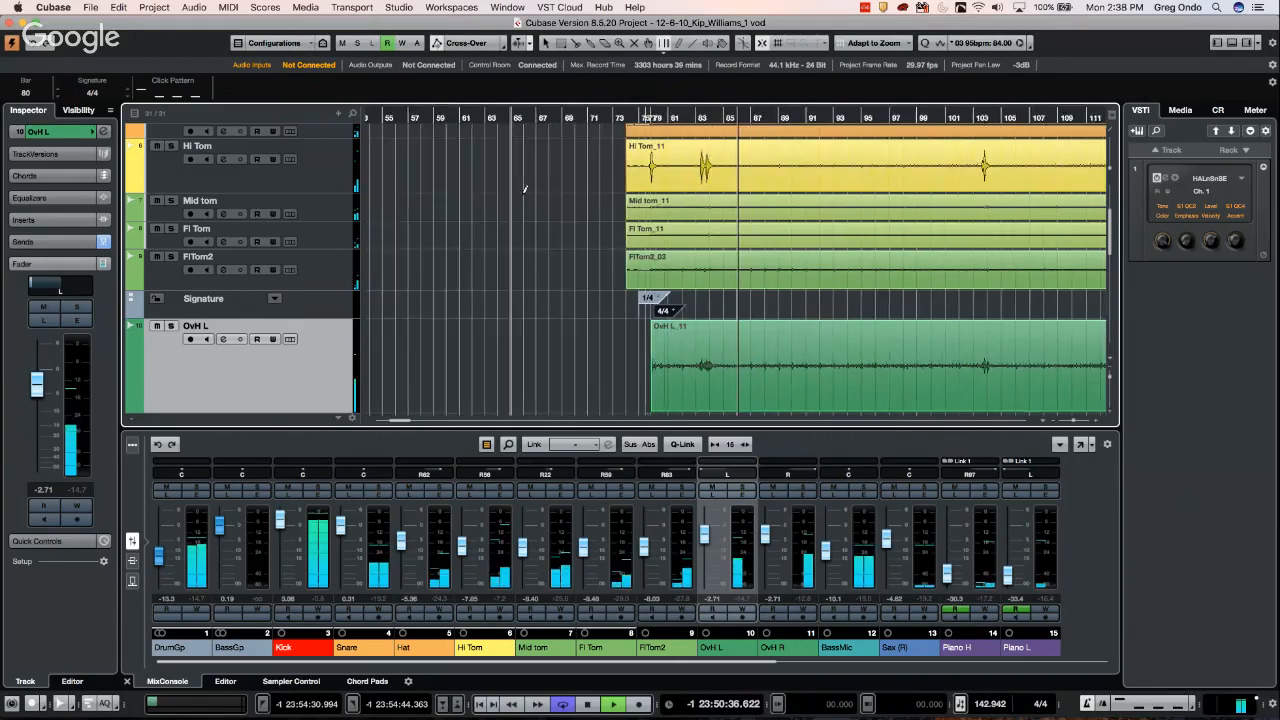
pyautogui.press('g')
pyautogui.press('g')
pyautogui.press('g')
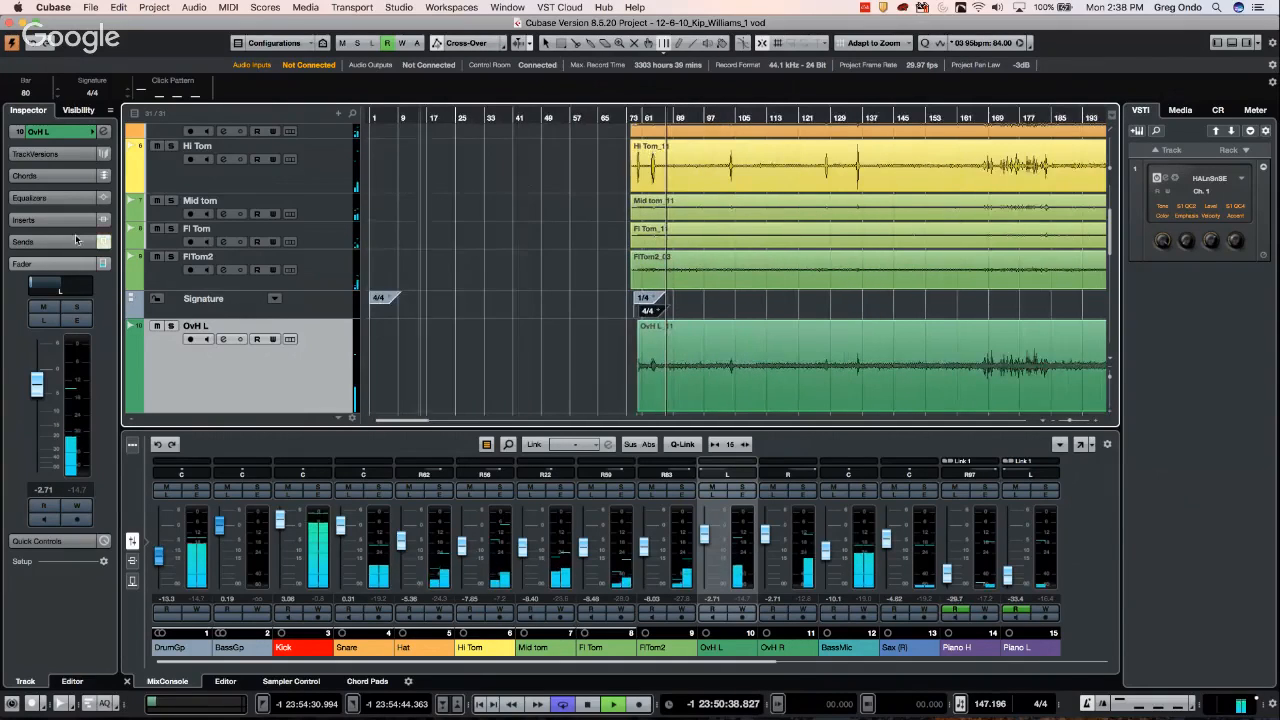
pyautogui.scroll(-1, 314, 302)
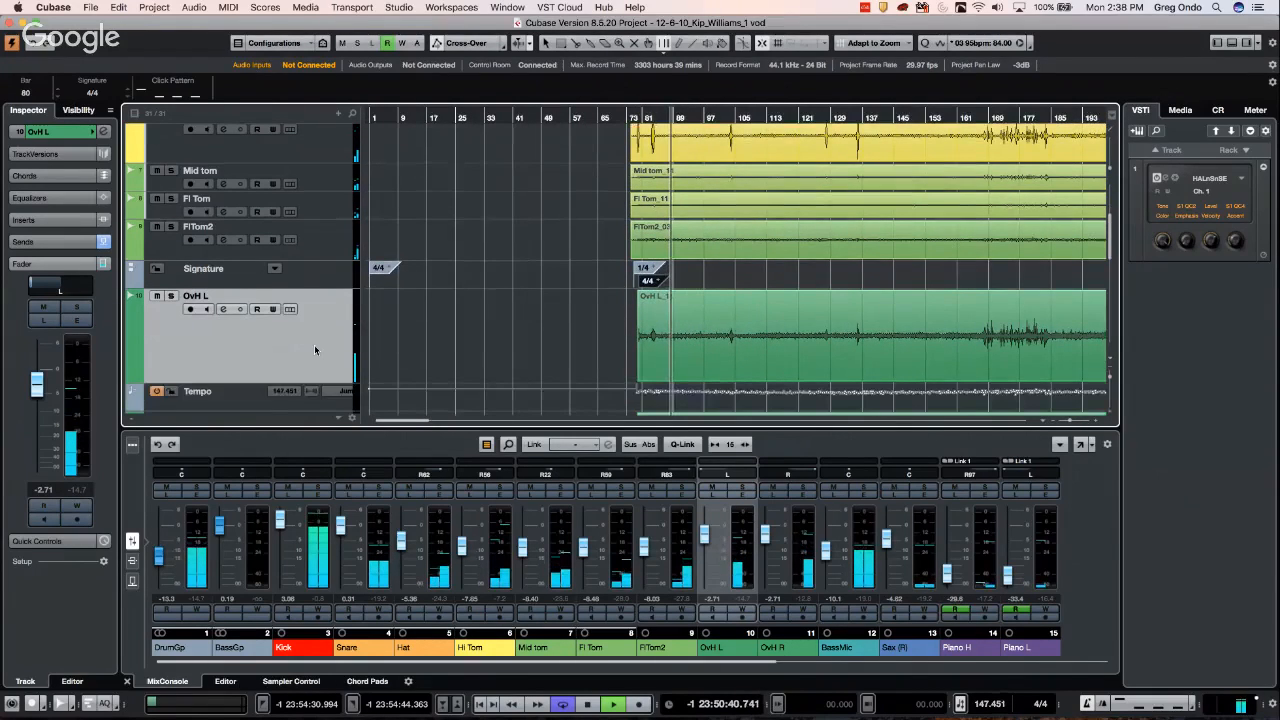
pyautogui.click(229, 403)
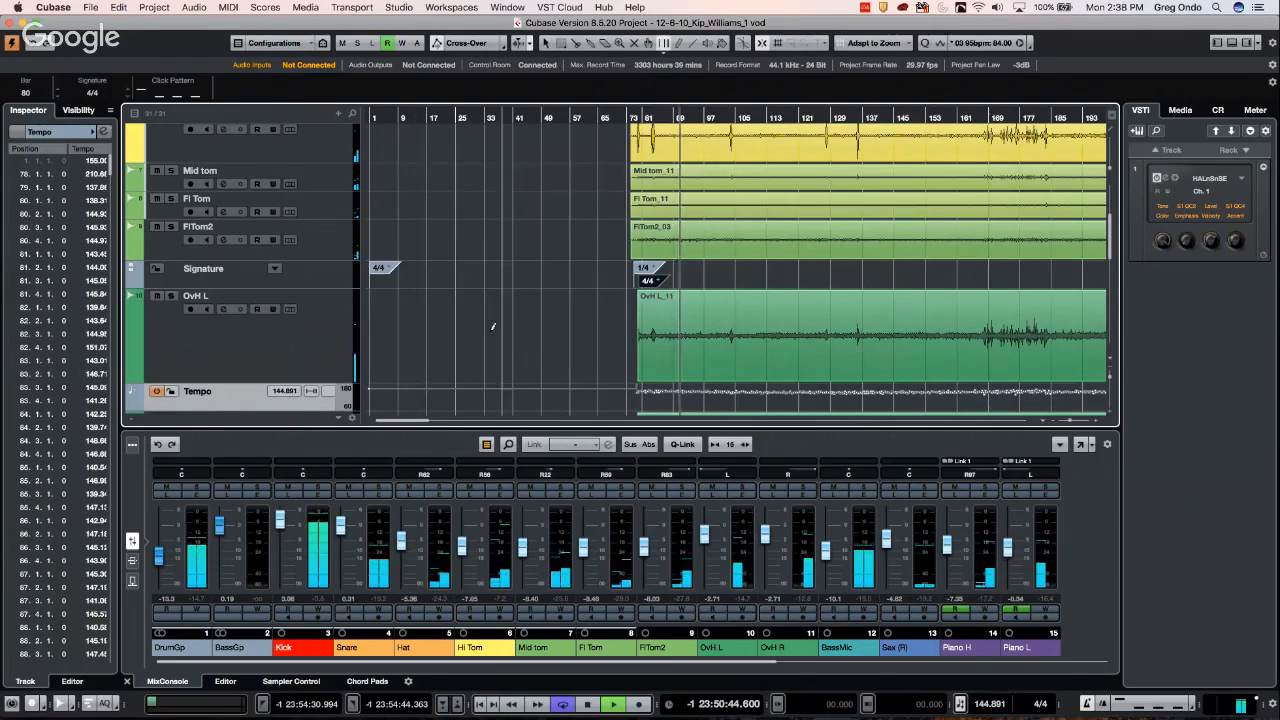
pyautogui.scroll(-3, 503, 318)
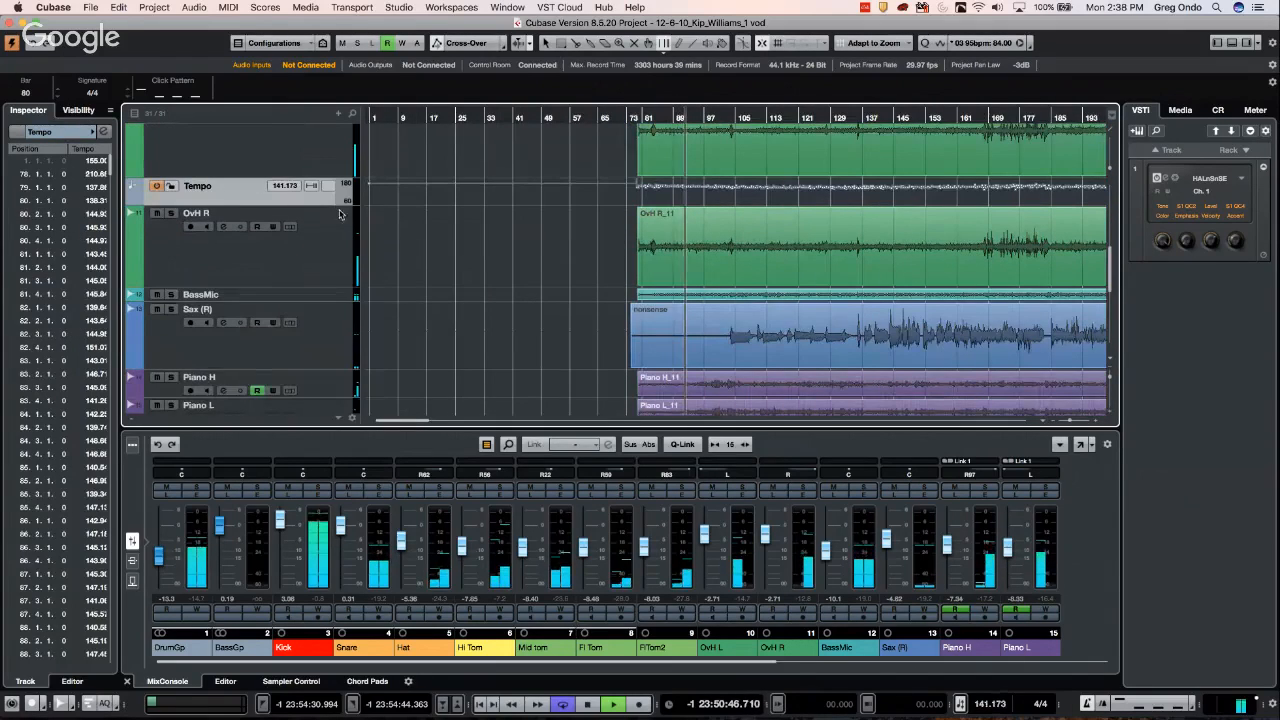
pyautogui.moveTo(327, 203); pyautogui.dragTo(323, 252)
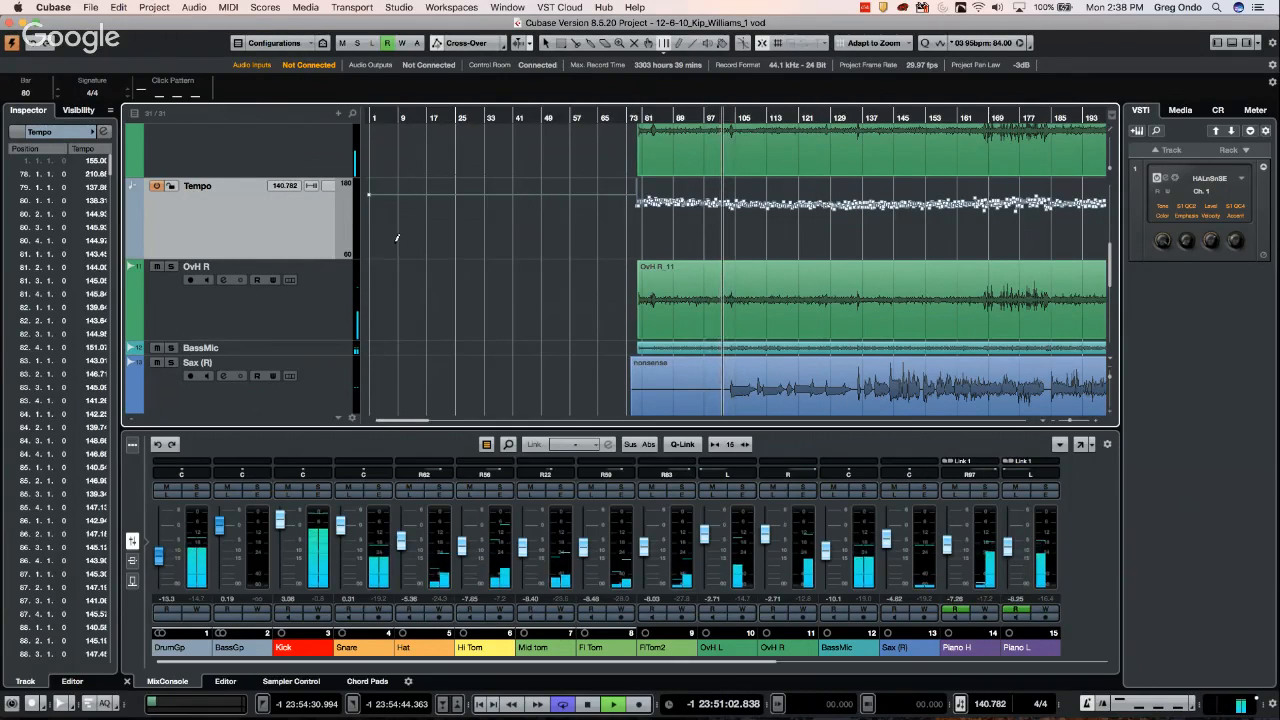
# Set the click pattern of the 4/4 signature event at bar 80 to Double Tempo
pyautogui.scroll(4, 540, 222)
pyautogui.scroll(5, 538, 220)
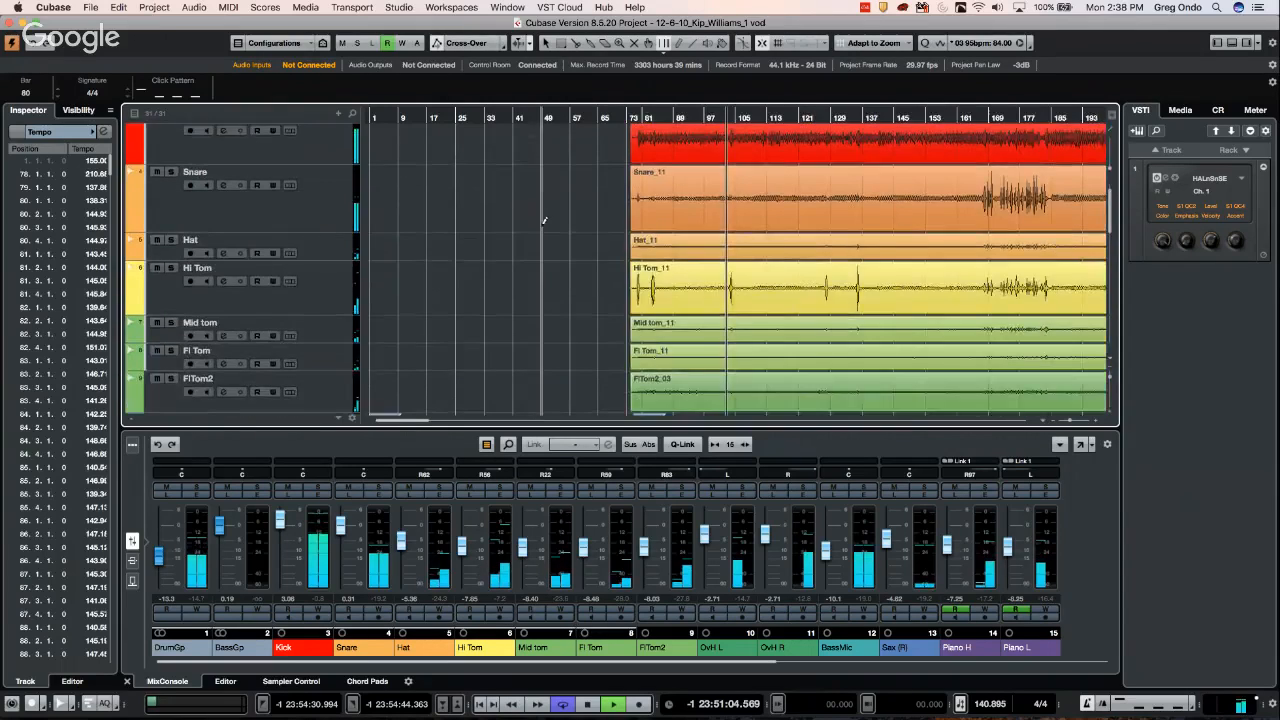
pyautogui.scroll(-4, 540, 218)
pyautogui.rightClick(656, 288)
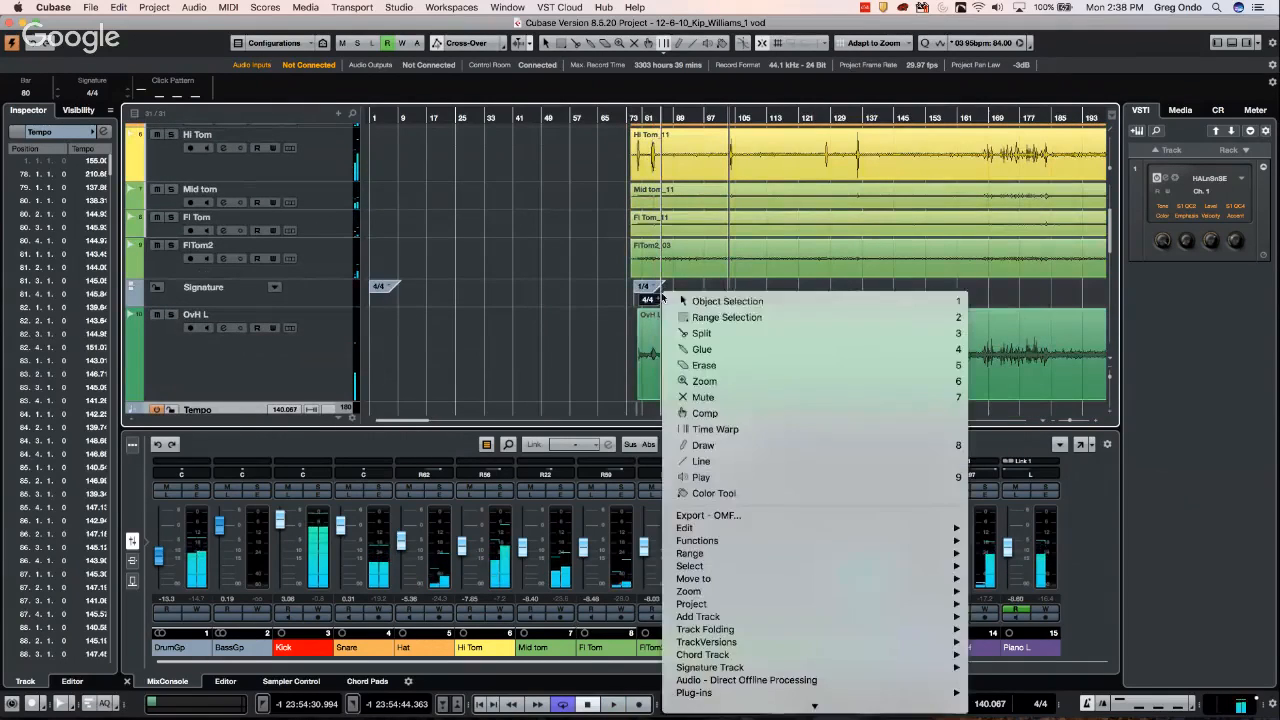
pyautogui.click(664, 297)
pyautogui.doubleClick(650, 287)
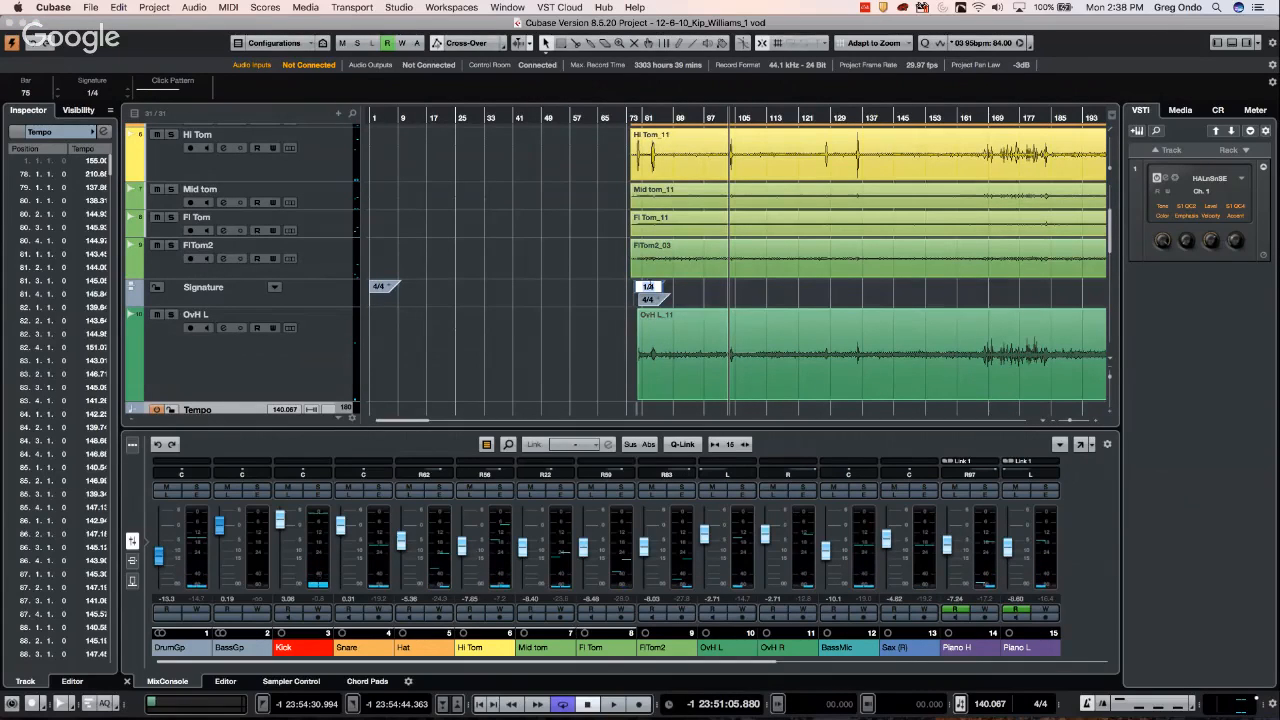
pyautogui.click(653, 300)
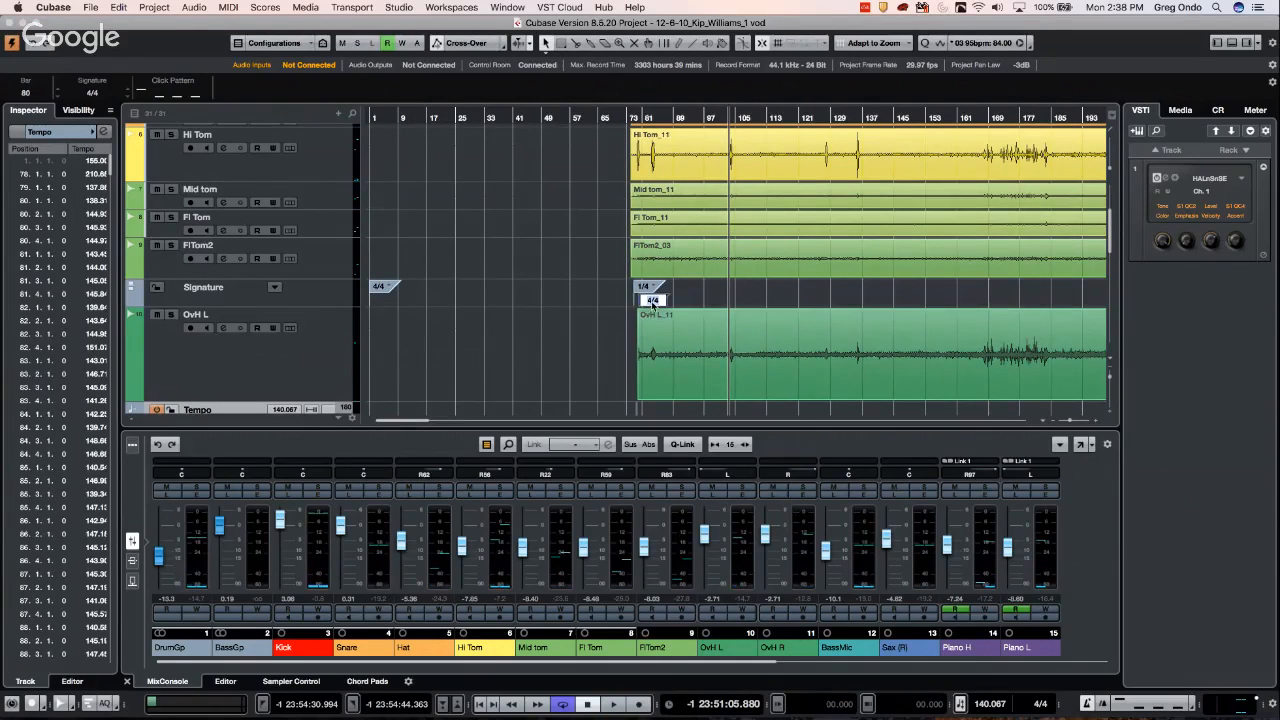
pyautogui.click(180, 94)
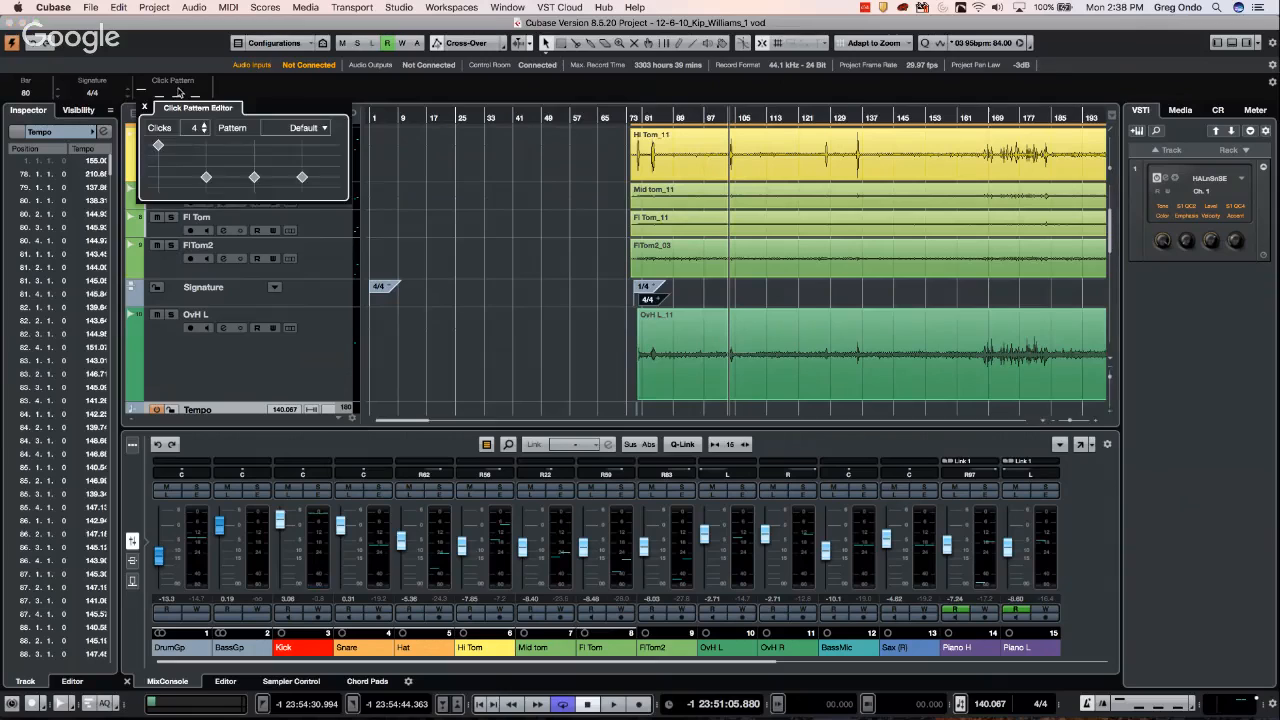
pyautogui.click(300, 127)
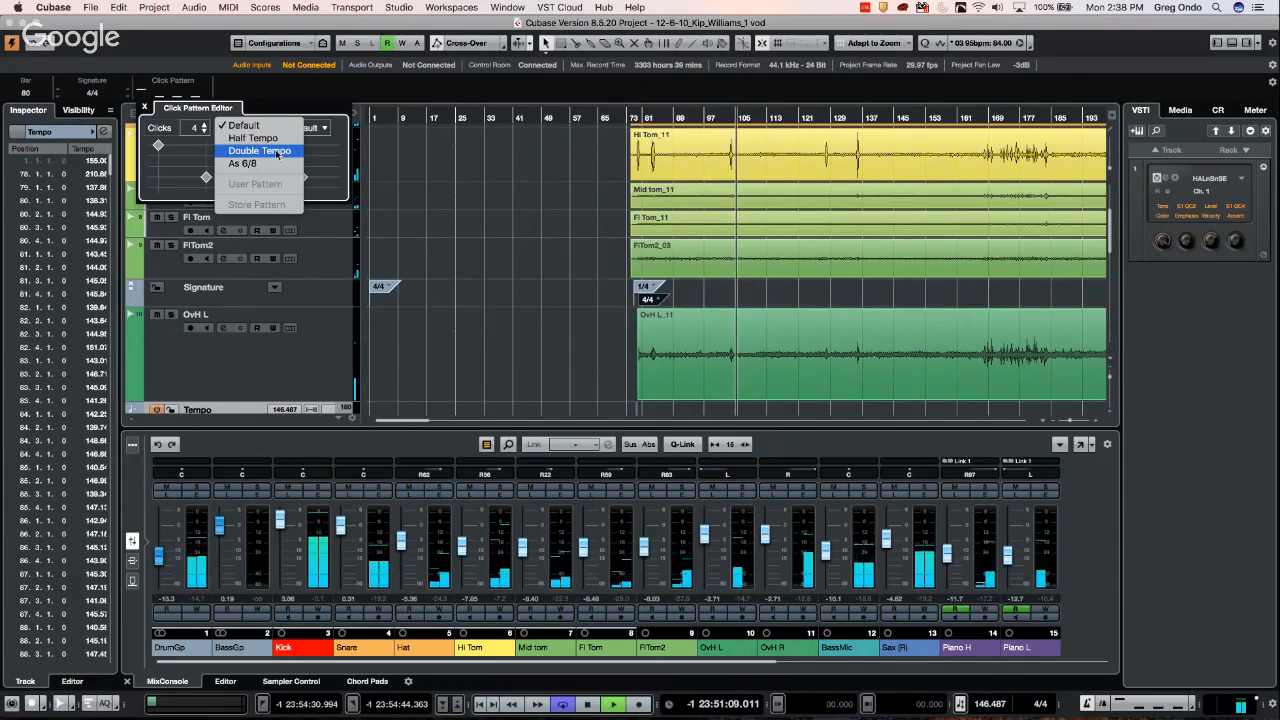
pyautogui.click(266, 150)
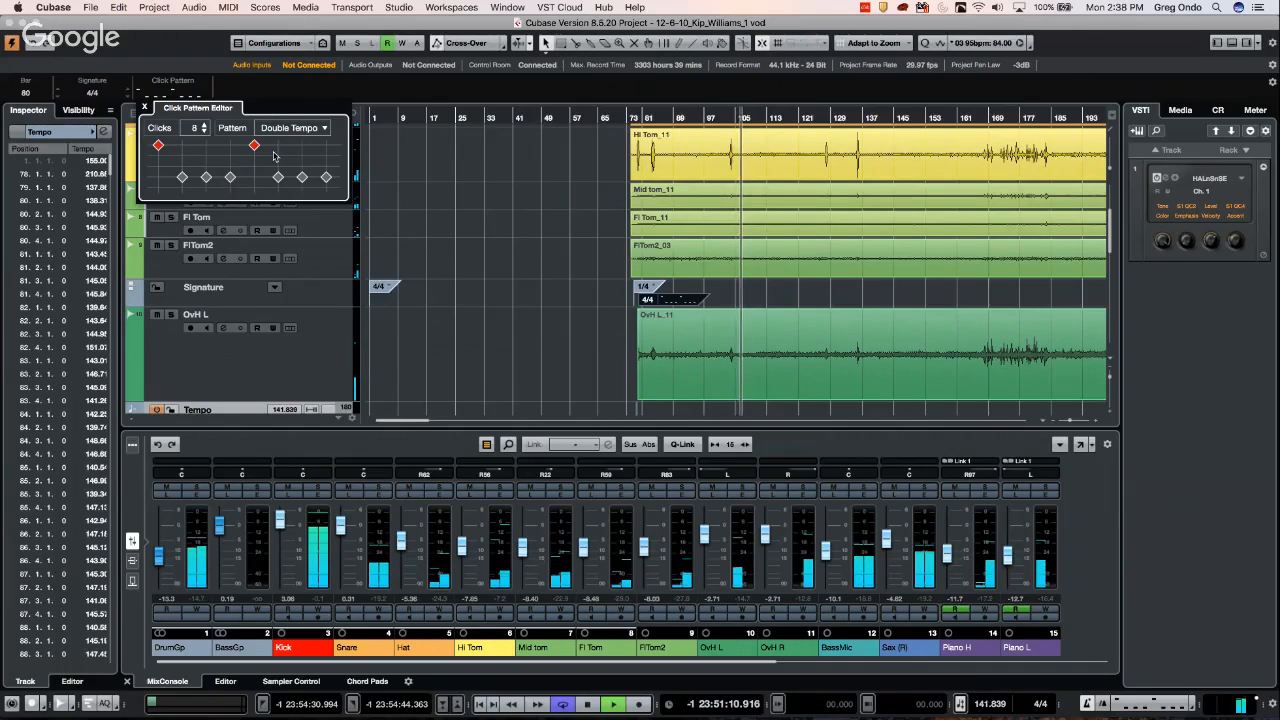
# Customize the eight-click pattern so the accent levels descend stepwise over clicks 1 to 4 and again over clicks 5 to 8
pyautogui.click(206, 146)
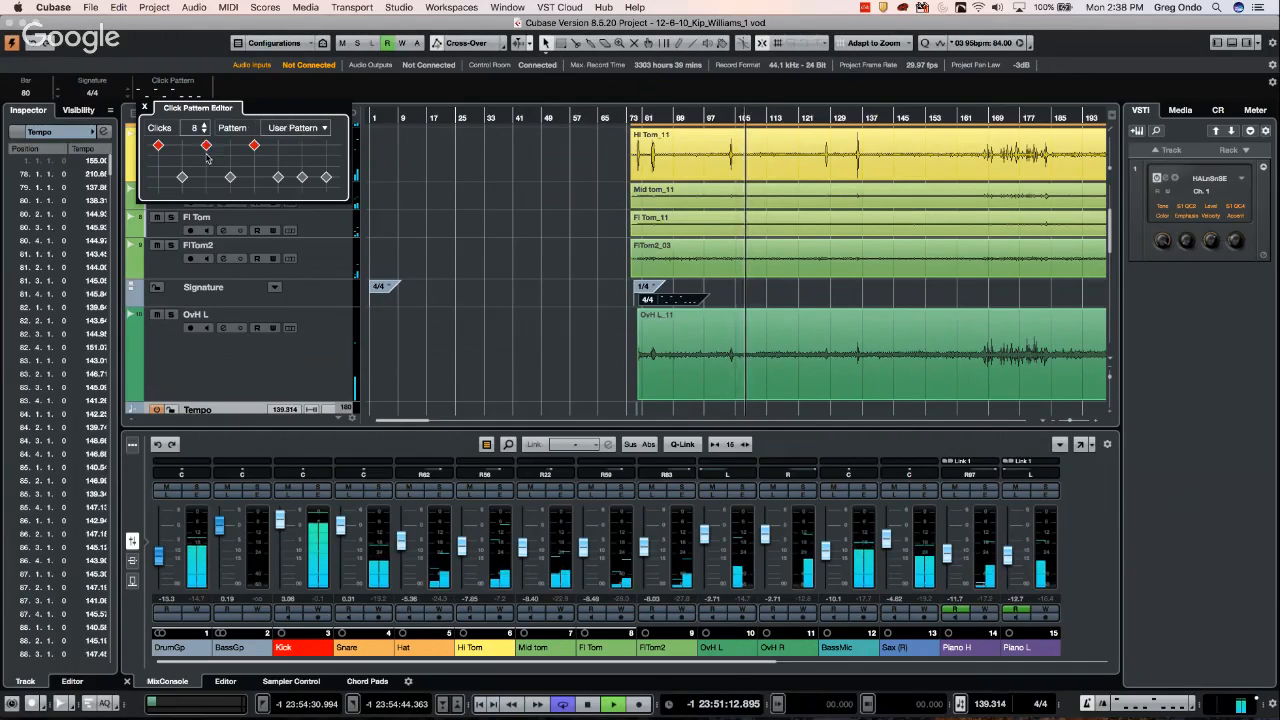
pyautogui.click(183, 156)
pyautogui.click(206, 166)
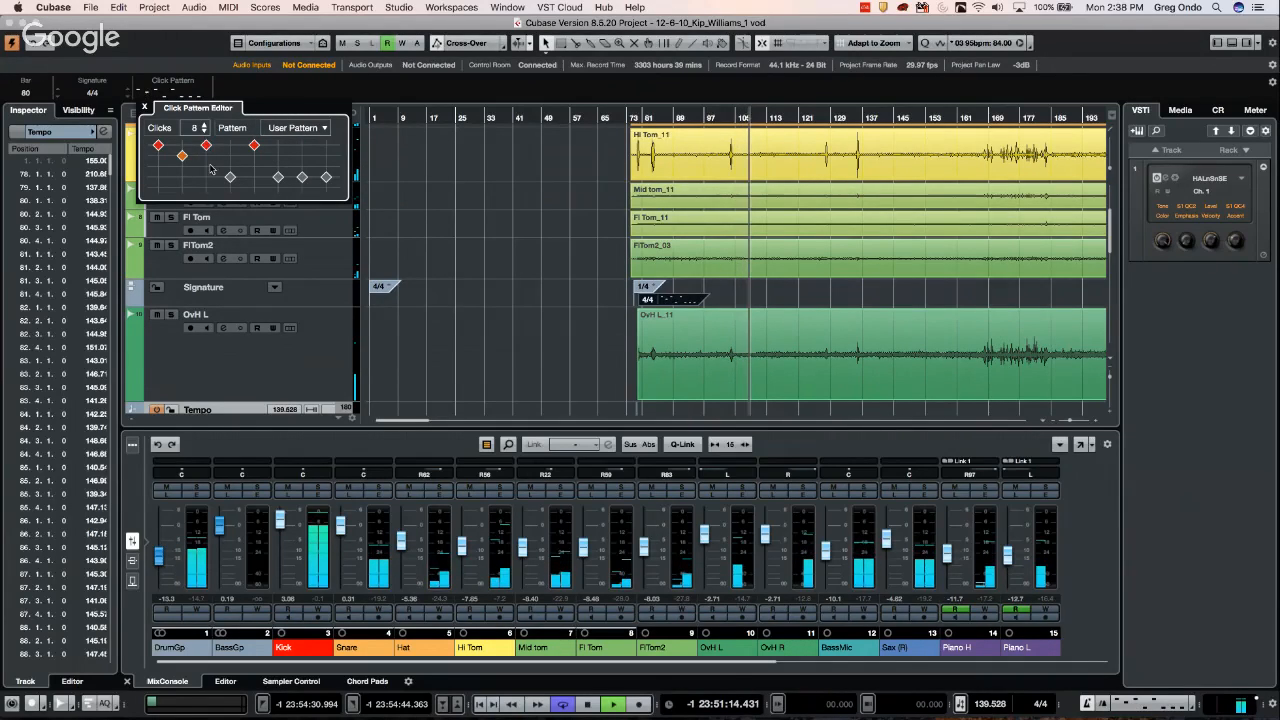
pyautogui.click(278, 156)
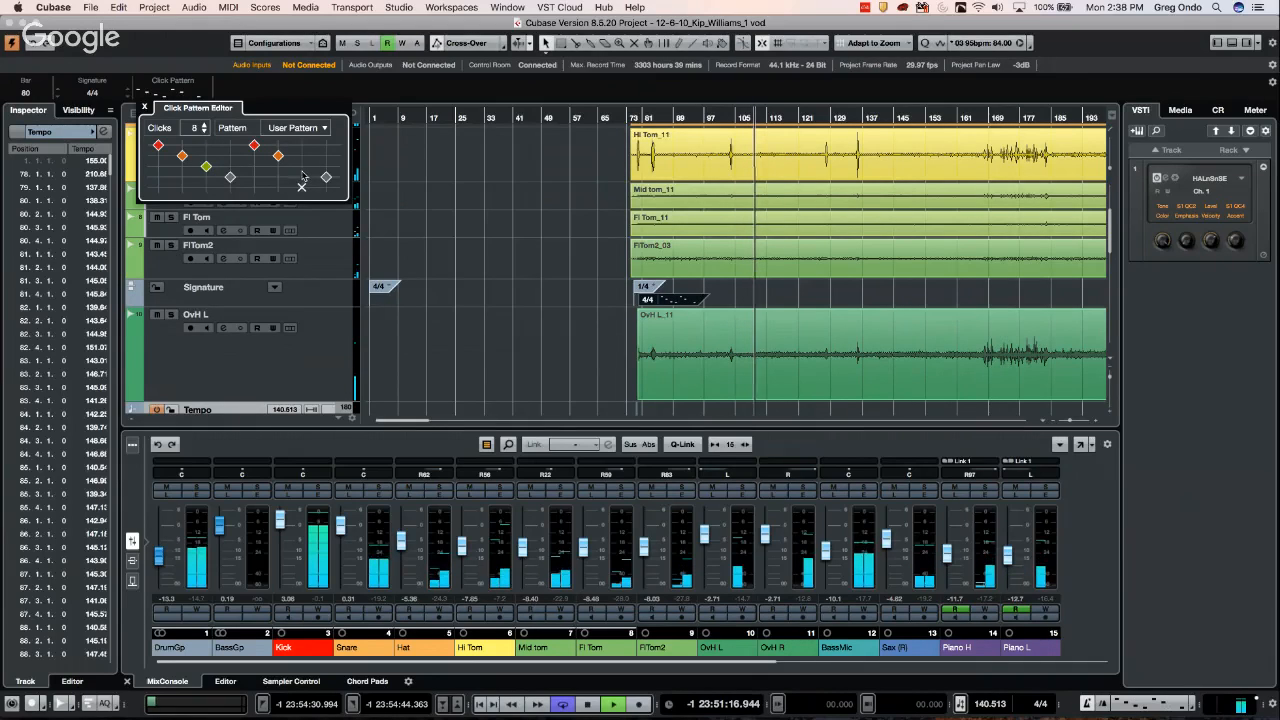
pyautogui.click(302, 166)
# Reset the click pattern to Default, mute its second click, and close the Click Pattern Editor
pyautogui.click(314, 130)
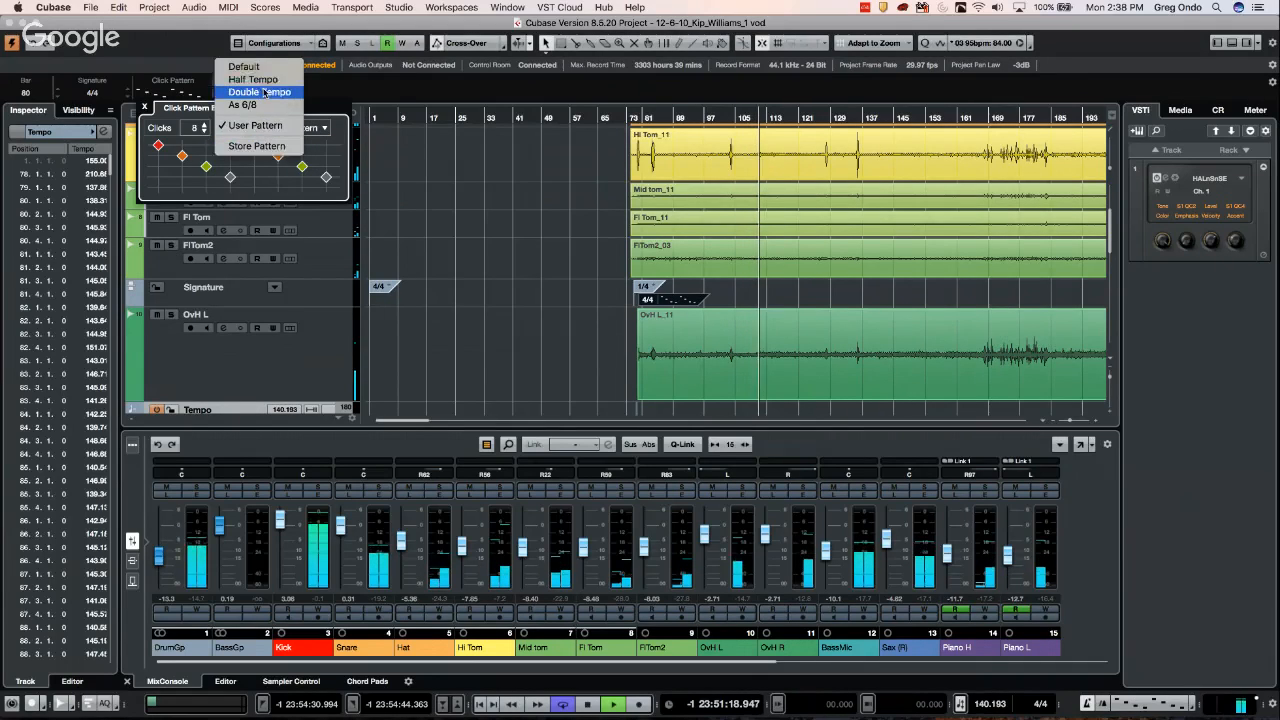
pyautogui.click(243, 66)
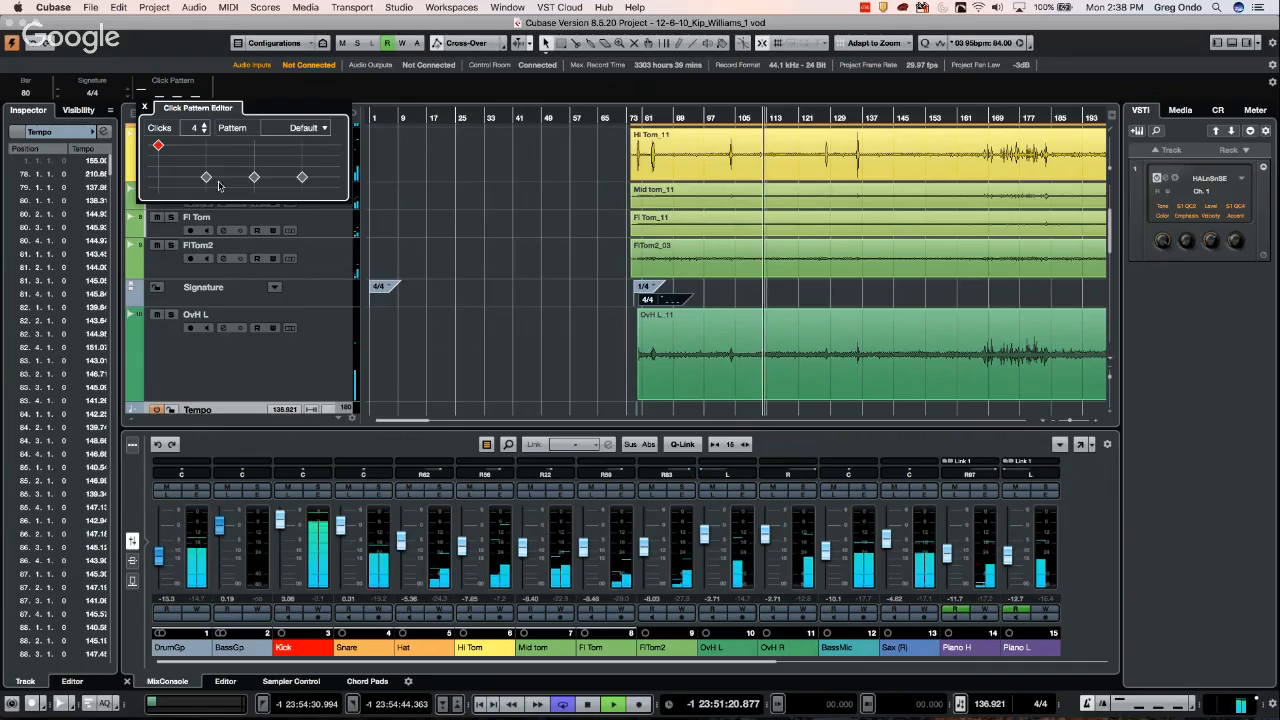
pyautogui.click(205, 189)
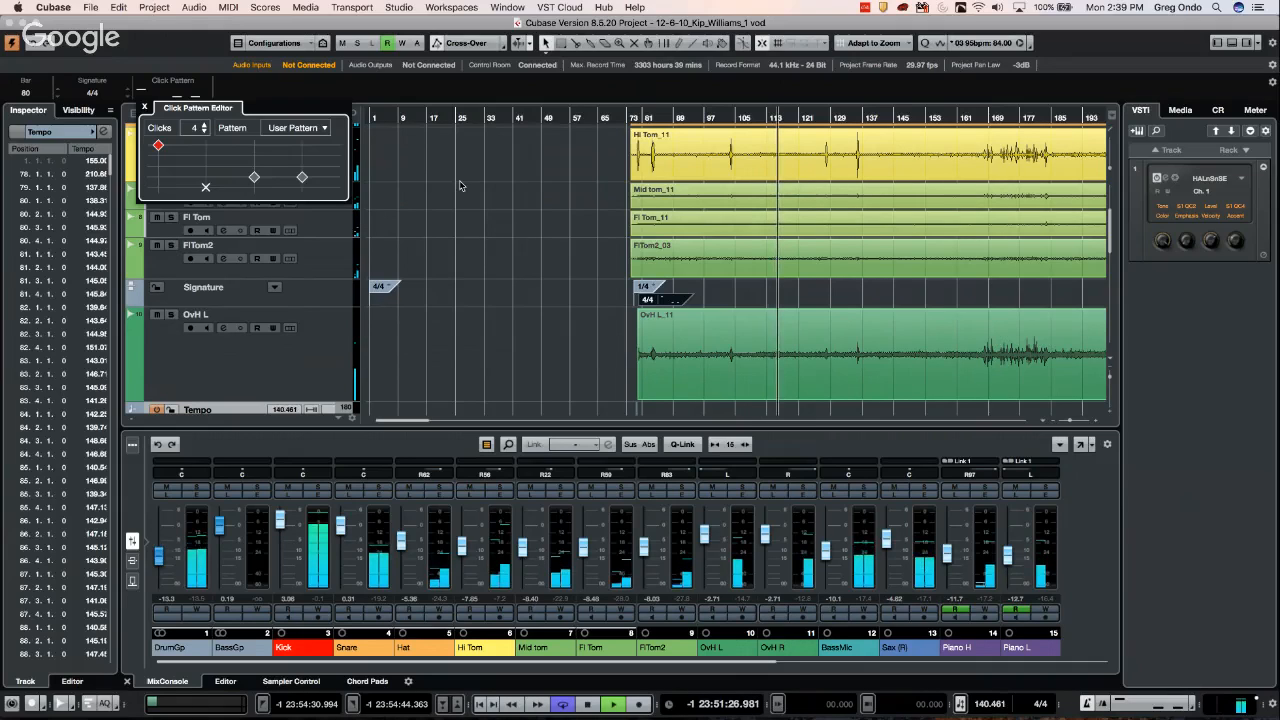
pyautogui.click(297, 128)
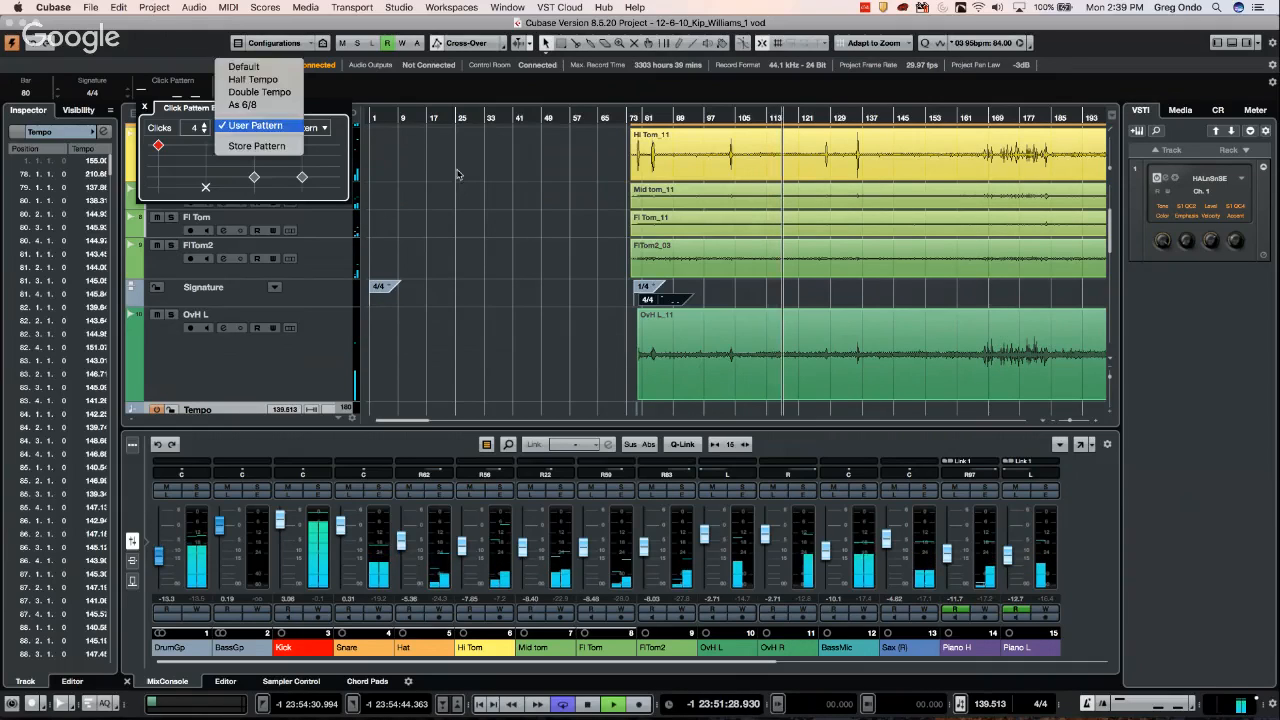
pyautogui.click(506, 160)
pyautogui.click(495, 190)
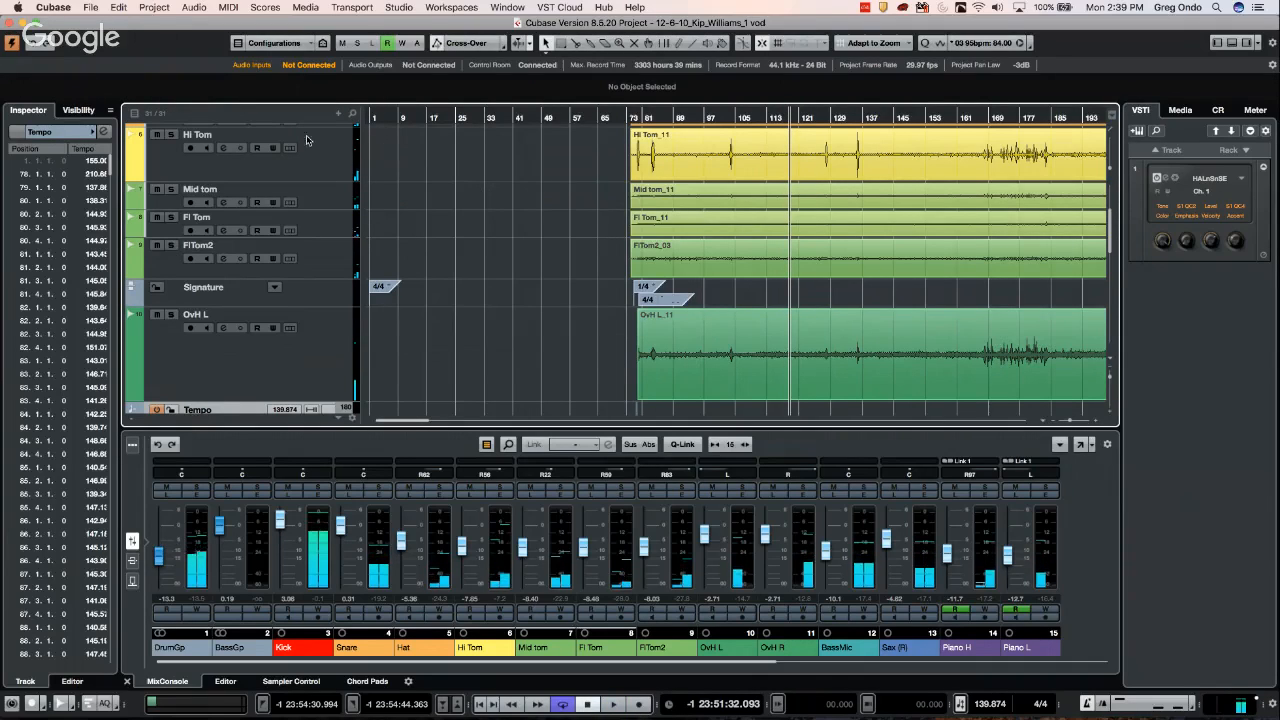
# Undo the click pattern edits and the insertion of the 4/4 signature event at bar 80
pyautogui.click(154, 8)
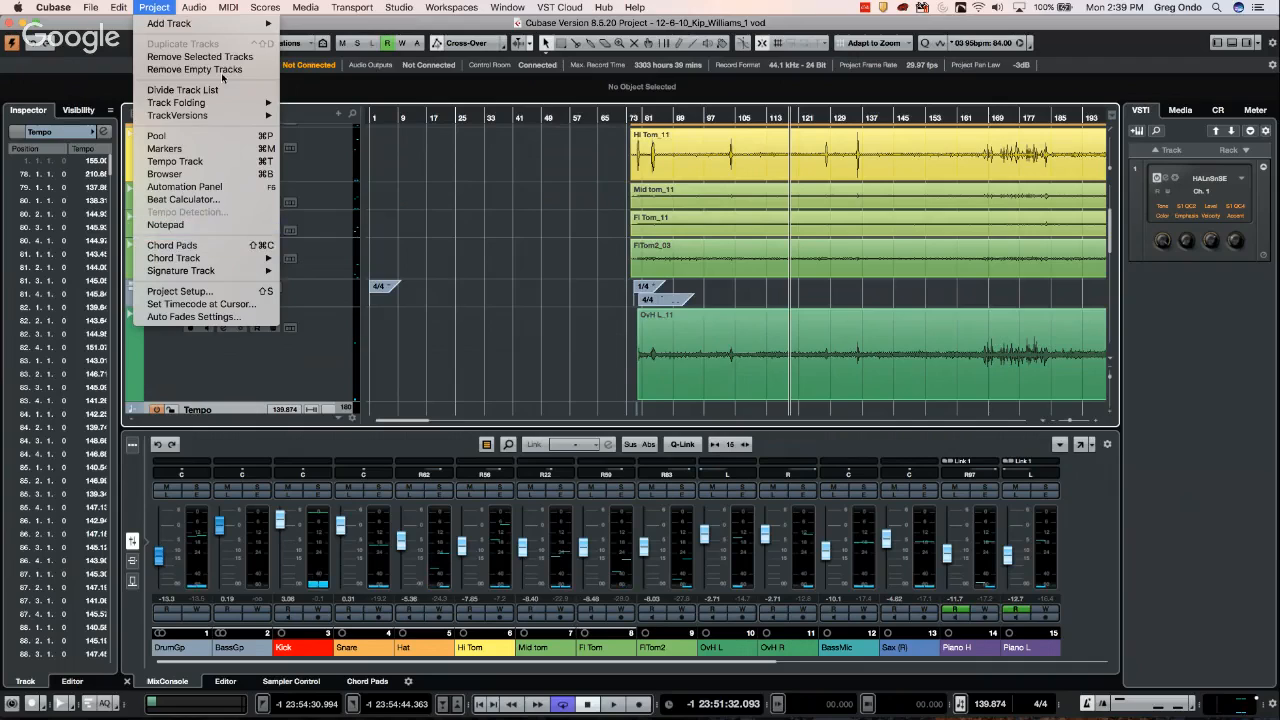
pyautogui.moveTo(203, 116)
pyautogui.click(531, 240)
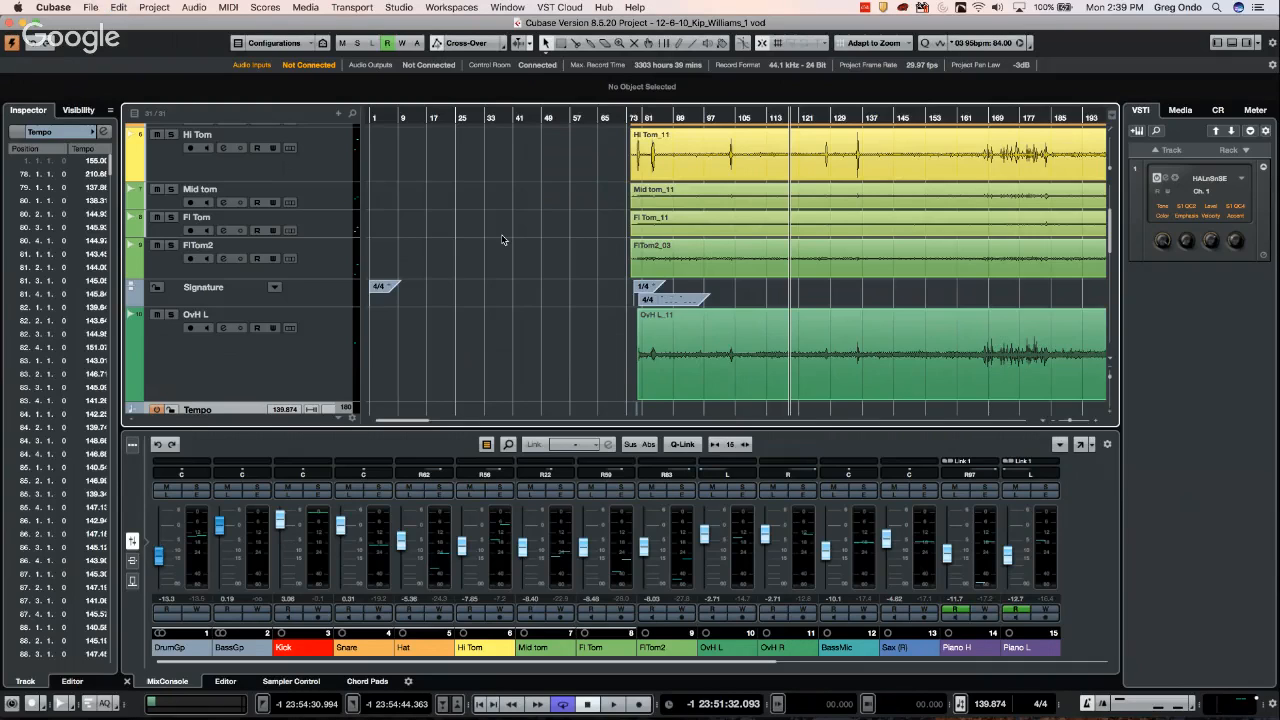
pyautogui.press('Delete')
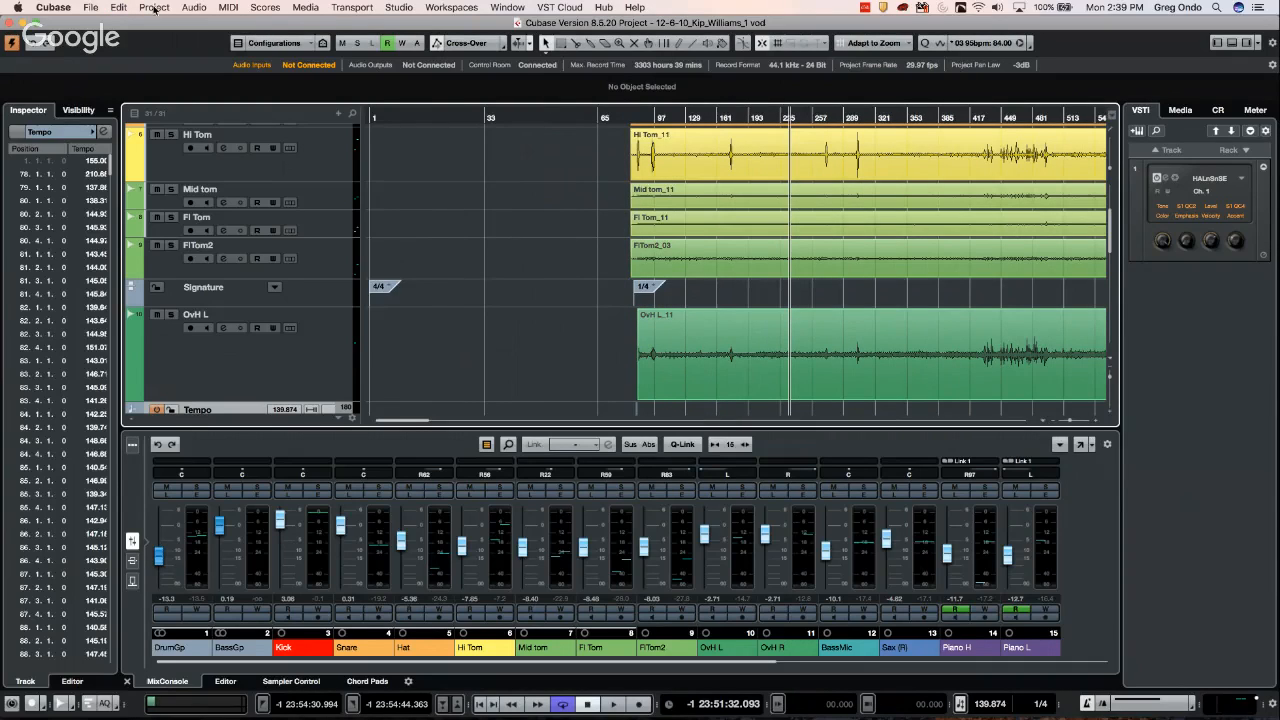
# Select the OvH L_11 event and undo the tempo detection together with its Tempo and Signature tracks
pyautogui.click(154, 8)
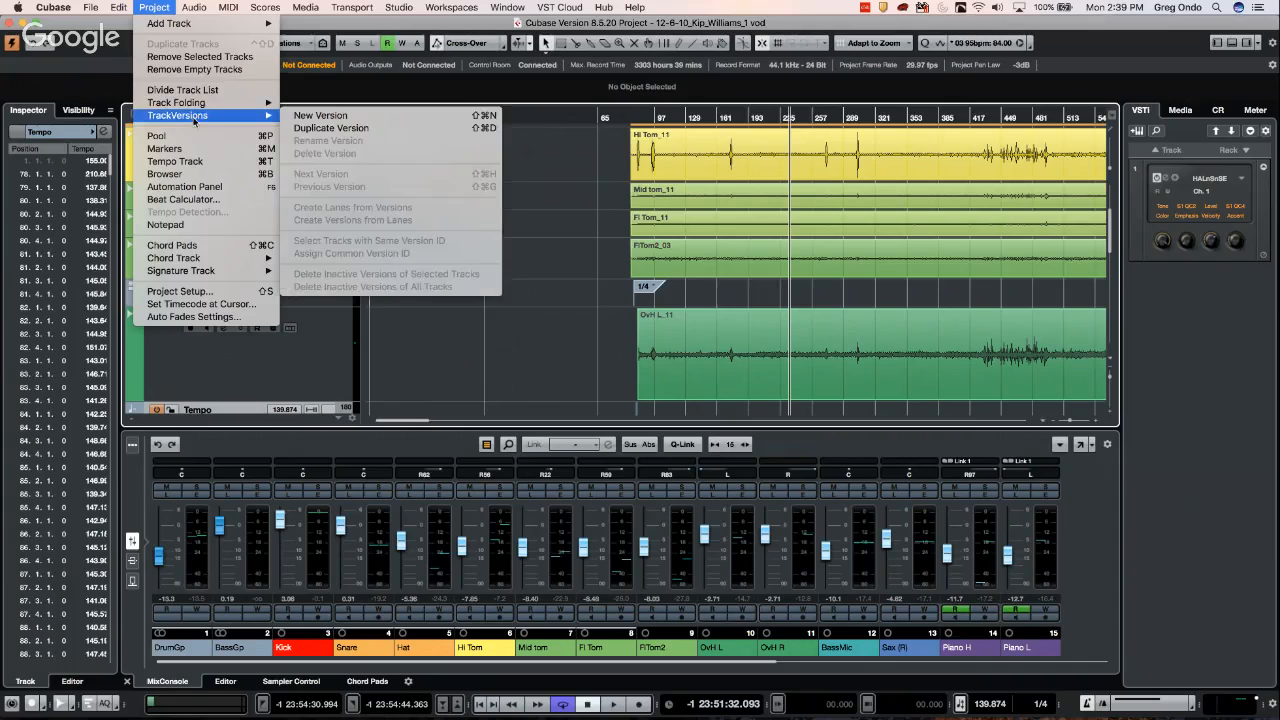
pyautogui.moveTo(119, 7)
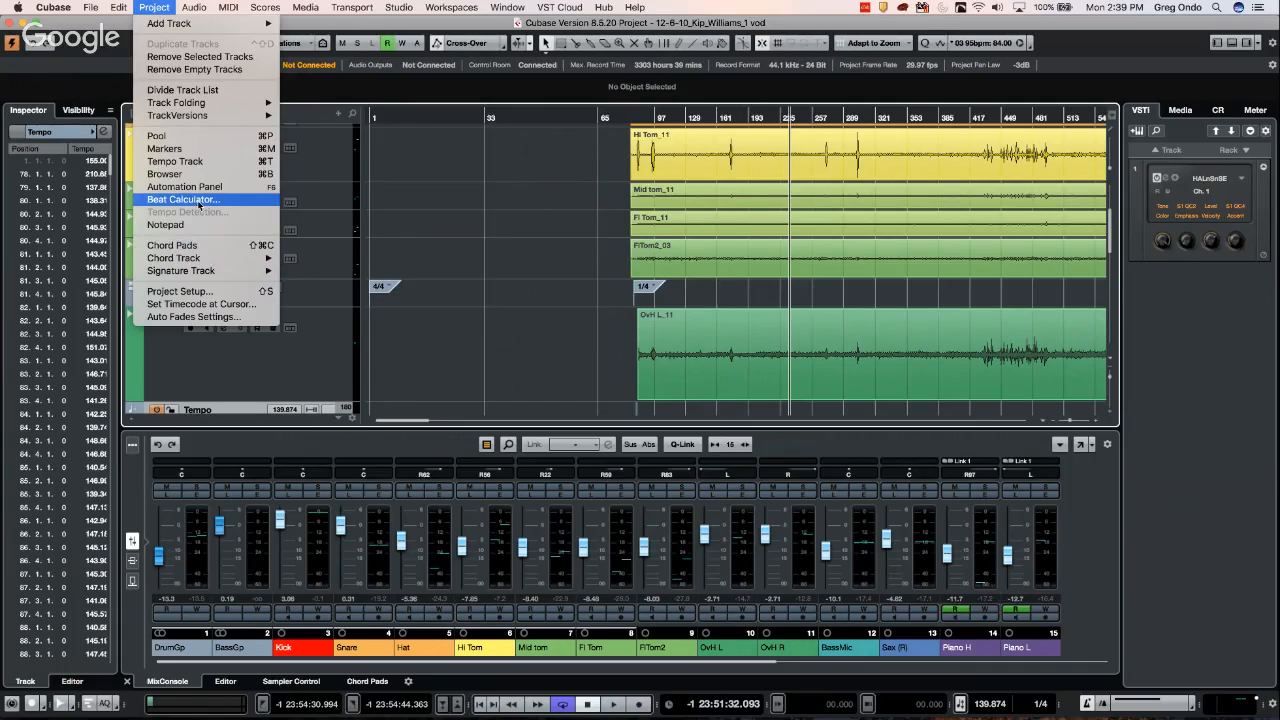
pyautogui.click(675, 213)
pyautogui.click(698, 314)
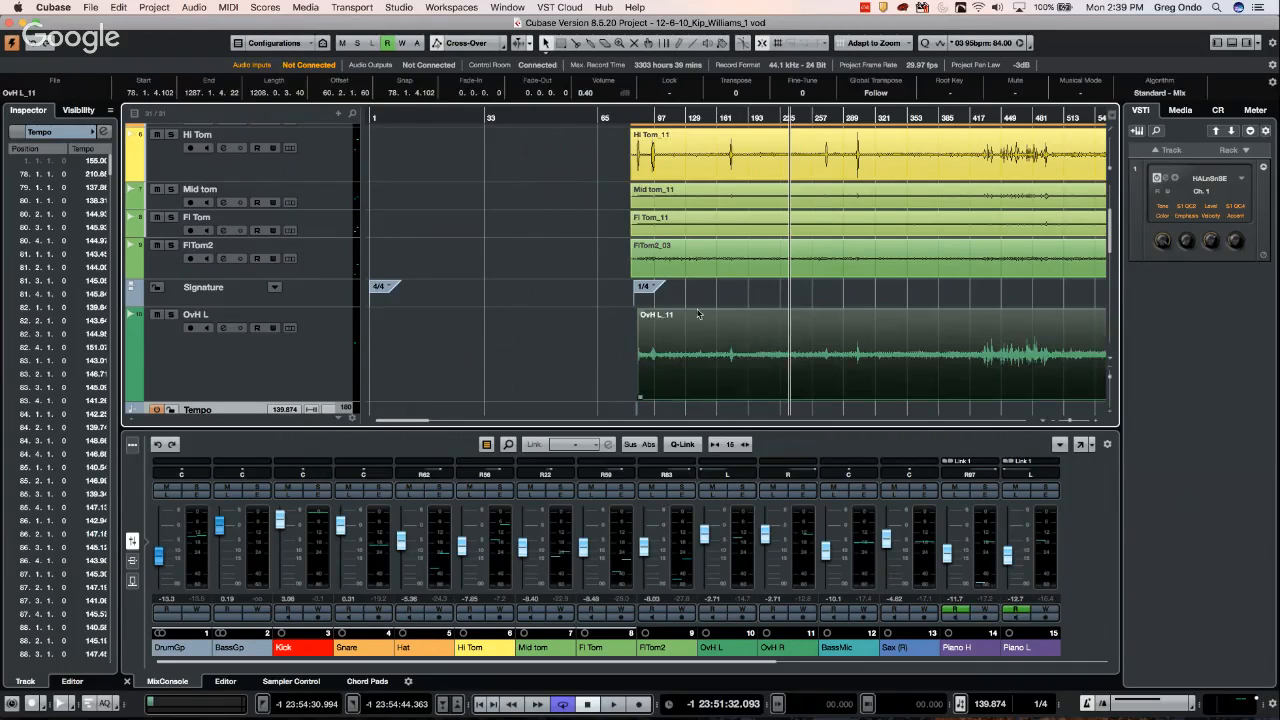
pyautogui.press('super+z')
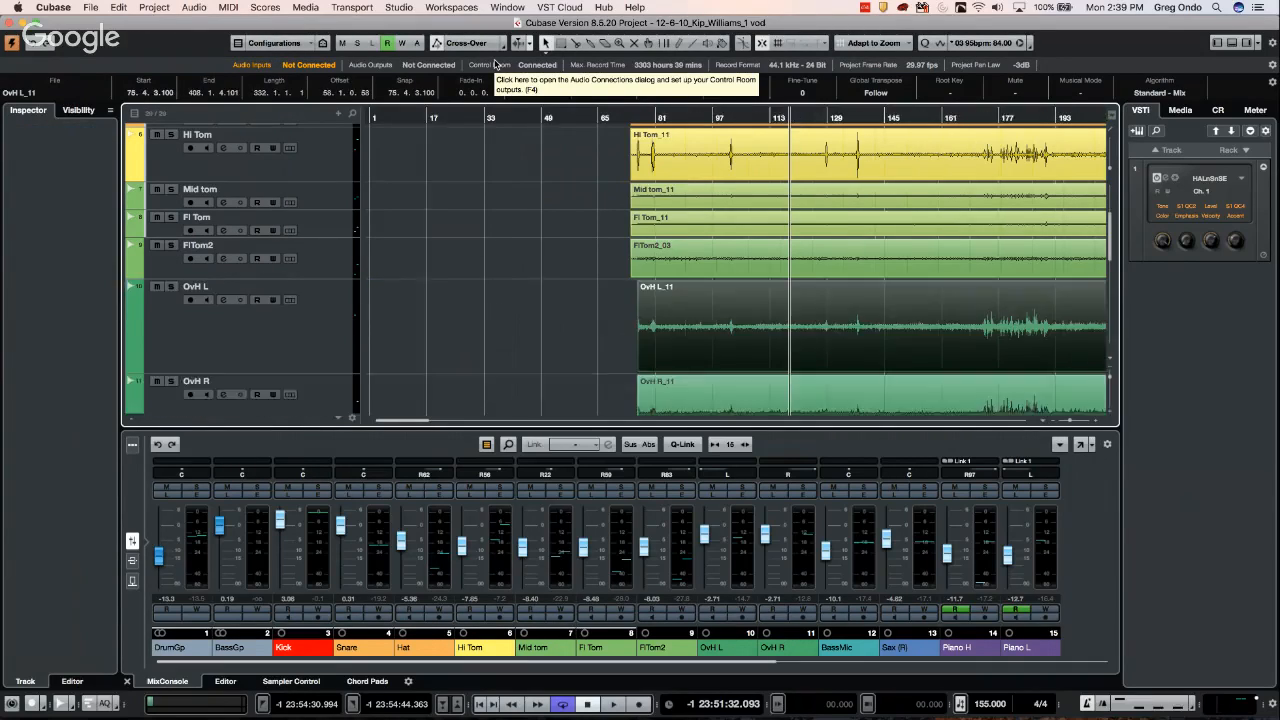
# Open the Tempo Detection panel for the selected OvH L_11 event, review its options, and close it without analyzing
pyautogui.click(119, 7)
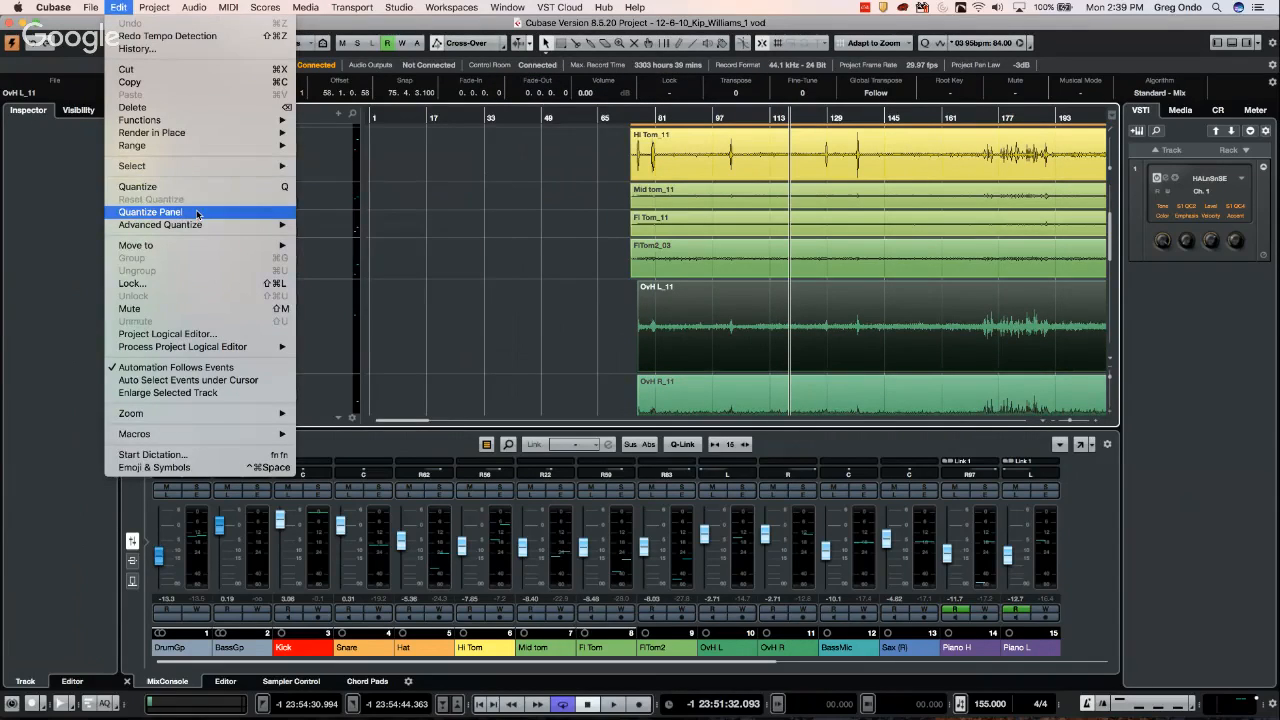
pyautogui.moveTo(209, 350)
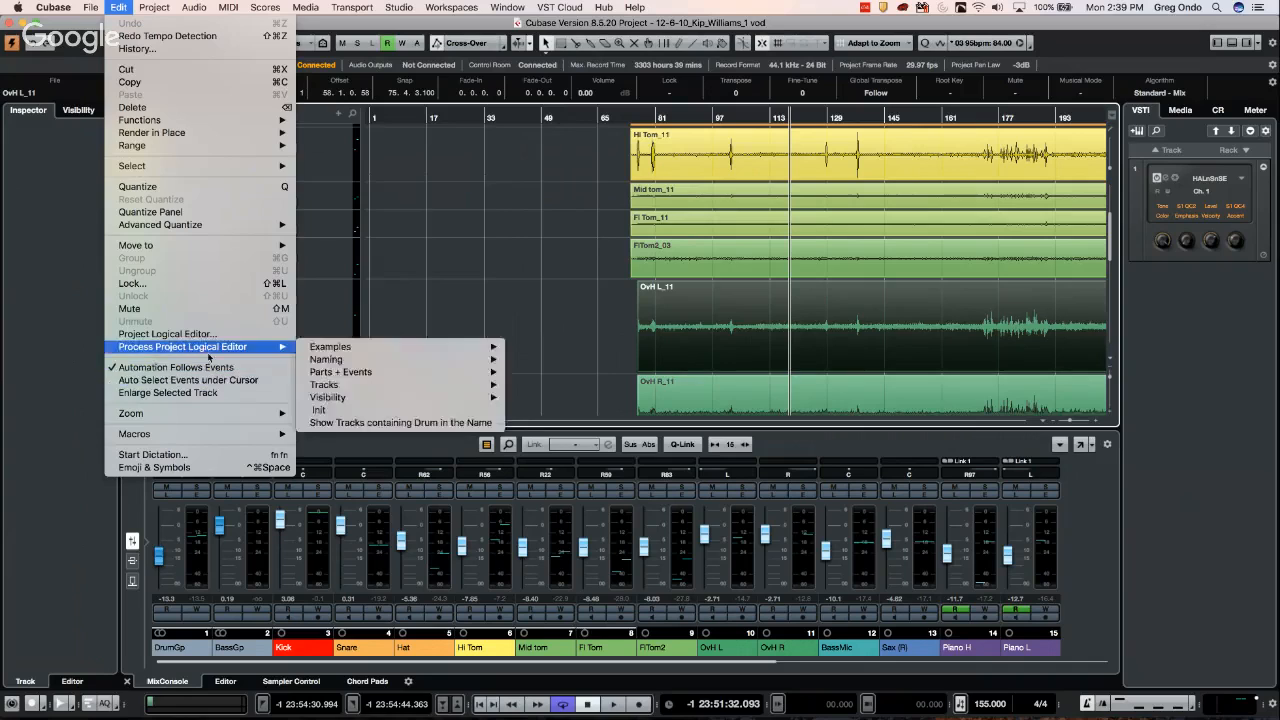
pyautogui.moveTo(188, 5)
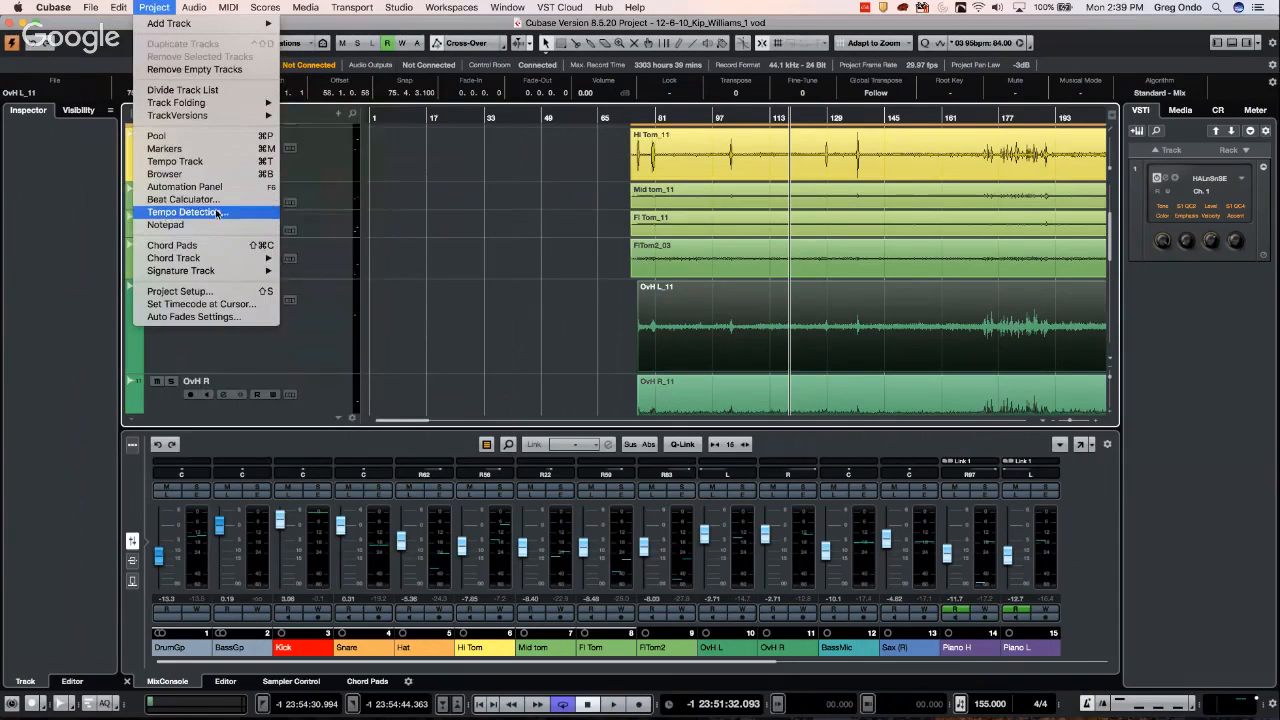
pyautogui.click(217, 212)
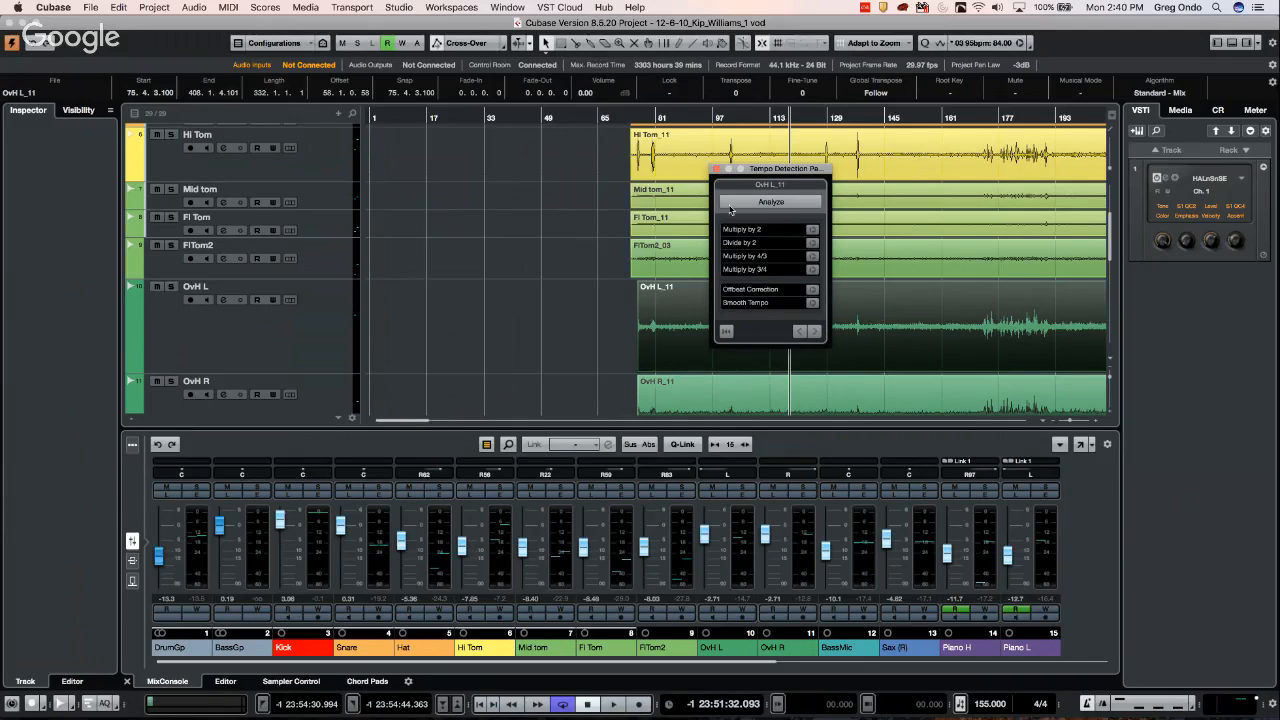
pyautogui.click(716, 169)
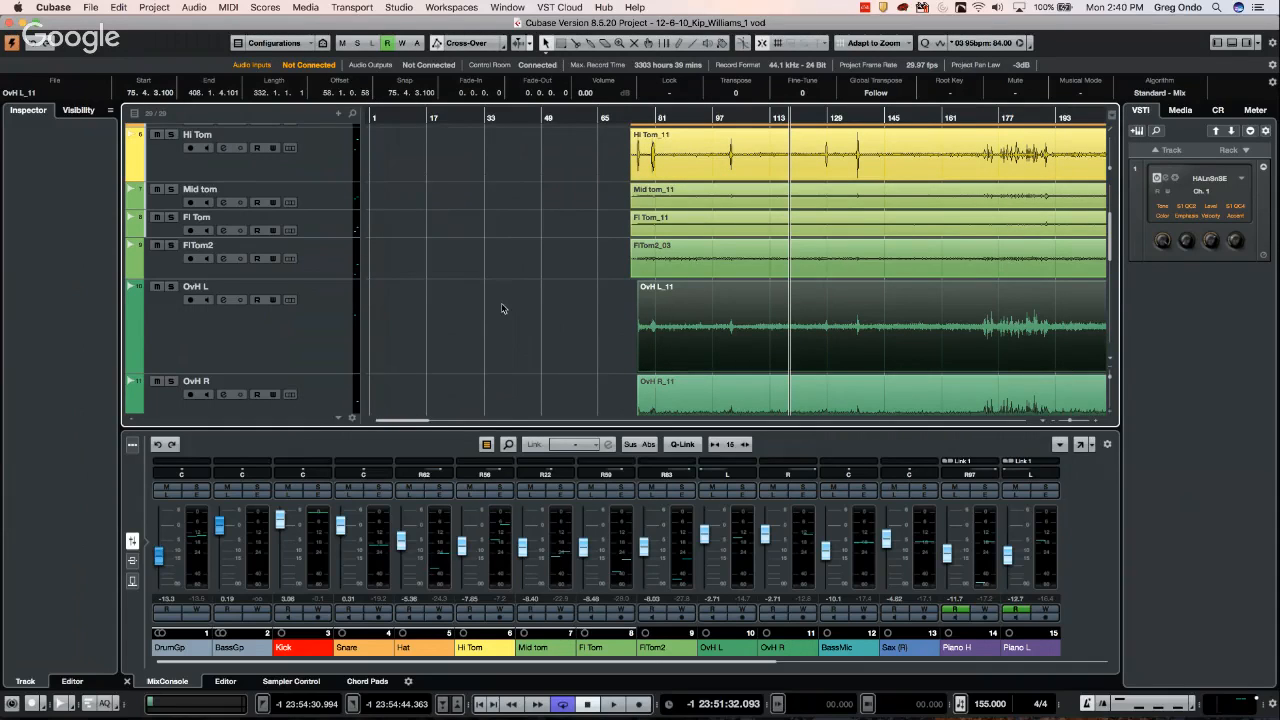
# Move the project cursor to a position before the recorded events, with the full length of the recording in view
pyautogui.scroll(5, 502, 308)
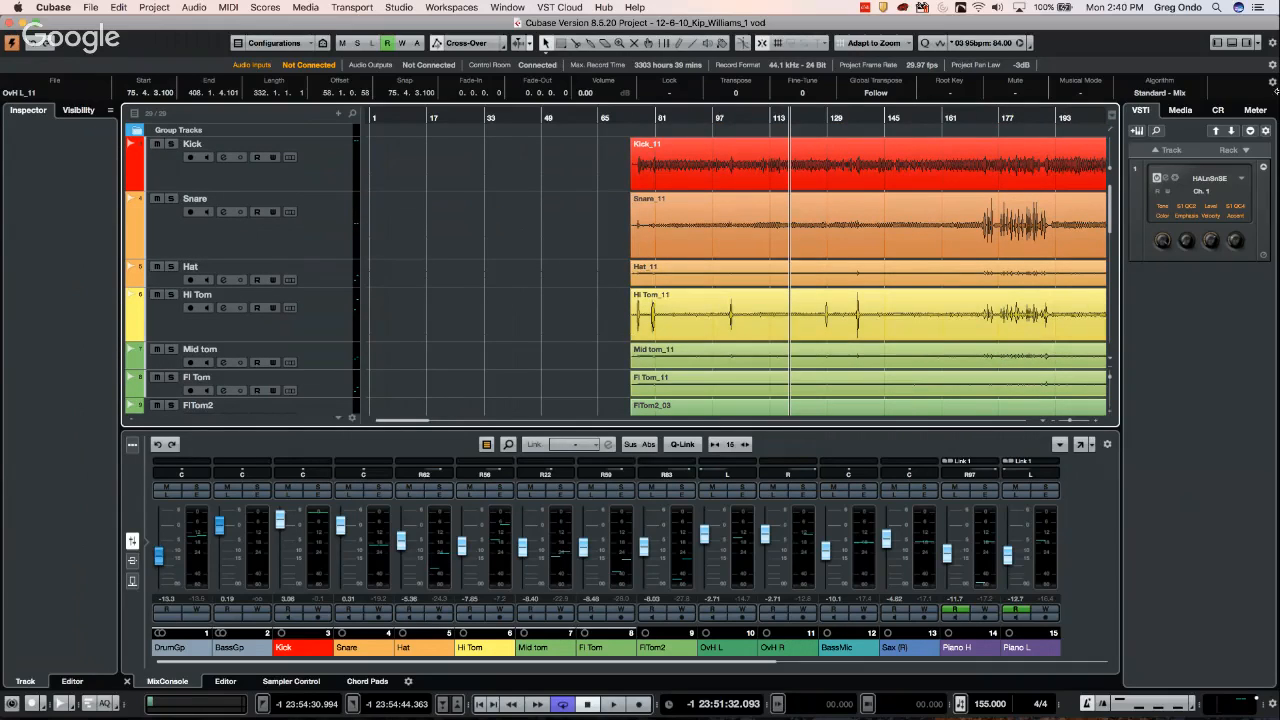
pyautogui.moveTo(548, 120); pyautogui.dragTo(545, 62)
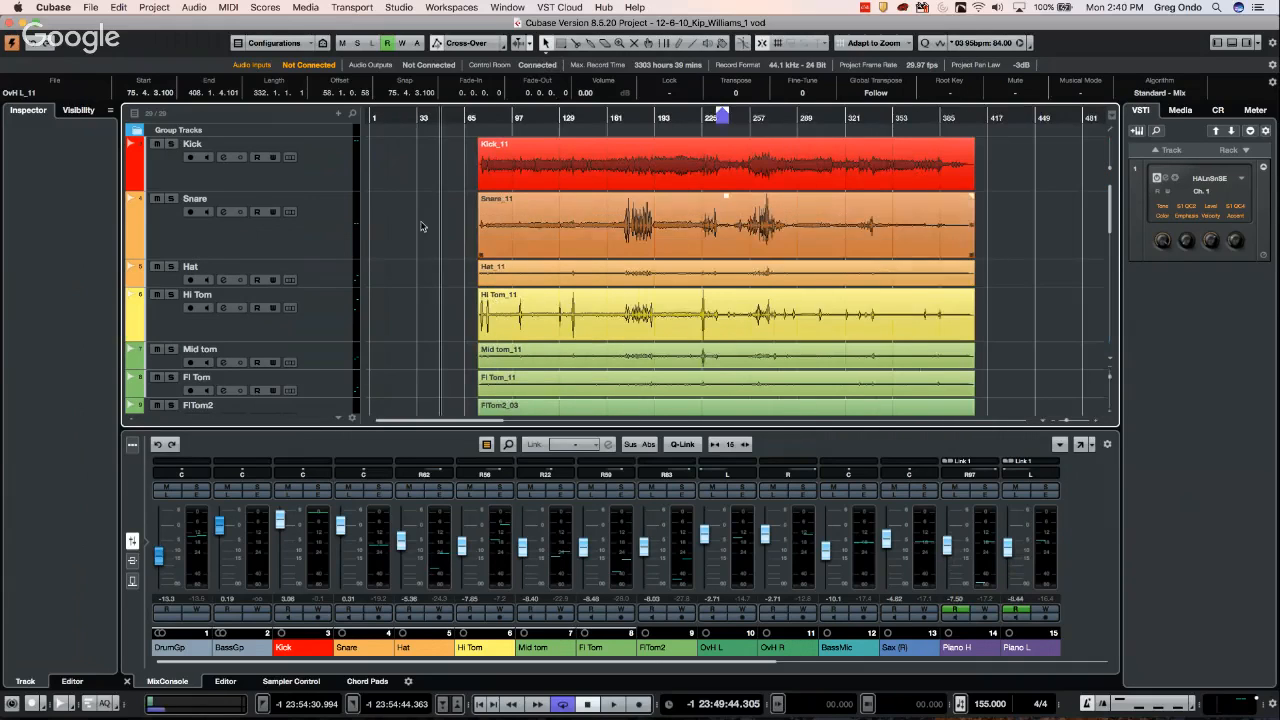
# Play the multitrack recording from the start of the recorded events, pausing briefly before resuming playback
pyautogui.click(481, 118)
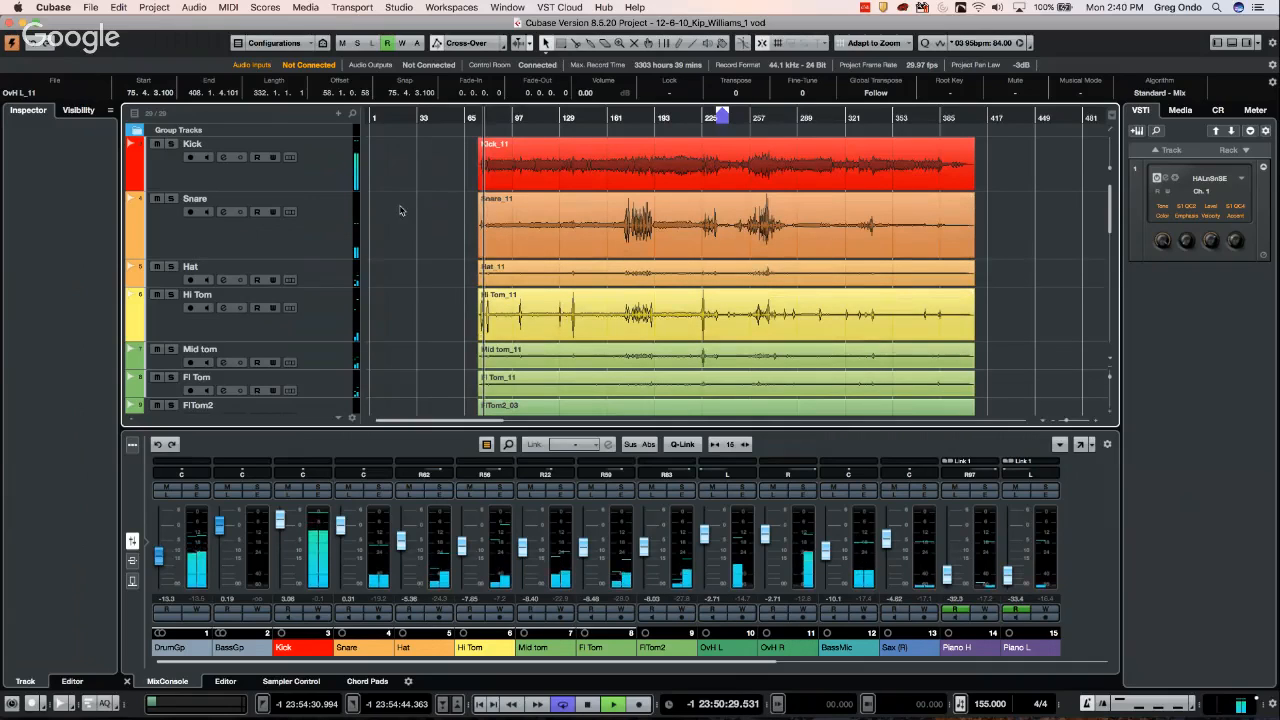
pyautogui.press('space')
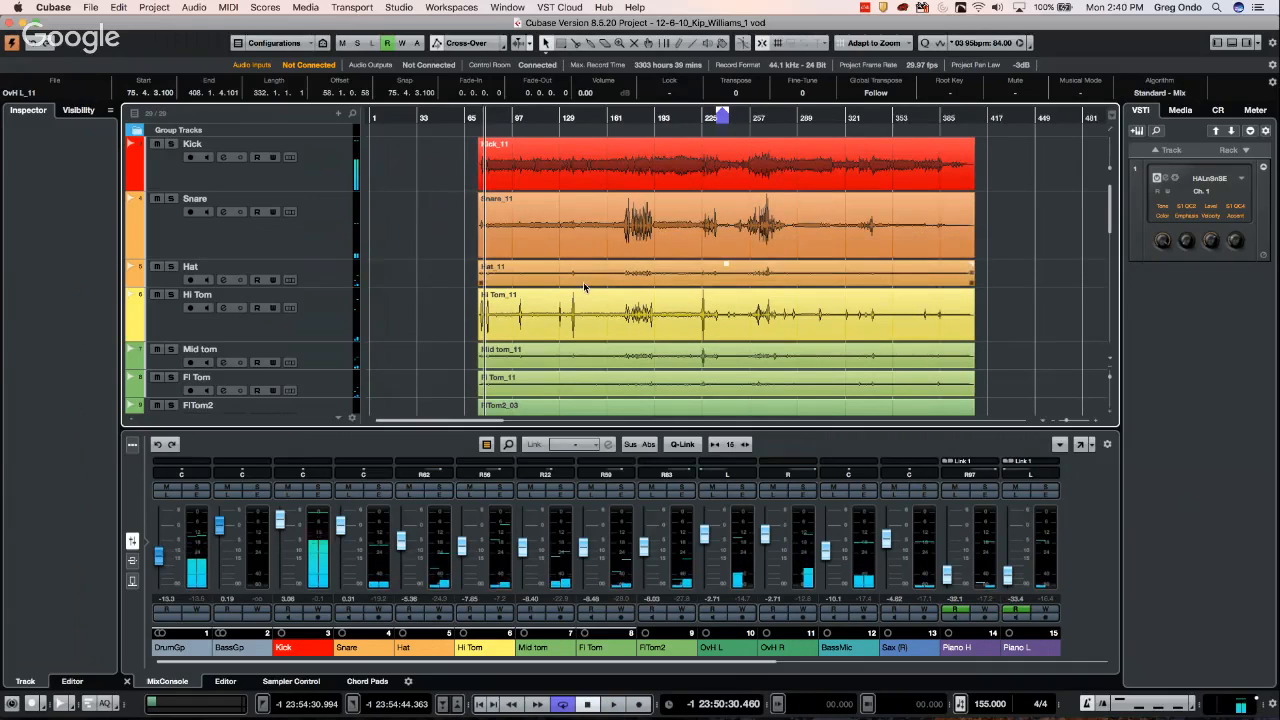
pyautogui.press('space')
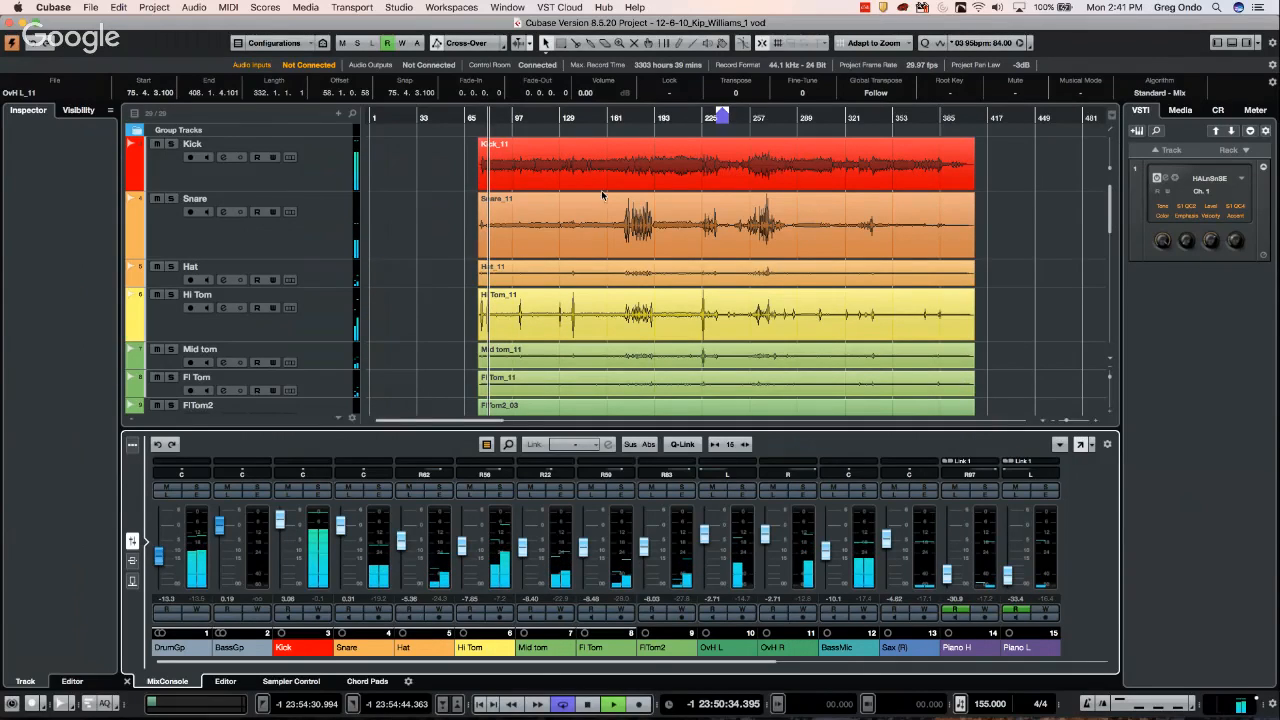
# In the full MixConsole, make the fader section taller and show the Cue Sends rack with its slots expanded
pyautogui.press('F3')
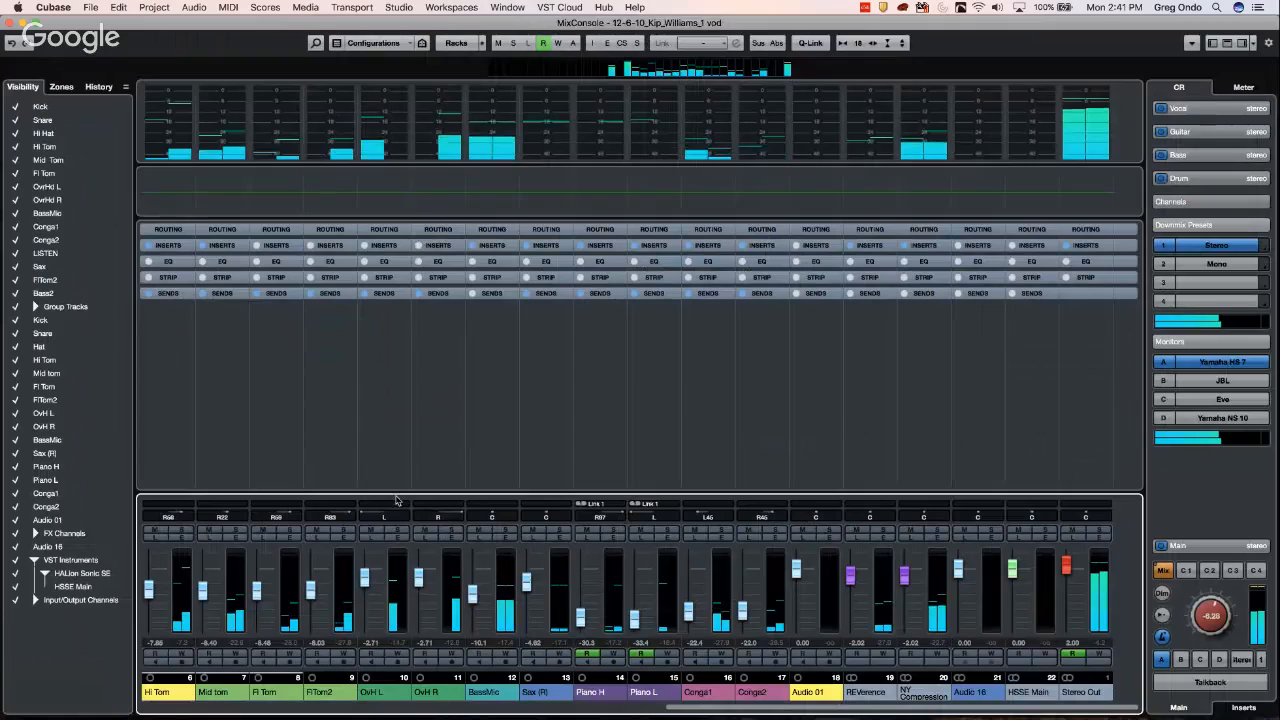
pyautogui.moveTo(405, 488); pyautogui.dragTo(410, 431)
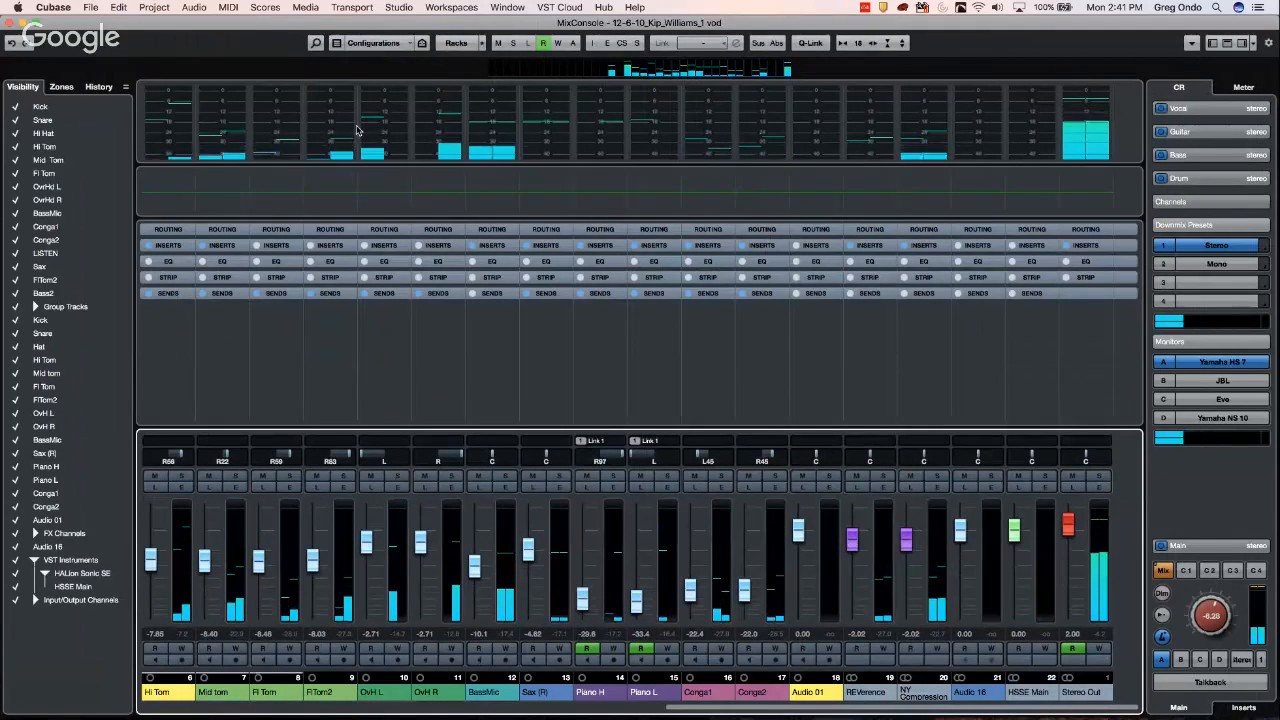
pyautogui.click(457, 50)
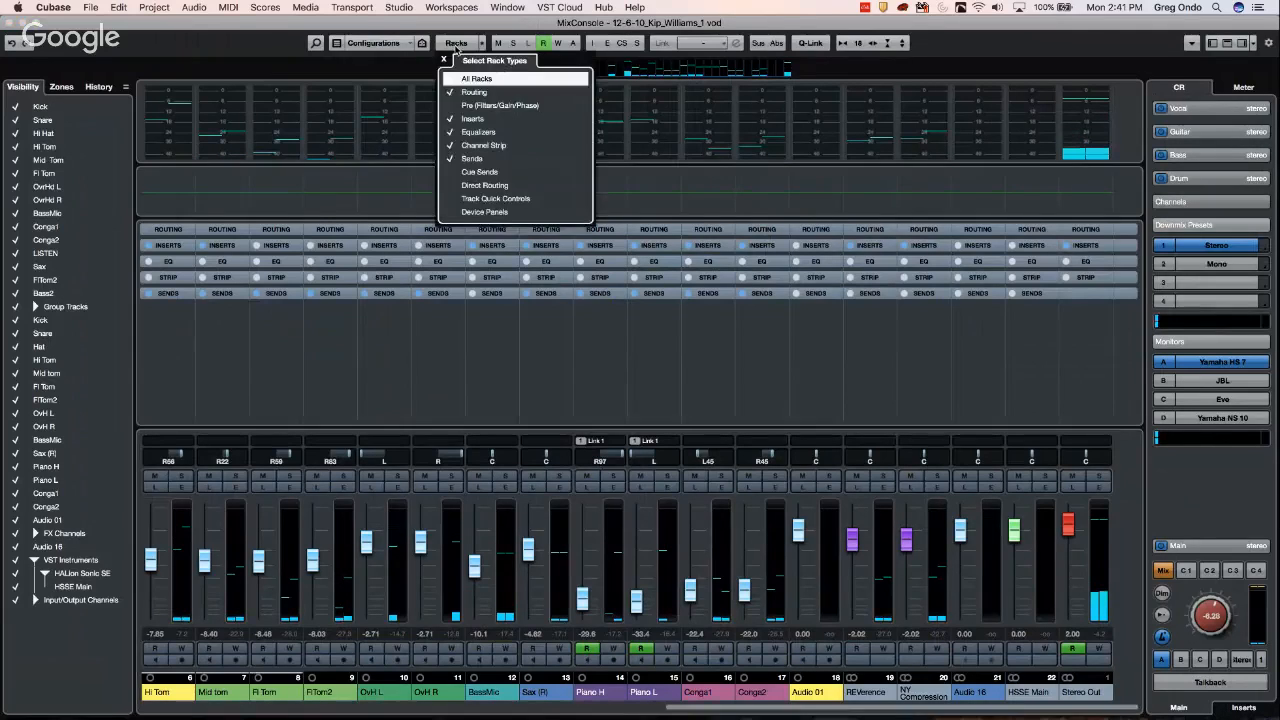
pyautogui.click(452, 176)
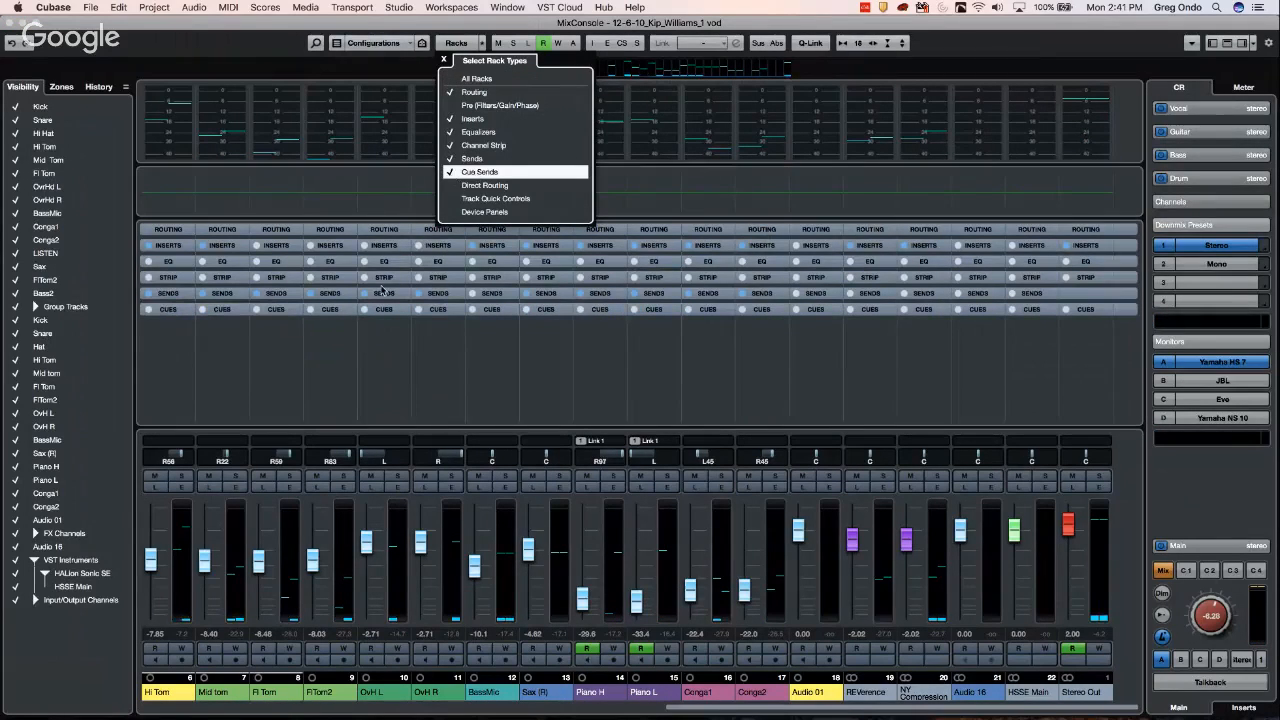
pyautogui.click(447, 313)
pyautogui.click(445, 311)
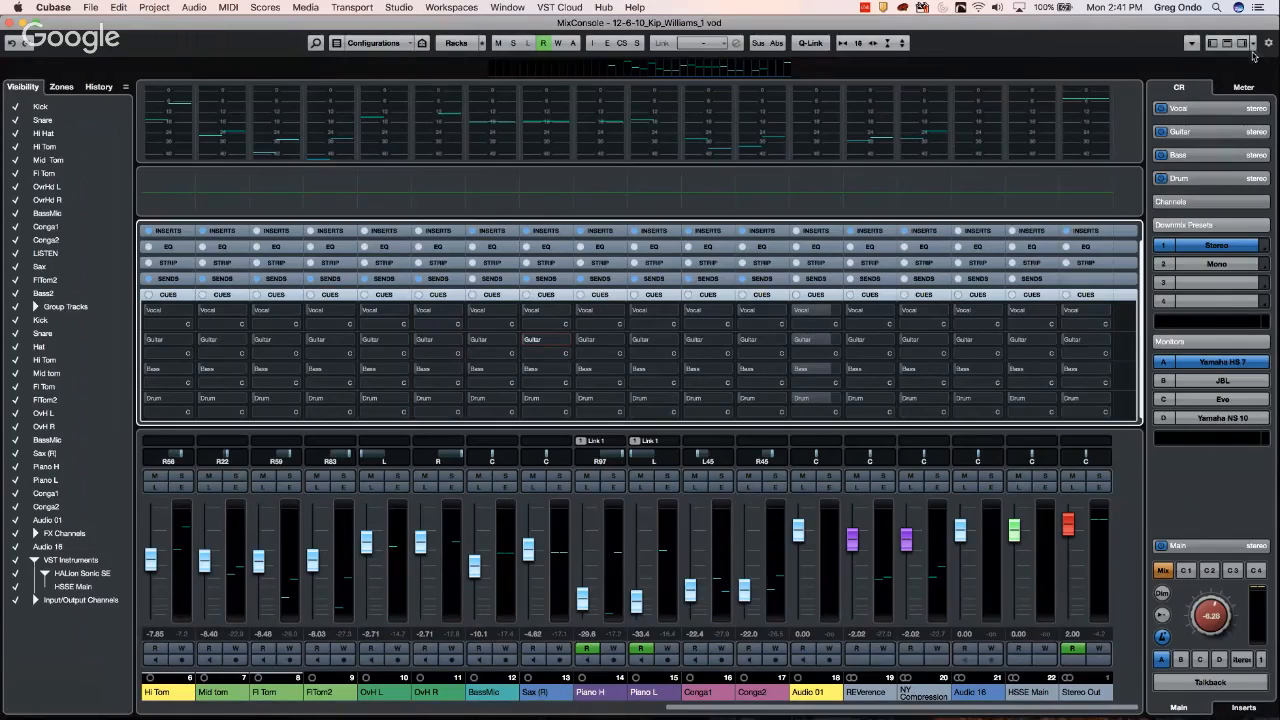
# Open the Control Room audio connections and examine the cue and monitor channel assignments
pyautogui.click(1191, 44)
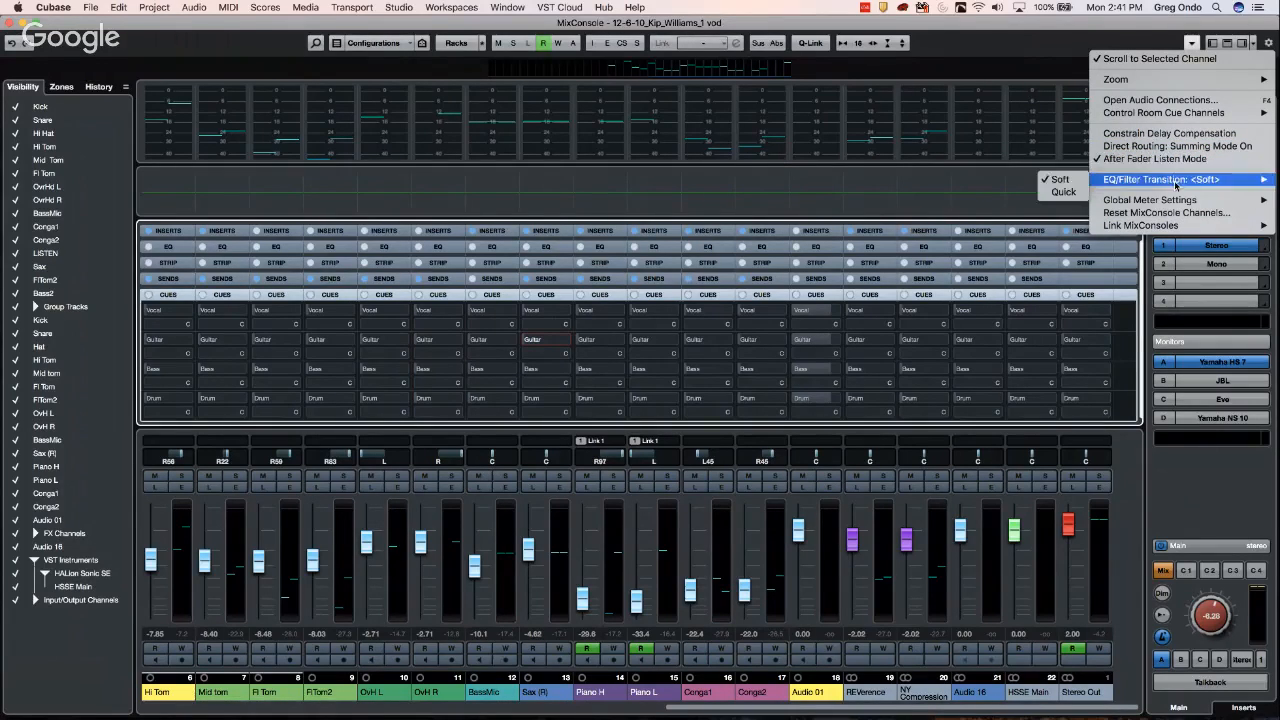
pyautogui.click(1172, 101)
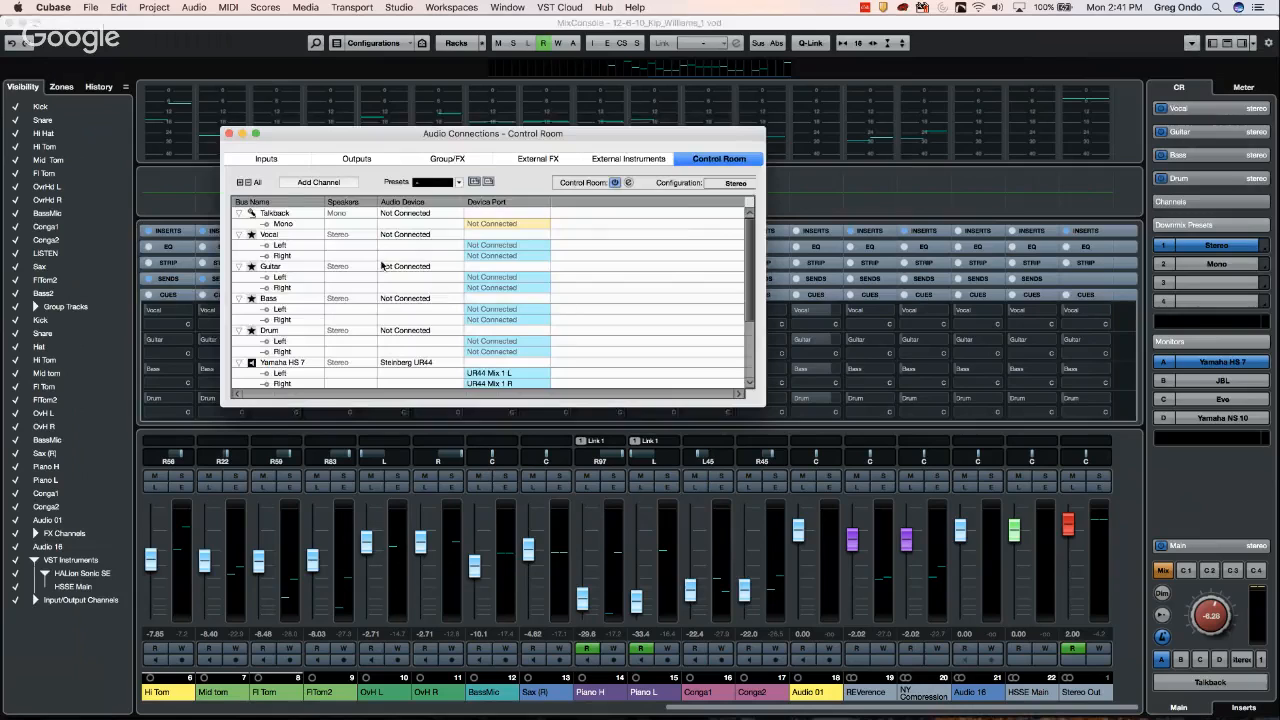
pyautogui.scroll(-3, 329, 286)
pyautogui.rightClick(600, 287)
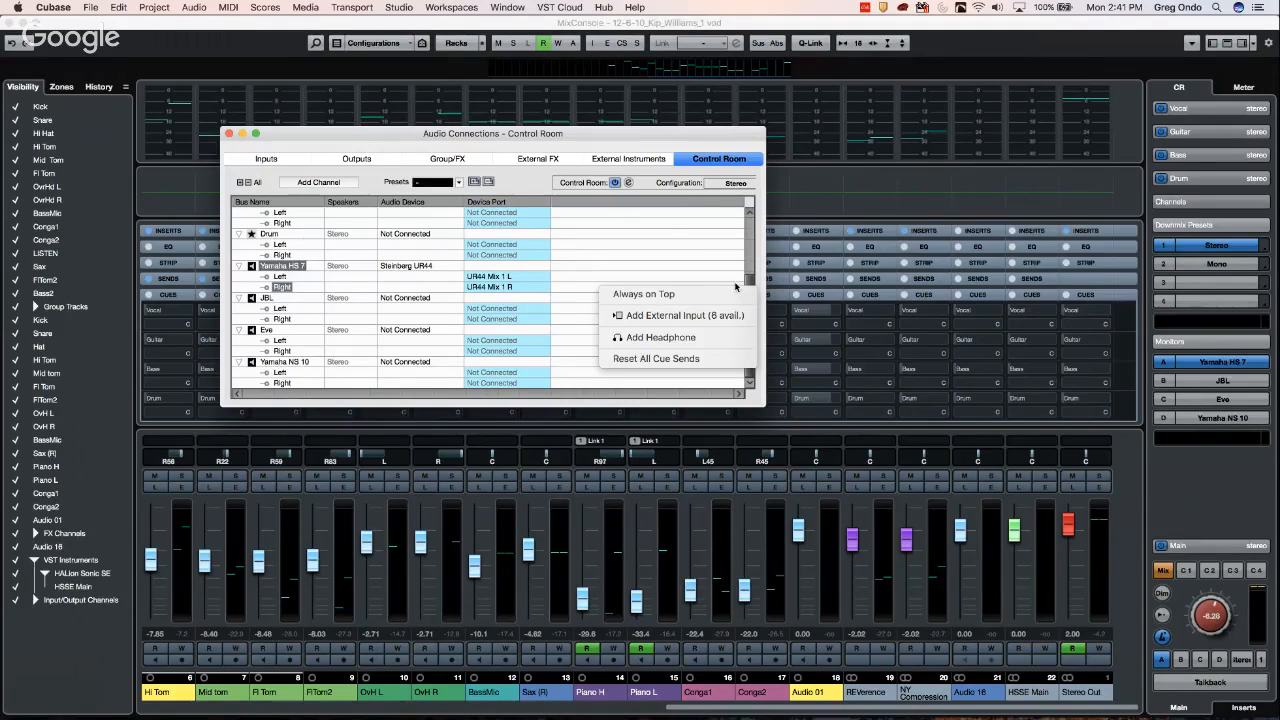
pyautogui.click(631, 269)
pyautogui.scroll(4, 631, 269)
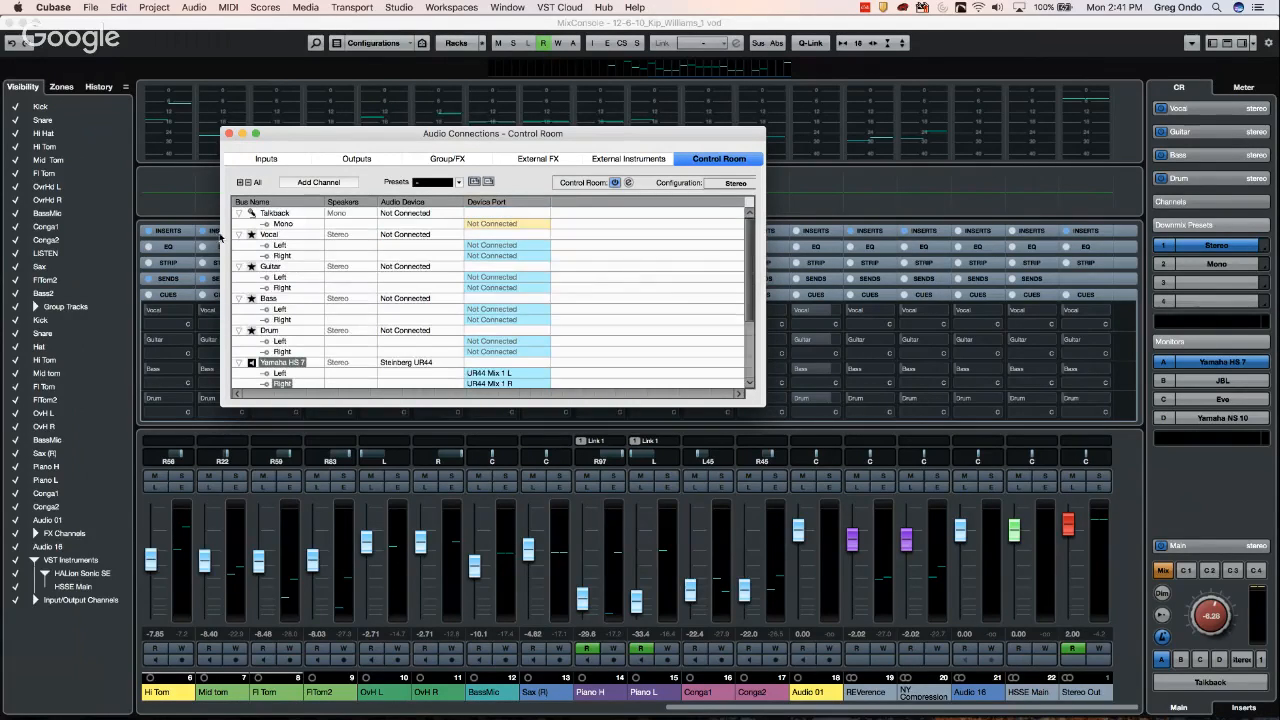
# Rename the Vocal cue channel as drums and the Guitar cue channel as bass
pyautogui.click(270, 234)
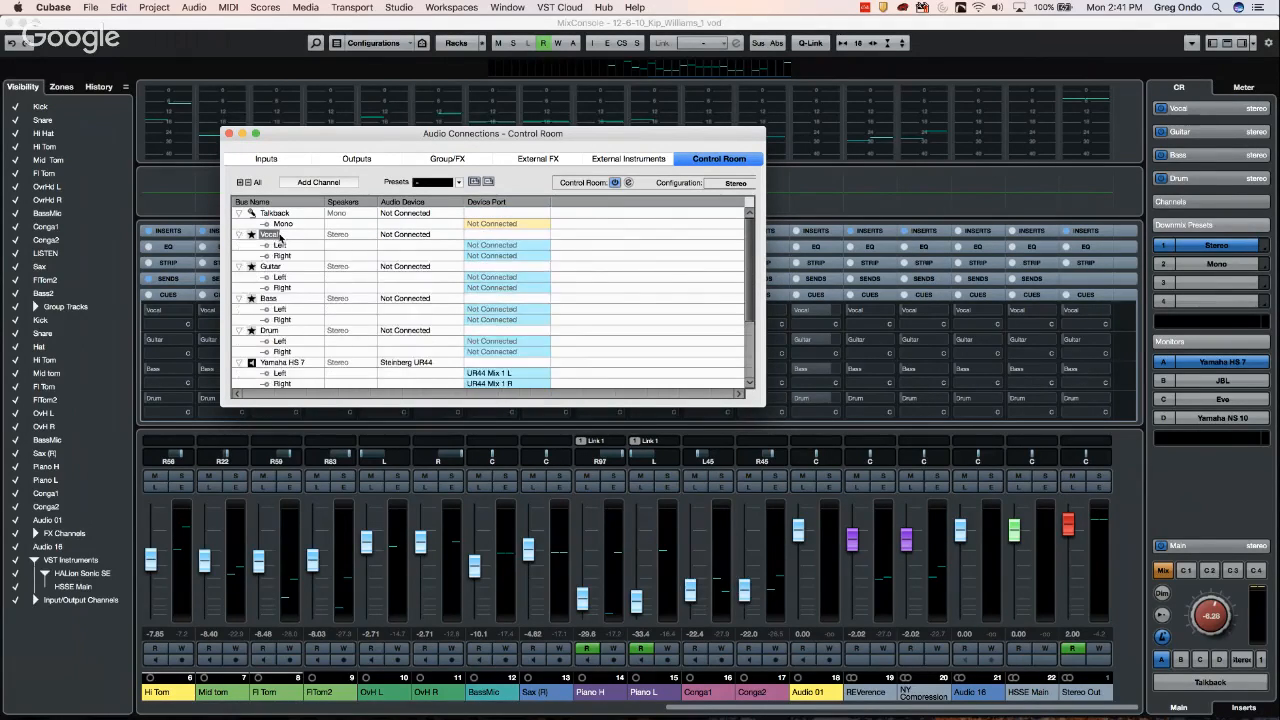
pyautogui.doubleClick(274, 235)
pyautogui.write('drums')
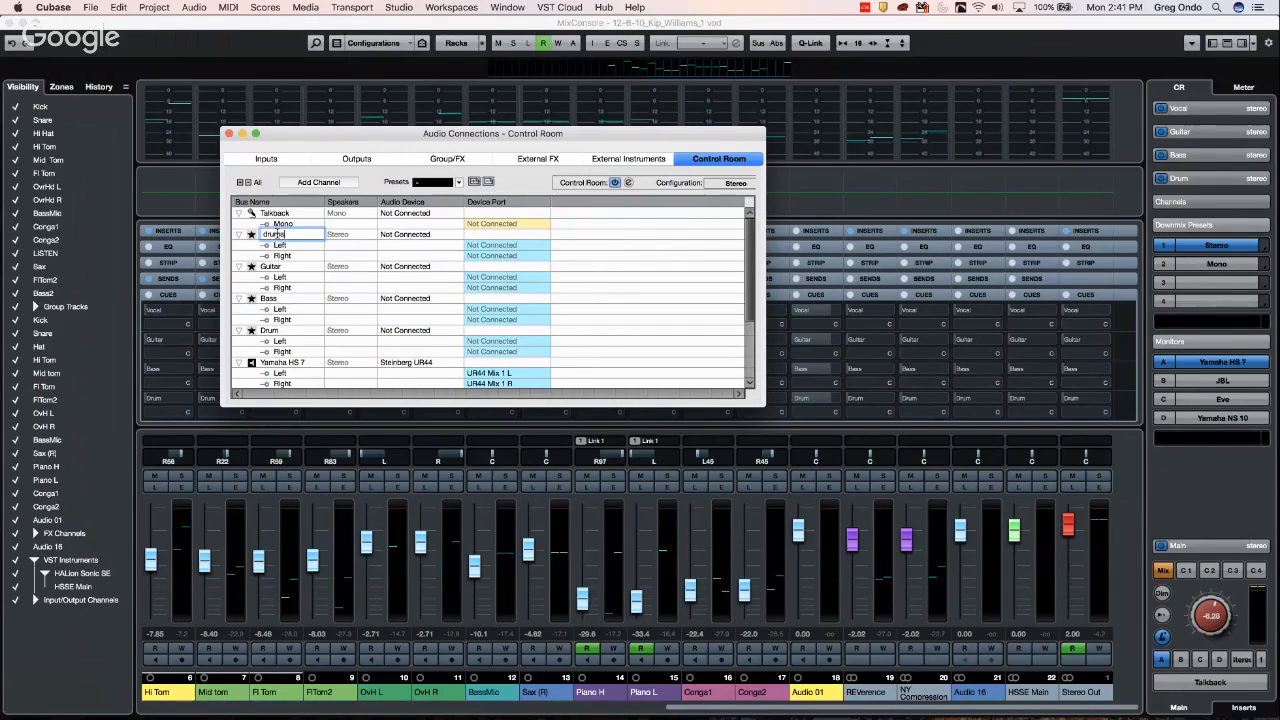
pyautogui.press('Return')
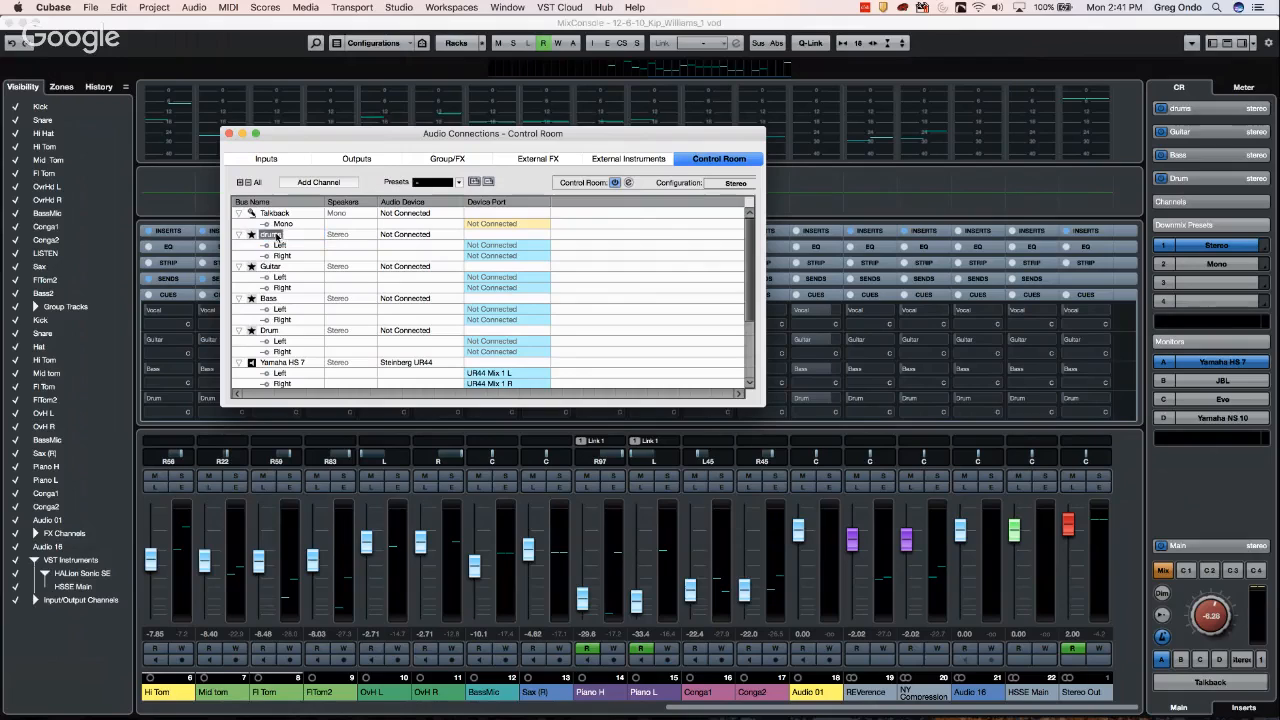
pyautogui.doubleClick(272, 267)
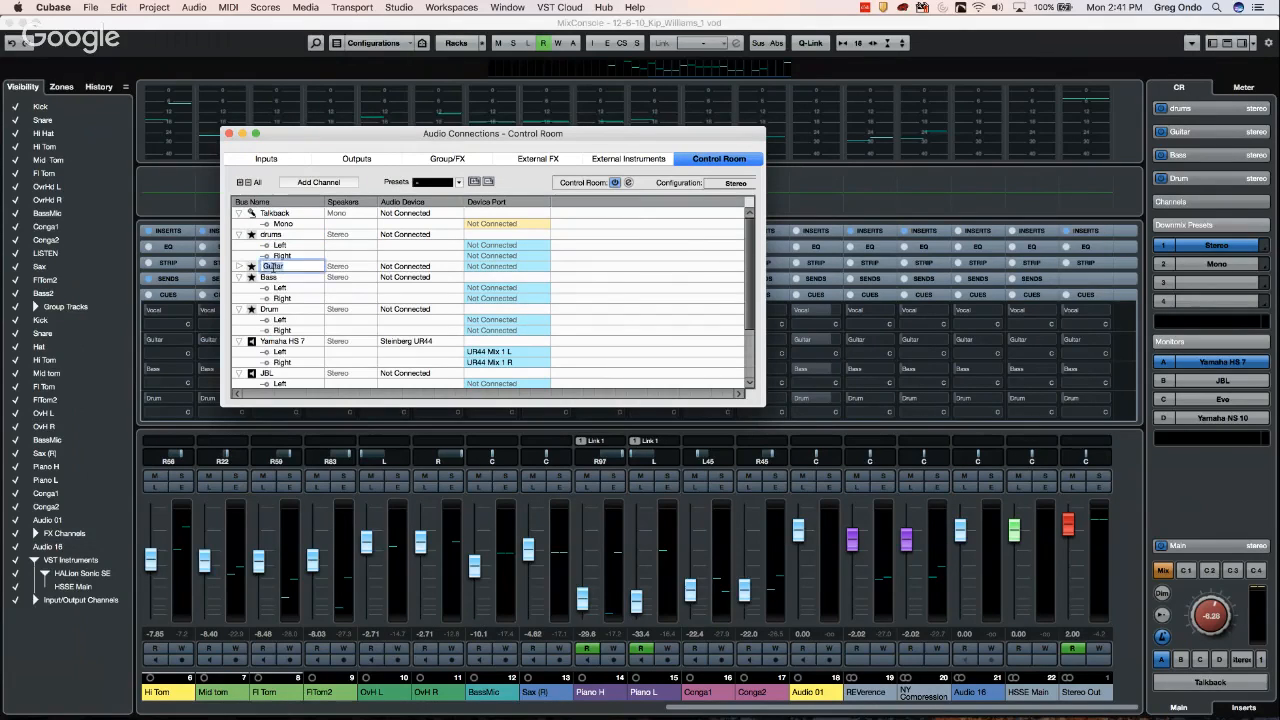
pyautogui.write('bass')
pyautogui.press('Return')
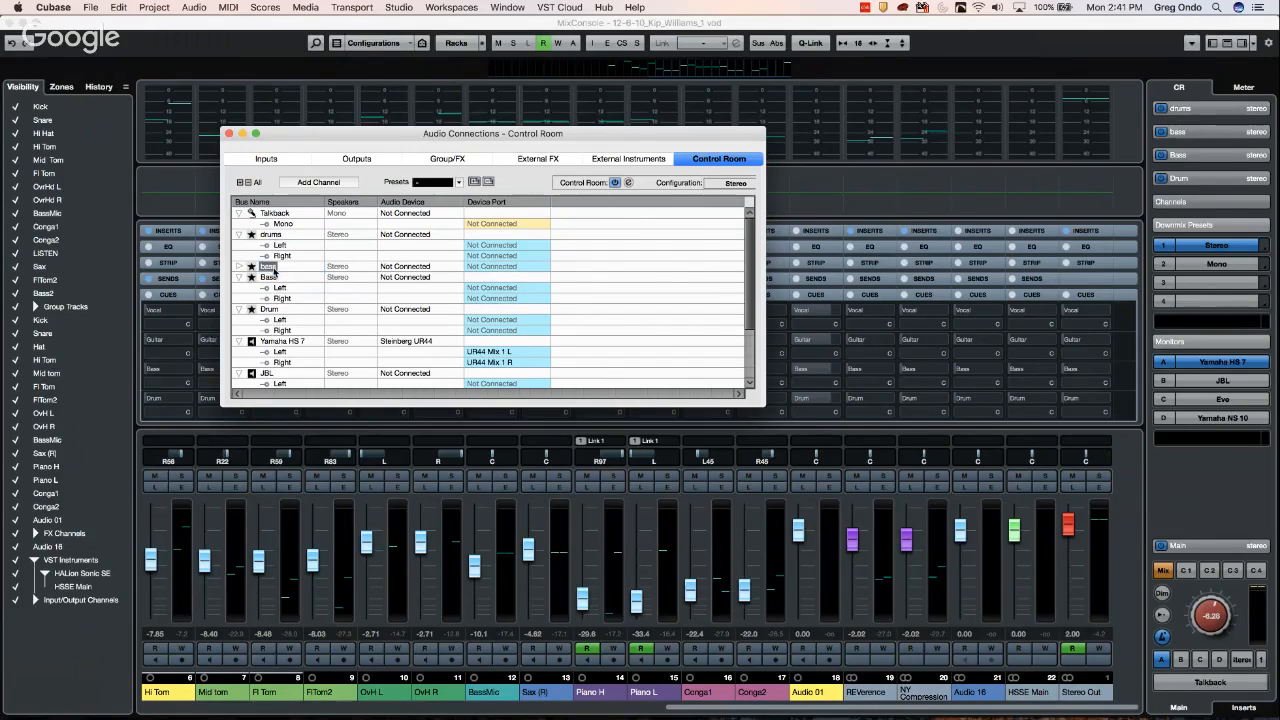
# Rename the original Bass cue channel as piano and the original Drum cue channel as sax
pyautogui.doubleClick(274, 279)
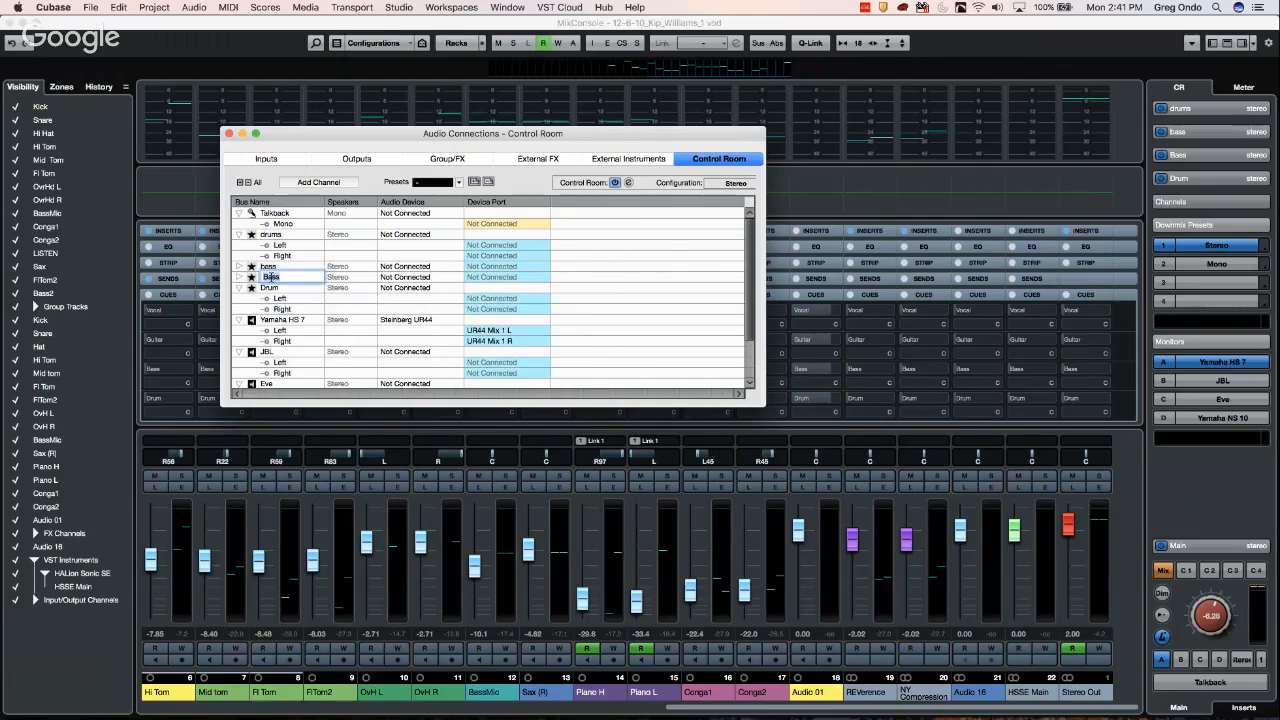
pyautogui.write('pl')
pyautogui.write('ano')
pyautogui.doubleClick(272, 290)
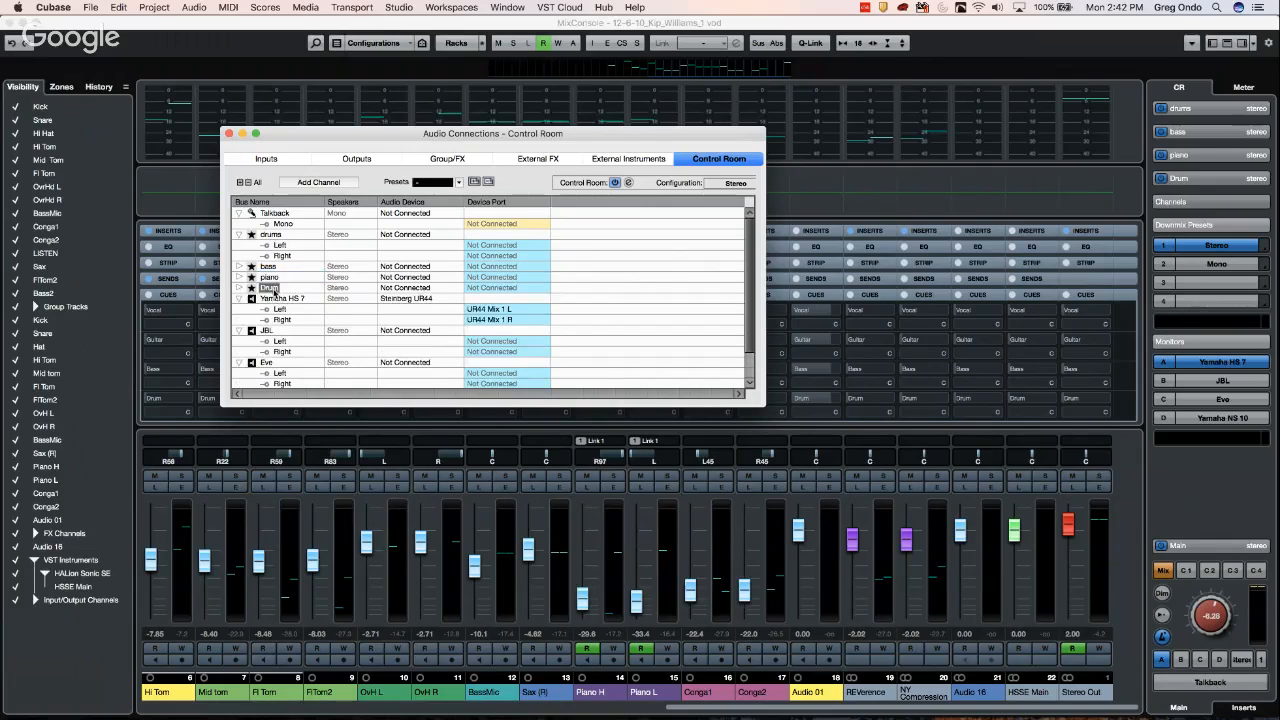
pyautogui.click(271, 288)
pyautogui.write('sax')
pyautogui.press('Return')
# Assign the drums cue channel to the Steinberg UR44 and set its left port to UR44 Mix 2 L
pyautogui.click(406, 235)
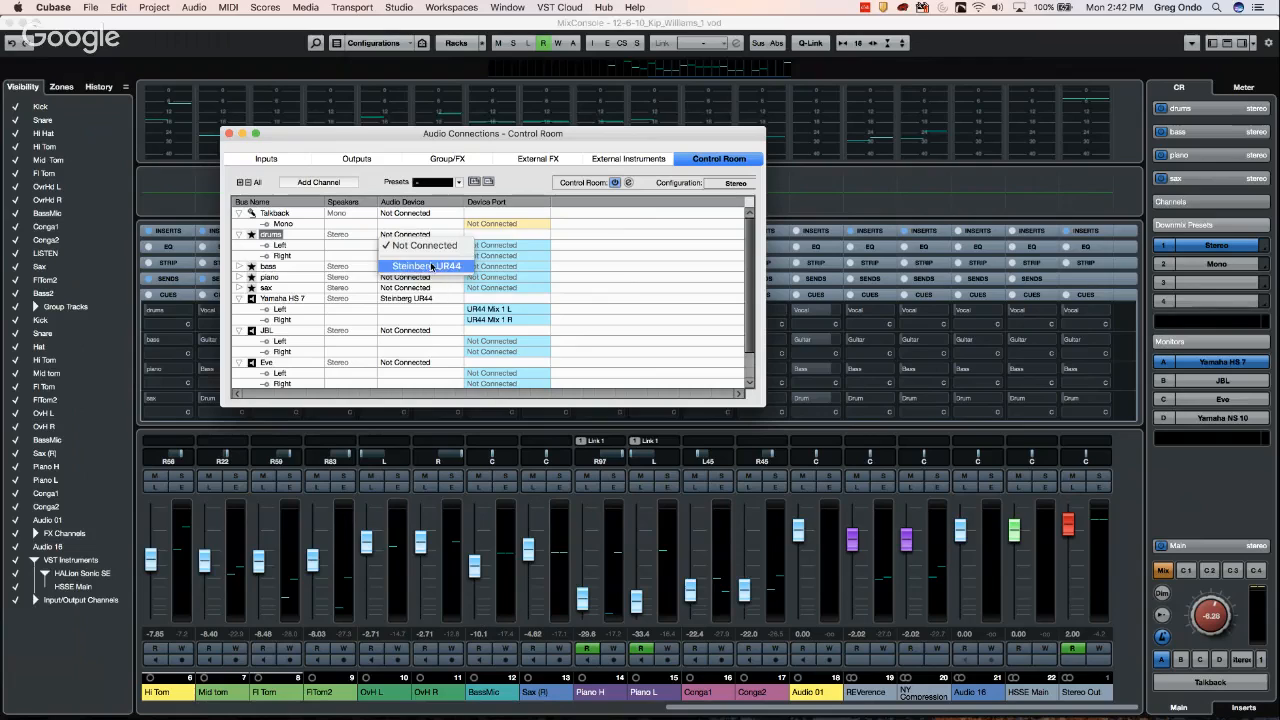
pyautogui.click(453, 265)
pyautogui.click(523, 245)
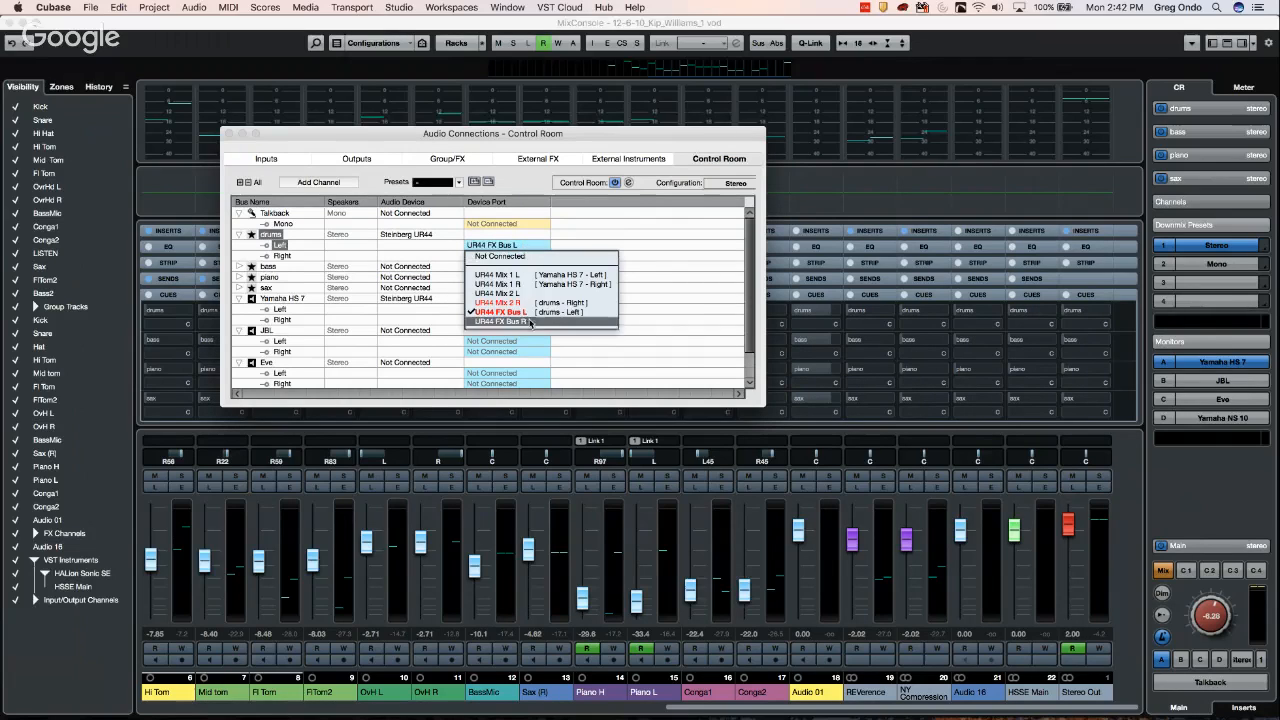
pyautogui.click(535, 294)
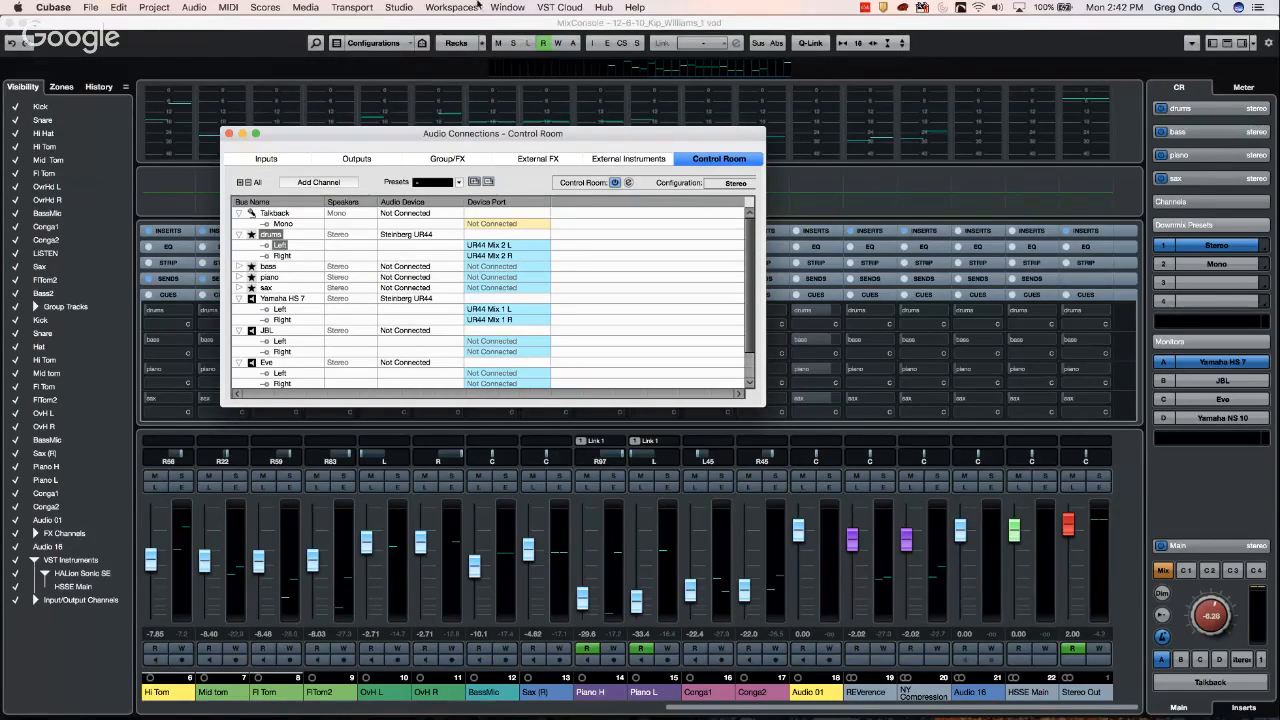
# Check the PHONES2 source in the UR44 hardware setup, and close it along with the audio connections
pyautogui.click(399, 8)
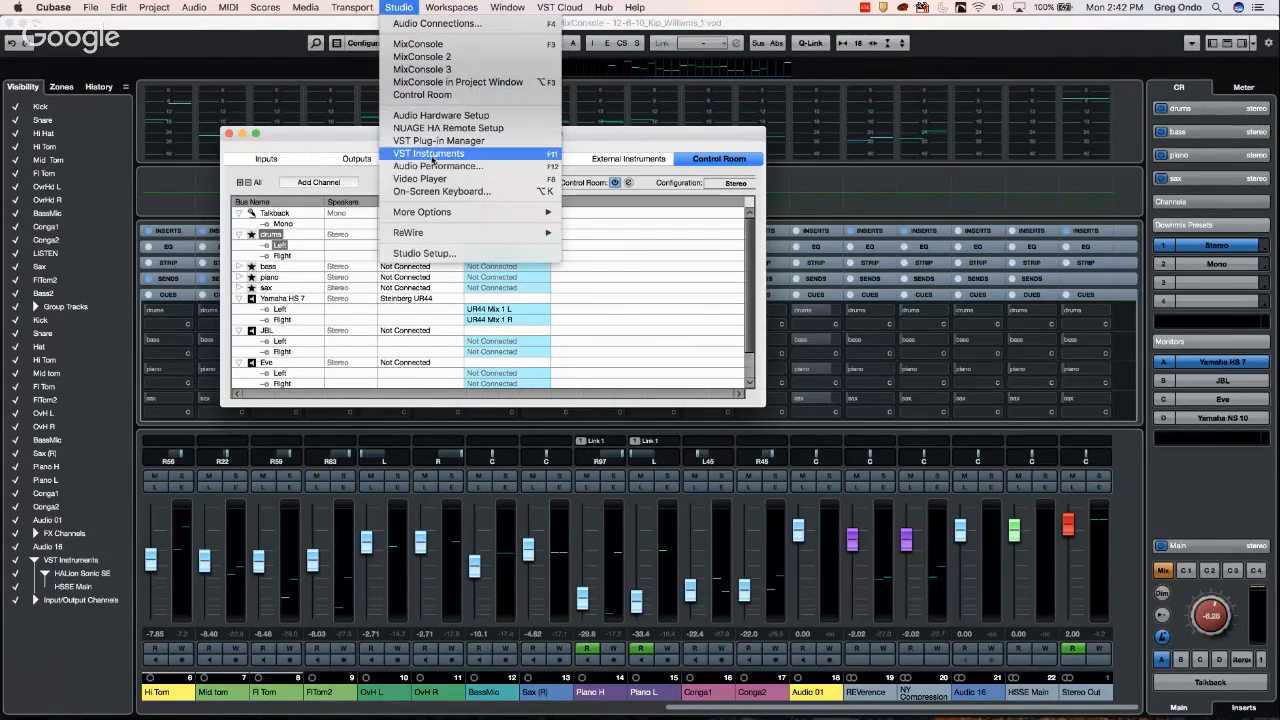
pyautogui.click(445, 116)
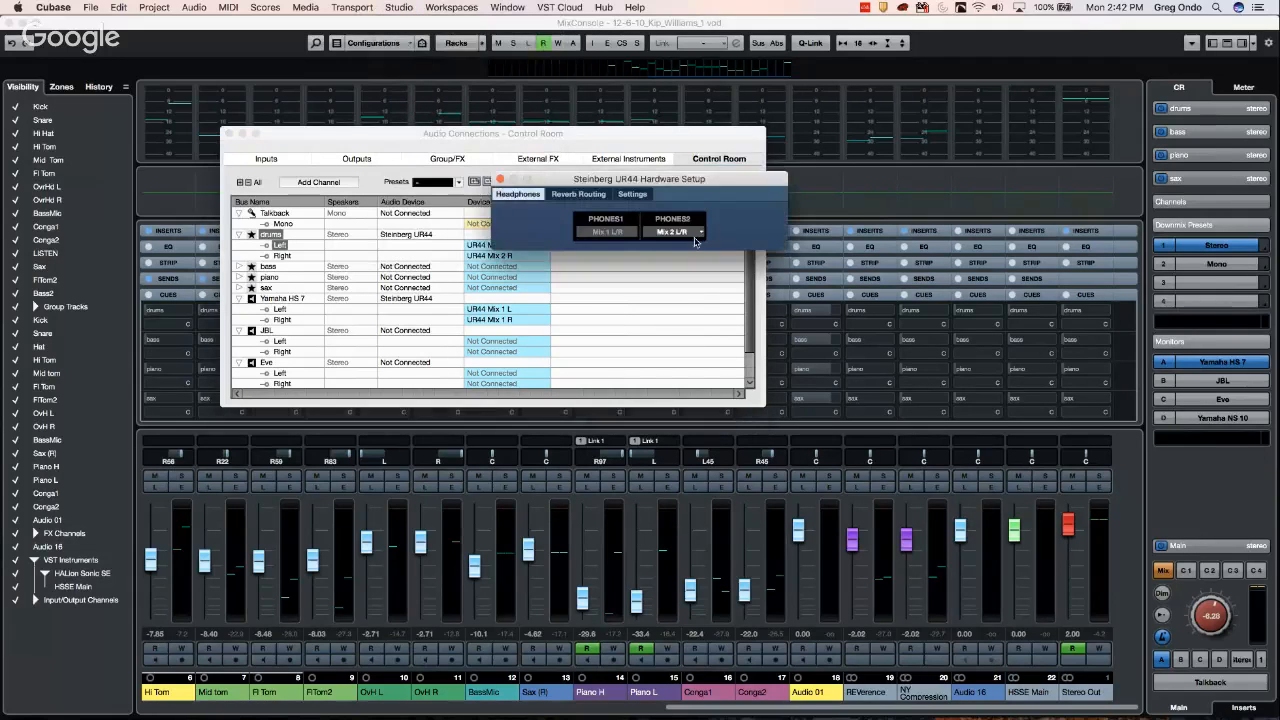
pyautogui.click(690, 232)
pyautogui.click(689, 232)
pyautogui.click(500, 179)
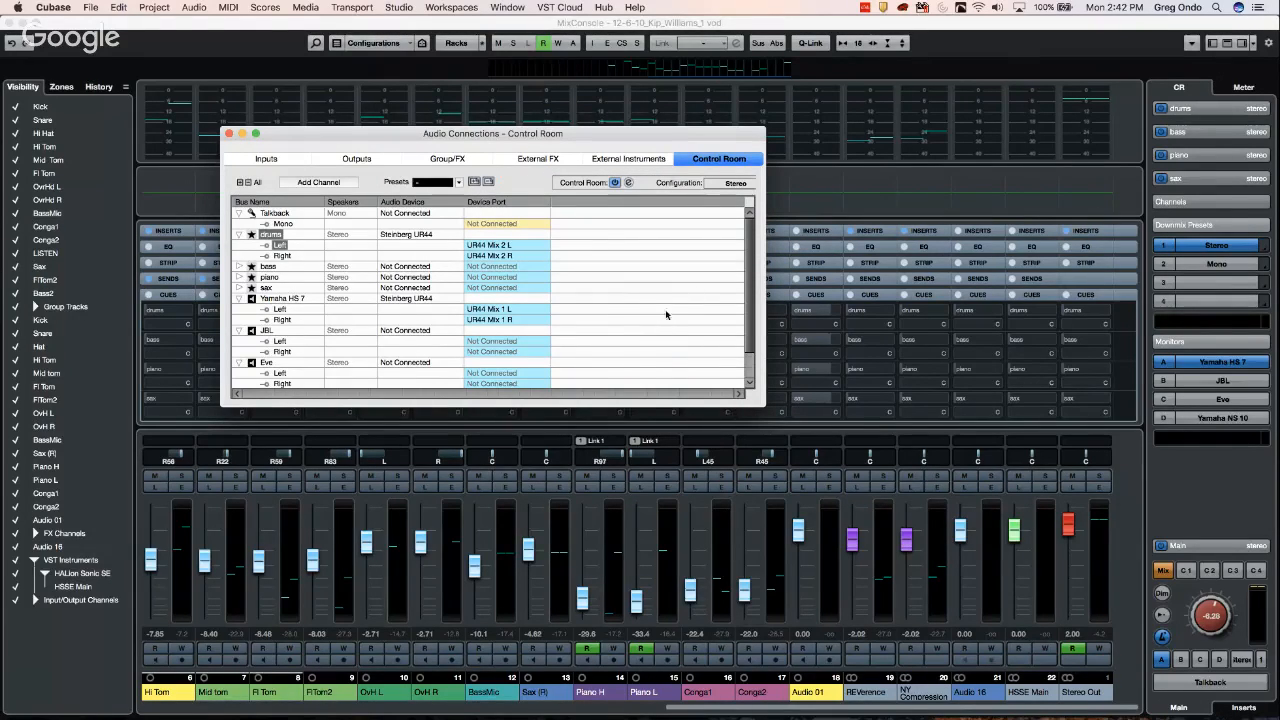
pyautogui.click(229, 134)
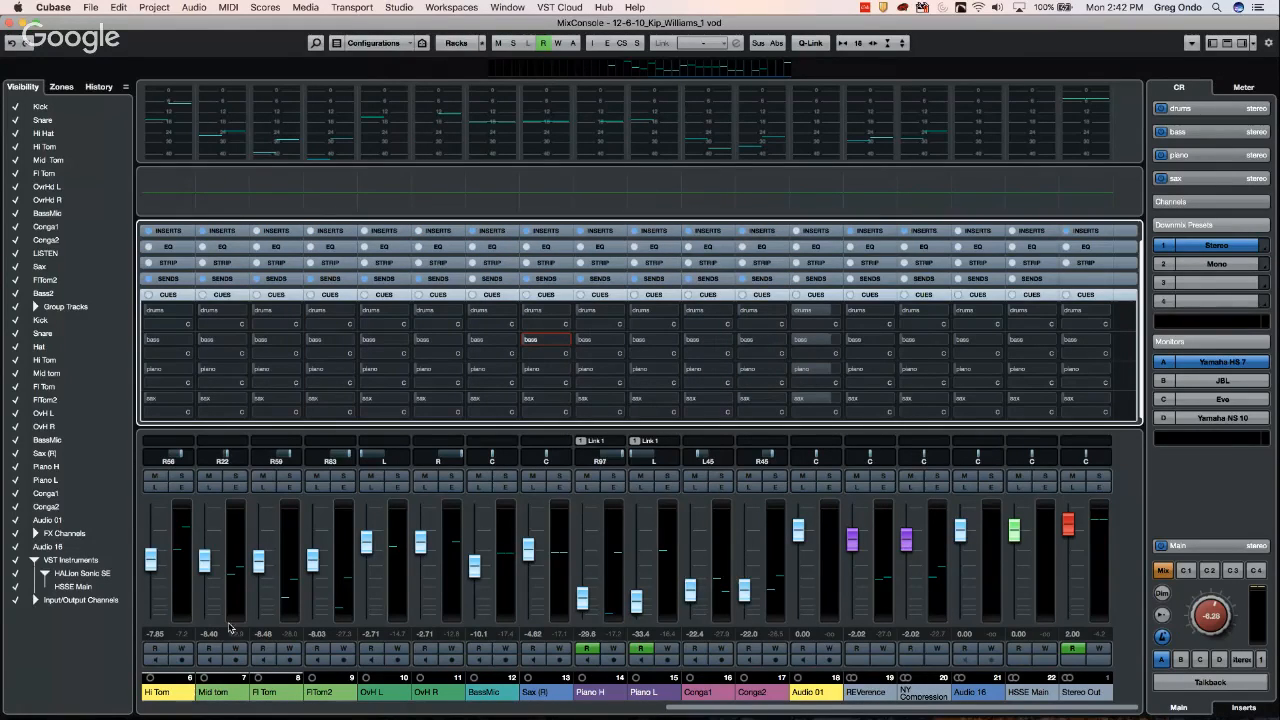
# Select the mixer channels from Hi Tom through HSSE Main
pyautogui.click(180, 574)
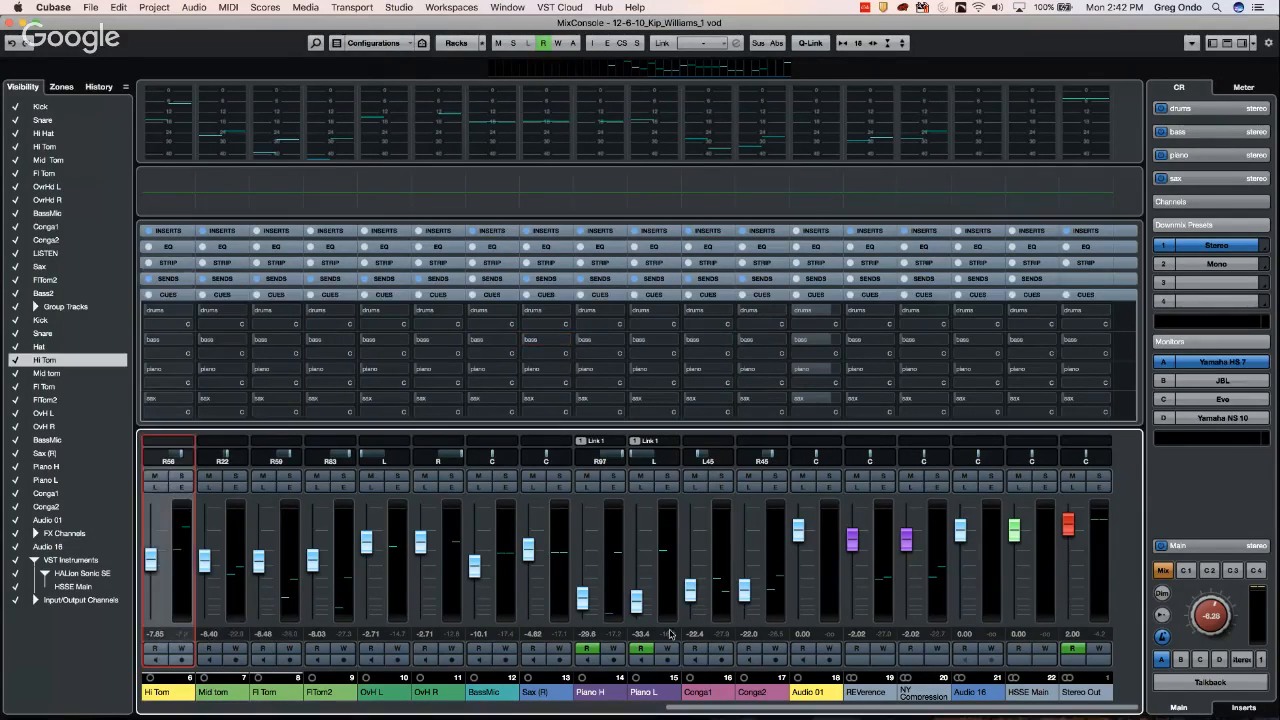
pyautogui.keyDown('shift'); pyautogui.click(1048, 577); pyautogui.keyUp('shift')
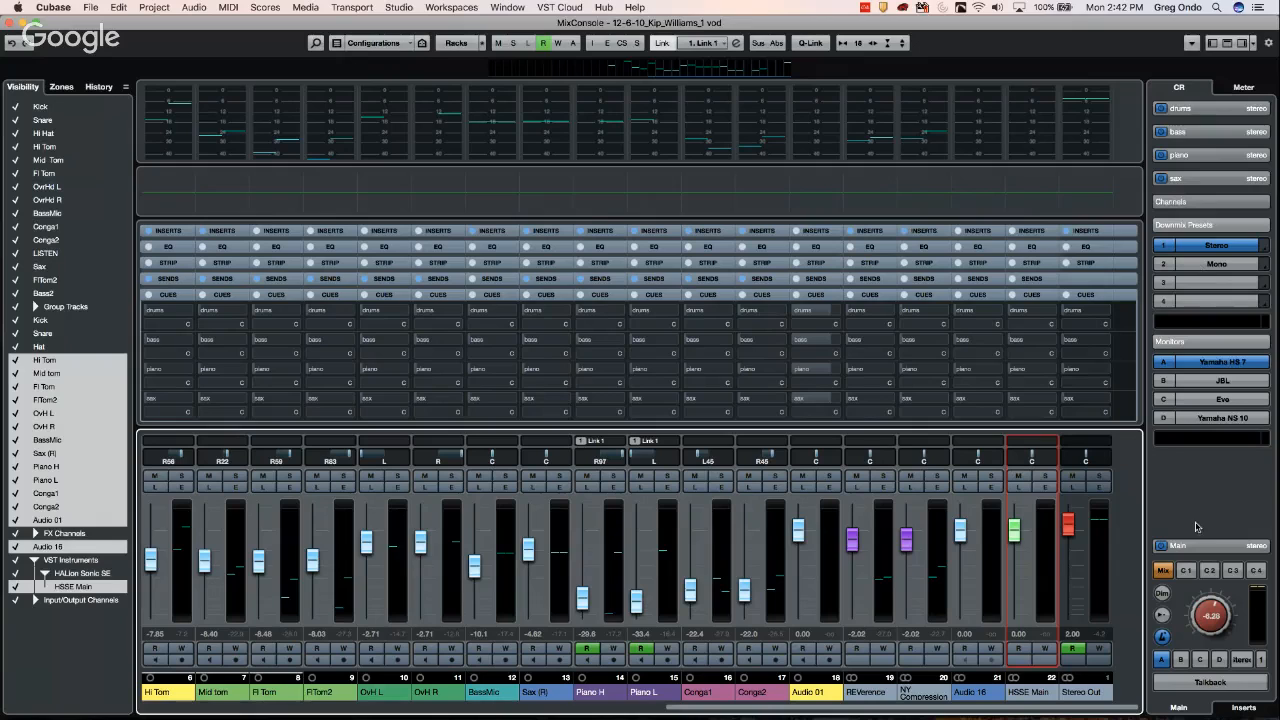
# Hide the MixConsole's Control Room zone and show it again
pyautogui.click(1246, 46)
pyautogui.click(1246, 46)
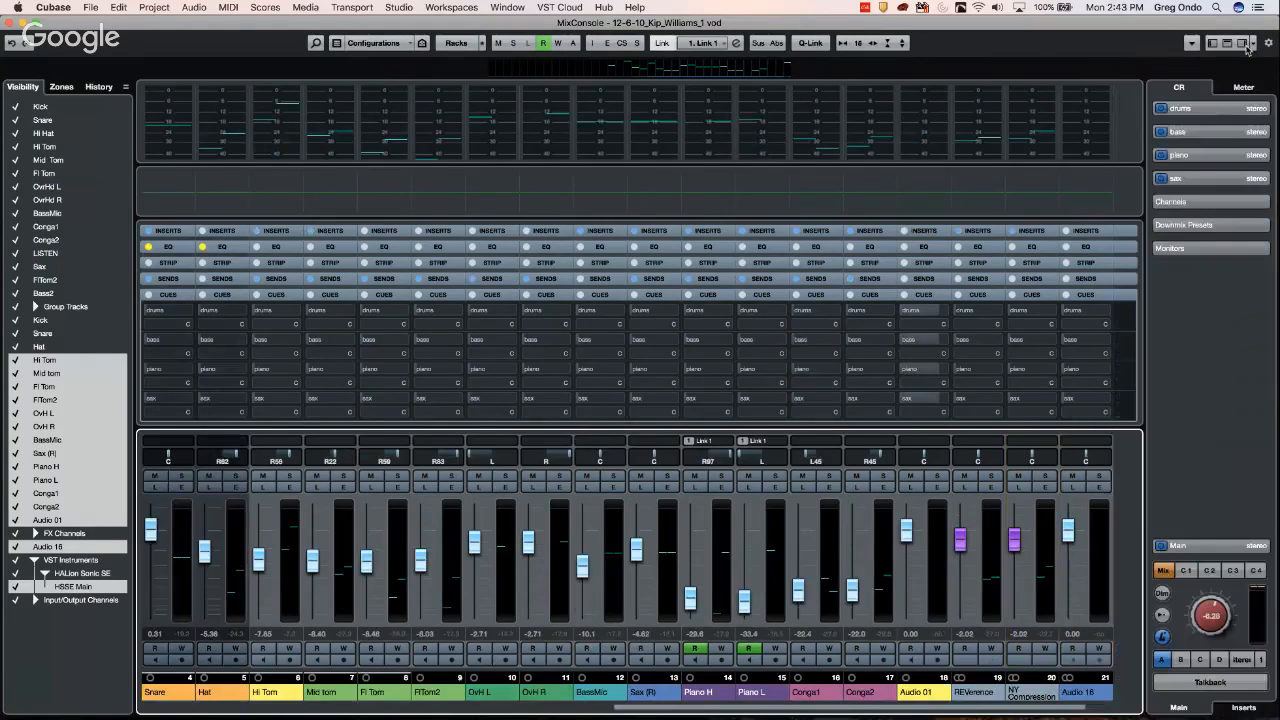
pyautogui.click(1246, 47)
pyautogui.click(1245, 46)
pyautogui.click(1245, 45)
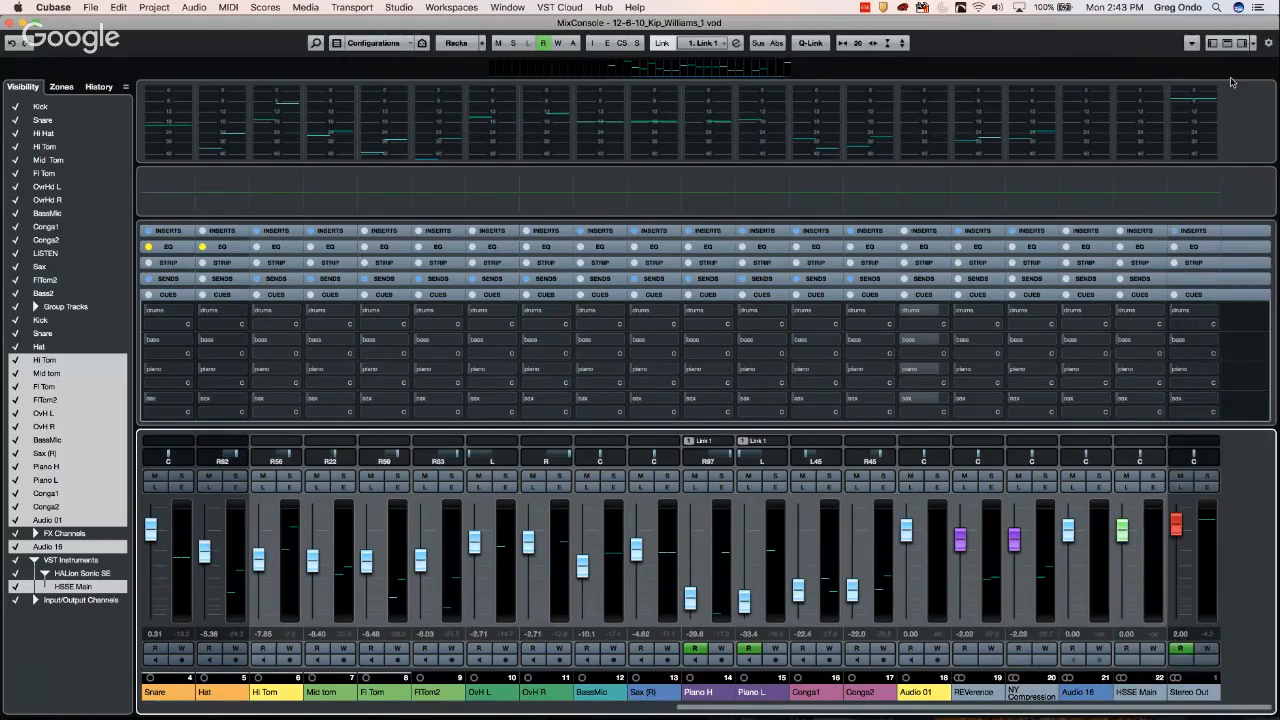
pyautogui.click(1242, 47)
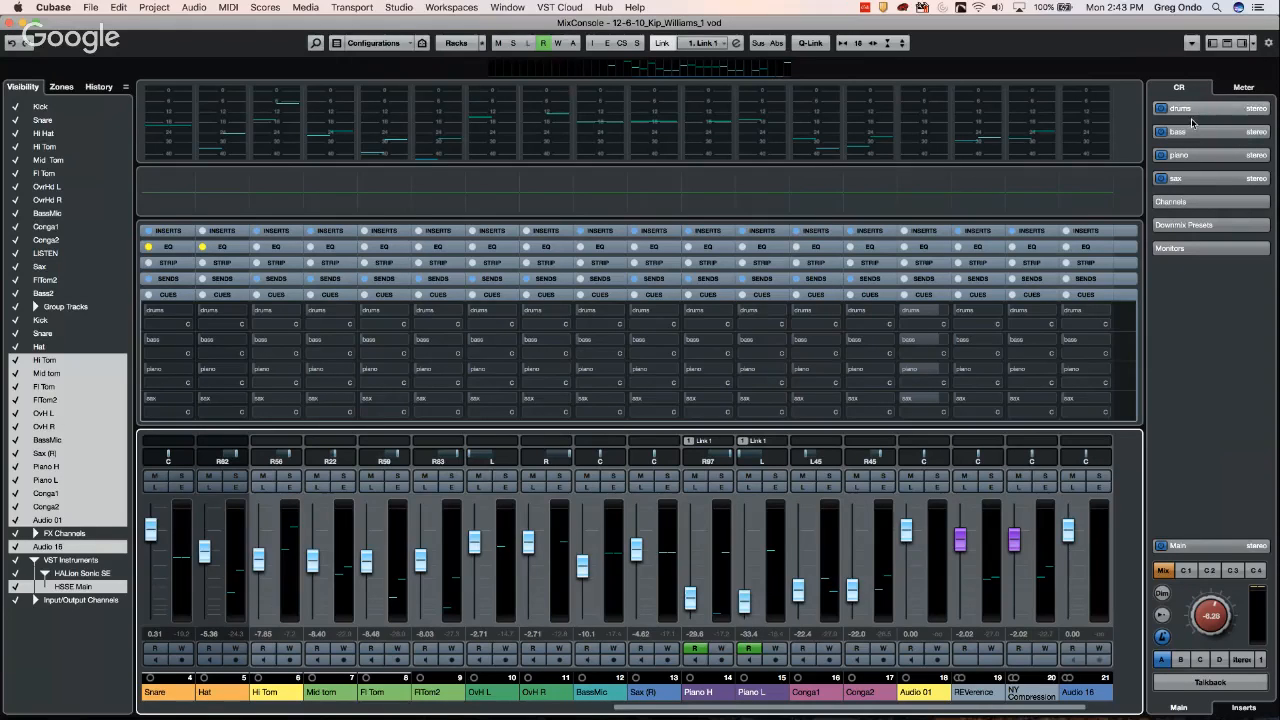
# Activate all four cue sends on the selected mixer channels, Hi Tom through HSSE Main
pyautogui.rightClick(1193, 120)
pyautogui.click(1173, 283)
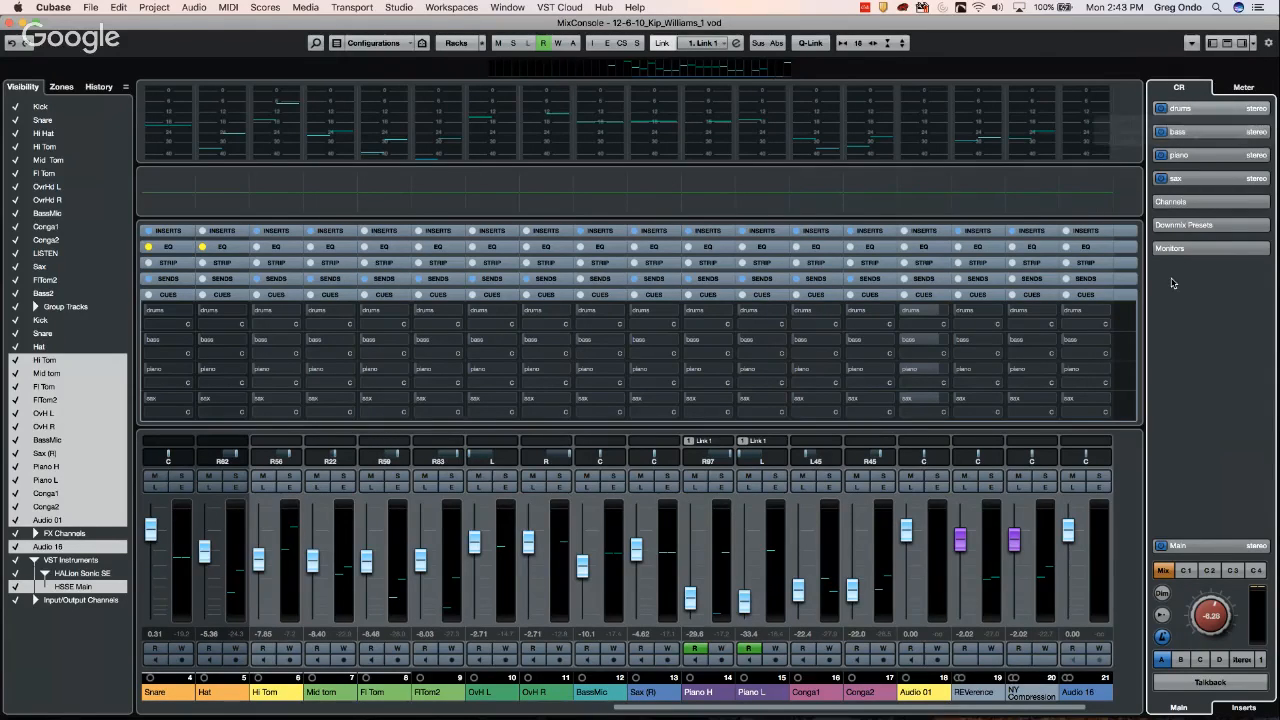
pyautogui.rightClick(1173, 283)
pyautogui.press('Escape')
pyautogui.rightClick(1172, 283)
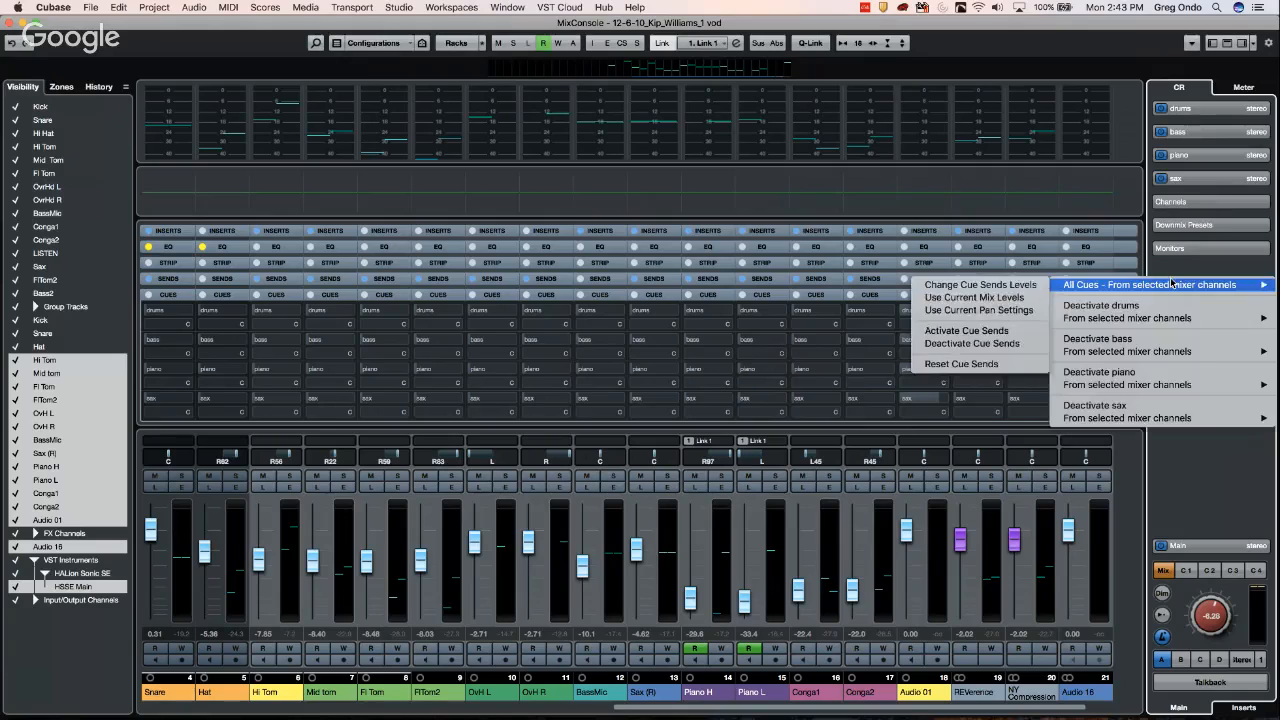
pyautogui.moveTo(1172, 284)
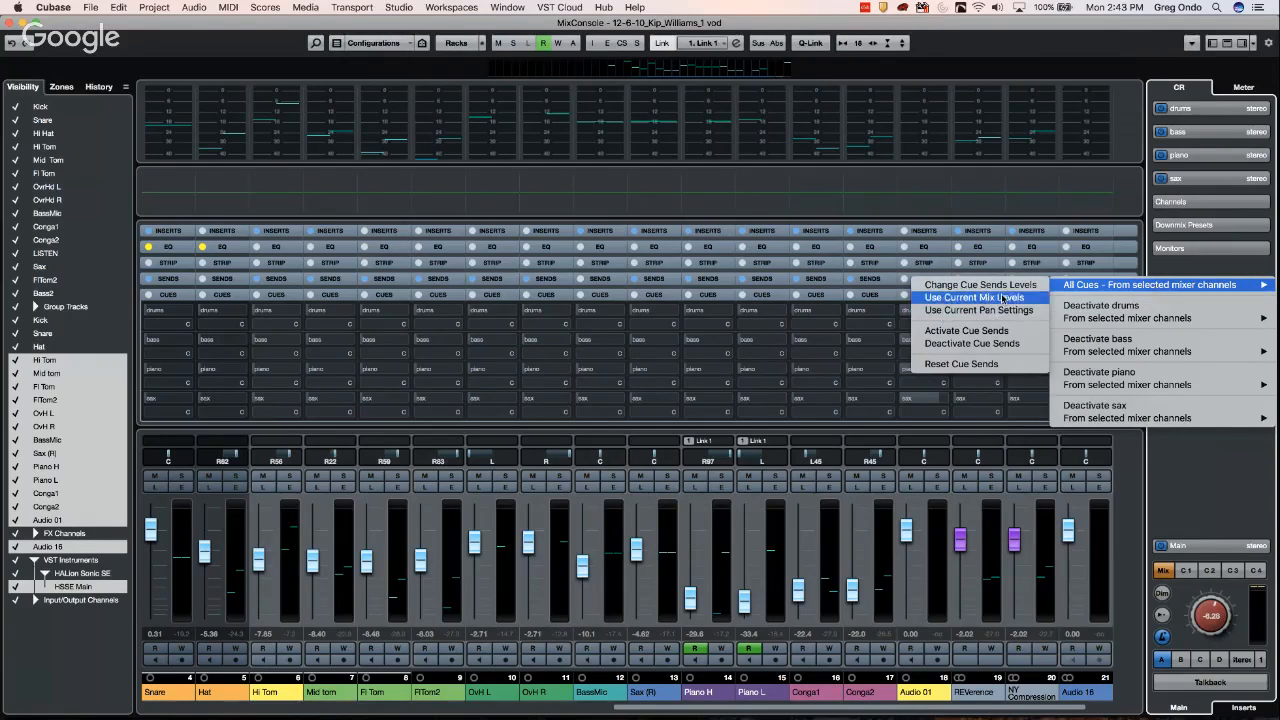
pyautogui.click(979, 331)
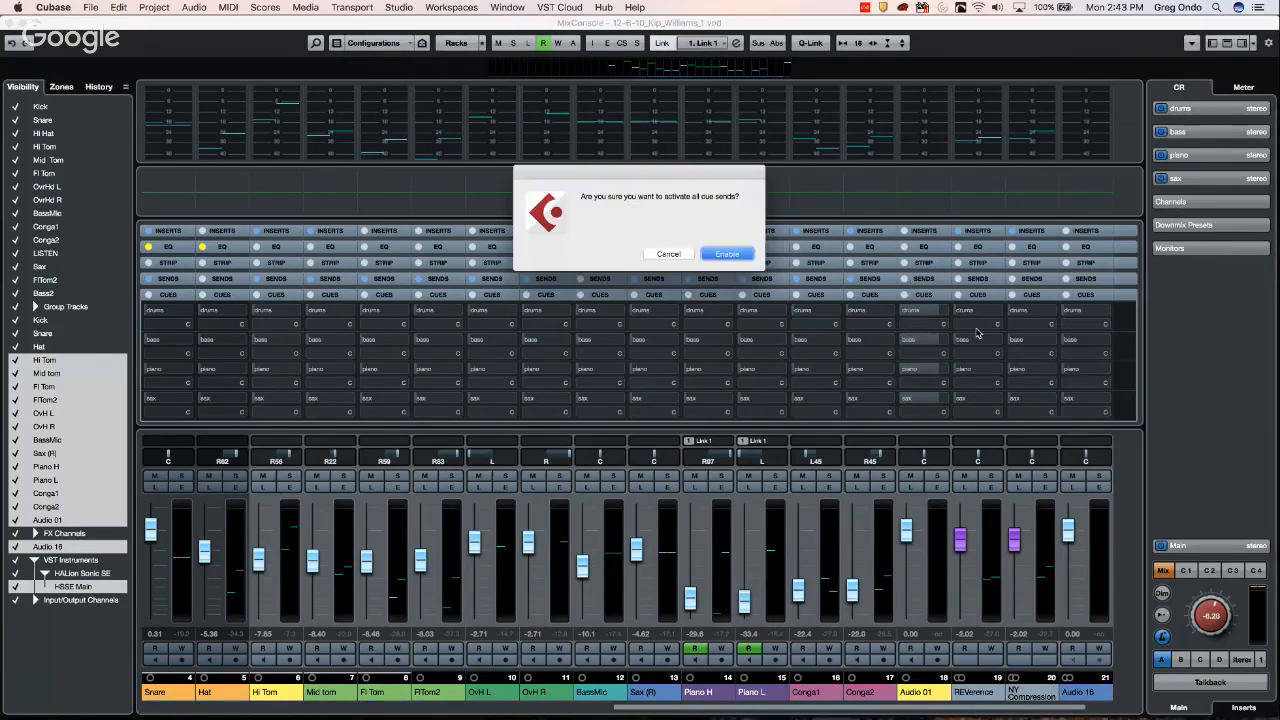
pyautogui.click(726, 256)
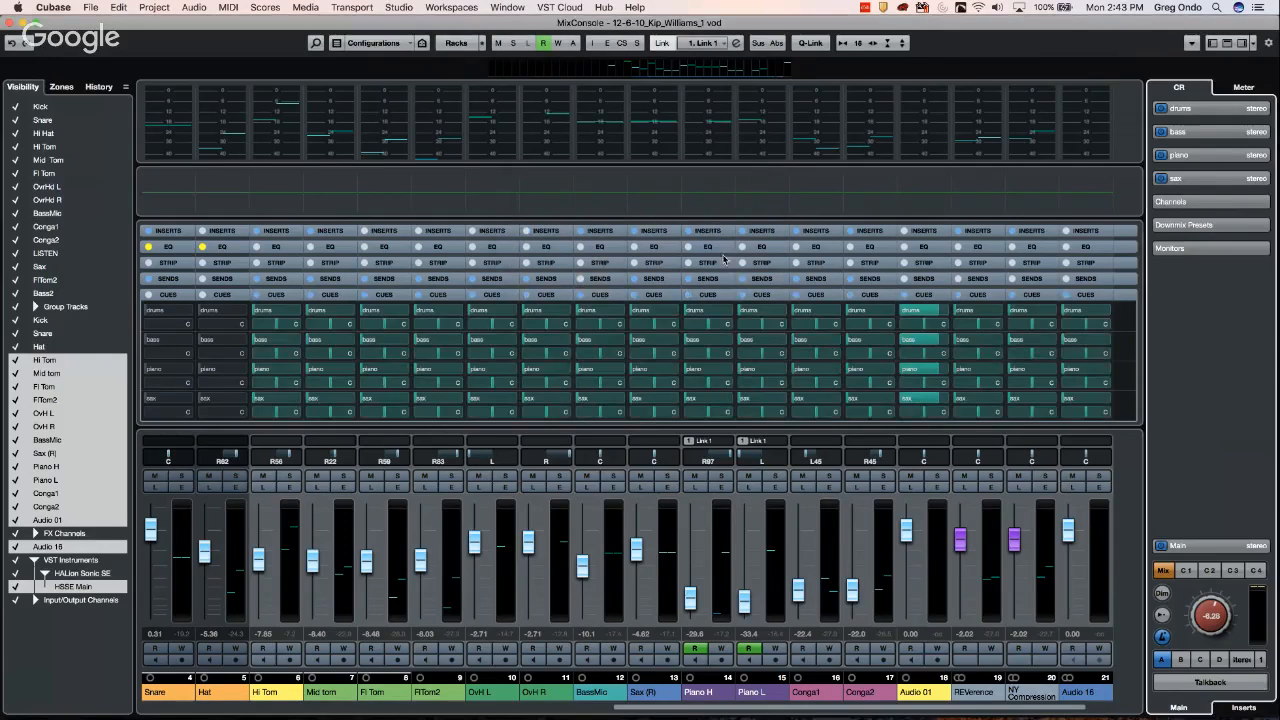
# Assign the current mix levels to all cue sends of the selected Hi Tom through HSSE Main channels
pyautogui.rightClick(1183, 282)
pyautogui.moveTo(1177, 283)
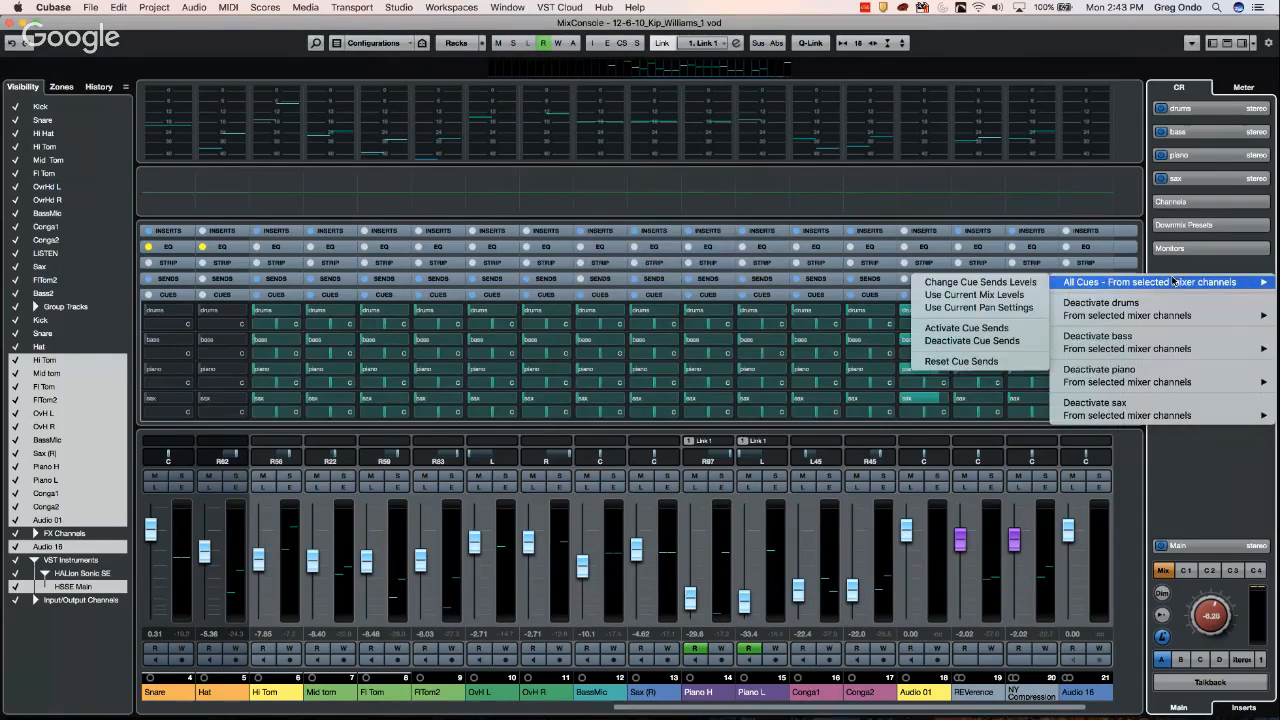
pyautogui.click(977, 296)
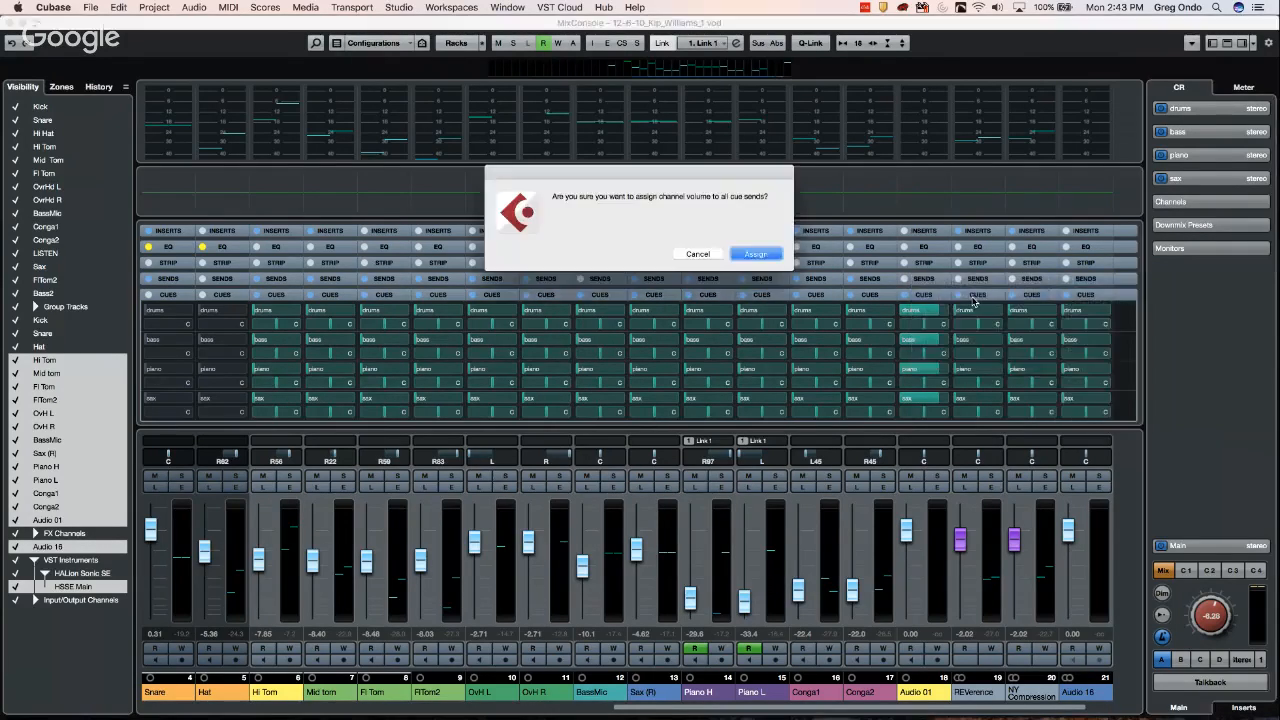
pyautogui.click(756, 255)
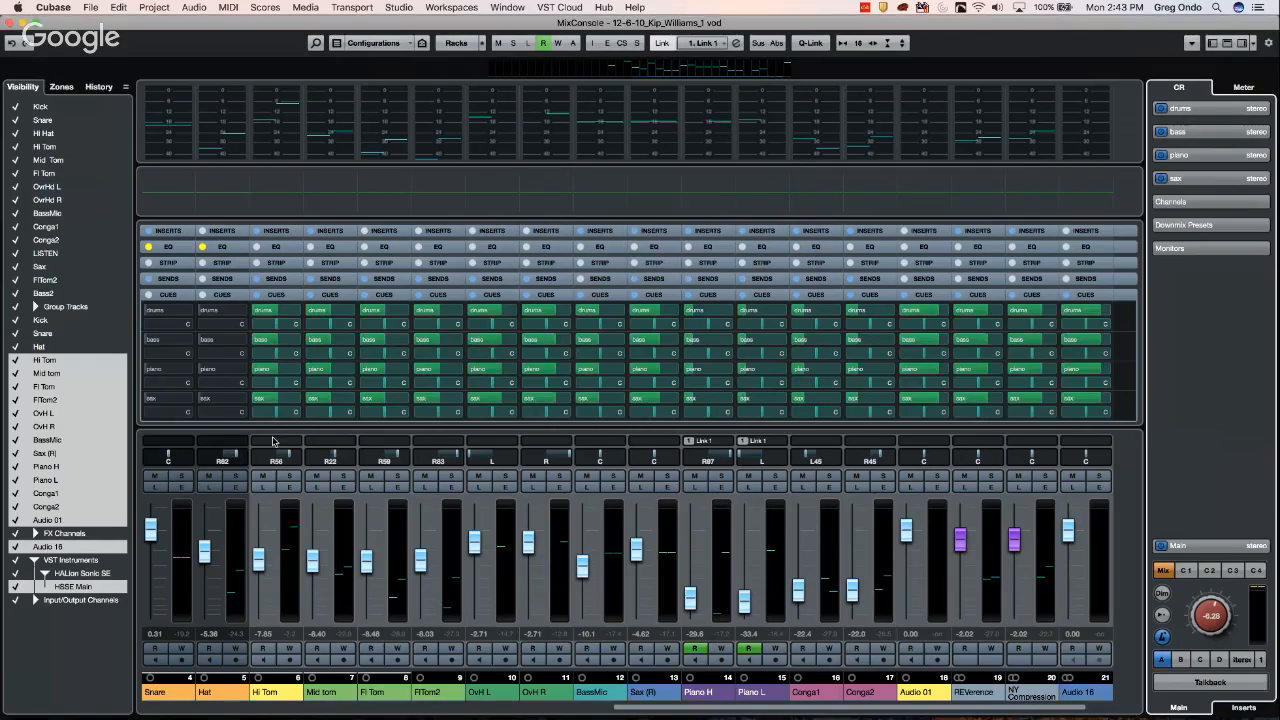
# Assign the current pan settings to all cue sends of the selected Hi Tom through HSSE Main channels
pyautogui.rightClick(1186, 292)
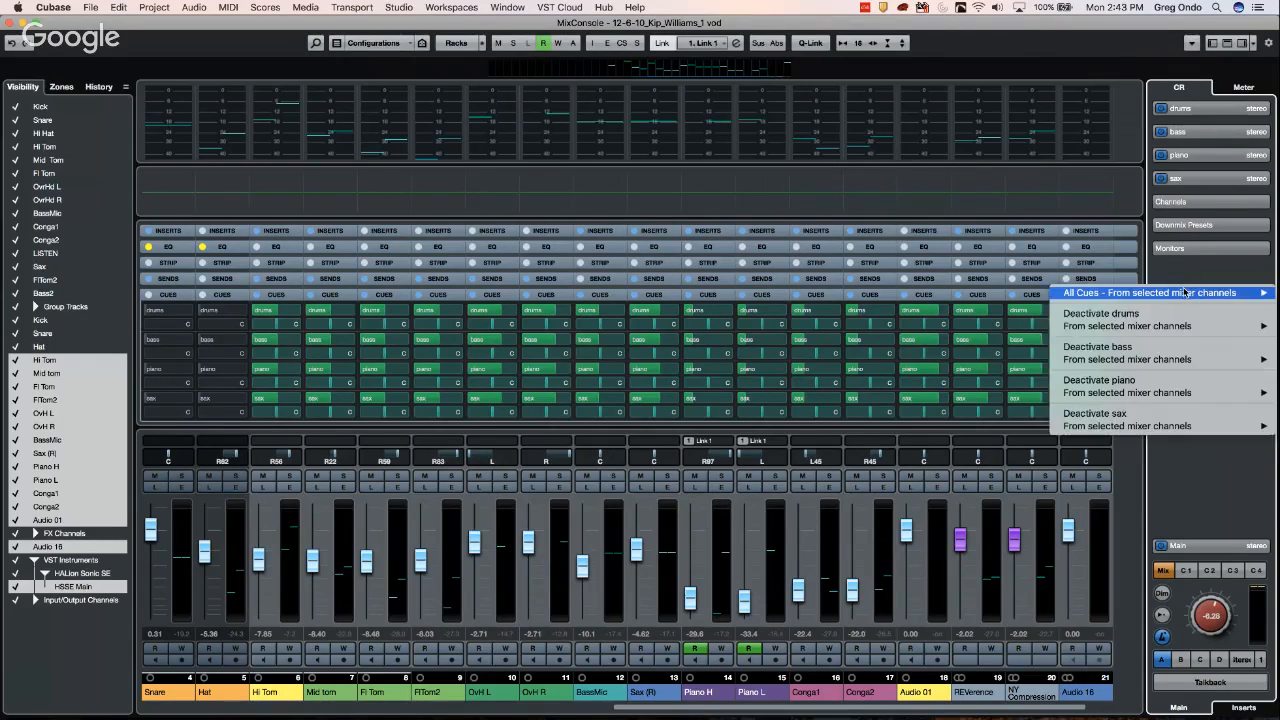
pyautogui.moveTo(1186, 292)
pyautogui.click(980, 318)
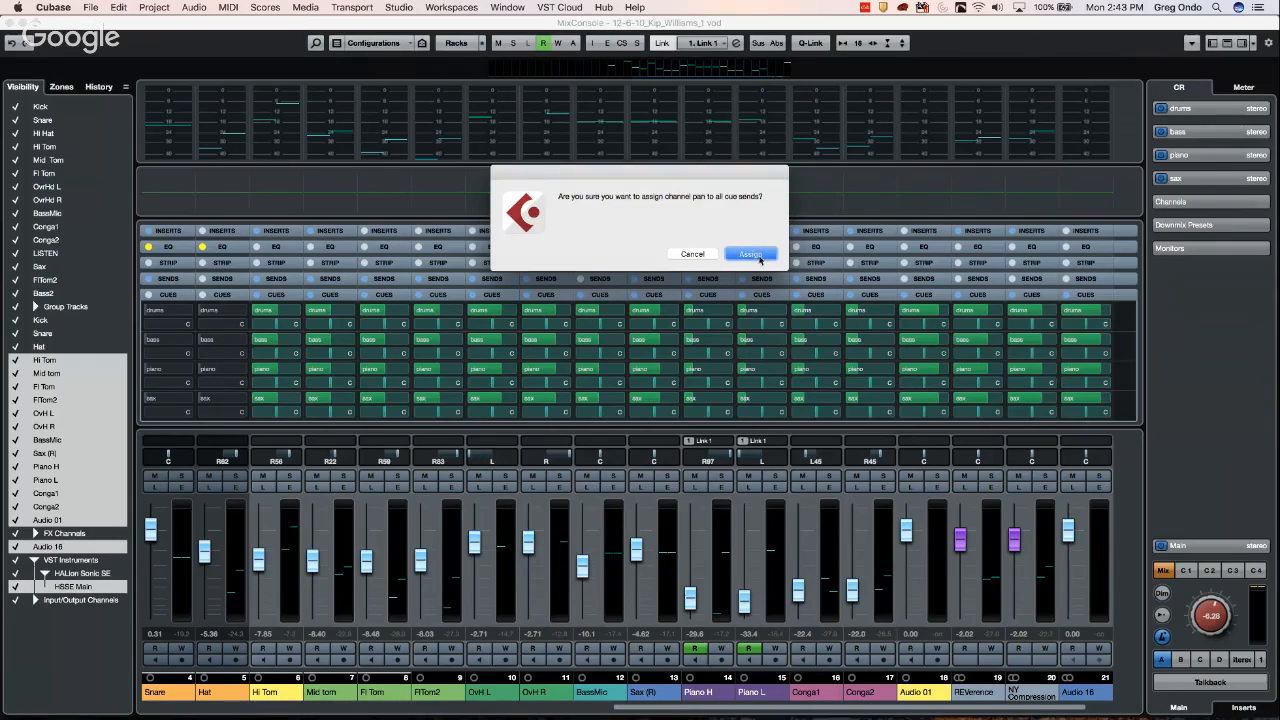
pyautogui.click(752, 255)
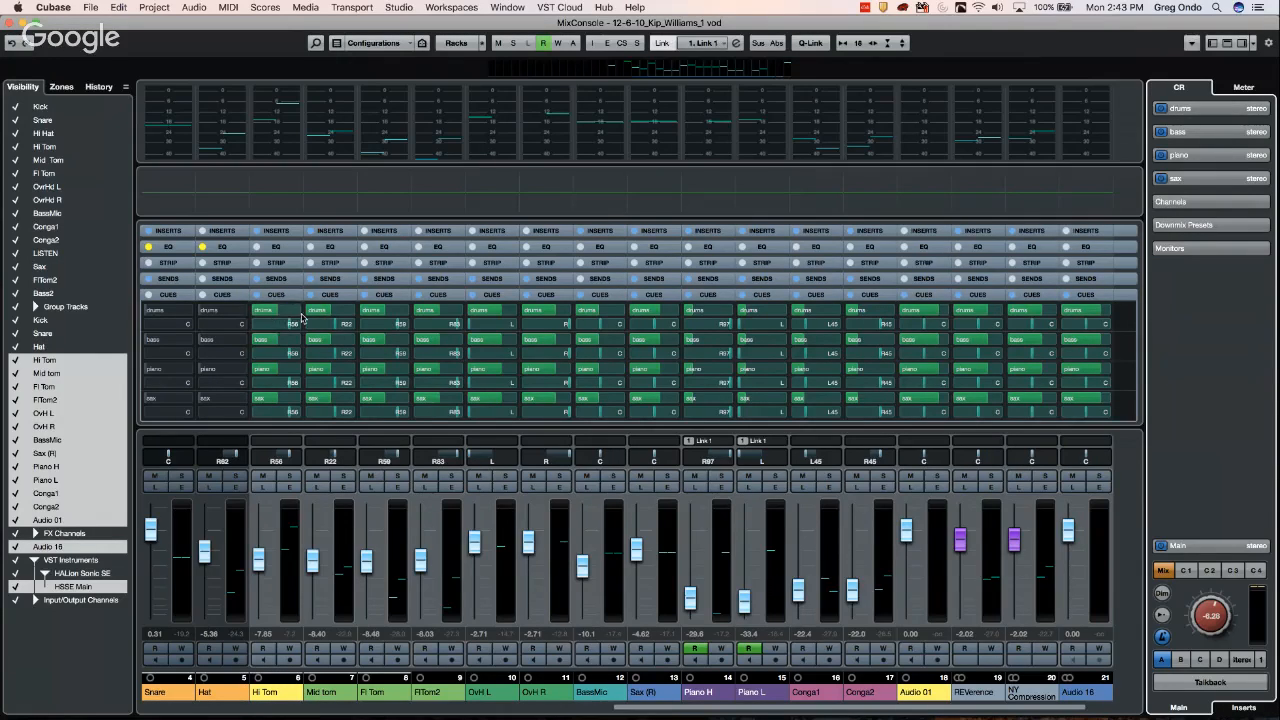
# Narrow the mixer channels and hide all input channels with the channel type filter
pyautogui.moveTo(279, 318)
pyautogui.press('g')
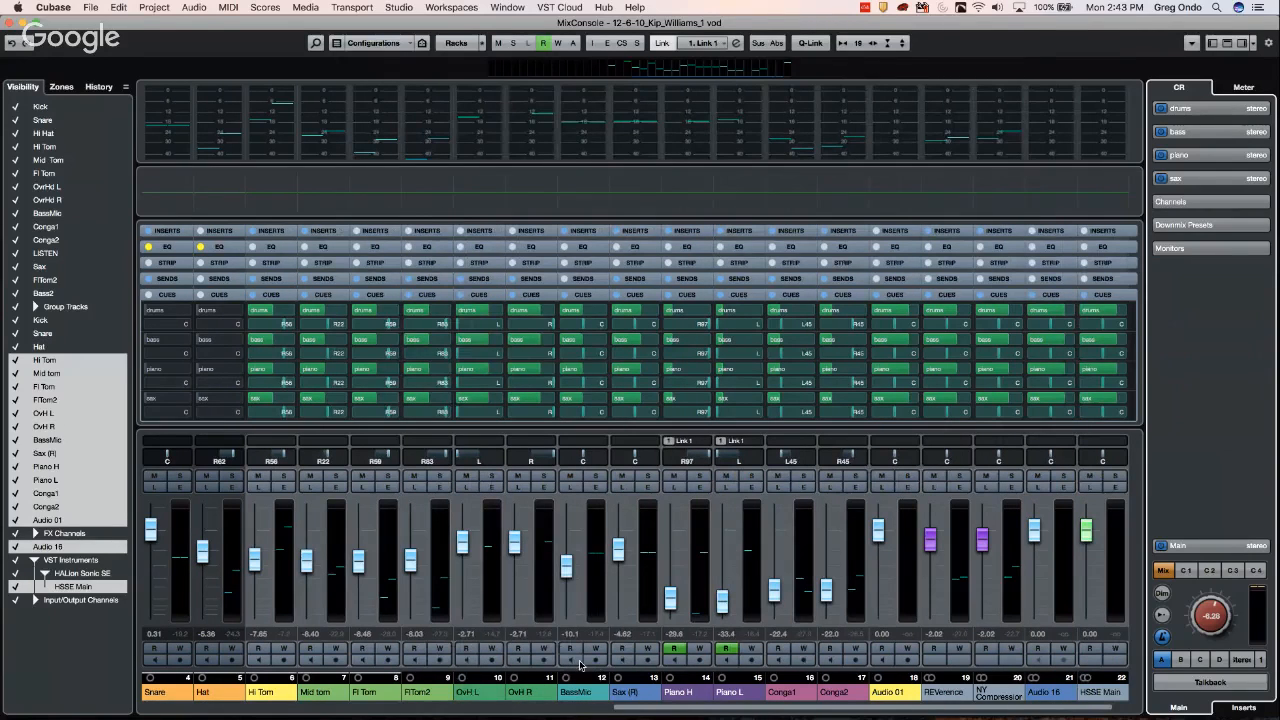
pyautogui.press('g')
pyautogui.press('g')
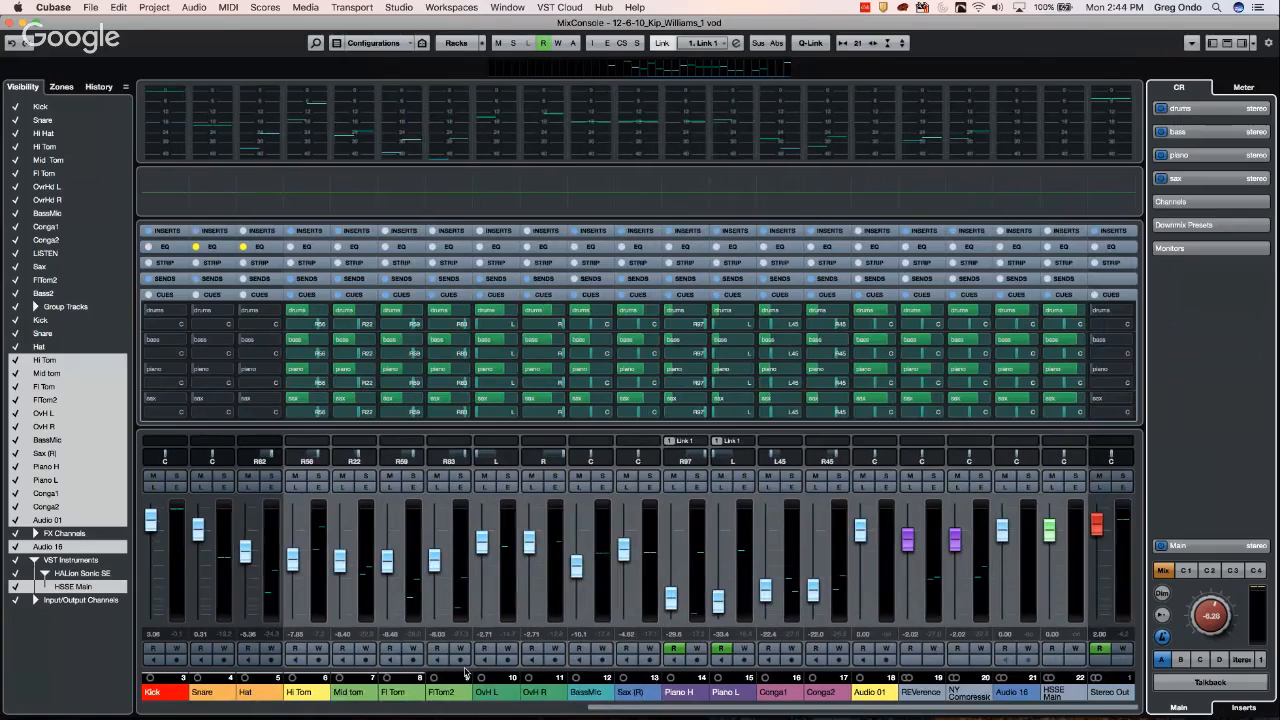
pyautogui.moveTo(592, 710); pyautogui.dragTo(358, 711)
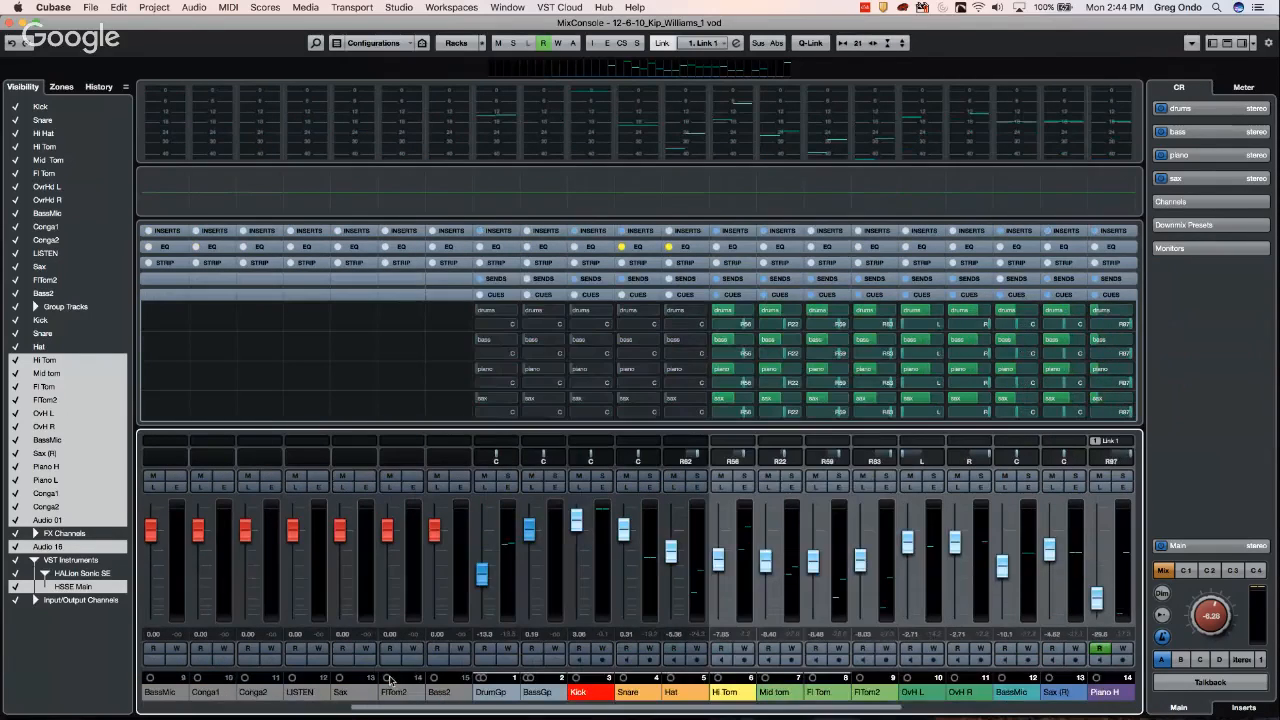
pyautogui.click(337, 43)
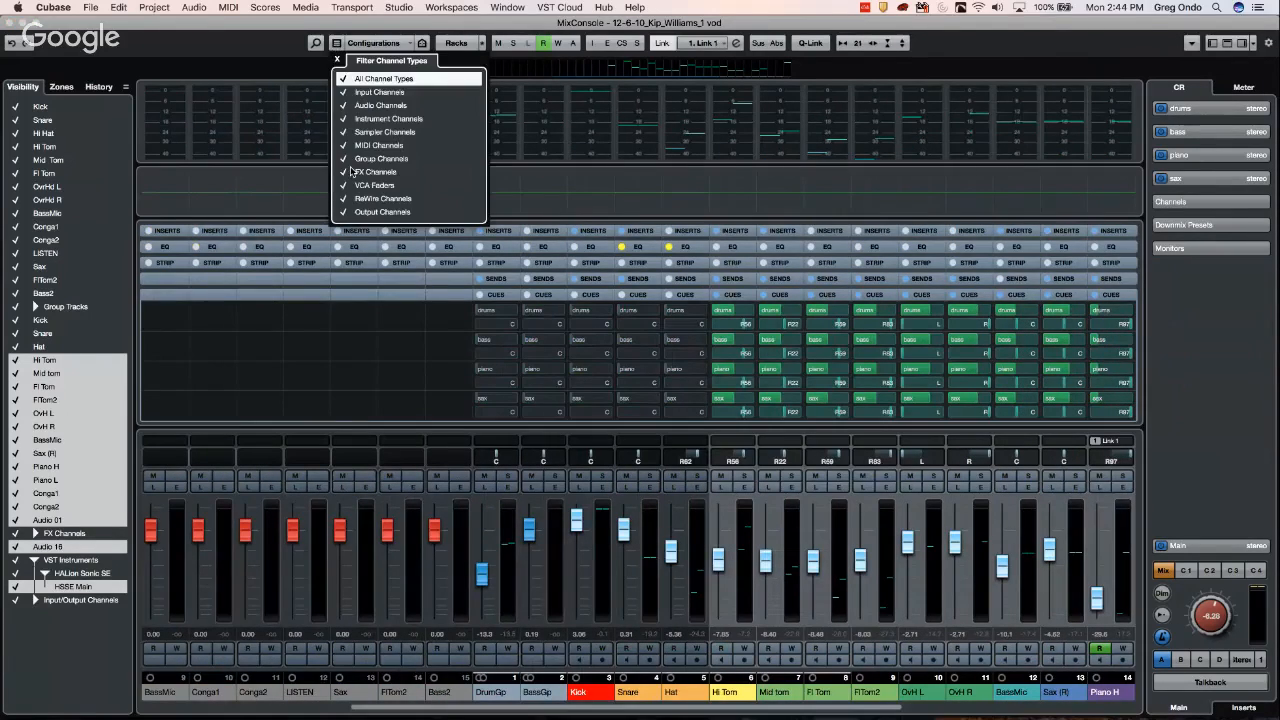
pyautogui.click(380, 93)
# Select the mixer channels from Kick through HSSE Main and activate all of their cue sends
pyautogui.click(180, 556)
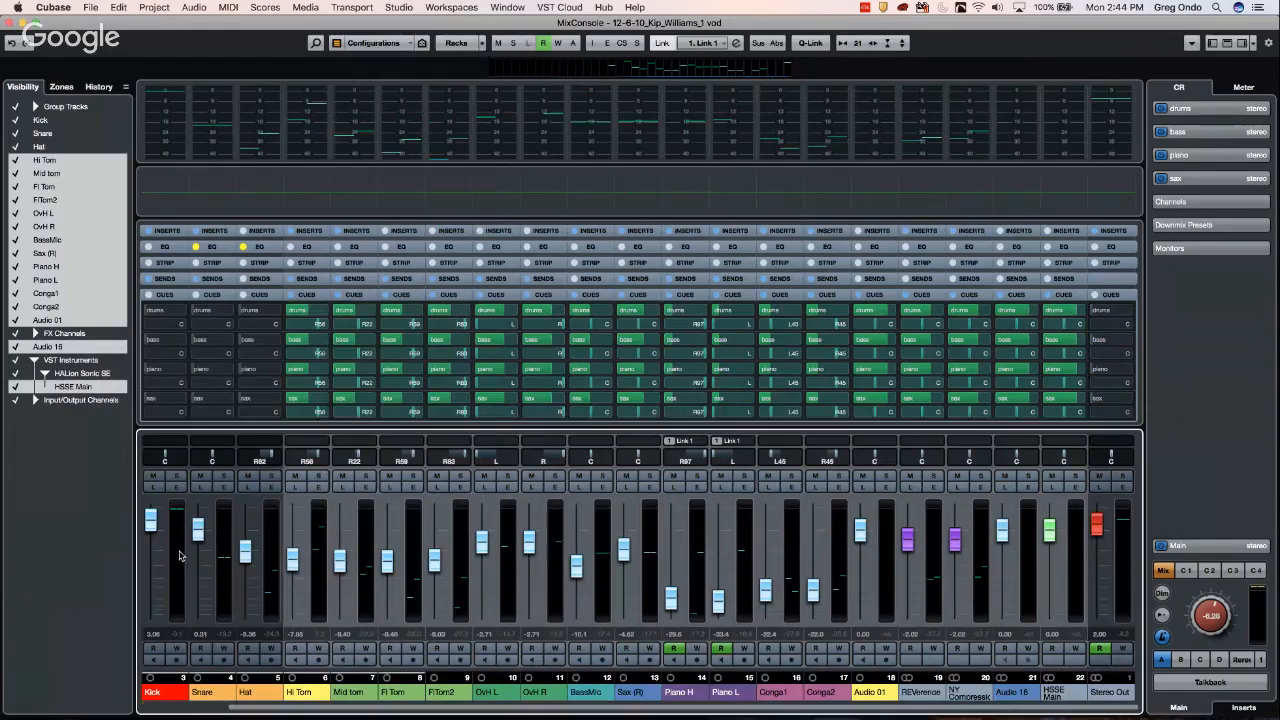
pyautogui.click(180, 556)
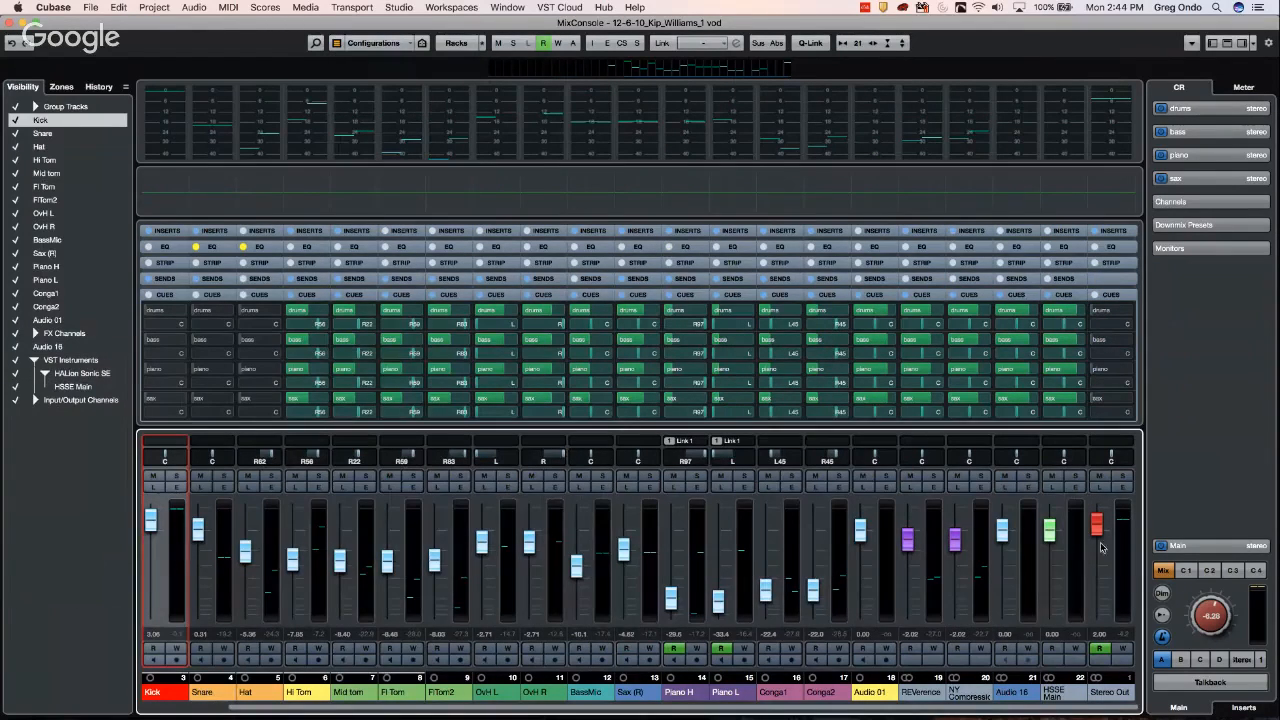
pyautogui.keyDown('shift'); pyautogui.click(1079, 556); pyautogui.keyUp('shift')
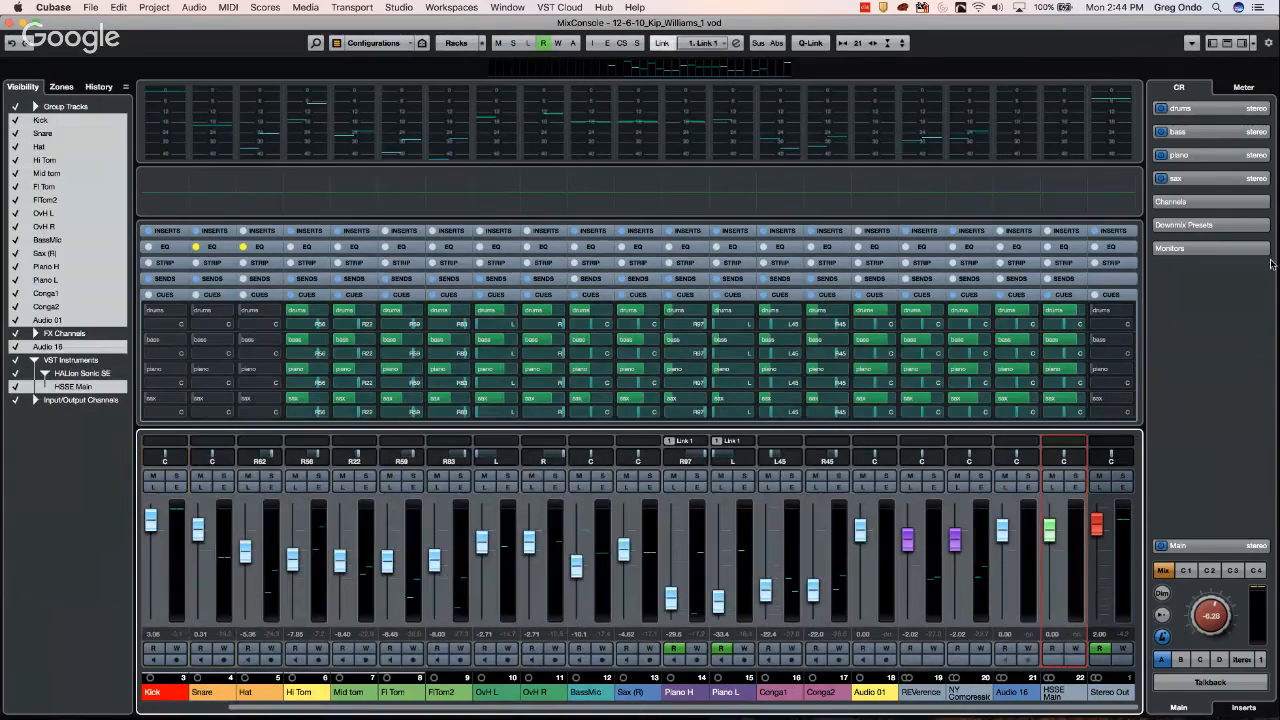
pyautogui.rightClick(1184, 245)
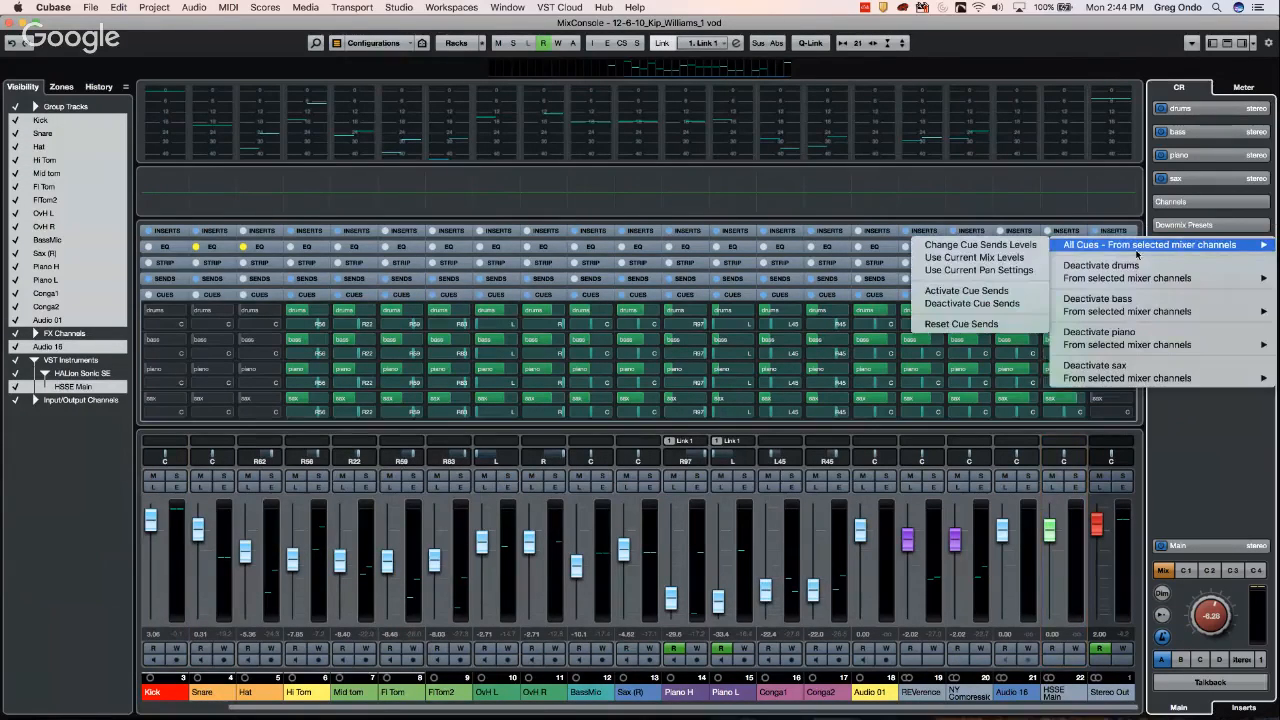
pyautogui.click(966, 290)
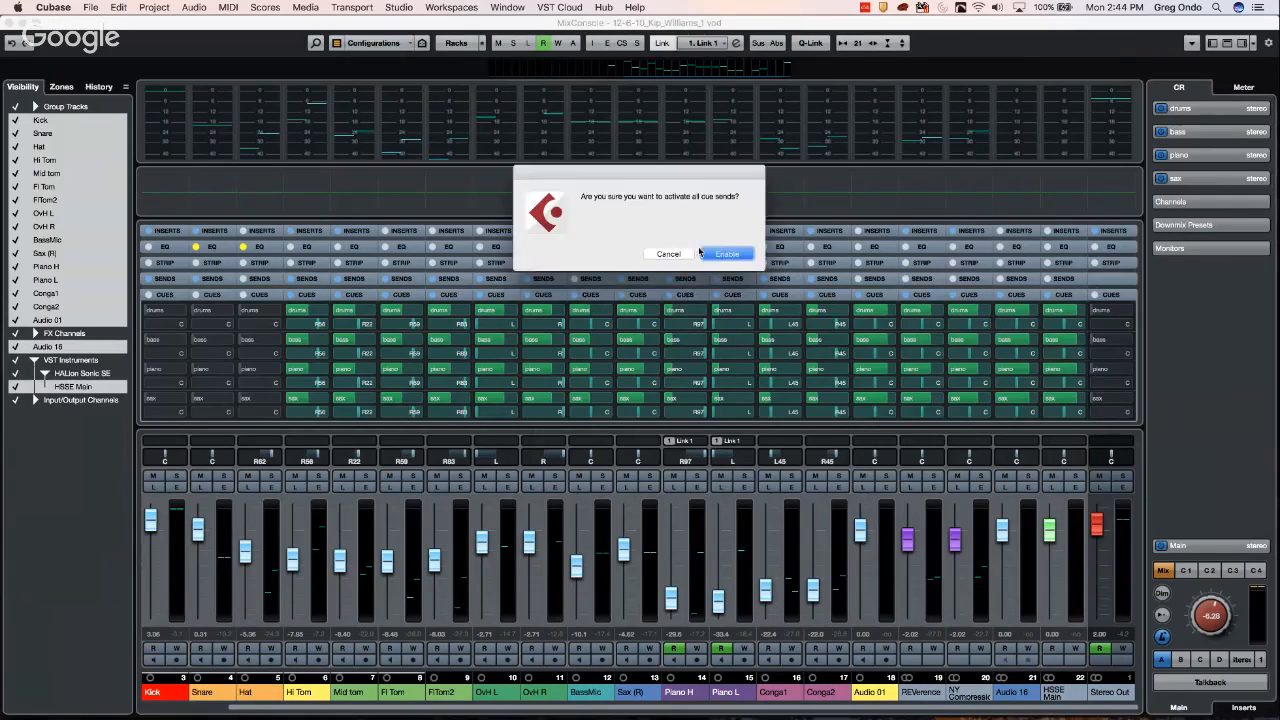
pyautogui.click(733, 256)
# Use the current mix levels for all cue sends of the selected Kick through HSSE Main channels
pyautogui.rightClick(1168, 268)
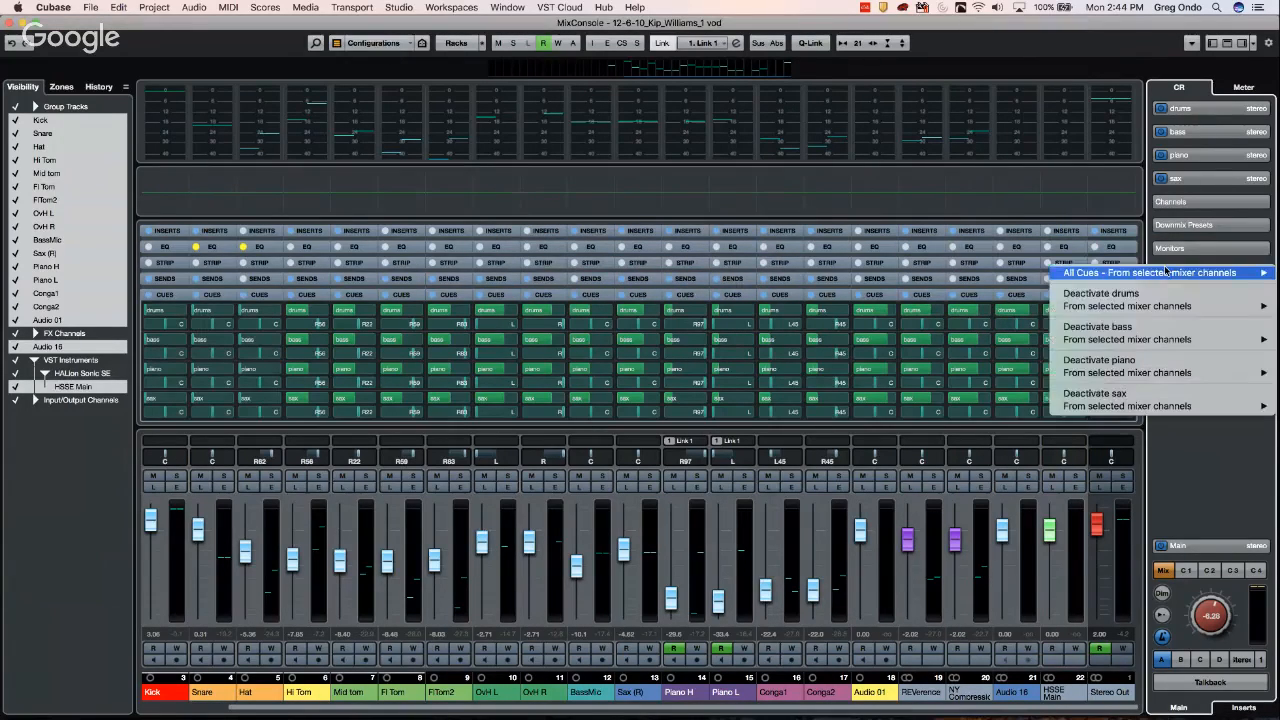
pyautogui.moveTo(1130, 274)
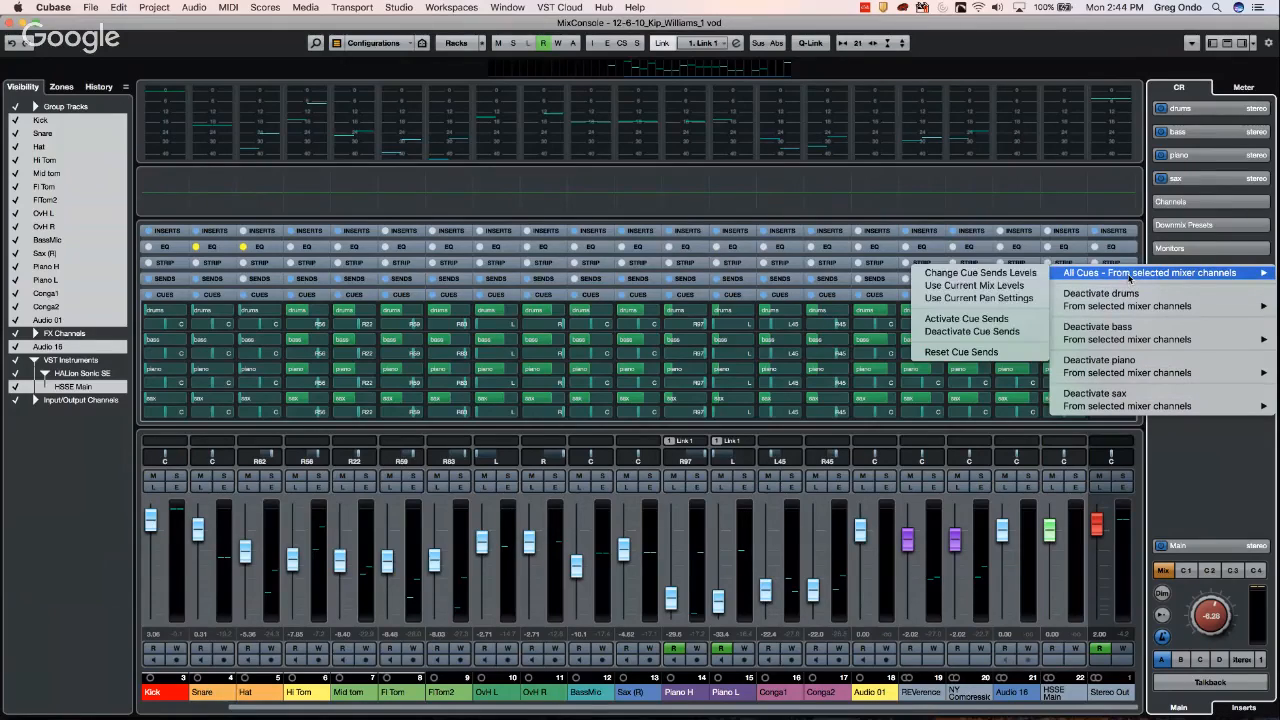
pyautogui.click(981, 286)
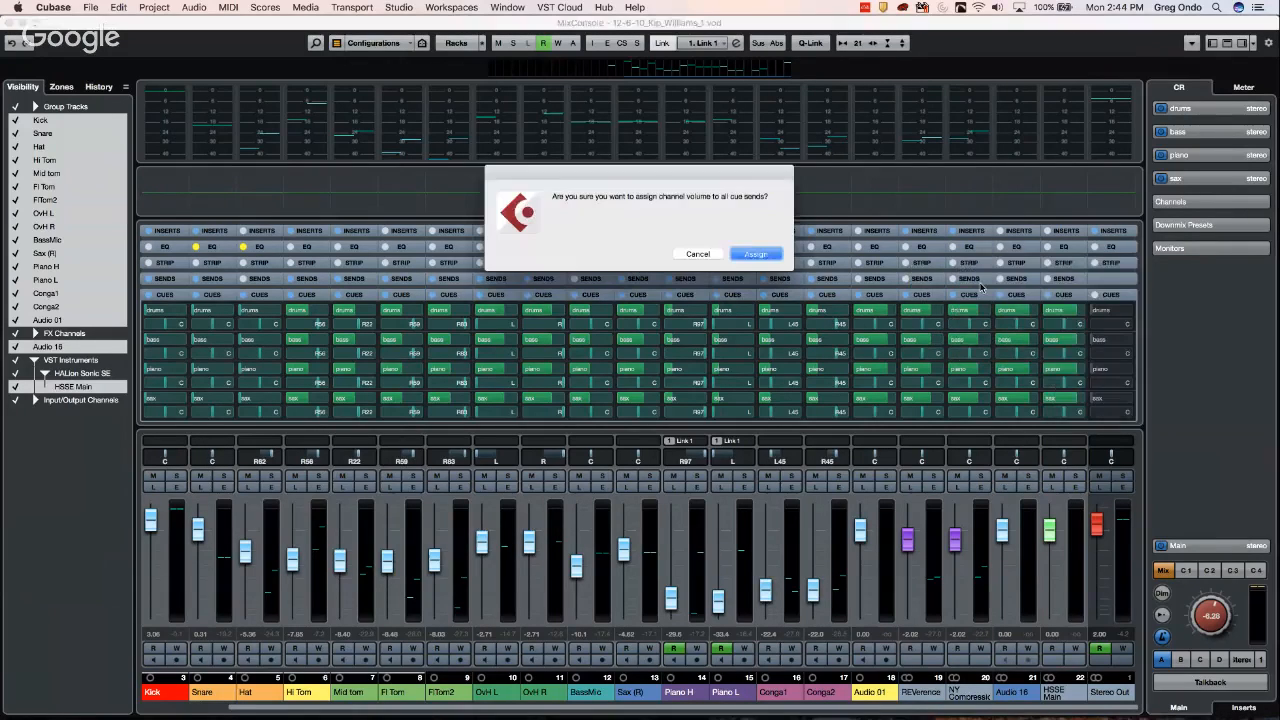
pyautogui.click(750, 254)
# Use the current pan settings for all cue sends of the selected Kick through HSSE Main channels
pyautogui.rightClick(1197, 288)
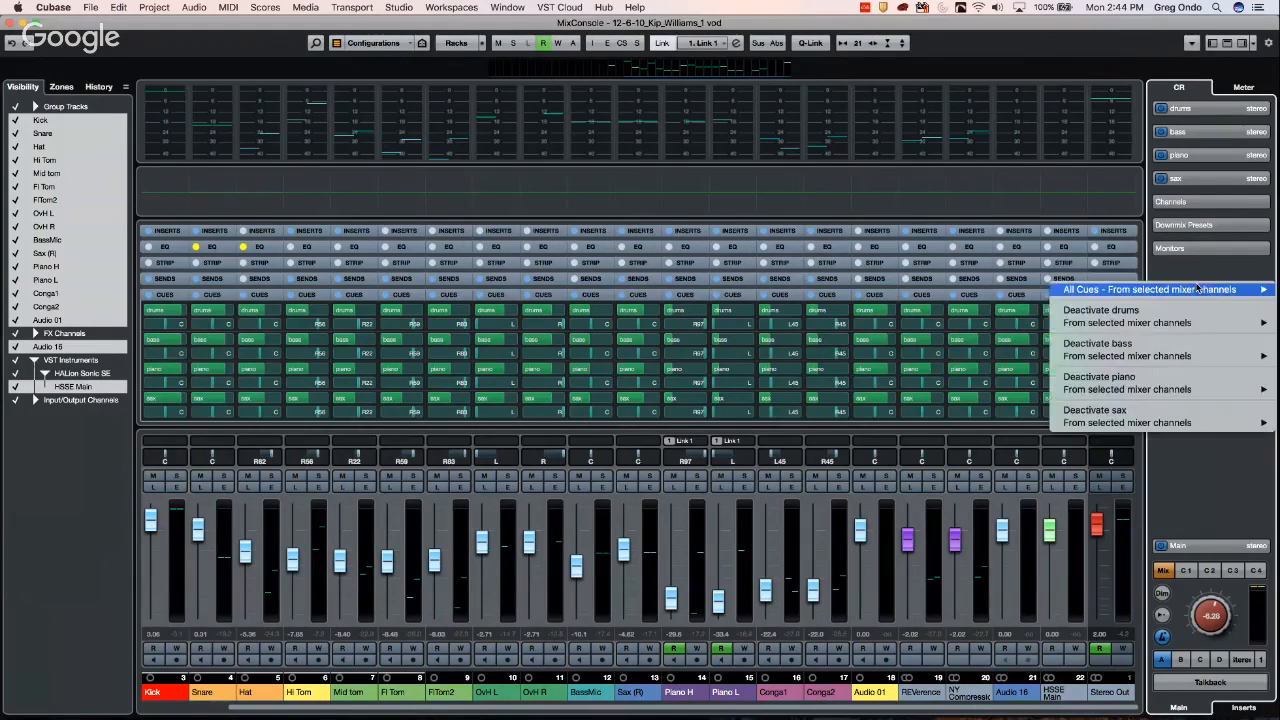
pyautogui.moveTo(1195, 289)
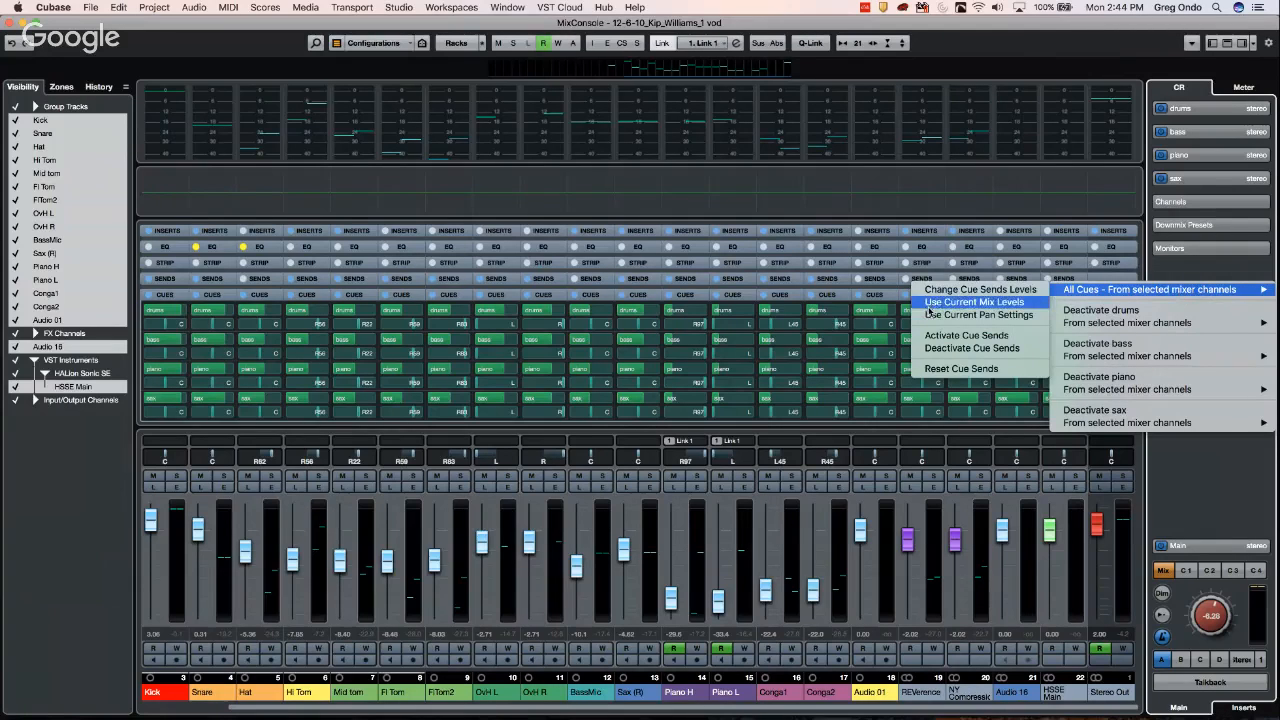
pyautogui.click(928, 315)
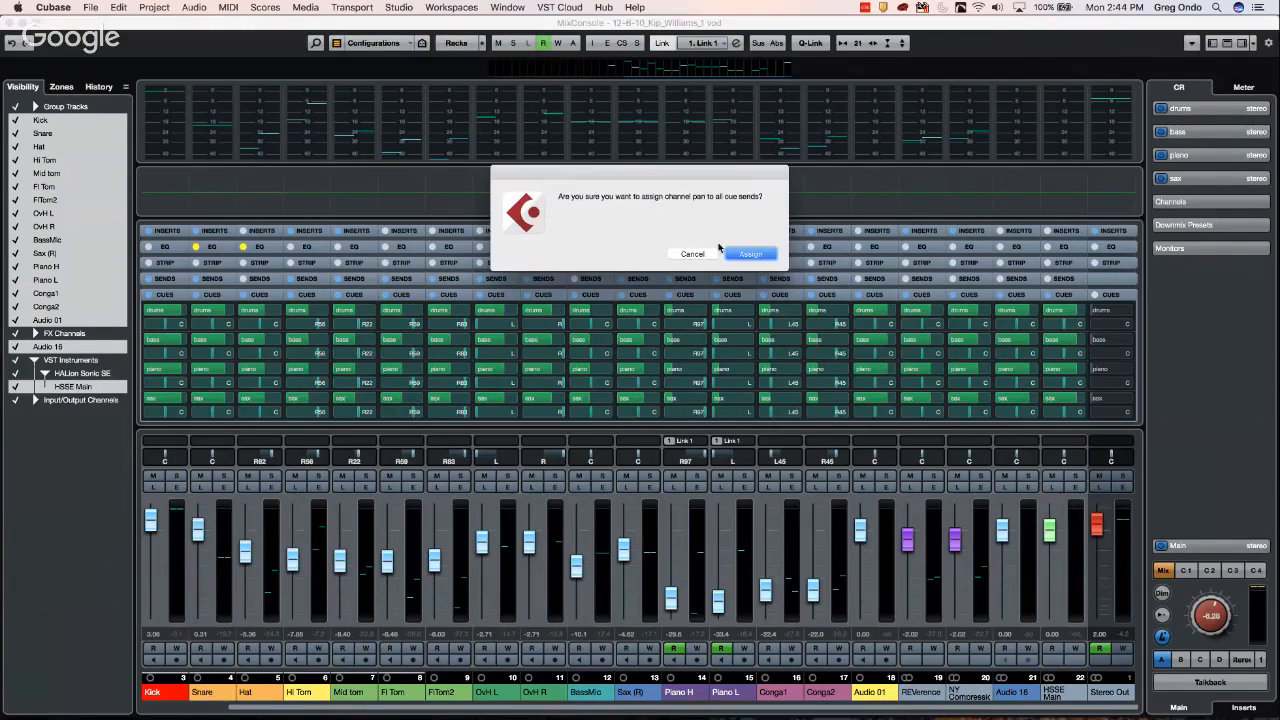
pyautogui.click(752, 254)
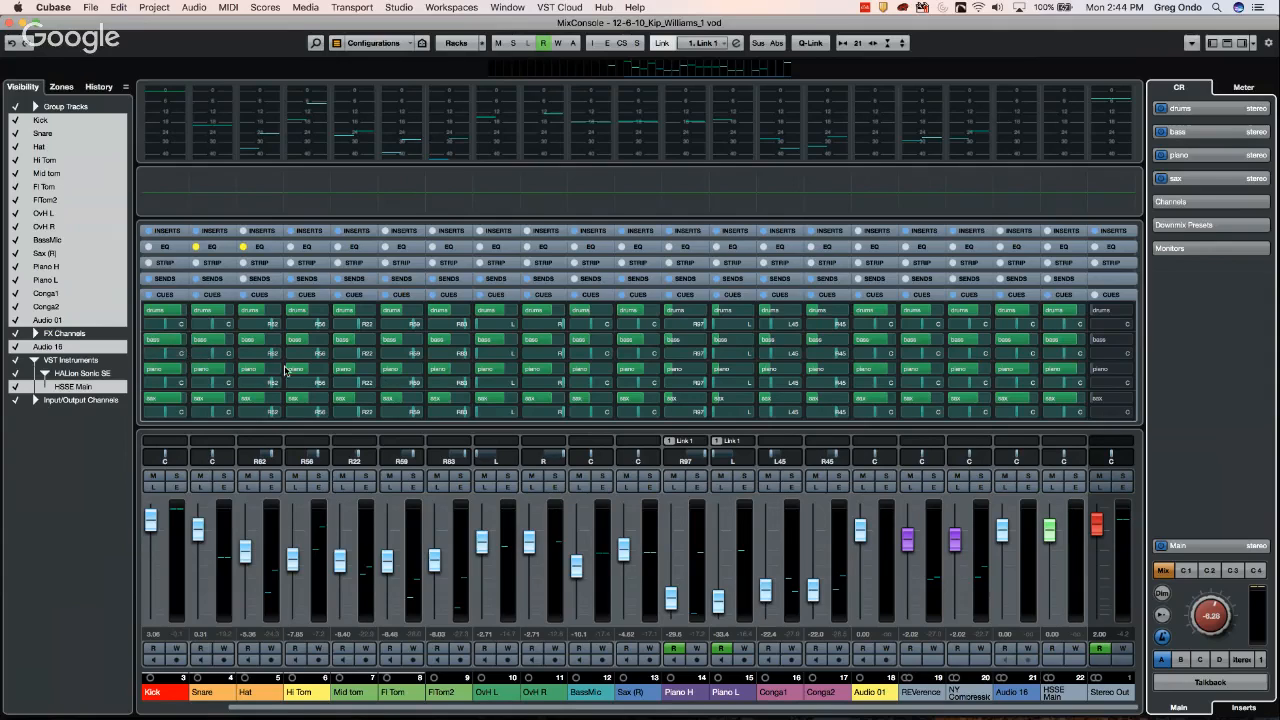
# Select Kick through OvH R, turn on Q-Link and raise their send levels in the drums cue
pyautogui.click(177, 540)
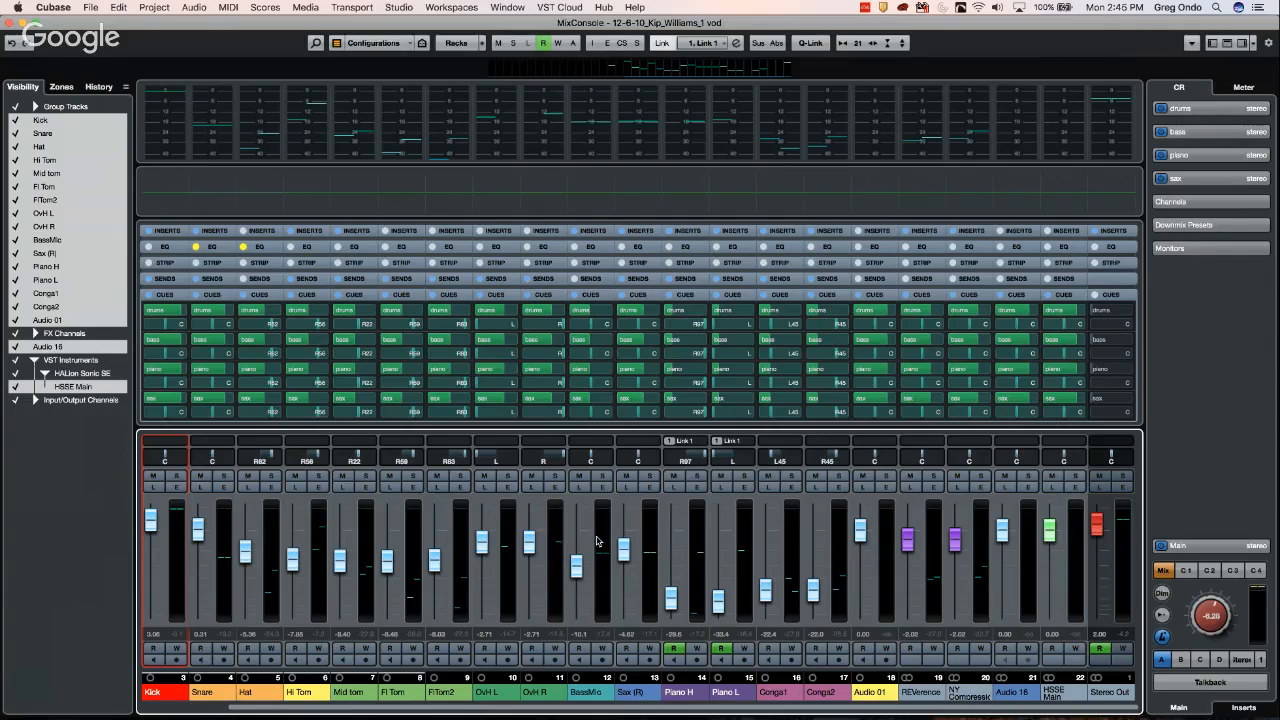
pyautogui.click(556, 547)
pyautogui.click(555, 547)
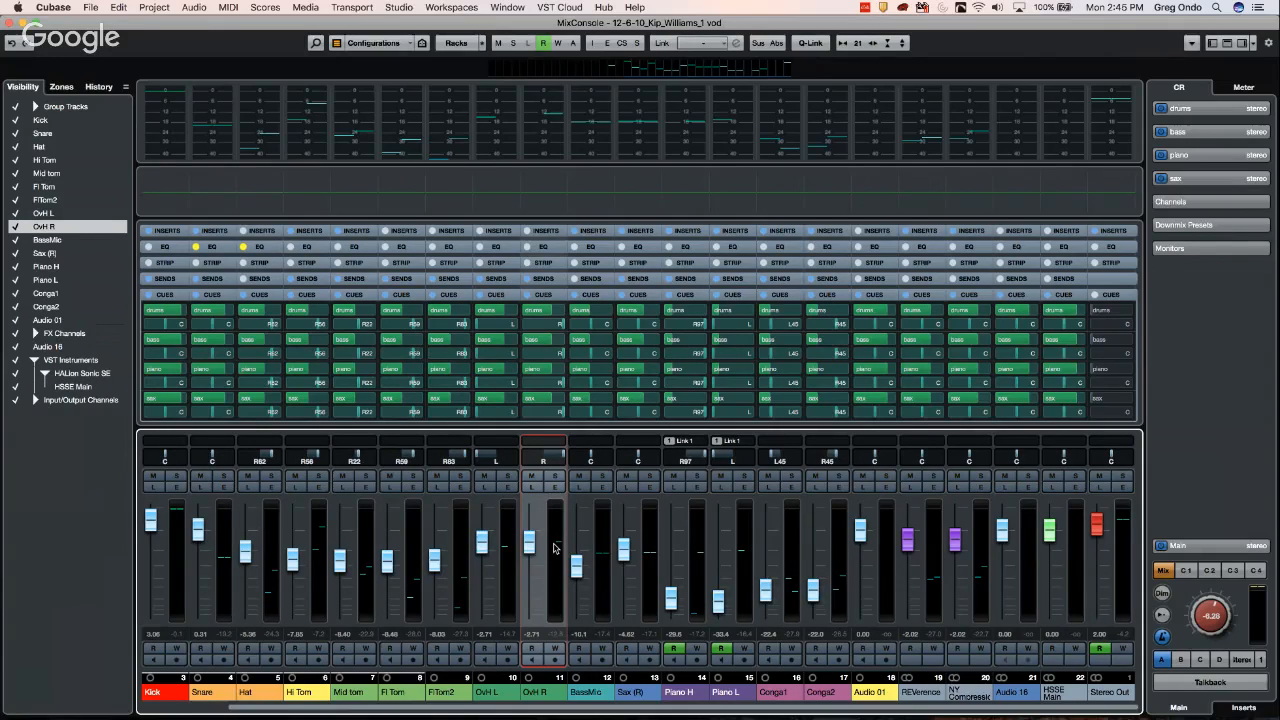
pyautogui.keyDown('shift'); pyautogui.click(175, 560); pyautogui.keyUp('shift')
pyautogui.click(810, 43)
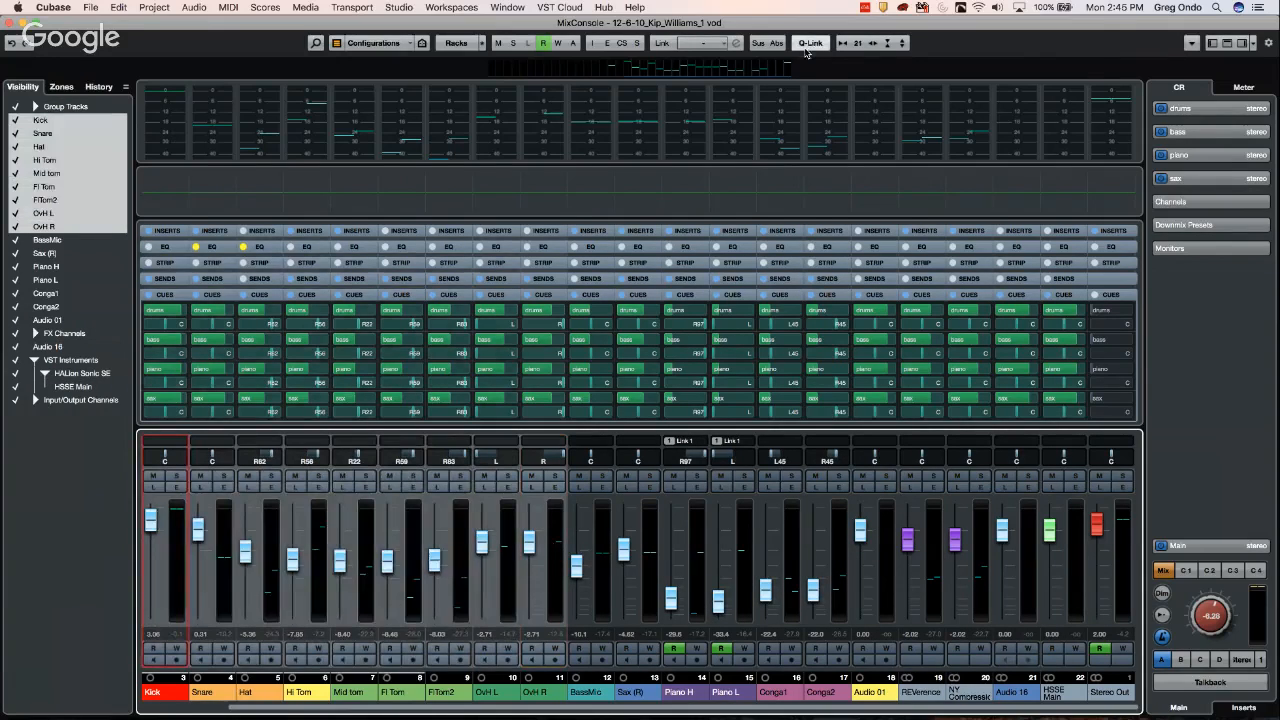
pyautogui.click(265, 318)
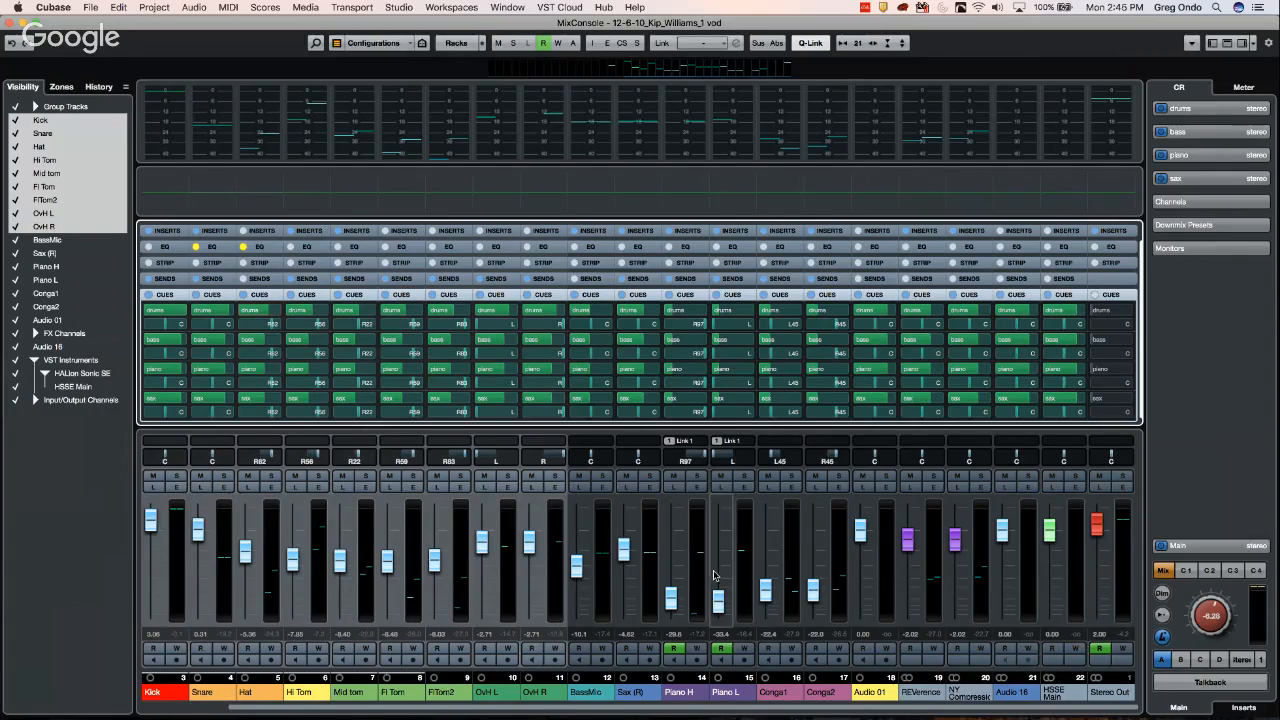
# Select the BassMic channel and raise its send level in the bass cue
pyautogui.click(601, 549)
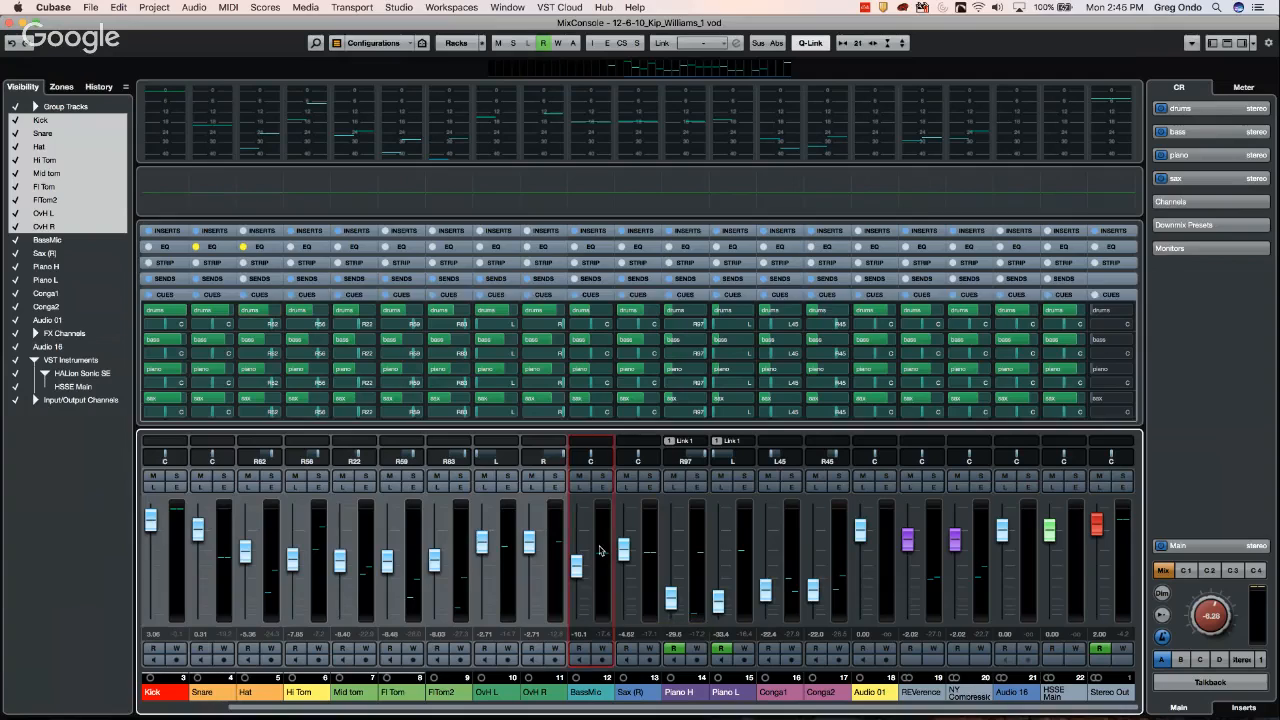
pyautogui.moveTo(597, 344); pyautogui.dragTo(614, 348)
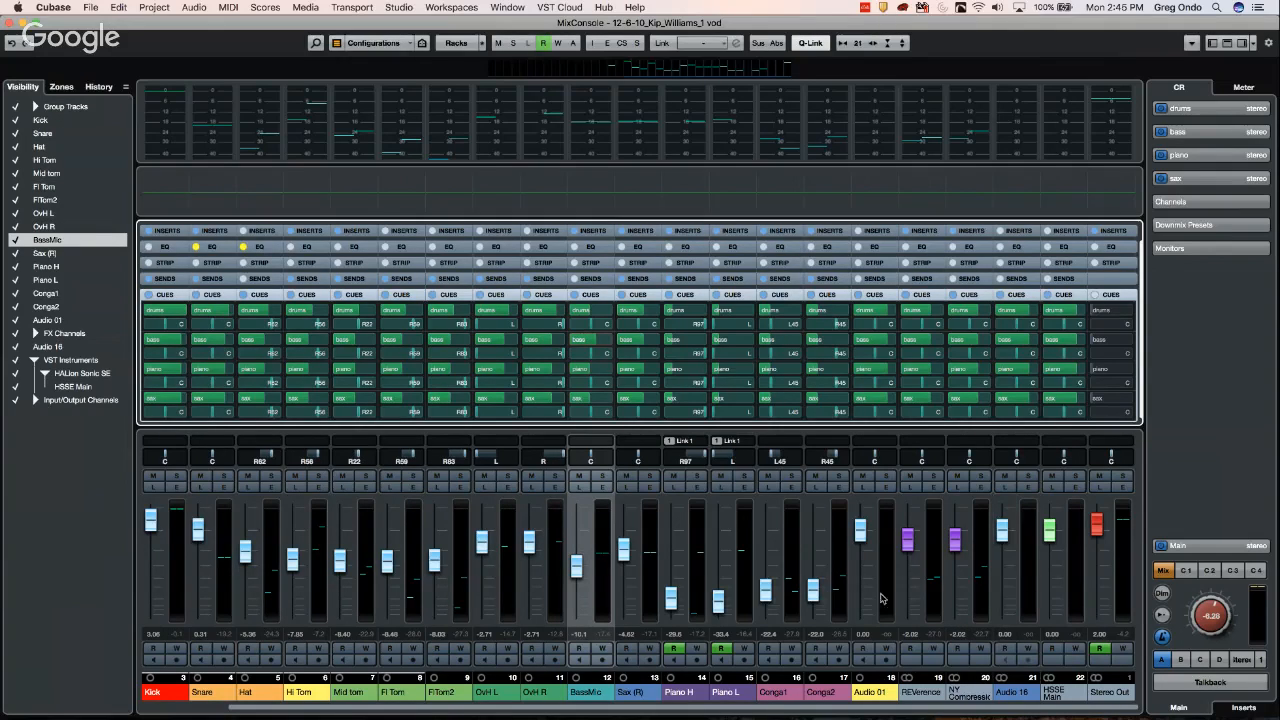
# Raise the Piano H send level in the piano cue and the Sax (R) send level in the sax cue
pyautogui.moveTo(683, 371)
pyautogui.moveTo(684, 373); pyautogui.dragTo(719, 377)
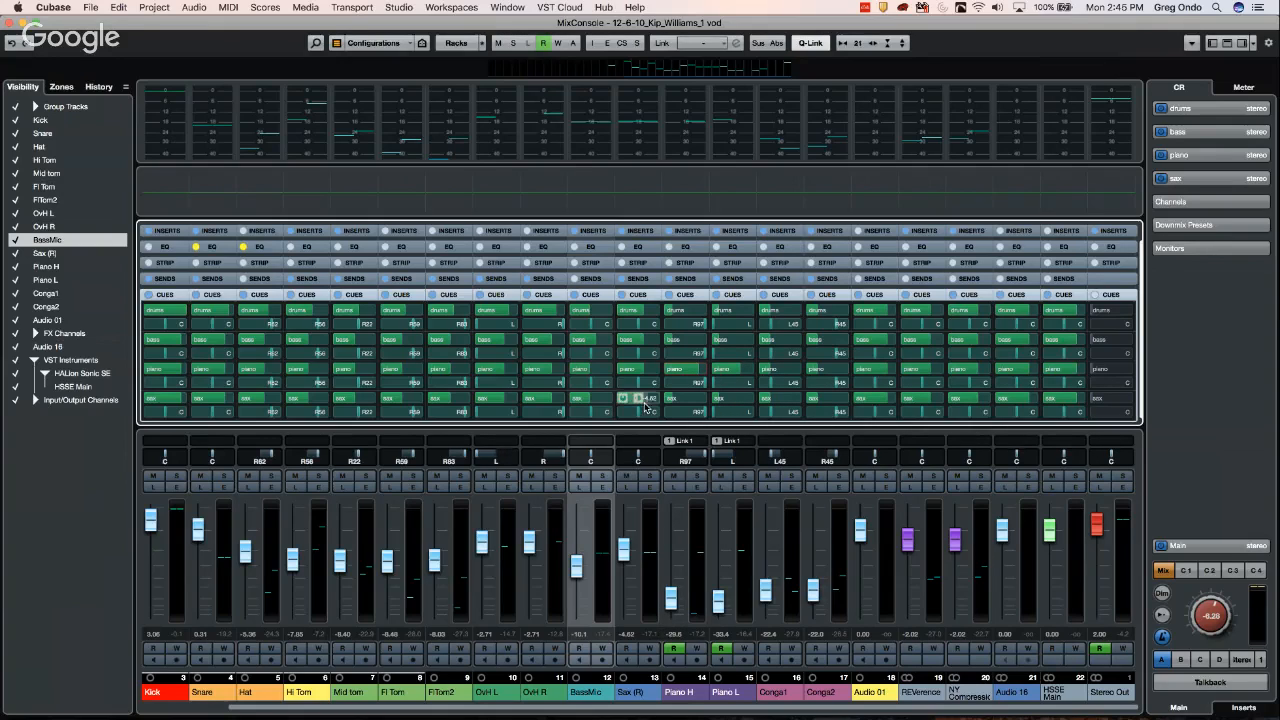
pyautogui.moveTo(645, 405); pyautogui.dragTo(657, 404)
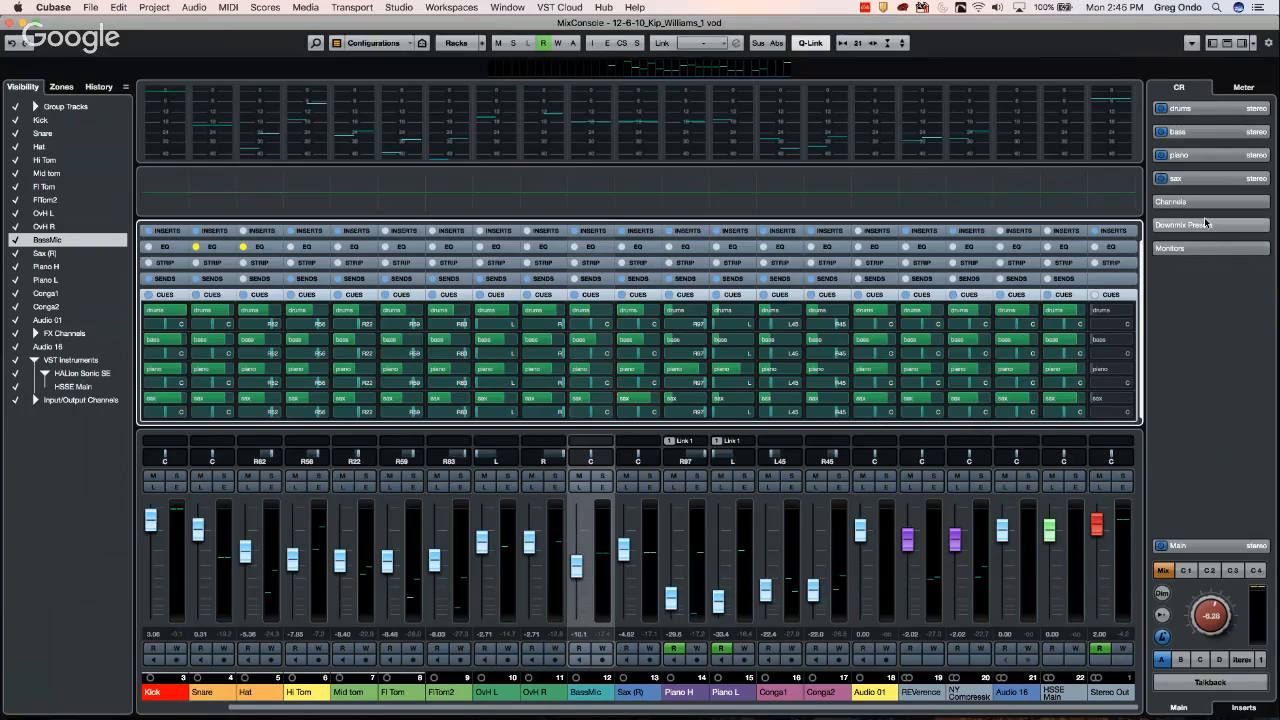
# Show the Control Room's main channel settings, play back the project and lower the main monitoring level
pyautogui.click(1205, 550)
pyautogui.scroll(-1, 1205, 552)
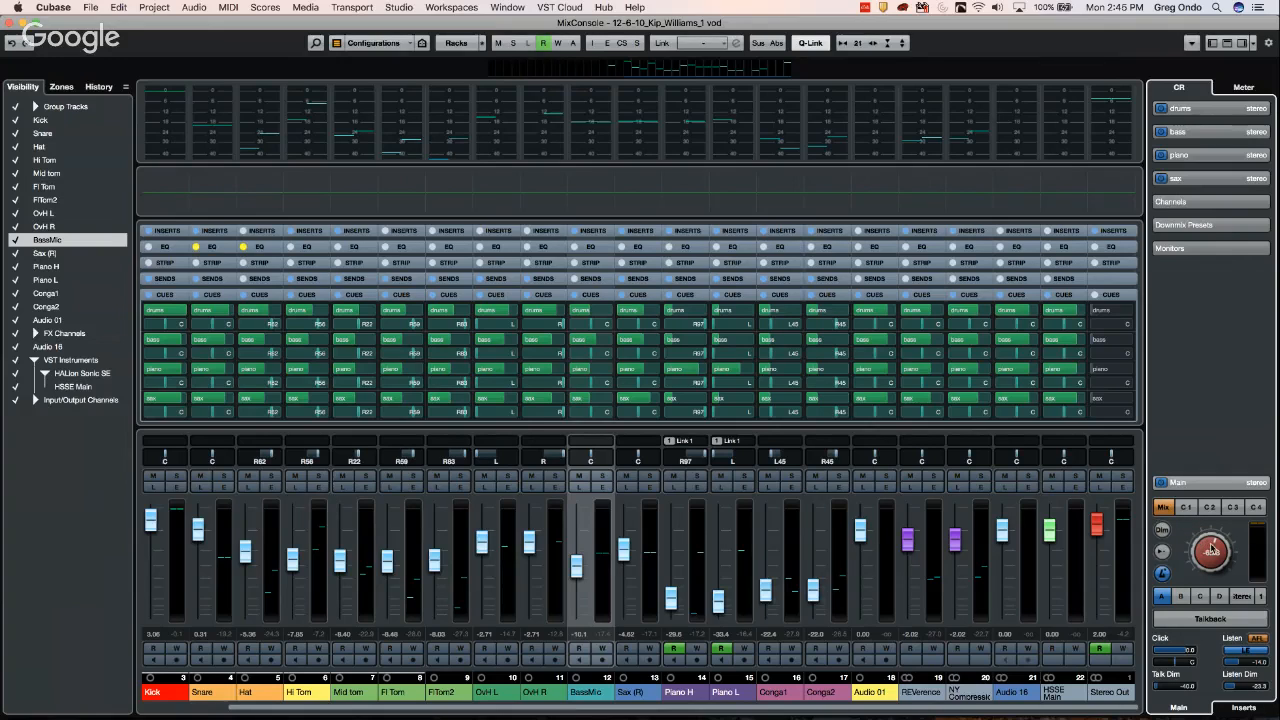
pyautogui.press('space')
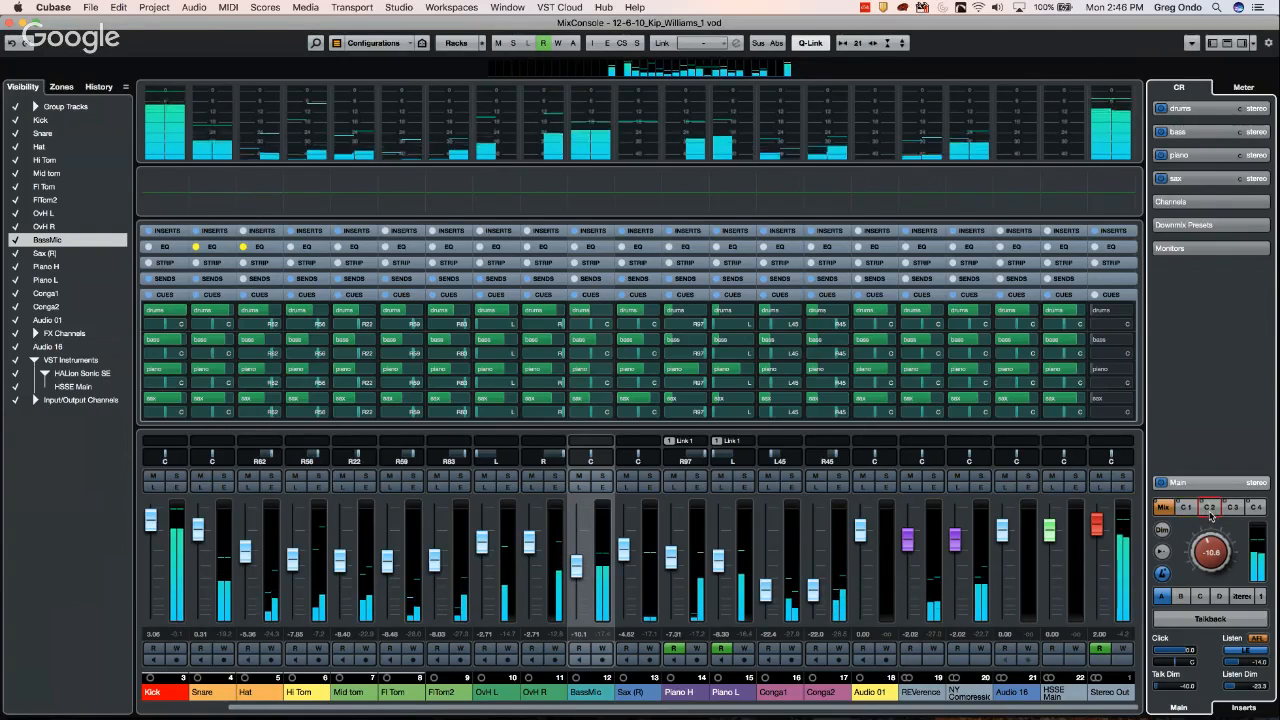
pyautogui.scroll(-5, 1206, 553)
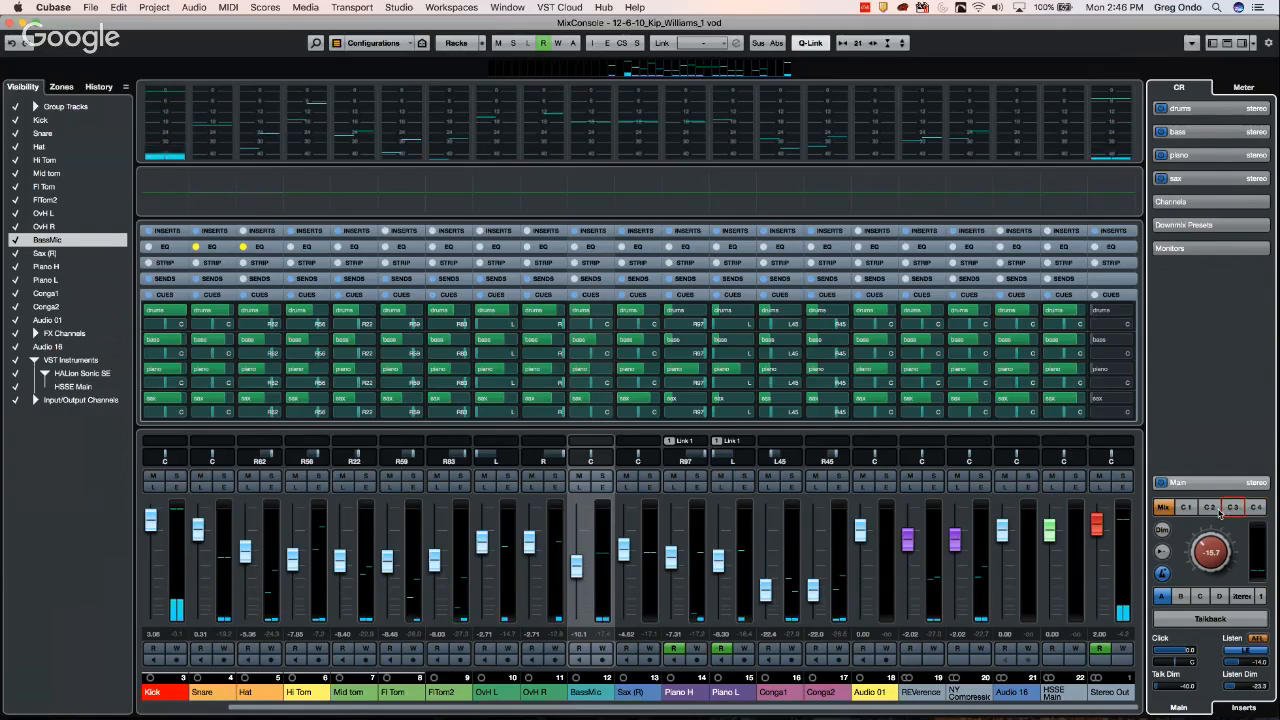
# Monitor the Cue 1 mix, raise the main listening level and return the monitor source to the main mix
pyautogui.click(1186, 508)
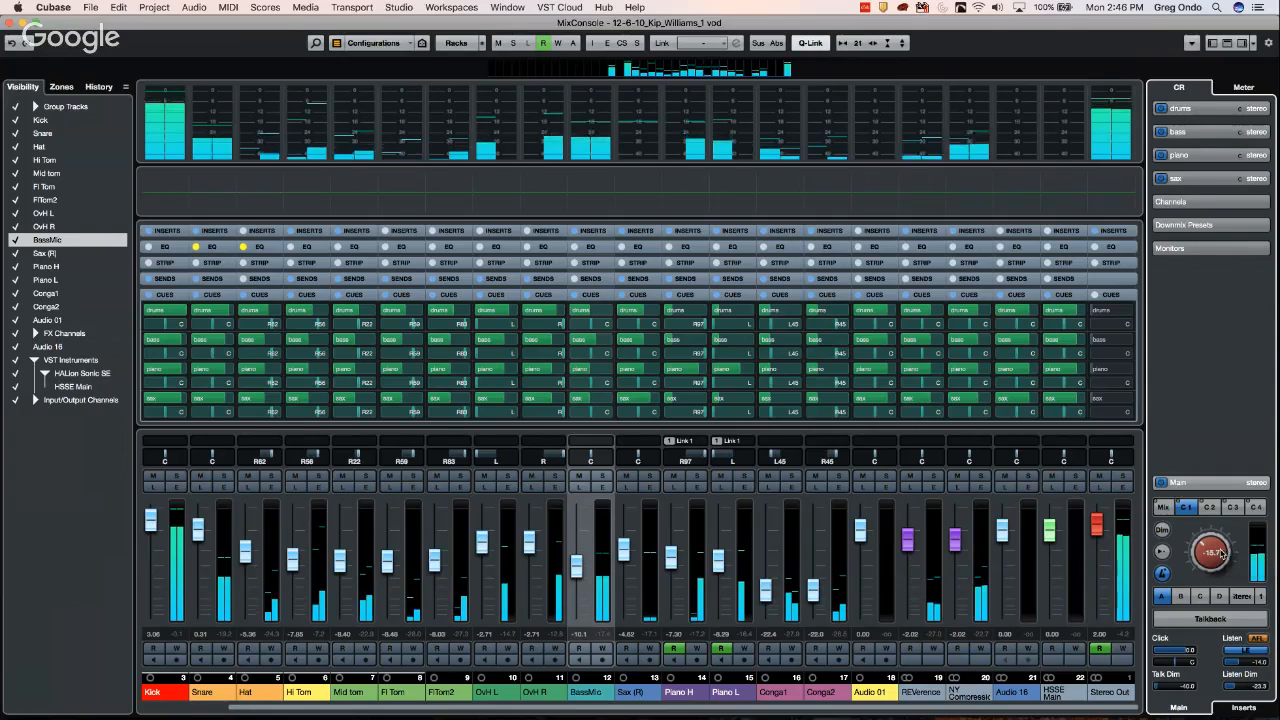
pyautogui.moveTo(1221, 555); pyautogui.dragTo(1221, 536)
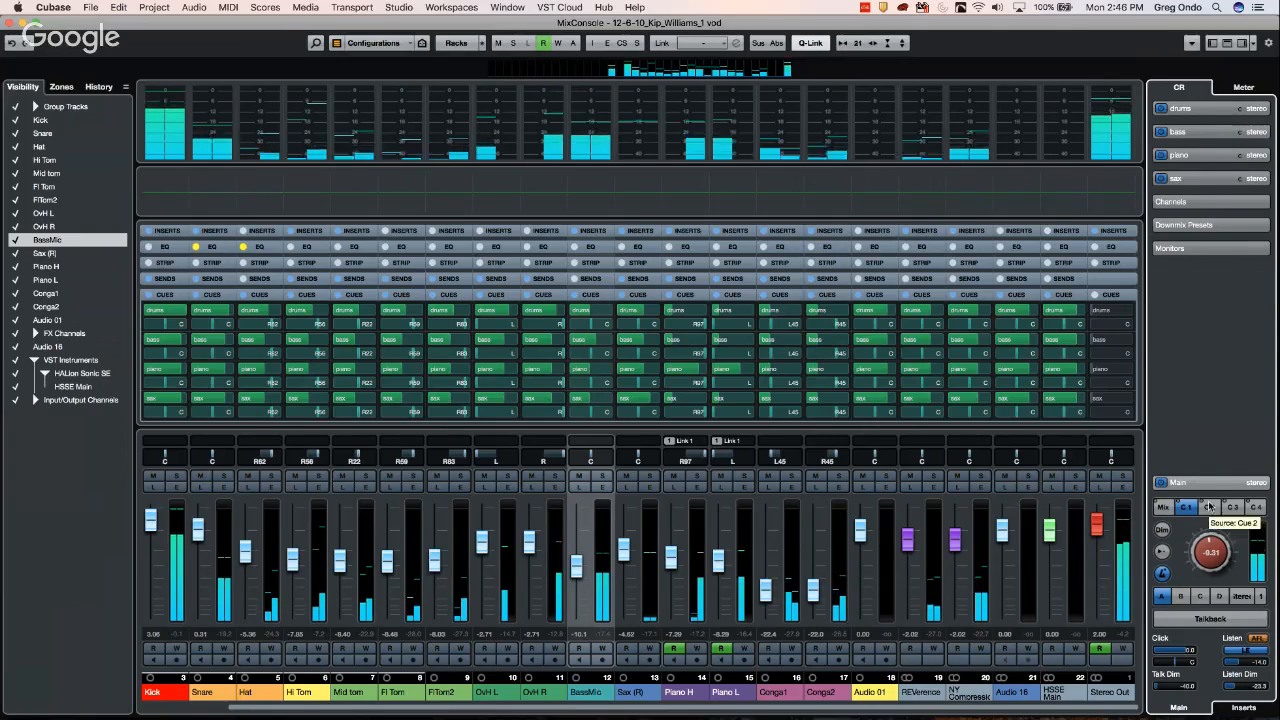
pyautogui.click(1166, 508)
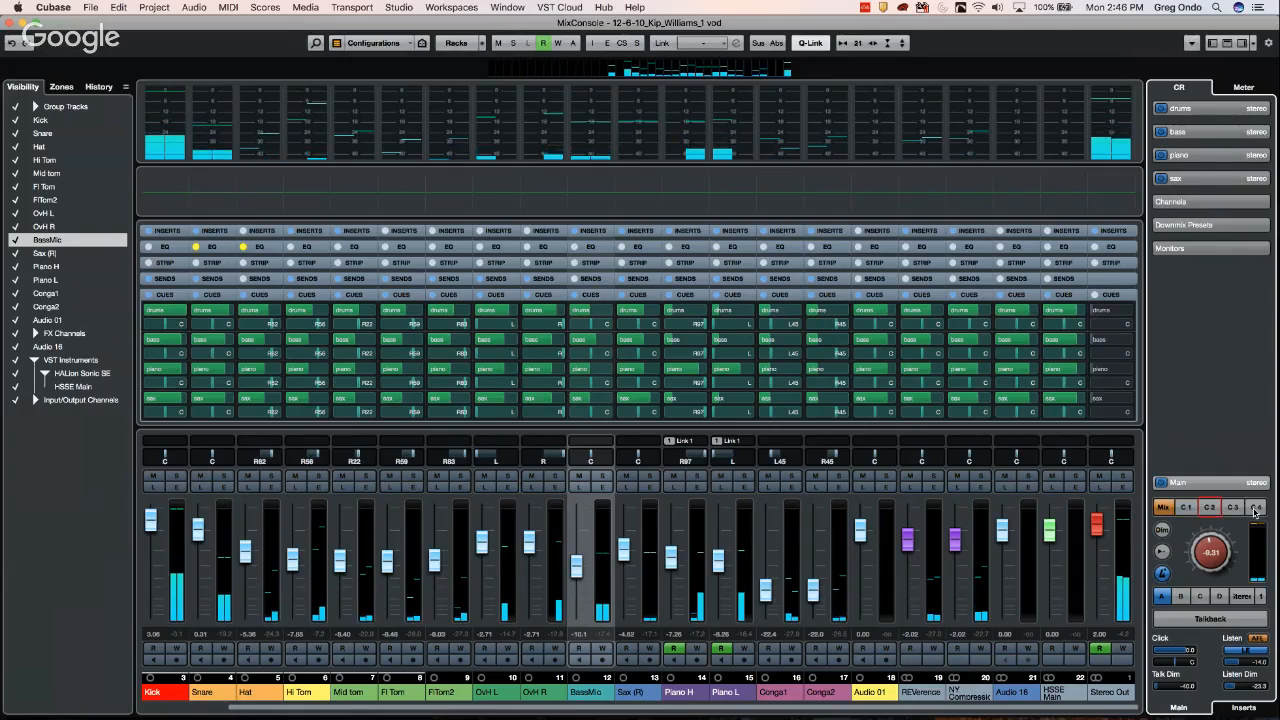
# Turn off talkback for the piano cue channel
pyautogui.click(1199, 155)
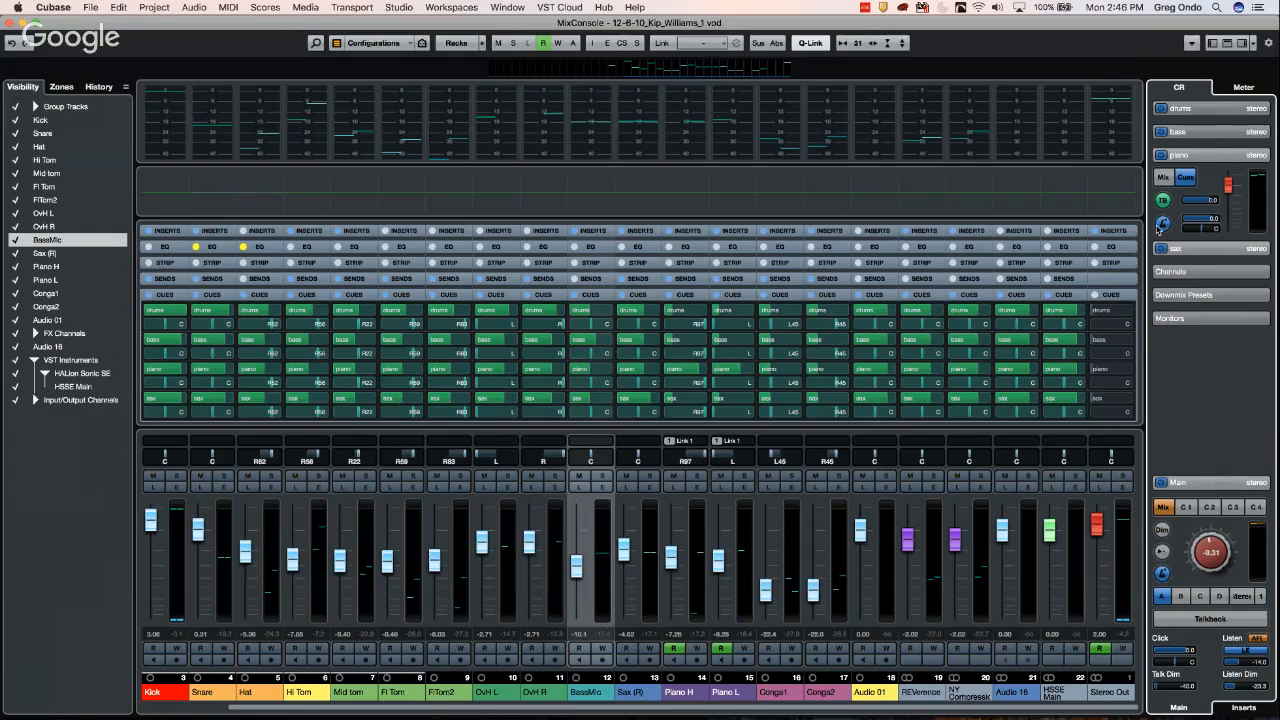
pyautogui.click(1162, 200)
pyautogui.click(1200, 155)
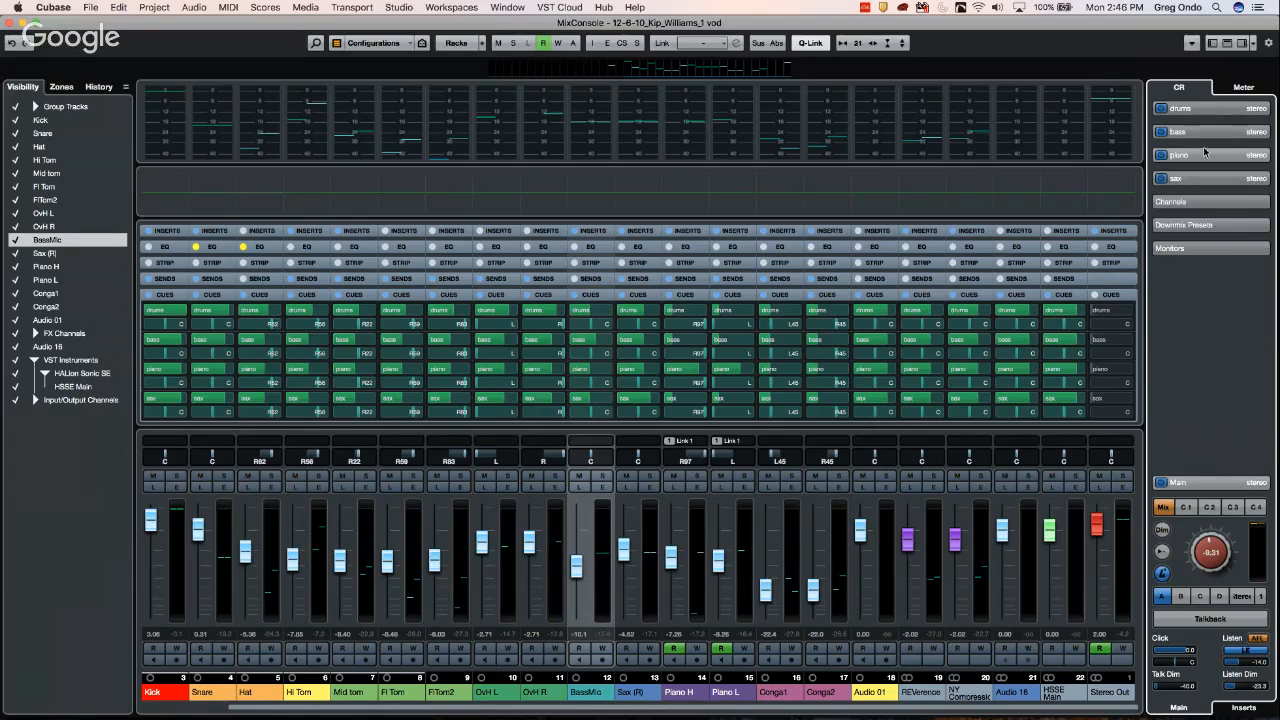
# Check the talkback and click settings of the drums, bass and piano cue channels and toggle playback
pyautogui.click(1190, 110)
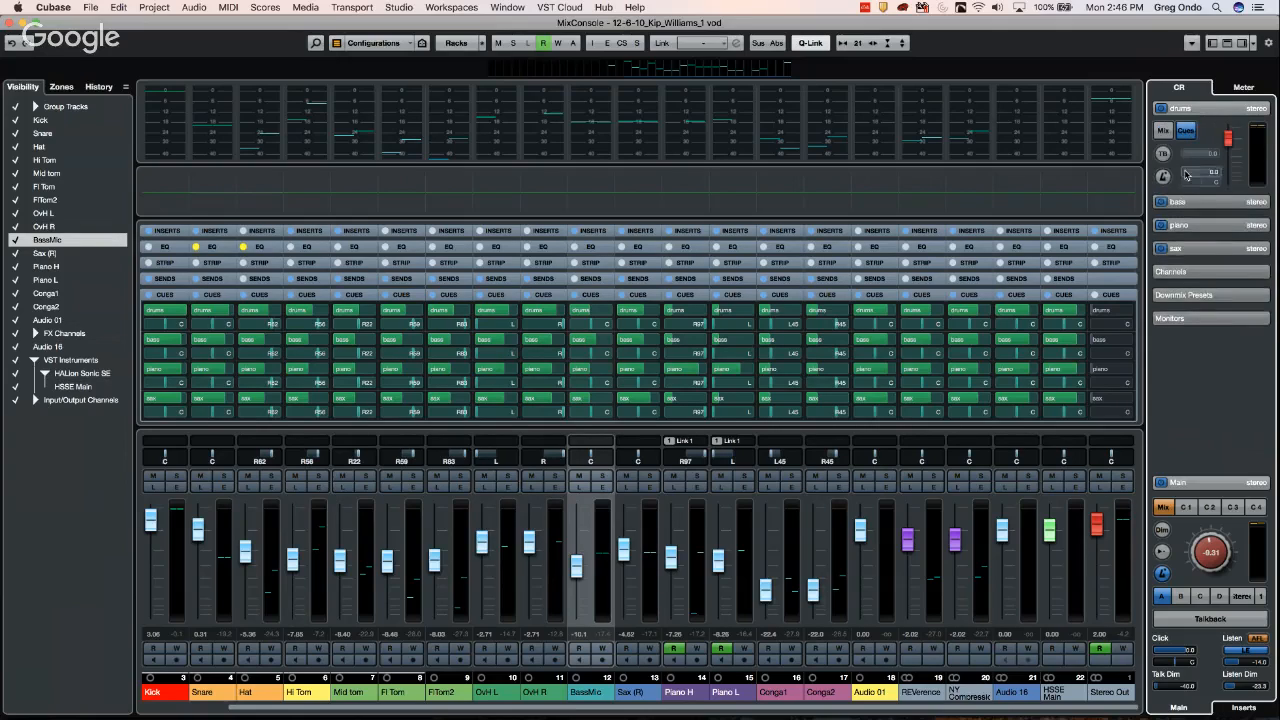
pyautogui.click(1190, 201)
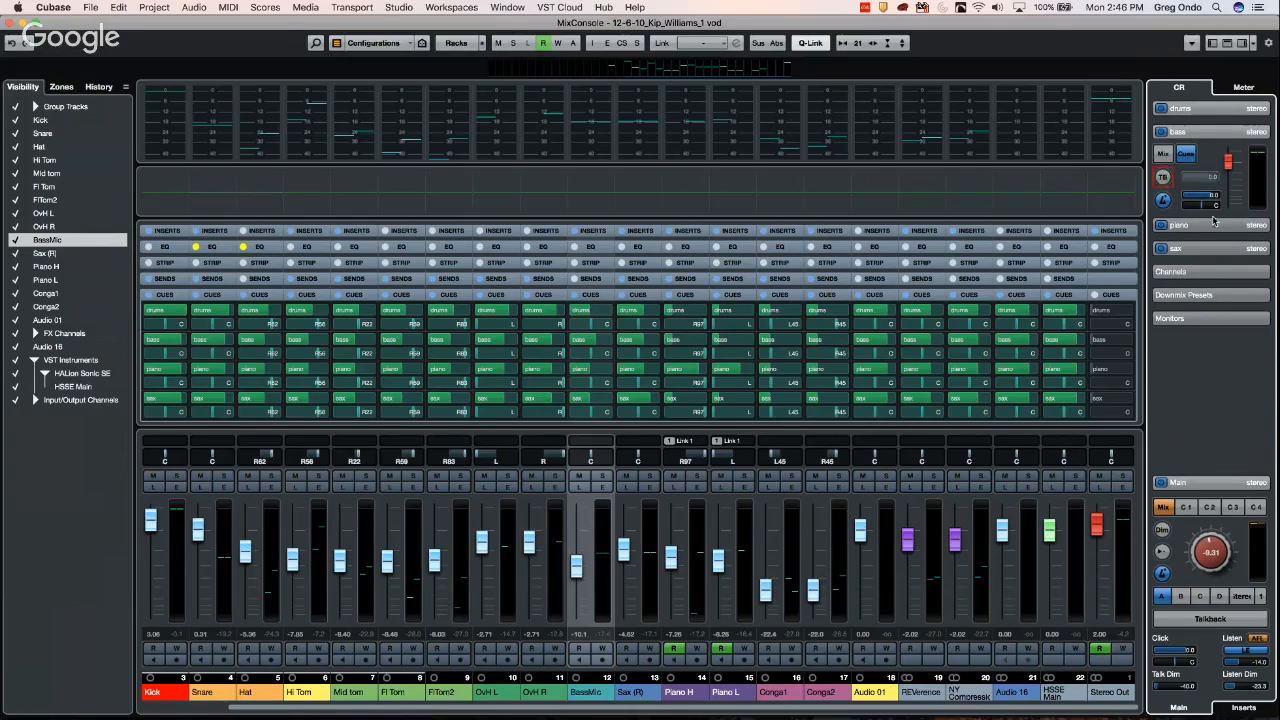
pyautogui.click(1195, 225)
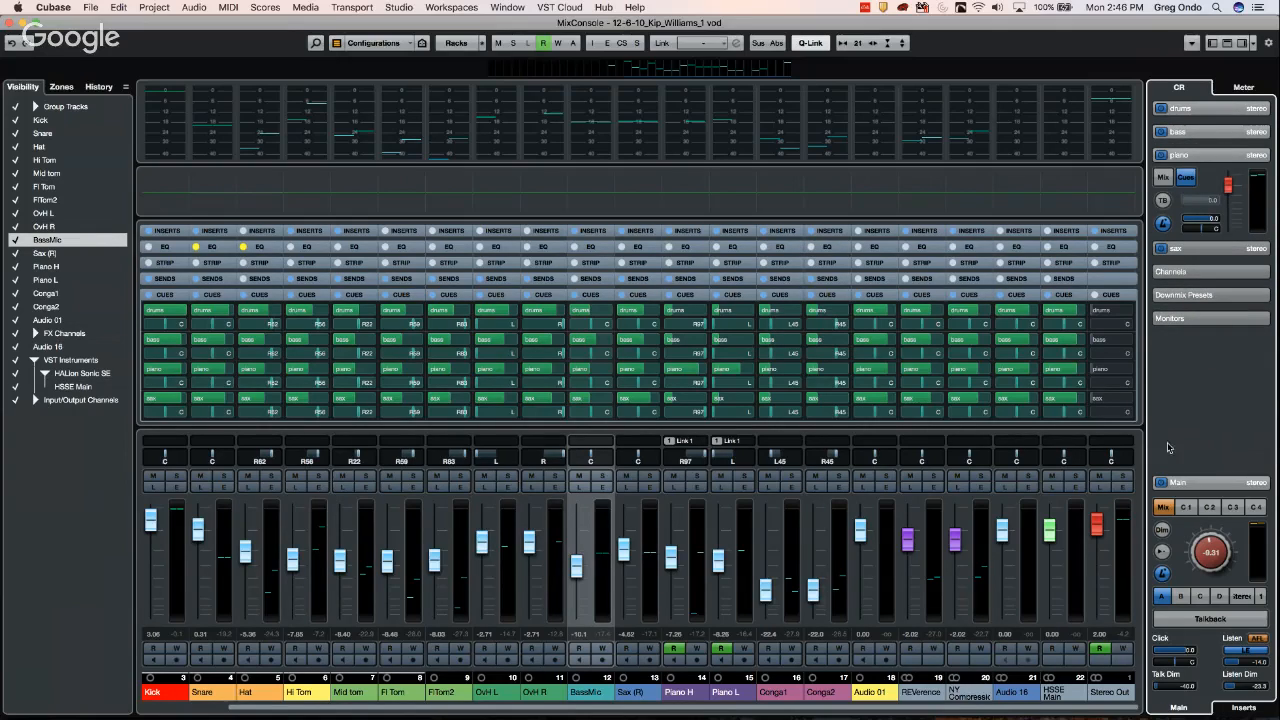
pyautogui.press('space')
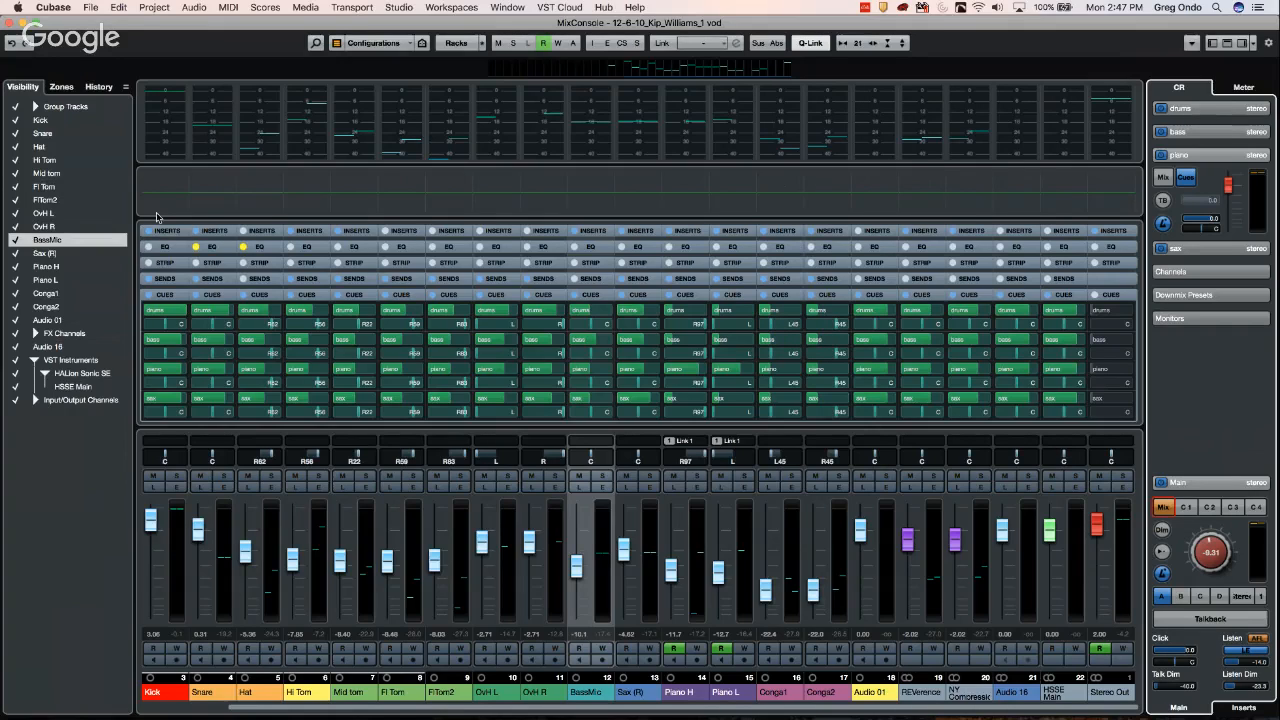
# Close the MixConsole window and add a ruler track below the Kick track
pyautogui.click(9, 23)
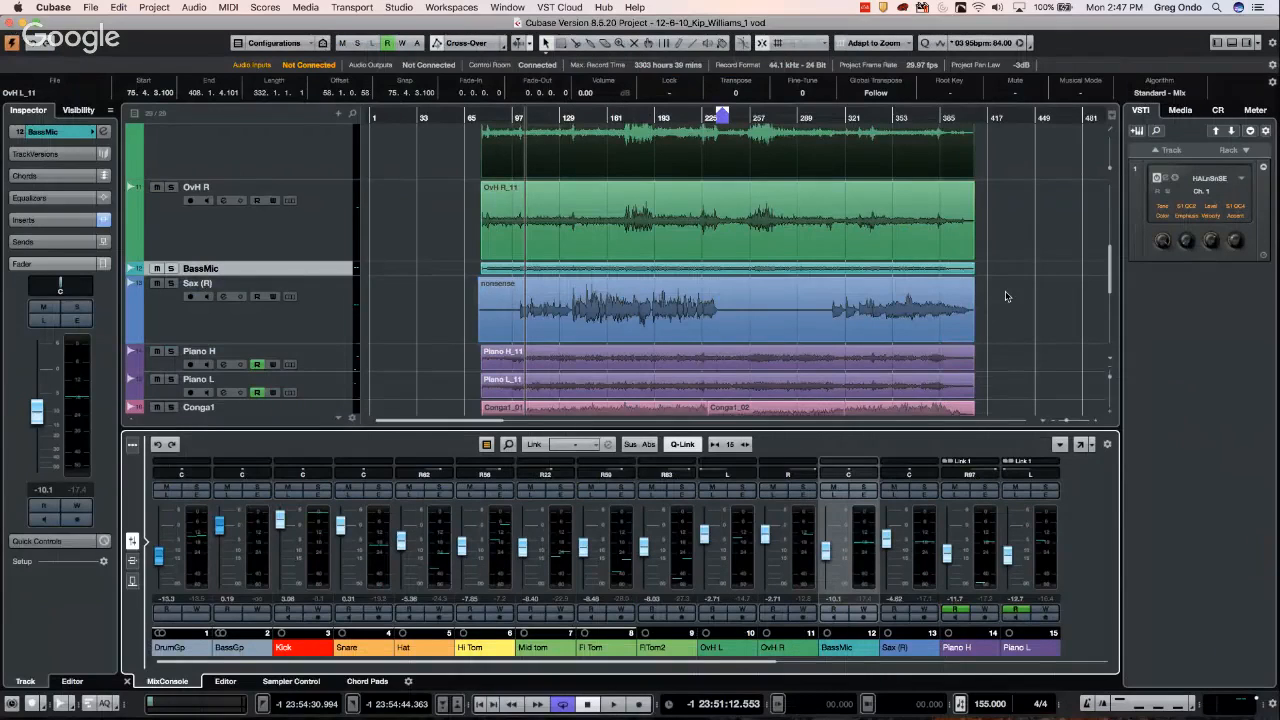
pyautogui.scroll(5, 1005, 291)
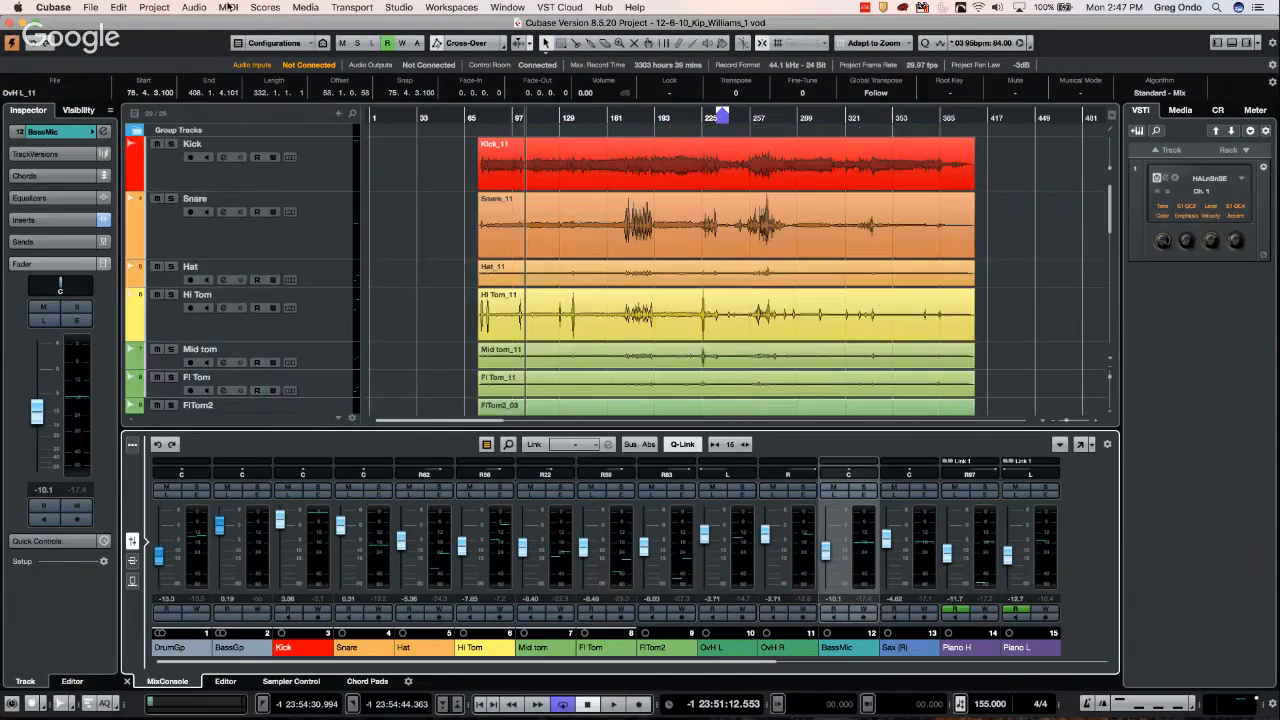
pyautogui.click(341, 161)
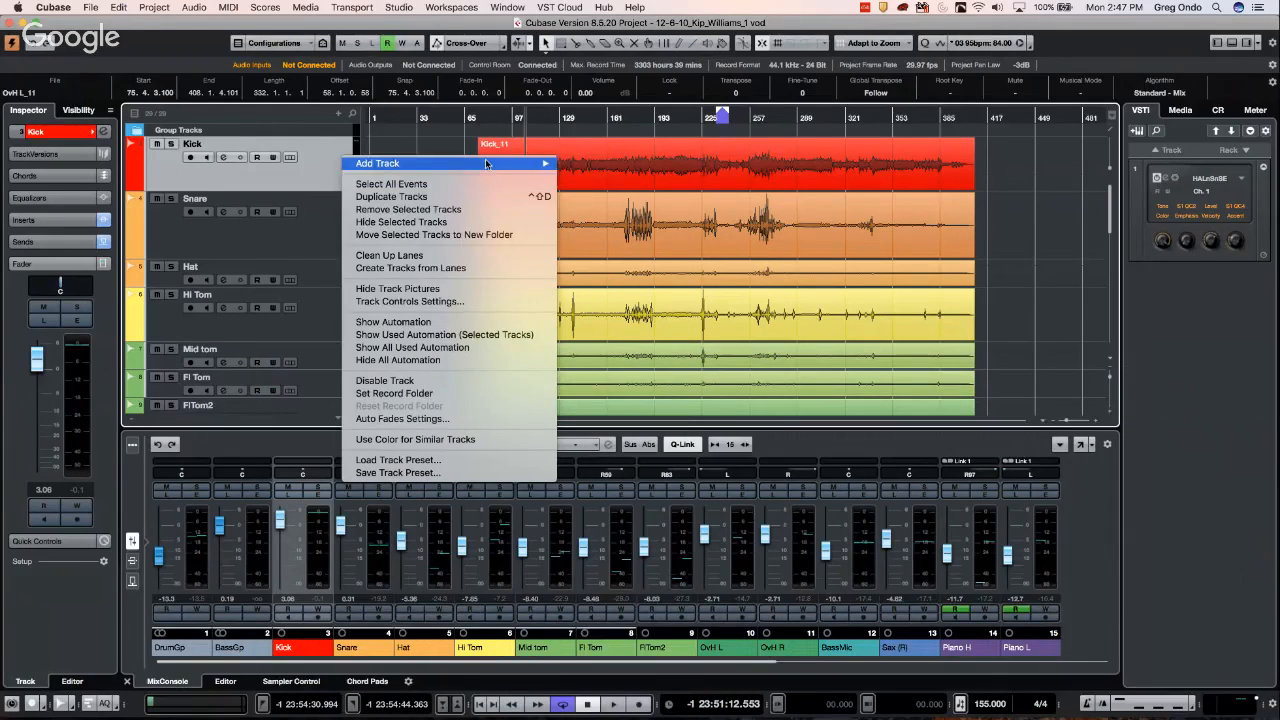
pyautogui.moveTo(385, 164)
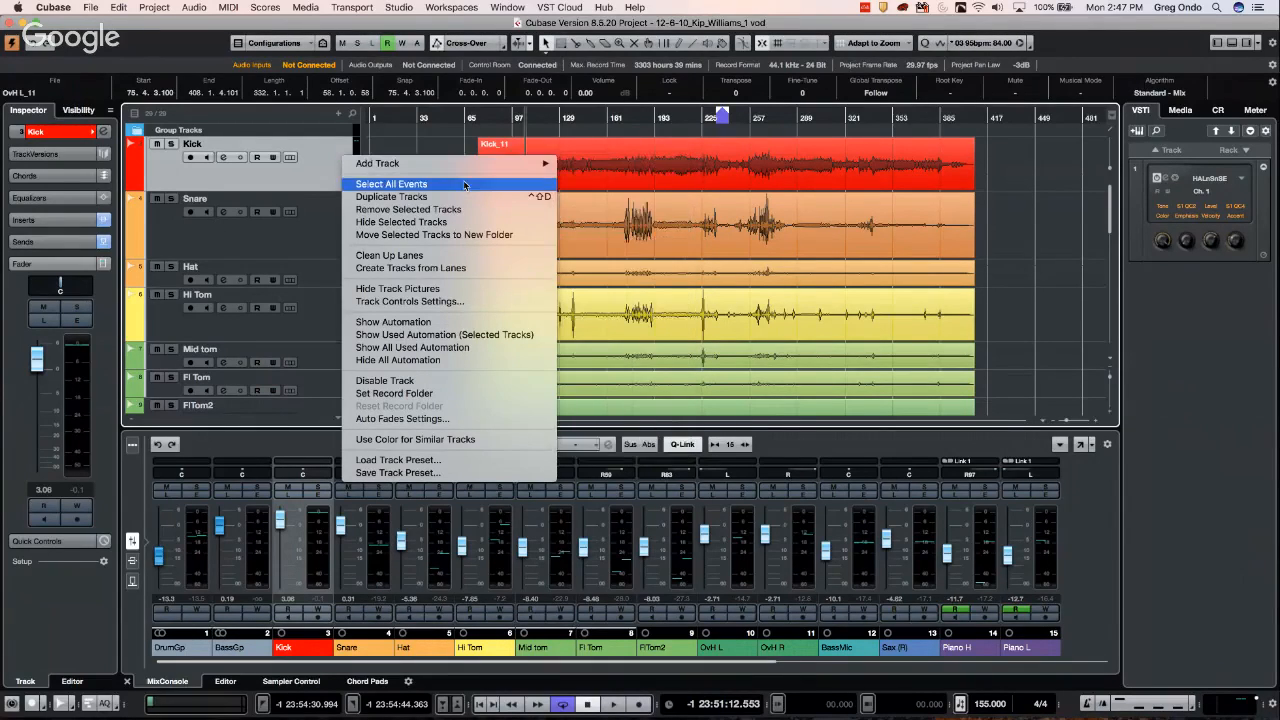
pyautogui.click(269, 176)
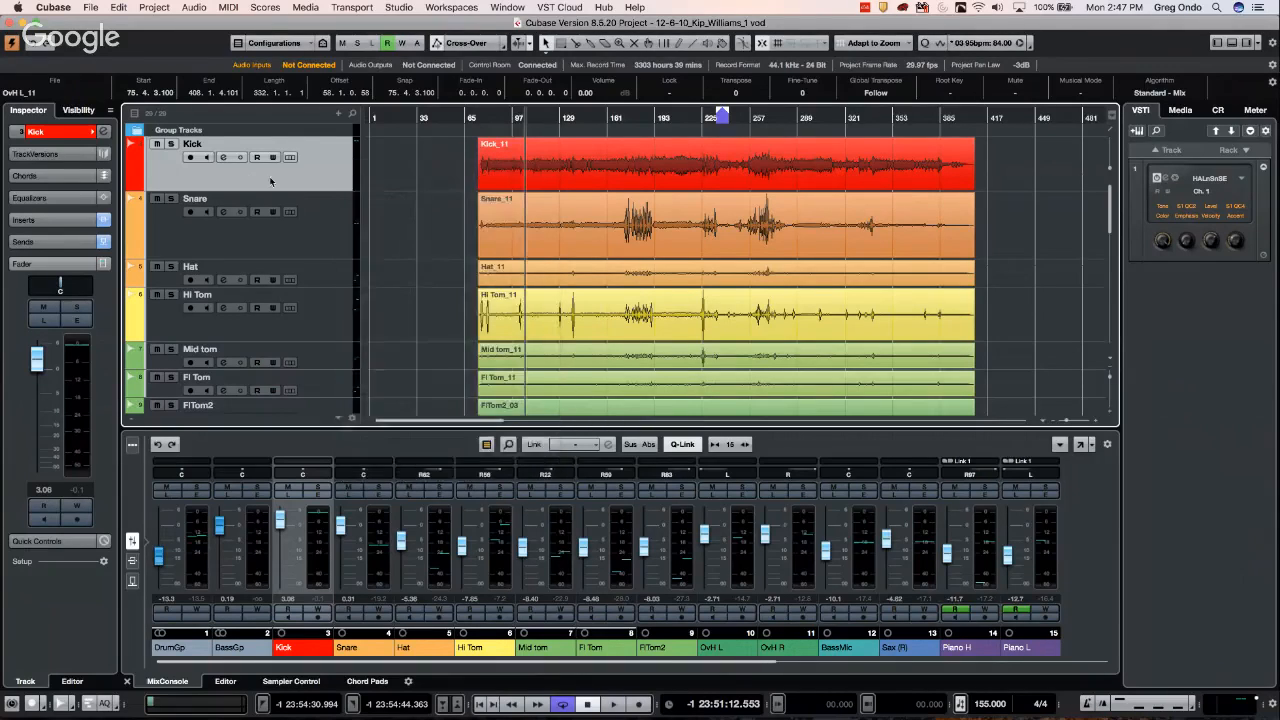
pyautogui.rightClick(269, 176)
pyautogui.moveTo(290, 182)
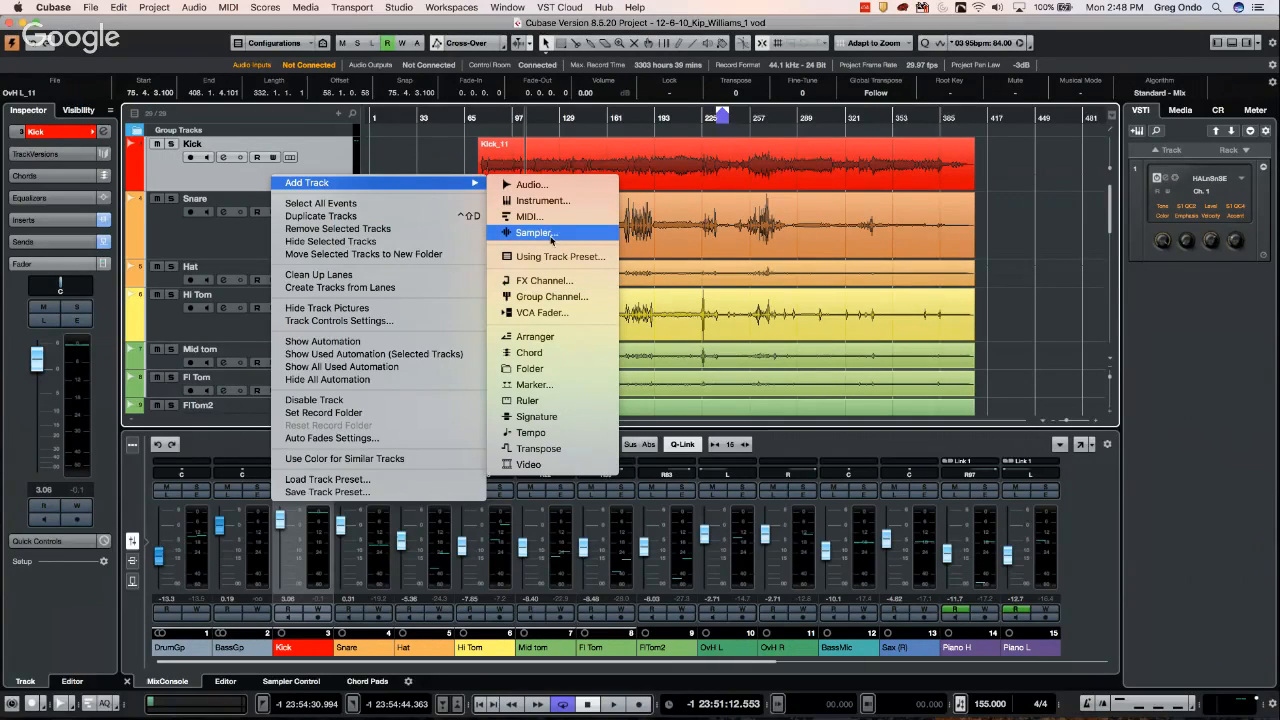
pyautogui.click(548, 402)
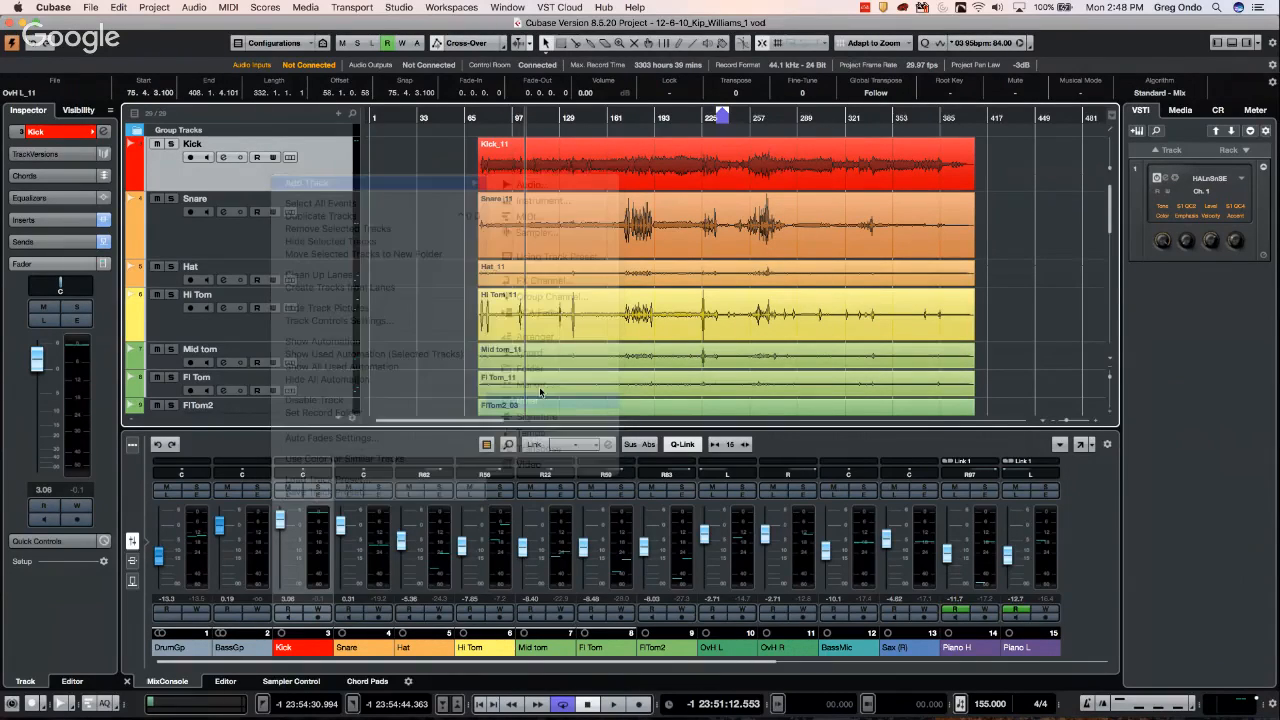
pyautogui.rightClick(336, 200)
pyautogui.moveTo(422, 205)
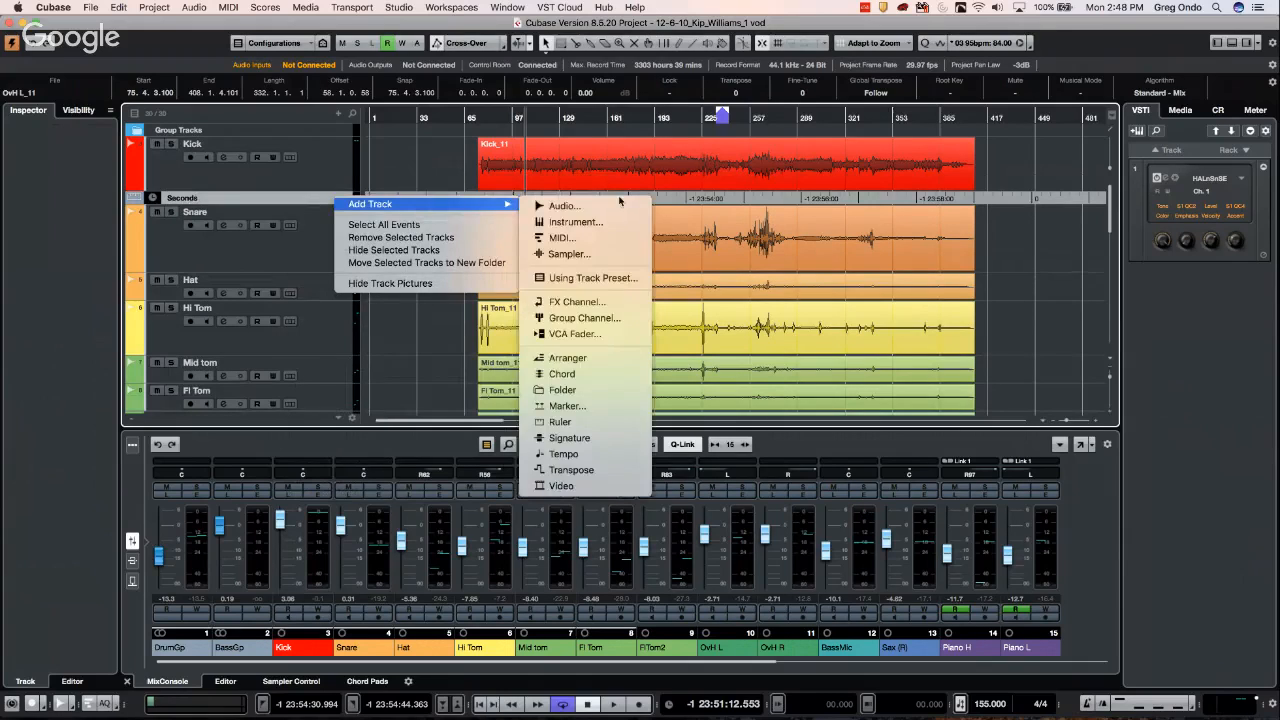
pyautogui.click(872, 323)
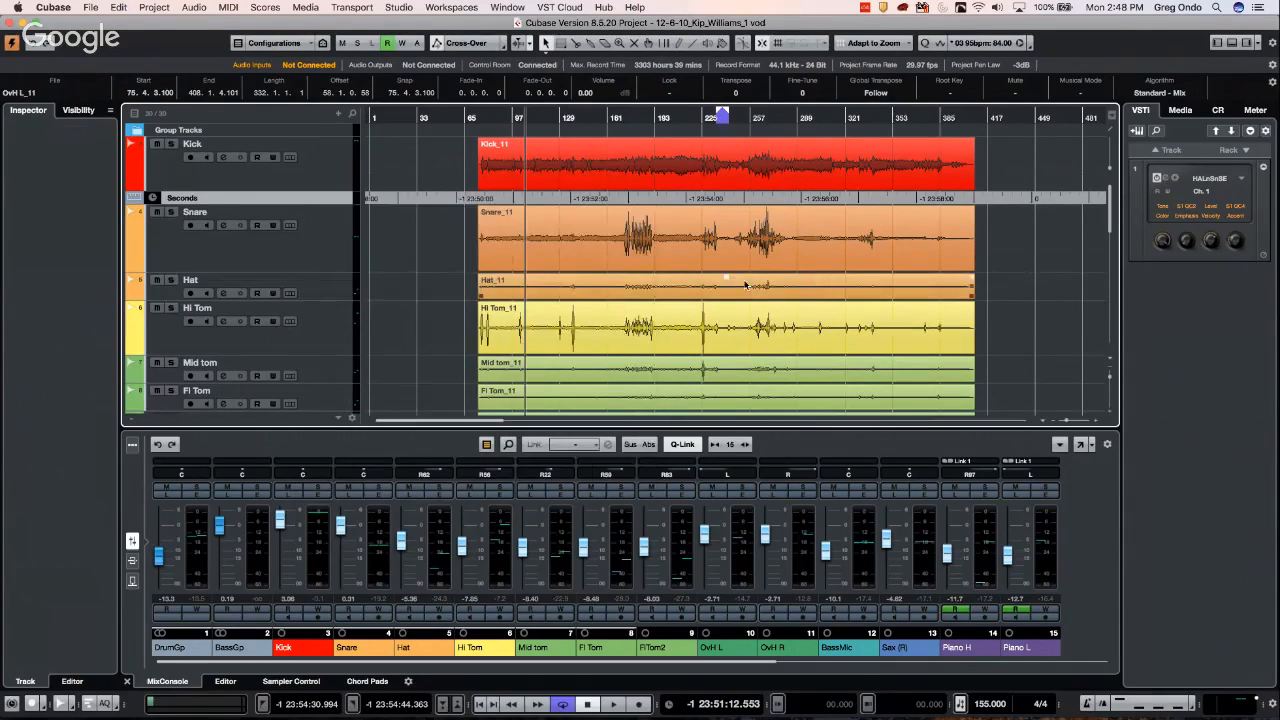
# Lower the OvH L event's volume to about -0.40 dB and deselect the event
pyautogui.scroll(-3, 741, 282)
pyautogui.scroll(-1, 741, 282)
pyautogui.moveTo(730, 285); pyautogui.dragTo(651, 303)
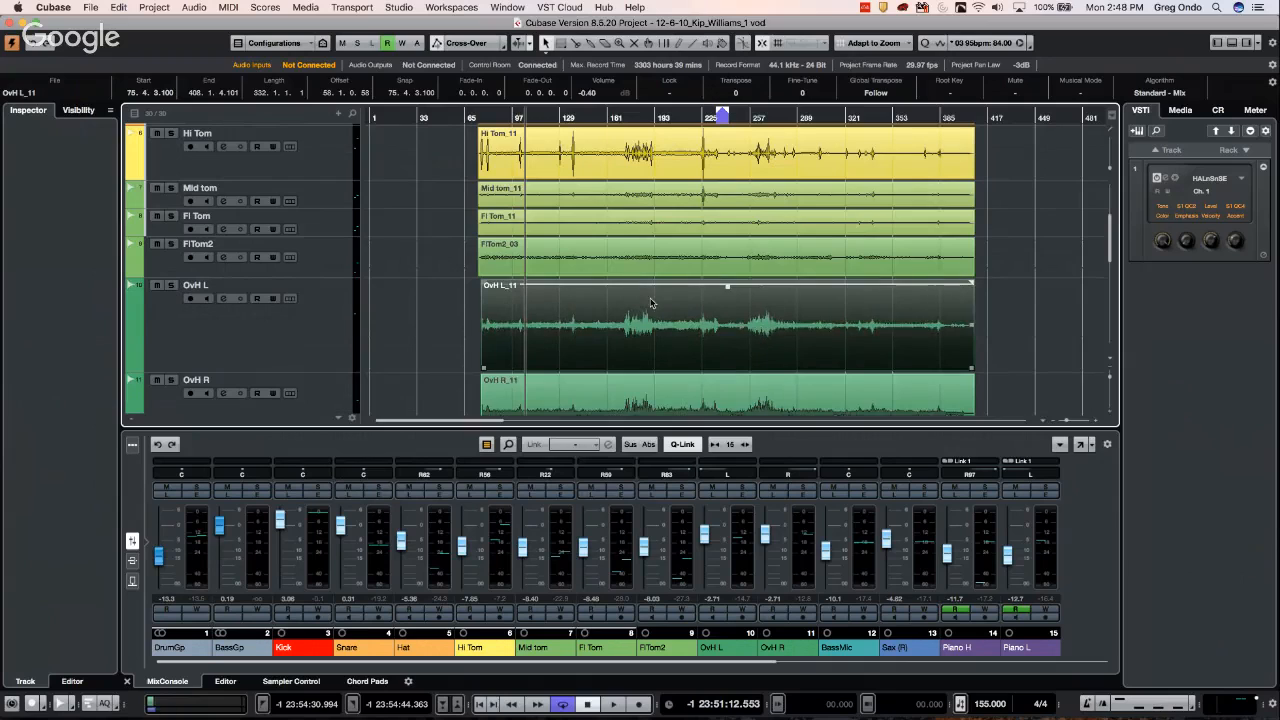
pyautogui.click(421, 313)
# Divide the track list and move the Sax (R) track into its upper section
pyautogui.scroll(-10, 421, 313)
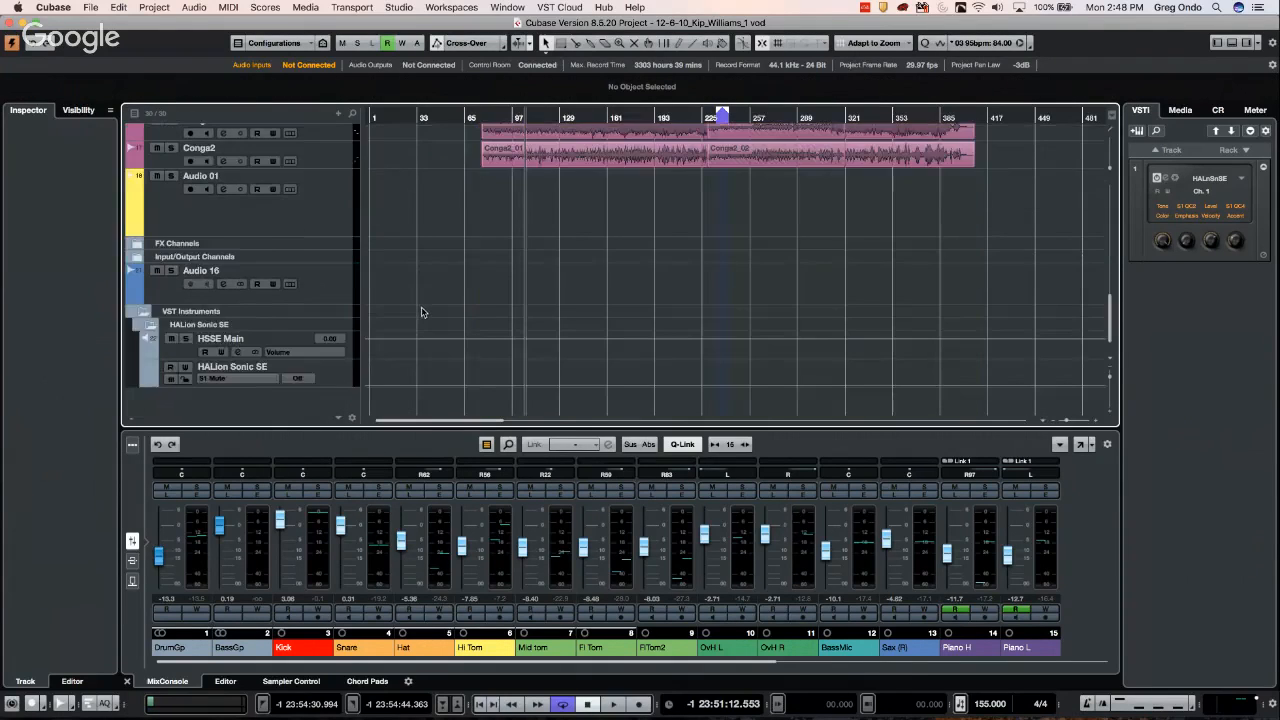
pyautogui.scroll(3, 421, 313)
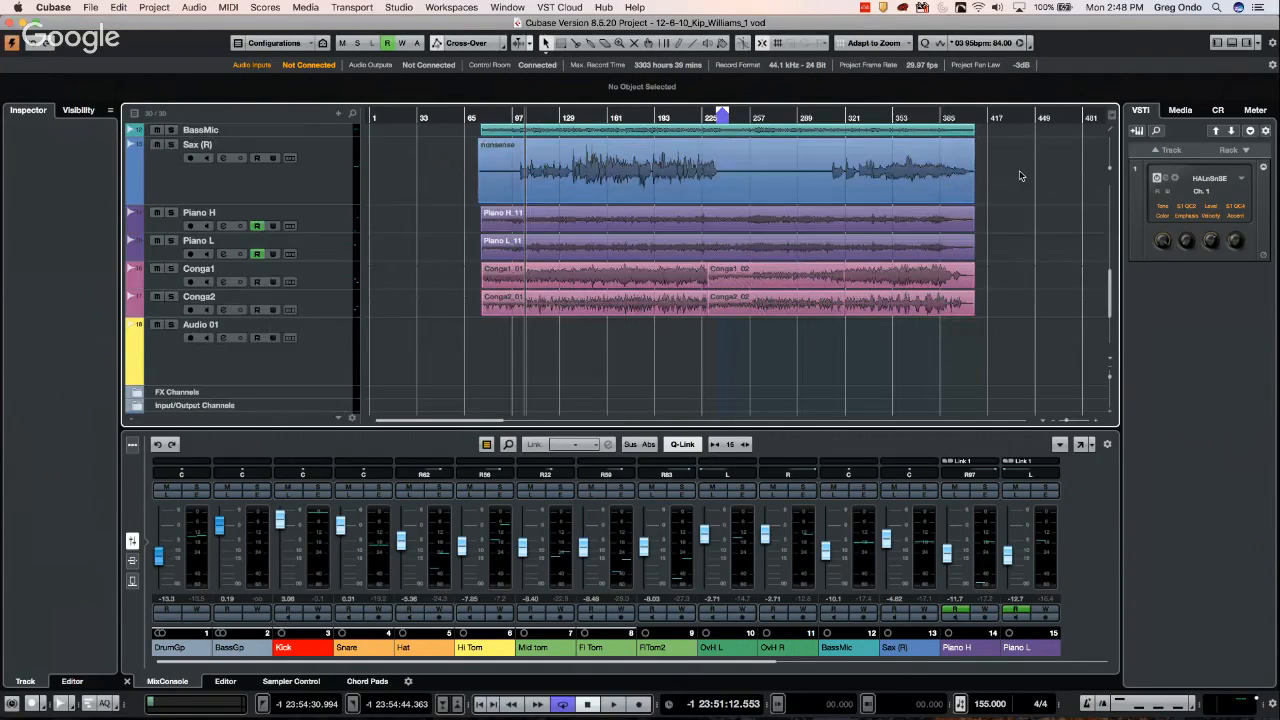
pyautogui.click(510, 198)
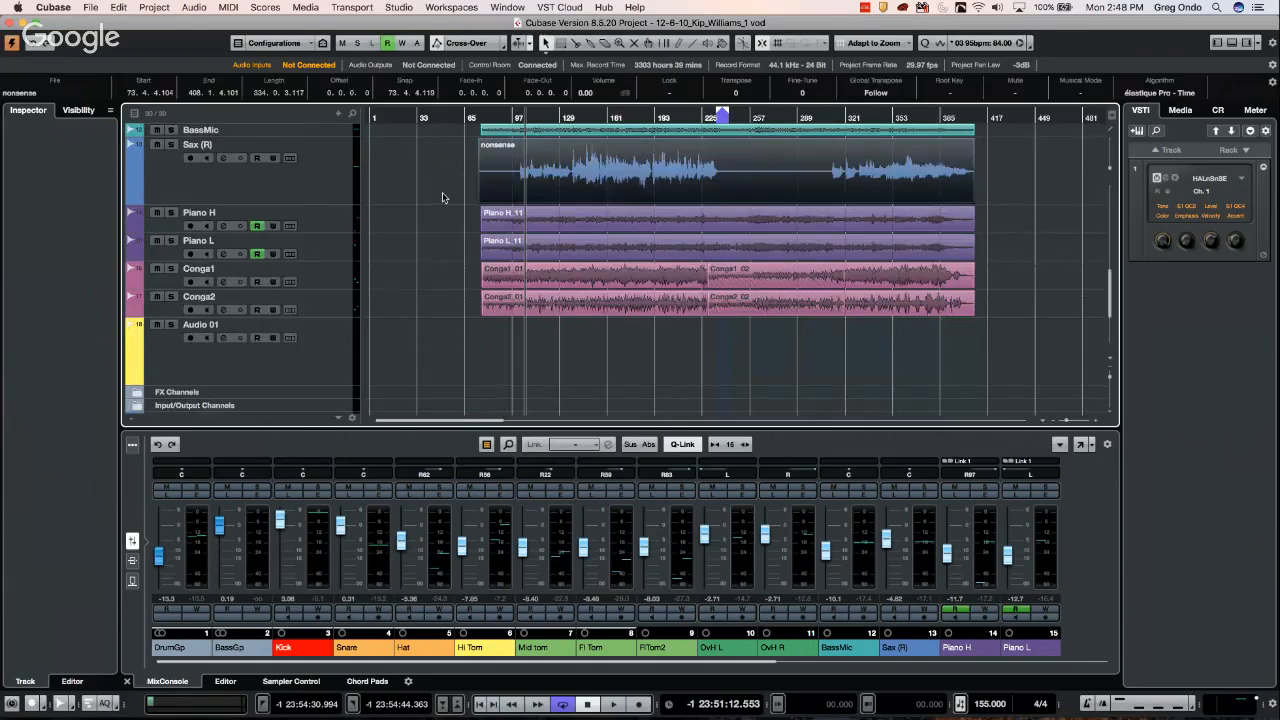
pyautogui.rightClick(314, 190)
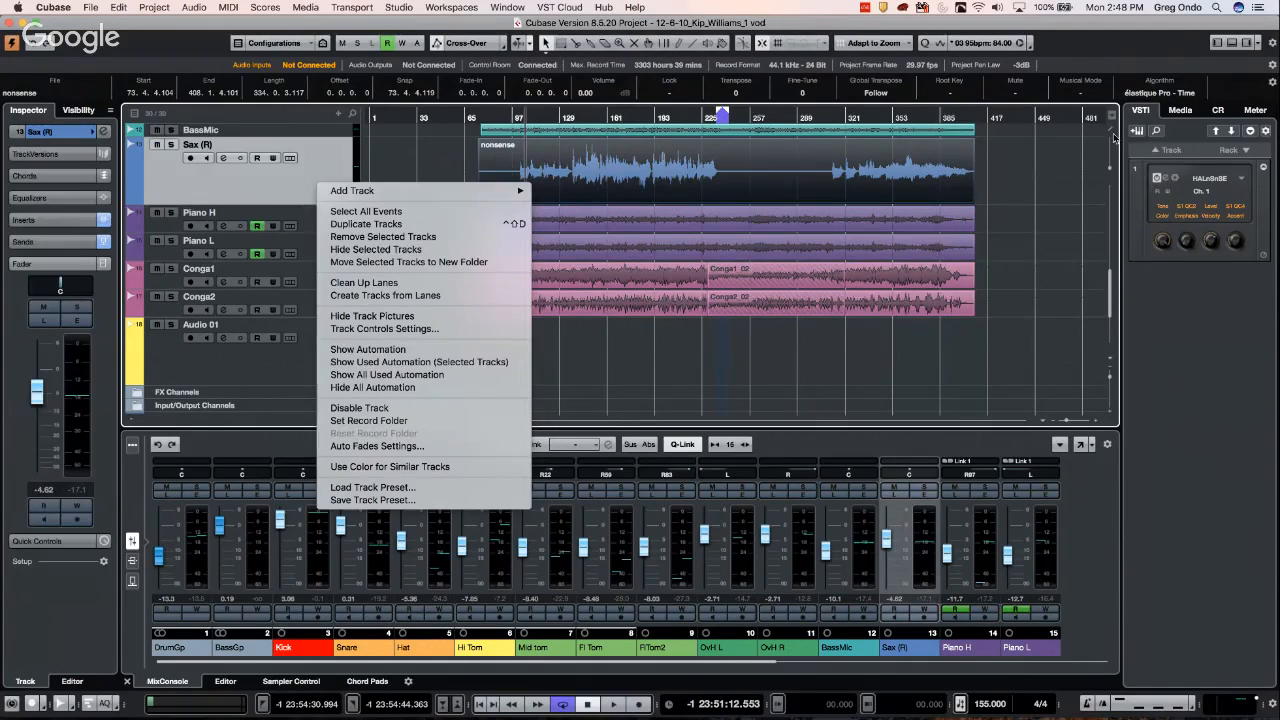
pyautogui.click(1030, 190)
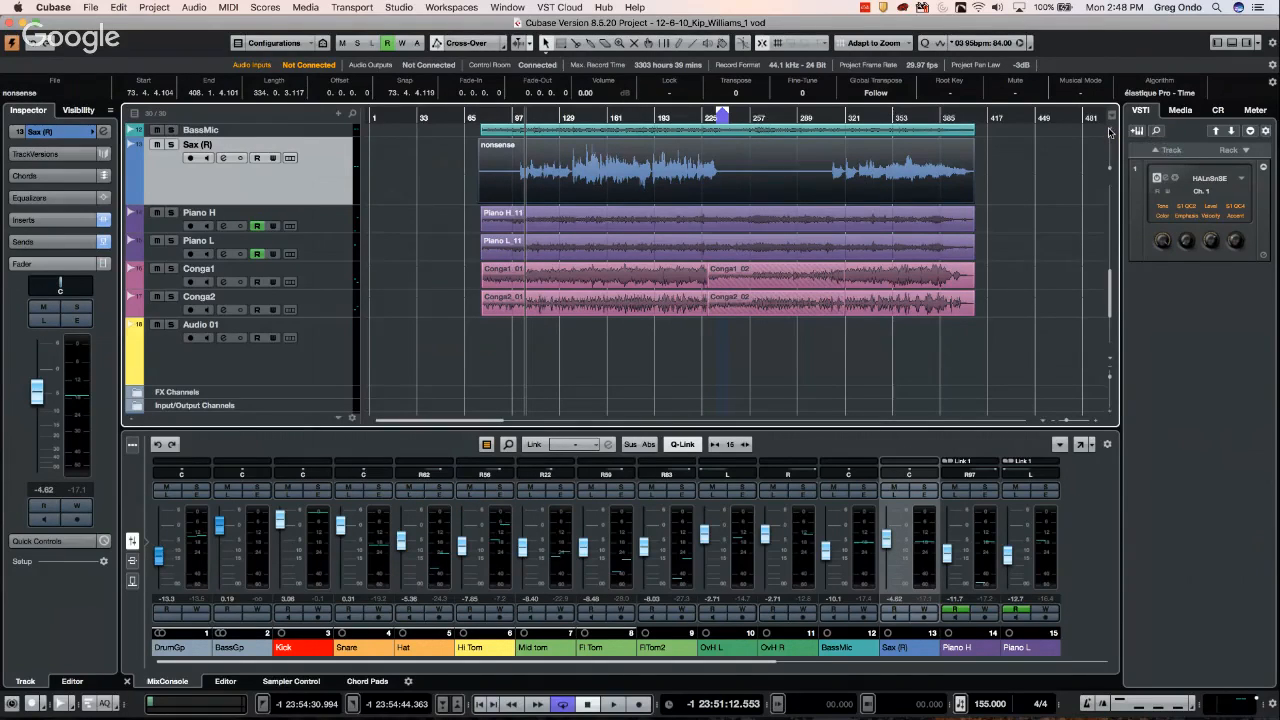
pyautogui.click(1109, 133)
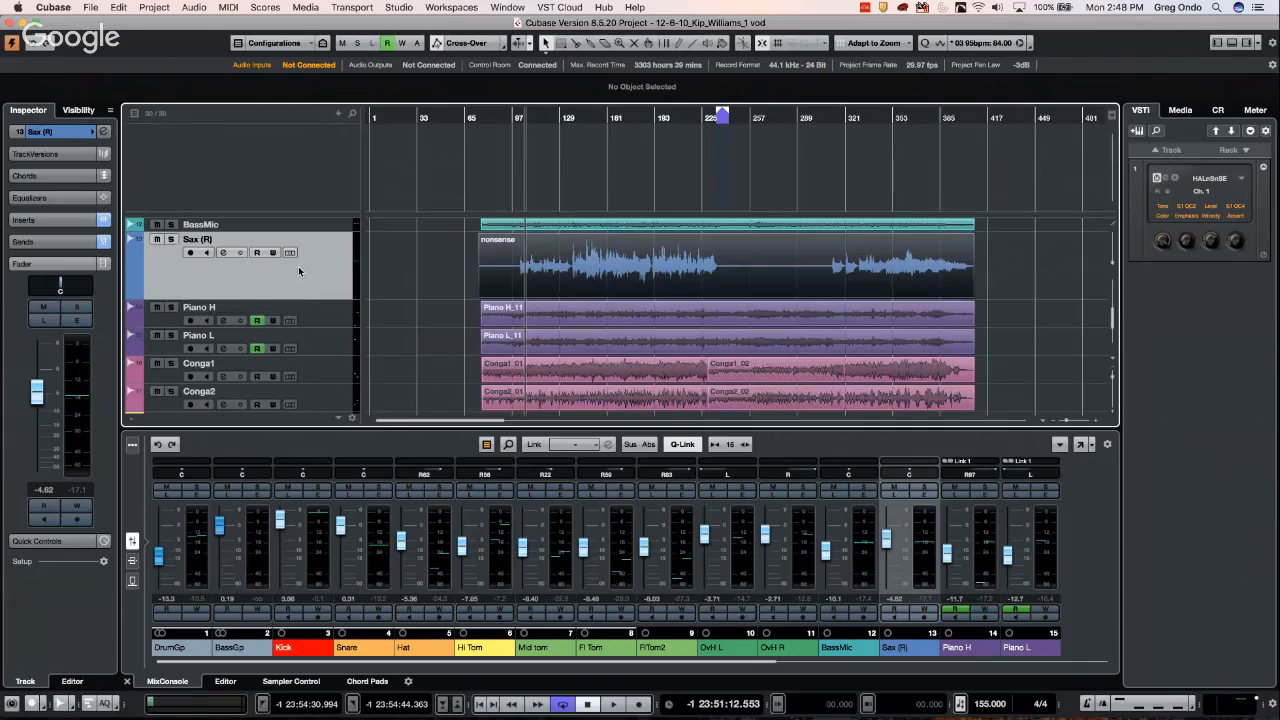
pyautogui.moveTo(316, 162); pyautogui.dragTo(316, 157)
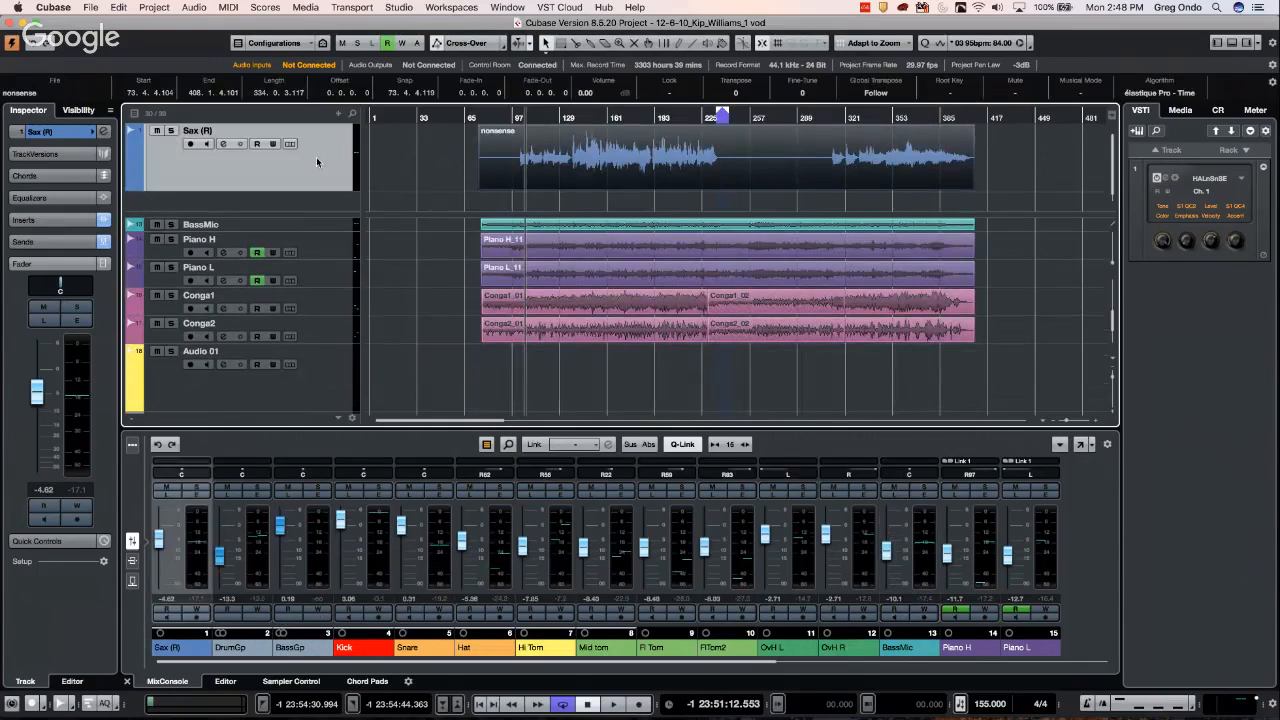
# Move the Seconds ruler track below Sax (R) in the upper track list section and add a tempo track there
pyautogui.scroll(8, 392, 360)
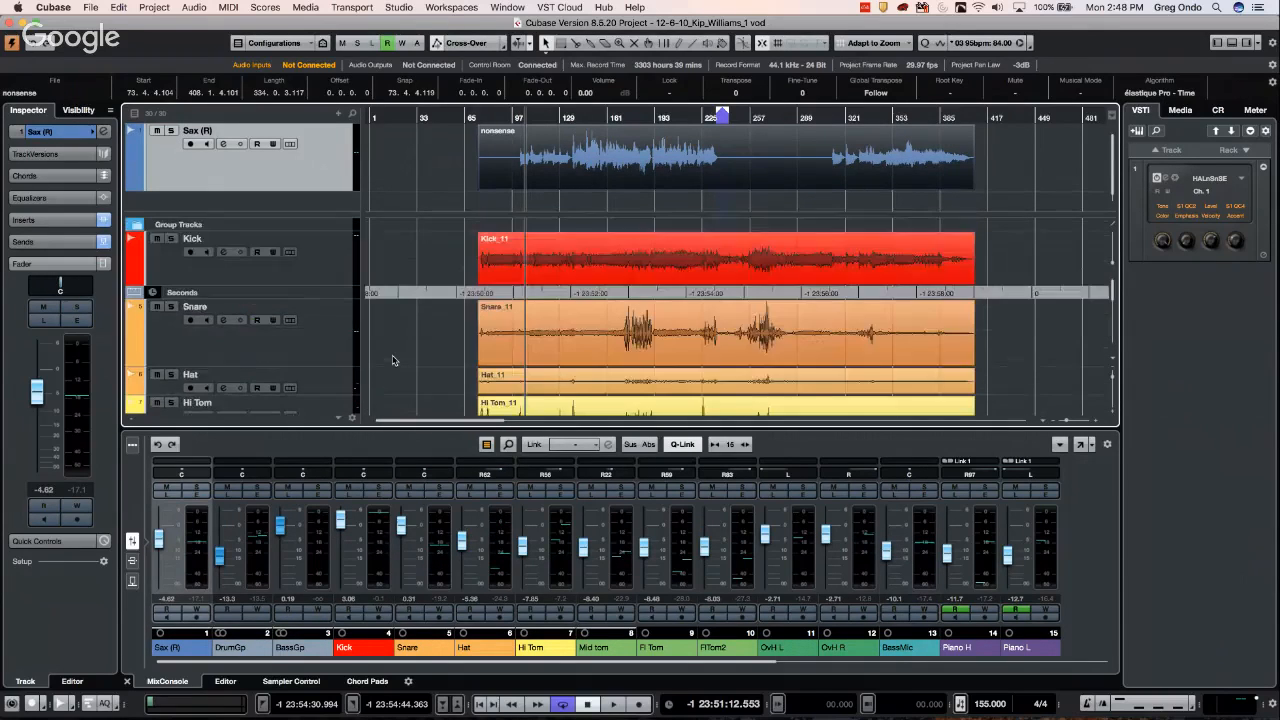
pyautogui.moveTo(308, 289); pyautogui.dragTo(312, 207)
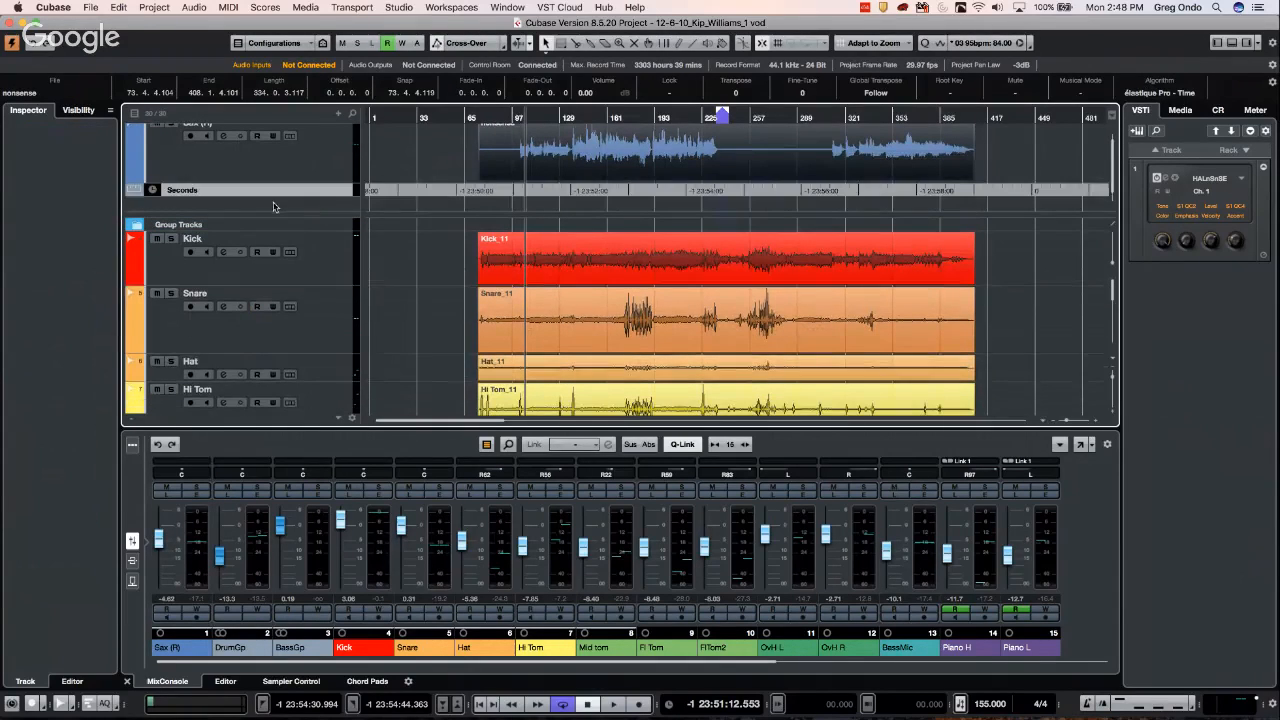
pyautogui.rightClick(273, 206)
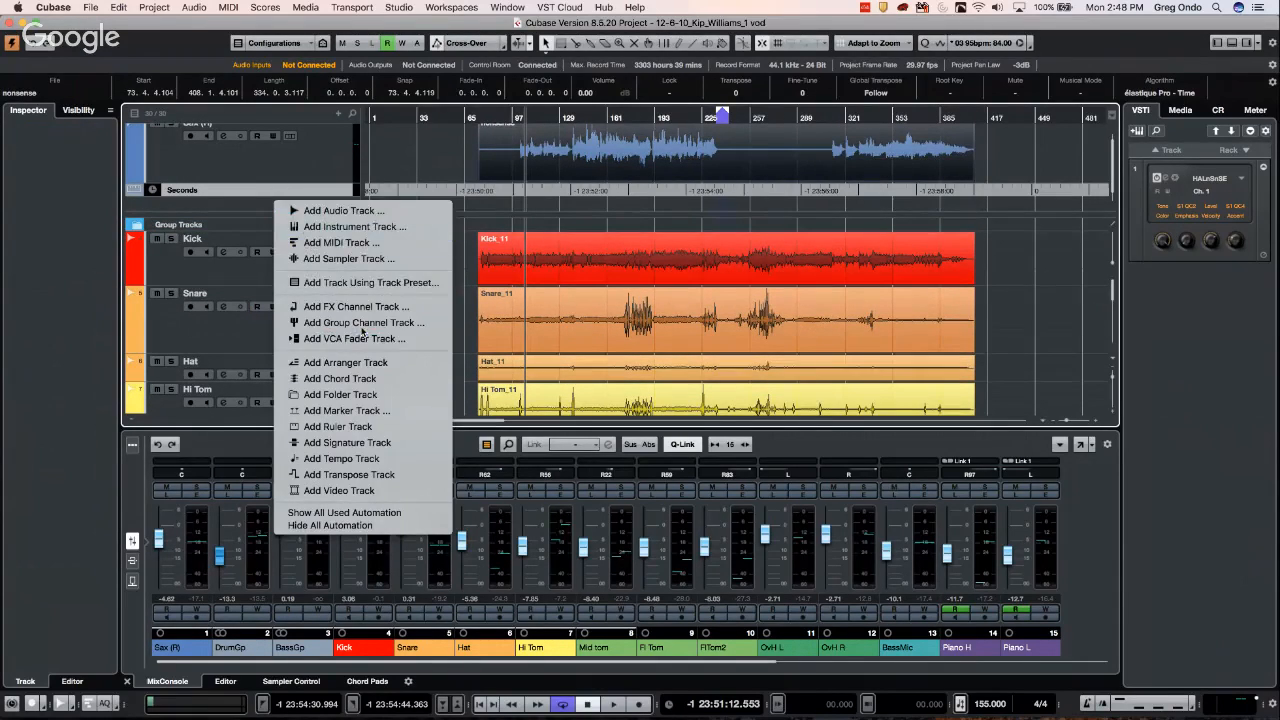
pyautogui.click(370, 458)
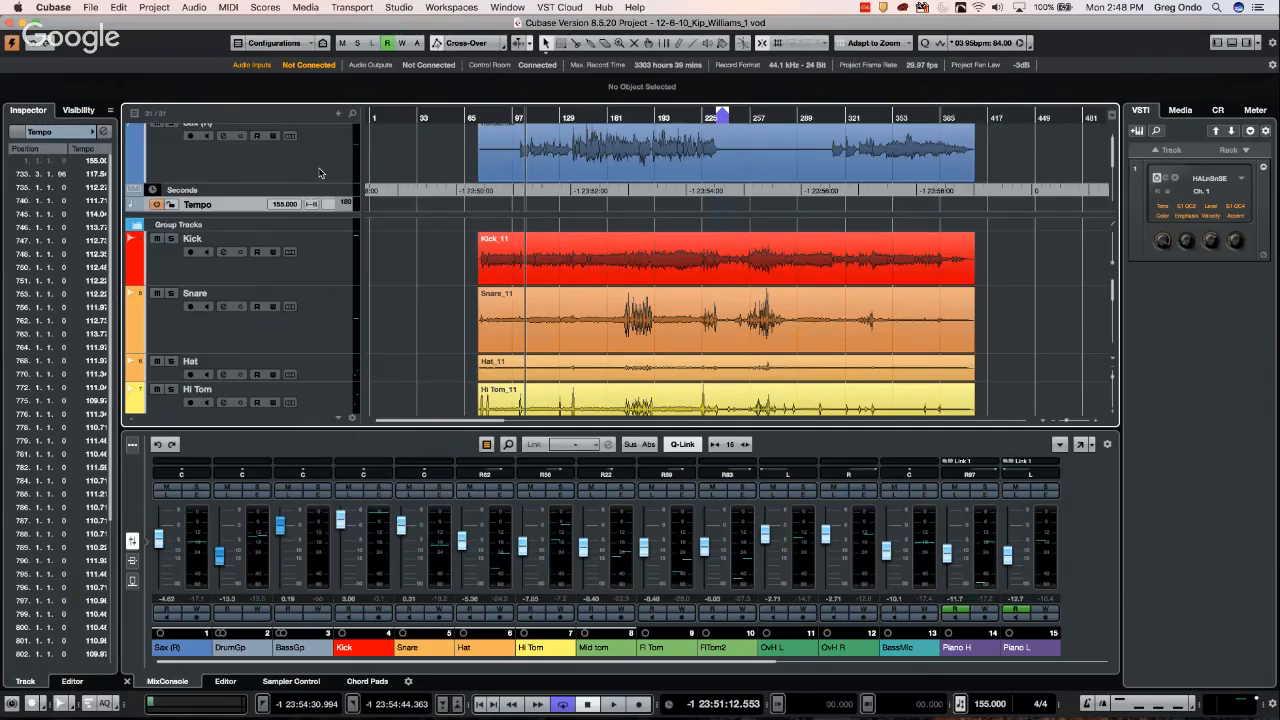
pyautogui.scroll(1, 320, 170)
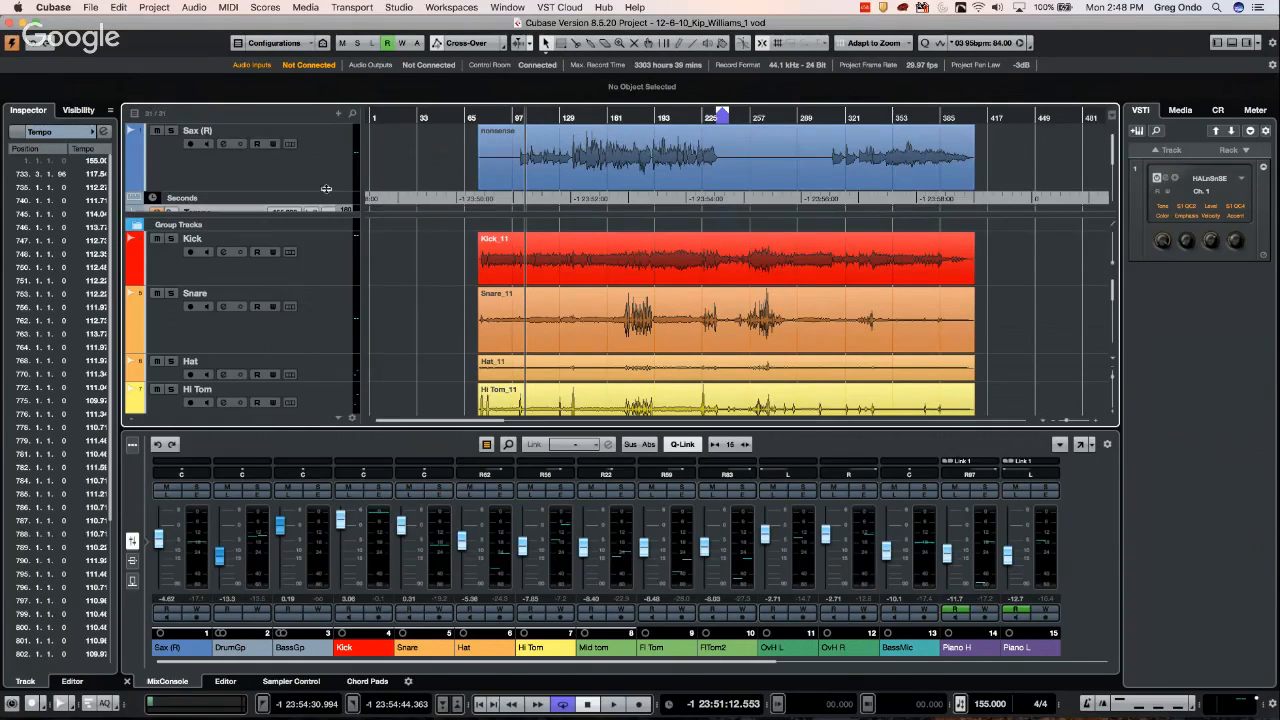
pyautogui.scroll(-2, 325, 194)
pyautogui.scroll(-5, 459, 286)
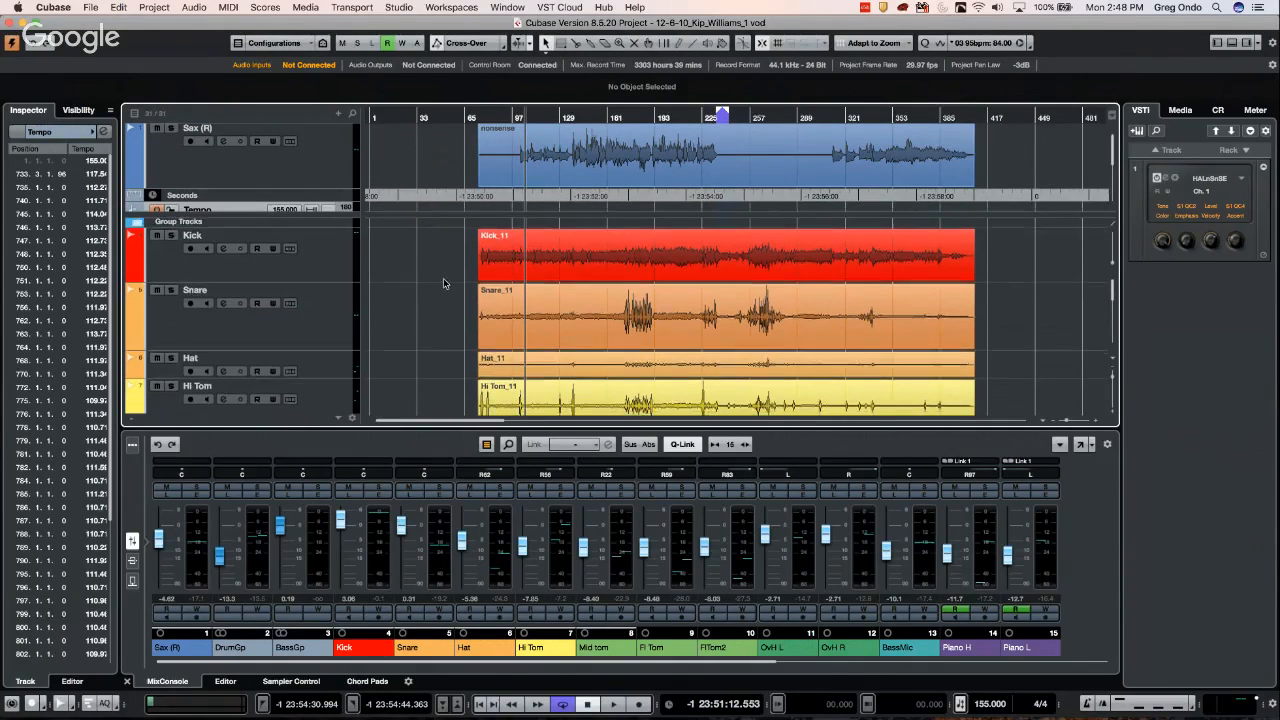
# Transfer the Hi Tom track to the upper section of the divided track list with Toggle Track List
pyautogui.scroll(4, 459, 286)
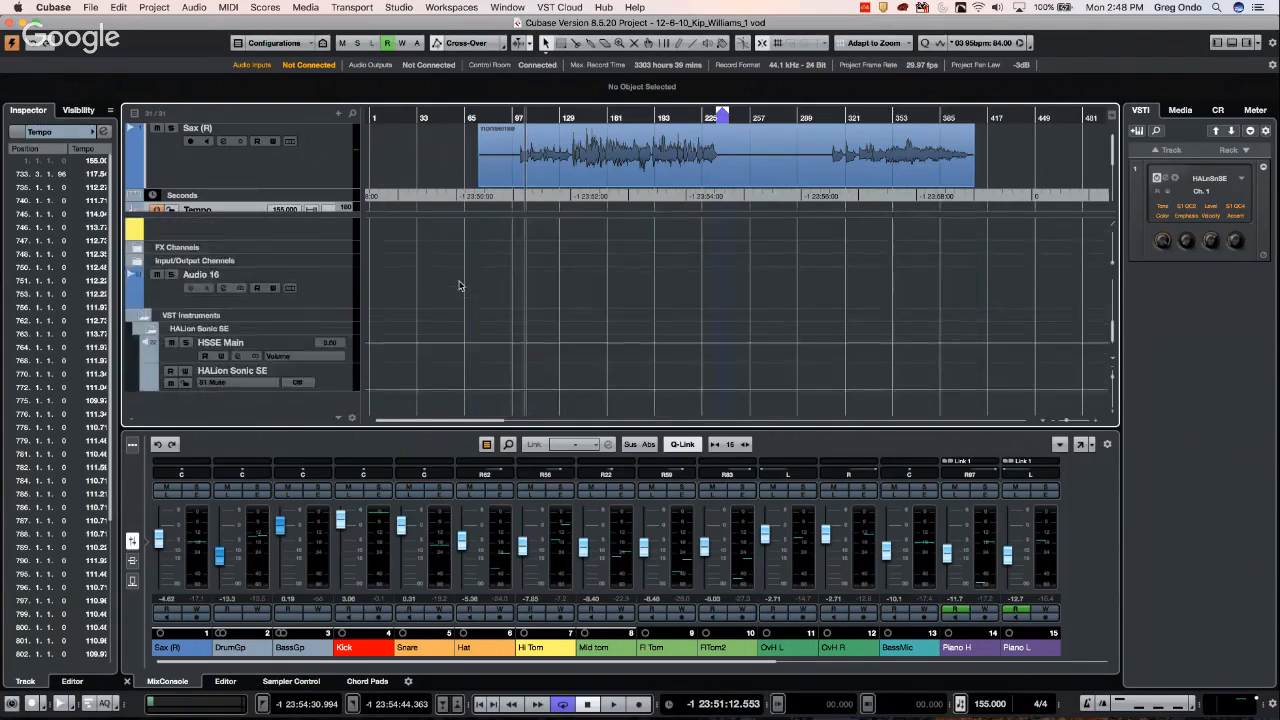
pyautogui.click(336, 289)
pyautogui.rightClick(336, 289)
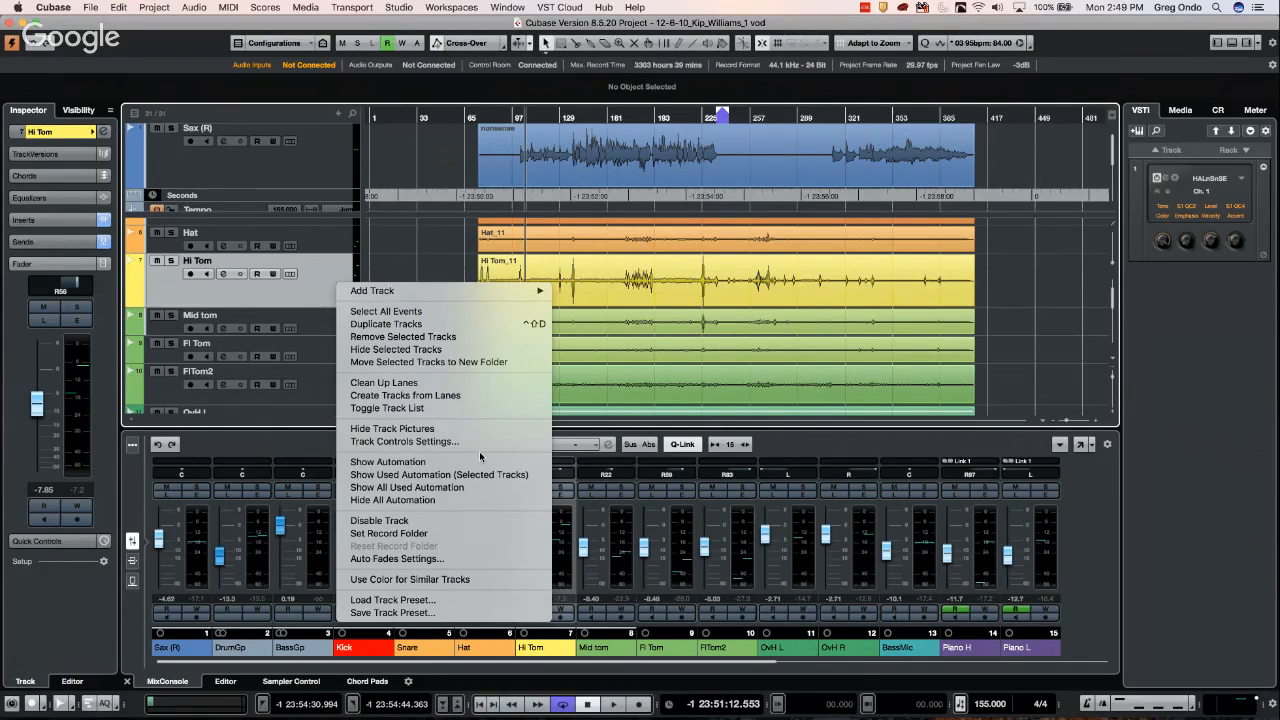
pyautogui.click(435, 410)
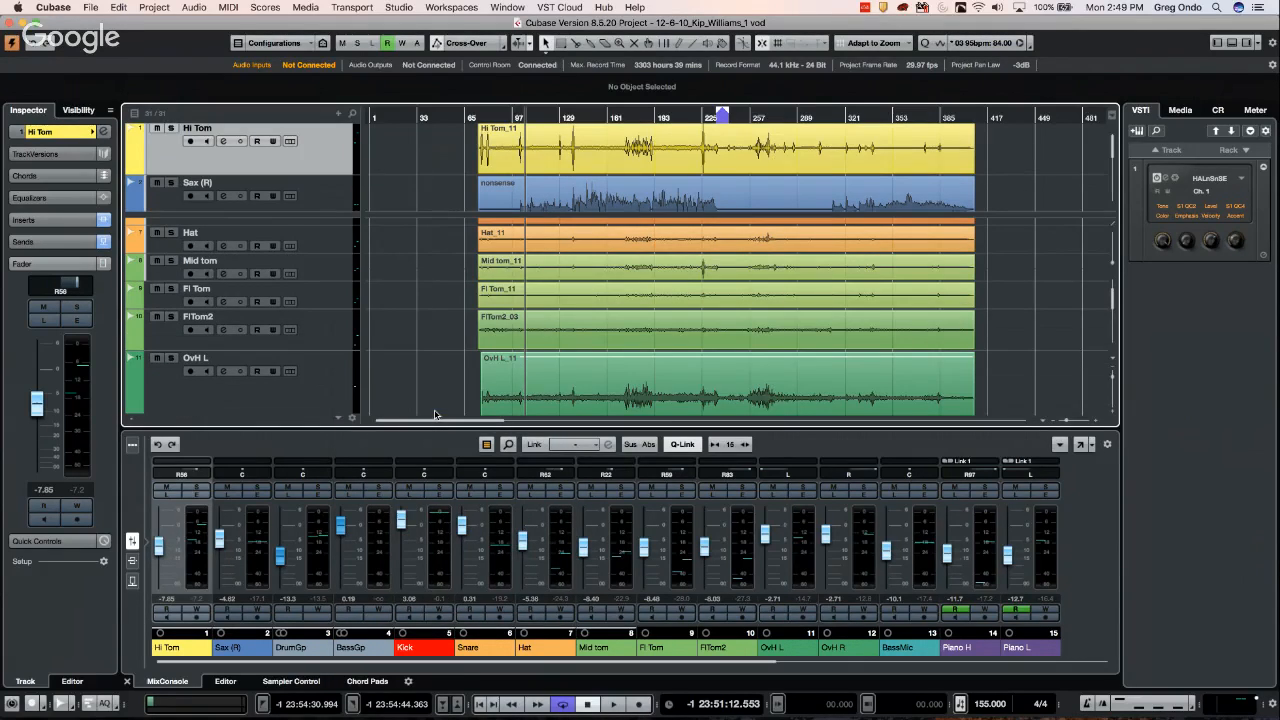
# Return the Hi Tom track to the lower track list section with Toggle Track List
pyautogui.rightClick(348, 160)
pyautogui.moveTo(460, 170)
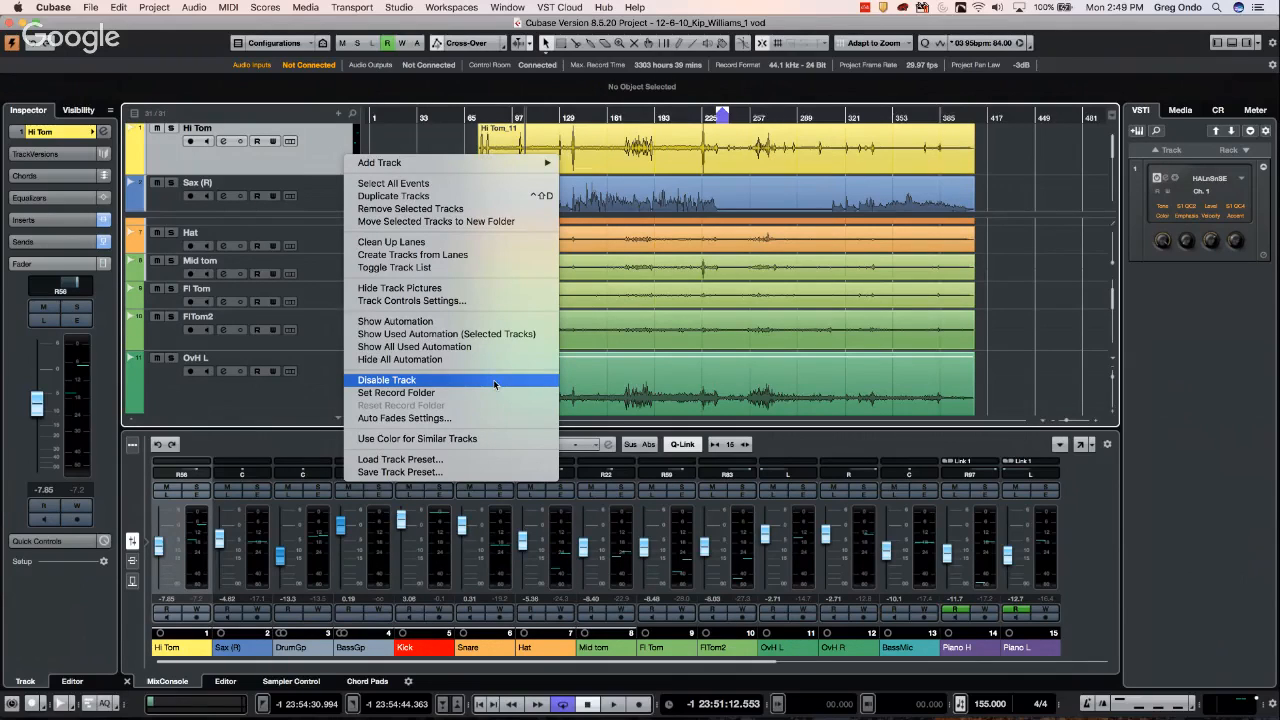
pyautogui.click(453, 268)
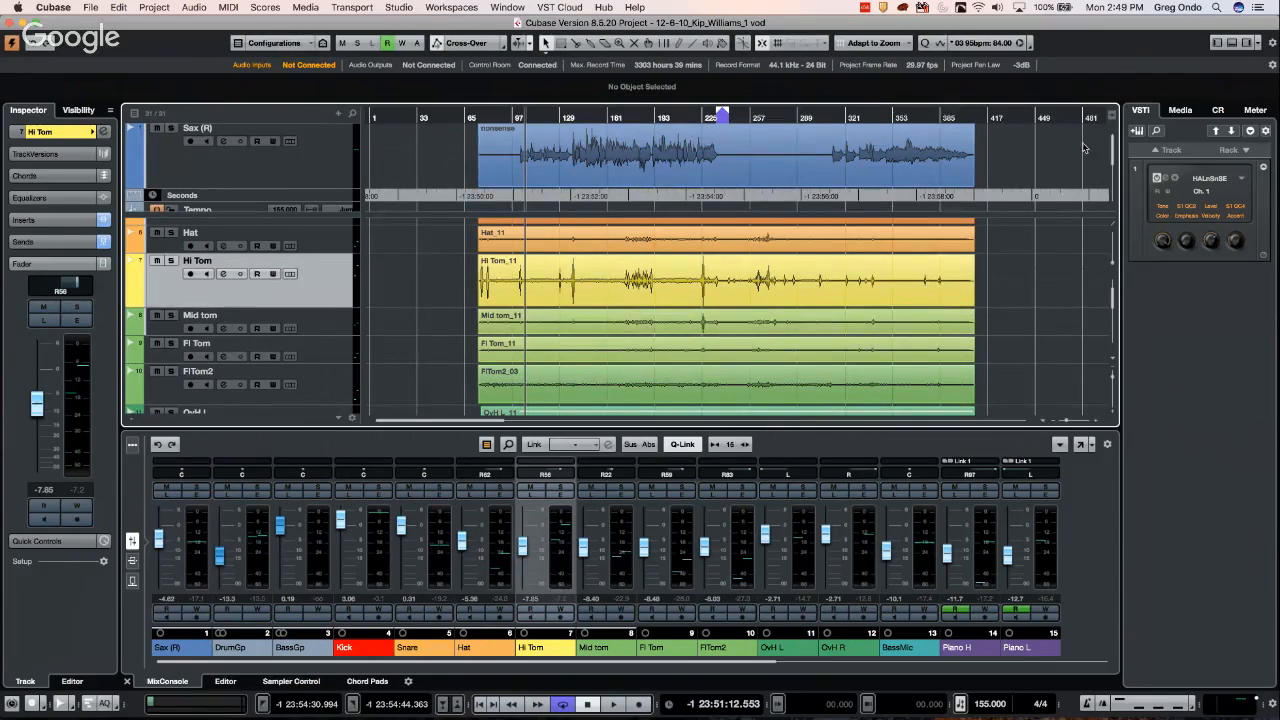
# Select the Tempo track, step the selection back and forth through the upper section's tracks, and finish by selecting Hat
pyautogui.scroll(-1, 1031, 181)
pyautogui.scroll(1, 1031, 181)
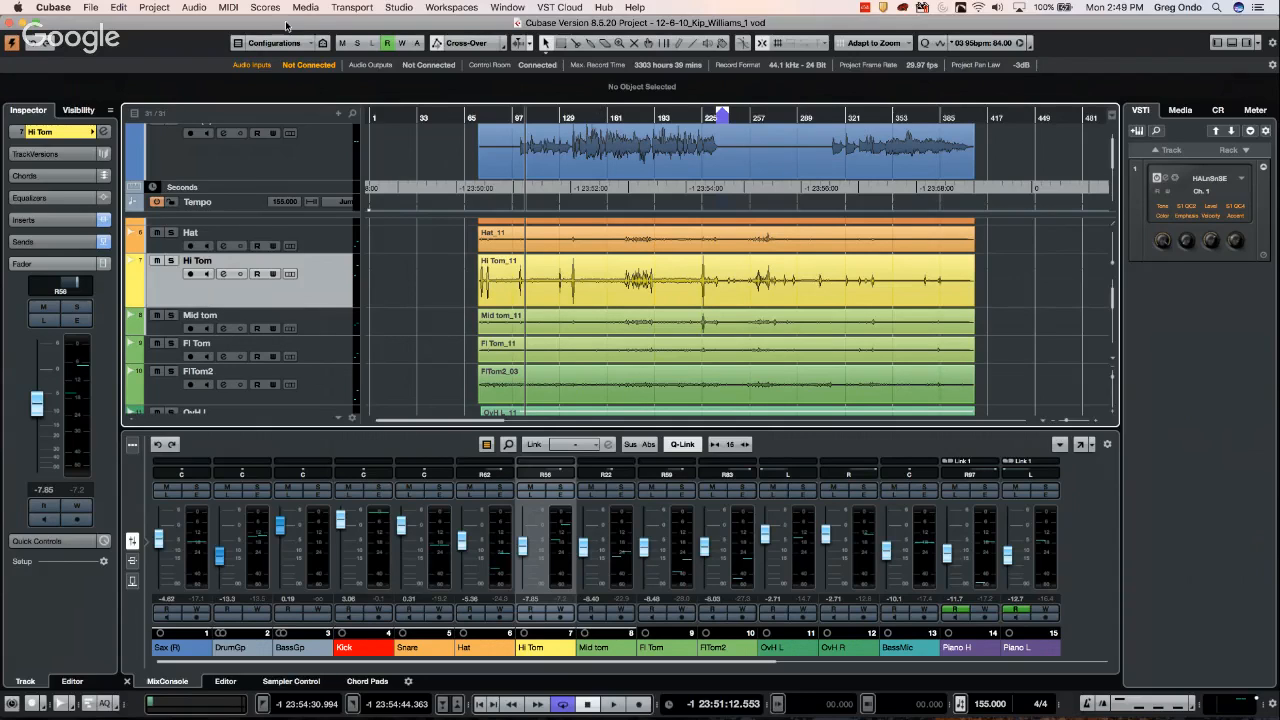
pyautogui.click(246, 200)
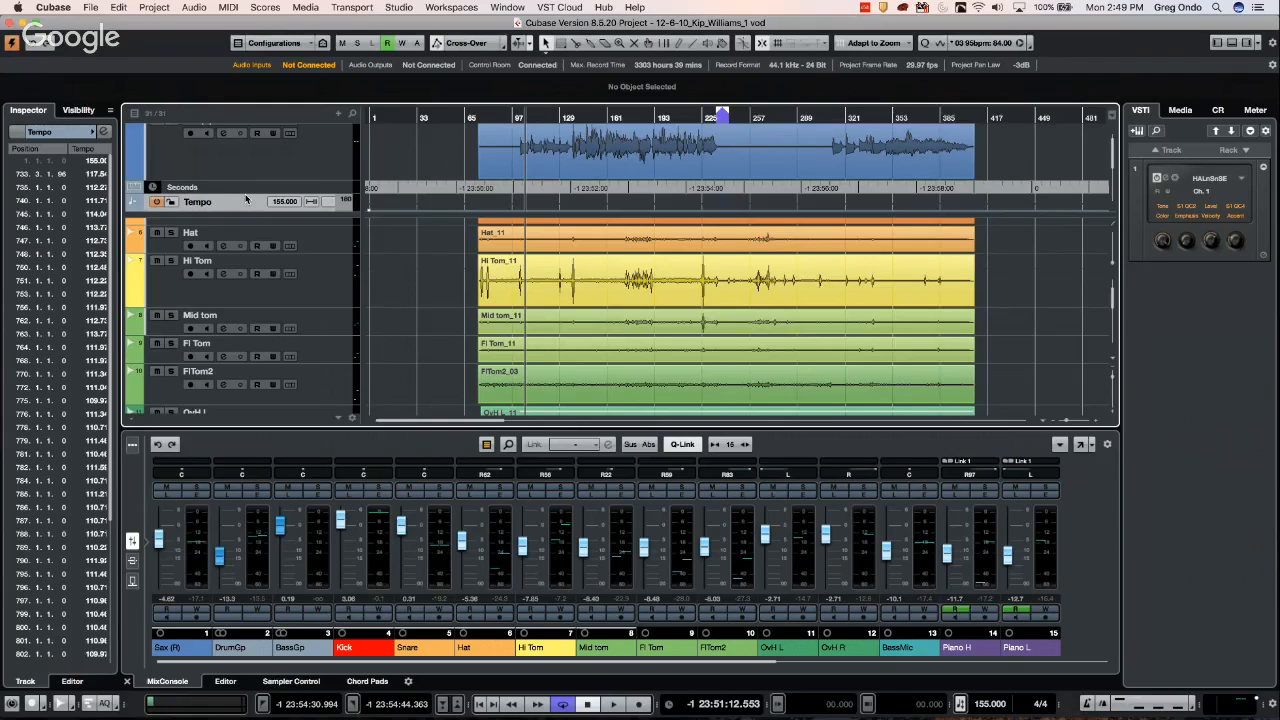
pyautogui.press('Up')
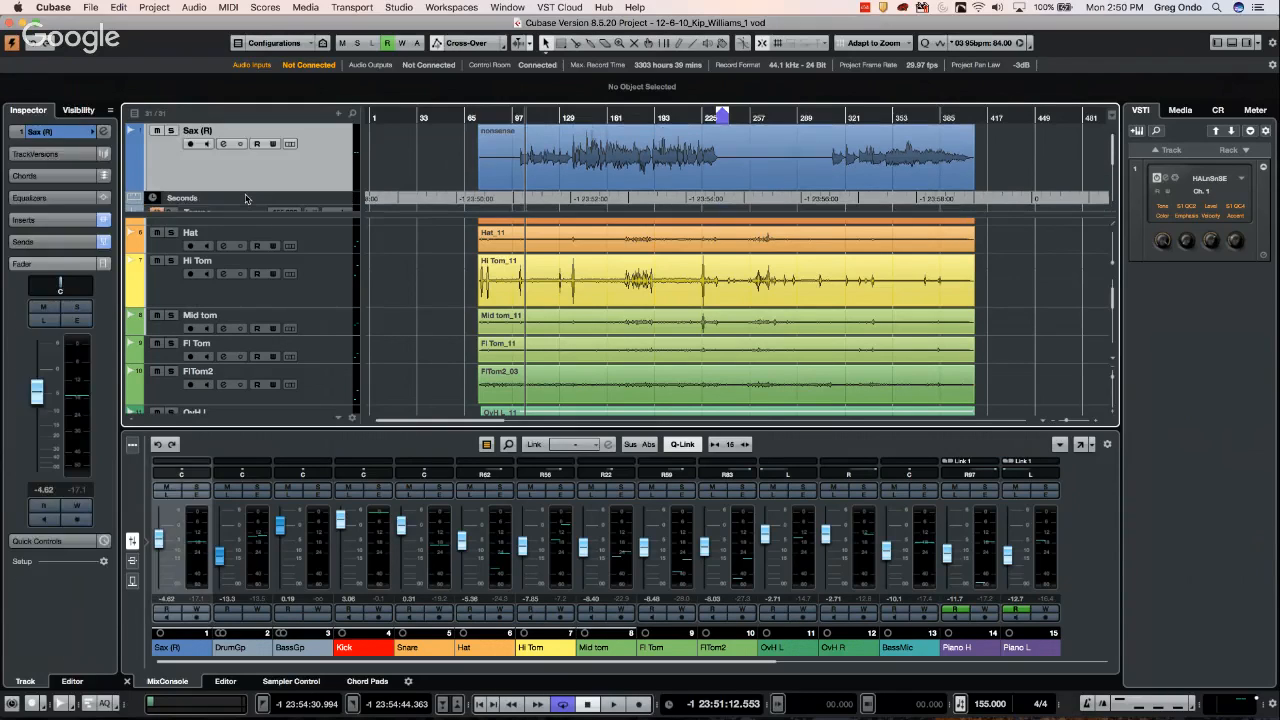
pyautogui.press('Down')
pyautogui.press('Up')
pyautogui.press('Down')
pyautogui.press('Up')
pyautogui.press('Down')
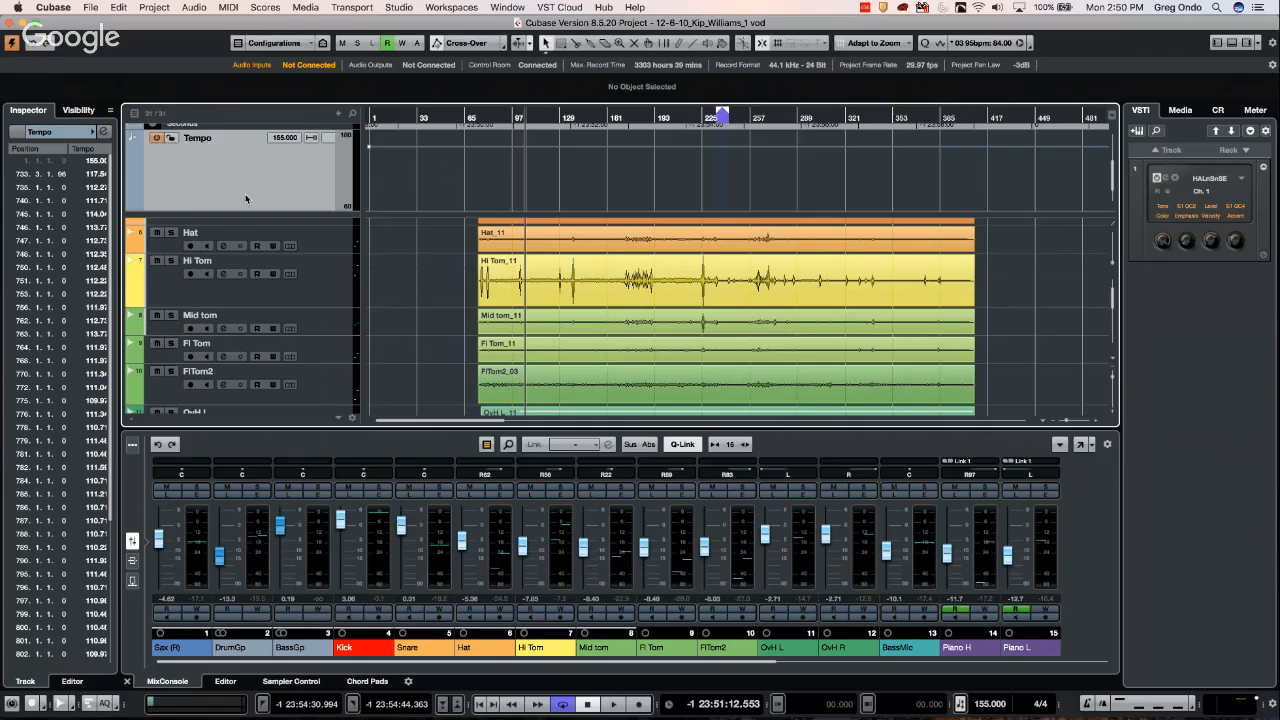
pyautogui.press('Up')
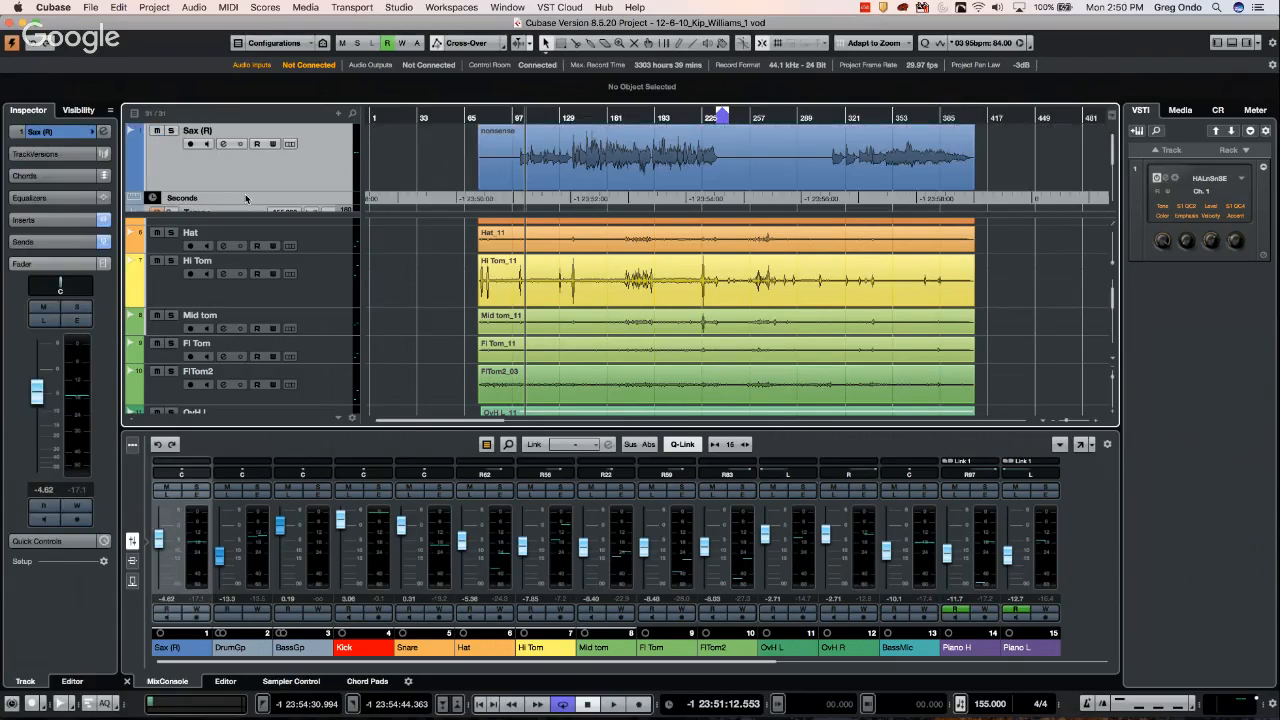
pyautogui.press('Down')
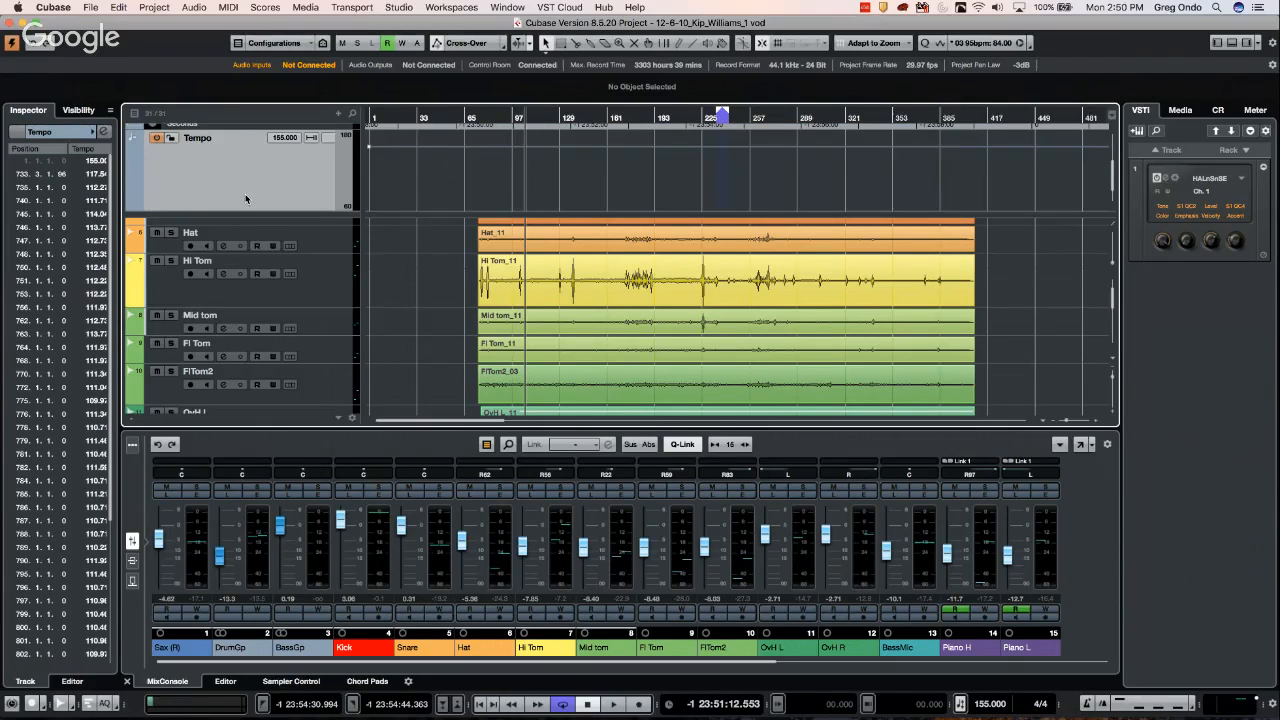
pyautogui.press('Down')
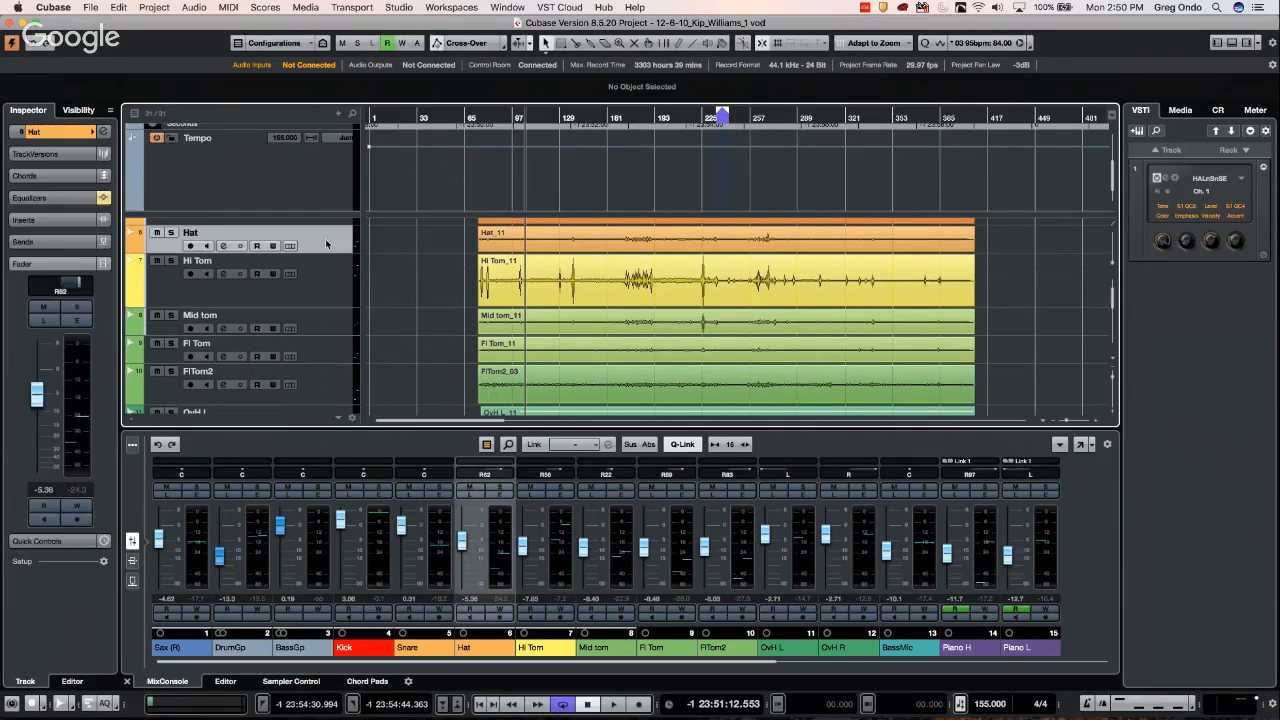
# Search the key commands for "divide track" to check the Divide Track List entry, and close the dialog
pyautogui.click(90, 7)
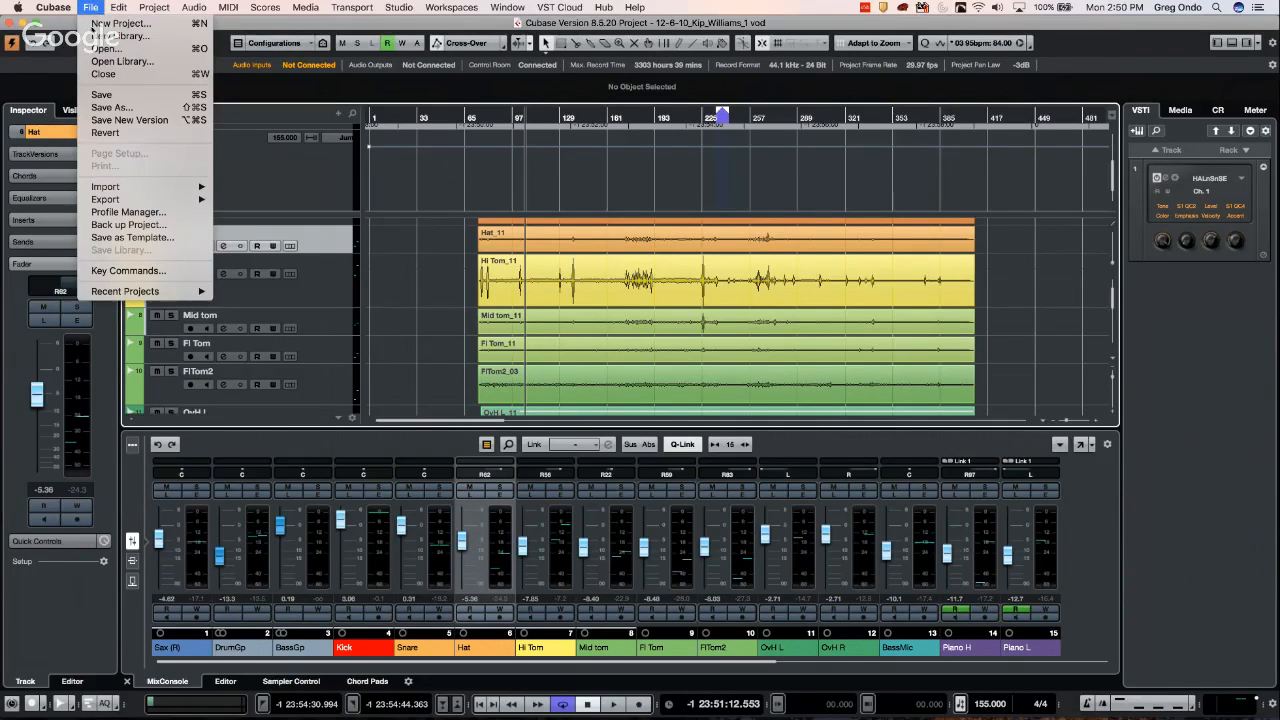
pyautogui.click(135, 271)
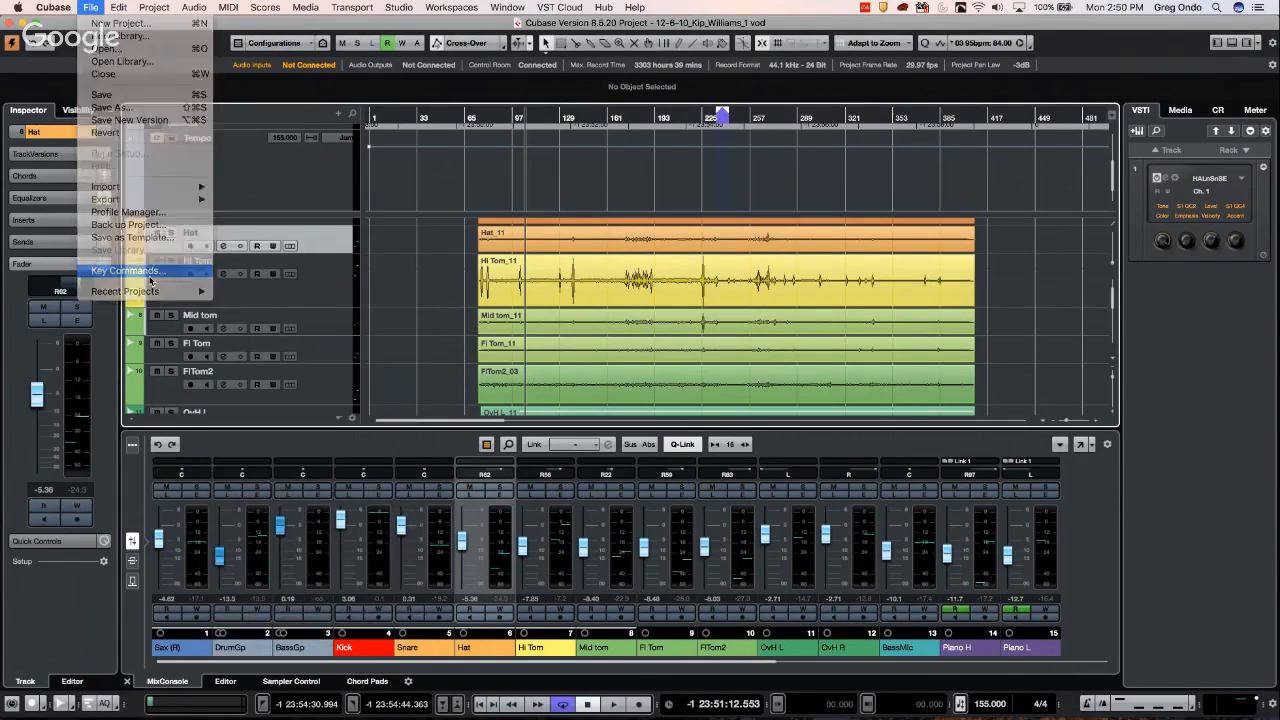
pyautogui.click(563, 135)
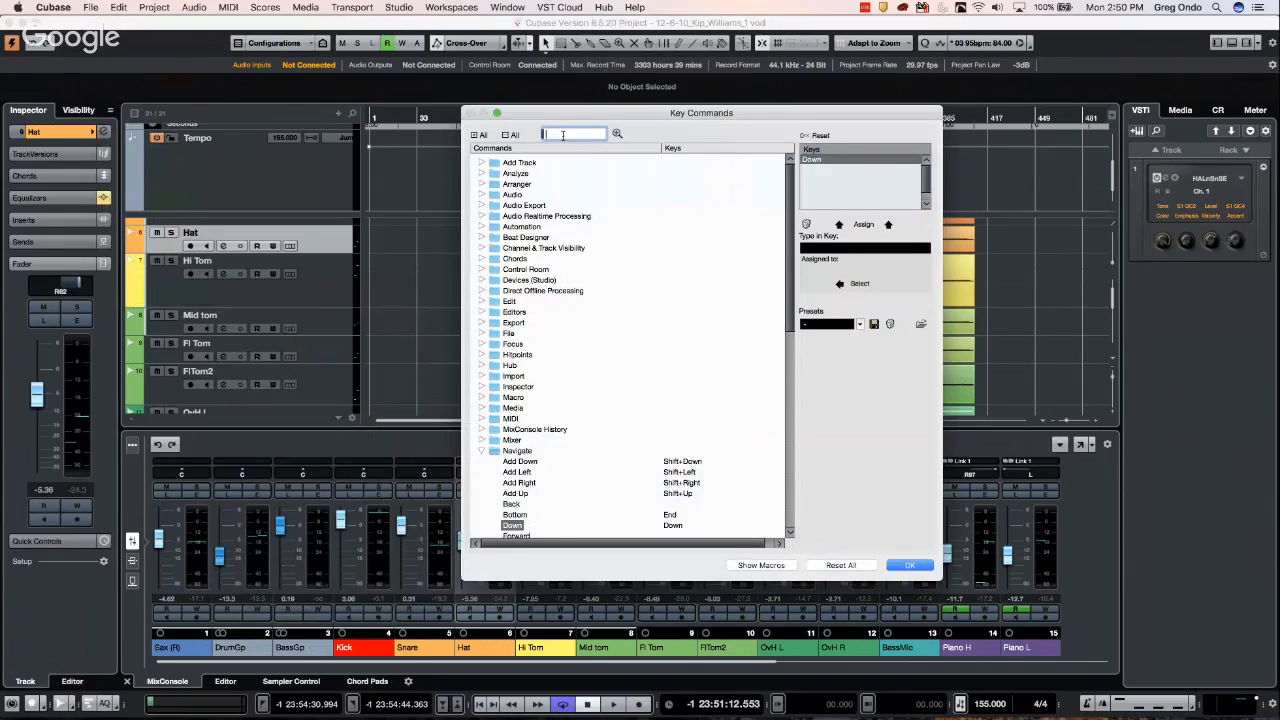
pyautogui.write('divid')
pyautogui.write('e')
pyautogui.press('Return')
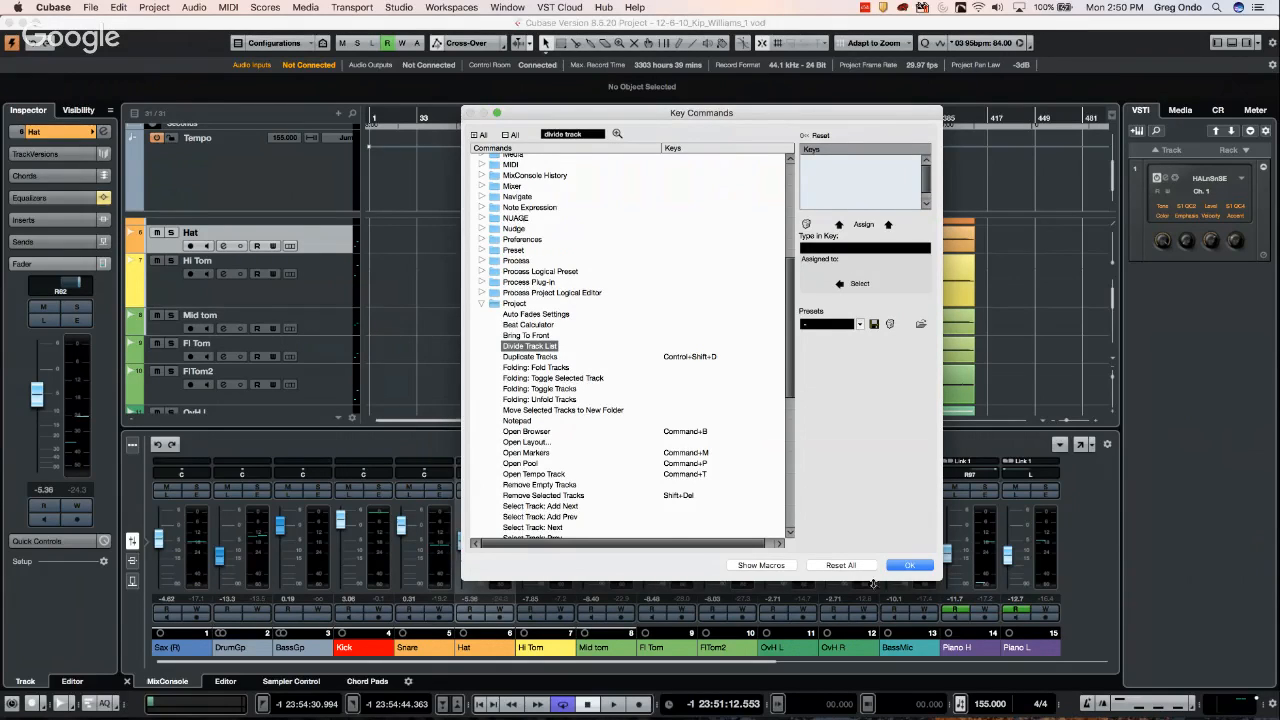
pyautogui.click(912, 565)
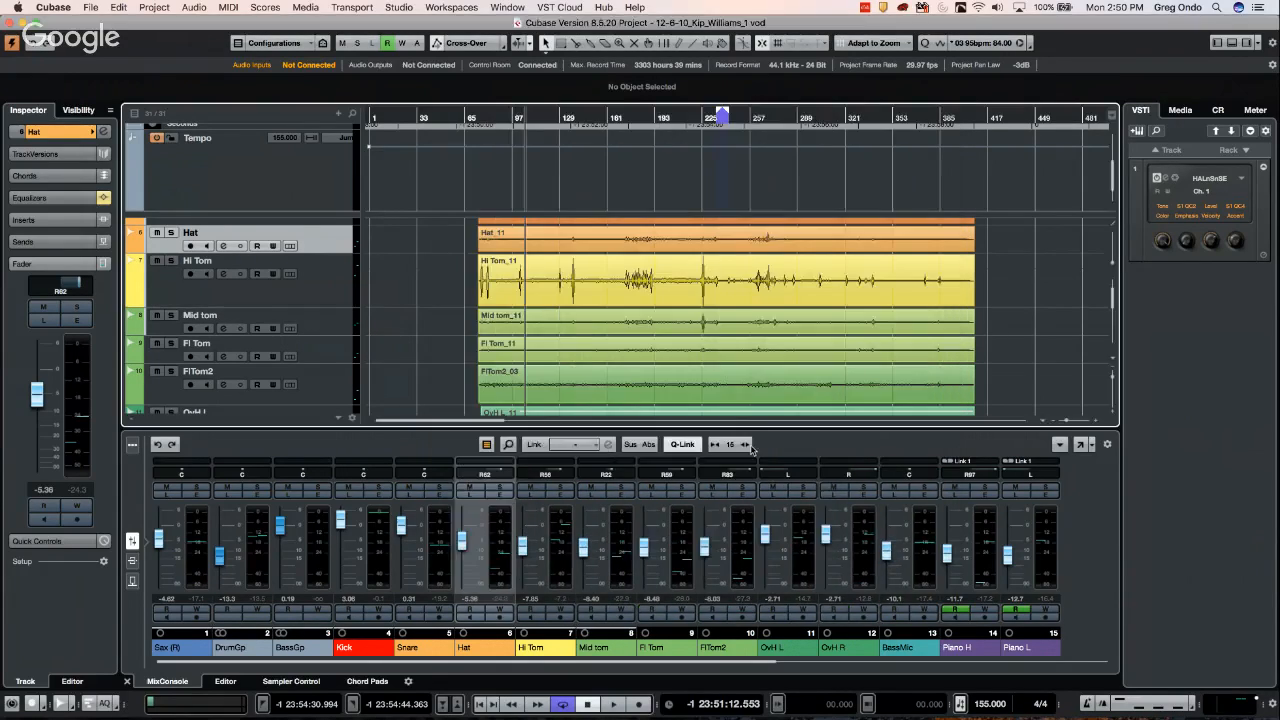
# Select Hi Tom and step the track selection through the lower section up to the Group Tracks folder
pyautogui.click(344, 285)
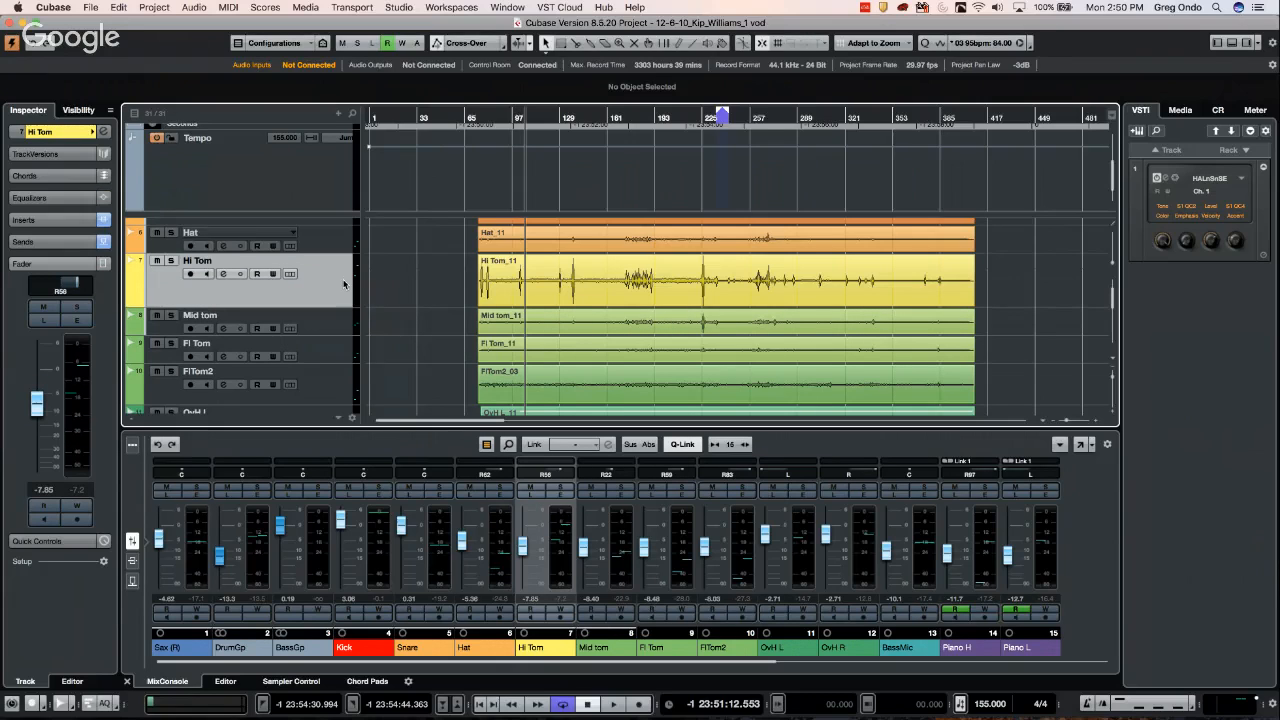
pyautogui.press('Down')
pyautogui.press('Up')
pyautogui.press('Up')
pyautogui.press('Up')
pyautogui.press('Up')
pyautogui.press('Up')
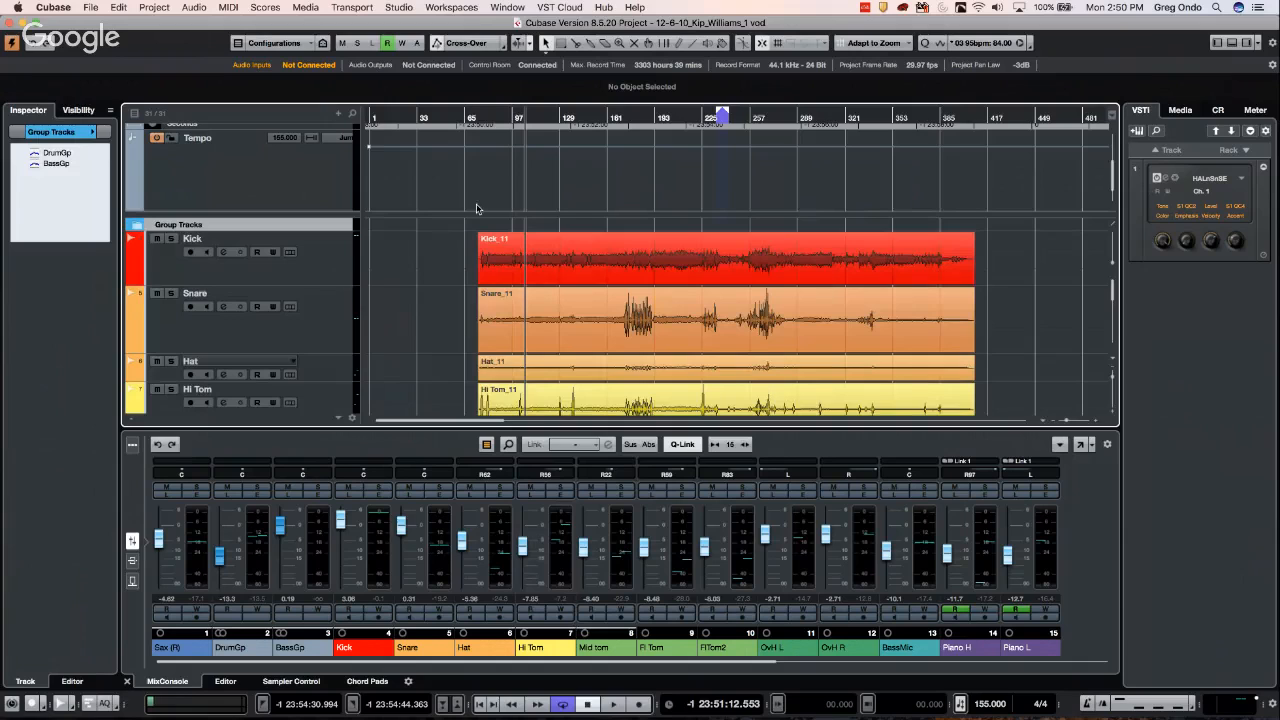
# Select the Tempo track and step the selection up through the upper section and back to Tempo
pyautogui.click(255, 180)
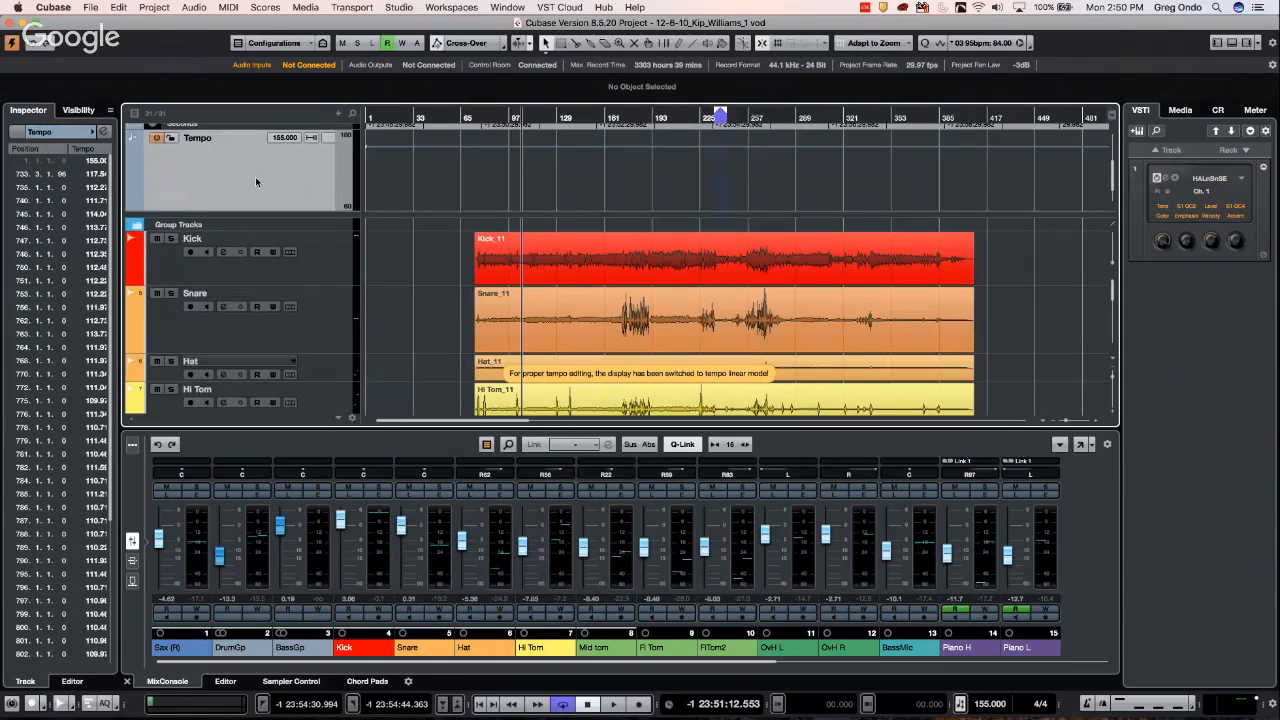
pyautogui.press('Up')
pyautogui.press('Up')
pyautogui.press('Down')
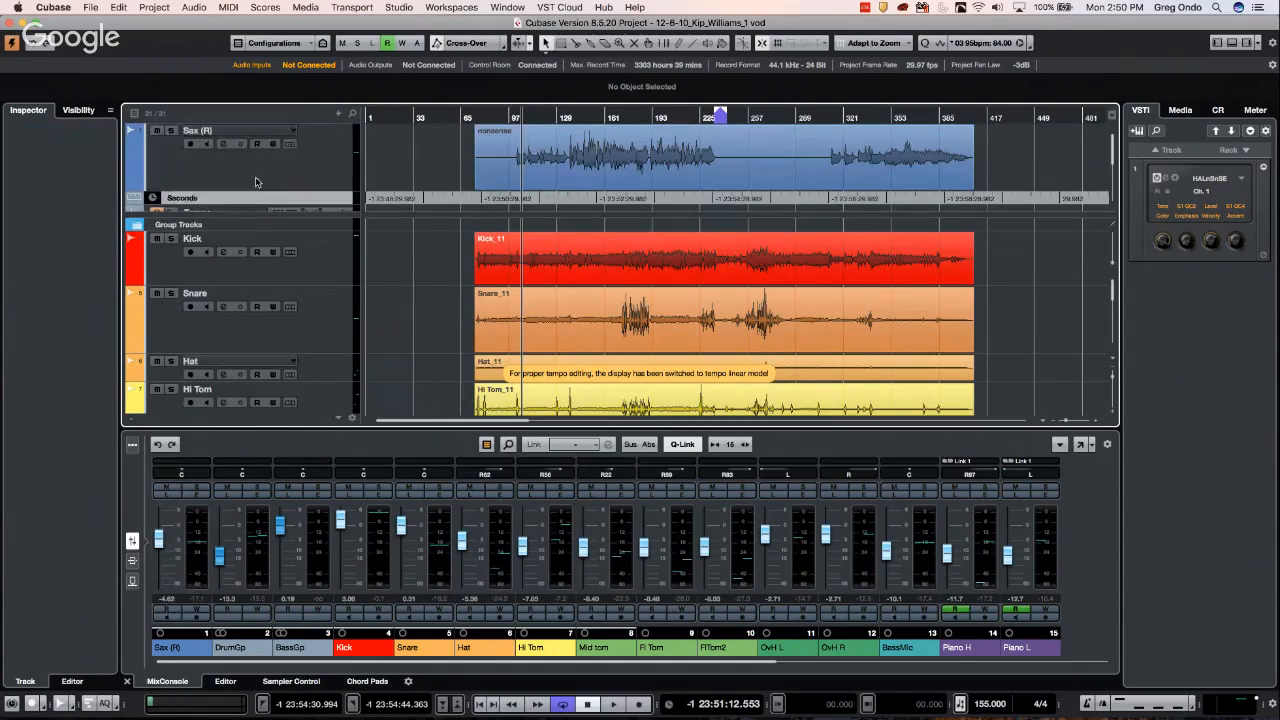
pyautogui.press('Down')
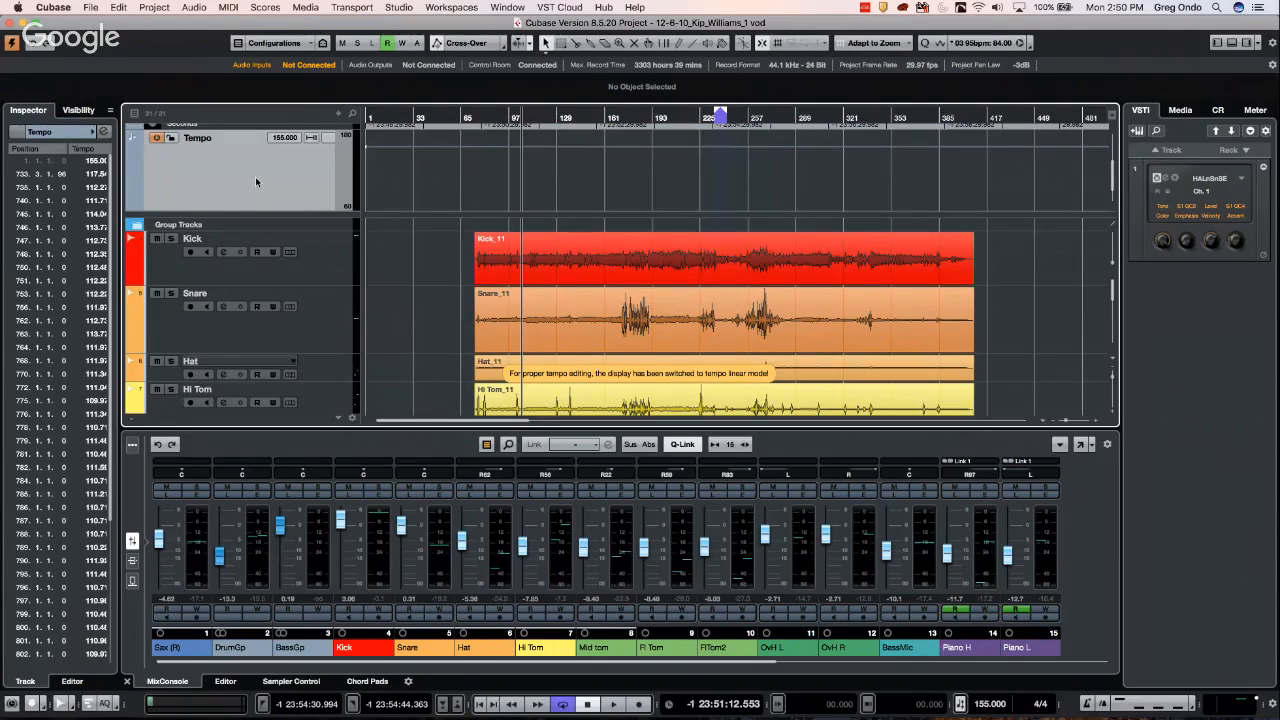
# Examine how the upper and lower sections of the divided track list scroll independently of each other
pyautogui.scroll(1, 500, 152)
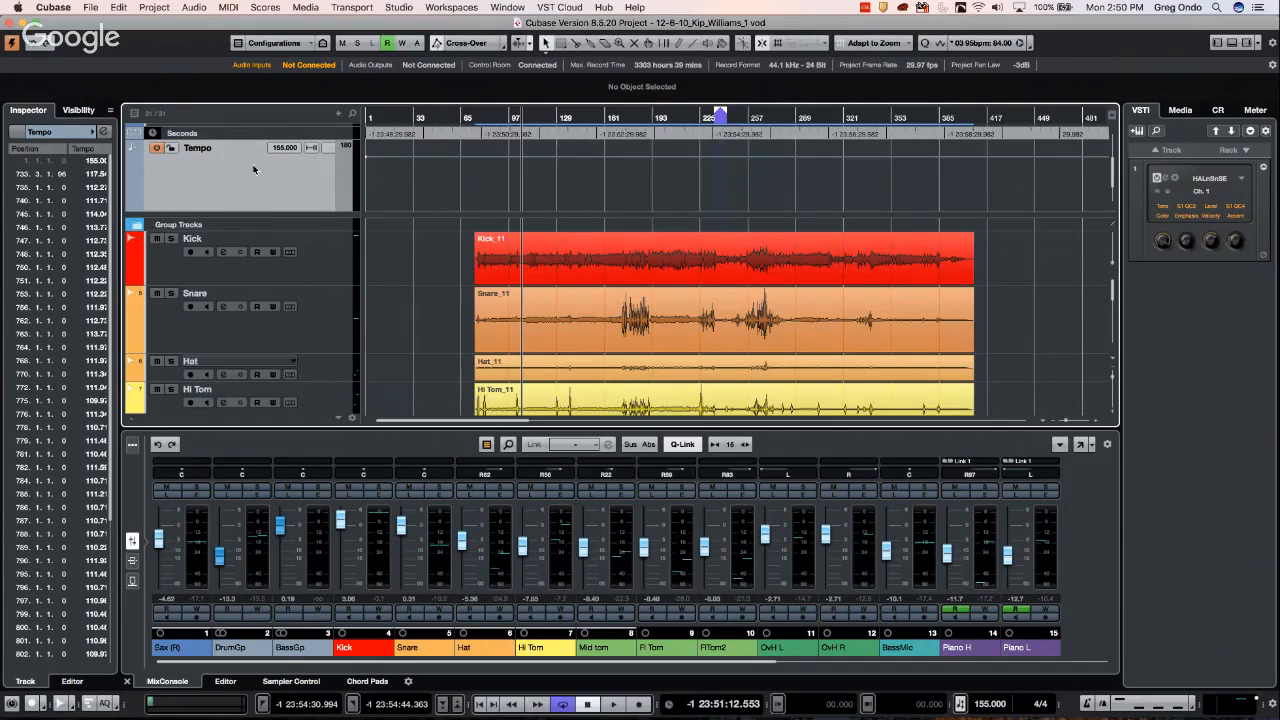
pyautogui.scroll(-10, 425, 325)
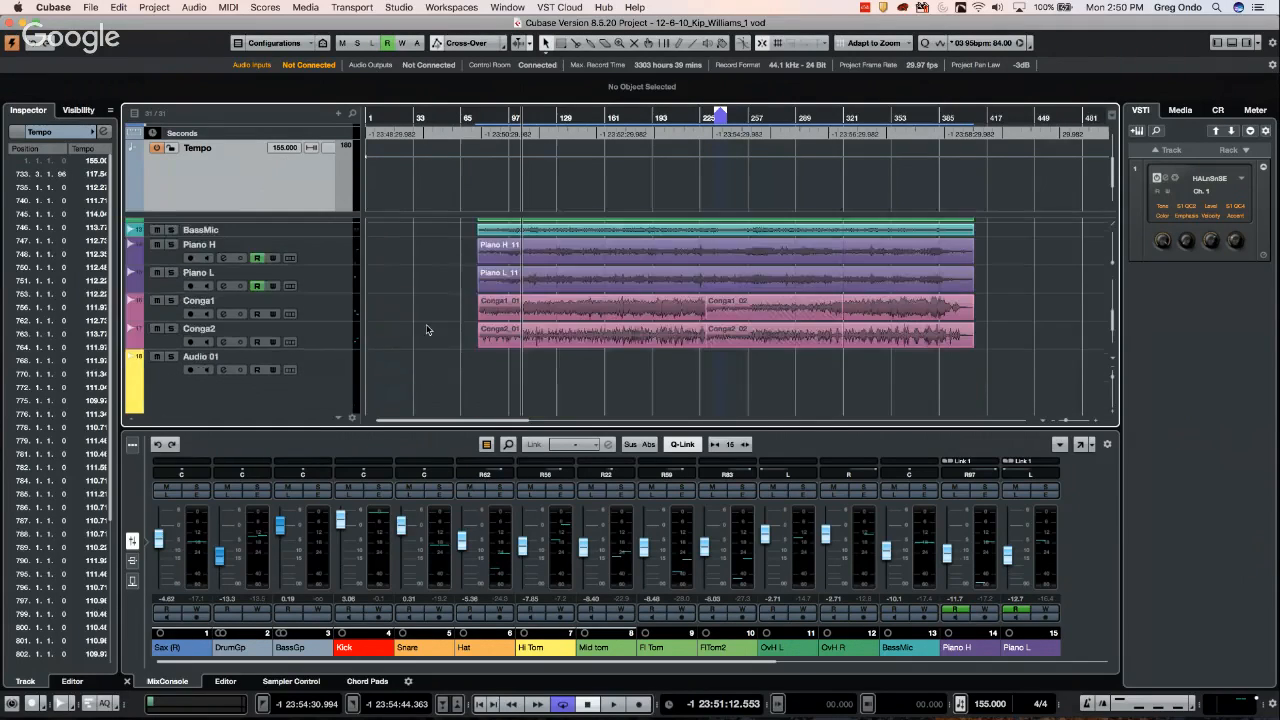
pyautogui.scroll(10, 428, 327)
pyautogui.scroll(-15, 430, 328)
pyautogui.scroll(10, 432, 330)
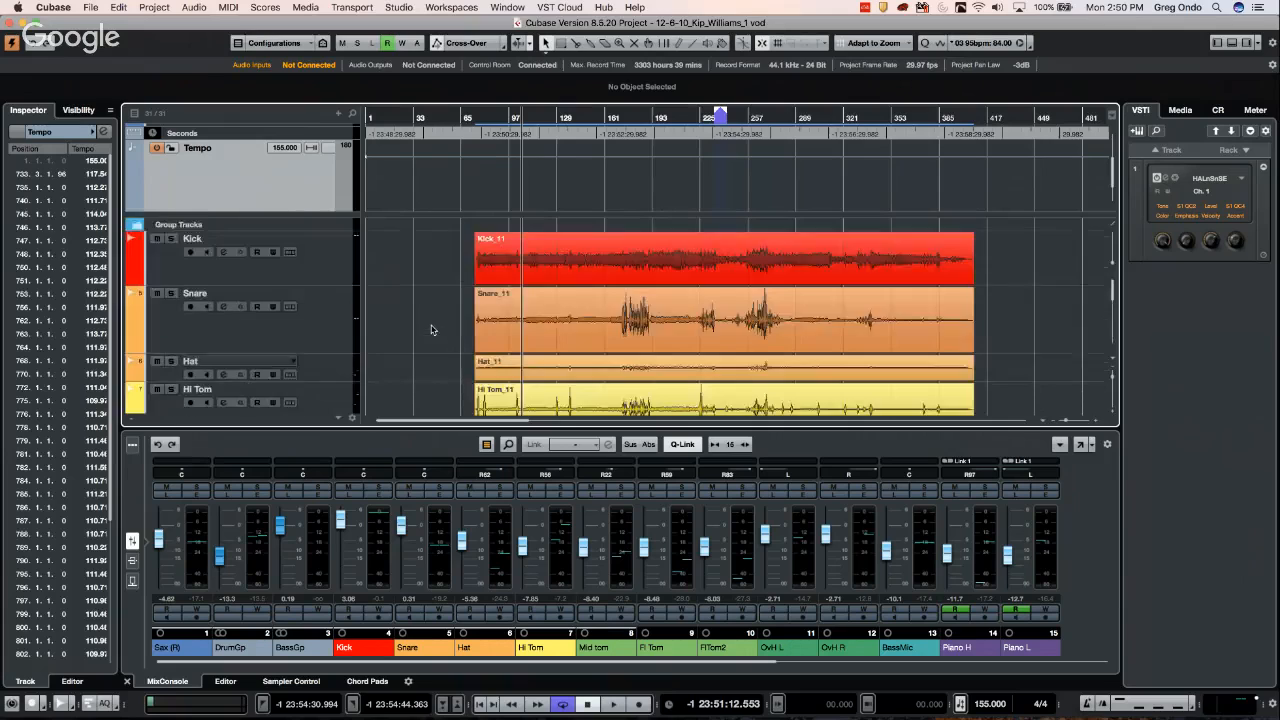
pyautogui.scroll(-10, 432, 330)
pyautogui.scroll(6, 432, 330)
pyautogui.scroll(-3, 433, 330)
pyautogui.scroll(5, 433, 330)
# Adjust the Tempo track's height in the upper section, leaving it as a short track below the Seconds ruler
pyautogui.click(325, 137)
pyautogui.click(320, 172)
pyautogui.click(333, 279)
pyautogui.scroll(-1, 311, 186)
pyautogui.scroll(3, 311, 186)
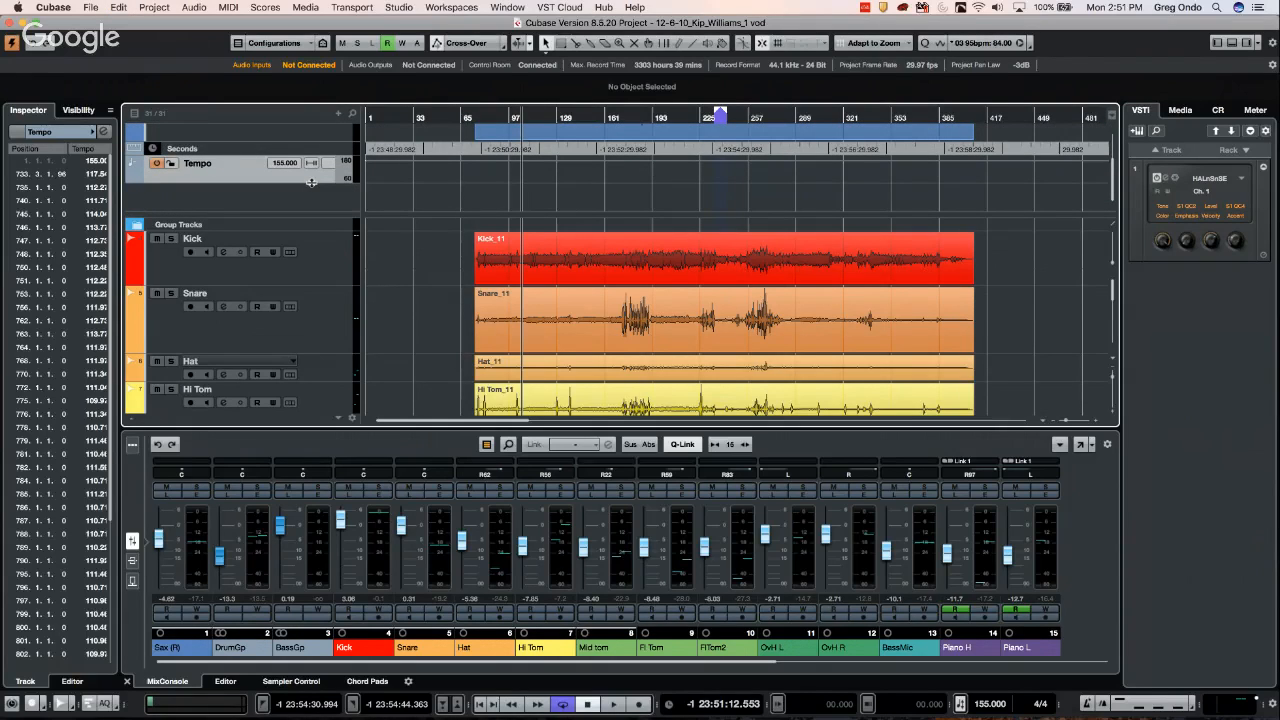
pyautogui.moveTo(311, 182); pyautogui.dragTo(311, 183)
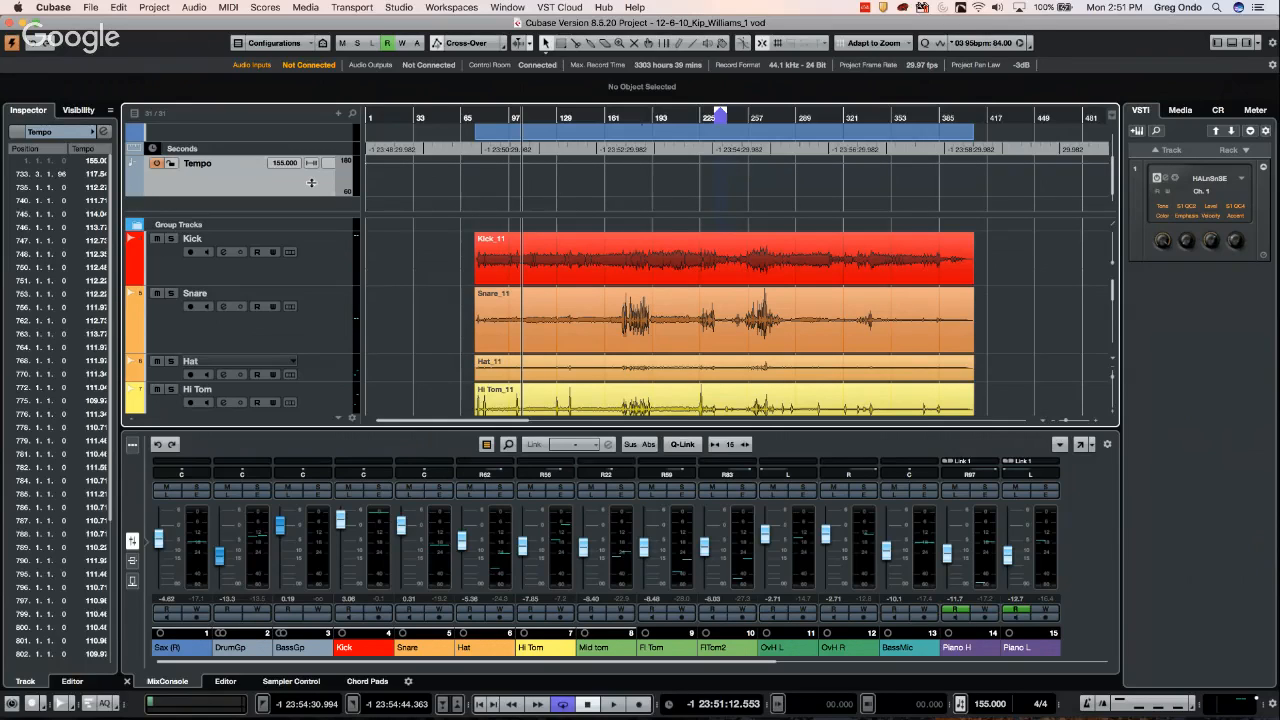
pyautogui.moveTo(311, 183); pyautogui.dragTo(311, 183)
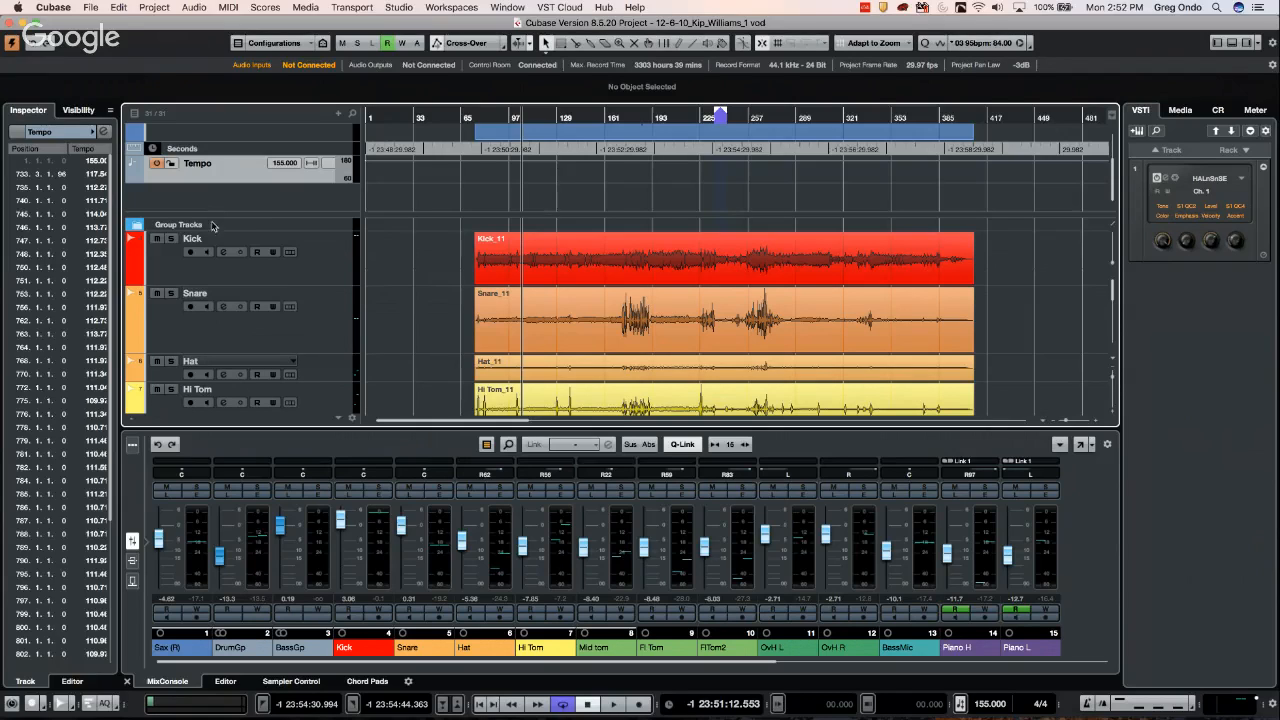
# Open the recent project be someone.cpr and activate it
pyautogui.click(90, 7)
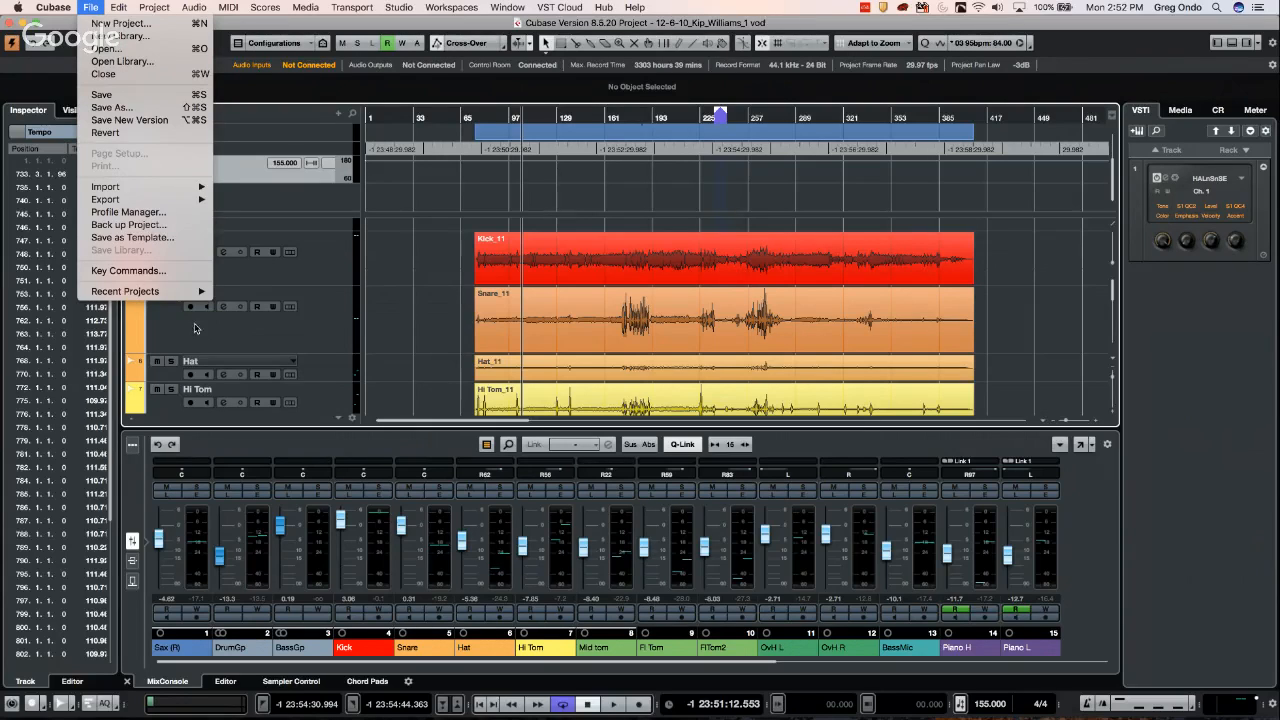
pyautogui.moveTo(183, 290)
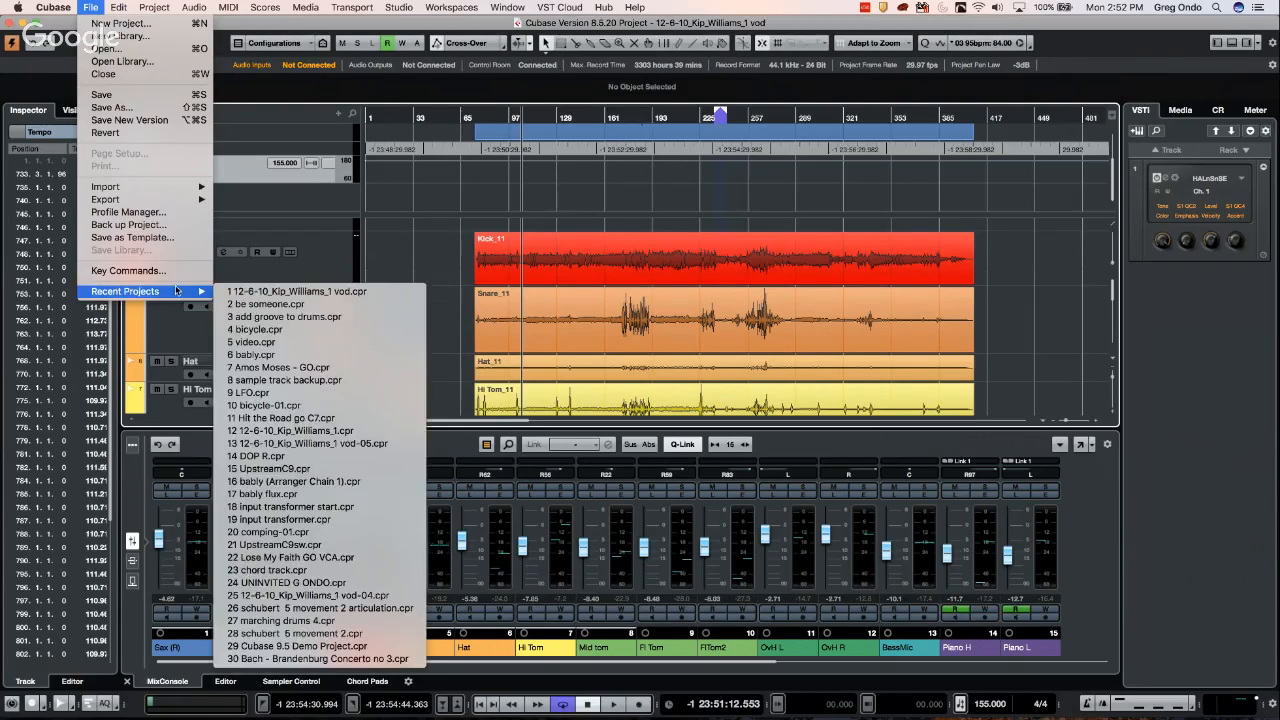
pyautogui.click(391, 307)
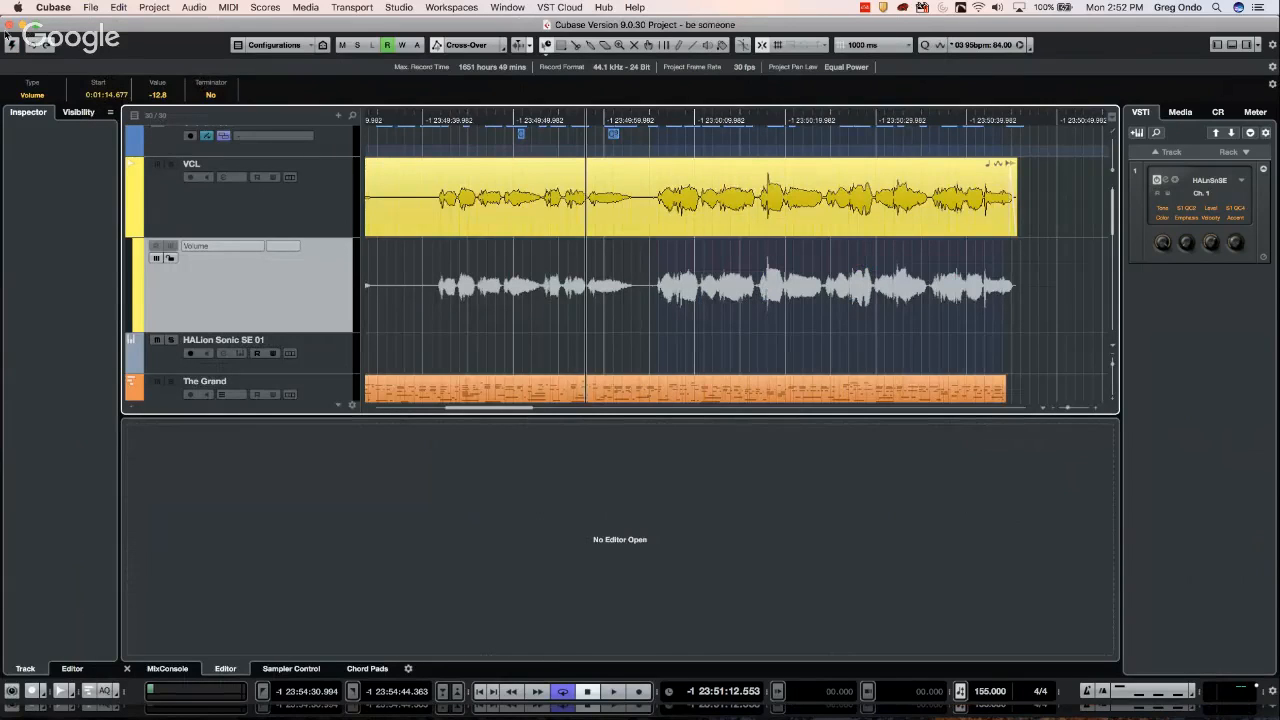
pyautogui.click(90, 7)
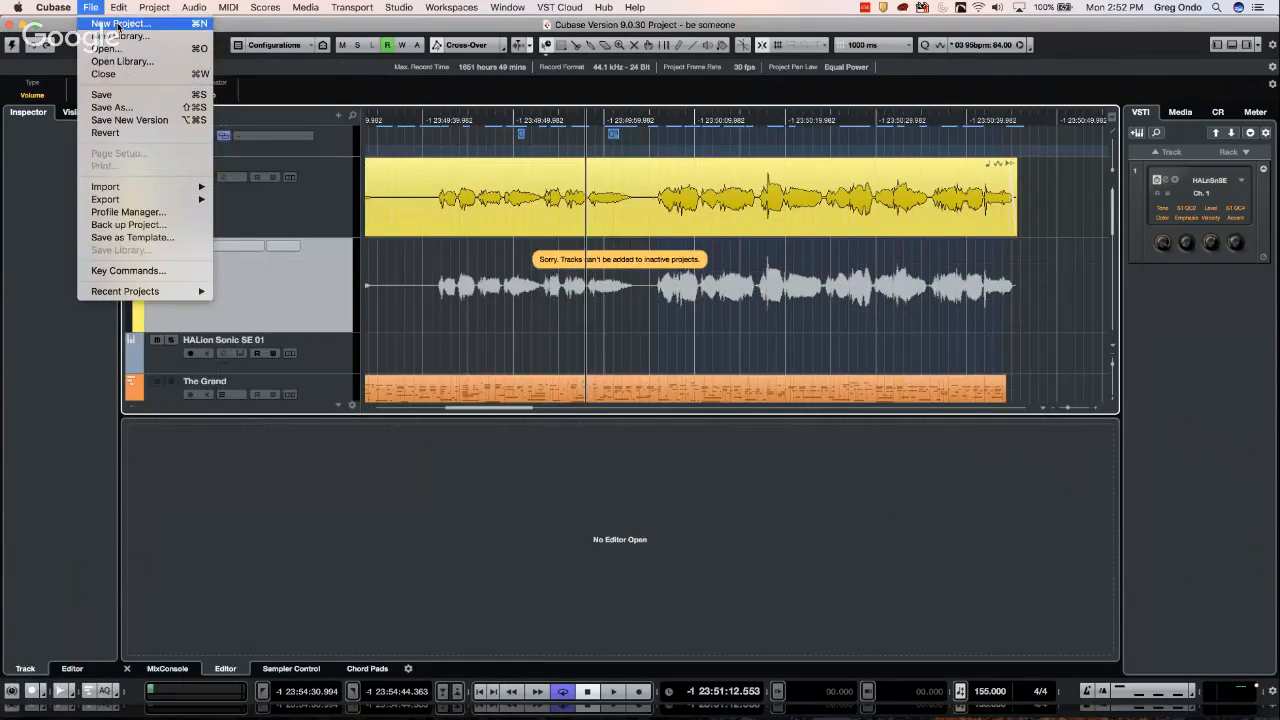
pyautogui.click(12, 44)
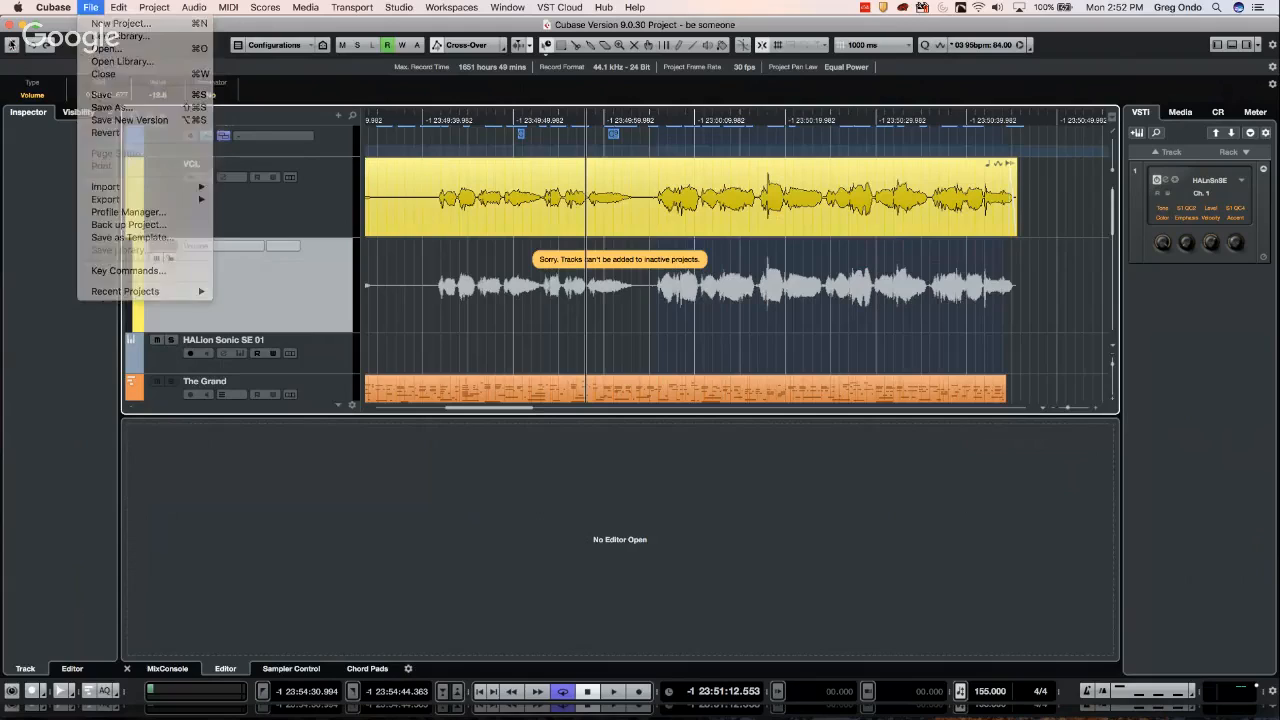
pyautogui.click(12, 46)
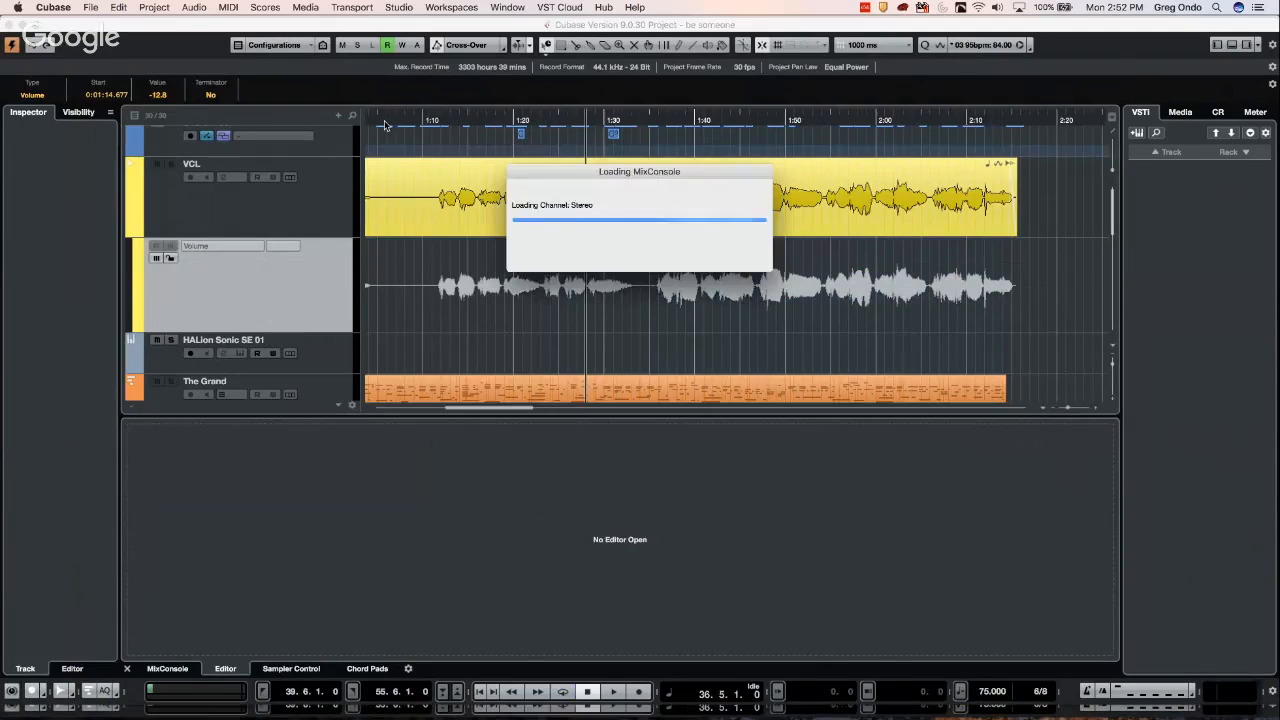
# Revert the project to its last saved version and delete the files created since then
pyautogui.click(90, 8)
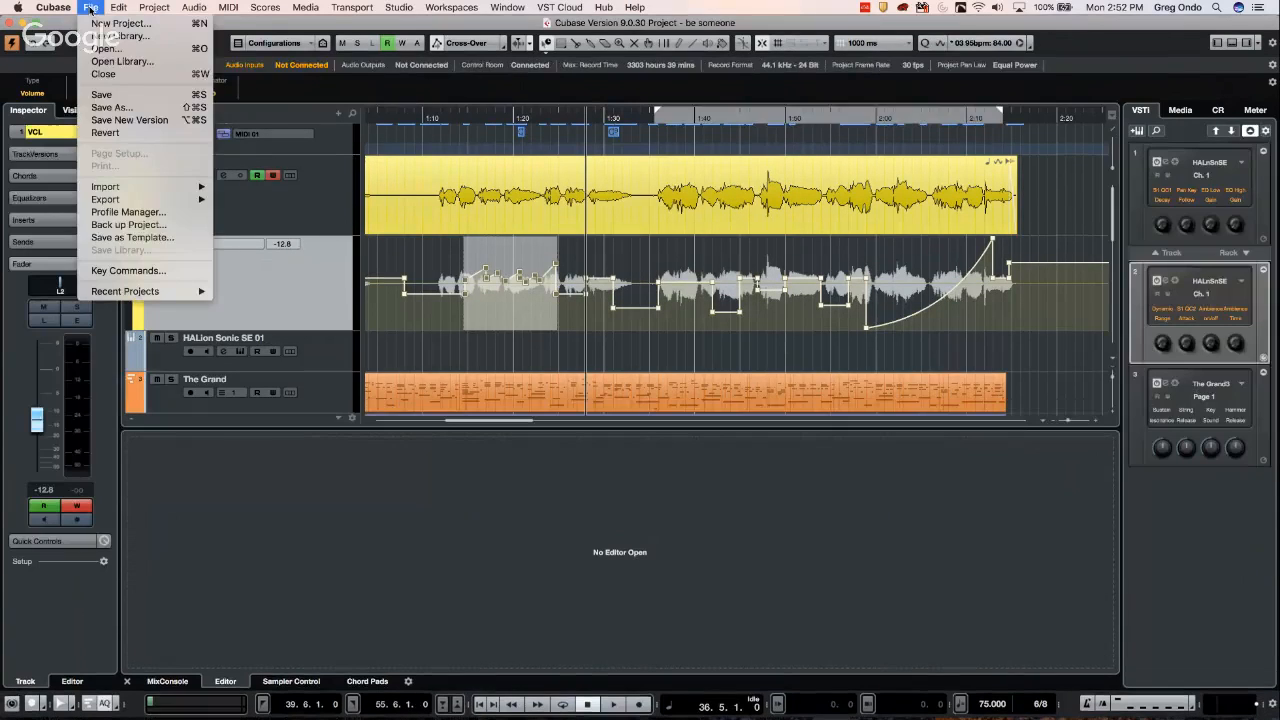
pyautogui.click(129, 132)
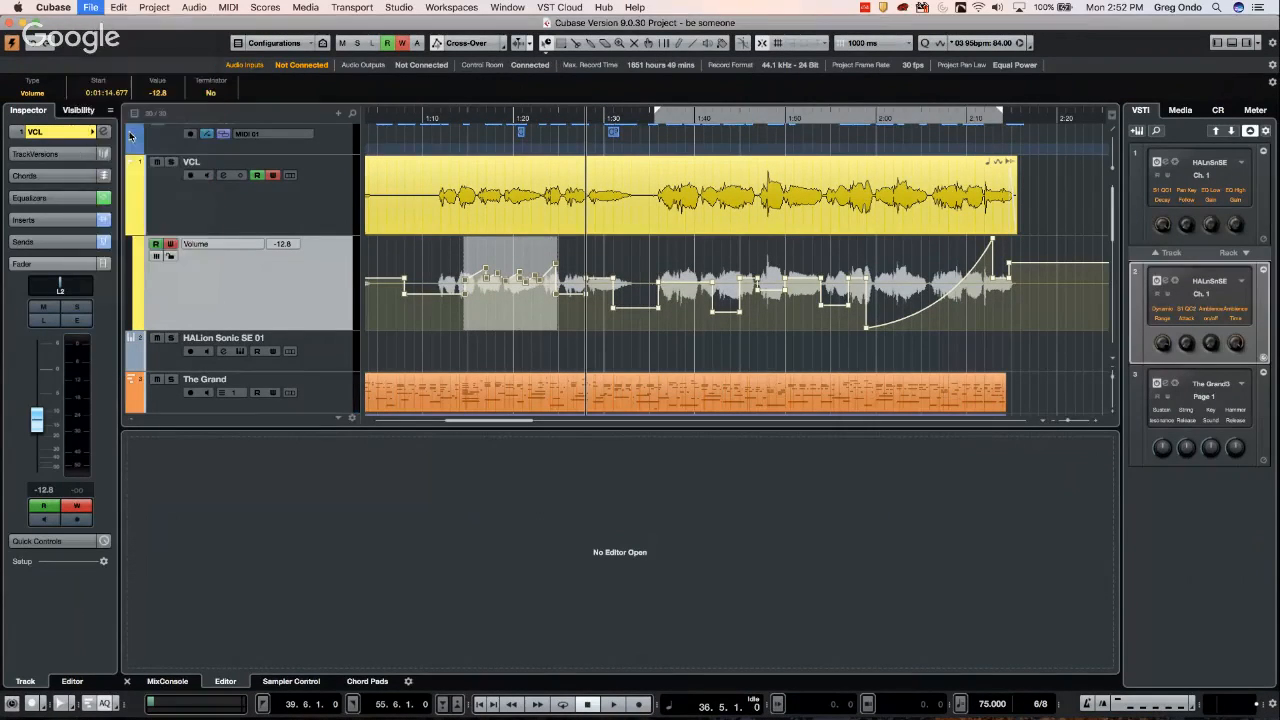
pyautogui.click(722, 256)
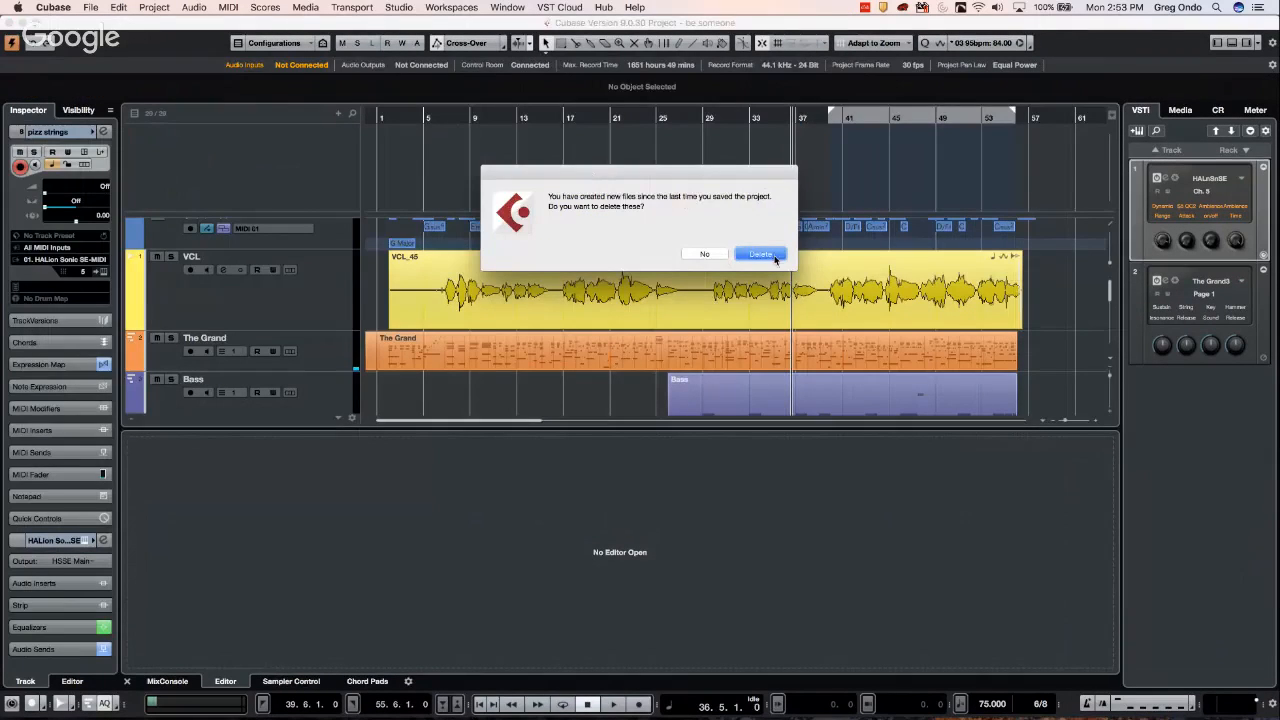
pyautogui.click(758, 254)
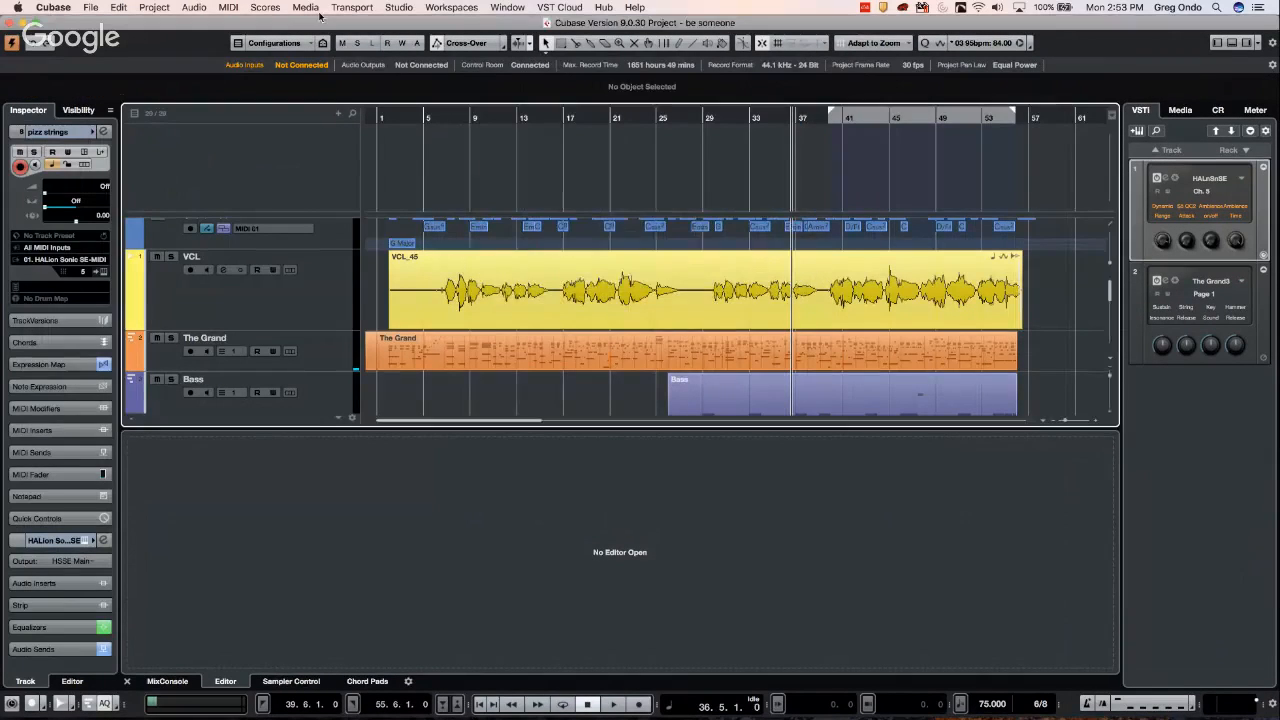
# Open the VCL_45 vocal event in a separate Sample Editor window and show its VariAudio section
pyautogui.click(553, 287)
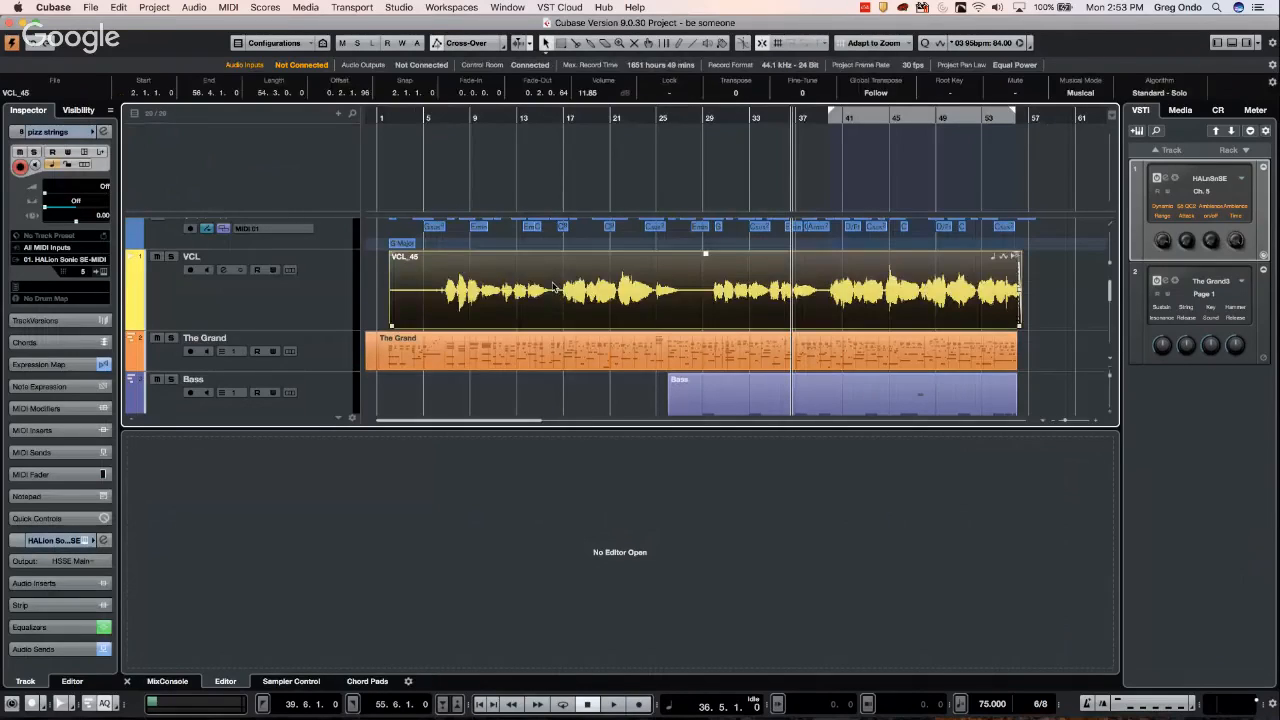
pyautogui.doubleClick(553, 287)
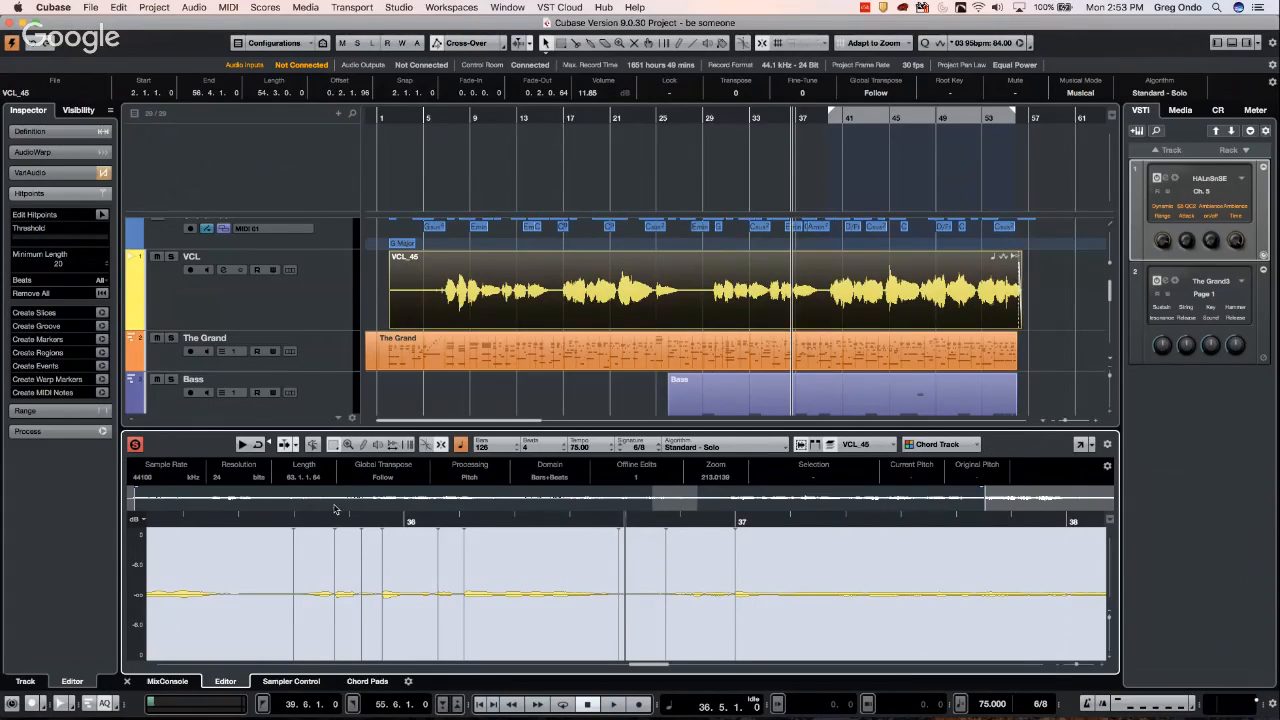
pyautogui.click(62, 172)
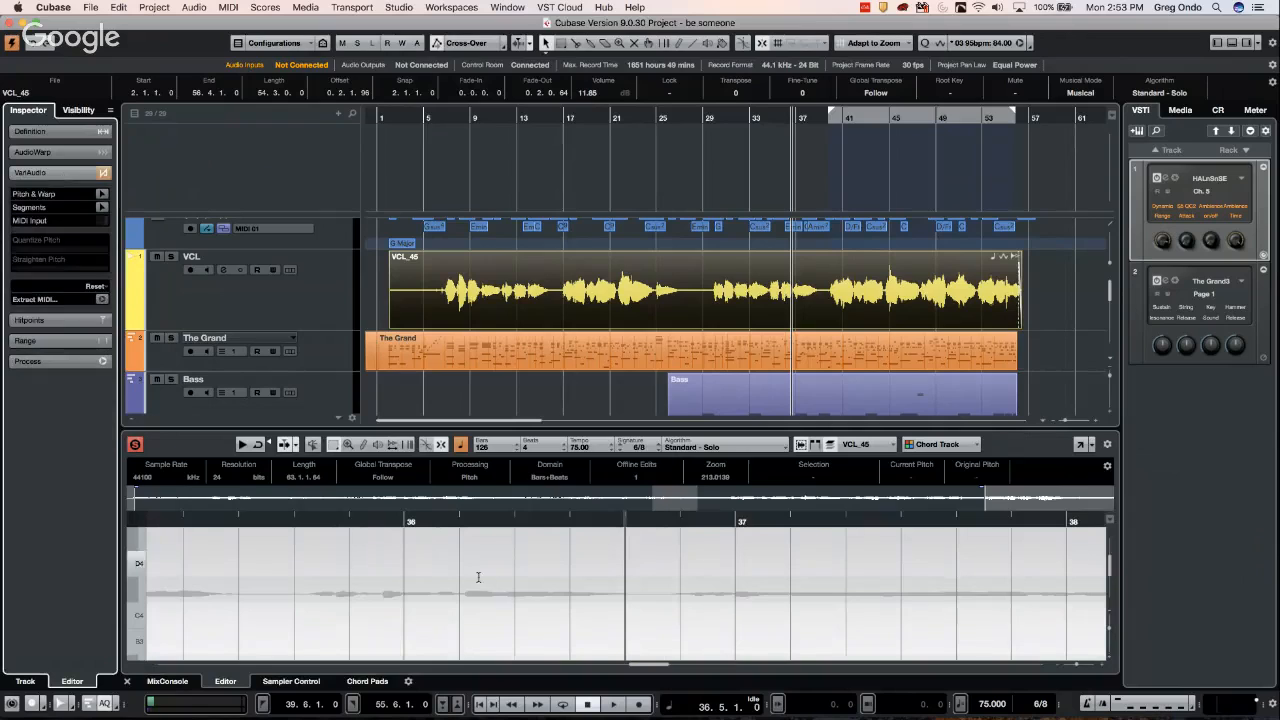
pyautogui.click(1077, 447)
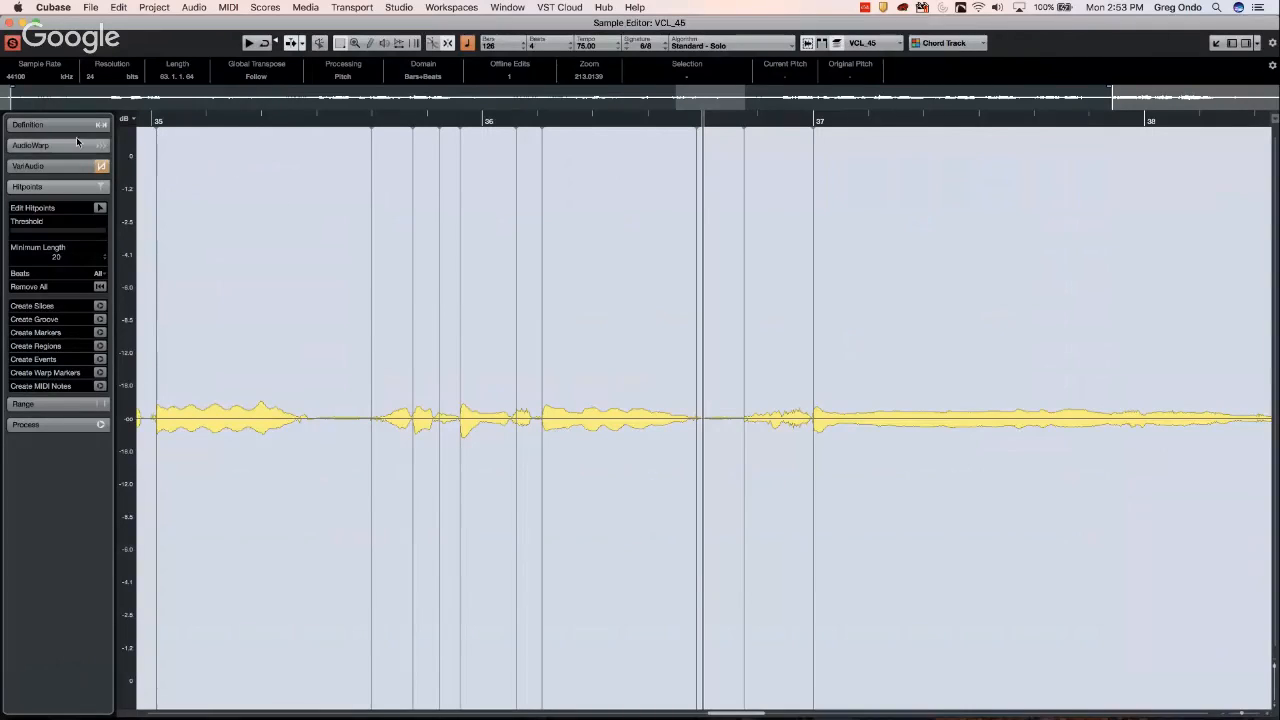
pyautogui.click(57, 166)
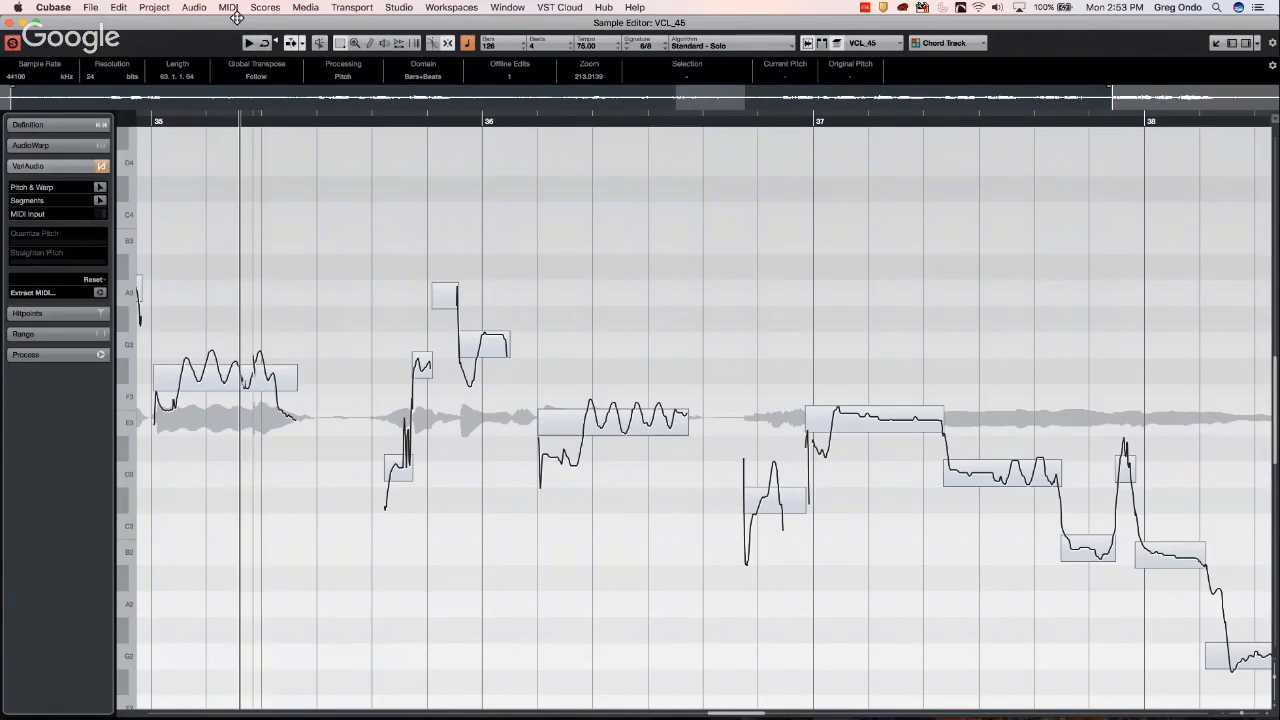
# Activate Pitch & Warp for the vocal and place the playback cursor just before the opening phrase at bar 7
pyautogui.press('g')
pyautogui.press('g')
pyautogui.press('g')
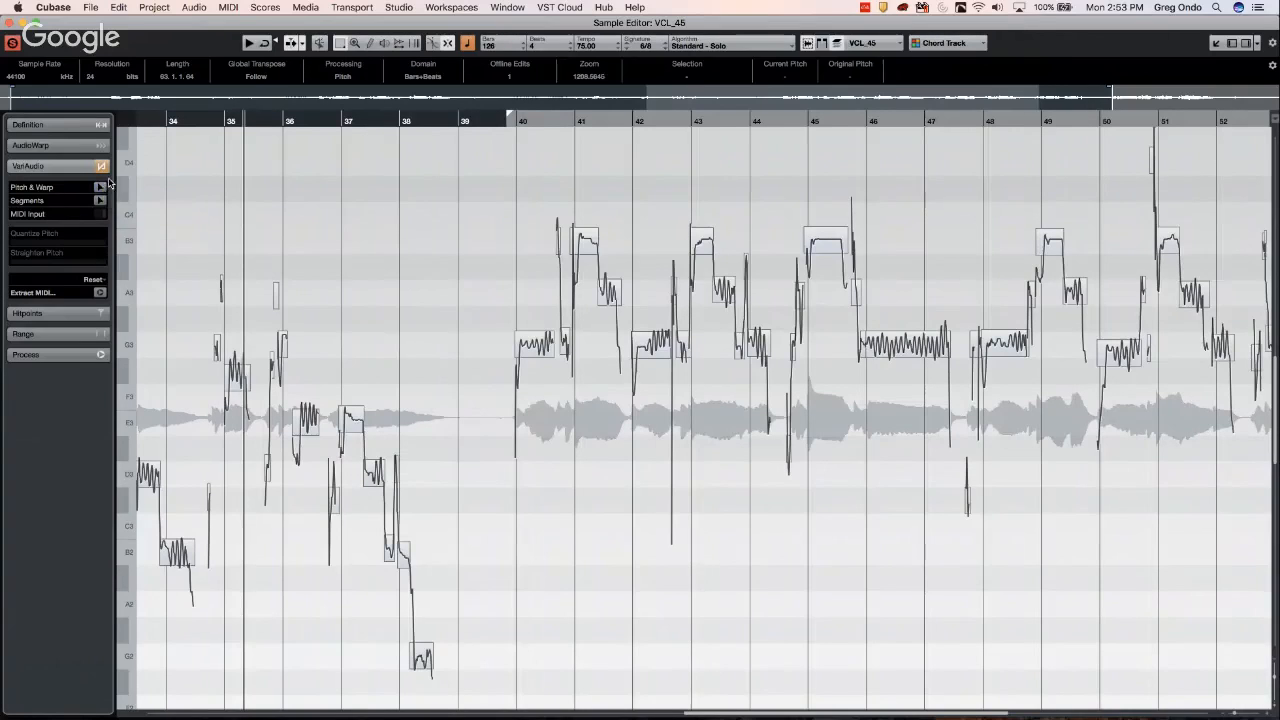
pyautogui.click(100, 188)
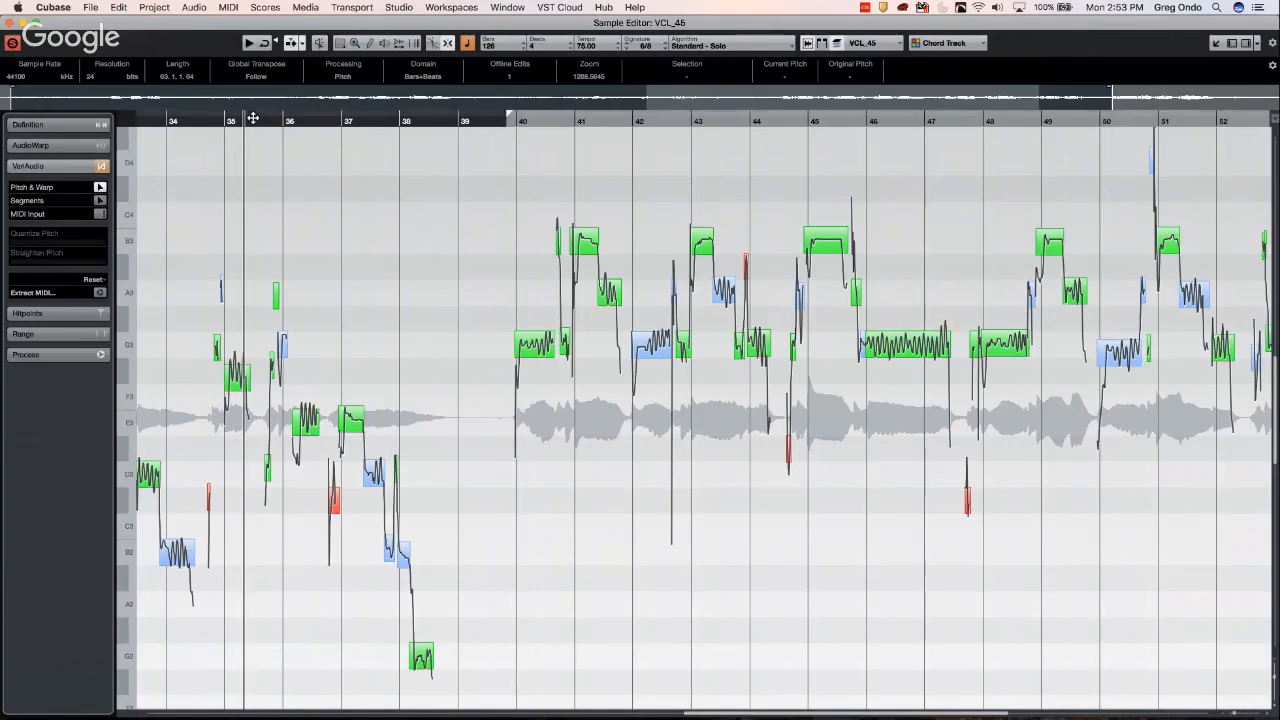
pyautogui.moveTo(251, 121); pyautogui.dragTo(30, 101)
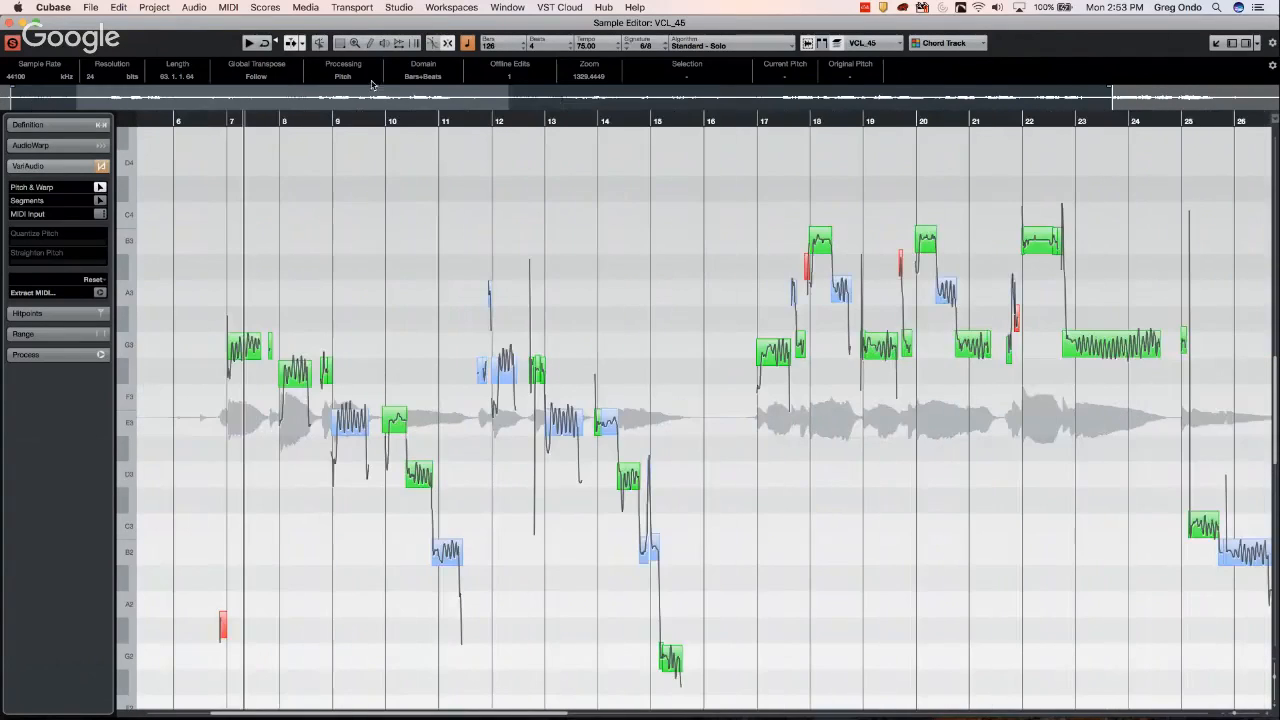
pyautogui.moveTo(187, 118); pyautogui.dragTo(209, 180)
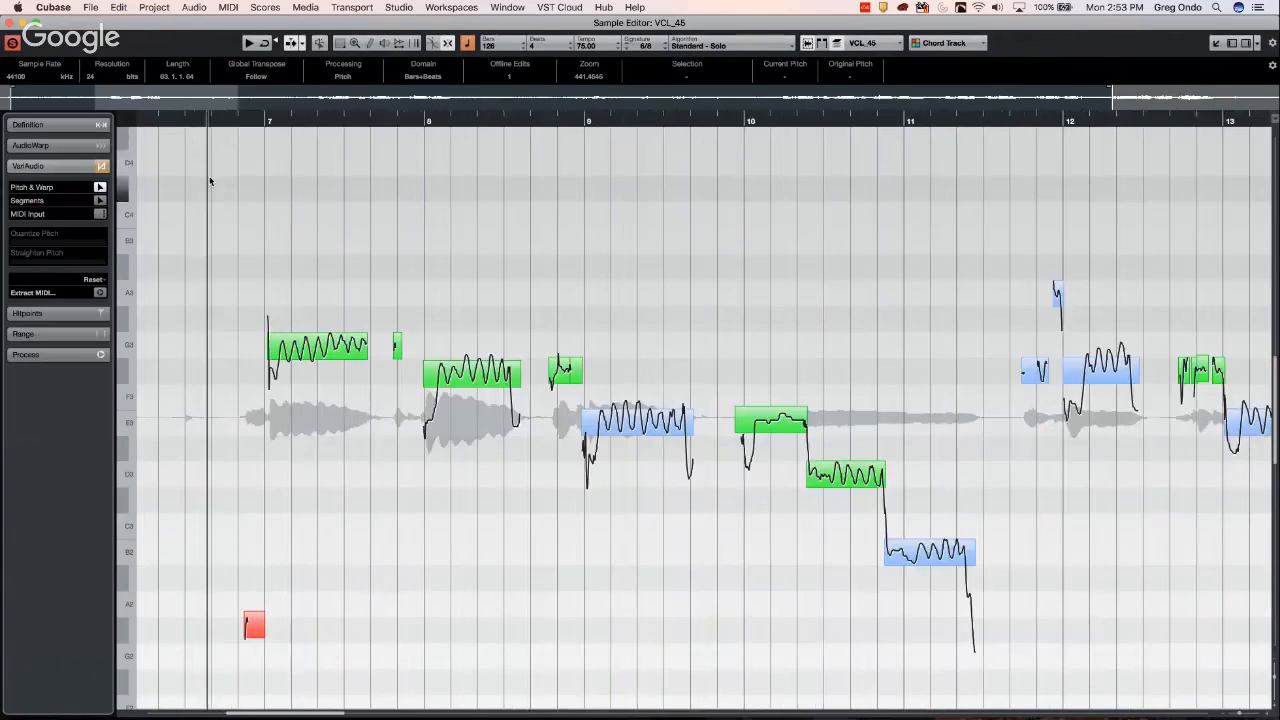
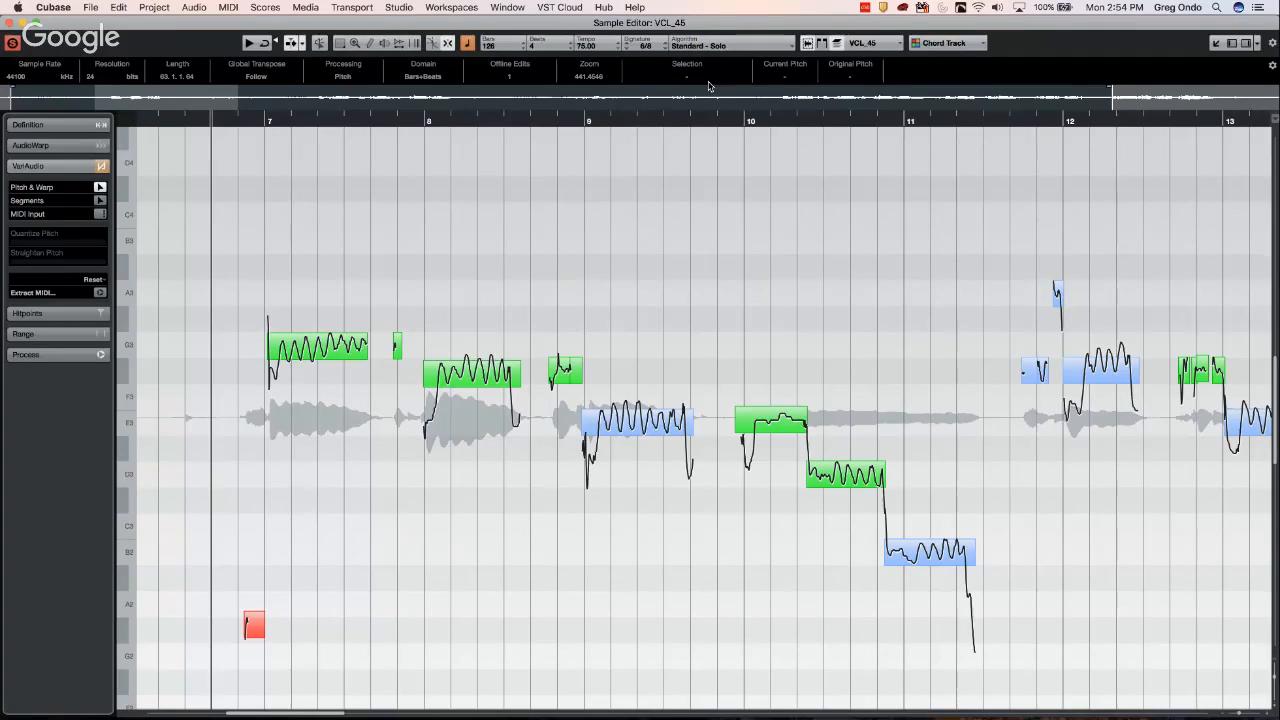
# Switch VariAudio back and forth between Segments and Pitch & Warp modes, ending in Pitch & Warp
pyautogui.press('Tab')
pyautogui.press('Tab')
pyautogui.press('Tab')
pyautogui.press('Tab')
pyautogui.click(100, 200)
pyautogui.click(100, 187)
pyautogui.press('Tab')
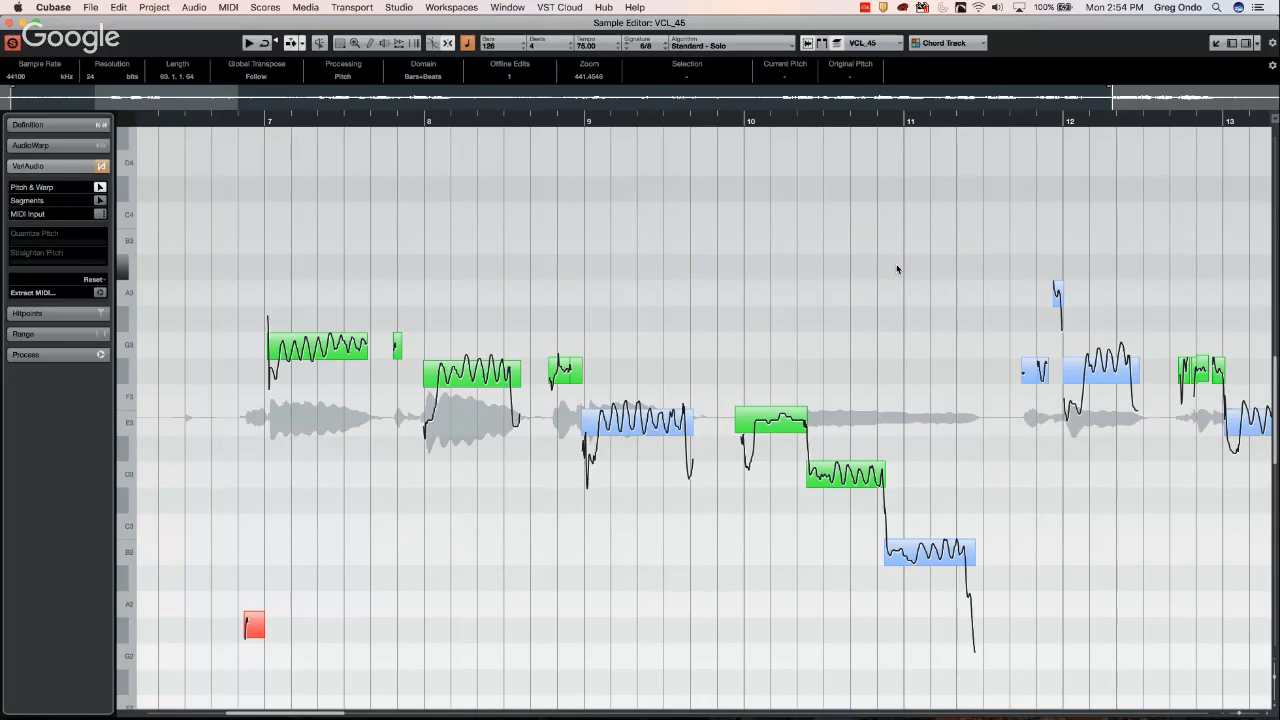
# Turn off the Sample Editor's solo and play the vocal phrase from just before bar 7 with the other tracks
pyautogui.press('space')
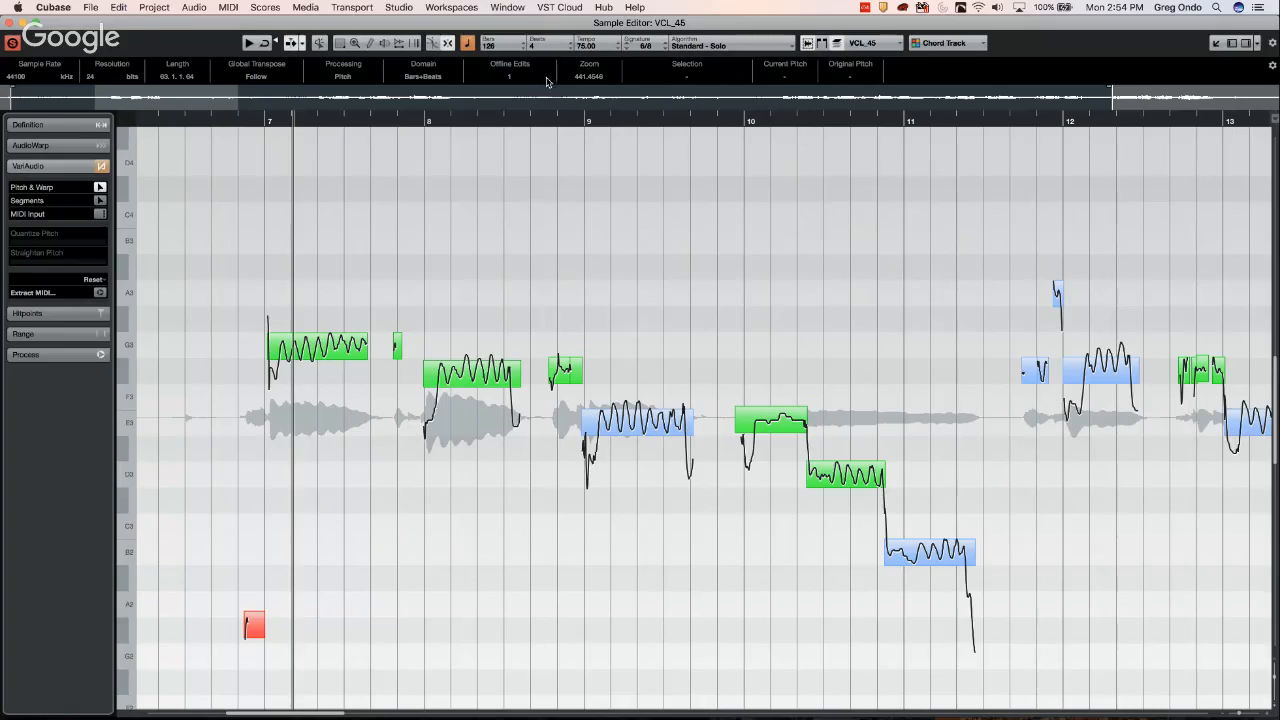
pyautogui.click(11, 46)
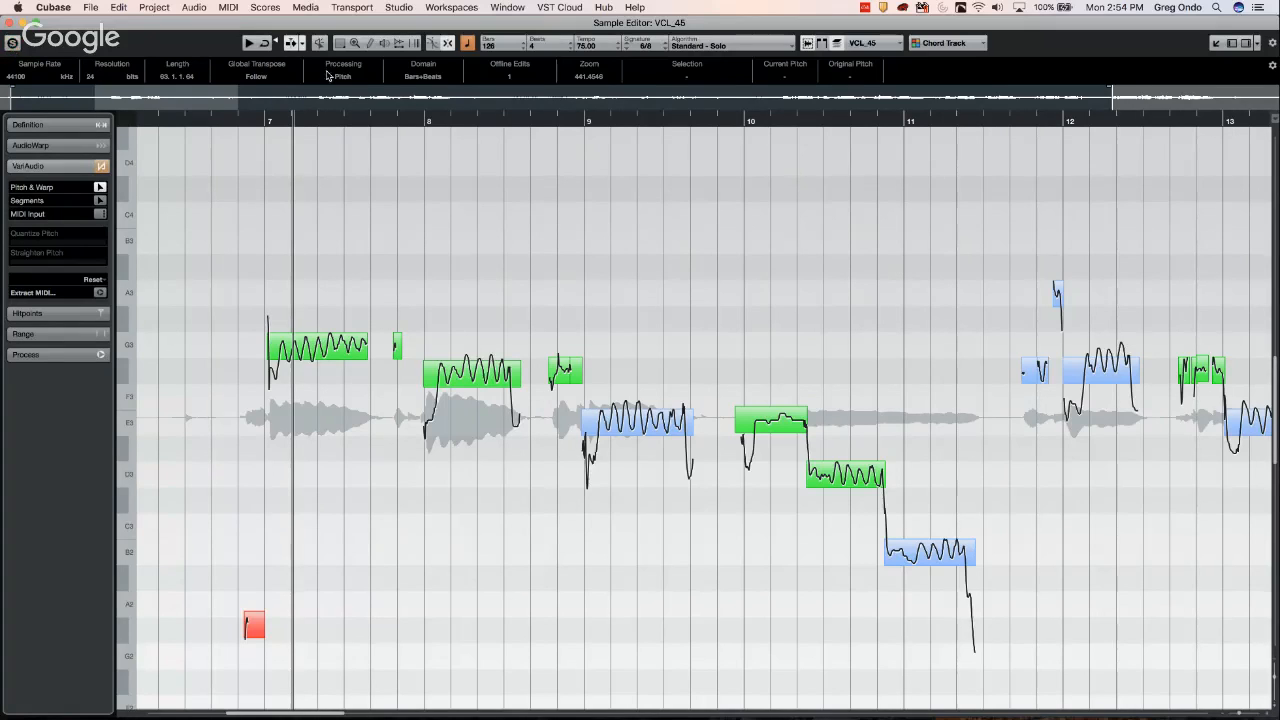
pyautogui.click(182, 124)
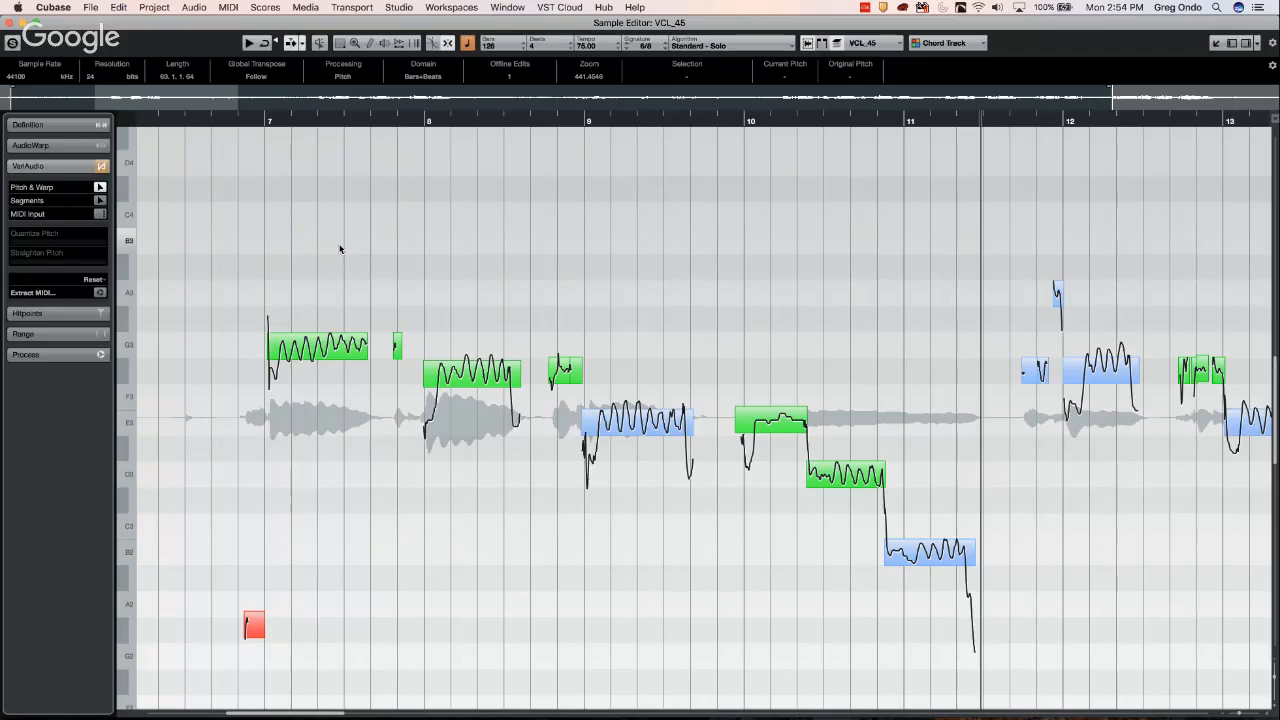
# Select the vocal segments in bars 6 to 11, set Quantize Pitch to its minimum and play the phrase
pyautogui.moveTo(236, 280); pyautogui.dragTo(977, 640)
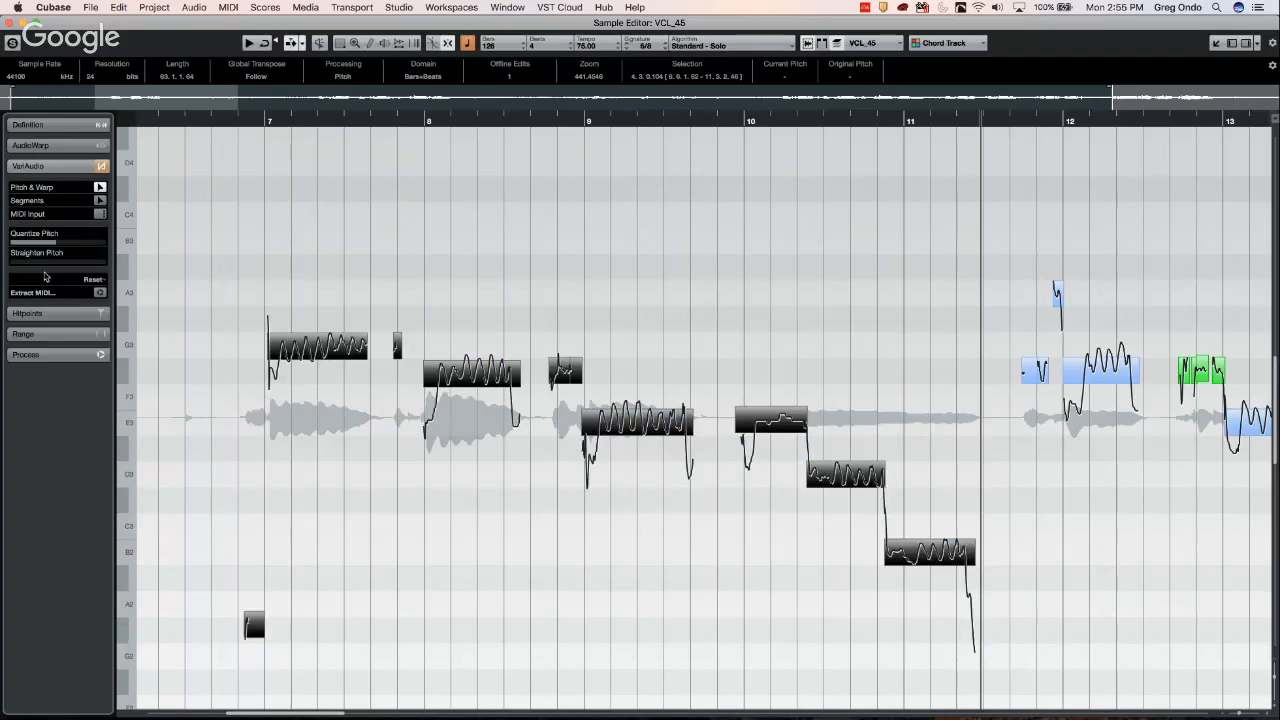
pyautogui.moveTo(48, 247); pyautogui.dragTo(4, 250)
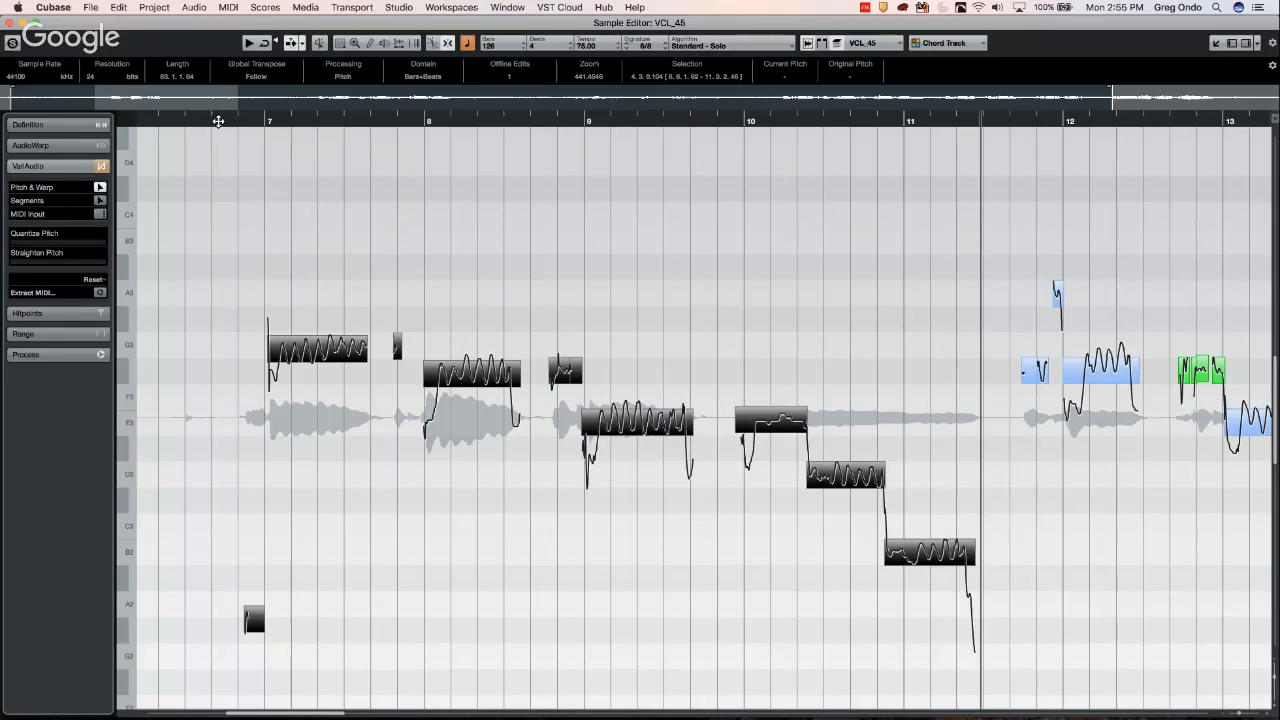
pyautogui.click(216, 121)
pyautogui.click(229, 177)
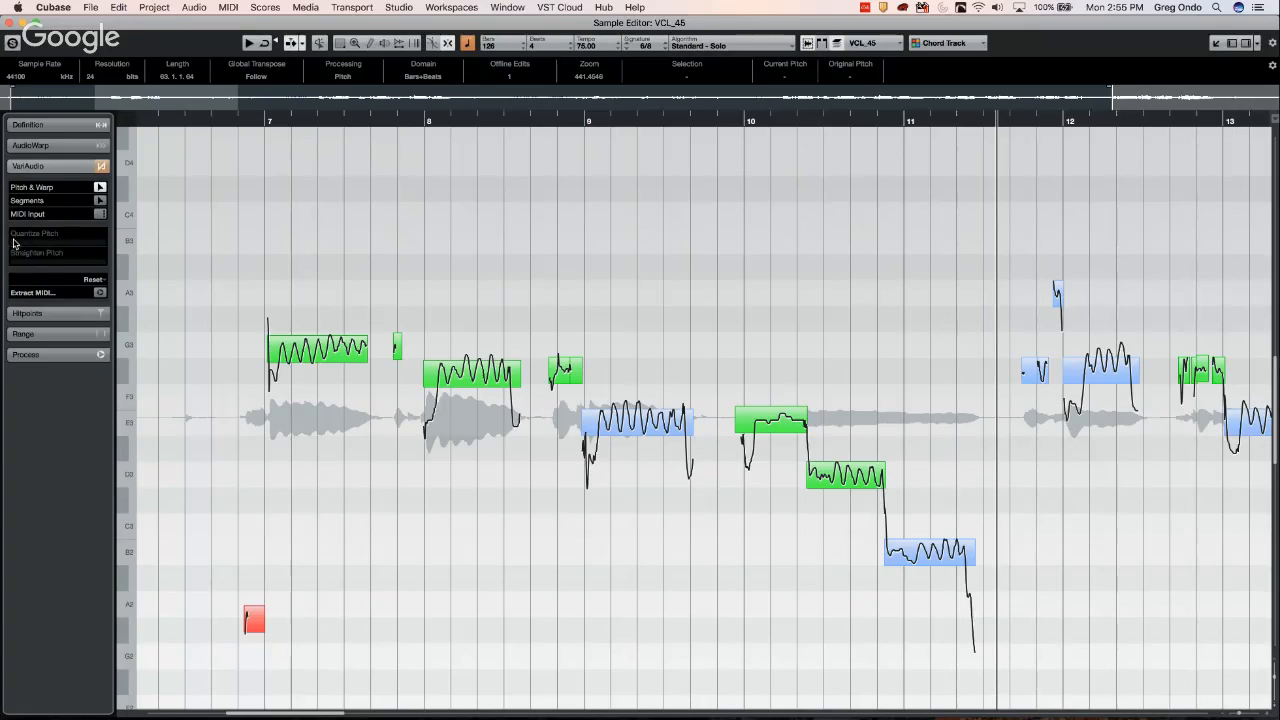
# Select the phrase's segments through bar 11, raise Quantize Pitch to its maximum and play the result
pyautogui.moveTo(224, 265); pyautogui.dragTo(992, 630)
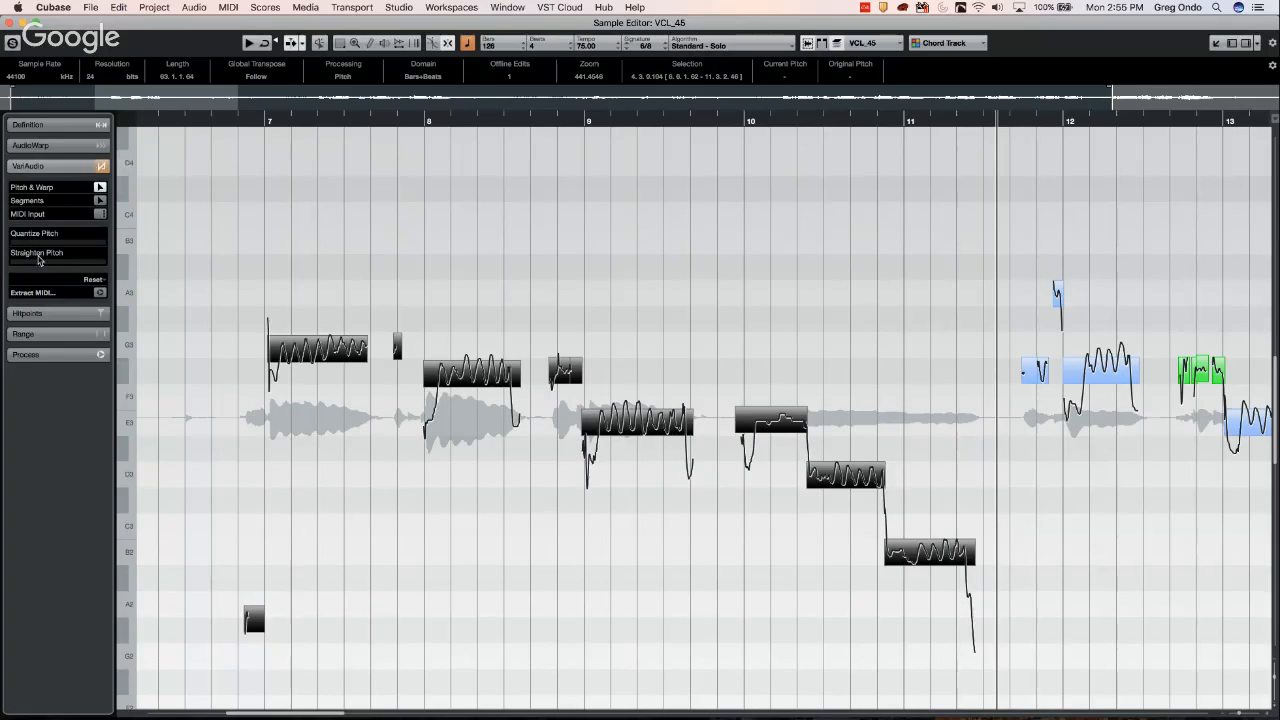
pyautogui.moveTo(20, 244); pyautogui.dragTo(137, 240)
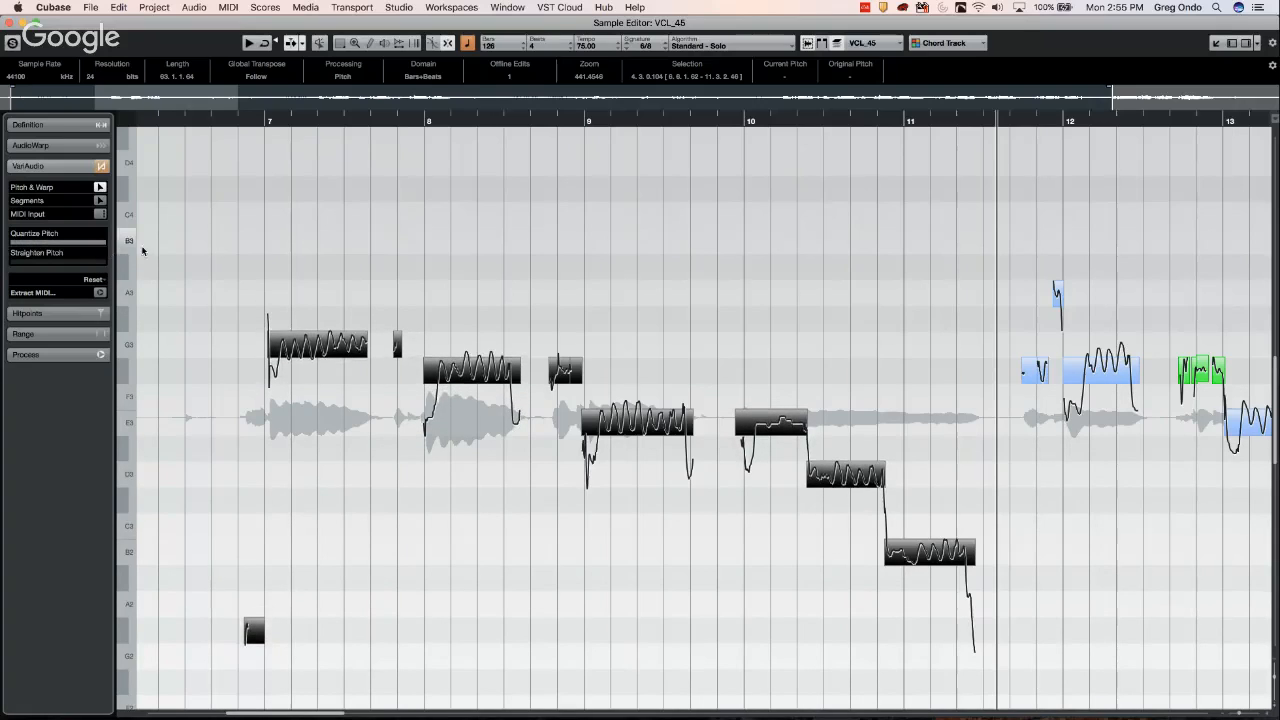
pyautogui.click(230, 164)
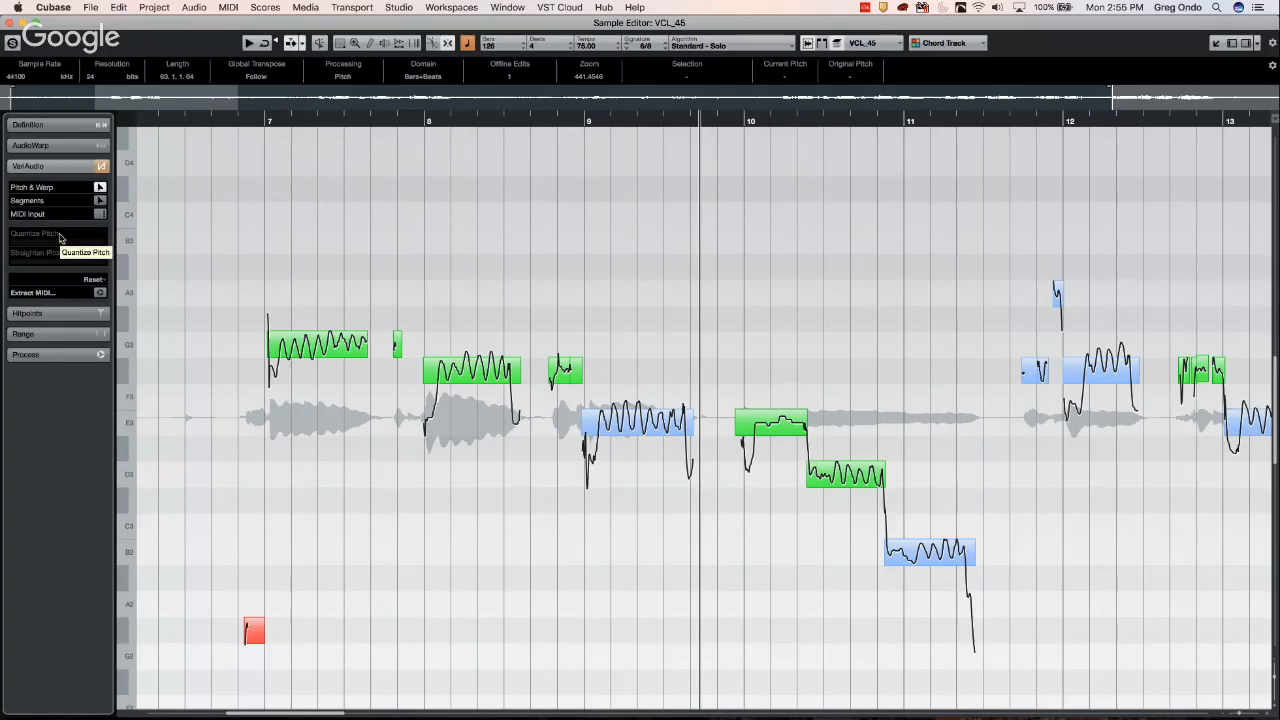
# Select the segments from bar 7 to bar 11, return Quantize Pitch to its minimum and deselect them
pyautogui.moveTo(268, 268); pyautogui.dragTo(1010, 598)
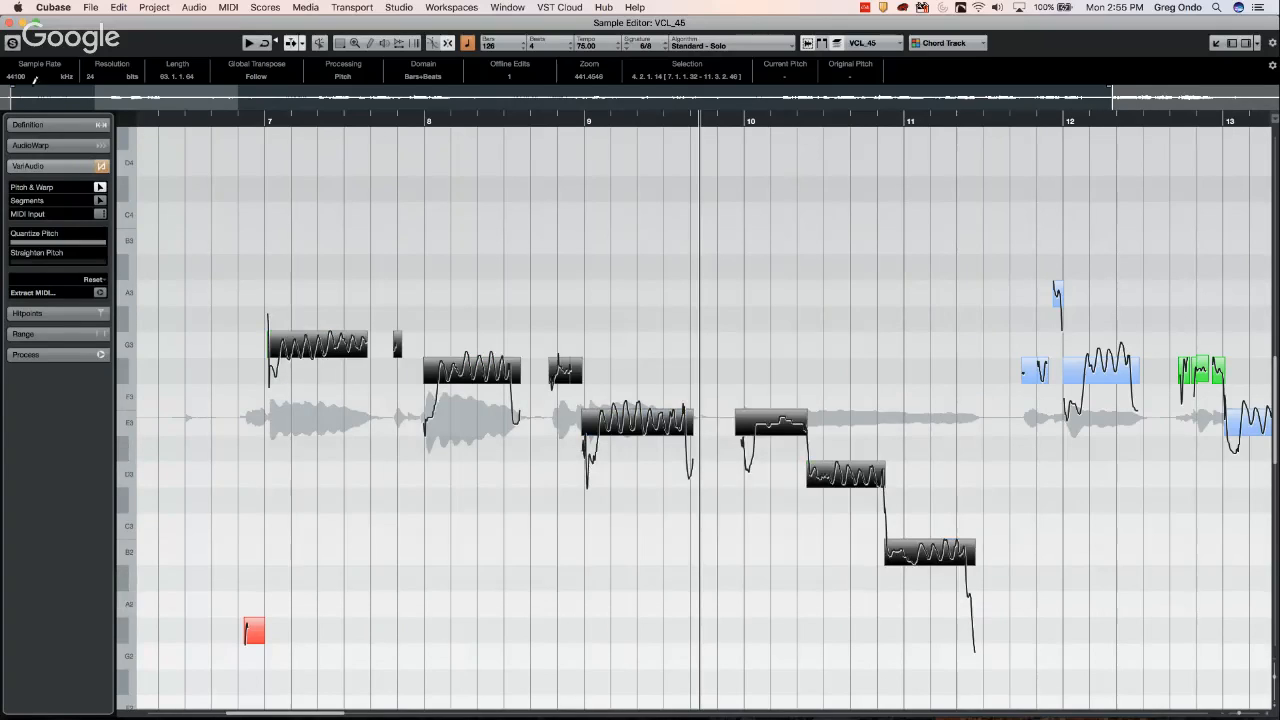
pyautogui.moveTo(100, 241); pyautogui.dragTo(46, 249)
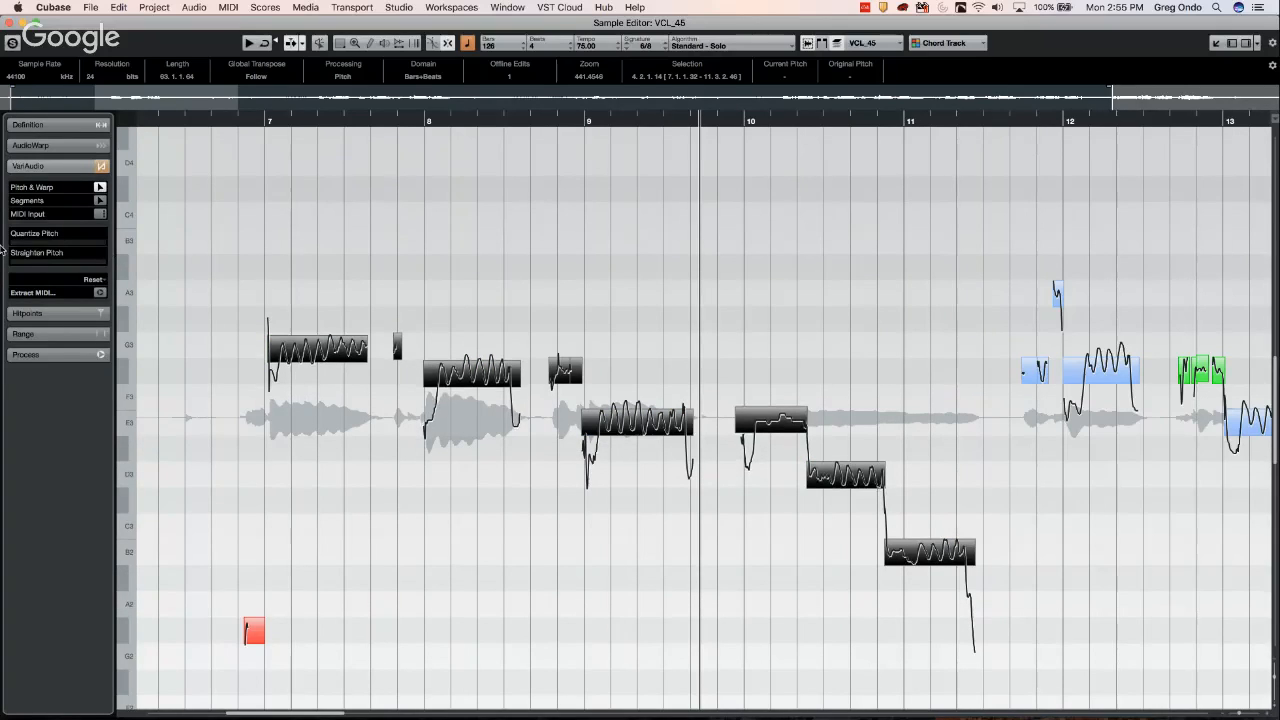
pyautogui.click(480, 306)
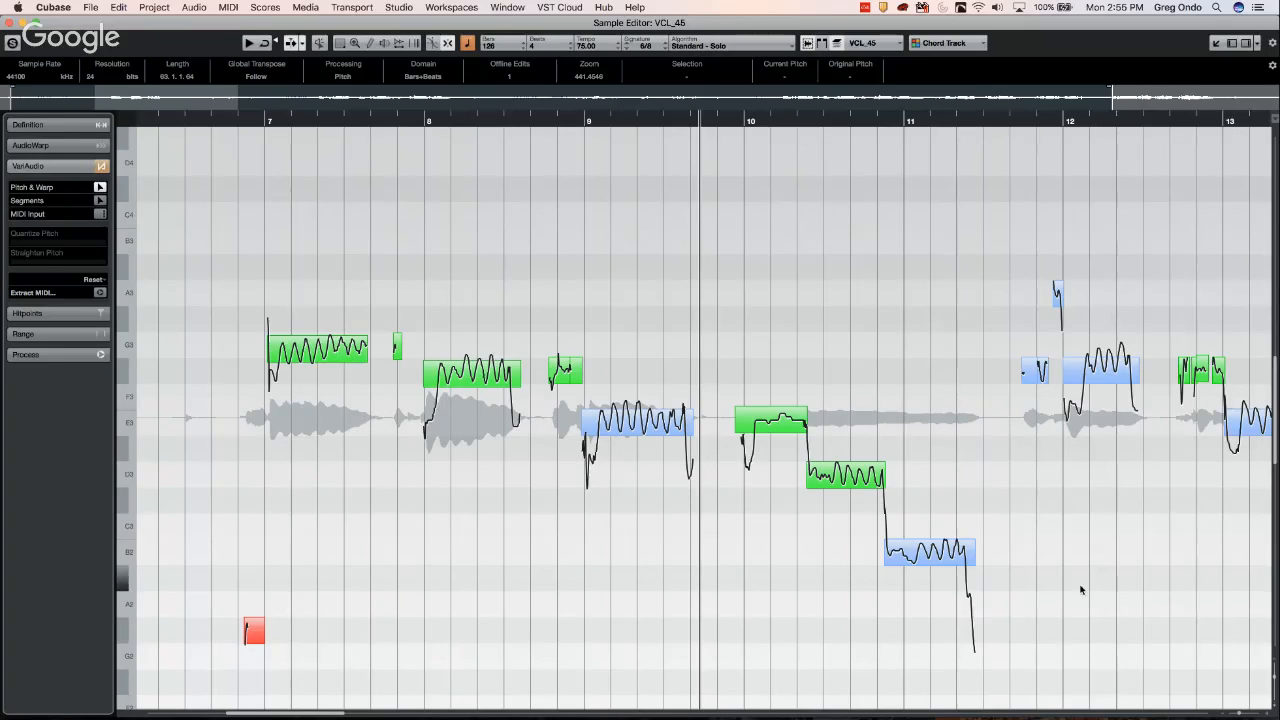
# Zoom in on the vocal segments in bars 8 and 9 and reactivate Pitch & Warp
pyautogui.rightClick(810, 481)
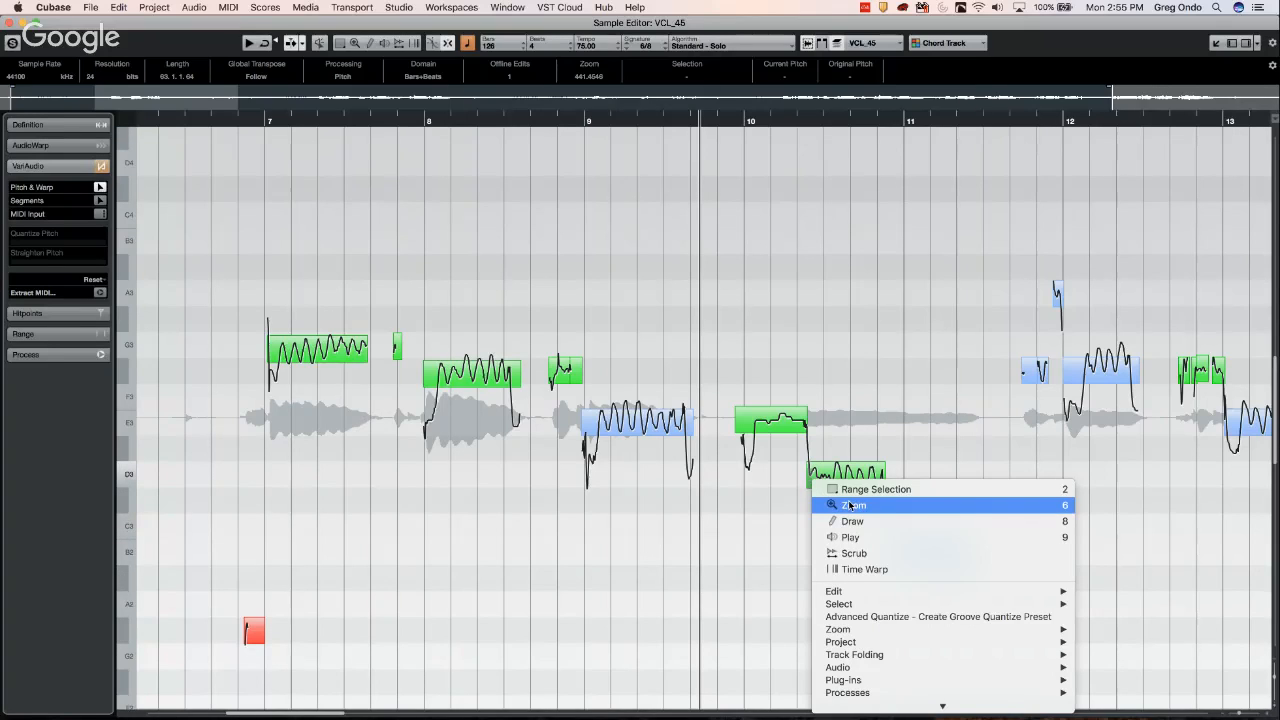
pyautogui.click(835, 505)
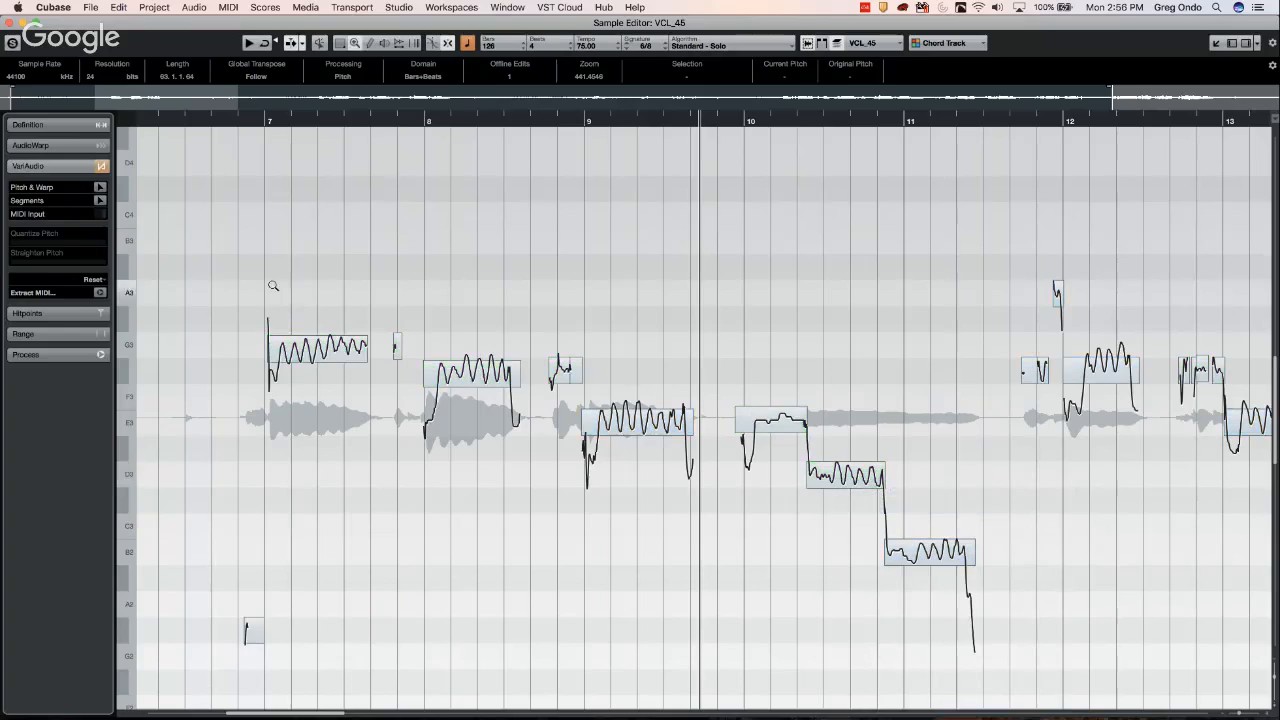
pyautogui.moveTo(271, 284); pyautogui.dragTo(1014, 600)
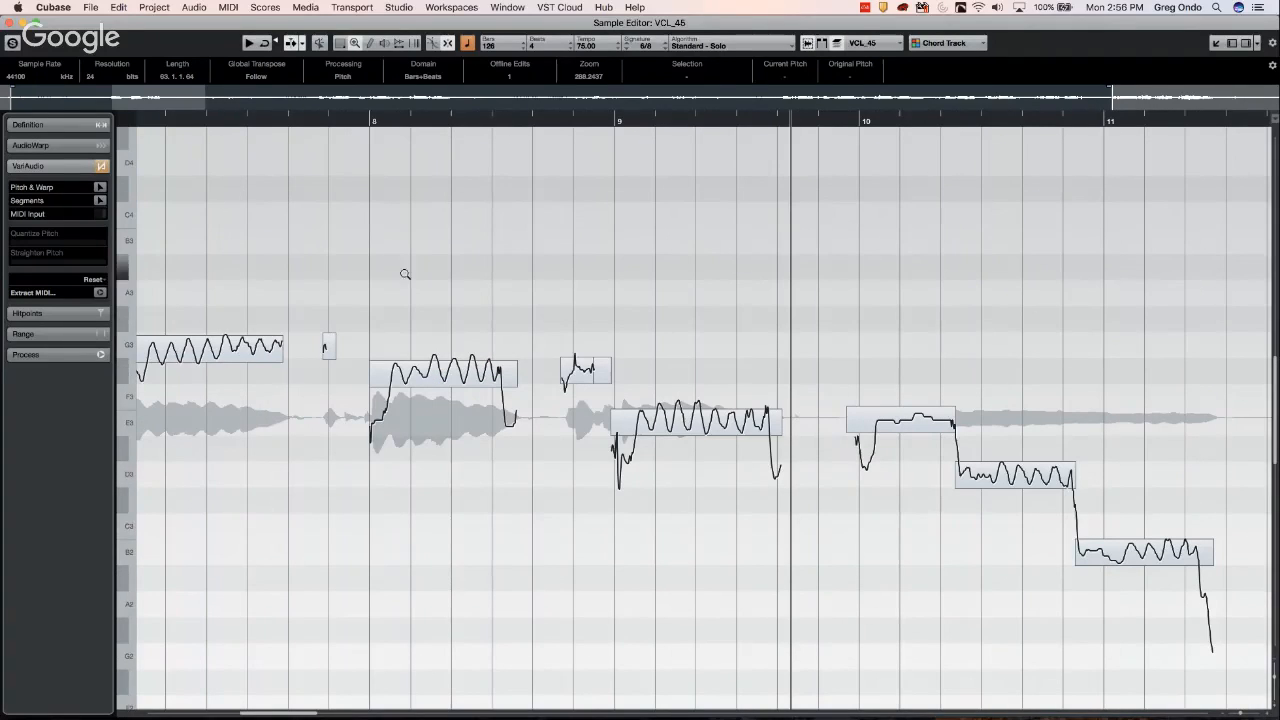
pyautogui.moveTo(359, 270); pyautogui.dragTo(795, 515)
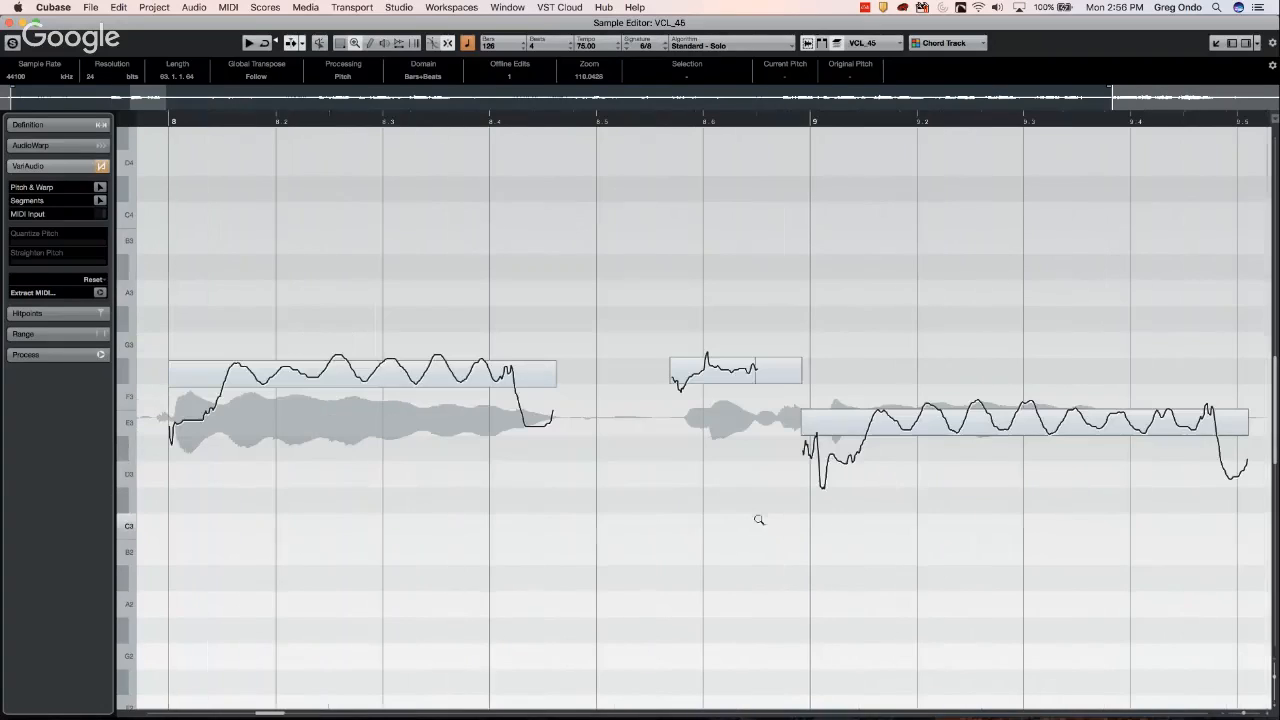
pyautogui.rightClick(758, 500)
pyautogui.click(758, 500)
pyautogui.click(99, 188)
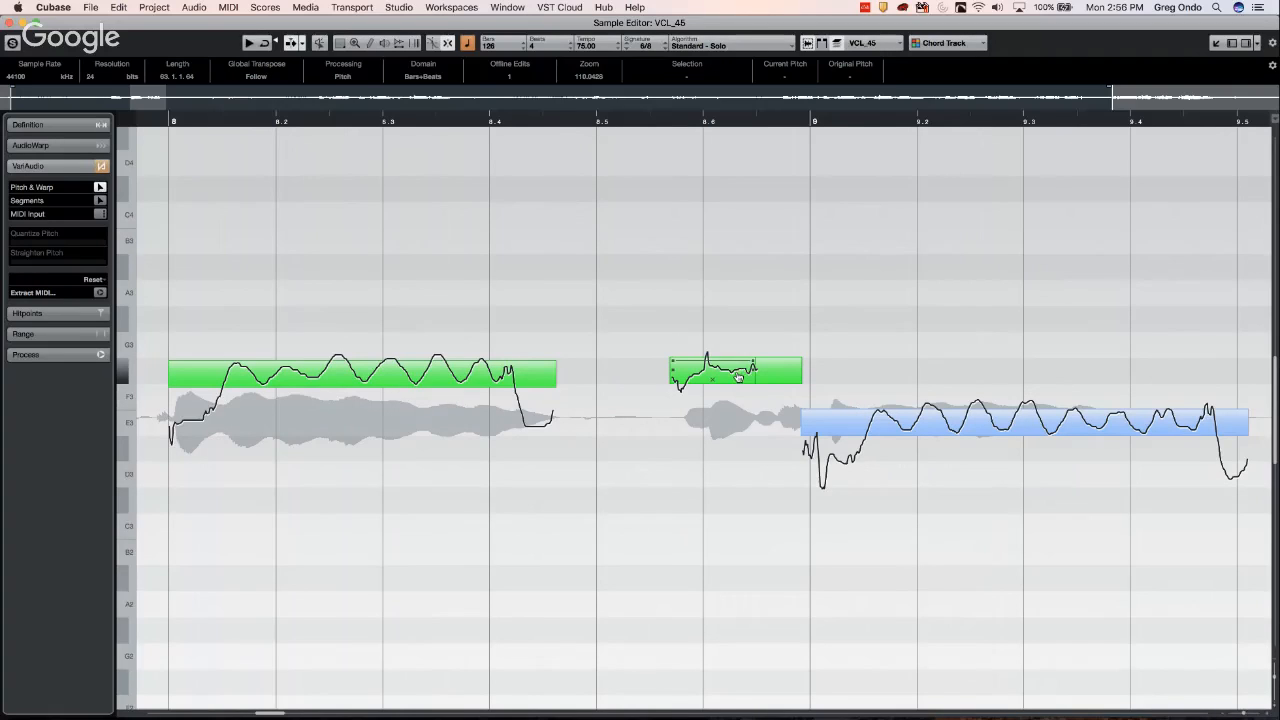
# Select the short F#3 segment before bar 9, the E3 segment at bar 9, and raise the bar 8 segment to G3
pyautogui.moveTo(737, 376)
pyautogui.mouseDown()
pyautogui.moveTo(737, 352)
pyautogui.moveTo(737, 376)
pyautogui.mouseUp()
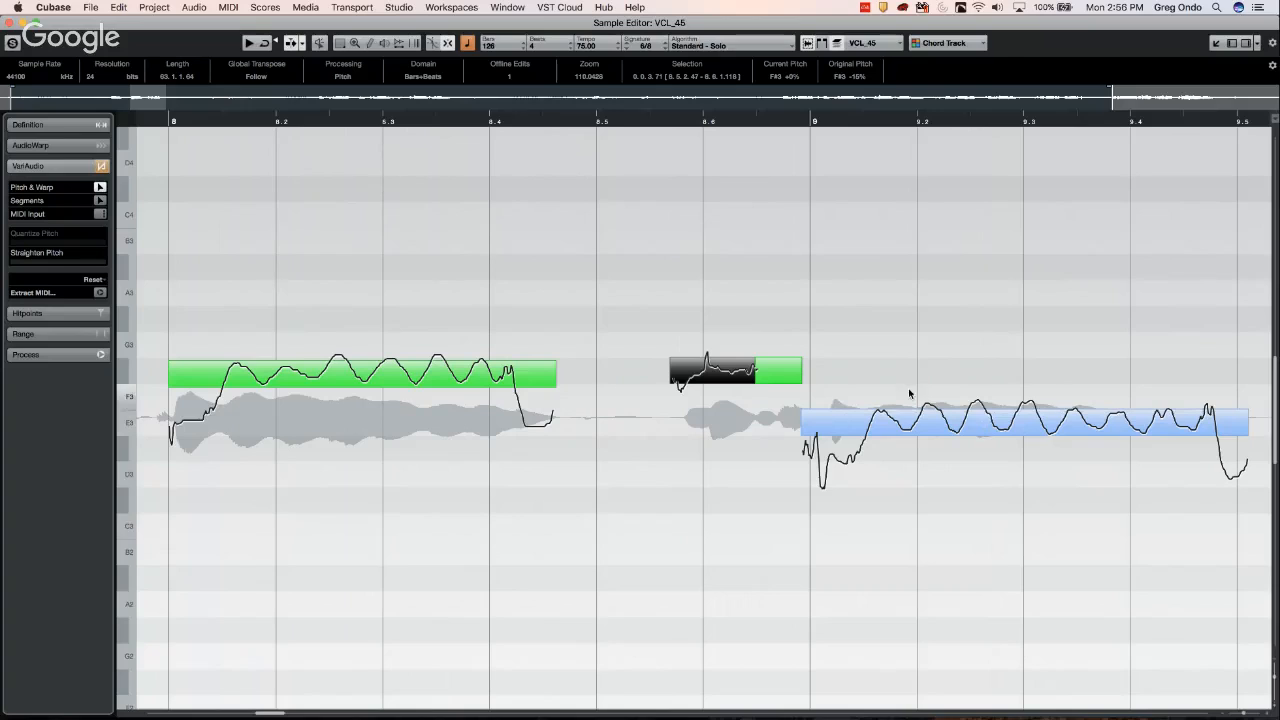
pyautogui.moveTo(955, 427); pyautogui.dragTo(949, 437)
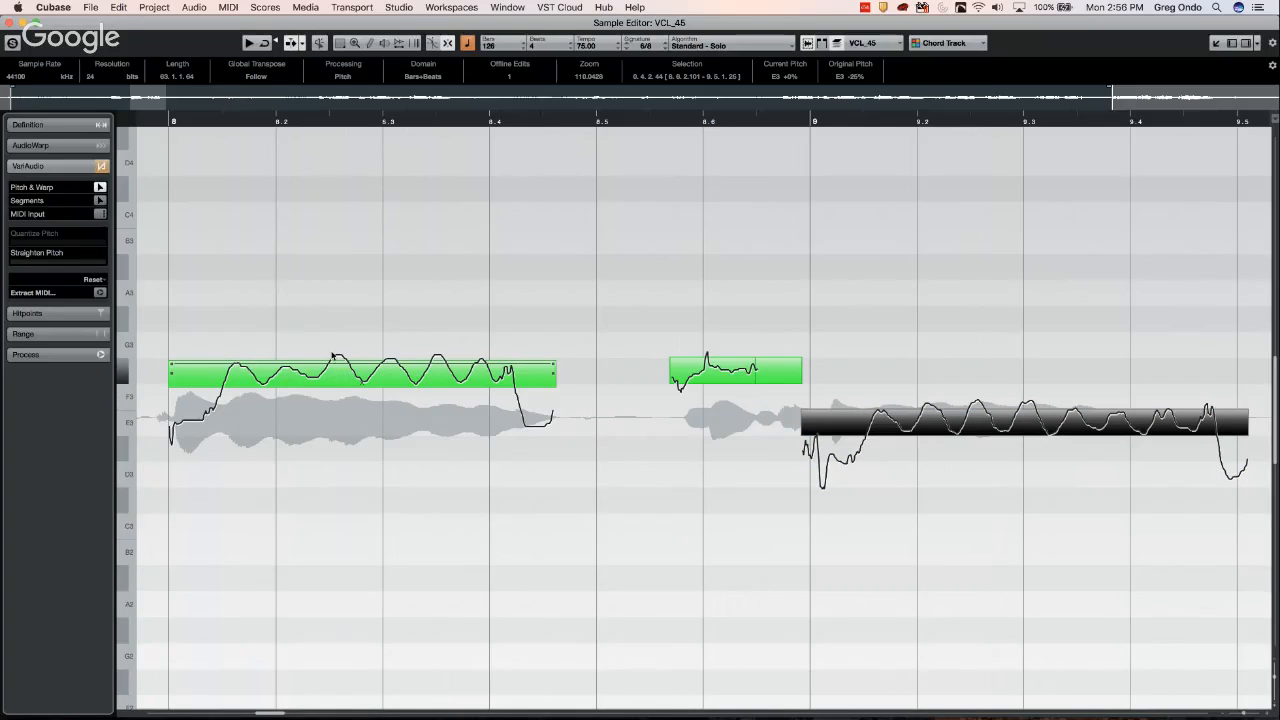
pyautogui.moveTo(334, 371); pyautogui.dragTo(345, 347)
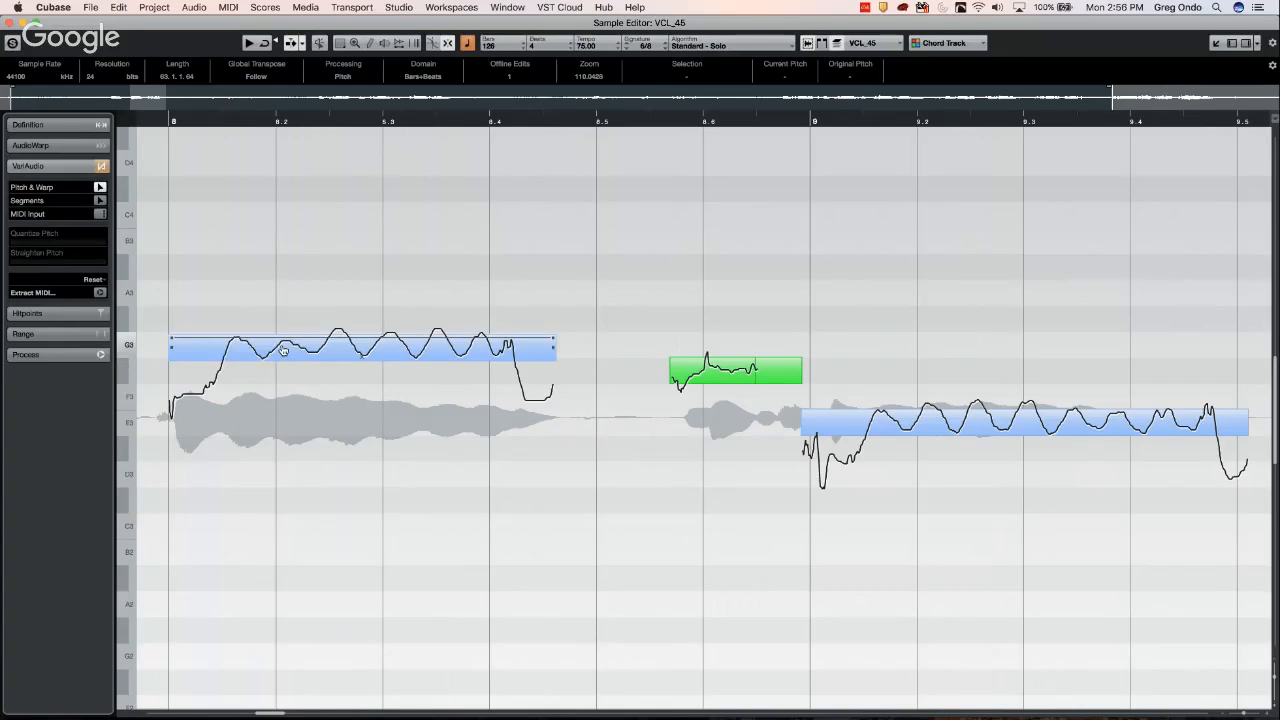
# Undo the bar 8 segment's raise to G3 and snap its pitch to exactly F#3
pyautogui.press('super+z')
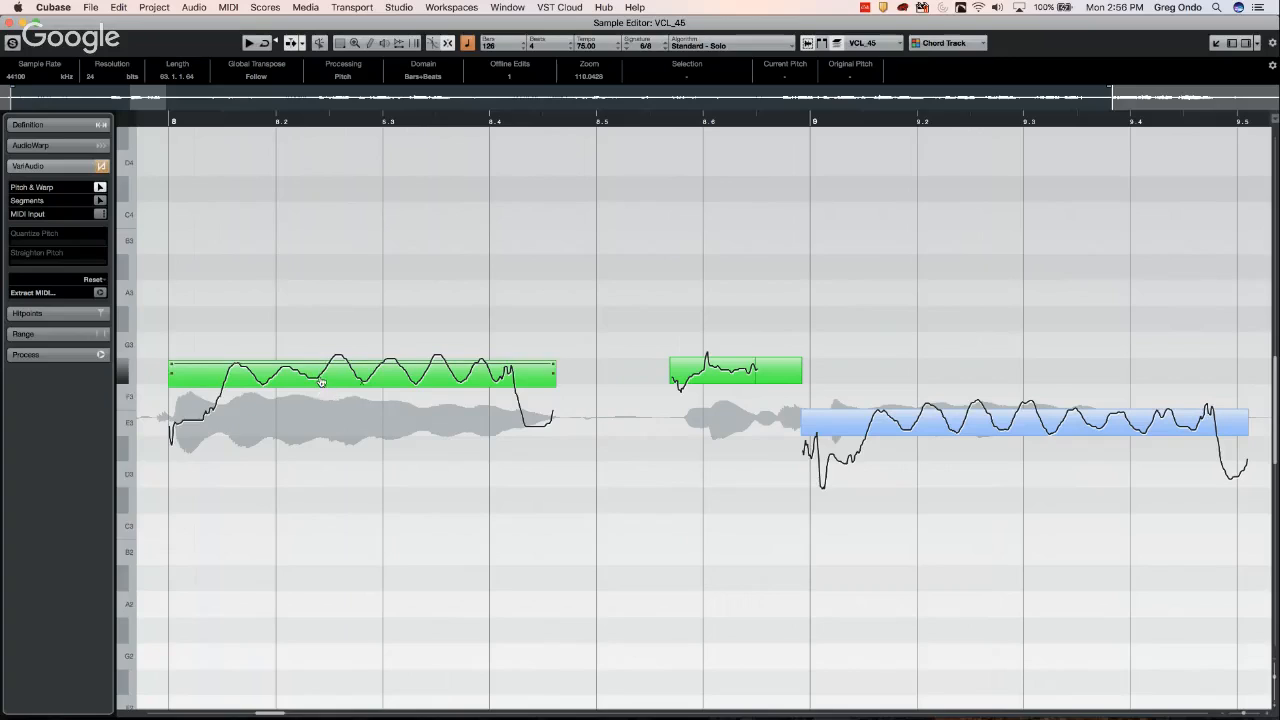
pyautogui.moveTo(322, 383)
pyautogui.mouseDown()
pyautogui.moveTo(320, 362)
pyautogui.moveTo(300, 370)
pyautogui.mouseUp()
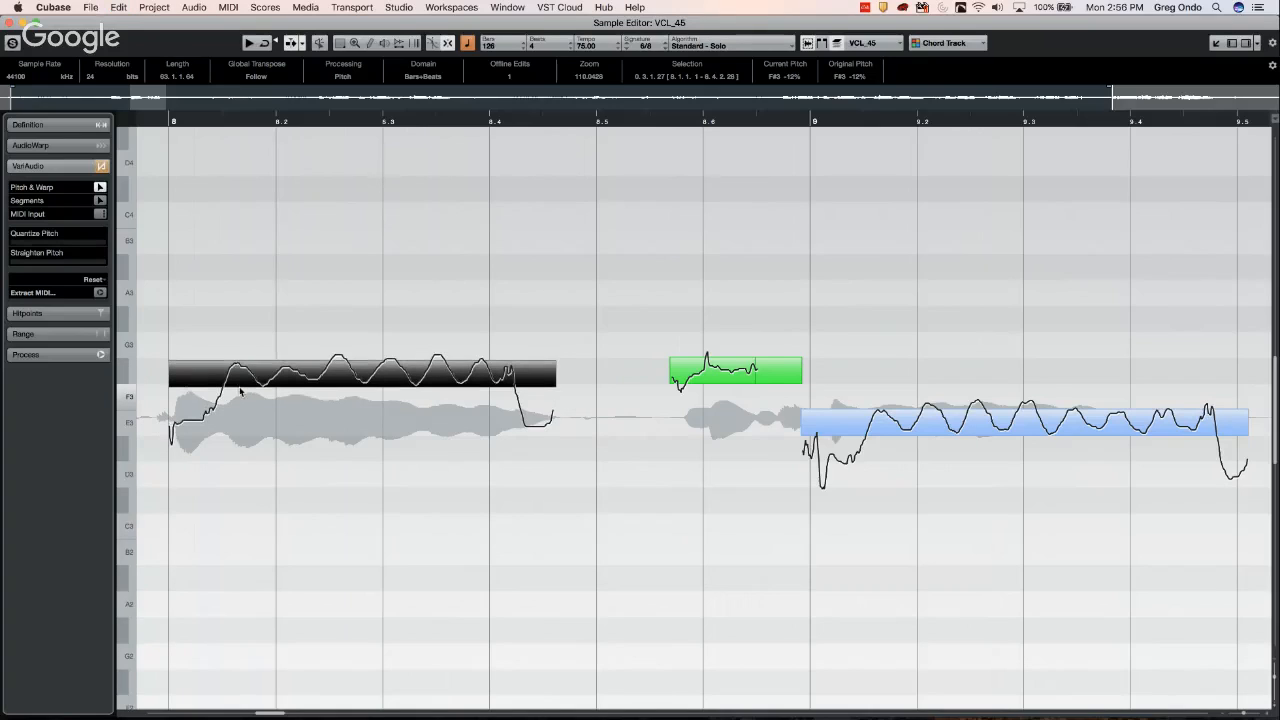
pyautogui.moveTo(279, 384)
pyautogui.mouseDown()
pyautogui.moveTo(306, 328)
pyautogui.moveTo(298, 383)
pyautogui.mouseUp()
pyautogui.click(282, 373)
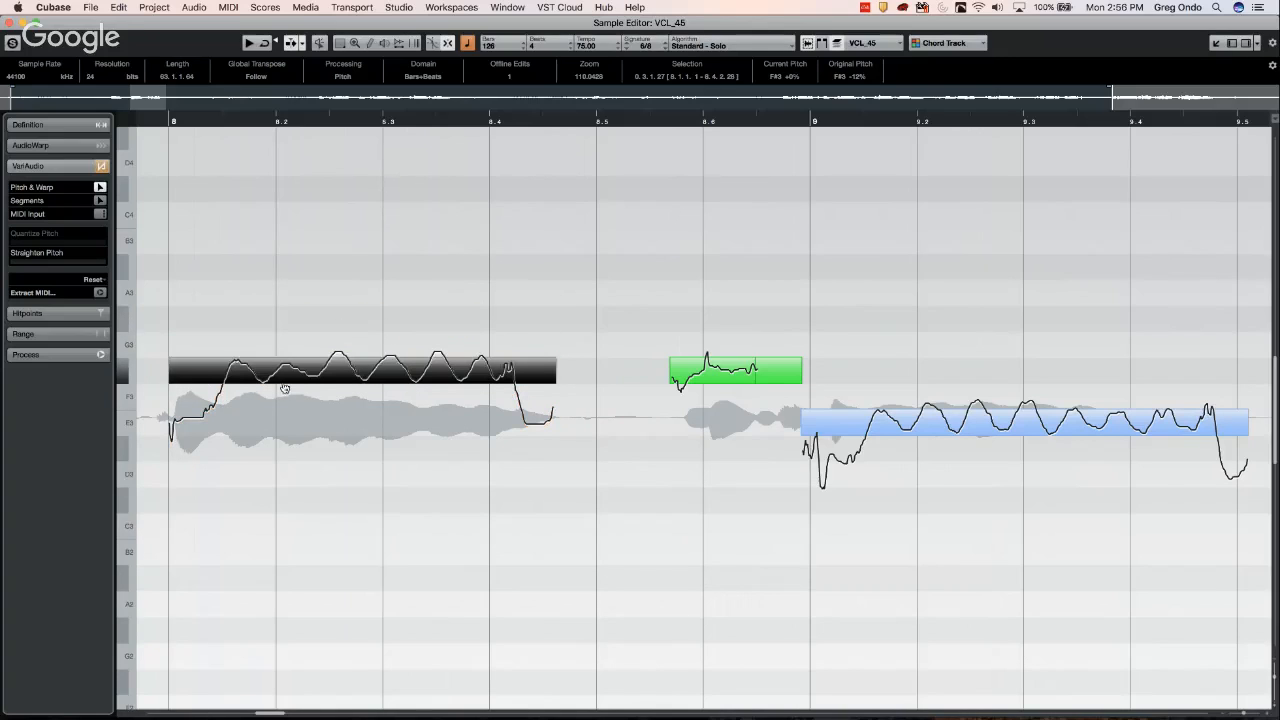
# Review the Edit Pitch/Warp Tool's pitch snapping modifiers in the Tool Modifiers preferences, closing them without reassigning any
pyautogui.click(57, 8)
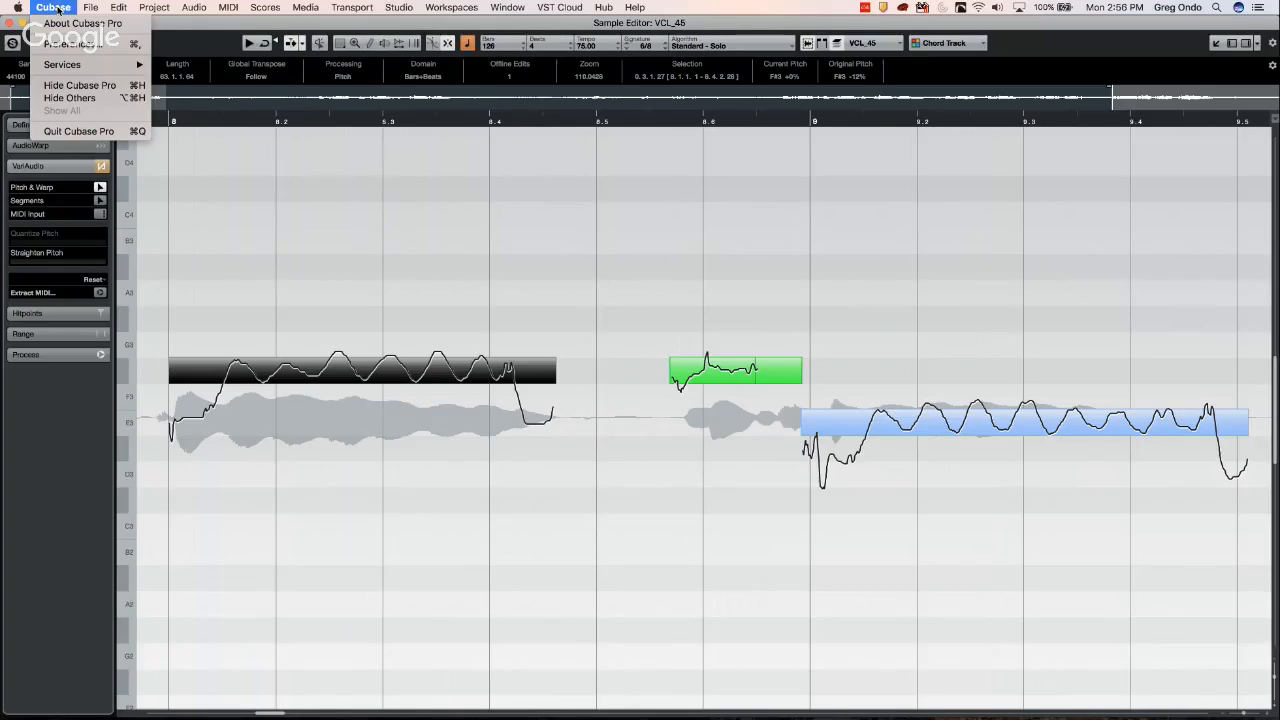
pyautogui.click(89, 46)
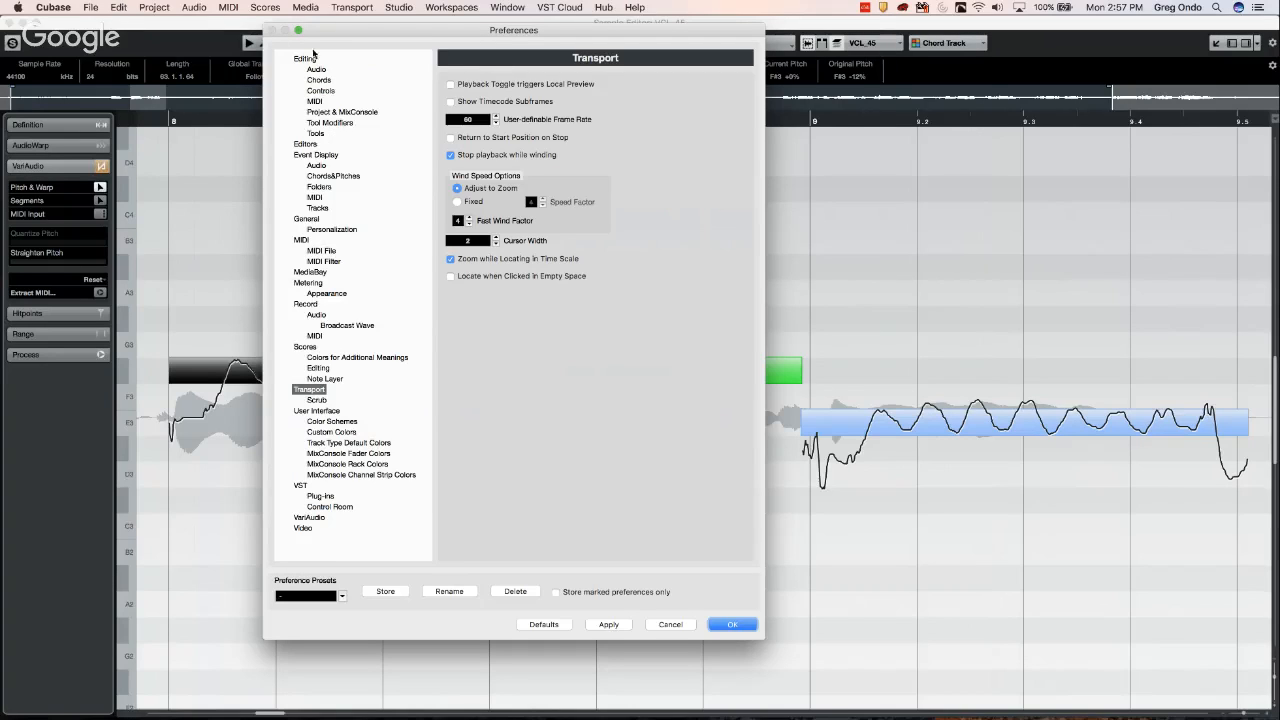
pyautogui.click(329, 122)
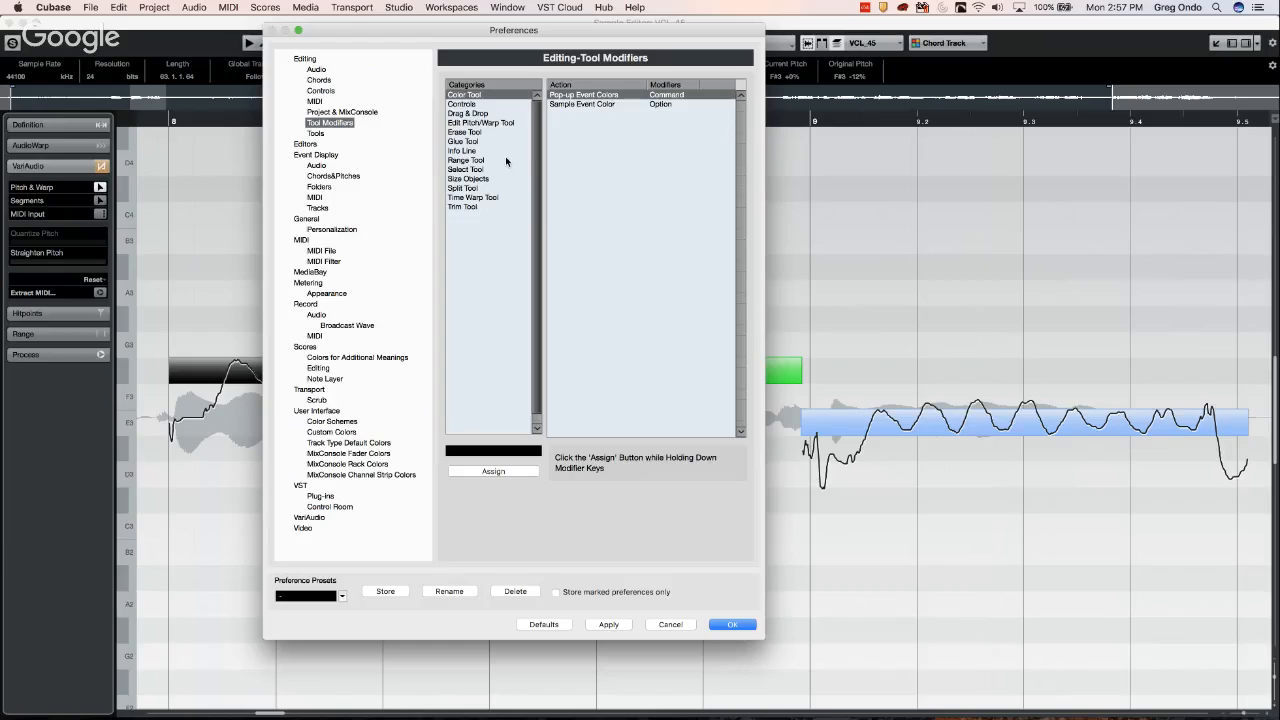
pyautogui.click(474, 170)
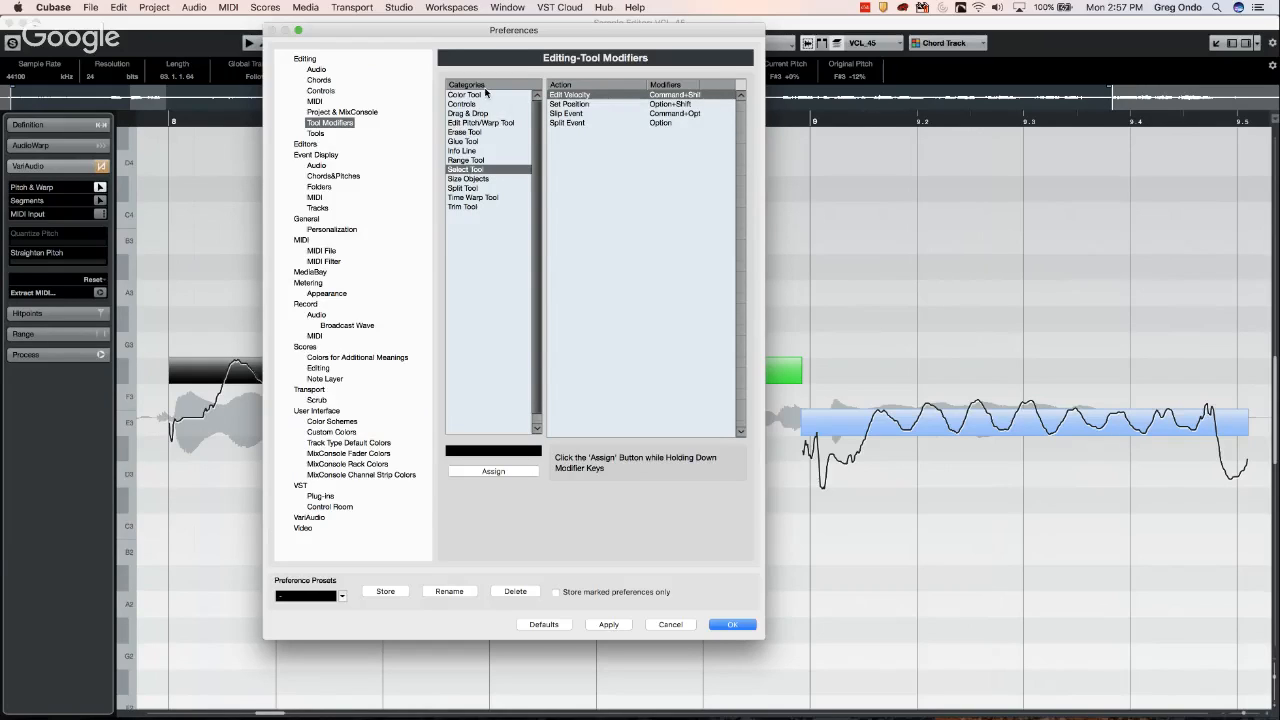
pyautogui.click(483, 122)
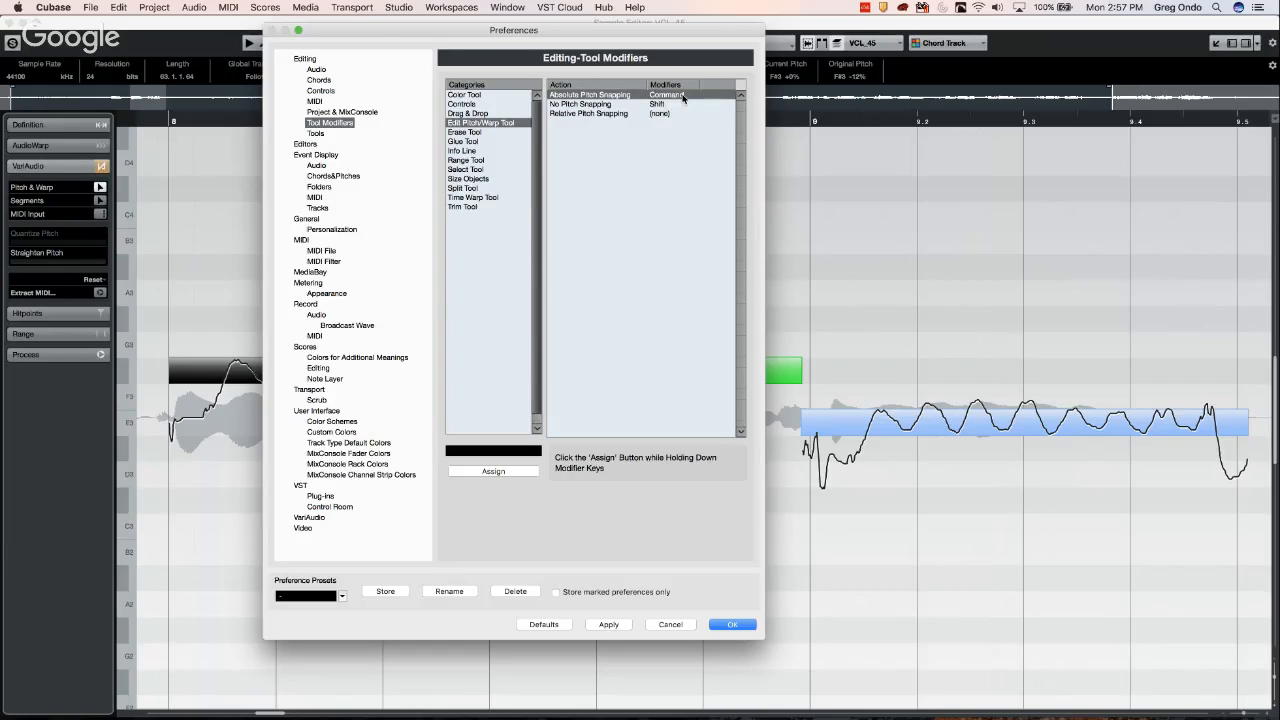
pyautogui.click(672, 96)
pyautogui.click(667, 115)
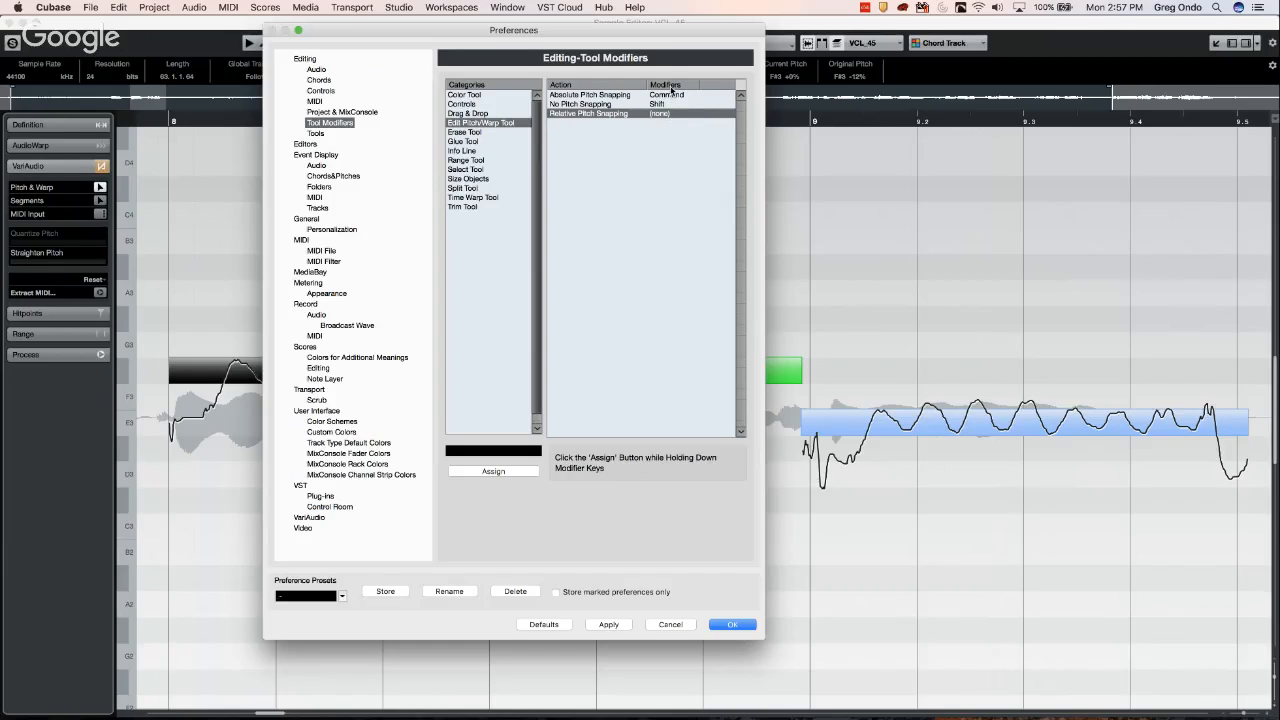
pyautogui.click(668, 96)
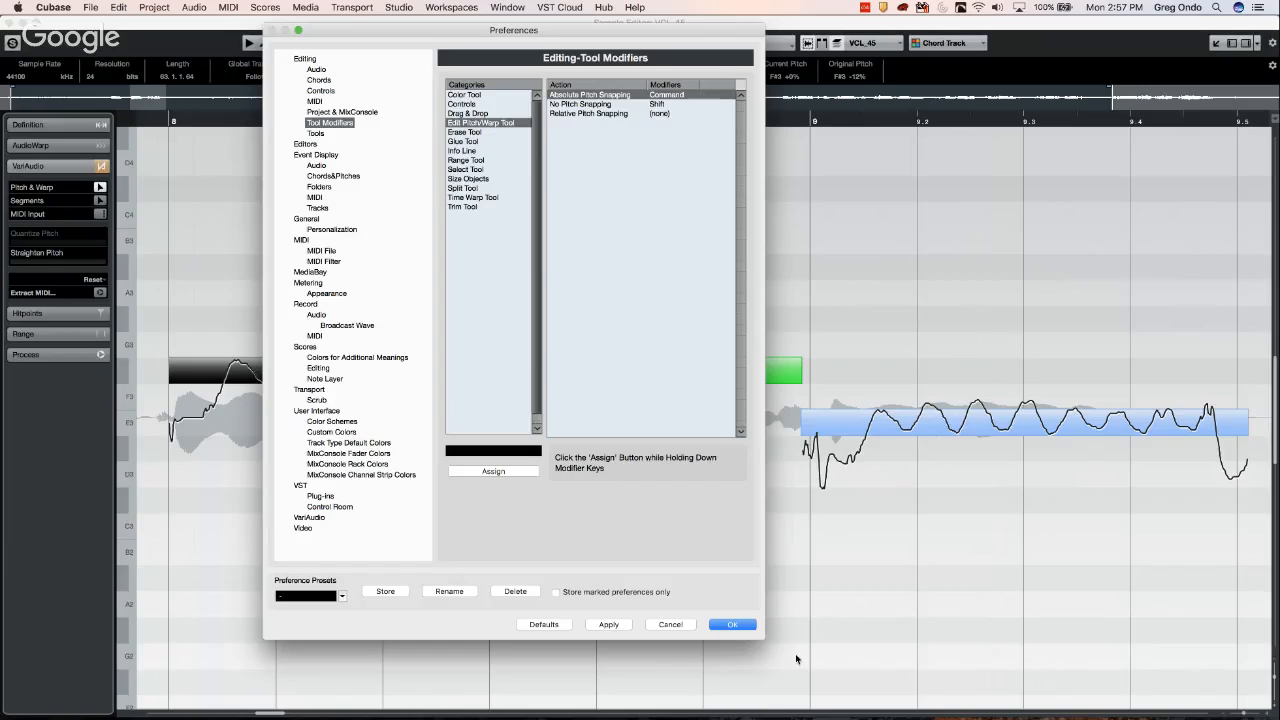
pyautogui.click(731, 625)
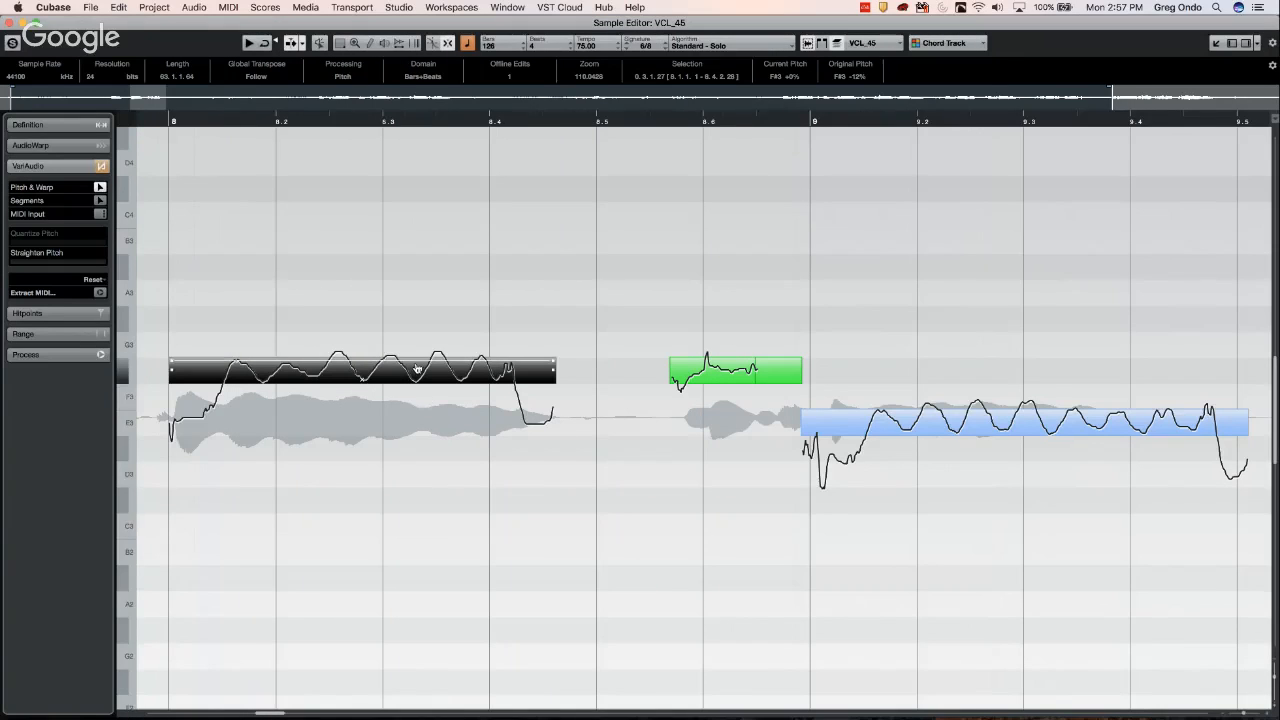
# Shift the short segment before bar 9 freely in pitch and snap it to exactly F#3
pyautogui.click(698, 372)
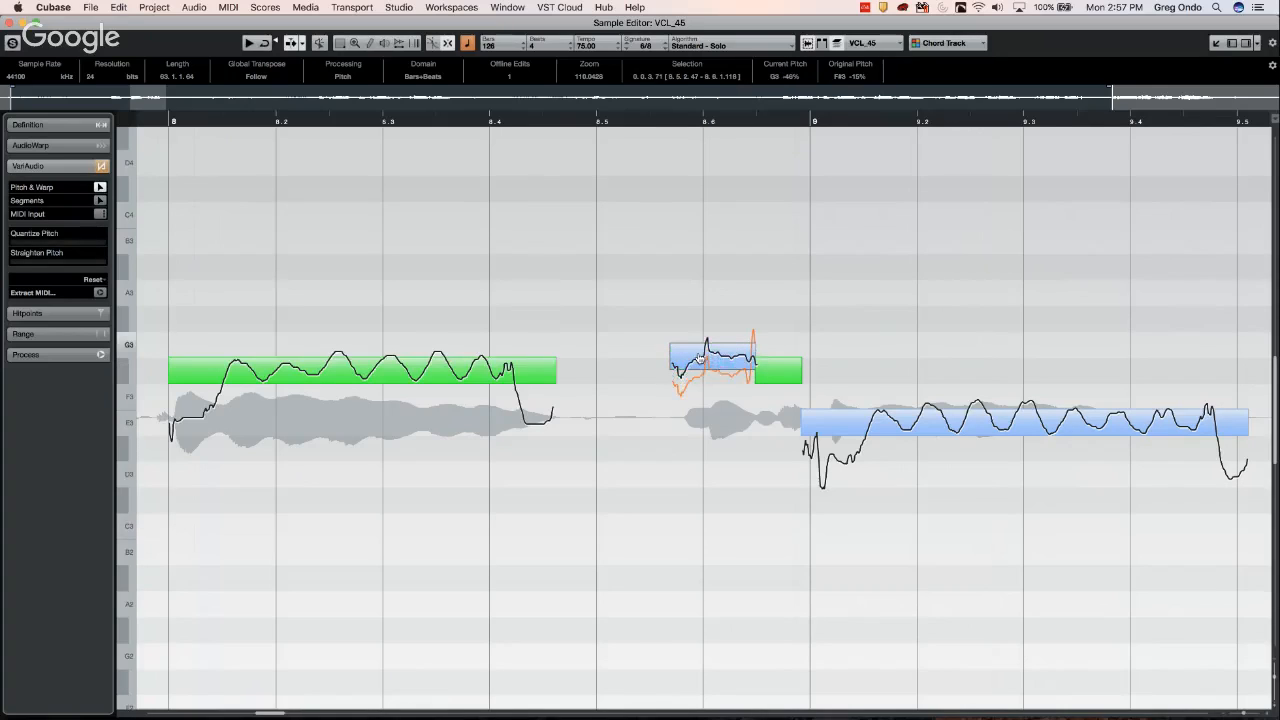
pyautogui.moveTo(701, 362)
pyautogui.mouseDown()
pyautogui.moveTo(705, 348)
pyautogui.moveTo(703, 368)
pyautogui.mouseUp()
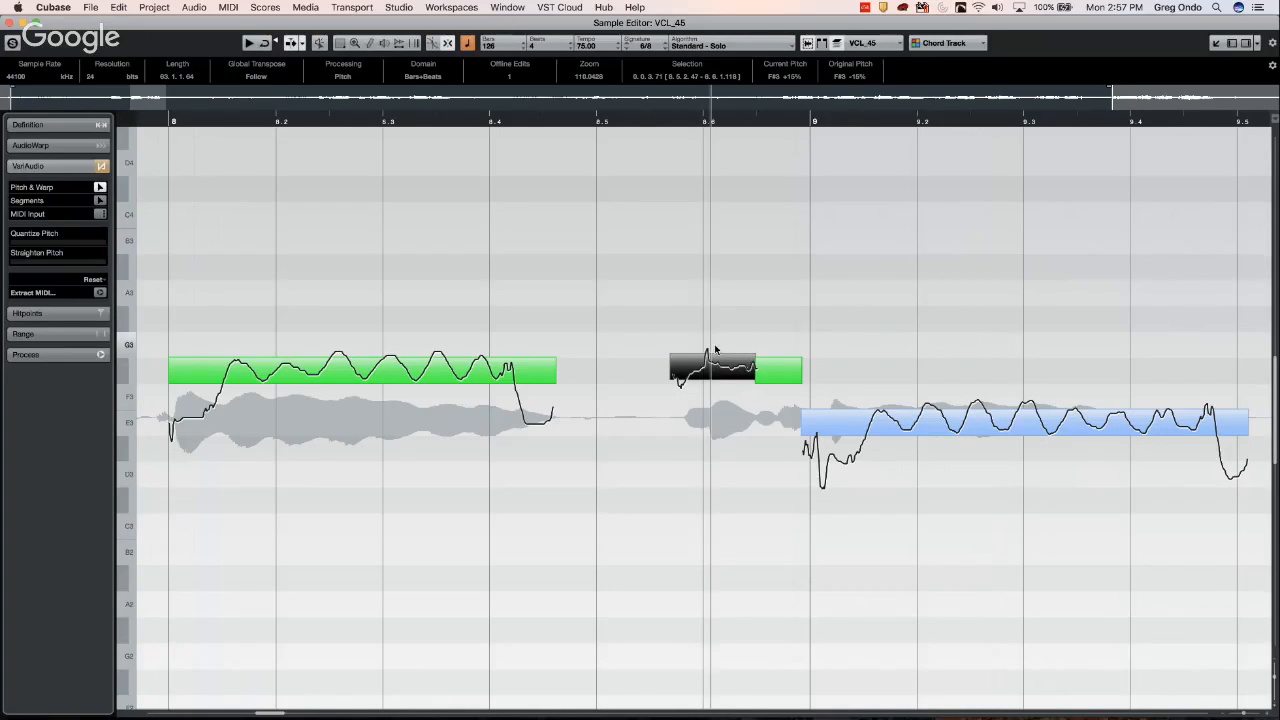
pyautogui.moveTo(702, 370)
pyautogui.mouseDown()
pyautogui.moveTo(688, 420)
pyautogui.moveTo(694, 380)
pyautogui.mouseUp()
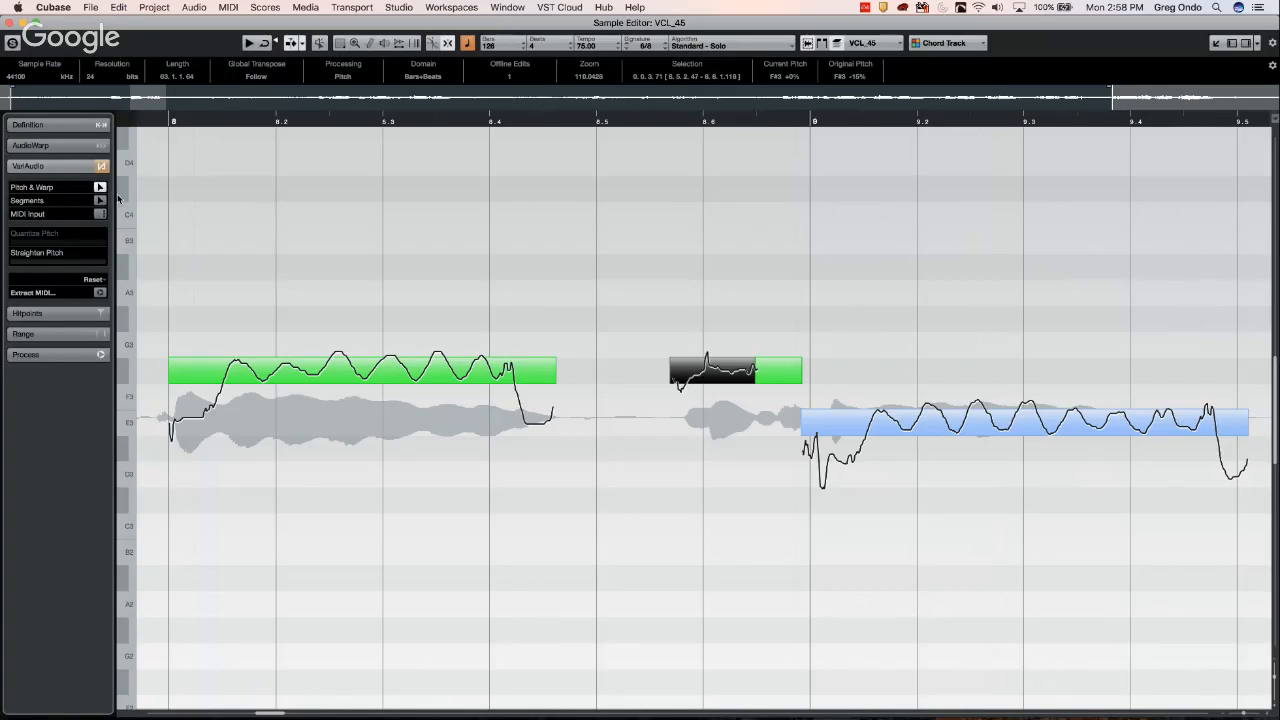
# Tilt the pitch curve upward at the end and at the start of the bar 8 segment
pyautogui.click(512, 357)
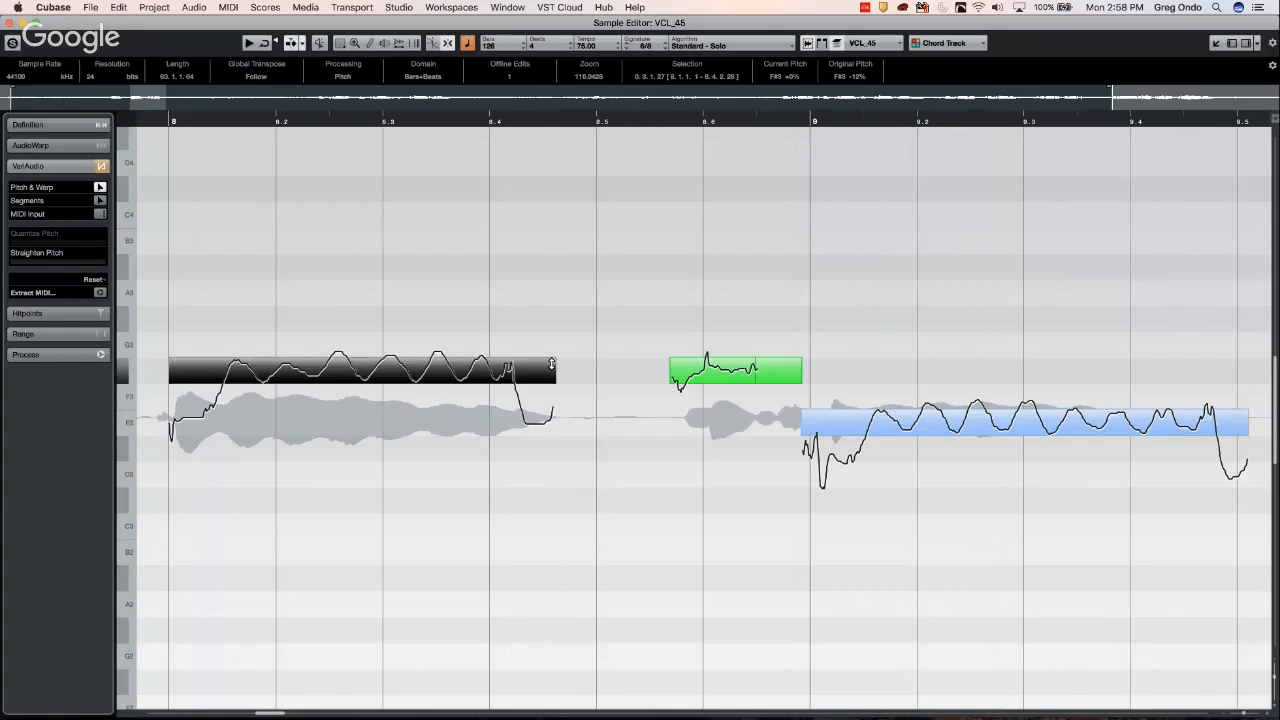
pyautogui.moveTo(551, 363); pyautogui.dragTo(548, 309)
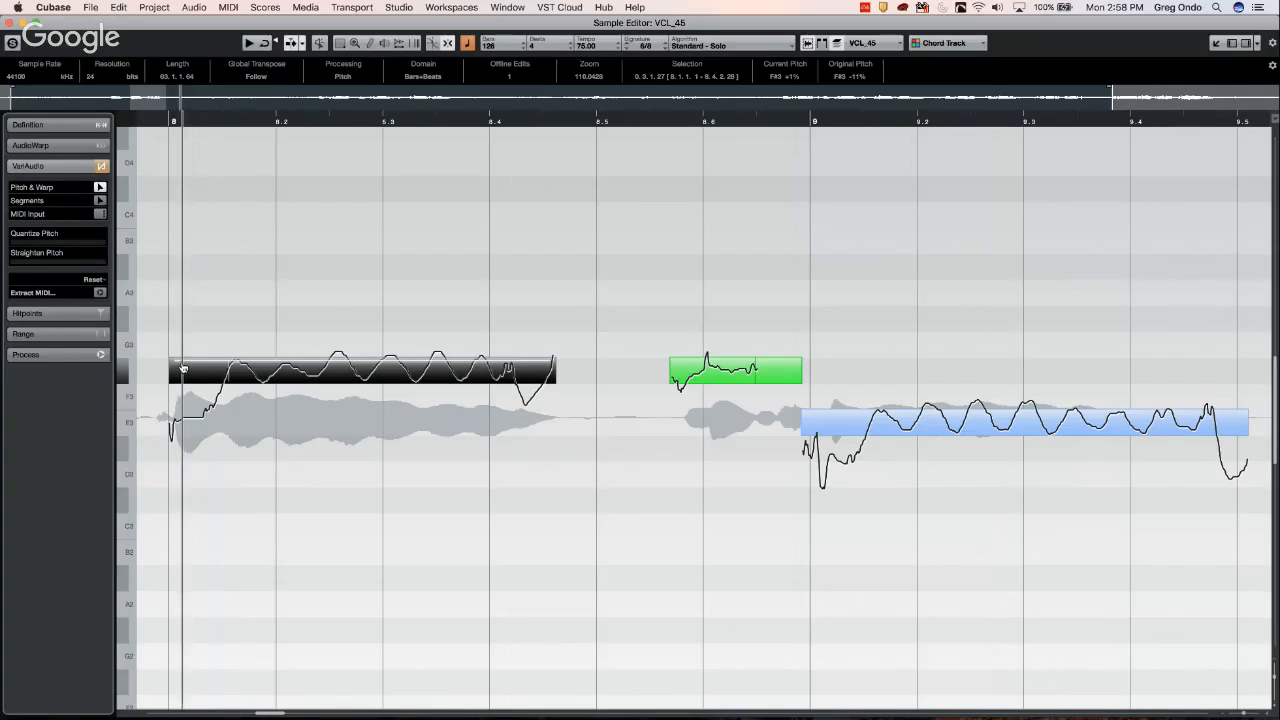
pyautogui.click(204, 314)
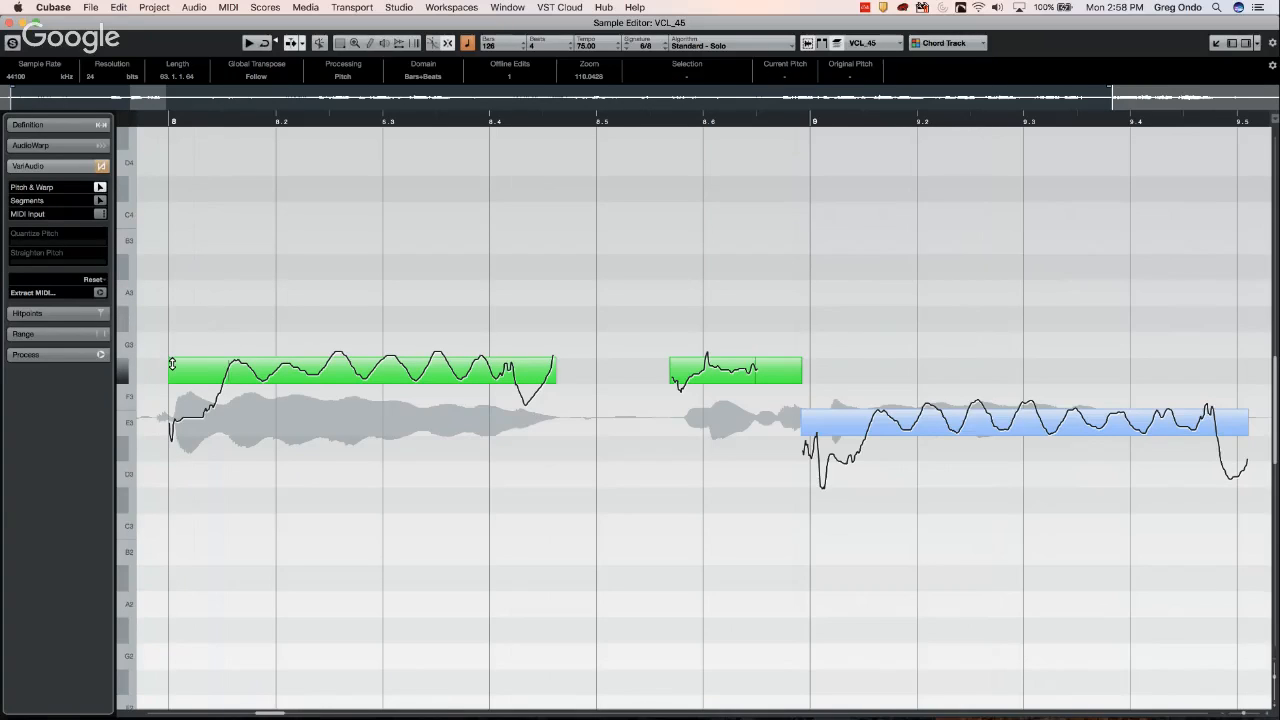
pyautogui.moveTo(172, 364); pyautogui.dragTo(175, 311)
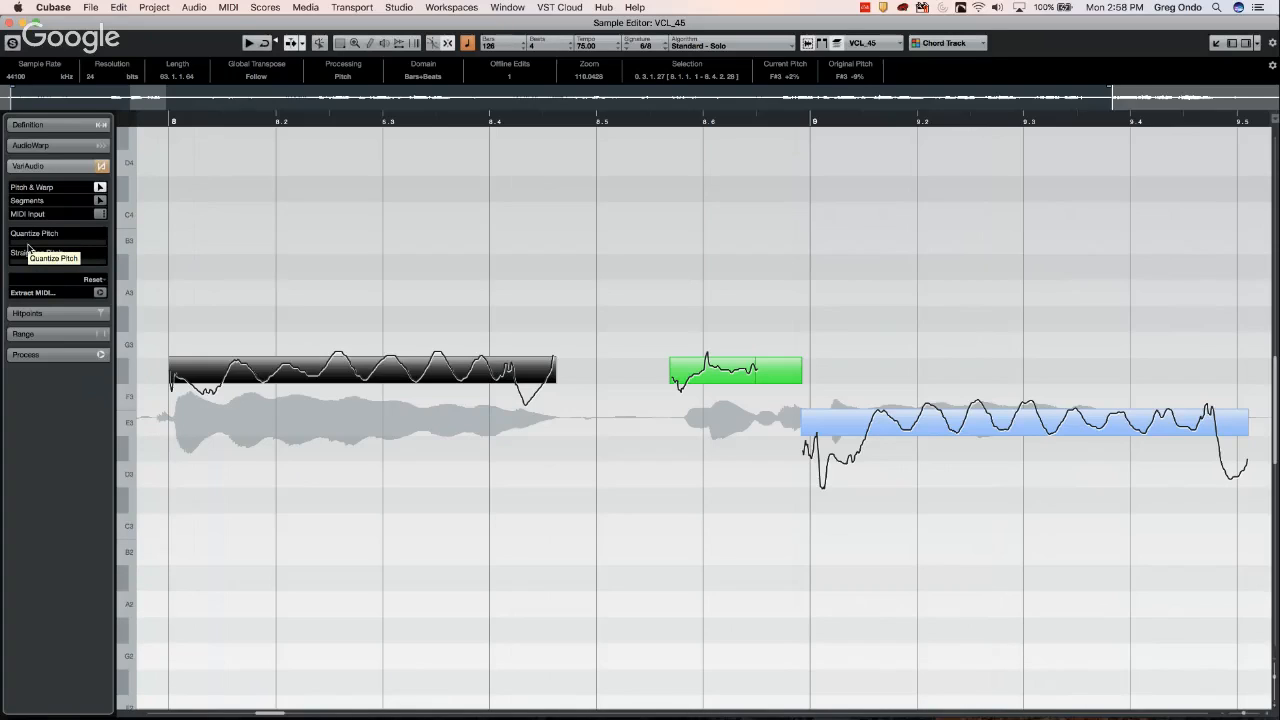
# Set the bar 8 segment's Quantize Pitch to about two thirds and its Straighten Pitch to about one third
pyautogui.moveTo(40, 242); pyautogui.dragTo(79, 262)
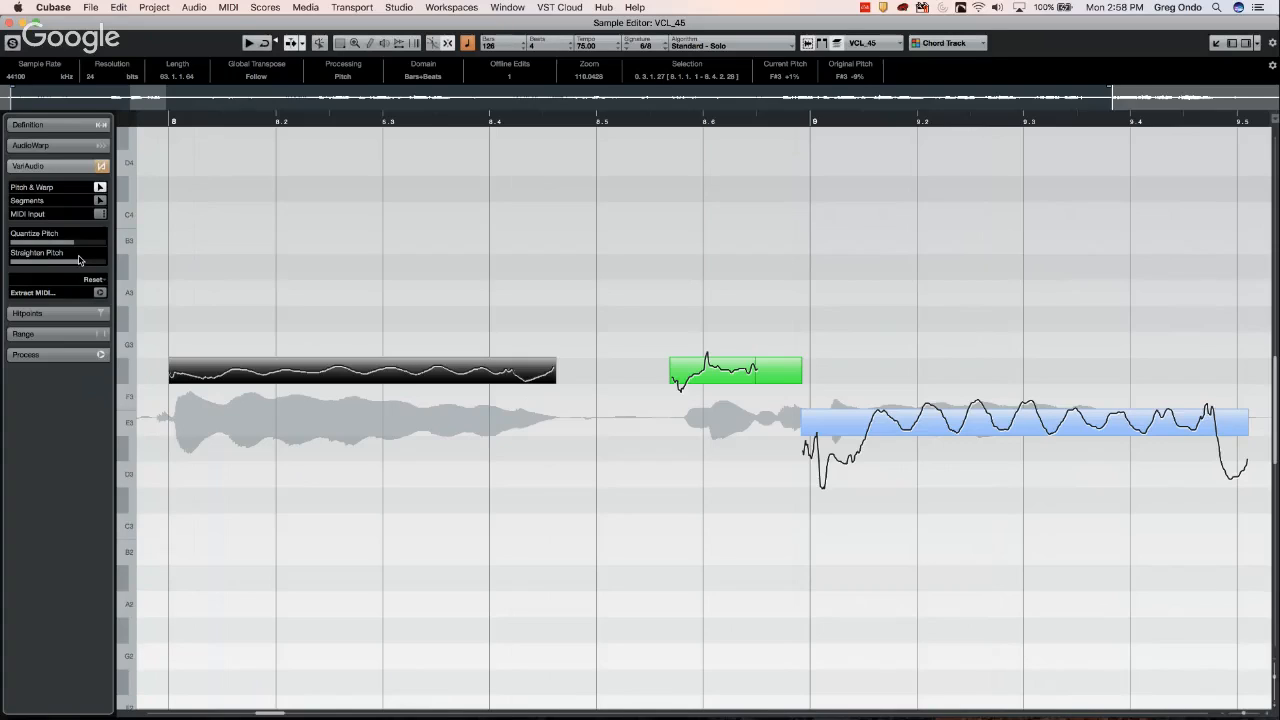
pyautogui.moveTo(82, 268)
pyautogui.mouseDown()
pyautogui.moveTo(4, 268)
pyautogui.moveTo(83, 266)
pyautogui.moveTo(9, 267)
pyautogui.moveTo(75, 259)
pyautogui.mouseUp()
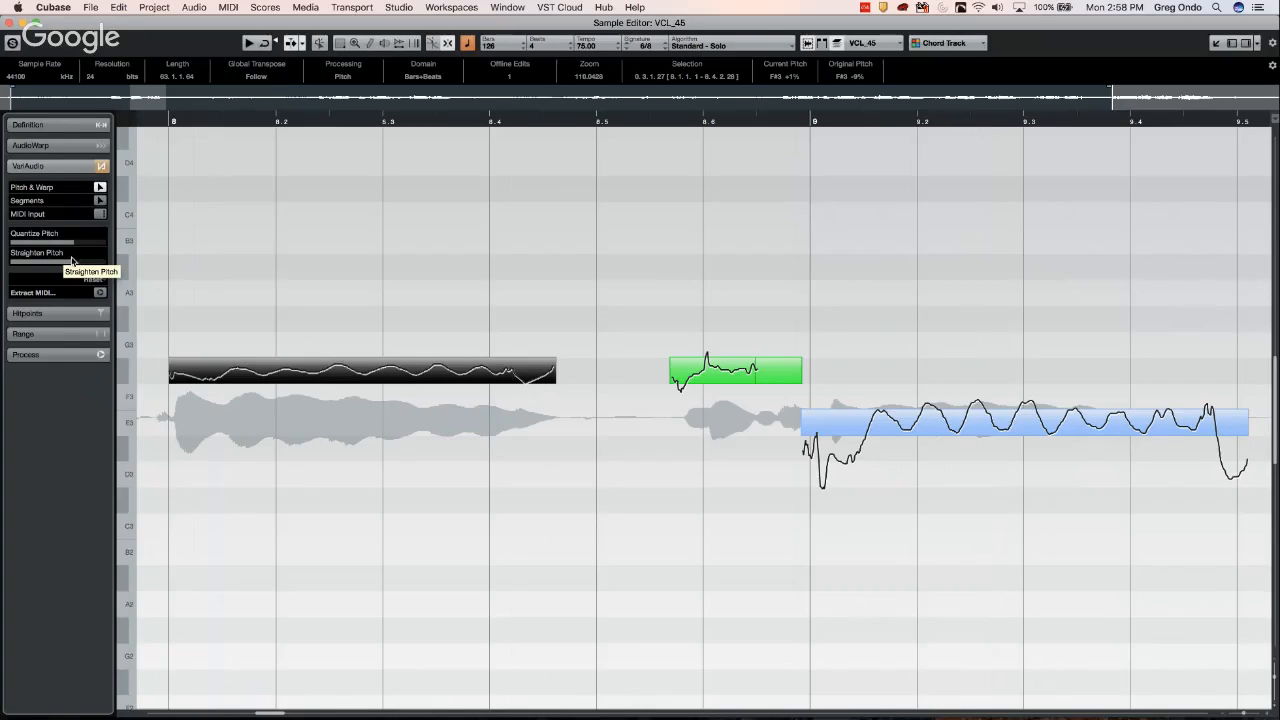
pyautogui.moveTo(75, 259); pyautogui.dragTo(43, 261)
# Select the segments from bar 7 through bar 9, try Straighten Pitch at its maximum and undo it
pyautogui.moveTo(310, 124); pyautogui.dragTo(314, 36)
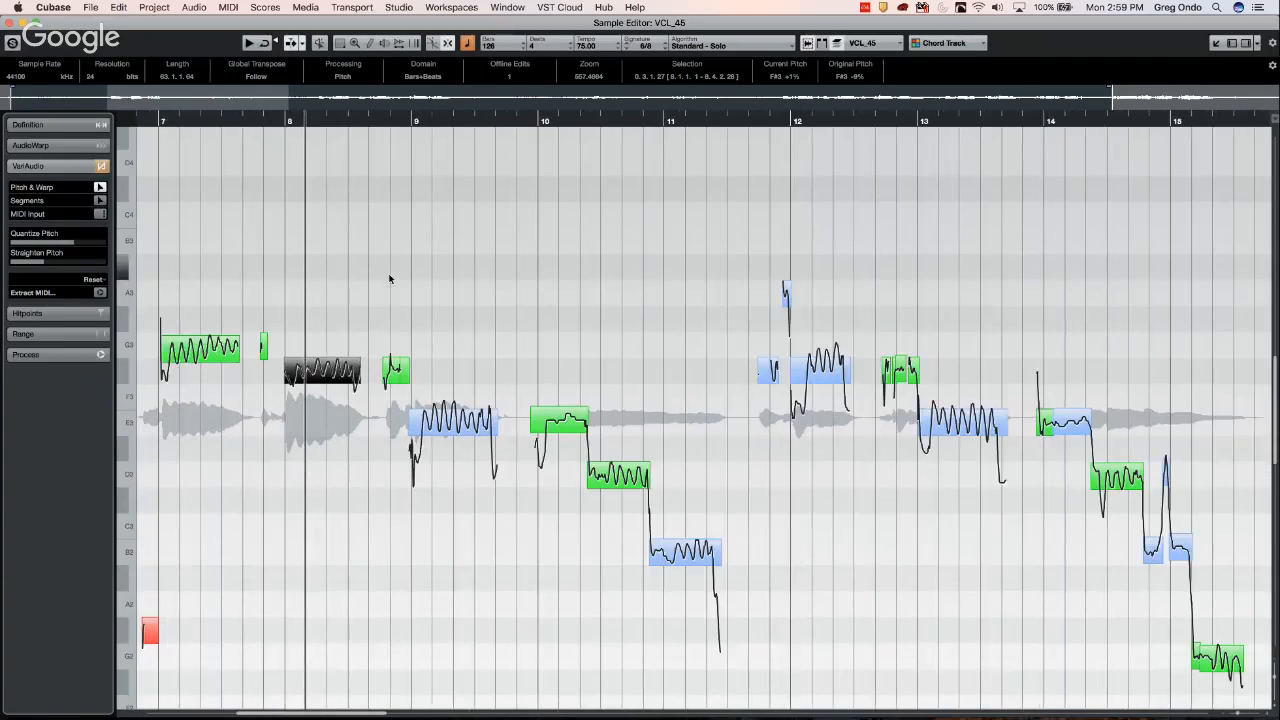
pyautogui.moveTo(162, 297); pyautogui.dragTo(504, 474)
pyautogui.moveTo(25, 263); pyautogui.dragTo(157, 257)
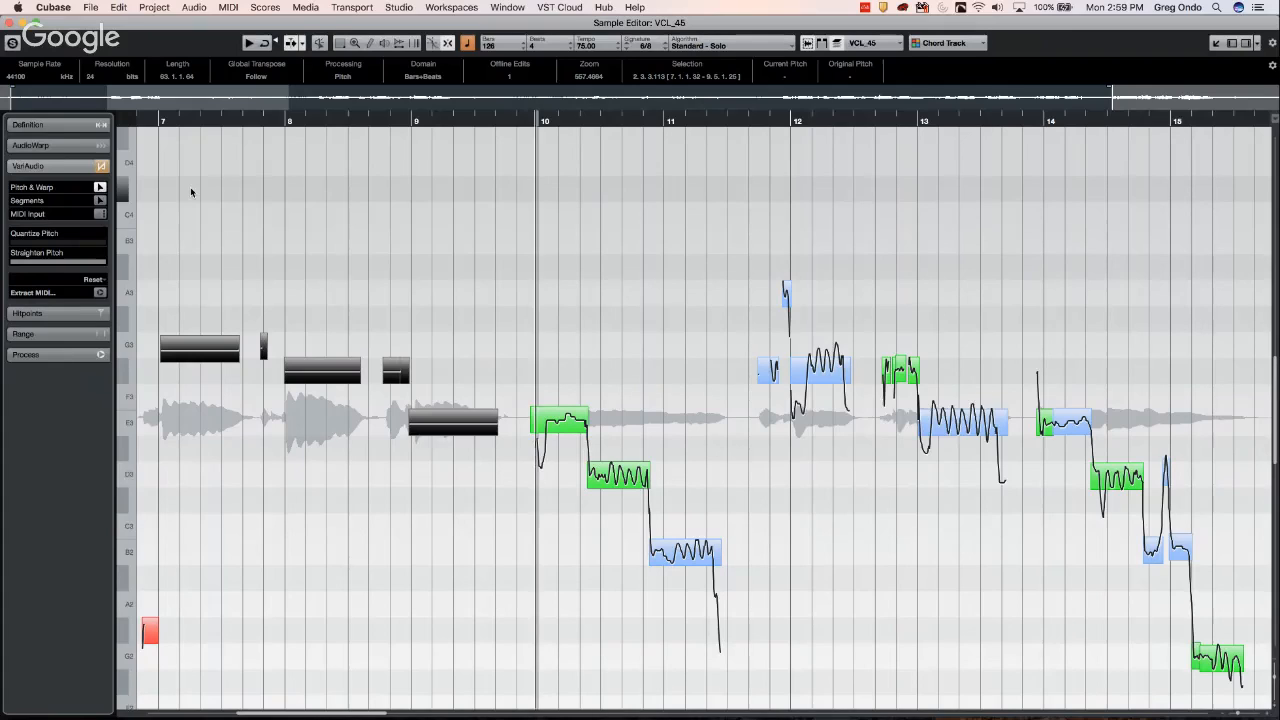
pyautogui.press('super+z')
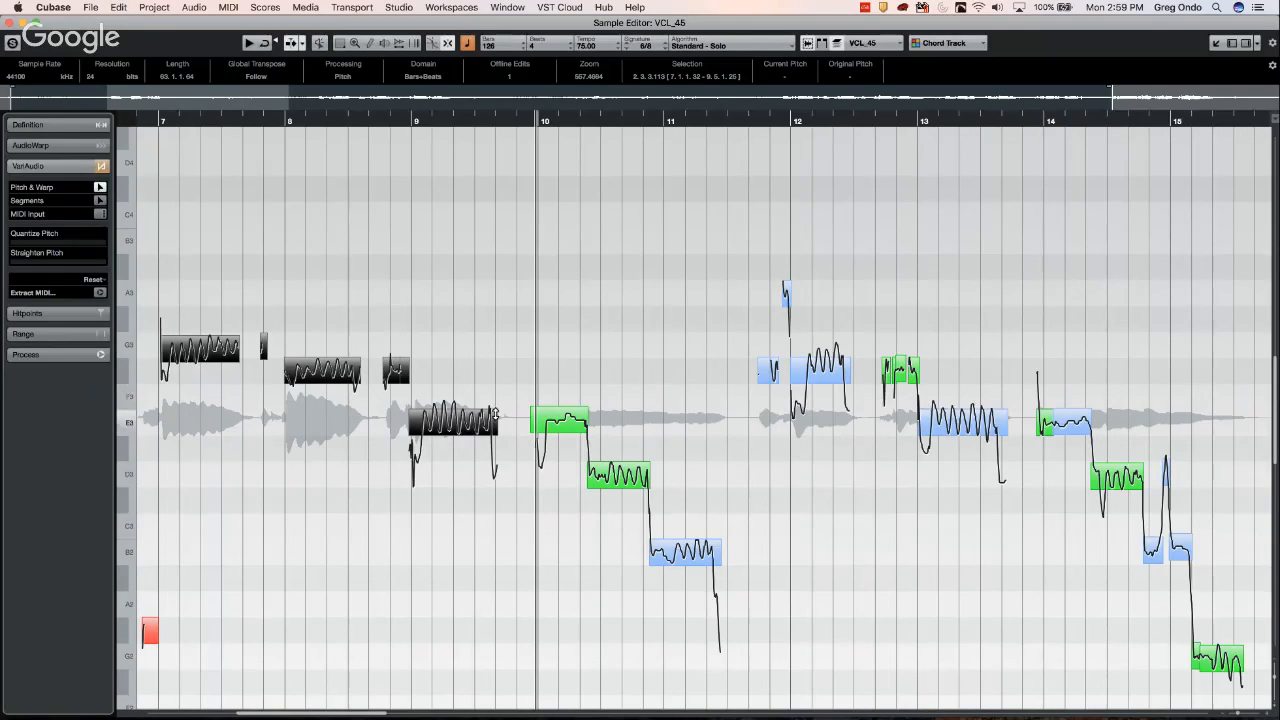
# Try tilting the end of the bar 9 segment steeply upward, play from bar 9 and undo the tilt
pyautogui.moveTo(496, 409); pyautogui.dragTo(492, 270)
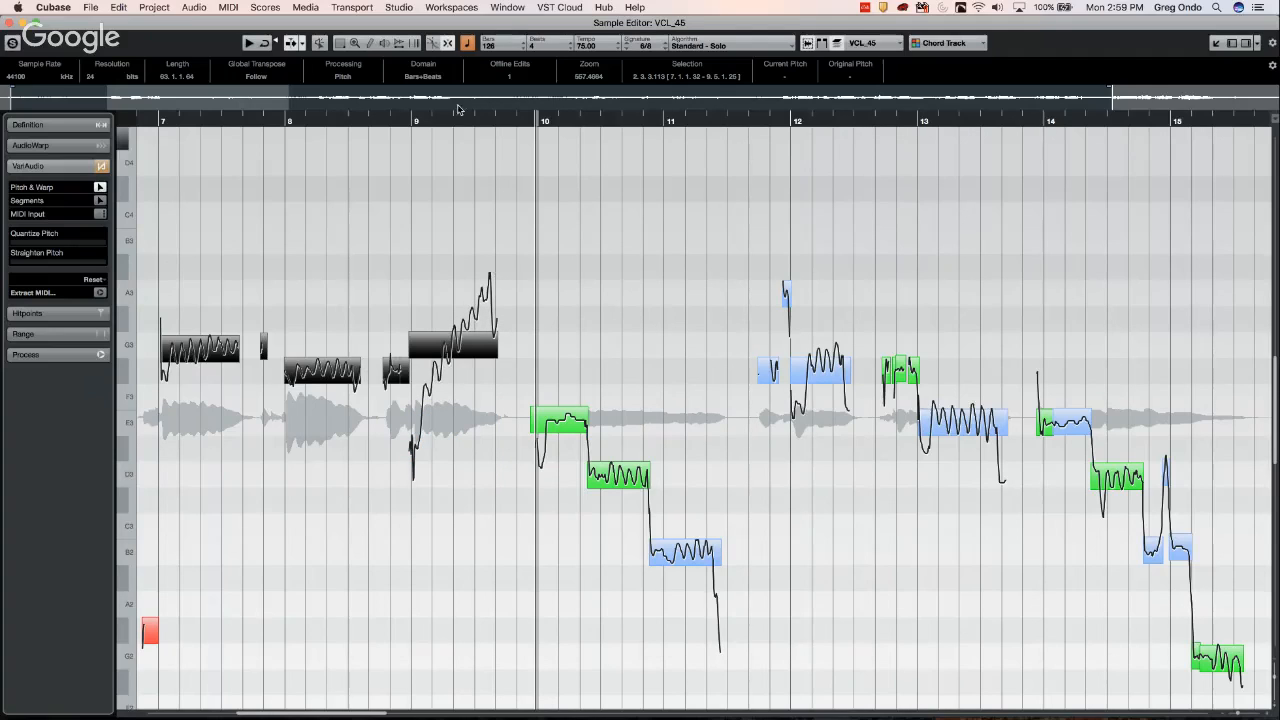
pyautogui.click(402, 121)
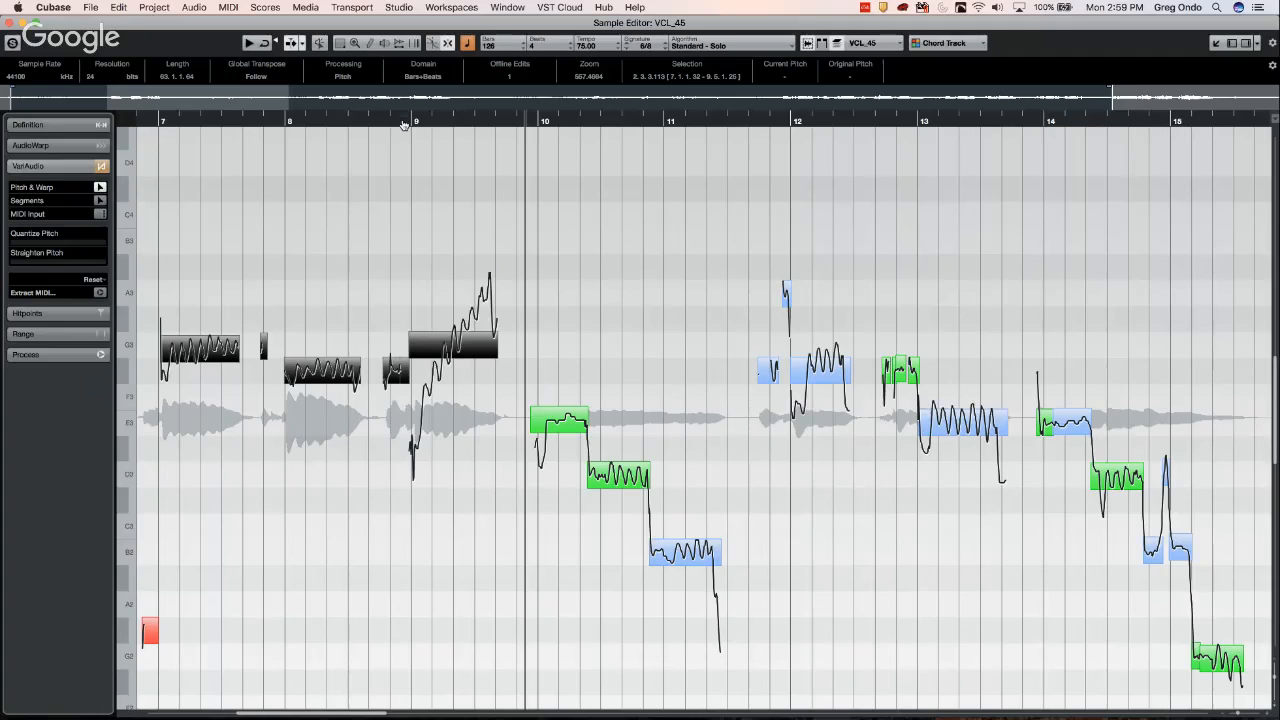
pyautogui.press('super+z')
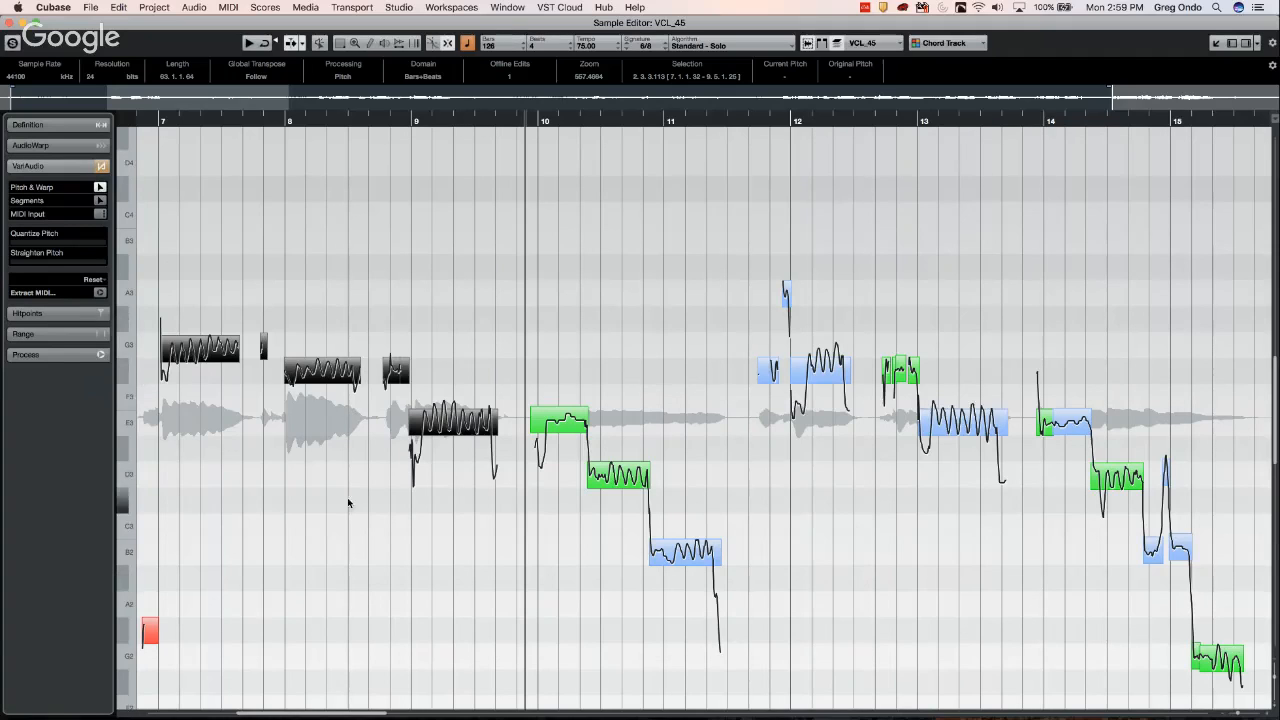
# Activate Segments editing and trim the start of the E3 segment at bar 10 slightly
pyautogui.moveTo(410, 121); pyautogui.dragTo(417, 143)
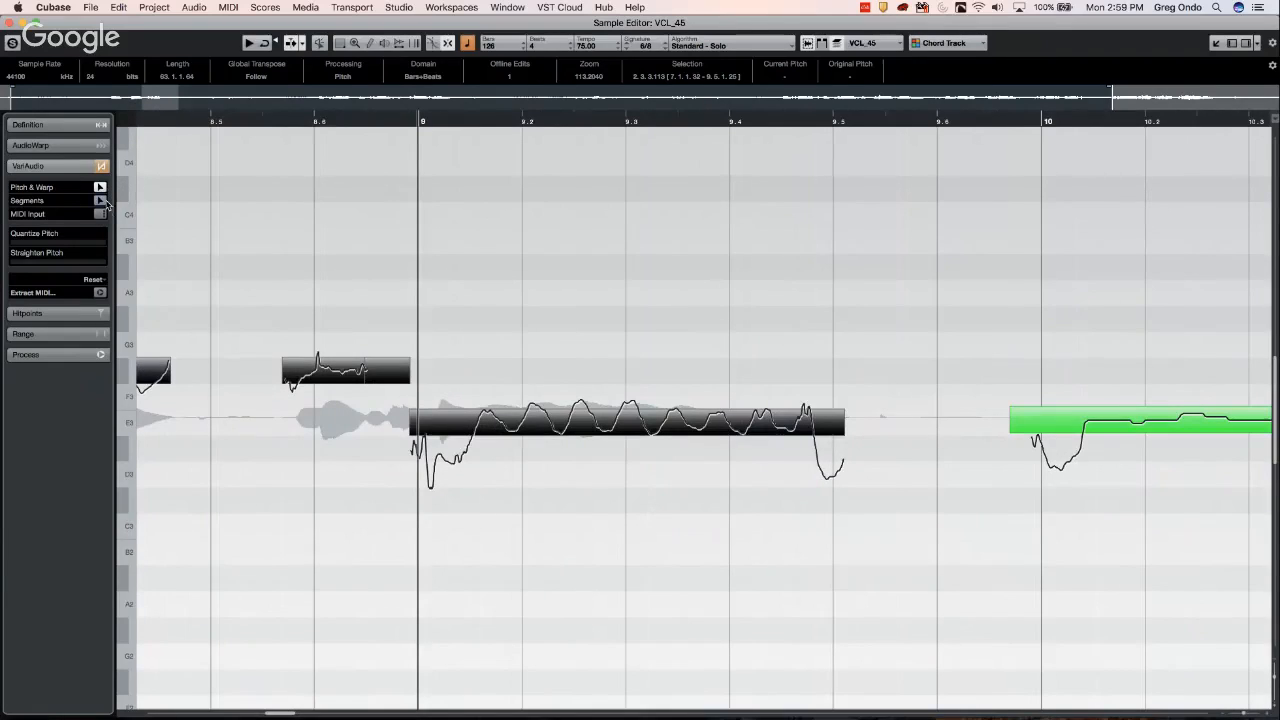
pyautogui.click(100, 201)
pyautogui.moveTo(514, 124); pyautogui.dragTo(537, 88)
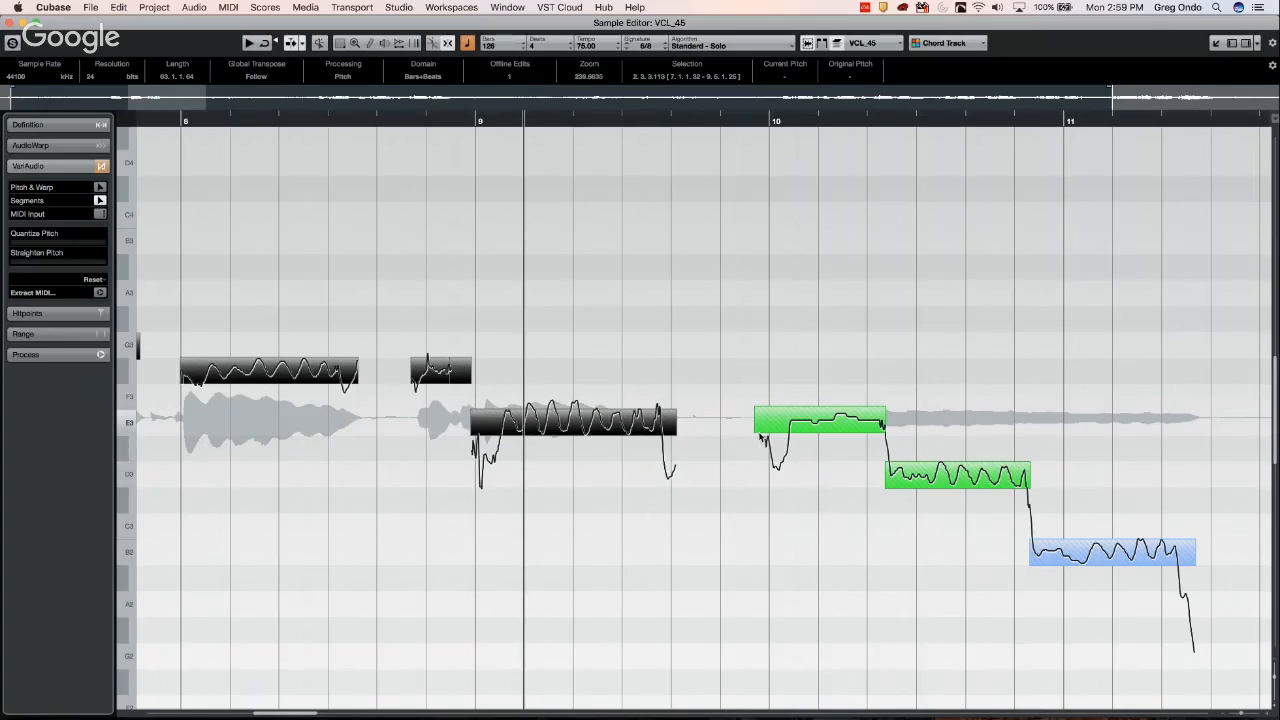
pyautogui.moveTo(758, 428)
pyautogui.mouseDown()
pyautogui.moveTo(791, 428)
pyautogui.moveTo(762, 428)
pyautogui.mouseUp()
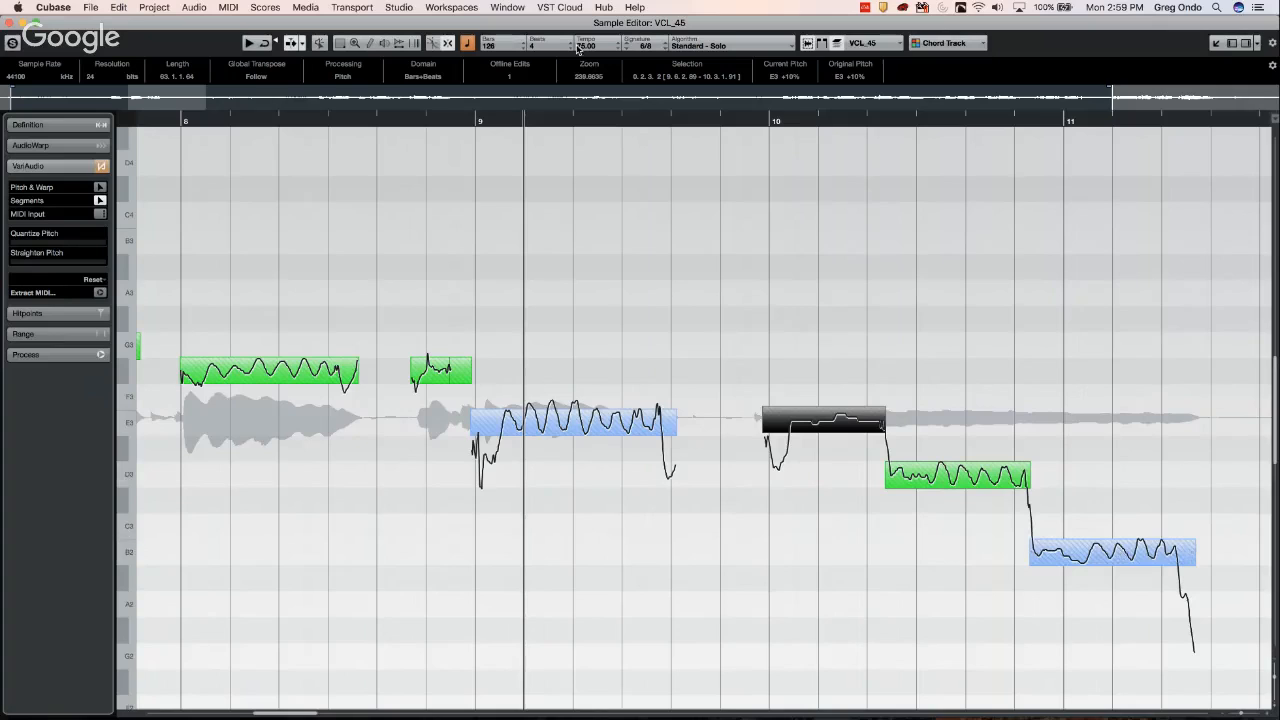
# Try lengthening the F#3 segment in bar 12, undo it, and extend the E3 segment's end in bar 13 to about beat 5
pyautogui.moveTo(502, 125); pyautogui.dragTo(594, 109)
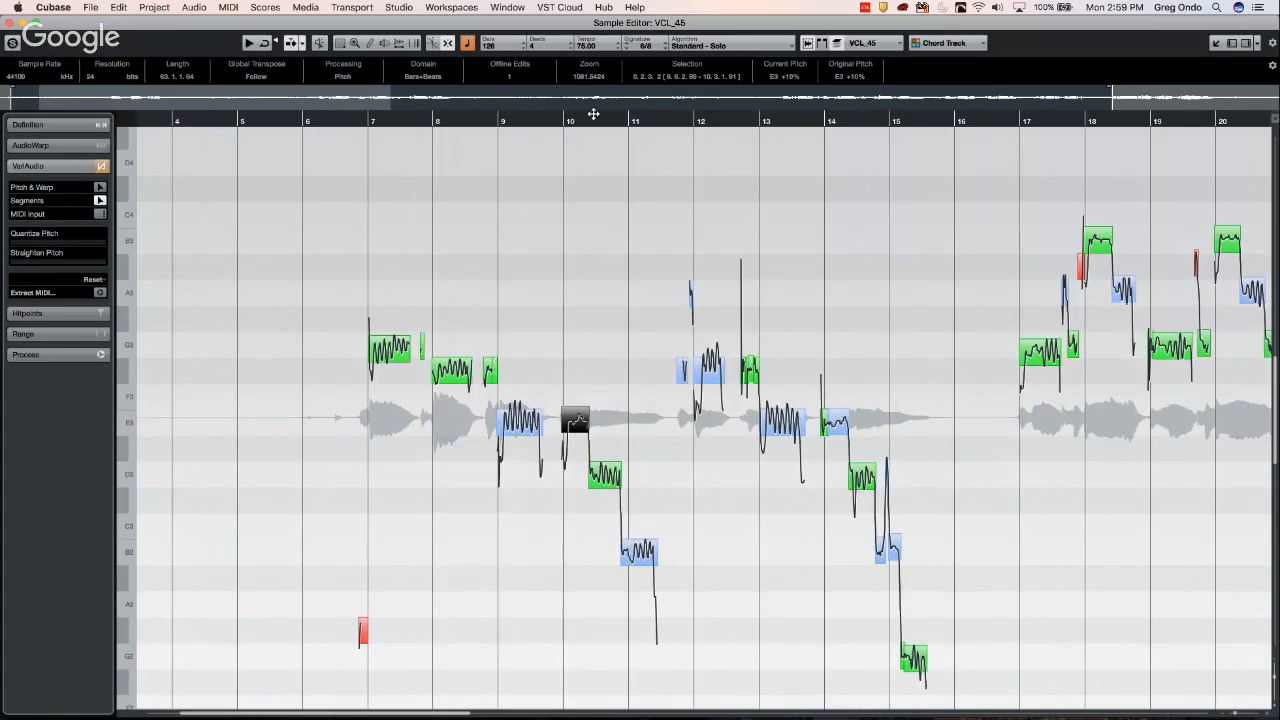
pyautogui.press('h')
pyautogui.press('h')
pyautogui.press('h')
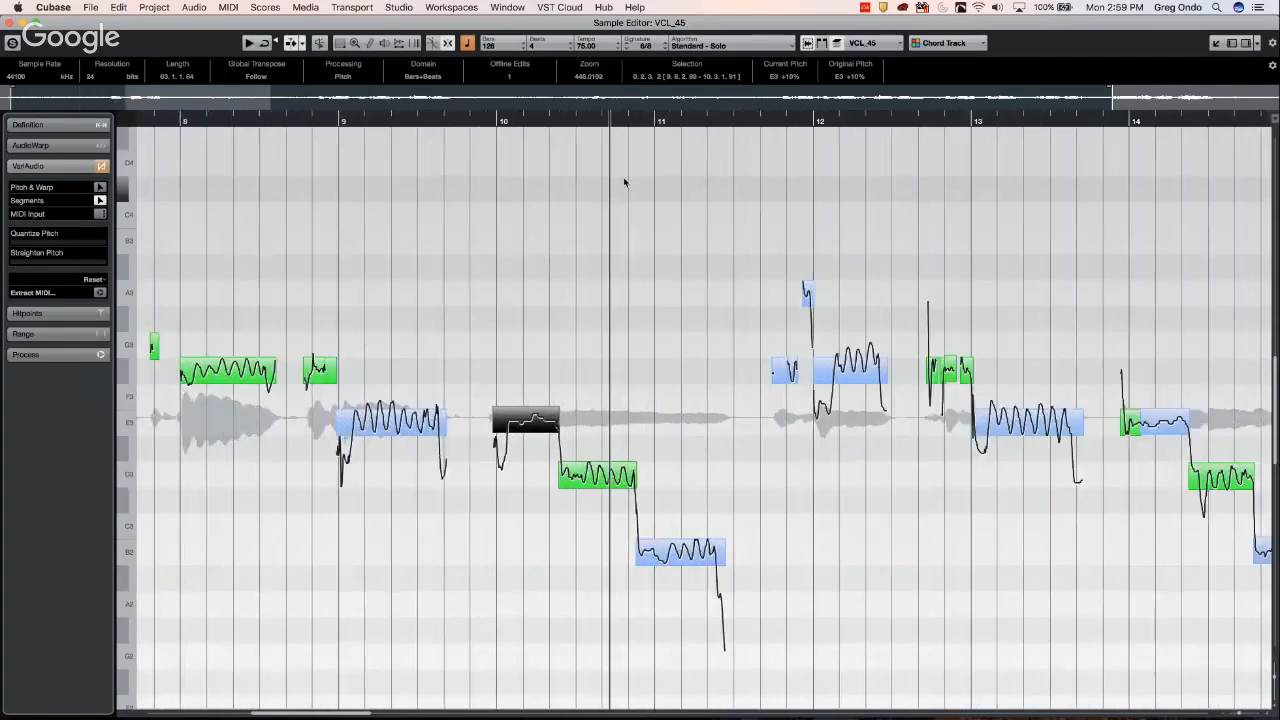
pyautogui.press('g')
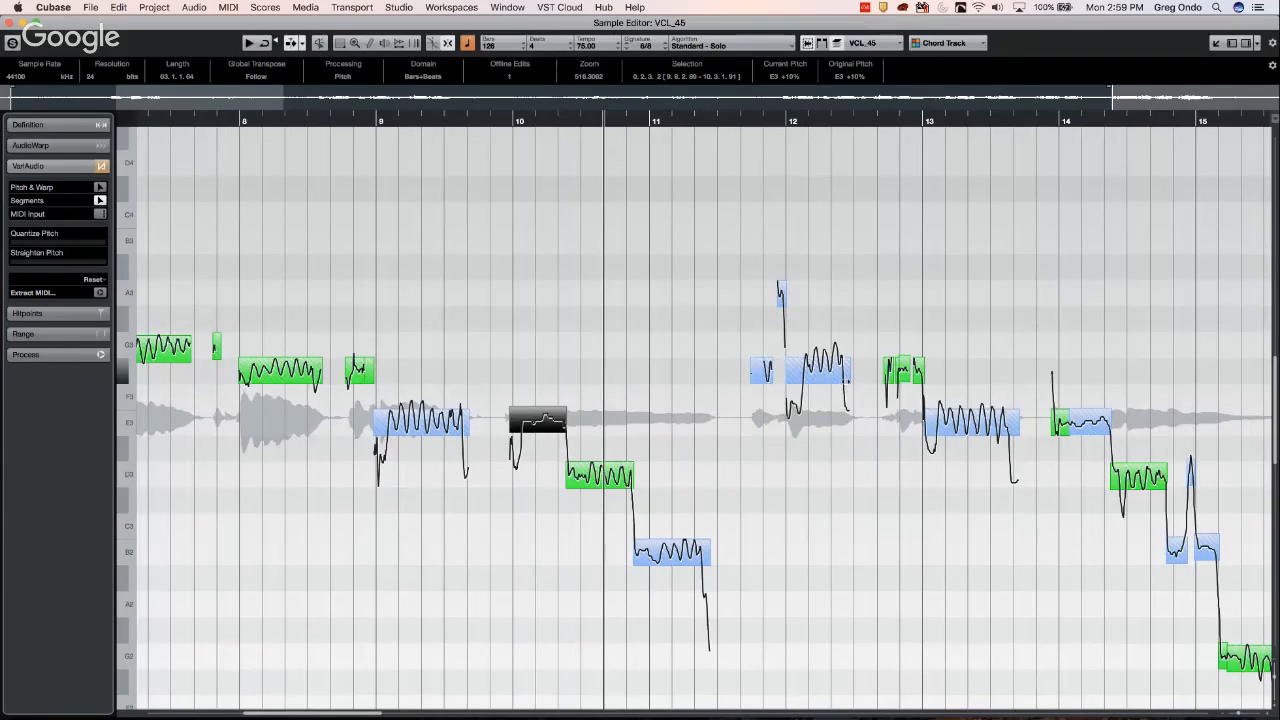
pyautogui.moveTo(850, 375); pyautogui.dragTo(866, 372)
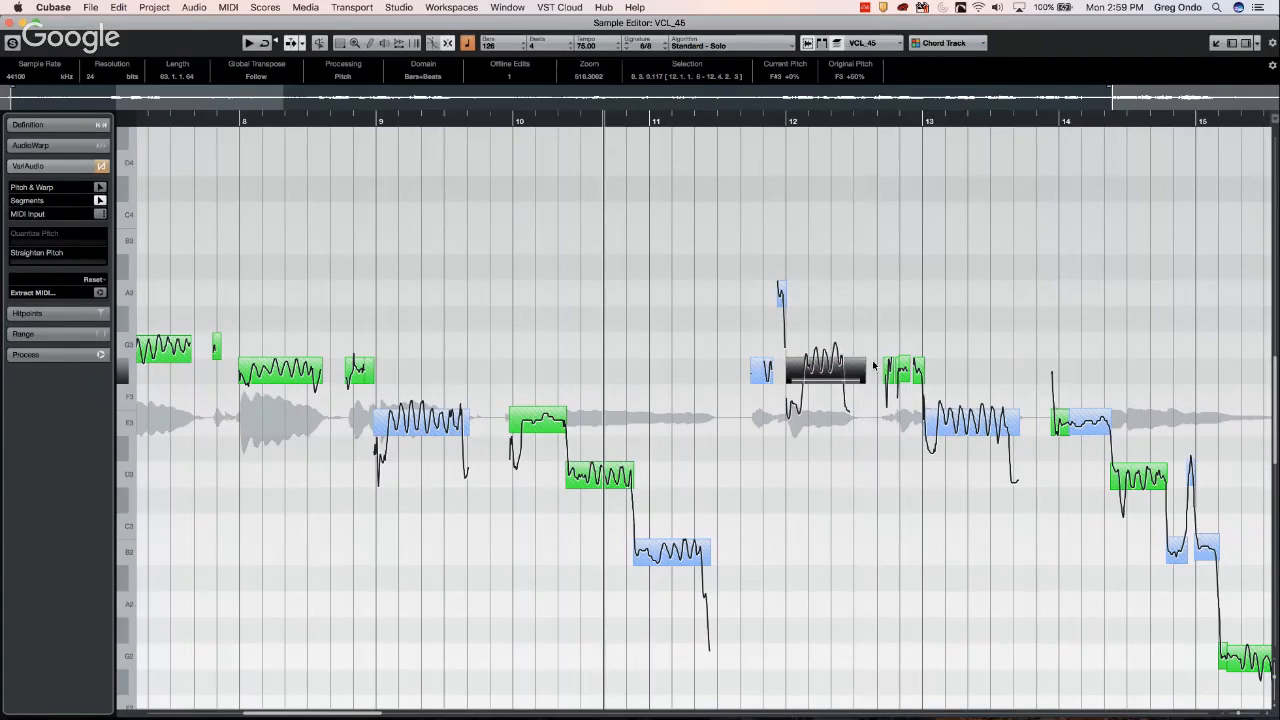
pyautogui.press('super+z')
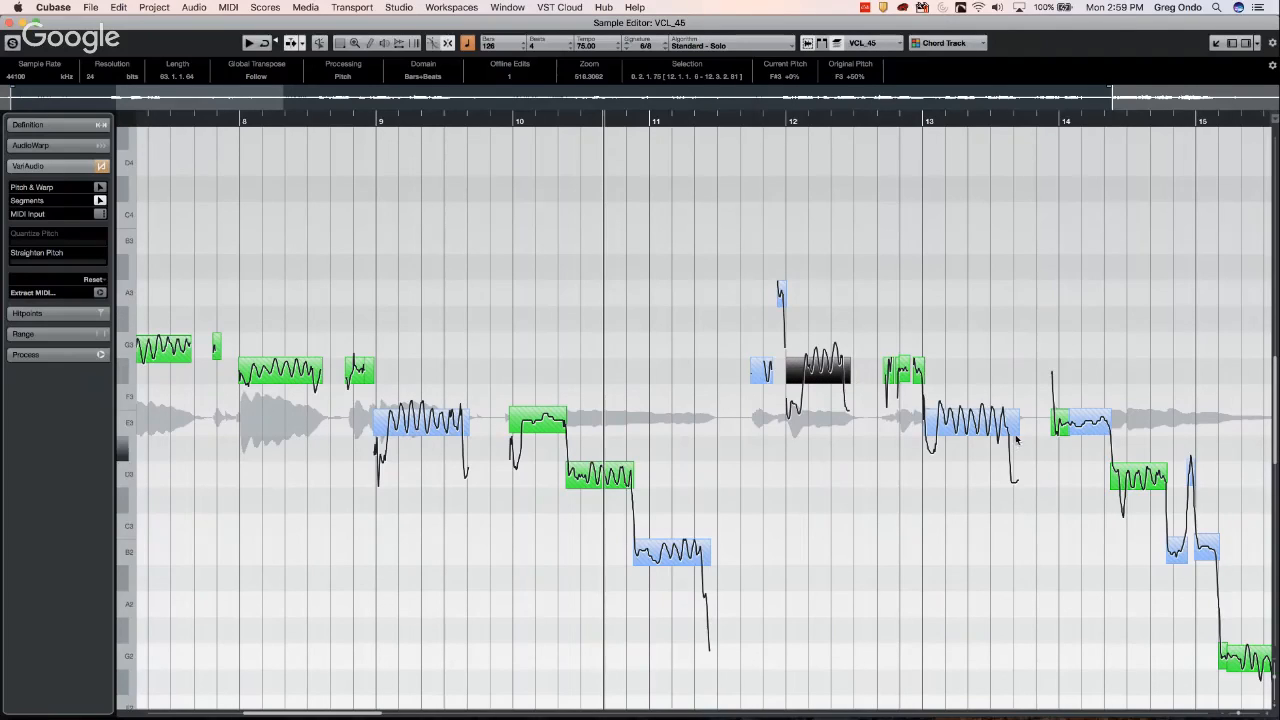
pyautogui.moveTo(1020, 431); pyautogui.dragTo(1040, 431)
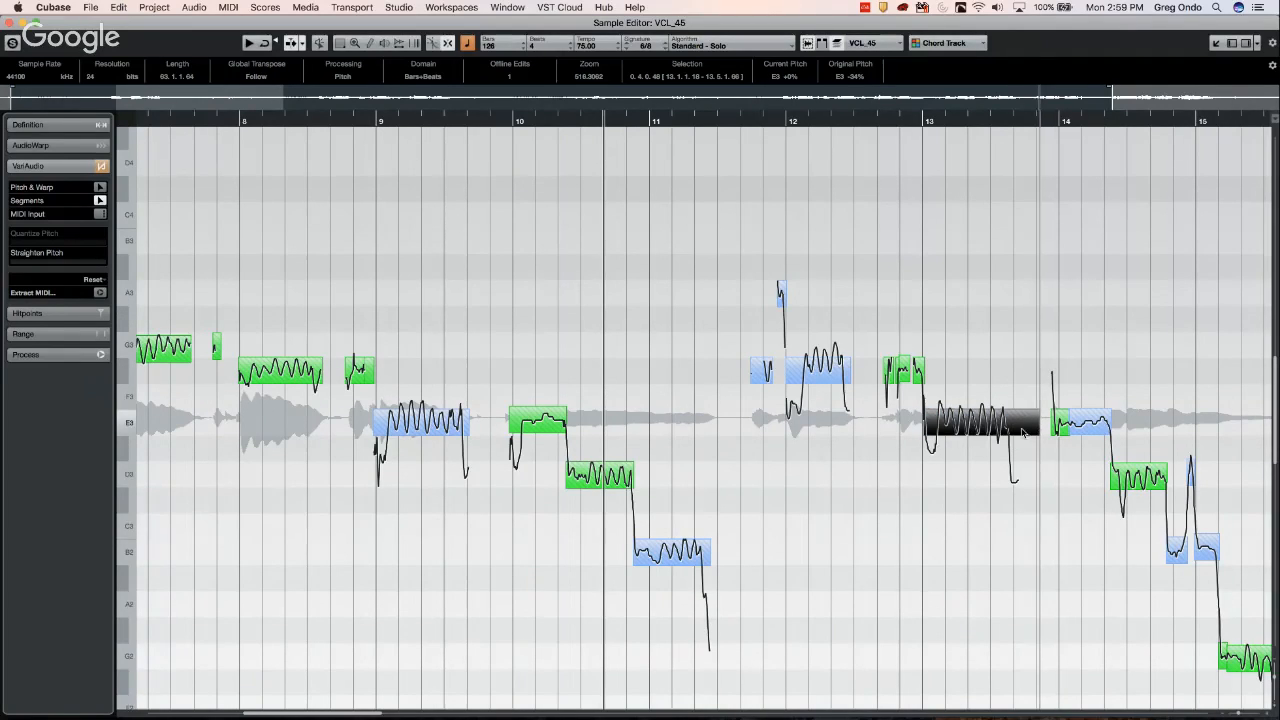
# Undo the segment extension, activate Pitch & Warp editing and shorten the E3 segment in bar 13 slightly
pyautogui.press('super+z')
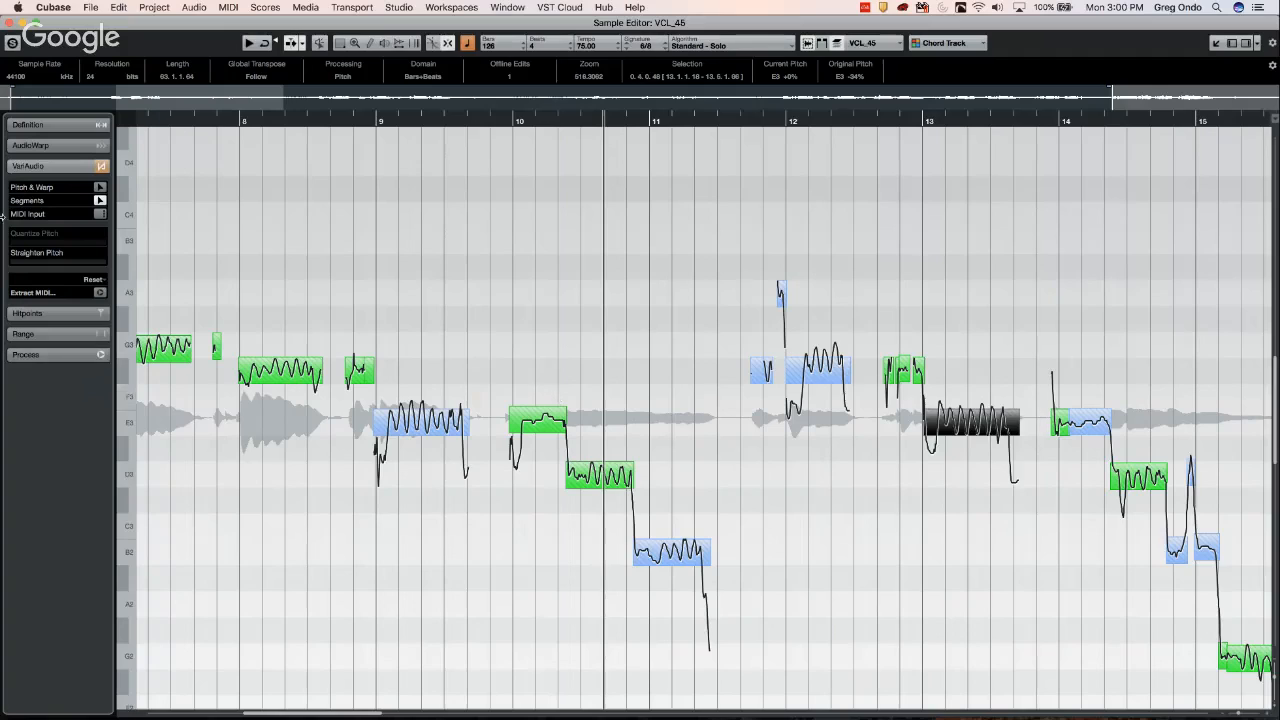
pyautogui.click(100, 187)
pyautogui.moveTo(1036, 432); pyautogui.dragTo(1013, 432)
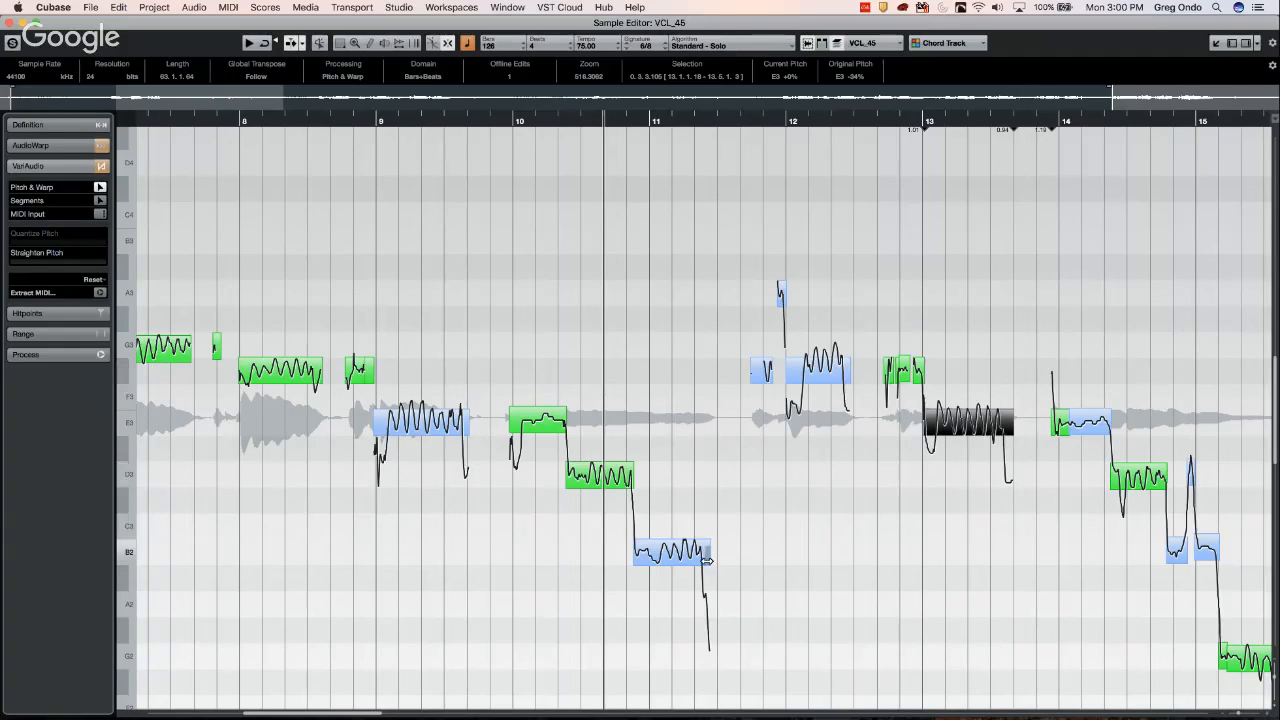
# Try stretching the B2 segment in bar 11 longer and much shorter, and extend its end back to about beat 3
pyautogui.moveTo(707, 560); pyautogui.dragTo(745, 557)
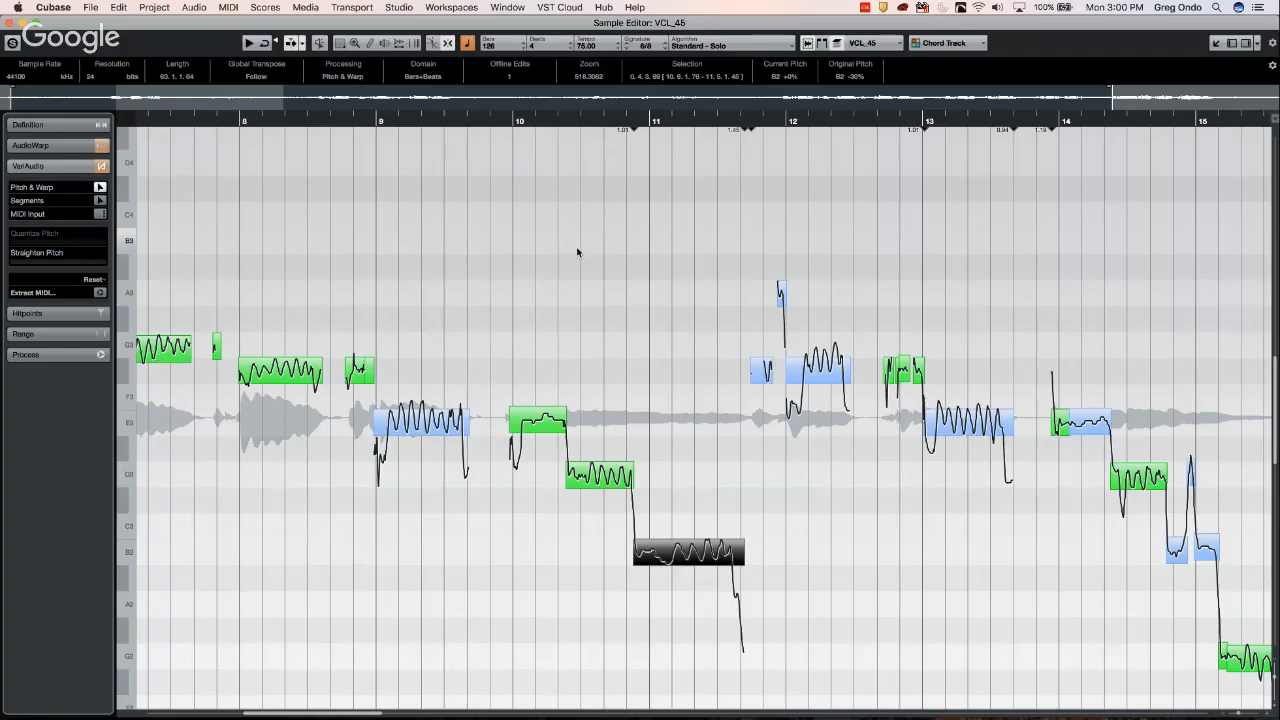
pyautogui.moveTo(744, 560); pyautogui.dragTo(670, 564)
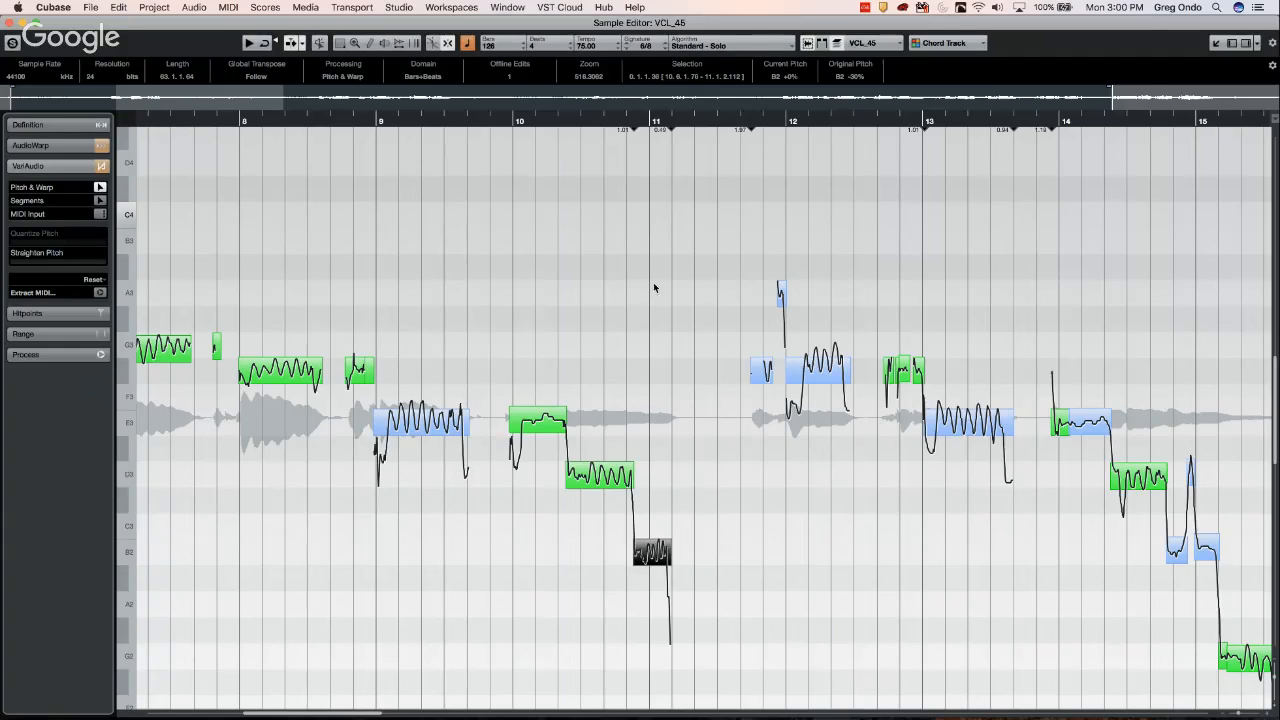
pyautogui.press('space')
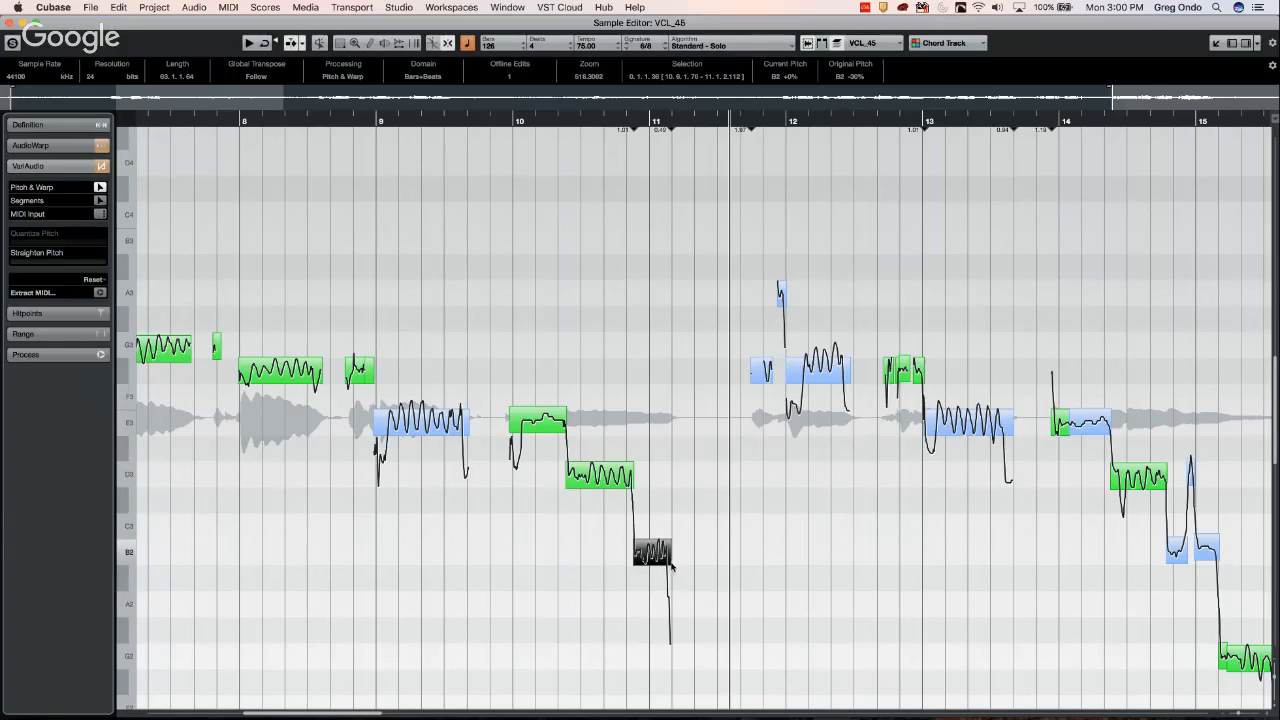
pyautogui.moveTo(676, 563); pyautogui.dragTo(706, 563)
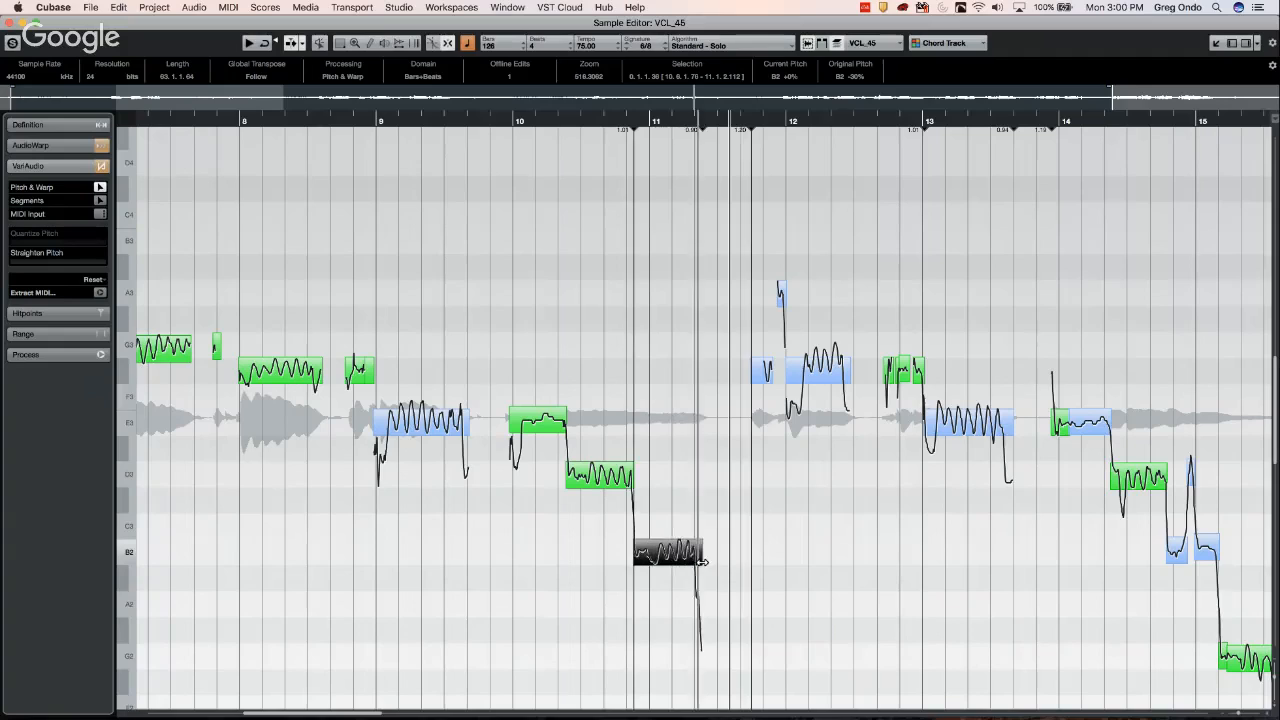
pyautogui.click(660, 503)
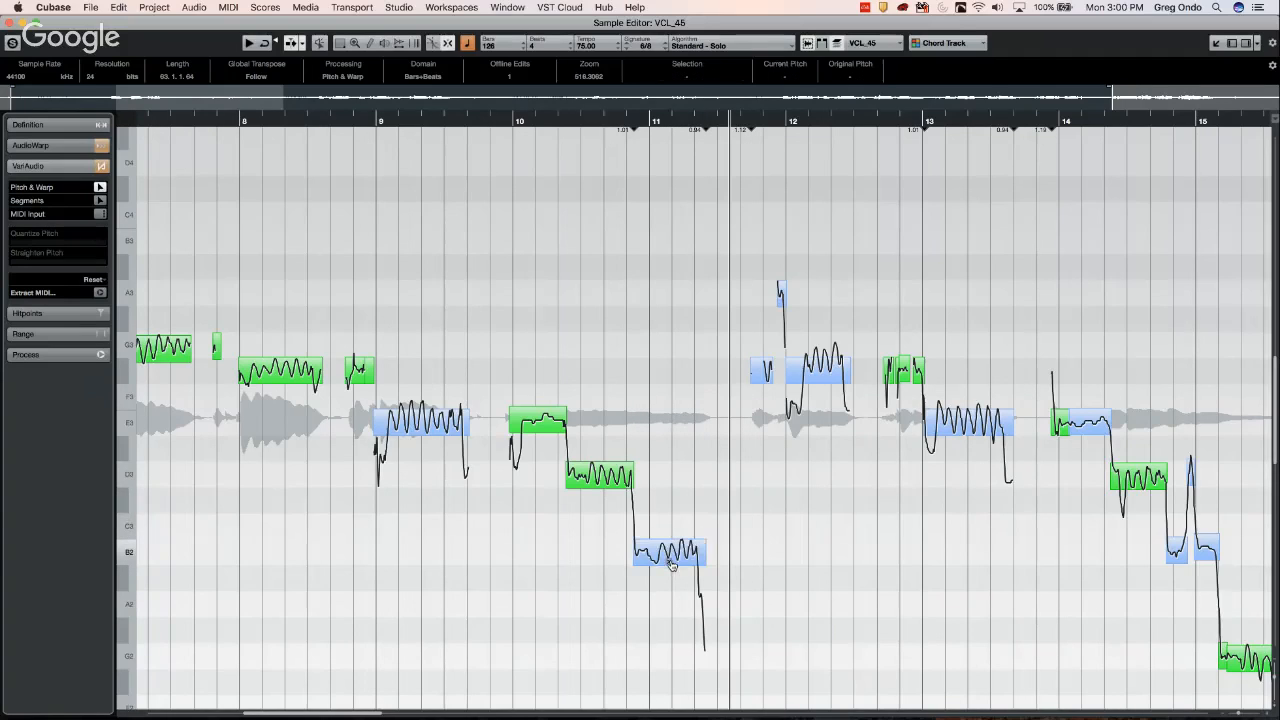
# Play the vocal from just before bar 10 to hear the warped B2 segment, and deselect the segment
pyautogui.click(670, 565)
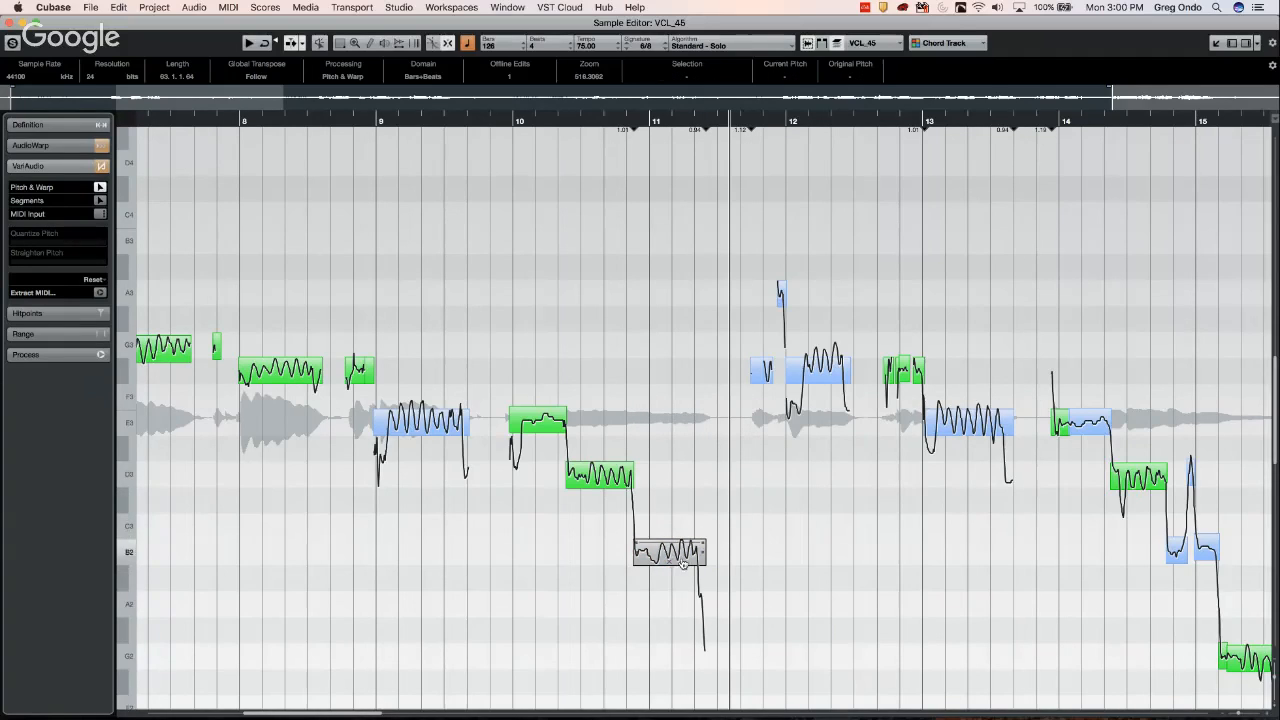
pyautogui.click(499, 118)
pyautogui.press('space')
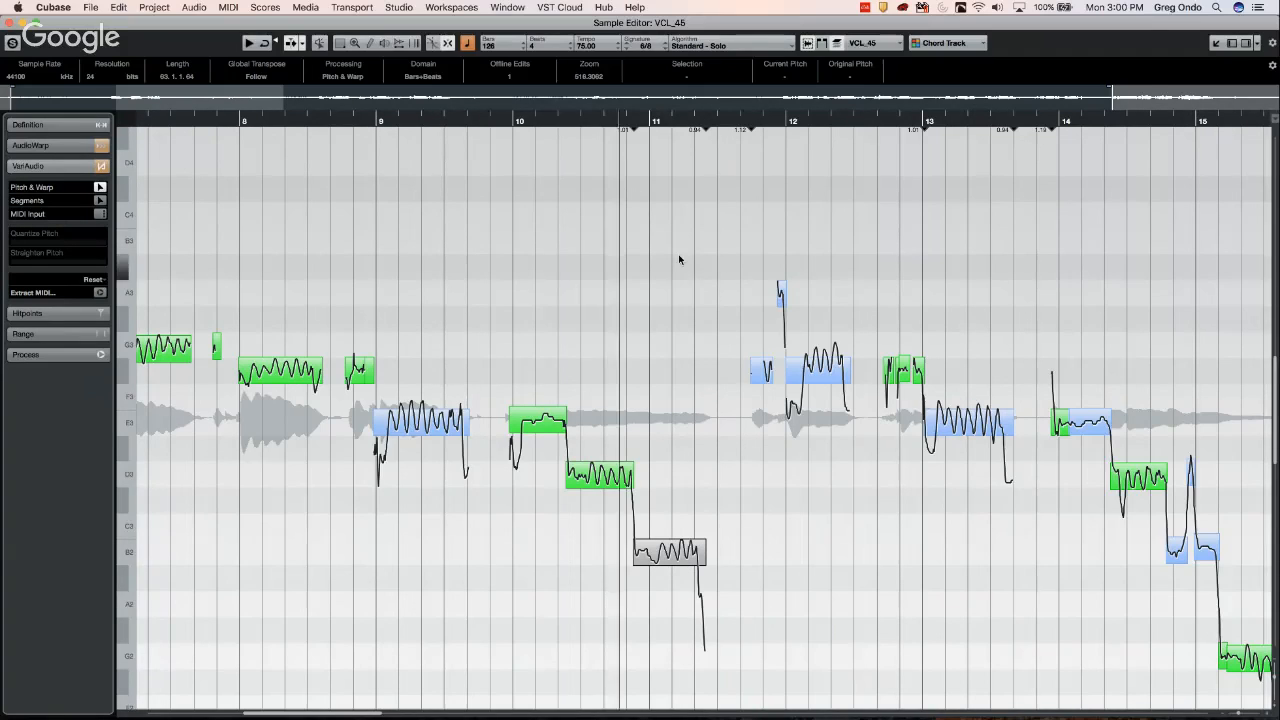
pyautogui.click(663, 278)
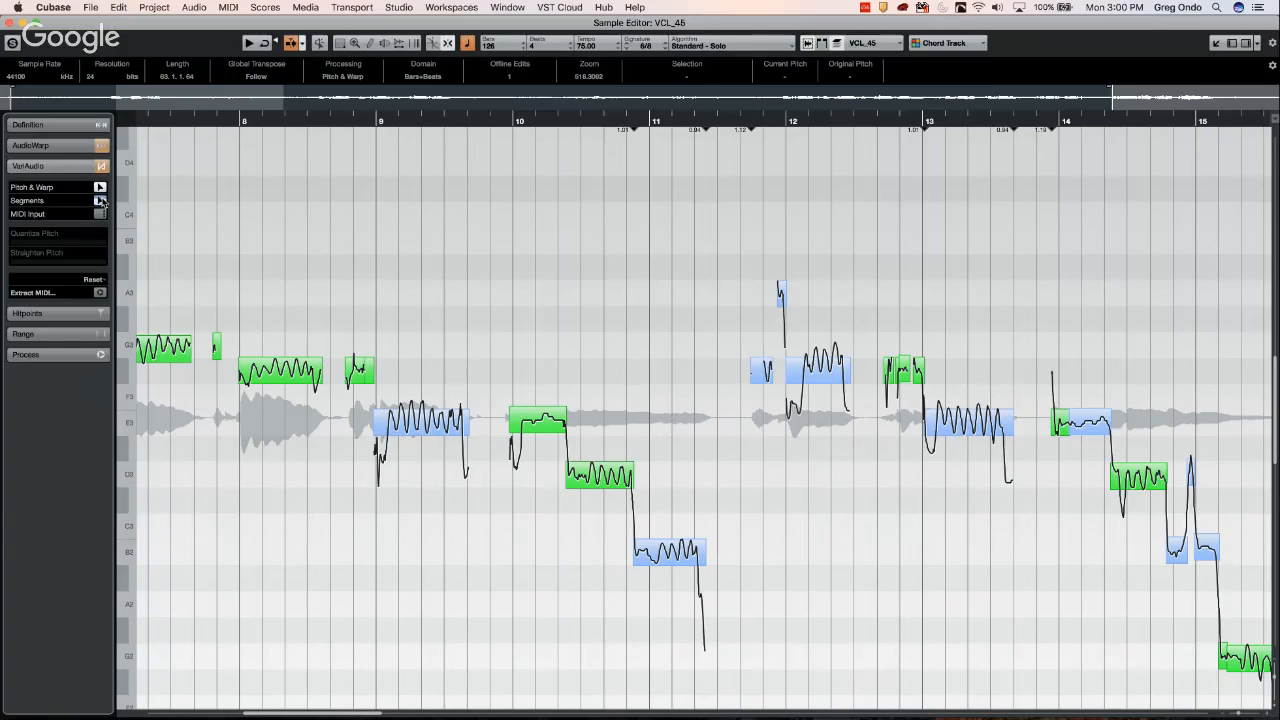
# Activate Segments editing, select the E3 segment at bar 9 and extract MIDI with NoteExp VST 3 Tuning Curve, Dynamic Velocity and First Selected Track
pyautogui.click(100, 200)
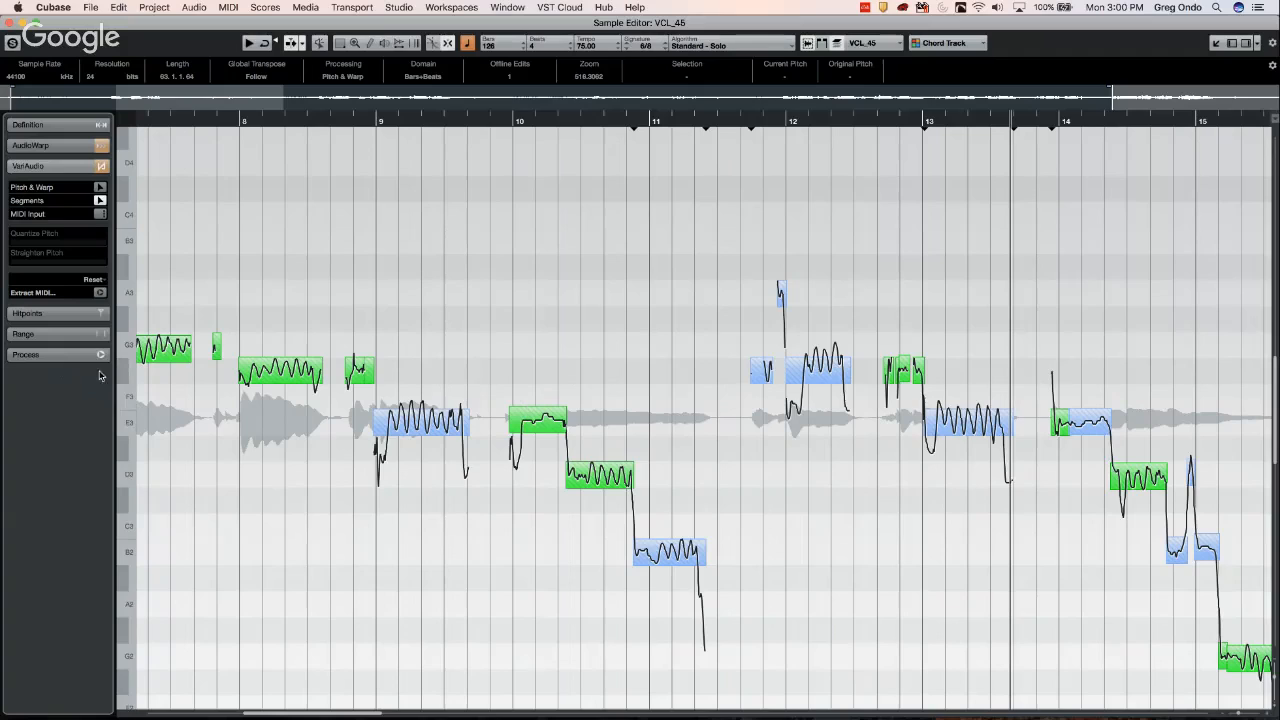
pyautogui.click(101, 214)
pyautogui.click(443, 431)
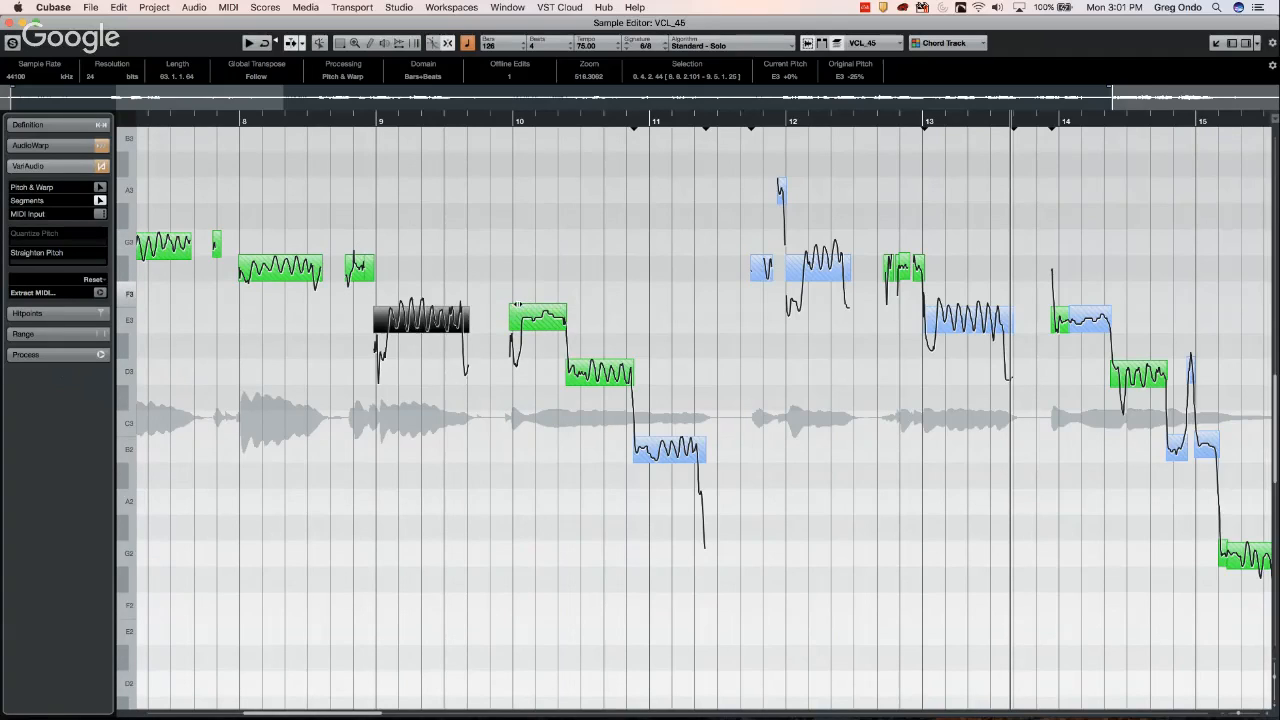
pyautogui.click(100, 293)
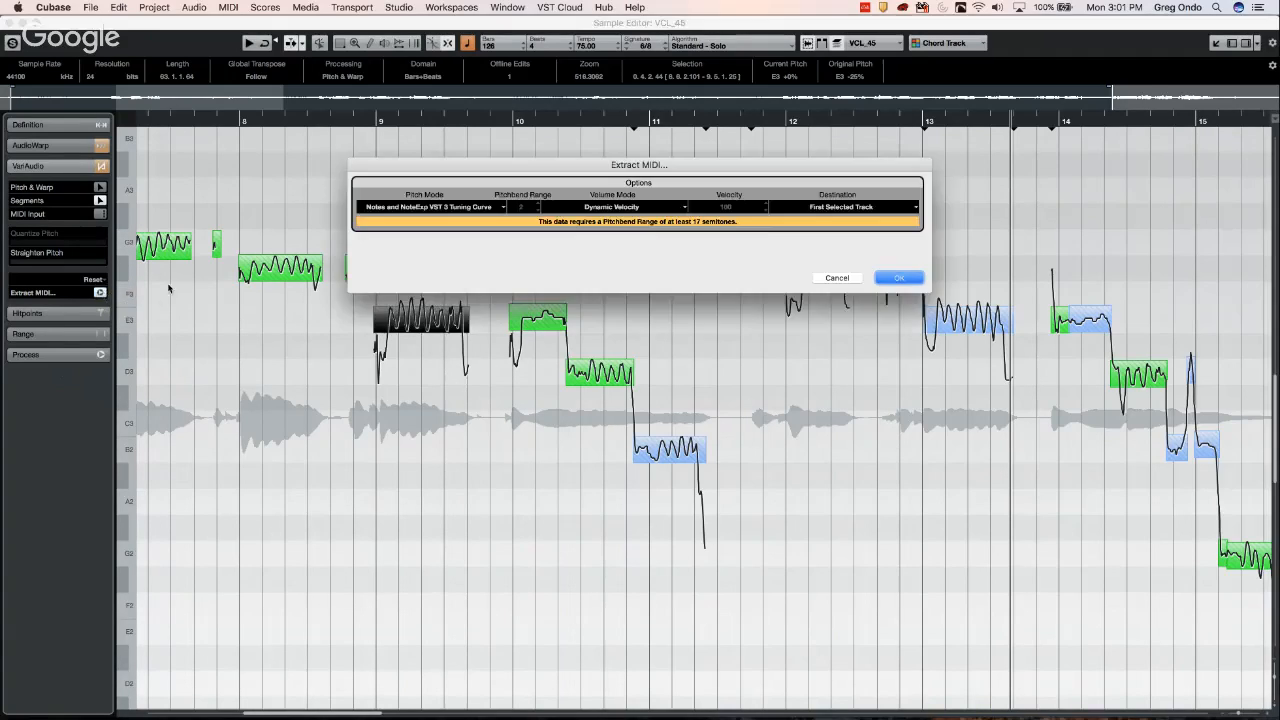
pyautogui.click(897, 277)
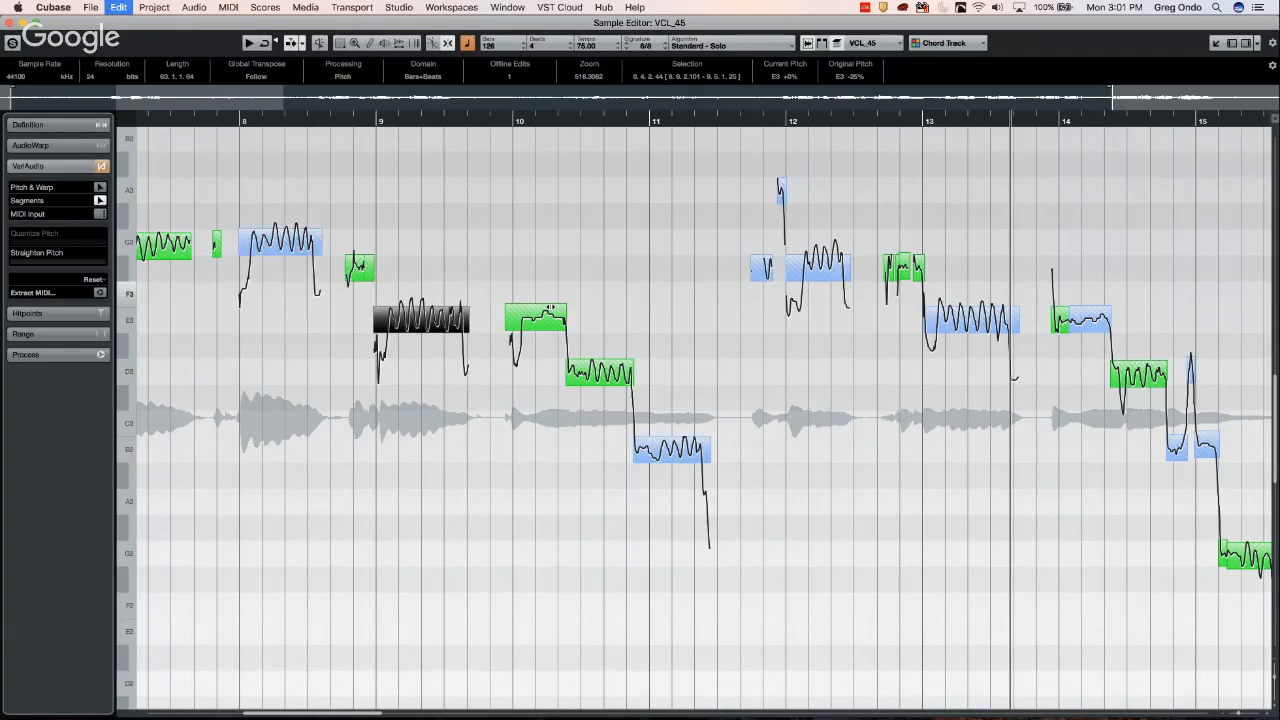
# Undo the vocal edits back to the first Pitch Quantize entry in the Edit History and close the history
pyautogui.click(118, 7)
pyautogui.click(137, 48)
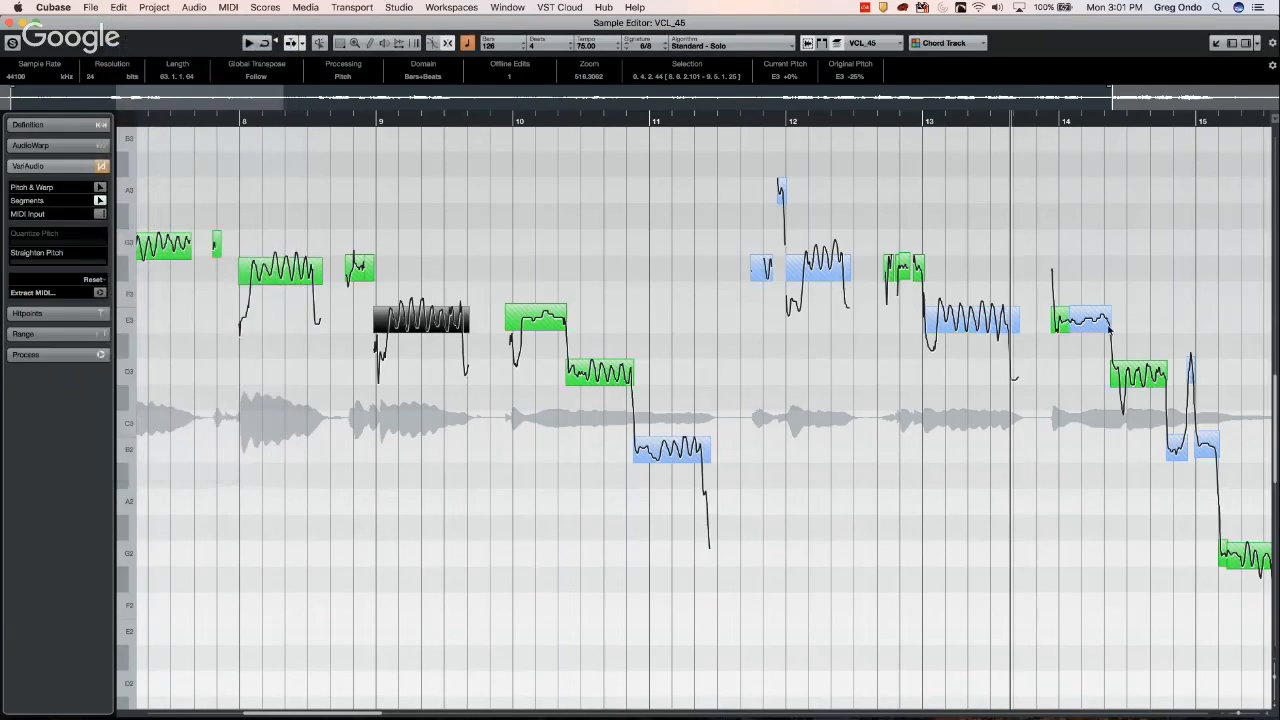
pyautogui.moveTo(840, 286)
pyautogui.mouseDown()
pyautogui.moveTo(815, 450)
pyautogui.moveTo(810, 410)
pyautogui.moveTo(826, 388)
pyautogui.moveTo(814, 292)
pyautogui.moveTo(840, 400)
pyautogui.moveTo(851, 243)
pyautogui.mouseUp()
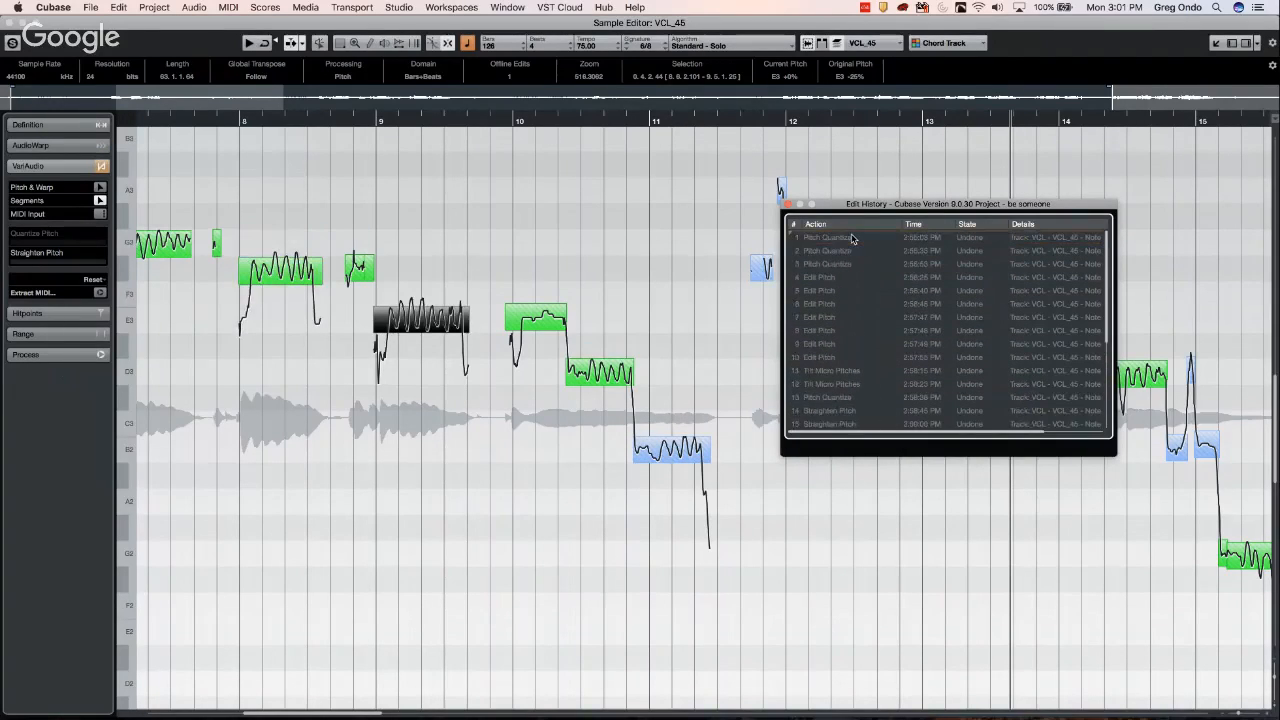
pyautogui.click(787, 204)
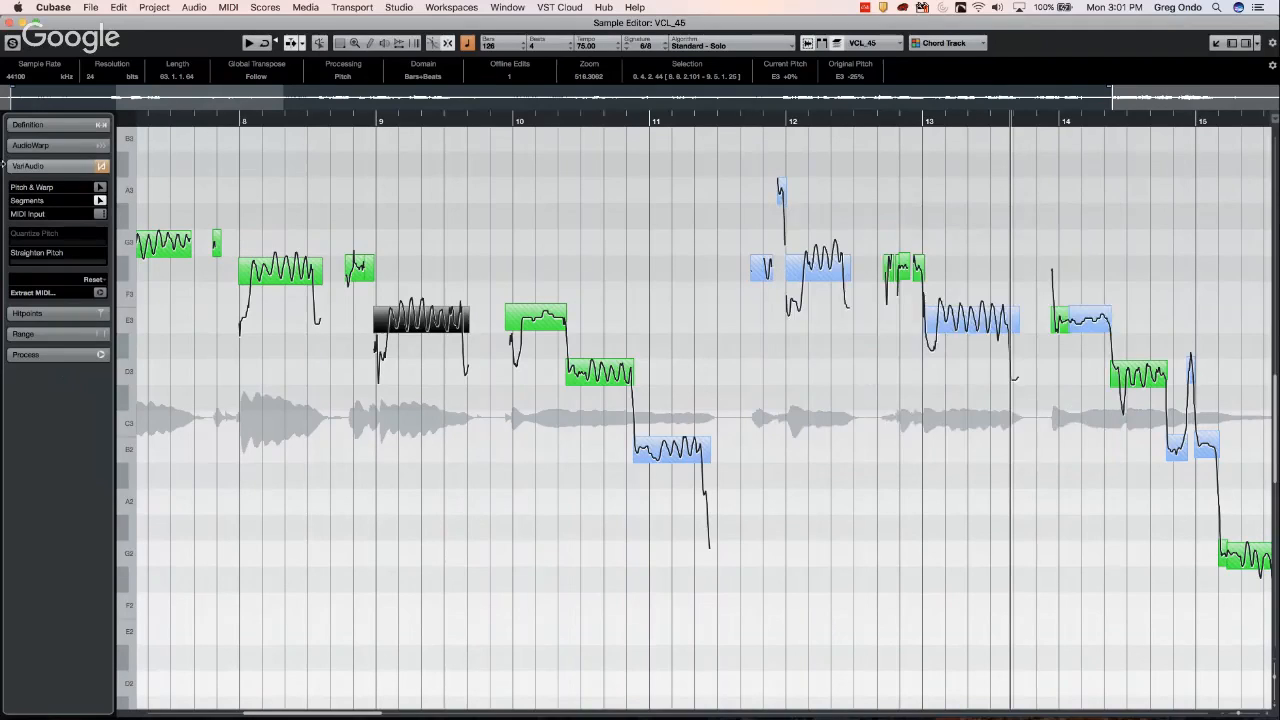
# Close the Sample Editor window, reopen VCL_45 in a separate editor window and activate Pitch & Warp editing
pyautogui.click(12, 24)
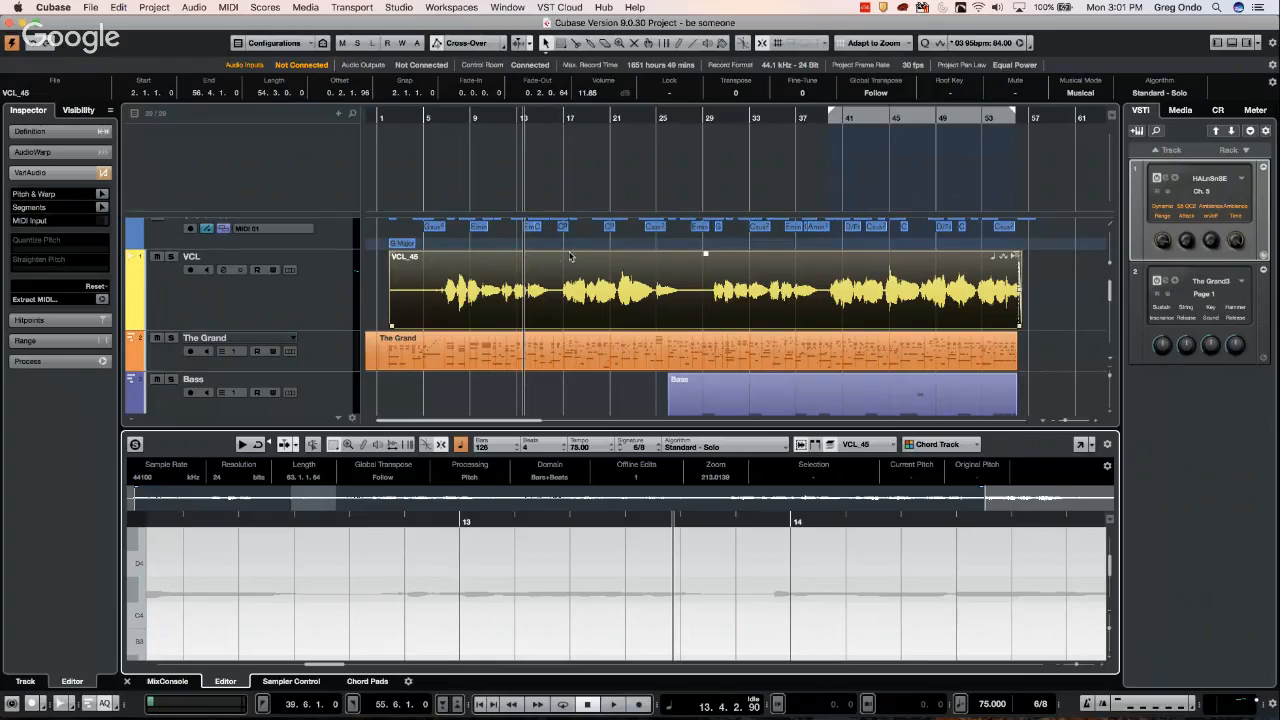
pyautogui.scroll(2, 580, 234)
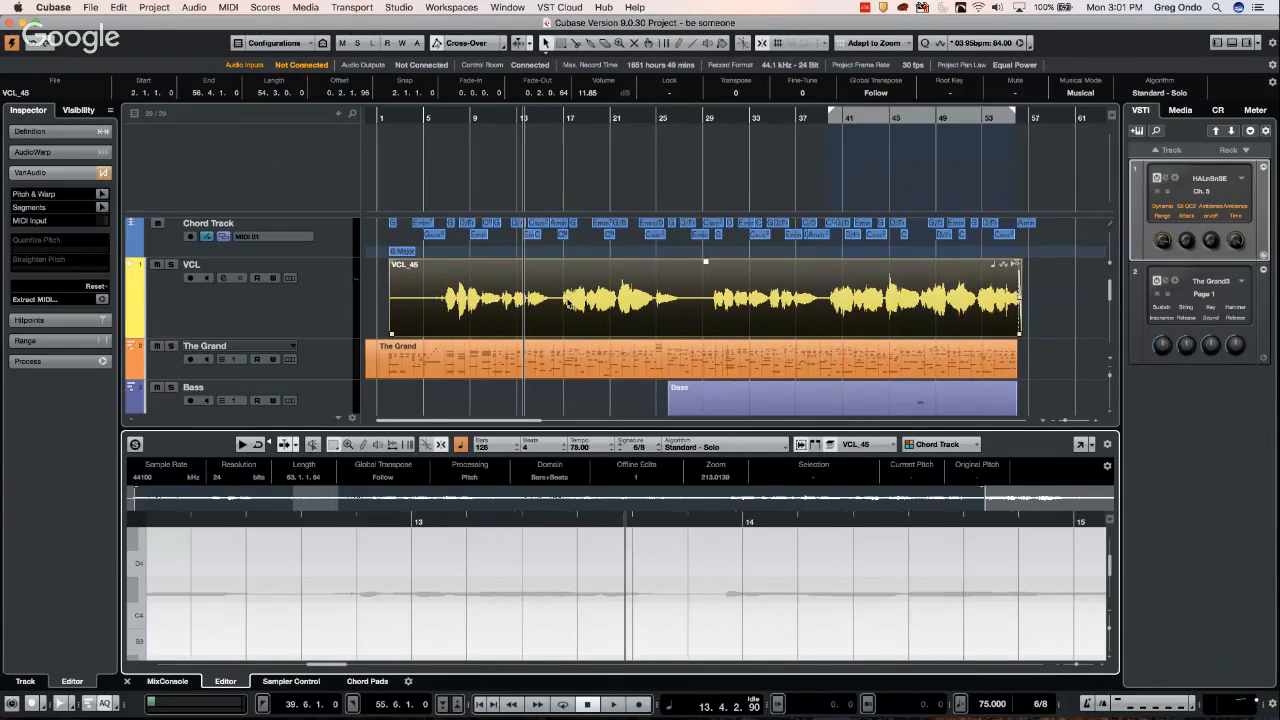
pyautogui.click(1080, 444)
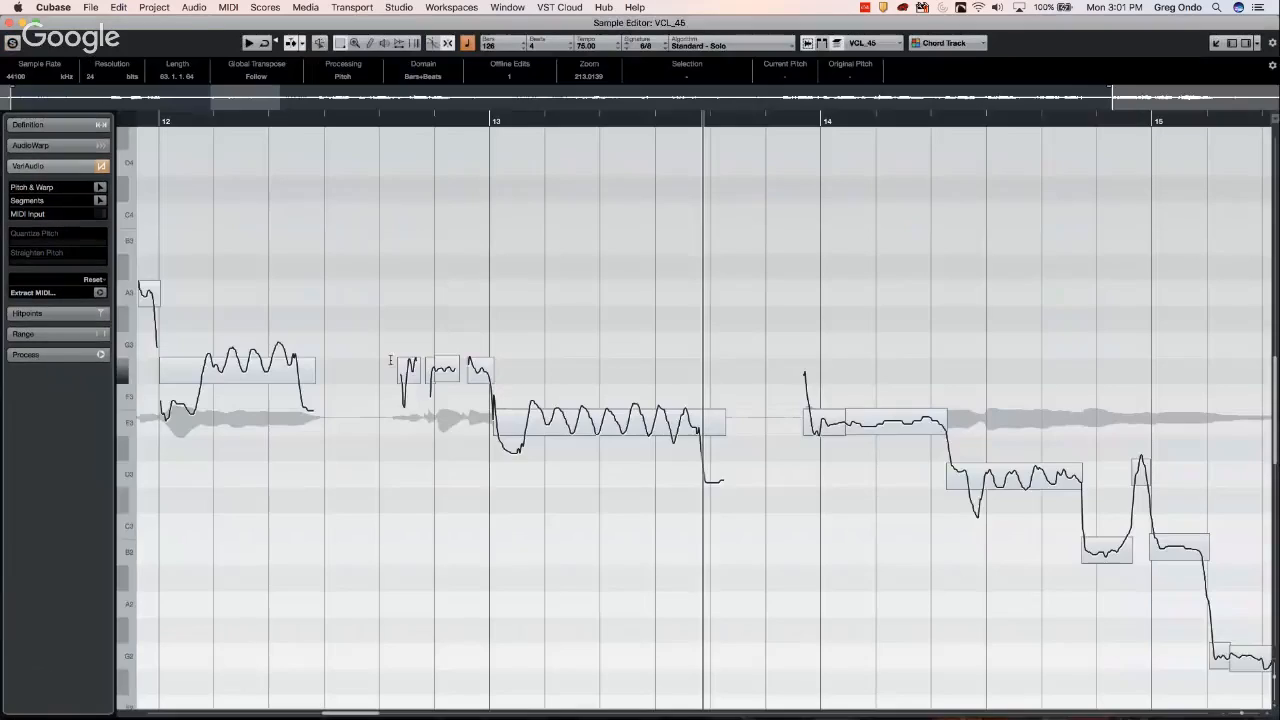
pyautogui.click(100, 188)
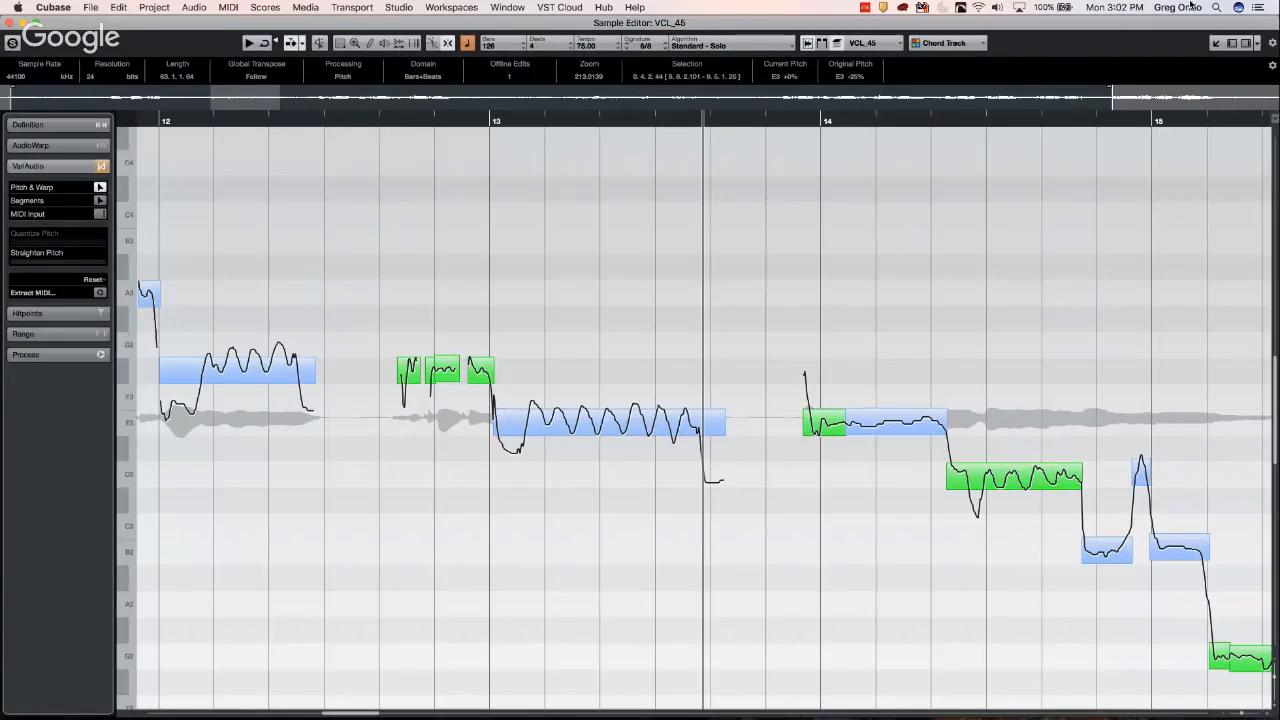
# Try the Event and Auto colour schemes on the vocal segments and return to Chord Track colours
pyautogui.click(971, 56)
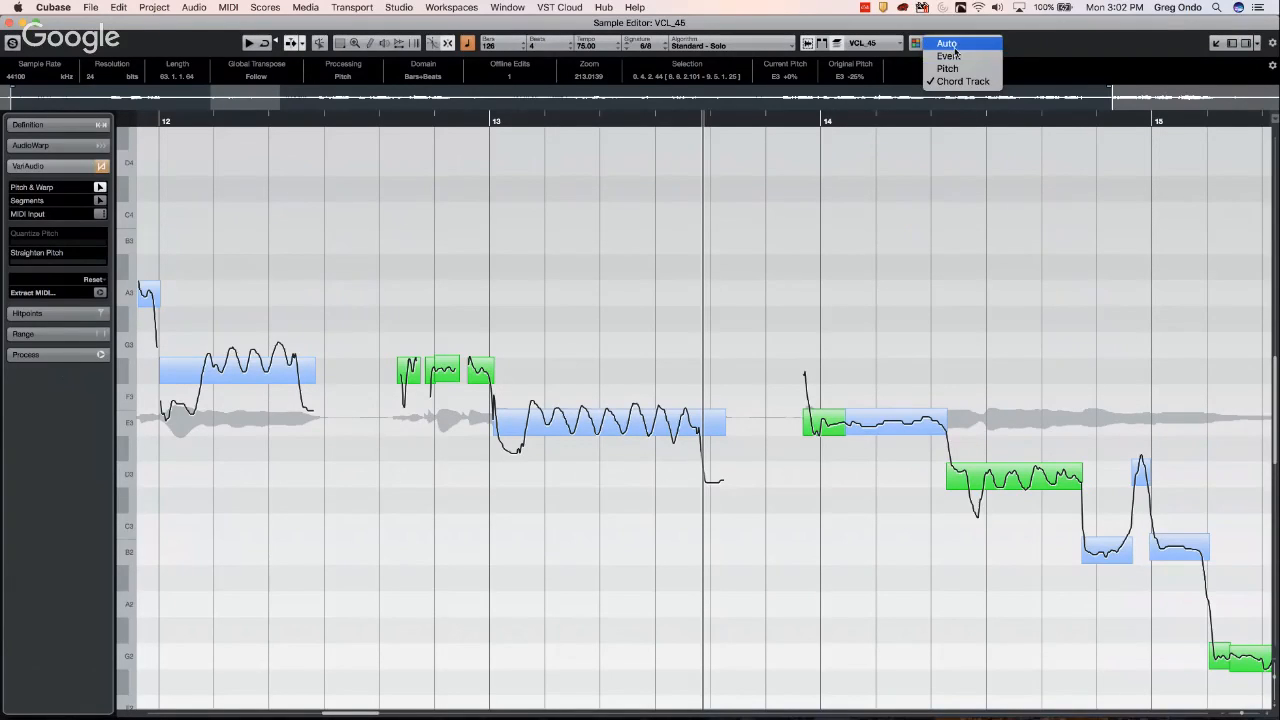
pyautogui.click(950, 55)
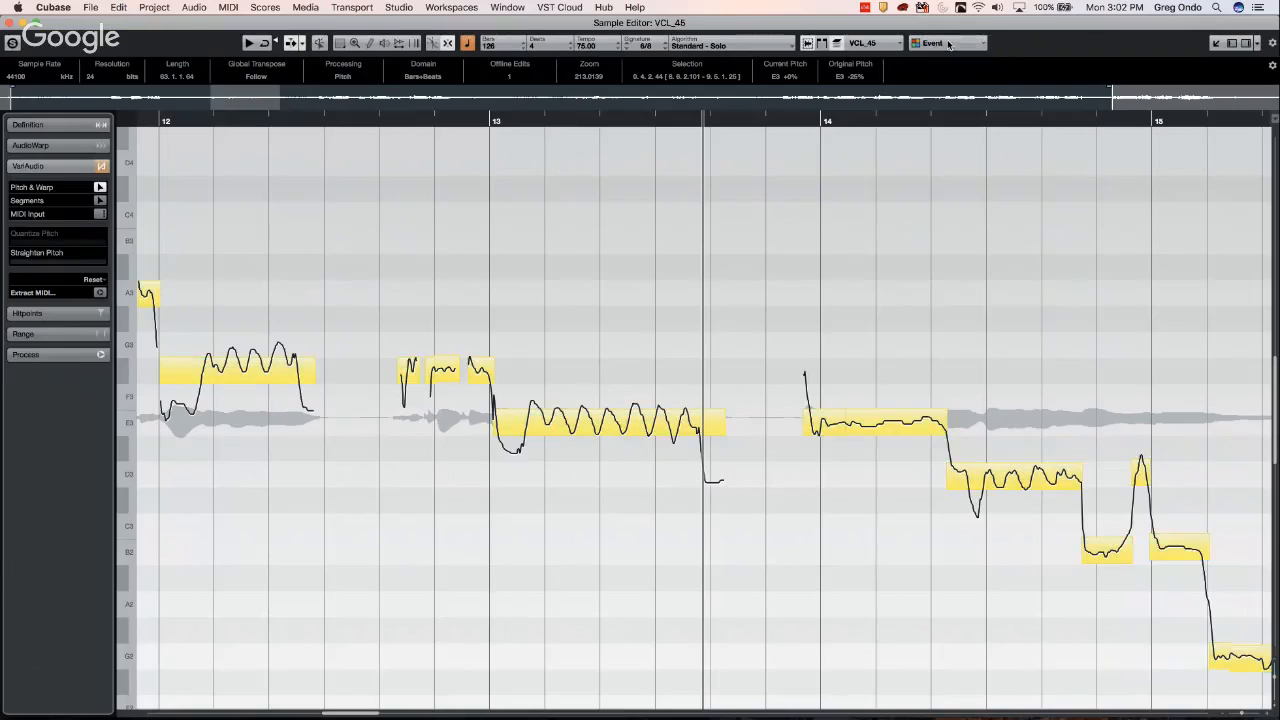
pyautogui.click(950, 43)
pyautogui.click(947, 28)
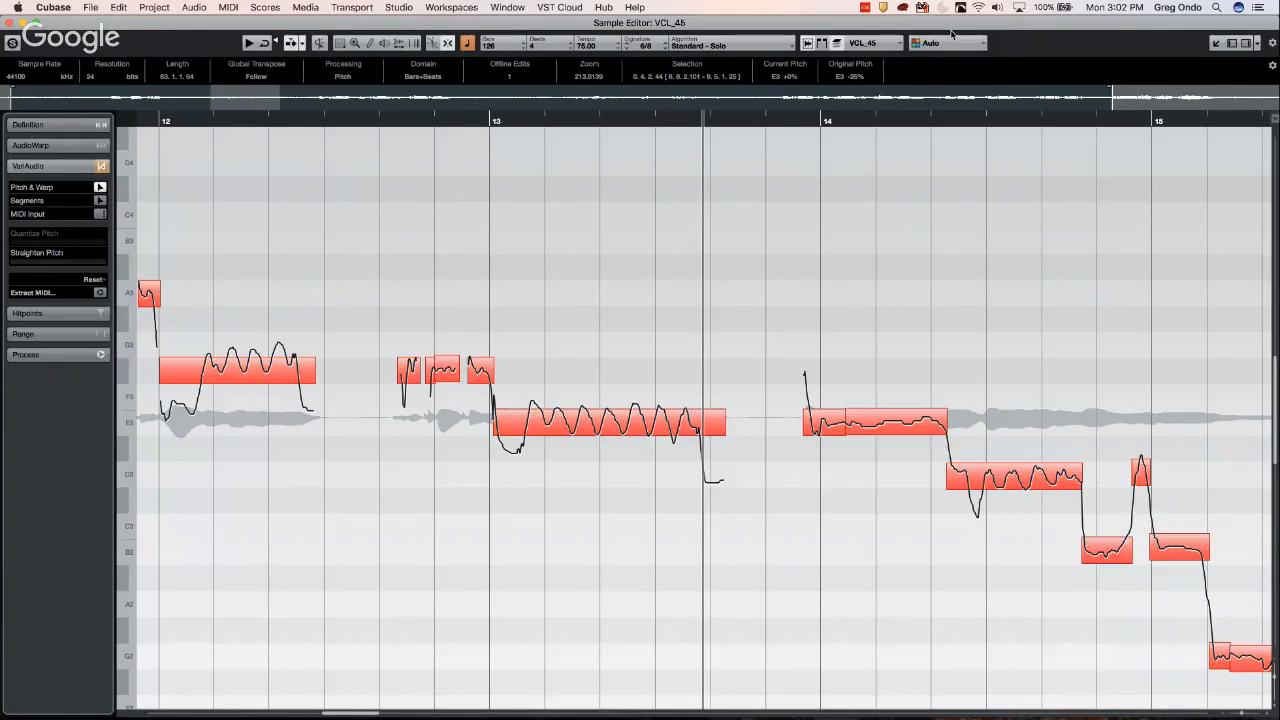
pyautogui.click(926, 45)
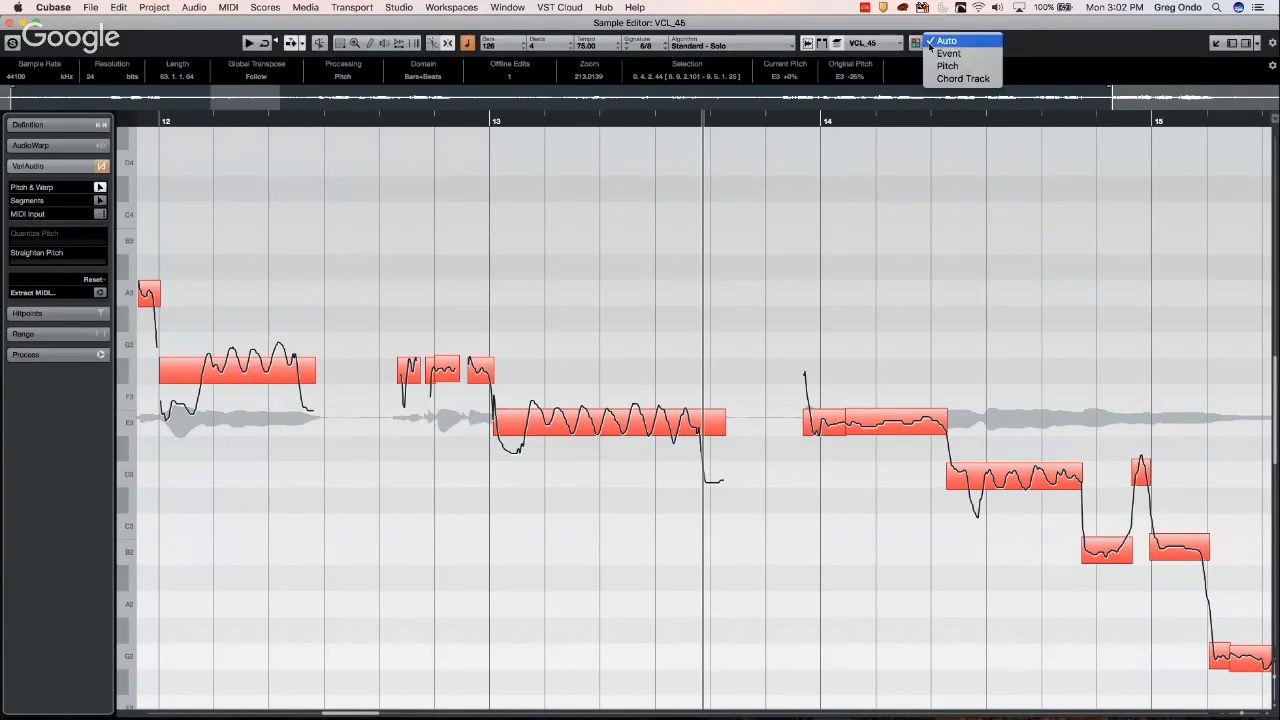
pyautogui.click(955, 78)
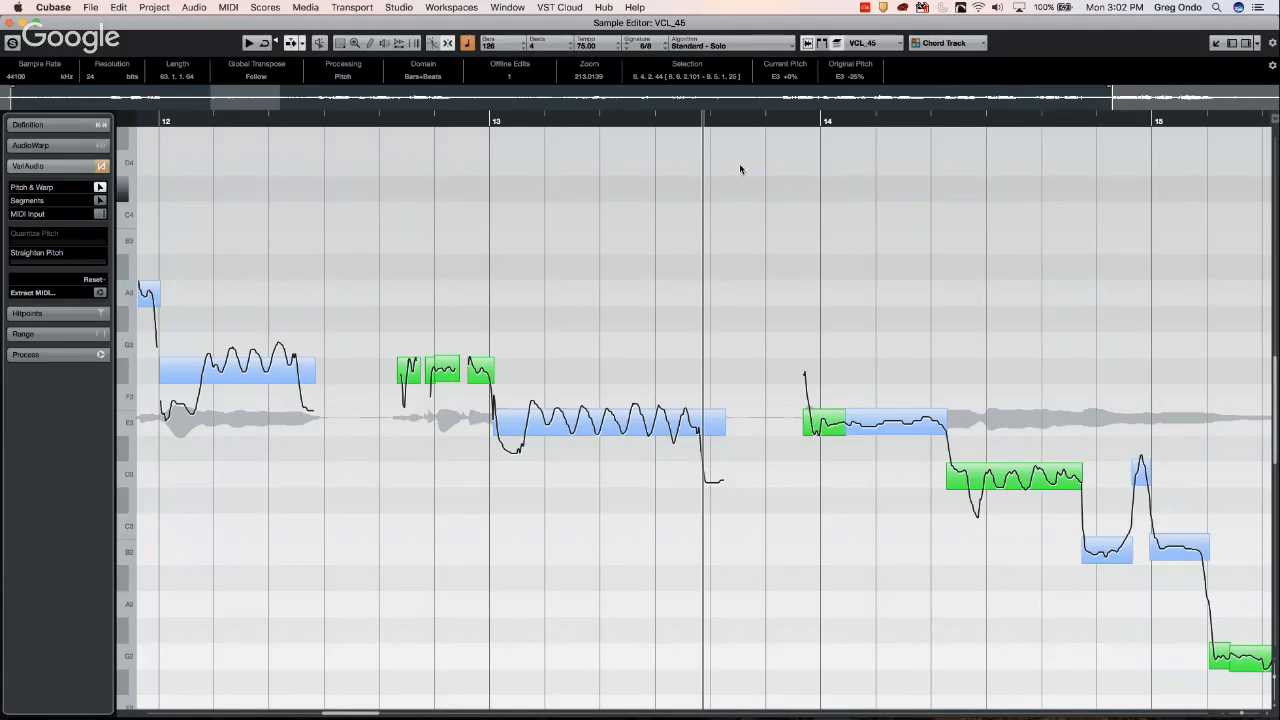
# Try raising the E3 segment in bar 13 by a semitone to F3 and undo the move
pyautogui.click(605, 112)
pyautogui.moveTo(605, 112); pyautogui.dragTo(611, 80)
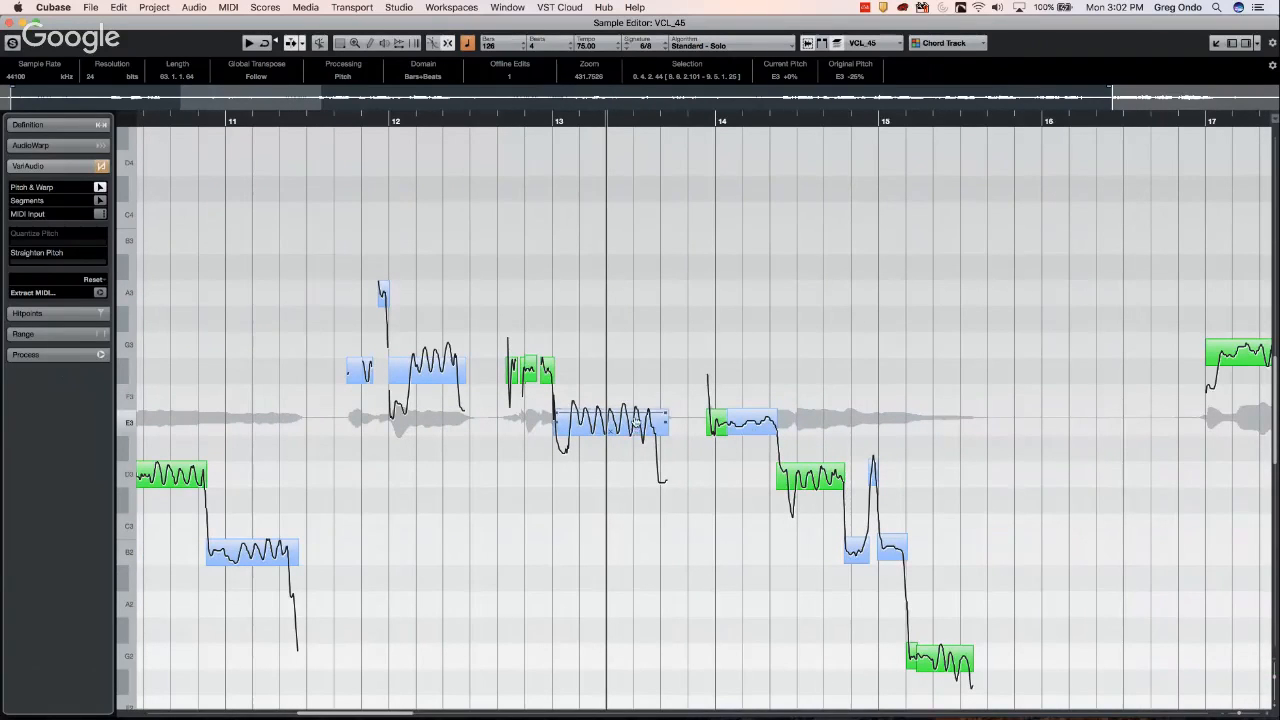
pyautogui.moveTo(632, 428); pyautogui.dragTo(632, 403)
pyautogui.click(626, 509)
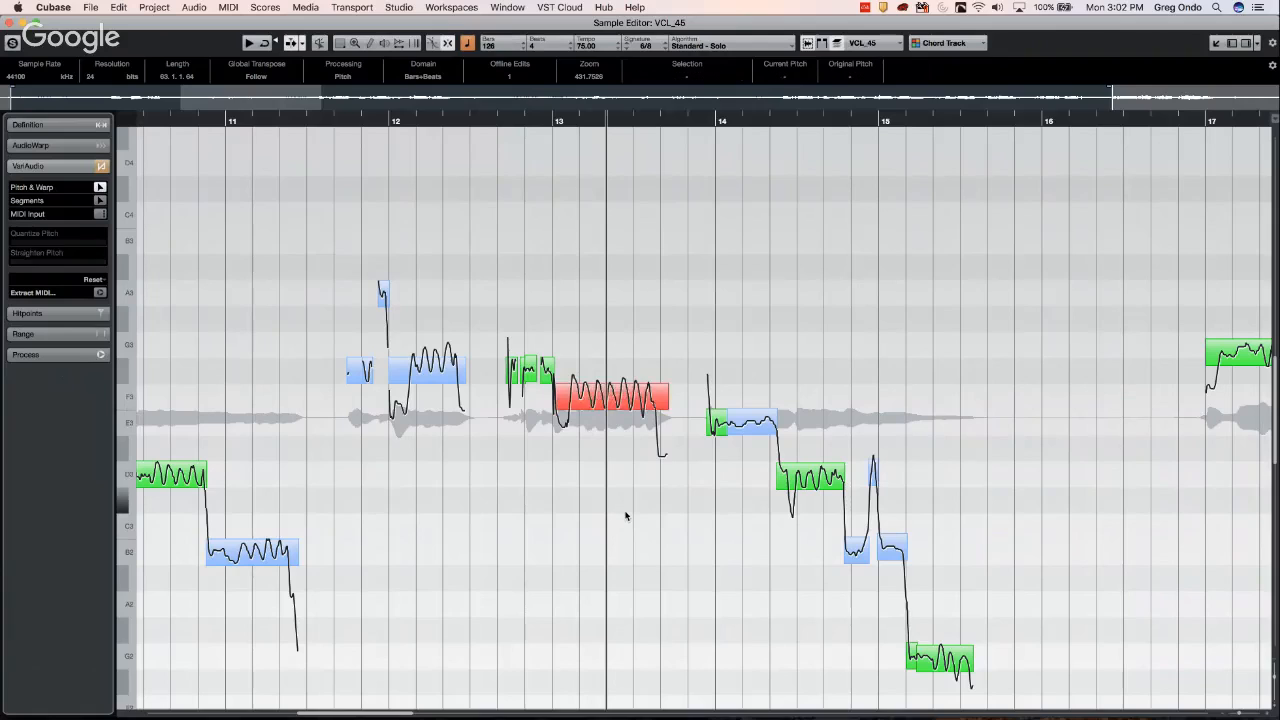
pyautogui.press('super+z')
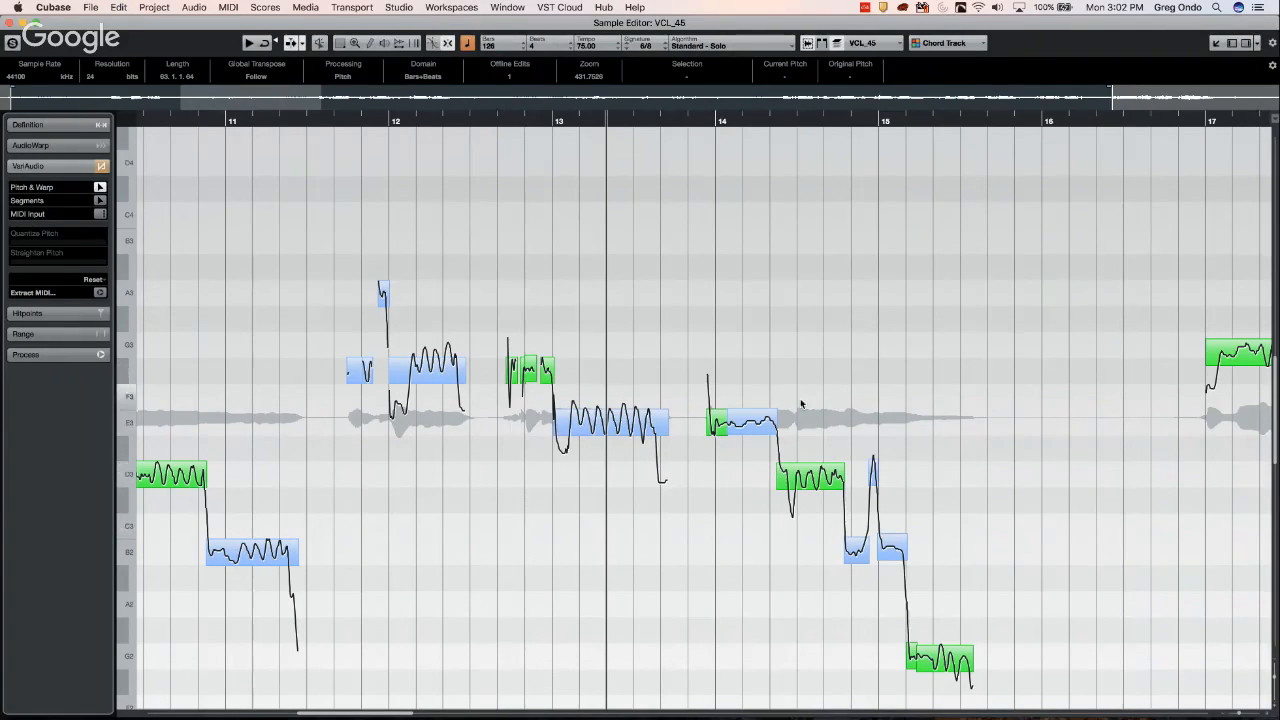
# Close the Sample Editor window and turn off Enable Record on Selected Audio Track in the Project & MixConsole preferences
pyautogui.click(10, 23)
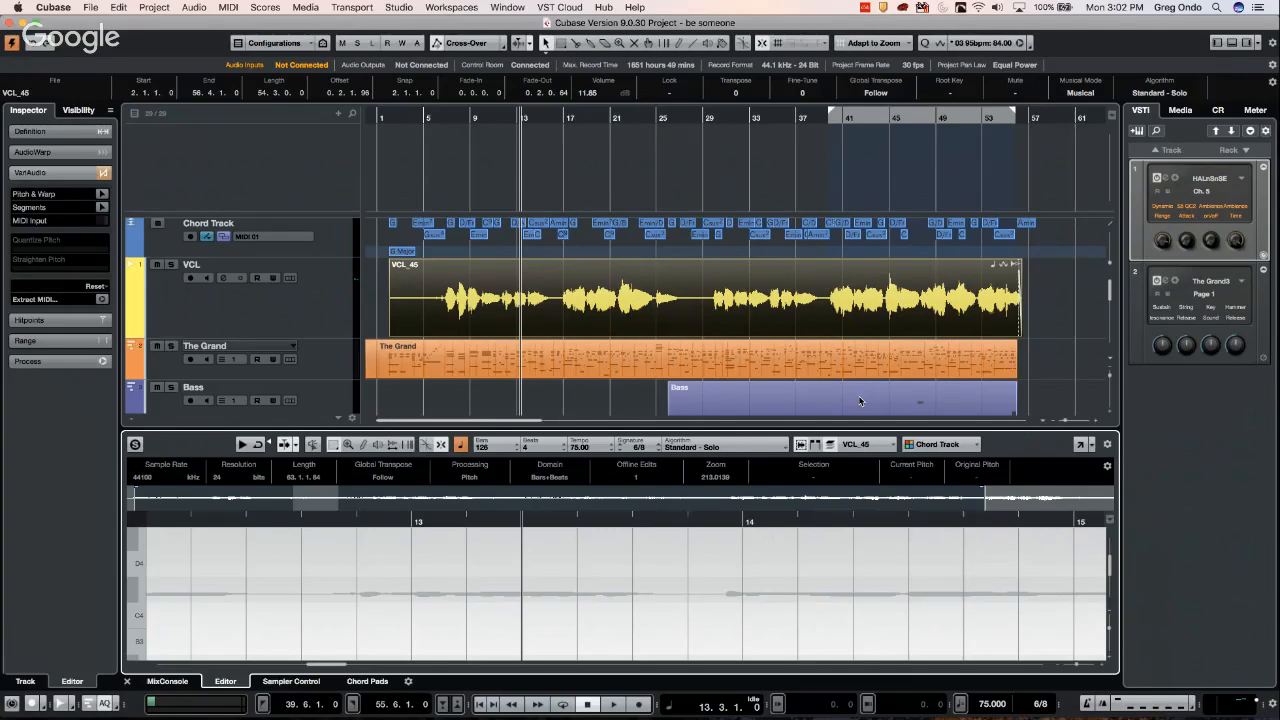
pyautogui.click(52, 8)
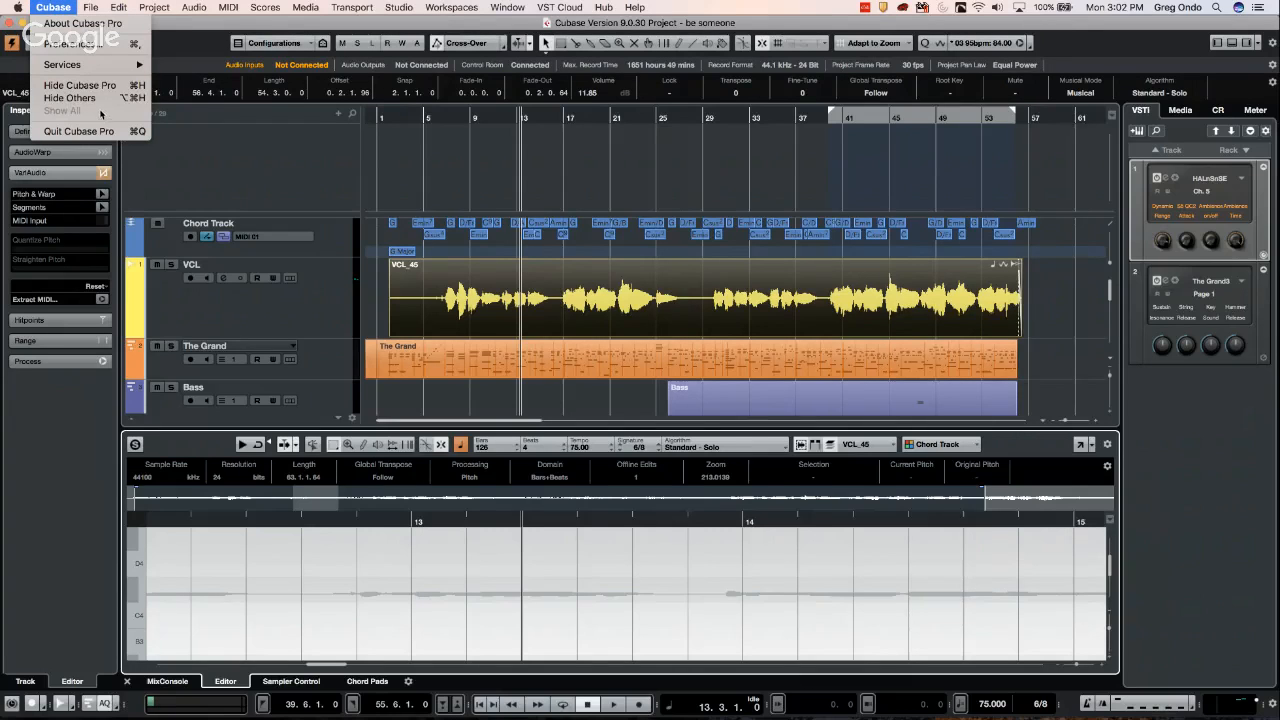
pyautogui.click(90, 45)
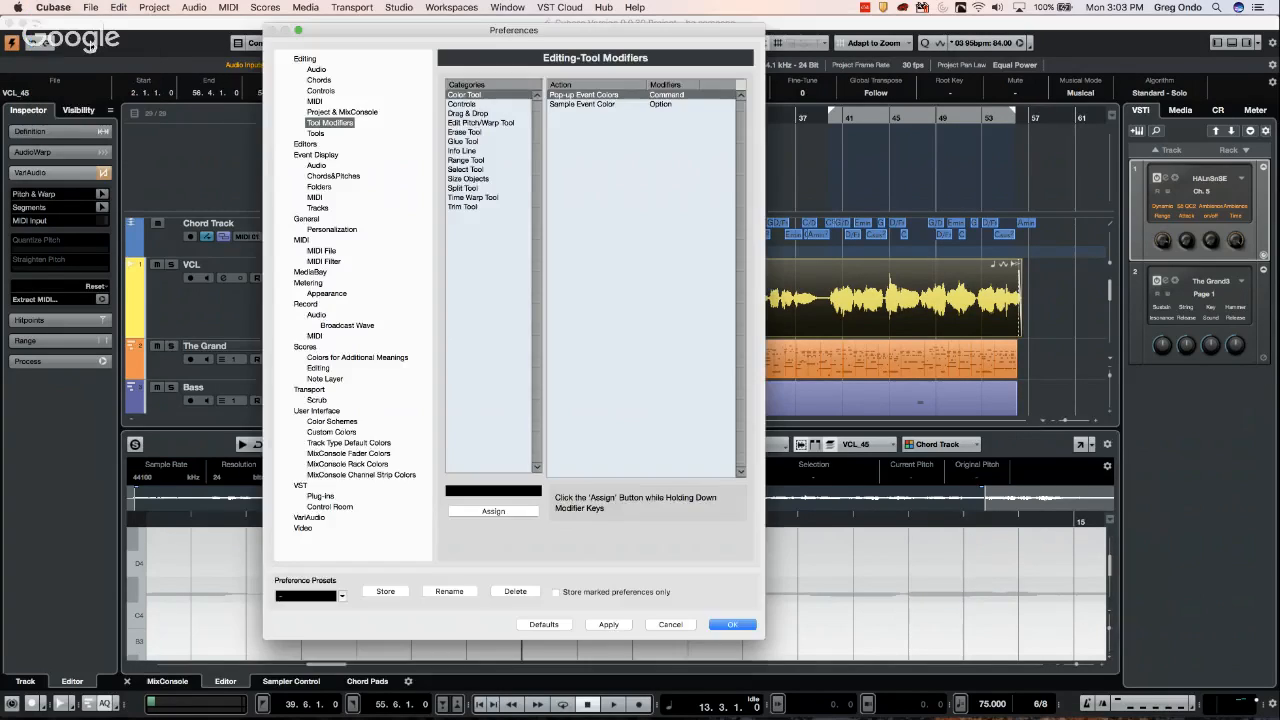
pyautogui.click(349, 112)
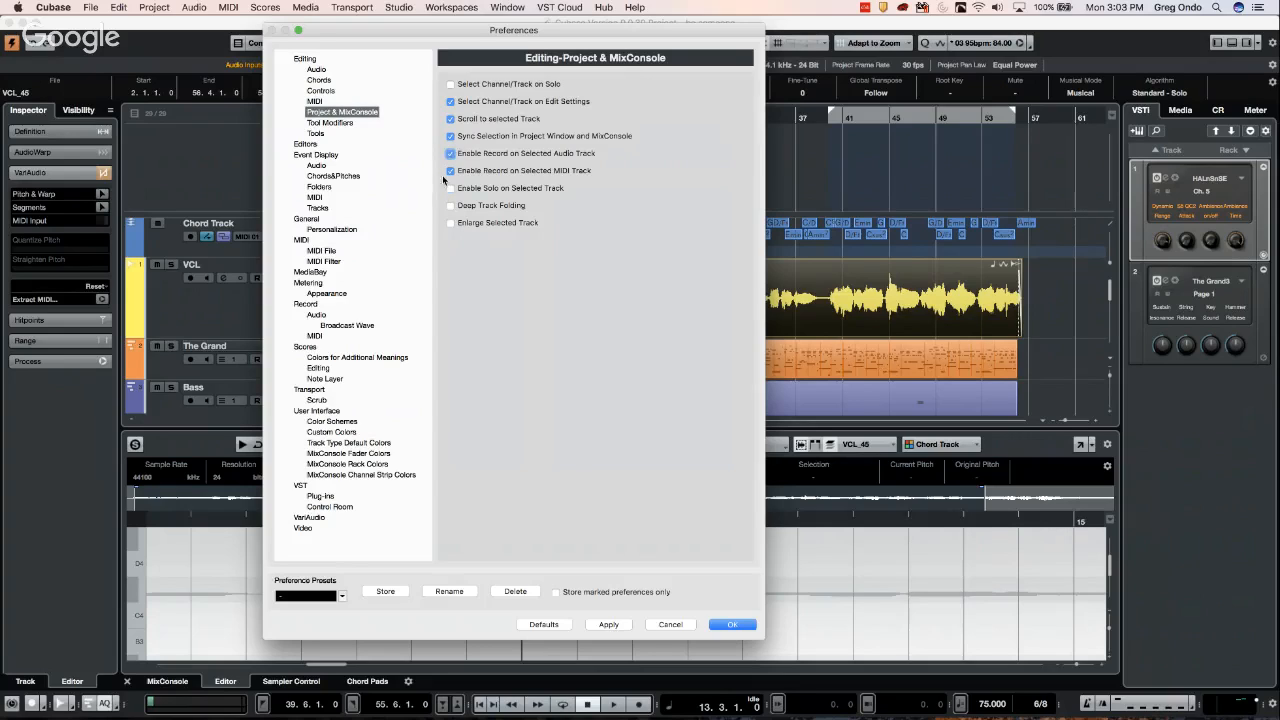
pyautogui.click(450, 154)
pyautogui.click(450, 154)
pyautogui.click(451, 154)
pyautogui.click(612, 624)
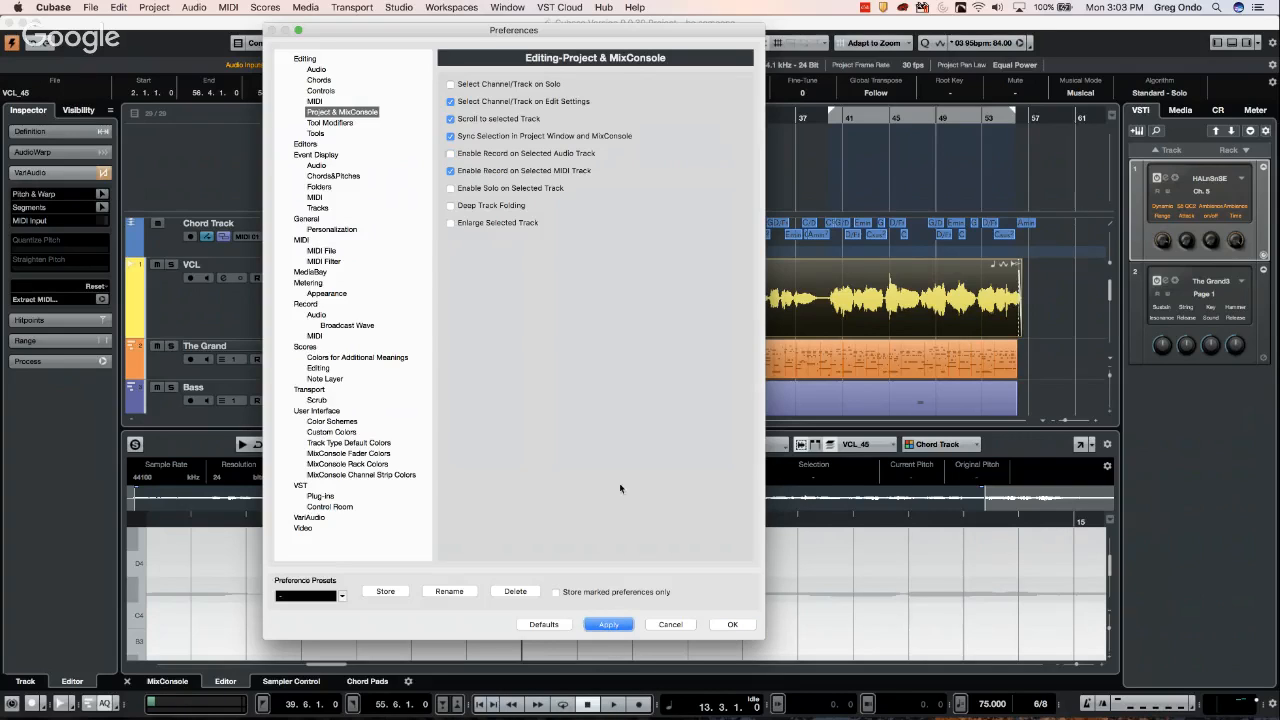
pyautogui.click(731, 627)
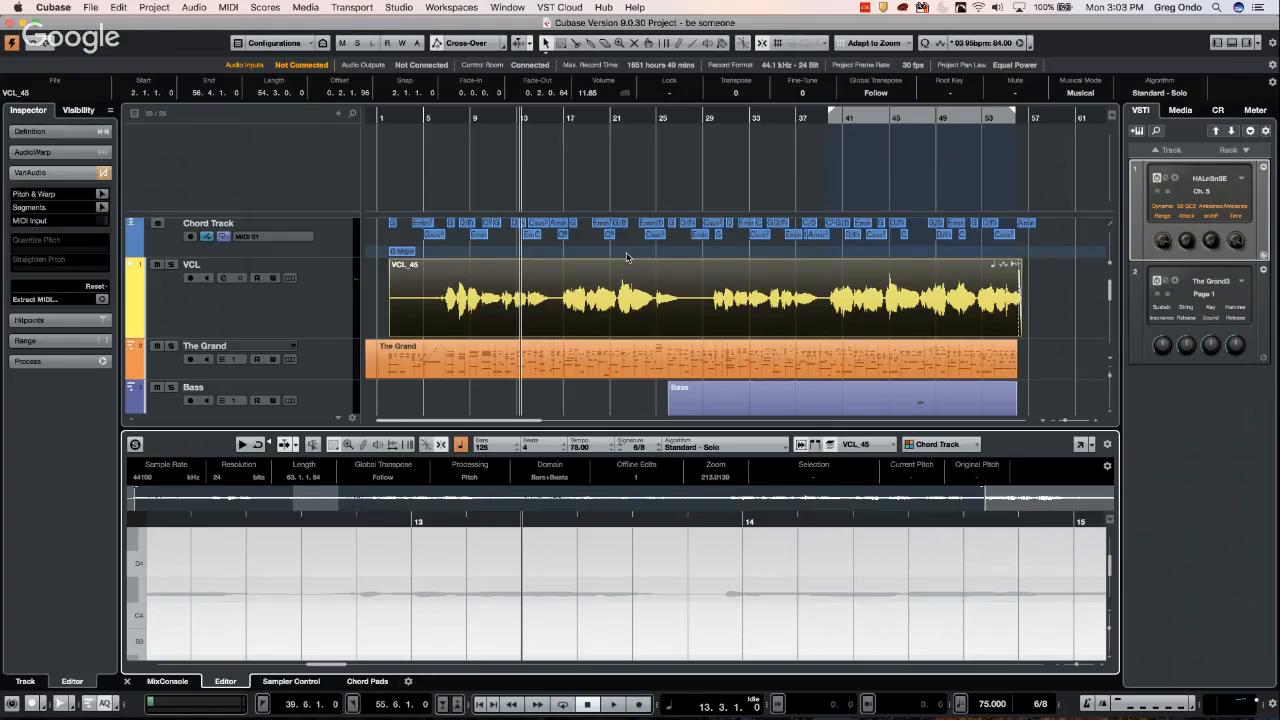
# Review the VST Audio System settings in Studio Setup and close the dialog without changes
pyautogui.click(403, 8)
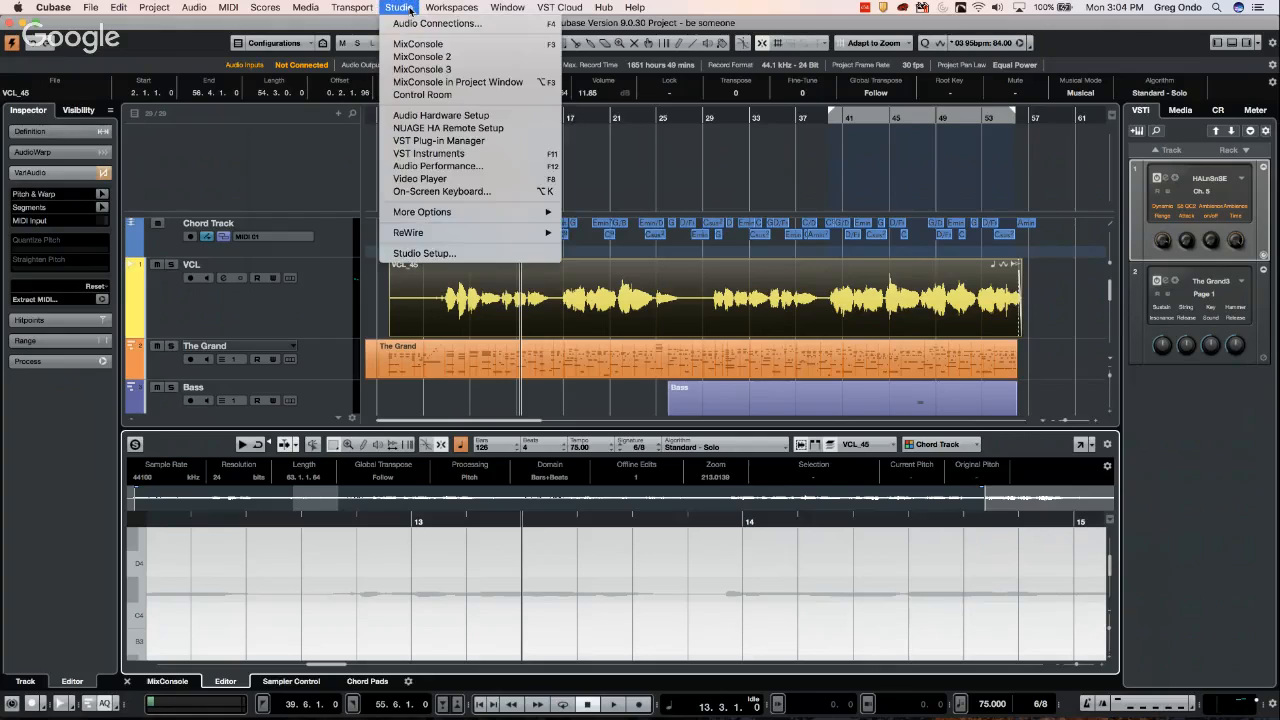
pyautogui.click(414, 256)
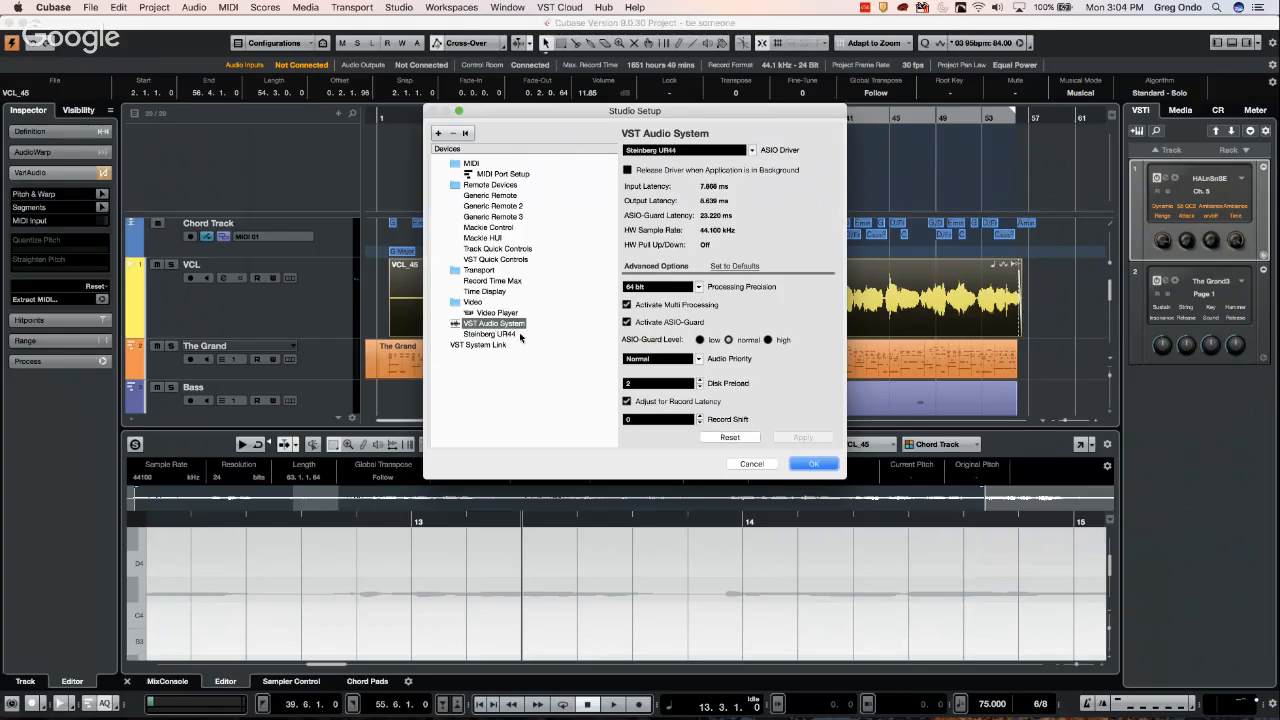
pyautogui.click(755, 465)
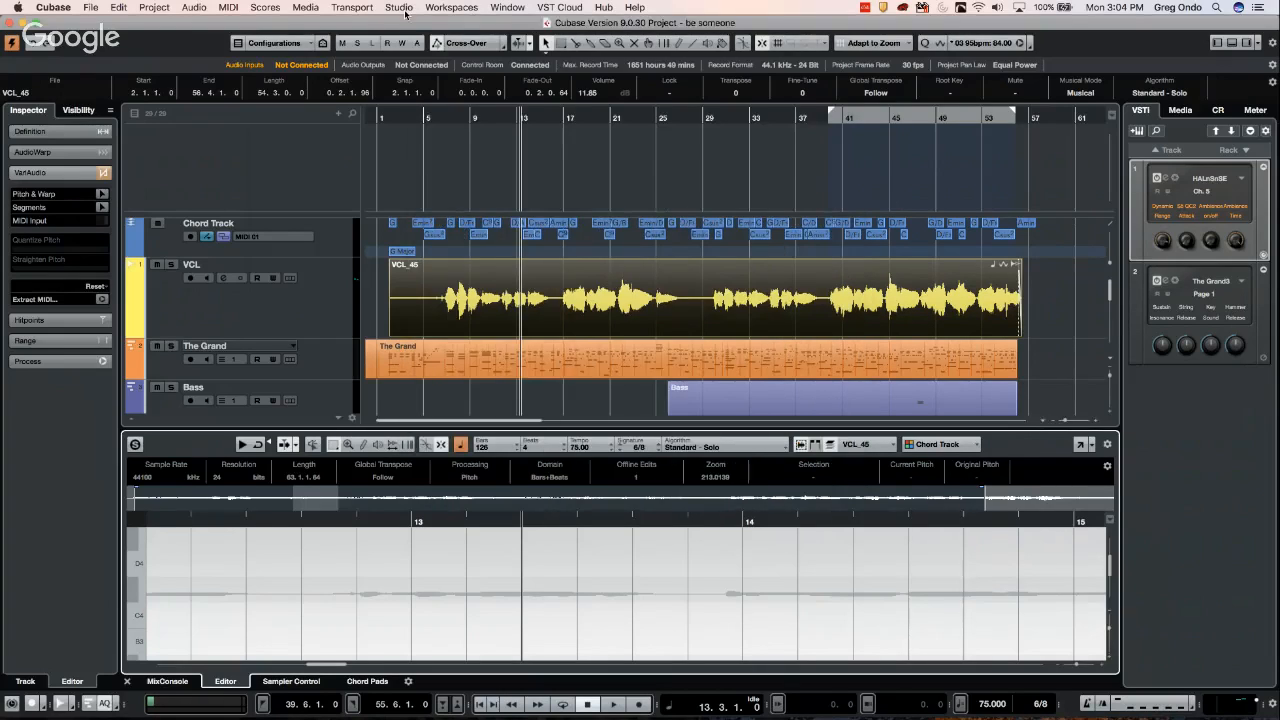
# Inspect the buffer size choices in the Steinberg UR44 control panel from Studio Setup, keeping 256 samples, and close both dialogs
pyautogui.click(398, 7)
pyautogui.moveTo(425, 11)
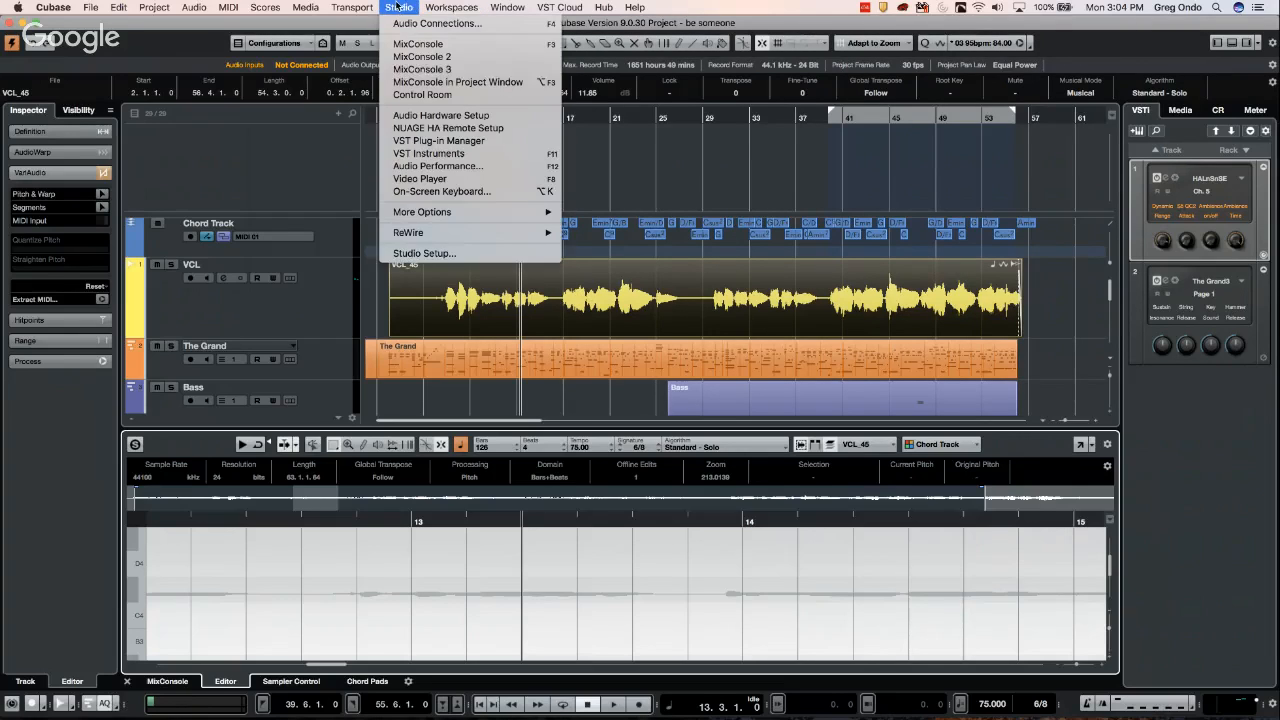
pyautogui.click(431, 256)
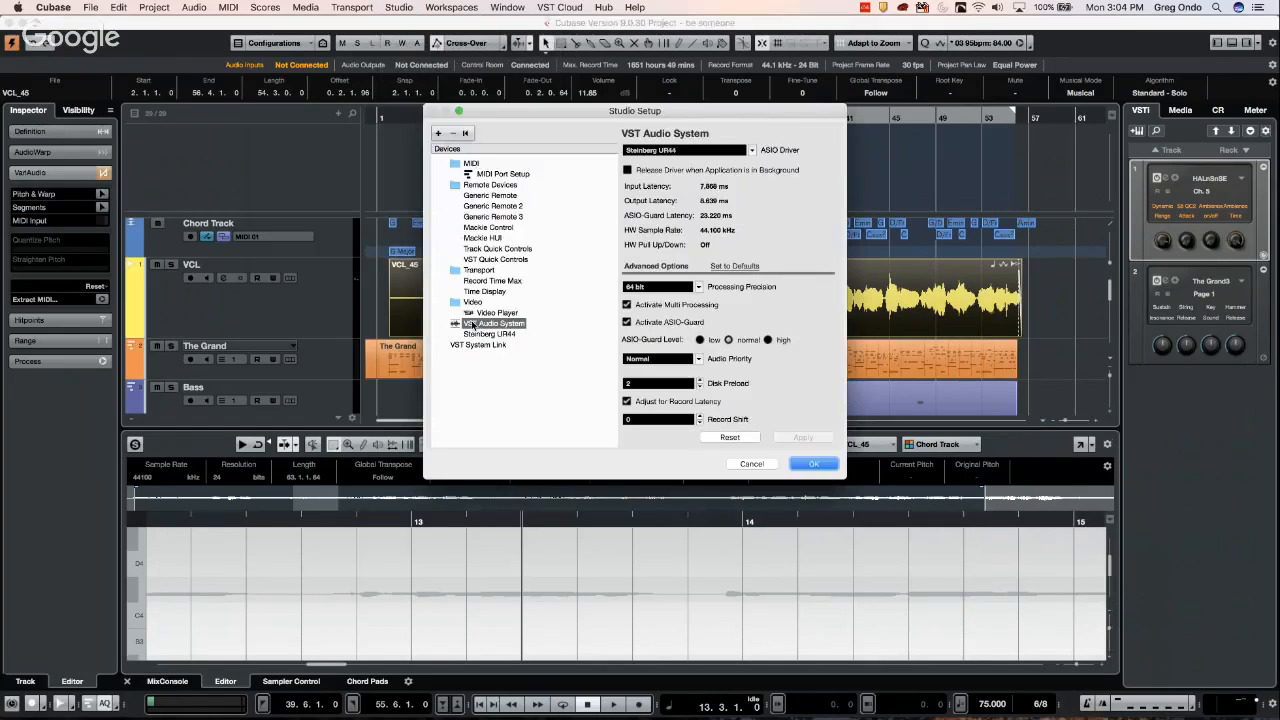
pyautogui.click(487, 334)
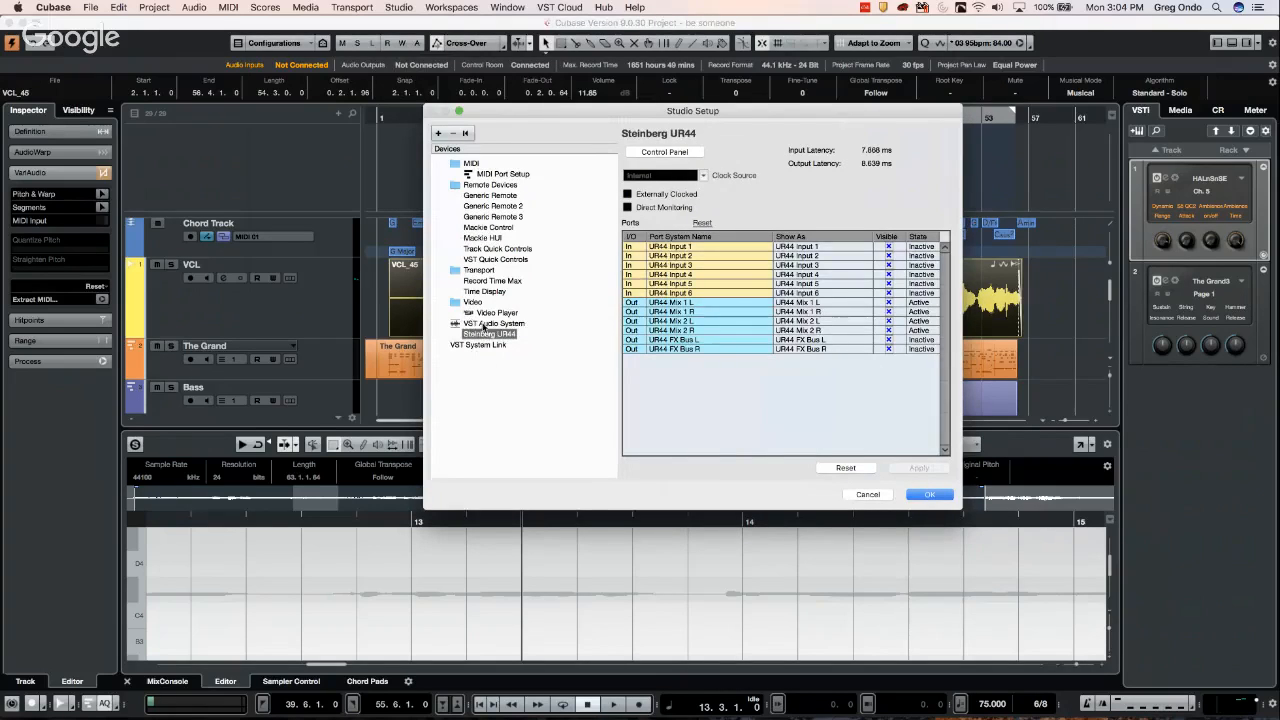
pyautogui.click(660, 153)
pyautogui.click(368, 161)
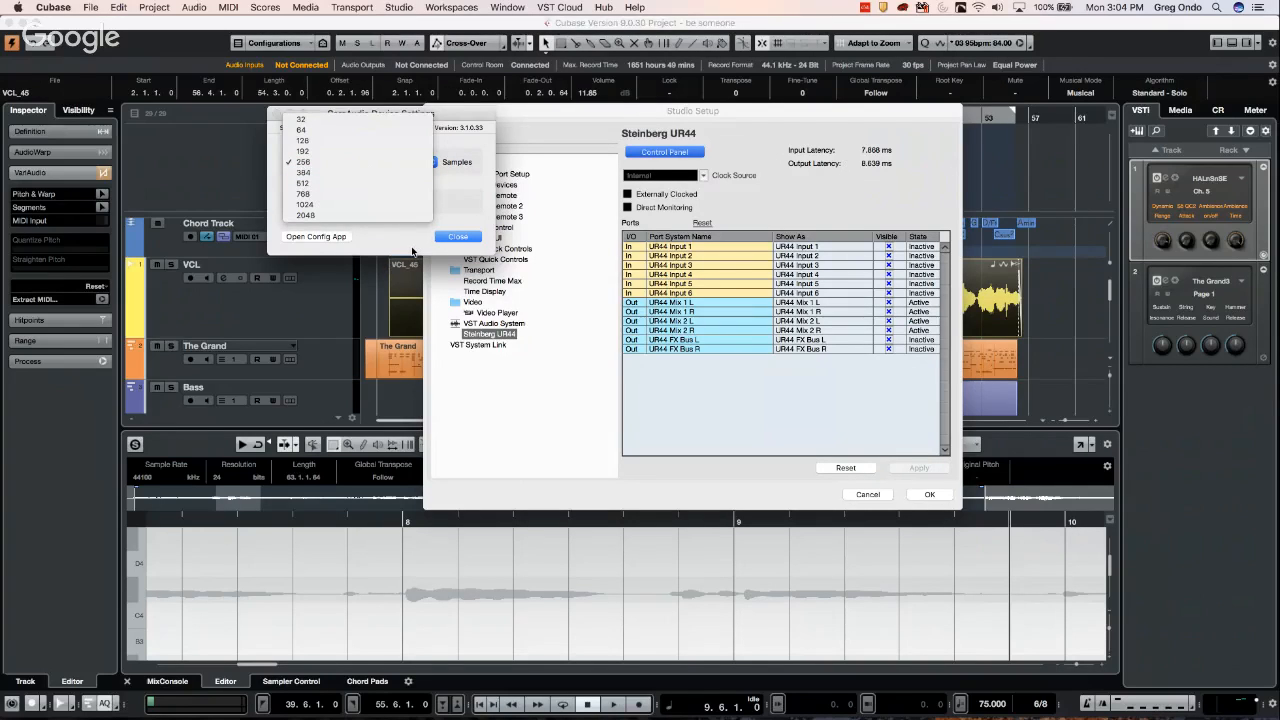
pyautogui.click(358, 260)
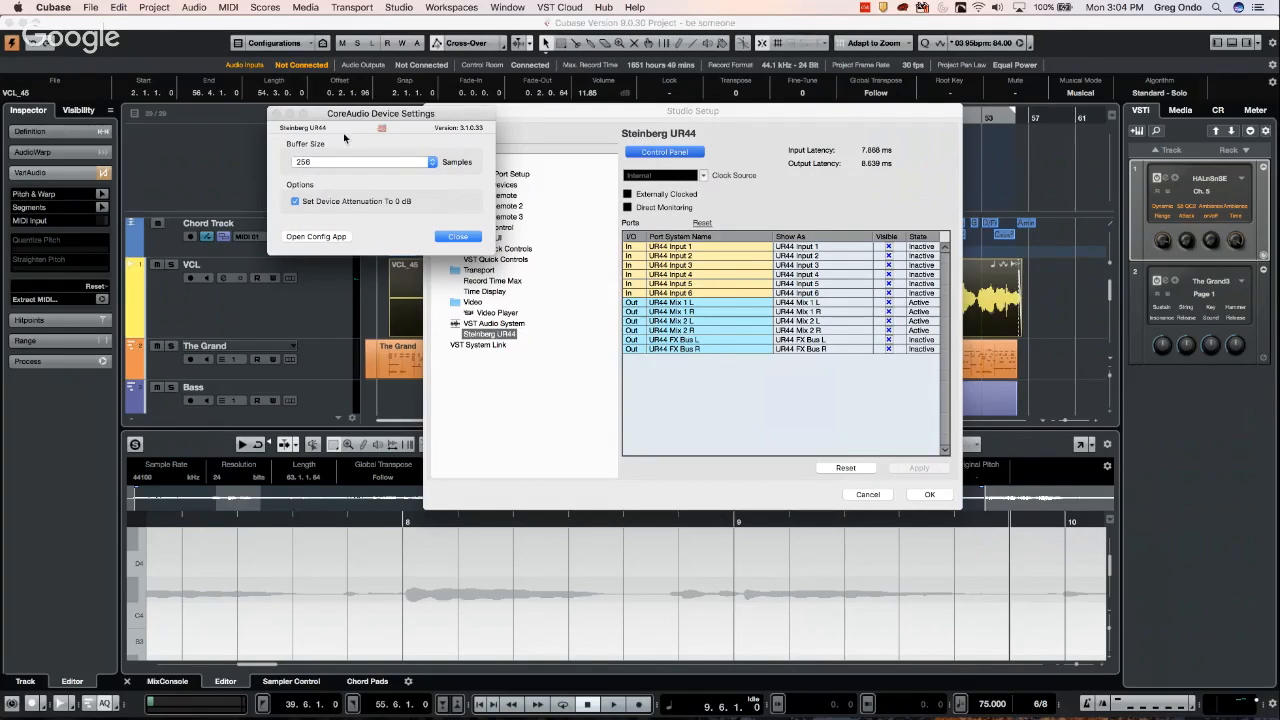
pyautogui.click(458, 236)
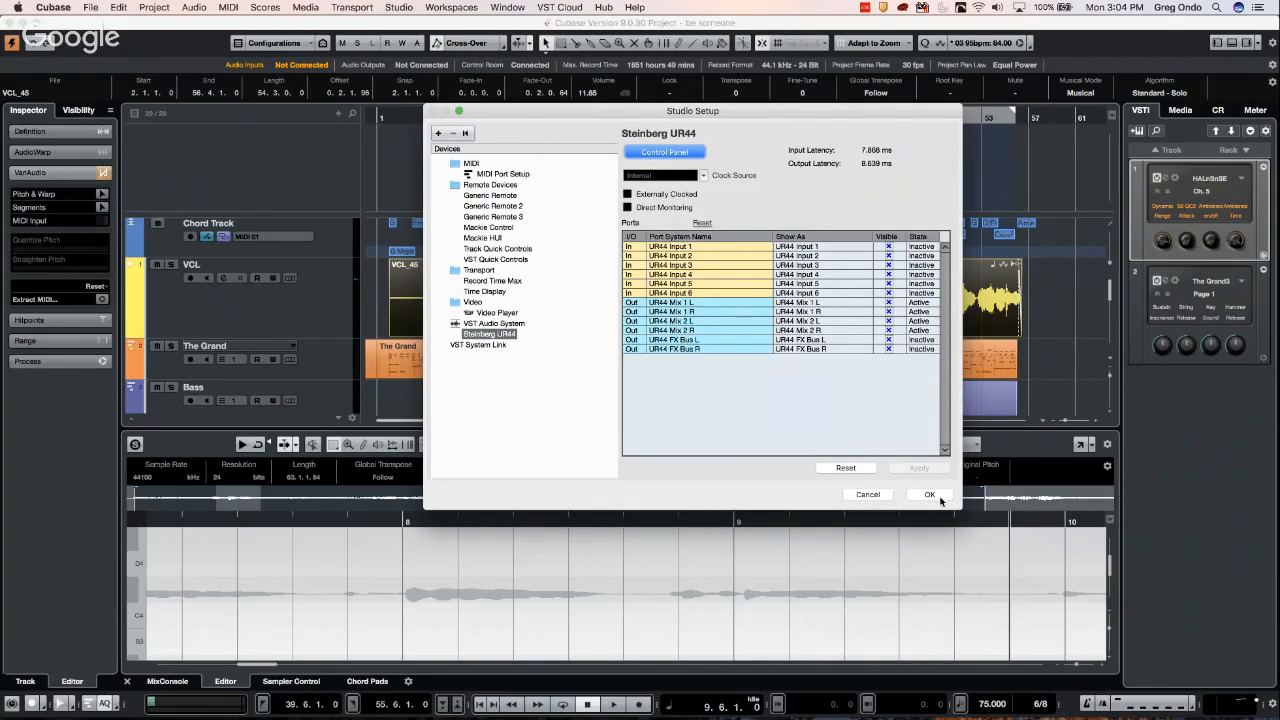
pyautogui.click(929, 494)
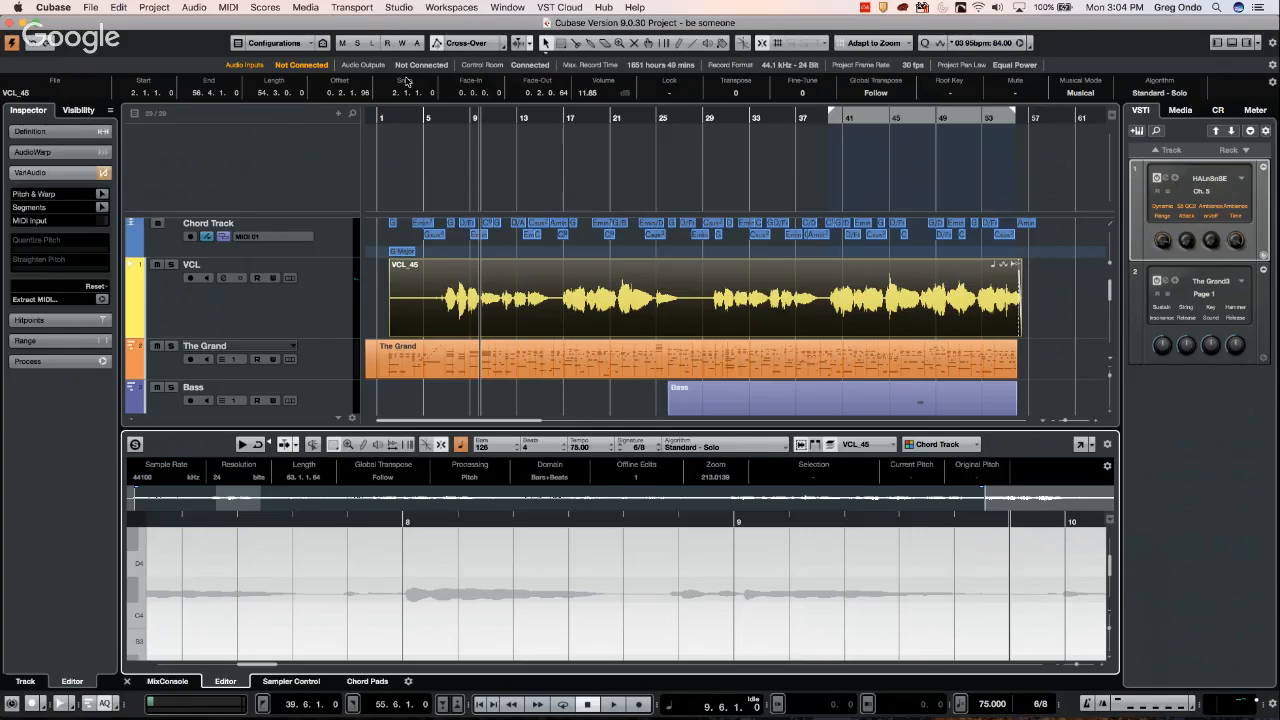
# Reopen Studio Setup to examine the latency and ASIO-Guard settings of the VST Audio System, and close it
pyautogui.click(395, 8)
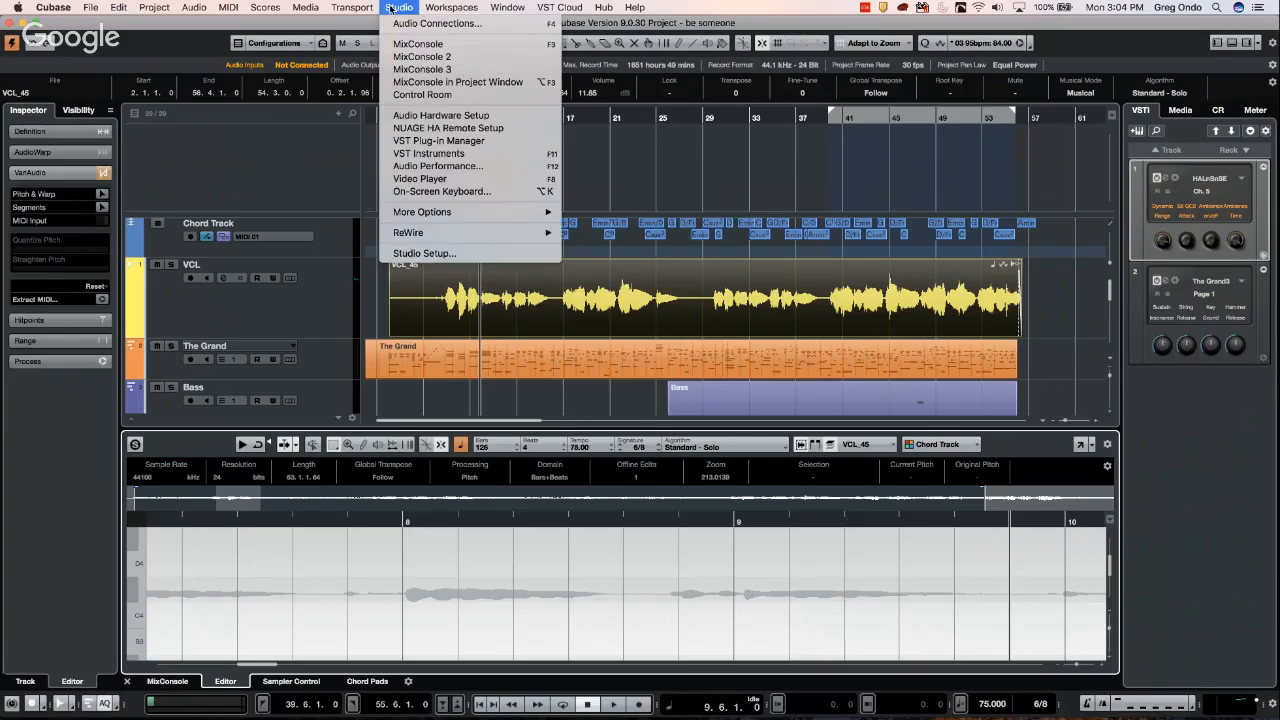
pyautogui.click(426, 253)
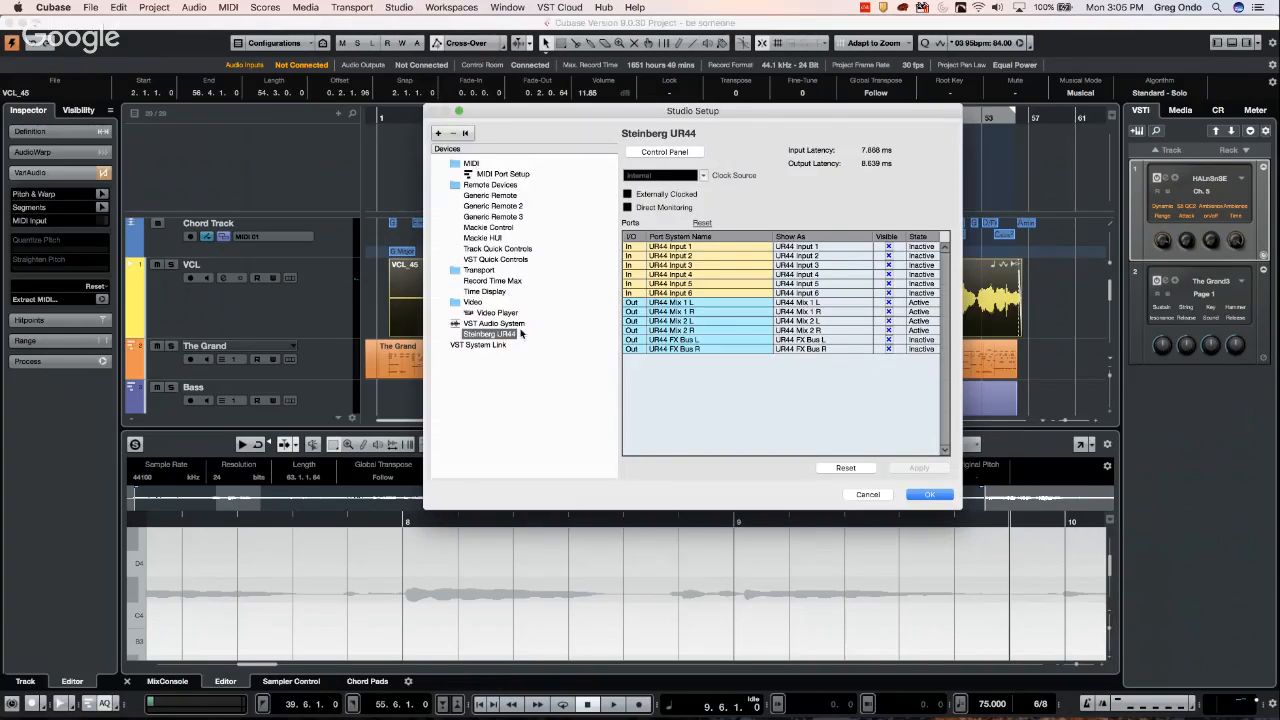
pyautogui.click(500, 324)
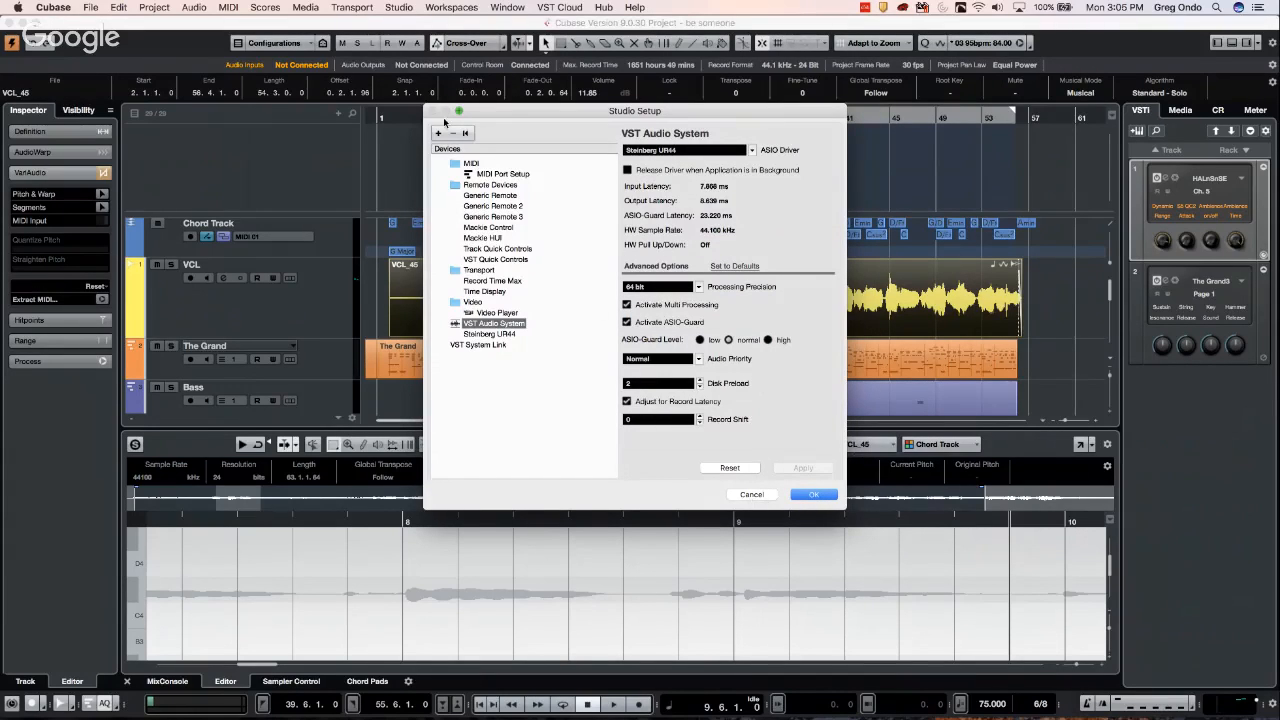
pyautogui.click(816, 495)
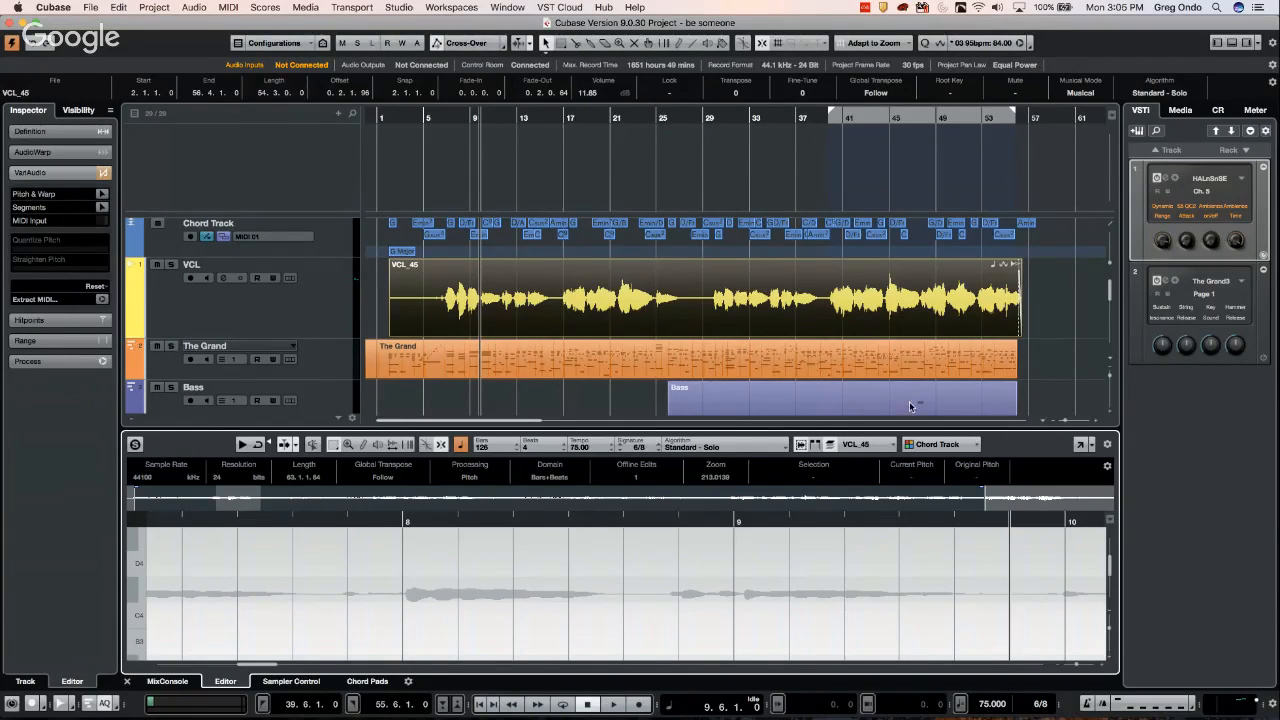
# Compare the VST Audio System latencies with the buffer size in the Steinberg UR44 control panel, and close Studio Setup
pyautogui.click(402, 7)
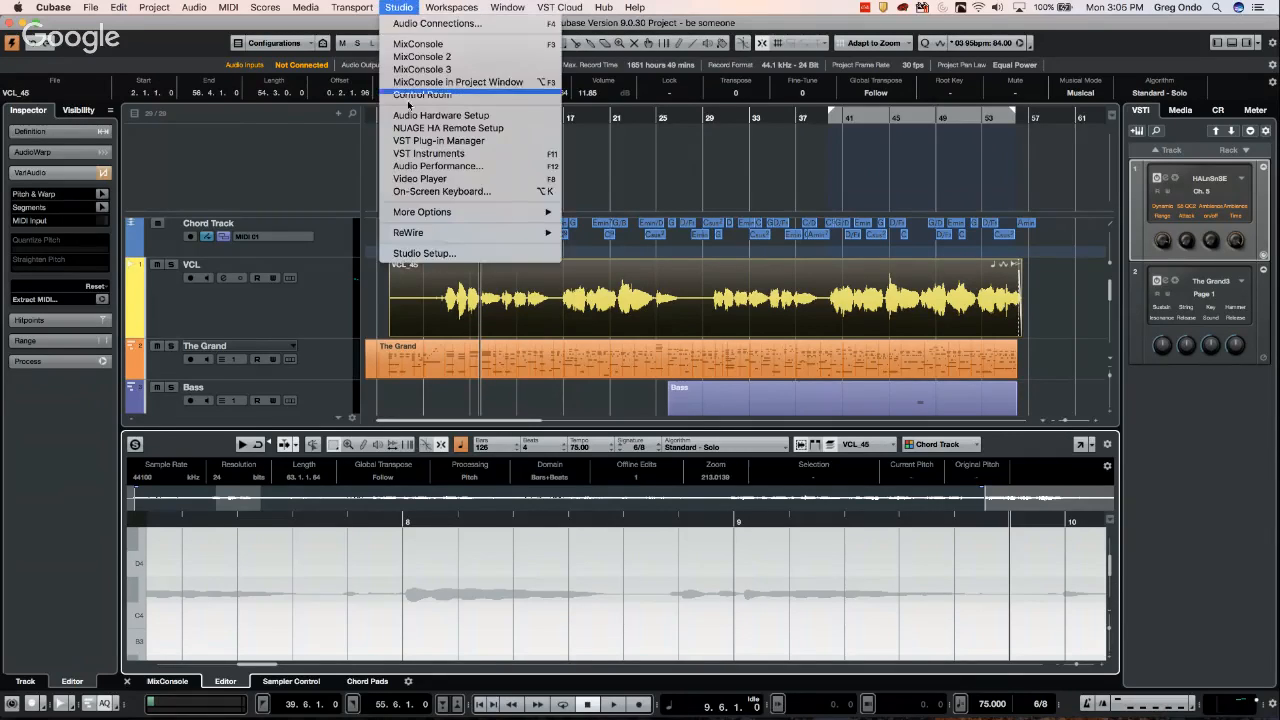
pyautogui.click(440, 256)
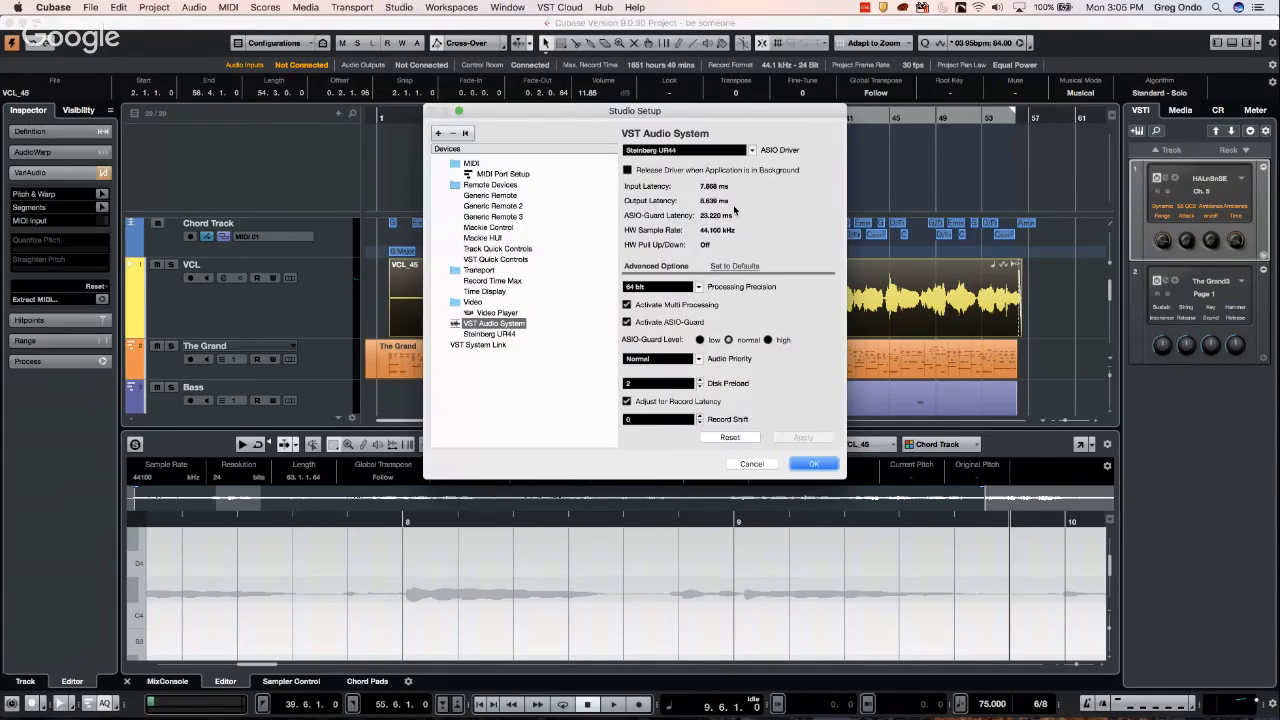
pyautogui.click(490, 334)
pyautogui.click(676, 152)
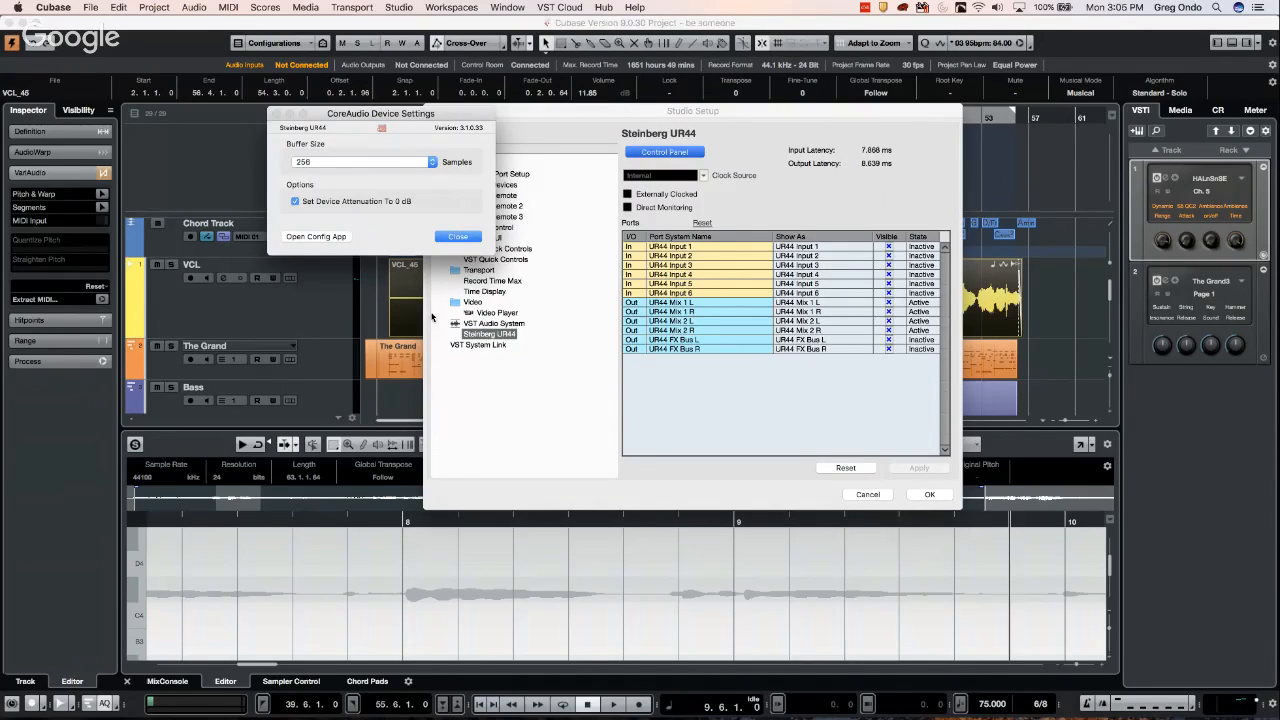
pyautogui.click(458, 237)
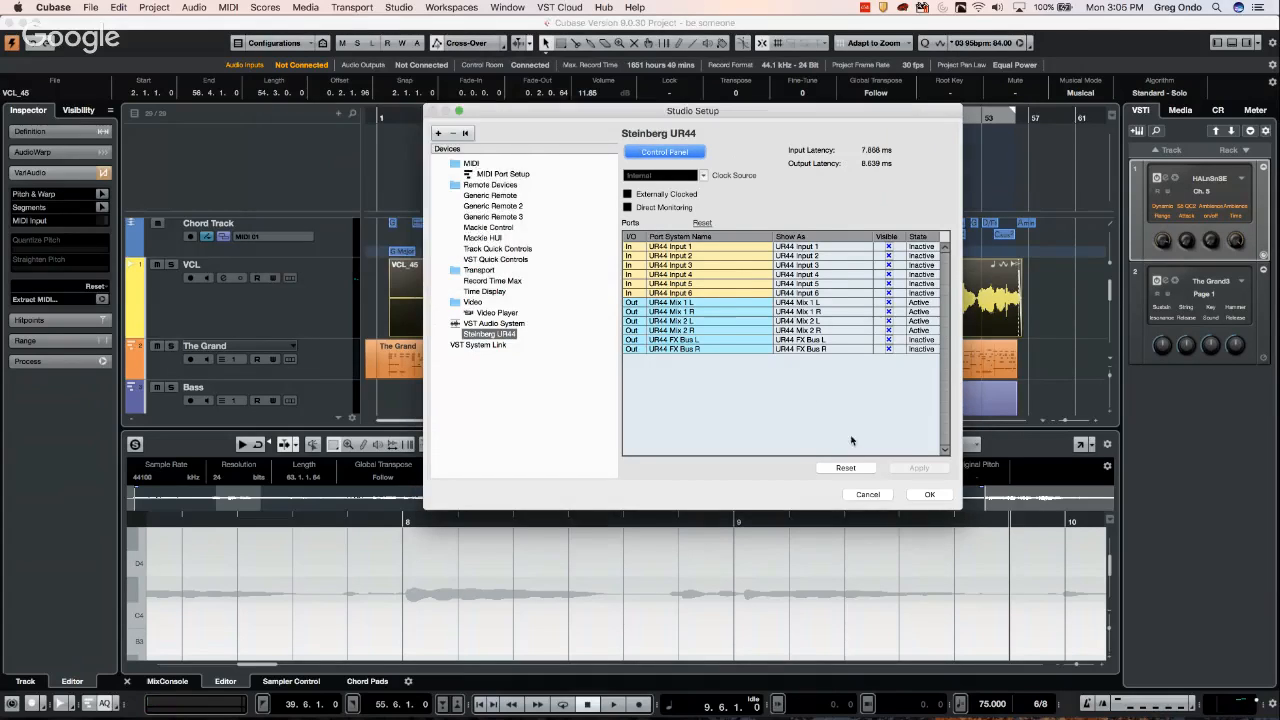
pyautogui.click(935, 494)
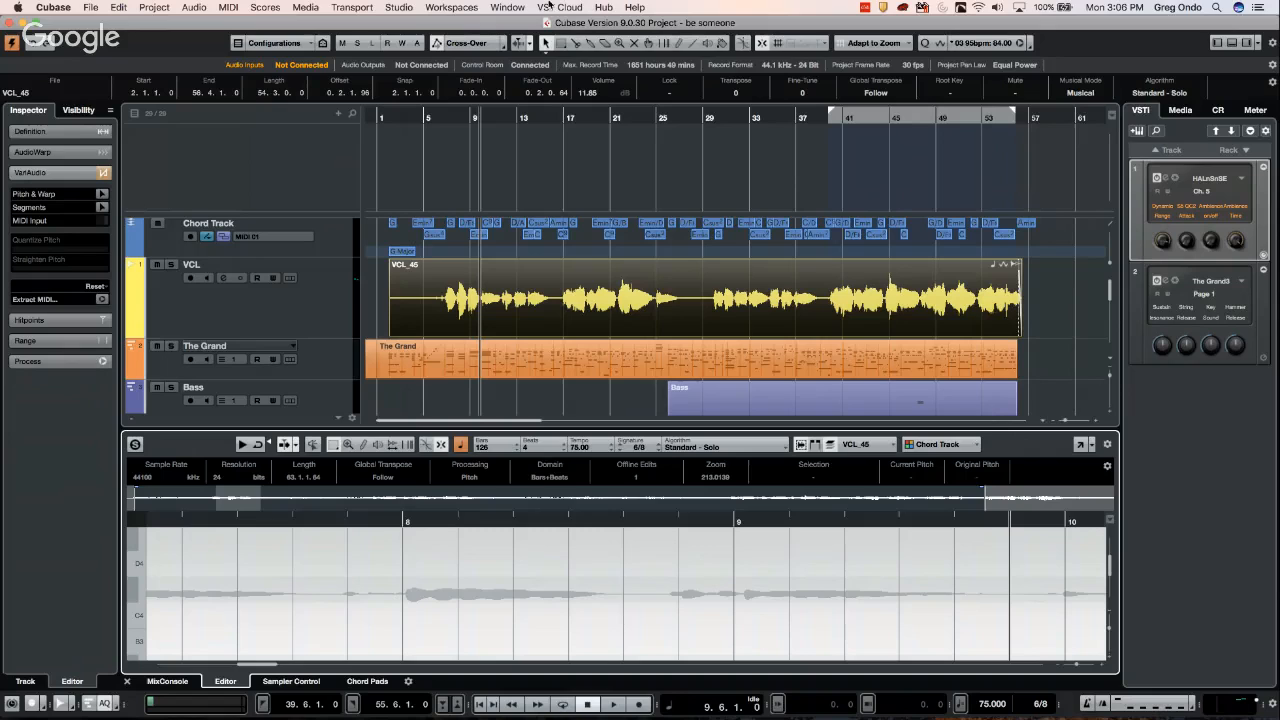
# Examine the Processing Precision options of the VST Audio System, leave 64 bit selected and close Studio Setup
pyautogui.click(404, 8)
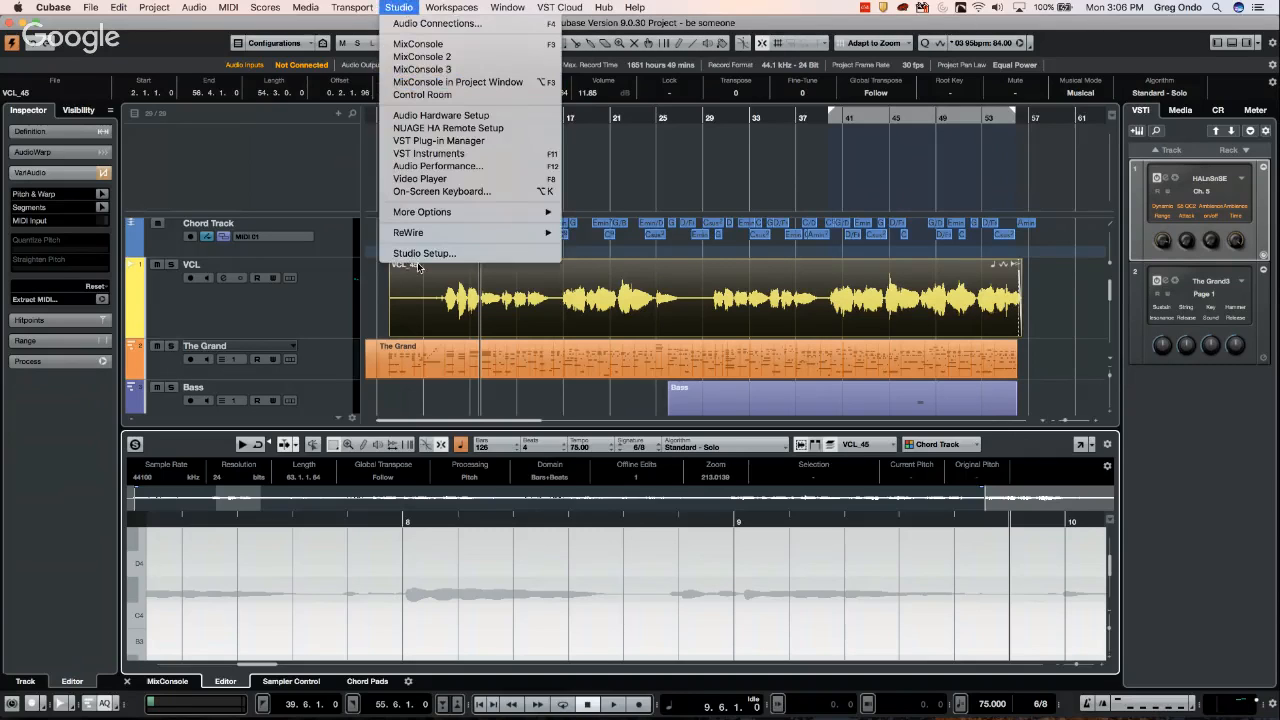
pyautogui.click(522, 256)
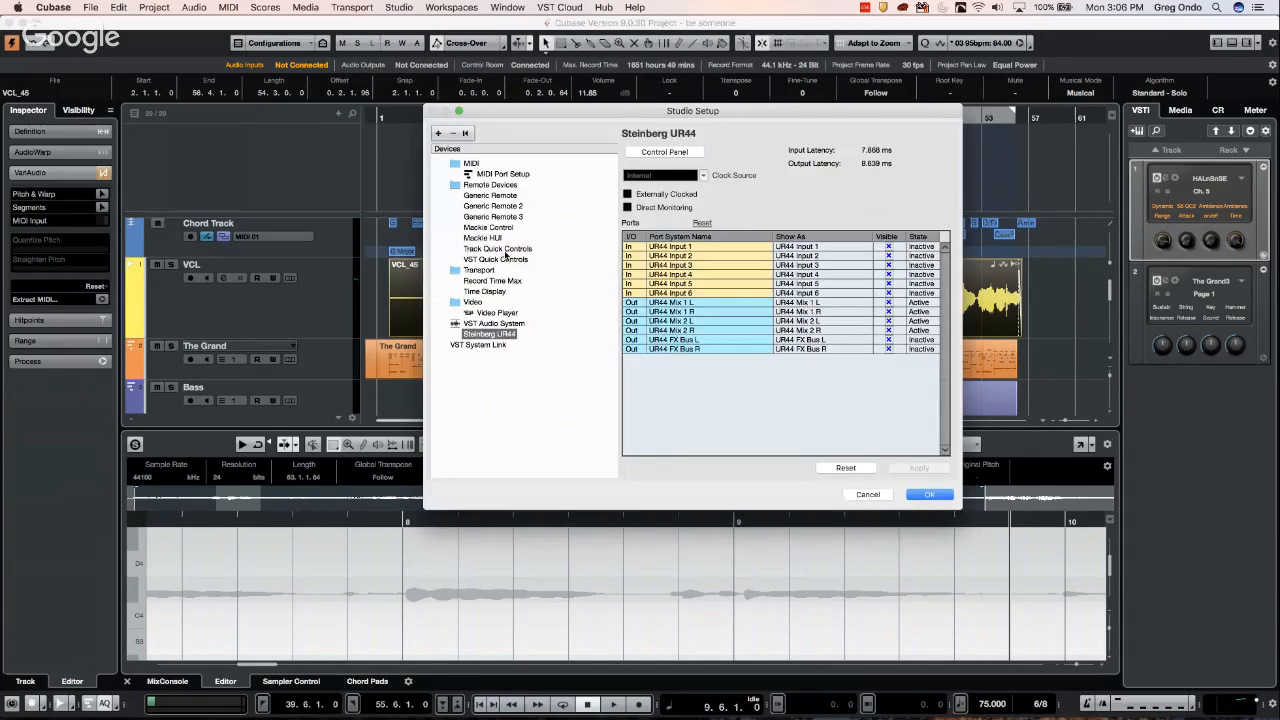
pyautogui.click(510, 324)
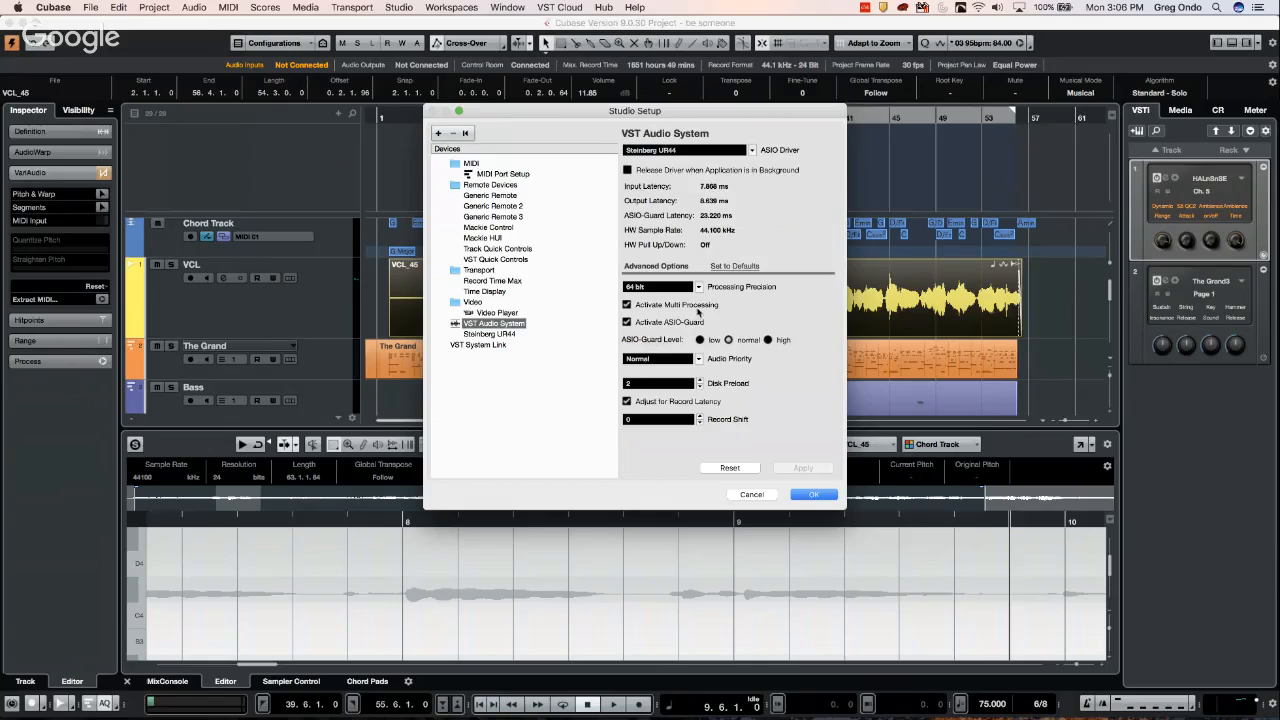
pyautogui.click(695, 288)
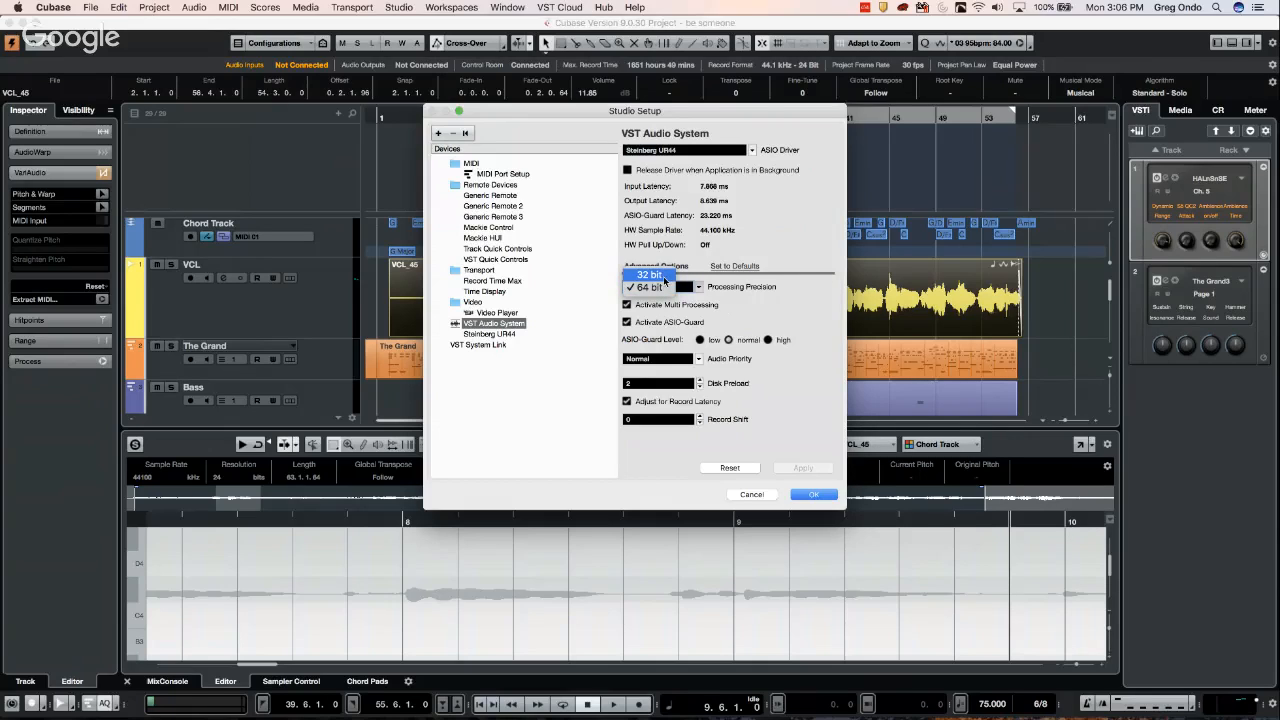
pyautogui.click(720, 318)
pyautogui.moveTo(730, 340)
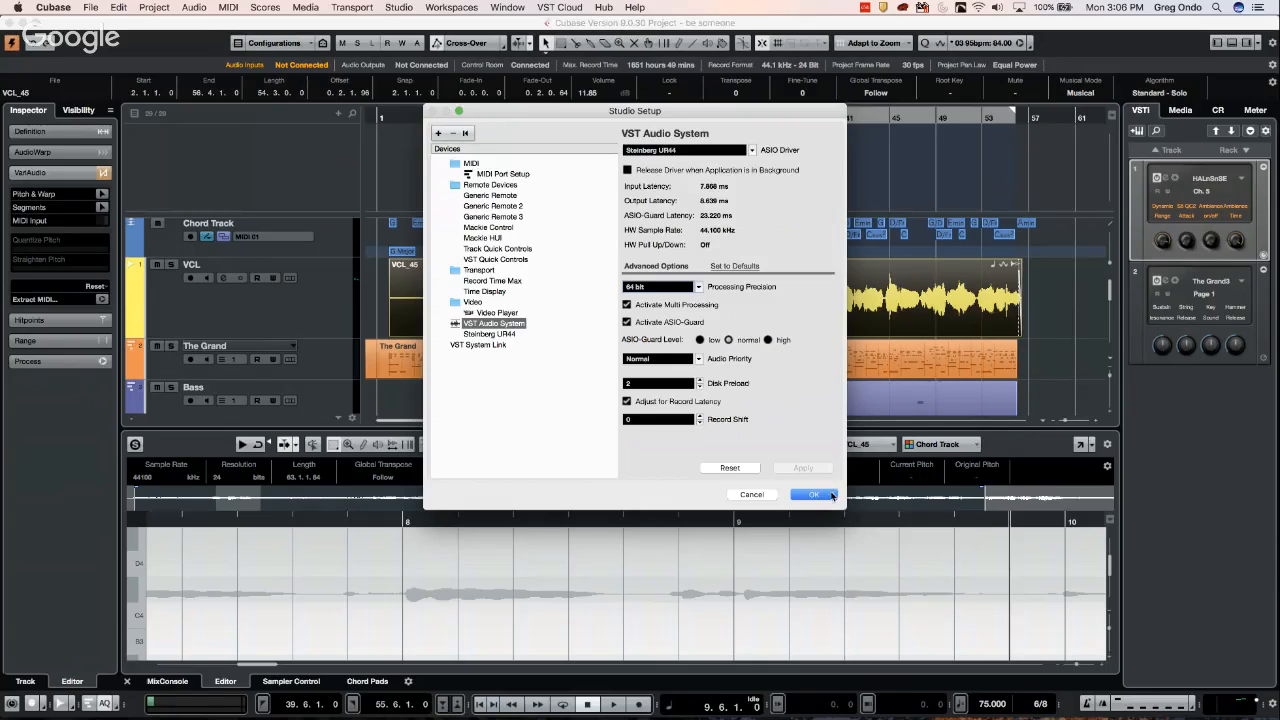
pyautogui.click(827, 495)
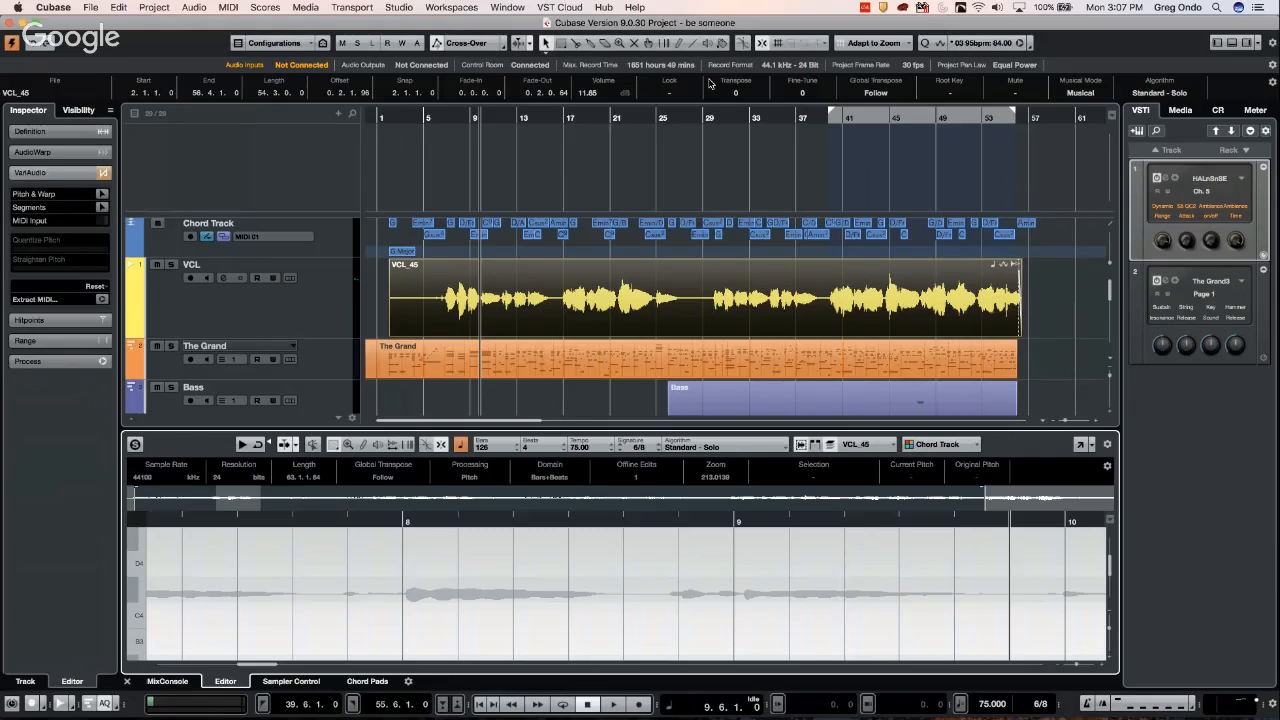
# Select the VCL_45 event, solo the VCL track and start playback
pyautogui.click(590, 312)
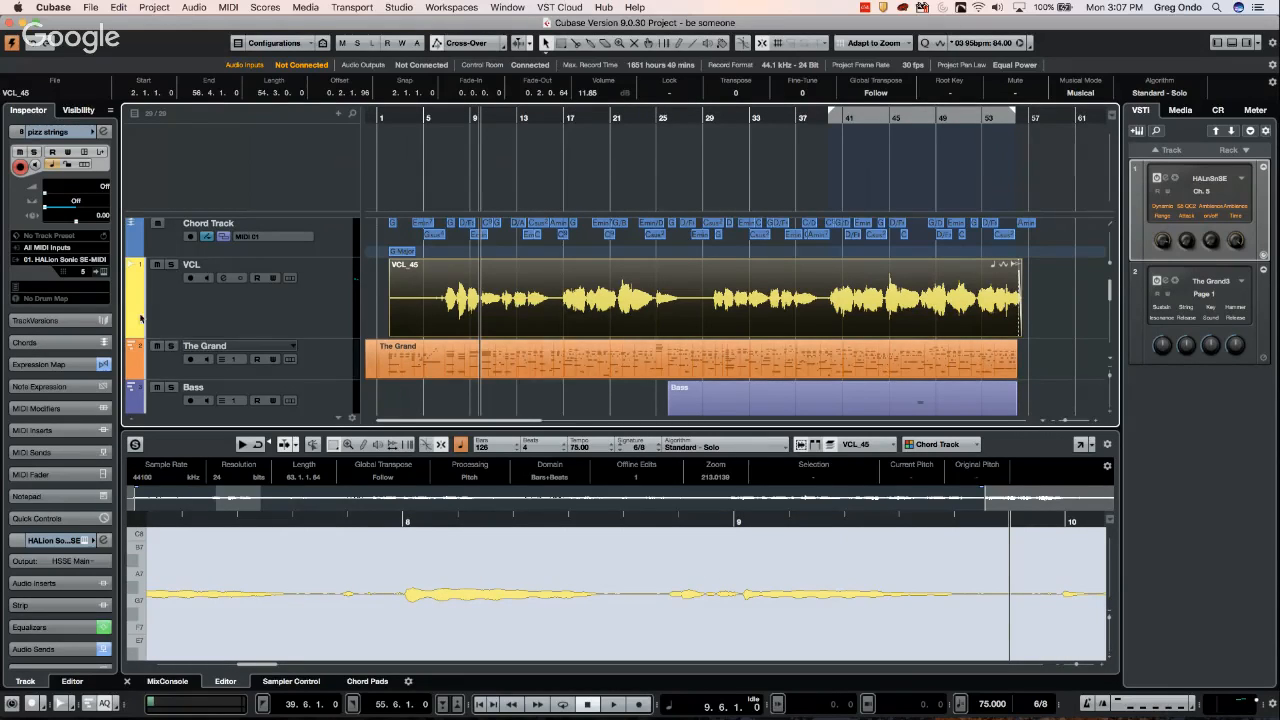
pyautogui.click(171, 264)
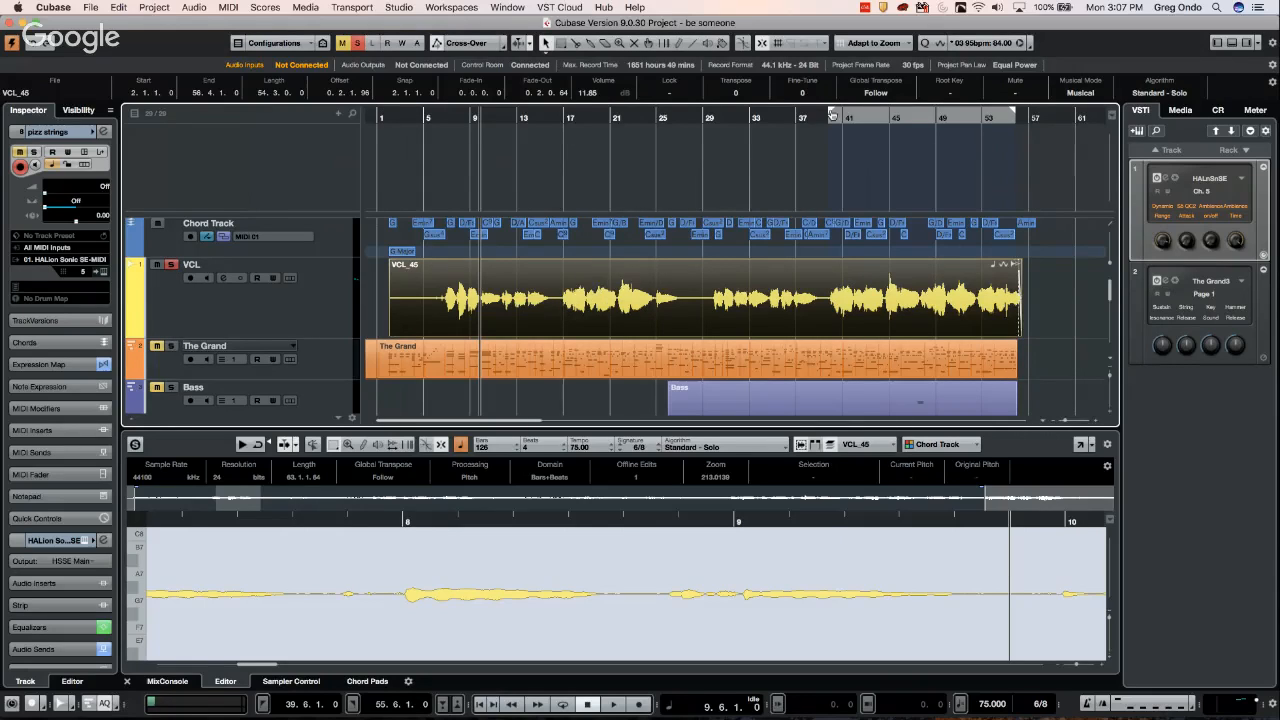
pyautogui.press('space')
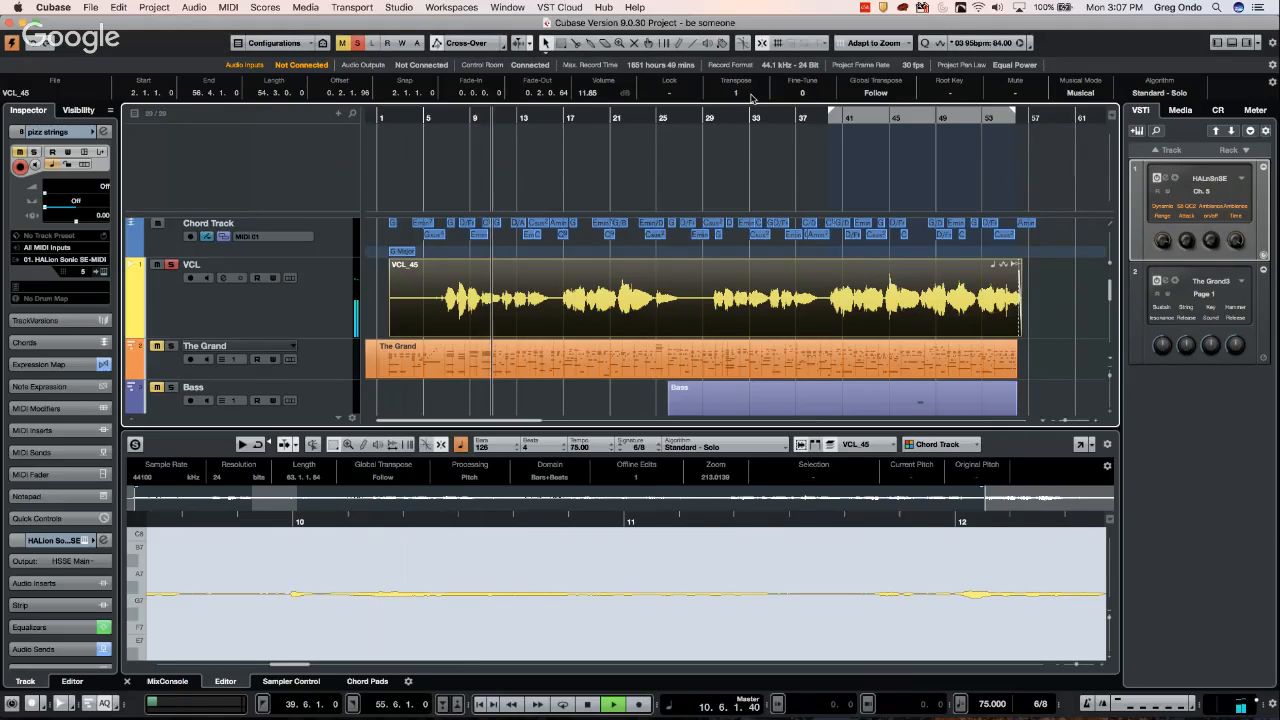
# Try Transpose values between 3 and -3 on the VCL_45 event during playback, return it to 0 and stop playback
pyautogui.scroll(1, 752, 98)
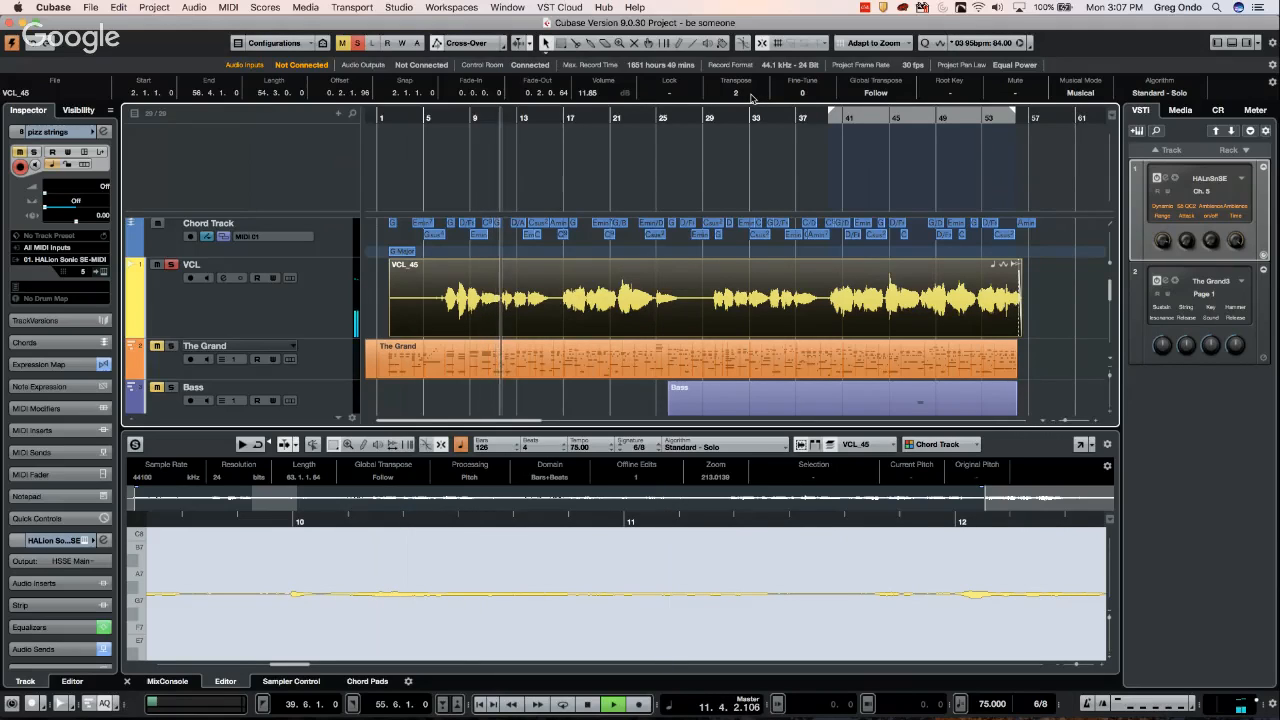
pyautogui.scroll(1, 735, 95)
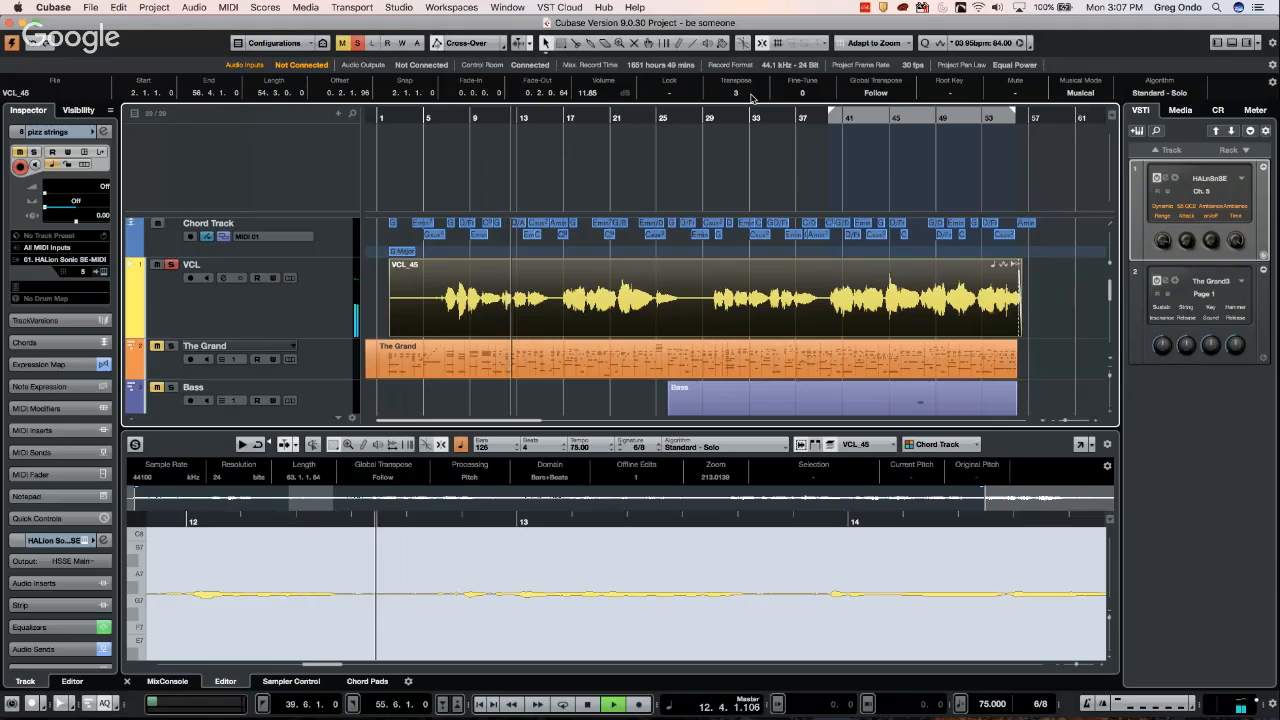
pyautogui.scroll(-4, 740, 97)
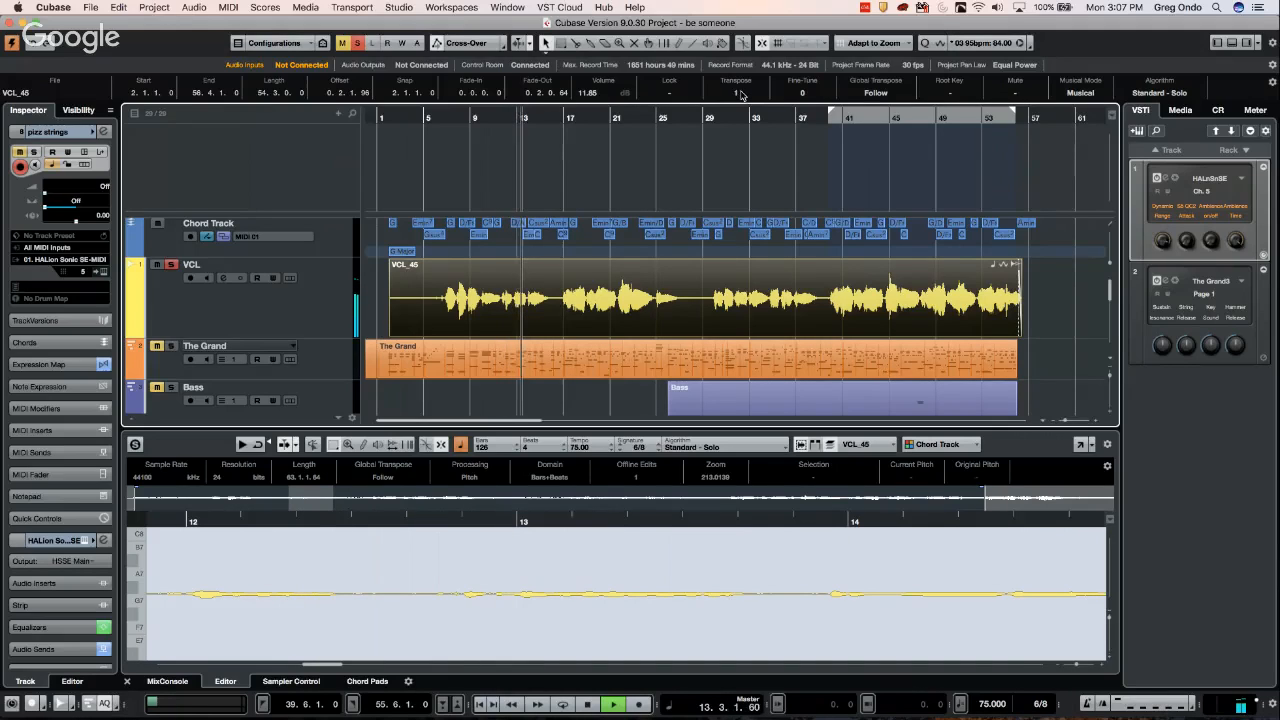
pyautogui.scroll(-1, 740, 97)
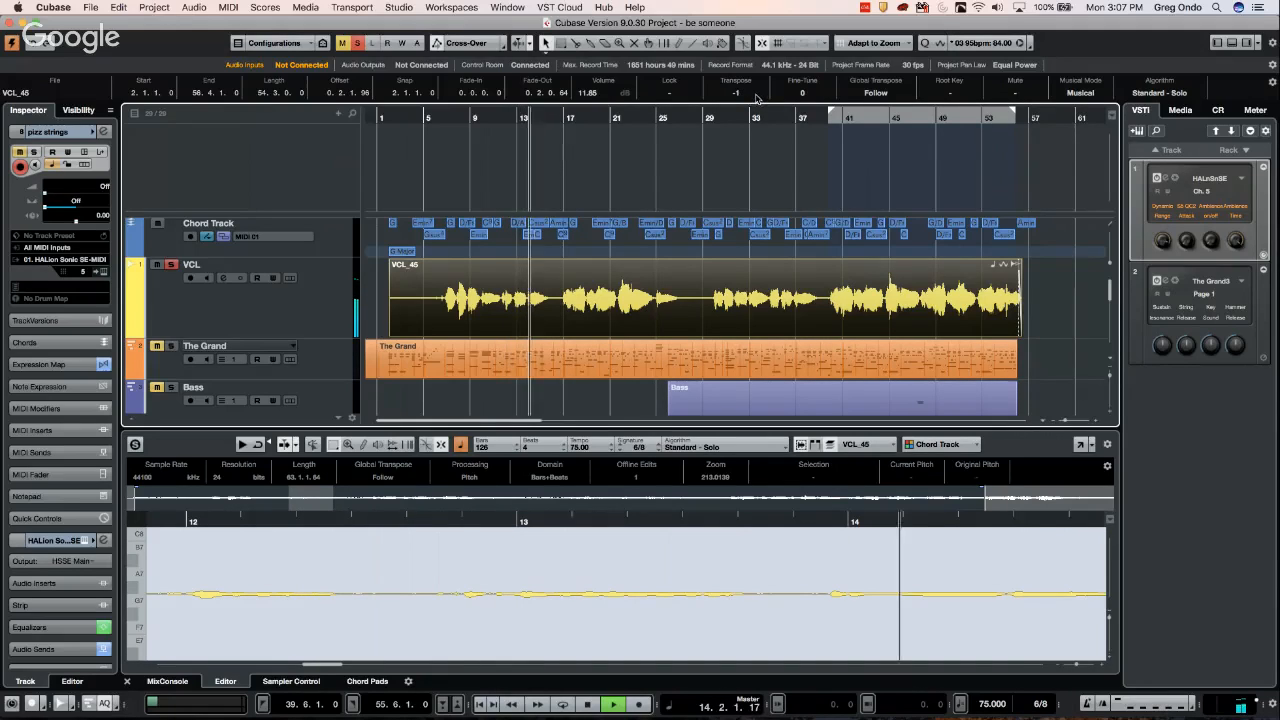
pyautogui.scroll(-1, 756, 97)
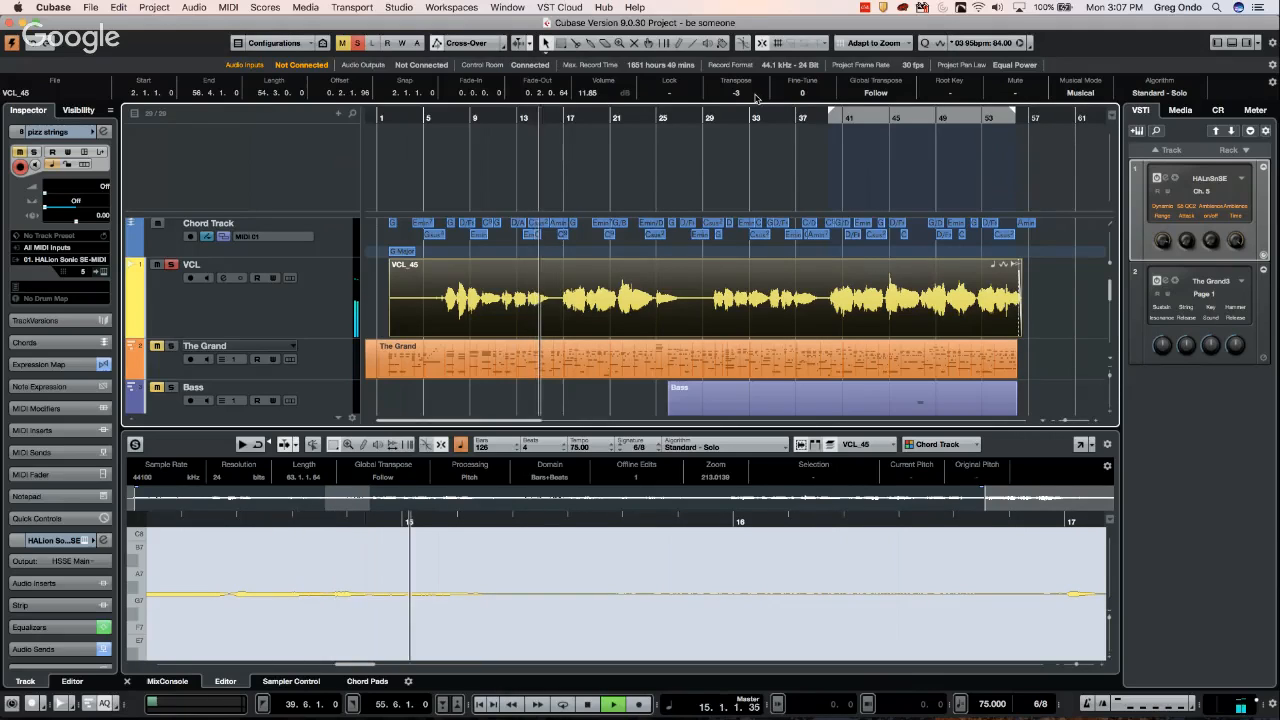
pyautogui.scroll(3, 756, 97)
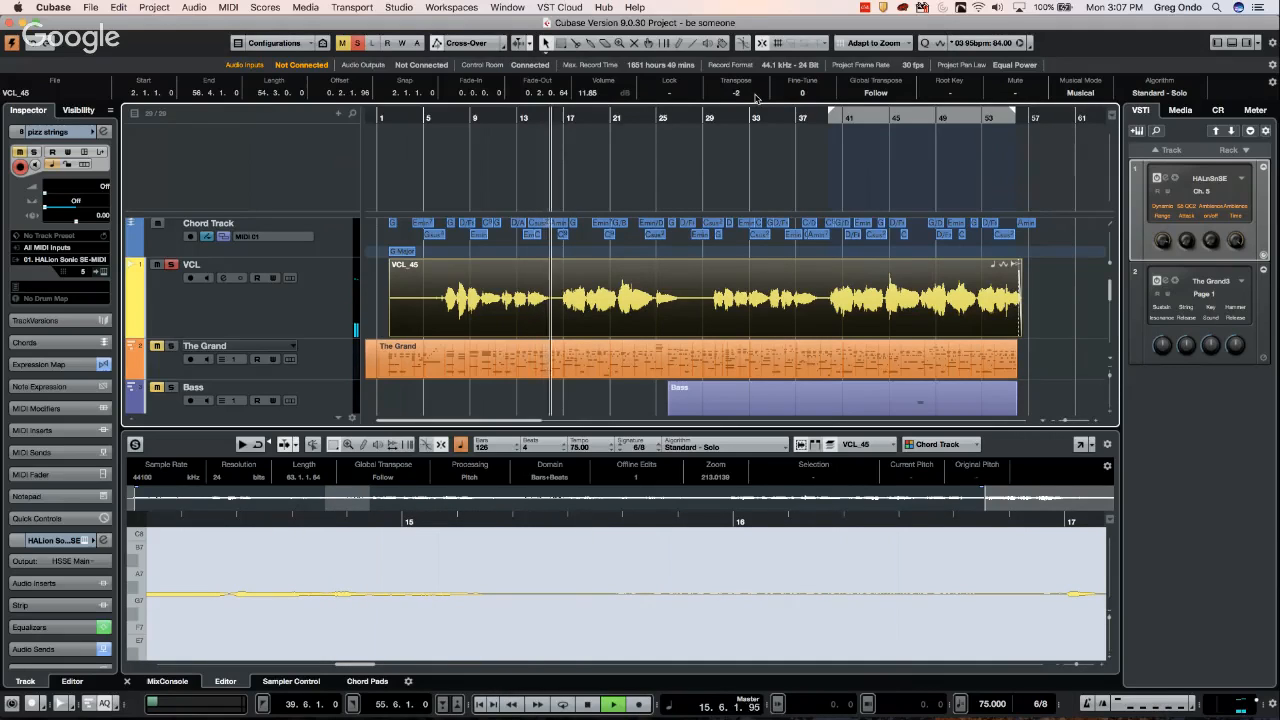
pyautogui.press('space')
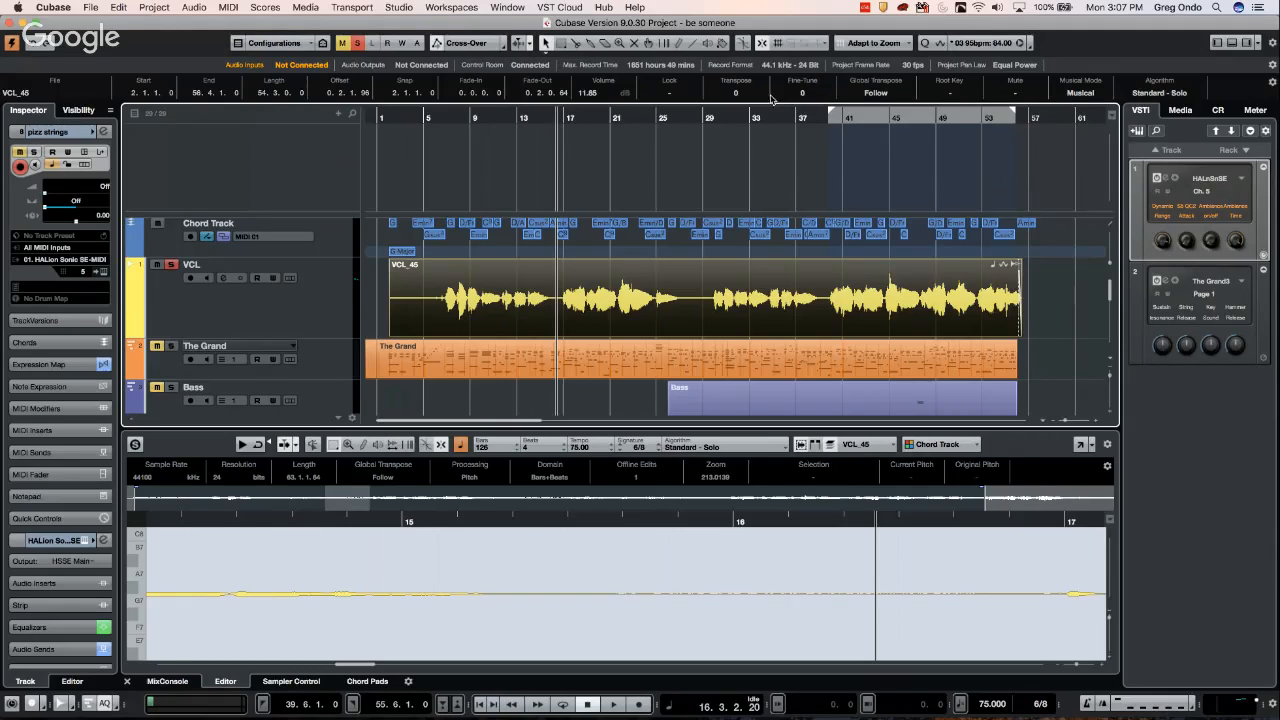
# Try Fine-Tune values between 50 and -37 on the VCL_45 event during playback, stop playback and return it to 0
pyautogui.press('space')
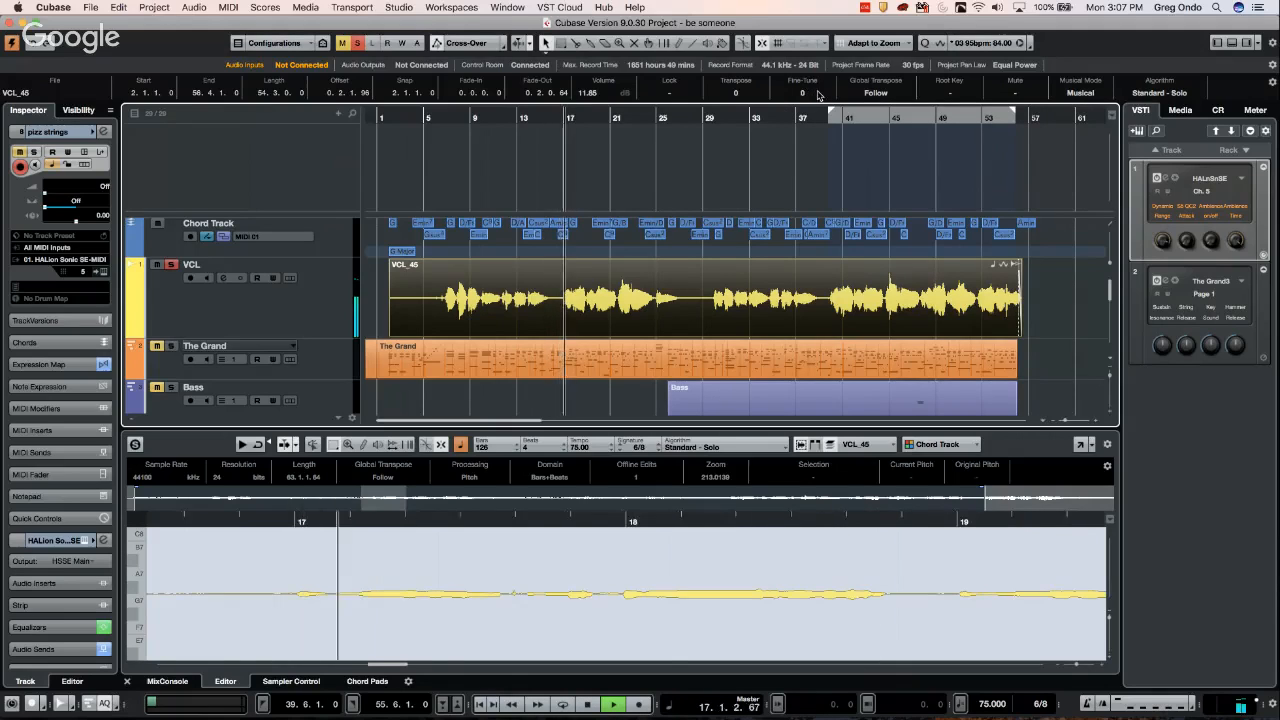
pyautogui.scroll(7, 805, 92)
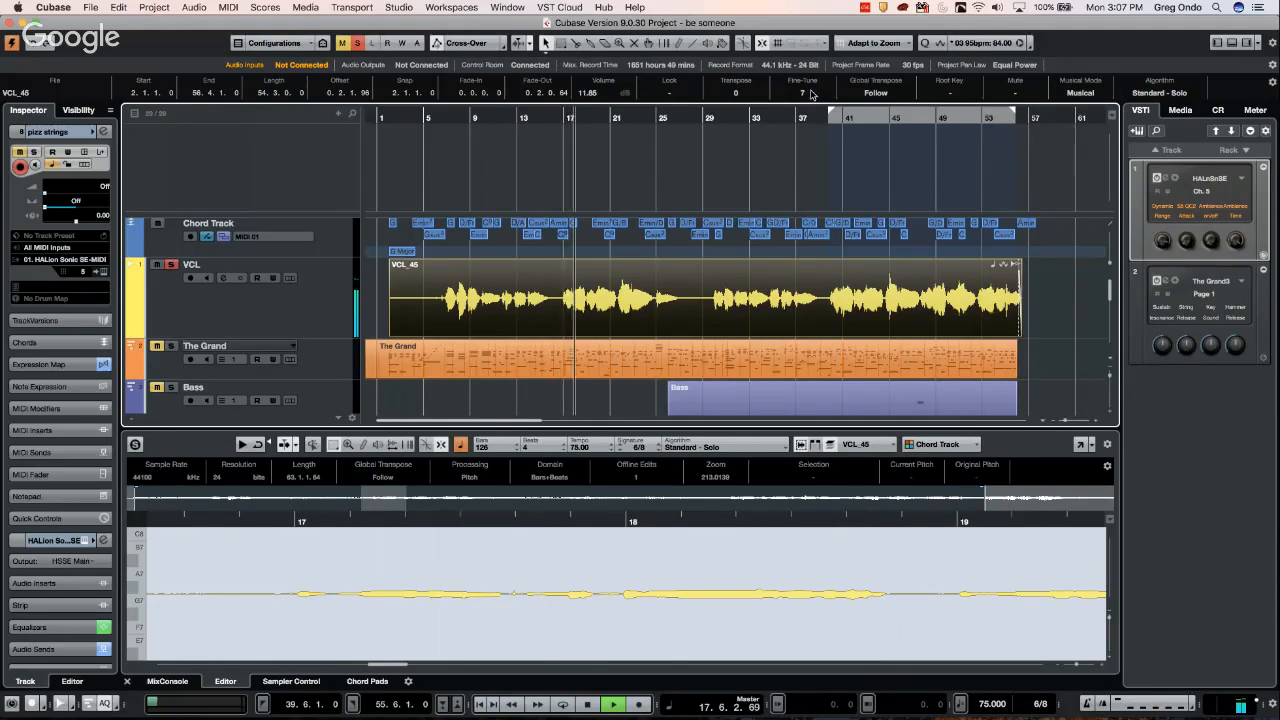
pyautogui.scroll(20, 815, 90)
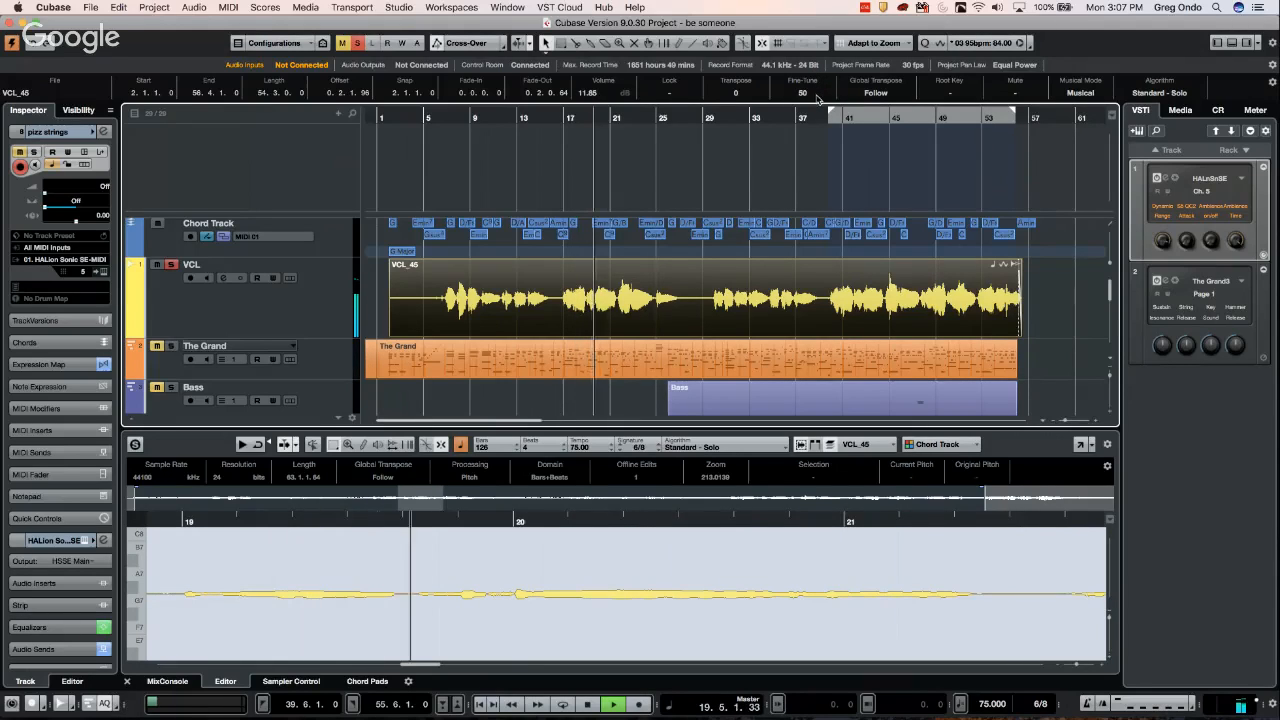
pyautogui.scroll(-20, 805, 92)
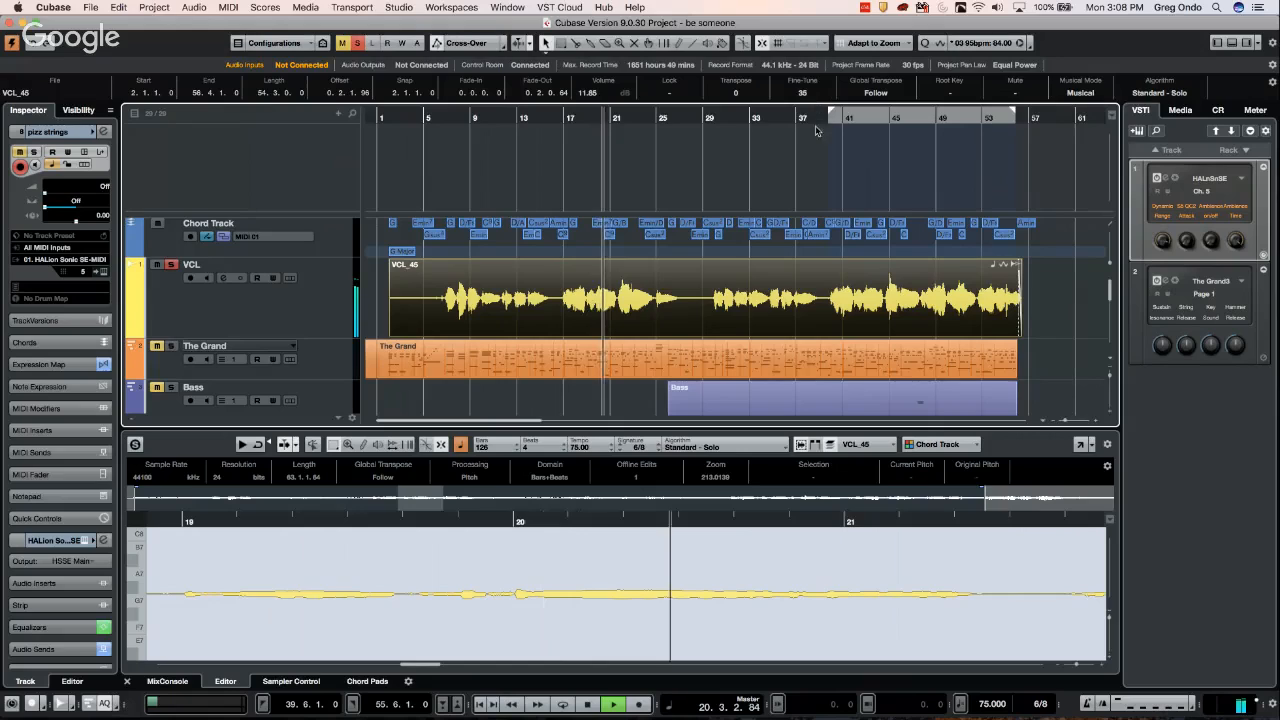
pyautogui.moveTo(812, 148); pyautogui.dragTo(786, 271)
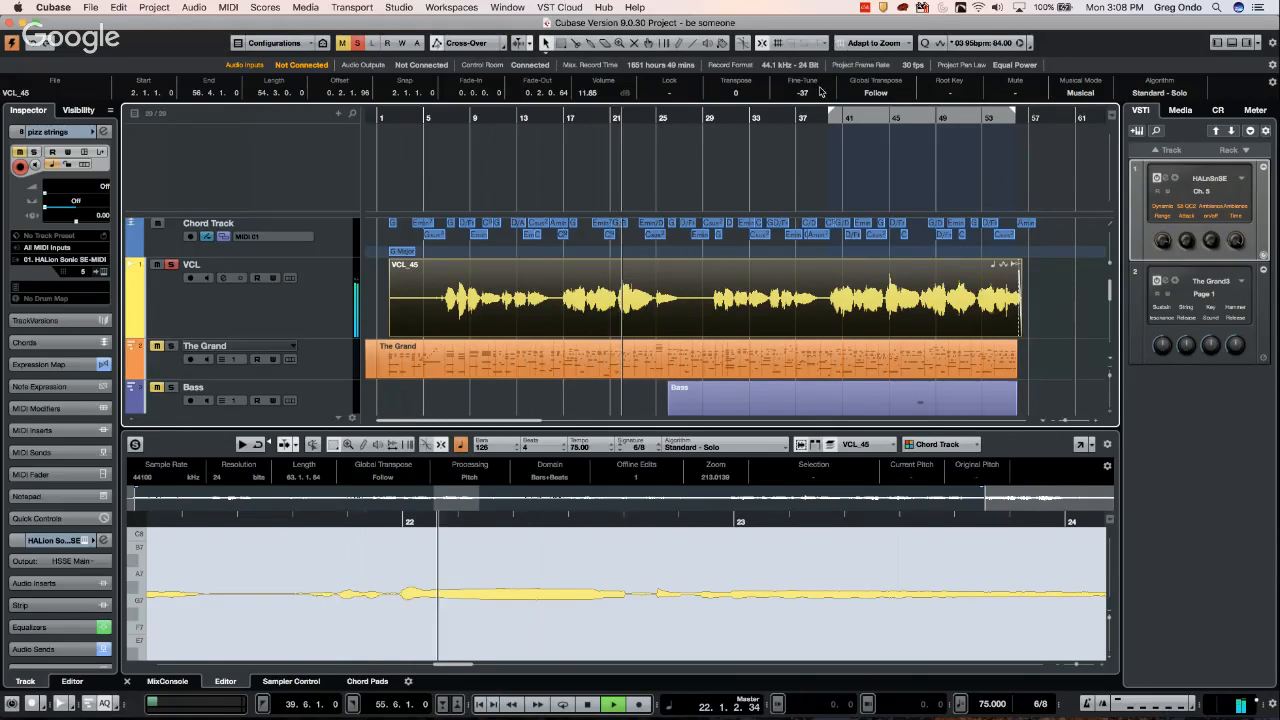
pyautogui.press('space')
pyautogui.click(805, 92)
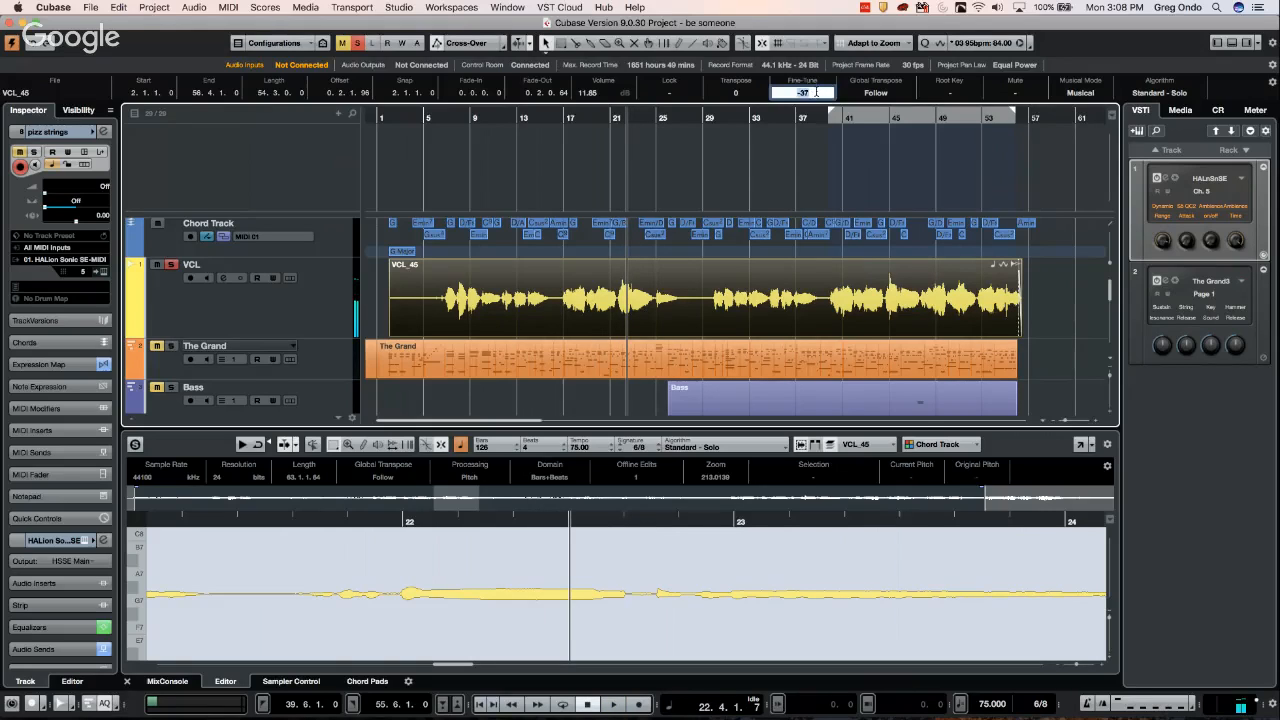
pyautogui.write('0')
pyautogui.press('Return')
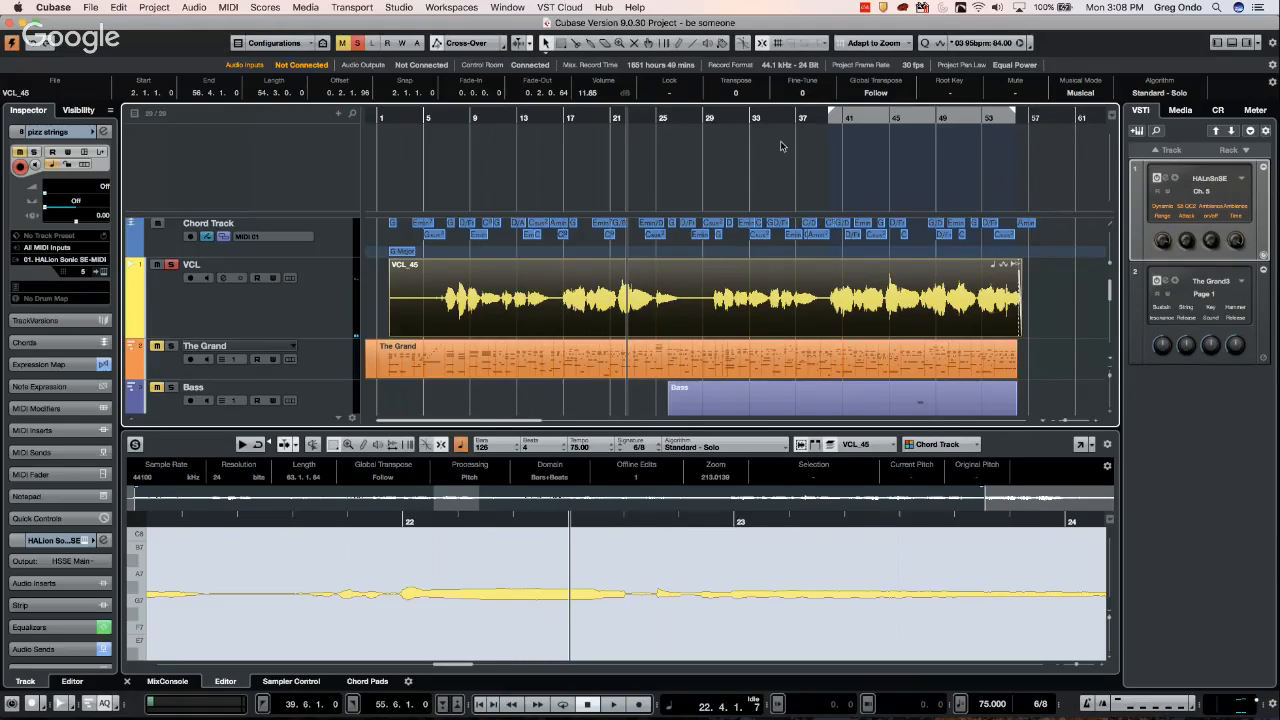
pyautogui.click(760, 175)
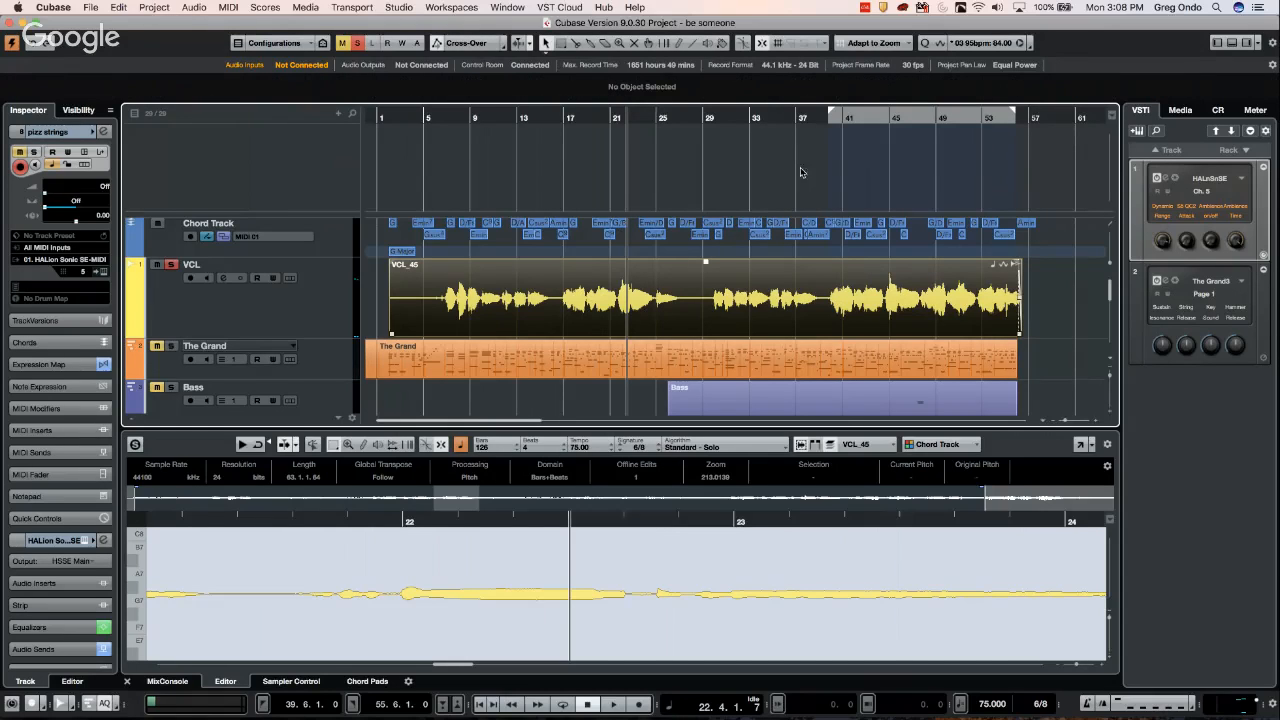
pyautogui.click(1010, 333)
pyautogui.click(921, 368)
pyautogui.click(800, 300)
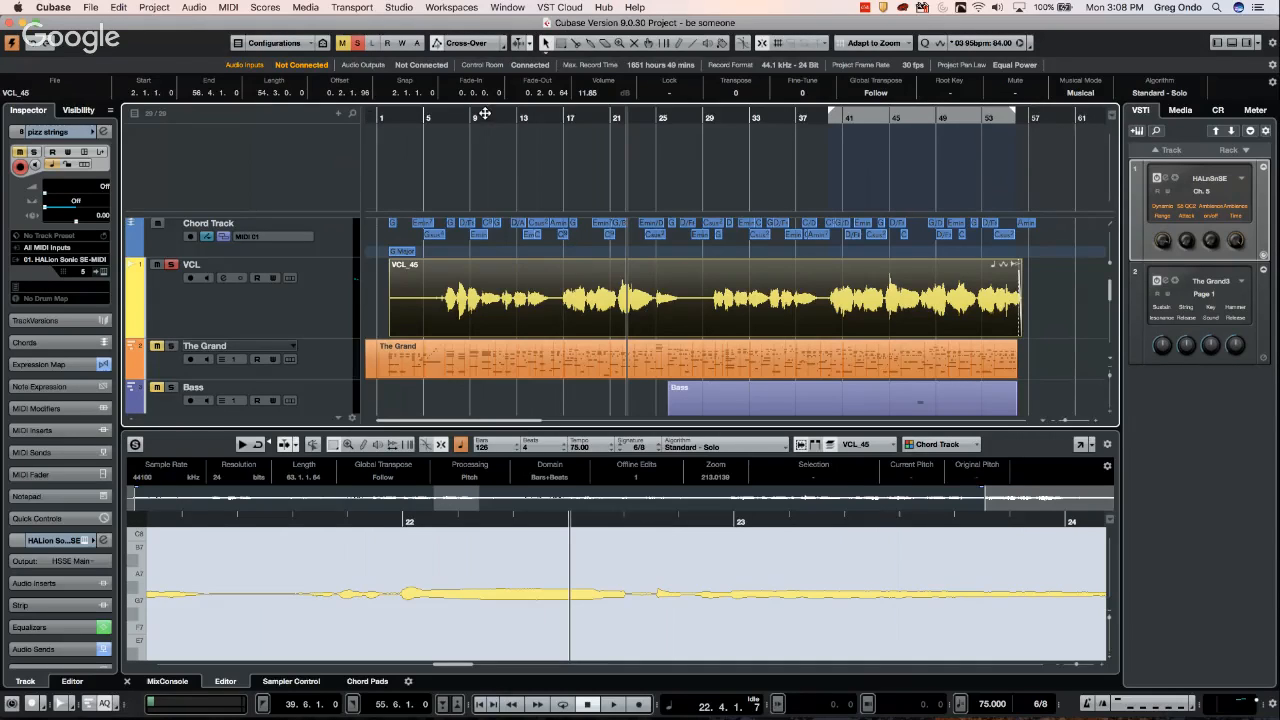
# Open the MediaBay, examine its file browser, attribute filters and results, and close it
pyautogui.click(405, 8)
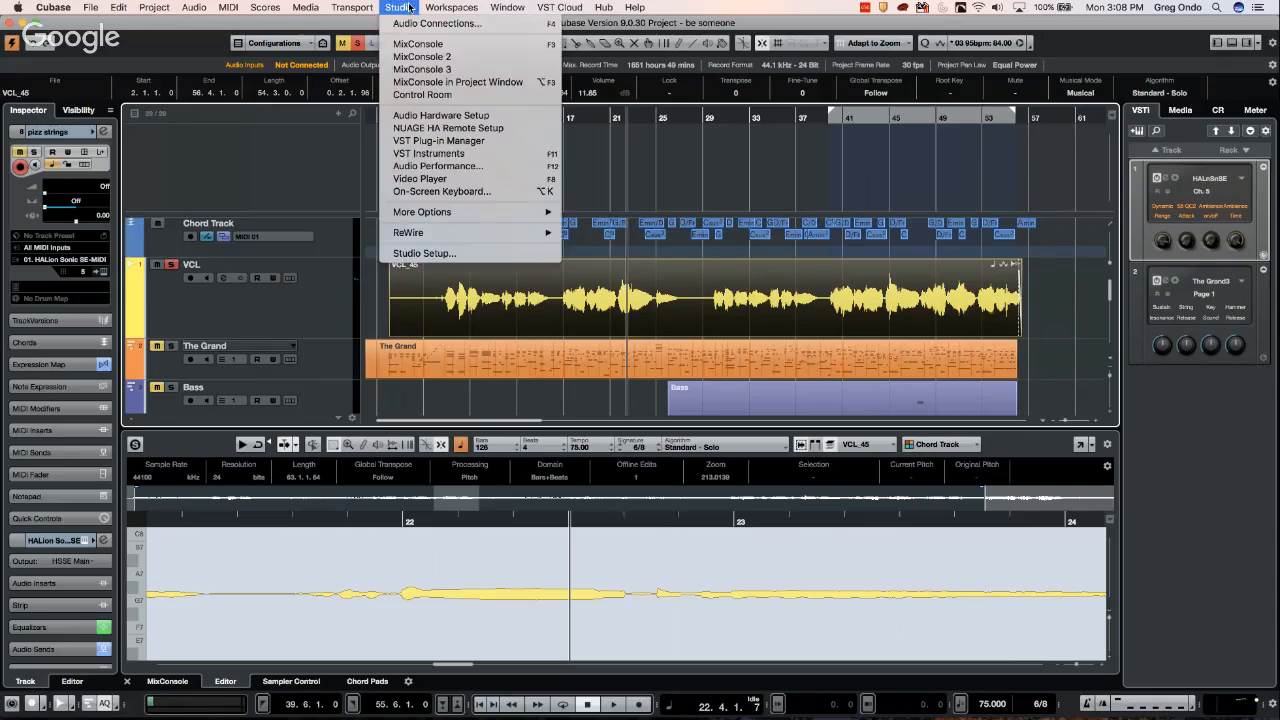
pyautogui.moveTo(372, 8)
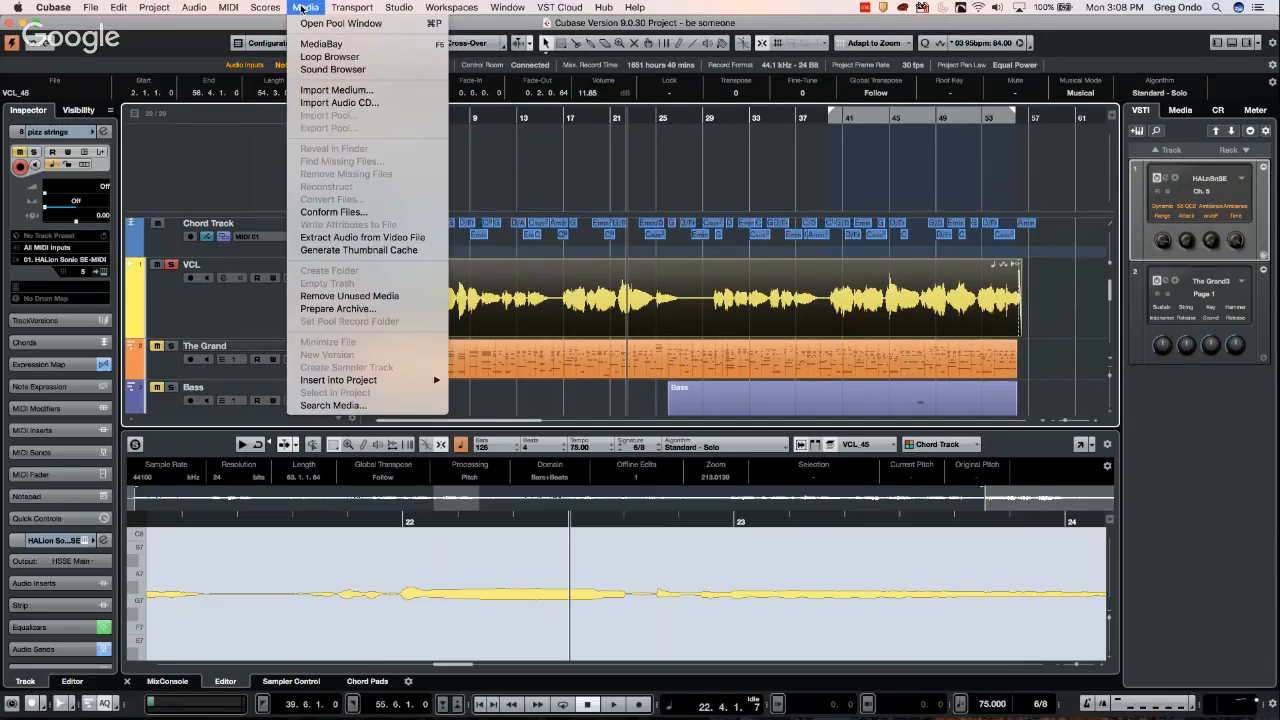
pyautogui.moveTo(306, 8)
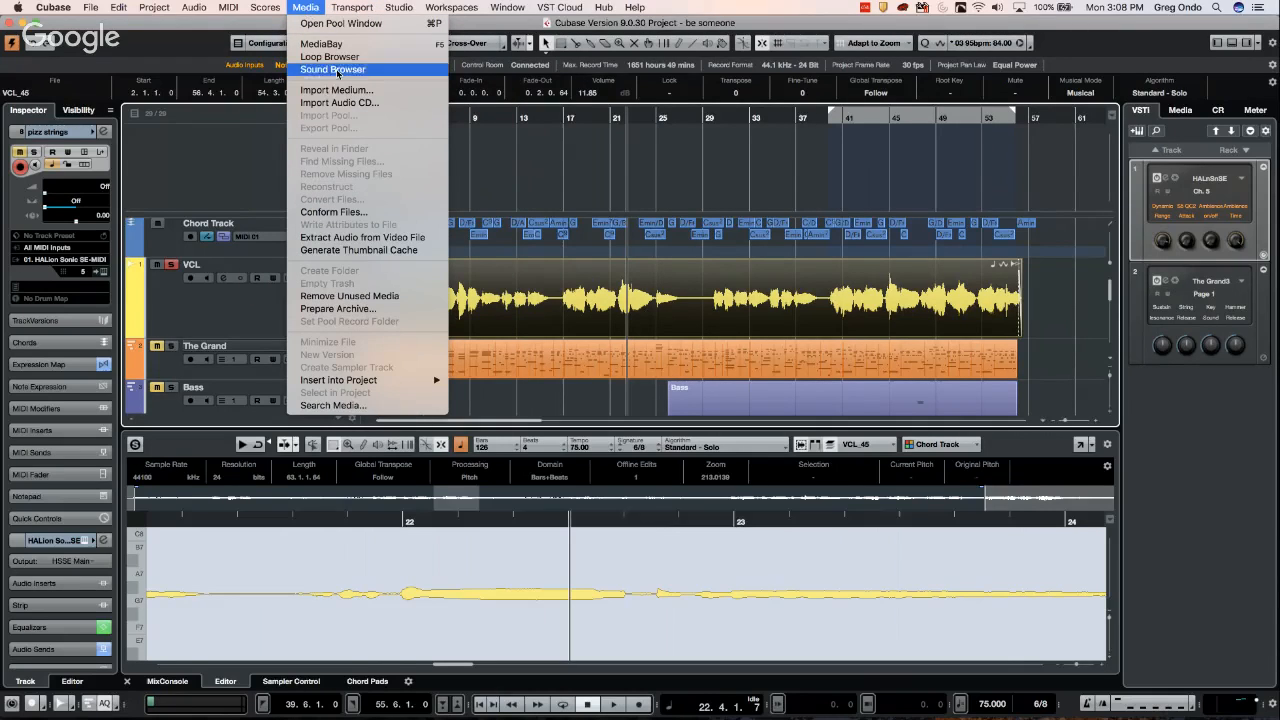
pyautogui.click(338, 46)
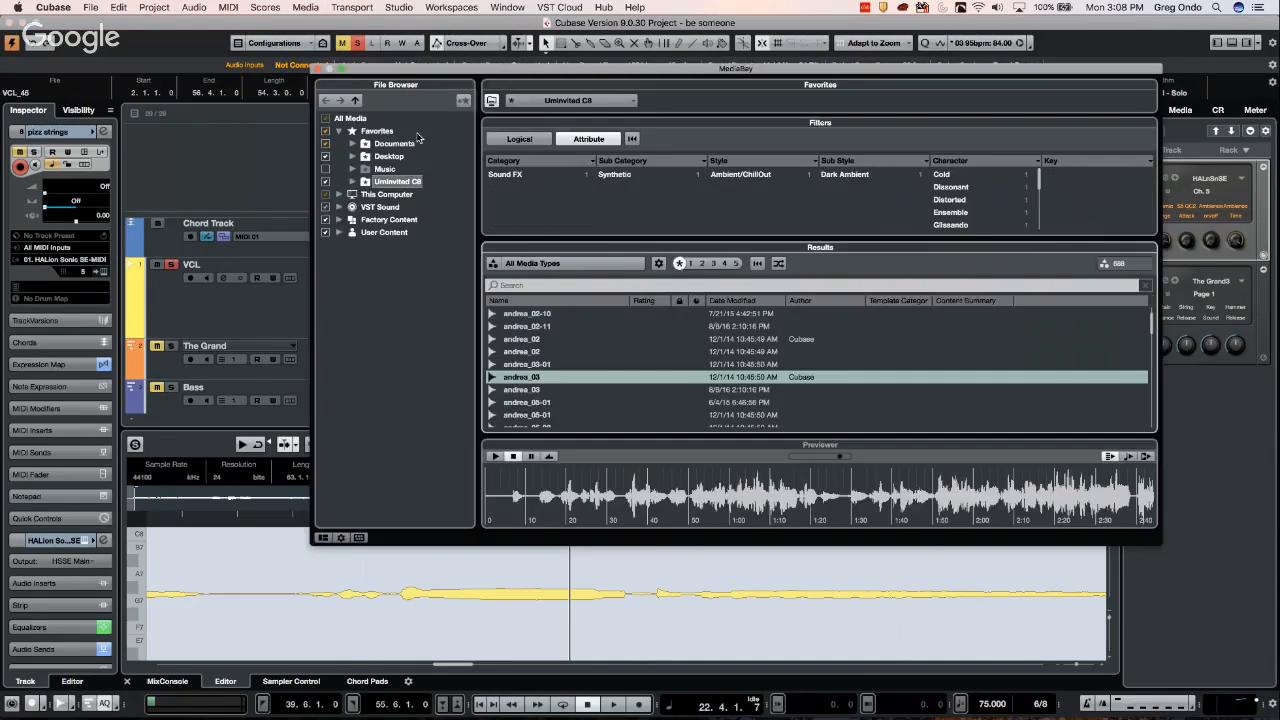
pyautogui.moveTo(395, 68); pyautogui.dragTo(283, 55)
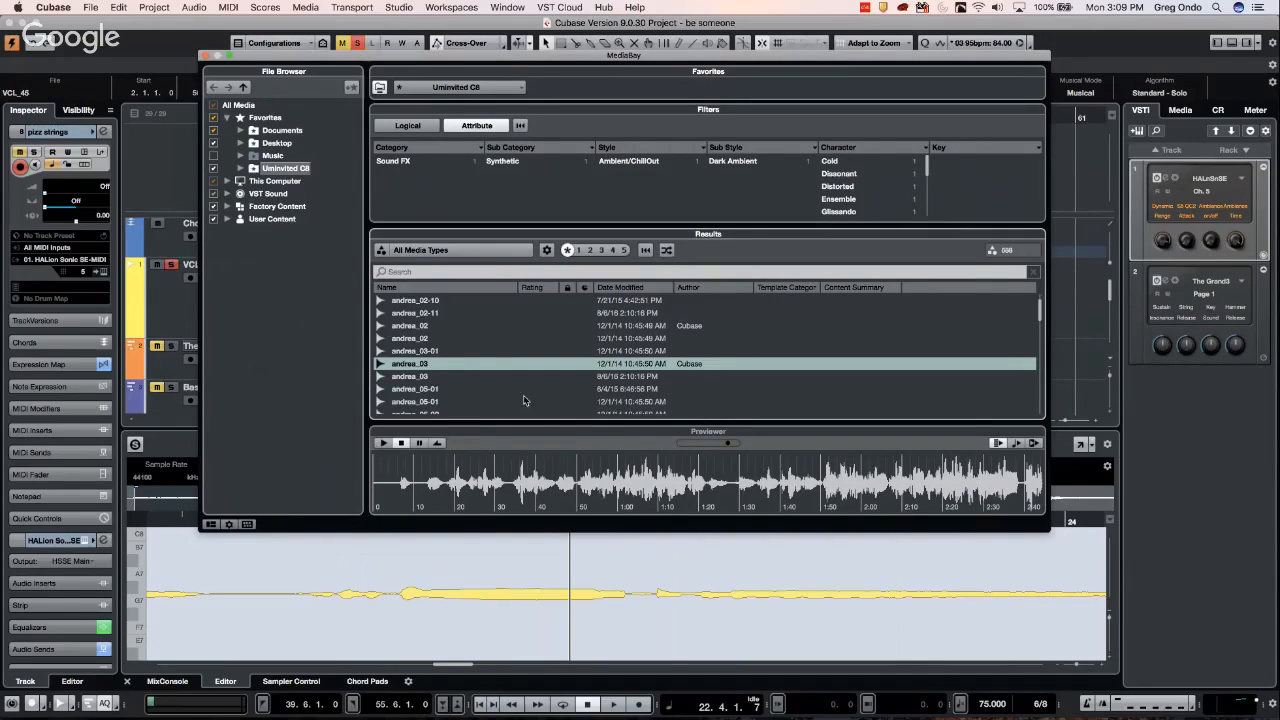
pyautogui.click(205, 57)
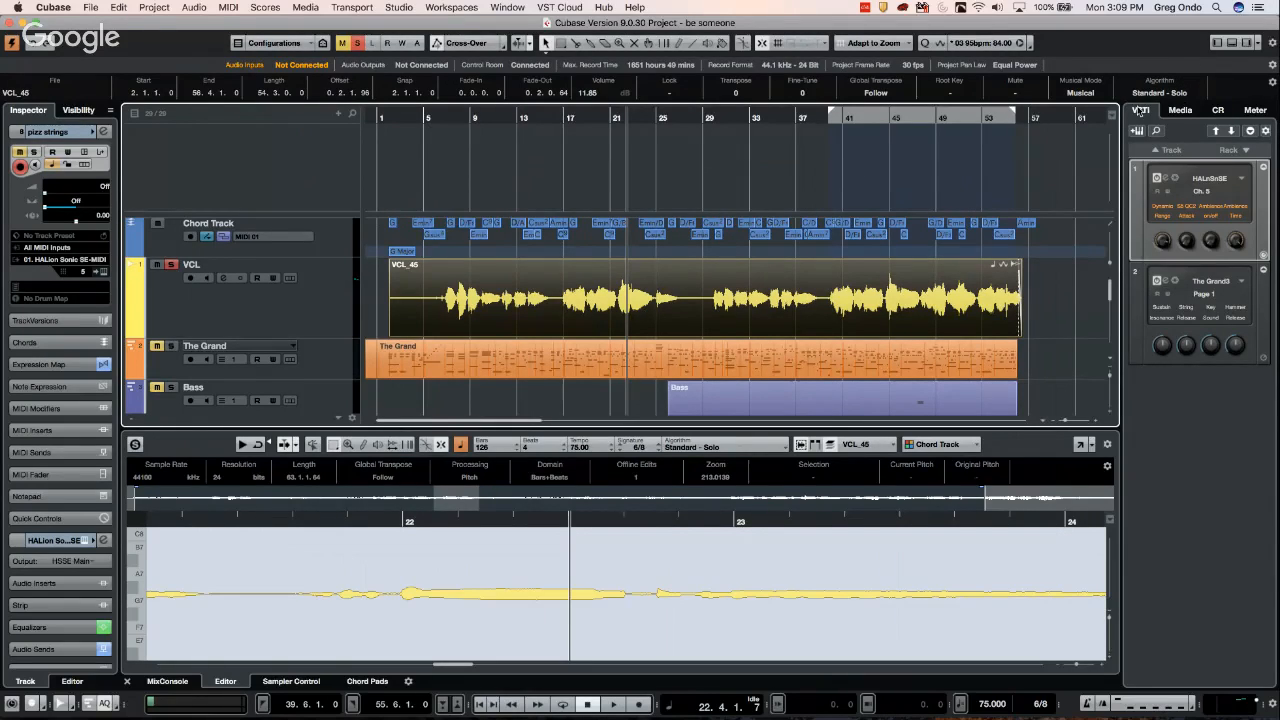
# Browse the Instruments category of the media rack, from Dark Planet through HALion Sonic to Symphonic Orchestra and The Grand 3
pyautogui.click(1185, 110)
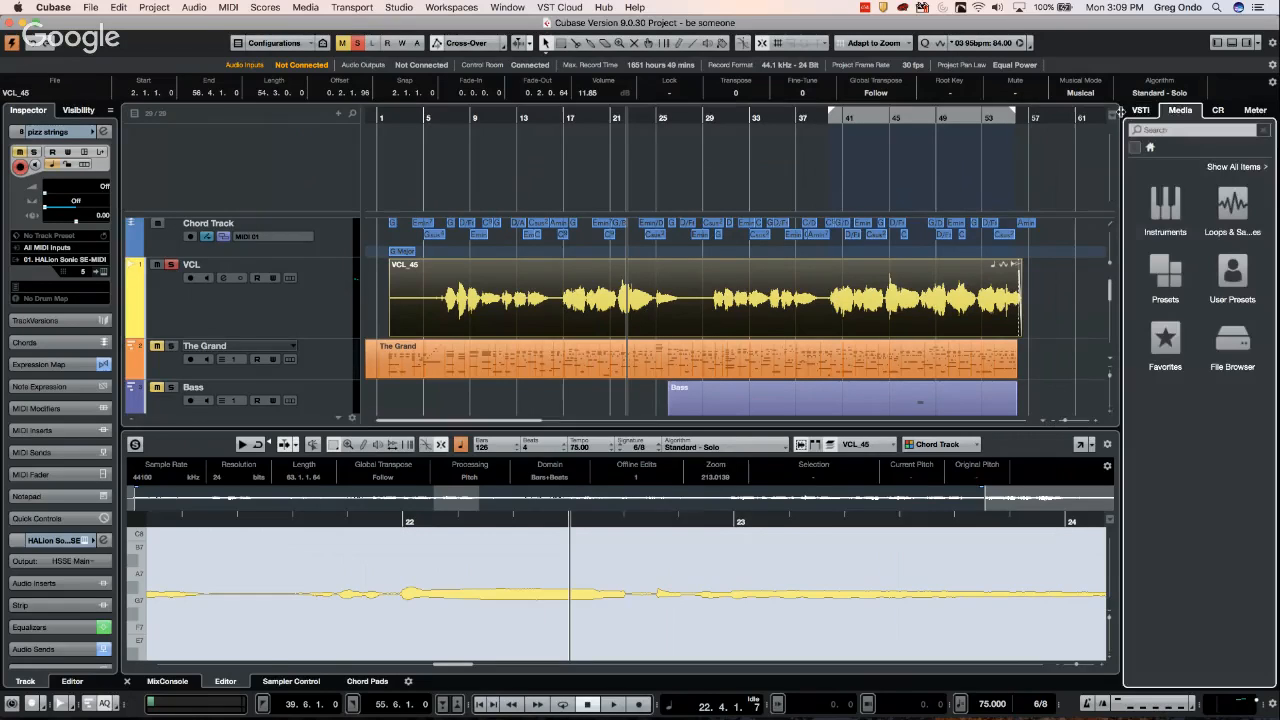
pyautogui.click(1165, 204)
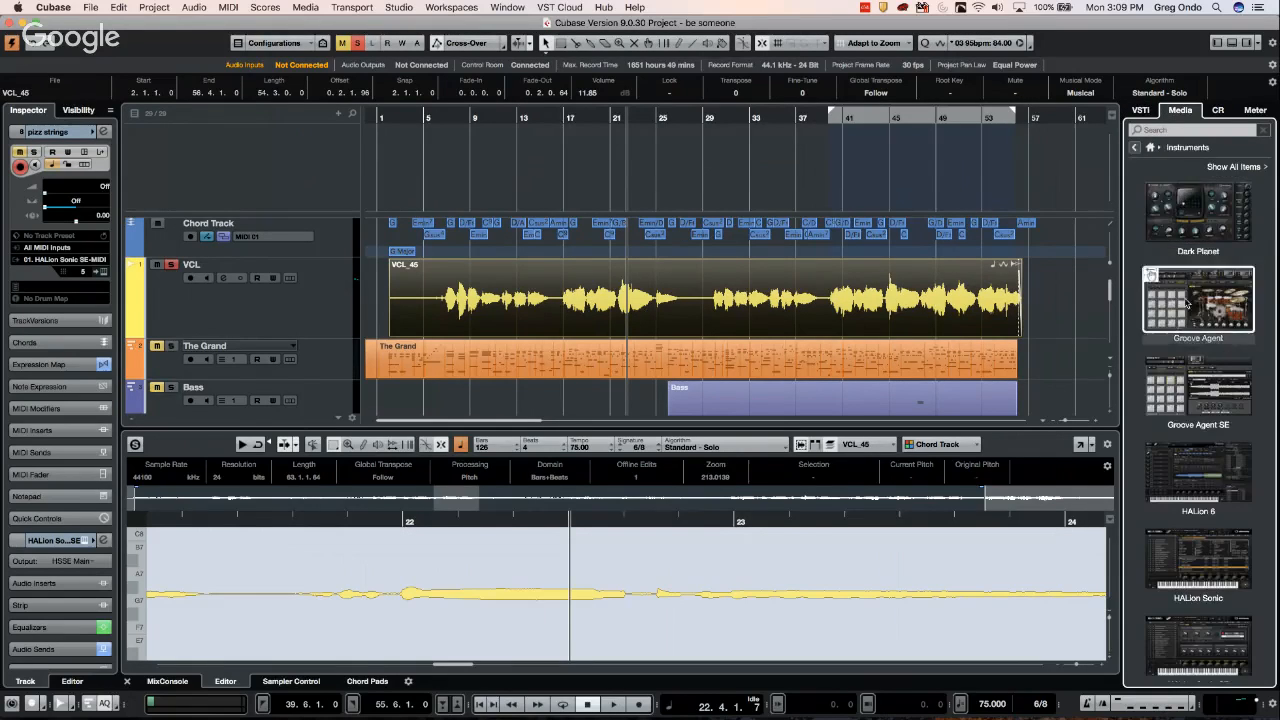
pyautogui.scroll(-10, 1187, 303)
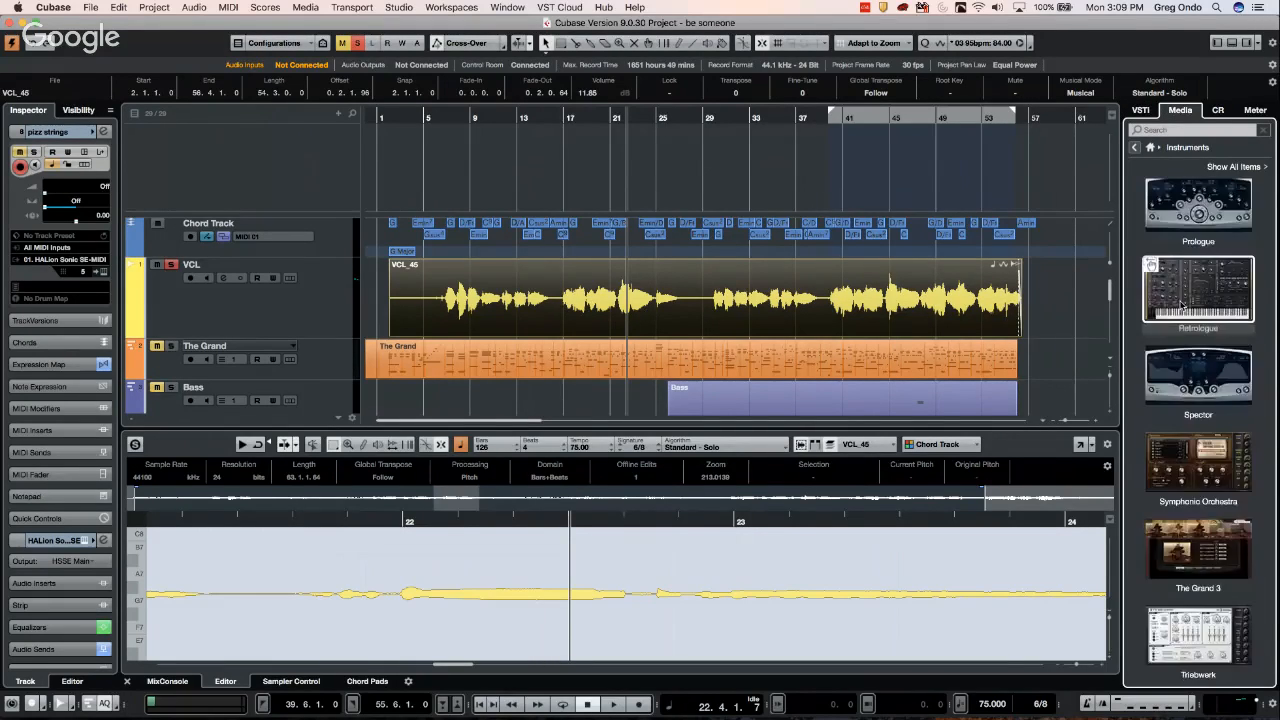
pyautogui.scroll(8, 1184, 304)
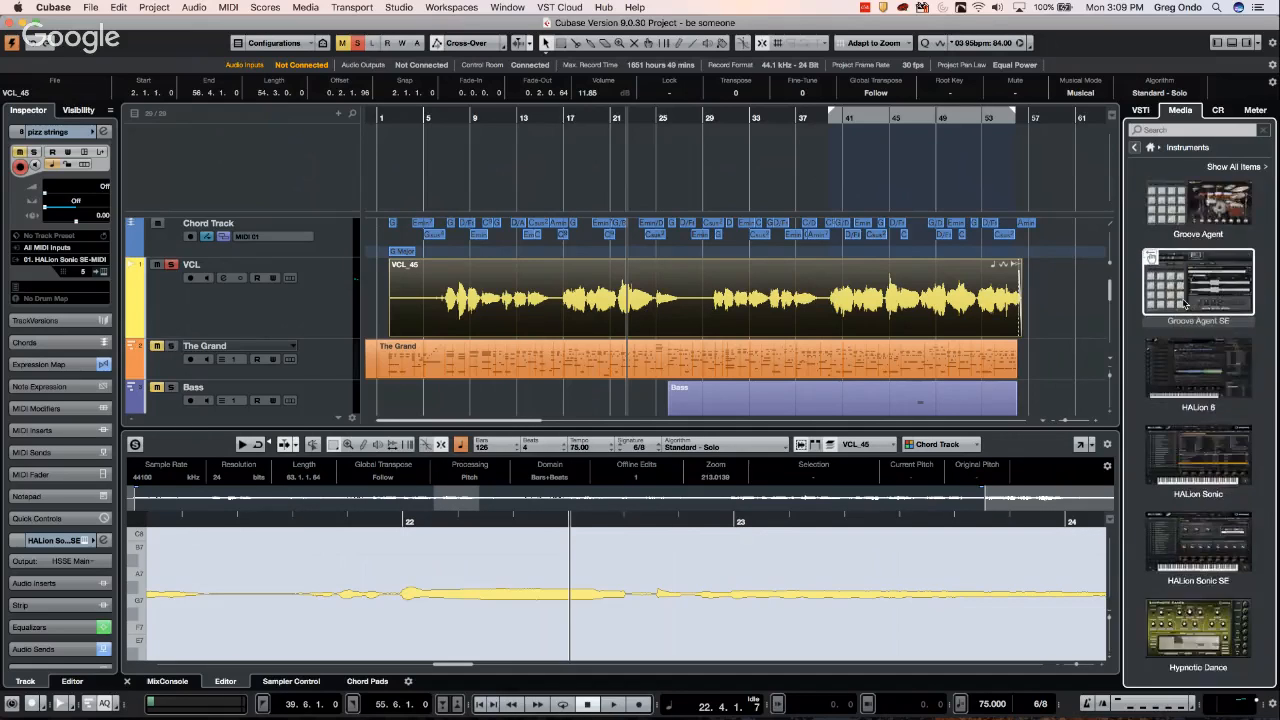
pyautogui.scroll(-10, 1184, 304)
pyautogui.scroll(10, 1184, 304)
pyautogui.scroll(-10, 1184, 304)
pyautogui.scroll(10, 1192, 263)
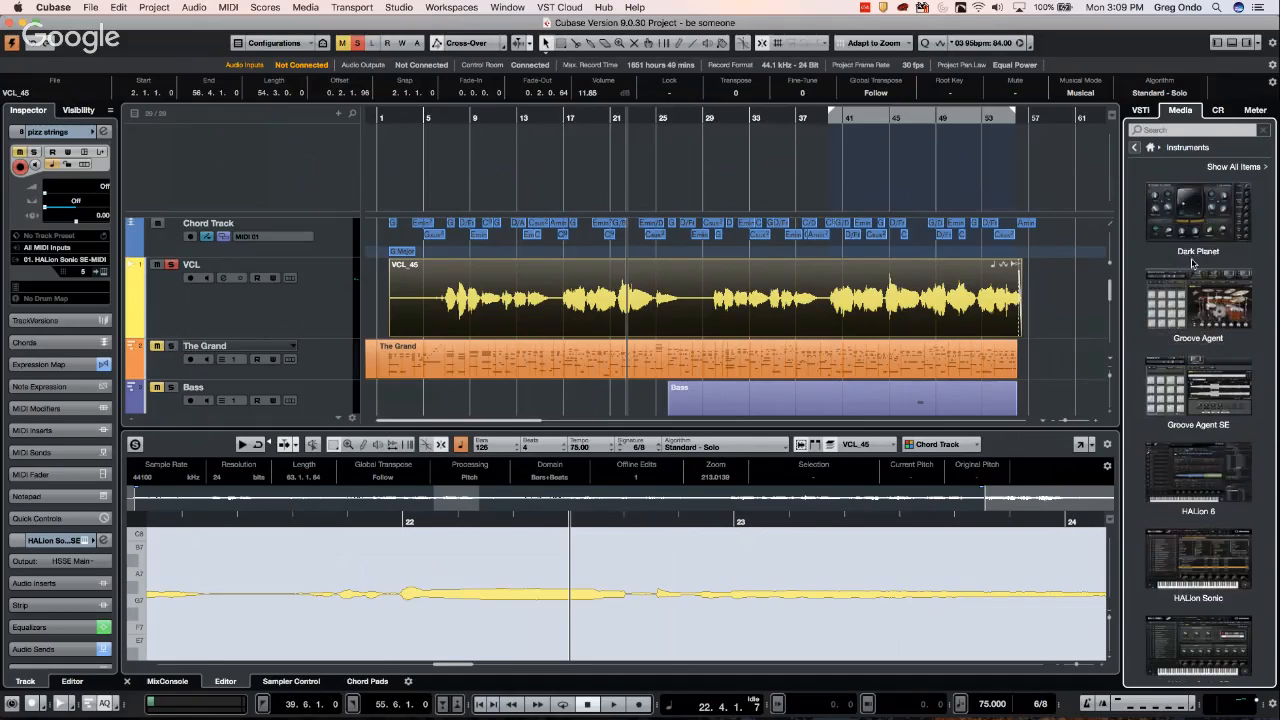
pyautogui.scroll(-1, 1193, 537)
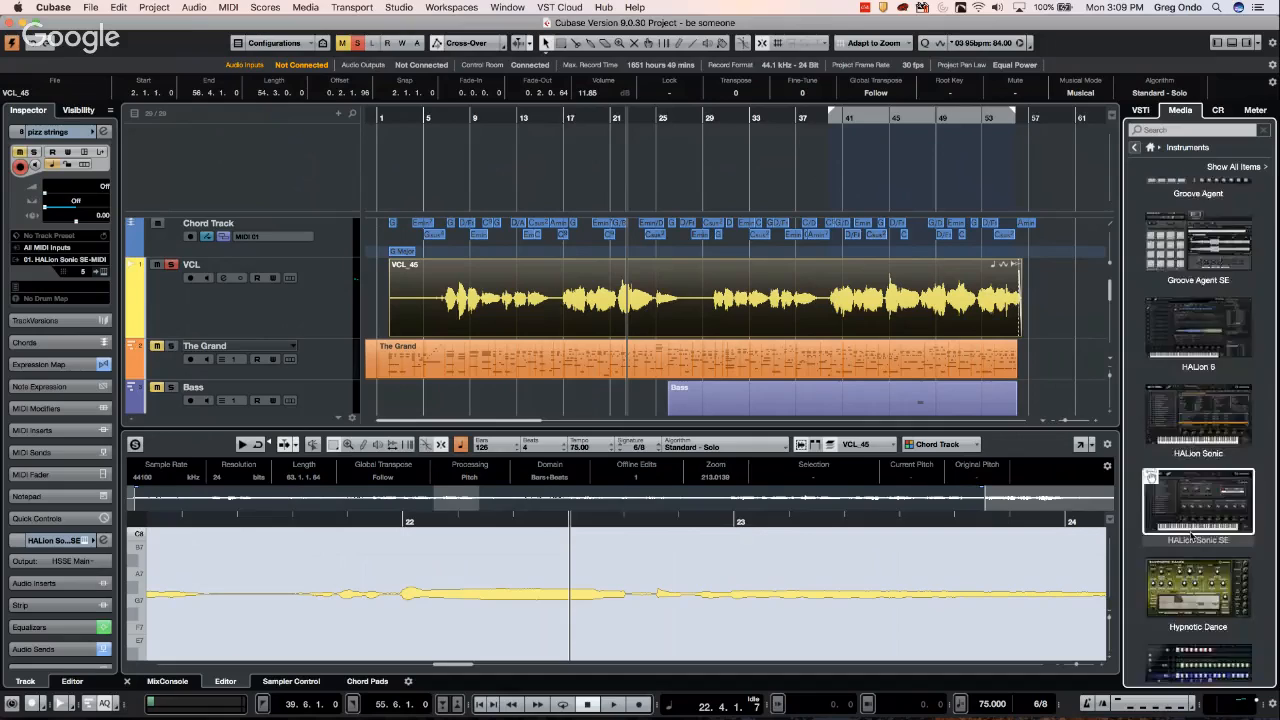
pyautogui.scroll(-5, 1193, 537)
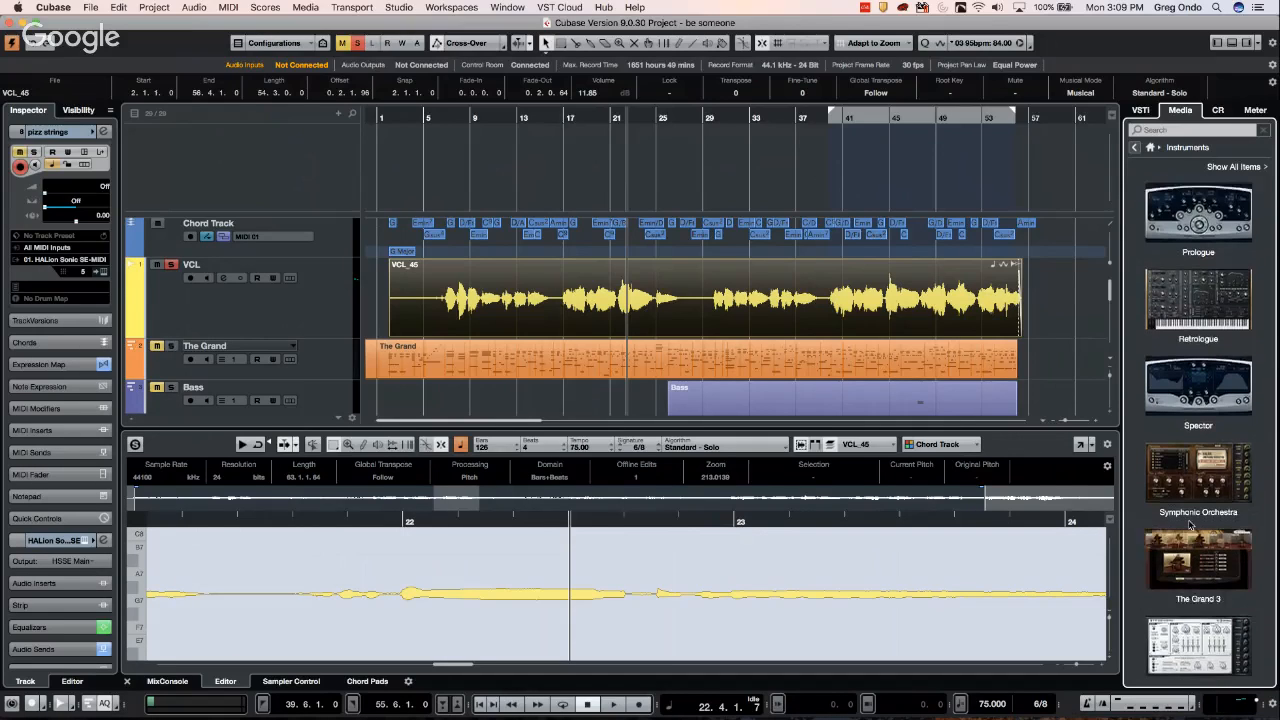
pyautogui.scroll(6, 1190, 525)
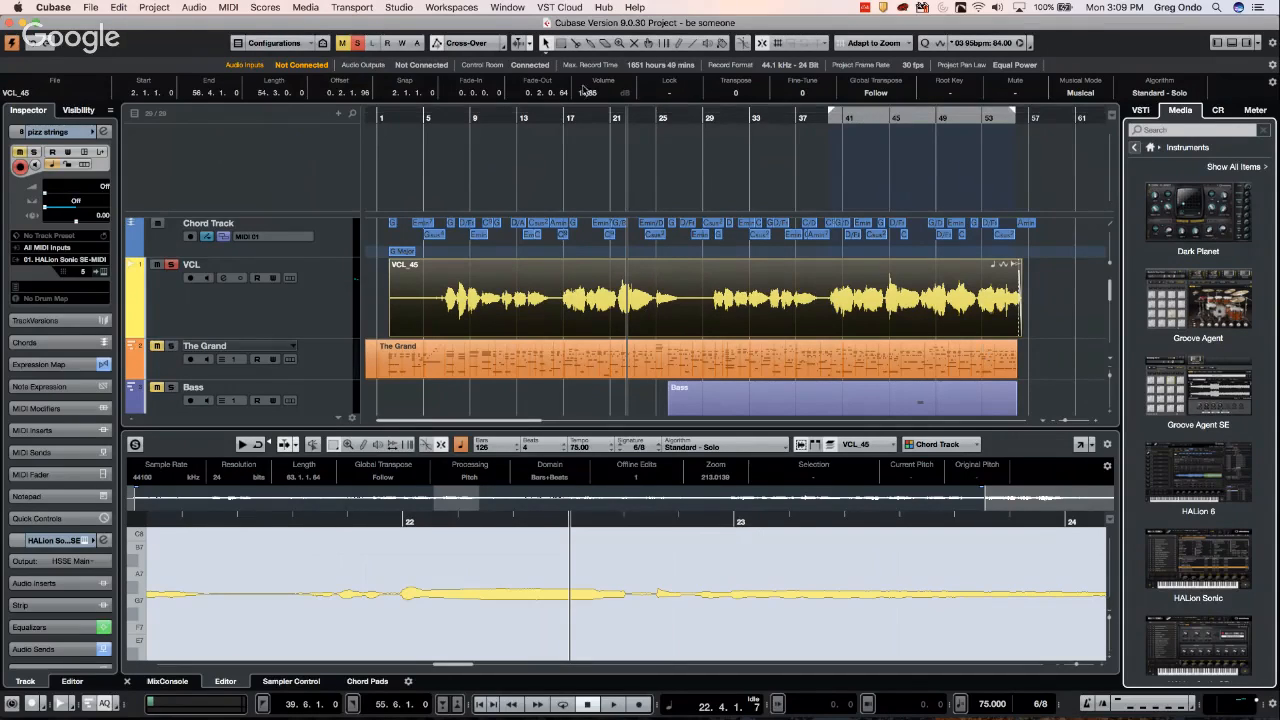
# Reopen the MediaBay window to compare it with the instrument list in the media rack, and close it
pyautogui.click(408, 14)
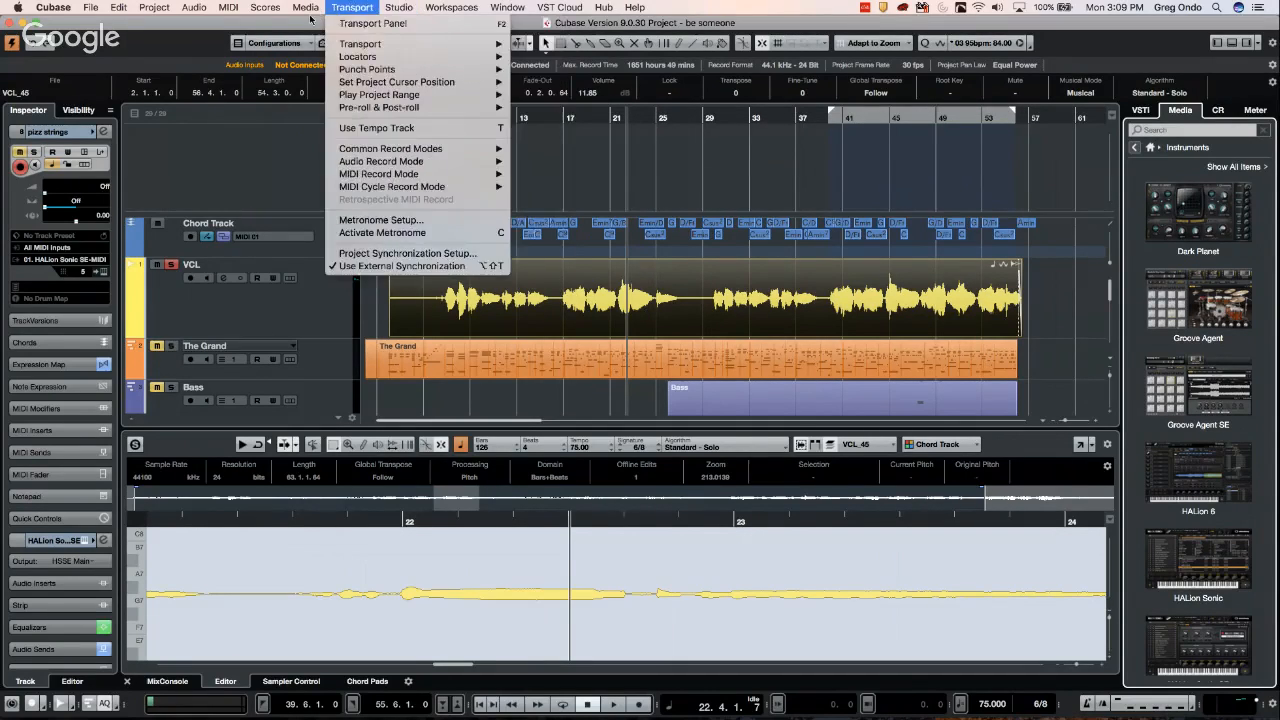
pyautogui.moveTo(306, 8)
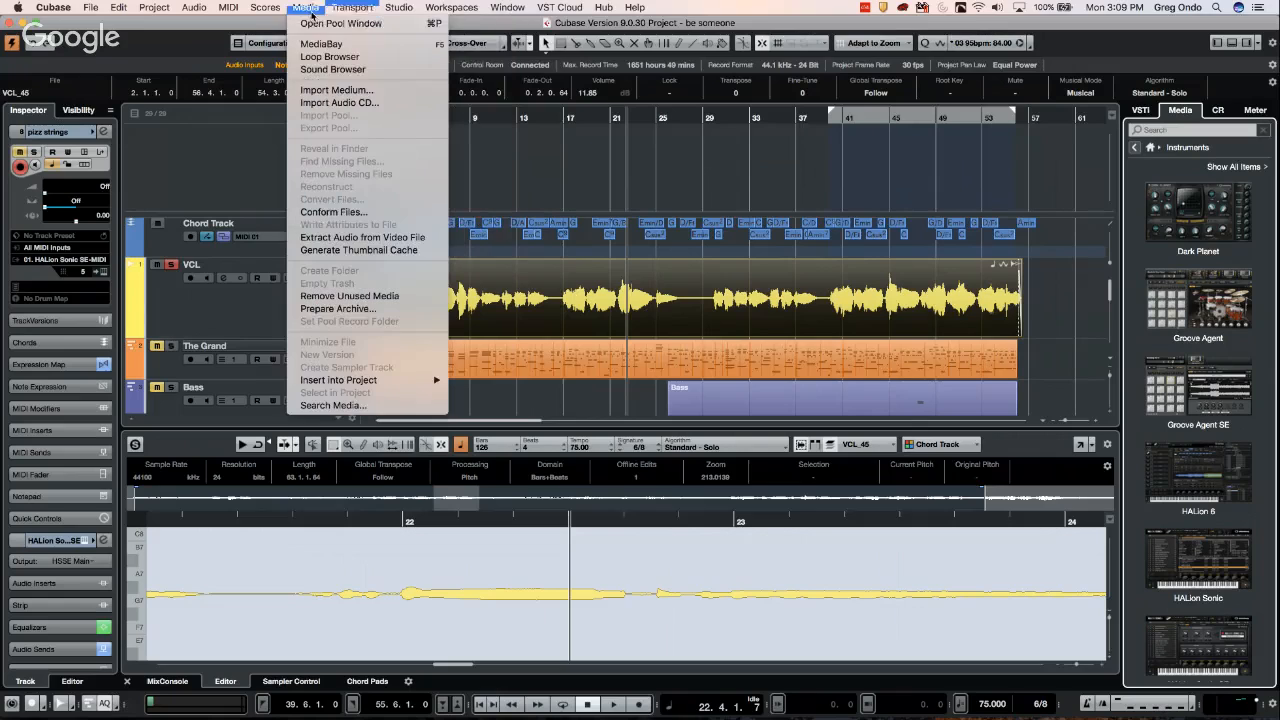
pyautogui.click(316, 44)
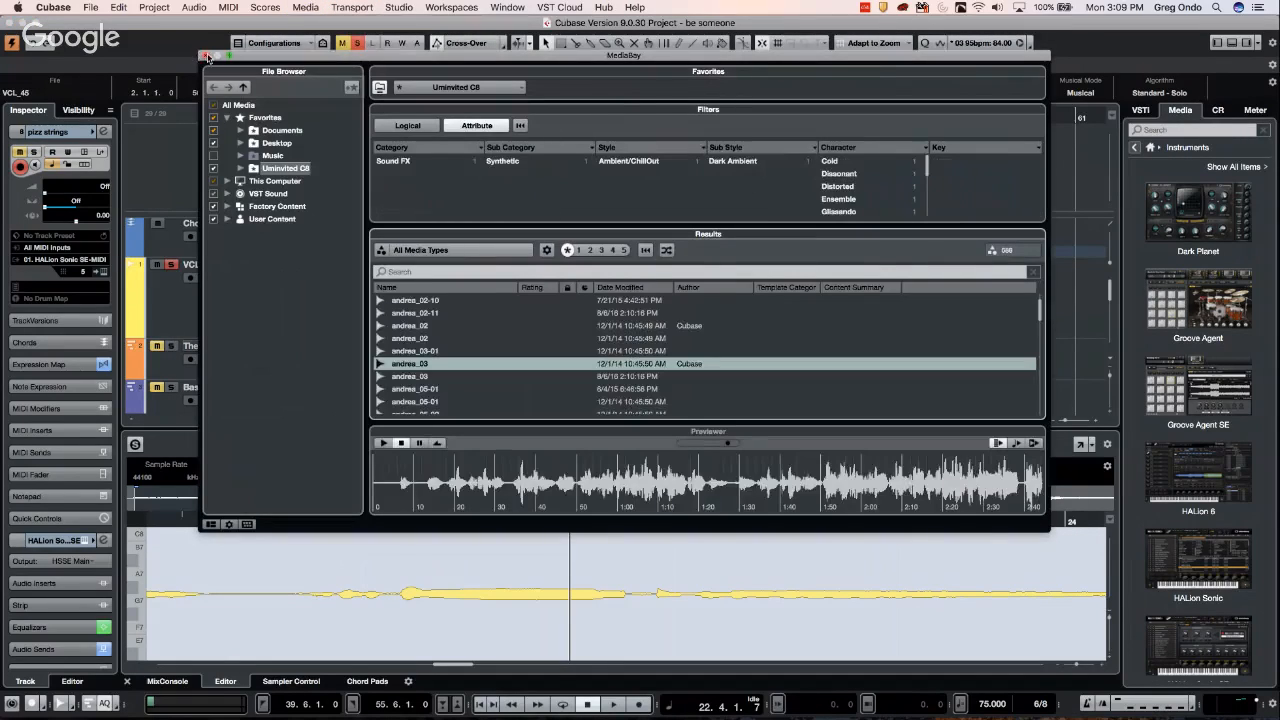
pyautogui.click(206, 56)
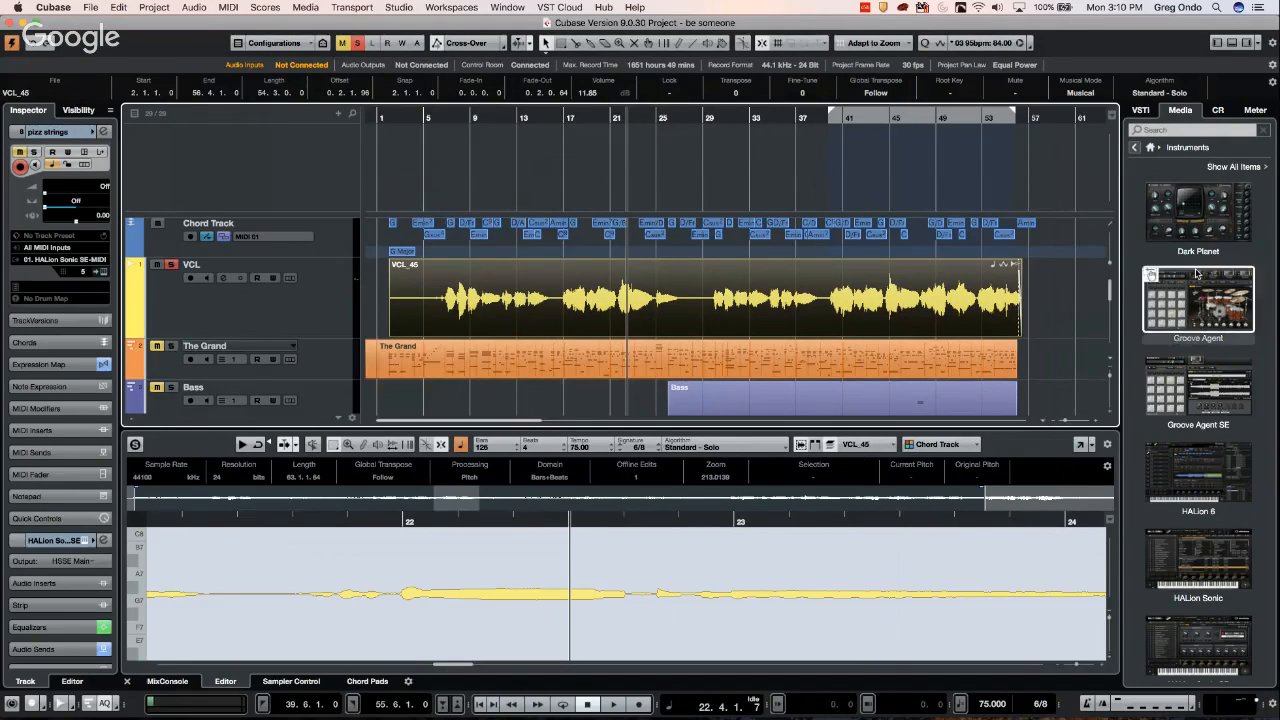
# Look through the media rack's instrument list again and compare it with the loaded VST instruments before returning to the media view
pyautogui.scroll(-6, 1201, 305)
pyautogui.scroll(-5, 1200, 305)
pyautogui.scroll(10, 1191, 333)
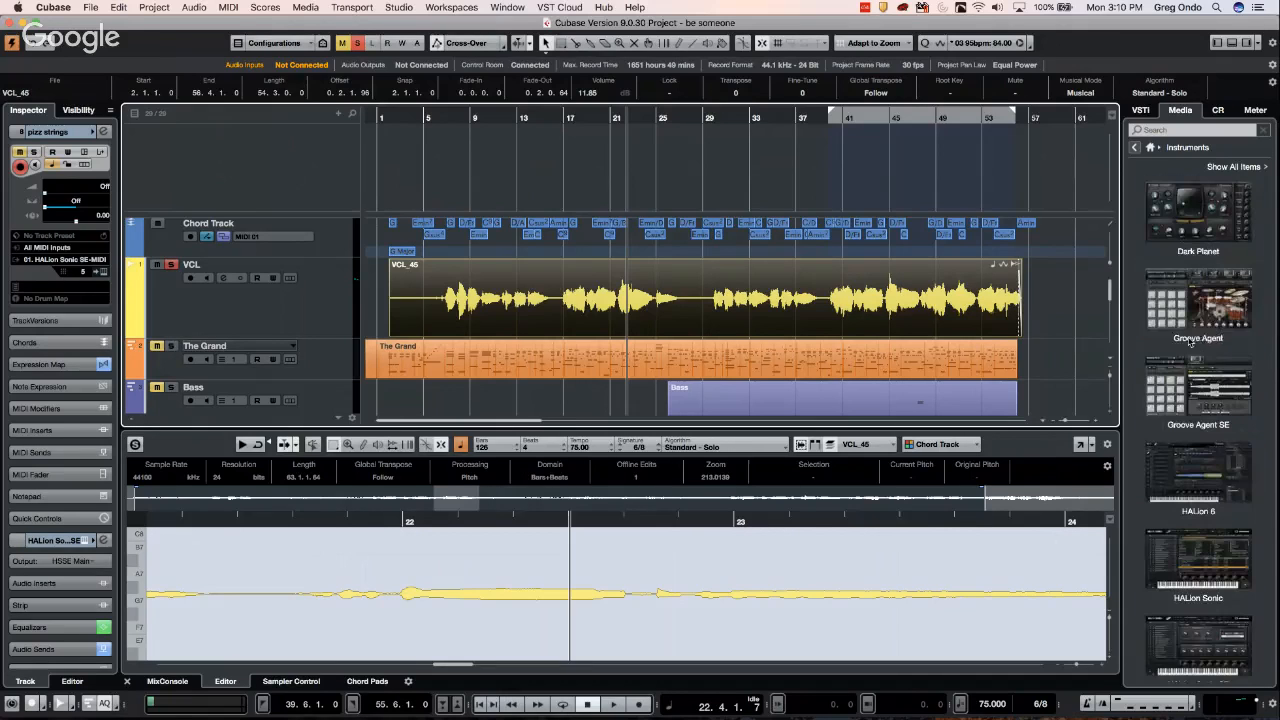
pyautogui.click(1143, 111)
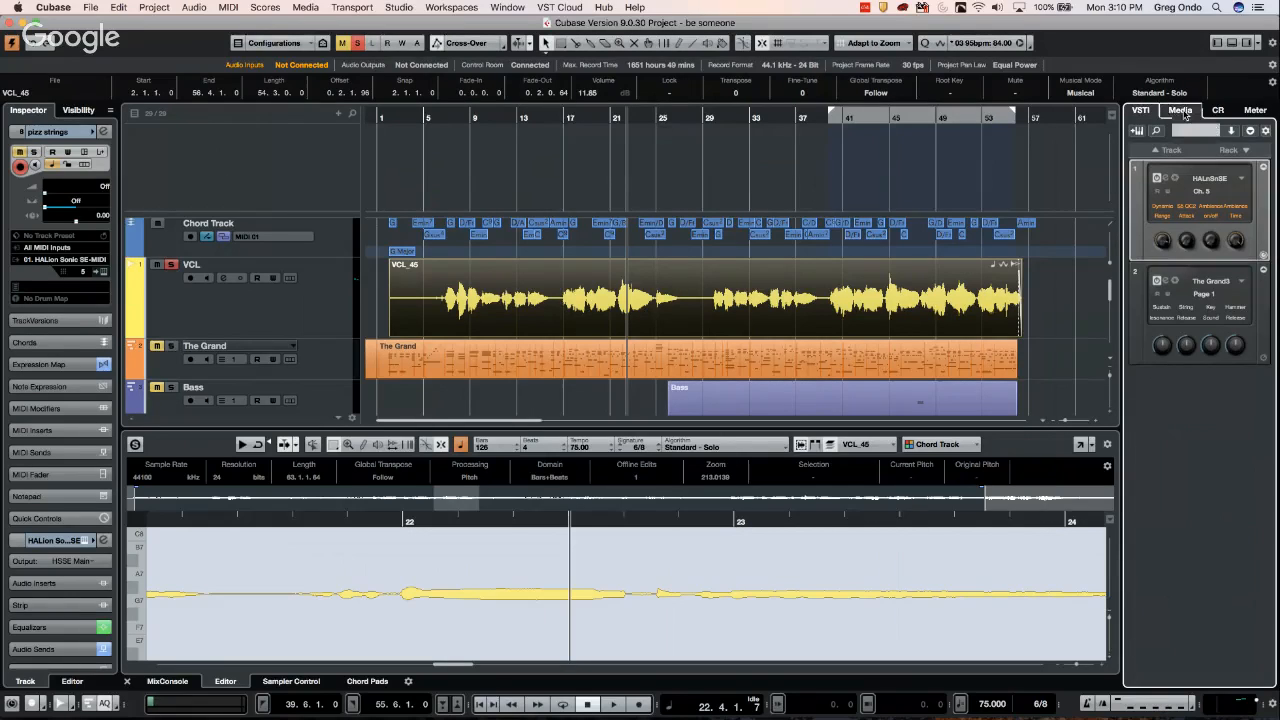
pyautogui.click(1183, 111)
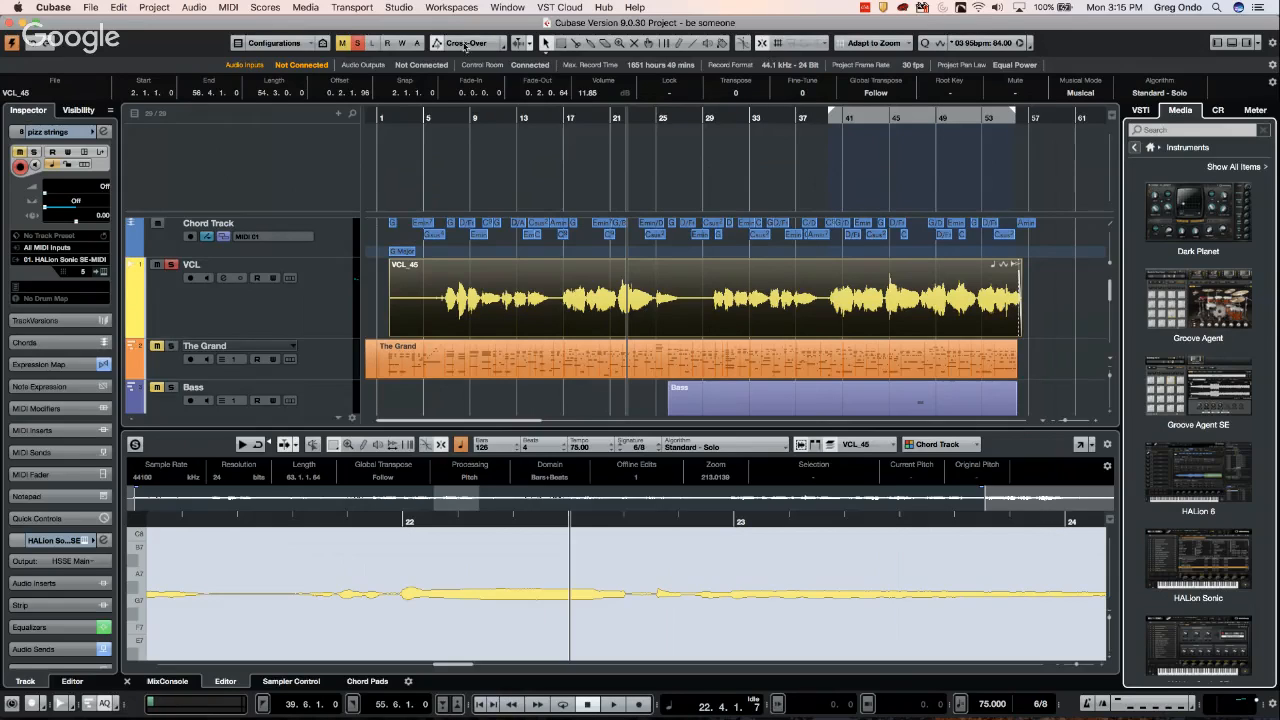
# Activate the Color tool and dismiss its color list without choosing a color
pyautogui.click(724, 53)
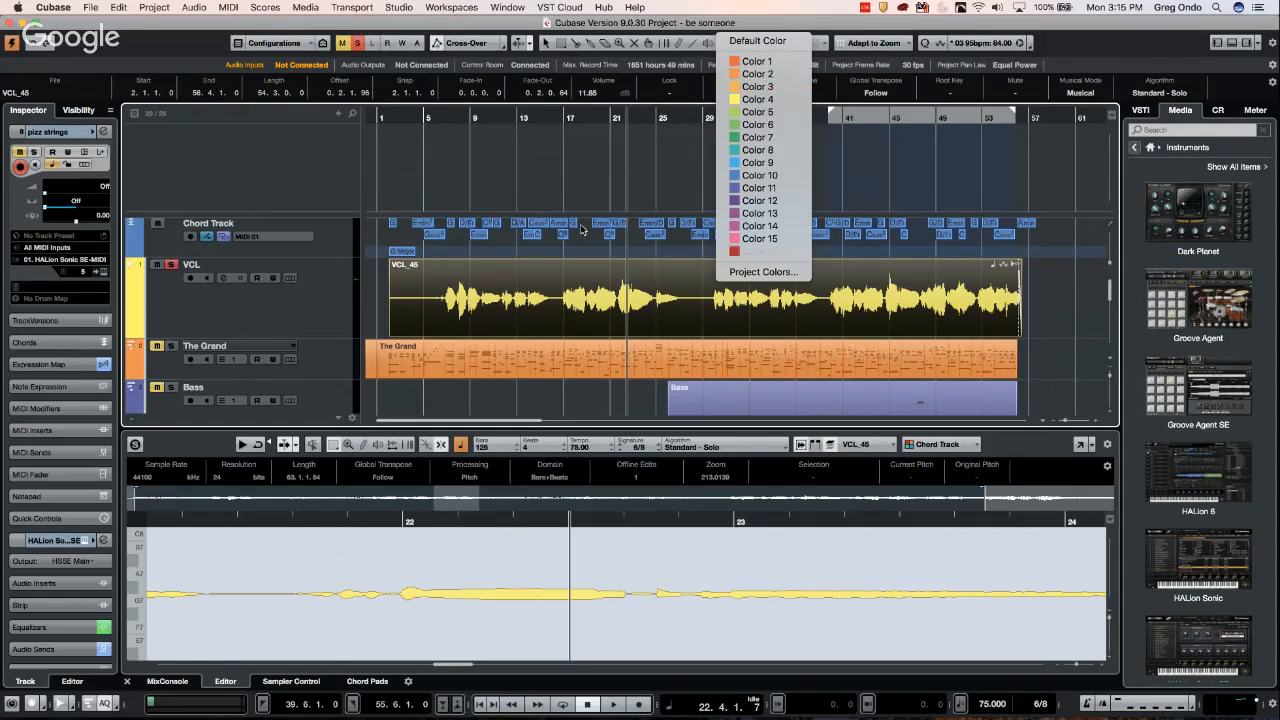
pyautogui.click(633, 157)
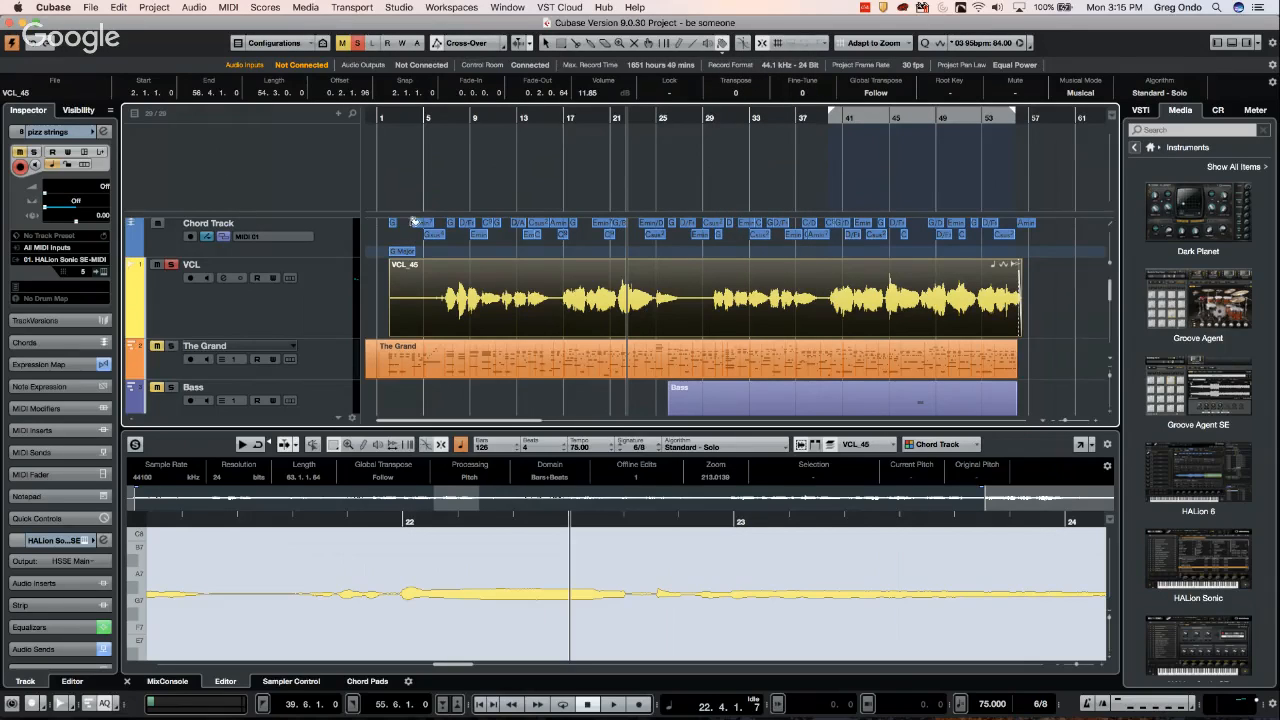
pyautogui.click(67, 10)
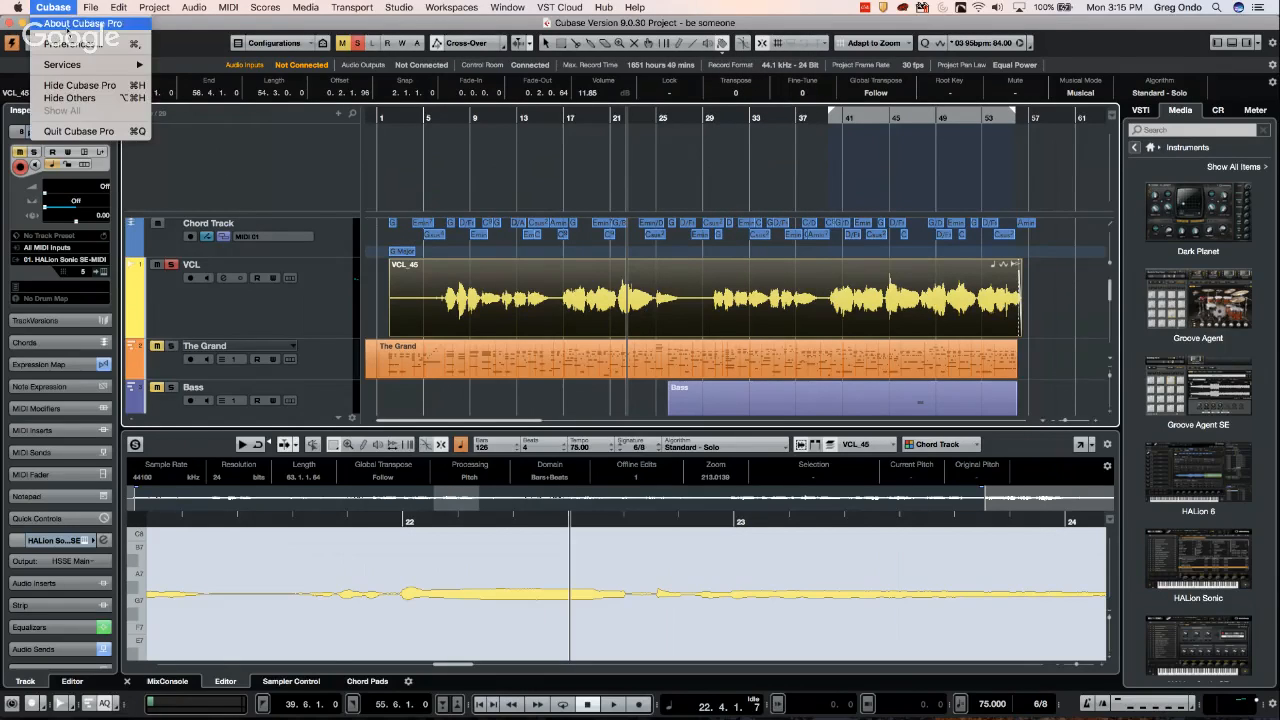
pyautogui.moveTo(95, 8)
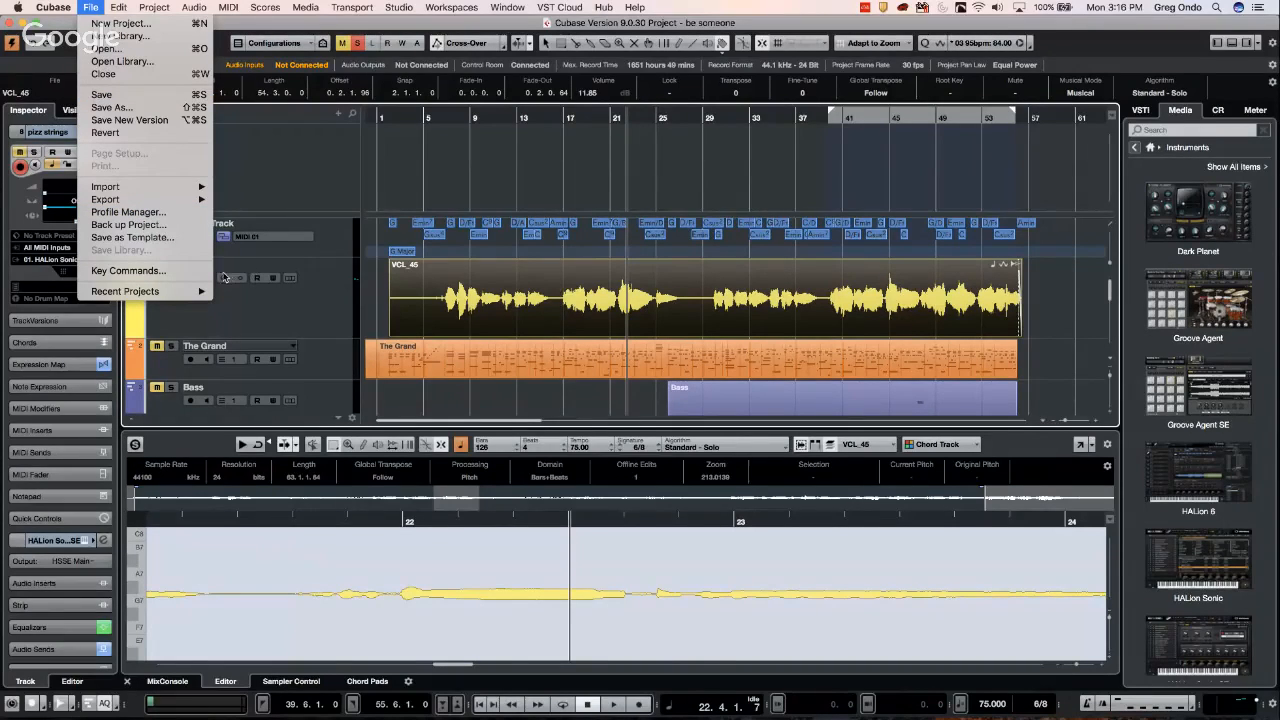
pyautogui.moveTo(104, 188)
pyautogui.moveTo(53, 7)
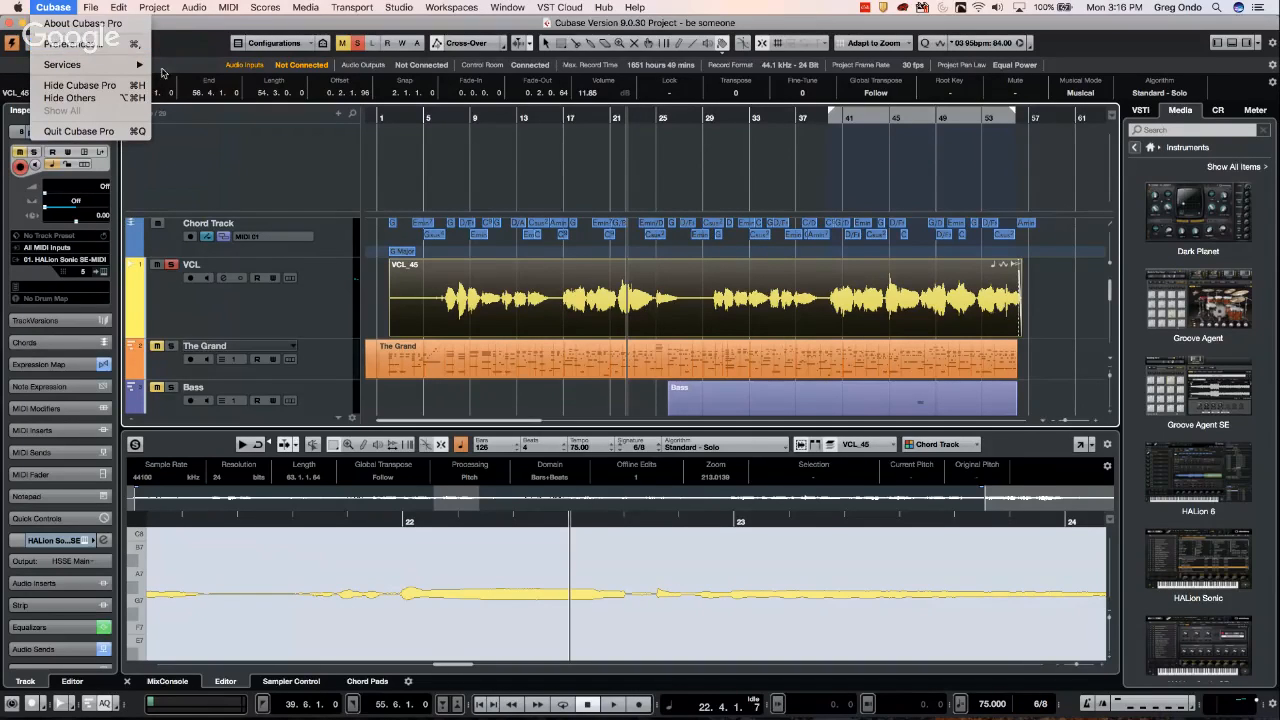
# Open the Custom Colors preferences for the user interface and inspect the Focus Color picker without changing the color
pyautogui.click(88, 45)
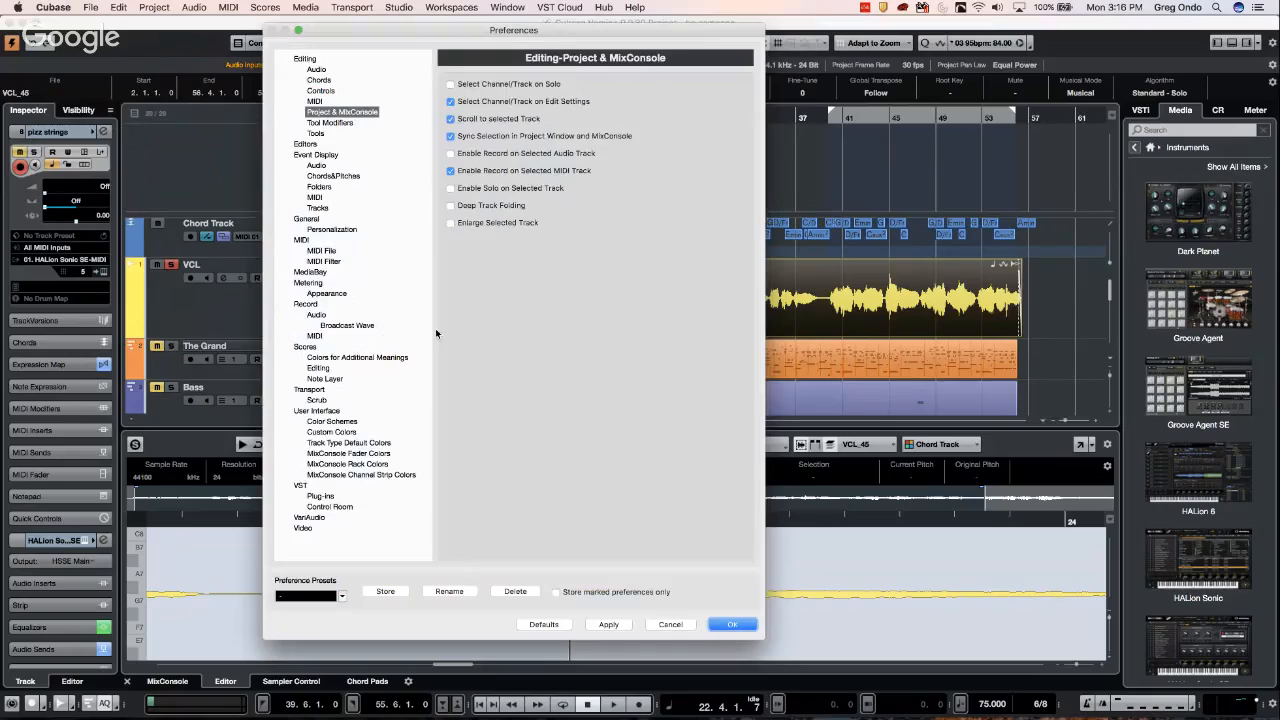
pyautogui.click(336, 421)
pyautogui.click(331, 432)
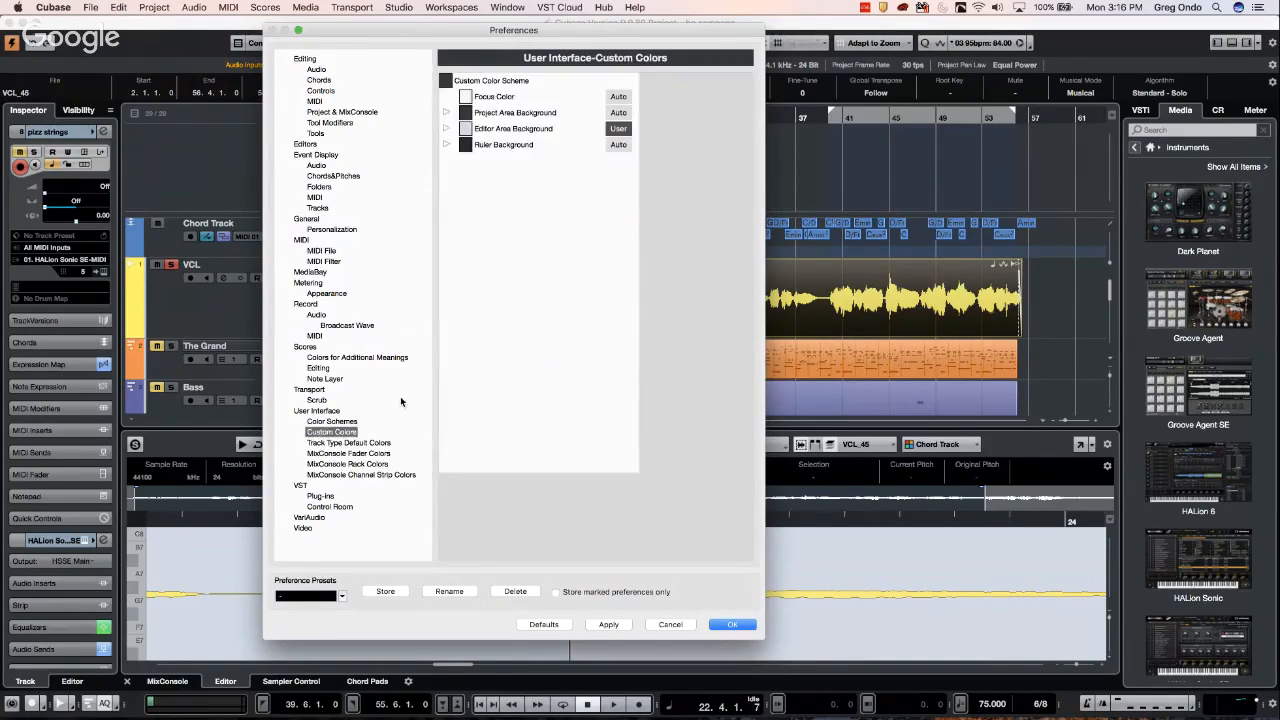
pyautogui.click(450, 98)
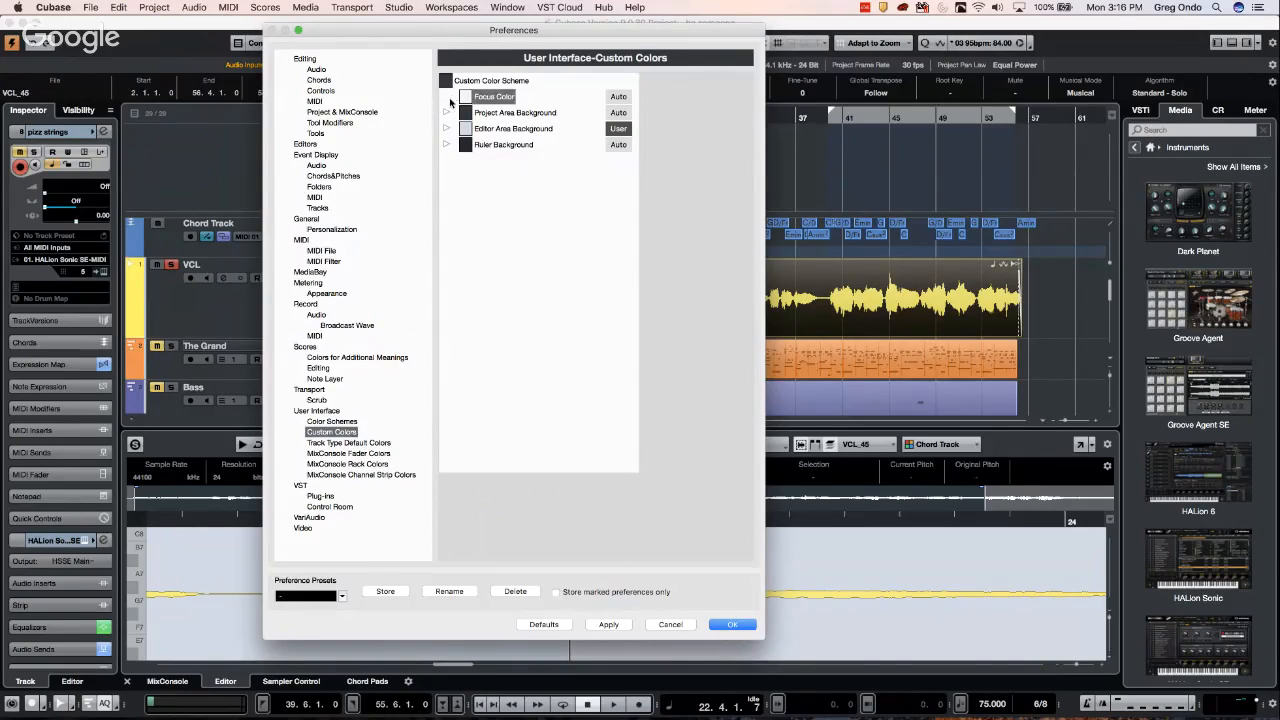
pyautogui.click(464, 96)
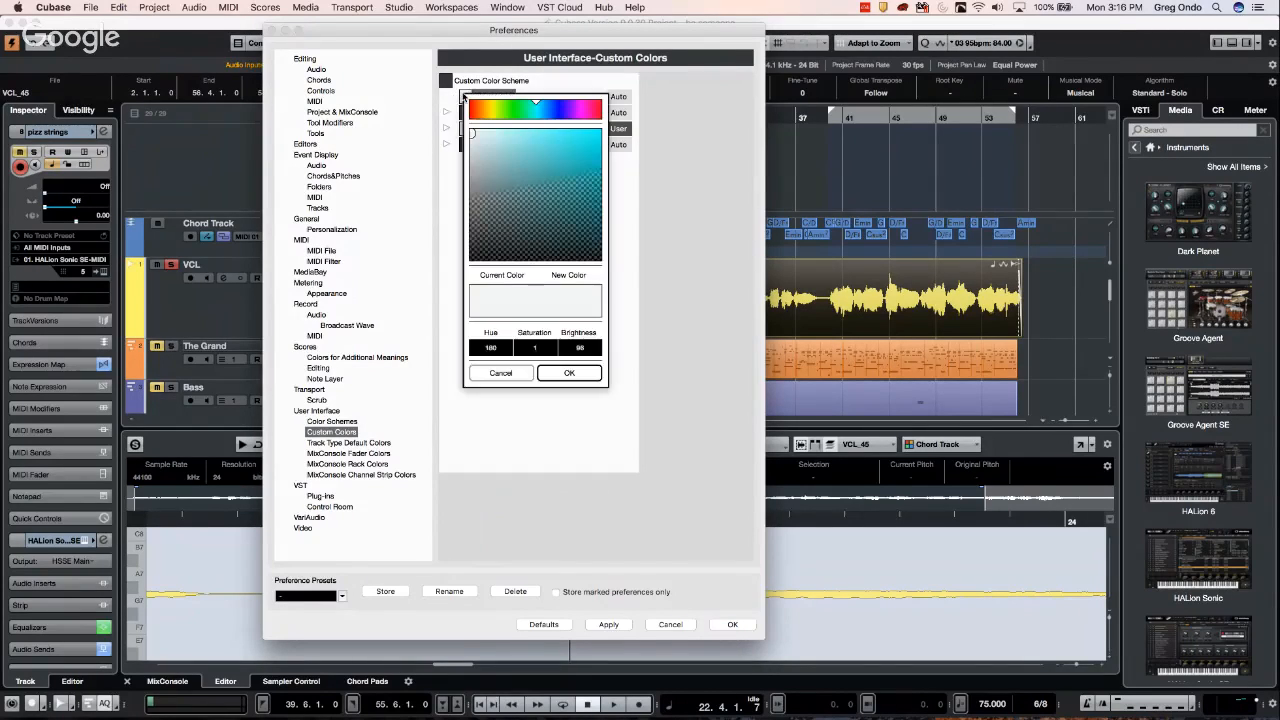
pyautogui.click(444, 100)
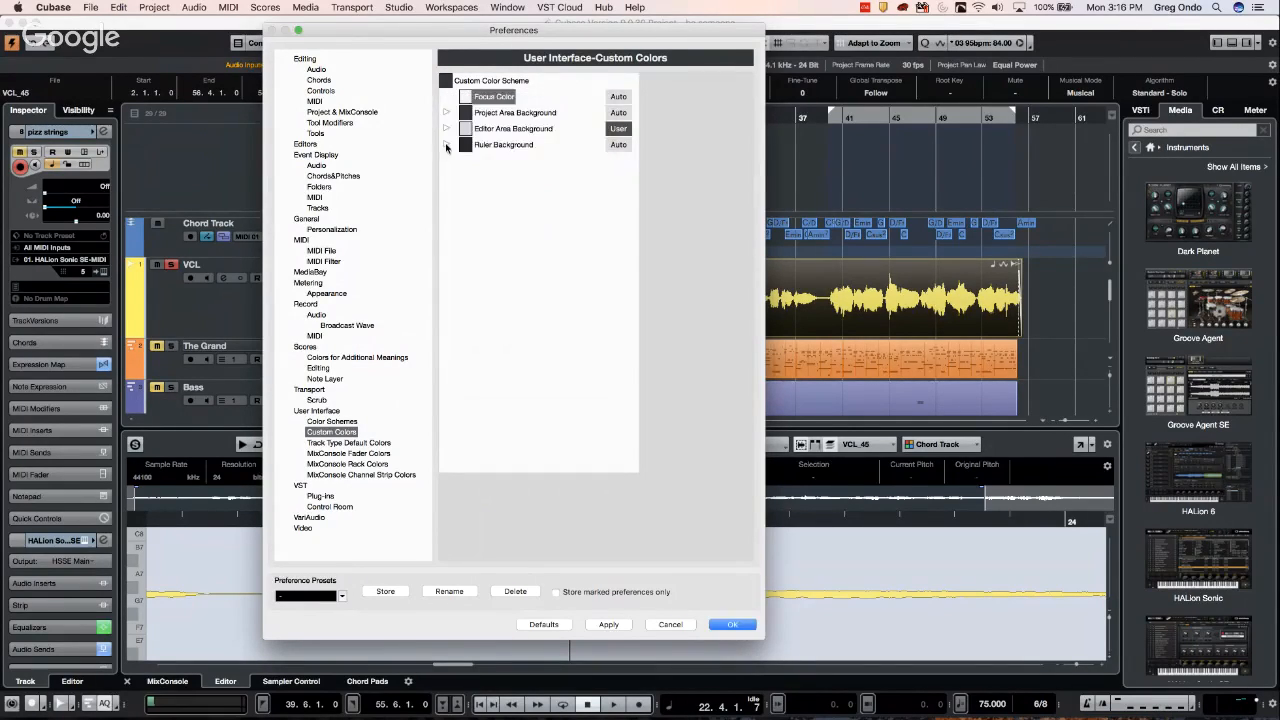
# Expand the Ruler Background, Editor Area Background and Project Area Background entries to view their individual colors
pyautogui.click(446, 145)
pyautogui.click(446, 129)
pyautogui.click(447, 113)
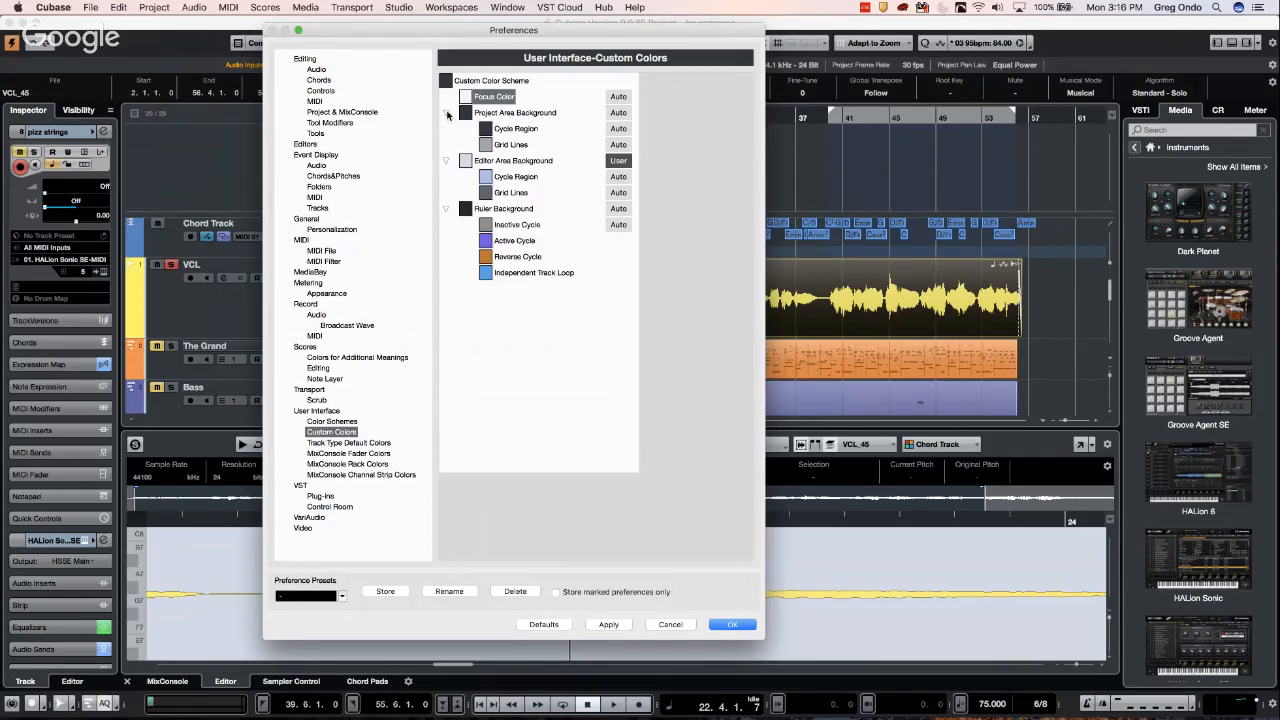
# Review the Color Schemes, Custom Colors and Track Type Default Colors preferences, including the color choice for Other tracks
pyautogui.click(325, 411)
pyautogui.click(330, 421)
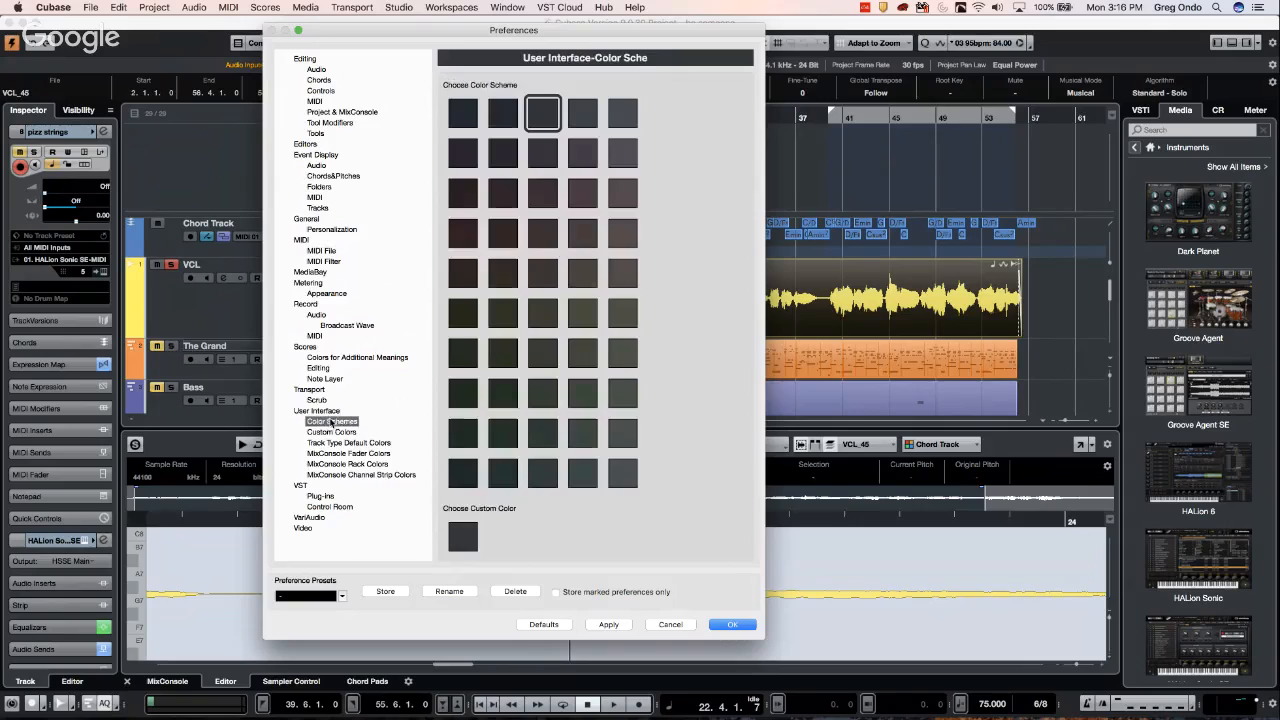
pyautogui.click(333, 431)
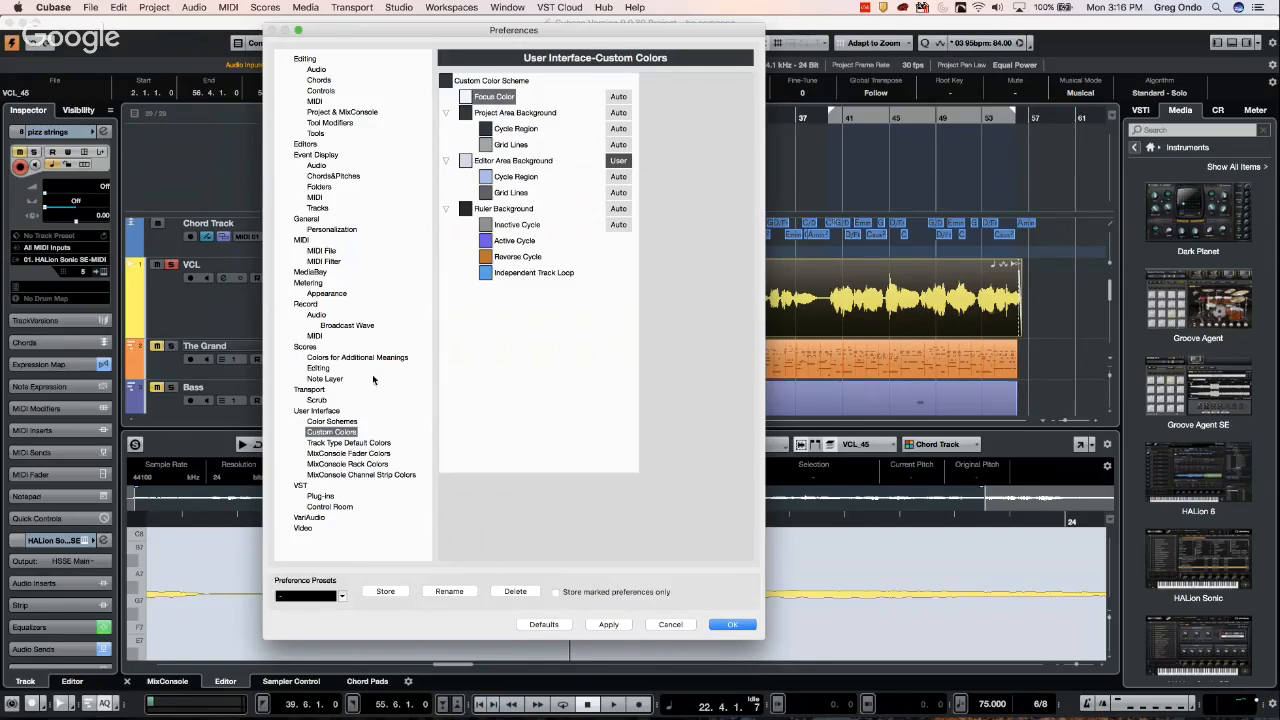
pyautogui.click(359, 445)
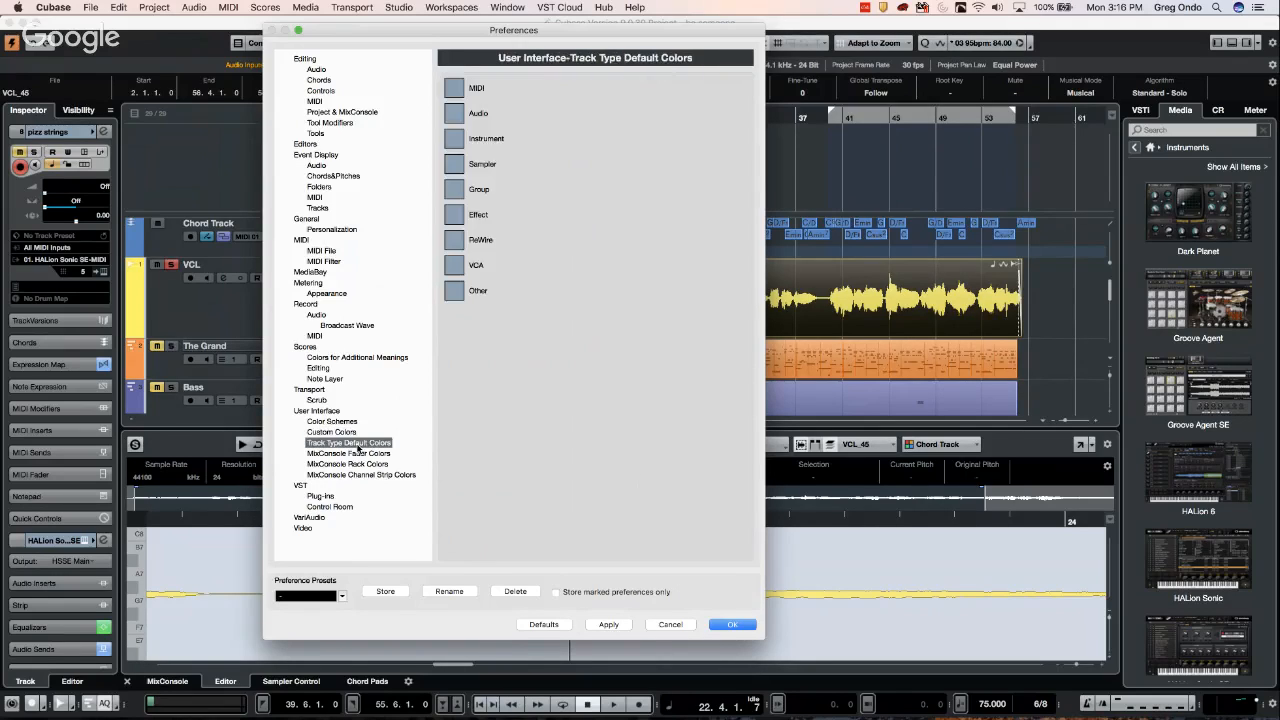
pyautogui.click(458, 291)
pyautogui.click(562, 288)
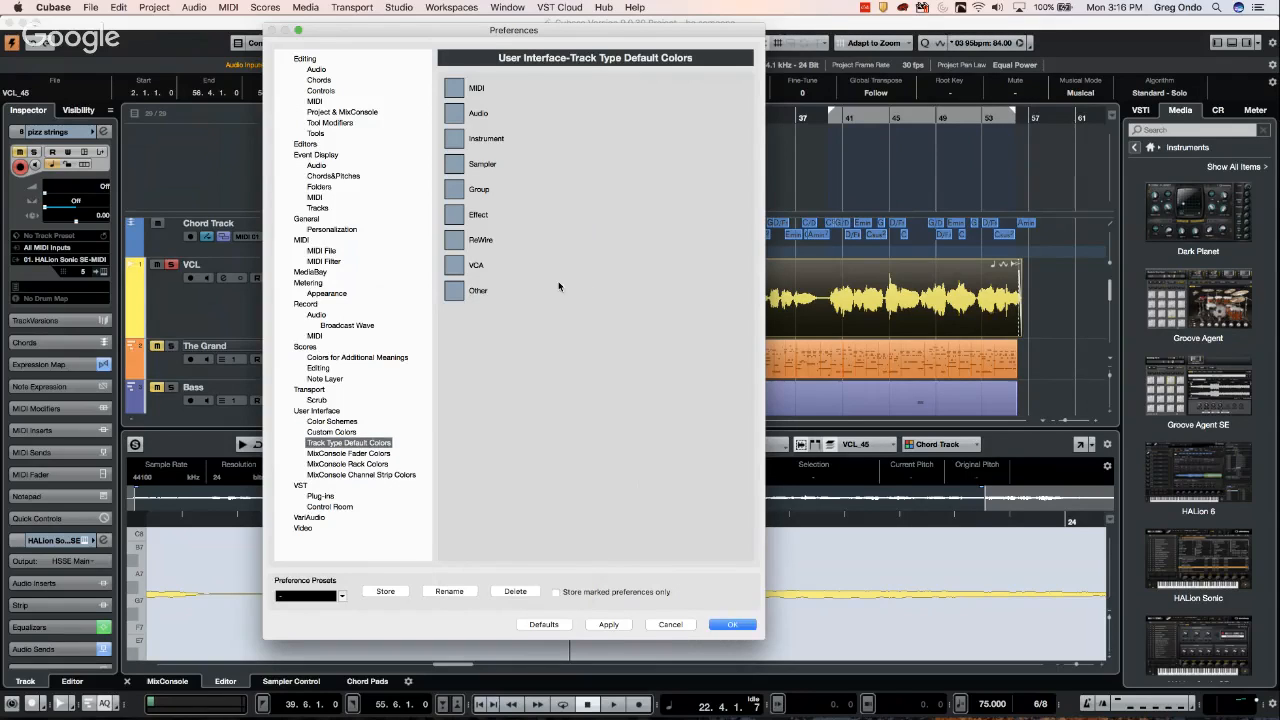
# Review the MixConsole Fader, Rack and Channel Strip color preferences
pyautogui.click(363, 453)
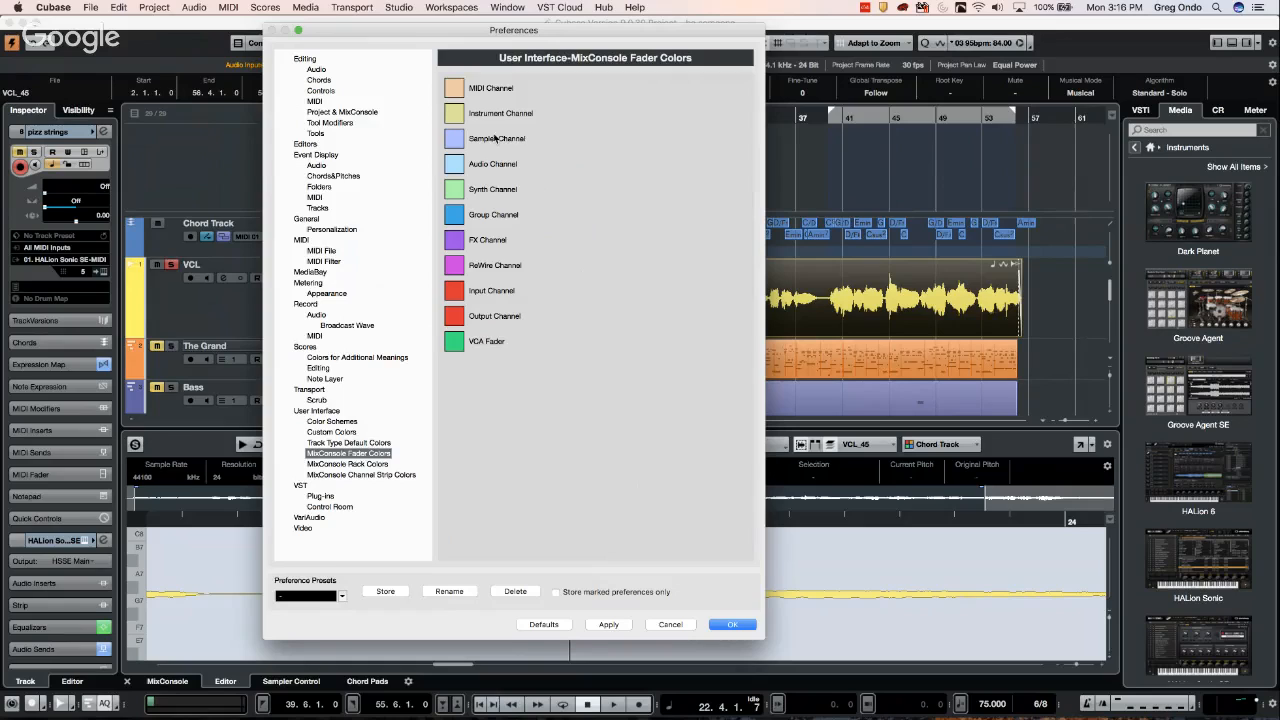
pyautogui.click(368, 464)
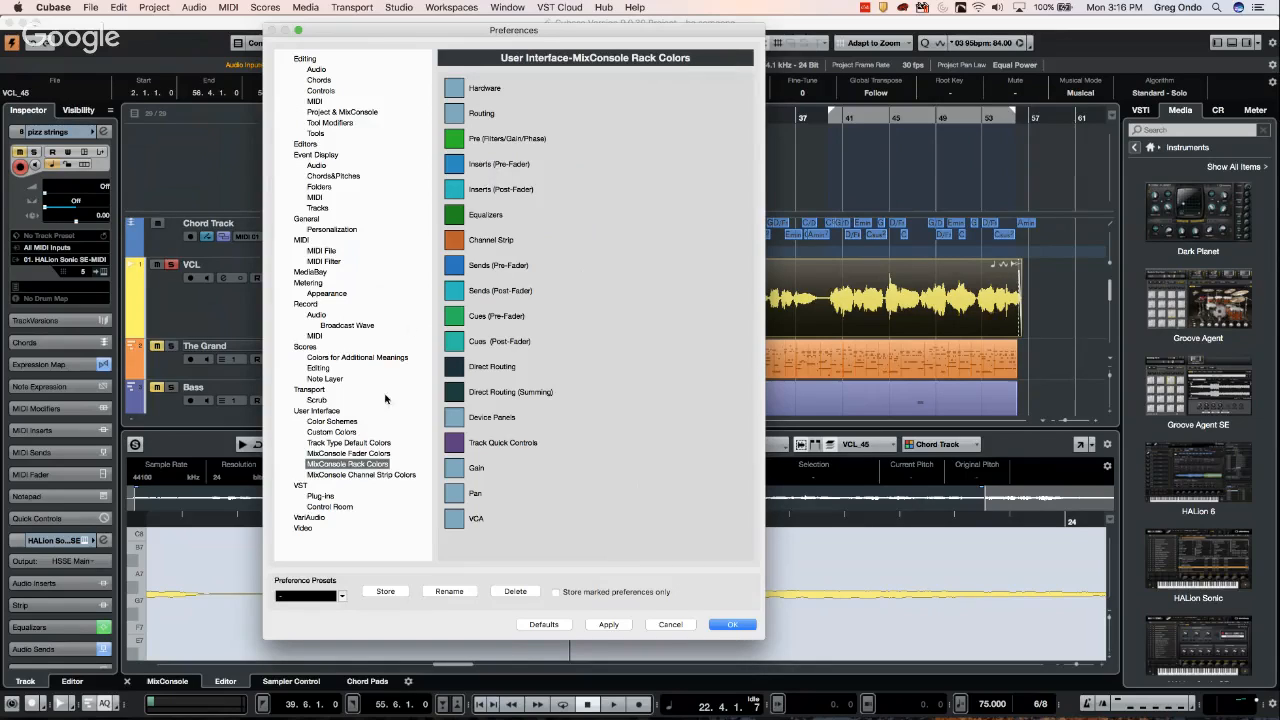
pyautogui.click(368, 476)
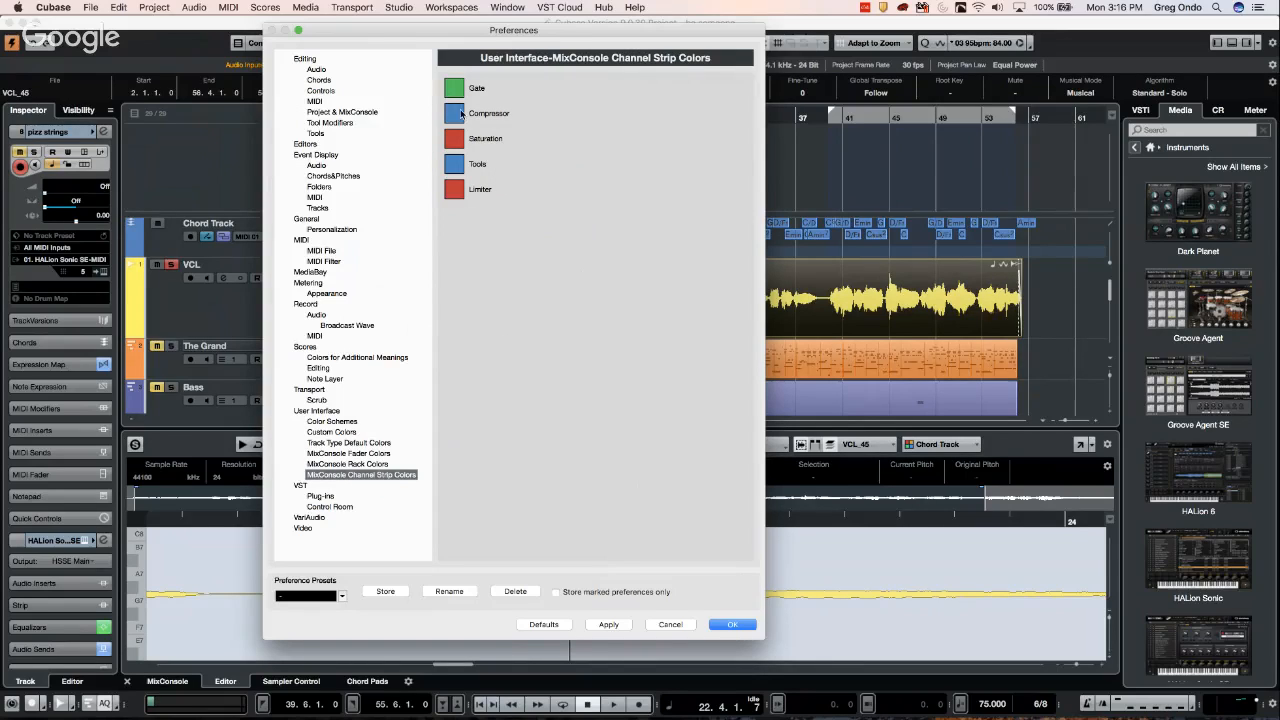
# Raise the Grid Overlay Intensity to maximum in the Event Display preferences, apply it, and select the VCL track
pyautogui.click(316, 156)
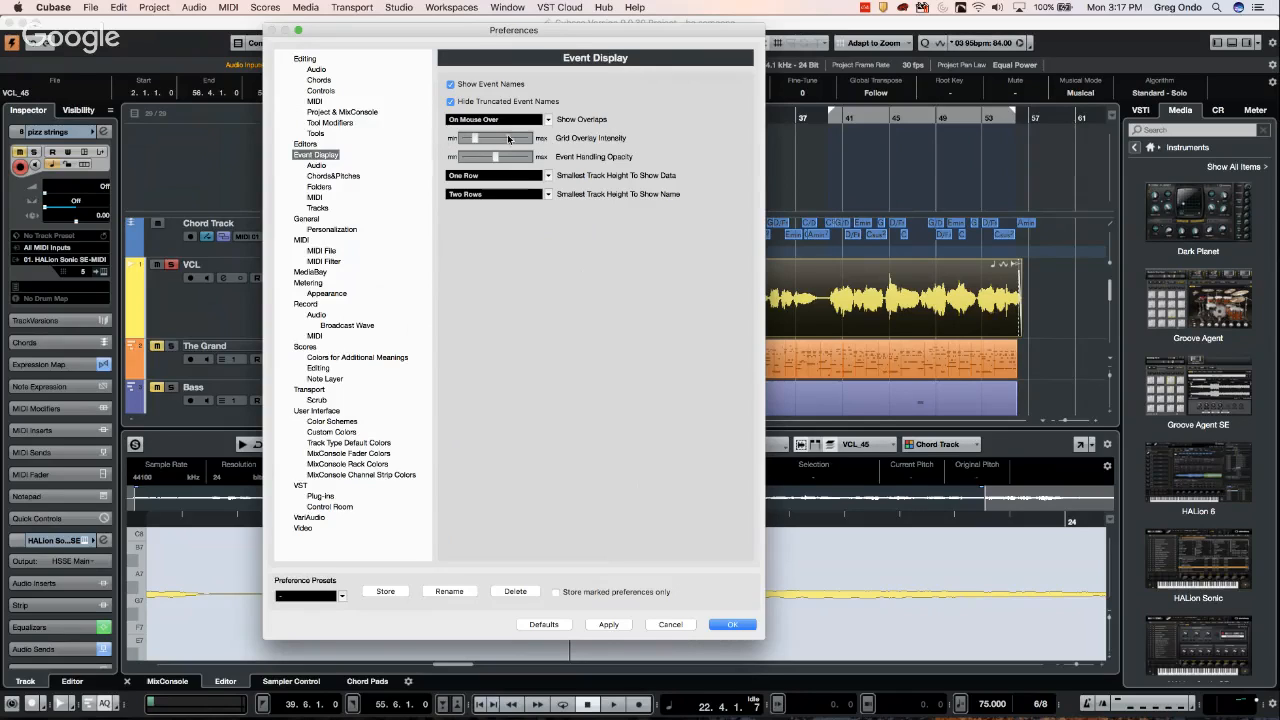
pyautogui.moveTo(475, 142); pyautogui.dragTo(546, 142)
pyautogui.click(626, 628)
pyautogui.click(733, 625)
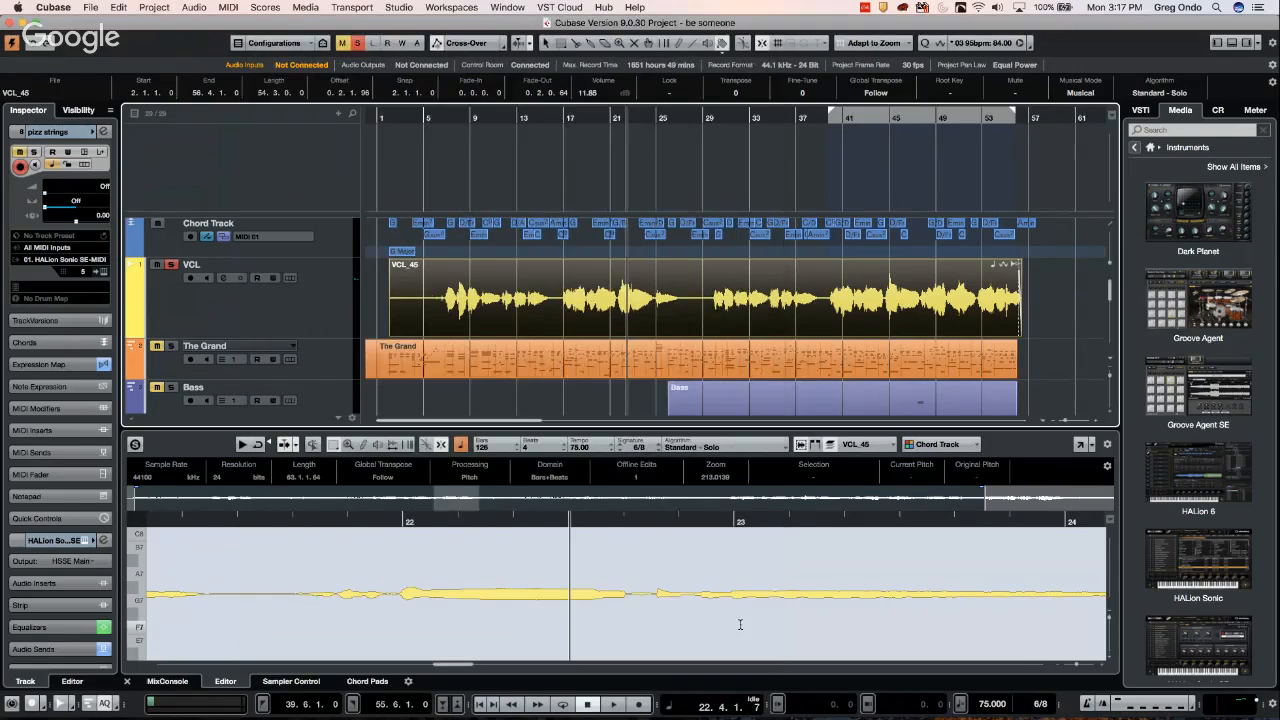
pyautogui.click(296, 325)
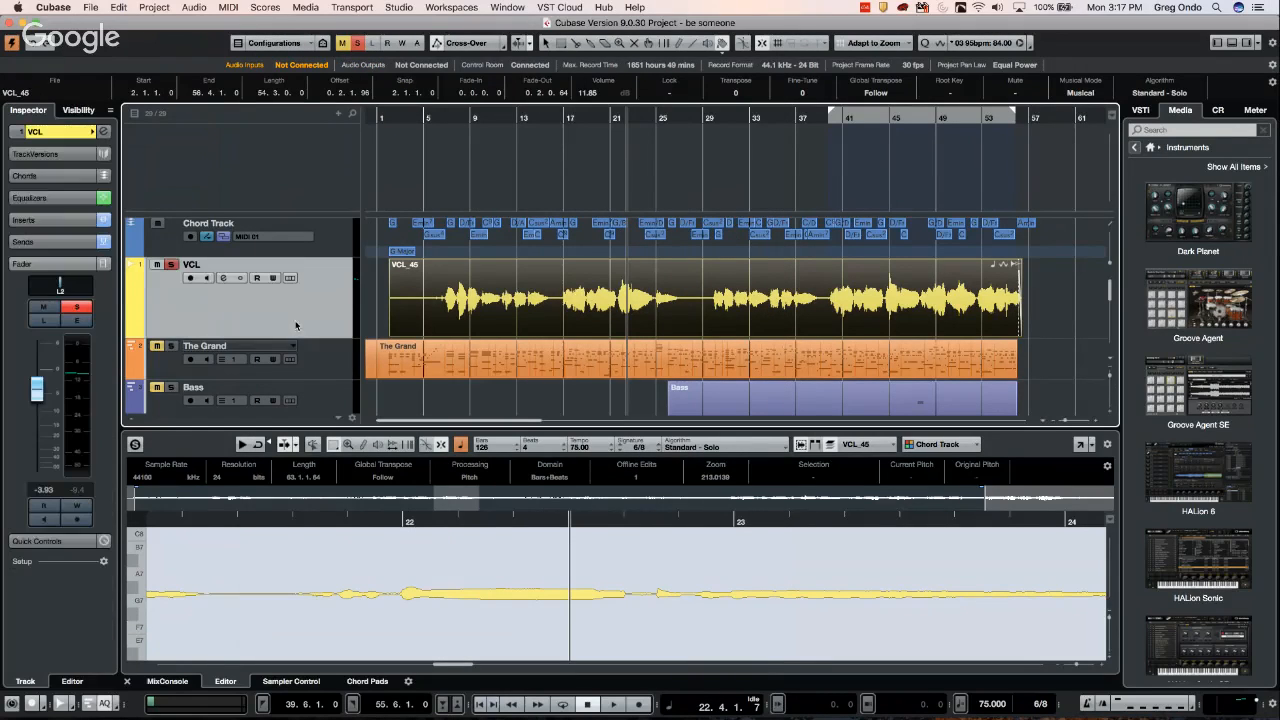
# Reopen the Event Display preferences and lower the Grid Overlay Intensity to near its minimum
pyautogui.click(55, 8)
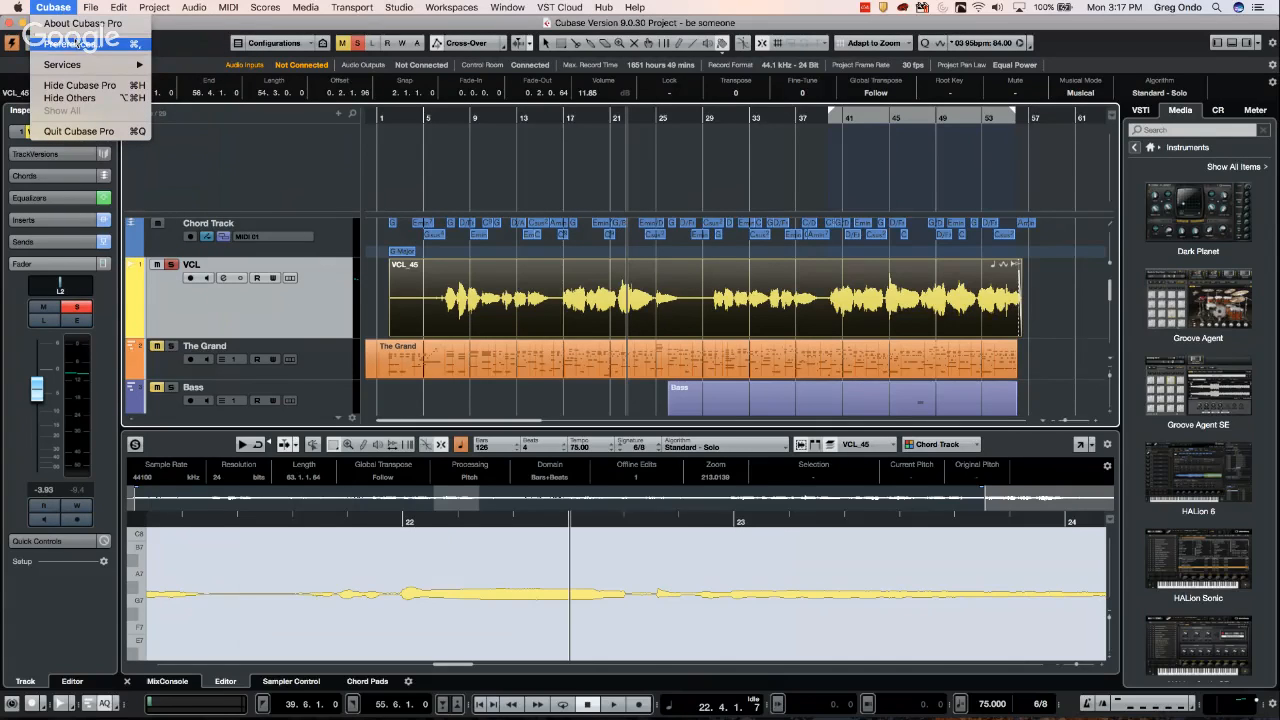
pyautogui.click(75, 44)
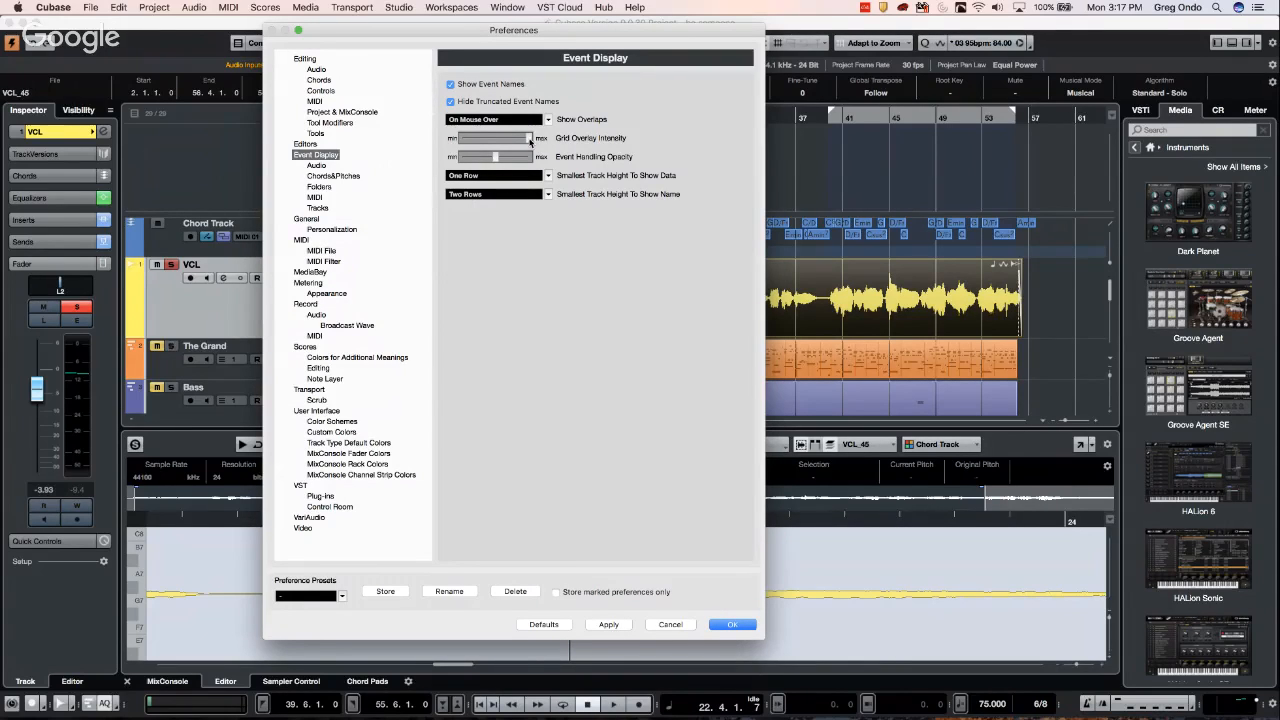
pyautogui.moveTo(530, 138); pyautogui.dragTo(471, 141)
# Raise Colorize Track Controls to maximum in the Tracks display preferences, apply it, and look over the colored track list
pyautogui.click(318, 207)
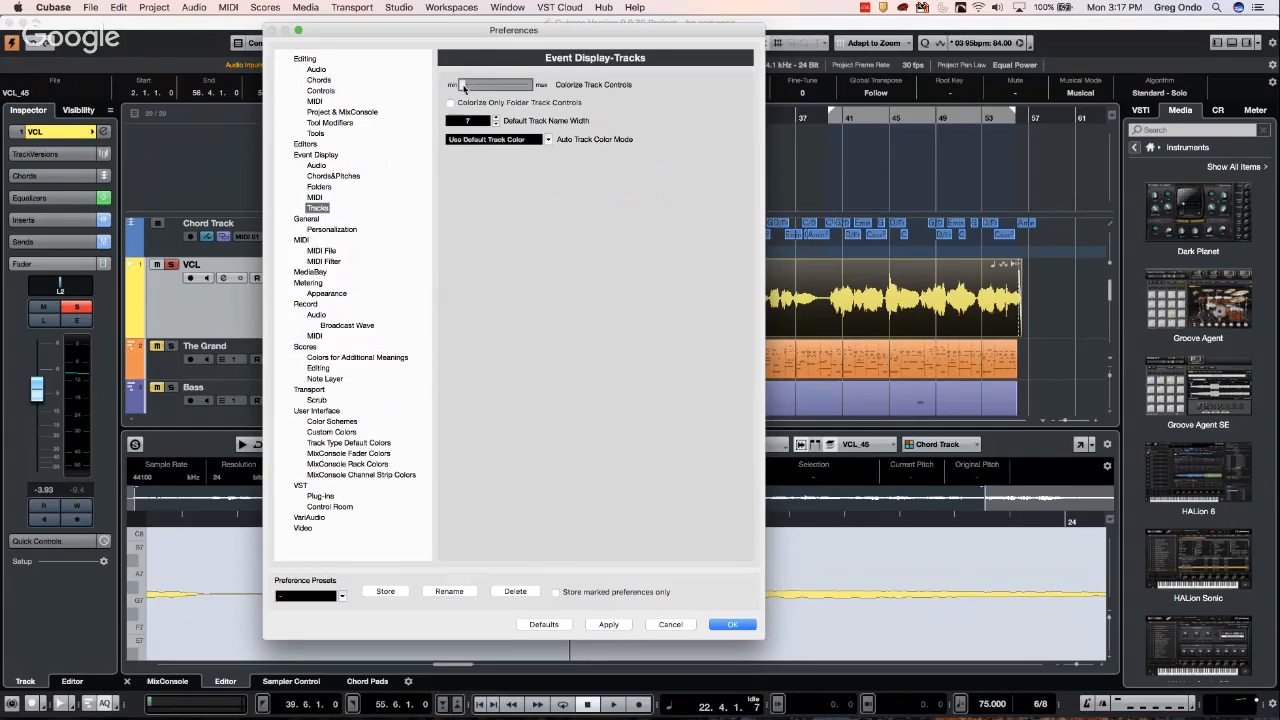
pyautogui.moveTo(473, 86); pyautogui.dragTo(530, 86)
pyautogui.click(609, 624)
pyautogui.click(731, 624)
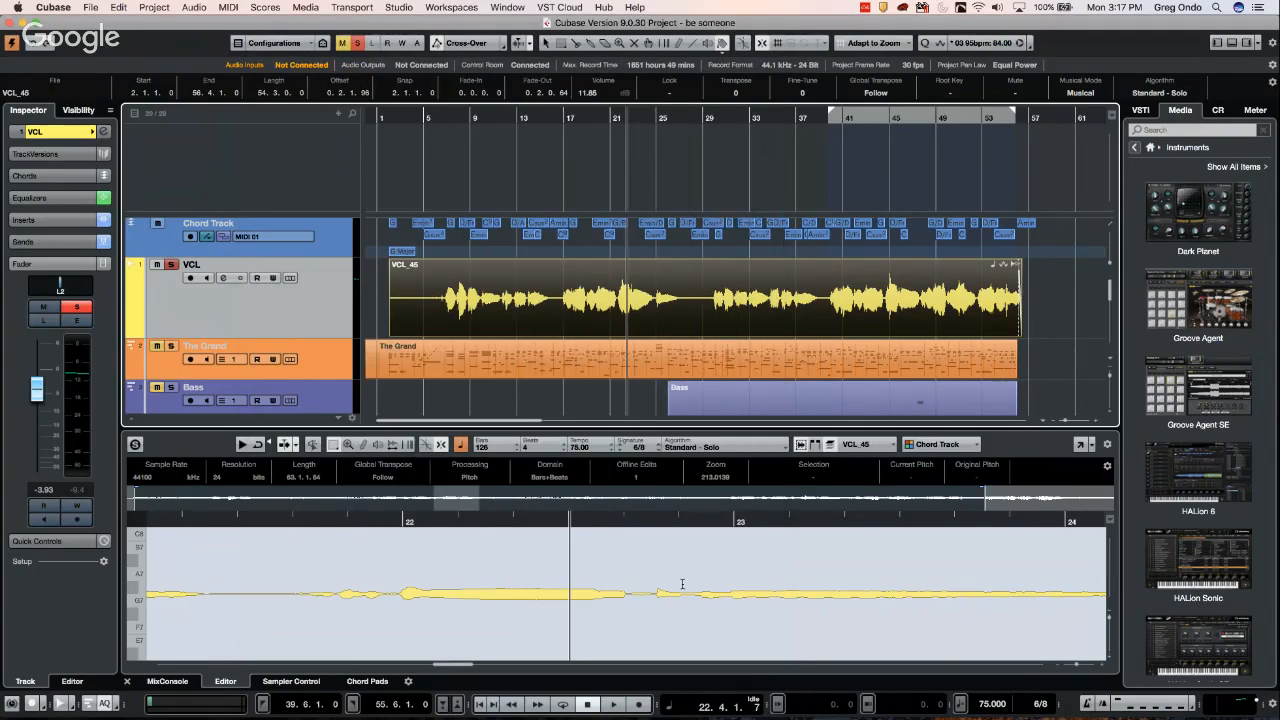
pyautogui.scroll(-1, 334, 344)
pyautogui.scroll(-5, 325, 346)
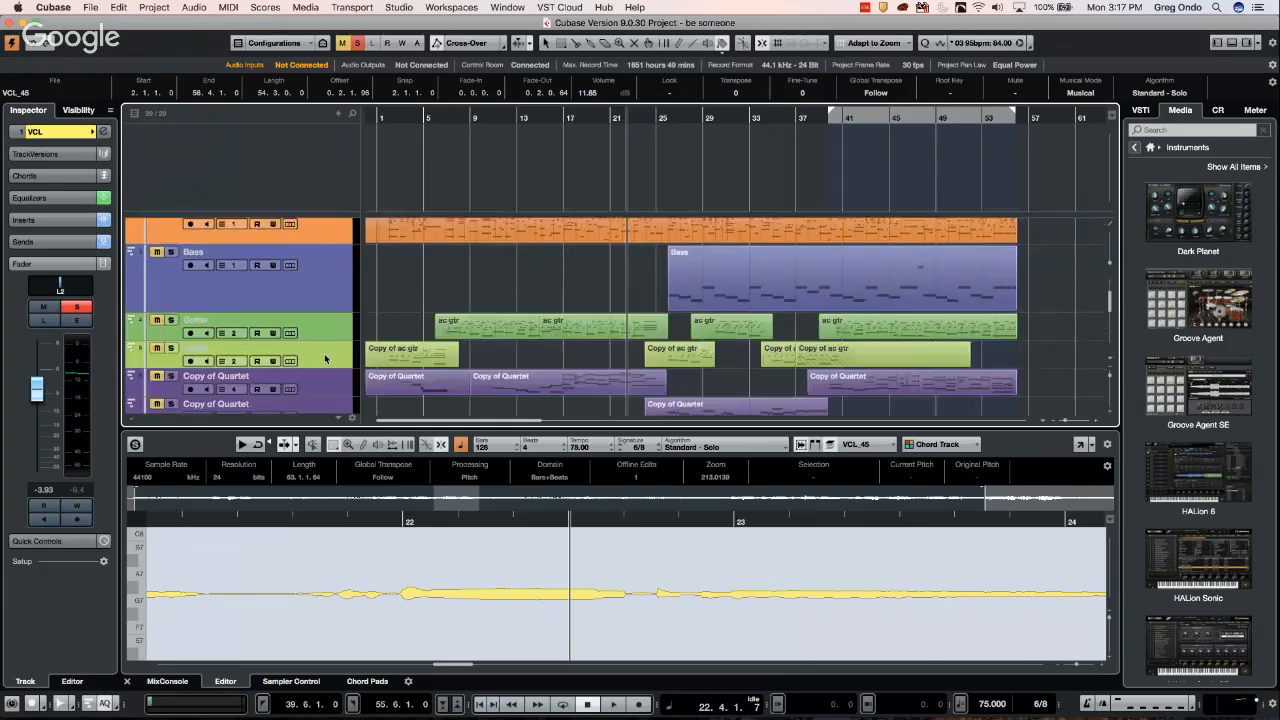
pyautogui.scroll(6, 324, 350)
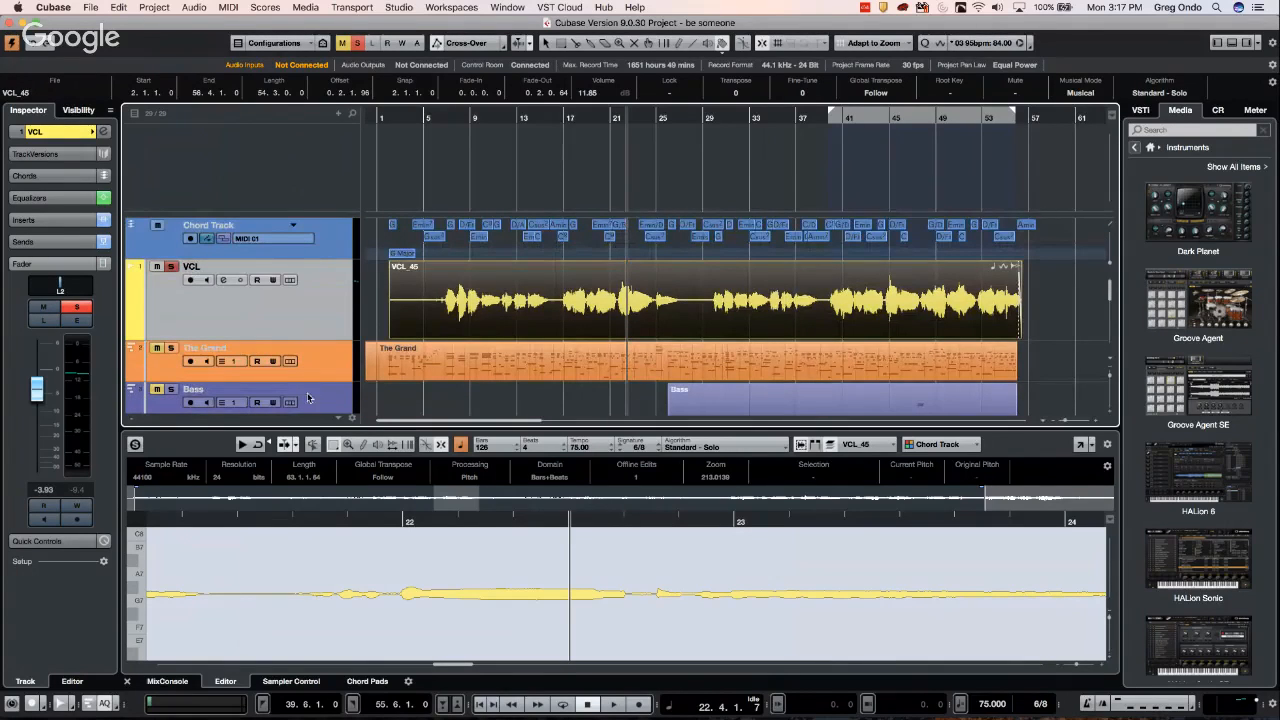
pyautogui.scroll(-10, 310, 366)
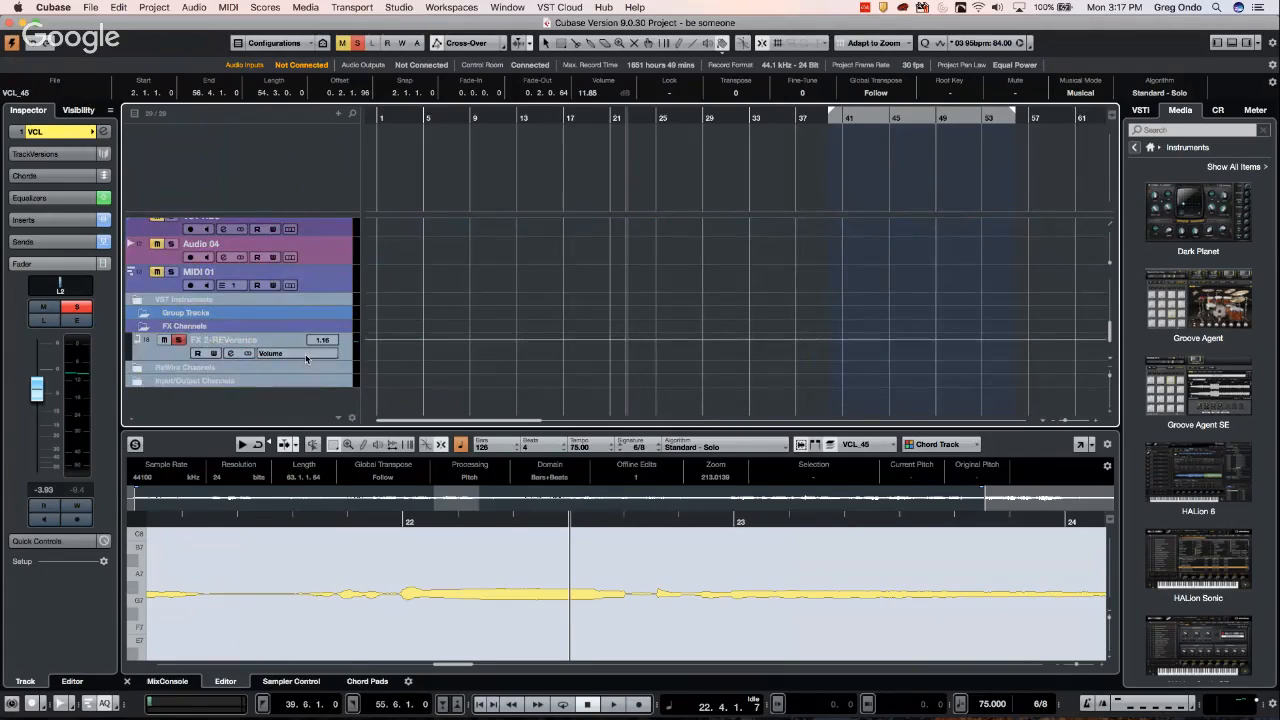
pyautogui.scroll(5, 432, 297)
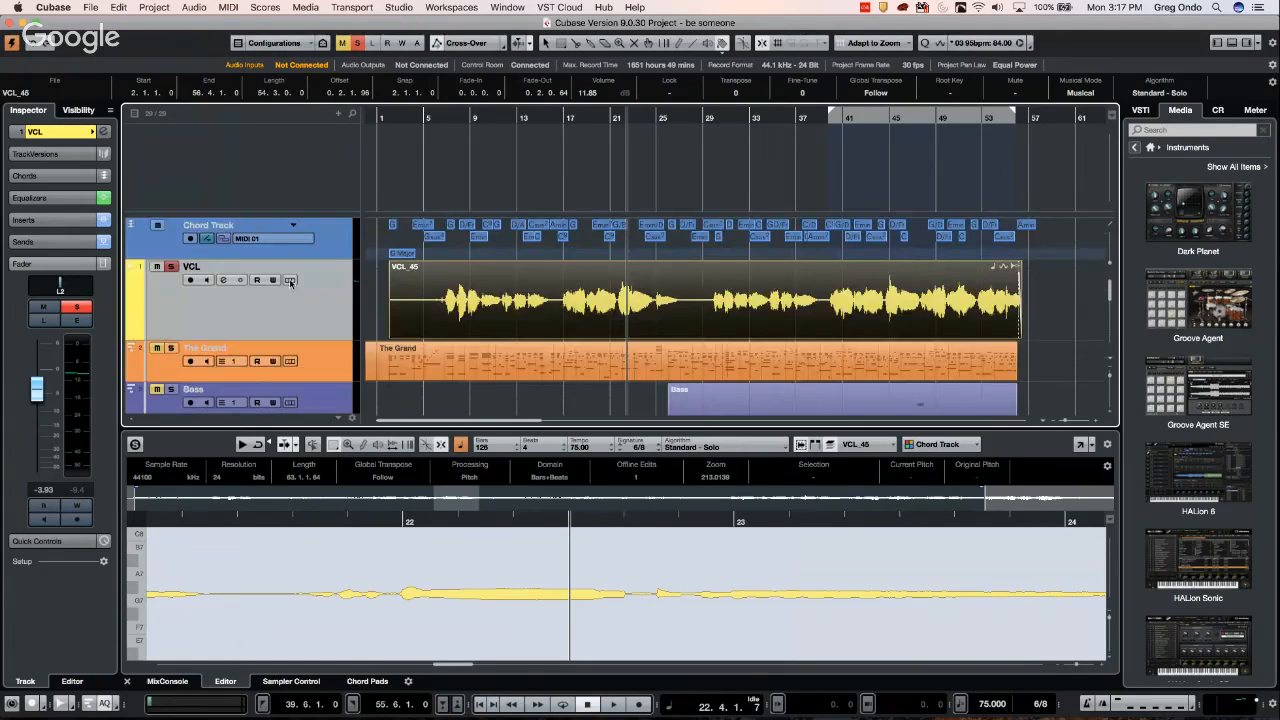
# Lower Colorize Track Controls to minimum, check the MIDI and Folders display preferences, and apply the settings
pyautogui.click(90, 7)
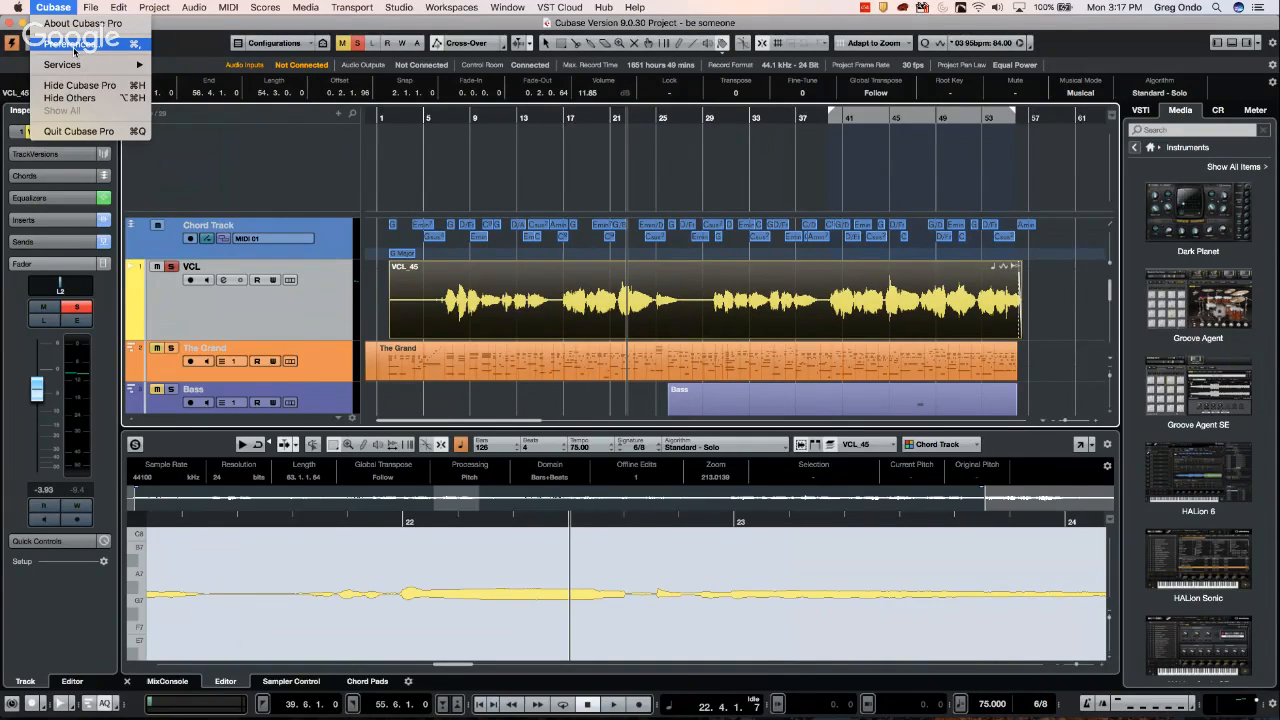
pyautogui.click(74, 46)
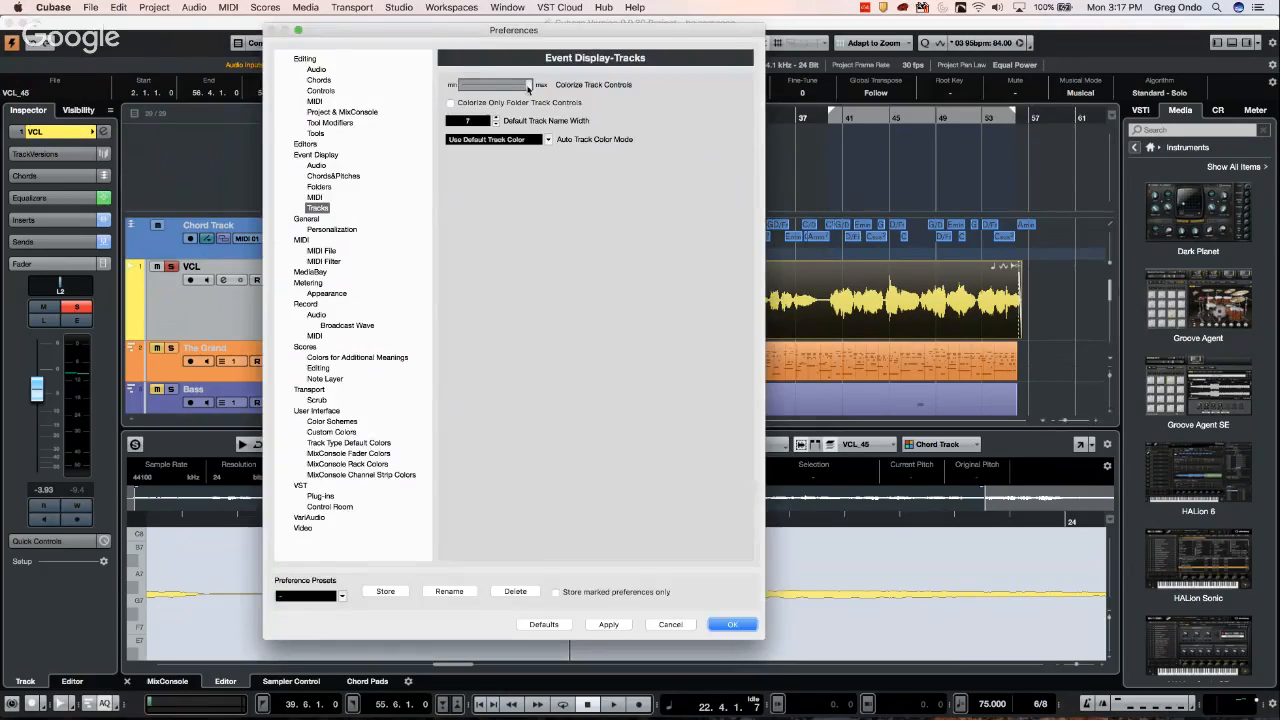
pyautogui.click(316, 197)
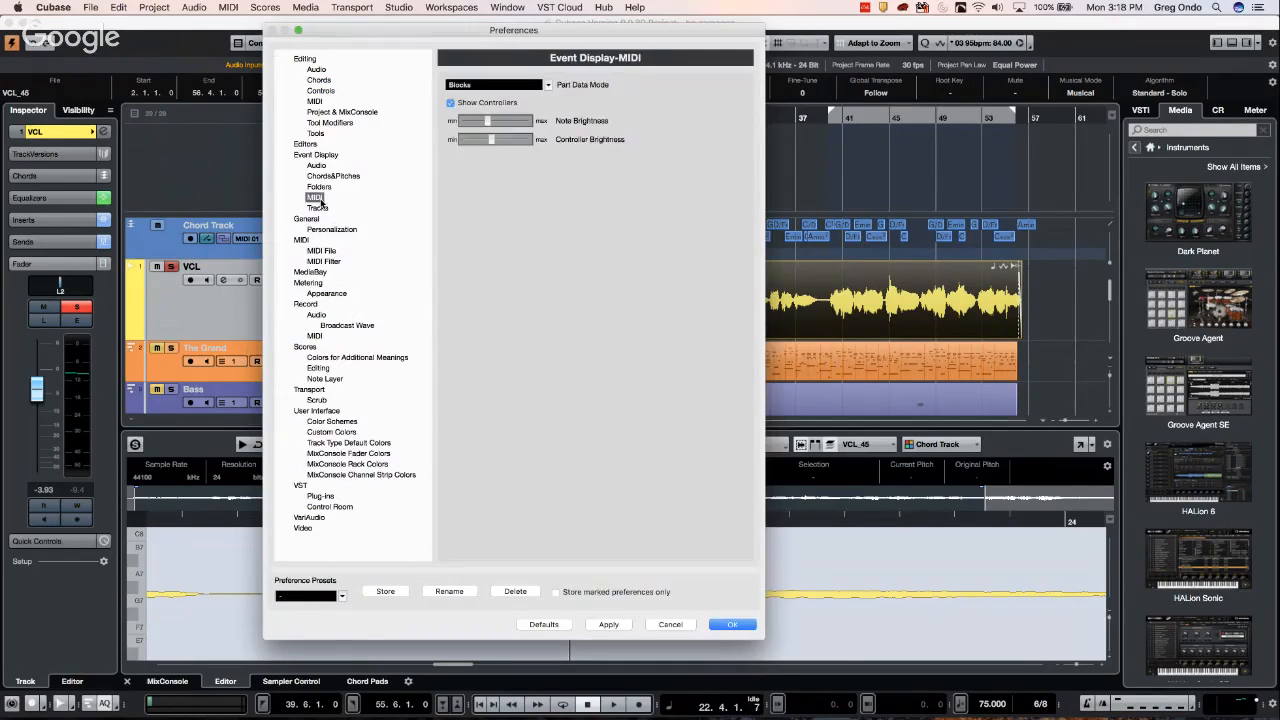
pyautogui.click(320, 187)
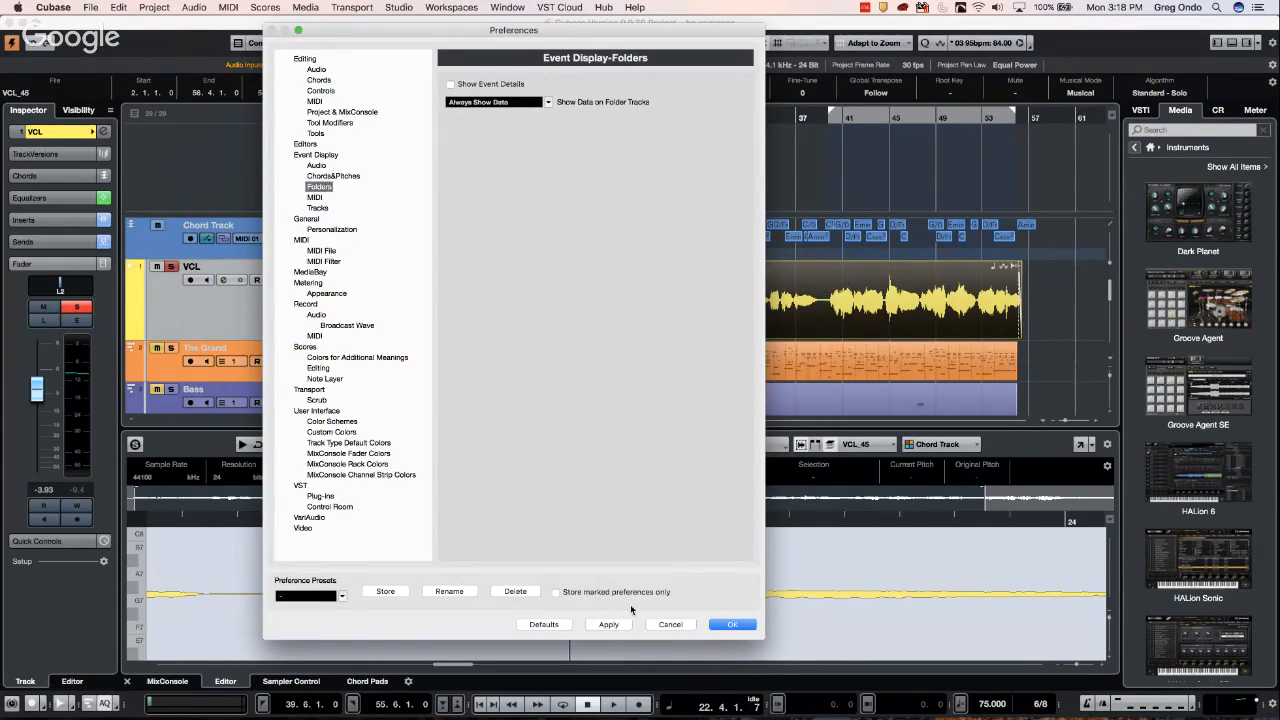
pyautogui.click(606, 625)
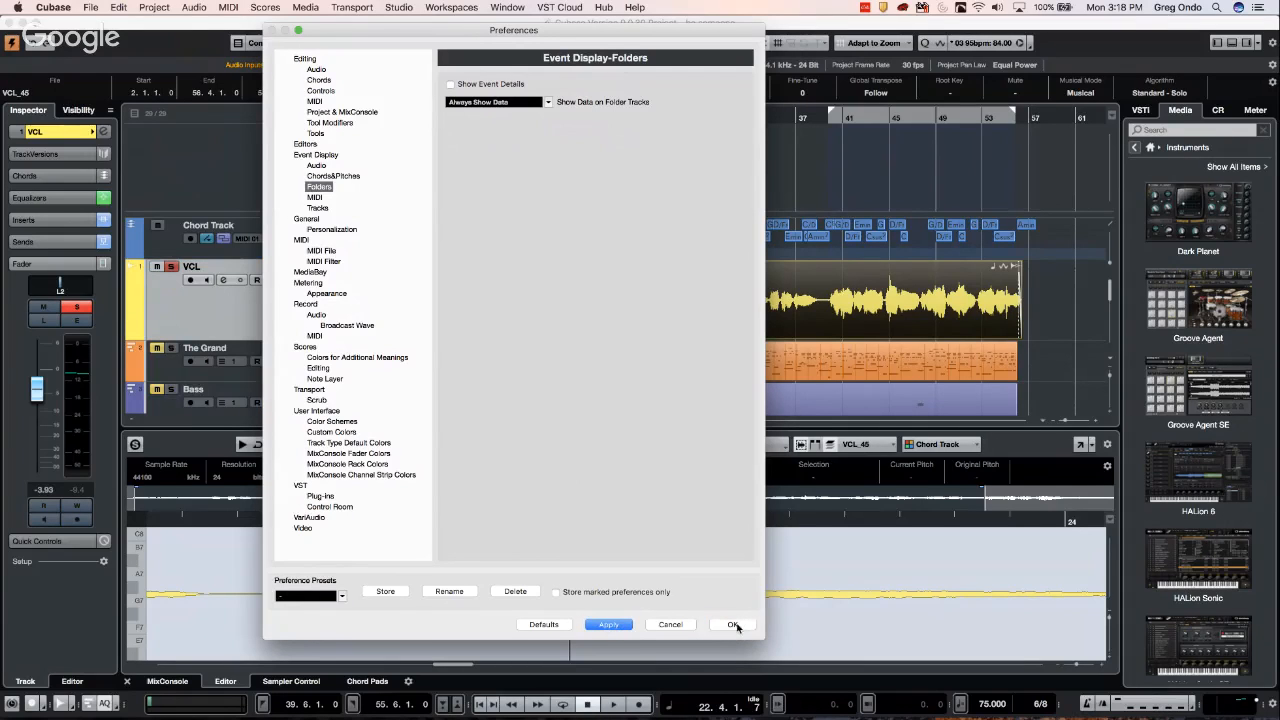
pyautogui.click(732, 624)
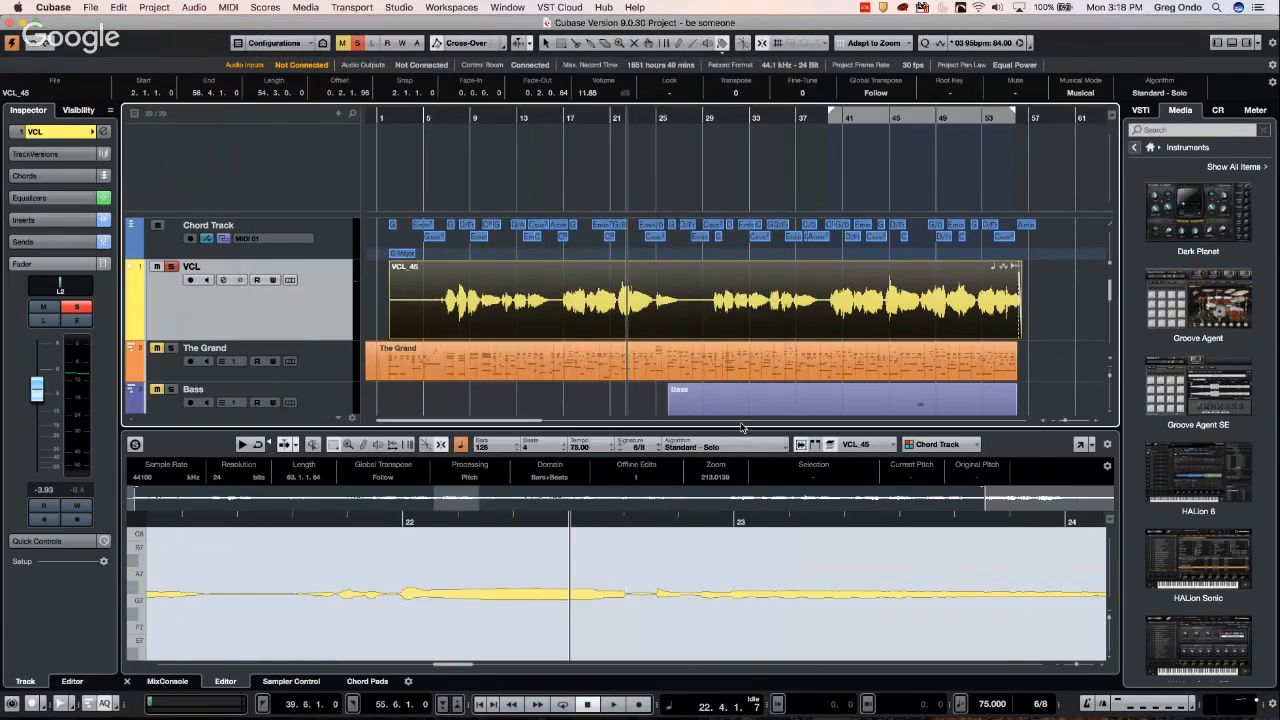
# Switch from the Color tool to Object Selection, then show The Grand part in the lower-zone editor, zoomed to about bars 11 to 18
pyautogui.rightClick(742, 405)
pyautogui.click(780, 389)
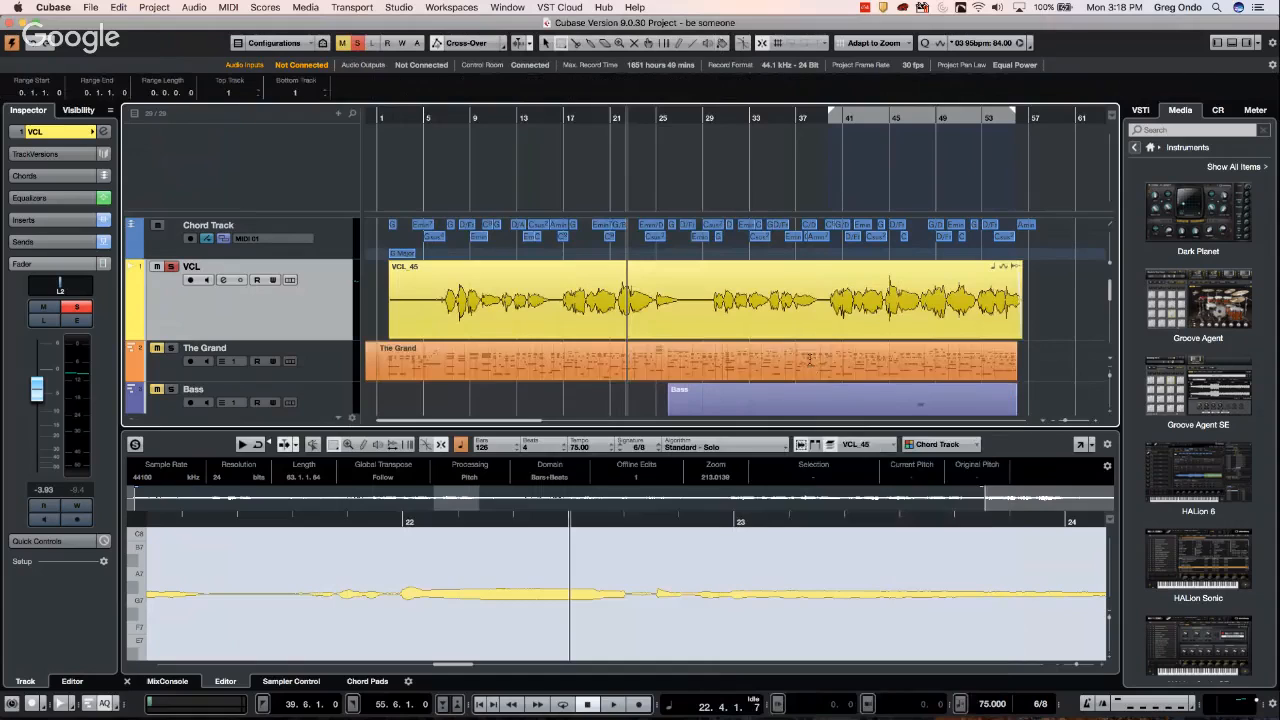
pyautogui.rightClick(808, 358)
pyautogui.click(840, 362)
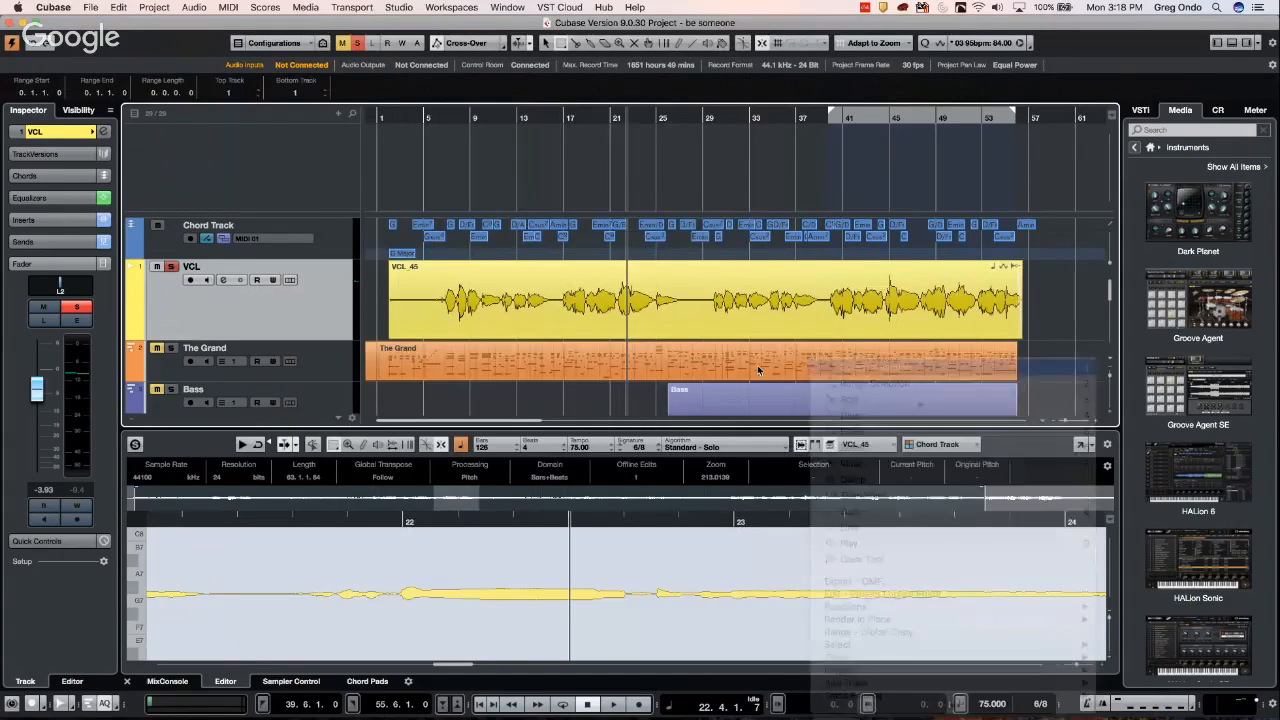
pyautogui.click(698, 371)
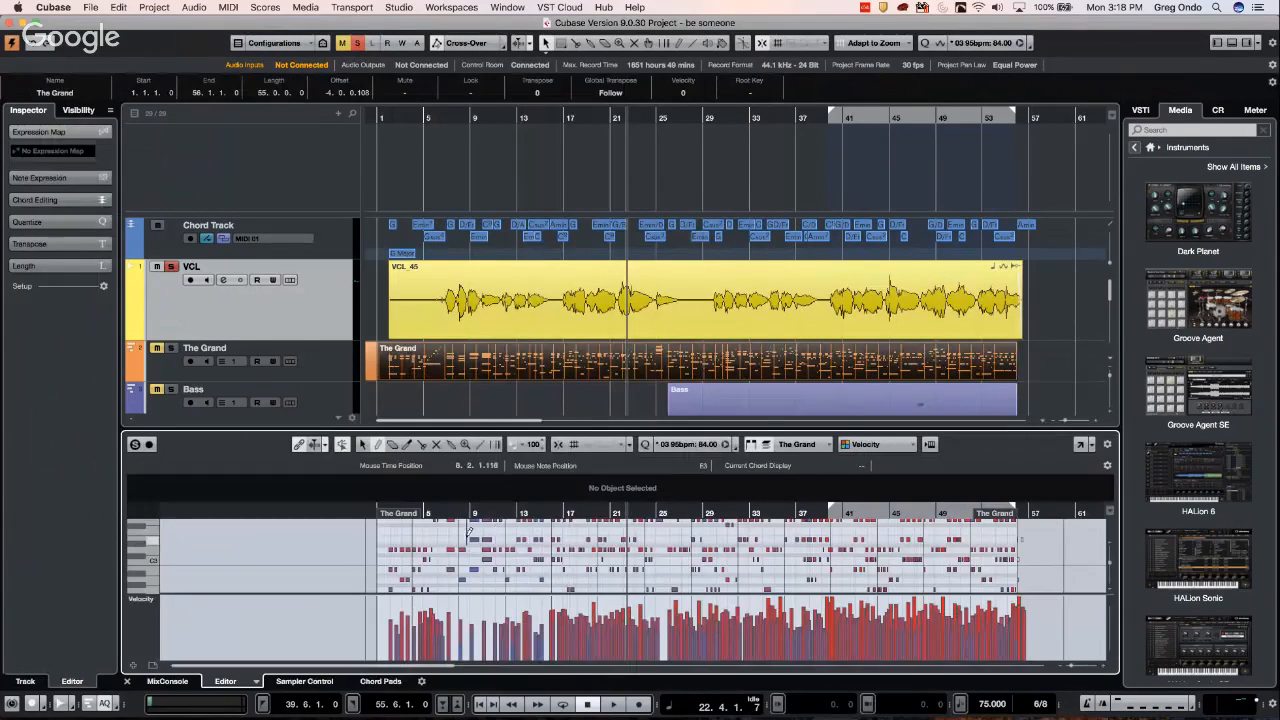
pyautogui.moveTo(527, 513); pyautogui.dragTo(515, 563)
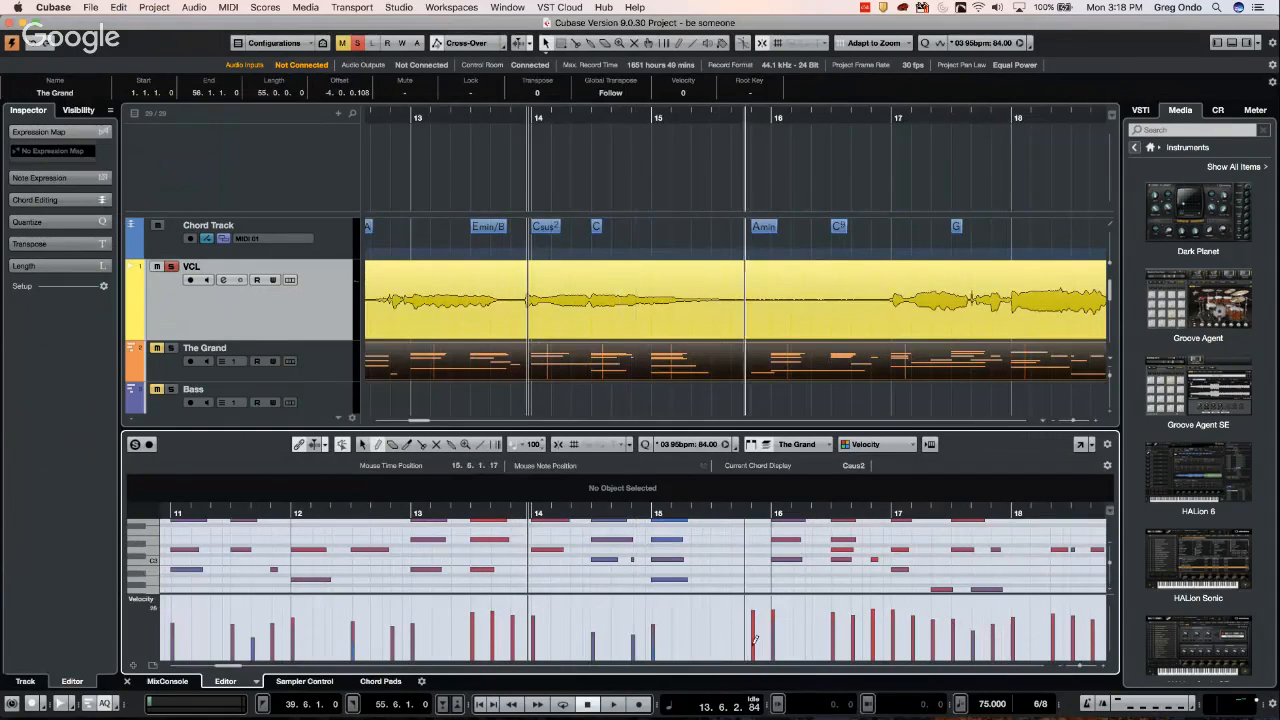
# Open the Custom Colors preferences of the user interface and expand the Editor Area Background entry
pyautogui.click(92, 8)
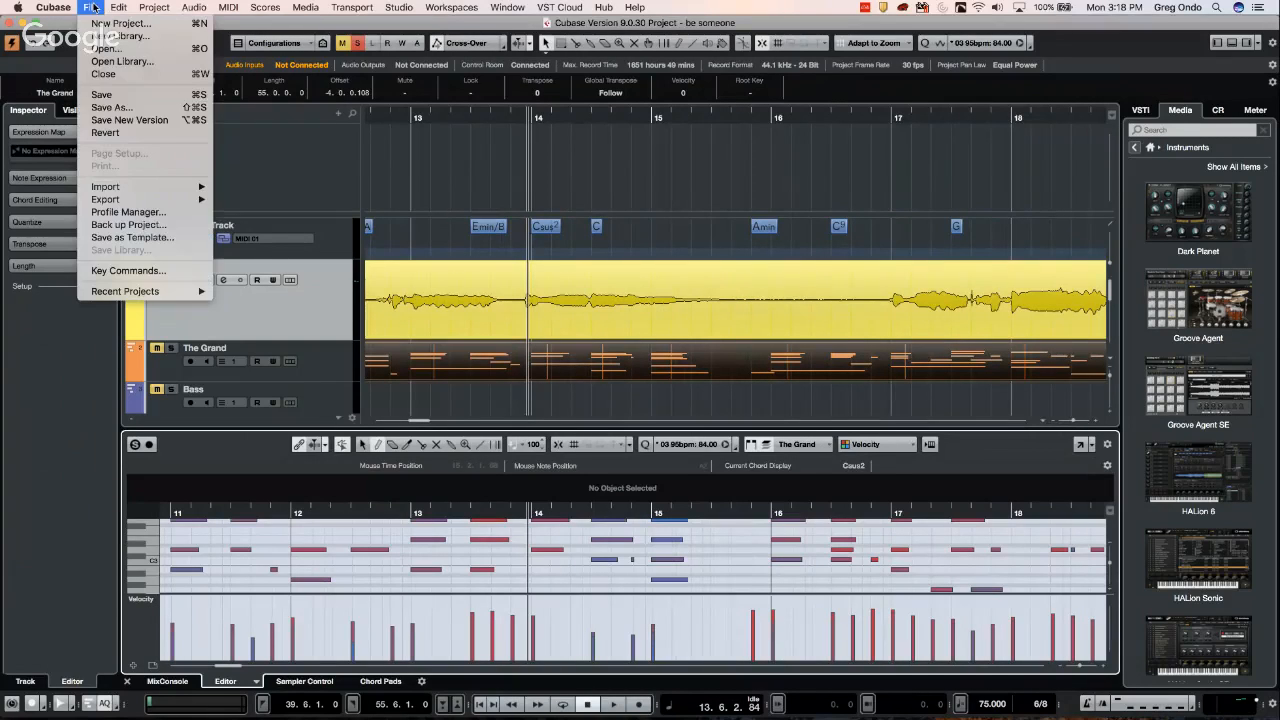
pyautogui.moveTo(60, 8)
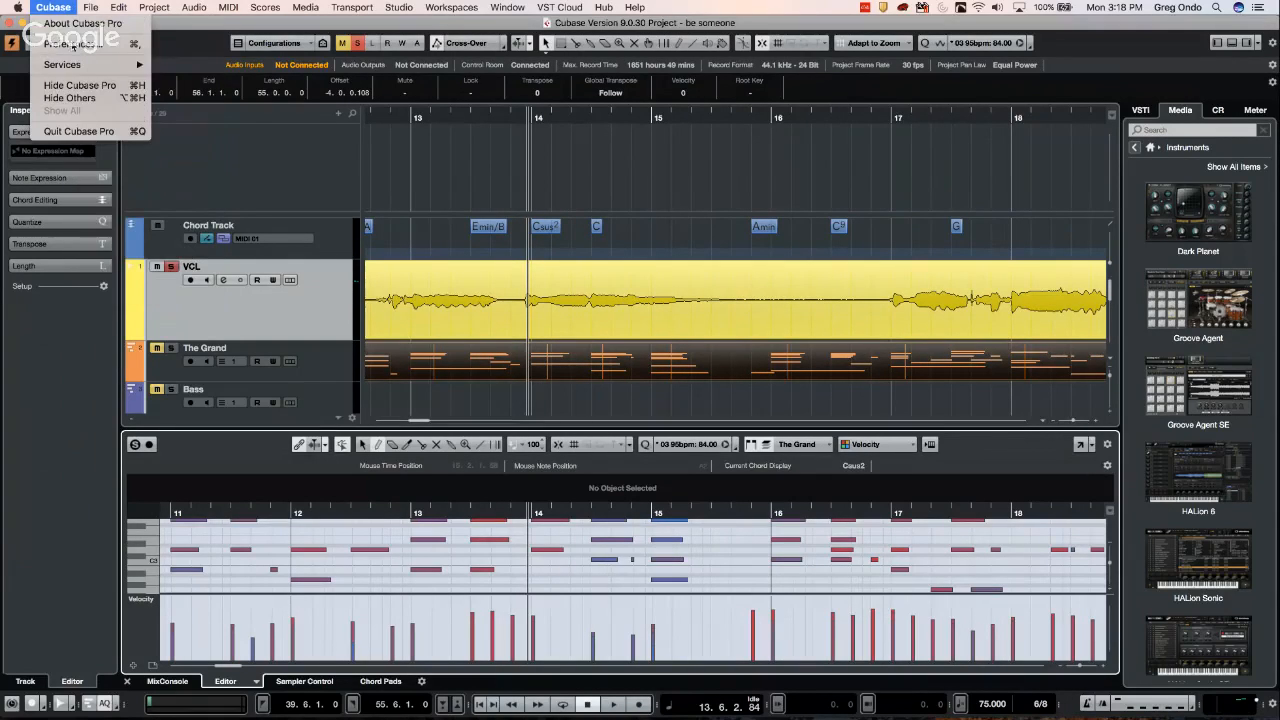
pyautogui.click(74, 44)
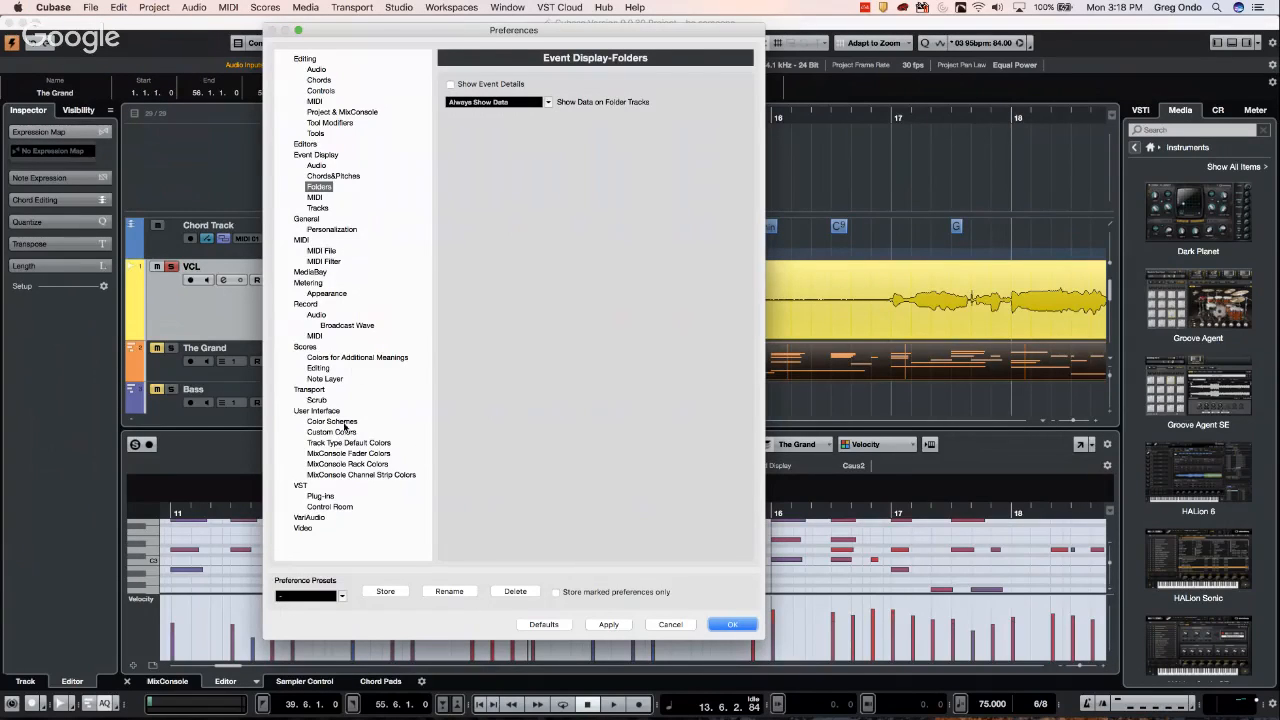
pyautogui.click(348, 443)
pyautogui.click(344, 433)
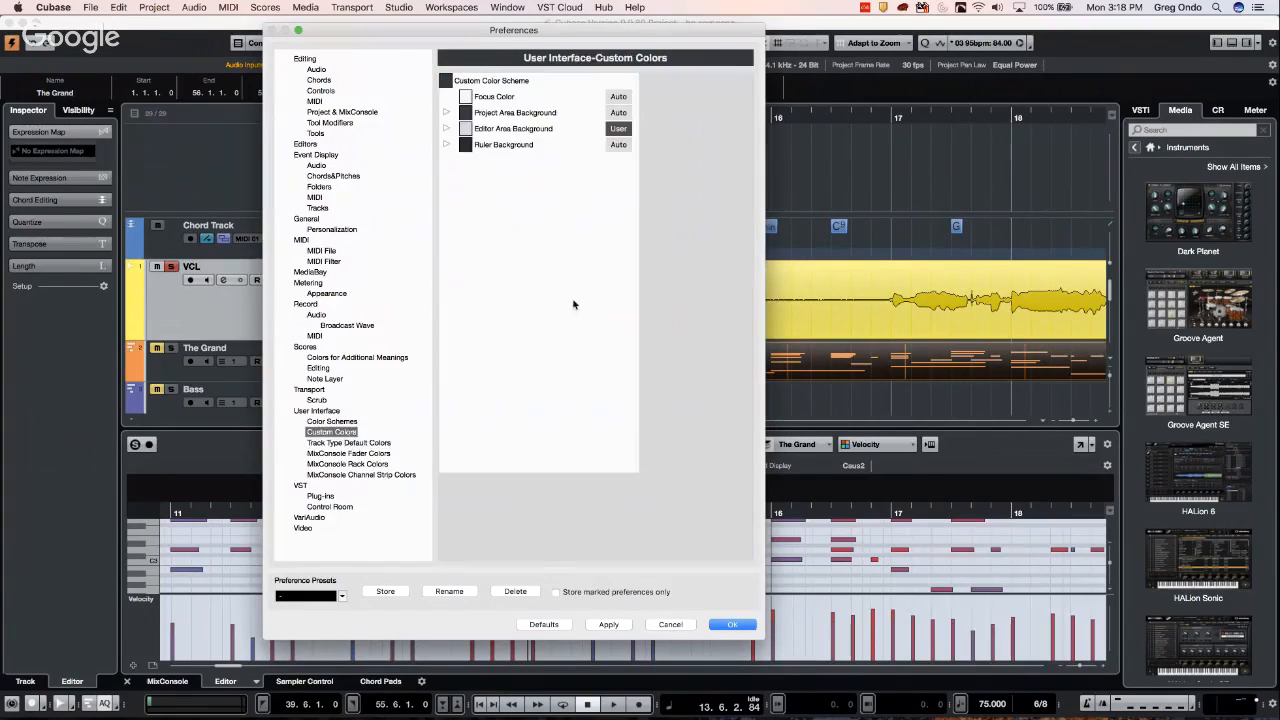
pyautogui.click(446, 129)
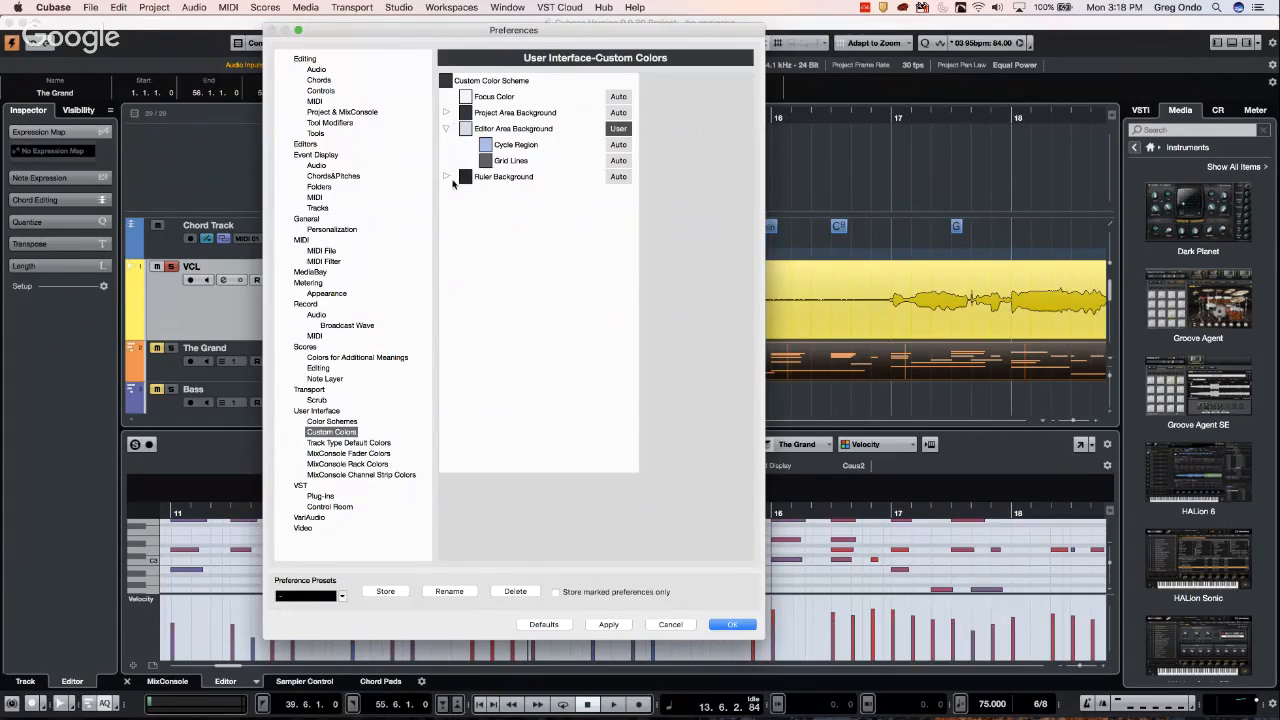
# Darken the Editor Area Background custom color to a near-black shade with a brightness of 14
pyautogui.click(466, 129)
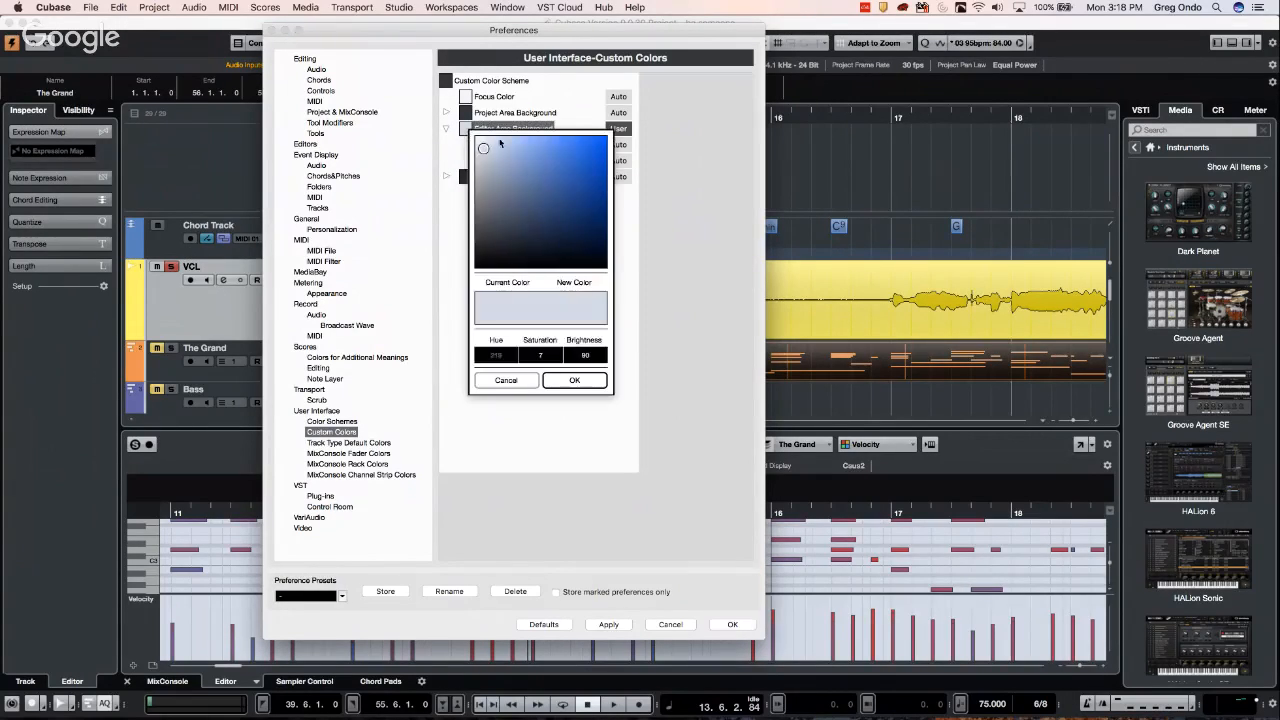
pyautogui.moveTo(486, 155); pyautogui.dragTo(487, 250)
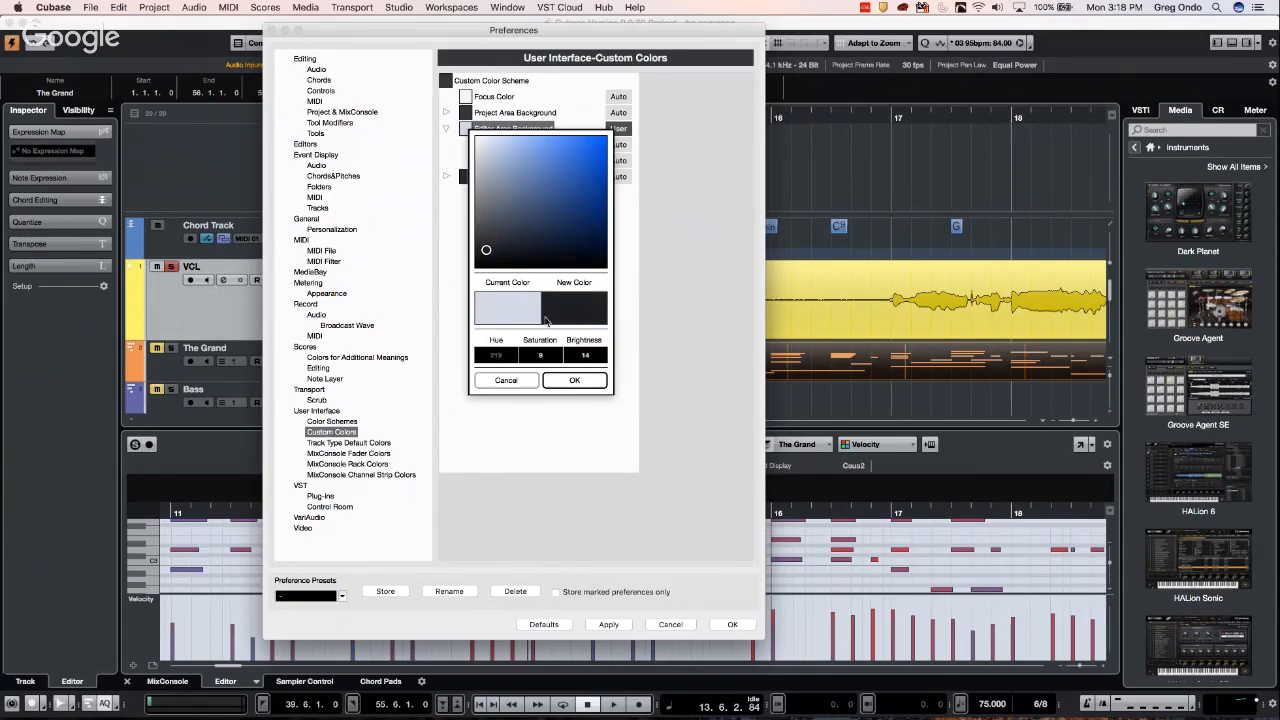
pyautogui.click(573, 381)
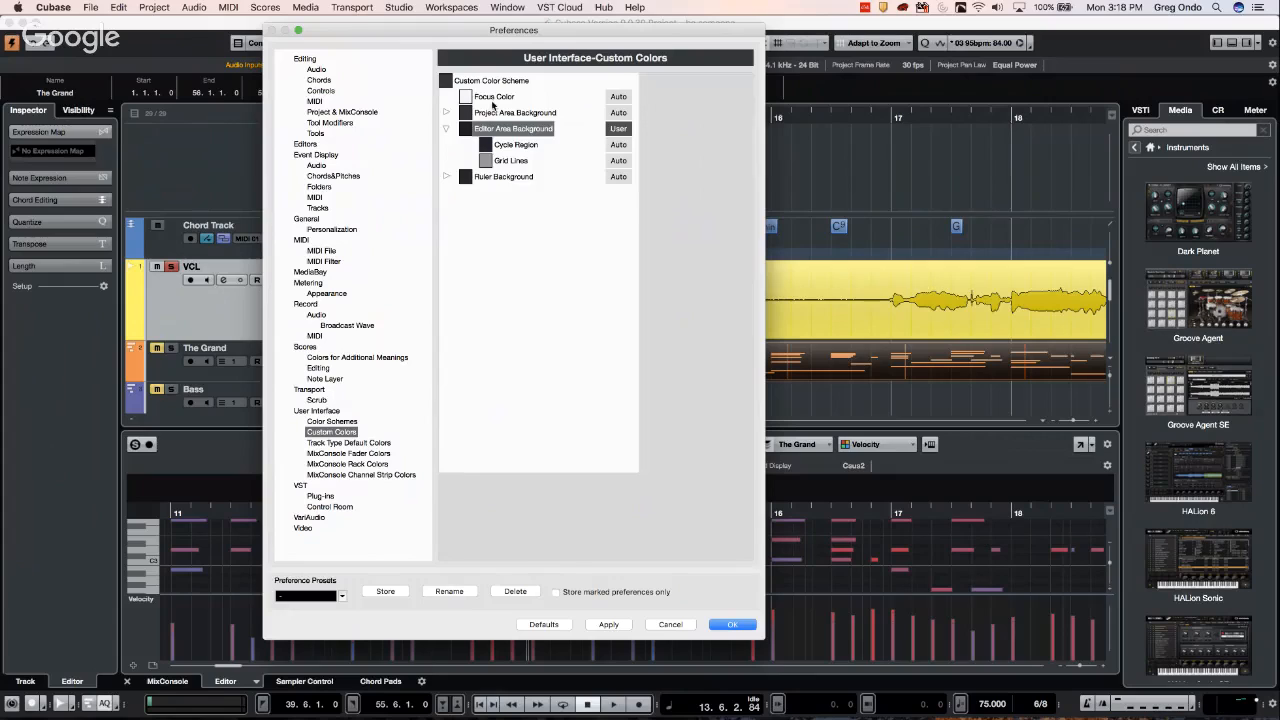
# Set the Editor Area Background color to a light blue-gray with saturation 10 and brightness 92, and accept the preferences
pyautogui.click(469, 130)
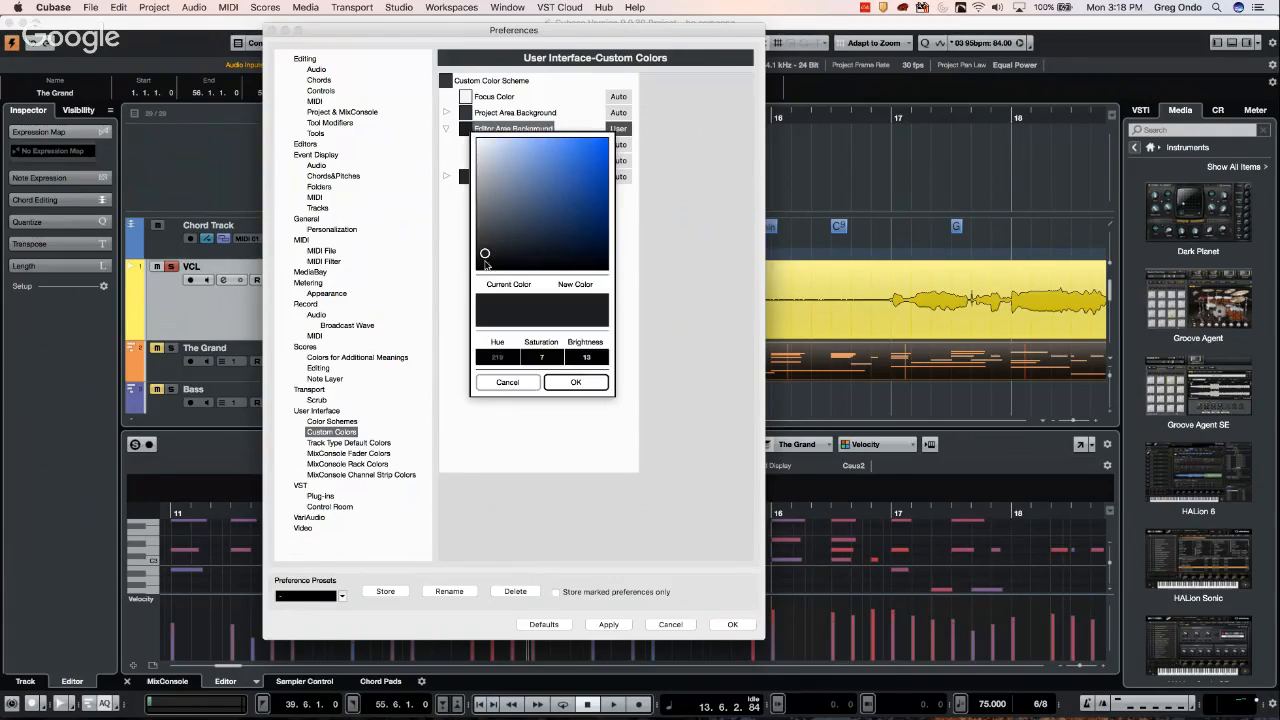
pyautogui.moveTo(485, 254); pyautogui.dragTo(489, 148)
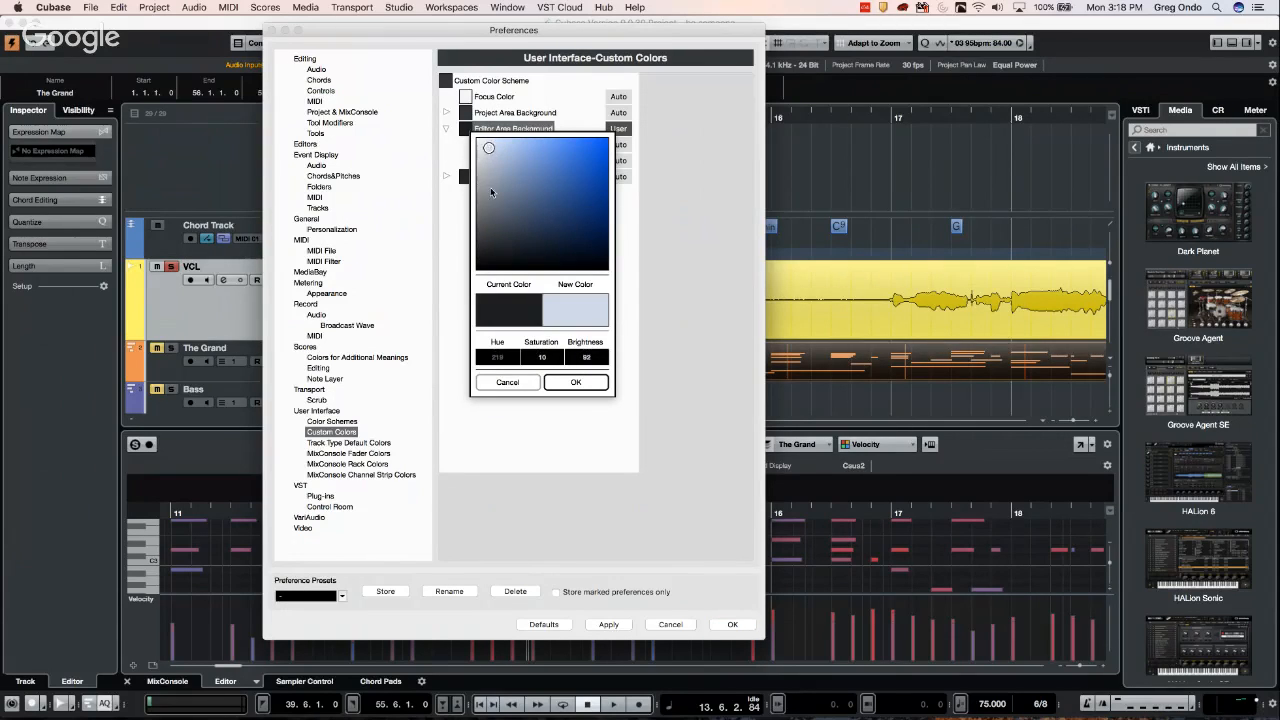
pyautogui.click(589, 385)
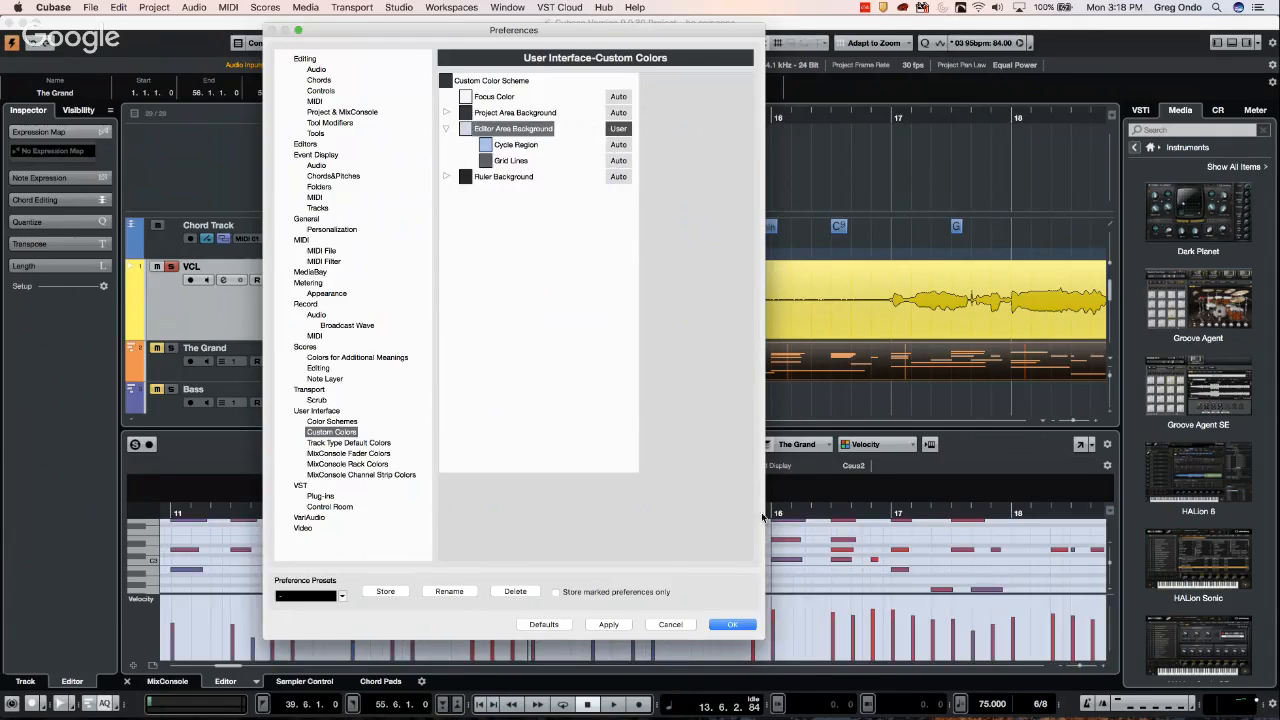
pyautogui.click(726, 625)
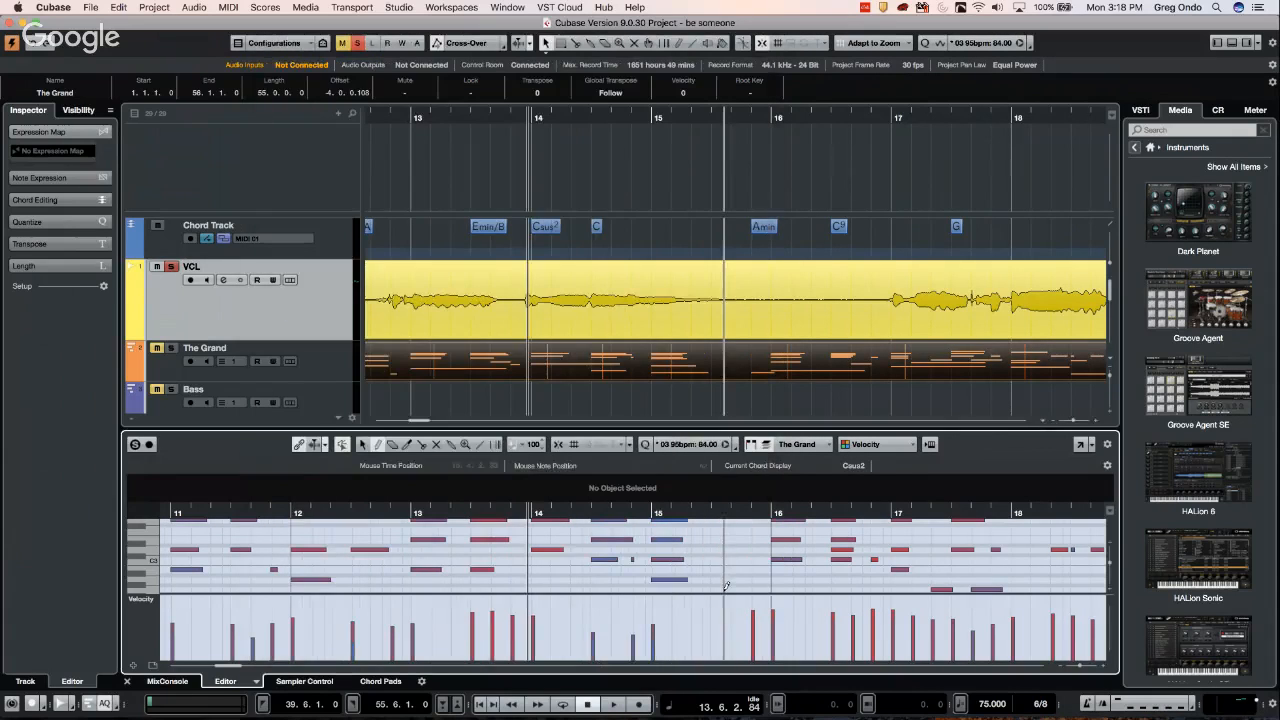
# Choose the Object Selection tool in the project window and deselect The Grand part
pyautogui.rightClick(568, 190)
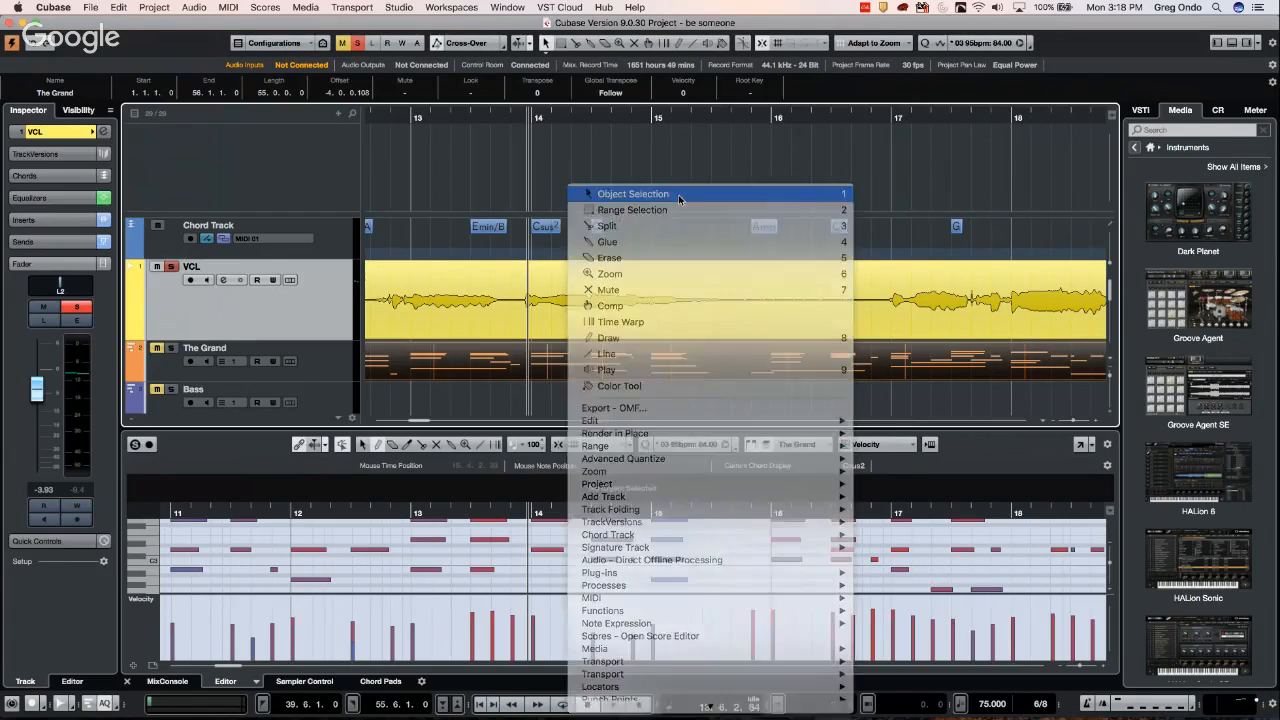
pyautogui.click(679, 196)
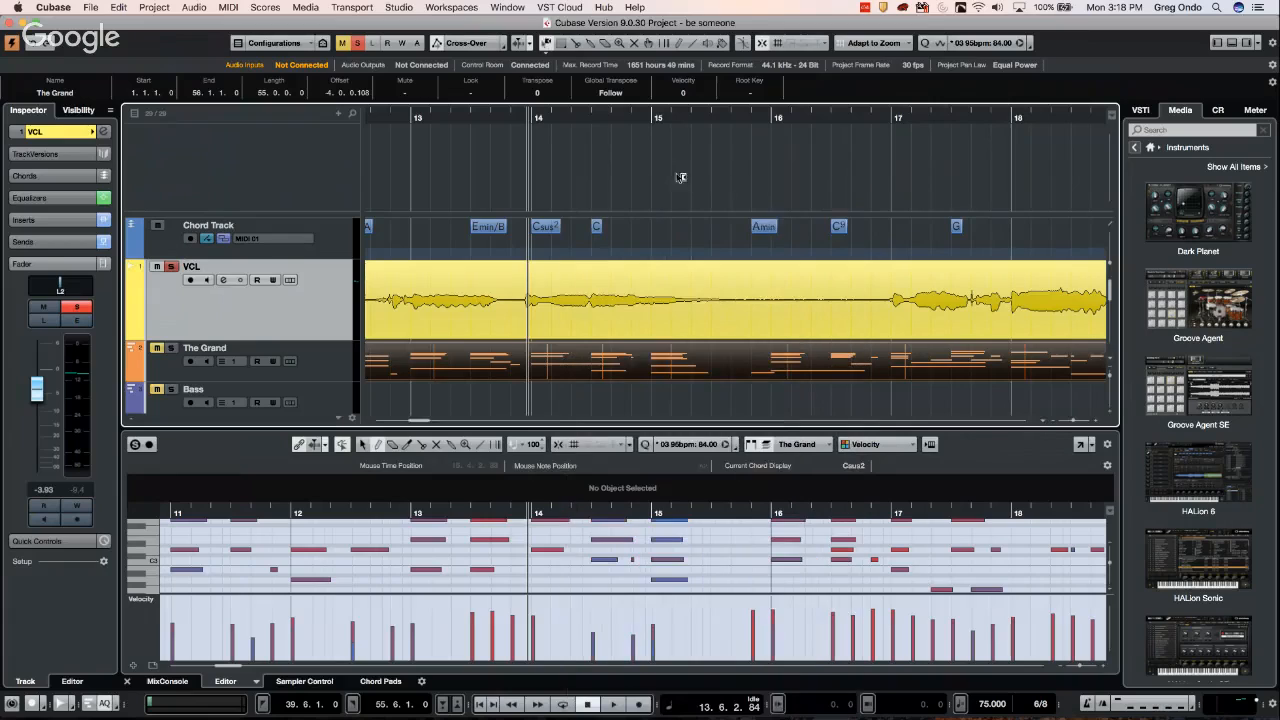
pyautogui.click(565, 177)
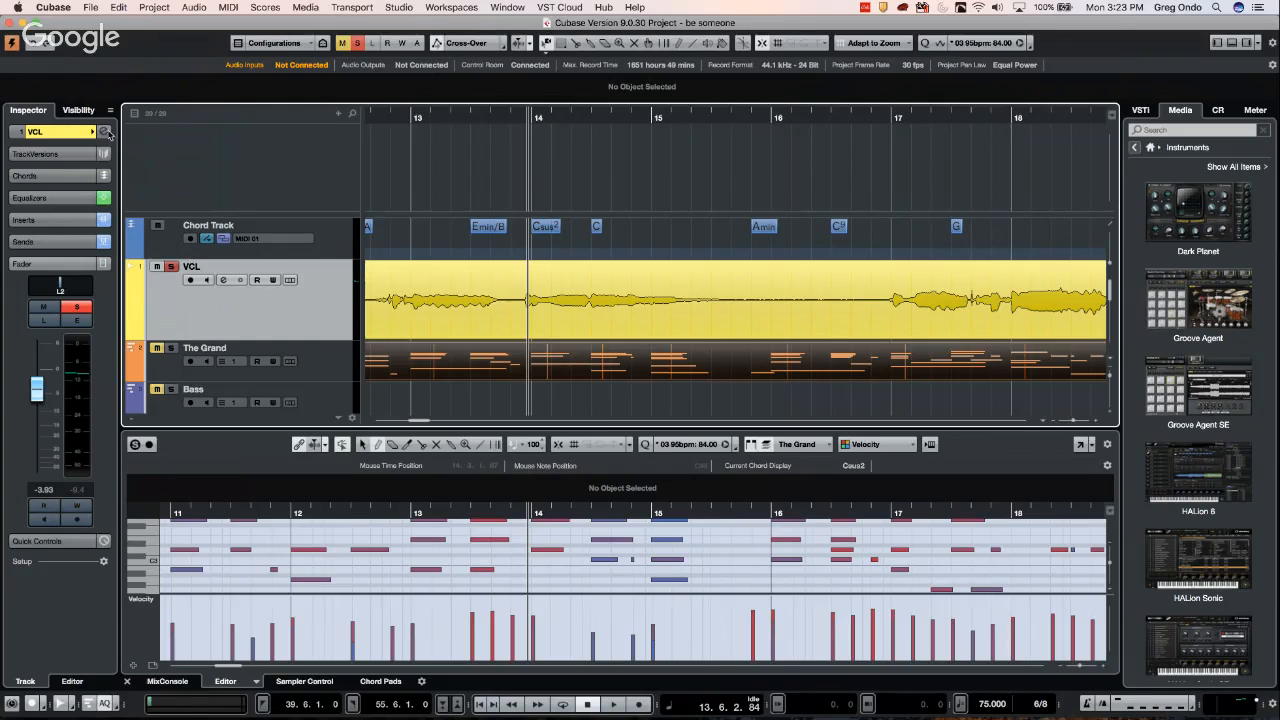
# Open the VCL track's channel settings, move the window to the middle of the project, and focus its Channel Strip section
pyautogui.click(223, 279)
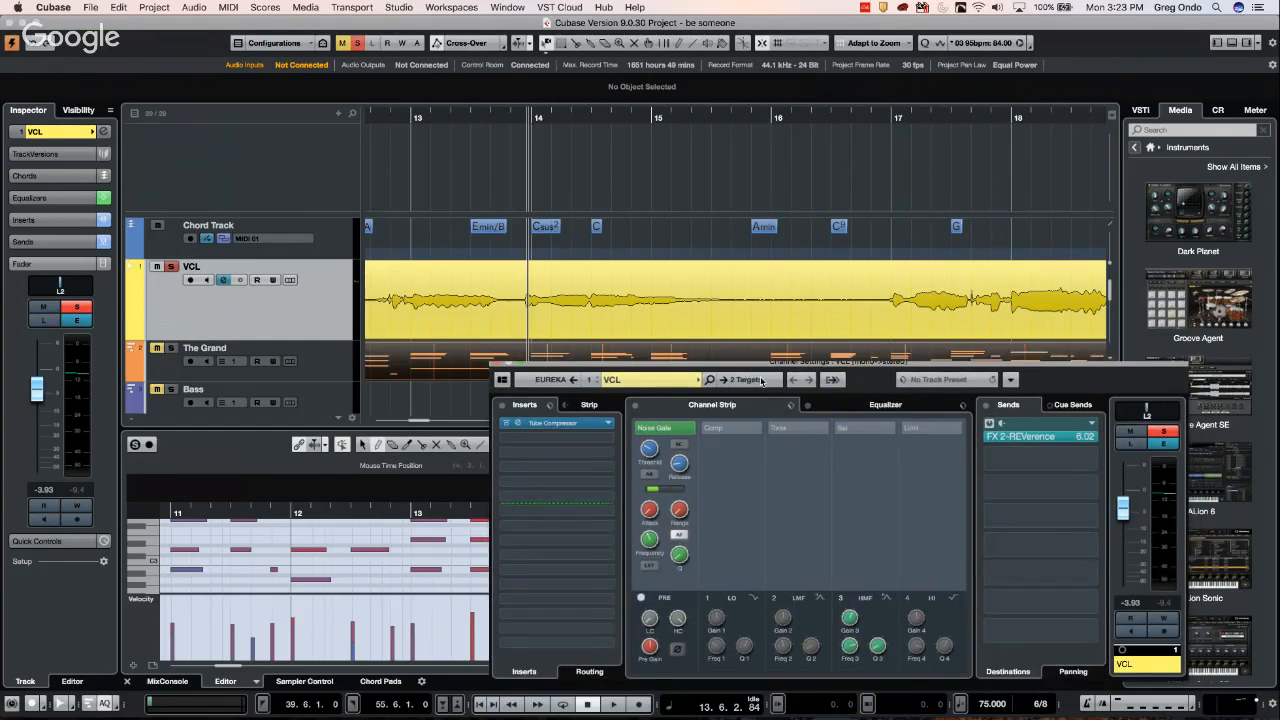
pyautogui.moveTo(761, 380); pyautogui.dragTo(572, 192)
pyautogui.press('Tab')
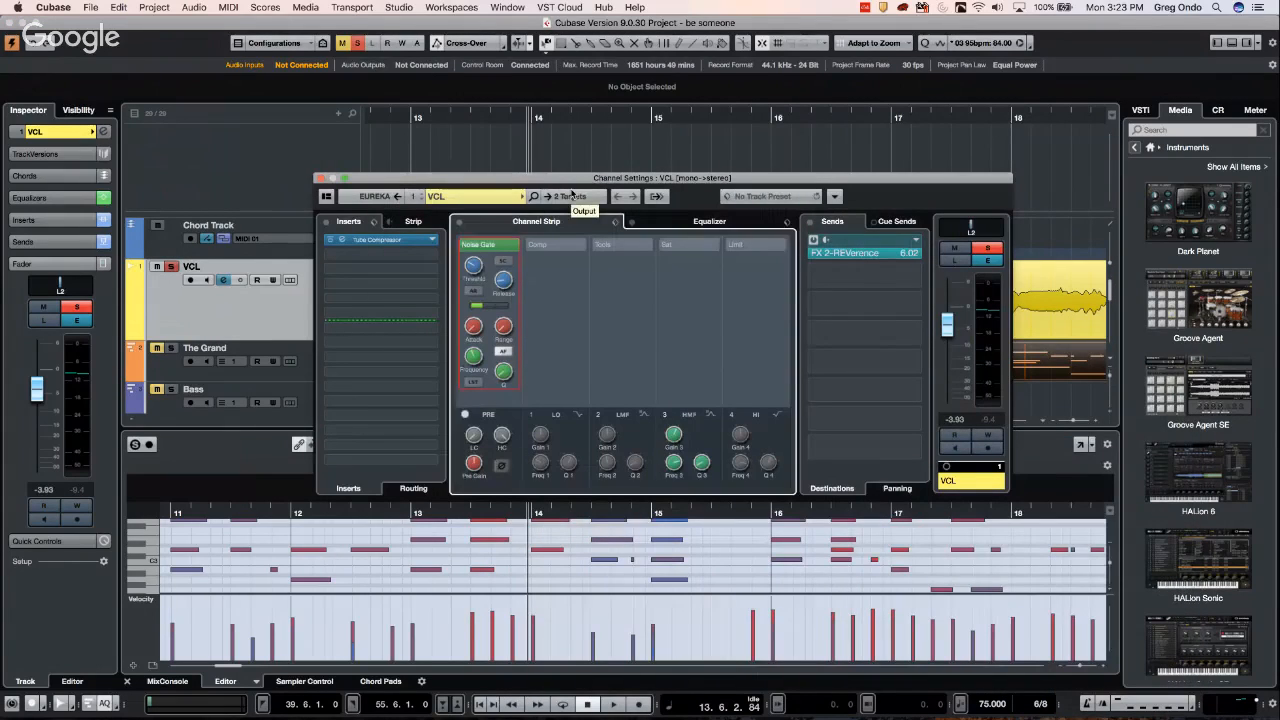
# Cycle the keyboard focus through the inserts, channel strip and sends sections of the VCL channel settings window
pyautogui.press('Tab')
pyautogui.press('Tab')
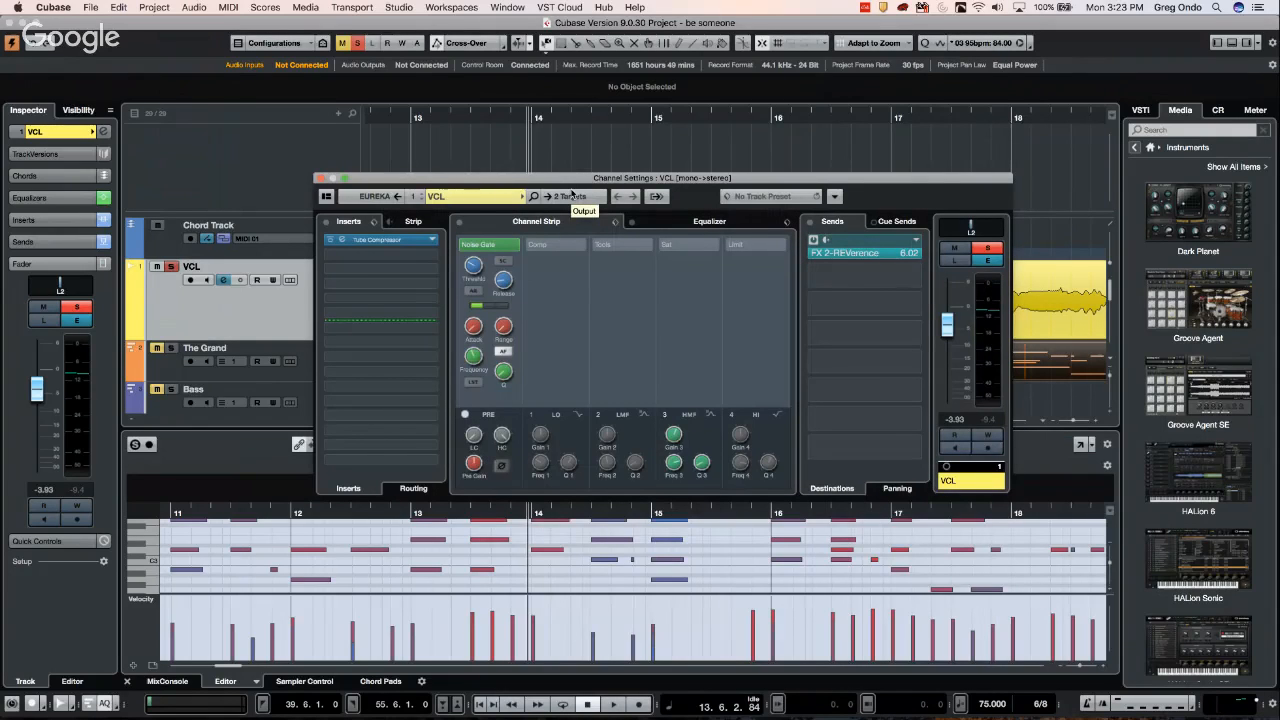
pyautogui.press('Tab')
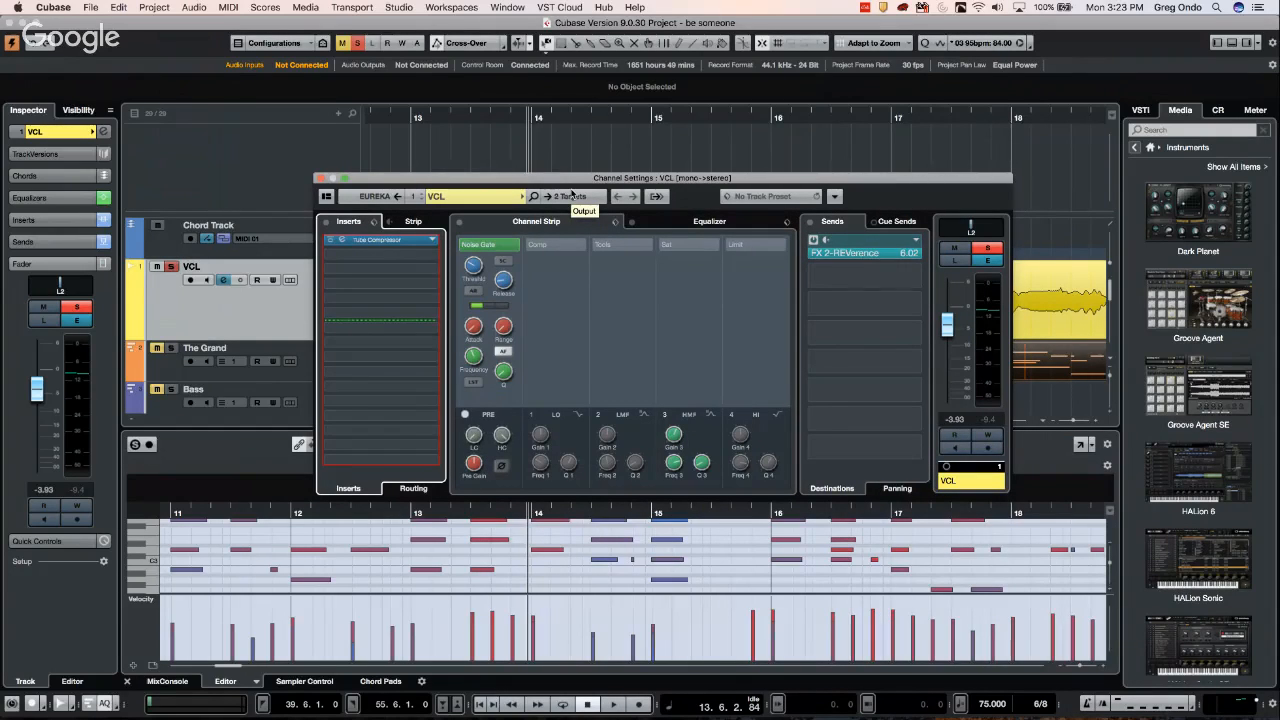
pyautogui.press('Tab')
pyautogui.press('Tab')
pyautogui.press('Tab')
pyautogui.press('Tab')
pyautogui.press('Tab')
pyautogui.press('Tab')
pyautogui.press('Tab')
pyautogui.press('Tab')
pyautogui.press('Tab')
pyautogui.press('Tab')
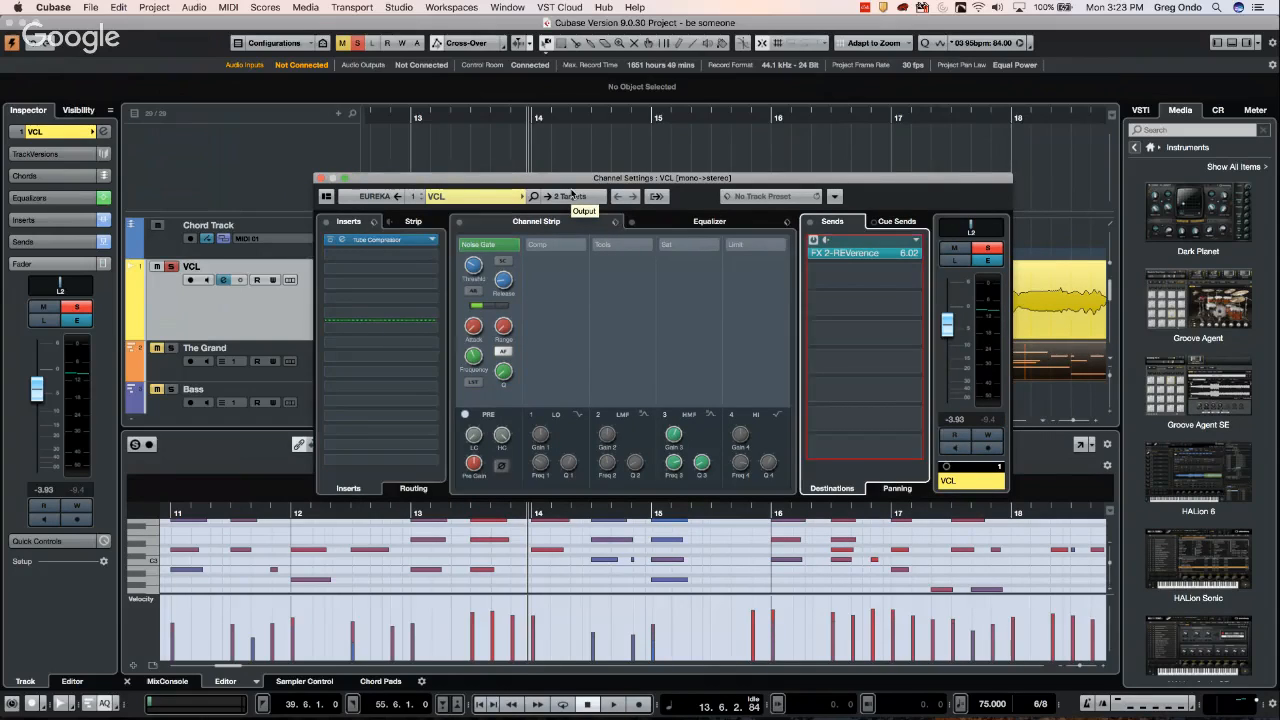
pyautogui.press('Tab')
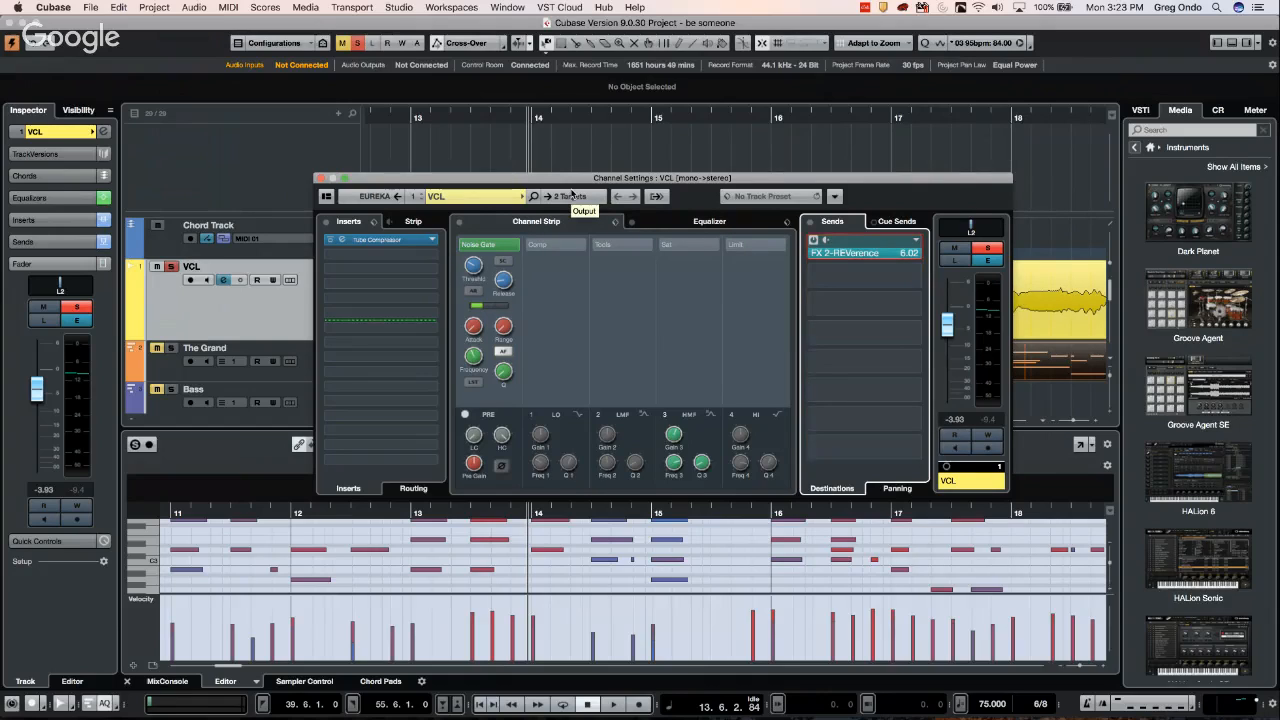
pyautogui.press('Tab')
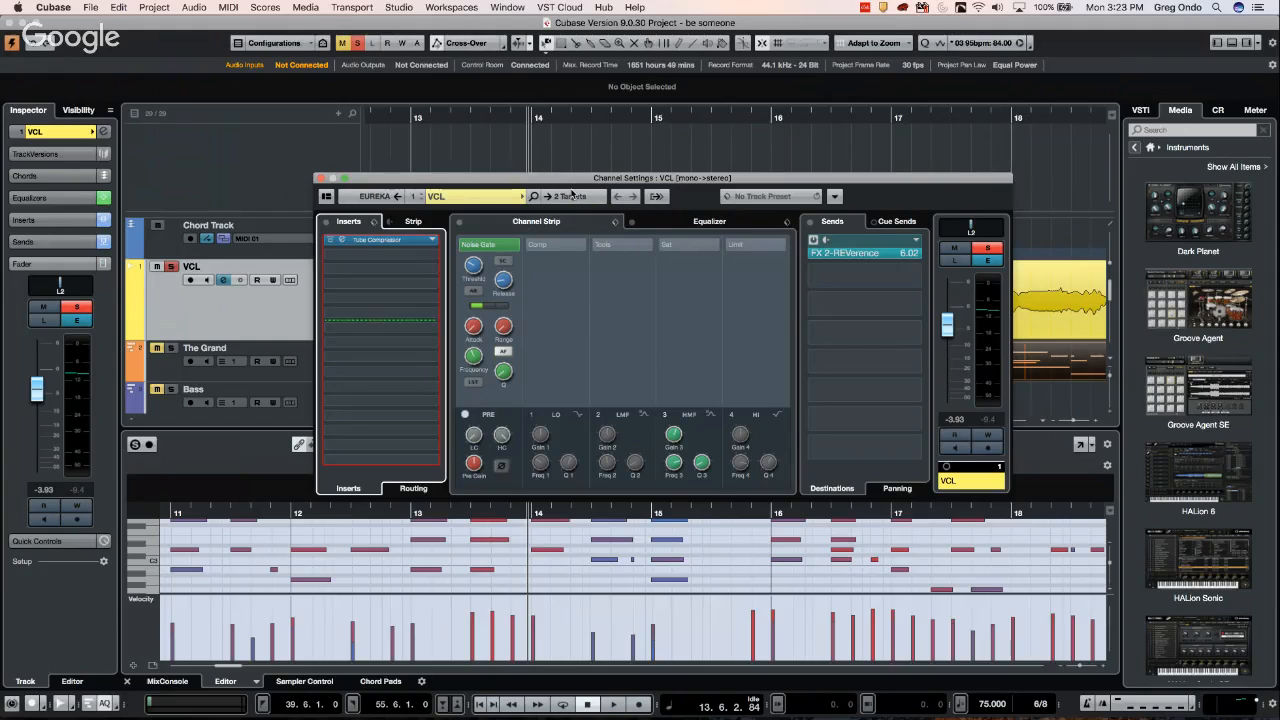
pyautogui.press('super+Tab')
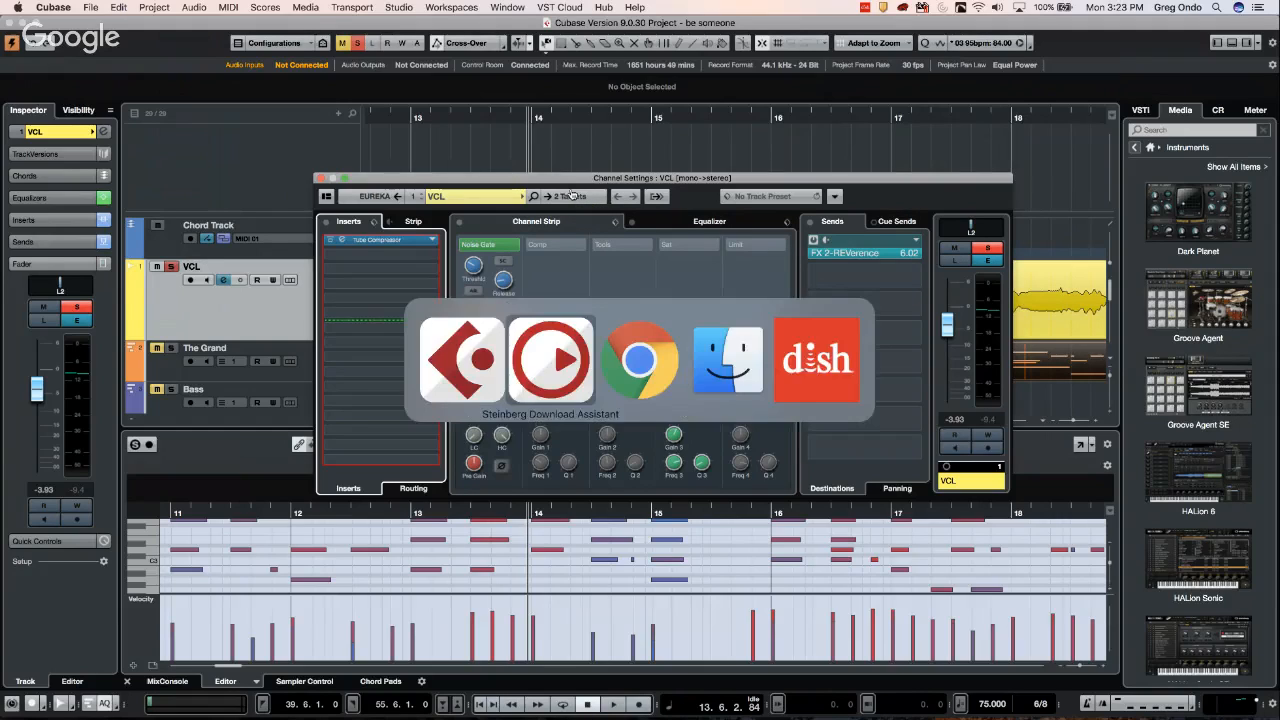
pyautogui.press('super+Tab')
pyautogui.press('super+Tab')
pyautogui.press('super+Tab')
pyautogui.press('super+Tab')
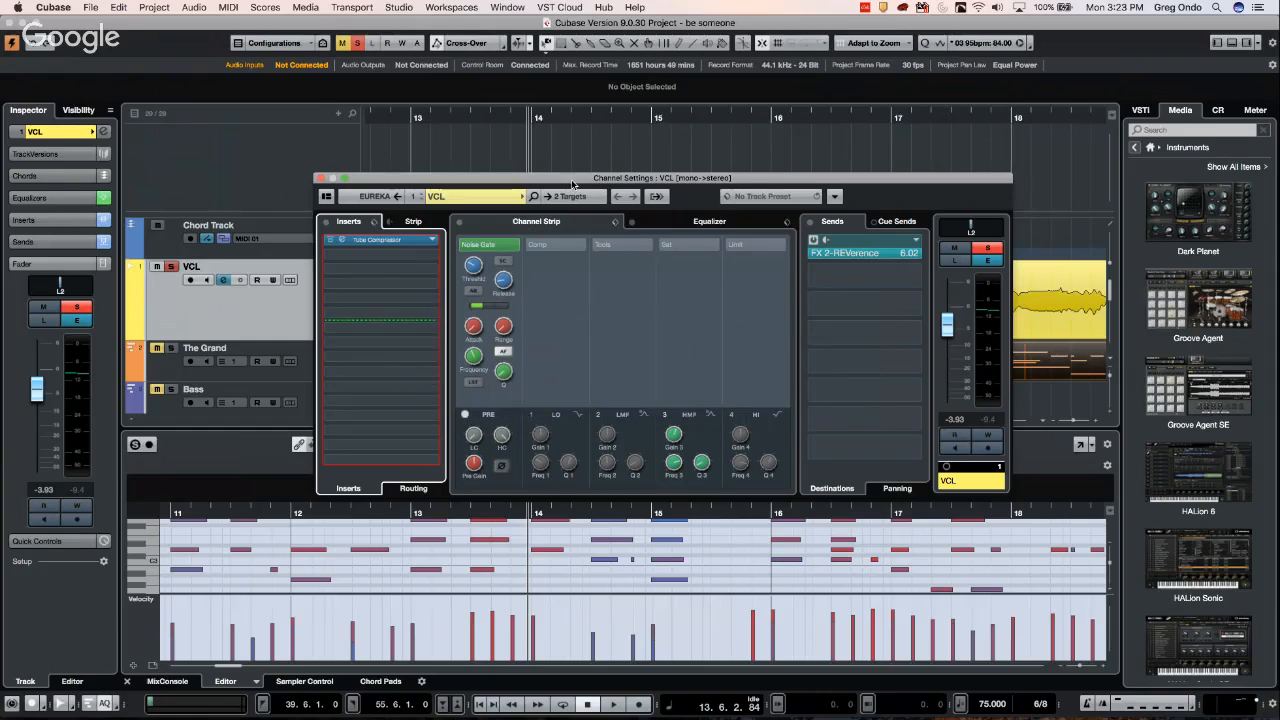
# View the strip modules beside the VCL channel's Channel Strip section and return that area to its inserts
pyautogui.click(397, 237)
pyautogui.click(413, 222)
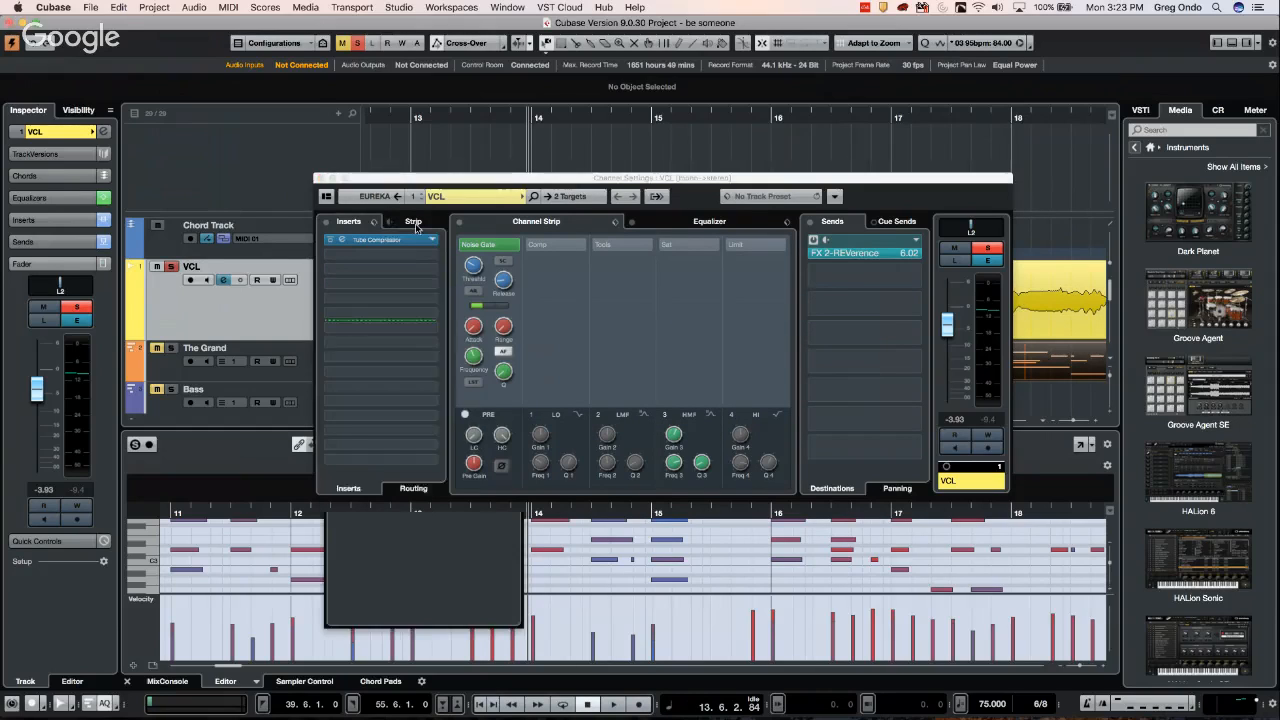
pyautogui.click(413, 222)
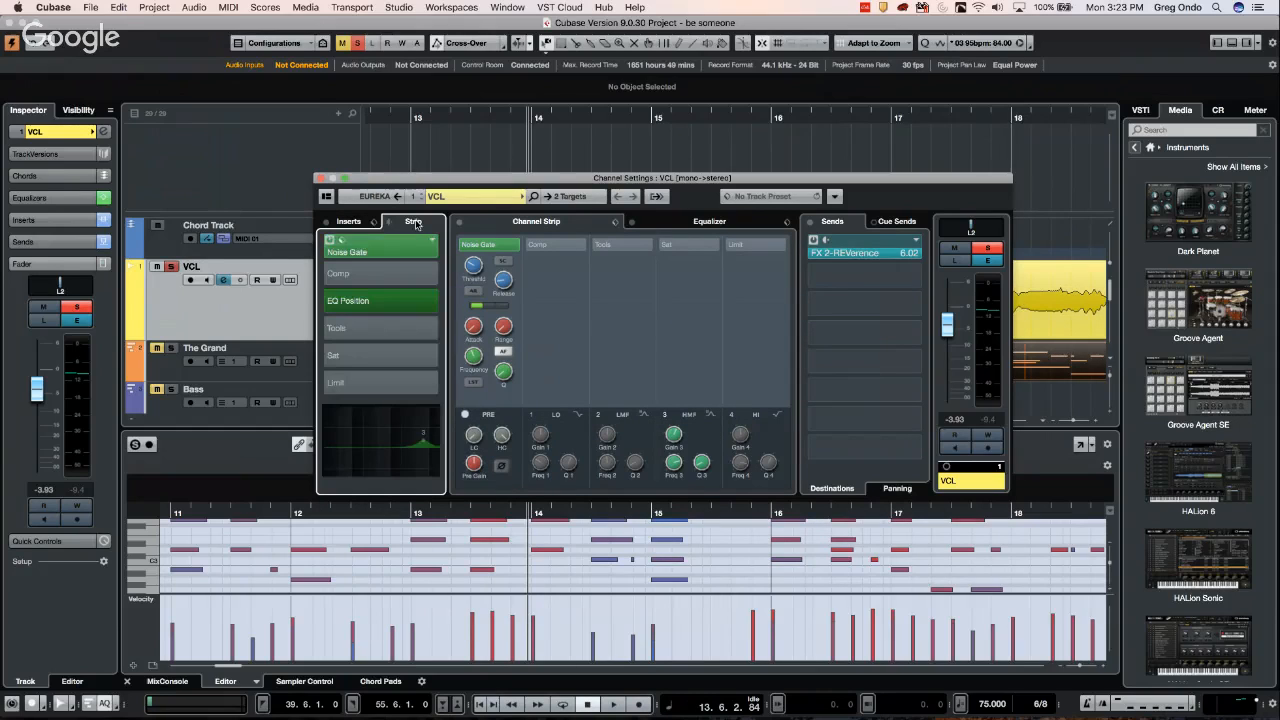
pyautogui.click(348, 221)
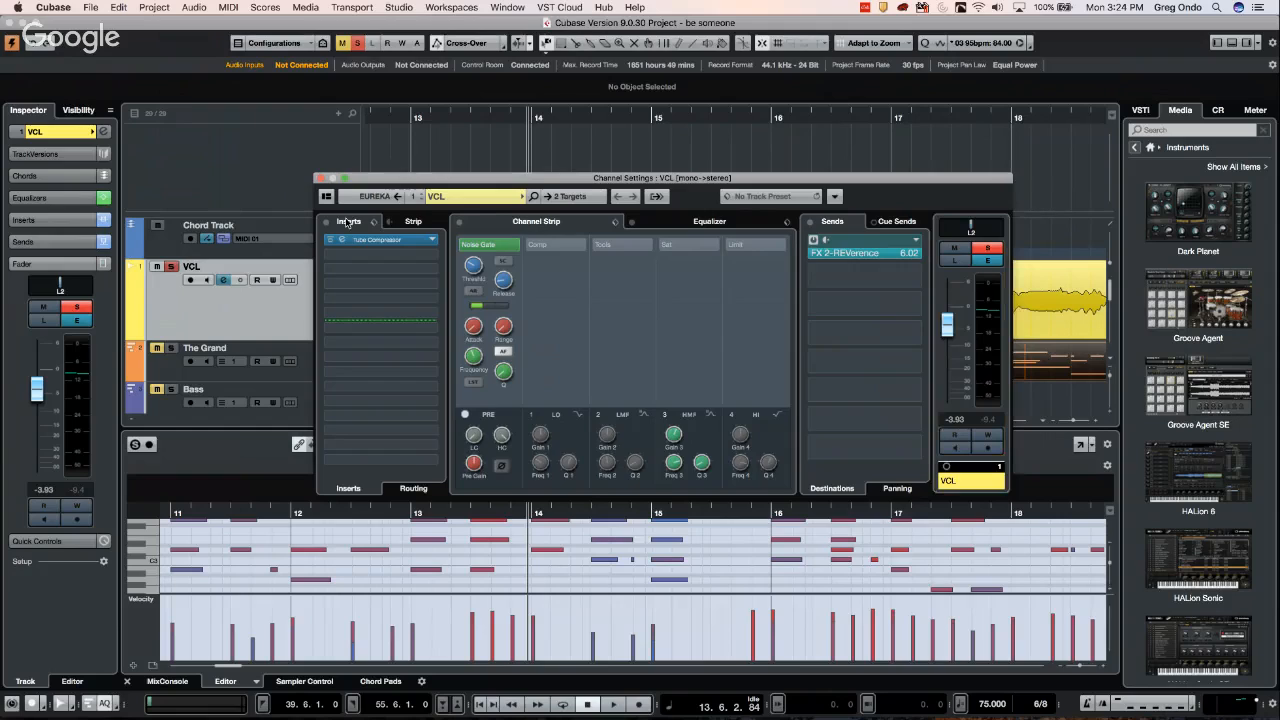
# View the channel settings of The Grand track and return to those of the VCL track
pyautogui.press('Down')
pyautogui.press('Tab')
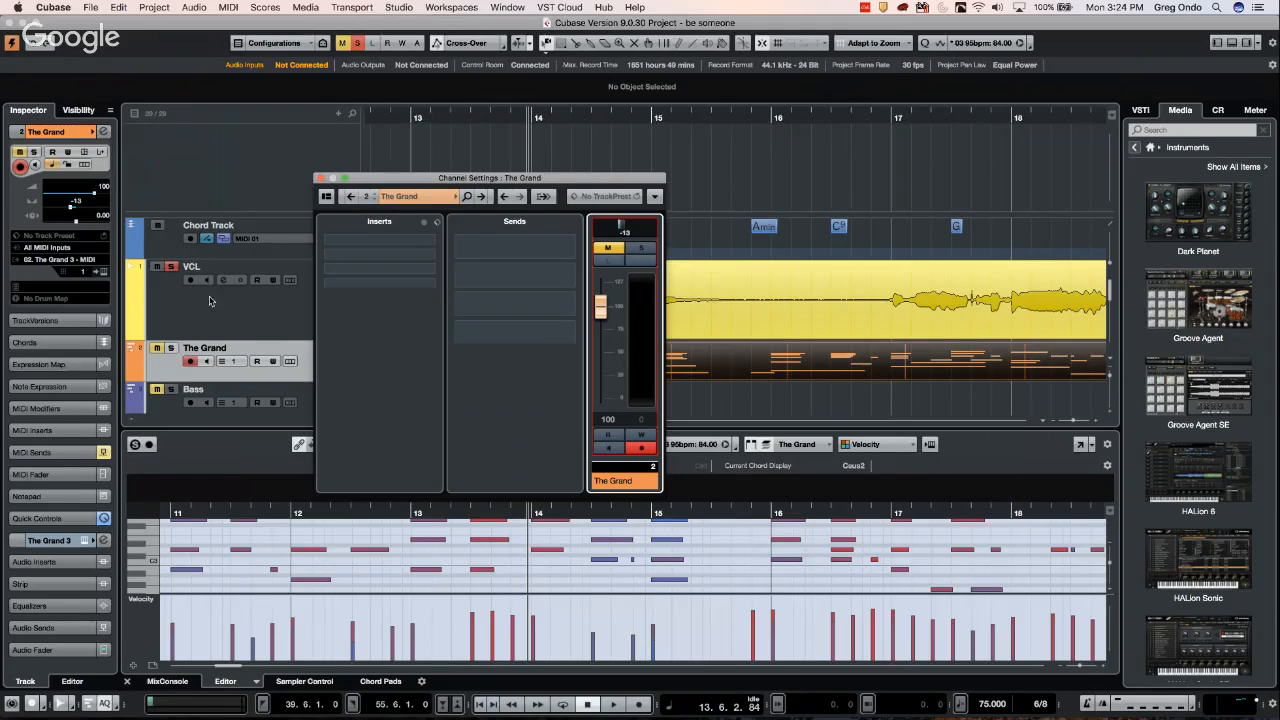
pyautogui.click(240, 318)
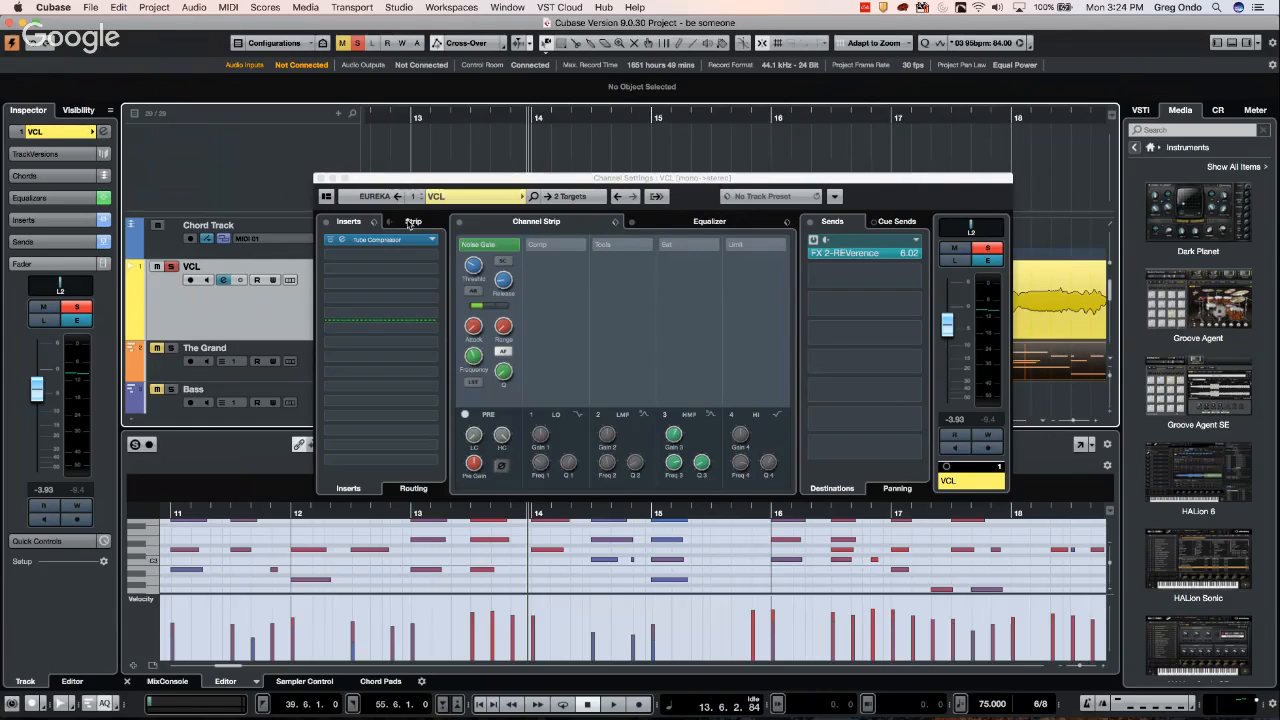
pyautogui.press('super+Tab')
pyautogui.press('super+Tab')
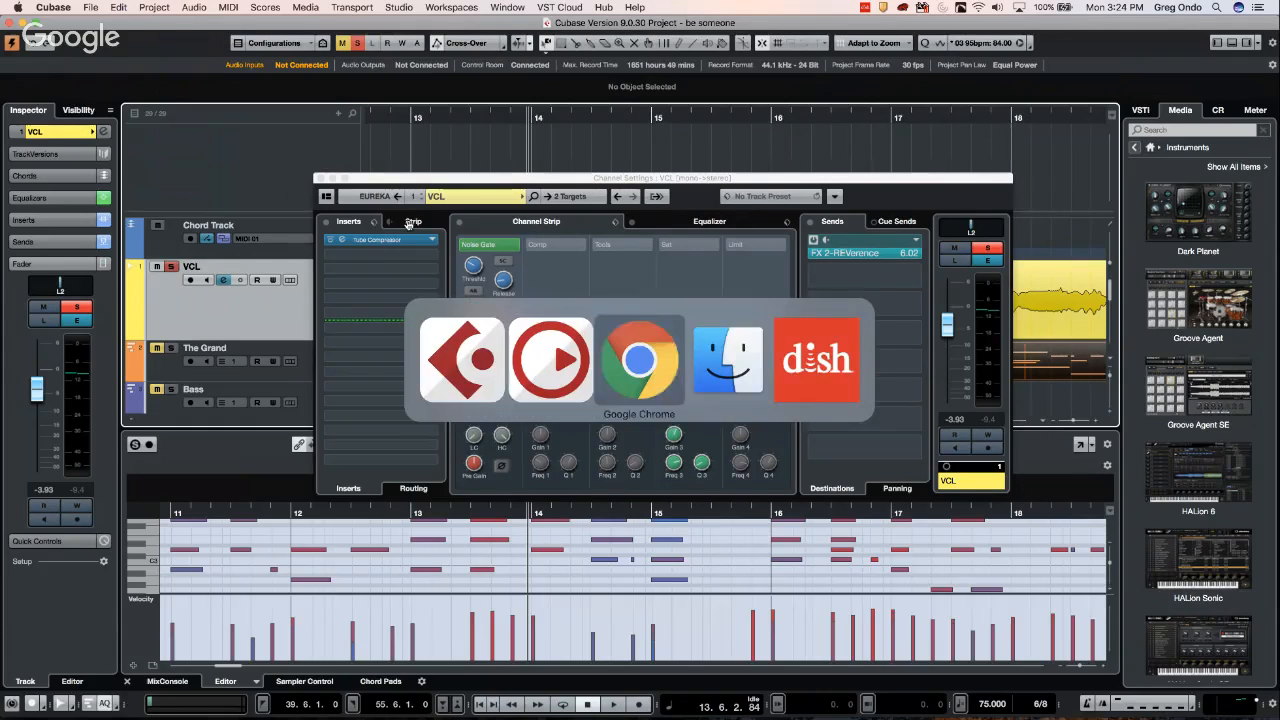
pyautogui.press('super+Tab')
pyautogui.press('super+Tab')
pyautogui.press('super+Tab')
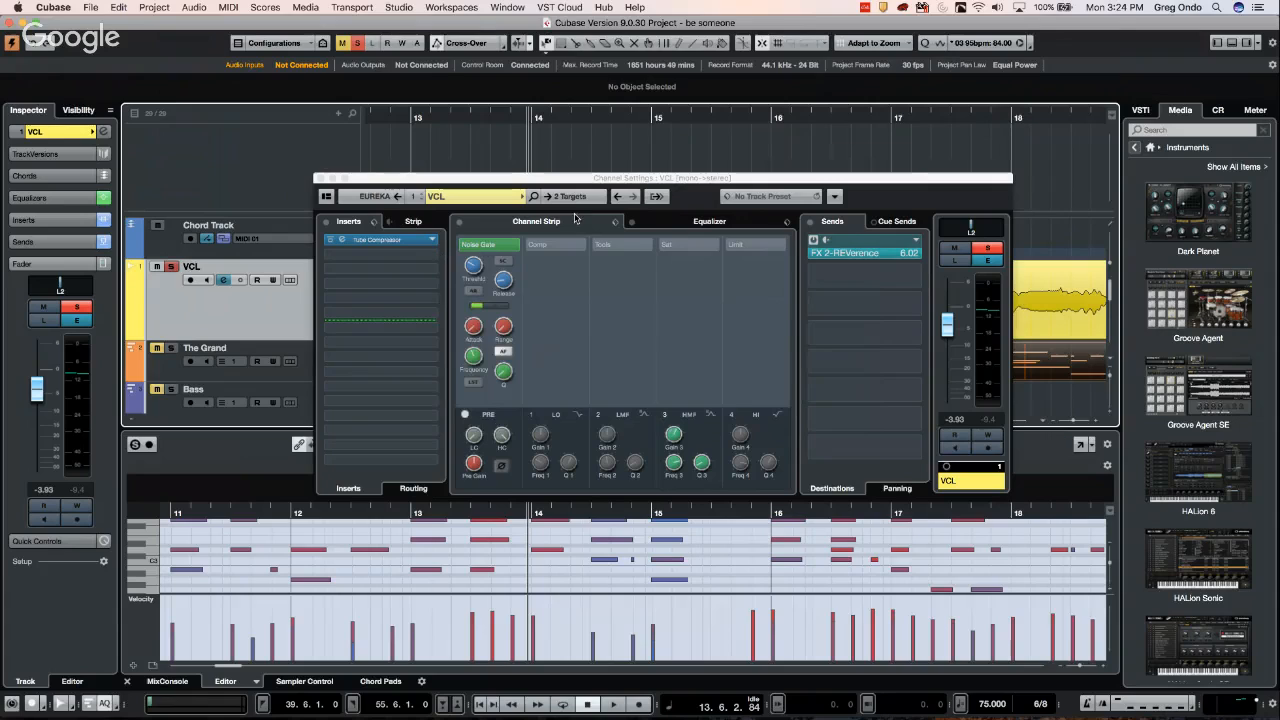
# Show the Equalizer and the Cue Sends in the VCL channel settings window
pyautogui.click(691, 225)
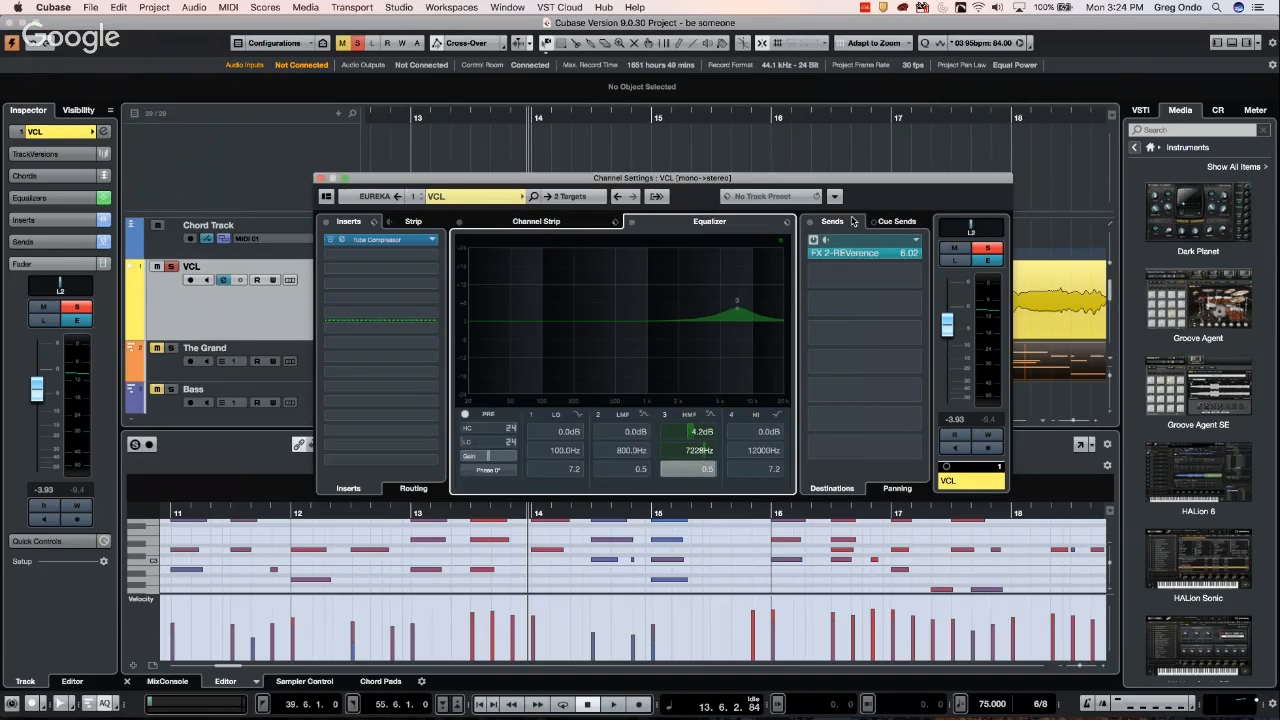
pyautogui.click(898, 222)
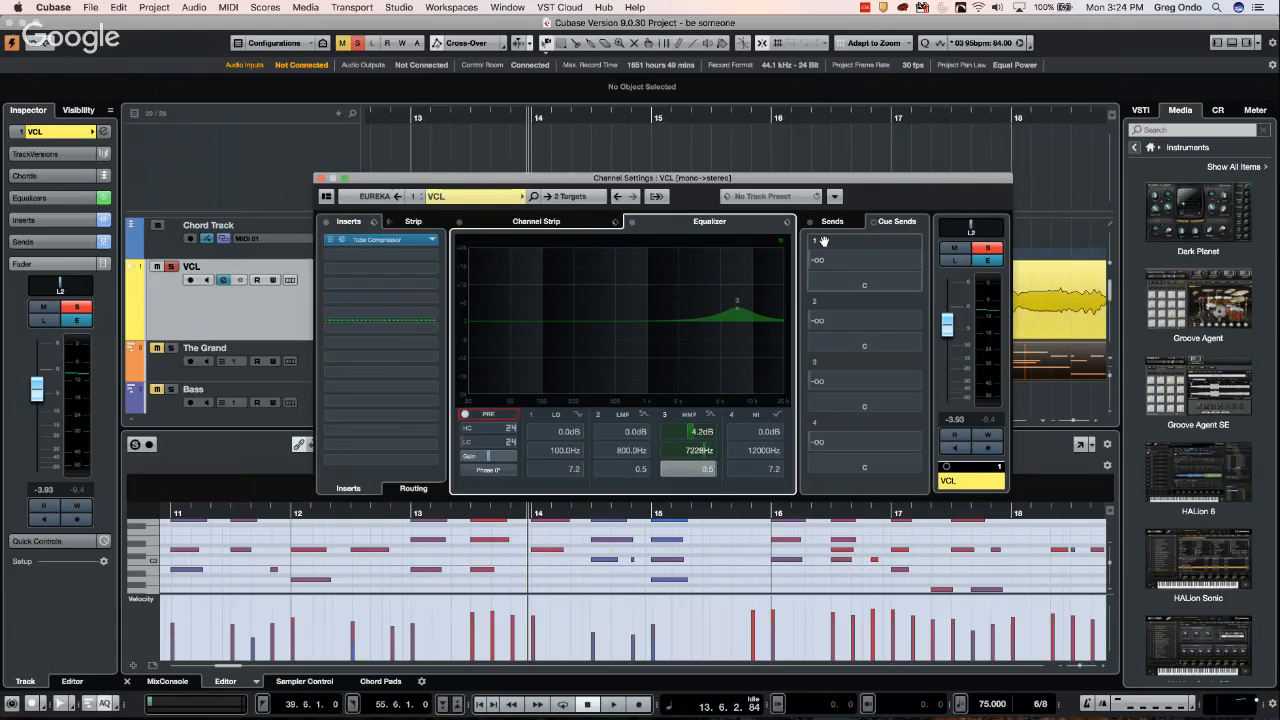
pyautogui.click(553, 224)
pyautogui.click(637, 223)
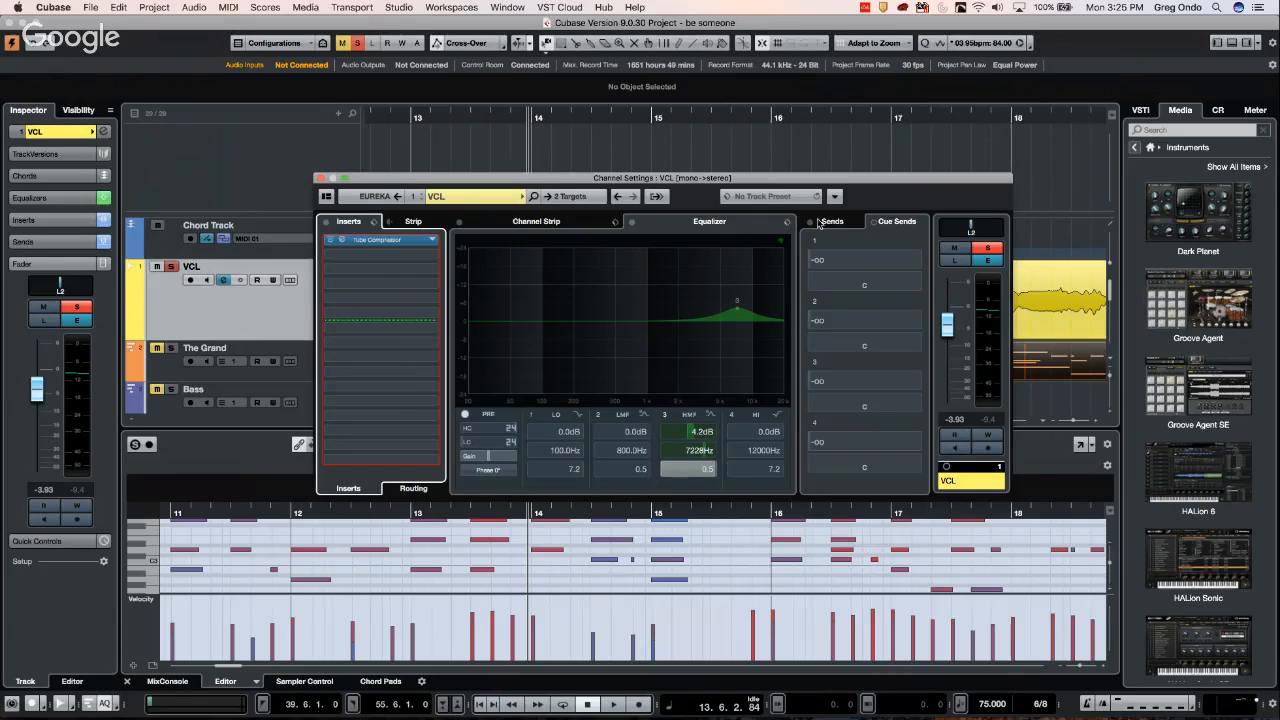
# Close the VCL channel settings window
pyautogui.hscroll(2, 818, 223)
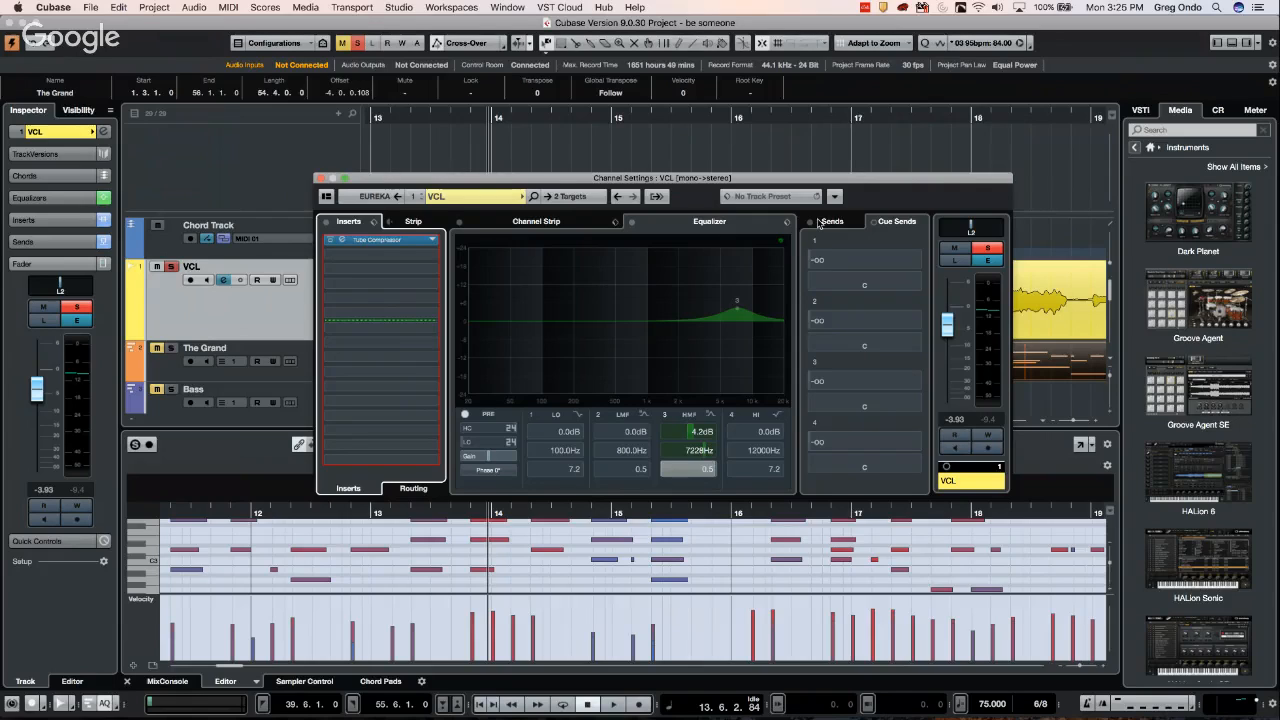
pyautogui.hscroll(1, 818, 223)
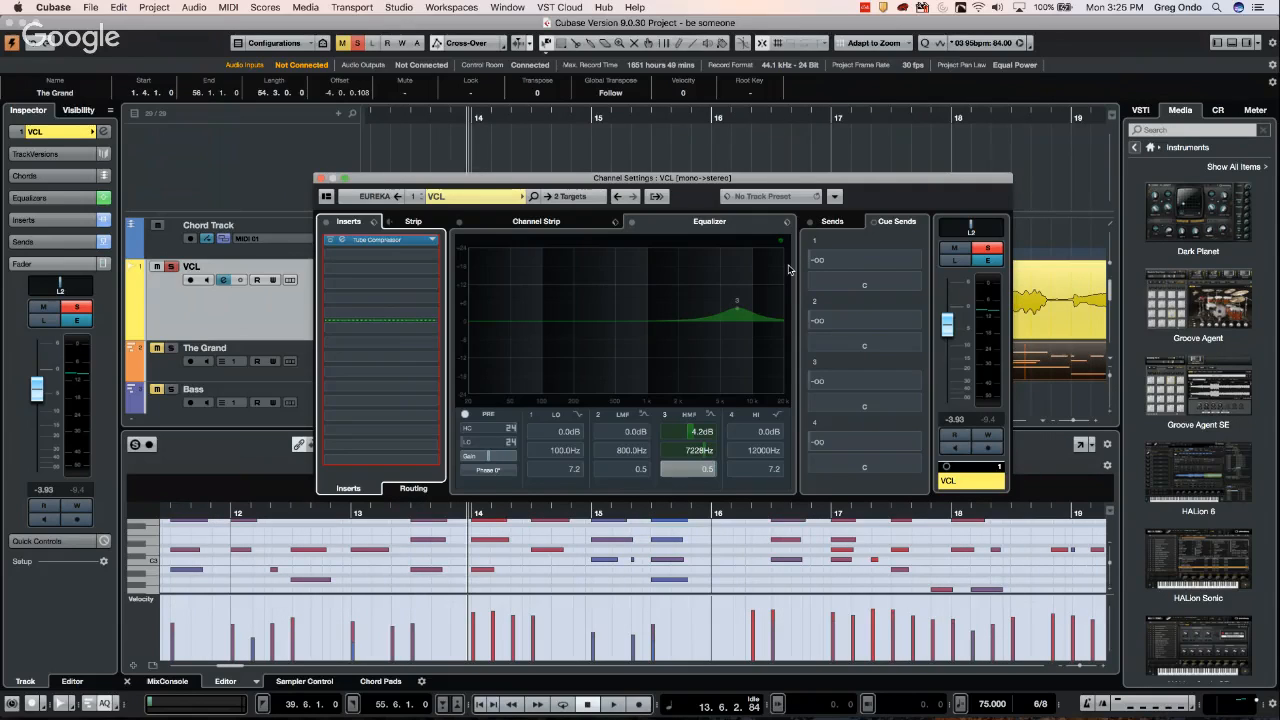
pyautogui.click(758, 330)
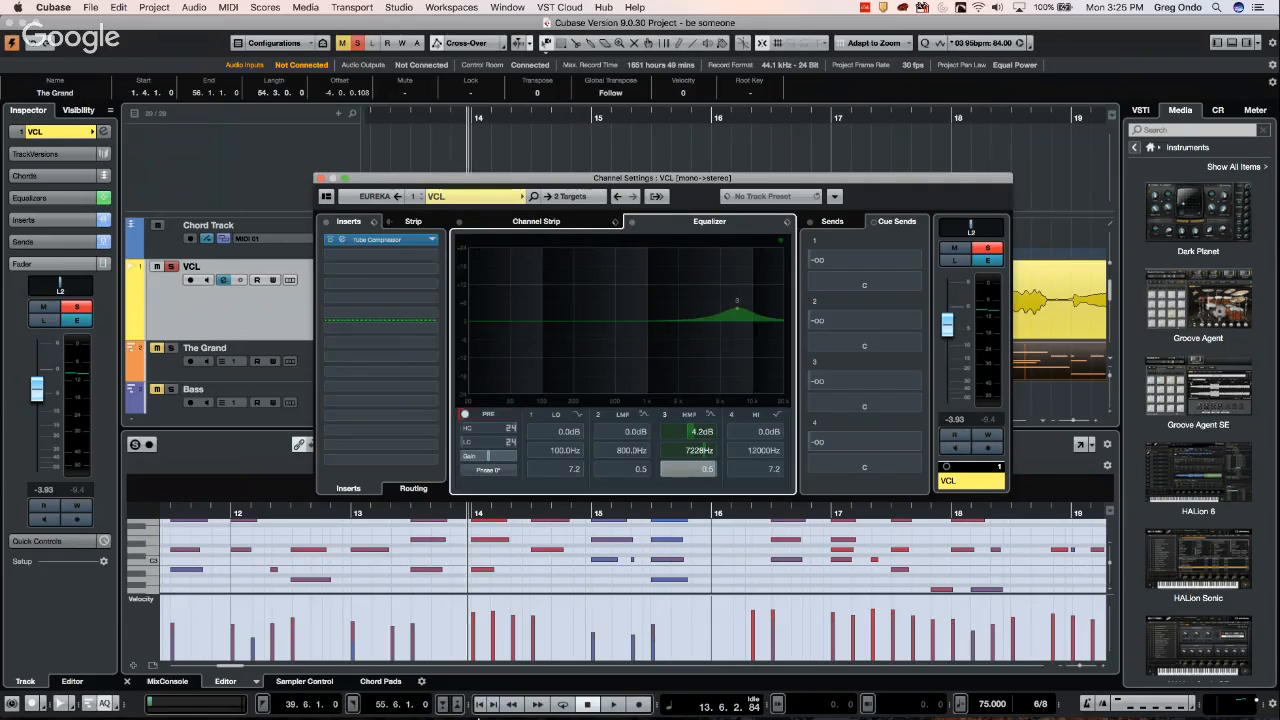
pyautogui.click(235, 467)
pyautogui.click(320, 179)
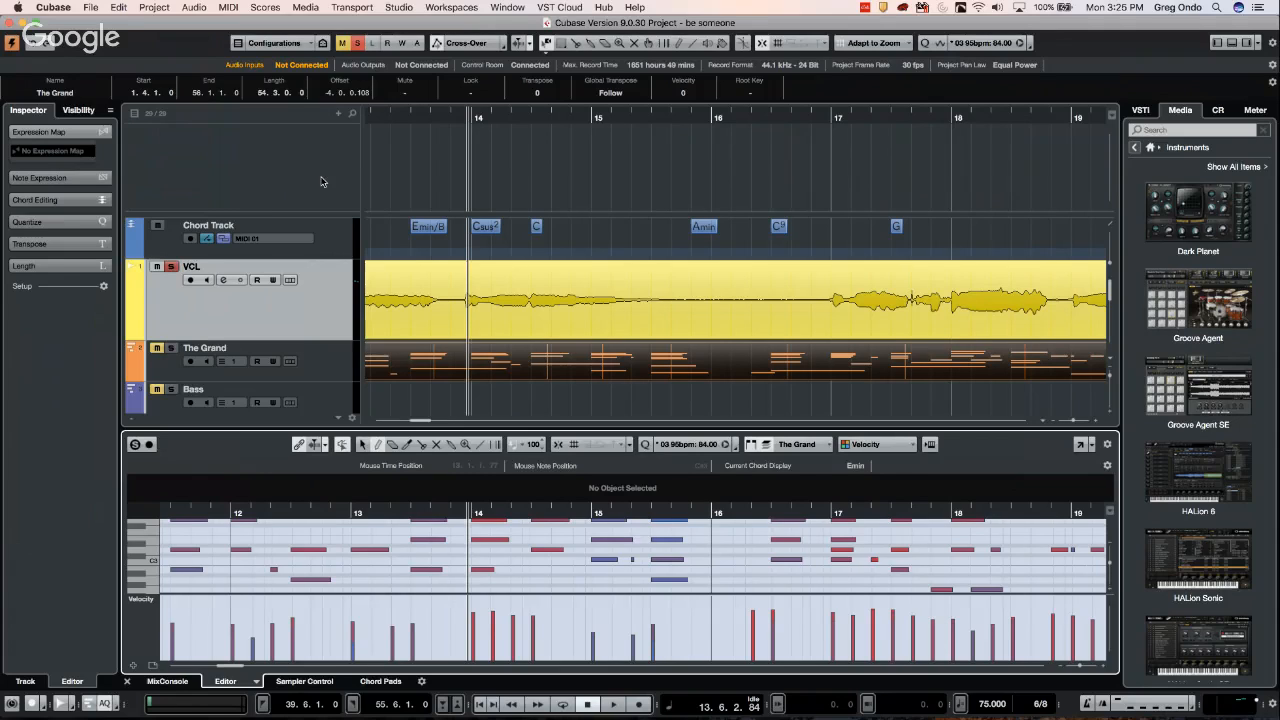
pyautogui.press('Right')
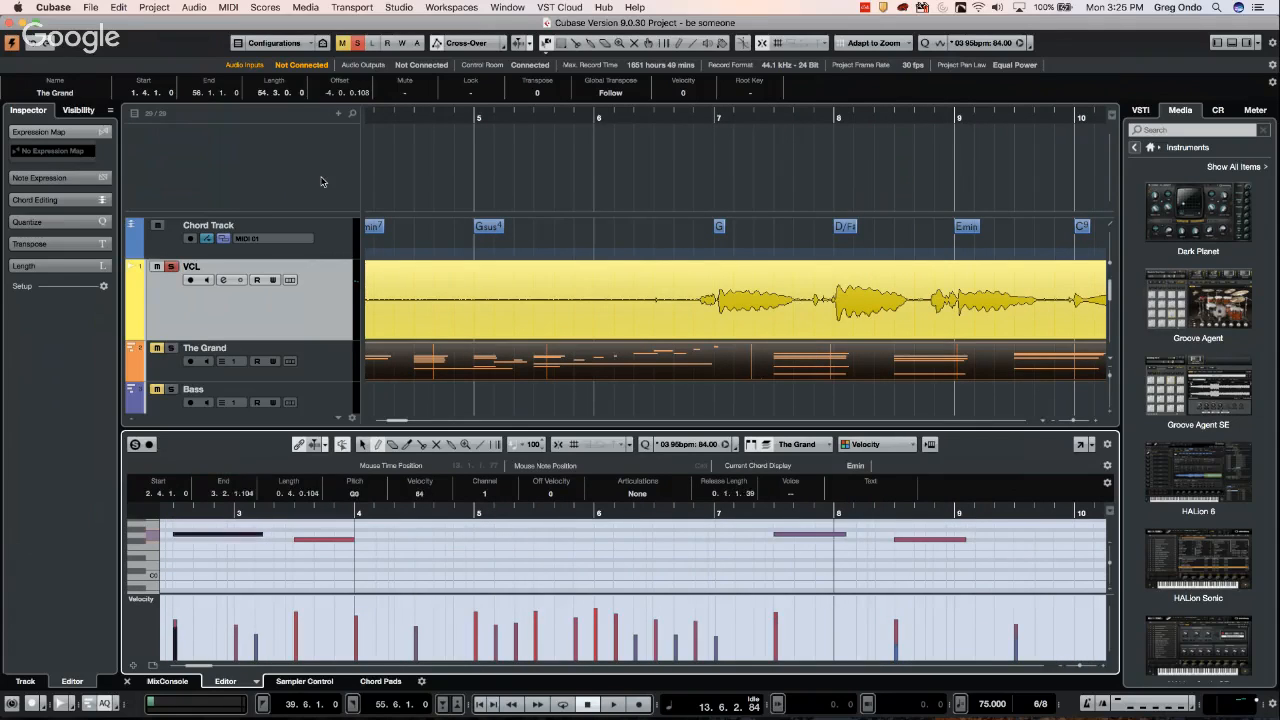
pyautogui.press('super+shift+a')
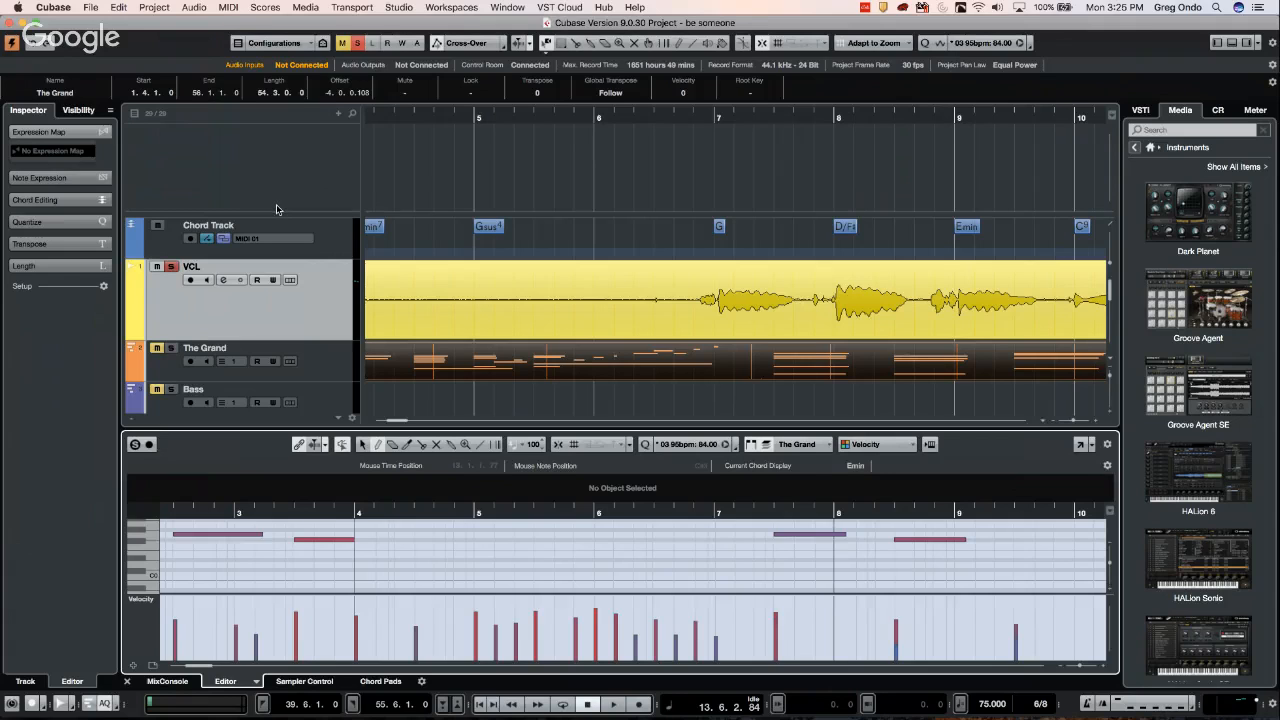
pyautogui.hotkey('ctrl', 'Right')
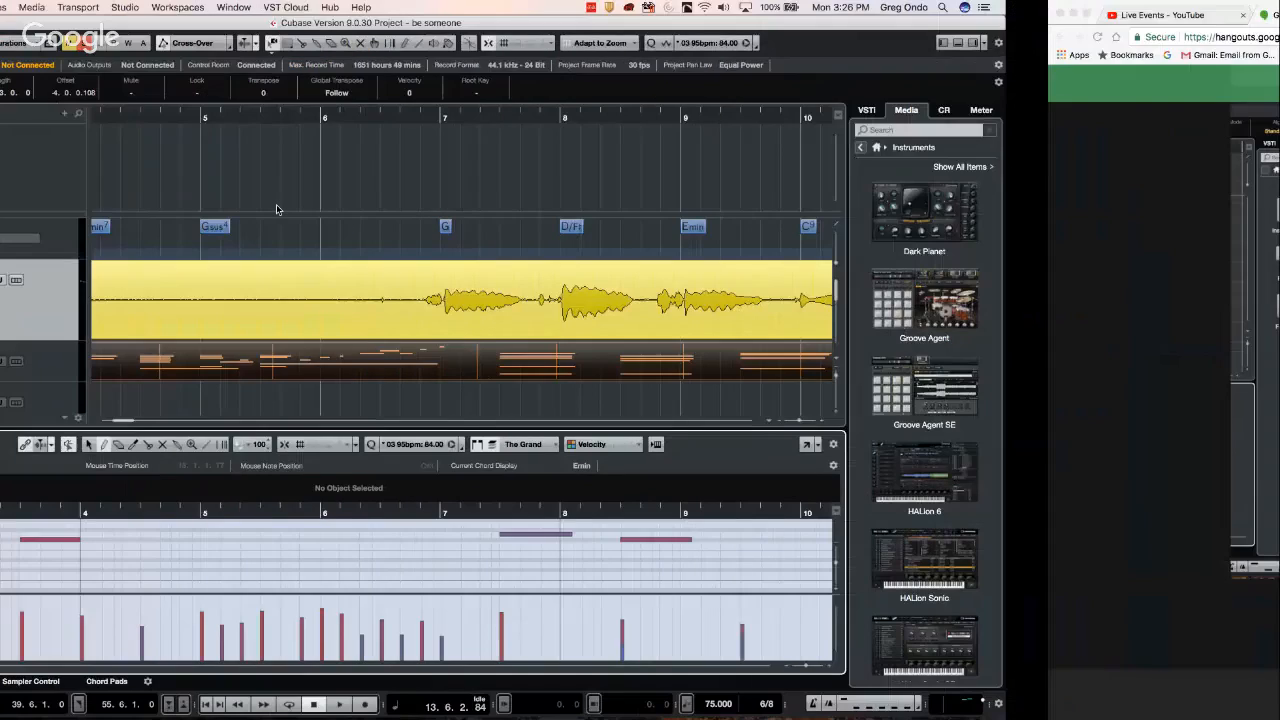
pyautogui.hotkey('ctrl', 'Left')
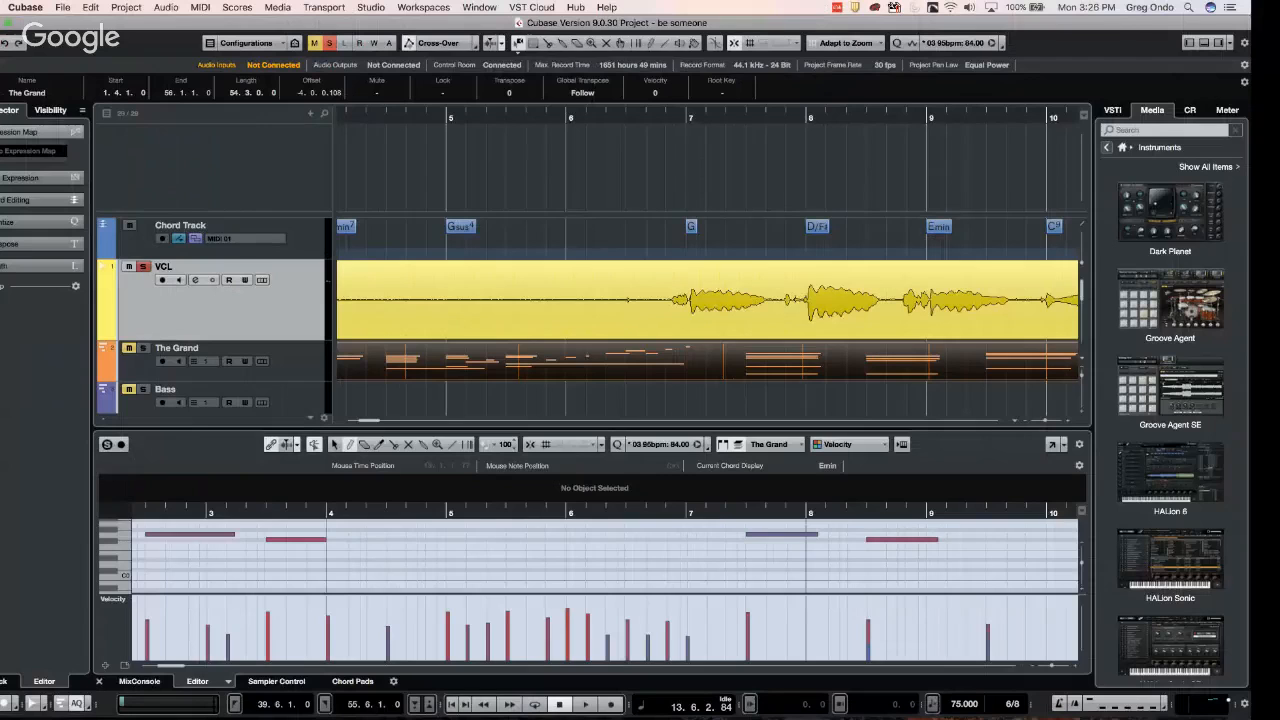
# Draw a very short C#0 note in bar 3 of The Grand's part and return the focus to the project window's event area
pyautogui.click(300, 569)
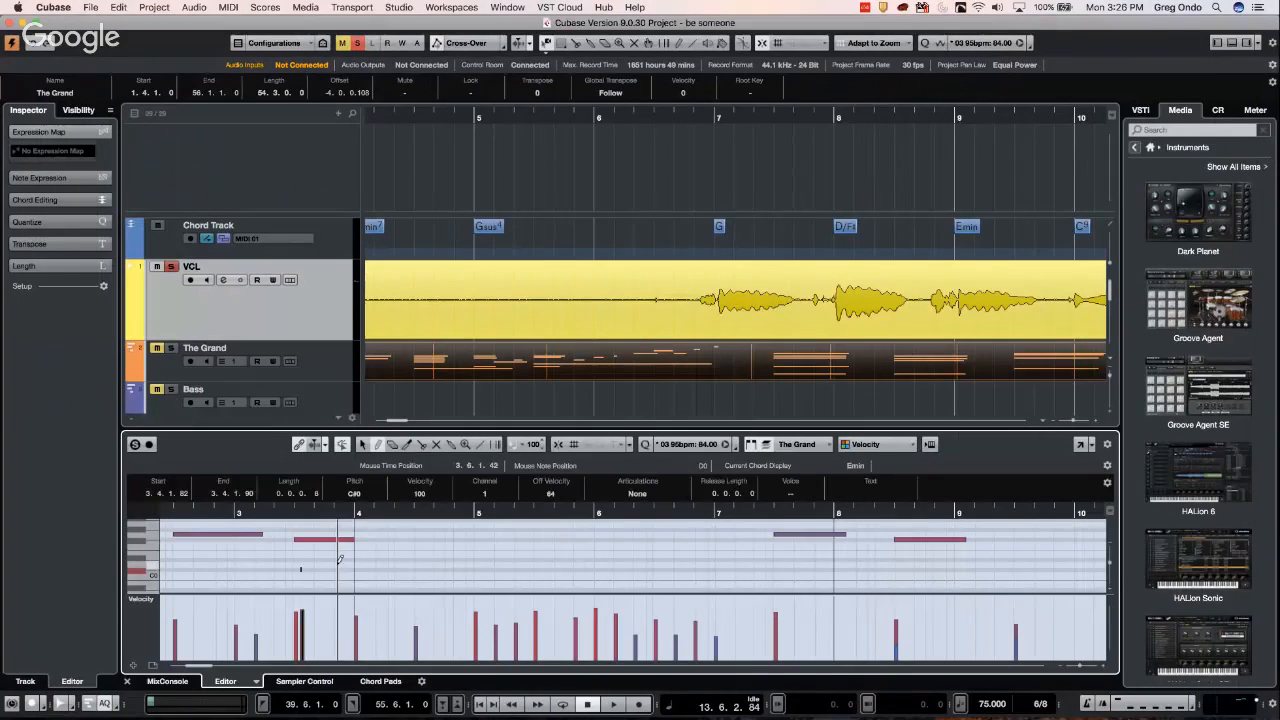
pyautogui.press('super+Tab')
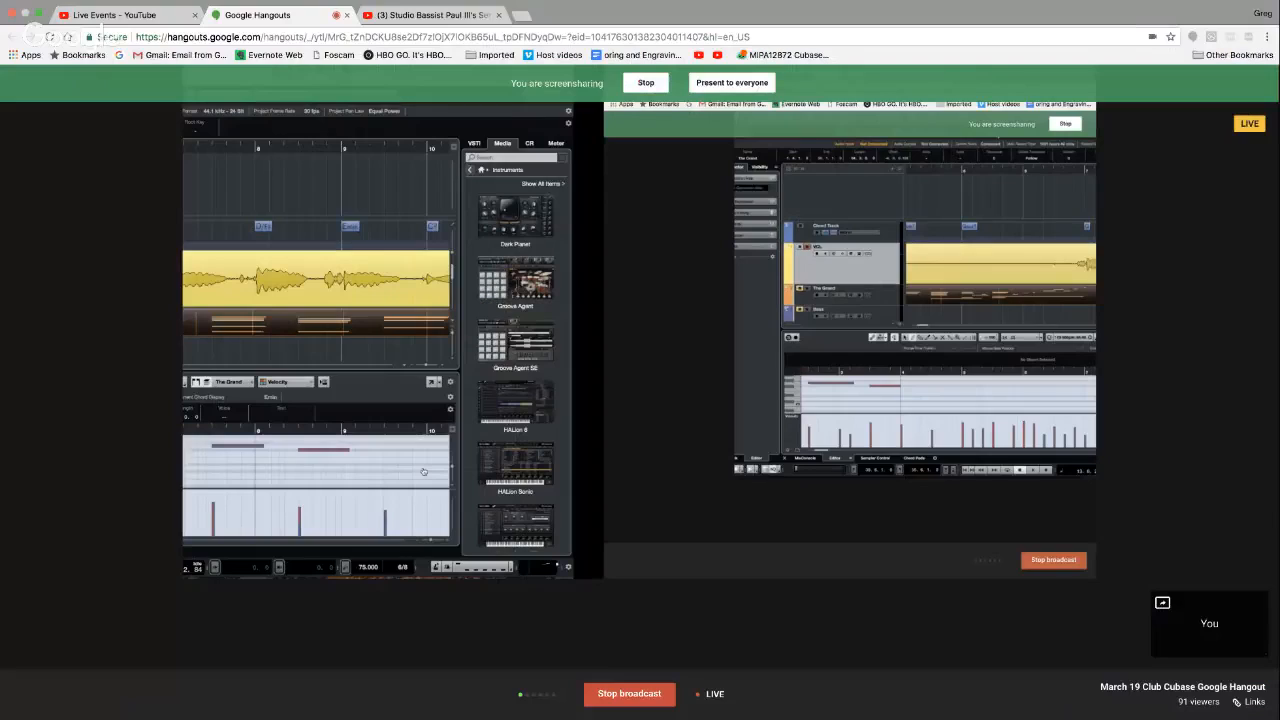
pyautogui.press('super+Tab')
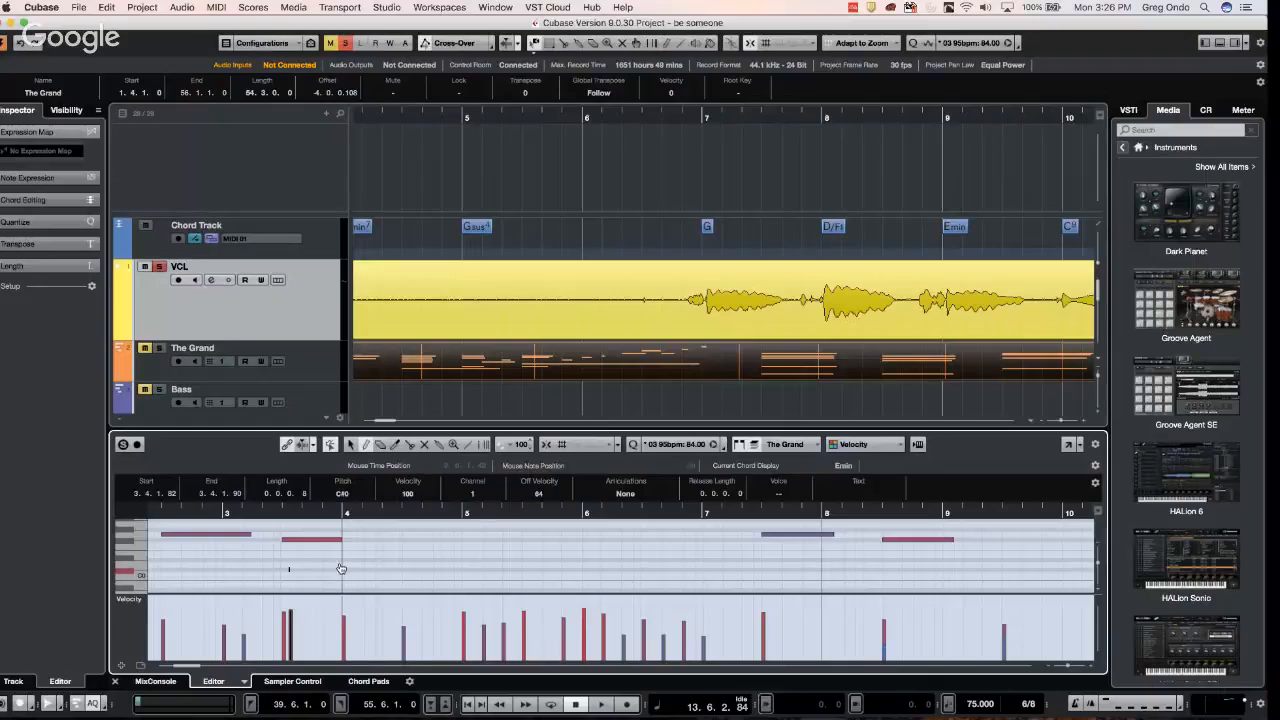
pyautogui.rightClick(519, 385)
pyautogui.click(542, 396)
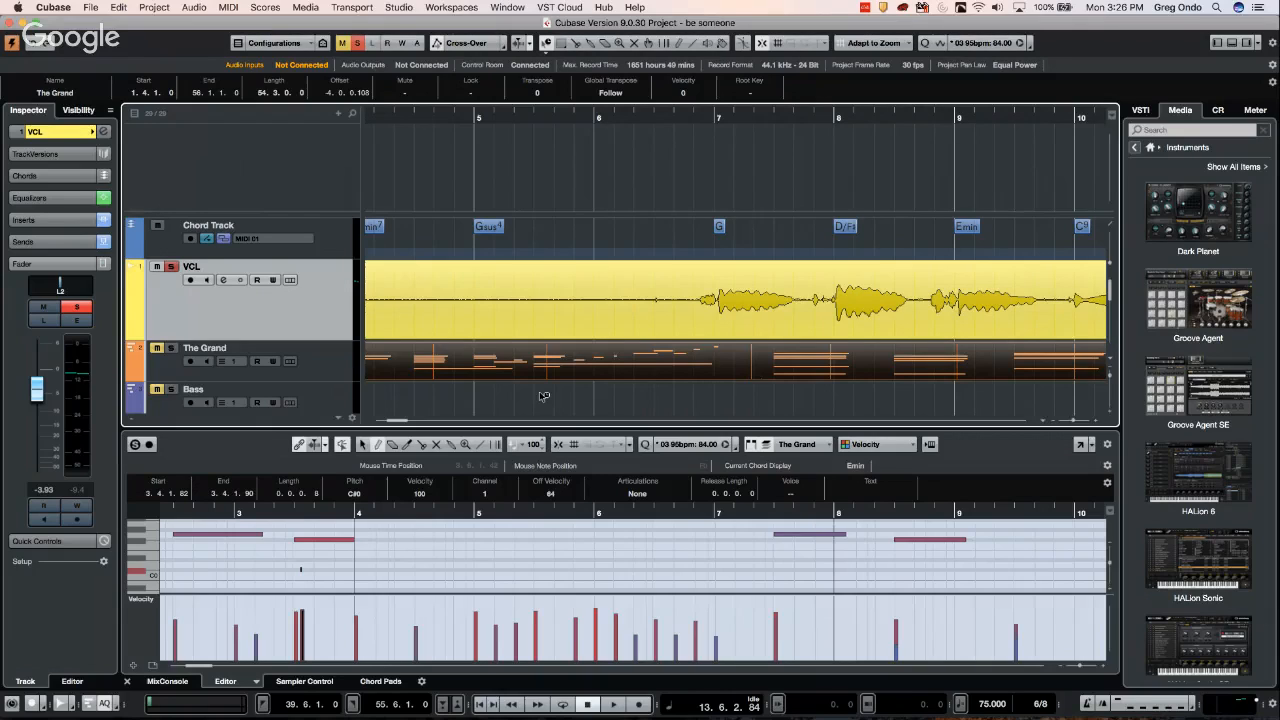
# Create a new empty project in the Auto LFO folder
pyautogui.click(97, 9)
pyautogui.moveTo(118, 8)
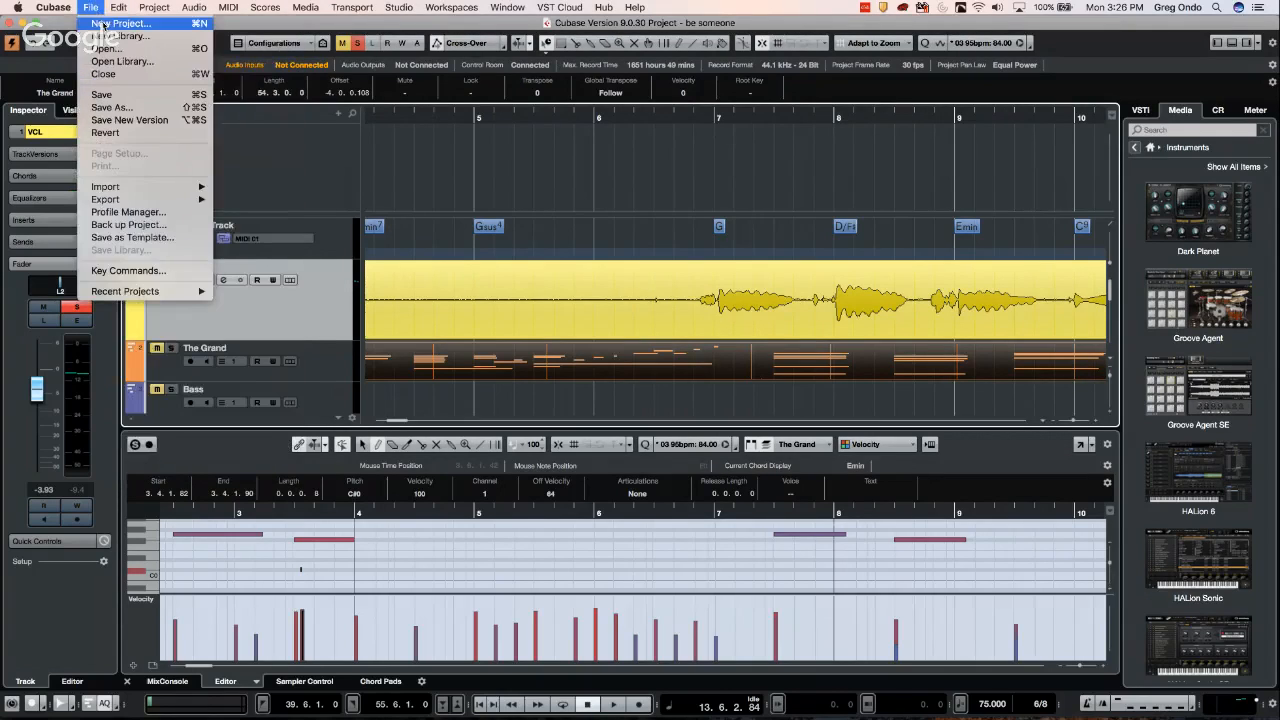
pyautogui.click(103, 23)
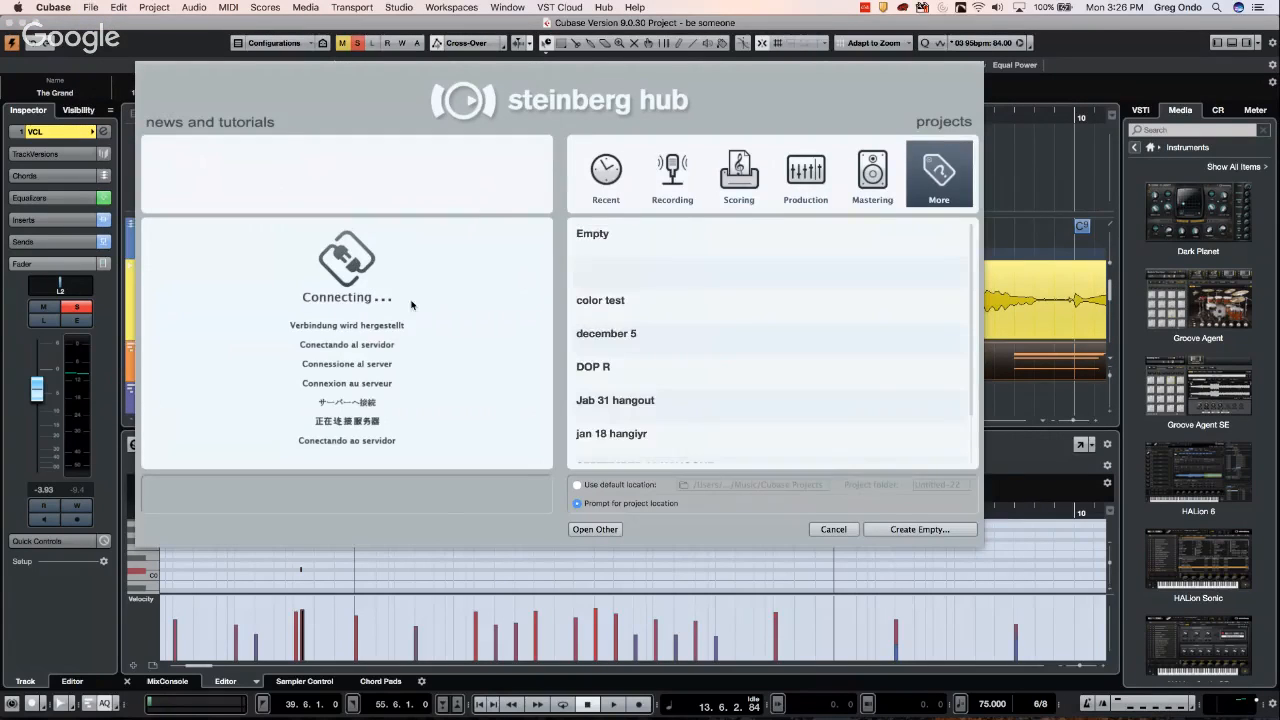
pyautogui.click(908, 526)
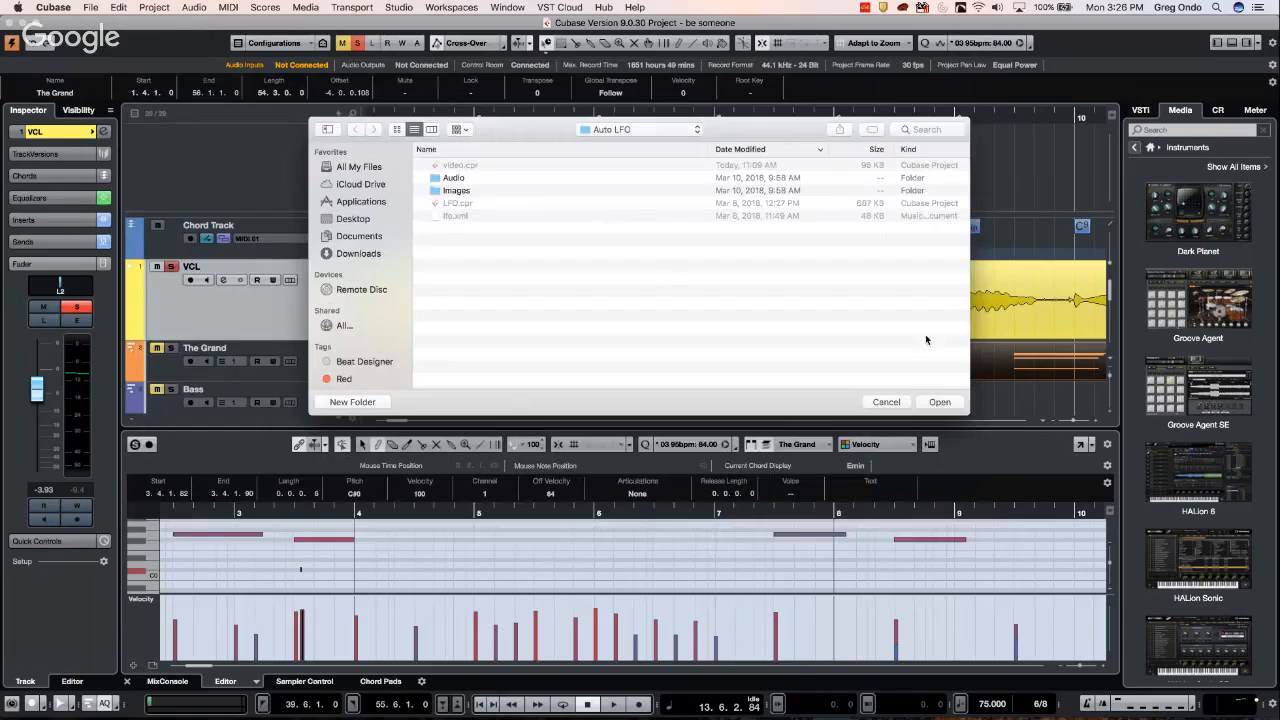
pyautogui.click(939, 401)
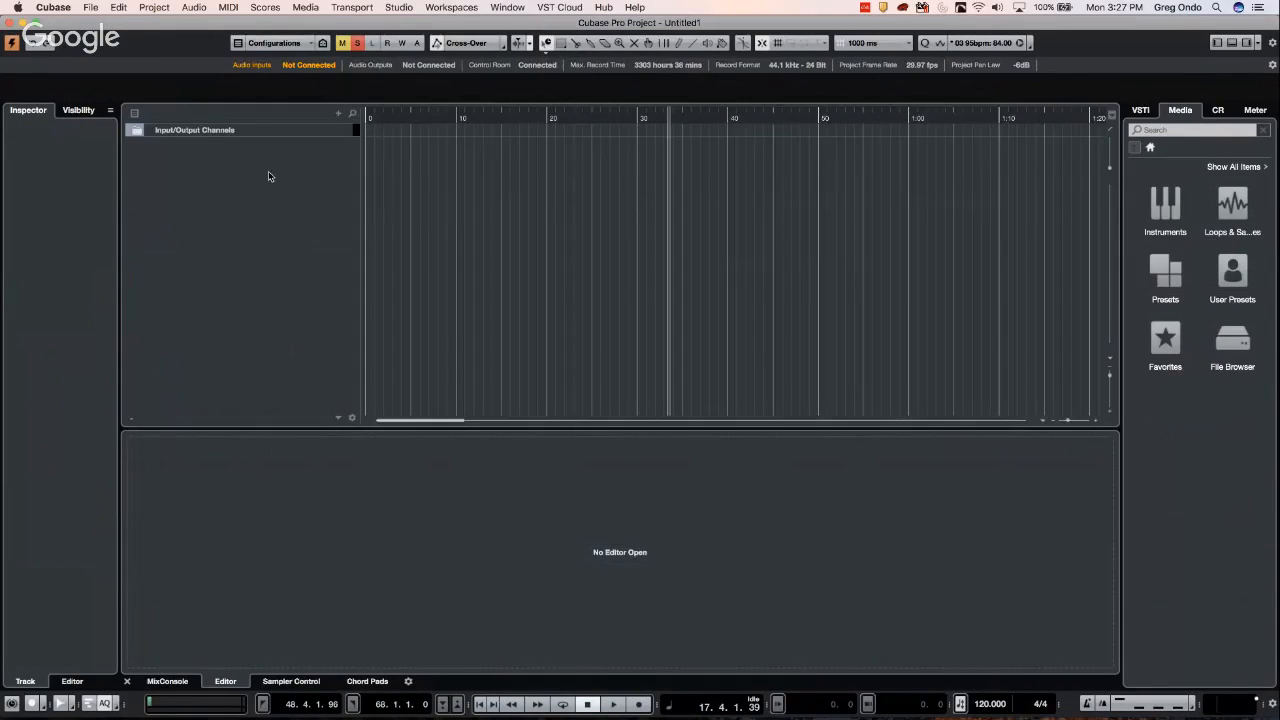
# Expand the Input/Output Channels folder in the track list to show the Stereo output
pyautogui.rightClick(202, 166)
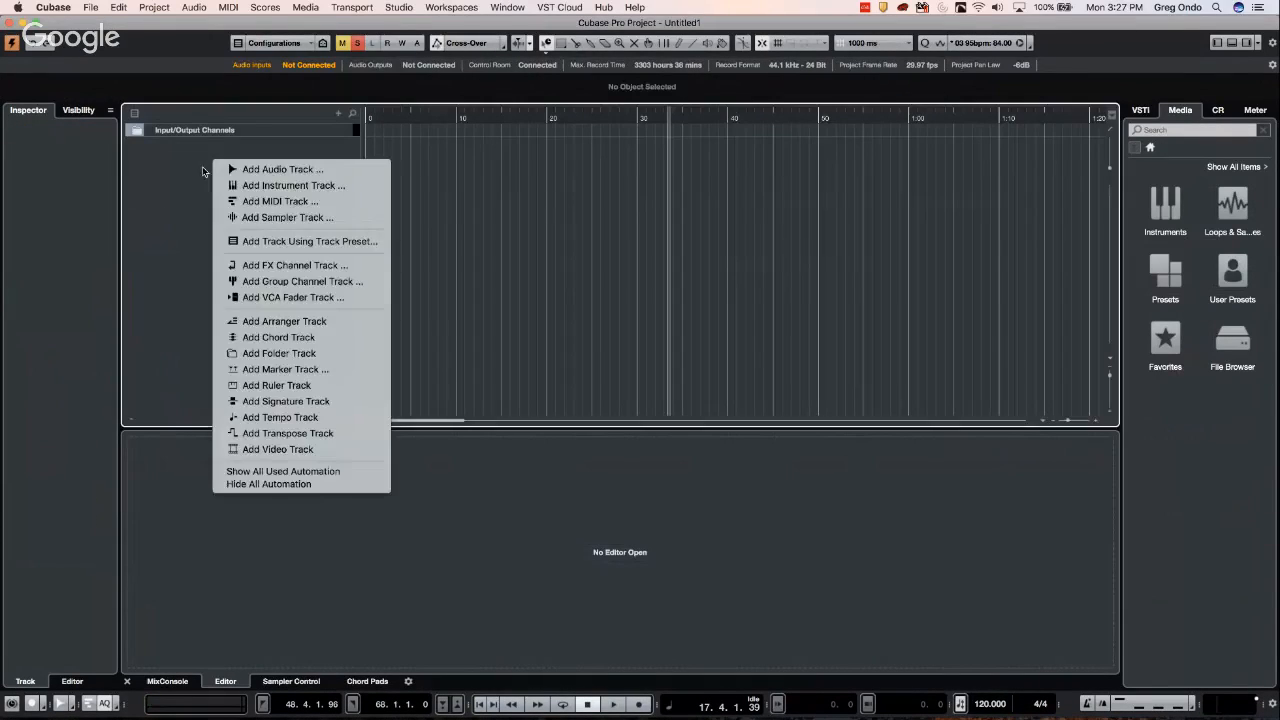
pyautogui.click(137, 133)
pyautogui.click(138, 132)
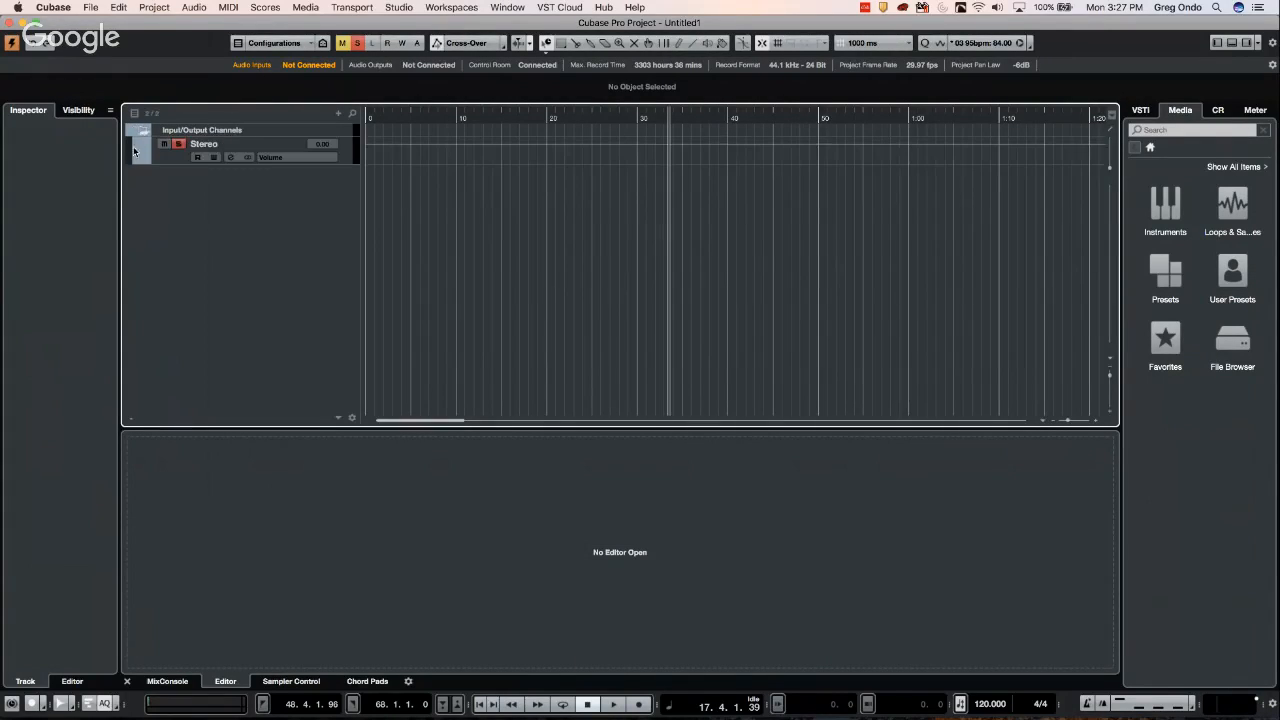
# Select the Input/Output Channels folder in the track list and collapse it
pyautogui.click(145, 134)
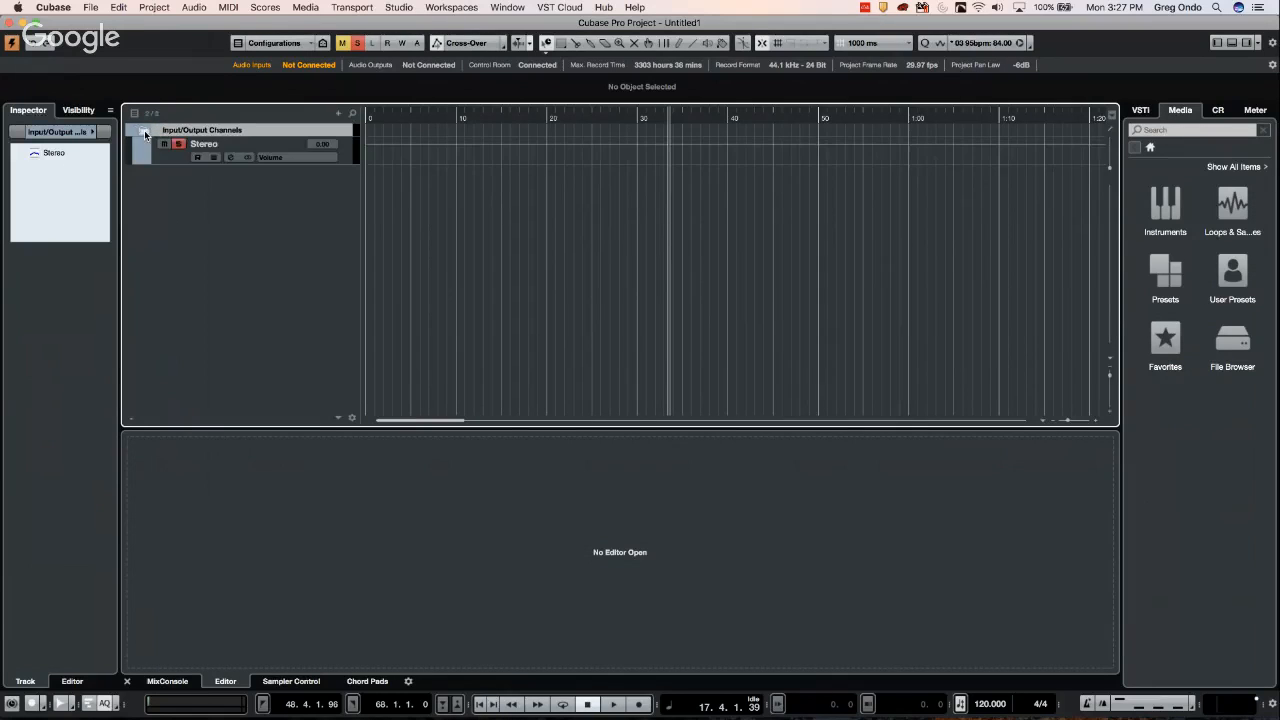
pyautogui.click(145, 134)
pyautogui.click(145, 134)
pyautogui.click(145, 134)
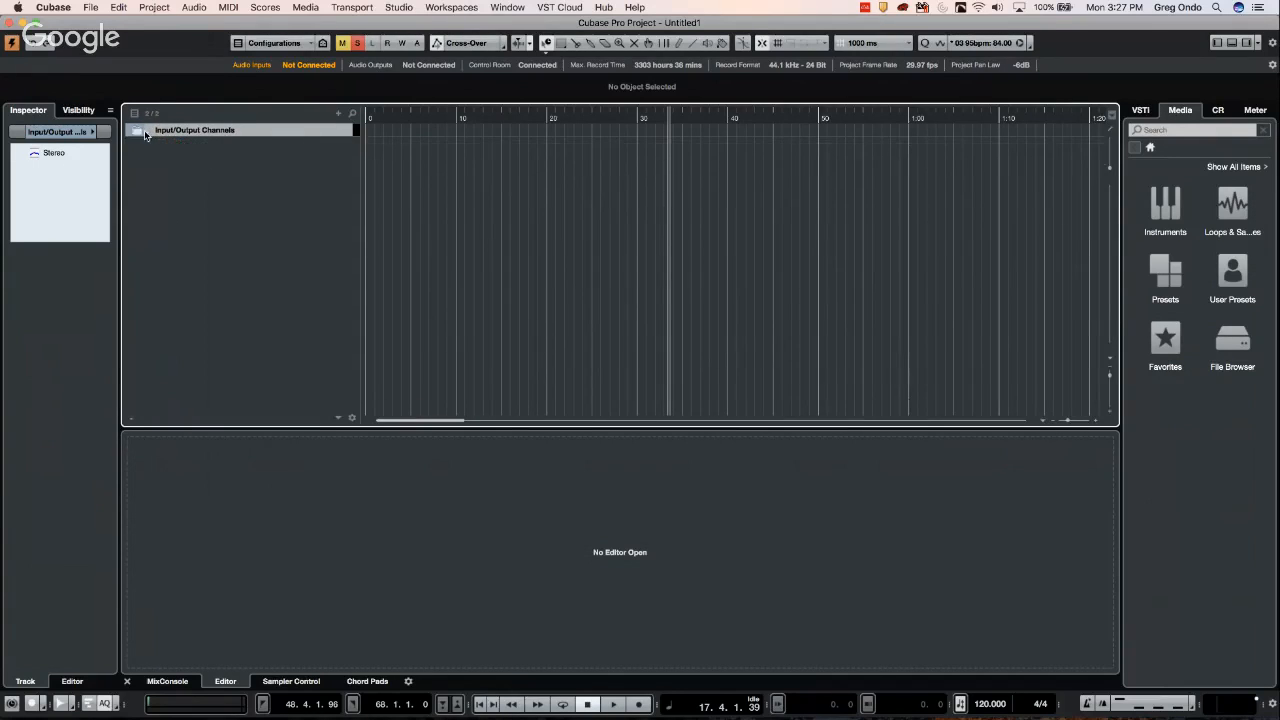
# Show the MixConsole in the lower zone with its toolbar and filter out the input channels
pyautogui.click(168, 681)
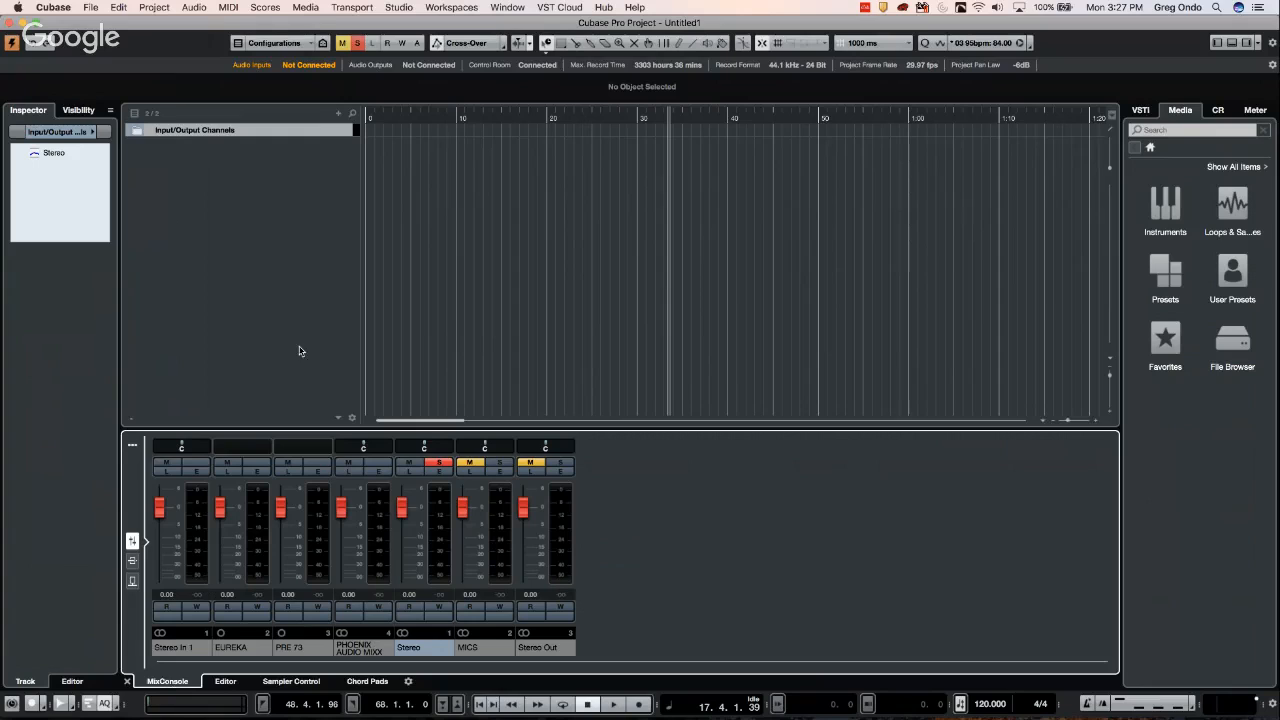
pyautogui.click(134, 446)
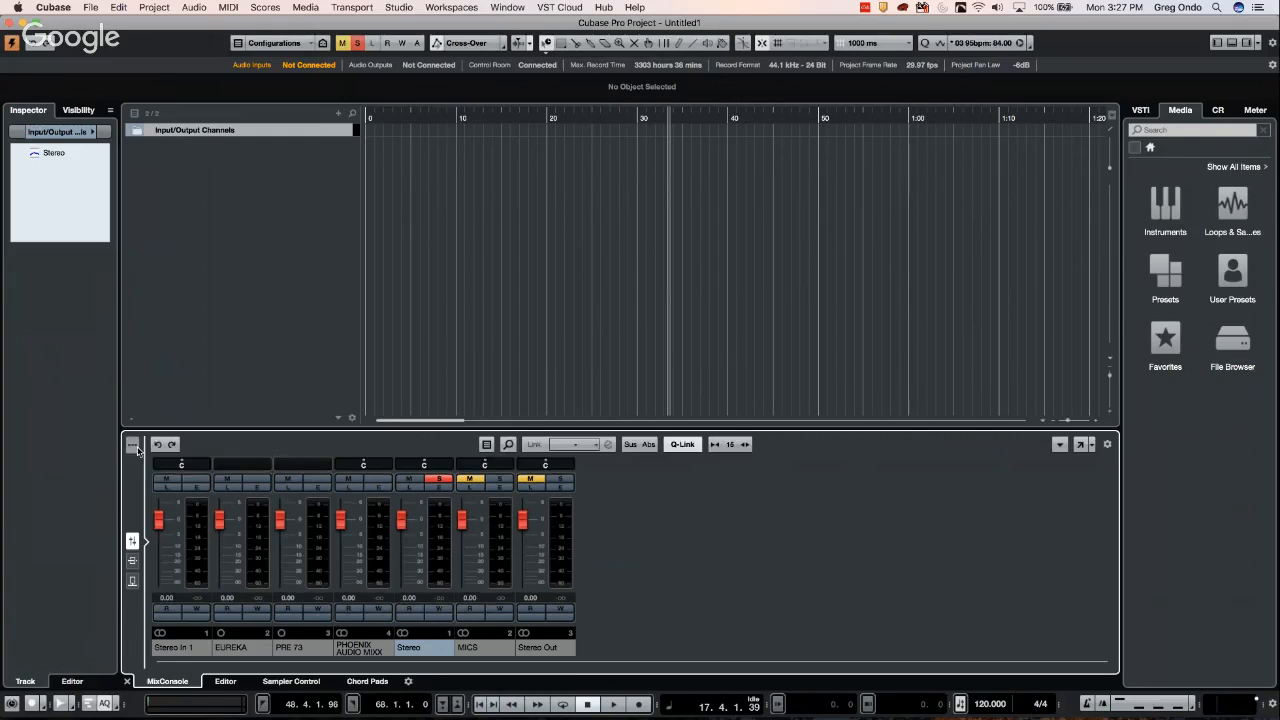
pyautogui.click(487, 446)
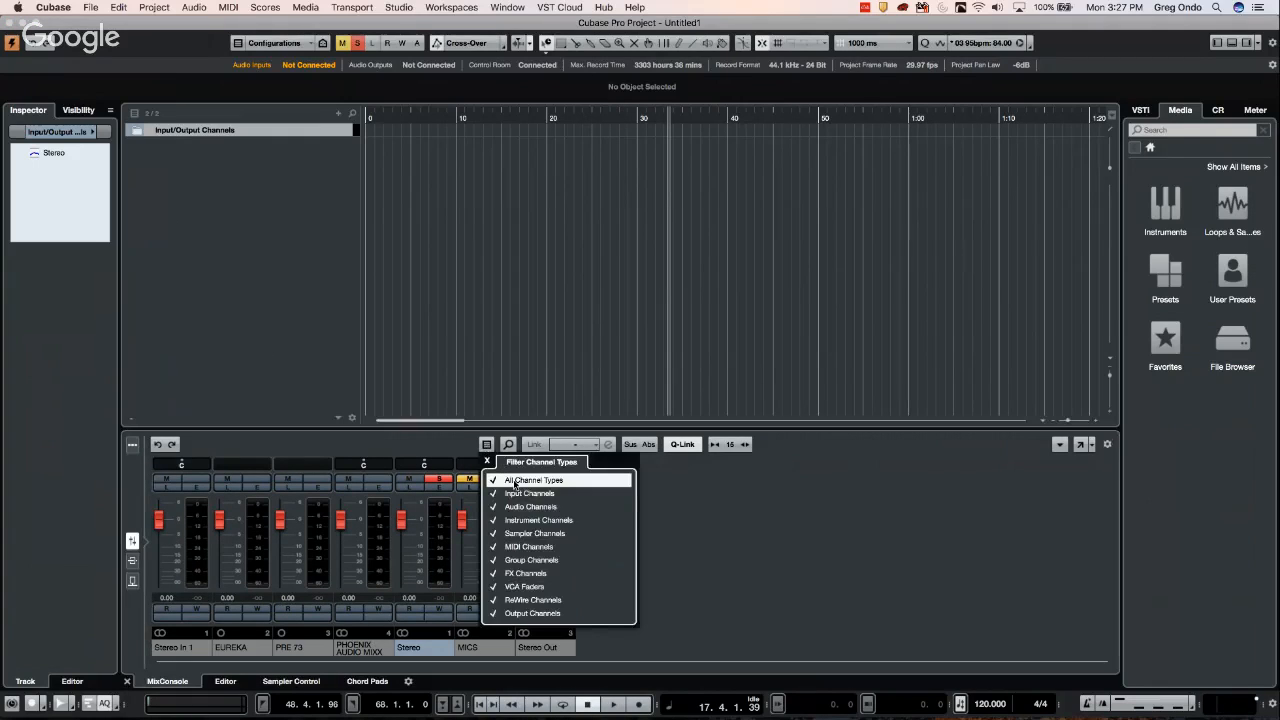
pyautogui.click(512, 494)
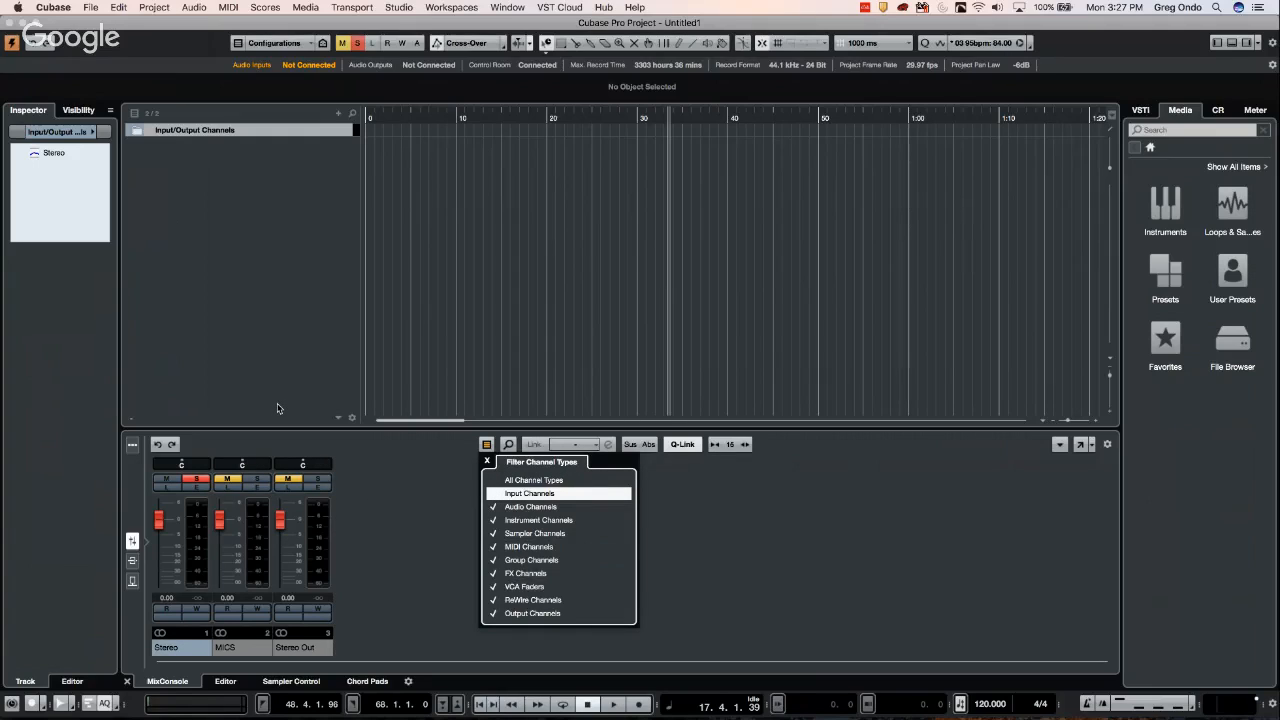
pyautogui.click(217, 168)
# Add 24 mono audio tracks to the project
pyautogui.rightClick(217, 168)
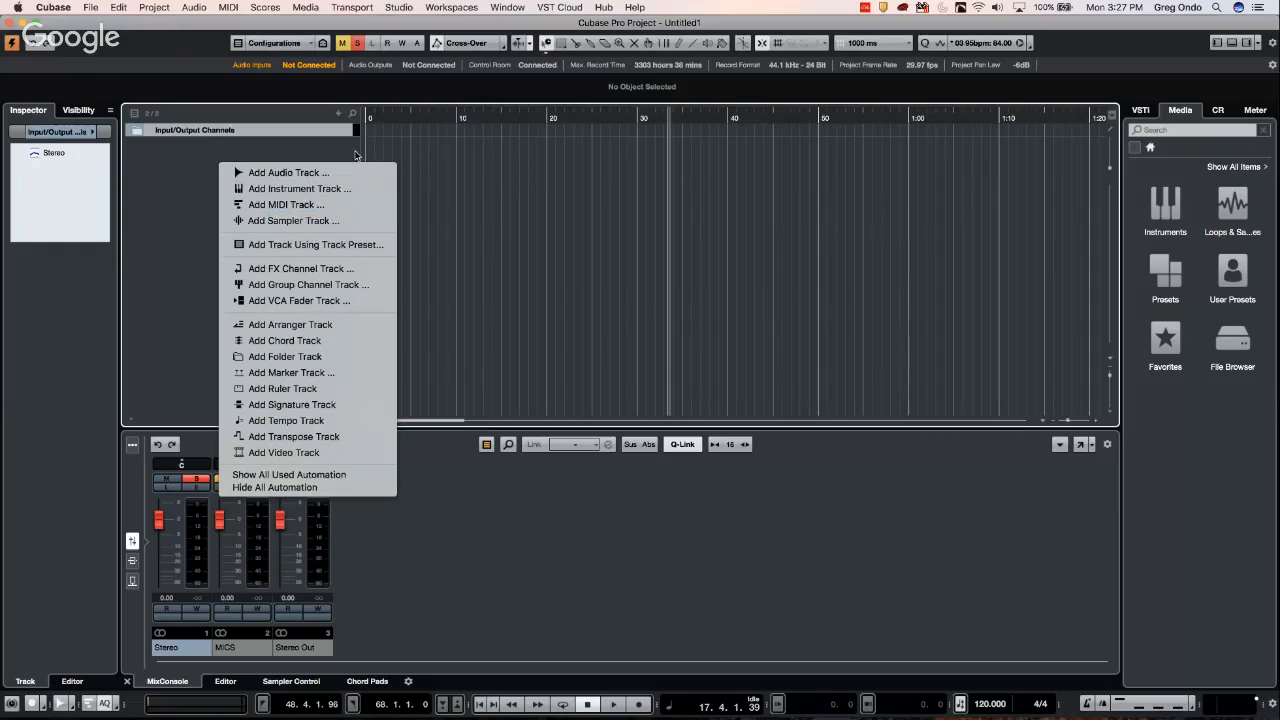
pyautogui.click(329, 173)
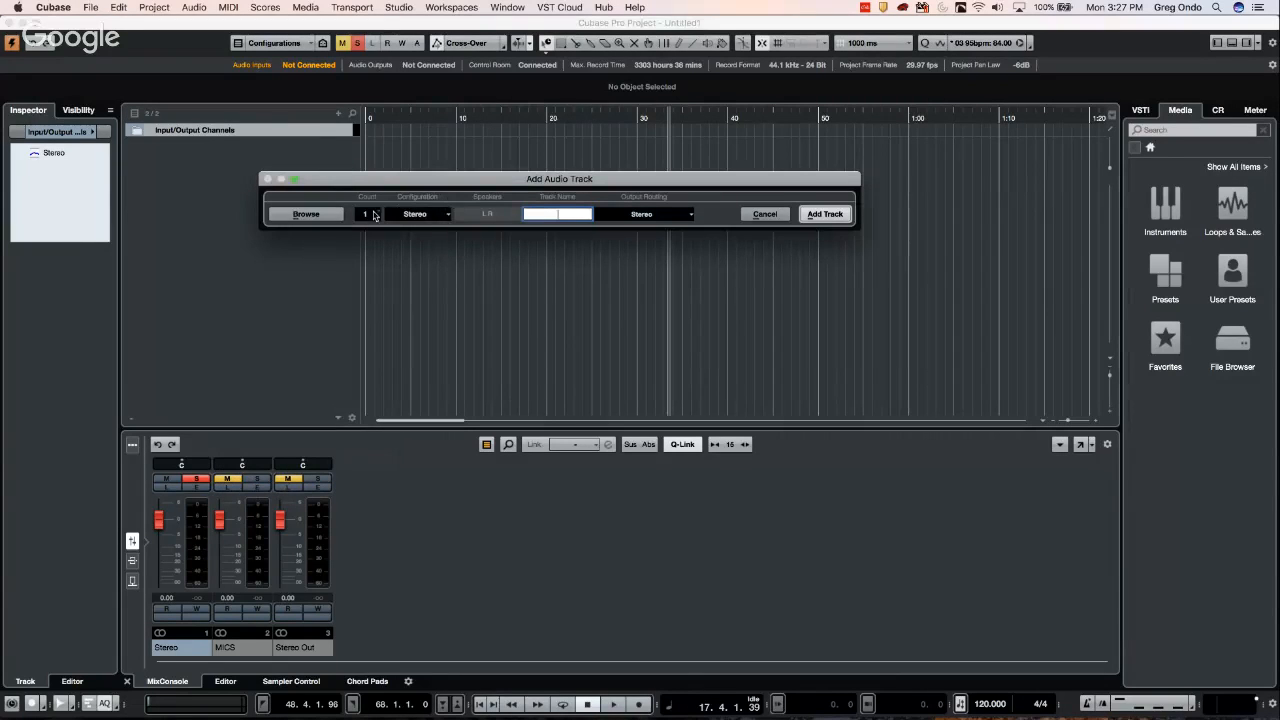
pyautogui.click(392, 216)
pyautogui.click(411, 201)
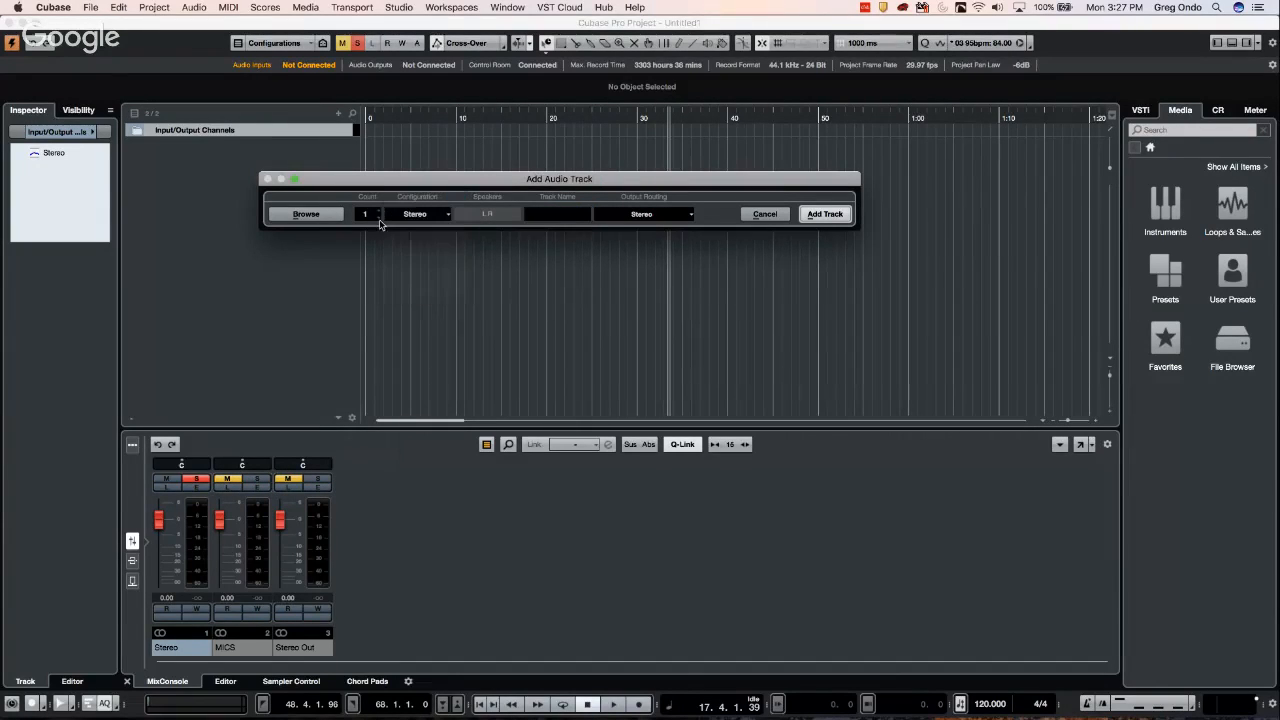
pyautogui.scroll(1, 369, 216)
pyautogui.moveTo(372, 214); pyautogui.dragTo(376, 177)
pyautogui.click(824, 215)
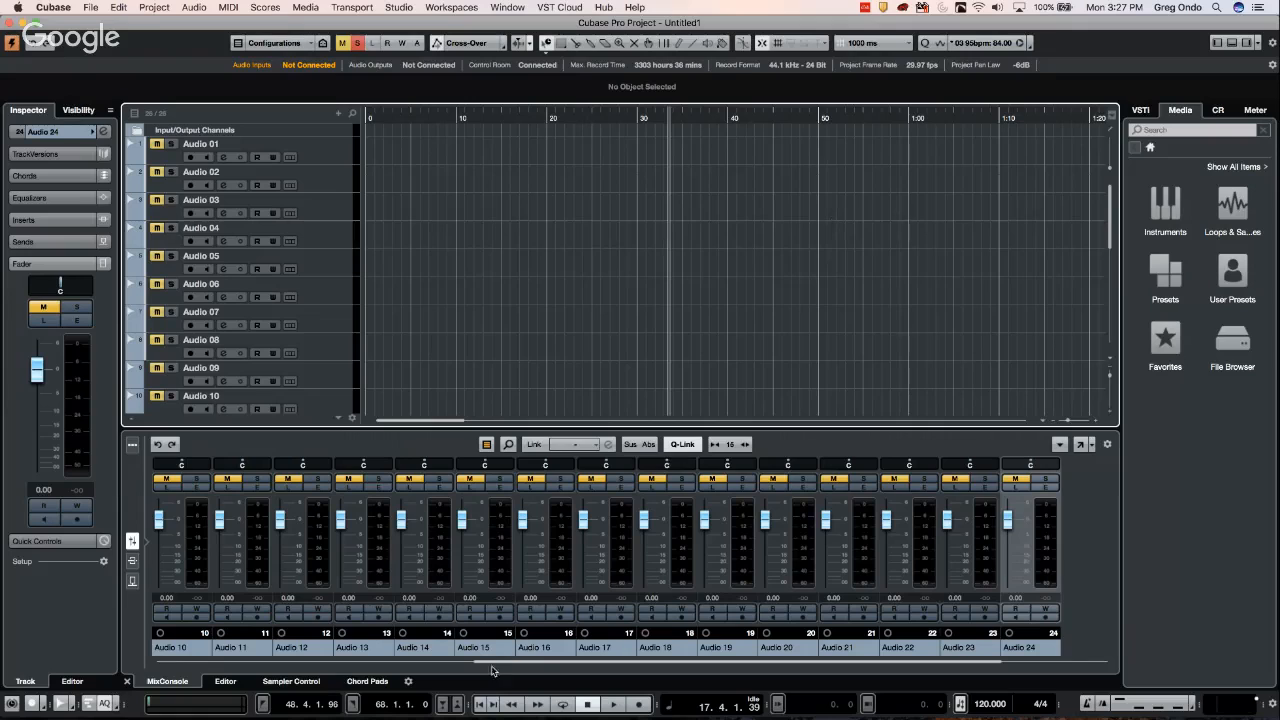
# Apply the Stereo preset to the output busses in Audio Connections and close the window
pyautogui.moveTo(494, 662); pyautogui.dragTo(745, 648)
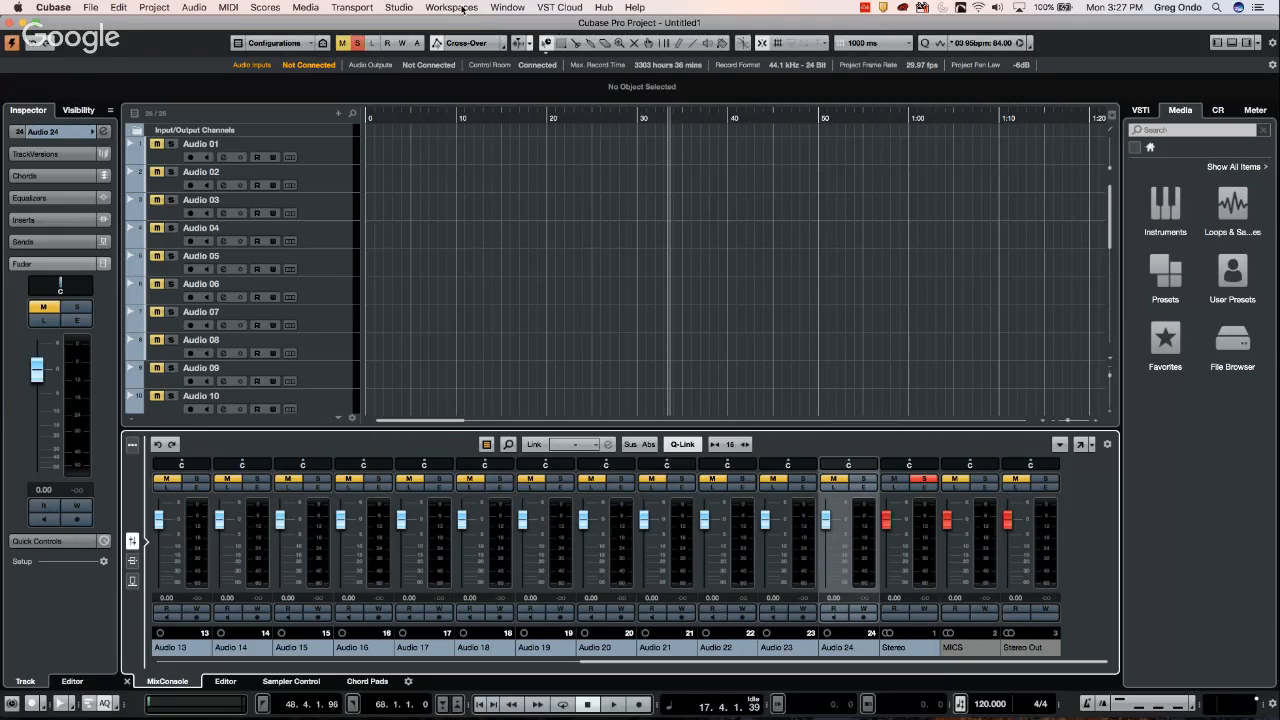
pyautogui.click(519, 8)
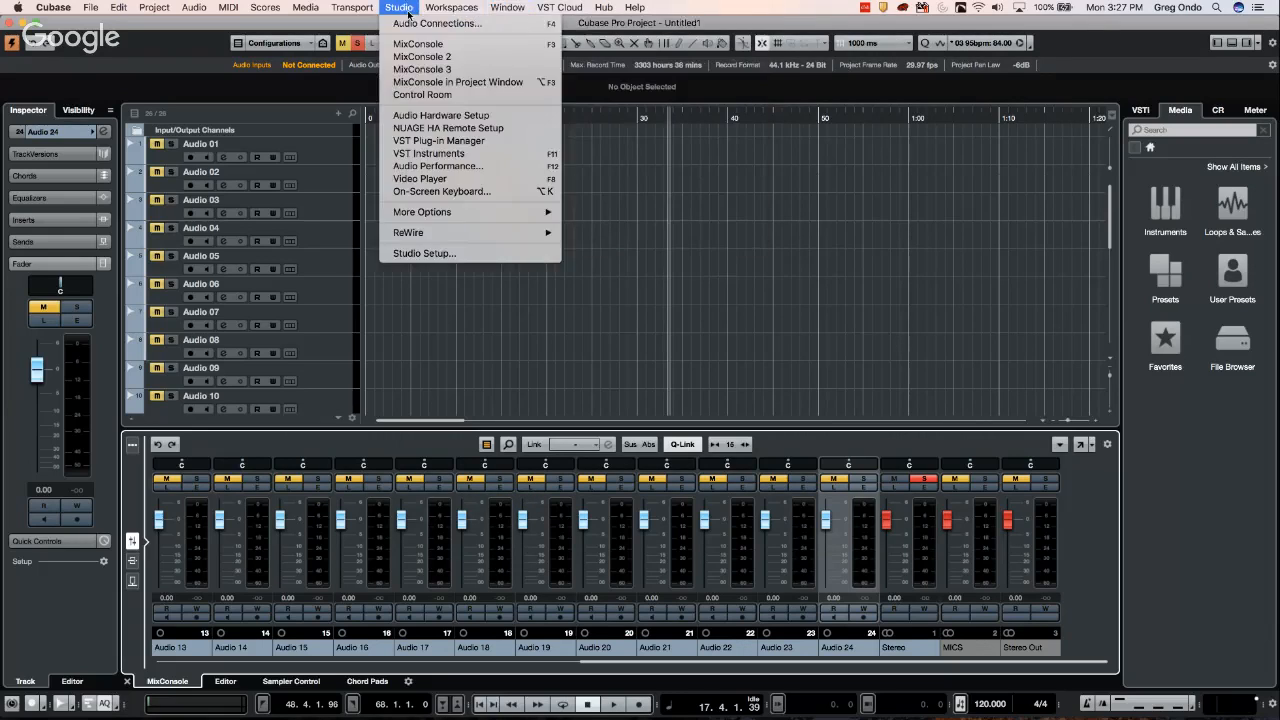
pyautogui.click(410, 24)
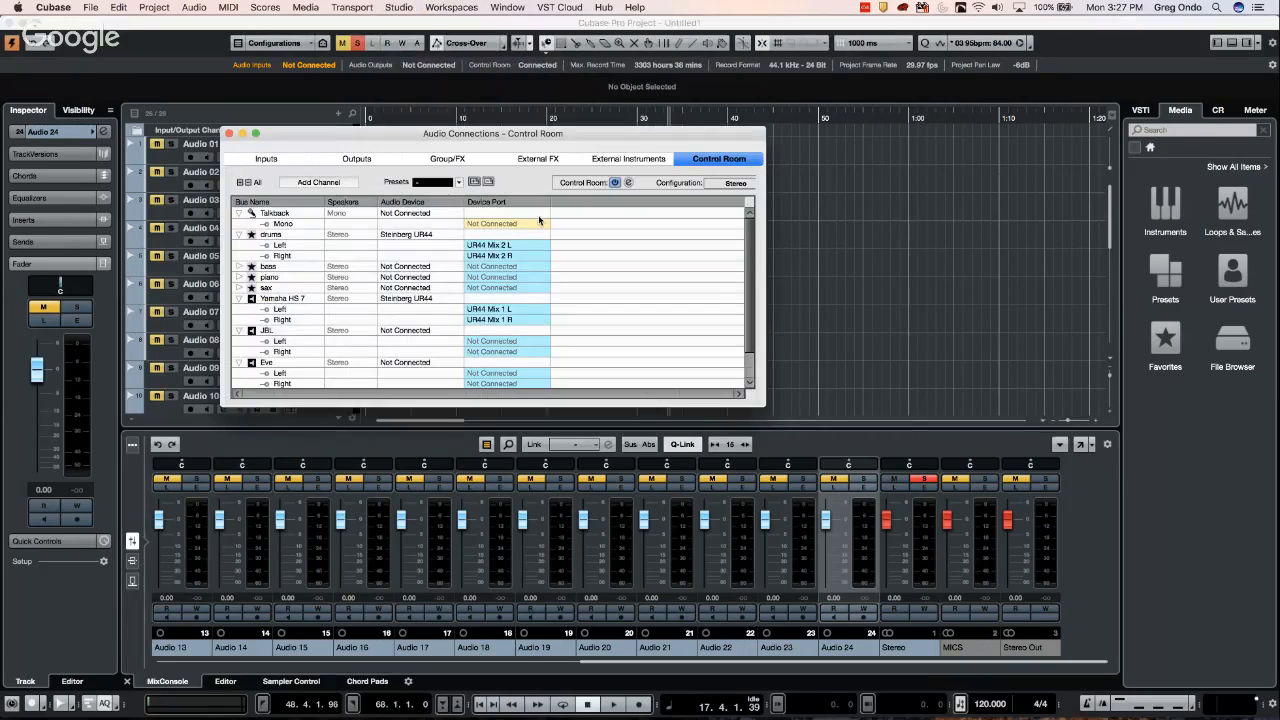
pyautogui.click(360, 160)
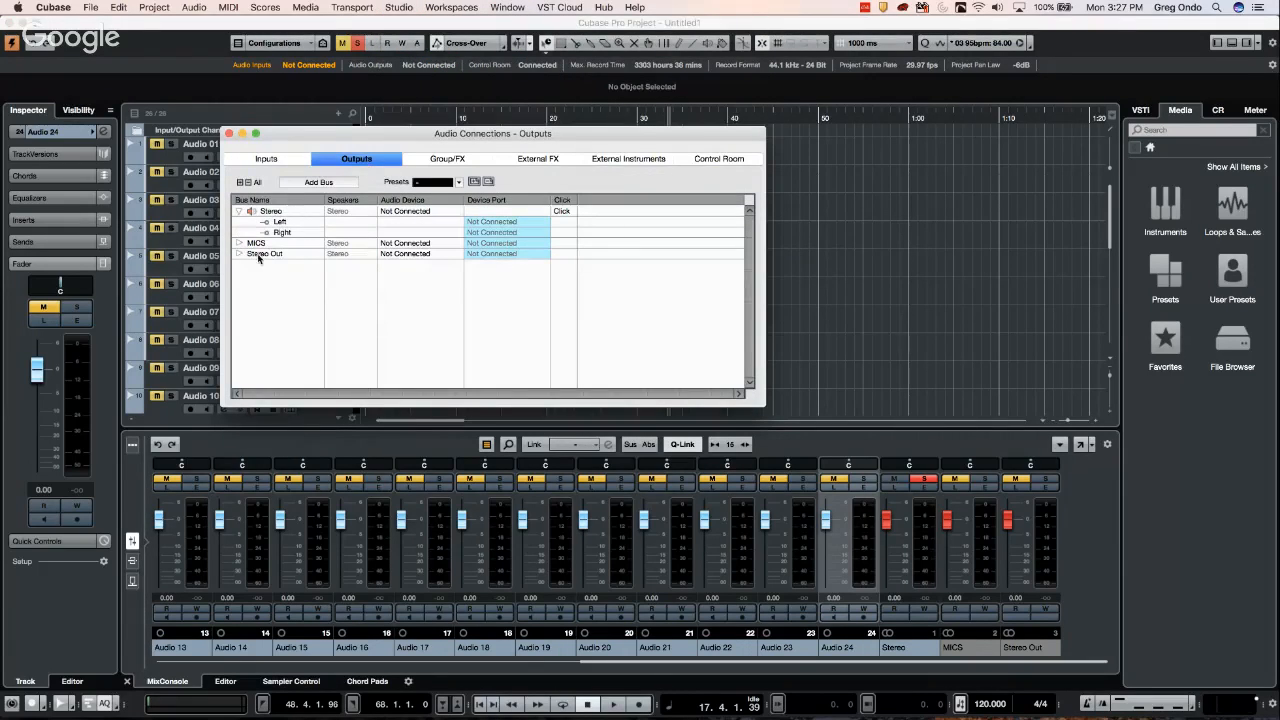
pyautogui.rightClick(271, 213)
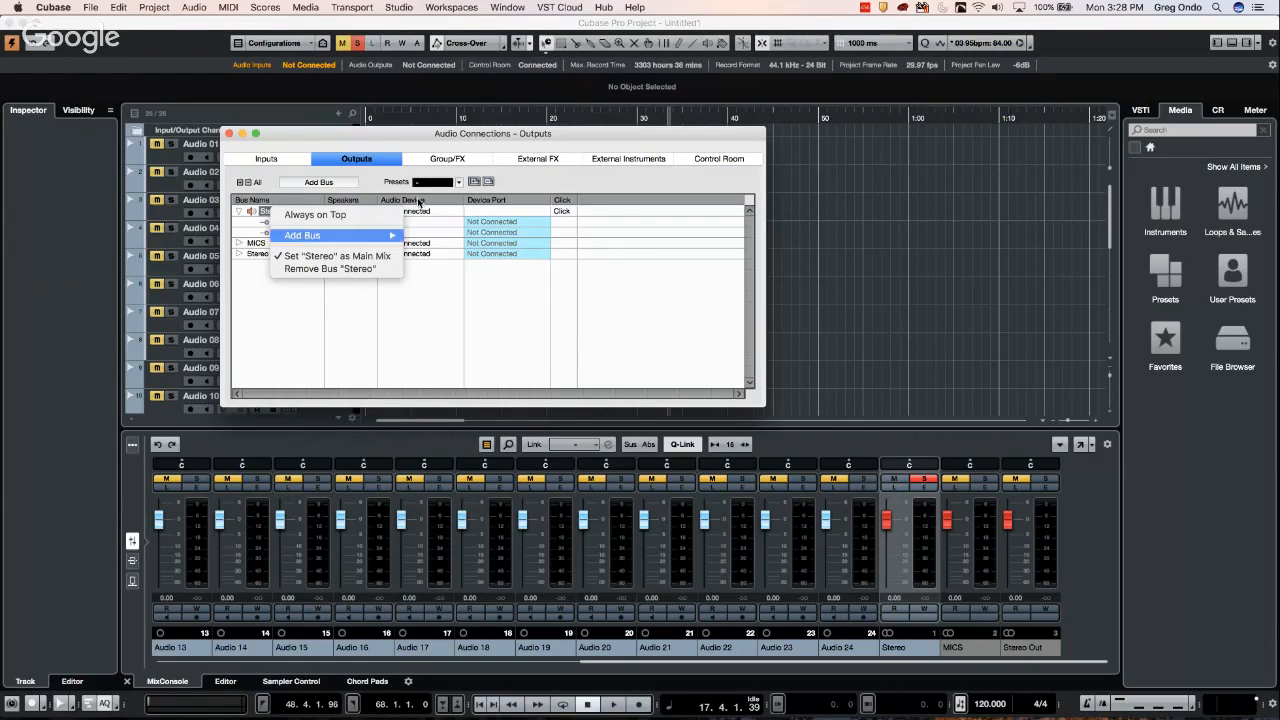
pyautogui.click(433, 184)
pyautogui.click(433, 184)
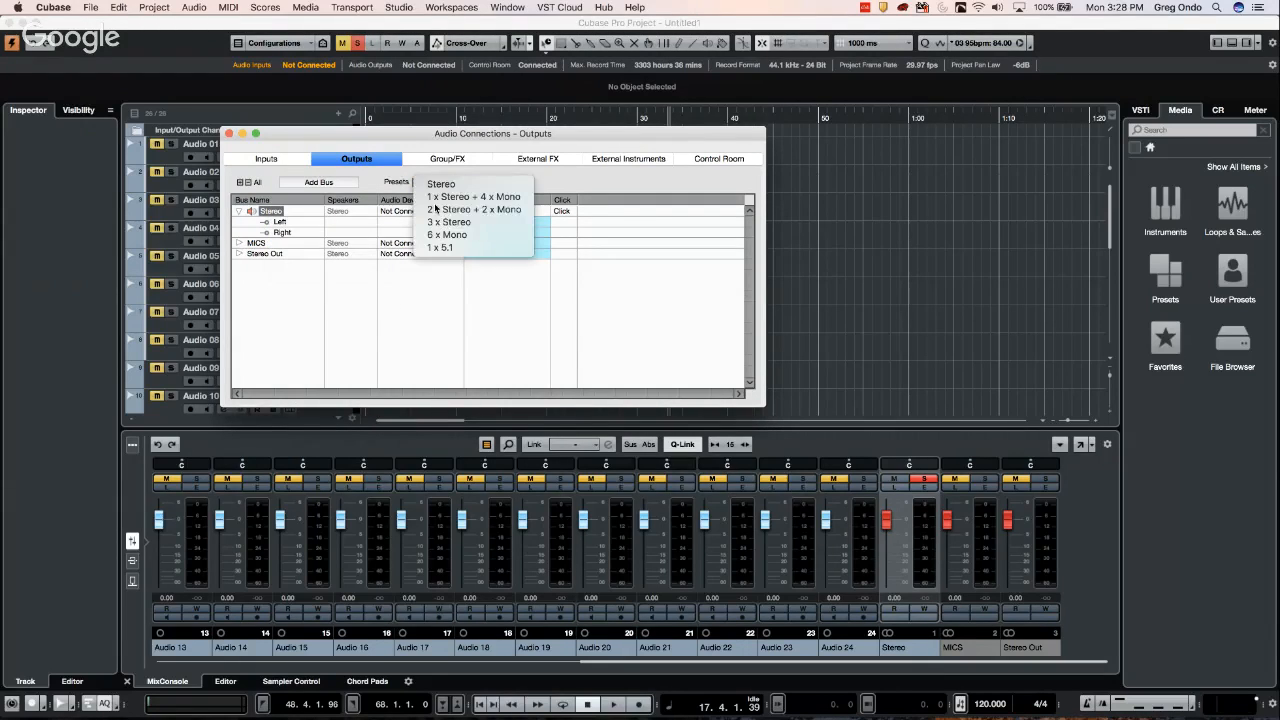
pyautogui.click(442, 185)
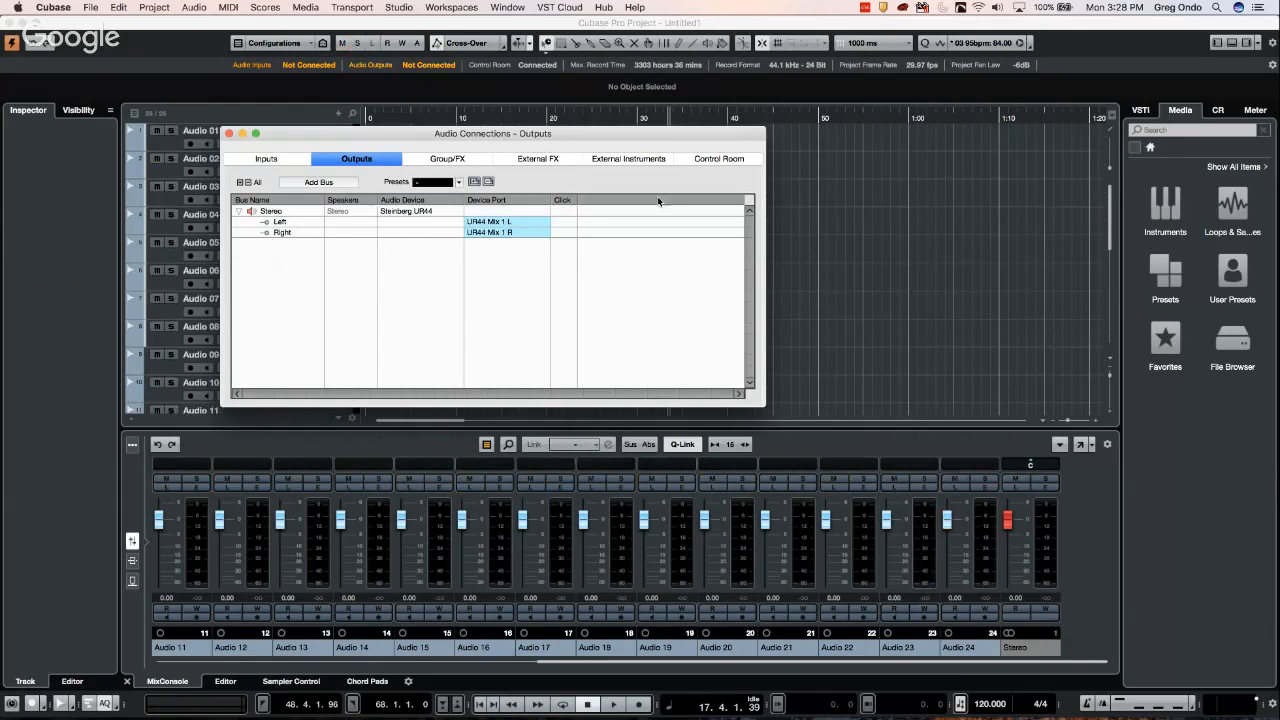
pyautogui.click(228, 133)
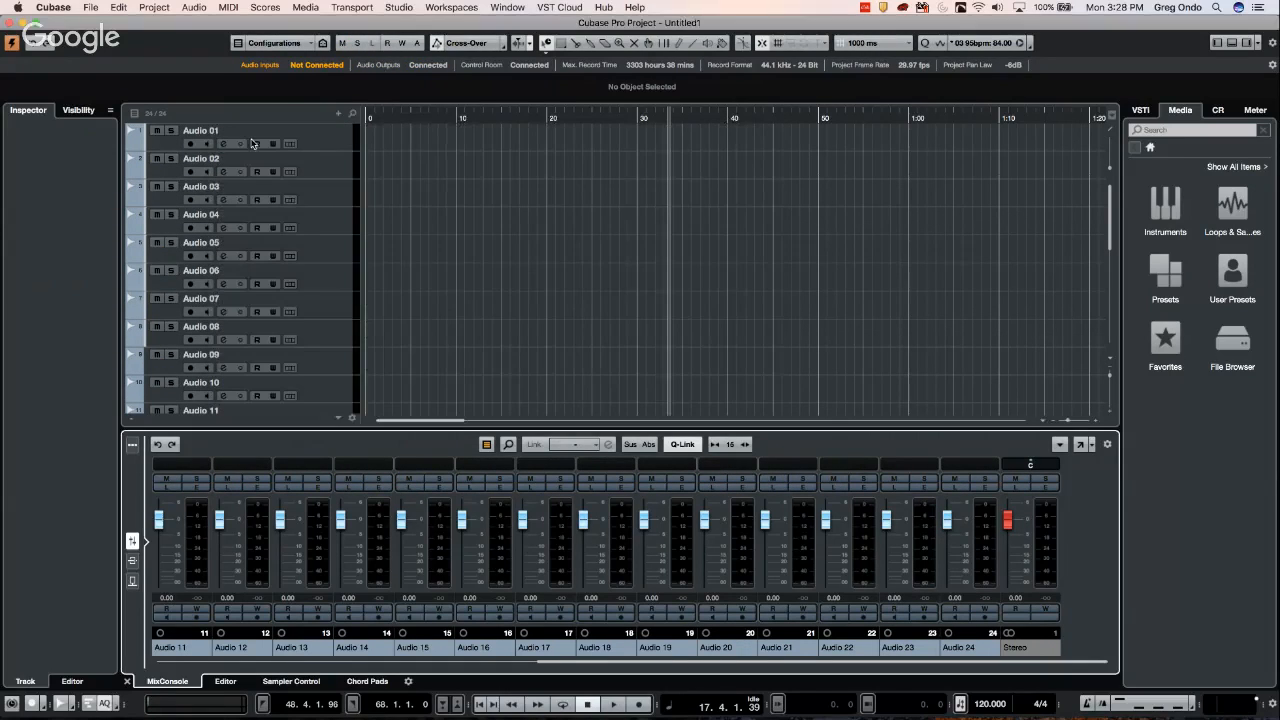
# Set the Stereo output bus's audio device to Not Connected in Audio Connections
pyautogui.click(399, 12)
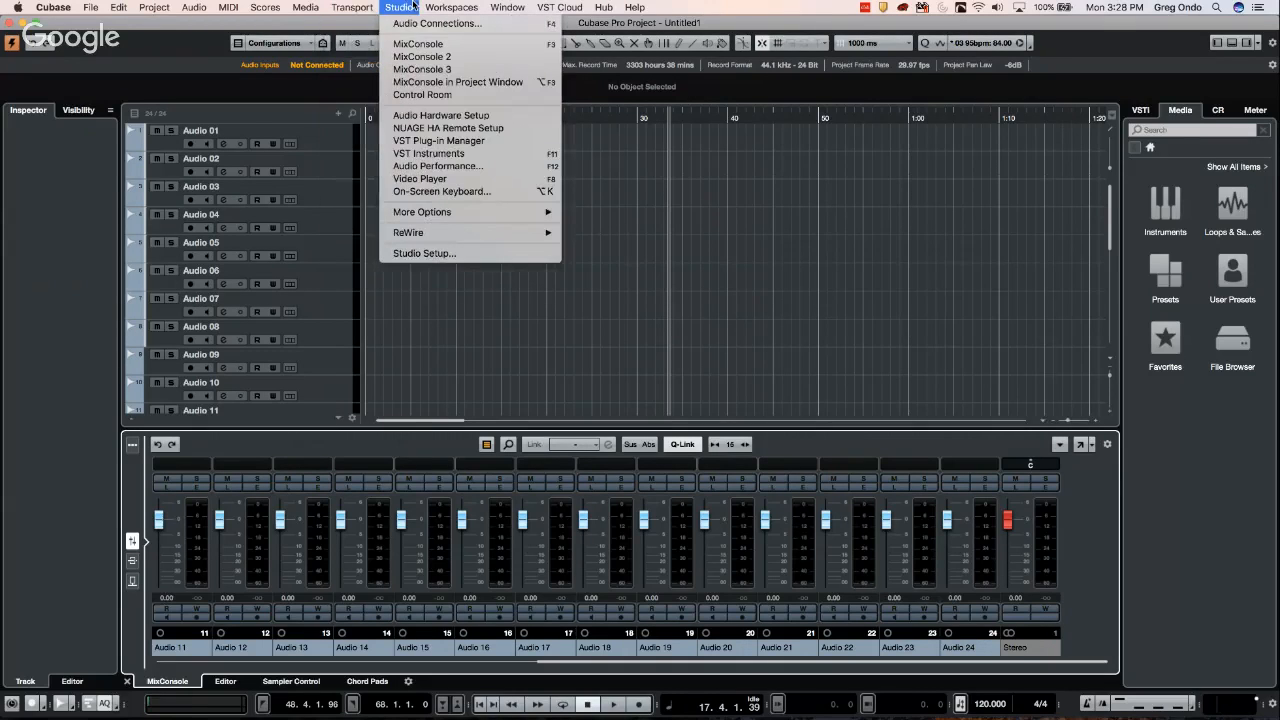
pyautogui.click(411, 26)
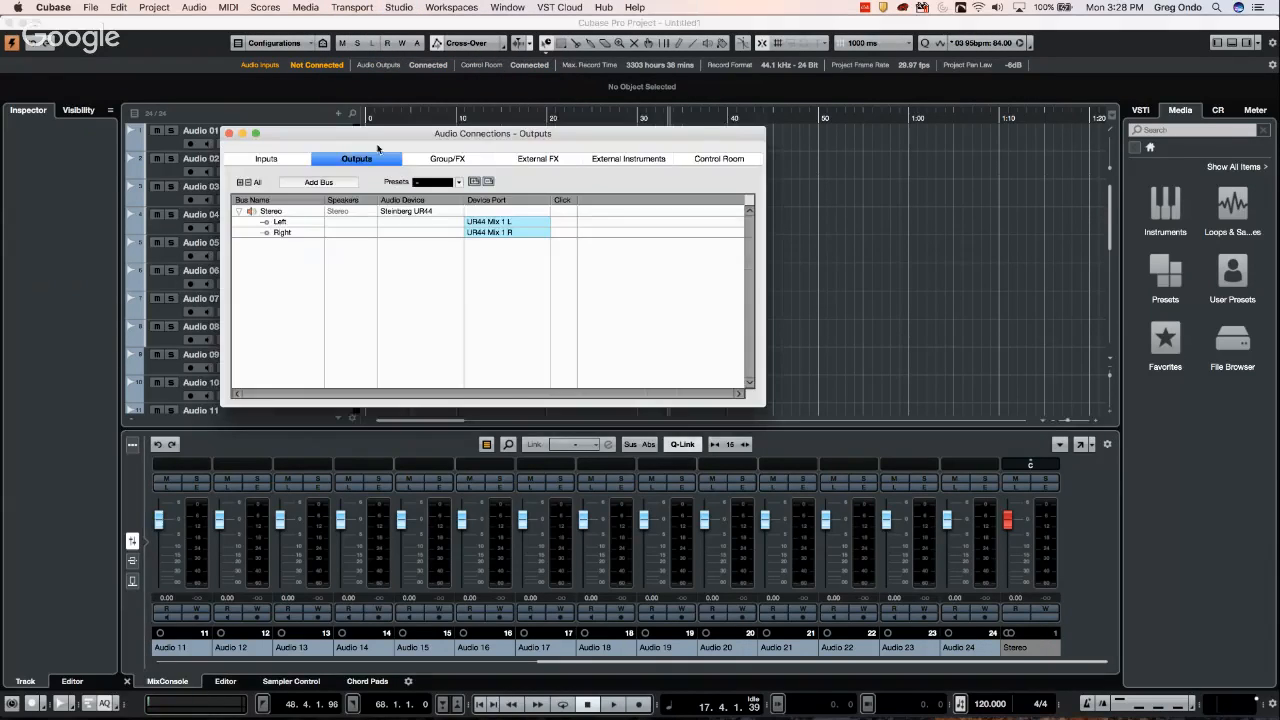
pyautogui.click(405, 212)
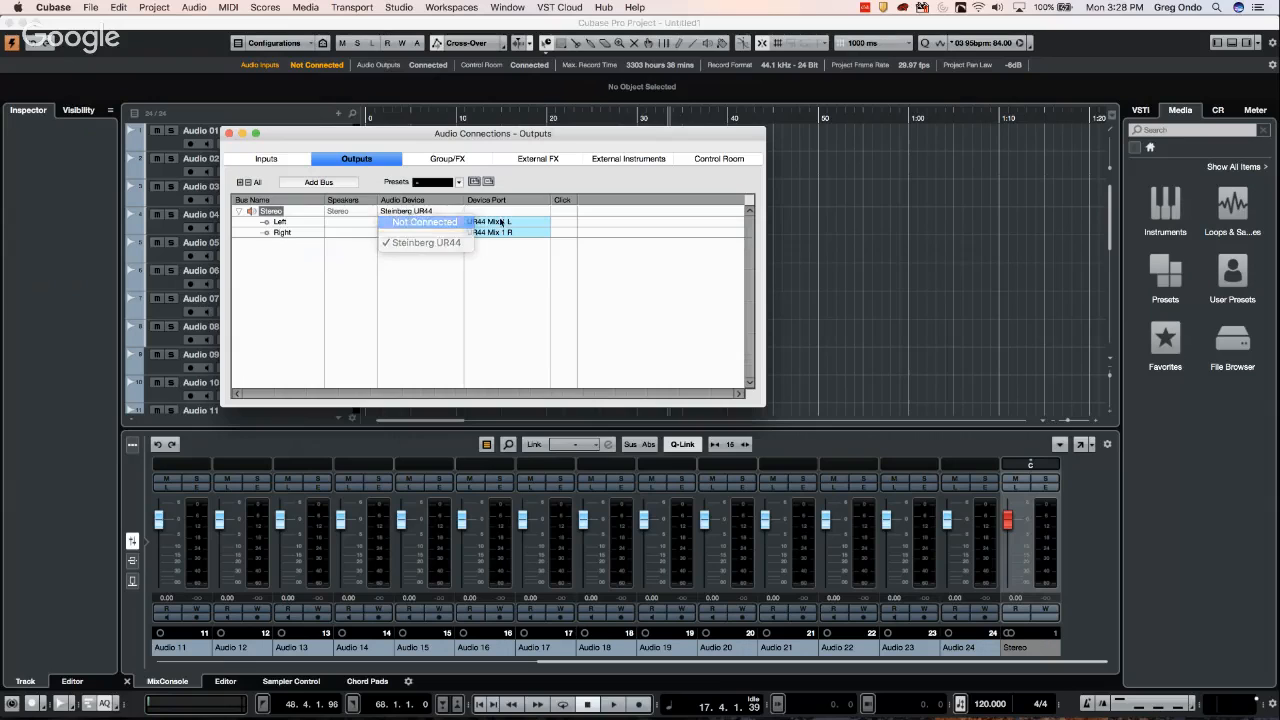
pyautogui.click(405, 224)
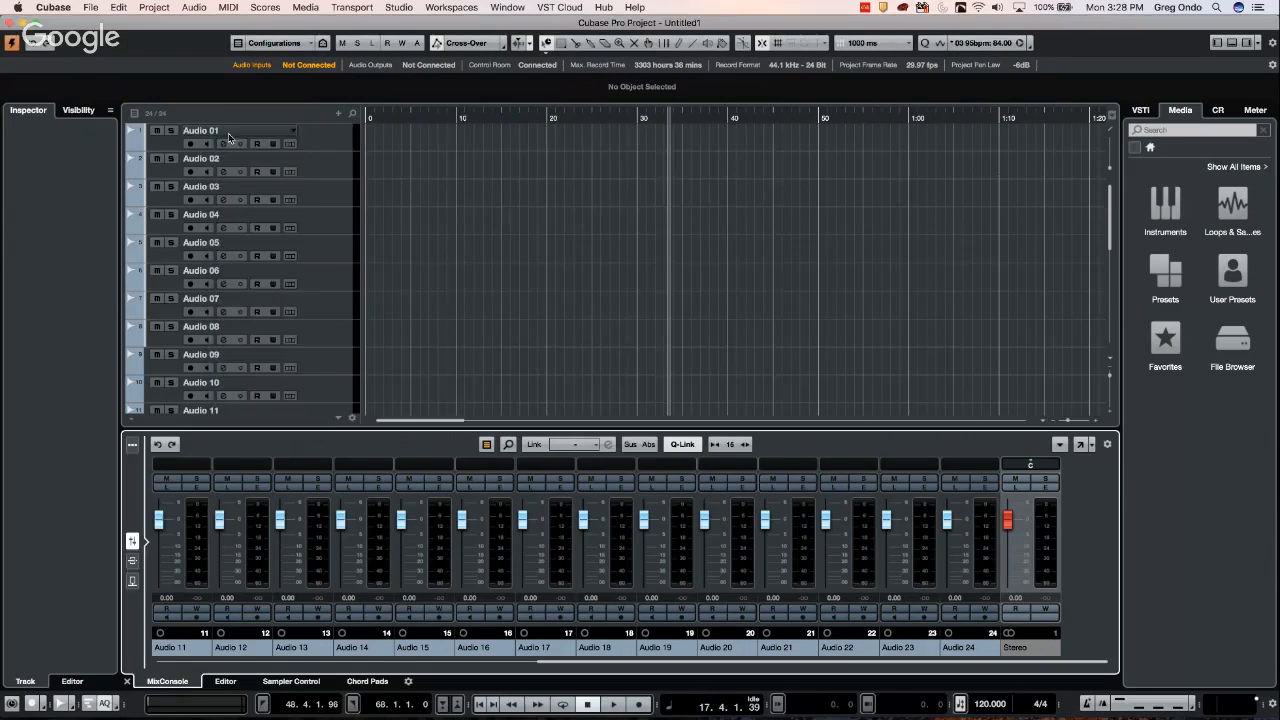
# Select the Audio 01 track and look through the mixer channels up to the Stereo output
pyautogui.click(229, 133)
pyautogui.click(329, 142)
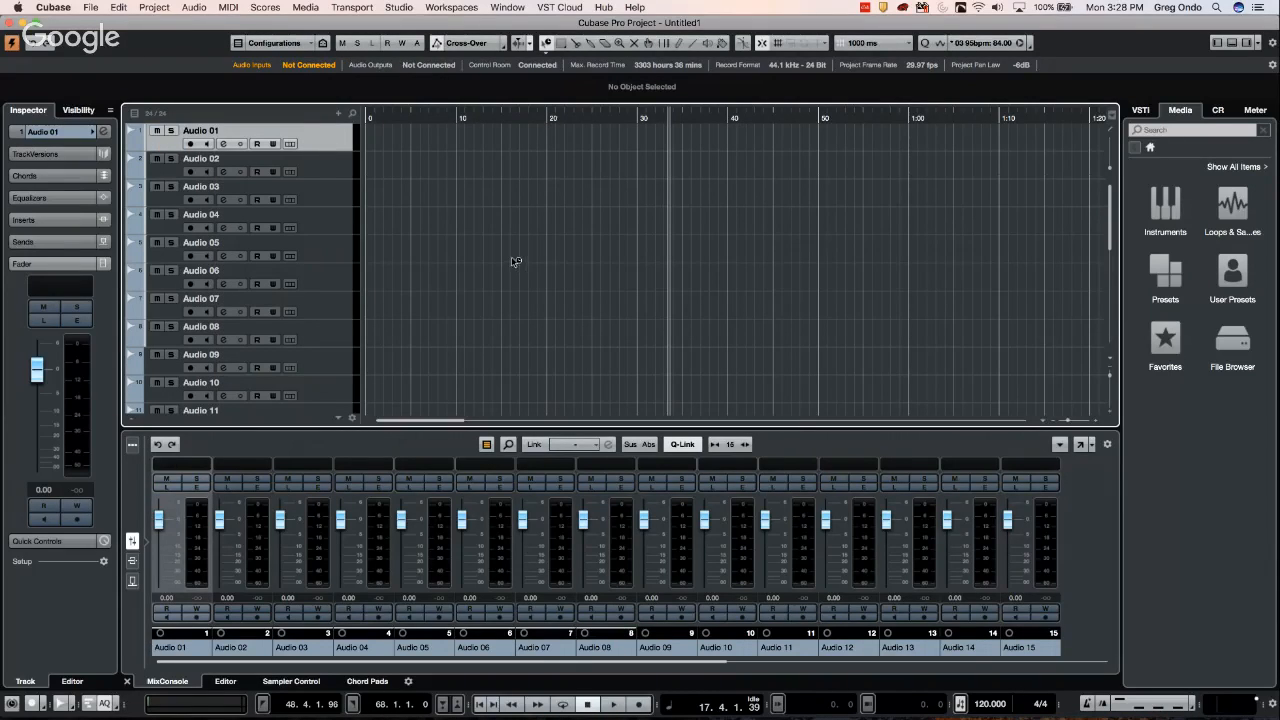
pyautogui.scroll(-1, 506, 264)
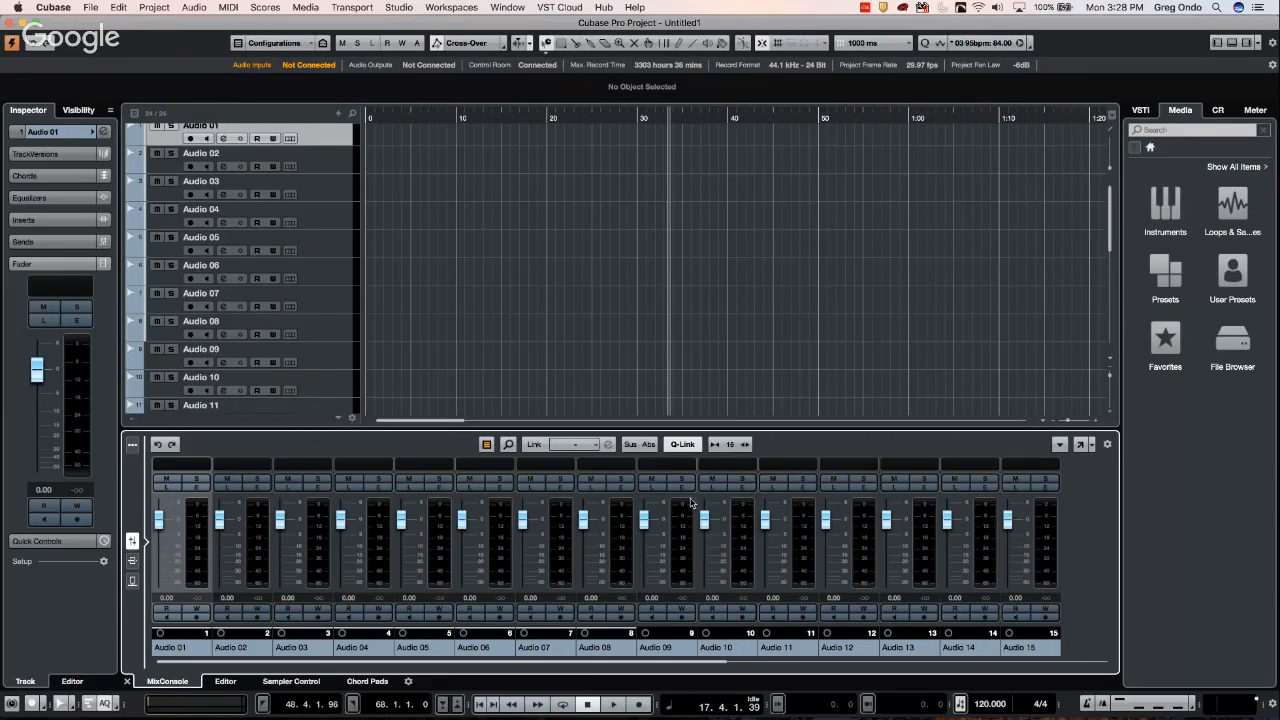
pyautogui.scroll(2, 698, 602)
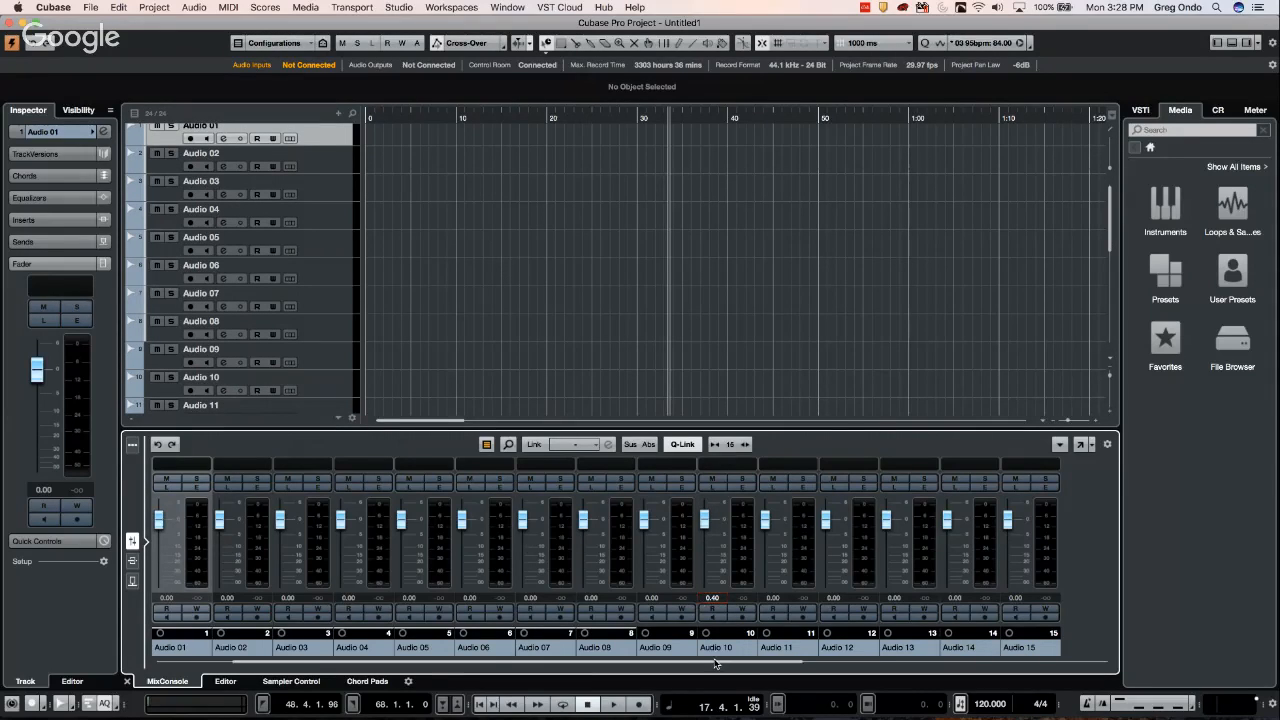
pyautogui.hscroll(5, 716, 663)
pyautogui.hscroll(5, 716, 663)
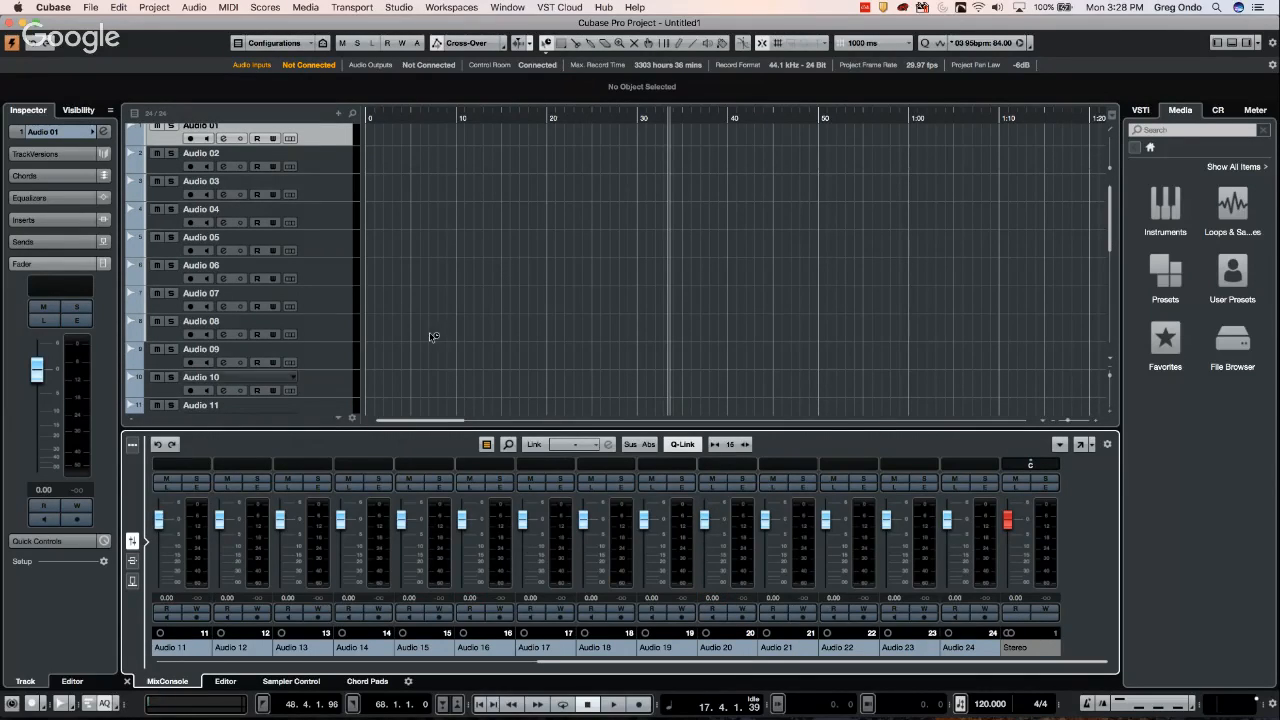
# Create another empty project in the Auto LFO folder
pyautogui.click(91, 8)
pyautogui.press('Escape')
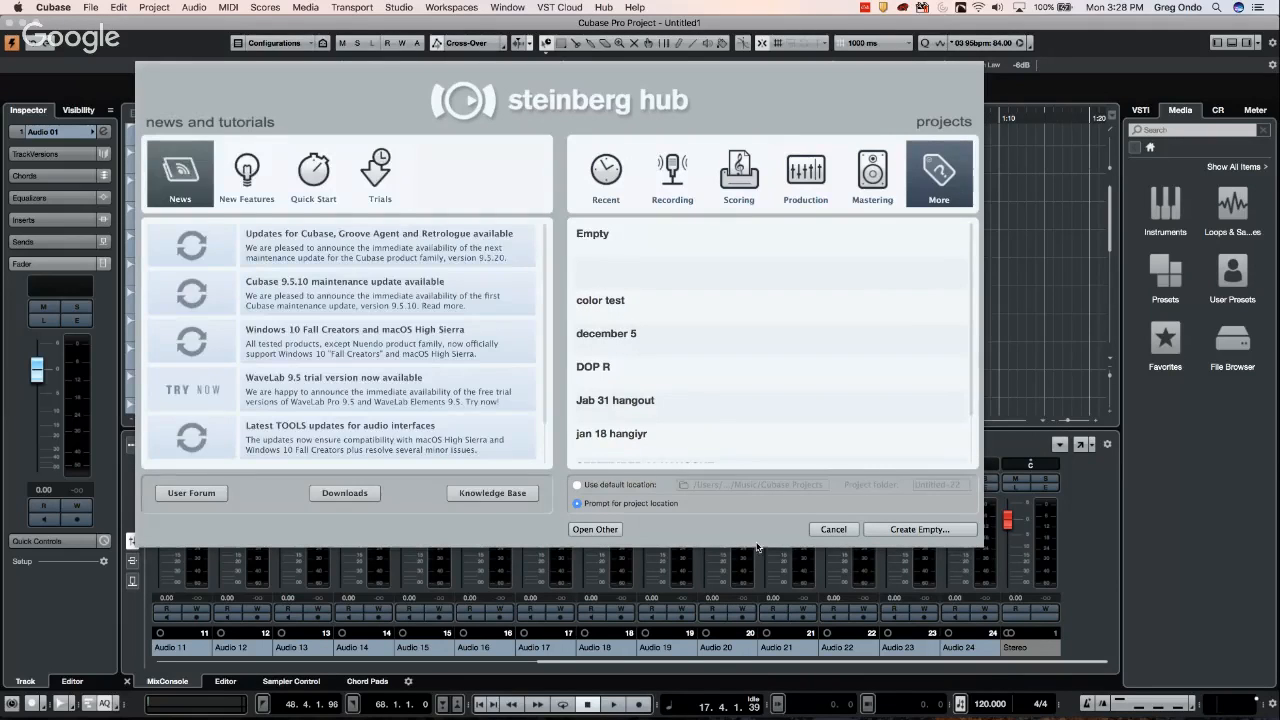
pyautogui.click(903, 531)
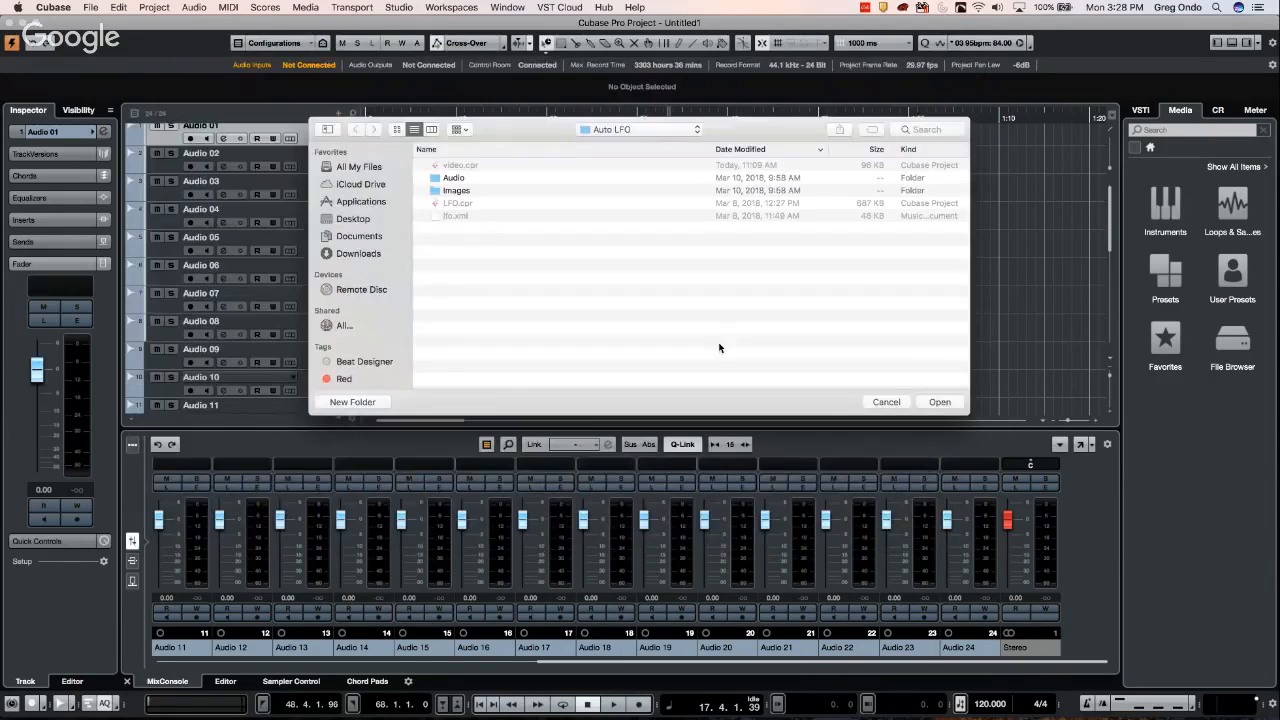
pyautogui.click(939, 401)
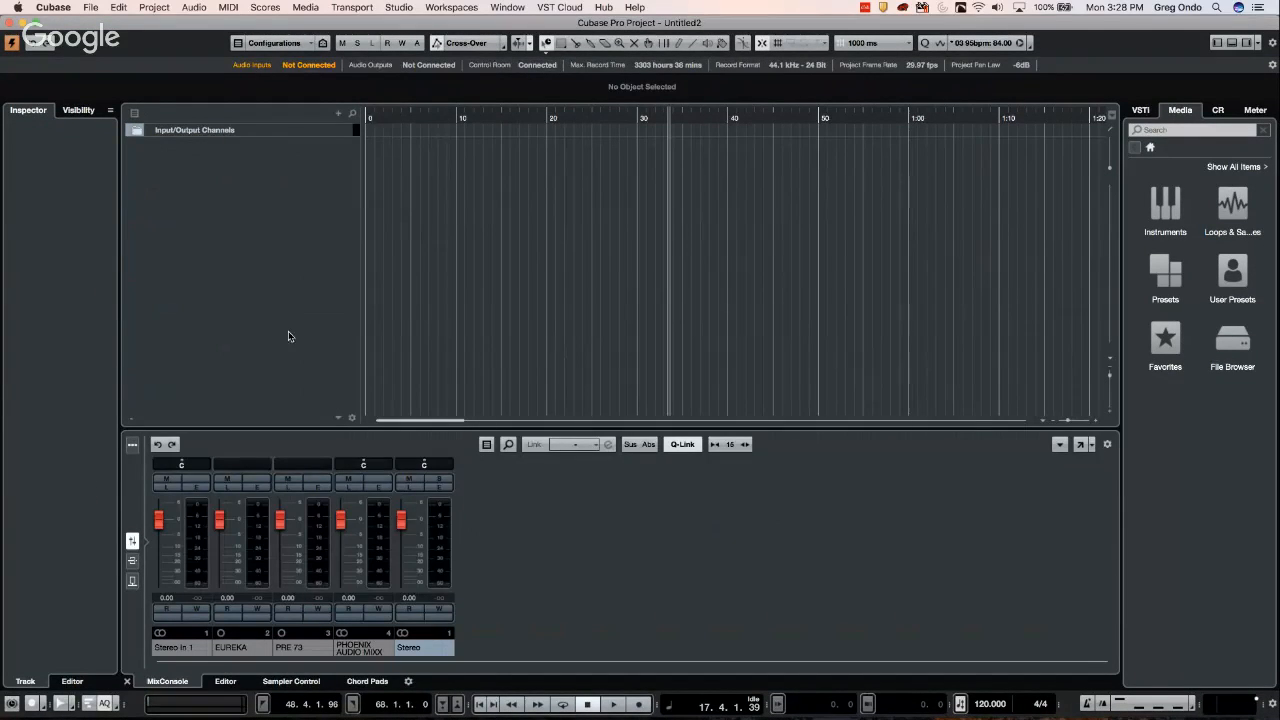
# Filter the input channels out of the new project's MixConsole
pyautogui.click(134, 446)
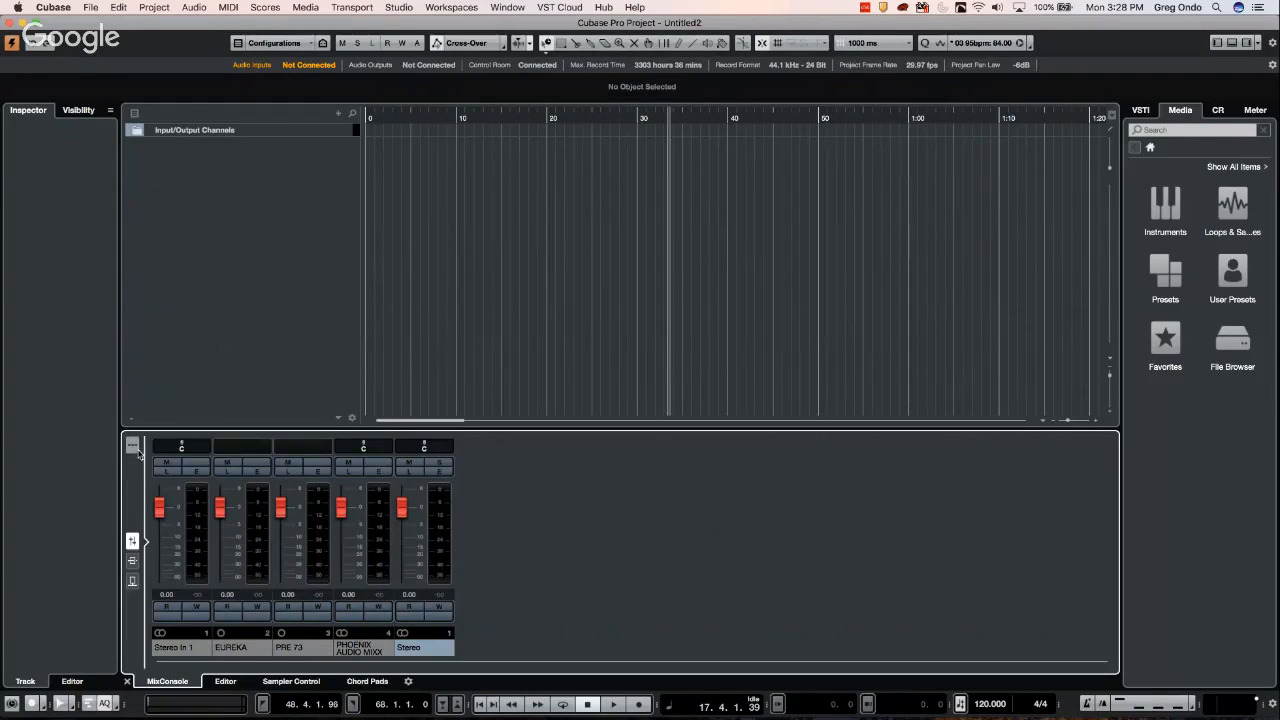
pyautogui.click(134, 446)
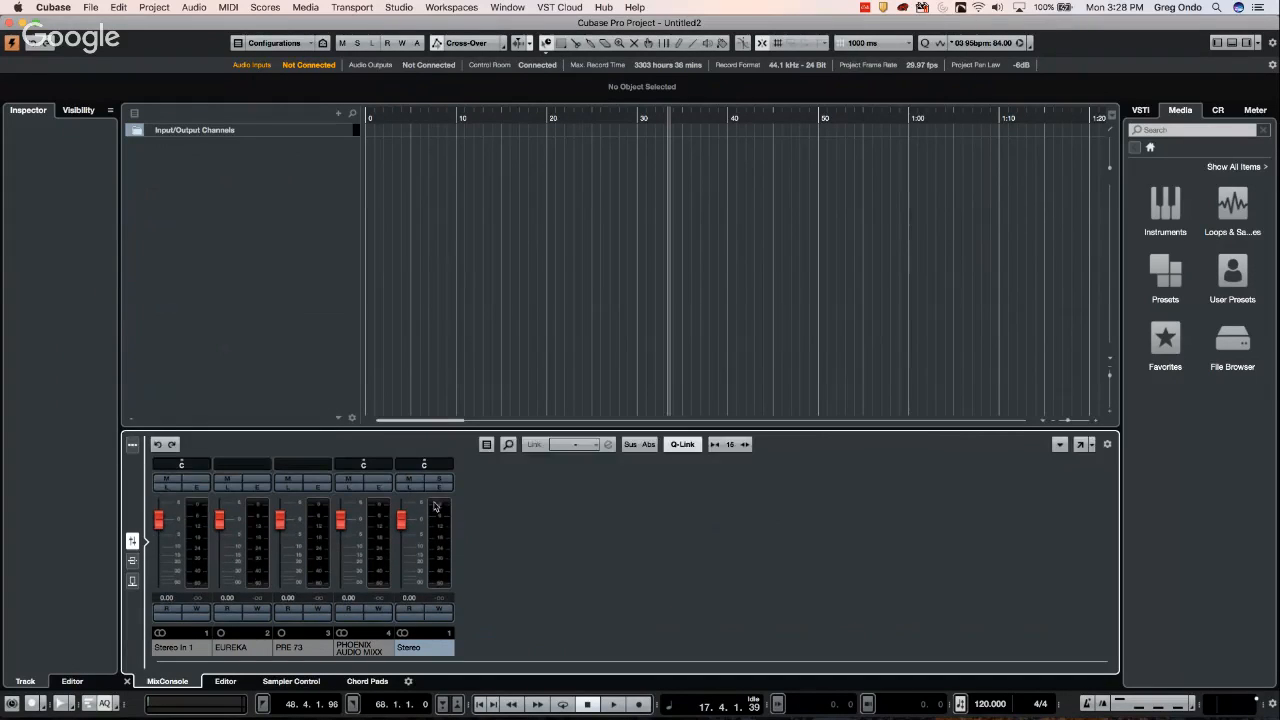
pyautogui.click(488, 445)
pyautogui.click(494, 493)
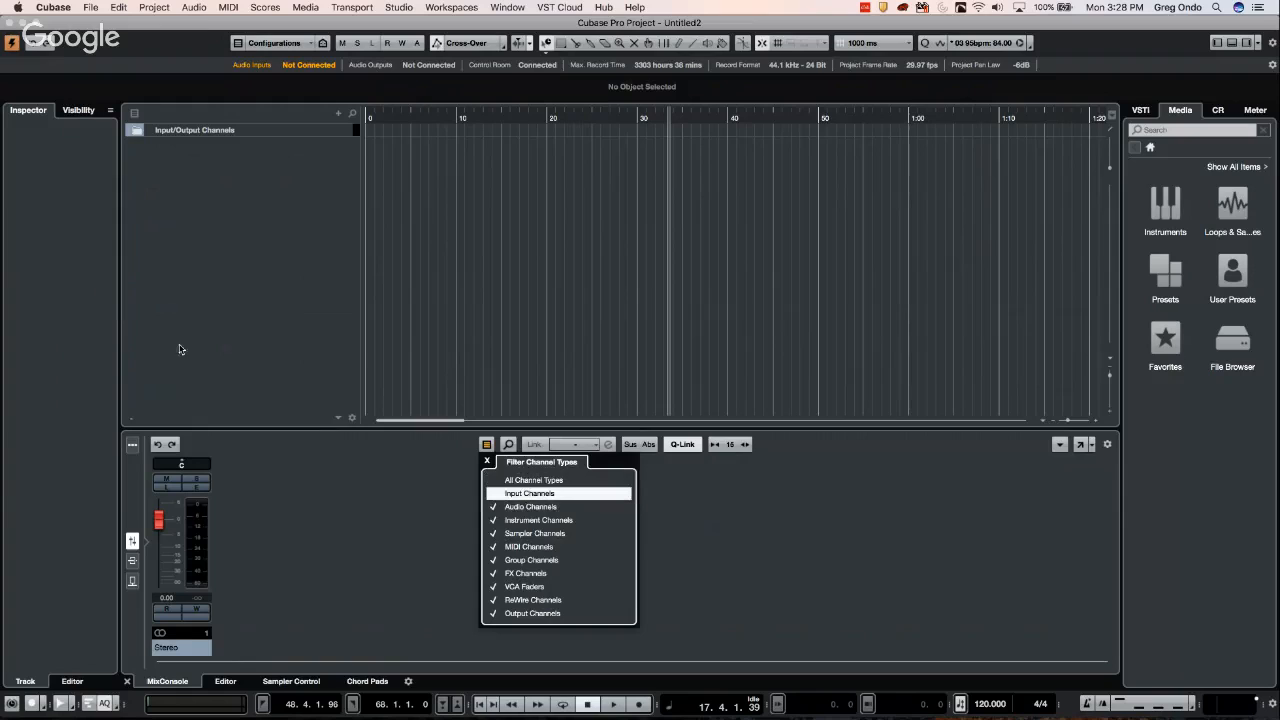
pyautogui.click(400, 228)
# Add 32 mono audio tracks routed to the Stereo output and bring the Stereo channel into view in the MixConsole
pyautogui.rightClick(202, 169)
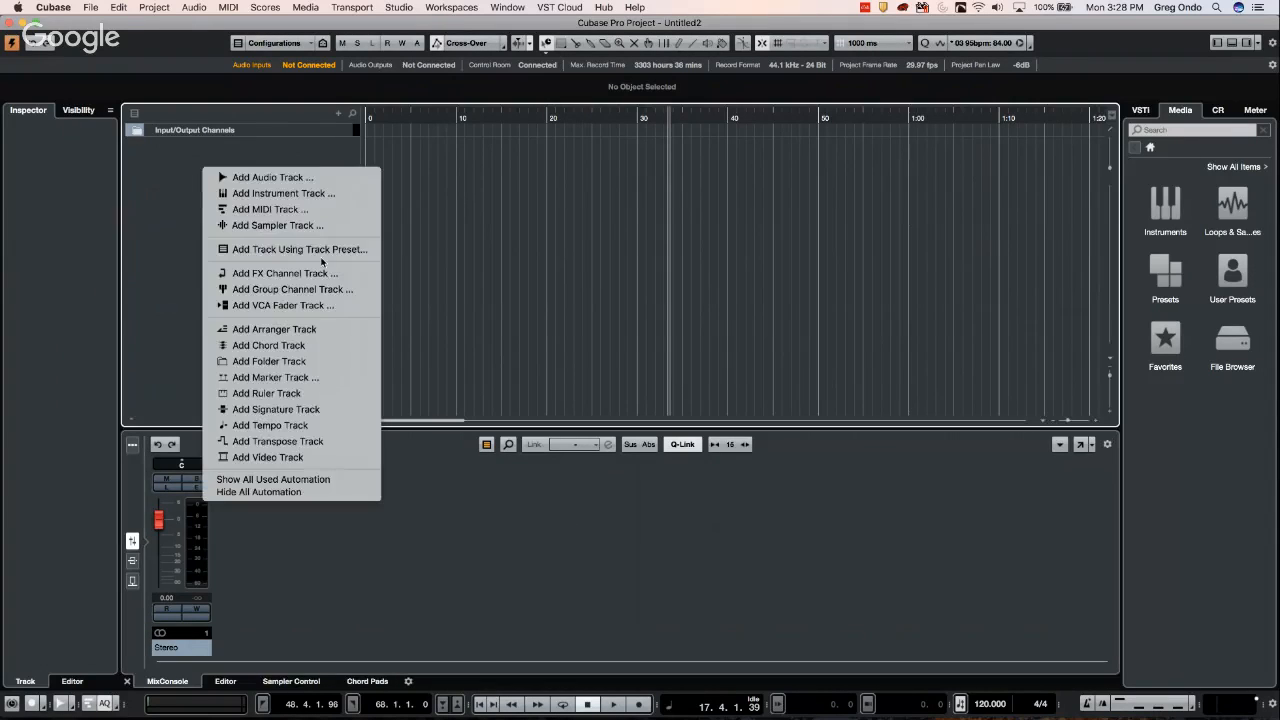
pyautogui.click(309, 177)
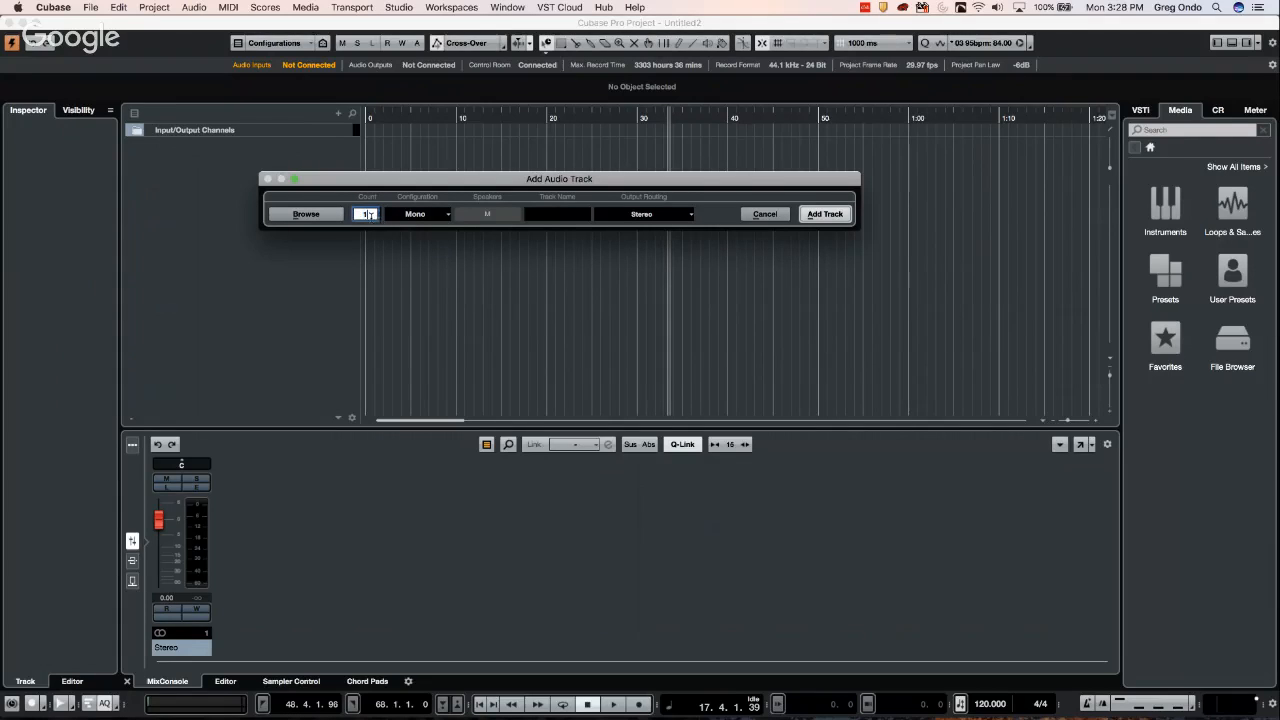
pyautogui.write('32')
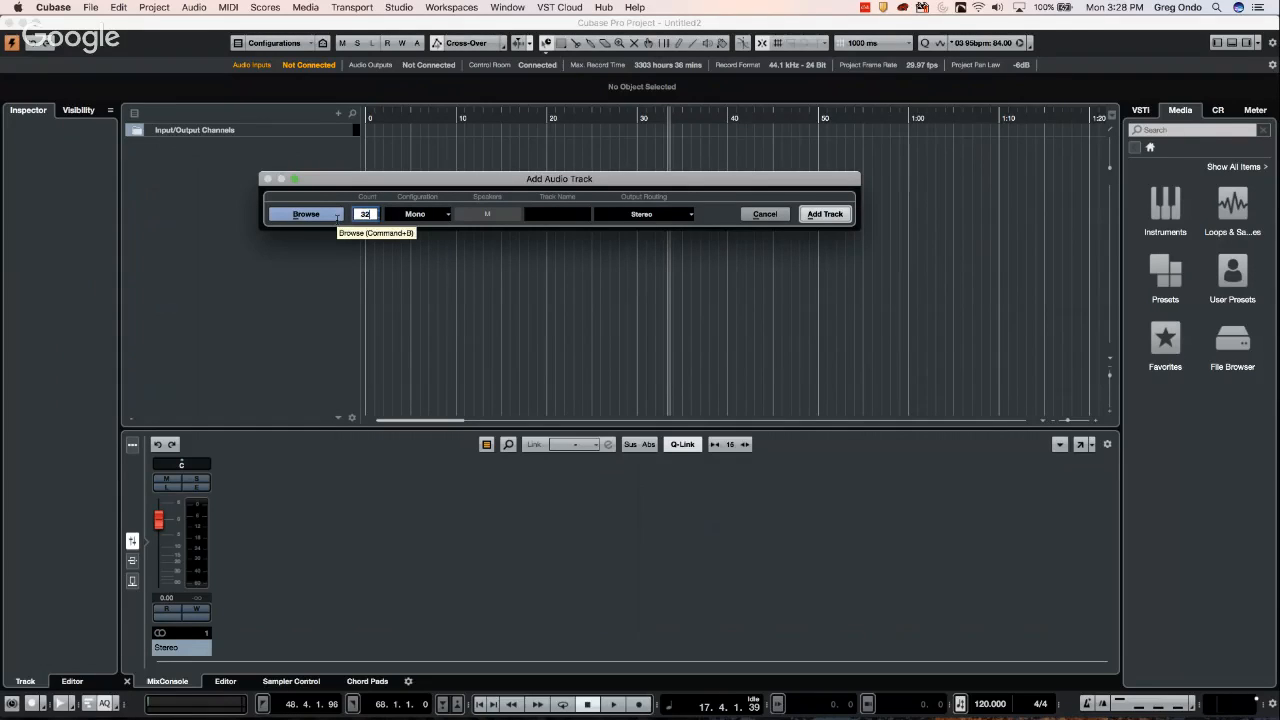
pyautogui.press('Return')
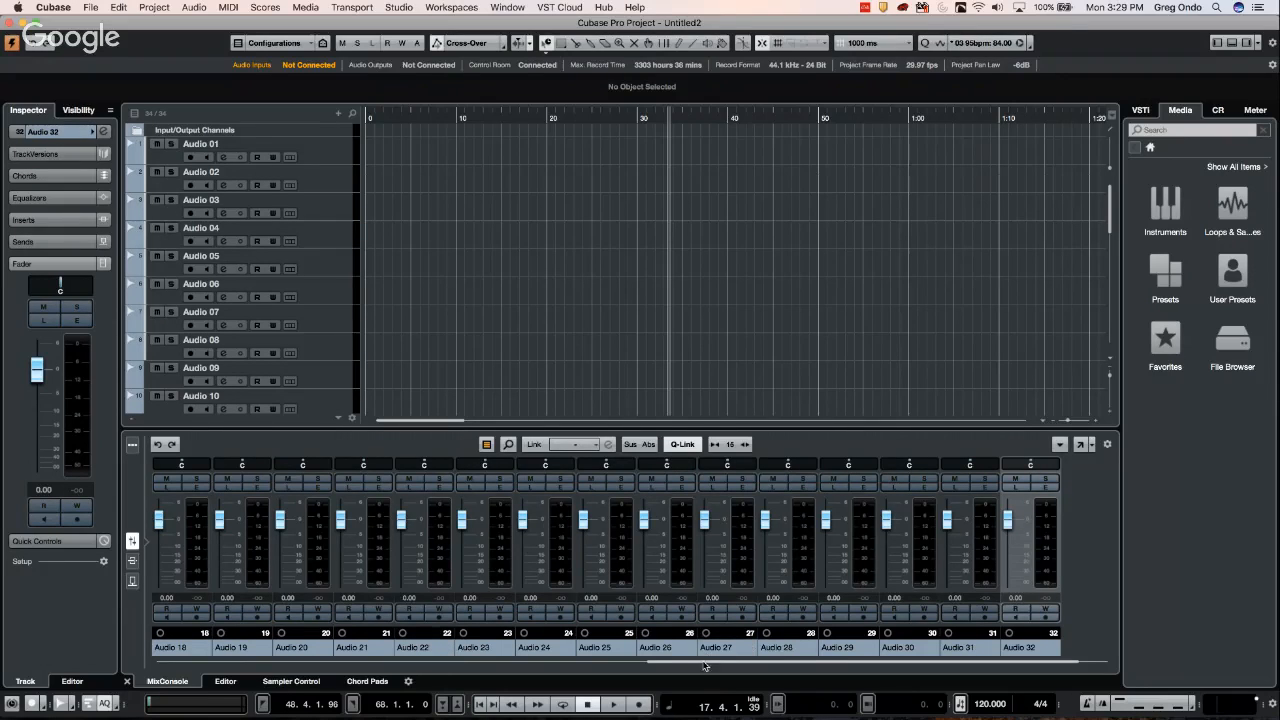
pyautogui.moveTo(706, 663); pyautogui.dragTo(756, 666)
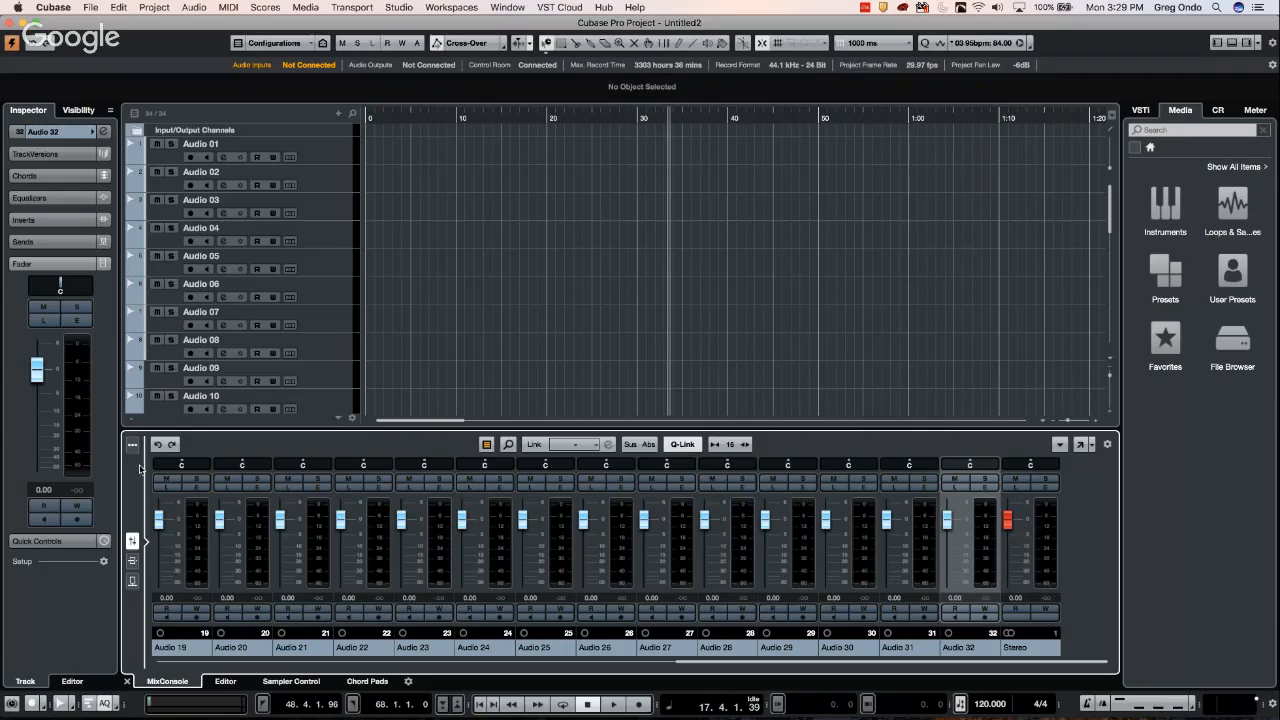
# Lock the Stereo output channel into the MixConsole's right zone and check that position against channels Audio 01 to Audio 32
pyautogui.click(80, 110)
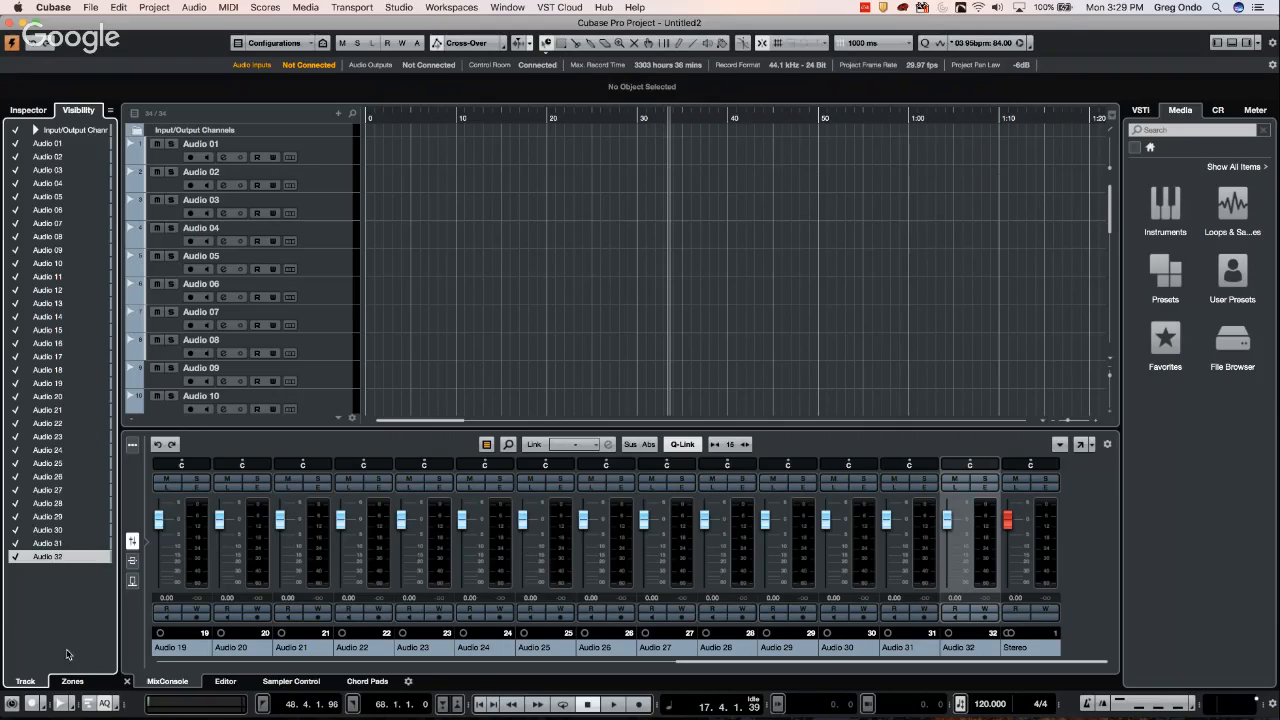
pyautogui.click(73, 681)
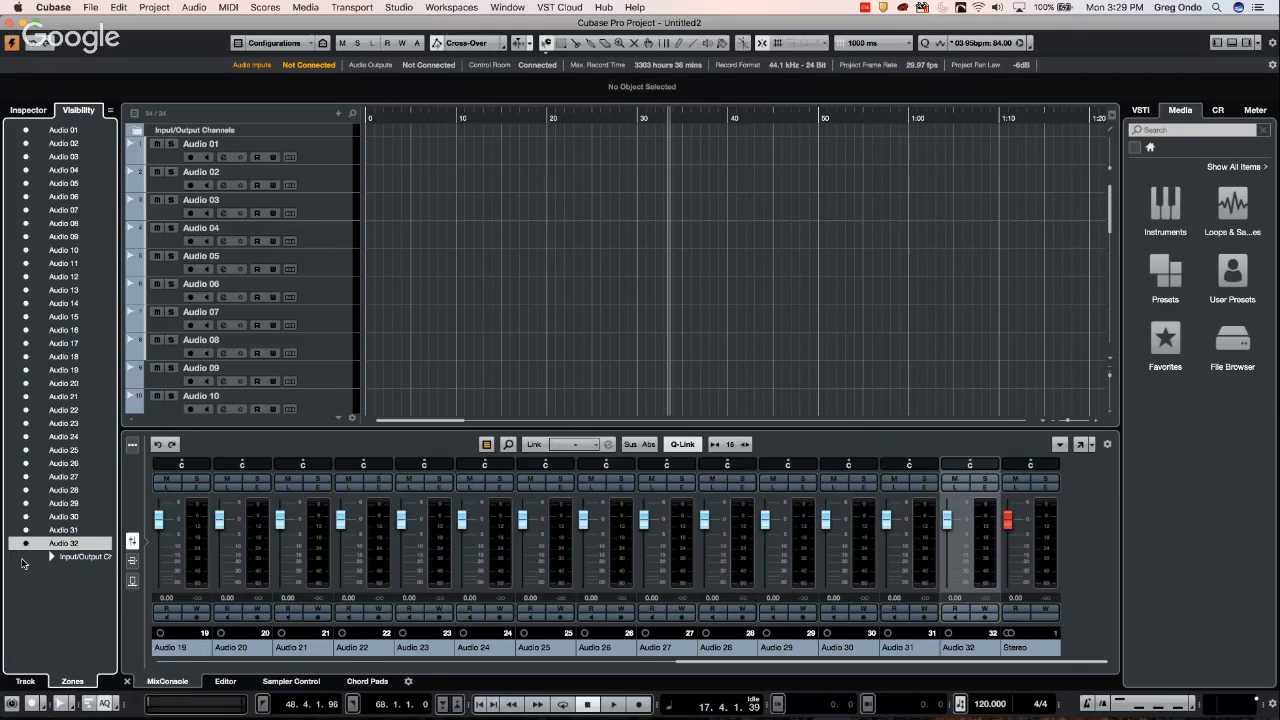
pyautogui.click(33, 545)
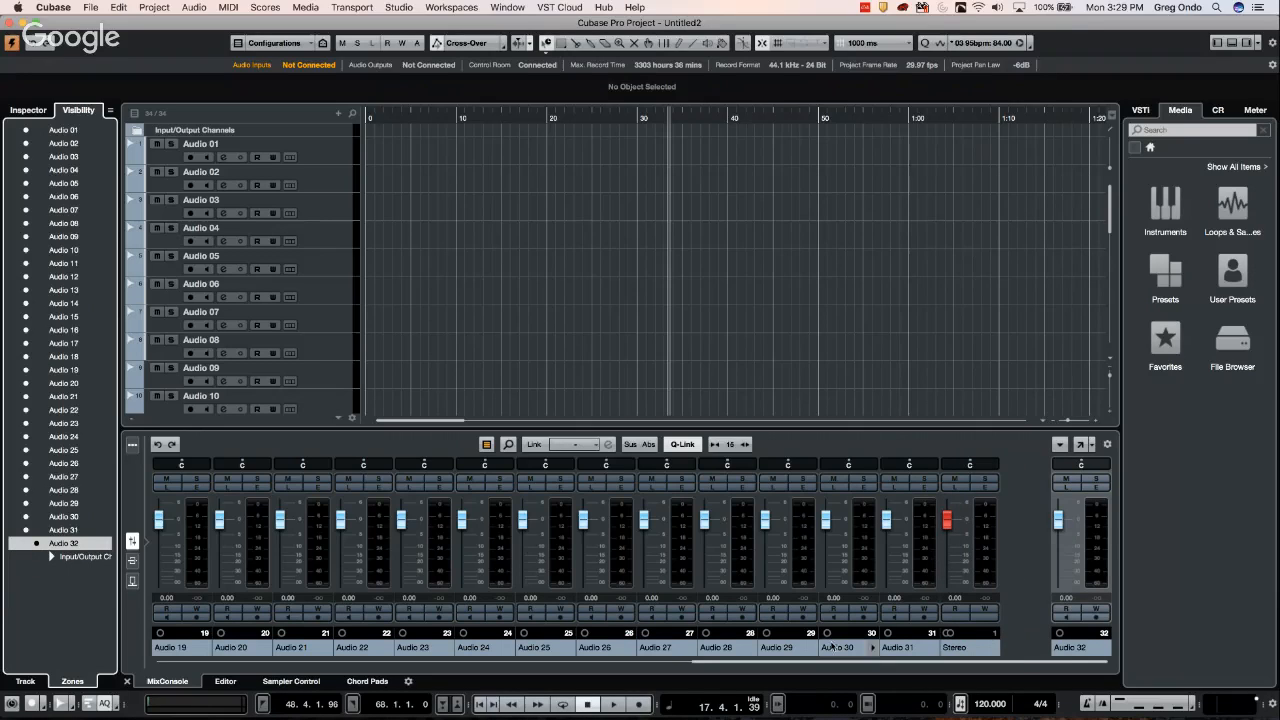
pyautogui.click(30, 544)
pyautogui.click(51, 557)
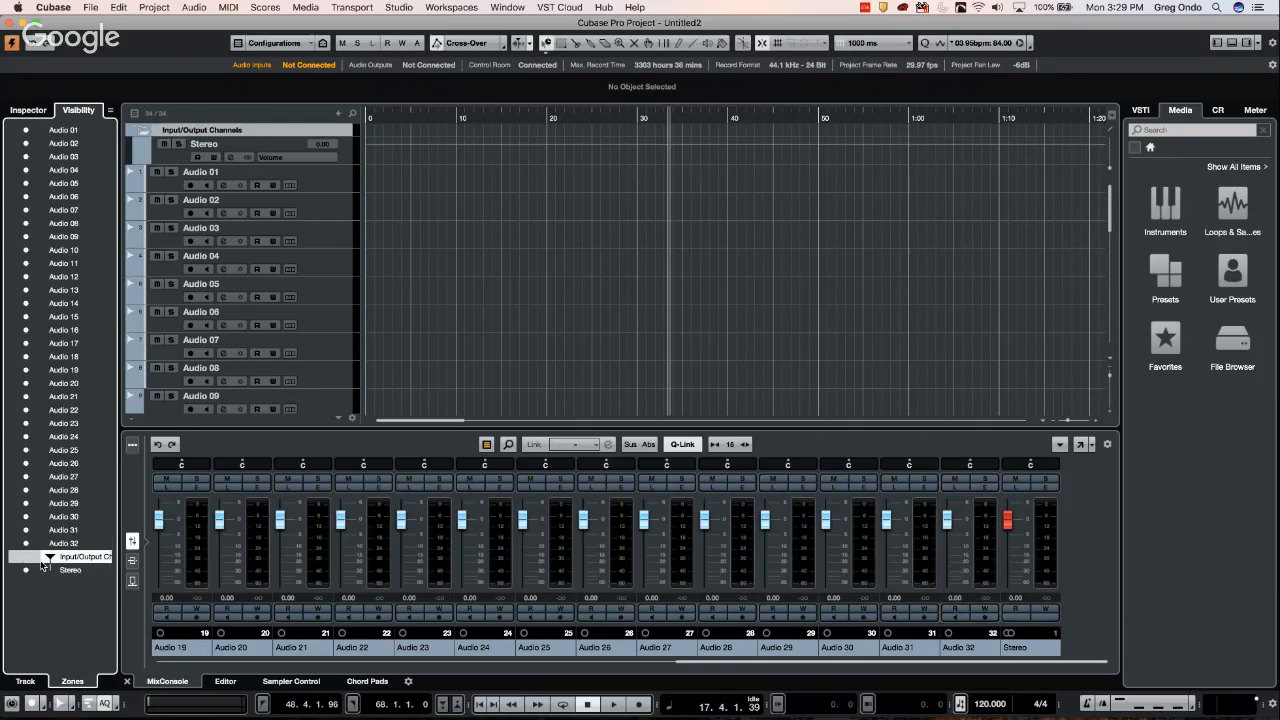
pyautogui.click(27, 571)
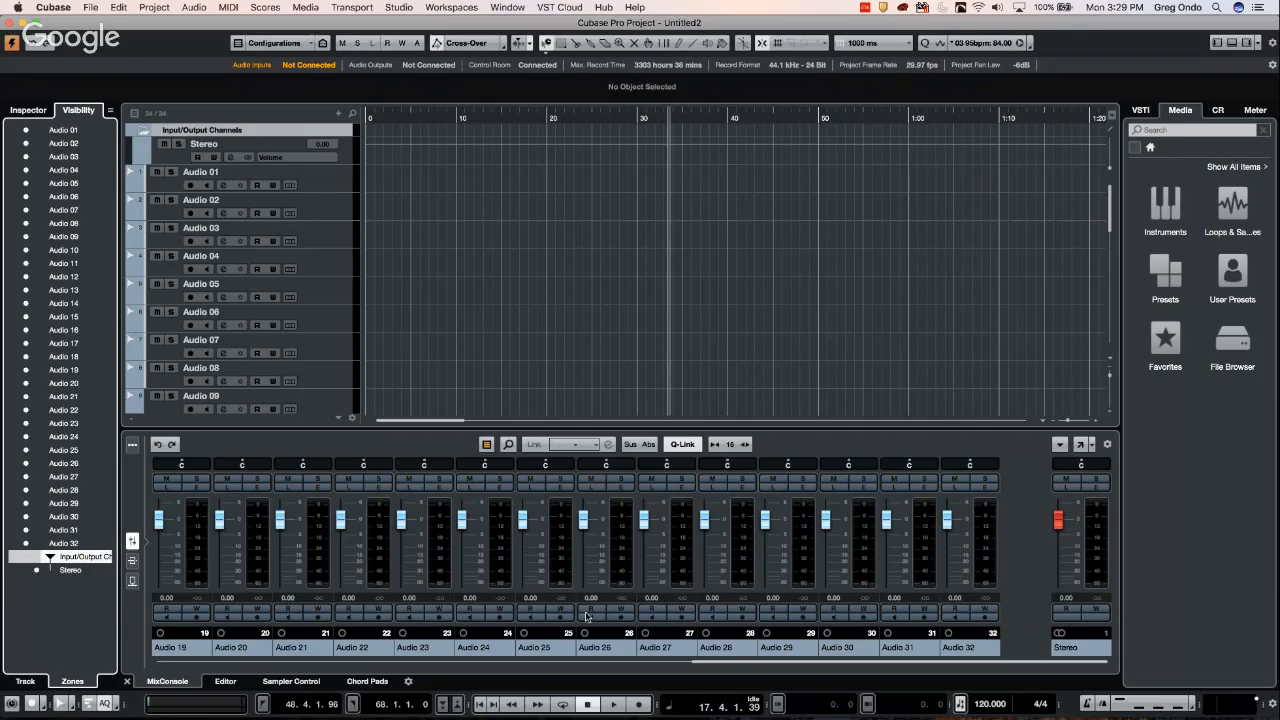
pyautogui.click(697, 673)
pyautogui.hscroll(-10, 695, 665)
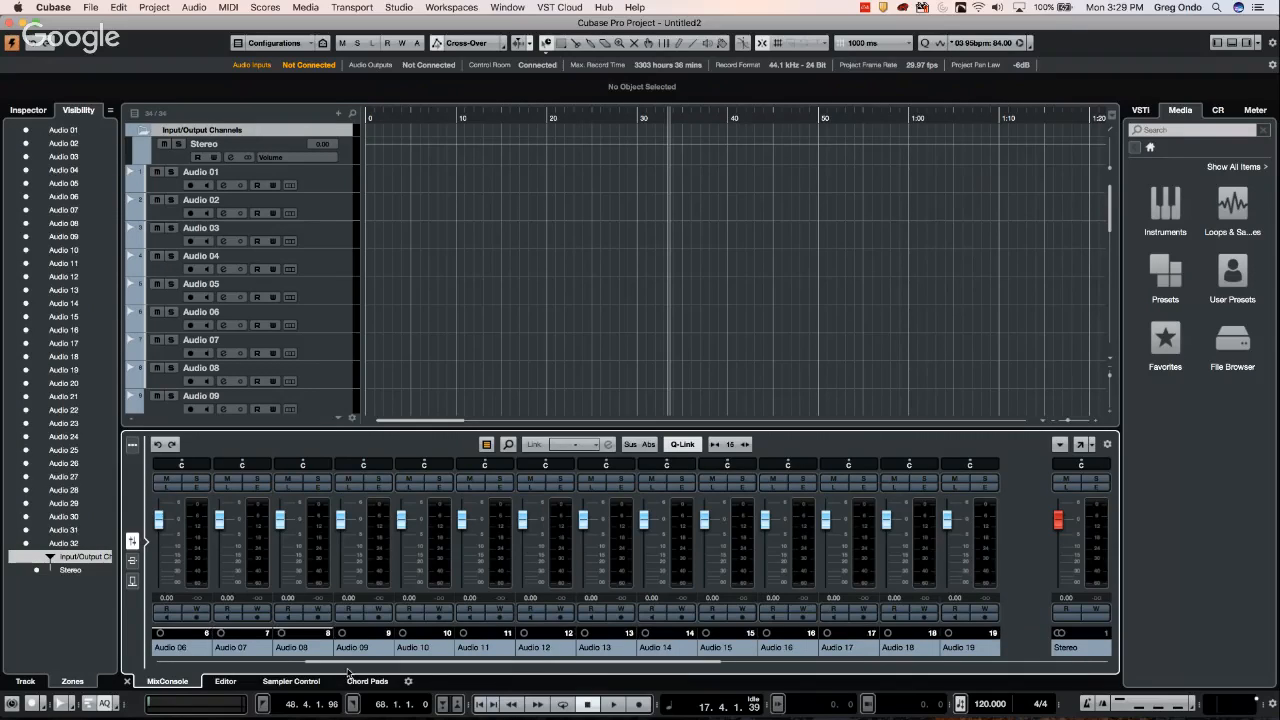
pyautogui.hscroll(9, 690, 662)
pyautogui.moveTo(690, 661); pyautogui.dragTo(197, 653)
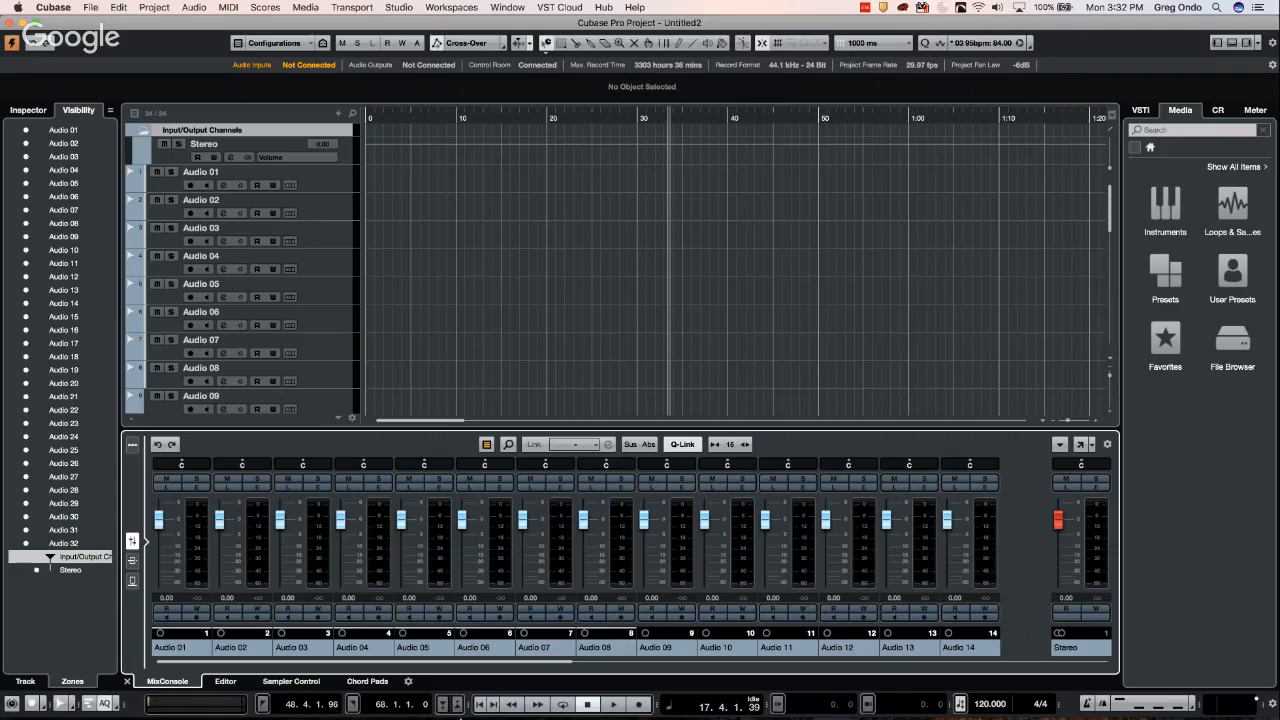
# Switch to Finder and launch Audio MIDI Setup from the Utilities folder in Applications
pyautogui.click(608, 257)
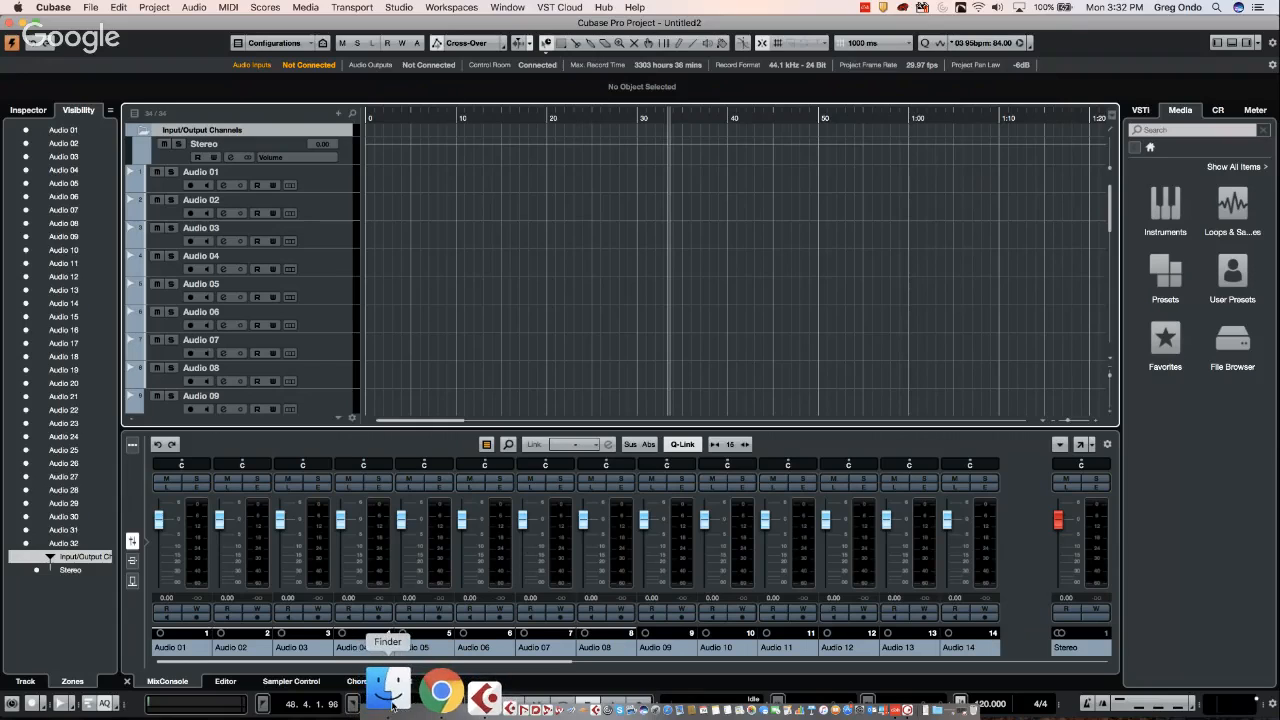
pyautogui.click(390, 703)
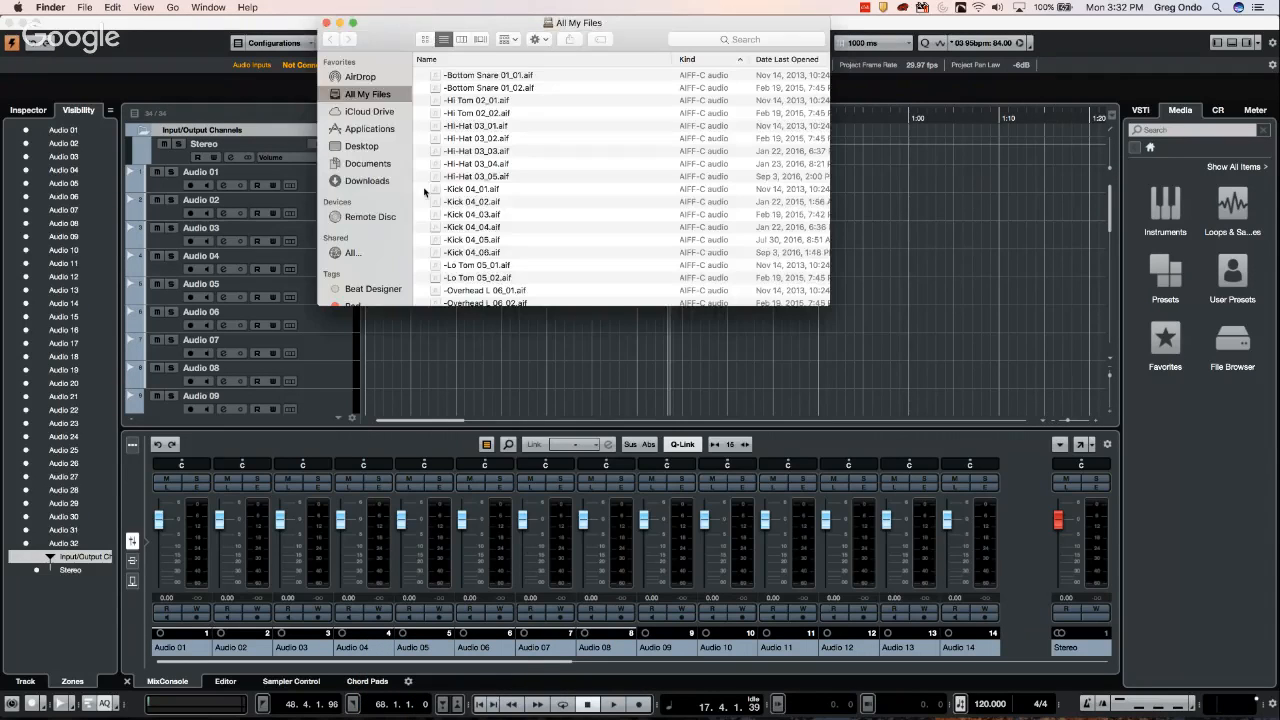
pyautogui.click(368, 129)
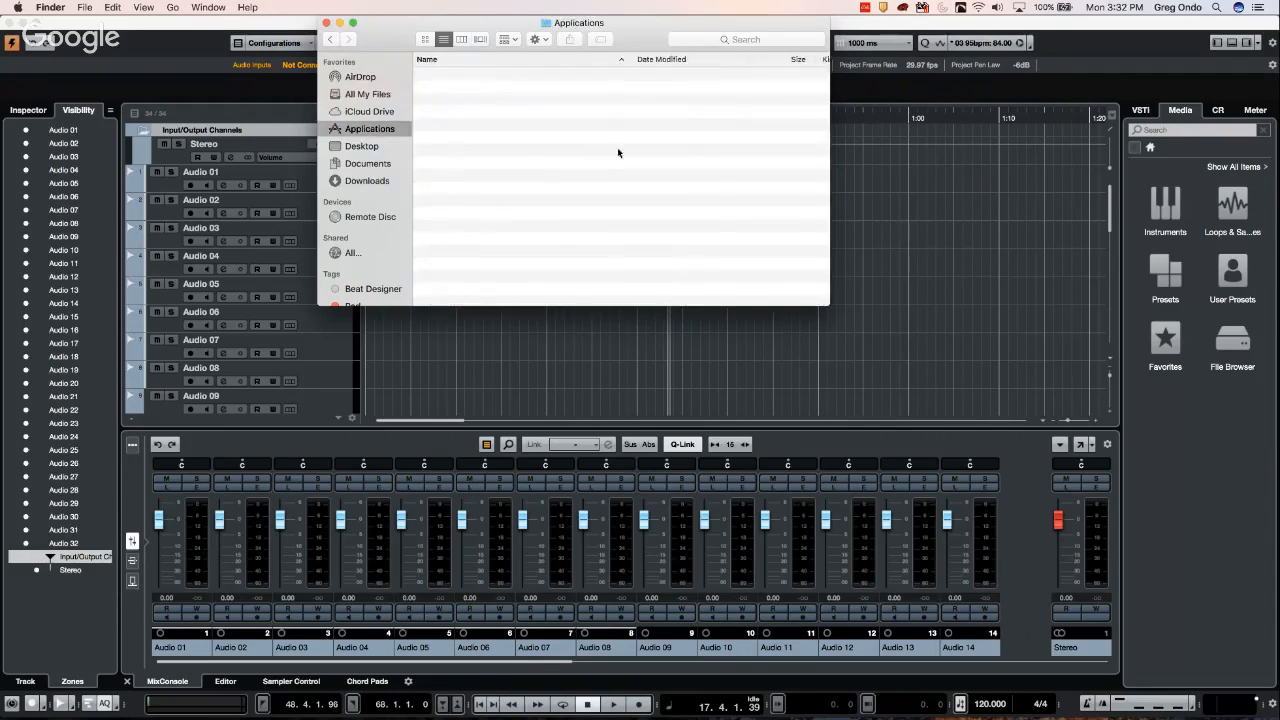
pyautogui.scroll(-10, 558, 201)
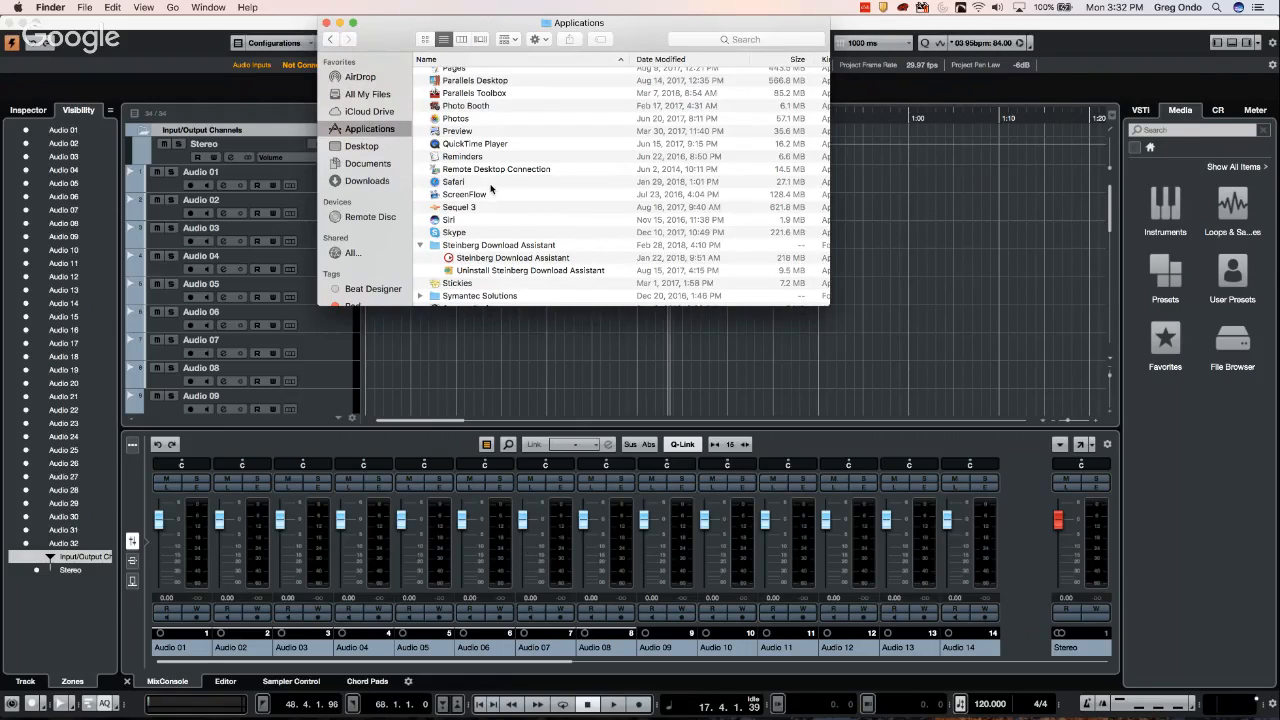
pyautogui.scroll(-2, 484, 192)
pyautogui.scroll(-5, 484, 192)
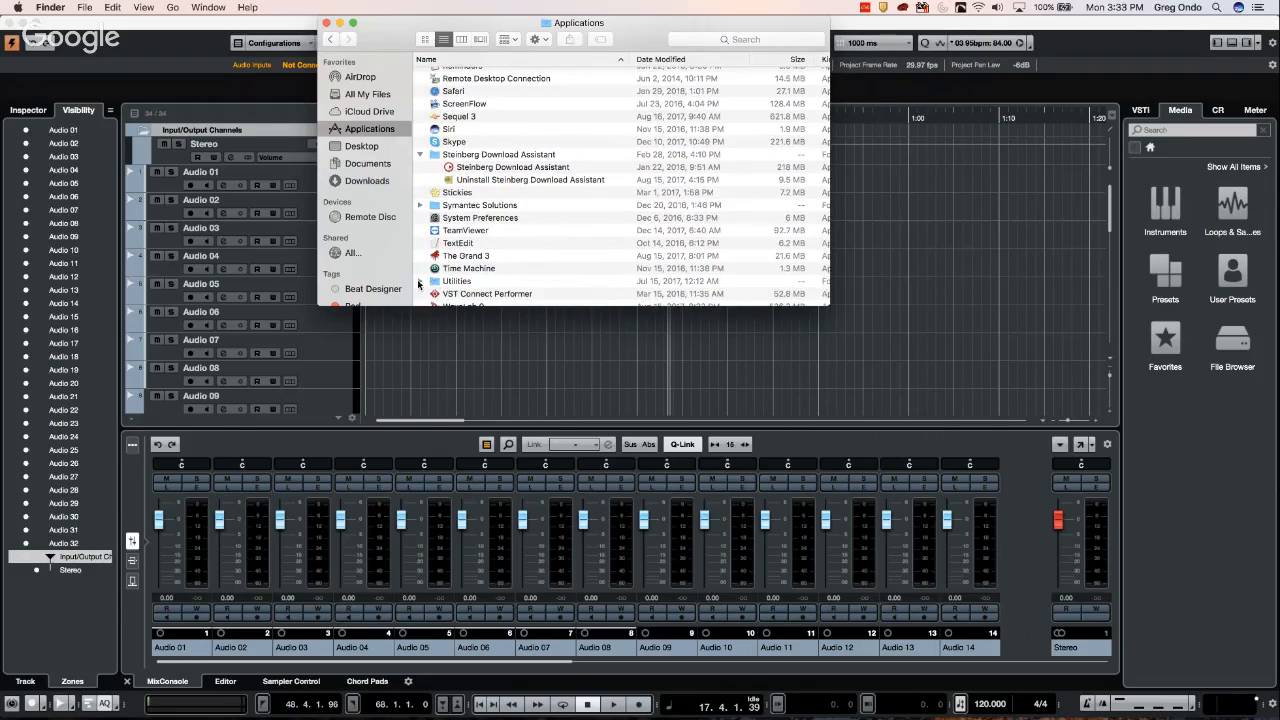
pyautogui.click(421, 281)
pyautogui.scroll(-1, 489, 251)
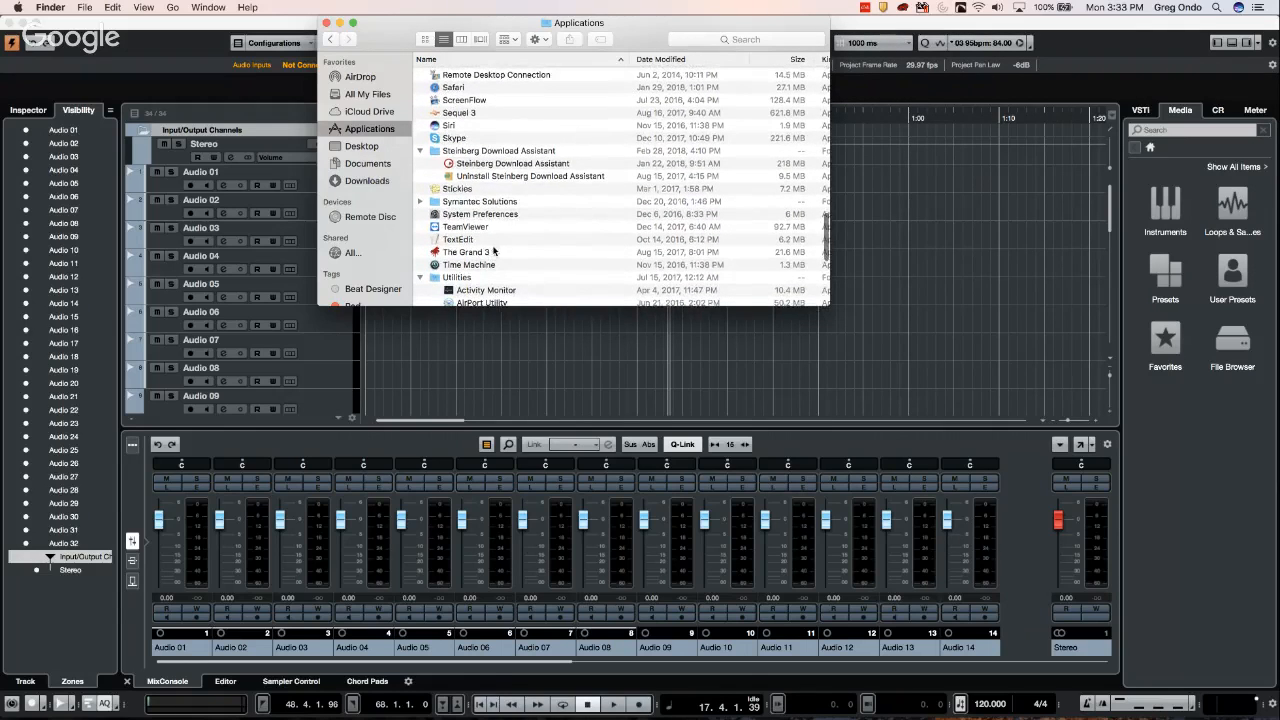
pyautogui.scroll(-3, 492, 255)
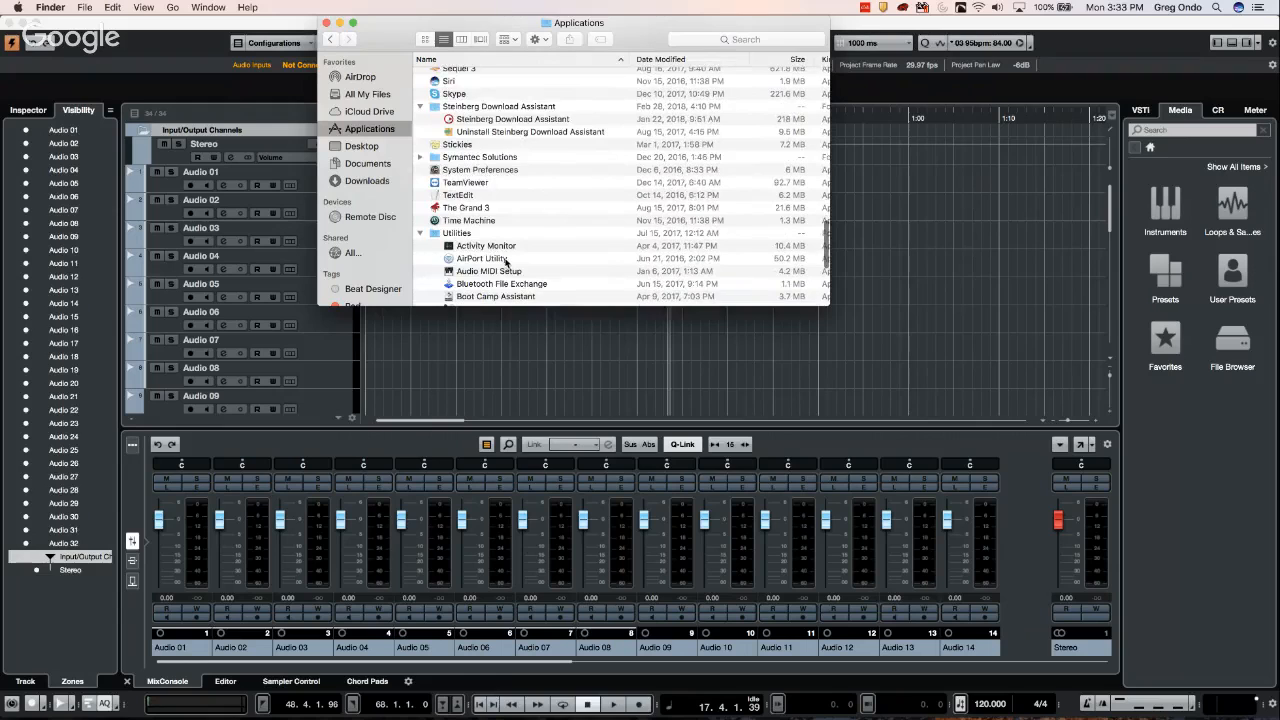
pyautogui.doubleClick(497, 271)
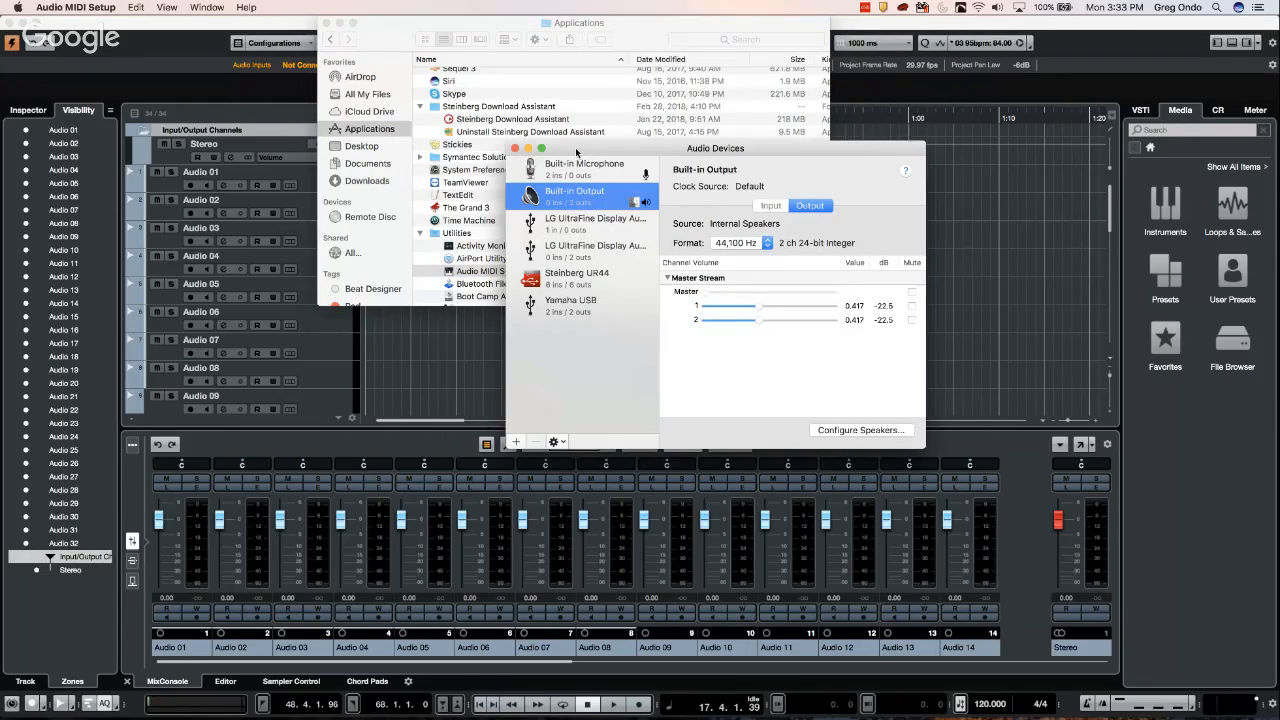
# Look at the options for creating an aggregate or multi-output device, and close the Audio Devices and Finder windows
pyautogui.moveTo(578, 148); pyautogui.dragTo(324, 41)
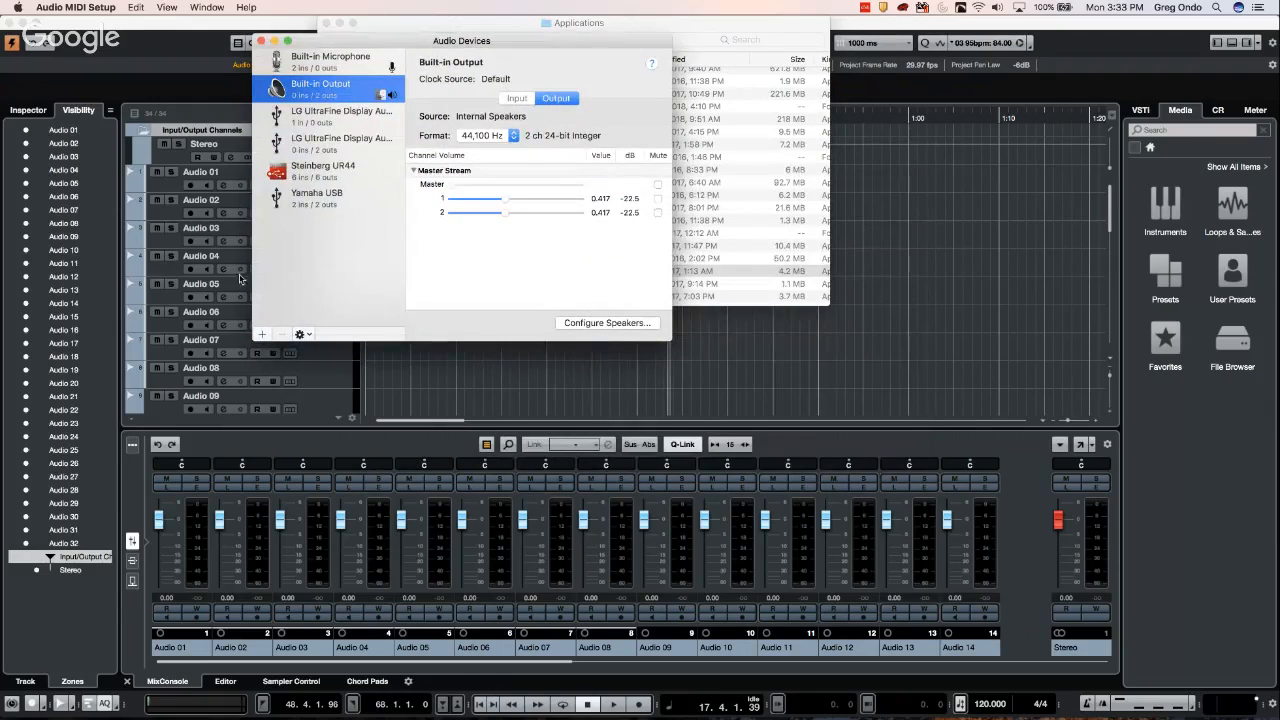
pyautogui.click(264, 334)
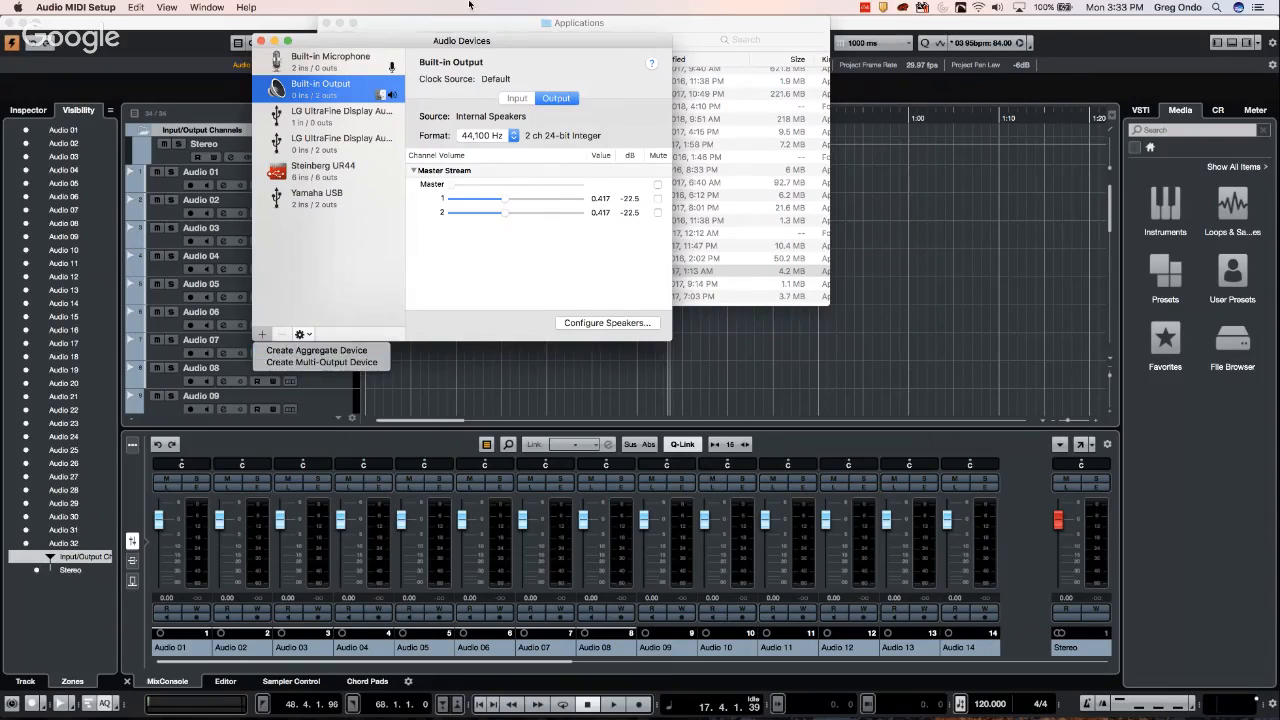
pyautogui.click(260, 42)
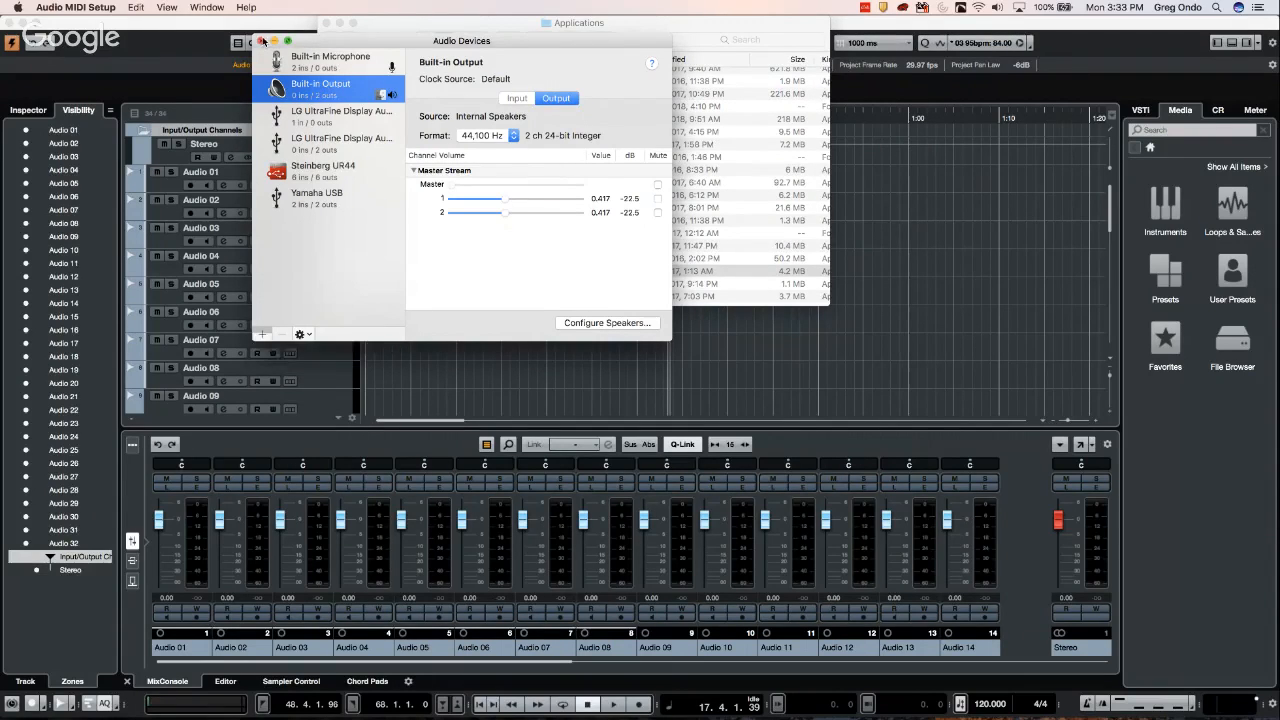
pyautogui.click(261, 41)
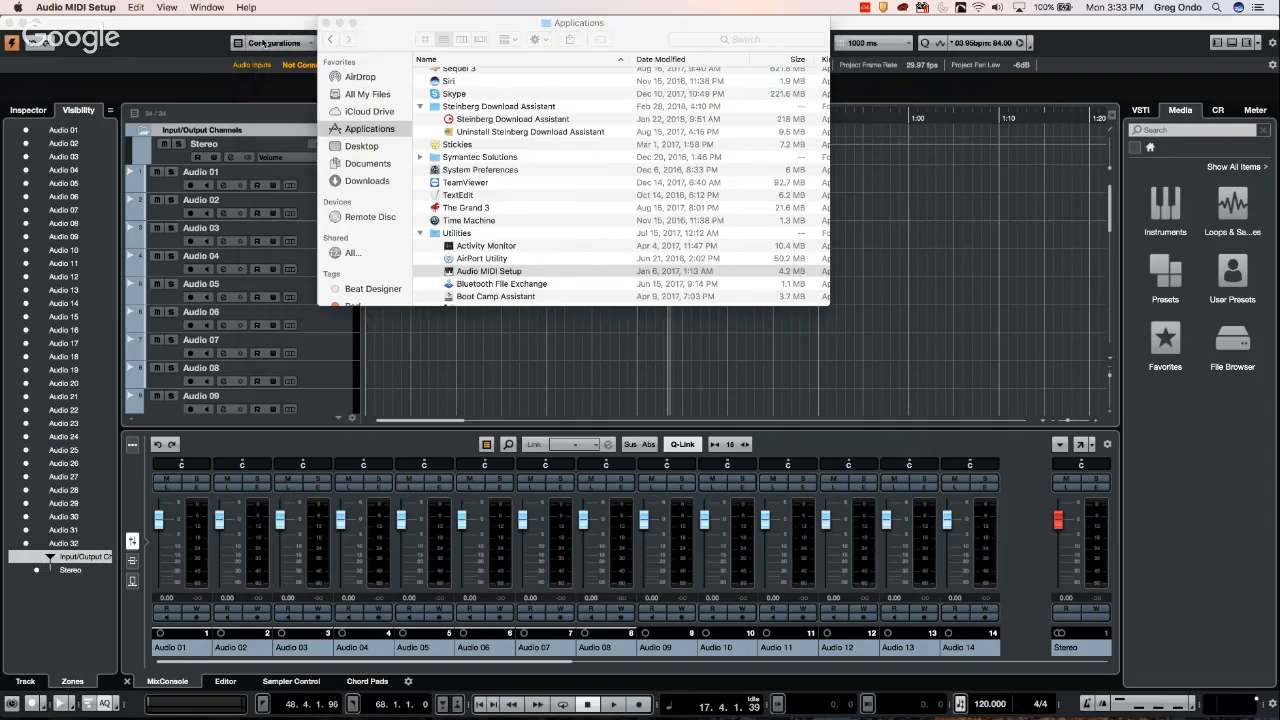
pyautogui.click(326, 22)
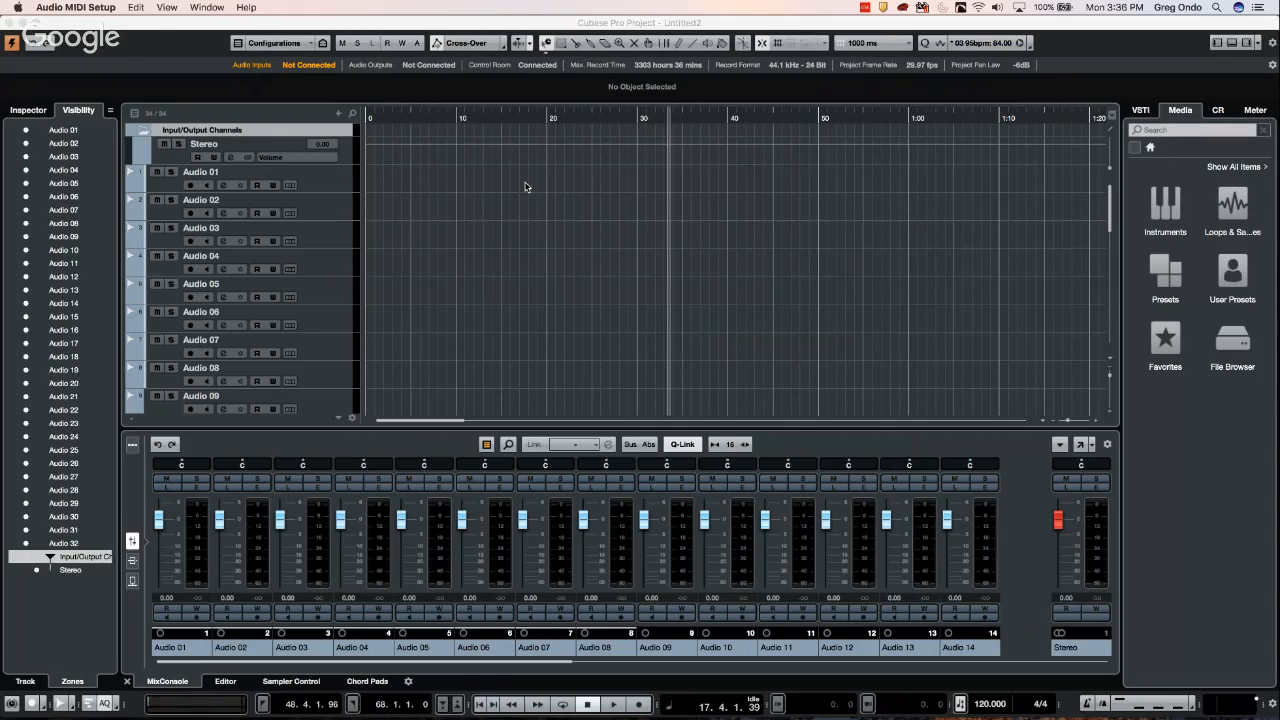
pyautogui.click(632, 204)
pyautogui.click(426, 118)
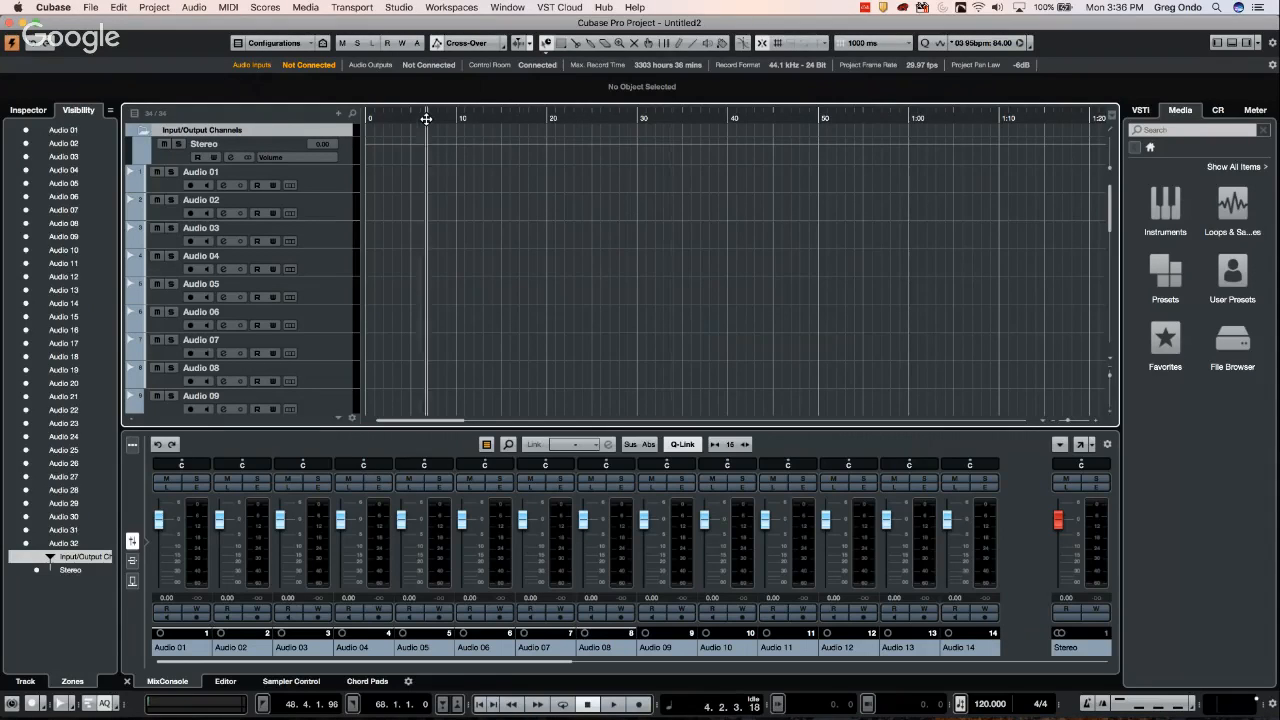
pyautogui.moveTo(426, 118); pyautogui.dragTo(358, 105)
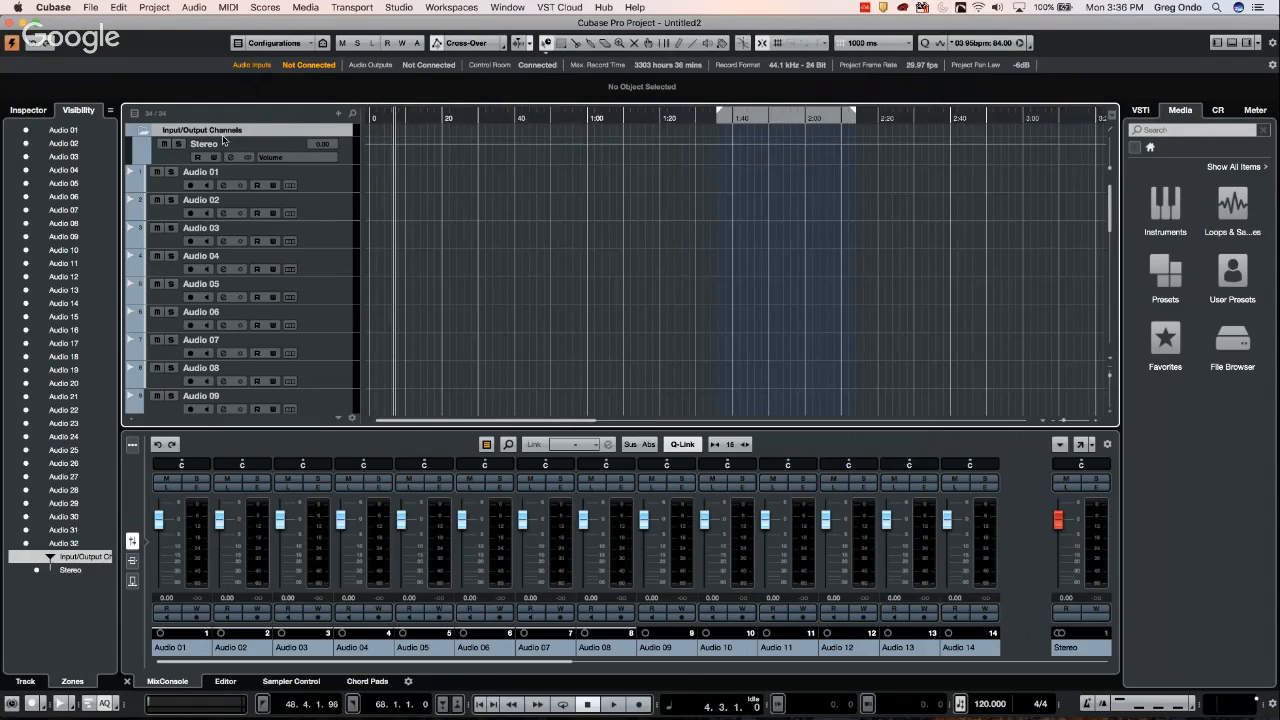
# Open the bicycle.cpr project from the recent projects
pyautogui.click(86, 8)
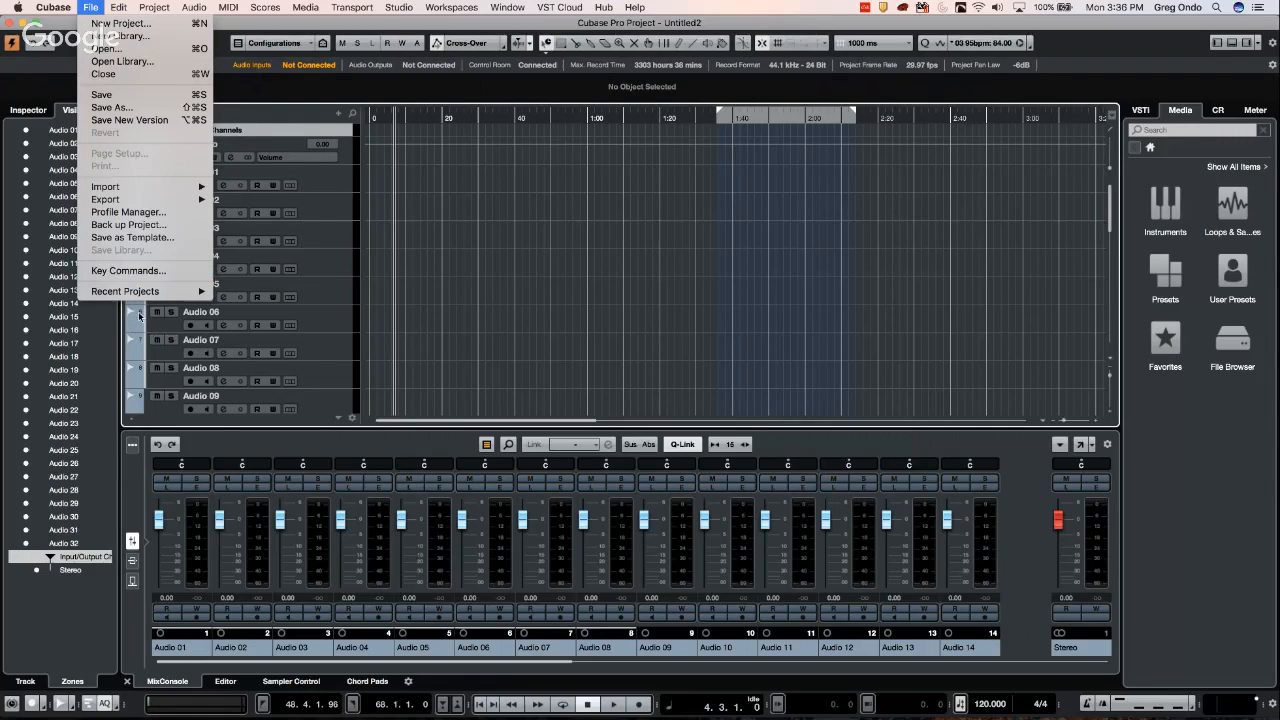
pyautogui.moveTo(150, 293)
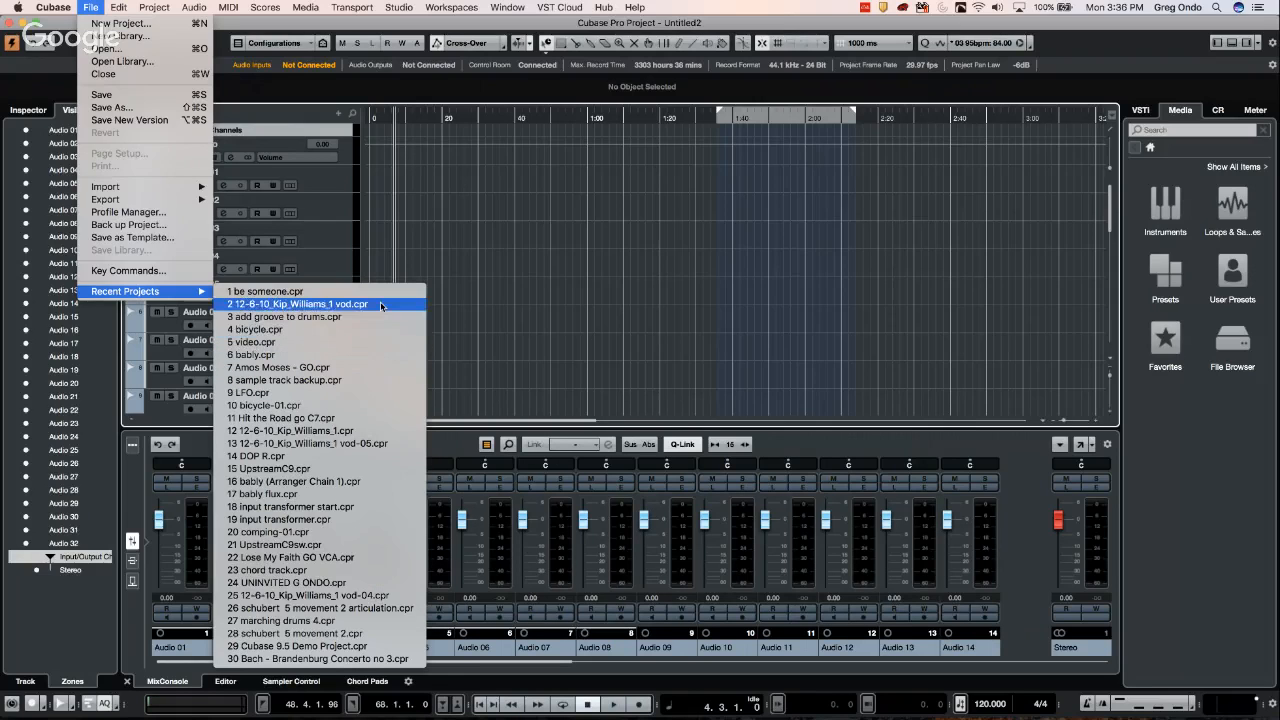
pyautogui.click(357, 328)
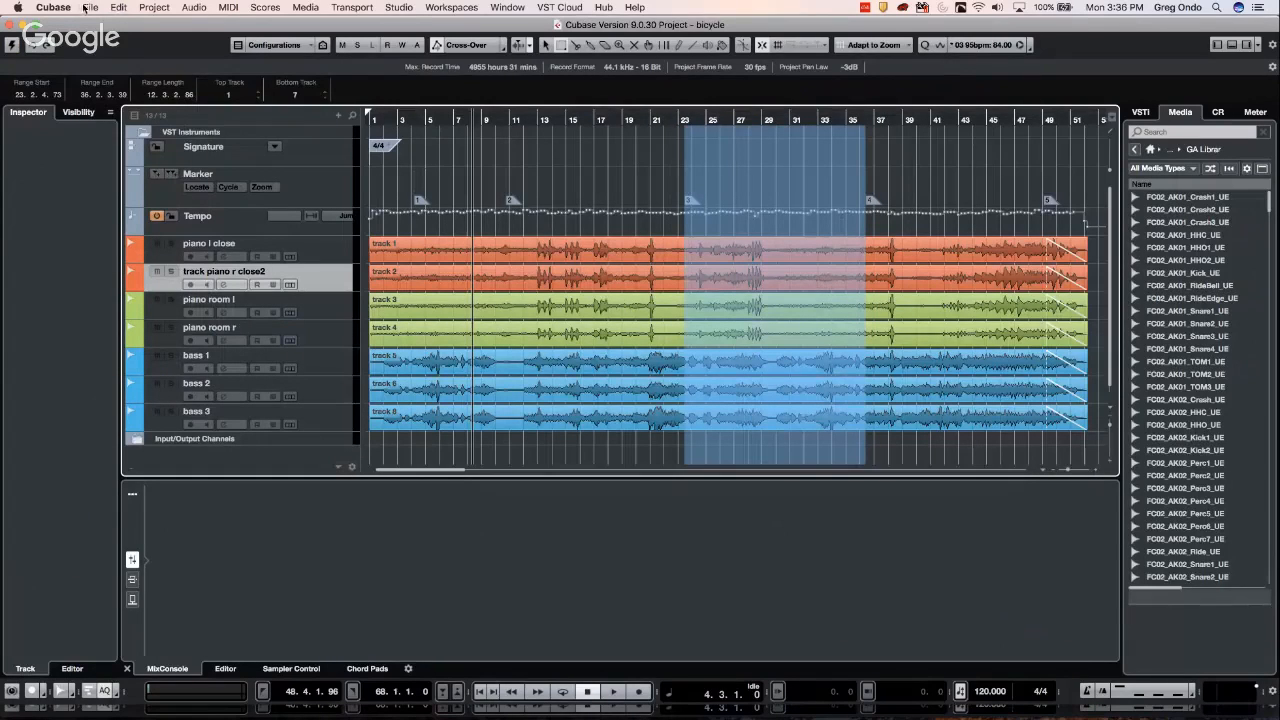
# Play the bicycle project briefly from about bar 8 and stop playback
pyautogui.click(527, 124)
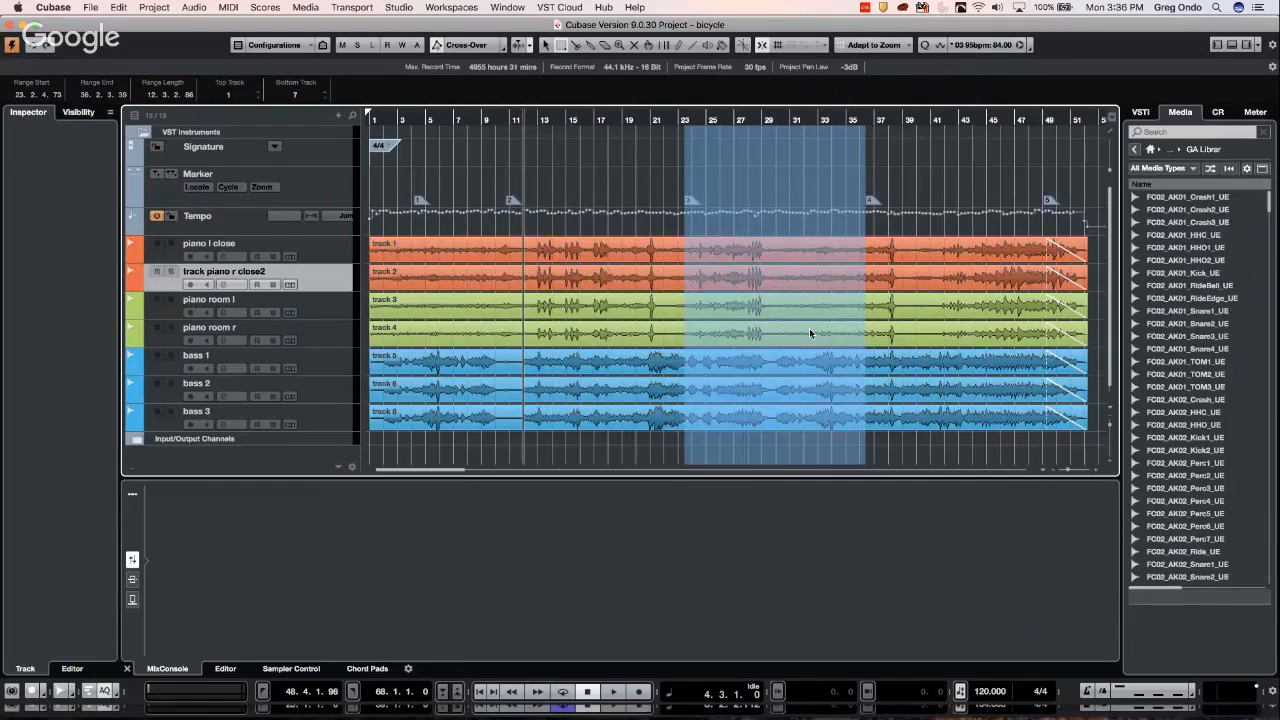
pyautogui.press('F3')
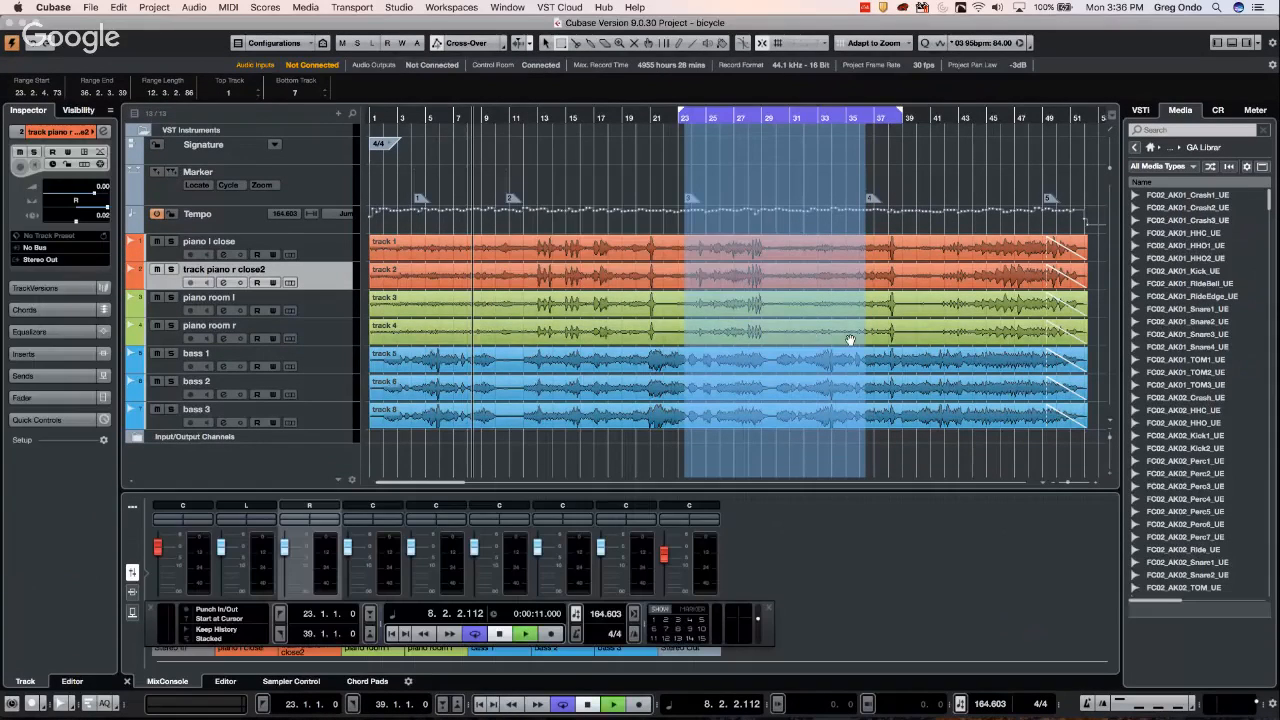
pyautogui.press('space')
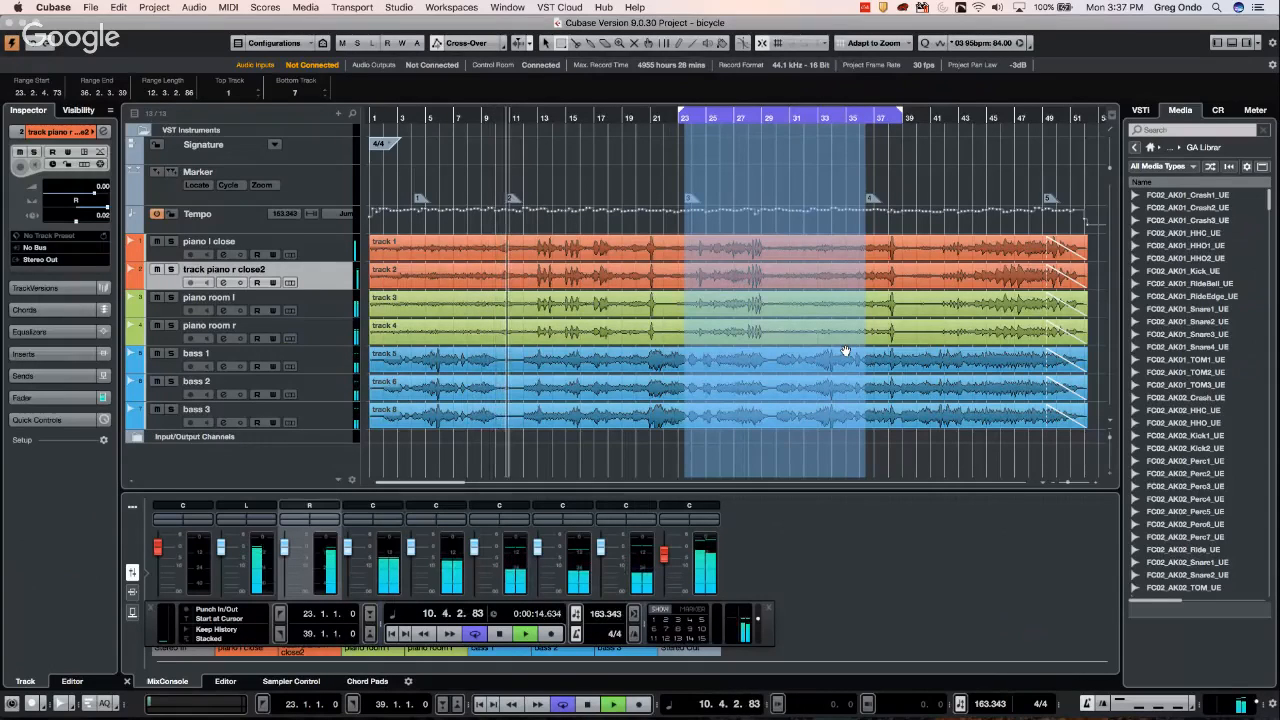
pyautogui.press('space')
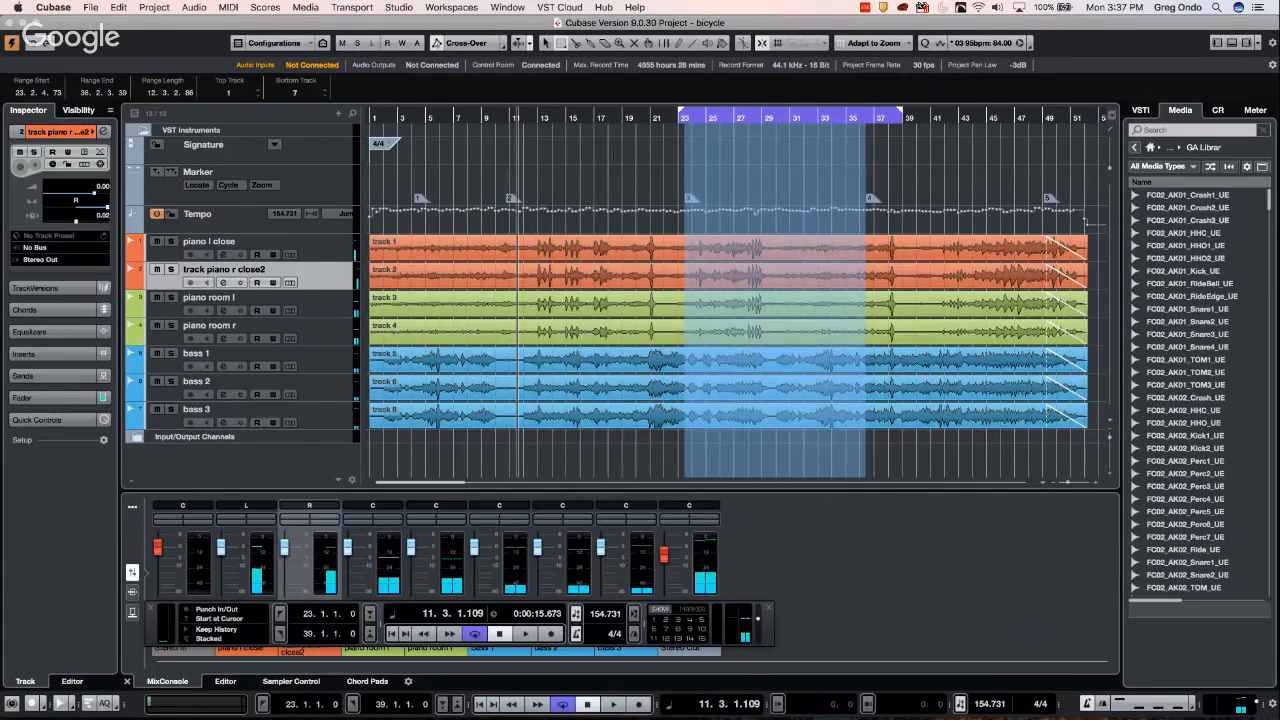
# Switch to the Object Selection tool and clear the range selection in the project
pyautogui.rightClick(900, 348)
pyautogui.click(538, 146)
pyautogui.click(538, 146)
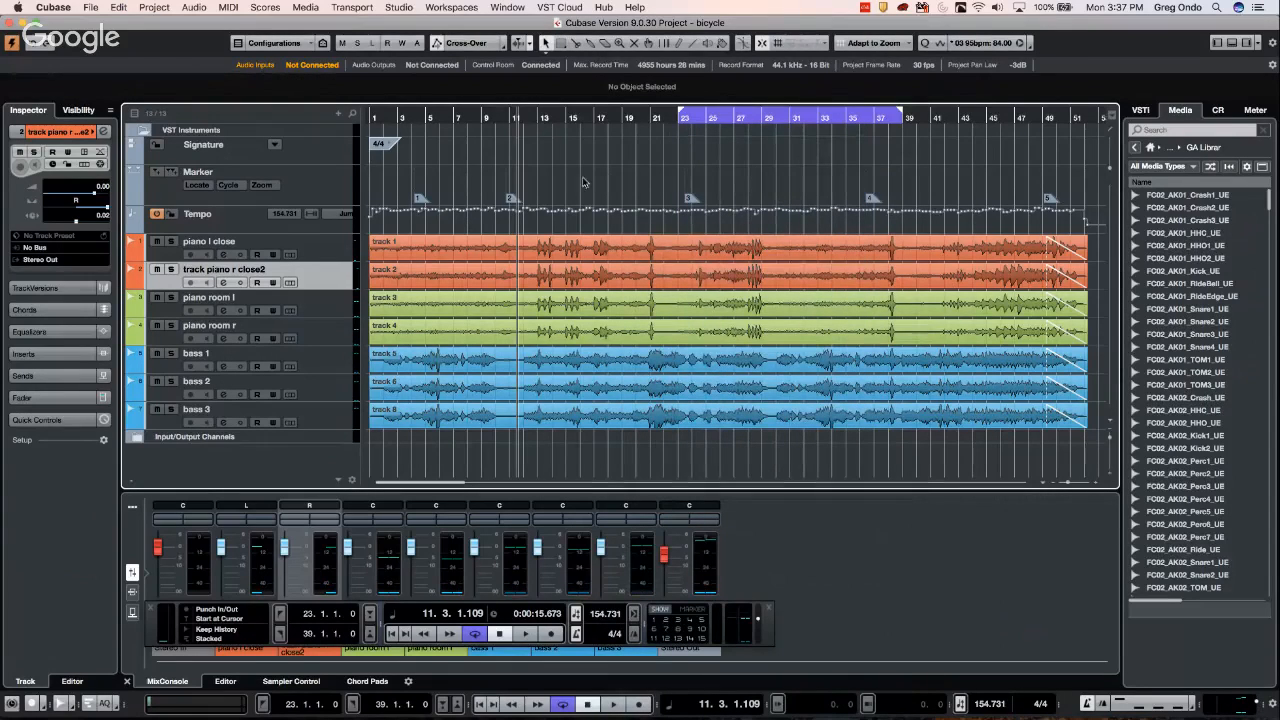
# Select all the piano and bass audio events and set their stretch algorithm to élastique Pro - Tape
pyautogui.rightClick(700, 172)
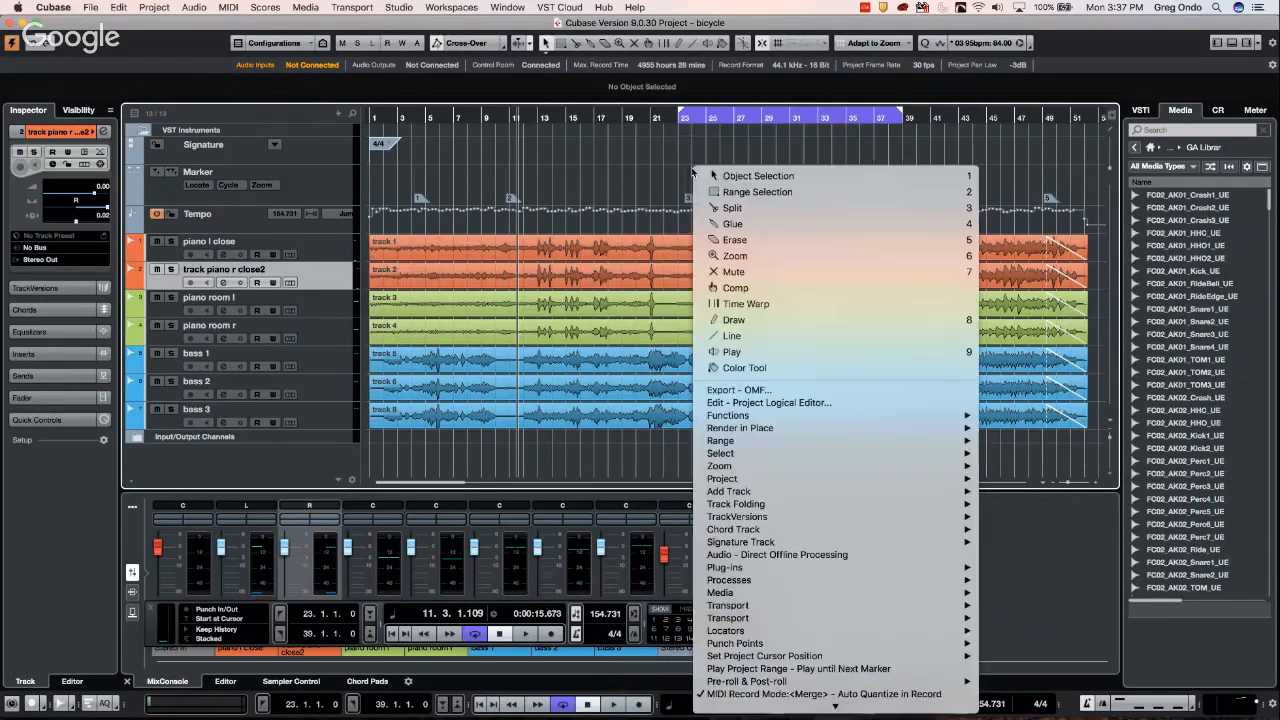
pyautogui.click(1027, 305)
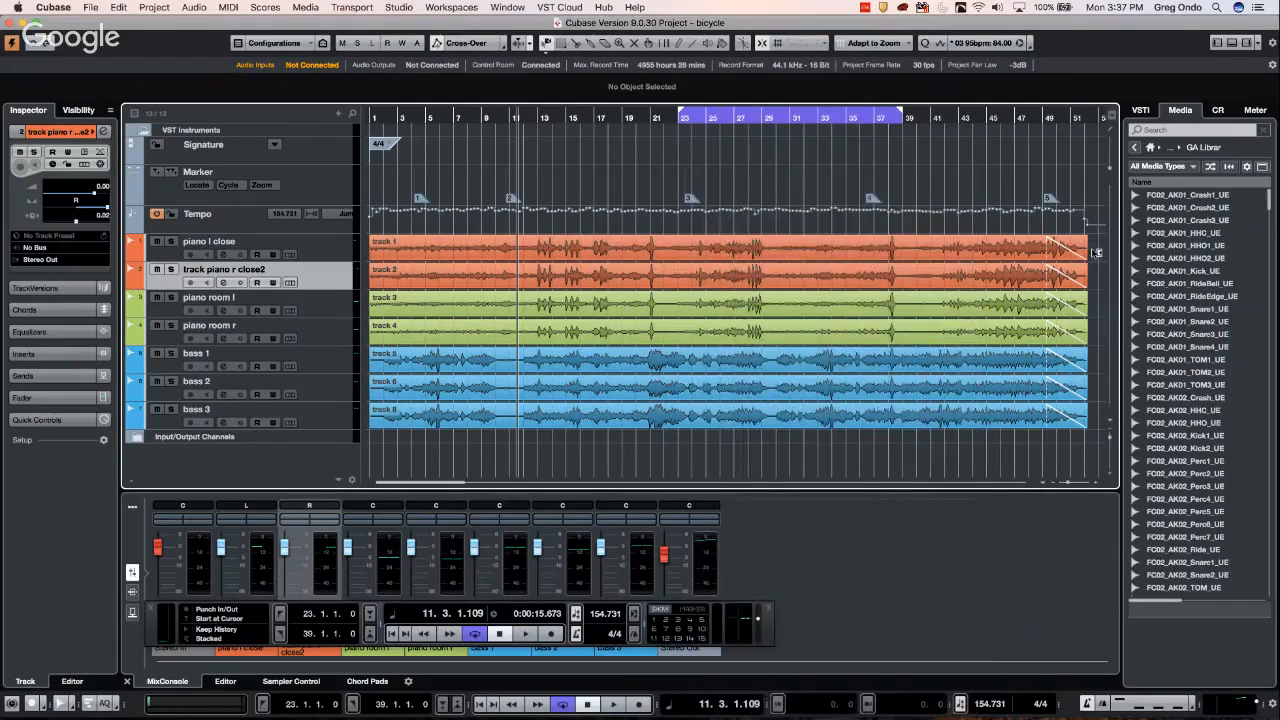
pyautogui.moveTo(1092, 240); pyautogui.dragTo(672, 440)
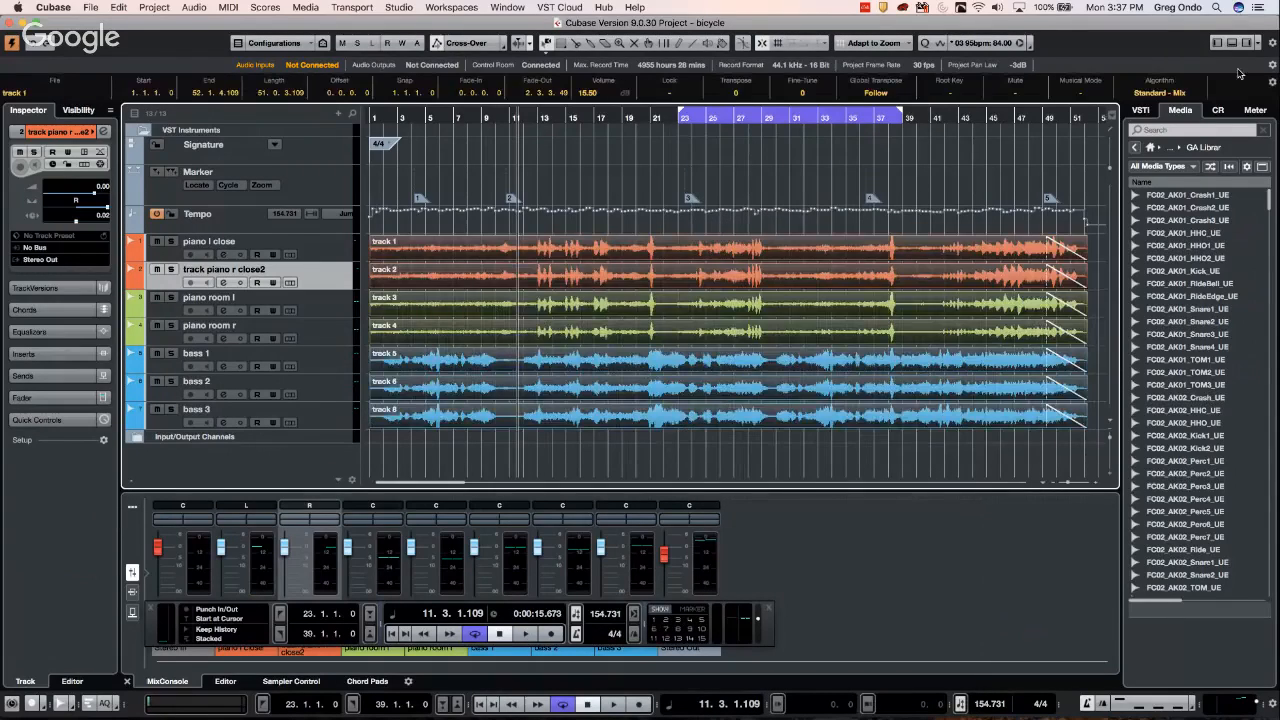
pyautogui.click(1168, 90)
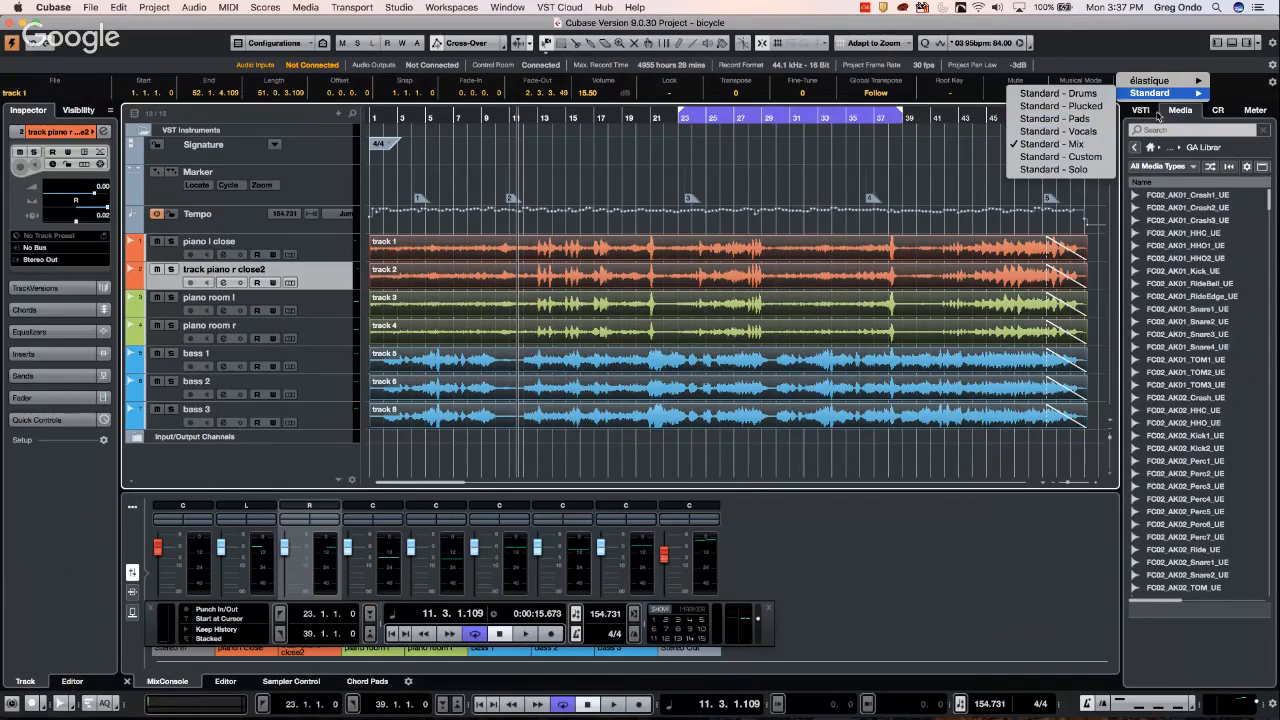
pyautogui.moveTo(1150, 82)
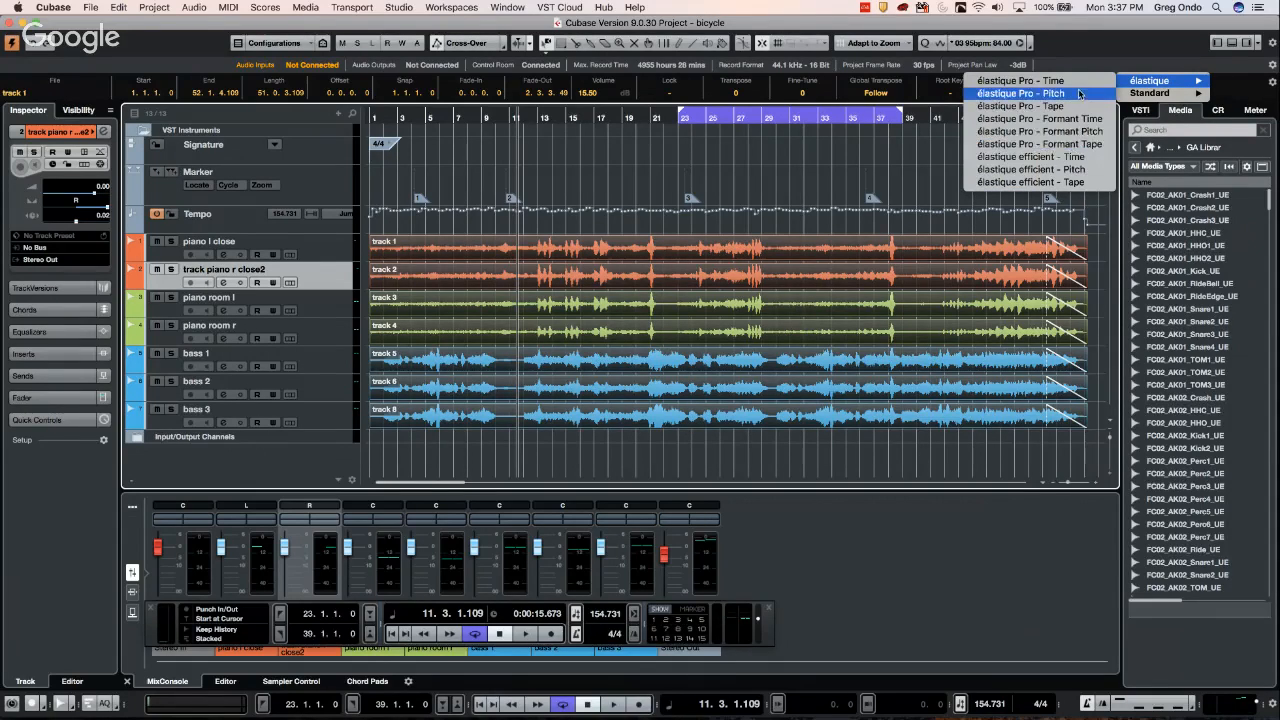
pyautogui.click(1030, 106)
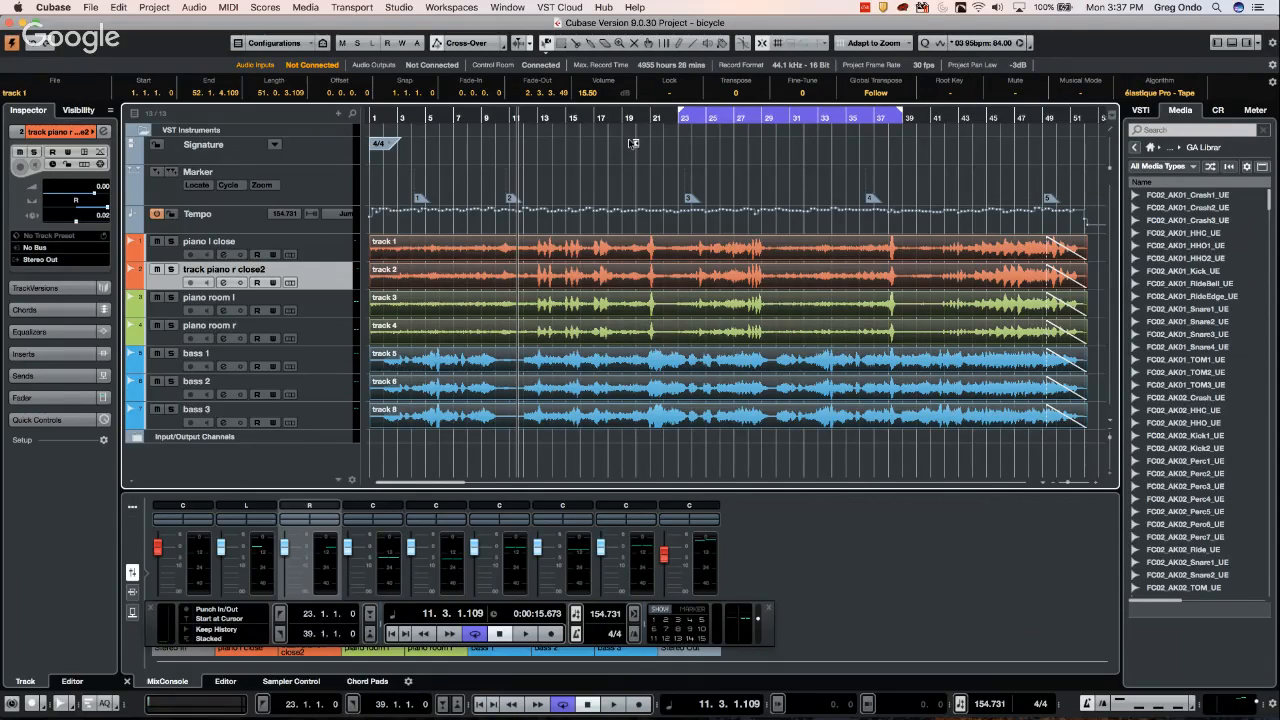
# Enlarge the Tempo track's height and play short passages of the project around bars 11 to 14
pyautogui.press('space')
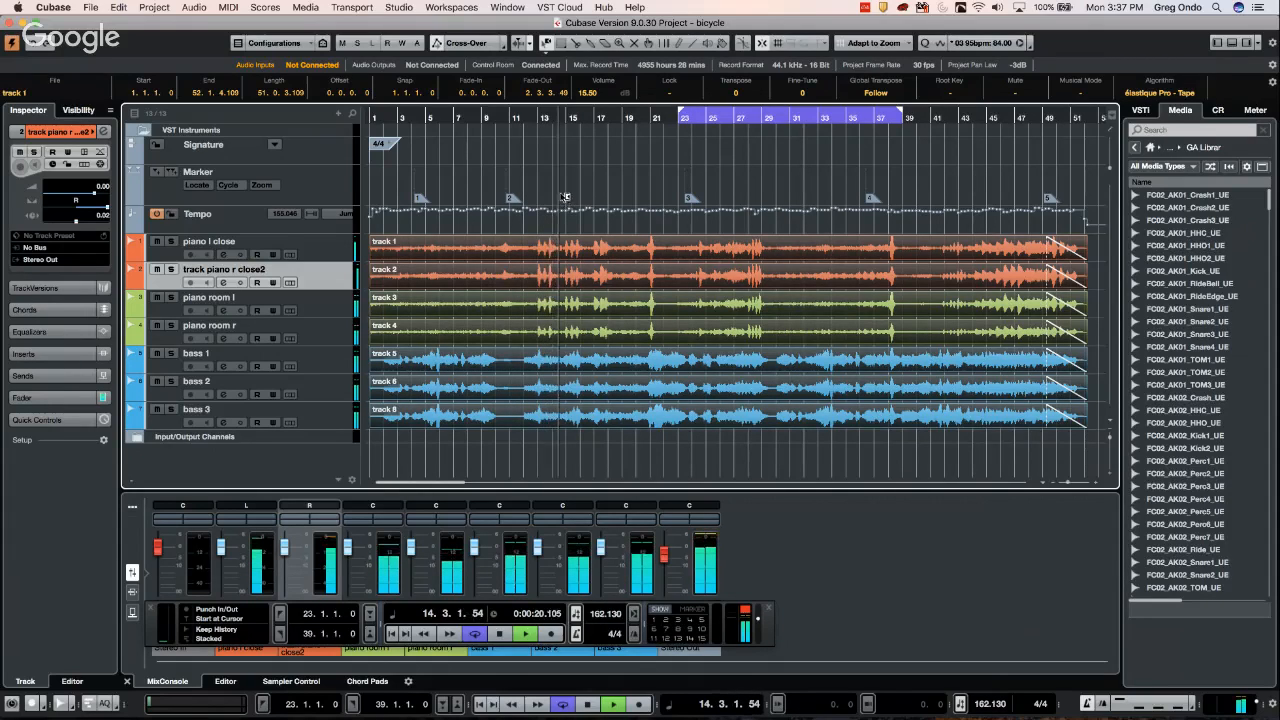
pyautogui.press('space')
pyautogui.moveTo(559, 197); pyautogui.dragTo(596, 216)
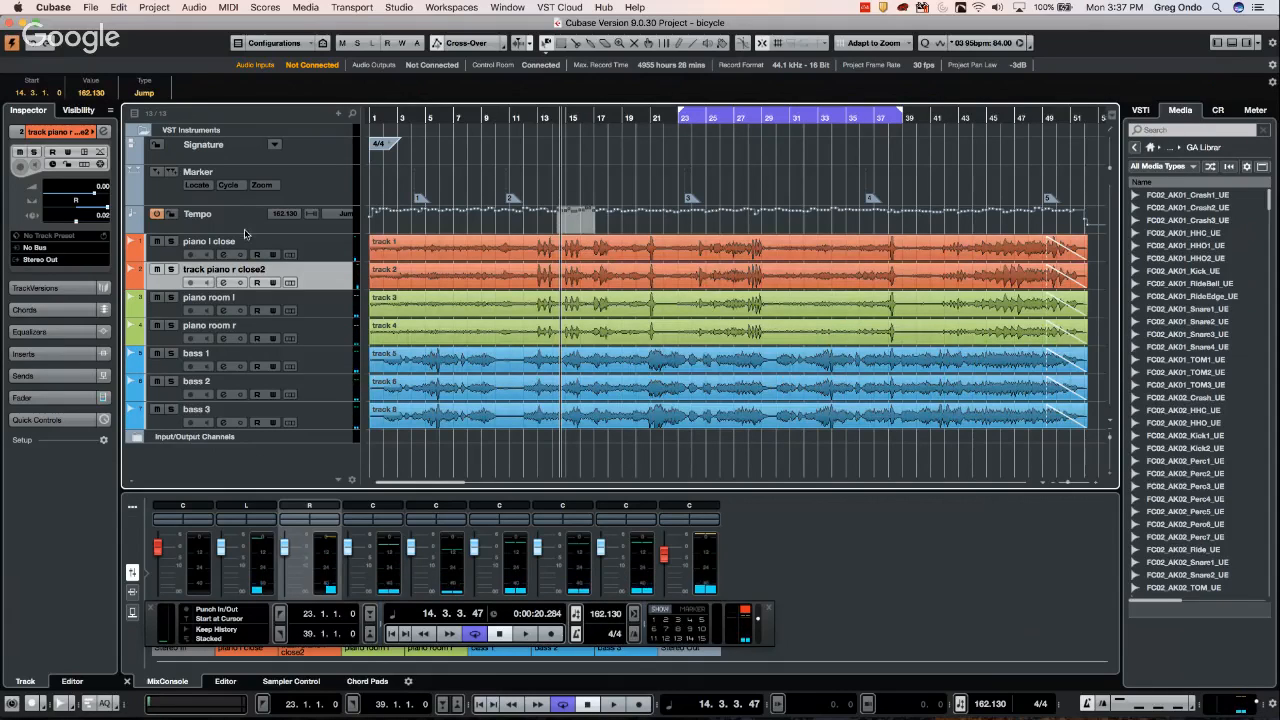
pyautogui.moveTo(245, 232); pyautogui.dragTo(245, 272)
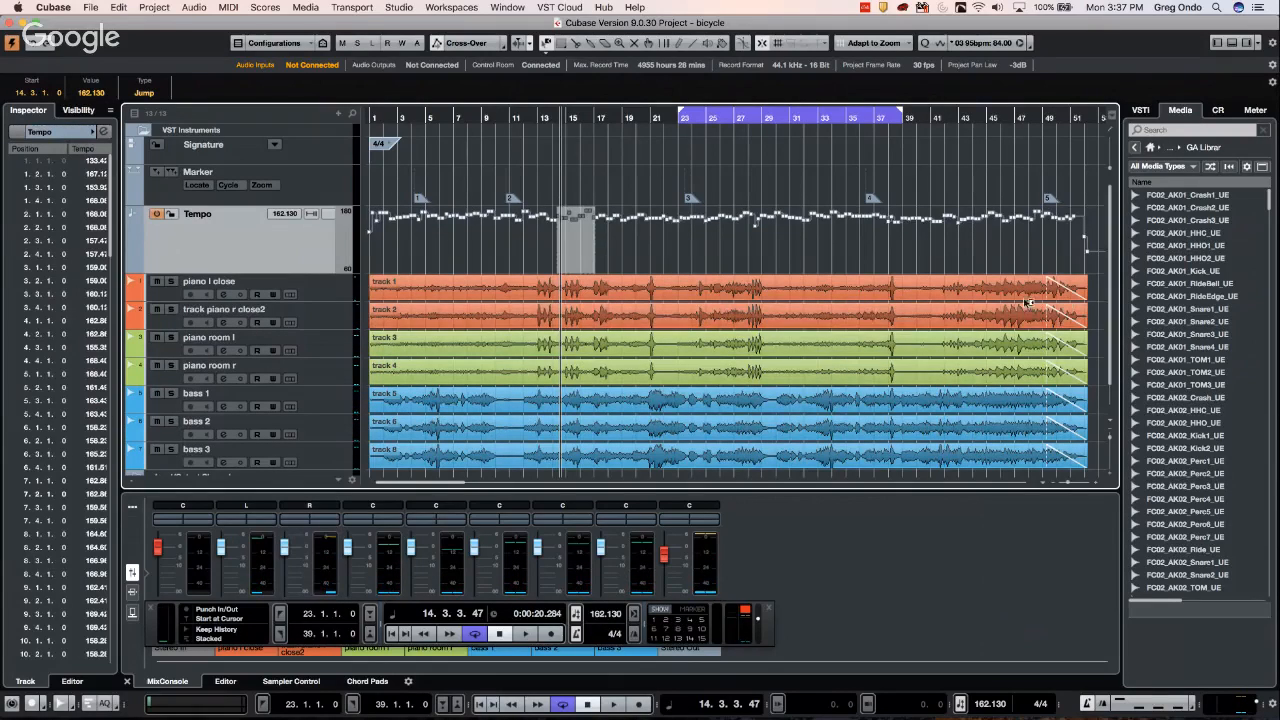
pyautogui.press('super+a')
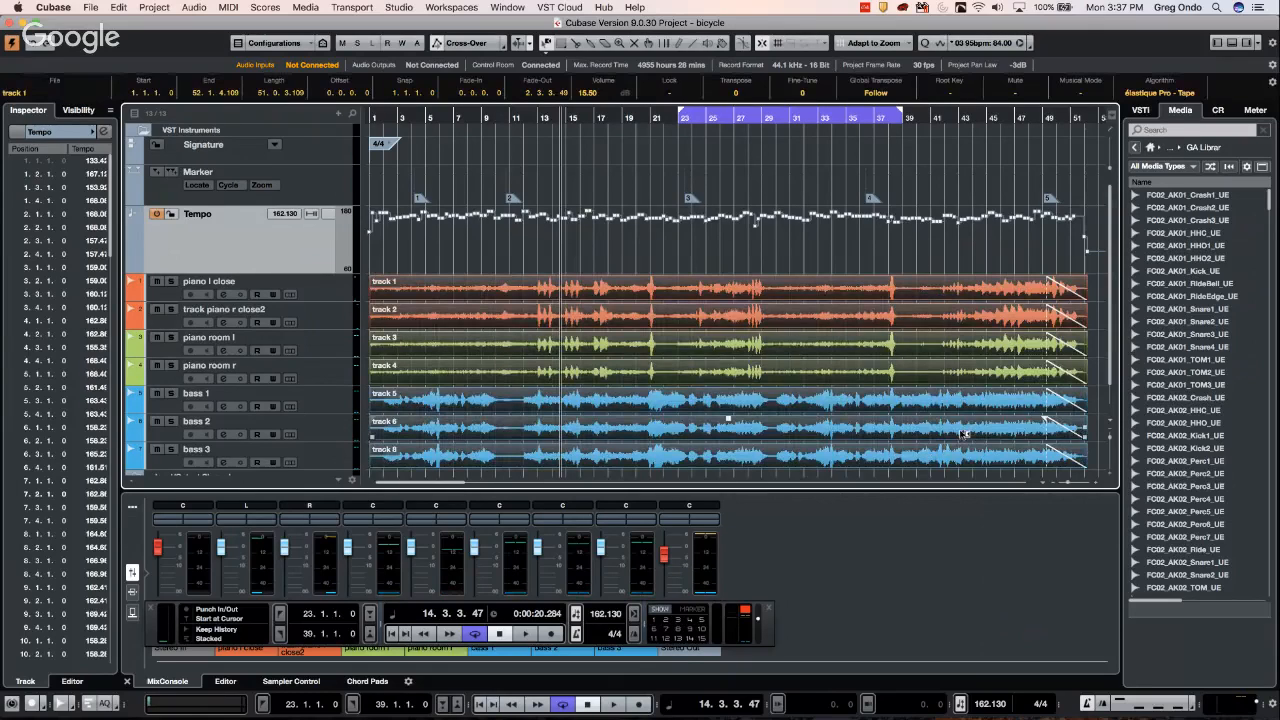
pyautogui.press('space')
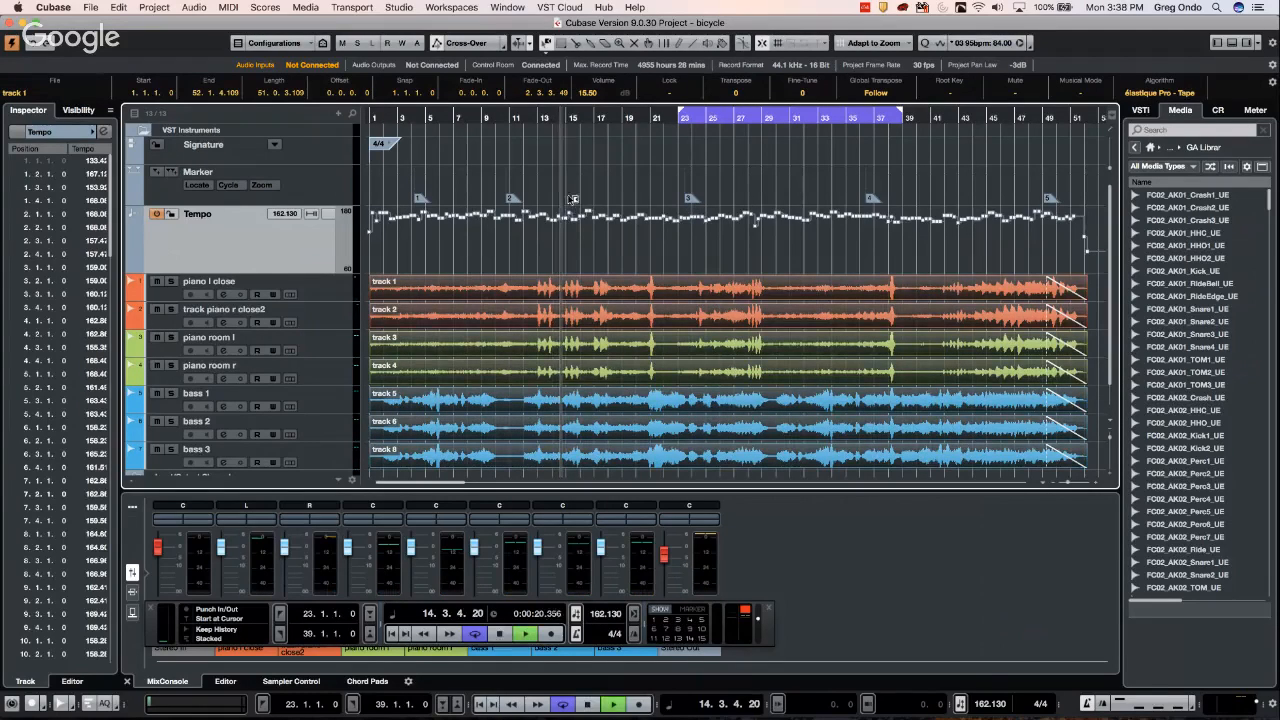
pyautogui.press('space')
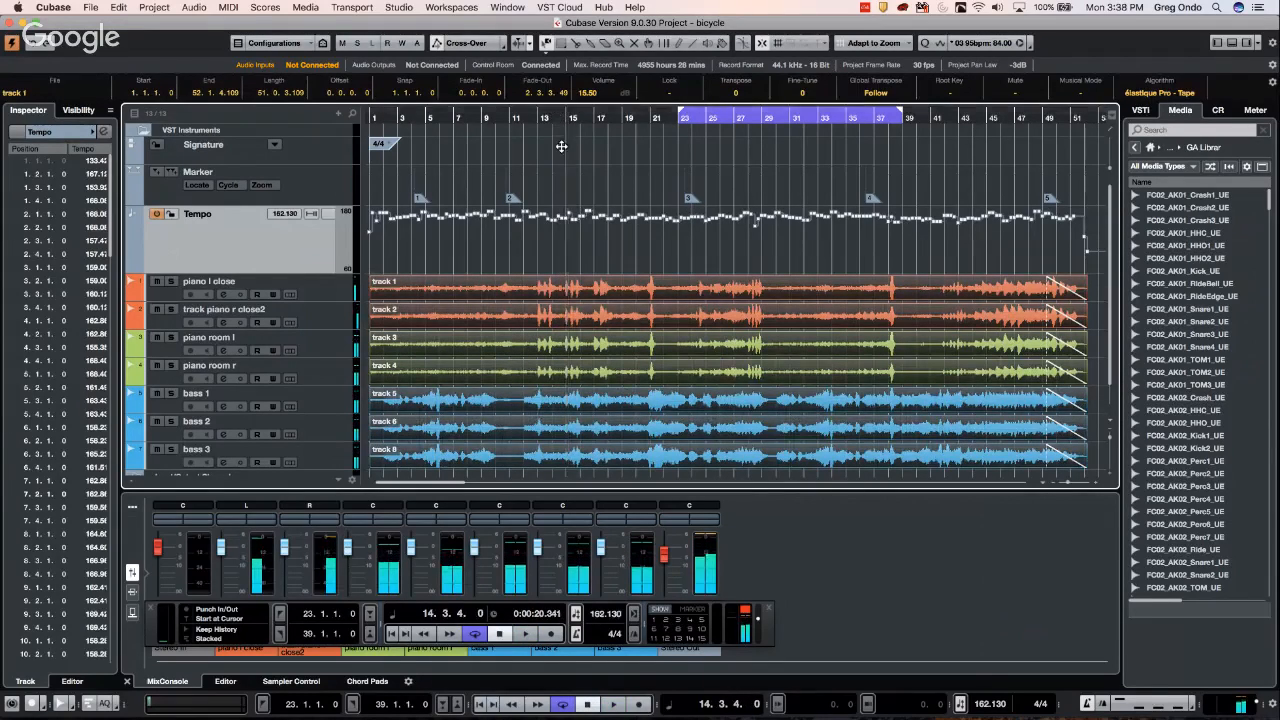
# Select the tempo points from about bar 14 to 19 and tilt them into a gradual slowdown
pyautogui.press('h')
pyautogui.moveTo(563, 190); pyautogui.dragTo(737, 246)
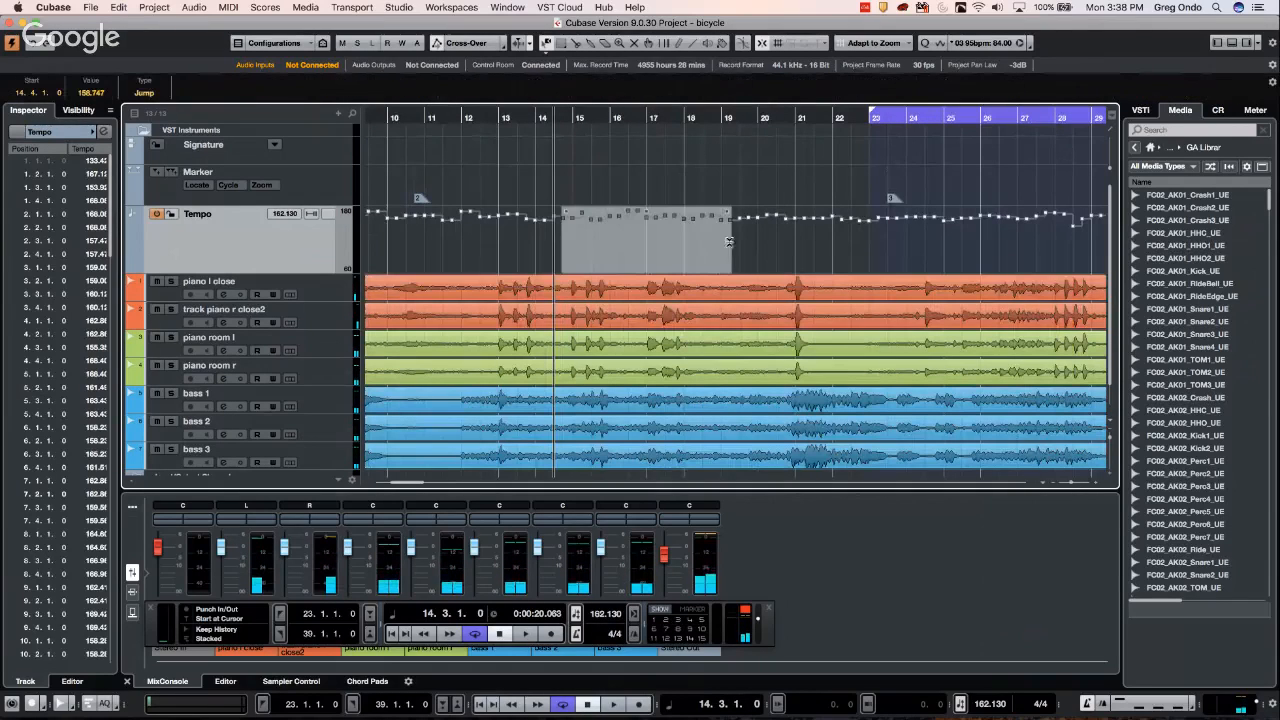
pyautogui.moveTo(714, 204); pyautogui.dragTo(718, 261)
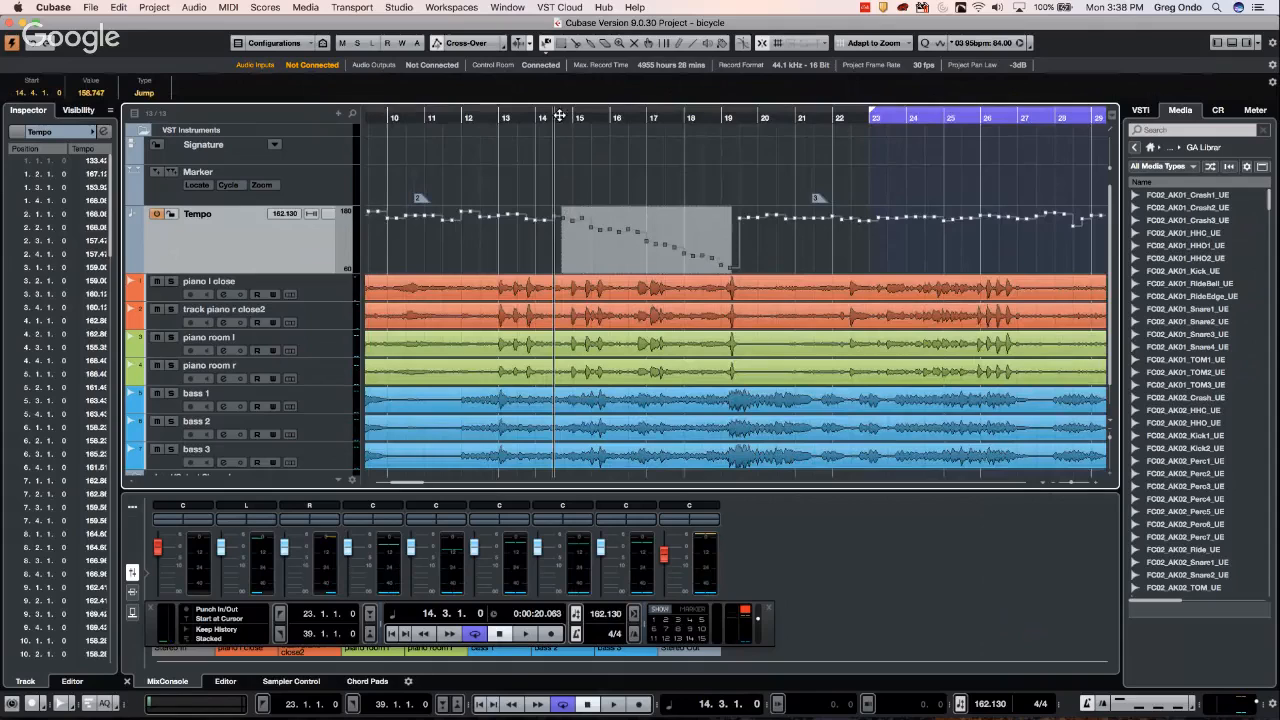
# Play the project from about bar 14 into the tempo slowdown and stop around bar 18
pyautogui.moveTo(558, 115); pyautogui.dragTo(552, 117)
pyautogui.click(550, 117)
pyautogui.press('space')
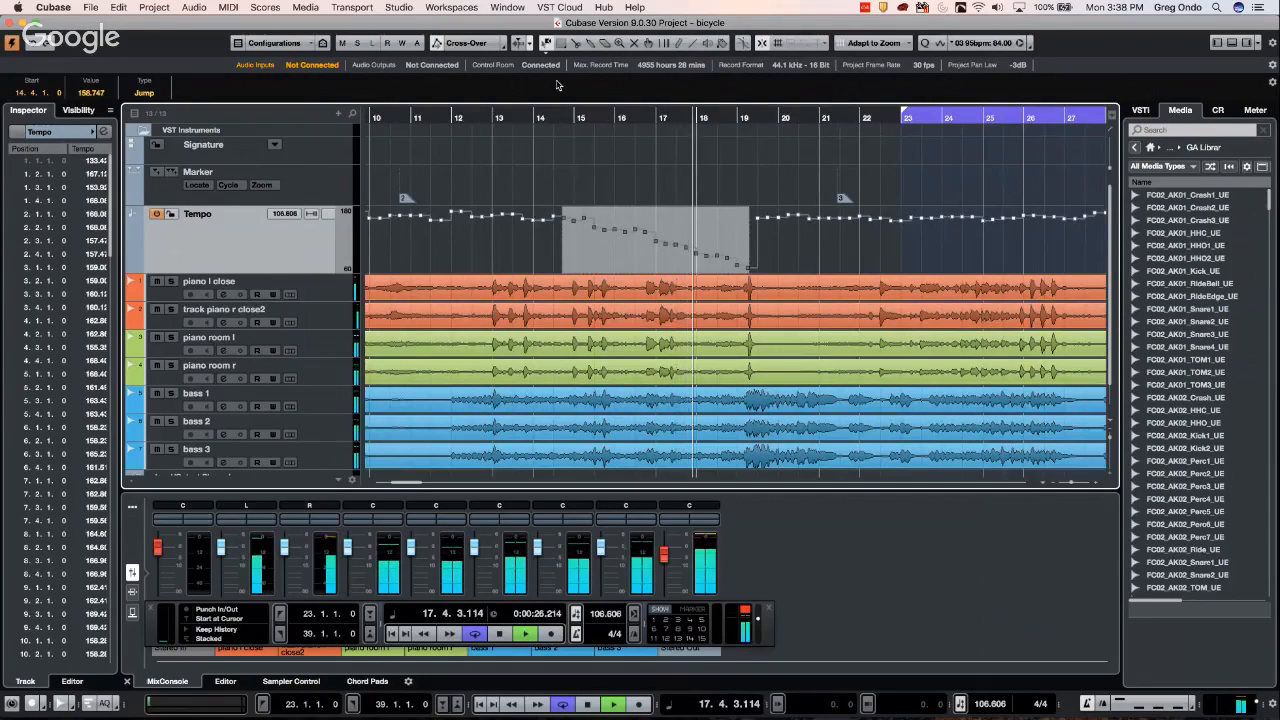
pyautogui.press('space')
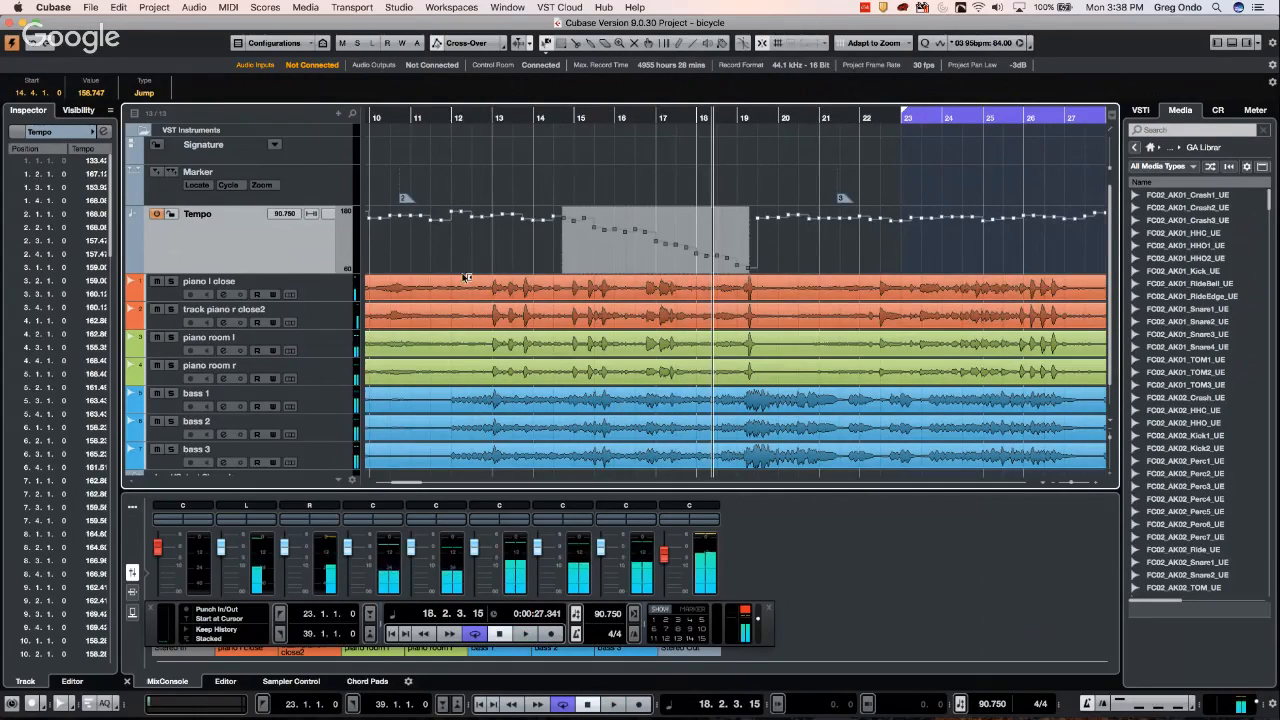
# Select all the audio events and turn on Musical Mode for them
pyautogui.click(467, 254)
pyautogui.scroll(-2, 462, 460)
pyautogui.scroll(-1, 462, 485)
pyautogui.press('super+a')
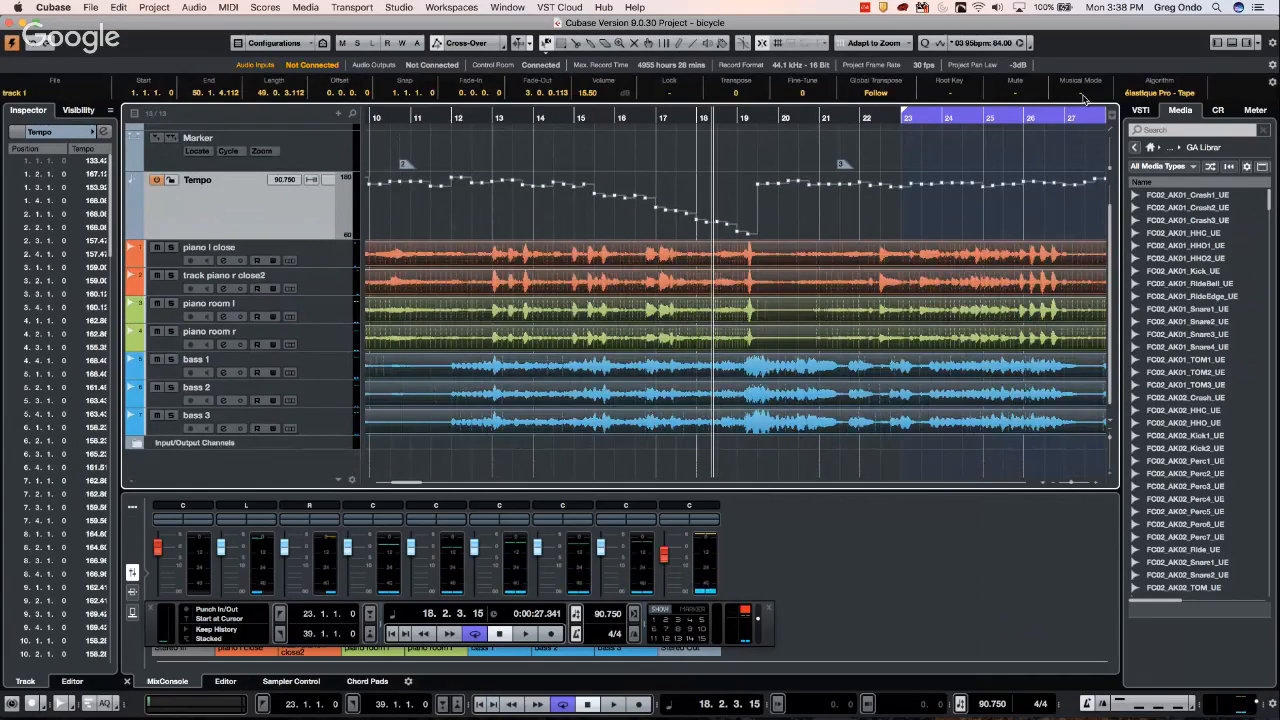
pyautogui.click(1081, 92)
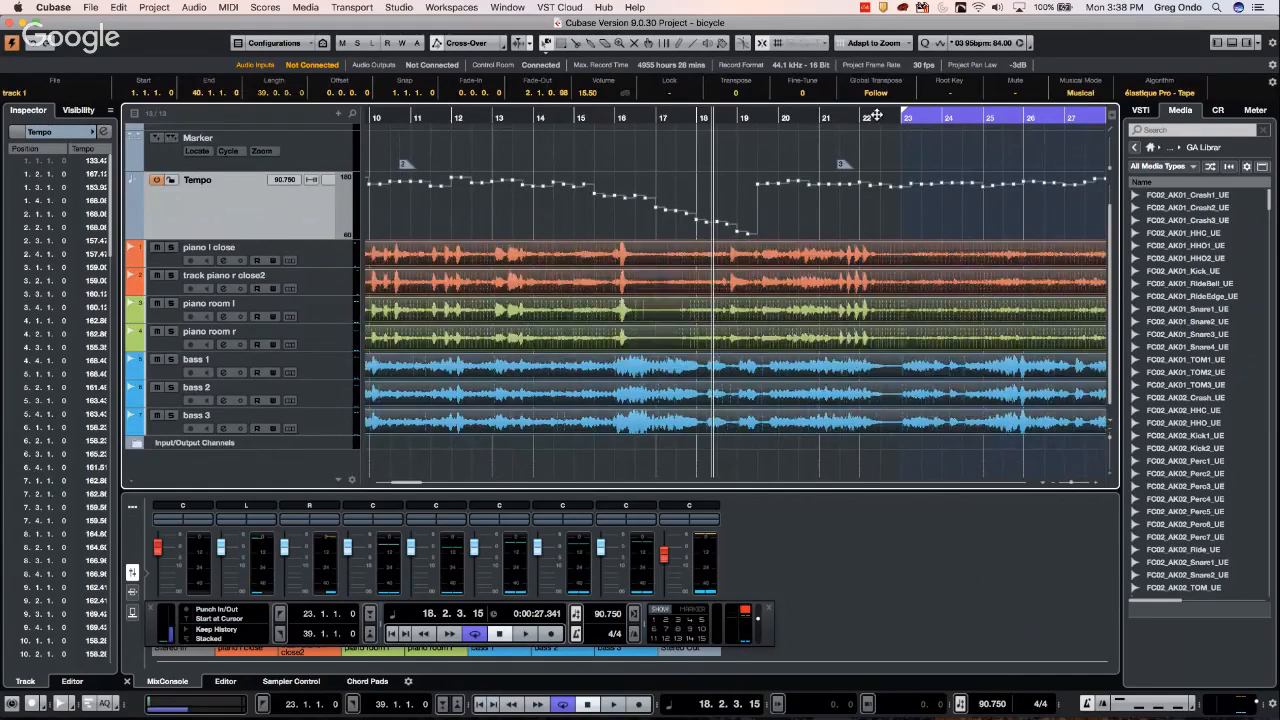
# Play the Musical Mode events from about bar 14 through the tempo ramp, stopping near the end of bar 21
pyautogui.click(537, 117)
pyautogui.press('space')
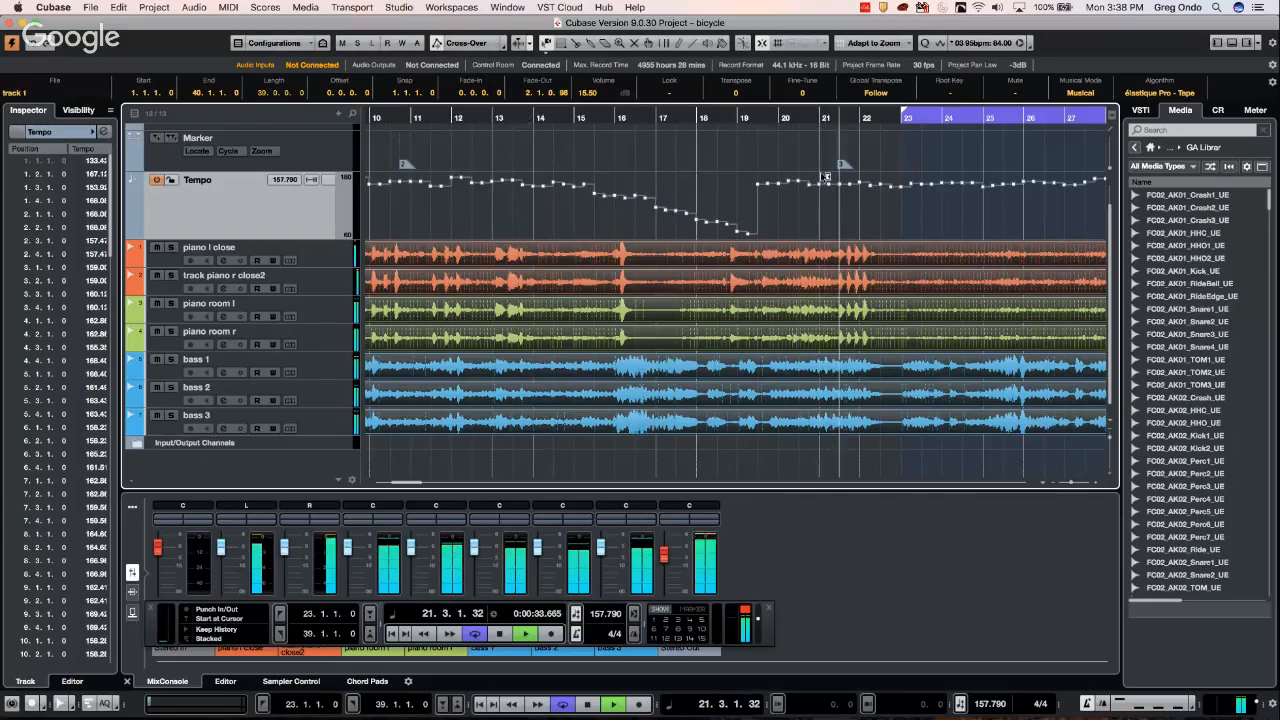
pyautogui.press('space')
# Lower the tempo points from bar 22.4 to about bar 24 to about 91 BPM and audition the passage
pyautogui.moveTo(887, 174); pyautogui.dragTo(927, 218)
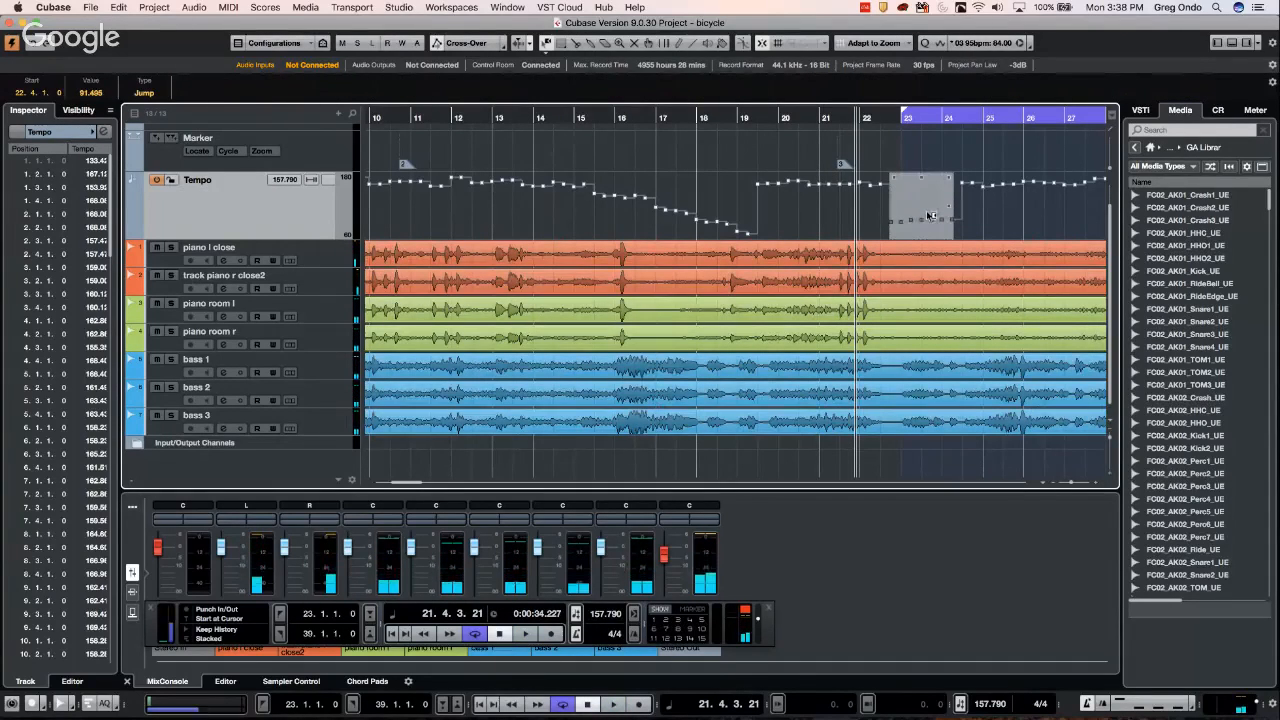
pyautogui.press('space')
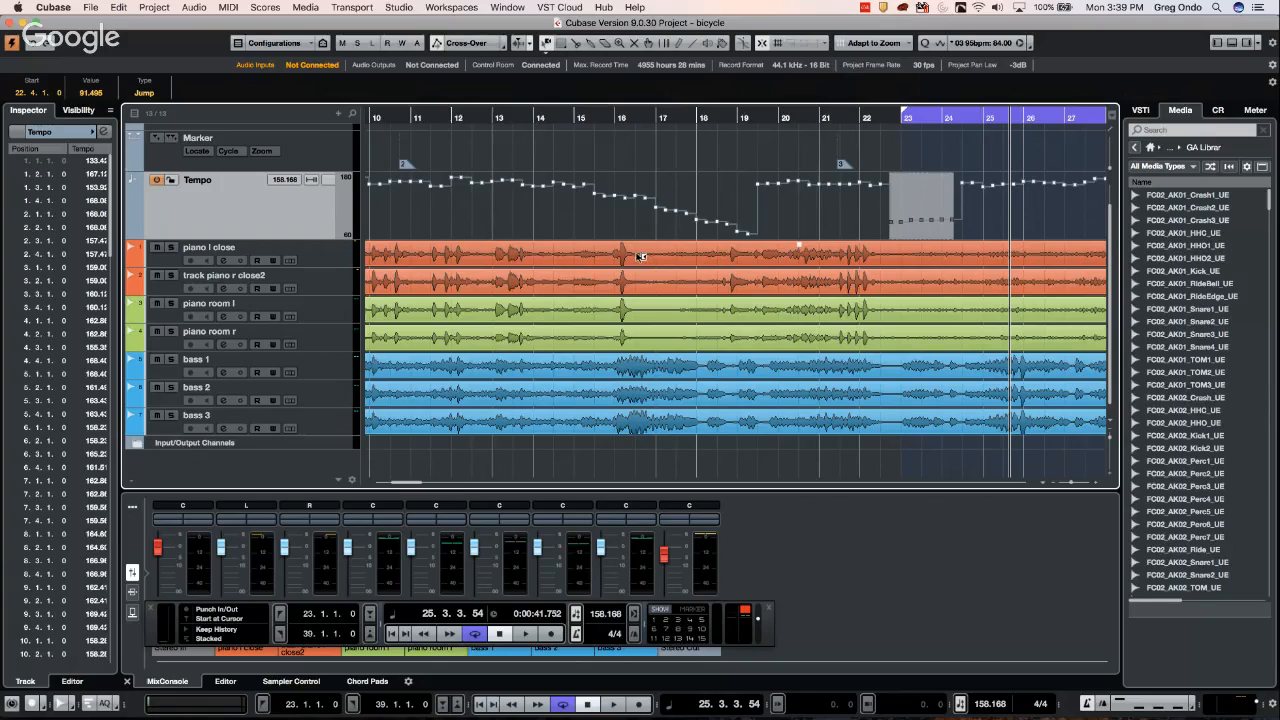
# Open the bass 1 event in a separate Sample Editor window and analyze its notes with VariAudio Pitch & Warp
pyautogui.click(633, 368)
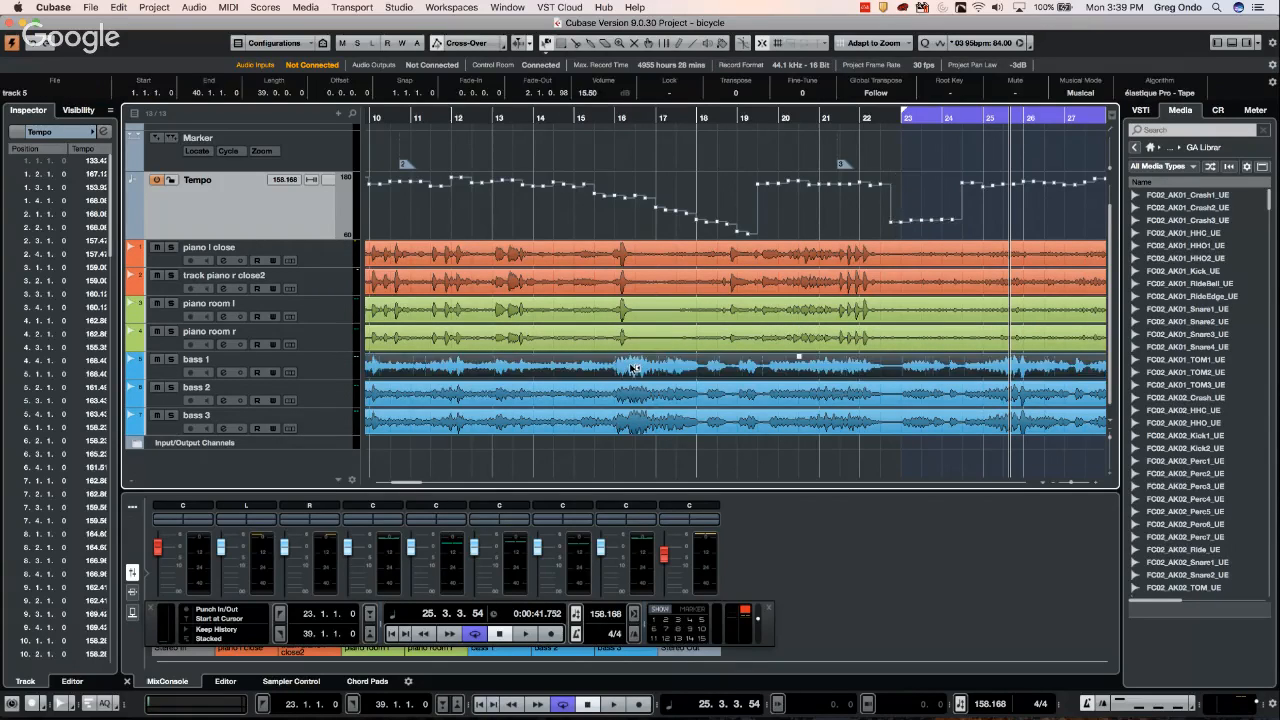
pyautogui.doubleClick(633, 368)
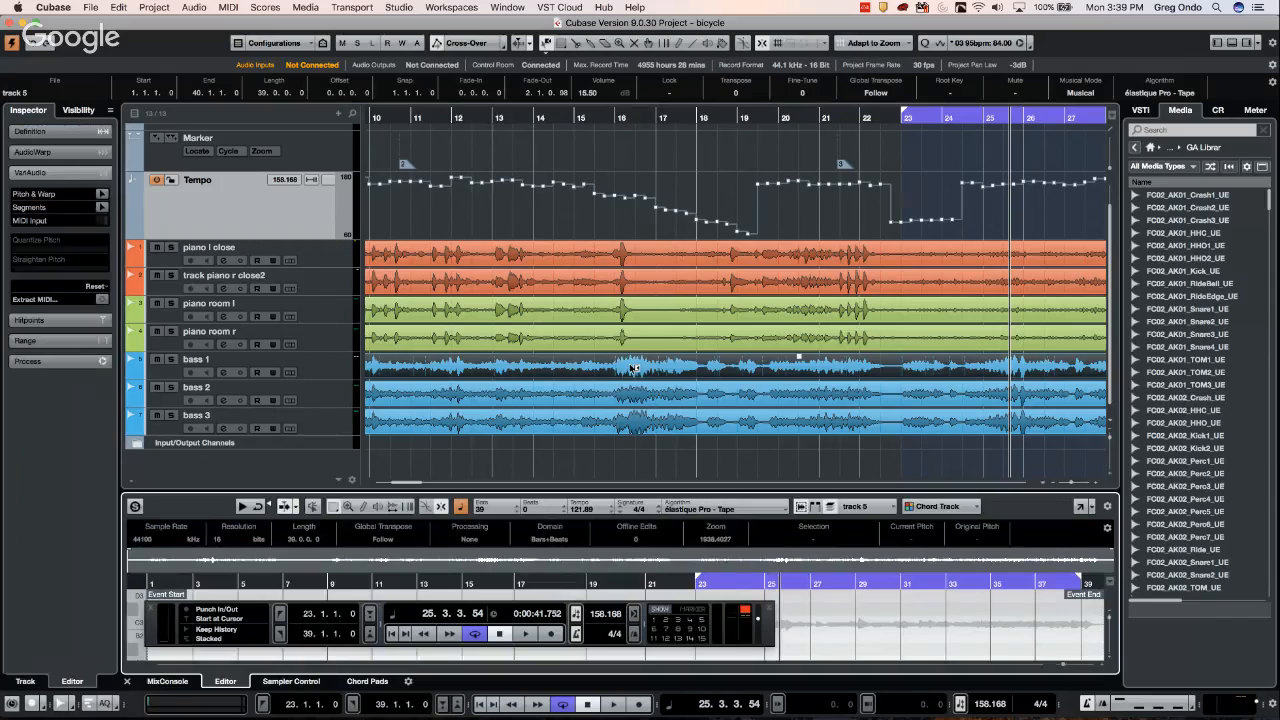
pyautogui.click(1080, 508)
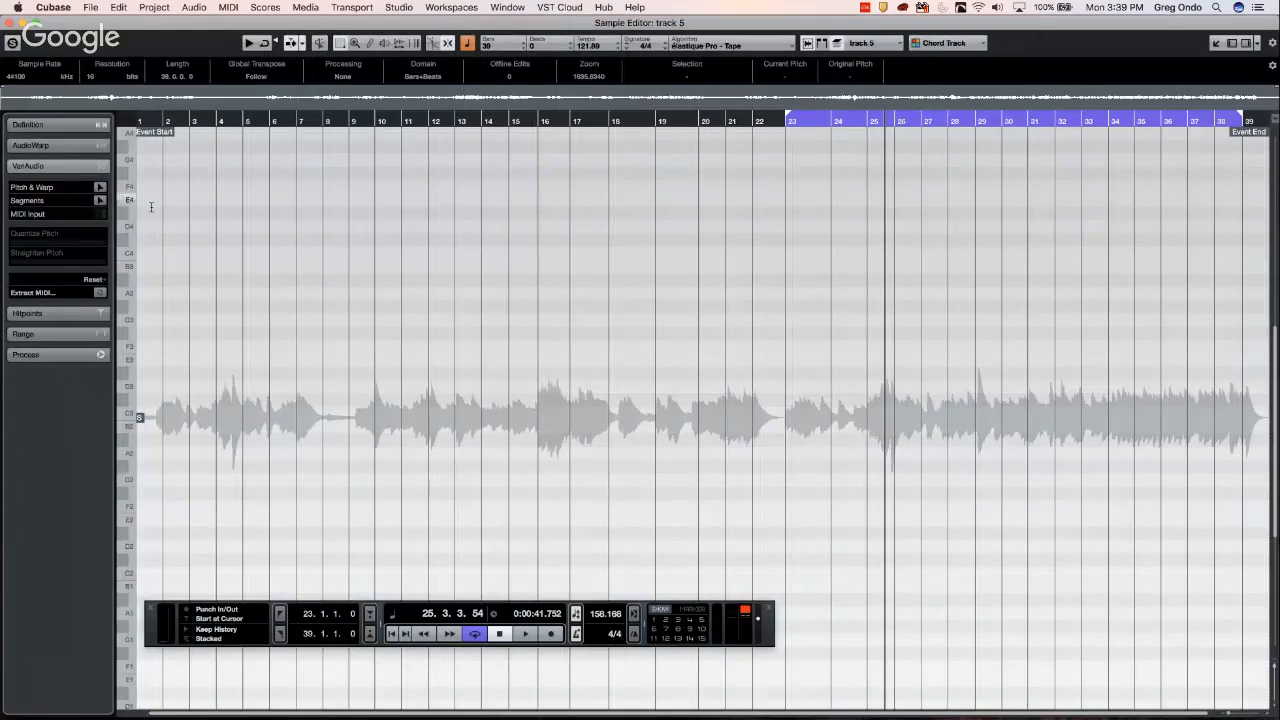
pyautogui.click(100, 187)
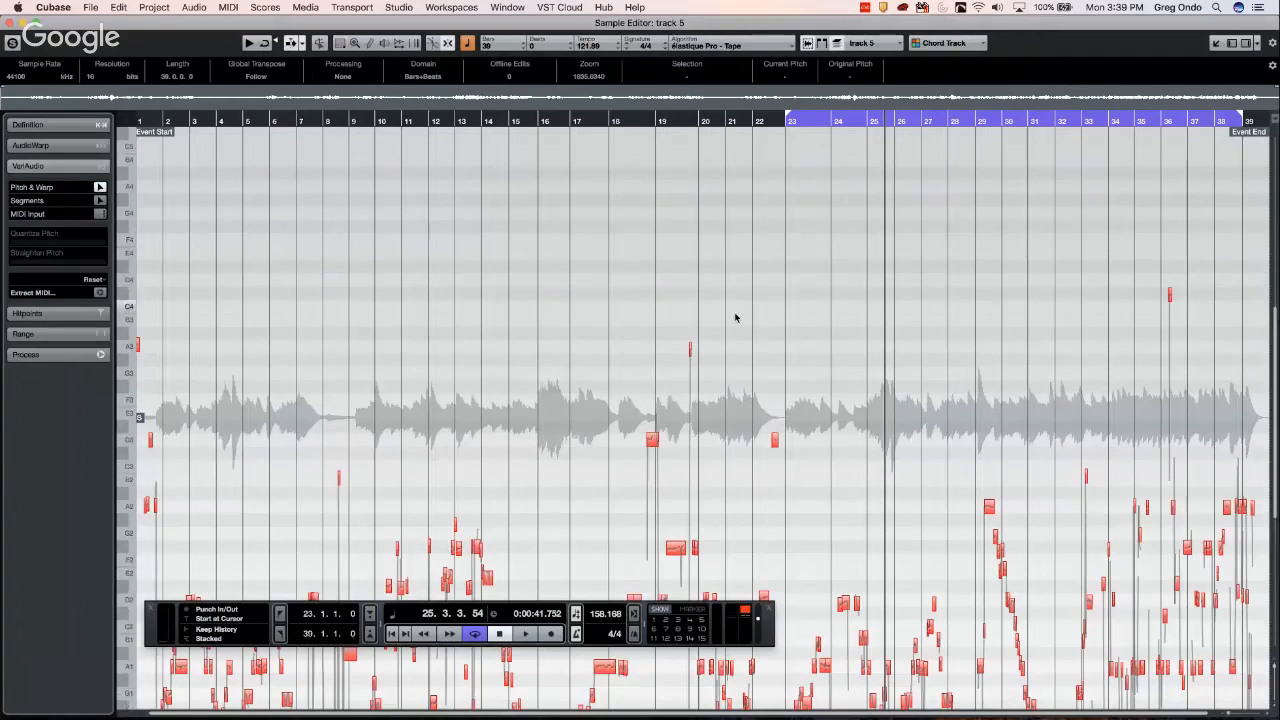
pyautogui.scroll(-5, 771, 403)
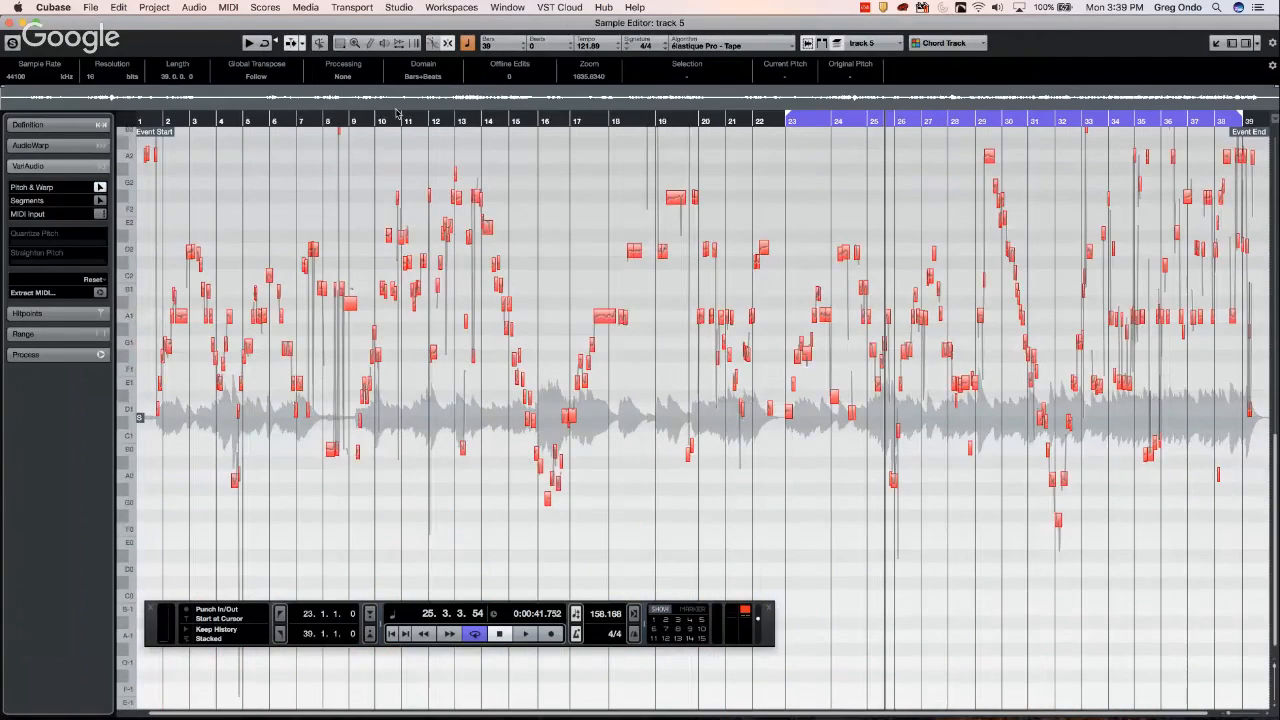
# Play the analyzed bass notes from about bar 17, stop, and close the separate Sample Editor window
pyautogui.moveTo(505, 116); pyautogui.dragTo(500, 177)
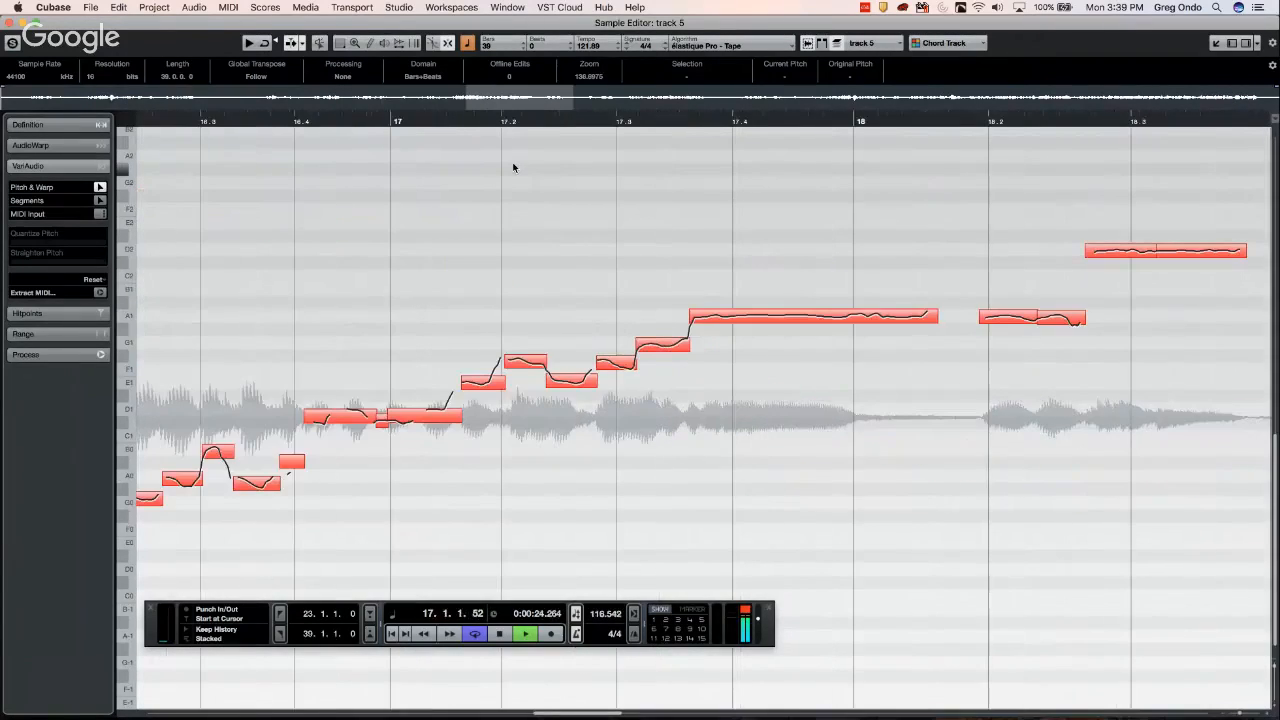
pyautogui.press('space')
pyautogui.click(11, 21)
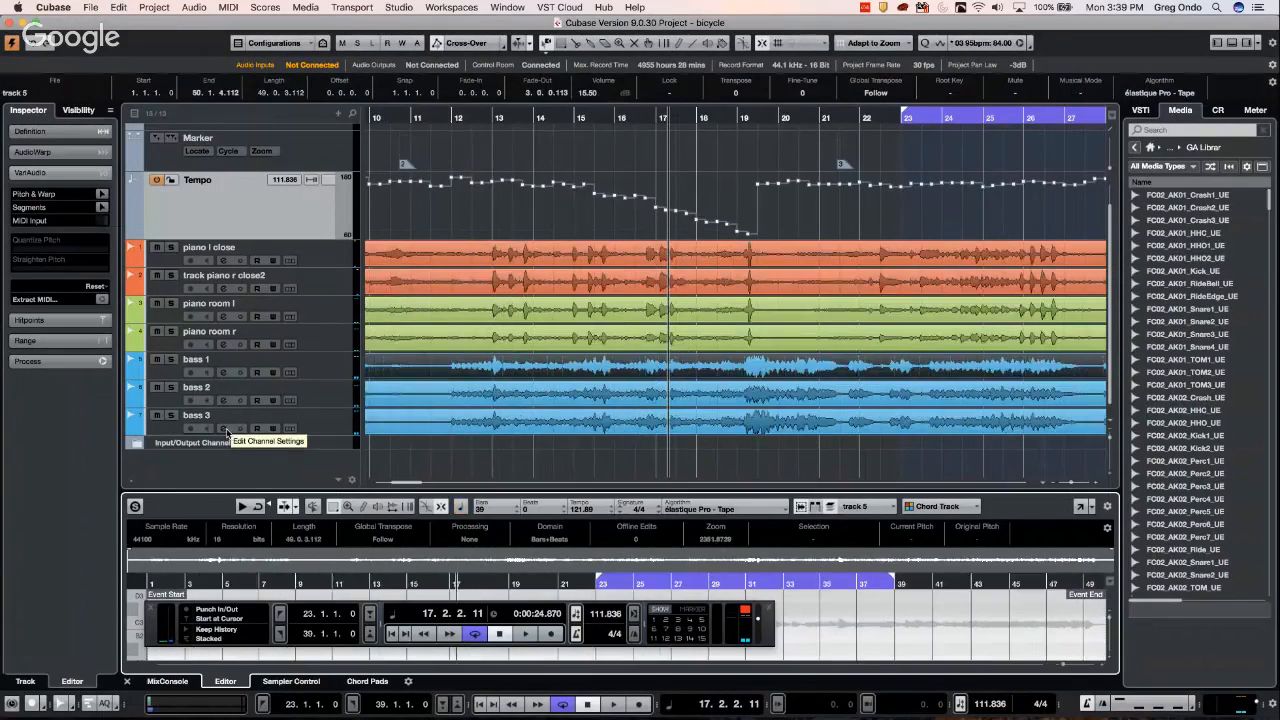
# Undo the tempo, Musical Mode and stretch algorithm changes, and play the project briefly from bar 17
pyautogui.press('super+z')
pyautogui.press('super+z')
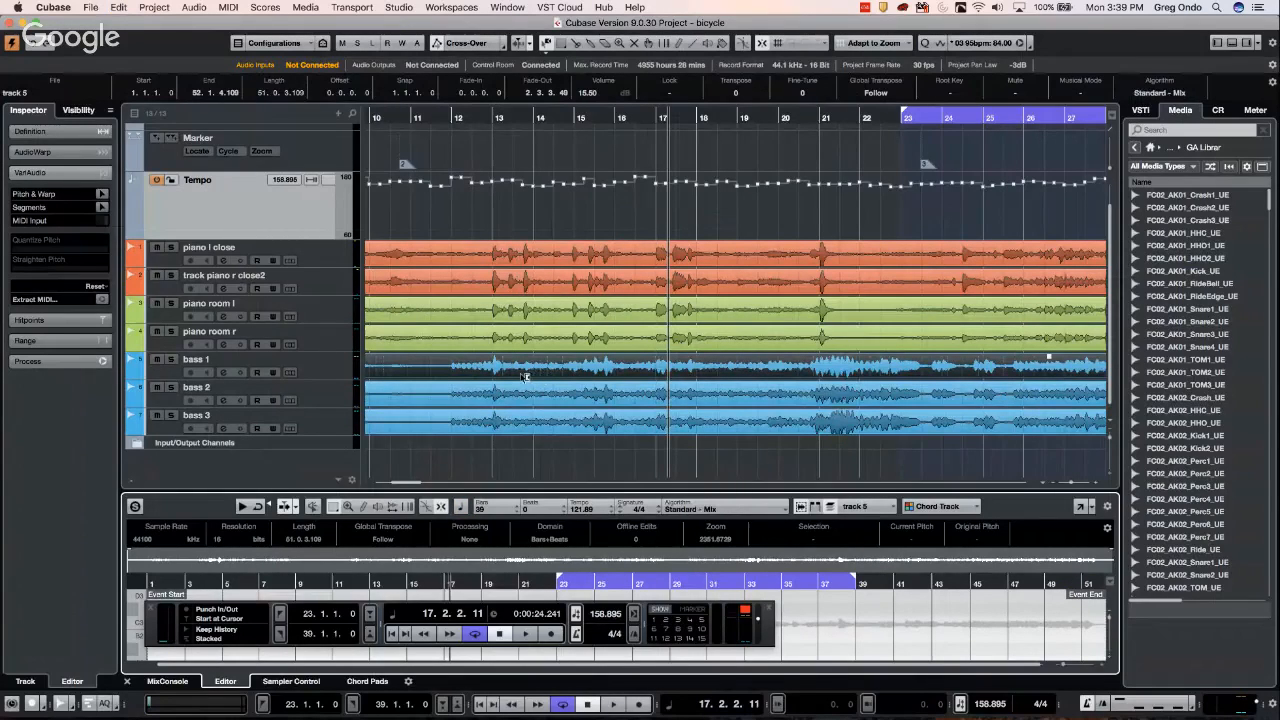
pyautogui.press('space')
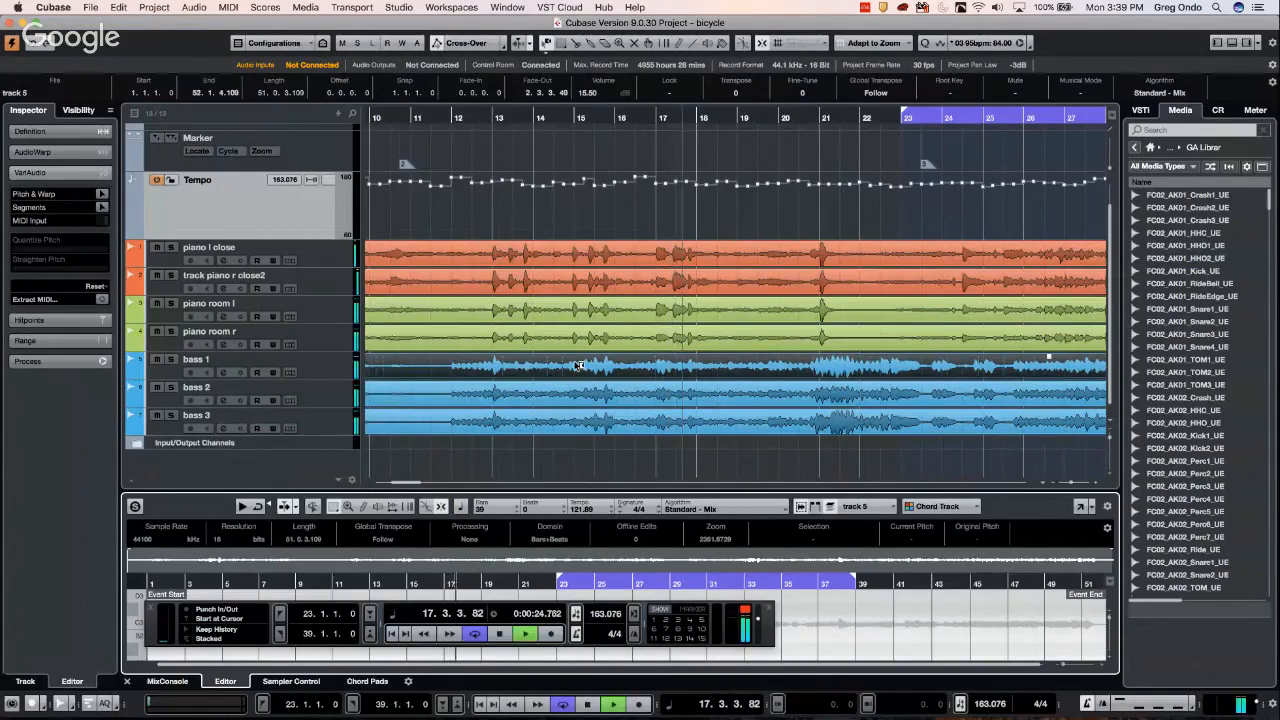
pyautogui.press('space')
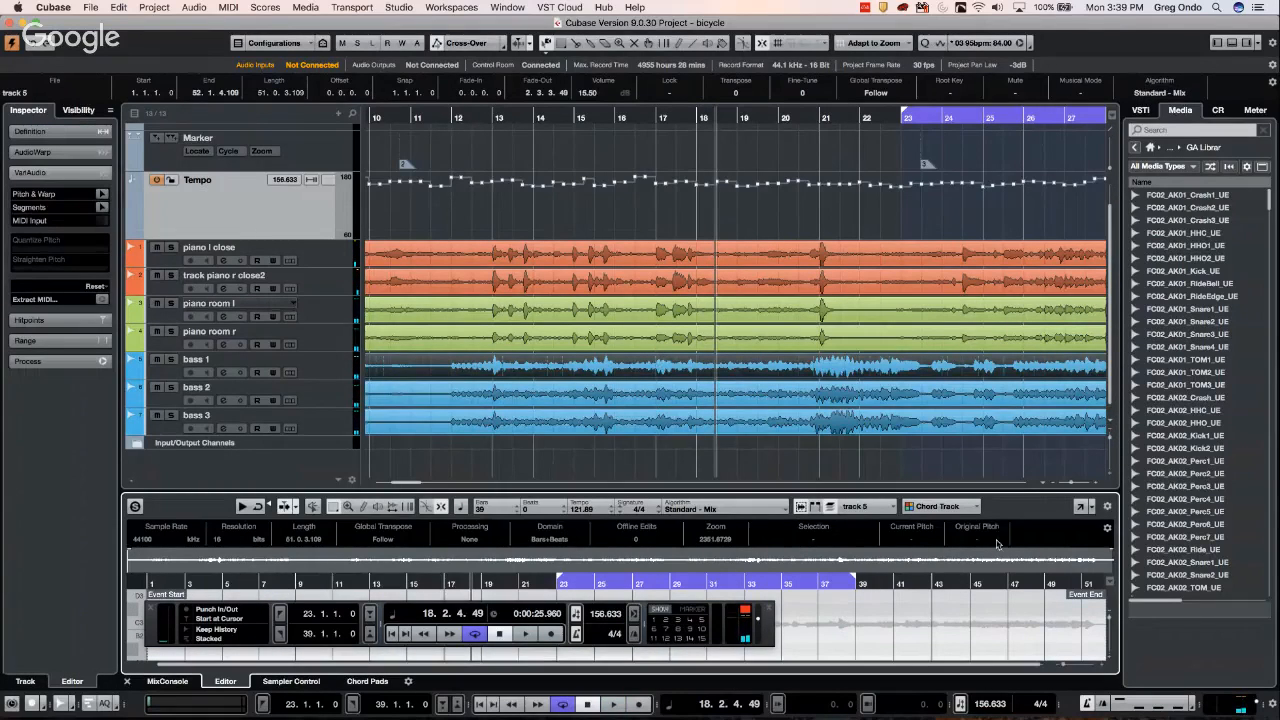
# Open the bass 1 event in a separate Sample Editor window, analyze it with Pitch & Warp, and focus on about bar 12
pyautogui.click(1081, 506)
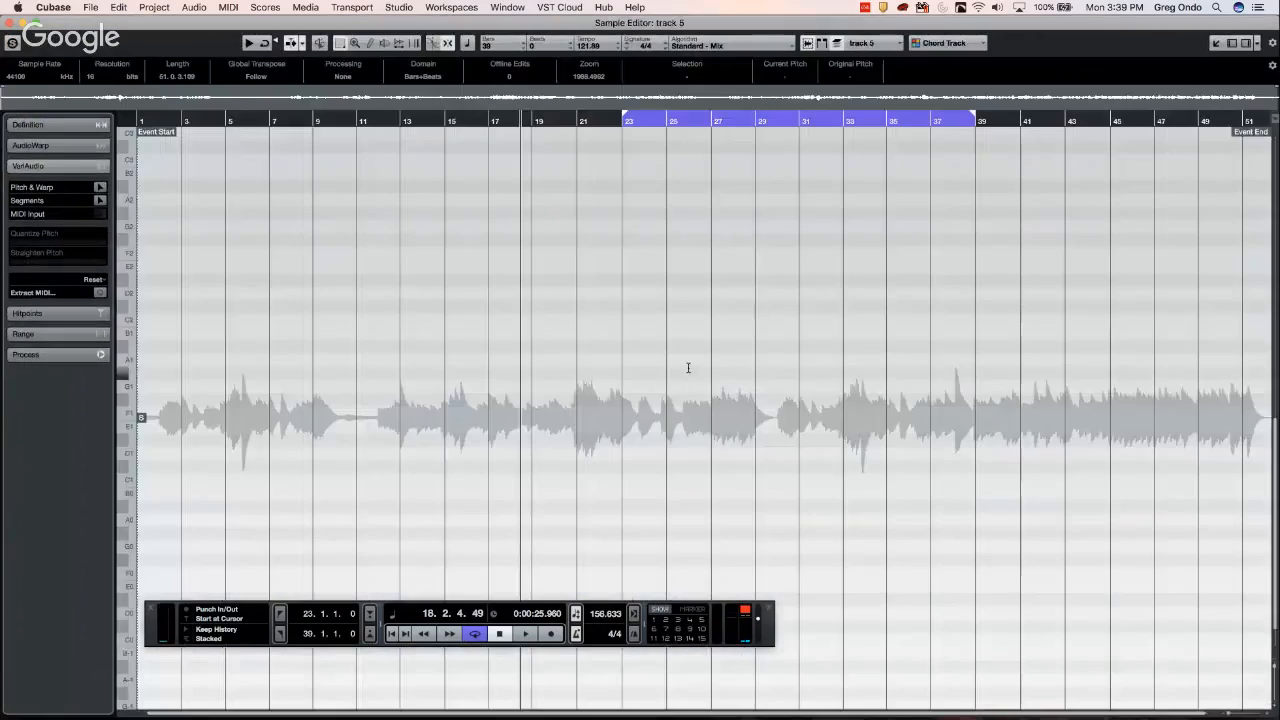
pyautogui.click(100, 187)
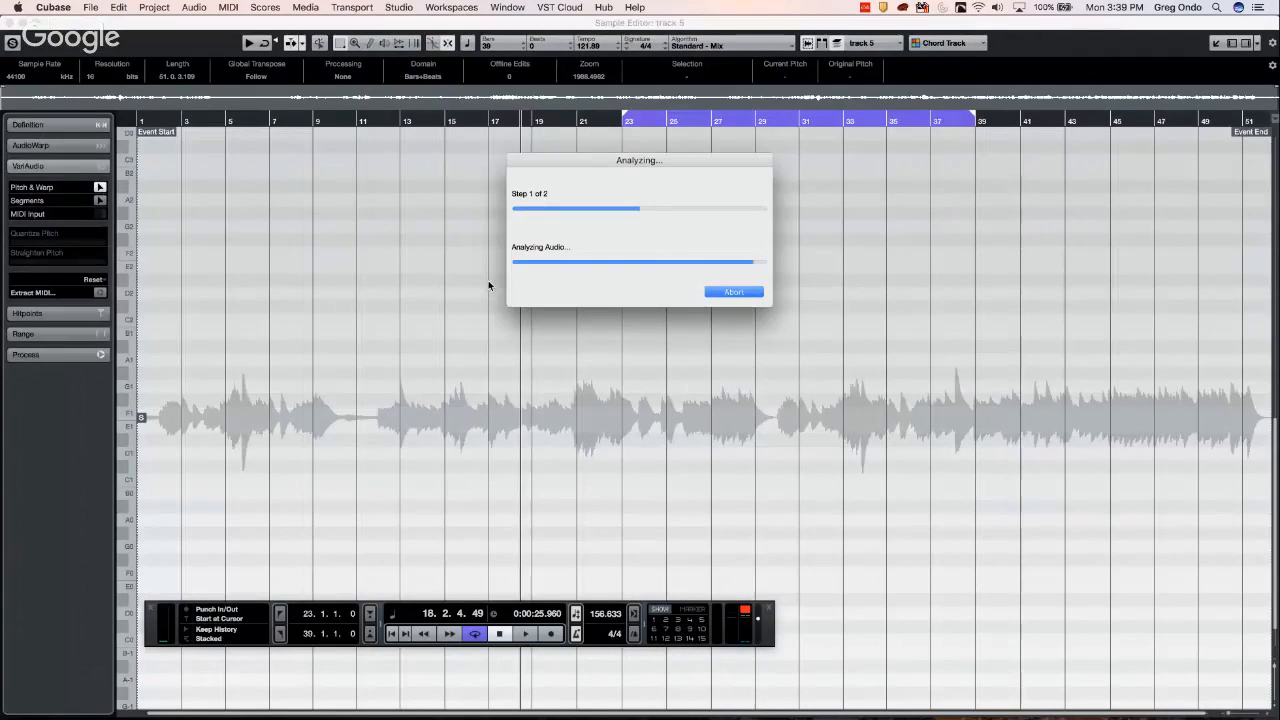
pyautogui.scroll(-5, 430, 332)
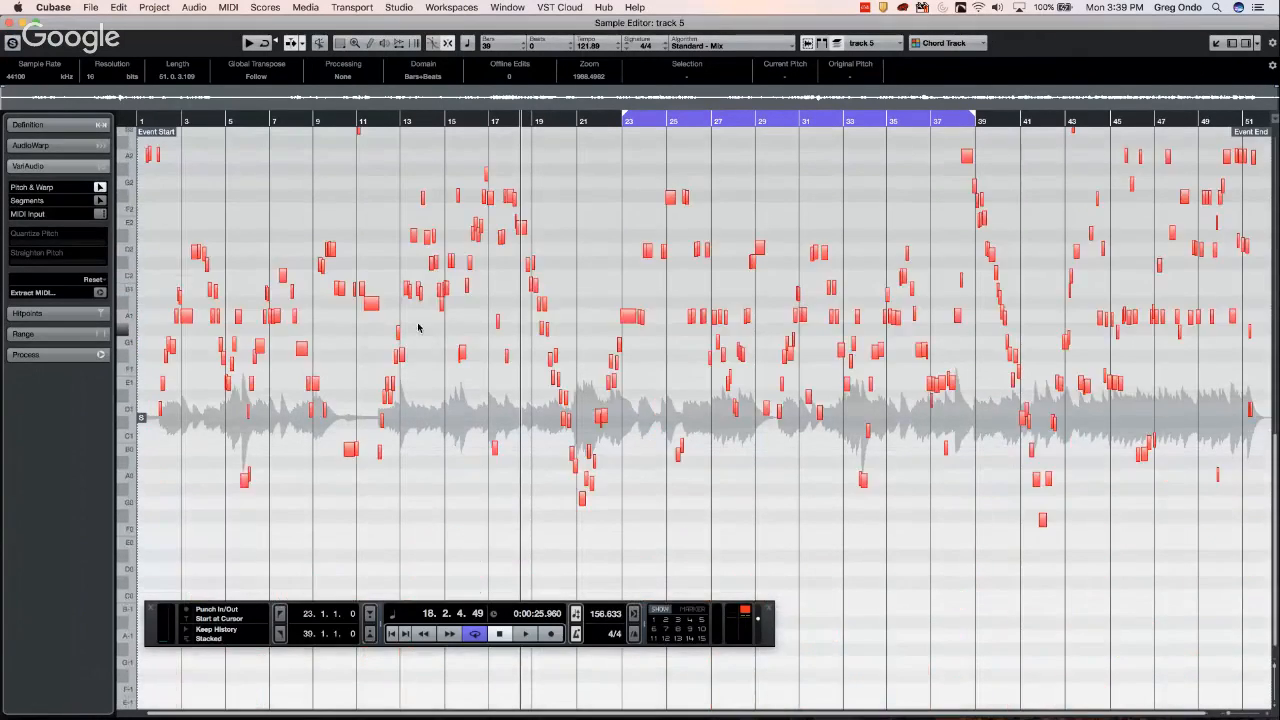
pyautogui.click(381, 120)
pyautogui.press('h')
pyautogui.press('h')
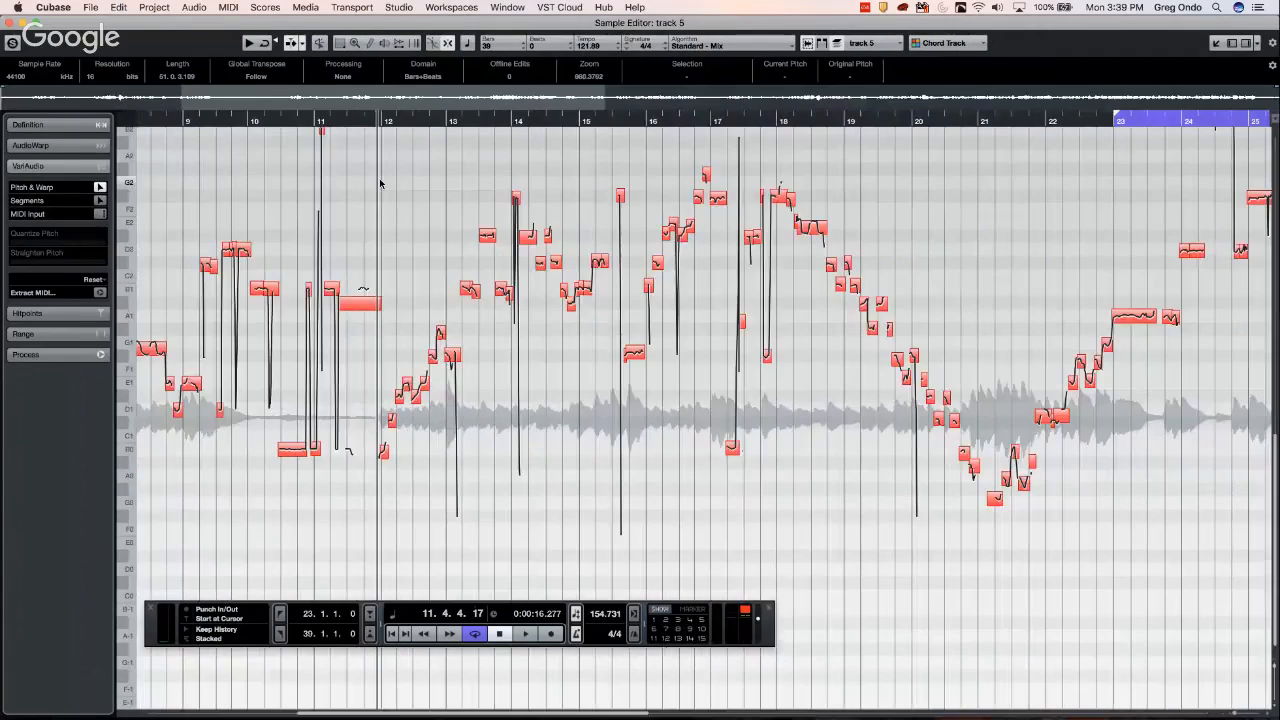
# Examine the analyzed bass notes around bars 11 to 17, and close the separate Sample Editor window
pyautogui.press('h')
pyautogui.press('h')
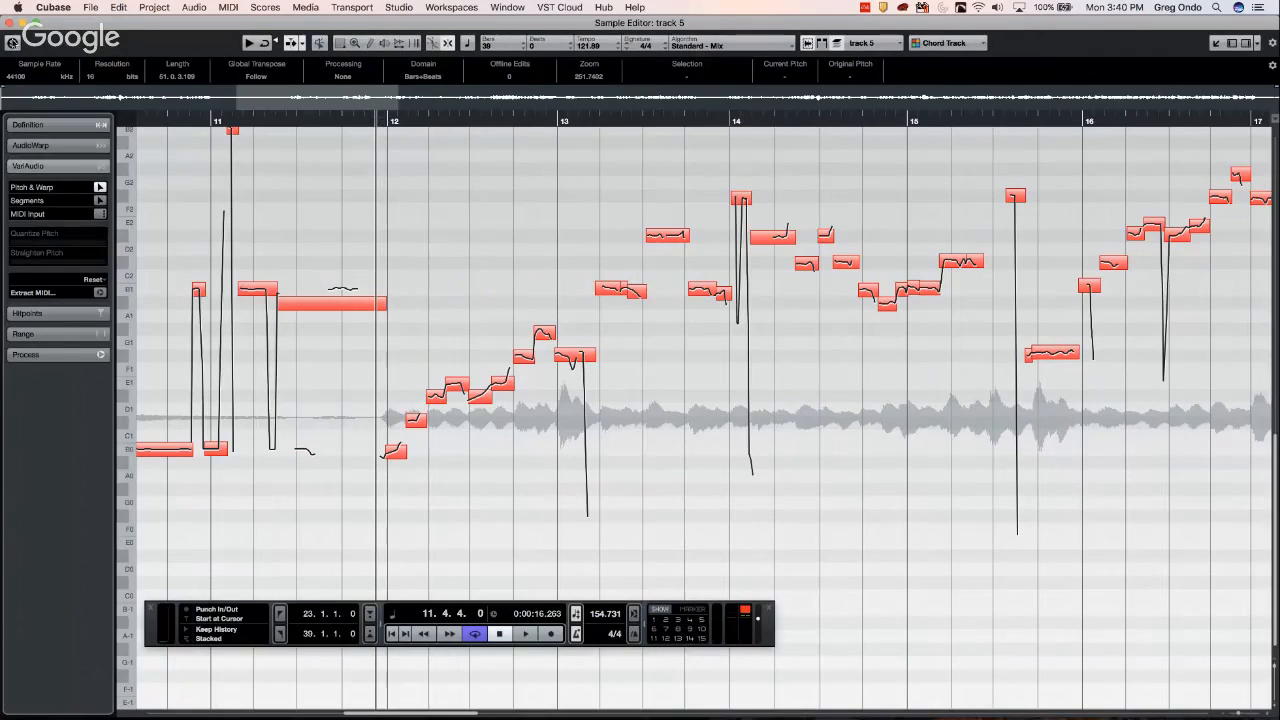
pyautogui.click(9, 25)
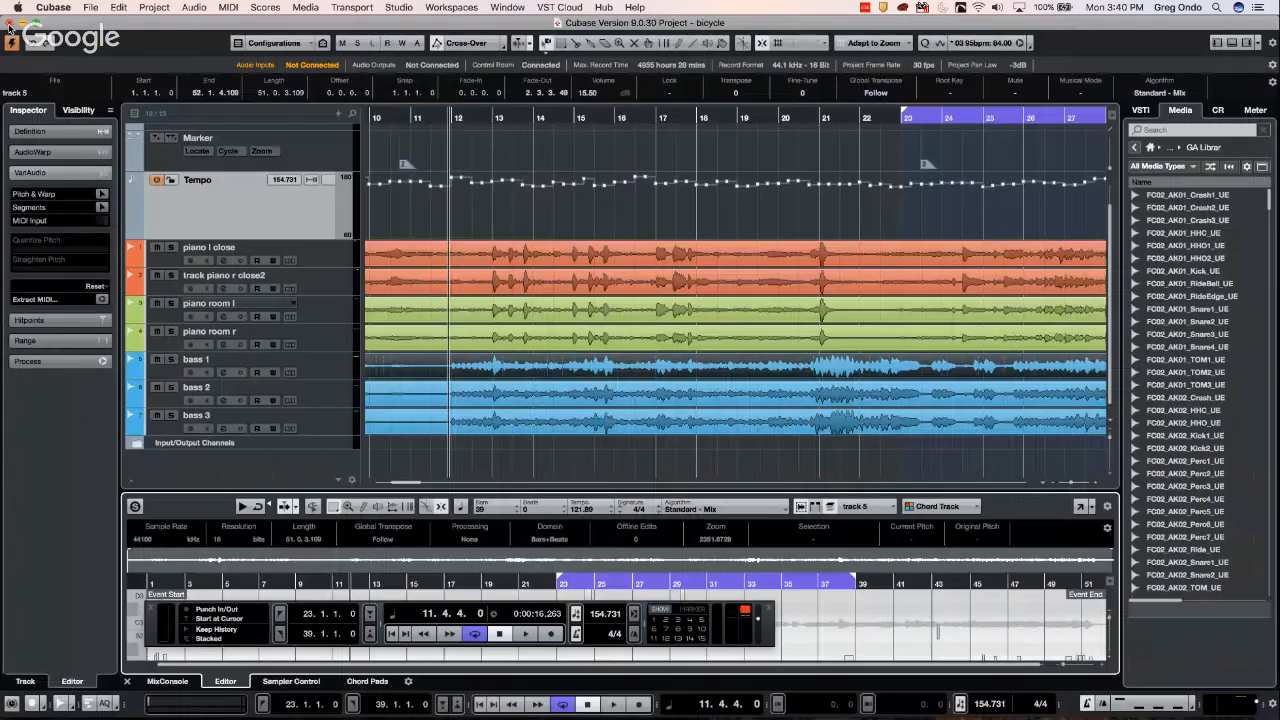
pyautogui.click(768, 216)
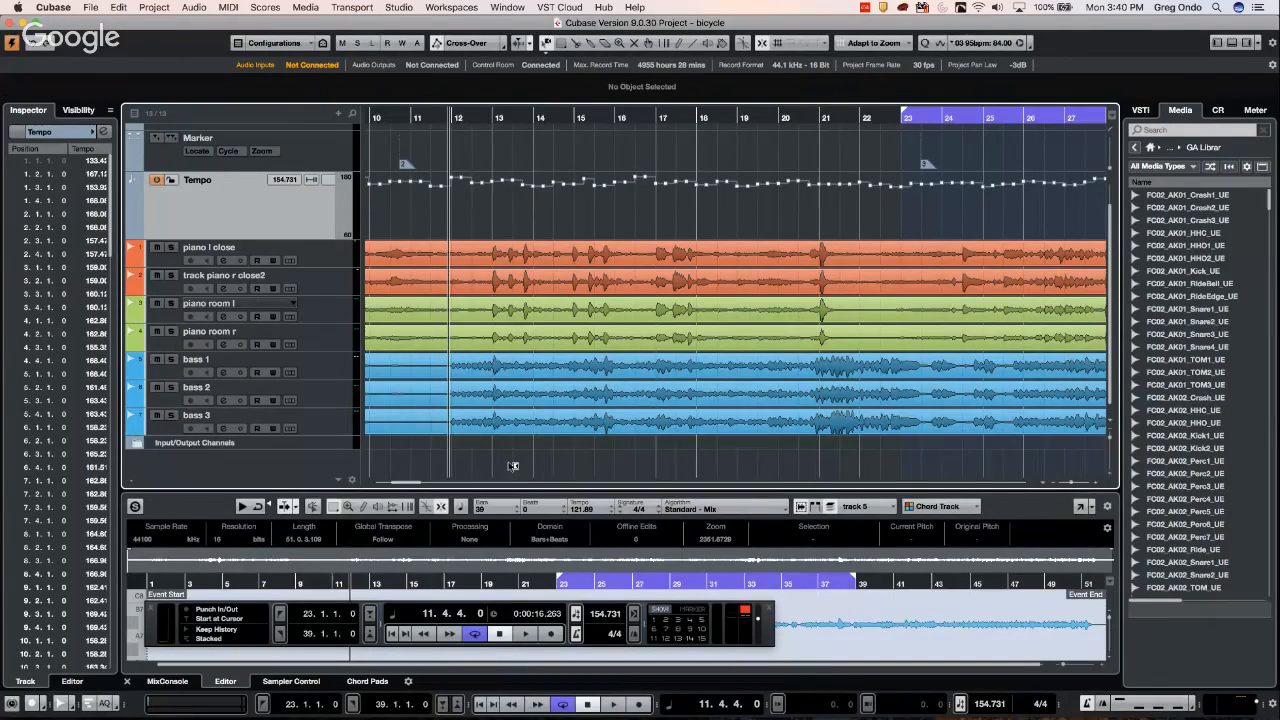
# Show the On-Screen Keyboard and close it again, then look through the list of recent projects
pyautogui.hotkey('alt', 'k')
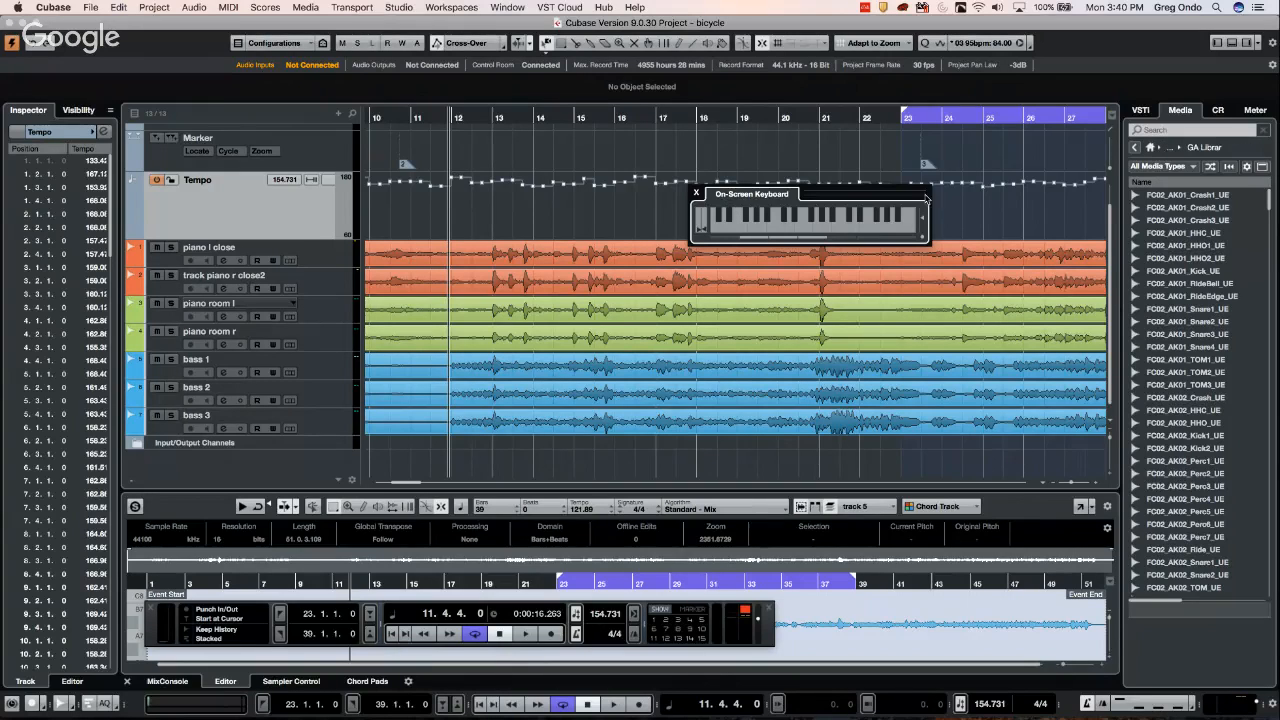
pyautogui.click(698, 193)
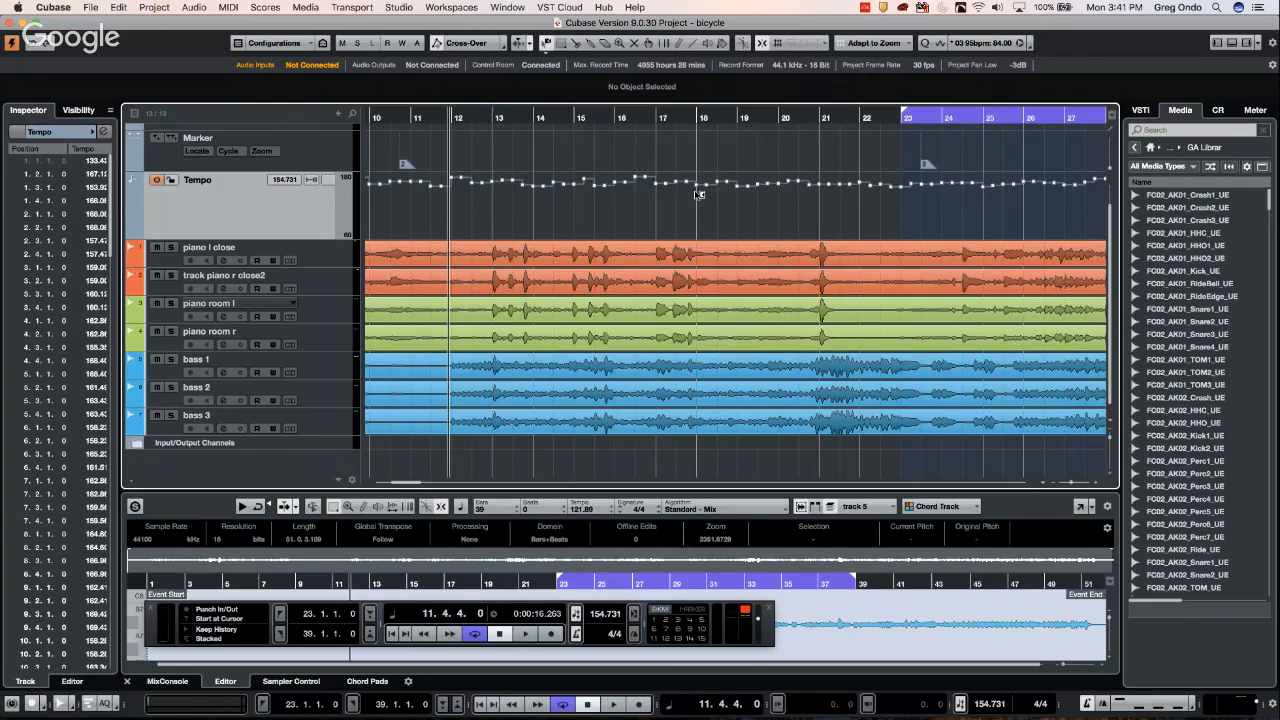
pyautogui.click(90, 7)
pyautogui.moveTo(115, 292)
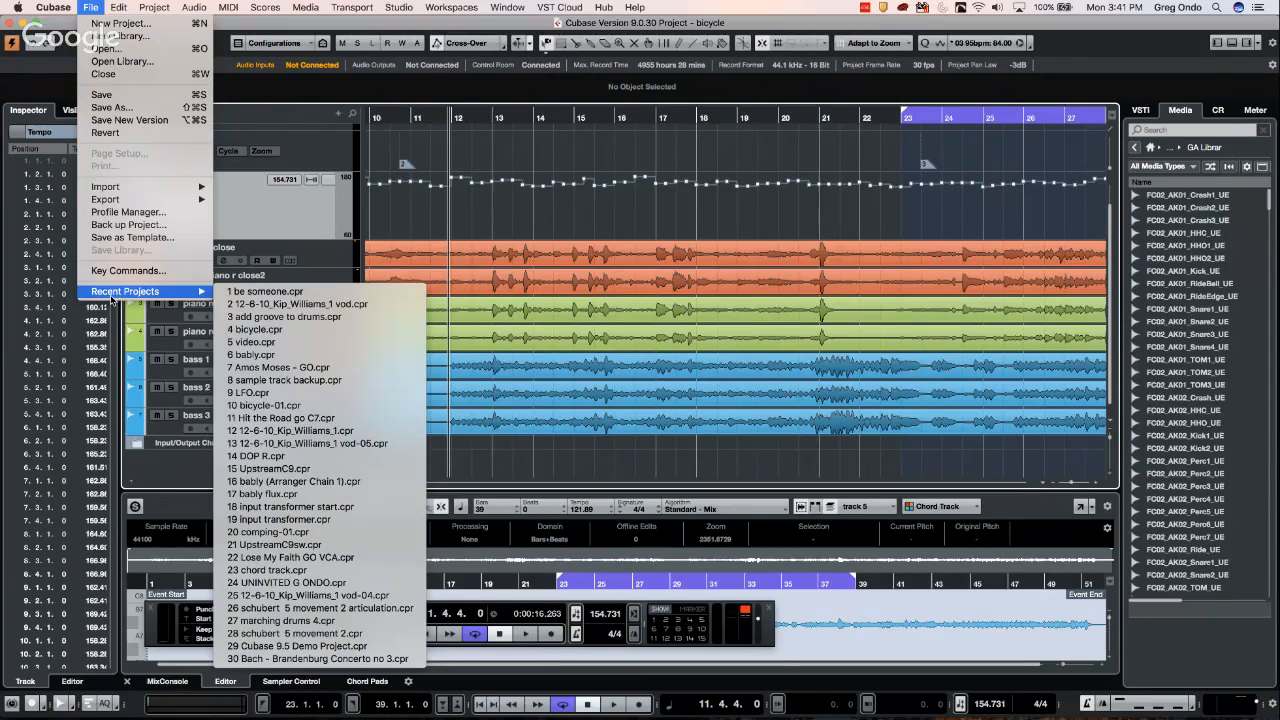
# Add an instrument track with HALion Sonic SE routed to Stereo Out, and load the YAMAHA S90ES Piano sound into its first slot
pyautogui.click(1137, 116)
pyautogui.click(1138, 118)
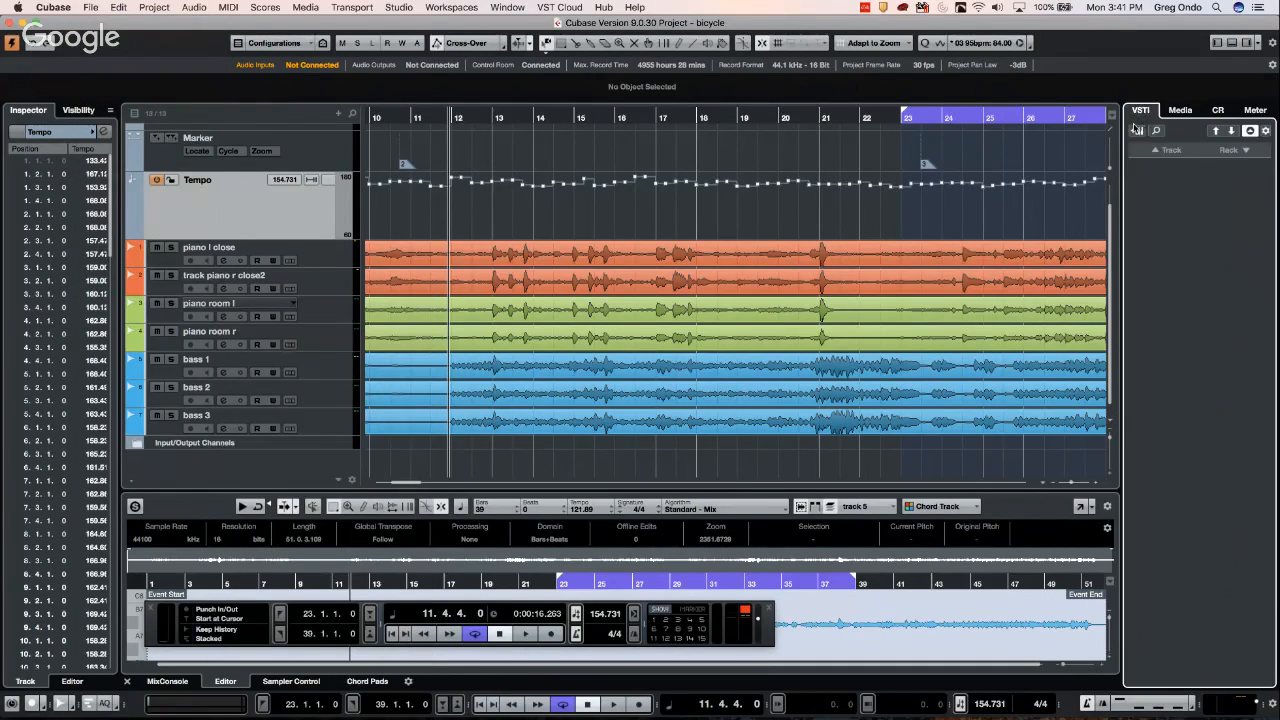
pyautogui.doubleClick(1148, 182)
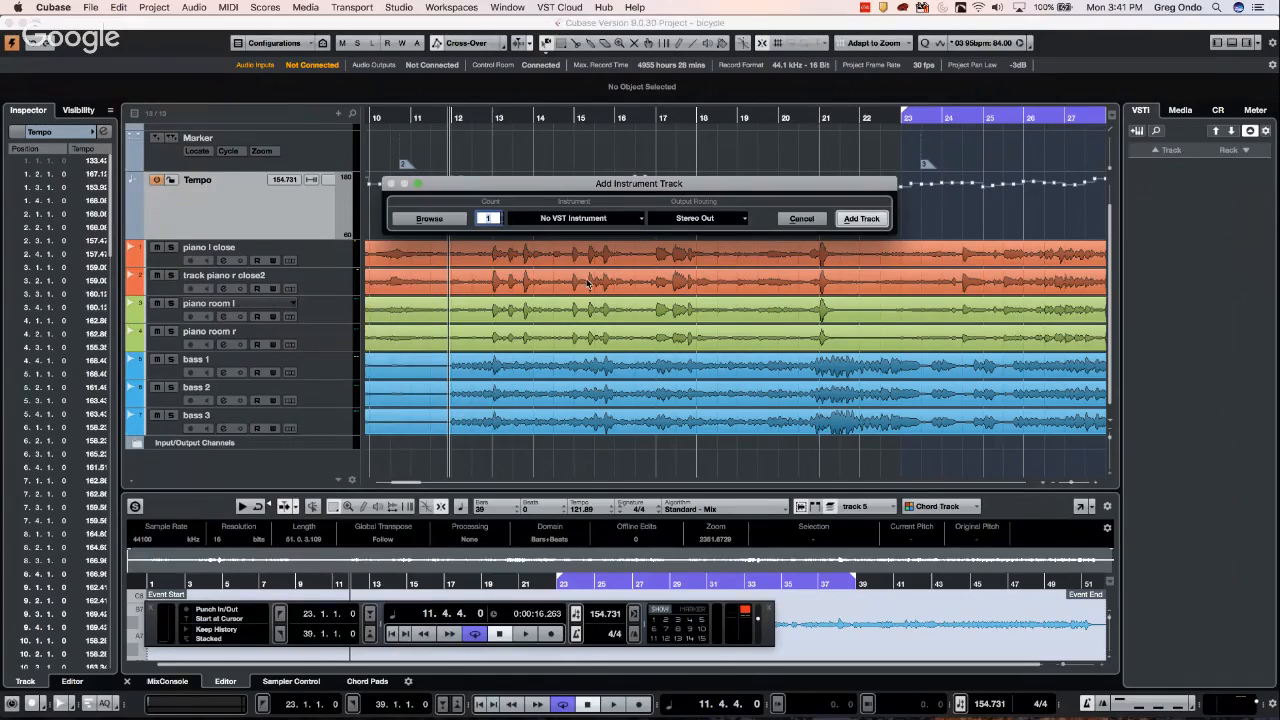
pyautogui.click(600, 220)
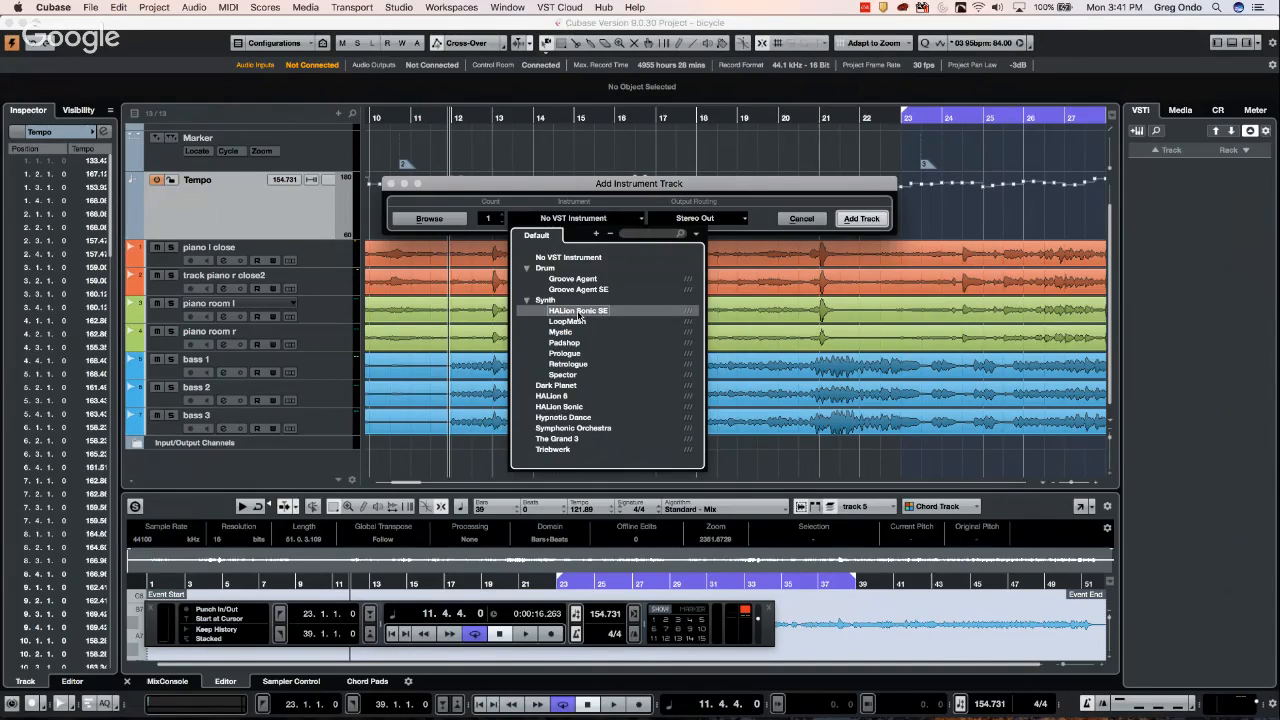
pyautogui.click(579, 313)
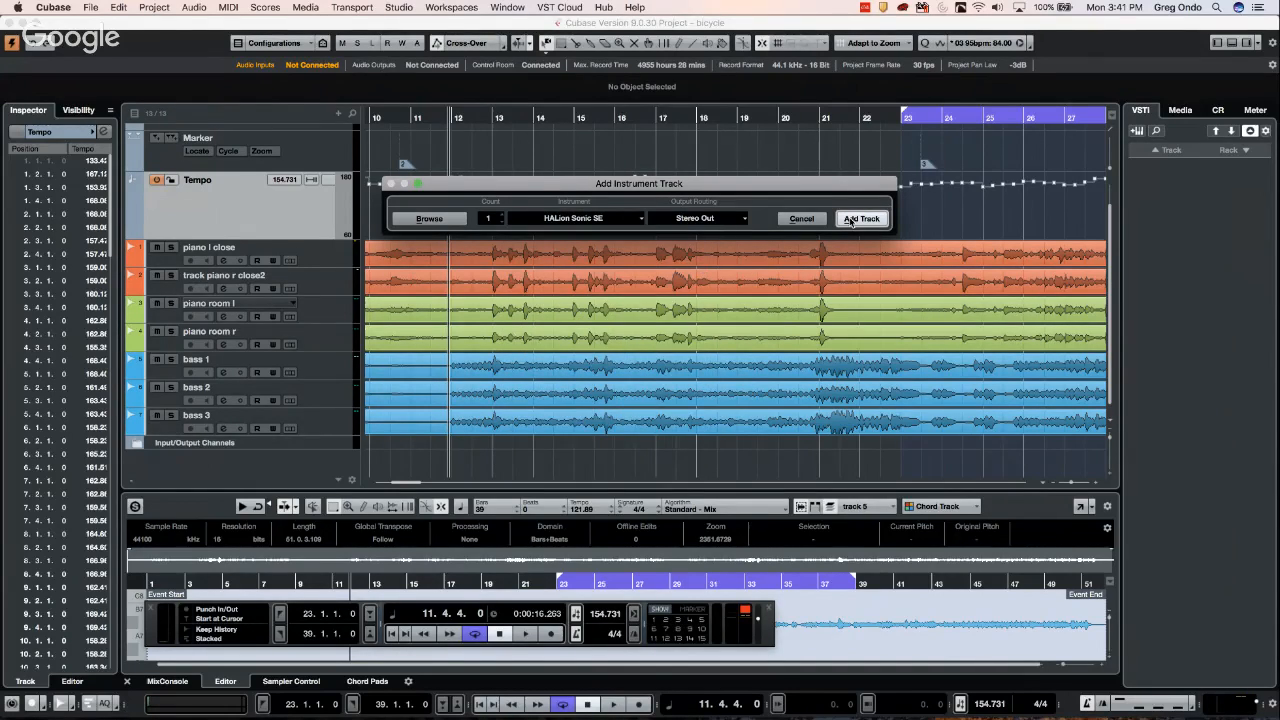
pyautogui.press('Return')
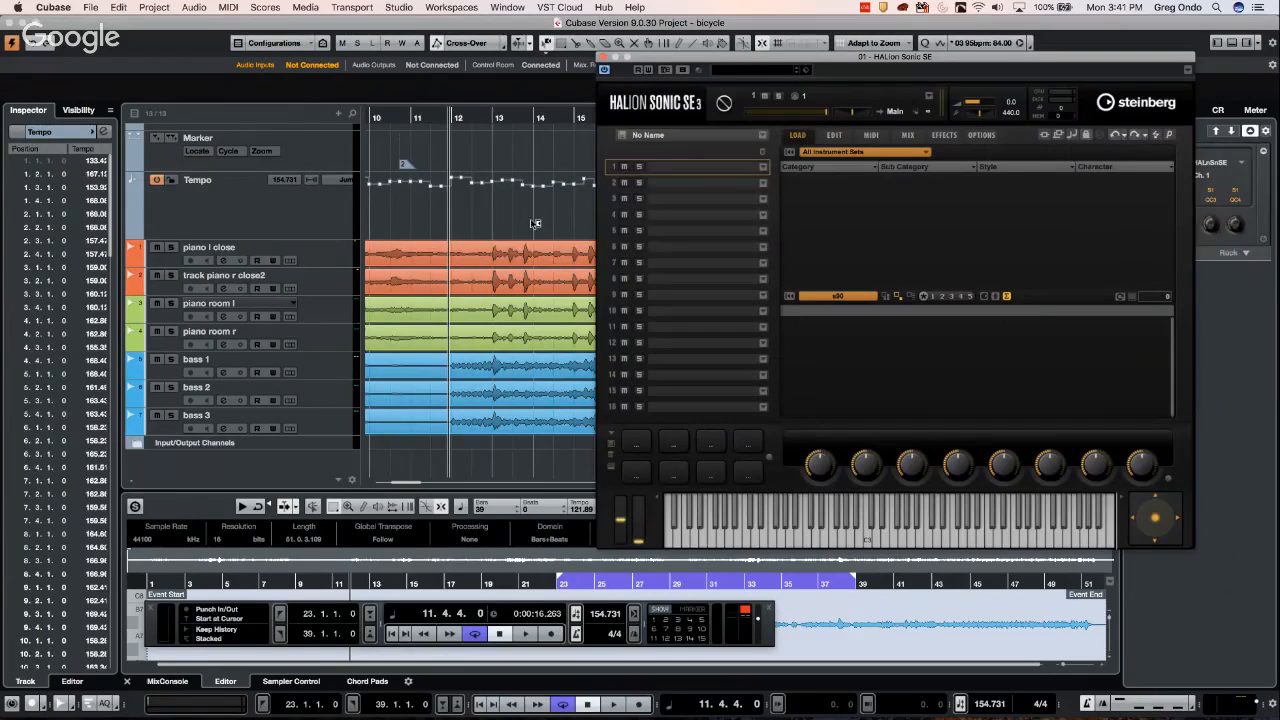
pyautogui.doubleClick(880, 325)
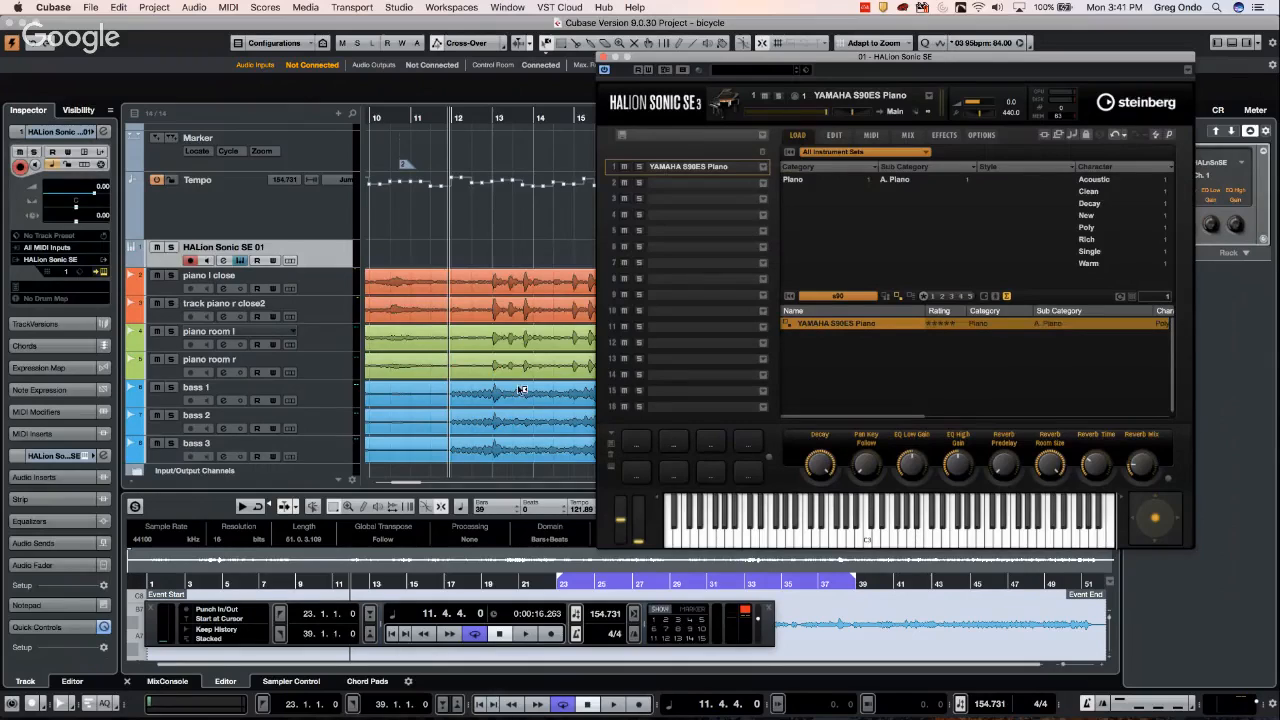
# Draw a MIDI part from bar 10 to about bar 13 on the HALion Sonic SE 01 track, and open it in the lower-zone editor
pyautogui.rightClick(403, 247)
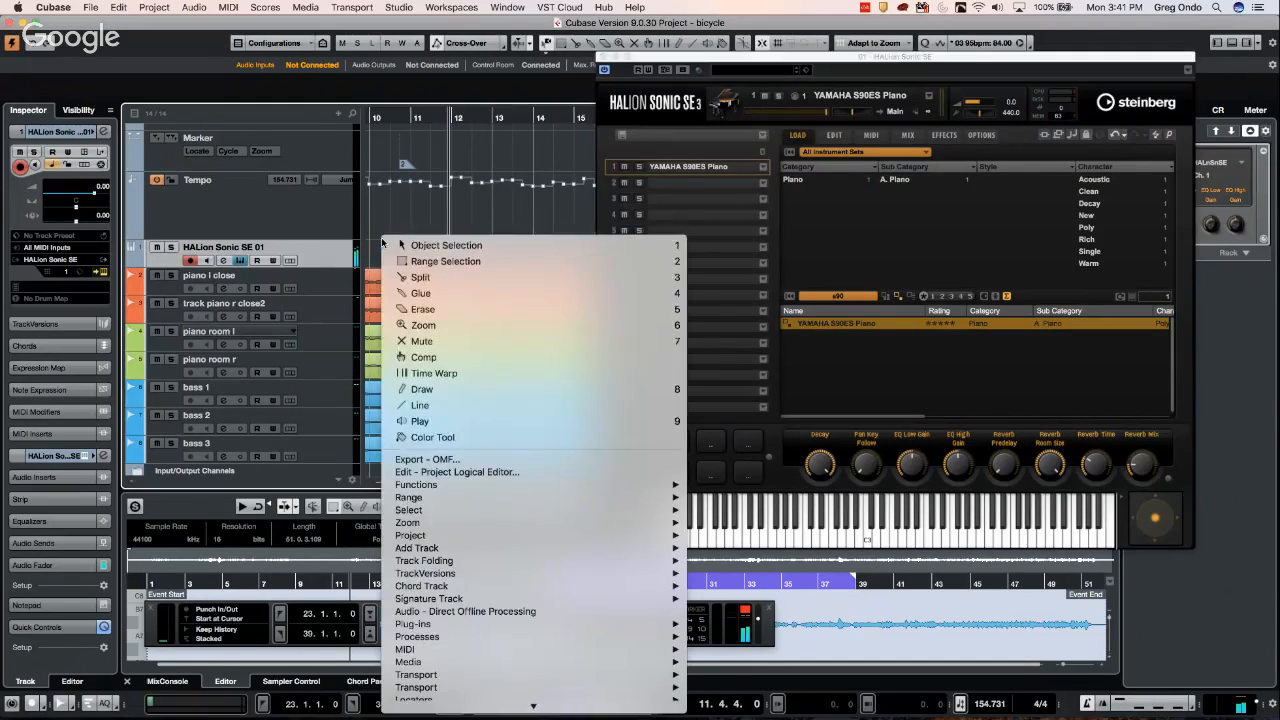
pyautogui.click(447, 393)
pyautogui.moveTo(380, 249); pyautogui.dragTo(510, 254)
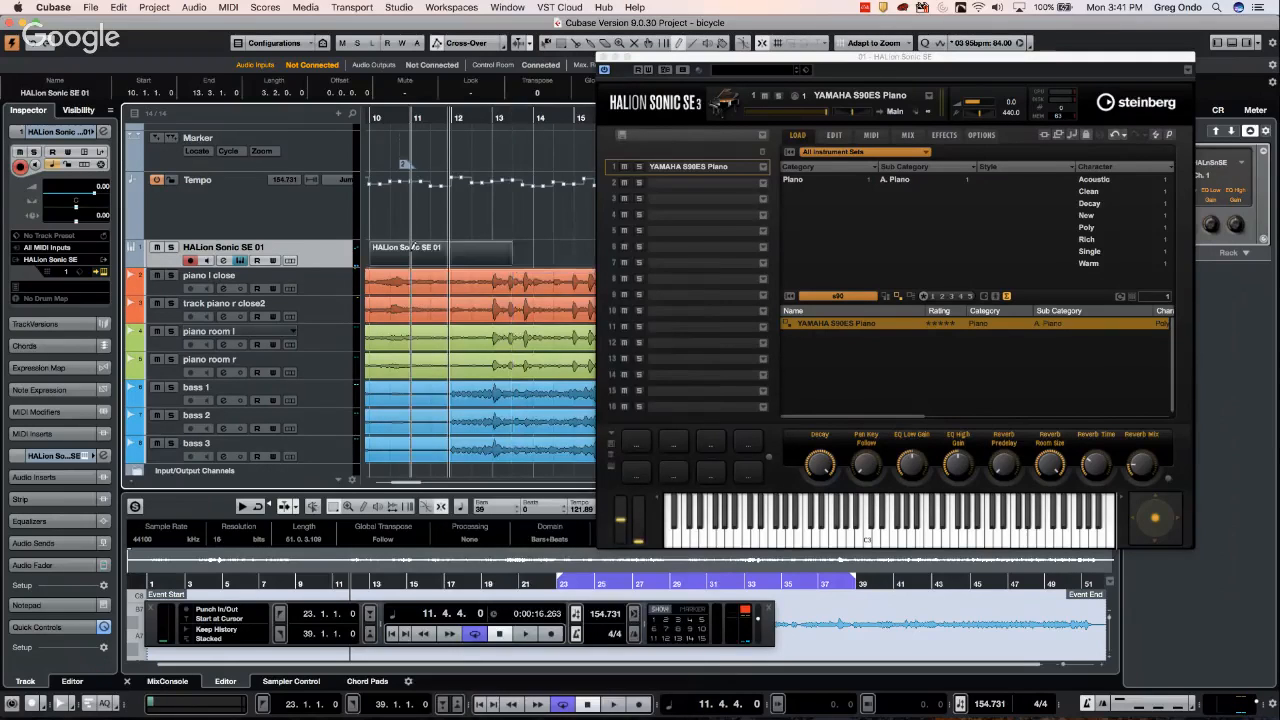
pyautogui.rightClick(409, 247)
pyautogui.click(420, 261)
pyautogui.click(420, 256)
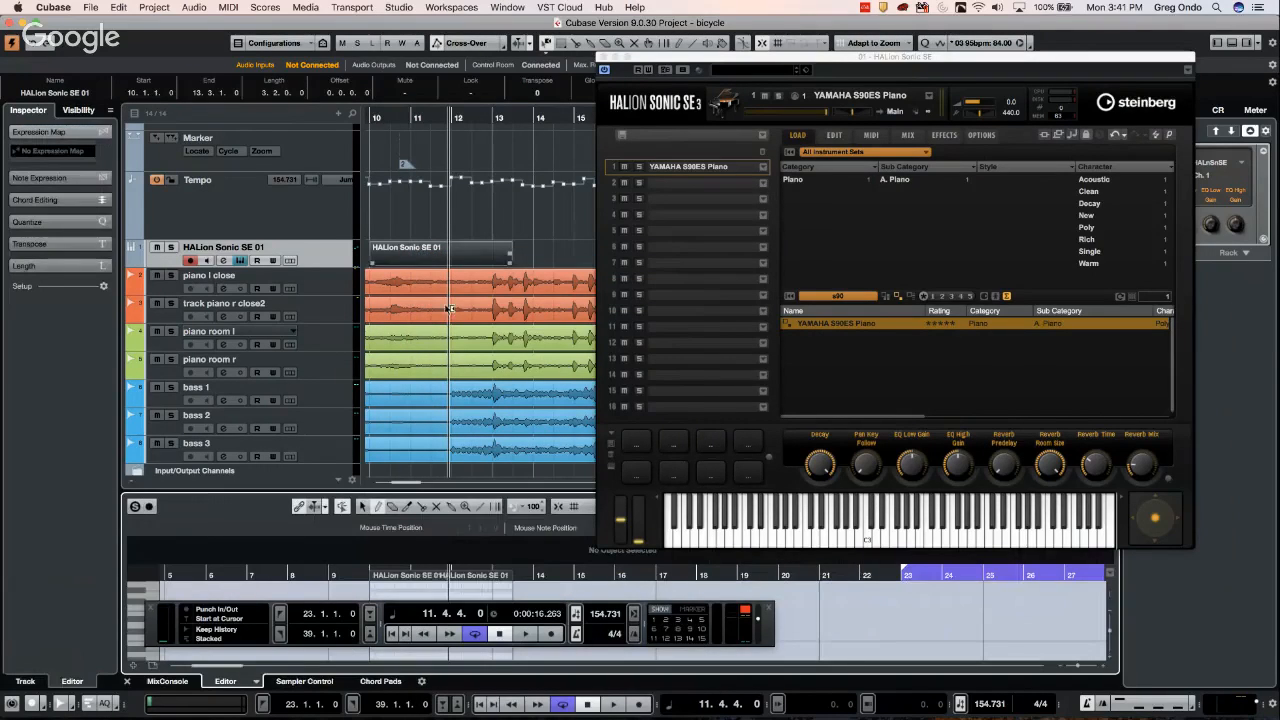
pyautogui.click(768, 607)
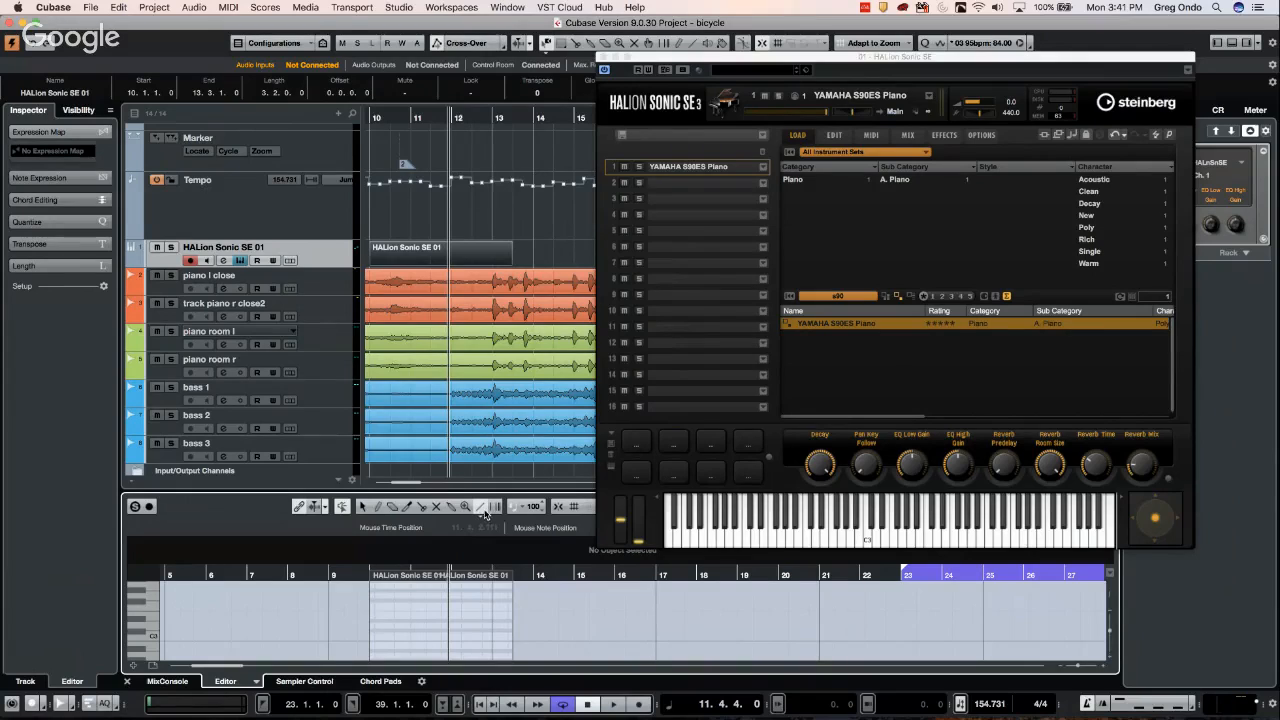
# Draw notes freehand with the Paint mode across about bars 10 to 12 of the HALion Sonic SE 01 part
pyautogui.click(485, 512)
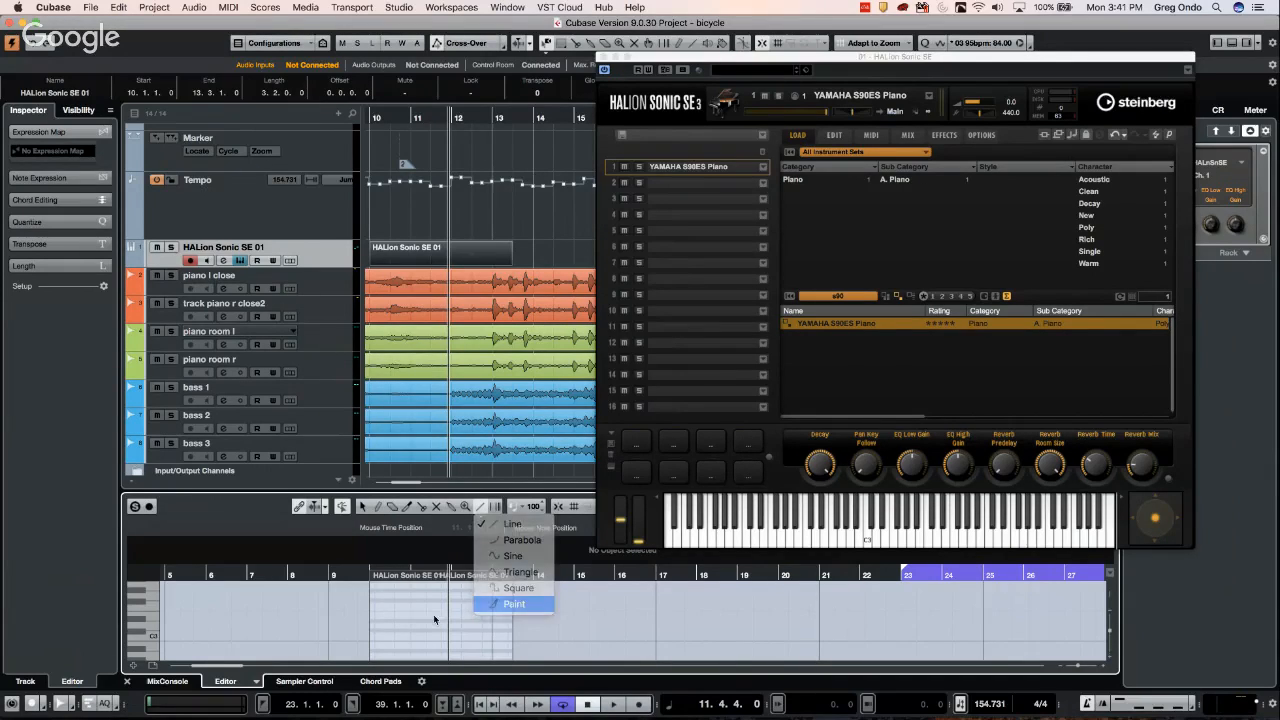
pyautogui.moveTo(410, 605)
pyautogui.mouseDown()
pyautogui.moveTo(432, 650)
pyautogui.moveTo(446, 630)
pyautogui.moveTo(478, 628)
pyautogui.mouseUp()
pyautogui.click(397, 637)
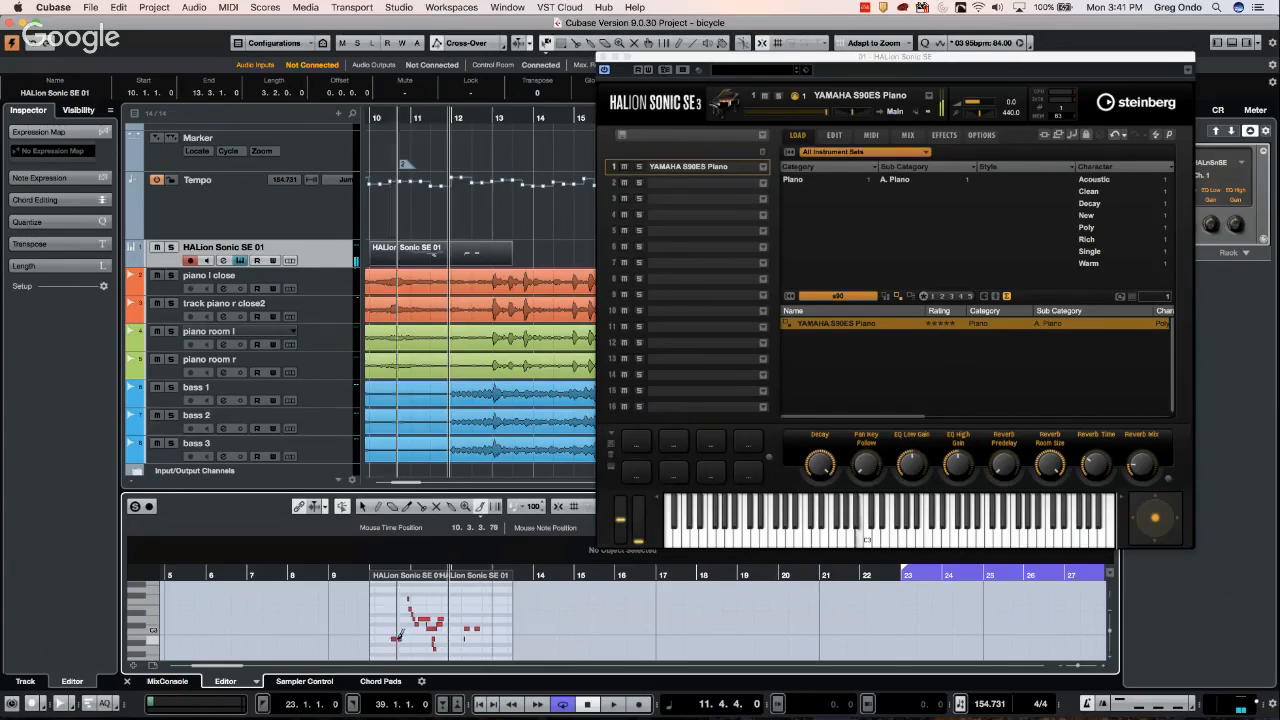
pyautogui.moveTo(397, 637); pyautogui.dragTo(392, 613)
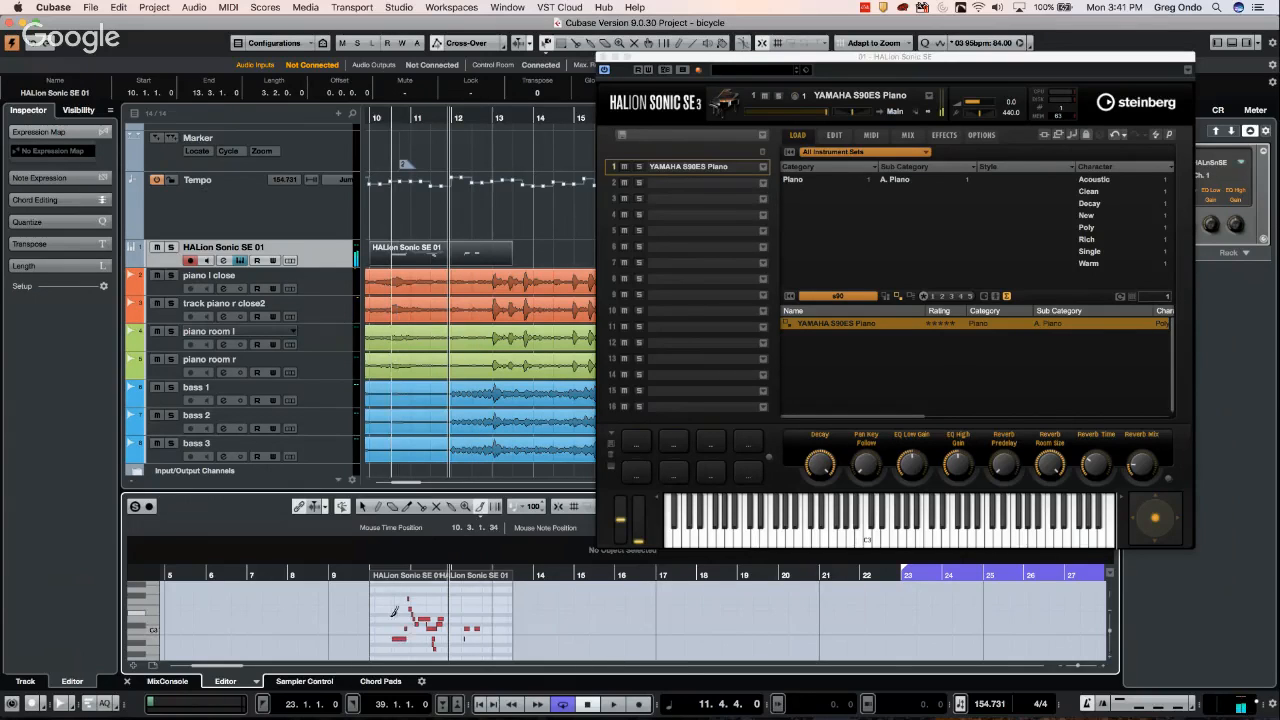
pyautogui.rightClick(458, 215)
pyautogui.click(409, 199)
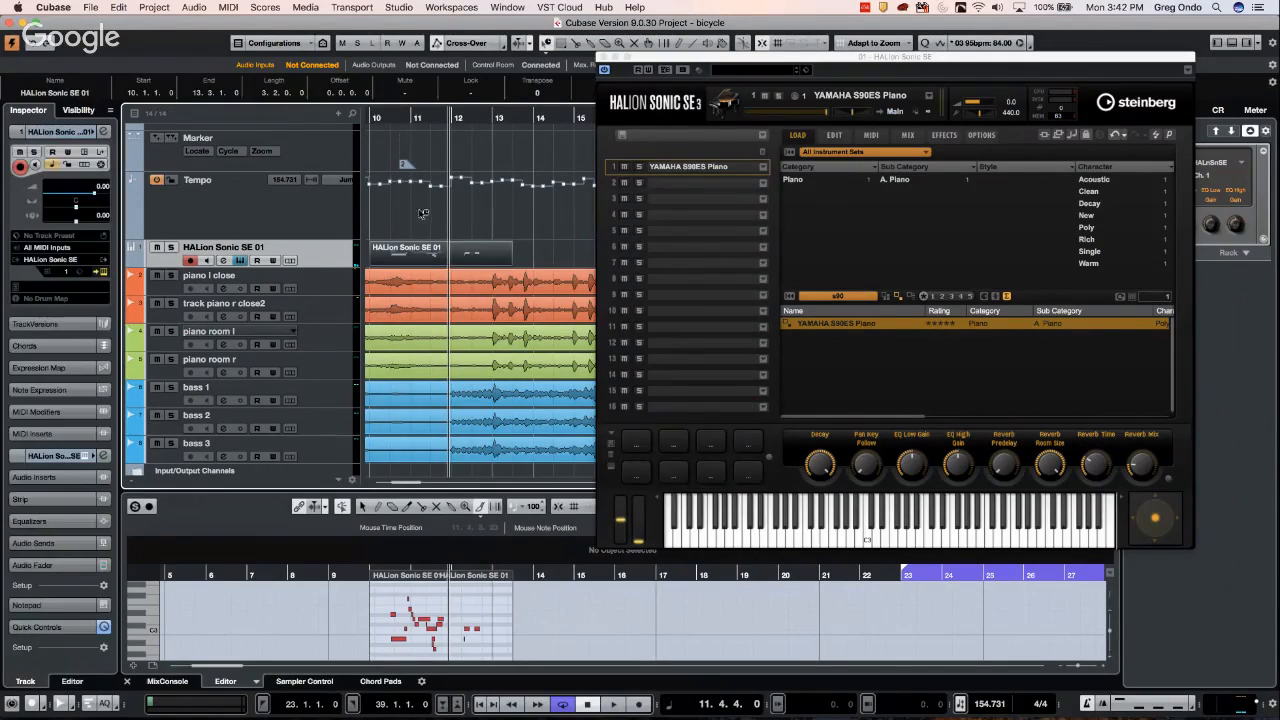
# Solo the HALion Sonic SE 01 track, play it briefly from about bar 11, and close the instrument window
pyautogui.click(413, 256)
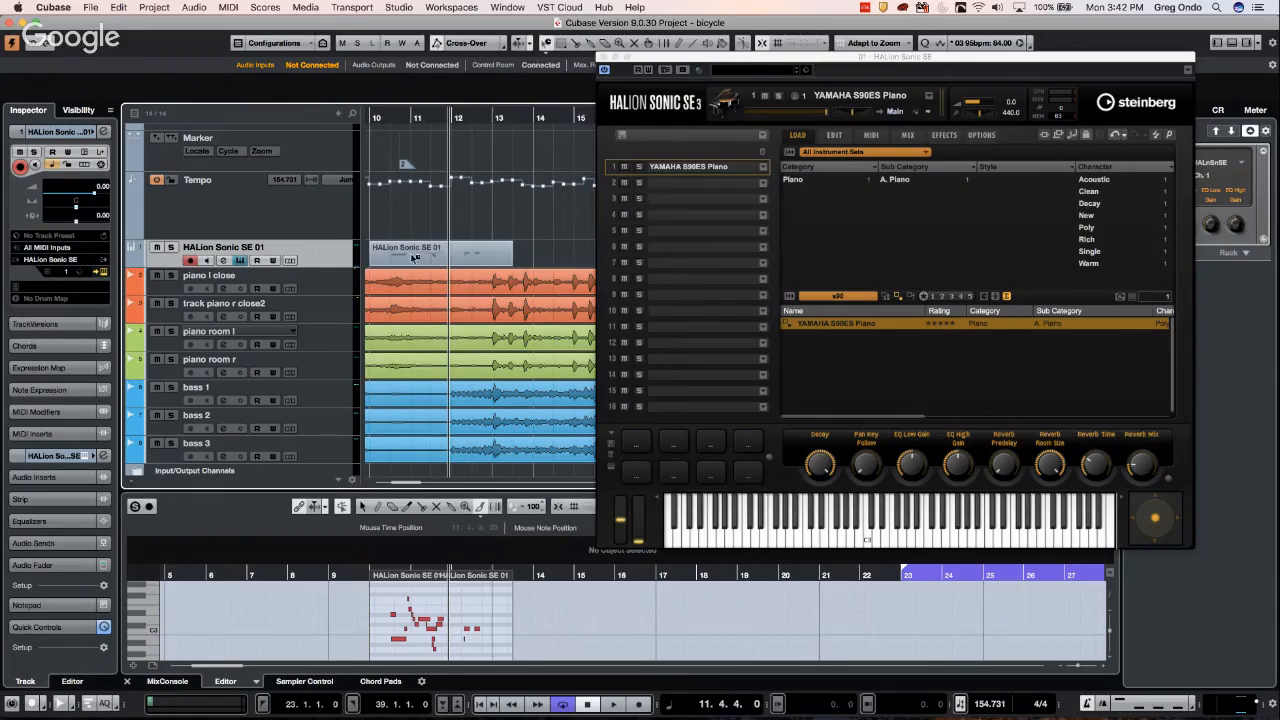
pyautogui.click(171, 247)
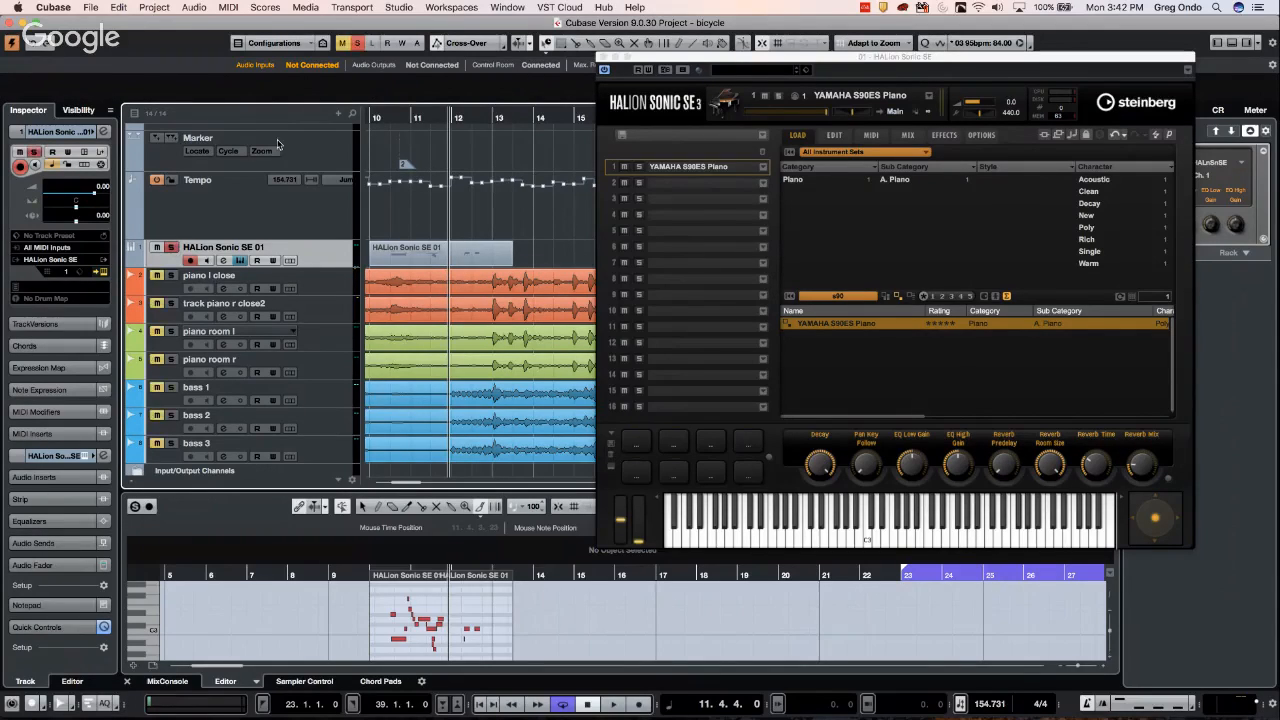
pyautogui.click(377, 119)
pyautogui.press('space')
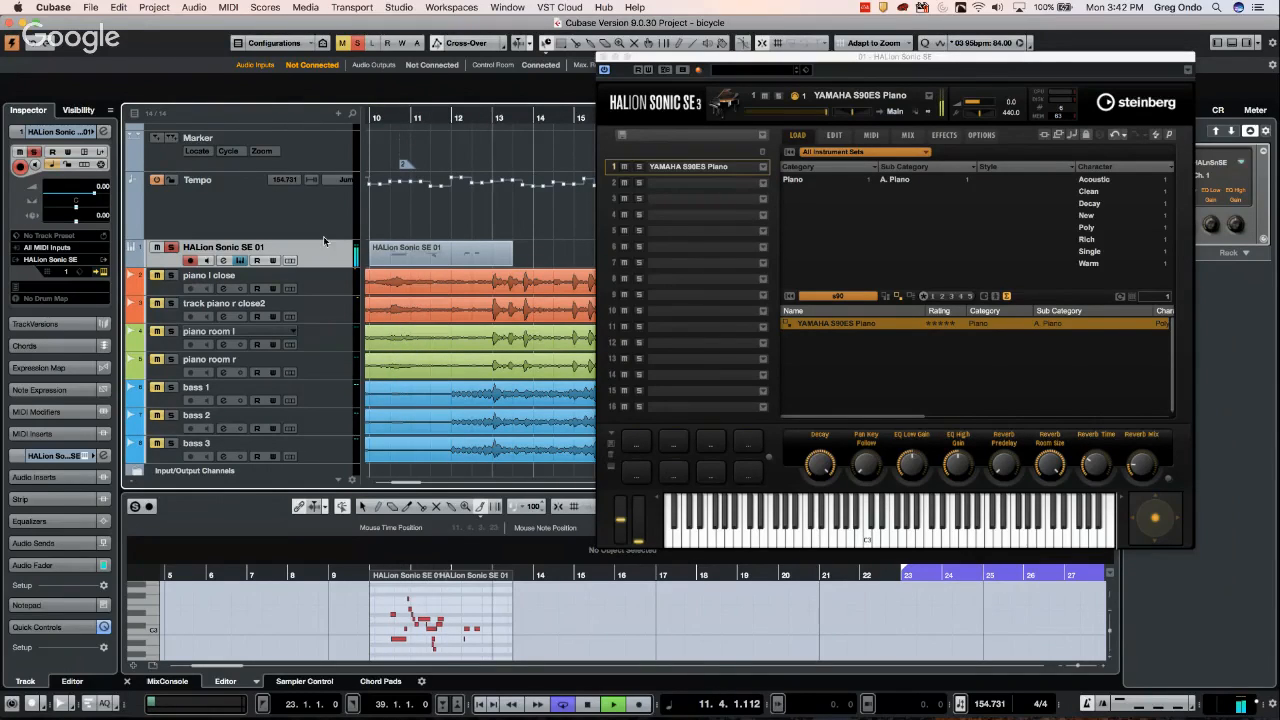
pyautogui.press('space')
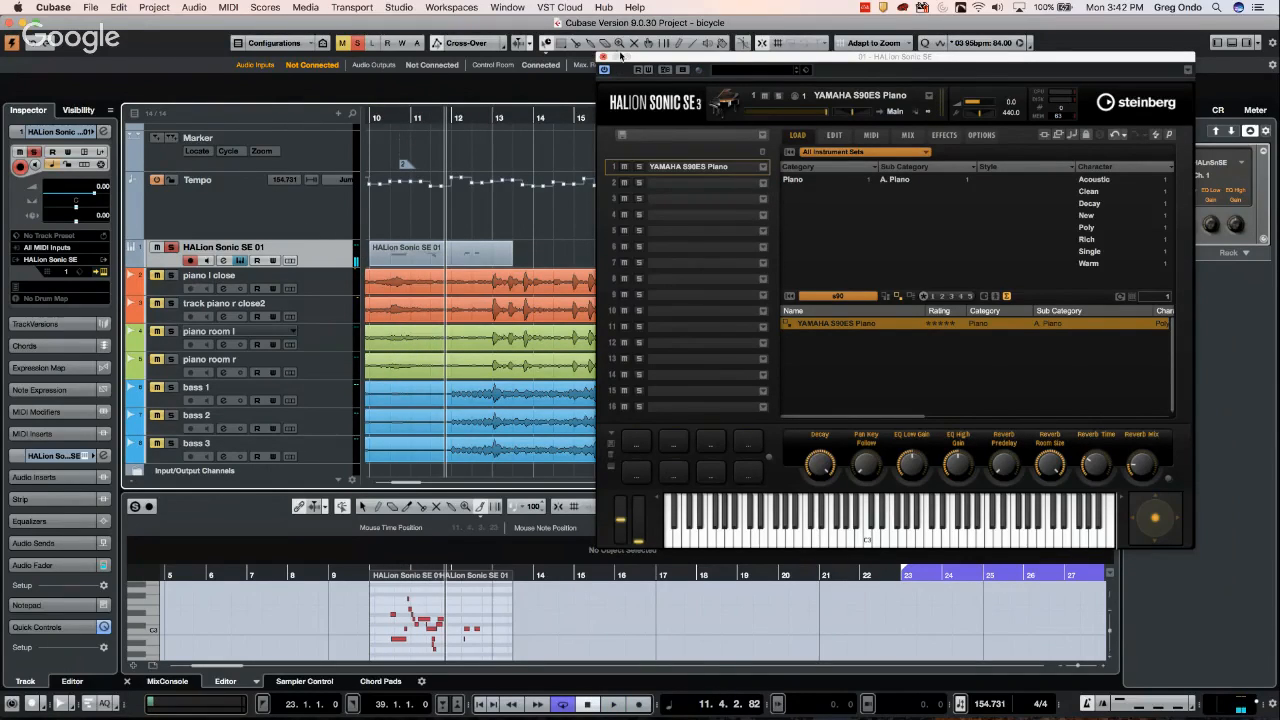
pyautogui.click(603, 58)
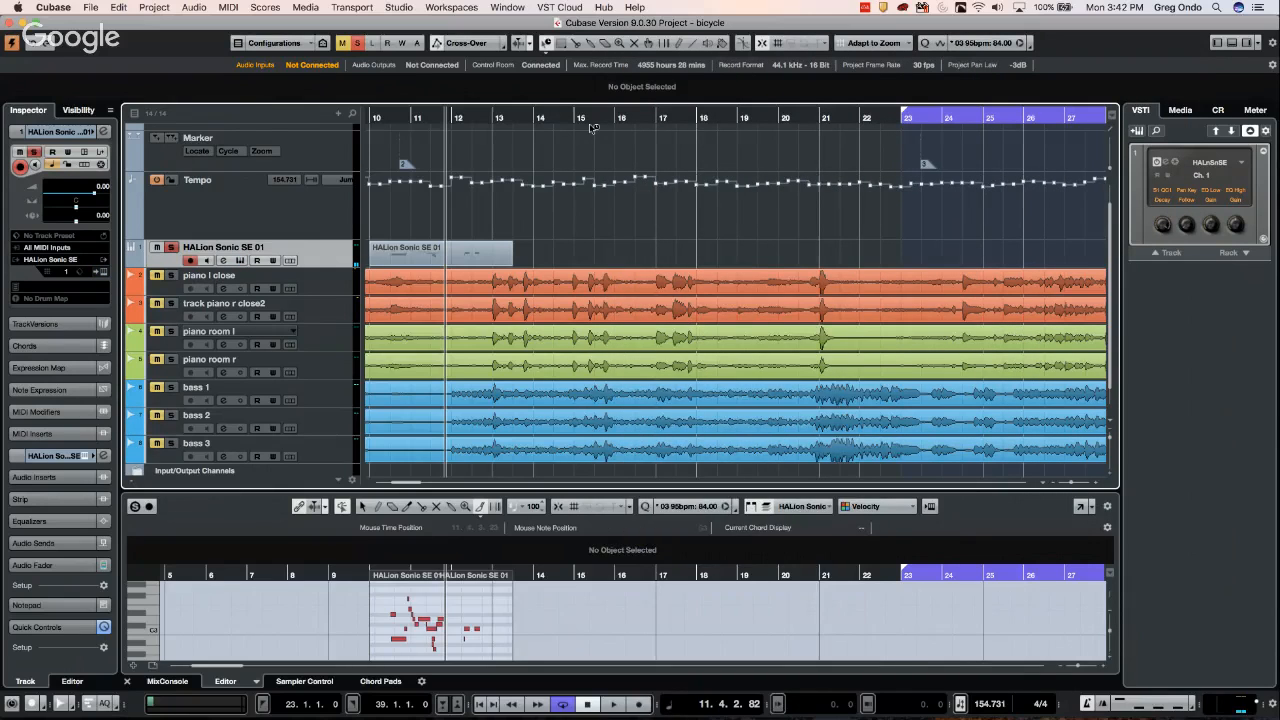
# Render the HALion Sonic SE 01 track in place as one event with Channel Settings and Remove Source Tracks
pyautogui.rightClick(579, 193)
pyautogui.moveTo(698, 462)
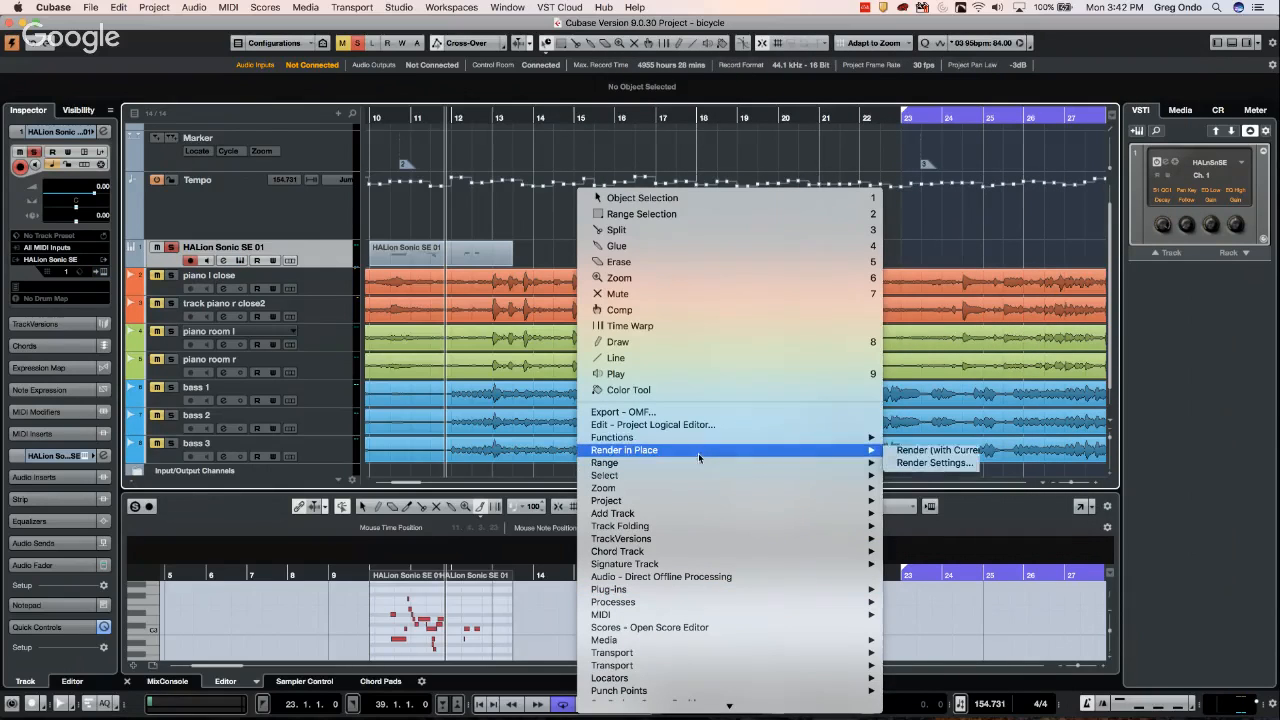
pyautogui.click(945, 463)
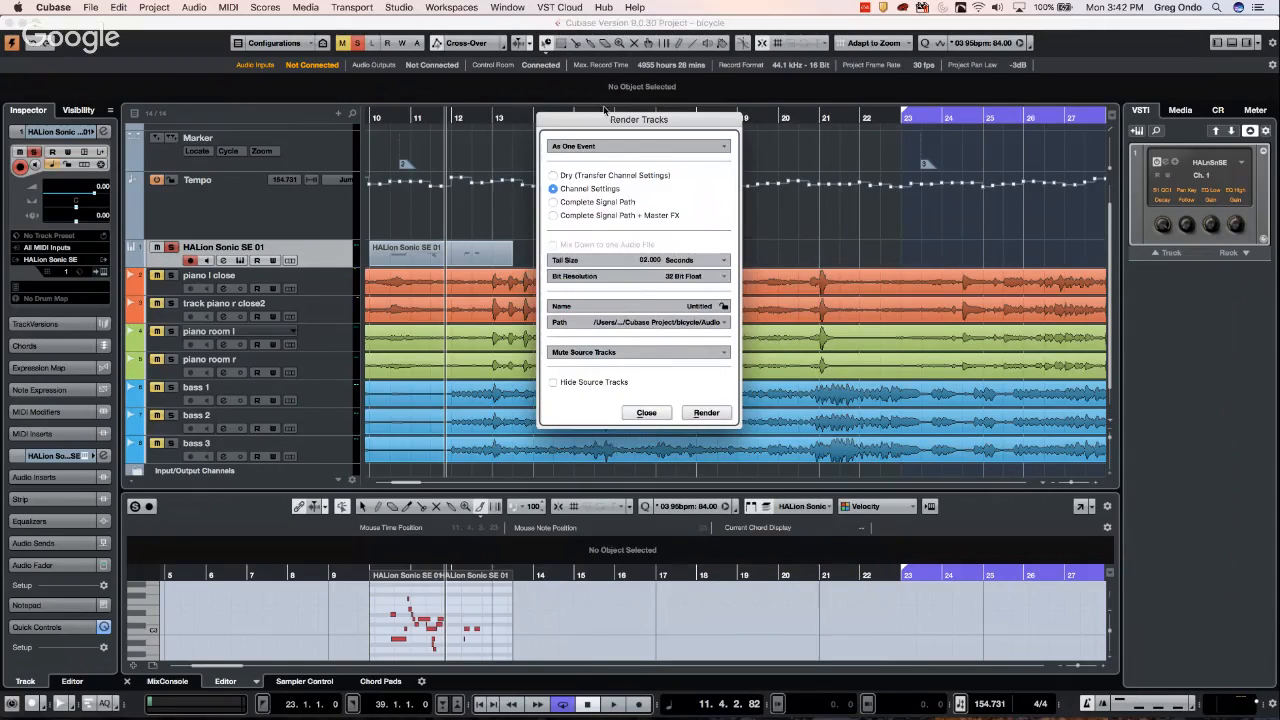
pyautogui.click(612, 354)
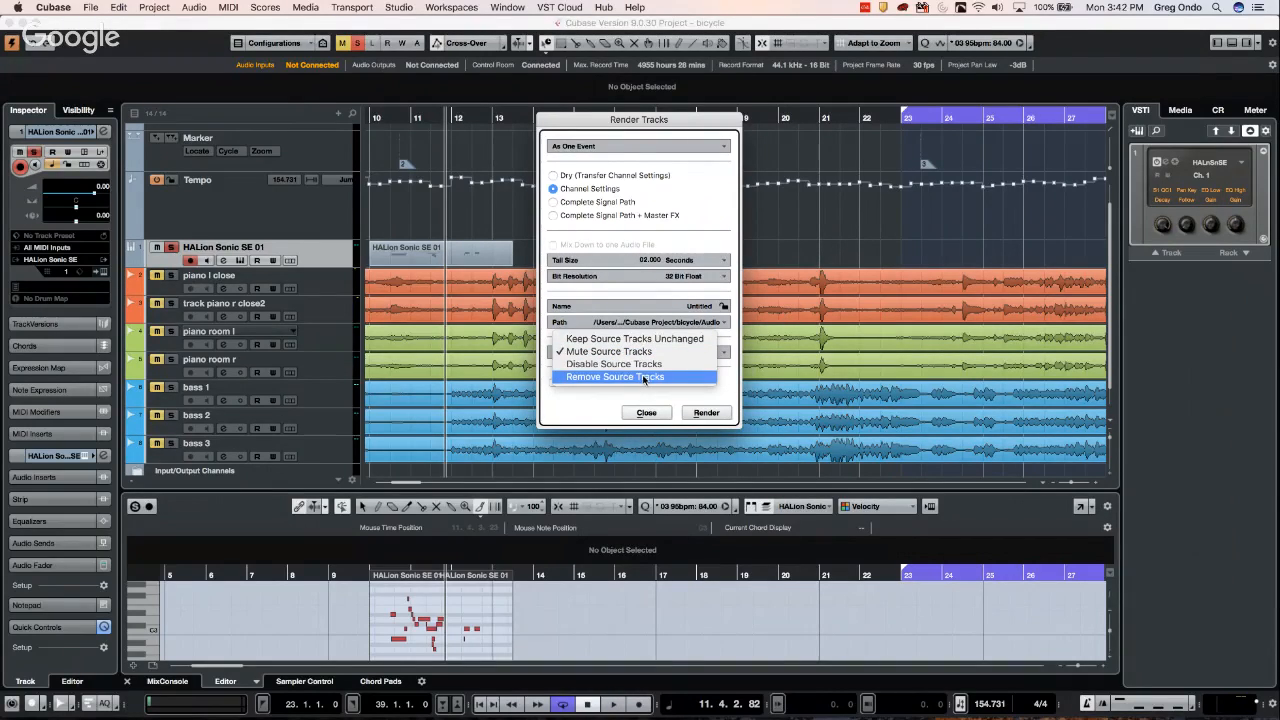
pyautogui.click(643, 375)
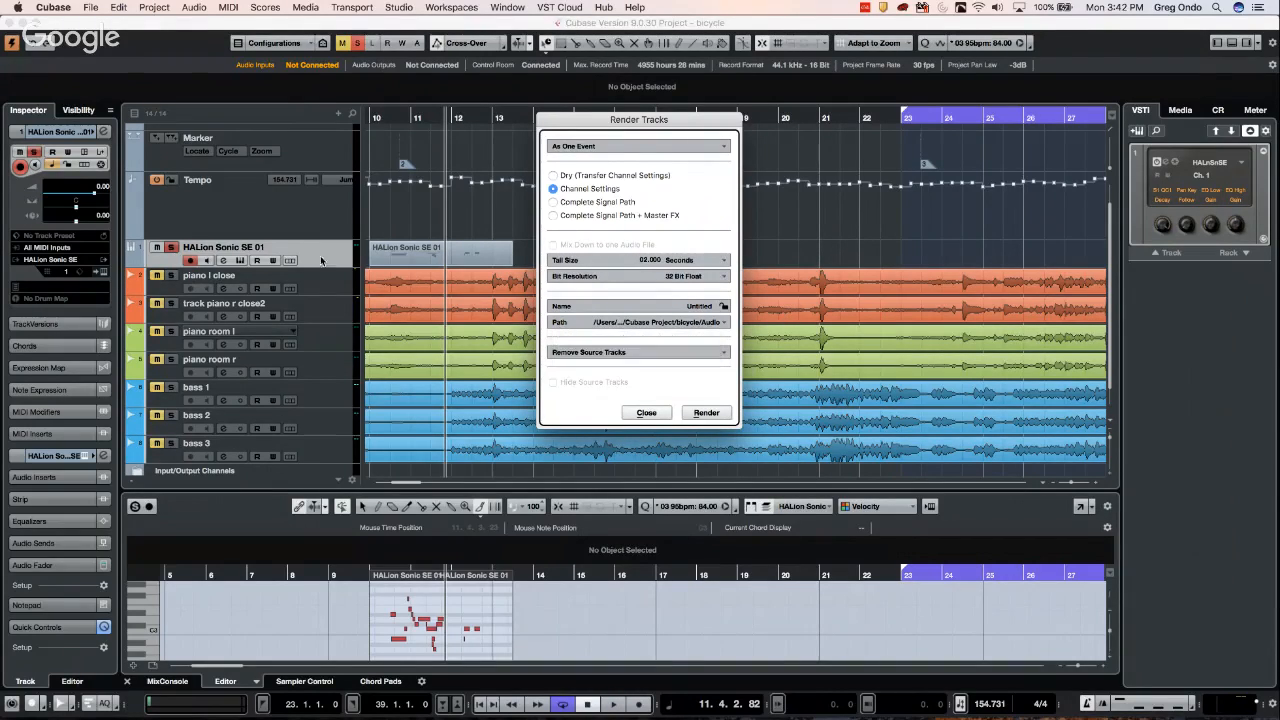
pyautogui.click(632, 355)
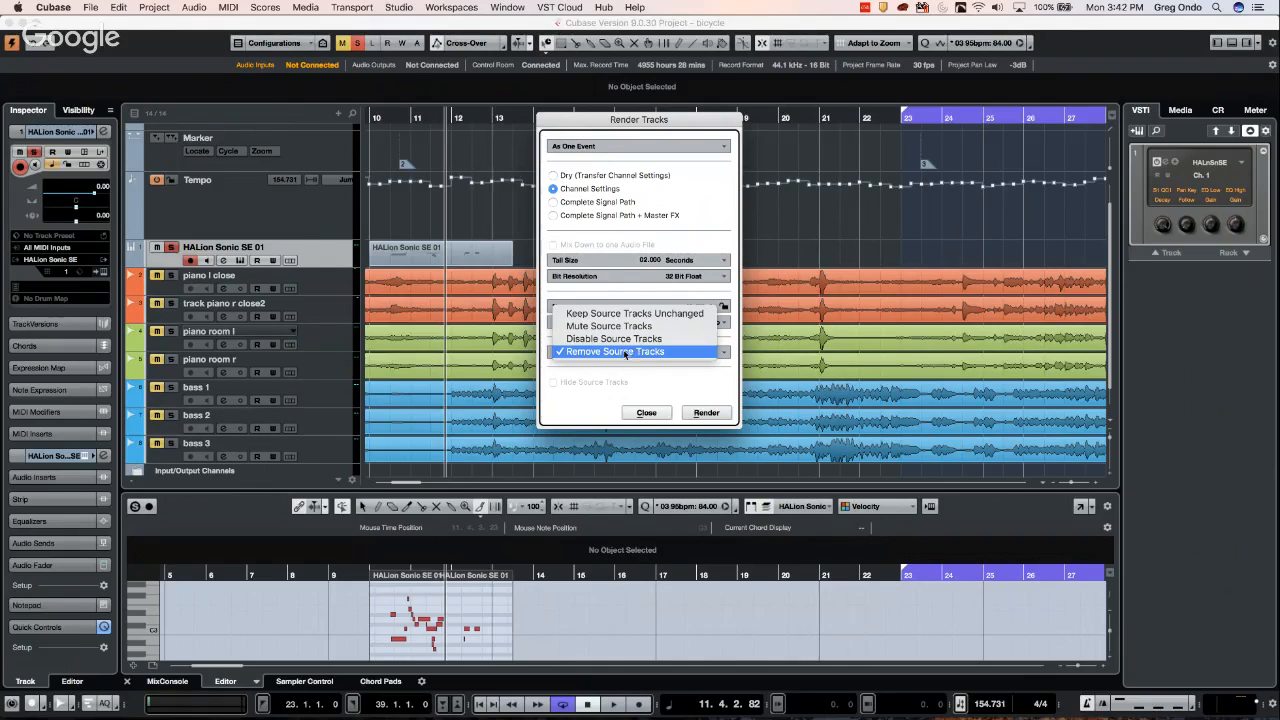
pyautogui.click(715, 416)
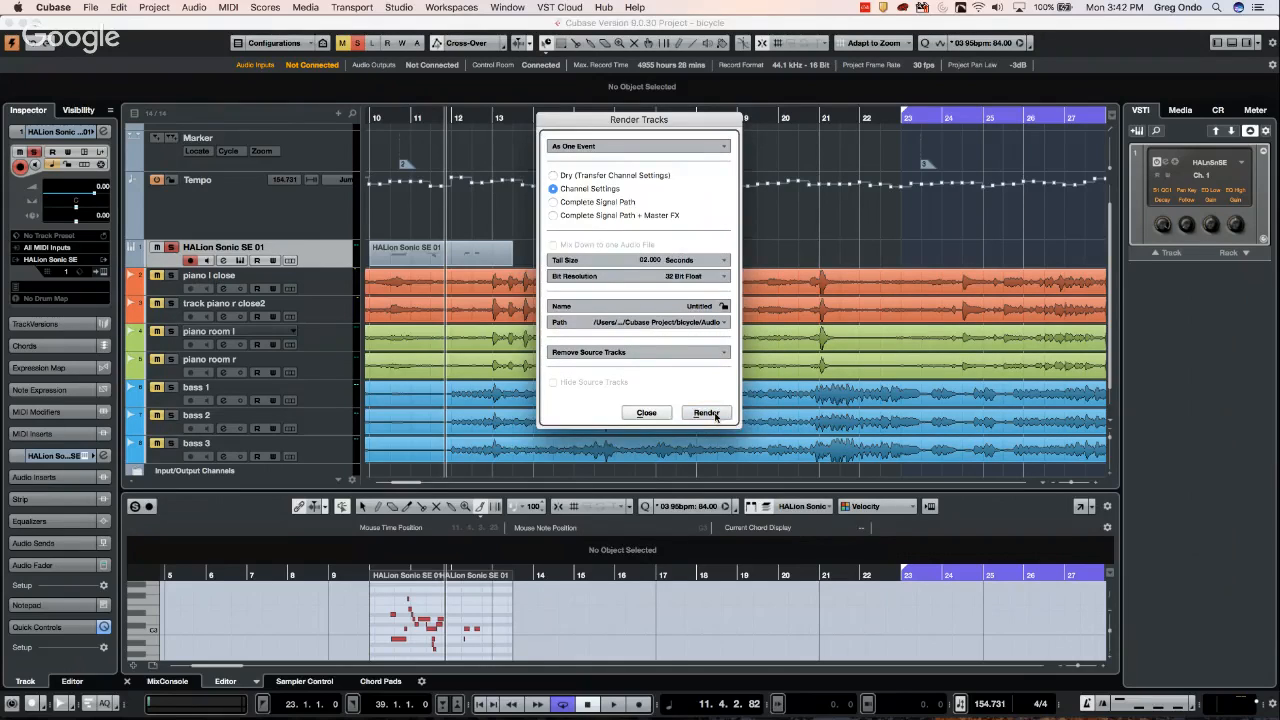
pyautogui.click(715, 416)
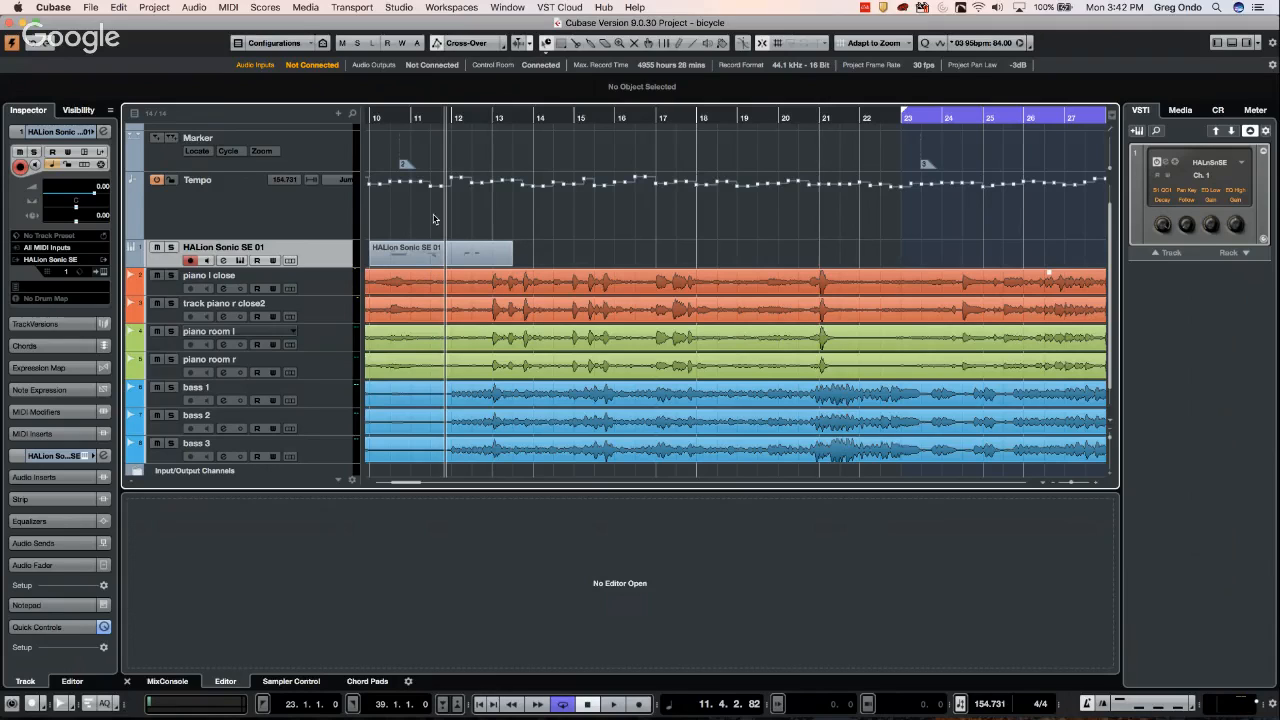
# Render the HALion Sonic SE 01 MIDI part in place with the current settings
pyautogui.click(446, 261)
pyautogui.rightClick(446, 261)
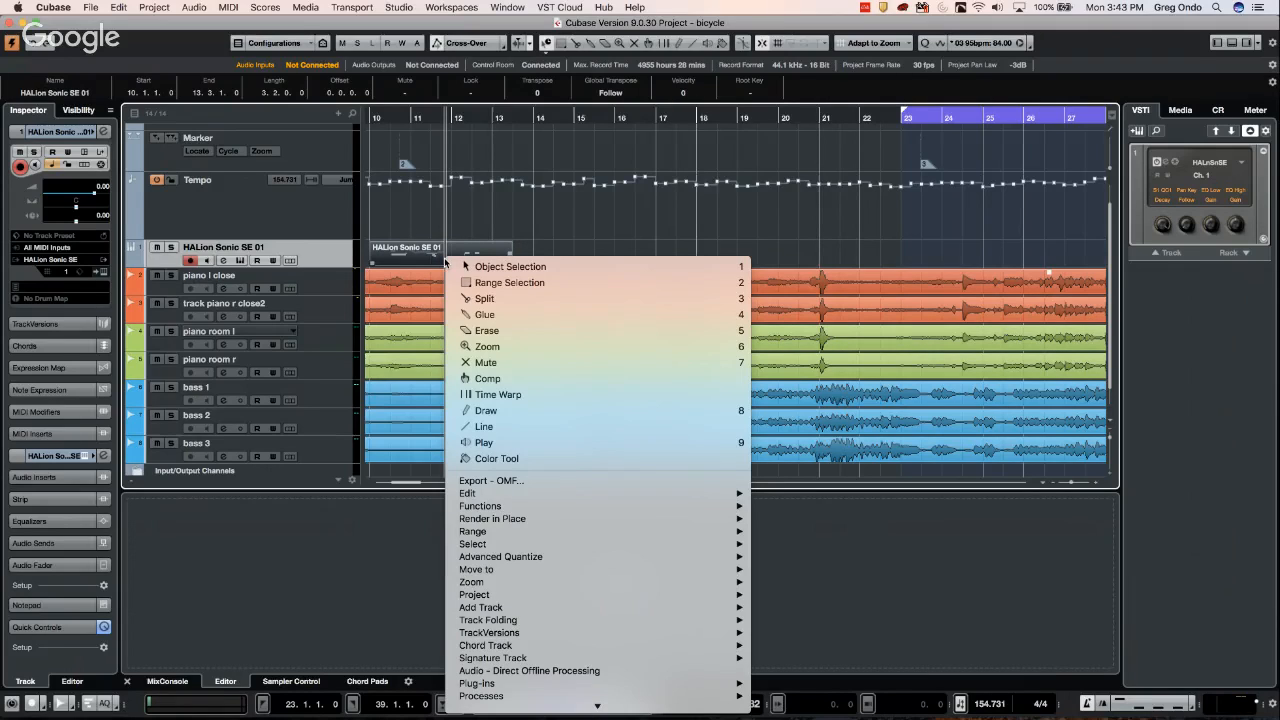
pyautogui.moveTo(560, 519)
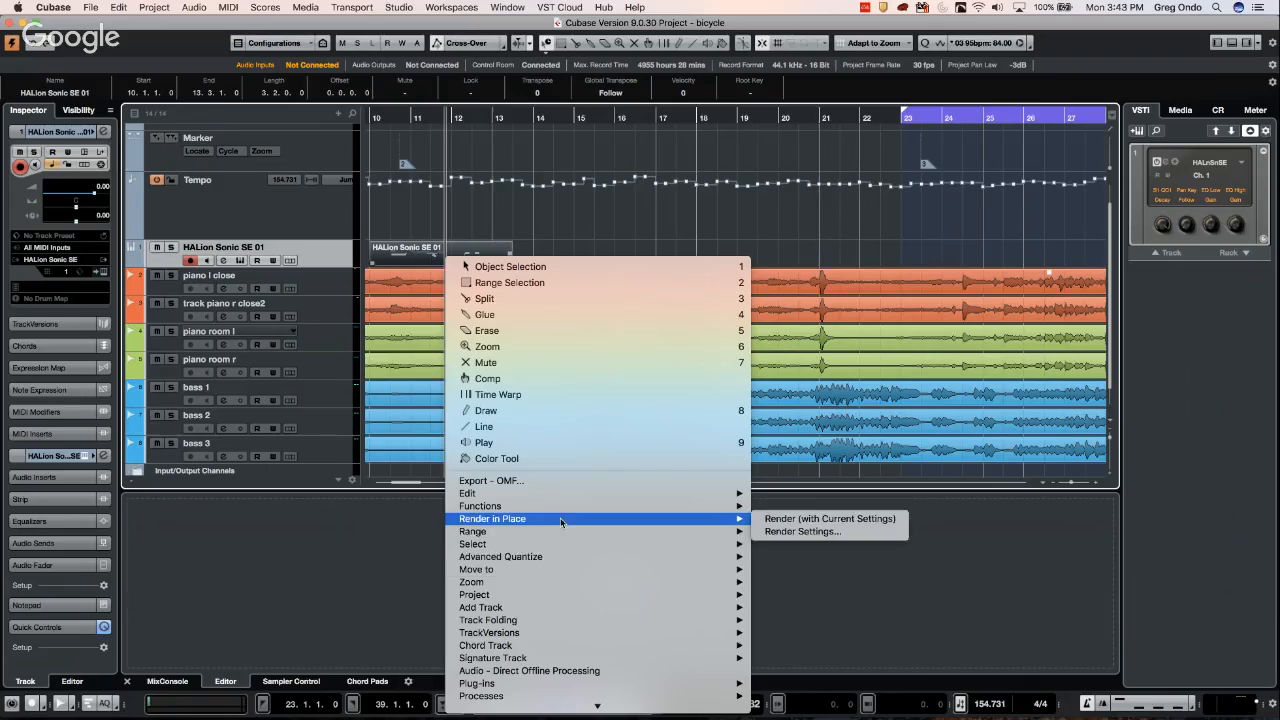
pyautogui.click(801, 519)
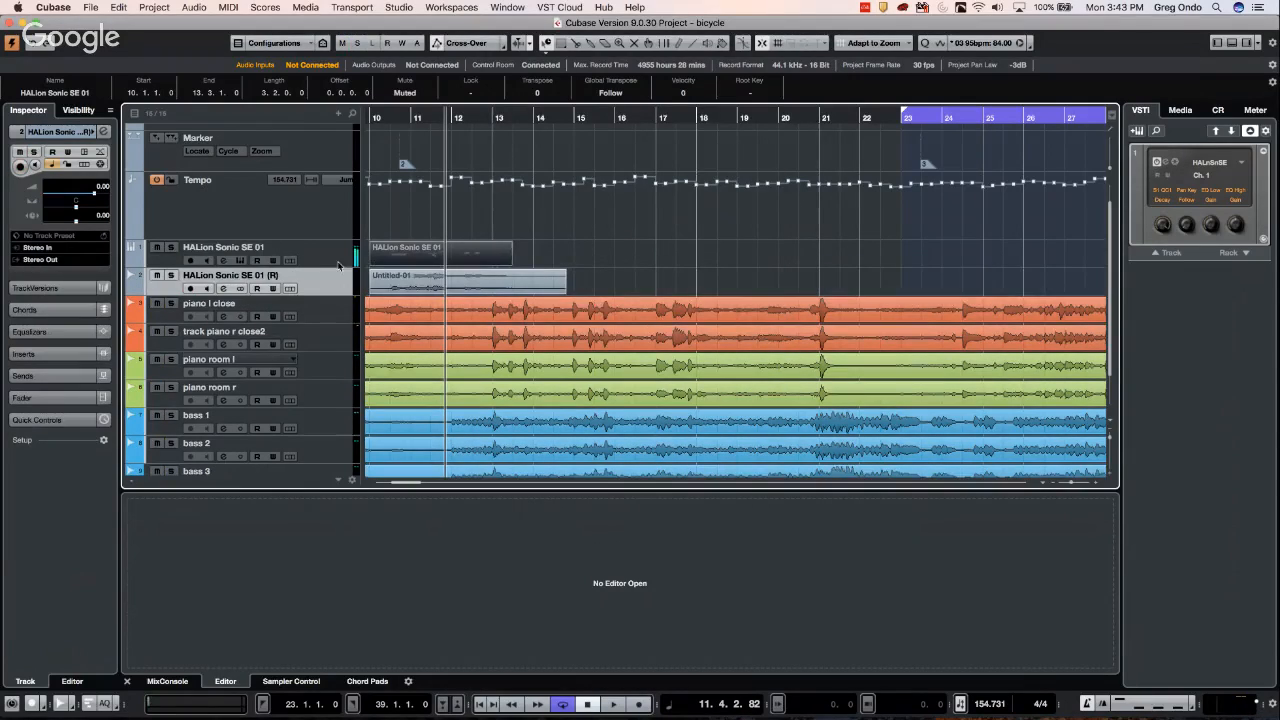
# Open the HALion Sonic SE 01 MIDI part for editing and move the long low note near bar 10.3 up to C3 with Object Selection
pyautogui.click(575, 221)
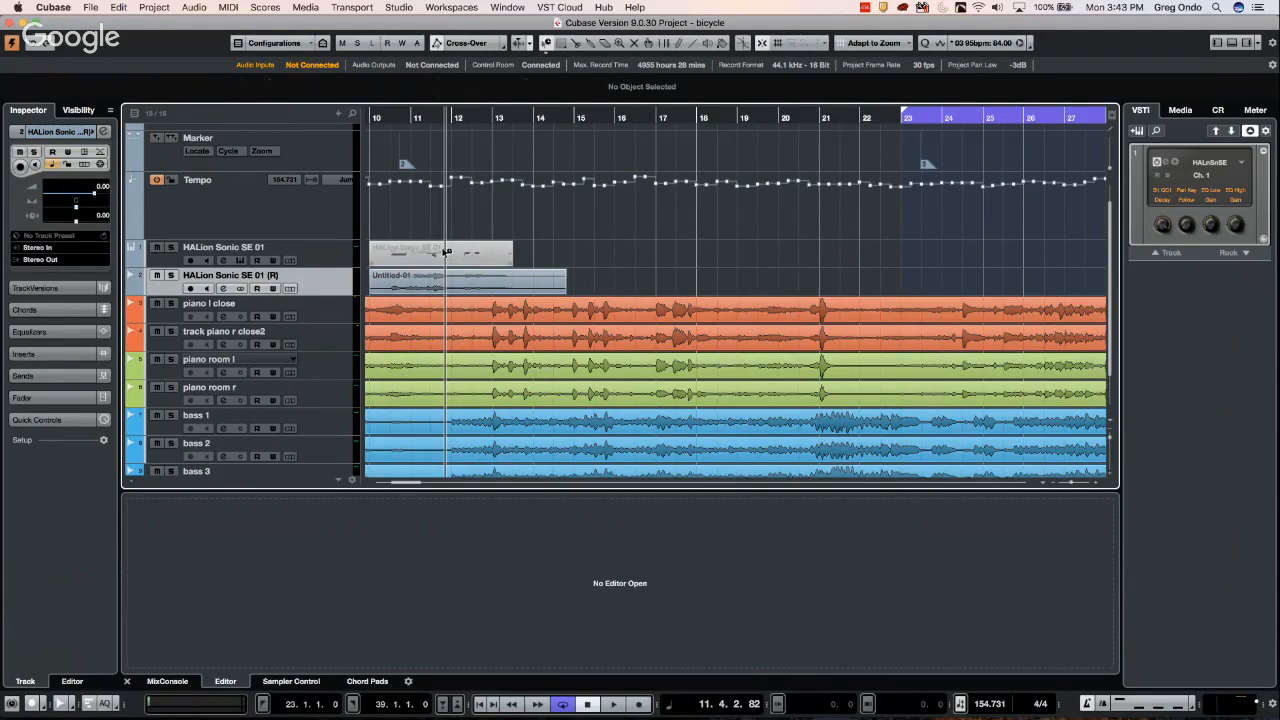
pyautogui.doubleClick(445, 251)
pyautogui.rightClick(416, 608)
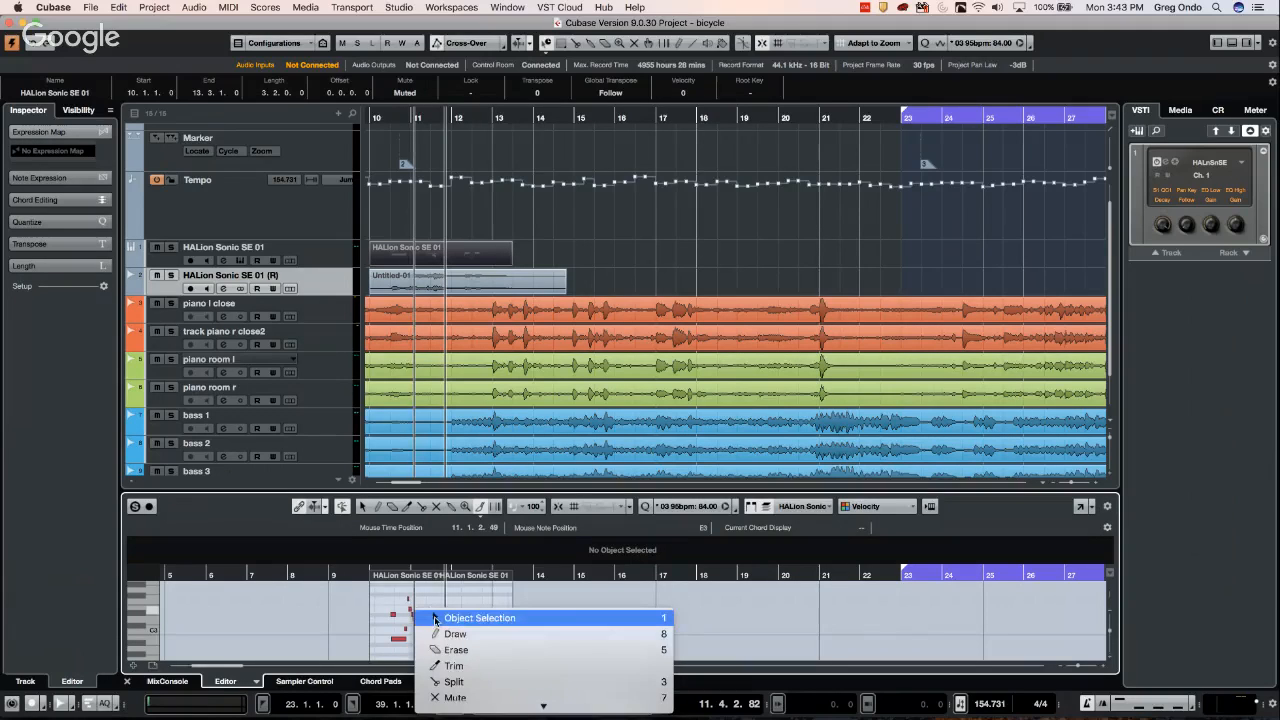
pyautogui.click(437, 618)
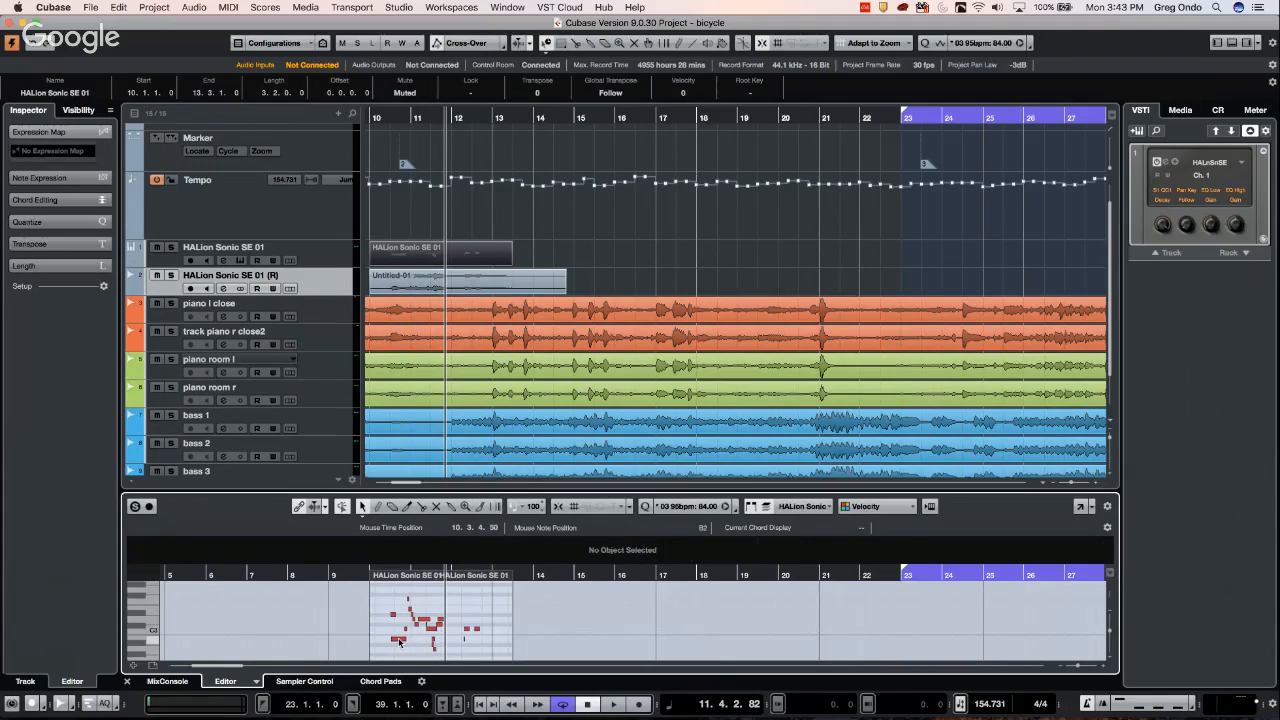
pyautogui.click(399, 636)
pyautogui.moveTo(399, 637); pyautogui.dragTo(399, 632)
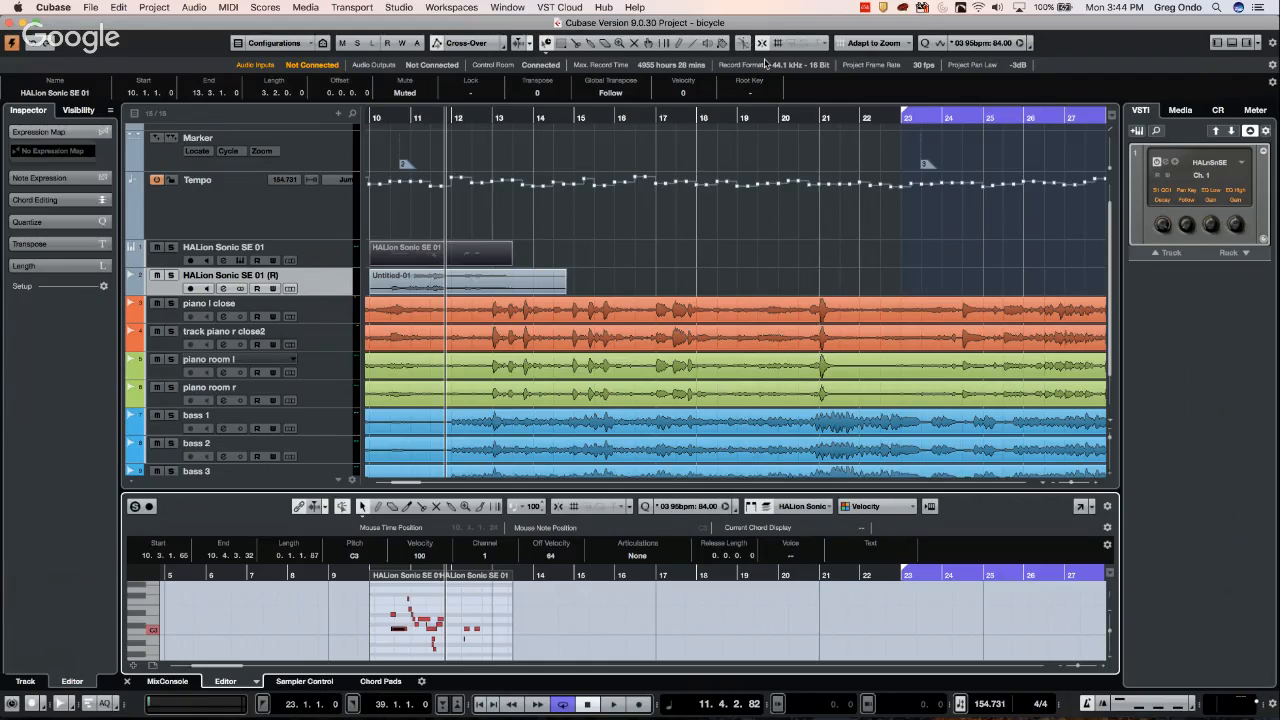
# Try appending a new color to the Project Colors and view the color pickers of New Color and Color 11, discarding the changes
pyautogui.click(724, 45)
pyautogui.click(724, 45)
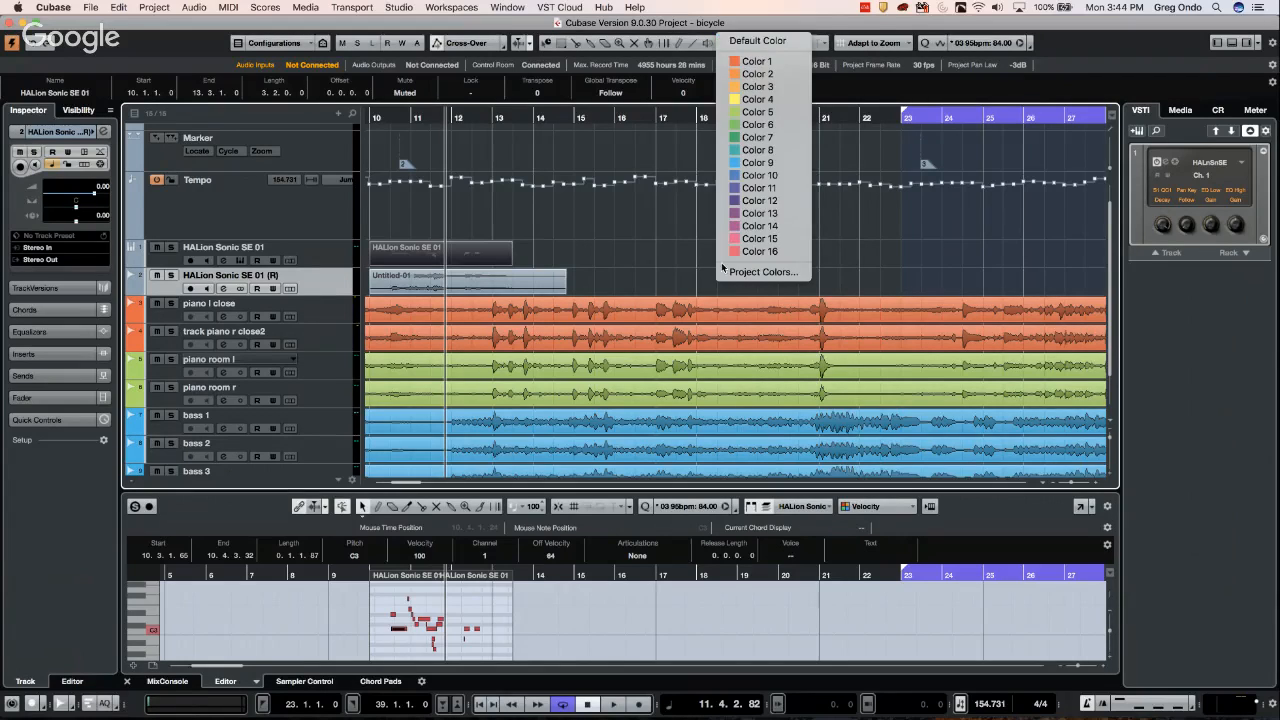
pyautogui.click(773, 272)
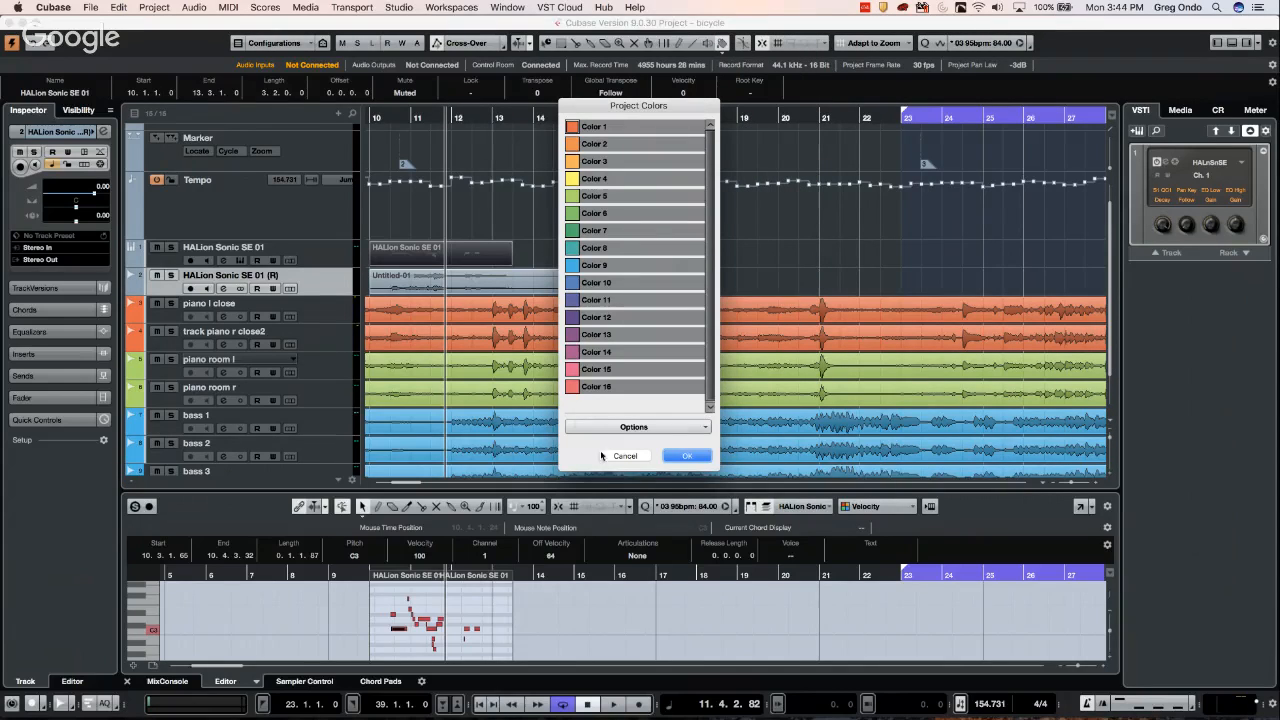
pyautogui.click(626, 428)
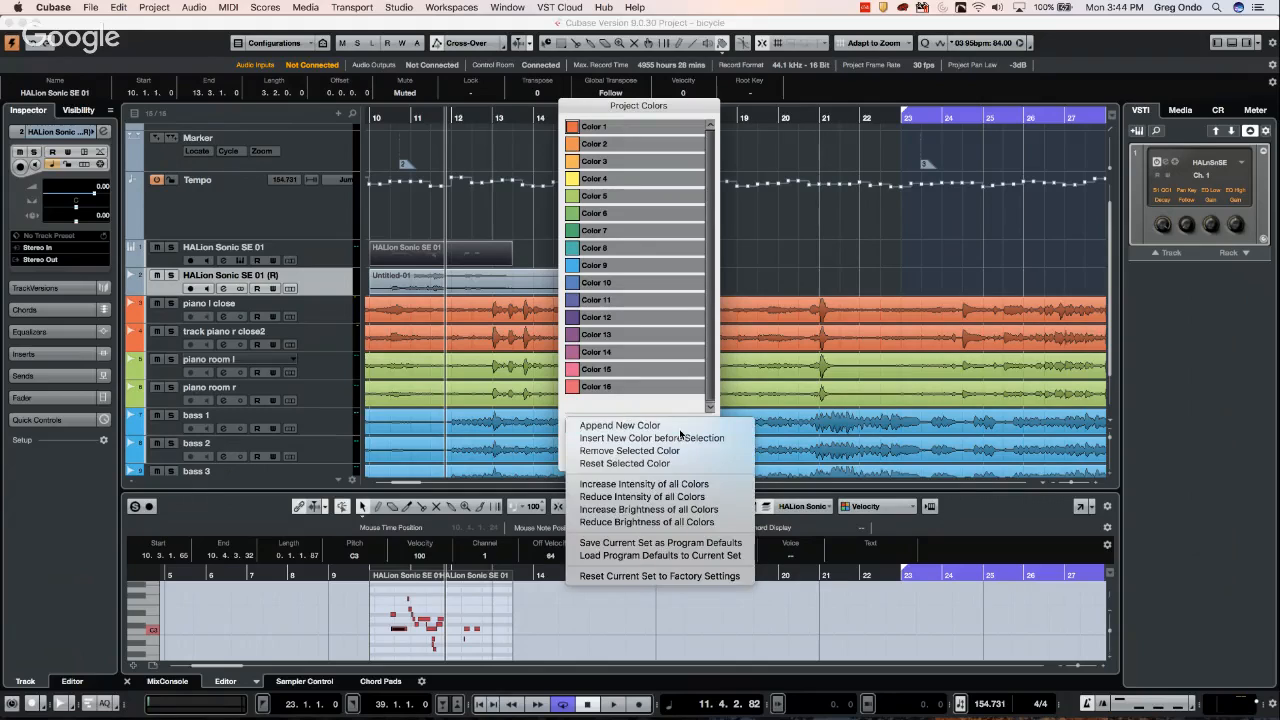
pyautogui.click(680, 426)
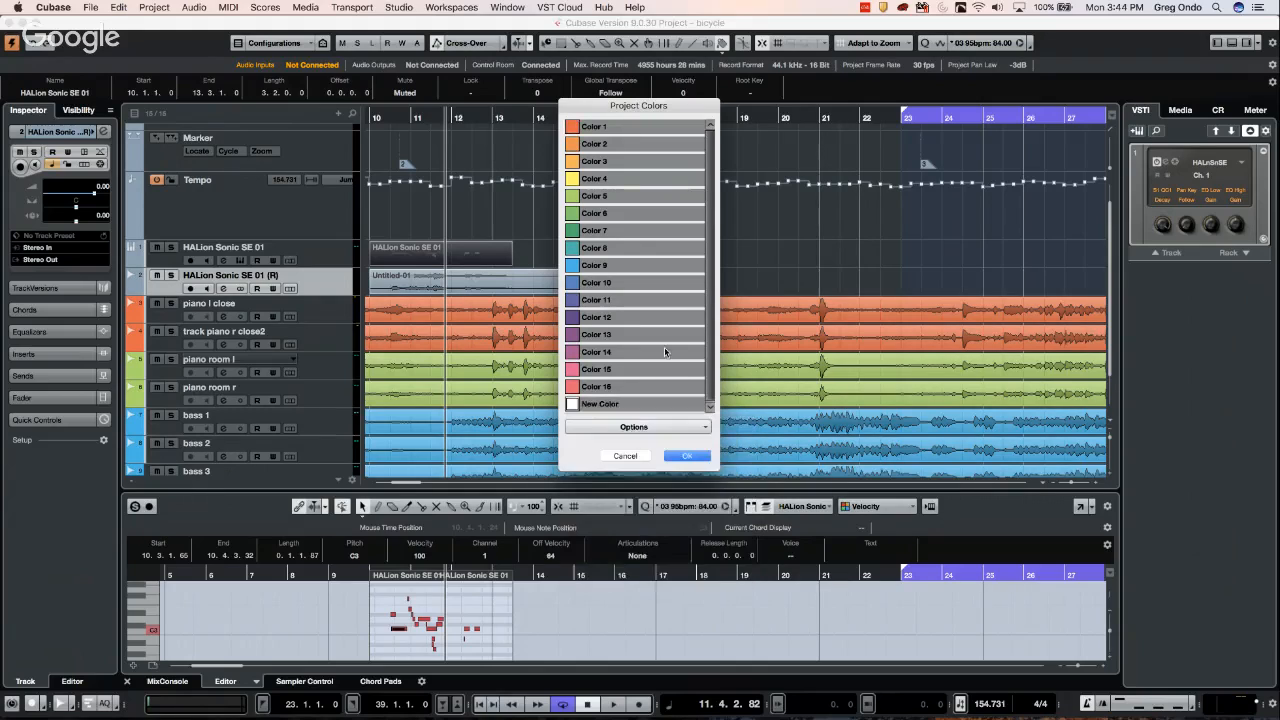
pyautogui.click(575, 405)
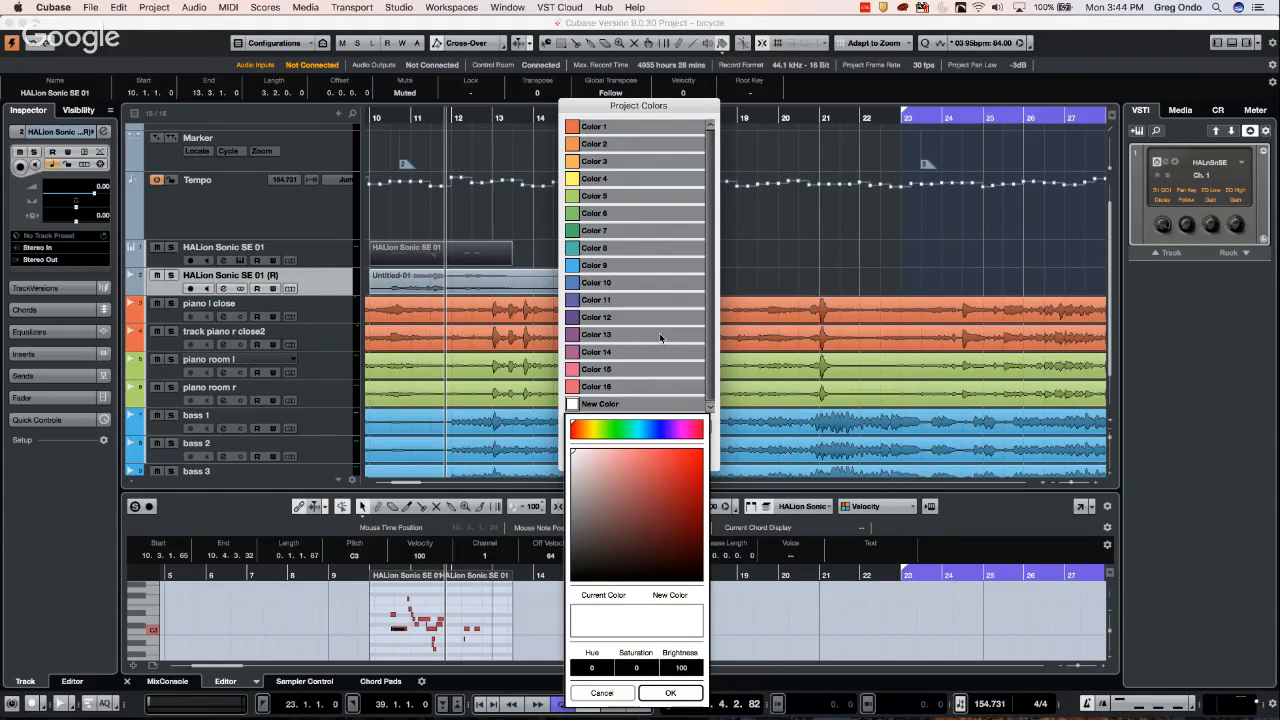
pyautogui.click(575, 301)
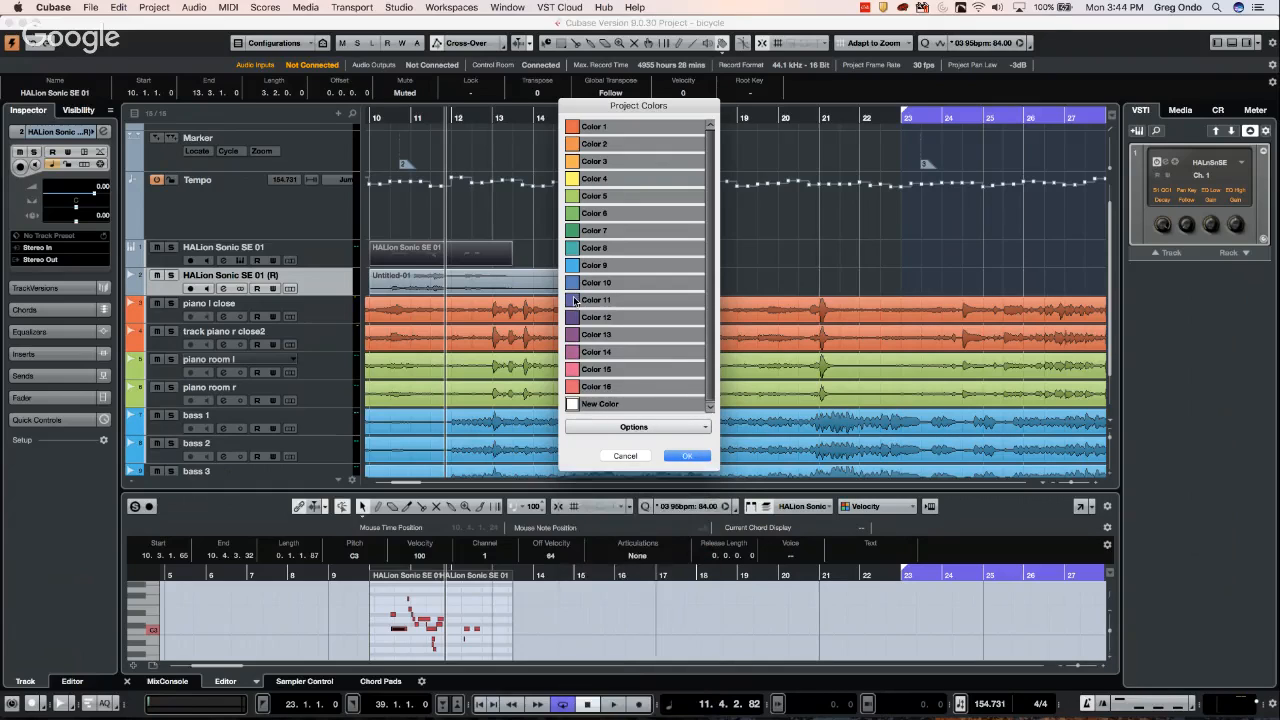
pyautogui.click(575, 301)
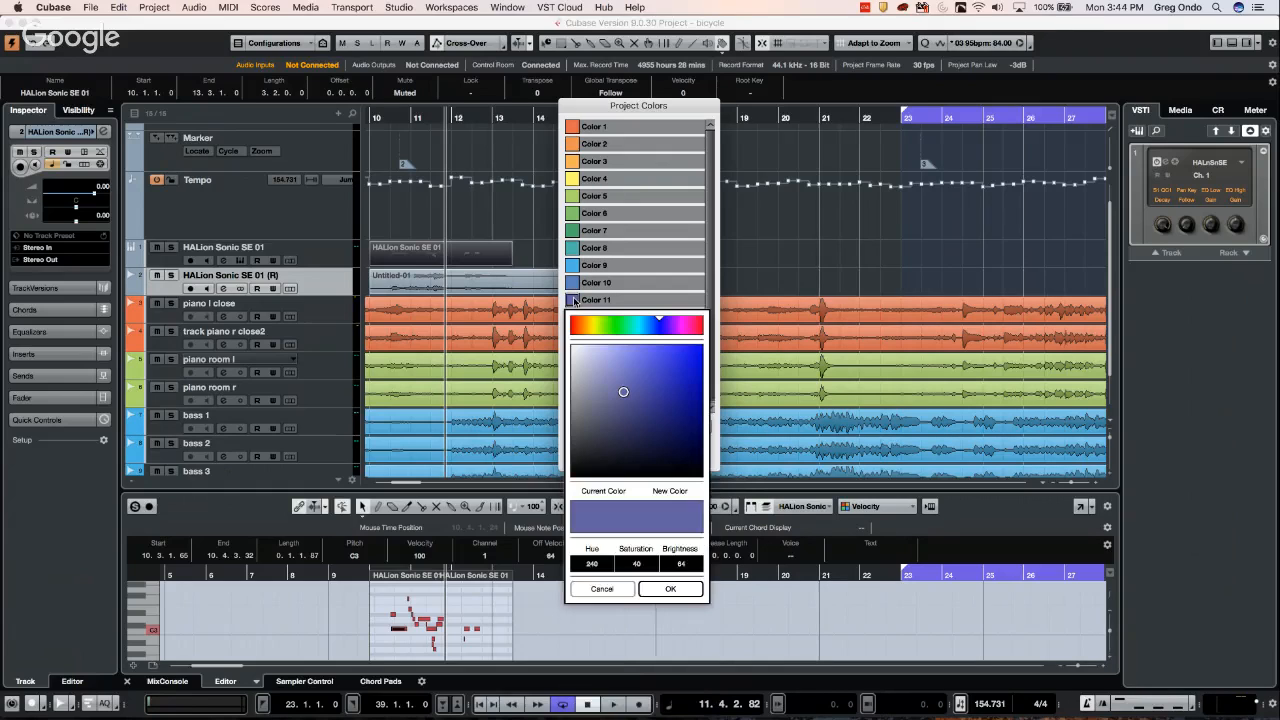
pyautogui.click(831, 255)
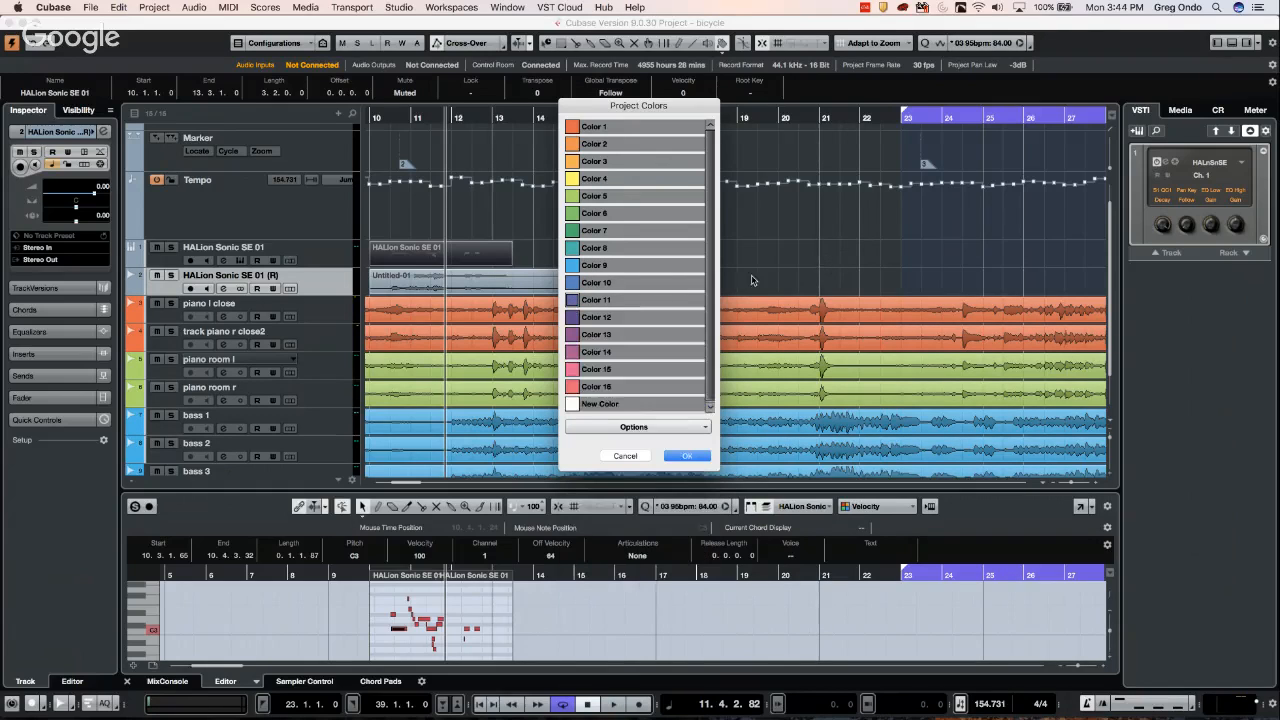
pyautogui.click(630, 456)
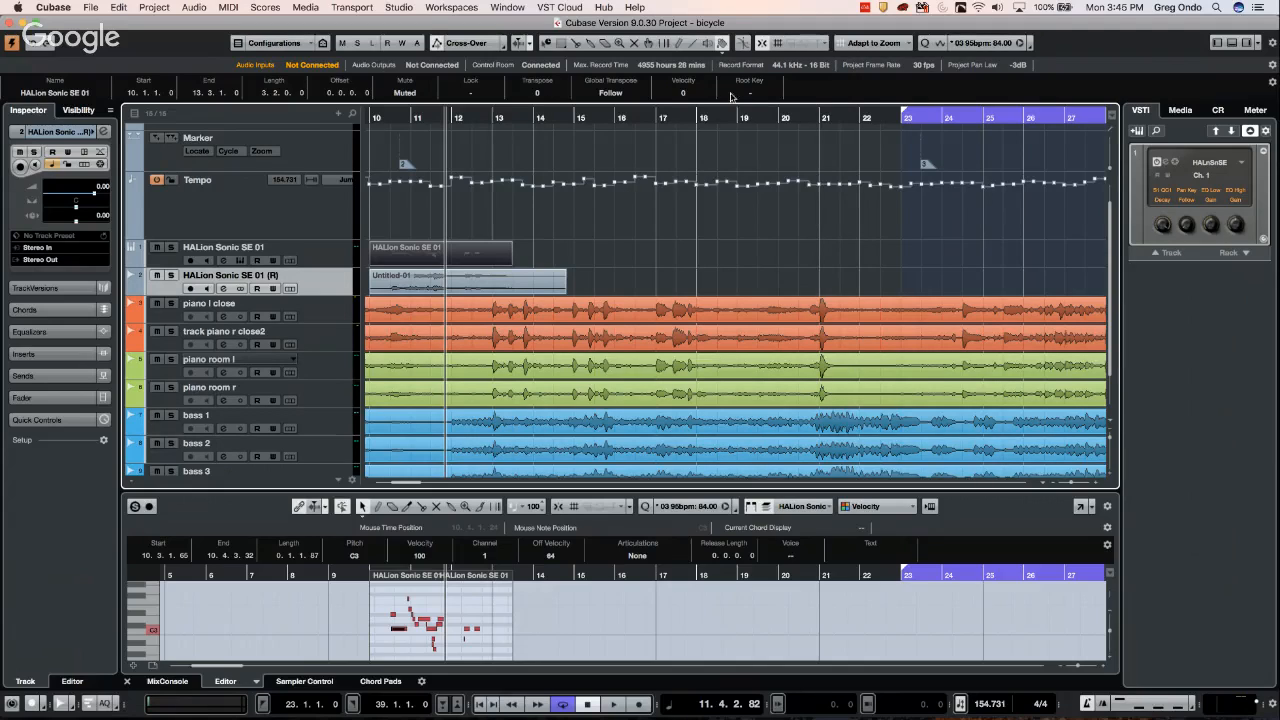
# Review the Project Colors options for adding, adjusting, resetting and saving colors as program defaults
pyautogui.click(721, 47)
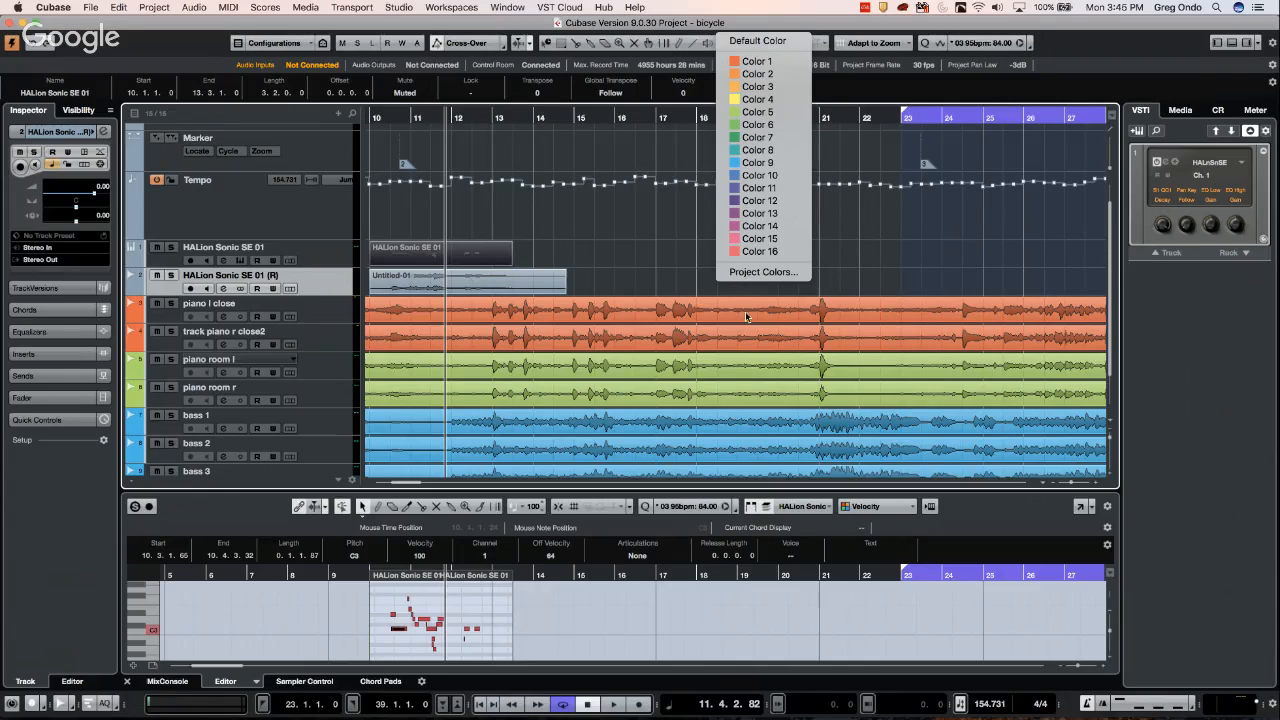
pyautogui.click(762, 273)
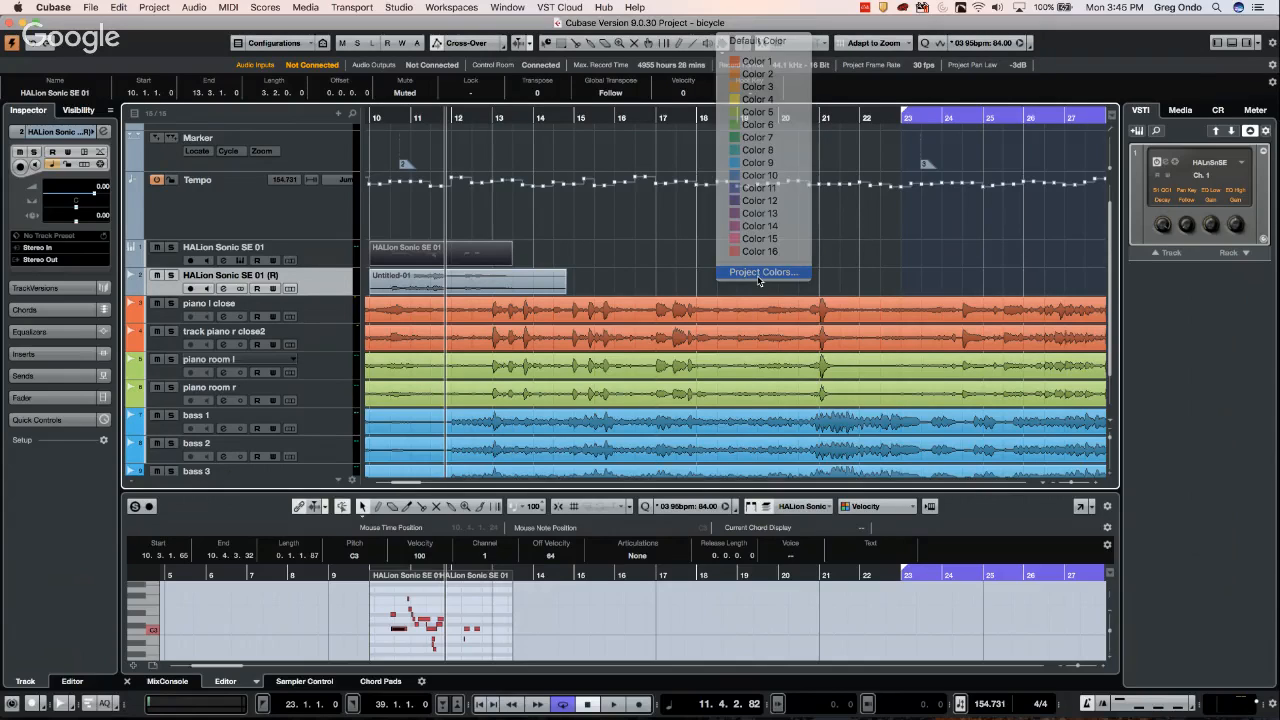
pyautogui.click(678, 424)
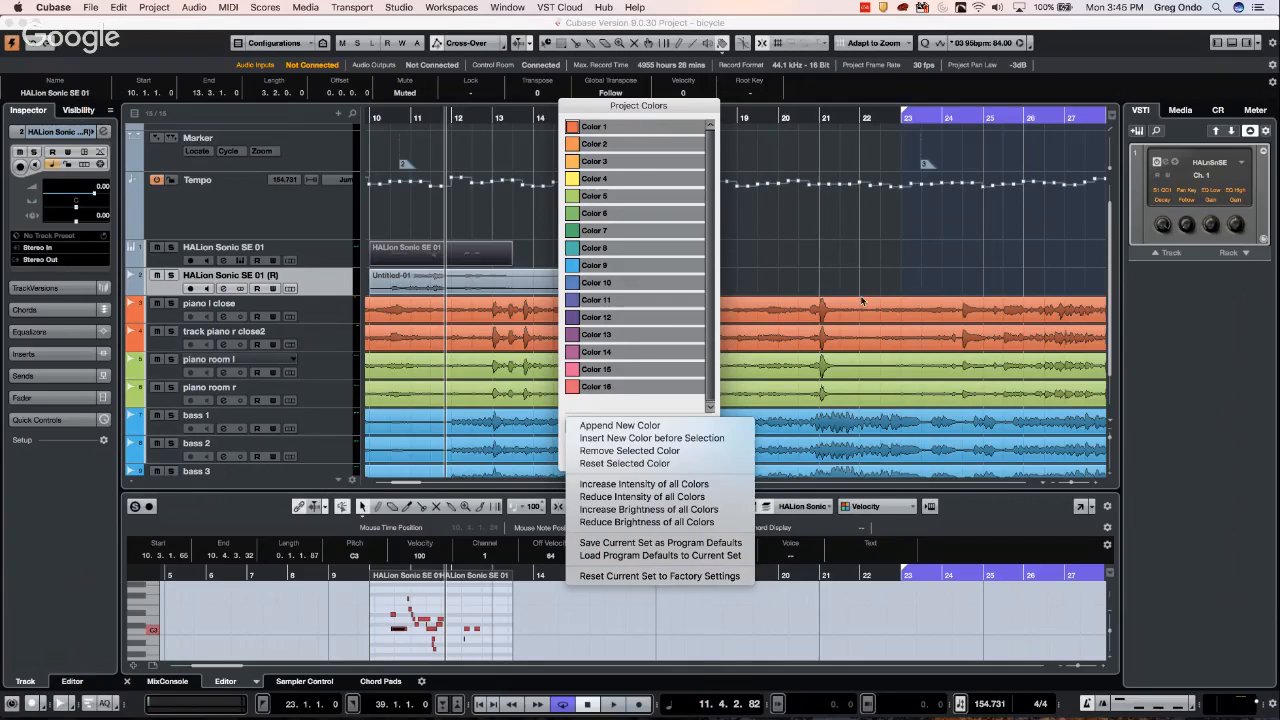
pyautogui.click(820, 250)
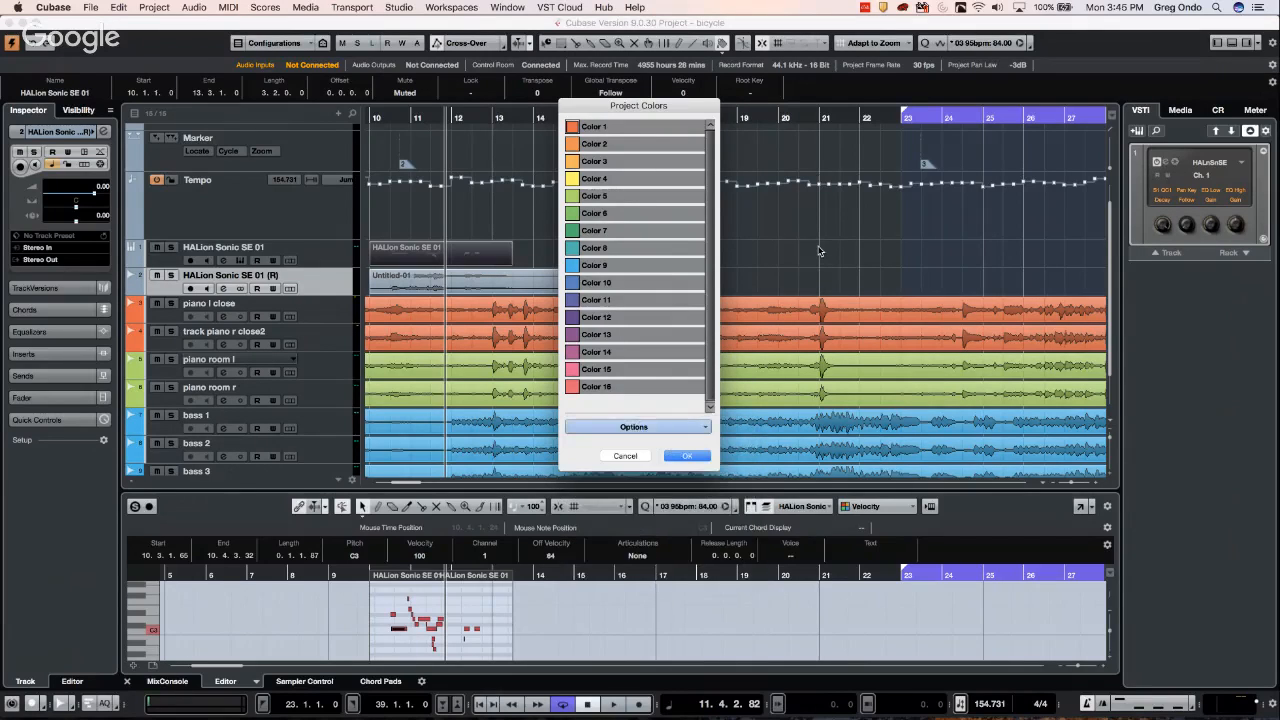
pyautogui.click(703, 426)
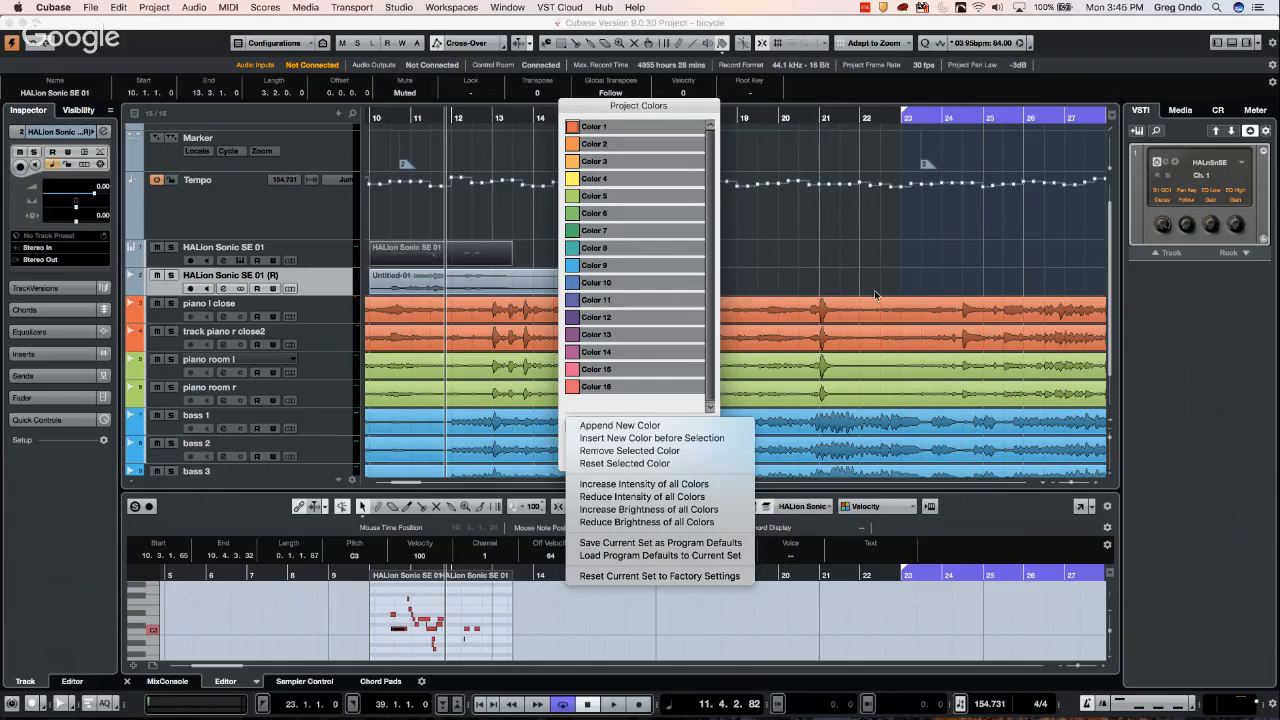
pyautogui.click(838, 278)
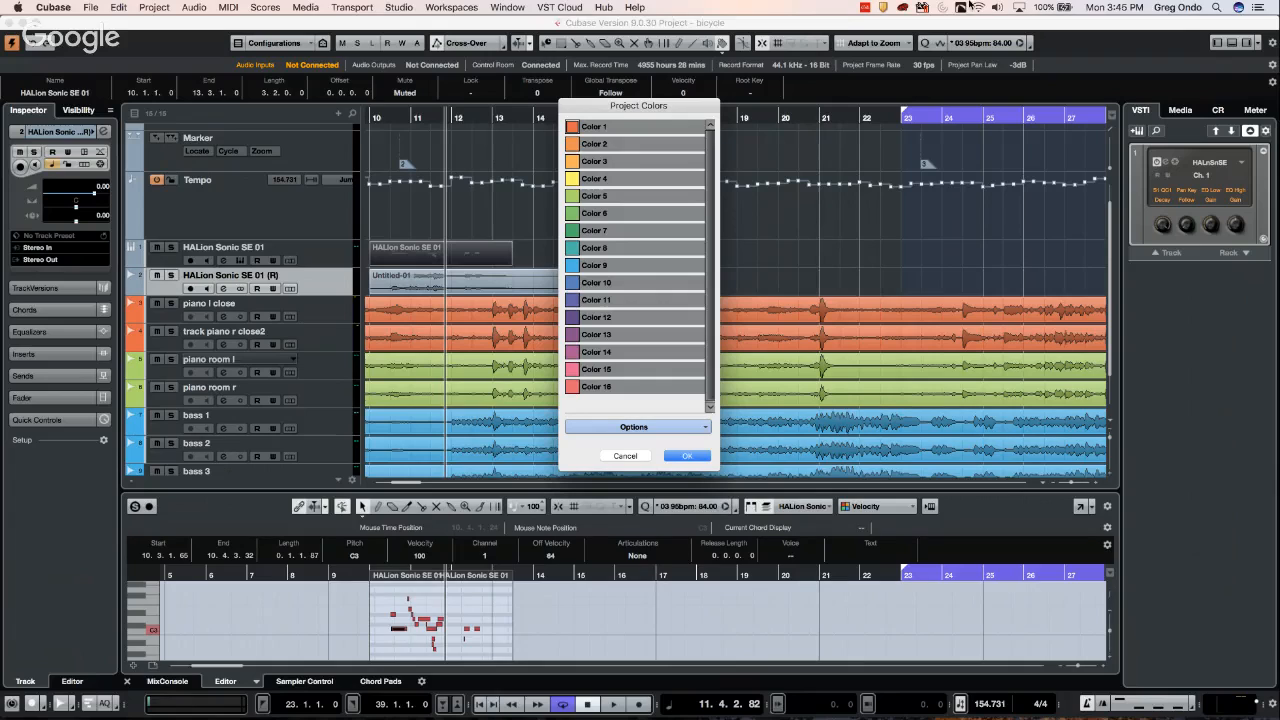
pyautogui.click(628, 455)
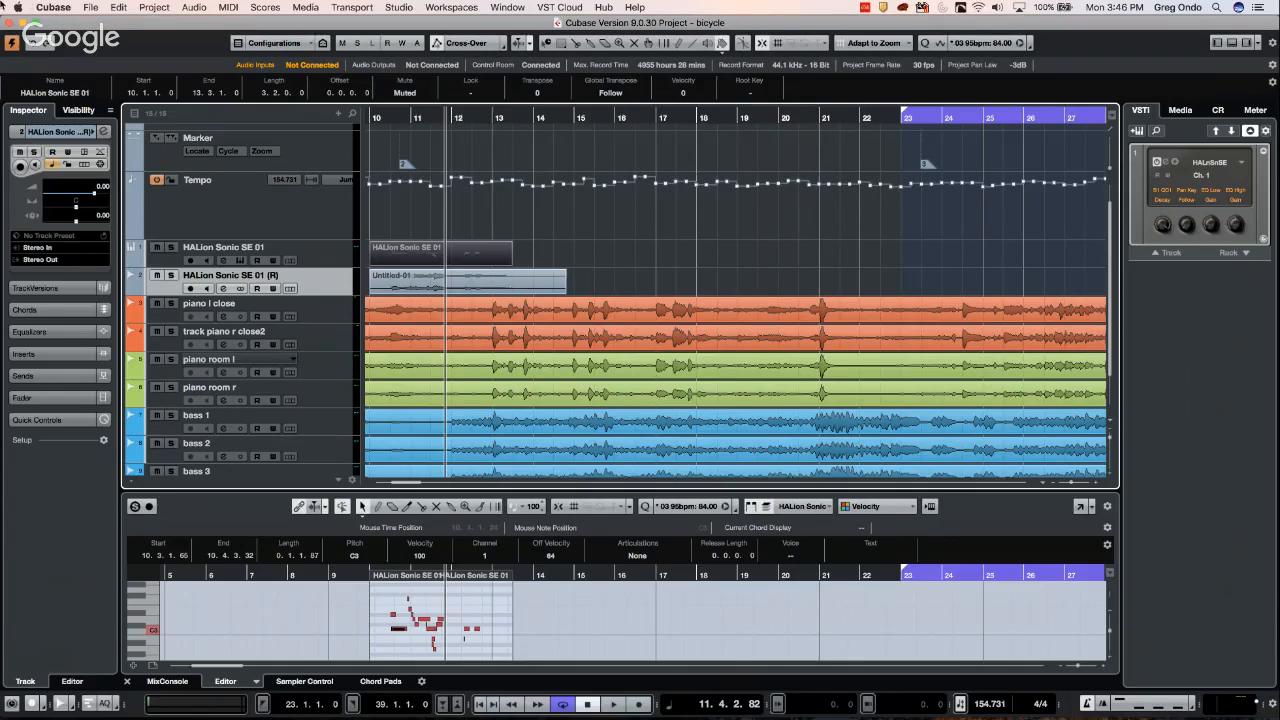
pyautogui.click(91, 7)
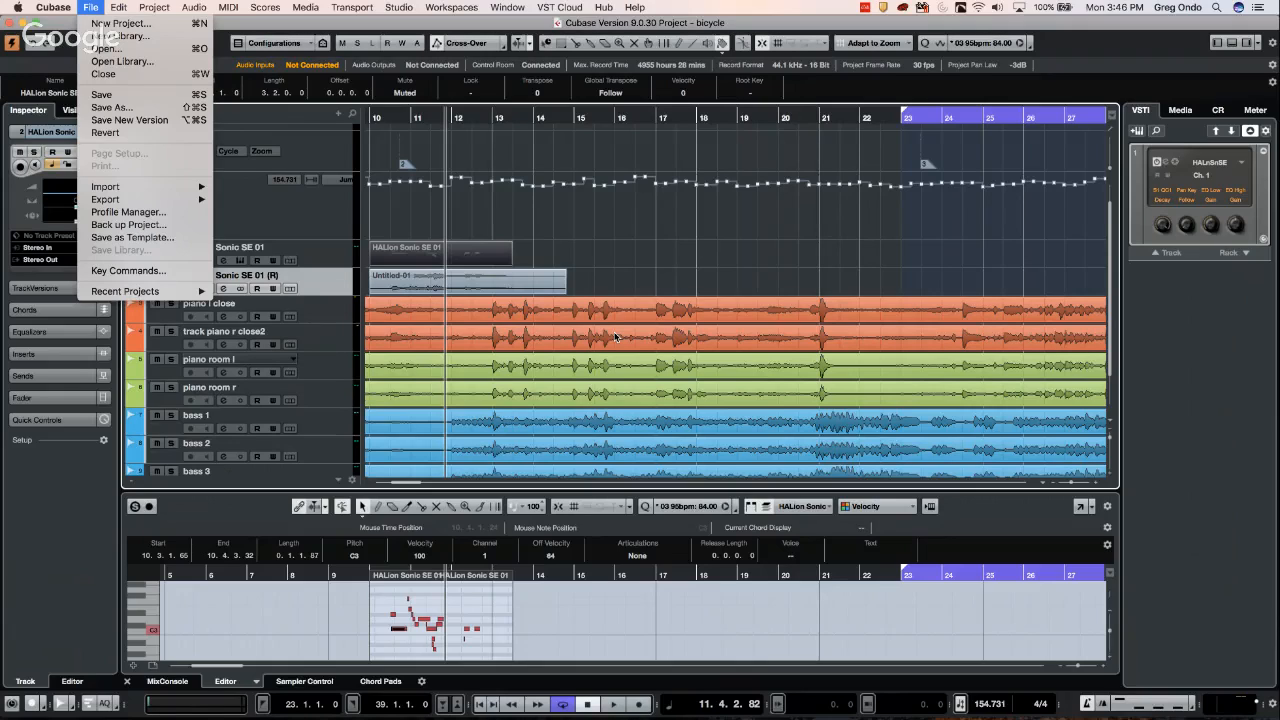
pyautogui.moveTo(43, 10)
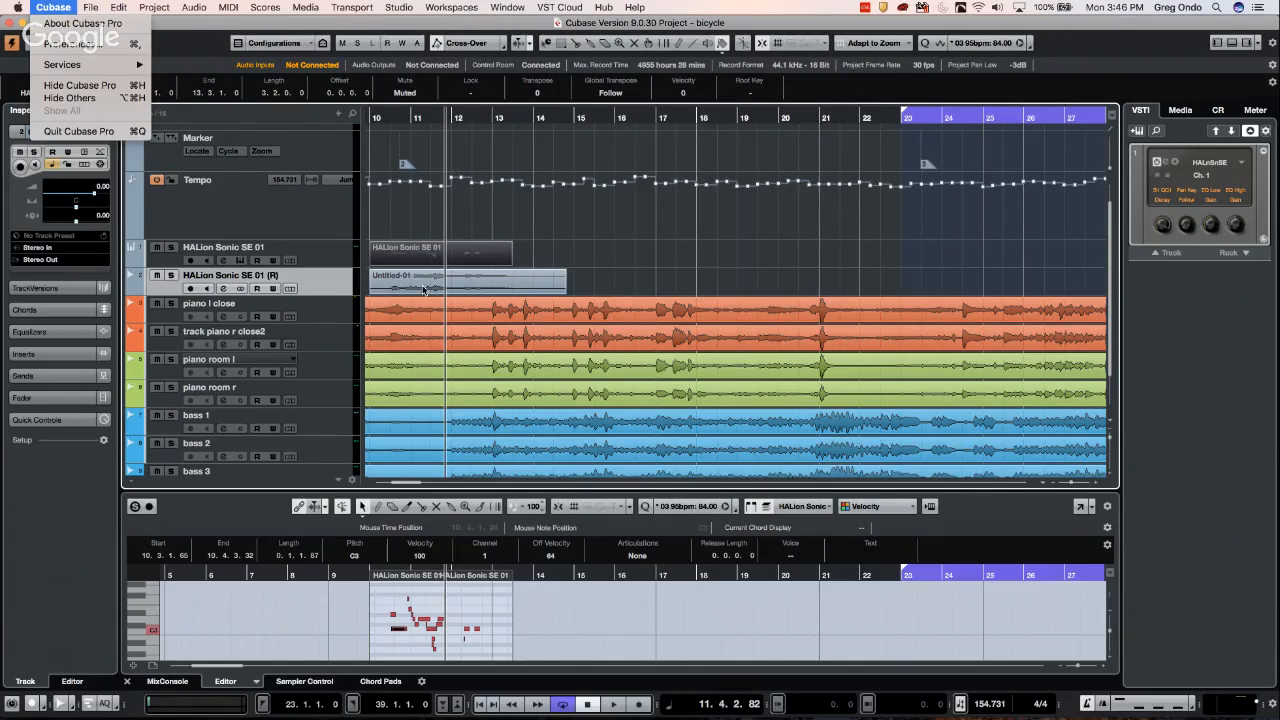
pyautogui.click(420, 253)
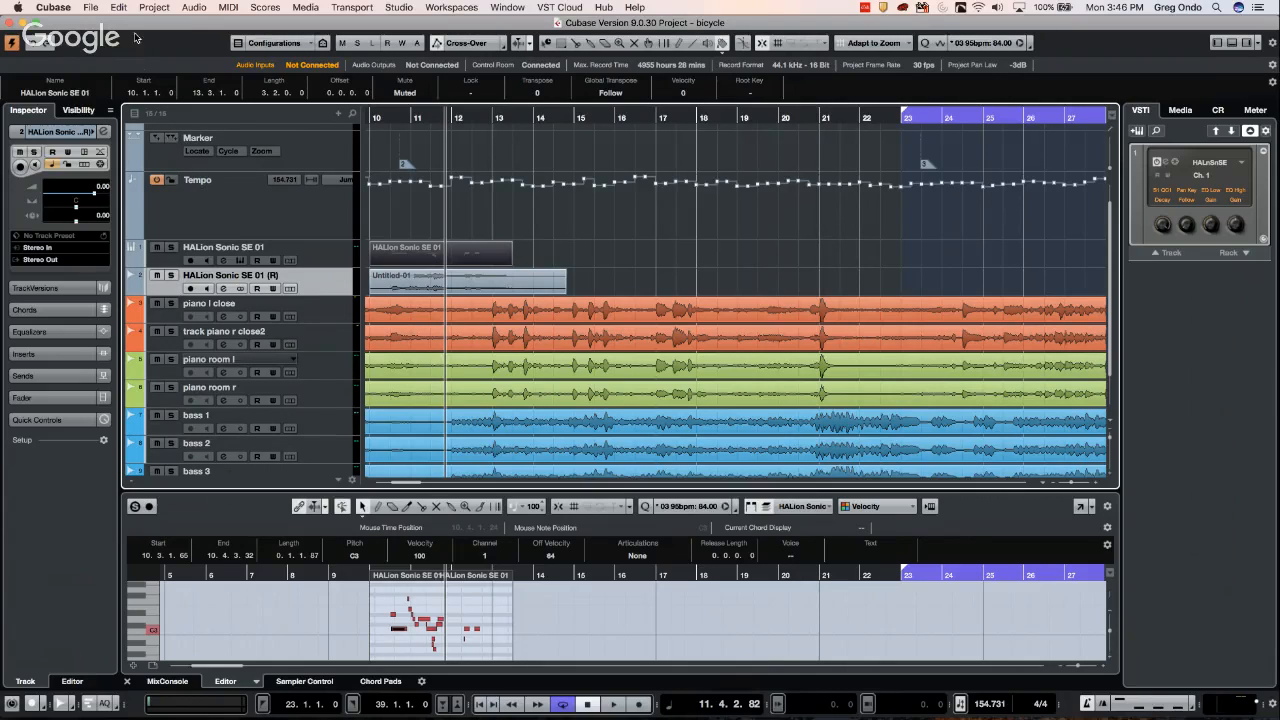
# View the MIDI File preferences and examine the available Destination choices under Import Options
pyautogui.click(90, 9)
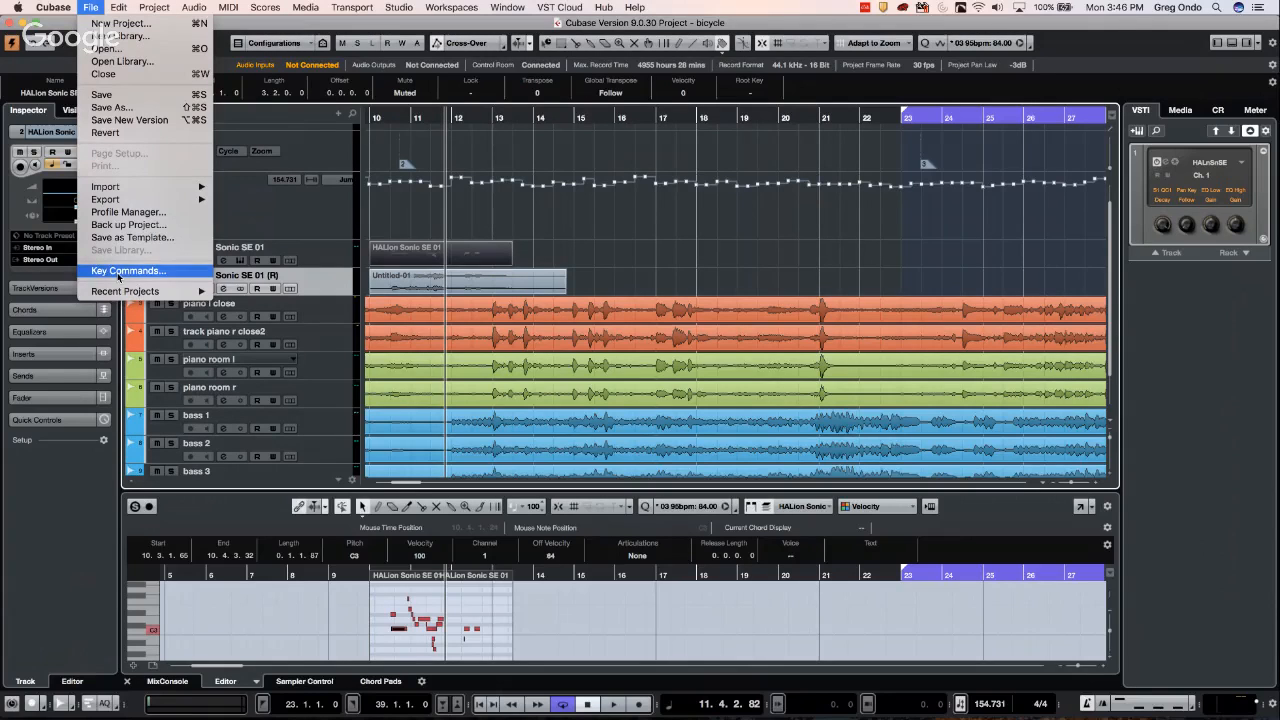
pyautogui.moveTo(68, 10)
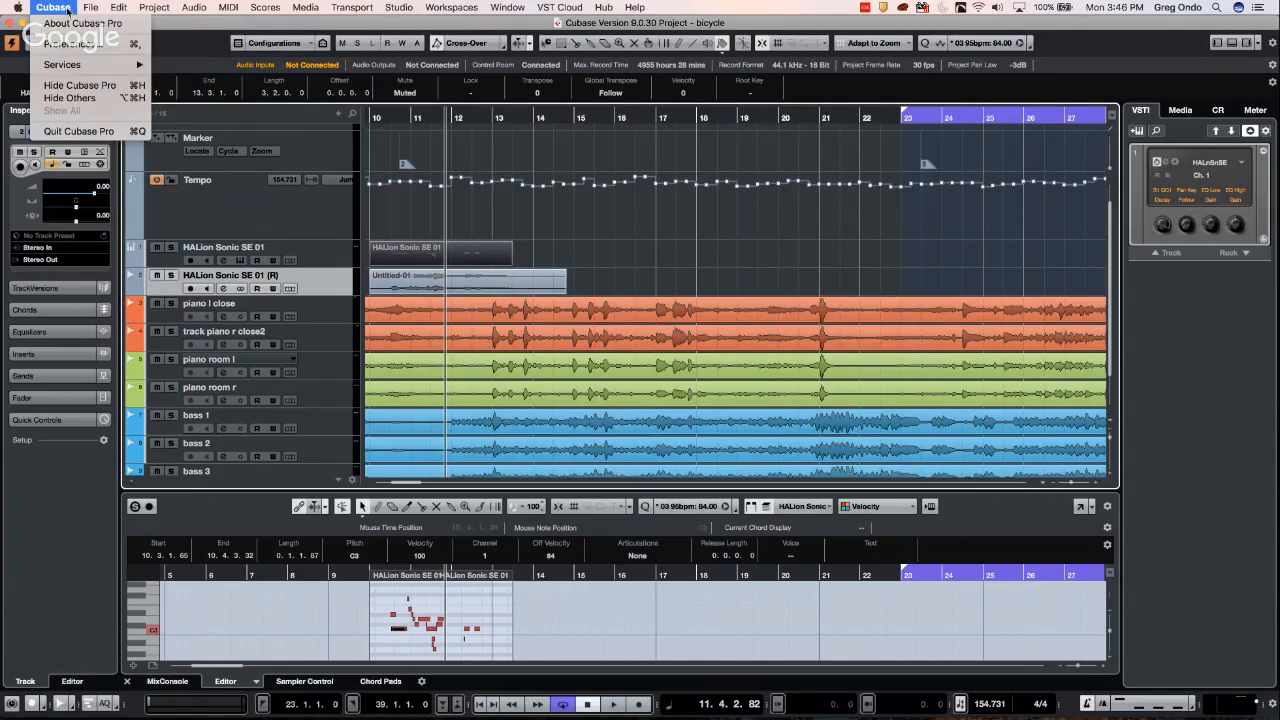
pyautogui.click(88, 45)
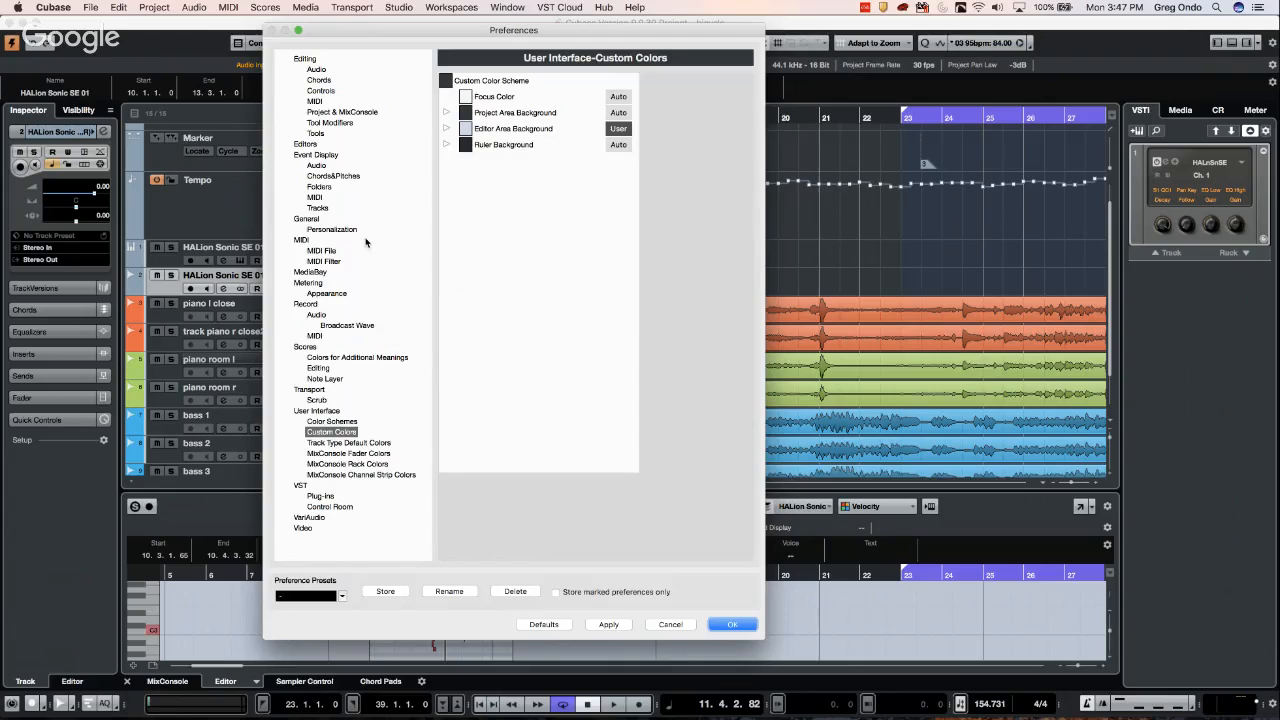
pyautogui.click(322, 251)
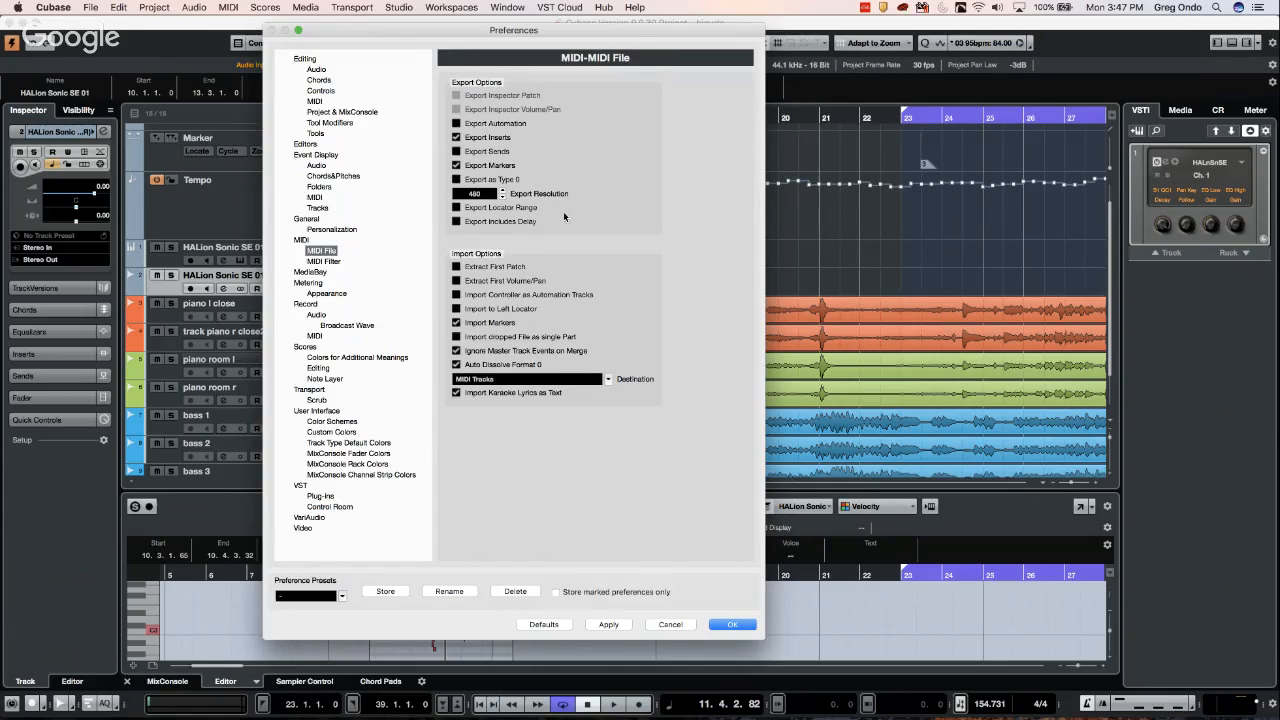
pyautogui.click(513, 378)
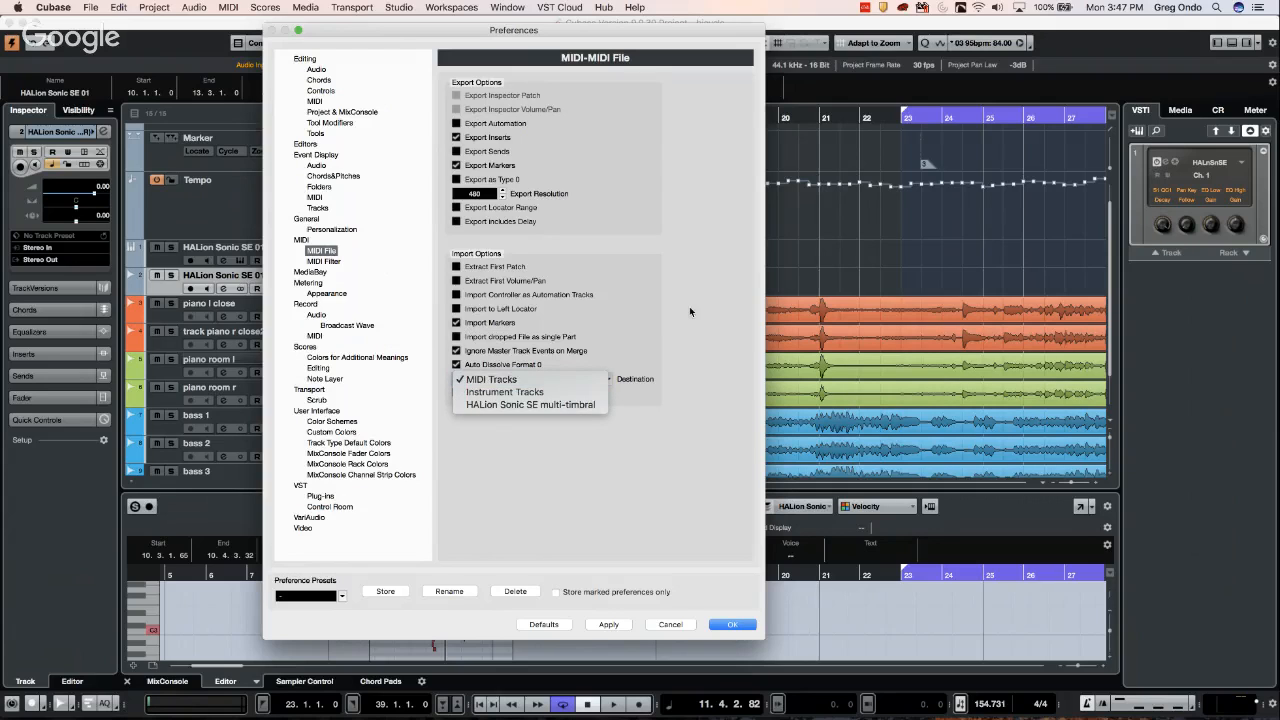
pyautogui.click(689, 306)
pyautogui.click(732, 624)
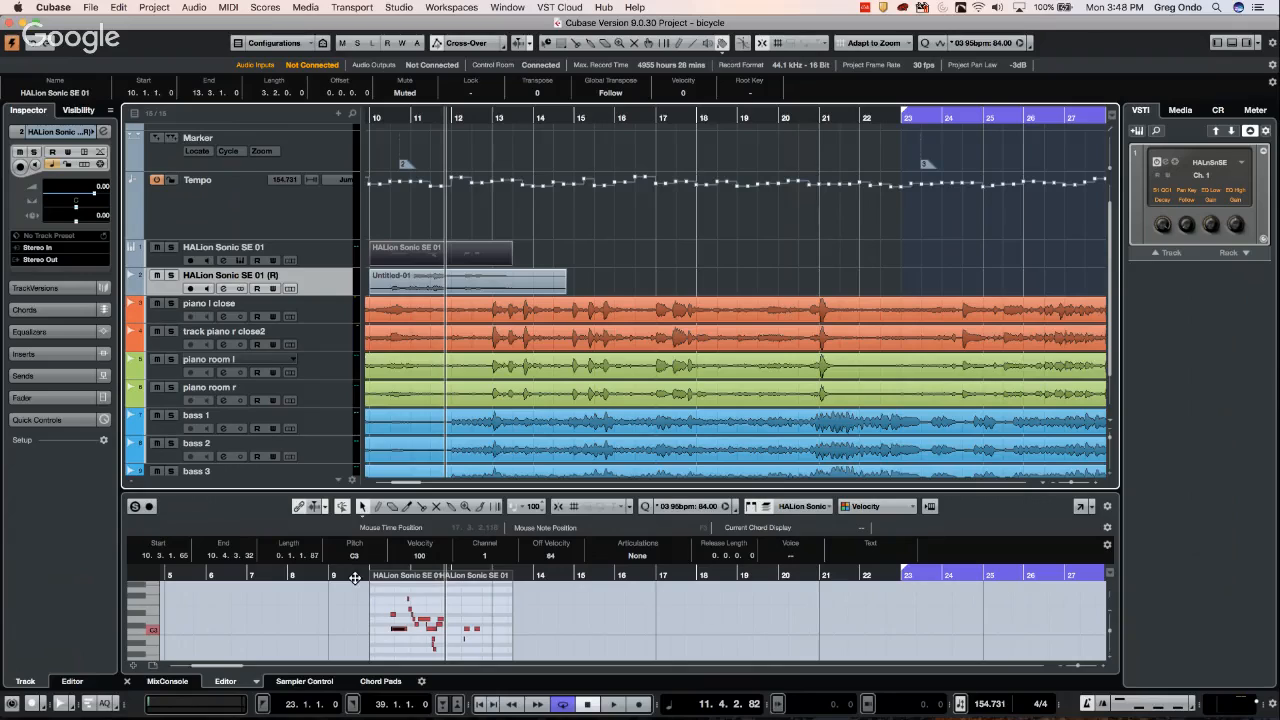
# Reopen the preferences to recheck which track types MIDI files can be imported to
pyautogui.click(60, 9)
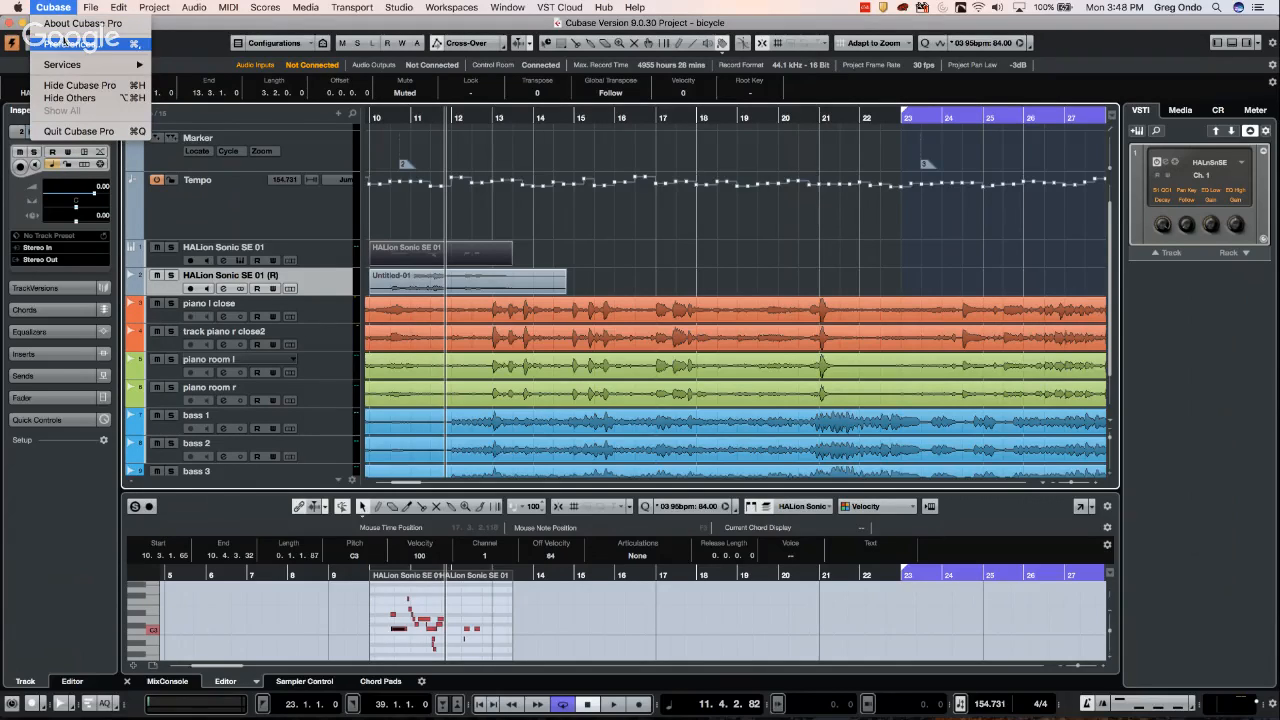
pyautogui.click(63, 45)
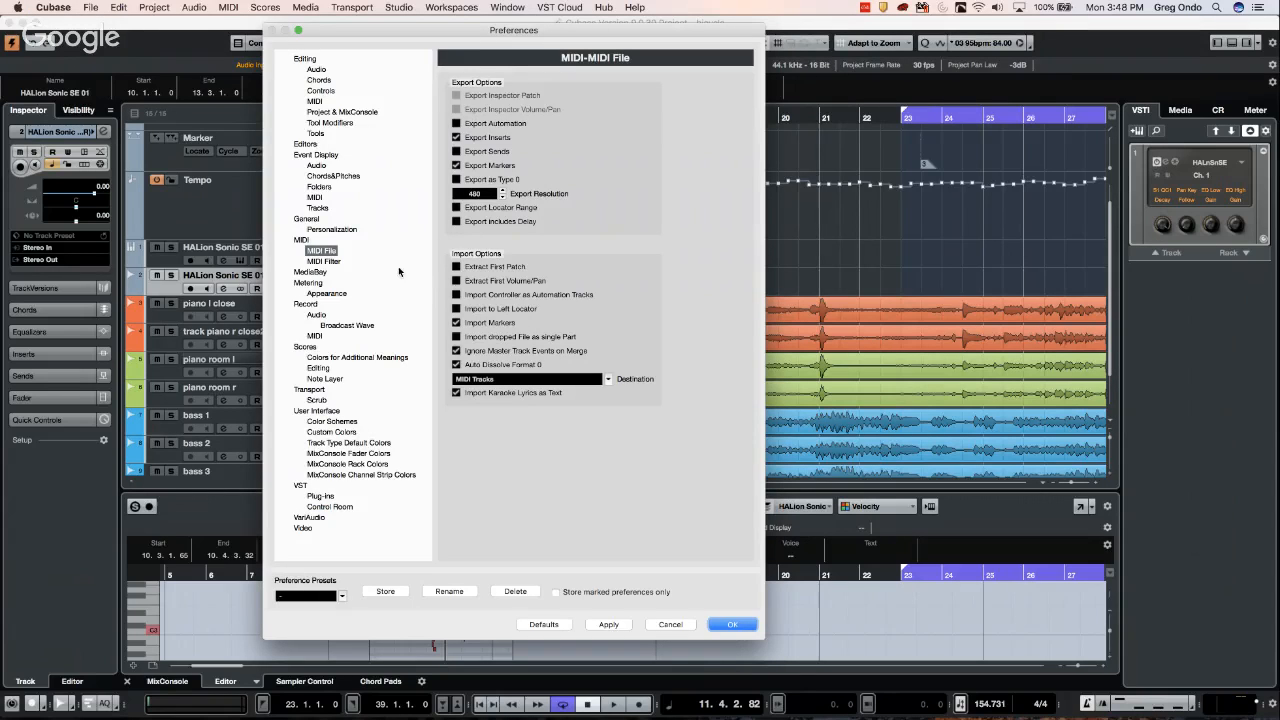
pyautogui.click(516, 382)
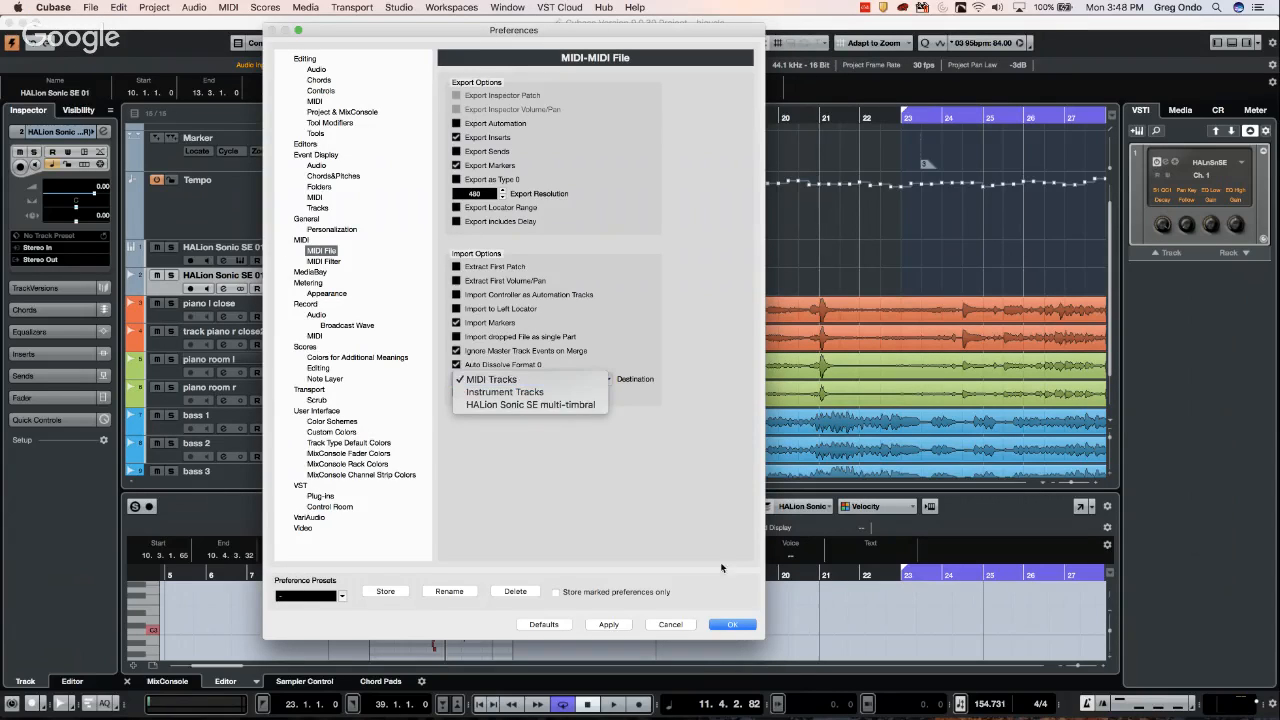
pyautogui.click(740, 629)
pyautogui.click(733, 624)
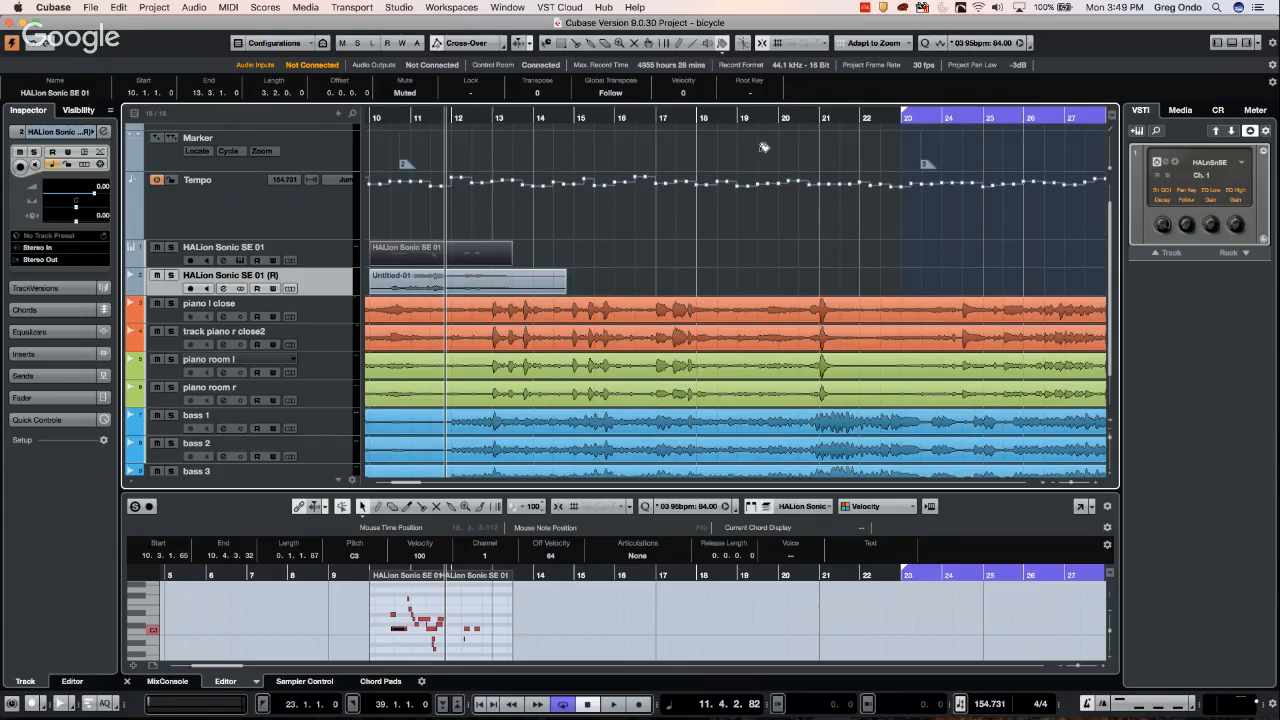
pyautogui.click(1183, 110)
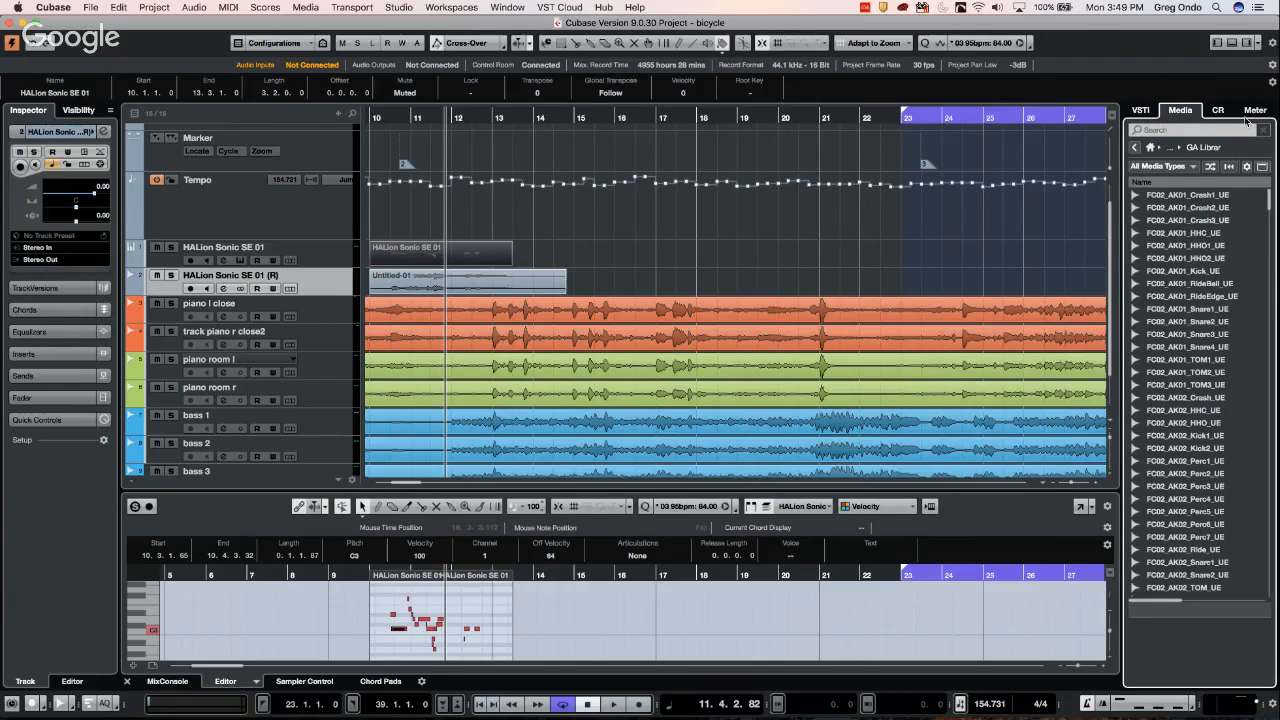
pyautogui.click(1143, 114)
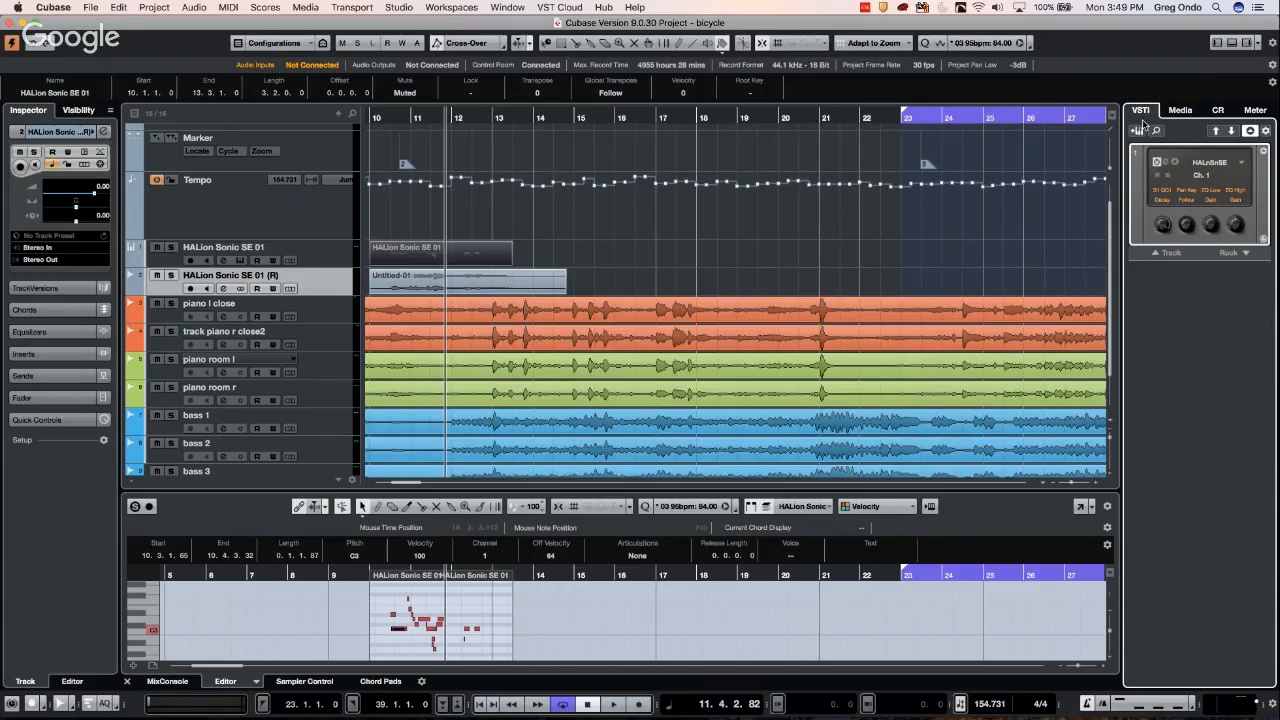
# Add one instrument track with Groove Agent SE routed to Stereo Out
pyautogui.click(1163, 256)
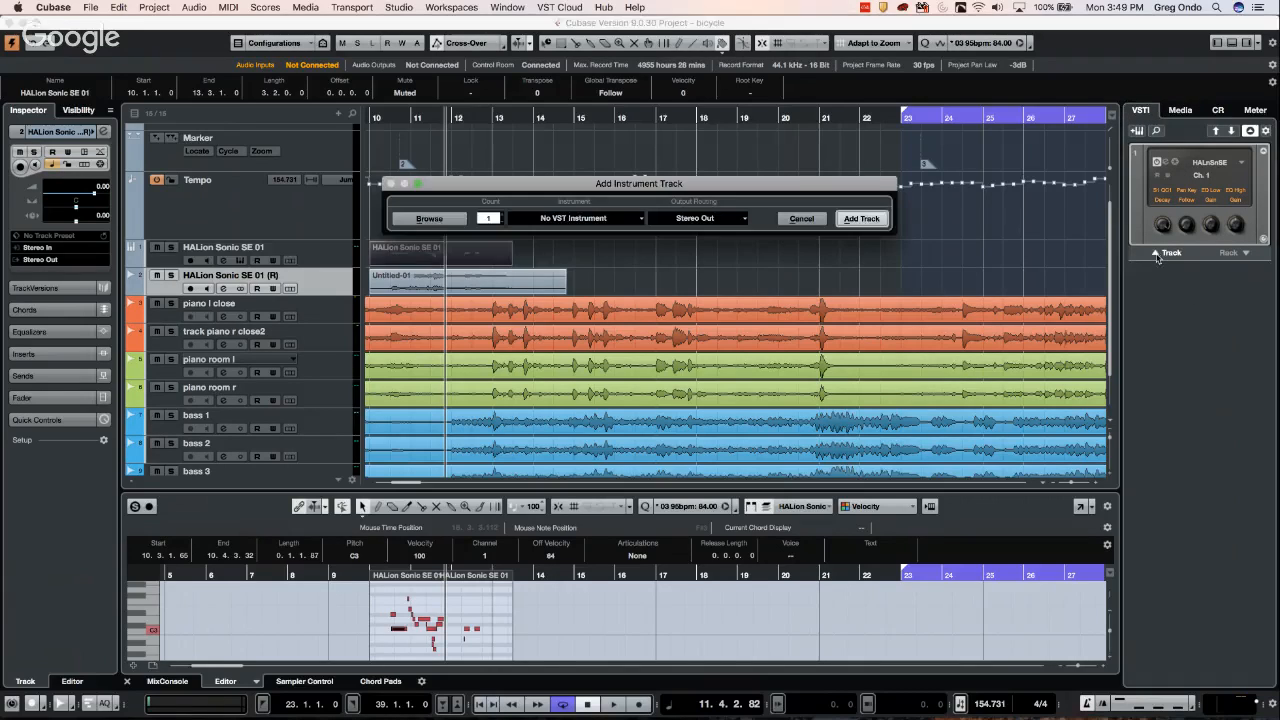
pyautogui.click(598, 220)
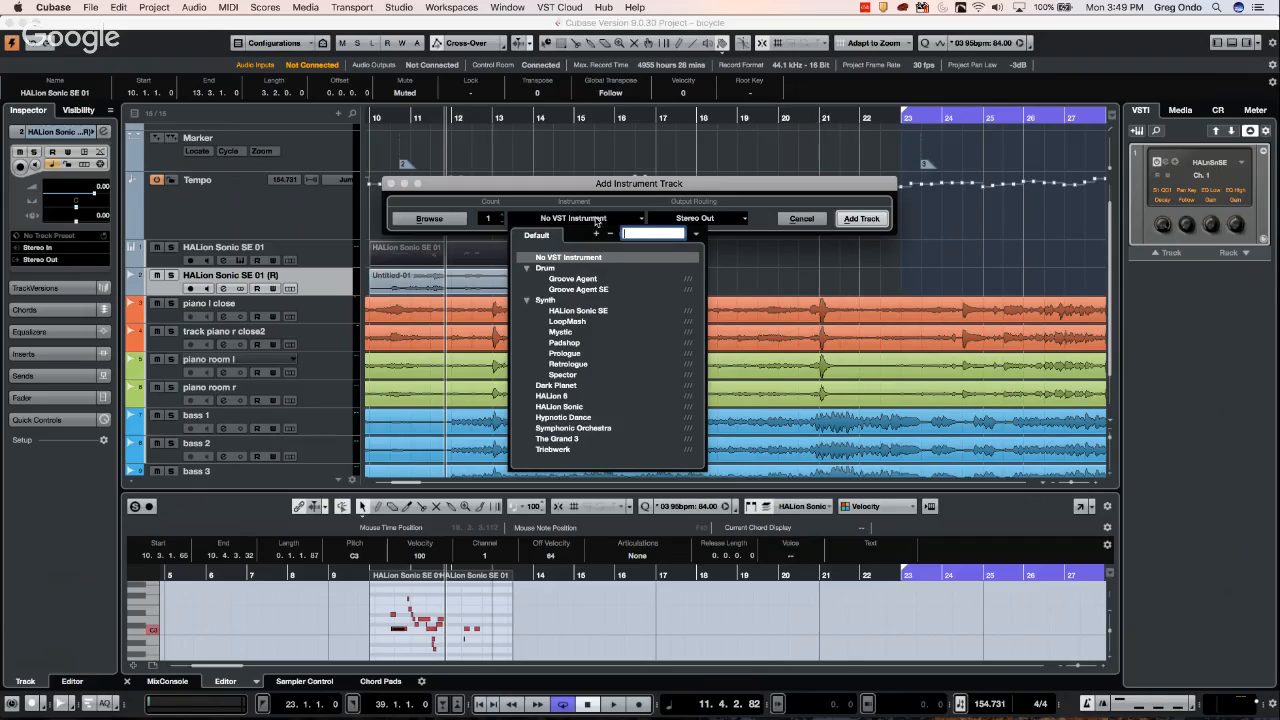
pyautogui.click(572, 289)
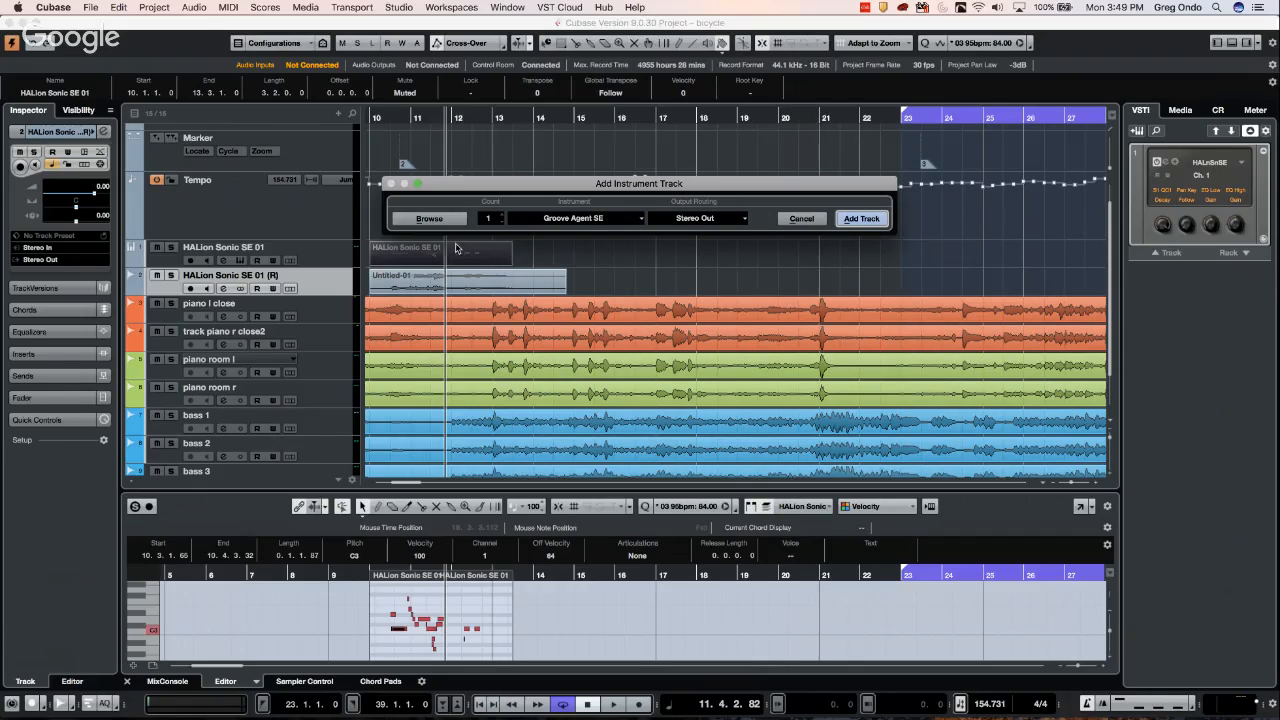
pyautogui.press('Return')
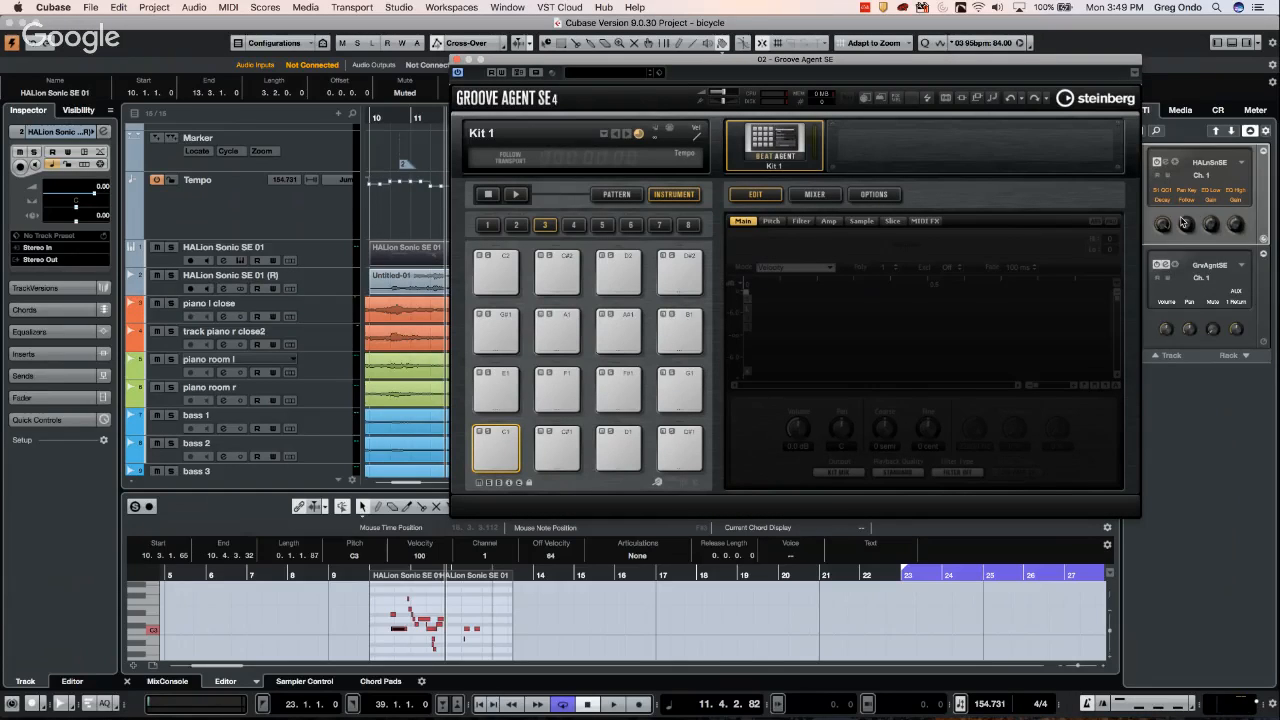
# Load the loop 03 065 drums 01 from the Drum Loops library onto Groove Agent SE's C1 pad
pyautogui.click(1180, 110)
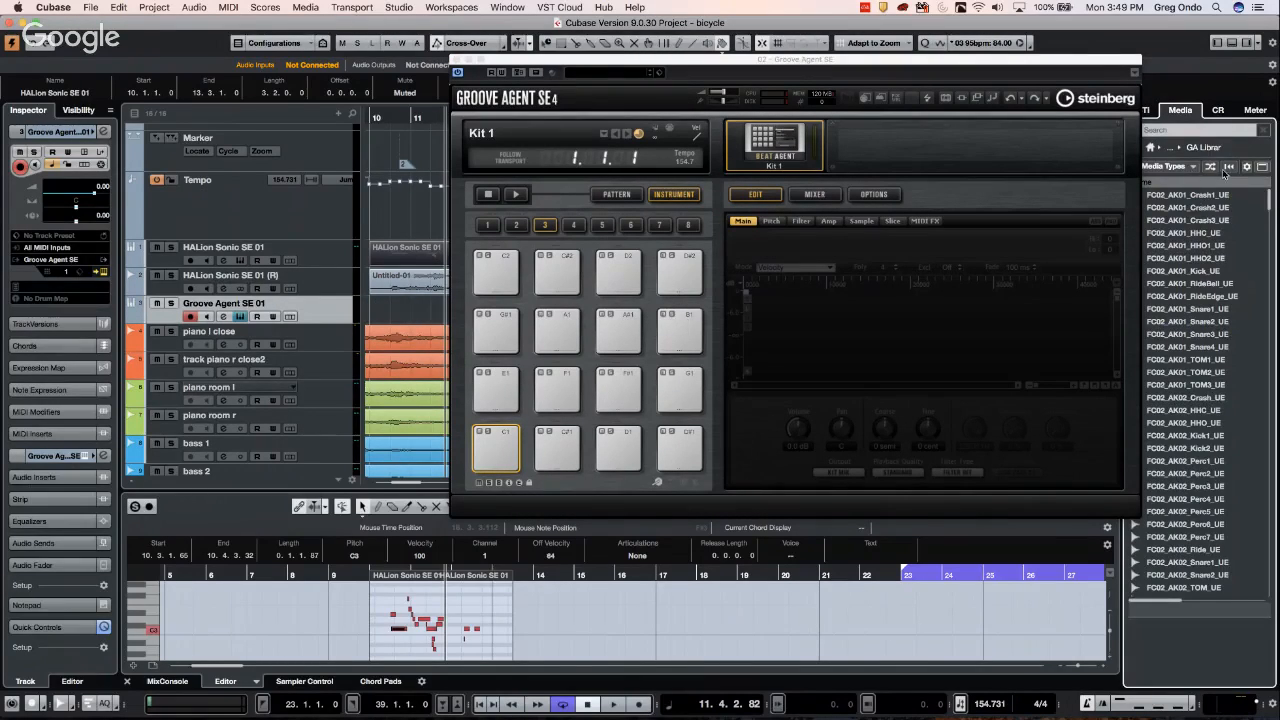
pyautogui.moveTo(1079, 60); pyautogui.dragTo(999, 83)
pyautogui.click(1135, 147)
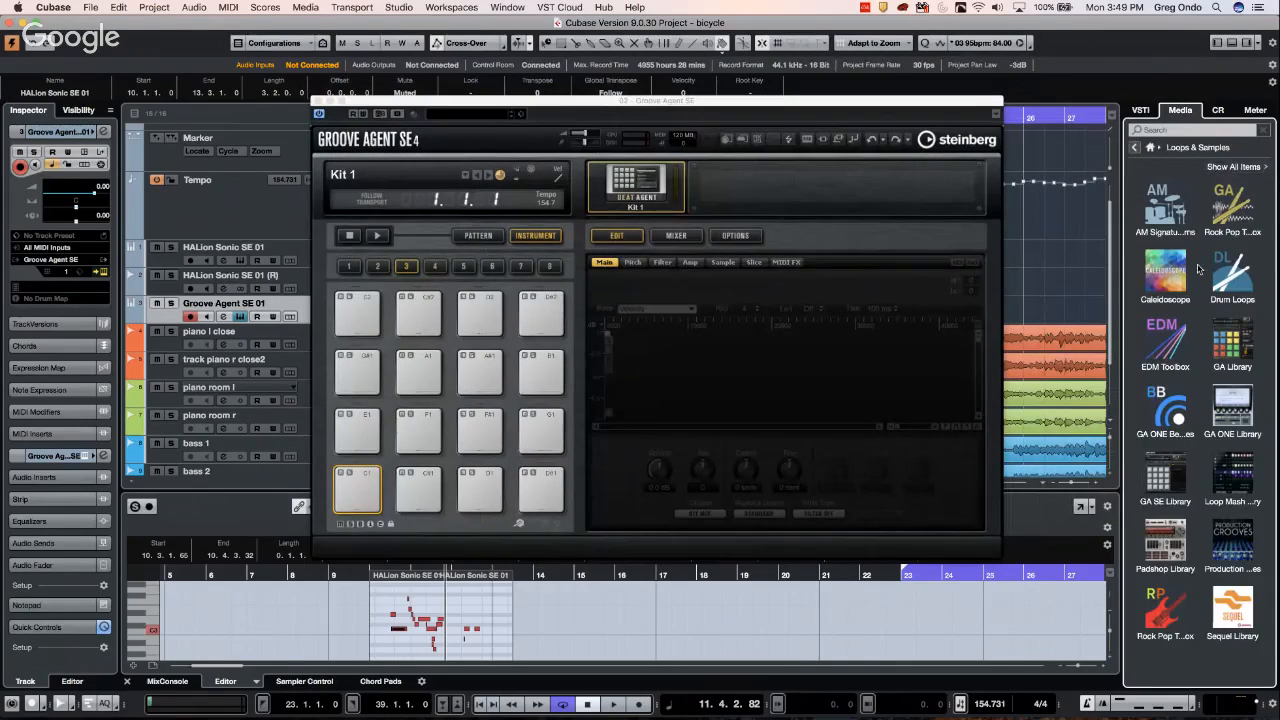
pyautogui.click(1233, 272)
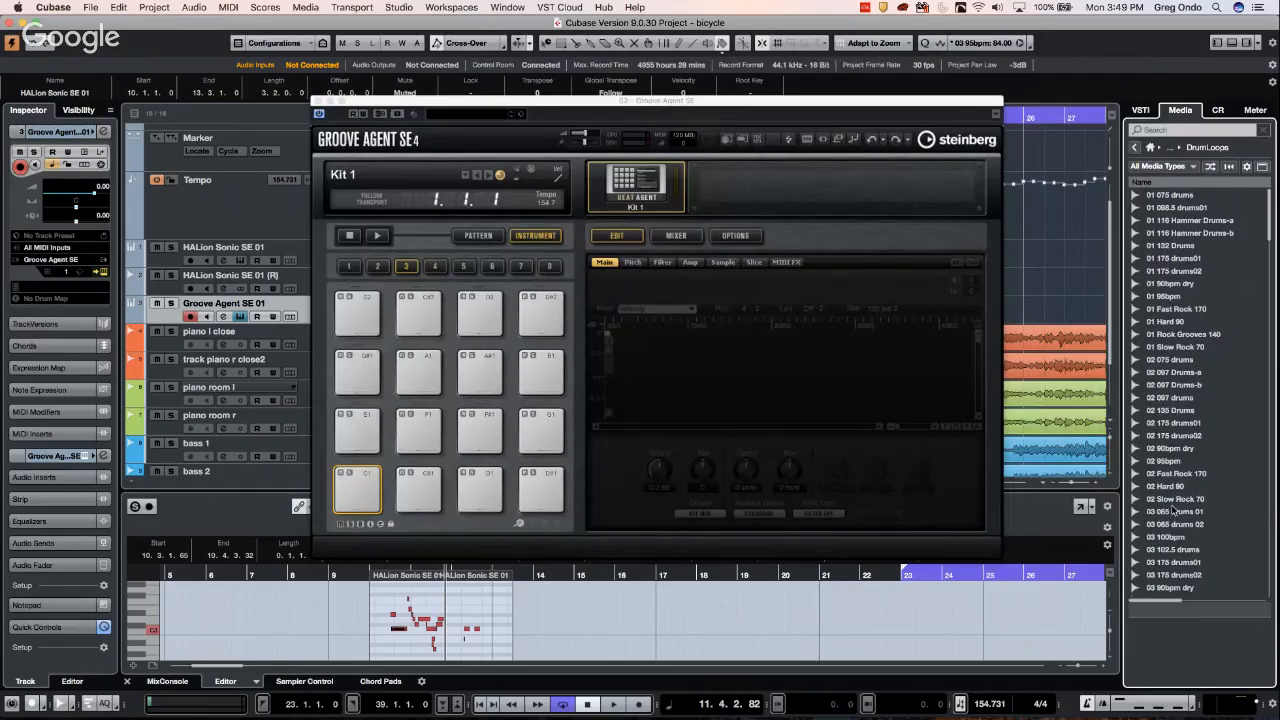
pyautogui.moveTo(1174, 511); pyautogui.dragTo(366, 490)
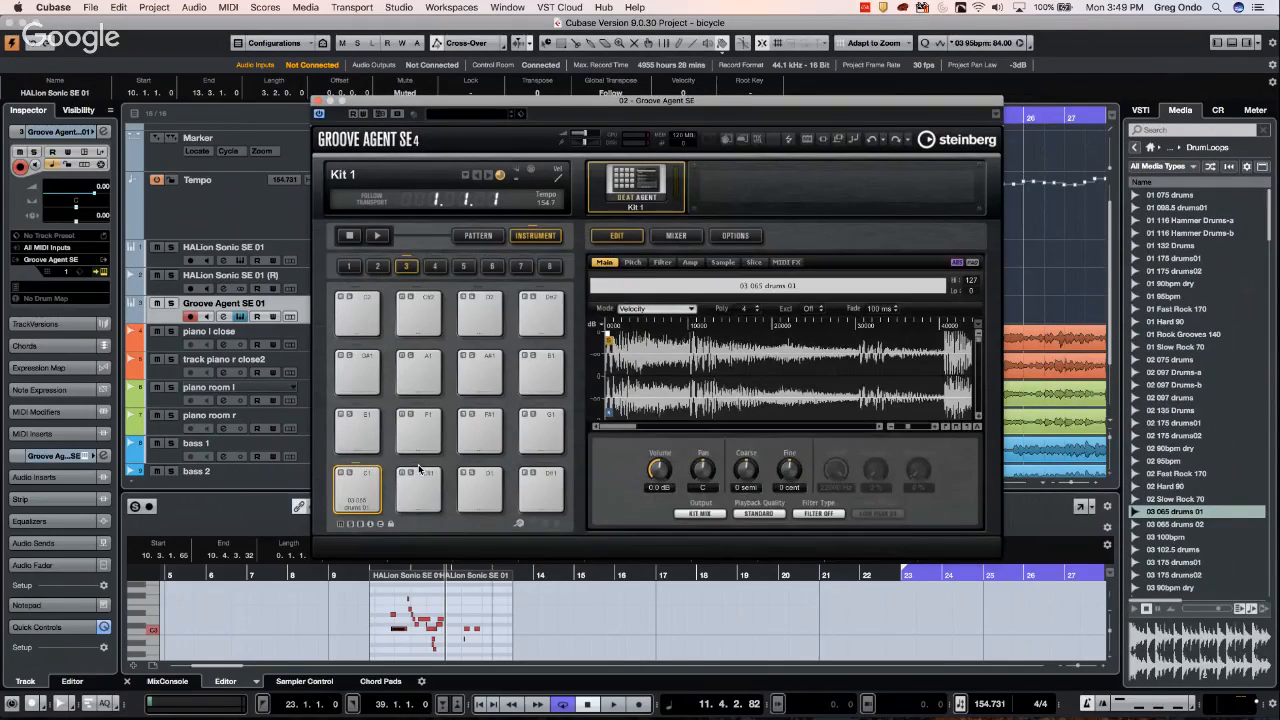
# Slice the loaded drum loop across the Groove Agent SE pads and close the instrument window
pyautogui.click(749, 264)
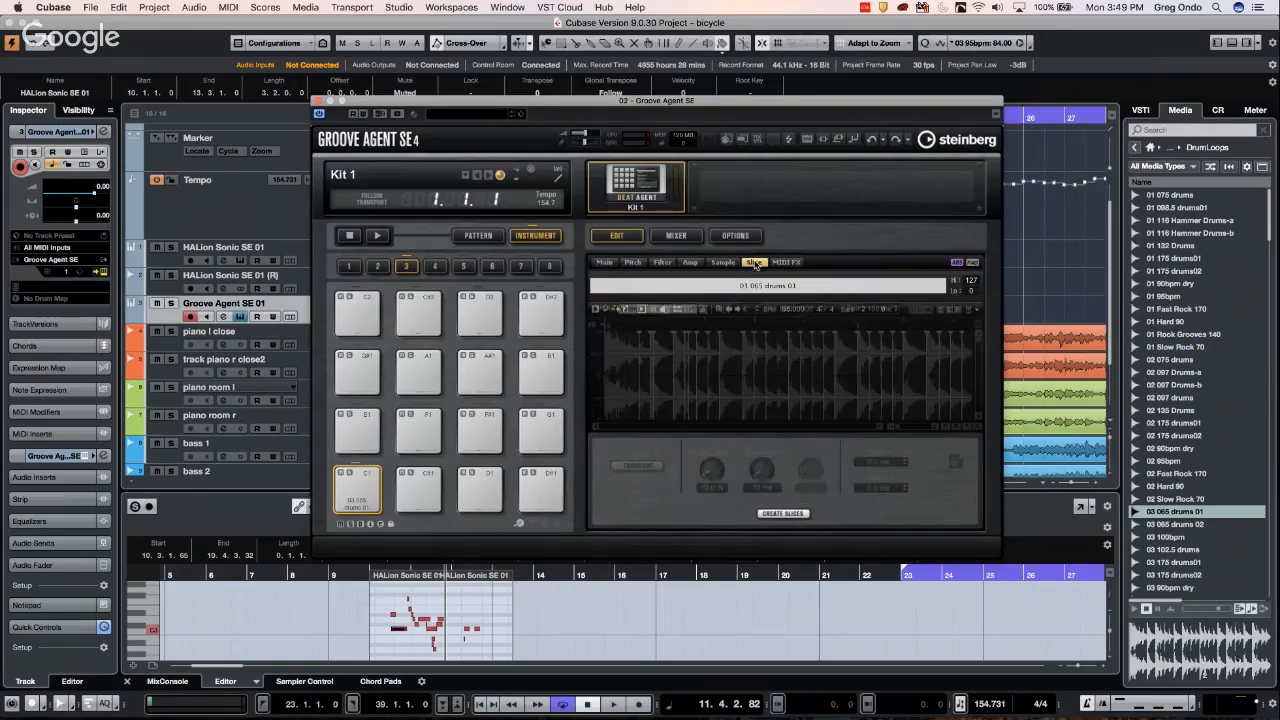
pyautogui.click(771, 514)
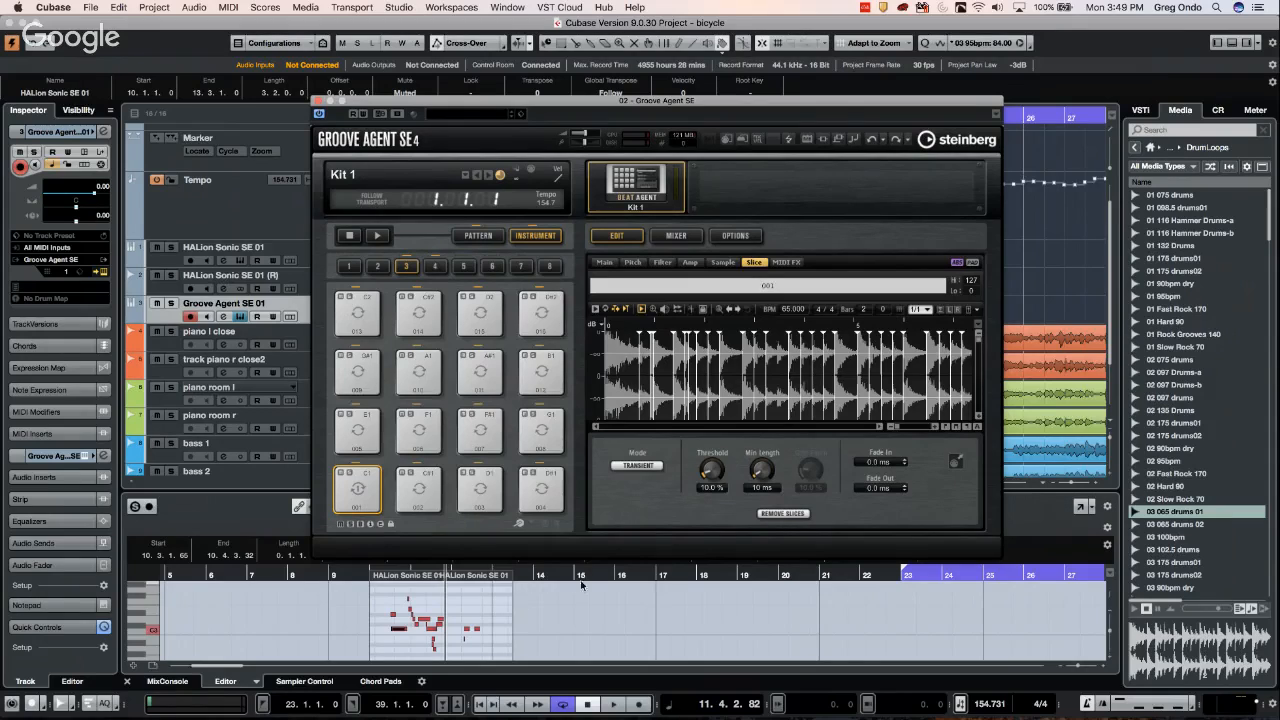
pyautogui.click(317, 101)
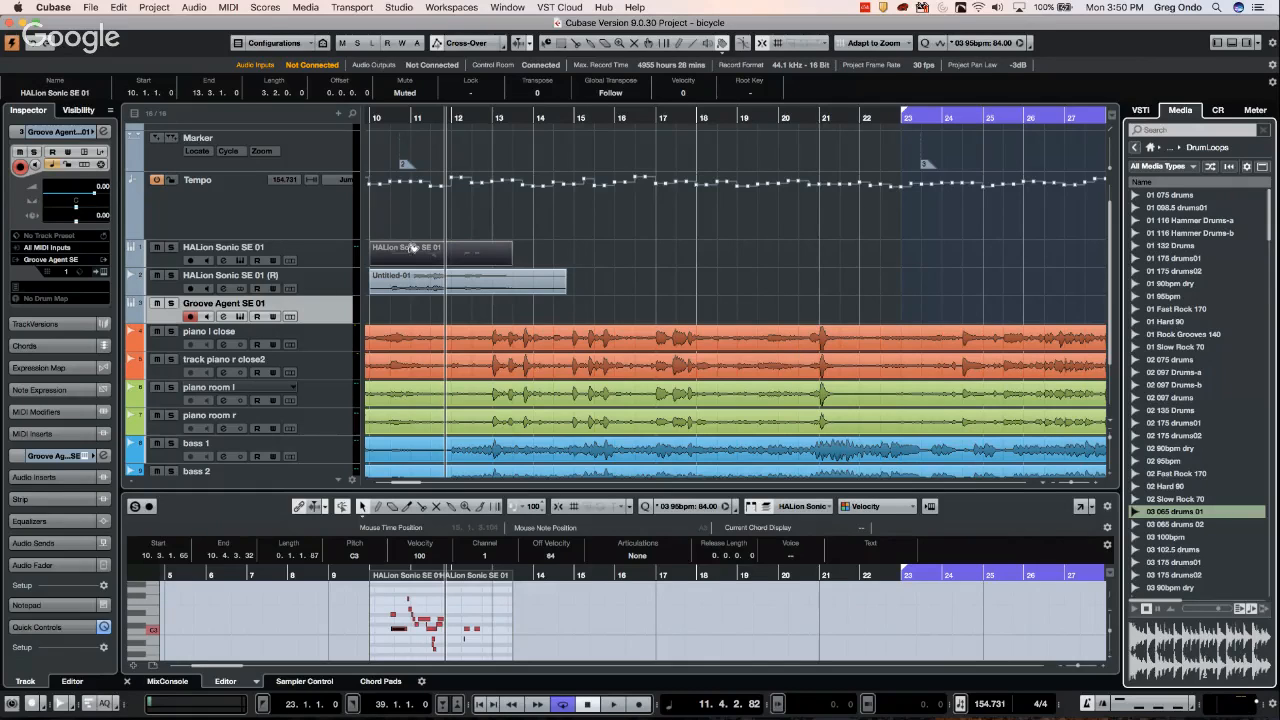
# Insert ModMachine, AmpSimulator and DJ-Eq in the first three insert slots of the HALion Sonic SE 01 (R) track
pyautogui.click(332, 281)
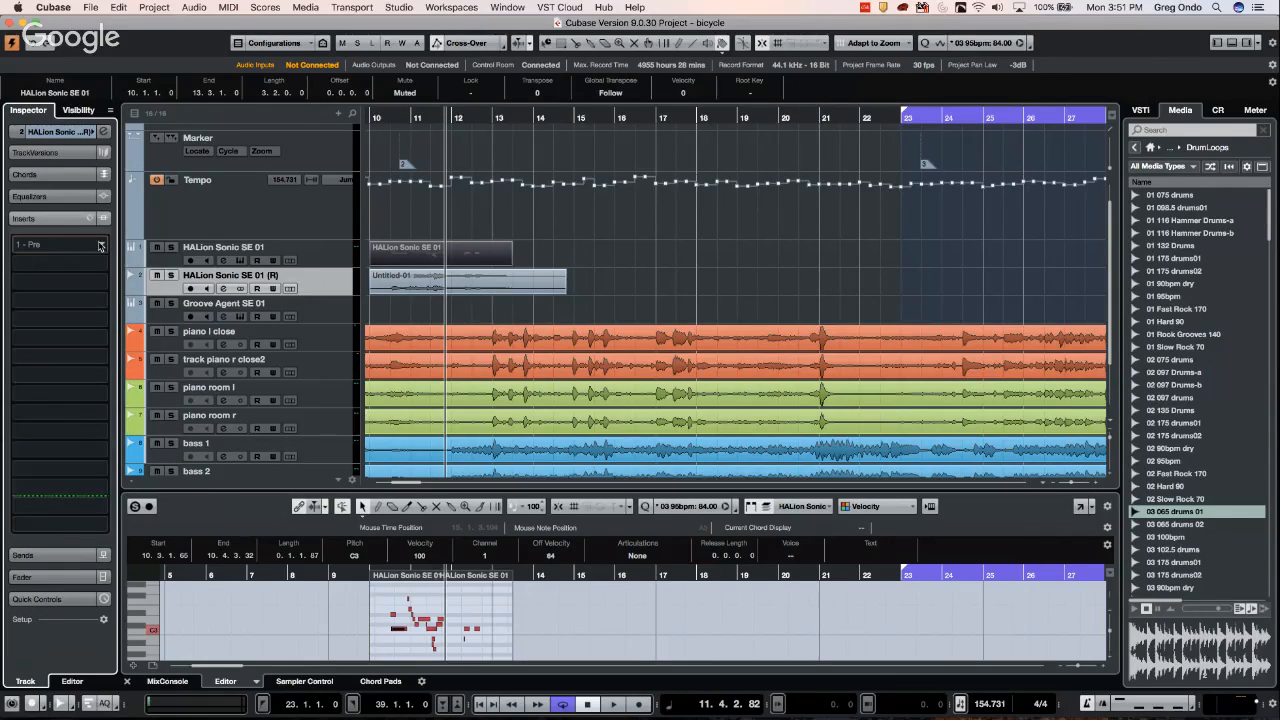
pyautogui.click(101, 246)
pyautogui.click(33, 281)
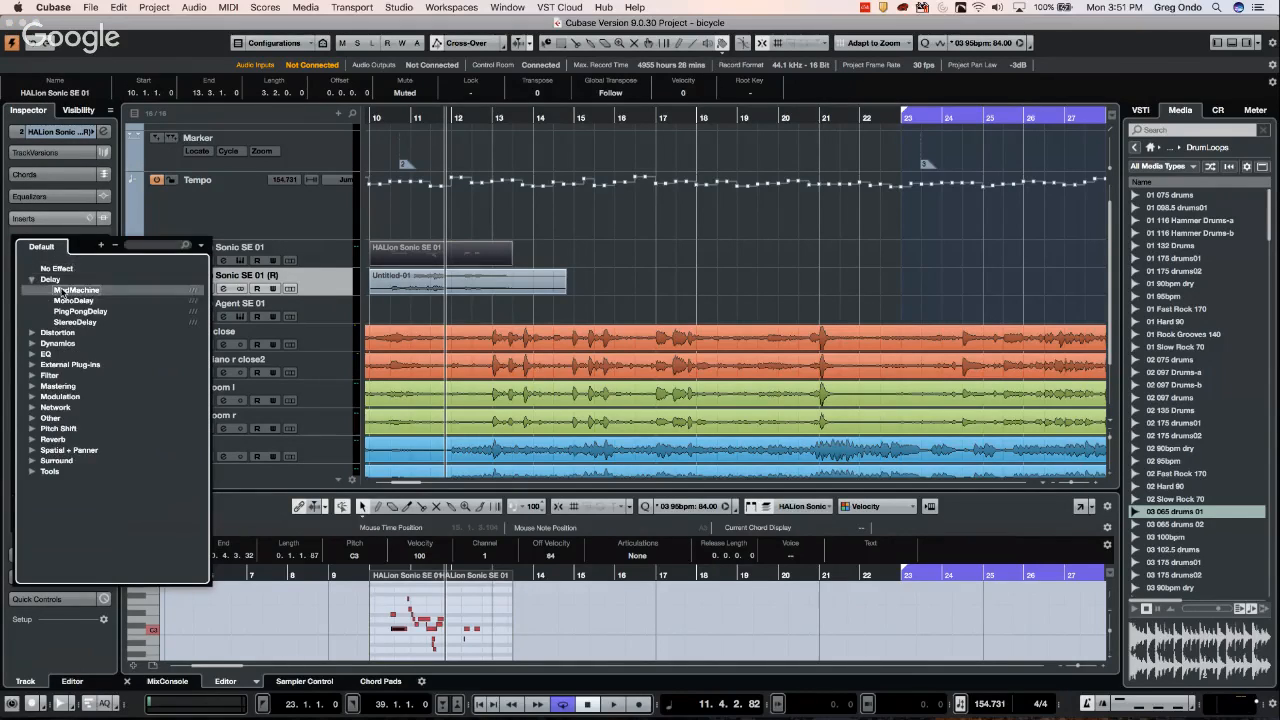
pyautogui.click(61, 290)
pyautogui.click(65, 244)
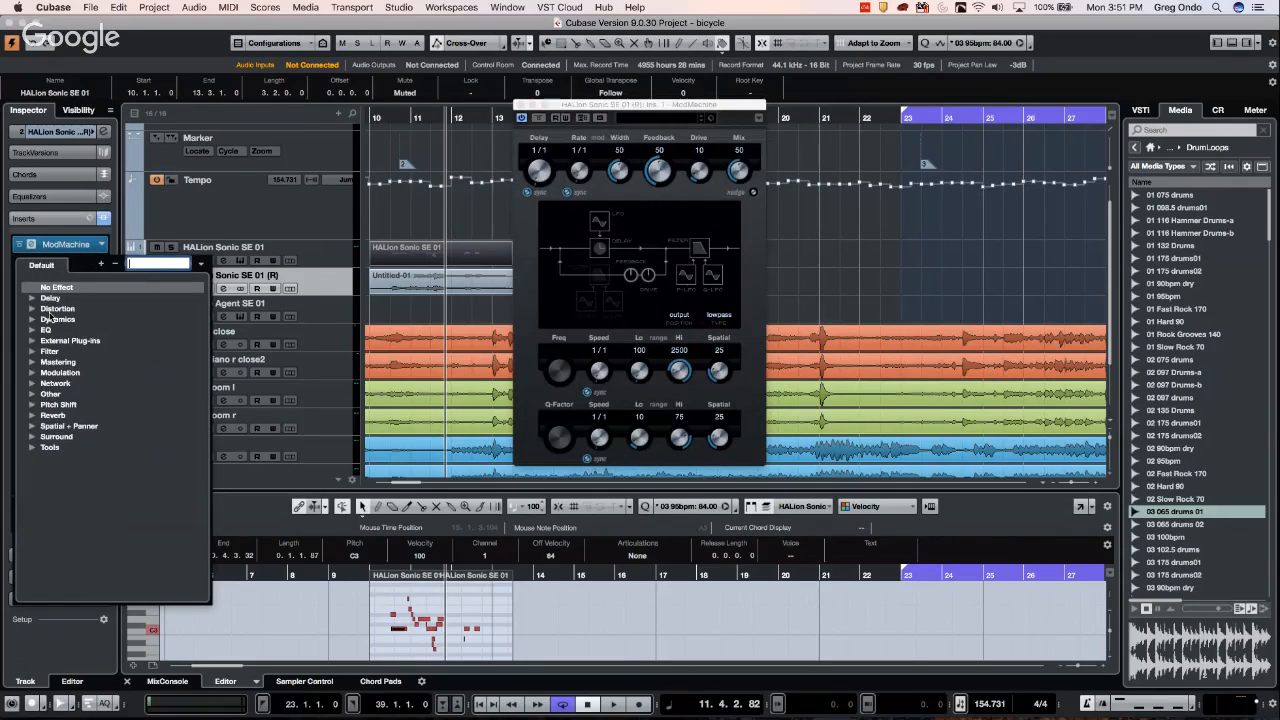
pyautogui.click(33, 309)
pyautogui.click(76, 320)
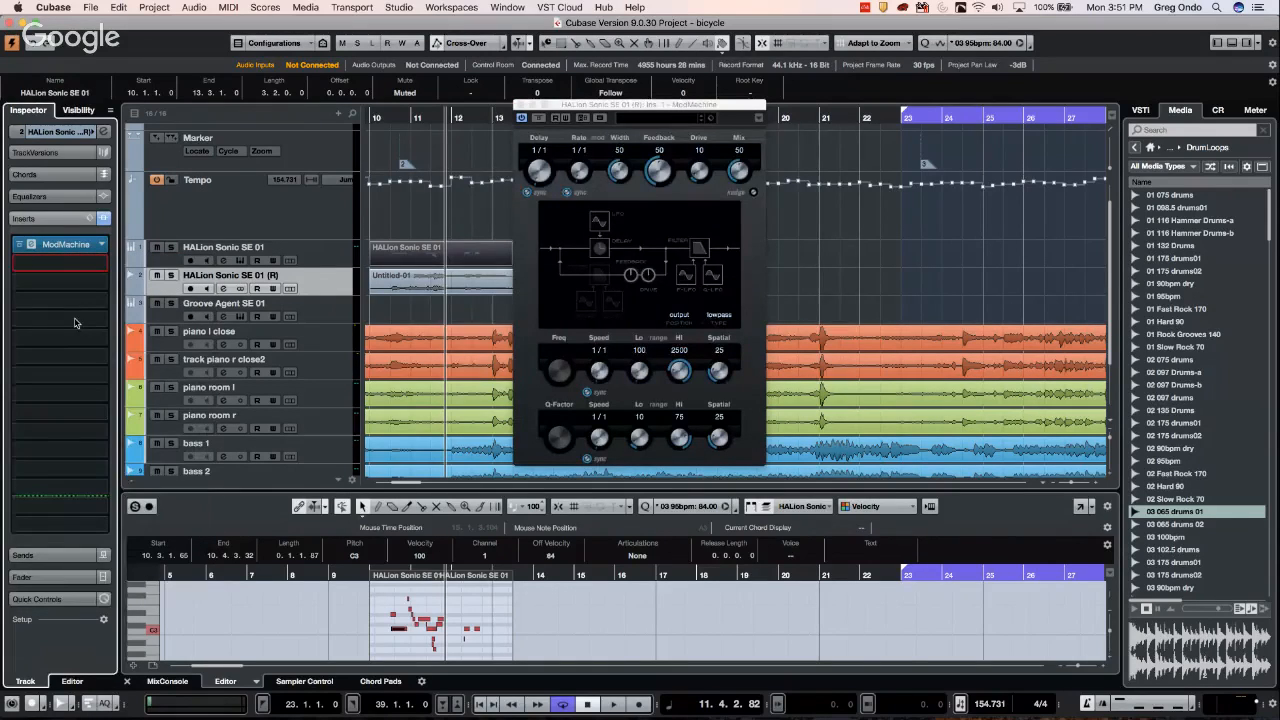
pyautogui.click(101, 283)
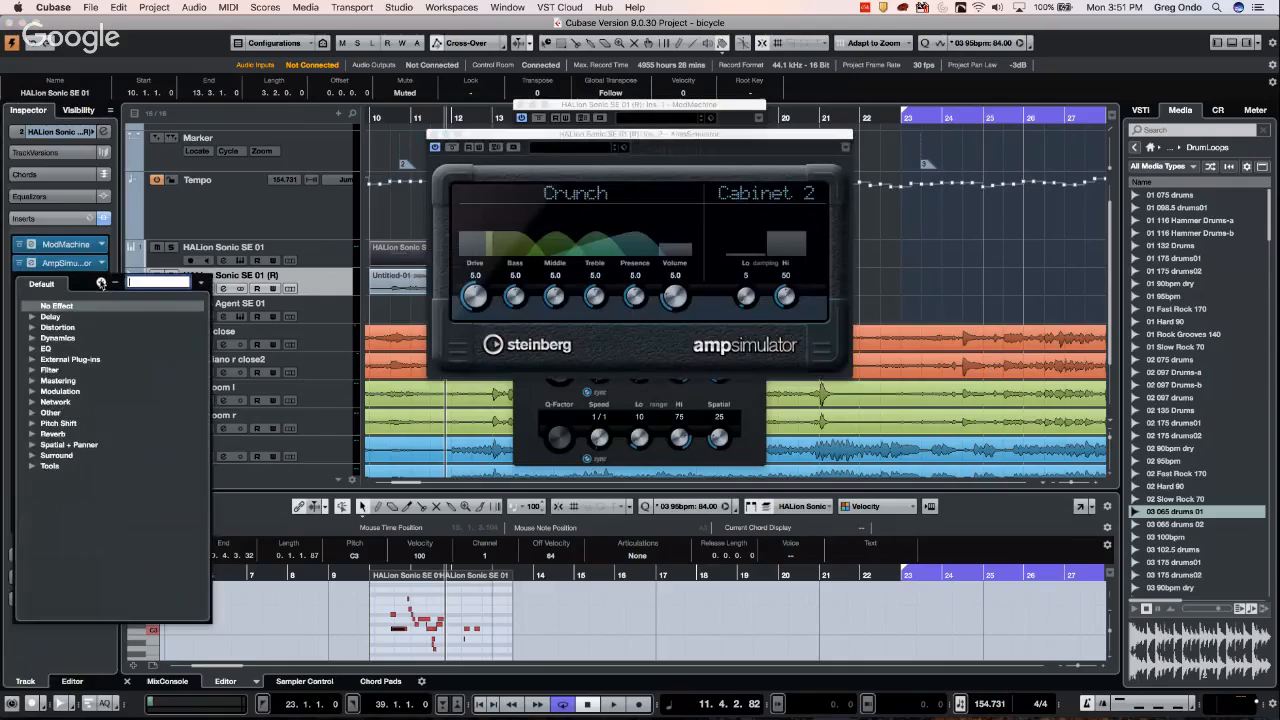
pyautogui.click(33, 348)
pyautogui.click(63, 370)
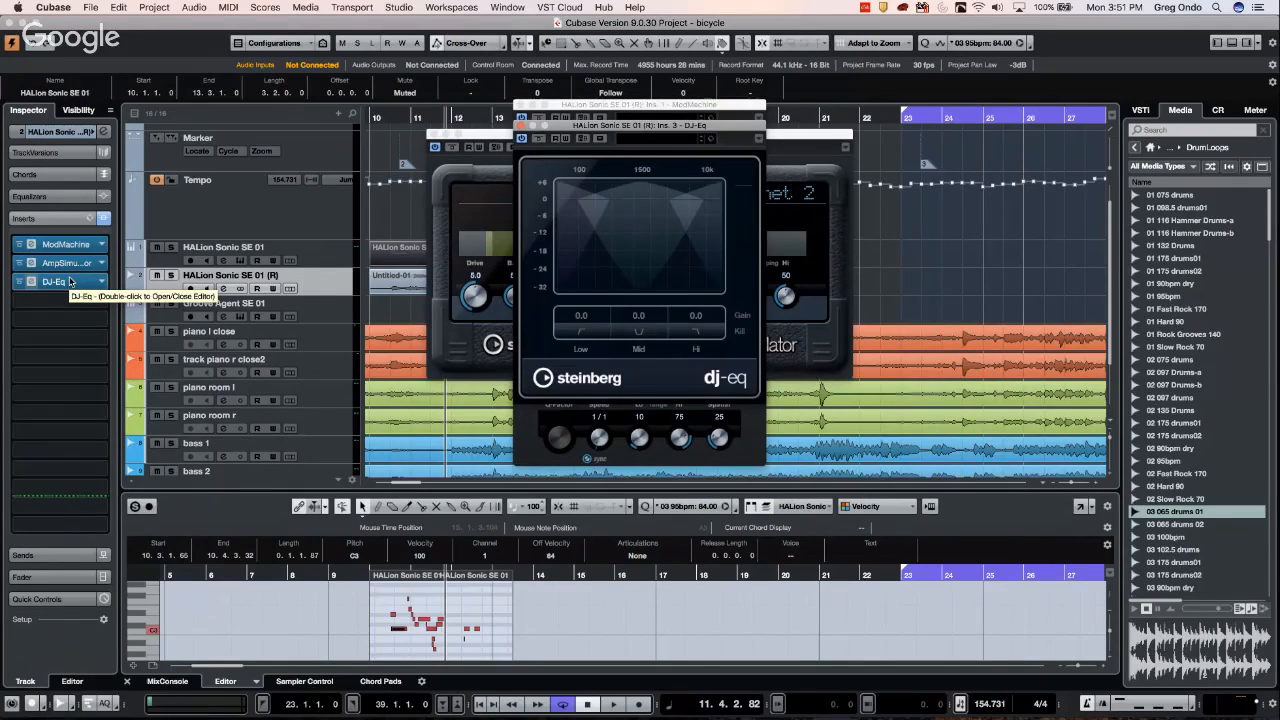
# Add a stereo FX channel with ModMachine to the first send of the HALion Sonic SE 01 (R) track
pyautogui.click(66, 556)
pyautogui.click(89, 272)
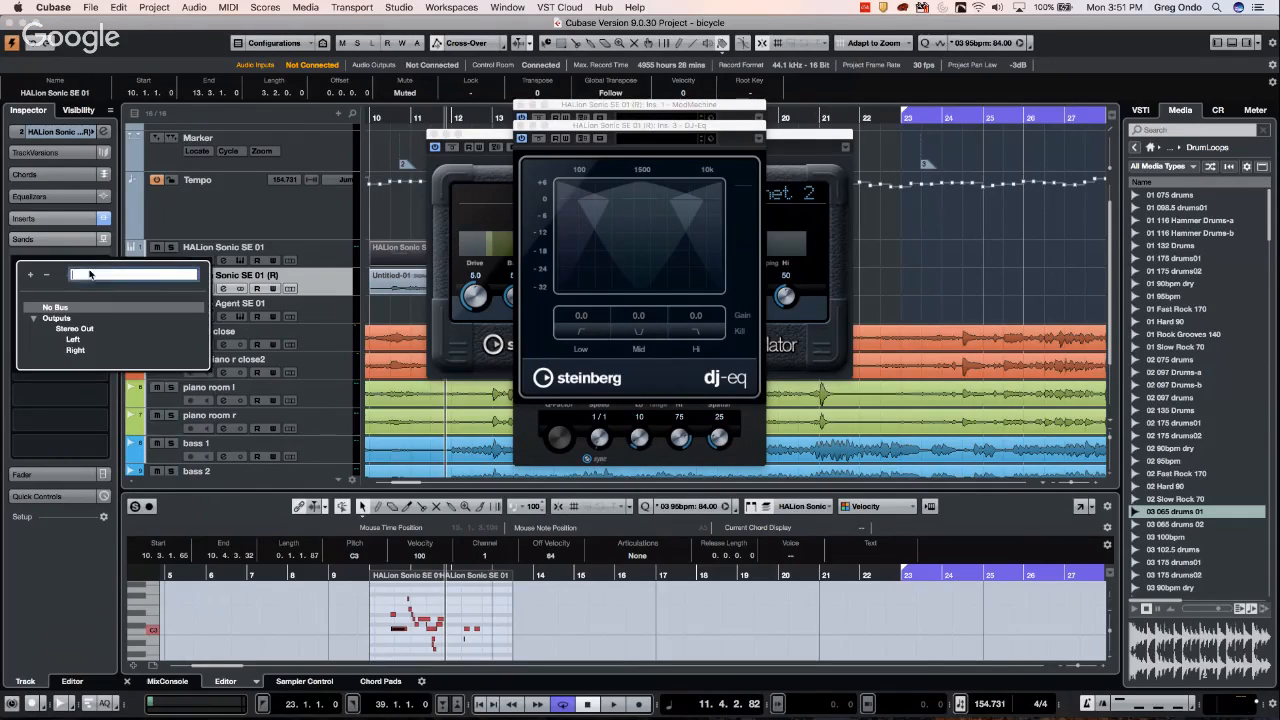
pyautogui.click(52, 256)
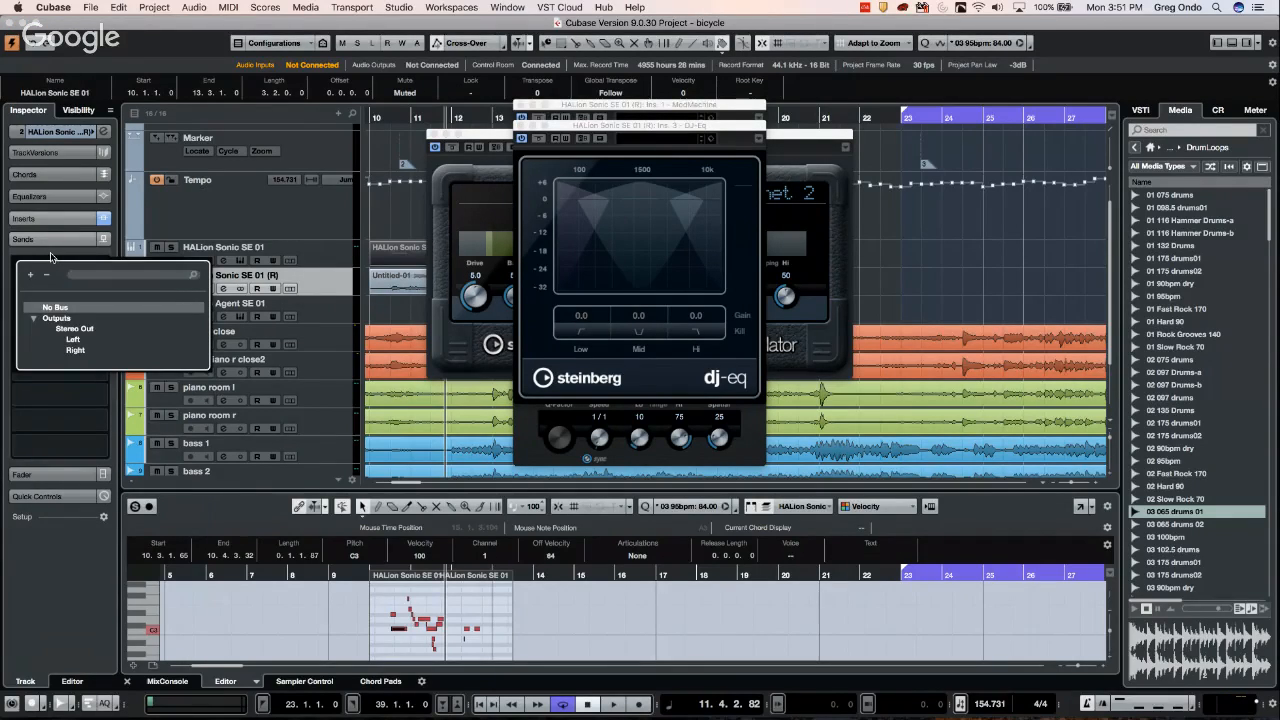
pyautogui.press('Escape')
pyautogui.rightClick(80, 278)
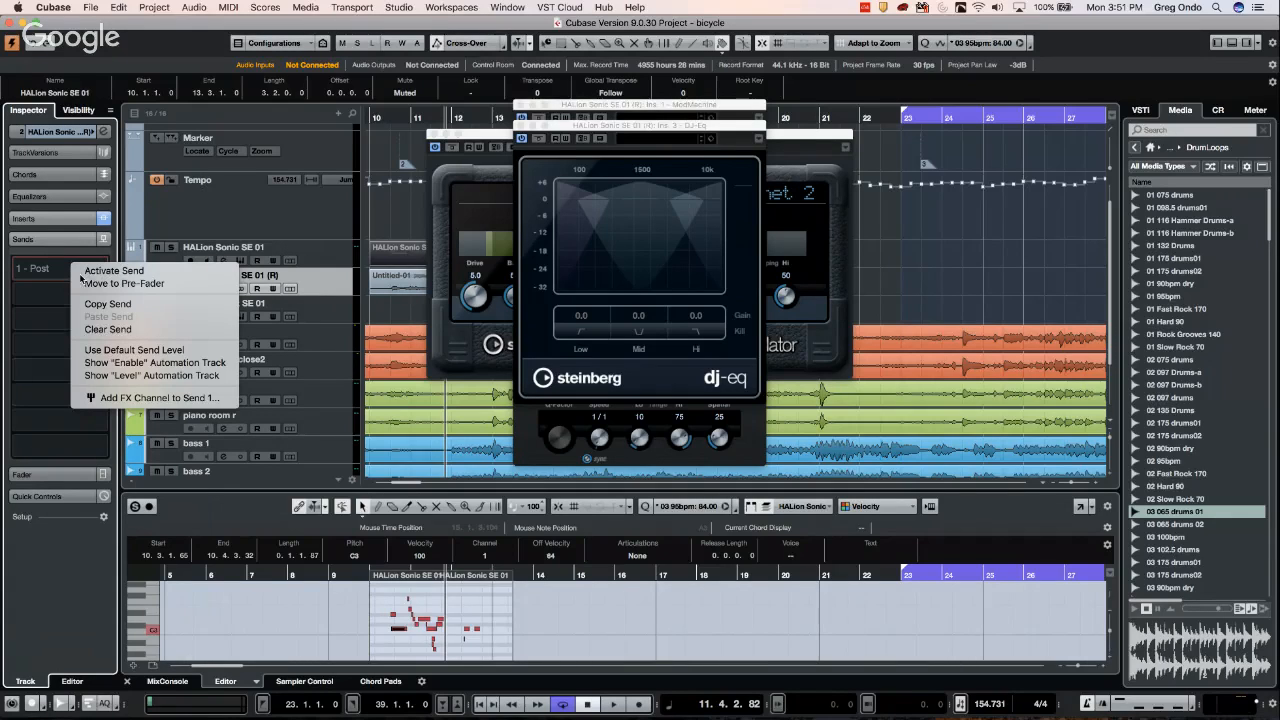
pyautogui.click(175, 398)
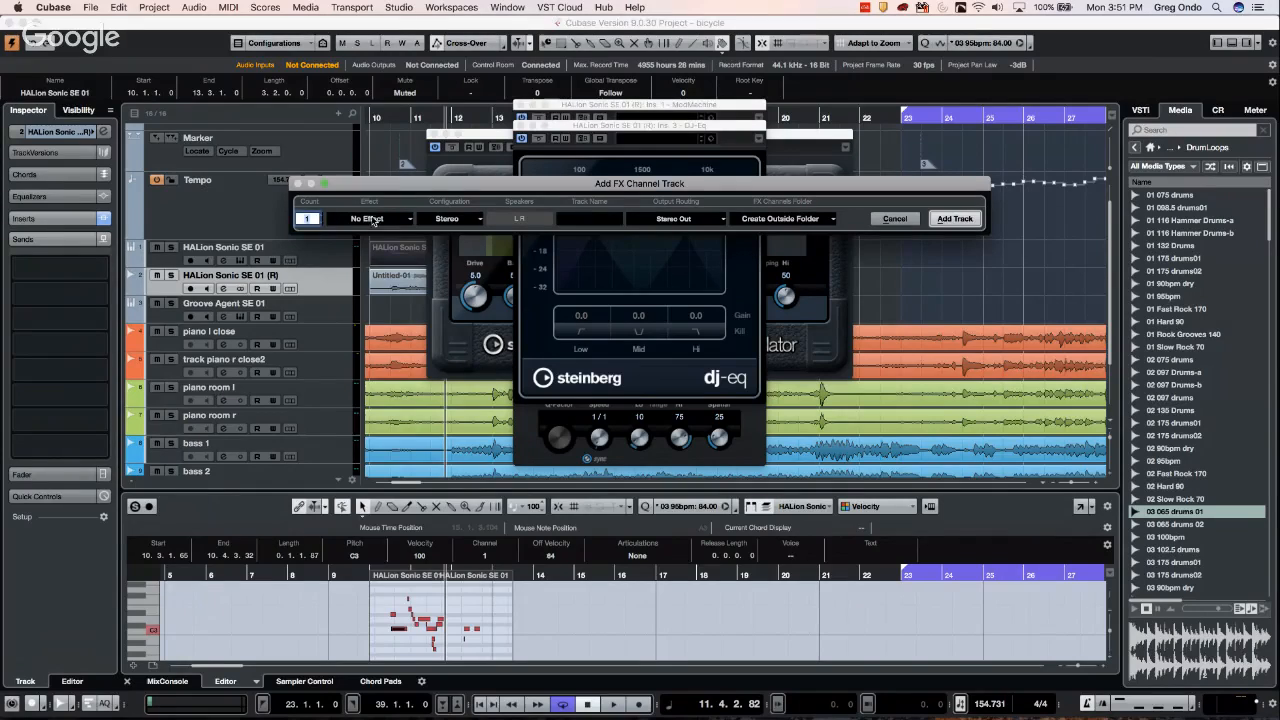
pyautogui.click(375, 220)
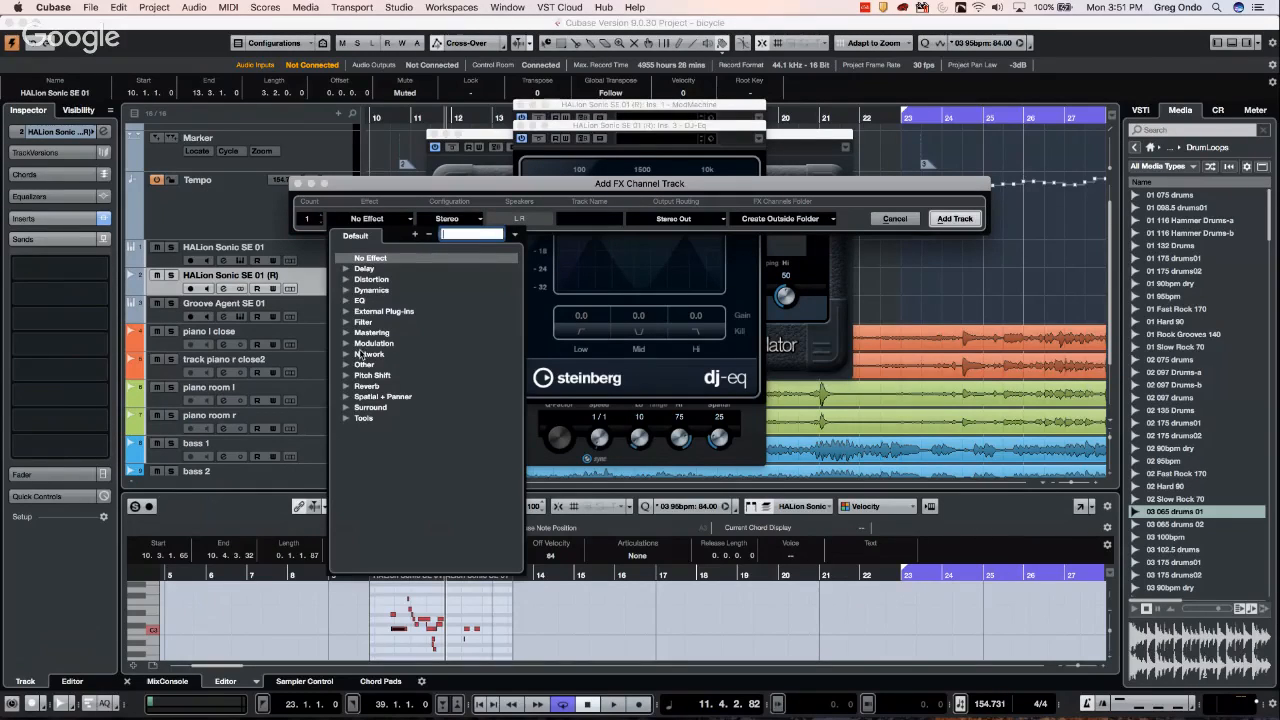
pyautogui.click(357, 268)
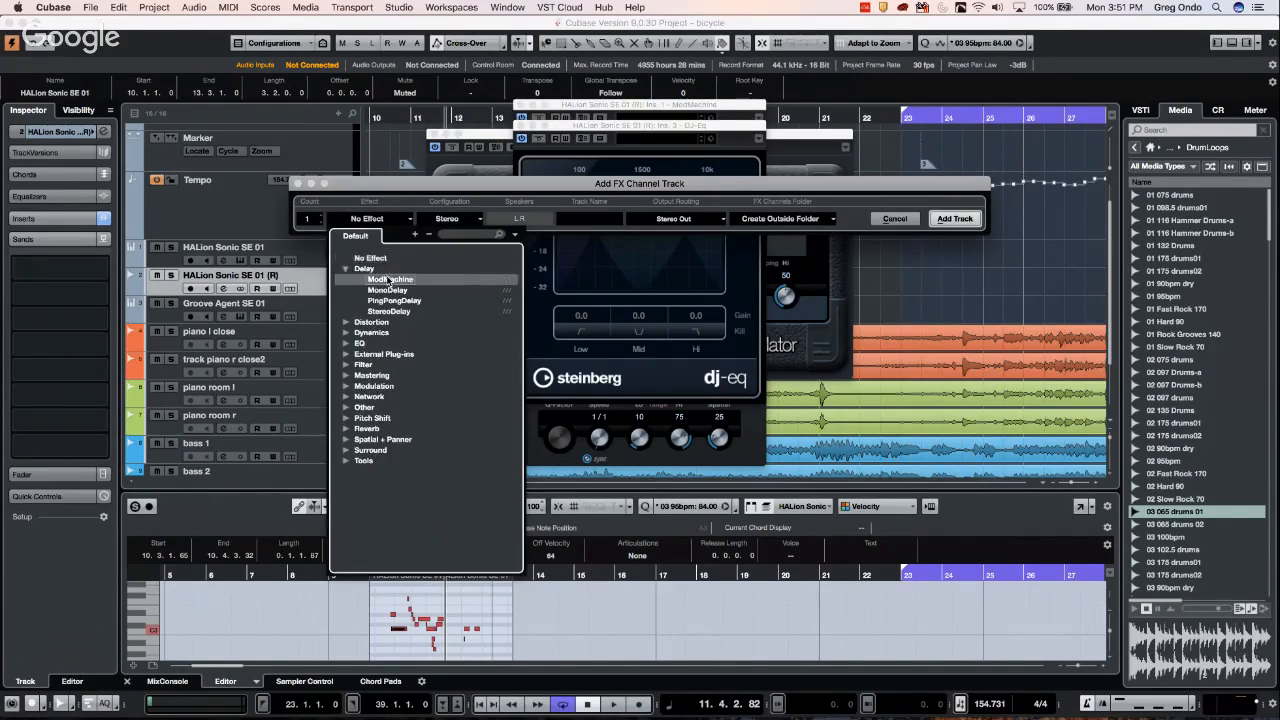
pyautogui.click(386, 280)
pyautogui.click(950, 218)
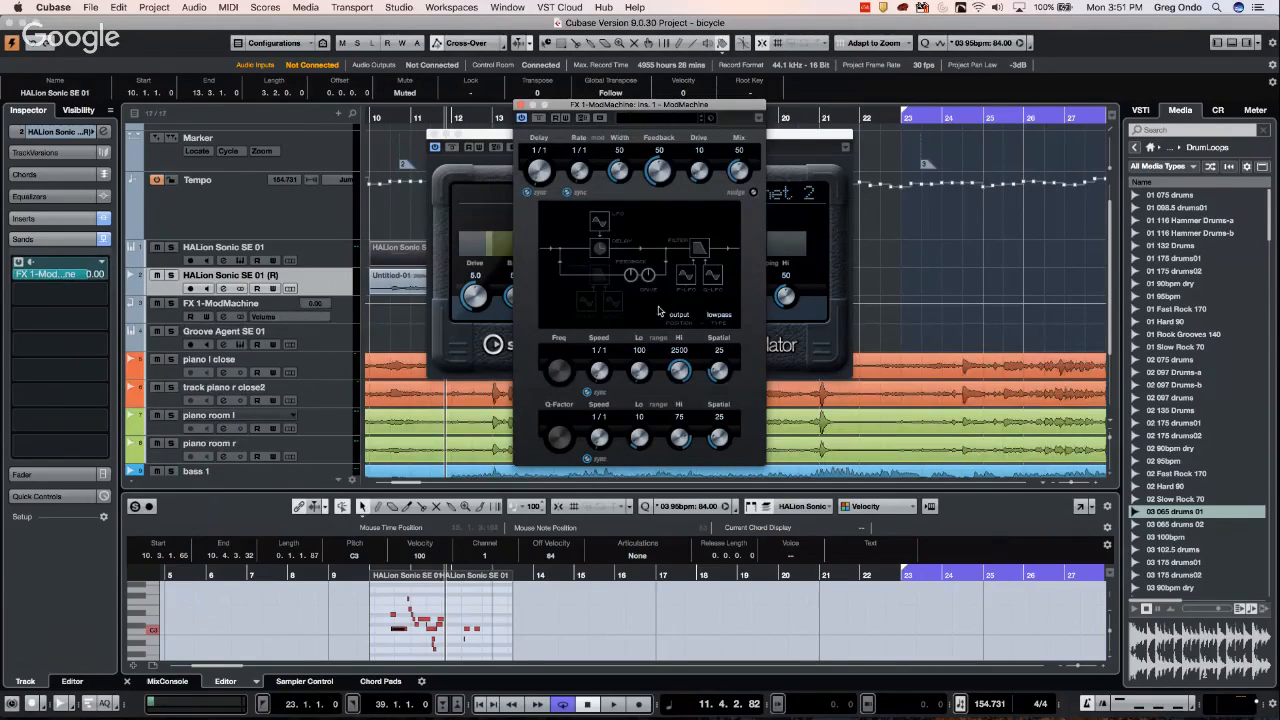
# Close the open ModMachine, DJ-Eq and AmpSimulator plug-in windows
pyautogui.click(521, 104)
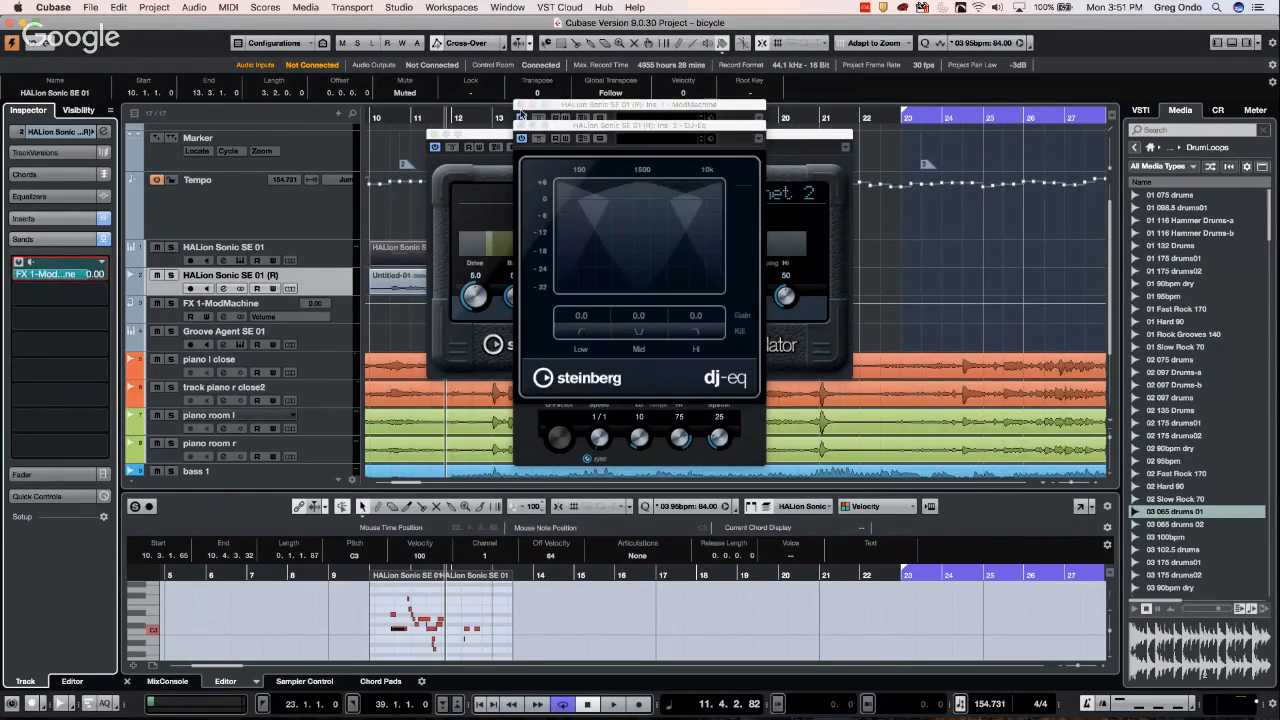
pyautogui.click(521, 126)
pyautogui.click(521, 104)
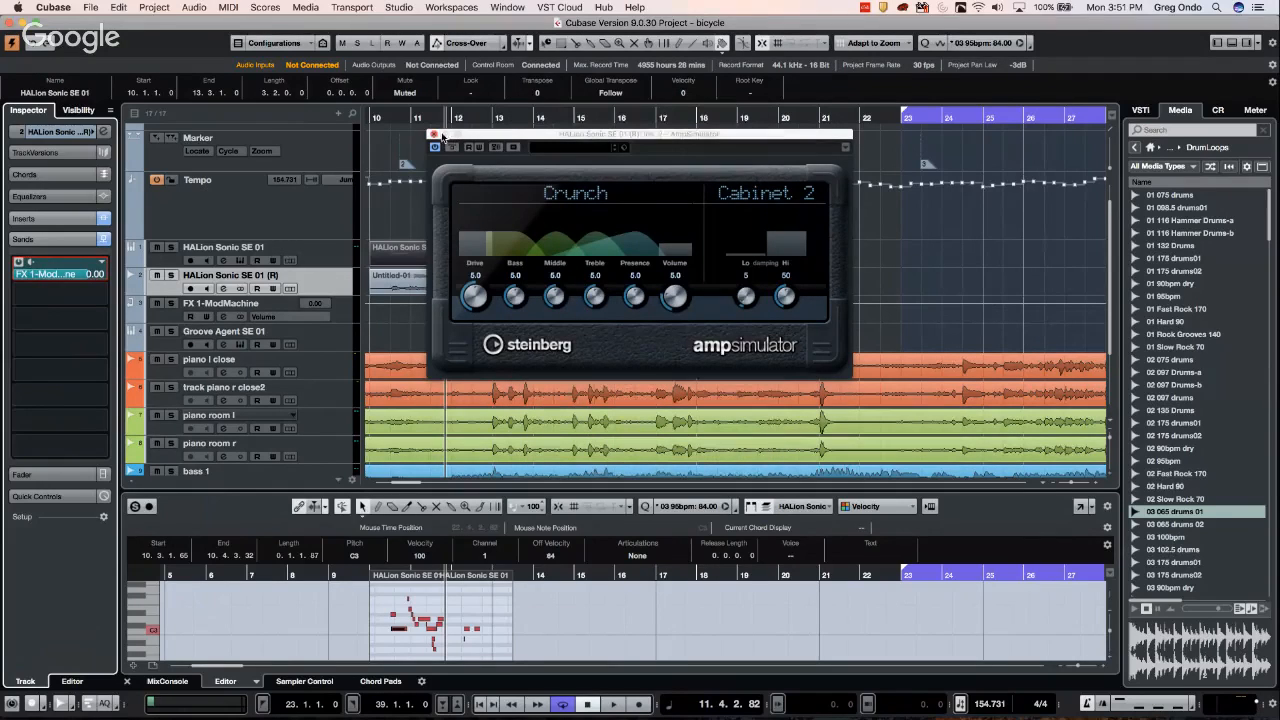
pyautogui.click(436, 134)
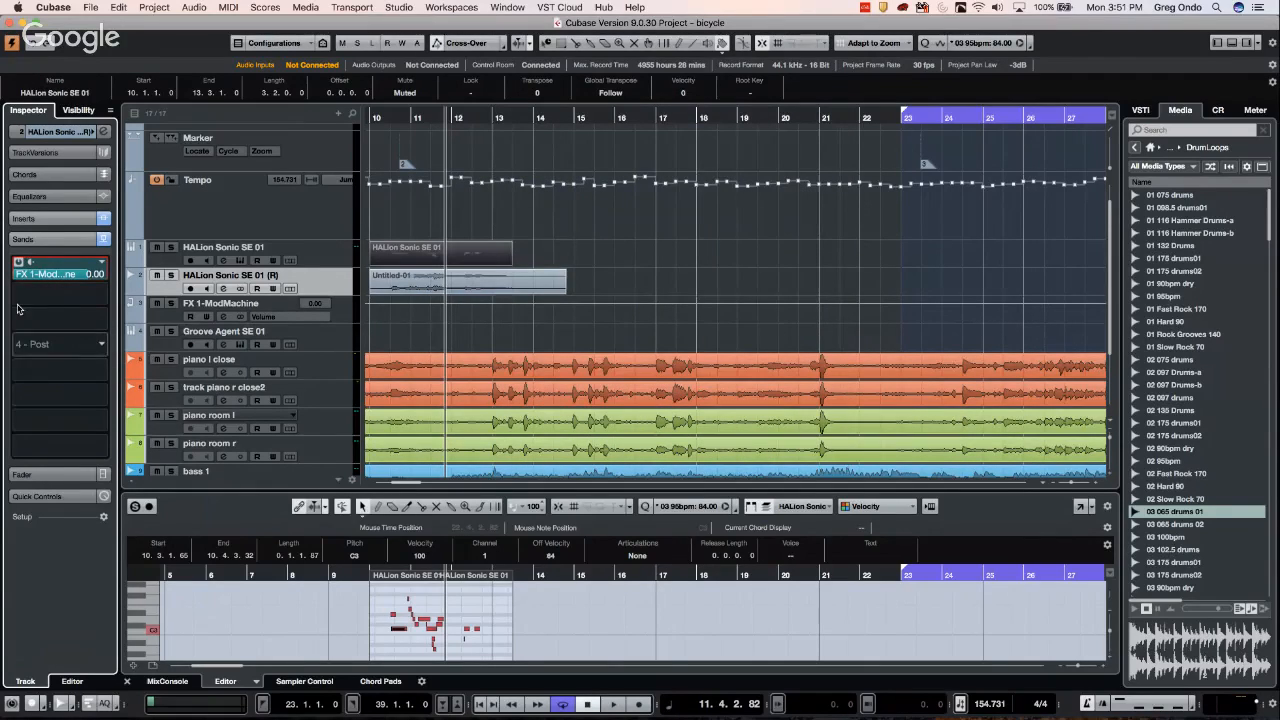
# Show the inserts of the HALion Sonic SE 01 (R) track and start resetting the whole rack, cancelling the reset
pyautogui.click(65, 219)
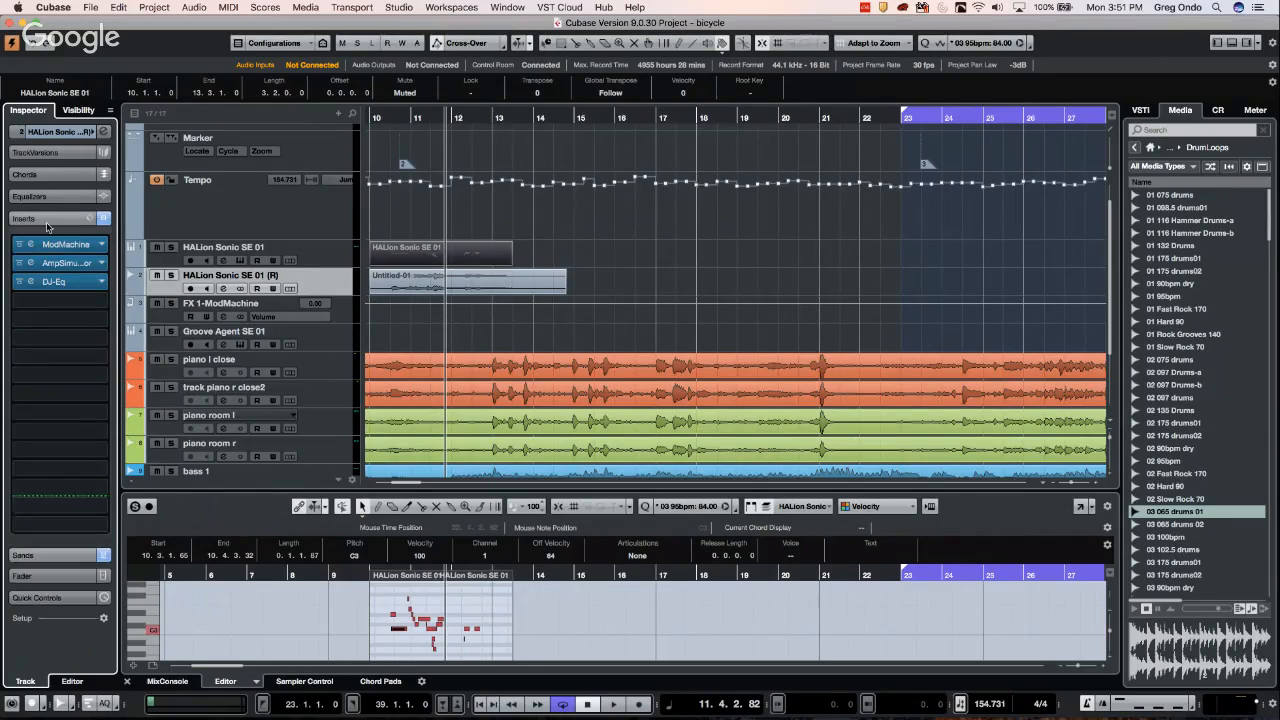
pyautogui.keyDown('alt'); pyautogui.click(106, 219); pyautogui.keyUp('alt')
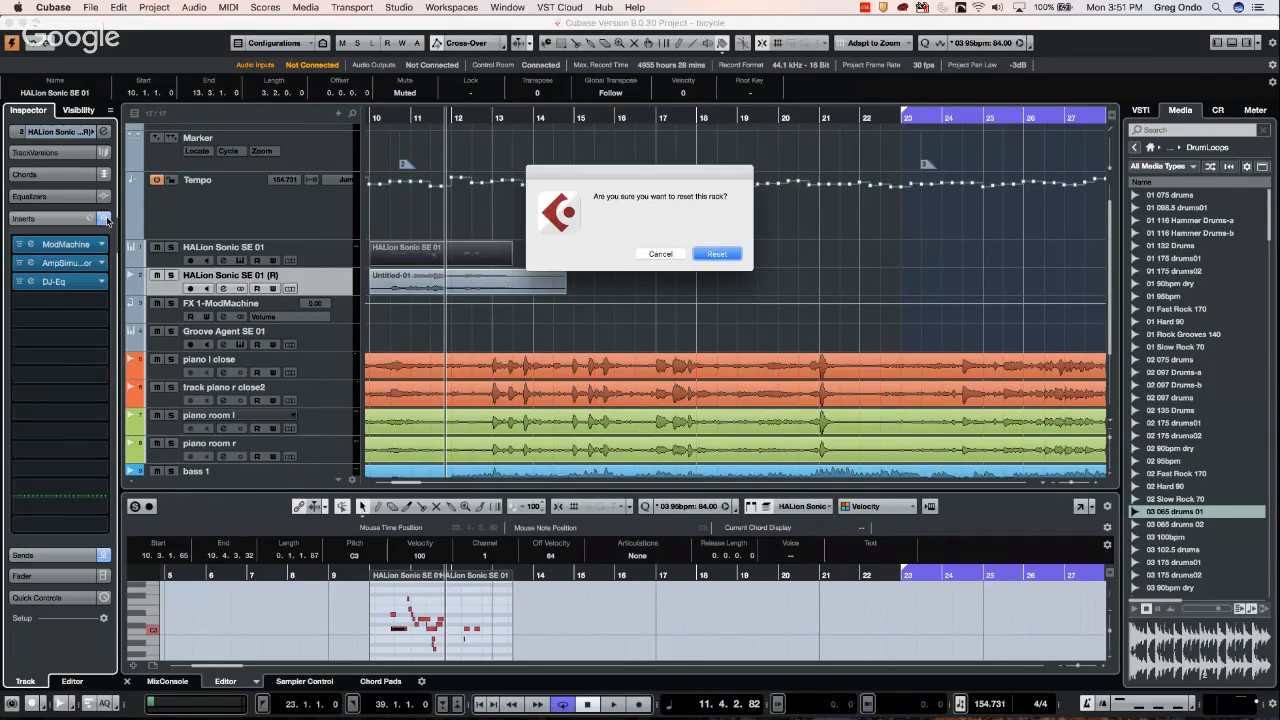
pyautogui.click(678, 256)
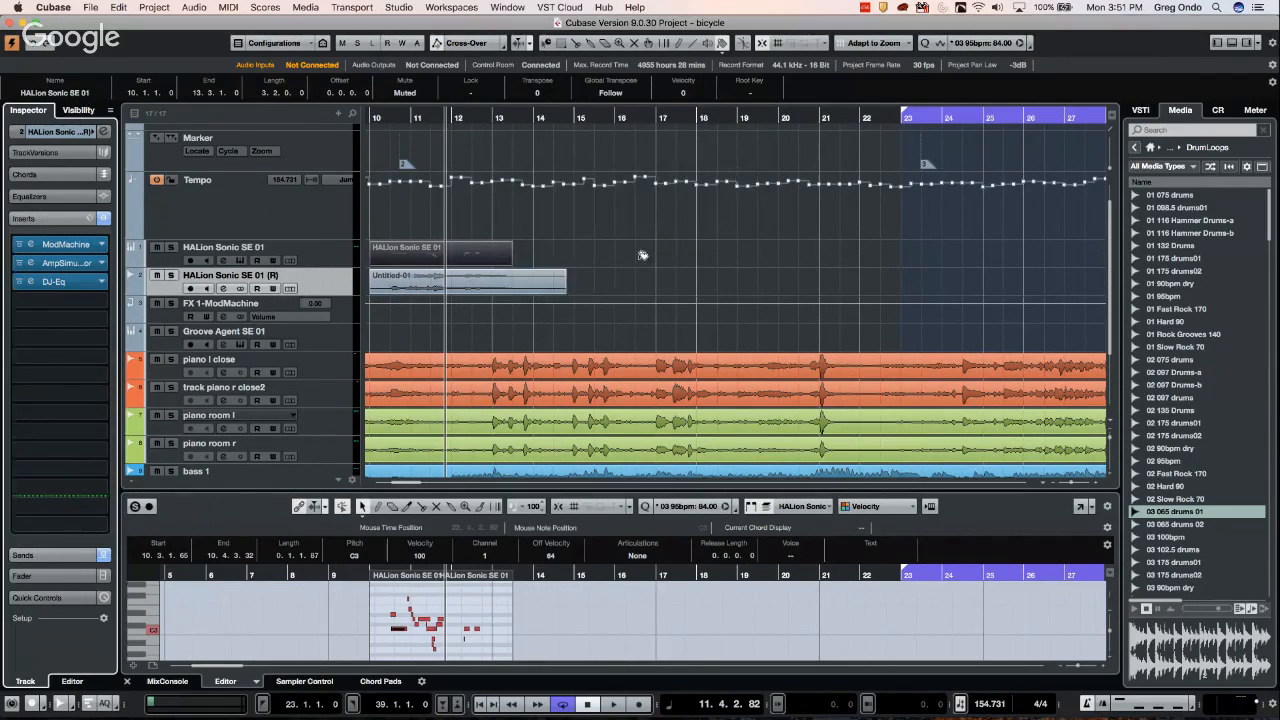
# Open and close the ModMachine insert's editor repeatedly from the HALion Sonic SE 01 (R) track's first slot, leaving it open
pyautogui.doubleClick(82, 245)
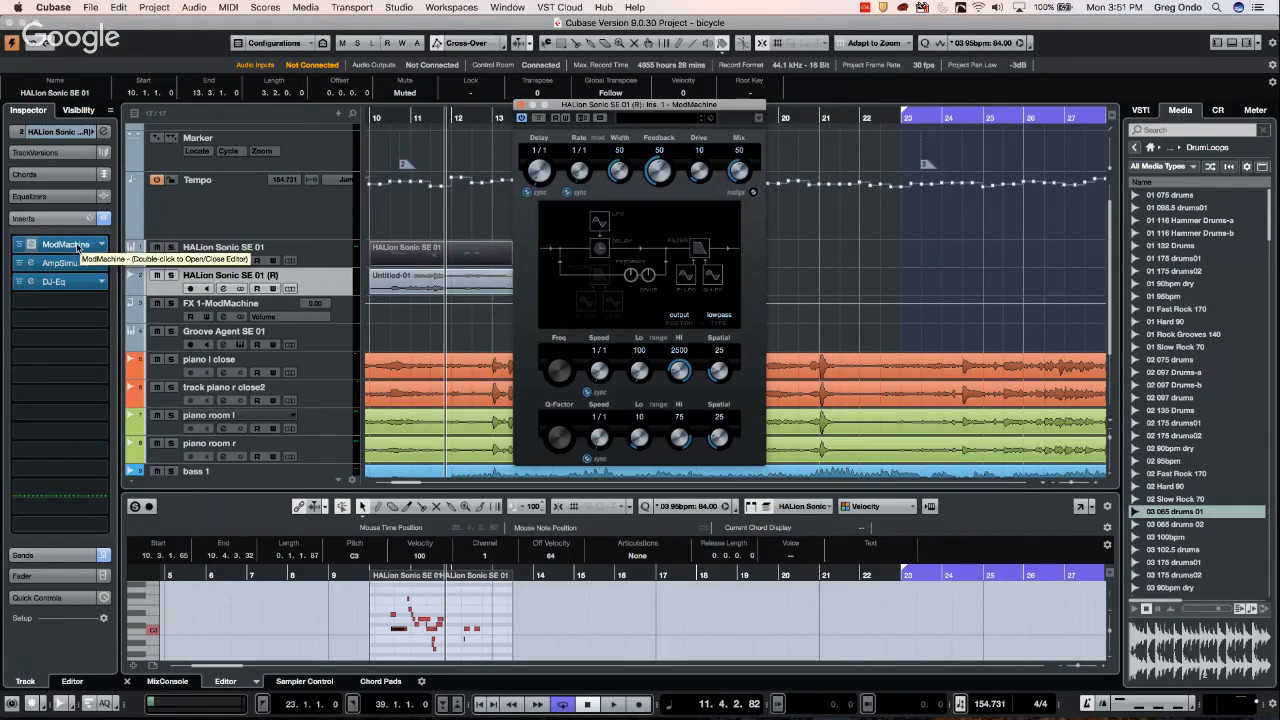
pyautogui.doubleClick(62, 245)
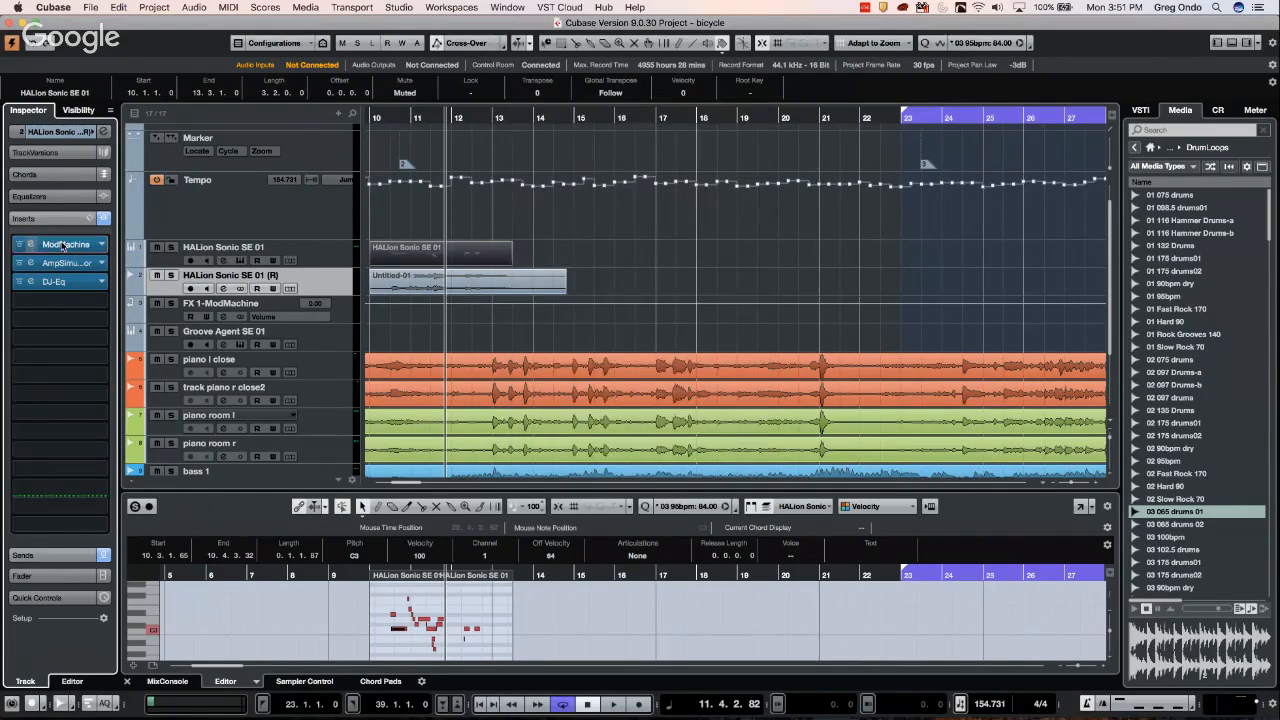
pyautogui.doubleClick(62, 245)
pyautogui.doubleClick(62, 245)
pyautogui.doubleClick(62, 245)
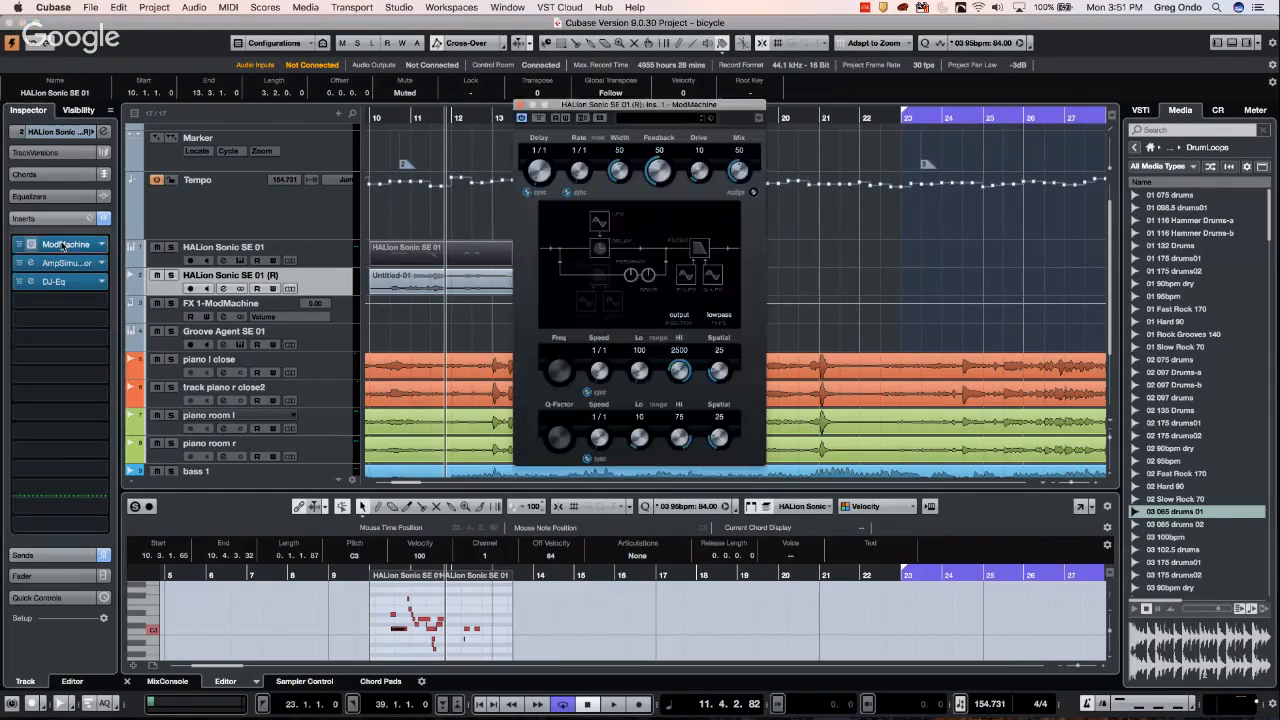
pyautogui.doubleClick(62, 245)
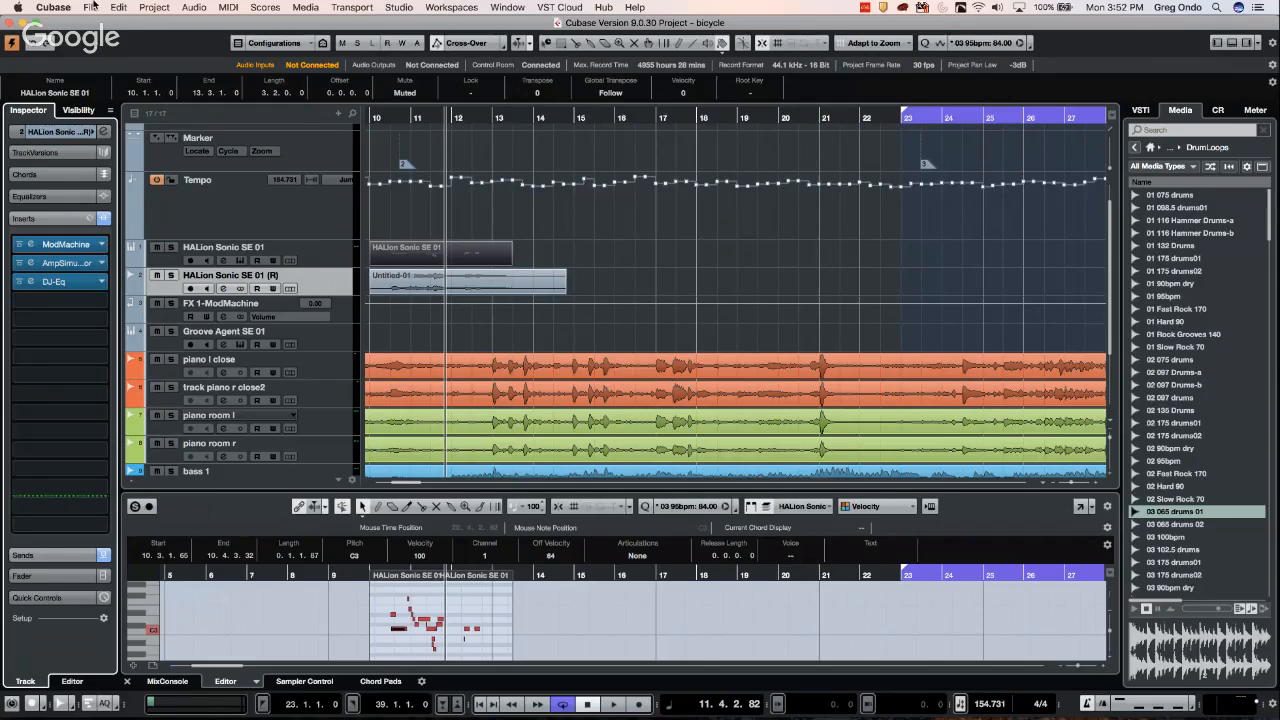
pyautogui.doubleClick(66, 245)
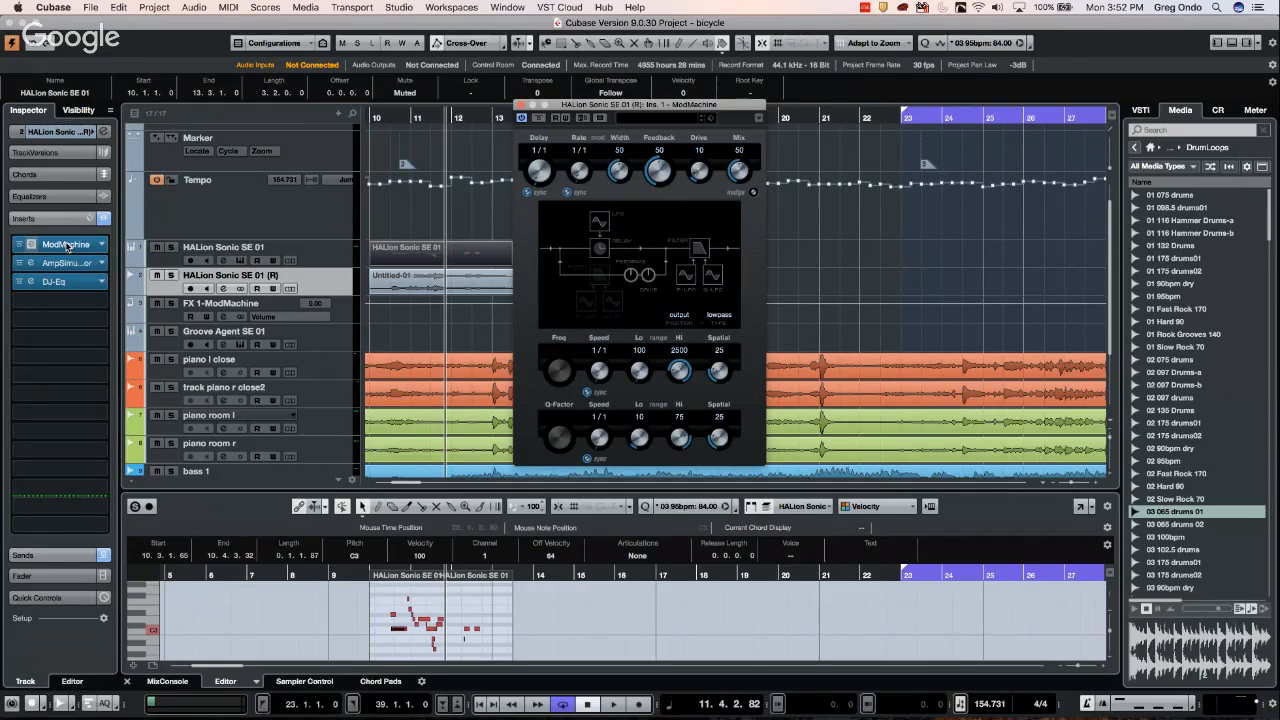
# Toggle the ModMachine insert's editor on the HALion Sonic SE 01 (R) track closed, open and closed again
pyautogui.doubleClick(63, 243)
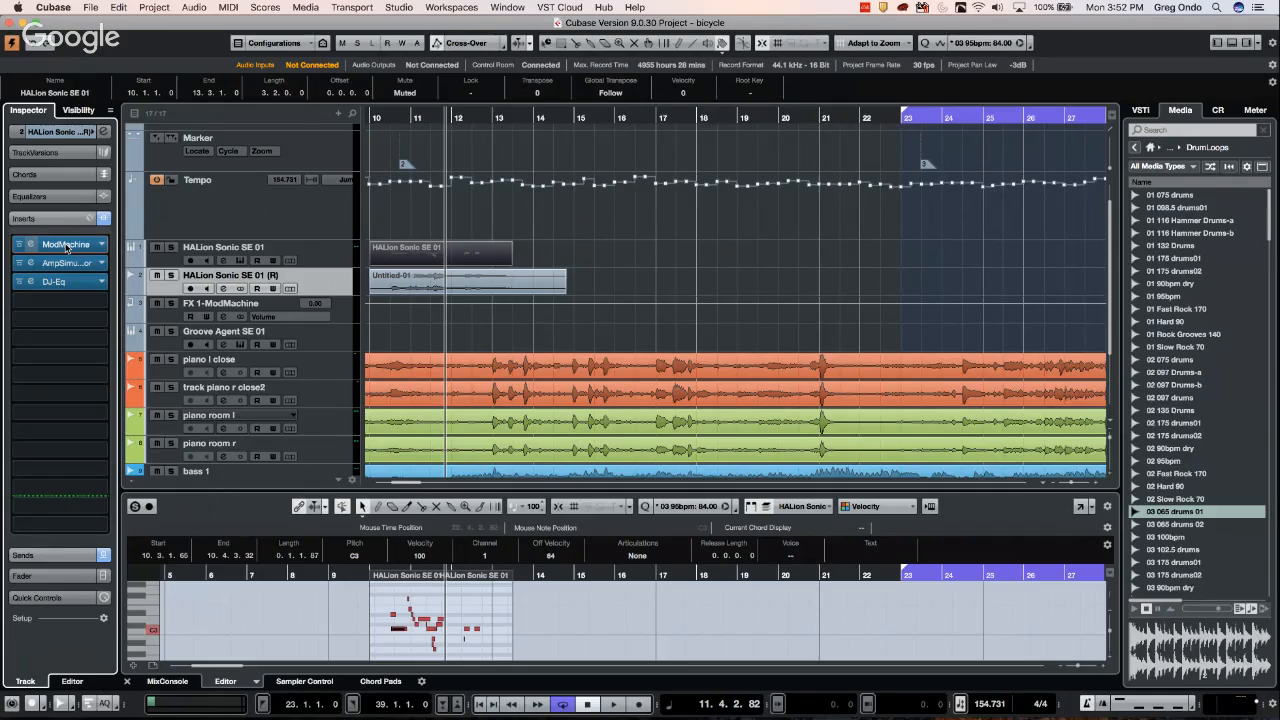
pyautogui.click(66, 247)
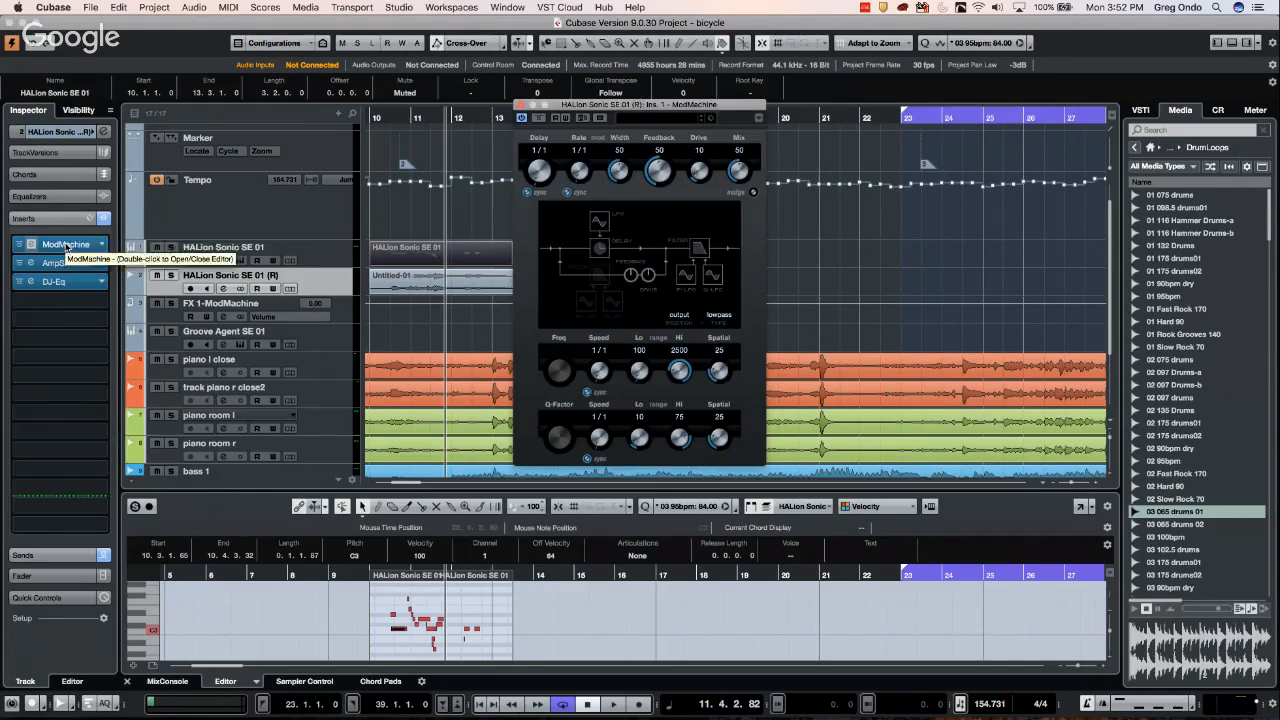
pyautogui.press('Escape')
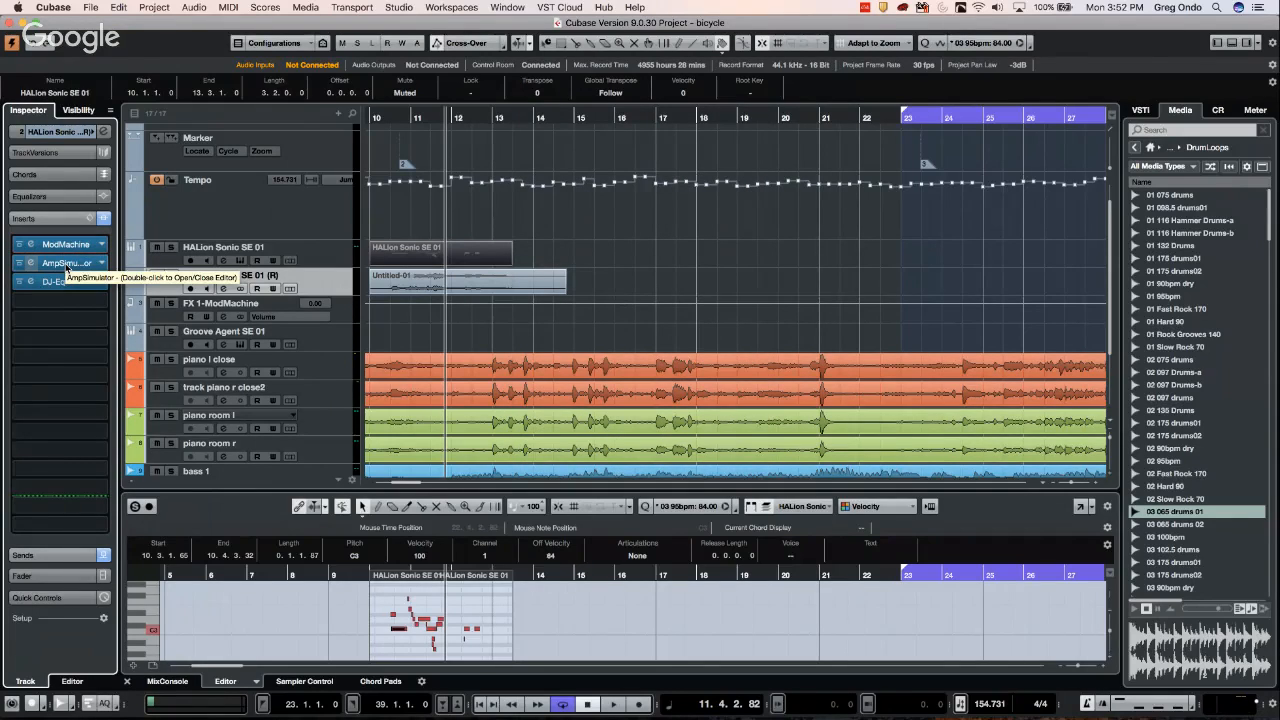
# Check the setting and preset options of the AmpSimulator and ModMachine inserts, then open and close the ModMachine editor
pyautogui.rightClick(66, 266)
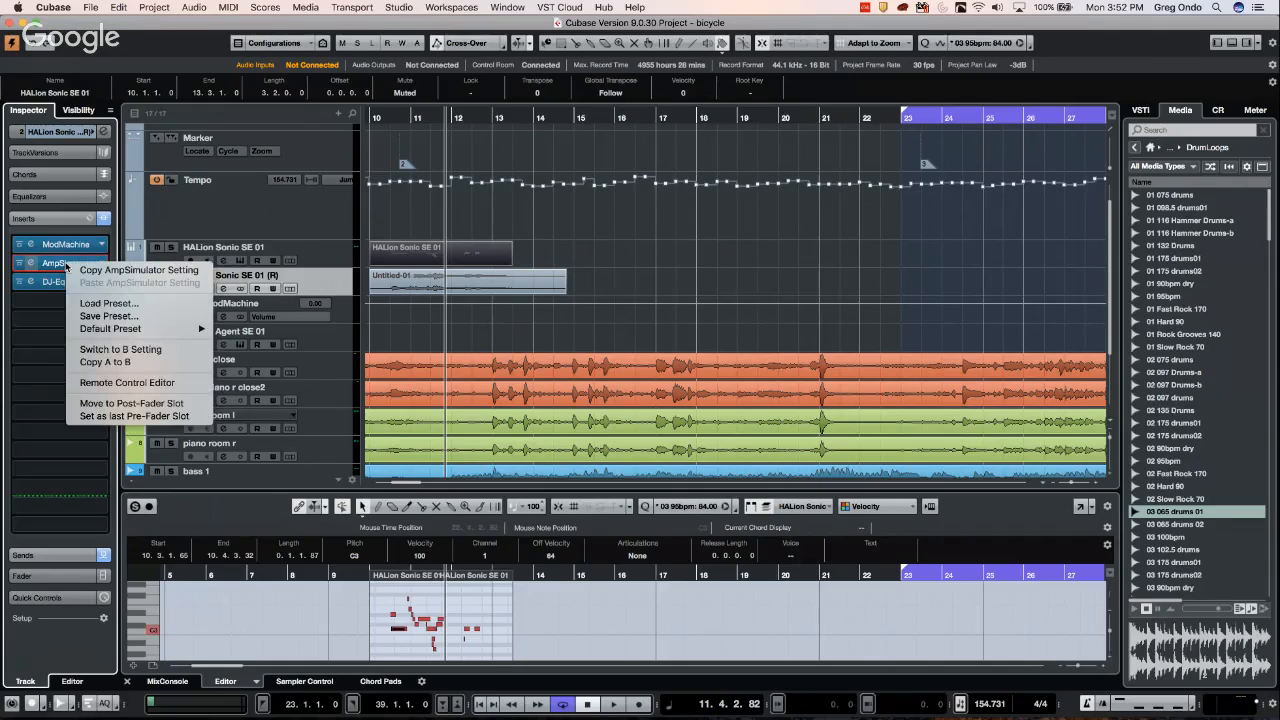
pyautogui.click(66, 243)
pyautogui.rightClick(66, 243)
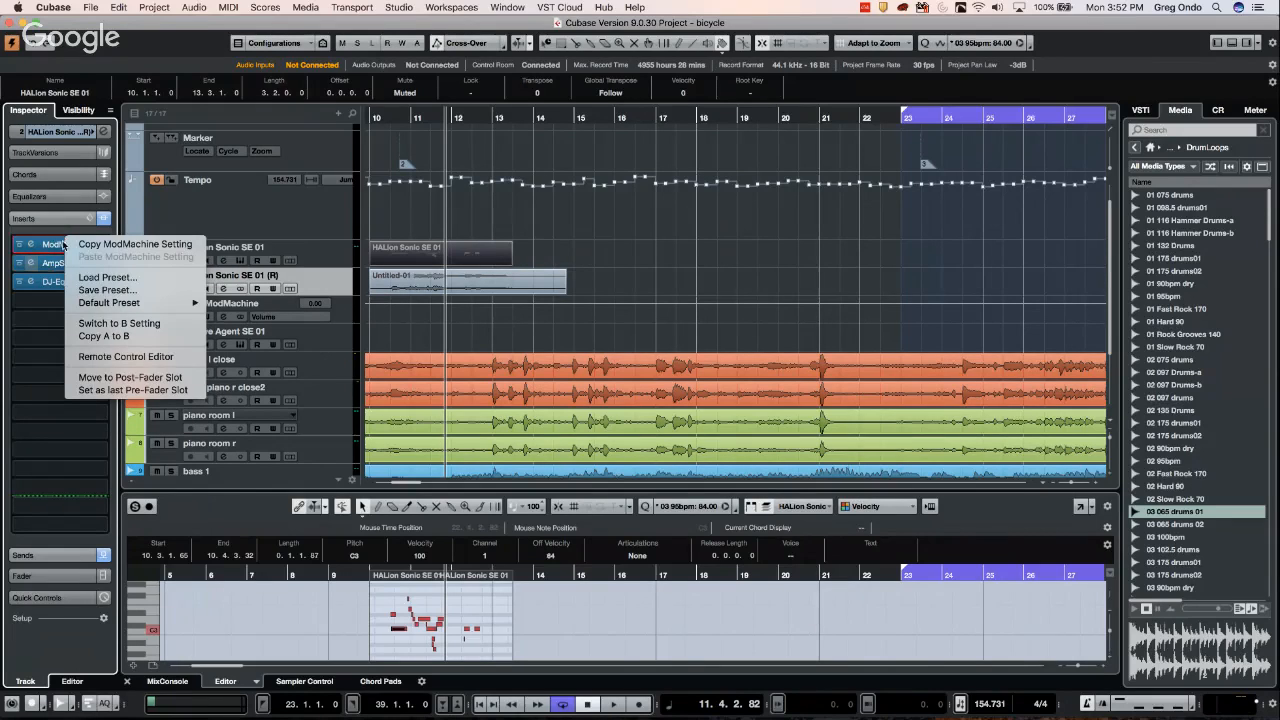
pyautogui.click(50, 246)
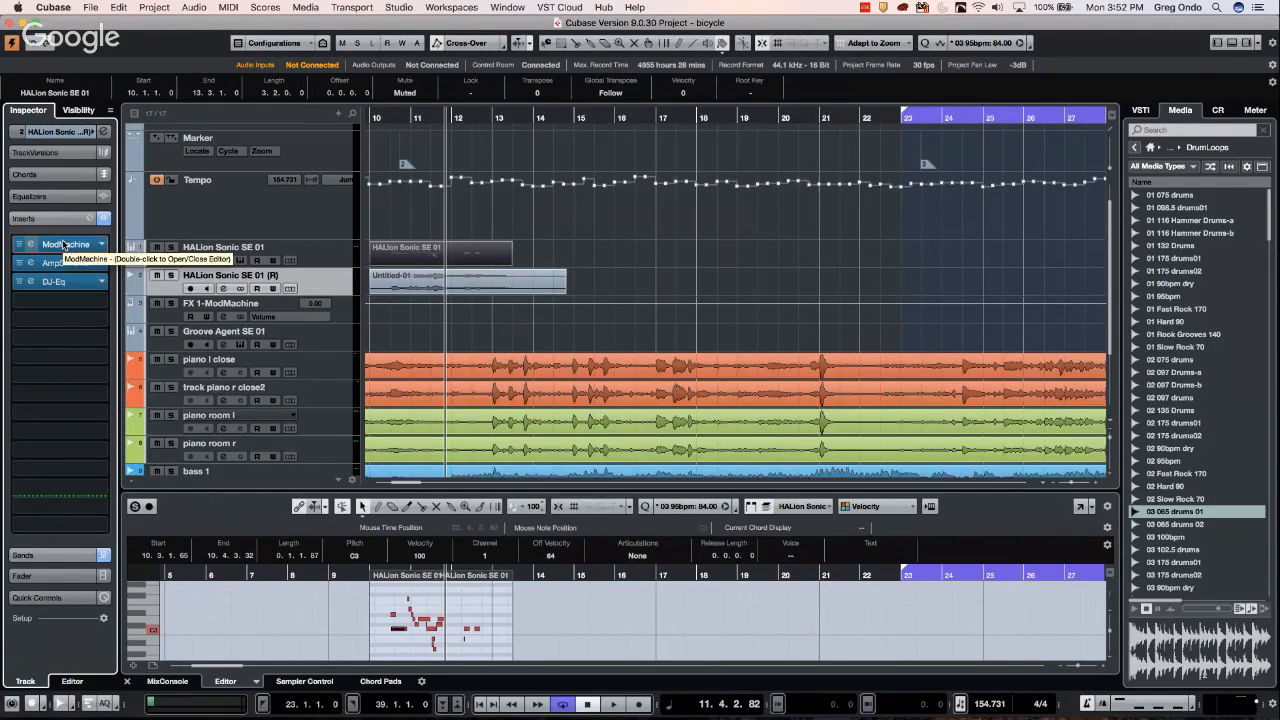
pyautogui.doubleClick(63, 244)
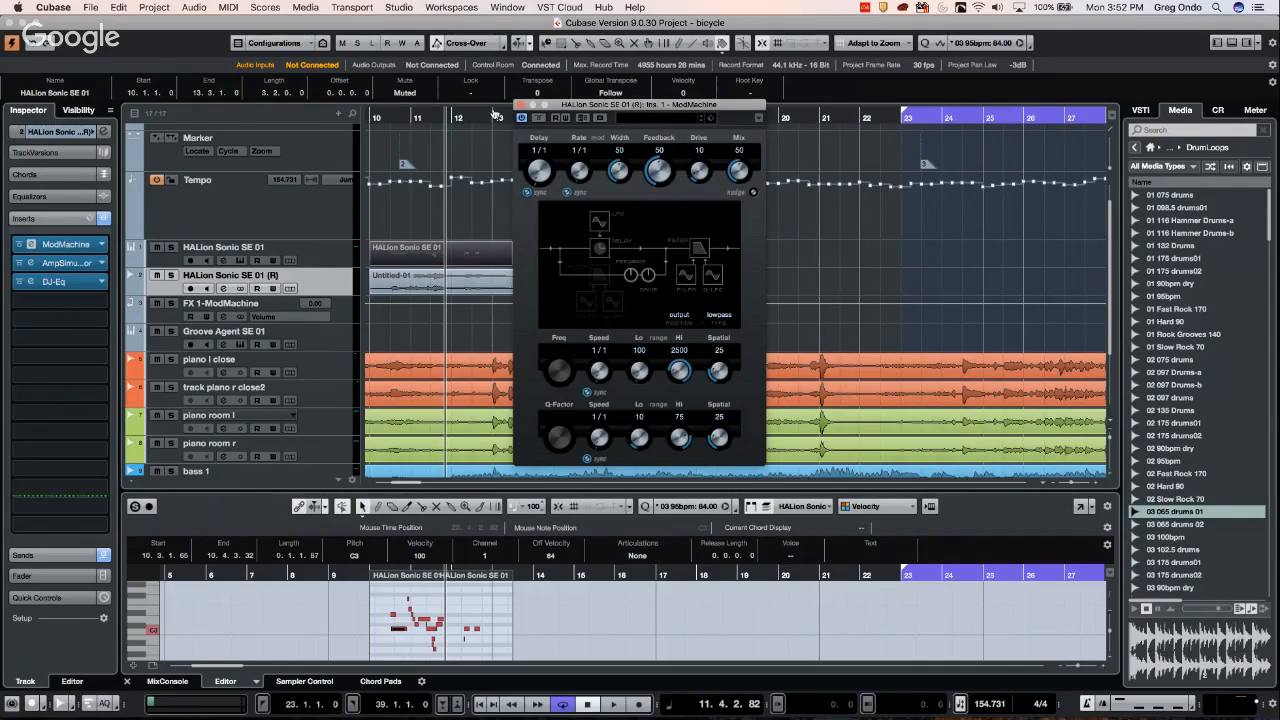
pyautogui.click(521, 104)
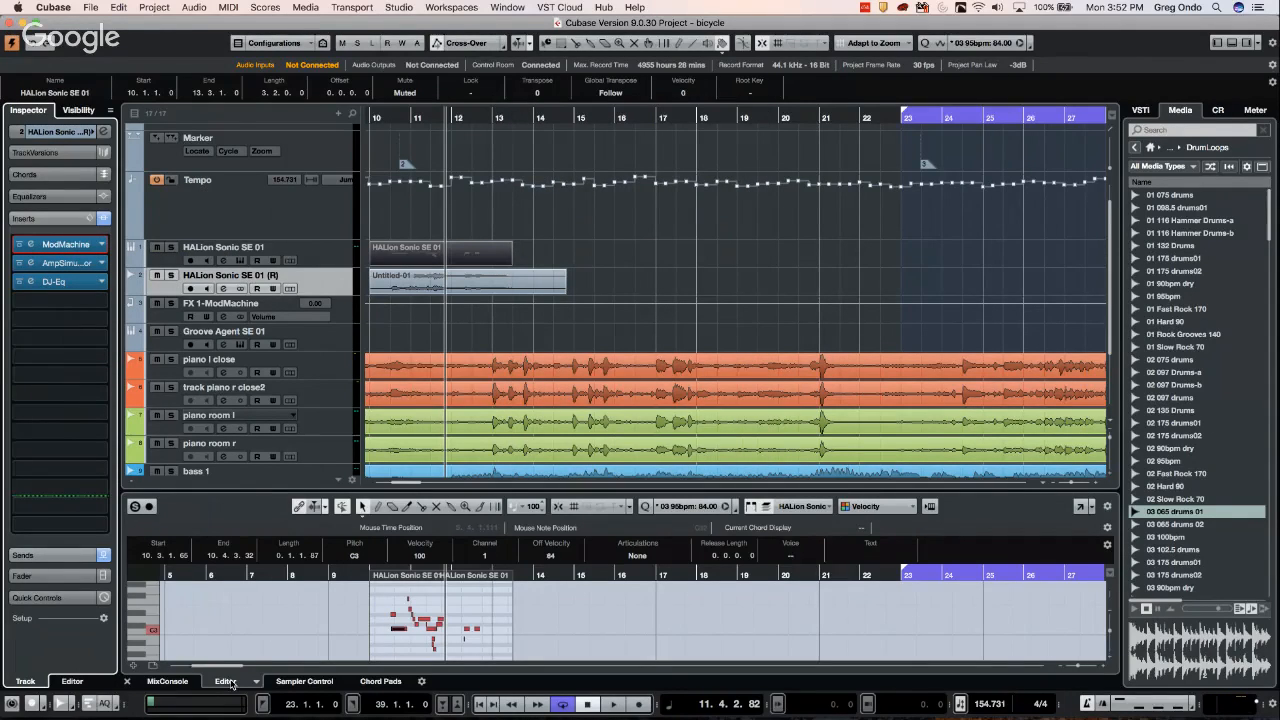
# Show the channel inserts in the lower-zone MixConsole and view the plug-in choices for HALion Sonic SE 01 (R)'s first slot, keeping ModMachine
pyautogui.click(170, 681)
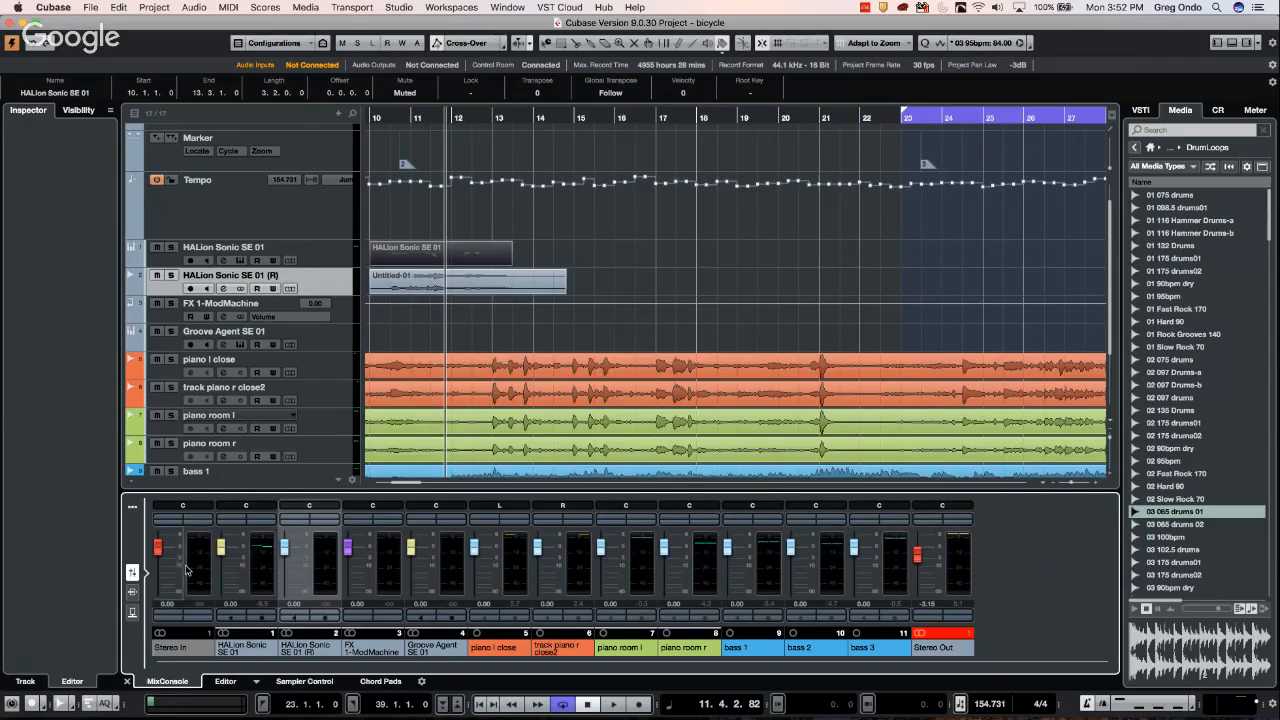
pyautogui.click(132, 591)
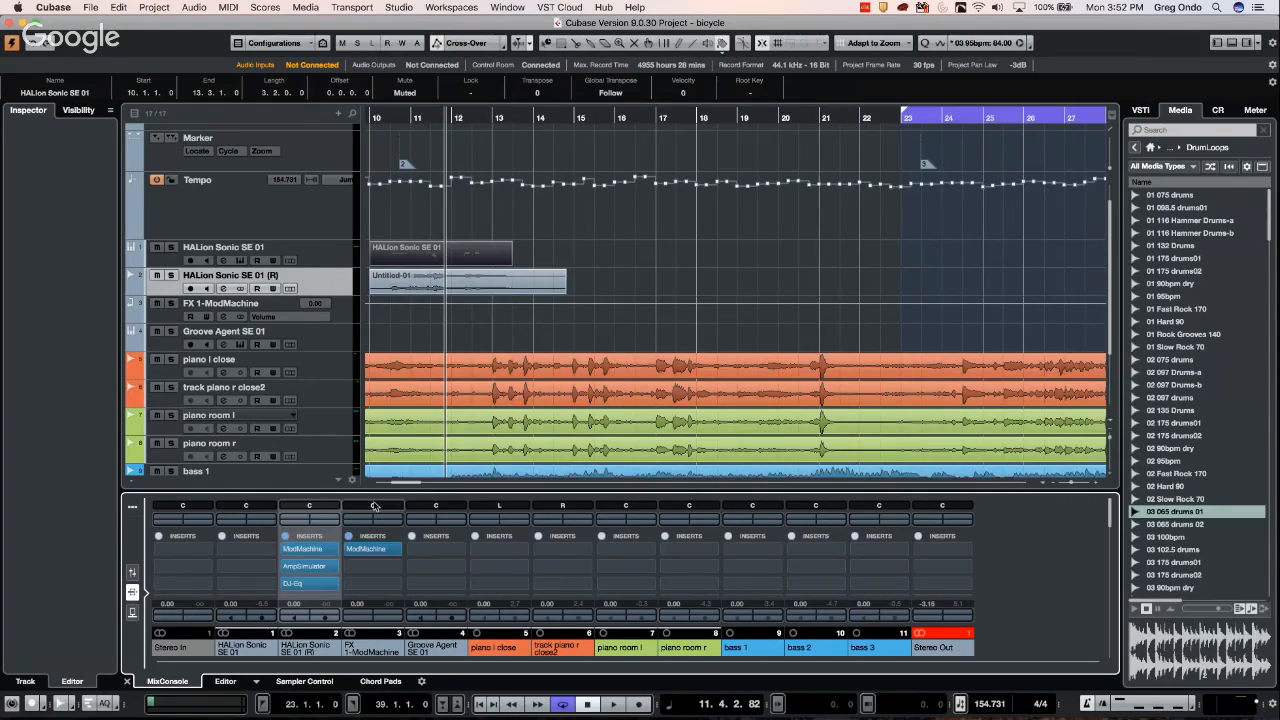
pyautogui.click(335, 551)
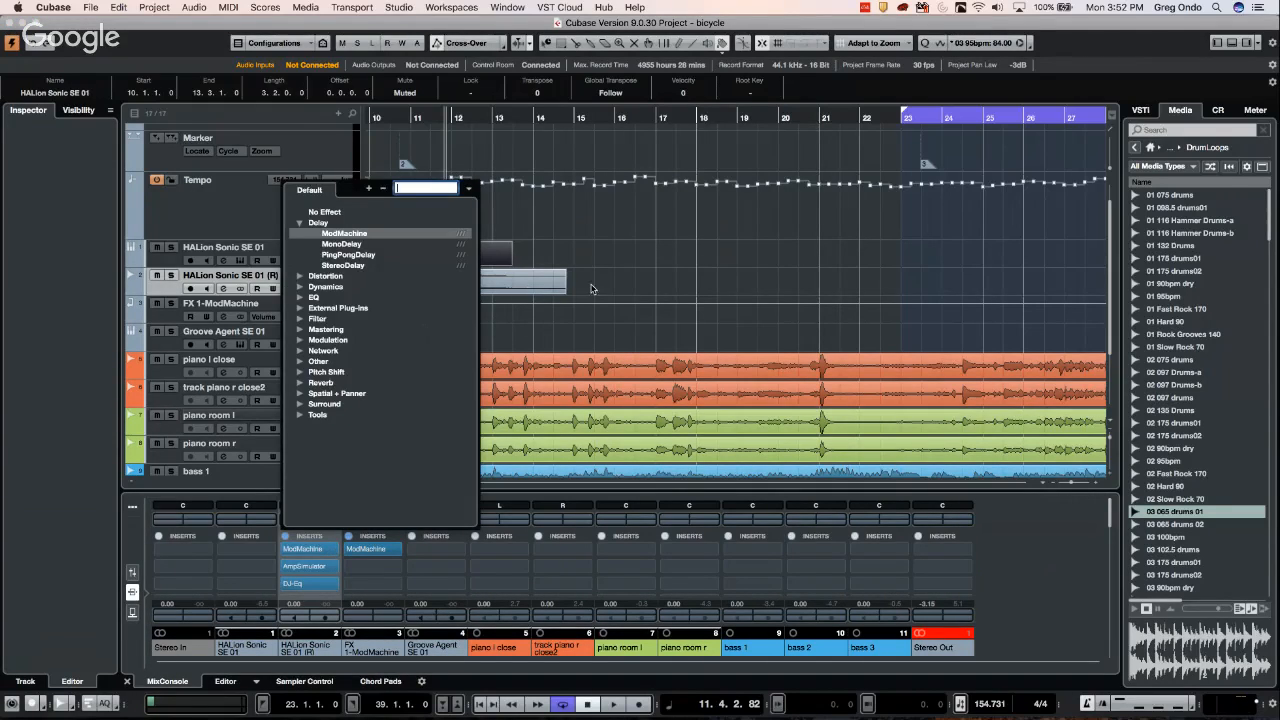
pyautogui.click(597, 316)
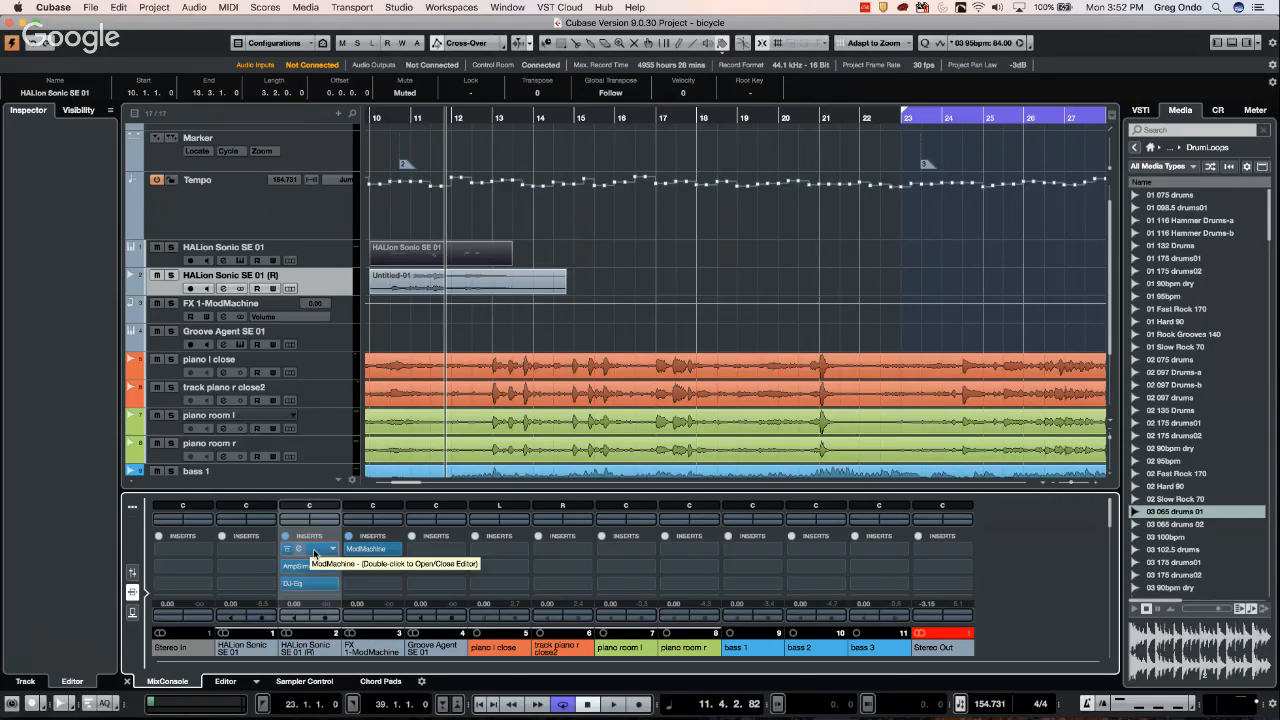
# Open and close the ModMachine editor twice from the HALion Sonic SE 01 (R) channel's first insert in the MixConsole
pyautogui.doubleClick(313, 551)
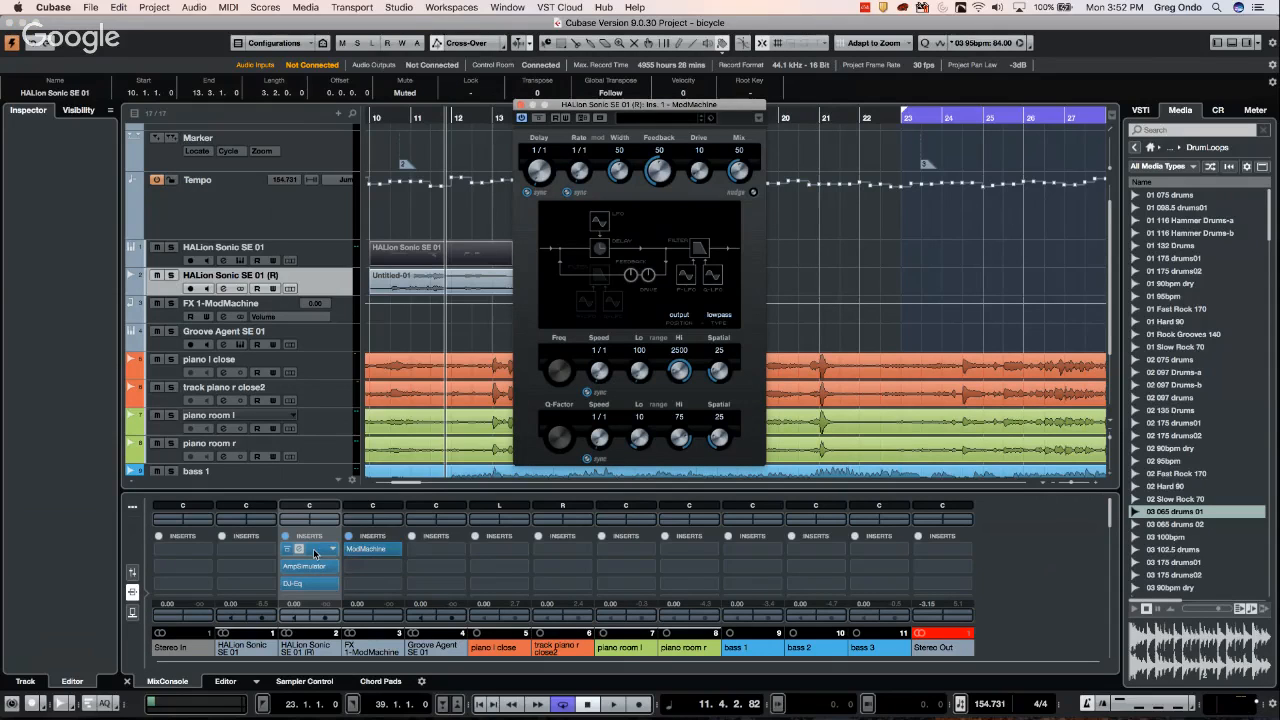
pyautogui.doubleClick(313, 551)
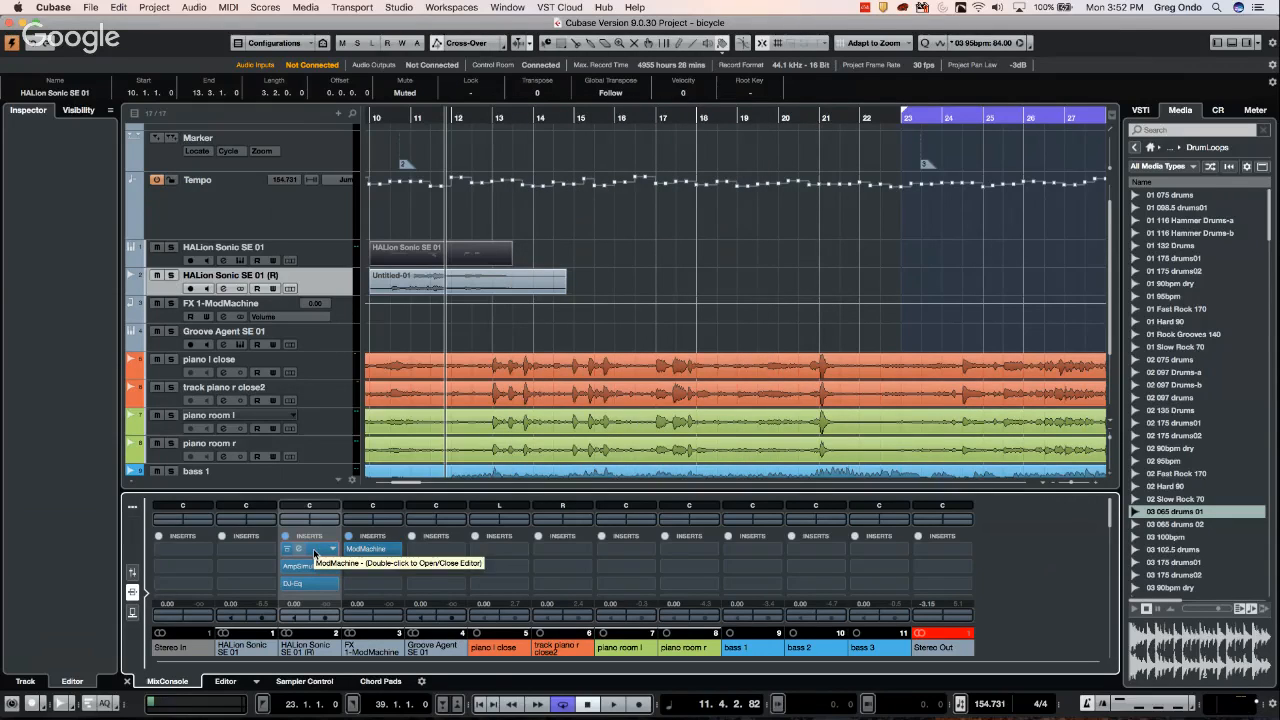
pyautogui.doubleClick(314, 552)
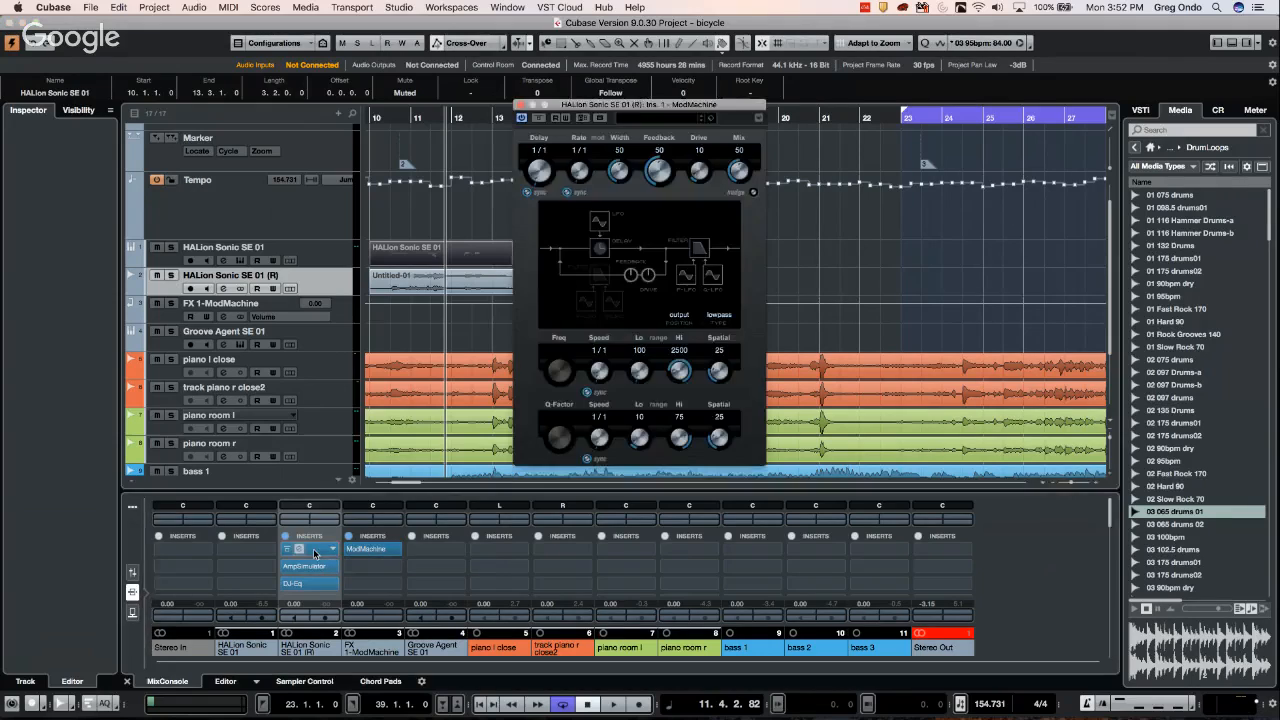
pyautogui.doubleClick(314, 552)
# Check the ModMachine insert's setting options in the MixConsole and reopen its editor
pyautogui.rightClick(314, 553)
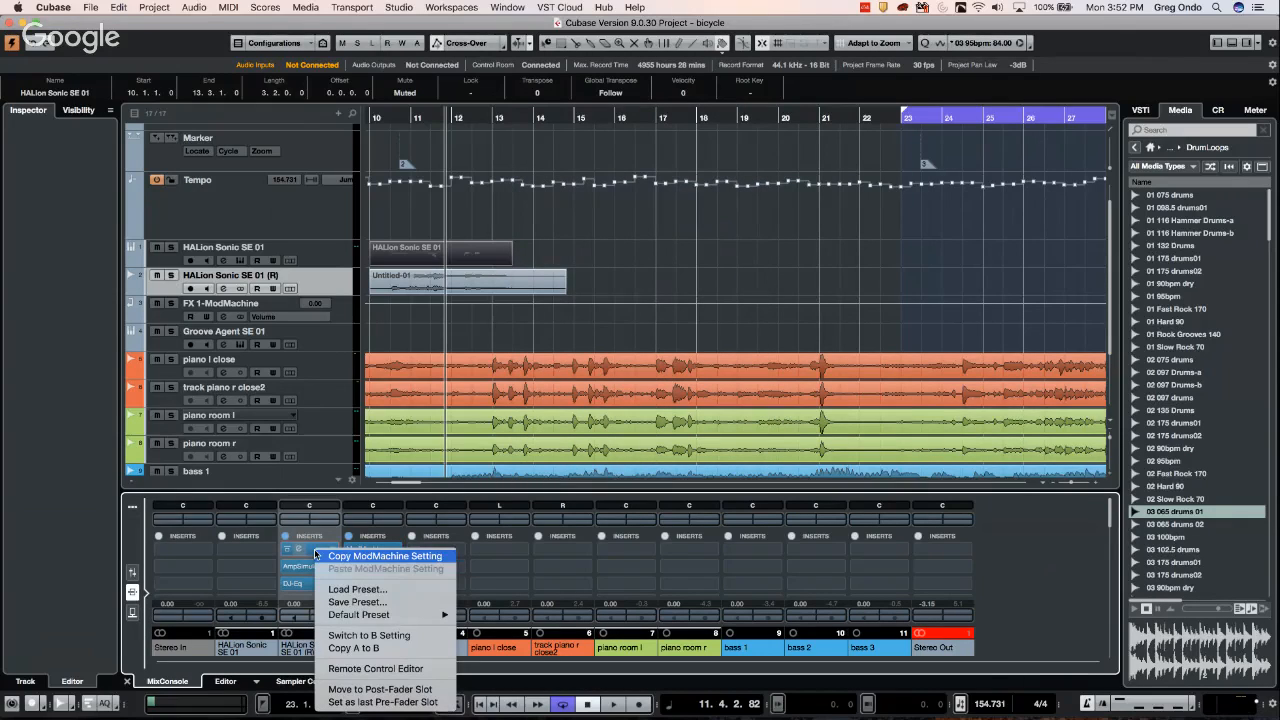
pyautogui.click(93, 9)
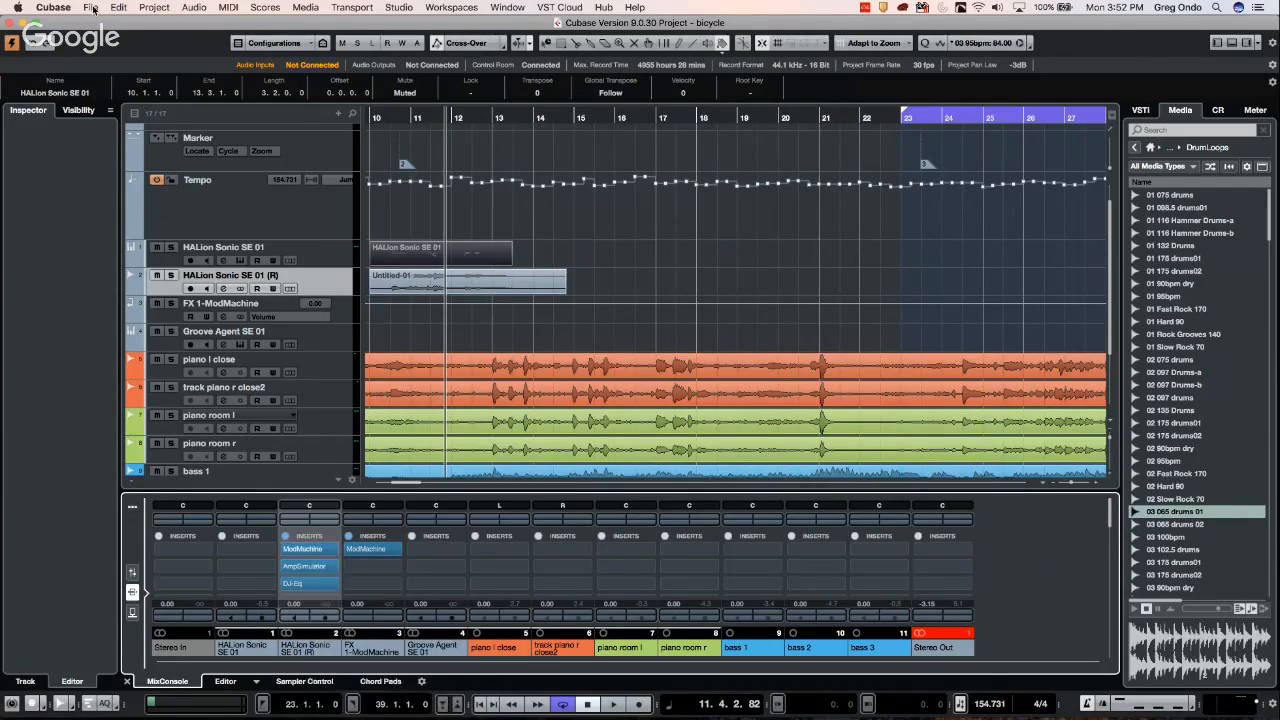
pyautogui.click(91, 8)
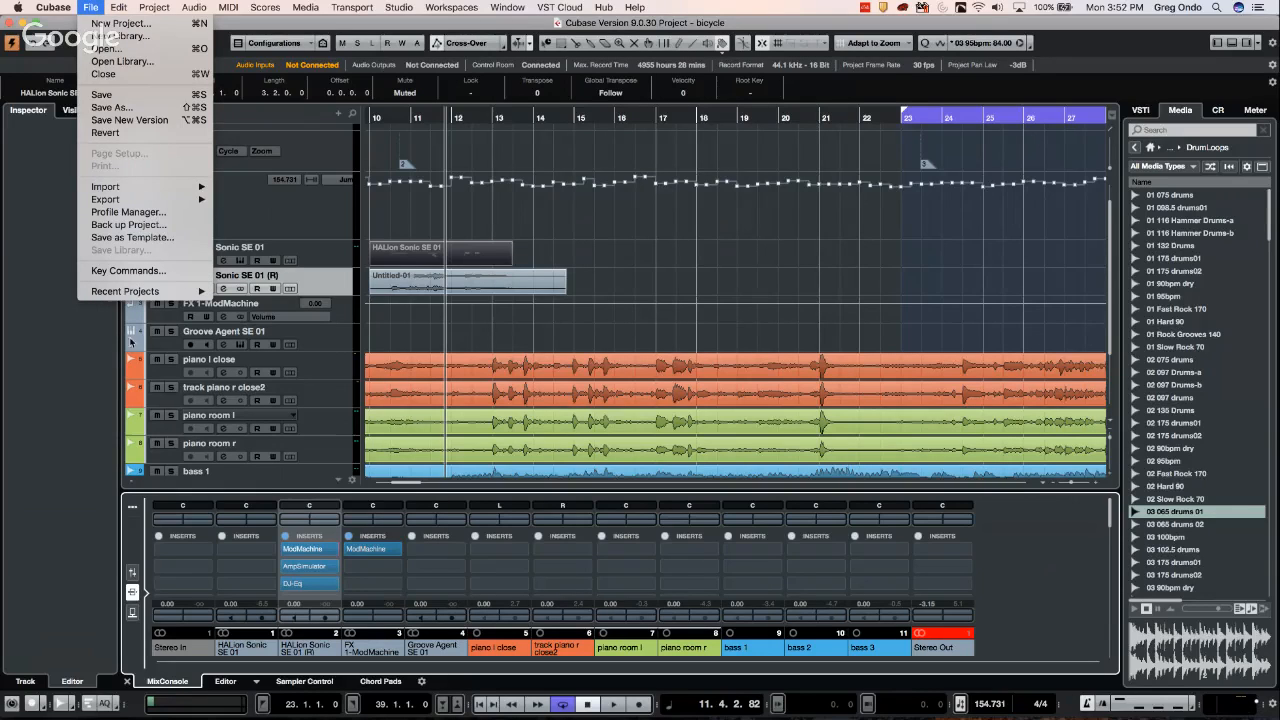
pyautogui.click(681, 283)
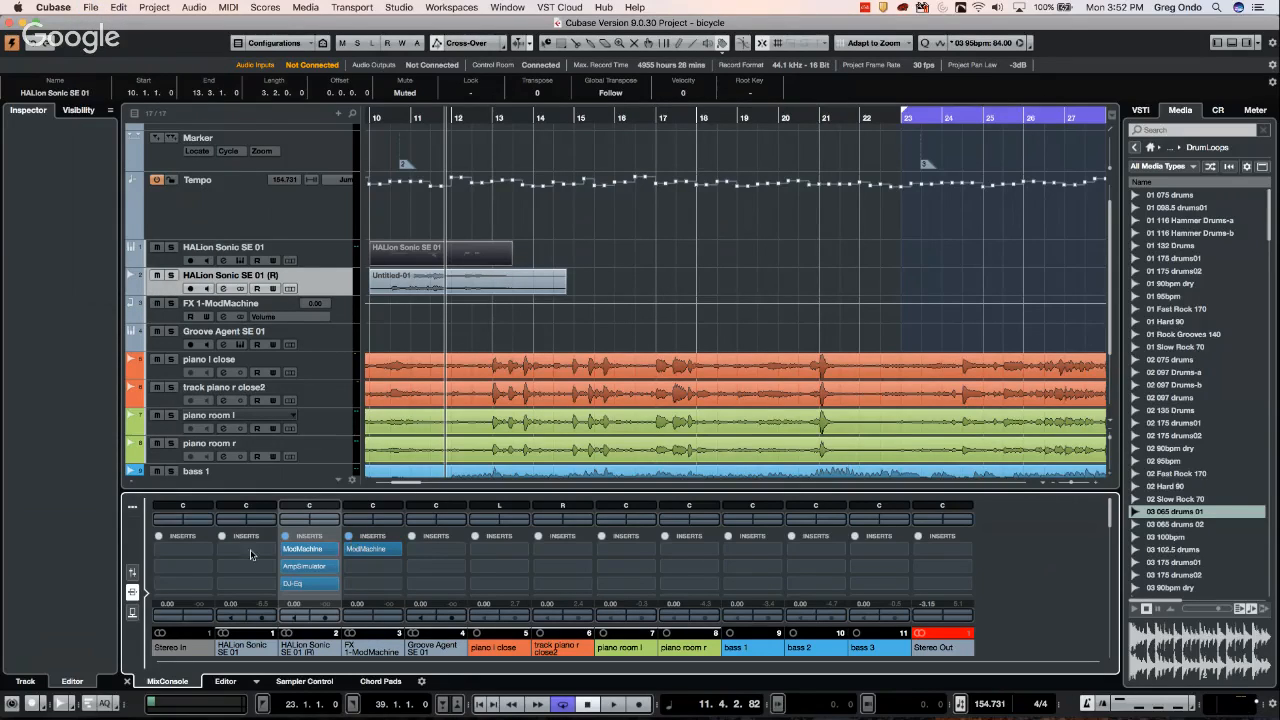
pyautogui.doubleClick(324, 552)
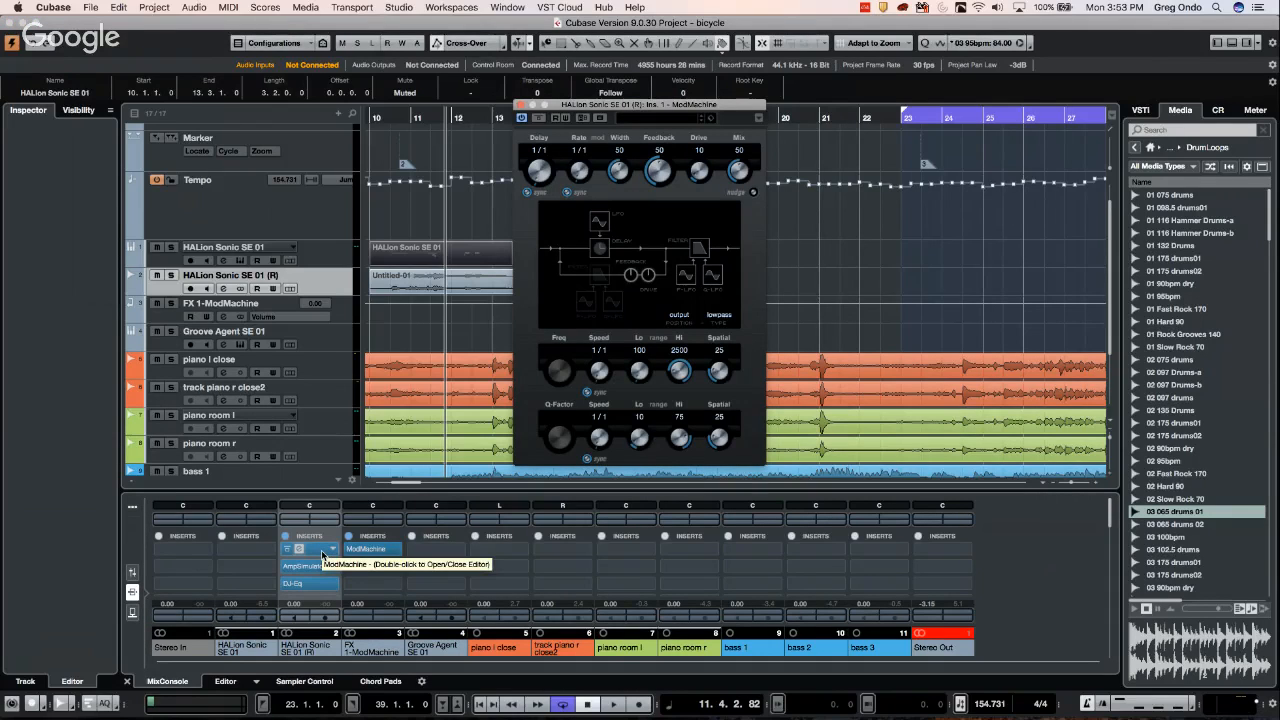
# Show the channel sends in the MixConsole, view the second slot's destinations for HALion Sonic SE 01 (R), and open FX 1-ModMachine's editor from its first send
pyautogui.click(132, 614)
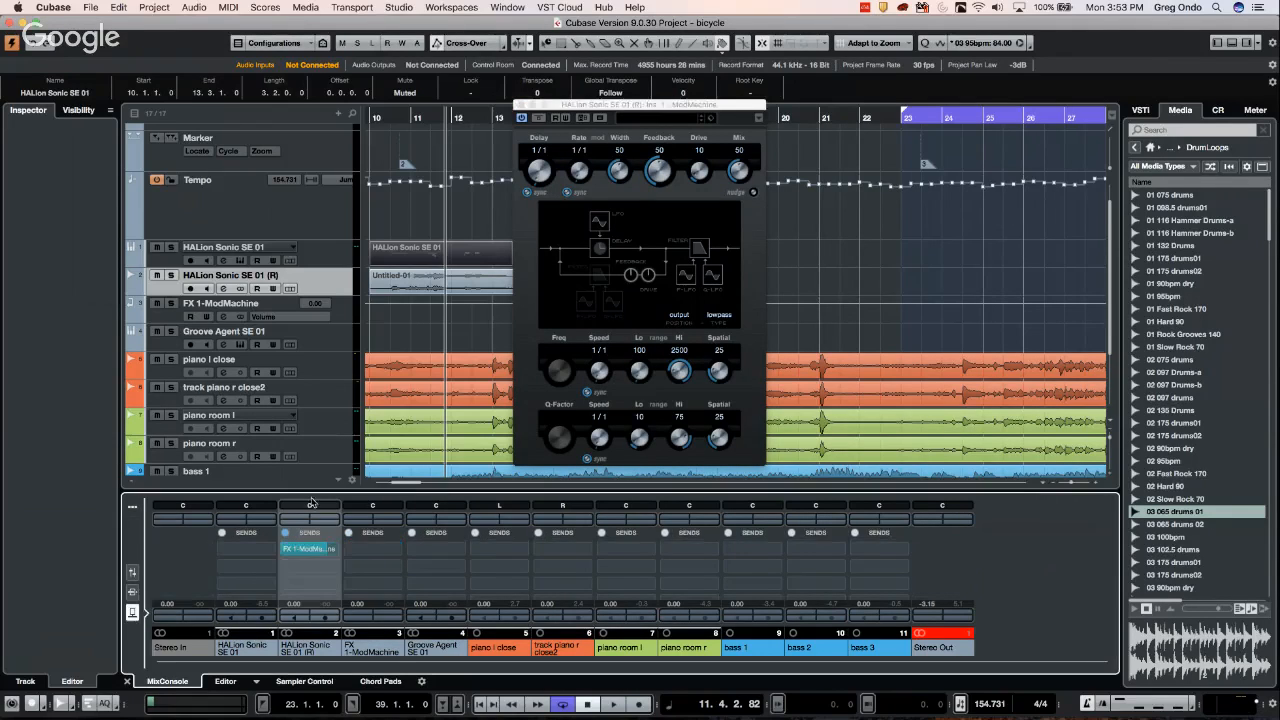
pyautogui.doubleClick(316, 551)
pyautogui.click(317, 569)
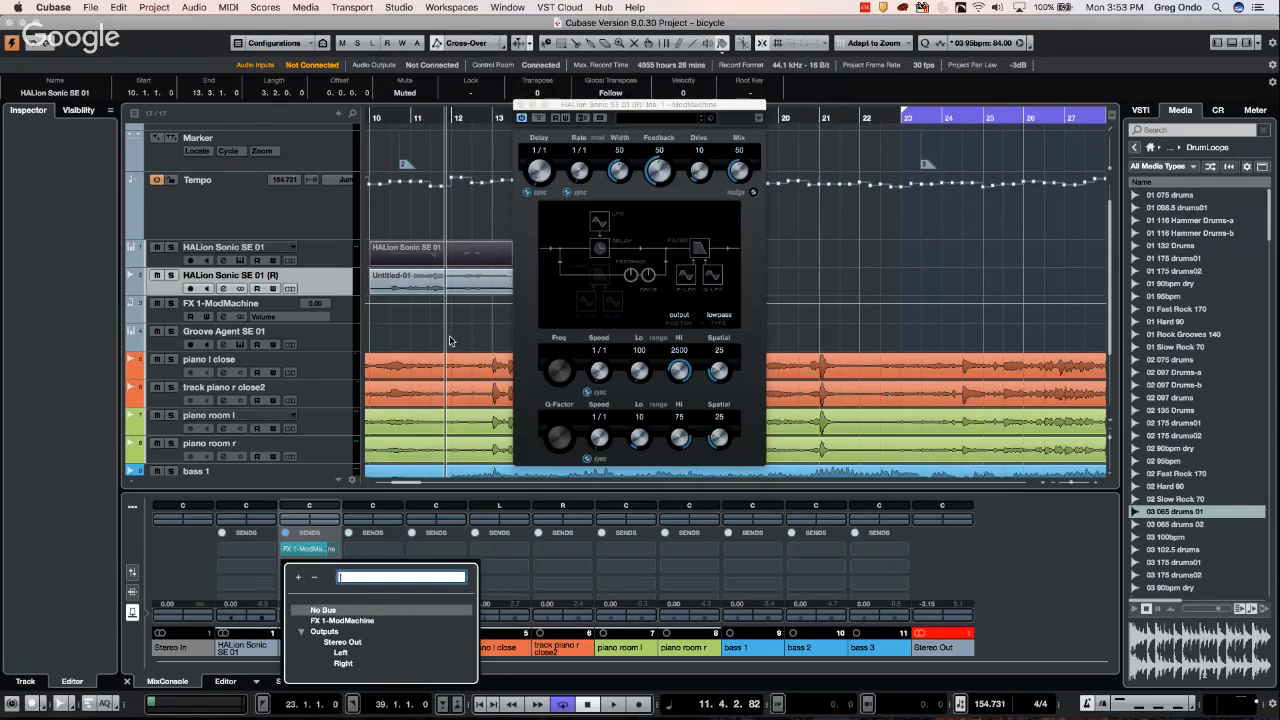
pyautogui.press('Escape')
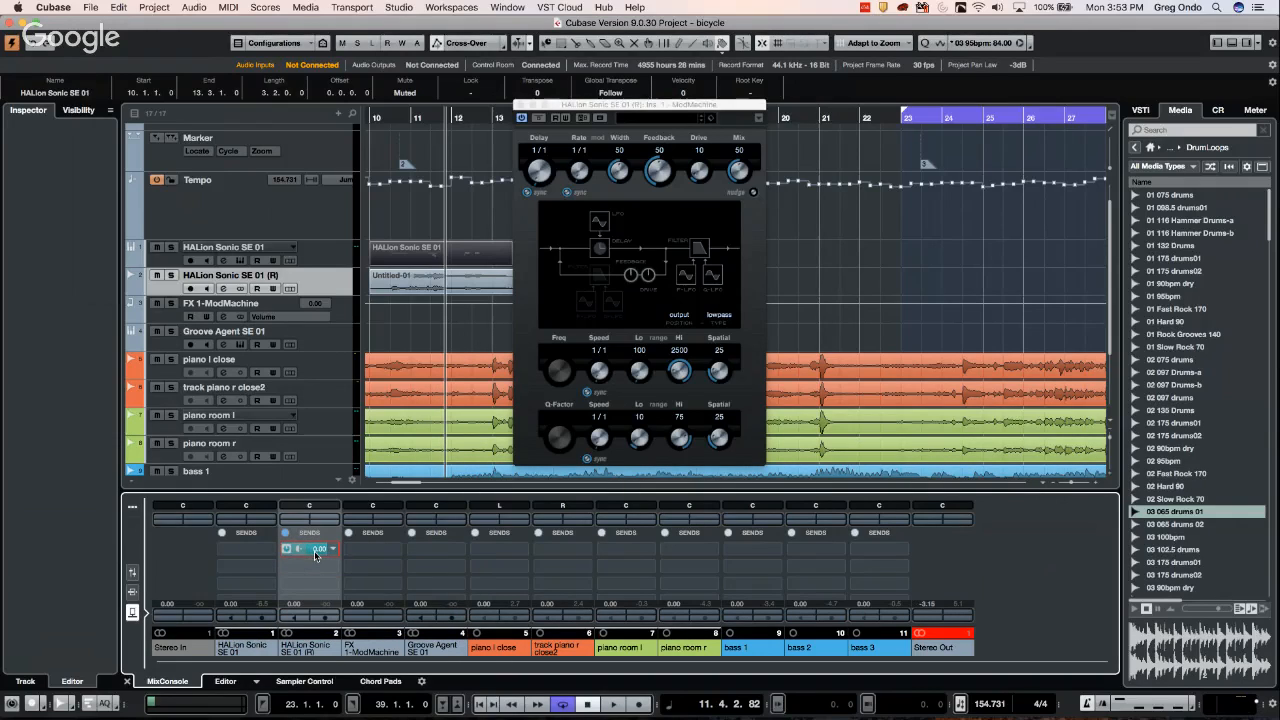
pyautogui.click(315, 551)
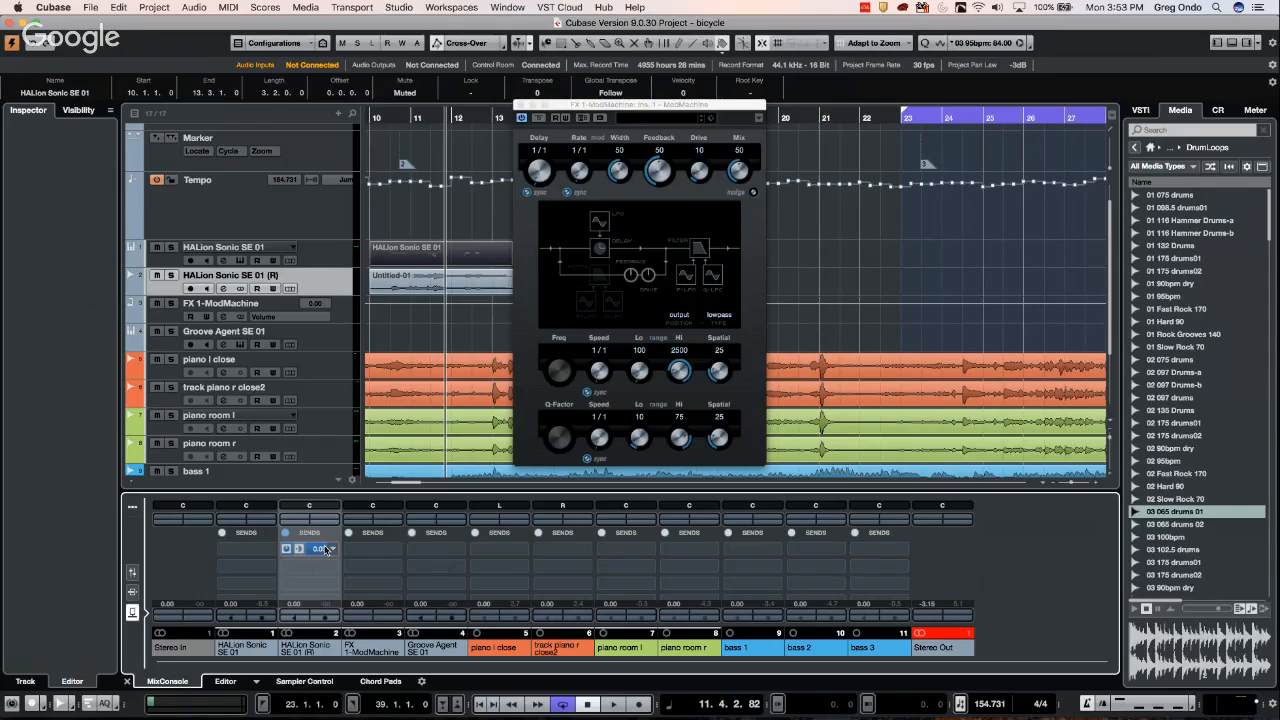
# Open the Key Commands settings and search for "open inserts"
pyautogui.click(91, 8)
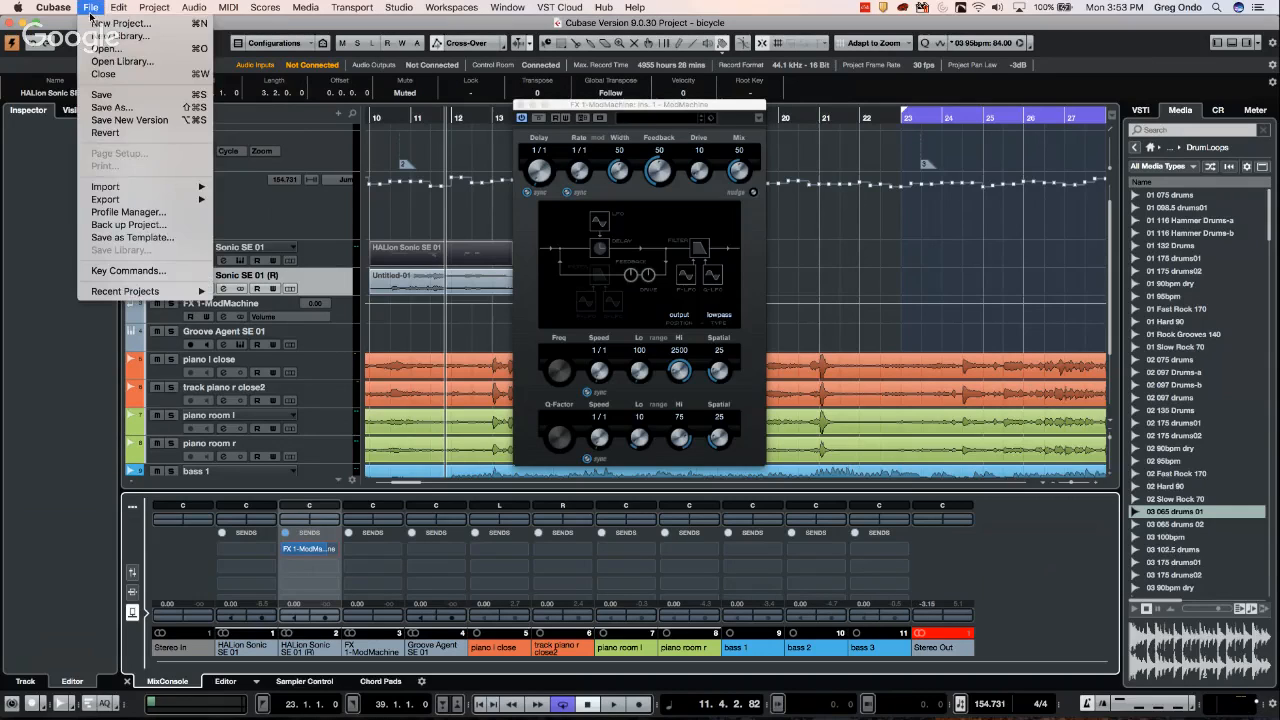
pyautogui.click(128, 271)
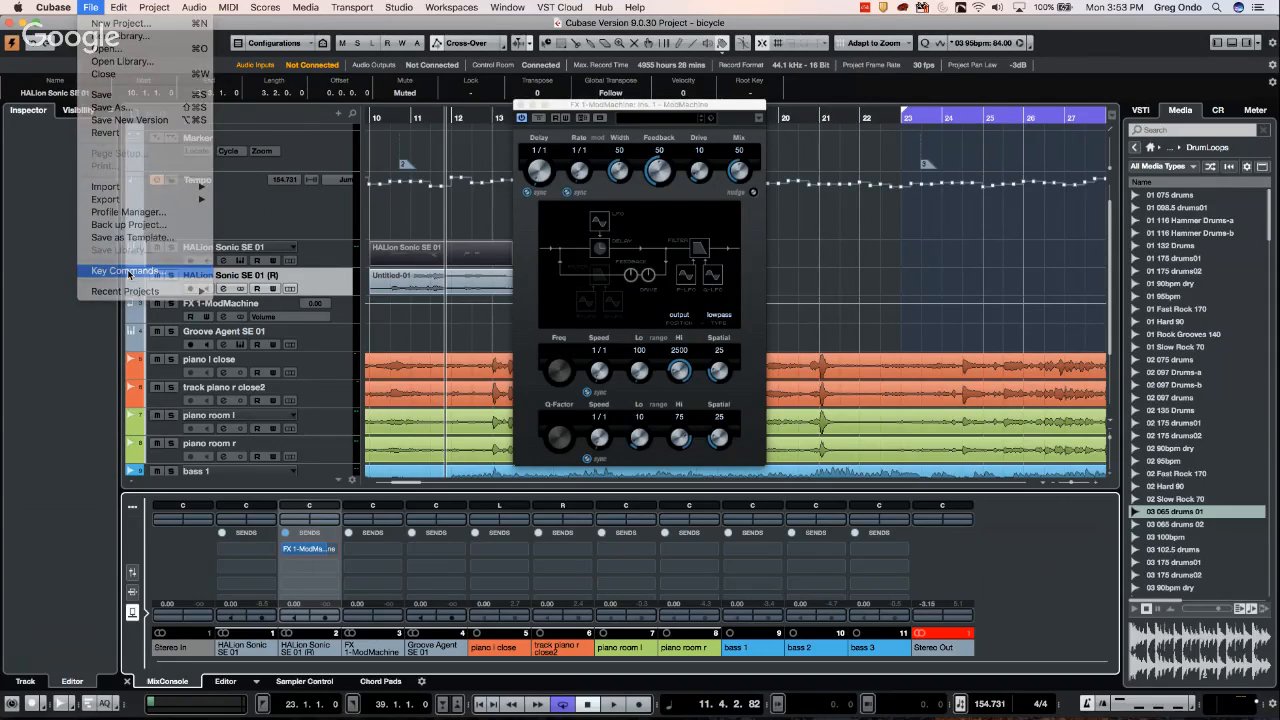
pyautogui.click(560, 134)
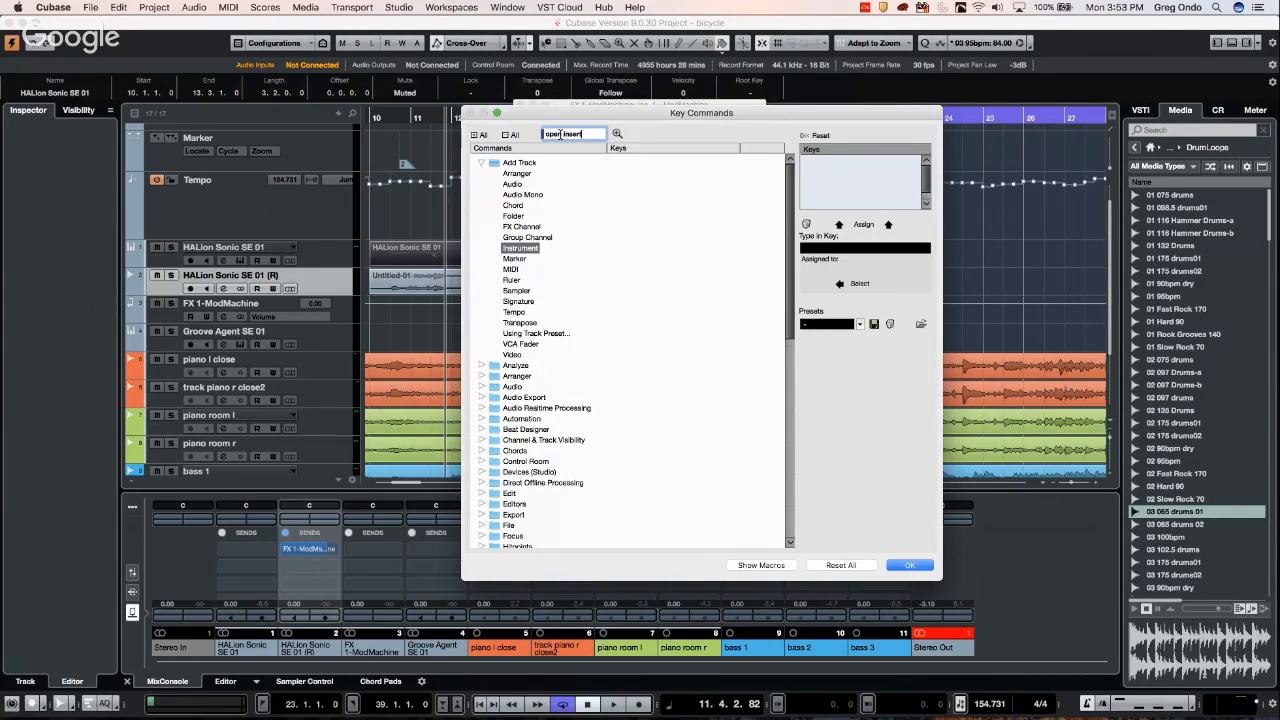
pyautogui.press('Return')
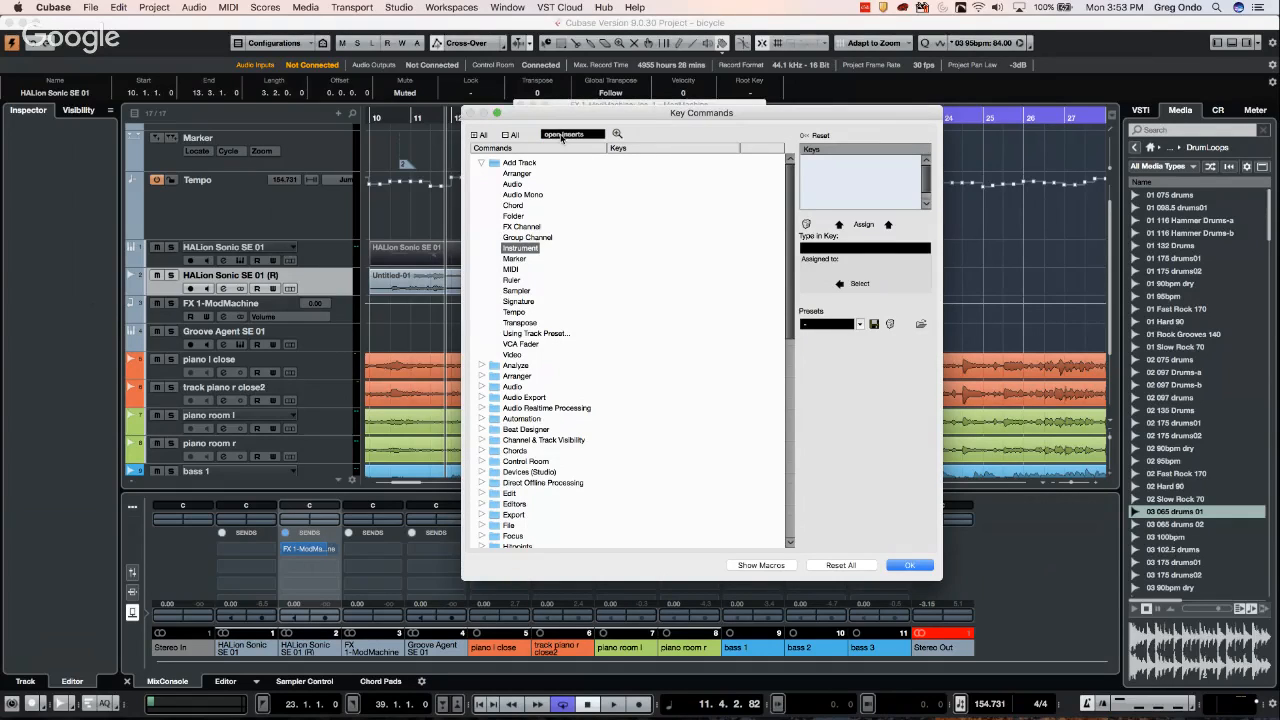
pyautogui.click(618, 134)
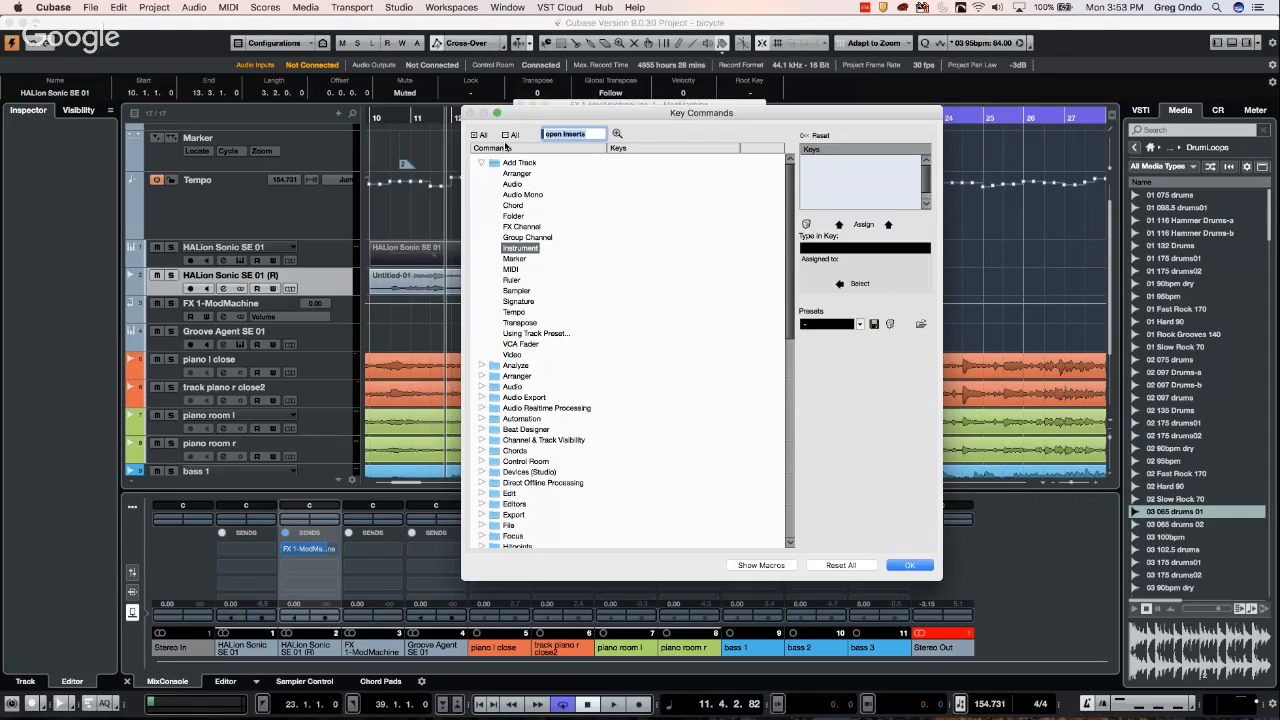
# Search the key commands for "inserts" and step through the matches up to Expand: Inserts in the Mixer category
pyautogui.press('BackSpace')
pyautogui.press('Return')
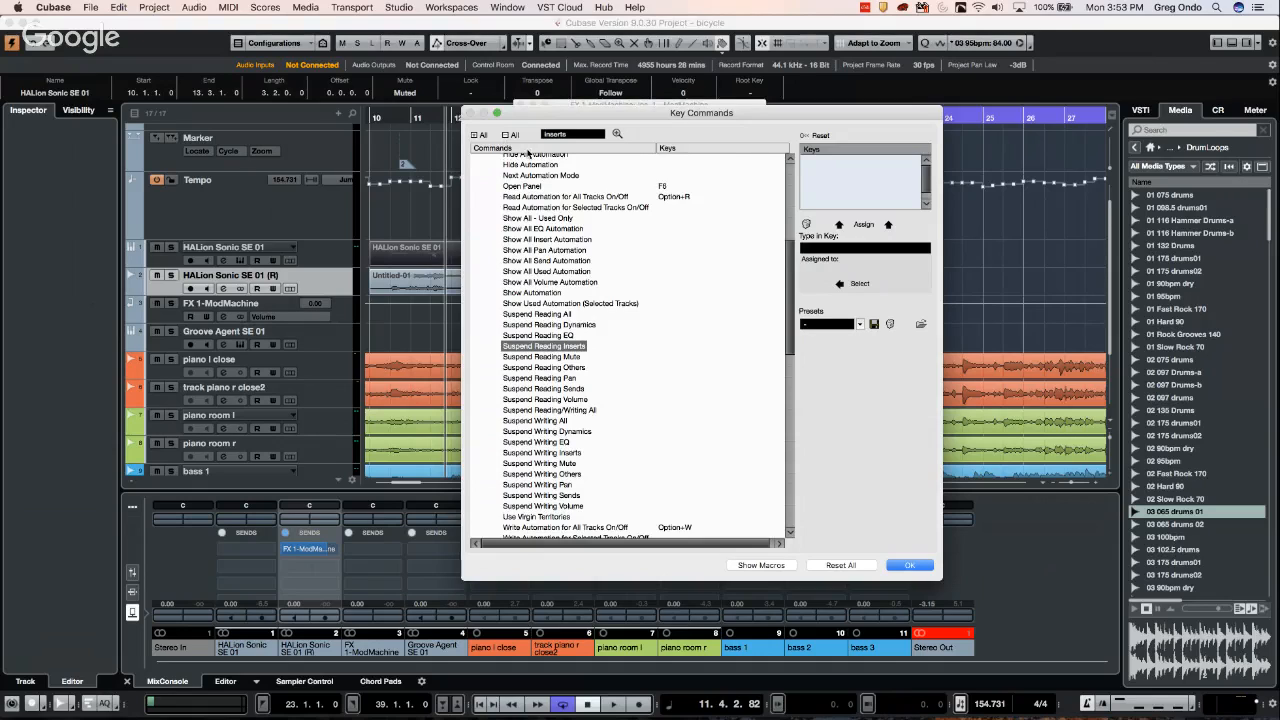
pyautogui.click(619, 134)
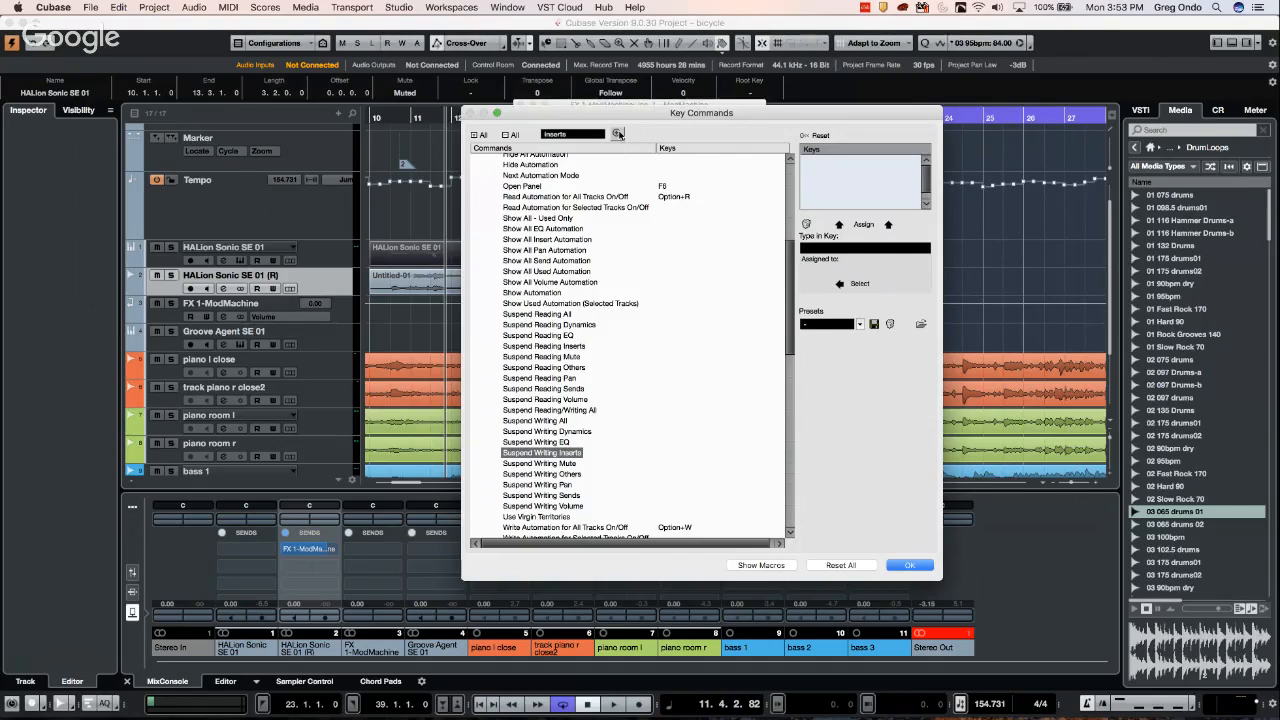
pyautogui.click(619, 134)
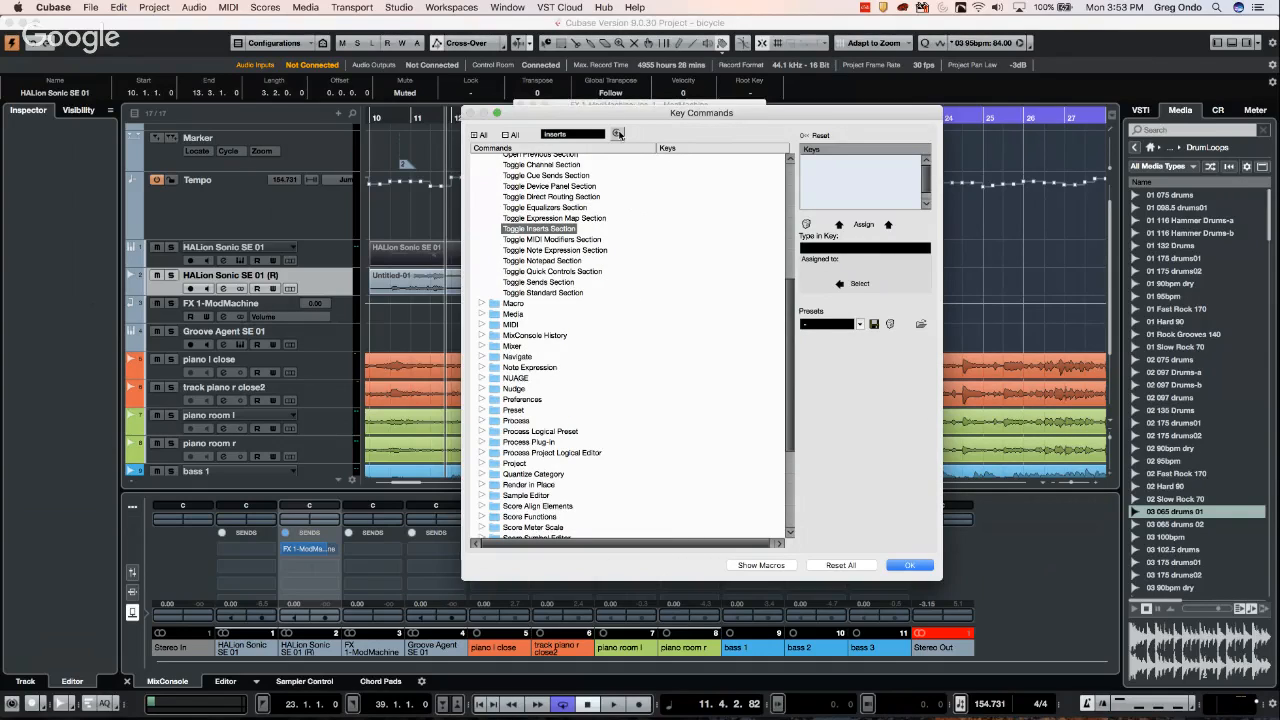
pyautogui.click(619, 134)
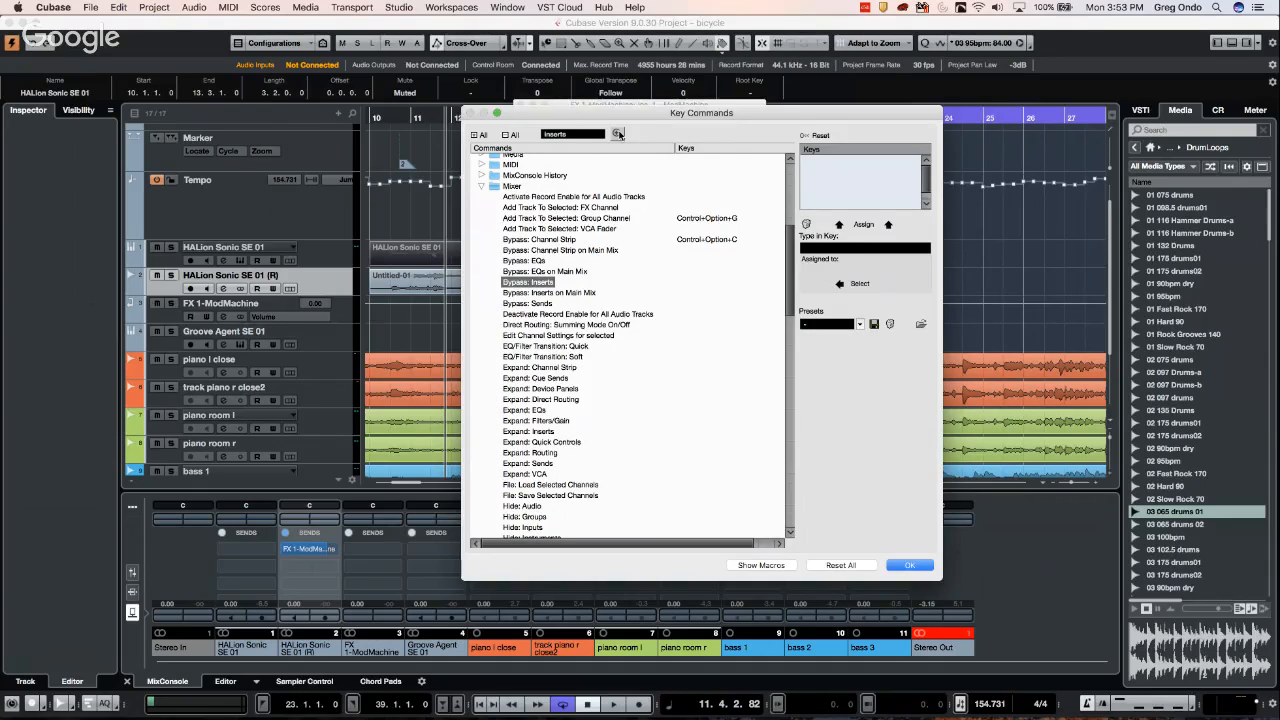
pyautogui.click(619, 134)
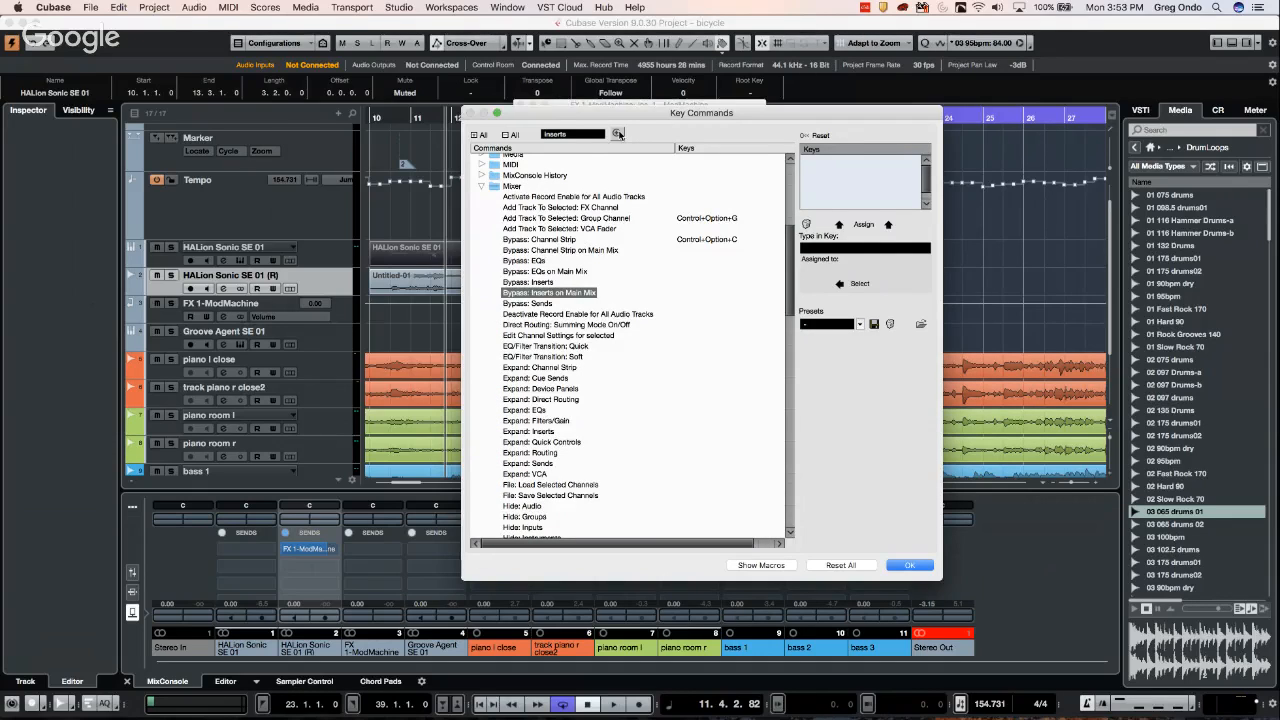
pyautogui.click(619, 134)
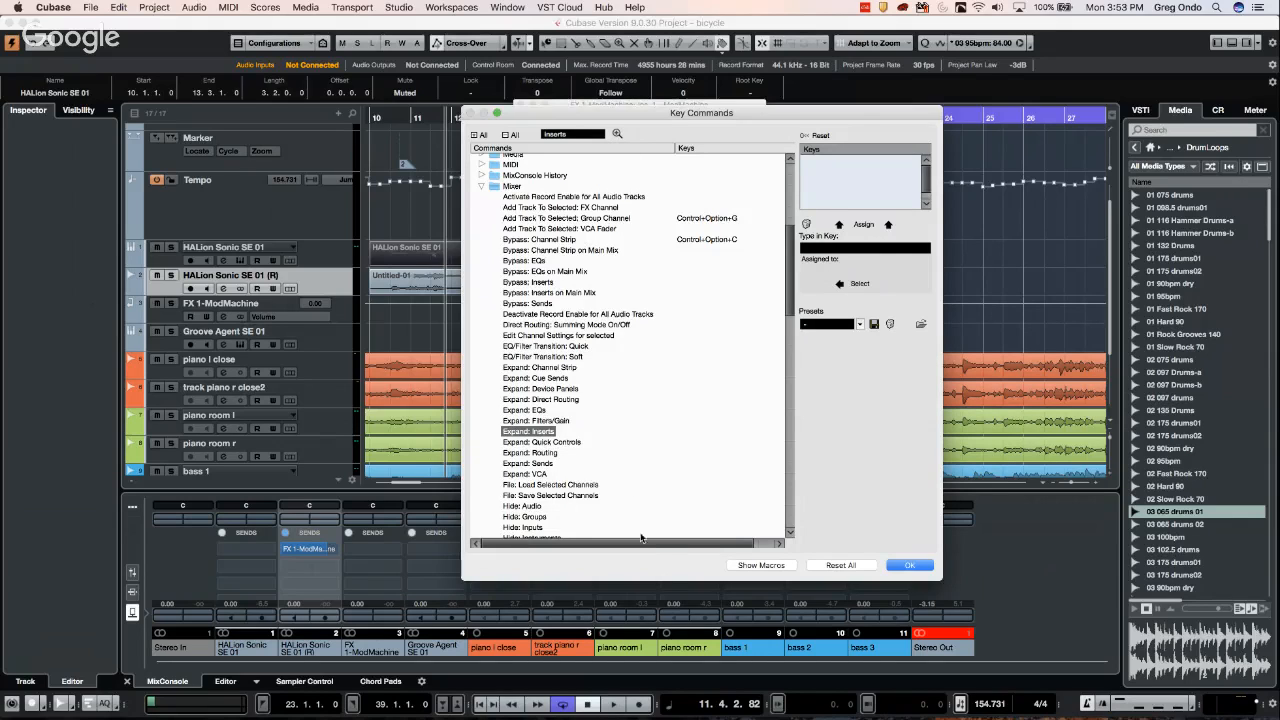
# Step through the remaining "inserts" matches in the key commands, look over the command categories, and close the Key Commands settings
pyautogui.moveTo(644, 540)
pyautogui.mouseDown()
pyautogui.moveTo(738, 540)
pyautogui.moveTo(622, 537)
pyautogui.mouseUp()
pyautogui.click(617, 133)
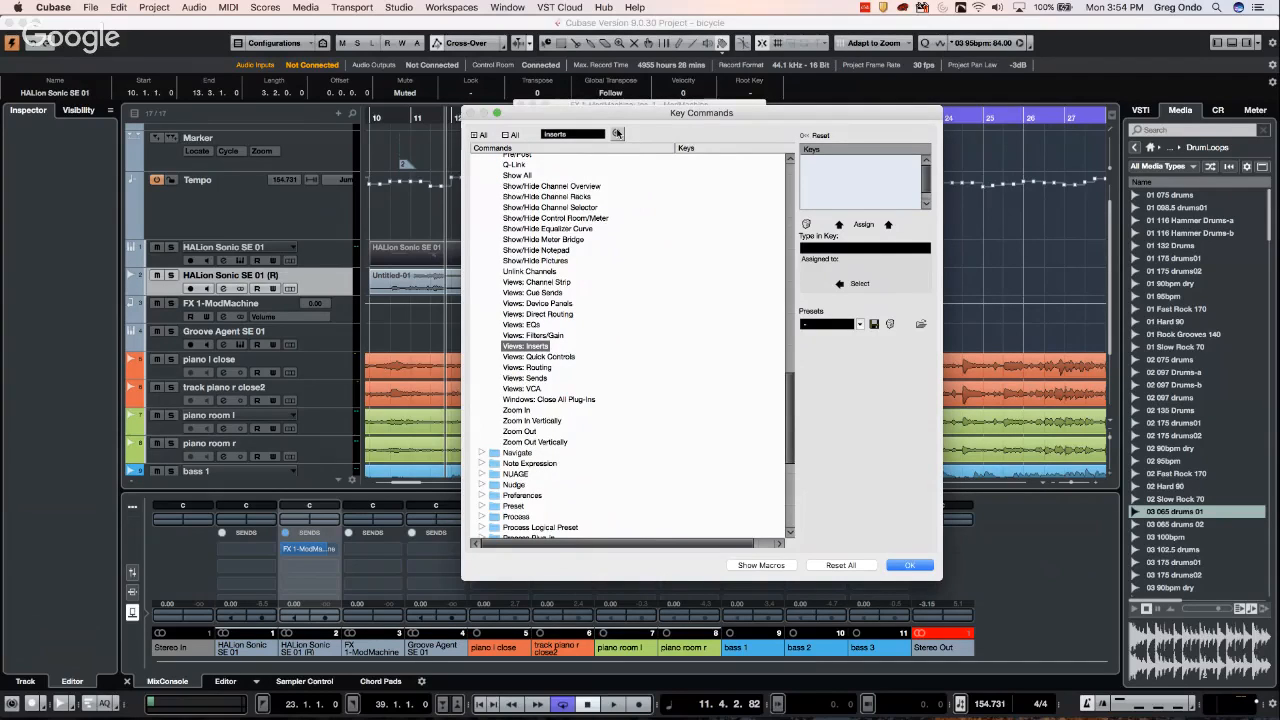
pyautogui.click(617, 133)
pyautogui.click(617, 133)
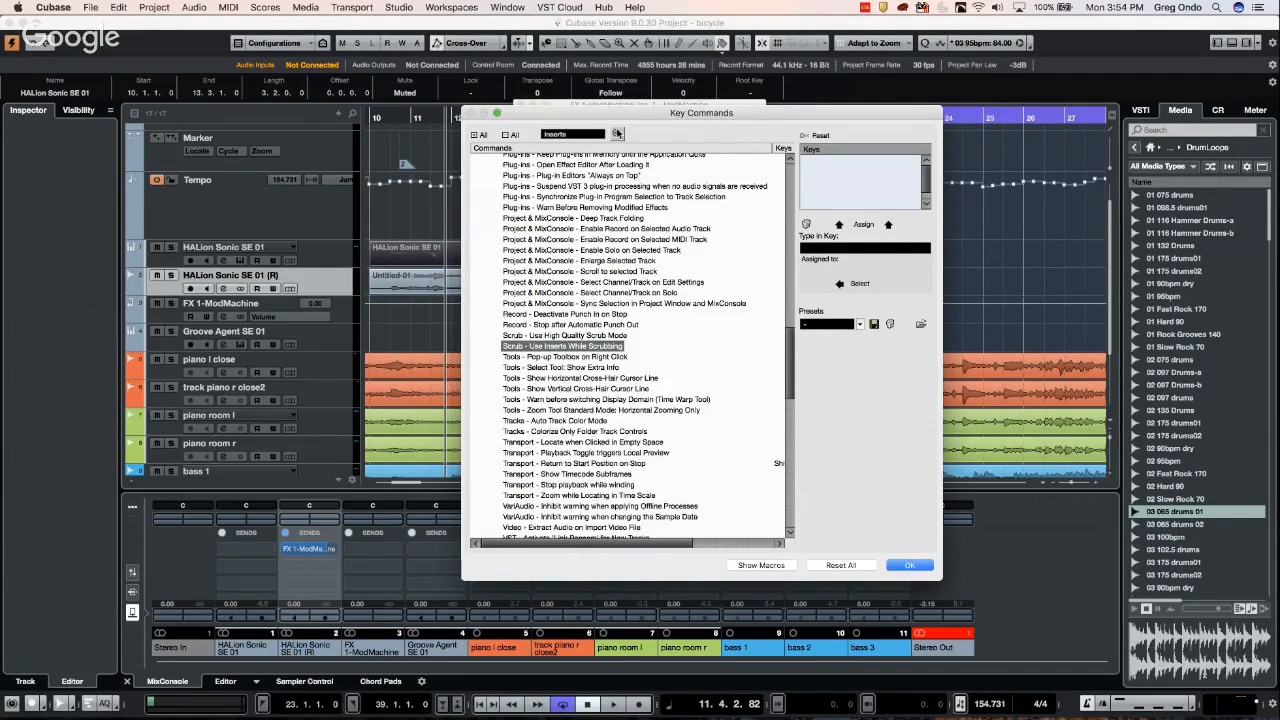
pyautogui.click(617, 133)
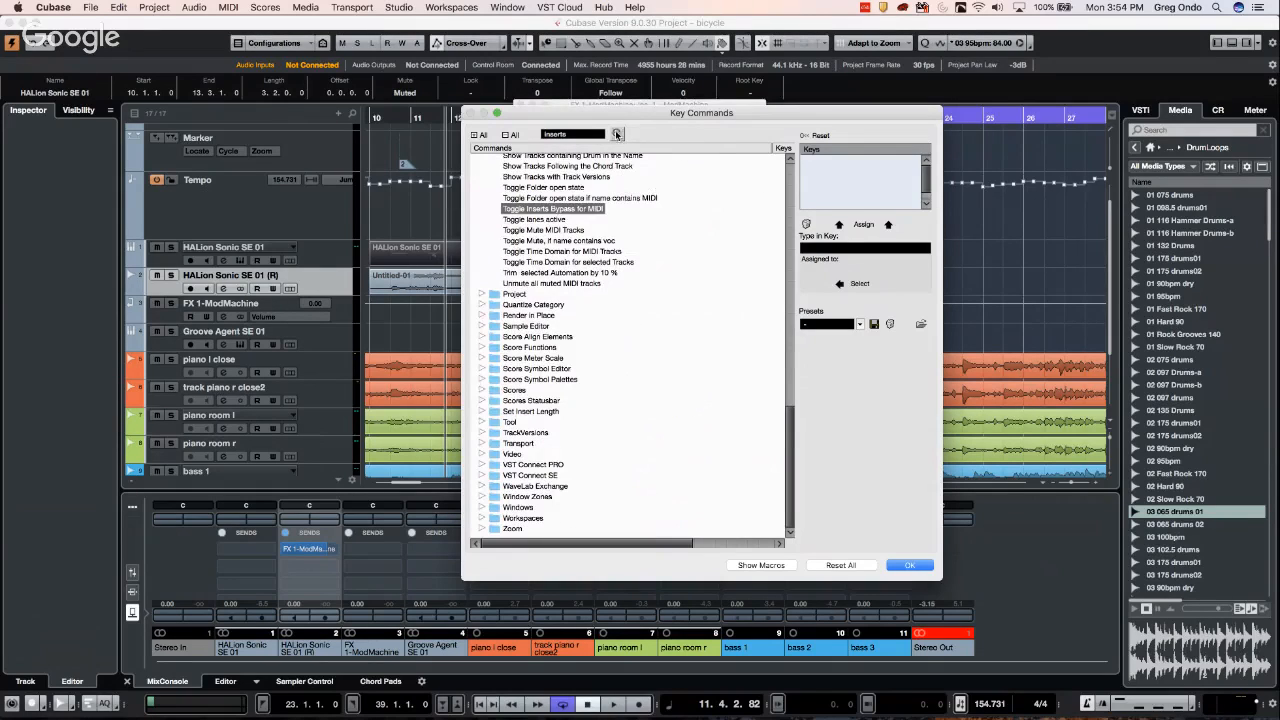
pyautogui.scroll(-5, 629, 287)
pyautogui.scroll(15, 629, 287)
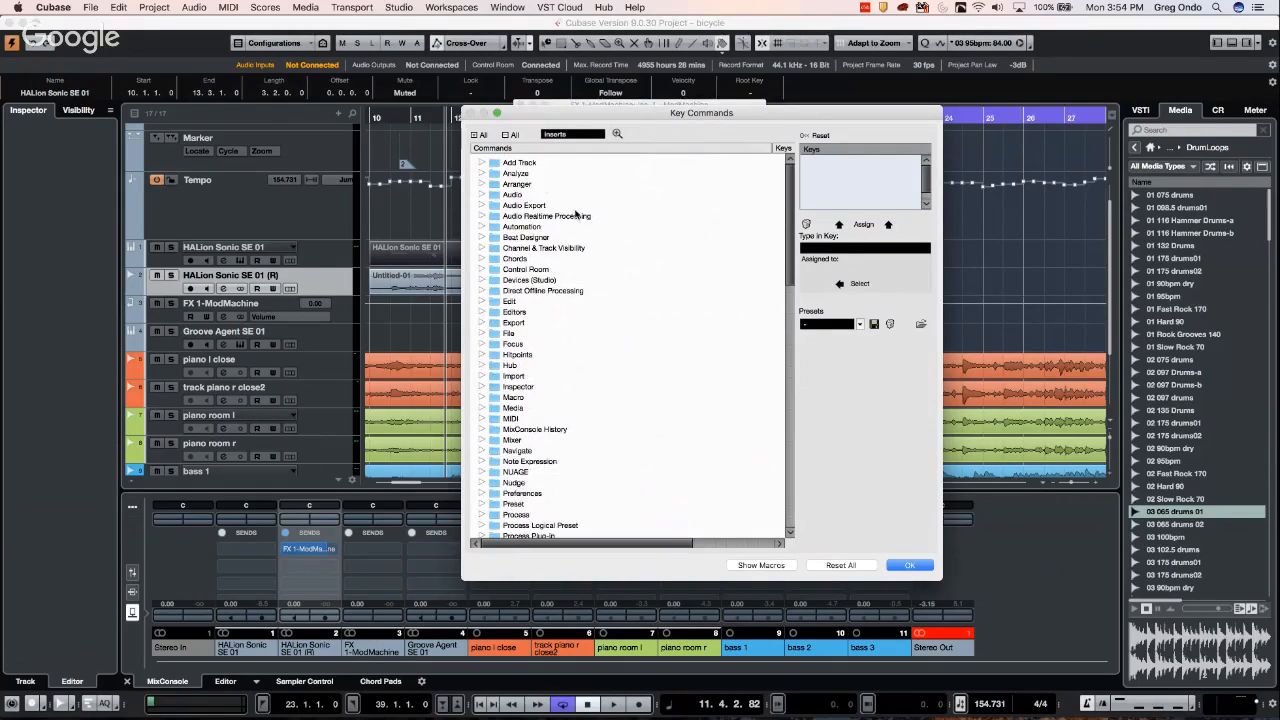
pyautogui.click(918, 567)
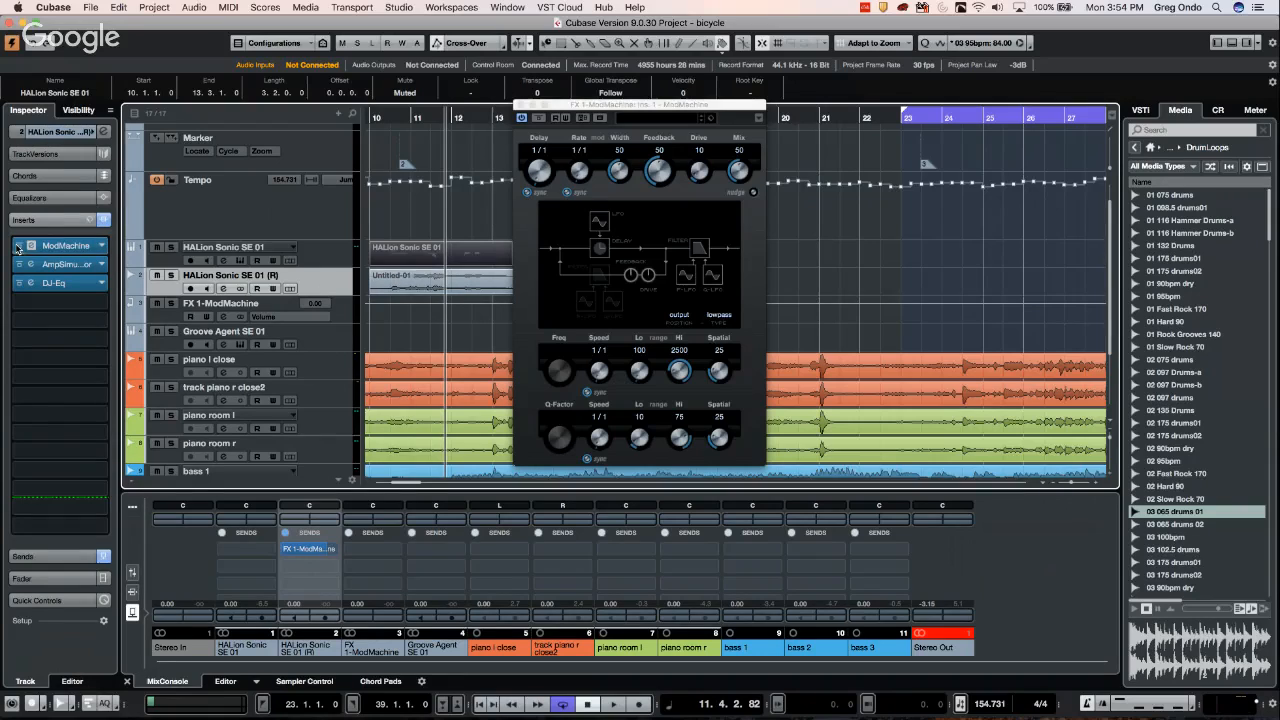
# Open HALion Sonic SE 01 (R)'s channel settings and all its insert editors at once, moving the DJ-Eq window aside and closing it
pyautogui.click(103, 133)
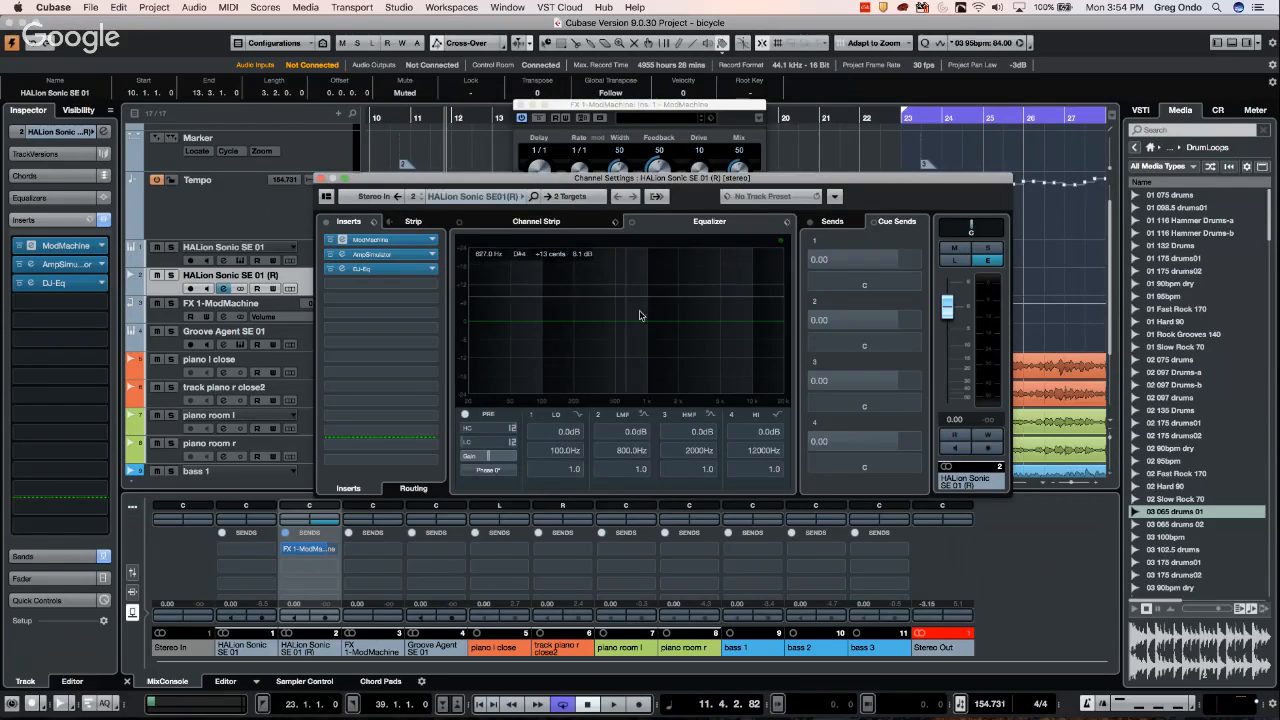
pyautogui.click(54, 133)
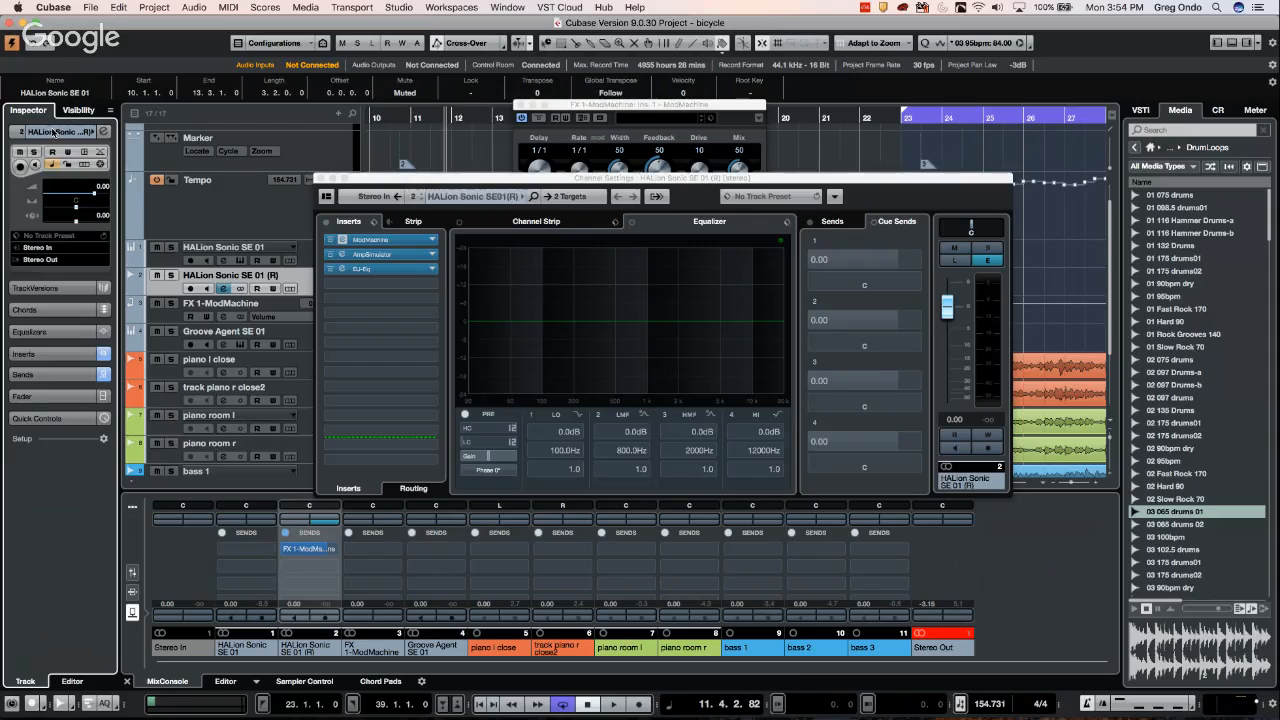
pyautogui.keyDown('alt'); pyautogui.click(104, 131); pyautogui.keyUp('alt')
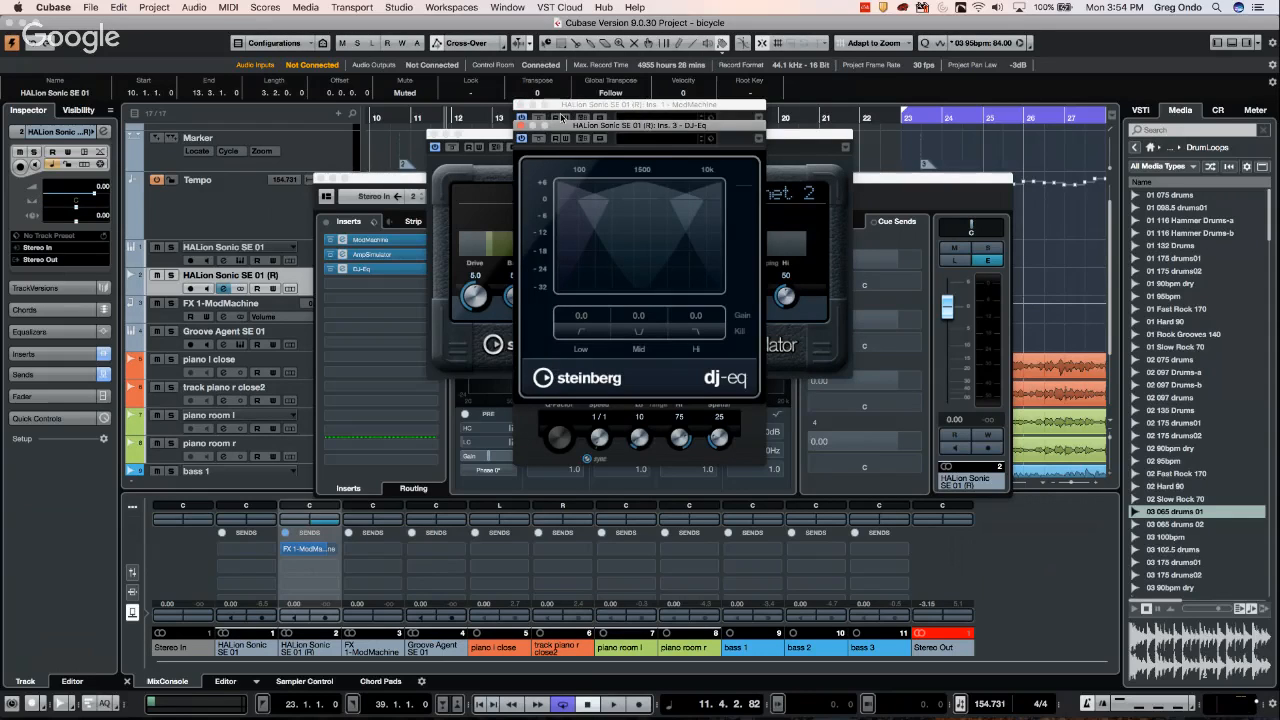
pyautogui.moveTo(588, 126); pyautogui.dragTo(960, 175)
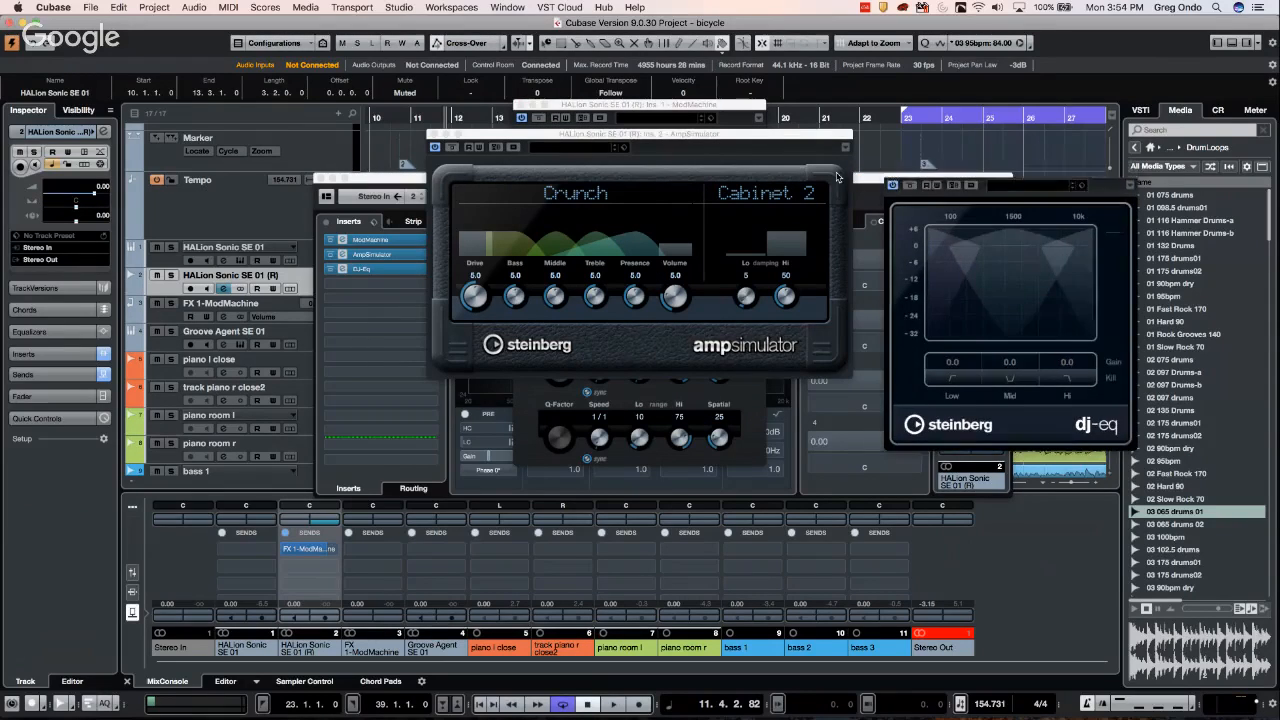
pyautogui.click(889, 174)
pyautogui.click(436, 141)
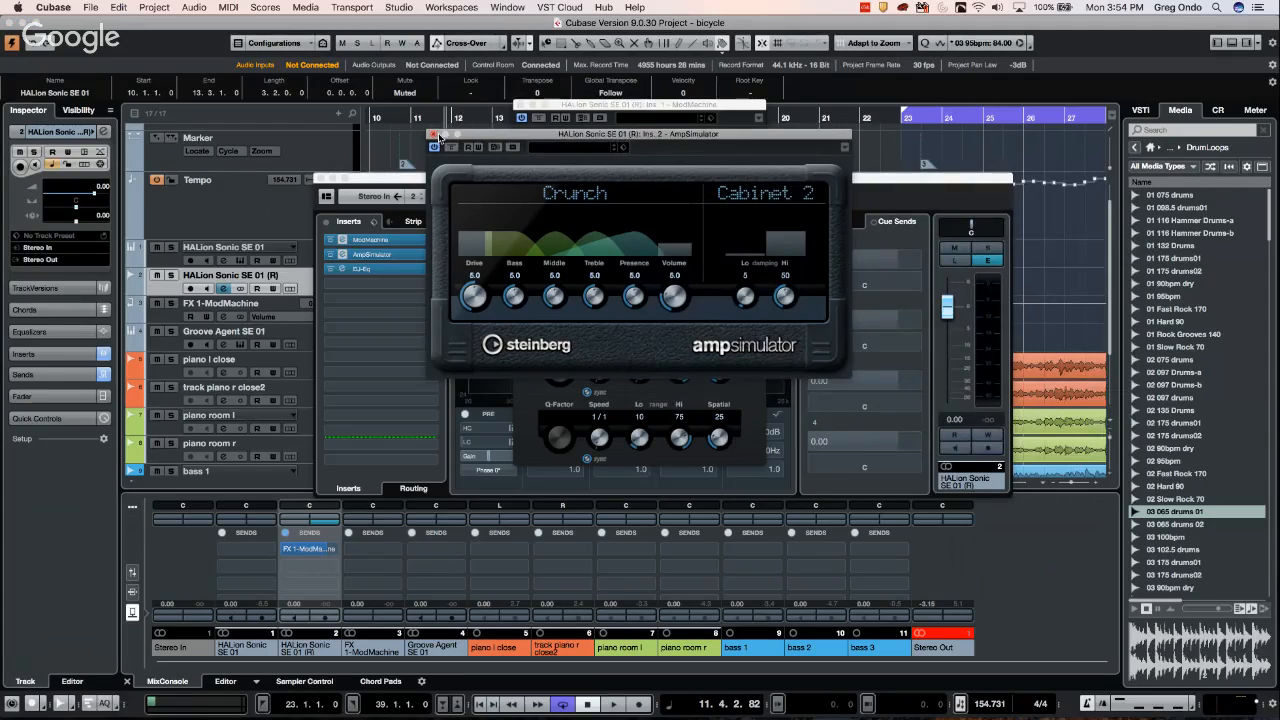
# Reopen the insert editors for HALion Sonic SE 01 (R), and close all plug-in windows and the channel settings
pyautogui.click(70, 309)
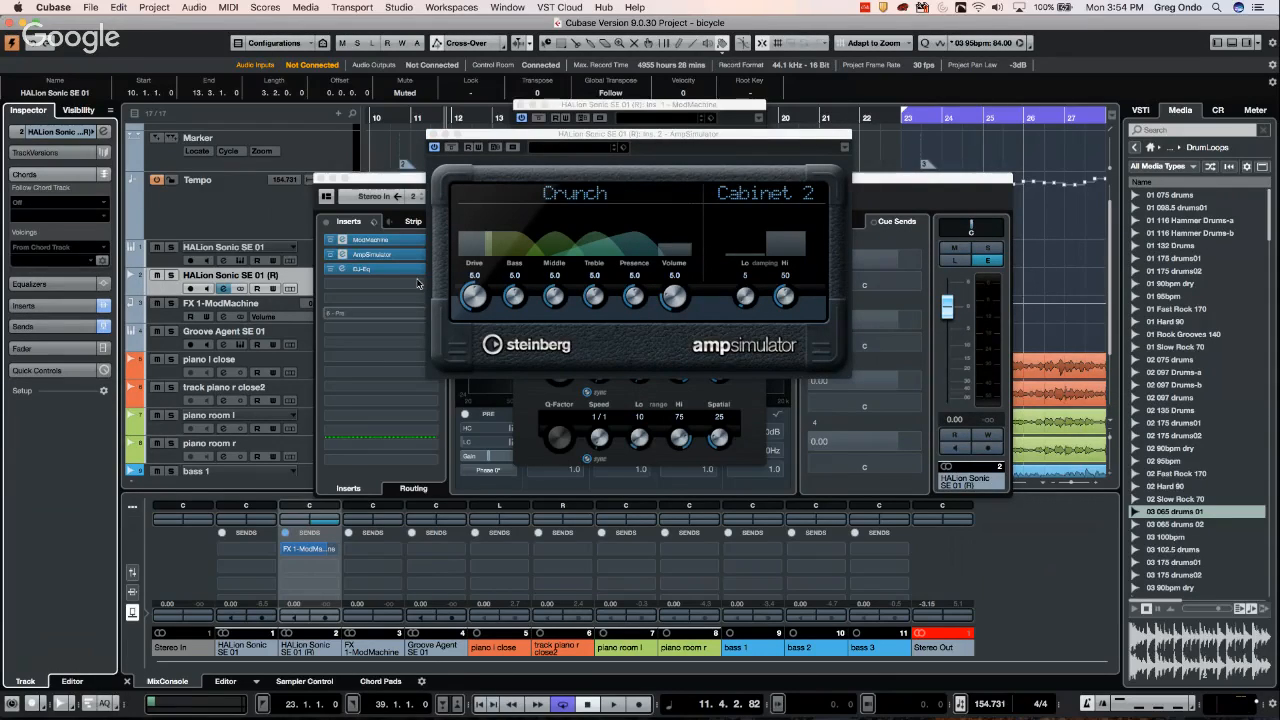
pyautogui.click(78, 132)
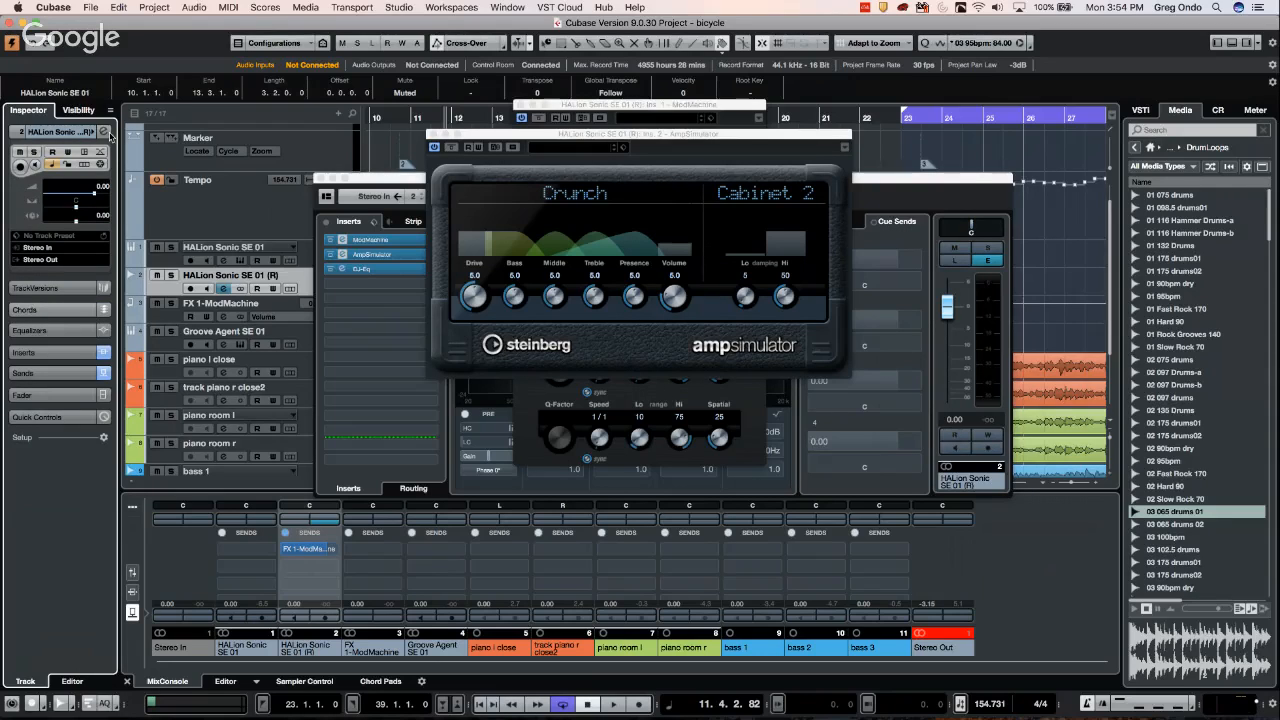
pyautogui.click(108, 133)
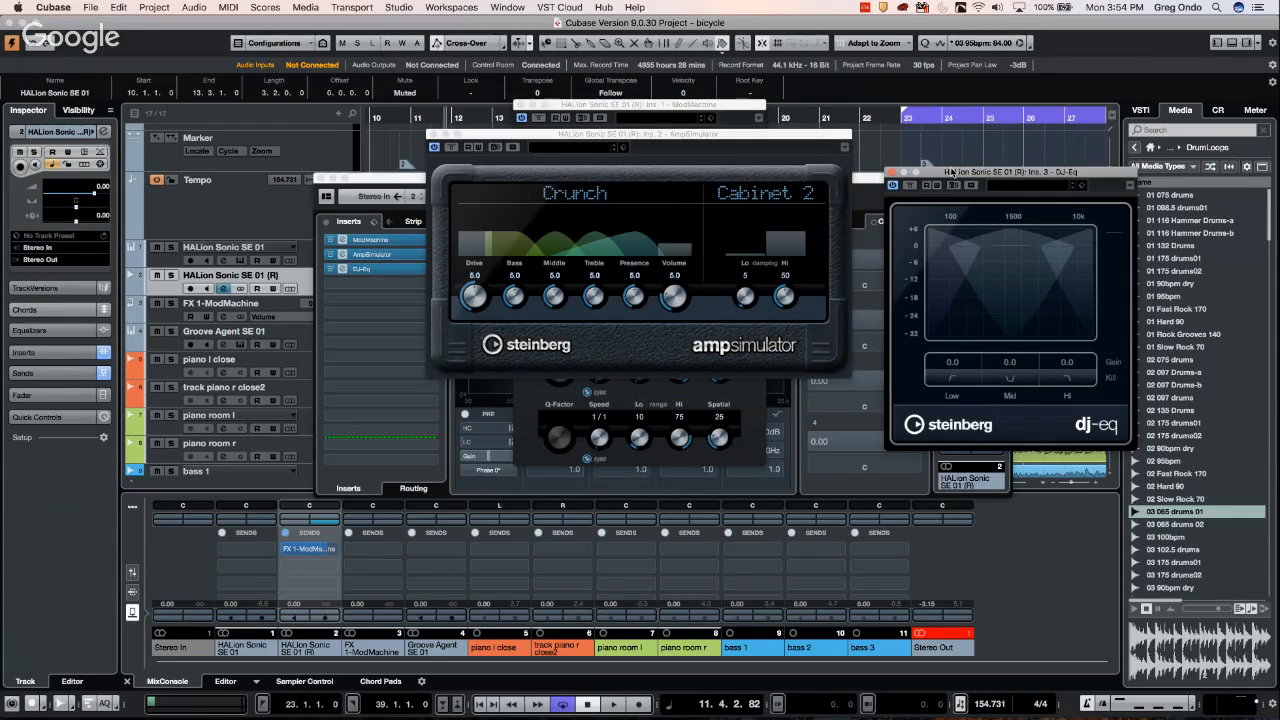
pyautogui.click(891, 175)
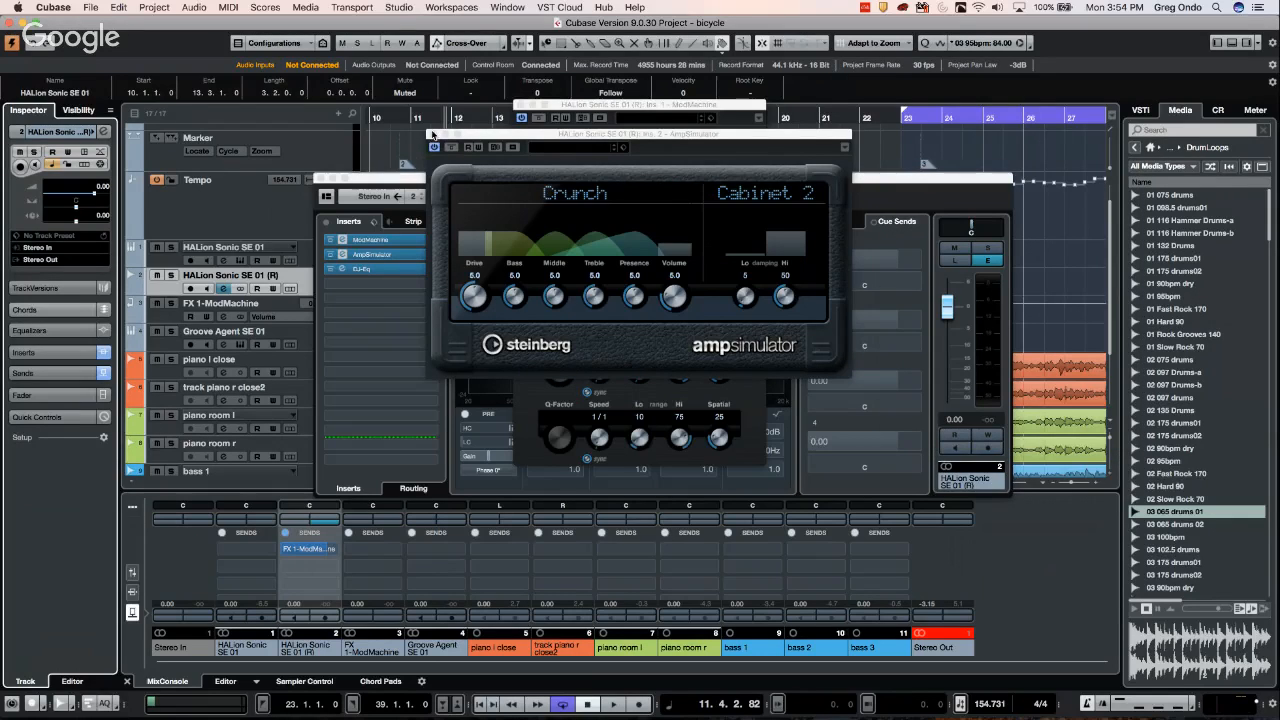
pyautogui.click(432, 135)
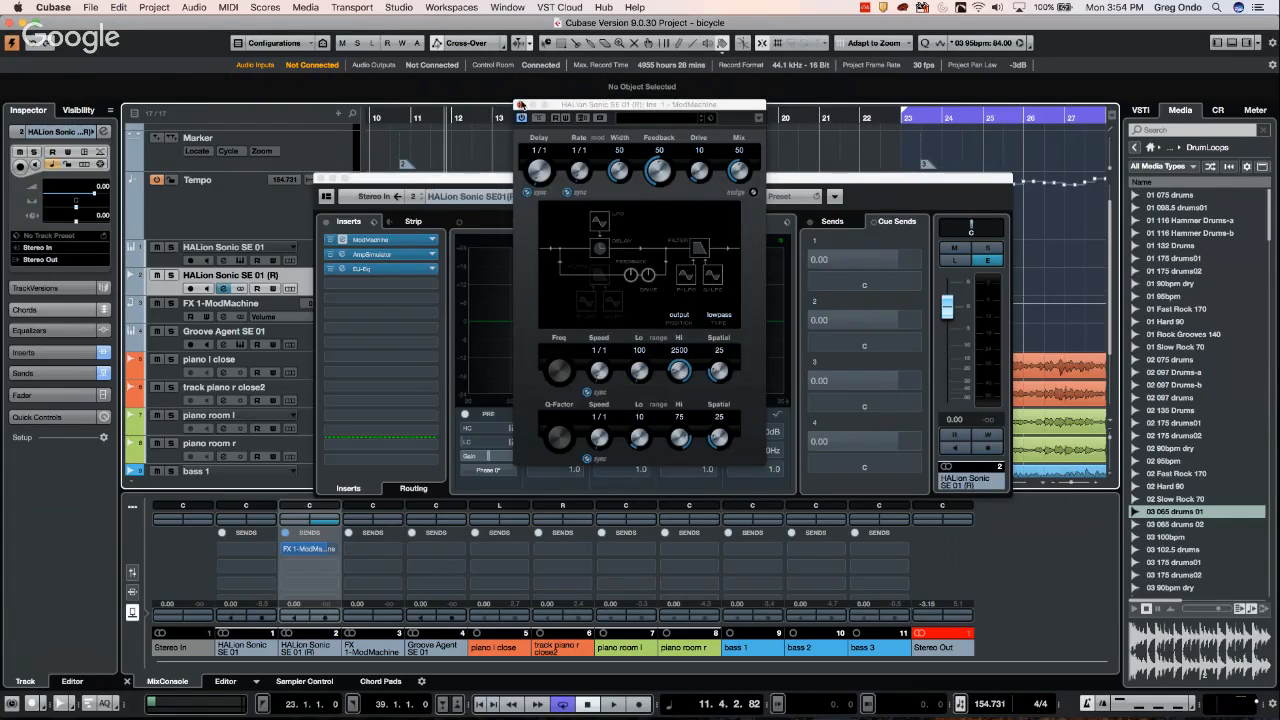
pyautogui.click(363, 141)
pyautogui.click(321, 178)
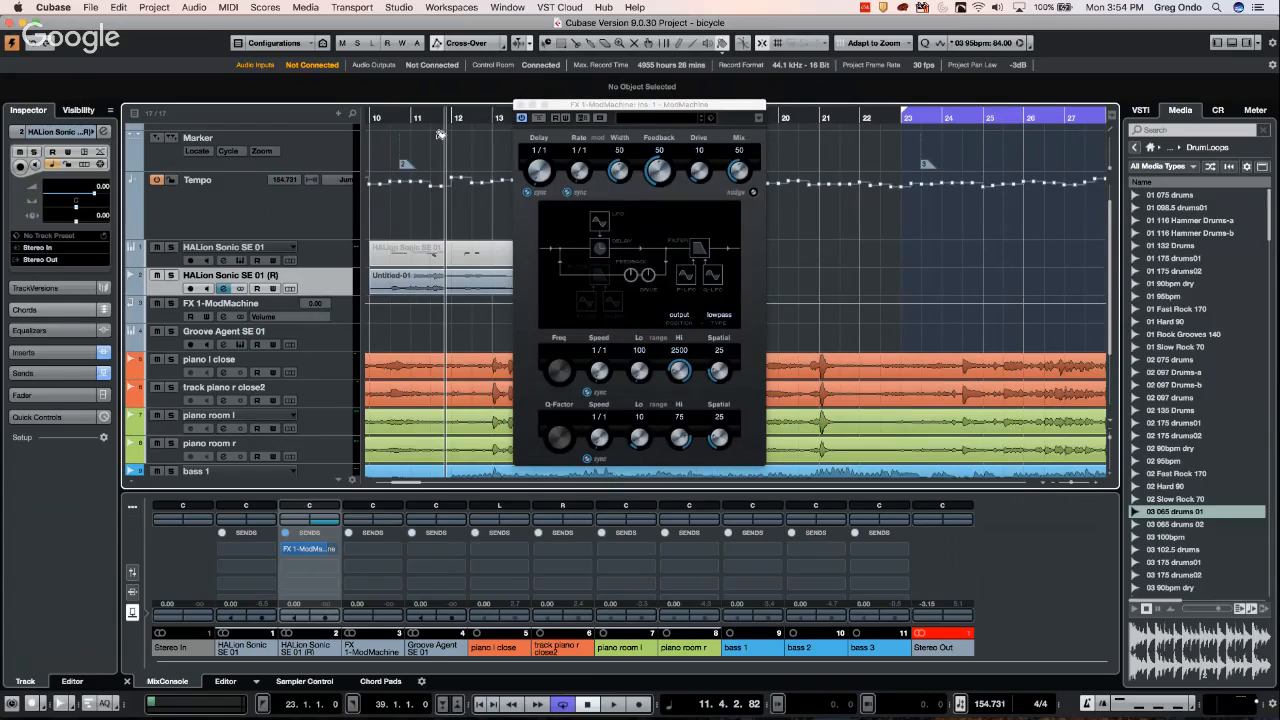
pyautogui.click(519, 105)
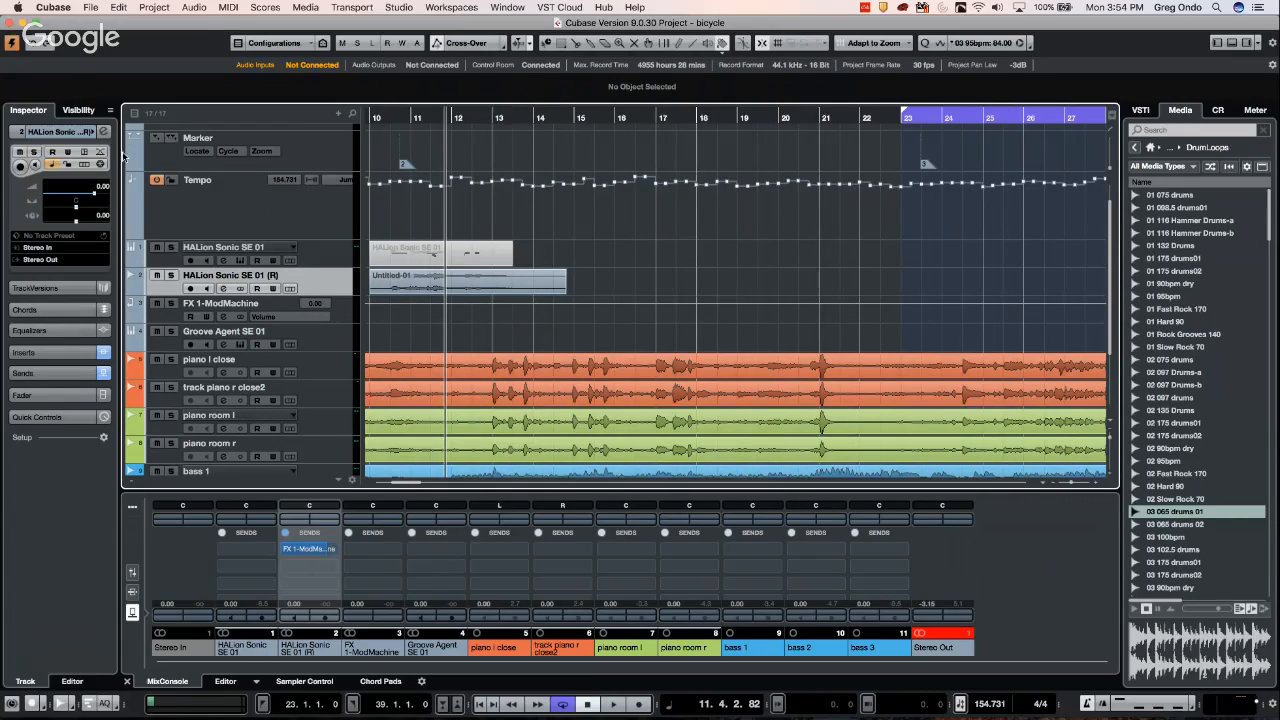
# Show the track's inserts in the Inspector, toggle all insert editors open and closed twice, and check the Inspector section options
pyautogui.click(45, 352)
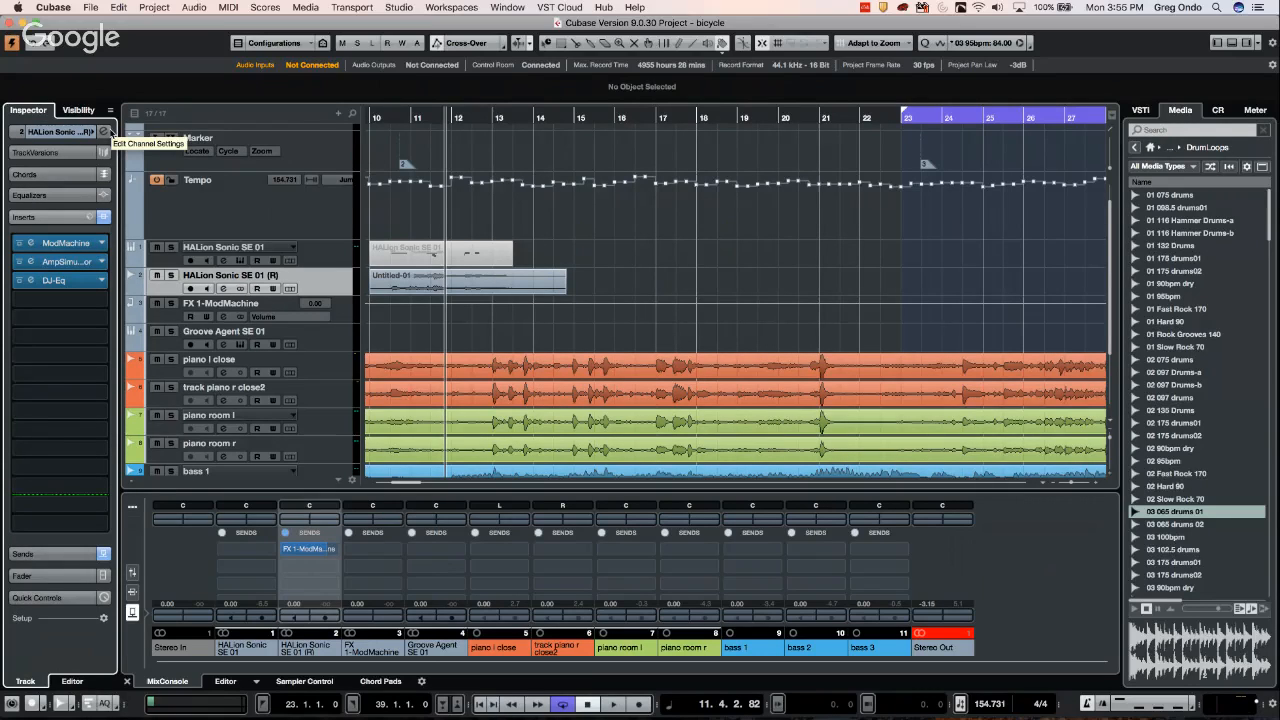
pyautogui.keyDown('alt'); pyautogui.click(104, 131); pyautogui.keyUp('alt')
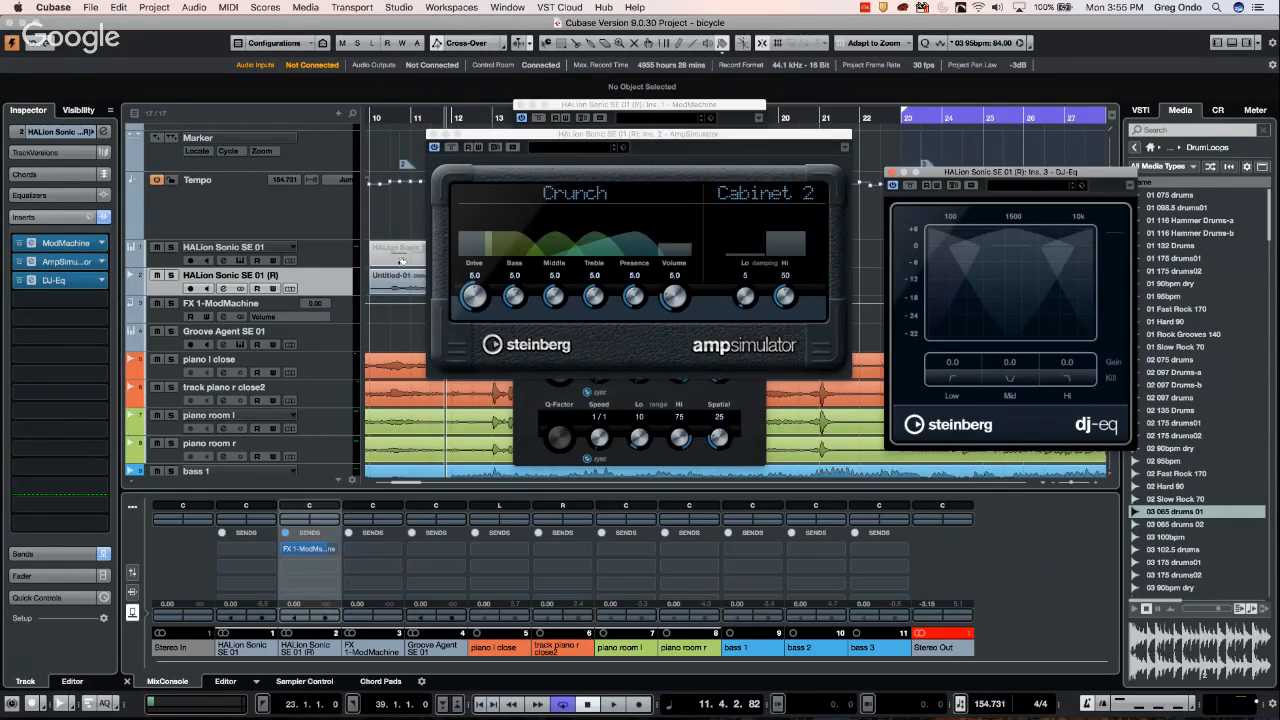
pyautogui.keyDown('alt'); pyautogui.click(104, 133); pyautogui.keyUp('alt')
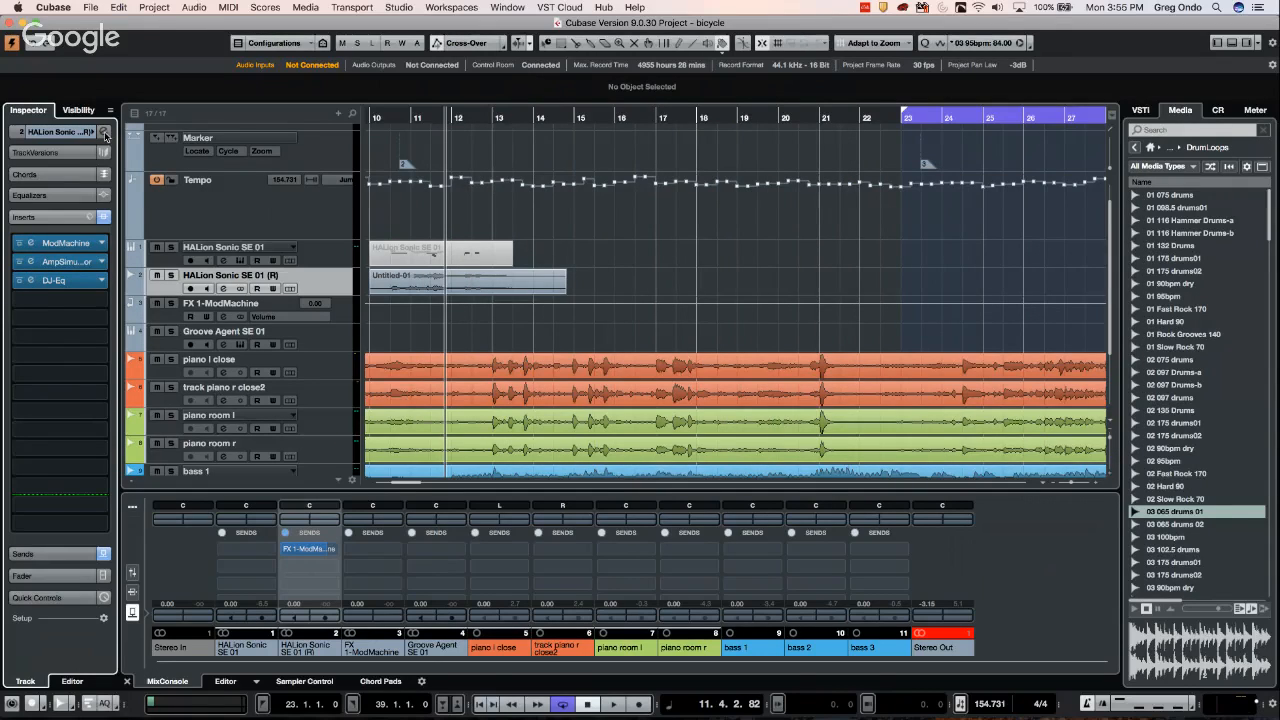
pyautogui.keyDown('alt'); pyautogui.click(104, 133); pyautogui.keyUp('alt')
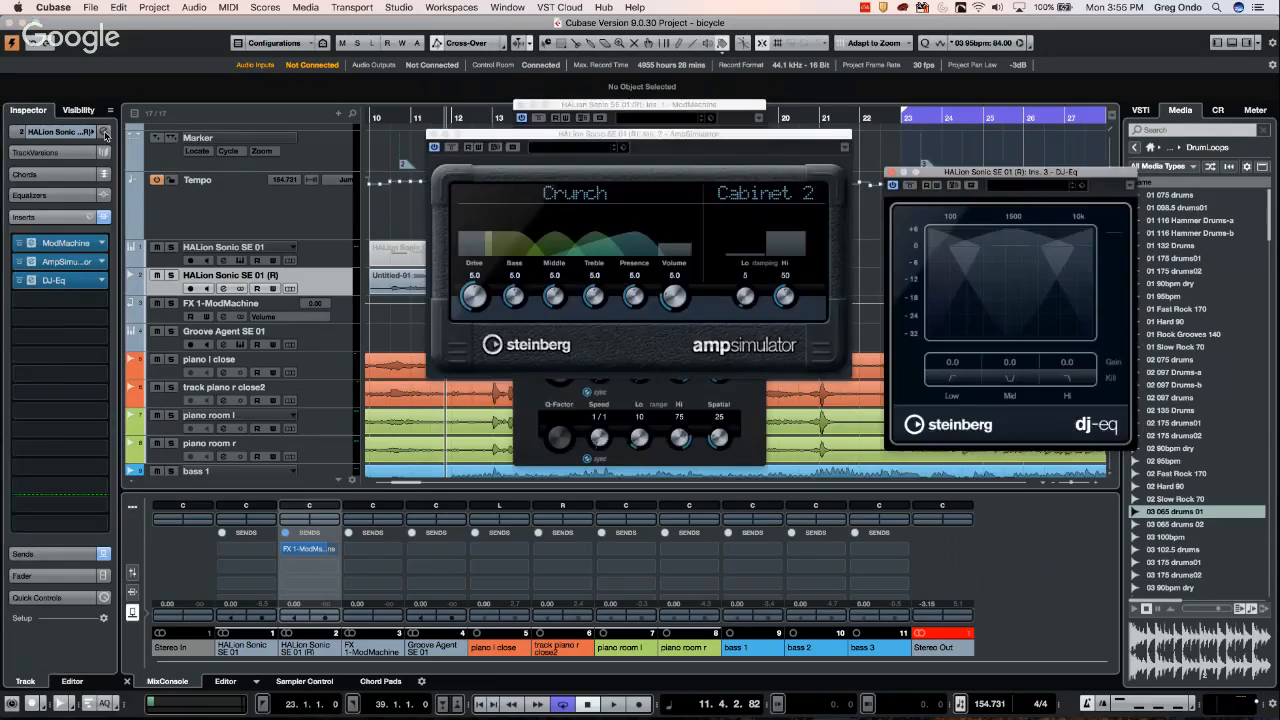
pyautogui.keyDown('alt'); pyautogui.click(104, 133); pyautogui.keyUp('alt')
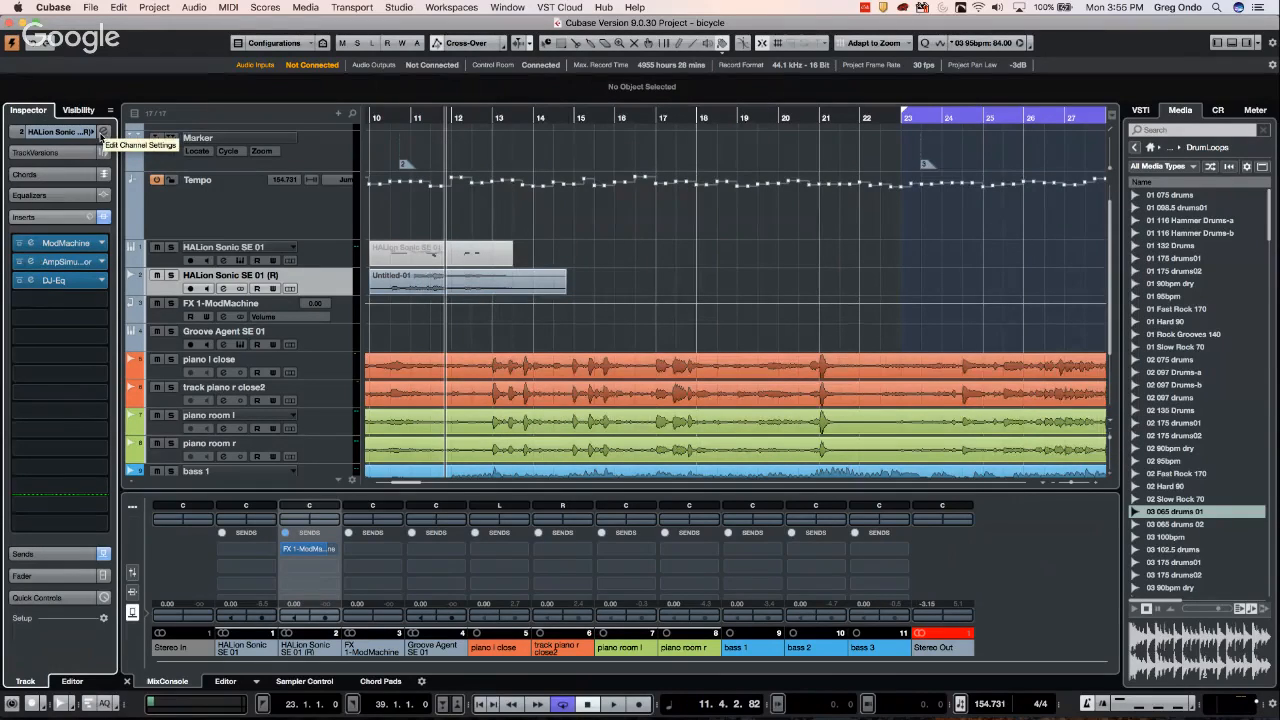
pyautogui.rightClick(101, 134)
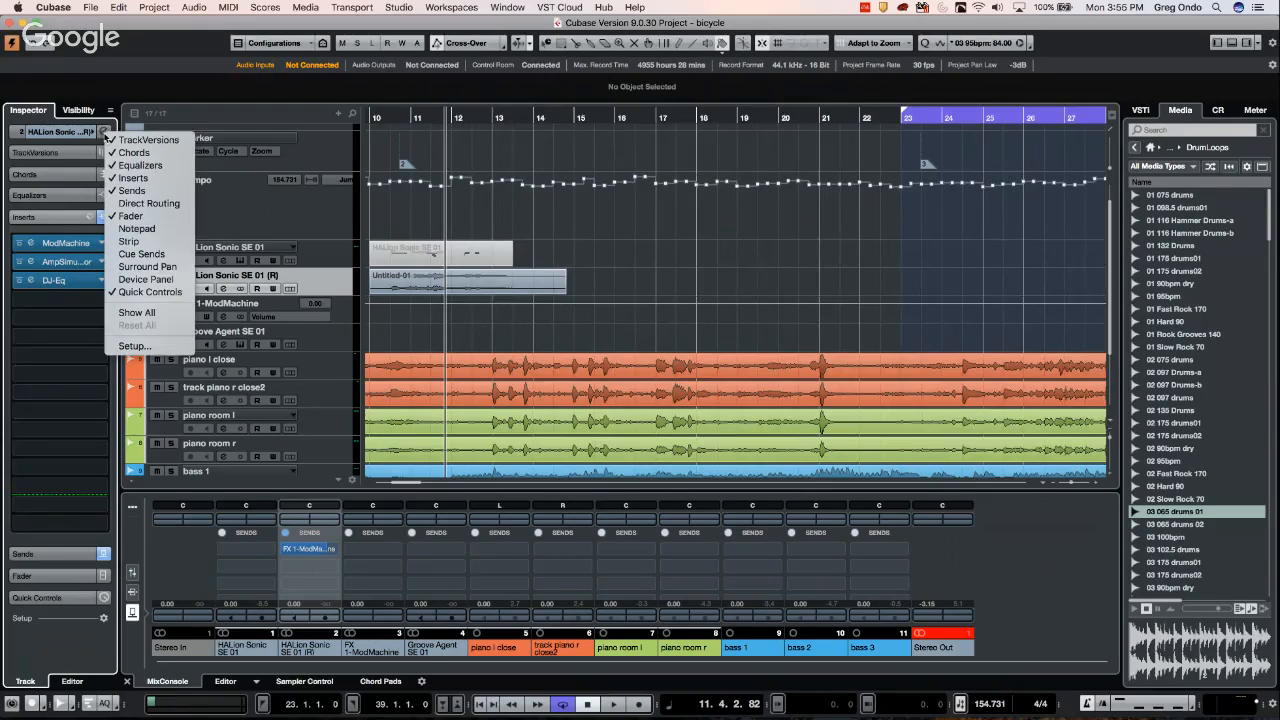
pyautogui.click(52, 323)
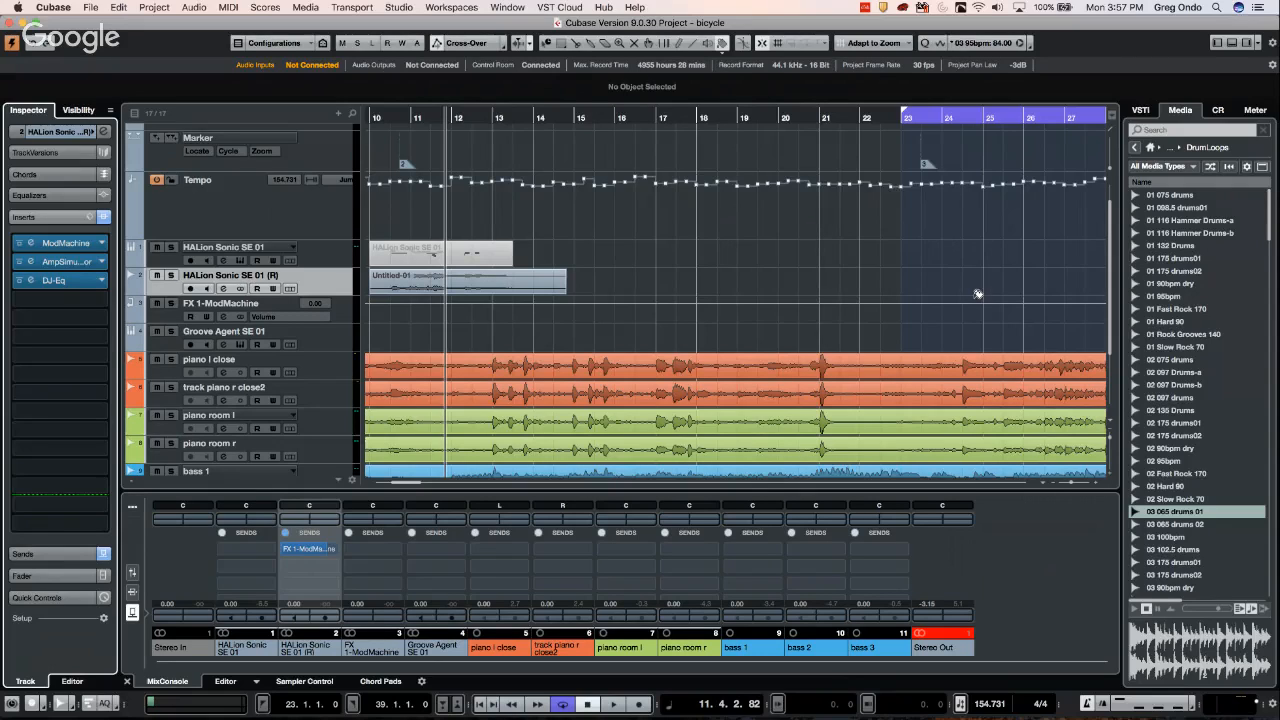
# Place the 01 90bpm dry loop on the HALion Sonic SE 01 (R) track at 18.3.1.0 and solo the track
pyautogui.click(1195, 284)
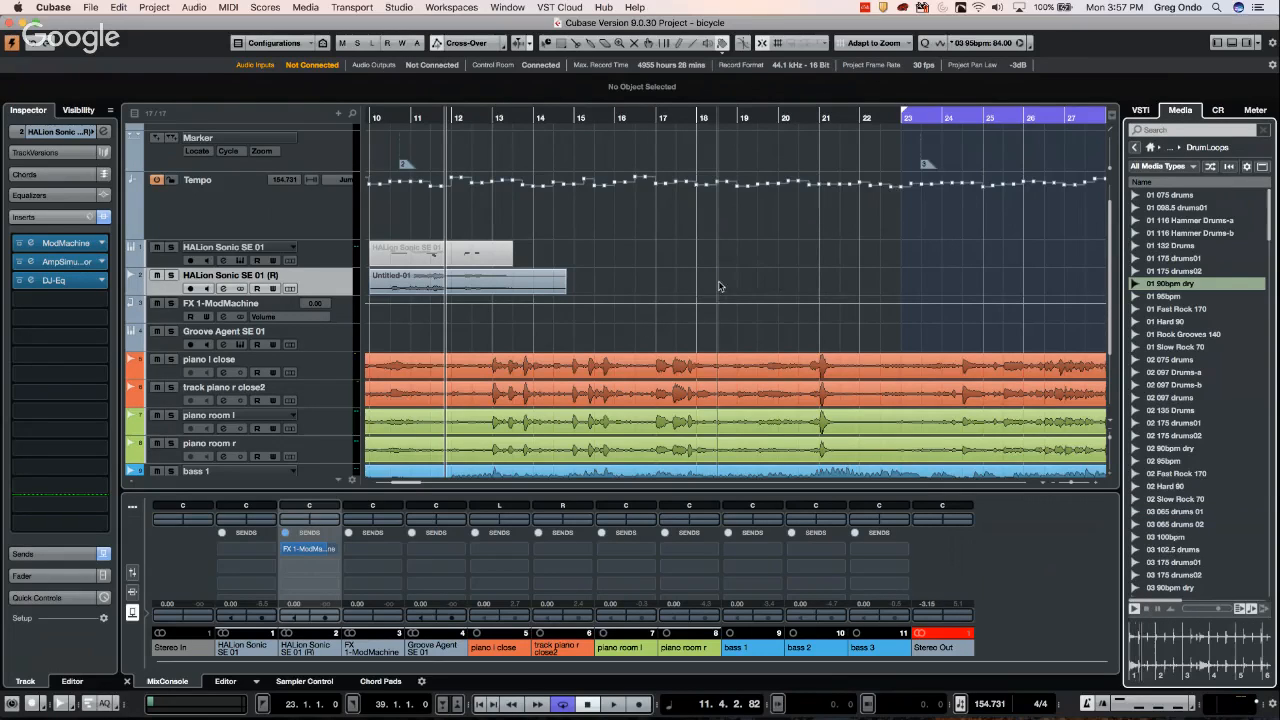
pyautogui.moveTo(718, 286); pyautogui.dragTo(768, 285)
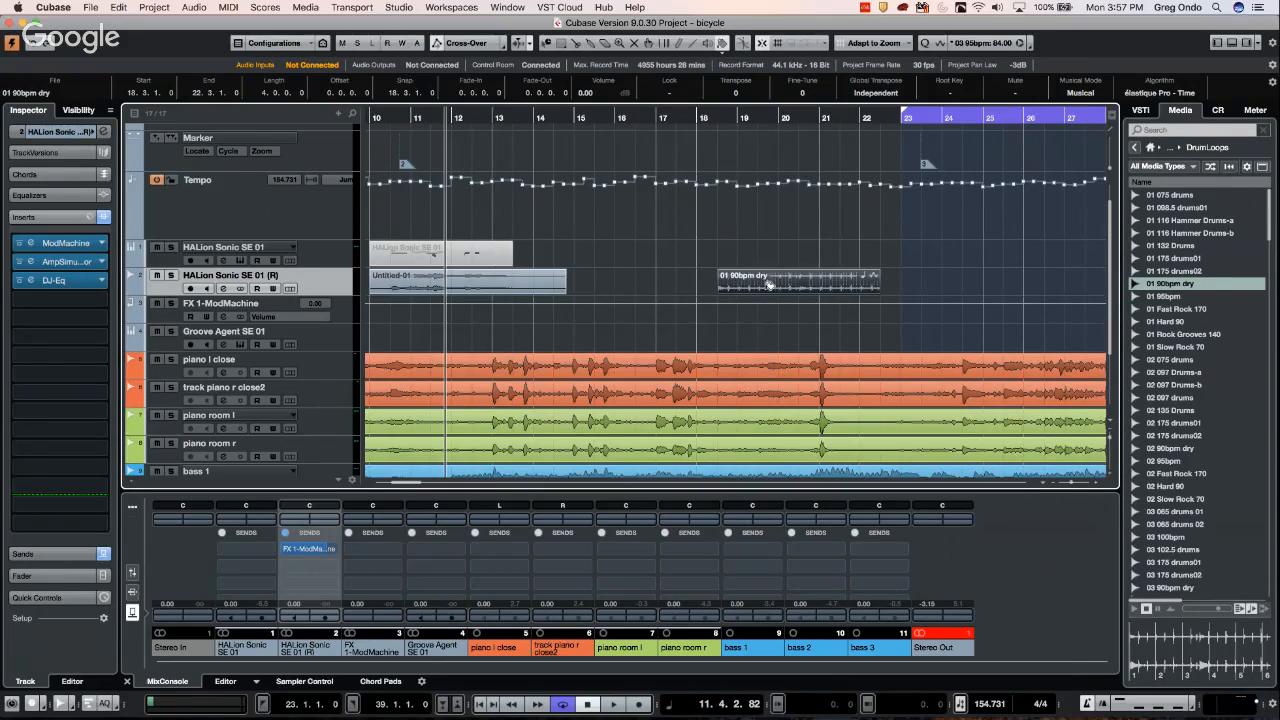
pyautogui.rightClick(768, 285)
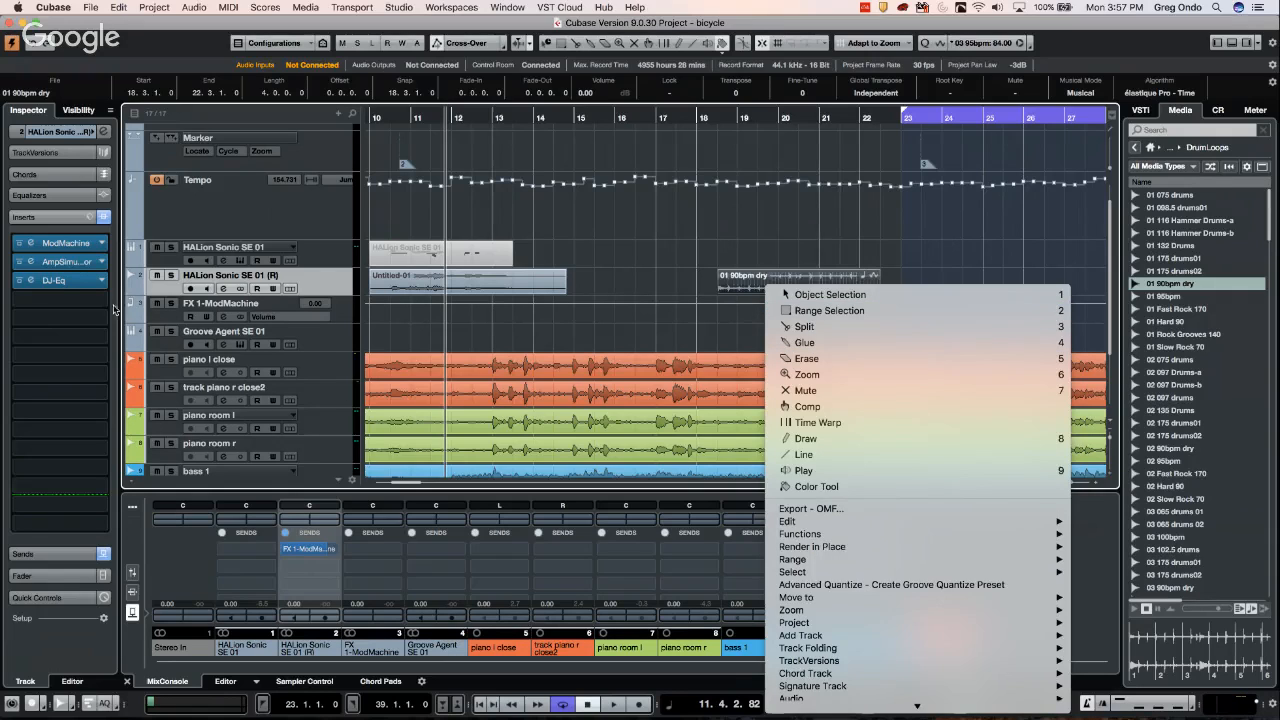
pyautogui.rightClick(186, 272)
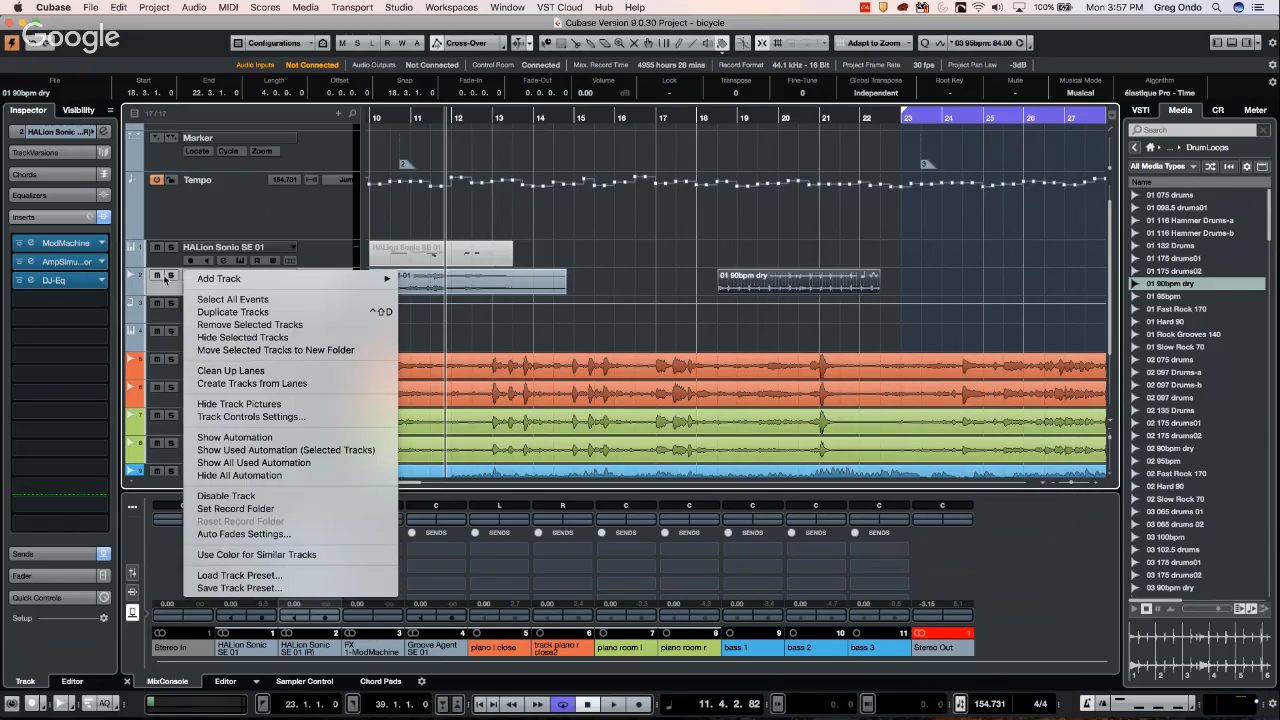
pyautogui.click(165, 279)
pyautogui.click(171, 275)
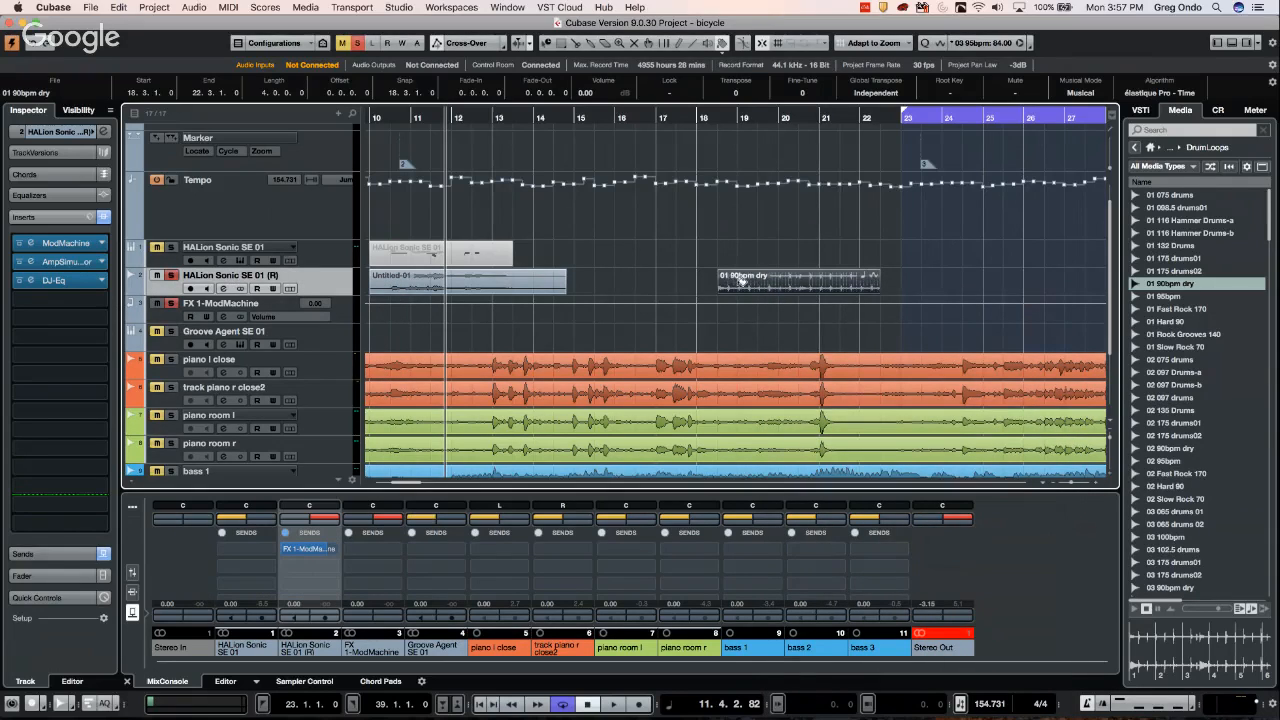
# Play the 01 90bpm dry loop from its start and raise its transpose to 7
pyautogui.click(708, 120)
pyautogui.press('space')
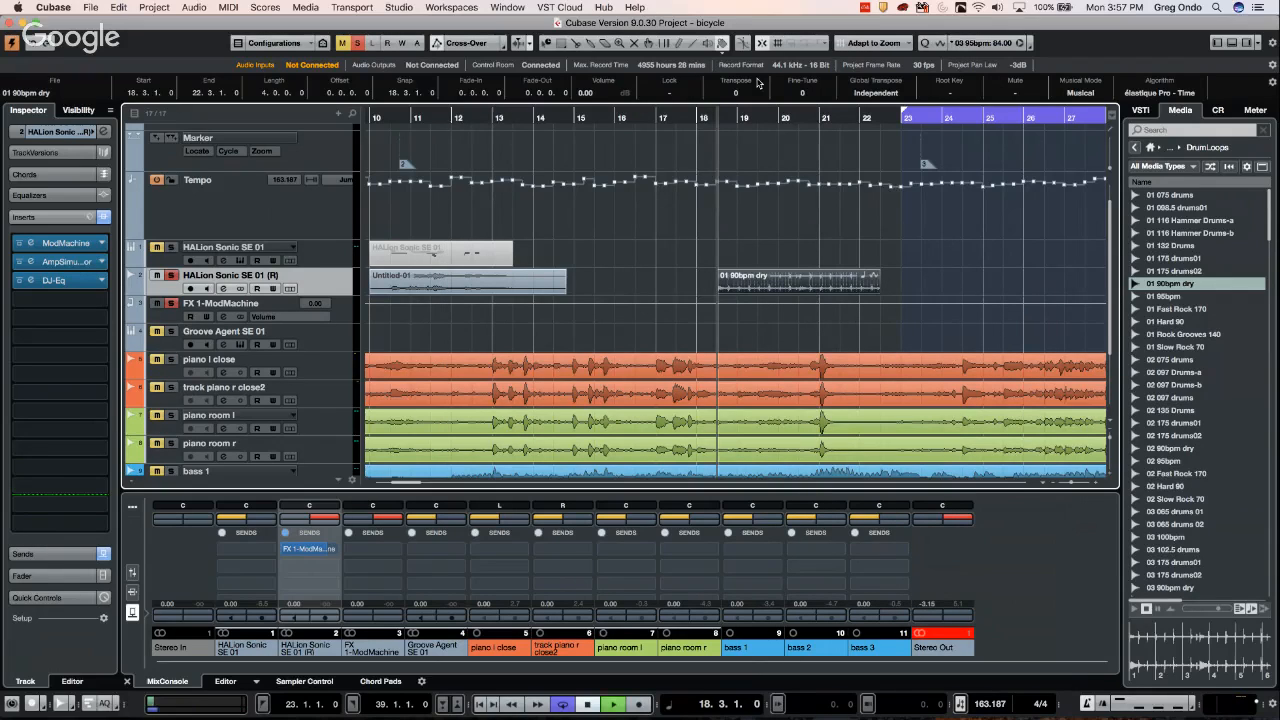
pyautogui.scroll(3, 742, 95)
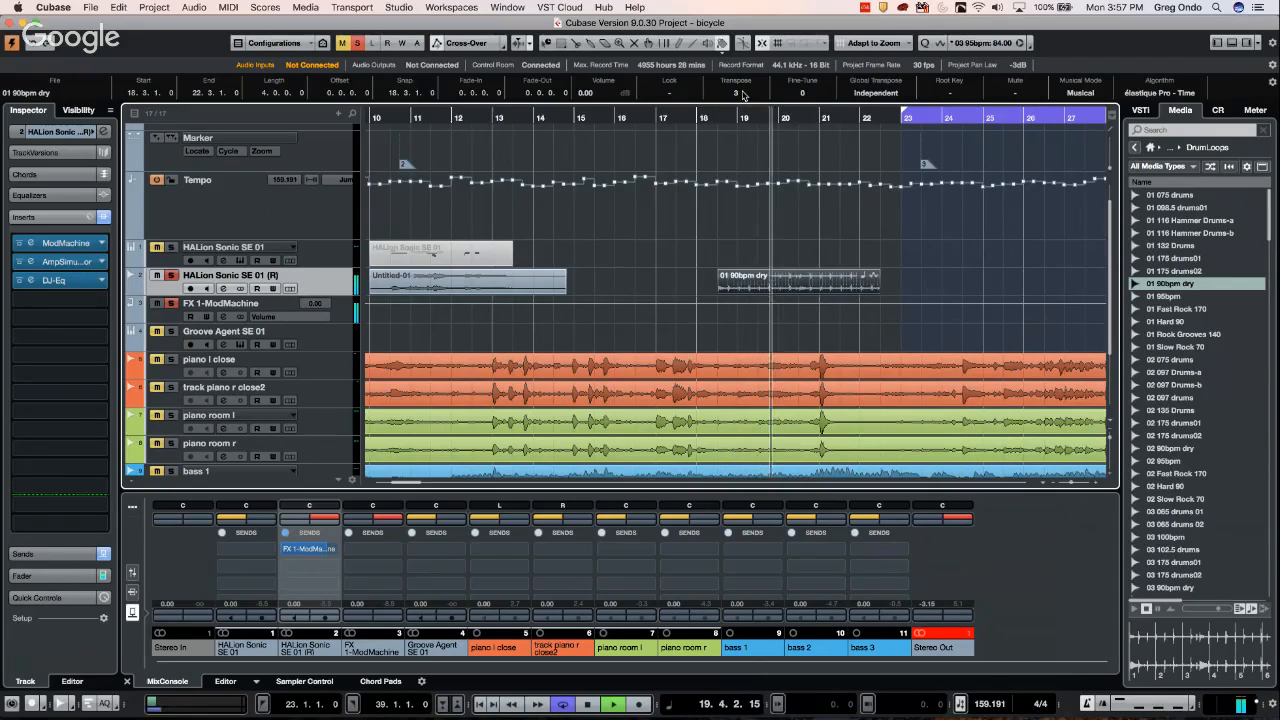
pyautogui.scroll(4, 742, 95)
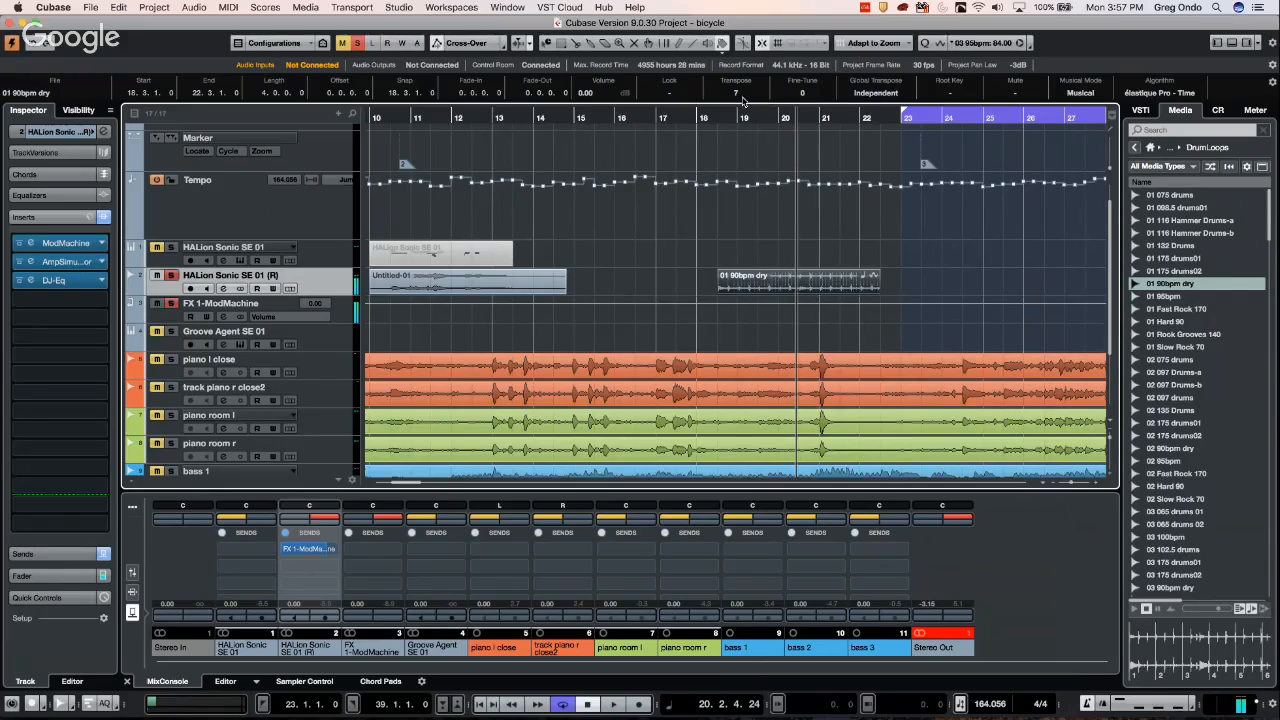
# Bypass the inserts of HALion Sonic SE 01 (R), replay the loop from its start, and lower its transpose to -8
pyautogui.click(103, 217)
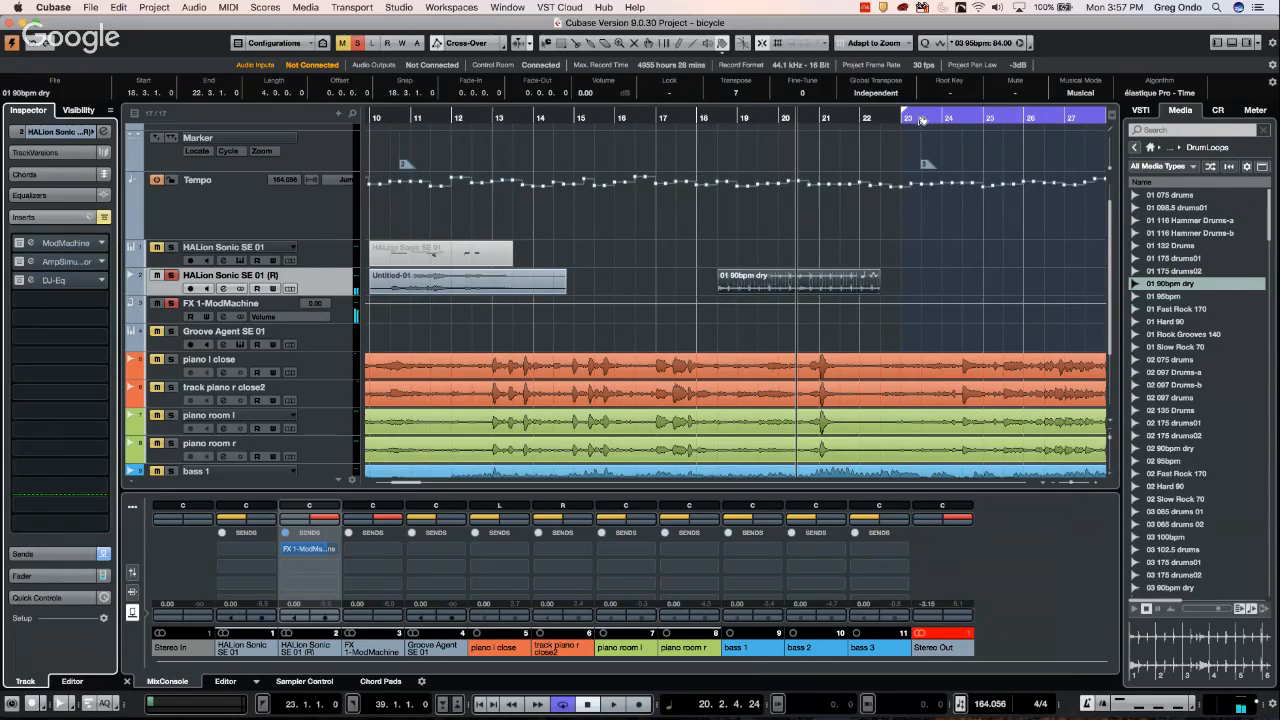
pyautogui.click(707, 118)
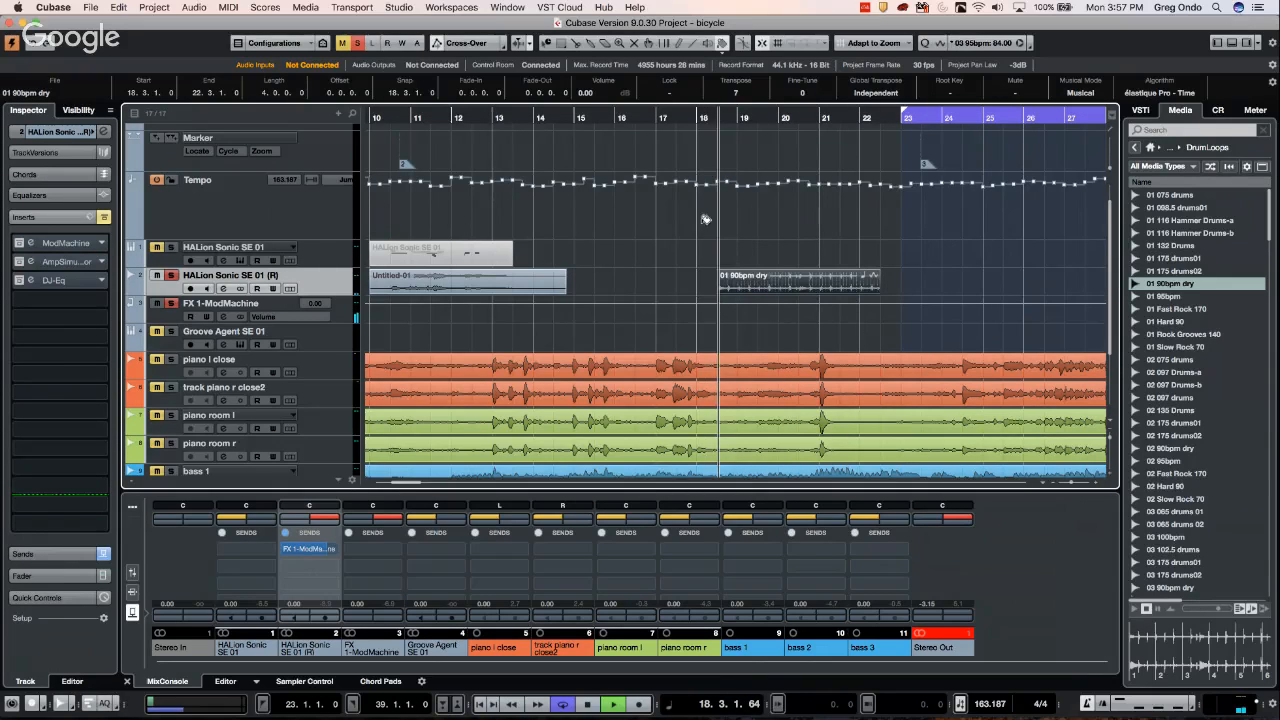
pyautogui.scroll(-9, 752, 96)
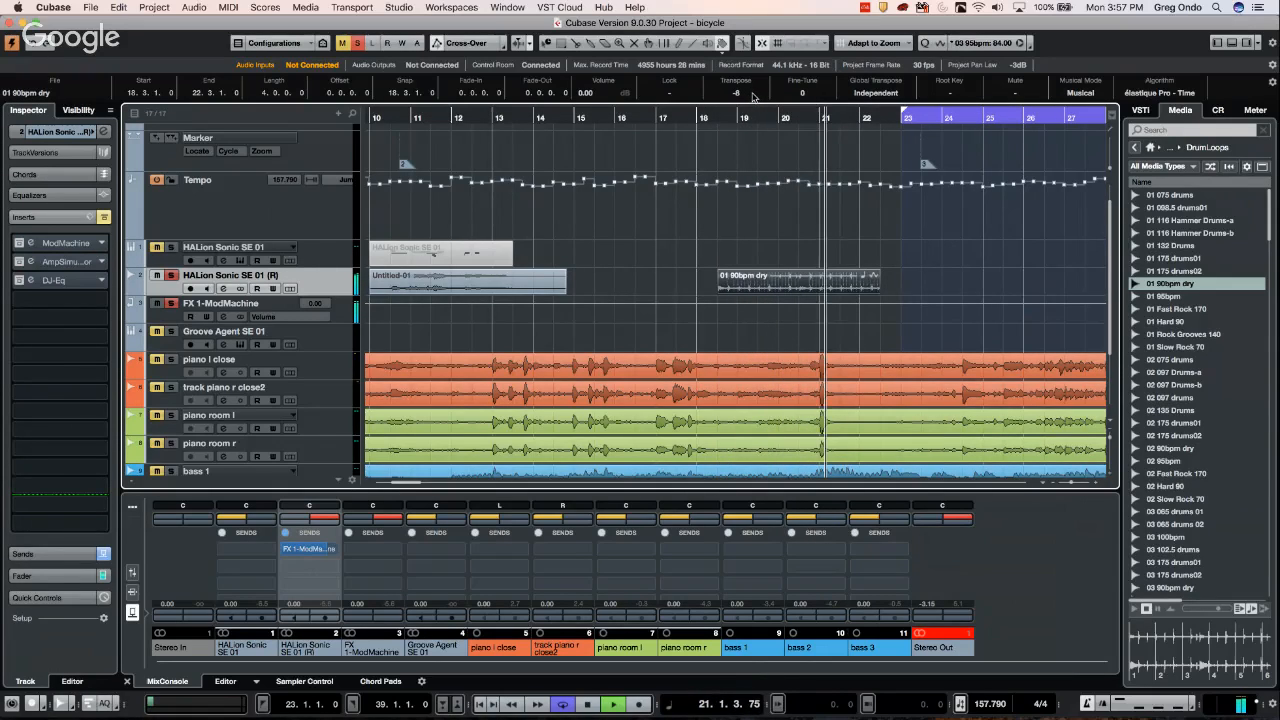
# Set the 01 90bpm dry loop's transpose to -5 and the HALion Sonic SE 01 MIDI part's transpose to -3
pyautogui.scroll(3, 745, 97)
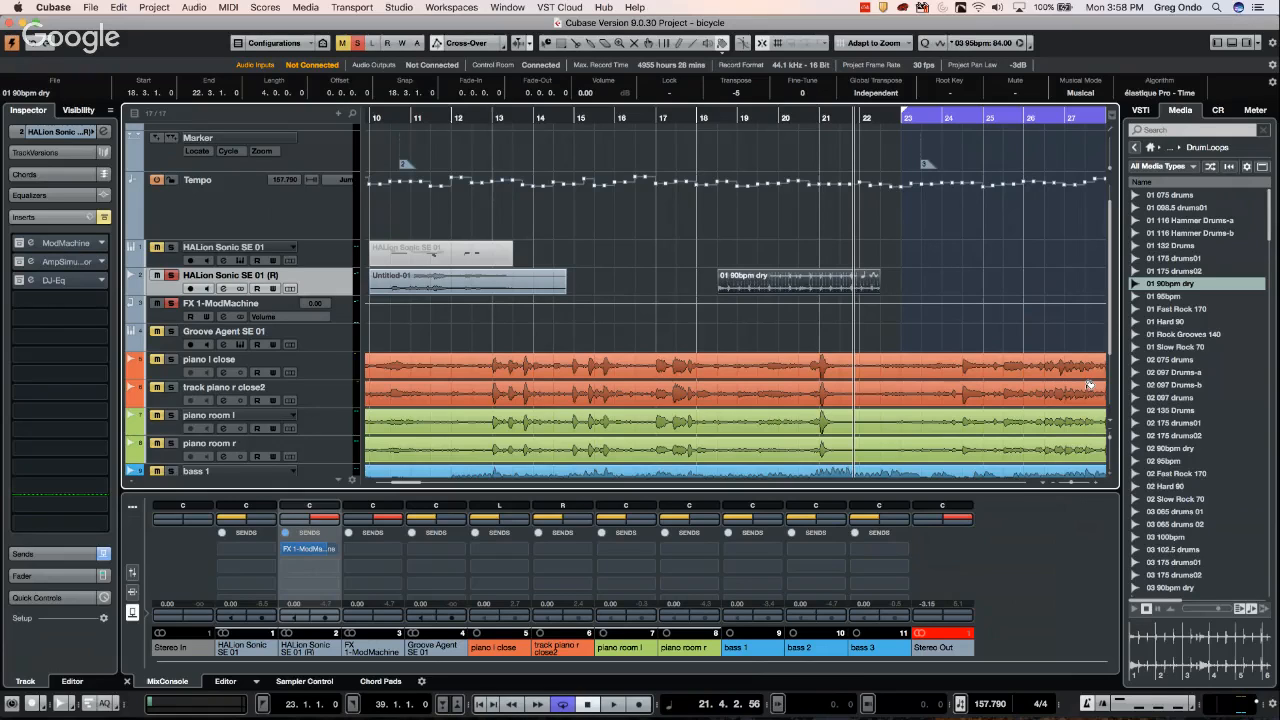
pyautogui.click(476, 261)
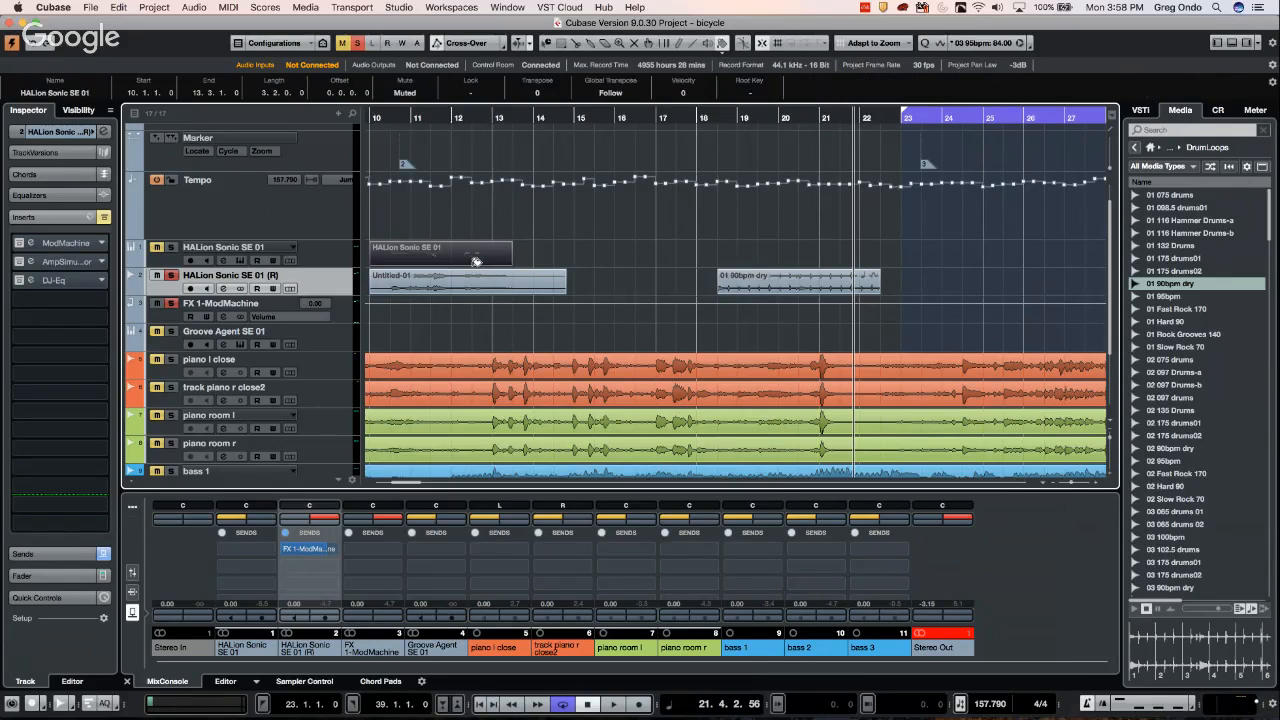
pyautogui.rightClick(476, 261)
pyautogui.click(486, 273)
pyautogui.scroll(-2, 557, 99)
pyautogui.scroll(-4, 557, 99)
# Open the HALion Sonic SE 01 part in a separate Key Editor window and delete all its notes
pyautogui.doubleClick(472, 254)
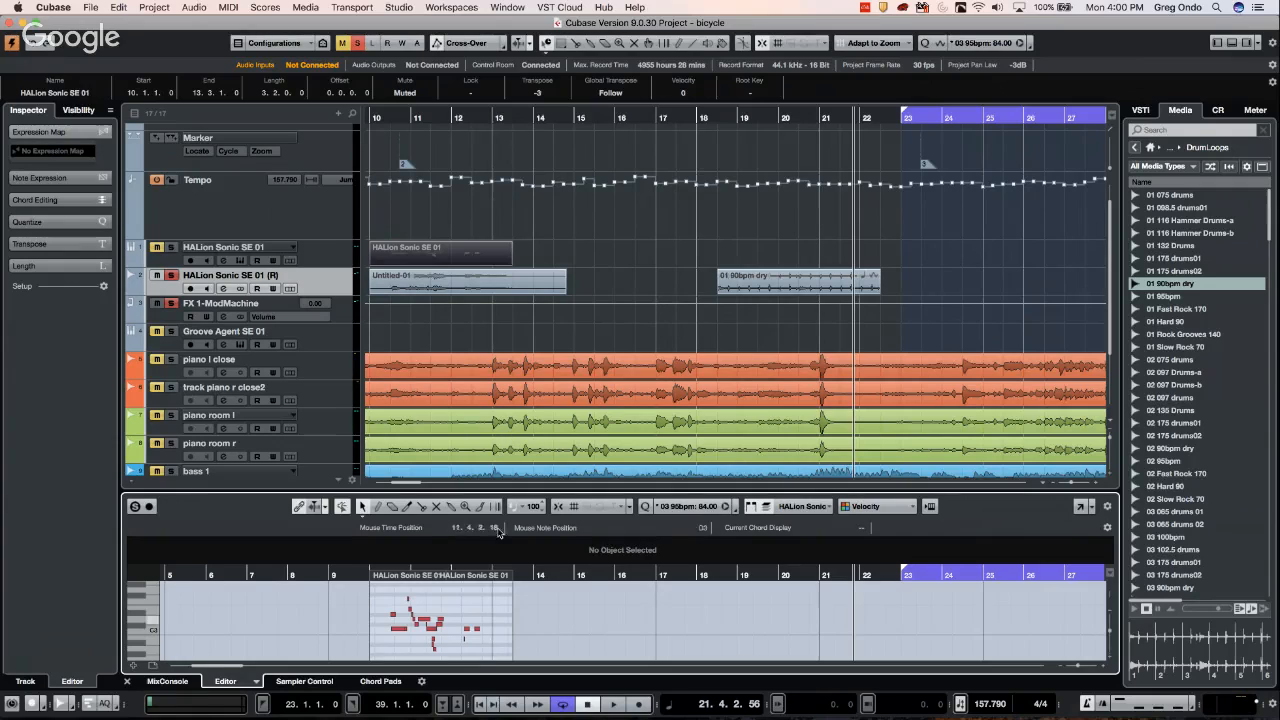
pyautogui.click(1082, 506)
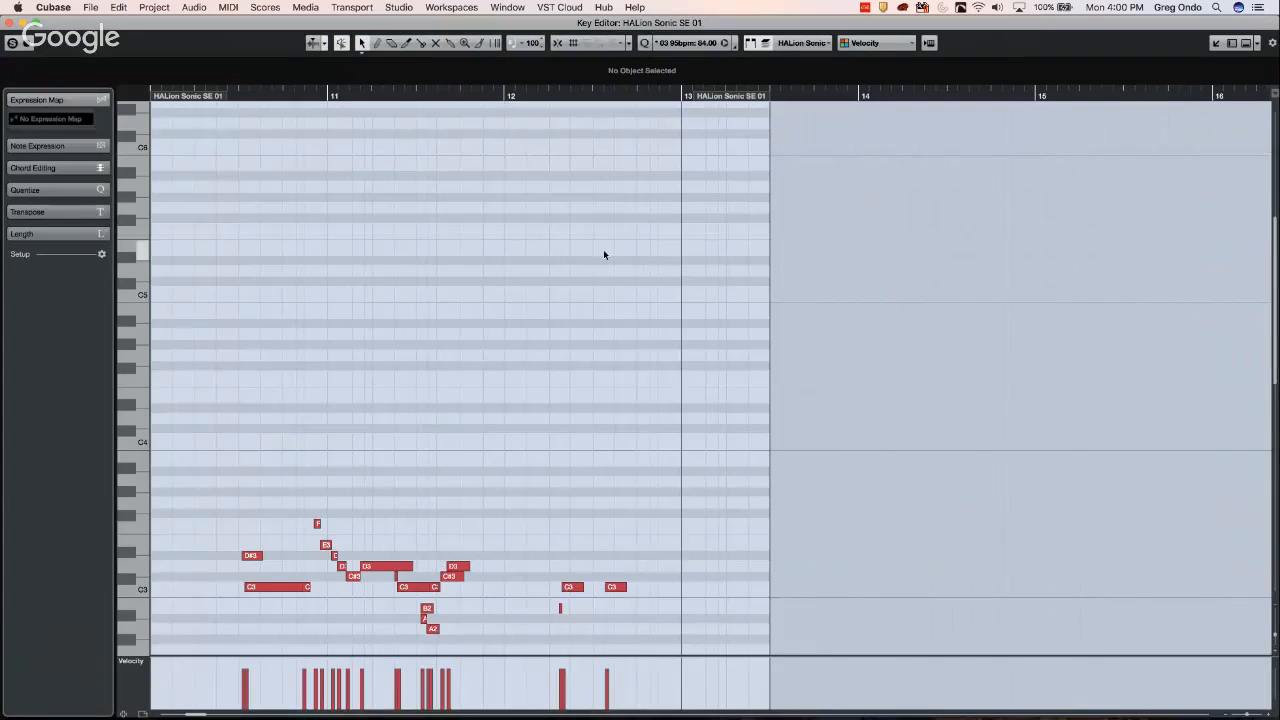
pyautogui.moveTo(218, 466); pyautogui.dragTo(670, 660)
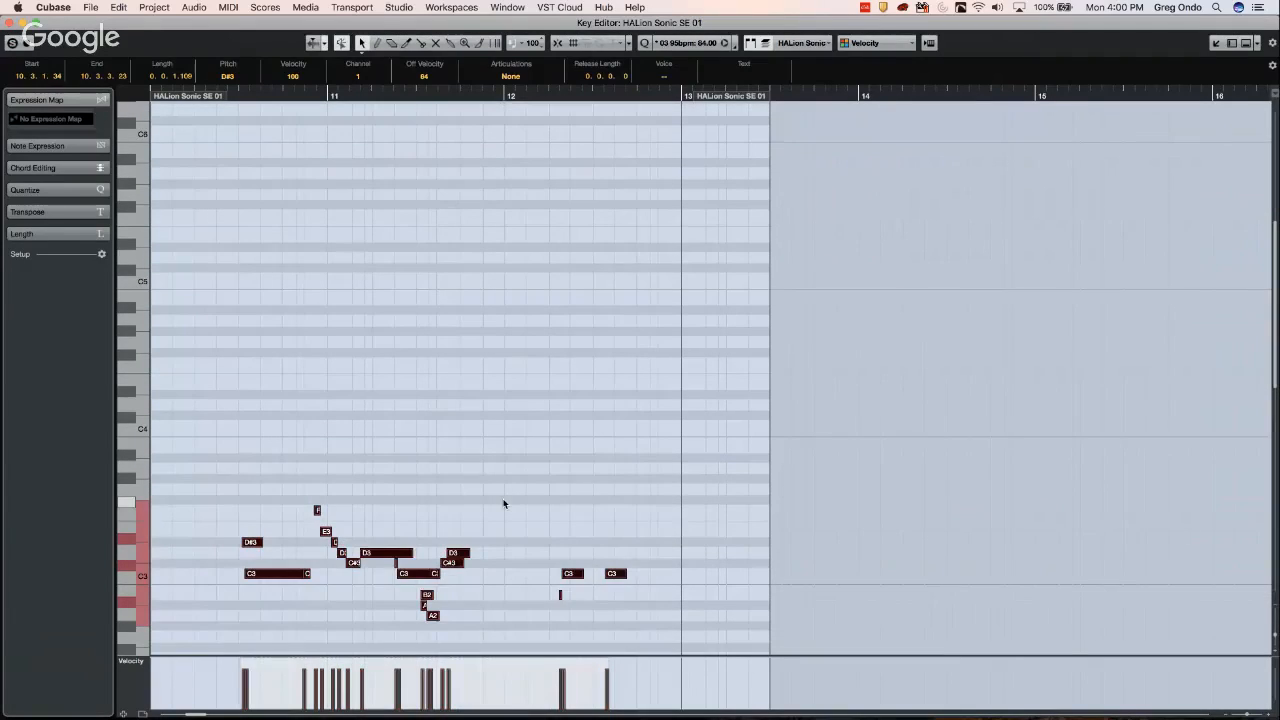
pyautogui.press('Delete')
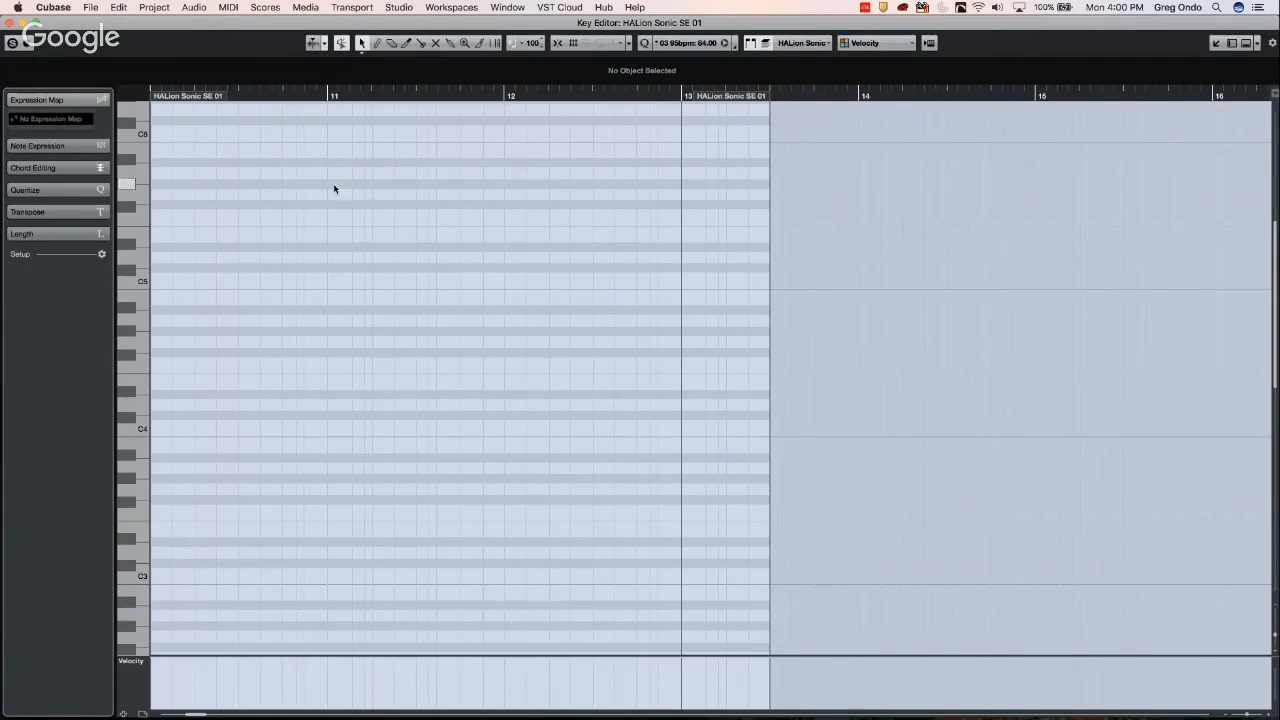
# Draw a three-note chord of F#4, A#4 and D#5 at bar 11, each note nearly half a bar long
pyautogui.rightClick(338, 180)
pyautogui.click(377, 205)
pyautogui.click(335, 352)
pyautogui.moveTo(336, 351)
pyautogui.mouseDown()
pyautogui.moveTo(411, 350)
pyautogui.moveTo(400, 350)
pyautogui.mouseUp()
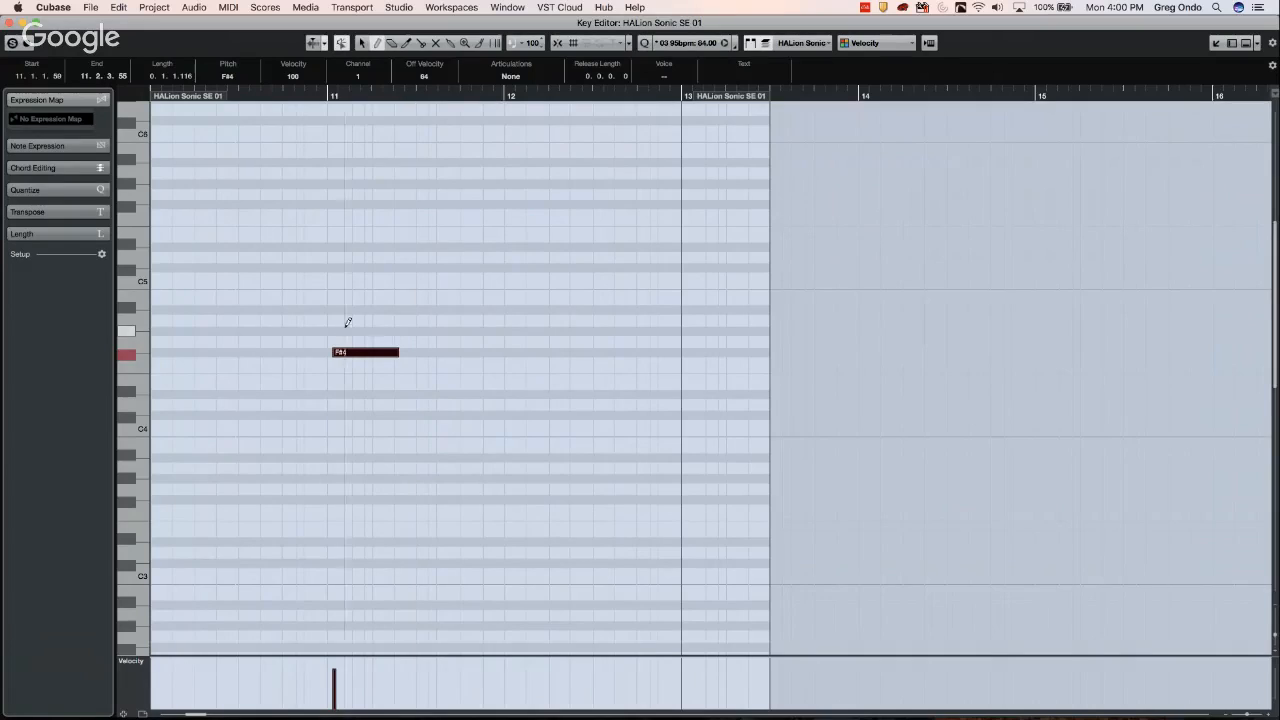
pyautogui.moveTo(336, 310); pyautogui.dragTo(402, 298)
pyautogui.moveTo(332, 244); pyautogui.dragTo(403, 245)
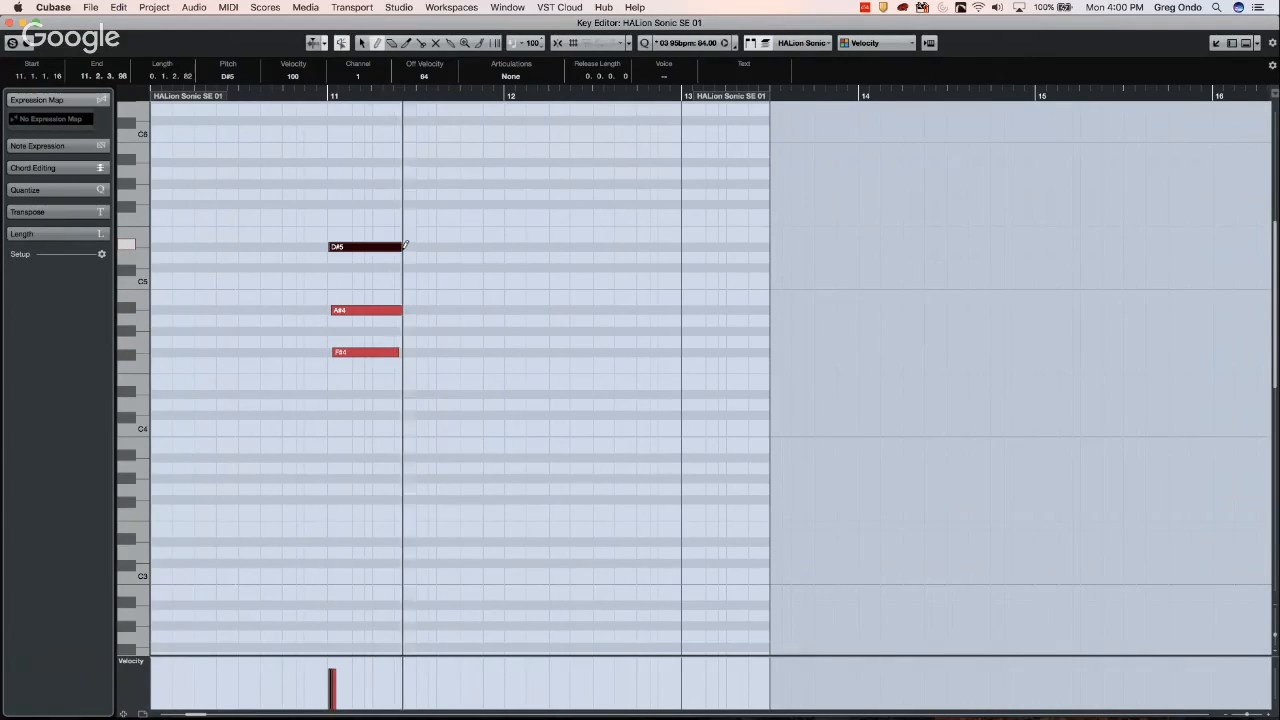
# Select the three chord notes and quantize their starts to bar 11
pyautogui.rightClick(350, 242)
pyautogui.click(352, 243)
pyautogui.moveTo(360, 205); pyautogui.dragTo(378, 358)
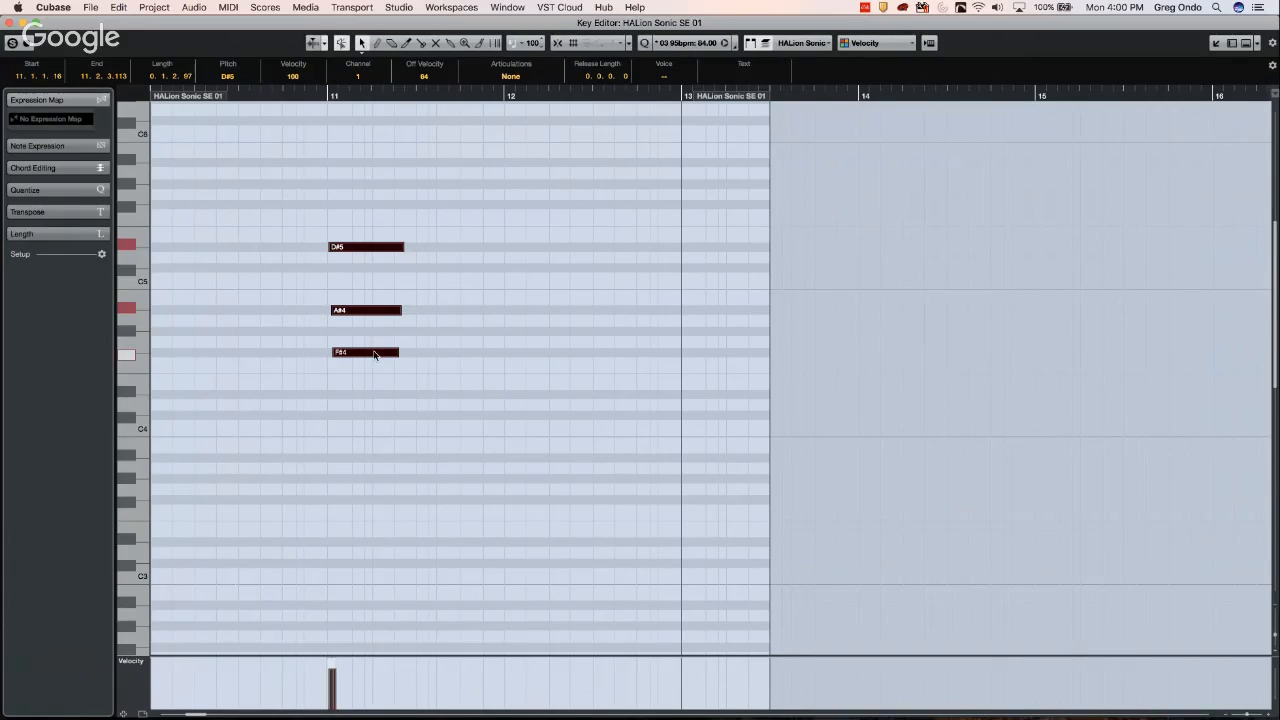
pyautogui.press('q')
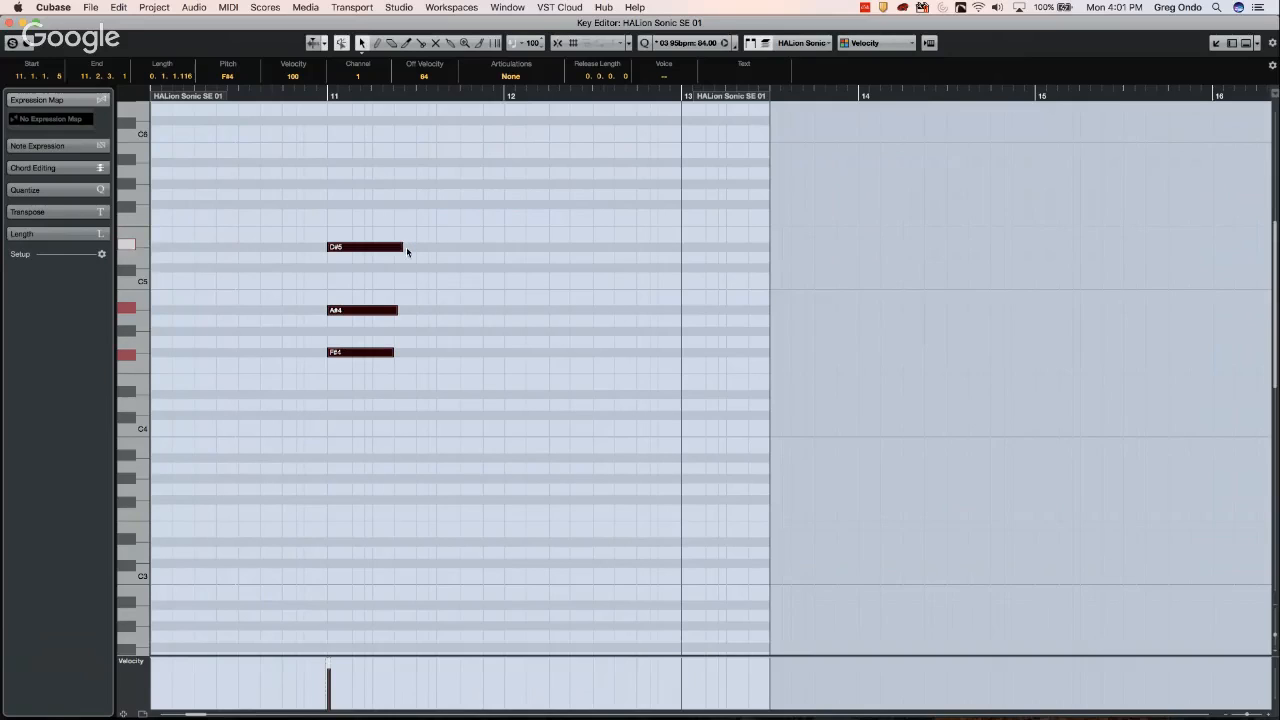
# Lengthen the chord notes slightly and copy the chord directly after itself, three semitones higher, as A4, C#5 and F#5
pyautogui.moveTo(397, 311); pyautogui.dragTo(401, 311)
pyautogui.moveTo(353, 288); pyautogui.dragTo(360, 394)
pyautogui.moveTo(370, 249); pyautogui.dragTo(447, 206)
# Select all six notes and duplicate them five times in a row
pyautogui.press('super+a')
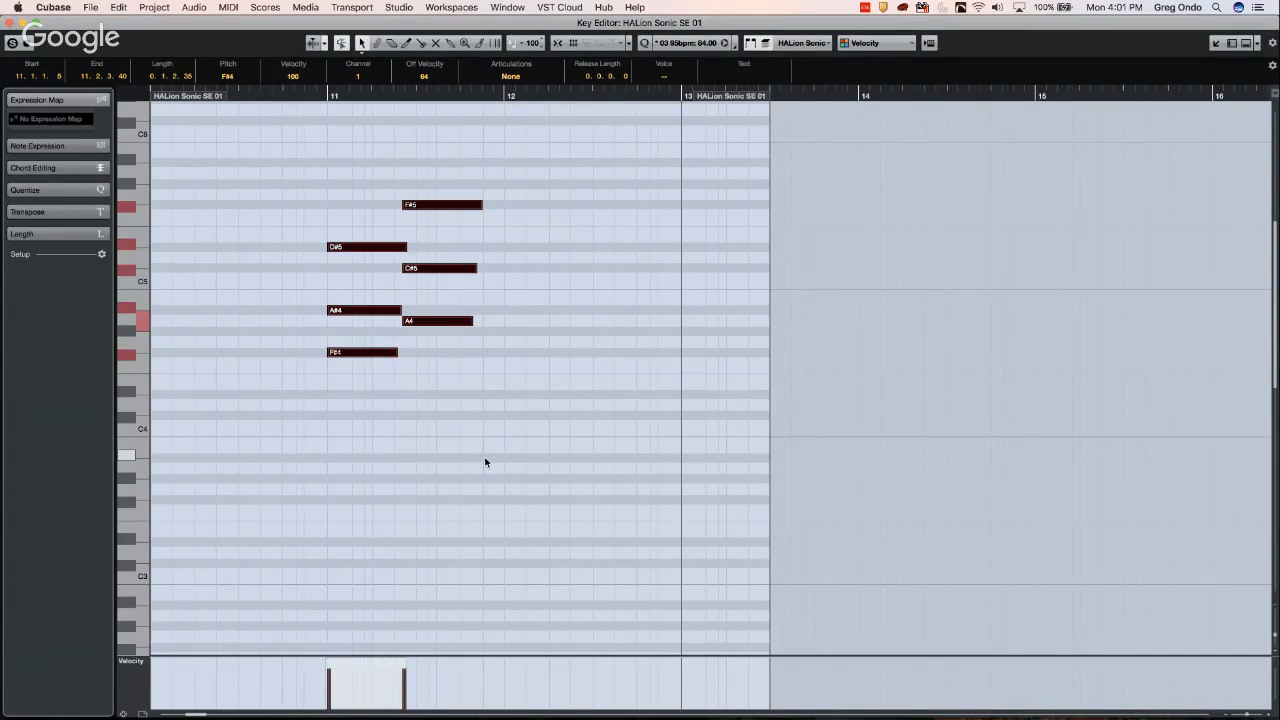
pyautogui.hotkey('alt', 'd')
pyautogui.hotkey('alt', 'd')
pyautogui.hotkey('alt', 'd')
pyautogui.hotkey('alt', 'd')
pyautogui.hotkey('alt', 'd')
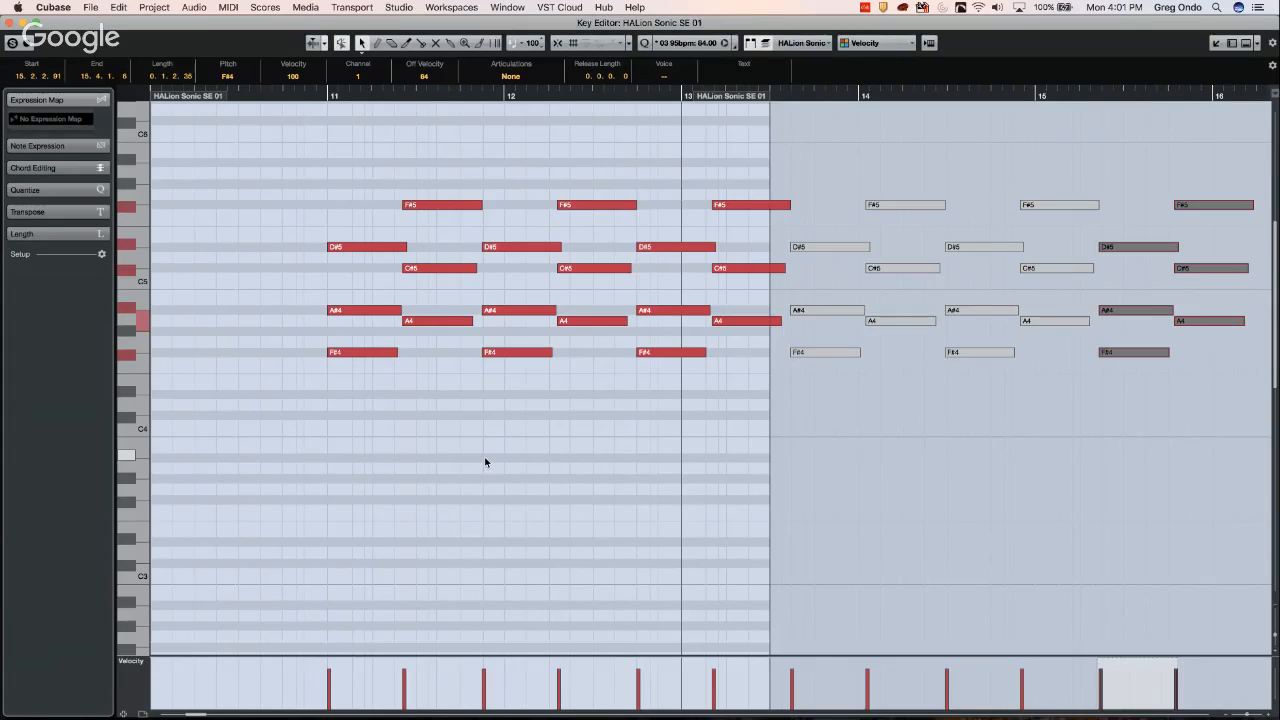
# Undo the five duplications so only the two original chords remain
pyautogui.press('super+z')
pyautogui.press('super+z')
pyautogui.press('super+z')
pyautogui.press('super+z')
pyautogui.press('super+z')
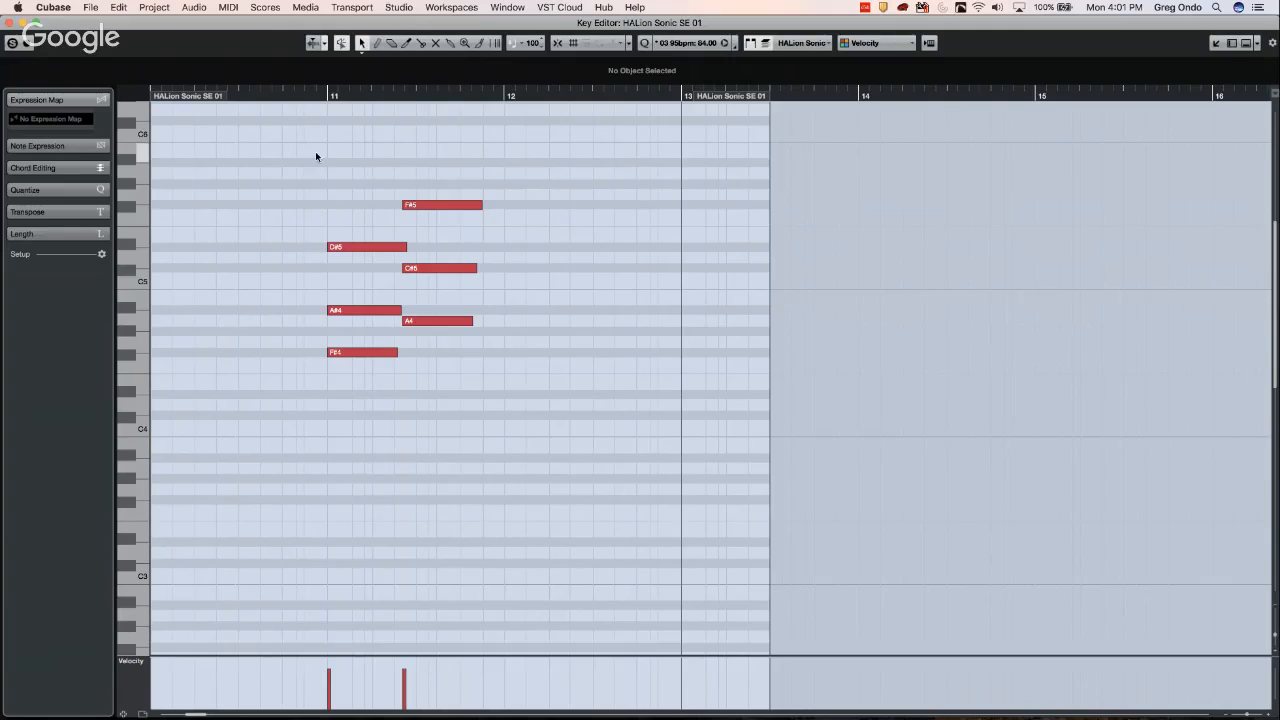
# Reselect both chords and repeat the fivefold duplication in the Key Editor
pyautogui.moveTo(296, 150); pyautogui.dragTo(470, 370)
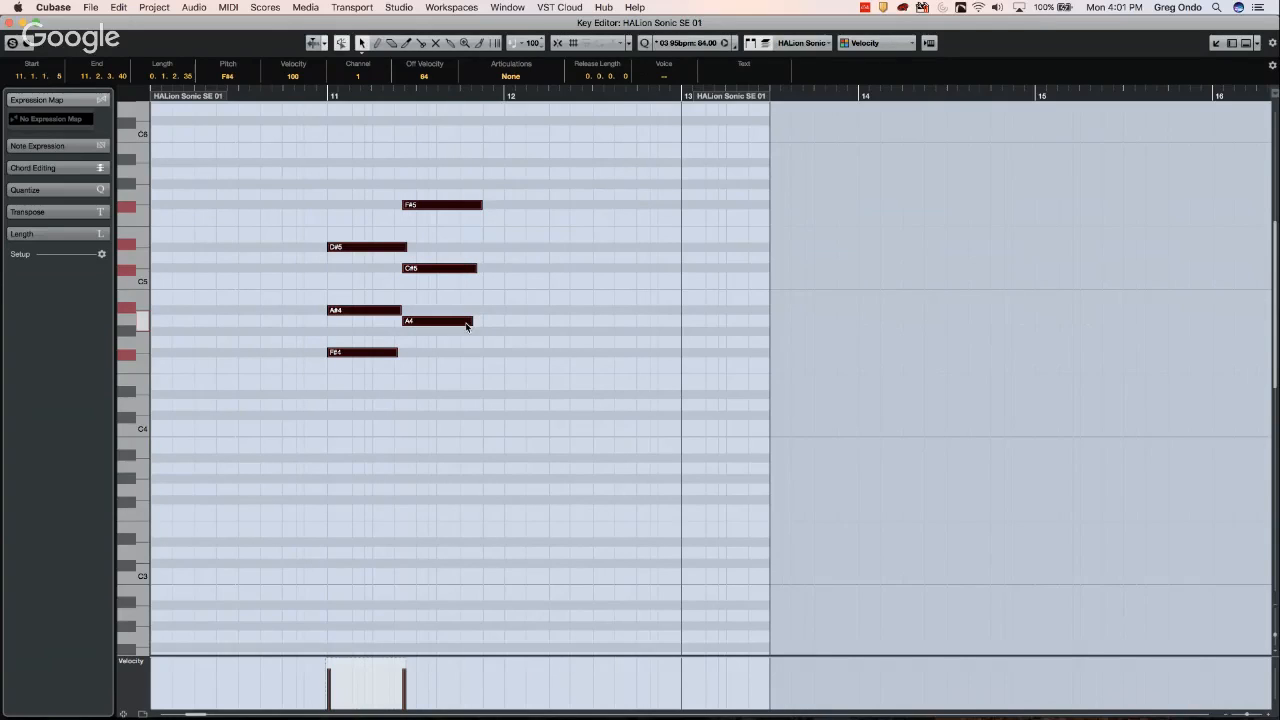
pyautogui.hotkey('alt', 'd')
pyautogui.hotkey('alt', 'd')
pyautogui.hotkey('alt', 'd')
pyautogui.hotkey('alt', 'd')
pyautogui.hotkey('alt', 'd')
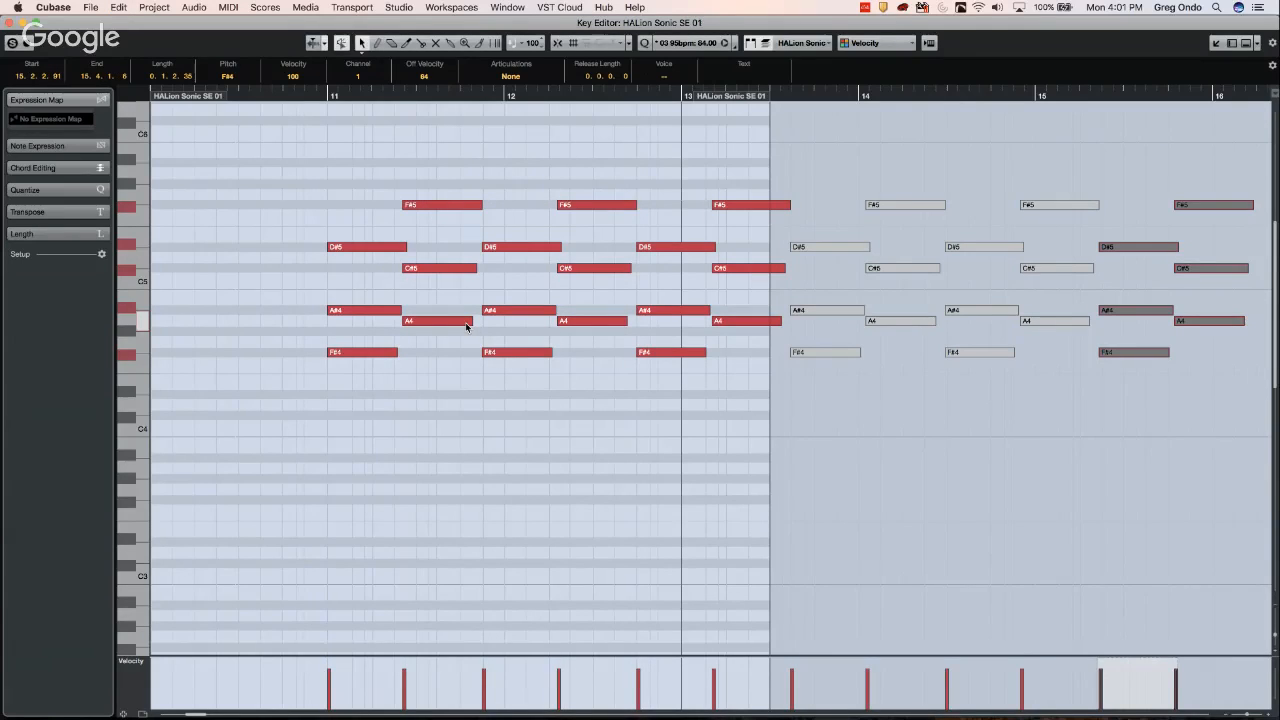
# Undo the second set of five chord duplications
pyautogui.hotkey('ctrl', 'z')
pyautogui.hotkey('ctrl', 'z')
pyautogui.hotkey('ctrl', 'z')
pyautogui.hotkey('ctrl', 'z')
pyautogui.hotkey('ctrl', 'z')
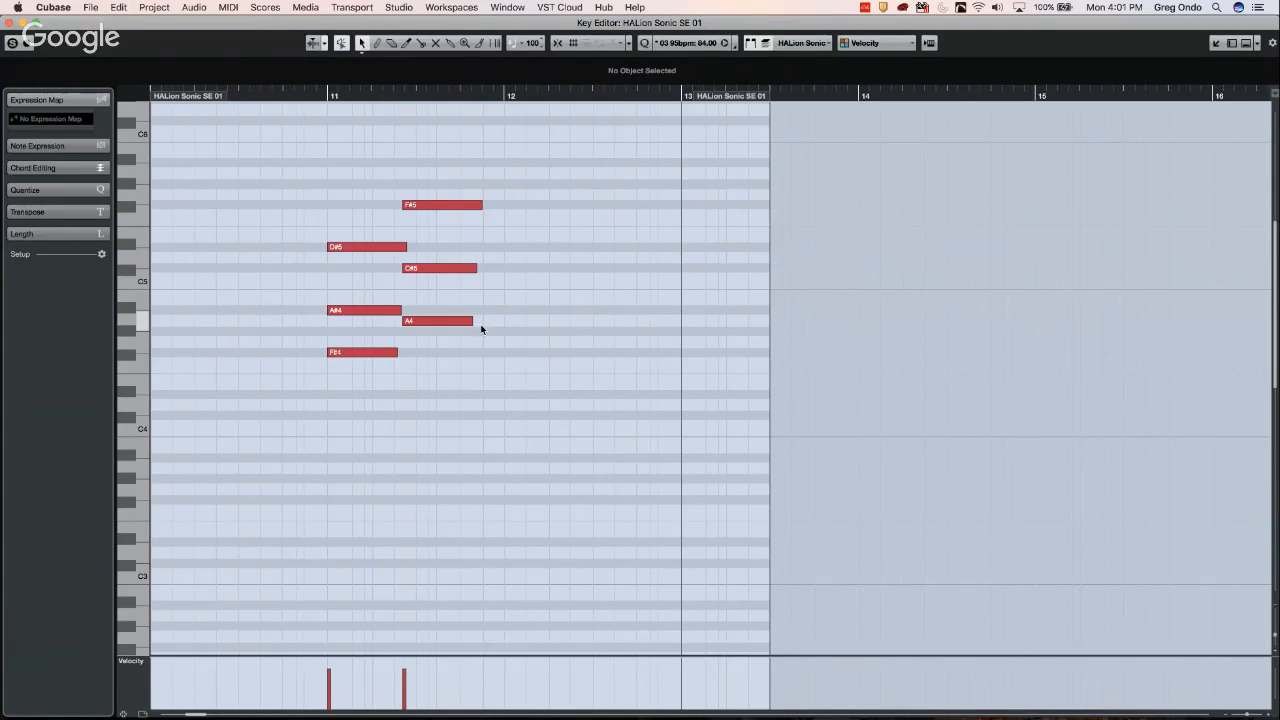
# Close the Key Editor window and enlarge the HALion Sonic SE 01 track with its lanes shown, keeping Lane 1 small
pyautogui.click(12, 23)
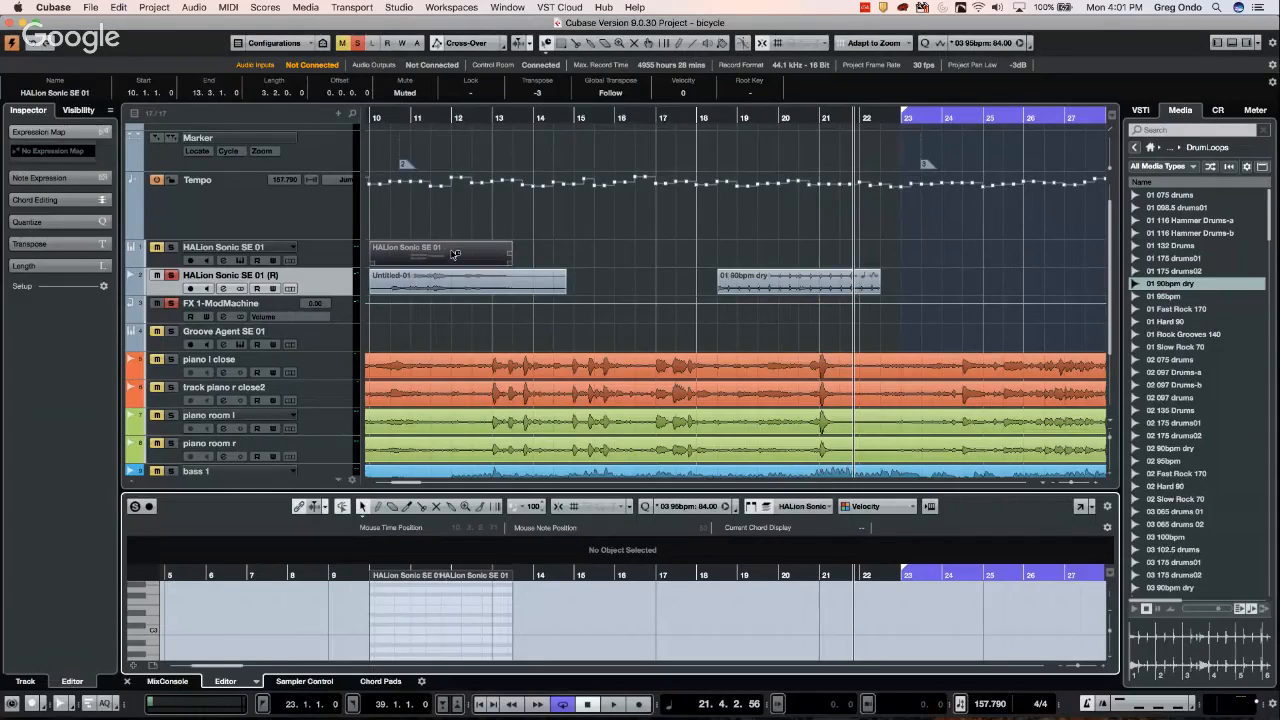
pyautogui.click(318, 264)
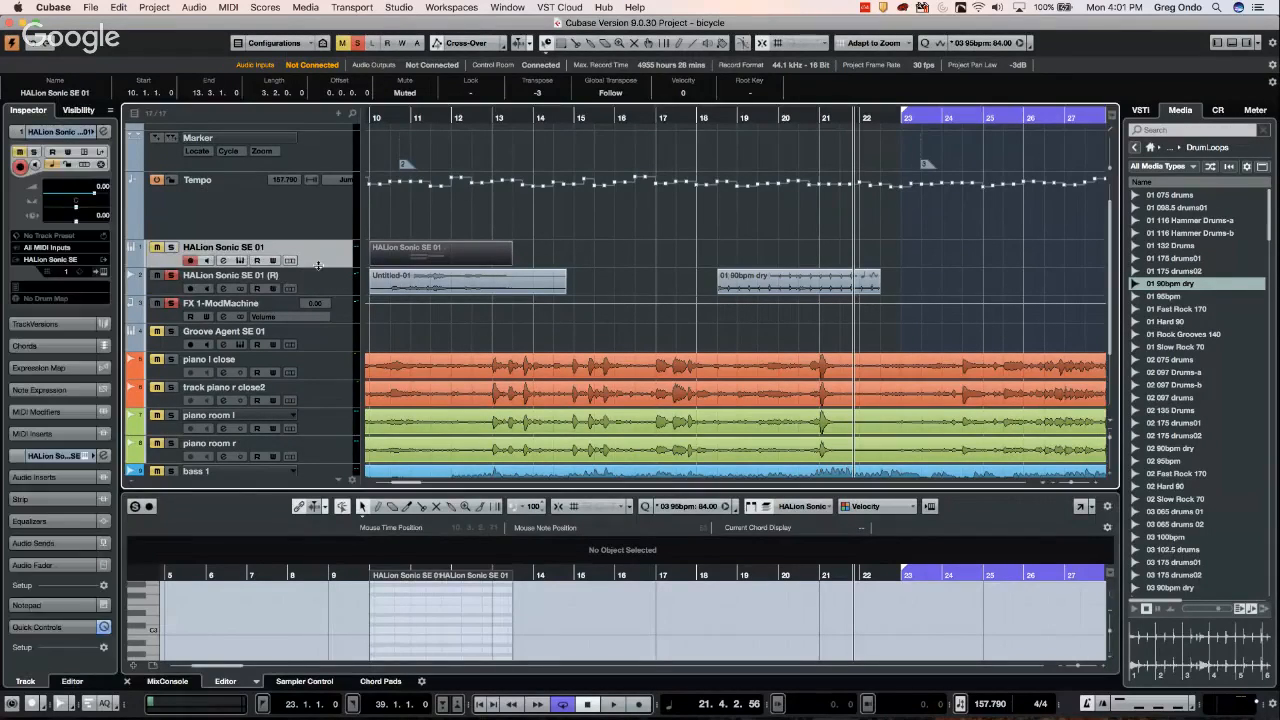
pyautogui.moveTo(318, 266); pyautogui.dragTo(318, 292)
pyautogui.click(290, 261)
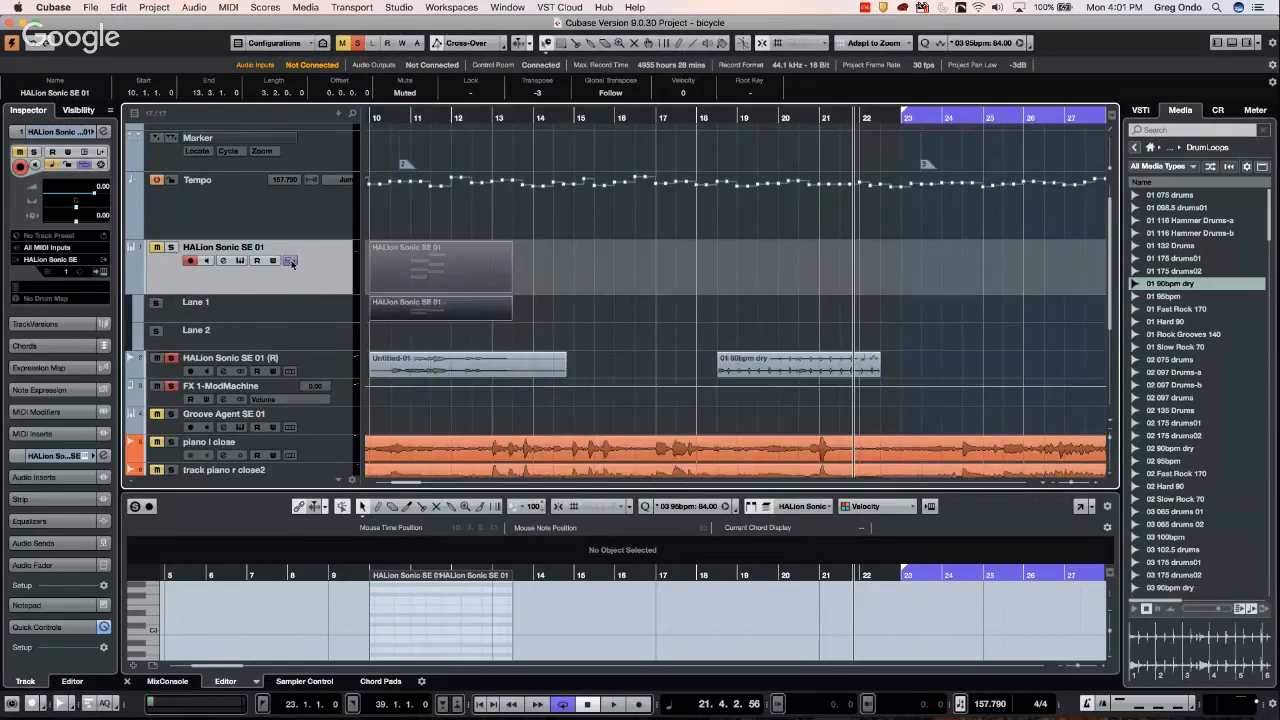
pyautogui.moveTo(335, 321)
pyautogui.mouseDown()
pyautogui.moveTo(335, 334)
pyautogui.moveTo(335, 302)
pyautogui.mouseUp()
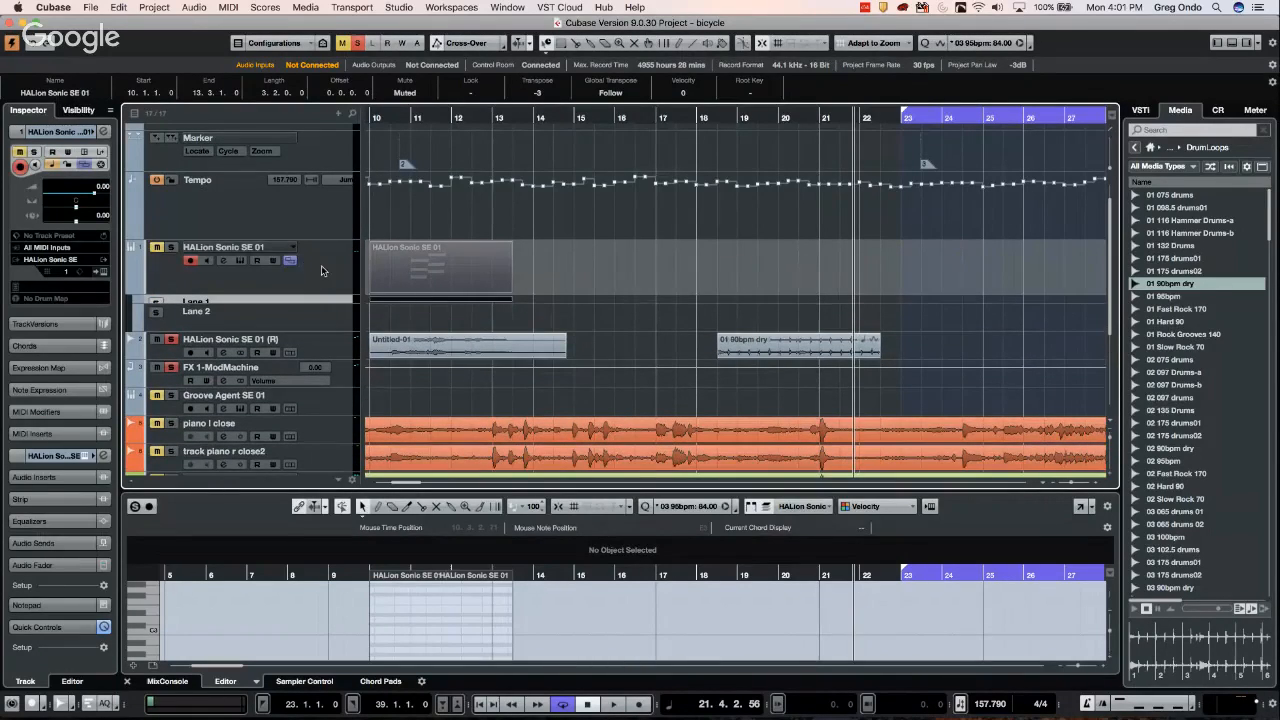
pyautogui.click(321, 265)
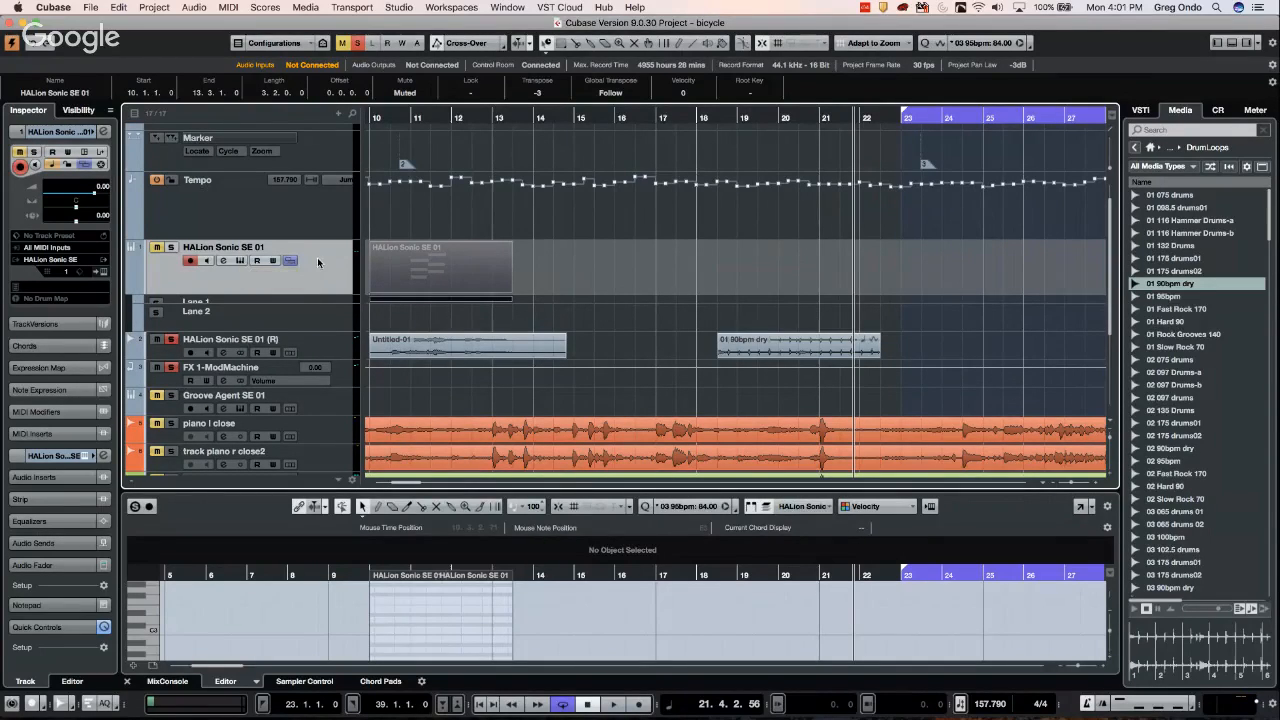
# Add the Edit In-Place control to the visible instrument track controls in Track Controls Settings
pyautogui.rightClick(317, 260)
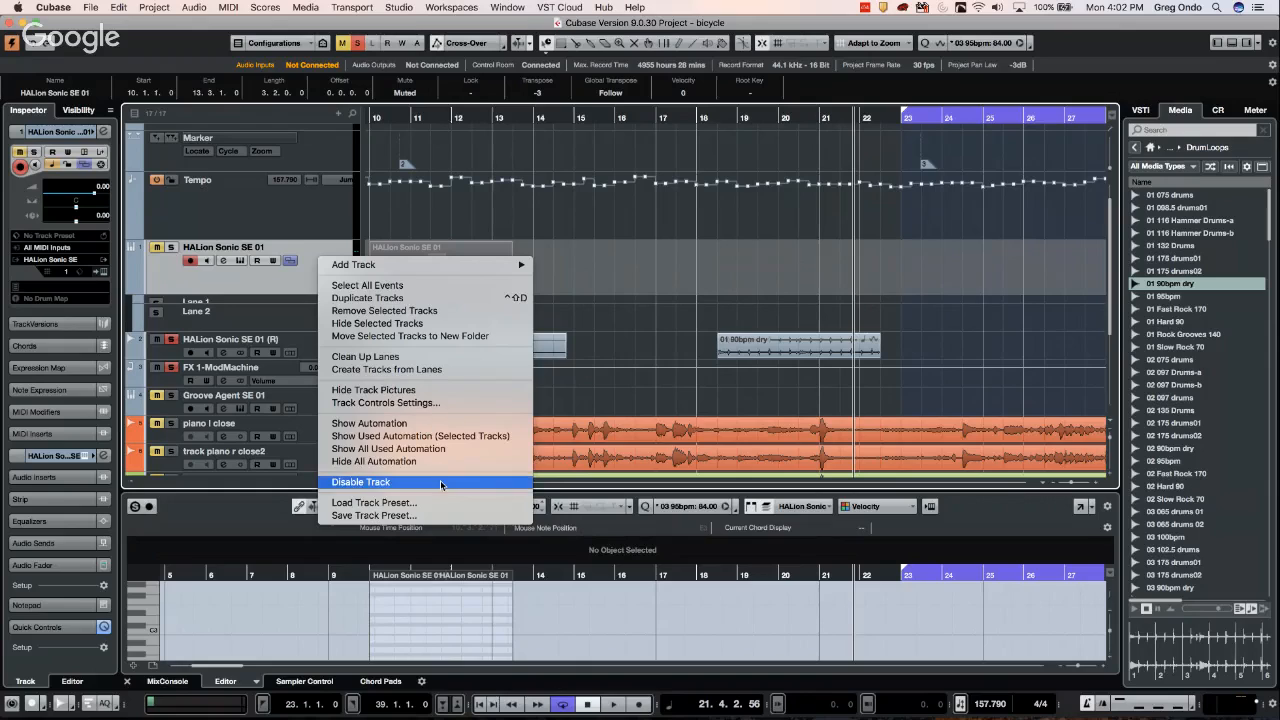
pyautogui.click(446, 402)
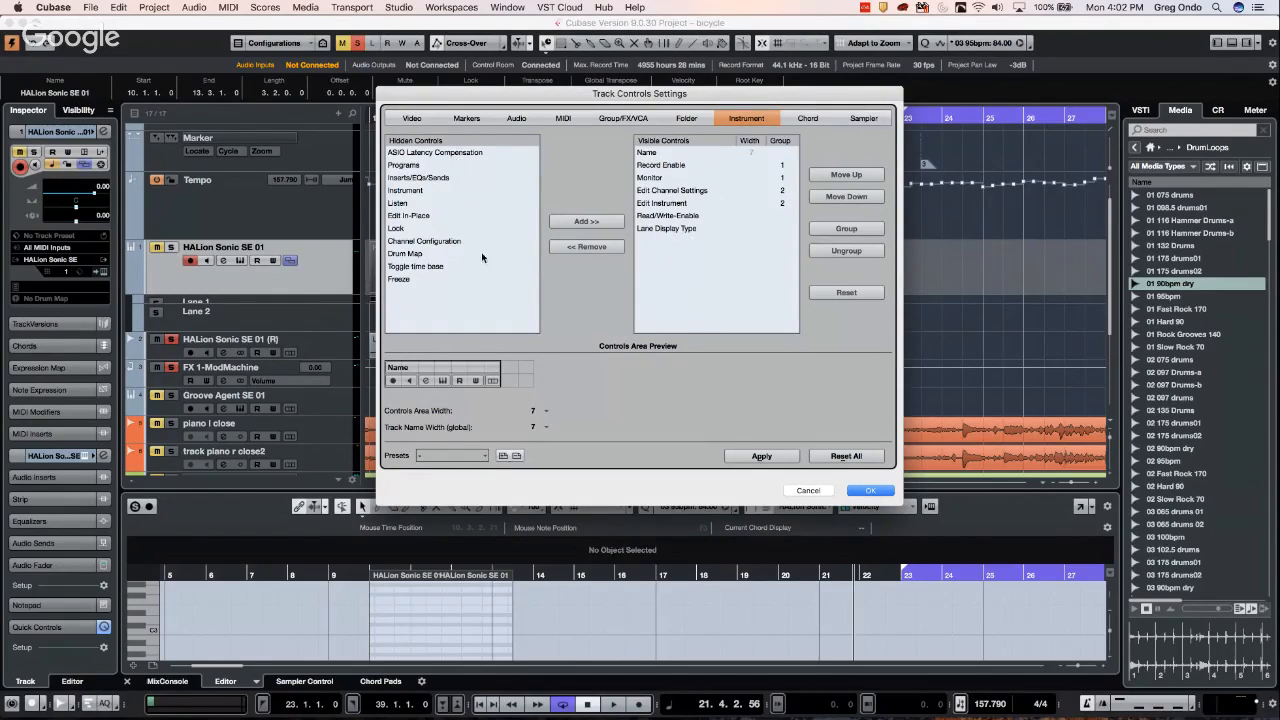
pyautogui.click(425, 215)
pyautogui.click(603, 224)
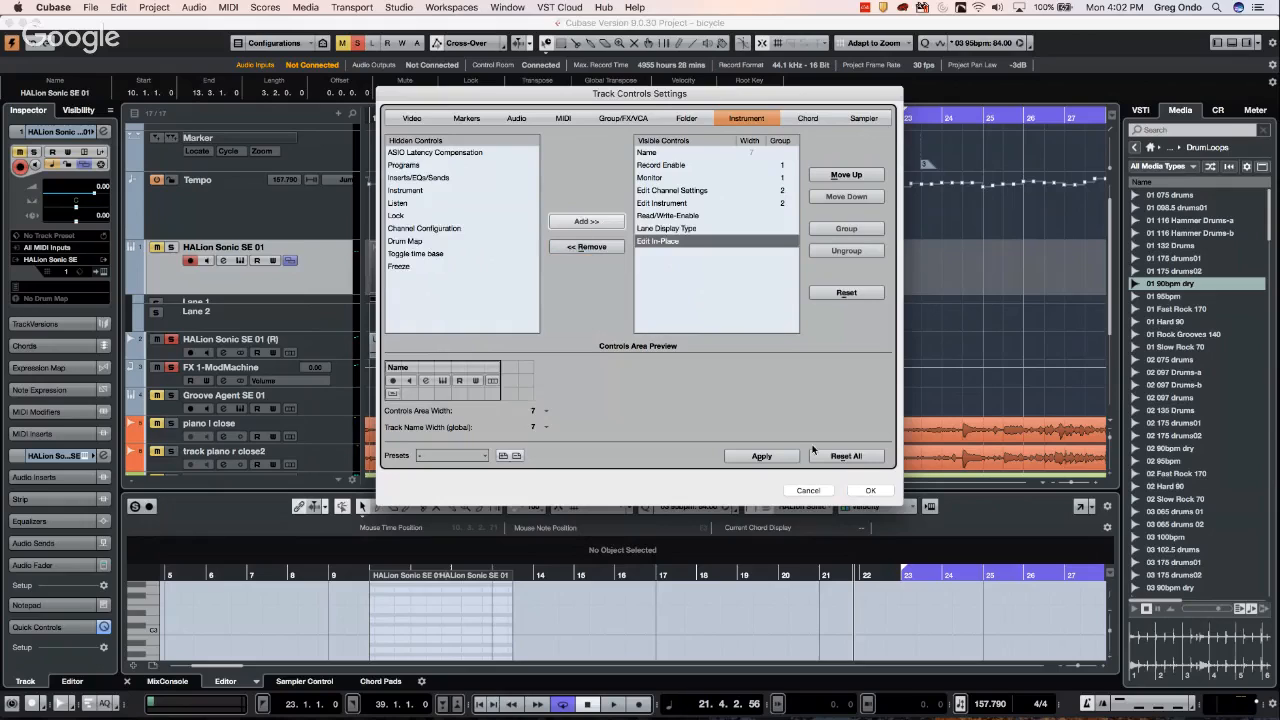
pyautogui.click(866, 490)
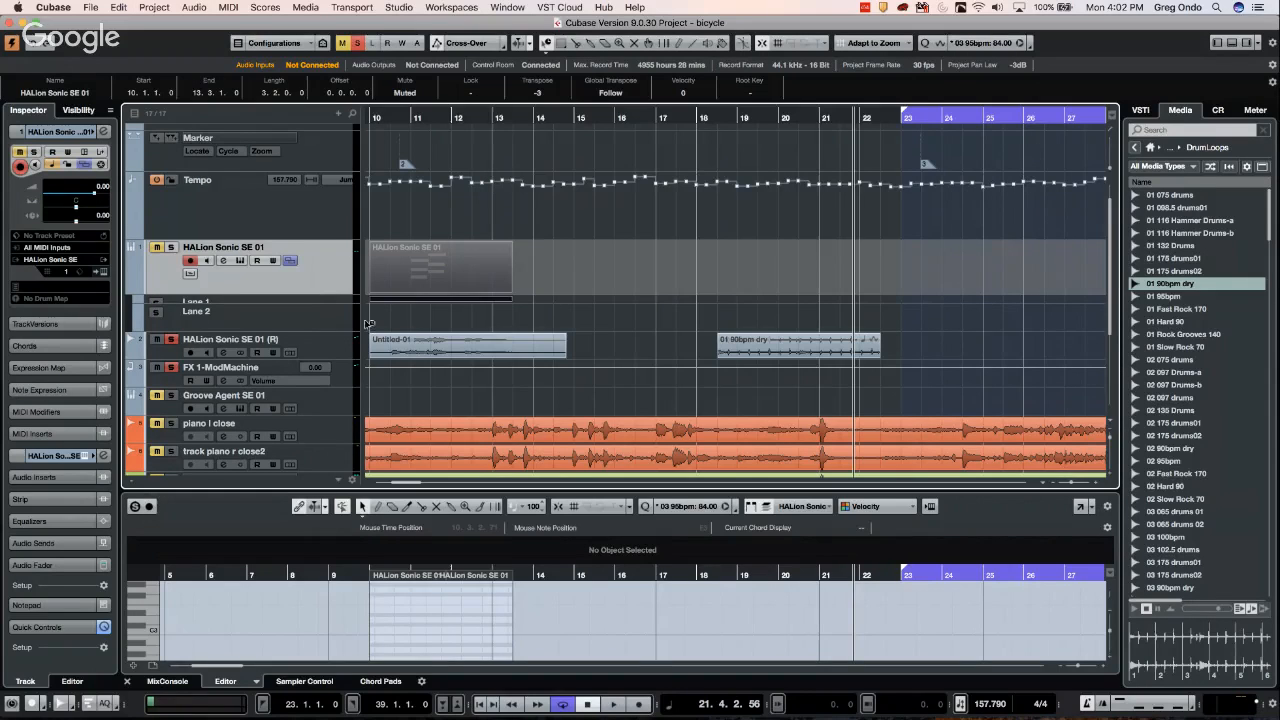
# Open the HALion Sonic SE 01 track for in-place editing and zoom in on the notes around bar 11
pyautogui.click(190, 273)
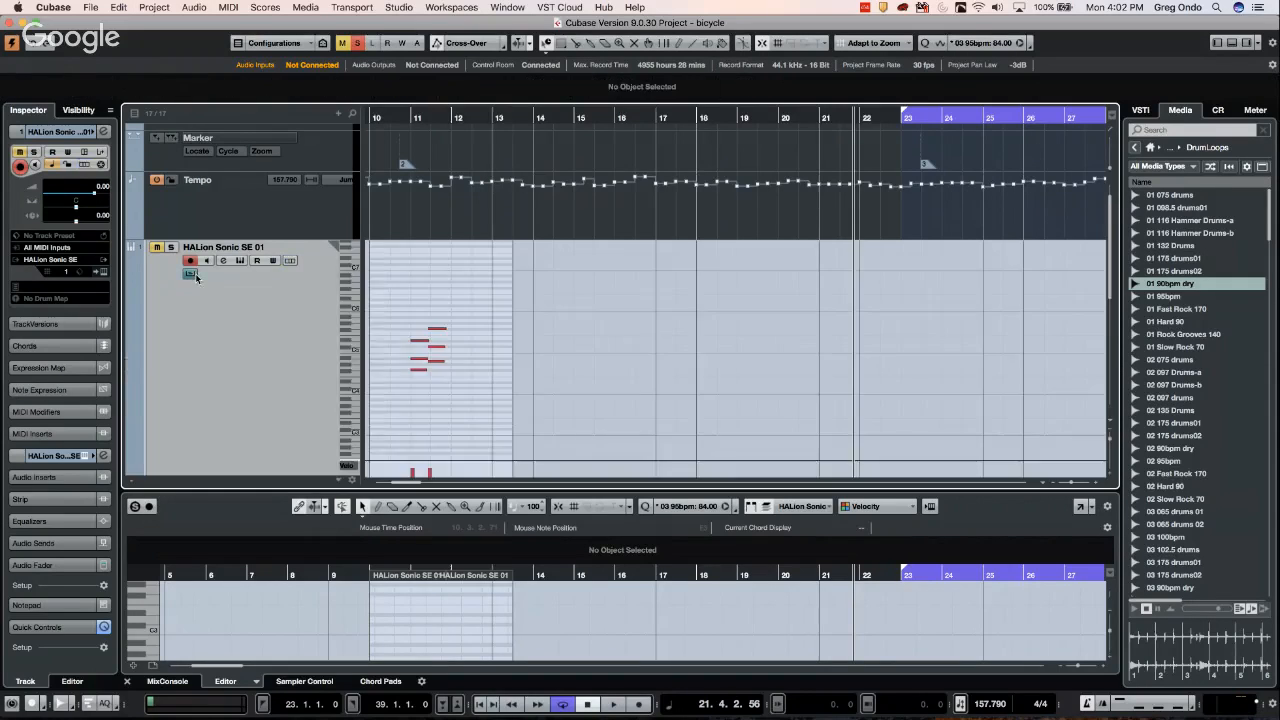
pyautogui.click(401, 117)
pyautogui.moveTo(400, 140); pyautogui.dragTo(434, 294)
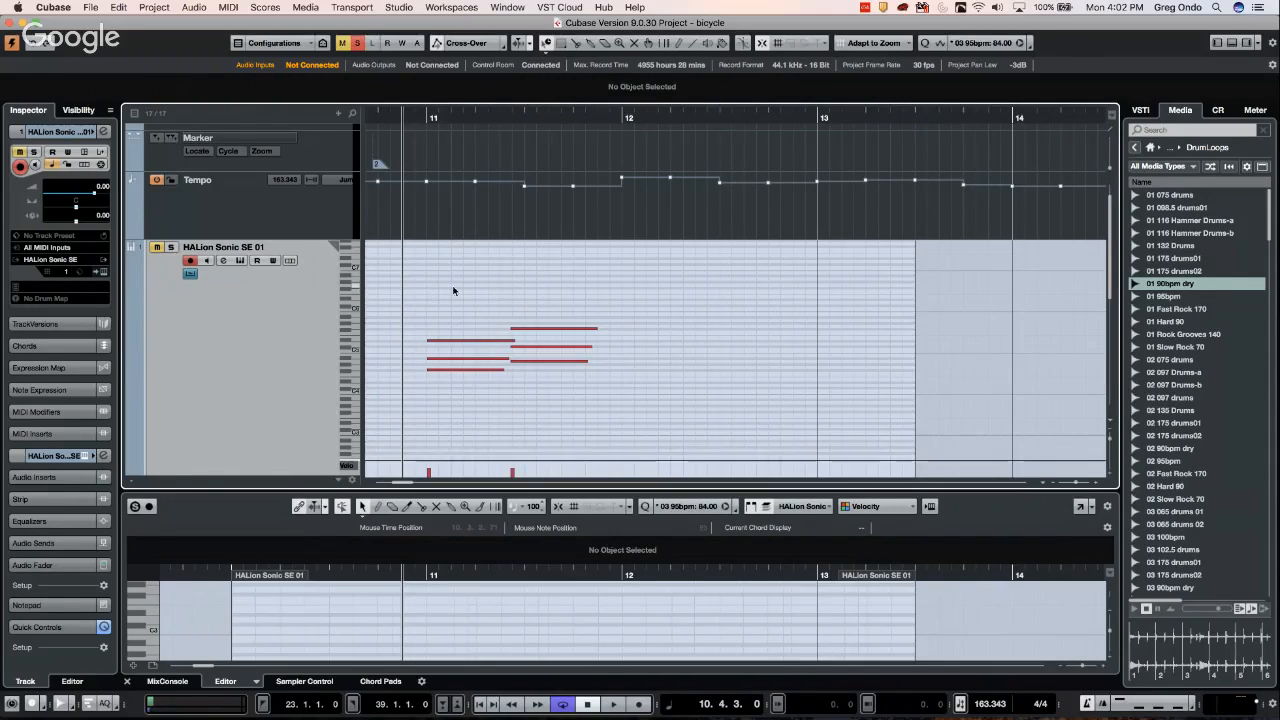
# Try the Range Selection tool on the in-place notes, selecting from 11.1.1.0 to 11.4.4.0
pyautogui.rightClick(456, 288)
pyautogui.rightClick(488, 287)
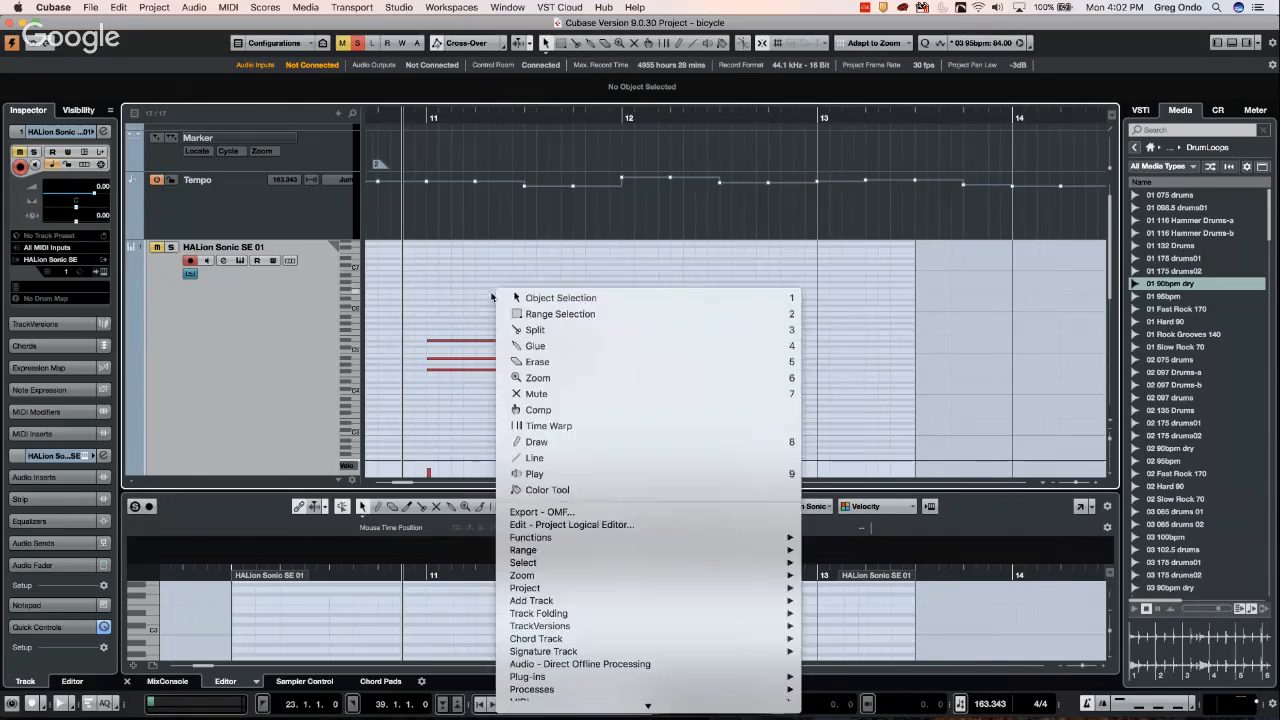
pyautogui.click(559, 316)
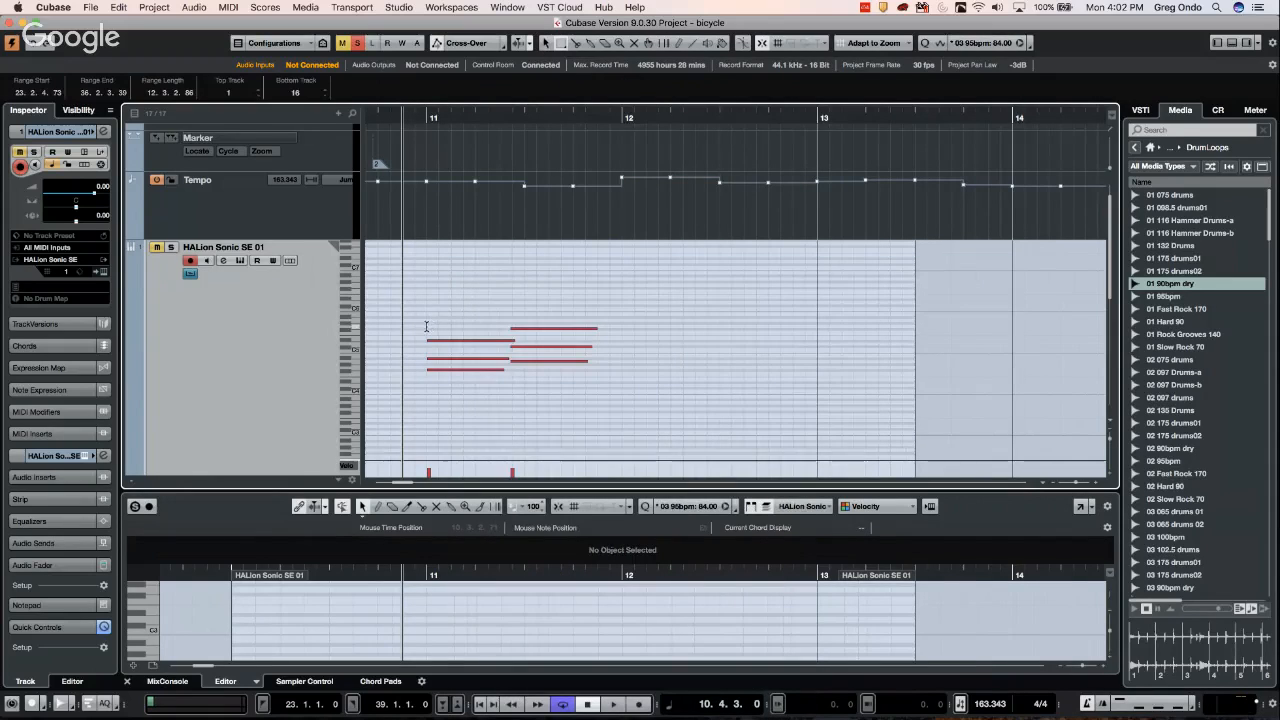
pyautogui.moveTo(428, 326); pyautogui.dragTo(612, 346)
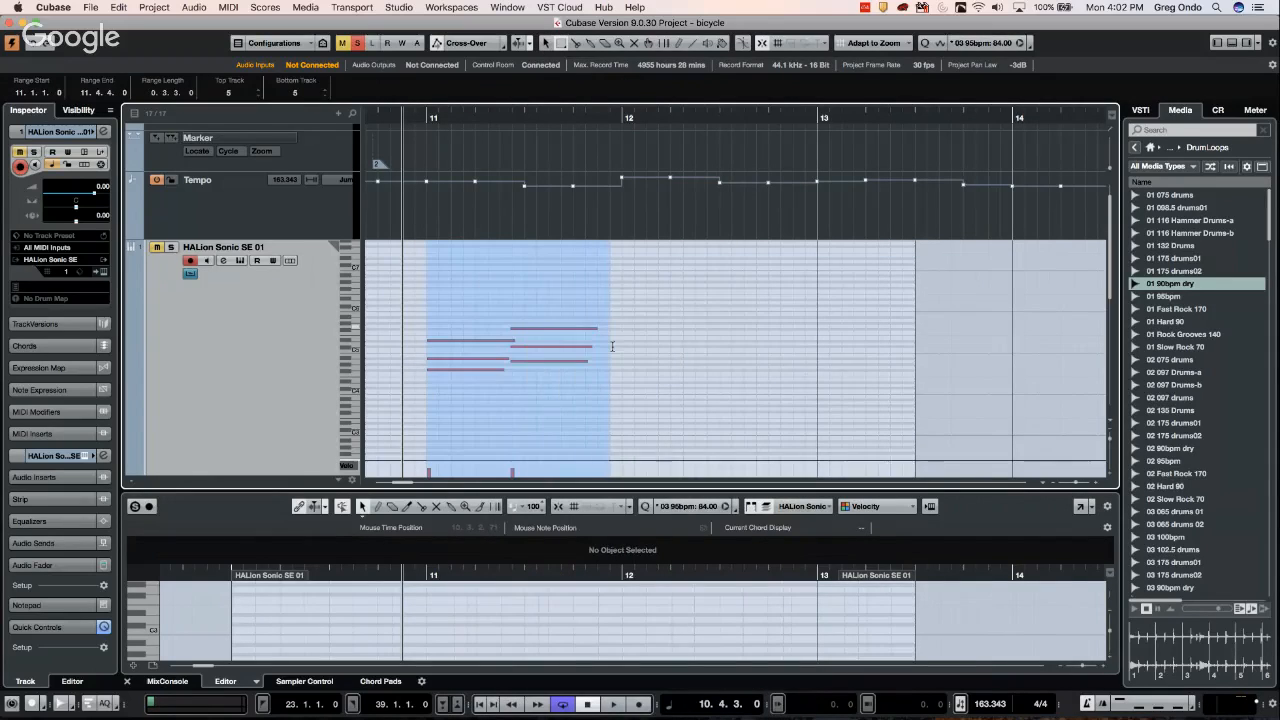
# Select the six notes with the Object Selection tool and duplicate them three times in the in-place editor
pyautogui.rightClick(482, 320)
pyautogui.click(485, 322)
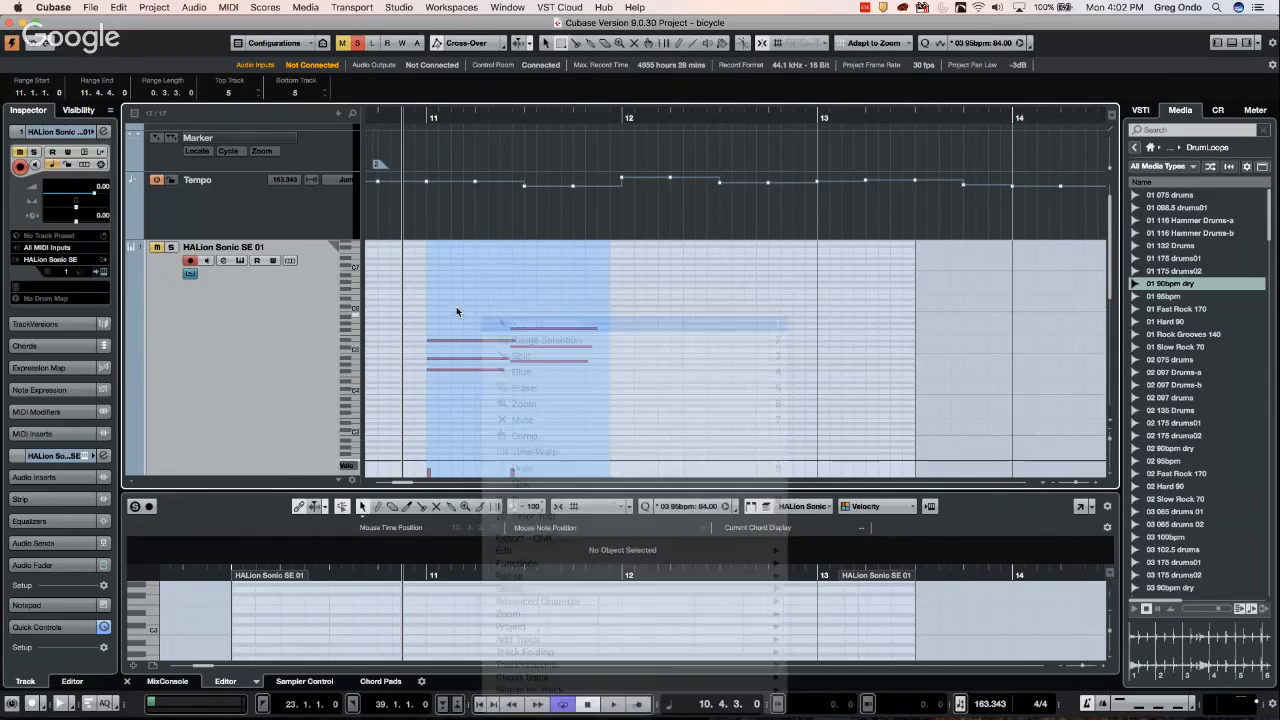
pyautogui.moveTo(434, 300); pyautogui.dragTo(549, 389)
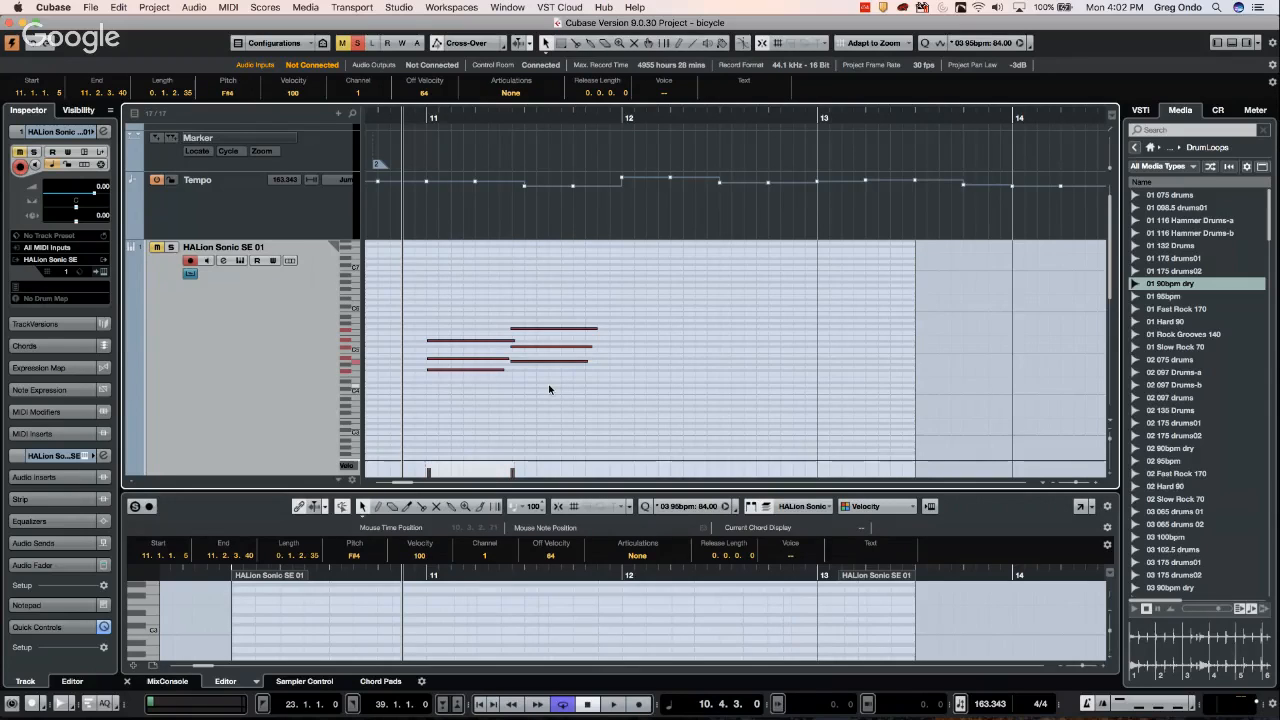
pyautogui.press('super+d')
pyautogui.press('super+d')
pyautogui.press('super+d')
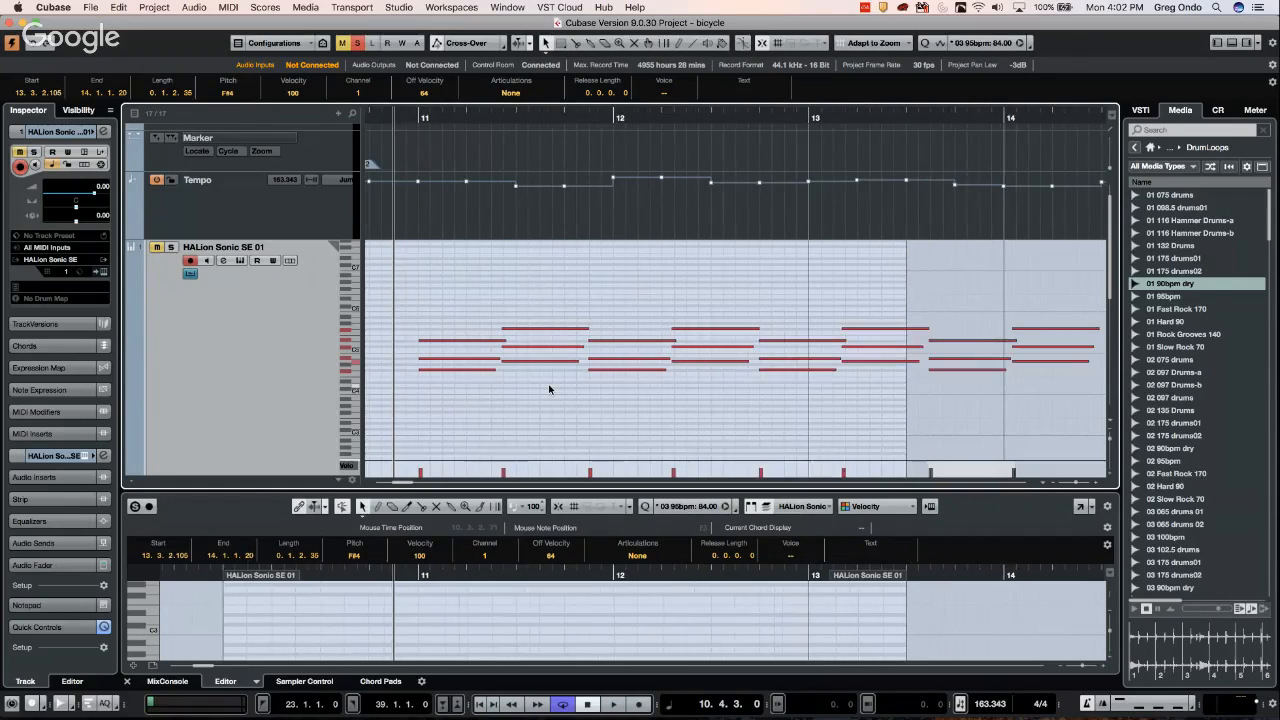
# Undo the note duplications made in the in-place editor
pyautogui.press('super+z')
pyautogui.press('super+z')
pyautogui.press('super+z')
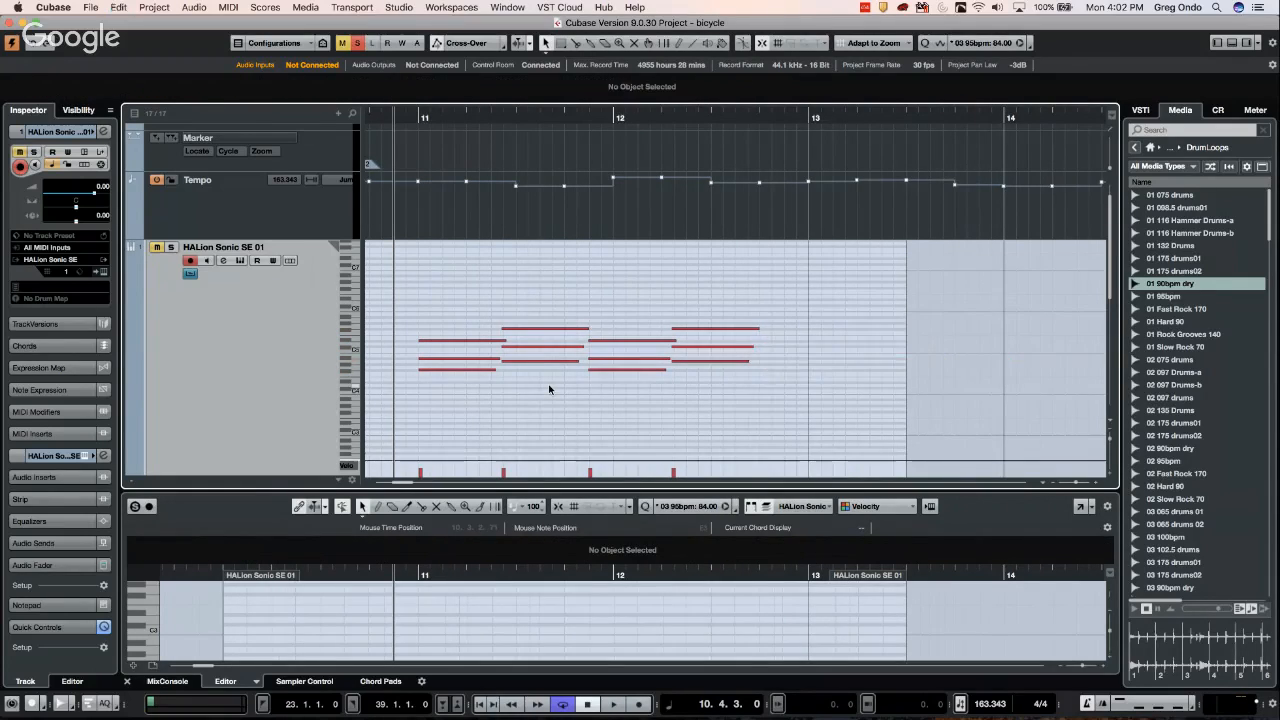
# Select the in-place notes from 11.1.1.0 to 11.4.4.0 with the Range Selection tool and duplicate the range three times
pyautogui.rightClick(424, 312)
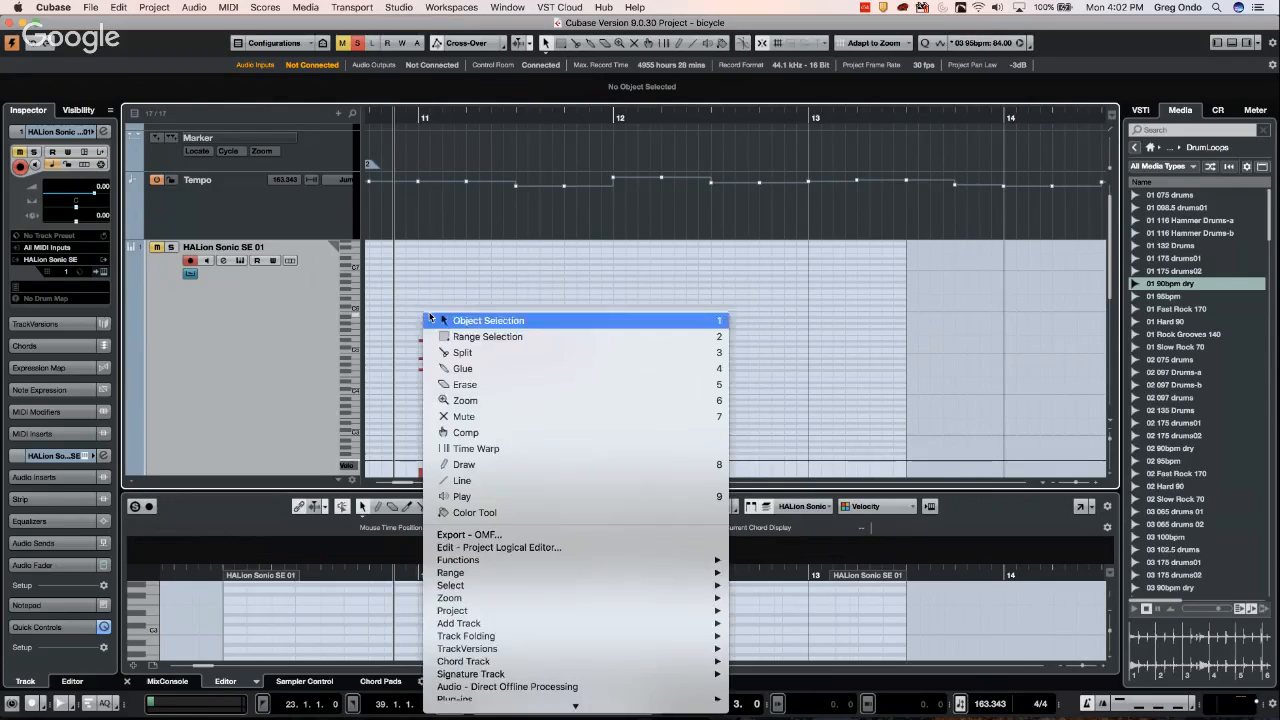
pyautogui.click(470, 337)
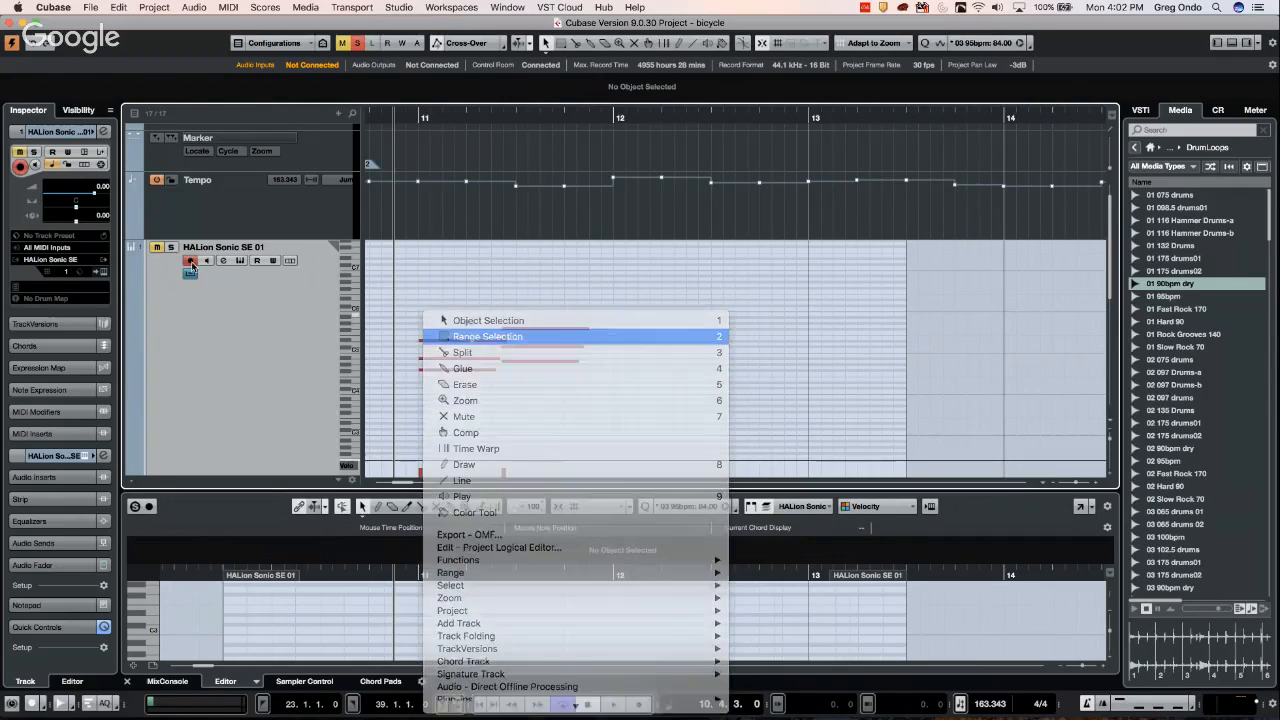
pyautogui.moveTo(420, 360); pyautogui.dragTo(602, 360)
pyautogui.click(190, 274)
pyautogui.click(190, 274)
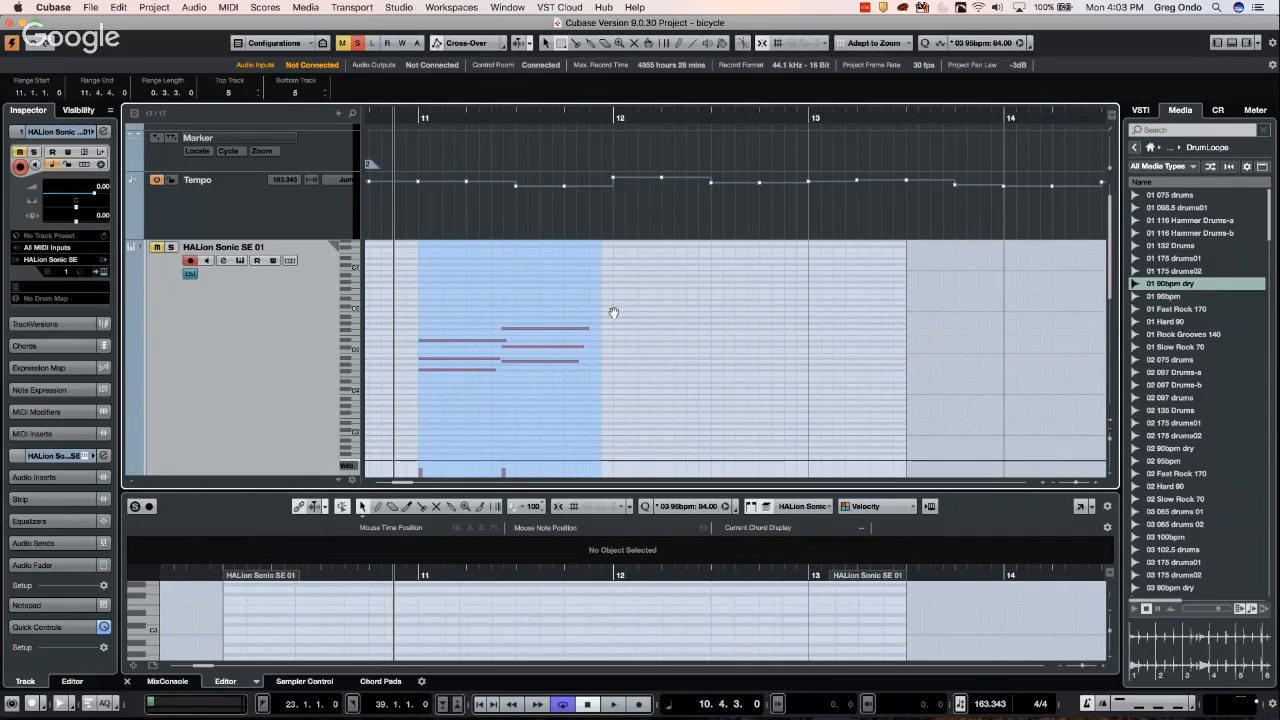
pyautogui.press('super+d')
pyautogui.press('super+d')
pyautogui.press('super+d')
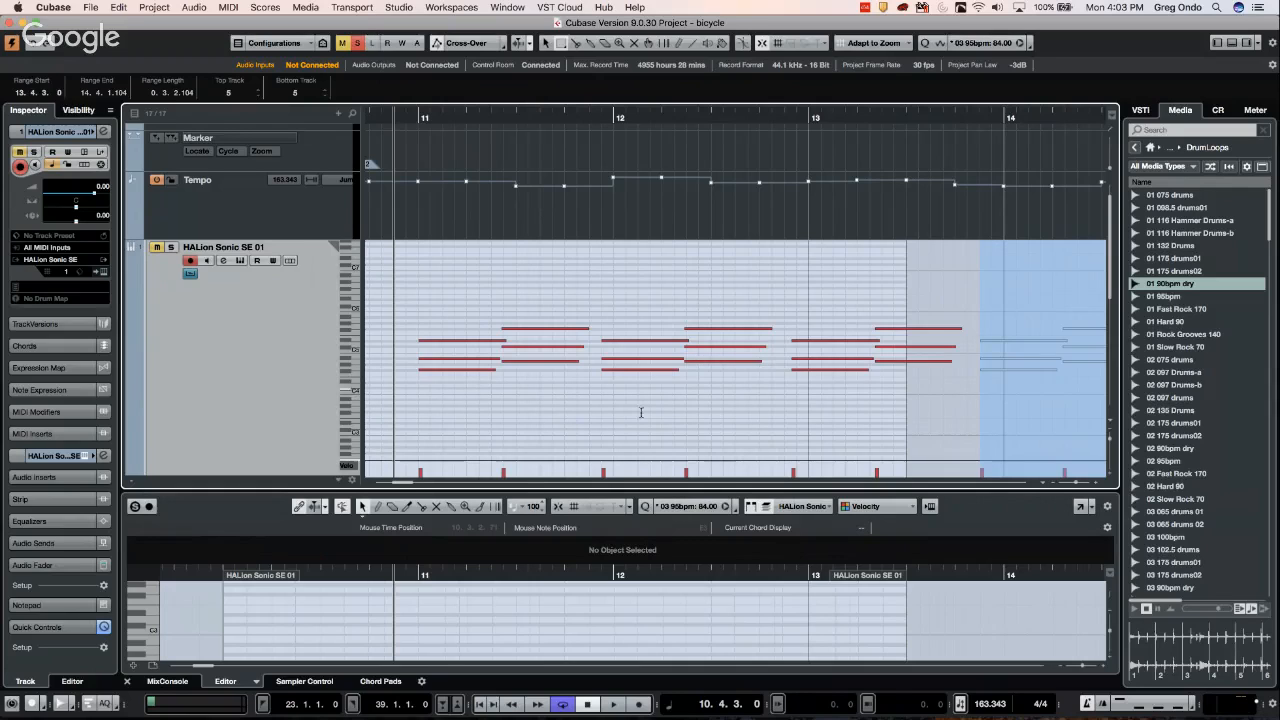
# Return to the Object Selection tool and close the in-place editor of the HALion Sonic SE 01 track
pyautogui.click(191, 275)
pyautogui.click(191, 275)
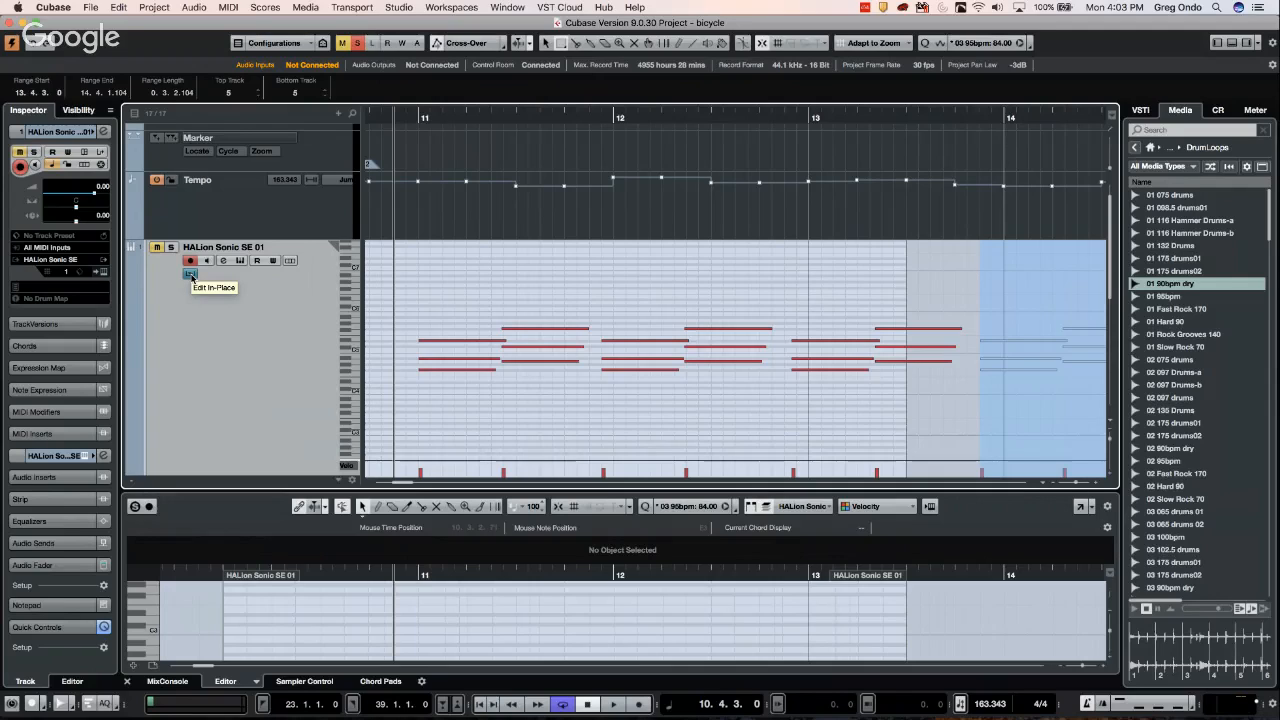
pyautogui.rightClick(507, 263)
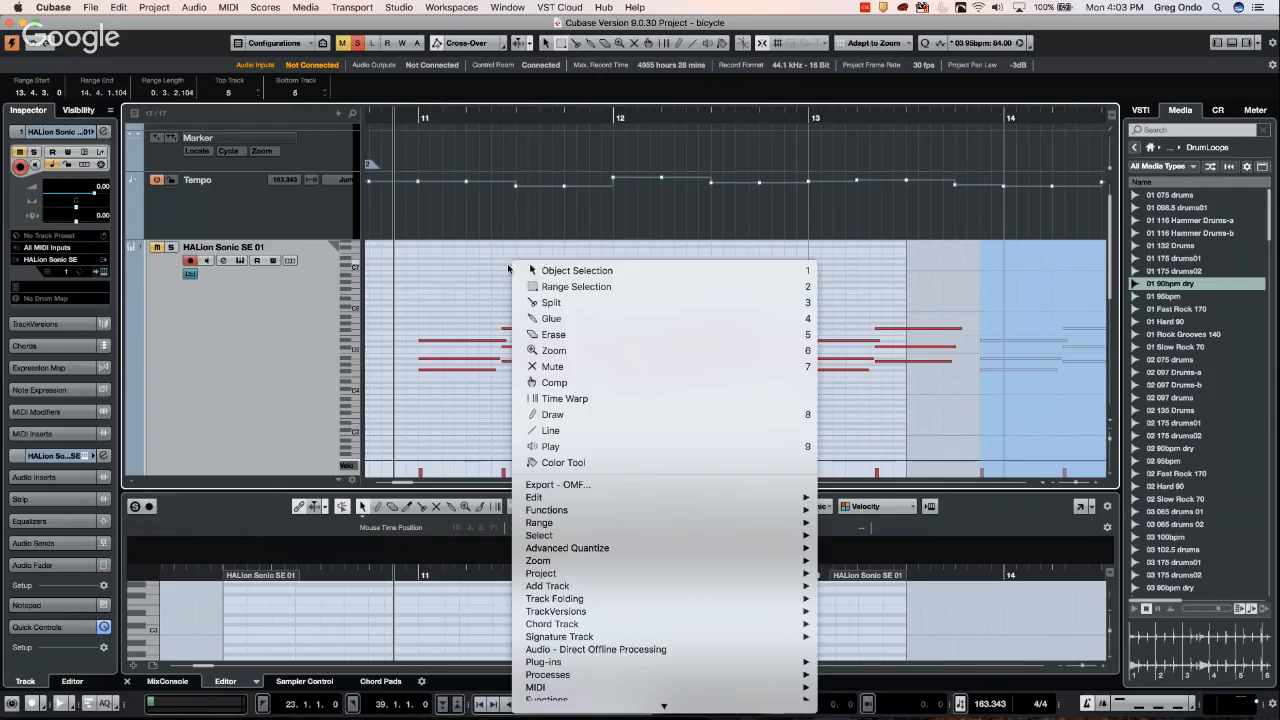
pyautogui.click(561, 267)
pyautogui.scroll(-5, 596, 335)
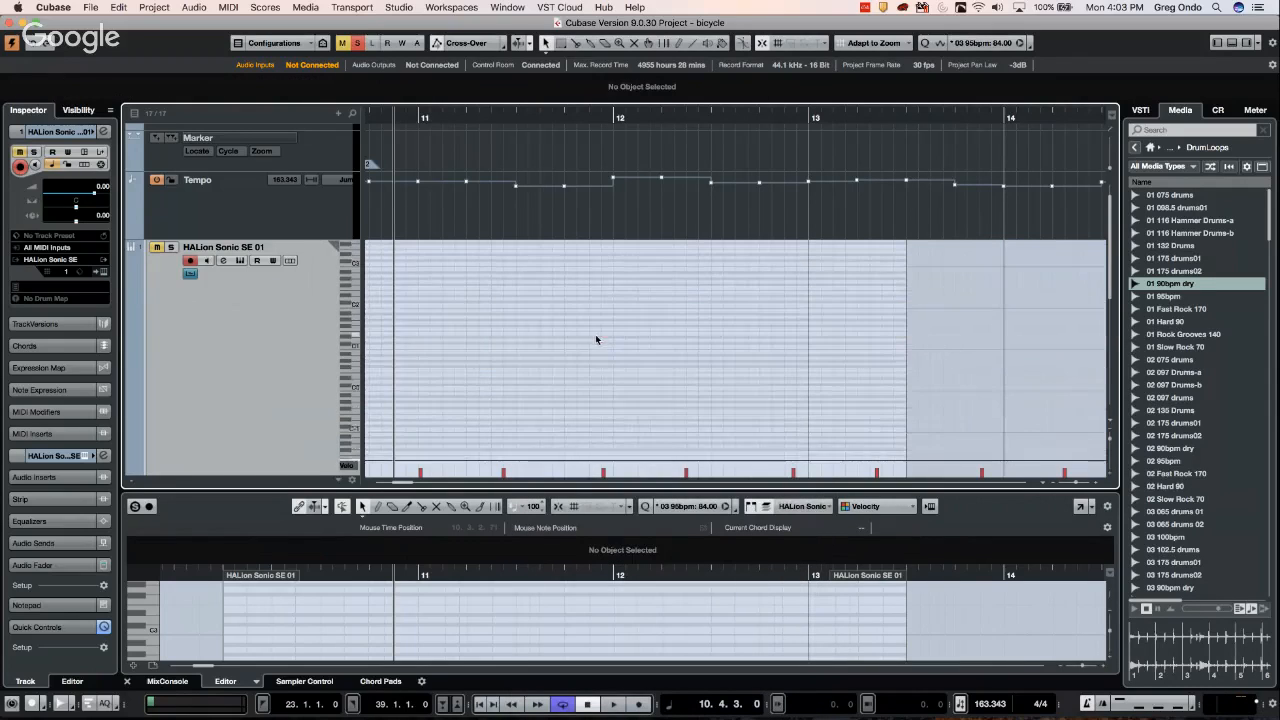
pyautogui.scroll(5, 596, 335)
pyautogui.click(190, 274)
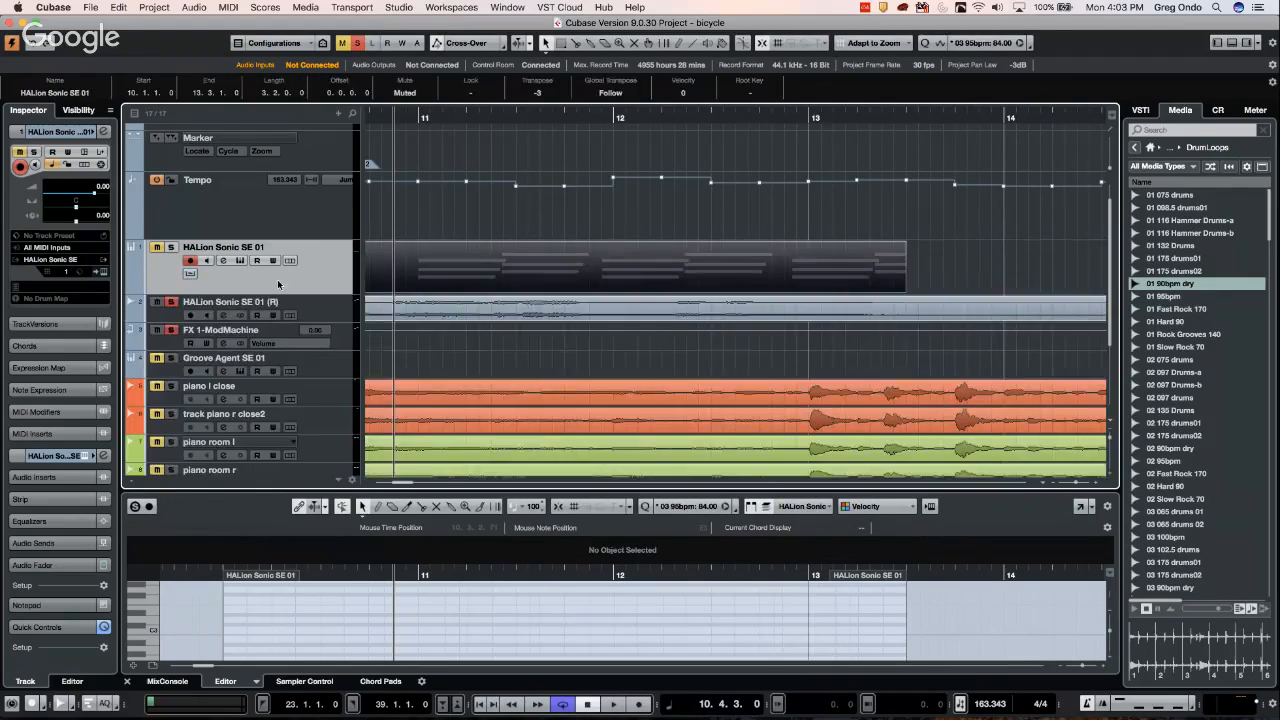
# Examine the Standard and élastique algorithm options available for the audio event on the piano l close track
pyautogui.click(788, 399)
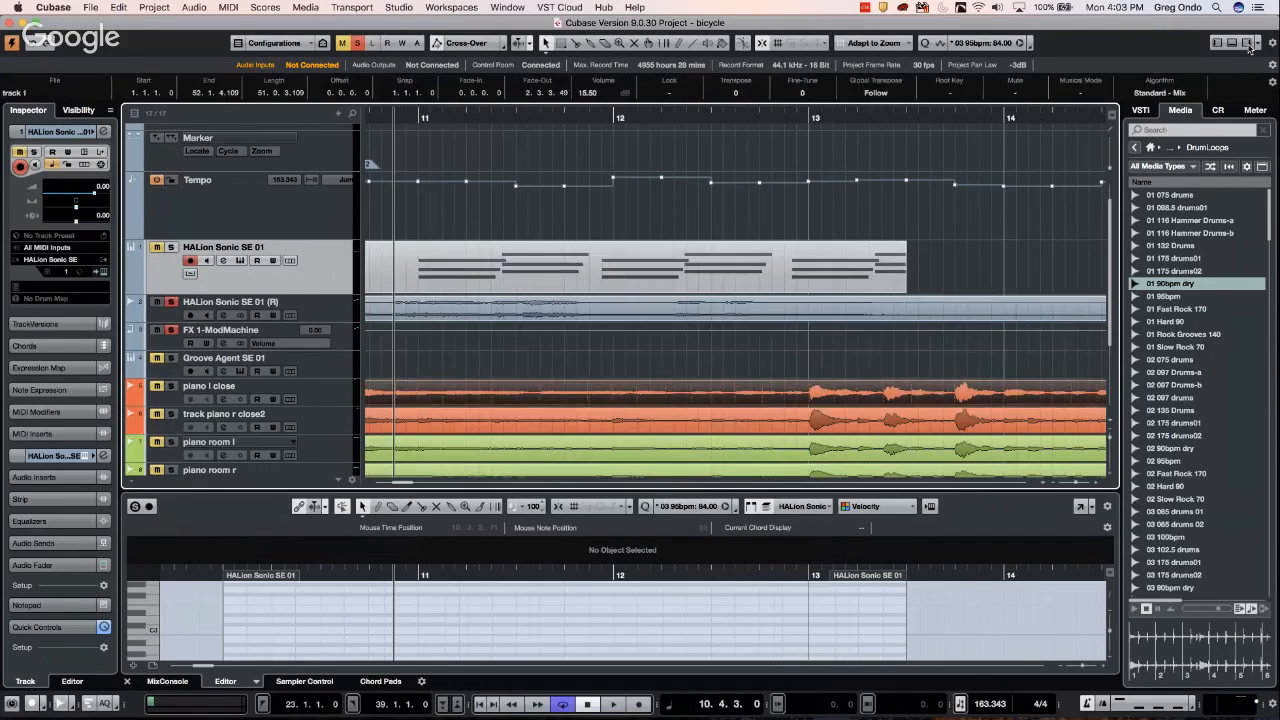
pyautogui.click(1180, 93)
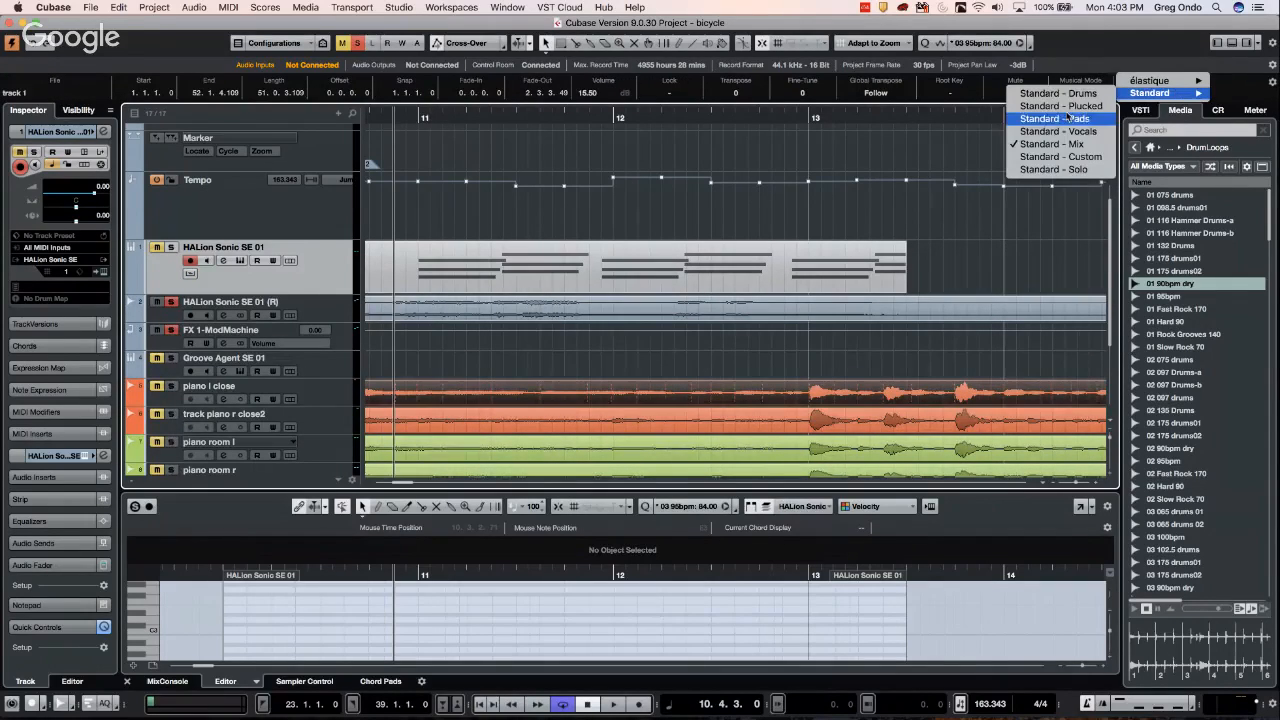
pyautogui.moveTo(1160, 81)
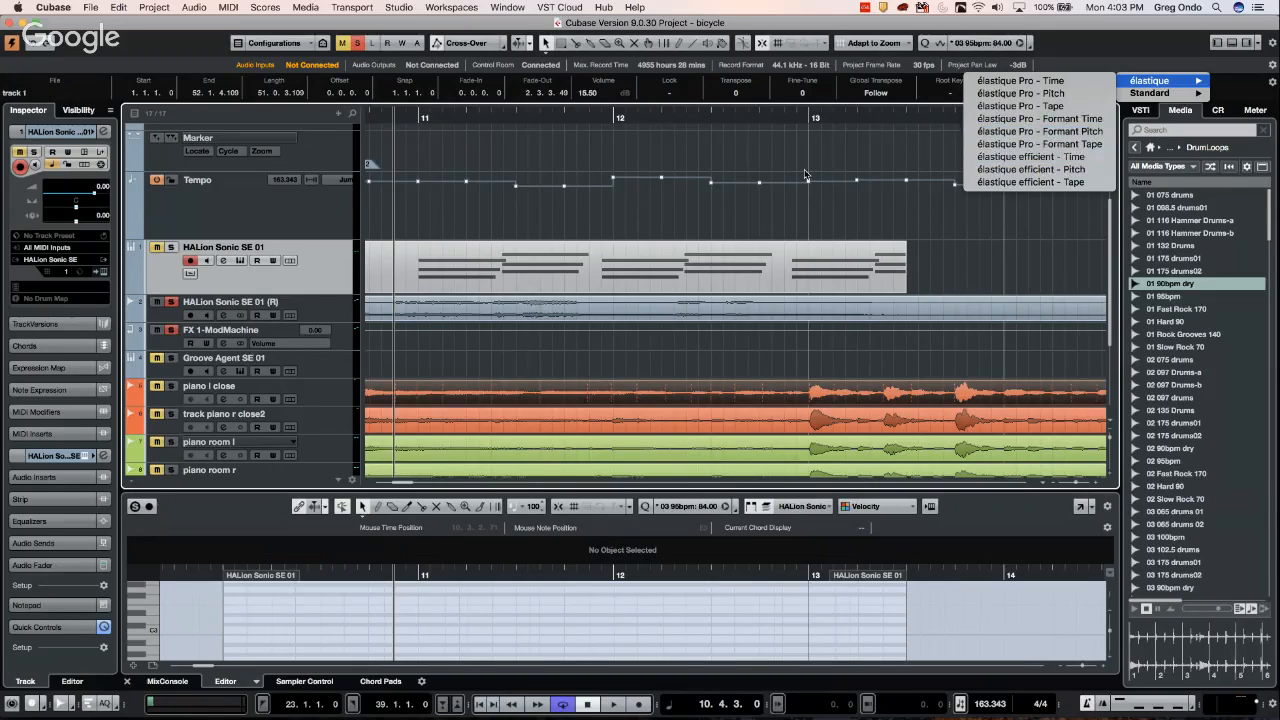
pyautogui.click(952, 258)
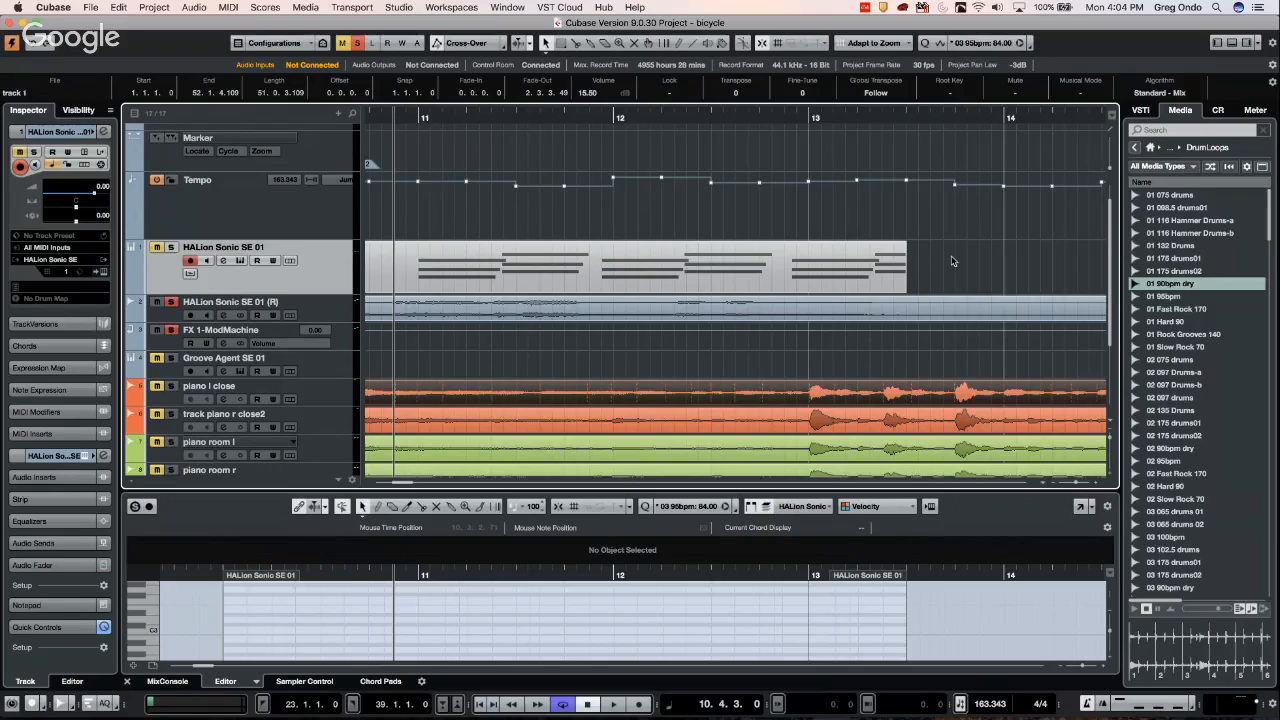
# Add one instrument track using HALion 6, routed to Stereo Out, from the VST instrument rack
pyautogui.click(1141, 111)
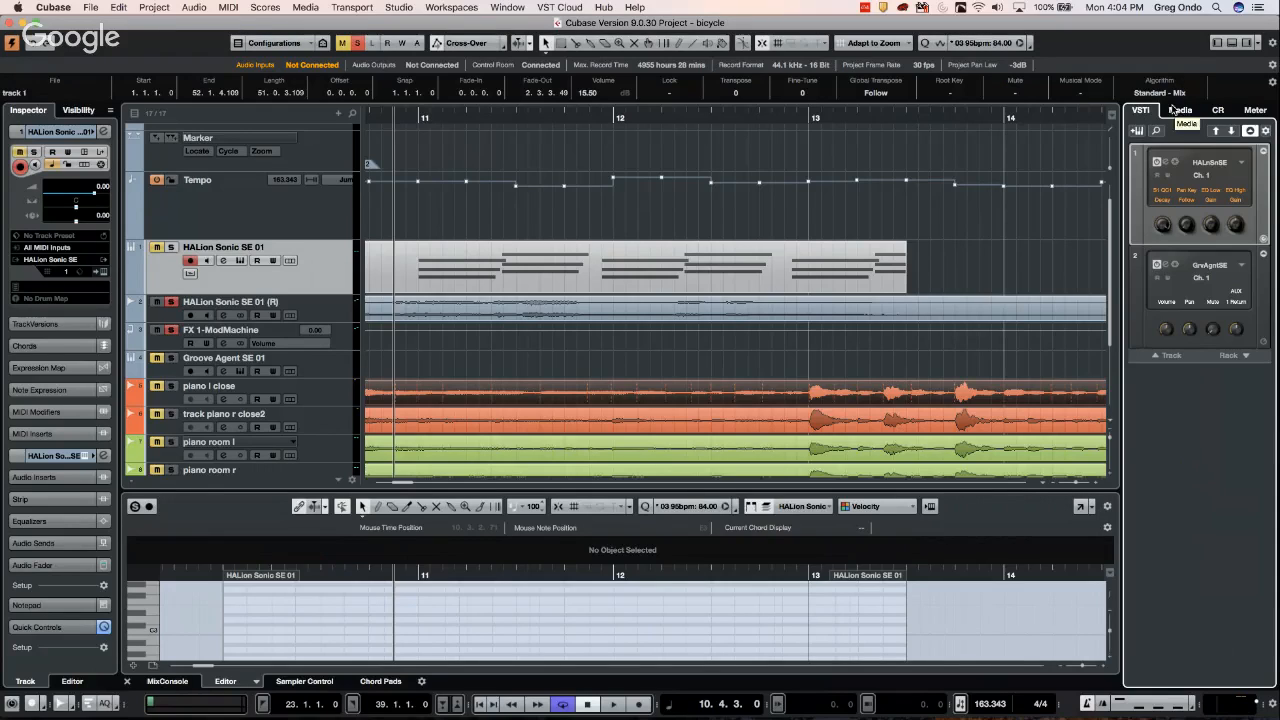
pyautogui.click(1177, 110)
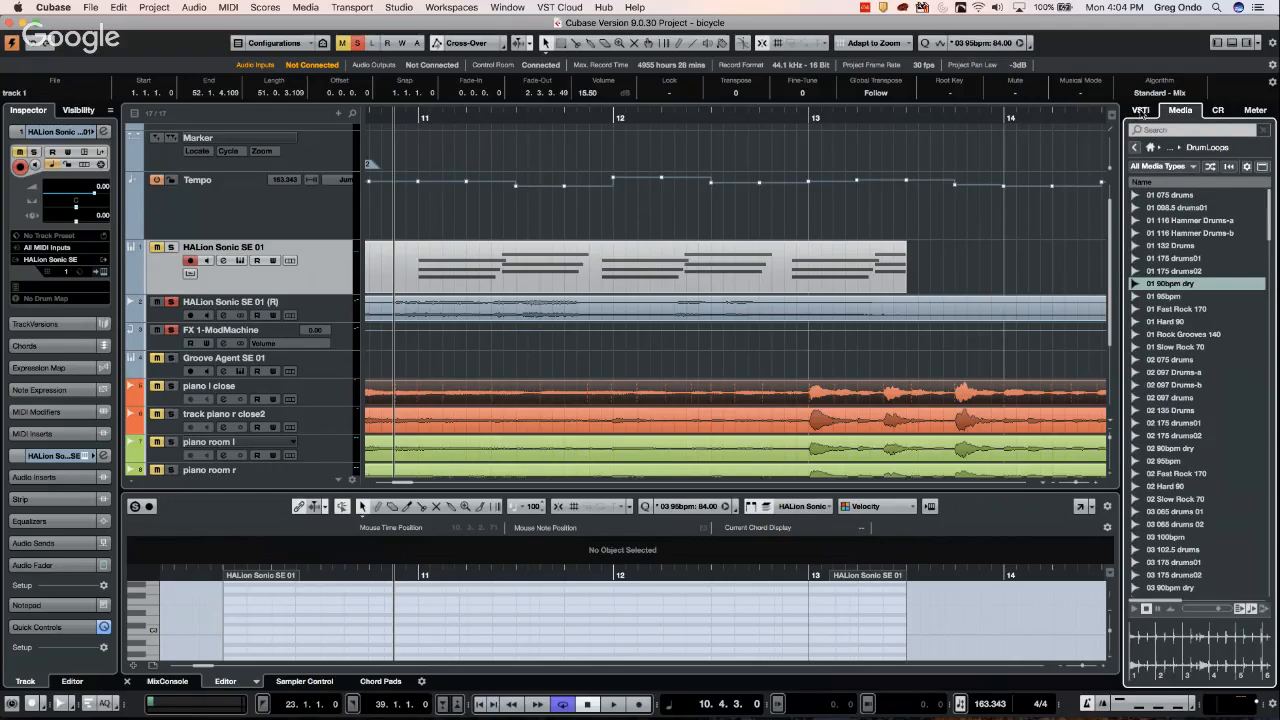
pyautogui.click(1140, 110)
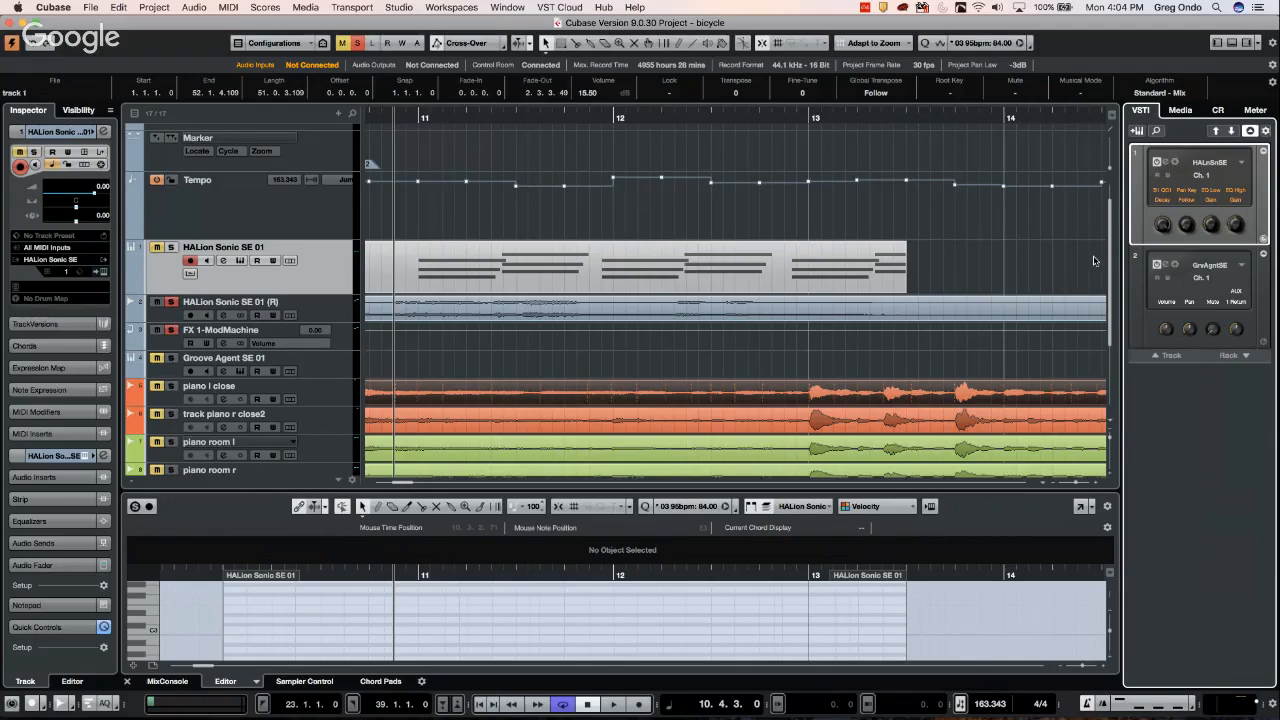
pyautogui.click(1162, 356)
pyautogui.click(580, 220)
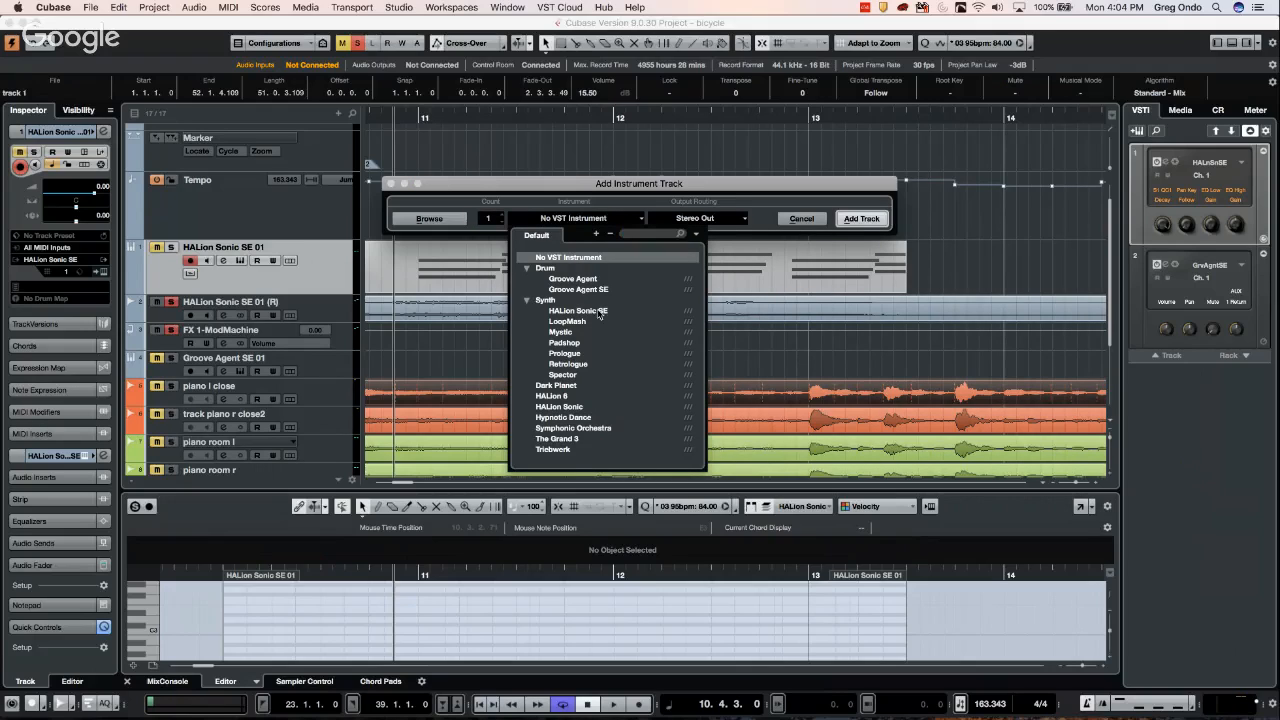
pyautogui.click(580, 398)
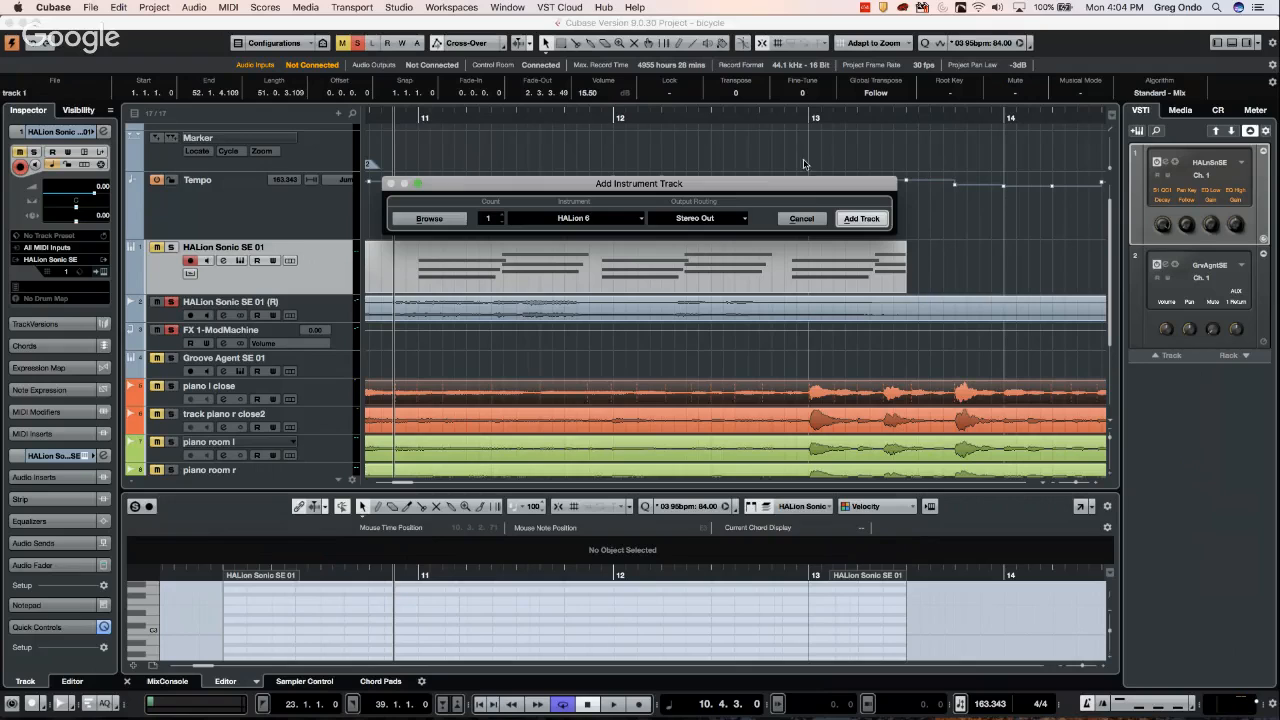
pyautogui.click(859, 218)
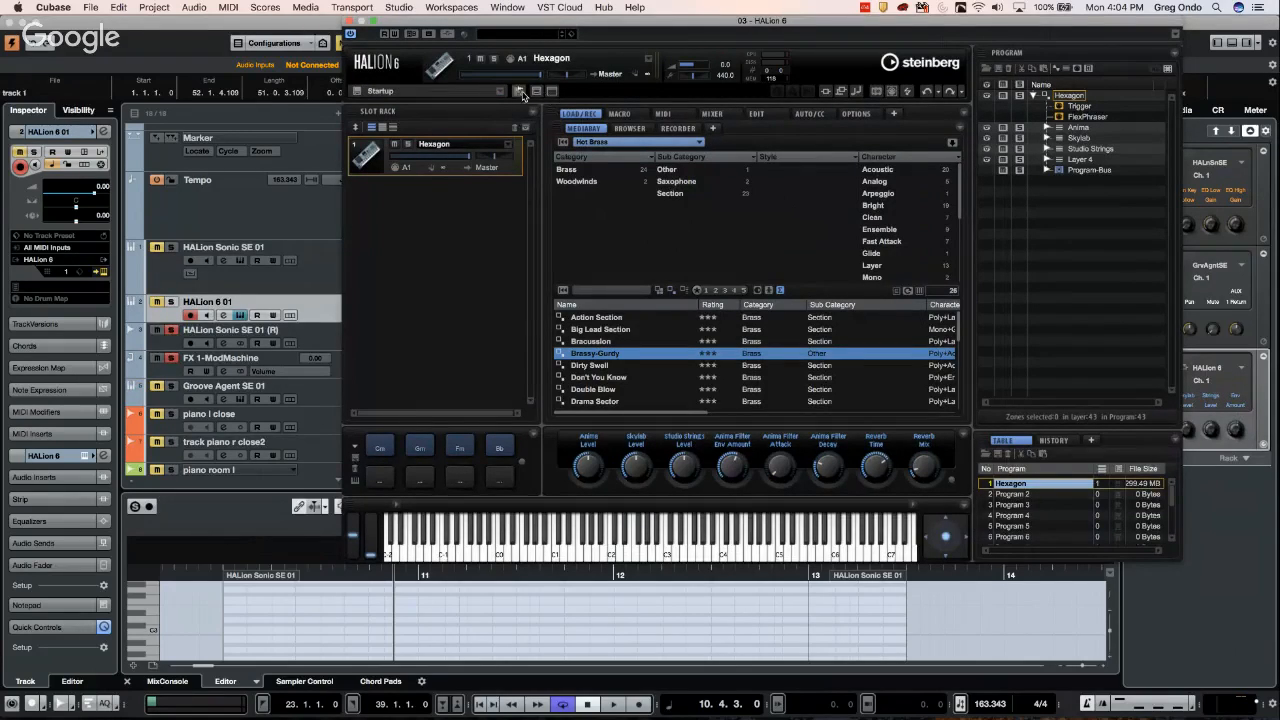
# Reposition the HALion 6 window, open its Sample Recorder + Editor as a new window and move that aside
pyautogui.click(456, 22)
pyautogui.moveTo(456, 22); pyautogui.dragTo(672, 76)
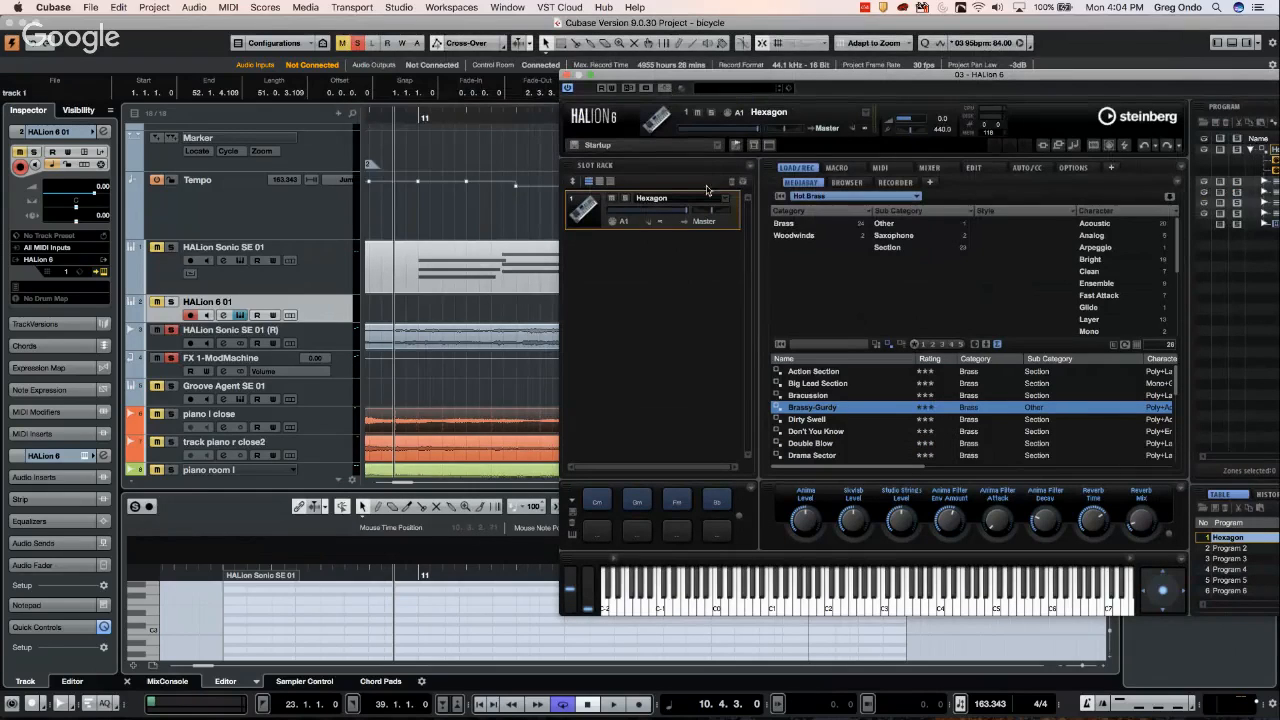
pyautogui.click(737, 145)
pyautogui.click(795, 434)
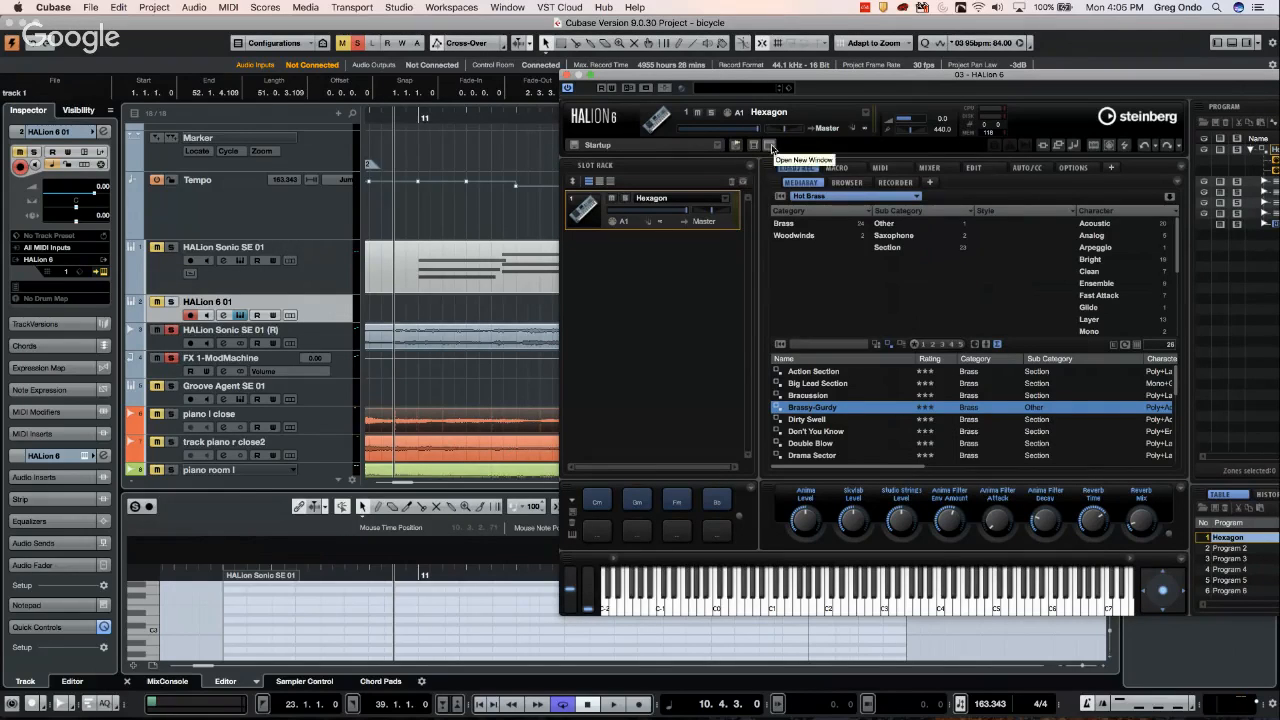
pyautogui.click(772, 148)
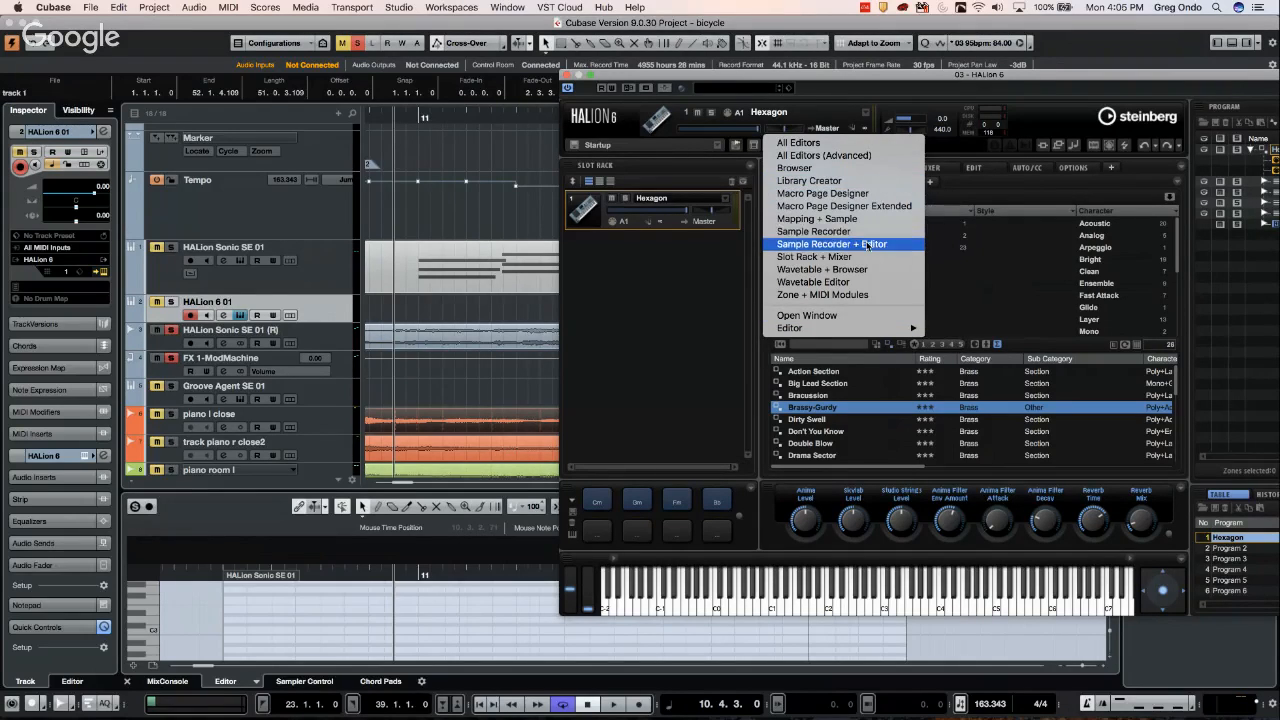
pyautogui.click(830, 243)
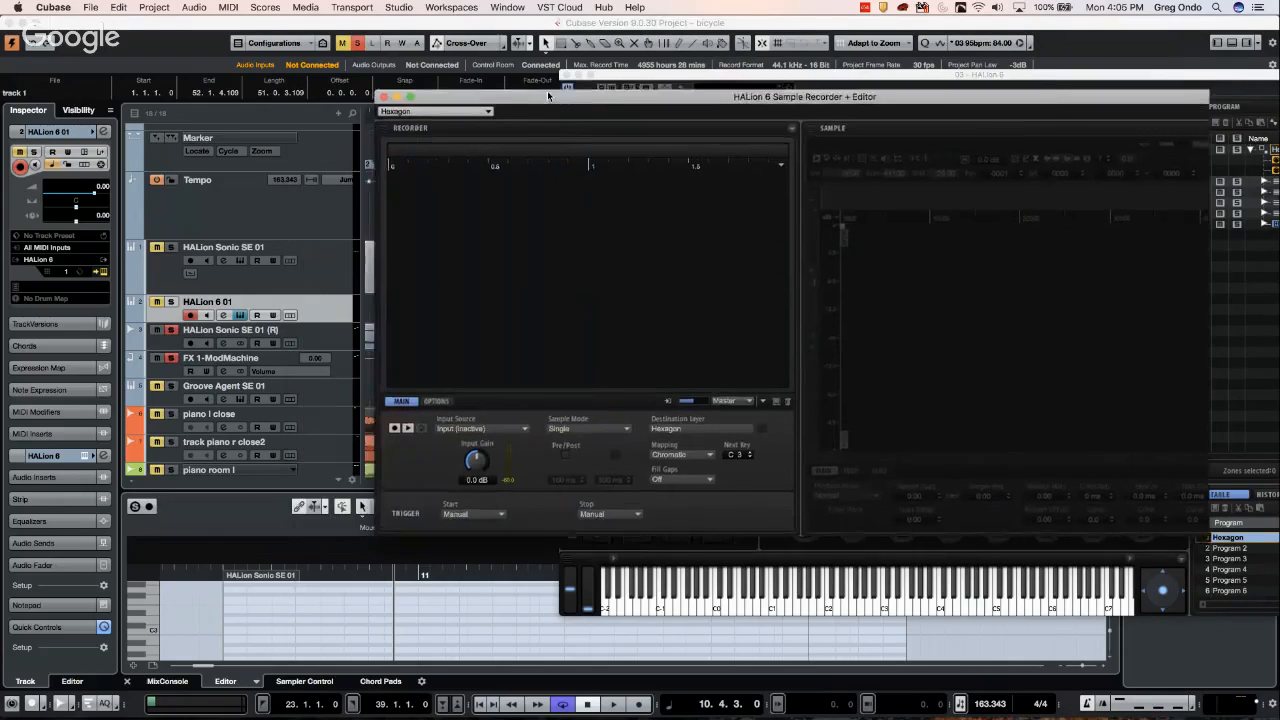
pyautogui.moveTo(547, 90); pyautogui.dragTo(777, 157)
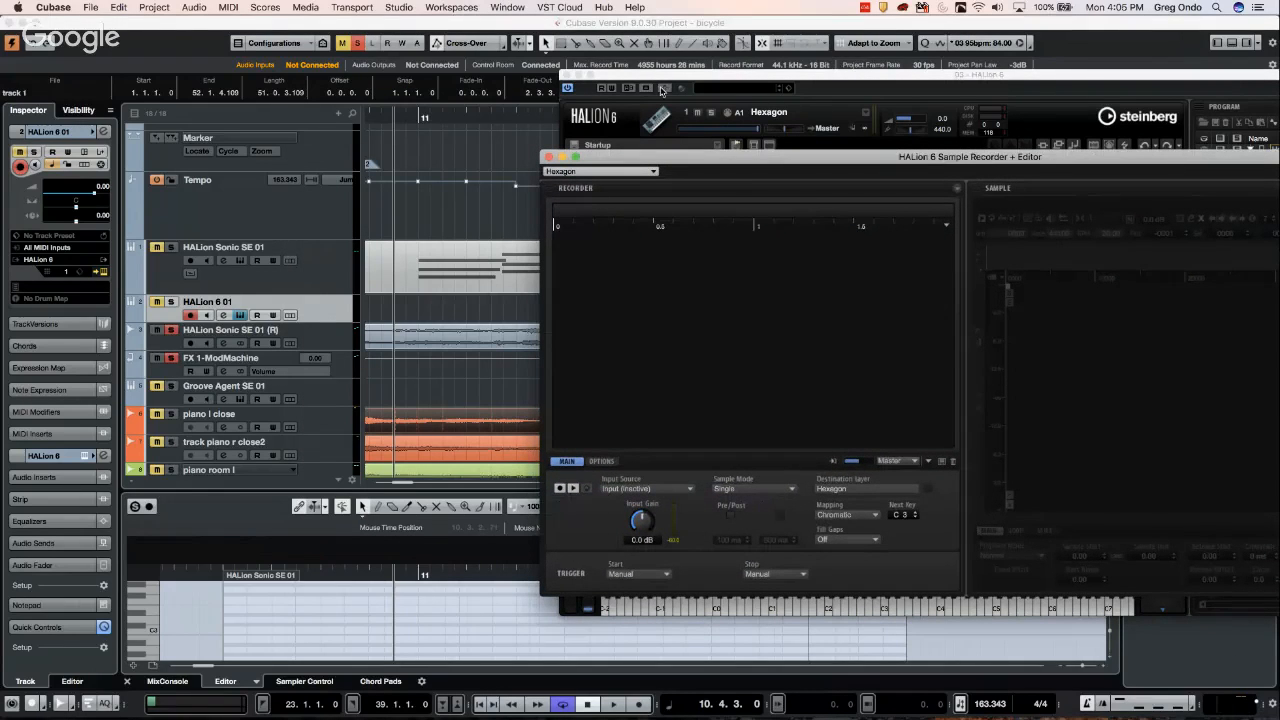
# Activate HALion 6's side-chain input and check the output routing destinations of the piano l close track
pyautogui.click(662, 90)
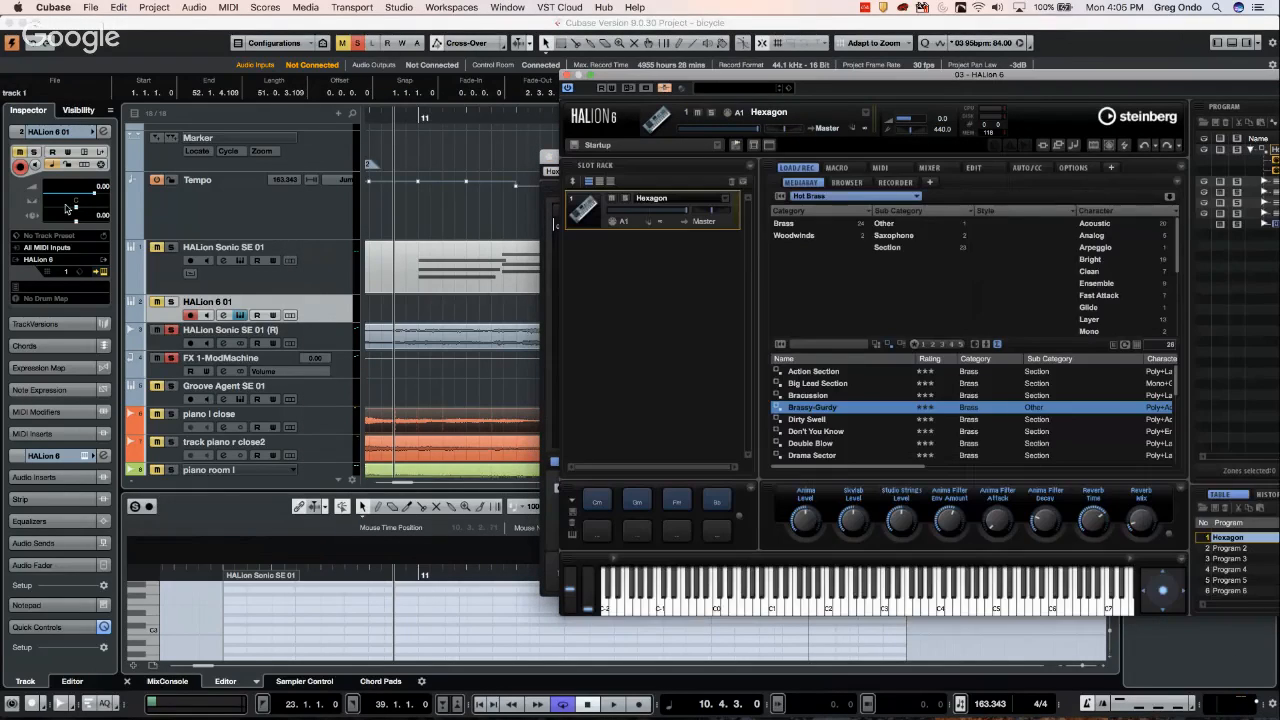
pyautogui.click(256, 215)
pyautogui.rightClick(256, 215)
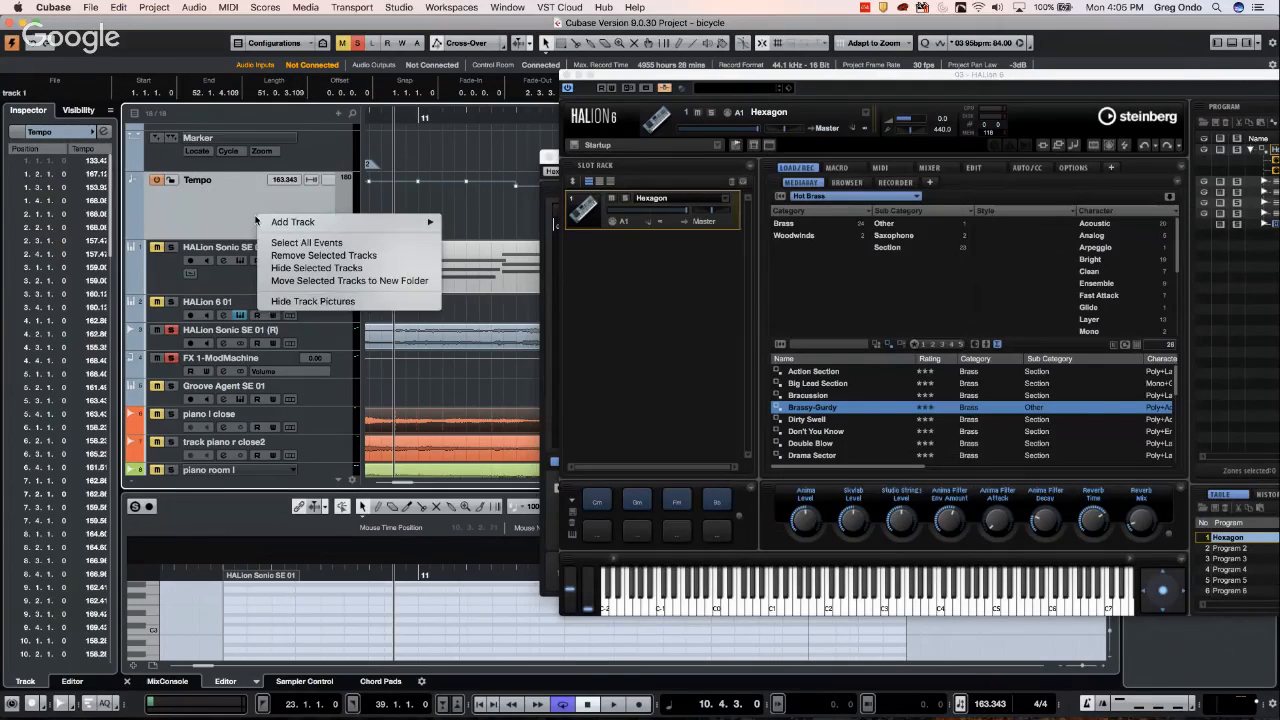
pyautogui.click(368, 242)
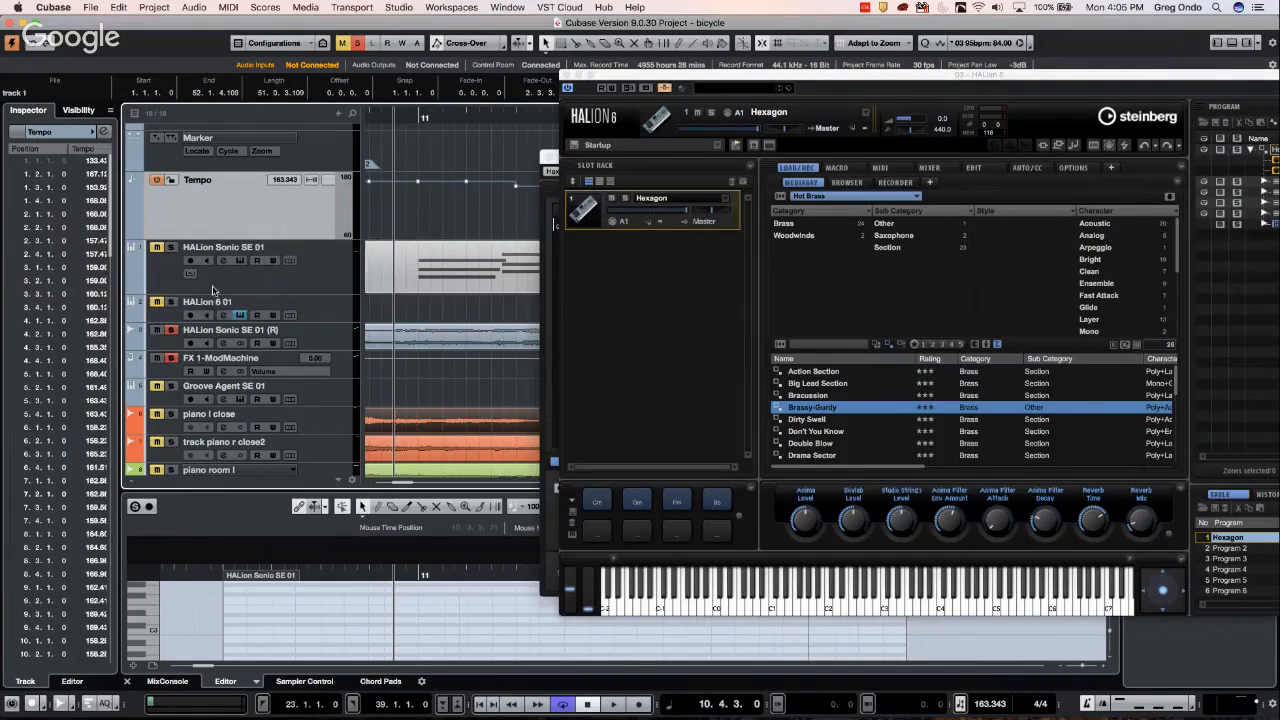
pyautogui.click(322, 425)
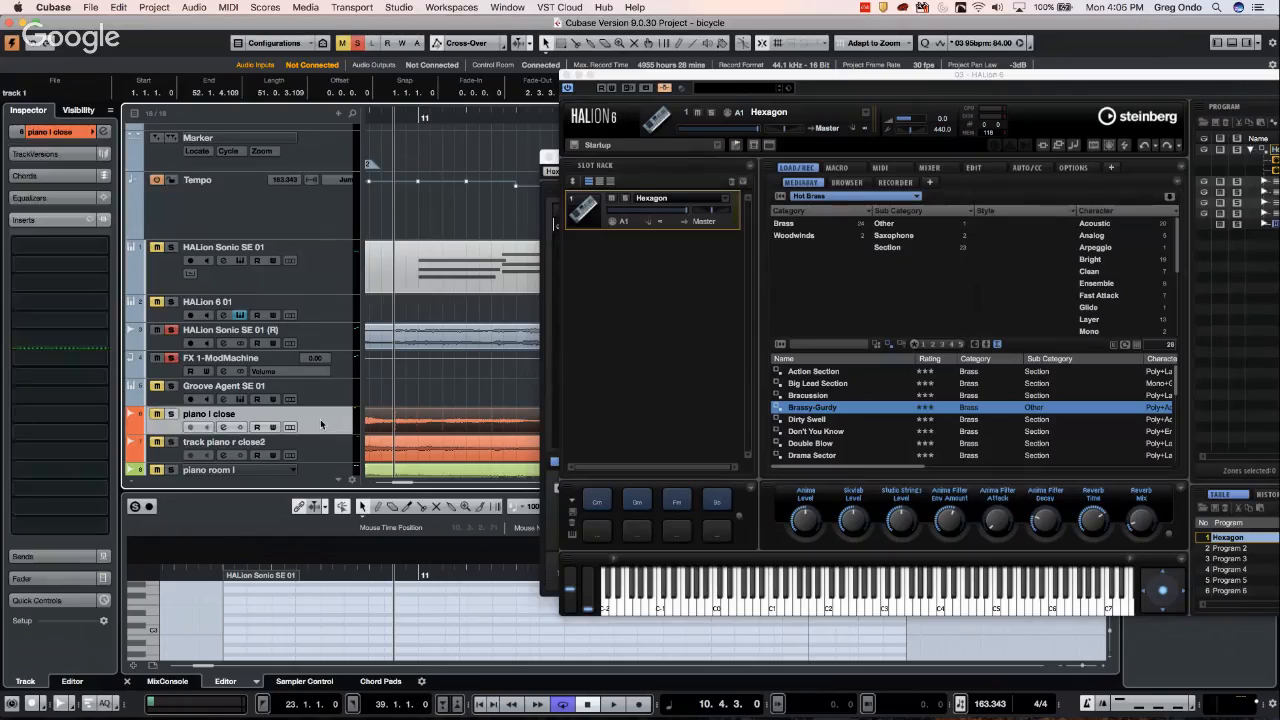
pyautogui.rightClick(319, 420)
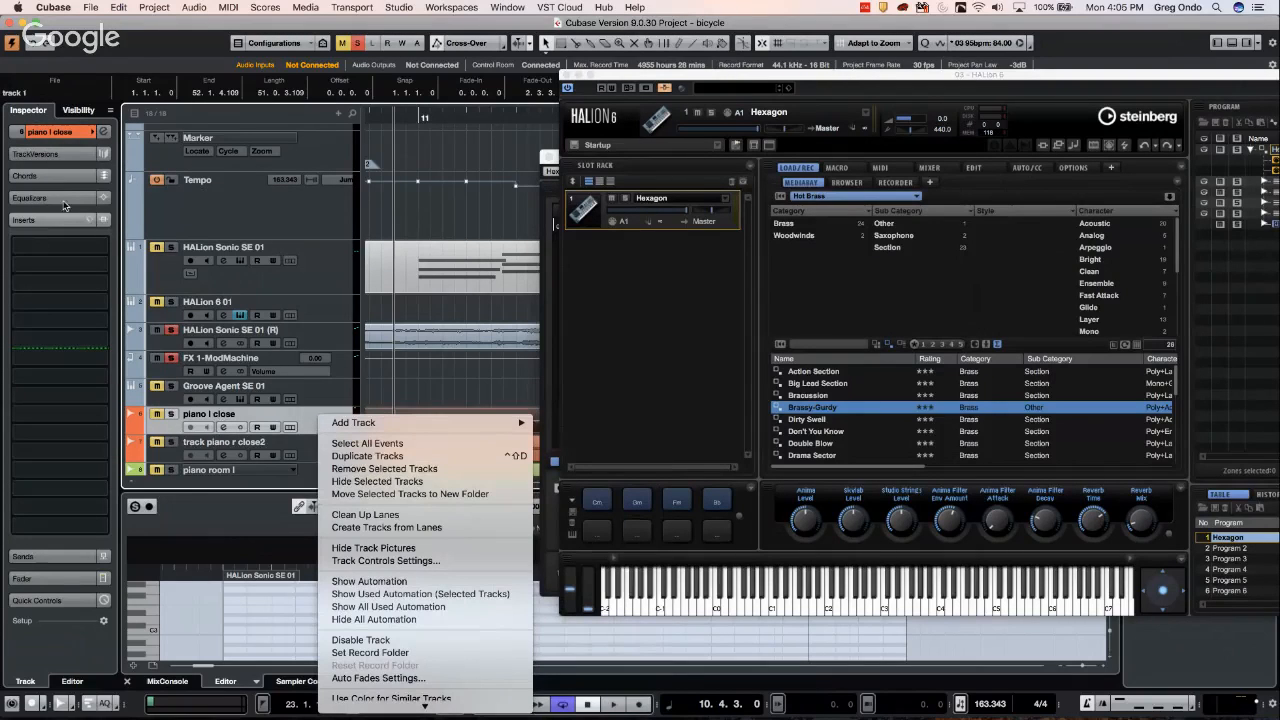
pyautogui.click(68, 143)
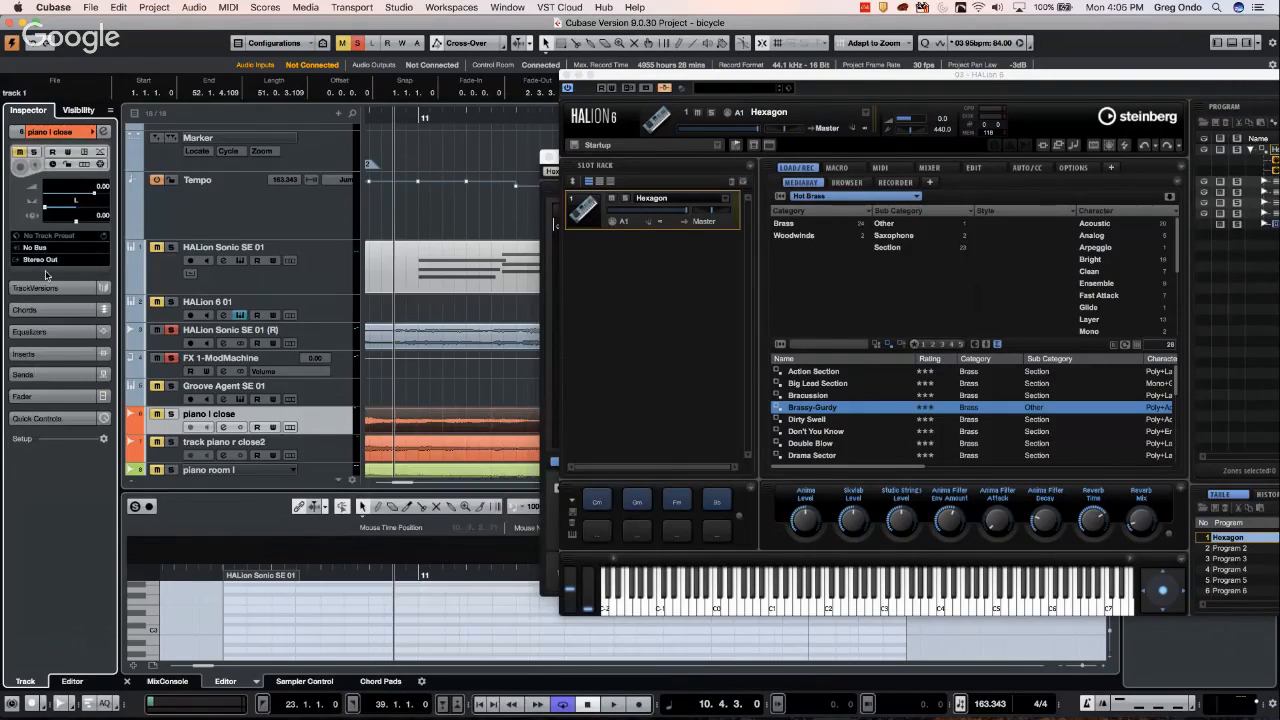
pyautogui.click(46, 260)
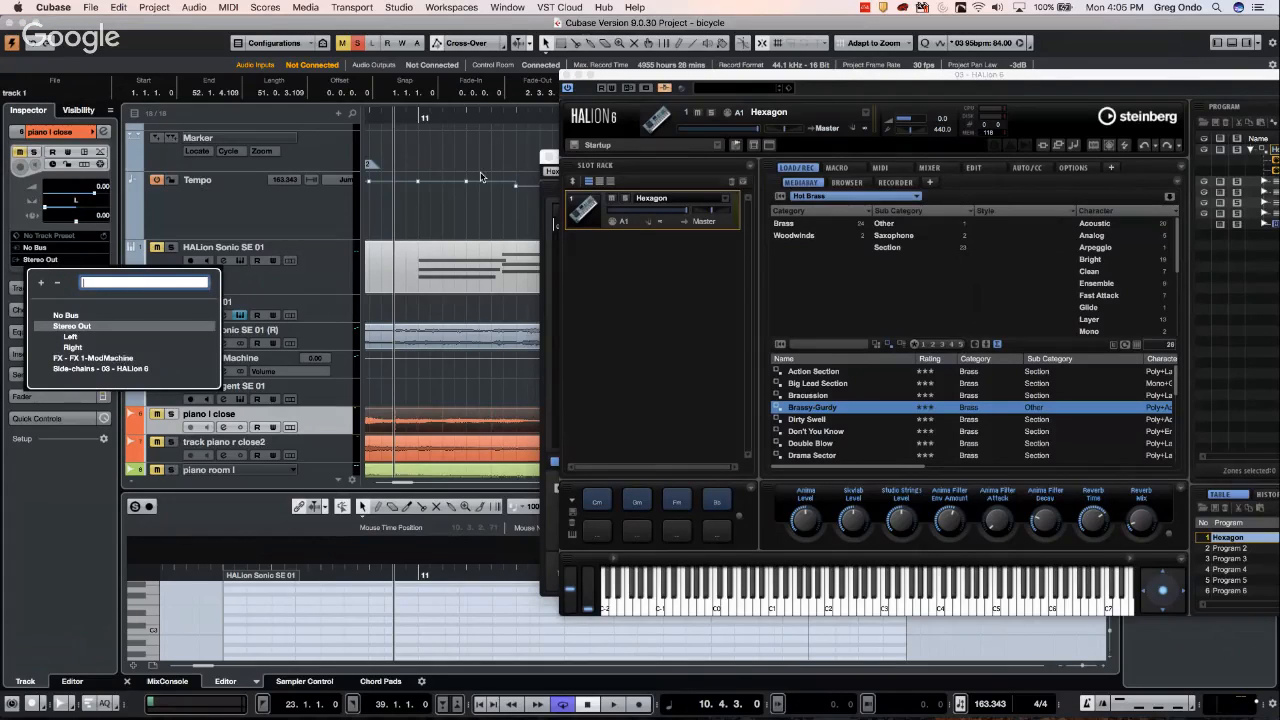
pyautogui.click(485, 180)
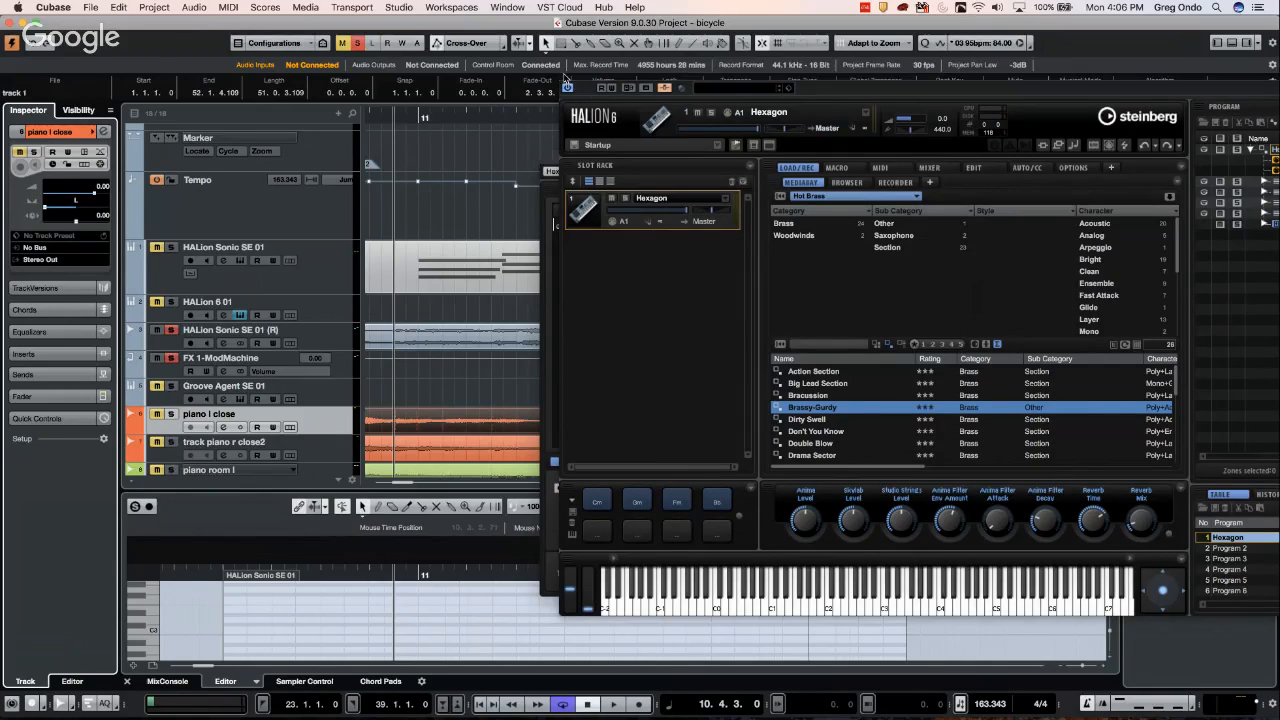
pyautogui.click(565, 82)
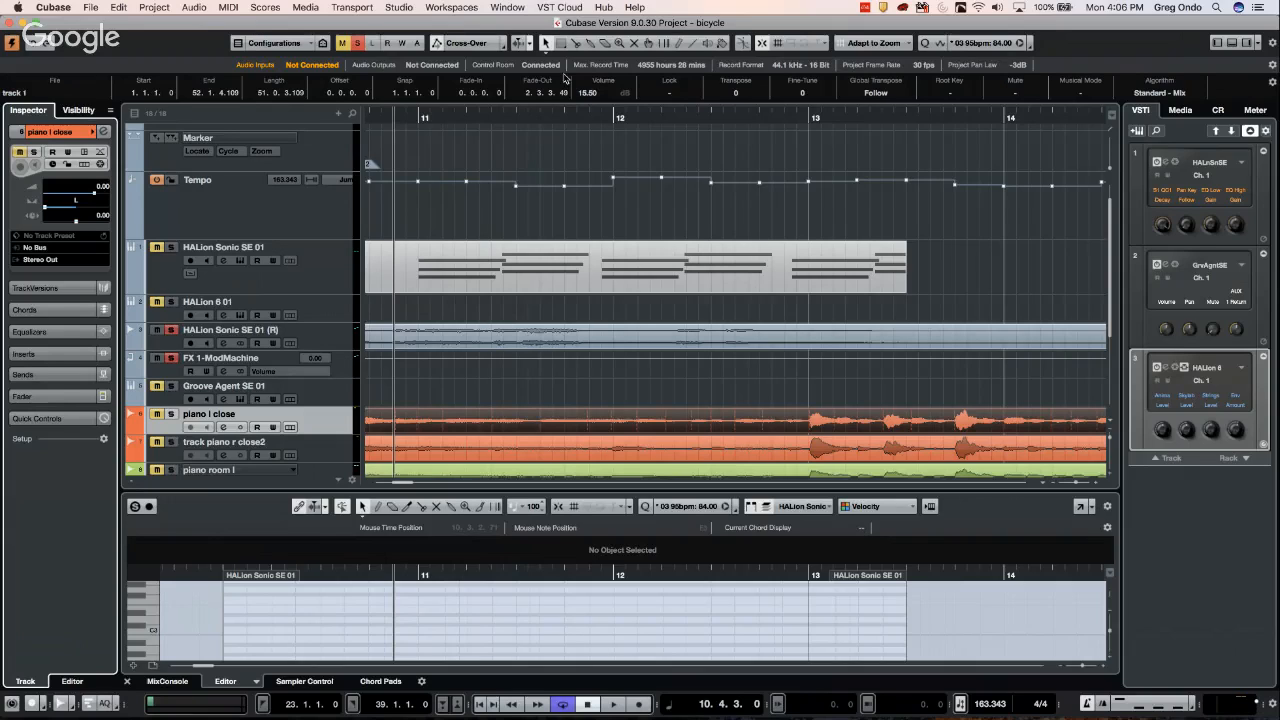
# Delete the range from 12.1.1.0 to 12.3.4.0 on the piano l close track using the Range Selection tool
pyautogui.rightClick(657, 376)
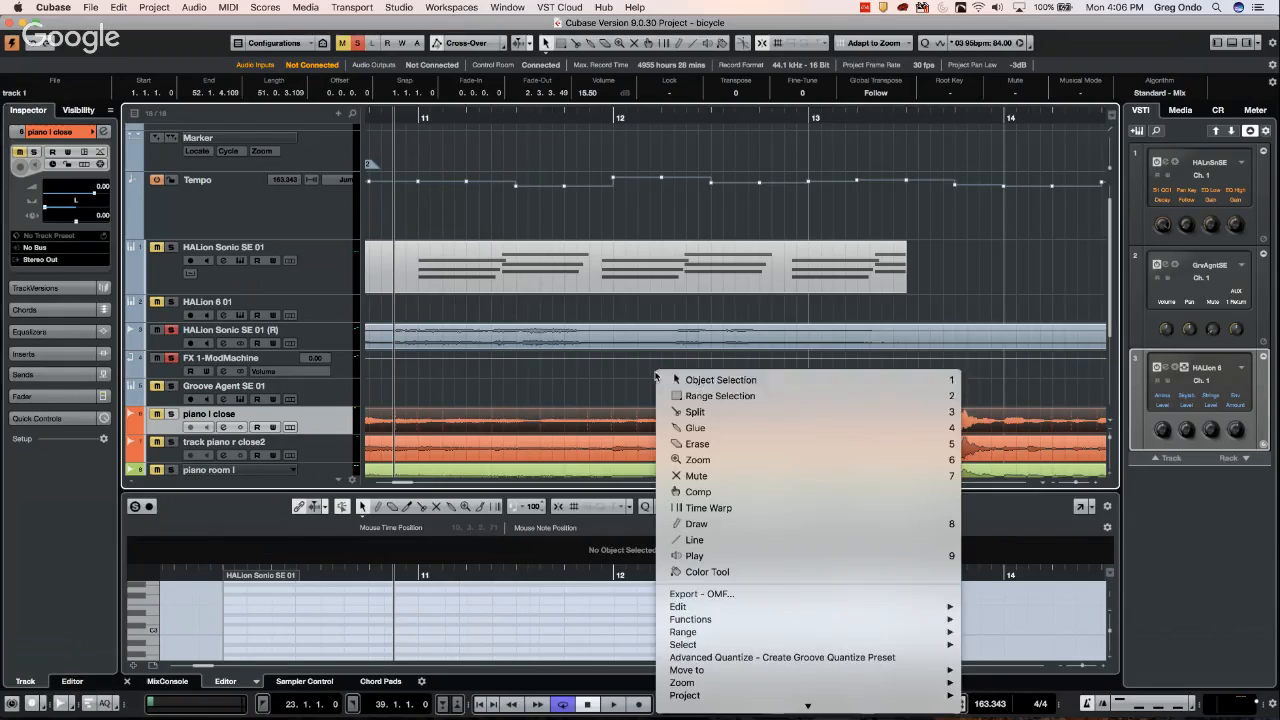
pyautogui.click(718, 395)
pyautogui.moveTo(614, 414); pyautogui.dragTo(746, 412)
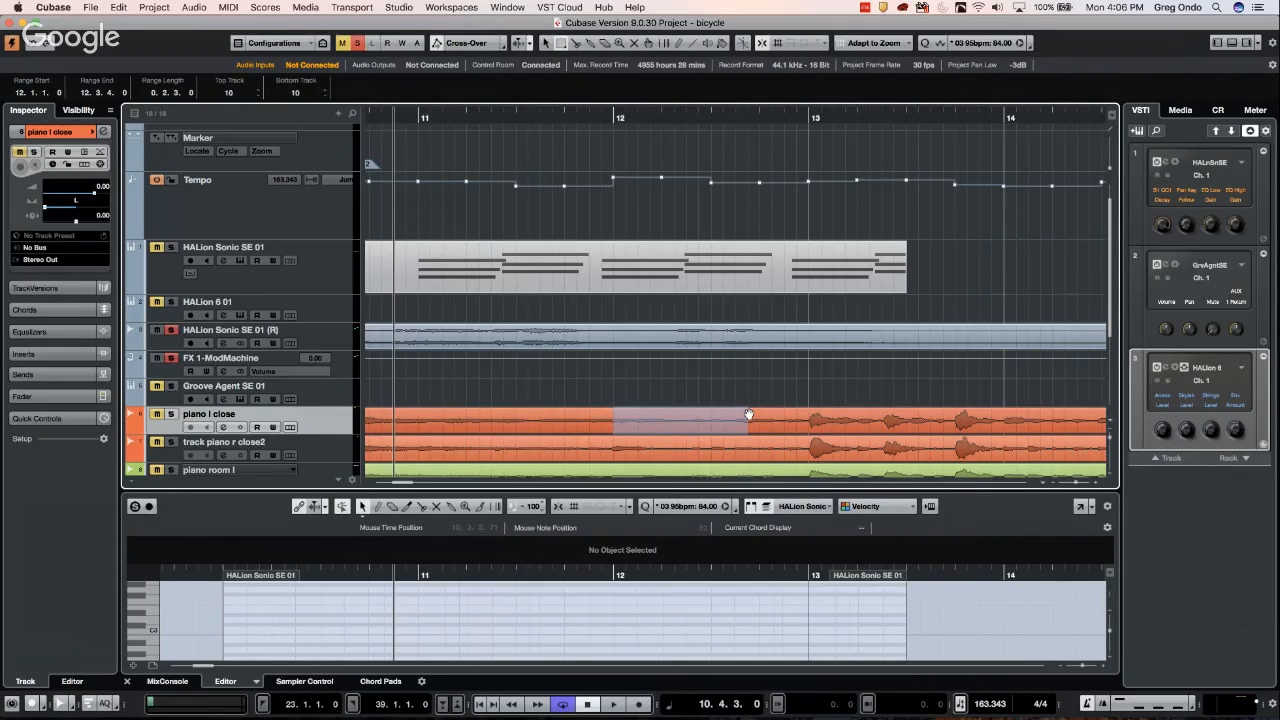
pyautogui.press('Delete')
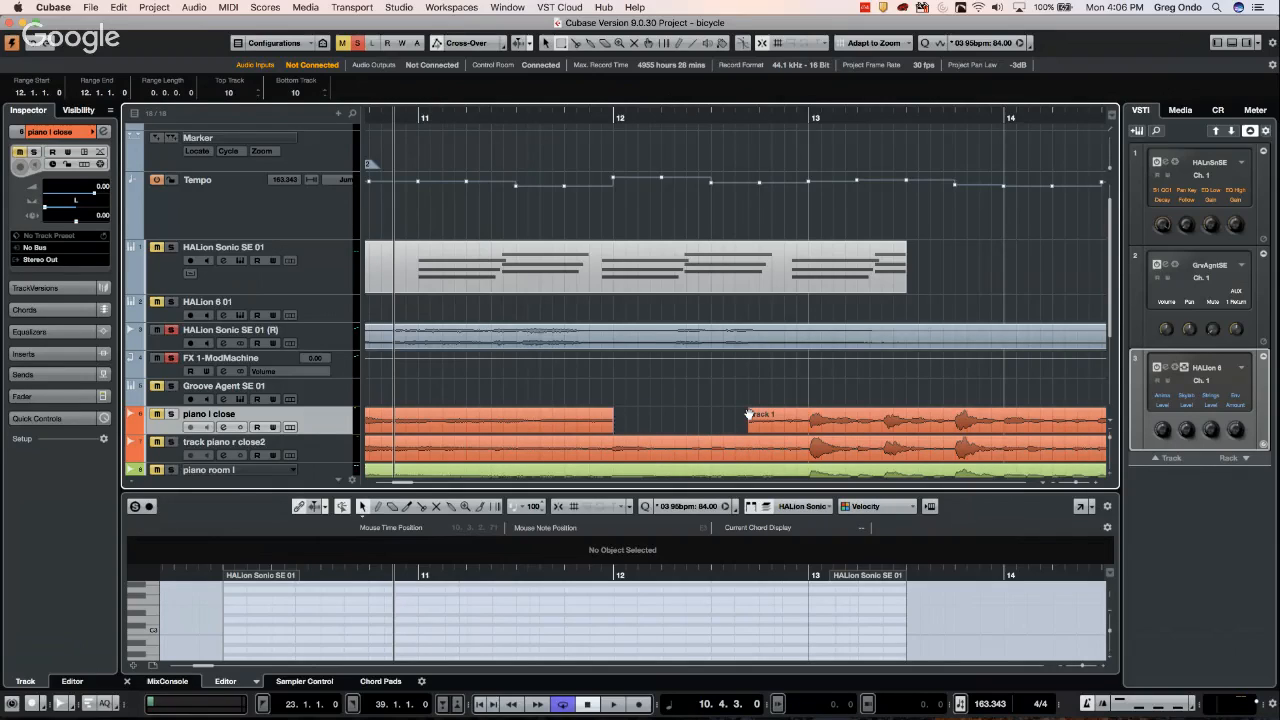
# Undo the last deletion and delete the range from 12.2.3.0 to 13.2.2.0 across the two close and two room piano tracks
pyautogui.press('super+z')
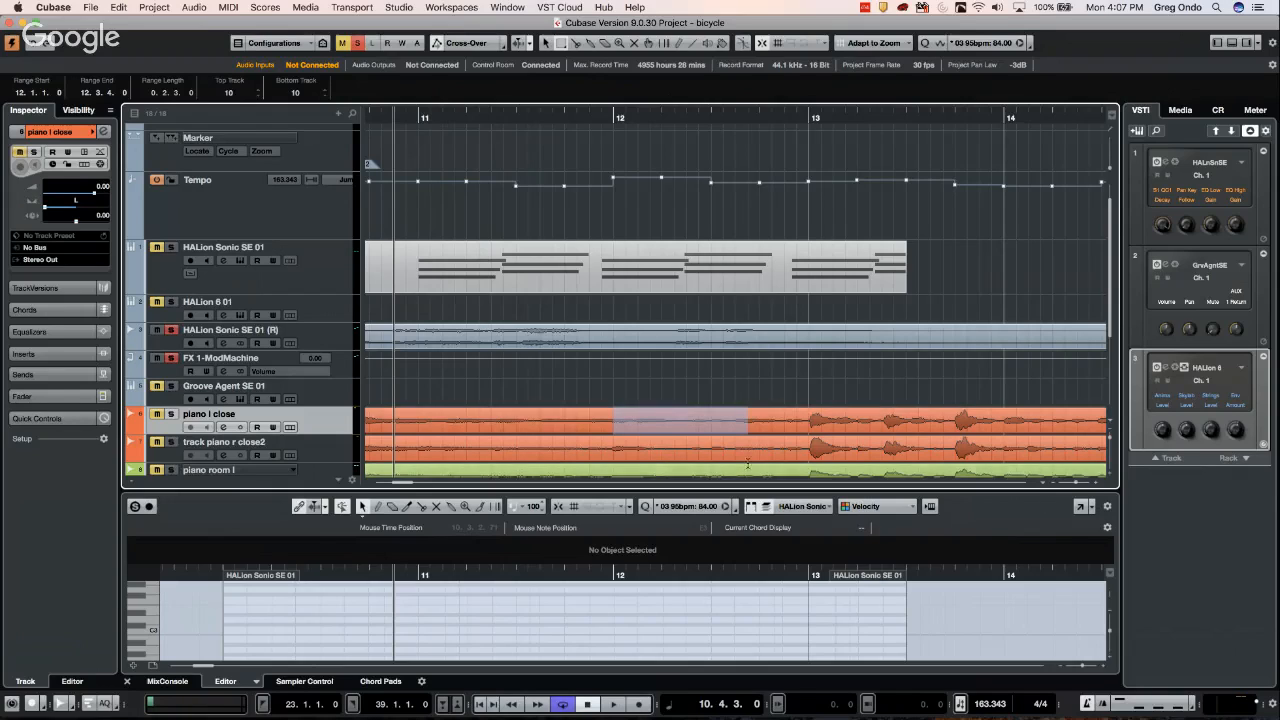
pyautogui.moveTo(869, 420); pyautogui.dragTo(686, 380)
pyautogui.moveTo(684, 477); pyautogui.dragTo(686, 352)
pyautogui.rightClick(686, 352)
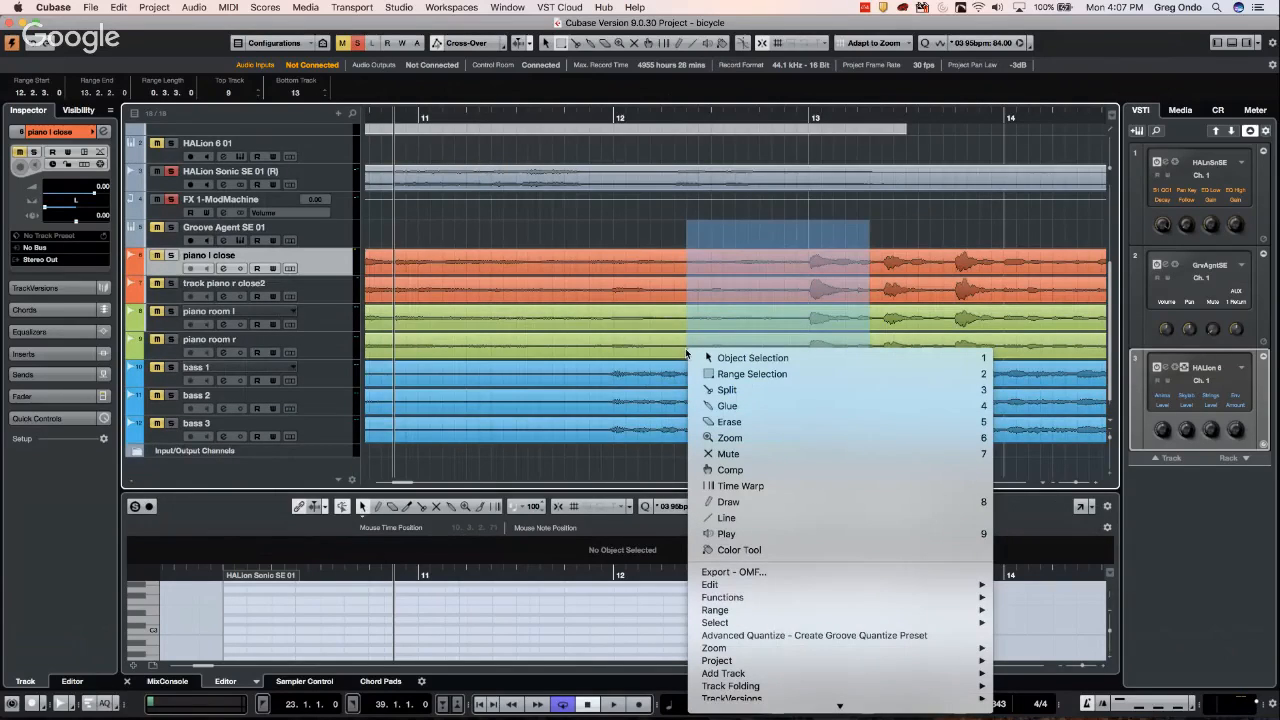
pyautogui.click(937, 218)
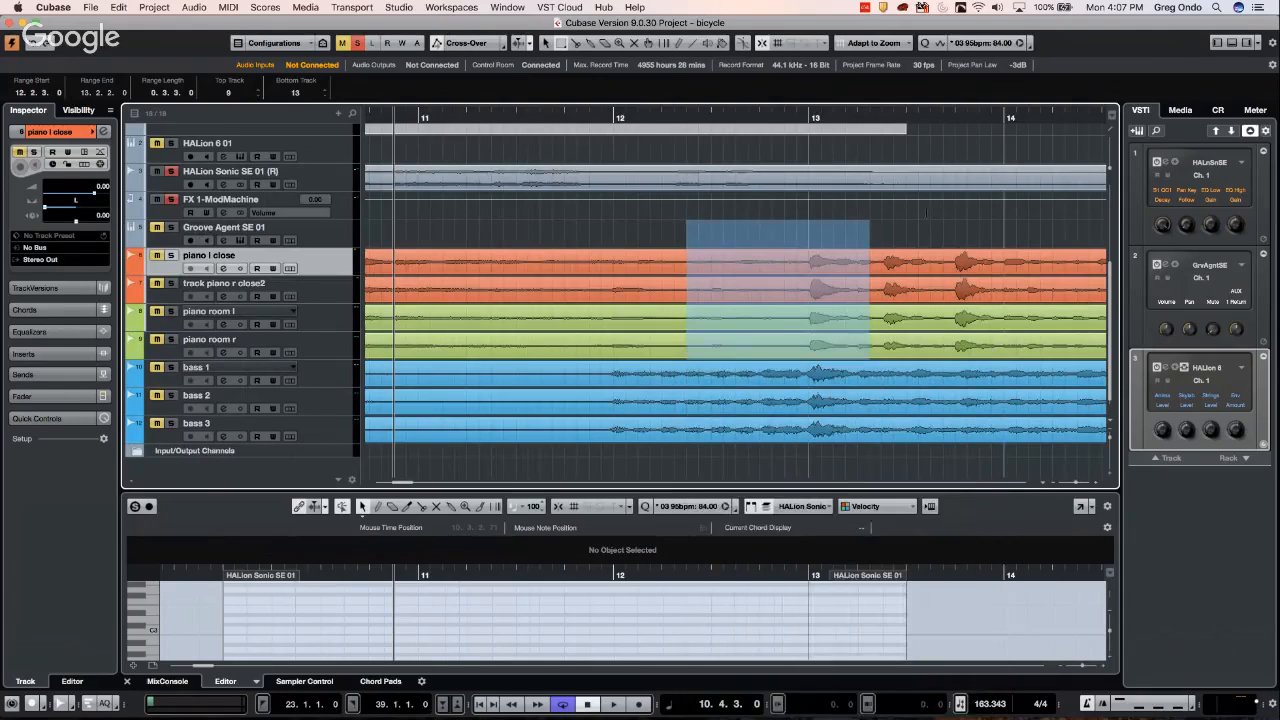
pyautogui.press('Delete')
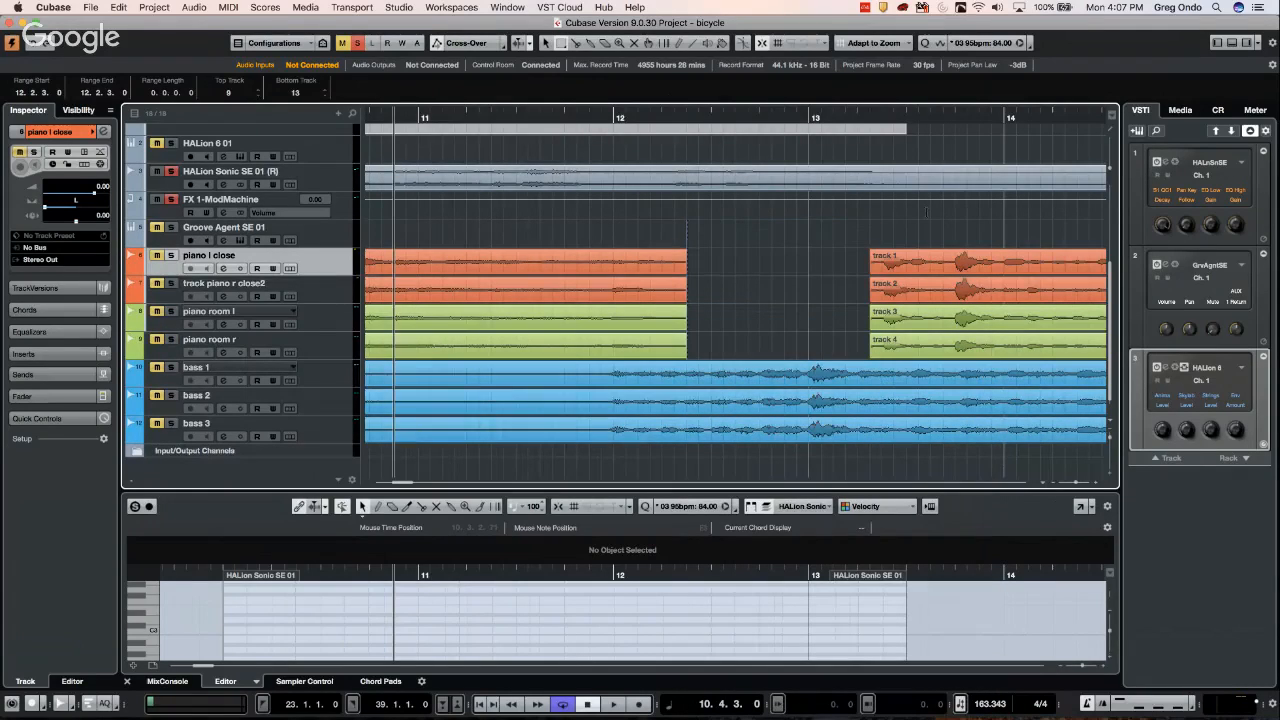
# Undo the multi-track range deletion and move the selected range on the piano l close track about one beat earlier
pyautogui.press('super+z')
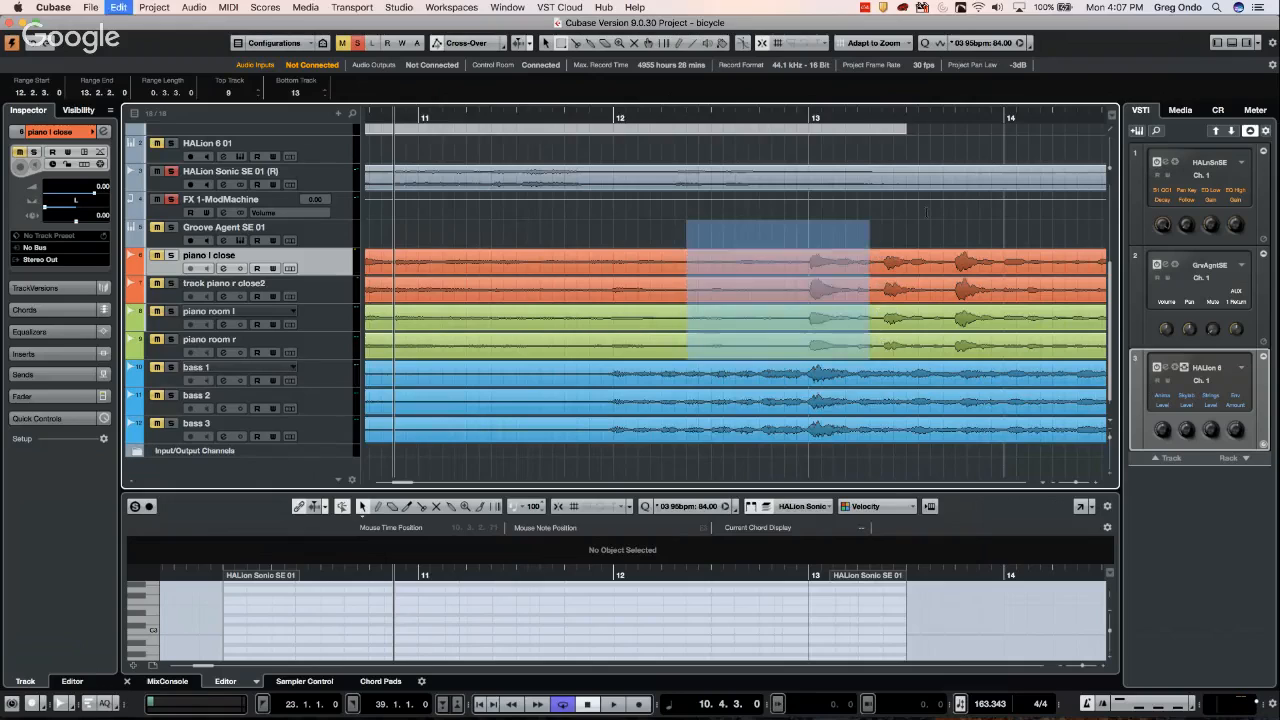
pyautogui.press('super+z')
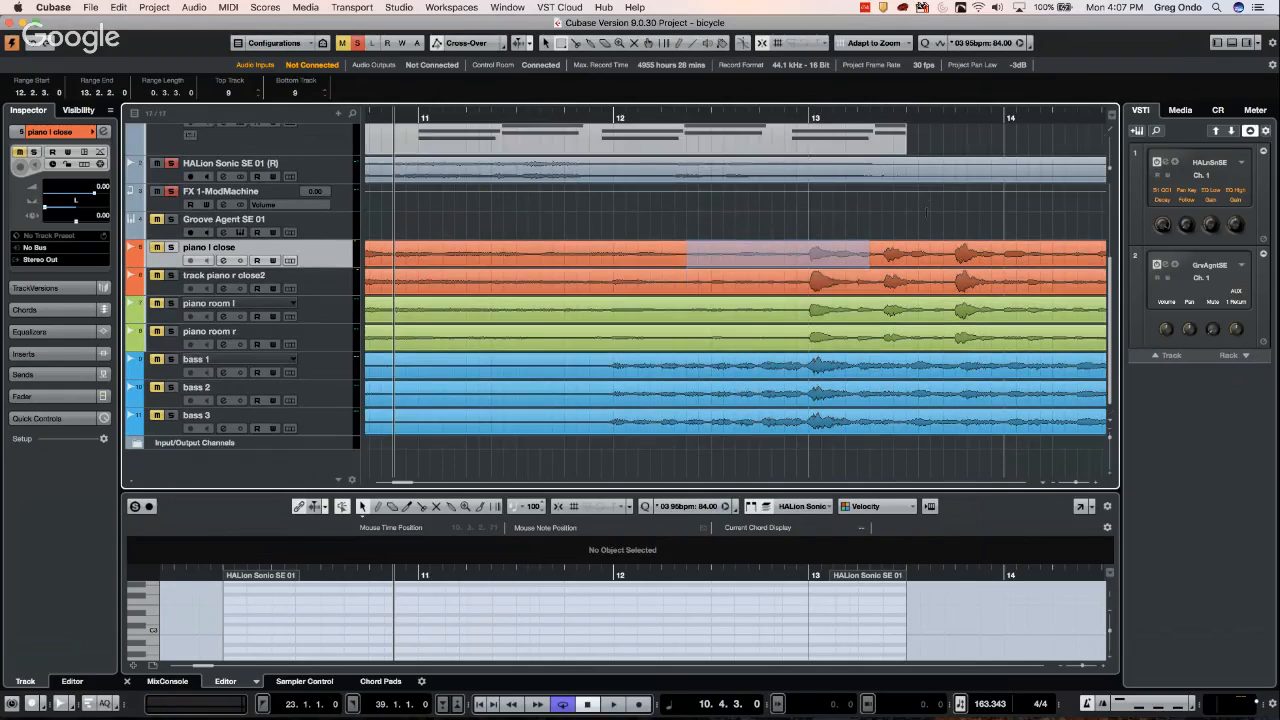
pyautogui.press('super+z')
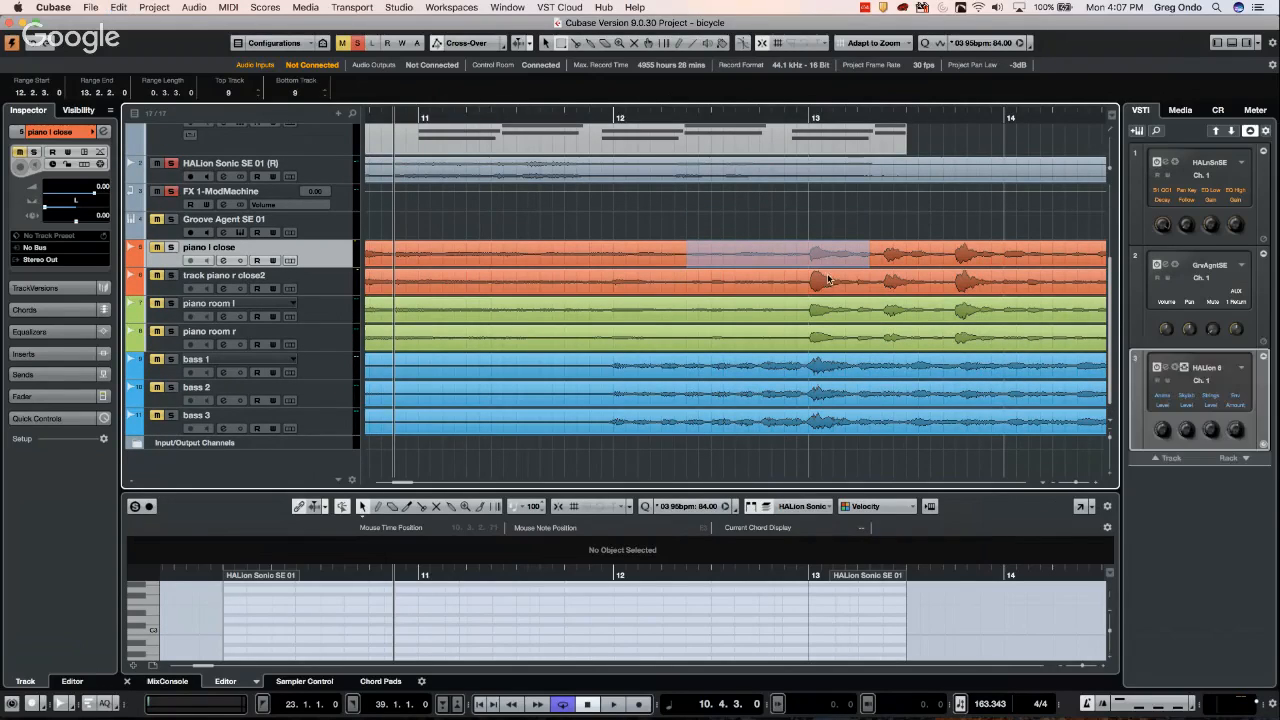
pyautogui.moveTo(824, 286); pyautogui.dragTo(776, 271)
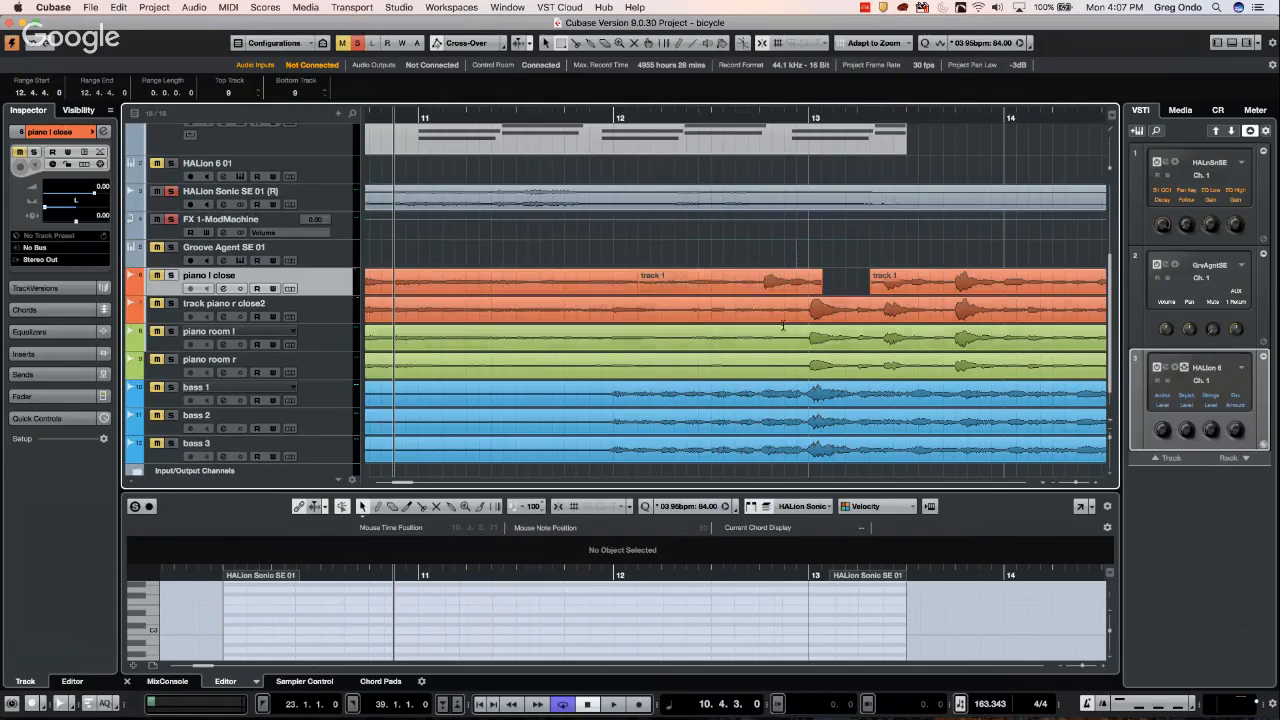
# Delete a range starting at 12.4.1.0 from track piano r close2 through bass 1, and extend the preceding events' ends to 12.4.2.0
pyautogui.moveTo(761, 314)
pyautogui.mouseDown()
pyautogui.moveTo(846, 362)
pyautogui.moveTo(880, 400)
pyautogui.mouseUp()
pyautogui.press('Delete')
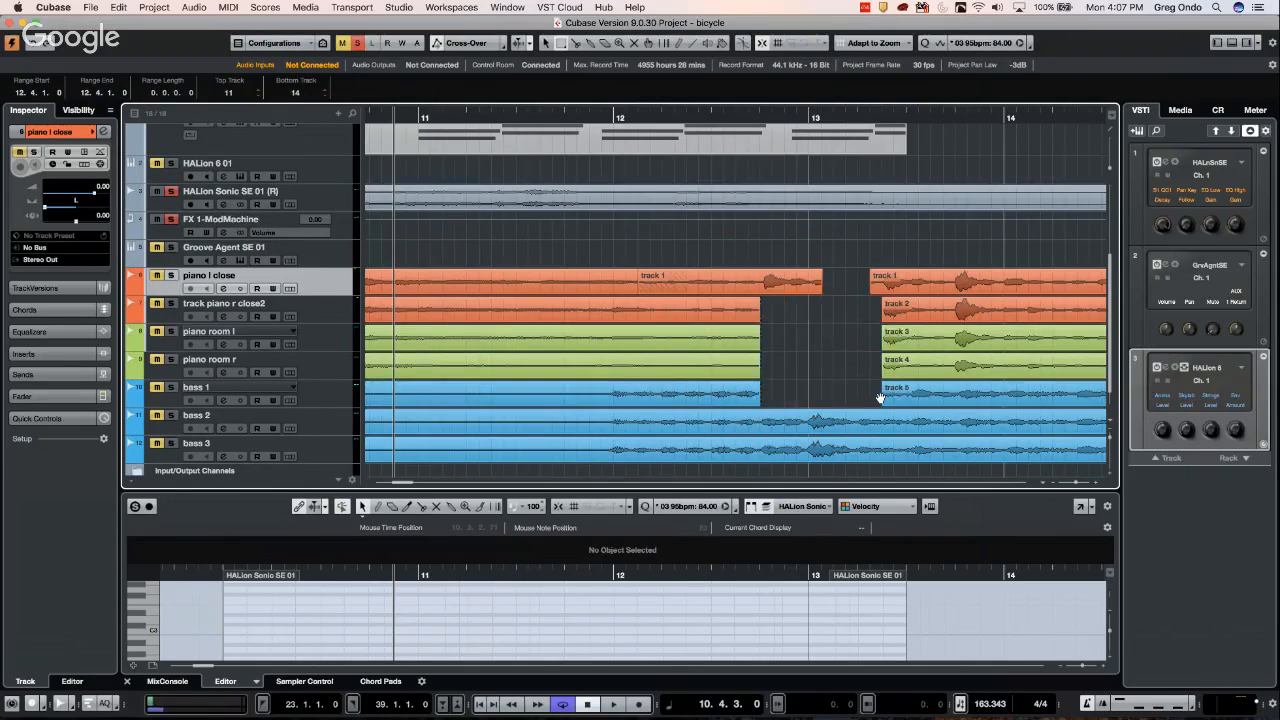
pyautogui.rightClick(786, 302)
pyautogui.click(816, 314)
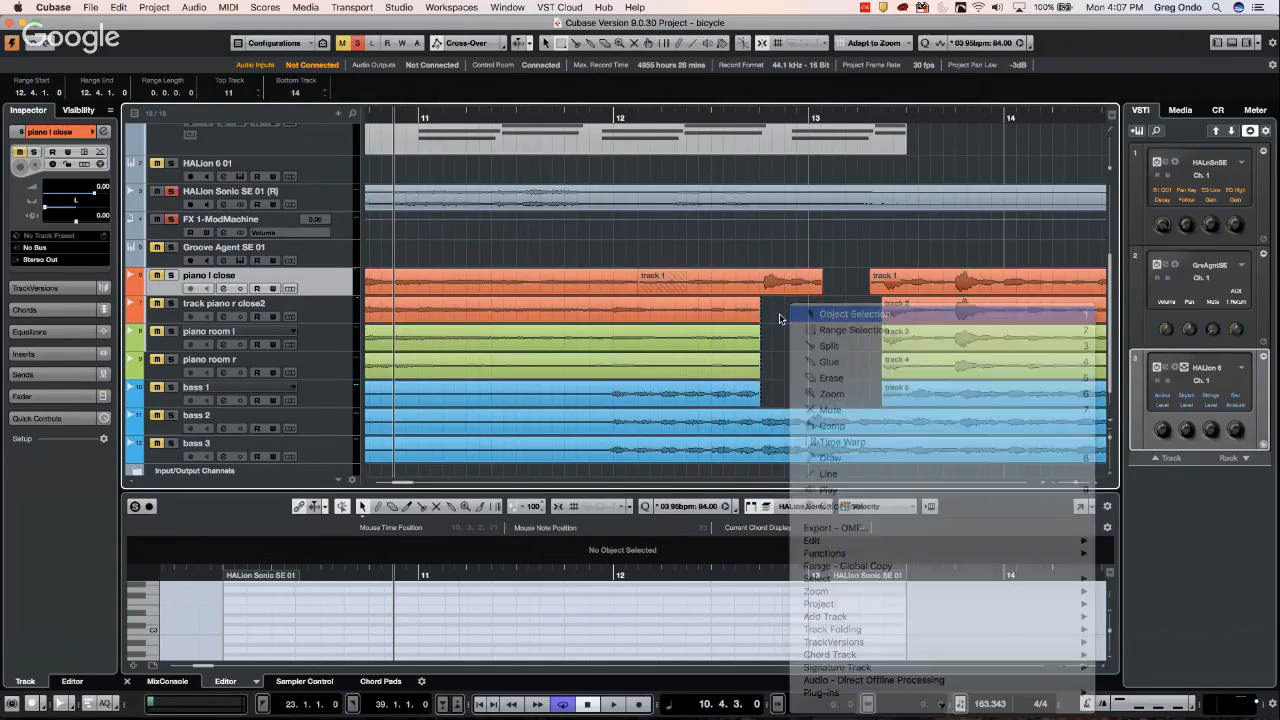
pyautogui.moveTo(780, 309); pyautogui.dragTo(770, 393)
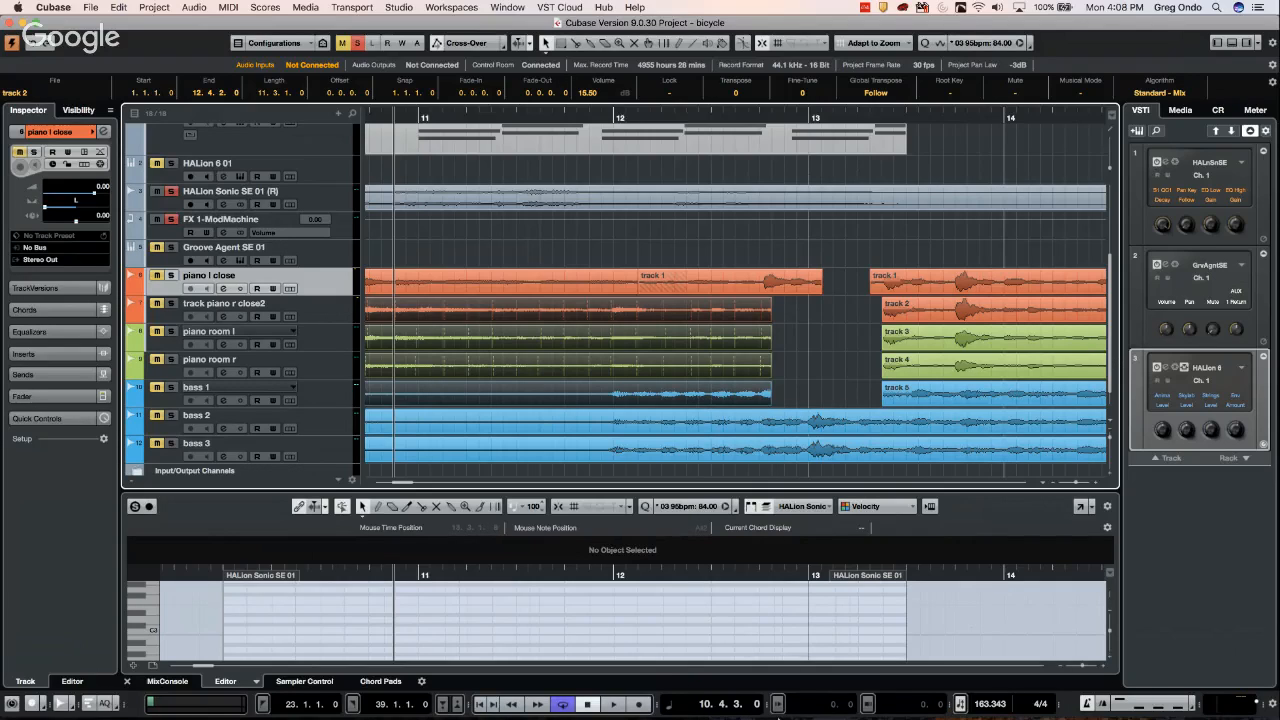
# Switch to Chrome and locate the Steinberg Download Assistant among the available applications
pyautogui.moveTo(778, 717)
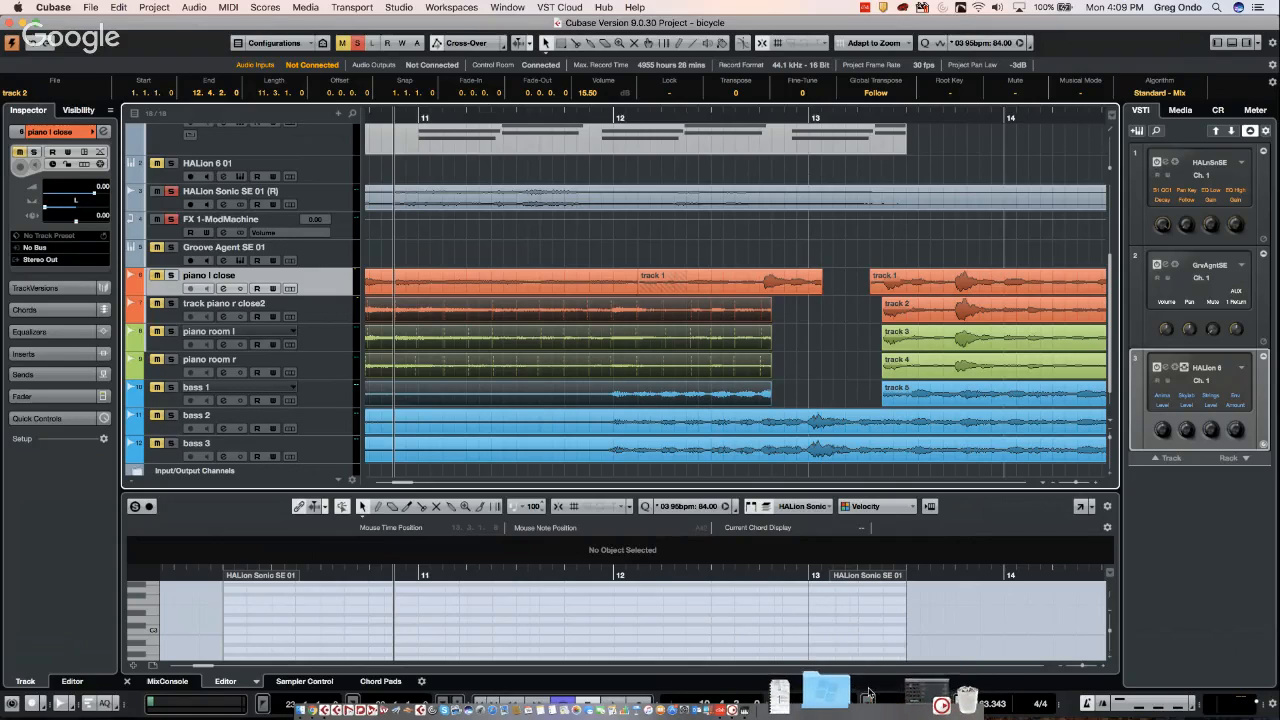
pyautogui.click(800, 692)
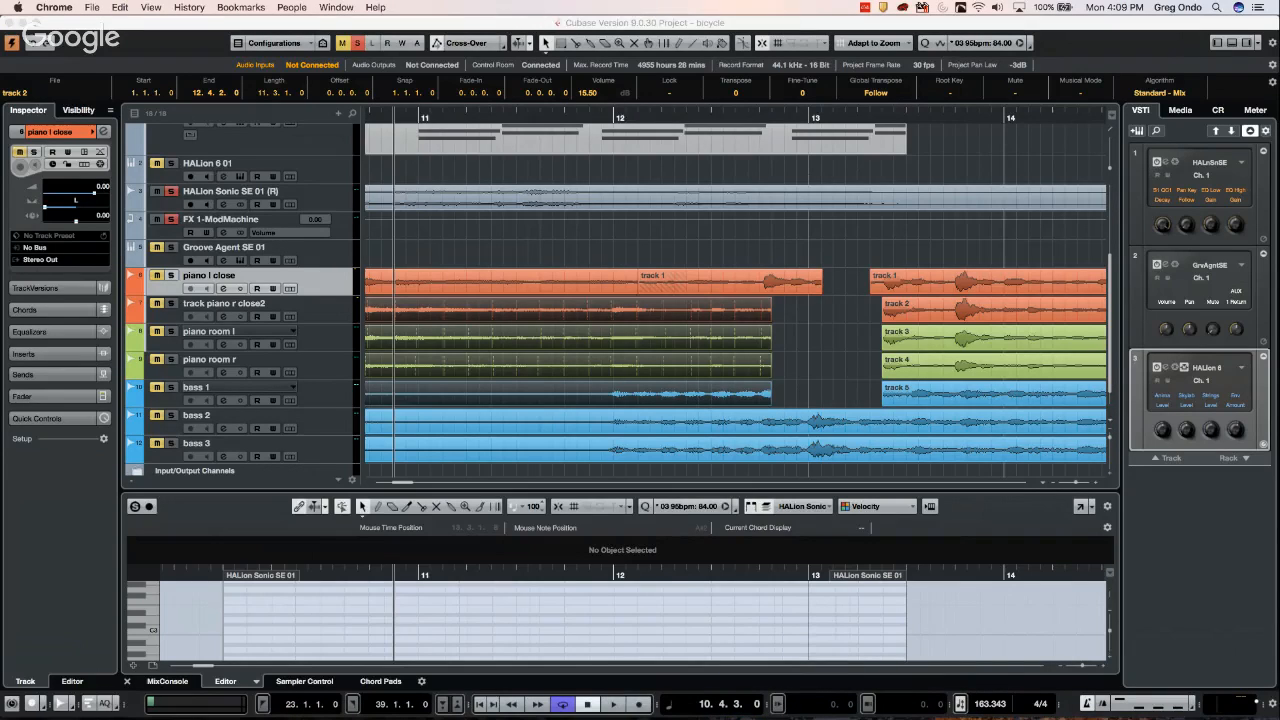
pyautogui.moveTo(810, 708)
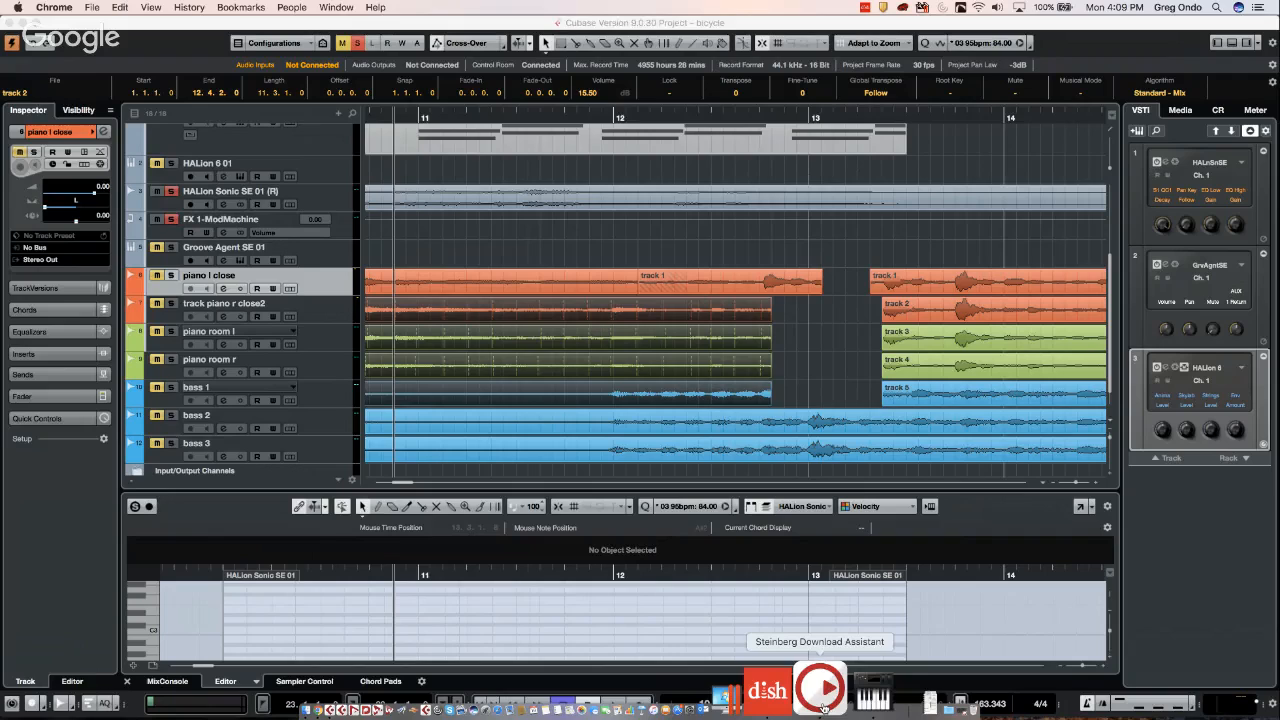